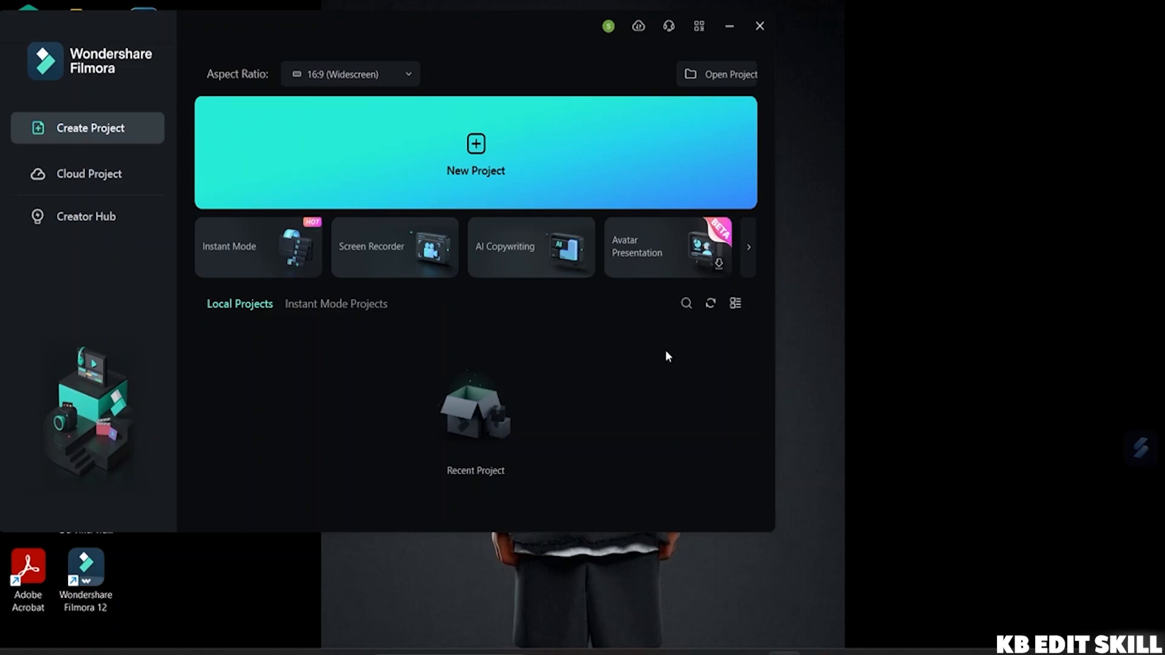
# Switch to the browser, open the Wondershare Filmora website from the Google results and download the free Windows installer
pyautogui.click(726, 35)
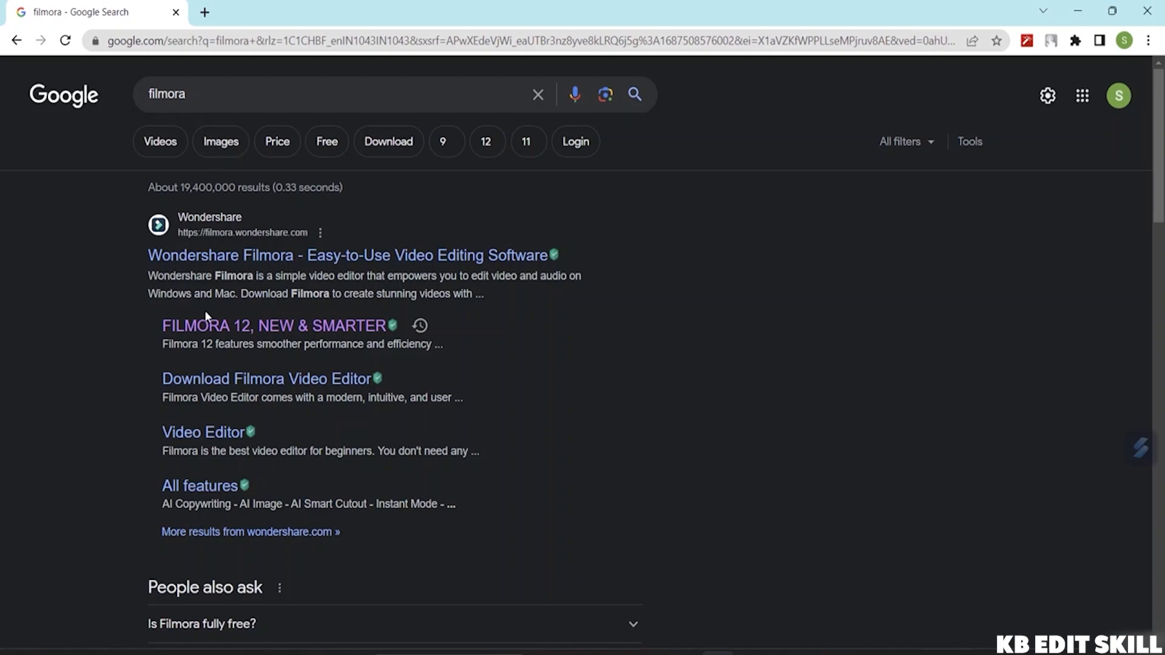
pyautogui.click(210, 260)
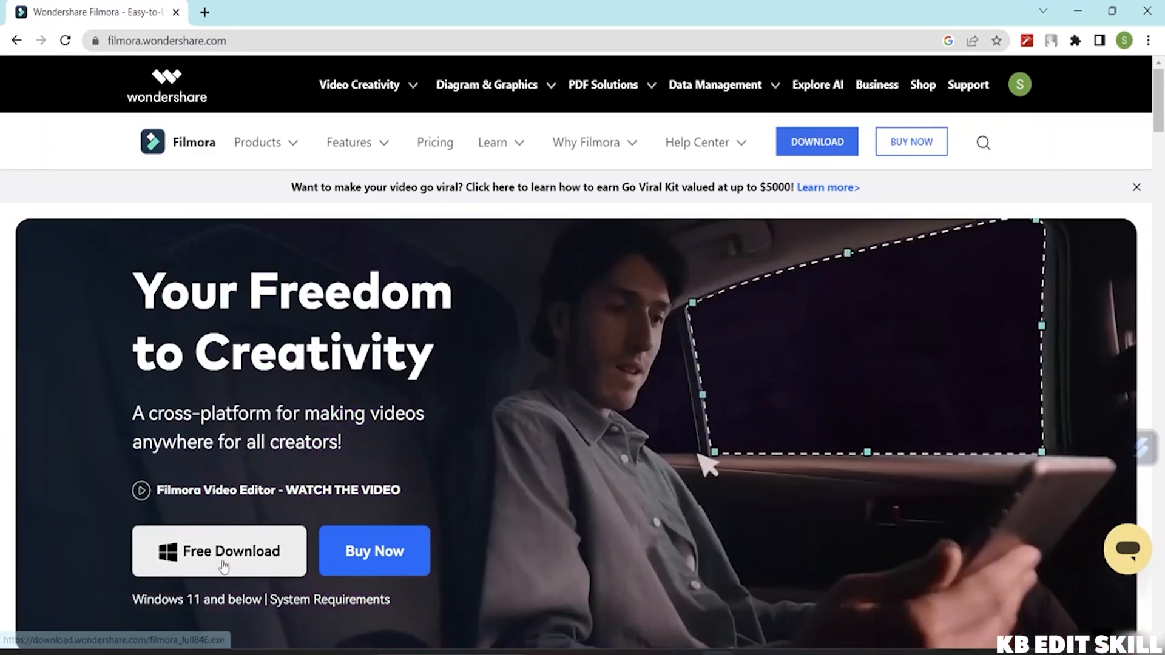
pyautogui.click(223, 566)
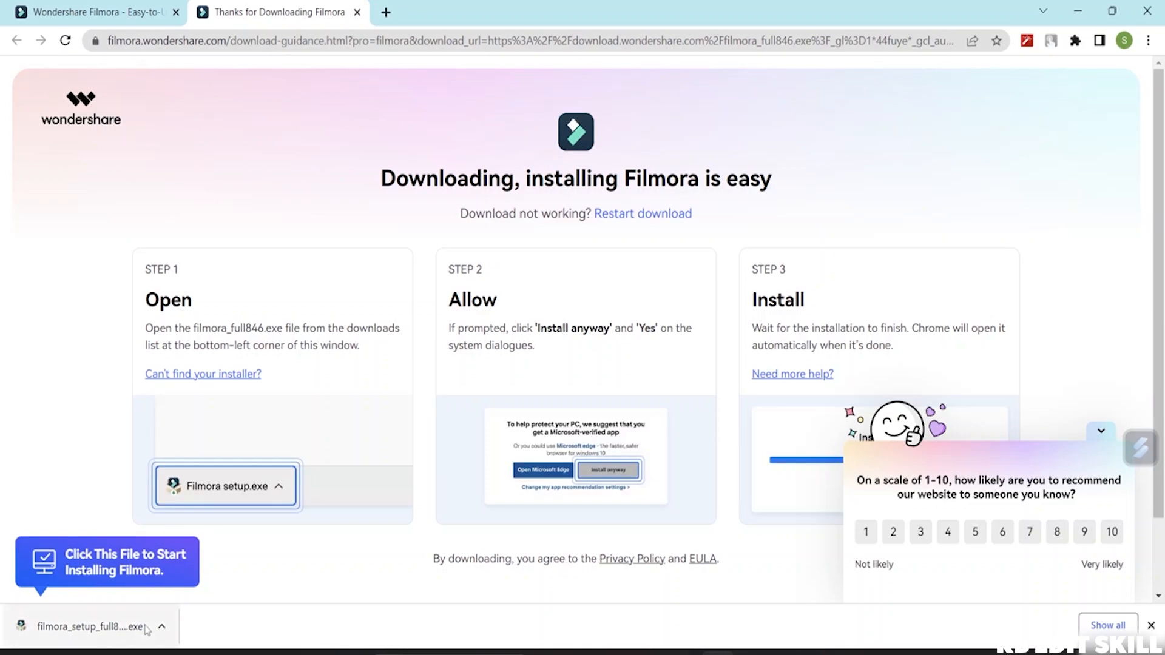
# Open the purchase page from the Filmora home page and compare the individual plans' prices, platforms and product features
pyautogui.click(97, 13)
pyautogui.scroll(-1, 449, 376)
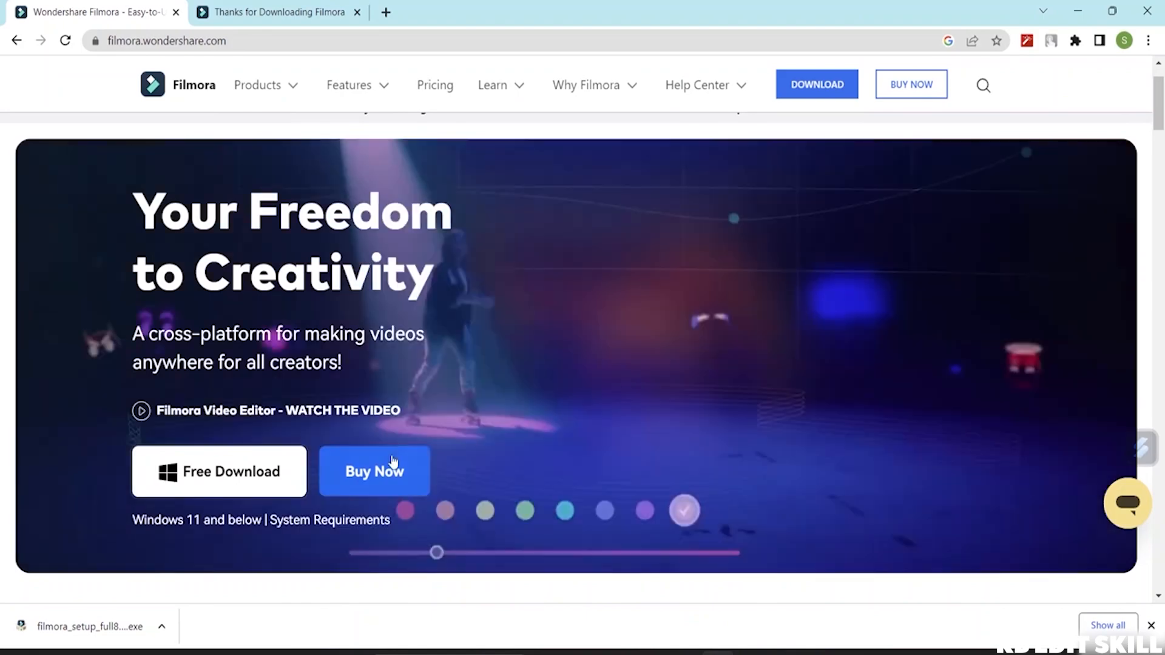
pyautogui.click(393, 469)
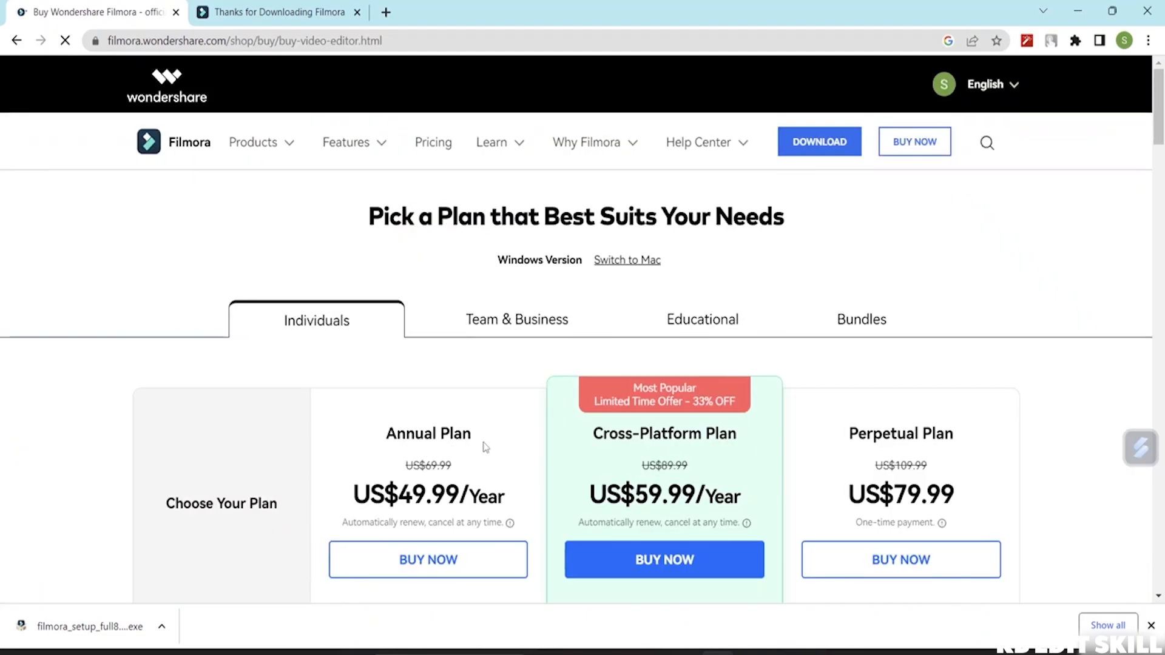
pyautogui.scroll(-2, 487, 401)
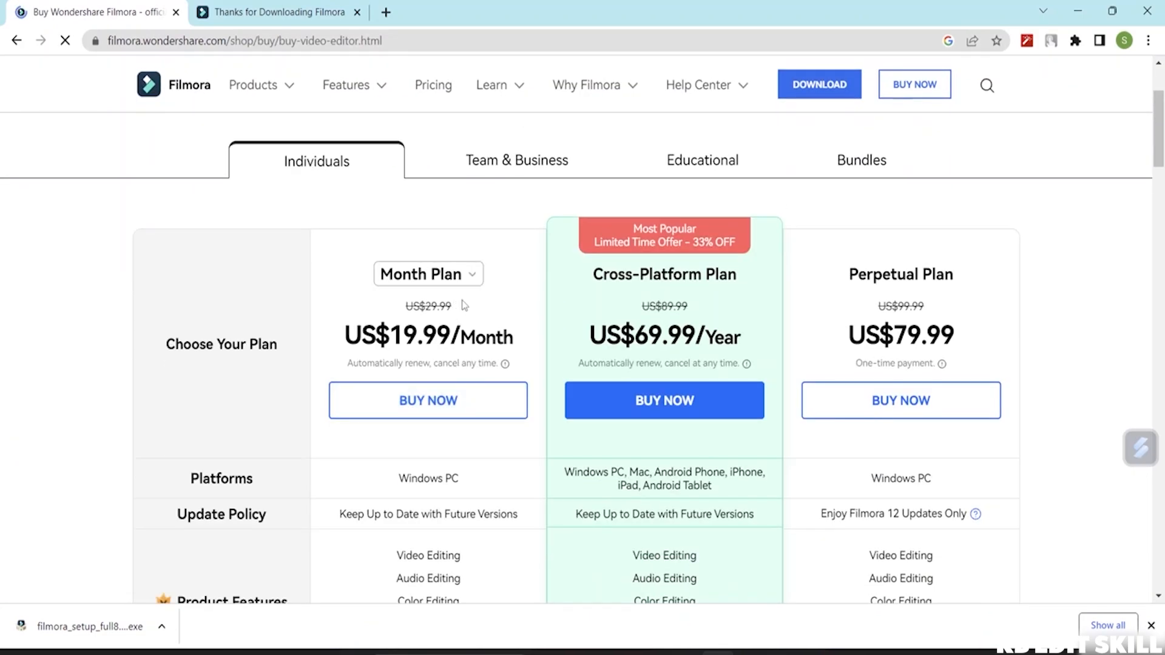
pyautogui.scroll(2, 693, 294)
pyautogui.scroll(-2, 889, 426)
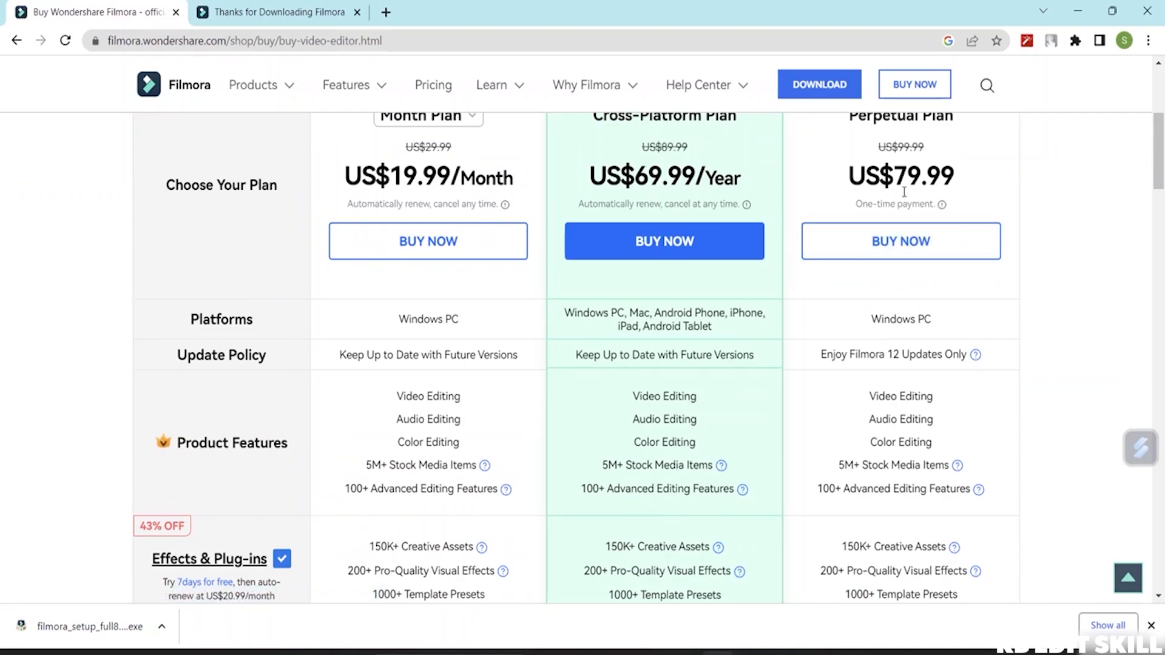
pyautogui.scroll(2, 905, 242)
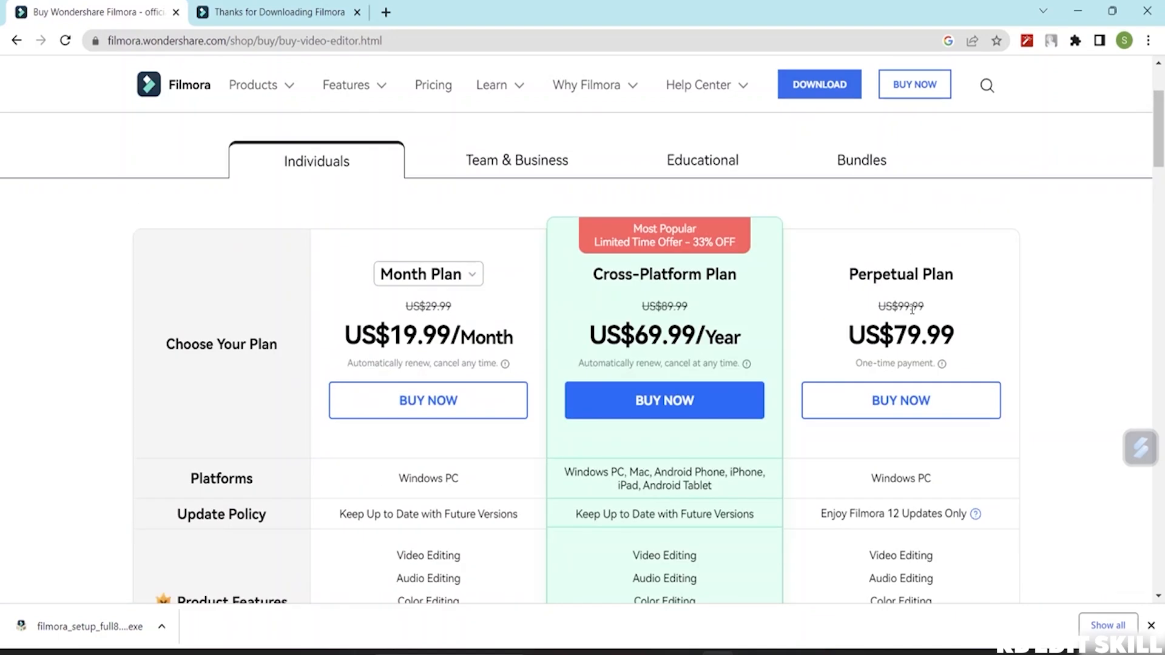
pyautogui.scroll(-2, 913, 311)
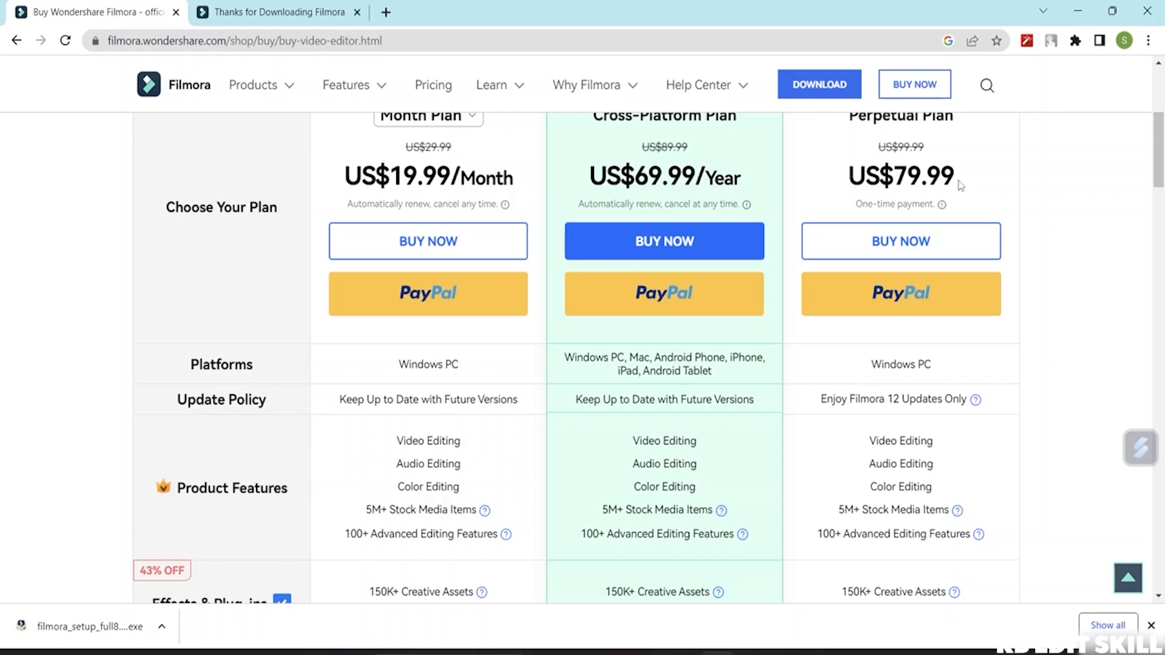
pyautogui.scroll(1, 529, 285)
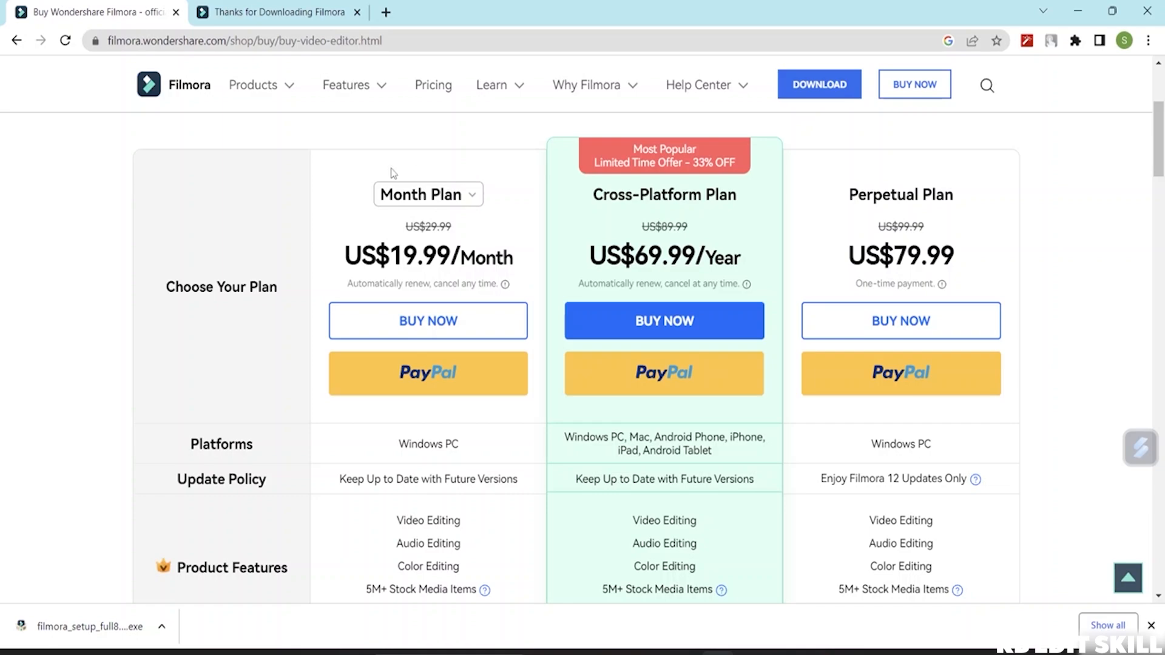
pyautogui.scroll(4, 607, 234)
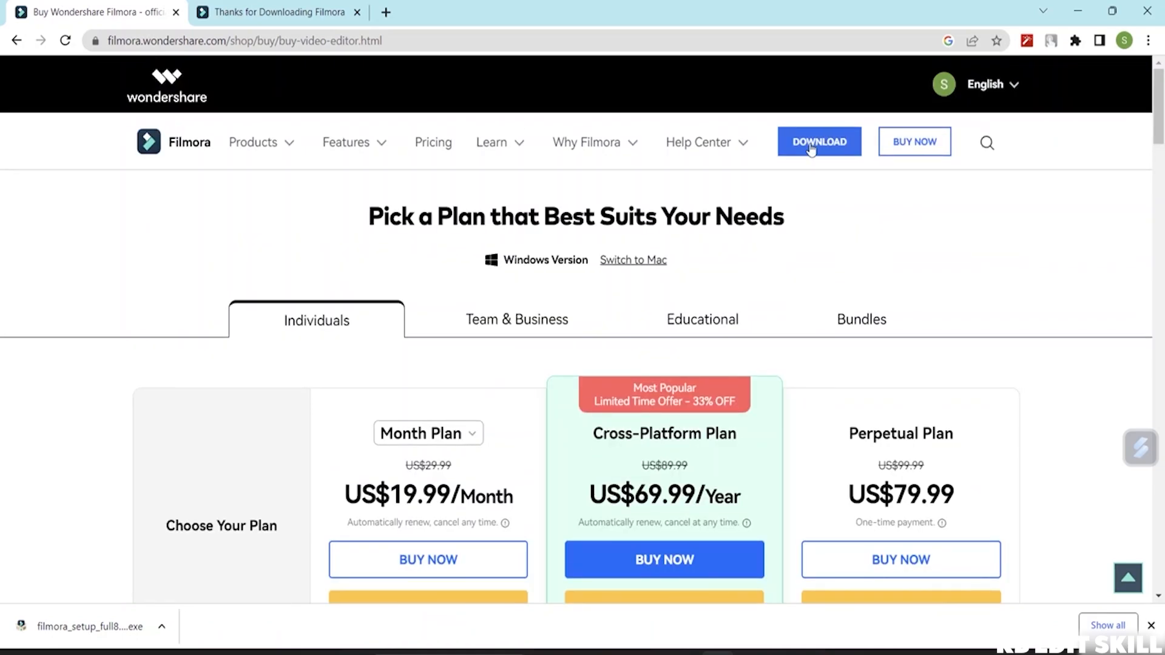
# Return to the Filmora home page, look through its sections, and minimize the browser to get back to Filmora
pyautogui.click(16, 40)
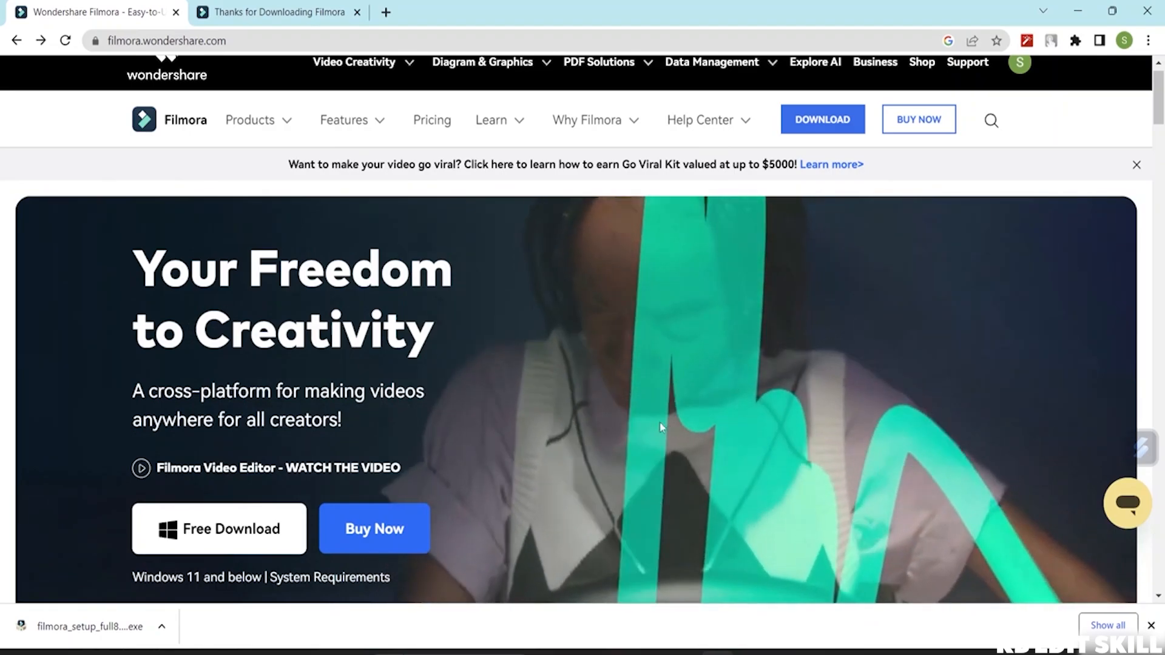
pyautogui.scroll(-4, 447, 354)
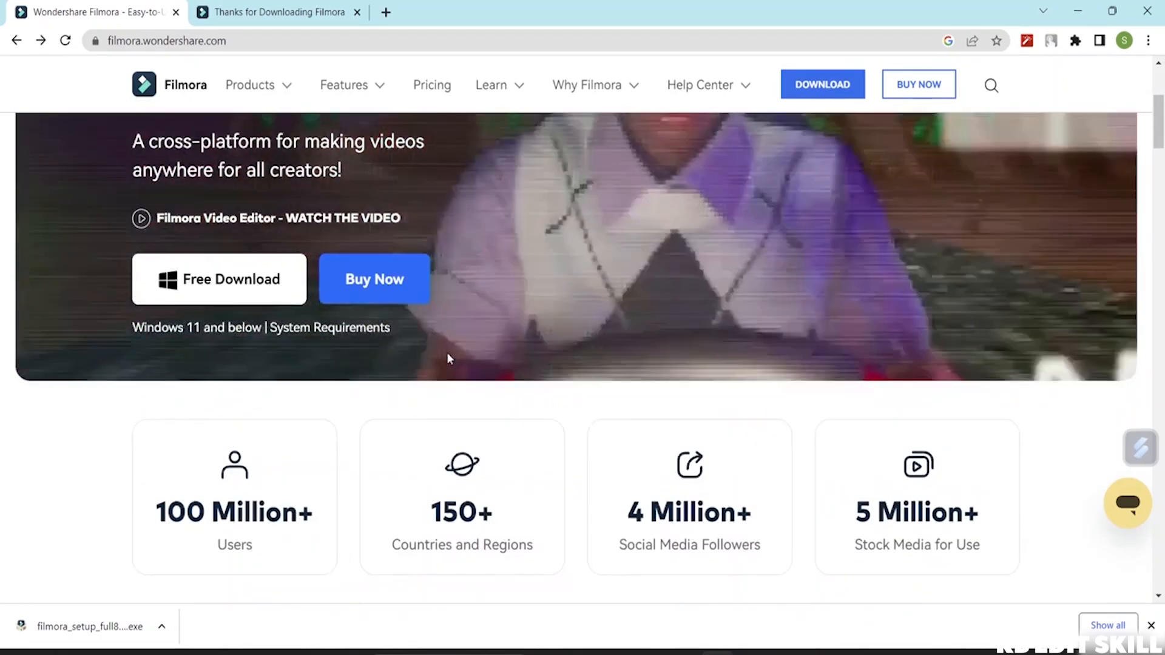
pyautogui.scroll(-13, 448, 358)
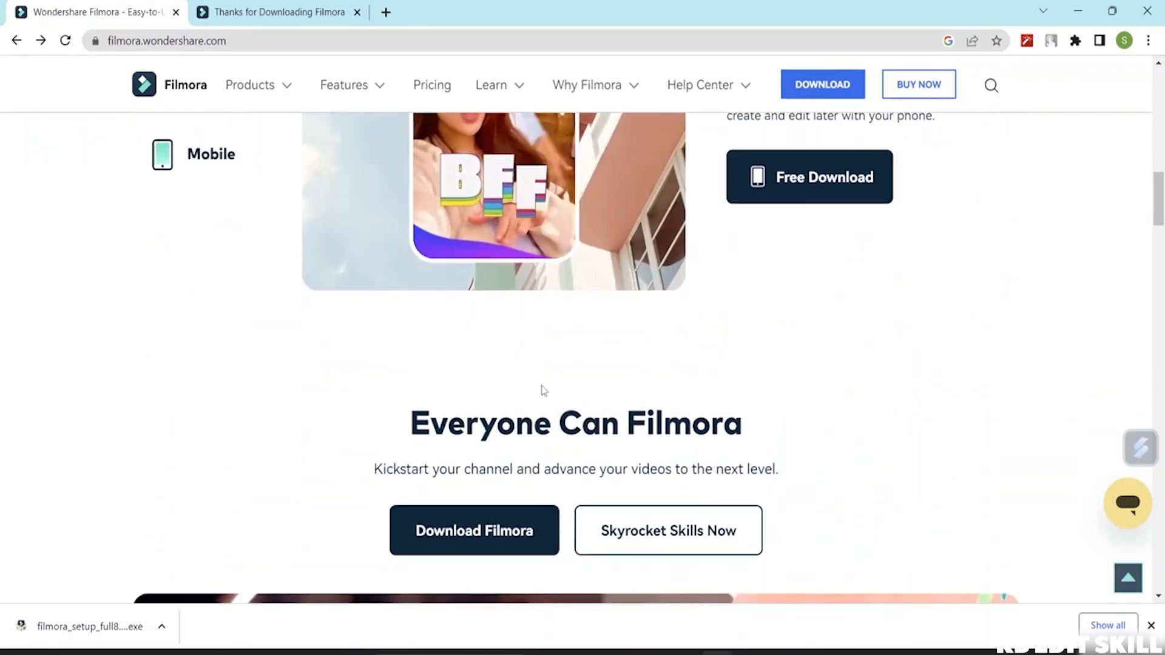
pyautogui.scroll(4, 485, 379)
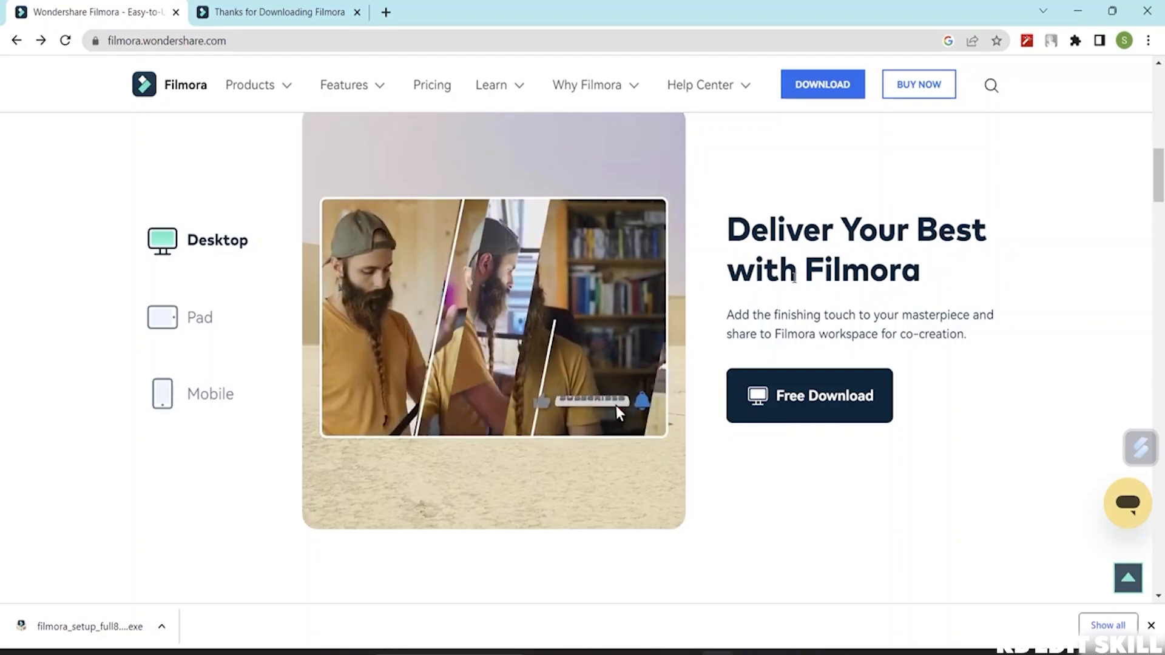
pyautogui.scroll(15, 794, 278)
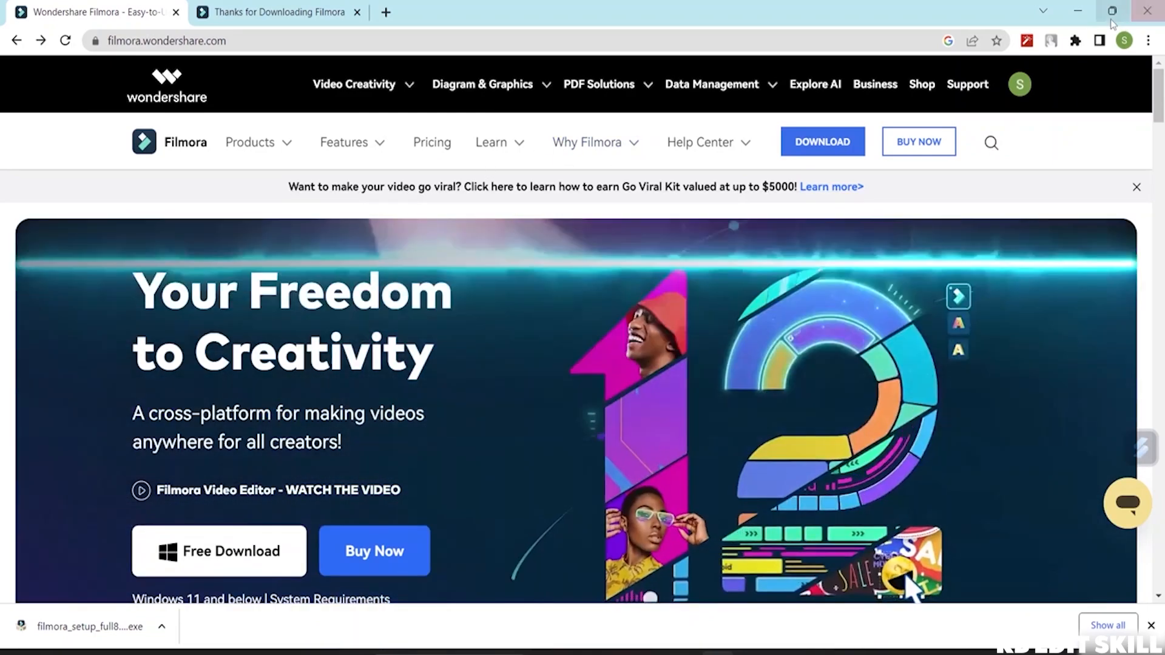
pyautogui.click(1075, 13)
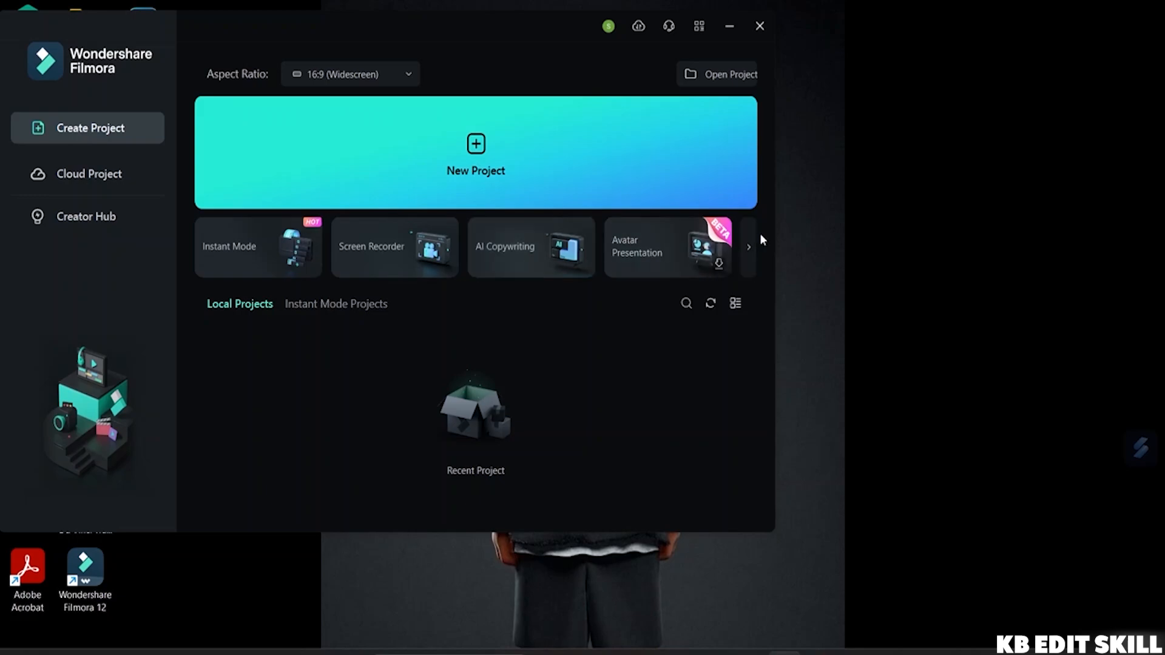
# Look through the start window's quick tools, Cloud Project and Creator Hub pages, and return to Create Project
pyautogui.click(750, 248)
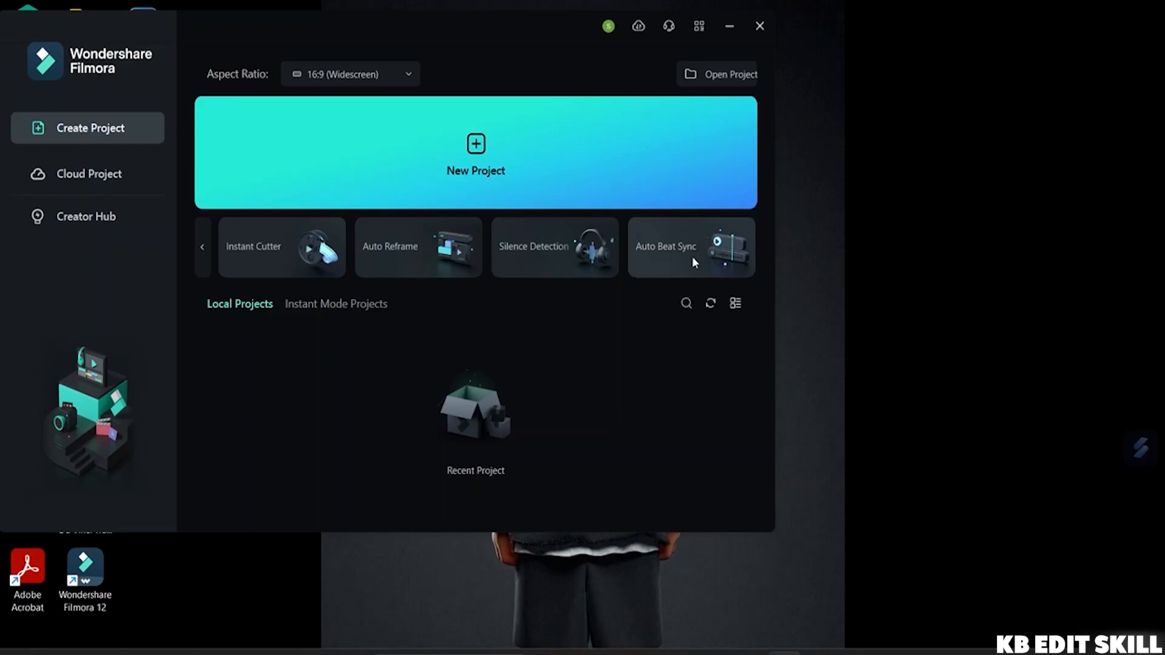
pyautogui.click(202, 257)
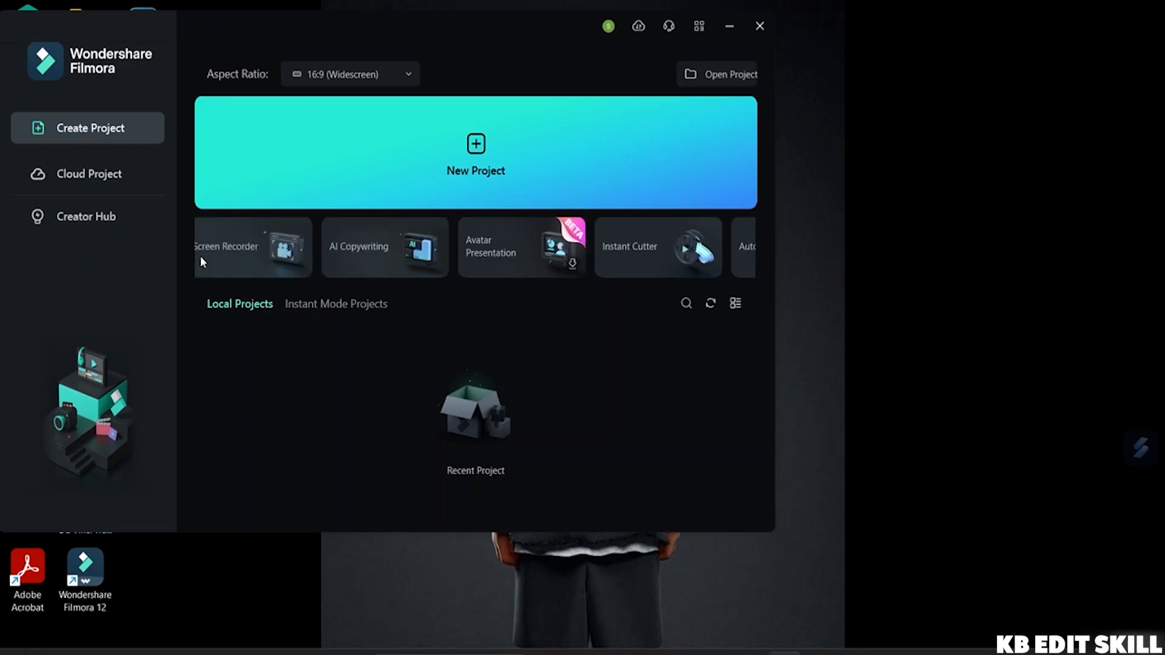
pyautogui.click(117, 176)
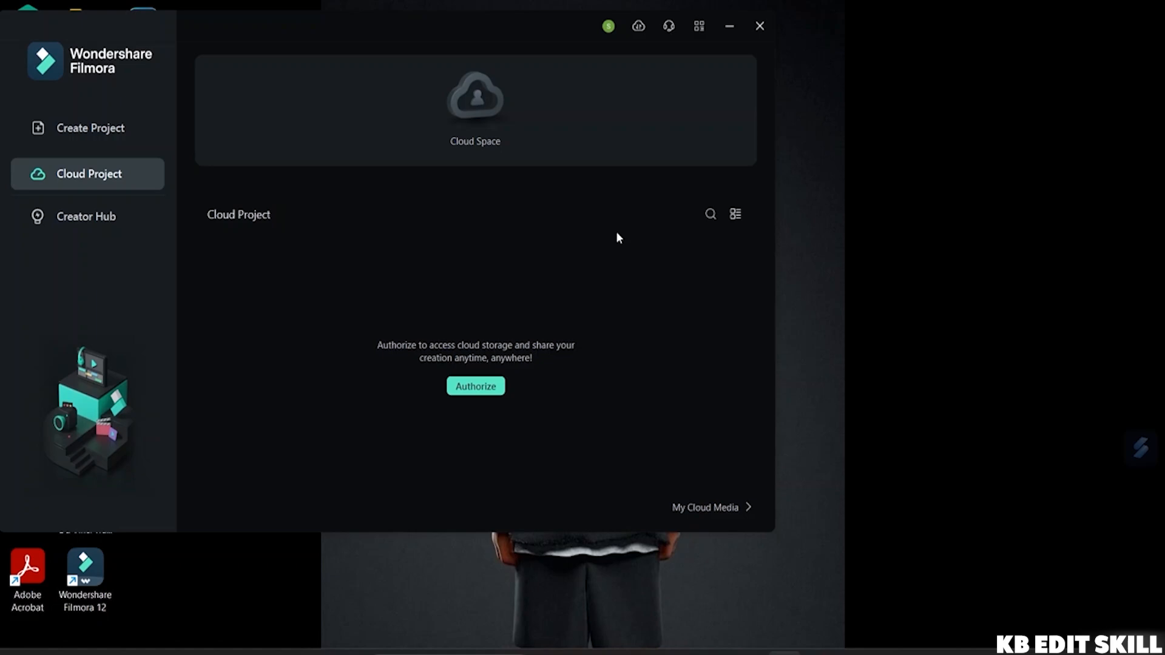
pyautogui.click(82, 219)
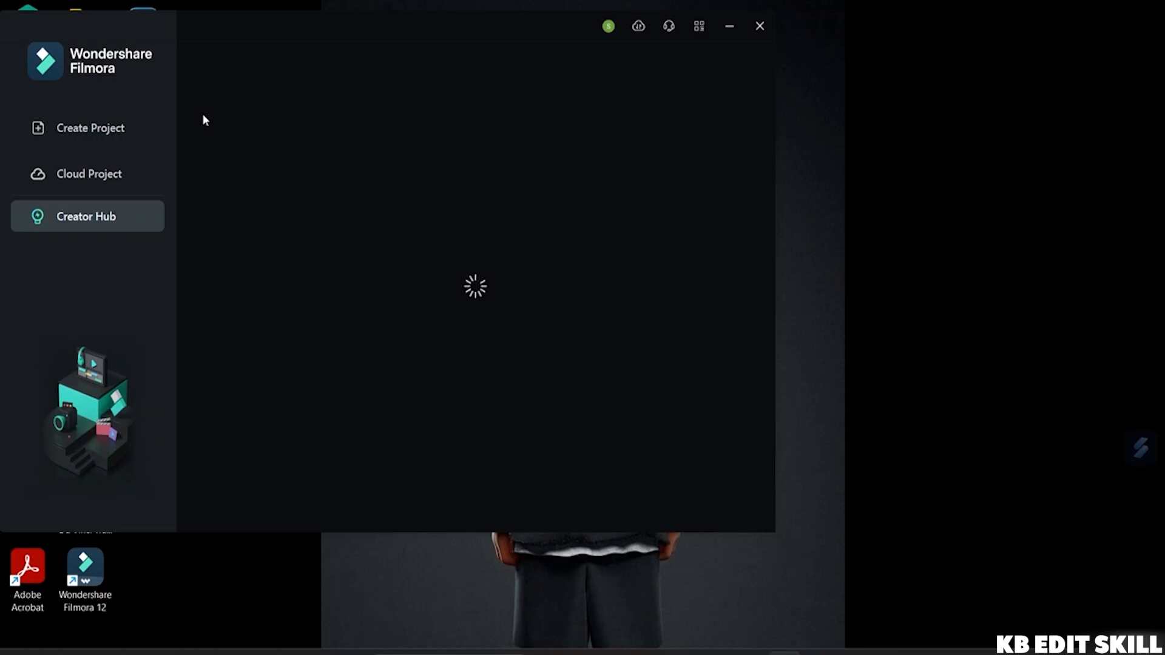
pyautogui.click(112, 138)
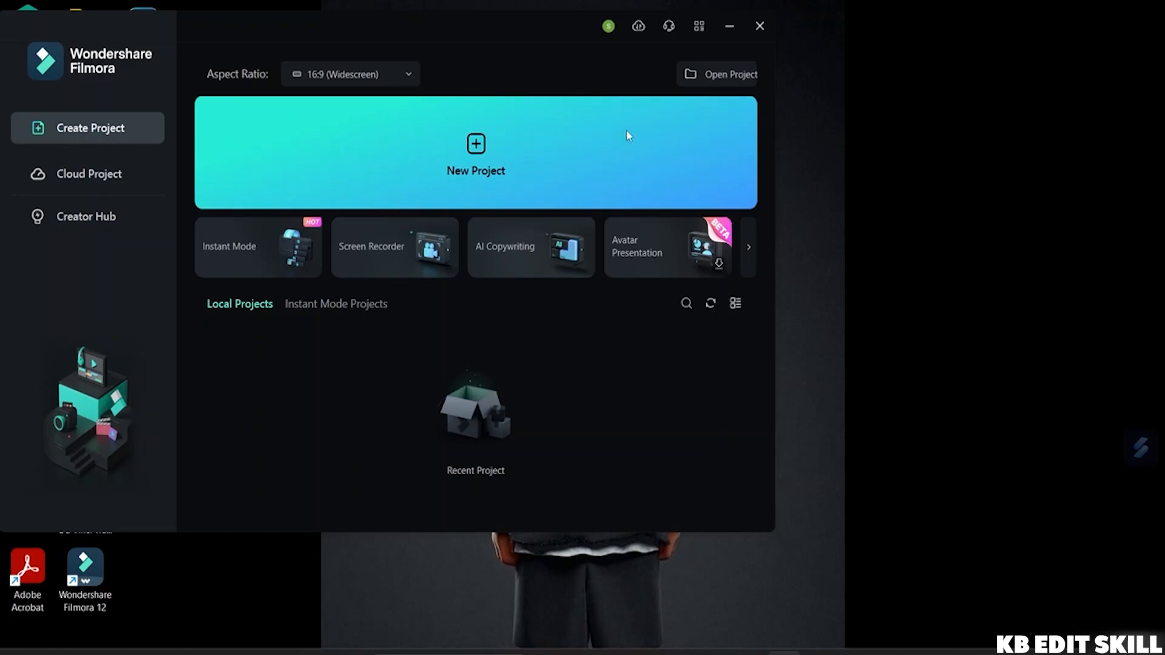
# Create a new project with the 16:9 (Widescreen) aspect ratio
pyautogui.click(398, 75)
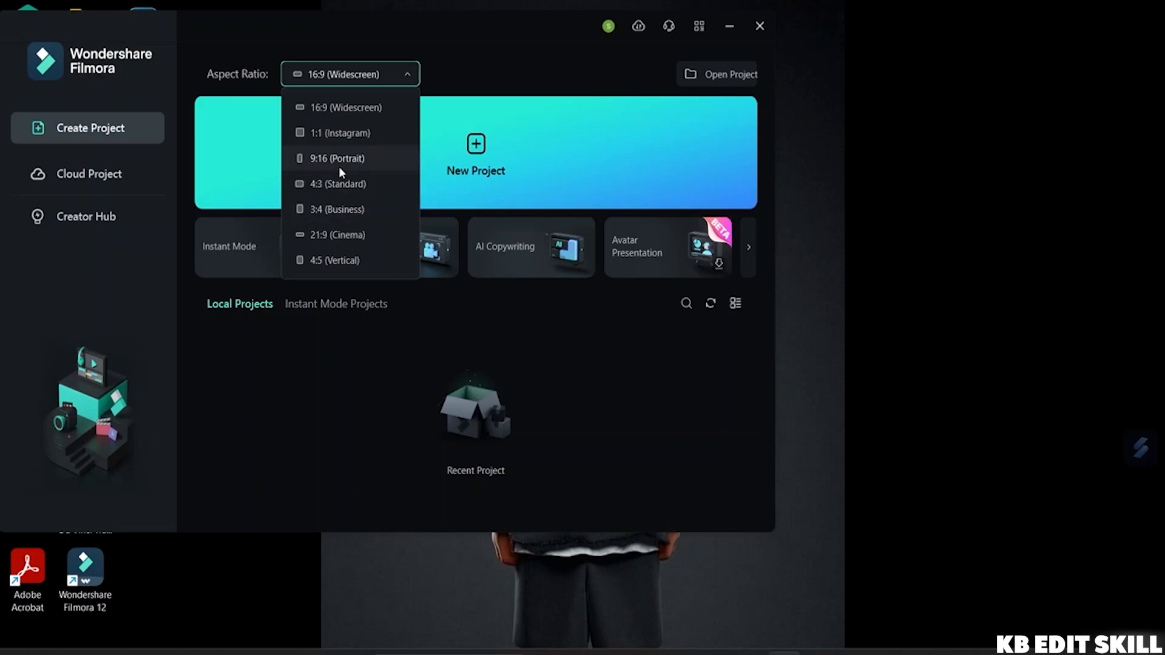
pyautogui.click(350, 110)
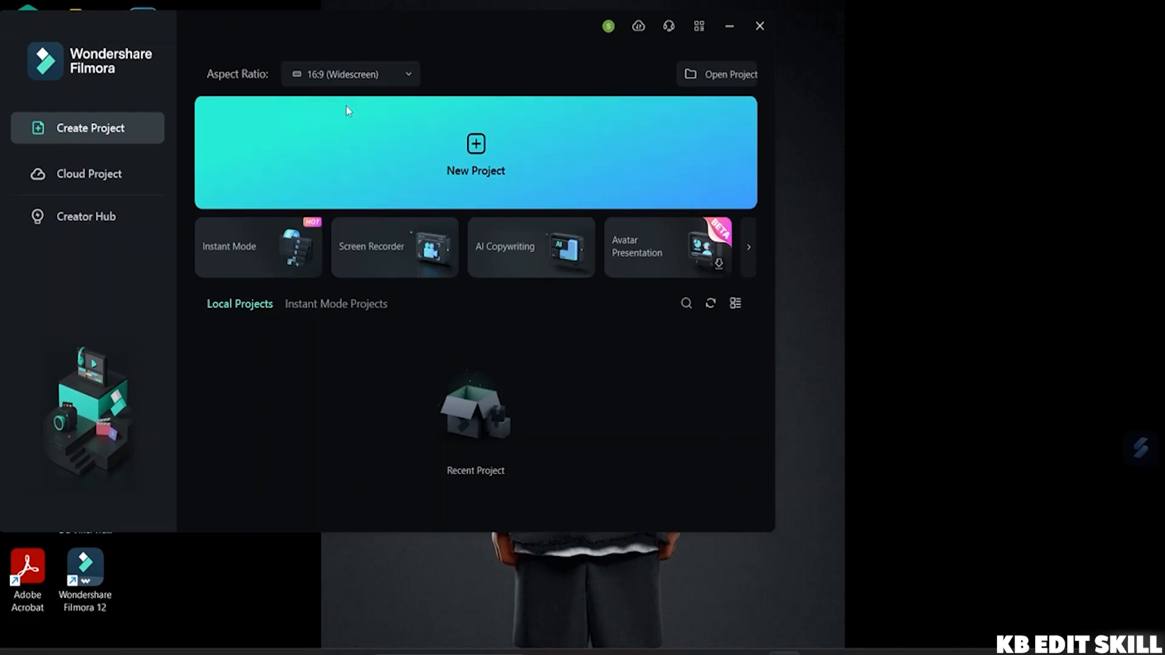
pyautogui.click(476, 145)
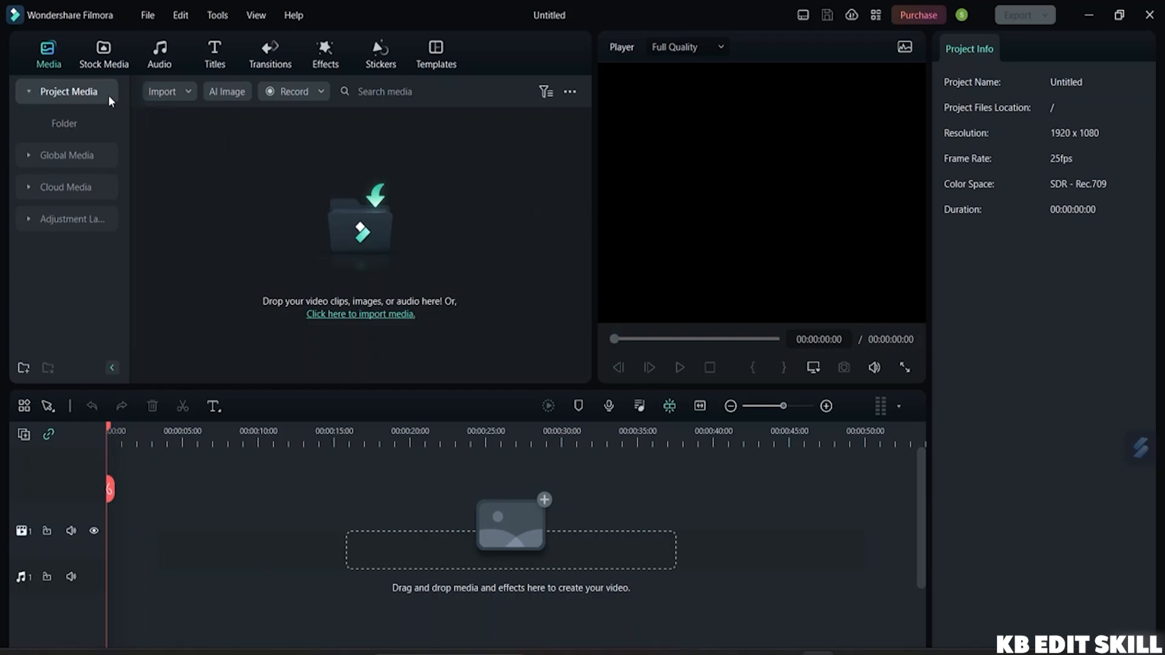
# Preview the seal video from the Pexels stock media in the widescreen project, and close the project
pyautogui.click(105, 58)
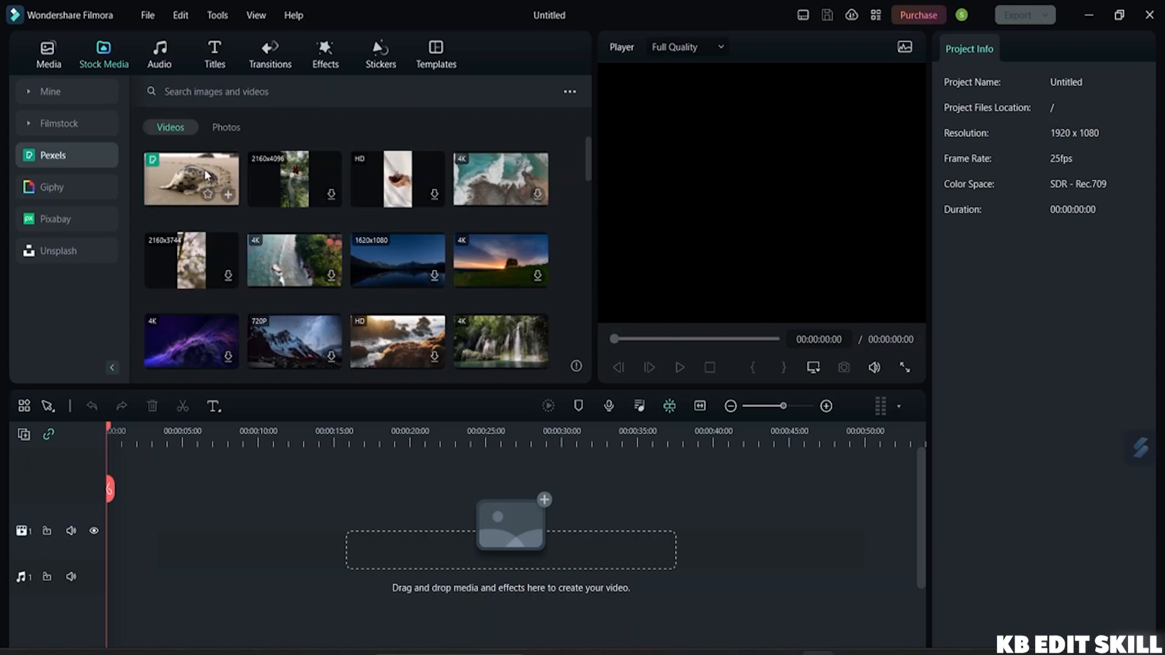
pyautogui.click(200, 169)
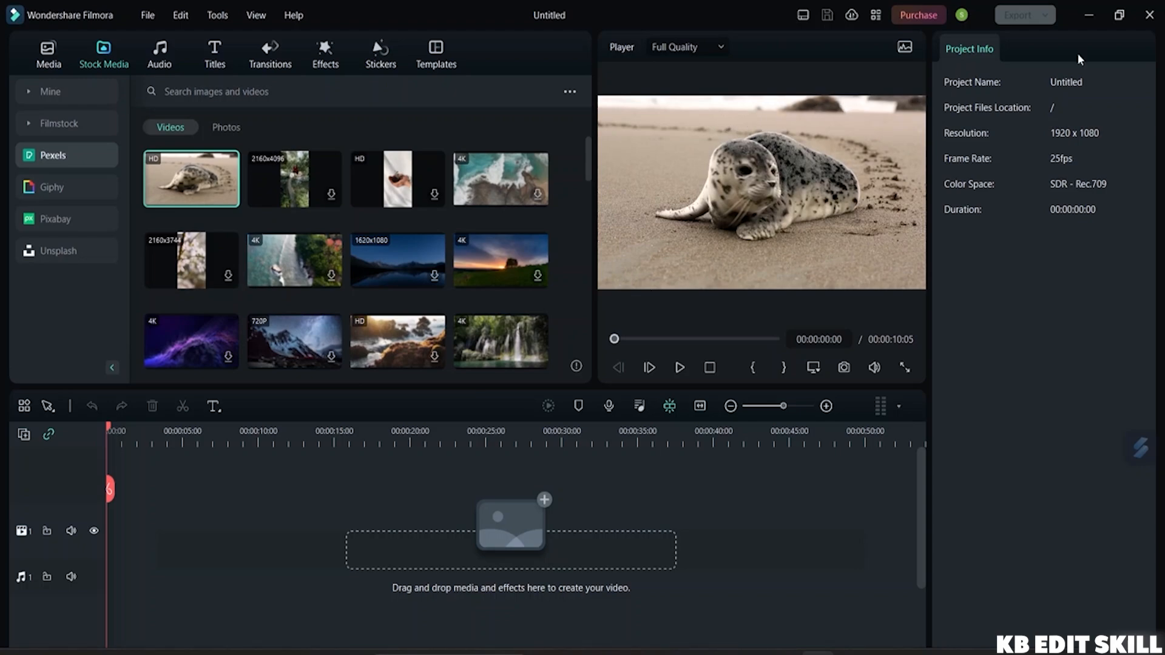
pyautogui.click(1148, 15)
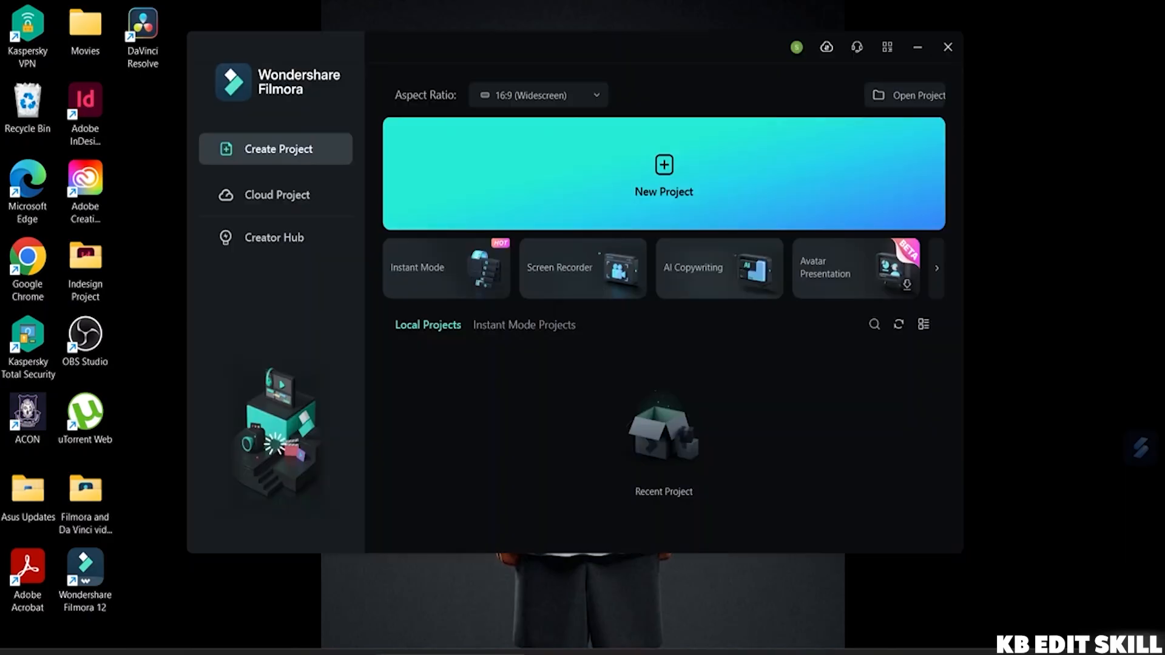
# Create a new project with the 9:16 (Portrait) aspect ratio
pyautogui.click(595, 93)
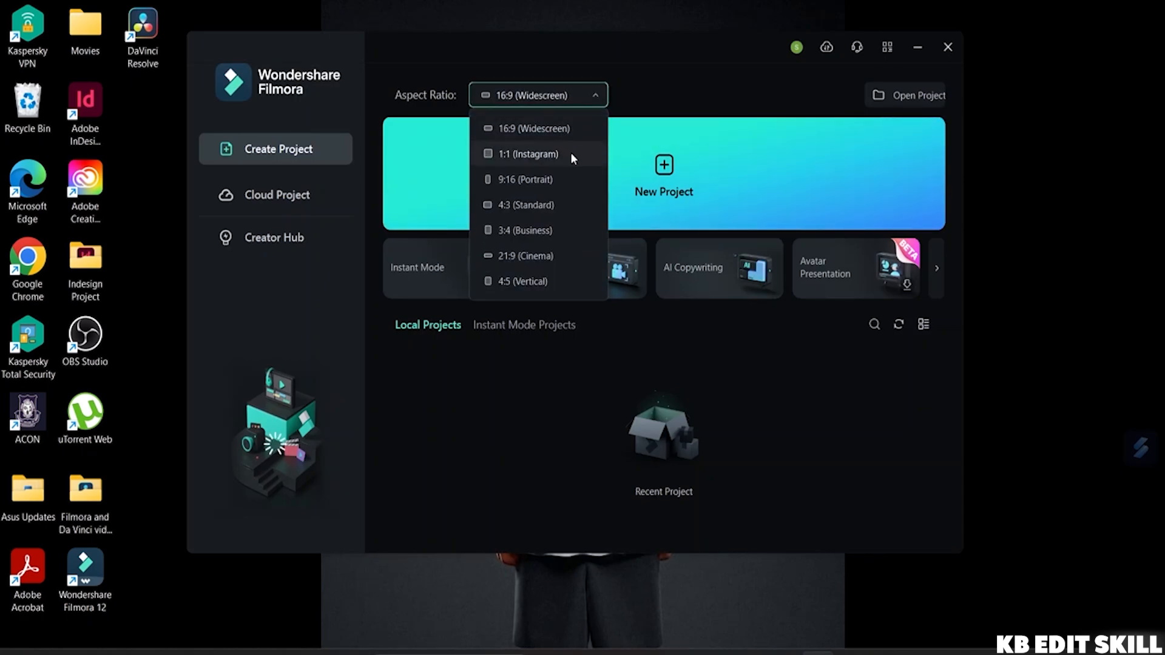
pyautogui.click(557, 179)
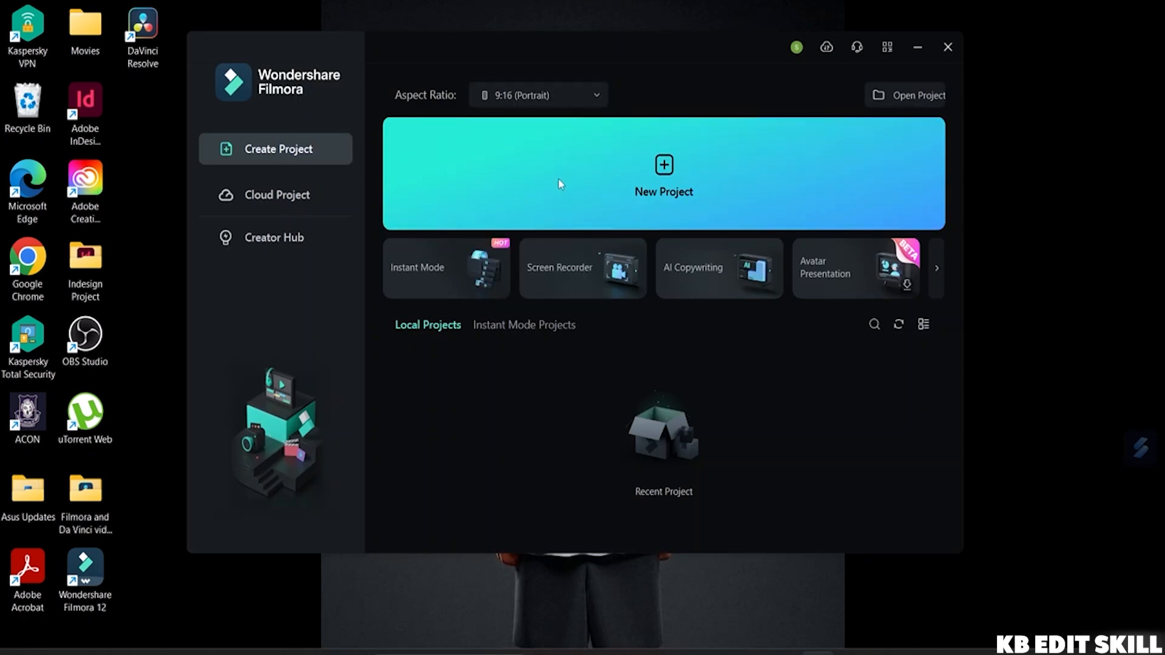
pyautogui.click(663, 174)
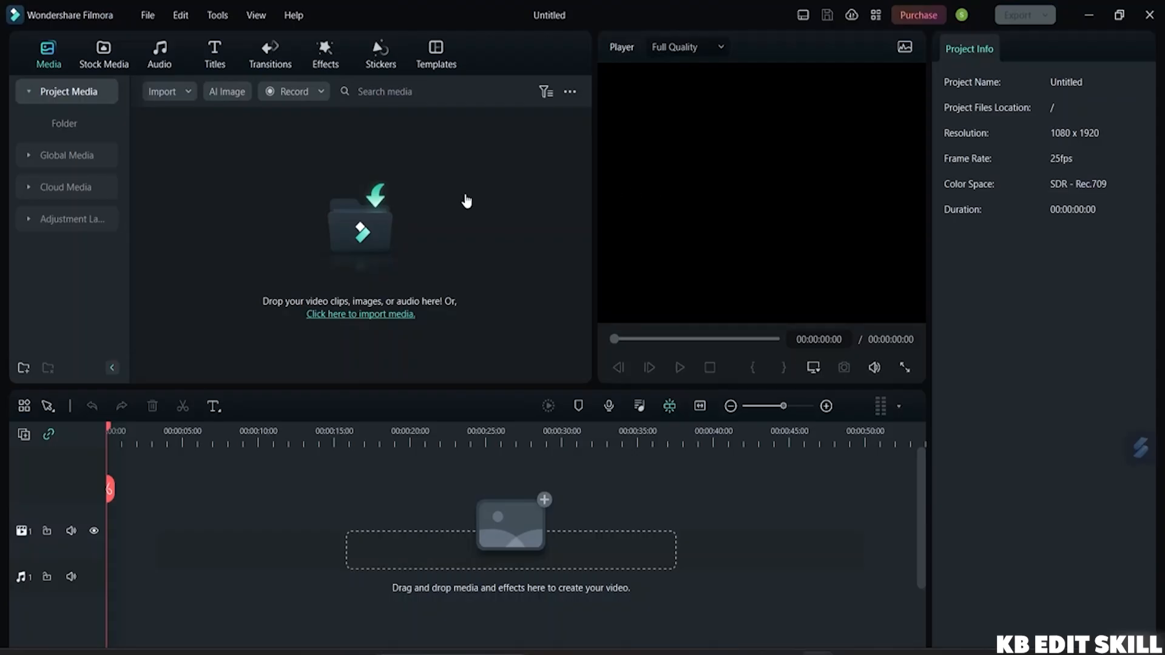
# Preview the Pexels stock video of the seal on the beach and place it at the start of video track 1
pyautogui.click(106, 54)
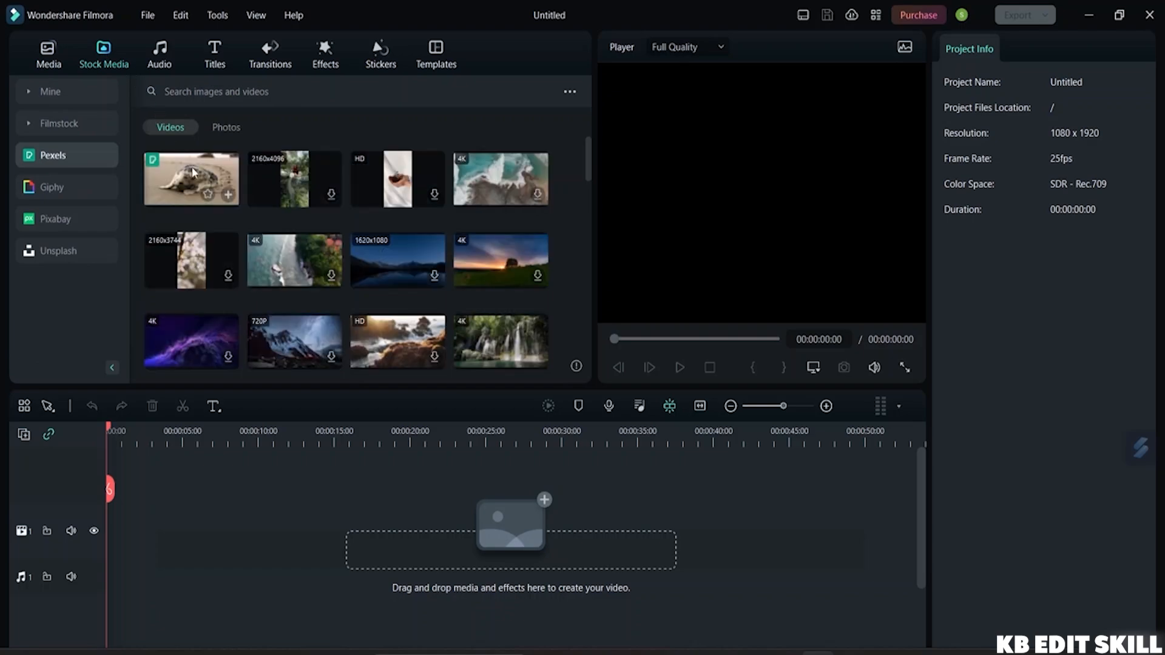
pyautogui.click(200, 178)
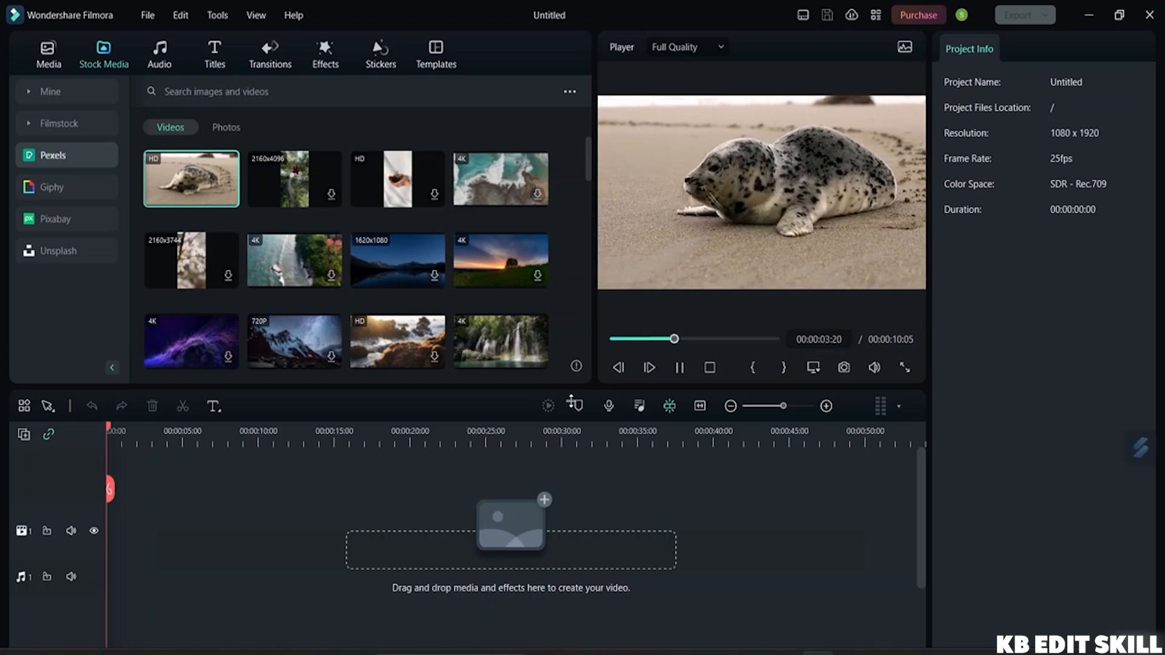
pyautogui.click(684, 367)
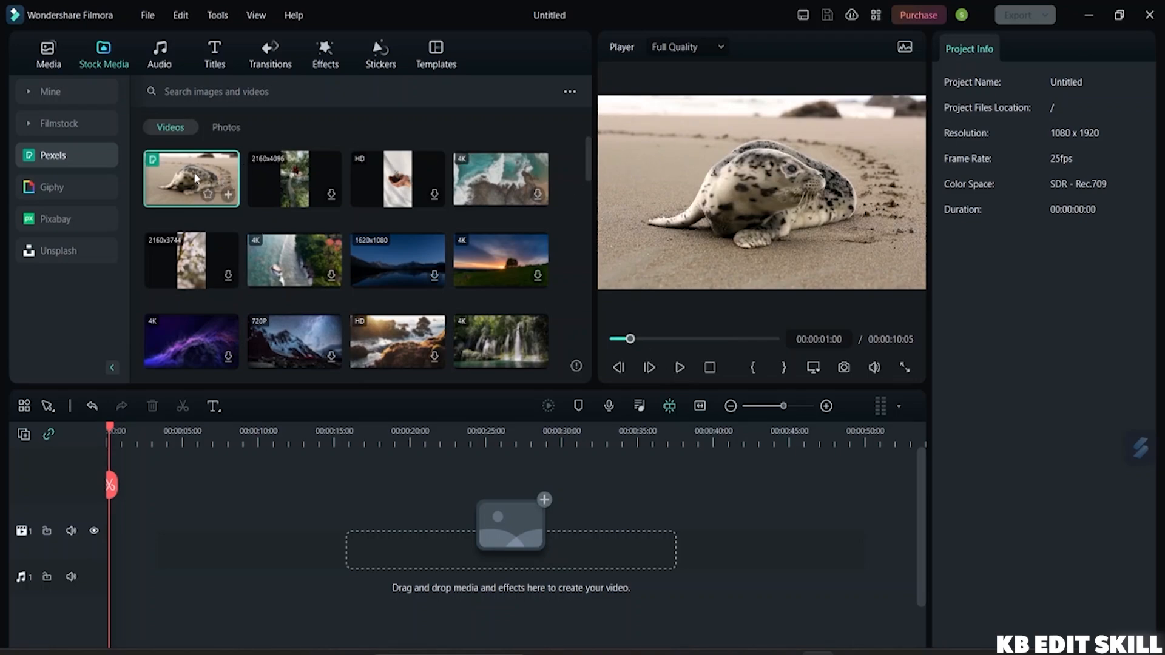
pyautogui.moveTo(196, 178); pyautogui.dragTo(177, 517)
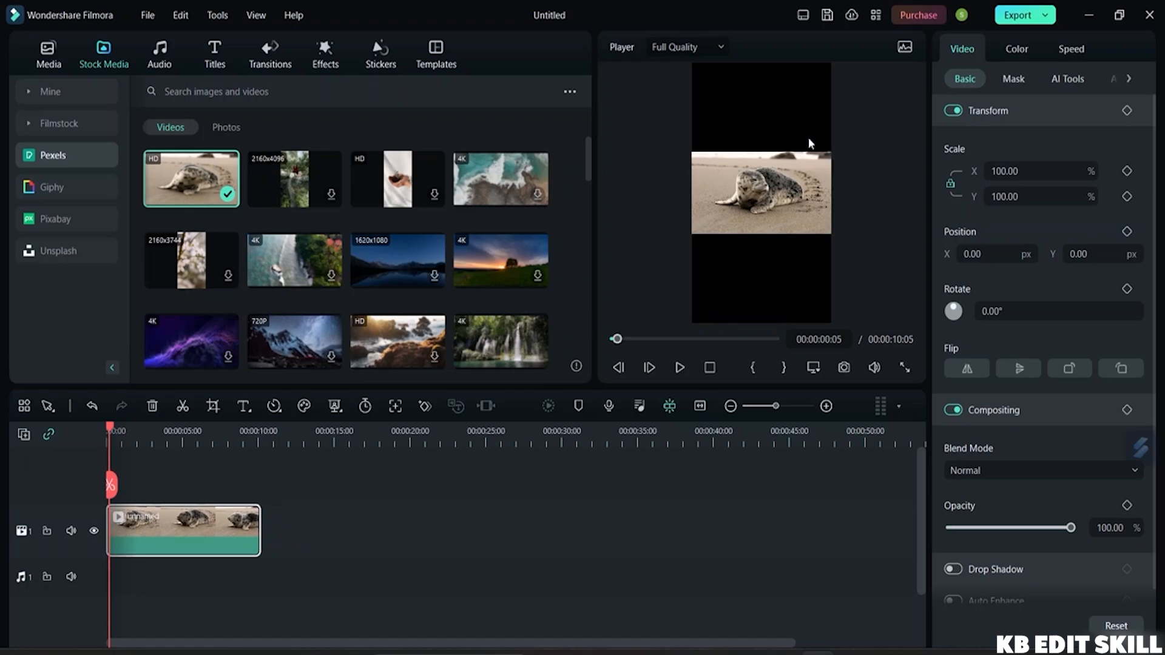
# Select the seal clip in the portrait preview and move it upward to a Y position of about 112.67 px
pyautogui.click(791, 171)
pyautogui.click(883, 155)
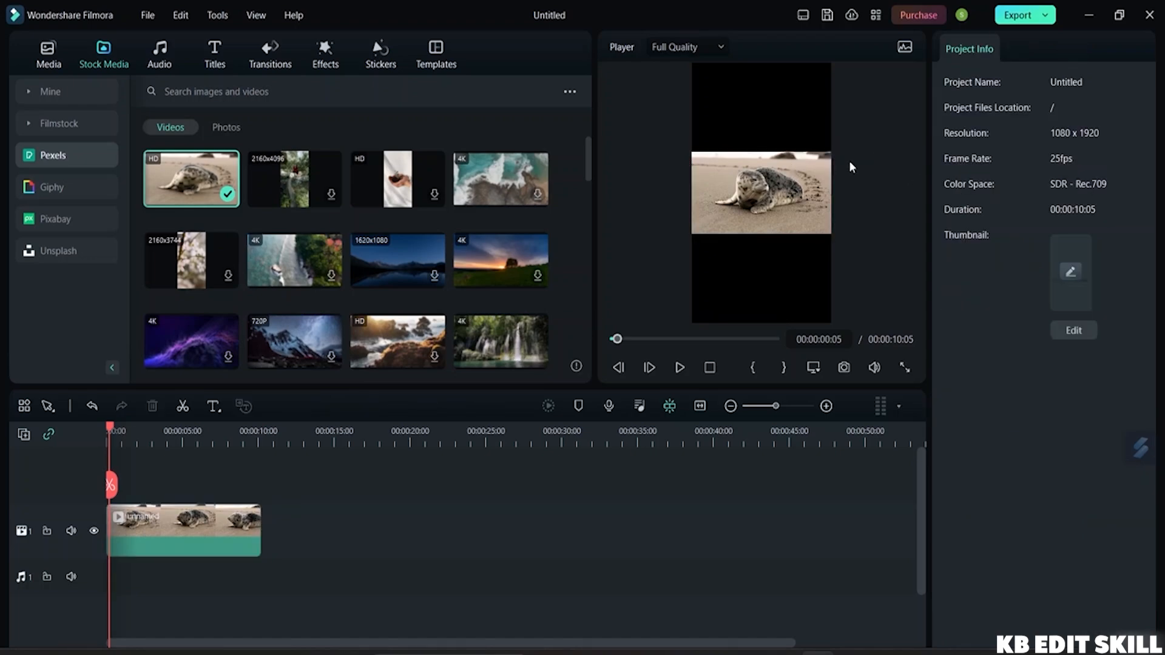
pyautogui.click(774, 189)
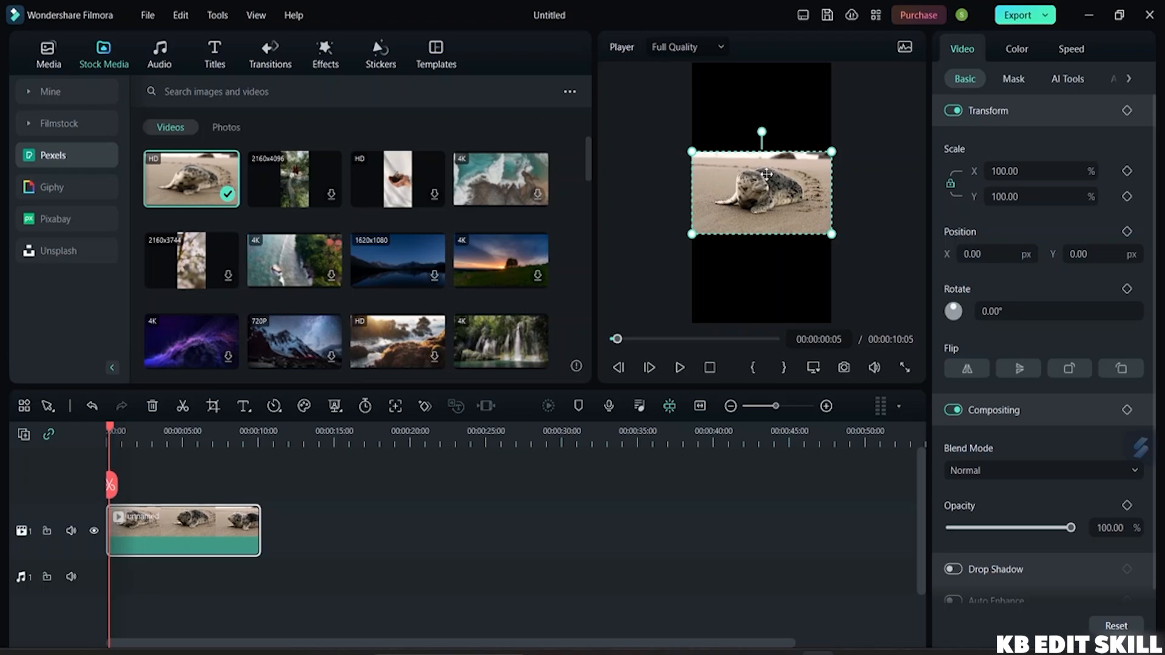
pyautogui.moveTo(769, 172)
pyautogui.mouseDown()
pyautogui.moveTo(767, 116)
pyautogui.moveTo(752, 200)
pyautogui.moveTo(769, 165)
pyautogui.mouseUp()
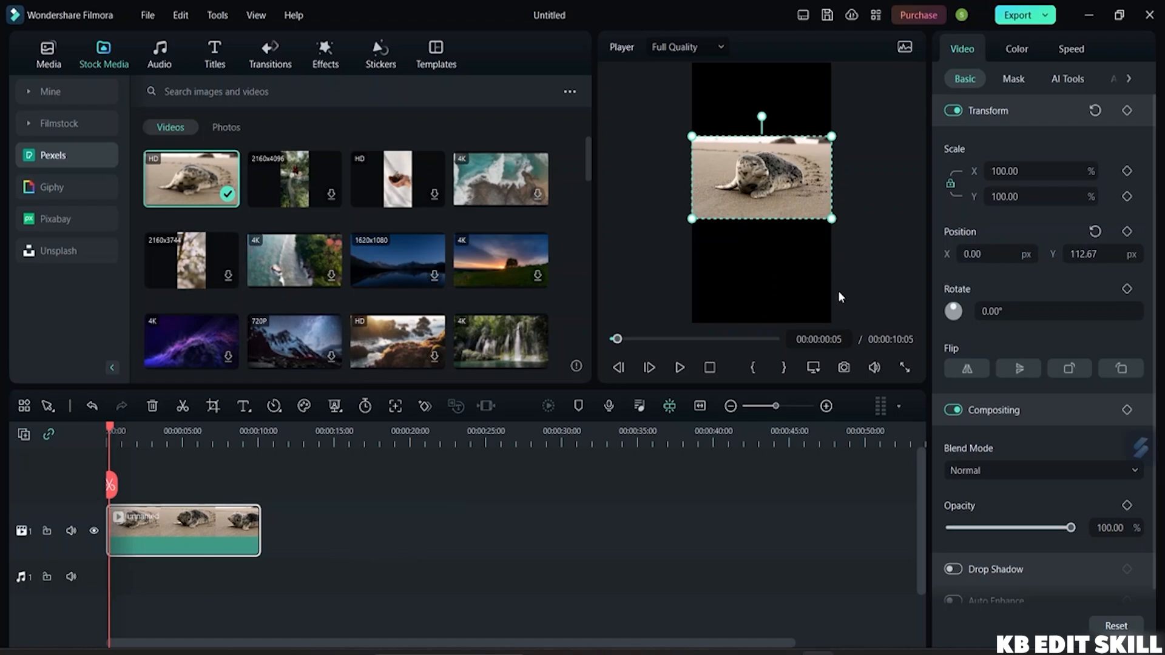
pyautogui.click(825, 19)
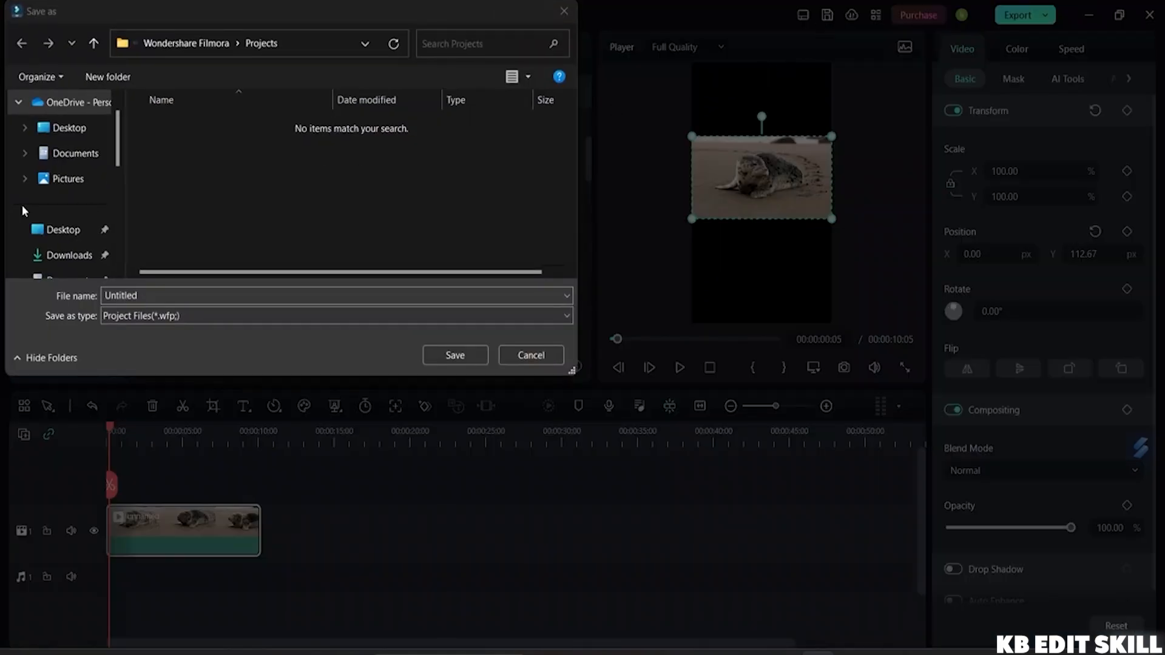
pyautogui.scroll(-5, 55, 170)
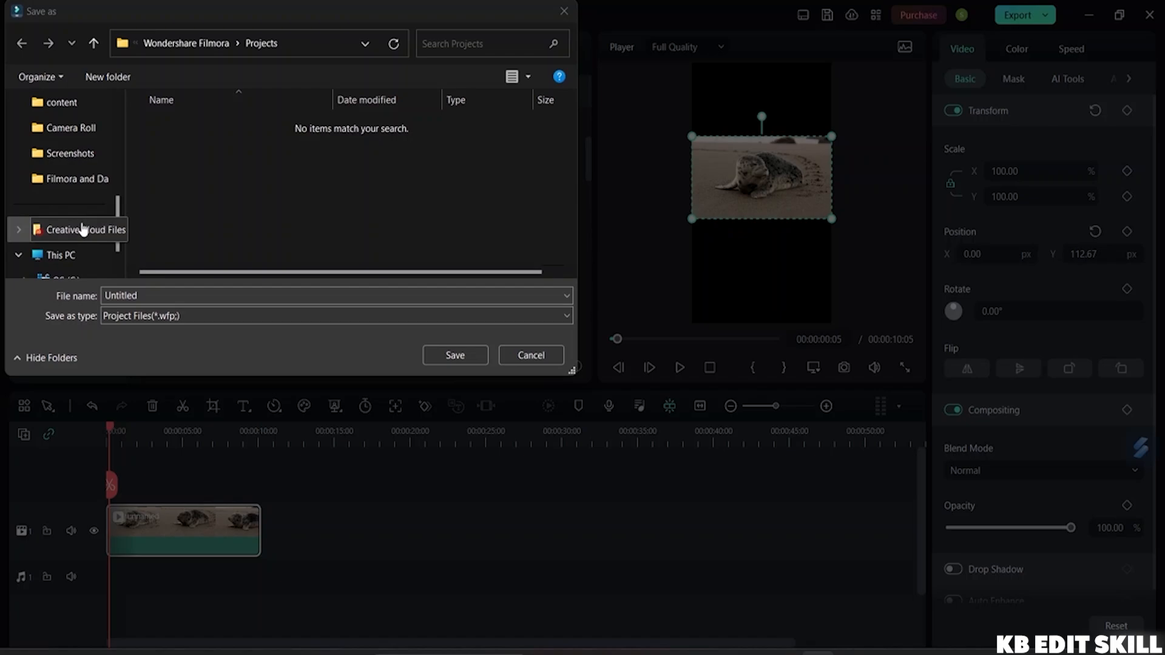
pyautogui.click(151, 293)
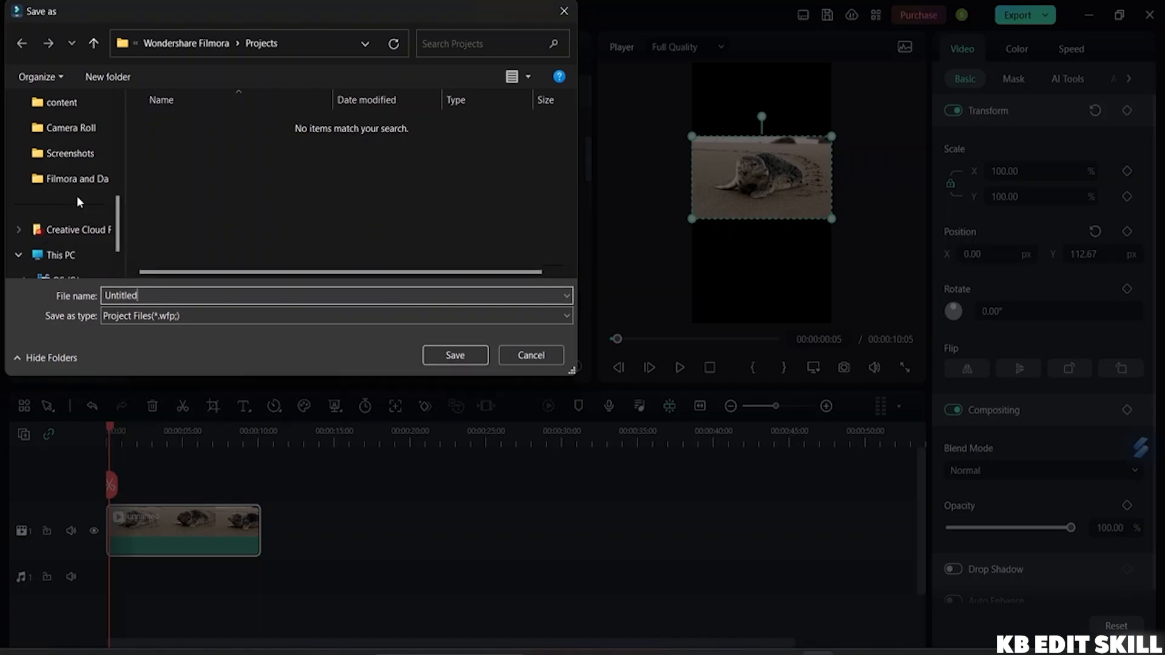
pyautogui.scroll(-1, 82, 193)
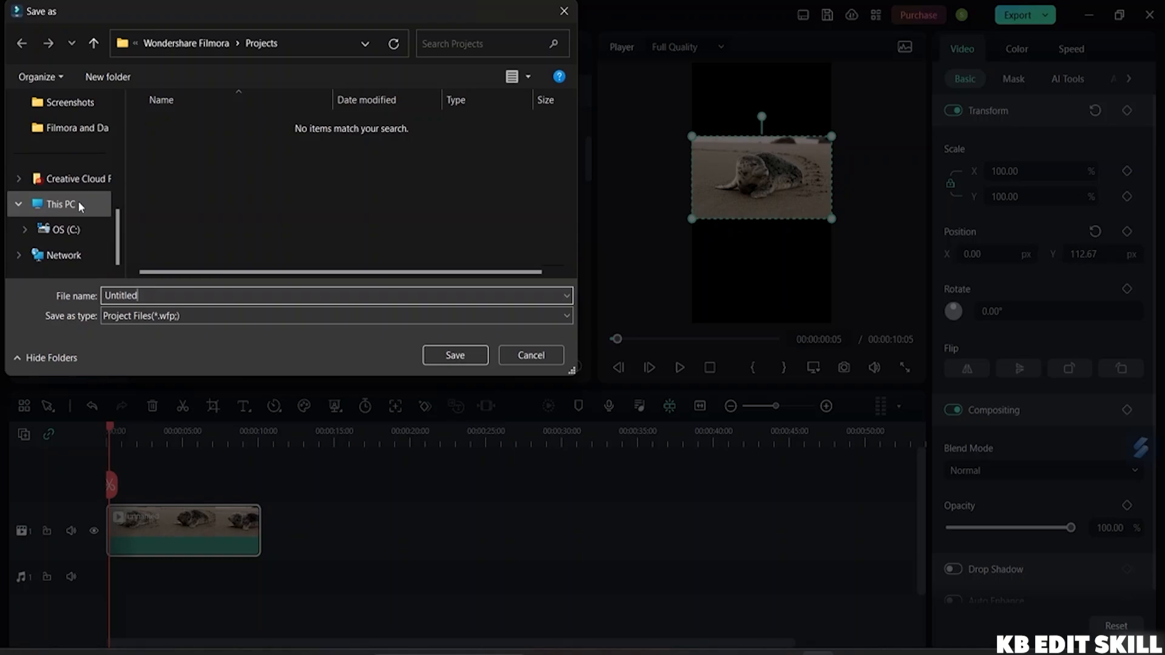
pyautogui.click(529, 356)
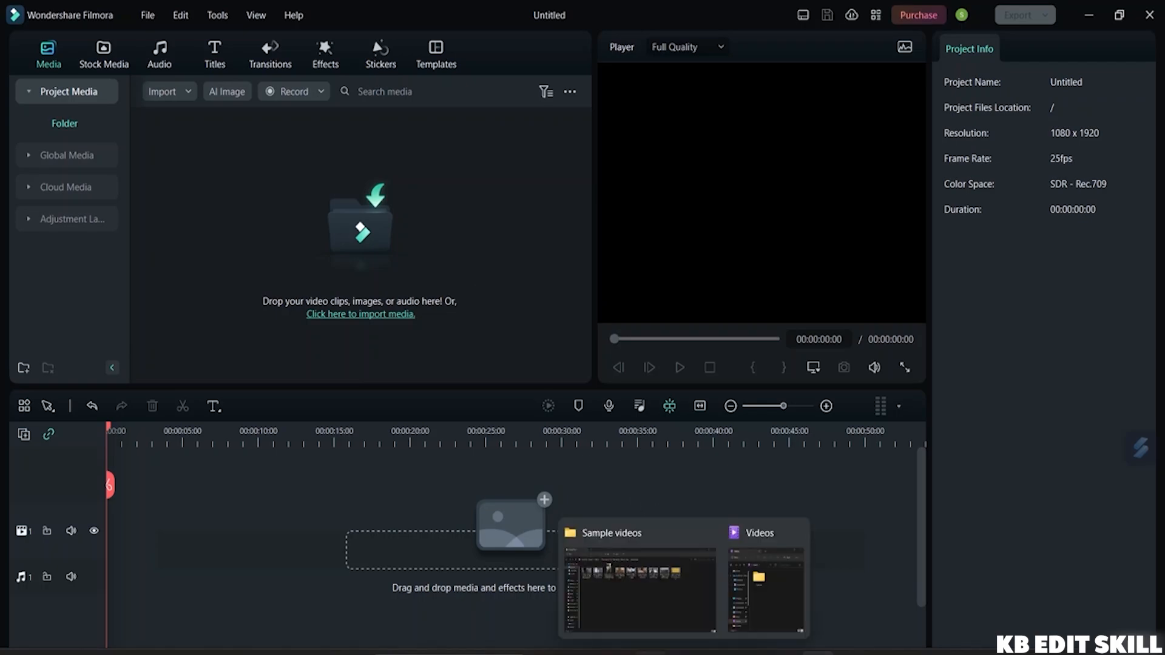
# Switch to the Sample videos folder in File Explorer and import its 1920x1080 24fps clip of the walking man into Filmora's project media
pyautogui.hotkey('alt', 'Tab')
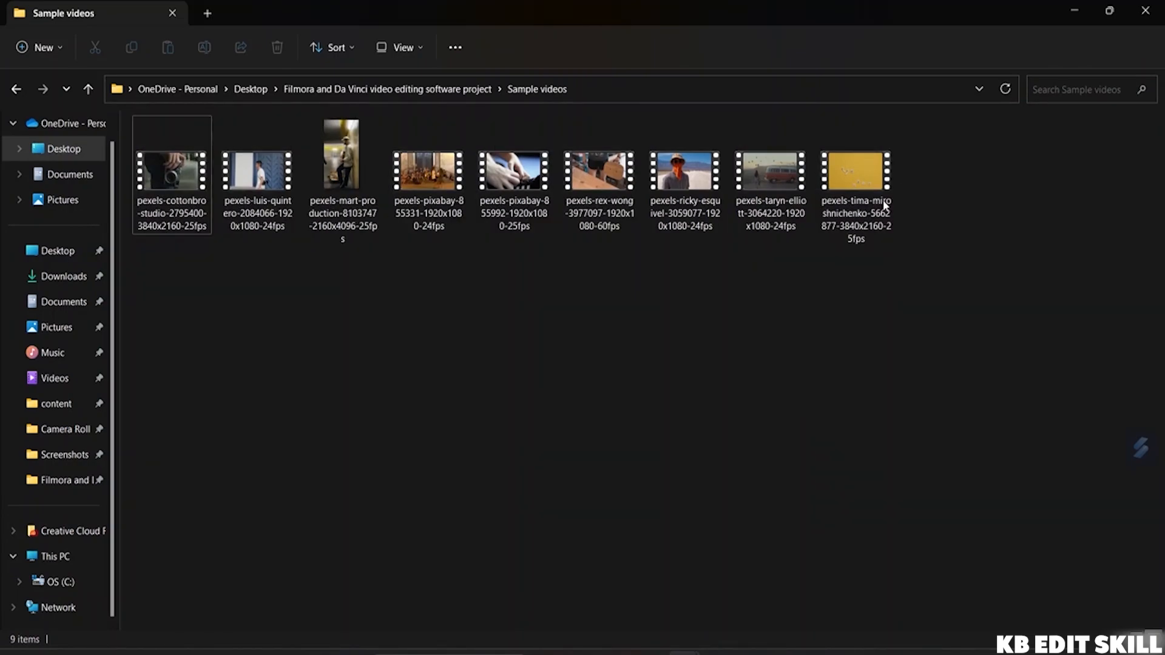
pyautogui.click(1107, 12)
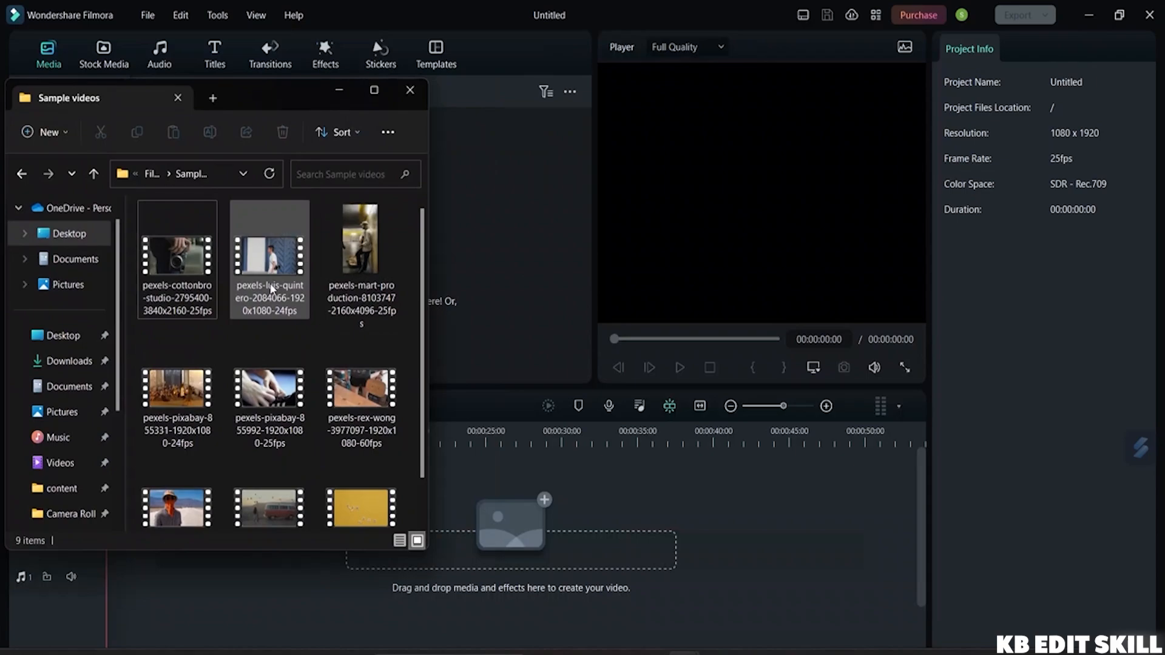
pyautogui.moveTo(271, 288); pyautogui.dragTo(488, 260)
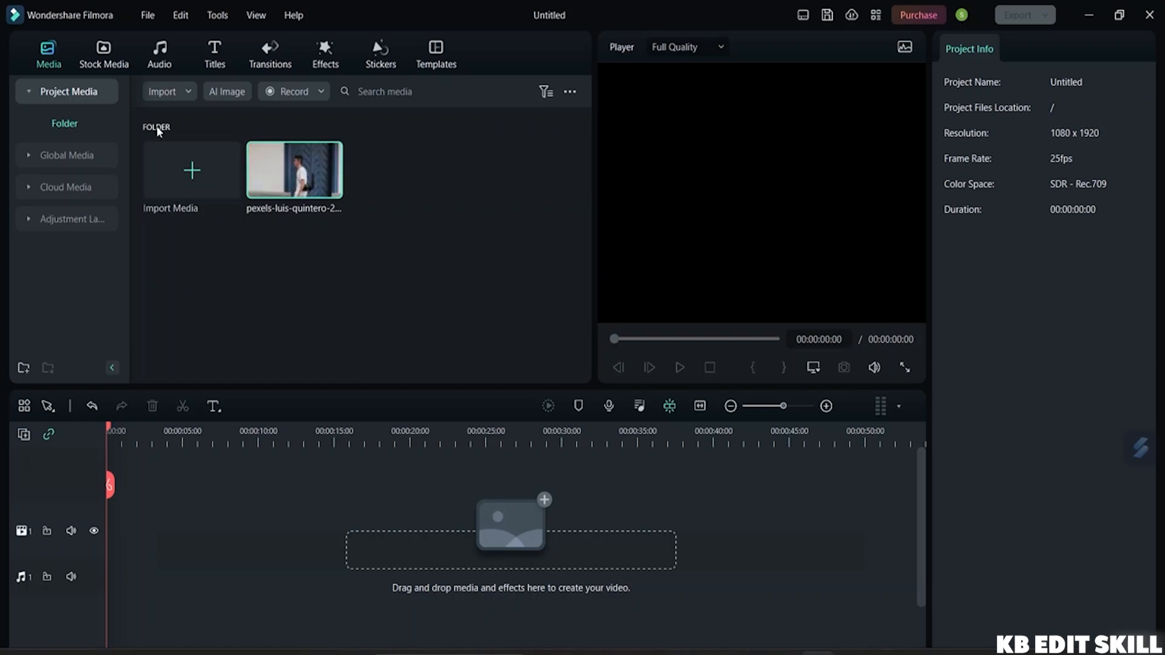
# Review the available ways to import media, including individual files, a media folder, and a camera or phone
pyautogui.click(189, 169)
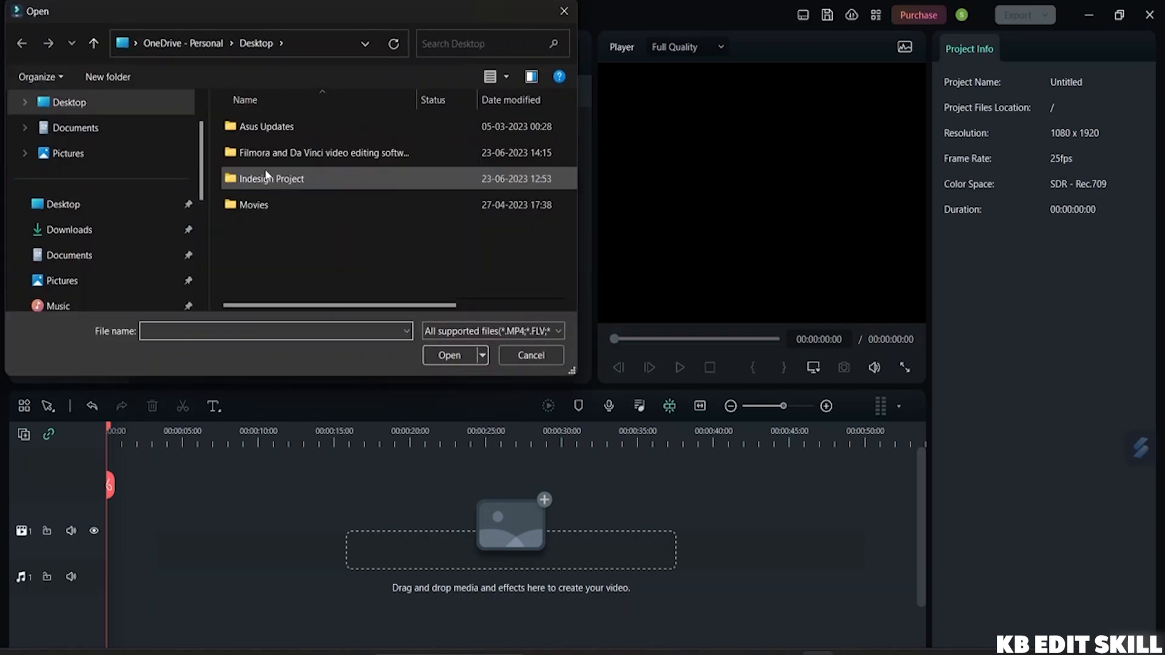
pyautogui.click(553, 18)
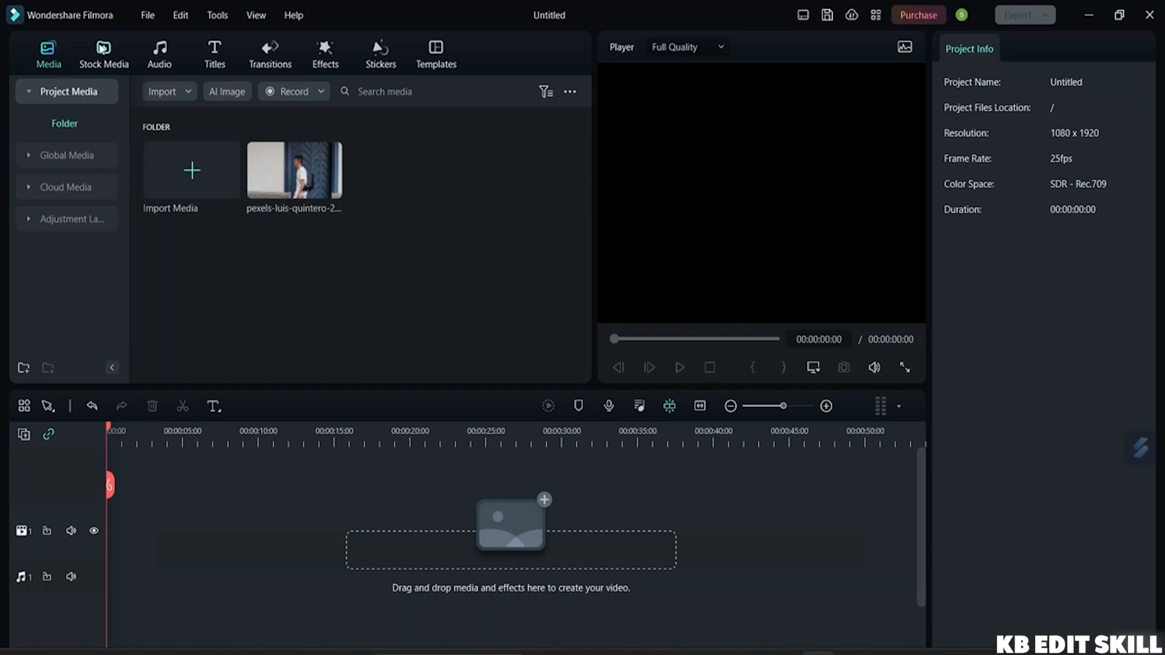
pyautogui.click(173, 90)
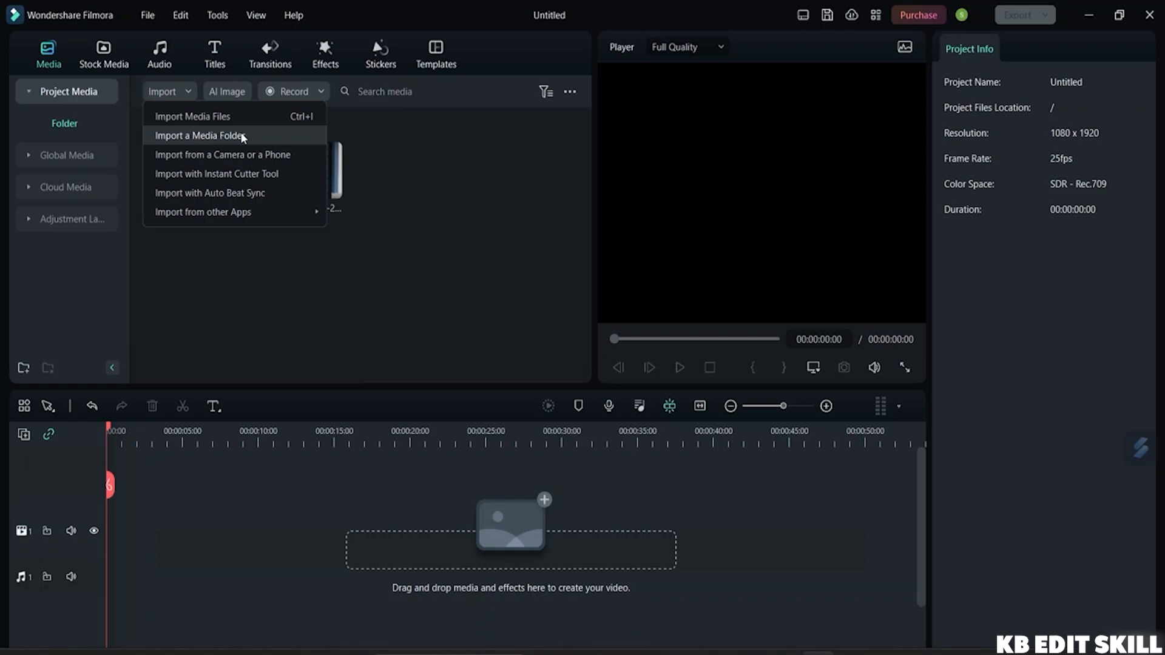
pyautogui.click(398, 144)
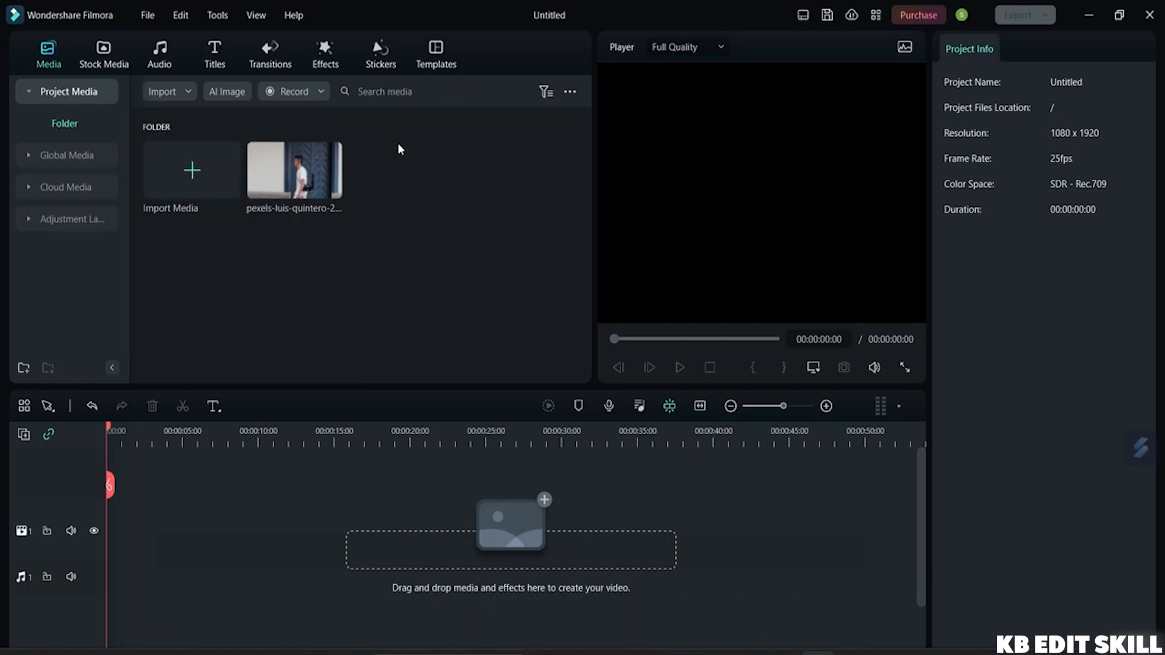
pyautogui.click(149, 16)
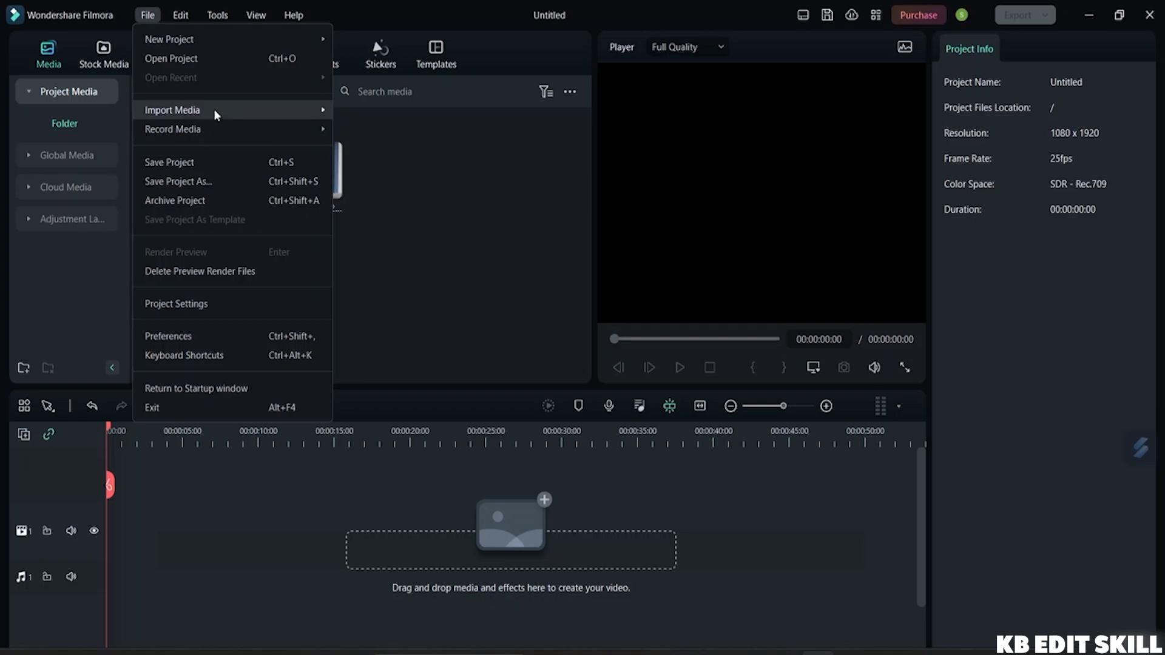
pyautogui.moveTo(214, 108)
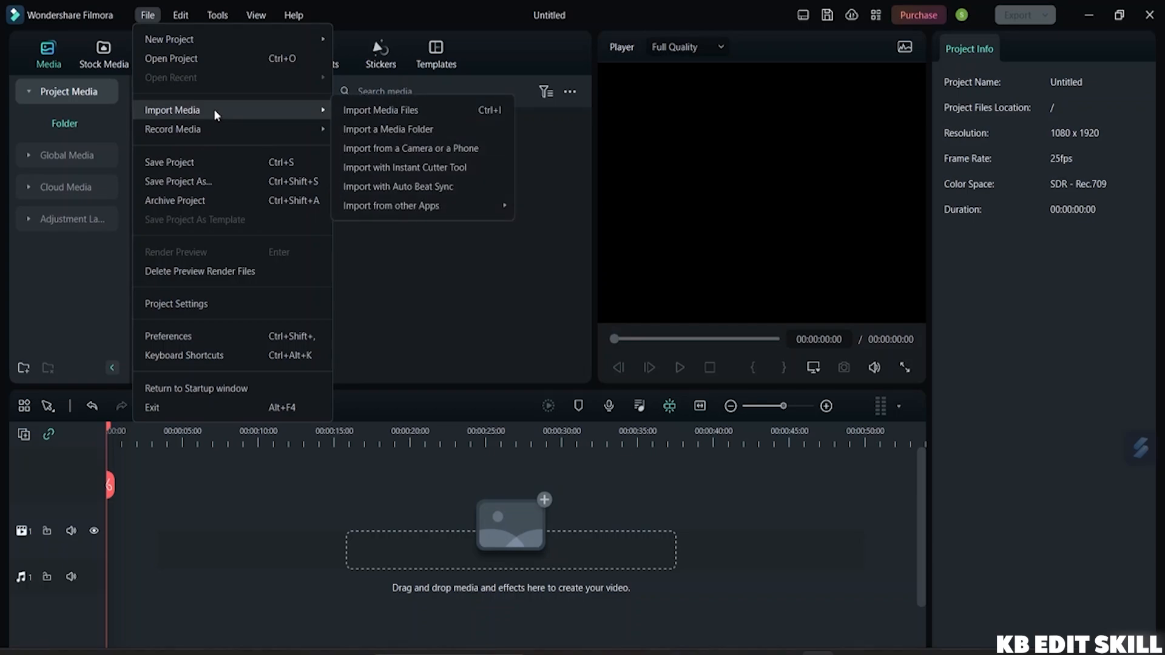
pyautogui.click(444, 128)
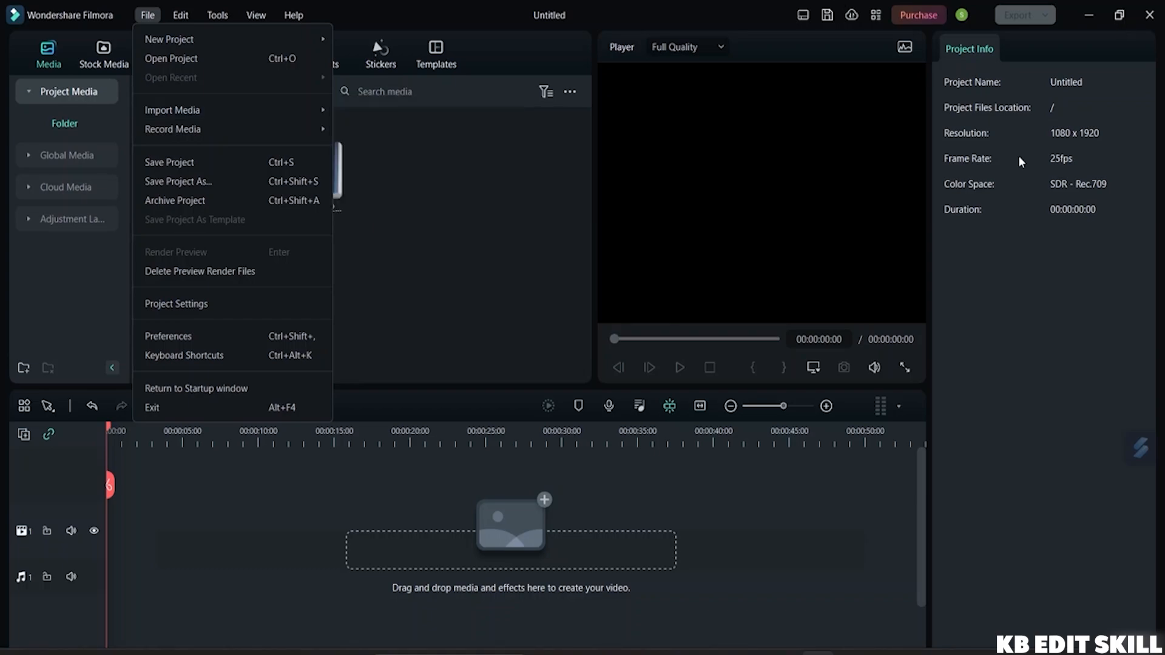
# Switch back to the Sample videos folder in File Explorer and look through its video clips
pyautogui.moveTo(683, 648)
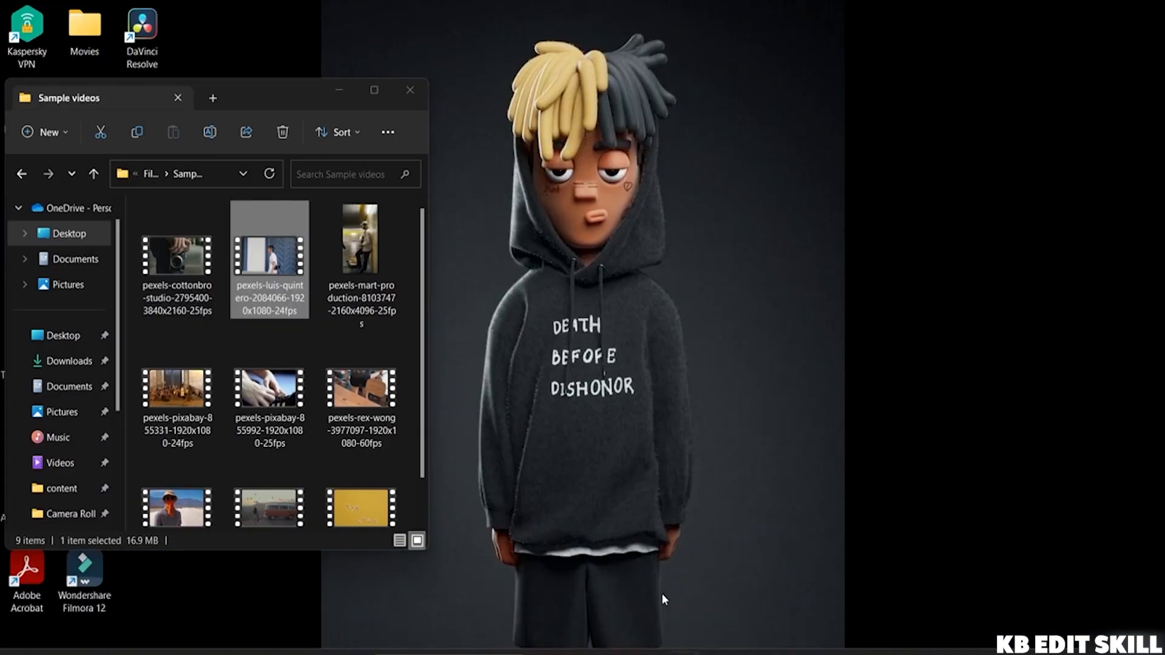
pyautogui.click(661, 592)
pyautogui.scroll(-1, 289, 285)
pyautogui.scroll(1, 289, 285)
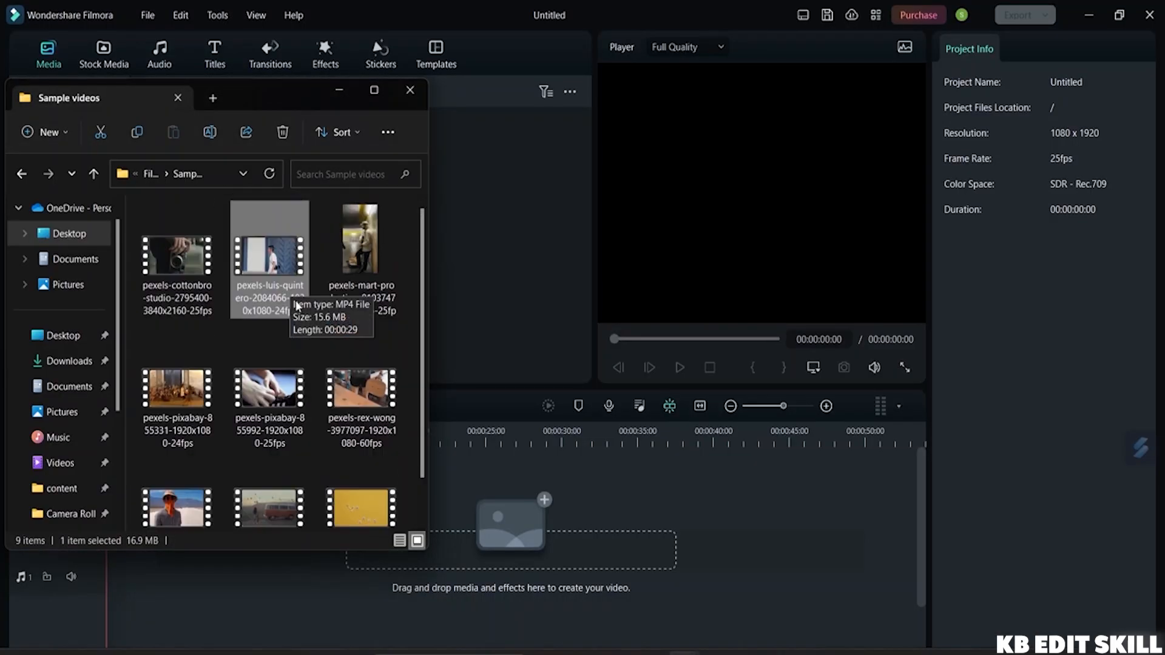
pyautogui.scroll(-1, 301, 271)
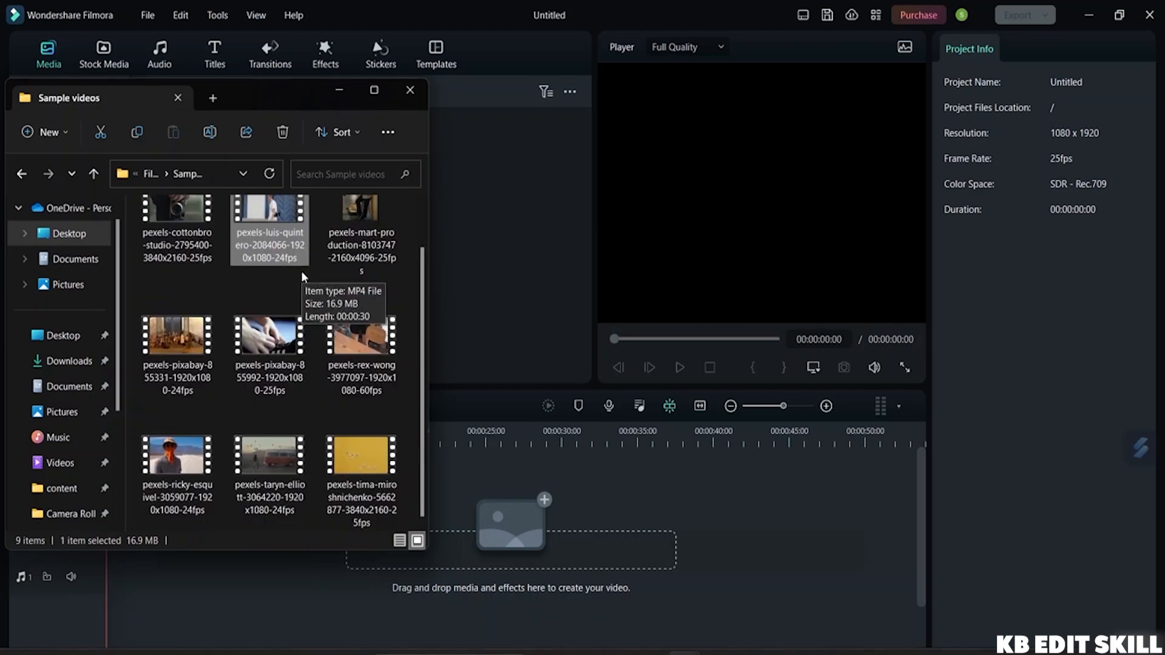
pyautogui.scroll(1, 327, 391)
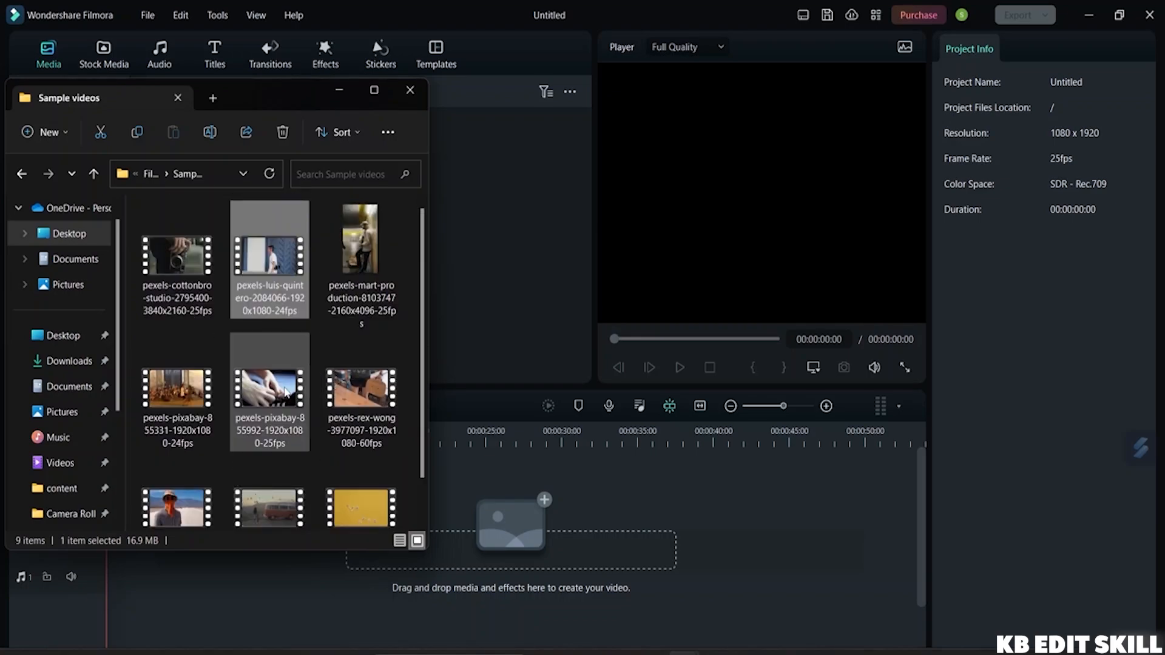
pyautogui.scroll(-1, 273, 390)
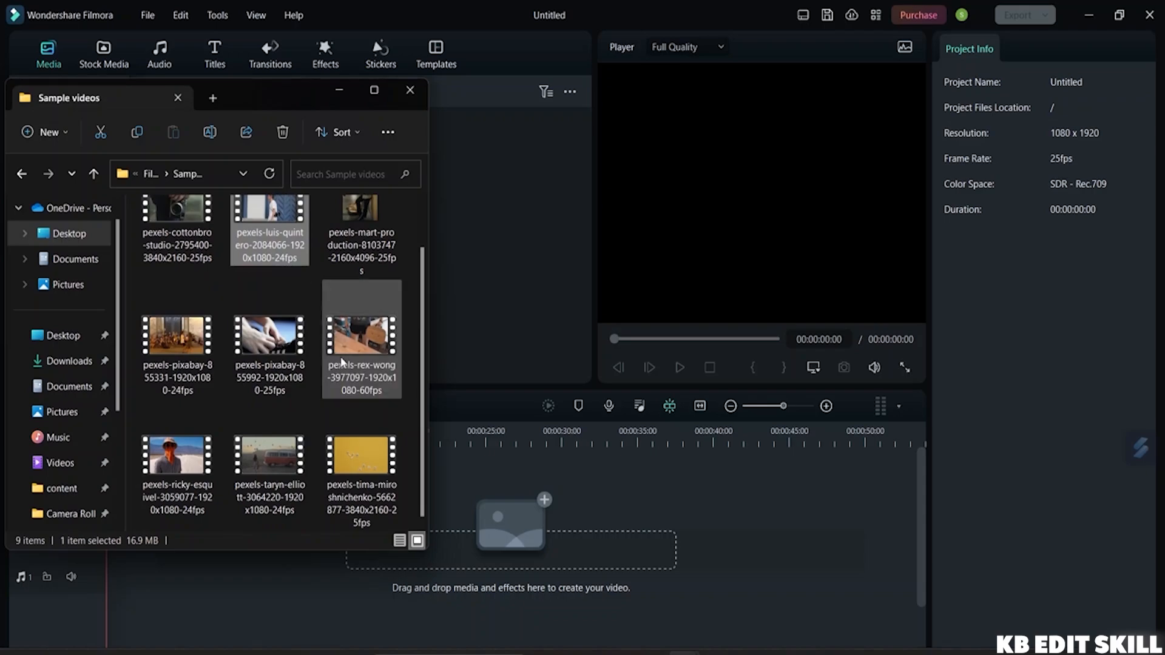
pyautogui.scroll(1, 349, 337)
pyautogui.scroll(-1, 347, 335)
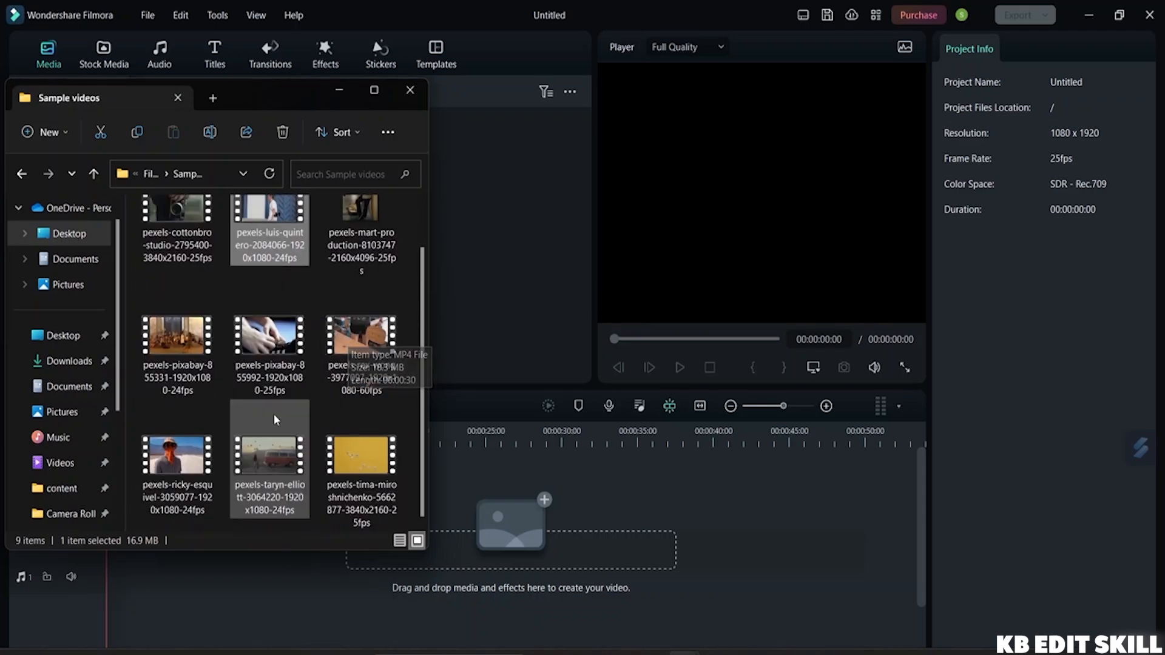
pyautogui.scroll(-1, 35, 497)
pyautogui.scroll(-1, 76, 455)
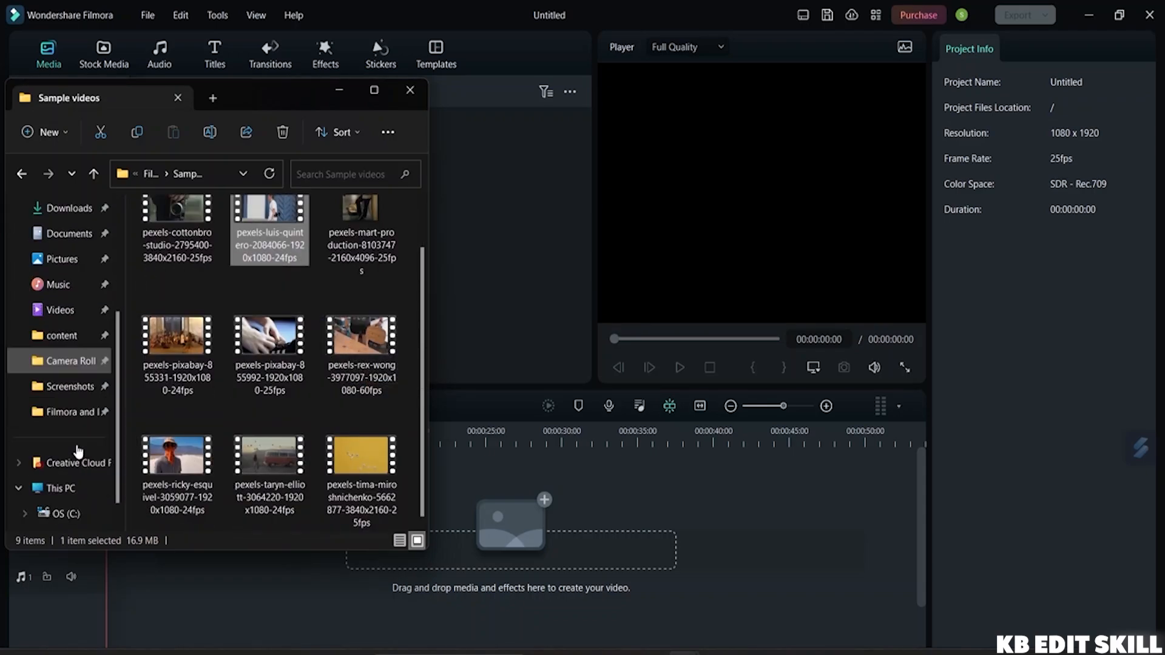
# Browse the Filmora and Da Vinci video editing software project folder, view its Sample videos subfolder, and return to Filmora
pyautogui.click(86, 418)
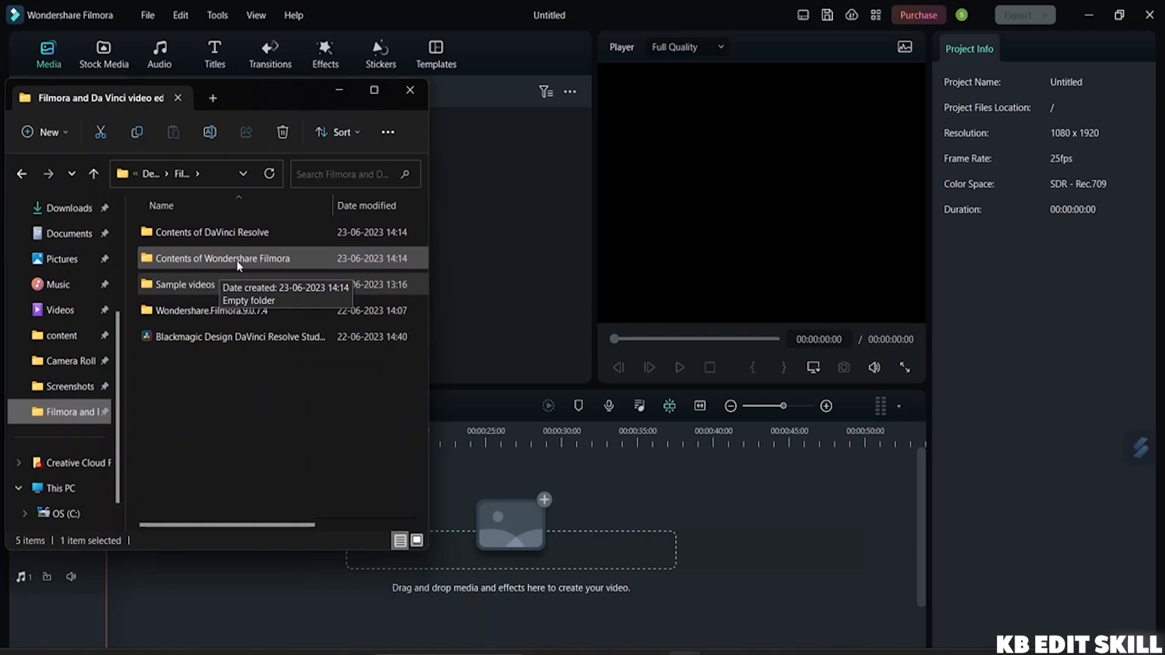
pyautogui.doubleClick(200, 291)
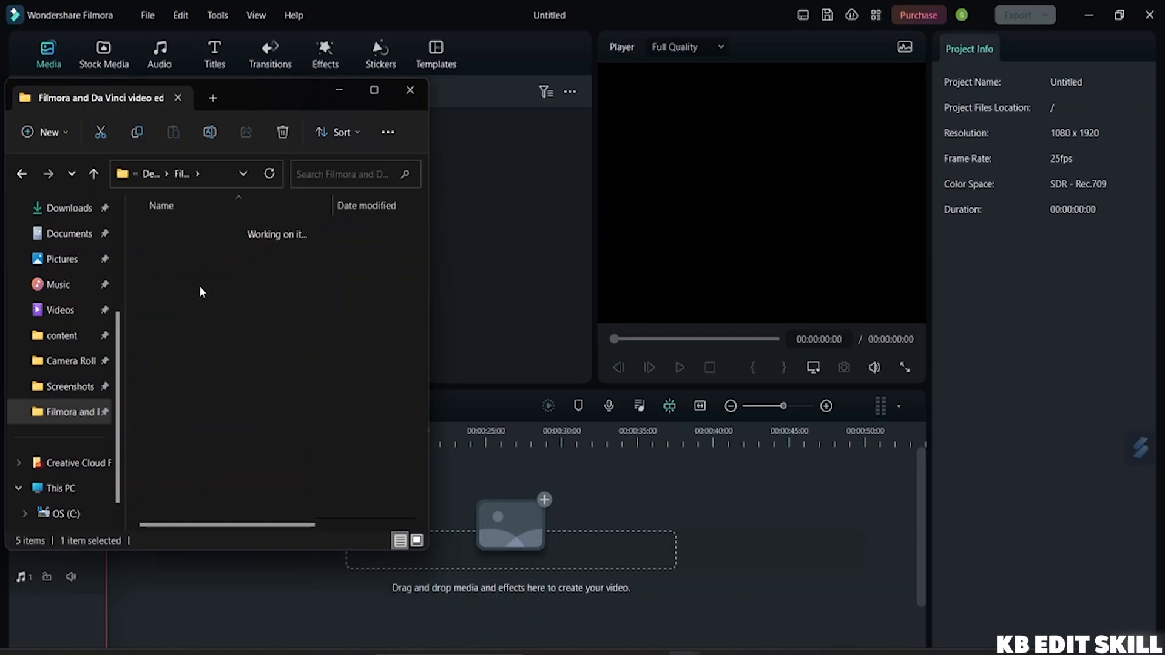
pyautogui.scroll(-1, 282, 269)
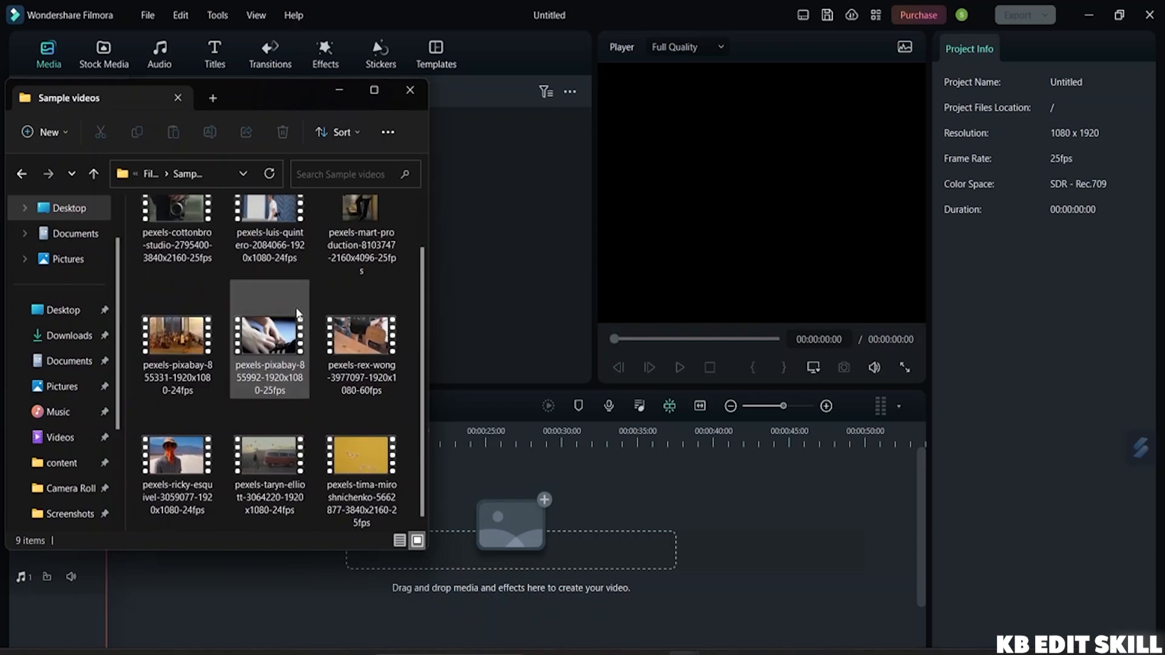
pyautogui.scroll(1, 279, 291)
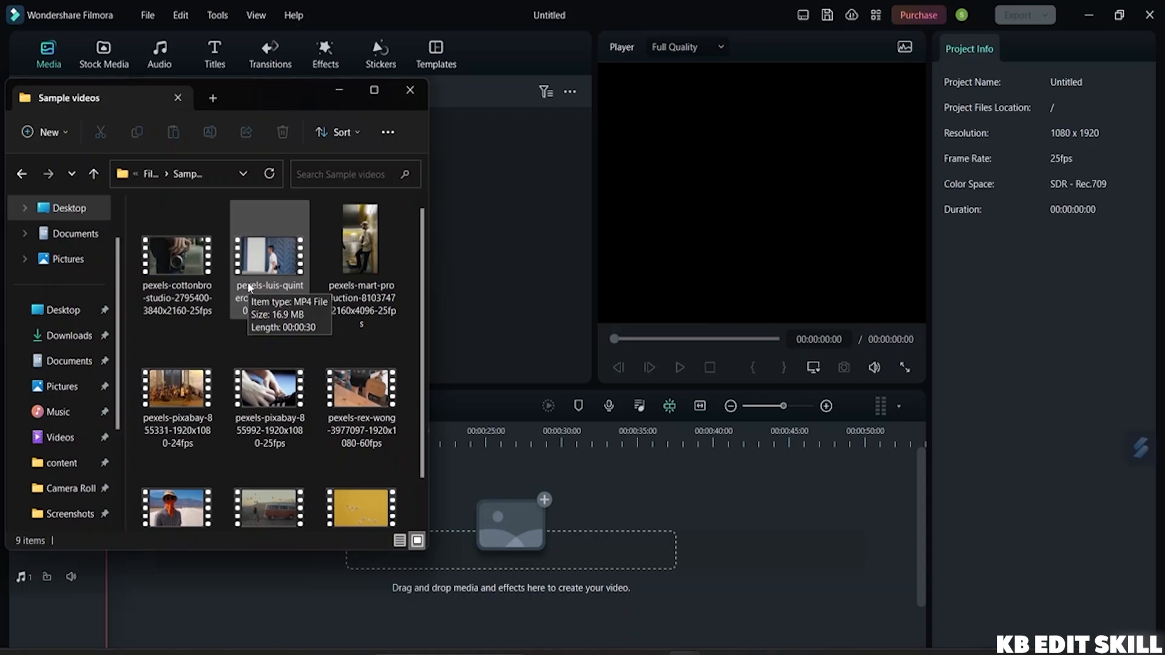
pyautogui.click(334, 97)
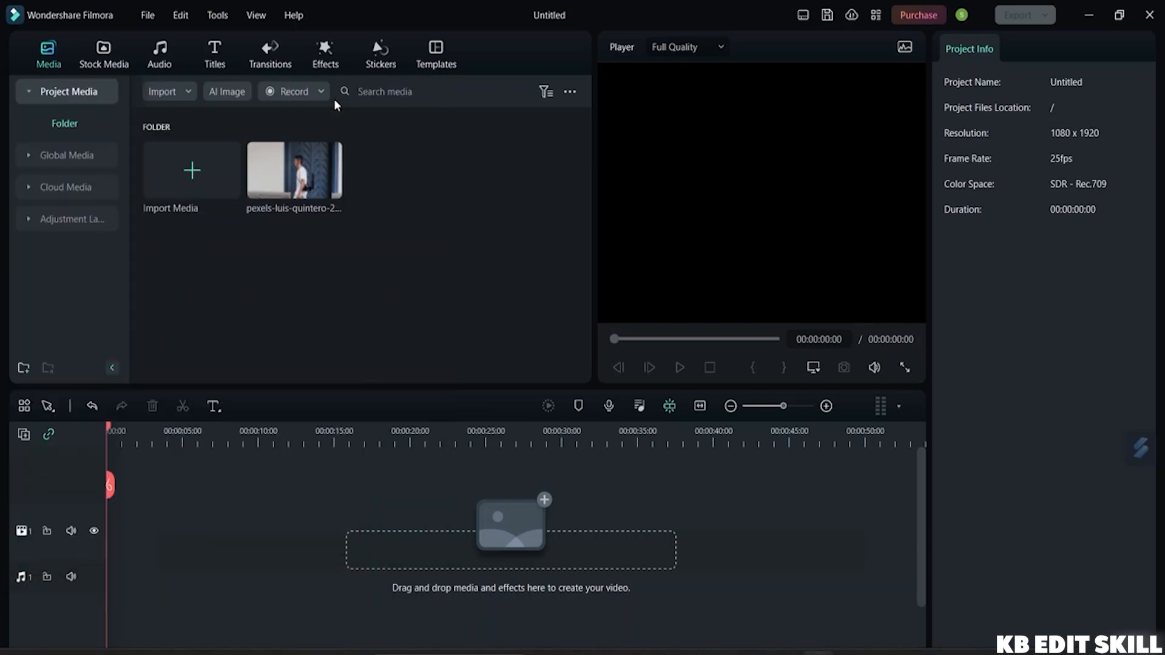
# Import the Sample videos folder from the Filmora and Da Vinci video editing software project folder as a media folder, creating proxy files
pyautogui.click(150, 19)
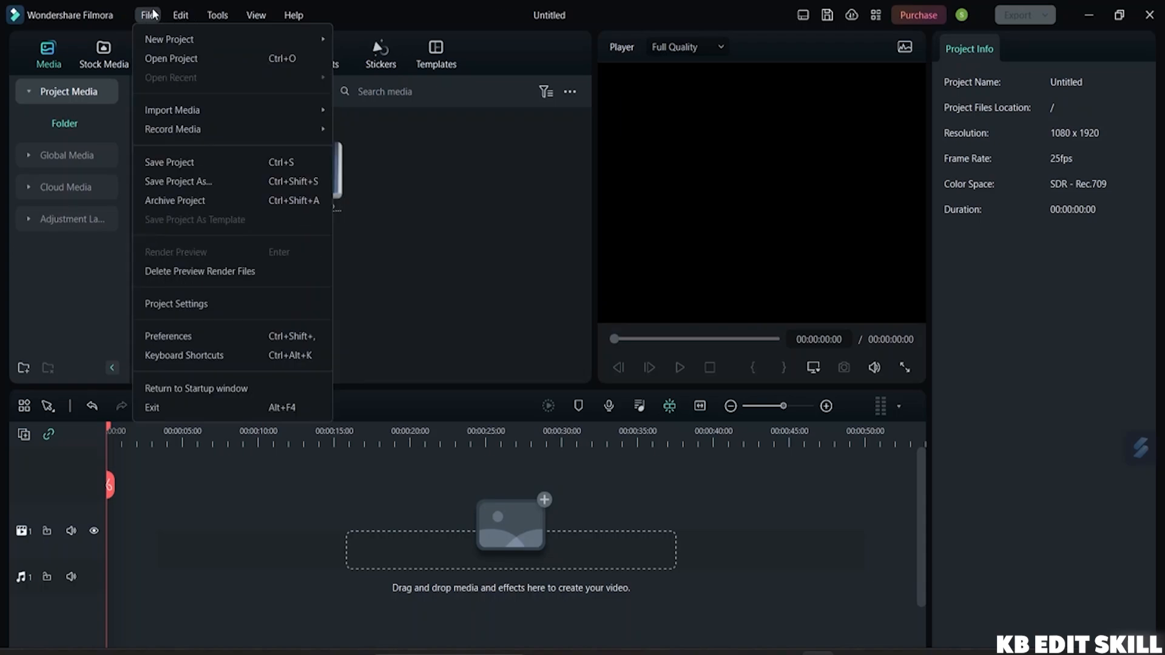
pyautogui.moveTo(173, 110)
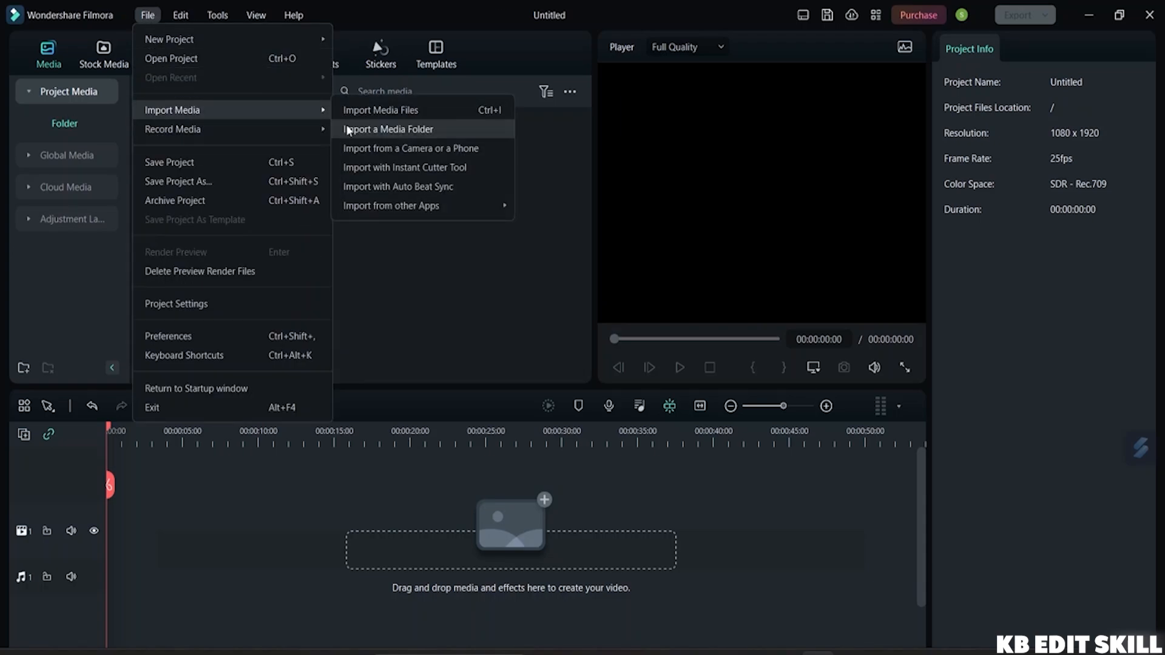
pyautogui.click(389, 130)
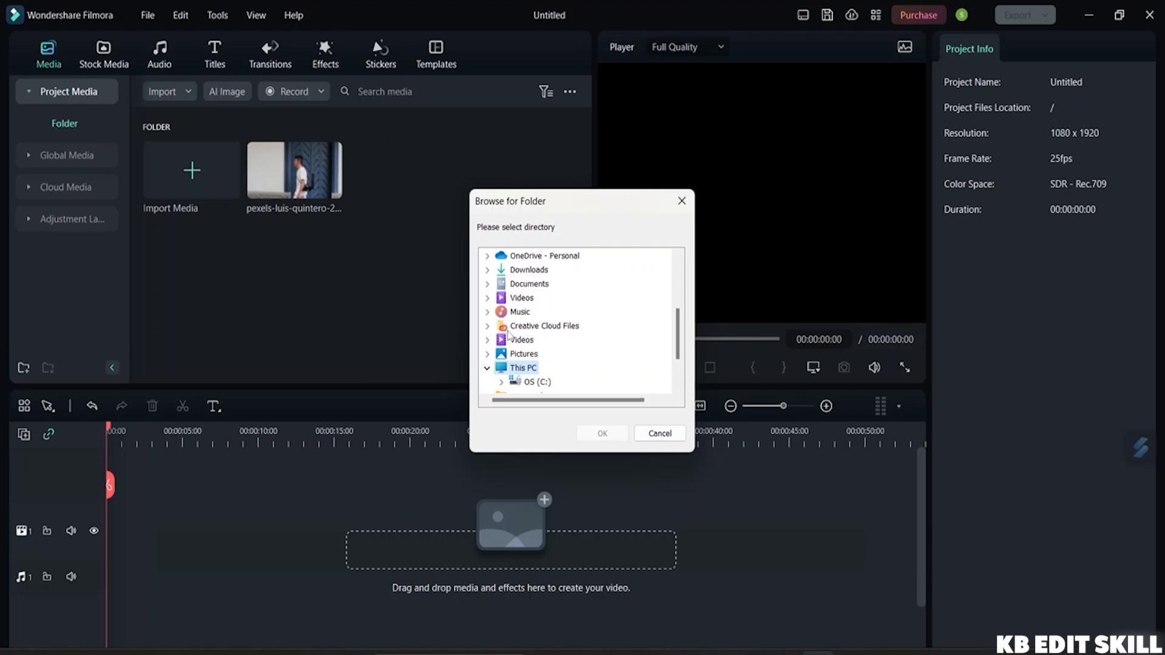
pyautogui.scroll(-1, 529, 337)
pyautogui.scroll(-1, 529, 337)
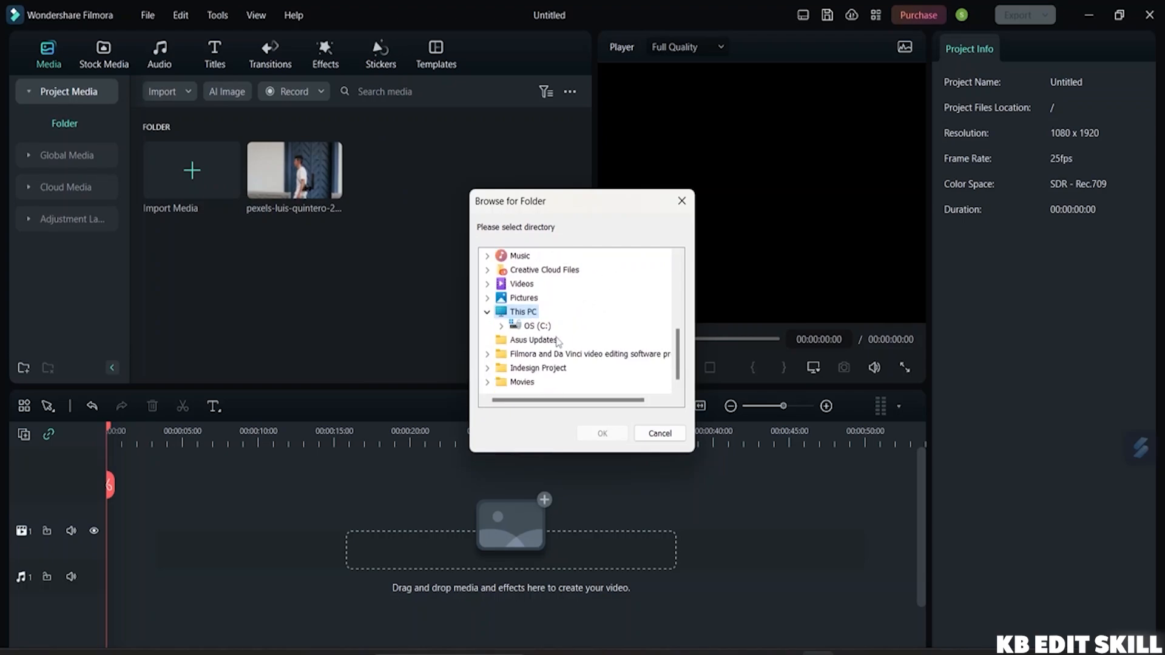
pyautogui.click(500, 357)
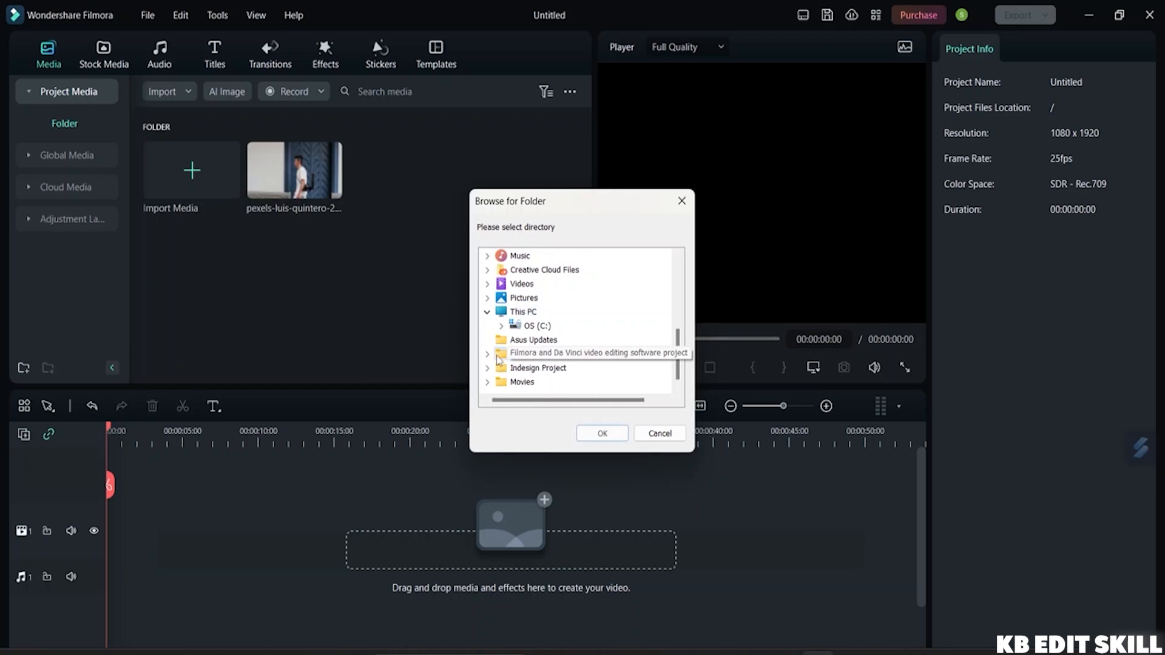
pyautogui.click(488, 354)
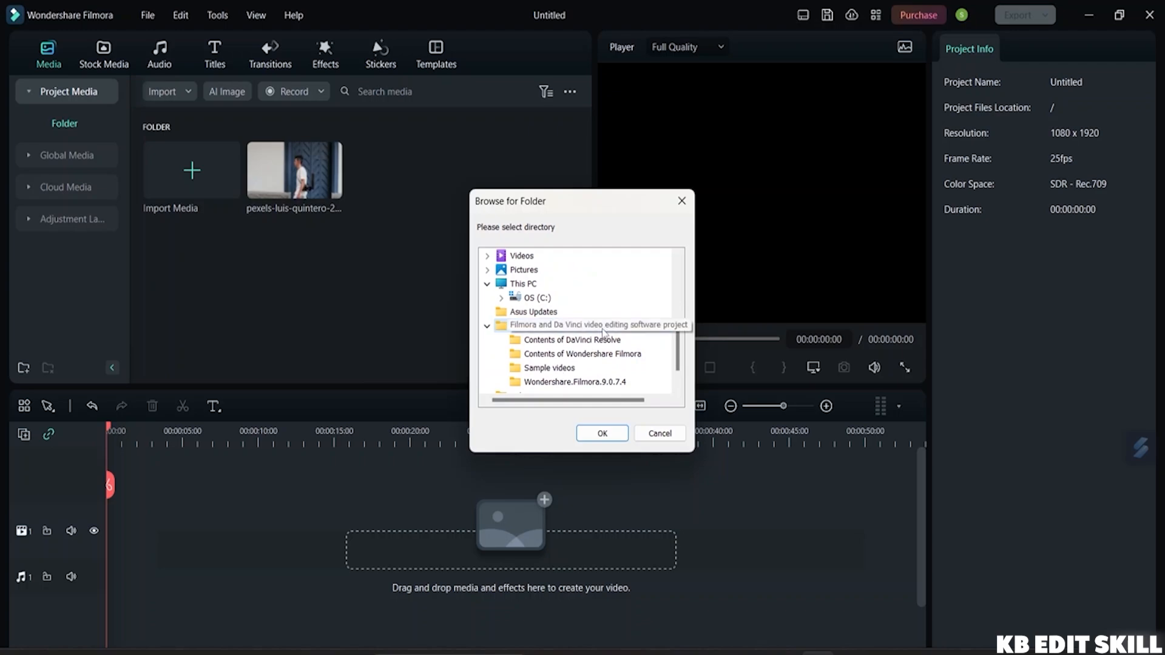
pyautogui.click(557, 369)
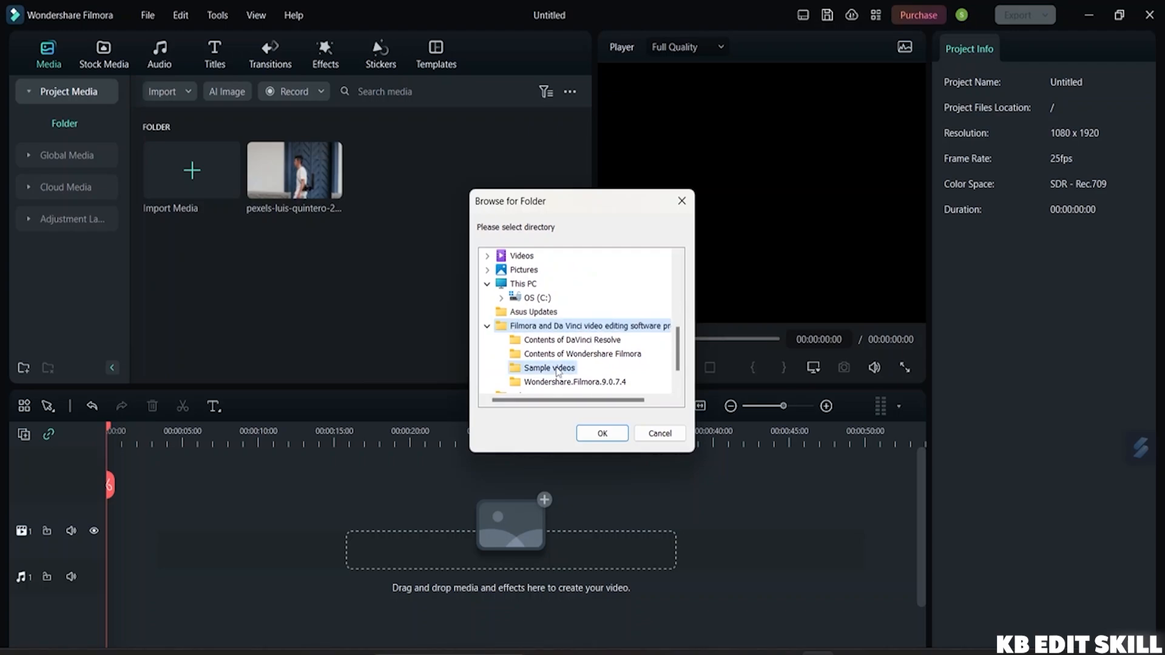
pyautogui.click(601, 442)
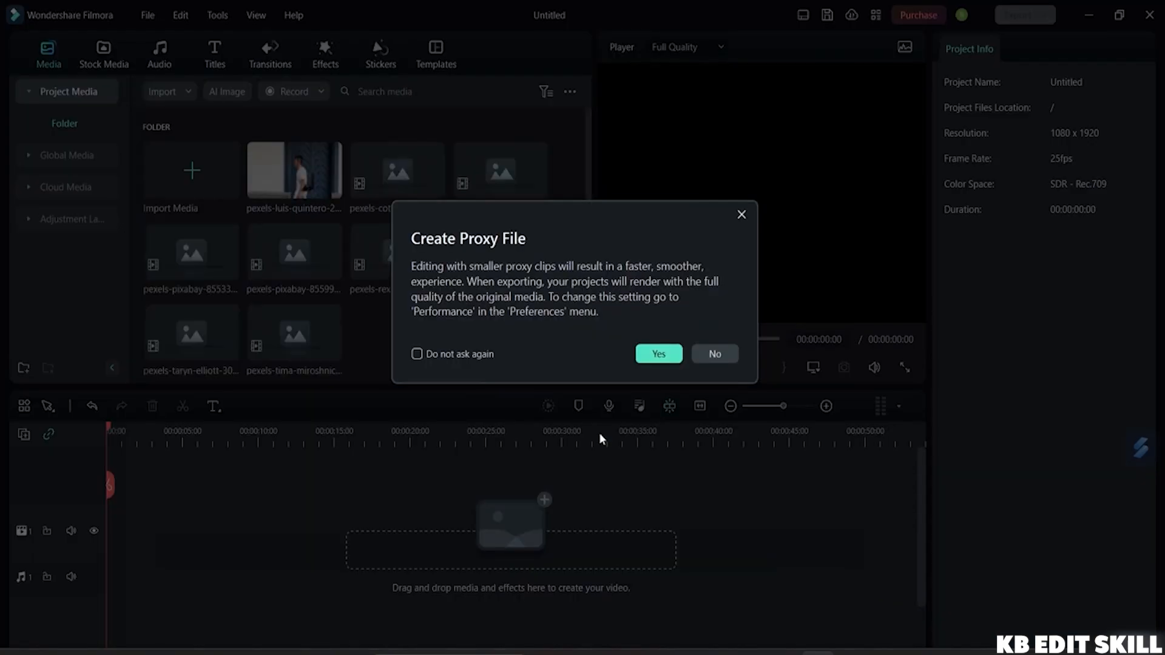
pyautogui.click(663, 354)
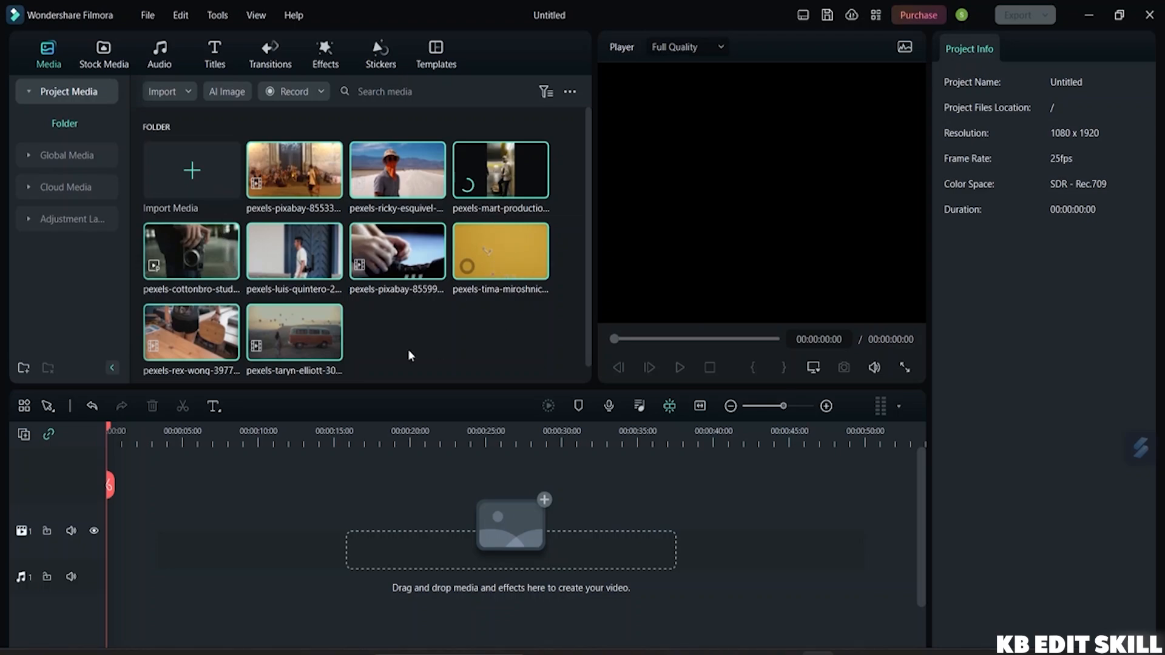
# Import the whole Filmora and Da Vinci video editing software project folder as a media folder into the project media
pyautogui.click(29, 96)
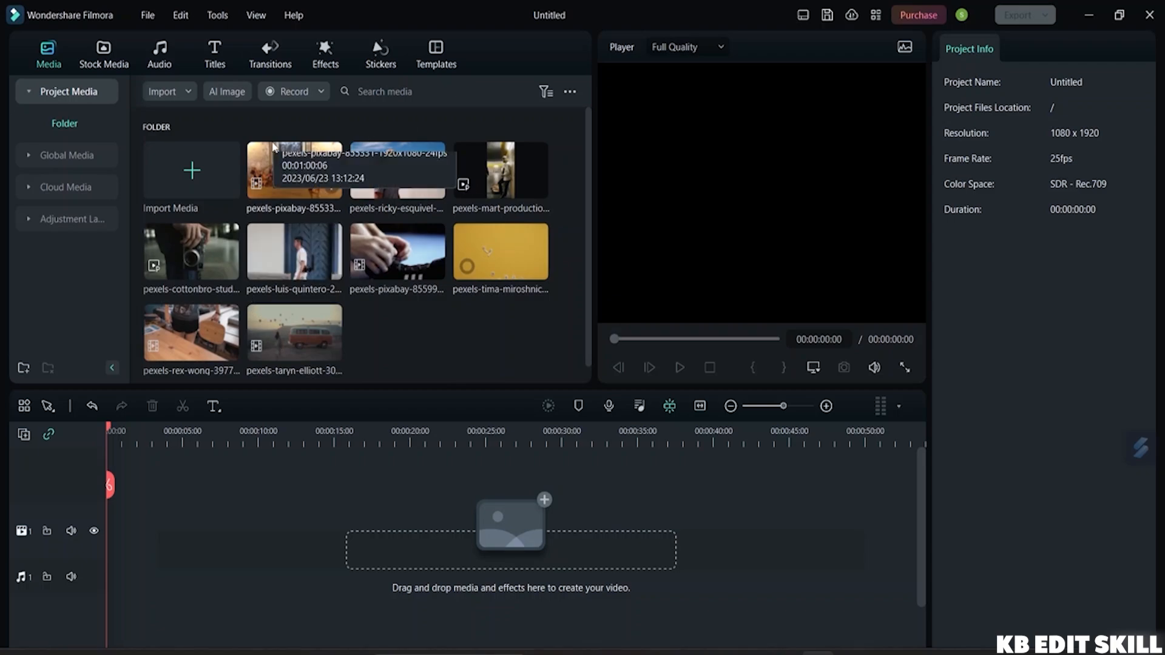
pyautogui.click(93, 96)
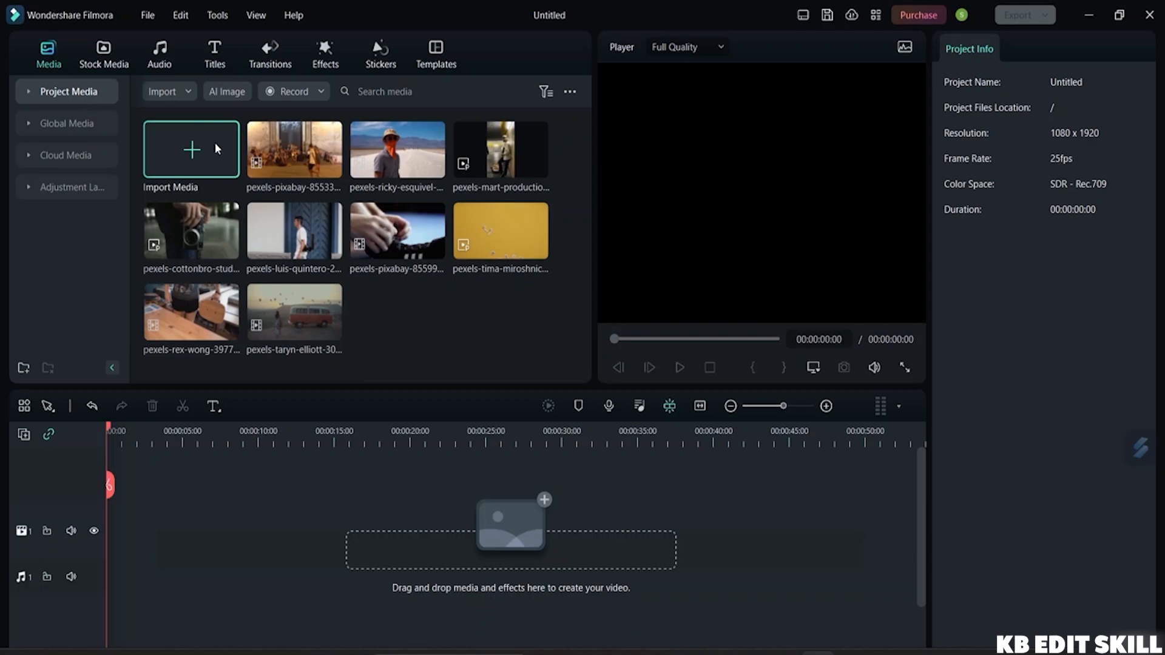
pyautogui.click(144, 16)
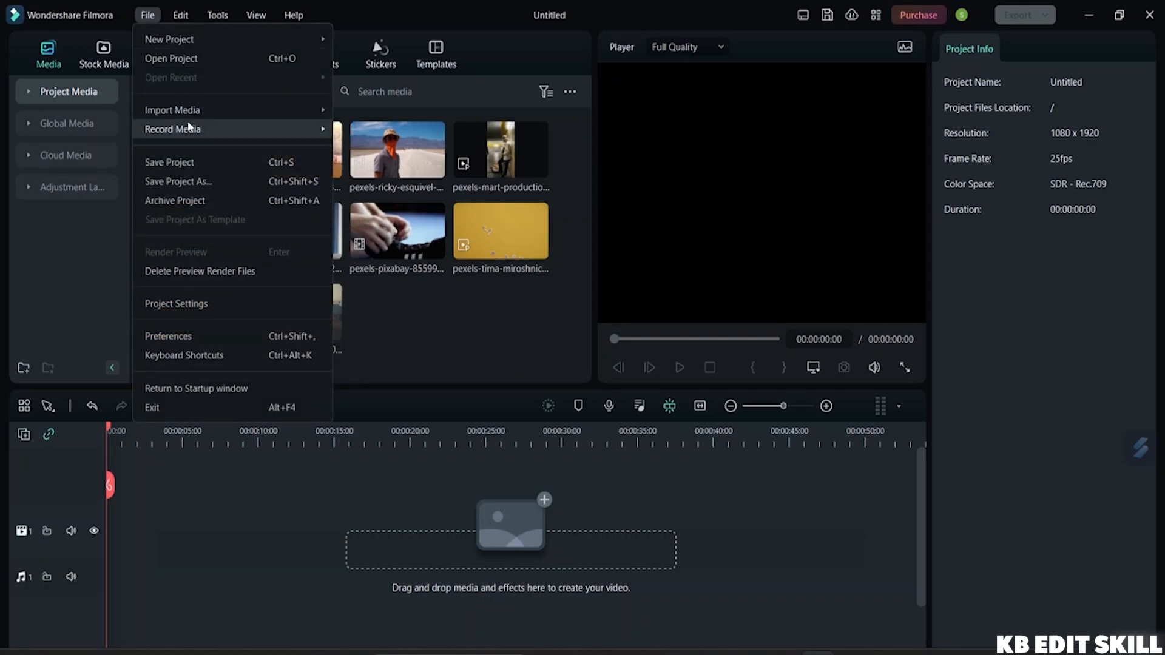
pyautogui.moveTo(191, 111)
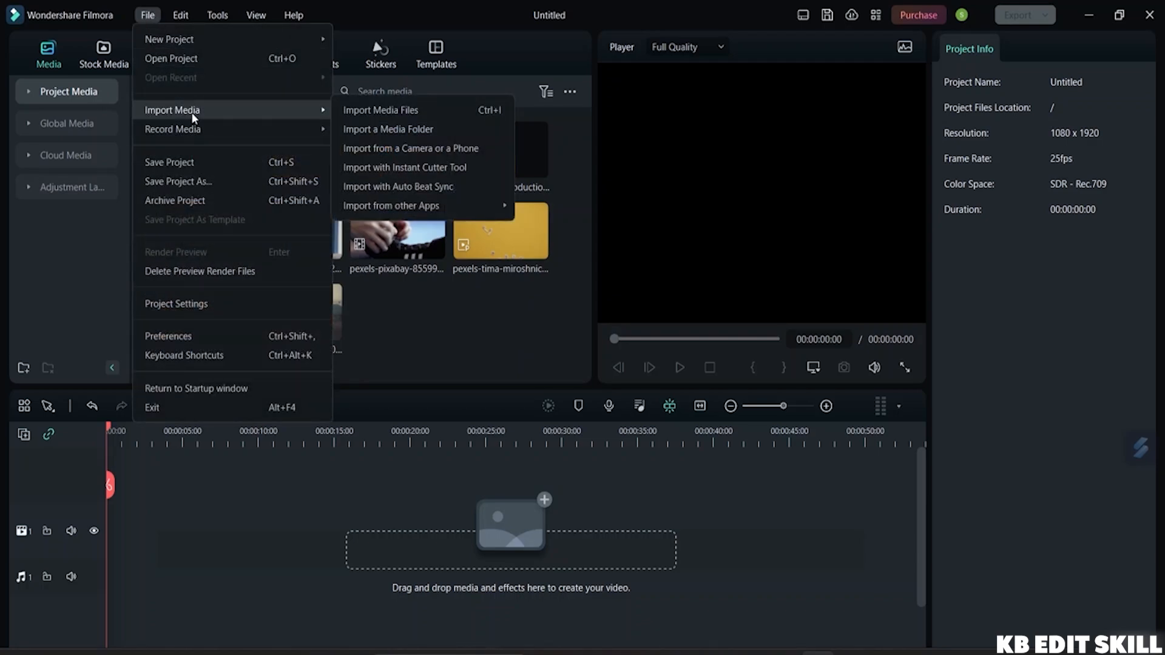
pyautogui.click(382, 128)
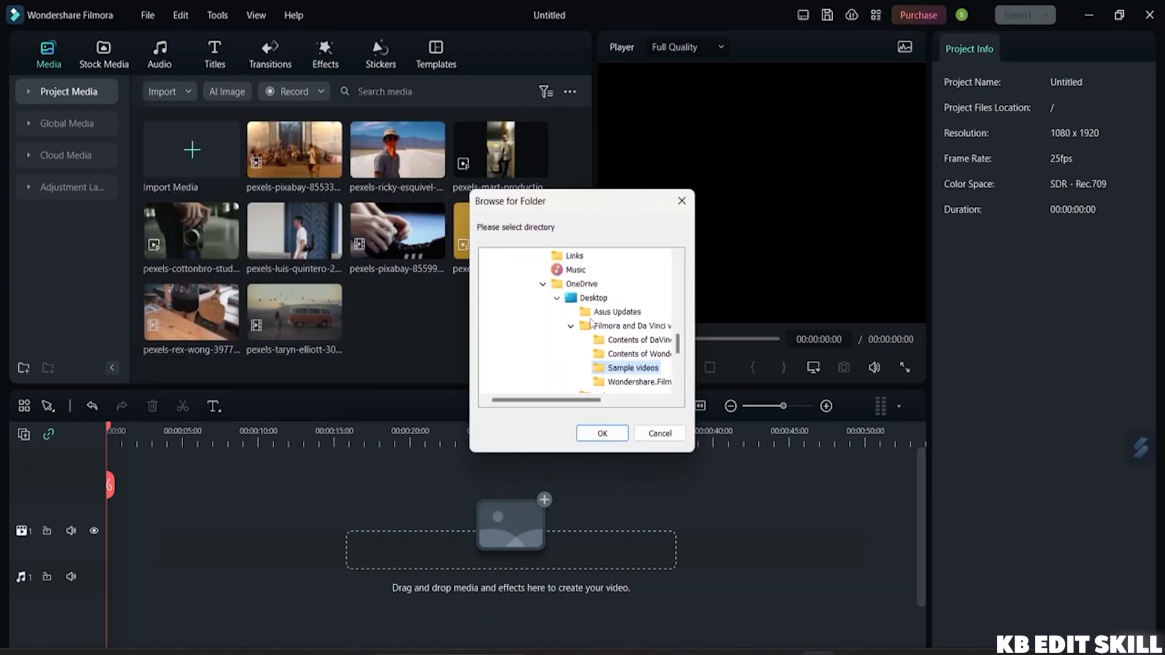
pyautogui.doubleClick(593, 326)
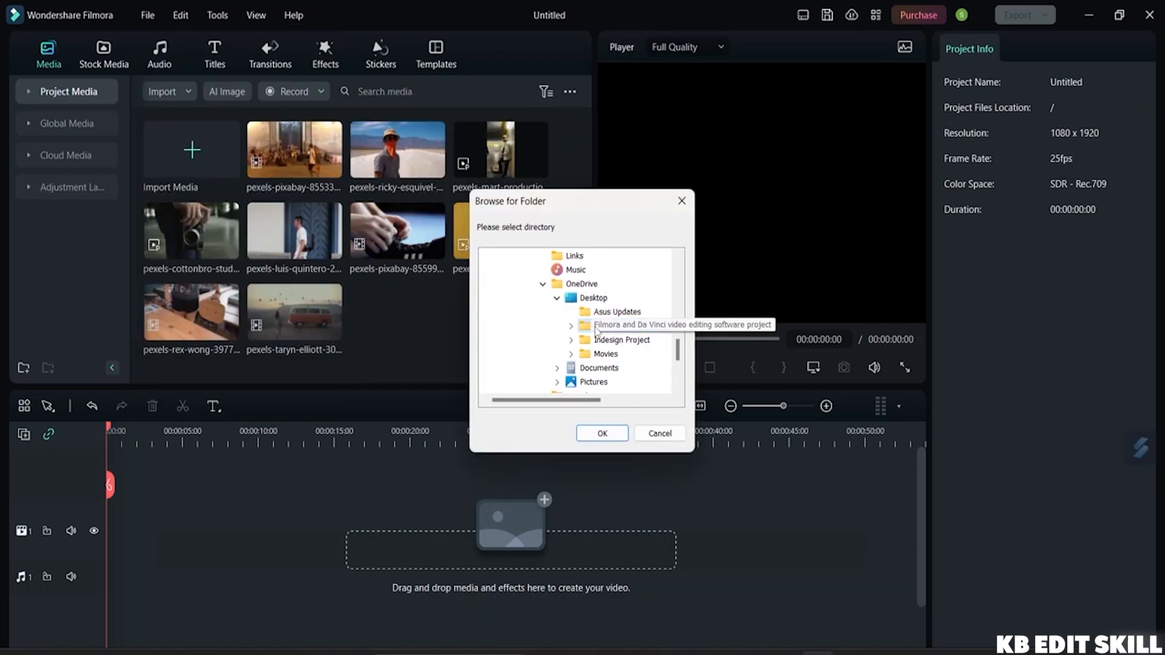
pyautogui.click(599, 433)
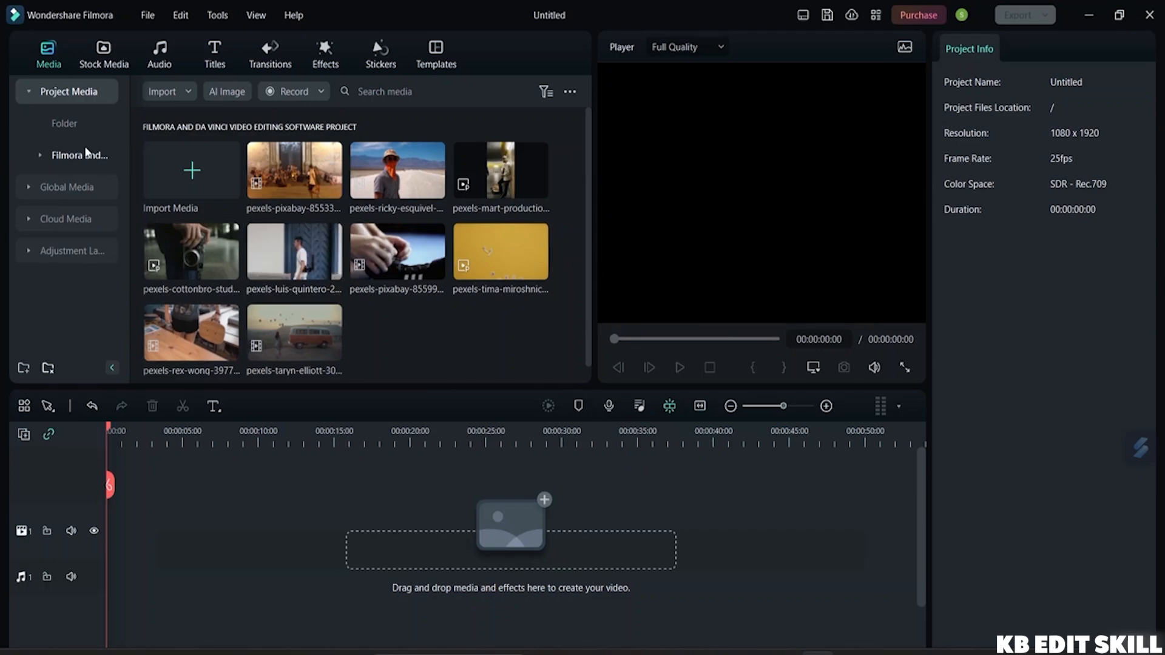
# Expand the imported Filmora and Da Vinci folder under Project Media, look through its subfolders, and collapse it again
pyautogui.doubleClick(88, 157)
pyautogui.scroll(-2, 87, 184)
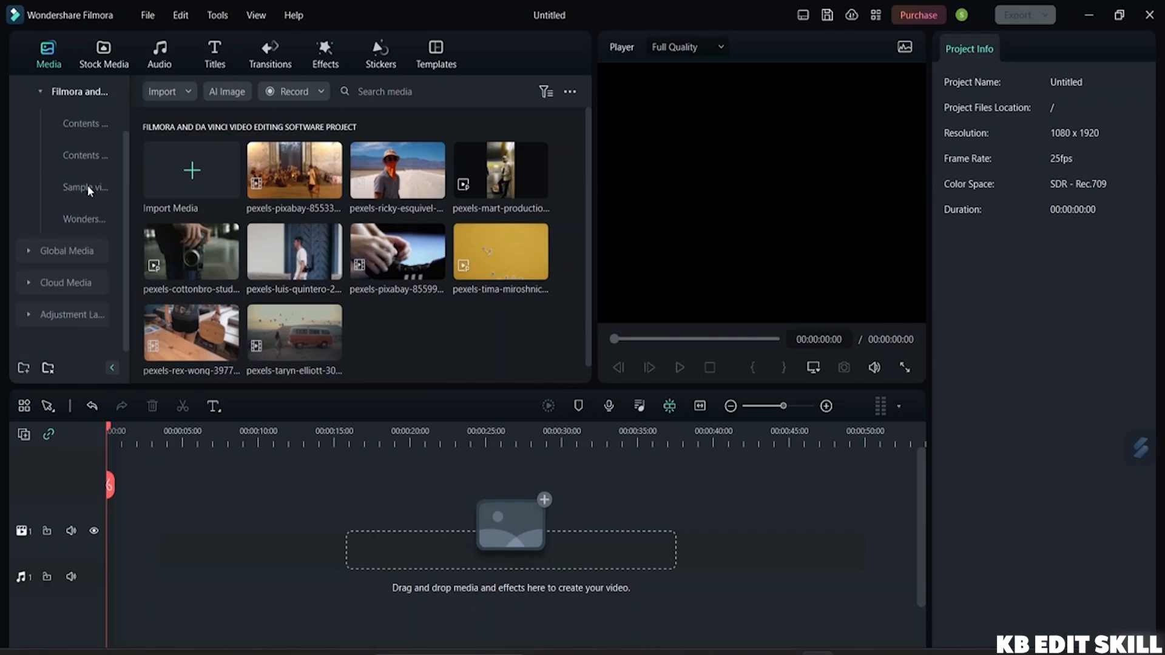
pyautogui.scroll(2, 87, 184)
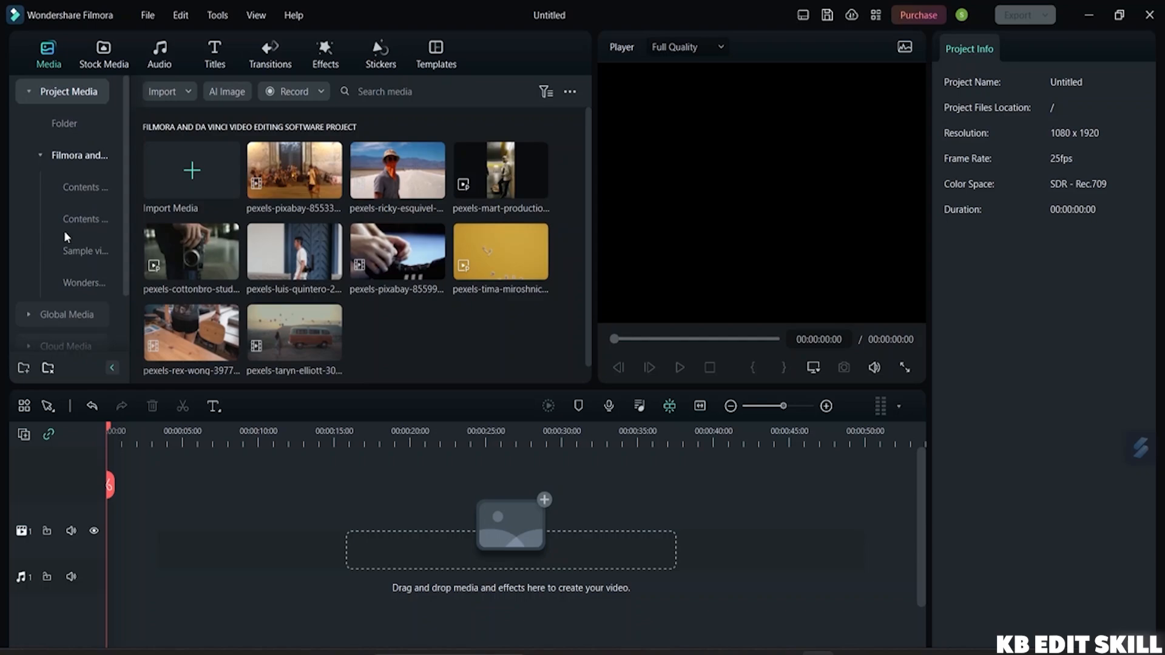
pyautogui.scroll(-2, 87, 265)
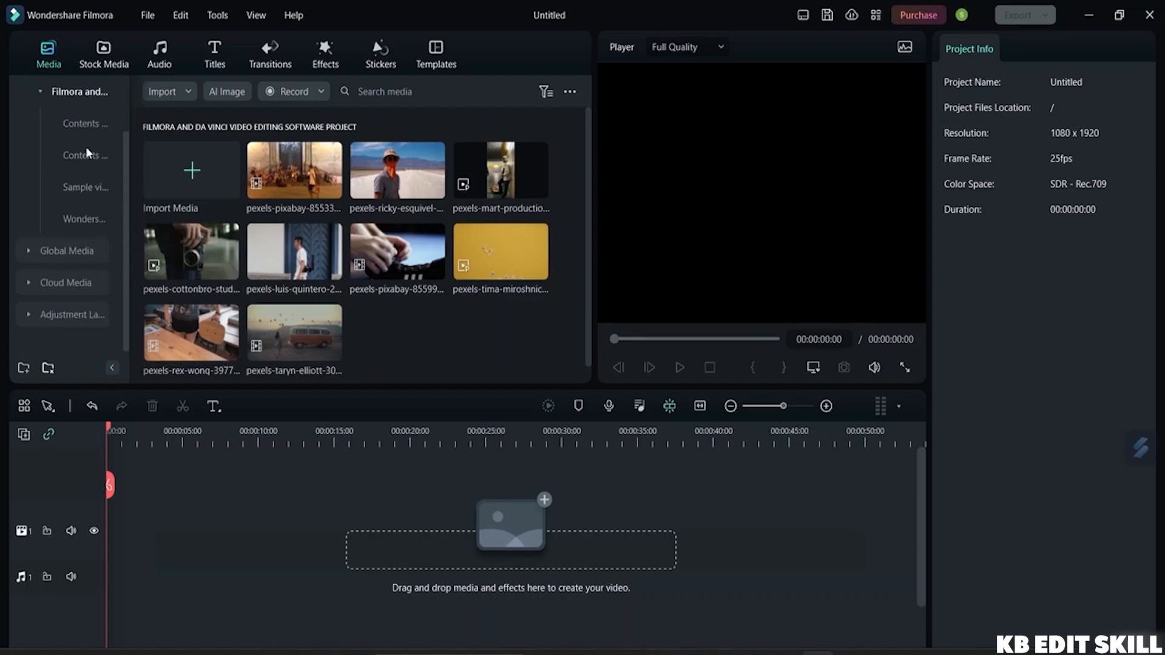
pyautogui.scroll(2, 90, 170)
pyautogui.click(43, 155)
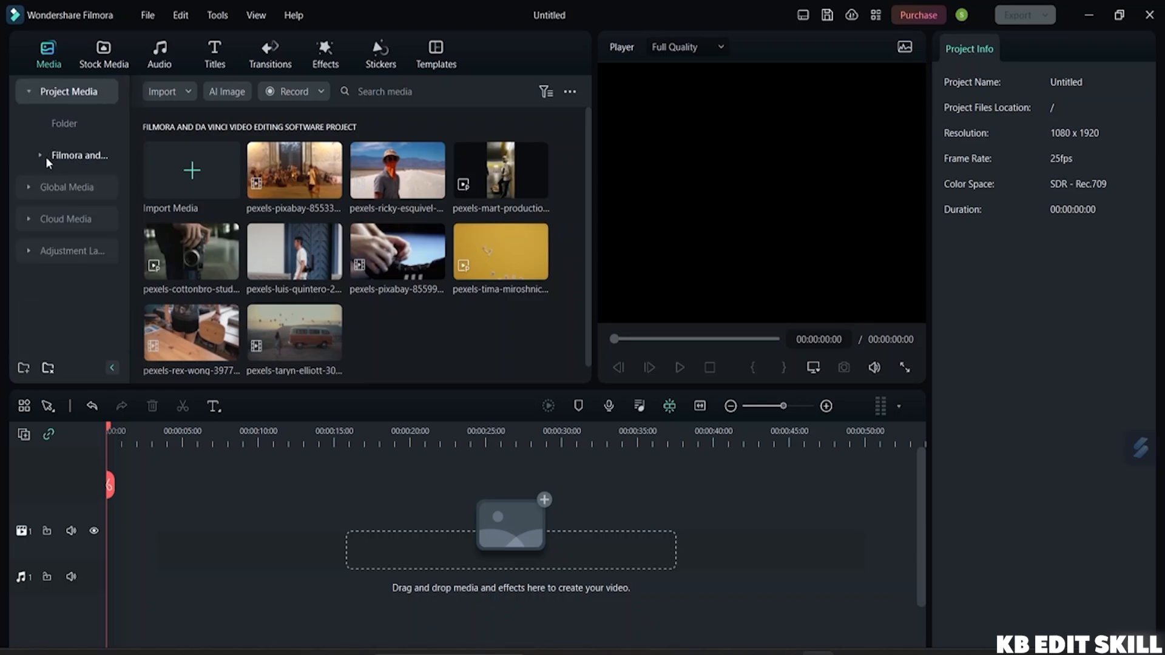
# Delete the imported Filmora and Da Vinci video editing software project folder from the project media
pyautogui.rightClick(60, 156)
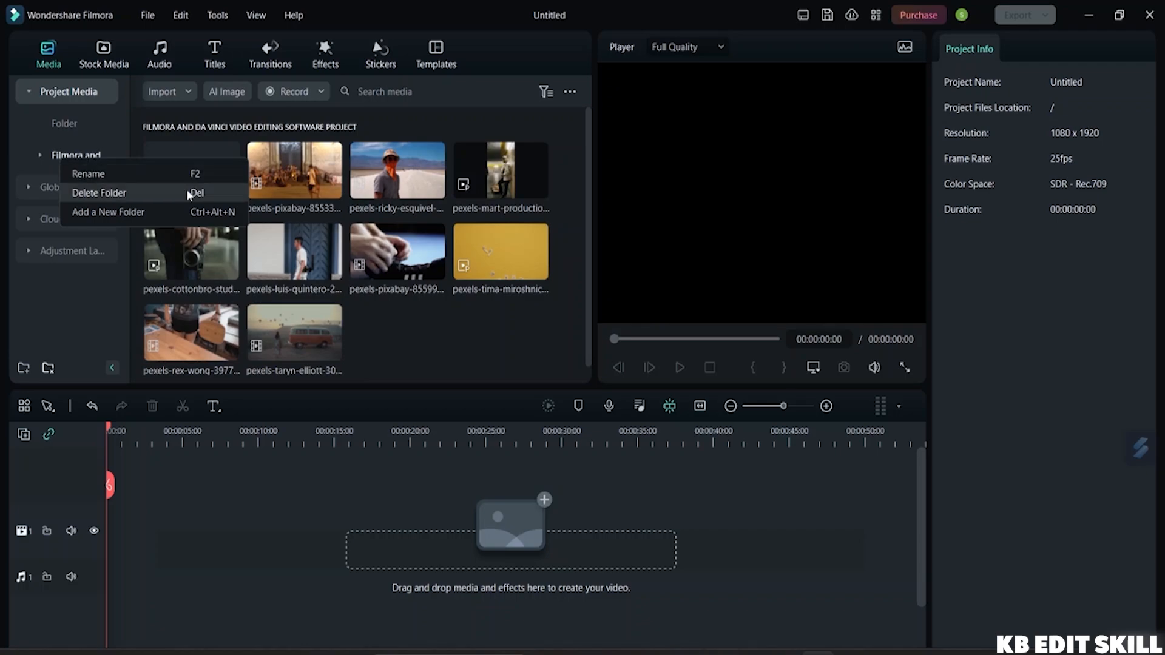
pyautogui.click(102, 189)
pyautogui.click(654, 335)
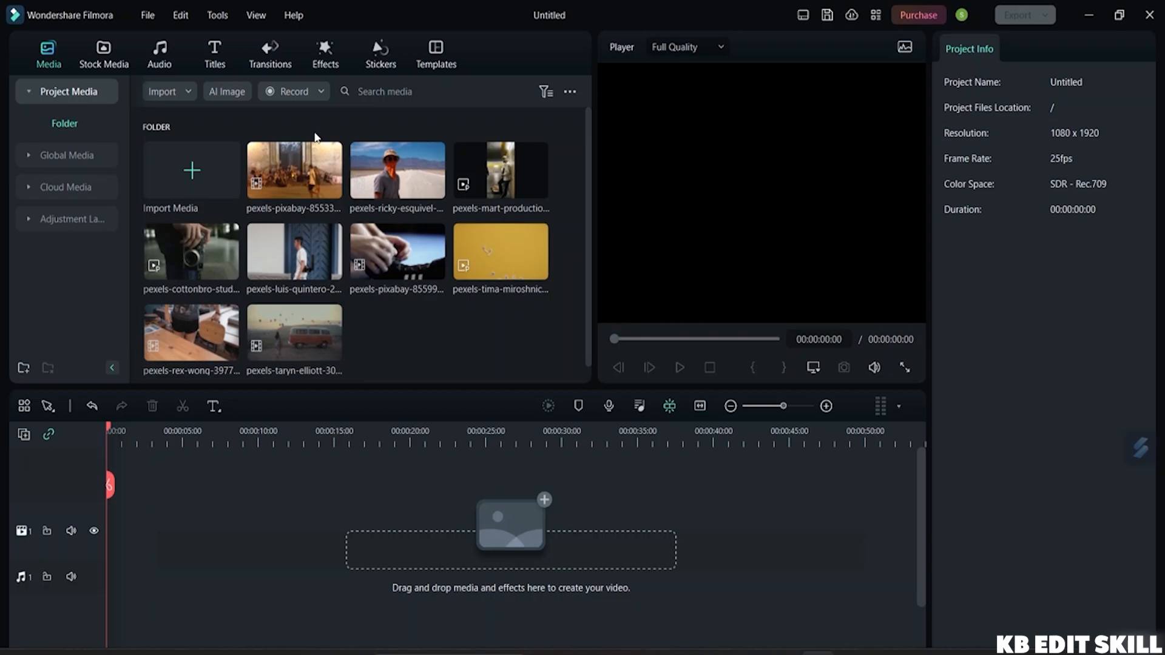
# Examine the media search field and the media type filter options, leaving the filter unchanged
pyautogui.click(373, 91)
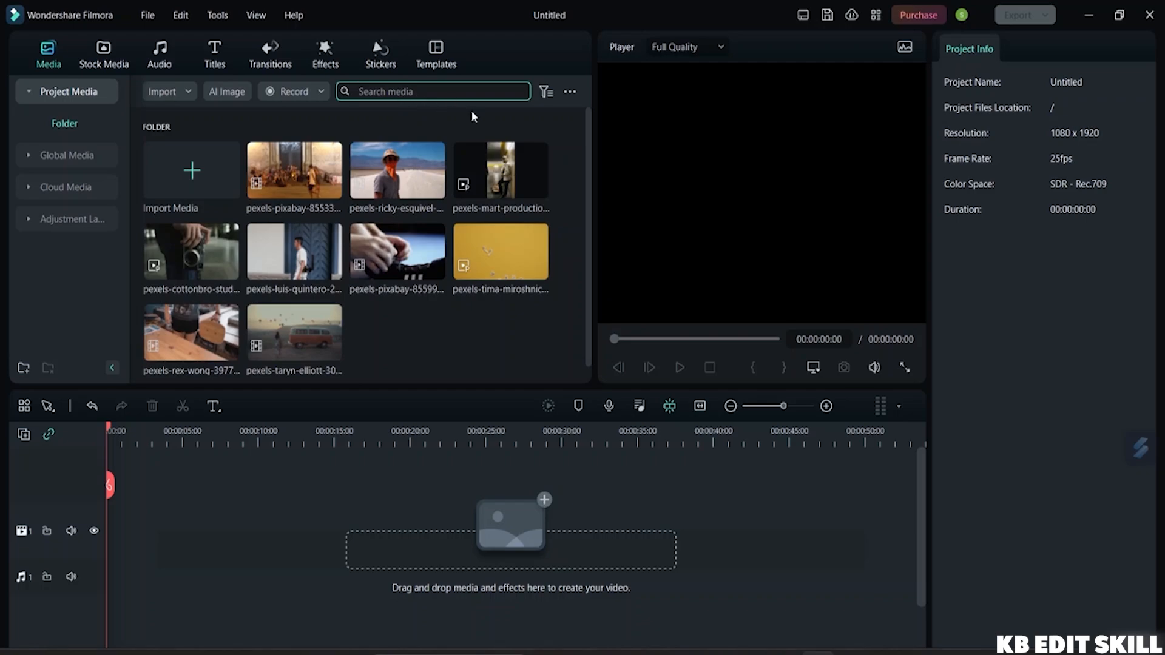
pyautogui.click(544, 94)
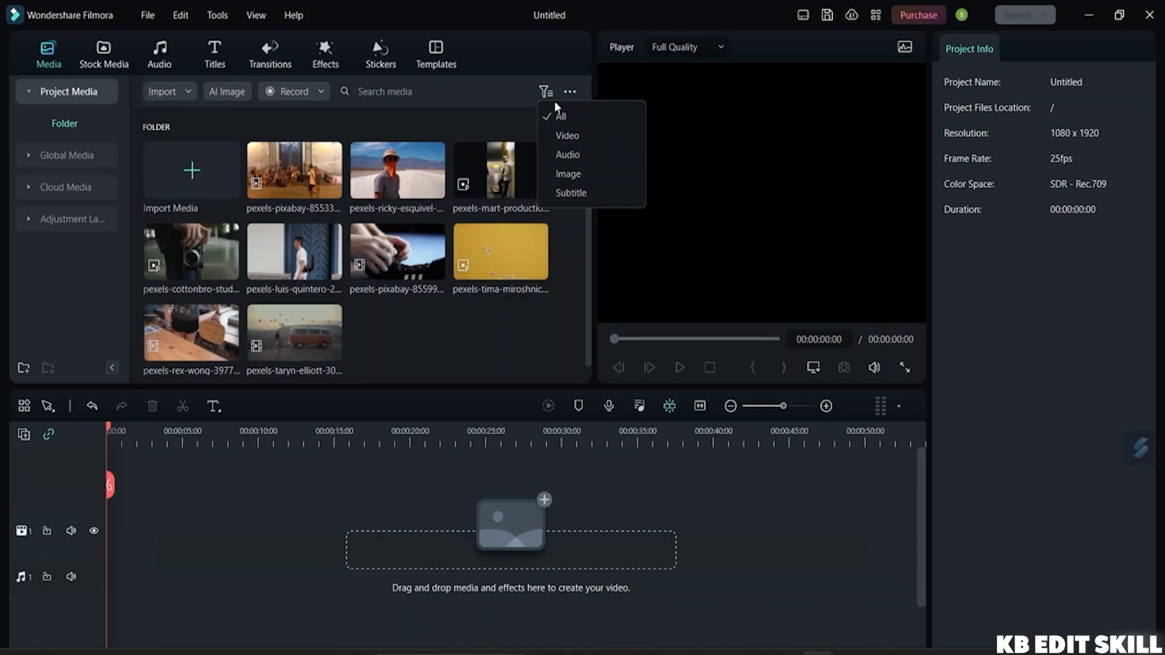
pyautogui.click(516, 127)
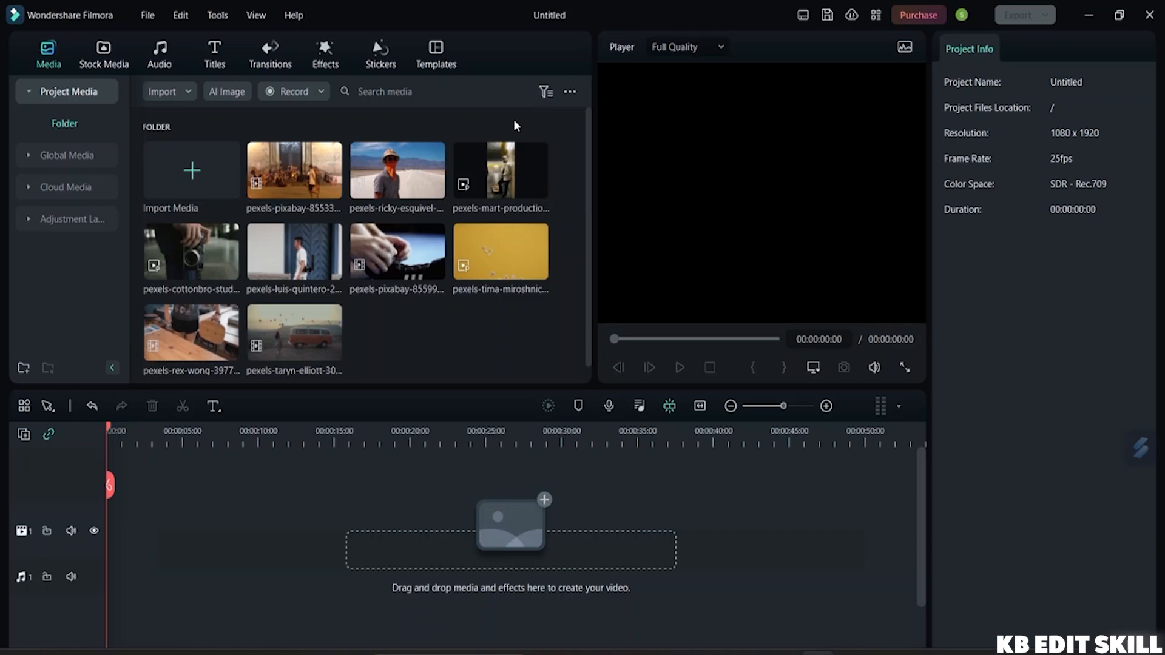
# Display the project media in List View, look through the clips, and switch to Large Thumbnail View
pyautogui.click(569, 94)
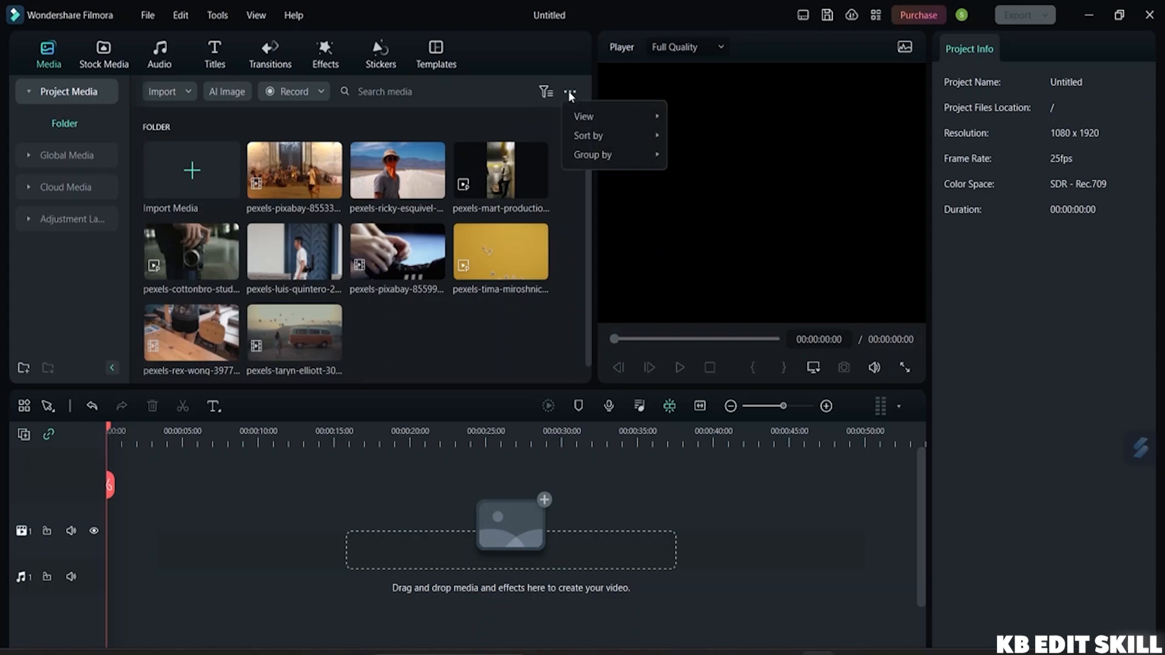
pyautogui.moveTo(602, 123)
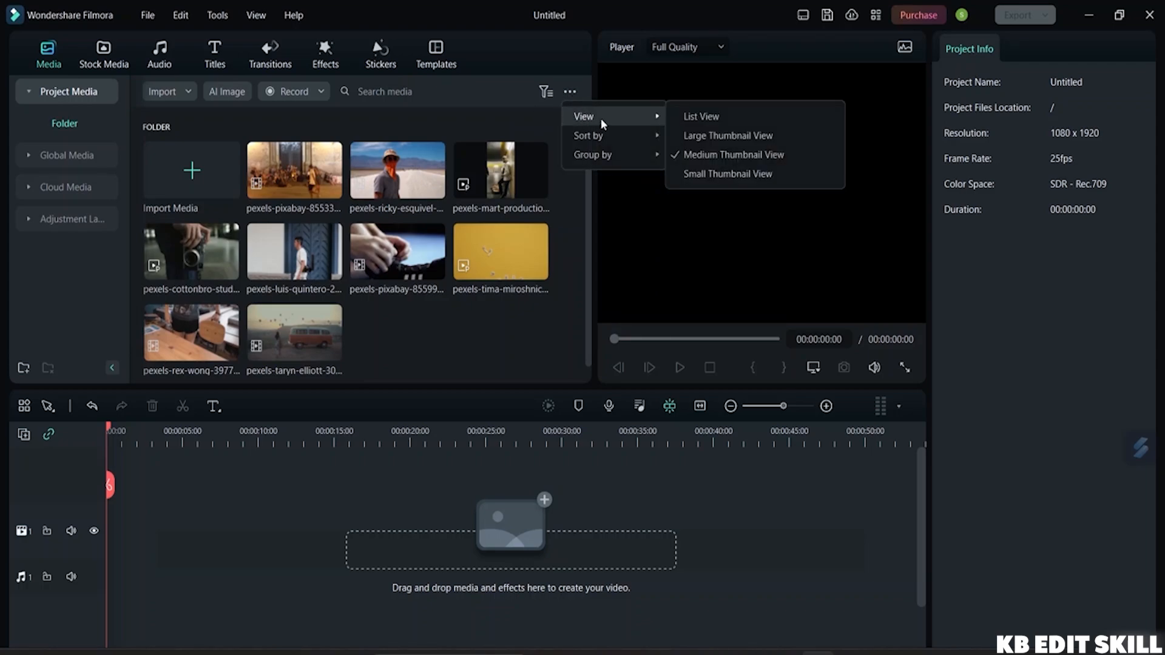
pyautogui.click(707, 118)
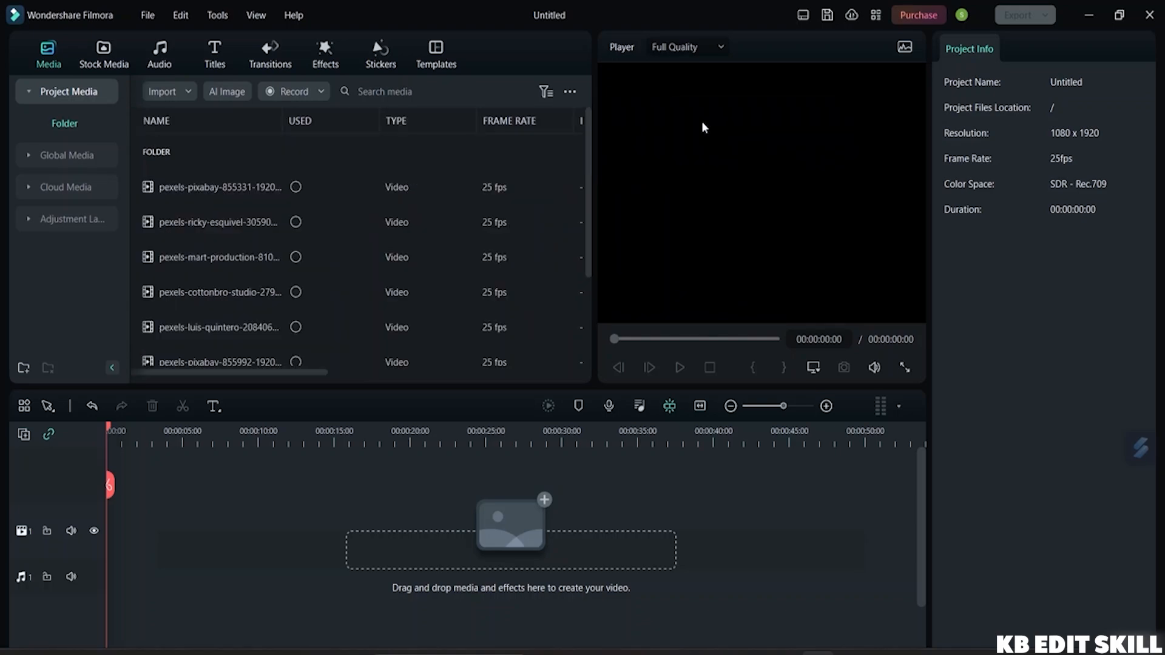
pyautogui.scroll(-2, 419, 175)
pyautogui.scroll(3, 431, 209)
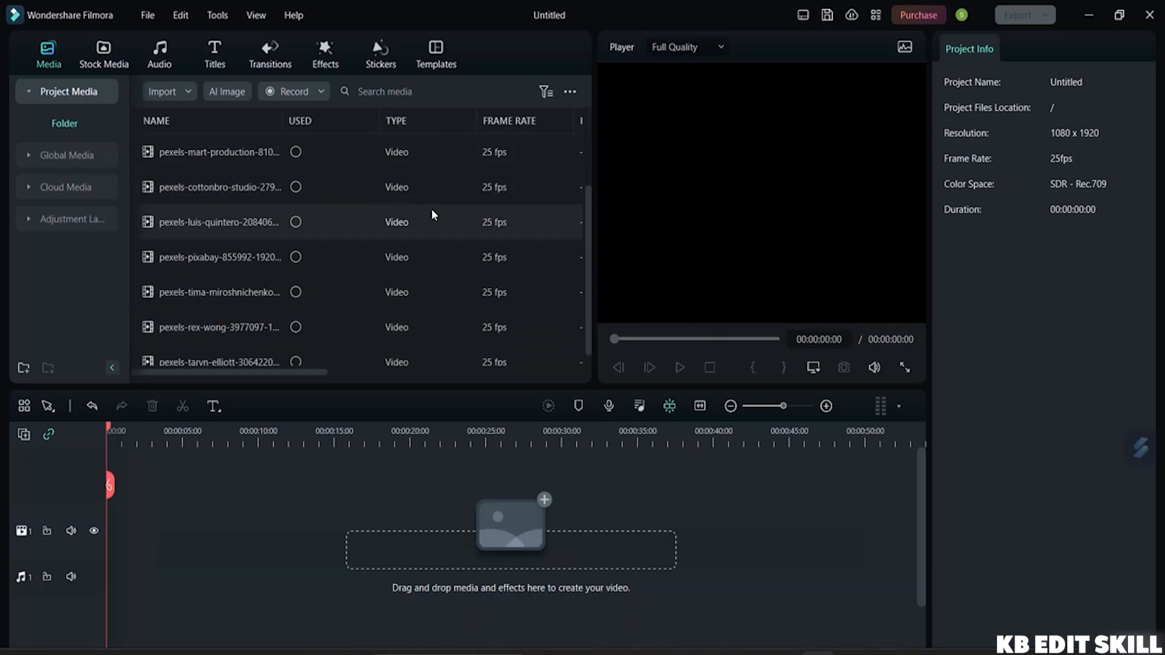
pyautogui.click(571, 92)
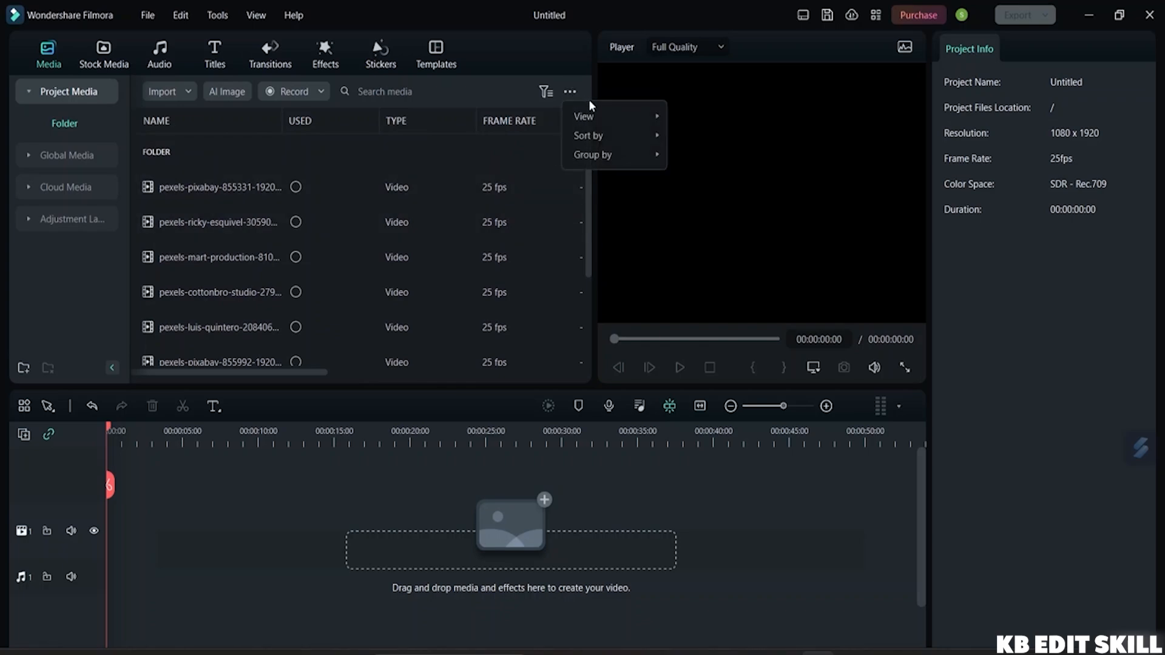
pyautogui.moveTo(595, 111)
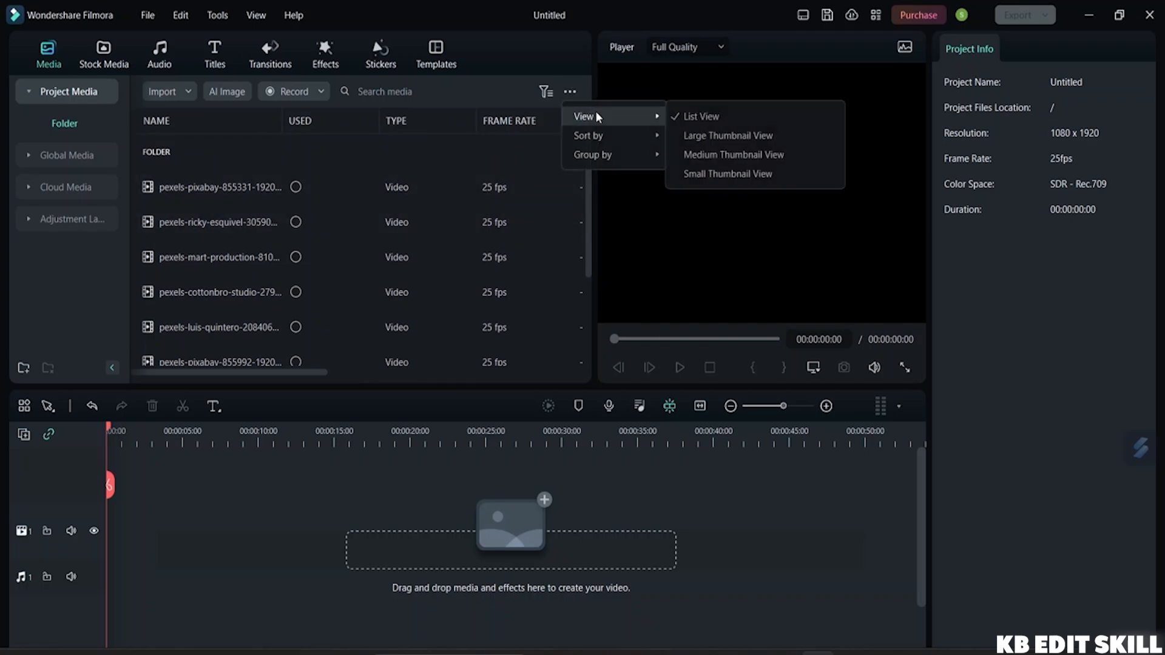
pyautogui.click(694, 138)
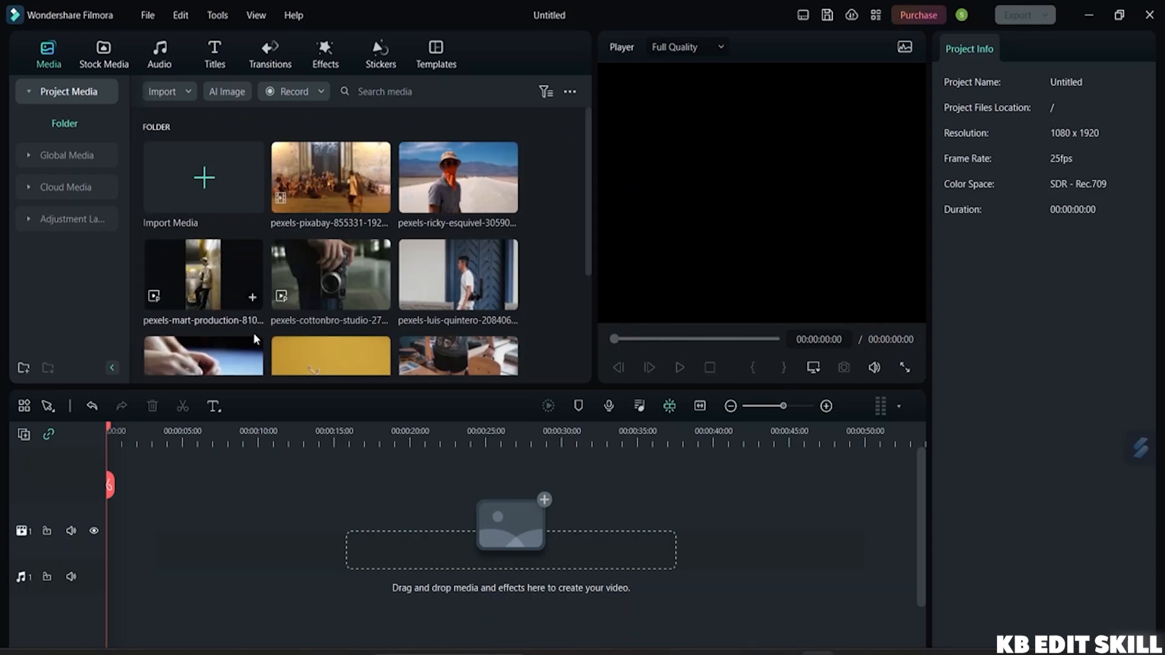
# Set the project media display to Small Thumbnail View
pyautogui.click(569, 92)
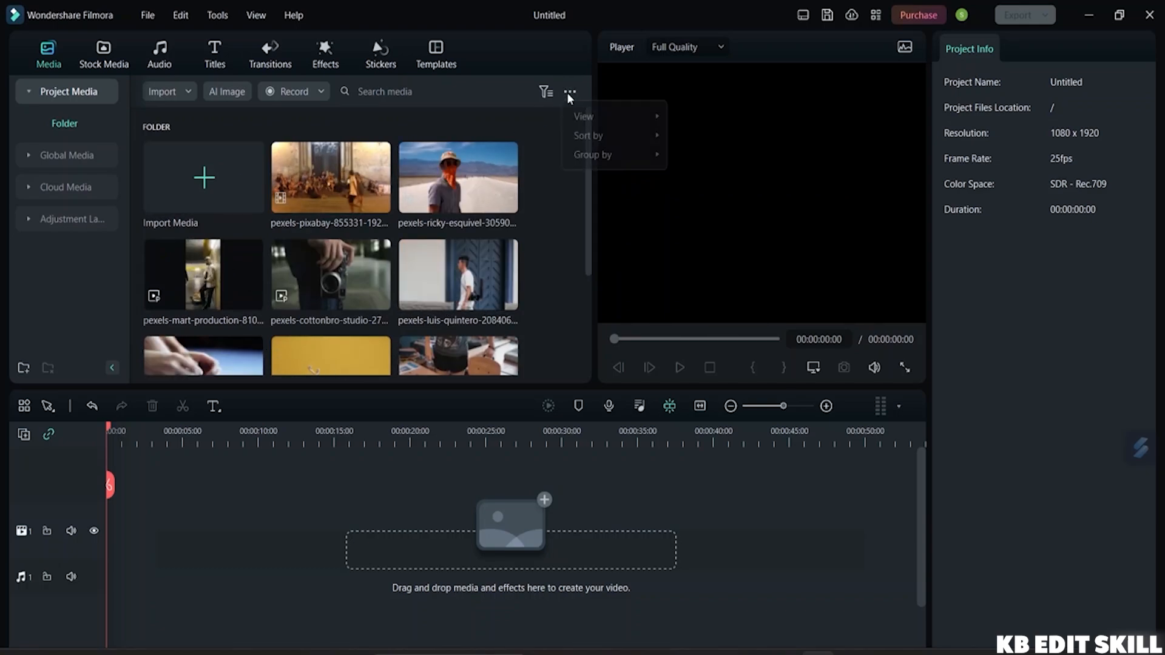
pyautogui.moveTo(596, 114)
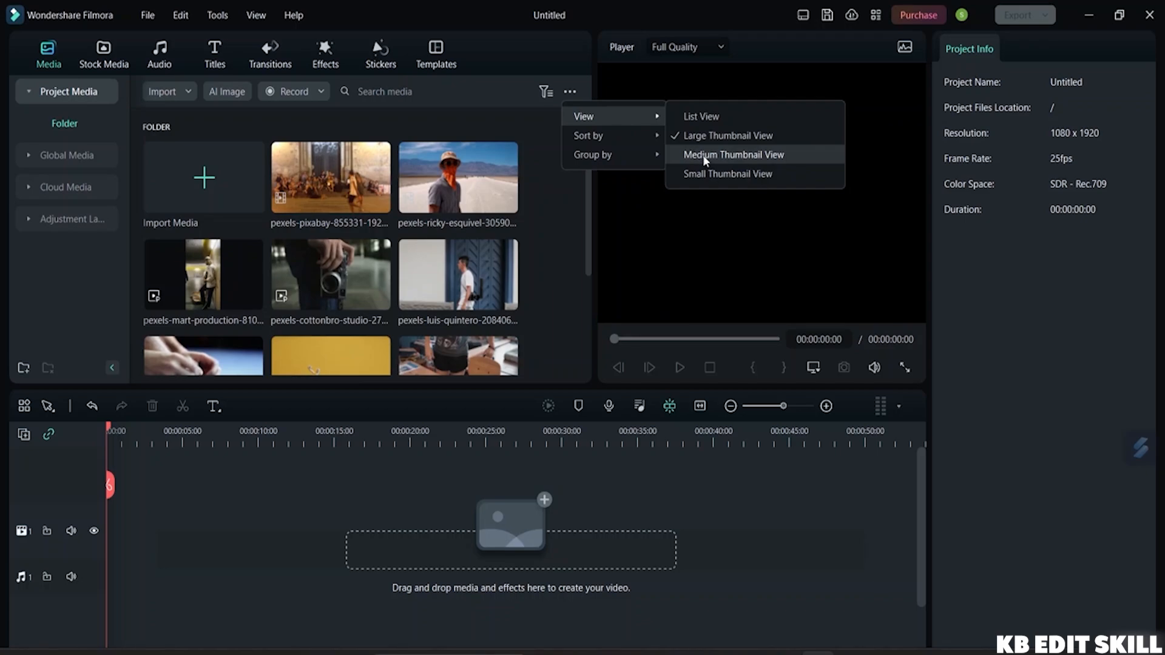
pyautogui.click(748, 173)
# Set the project media display to Medium Thumbnail View
pyautogui.click(569, 91)
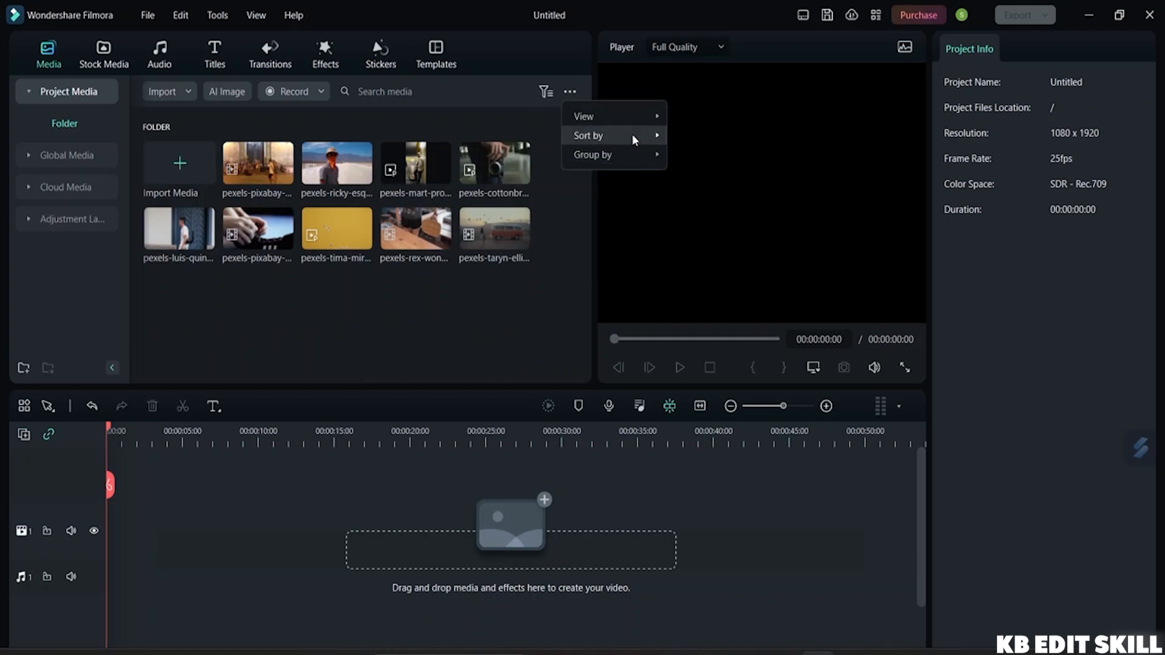
pyautogui.moveTo(629, 119)
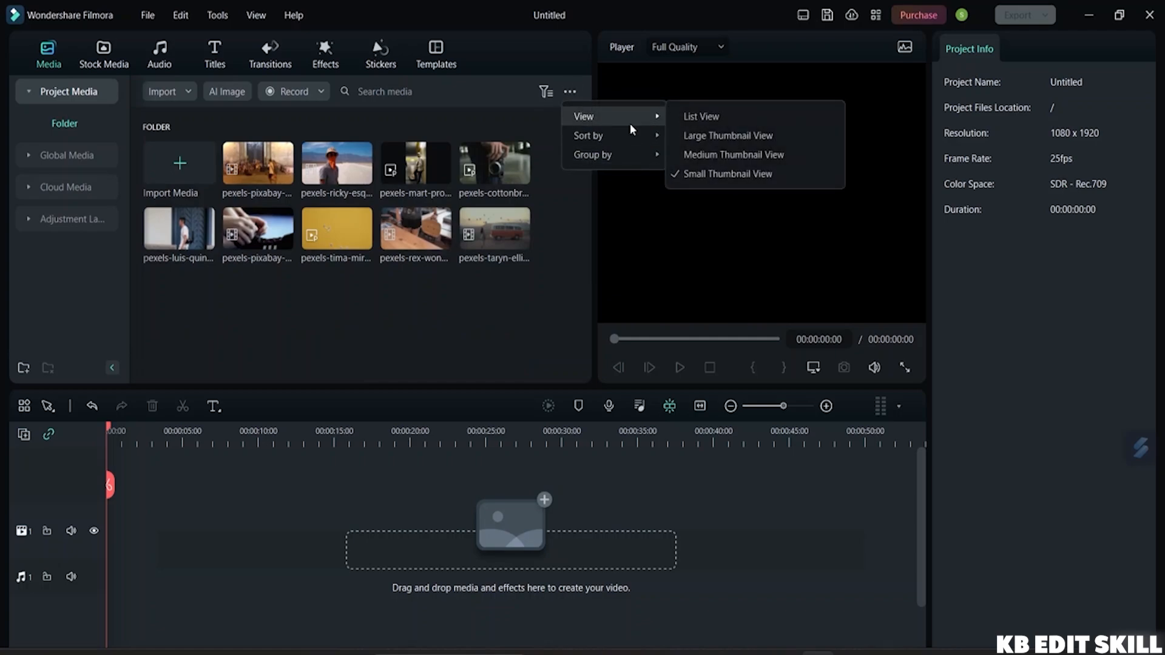
pyautogui.click(688, 155)
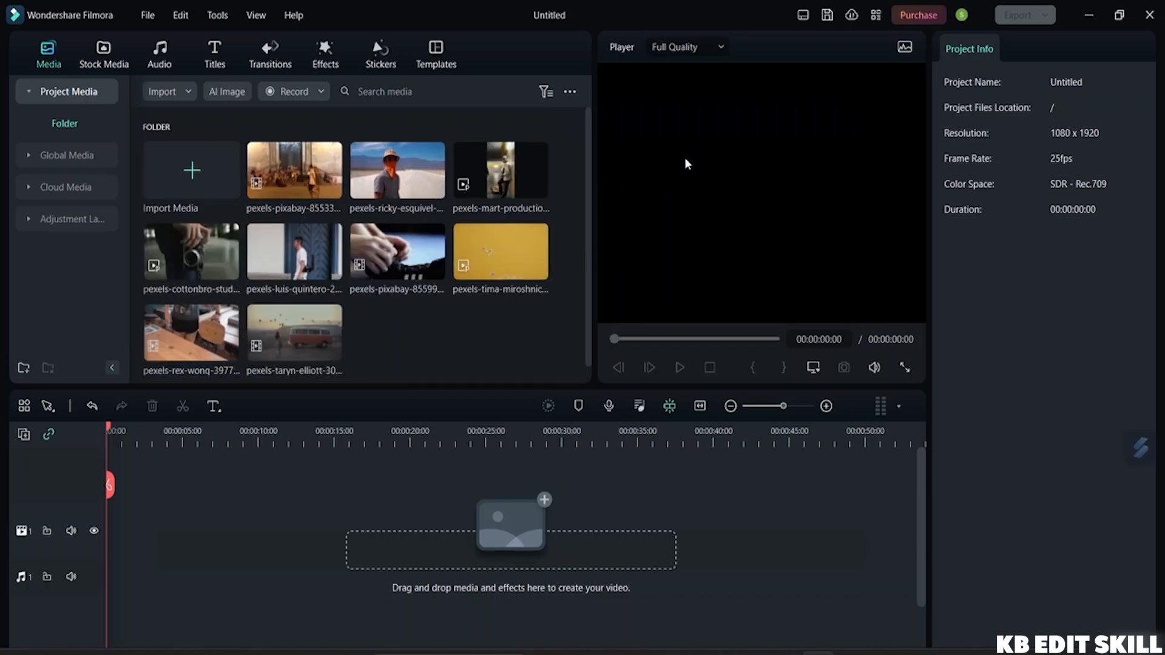
# Sort the project media clips by Duration, and re-sort them by Name
pyautogui.click(570, 92)
pyautogui.moveTo(604, 135)
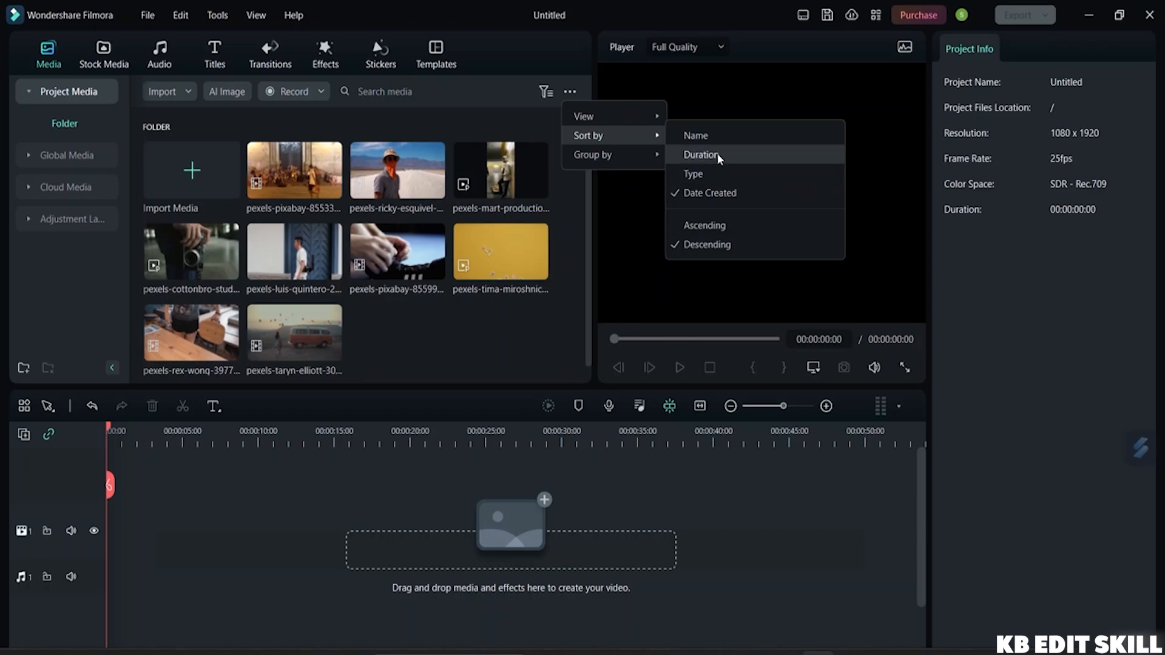
pyautogui.click(701, 154)
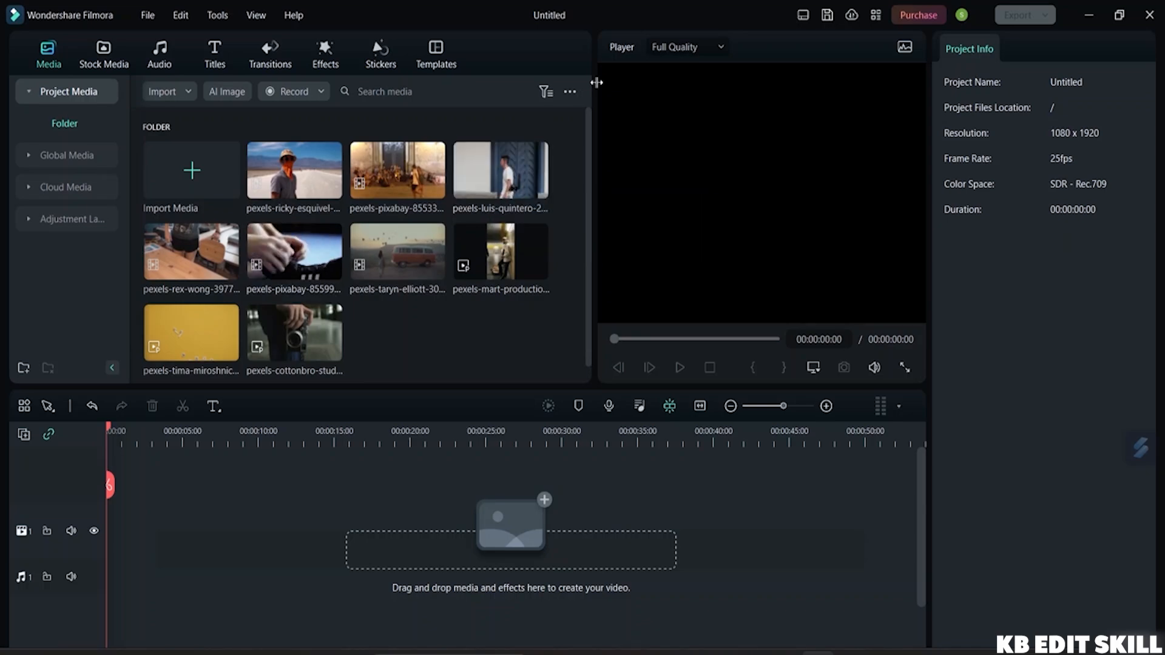
pyautogui.click(571, 91)
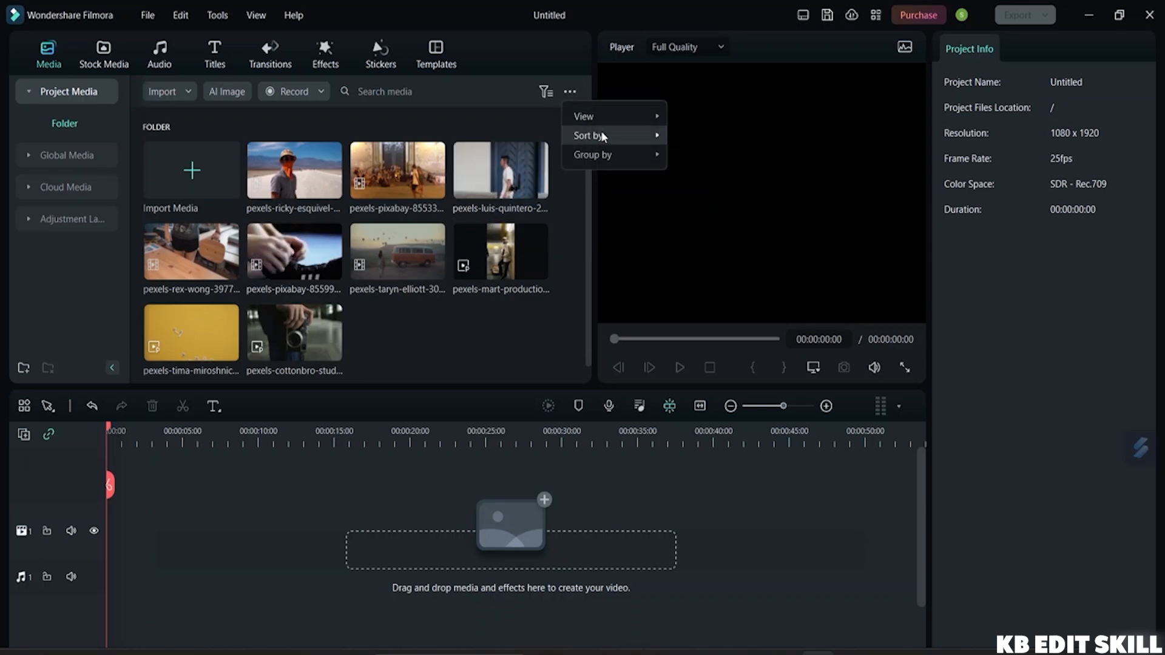
pyautogui.moveTo(638, 142)
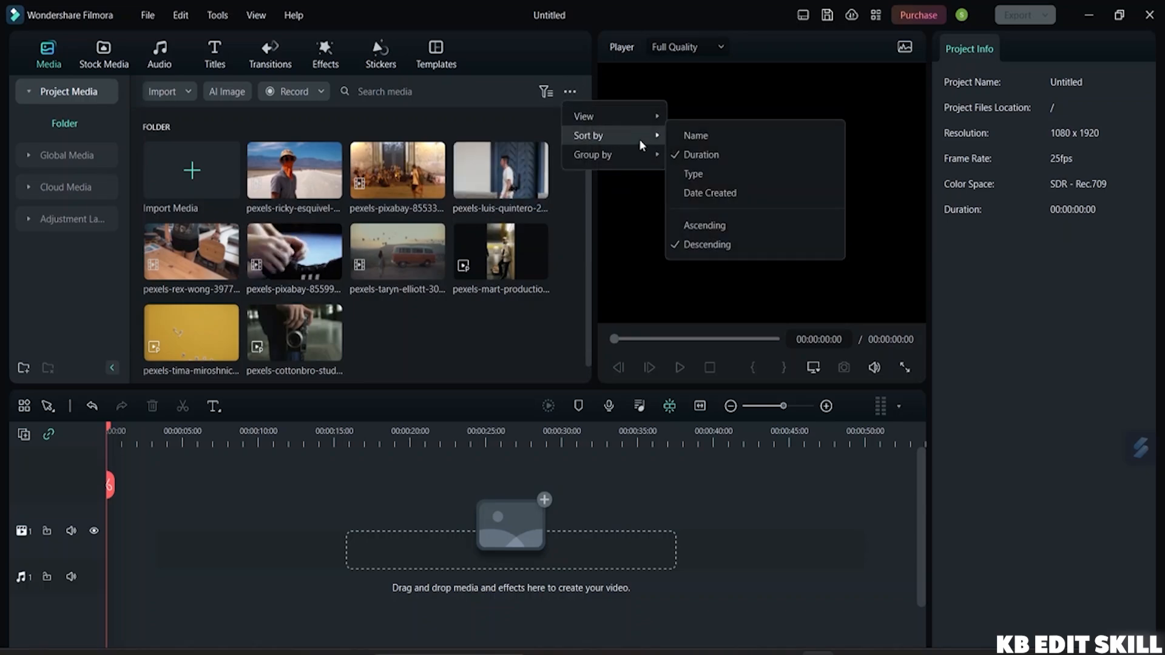
pyautogui.click(695, 135)
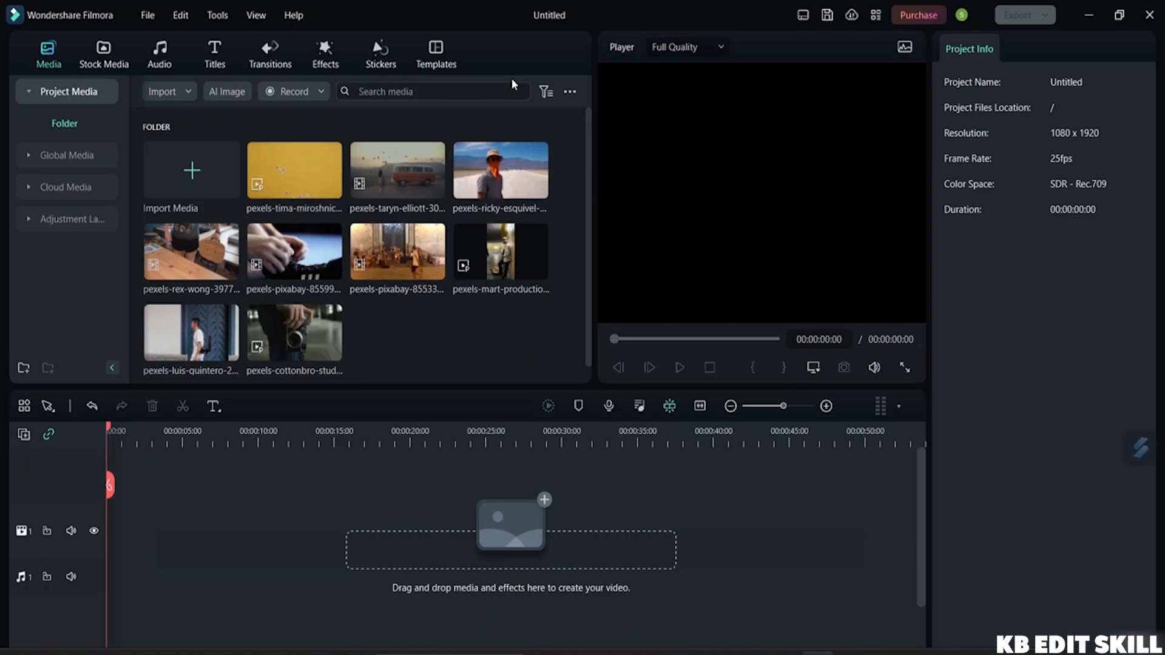
# Set the project media grouping order to Ascending and switch it back to Descending
pyautogui.click(569, 92)
pyautogui.moveTo(614, 147)
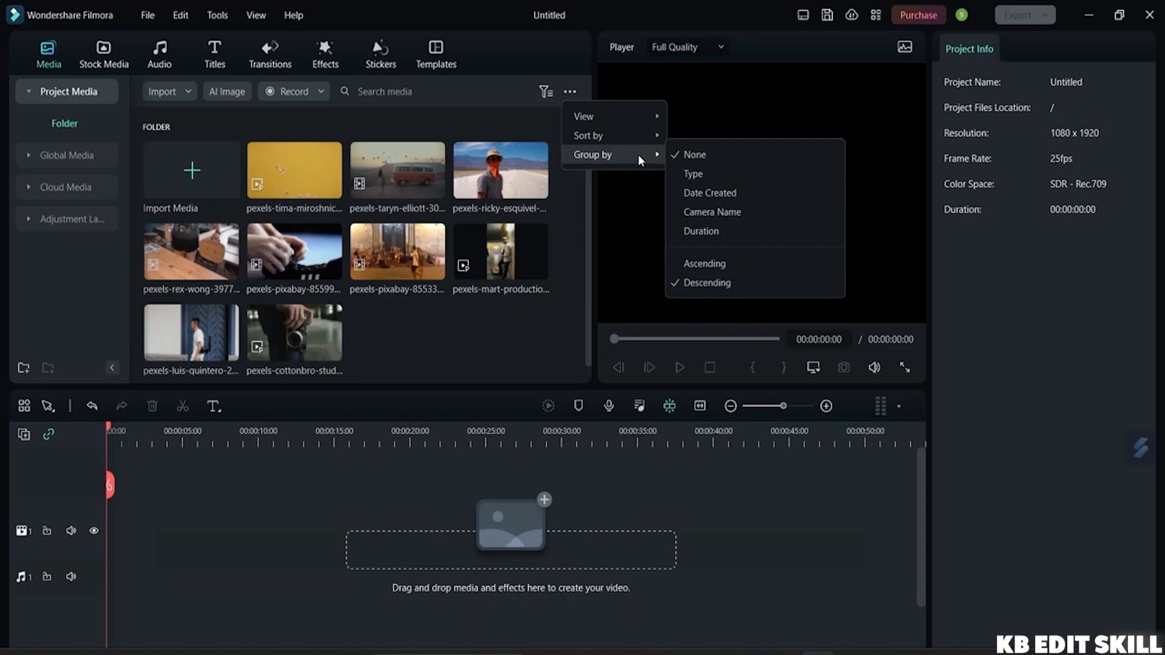
pyautogui.click(685, 265)
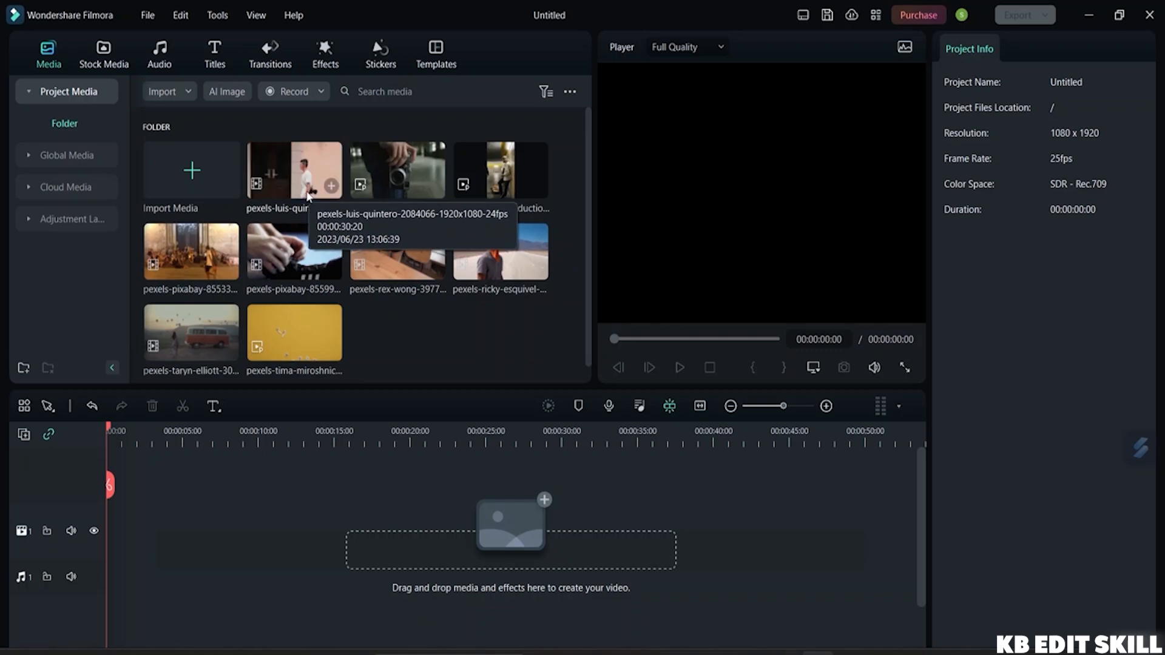
pyautogui.click(570, 91)
pyautogui.moveTo(613, 154)
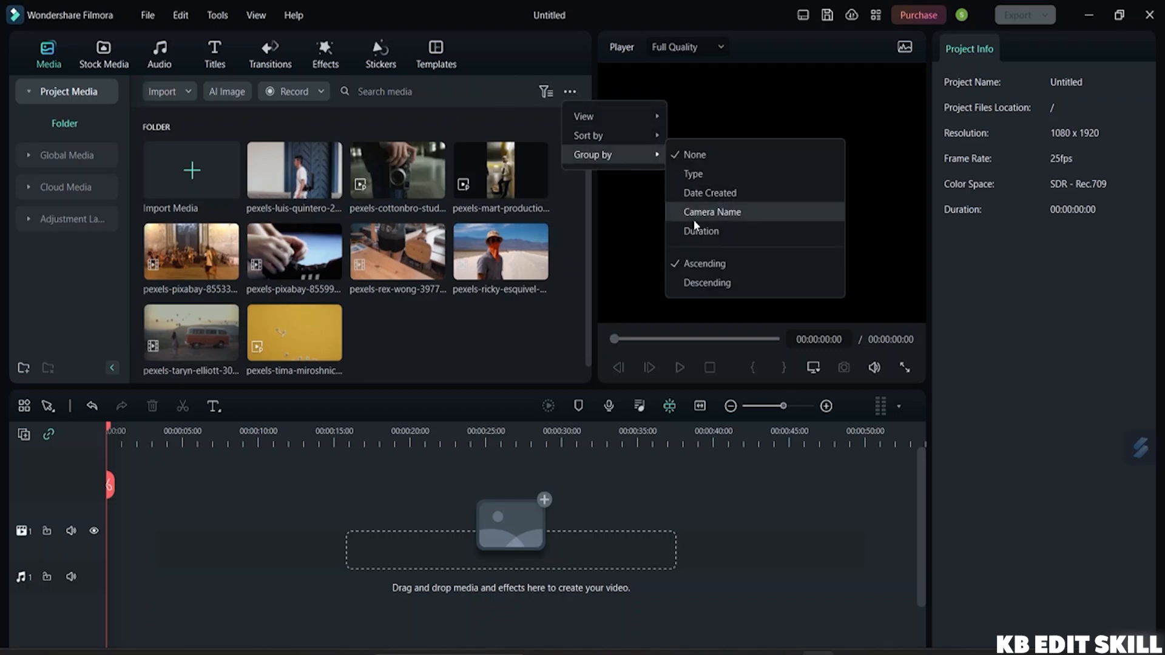
pyautogui.click(716, 282)
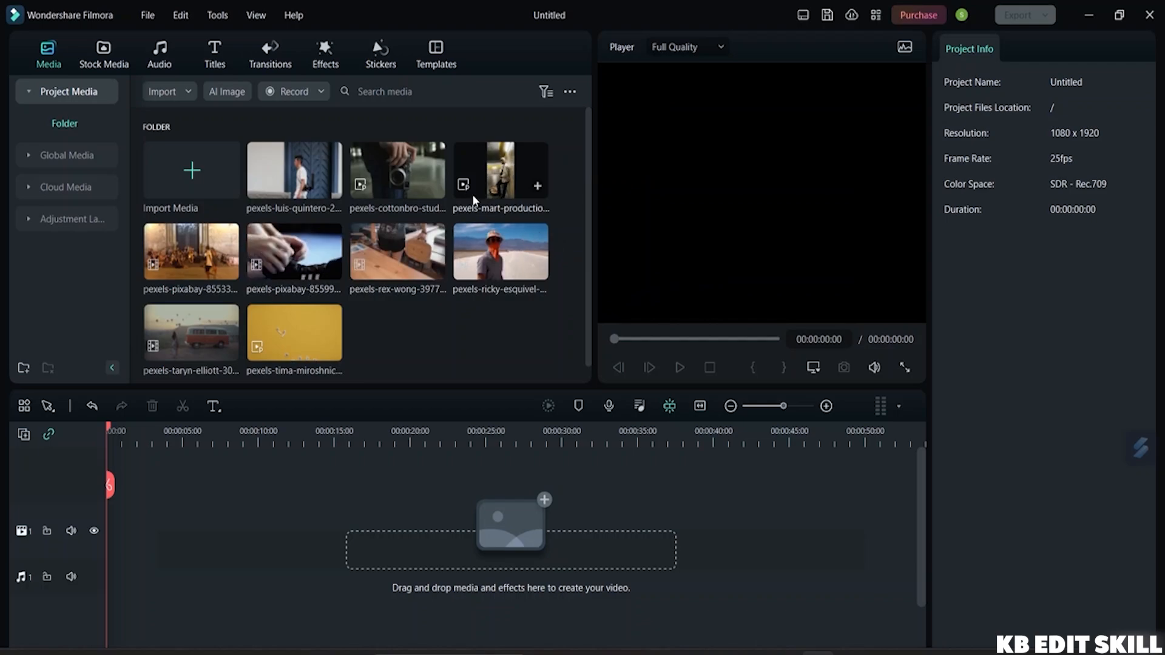
# Set the project media grouping order to Ascending and look through the reordered clips
pyautogui.click(569, 91)
pyautogui.moveTo(594, 155)
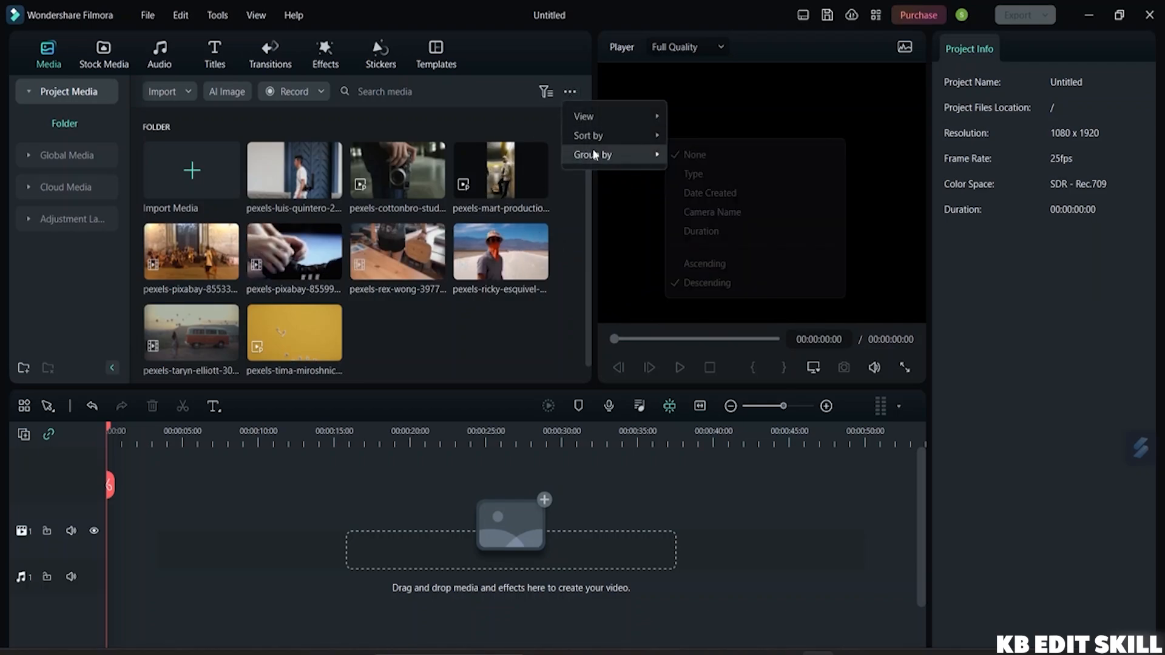
pyautogui.click(721, 268)
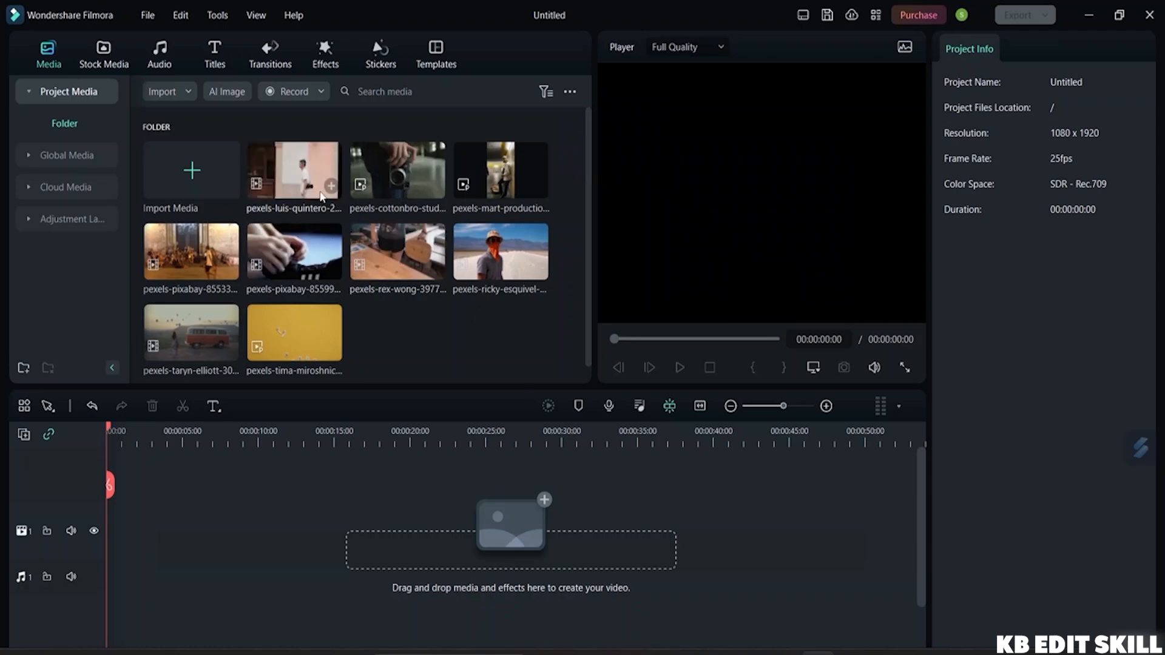
pyautogui.scroll(-1, 299, 202)
pyautogui.scroll(1, 296, 255)
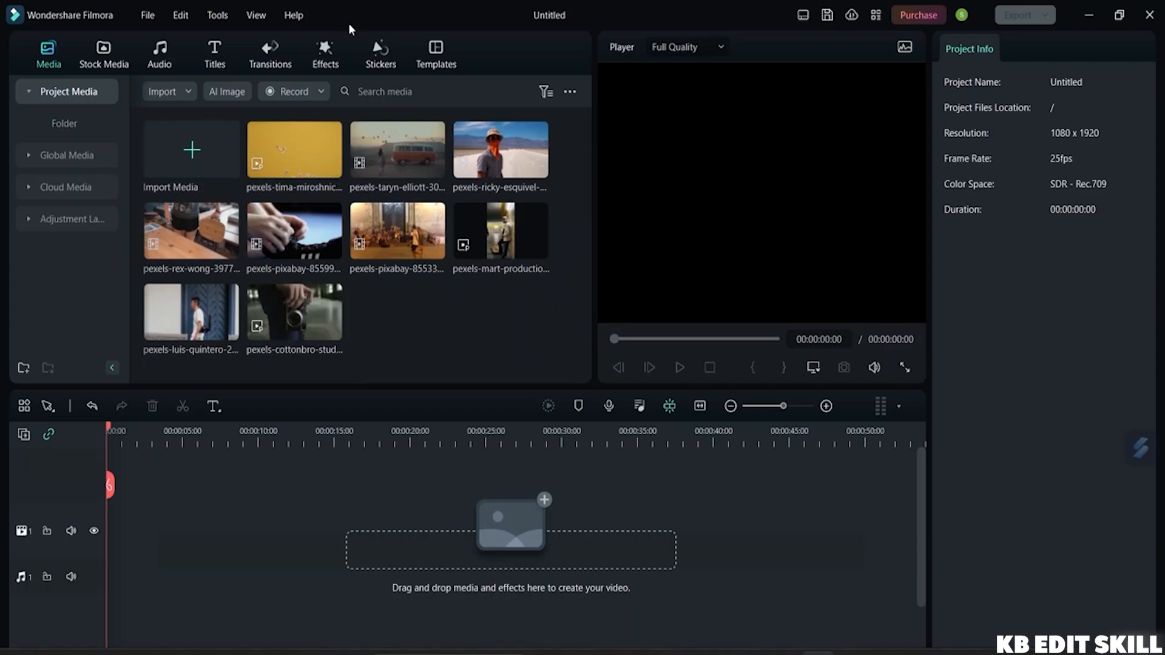
# Show the empty Global Media library and start a media import from the Camera Roll folder in Pictures
pyautogui.click(60, 96)
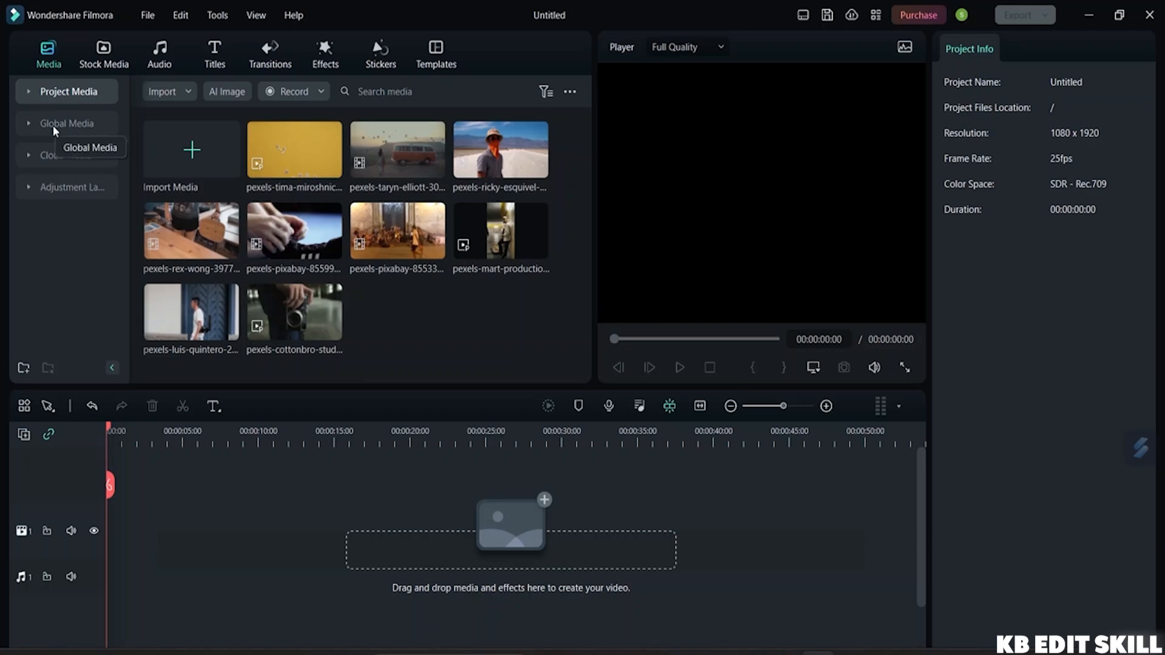
pyautogui.click(53, 125)
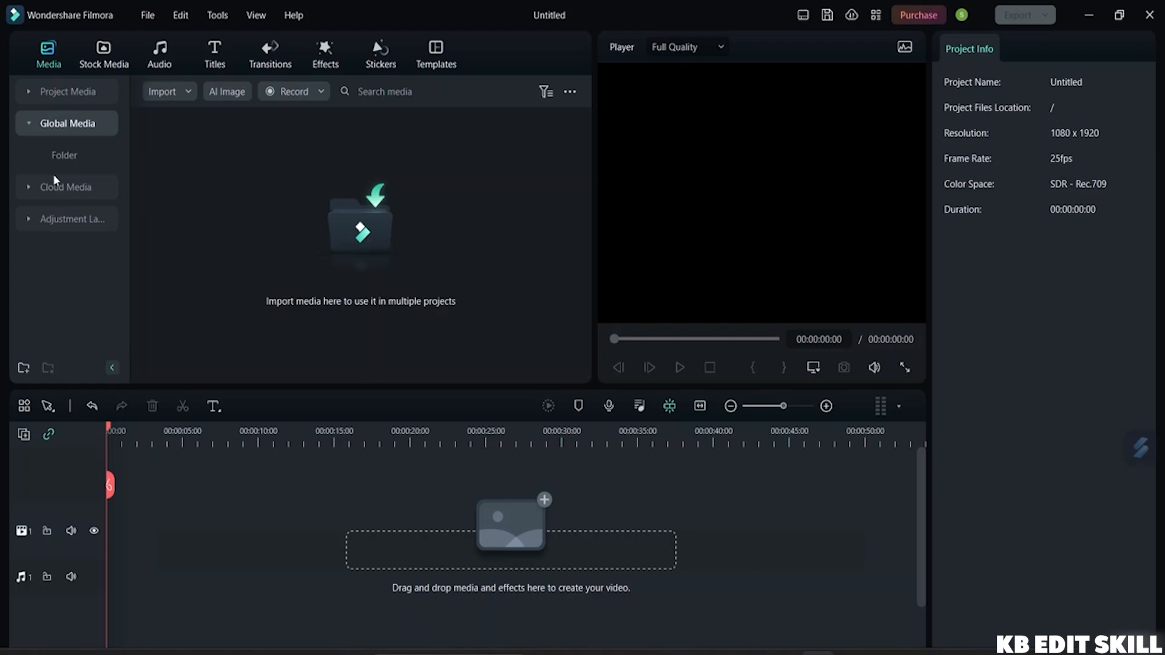
pyautogui.click(385, 309)
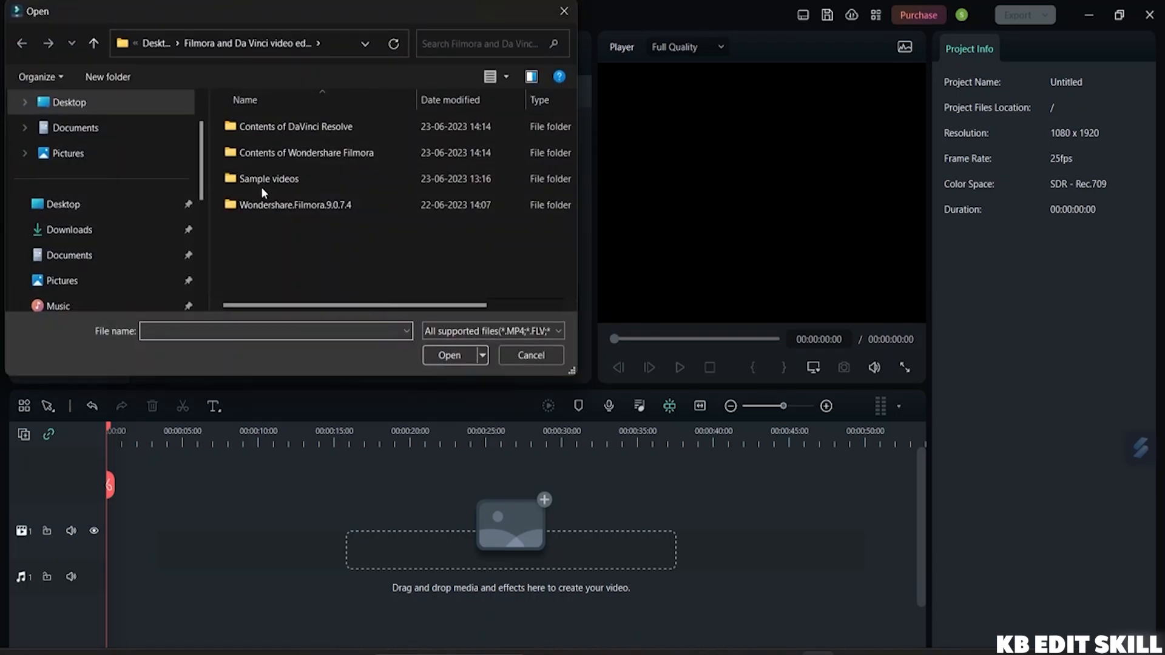
pyautogui.click(94, 282)
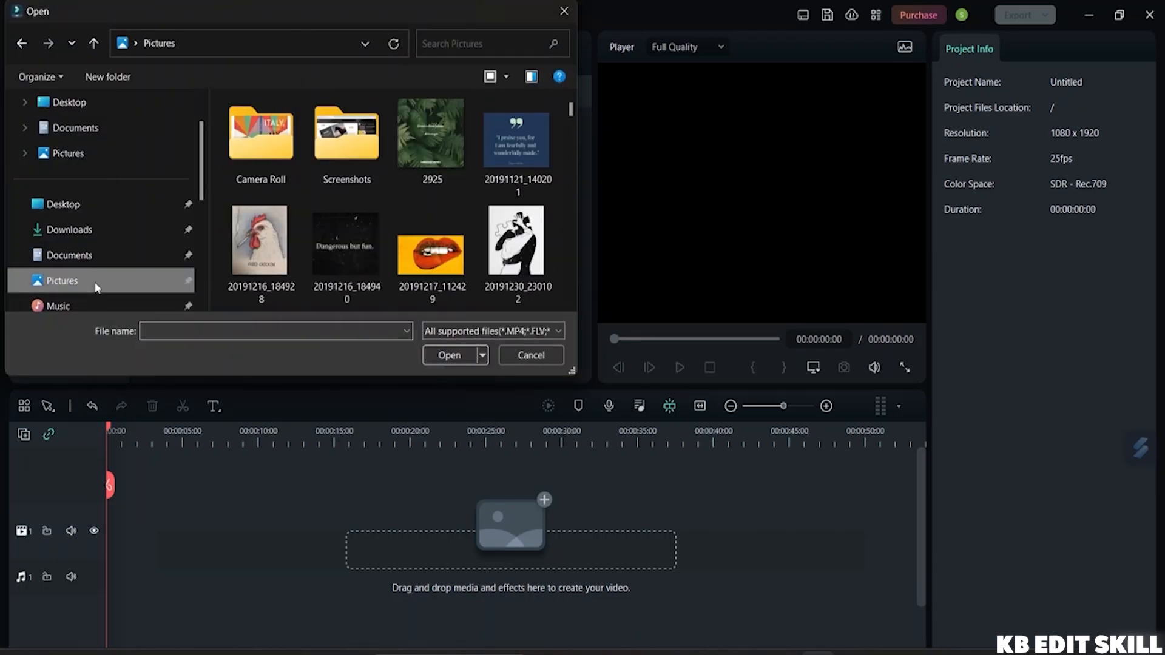
pyautogui.doubleClick(264, 158)
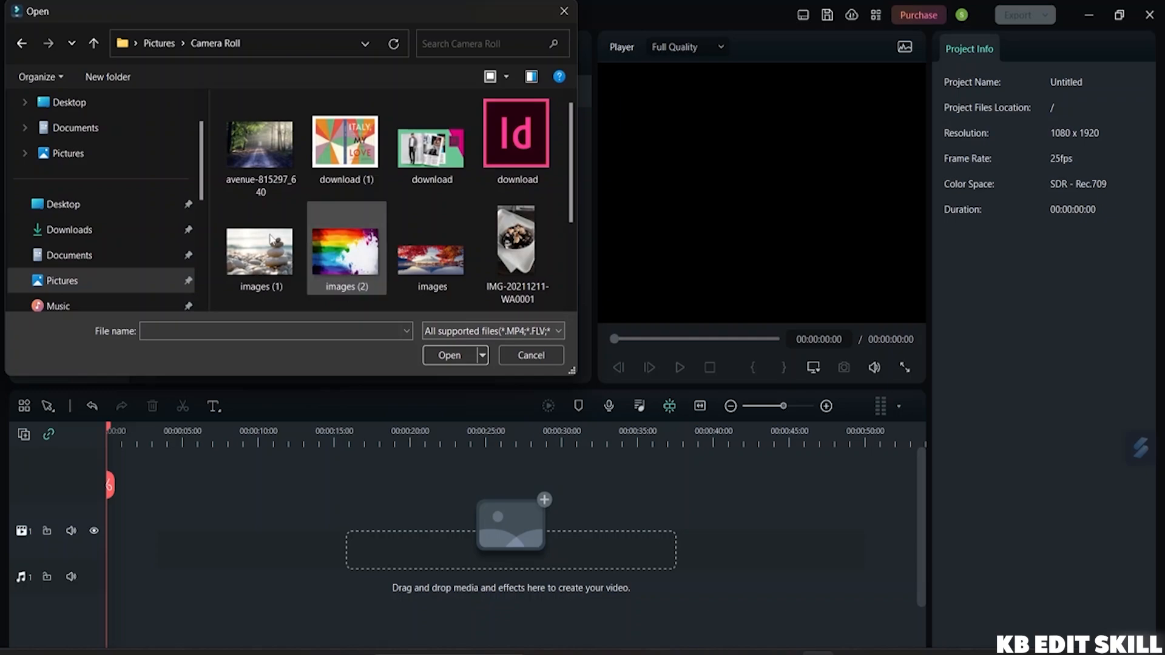
pyautogui.click(21, 43)
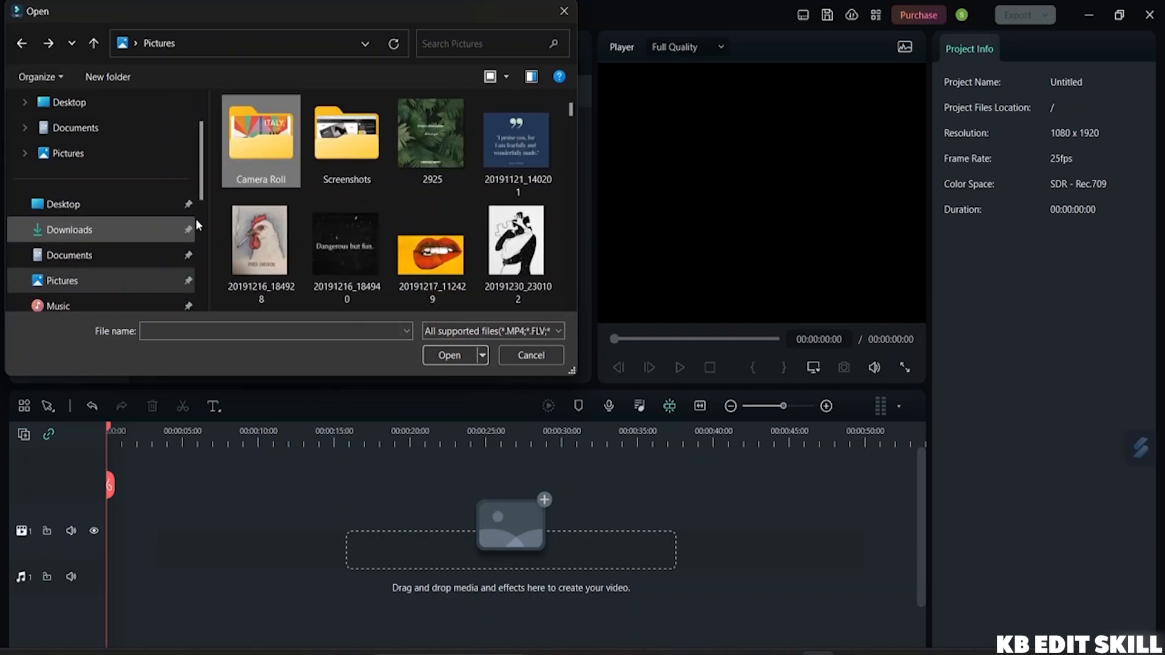
pyautogui.click(447, 355)
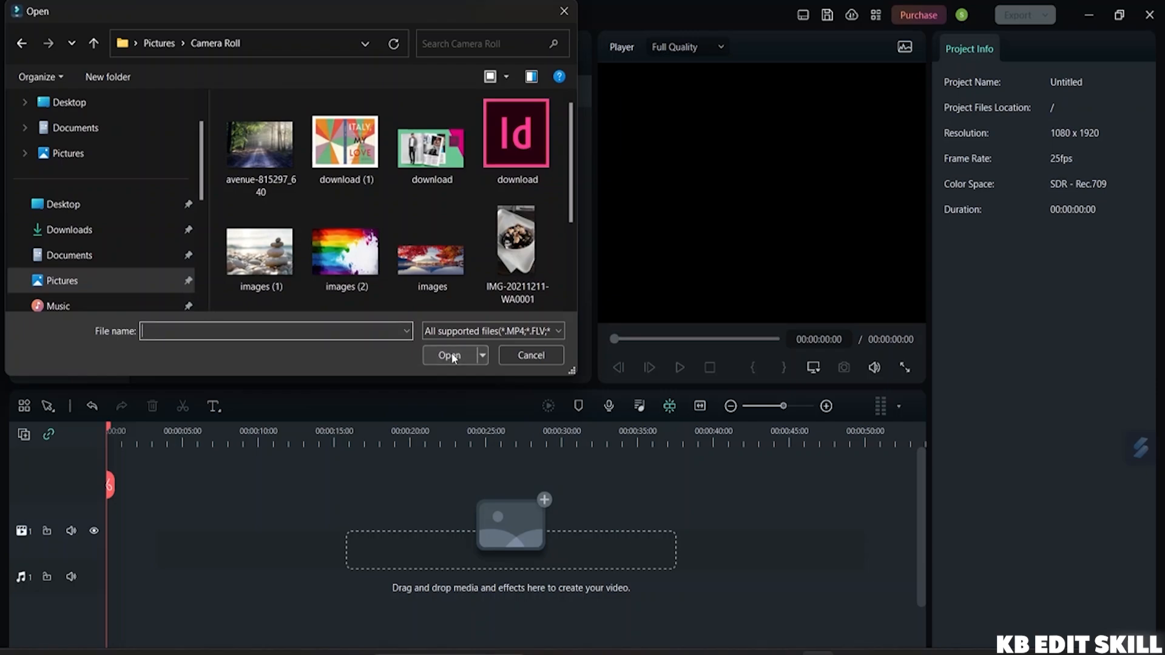
# Try to open a file named jbjk from the Camera Roll folder
pyautogui.write('jbjk')
pyautogui.press('Return')
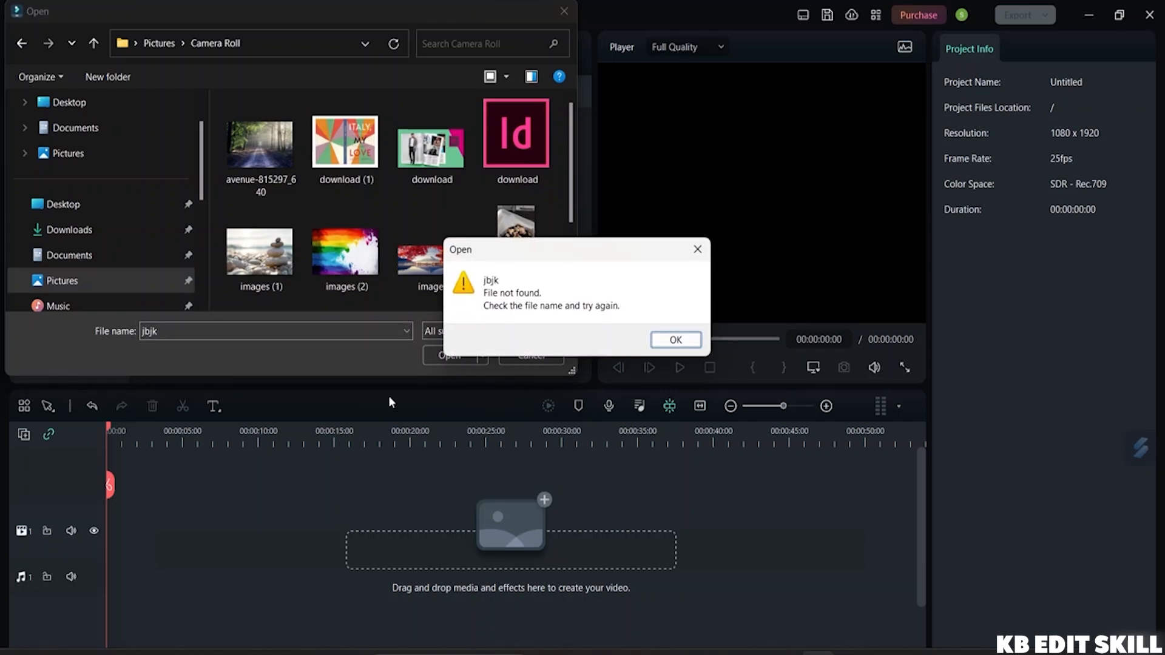
pyautogui.click(668, 340)
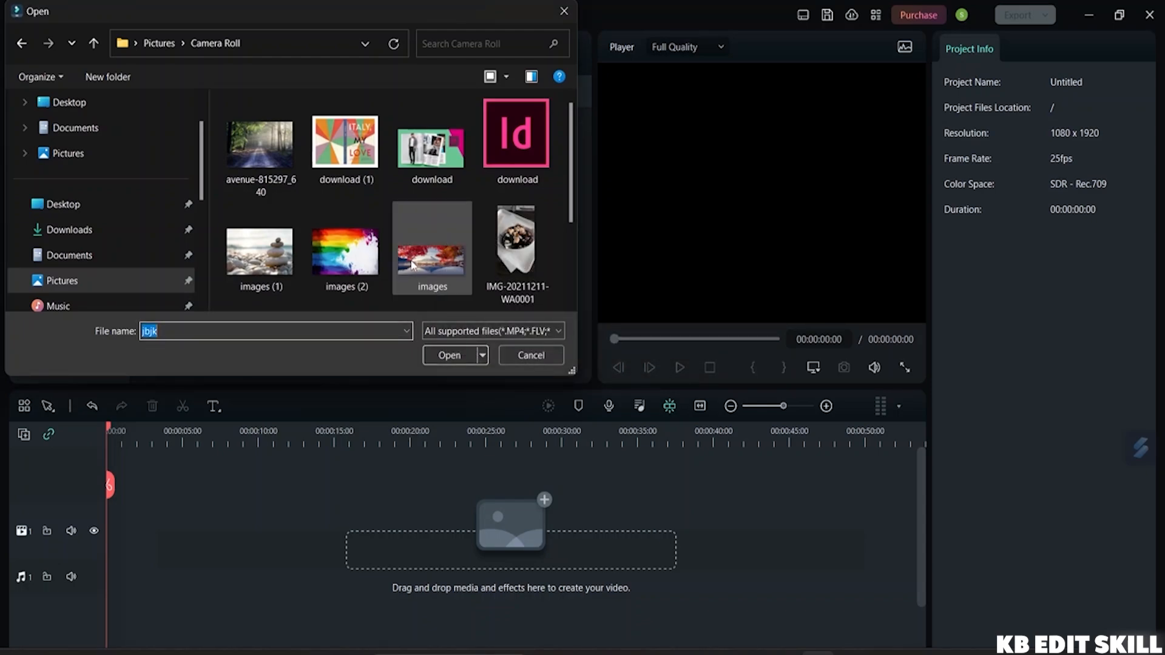
# Import the "download" image with the Id logo from Camera Roll into Global Media, and collapse the Global Media section
pyautogui.scroll(-2, 410, 253)
pyautogui.scroll(2, 411, 256)
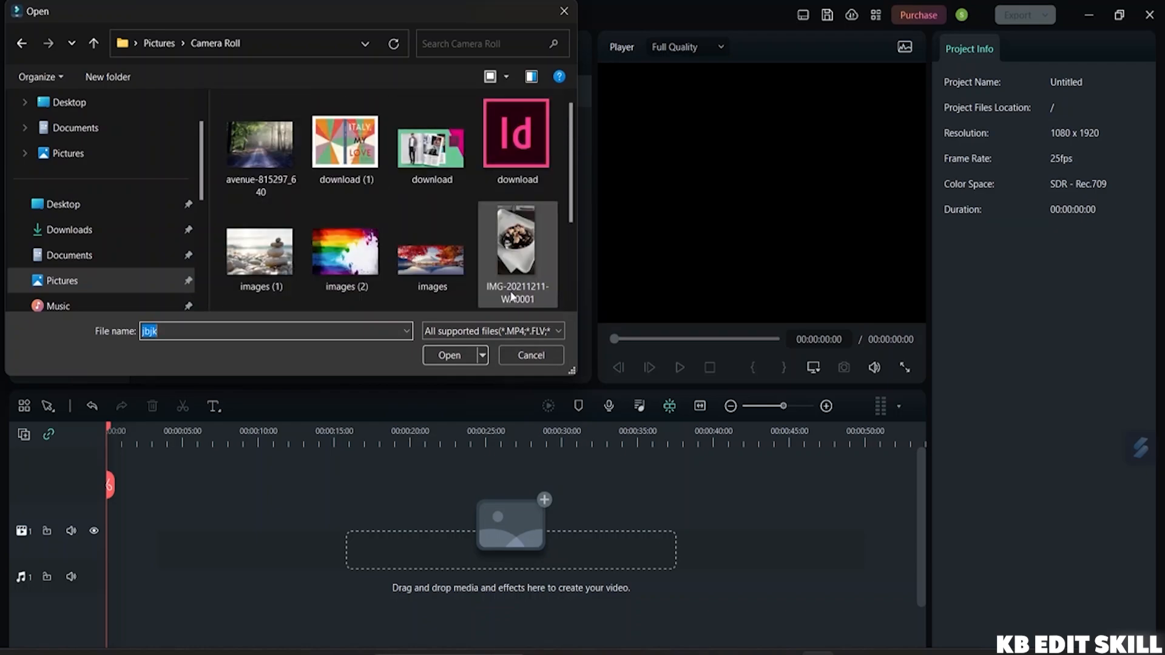
pyautogui.click(514, 140)
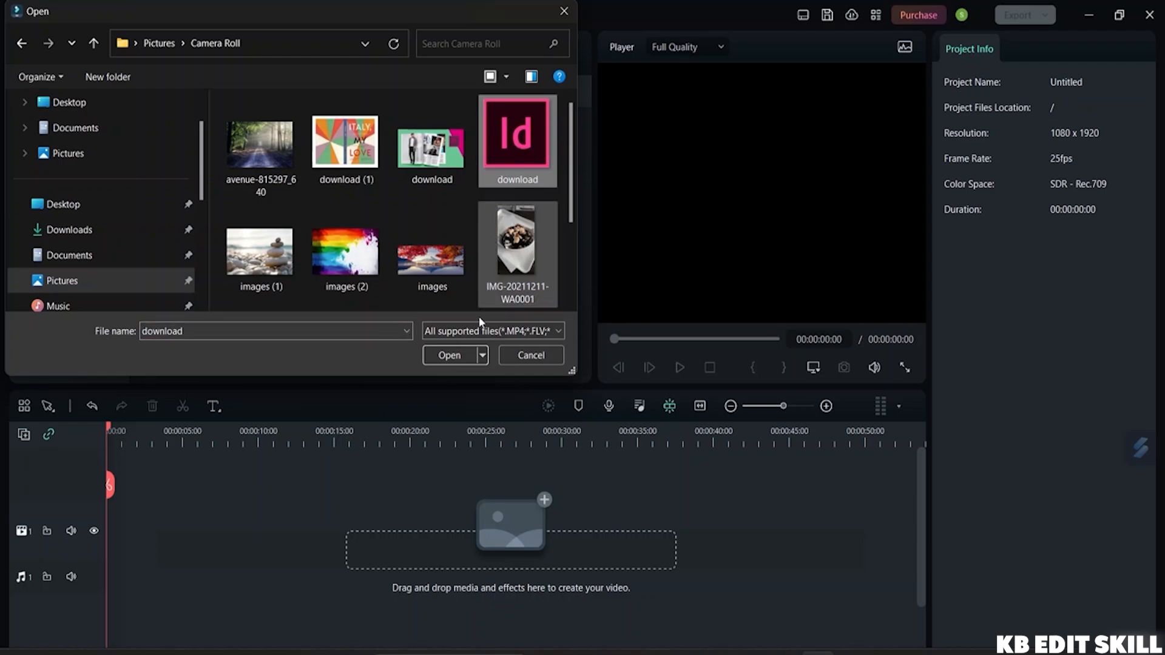
pyautogui.click(458, 352)
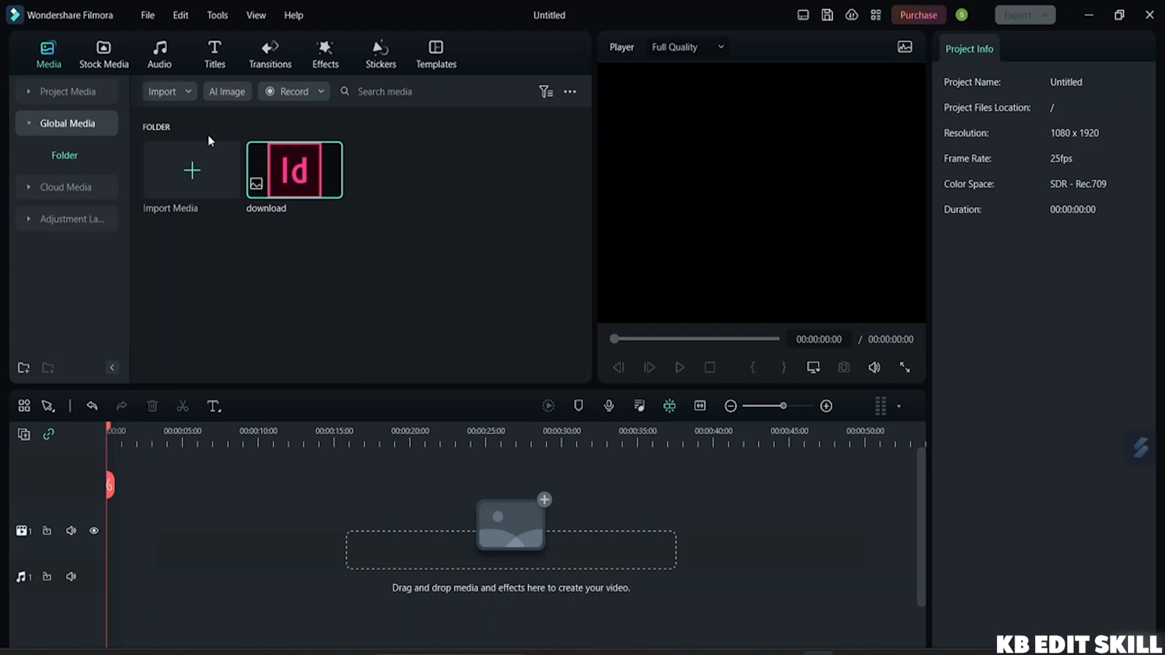
pyautogui.click(27, 124)
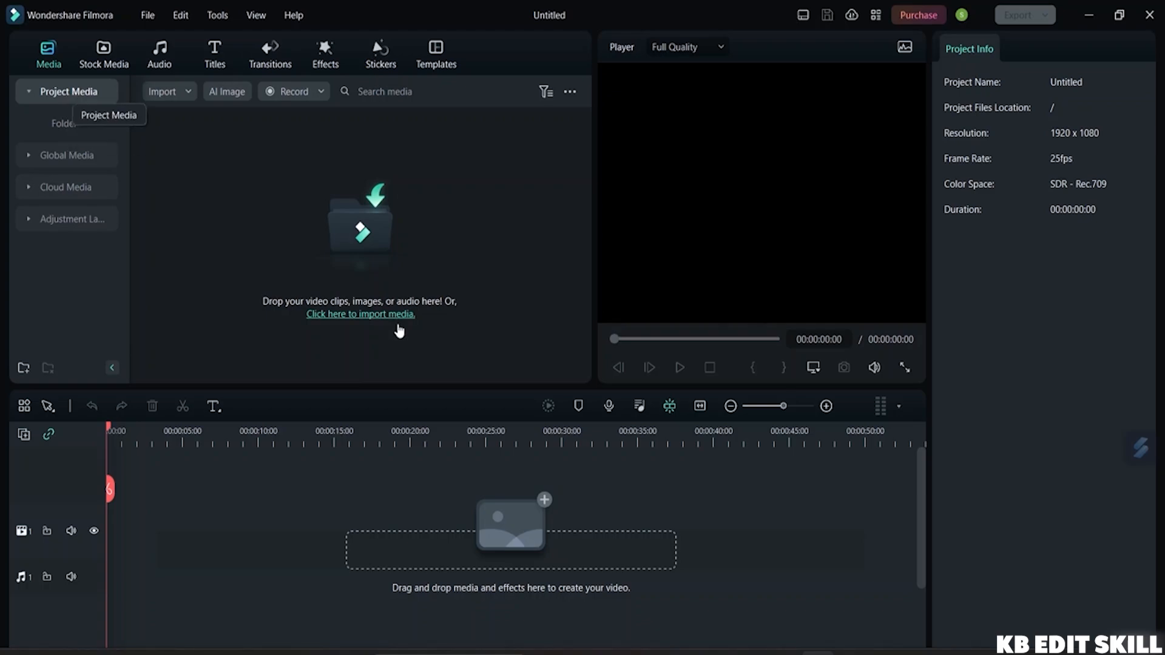
# Start a media import into the empty project and open the Sample videos folder inside the Filmora and Da Vinci video editing folder
pyautogui.click(353, 315)
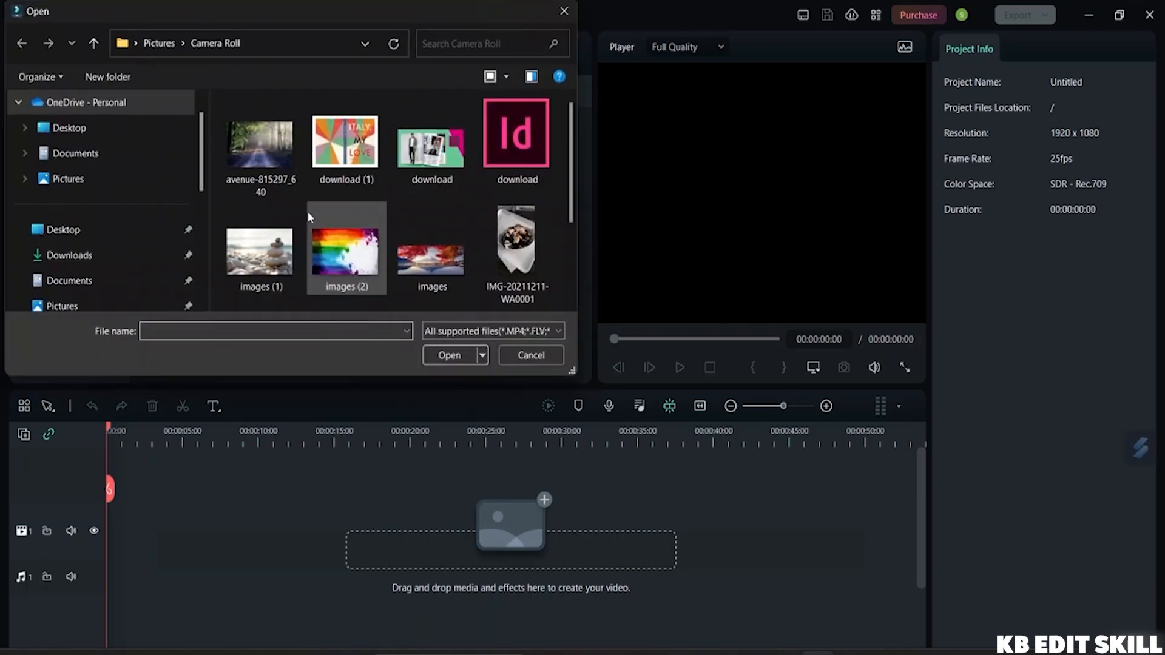
pyautogui.scroll(-2, 129, 200)
pyautogui.scroll(-2, 129, 201)
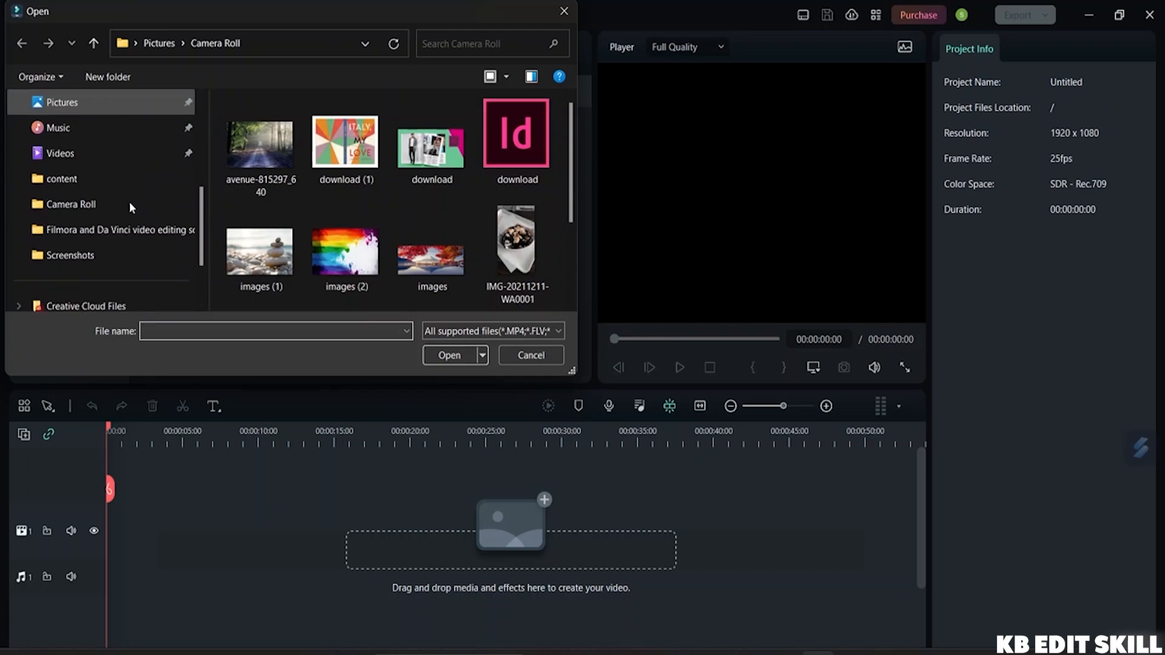
pyautogui.click(143, 230)
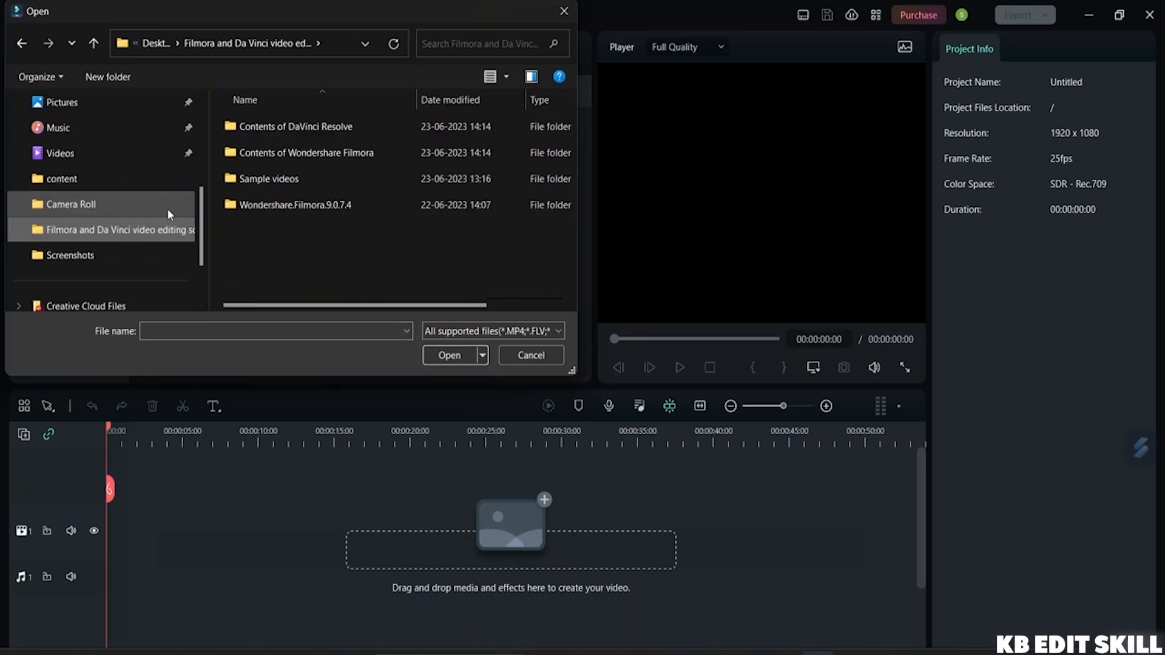
pyautogui.click(302, 182)
pyautogui.click(450, 355)
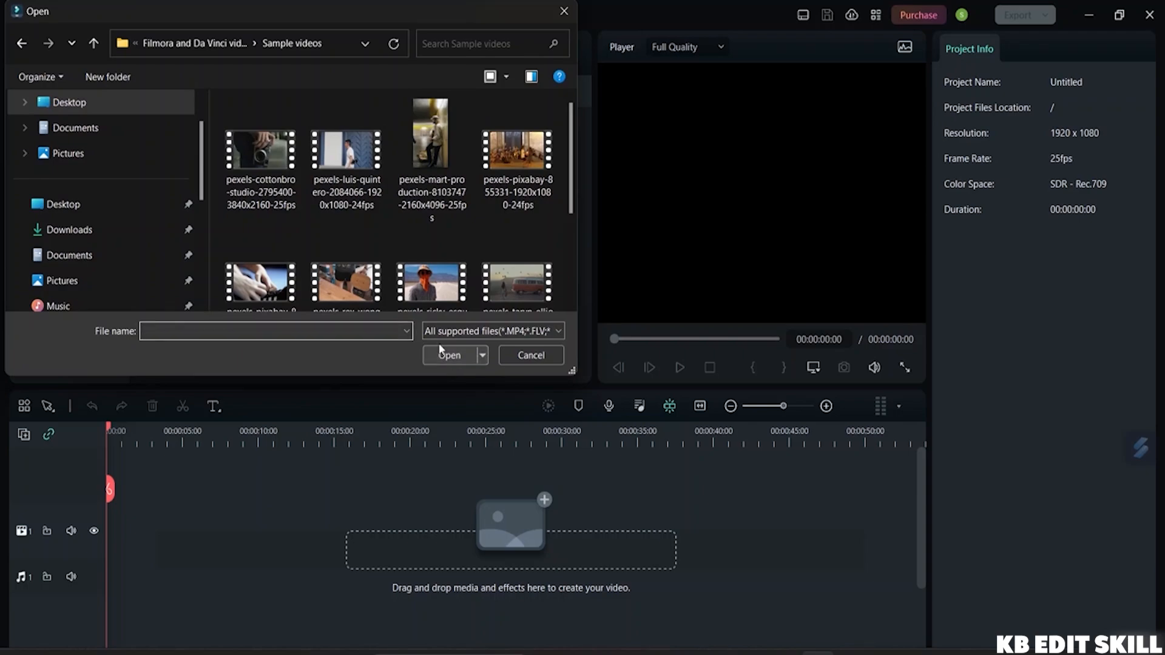
# Select the first eight pexels videos in the Sample videos folder and import them into the project media
pyautogui.click(262, 125)
pyautogui.keyDown('ctrl'); pyautogui.click(346, 152); pyautogui.keyUp('ctrl')
pyautogui.keyDown('ctrl'); pyautogui.click(431, 146); pyautogui.keyUp('ctrl')
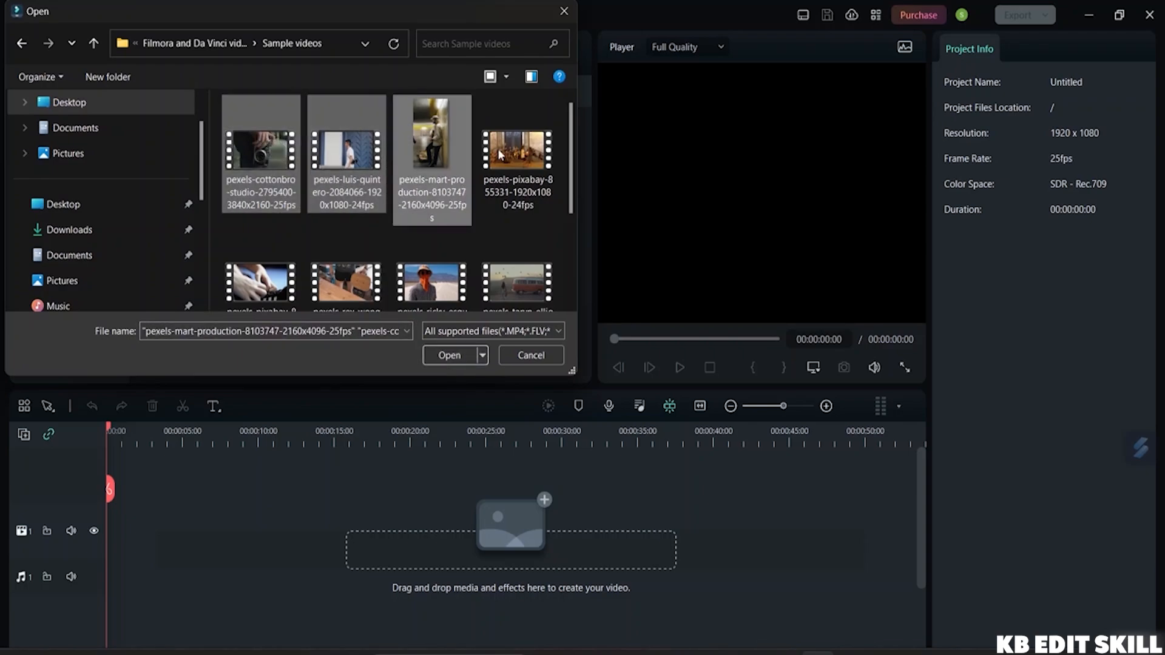
pyautogui.keyDown('ctrl'); pyautogui.click(516, 151); pyautogui.keyUp('ctrl')
pyautogui.keyDown('ctrl'); pyautogui.click(518, 285); pyautogui.keyUp('ctrl')
pyautogui.keyDown('ctrl'); pyautogui.click(449, 271); pyautogui.keyUp('ctrl')
pyautogui.keyDown('ctrl'); pyautogui.click(350, 250); pyautogui.keyUp('ctrl')
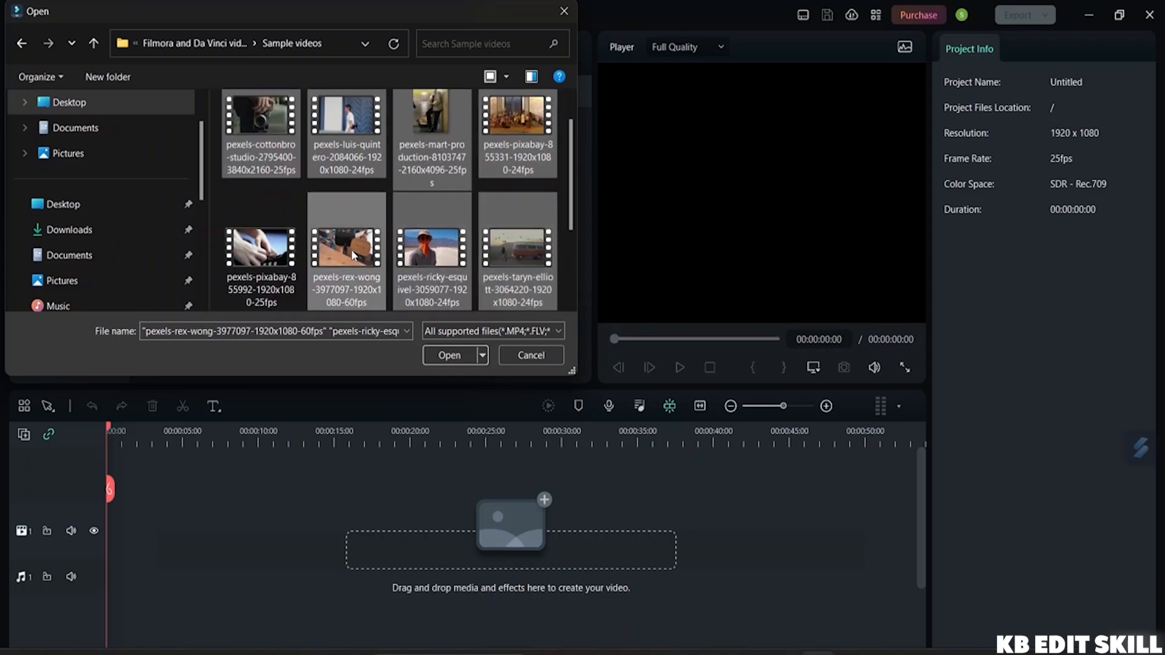
pyautogui.keyDown('ctrl'); pyautogui.click(245, 259); pyautogui.keyUp('ctrl')
pyautogui.click(434, 360)
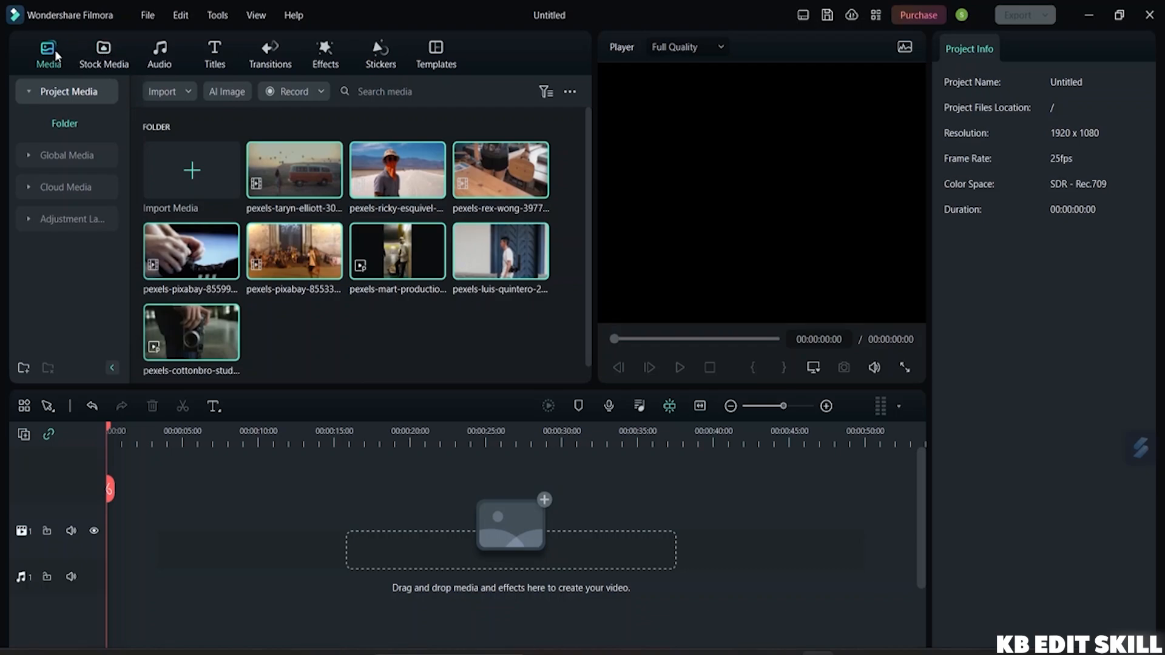
# Collapse the Project Media section in the media library sidebar
pyautogui.click(57, 93)
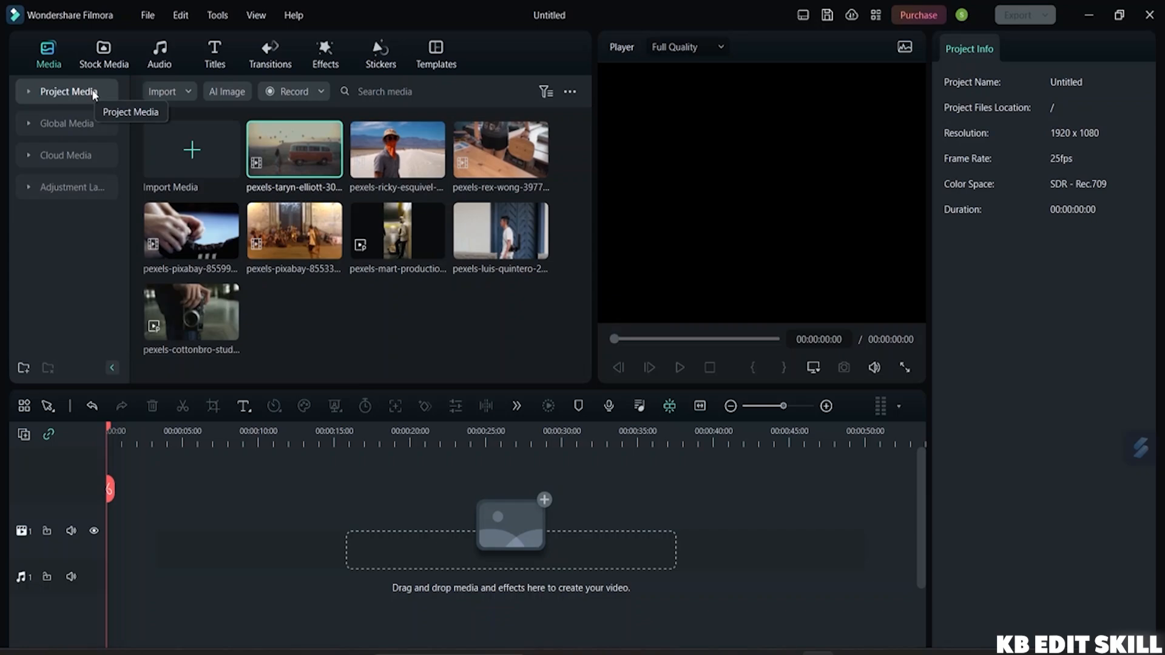
pyautogui.click(67, 92)
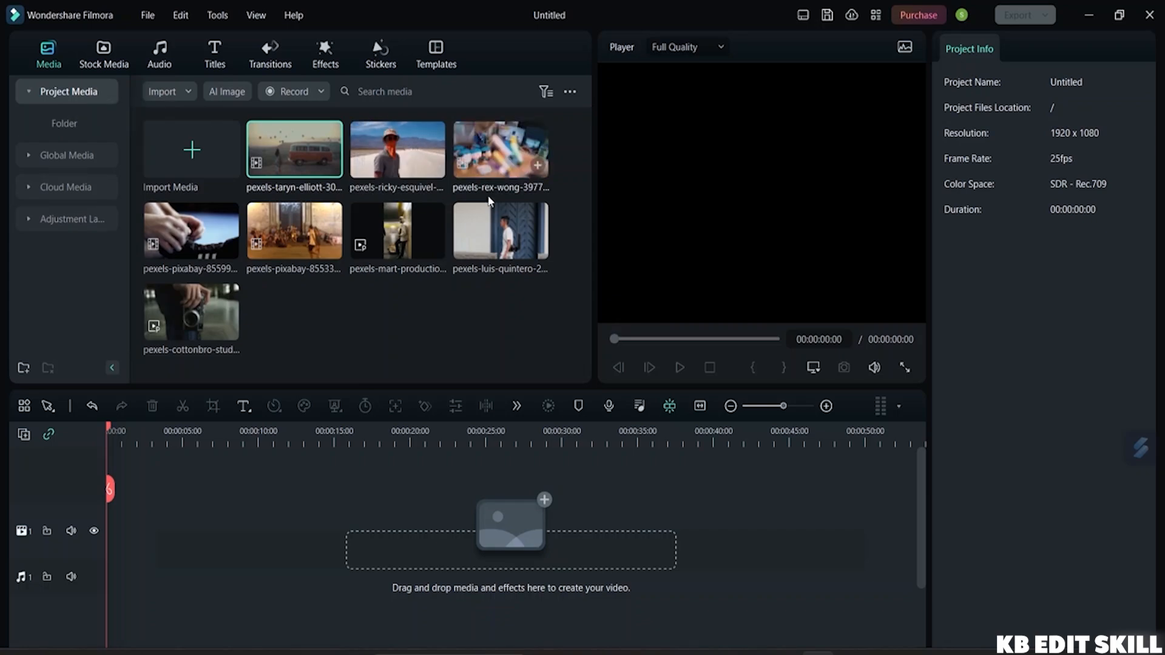
pyautogui.click(61, 91)
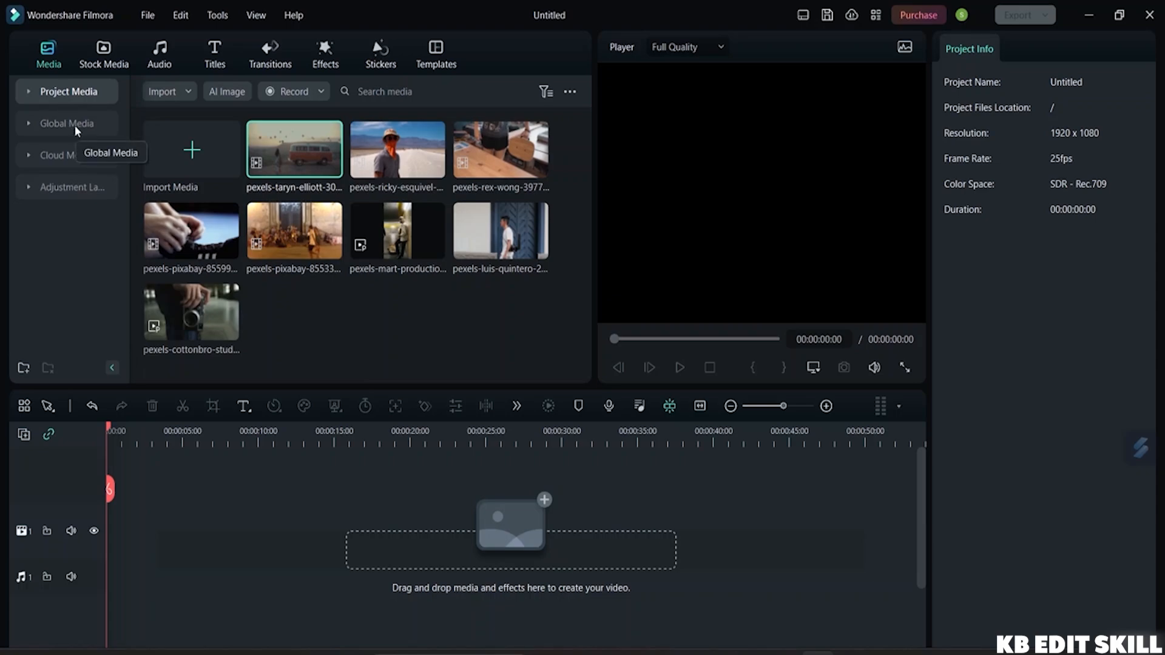
pyautogui.click(151, 14)
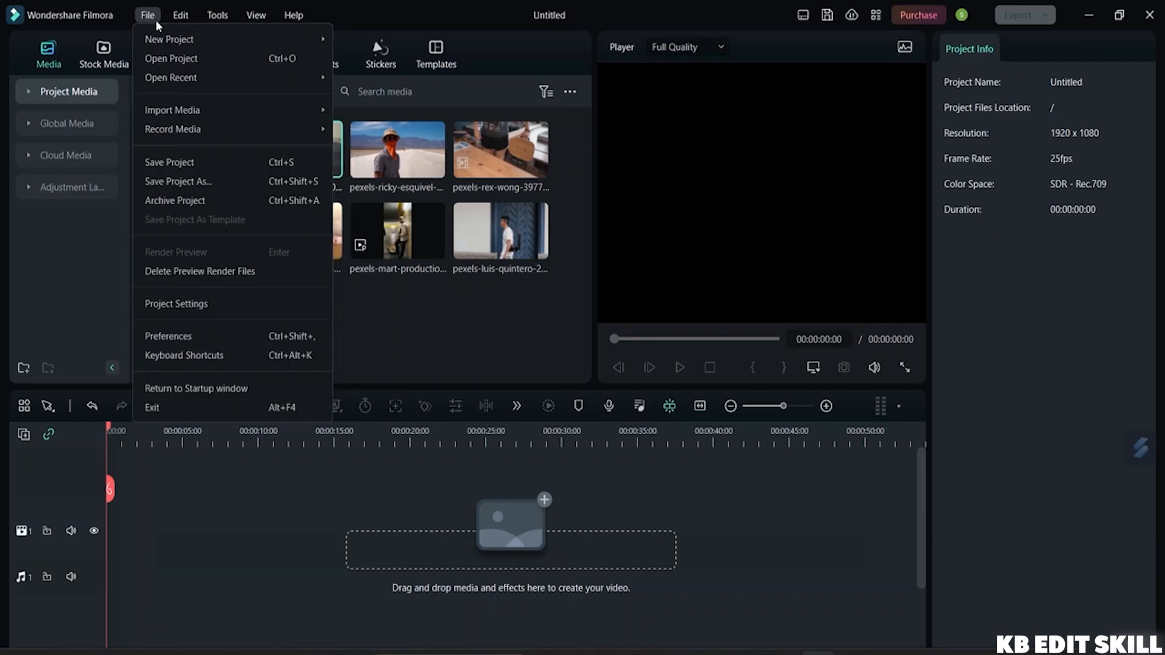
pyautogui.moveTo(169, 13)
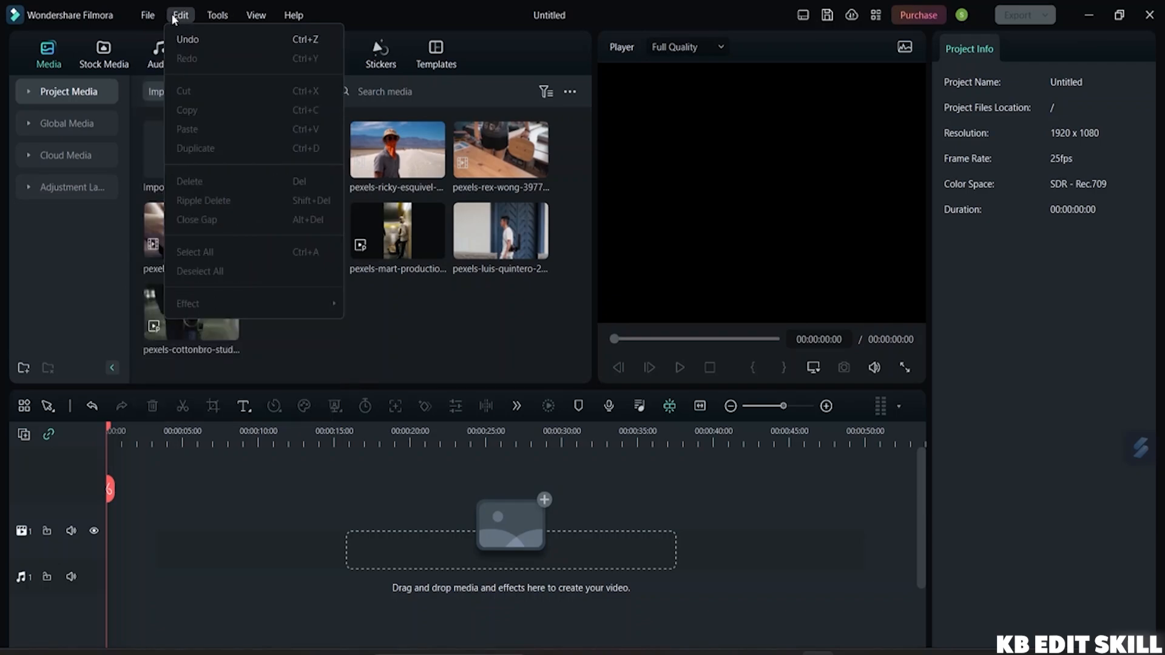
pyautogui.moveTo(219, 15)
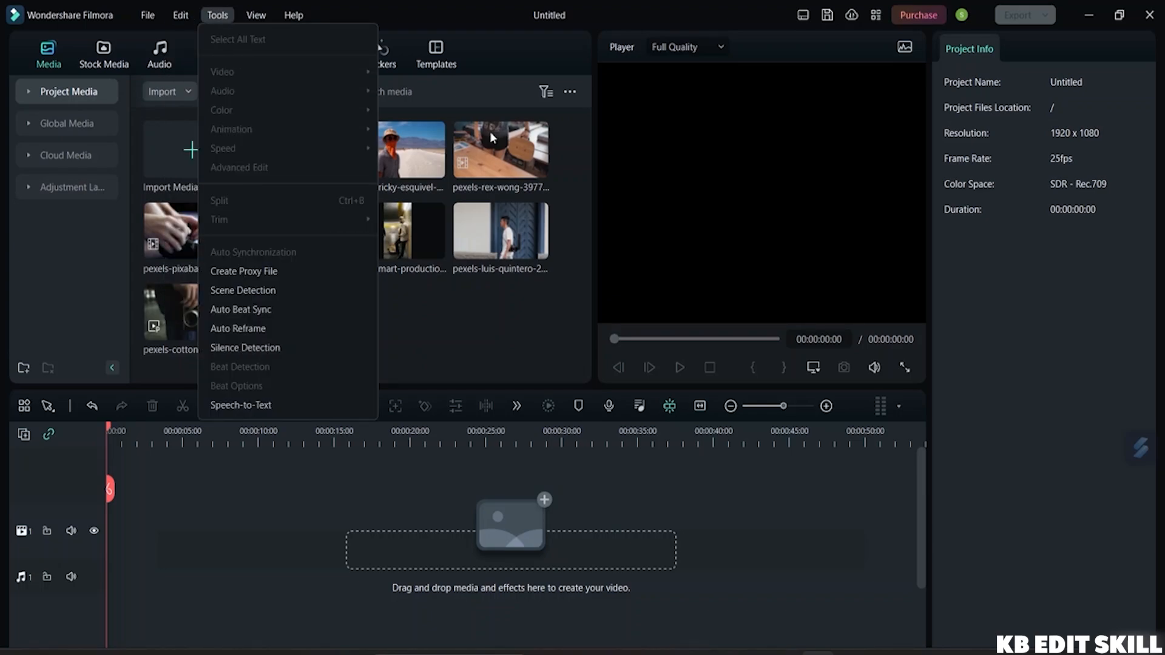
pyautogui.click(822, 156)
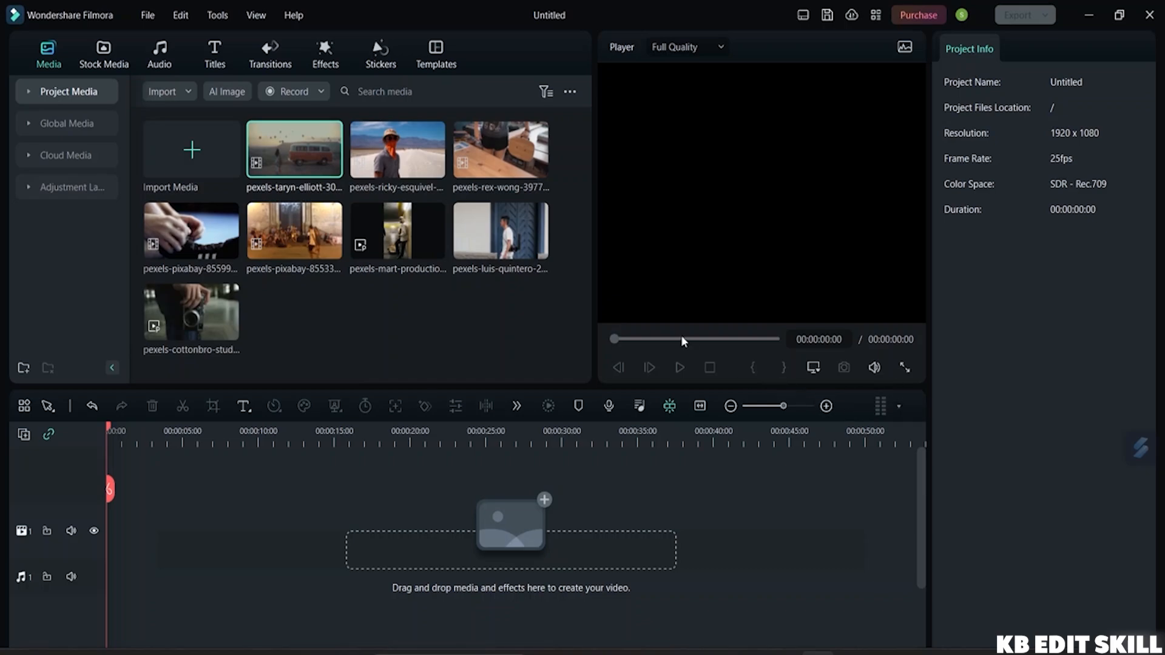
pyautogui.click(803, 15)
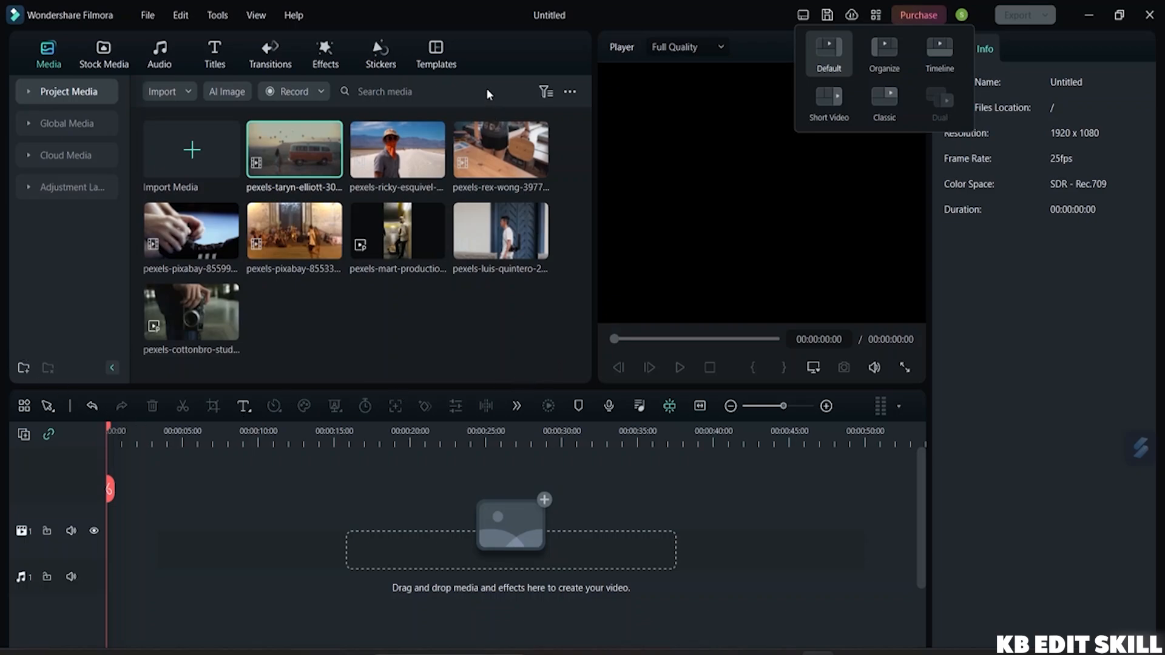
pyautogui.click(882, 148)
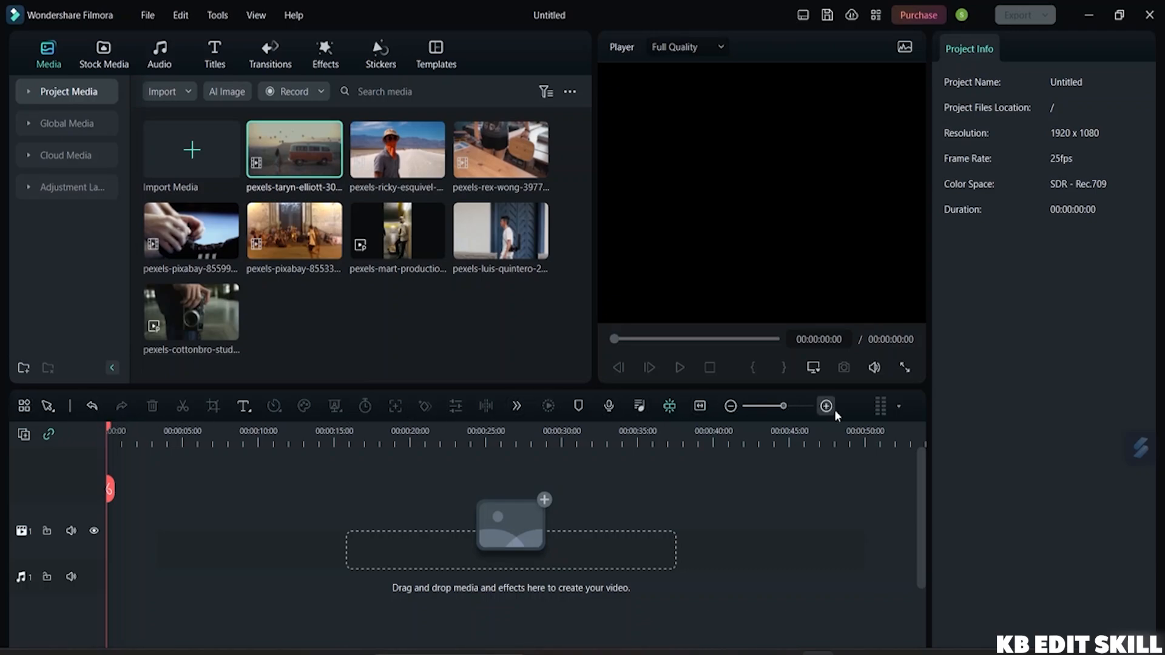
# Customize the timeline toolbar so that Quick Text sits between Split and Crop, and save the arrangement
pyautogui.click(25, 405)
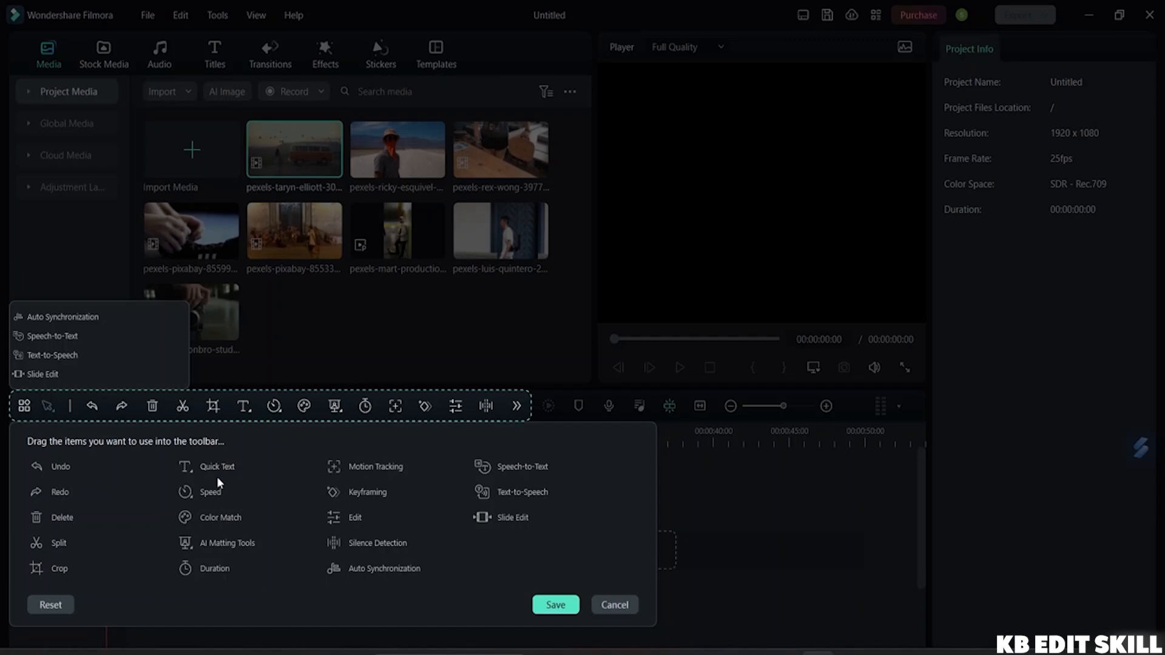
pyautogui.moveTo(208, 467); pyautogui.dragTo(214, 405)
pyautogui.click(562, 609)
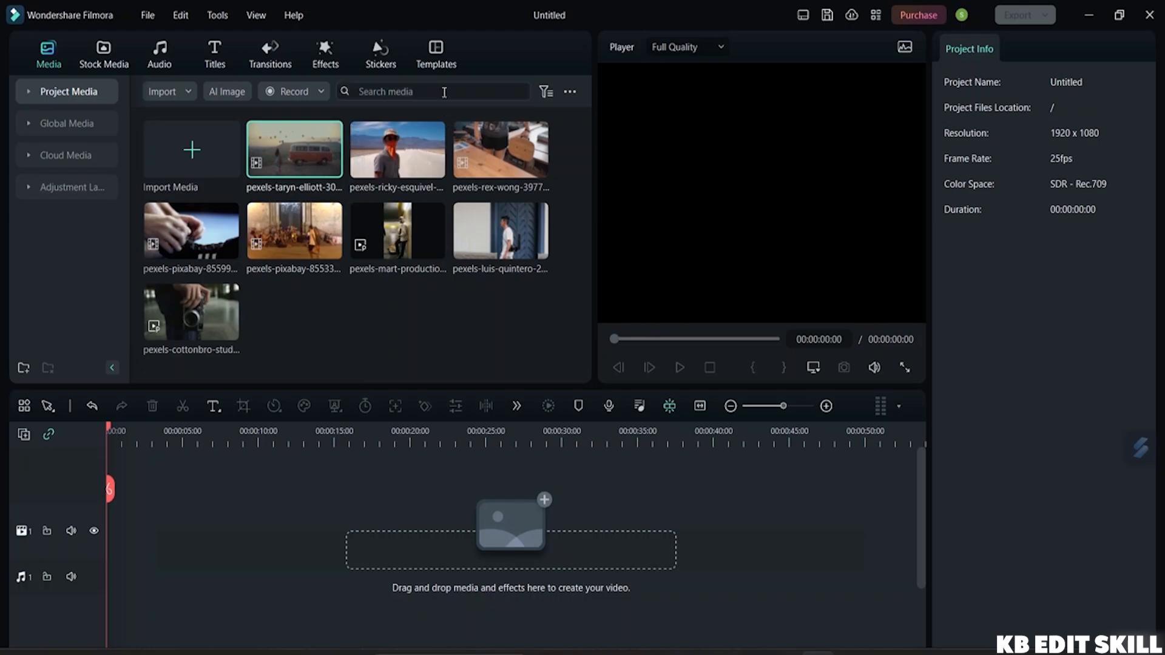
# Browse the Pexels stock videos and switch to the Pexels stock photos
pyautogui.click(104, 53)
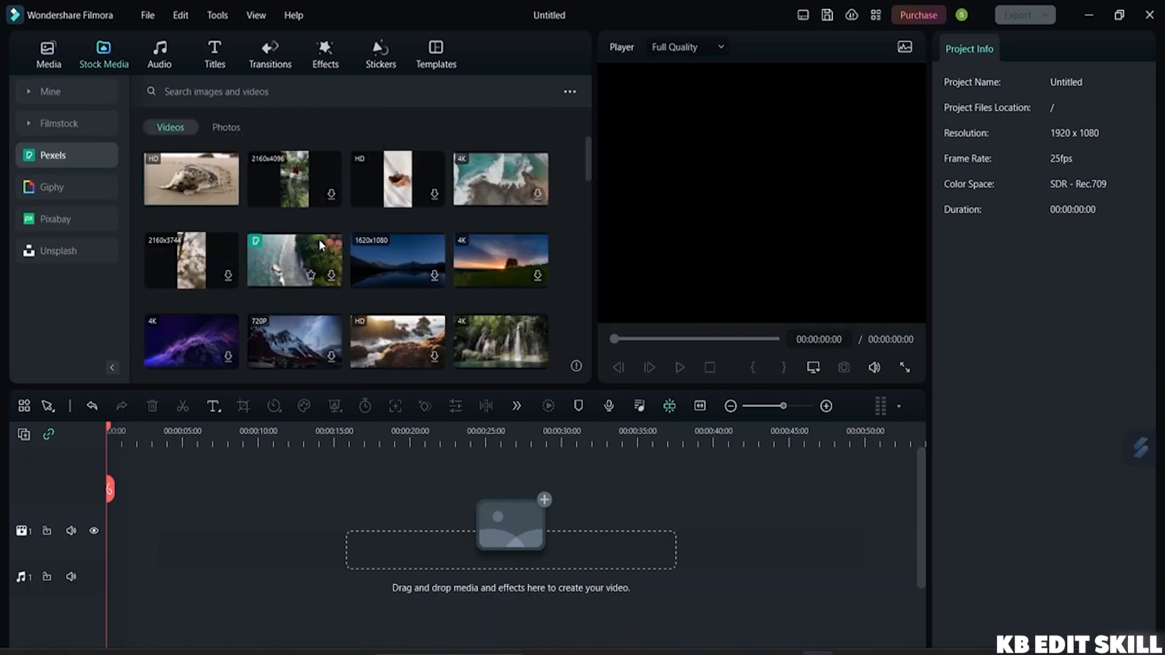
pyautogui.scroll(-10, 318, 239)
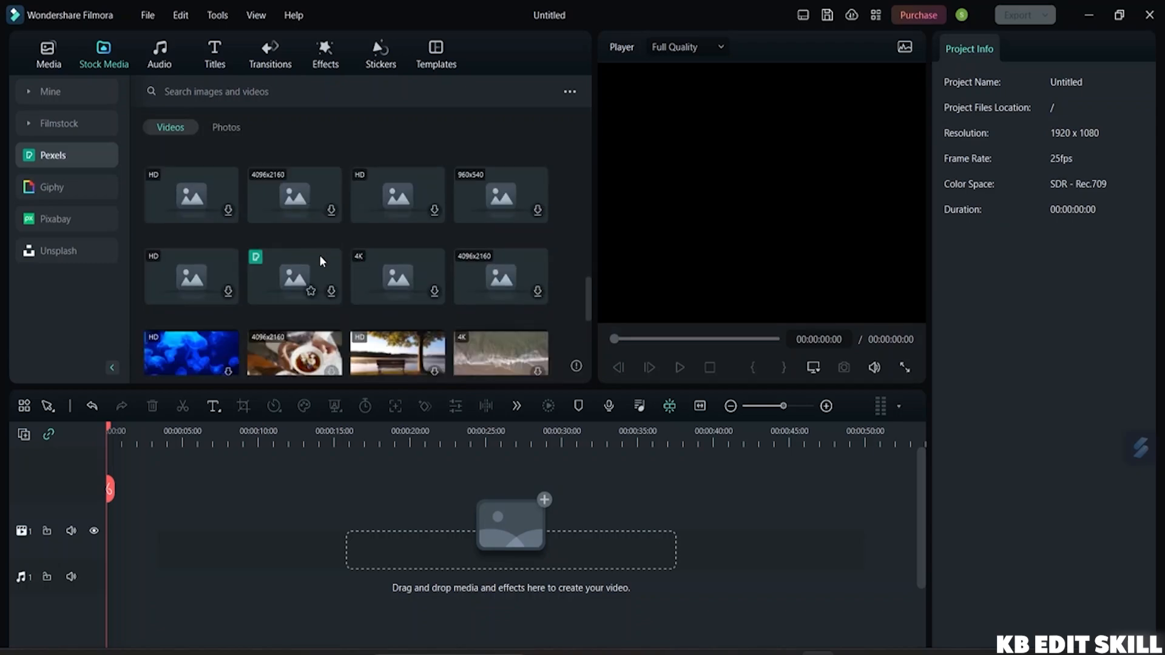
pyautogui.scroll(4, 320, 256)
pyautogui.scroll(6, 321, 261)
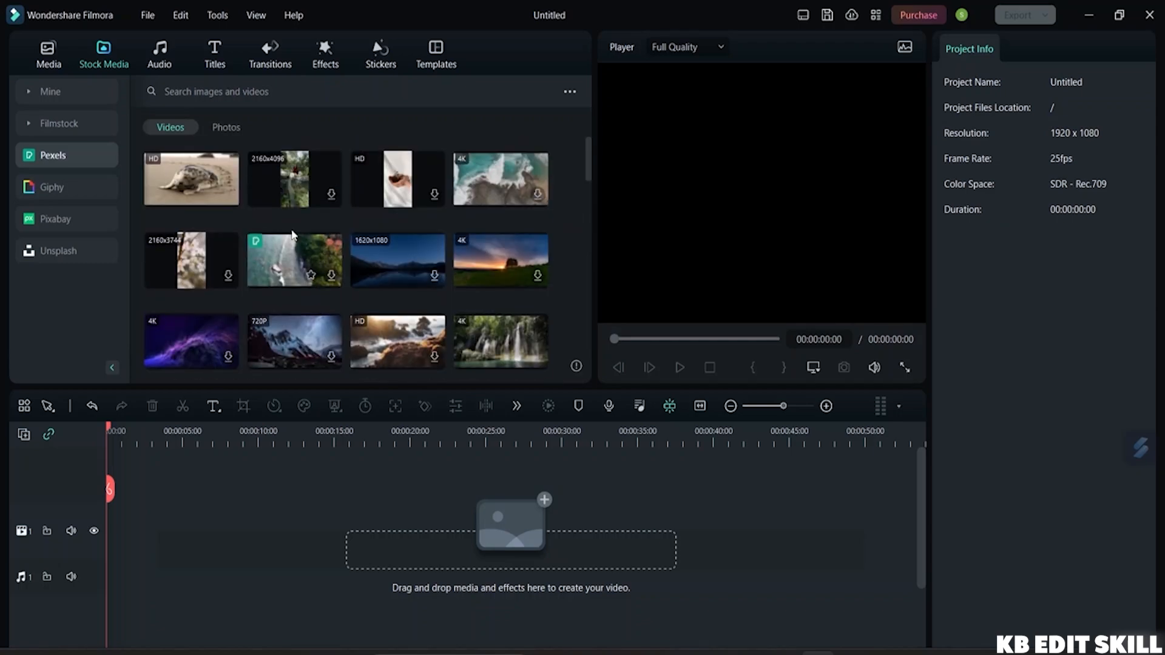
pyautogui.click(225, 128)
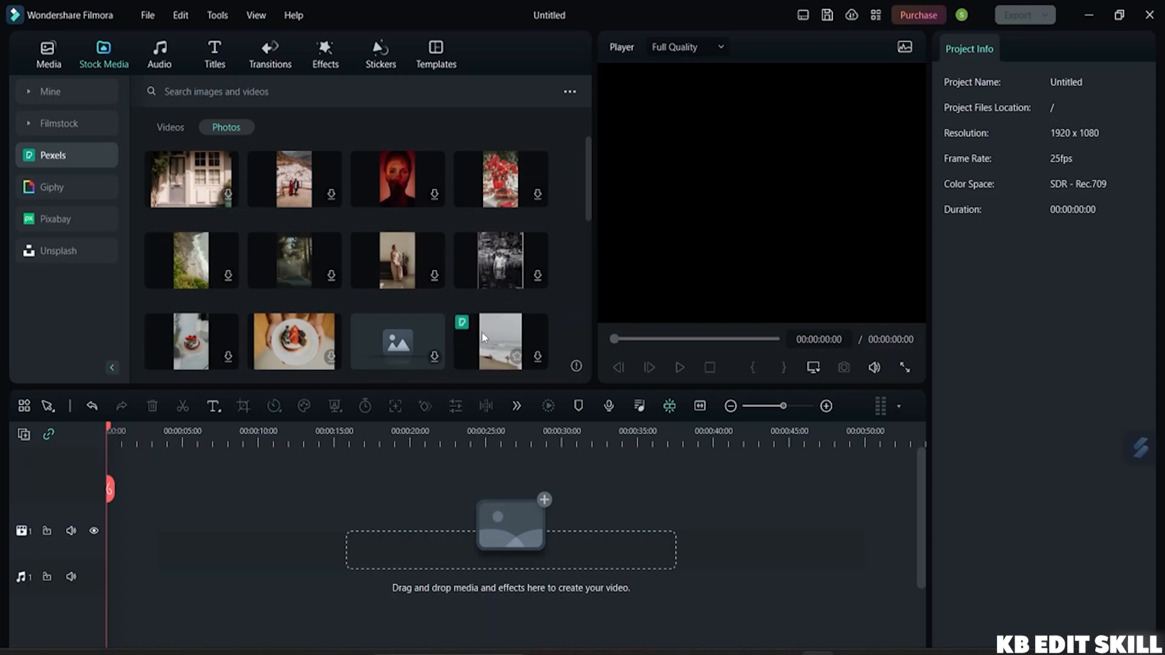
# Look through the trending music, titles, transitions, effects, stickers and templates libraries
pyautogui.click(159, 67)
pyautogui.scroll(-2, 304, 176)
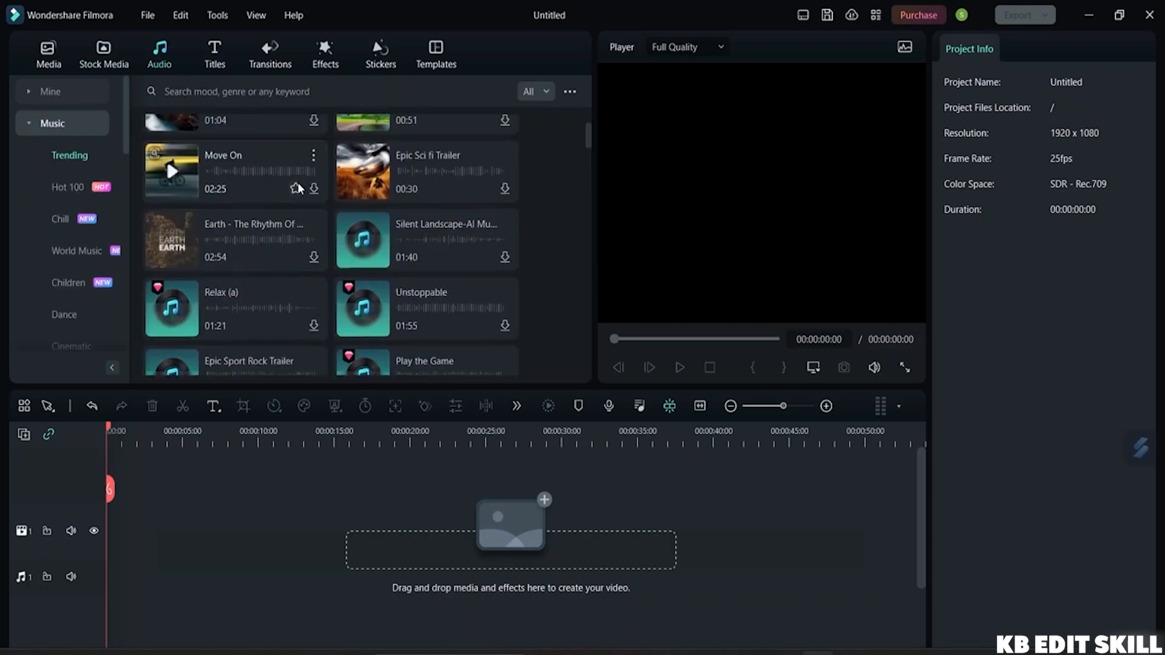
pyautogui.scroll(-1, 297, 182)
pyautogui.scroll(4, 281, 154)
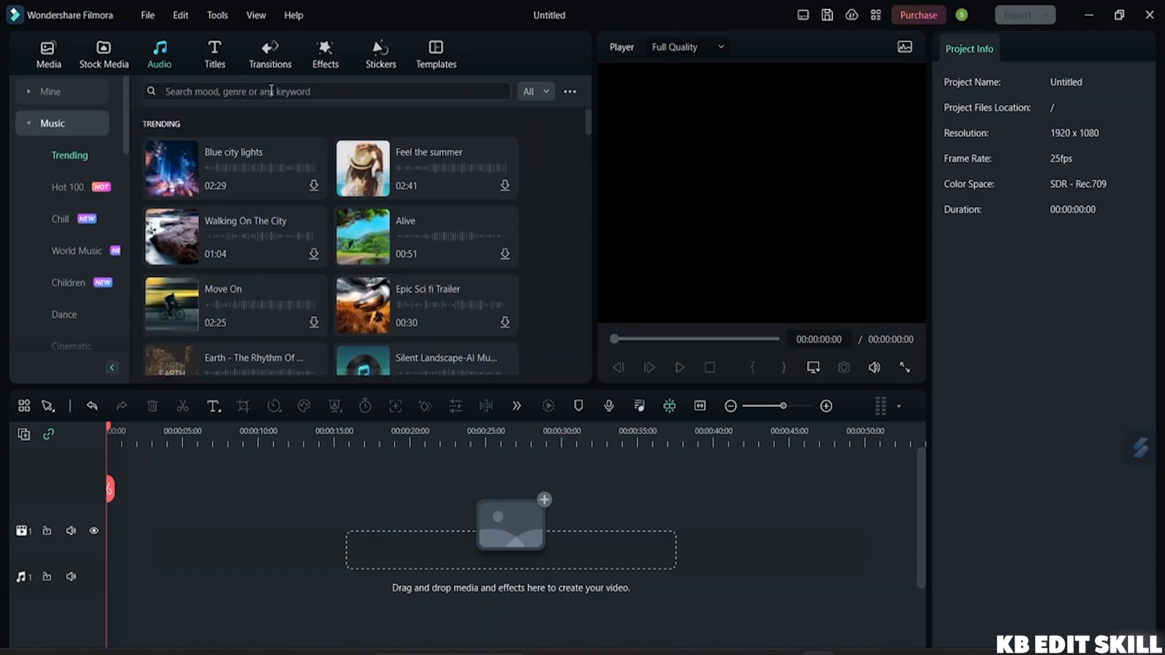
pyautogui.click(216, 64)
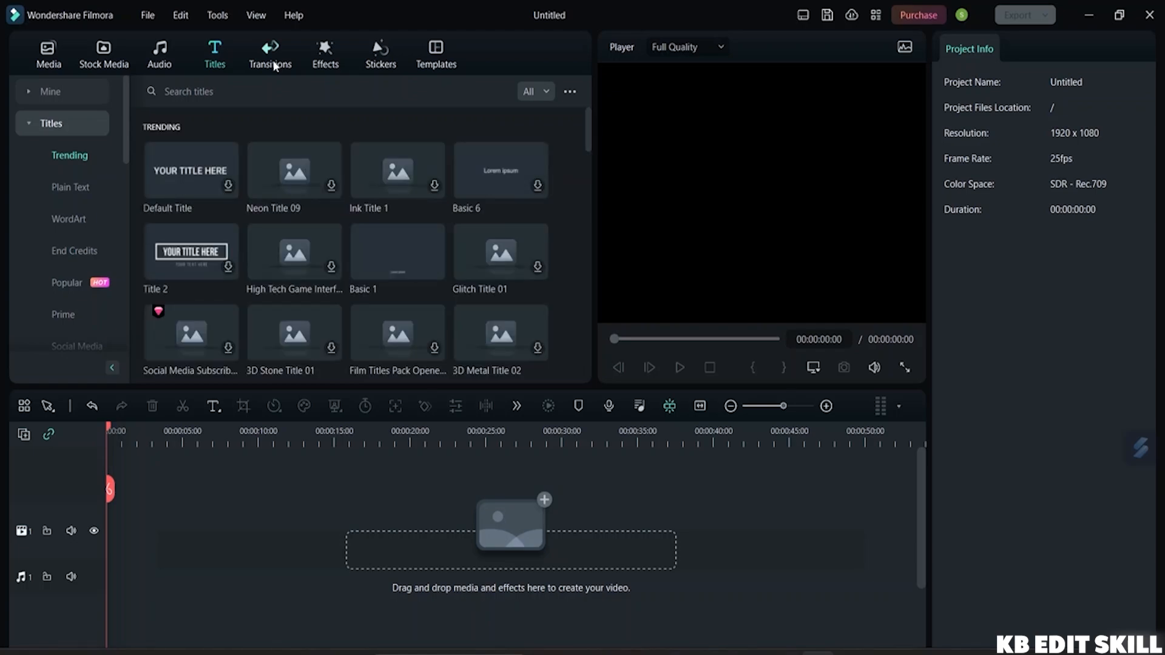
pyautogui.click(273, 60)
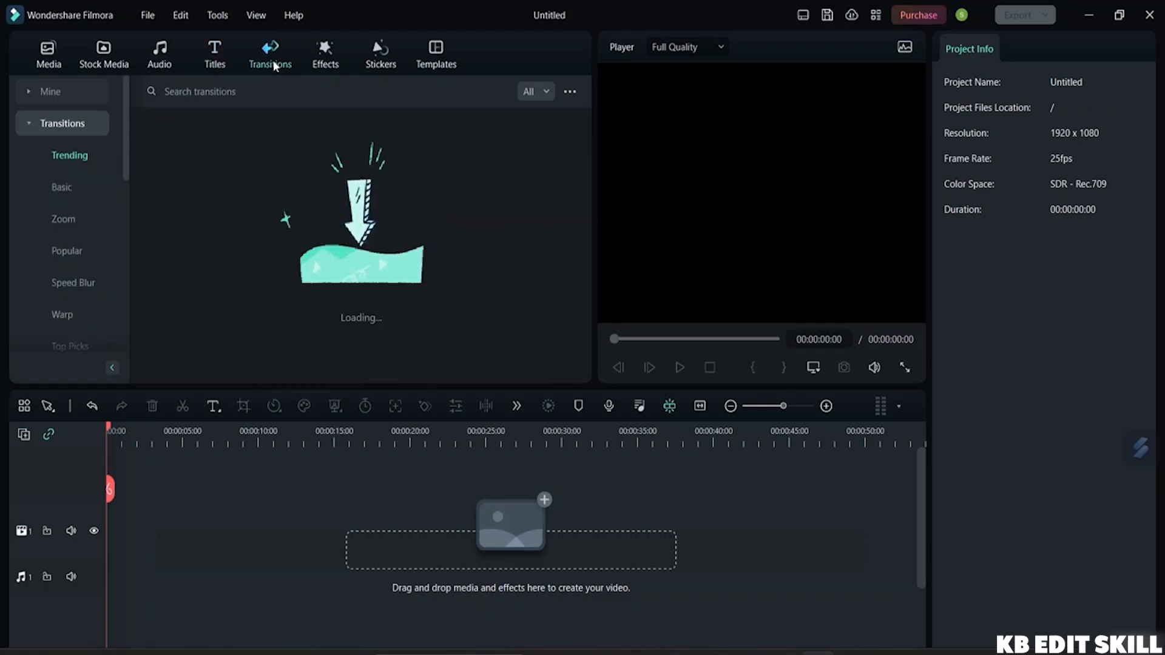
pyautogui.click(335, 60)
pyautogui.click(381, 56)
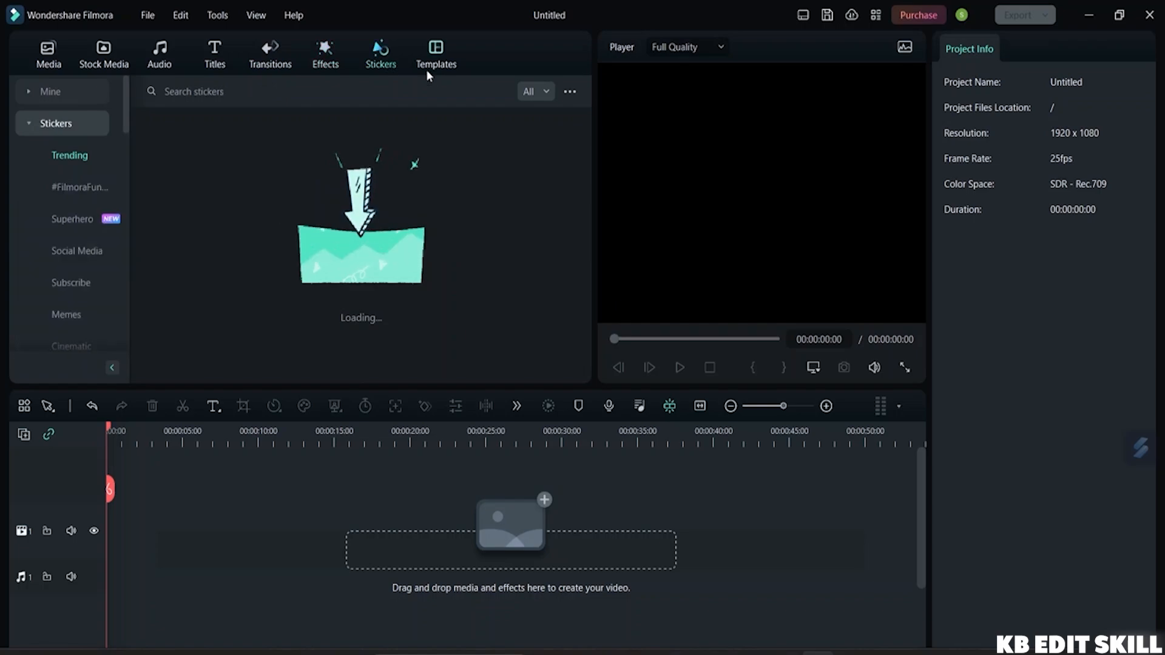
pyautogui.click(436, 59)
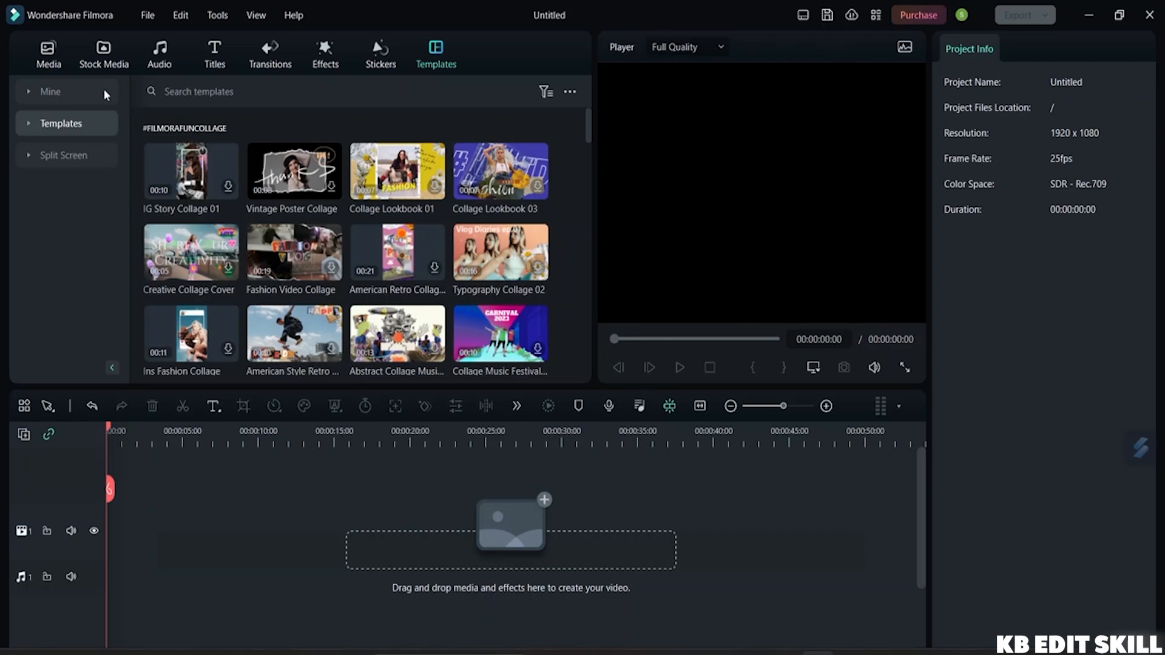
# Preview the orange van clip from the project media and place it at the start of the timeline on a new video track
pyautogui.click(49, 48)
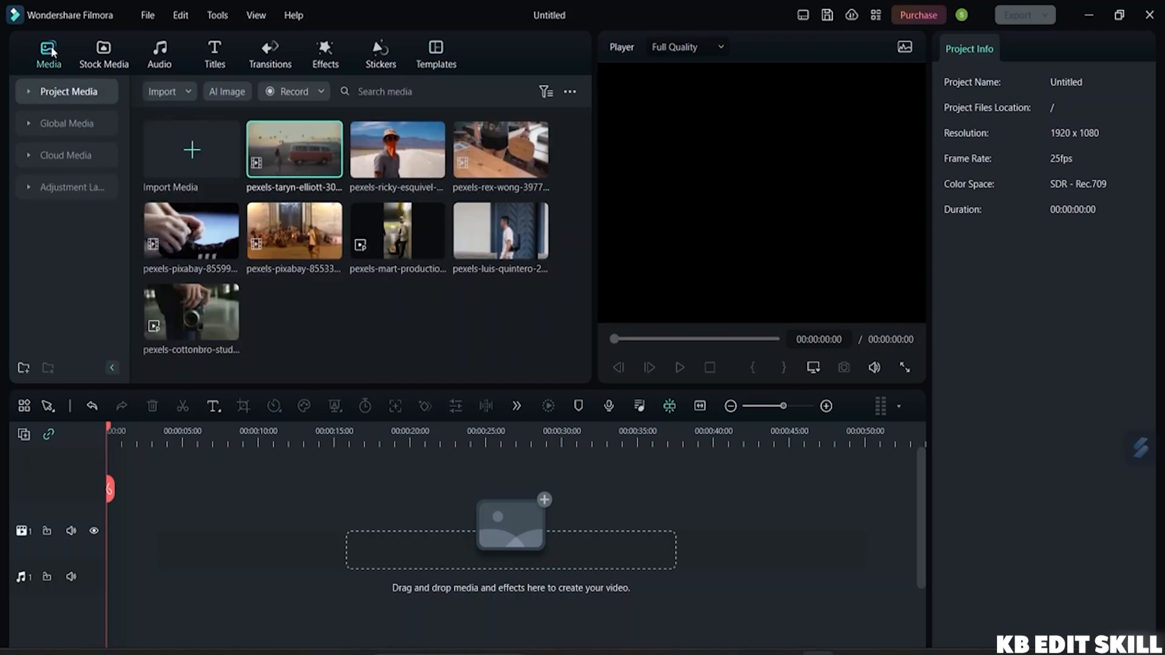
pyautogui.doubleClick(305, 148)
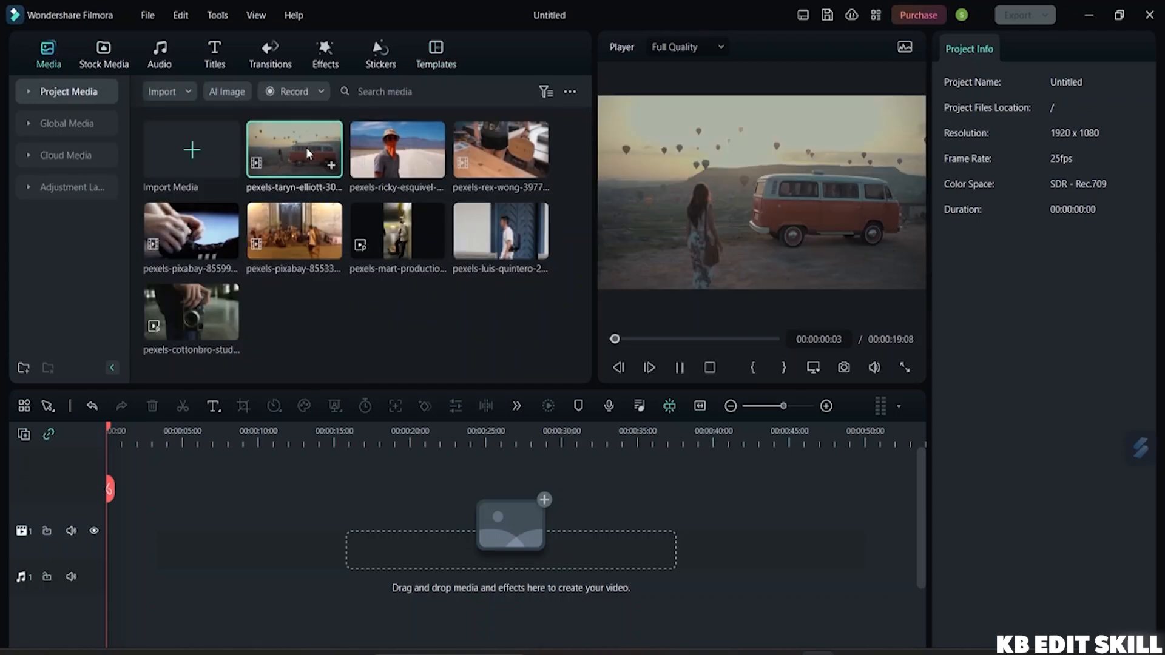
pyautogui.moveTo(306, 147); pyautogui.dragTo(103, 490)
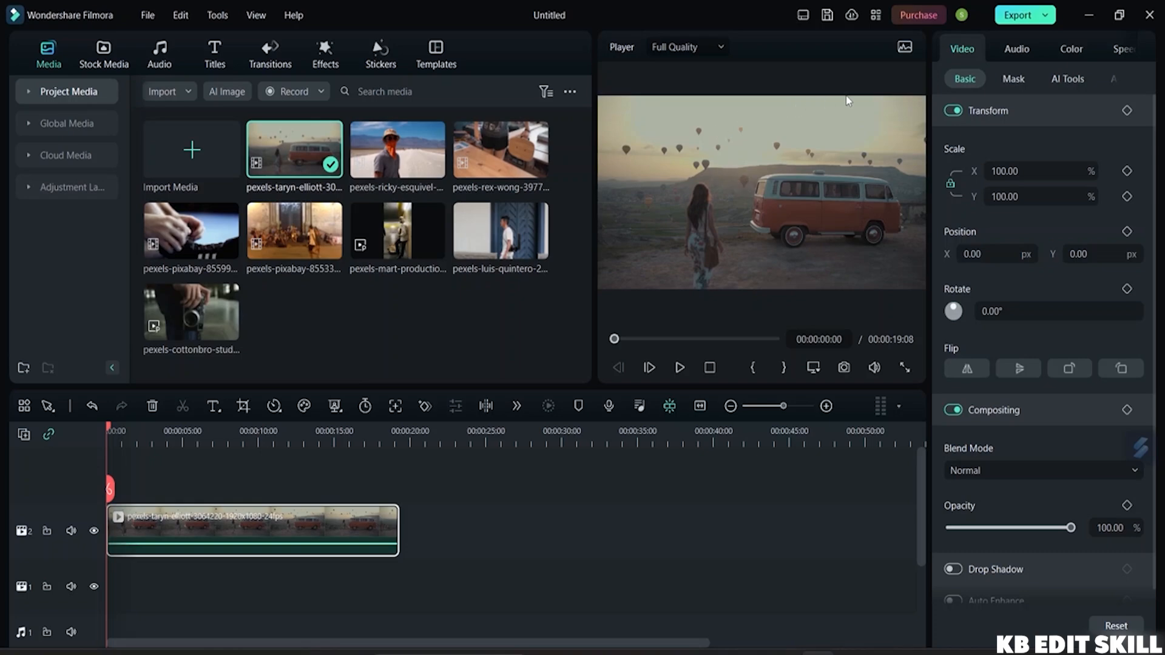
# Try the Organize and Timeline workspace layouts and settle on the Short Video layout
pyautogui.click(803, 15)
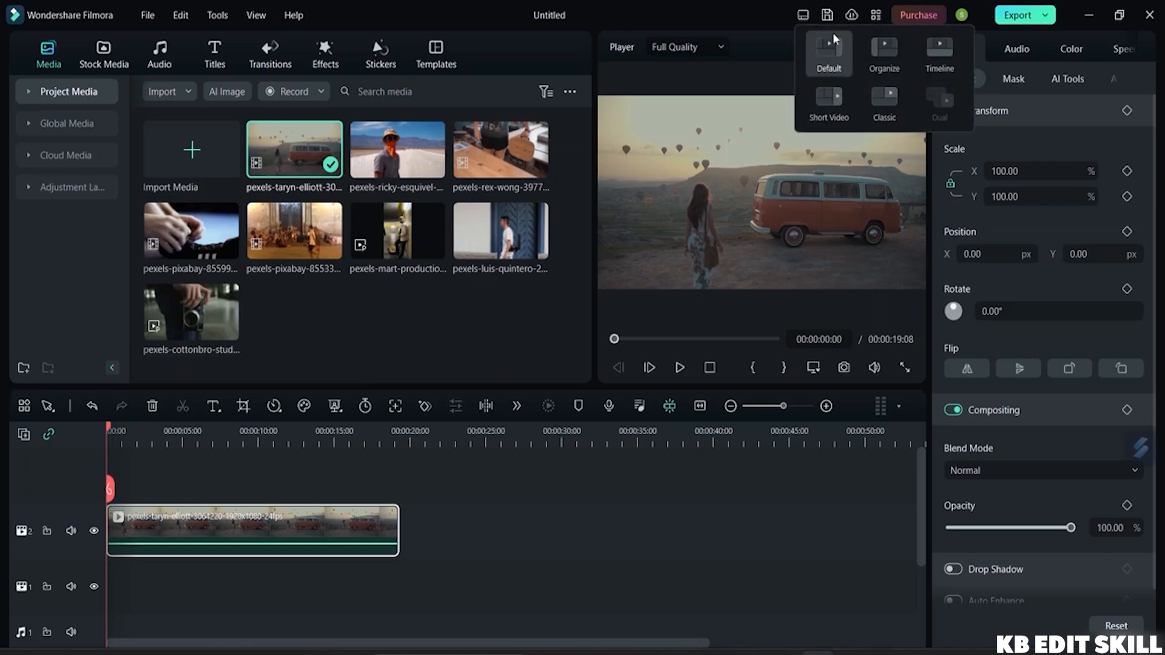
pyautogui.click(880, 68)
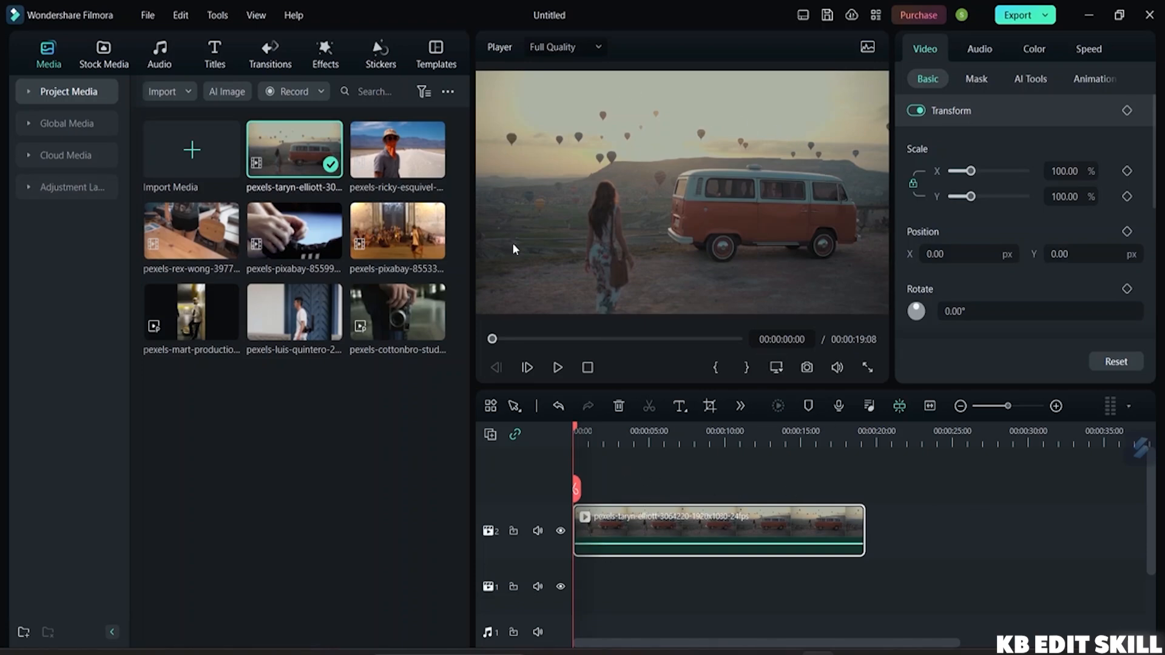
pyautogui.click(804, 14)
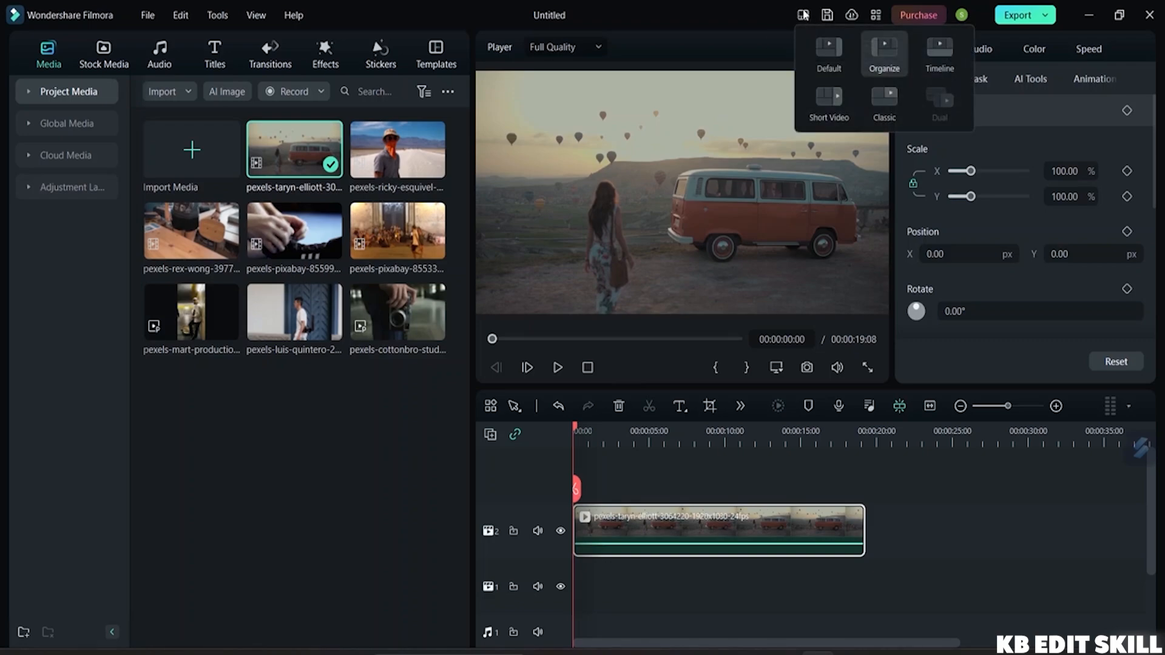
pyautogui.click(937, 53)
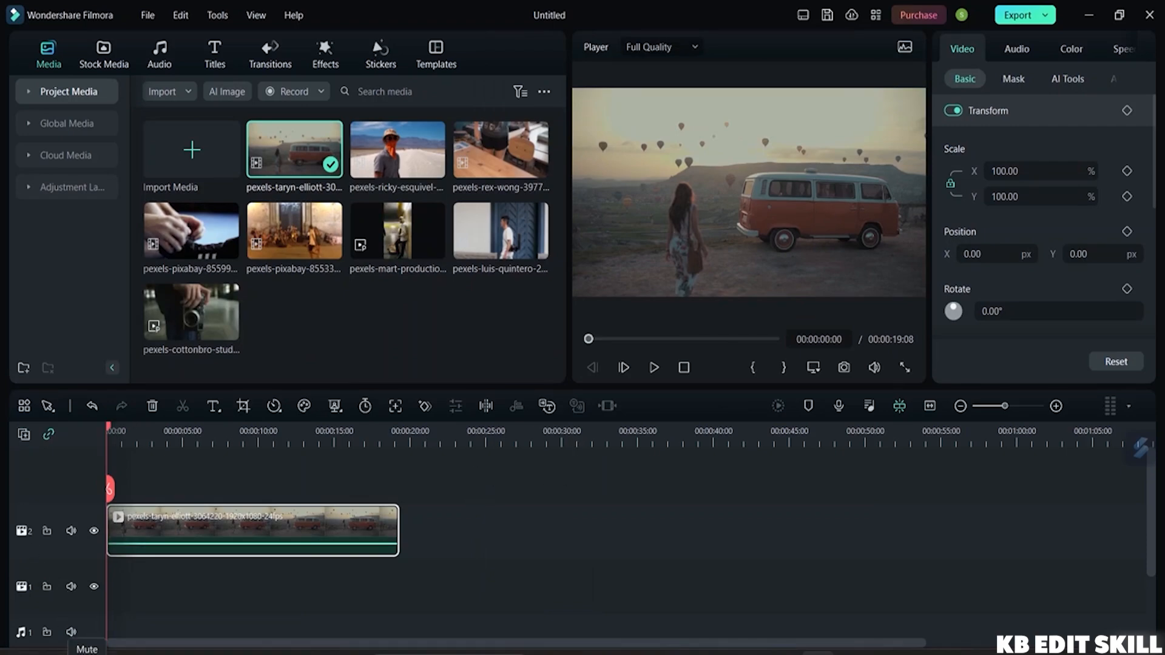
pyautogui.click(804, 16)
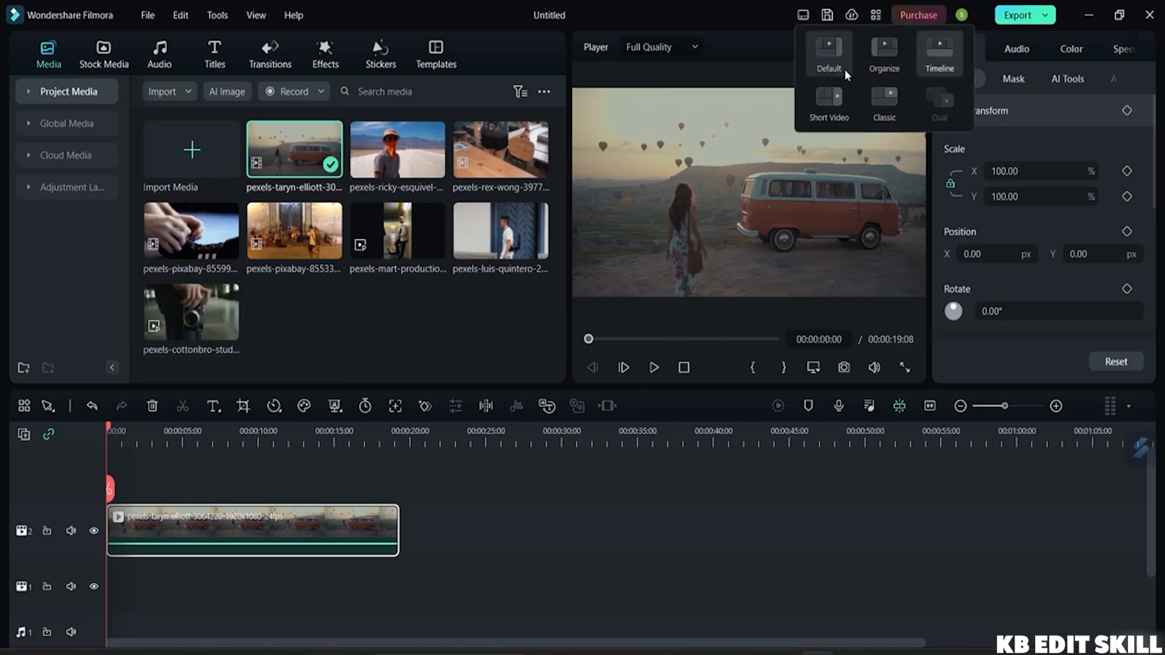
pyautogui.click(830, 100)
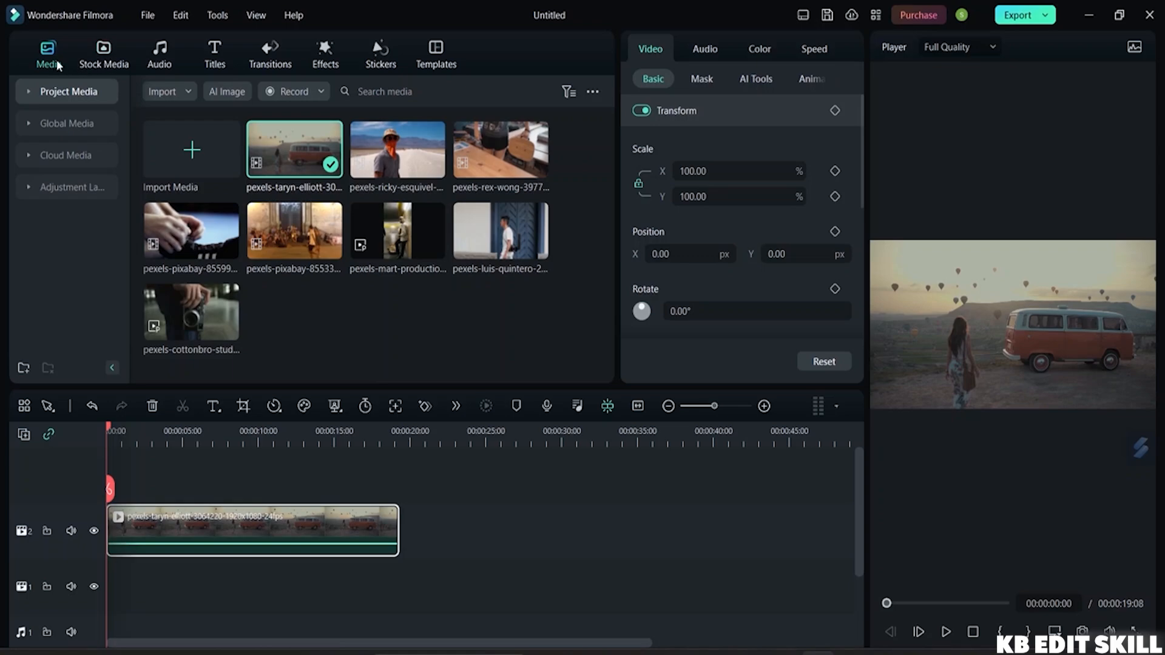
# Download the second Pexels stock photo at the default maximum resolution
pyautogui.click(109, 60)
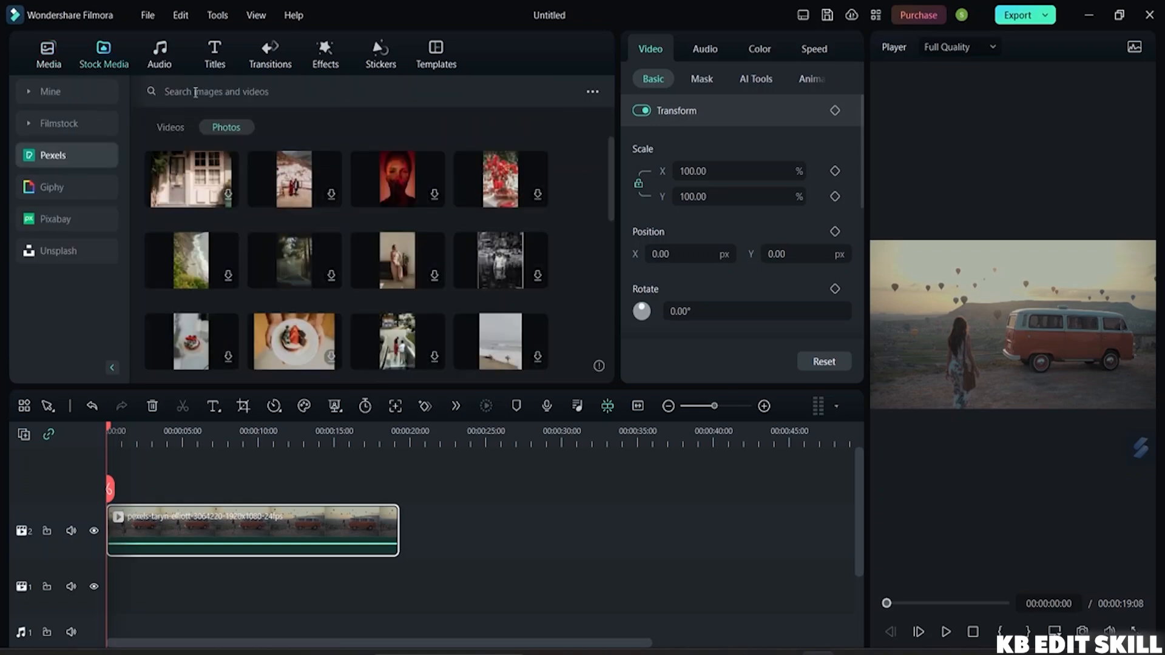
pyautogui.click(324, 179)
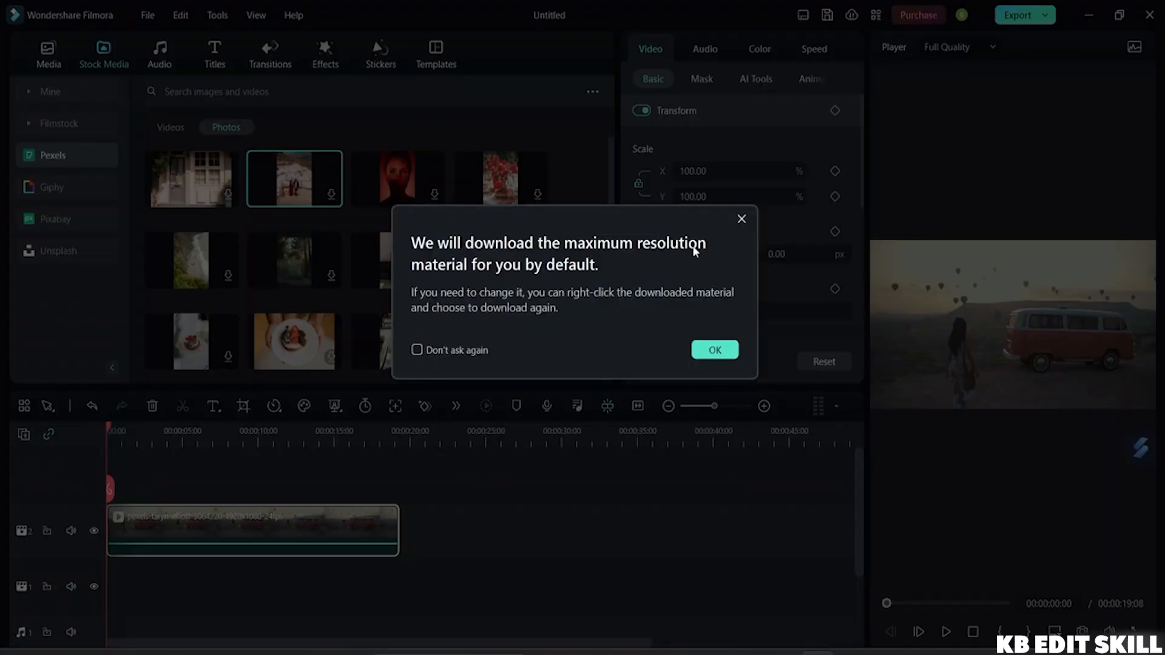
pyautogui.click(721, 354)
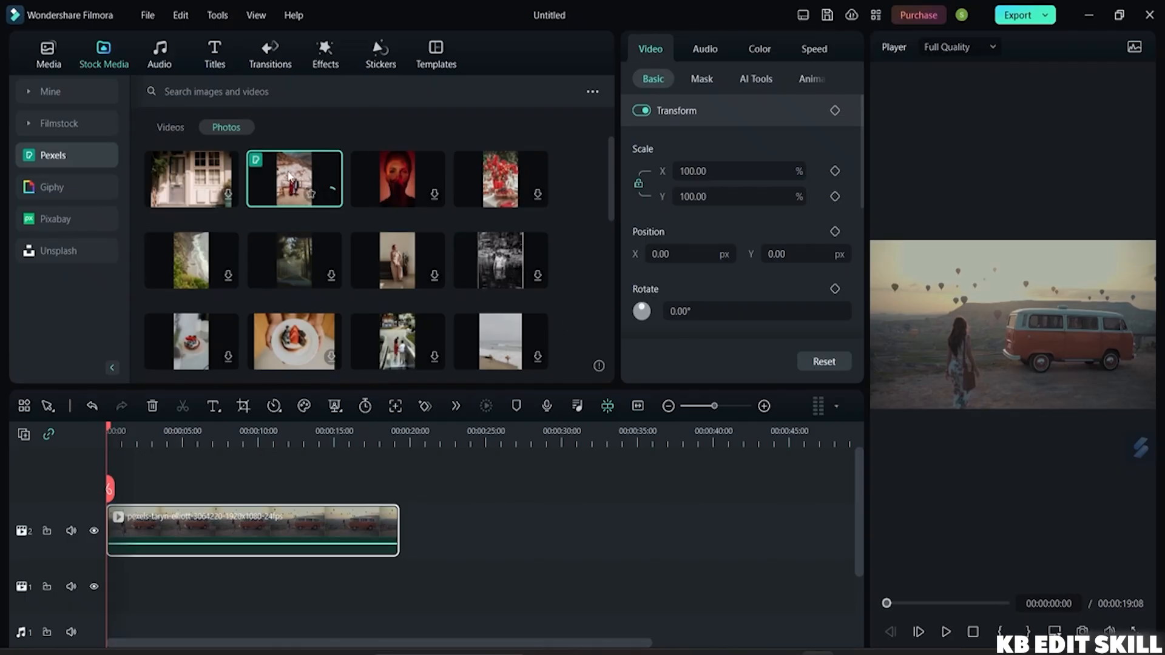
# Select the van clip directly in the player preview
pyautogui.click(1065, 358)
pyautogui.rightClick(1040, 354)
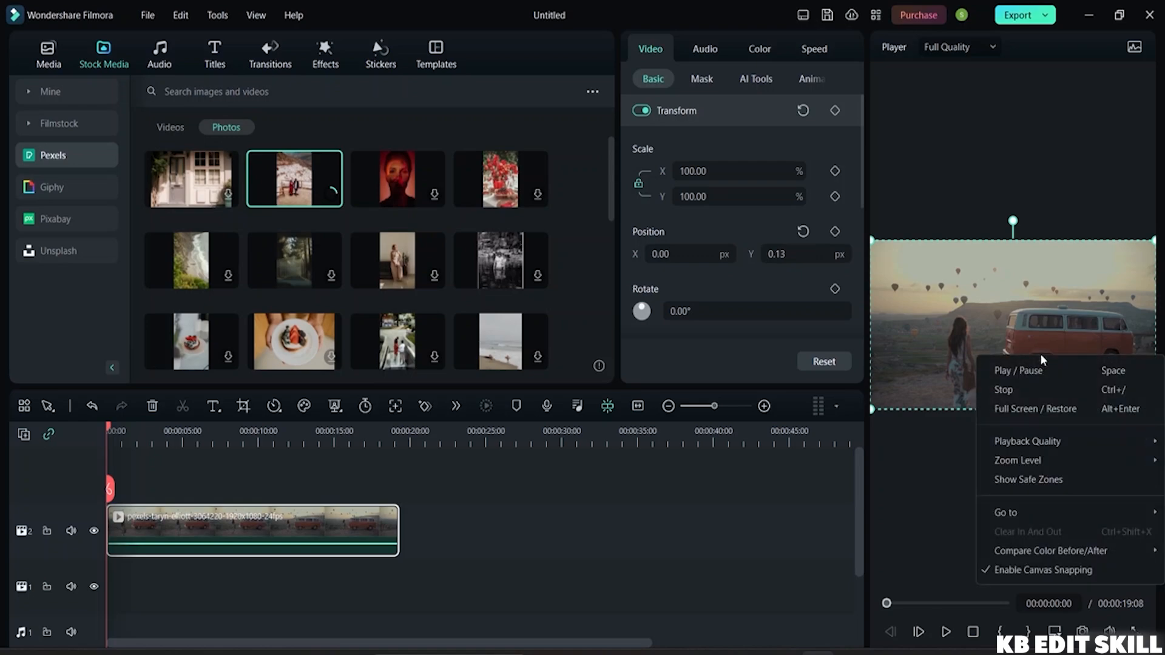
pyautogui.click(1000, 312)
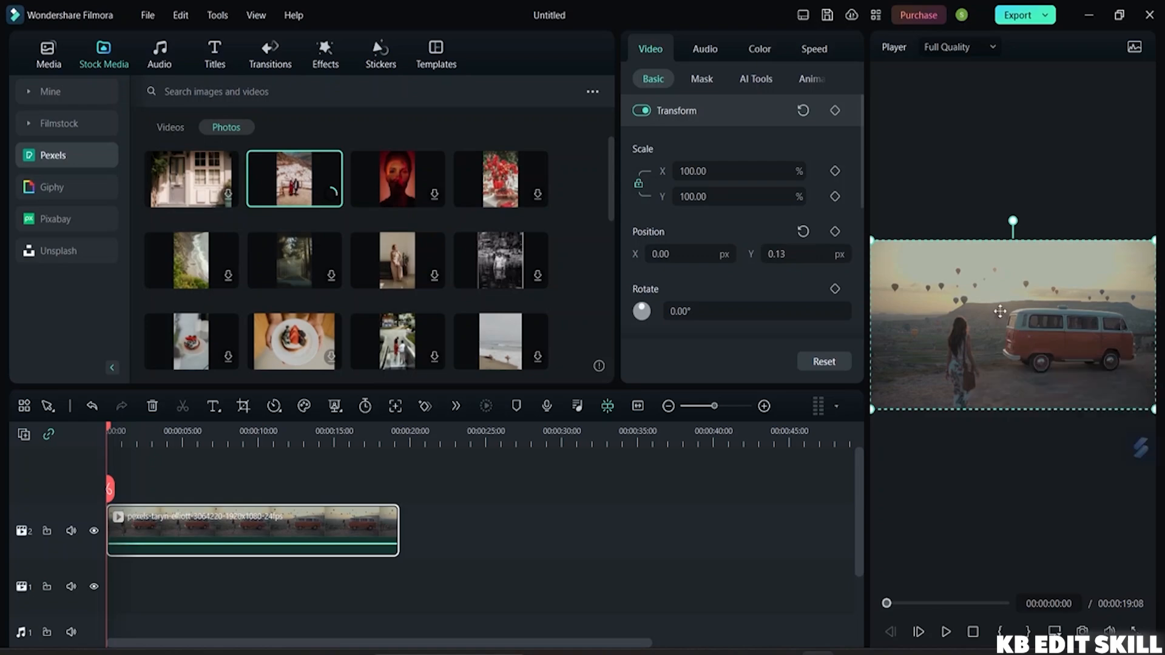
# Delete the van clip from the timeline and try to place the second Pexels stock photo on the second video track
pyautogui.rightClick(304, 530)
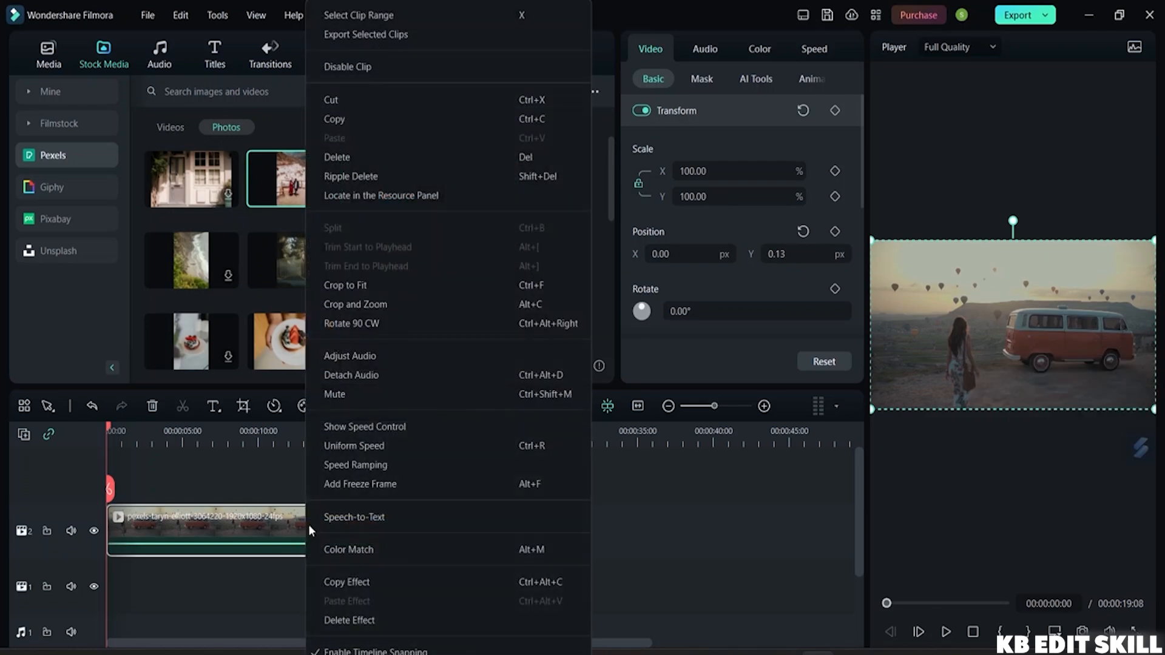
pyautogui.click(387, 158)
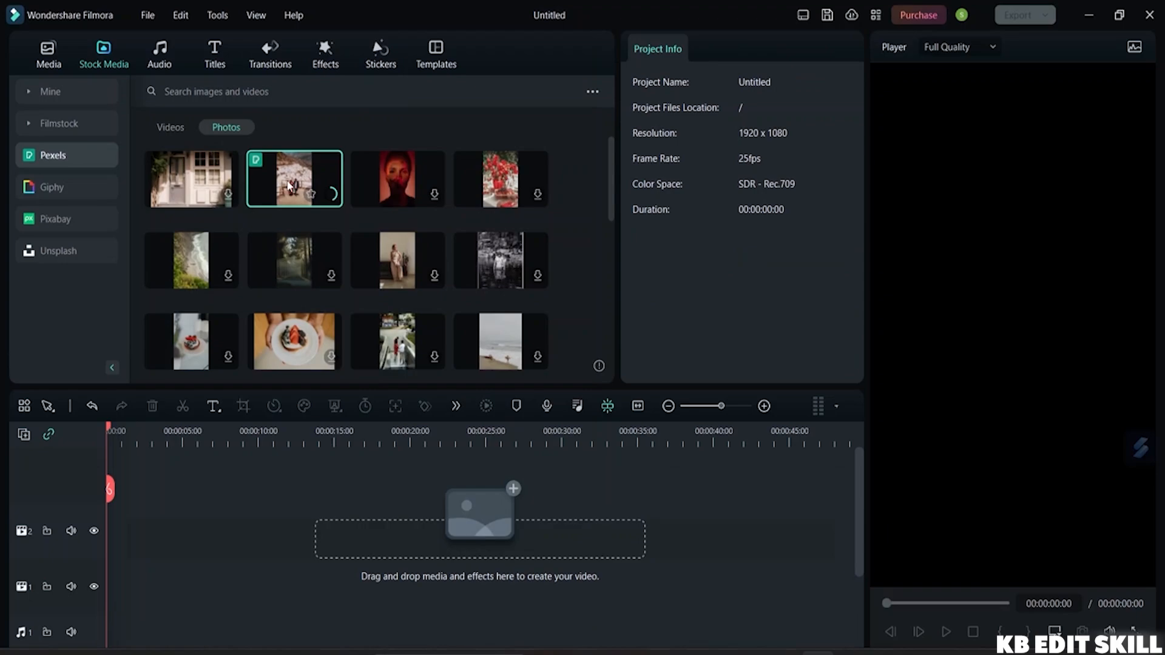
pyautogui.moveTo(290, 185); pyautogui.dragTo(211, 533)
# Download the second Pexels stock video, the 2160x4096 vertical clip, at the default maximum resolution
pyautogui.click(181, 127)
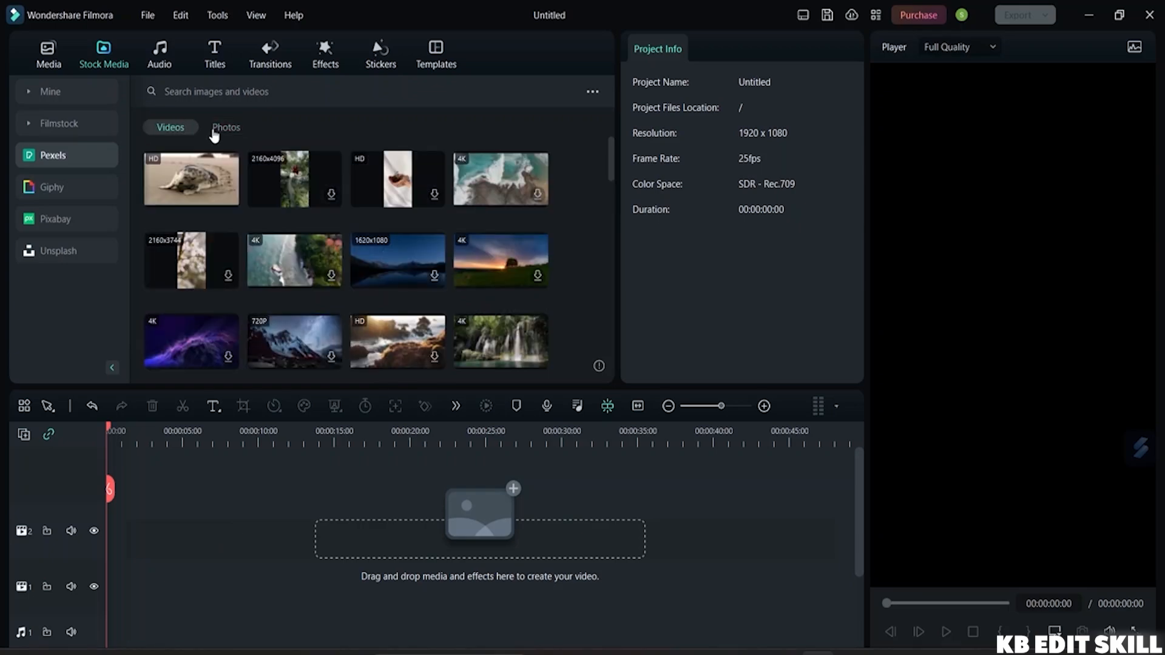
pyautogui.click(333, 198)
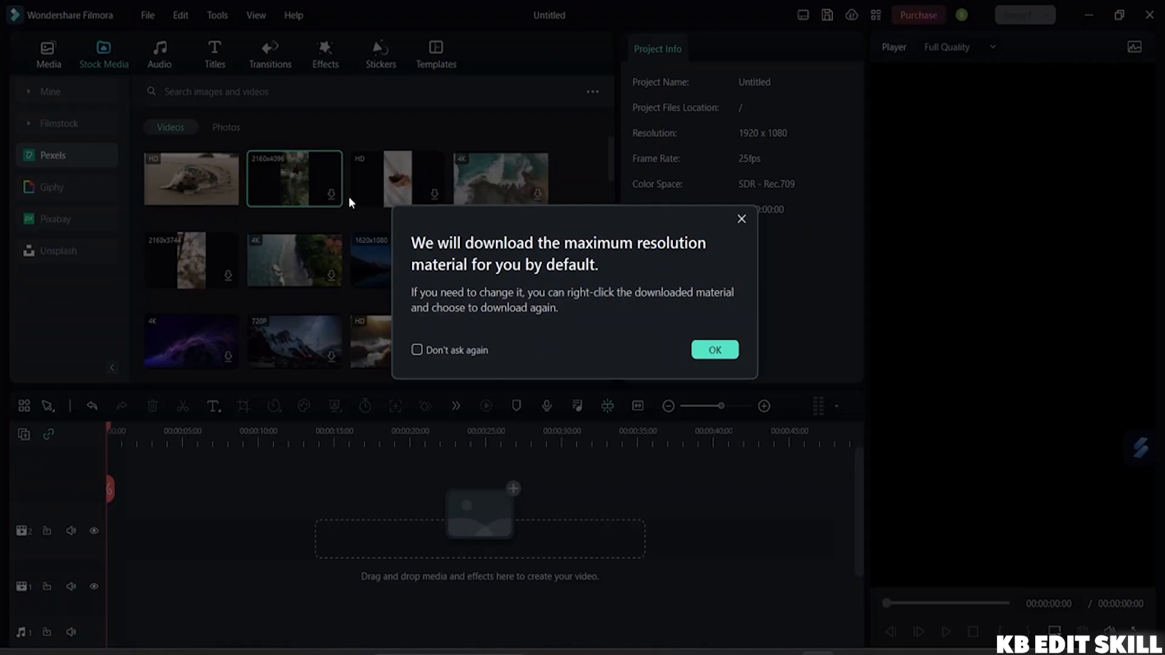
pyautogui.click(727, 351)
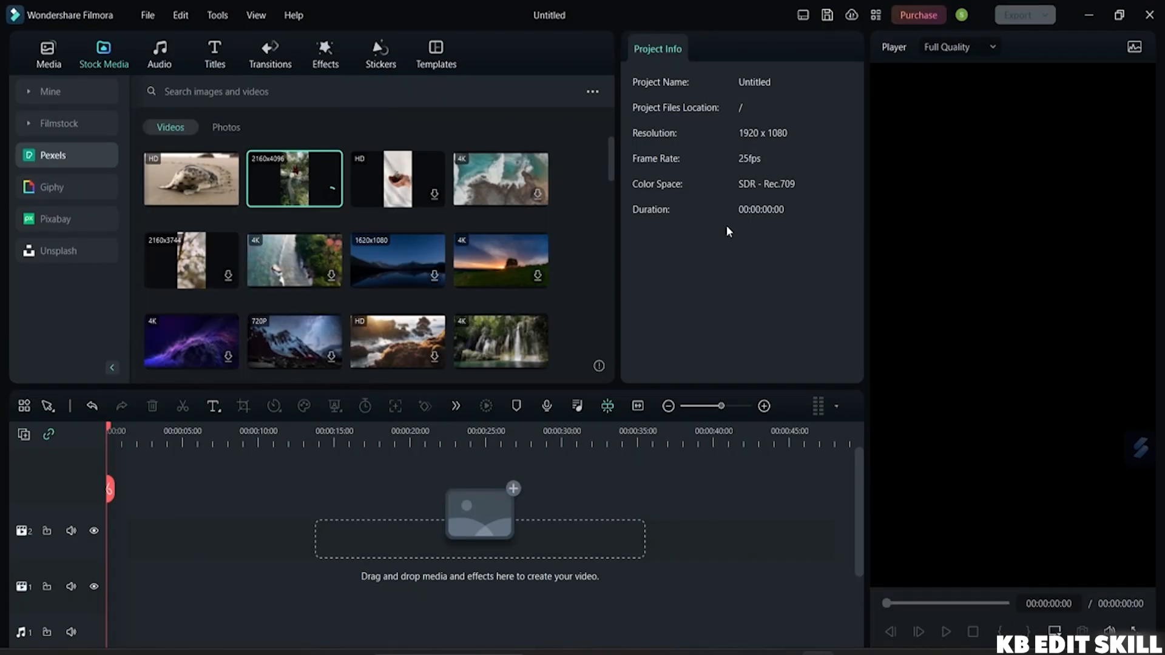
# Try the Classic workspace layout and go back to the Short Video layout
pyautogui.click(803, 17)
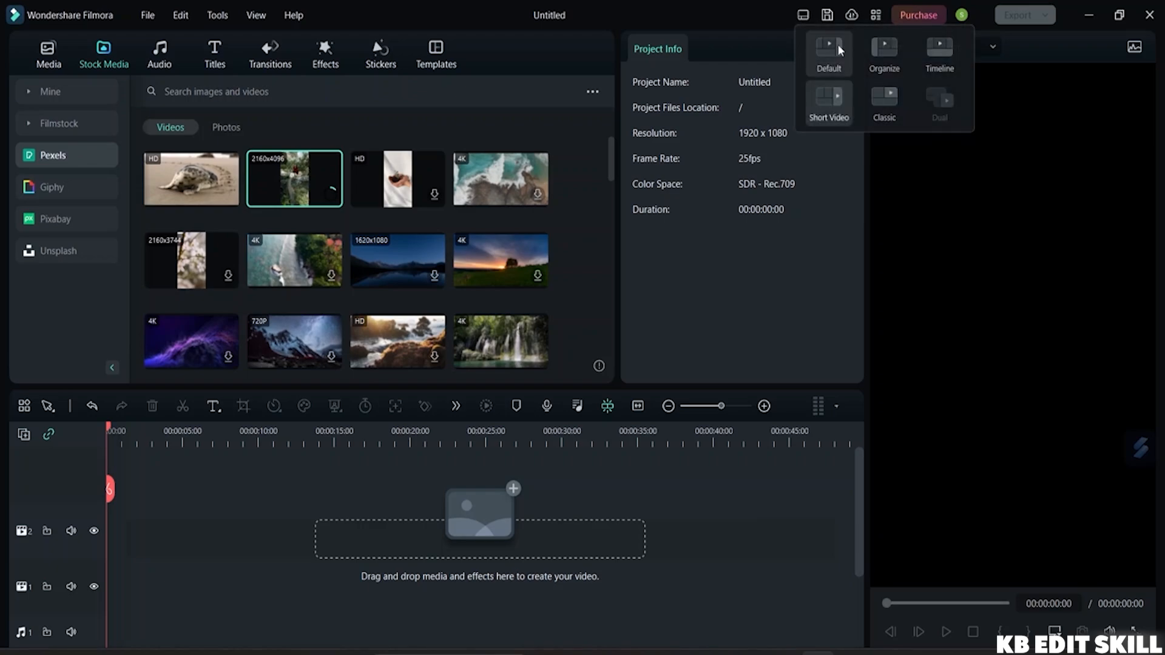
pyautogui.click(894, 103)
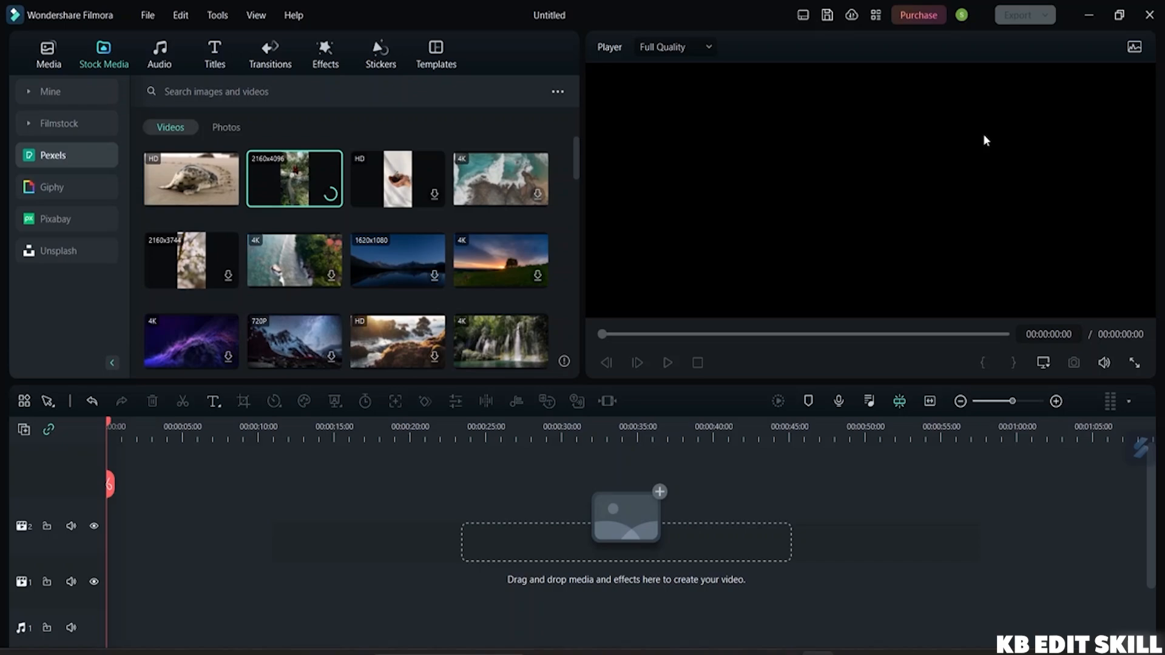
pyautogui.click(802, 15)
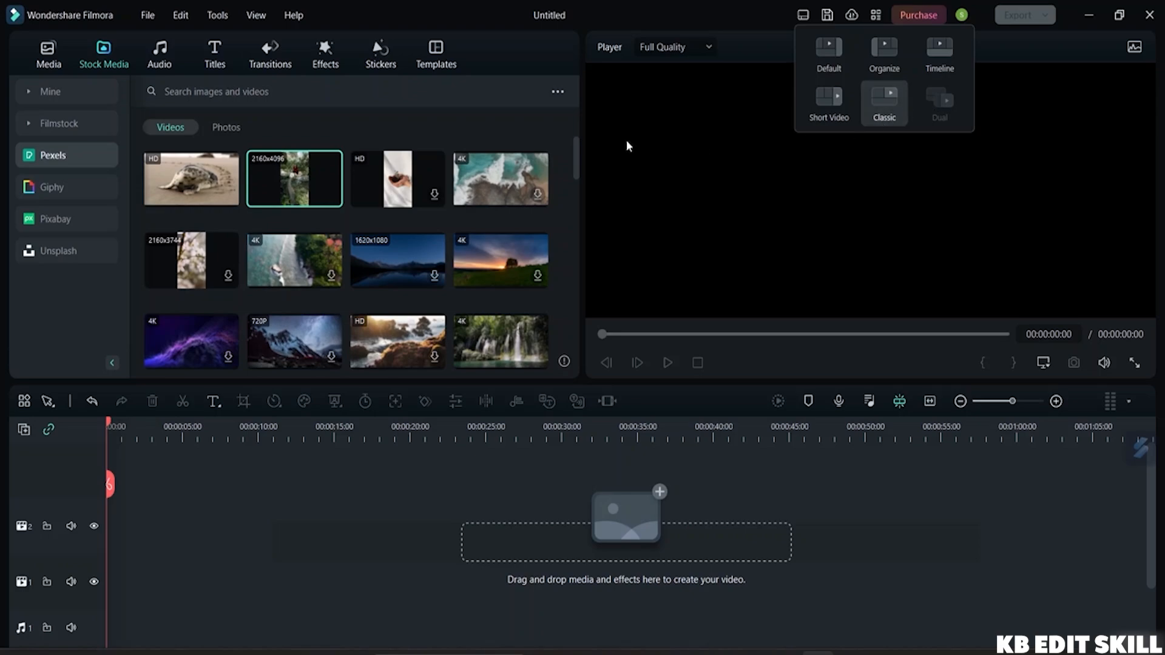
pyautogui.click(801, 17)
pyautogui.click(842, 101)
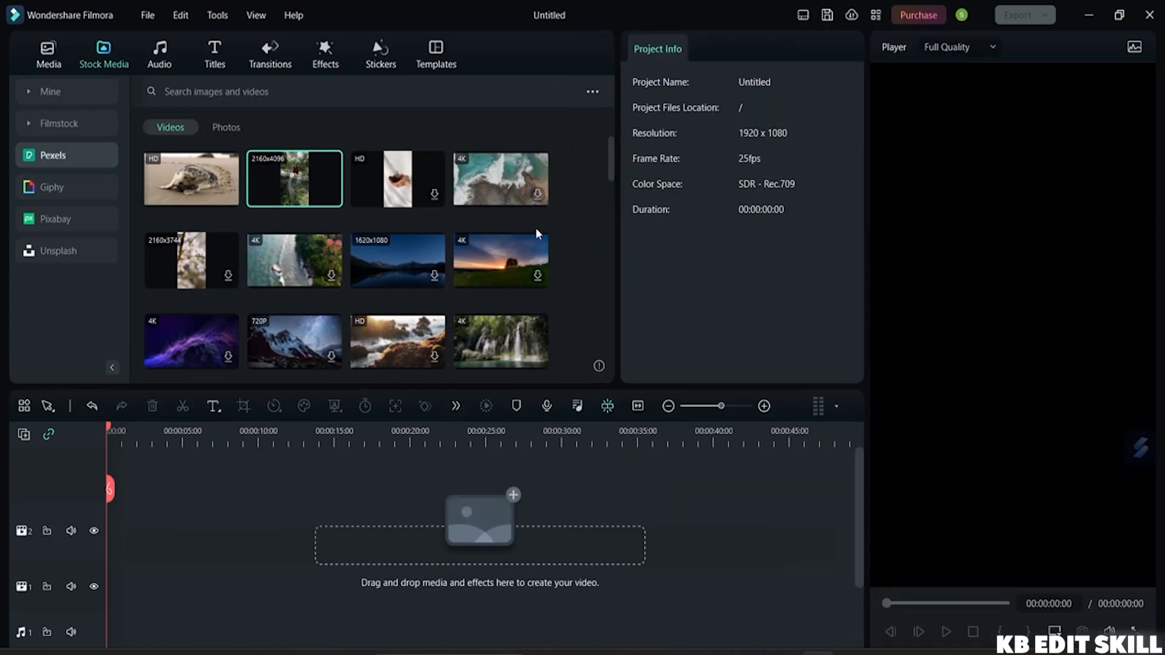
# Place the downloaded vertical stock video at the start of the second video track and select it in the player preview
pyautogui.moveTo(293, 183); pyautogui.dragTo(102, 507)
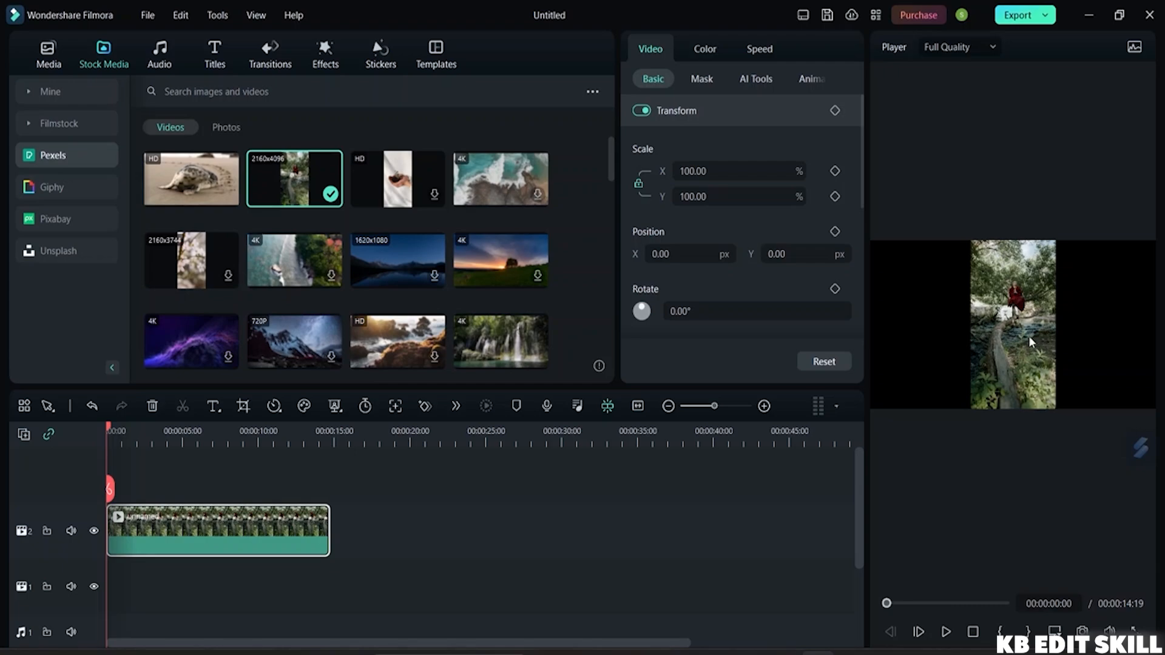
pyautogui.click(1021, 383)
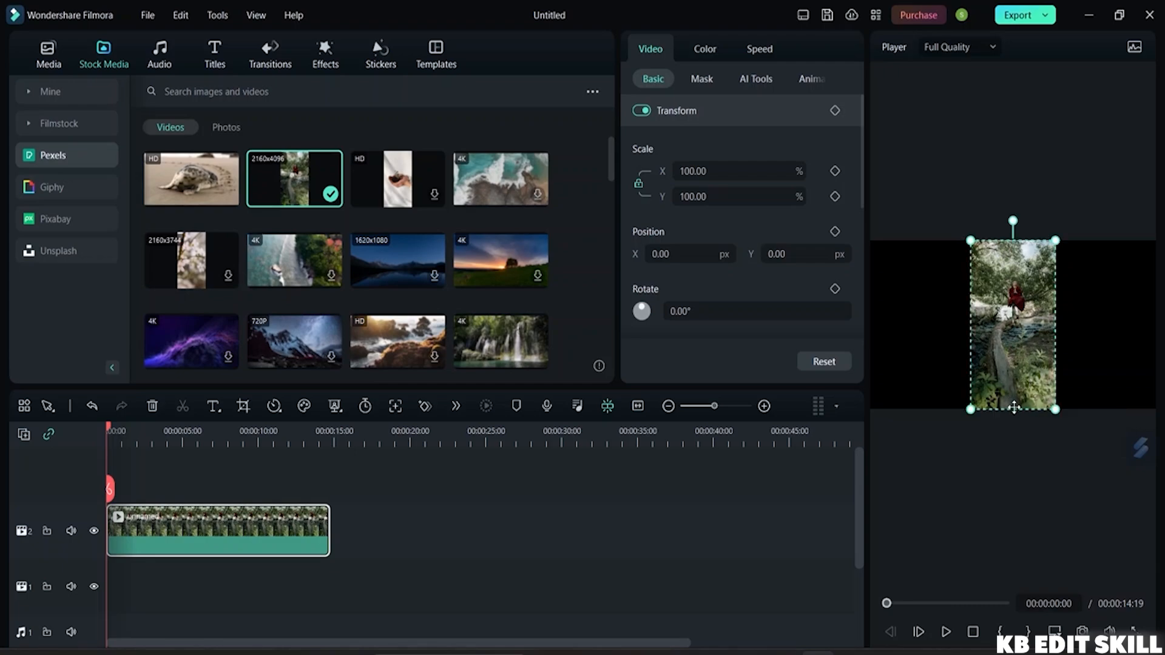
pyautogui.moveTo(1016, 405)
pyautogui.mouseDown()
pyautogui.moveTo(1020, 456)
pyautogui.moveTo(1010, 391)
pyautogui.moveTo(1055, 395)
pyautogui.moveTo(960, 403)
pyautogui.moveTo(1012, 401)
pyautogui.mouseUp()
# Switch to the Default workspace layout and ripple-delete the vertical video from the timeline
pyautogui.click(797, 16)
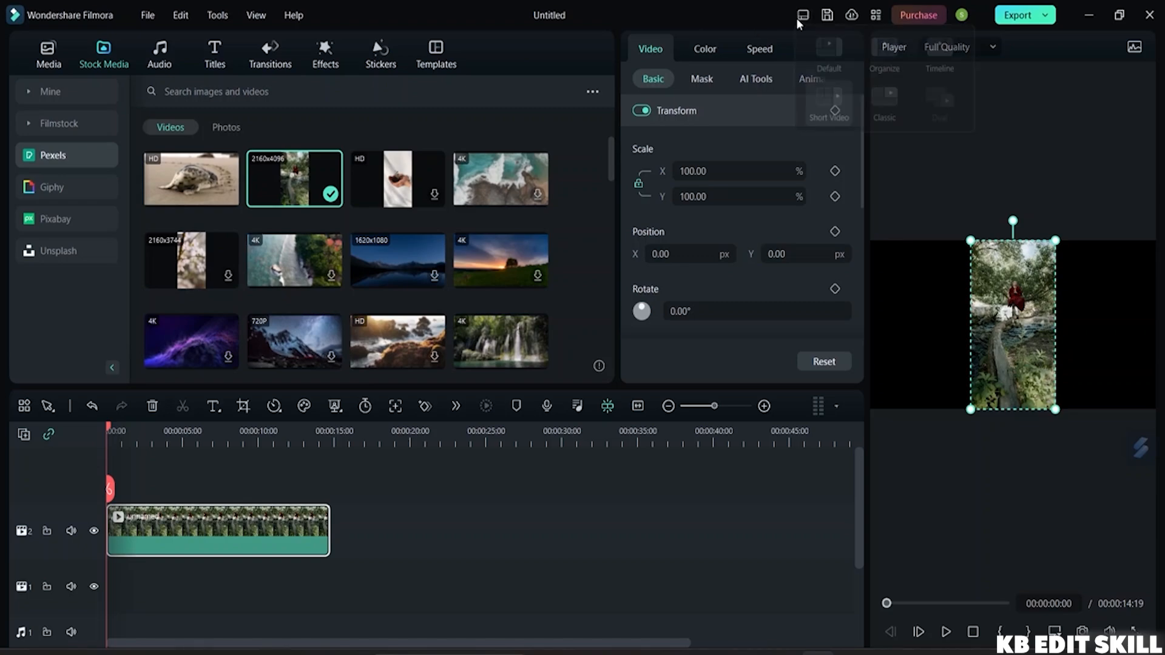
pyautogui.click(837, 50)
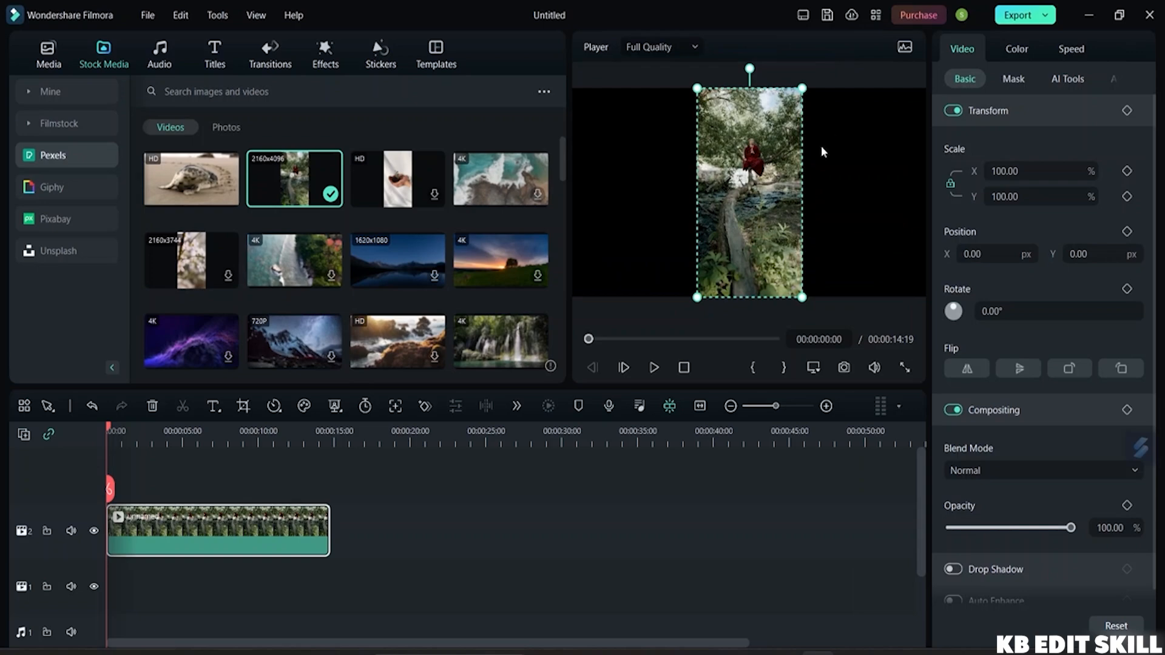
pyautogui.rightClick(725, 171)
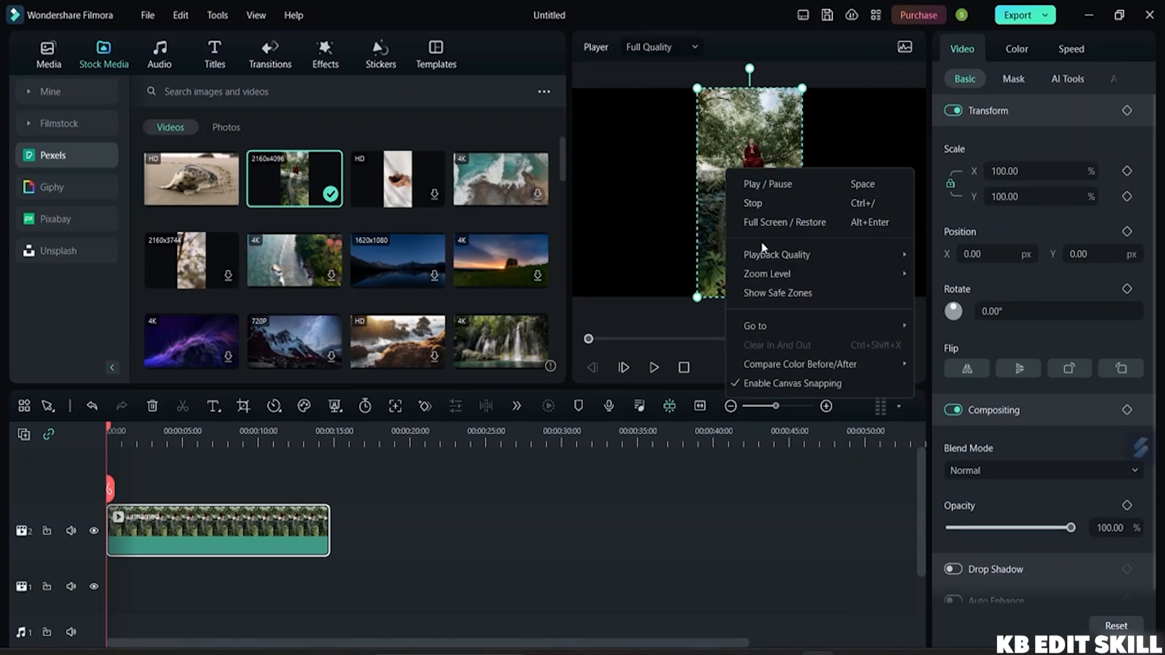
pyautogui.click(271, 529)
pyautogui.rightClick(272, 529)
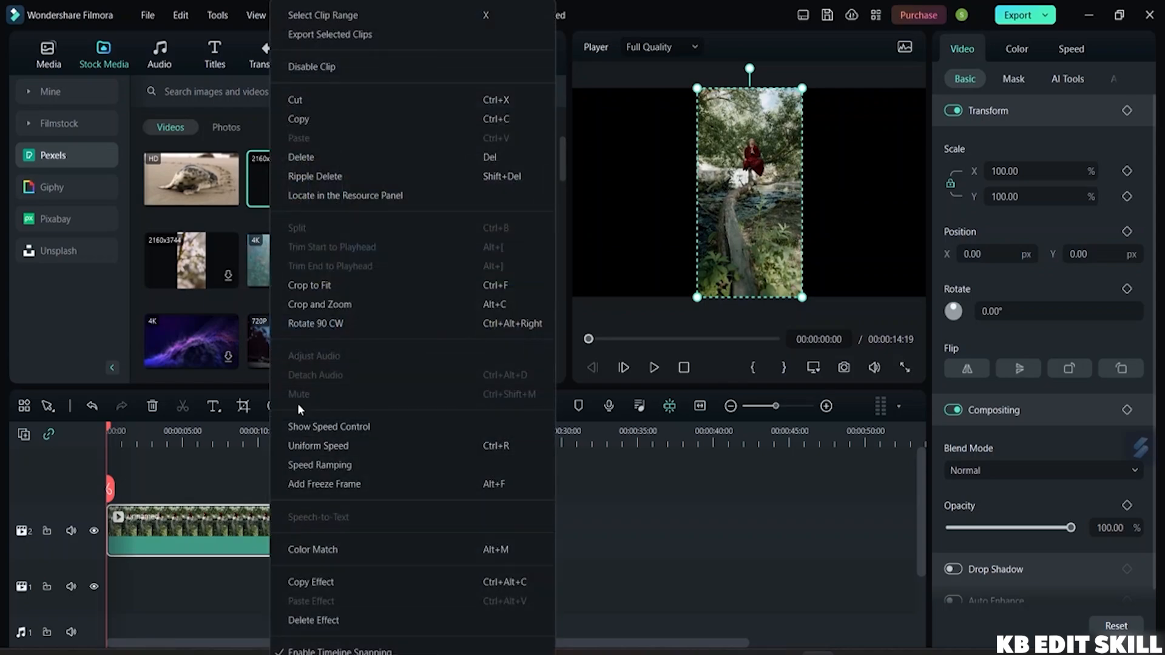
pyautogui.click(315, 175)
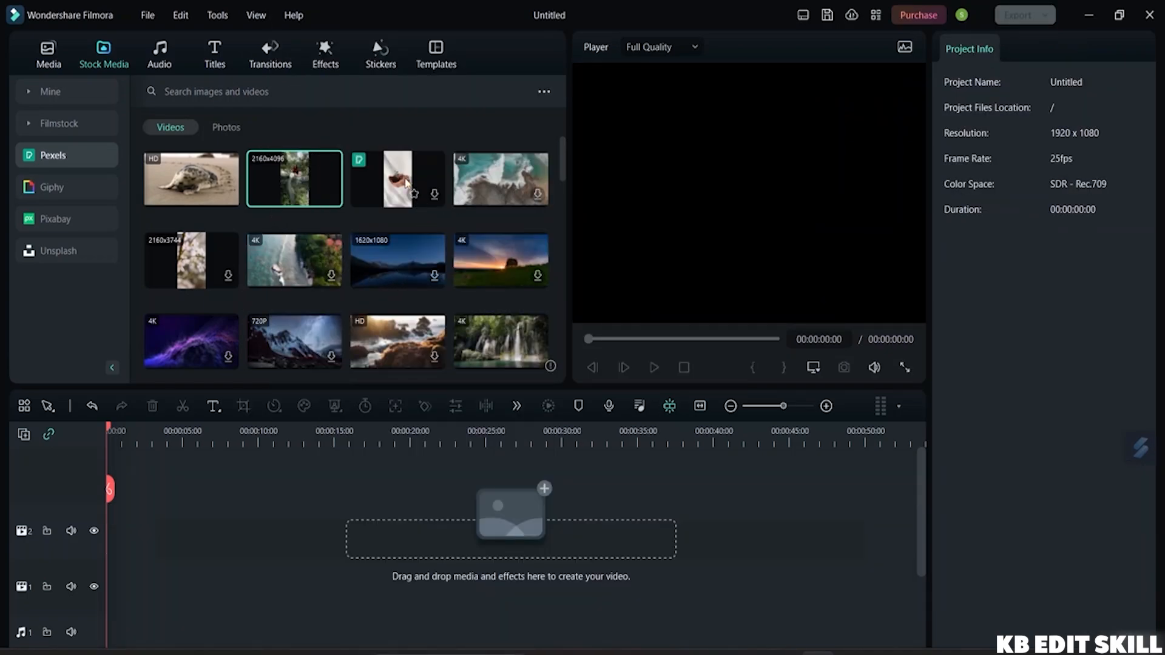
# Download the 4K aerial coastline video from Pexels at the default maximum resolution
pyautogui.click(310, 270)
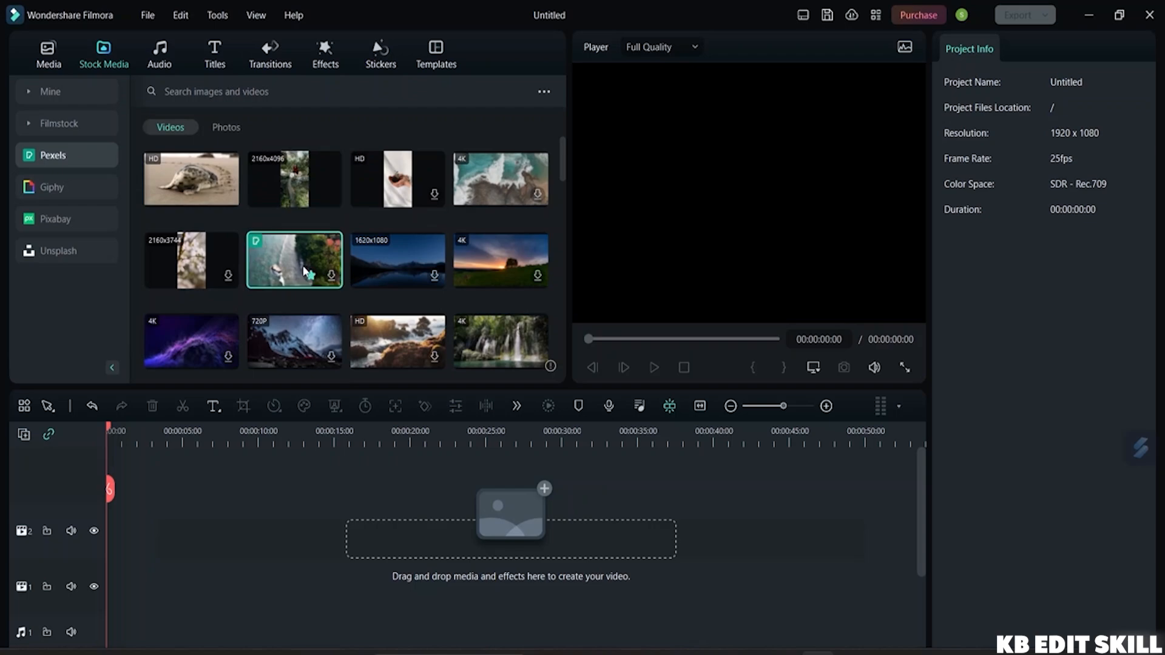
pyautogui.click(331, 276)
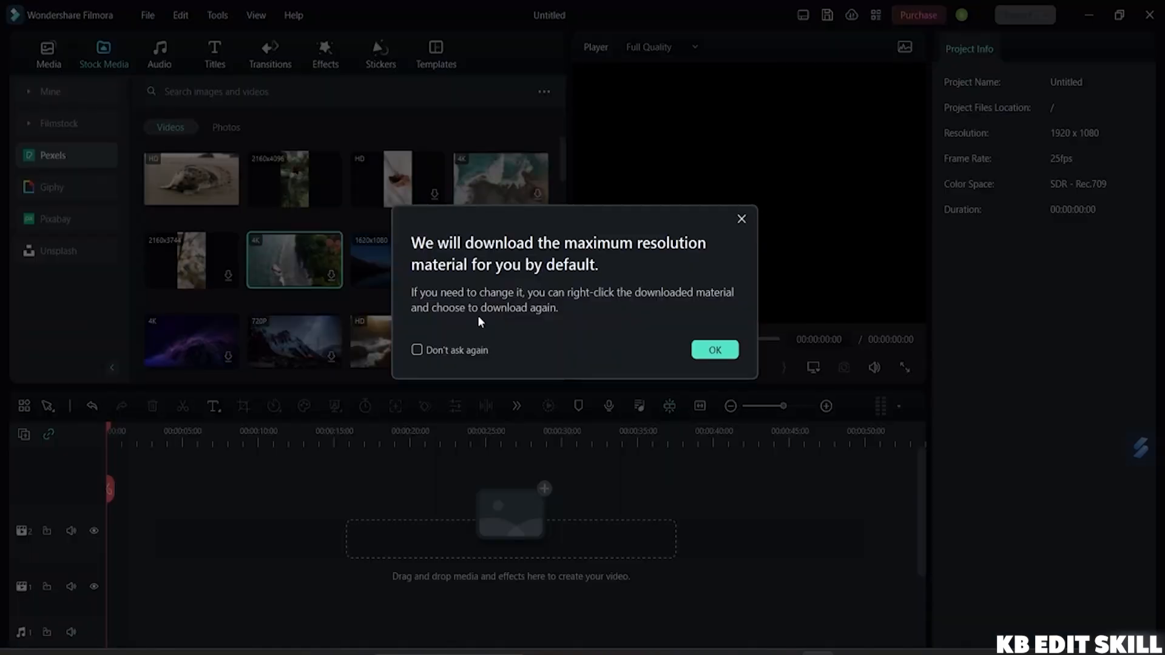
pyautogui.click(716, 352)
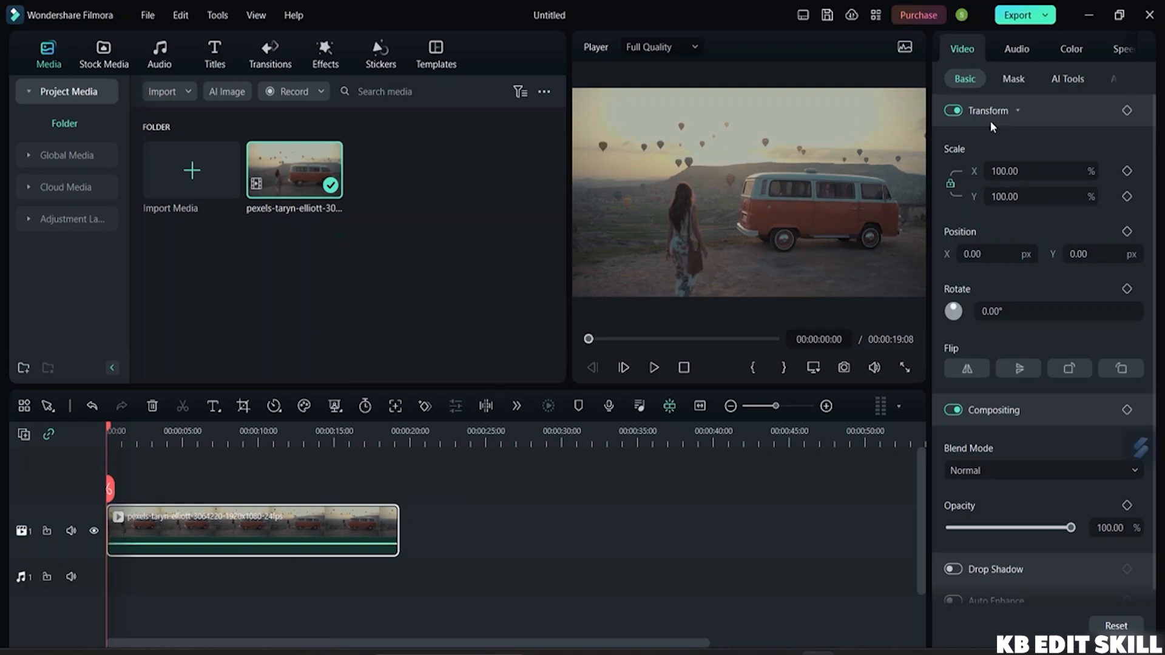
# Examine the van clip's Video, Audio, Color and Speed property settings
pyautogui.scroll(-1, 1002, 131)
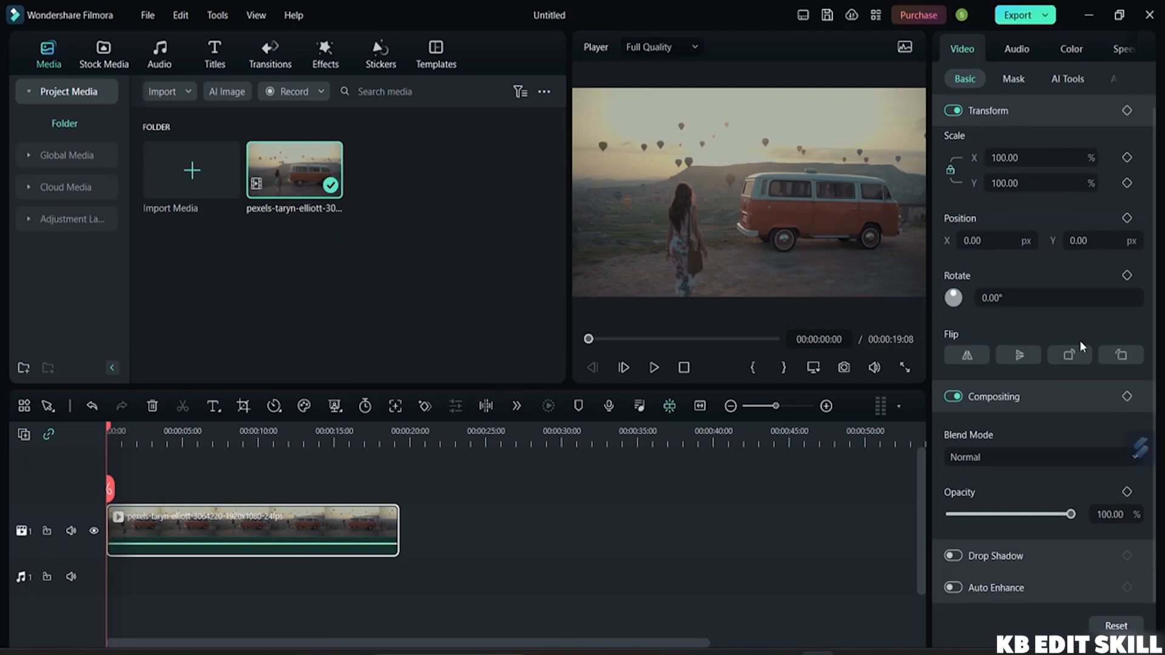
pyautogui.scroll(1, 1073, 396)
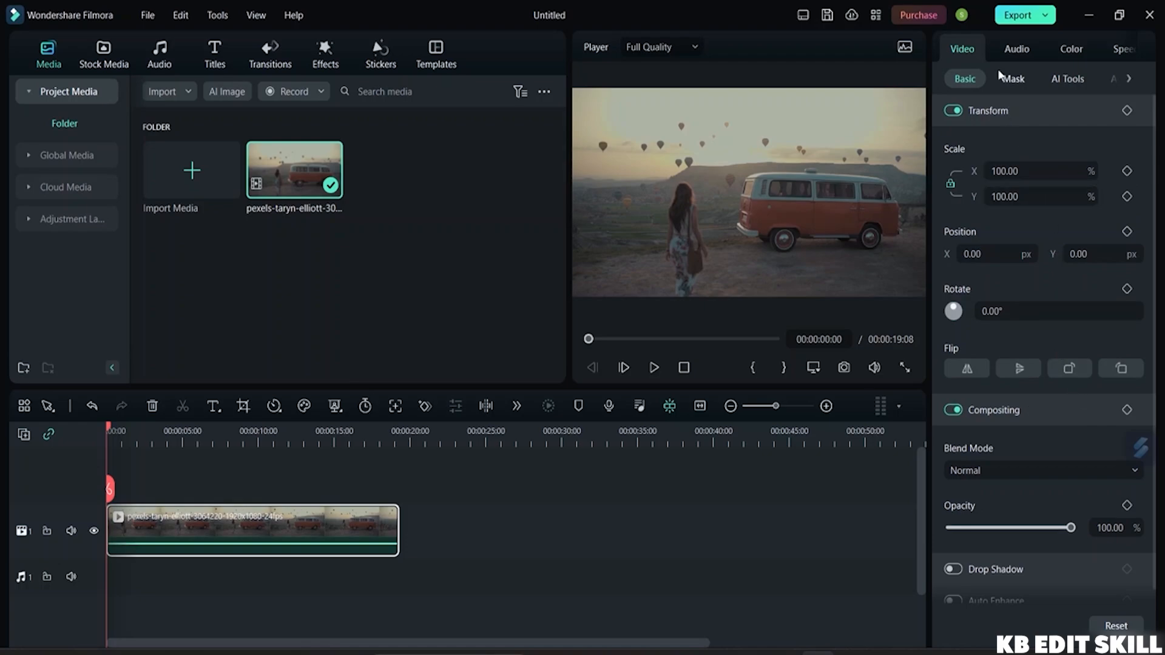
pyautogui.click(1017, 49)
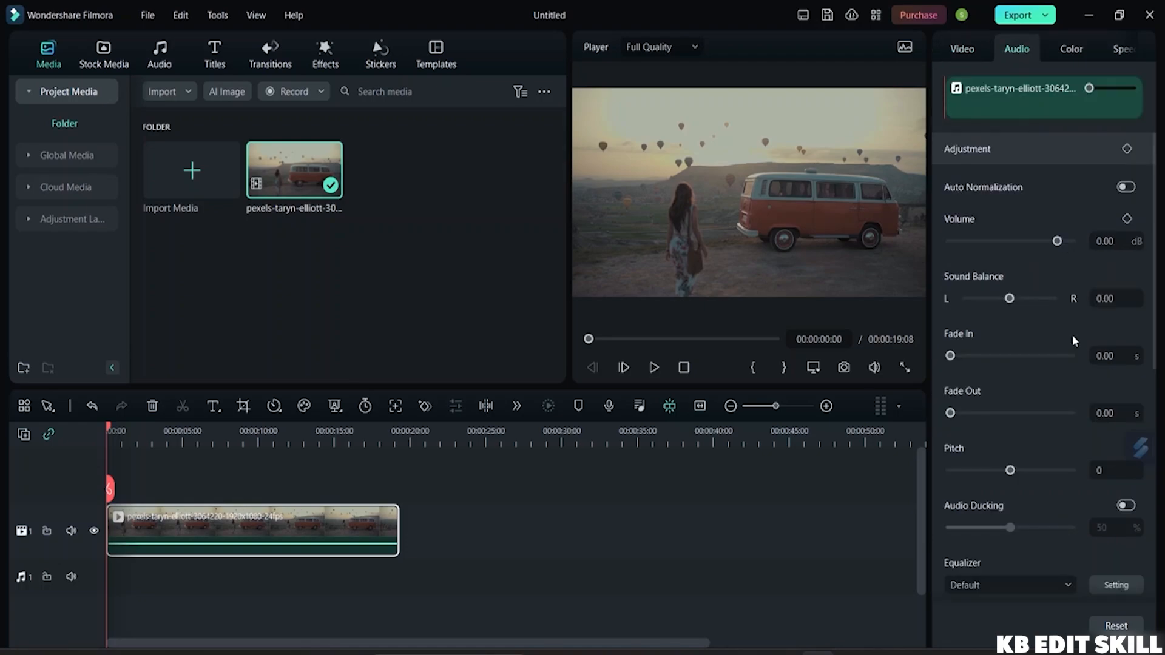
pyautogui.scroll(-6, 1068, 343)
pyautogui.scroll(3, 1057, 388)
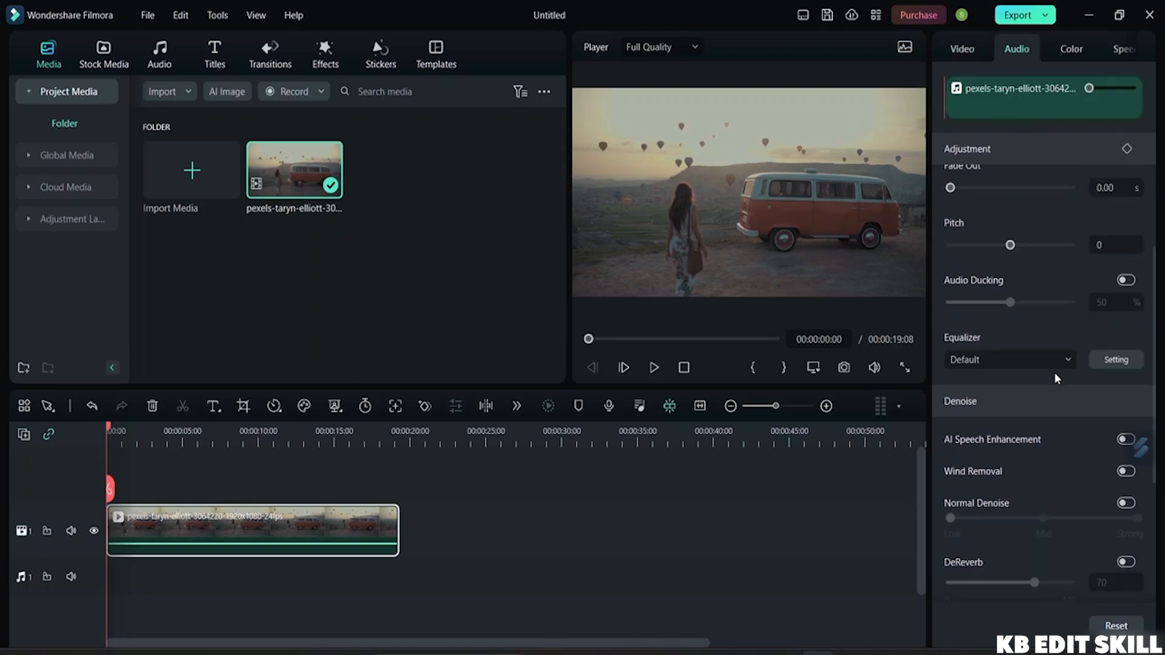
pyautogui.scroll(3, 1054, 372)
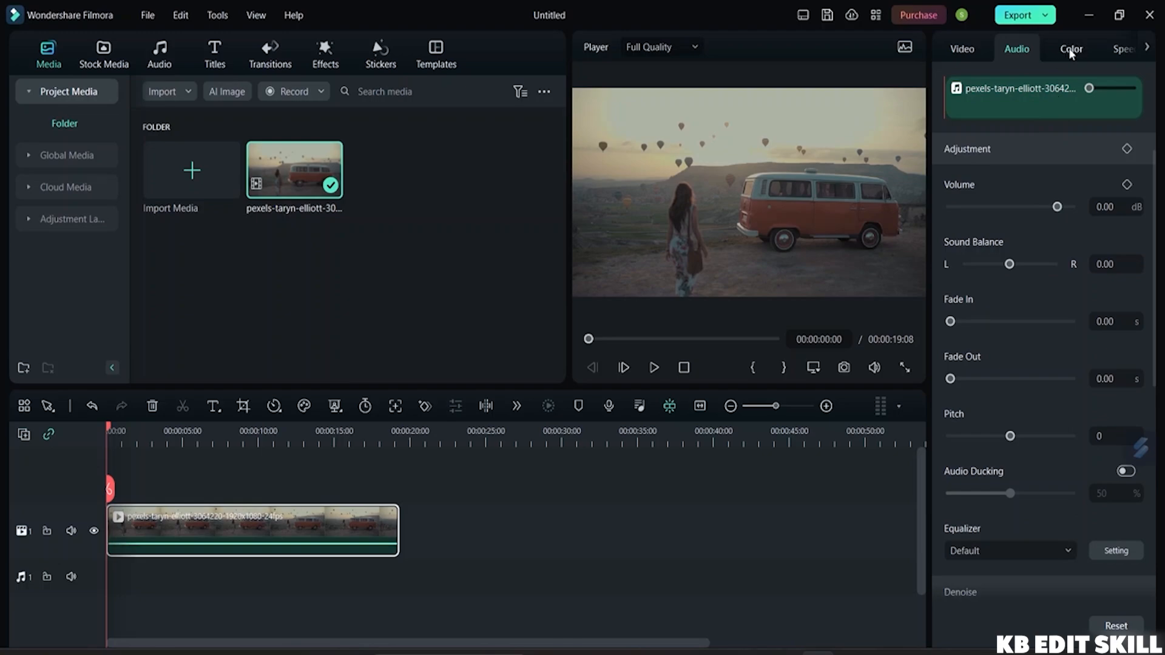
pyautogui.click(1071, 52)
pyautogui.click(1115, 52)
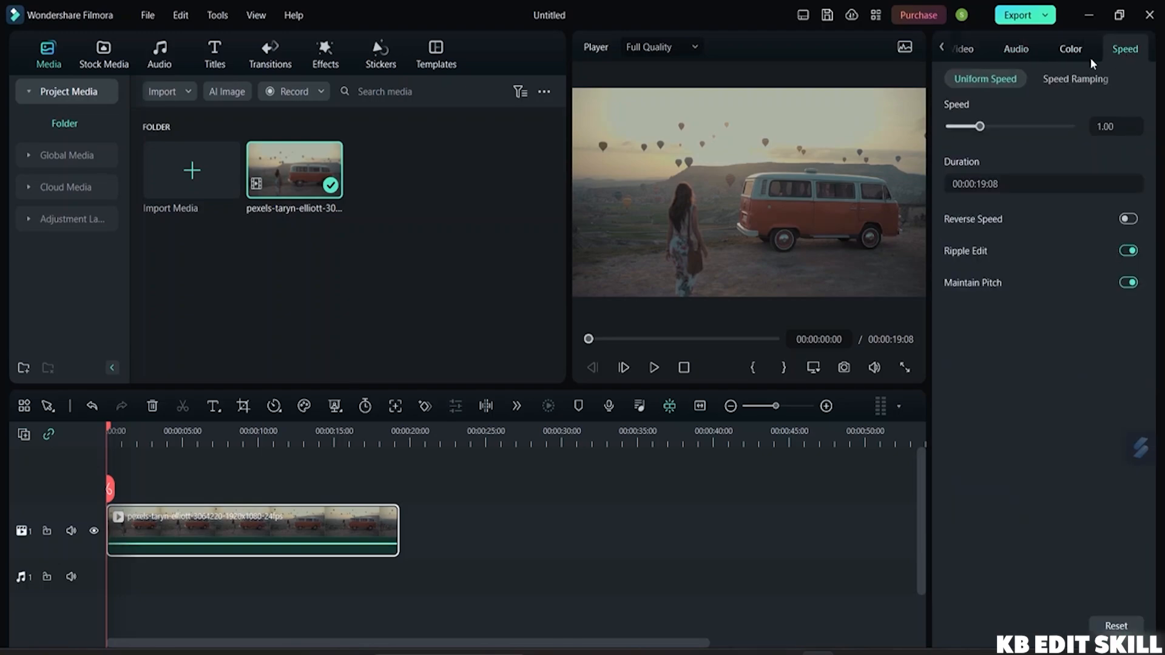
pyautogui.click(1068, 51)
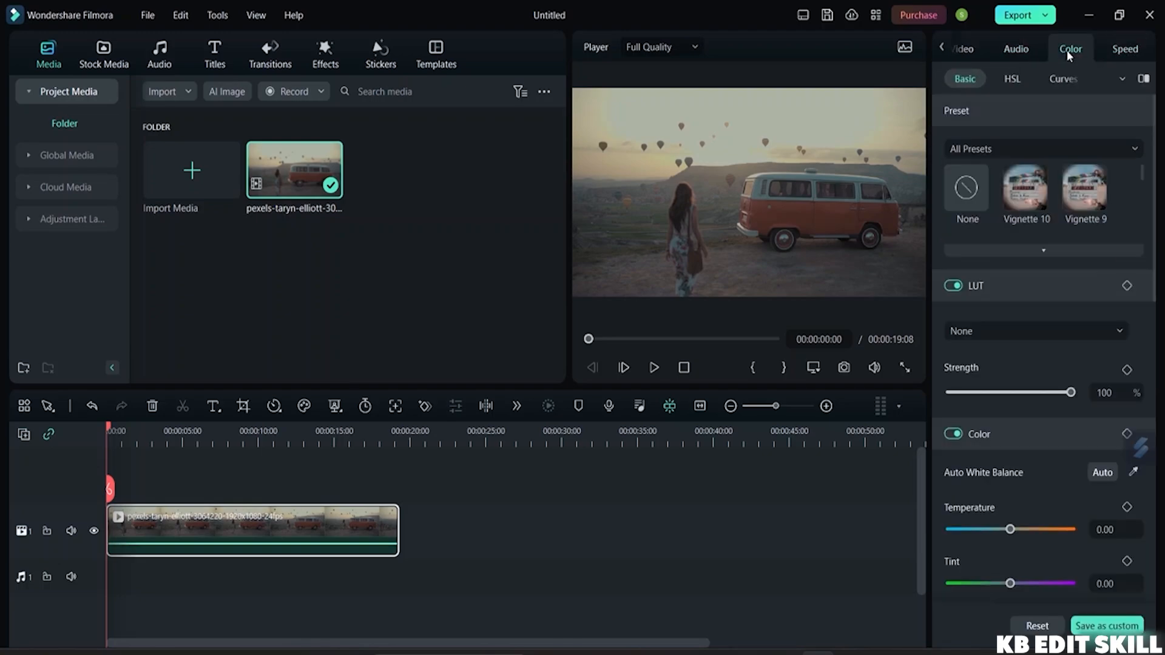
pyautogui.click(1019, 52)
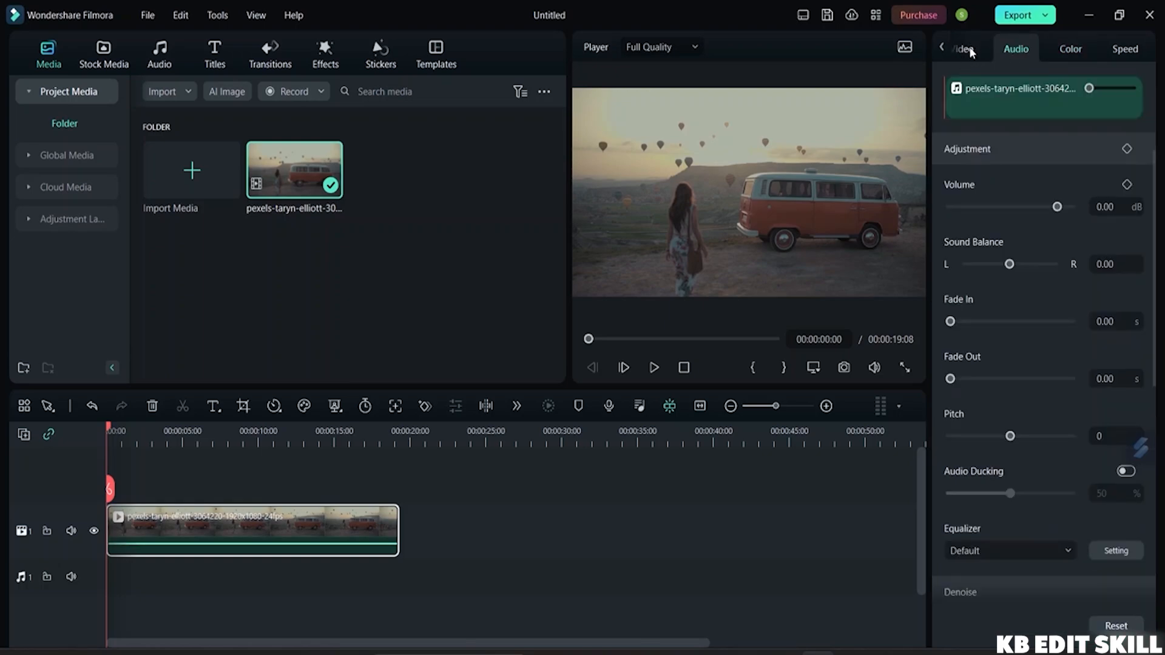
pyautogui.click(967, 48)
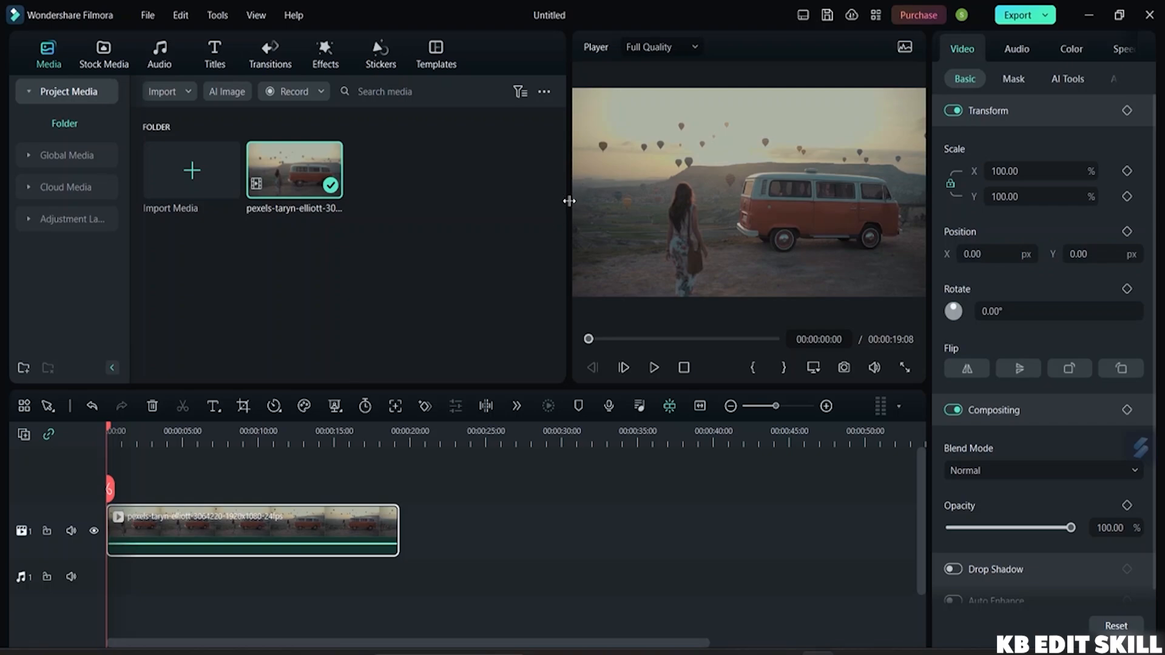
# Resize the workspace panels to narrow the media library and the clip properties and make the timeline area slightly taller
pyautogui.moveTo(569, 200); pyautogui.dragTo(473, 201)
pyautogui.moveTo(353, 198); pyautogui.dragTo(499, 180)
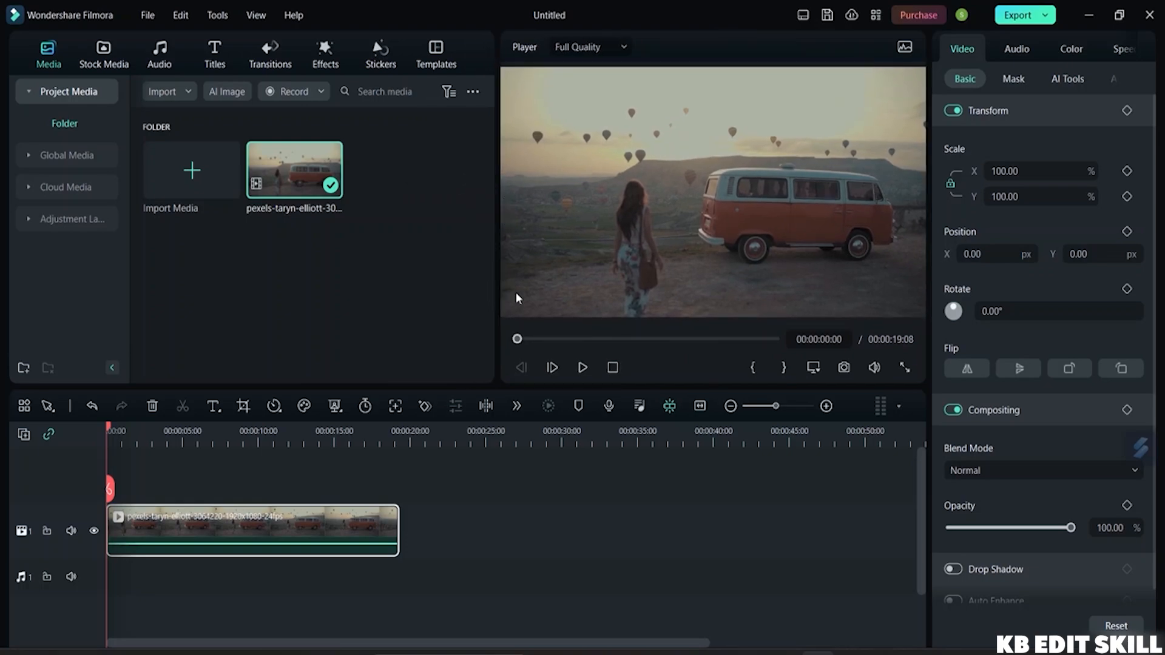
pyautogui.moveTo(494, 387); pyautogui.dragTo(585, 346)
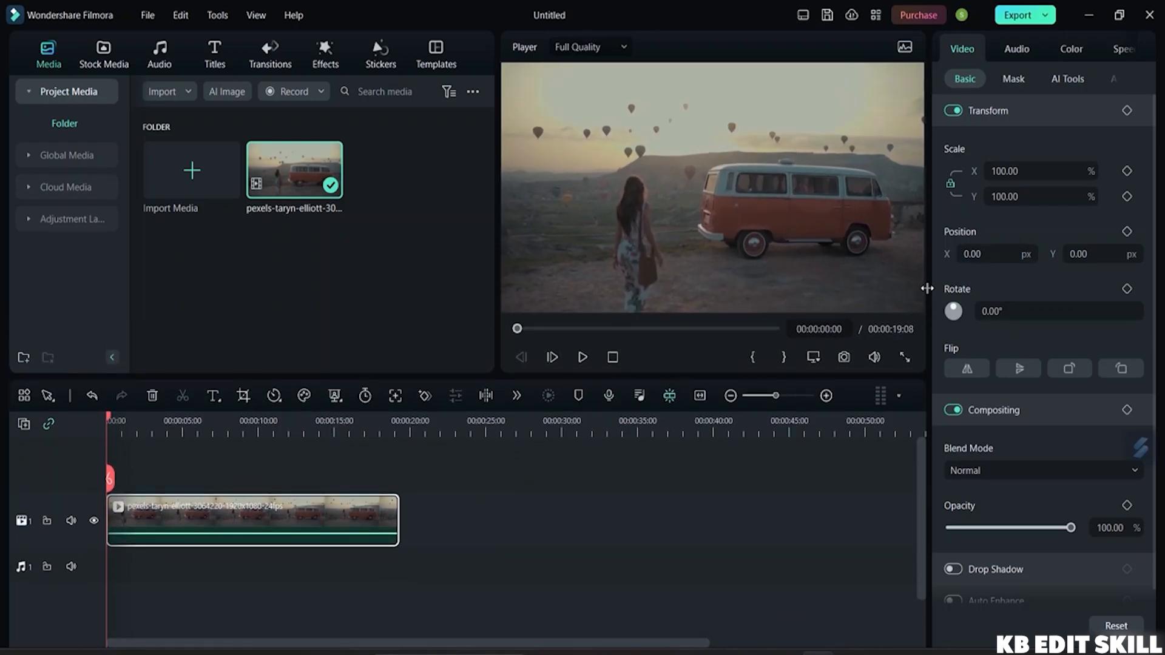
pyautogui.moveTo(926, 298); pyautogui.dragTo(1010, 257)
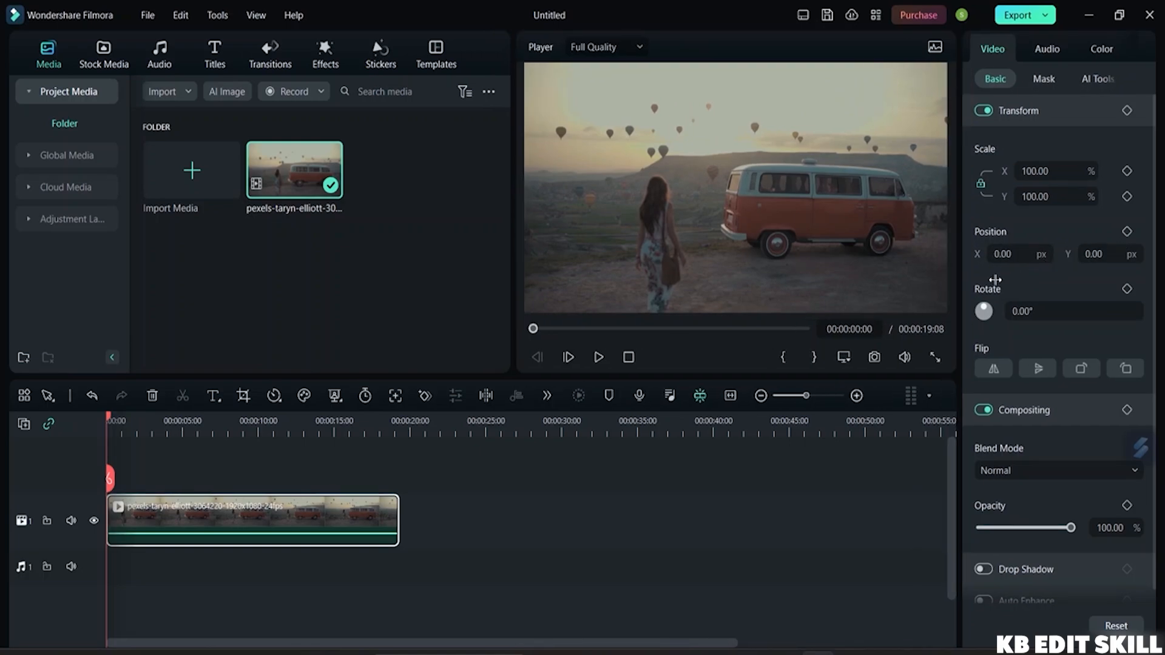
pyautogui.moveTo(961, 286); pyautogui.dragTo(960, 286)
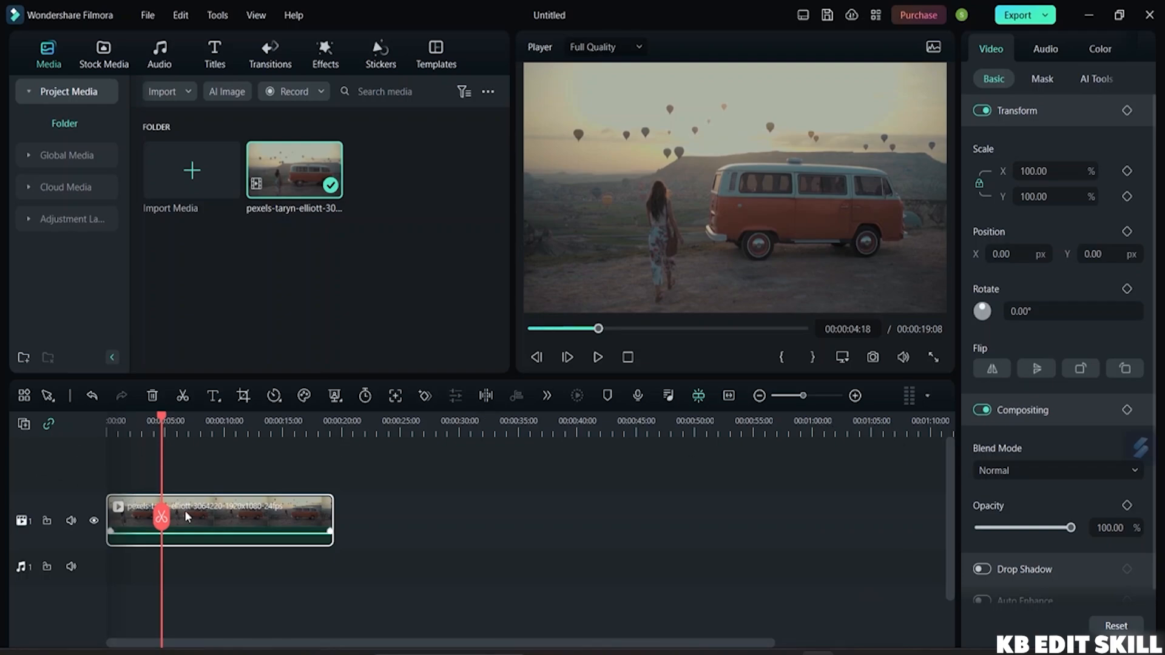
# Delete the van clip from the timeline and place it again from the project media at the start of the first video track
pyautogui.rightClick(212, 515)
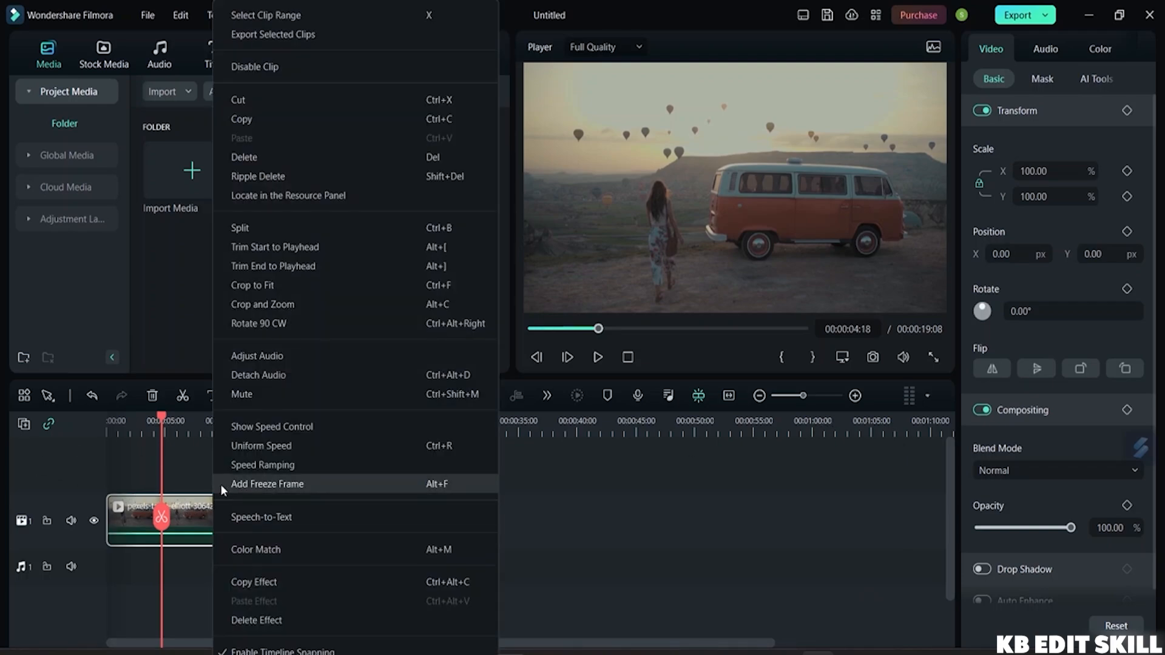
pyautogui.click(279, 159)
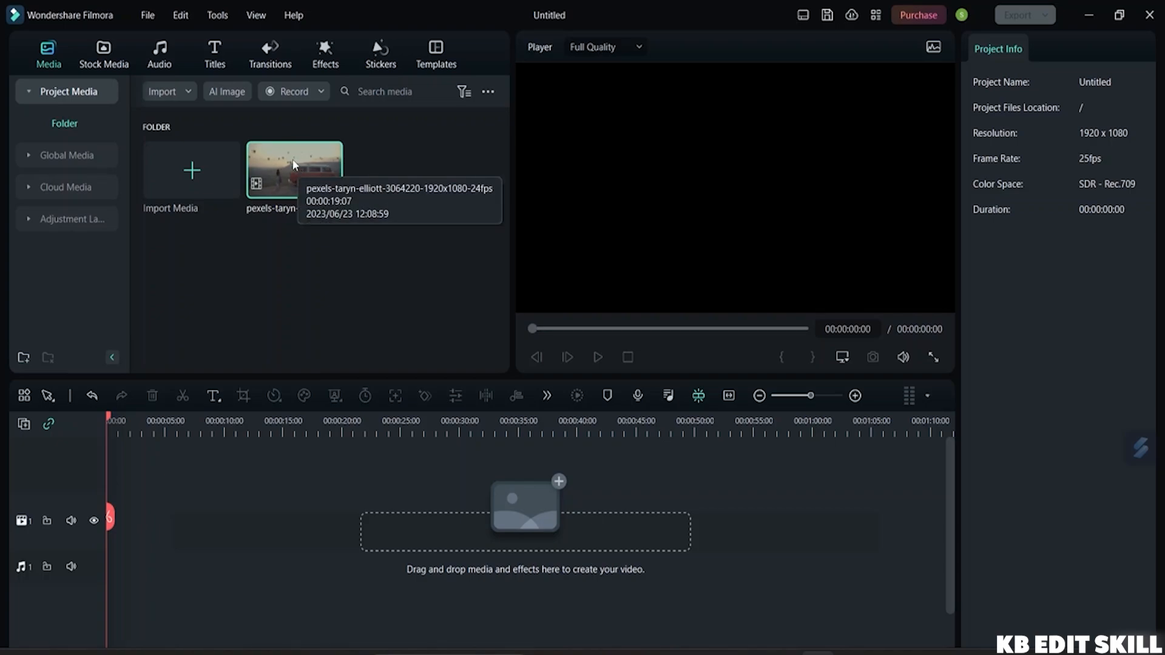
pyautogui.moveTo(293, 164); pyautogui.dragTo(122, 533)
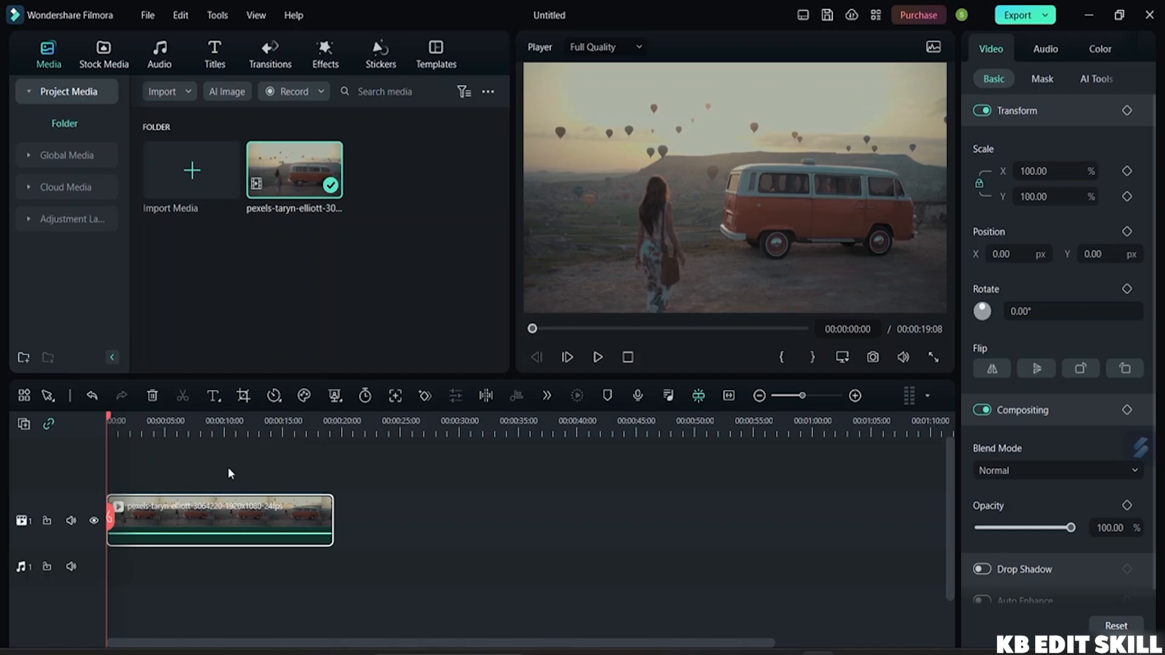
# Scrub the playhead back and forth over the van clip to preview different moments, ending near its start
pyautogui.moveTo(111, 517); pyautogui.dragTo(152, 522)
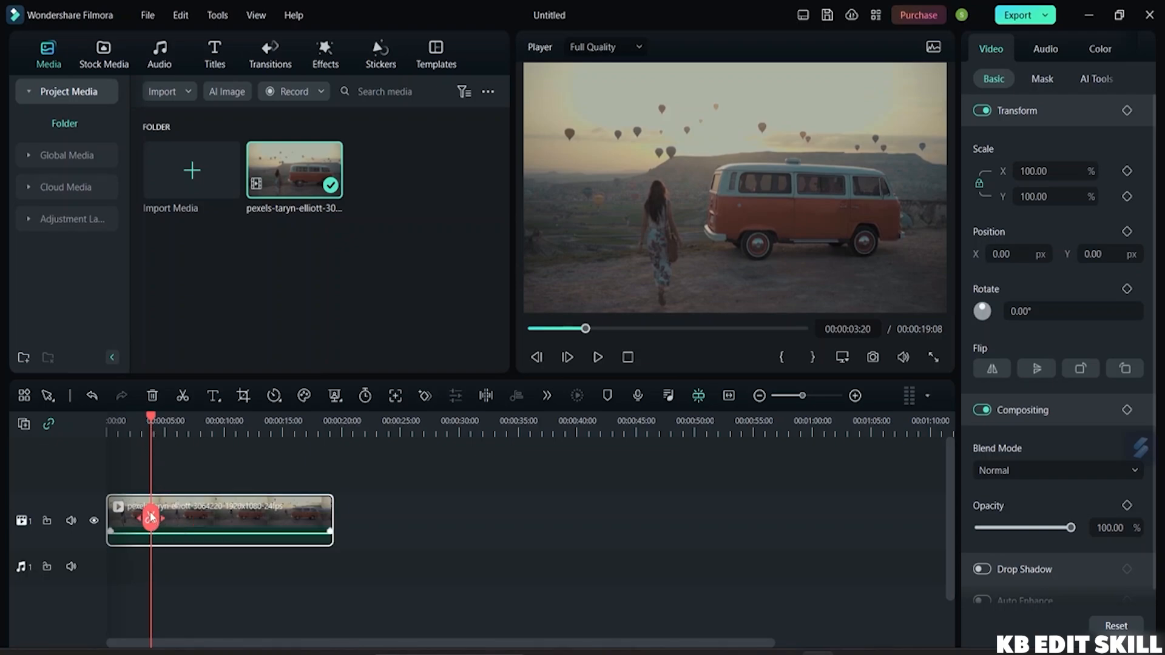
pyautogui.moveTo(151, 517); pyautogui.dragTo(188, 565)
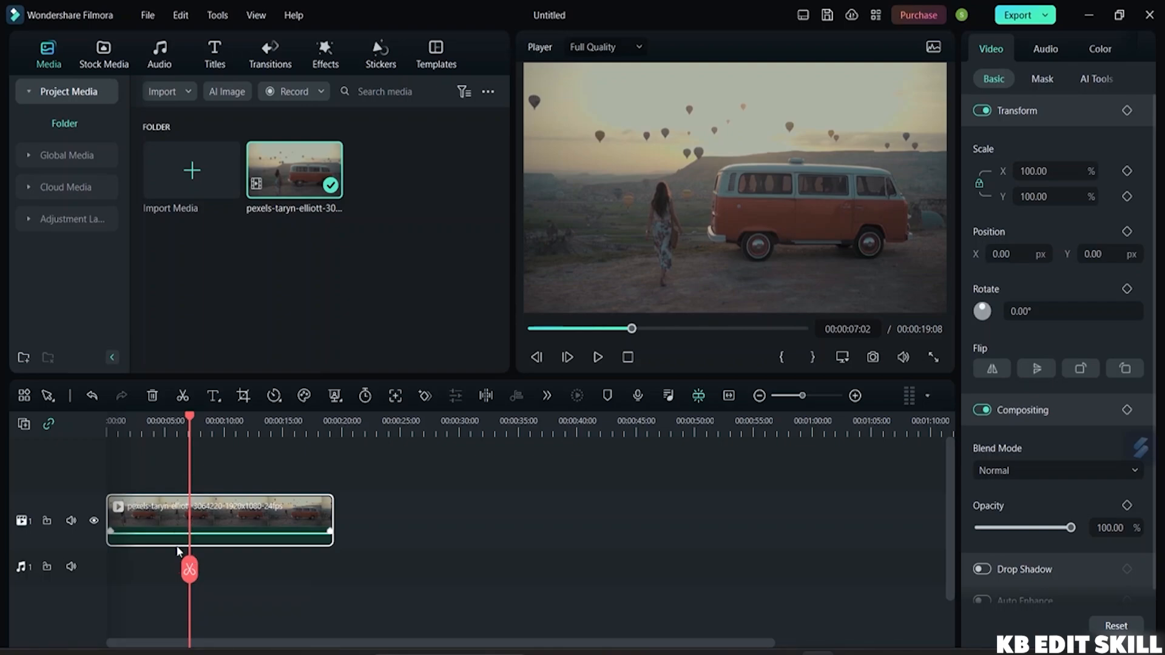
pyautogui.moveTo(193, 576); pyautogui.dragTo(121, 573)
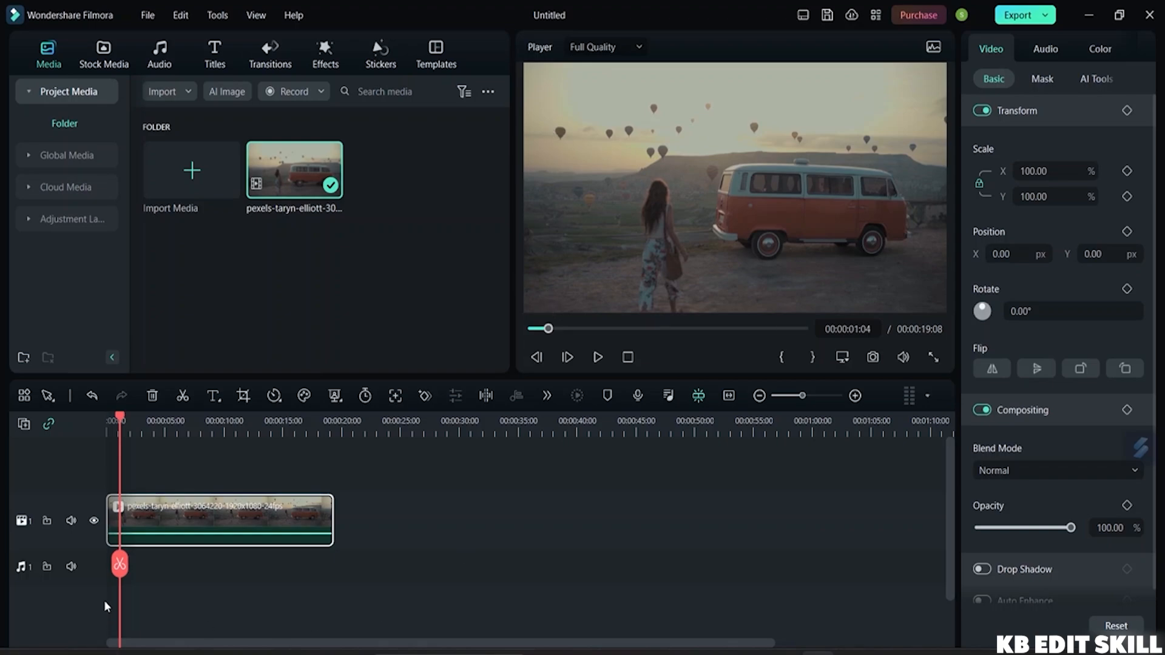
pyautogui.moveTo(119, 566); pyautogui.dragTo(115, 523)
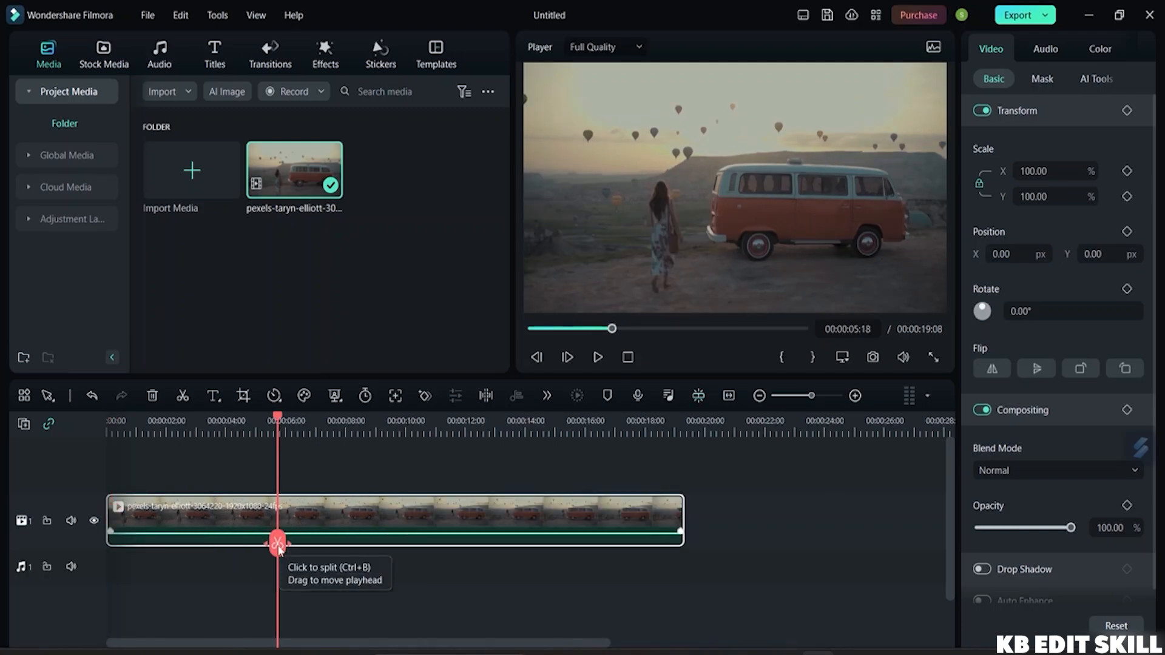
pyautogui.moveTo(279, 549); pyautogui.dragTo(117, 560)
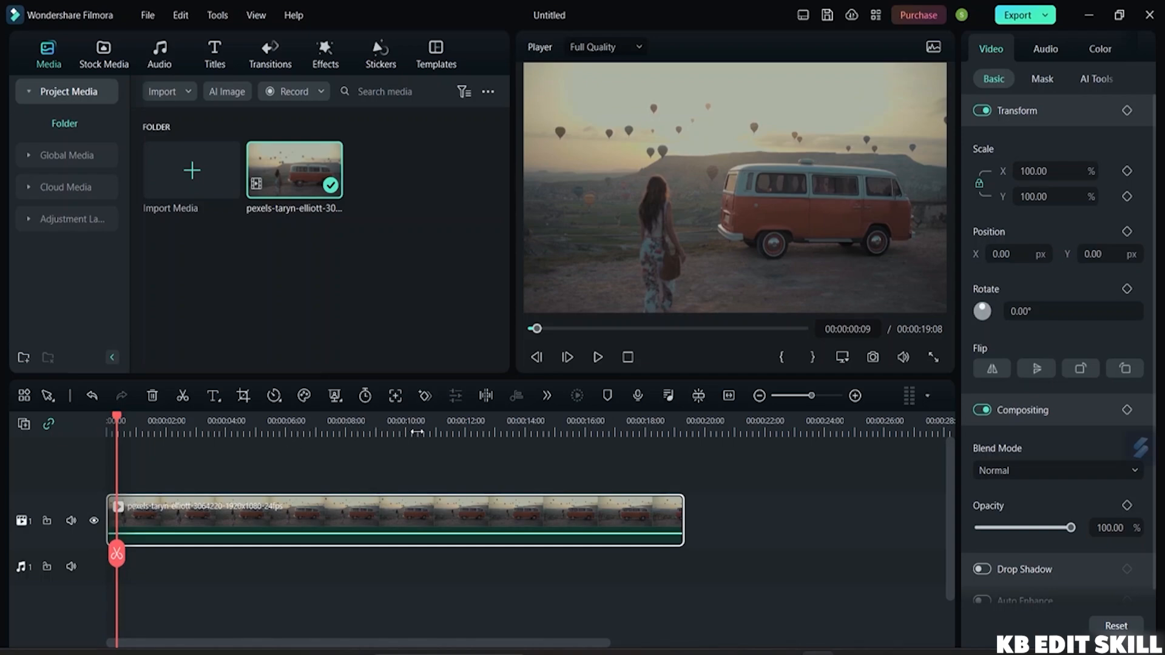
# Zoom the timeline scale in and out to view the van clip at different time intervals
pyautogui.moveTo(416, 431)
pyautogui.mouseDown()
pyautogui.moveTo(585, 447)
pyautogui.moveTo(366, 450)
pyautogui.moveTo(229, 435)
pyautogui.moveTo(413, 446)
pyautogui.mouseUp()
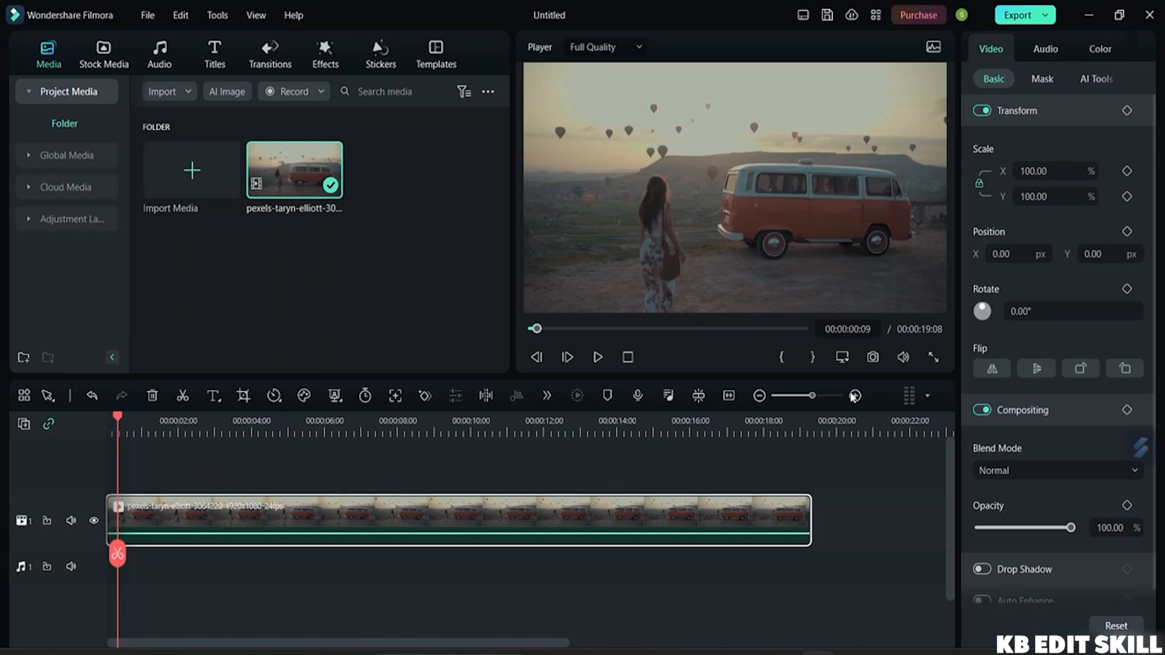
pyautogui.click(758, 395)
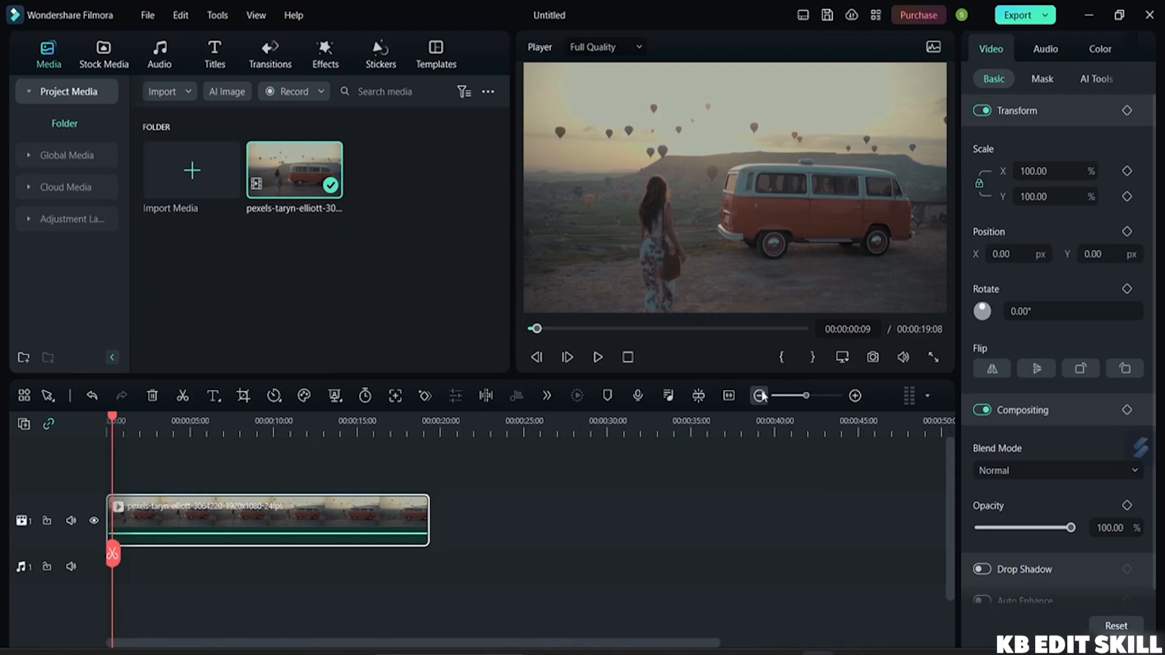
pyautogui.click(854, 396)
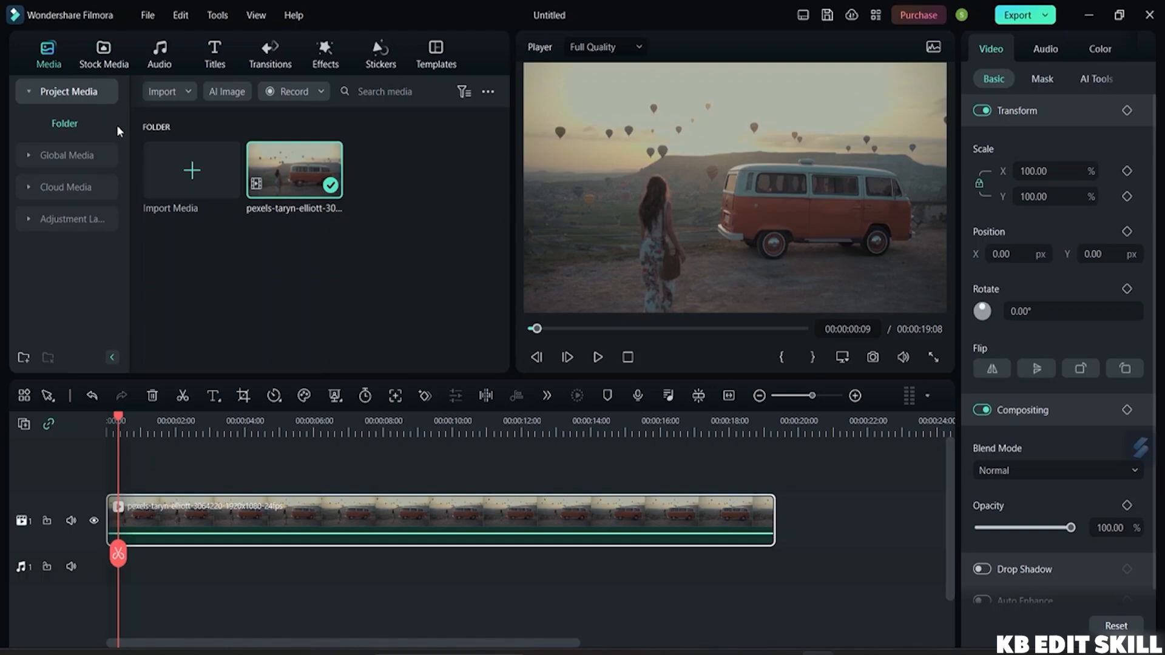
# Import the pexels-mart-production guitarist video and insert it into the van clip near its start on the first video track
pyautogui.click(187, 172)
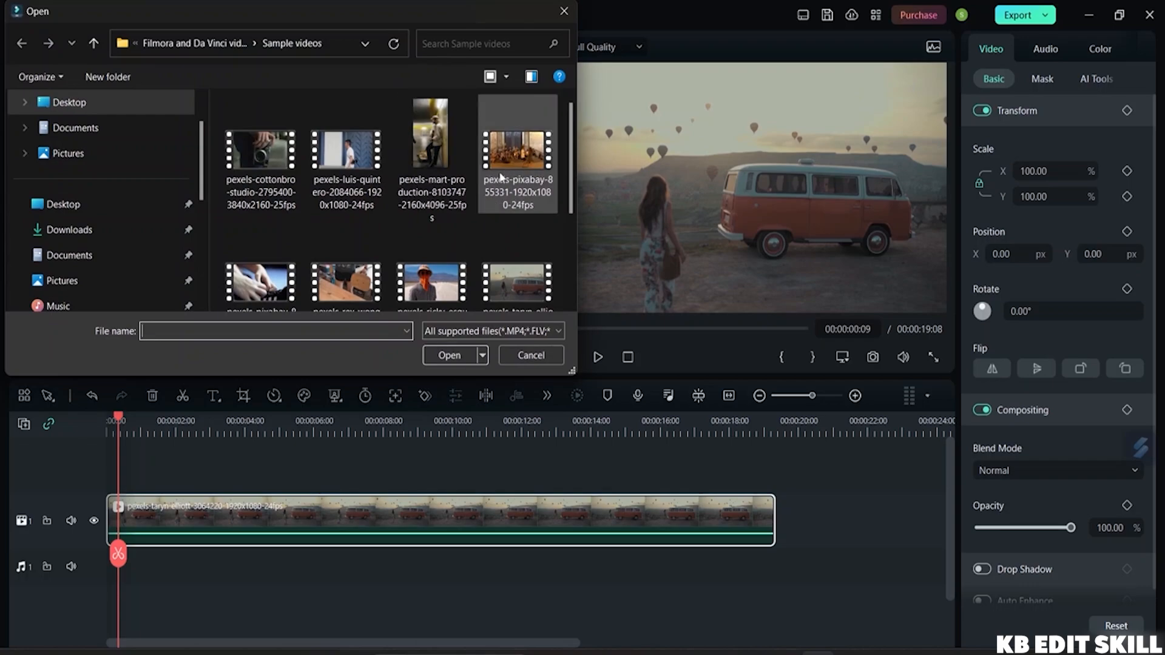
pyautogui.doubleClick(444, 191)
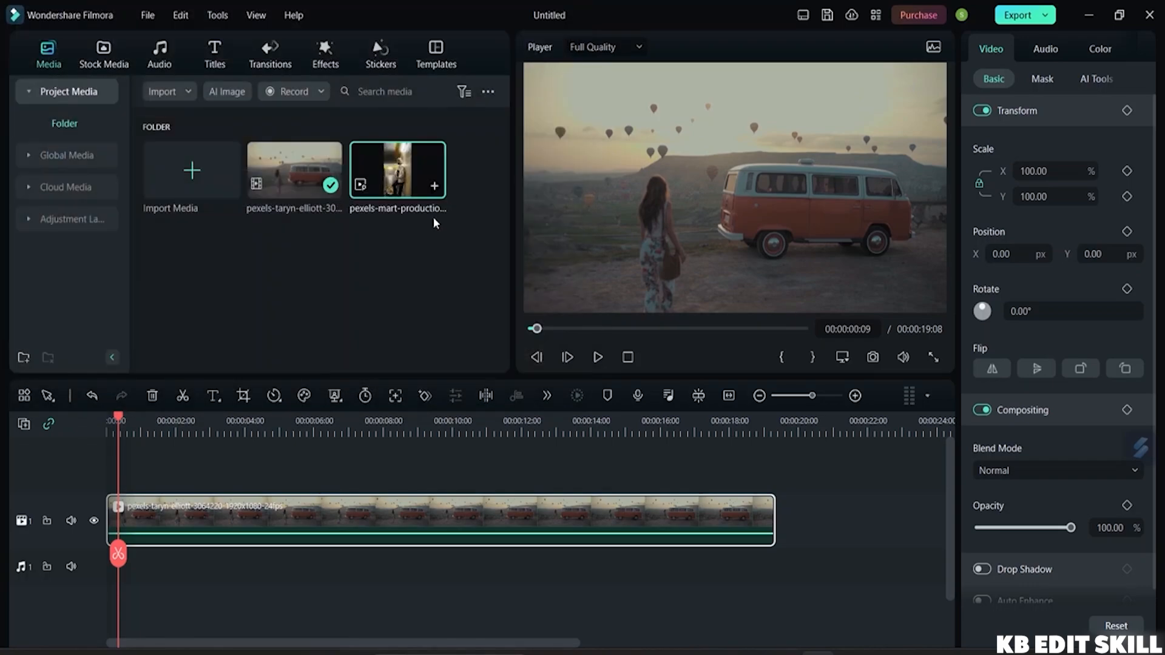
pyautogui.moveTo(401, 177); pyautogui.dragTo(130, 574)
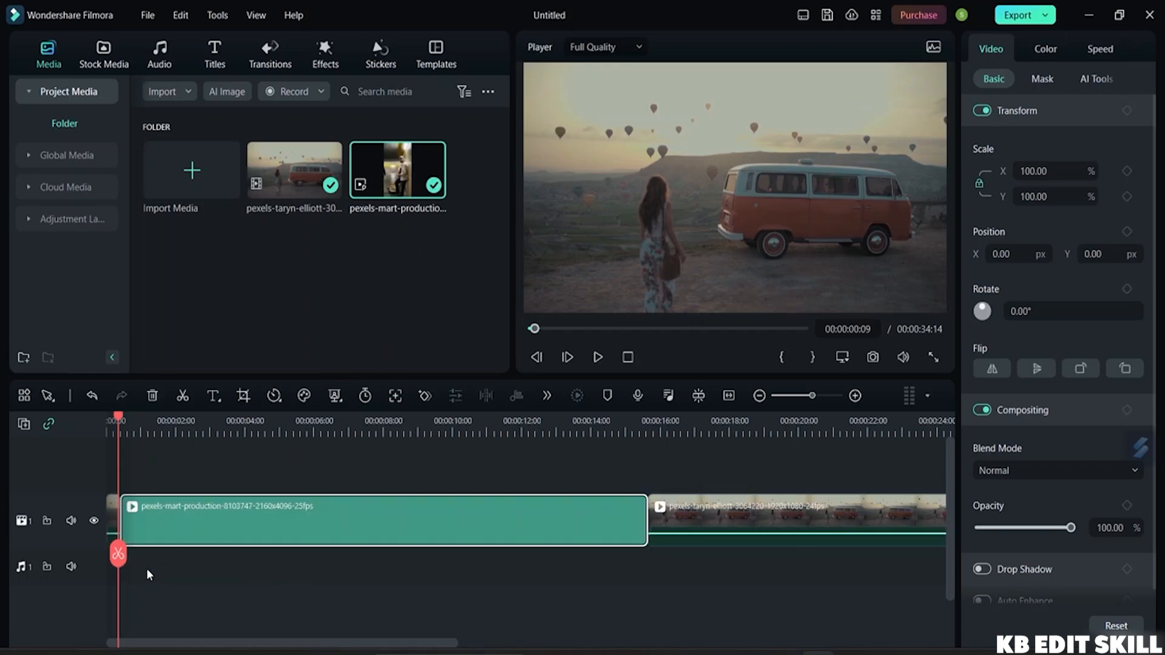
pyautogui.click(202, 461)
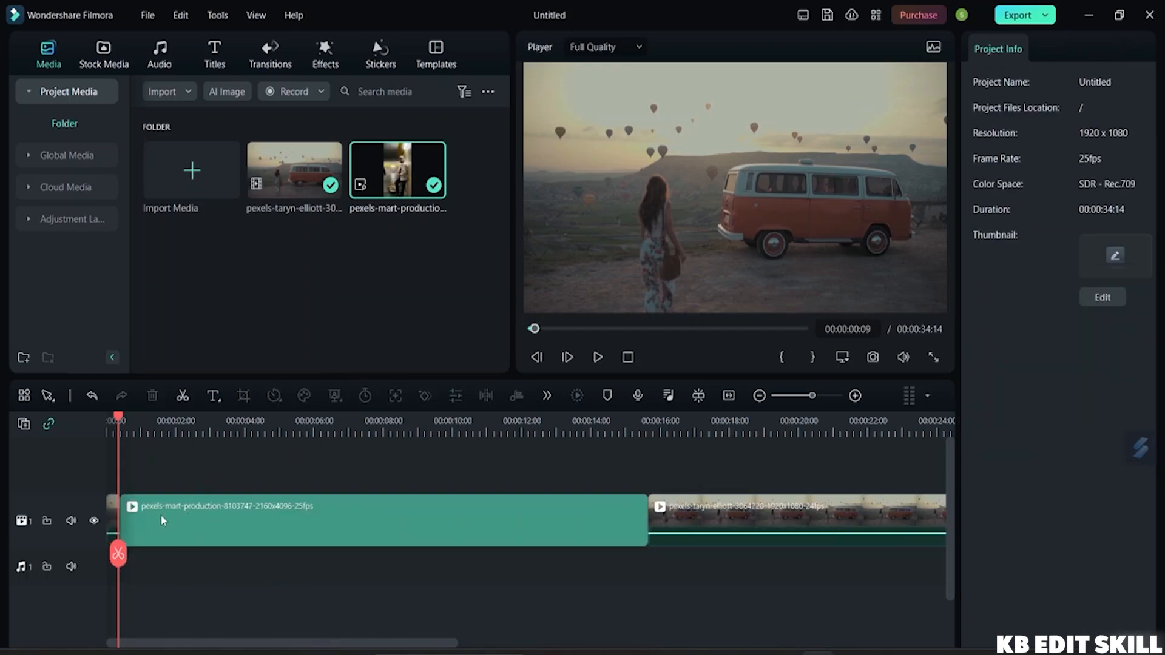
# Stack the guitarist clip on a second video track above the van clip, with the playhead and both clips at the timeline's start
pyautogui.moveTo(185, 508); pyautogui.dragTo(182, 489)
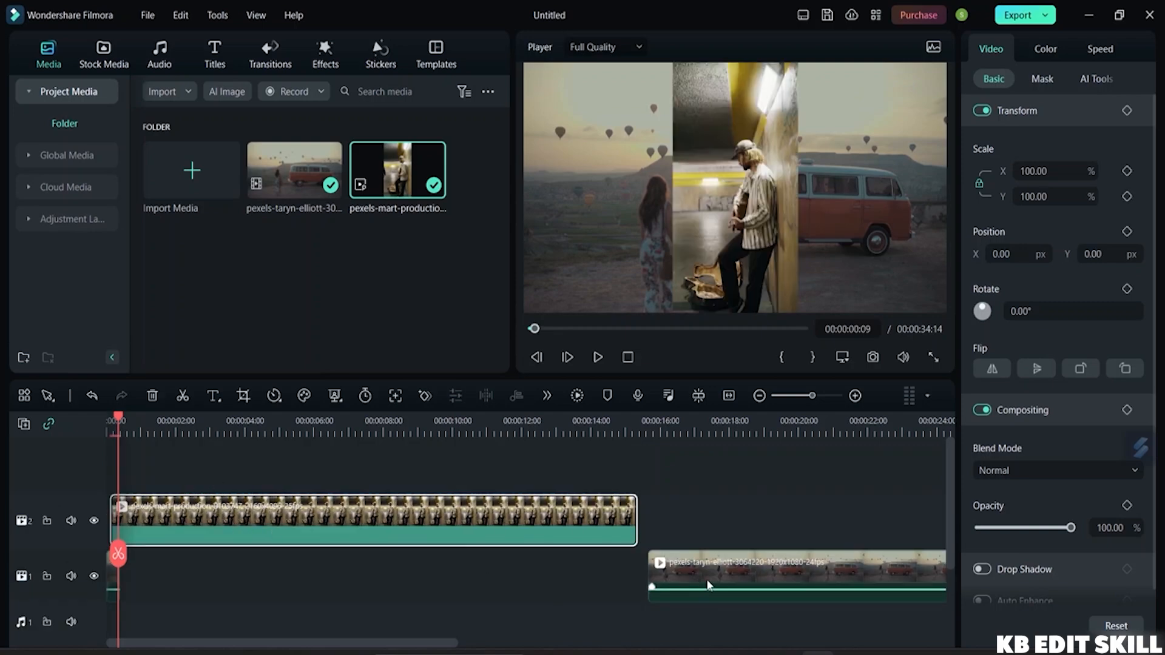
pyautogui.moveTo(708, 584); pyautogui.dragTo(117, 554)
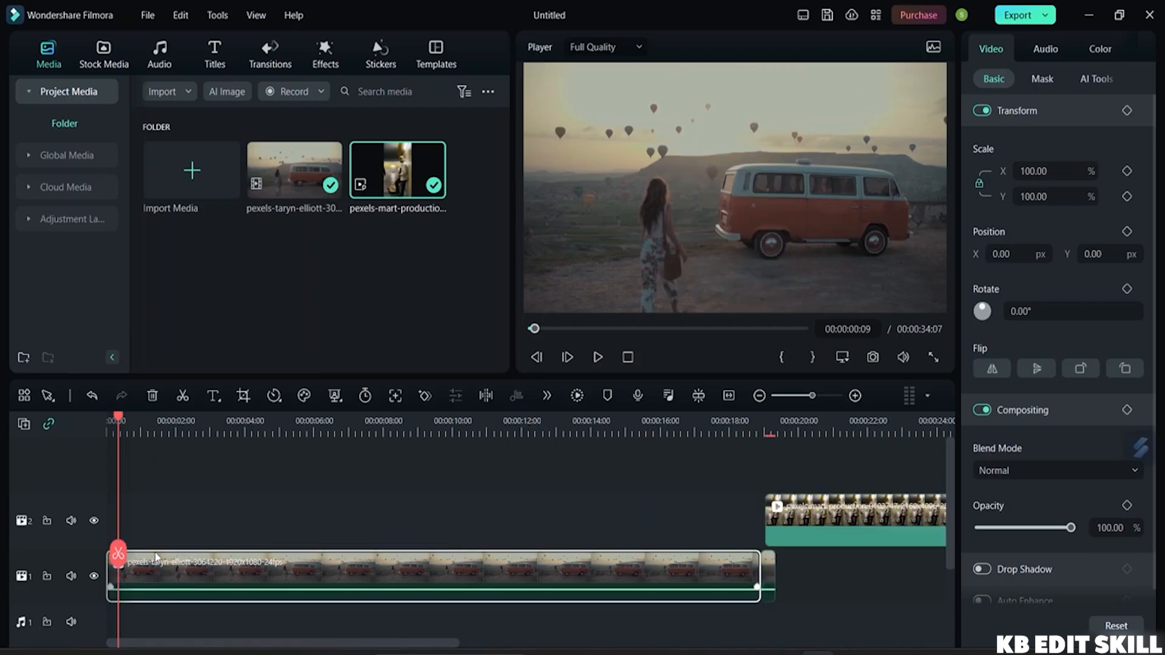
pyautogui.click(117, 485)
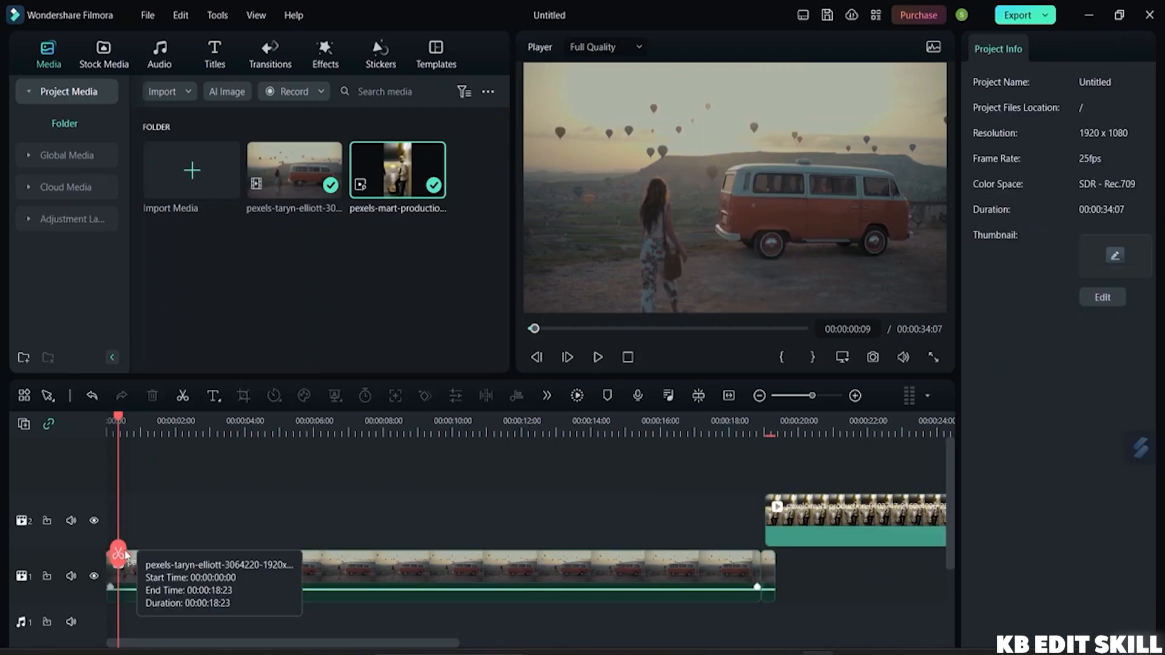
pyautogui.moveTo(118, 553); pyautogui.dragTo(104, 550)
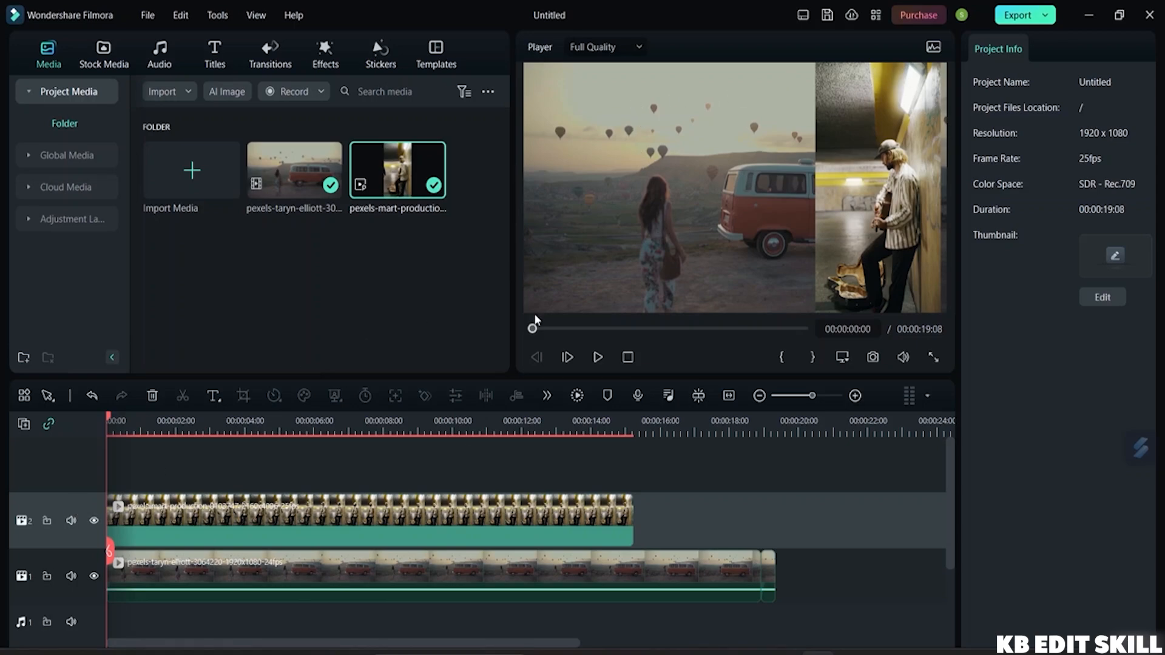
# Add an empty third video track above the guitarist clip and remove it with Delete Selected Track
pyautogui.click(23, 424)
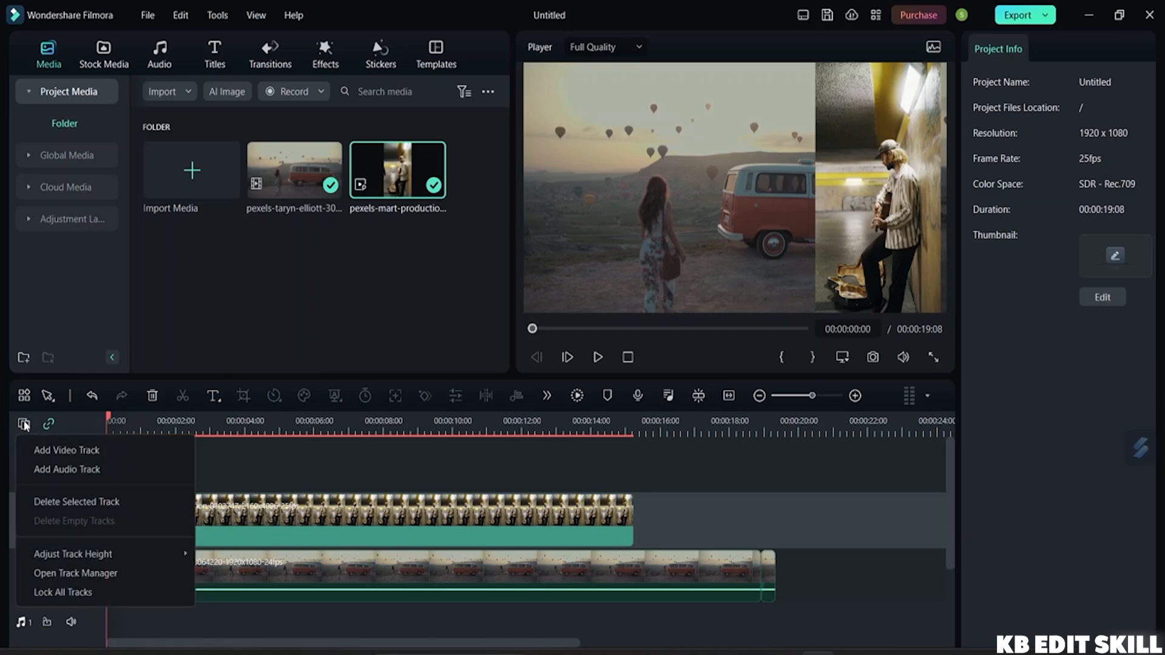
pyautogui.click(95, 452)
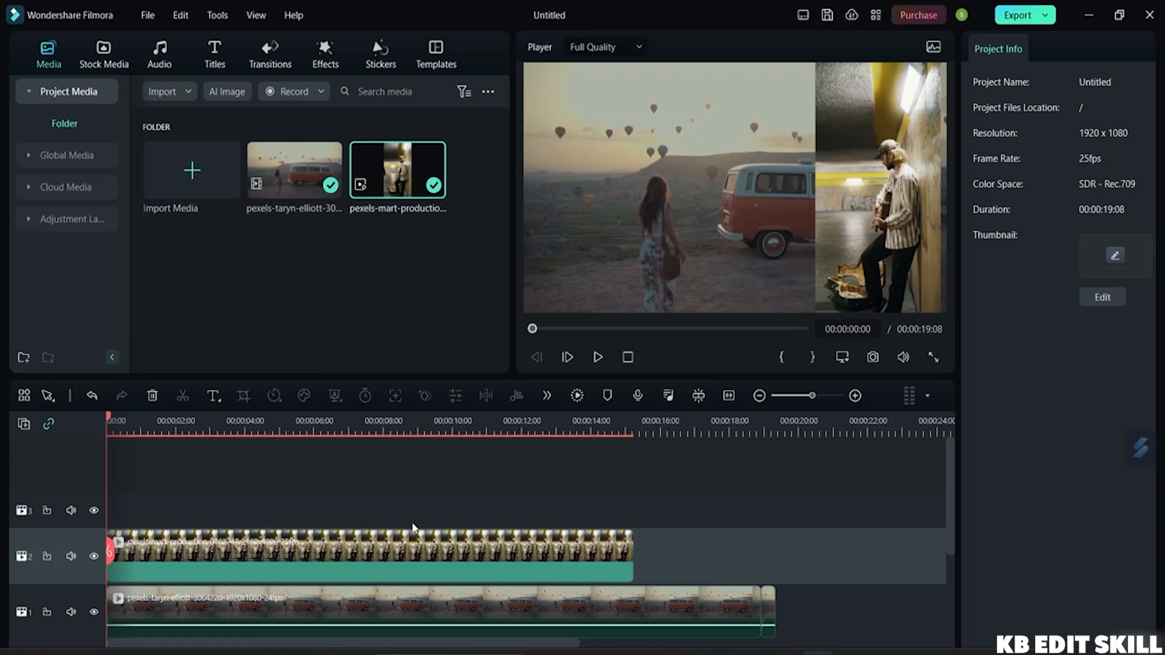
pyautogui.click(24, 424)
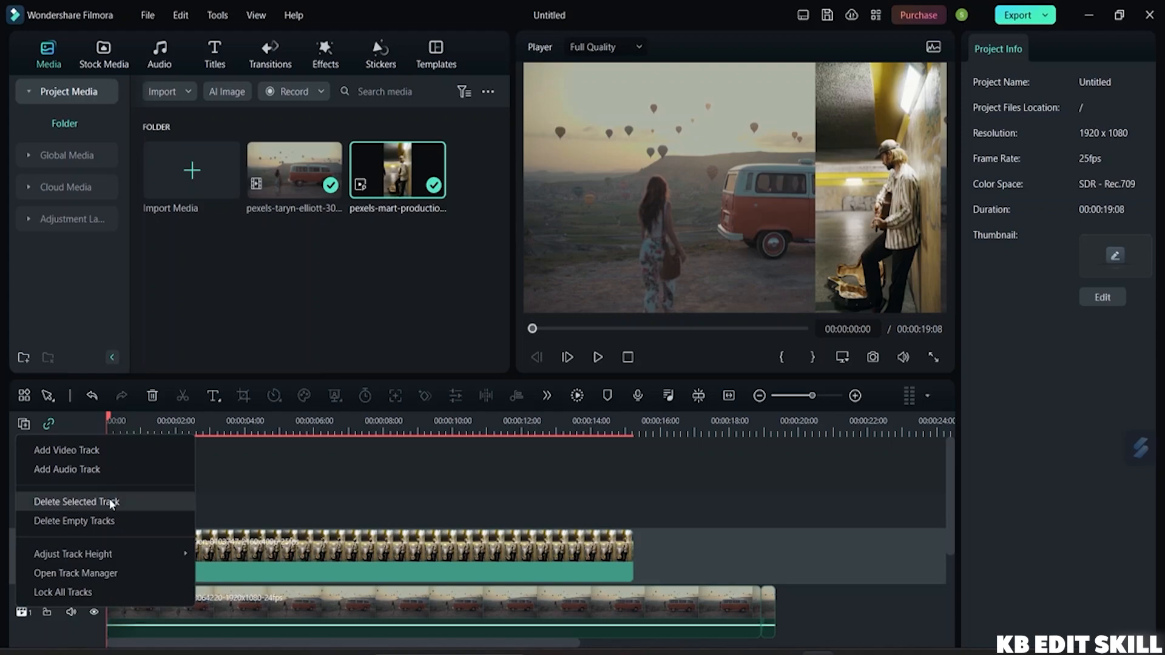
pyautogui.click(161, 502)
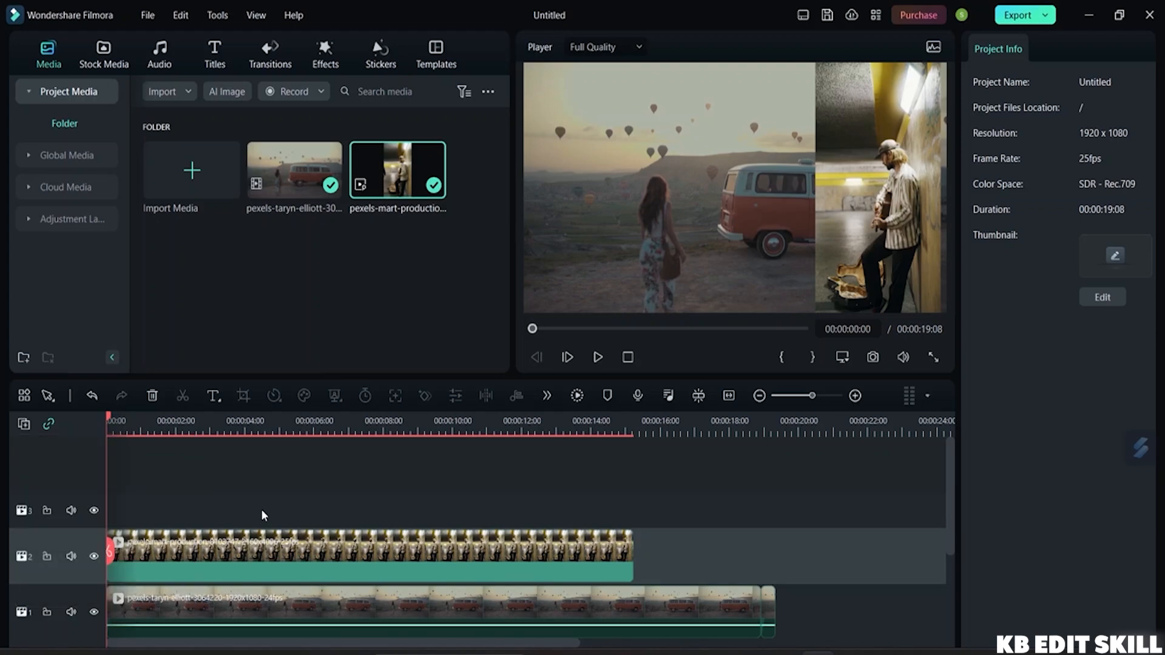
pyautogui.click(84, 504)
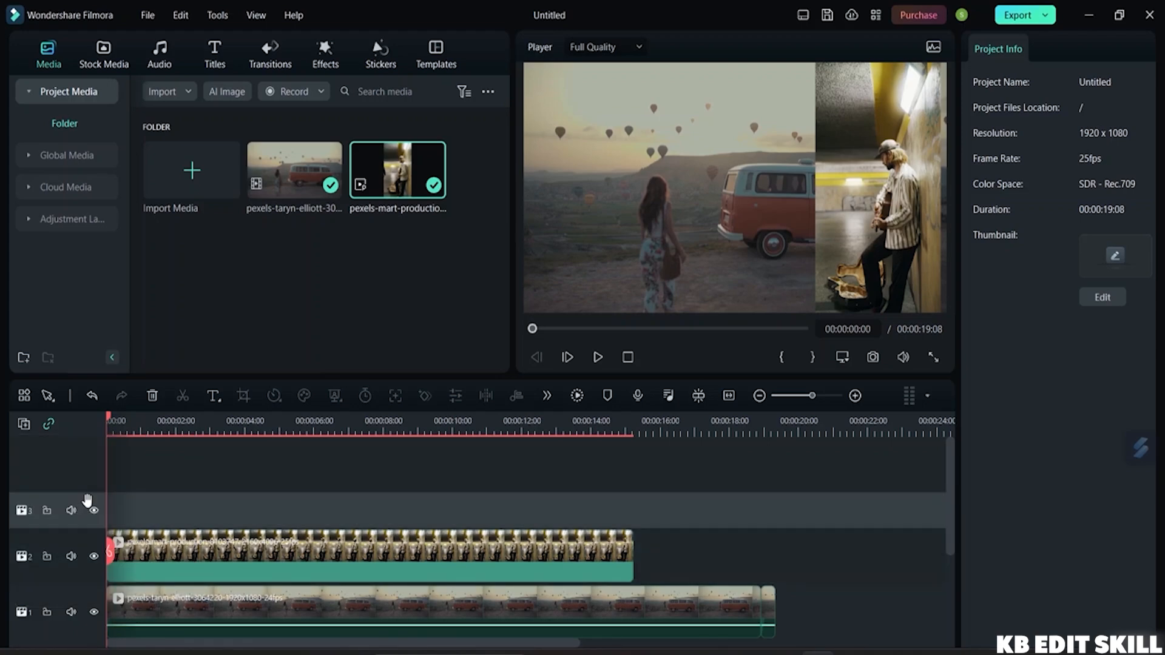
pyautogui.click(24, 424)
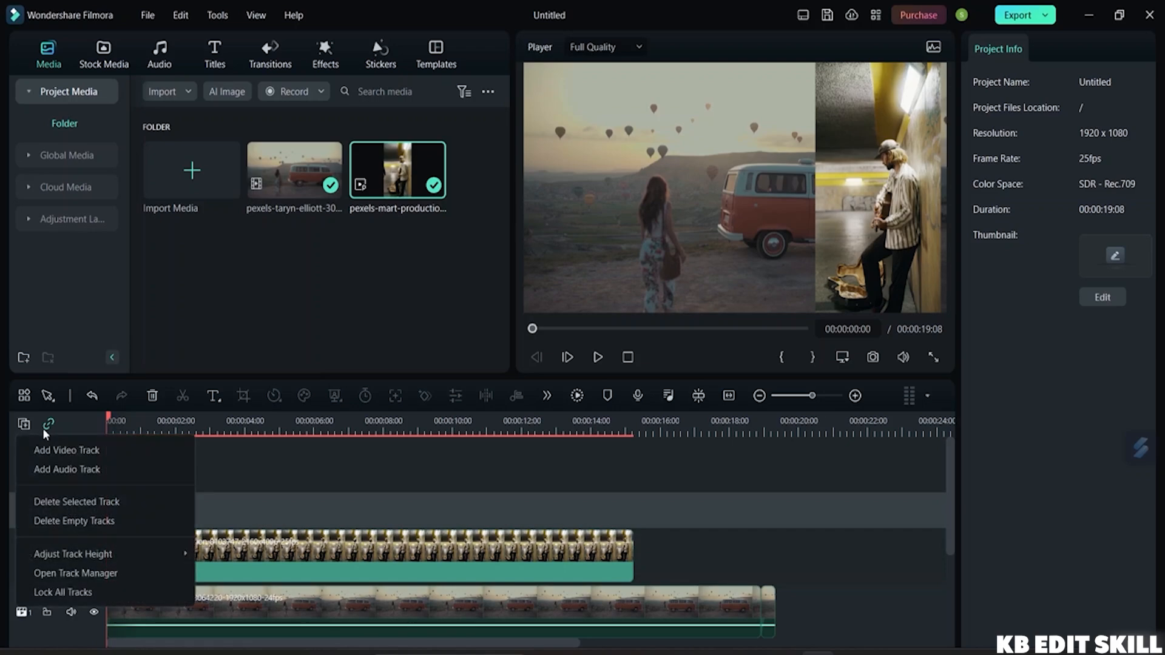
pyautogui.click(92, 501)
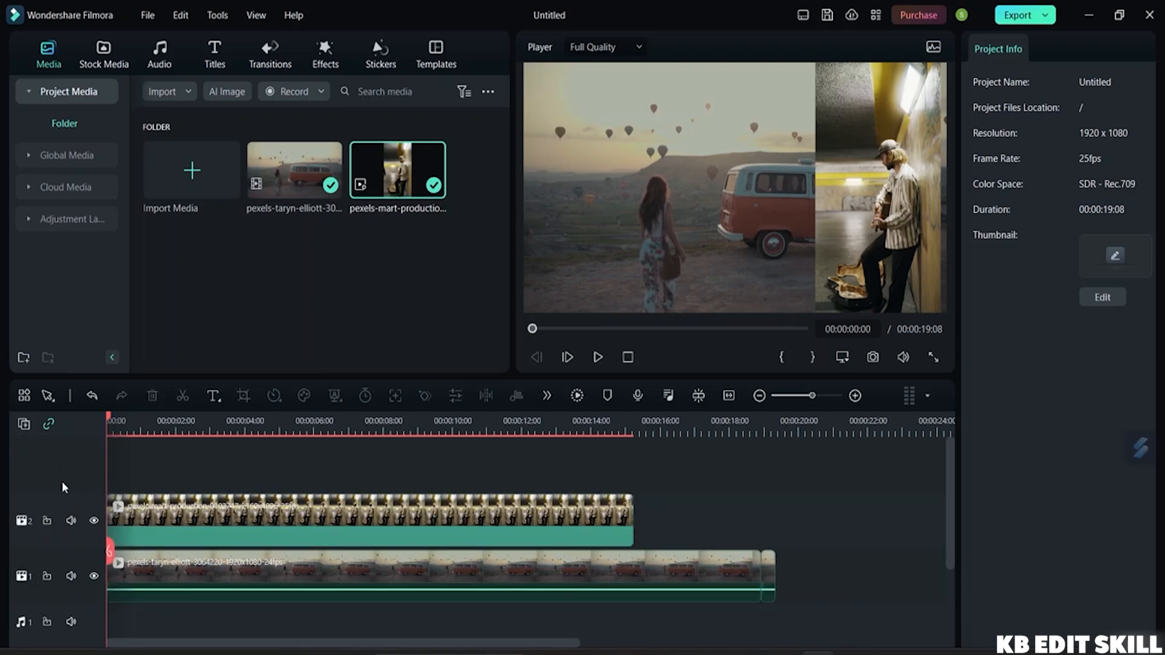
# Add three empty video tracks above the guitarist clip and remove them all at once with Delete Empty Tracks
pyautogui.click(25, 424)
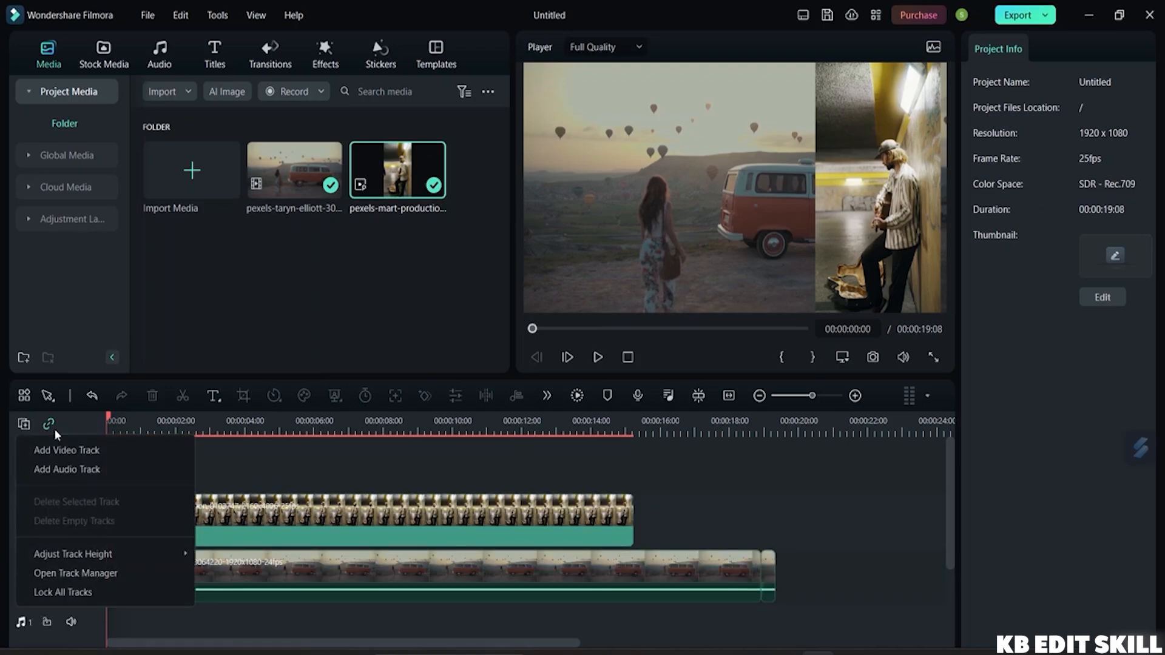
pyautogui.click(82, 454)
pyautogui.click(25, 424)
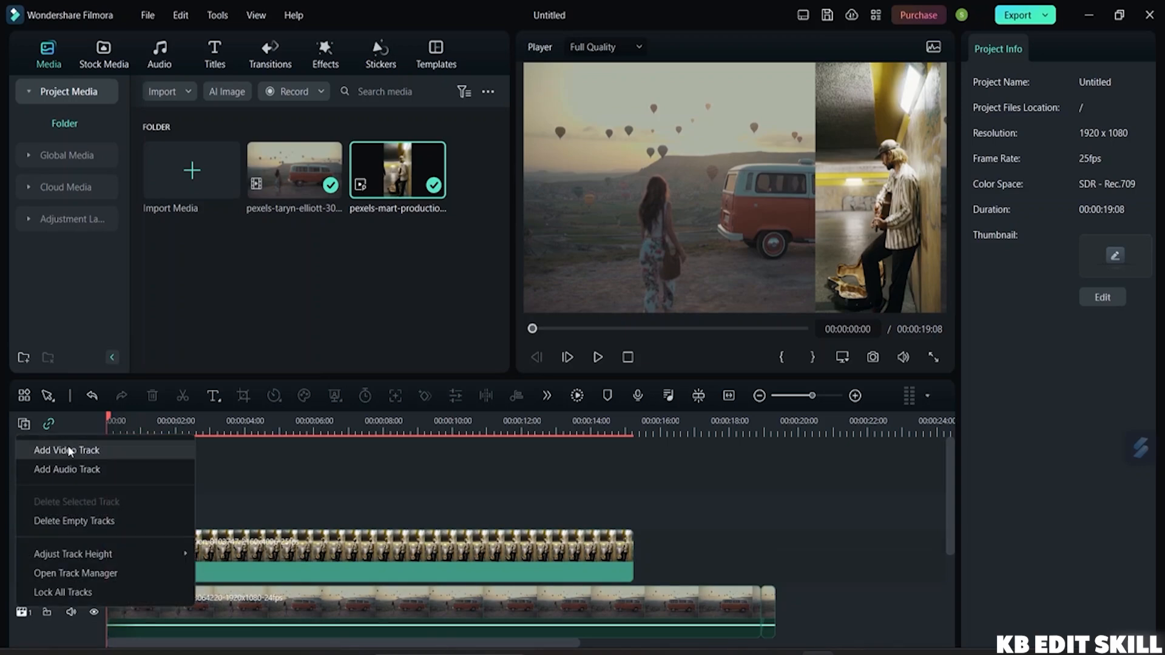
pyautogui.click(56, 451)
pyautogui.click(24, 424)
pyautogui.click(66, 449)
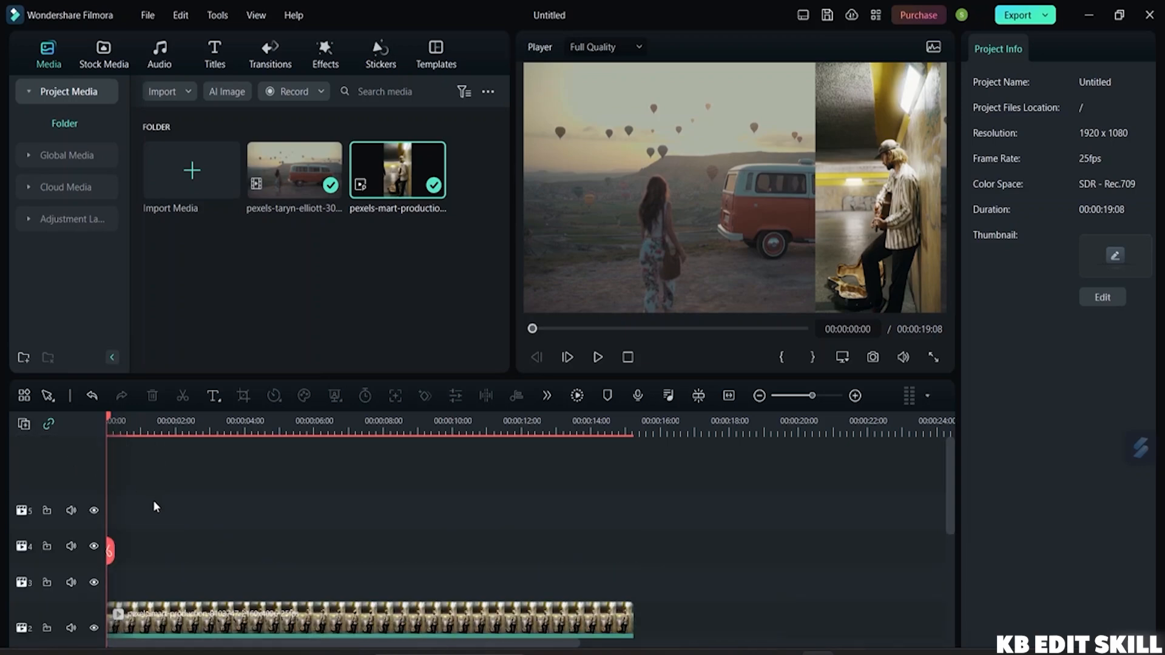
pyautogui.click(25, 424)
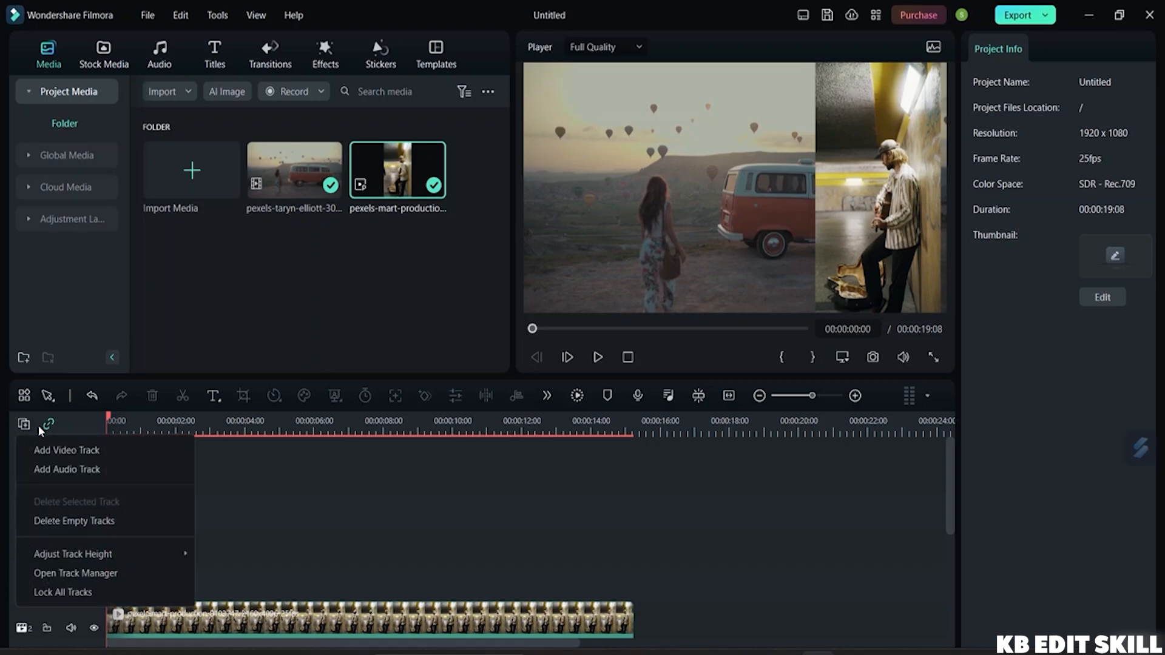
pyautogui.click(107, 528)
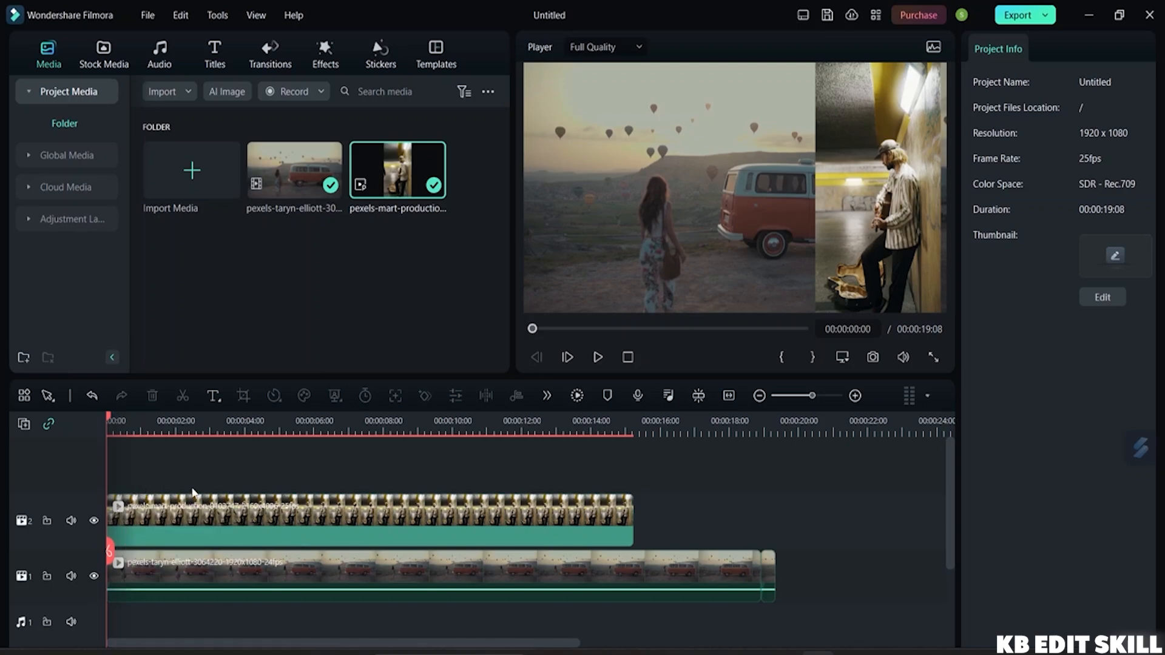
# Switch the timeline's track height to Small and back to Normal
pyautogui.scroll(-1, 180, 496)
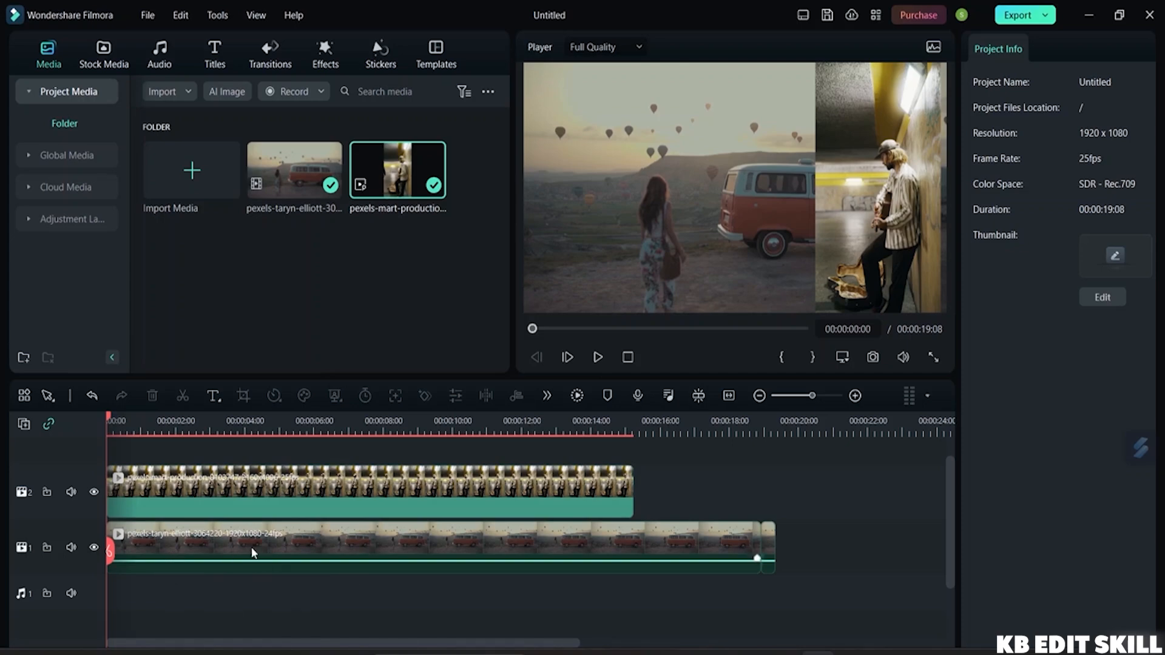
pyautogui.click(25, 424)
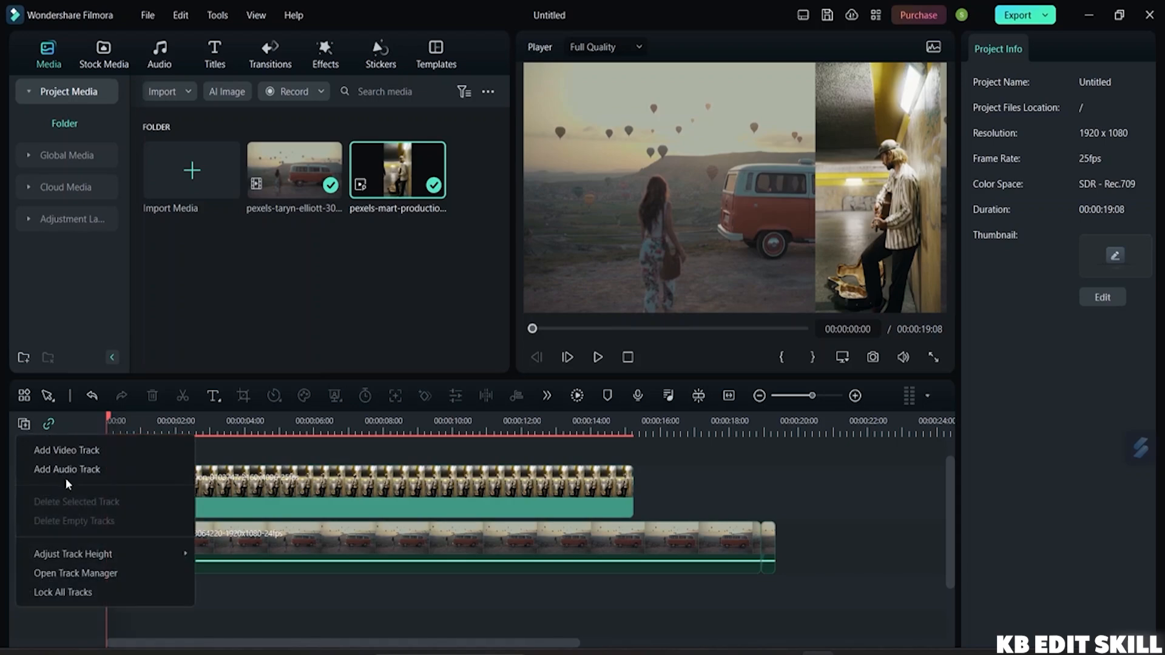
pyautogui.moveTo(91, 552)
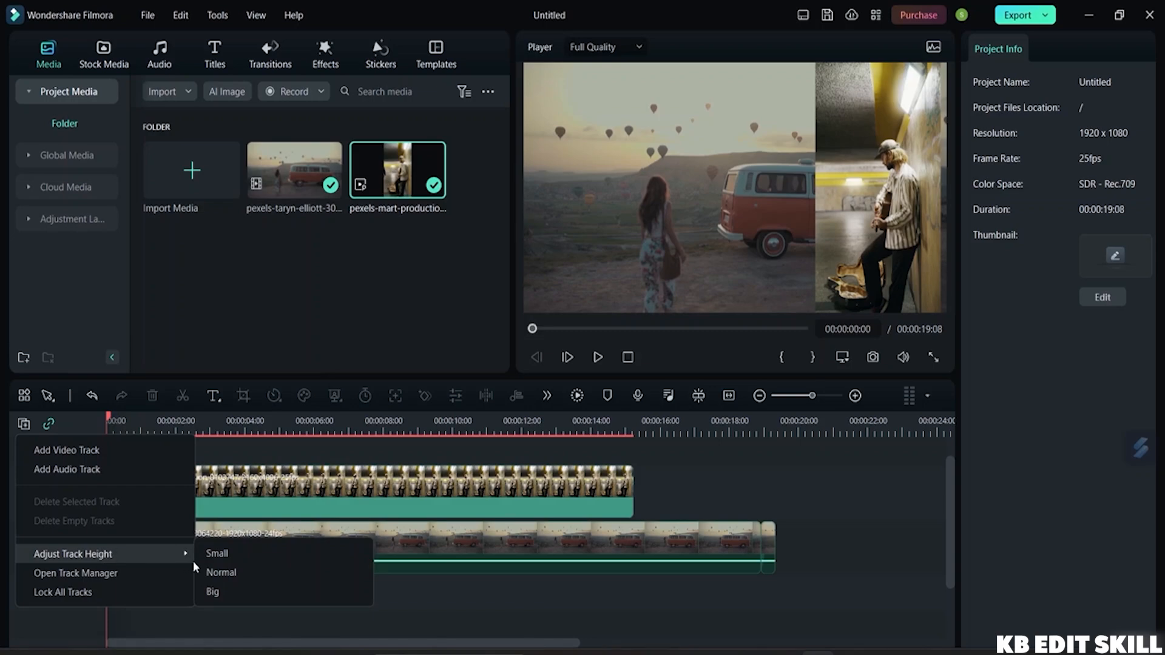
pyautogui.click(212, 554)
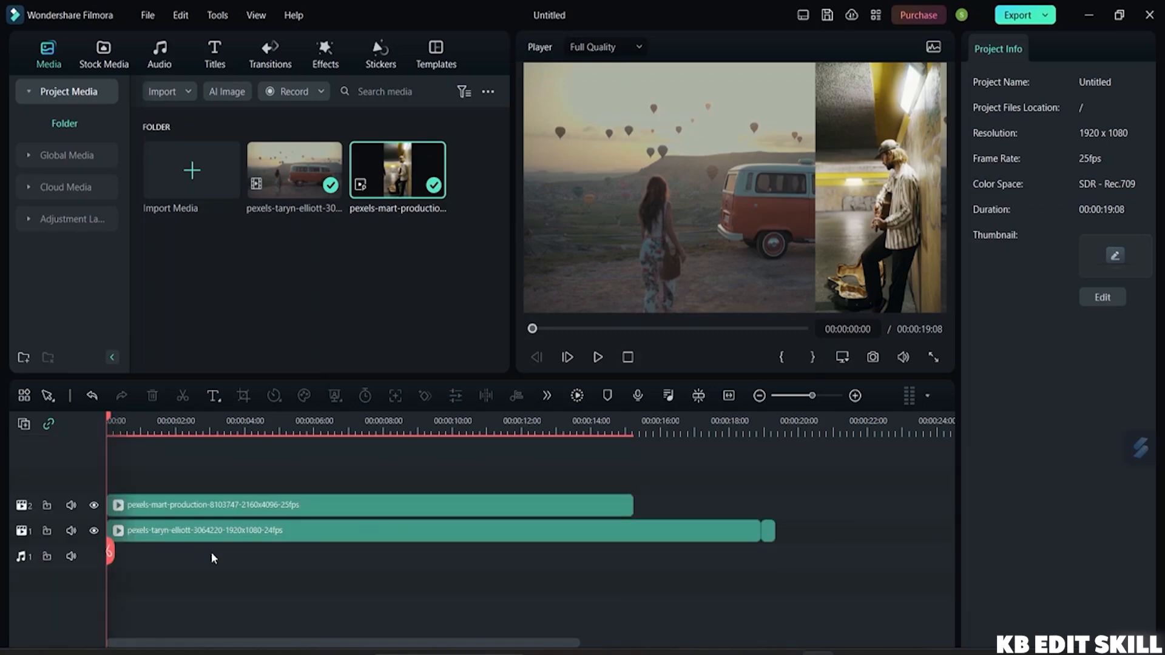
pyautogui.click(25, 422)
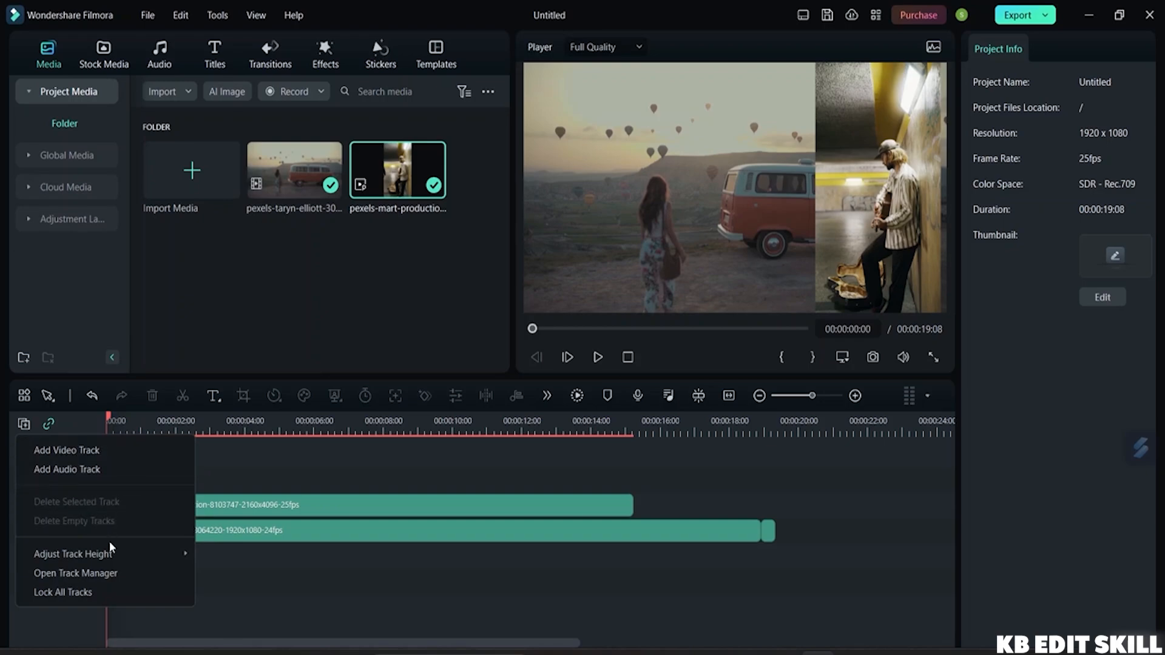
pyautogui.moveTo(144, 546)
pyautogui.click(217, 572)
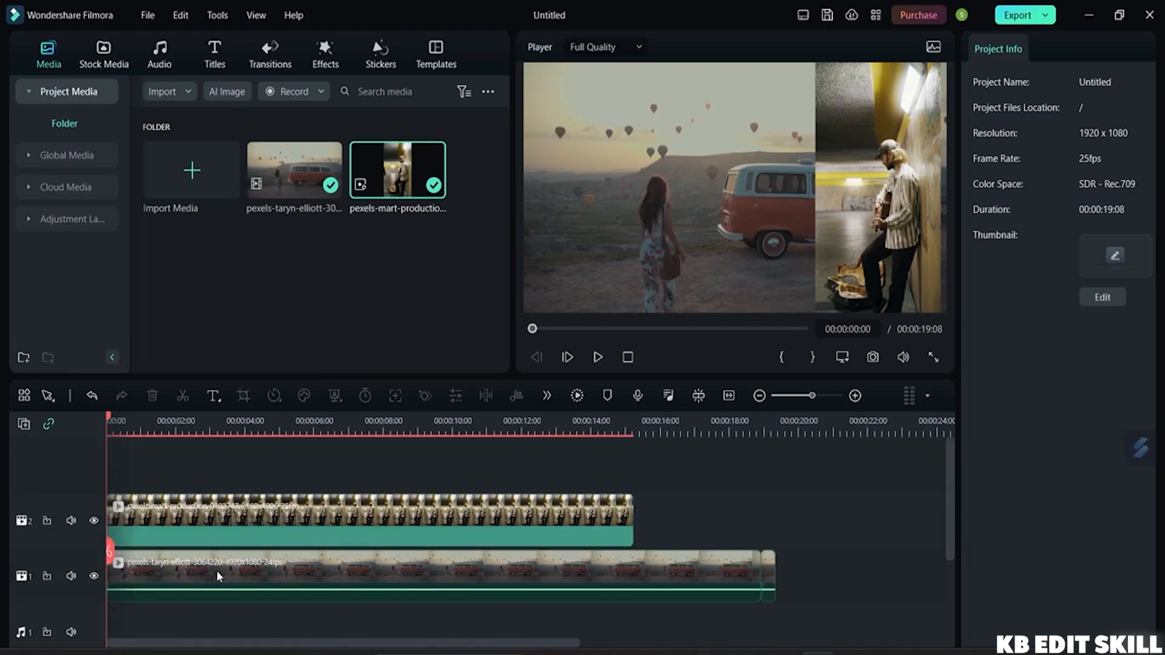
# Switch the timeline's track height to the largest option and back to Normal
pyautogui.click(25, 424)
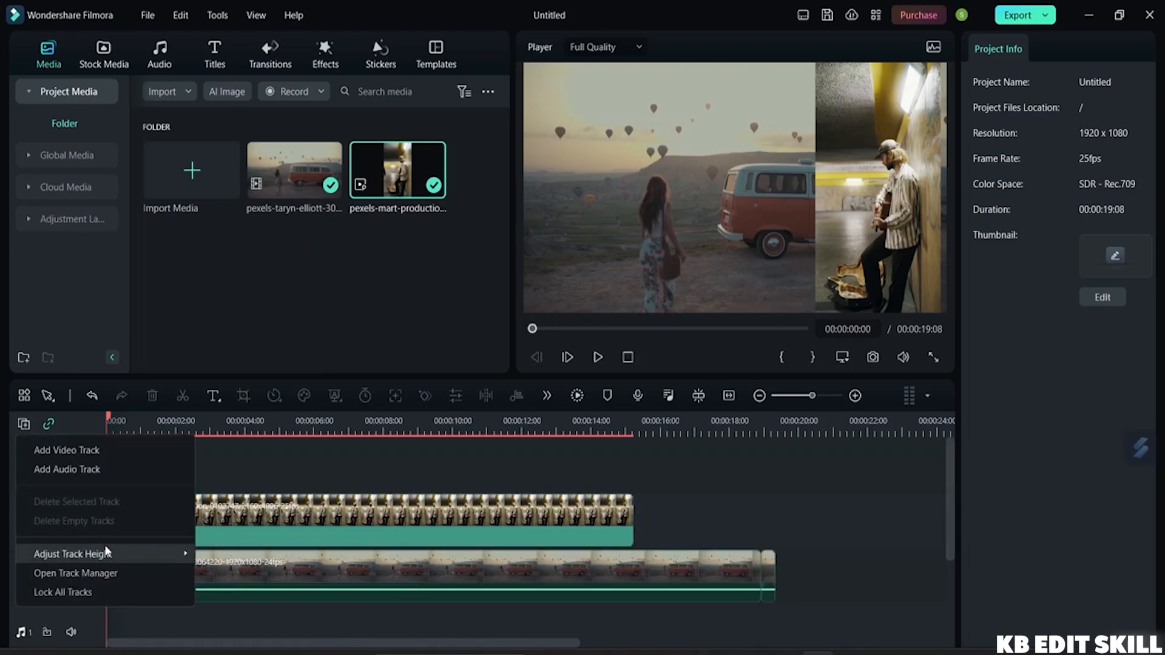
pyautogui.click(212, 591)
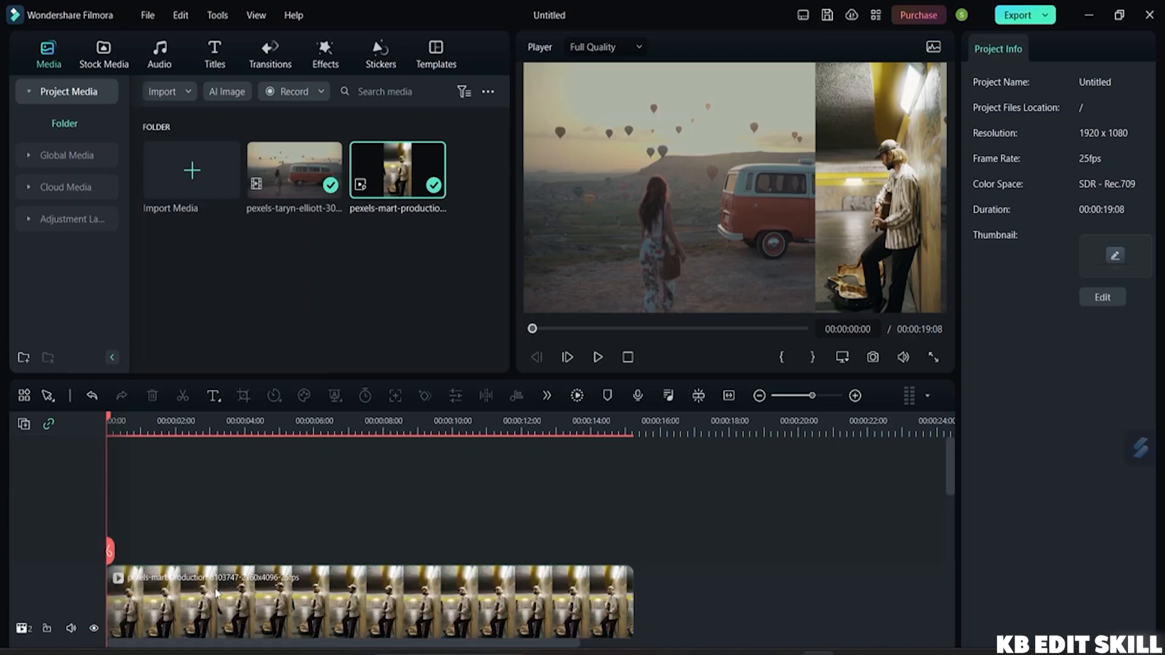
pyautogui.scroll(-2, 291, 549)
pyautogui.scroll(-1, 287, 547)
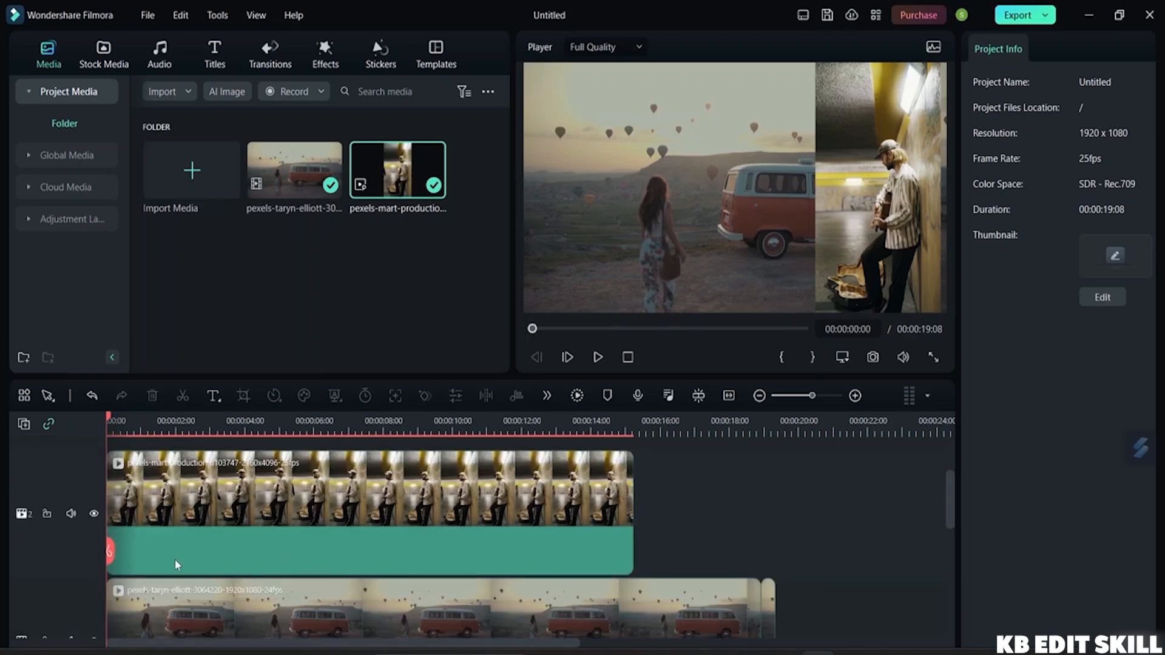
pyautogui.click(26, 424)
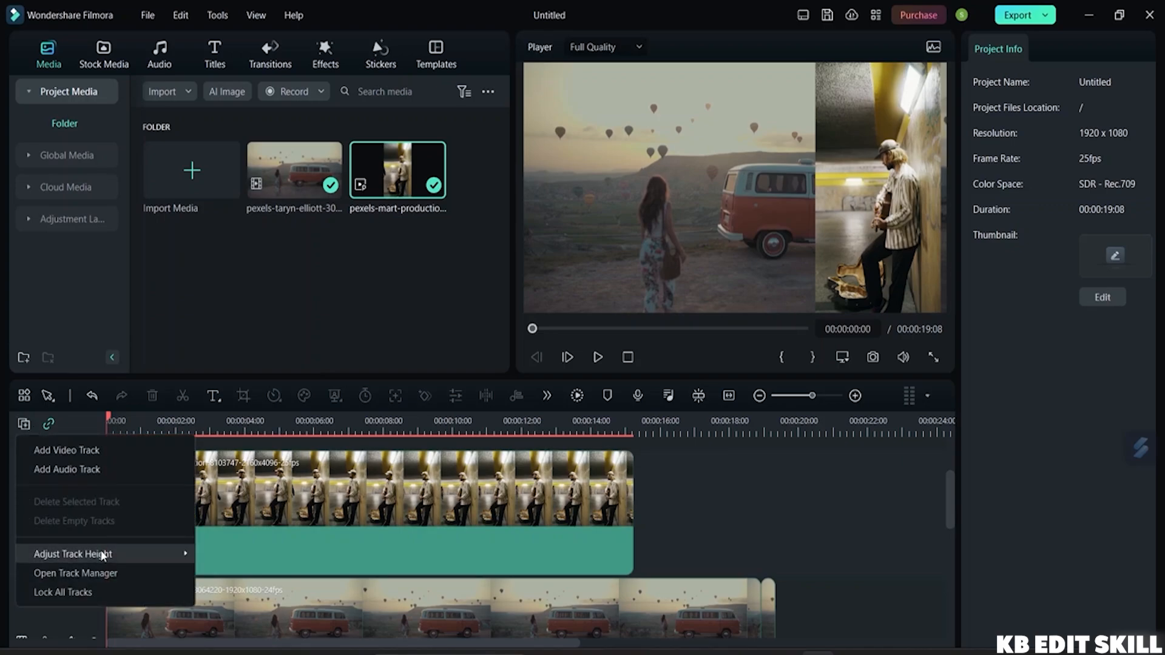
pyautogui.moveTo(103, 555)
pyautogui.click(253, 575)
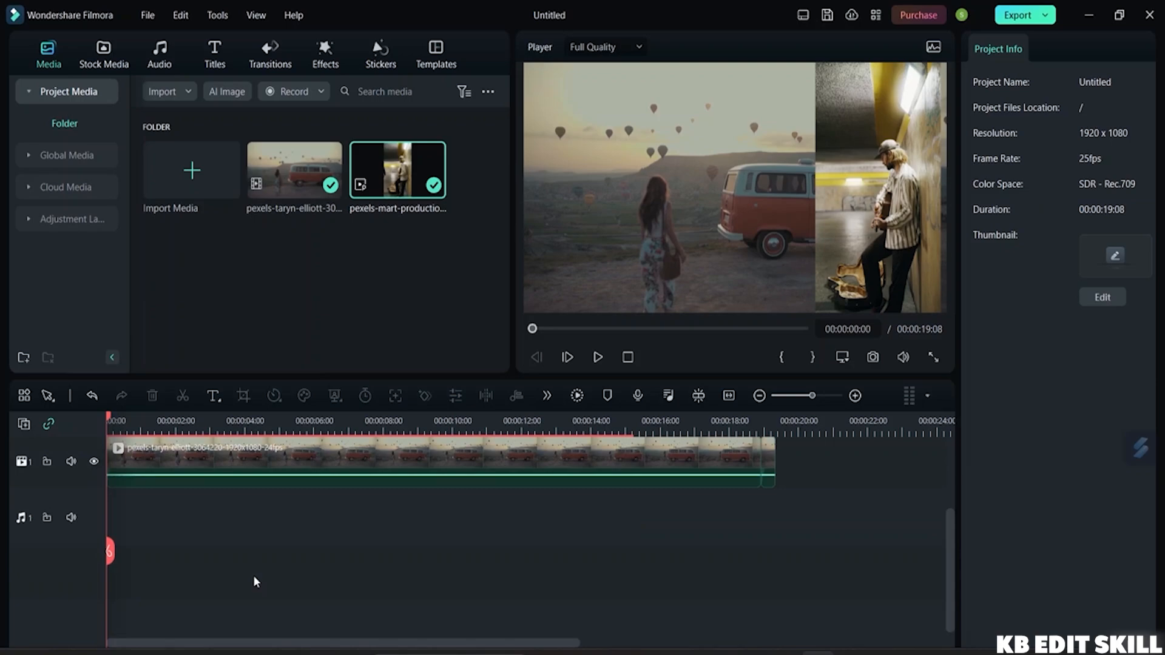
# Examine the video track placement options in the Track Manager and close it without adding tracks
pyautogui.click(31, 429)
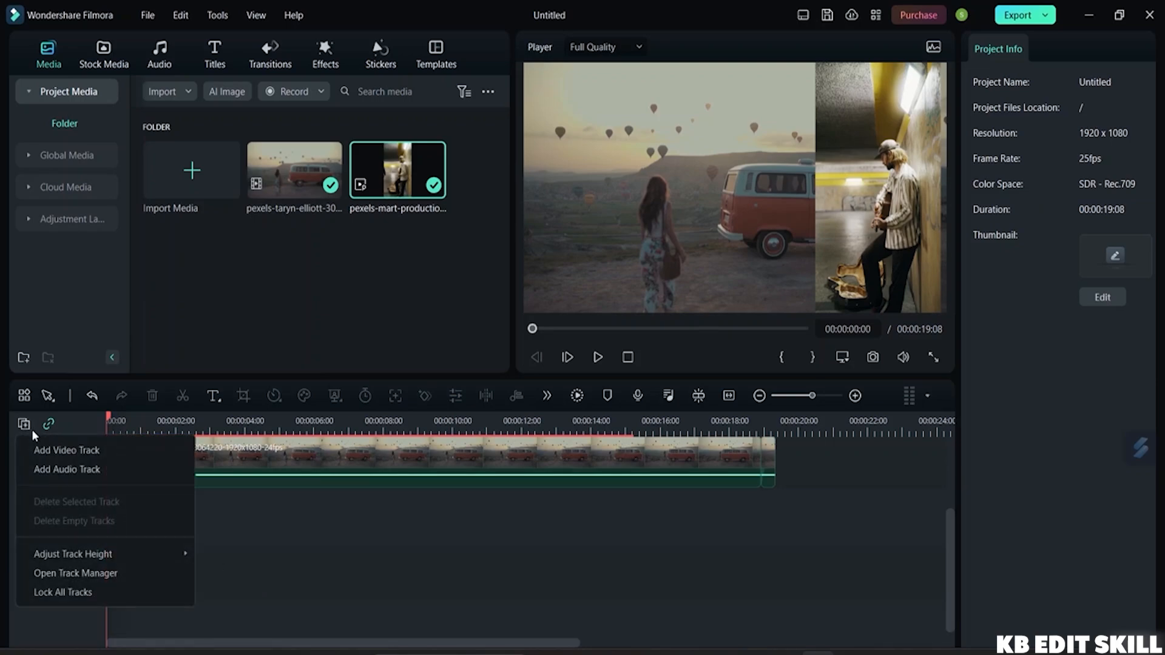
pyautogui.click(101, 574)
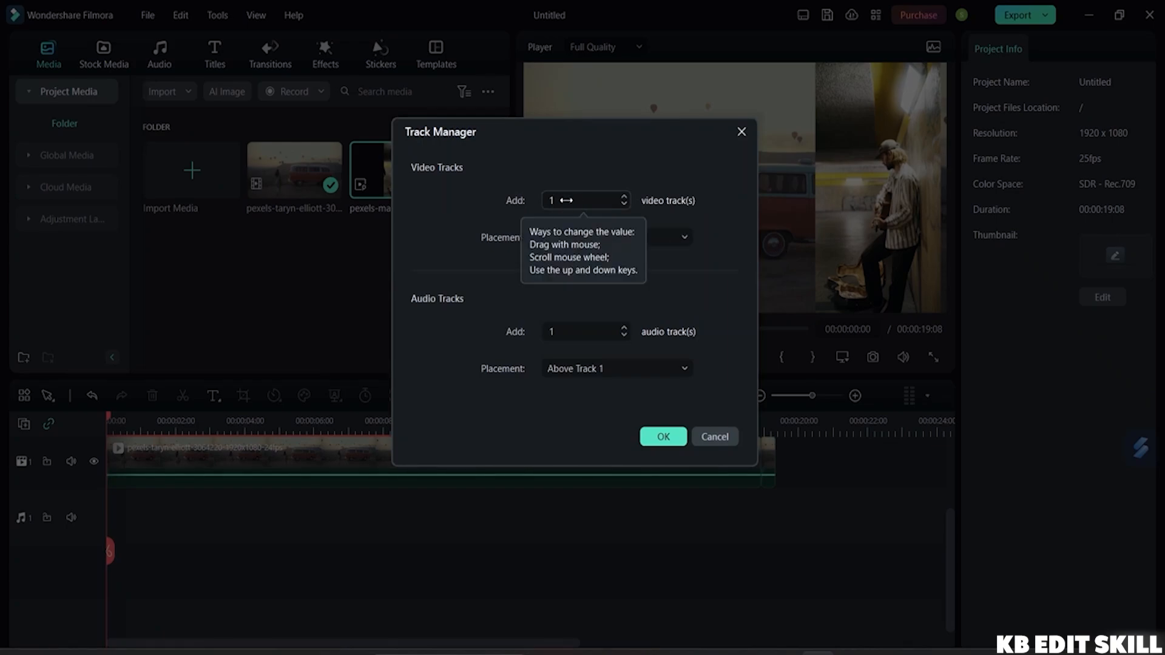
pyautogui.click(667, 236)
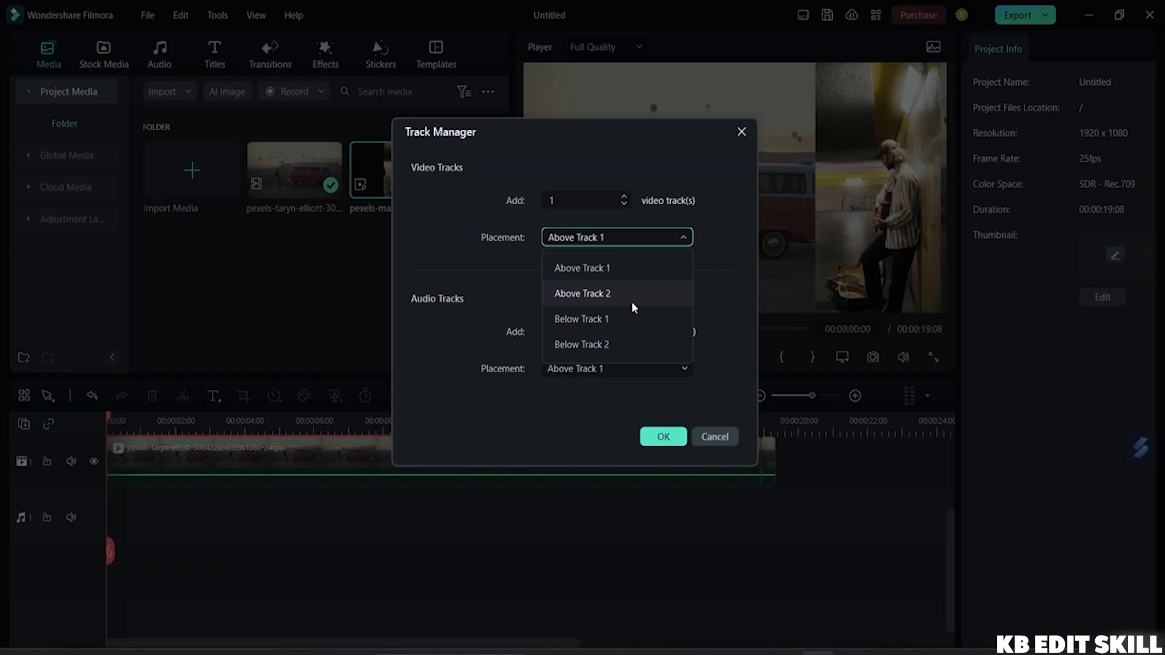
pyautogui.click(683, 242)
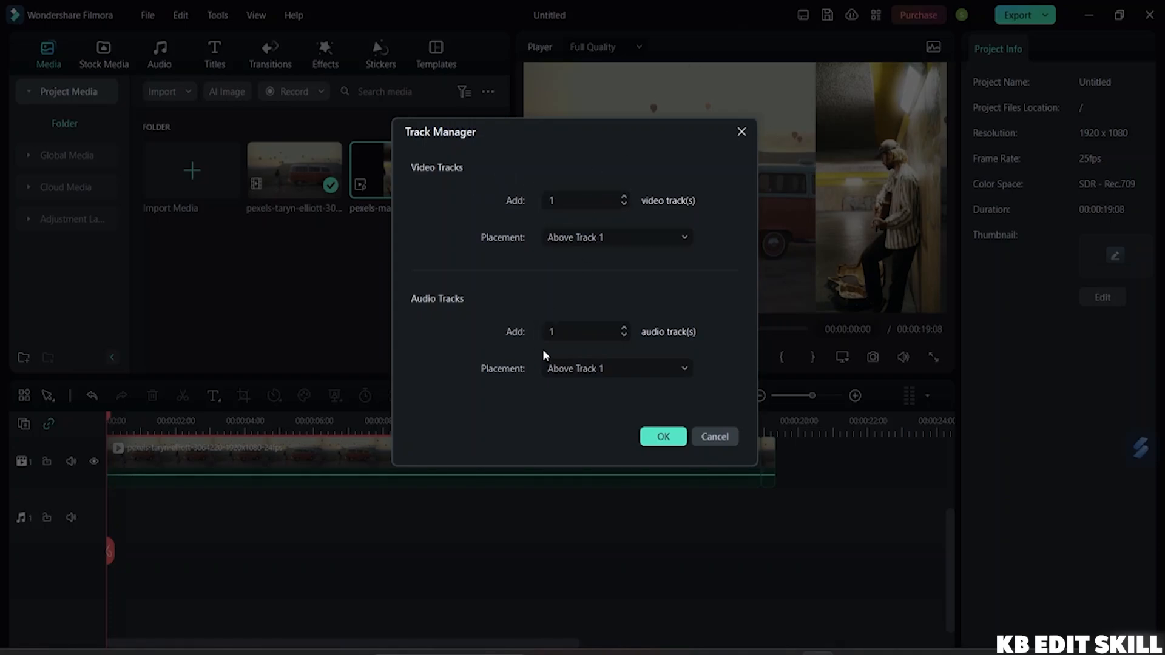
pyautogui.click(715, 436)
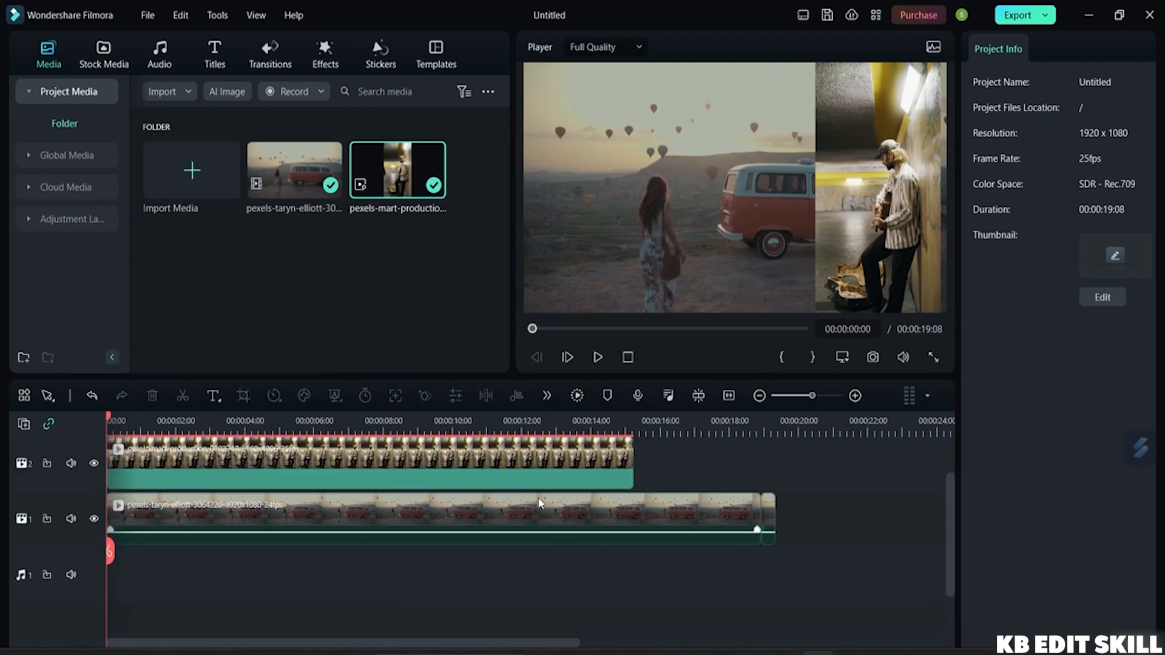
pyautogui.scroll(2, 535, 498)
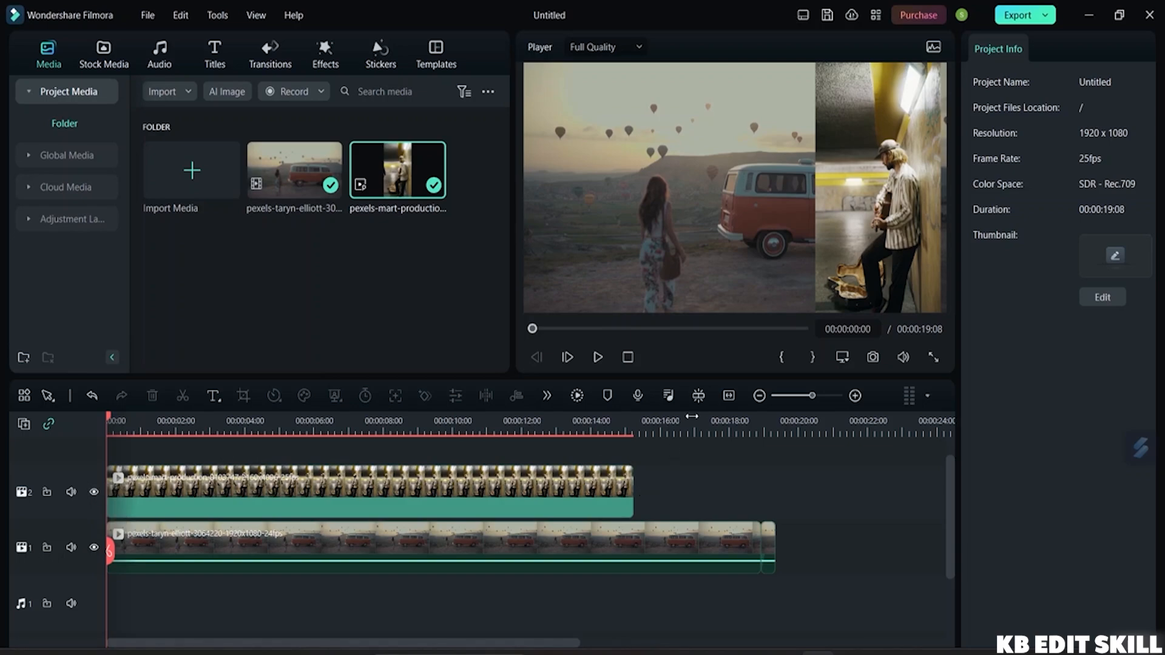
# Hide the guitarist clip's track to preview only the van clip from the start, and show the track again
pyautogui.click(94, 493)
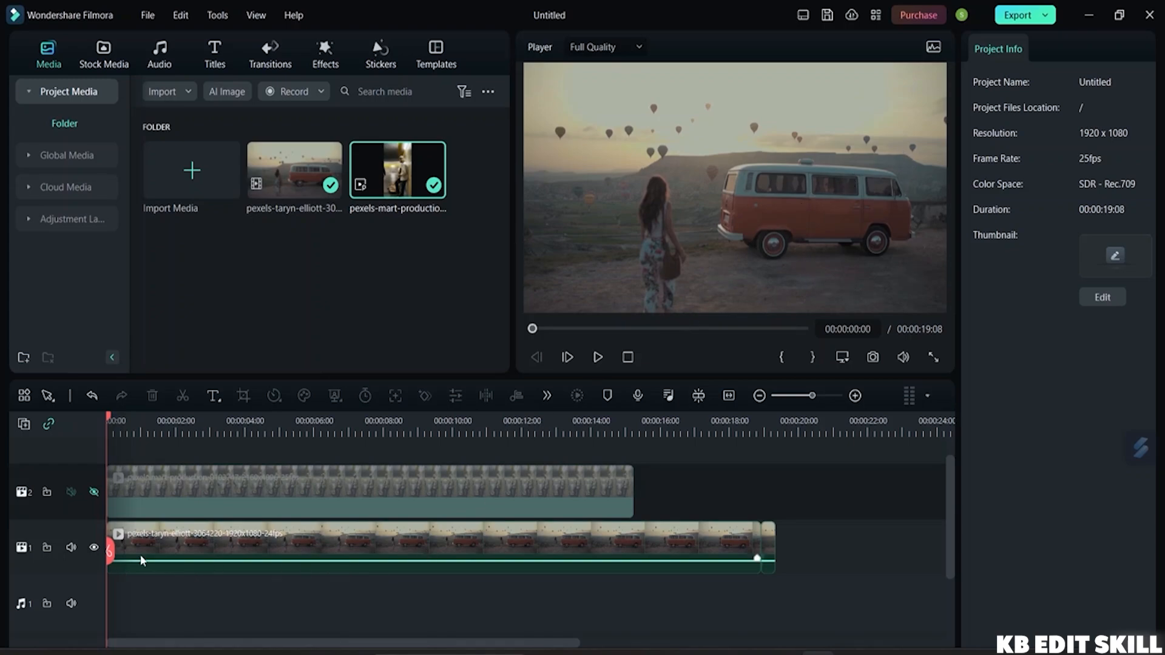
pyautogui.click(597, 357)
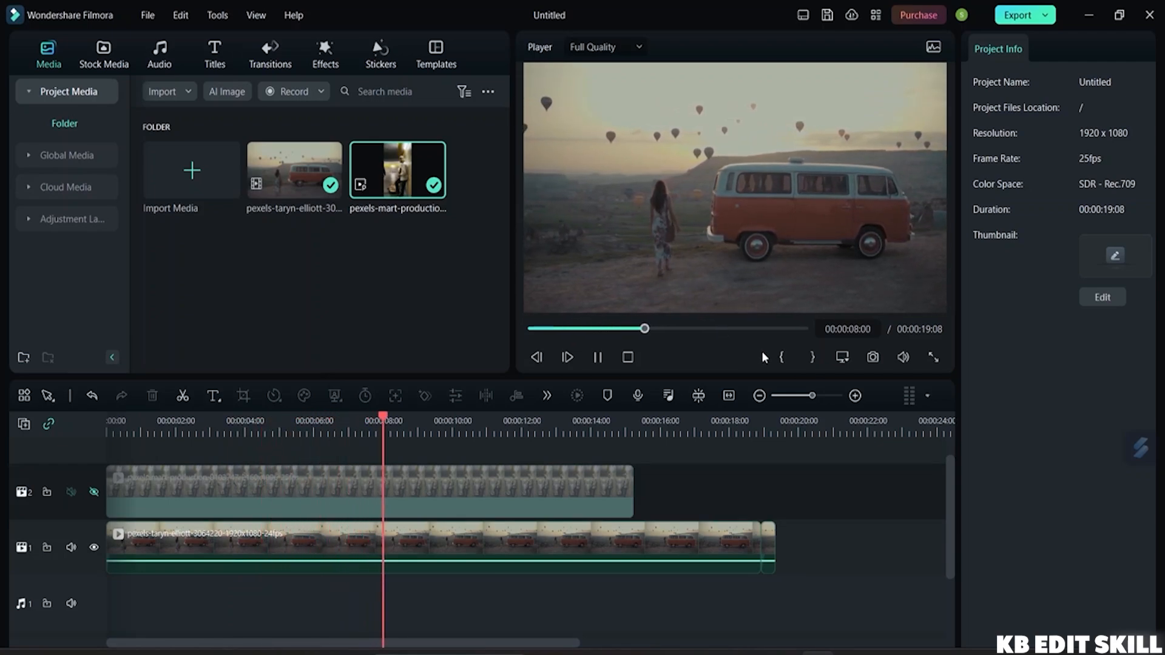
pyautogui.click(596, 358)
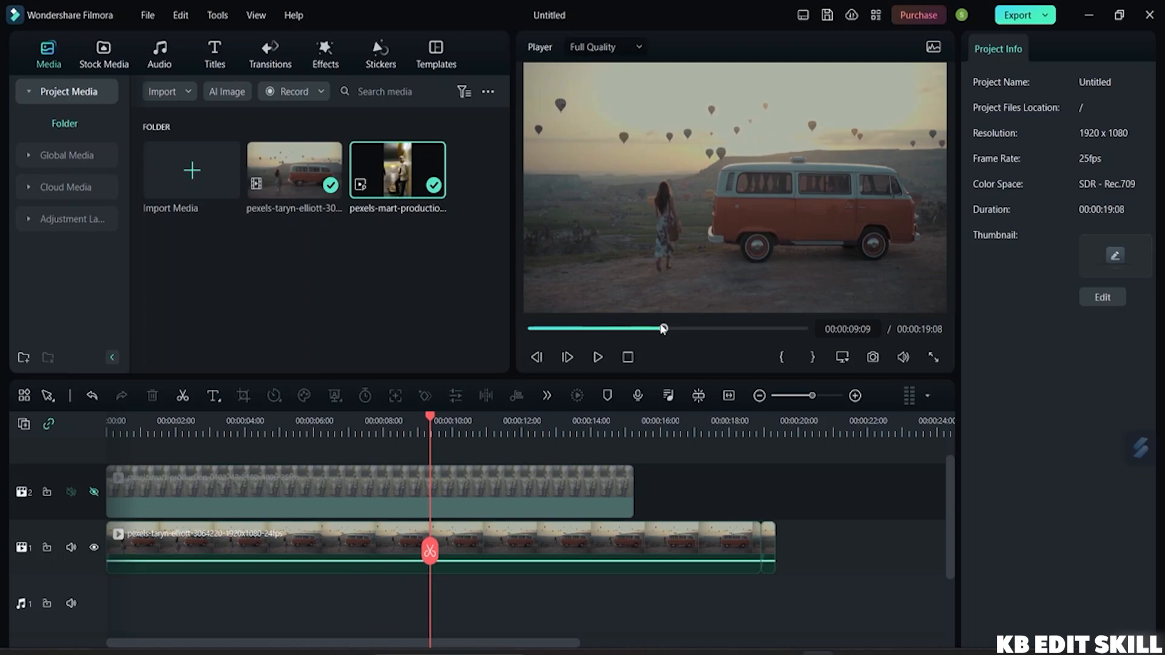
pyautogui.moveTo(663, 329); pyautogui.dragTo(525, 329)
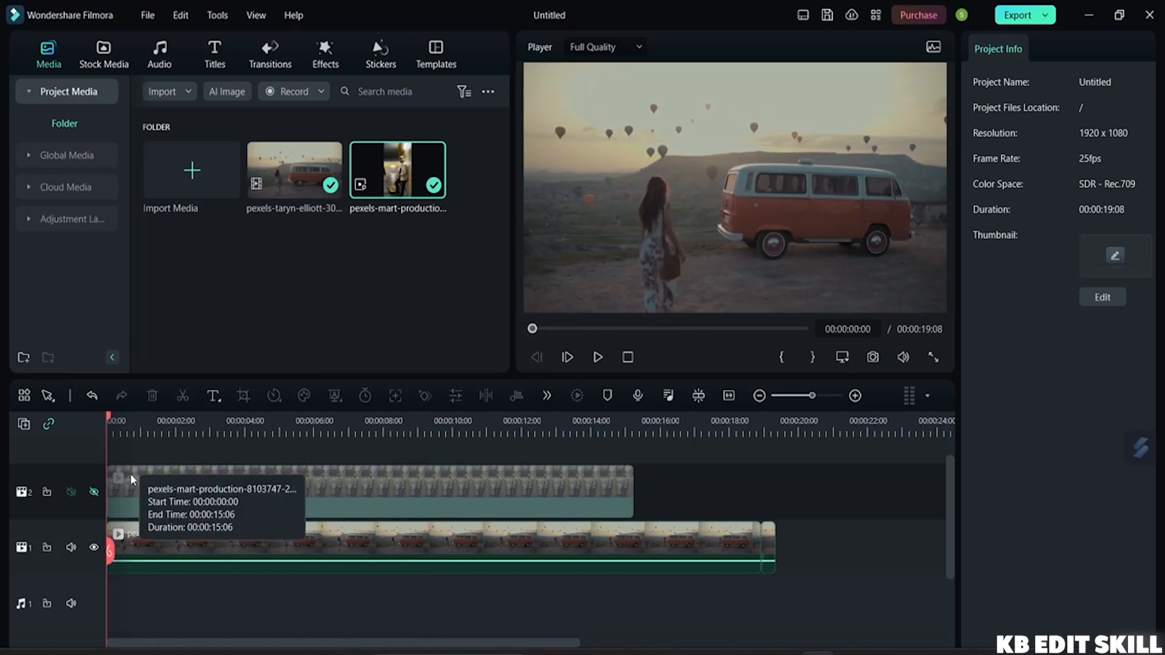
pyautogui.click(94, 492)
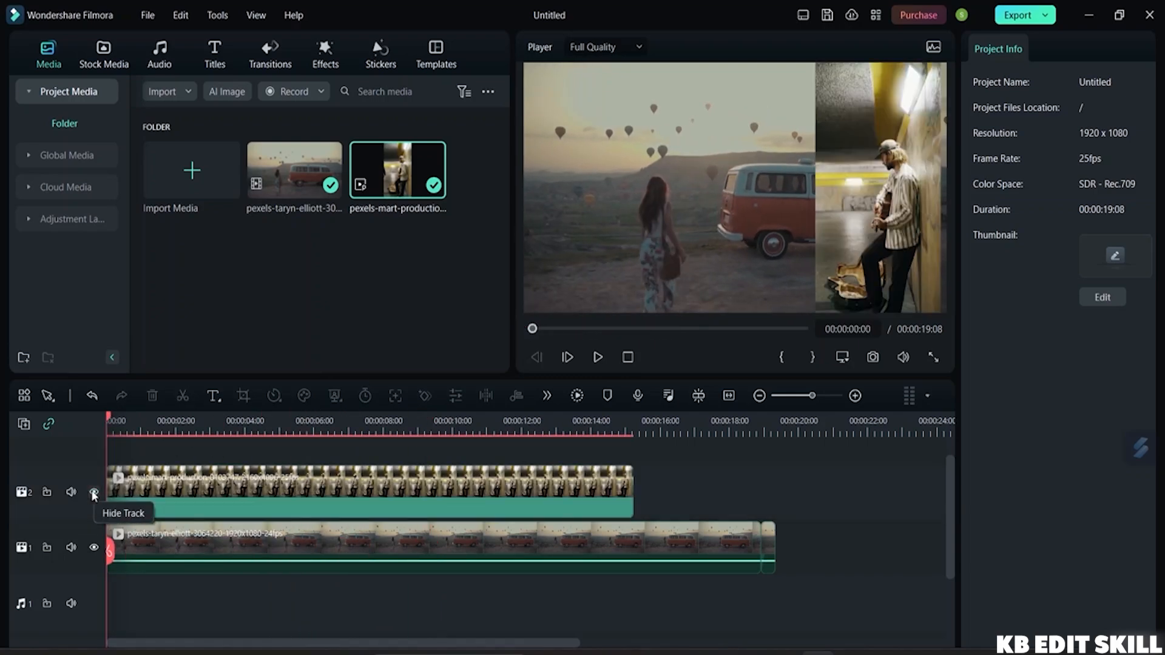
# Preview both stacked clips together and return the playhead to the timeline's start
pyautogui.click(596, 357)
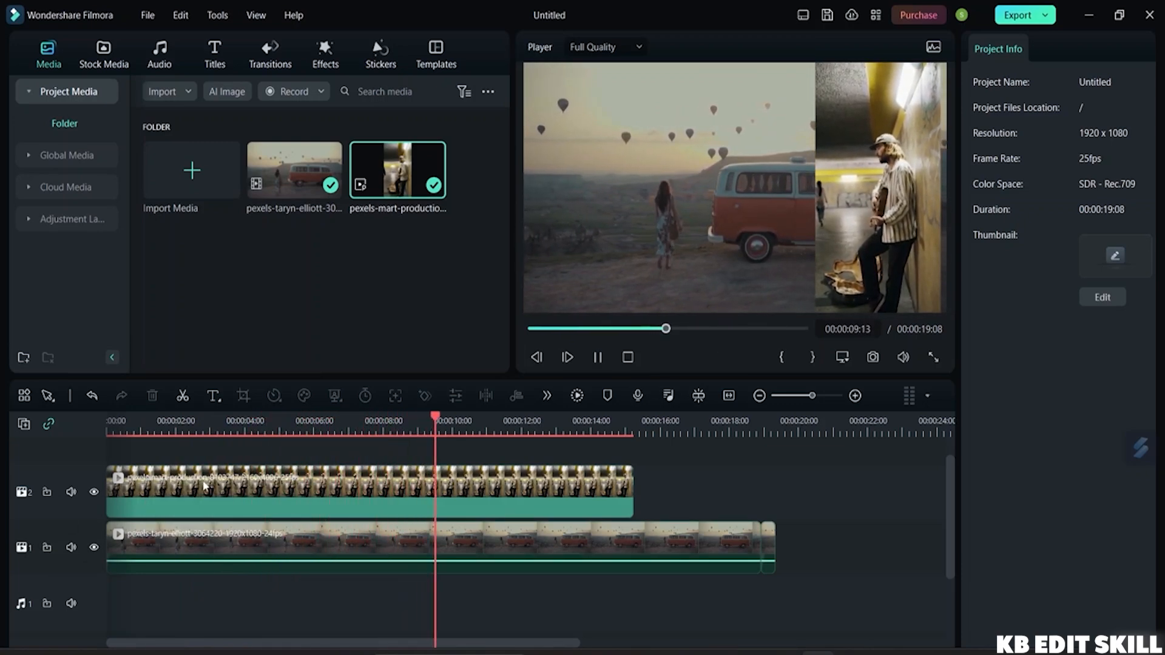
pyautogui.click(597, 359)
pyautogui.moveTo(507, 546); pyautogui.dragTo(76, 495)
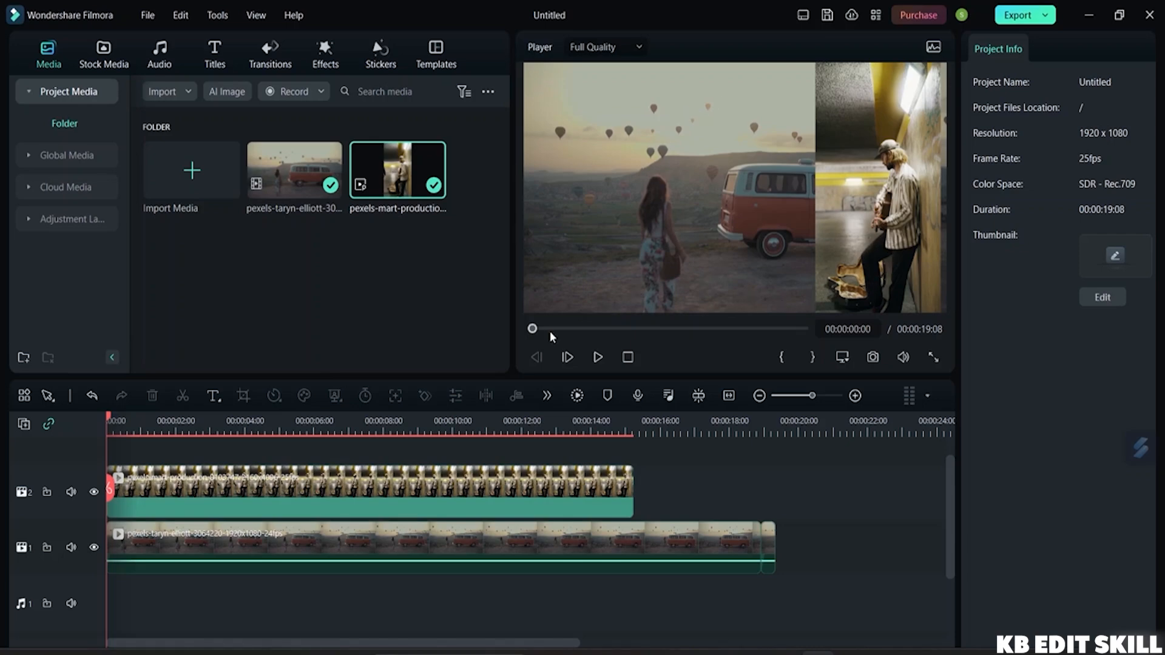
# Mute the guitarist clip's track and play a few seconds of the timeline to check the sound
pyautogui.click(69, 491)
pyautogui.click(598, 358)
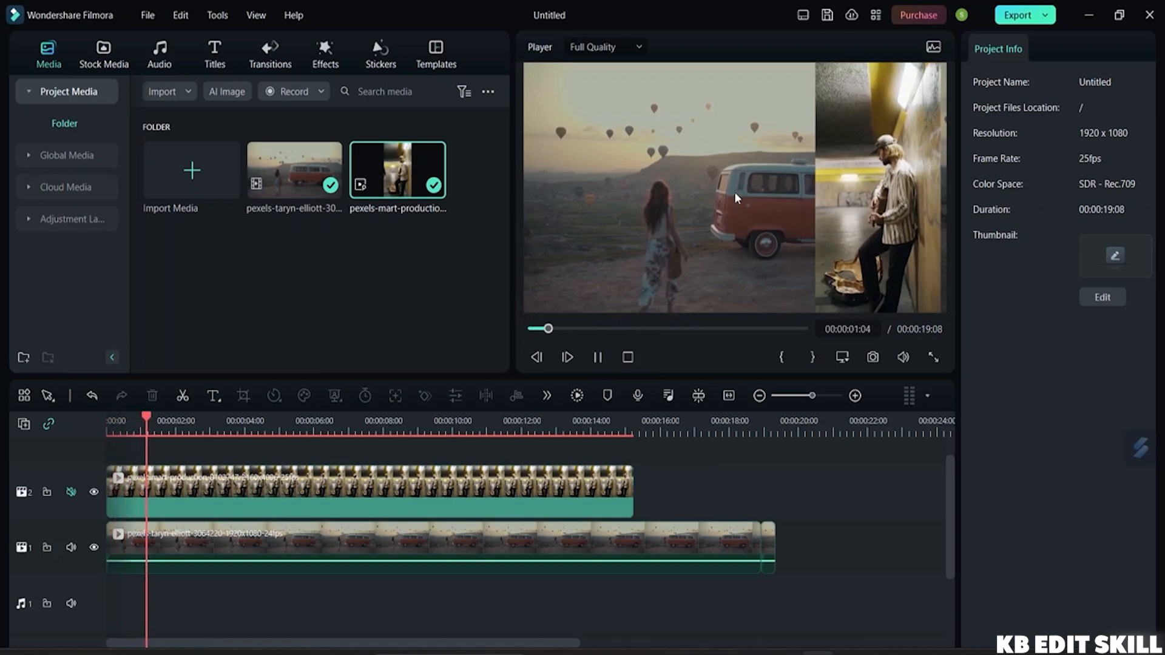
pyautogui.click(603, 356)
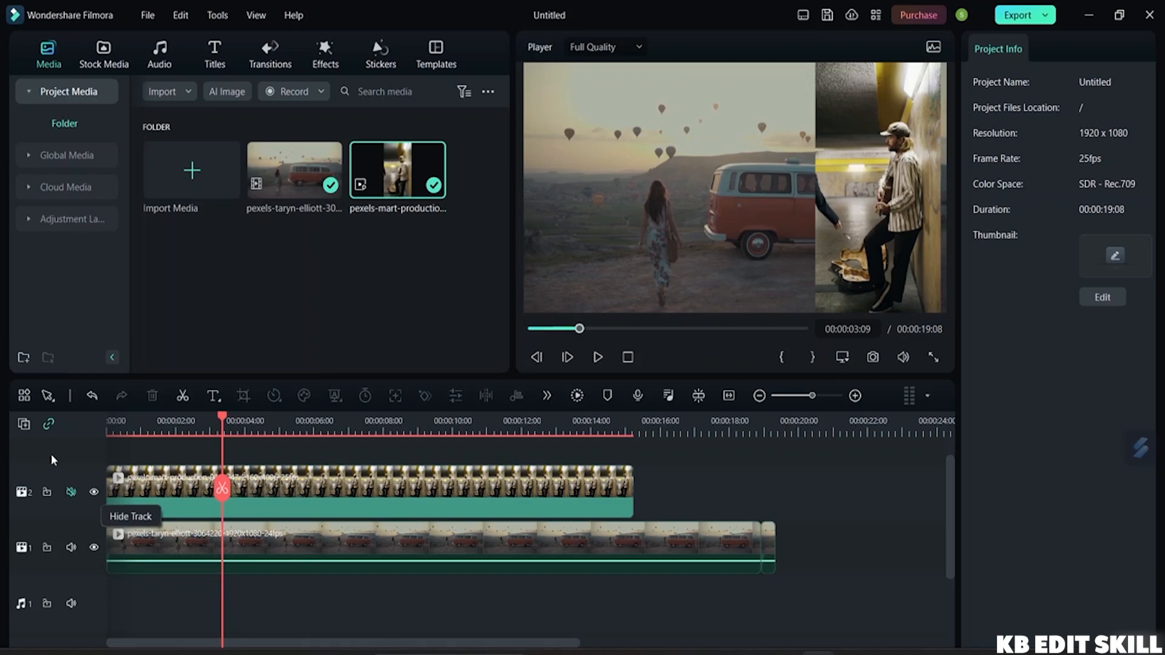
# Move the playhead back to about 00:00:00:04 and add an empty third video track above the guitarist clip
pyautogui.click(26, 426)
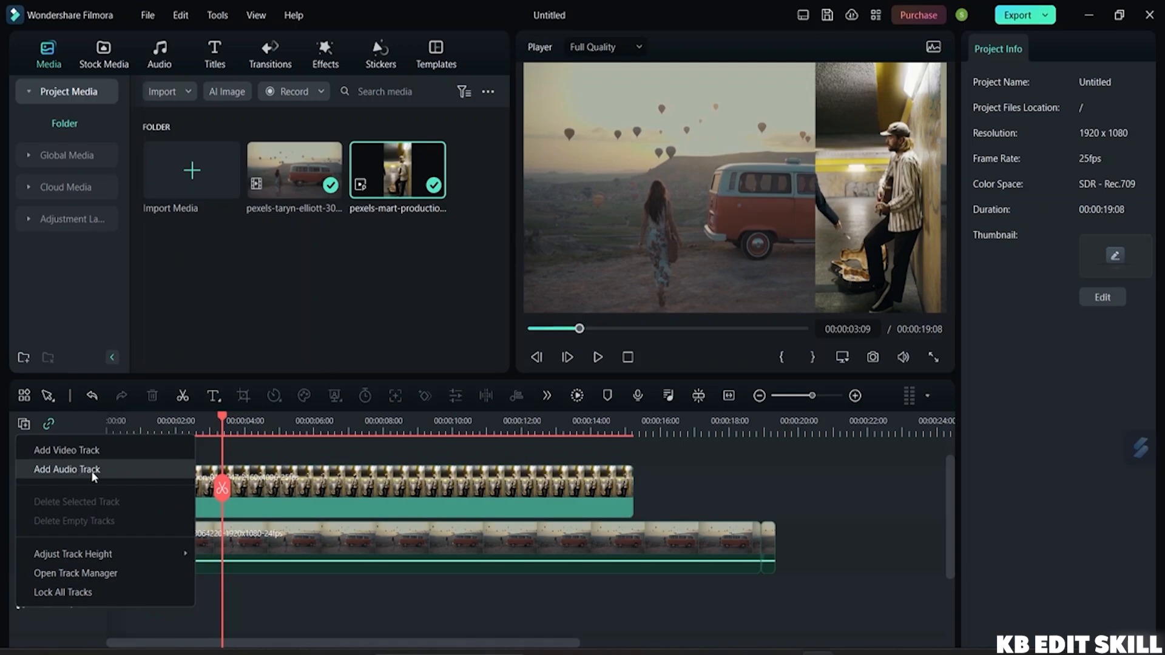
pyautogui.click(268, 449)
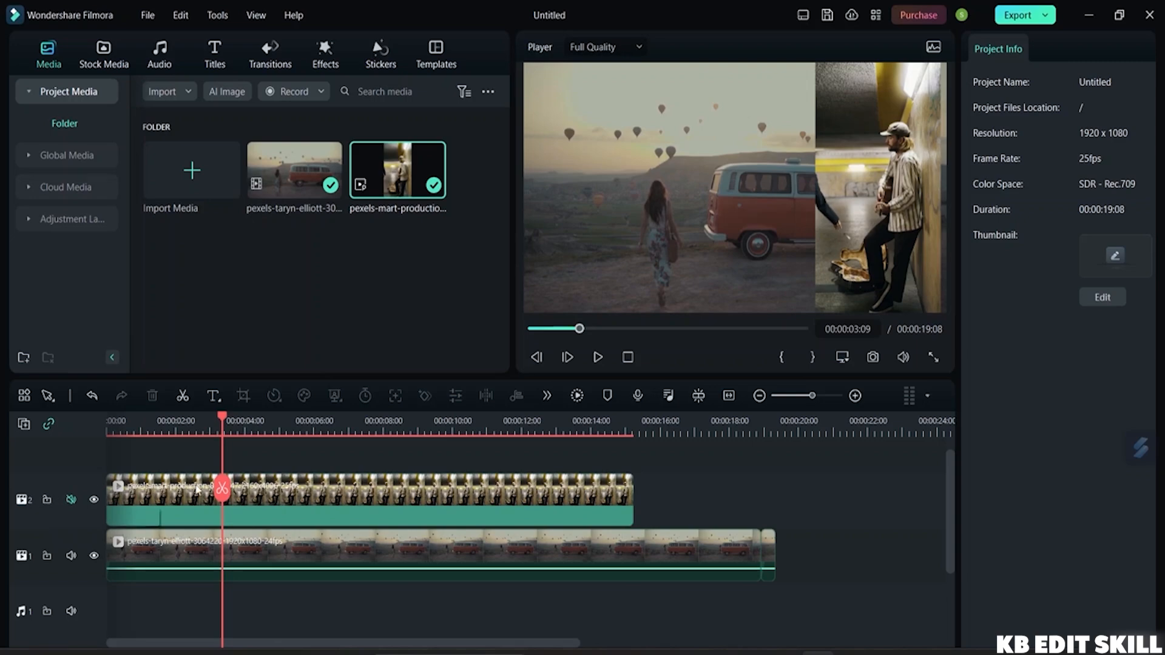
pyautogui.moveTo(227, 488); pyautogui.dragTo(111, 467)
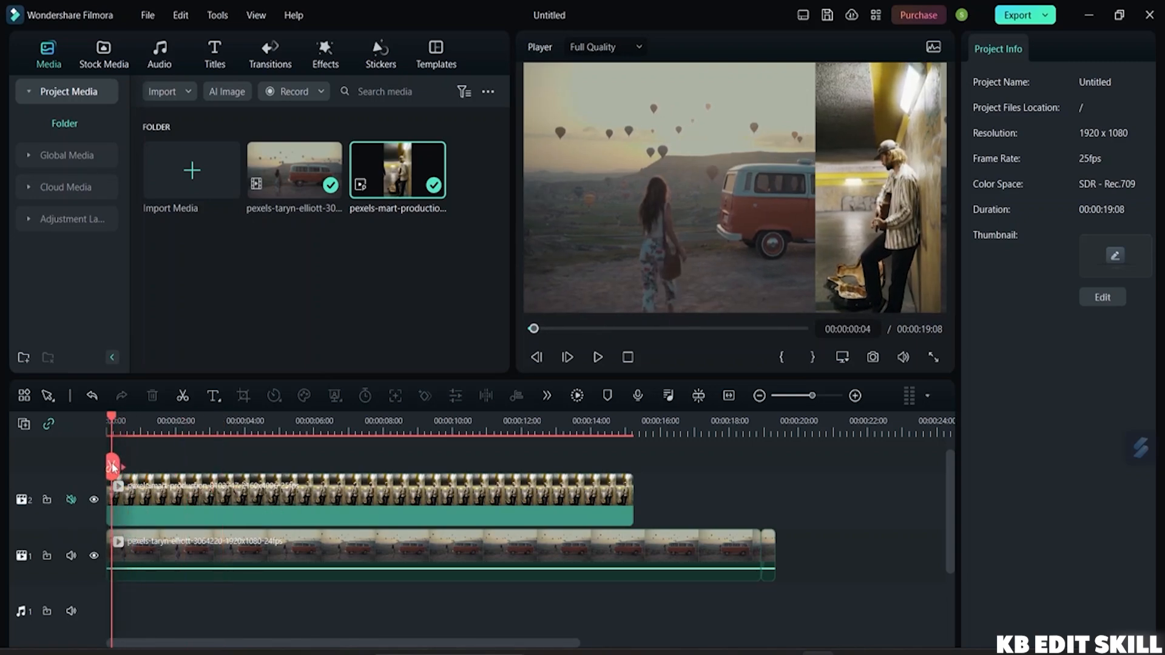
pyautogui.click(28, 427)
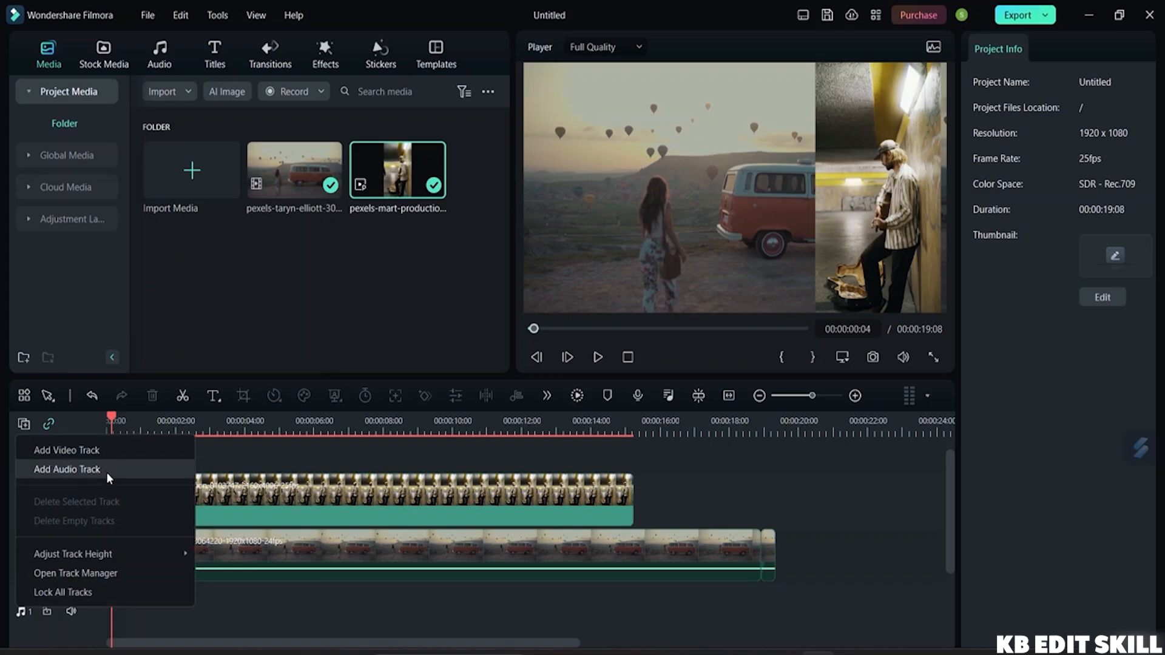
pyautogui.click(108, 449)
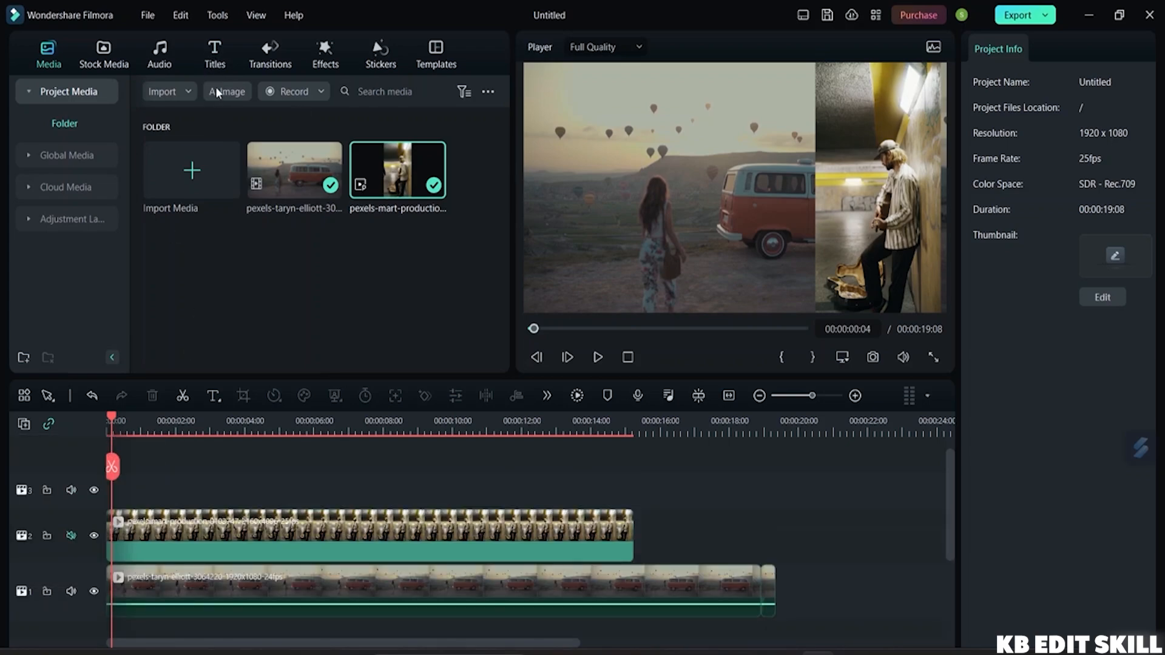
# Add the Pexels stock photo of the couple by the mountain to the third video track, aligned with the timeline's start
pyautogui.click(110, 62)
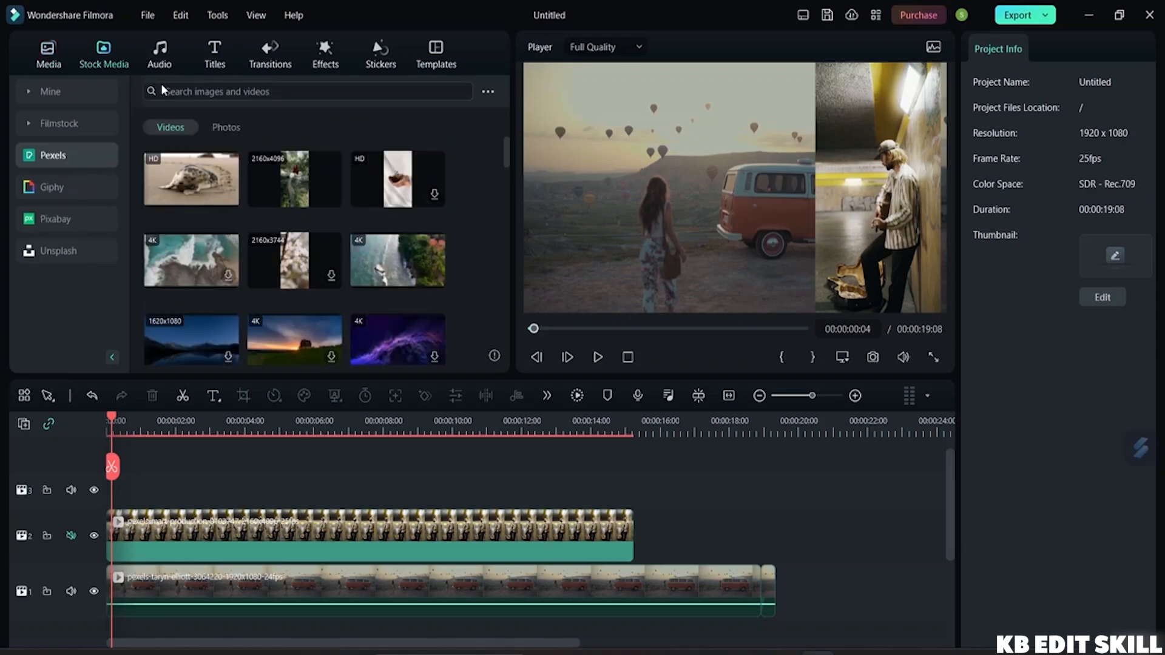
pyautogui.click(226, 126)
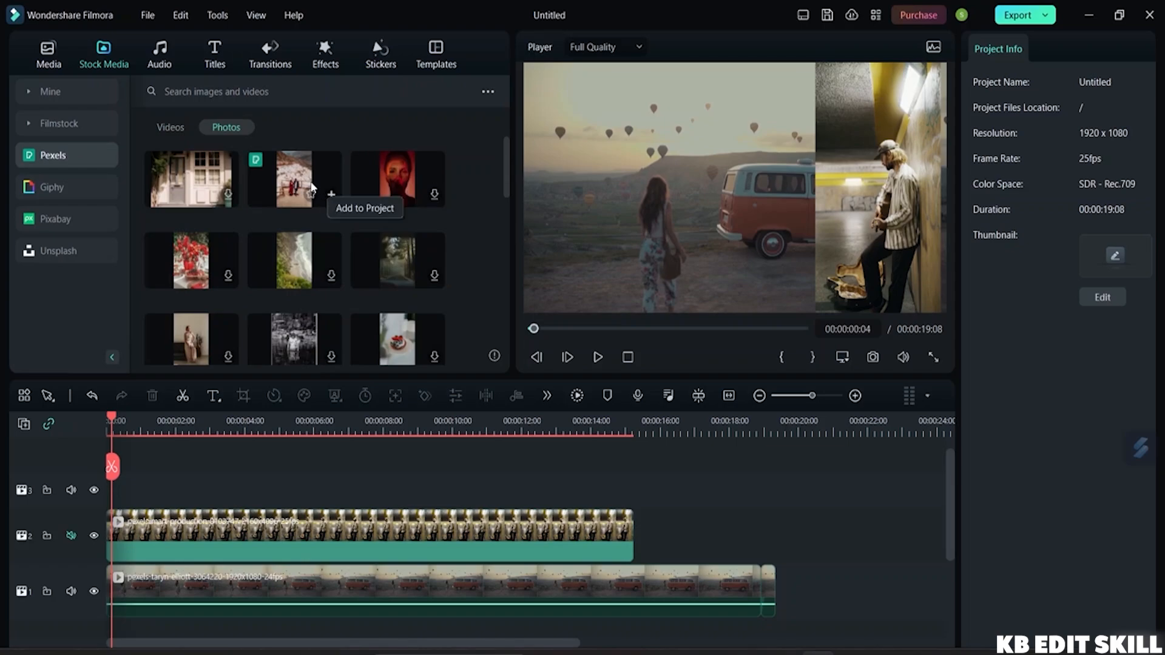
pyautogui.click(311, 186)
pyautogui.moveTo(307, 180); pyautogui.dragTo(143, 494)
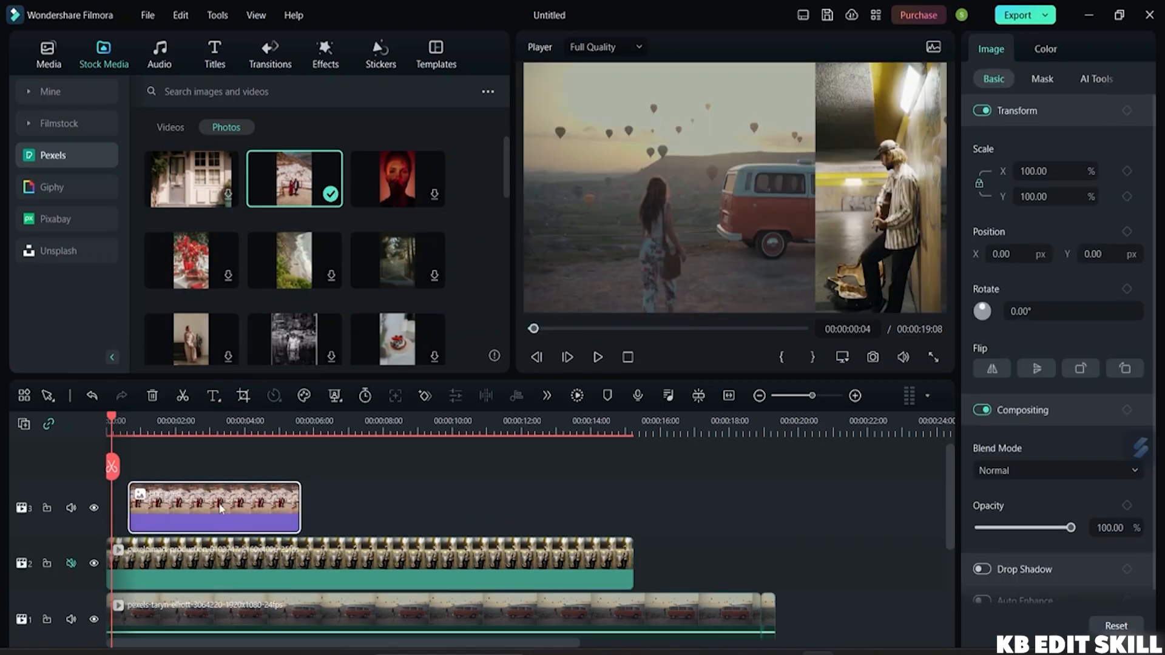
pyautogui.moveTo(223, 498); pyautogui.dragTo(201, 511)
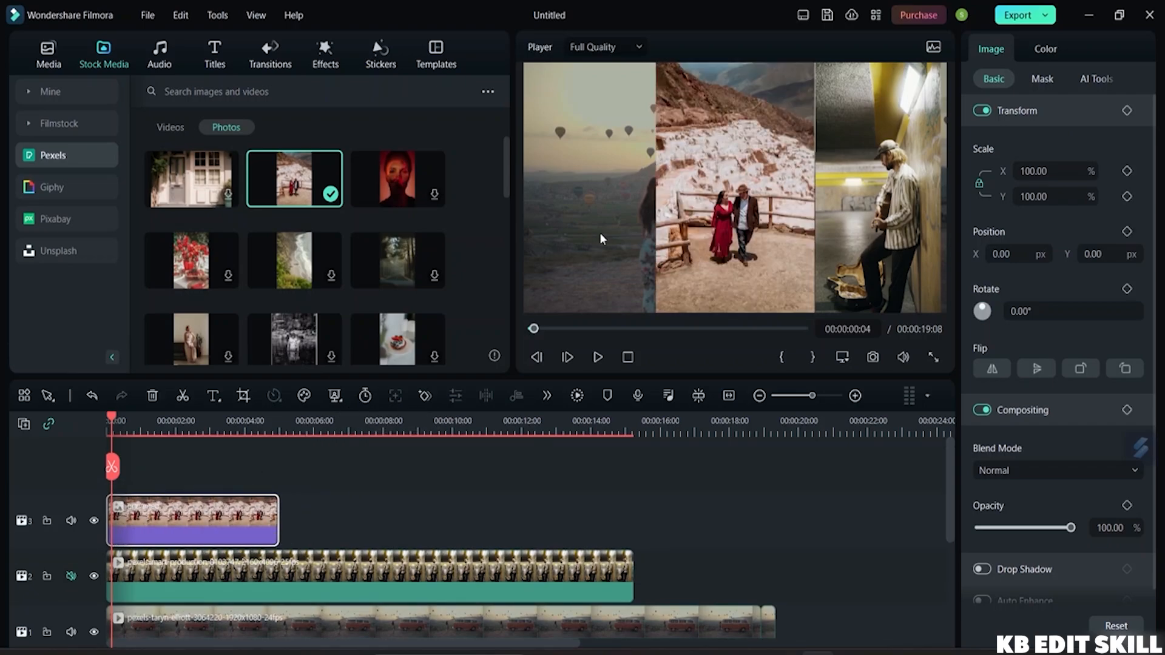
# Scale the couple photo to about 33% at about X -779, Y 331 px, and shift its clip slightly to start at the playhead
pyautogui.moveTo(732, 310)
pyautogui.mouseDown()
pyautogui.moveTo(734, 297)
pyautogui.moveTo(600, 282)
pyautogui.moveTo(727, 294)
pyautogui.mouseUp()
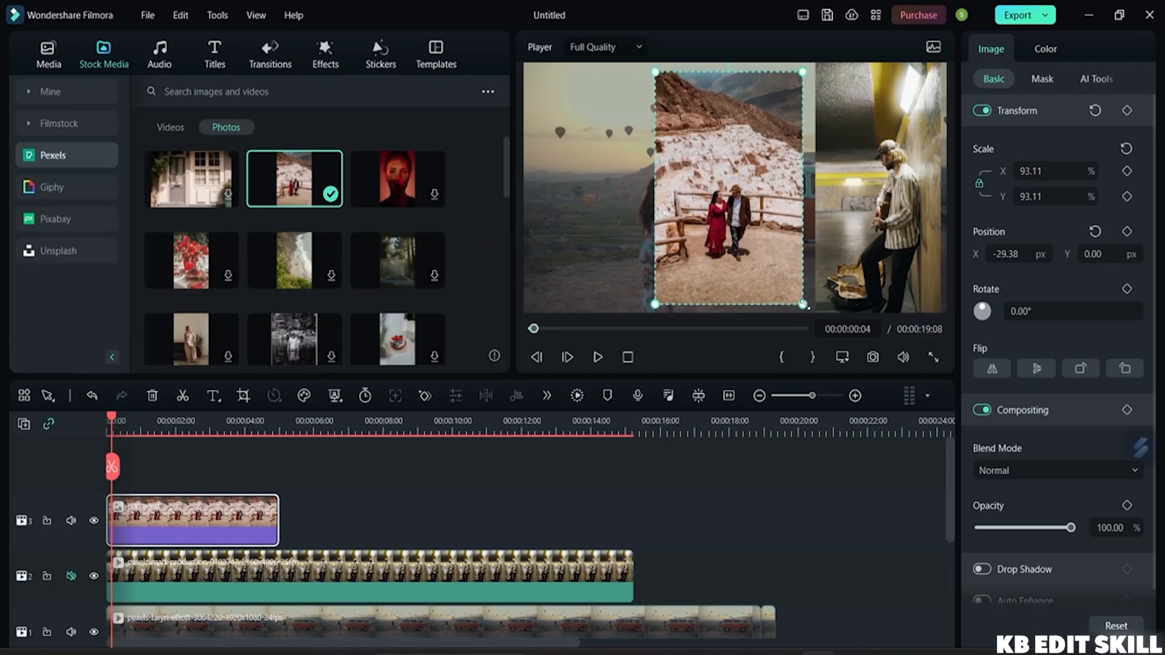
pyautogui.moveTo(807, 307); pyautogui.dragTo(570, 108)
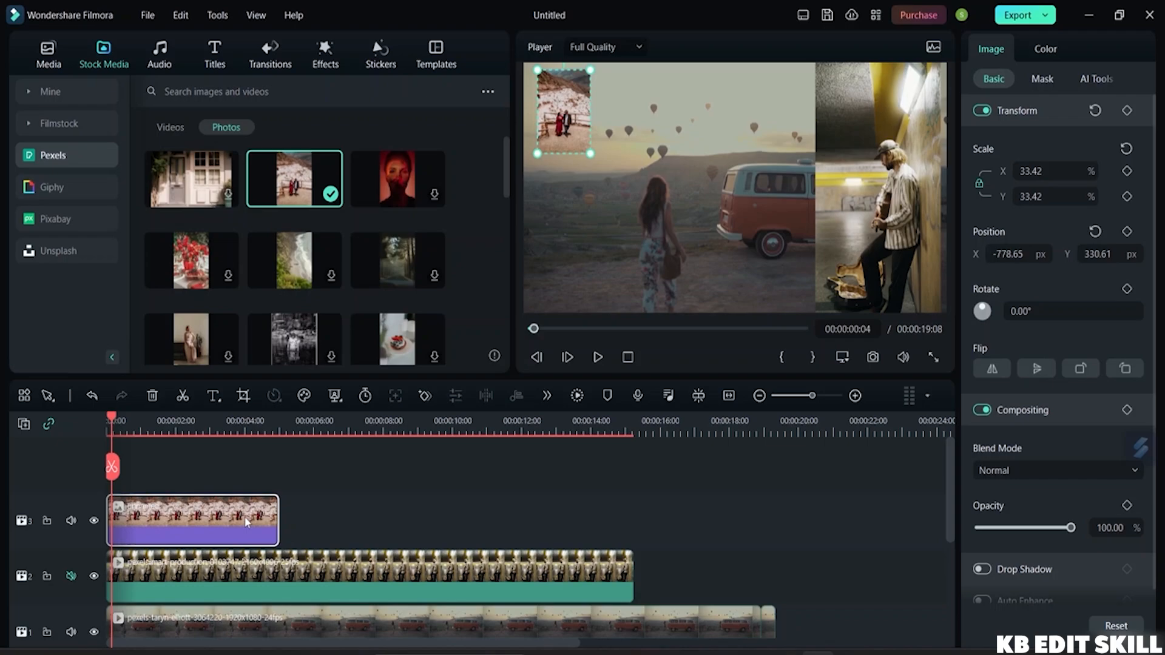
pyautogui.moveTo(377, 584)
pyautogui.mouseDown()
pyautogui.moveTo(609, 588)
pyautogui.moveTo(475, 585)
pyautogui.moveTo(374, 564)
pyautogui.mouseUp()
pyautogui.moveTo(194, 522)
pyautogui.mouseDown()
pyautogui.moveTo(358, 522)
pyautogui.moveTo(209, 522)
pyautogui.mouseUp()
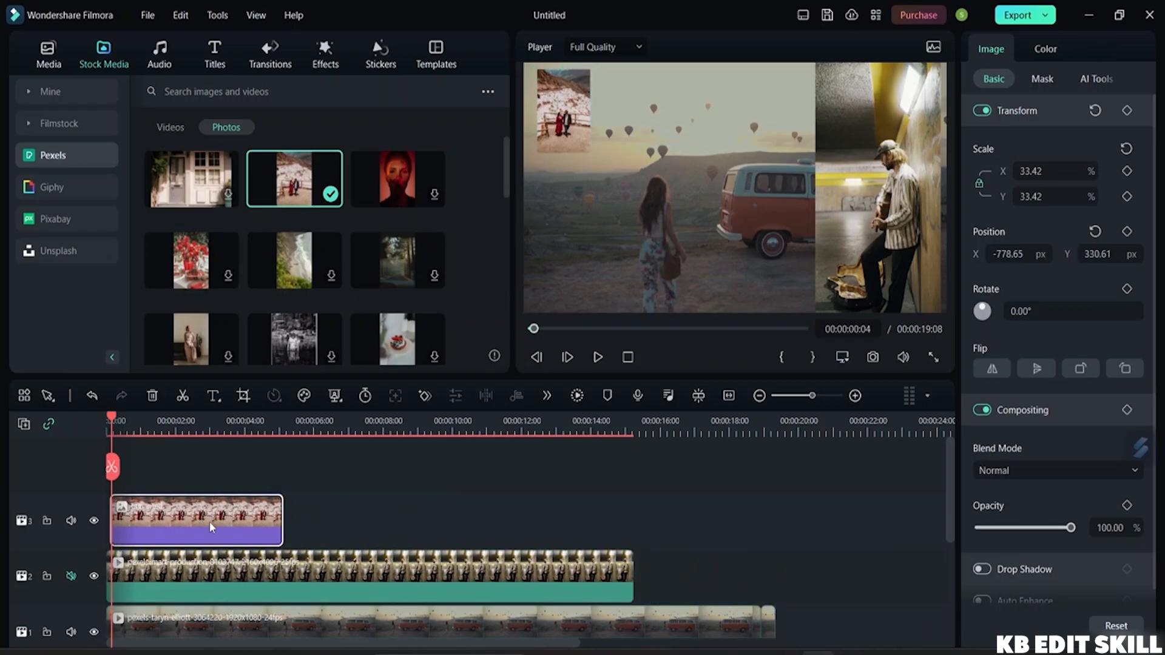
# Lock the couple photo's track and play the timeline from the beginning
pyautogui.click(47, 520)
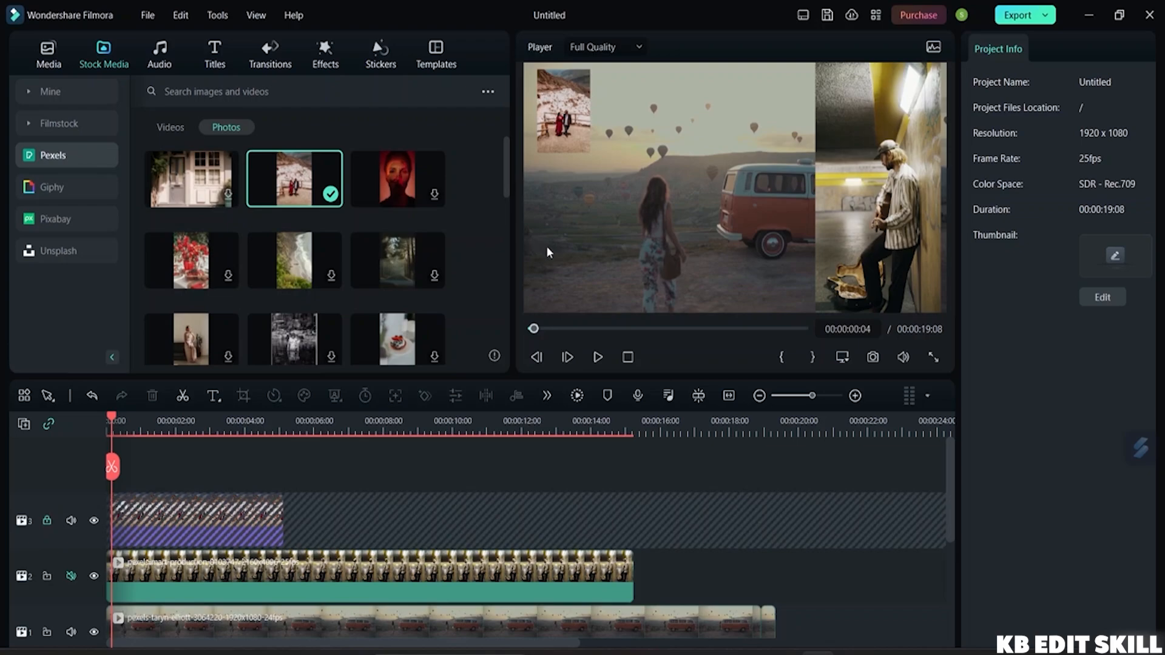
pyautogui.click(597, 358)
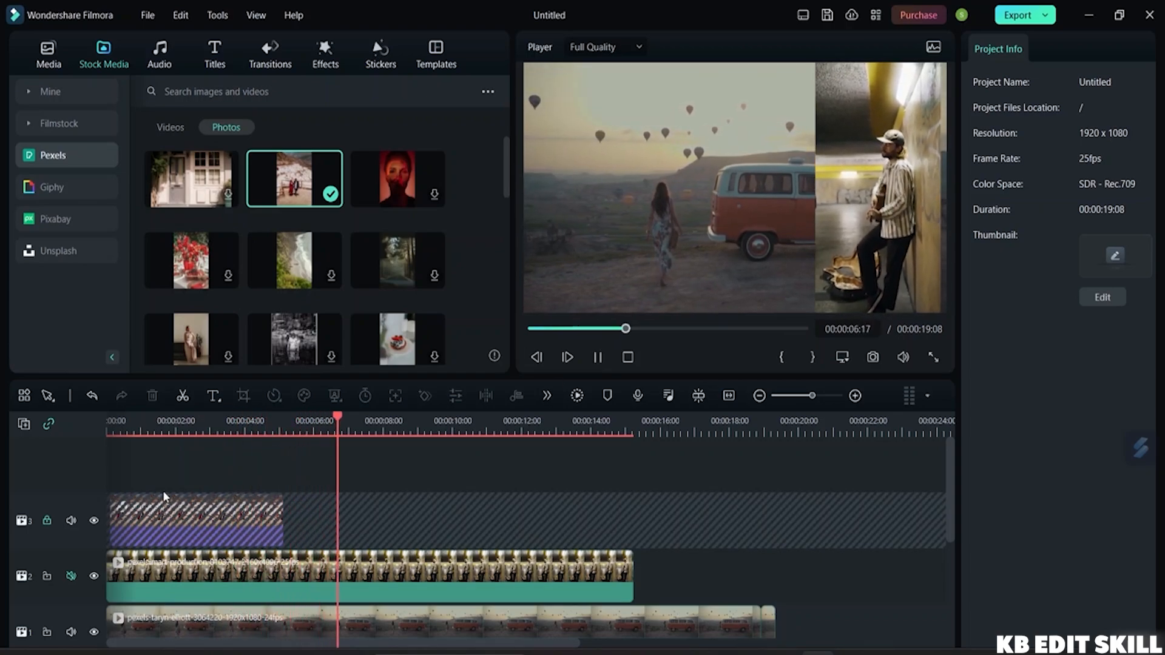
pyautogui.click(529, 328)
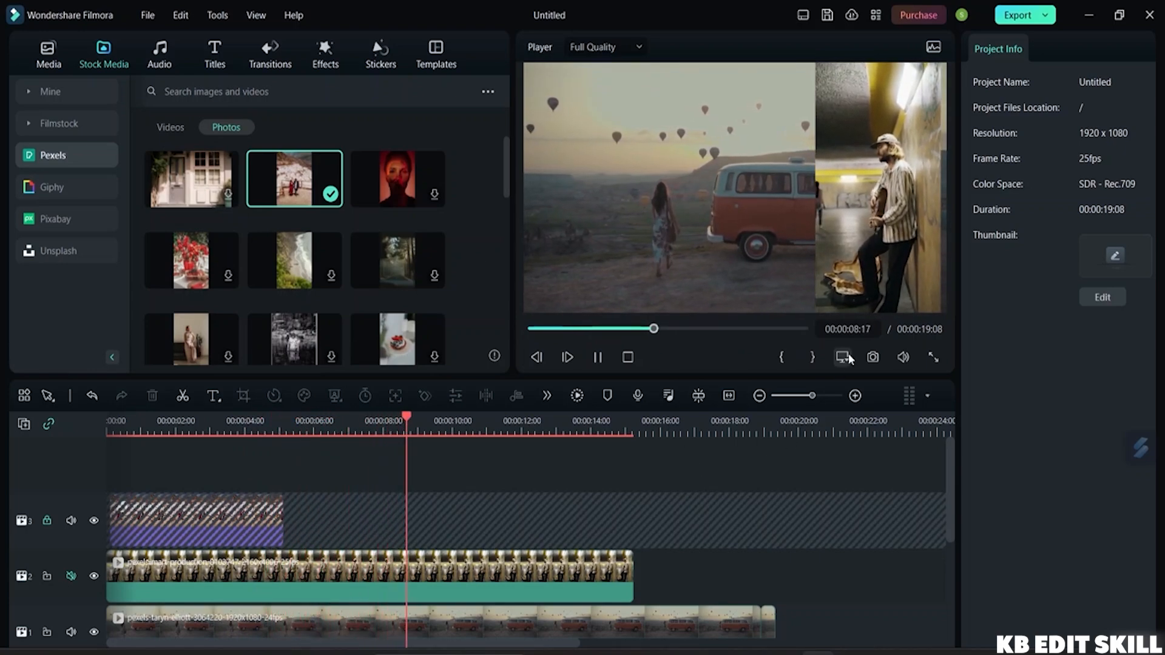
# Pause playback, import the image "download (1)" from the Camera Roll folder in Pictures into Global Media, and preview it
pyautogui.click(597, 357)
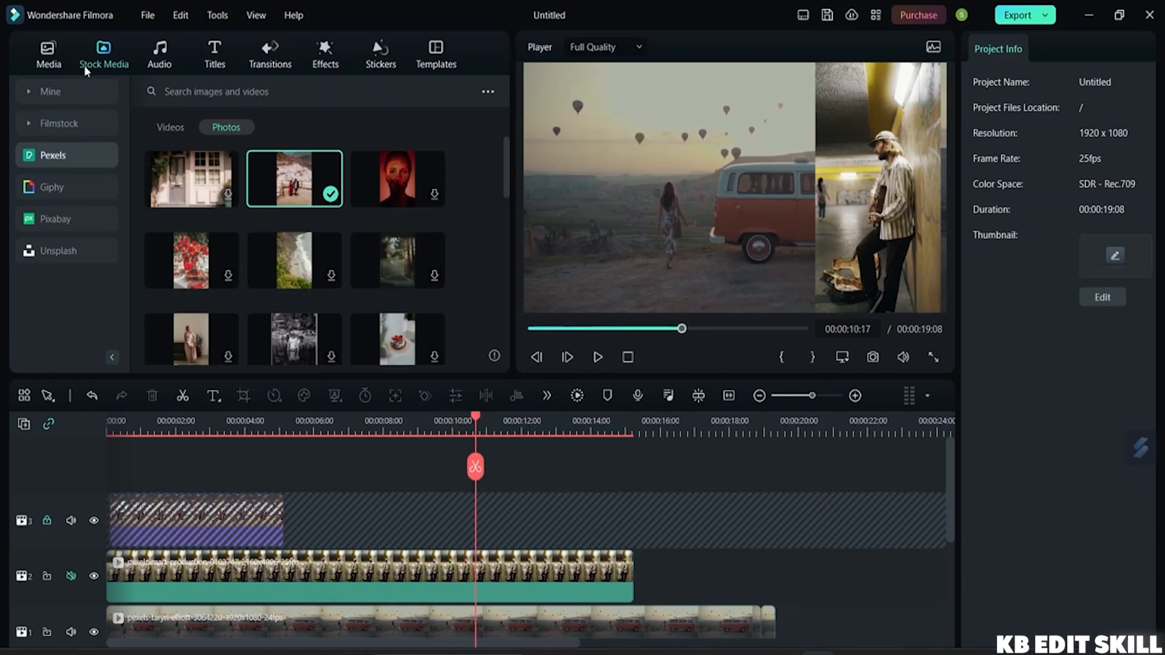
pyautogui.click(48, 61)
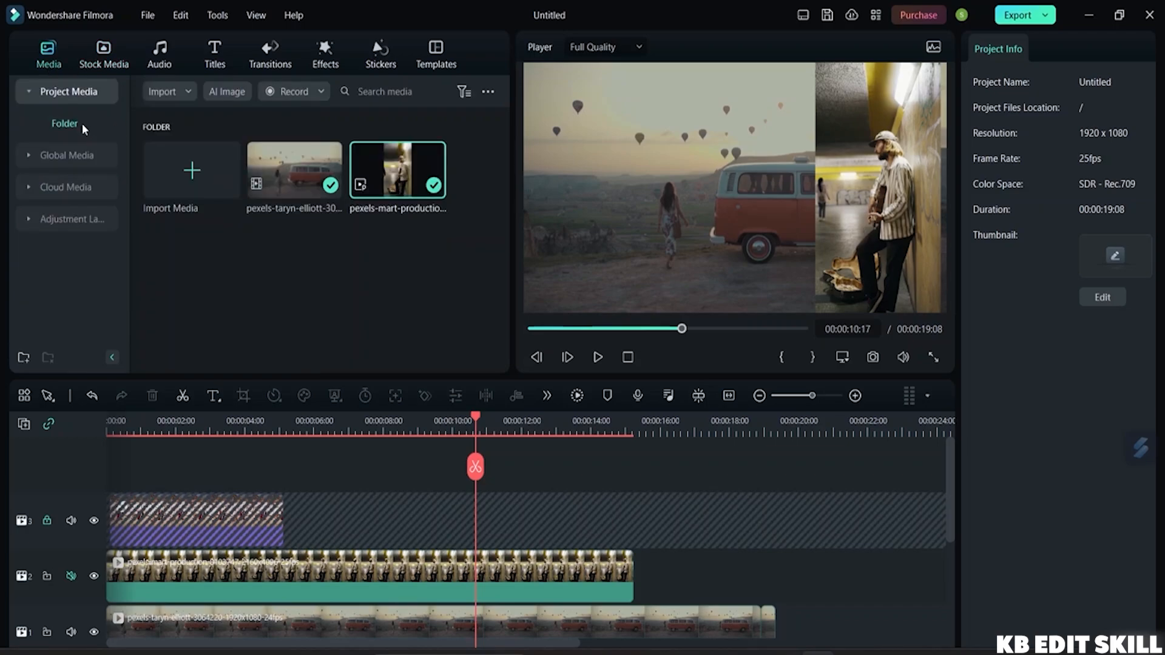
pyautogui.click(79, 154)
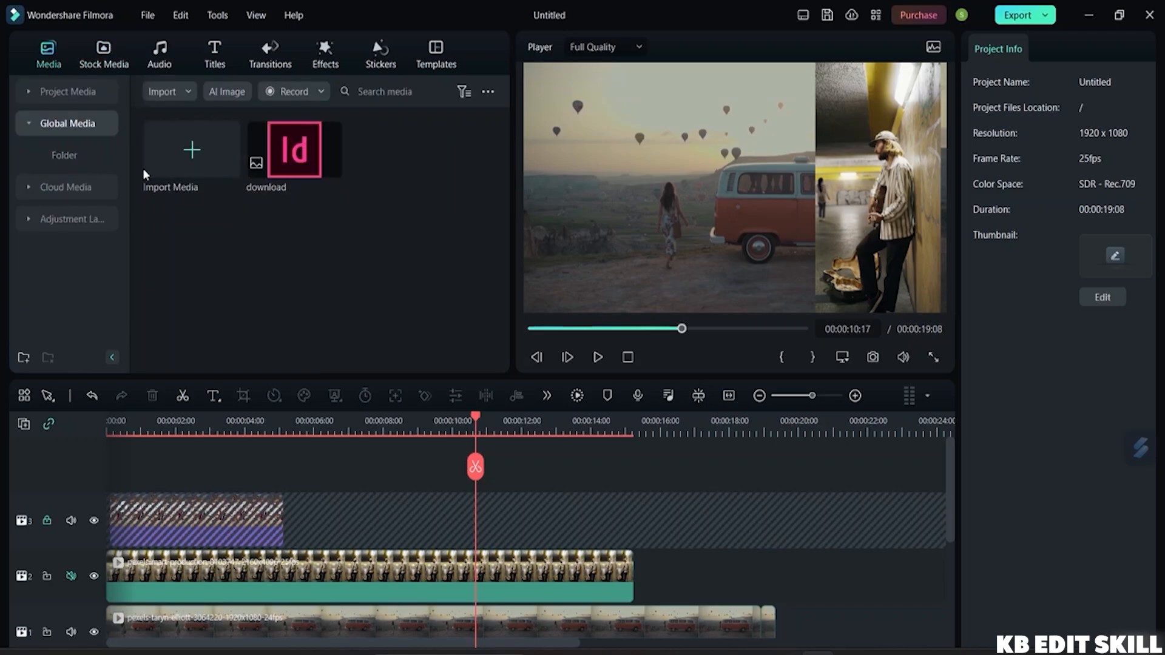
pyautogui.click(194, 165)
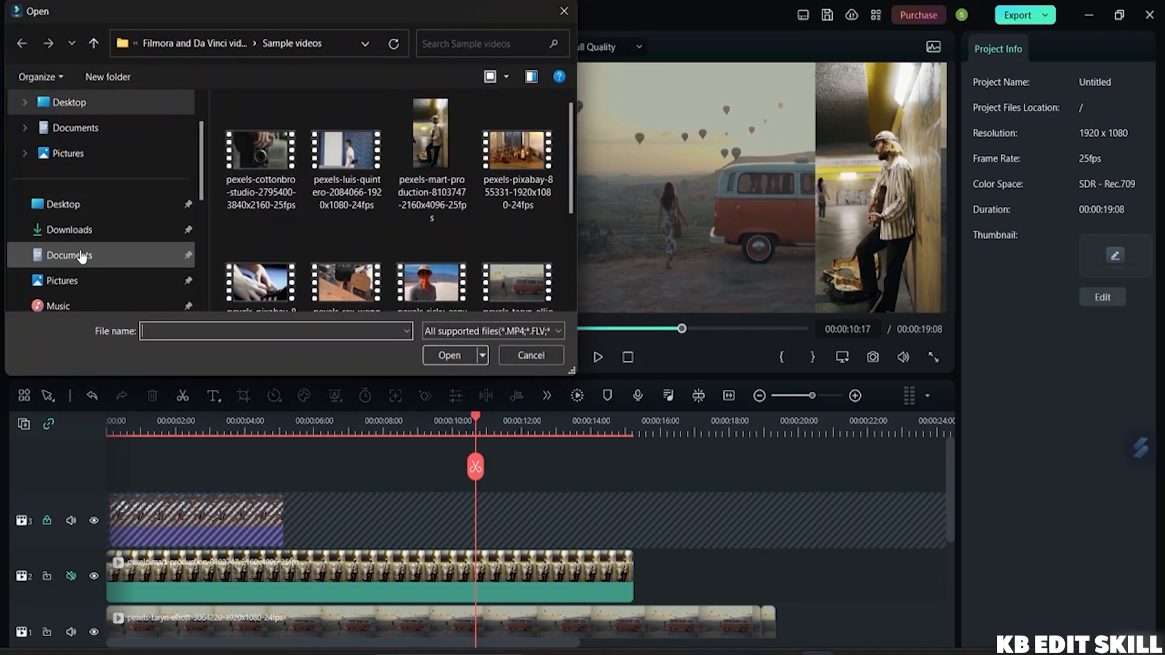
pyautogui.click(92, 279)
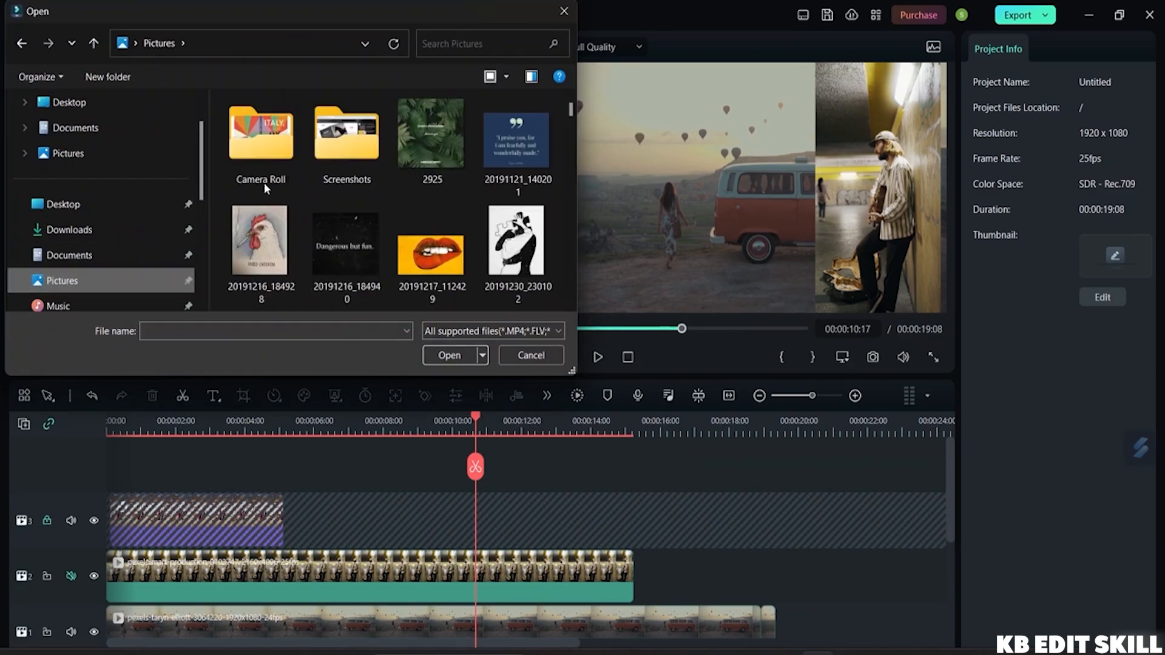
pyautogui.doubleClick(279, 149)
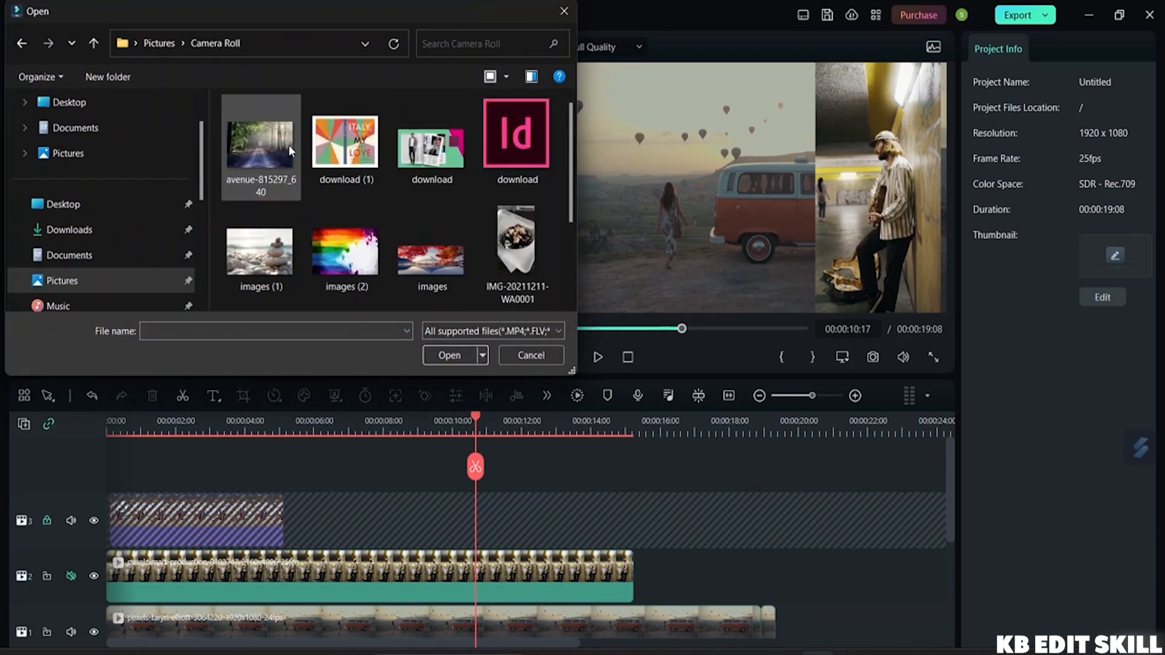
pyautogui.doubleClick(372, 157)
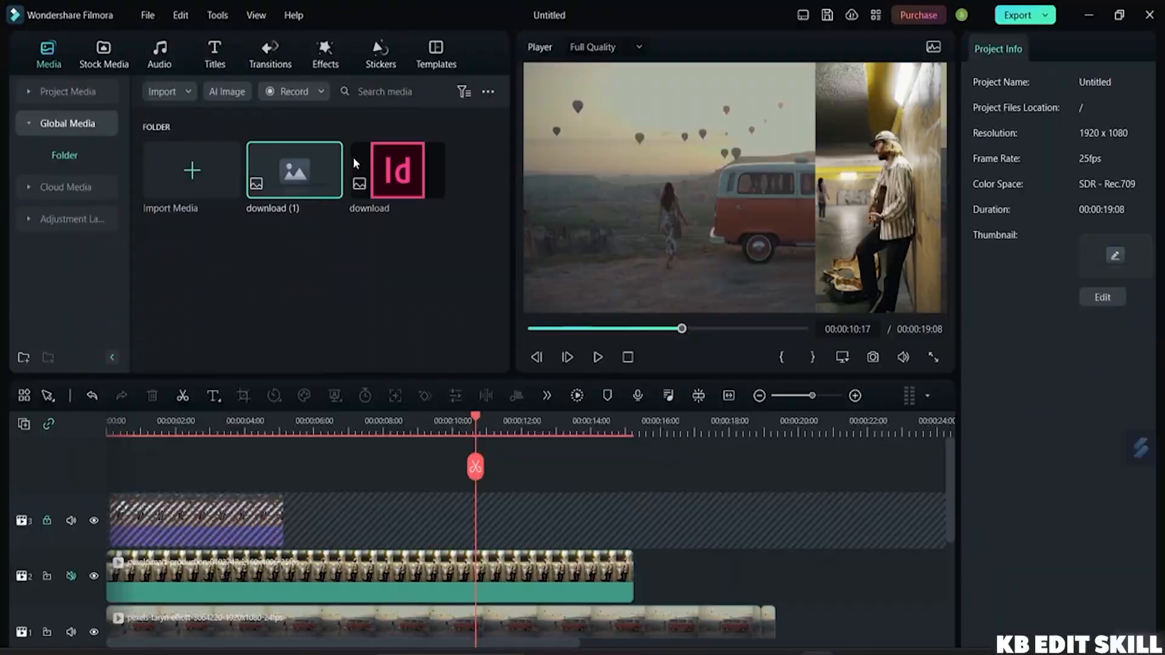
pyautogui.doubleClick(308, 176)
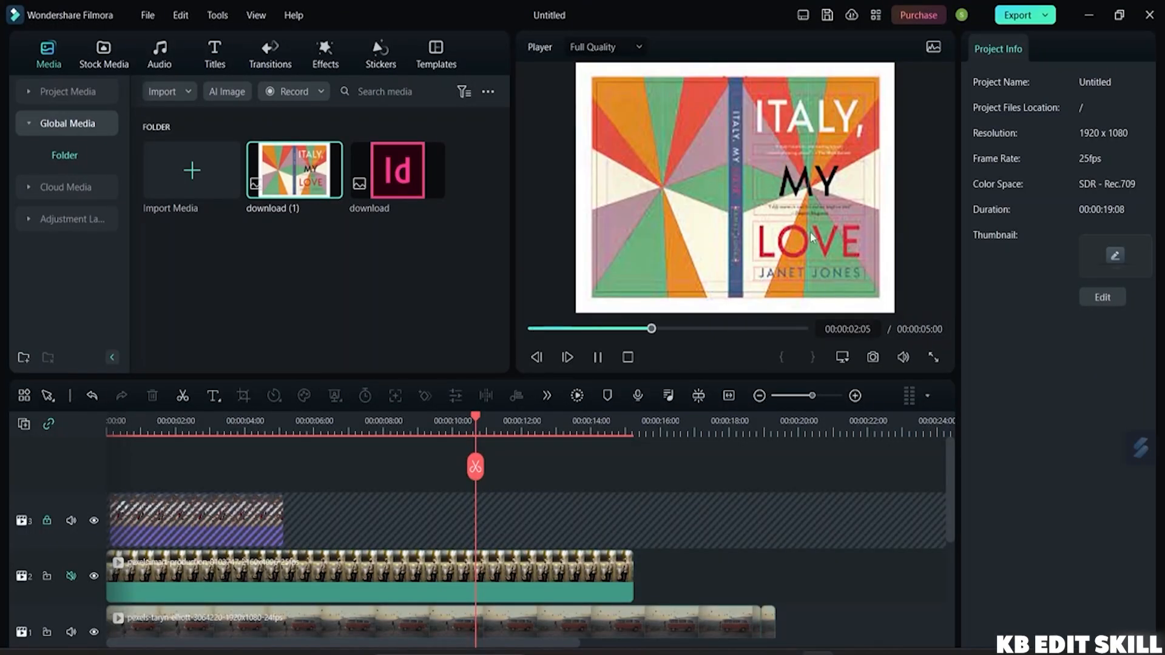
pyautogui.click(599, 356)
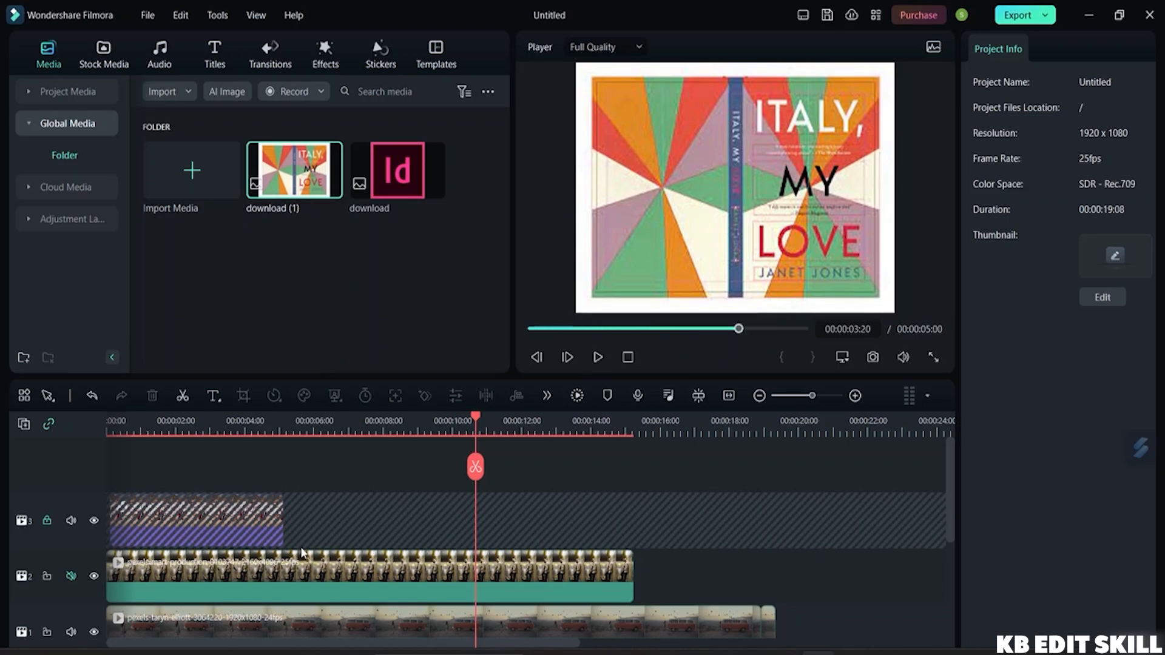
# Place the "download (1)" image on a new track above the locked couple photo, and cut it from the timeline
pyautogui.moveTo(288, 267); pyautogui.dragTo(148, 518)
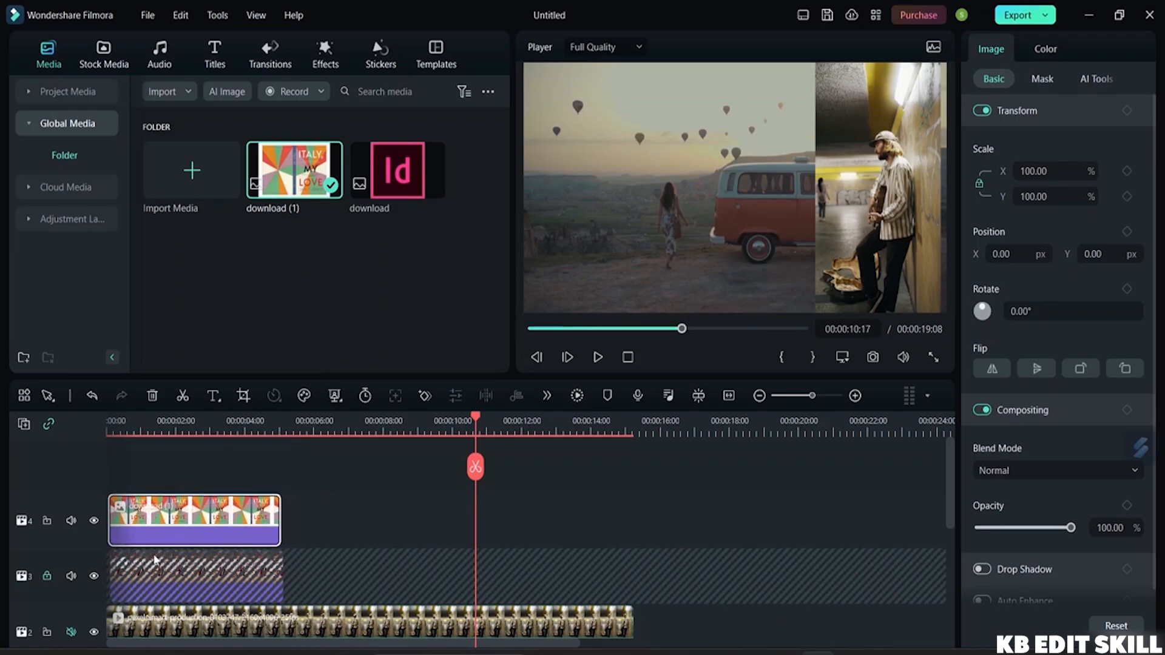
pyautogui.rightClick(155, 569)
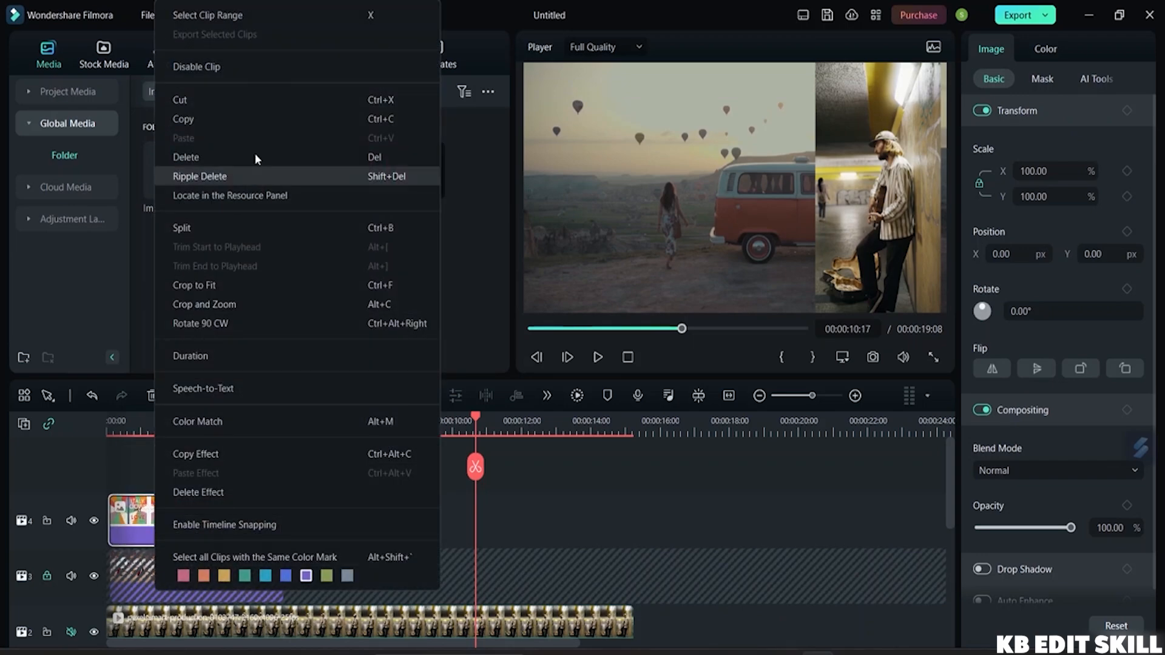
pyautogui.click(263, 99)
pyautogui.scroll(-2, 184, 489)
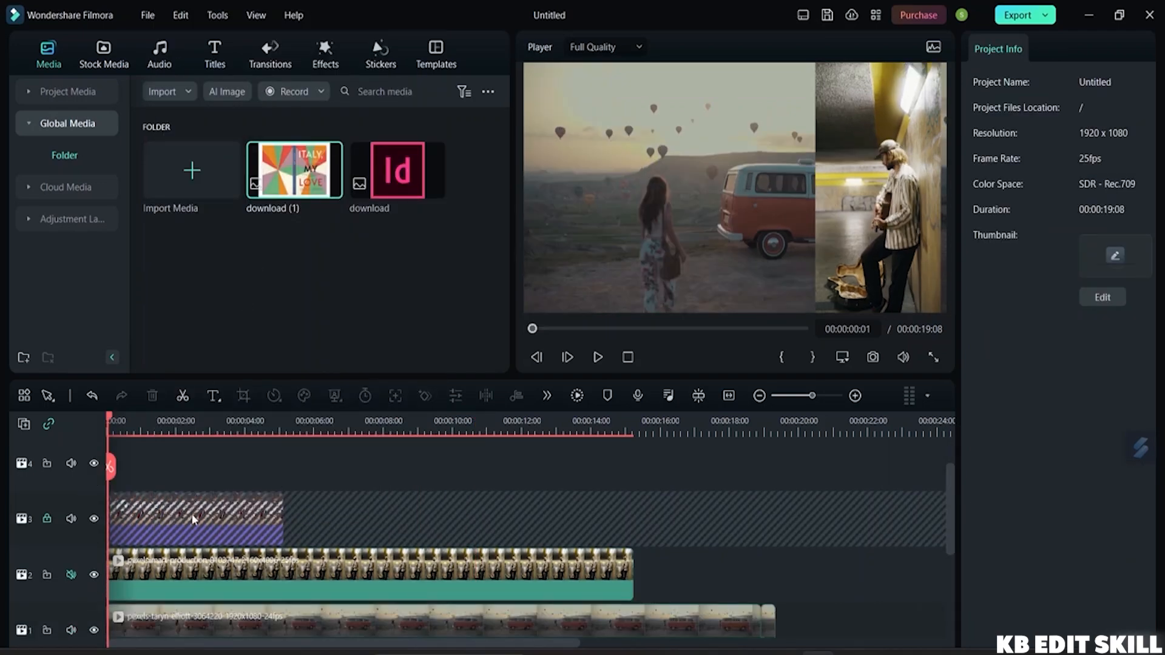
# Check which editing commands are available for the couple photo and the empty area on its locked track
pyautogui.rightClick(185, 511)
pyautogui.click(146, 504)
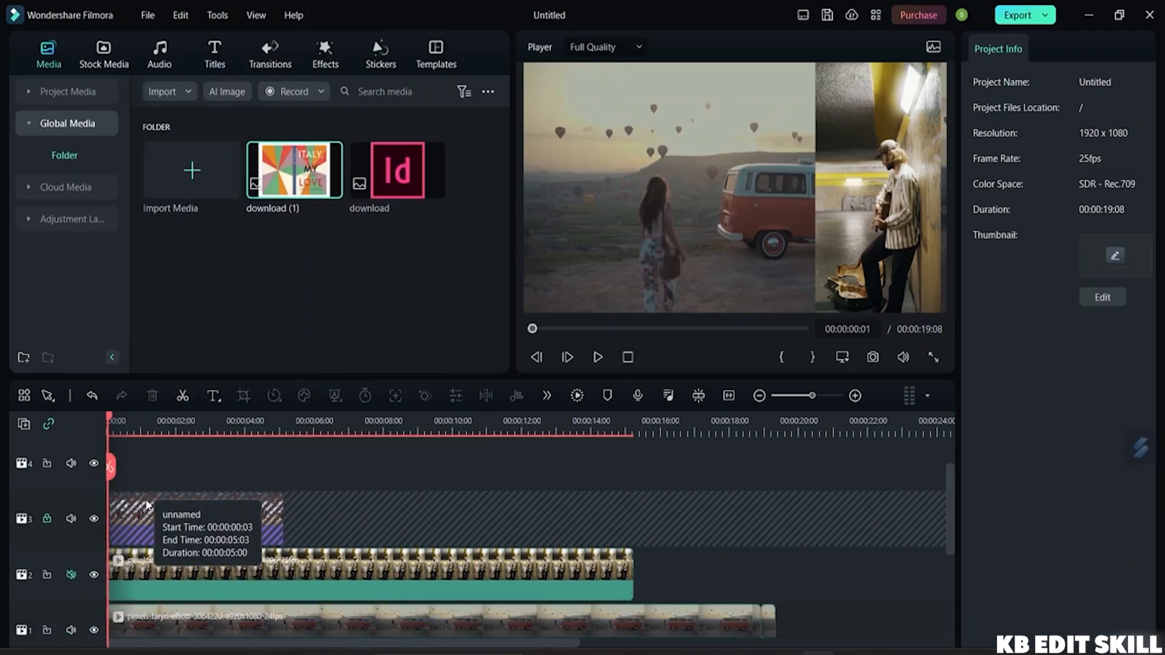
pyautogui.rightClick(146, 504)
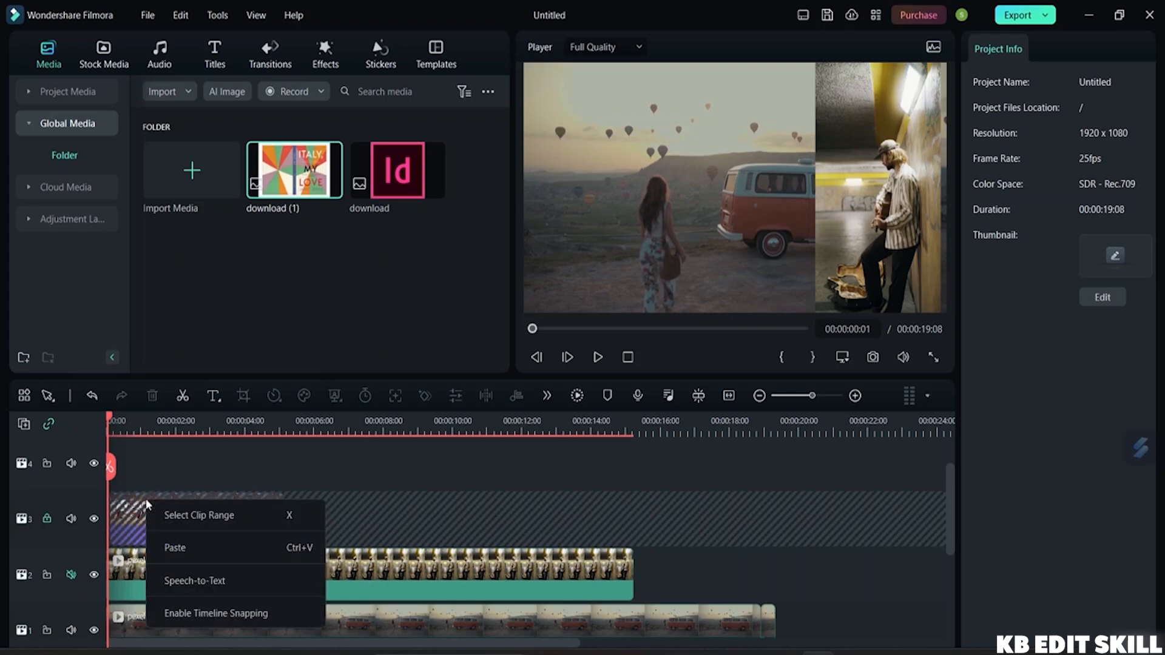
pyautogui.click(415, 525)
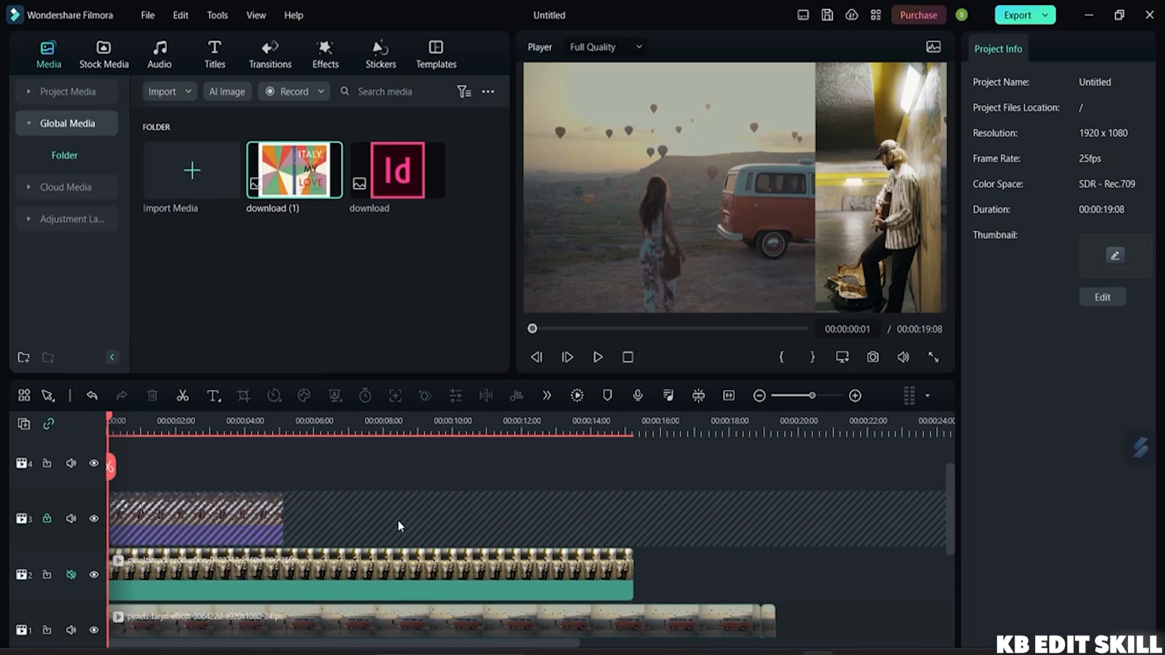
pyautogui.rightClick(398, 520)
pyautogui.click(267, 514)
# Hide the couple photo's track and place the "download (1)" image on the fourth video track at the timeline's start
pyautogui.click(94, 518)
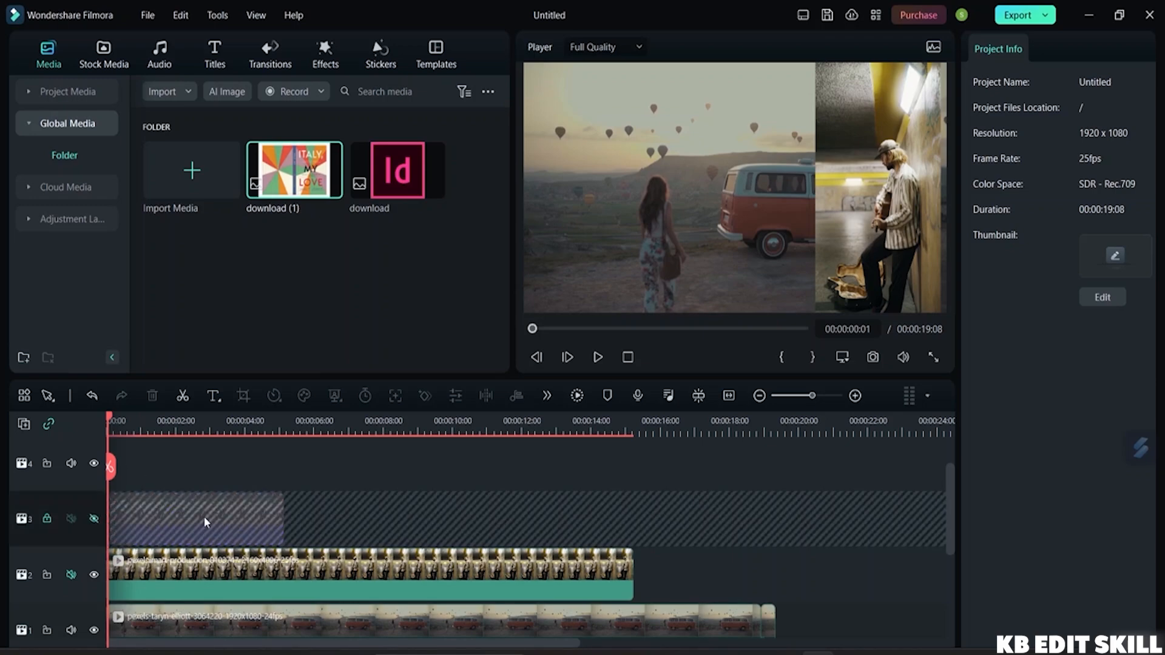
pyautogui.moveTo(294, 173); pyautogui.dragTo(116, 532)
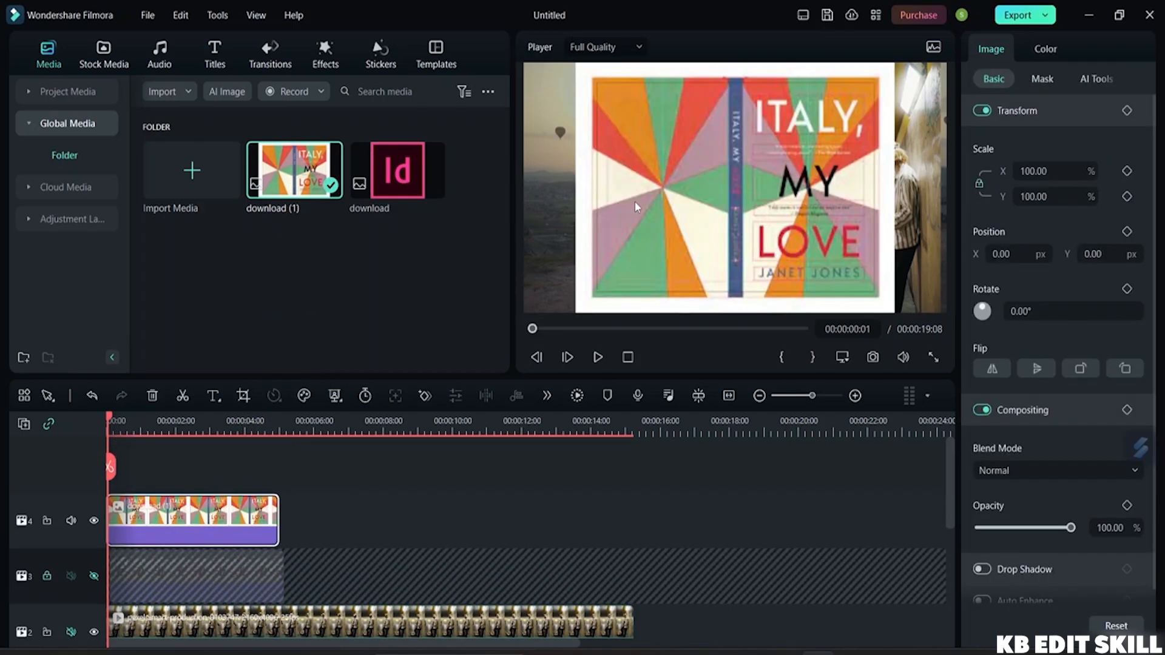
# Scale the "download (1)" image to about 17% and move it to about X -806, Y 414 px
pyautogui.moveTo(806, 238); pyautogui.dragTo(821, 238)
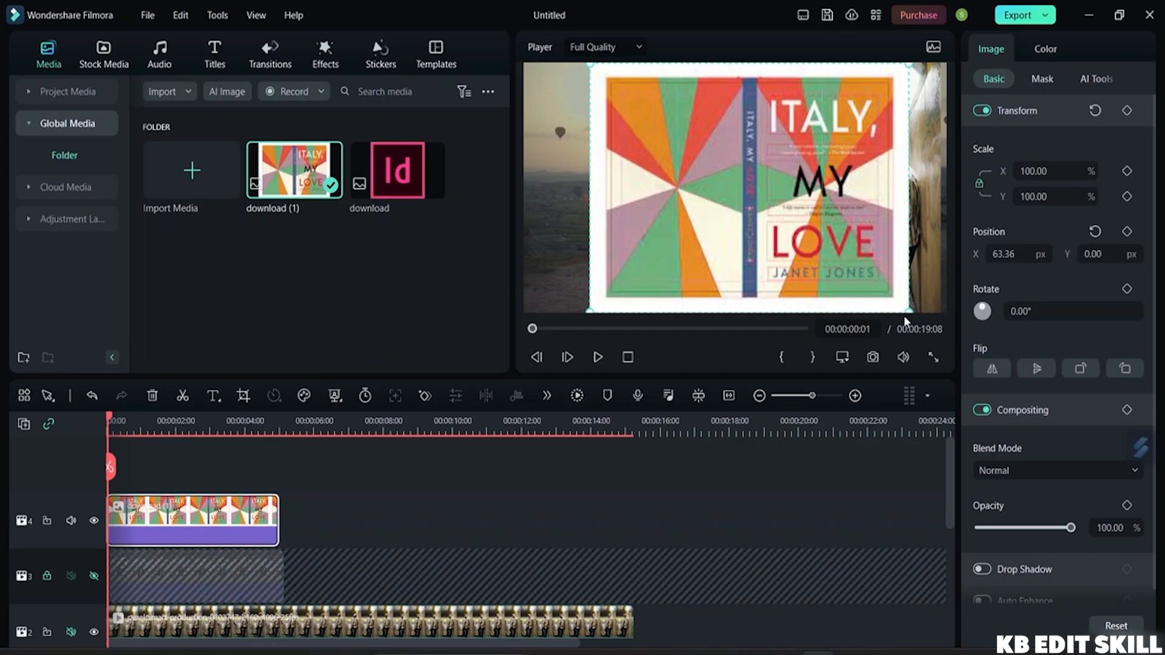
pyautogui.moveTo(906, 307); pyautogui.dragTo(562, 104)
pyautogui.click(601, 82)
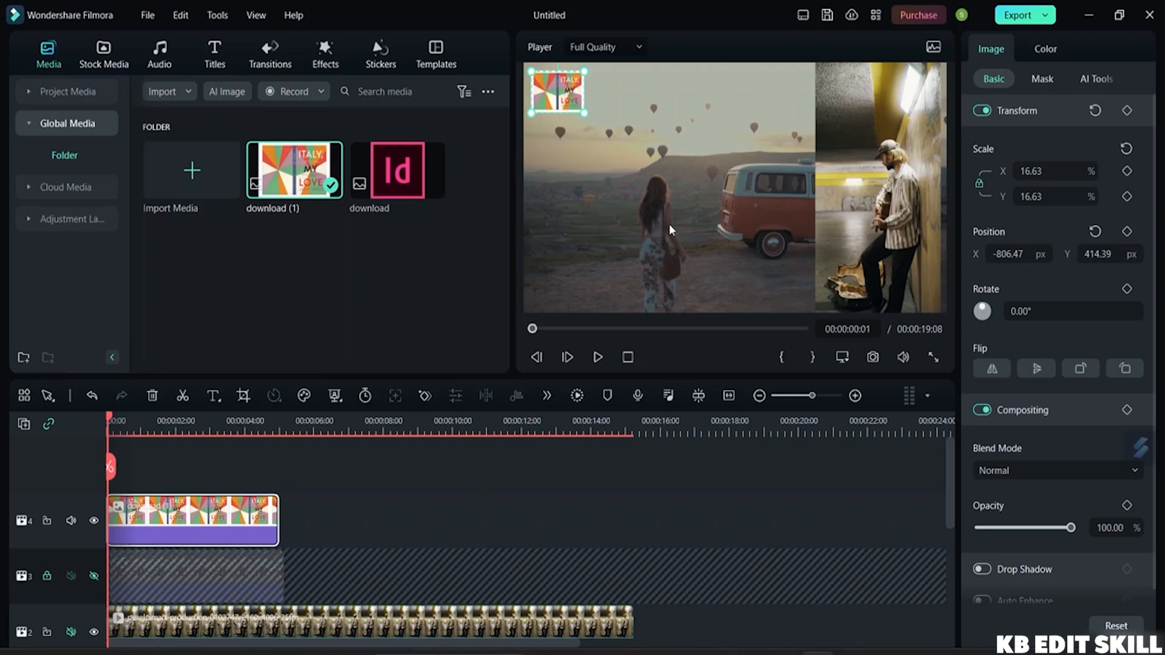
# Hide the guitarist clip's track and select the van clip in the preview
pyautogui.scroll(-5, 364, 515)
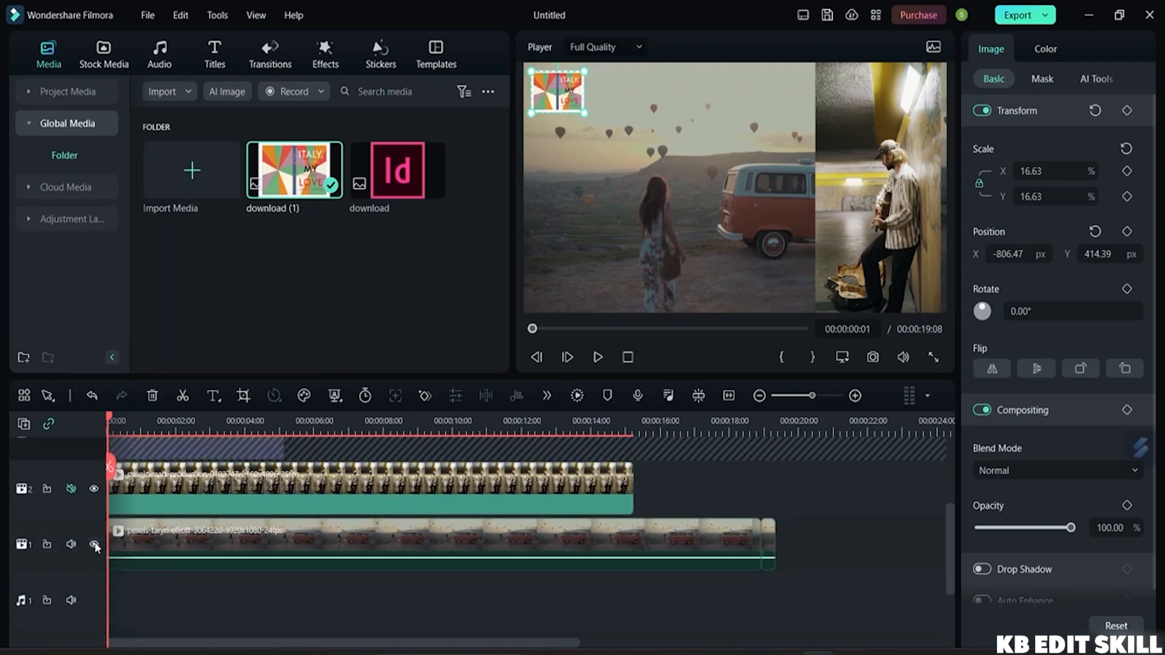
pyautogui.click(94, 489)
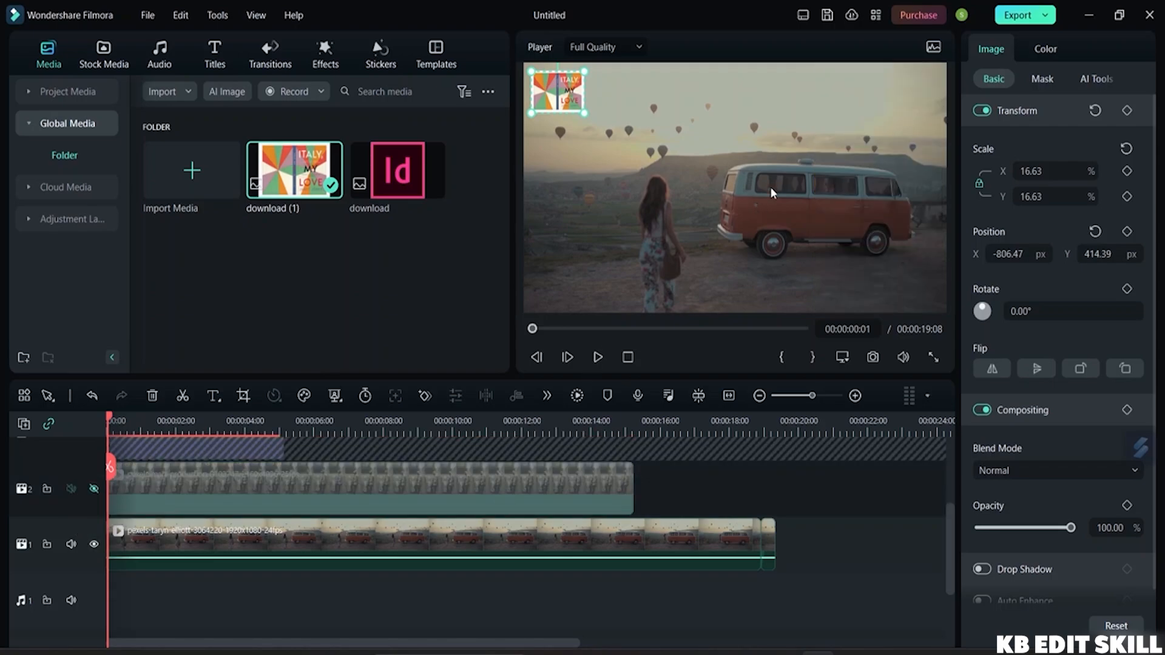
pyautogui.click(648, 125)
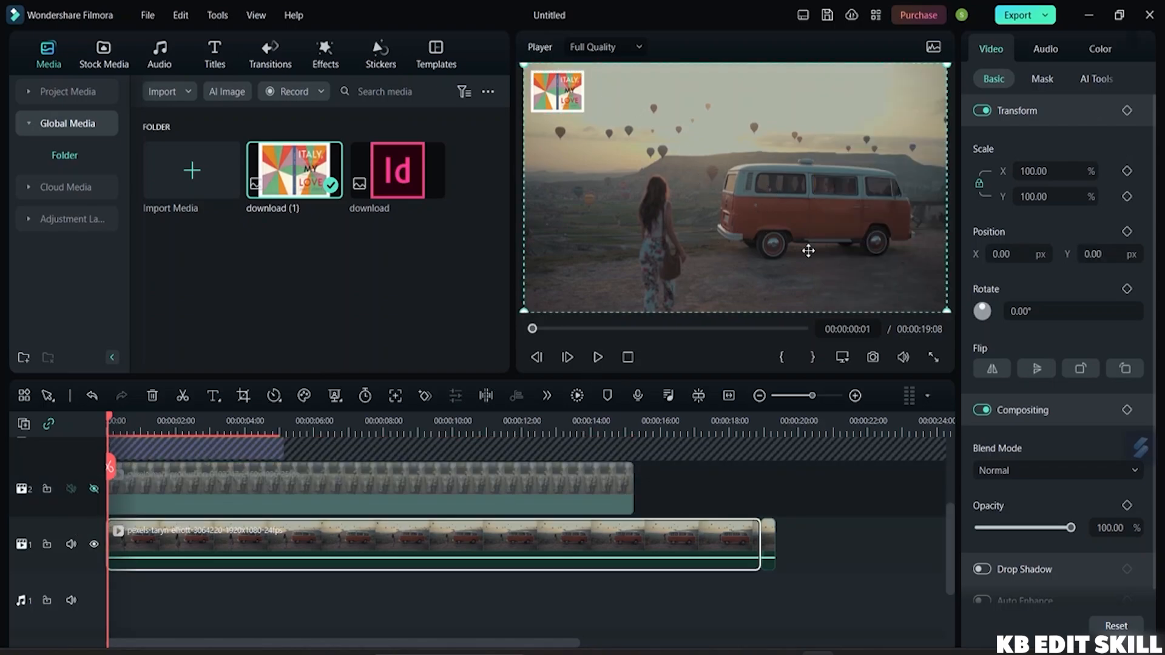
pyautogui.scroll(2, 471, 445)
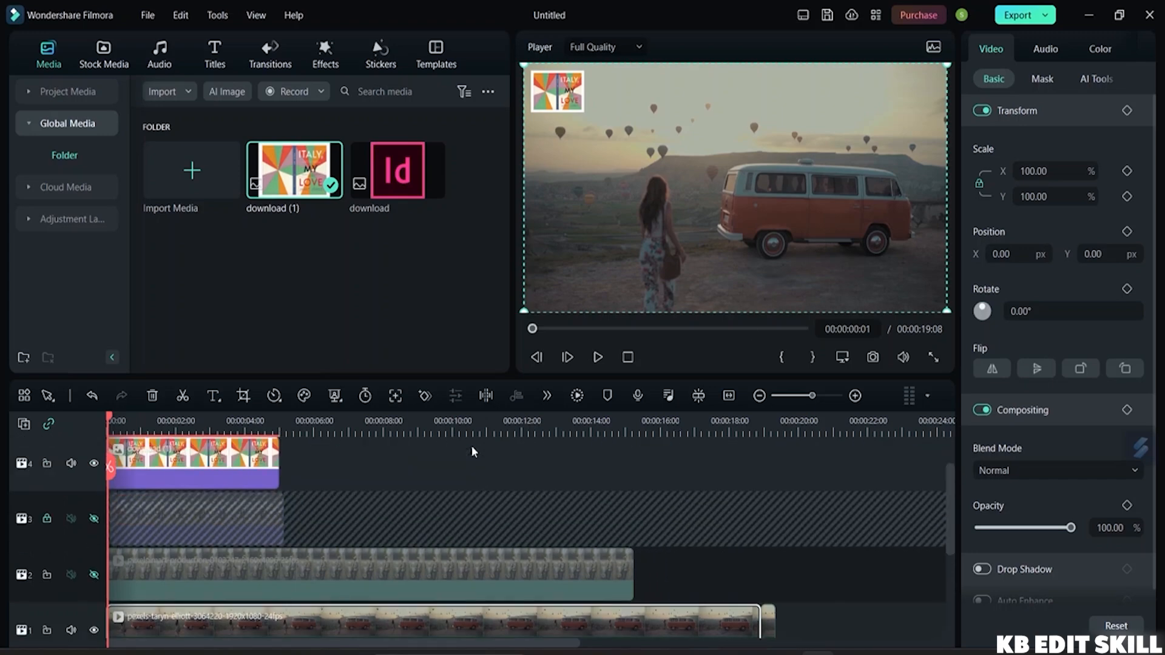
# Play the timeline to its end, select the "download (1)" clip, and return the playhead to the start
pyautogui.click(598, 357)
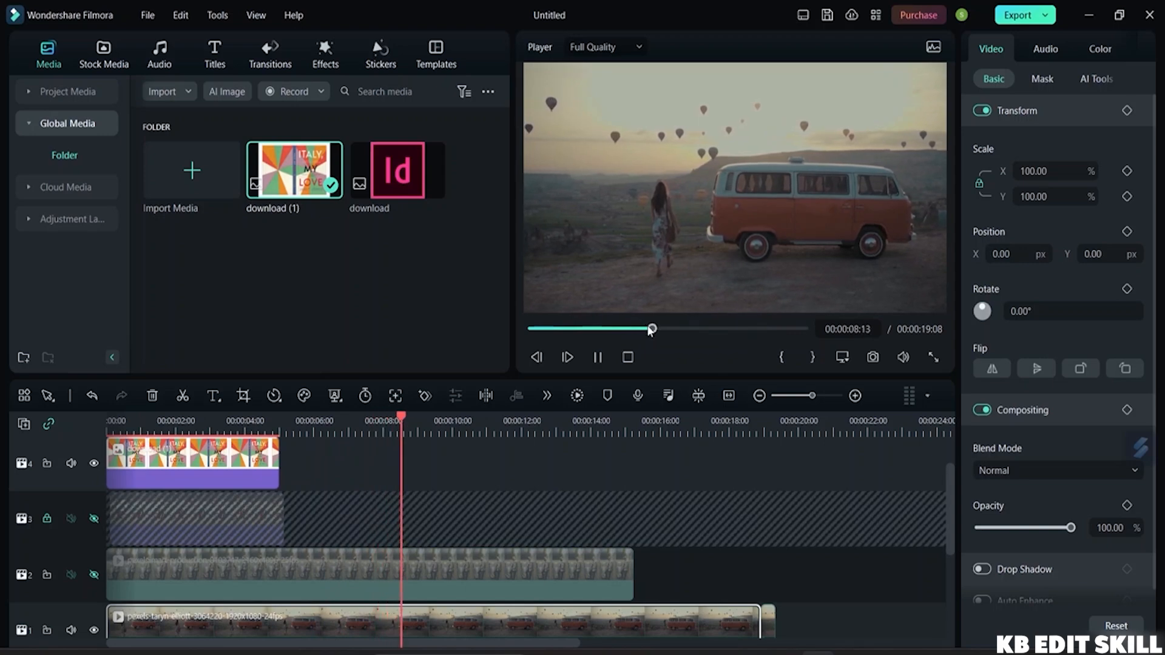
pyautogui.moveTo(638, 331); pyautogui.dragTo(511, 322)
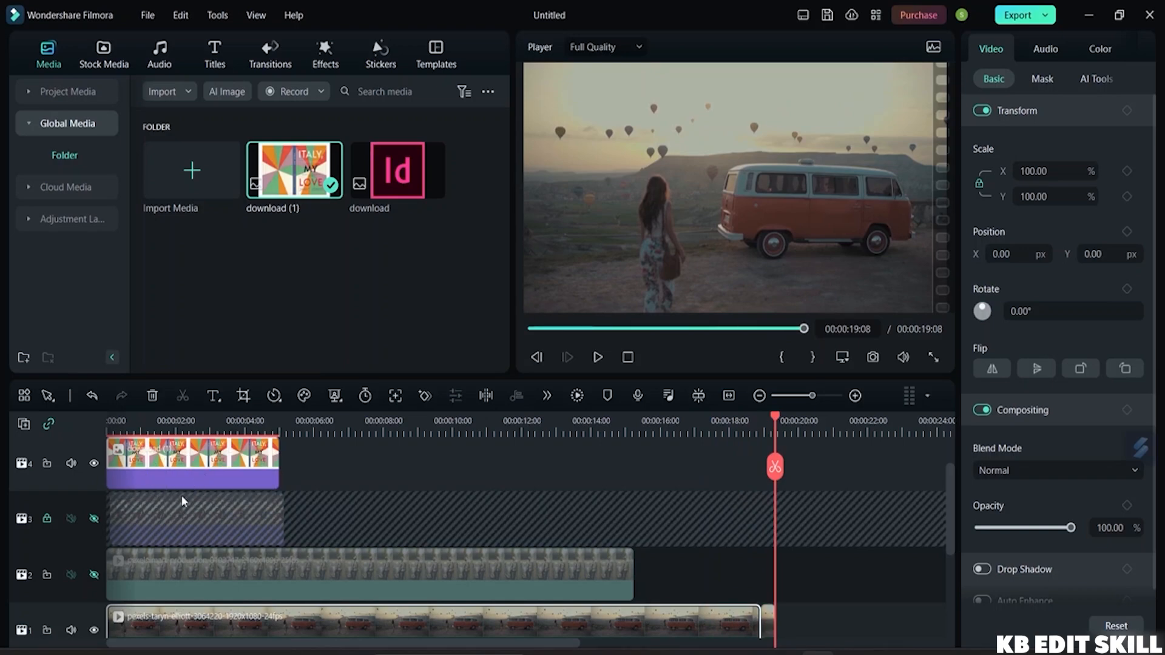
pyautogui.click(166, 481)
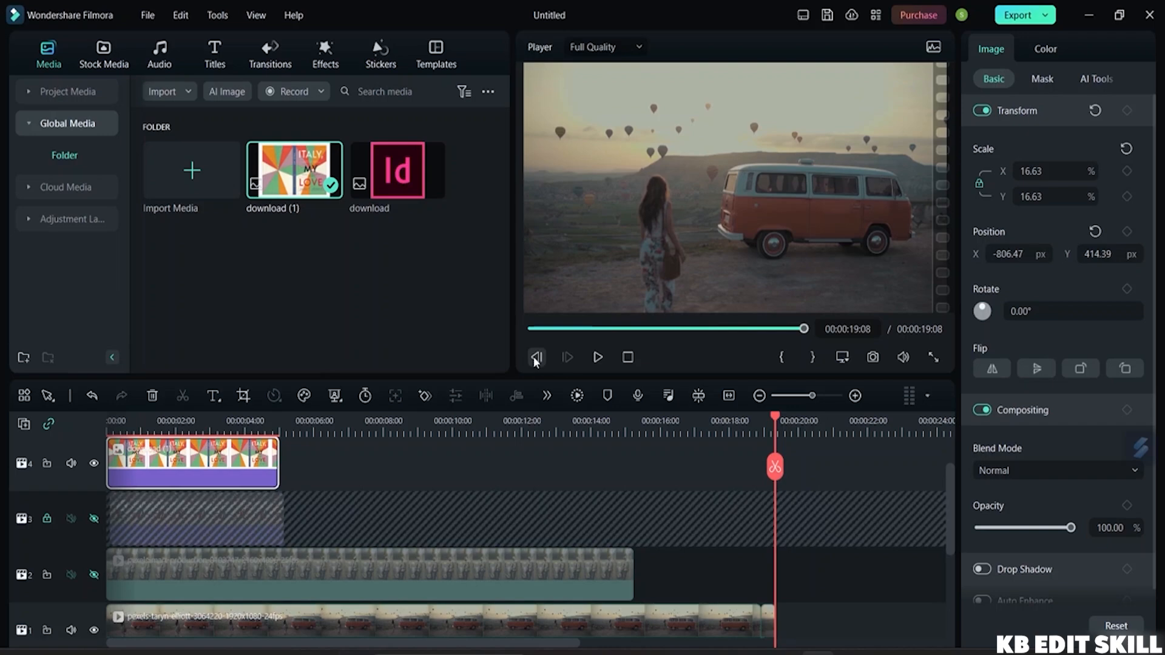
pyautogui.click(533, 329)
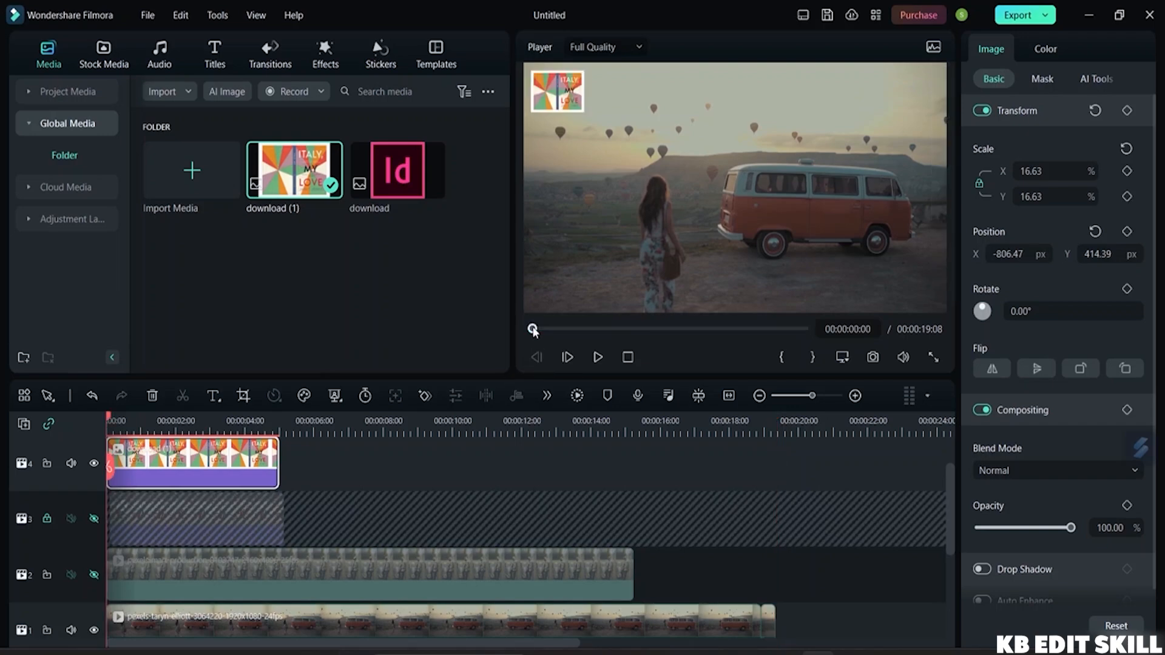
# Move the playhead to 00:00:00:22 and step backward through the video about ten frames, one at a time
pyautogui.click(545, 327)
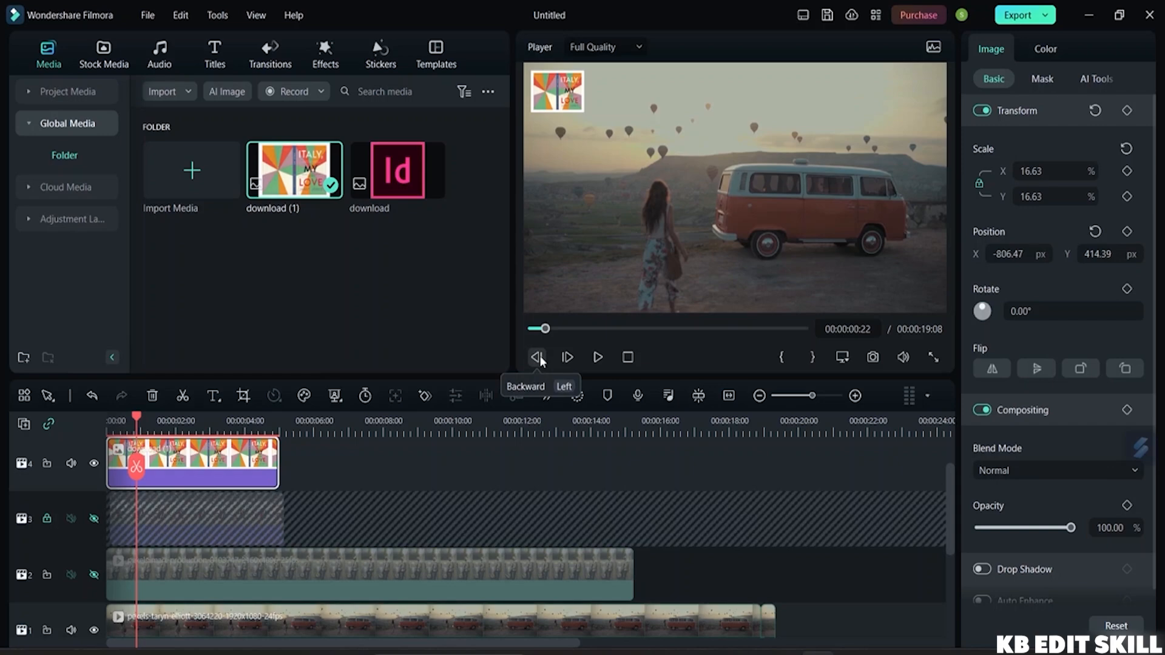
pyautogui.click(538, 358)
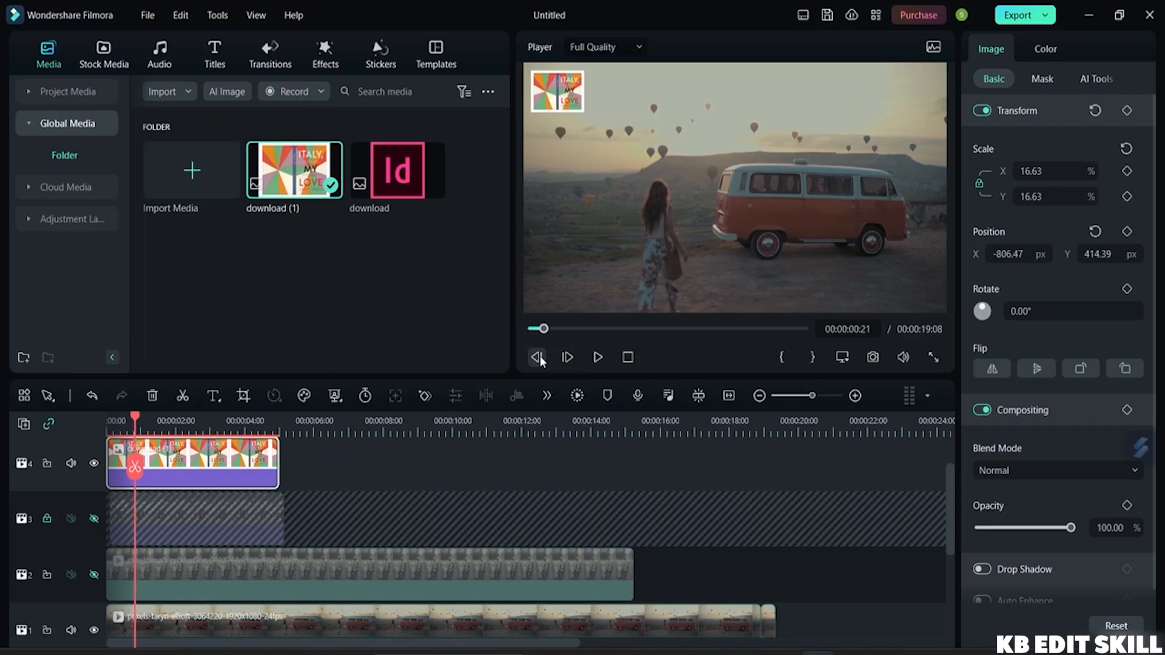
pyautogui.click(538, 358)
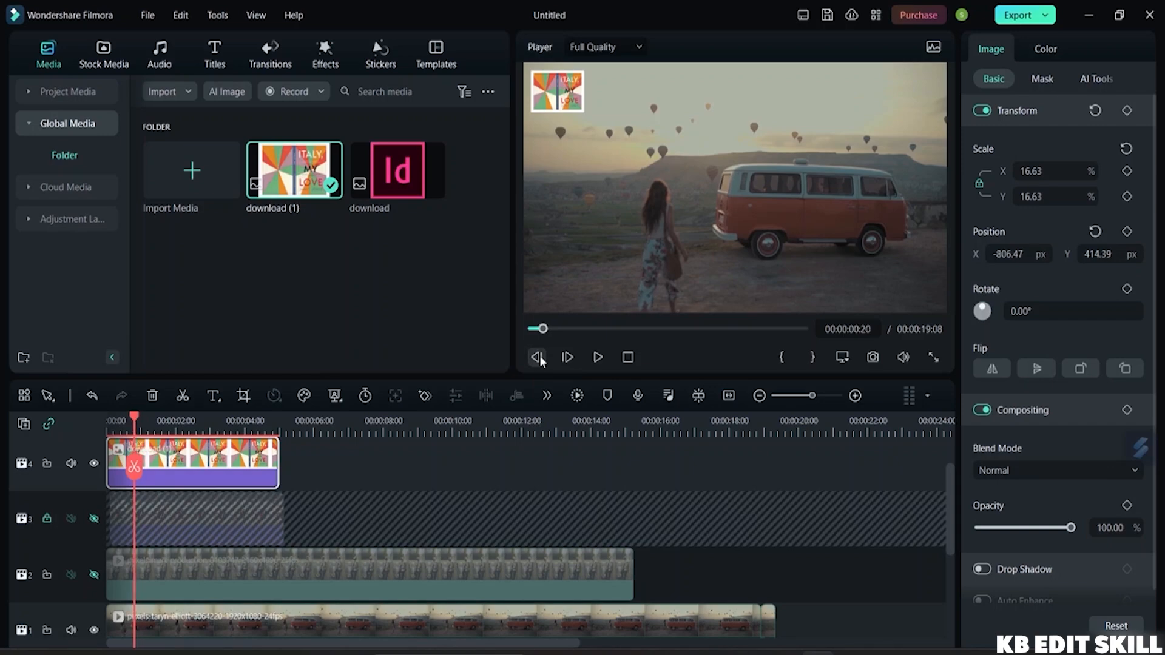
pyautogui.click(537, 358)
pyautogui.click(537, 358)
pyautogui.click(537, 358)
pyautogui.click(537, 358)
pyautogui.click(537, 358)
pyautogui.click(537, 358)
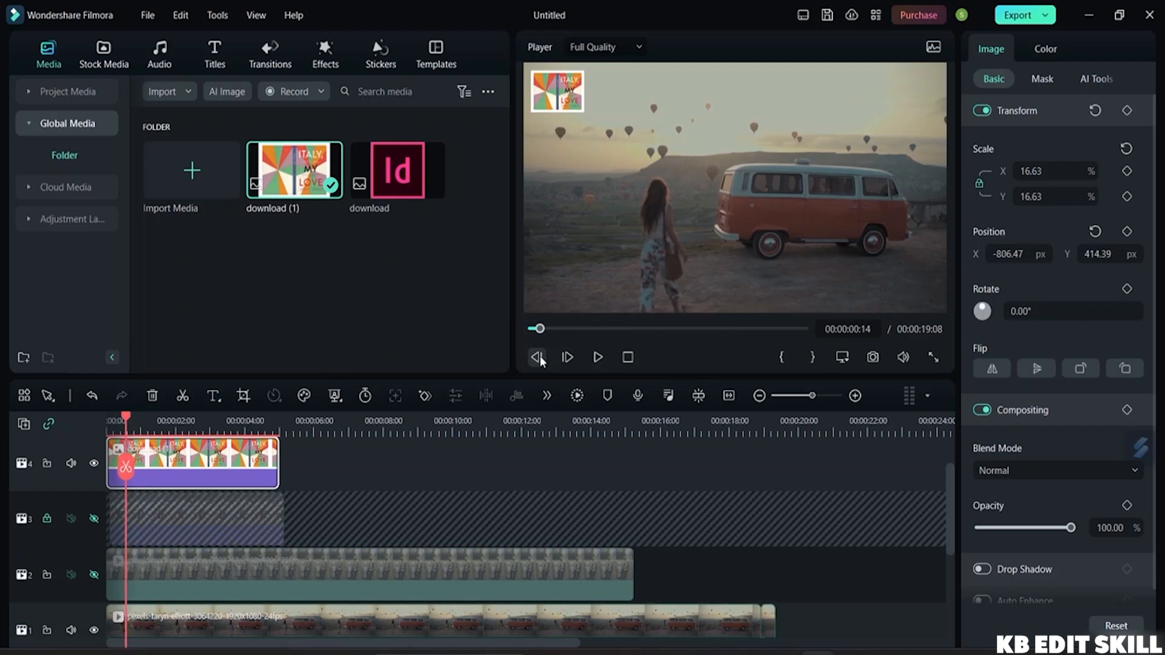
pyautogui.click(537, 358)
pyautogui.click(538, 357)
pyautogui.click(537, 358)
# Step forward through the video one frame at a time to 00:00:01:02
pyautogui.click(568, 358)
pyautogui.click(567, 358)
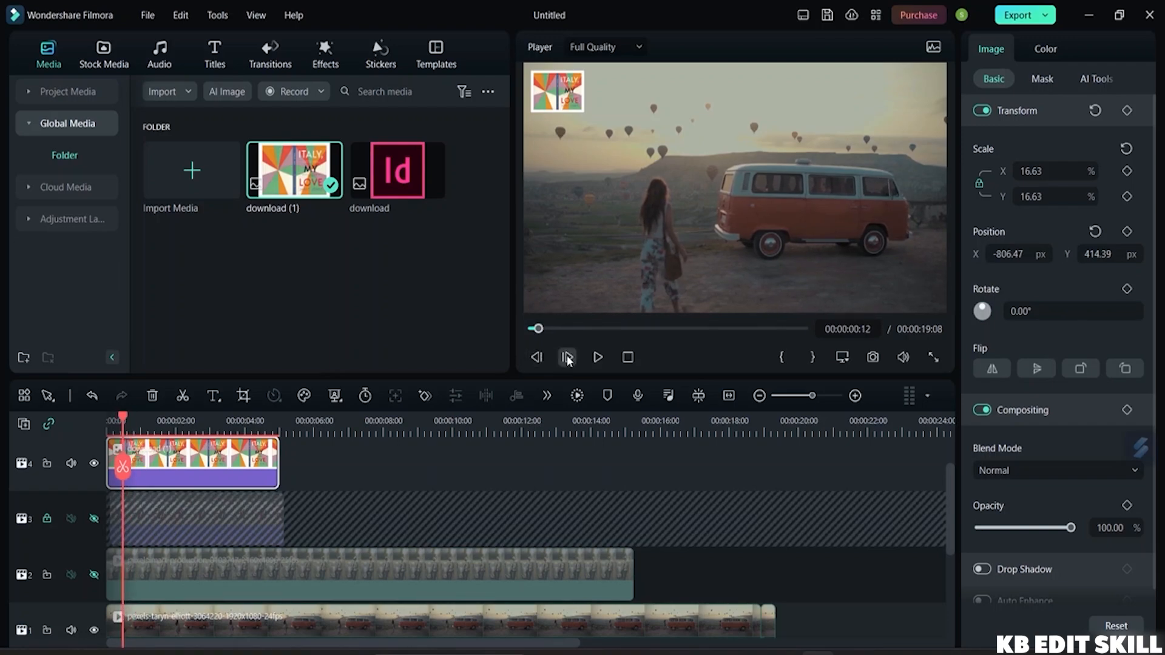
pyautogui.click(567, 358)
pyautogui.click(567, 358)
pyautogui.click(567, 358)
pyautogui.click(567, 358)
pyautogui.click(567, 358)
pyautogui.click(567, 358)
pyautogui.click(567, 357)
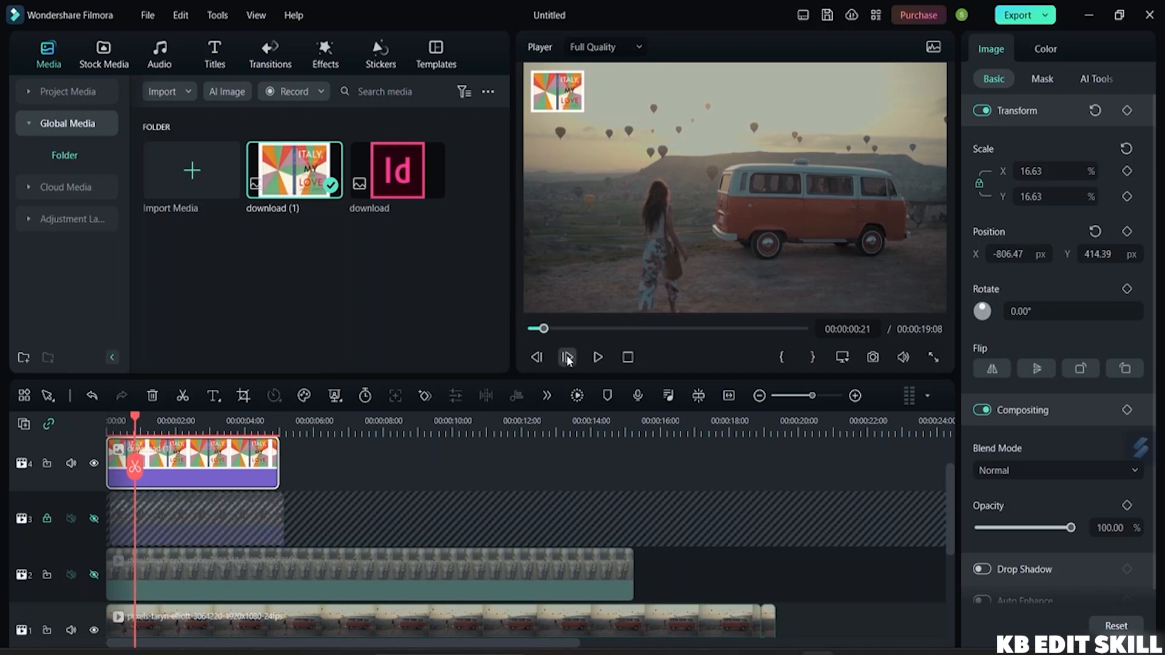
pyautogui.click(568, 358)
pyautogui.click(568, 358)
pyautogui.click(567, 358)
pyautogui.click(568, 357)
pyautogui.click(567, 358)
pyautogui.click(567, 358)
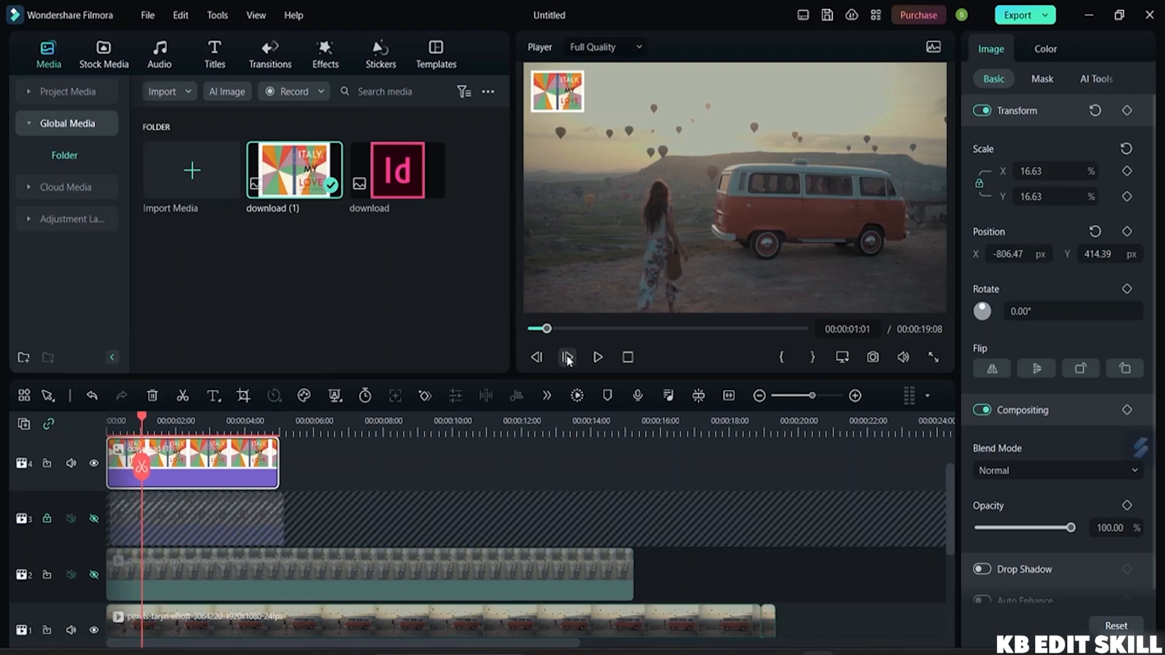
pyautogui.click(567, 358)
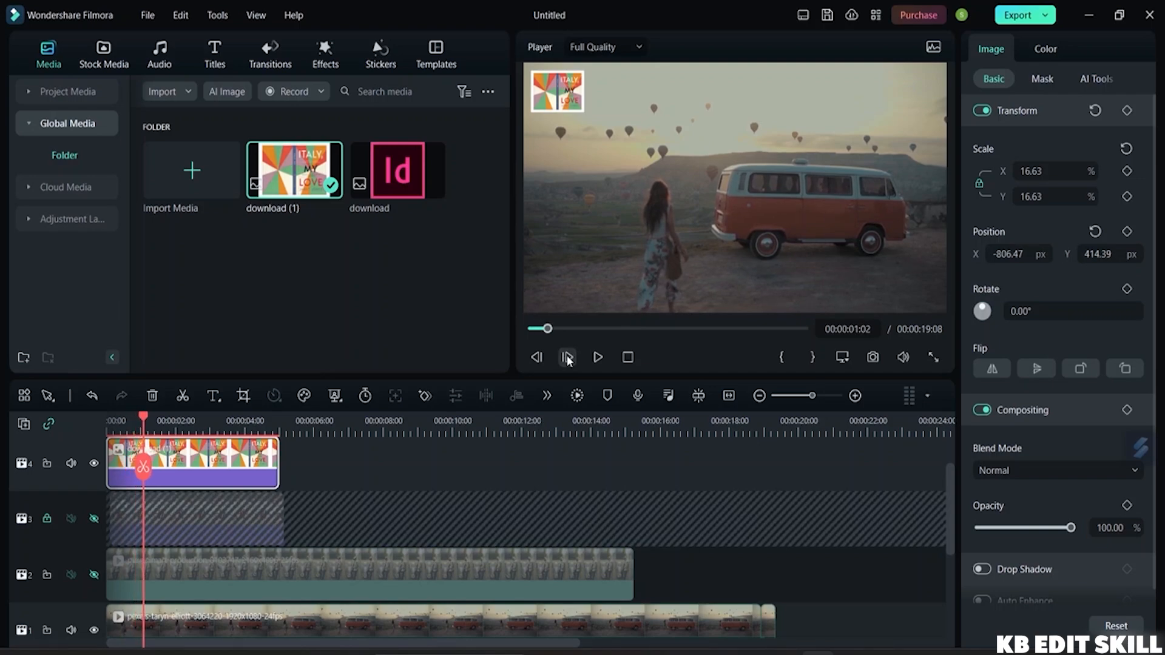
# Play the video from the current frame and stop playback to return the playhead to the start
pyautogui.click(597, 357)
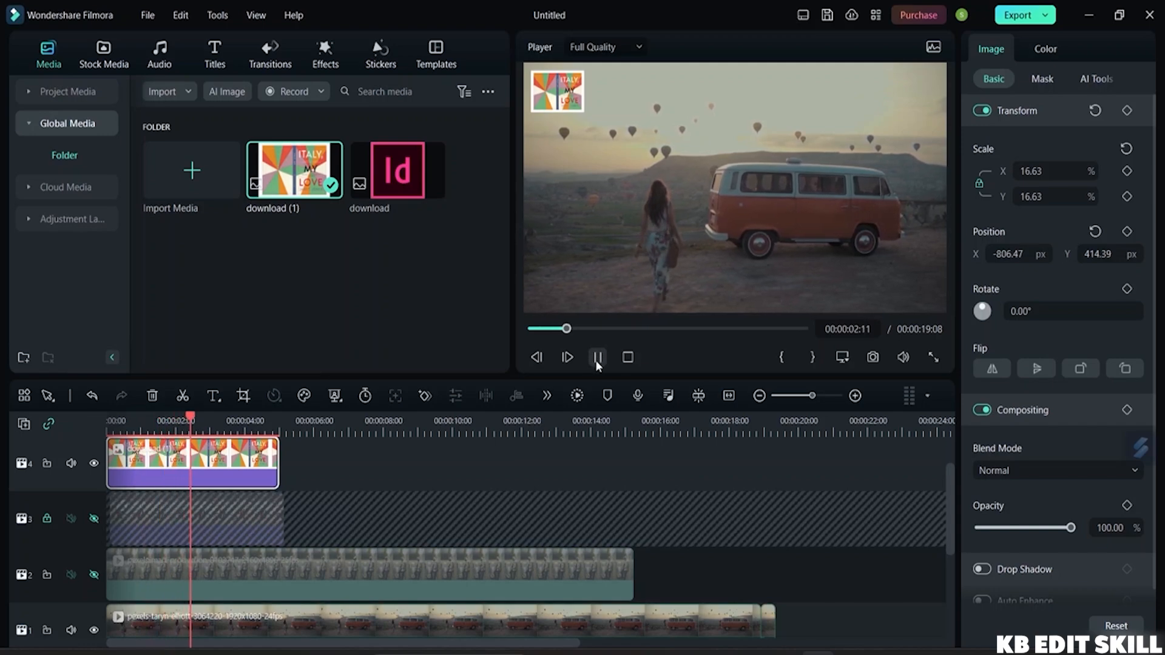
pyautogui.click(629, 357)
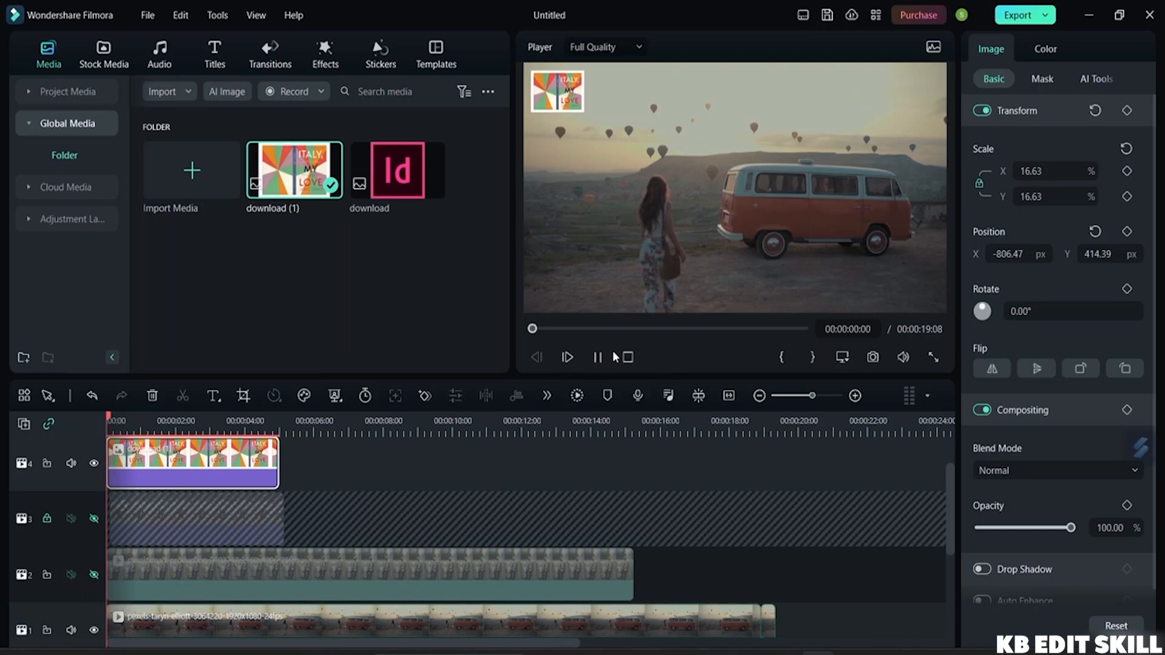
pyautogui.click(628, 357)
# Delete the video clip on hidden video track 2 from the timeline
pyautogui.scroll(-1, 284, 499)
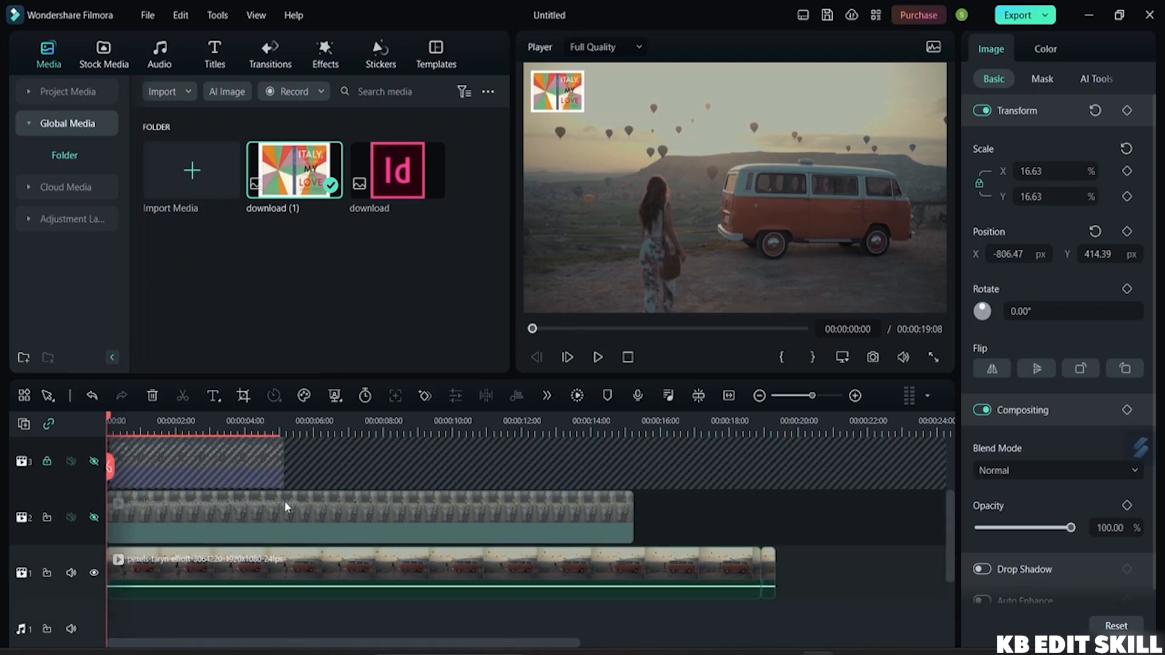
pyautogui.scroll(1, 284, 500)
pyautogui.scroll(-1, 284, 500)
pyautogui.click(284, 504)
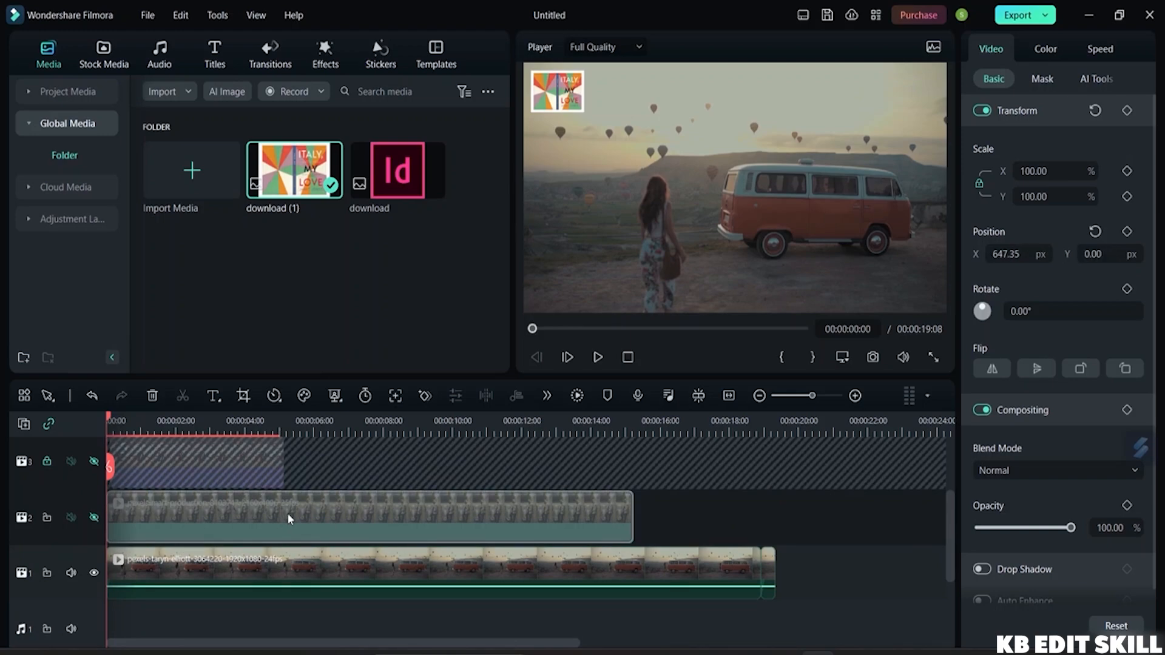
pyautogui.rightClick(288, 513)
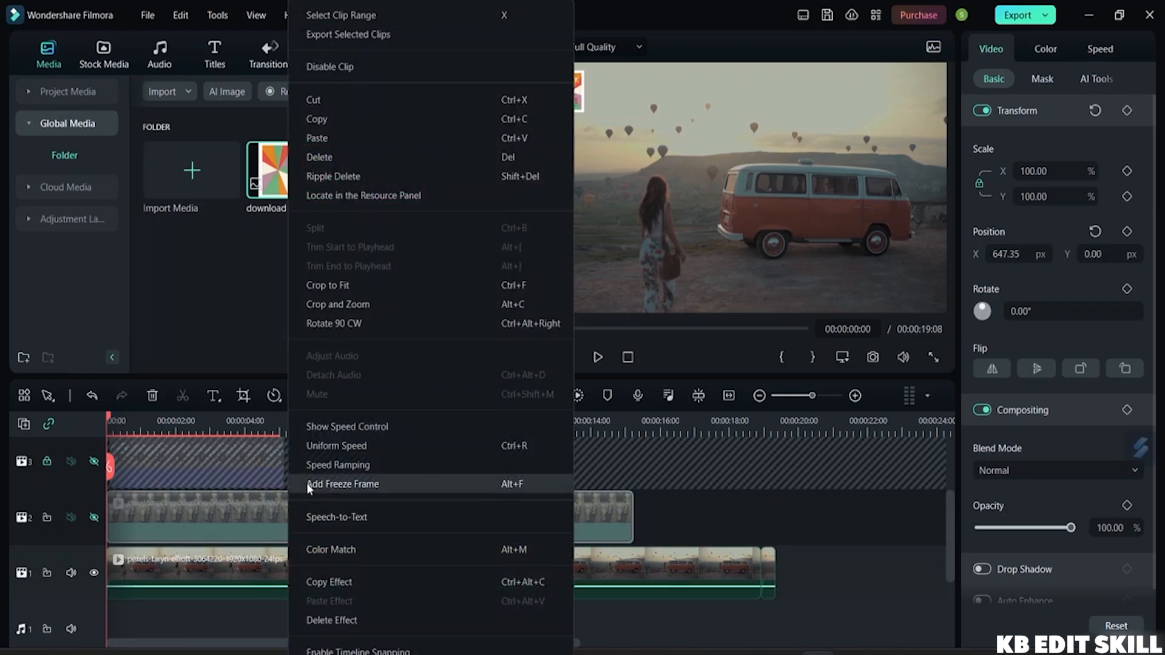
pyautogui.click(349, 158)
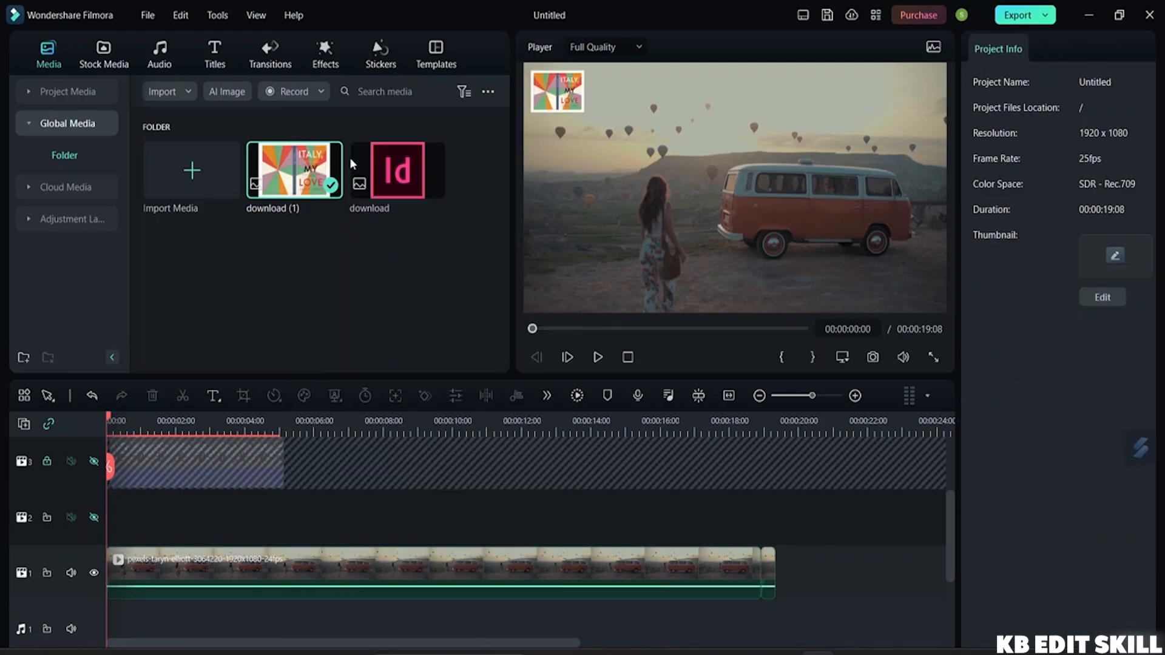
# Delete the "download (1)" image clip from video track 4
pyautogui.rightClick(249, 471)
pyautogui.click(417, 475)
pyautogui.scroll(2, 827, 532)
pyautogui.click(247, 472)
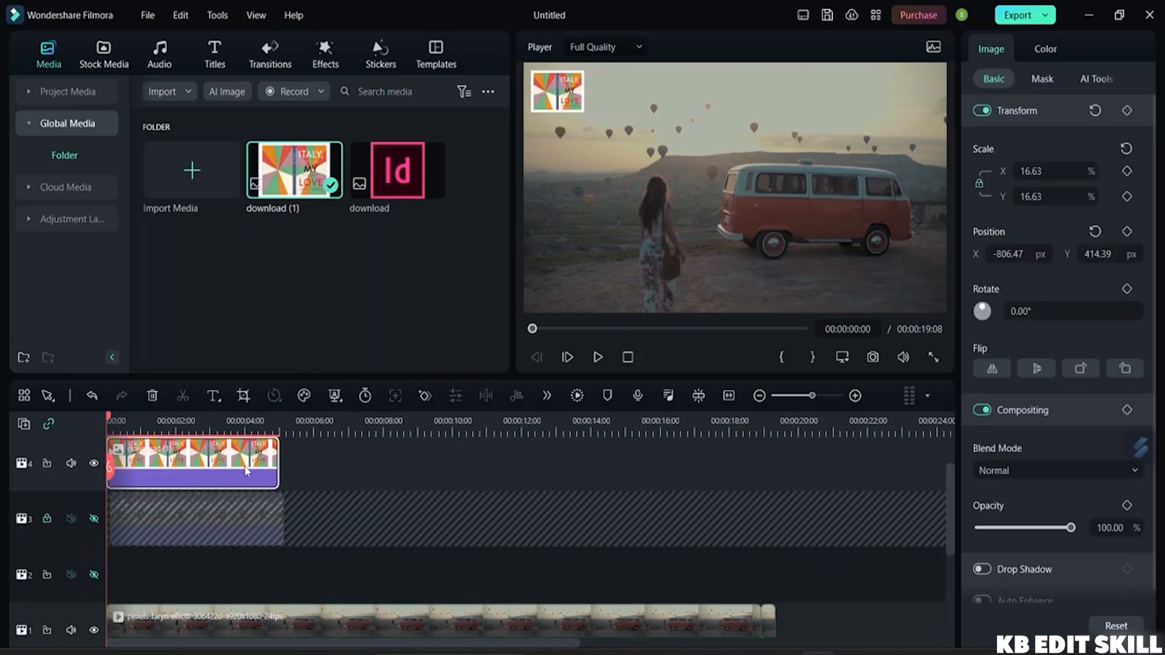
pyautogui.rightClick(245, 471)
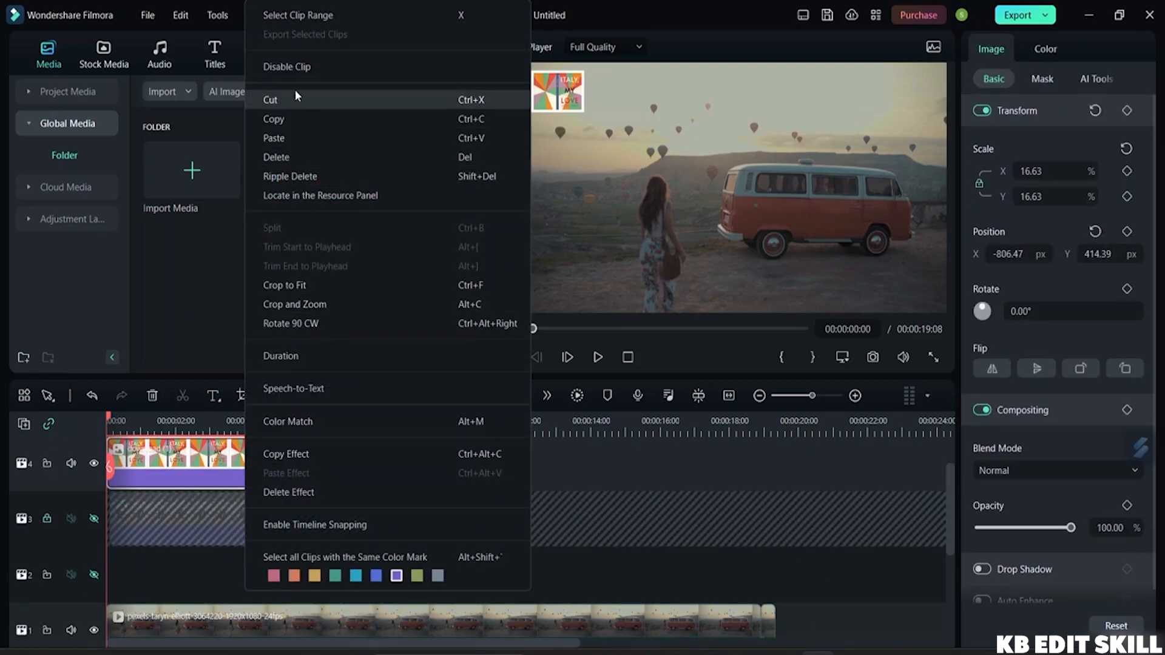
pyautogui.click(298, 157)
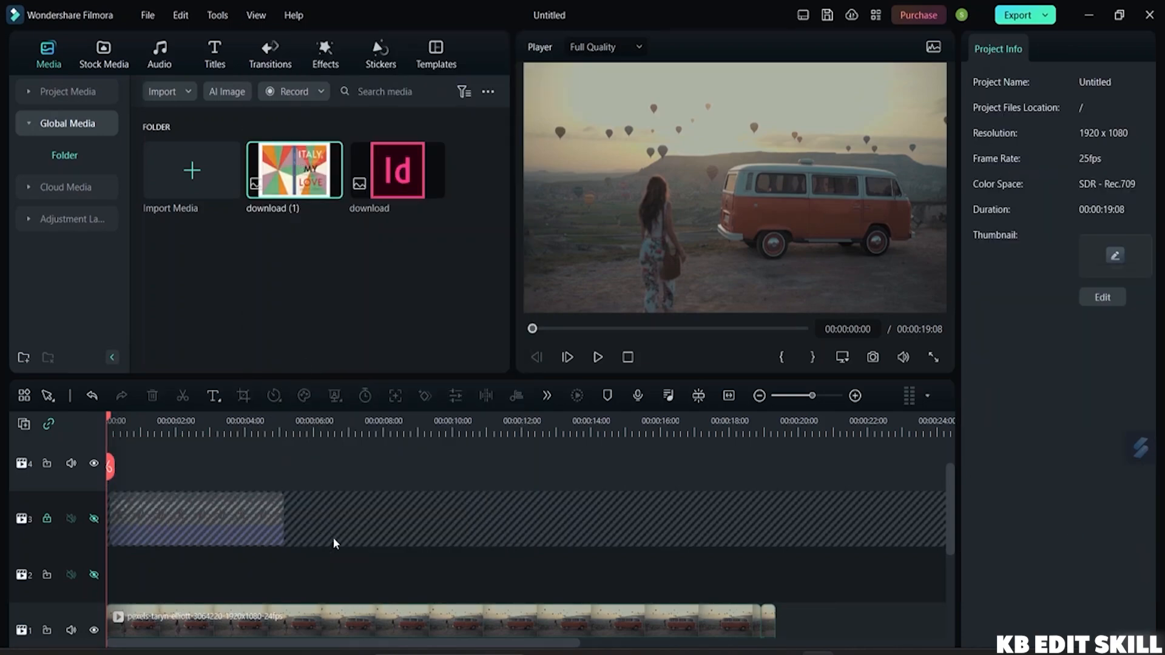
# Unhide video track 3 and select the couple's photo clip in the timeline
pyautogui.scroll(-1, 300, 507)
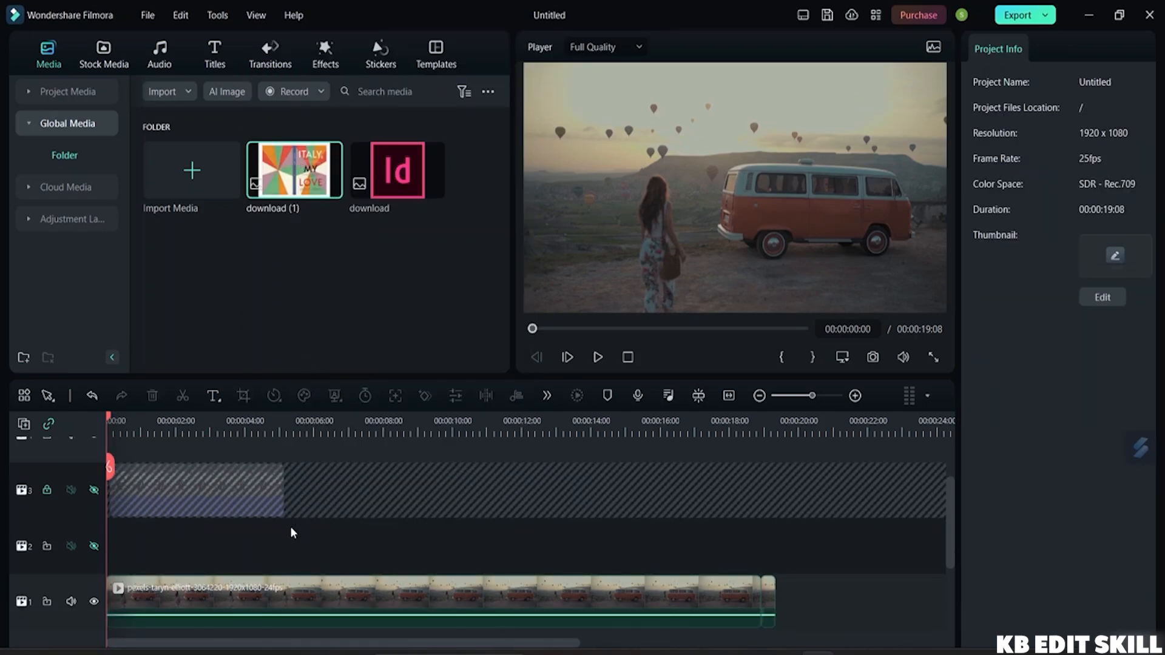
pyautogui.click(94, 489)
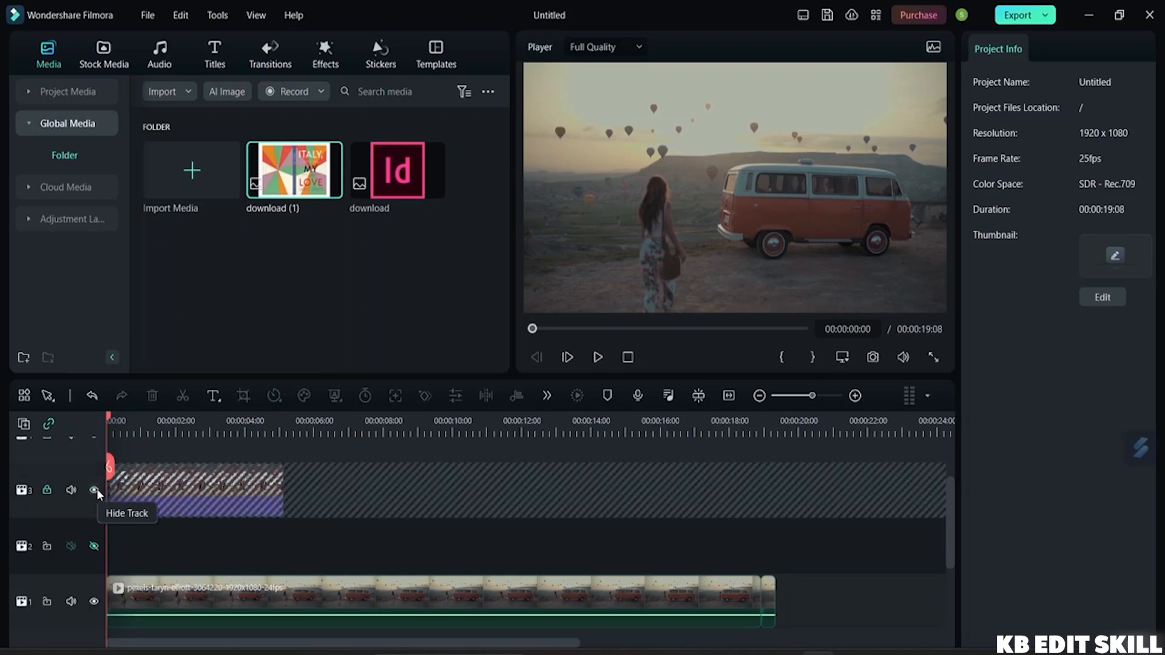
pyautogui.rightClick(203, 485)
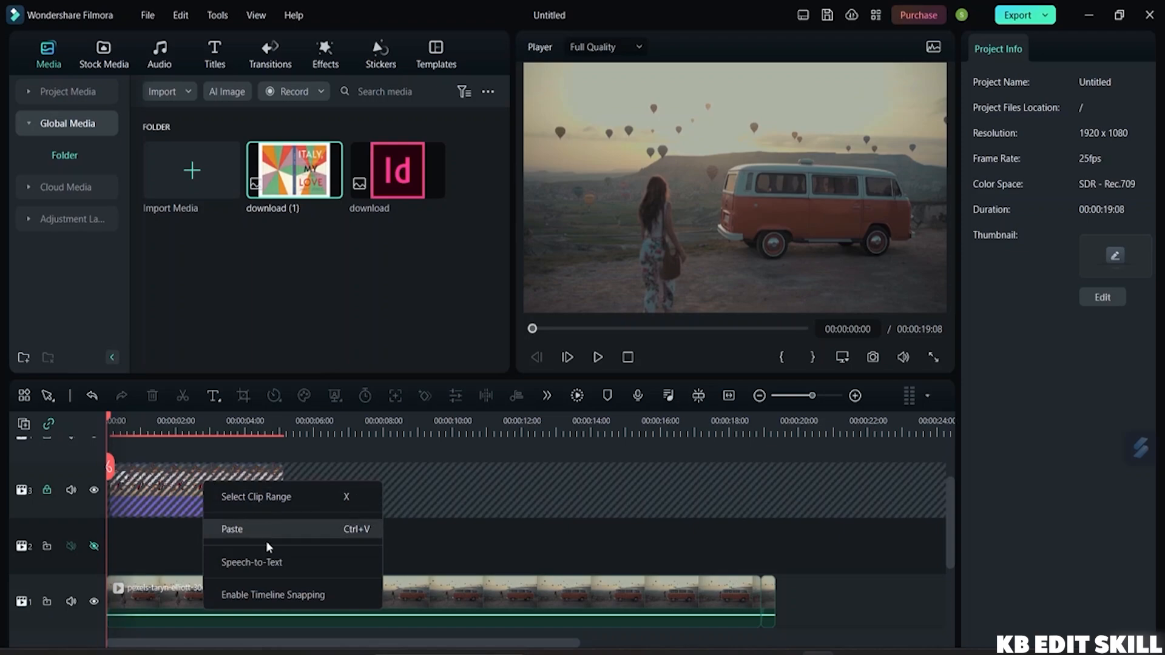
pyautogui.click(421, 464)
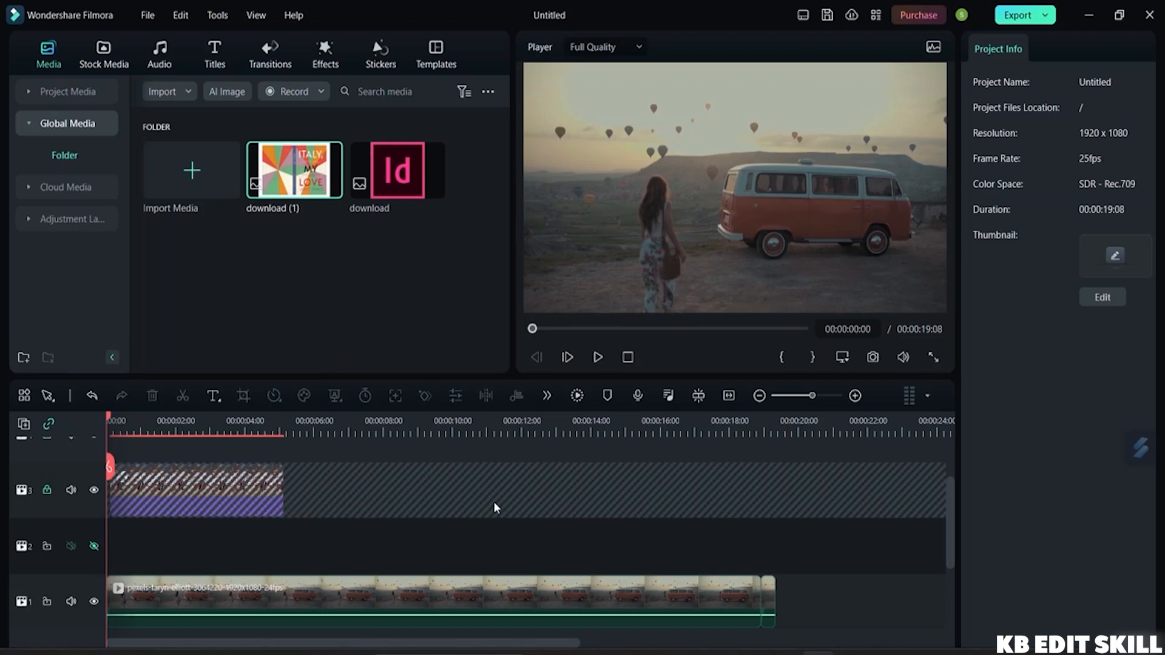
pyautogui.click(240, 475)
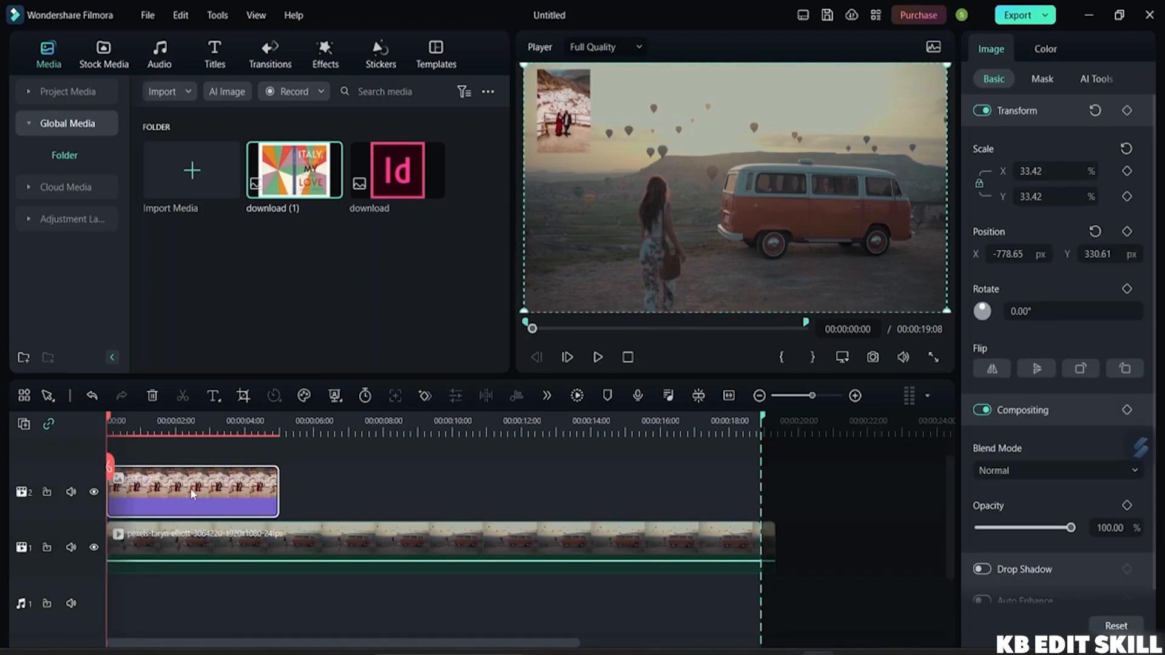
# Lock video track 2 and unlock it again
pyautogui.click(48, 496)
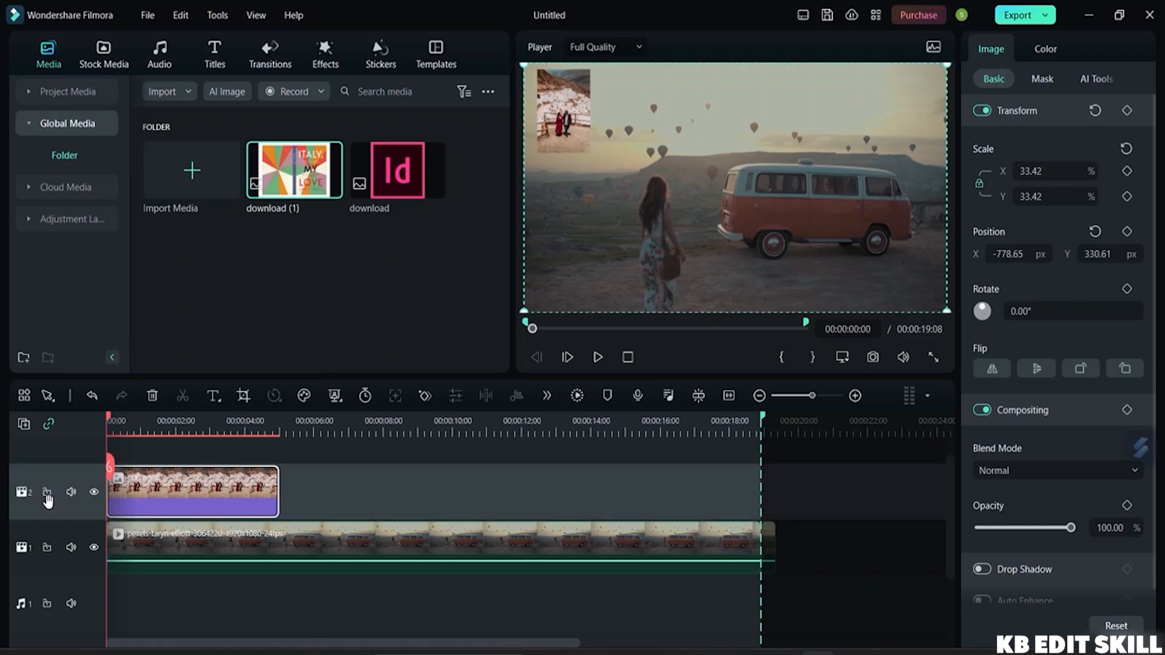
pyautogui.click(41, 501)
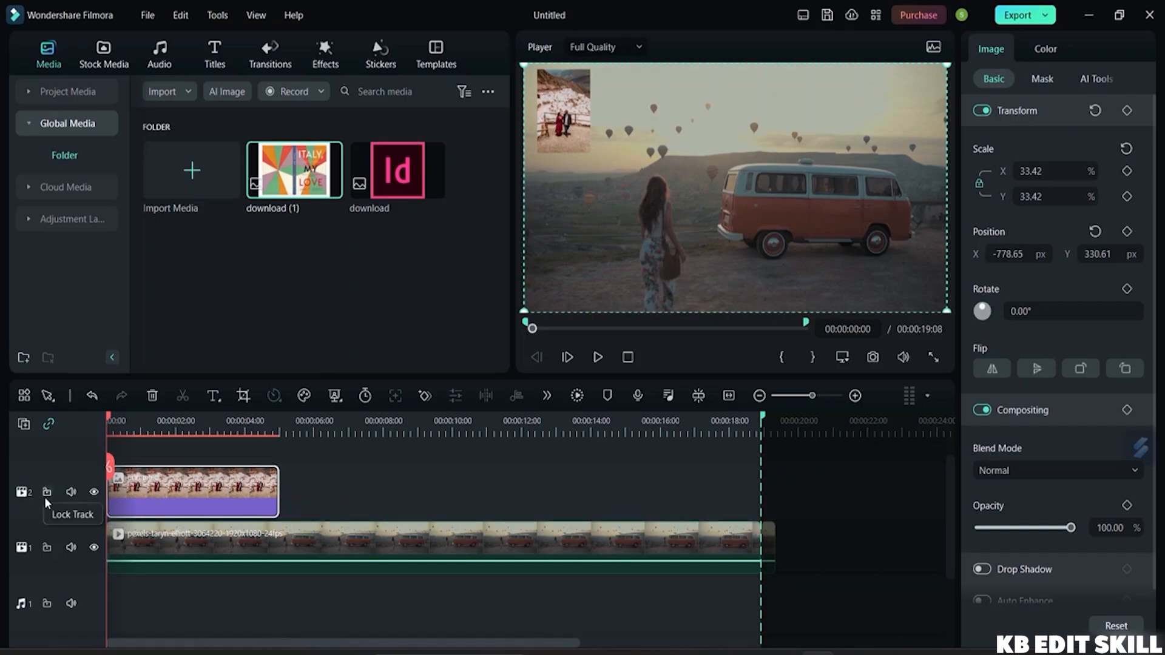
pyautogui.click(47, 493)
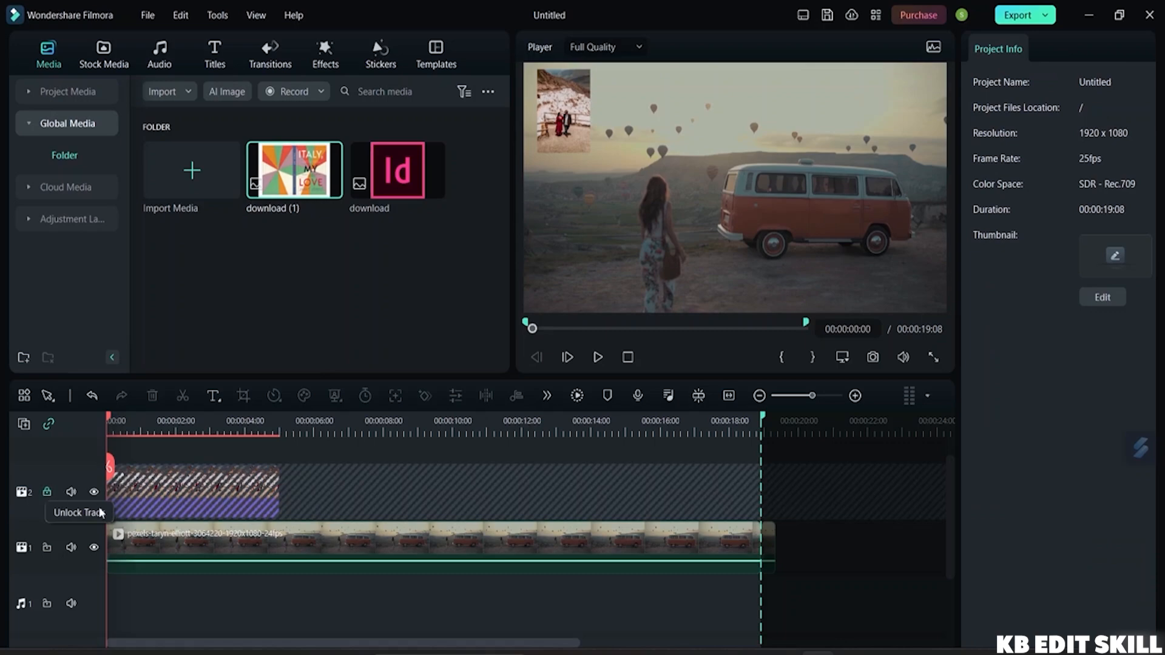
pyautogui.click(48, 495)
# Delete the small picture overlay clip from video track 2
pyautogui.click(162, 491)
pyautogui.rightClick(162, 492)
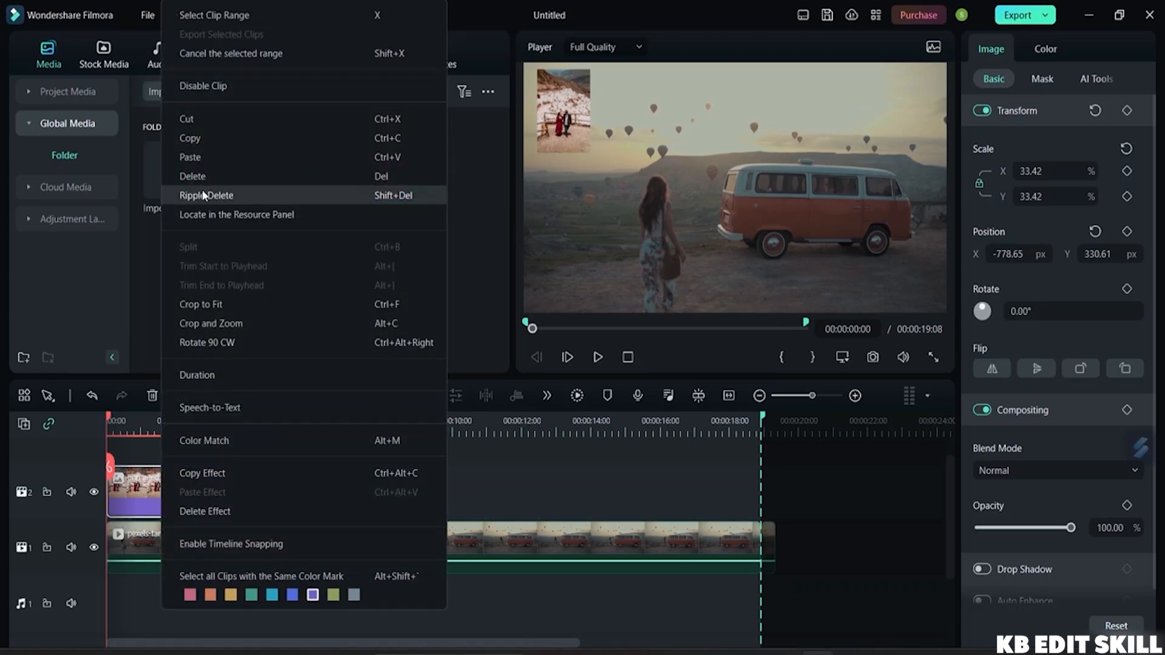
pyautogui.click(217, 175)
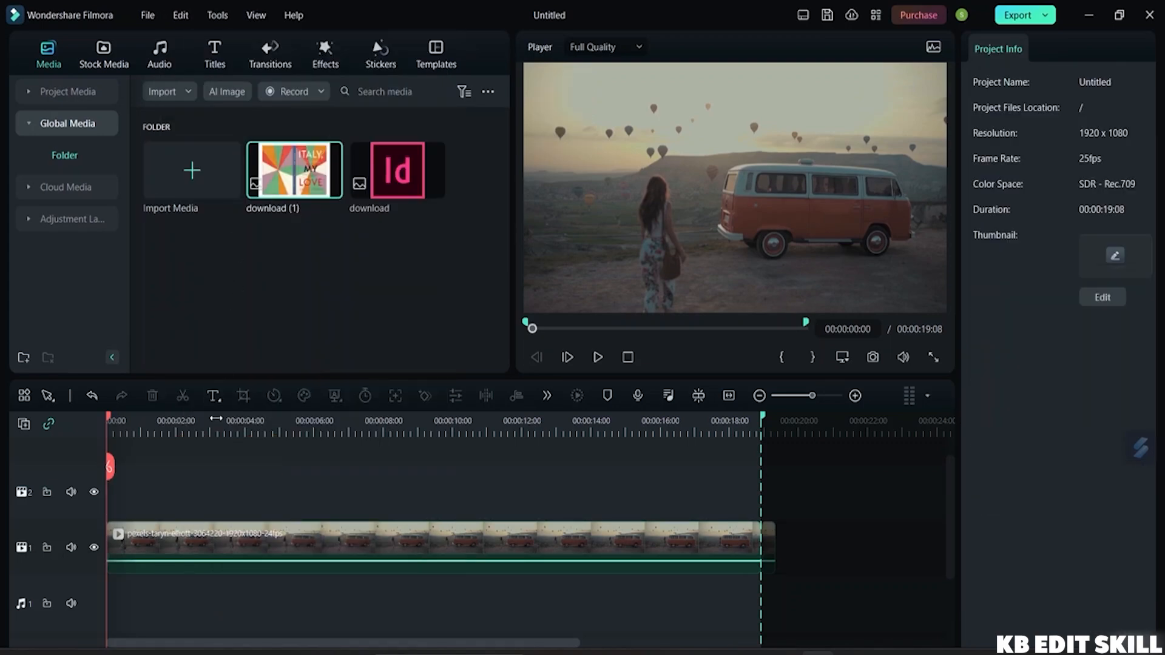
# Preview the download (1) image and place it on the track above the van video, at the start of the timeline
pyautogui.scroll(-1, 303, 449)
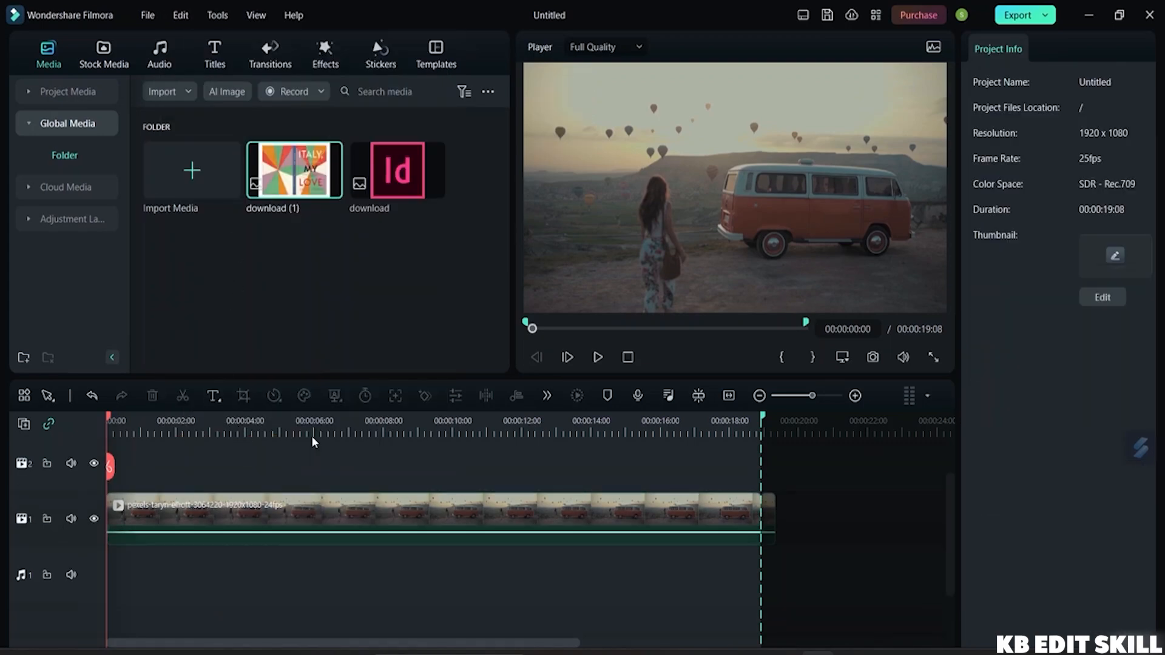
pyautogui.doubleClick(302, 182)
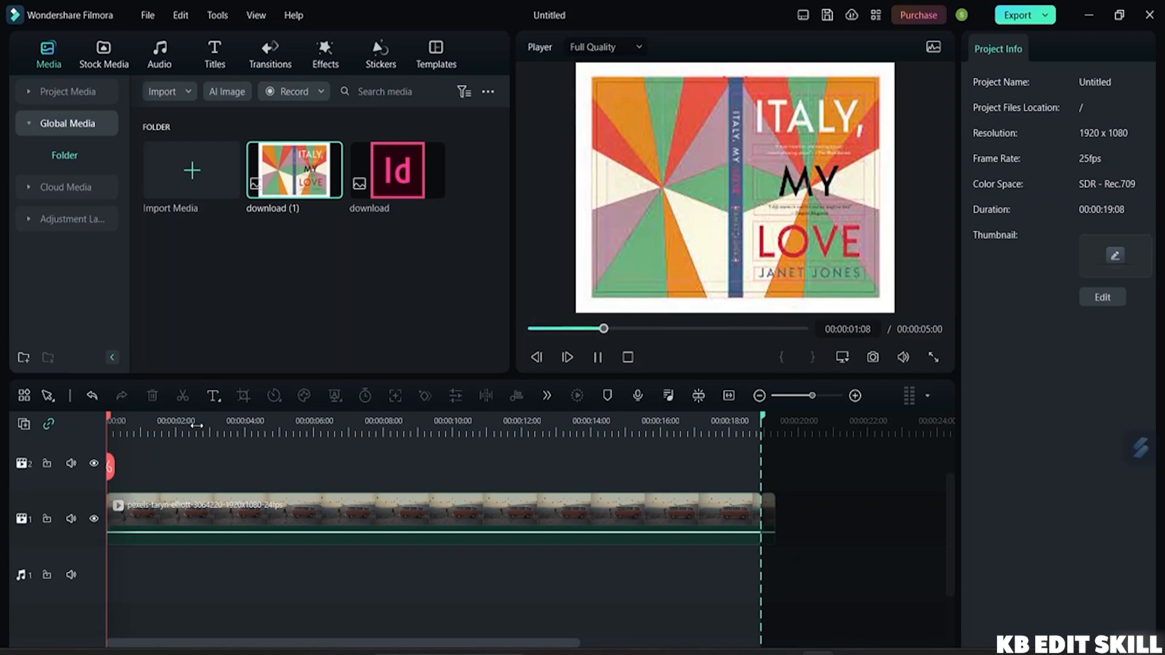
pyautogui.moveTo(304, 182); pyautogui.dragTo(129, 517)
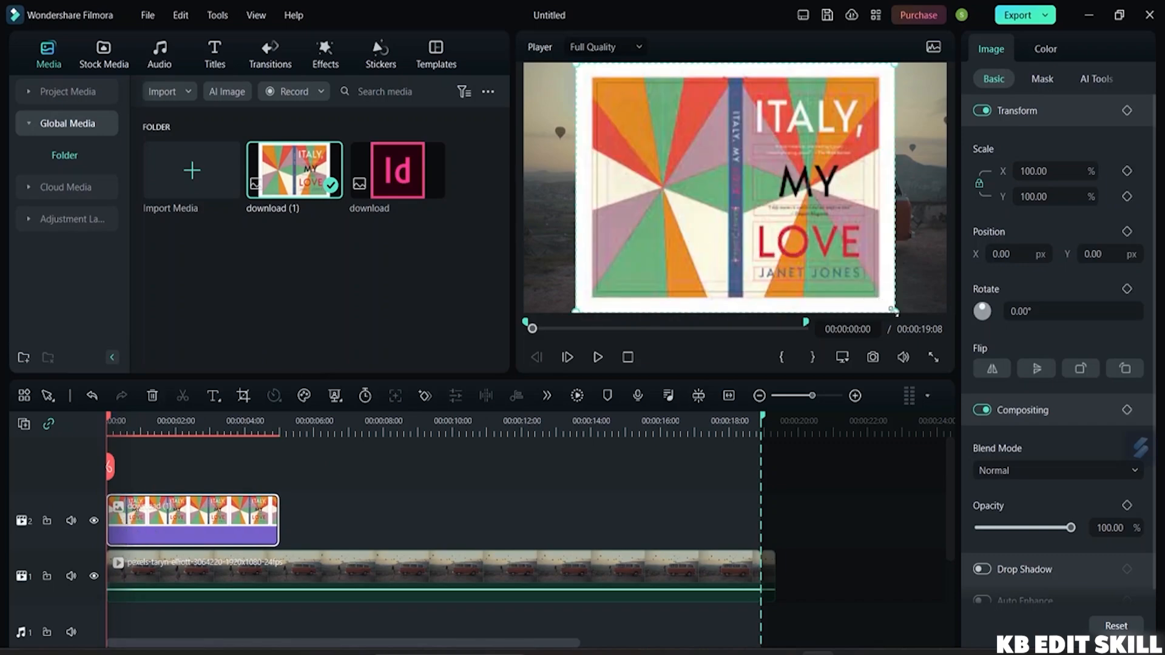
# Scale the Italy book cover overlay to about 29.57% and move it into the upper-left corner of the video frame
pyautogui.moveTo(895, 311); pyautogui.dragTo(671, 137)
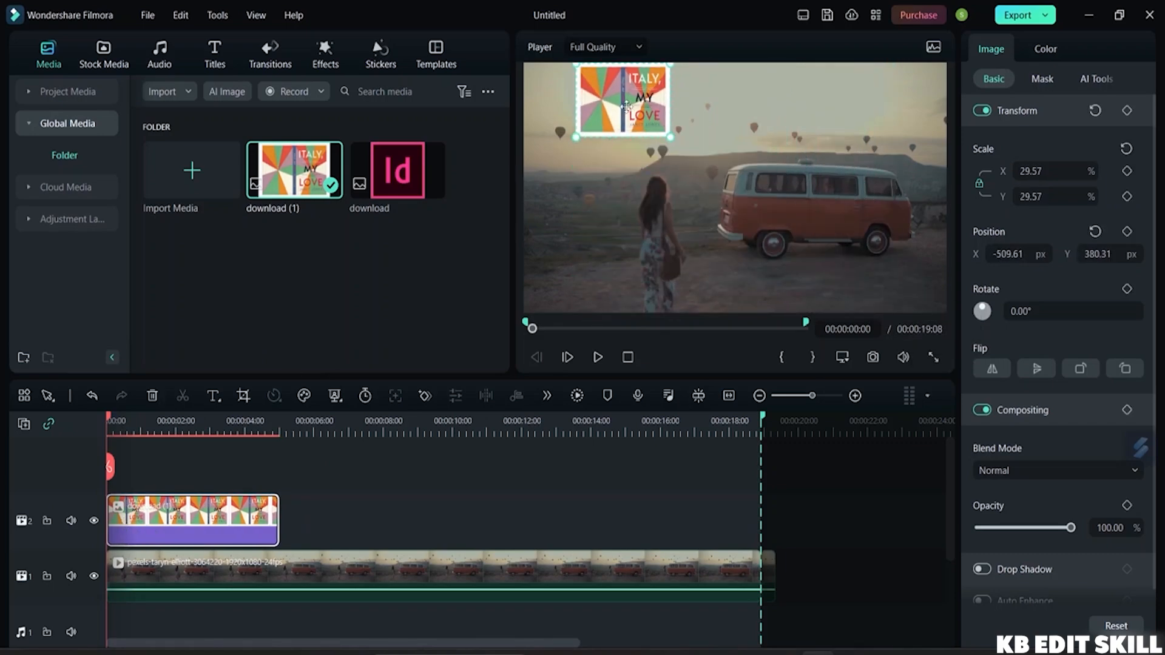
pyautogui.moveTo(626, 106); pyautogui.dragTo(574, 105)
pyautogui.click(683, 151)
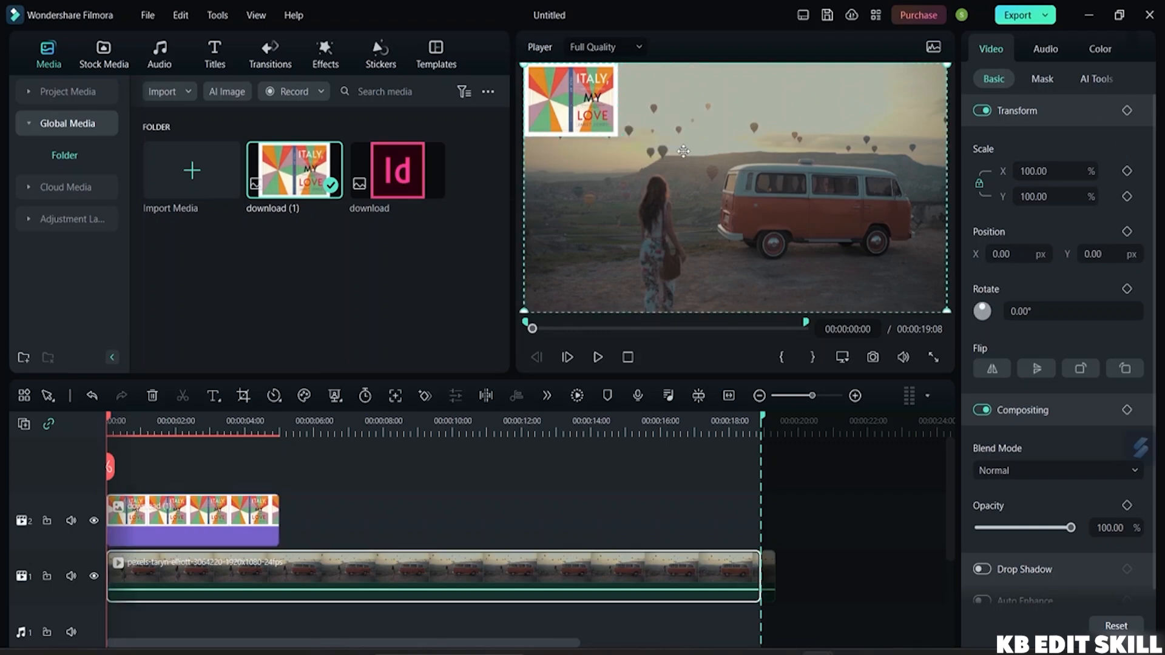
pyautogui.scroll(-2, 292, 552)
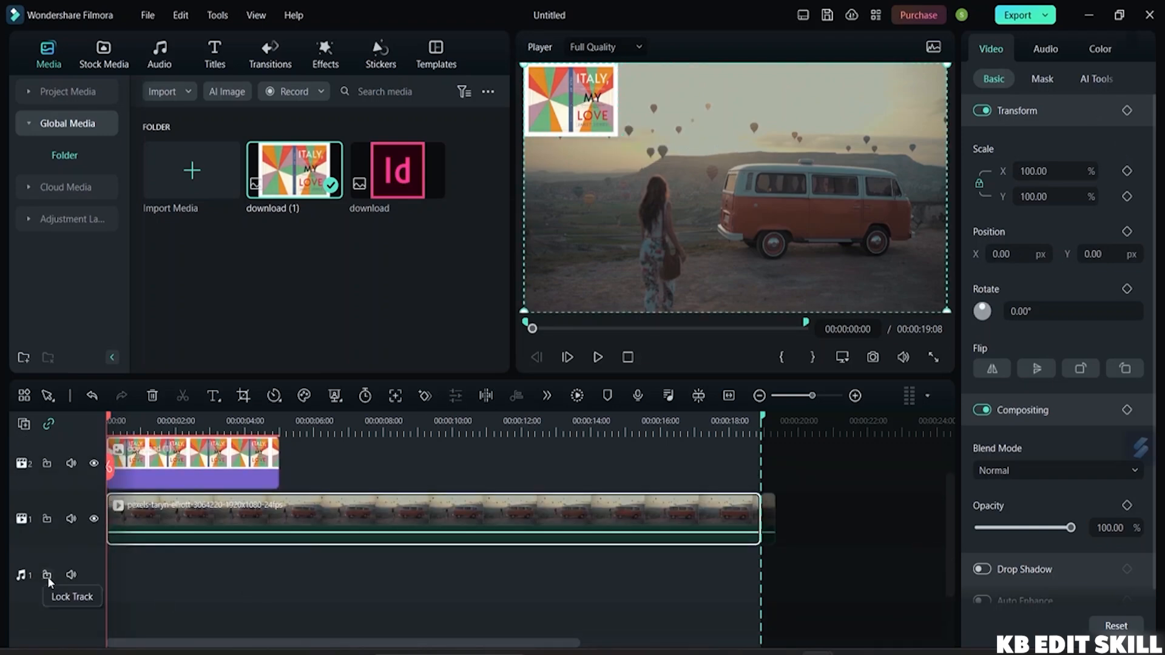
pyautogui.scroll(2, 78, 545)
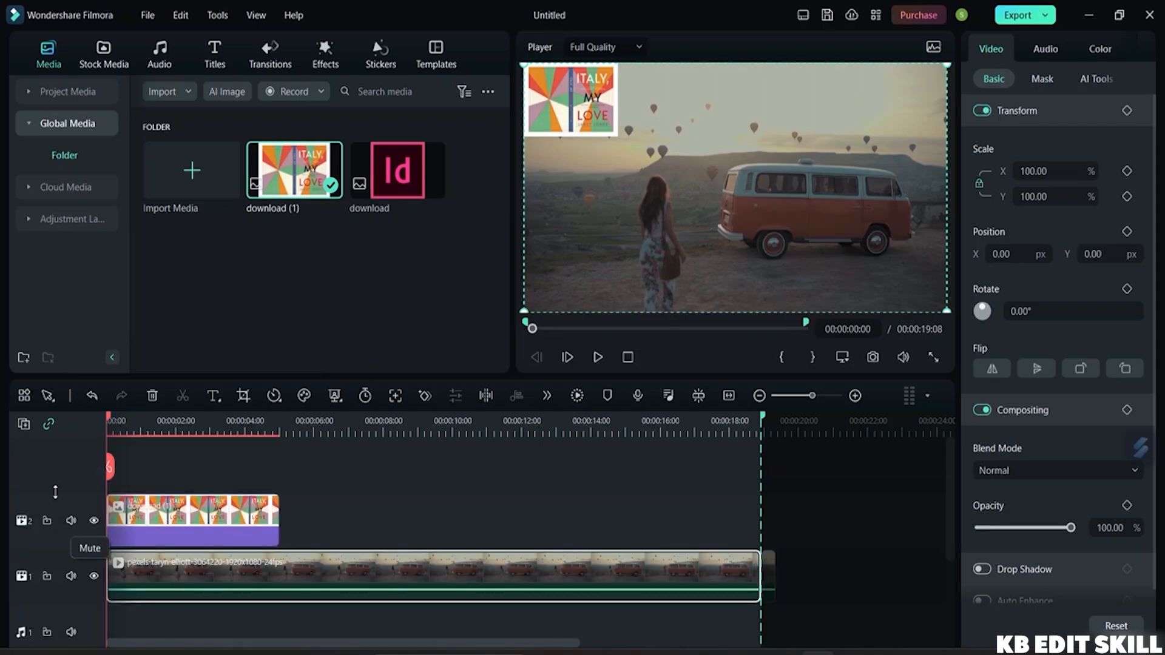
pyautogui.click(24, 398)
pyautogui.click(24, 397)
pyautogui.click(24, 424)
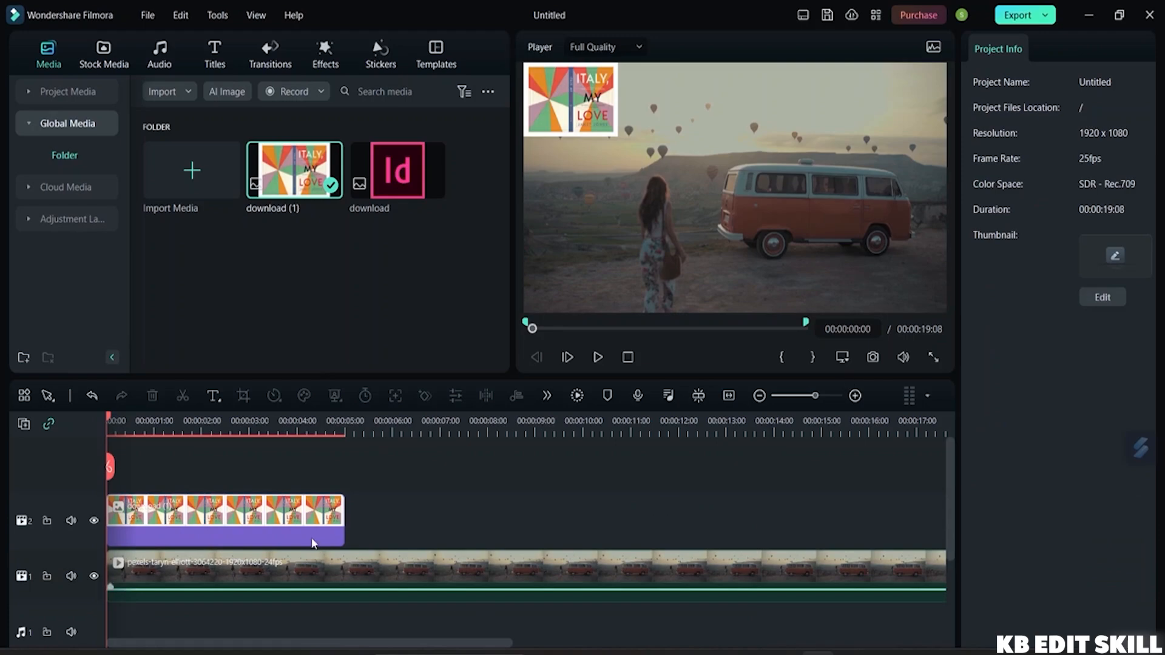
# Delete the Italy book cover image clip from video track 2
pyautogui.click(273, 521)
pyautogui.rightClick(271, 520)
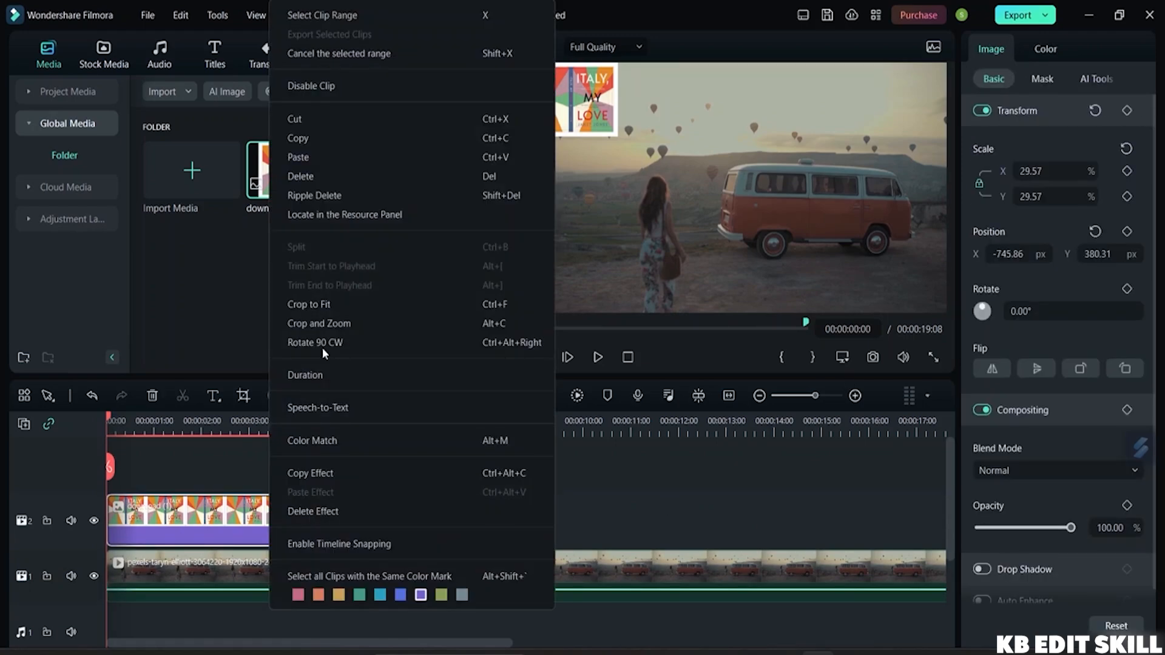
pyautogui.click(320, 177)
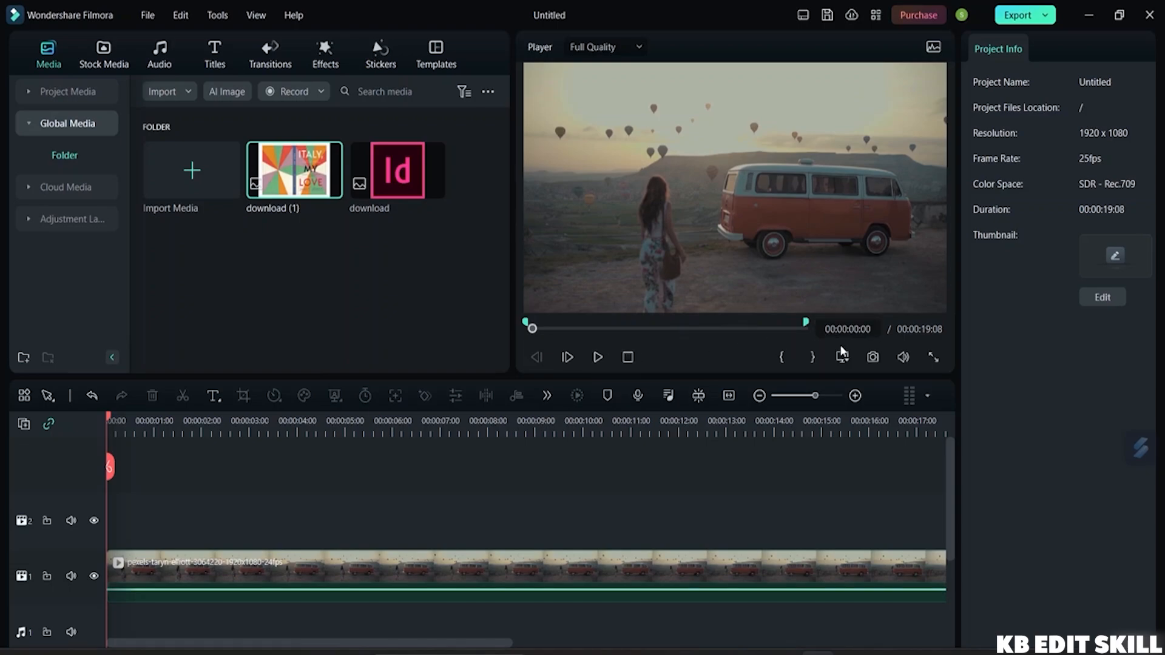
# Show the player's volume slider and examine its display options, including the preview zoom levels
pyautogui.click(905, 357)
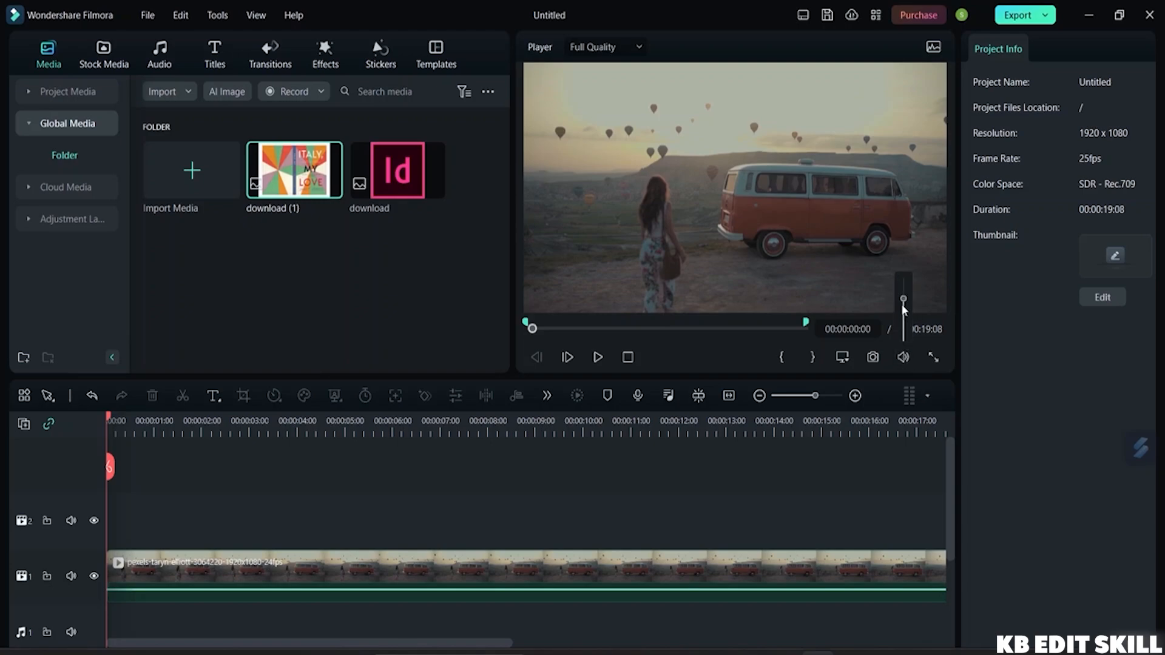
pyautogui.click(842, 358)
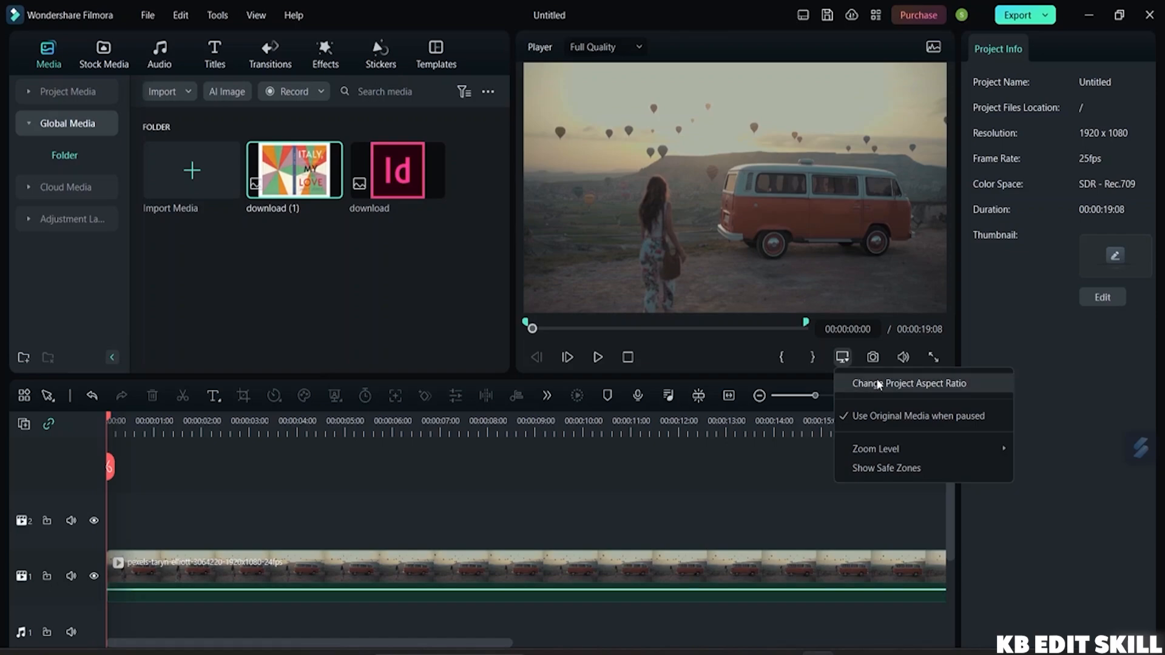
pyautogui.moveTo(883, 449)
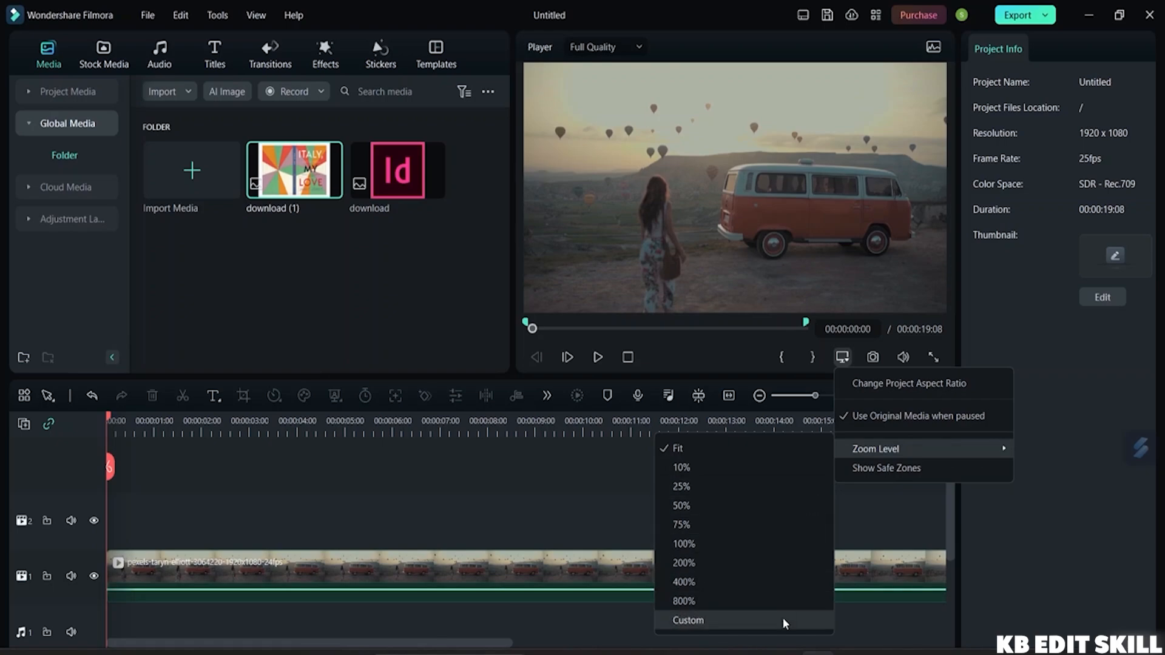
# Examine the aspect ratio and resolution choices in the project settings, and cancel the dialog
pyautogui.click(906, 388)
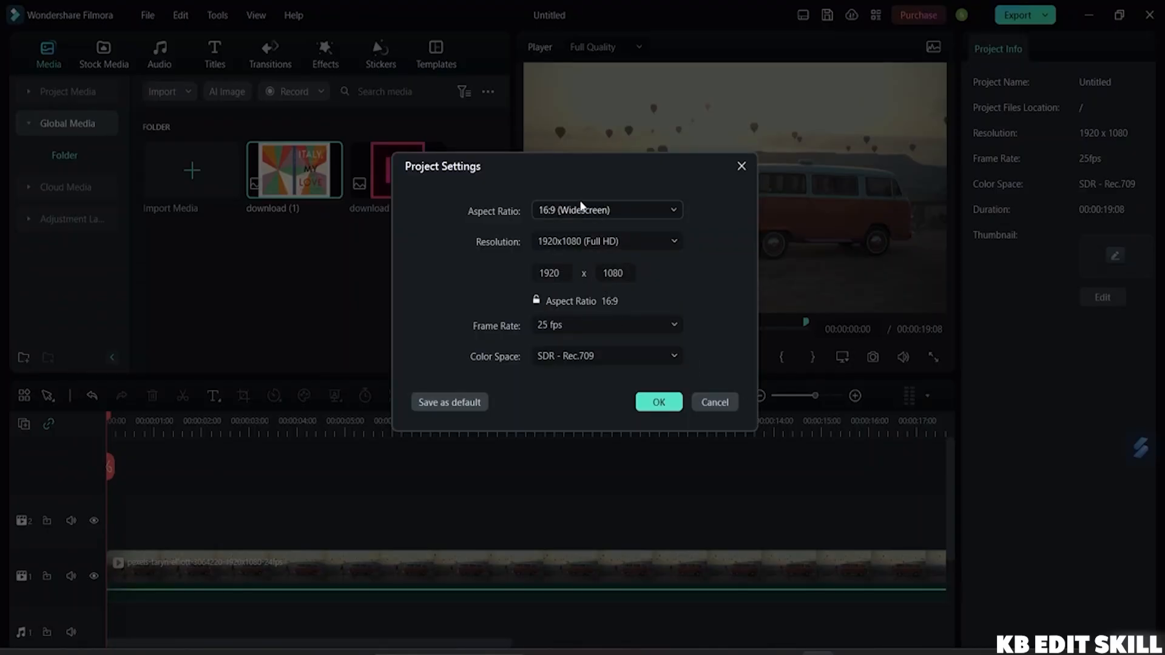
pyautogui.click(660, 210)
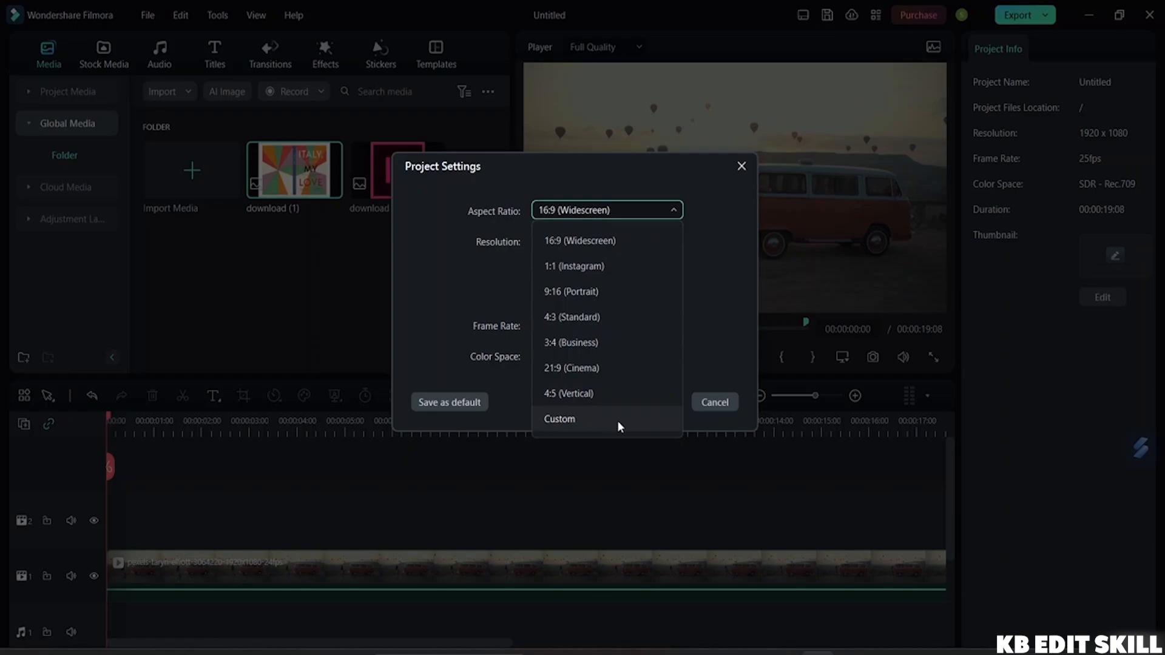
pyautogui.click(715, 220)
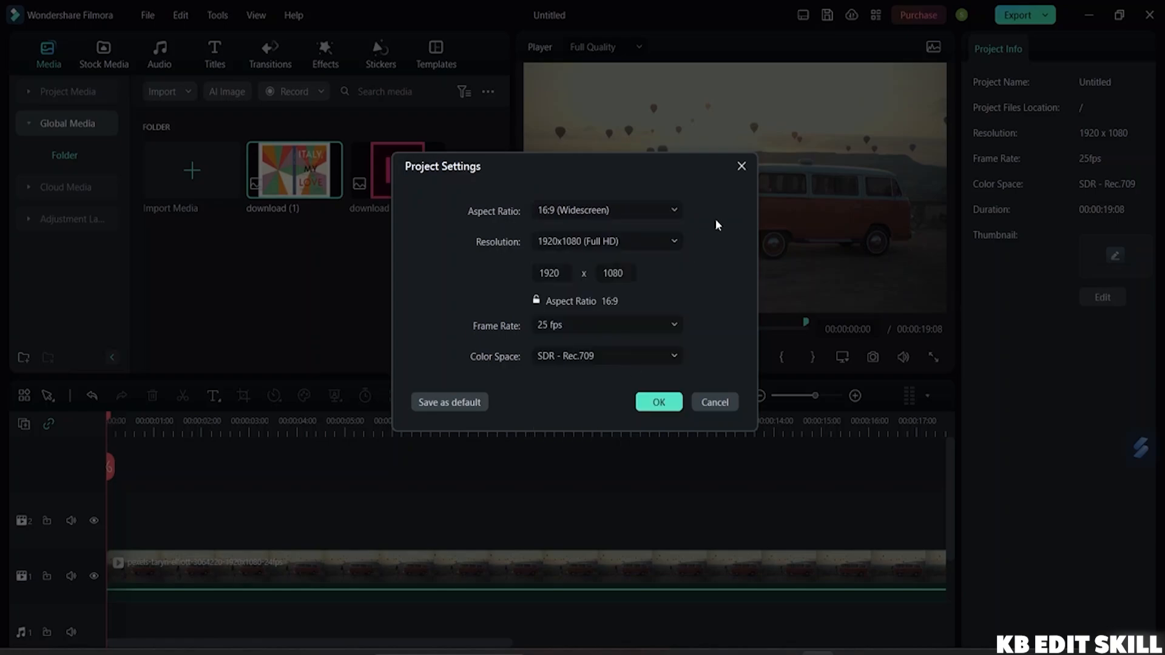
pyautogui.click(670, 243)
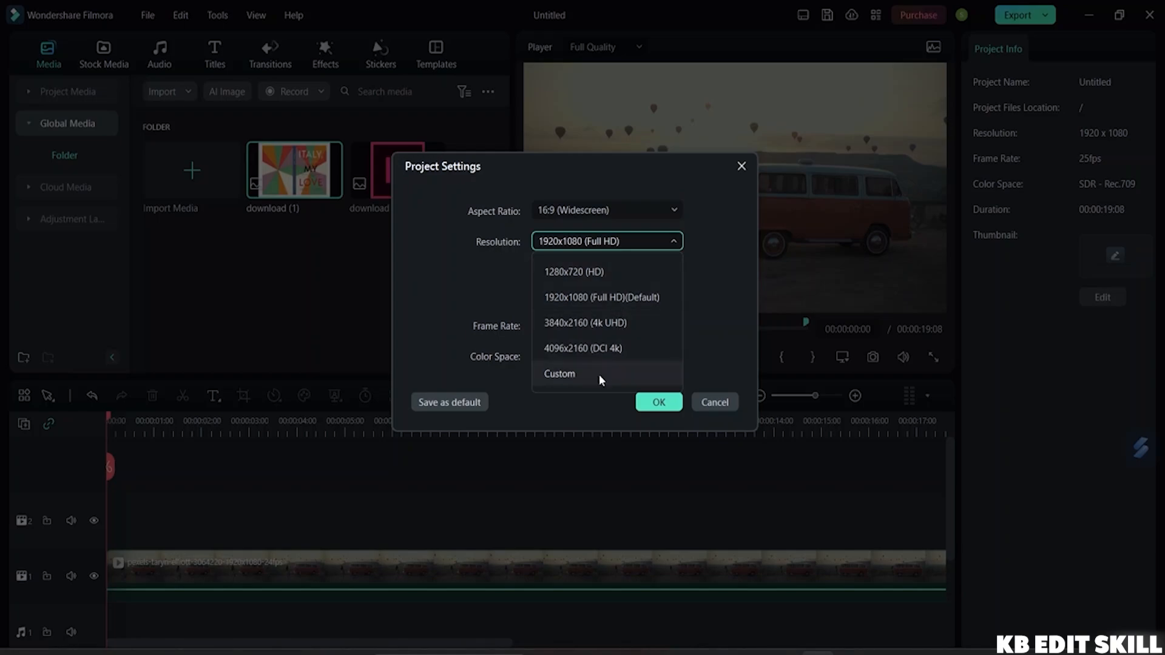
pyautogui.click(721, 402)
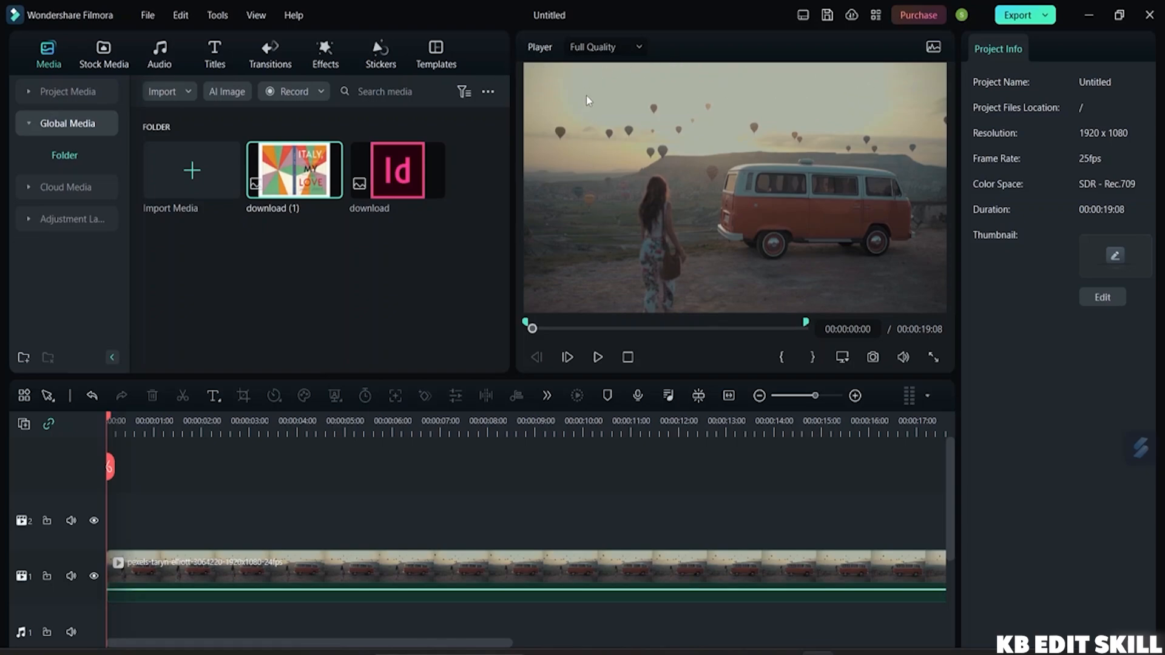
# Examine the playback quality choices of the player and keep Full Quality
pyautogui.click(631, 46)
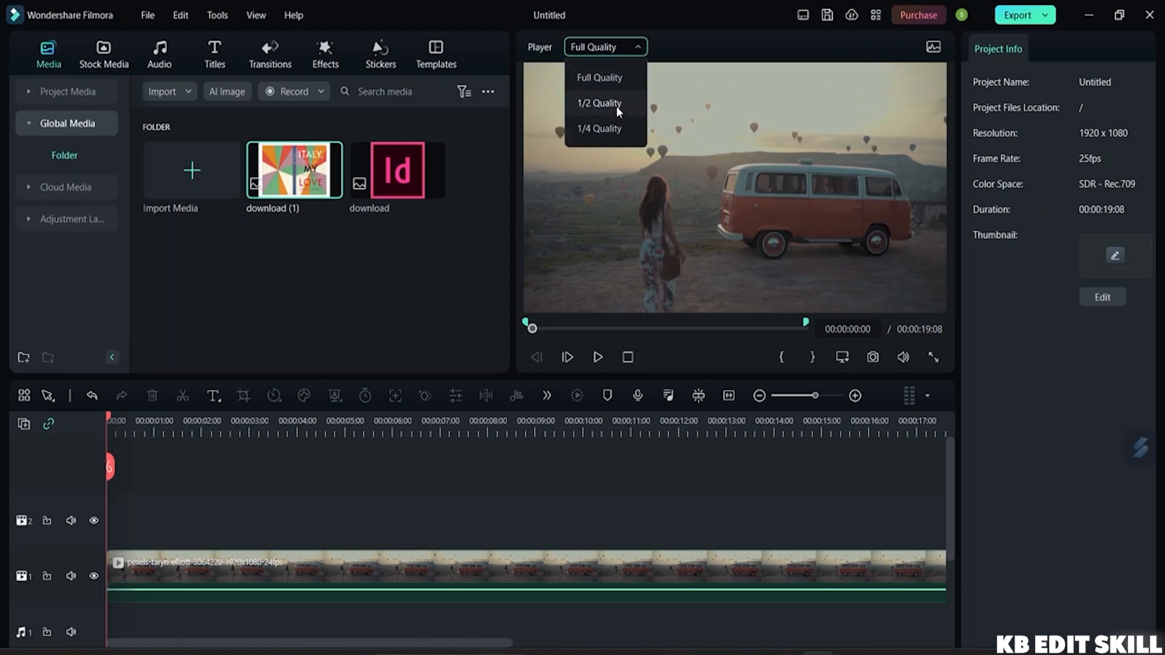
pyautogui.click(675, 39)
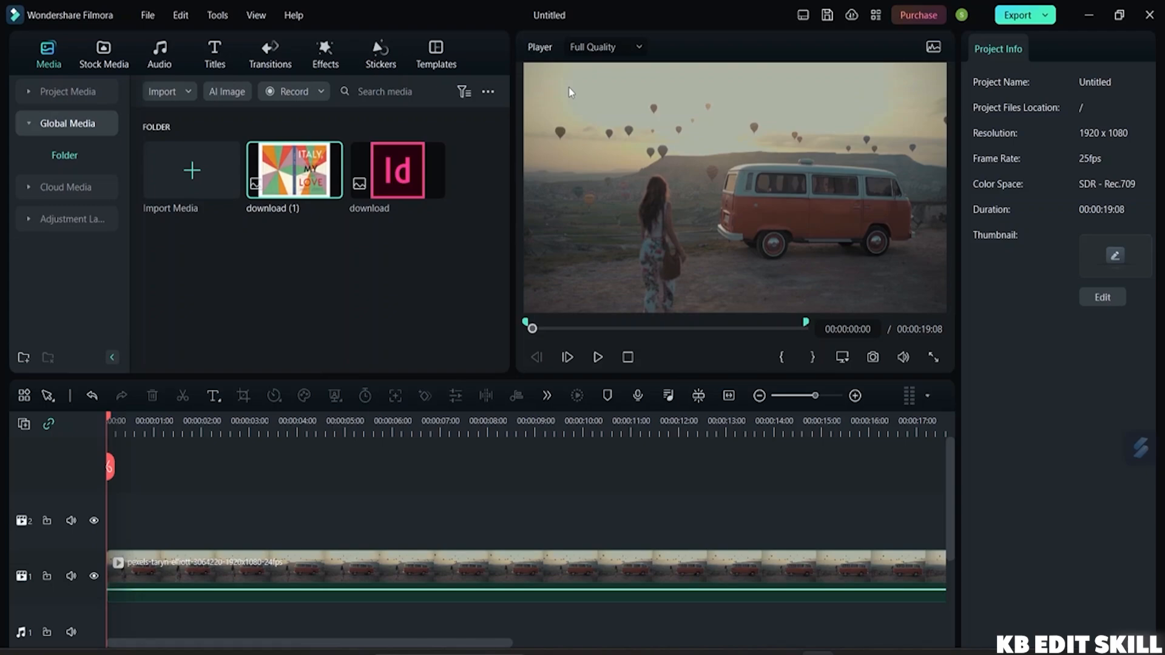
pyautogui.click(621, 43)
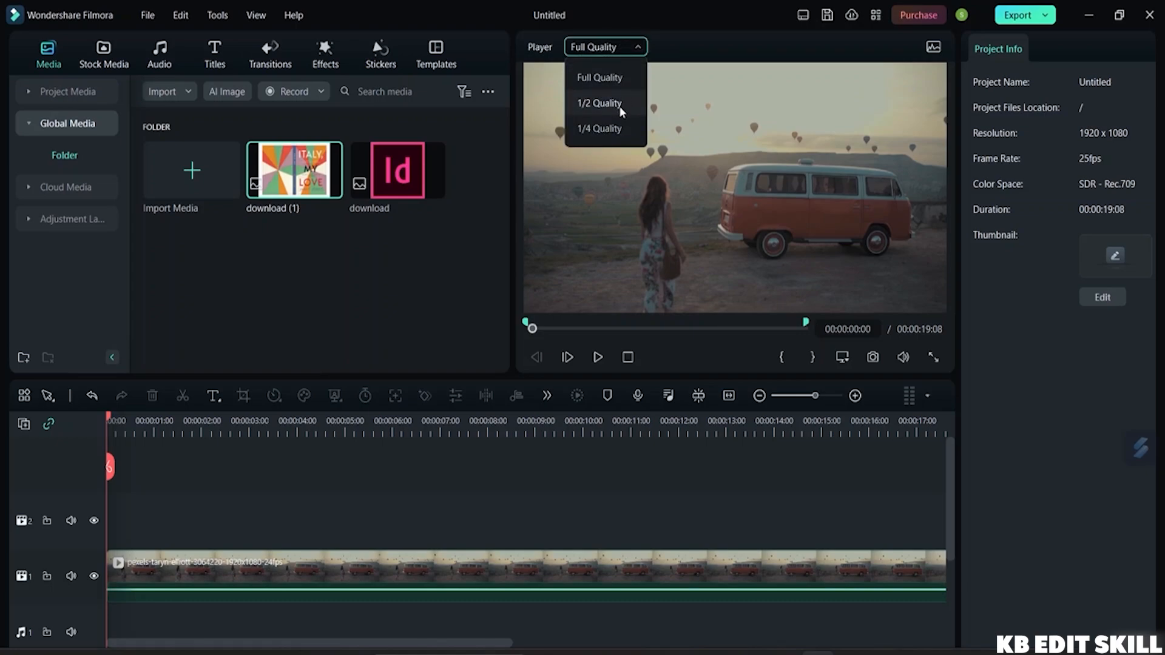
pyautogui.click(674, 42)
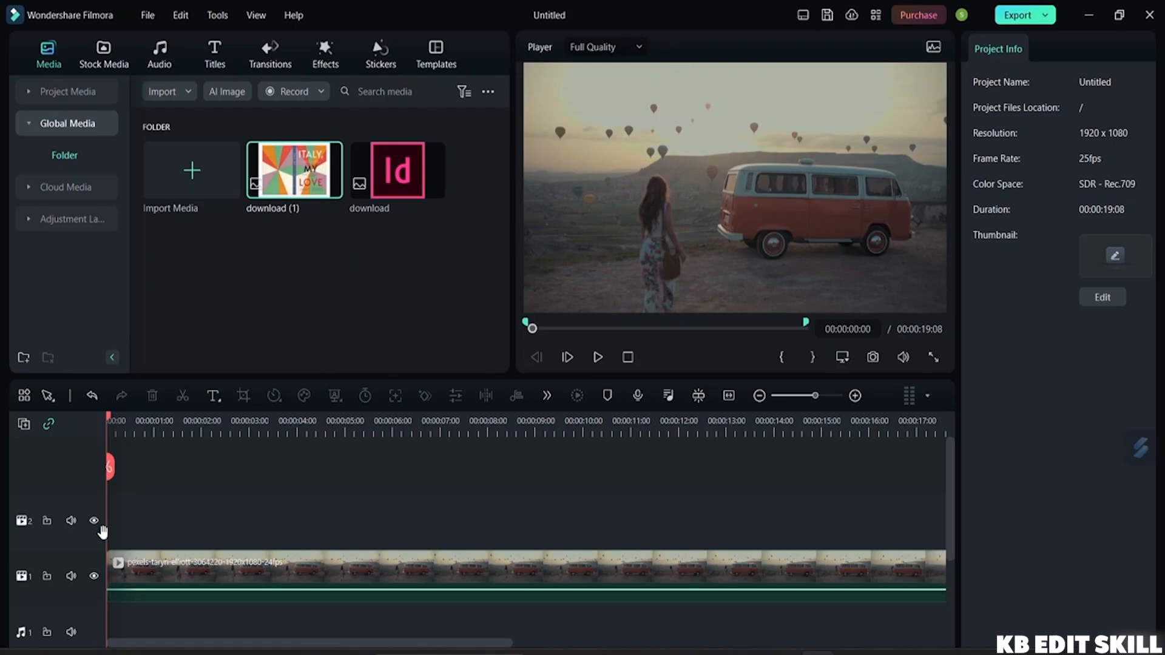
# Play the timeline from the start to about 00:00:09:03, pause, and review the preview quality list once more
pyautogui.click(596, 360)
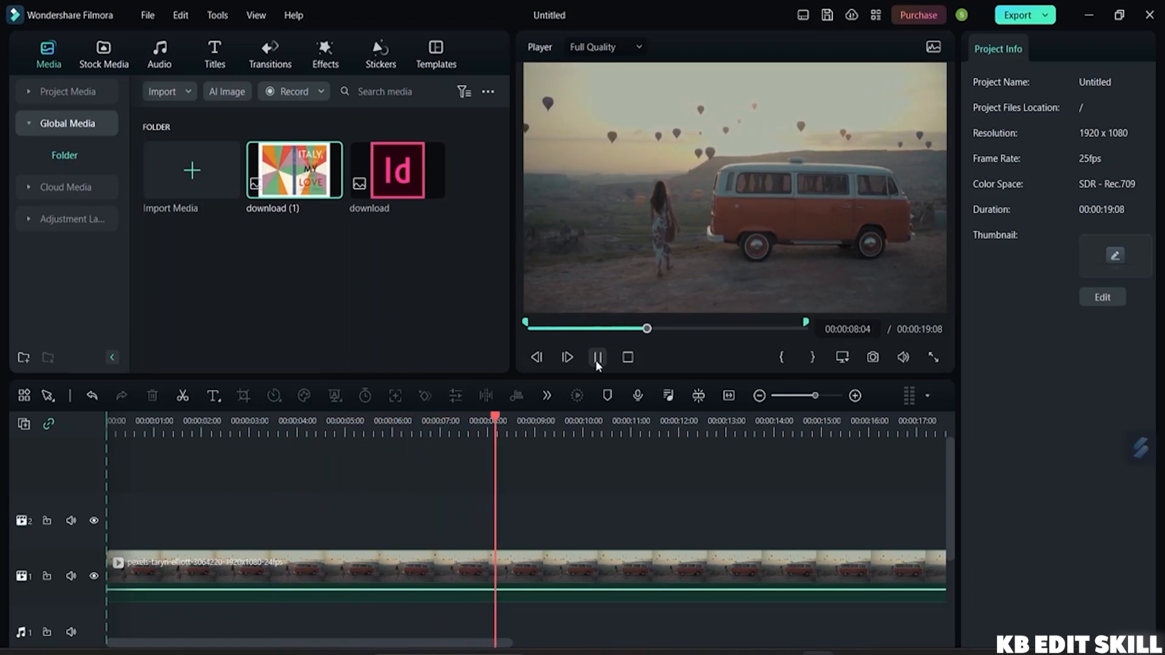
pyautogui.click(597, 357)
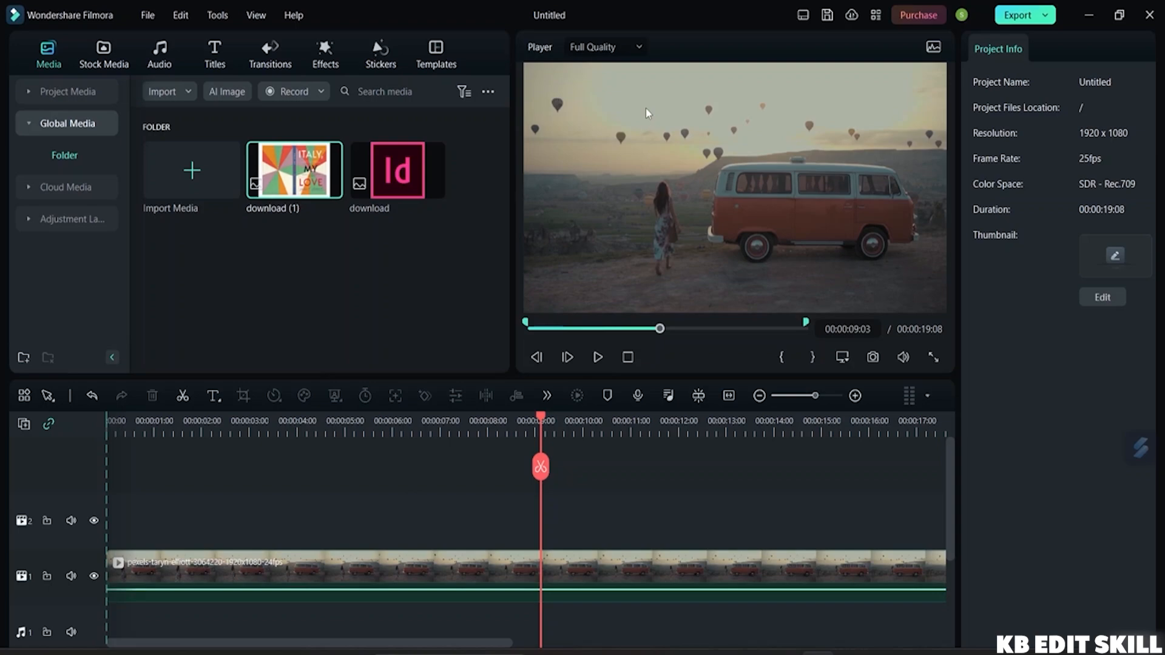
pyautogui.click(636, 49)
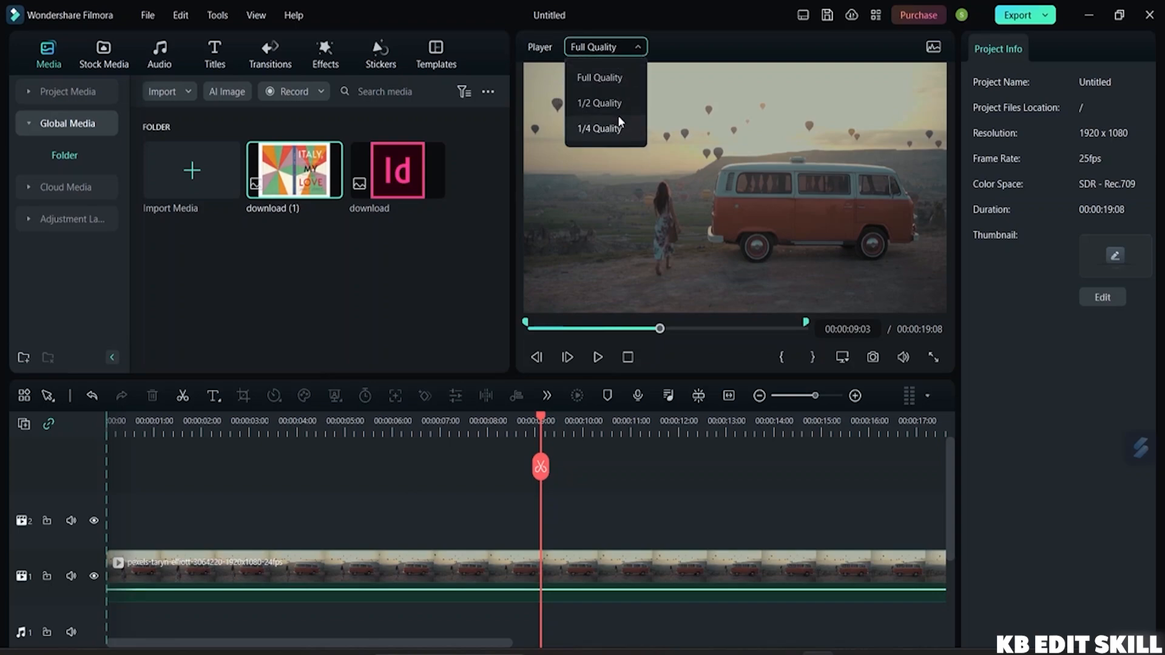
pyautogui.click(653, 58)
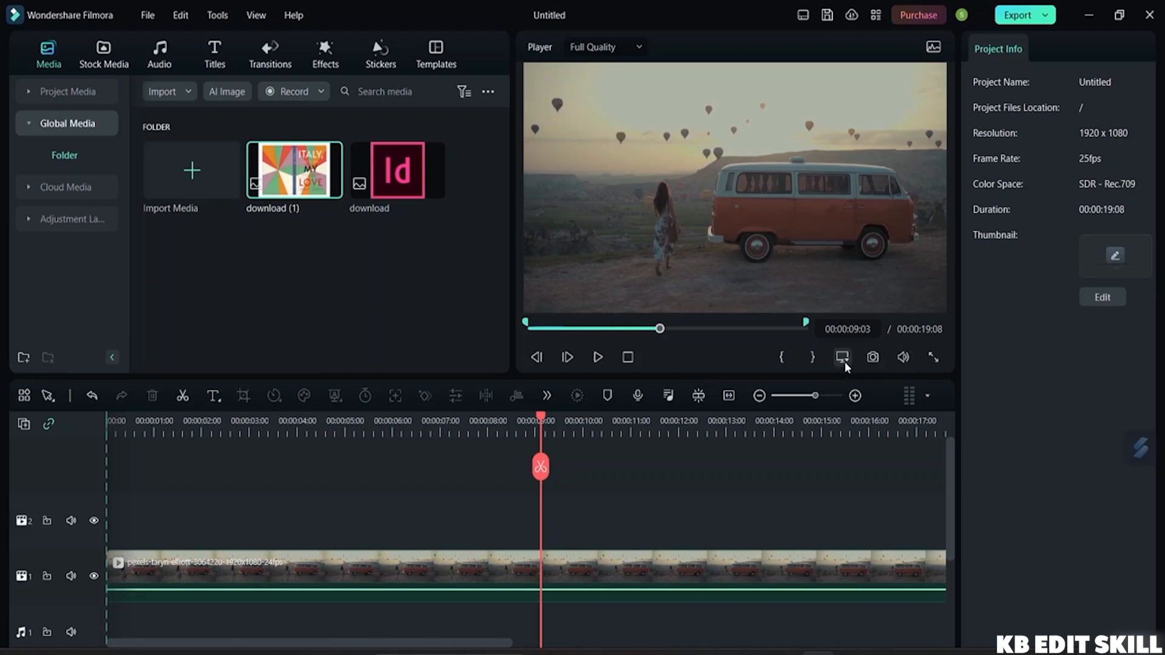
# Play the video in full screen, return to the editor, stop at about 00:00:18:23 and deselect the clip
pyautogui.click(934, 359)
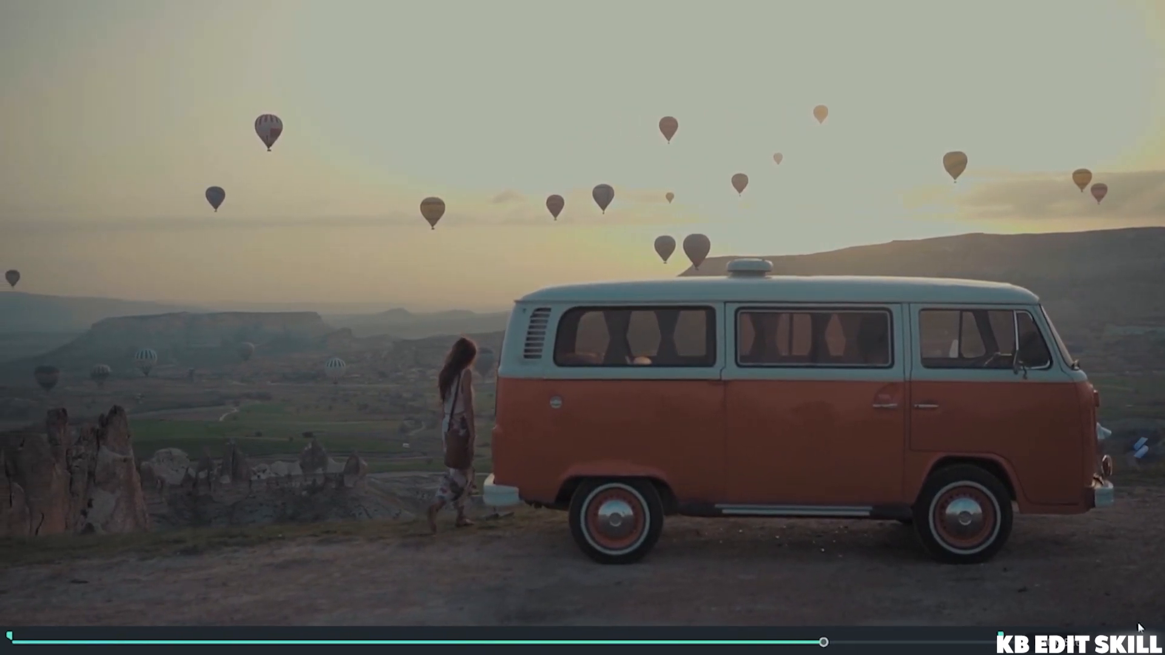
pyautogui.press('Escape')
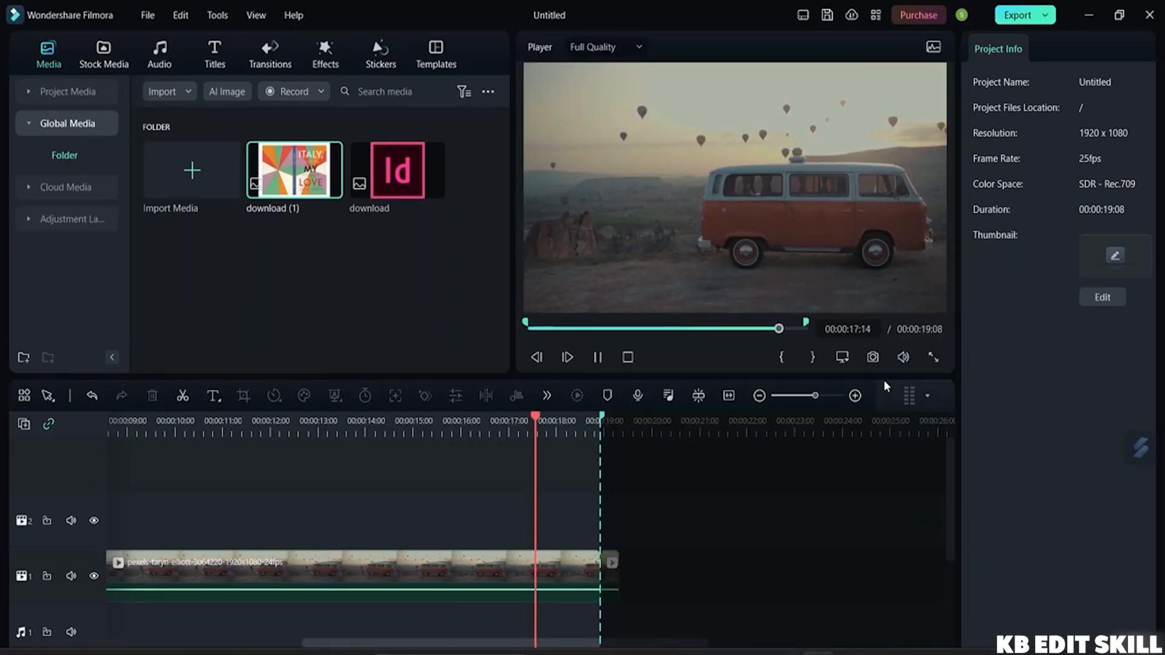
pyautogui.click(854, 294)
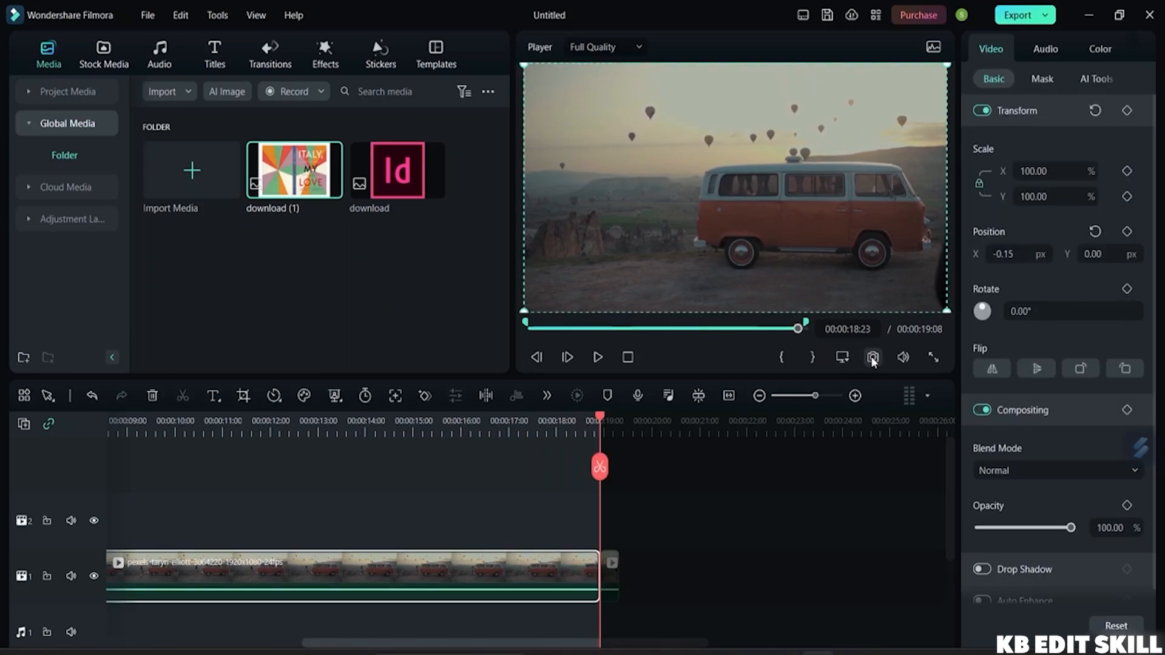
pyautogui.click(558, 454)
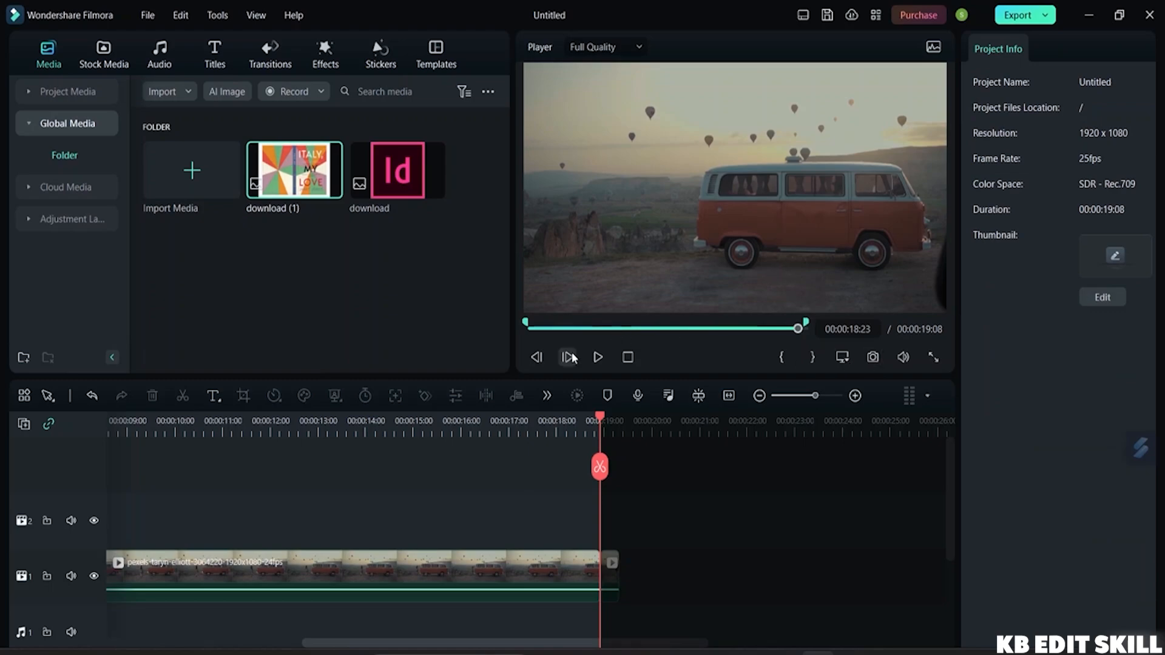
# Play the timeline to about 00:00:02:07, review the snapshot format choices and take a PNG snapshot of that frame
pyautogui.click(598, 357)
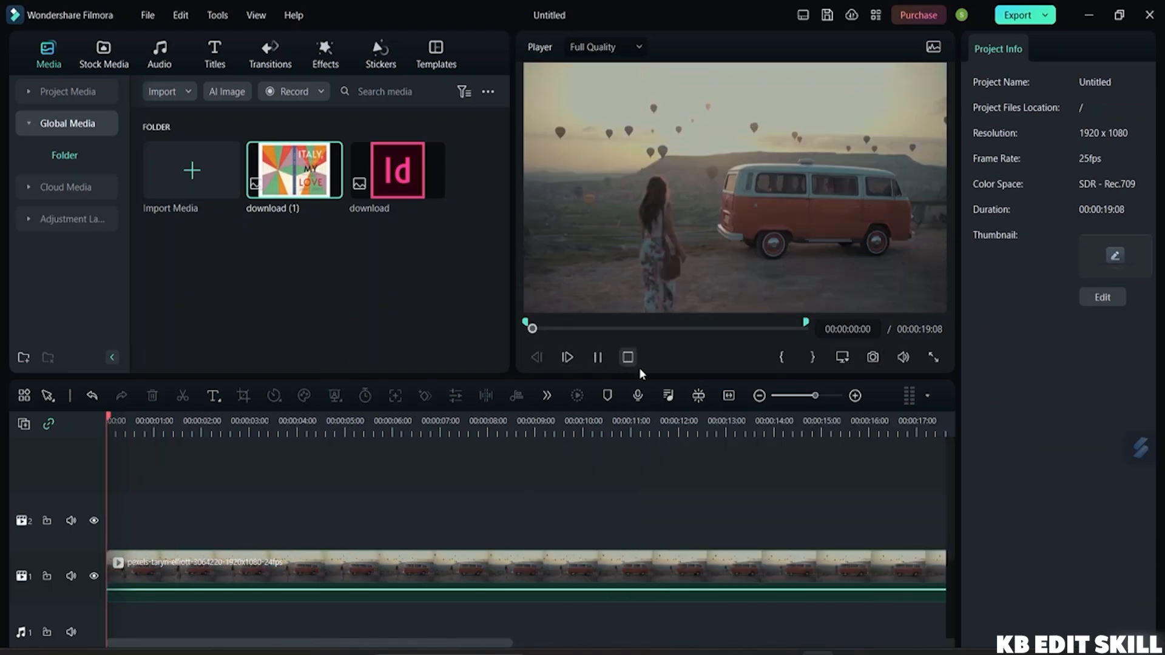
pyautogui.click(872, 358)
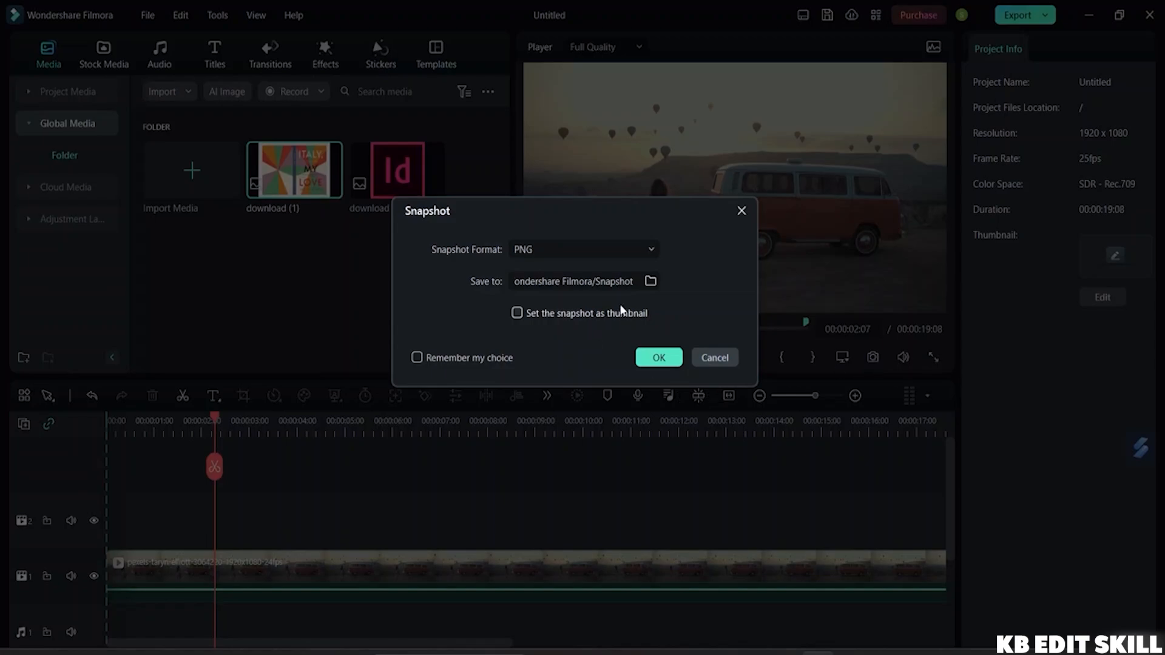
pyautogui.click(625, 281)
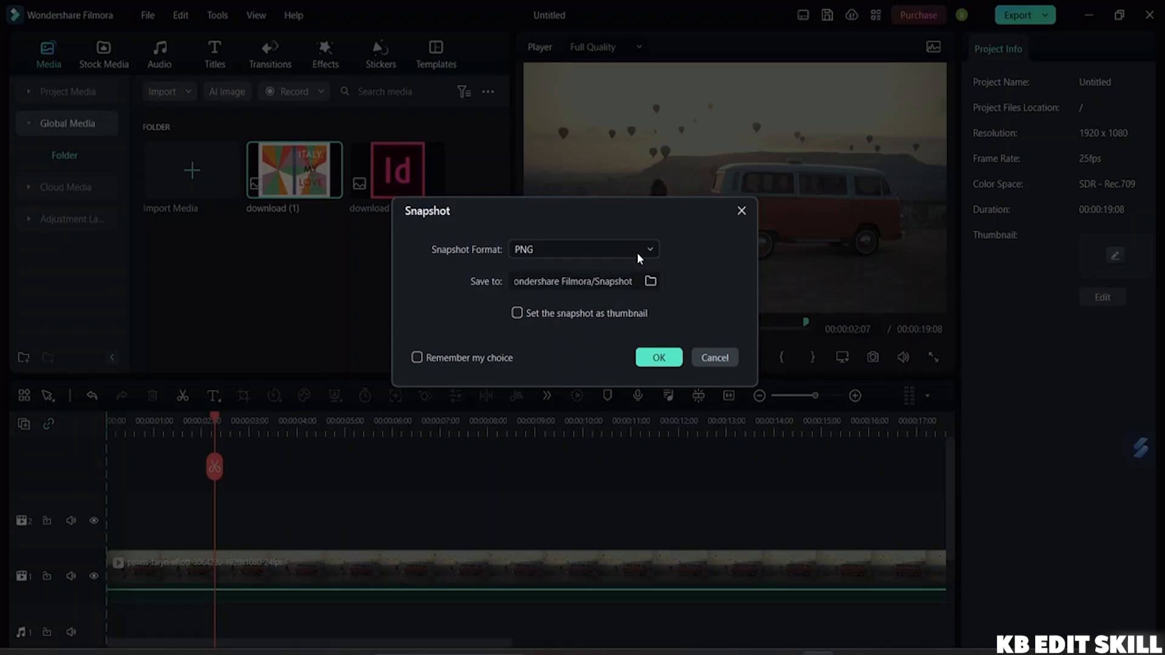
pyautogui.click(637, 252)
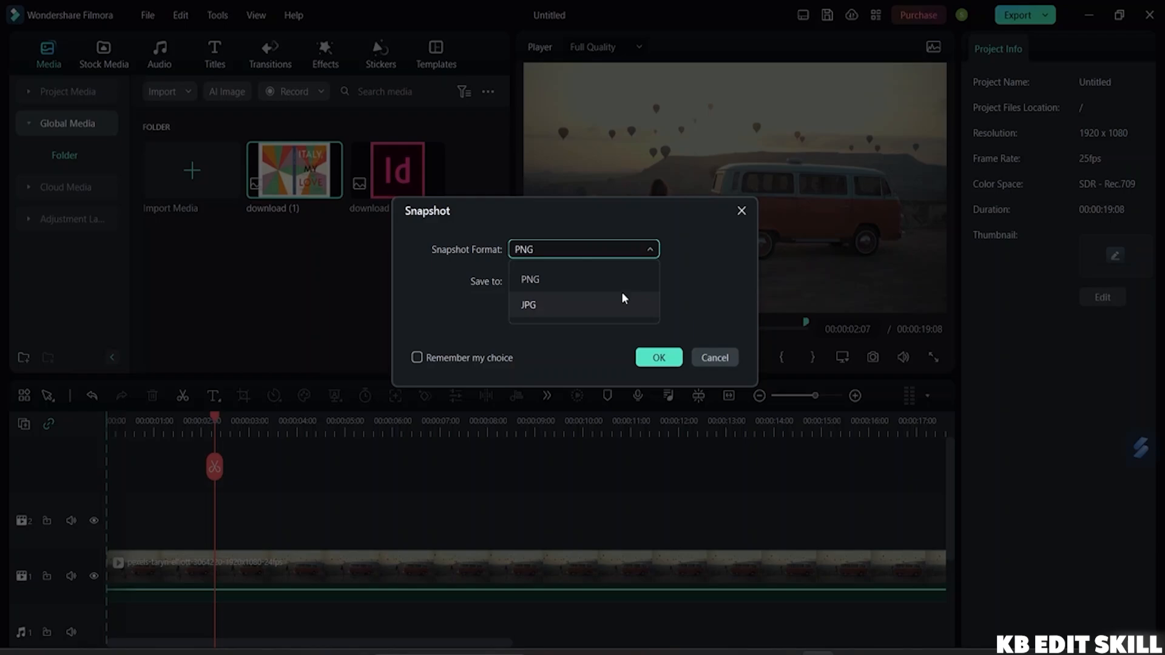
pyautogui.click(684, 269)
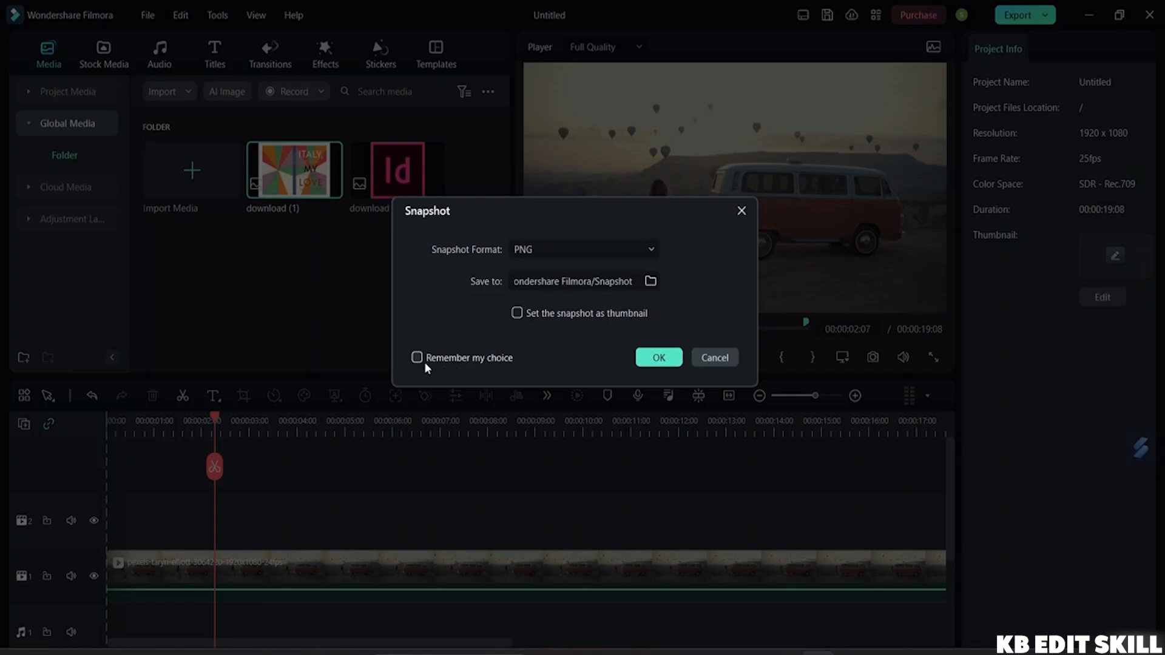
pyautogui.click(635, 259)
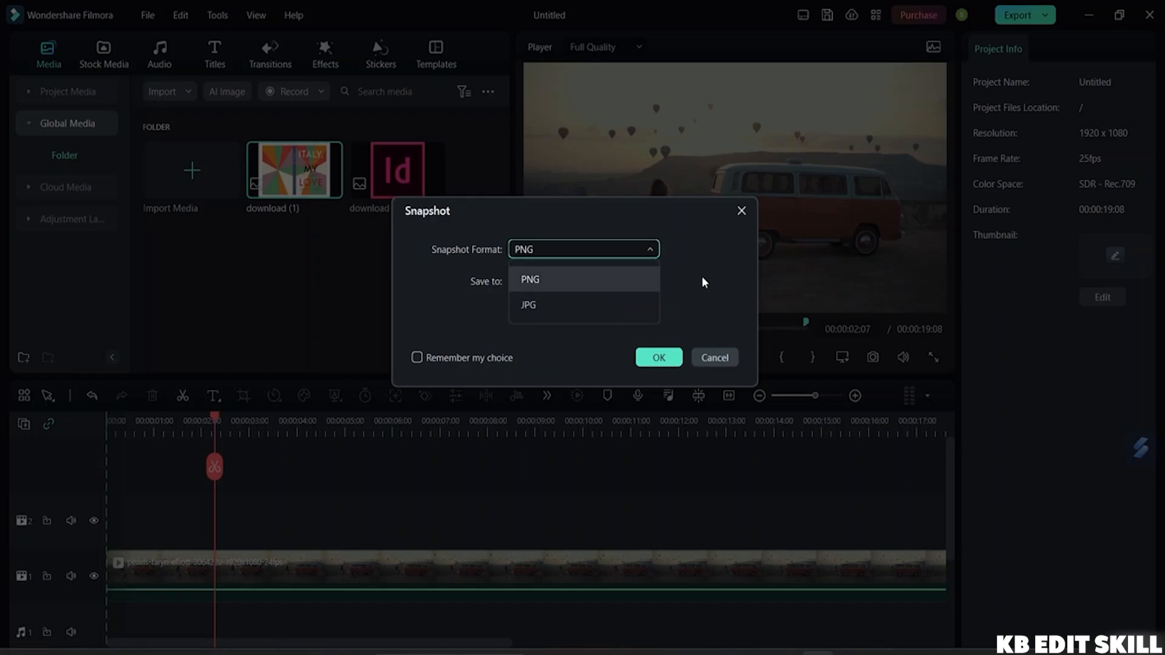
pyautogui.click(549, 279)
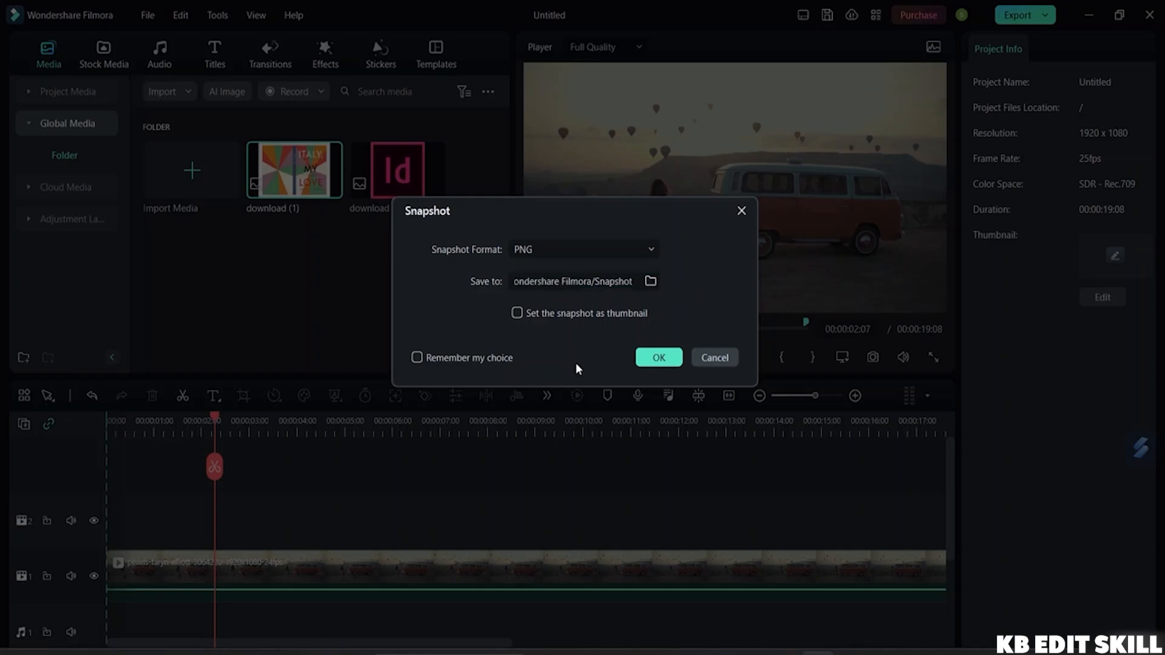
pyautogui.click(656, 362)
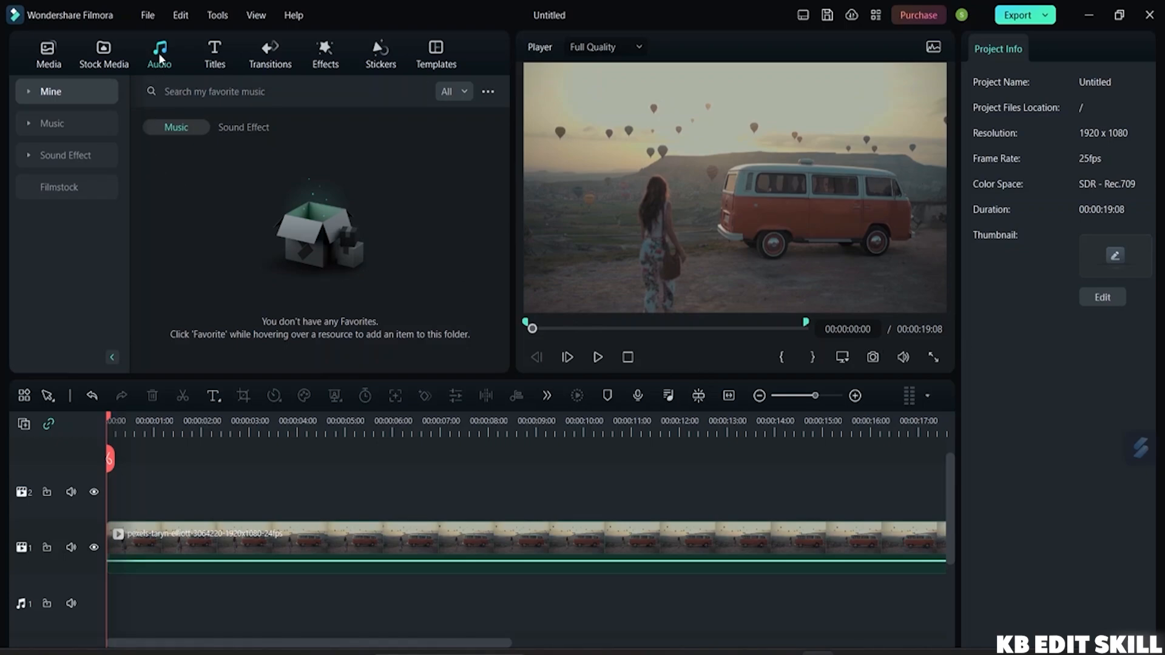
# Place the trending song Blue city lights at the start of audio track 1 and preview it to about 00:00:08:03
pyautogui.click(84, 125)
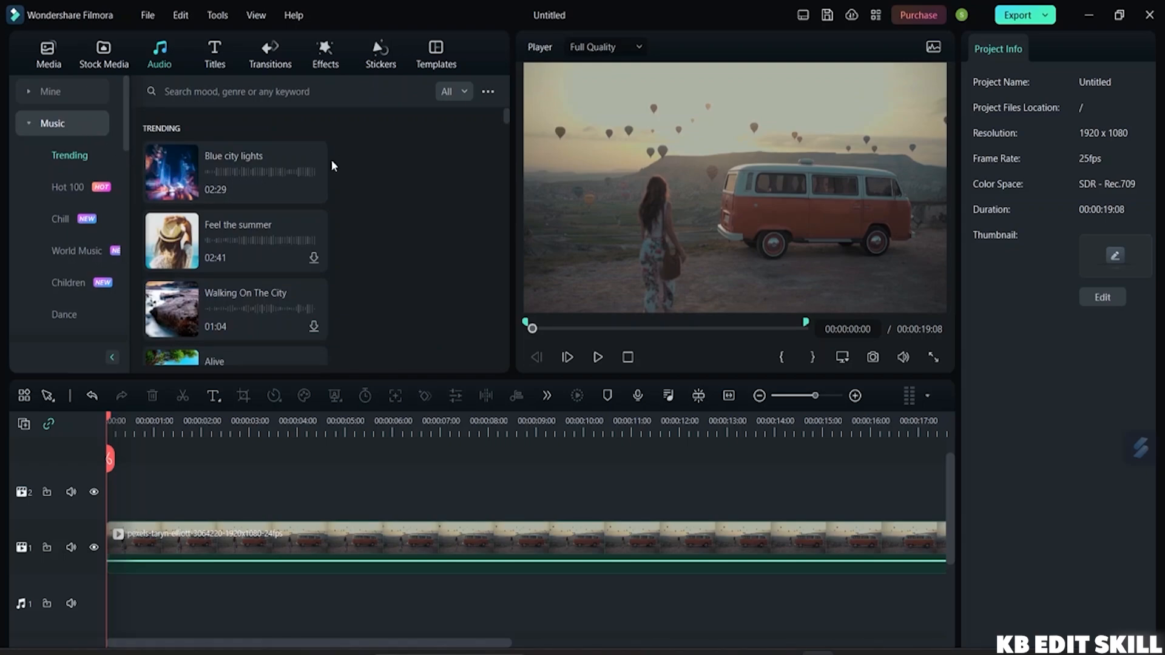
pyautogui.moveTo(246, 169); pyautogui.dragTo(106, 587)
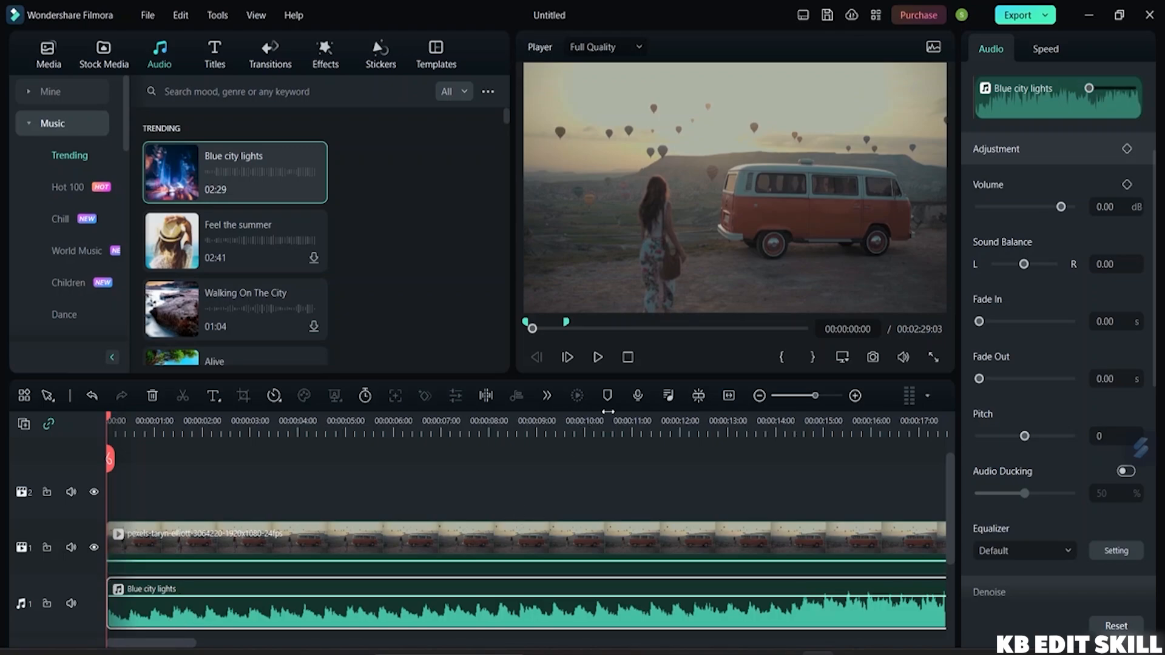
pyautogui.click(598, 358)
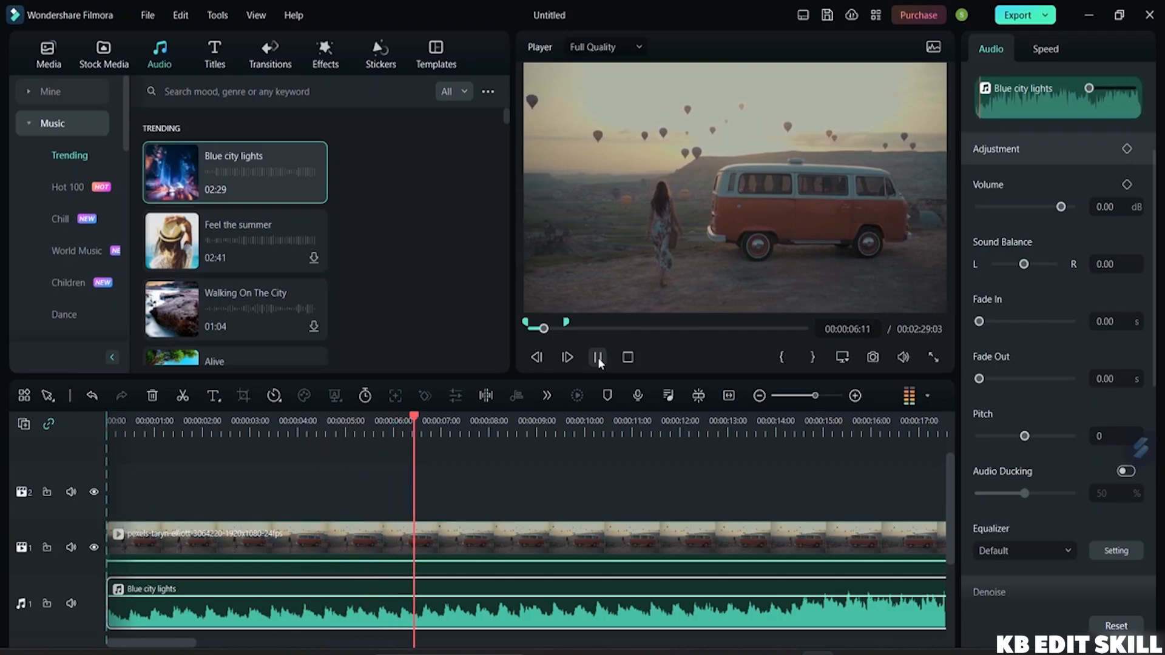
pyautogui.click(598, 359)
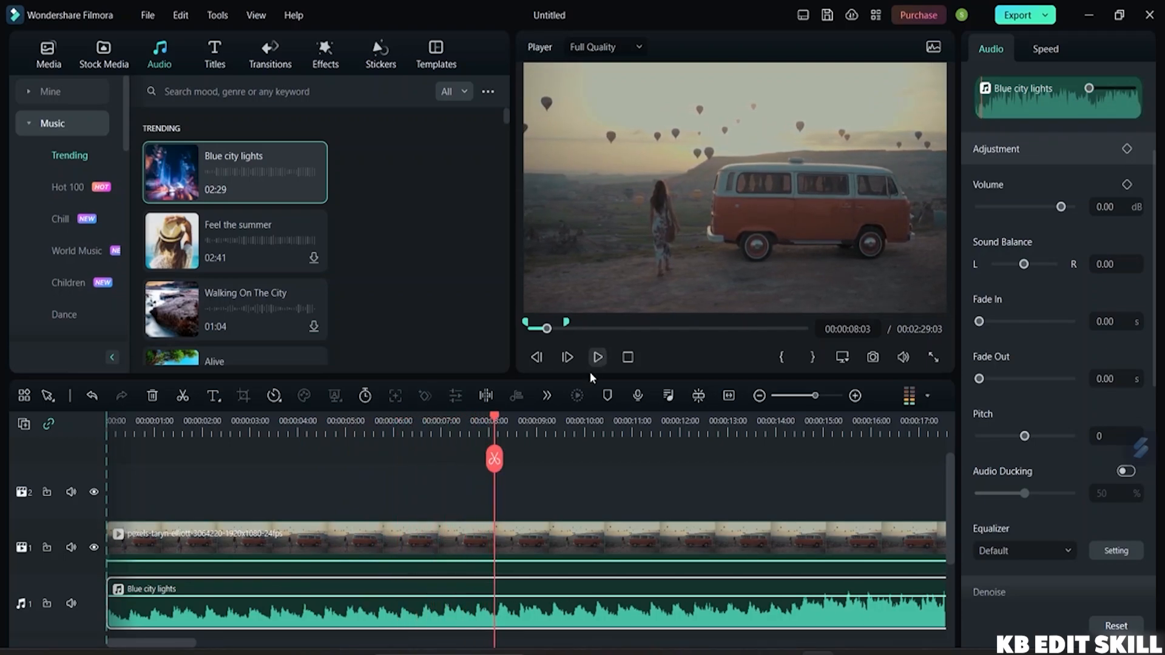
pyautogui.moveTo(494, 460); pyautogui.dragTo(71, 446)
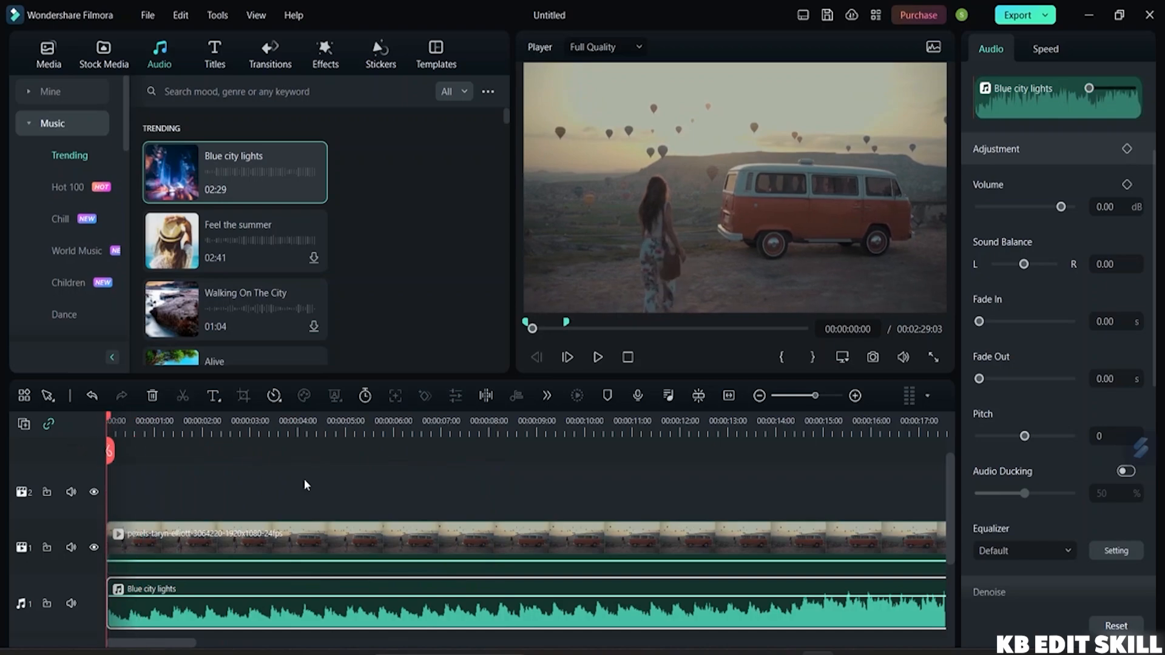
# Show the audio meter and watch its levels while playing the timeline to about 00:00:08:10
pyautogui.click(923, 397)
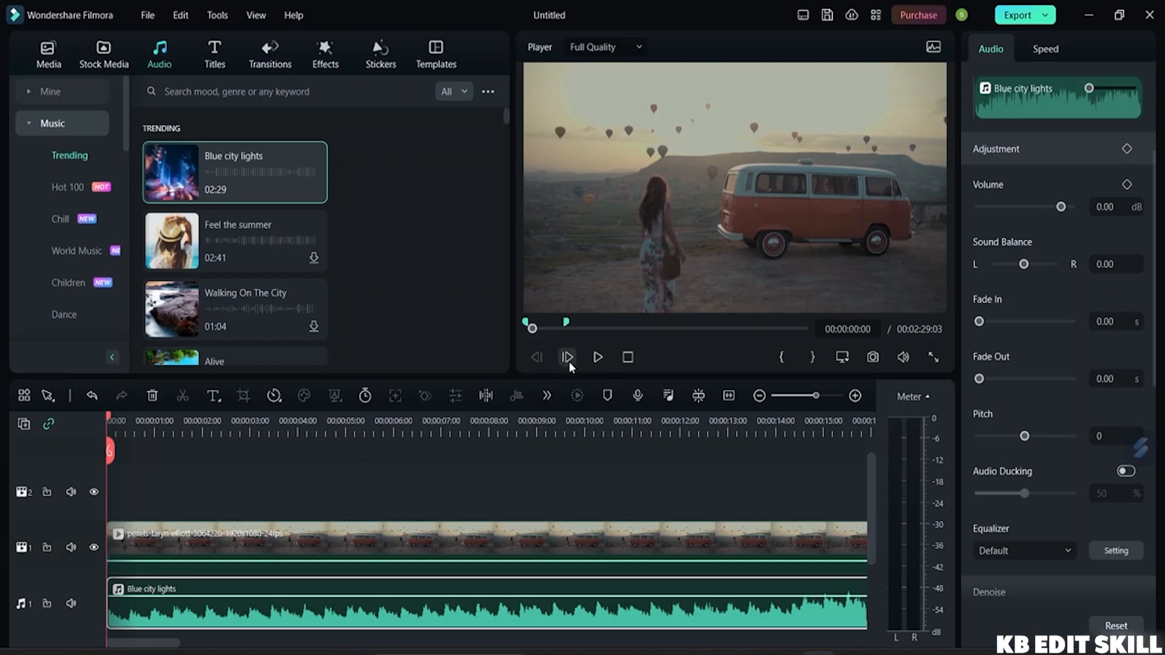
pyautogui.click(598, 358)
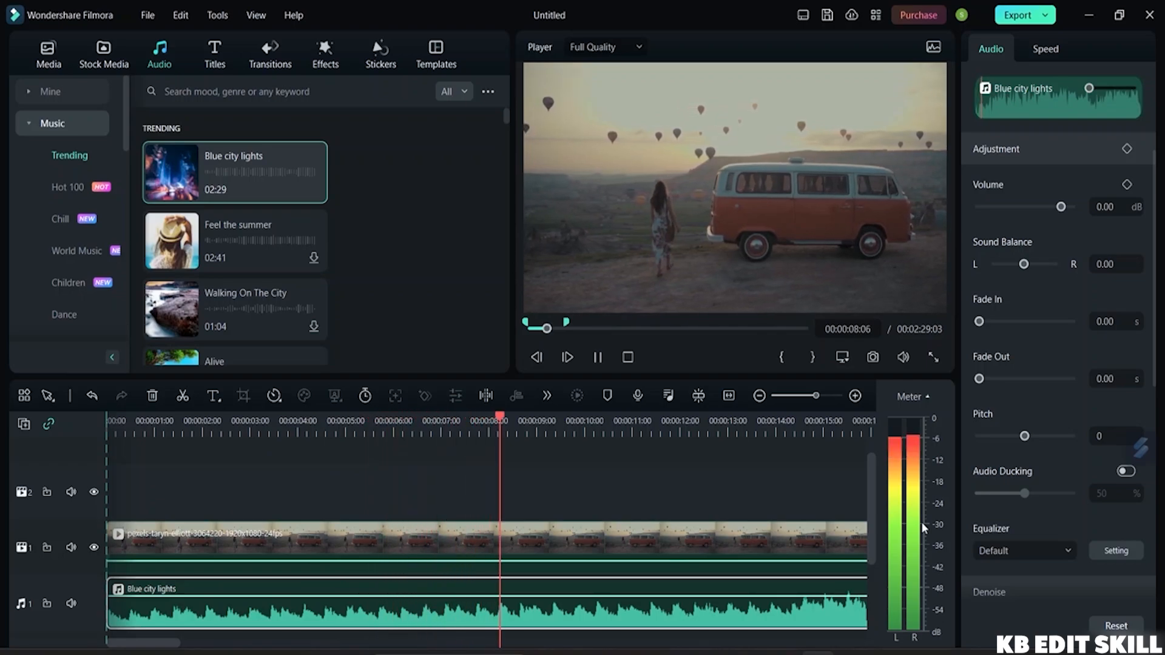
pyautogui.press('space')
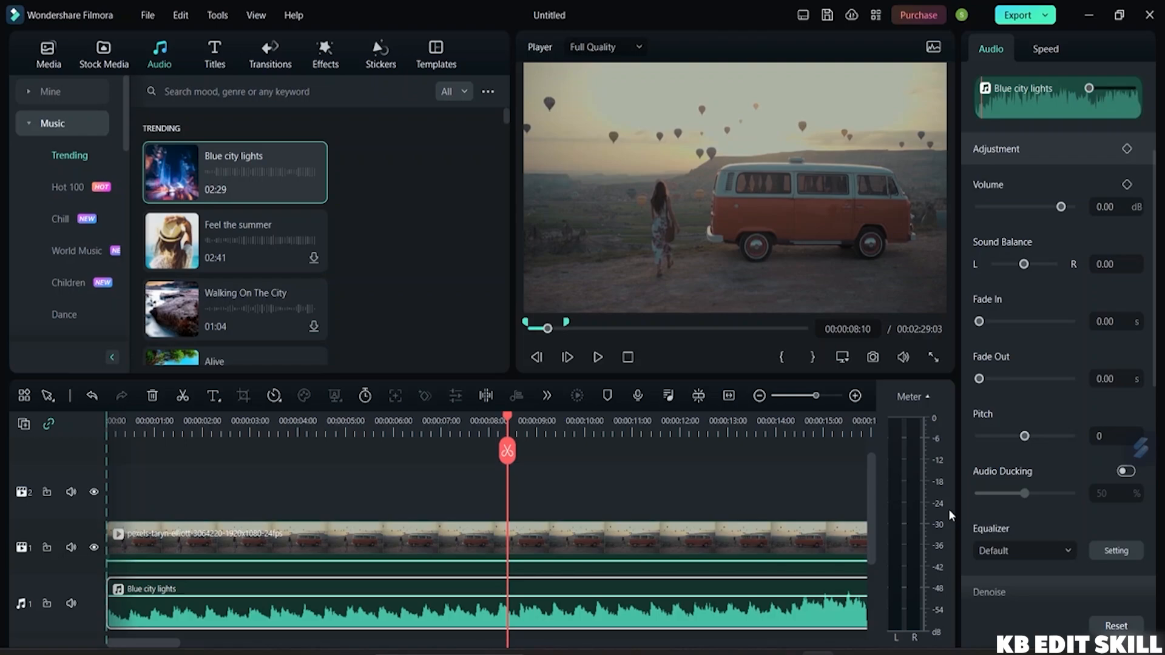
# Lower the player's preview volume and replay the timeline from the start to about 00:00:14:14
pyautogui.moveTo(901, 359)
pyautogui.moveTo(902, 307); pyautogui.dragTo(903, 322)
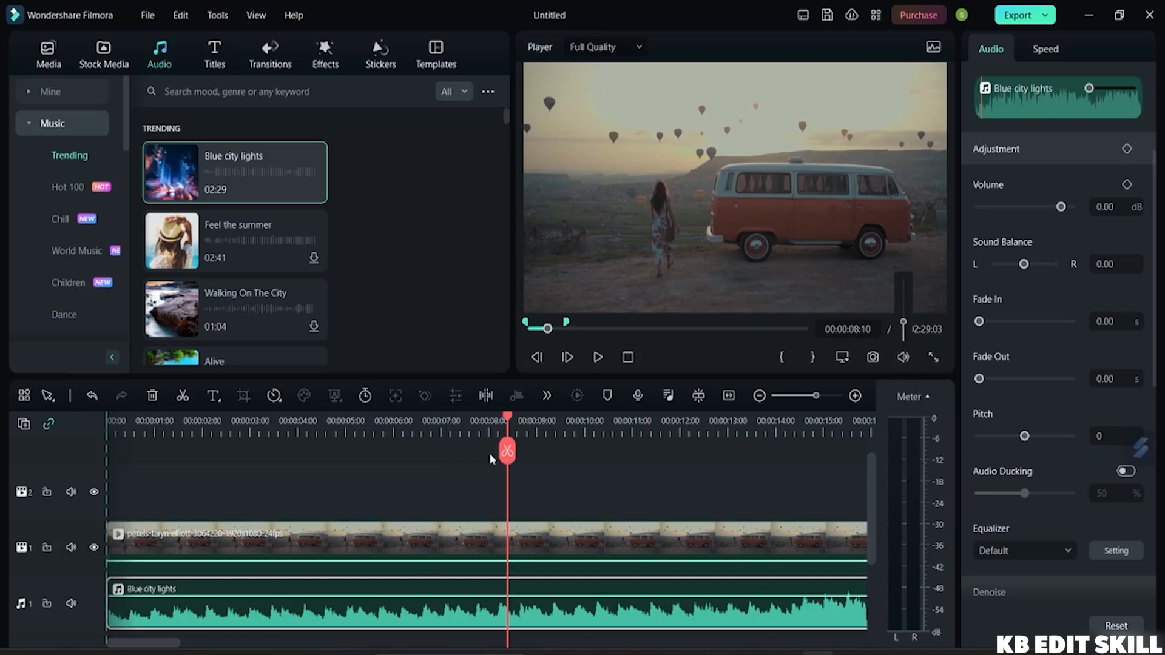
pyautogui.moveTo(508, 450); pyautogui.dragTo(99, 435)
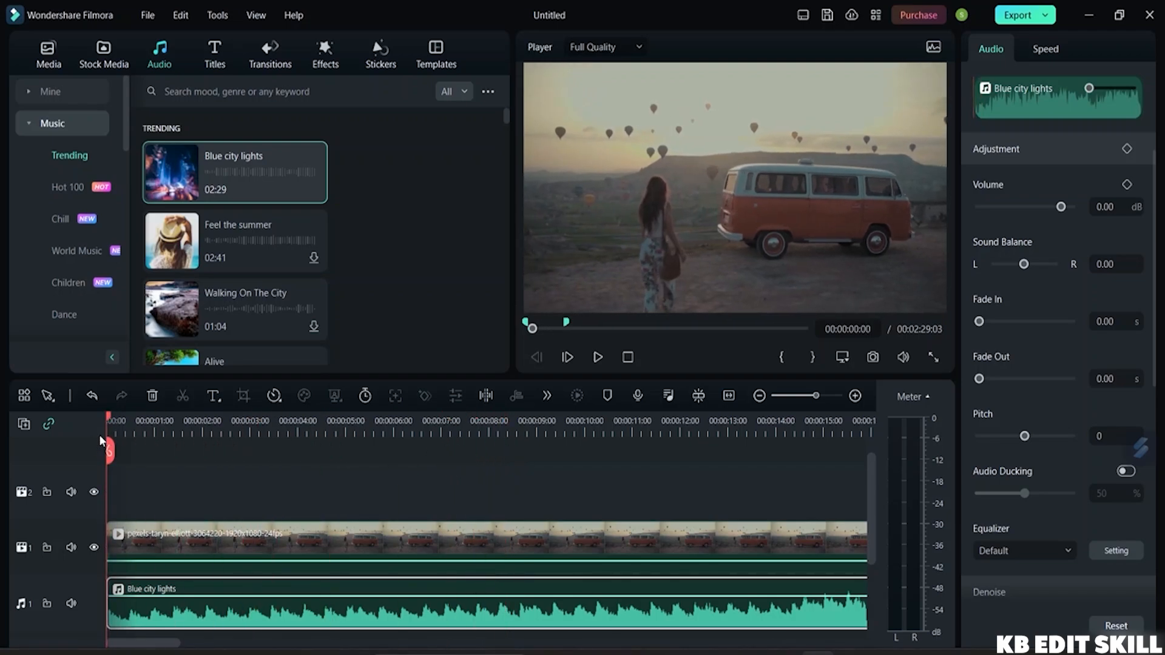
pyautogui.click(597, 356)
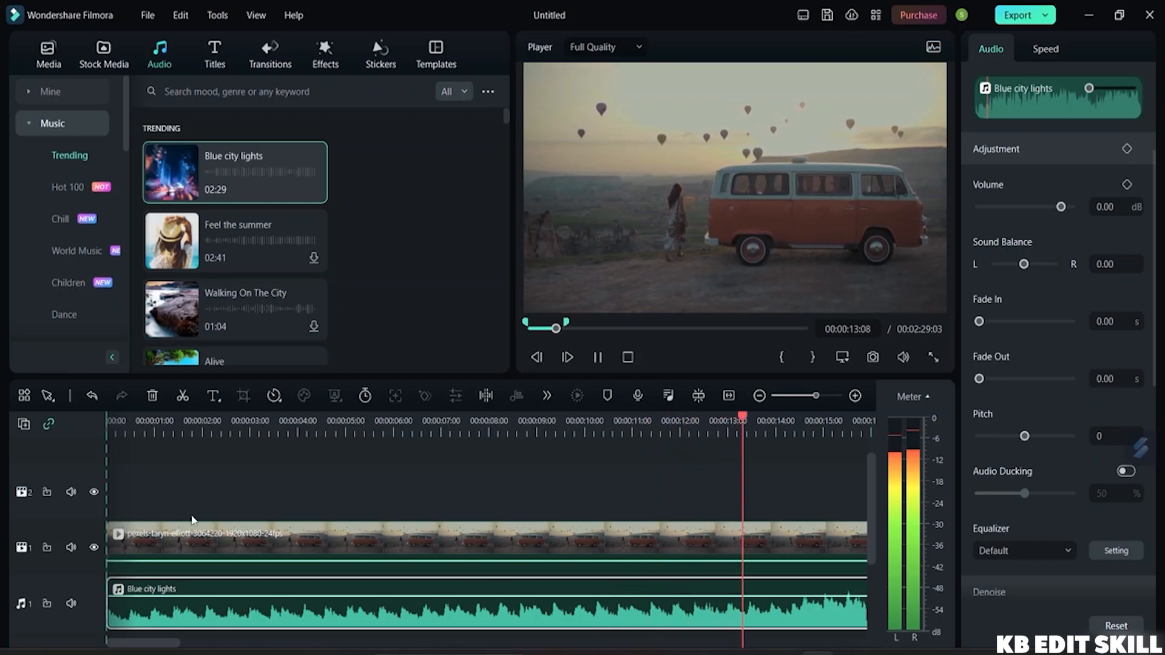
pyautogui.click(598, 358)
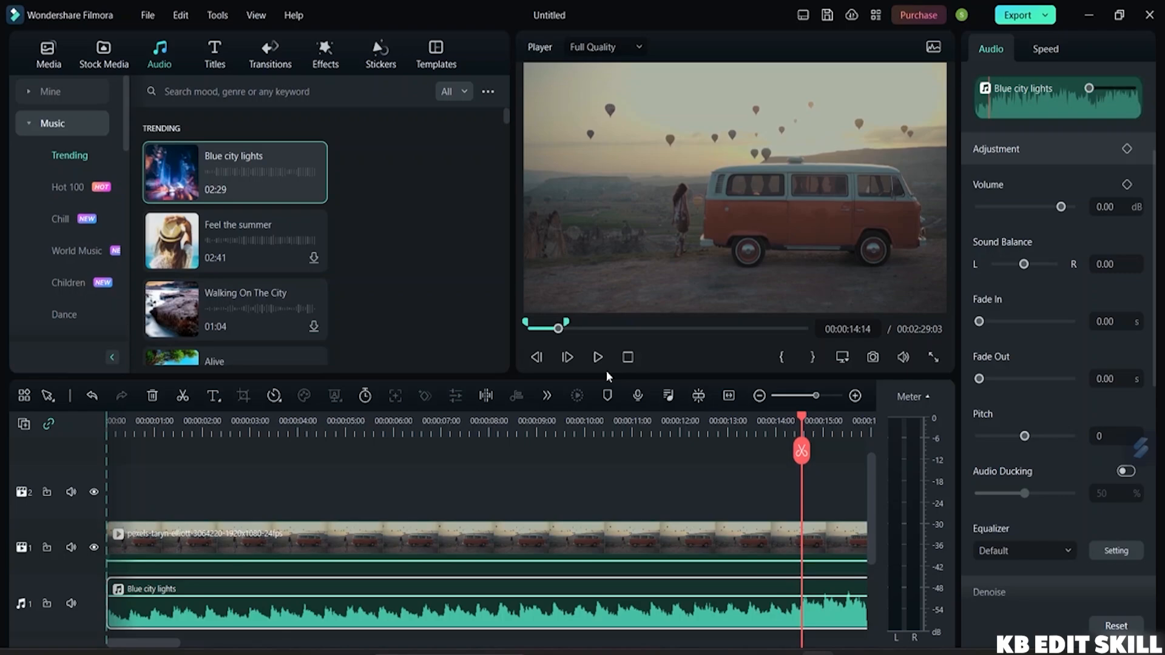
# Hide the audio meter and return the playhead to the start of the timeline
pyautogui.click(925, 401)
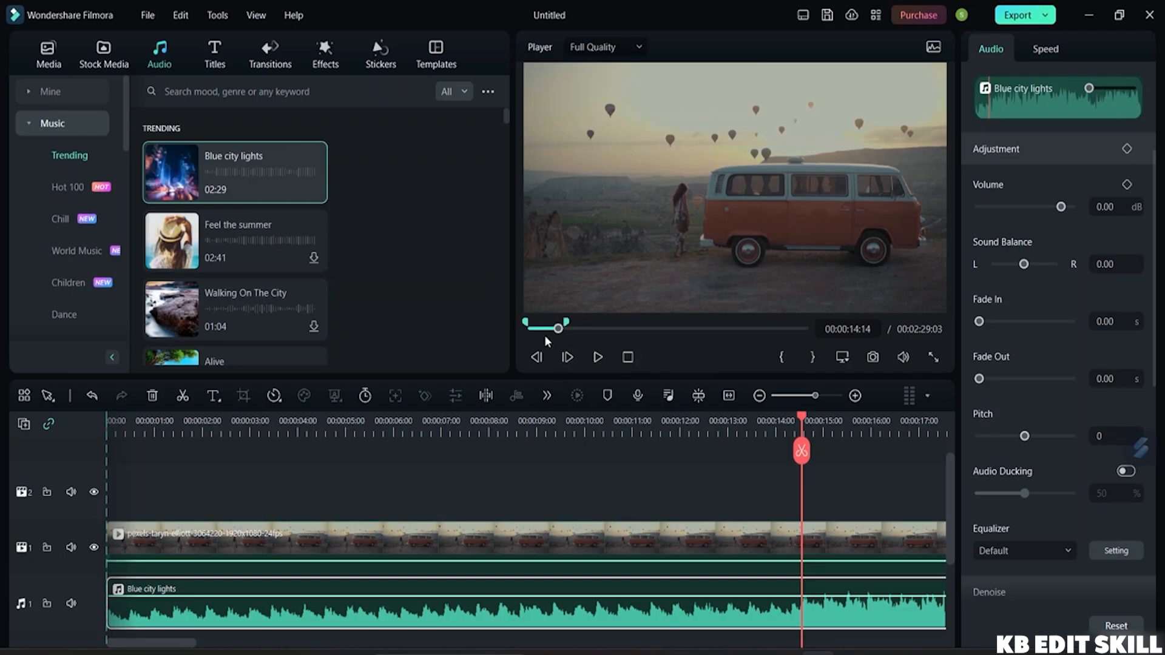
pyautogui.moveTo(557, 329); pyautogui.dragTo(520, 332)
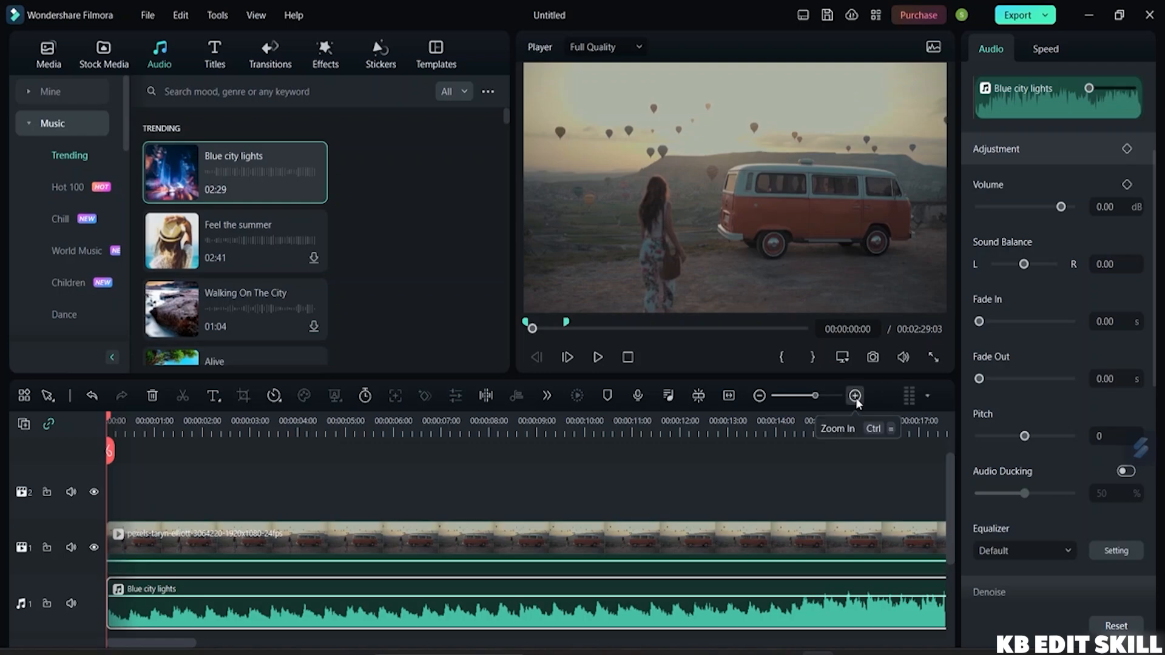
# Zoom the timeline to fit all clips and switch back to the closer zoom level
pyautogui.click(729, 396)
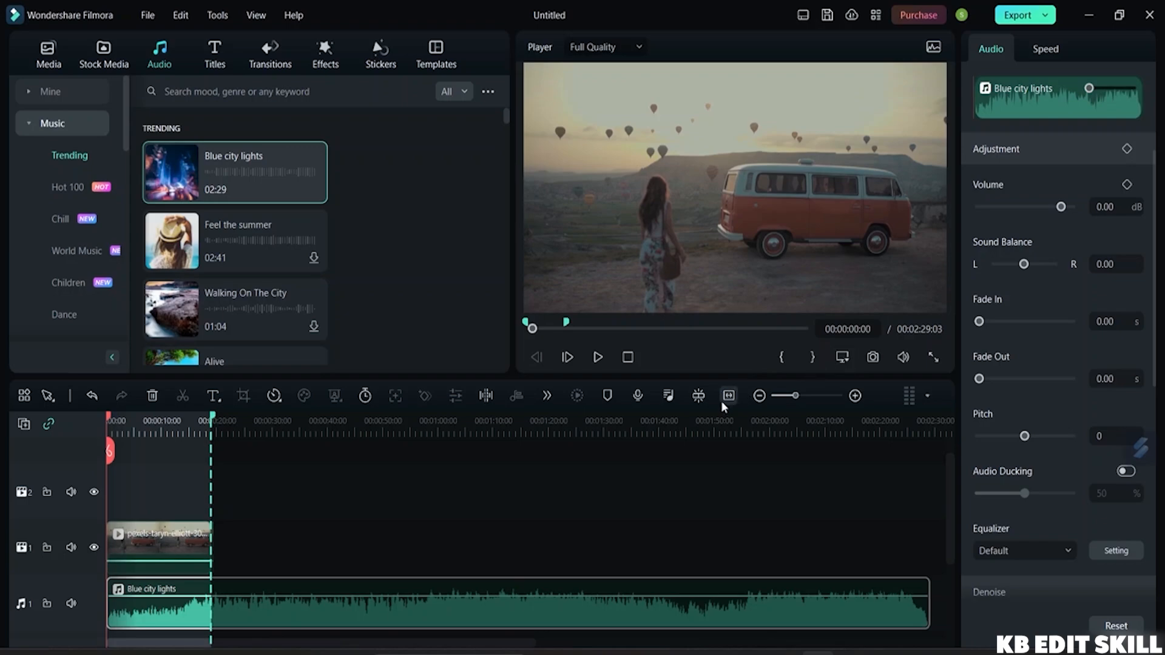
pyautogui.click(203, 496)
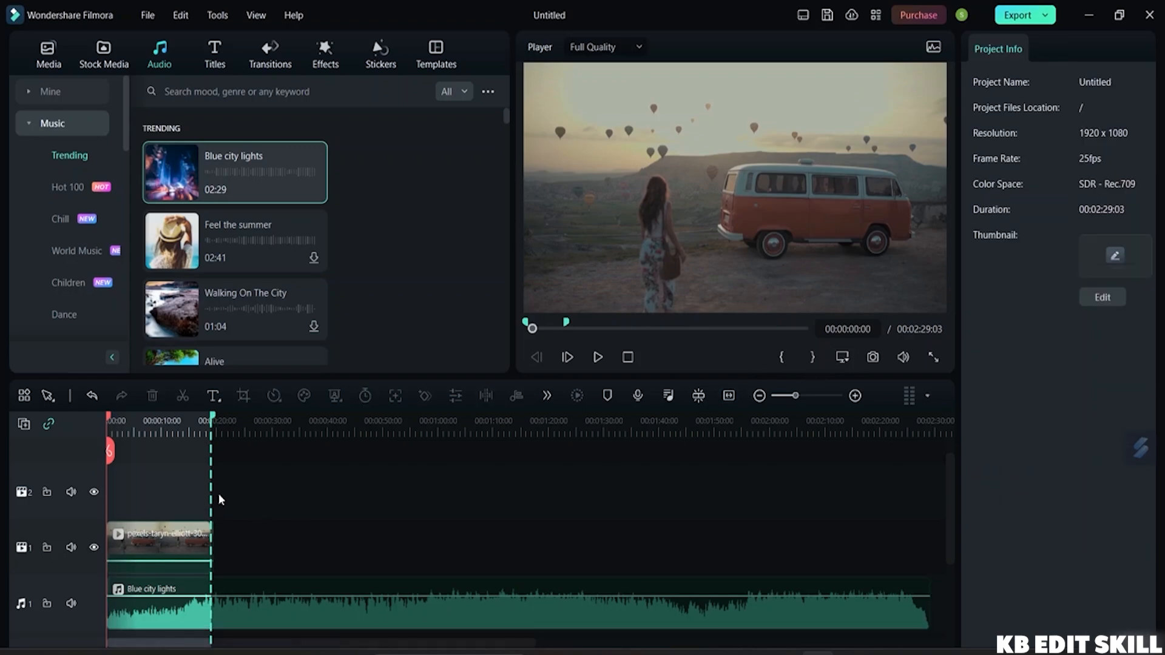
pyautogui.click(729, 395)
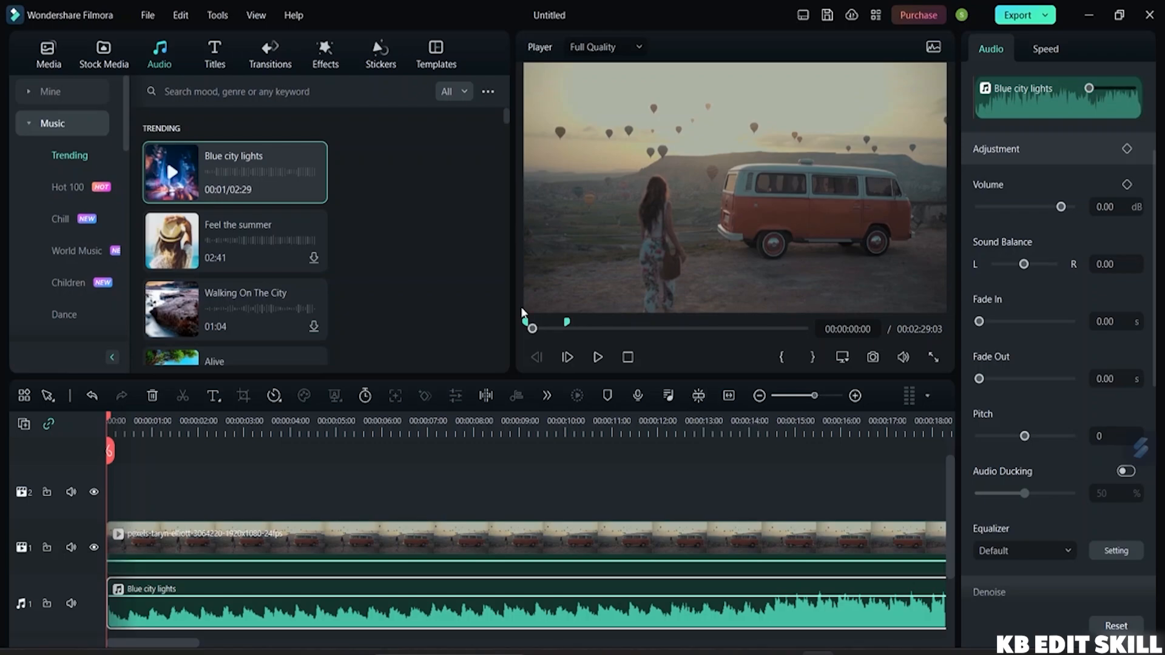
# Overlay the download (1) image at the start of video track 2, scaled to about 21.77% in the video frame's upper-right corner
pyautogui.click(49, 53)
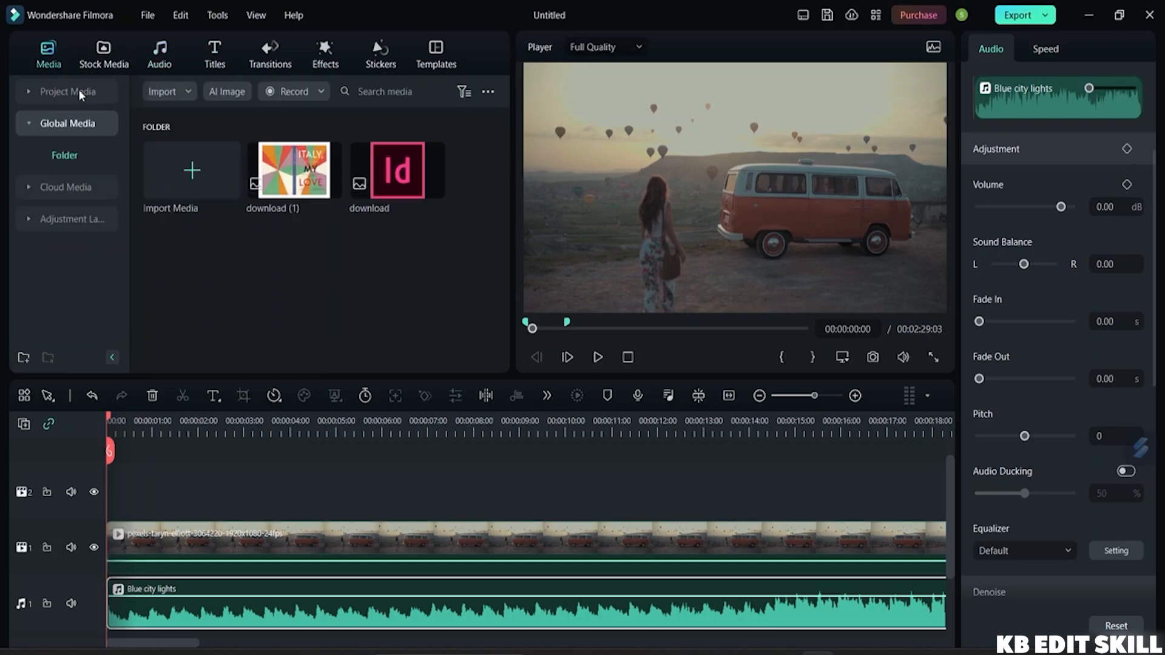
pyautogui.click(304, 186)
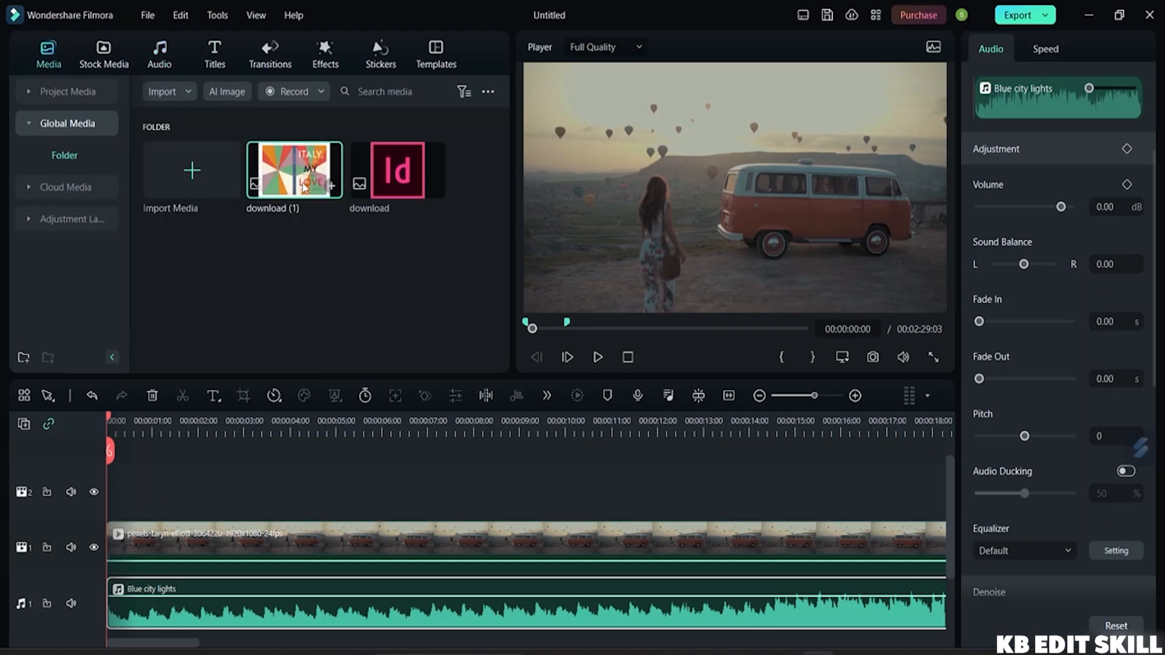
pyautogui.doubleClick(304, 187)
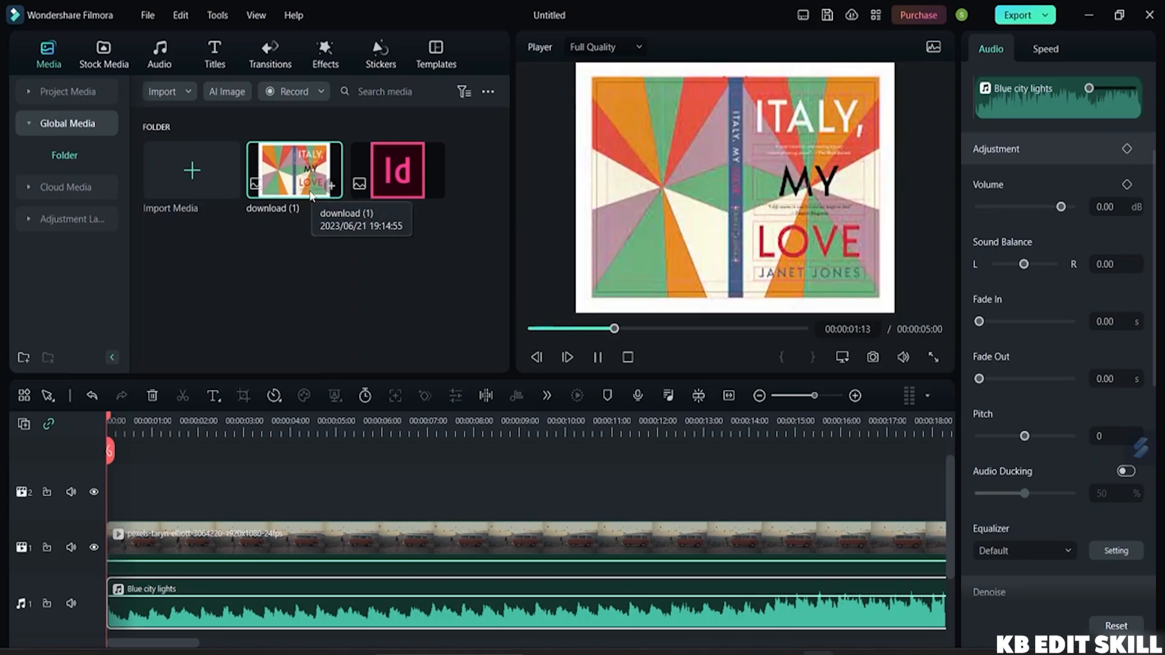
pyautogui.moveTo(295, 188); pyautogui.dragTo(119, 527)
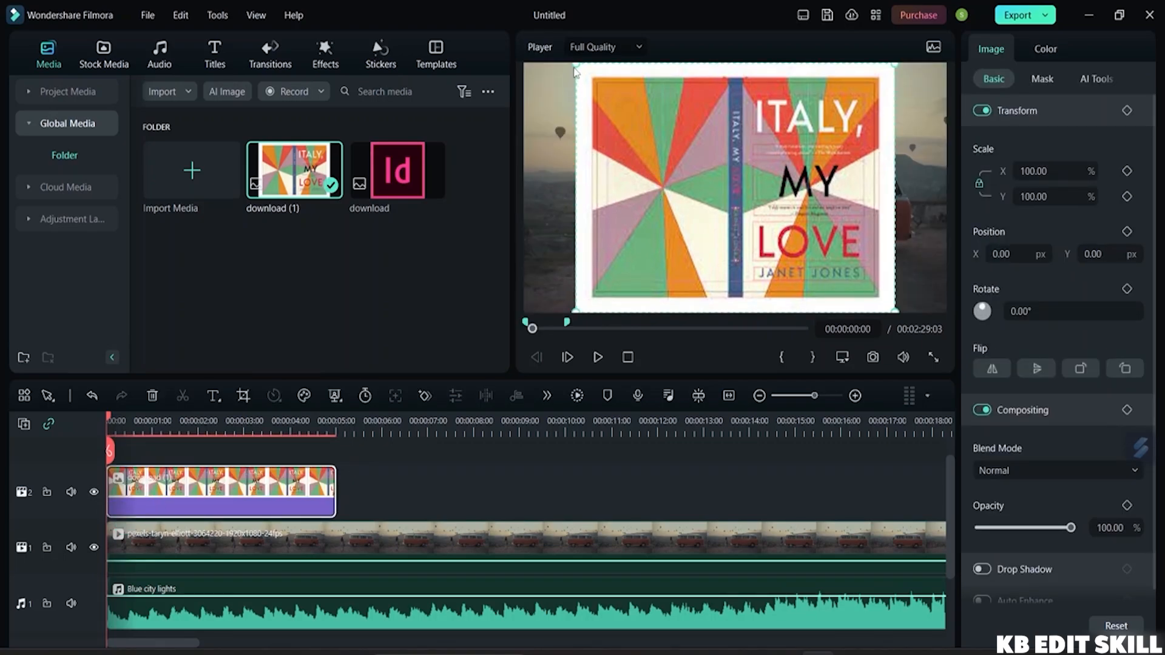
pyautogui.moveTo(575, 72); pyautogui.dragTo(826, 257)
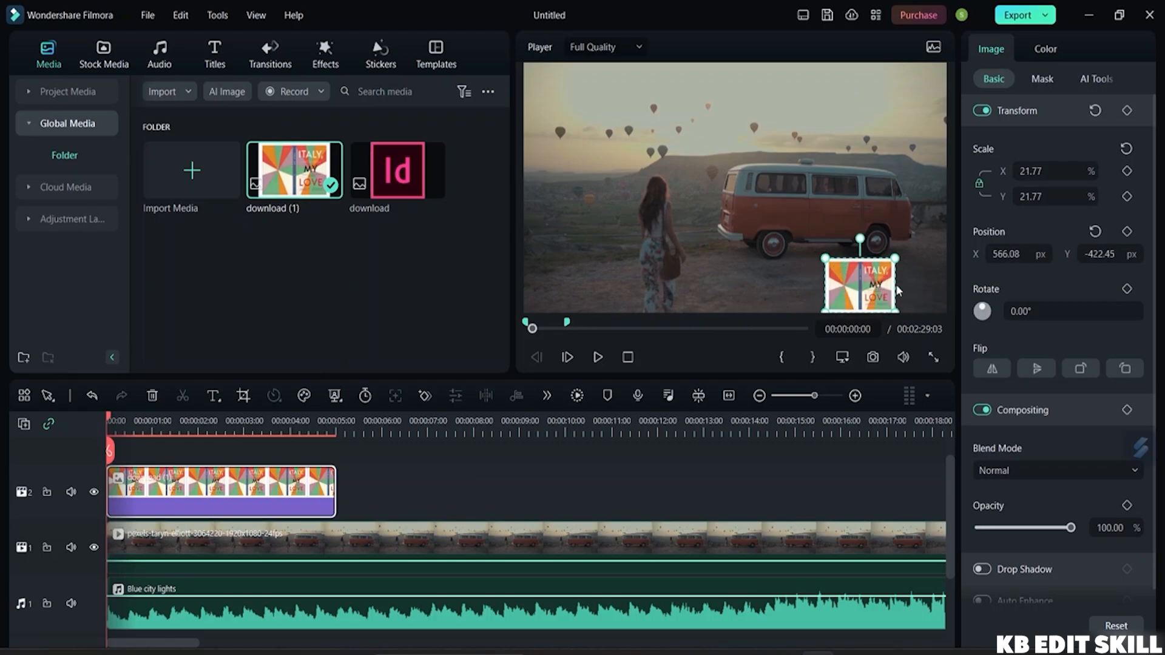
pyautogui.moveTo(870, 288); pyautogui.dragTo(918, 87)
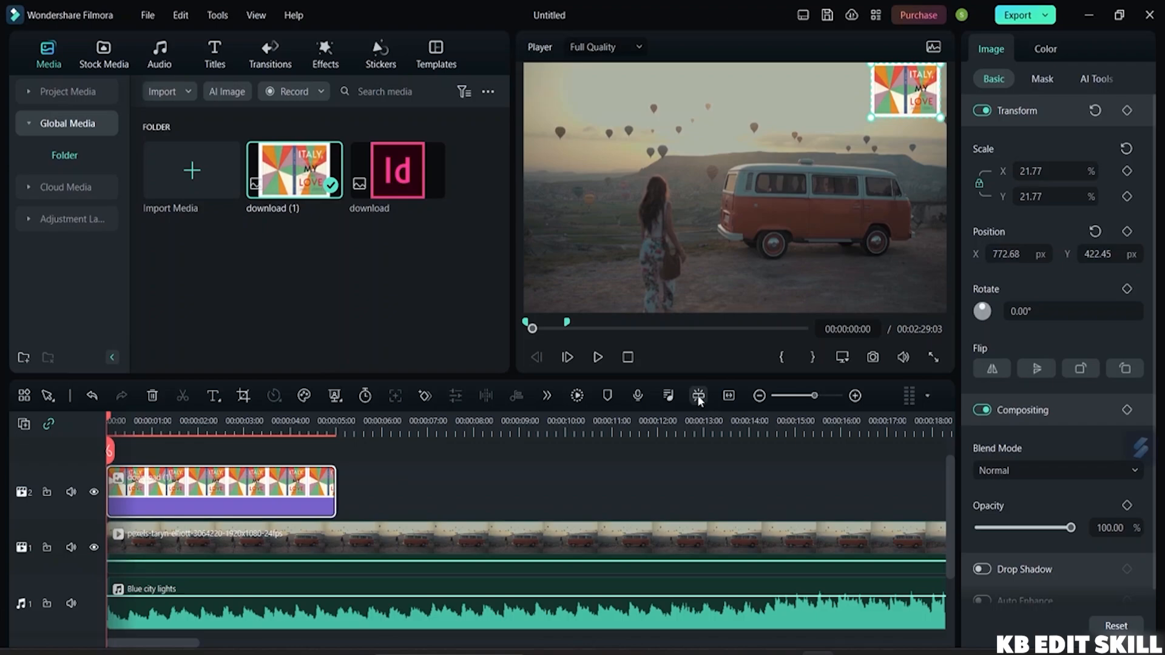
# Add the download image to video track 2 at about 6.5 seconds, toggle Auto Ripple and shift the clip along the track
pyautogui.moveTo(397, 173); pyautogui.dragTo(486, 504)
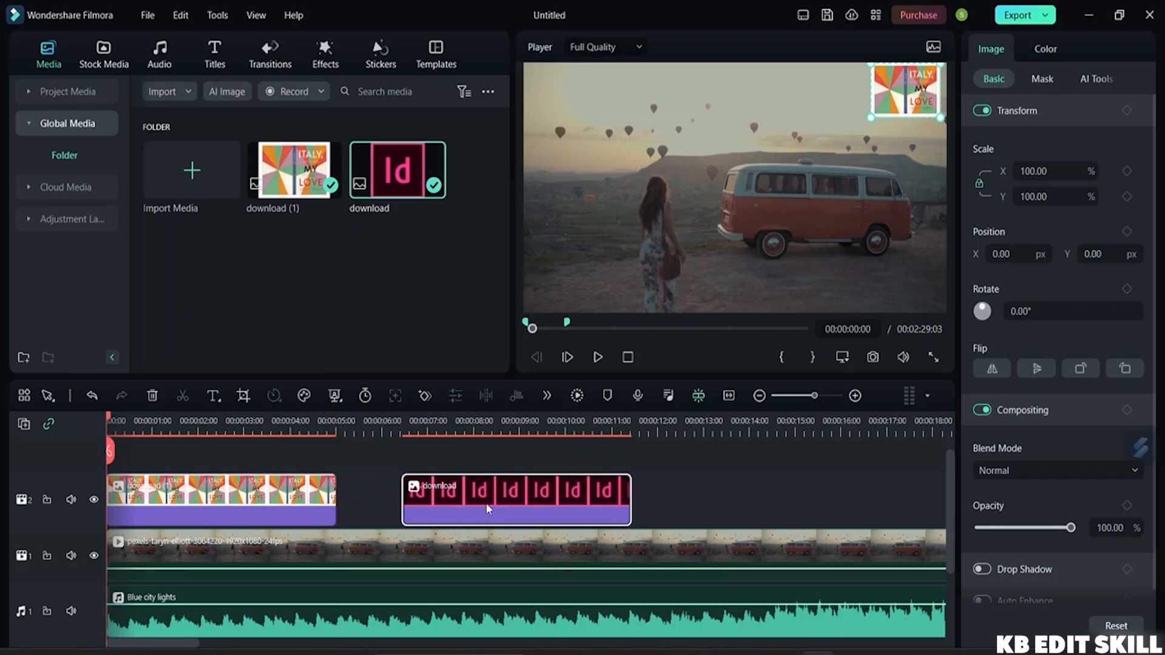
pyautogui.click(694, 402)
pyautogui.moveTo(546, 507); pyautogui.dragTo(466, 509)
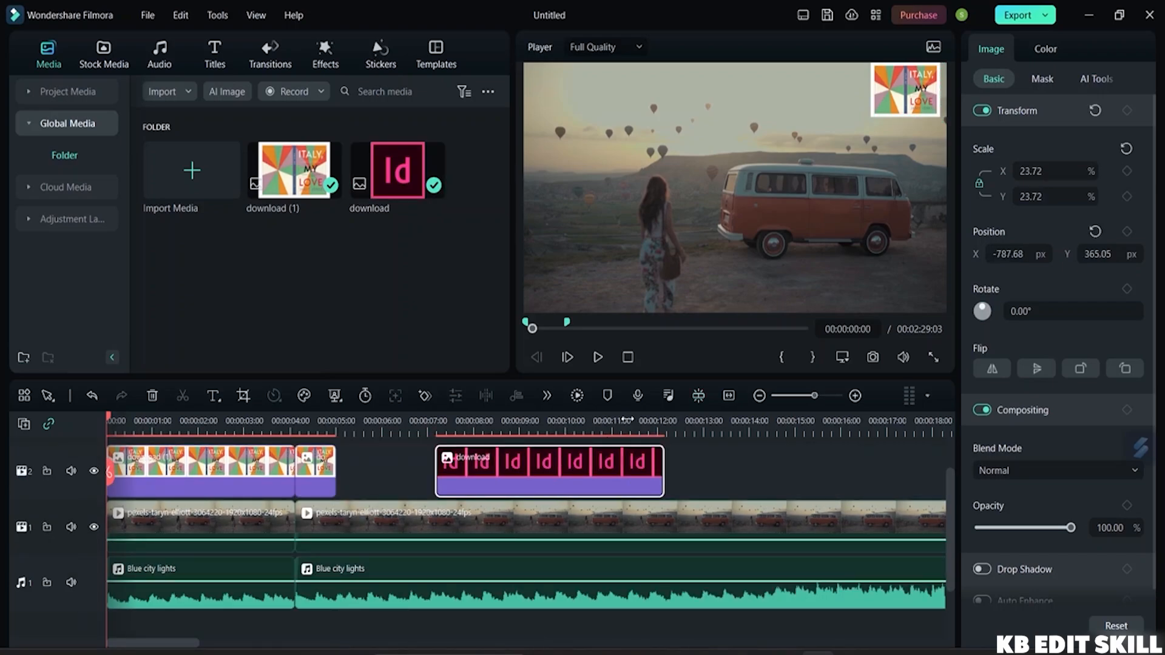
# Move the download image clip to about 6 seconds, toggle Auto Ripple and reposition the clip to start at about 10 seconds
pyautogui.moveTo(559, 480); pyautogui.dragTo(492, 473)
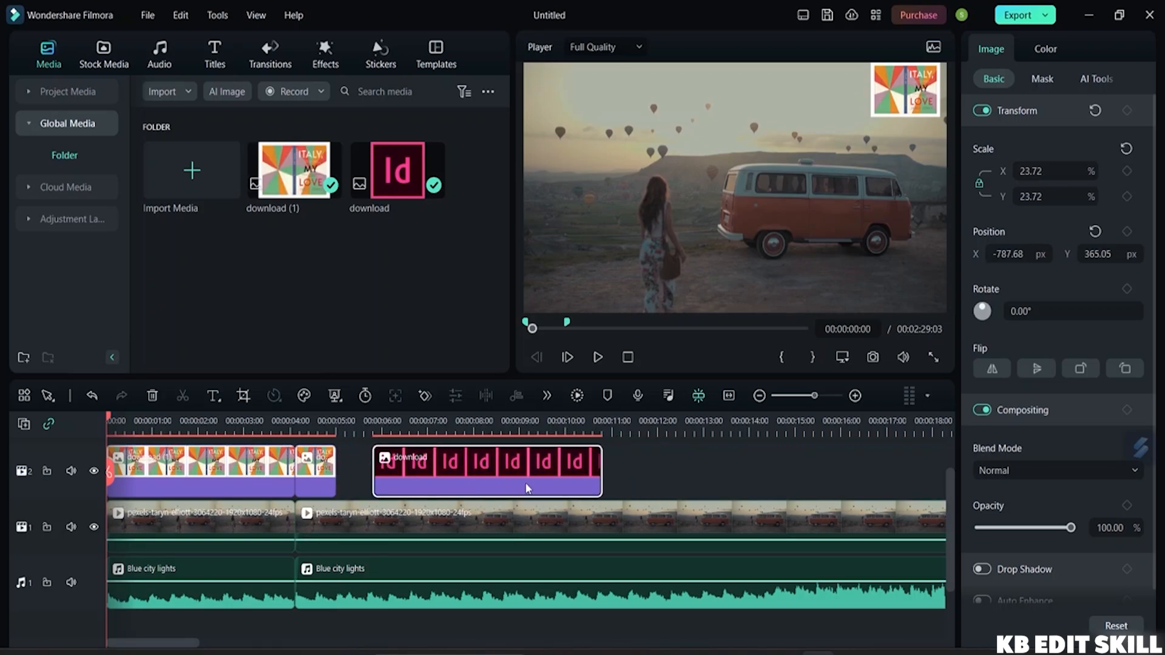
pyautogui.click(700, 398)
pyautogui.moveTo(499, 483); pyautogui.dragTo(702, 471)
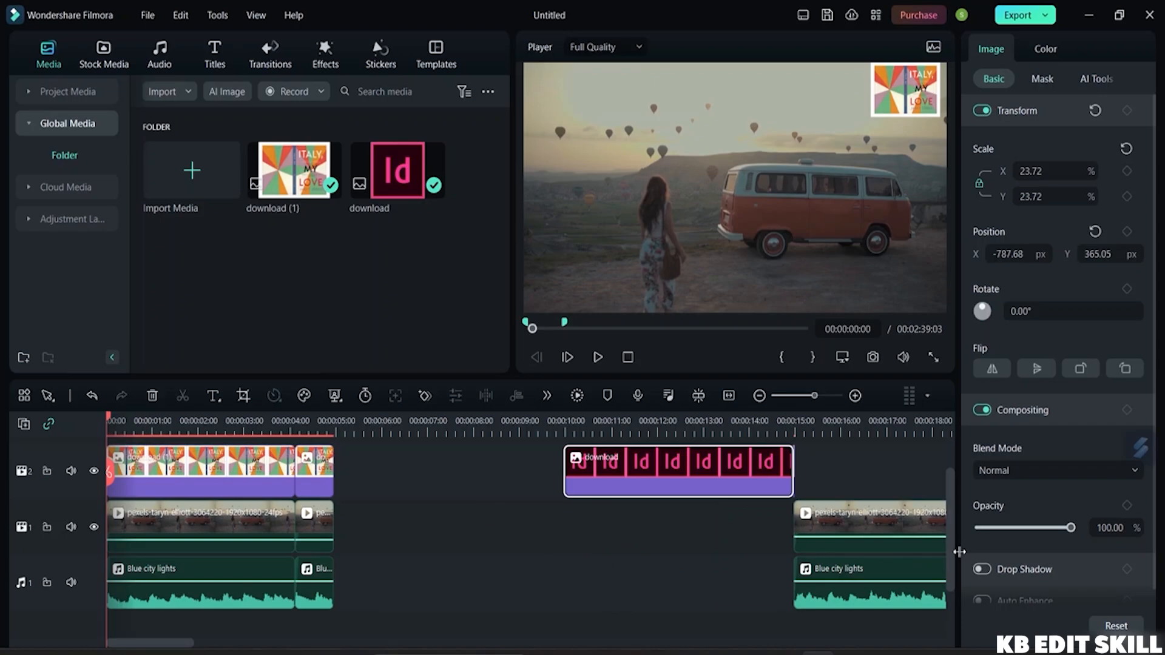
# Move the later van video, download image and Blue city lights clips to about 5 seconds, and delete the empty gap on video track 2
pyautogui.moveTo(855, 531); pyautogui.dragTo(377, 504)
pyautogui.moveTo(630, 473); pyautogui.dragTo(401, 476)
pyautogui.moveTo(804, 570); pyautogui.dragTo(394, 531)
pyautogui.click(734, 476)
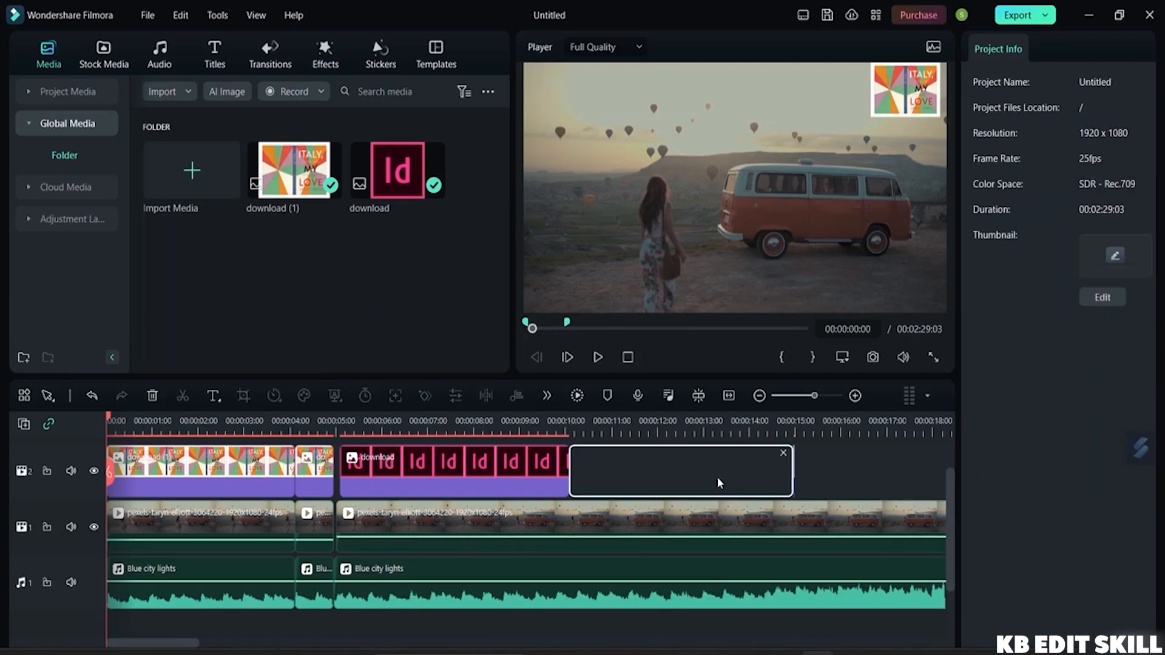
pyautogui.click(783, 453)
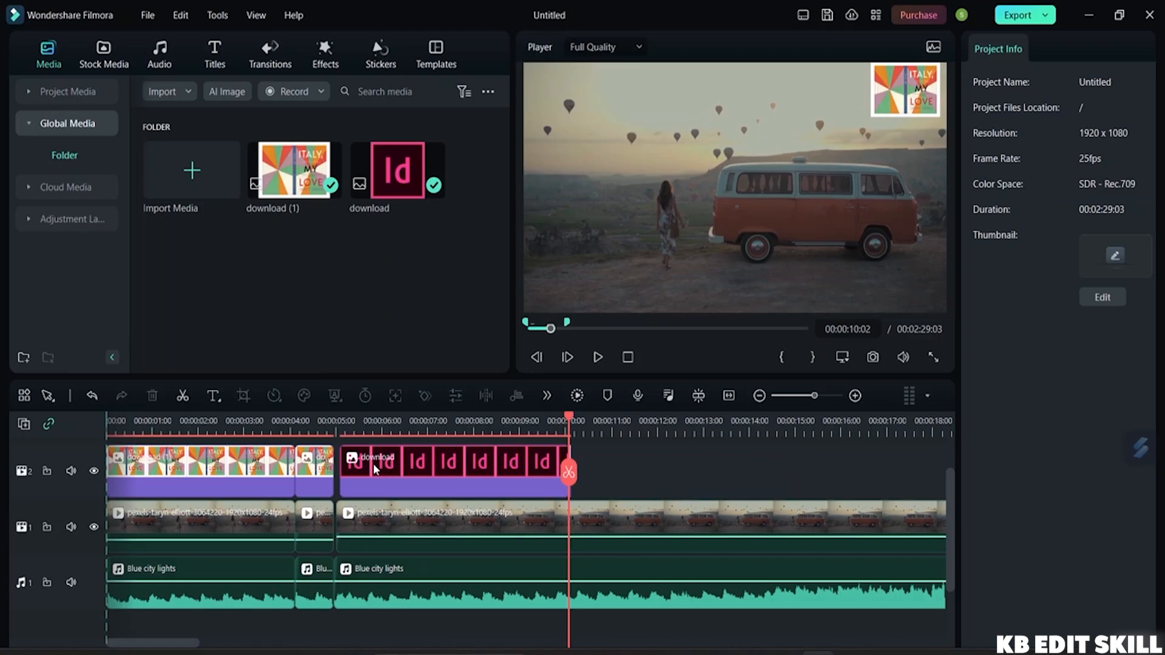
# Cut the short second piece of the download (1) image from video track 2
pyautogui.click(334, 450)
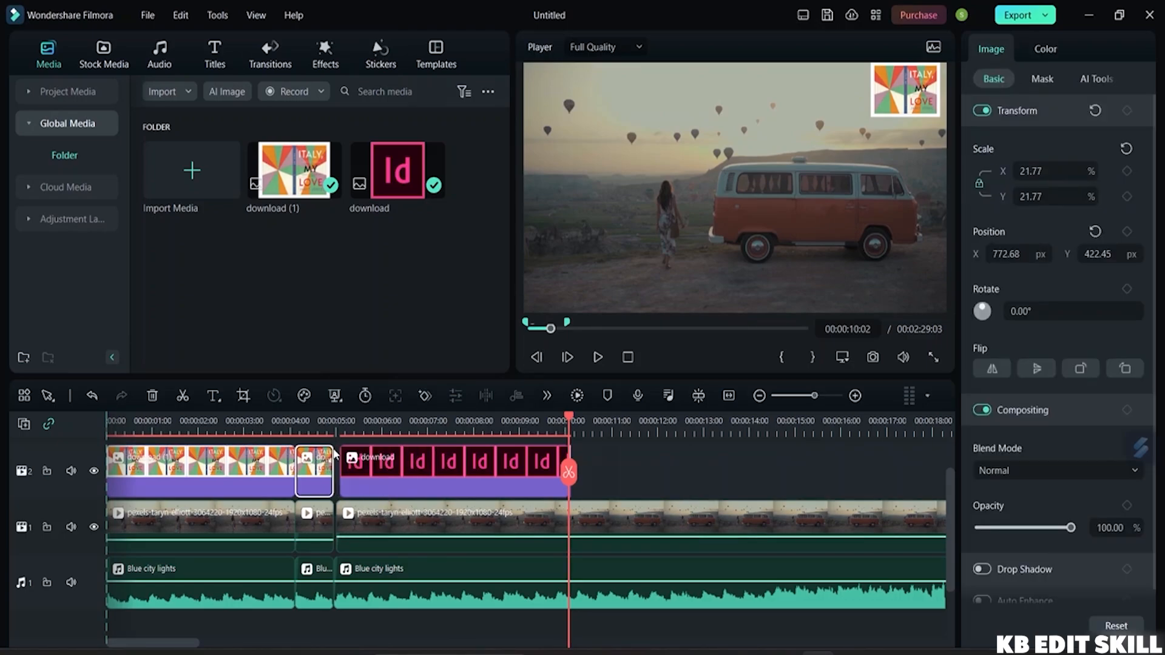
pyautogui.rightClick(333, 452)
pyautogui.click(427, 118)
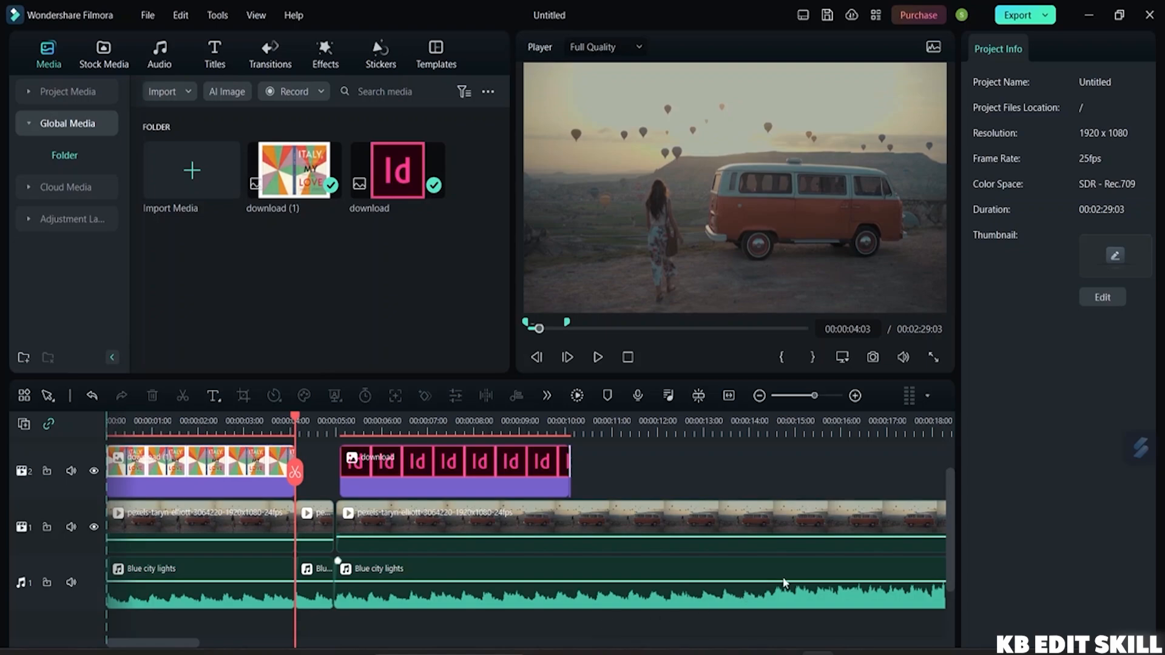
# Show the audio meter beside the timeline, play the opening few seconds to watch the levels, and pause playback
pyautogui.click(926, 387)
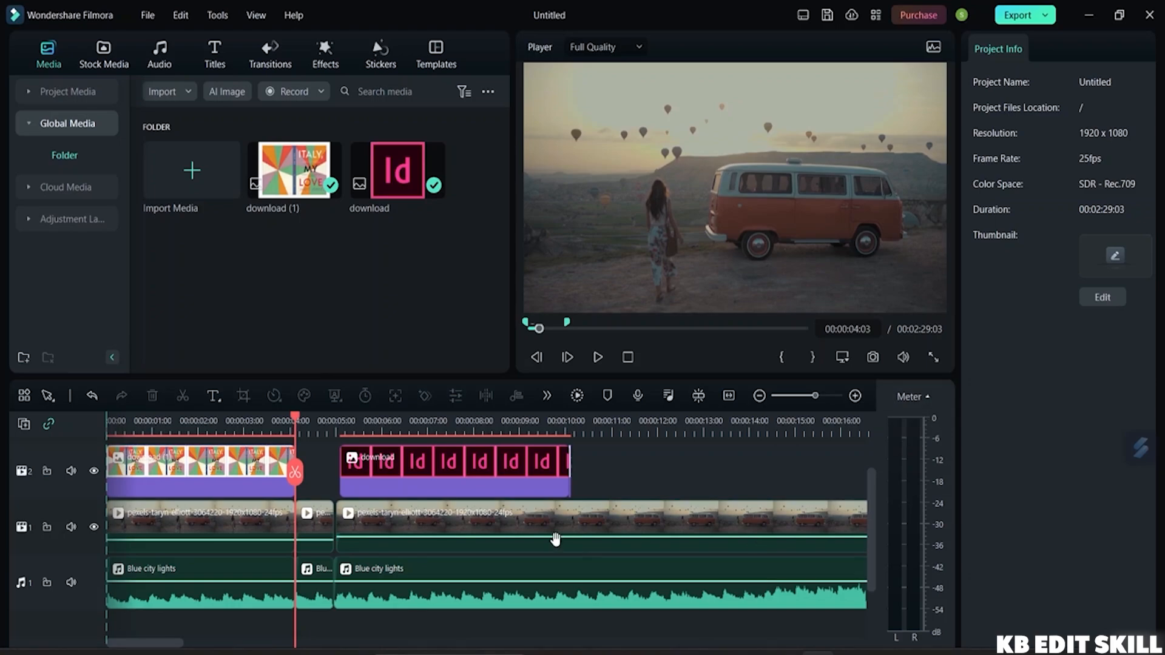
pyautogui.click(597, 356)
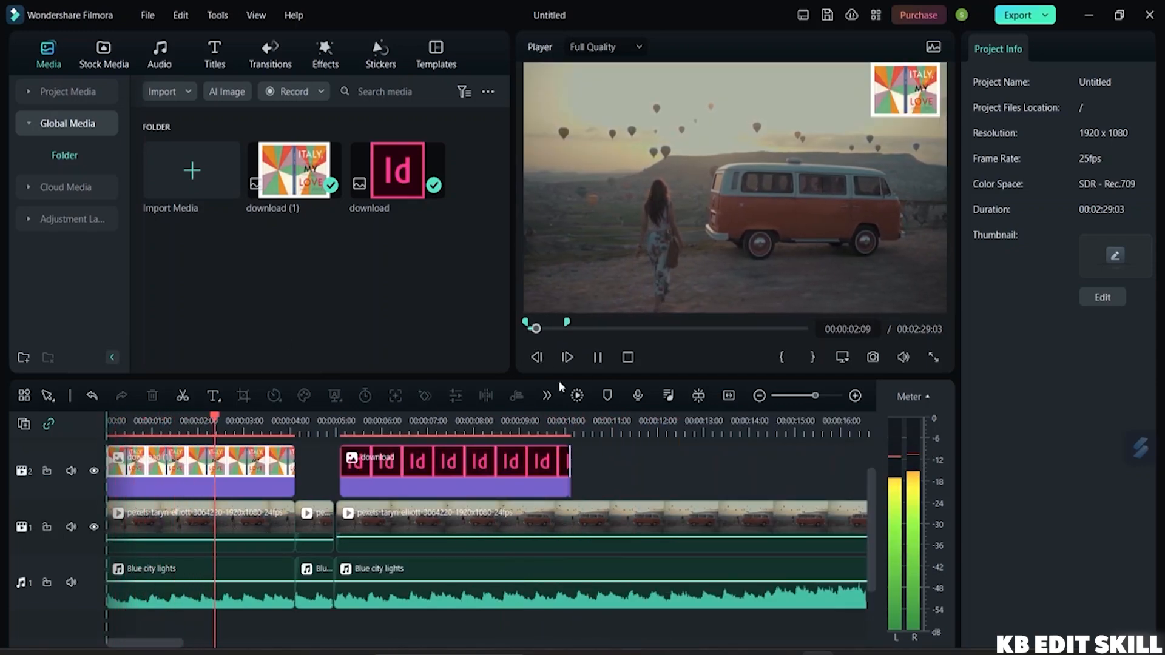
pyautogui.click(597, 357)
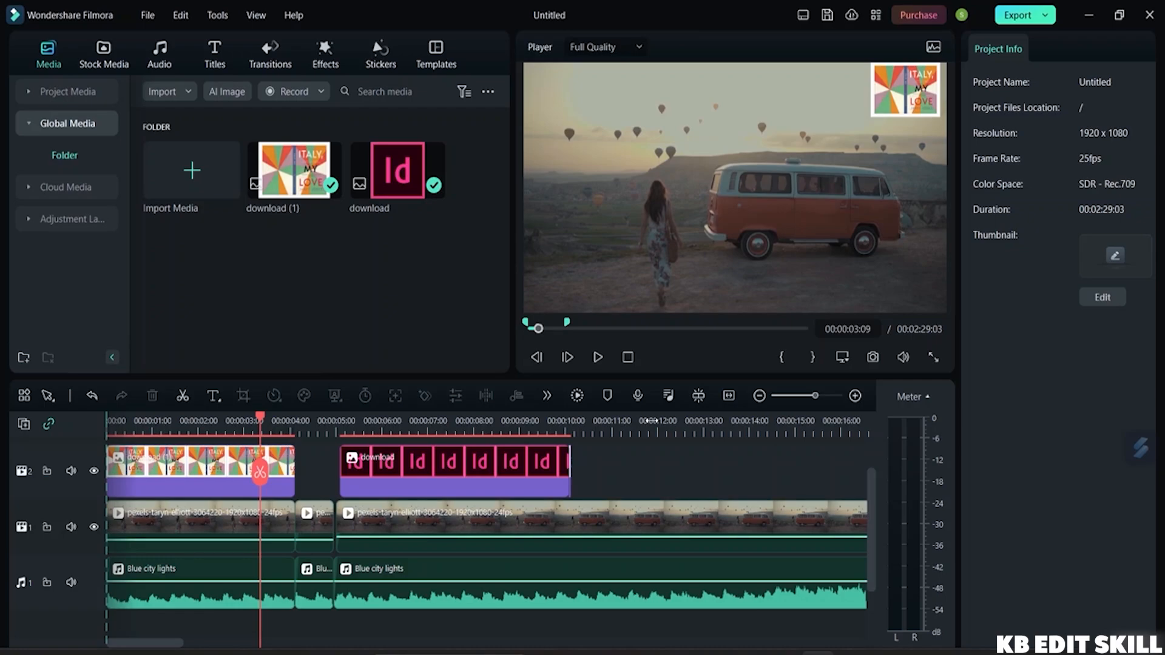
# Cut the remaining download (1) image and the download image from video track 2
pyautogui.click(223, 476)
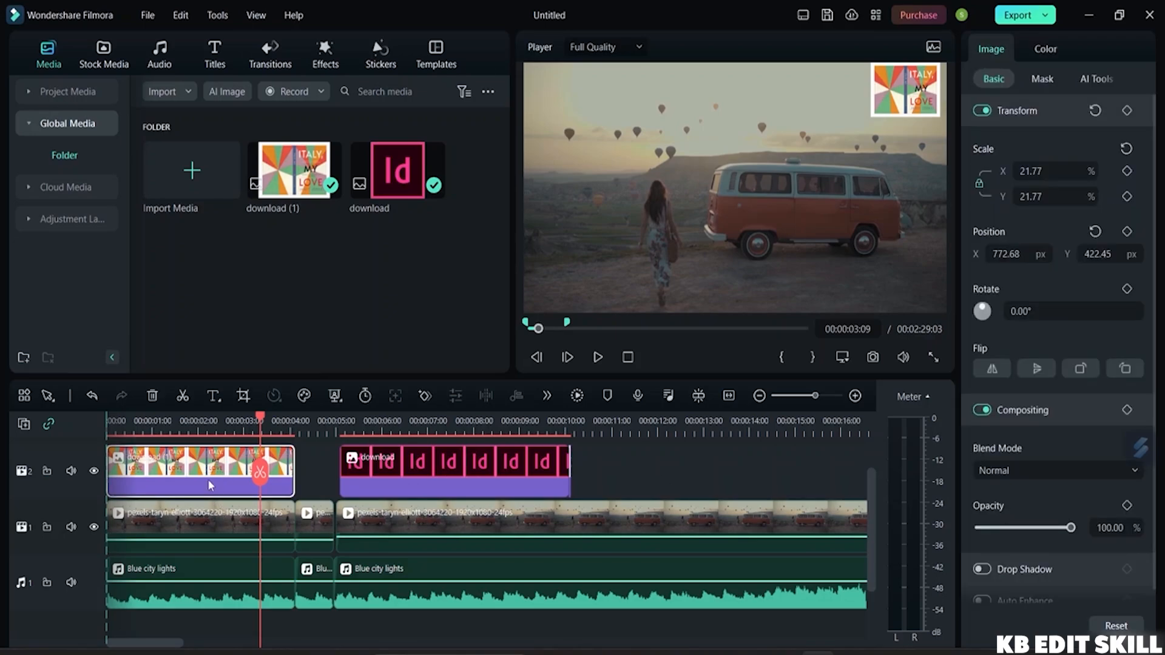
pyautogui.rightClick(212, 486)
pyautogui.click(285, 119)
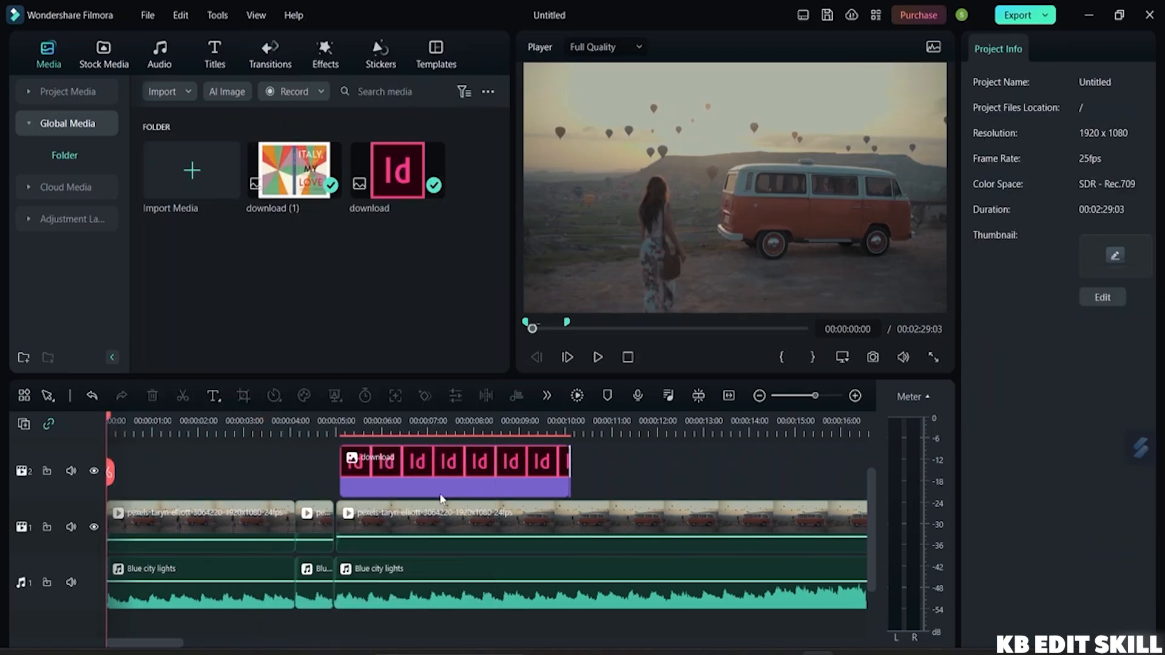
pyautogui.click(426, 478)
pyautogui.rightClick(426, 476)
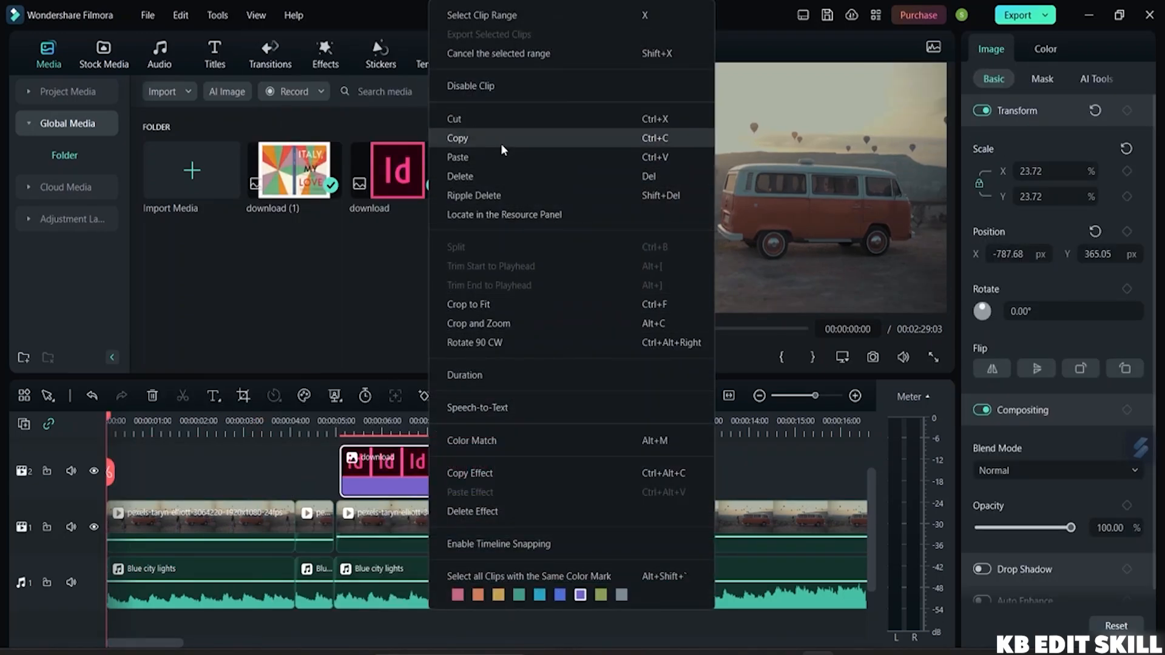
pyautogui.click(504, 118)
# Cut the three long van video clips from video track 1, one after another
pyautogui.click(236, 518)
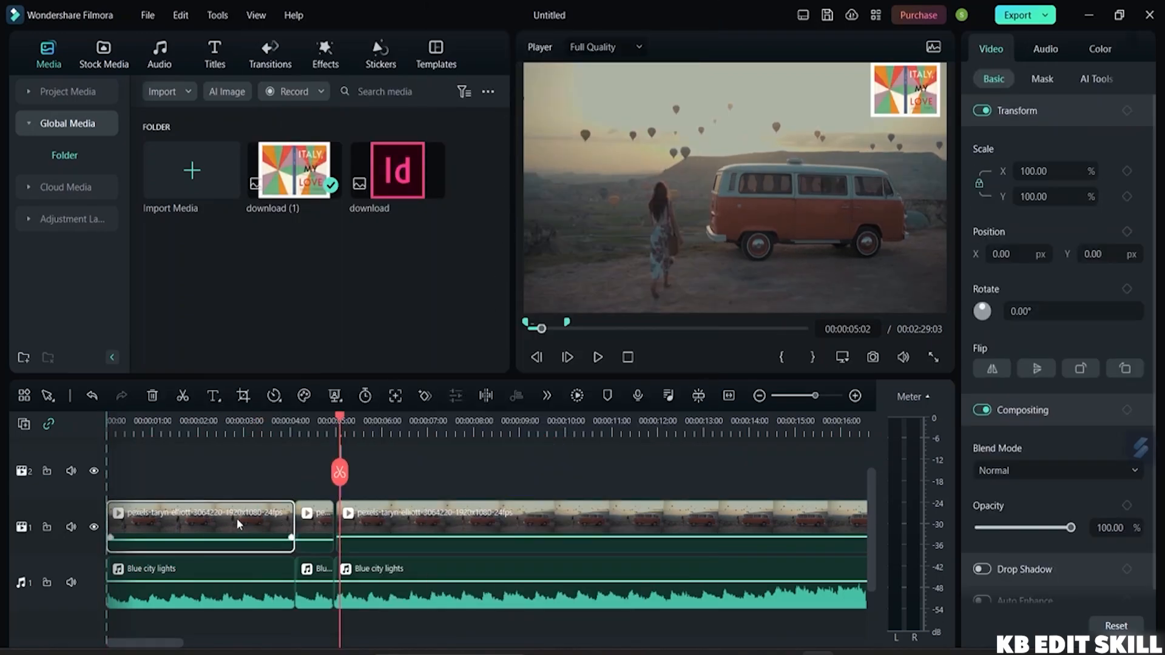
pyautogui.rightClick(237, 518)
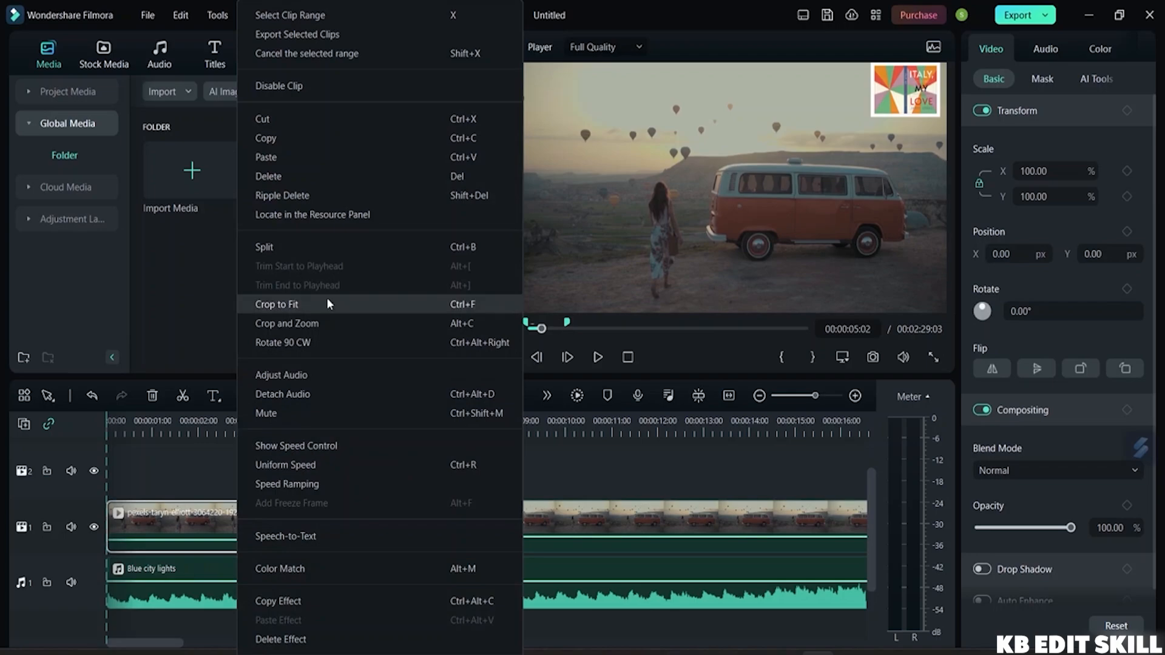
pyautogui.click(389, 123)
pyautogui.click(324, 519)
pyautogui.rightClick(324, 519)
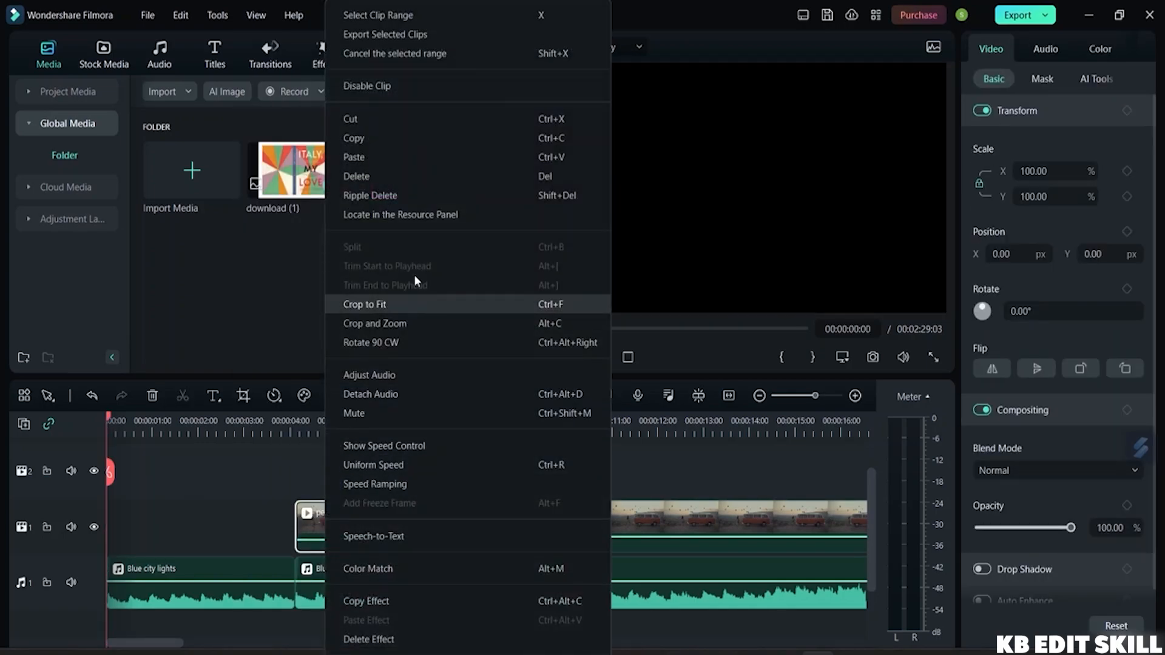
pyautogui.click(456, 121)
pyautogui.click(442, 527)
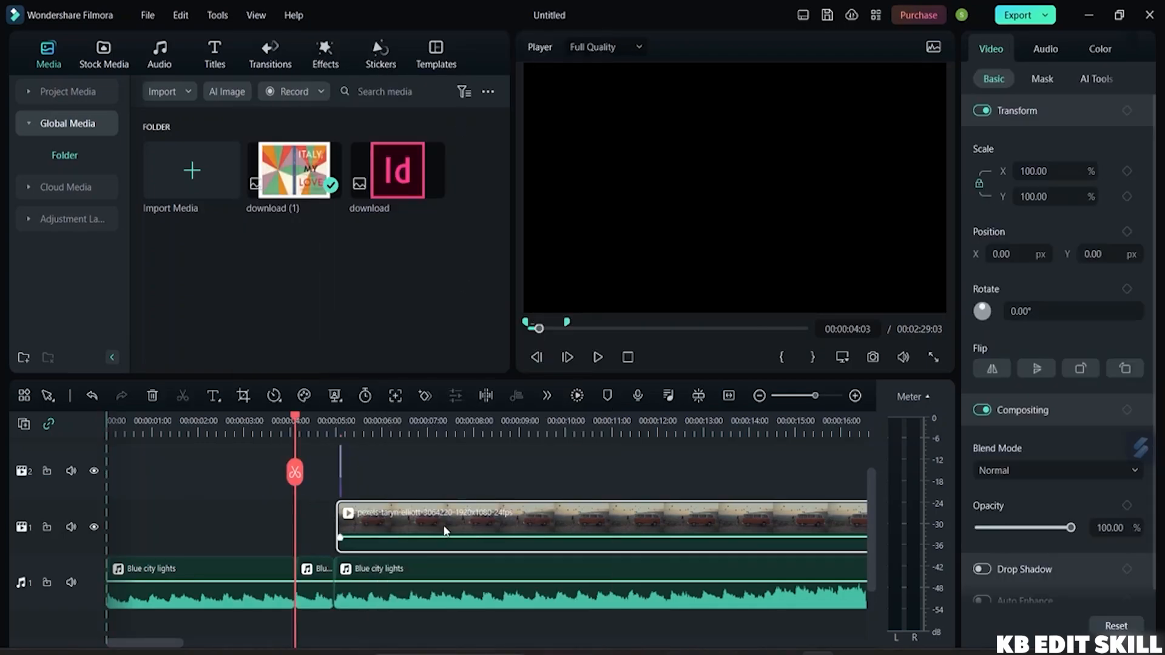
pyautogui.rightClick(442, 527)
pyautogui.click(485, 119)
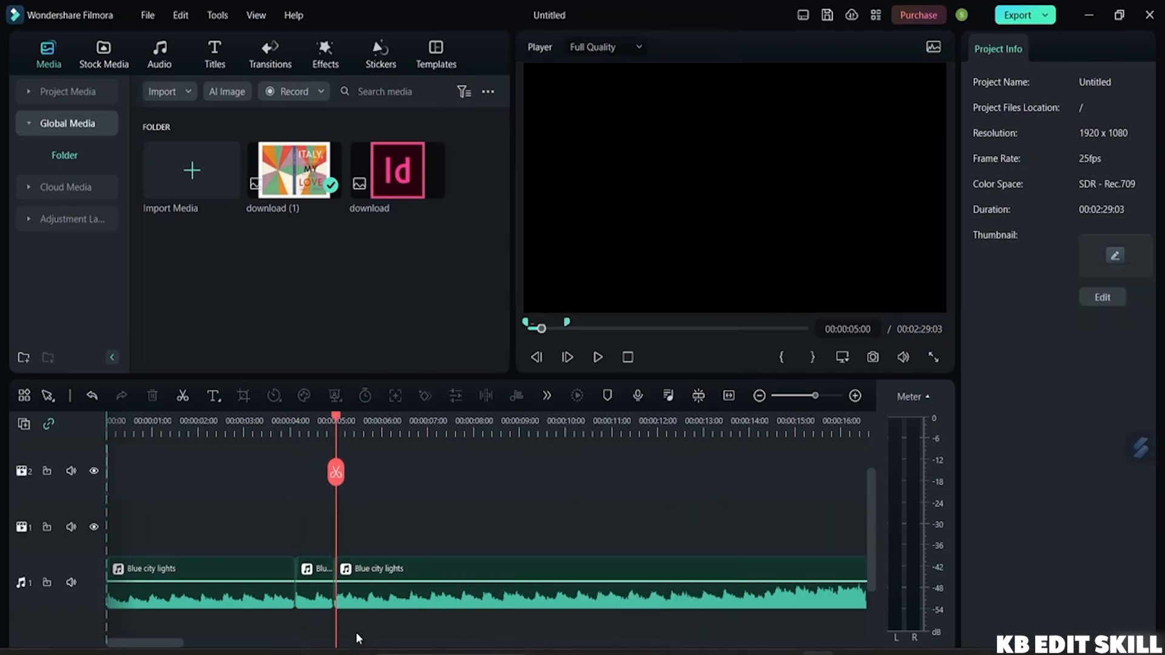
# Cut all three Blue city lights clips from audio track 1
pyautogui.click(388, 582)
pyautogui.rightClick(389, 582)
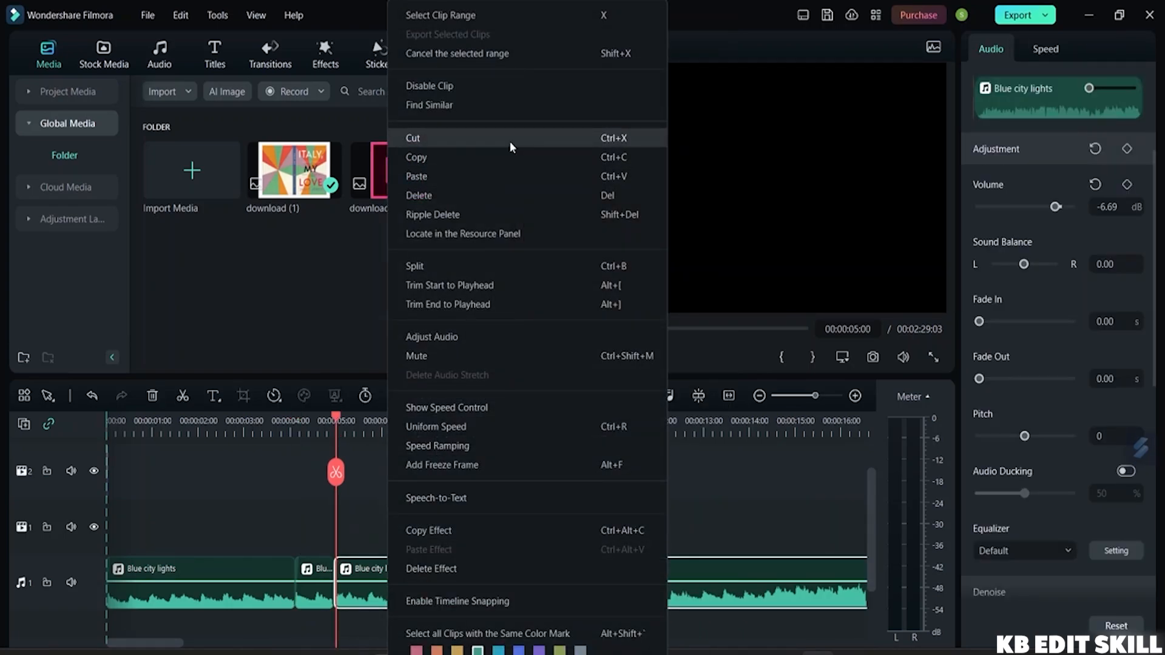
pyautogui.click(510, 139)
pyautogui.rightClick(310, 607)
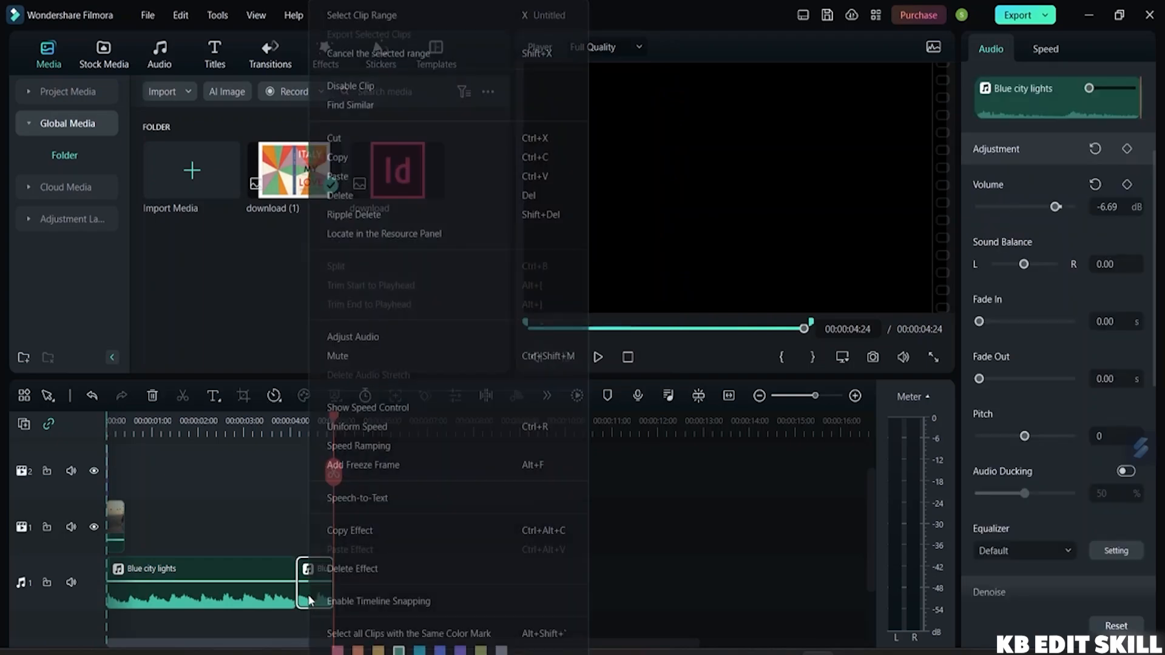
pyautogui.click(377, 140)
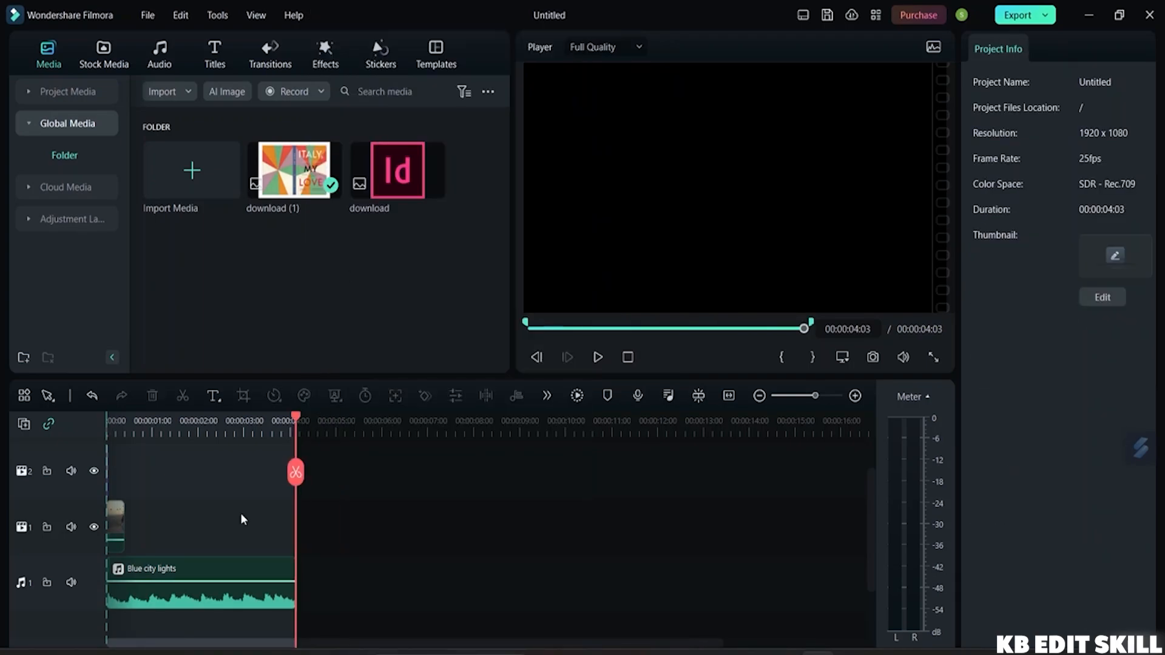
pyautogui.click(234, 574)
pyautogui.rightClick(223, 559)
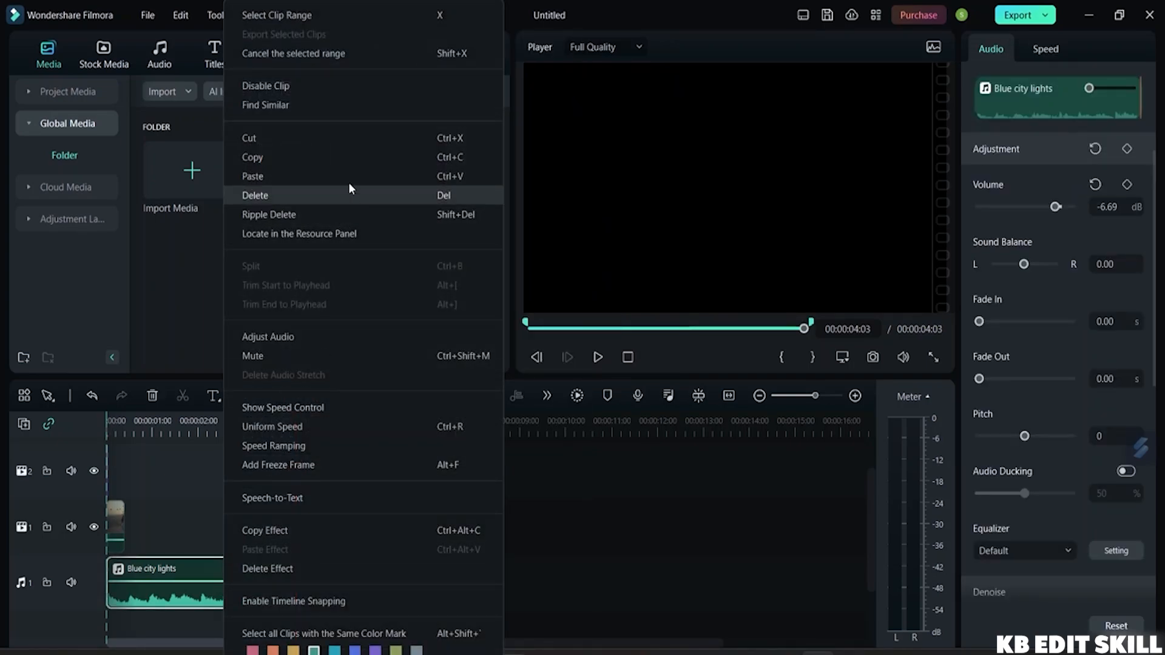
pyautogui.click(366, 144)
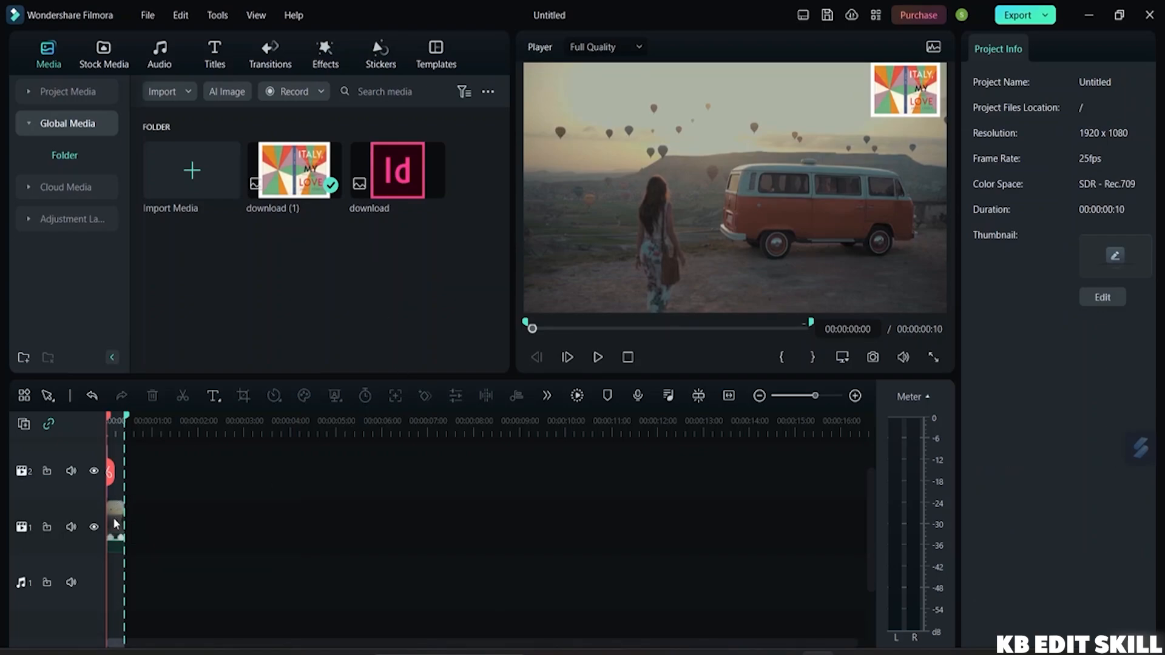
# Cut the tiny leftover video clip at the start of video track 1
pyautogui.click(115, 514)
pyautogui.rightClick(115, 515)
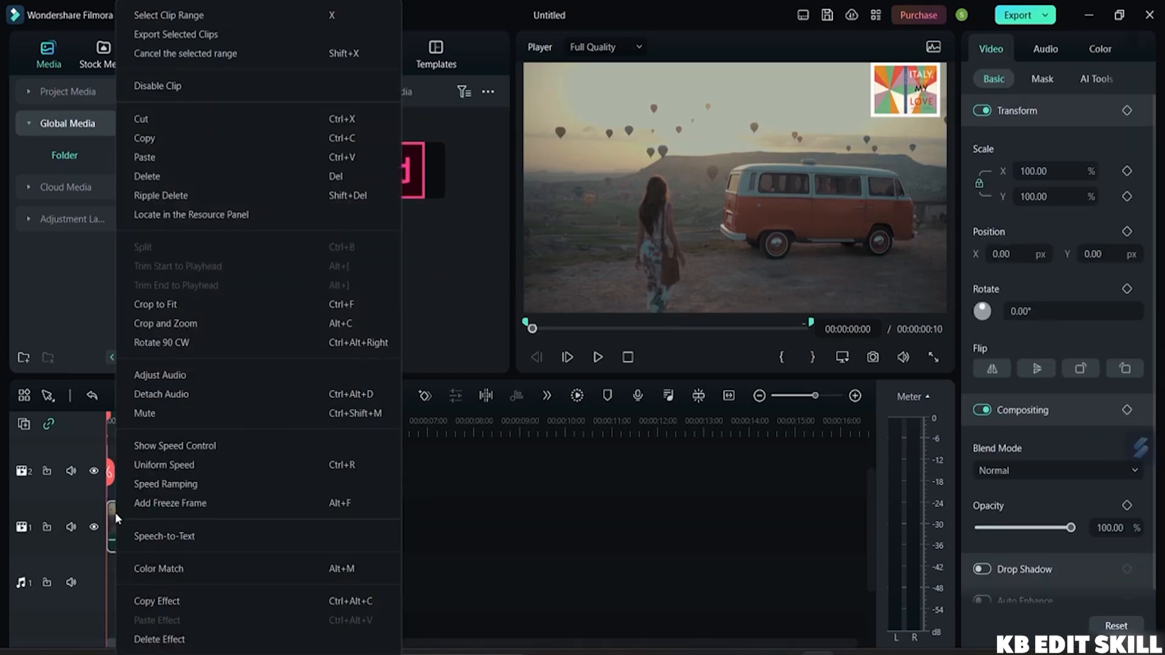
pyautogui.click(284, 119)
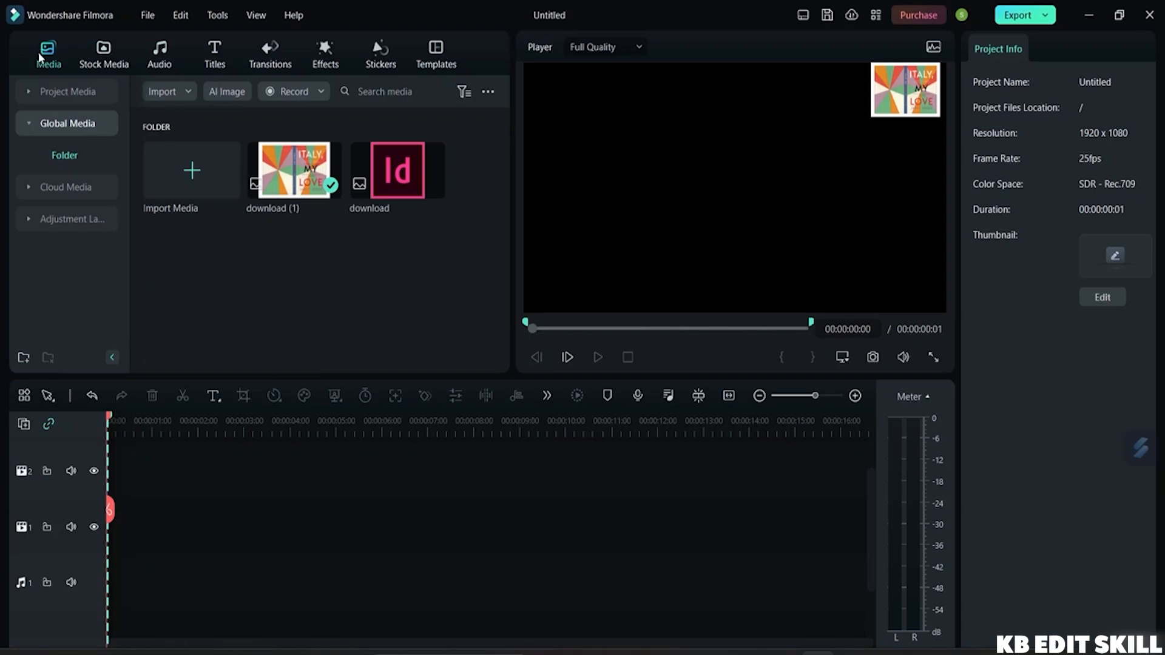
# Browse the project and Pexels stock media, preview the beach seal video and place it at the start of video track 1
pyautogui.click(81, 91)
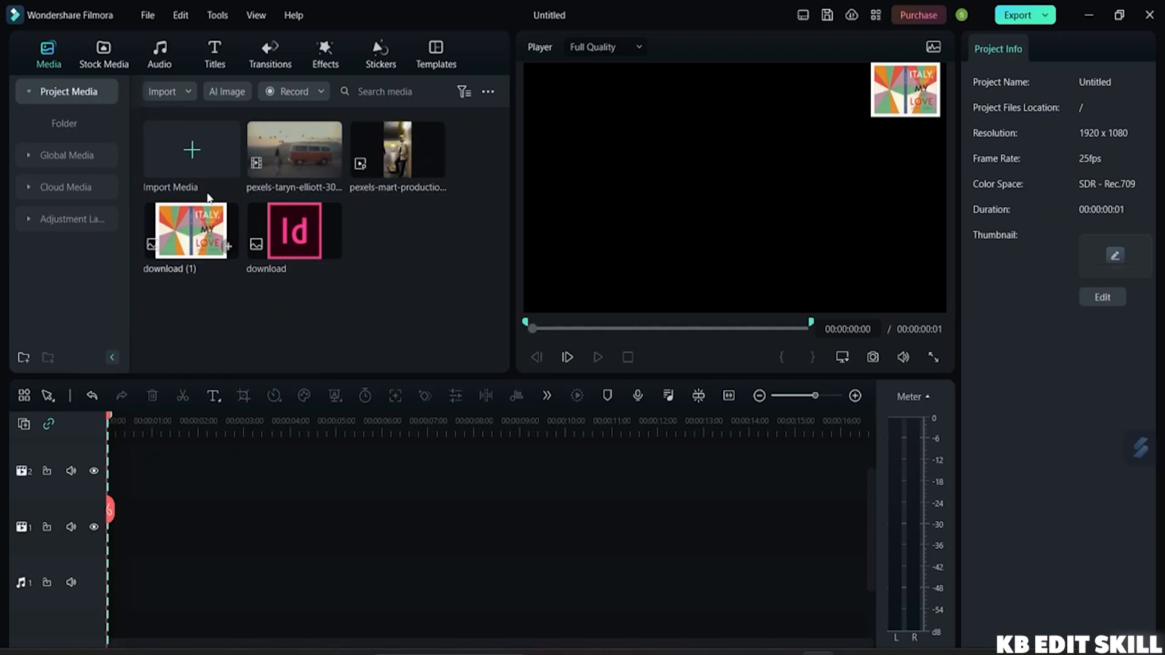
pyautogui.click(107, 51)
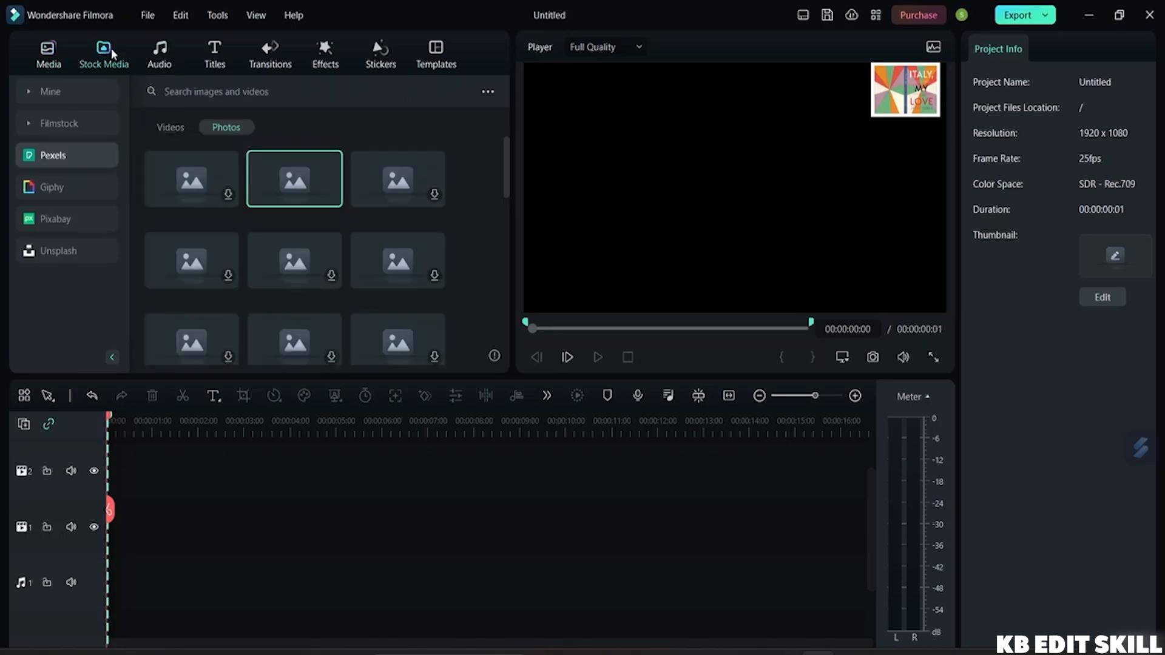
pyautogui.scroll(-5, 292, 244)
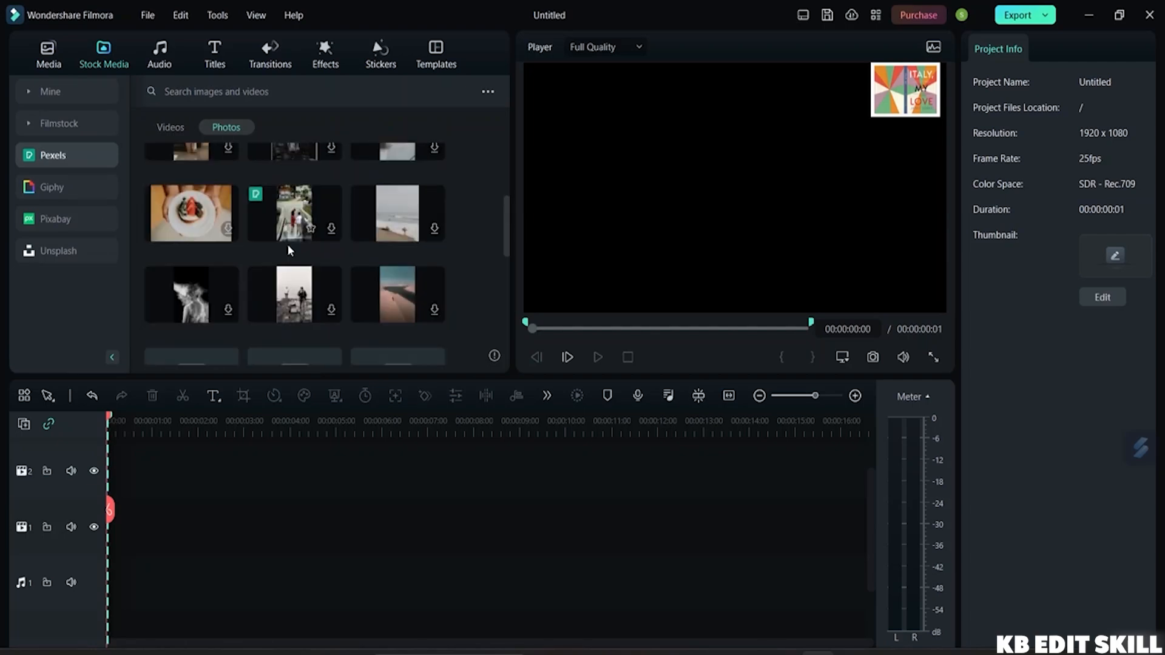
pyautogui.scroll(8, 288, 245)
pyautogui.click(171, 128)
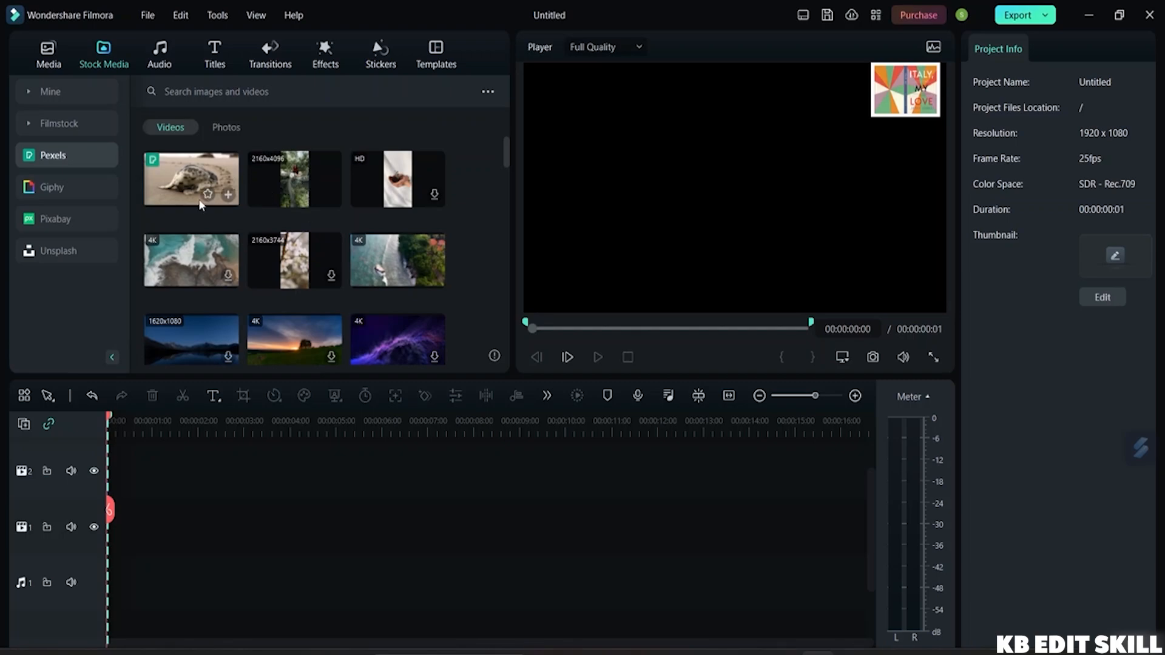
pyautogui.click(192, 179)
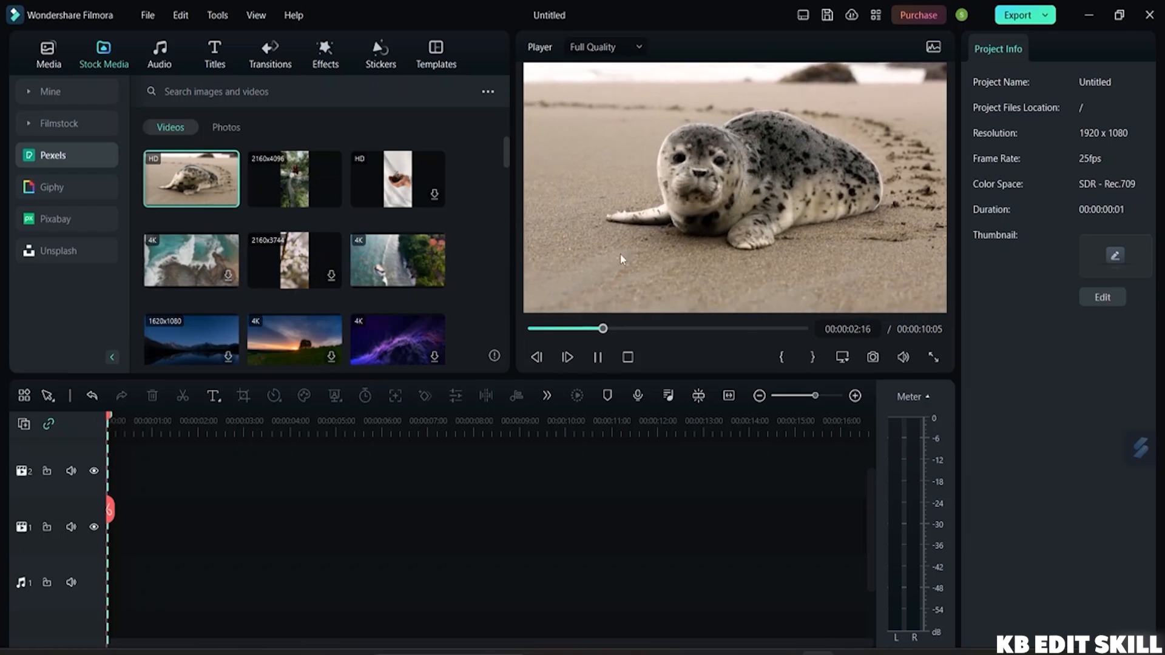
pyautogui.moveTo(209, 184); pyautogui.dragTo(137, 528)
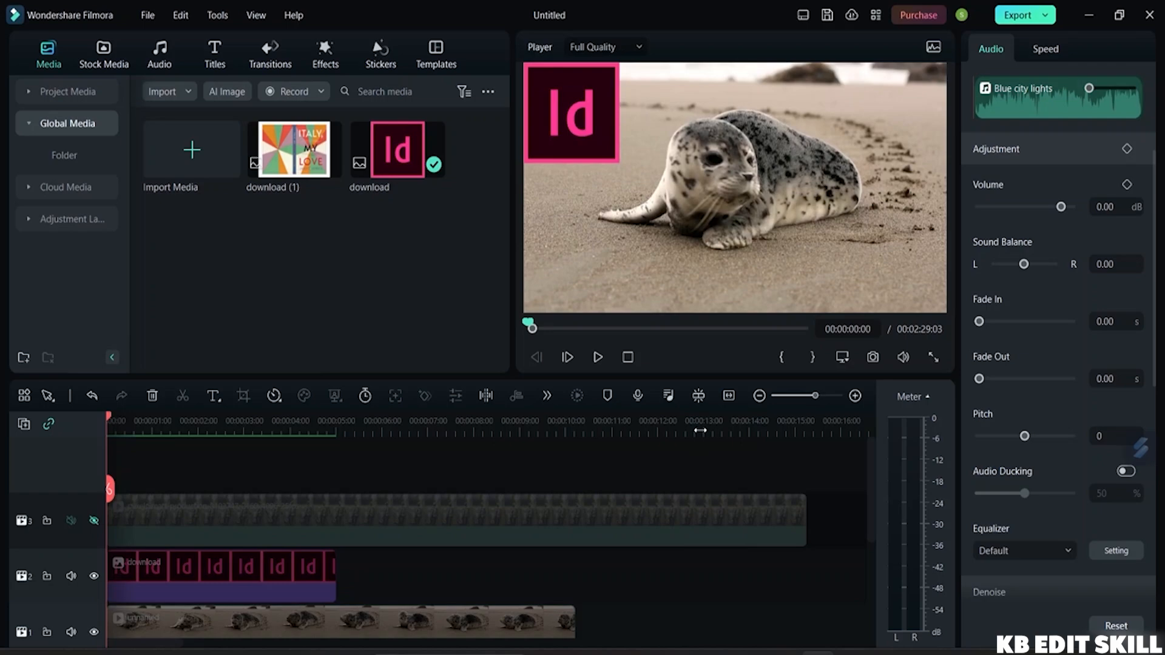
# Examine the Audio Mixer's track levels, stereo balance and master volume controls, leaving the settings as they are
pyautogui.click(667, 396)
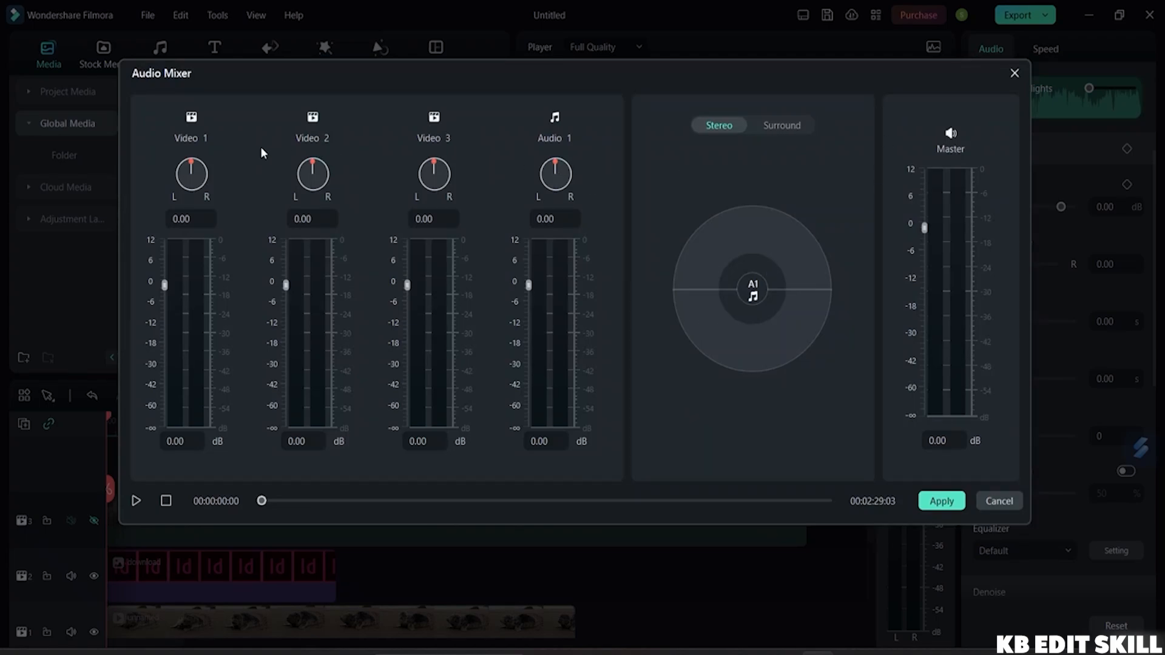
pyautogui.click(1016, 72)
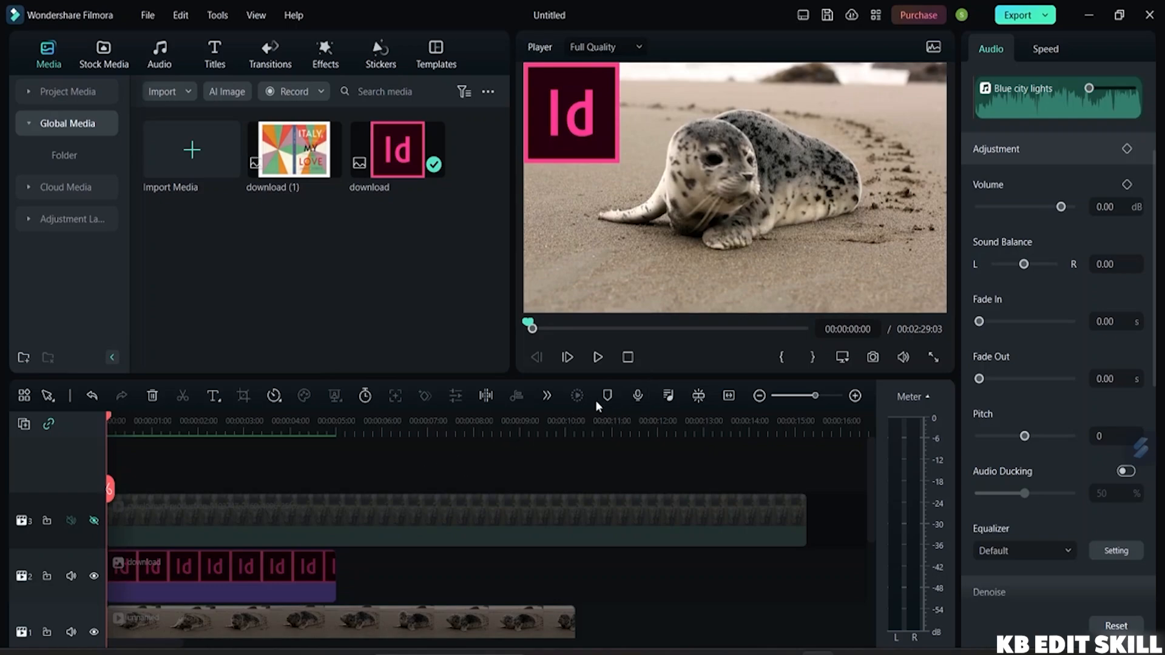
# Split the download image on video track 2 at 00:00:03:15, and move the playhead to 00:00:05:09
pyautogui.click(300, 521)
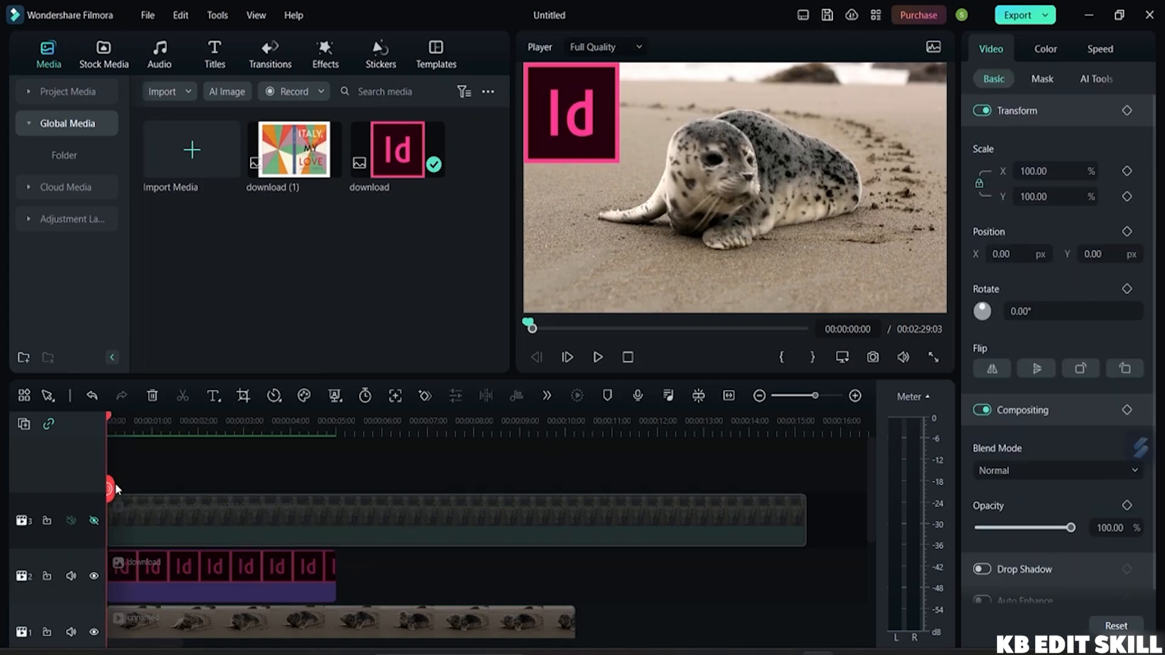
pyautogui.moveTo(111, 484); pyautogui.dragTo(273, 519)
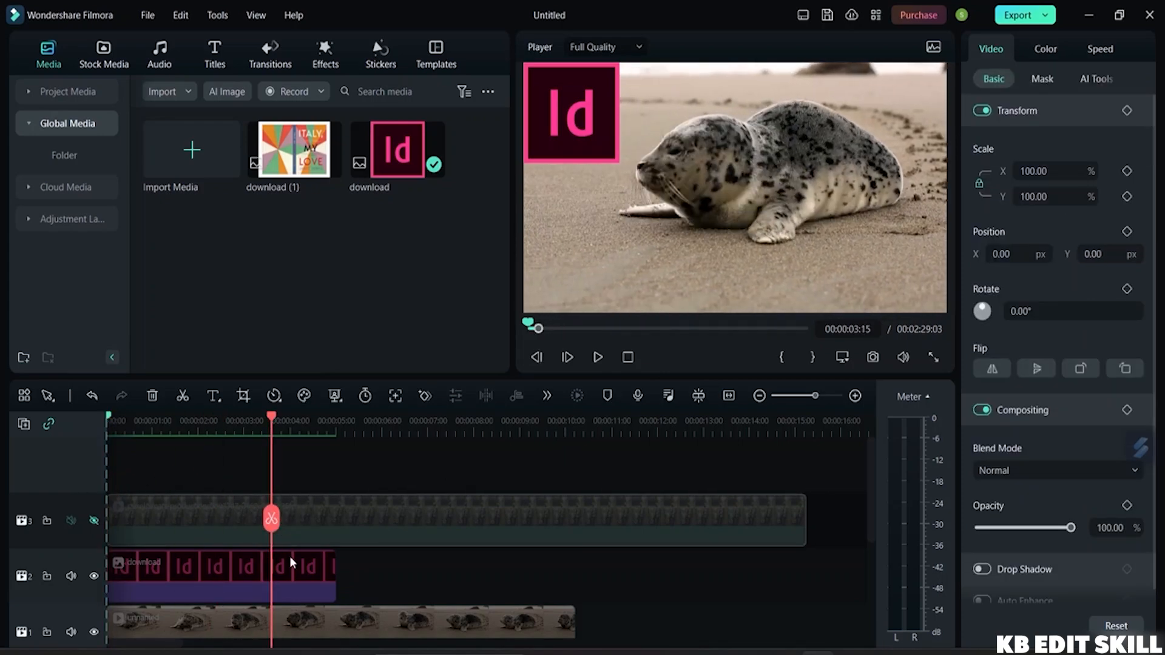
pyautogui.click(285, 570)
pyautogui.click(277, 528)
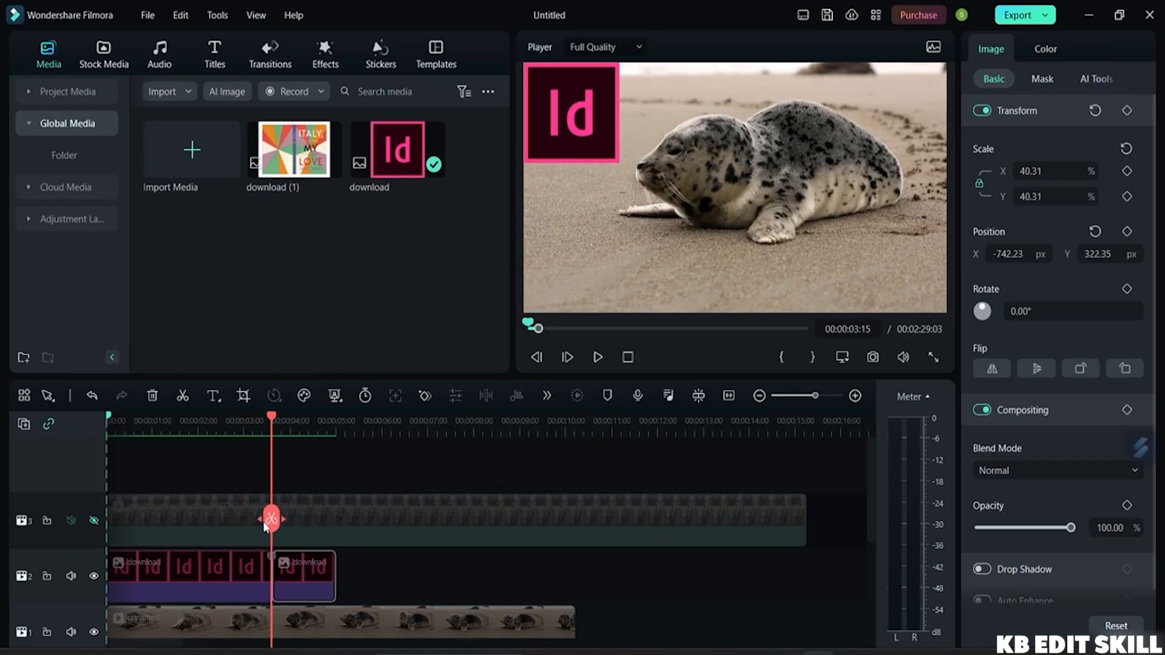
pyautogui.moveTo(271, 520); pyautogui.dragTo(353, 540)
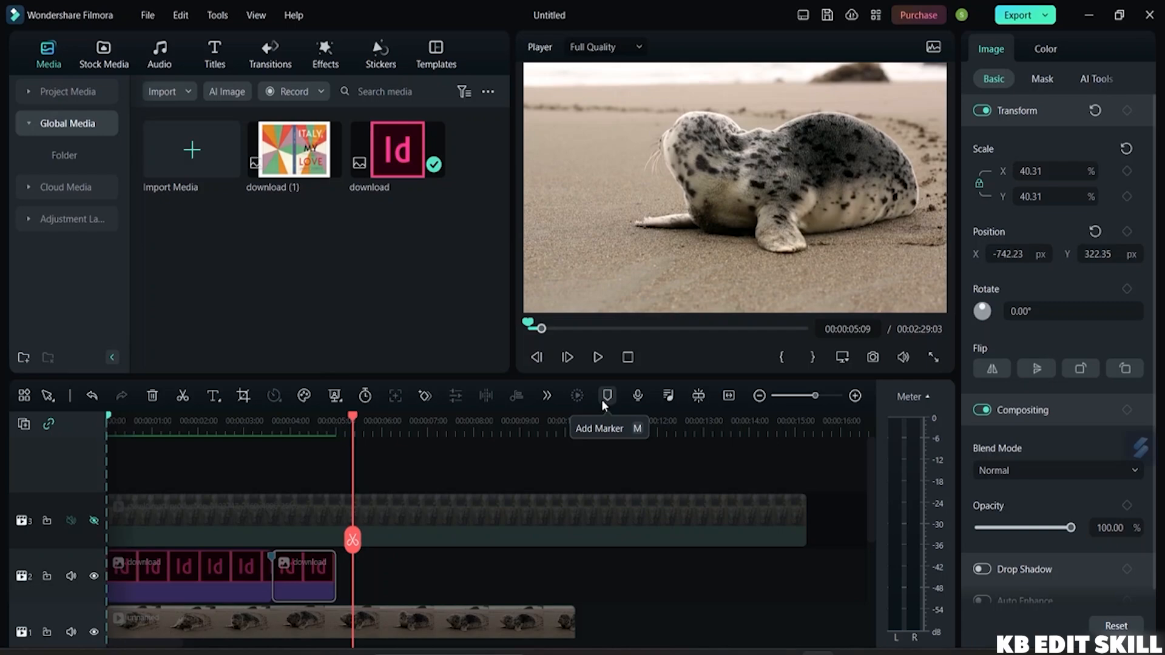
pyautogui.scroll(-1, 442, 447)
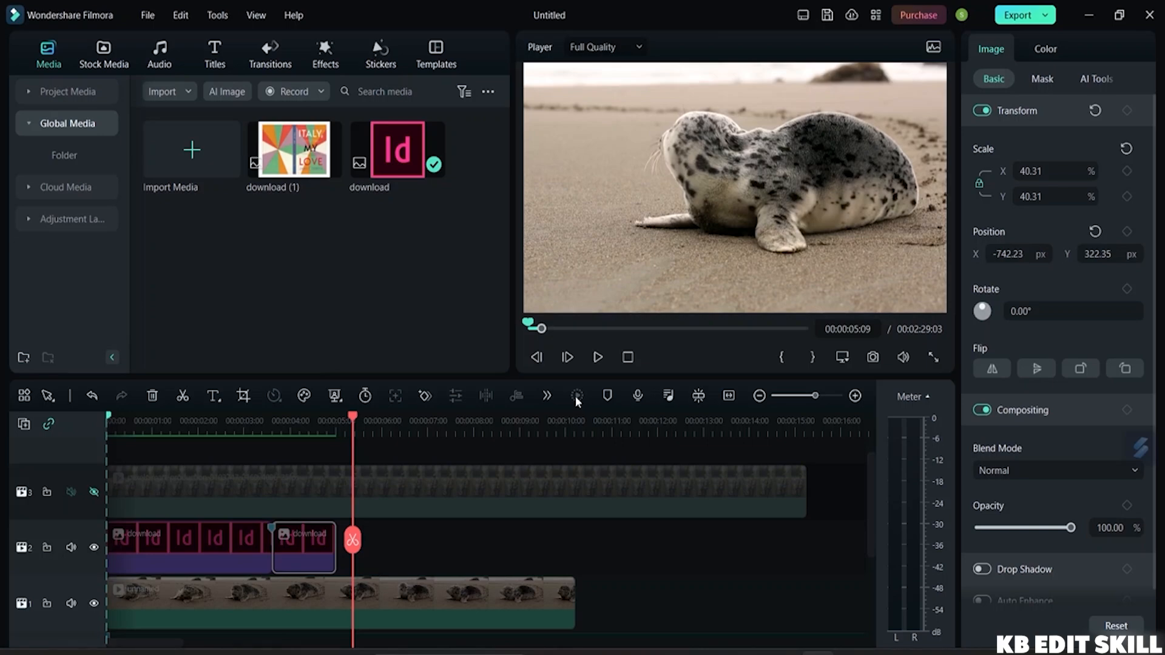
# Show video track 3 and move the guitarist video in the frame to about X -675.39 px, Y -41.33 px
pyautogui.click(94, 492)
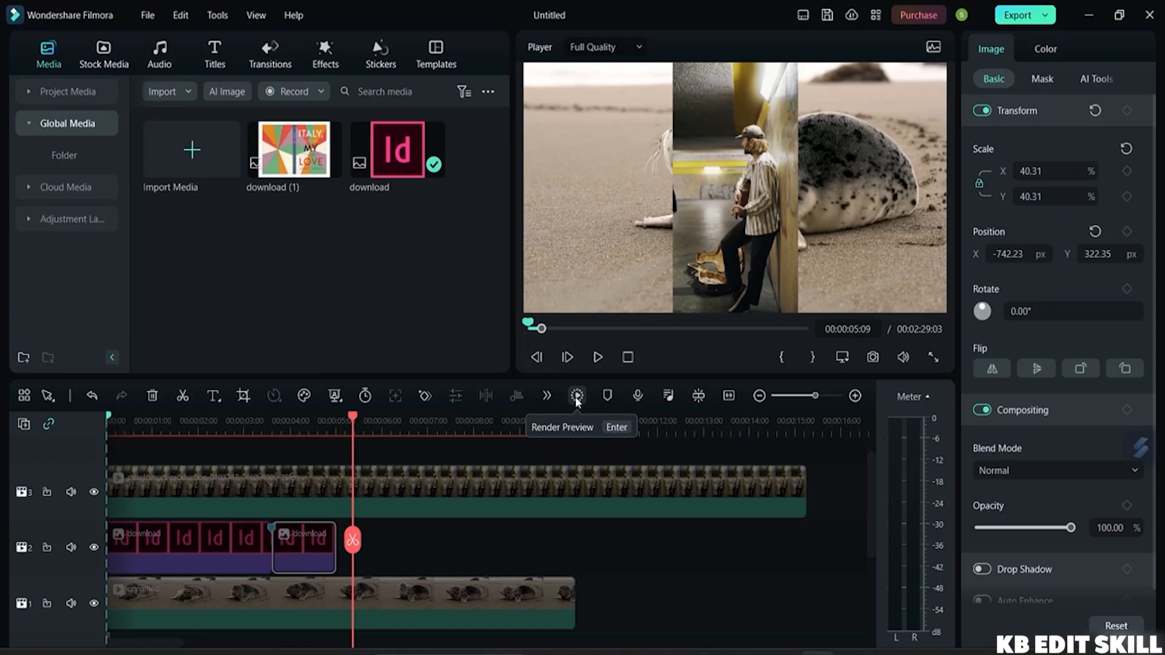
pyautogui.click(761, 144)
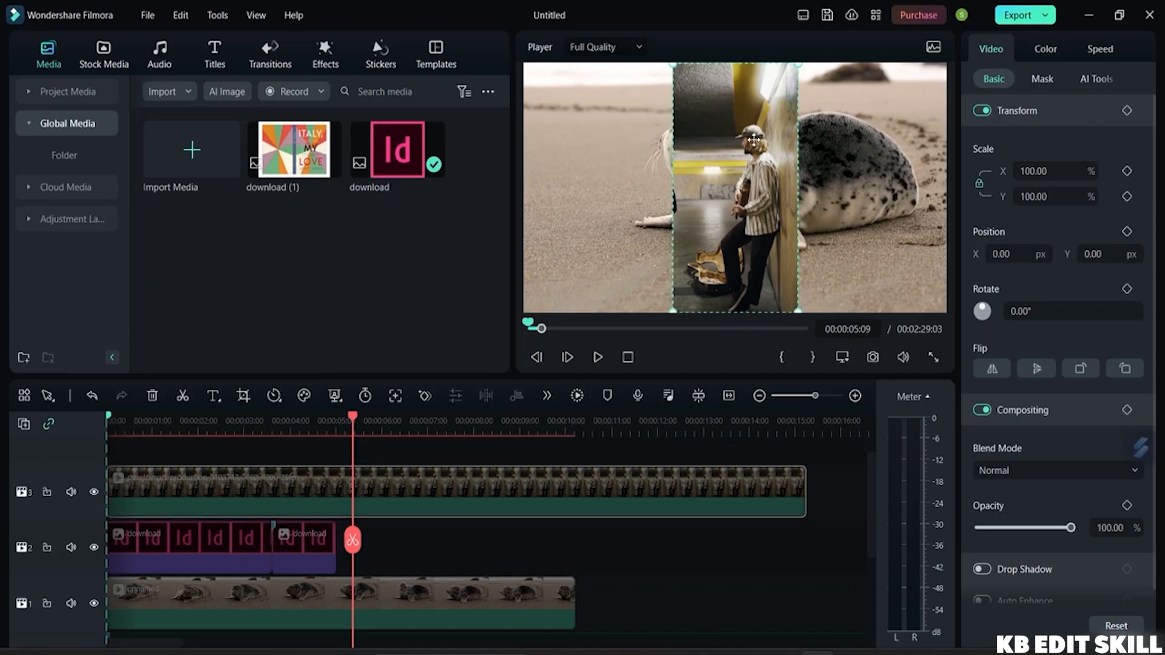
pyautogui.moveTo(732, 162); pyautogui.dragTo(586, 172)
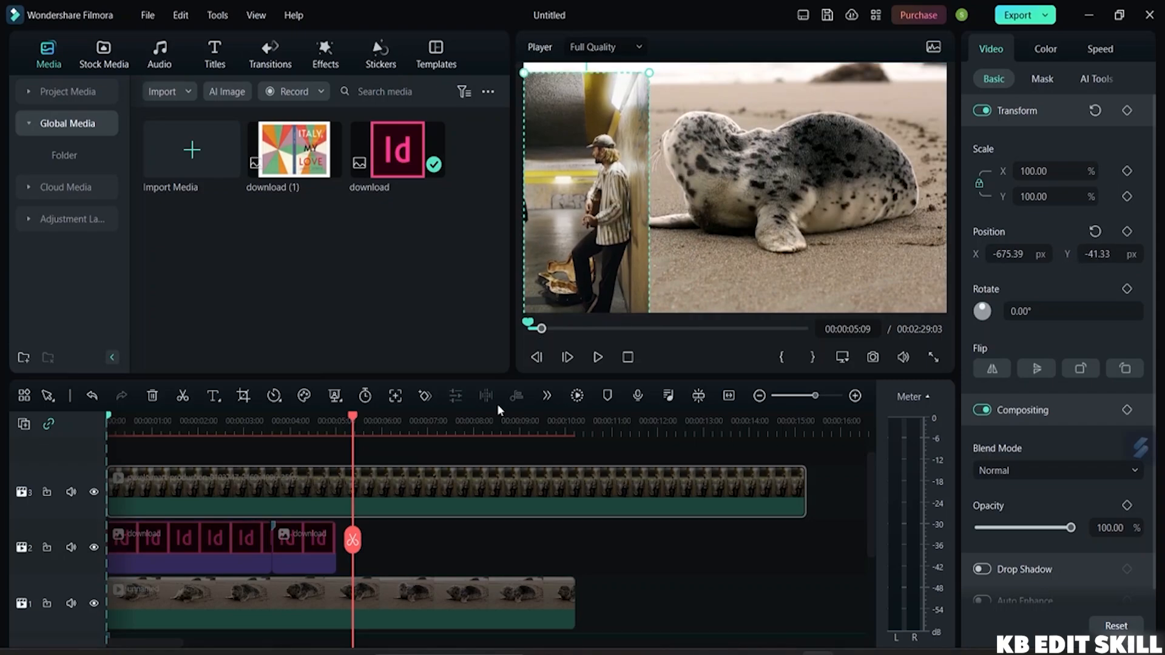
# Render the timeline preview with the playhead at the start, and view the additional timeline tools
pyautogui.moveTo(352, 540); pyautogui.dragTo(111, 522)
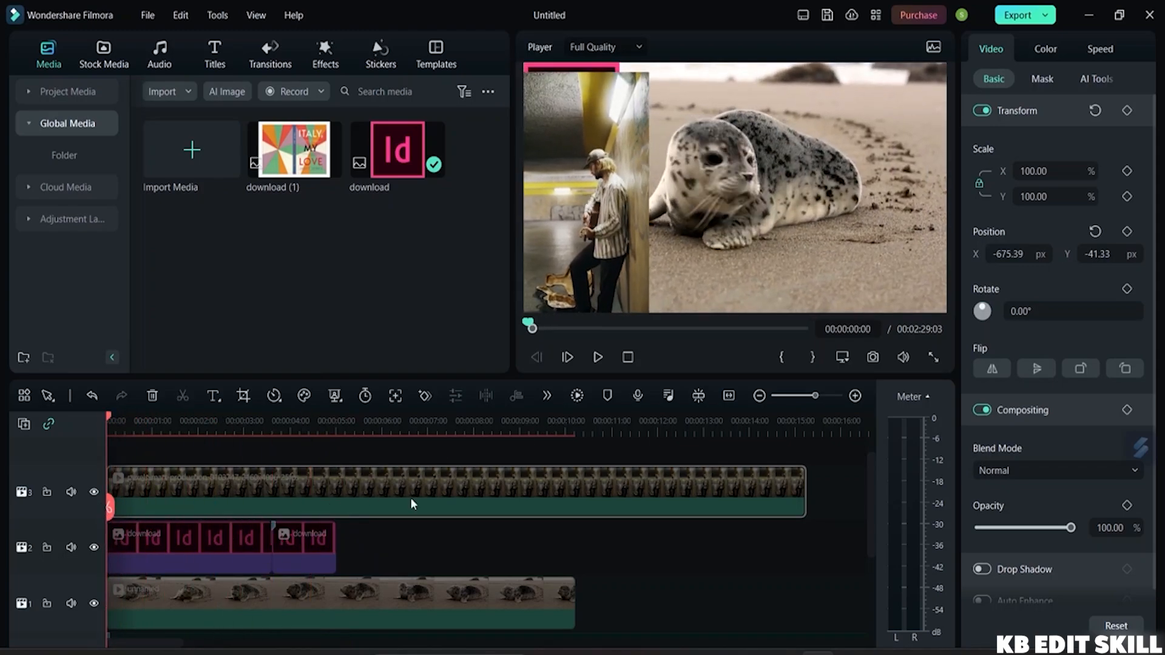
pyautogui.click(576, 394)
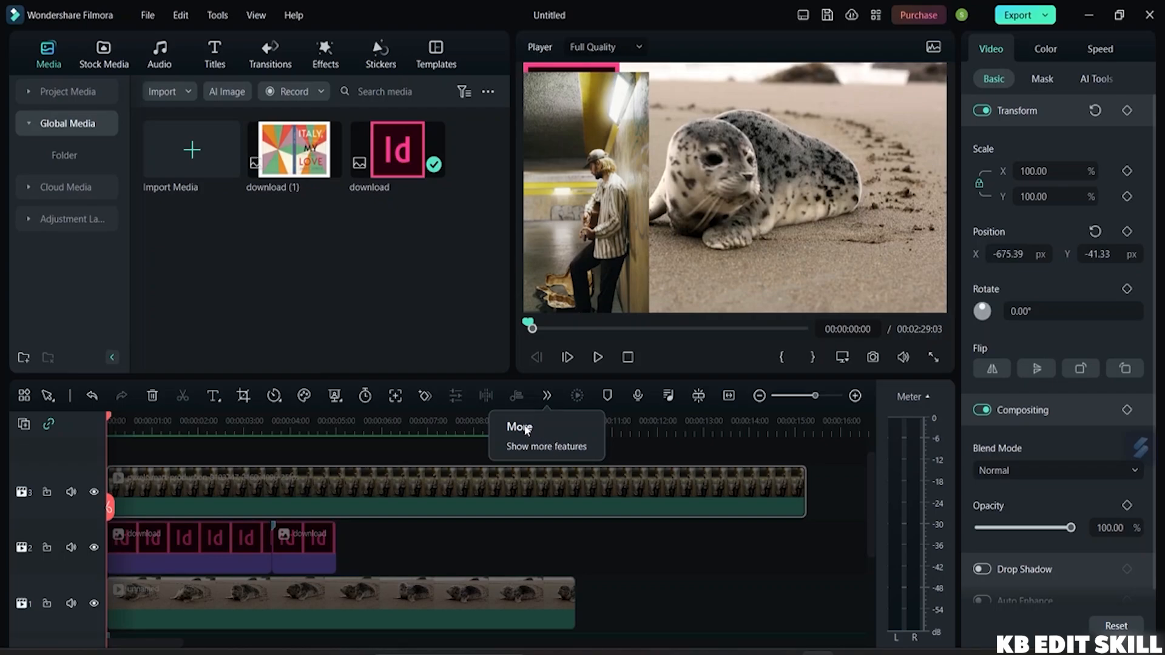
pyautogui.click(544, 396)
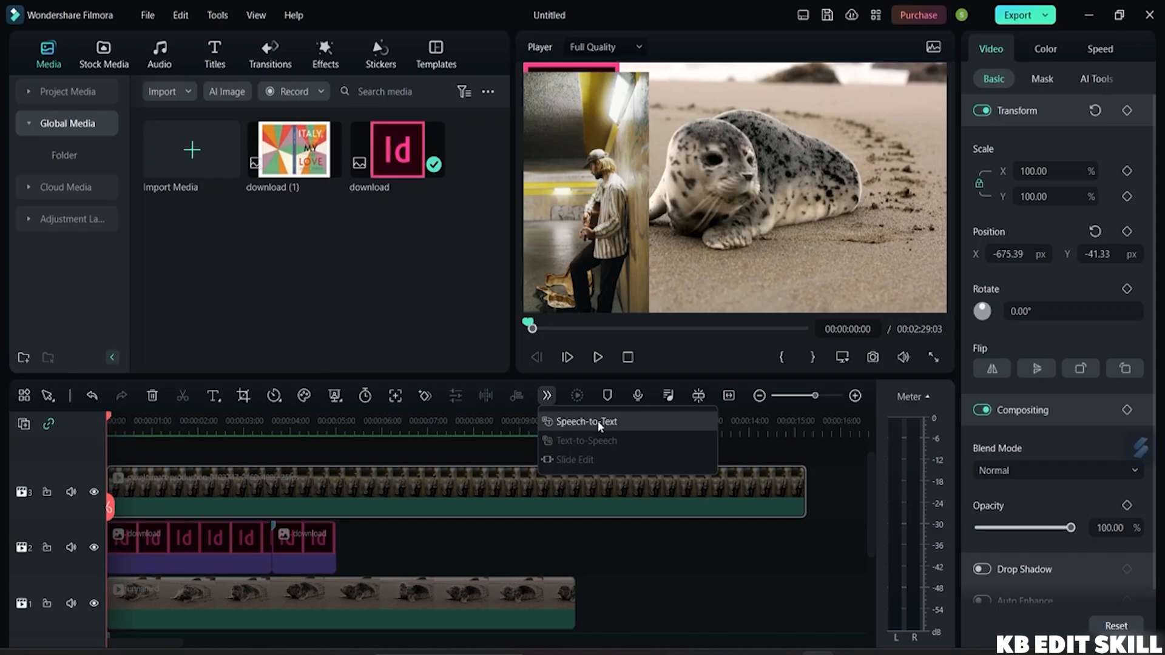
pyautogui.click(803, 453)
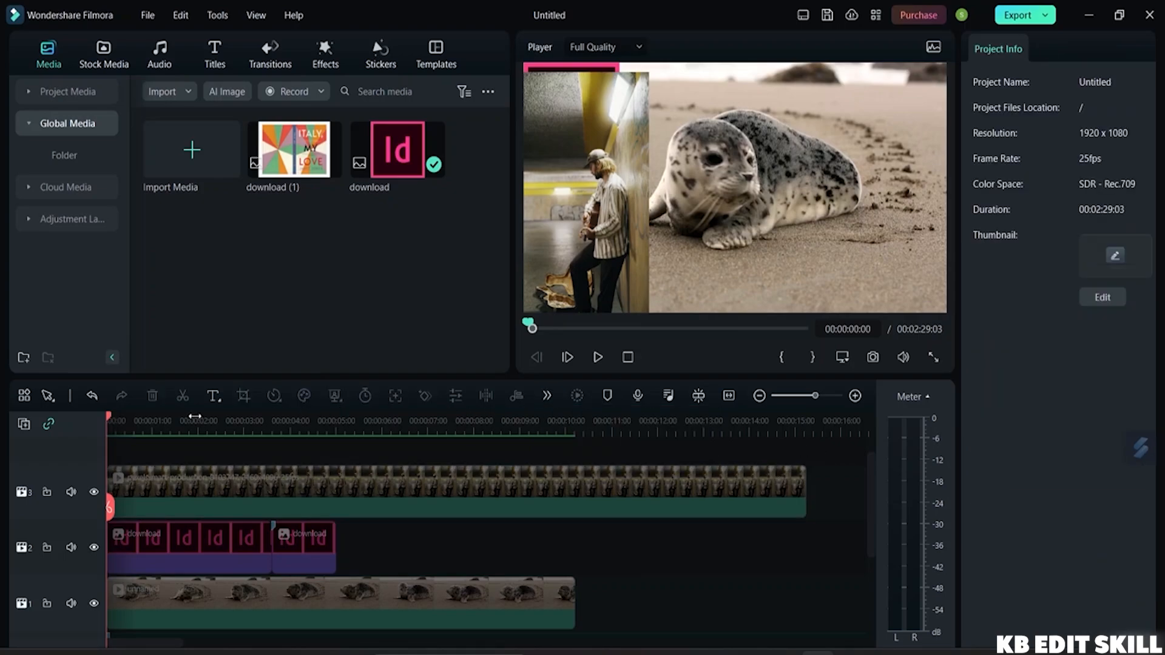
# Hide the audio meter beside the timeline
pyautogui.click(918, 399)
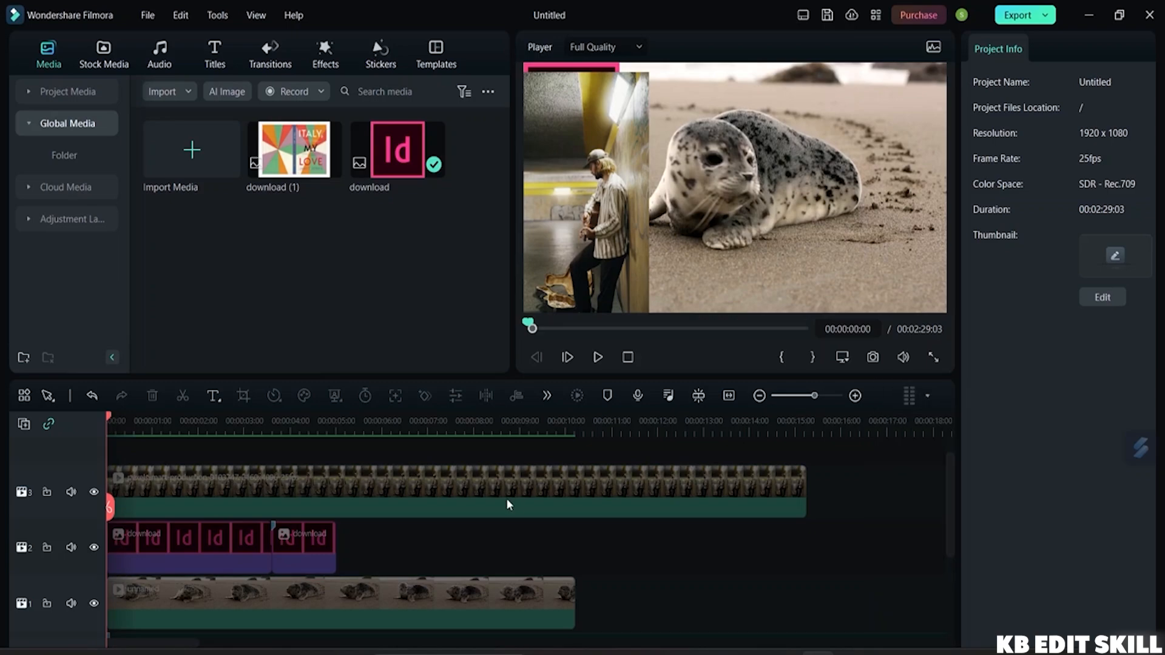
pyautogui.scroll(1, 380, 517)
pyautogui.scroll(-2, 379, 518)
pyautogui.scroll(1, 380, 517)
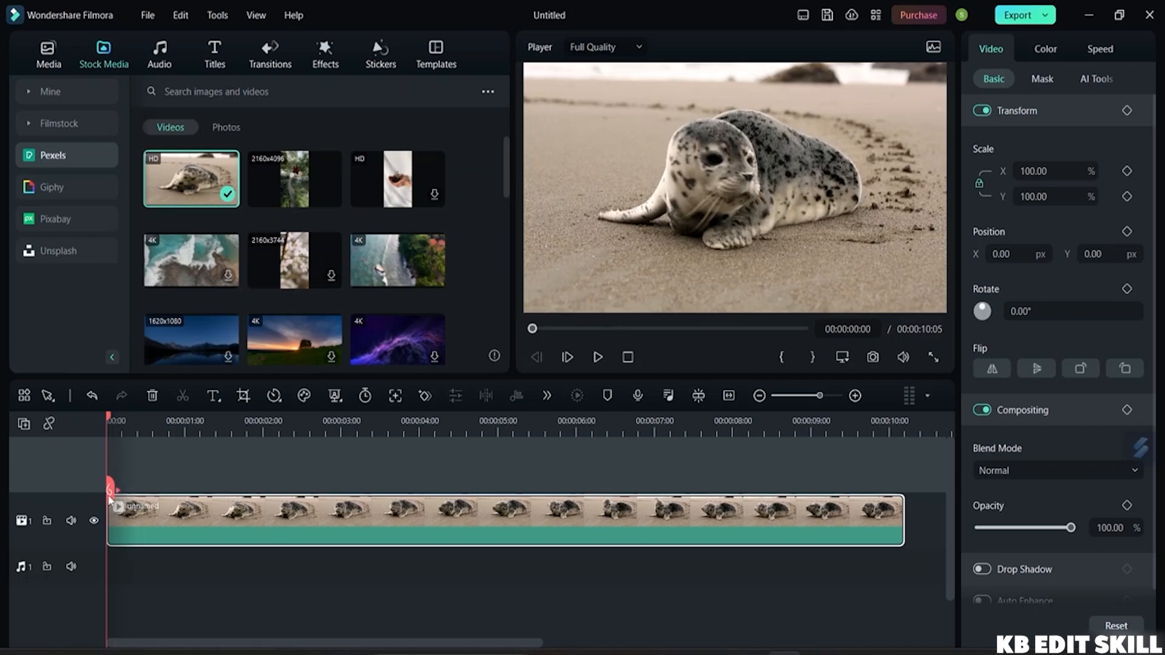
# With Auto Ripple off, split the seal video at 00:00:01:08 and 00:00:04:19, and delete the middle segment
pyautogui.moveTo(109, 496); pyautogui.dragTo(209, 515)
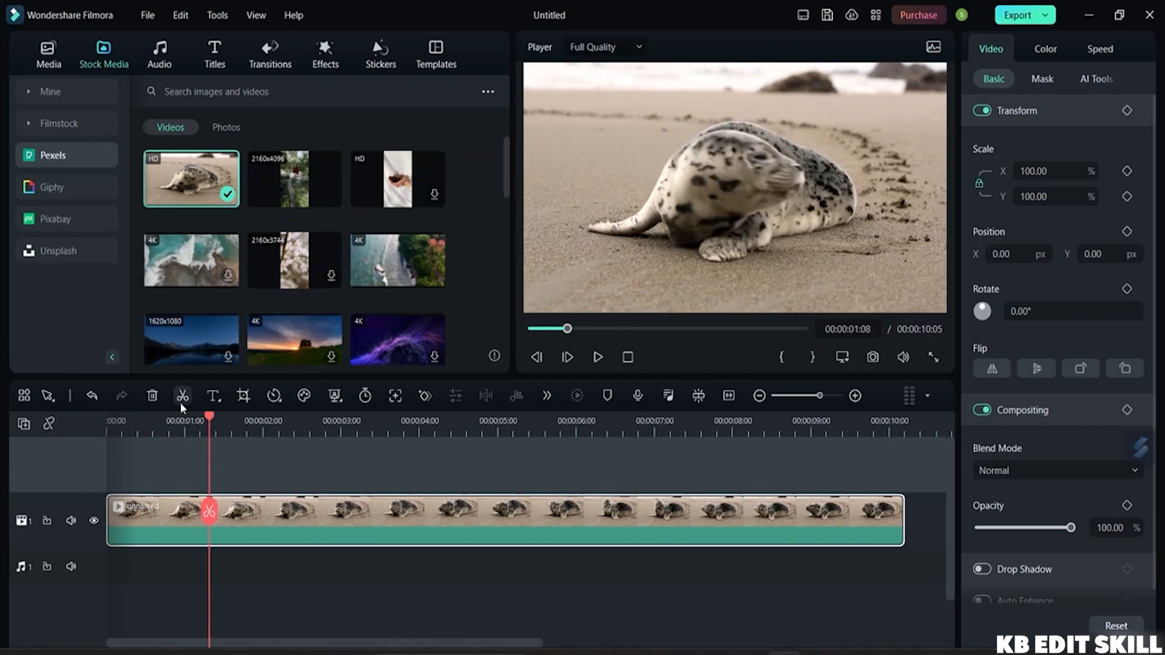
pyautogui.click(209, 511)
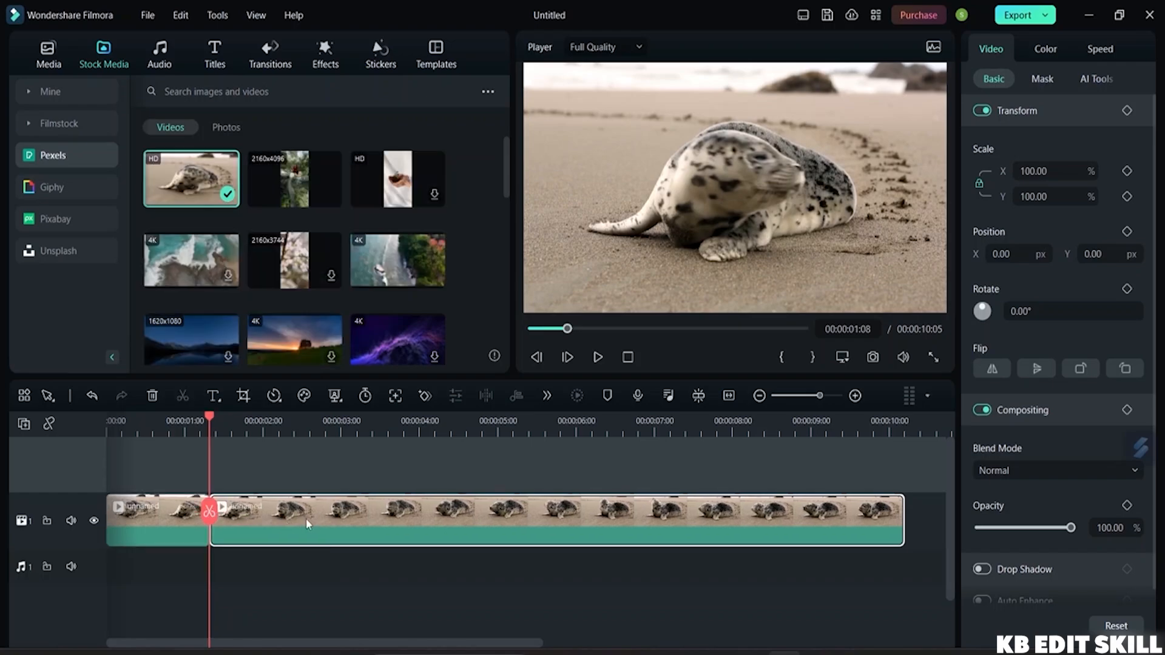
pyautogui.moveTo(208, 512); pyautogui.dragTo(478, 512)
pyautogui.click(479, 510)
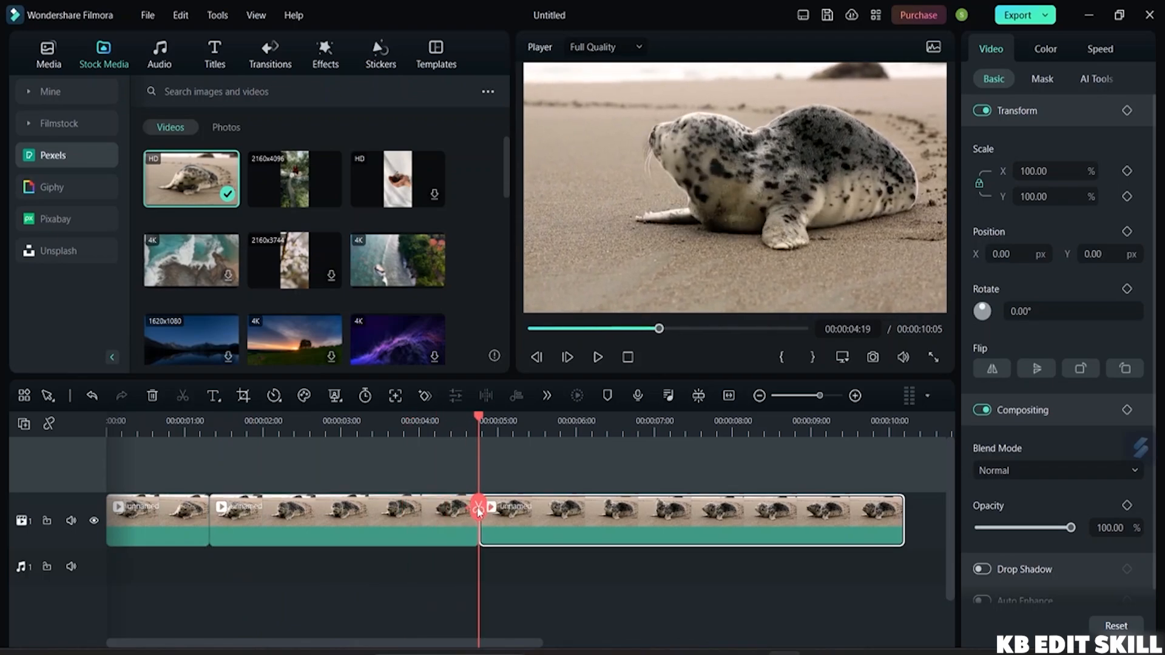
pyautogui.click(302, 525)
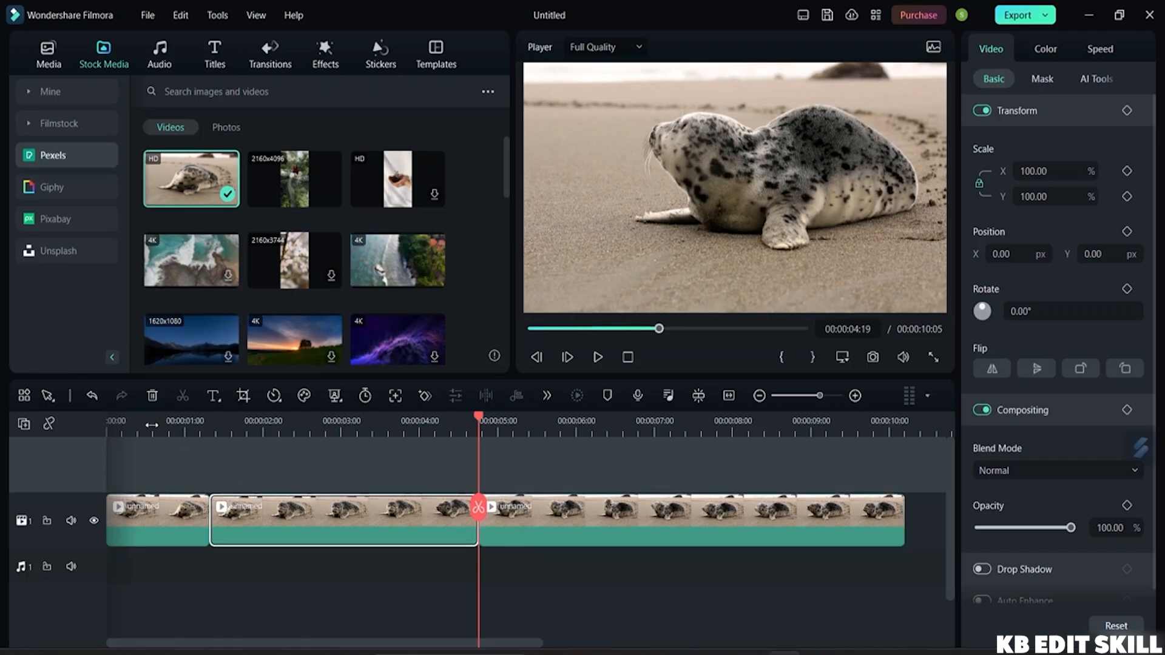
pyautogui.click(153, 397)
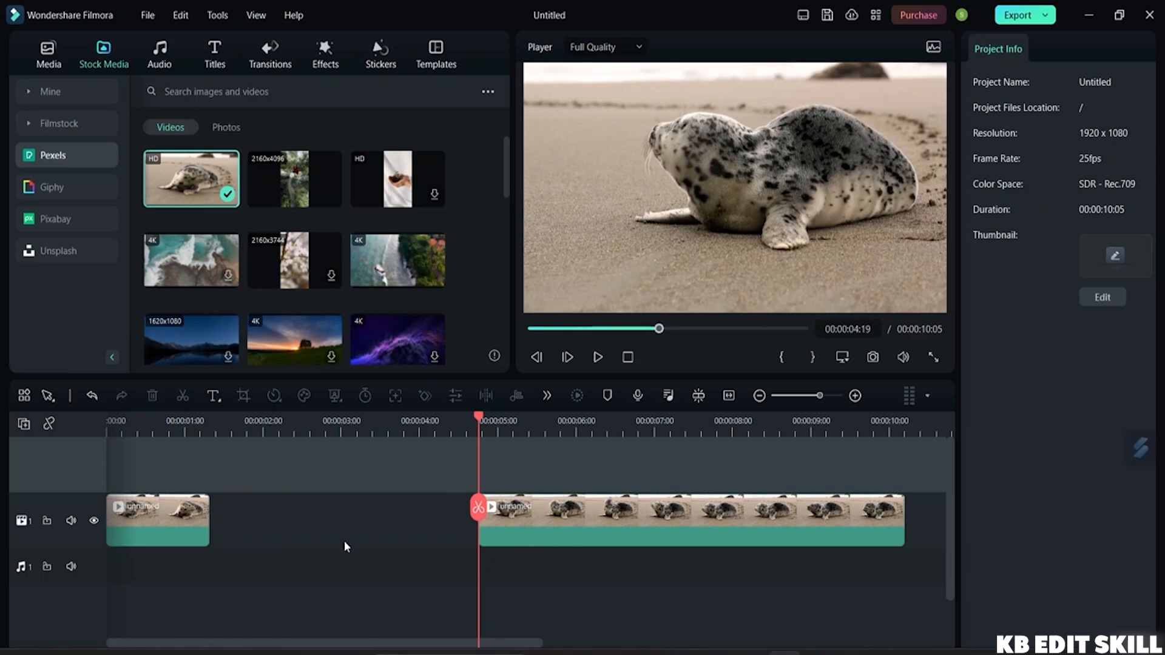
# Undo the segment deletion and both splits of the seal video, and turn on Auto Ripple
pyautogui.hotkey('ctrl', 'z')
pyautogui.hotkey('ctrl', 'z')
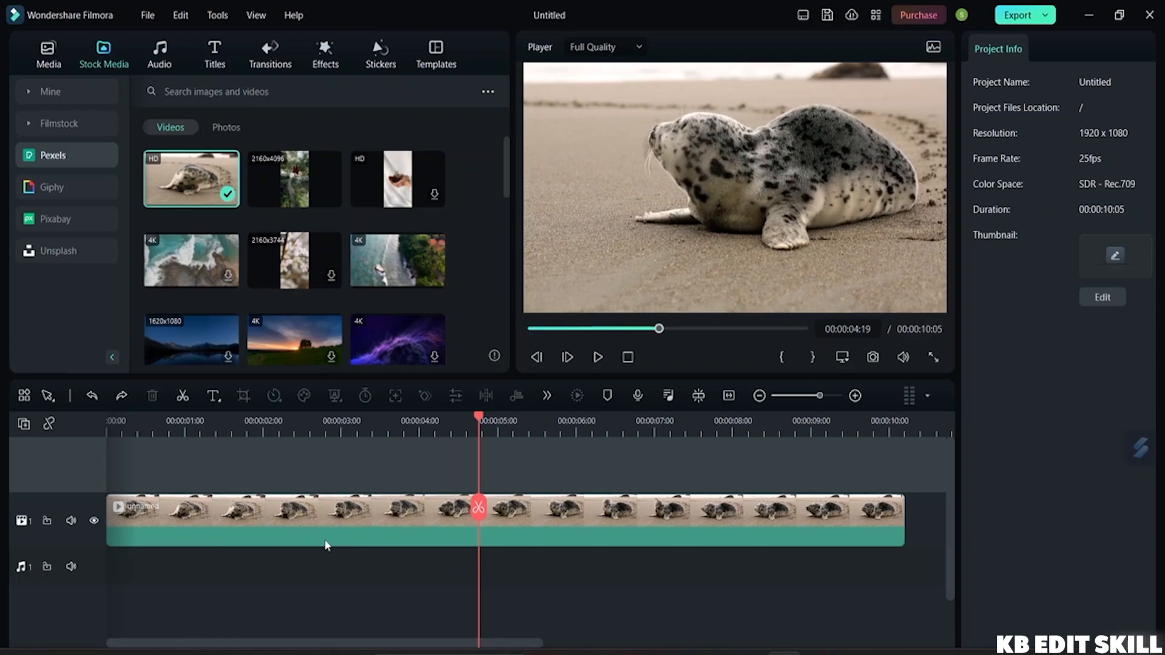
pyautogui.click(49, 424)
# Split the seal video at 00:00:00:15 and 00:00:03:07, and delete the segment between the two cuts
pyautogui.moveTo(479, 508); pyautogui.dragTo(155, 506)
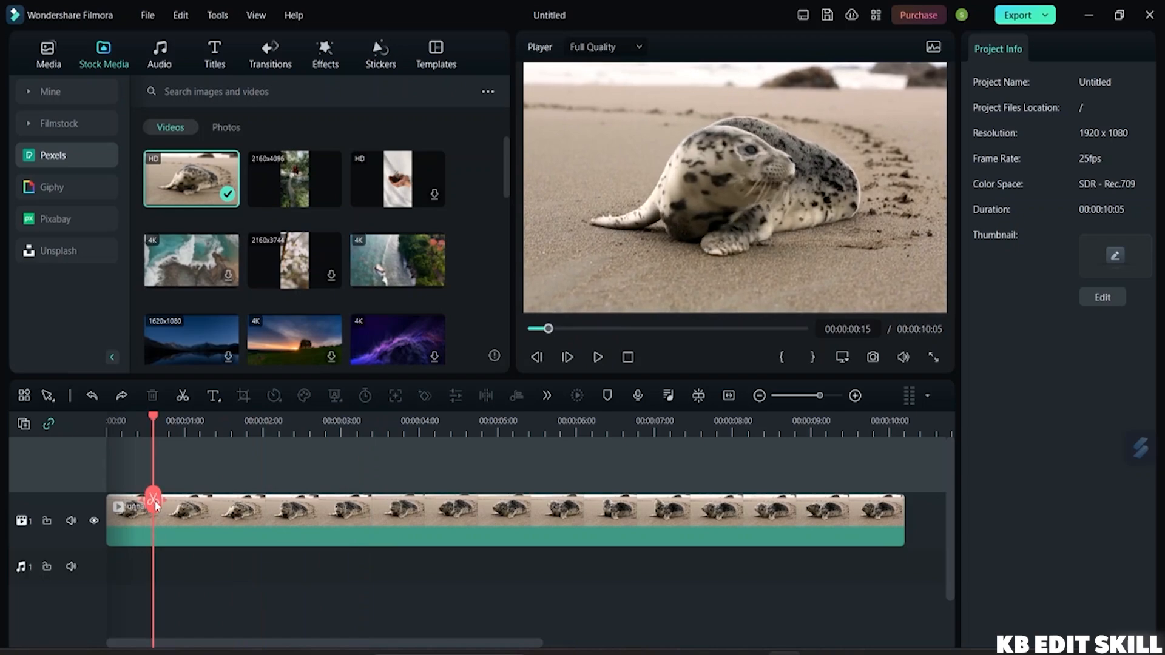
pyautogui.click(155, 506)
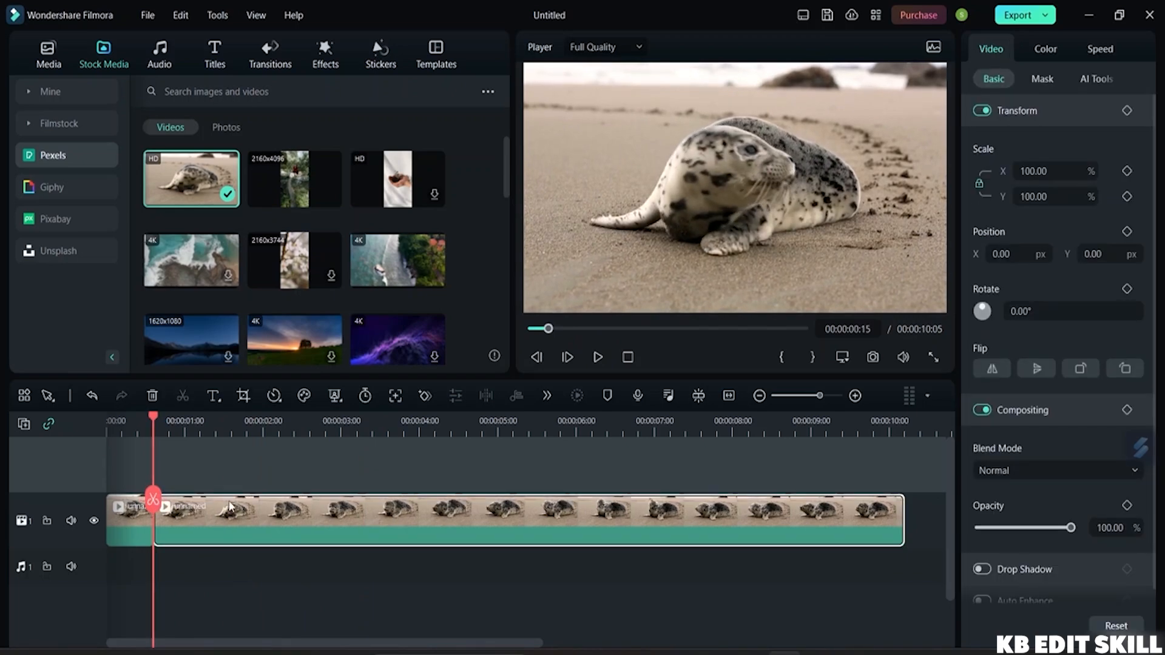
pyautogui.moveTo(153, 508); pyautogui.dragTo(364, 521)
pyautogui.click(364, 519)
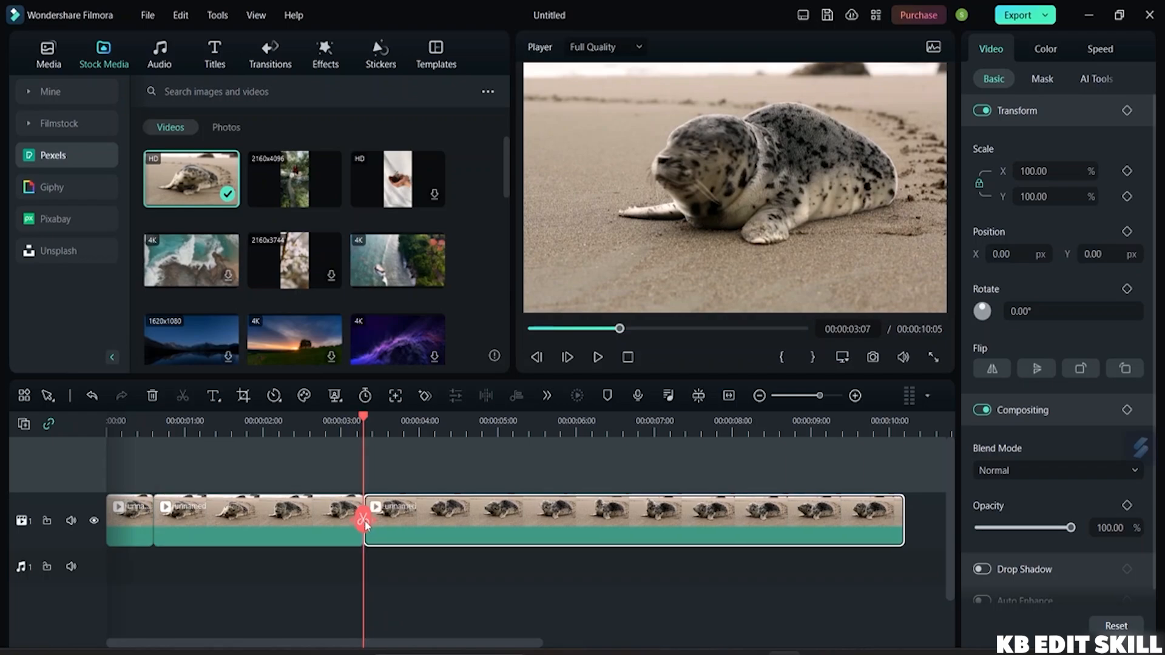
pyautogui.click(237, 522)
pyautogui.click(153, 396)
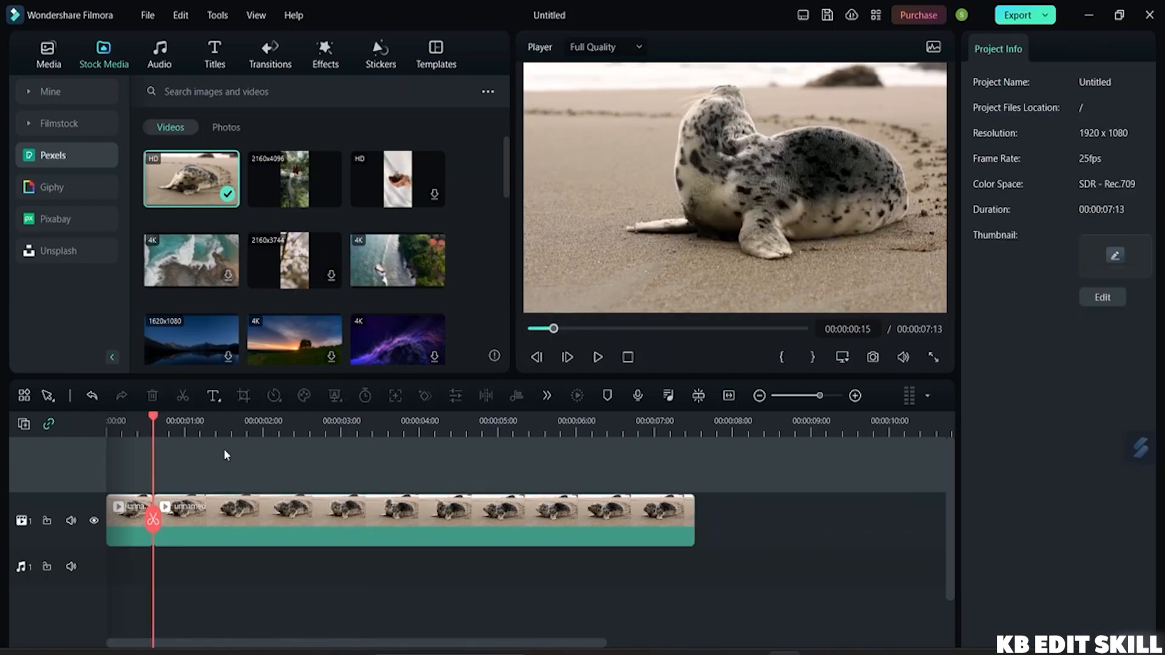
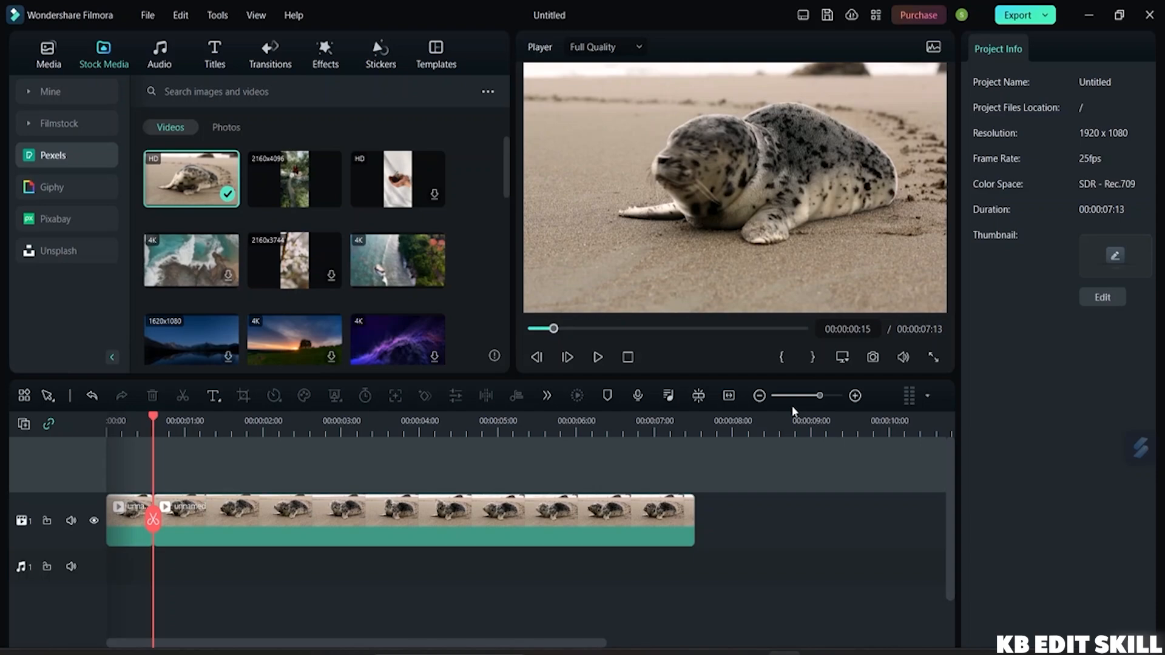
# Undo the segment deletion and the second split of the seal video, and return the playhead to the start
pyautogui.click(250, 519)
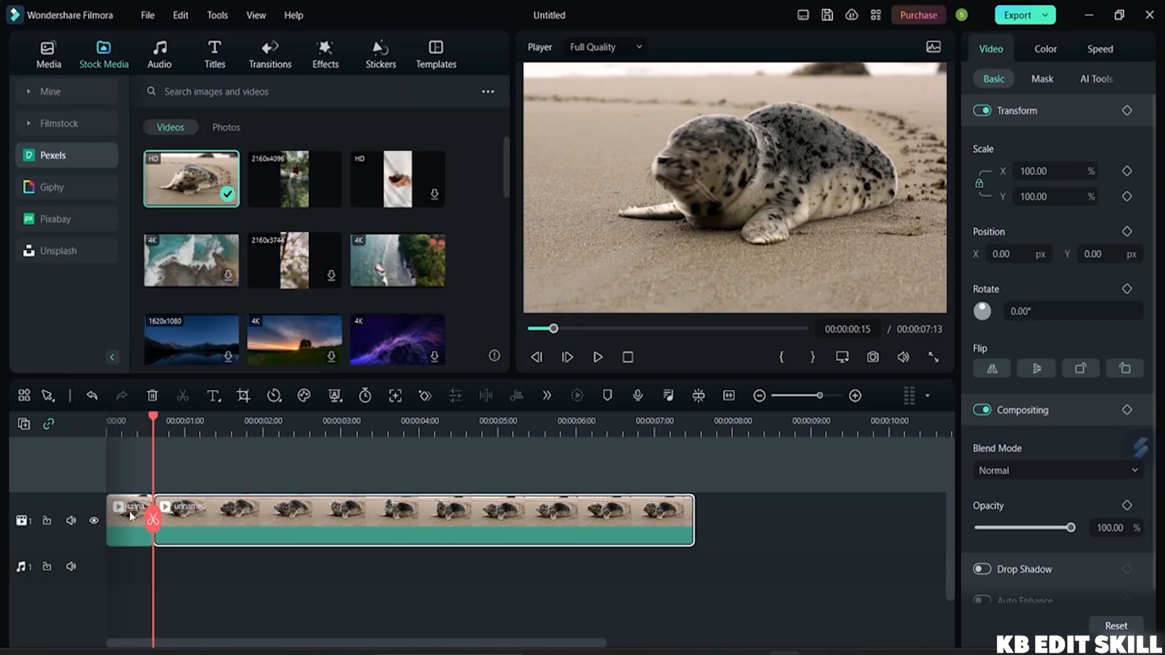
pyautogui.hotkey('ctrl', 'z')
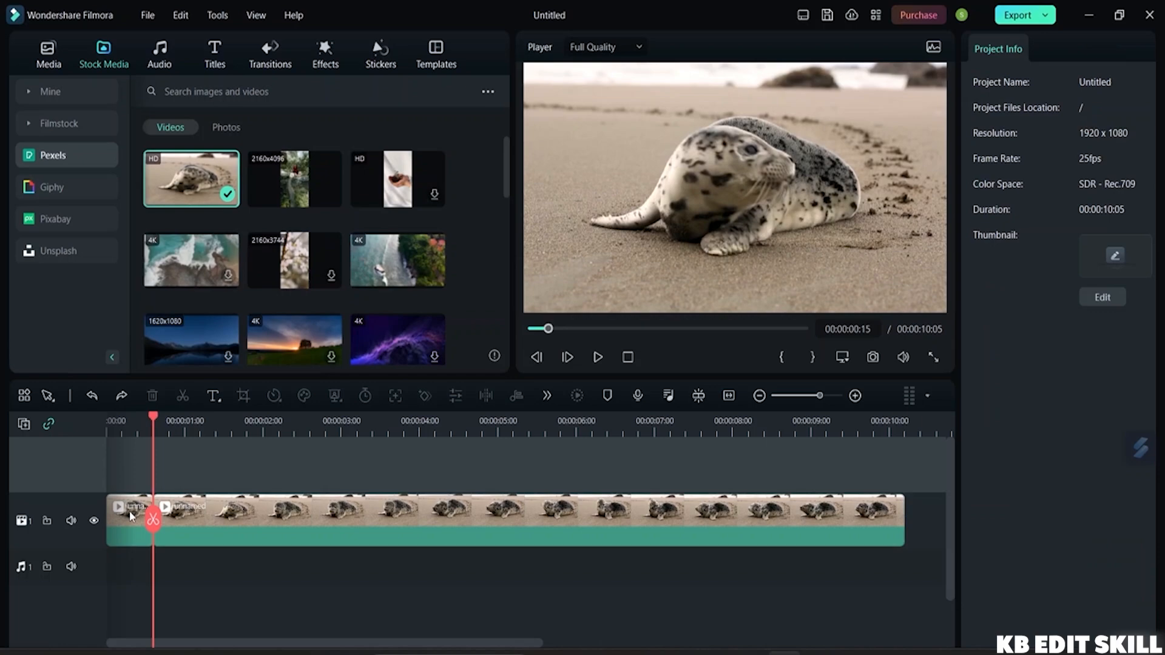
pyautogui.press('Home')
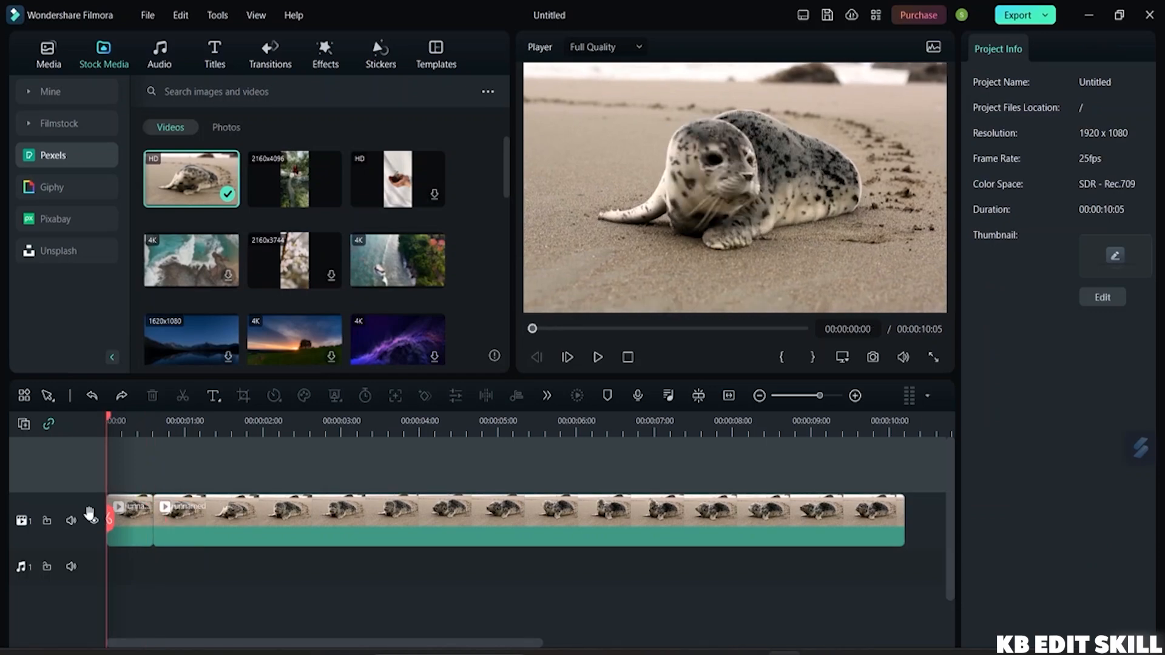
# Examine the transform, compositing, color and speed properties of the second seal segment, leaving its settings as they are
pyautogui.click(339, 523)
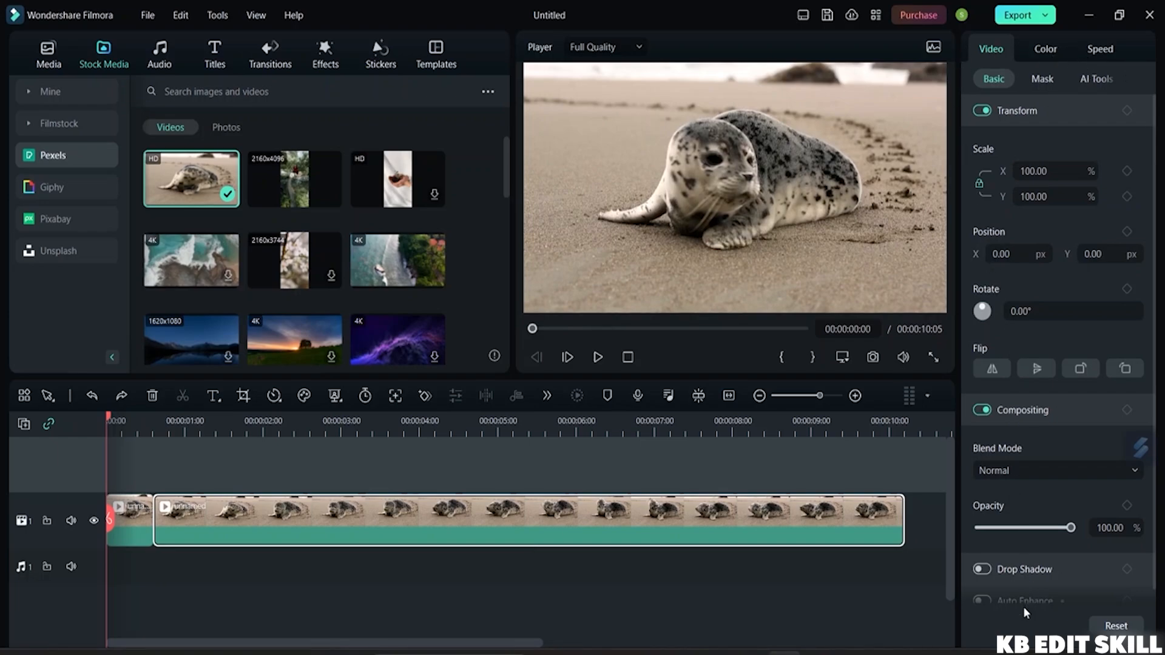
pyautogui.scroll(-1, 1056, 345)
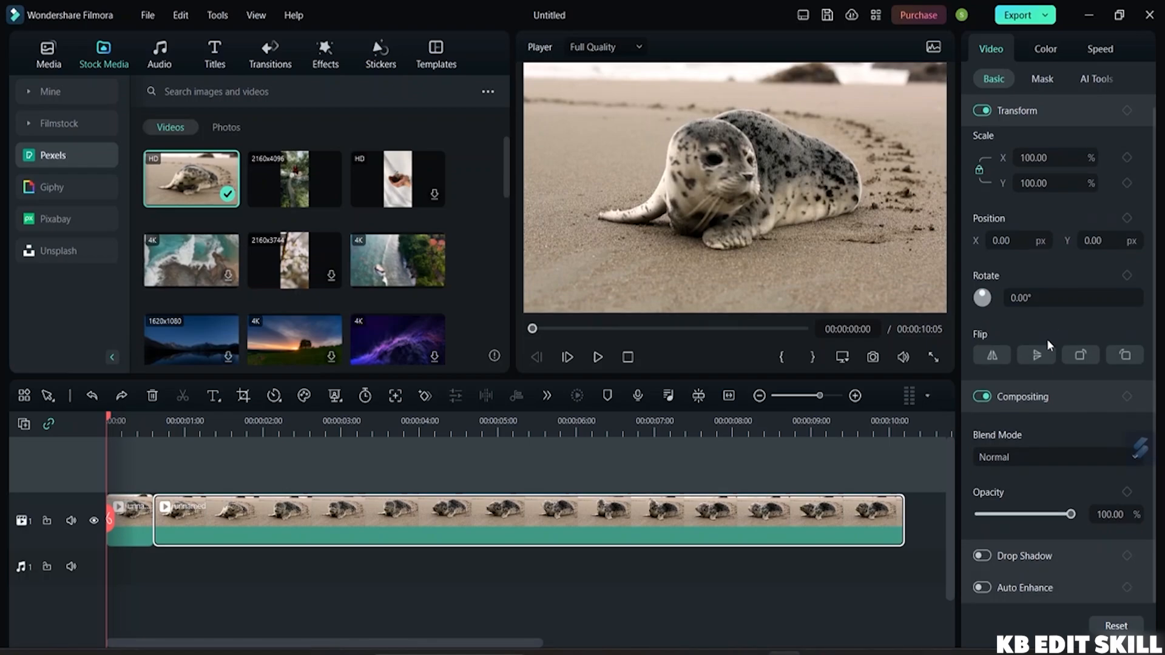
pyautogui.scroll(1, 1029, 364)
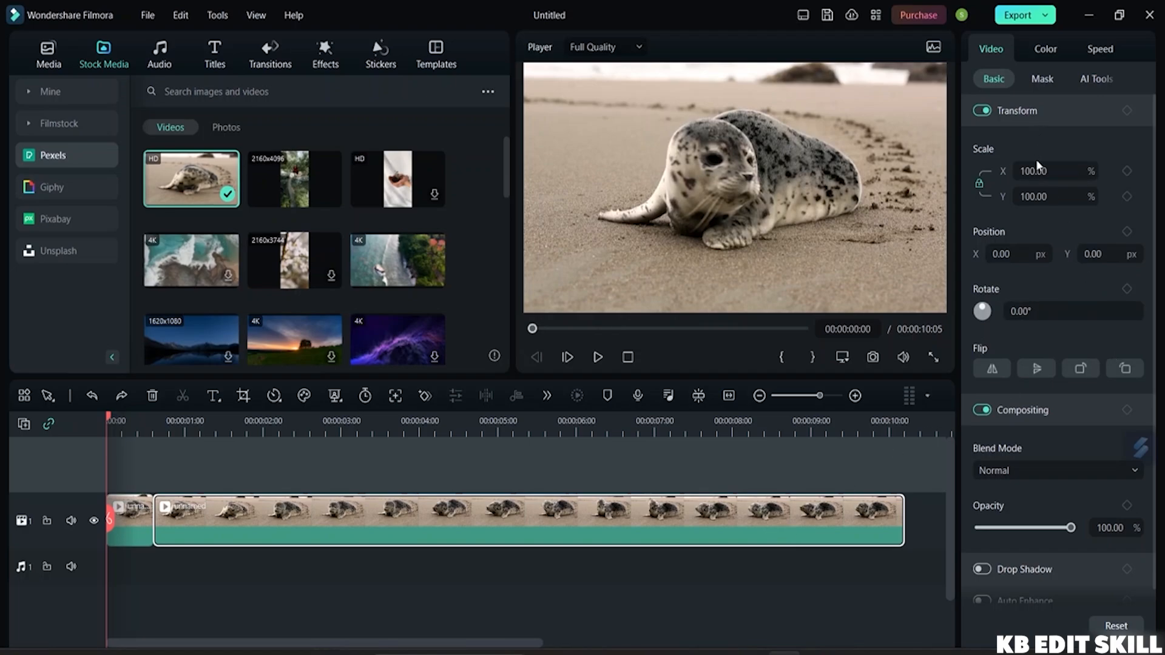
pyautogui.scroll(-1, 1043, 275)
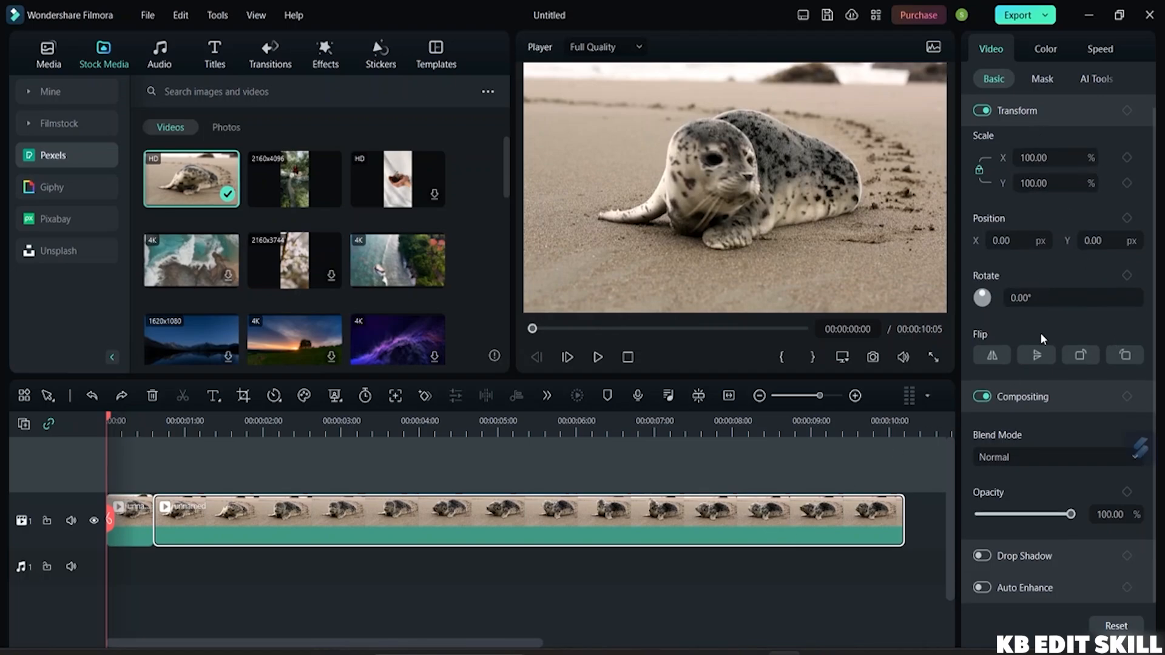
pyautogui.scroll(1, 1054, 370)
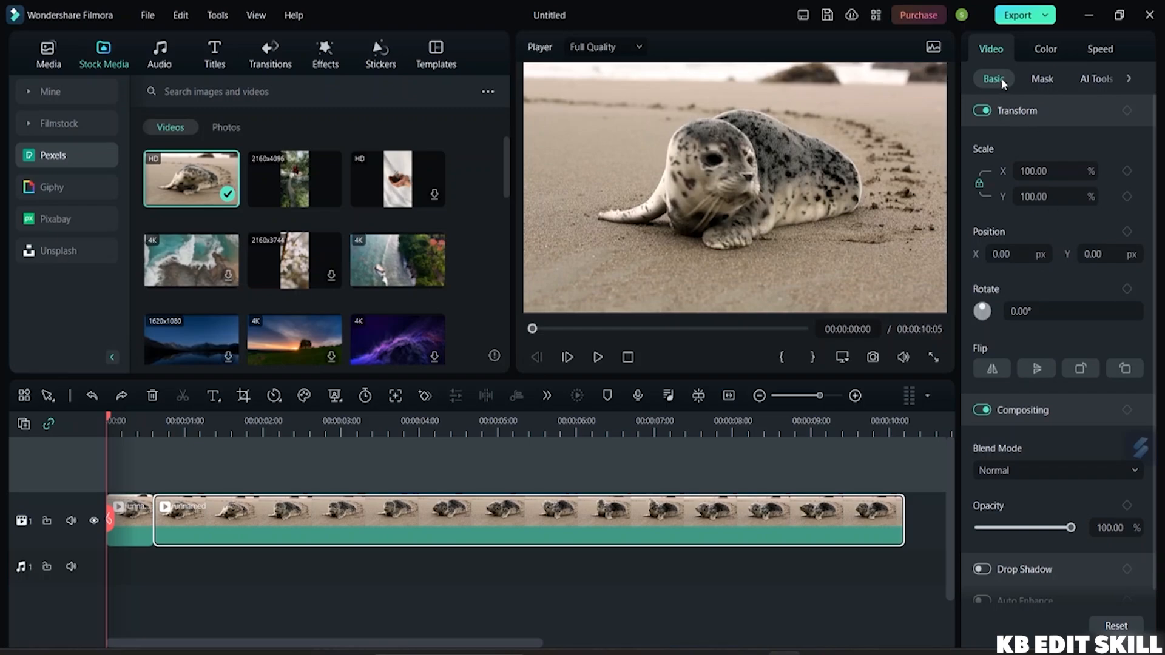
pyautogui.click(1040, 50)
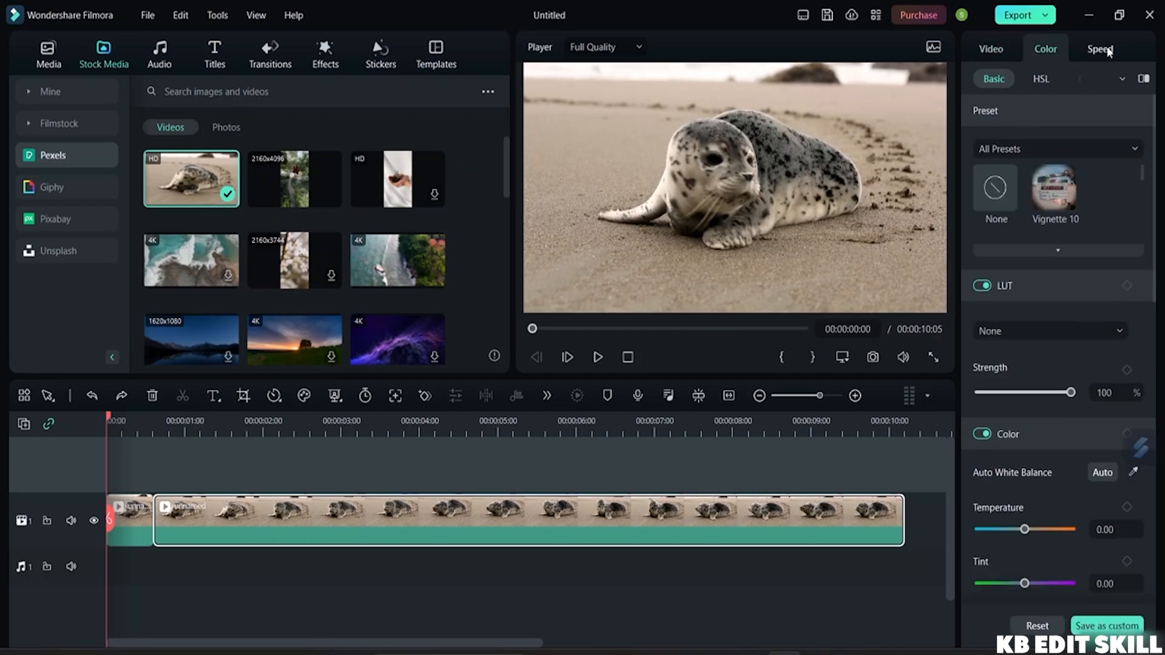
pyautogui.click(1105, 51)
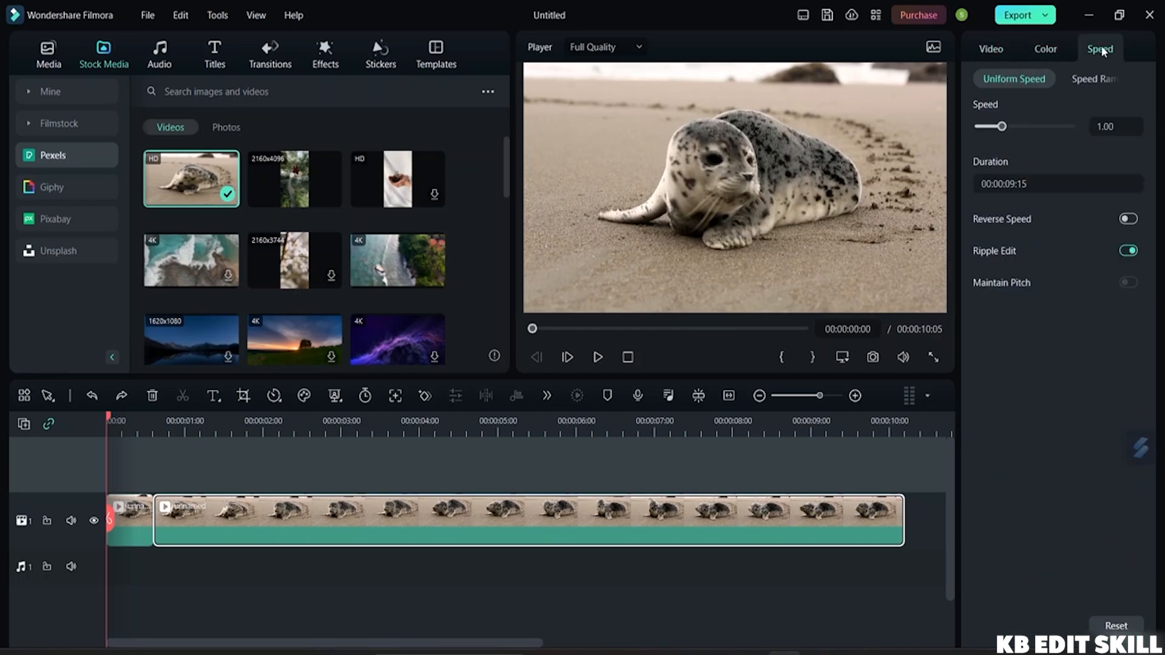
pyautogui.click(985, 46)
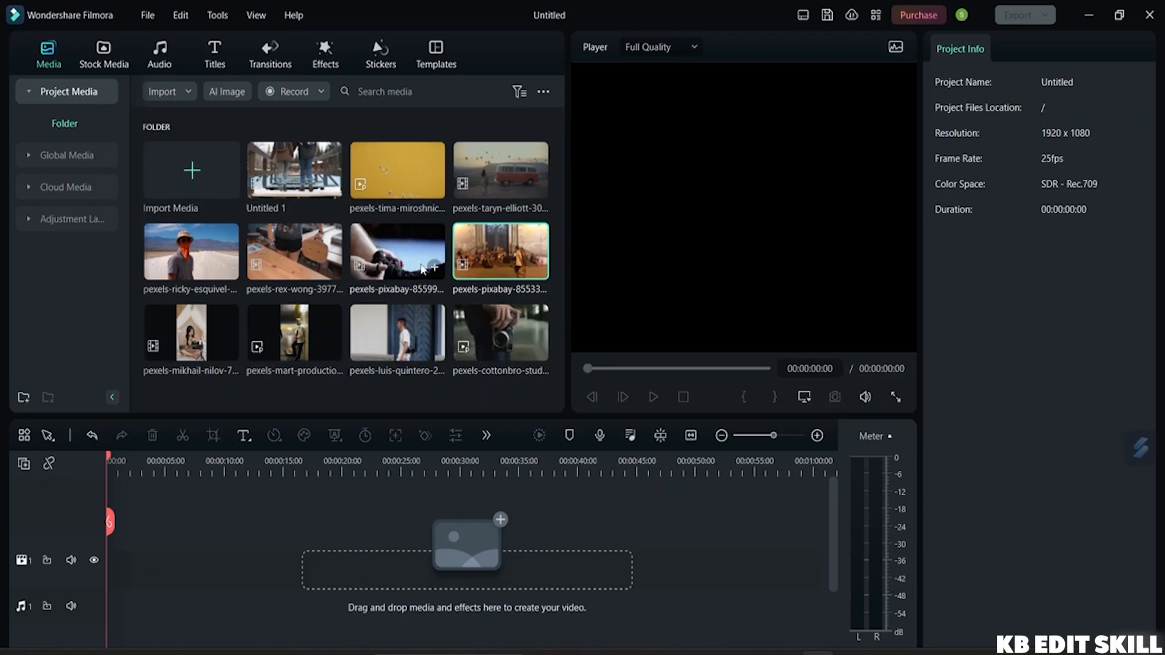
# Place the Untitled 1 video from the project media at the start of video track 1
pyautogui.click(301, 164)
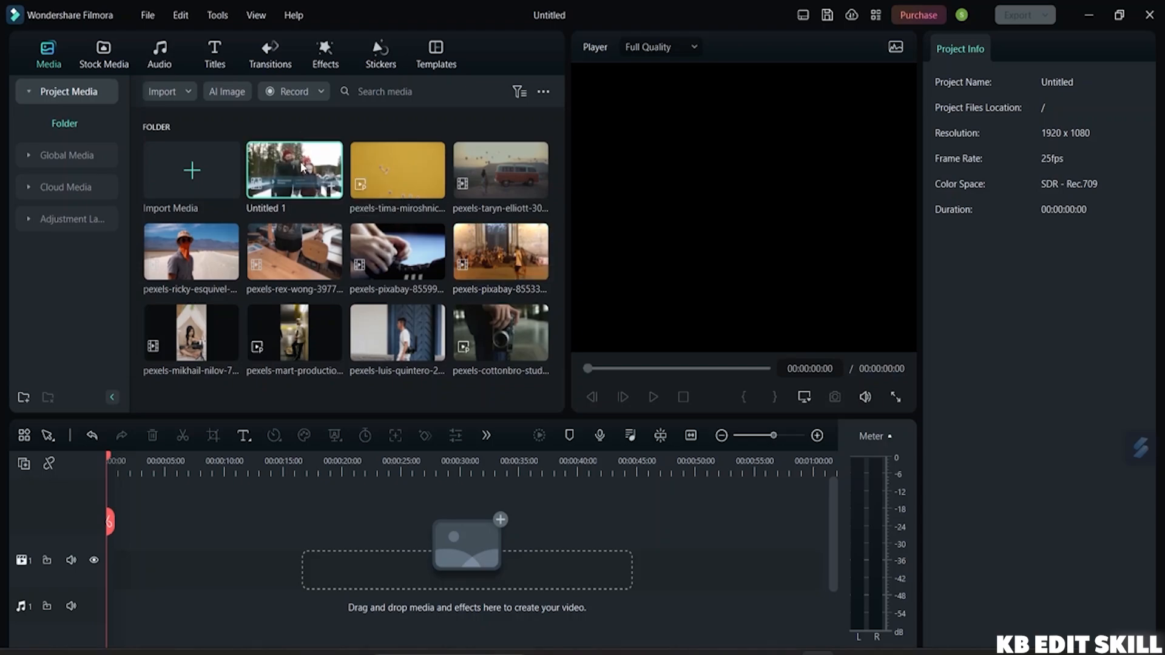
pyautogui.moveTo(302, 167); pyautogui.dragTo(101, 558)
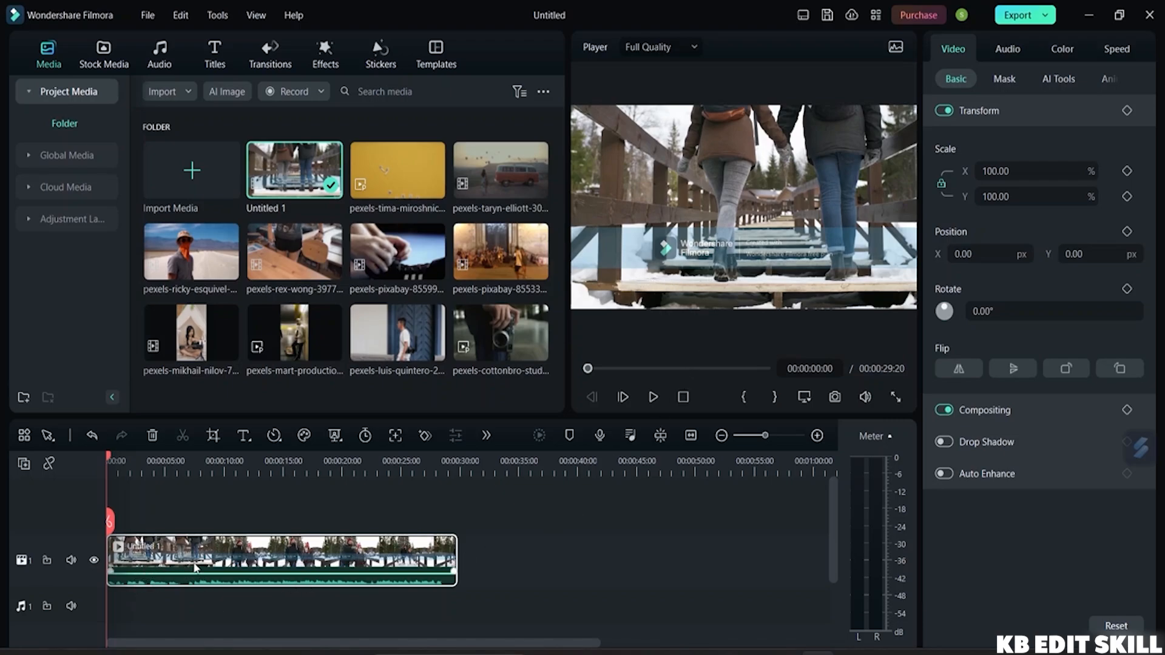
# Raise the audio volume of the Untitled 1 clip using its volume line on the timeline
pyautogui.click(691, 436)
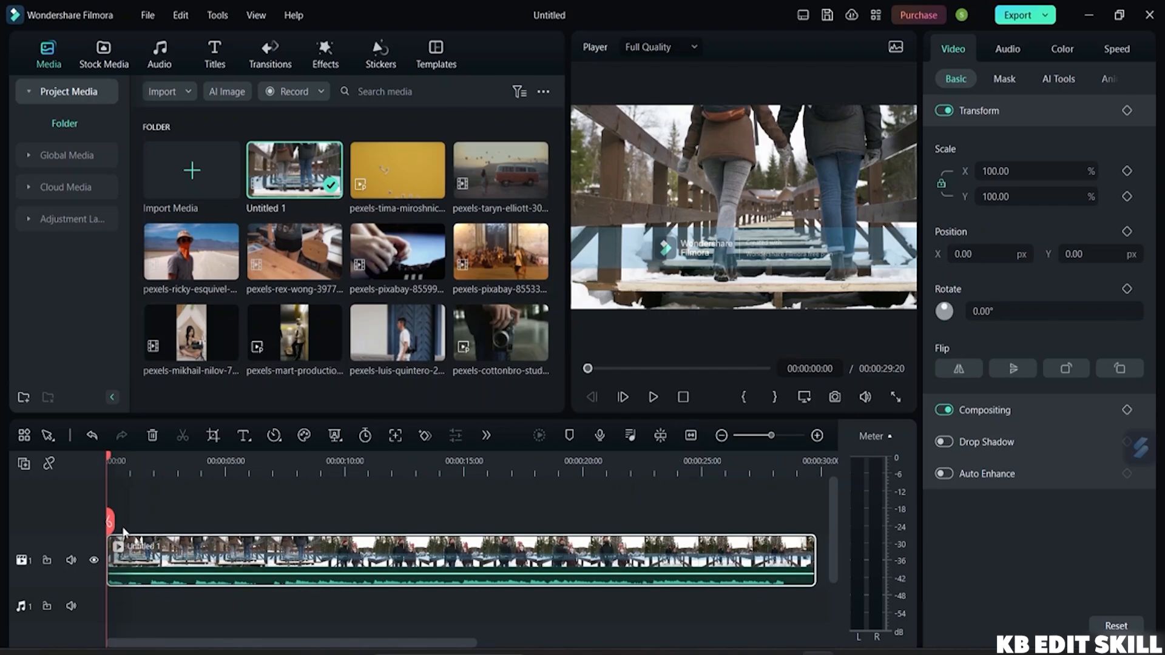
pyautogui.moveTo(110, 520); pyautogui.dragTo(146, 520)
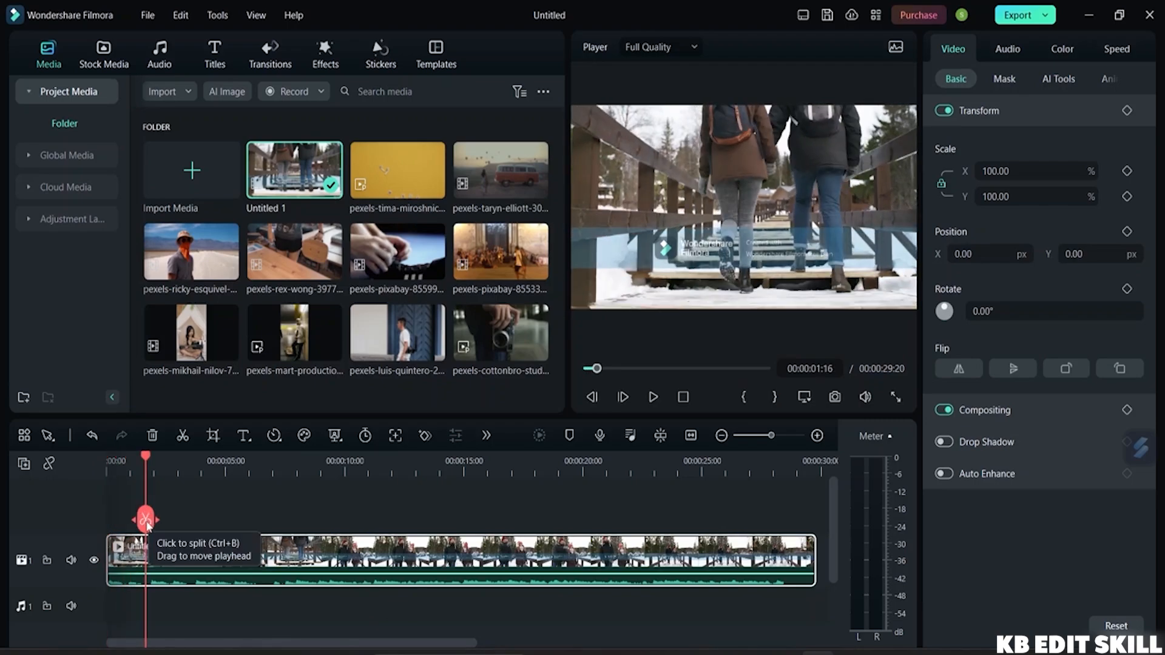
pyautogui.moveTo(148, 525); pyautogui.dragTo(106, 520)
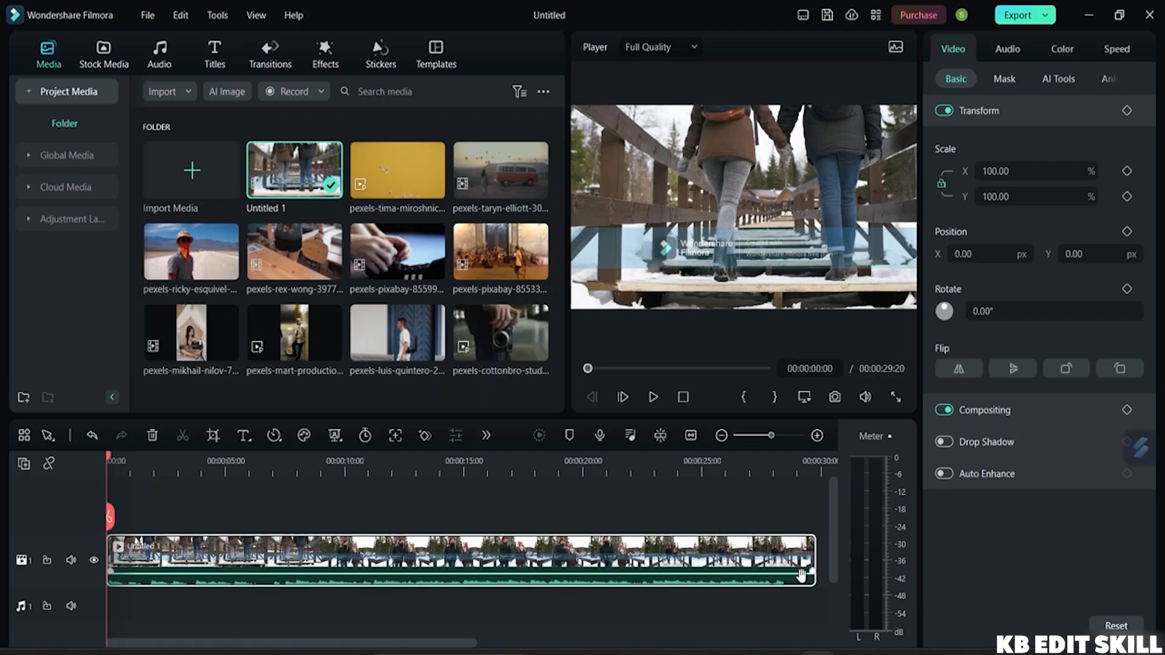
pyautogui.moveTo(800, 574); pyautogui.dragTo(797, 559)
pyautogui.moveTo(114, 581)
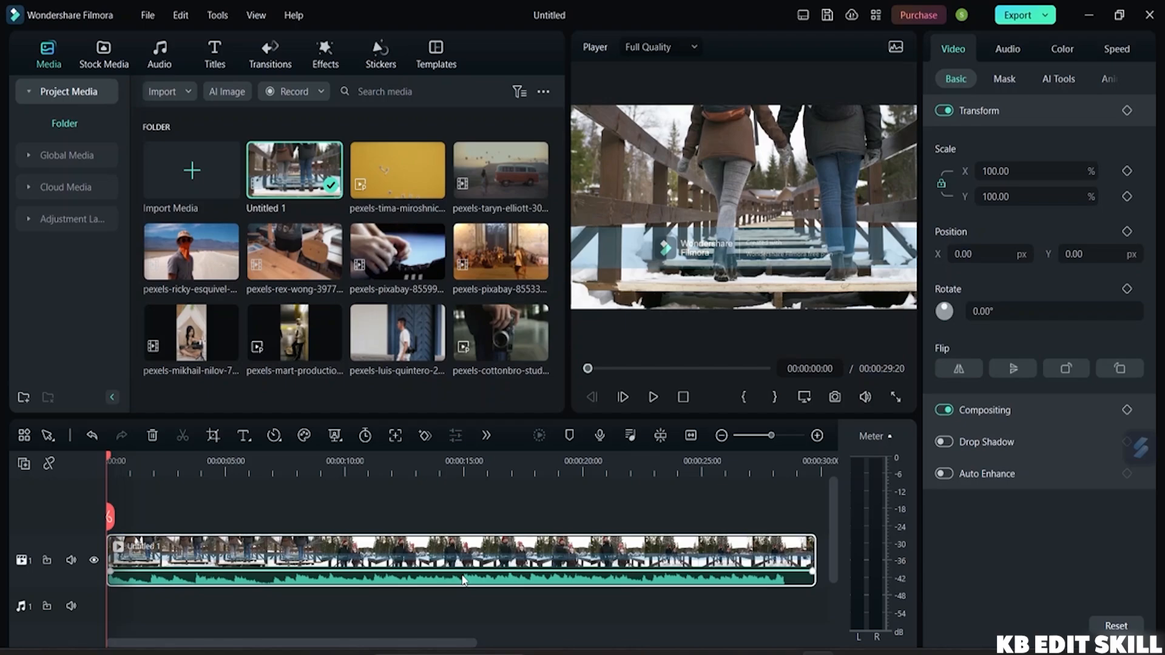
# Trim the end of the Untitled 1 clip back to 00:00:28:14
pyautogui.click(816, 570)
pyautogui.click(816, 570)
pyautogui.click(811, 583)
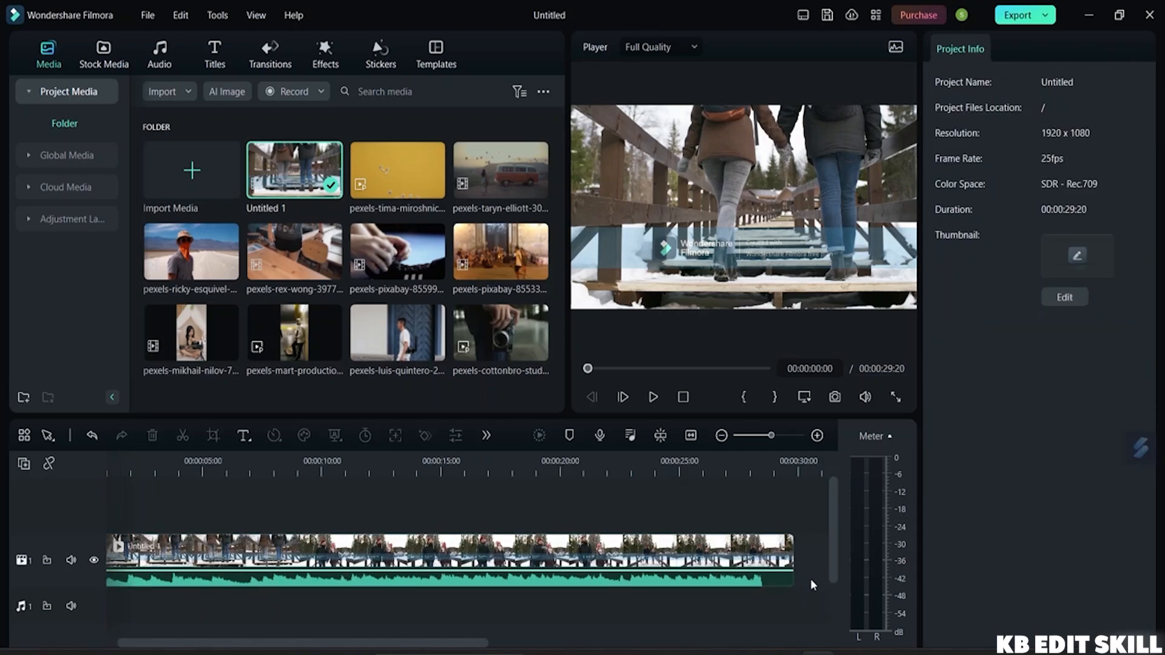
pyautogui.click(762, 575)
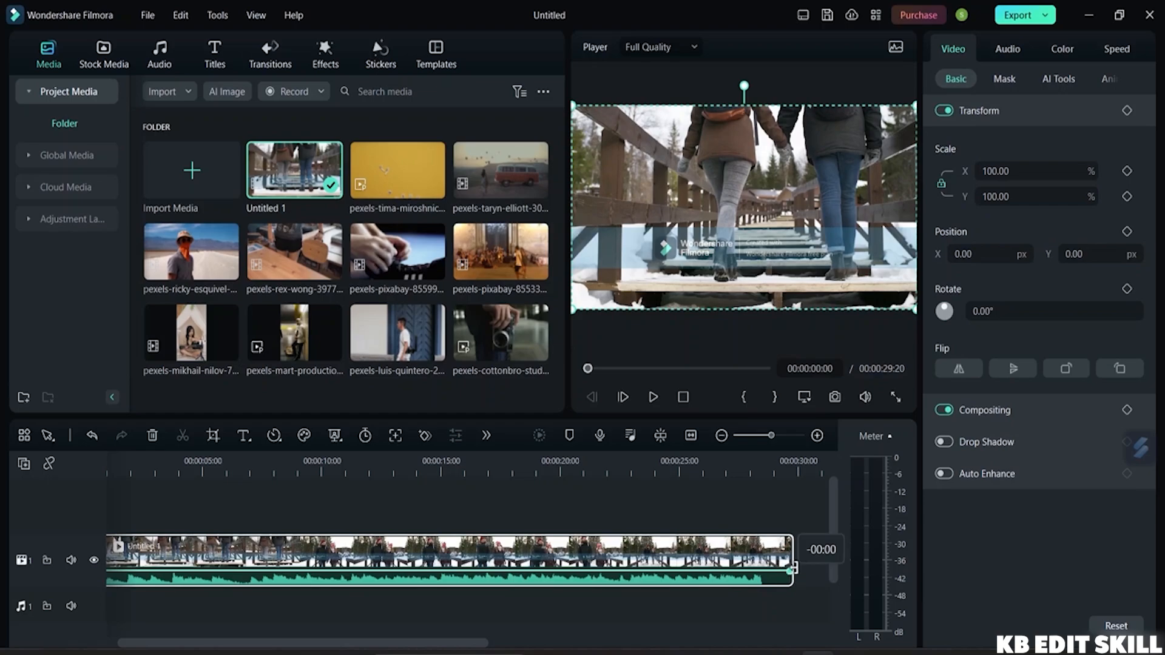
pyautogui.click(793, 570)
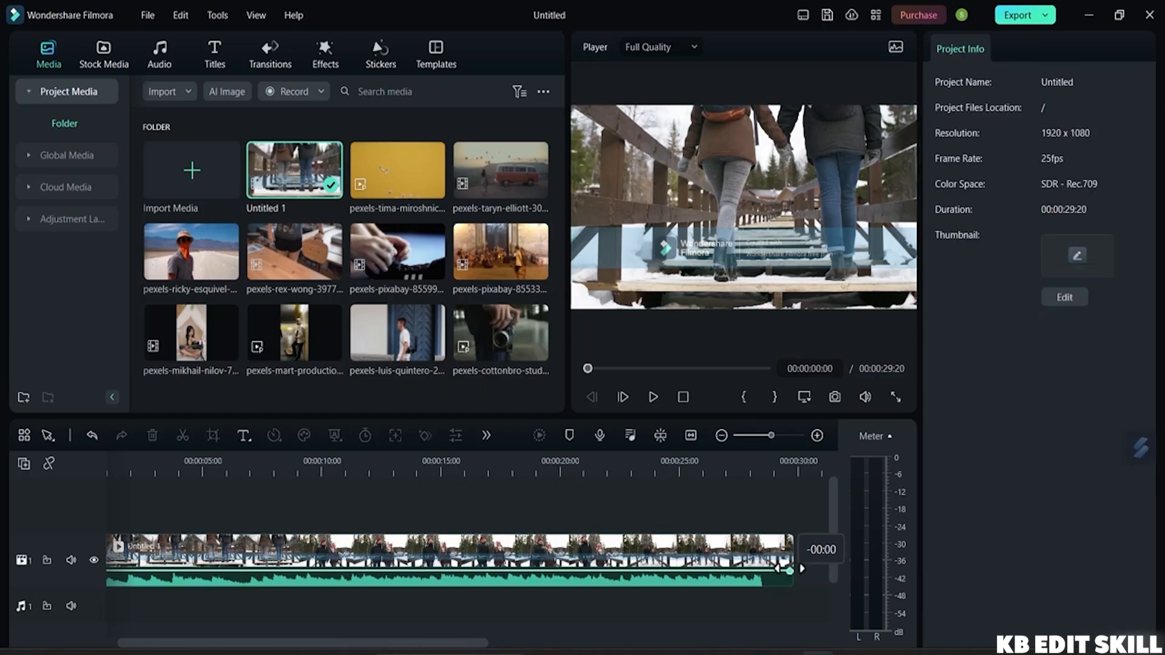
pyautogui.moveTo(789, 570); pyautogui.dragTo(763, 559)
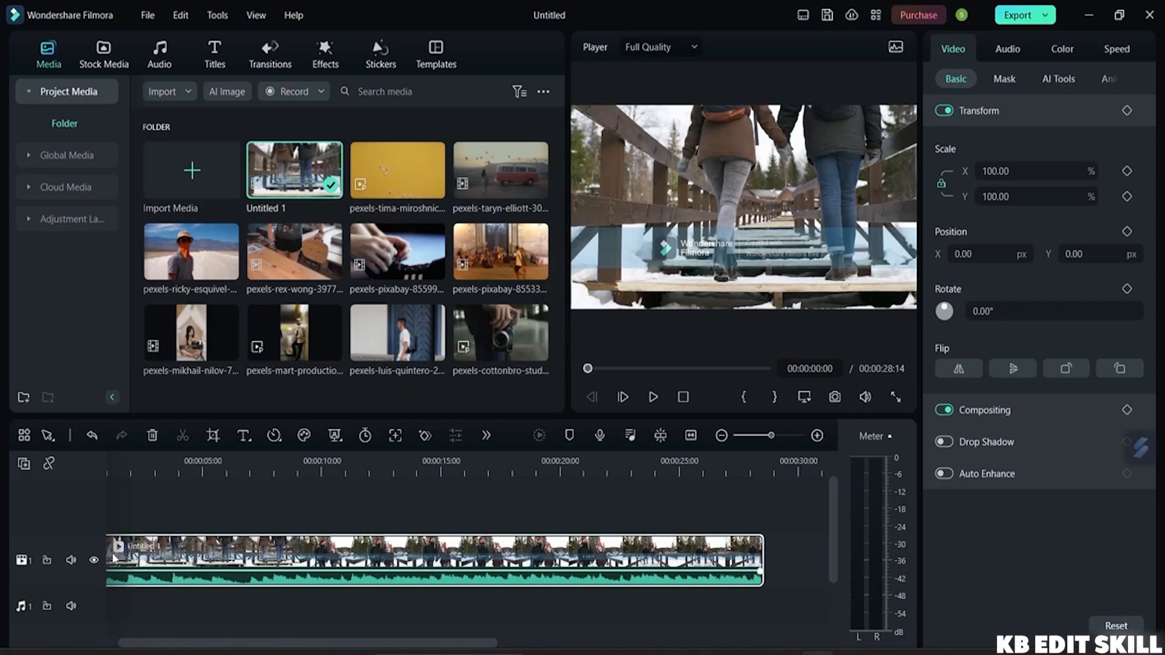
# Trim the start of the Untitled 1 clip to about 00:00:02:24 and move the clip back to the beginning of its track
pyautogui.moveTo(107, 551); pyautogui.dragTo(143, 563)
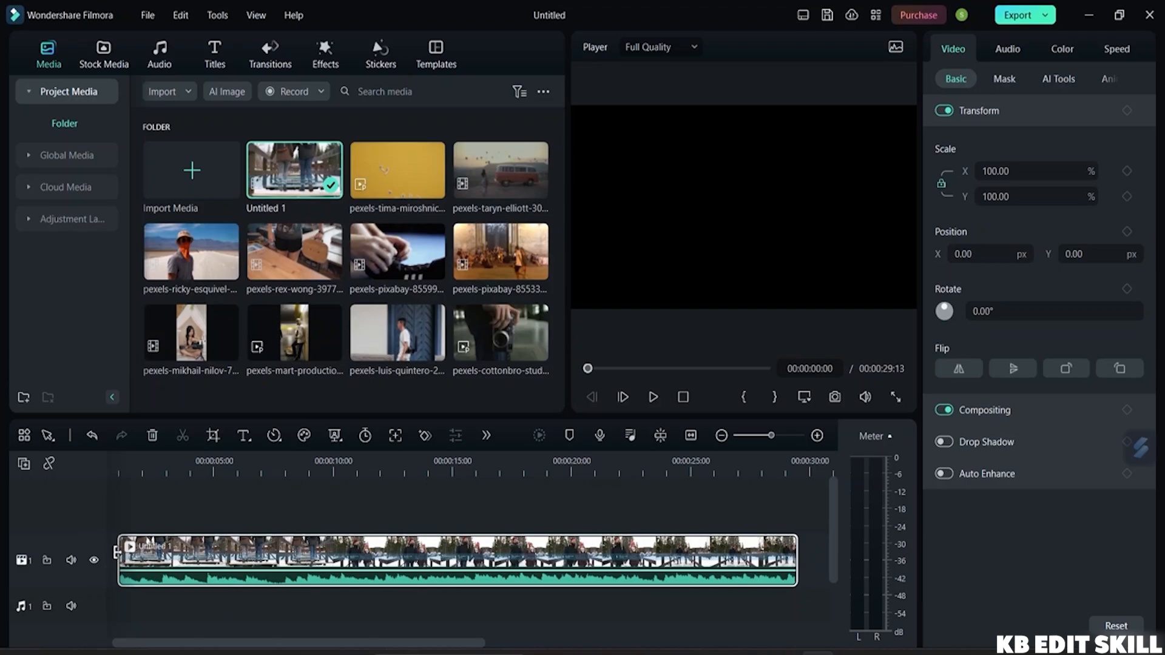
pyautogui.moveTo(121, 551); pyautogui.dragTo(165, 553)
pyautogui.rightClick(167, 552)
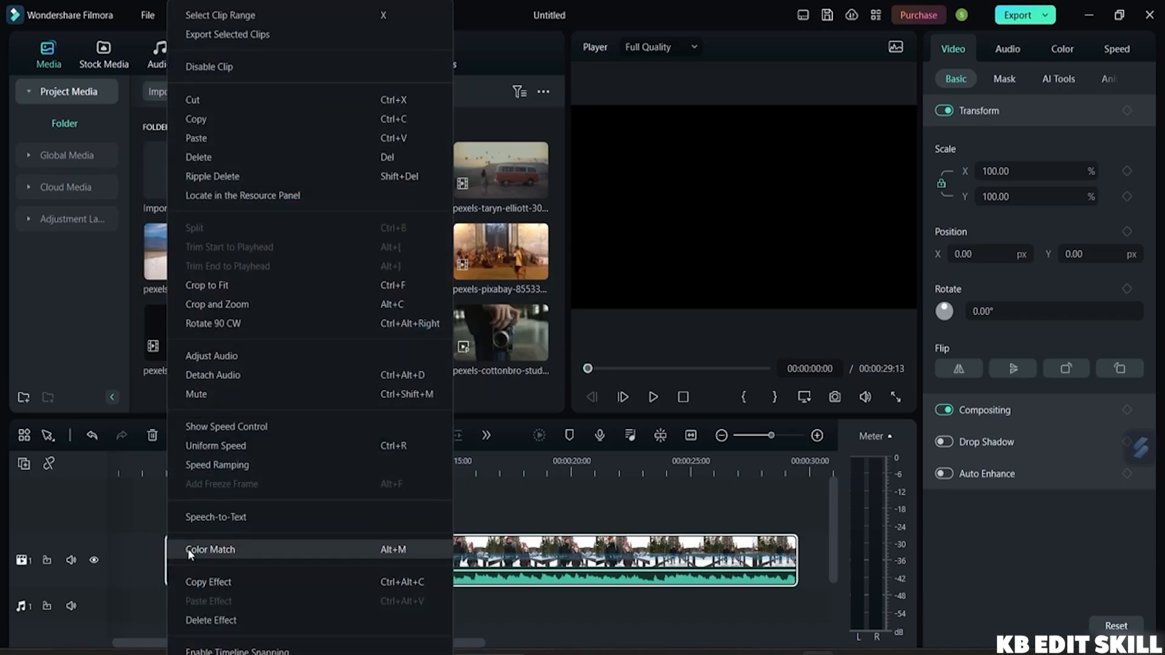
pyautogui.click(188, 548)
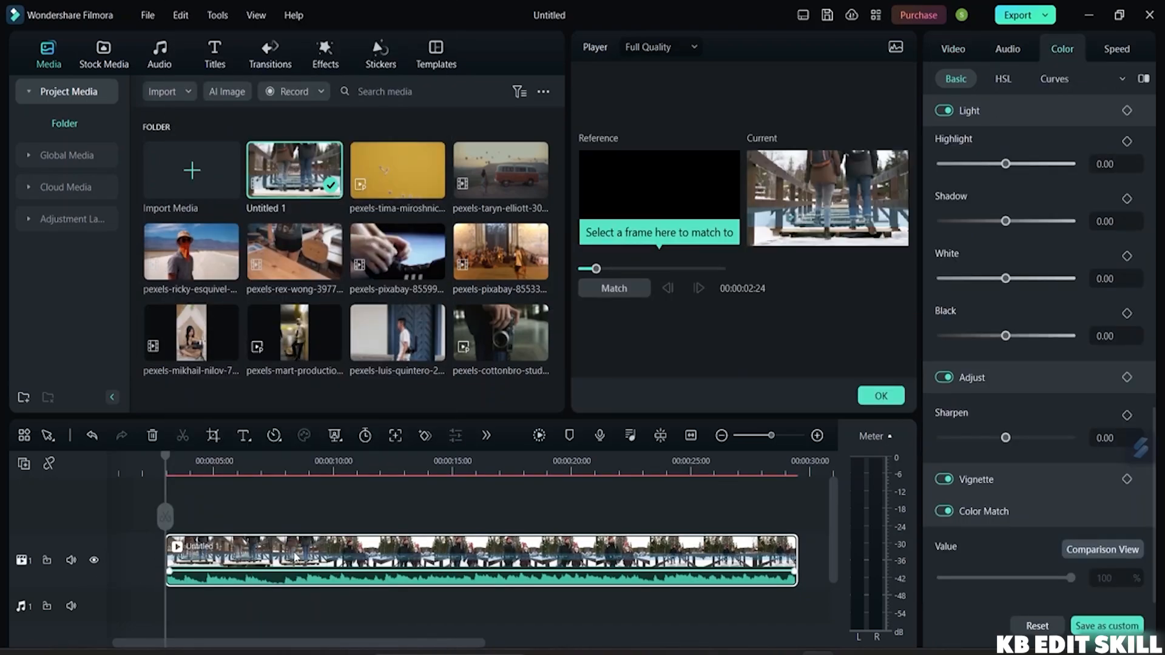
pyautogui.moveTo(296, 557); pyautogui.dragTo(235, 557)
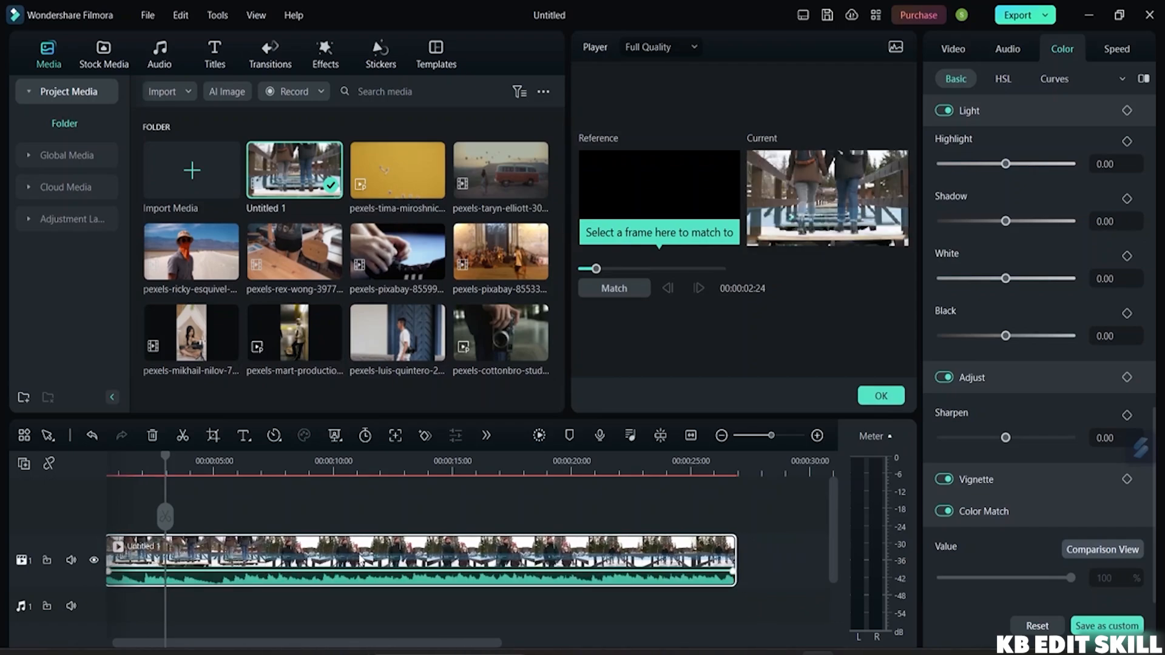
pyautogui.click(166, 515)
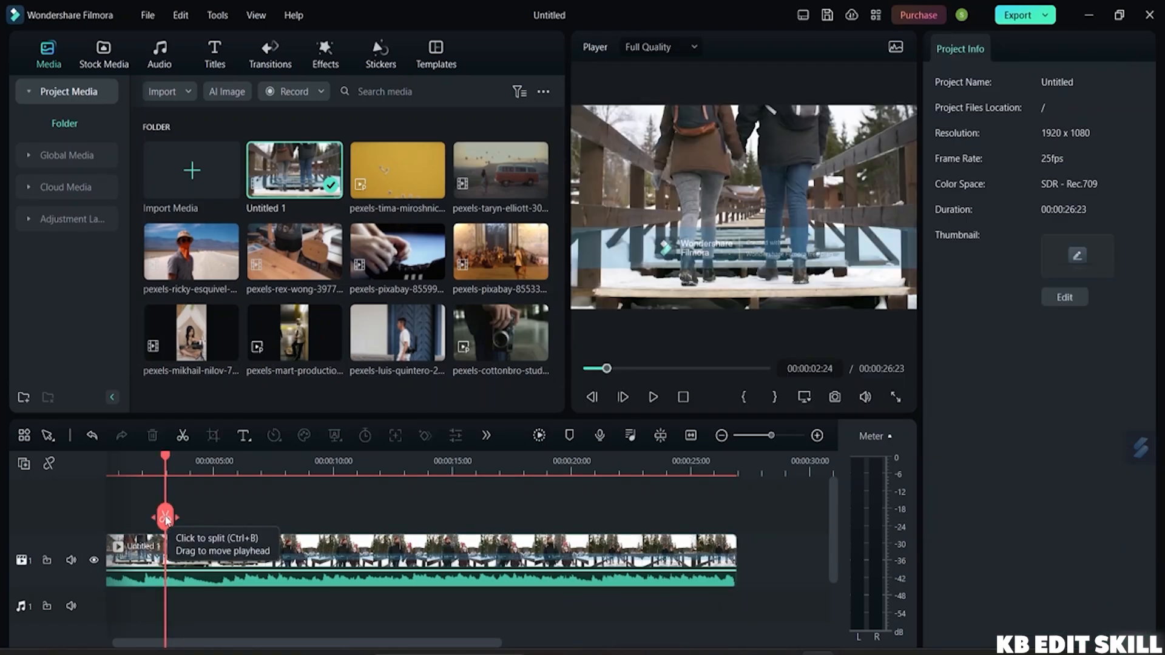
# Split the Untitled 1 clip at 00:00:12:02 and 00:00:15:14, and undo both splits
pyautogui.moveTo(166, 519); pyautogui.dragTo(382, 555)
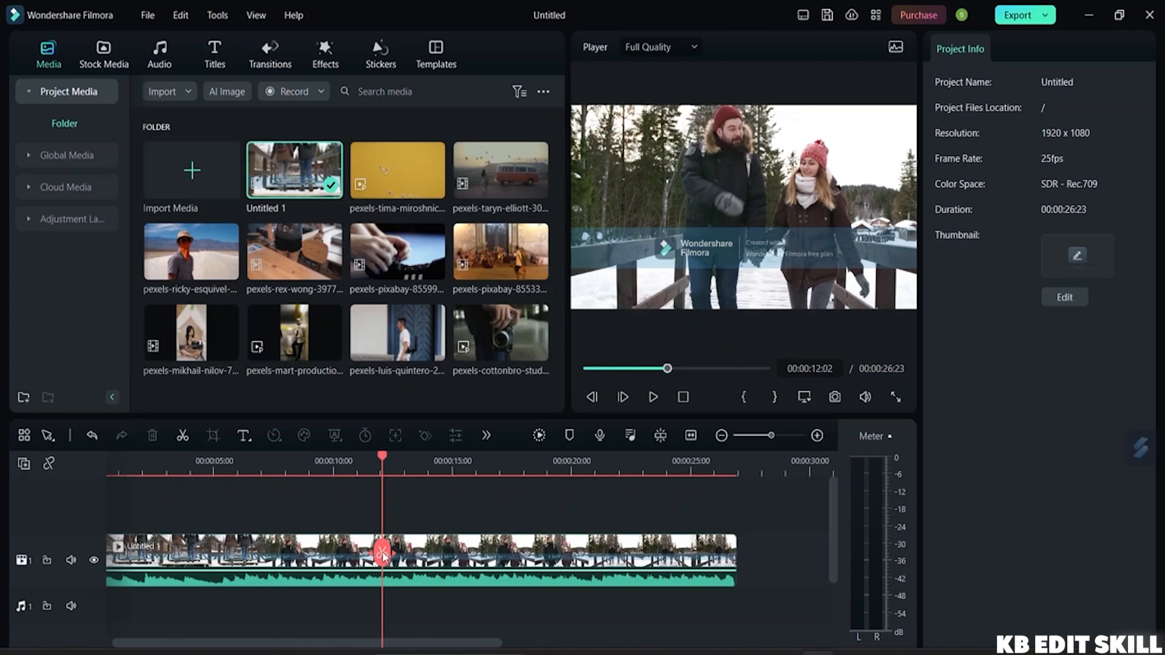
pyautogui.click(382, 553)
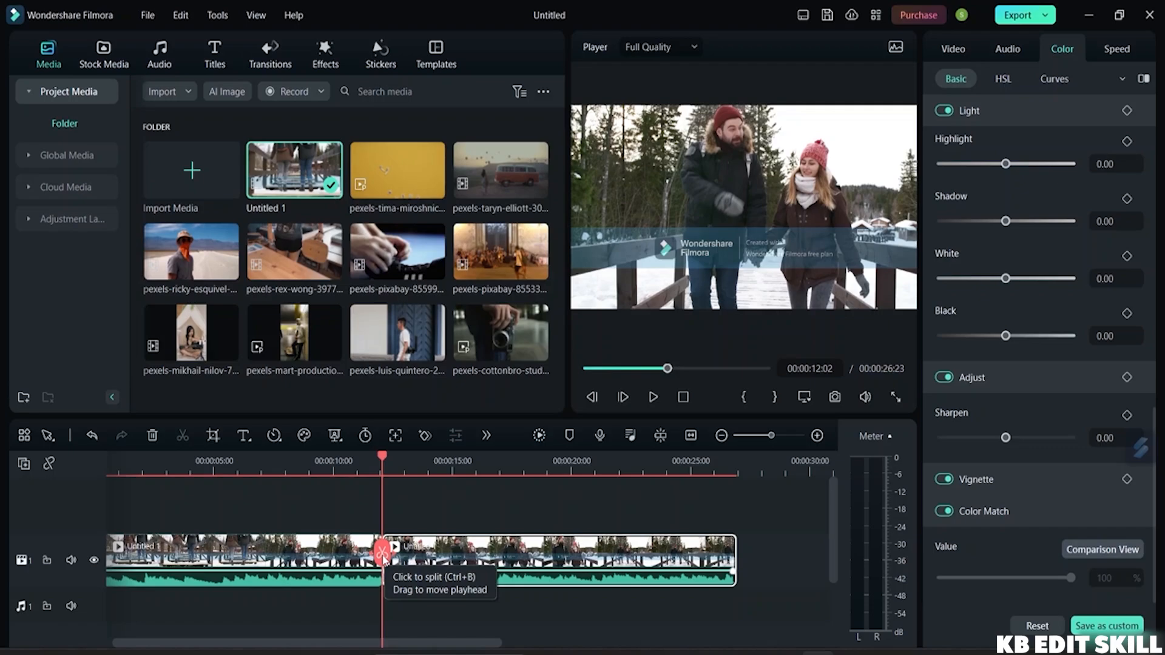
pyautogui.moveTo(382, 557); pyautogui.dragTo(467, 571)
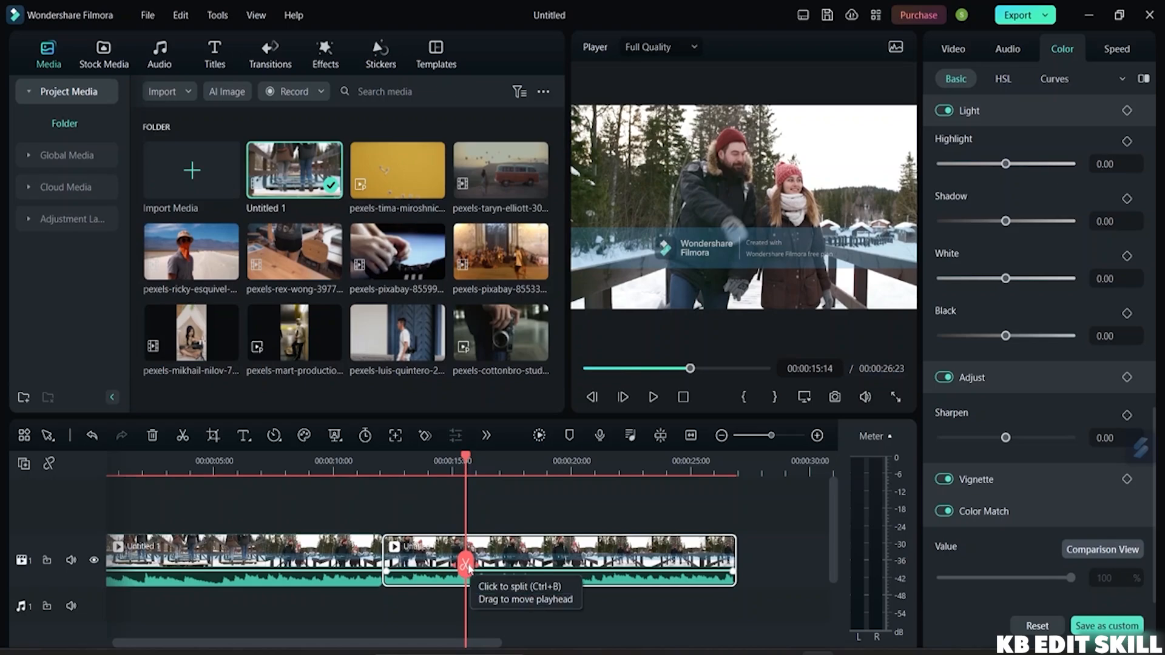
pyautogui.click(466, 565)
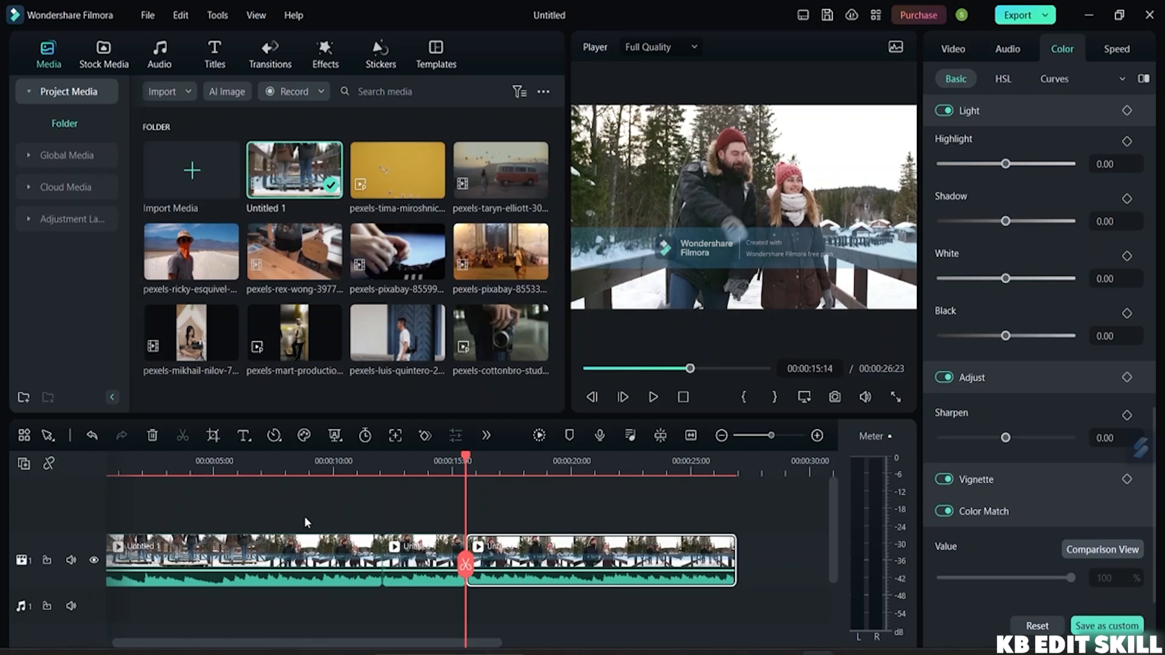
pyautogui.hotkey('ctrl', 'z')
pyautogui.hotkey('ctrl', 'z')
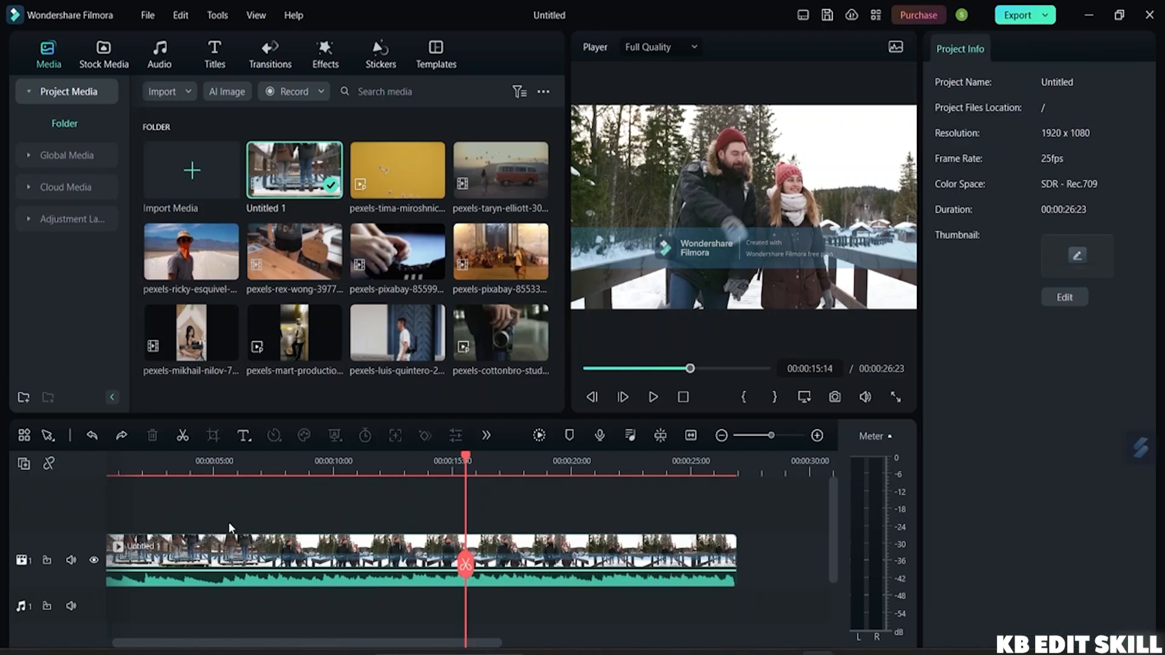
# Turn on Auto Ripple and split the Untitled 1 clip at 00:00:15:14
pyautogui.click(47, 463)
pyautogui.click(466, 566)
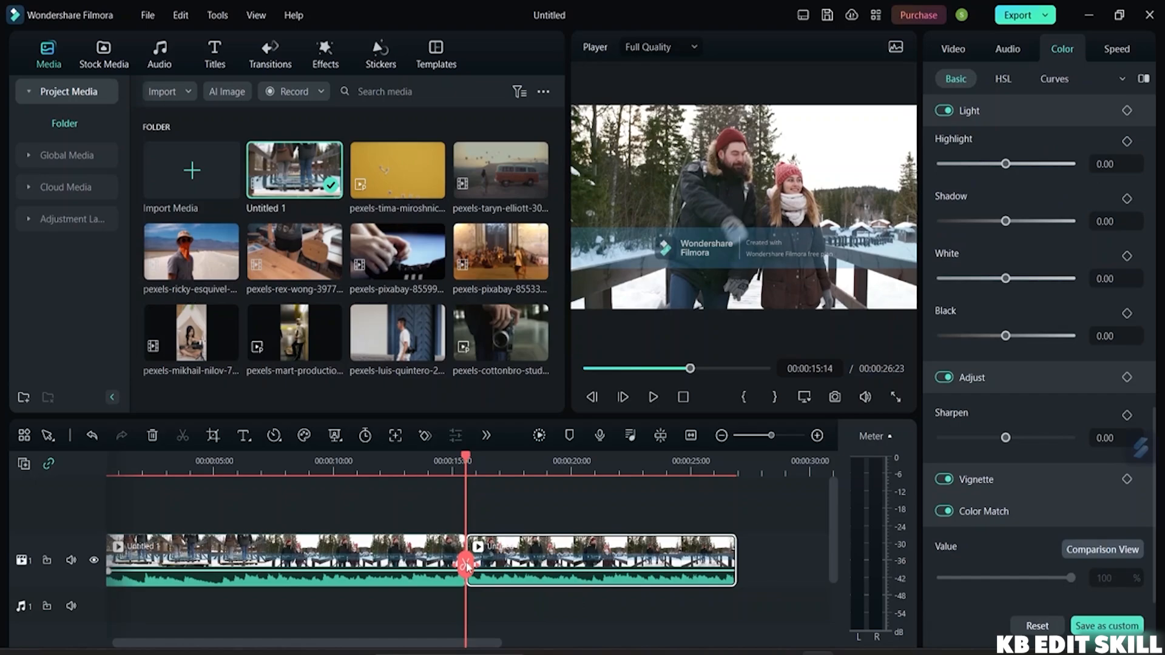
# Play on to 00:00:18:02, split the second segment there, and delete the part after the cut
pyautogui.press('space')
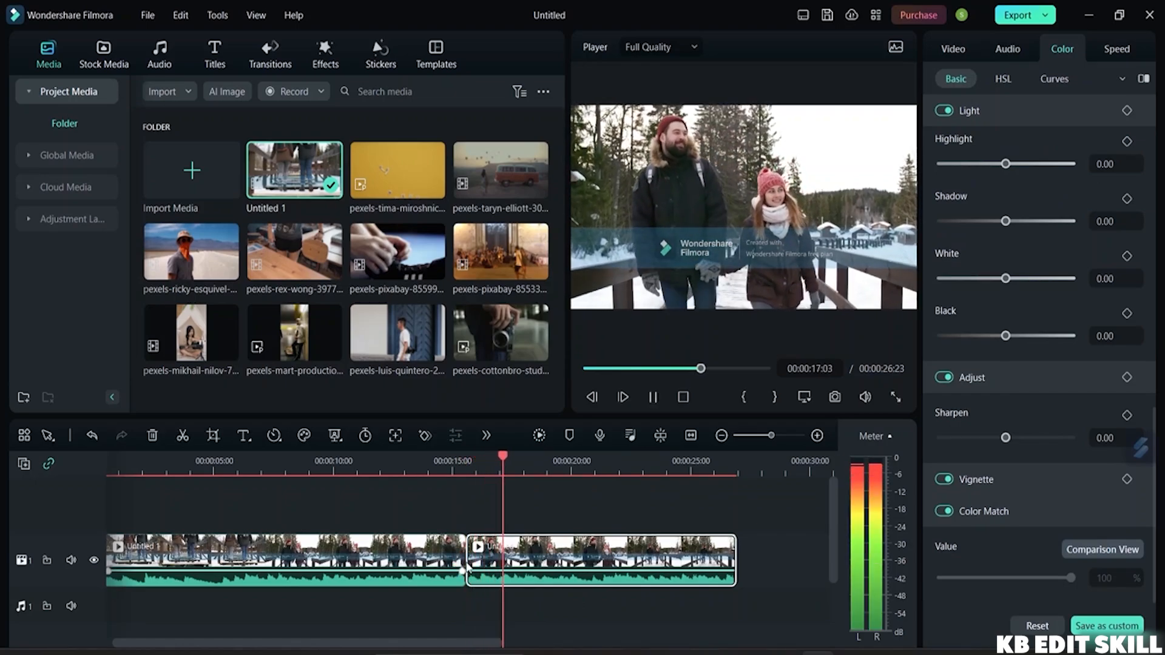
pyautogui.press('space')
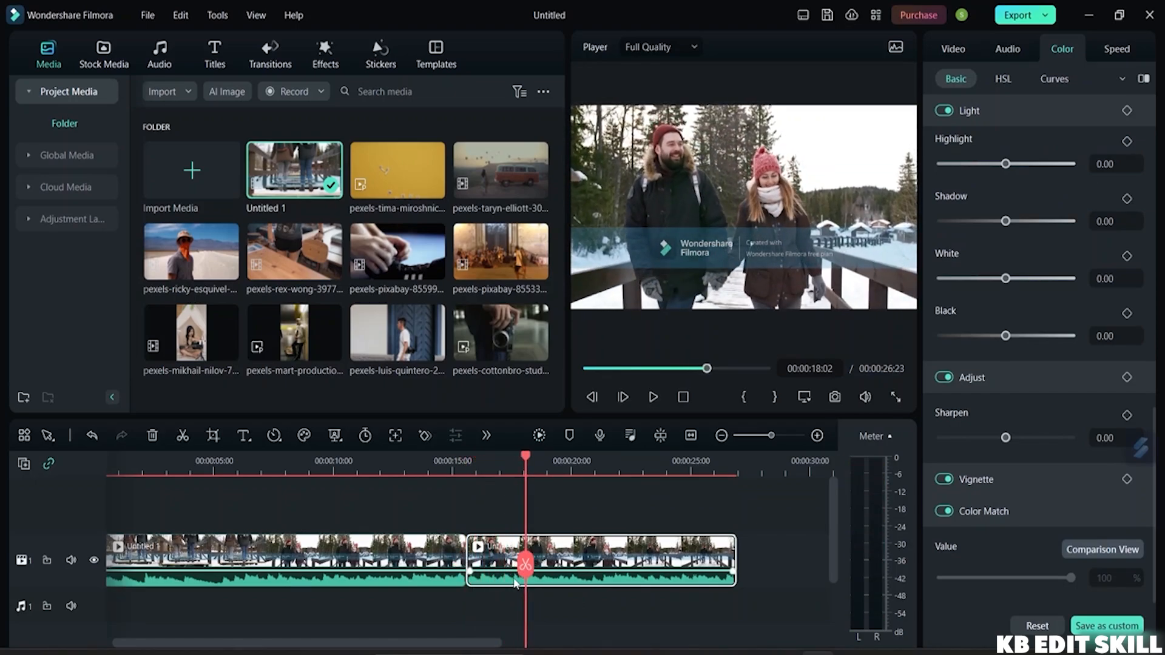
pyautogui.click(524, 567)
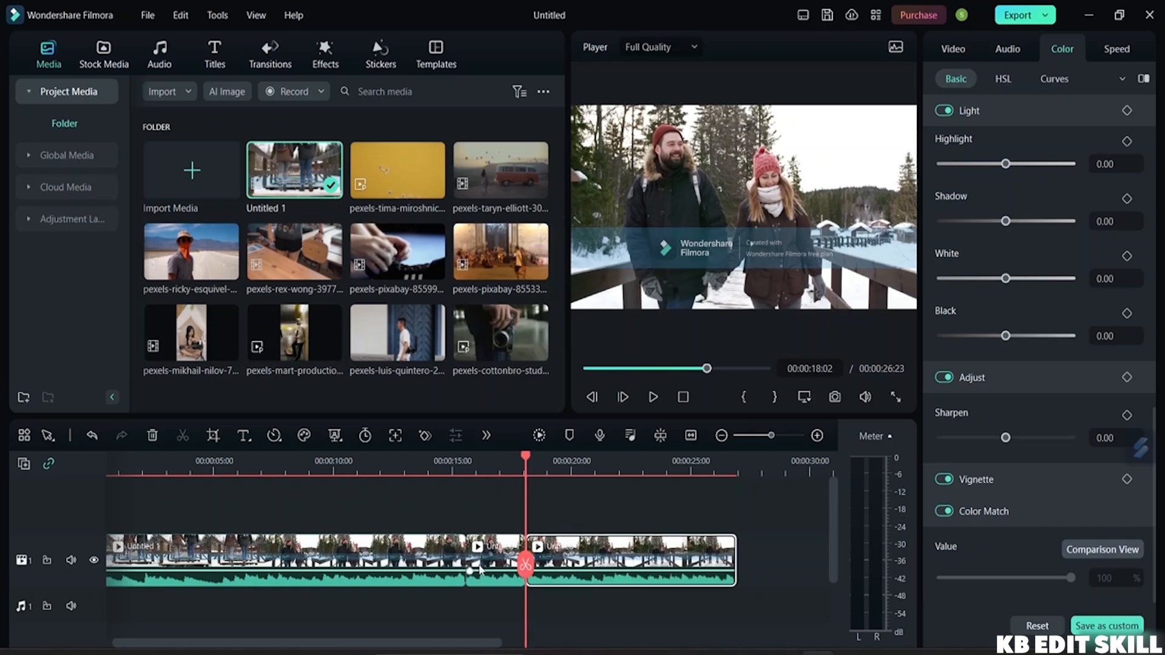
pyautogui.click(154, 434)
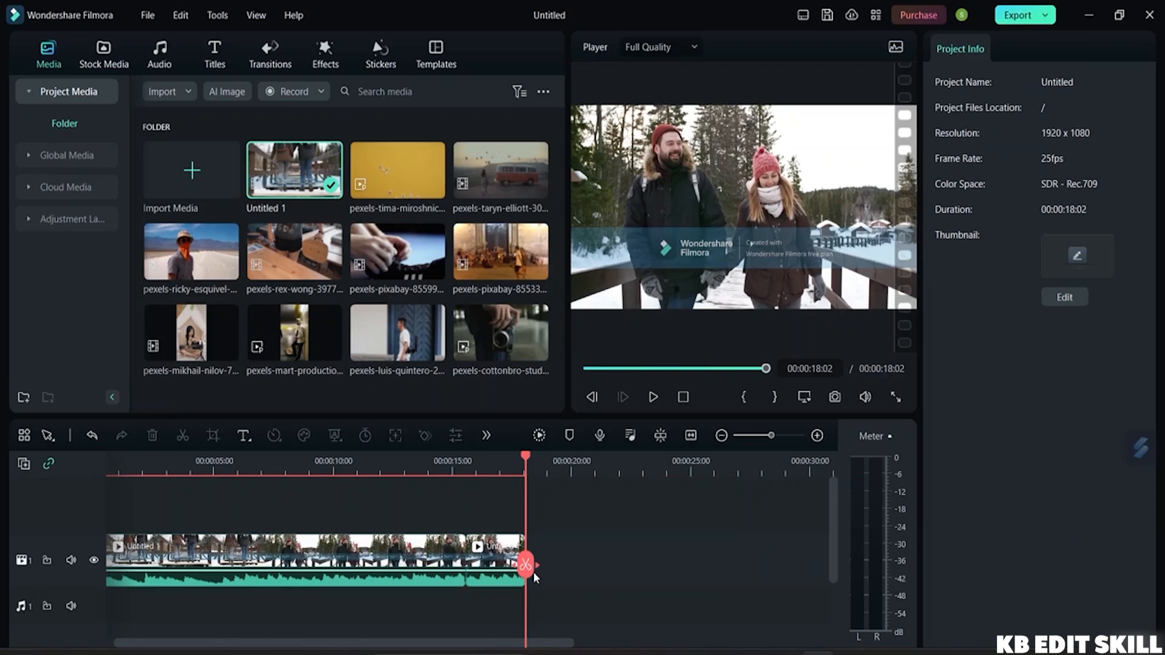
# Undo the segment deletion and the split at 00:00:18:02
pyautogui.hotkey('ctrl', 'z')
pyautogui.click(494, 561)
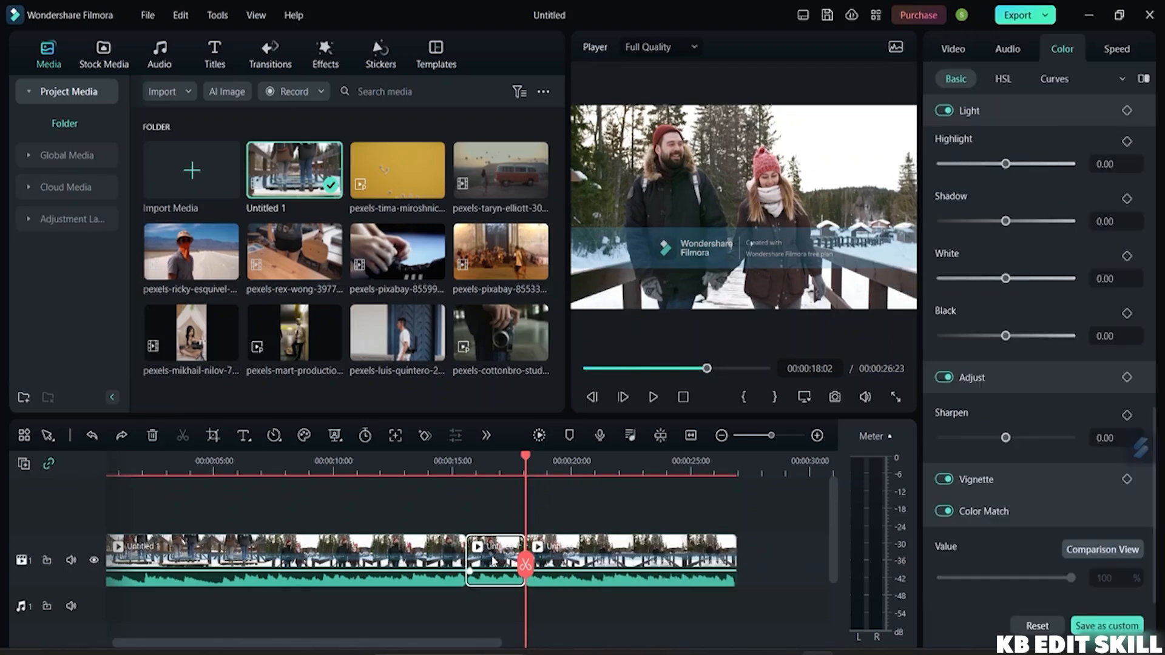
pyautogui.hotkey('ctrl', 'z')
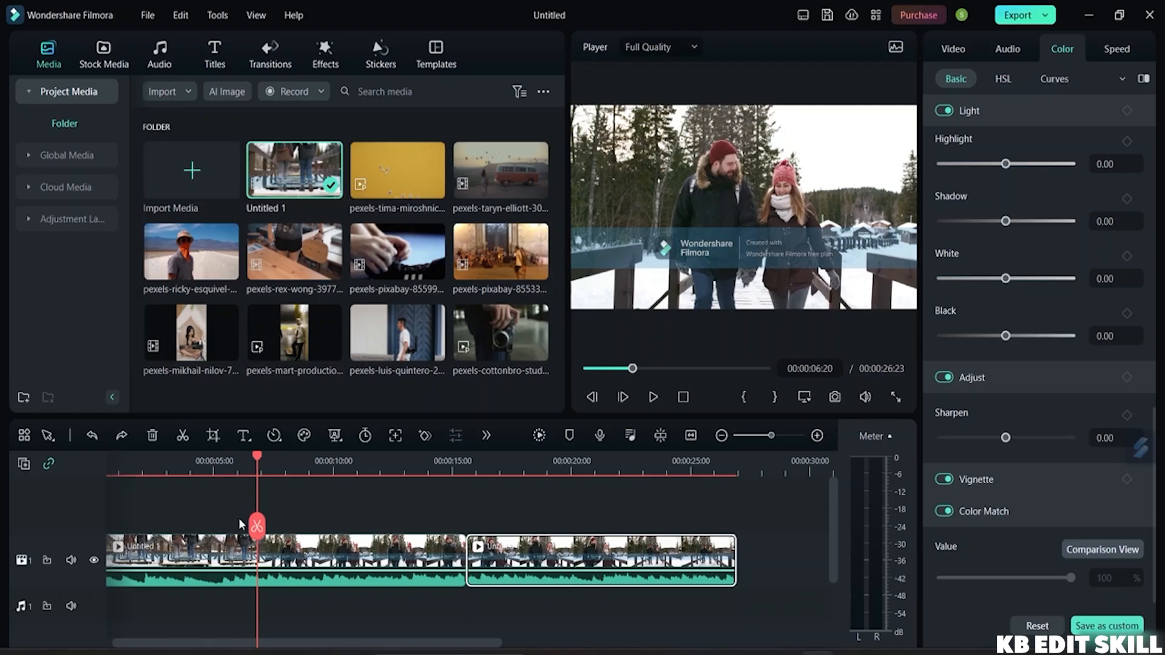
# Return the playhead near the start and use Quick Split Mode to cut the video at 00:00:02:18, 00:00:06:08, 00:00:11:00 and about 17 and 20 seconds
pyautogui.moveTo(256, 525); pyautogui.dragTo(95, 520)
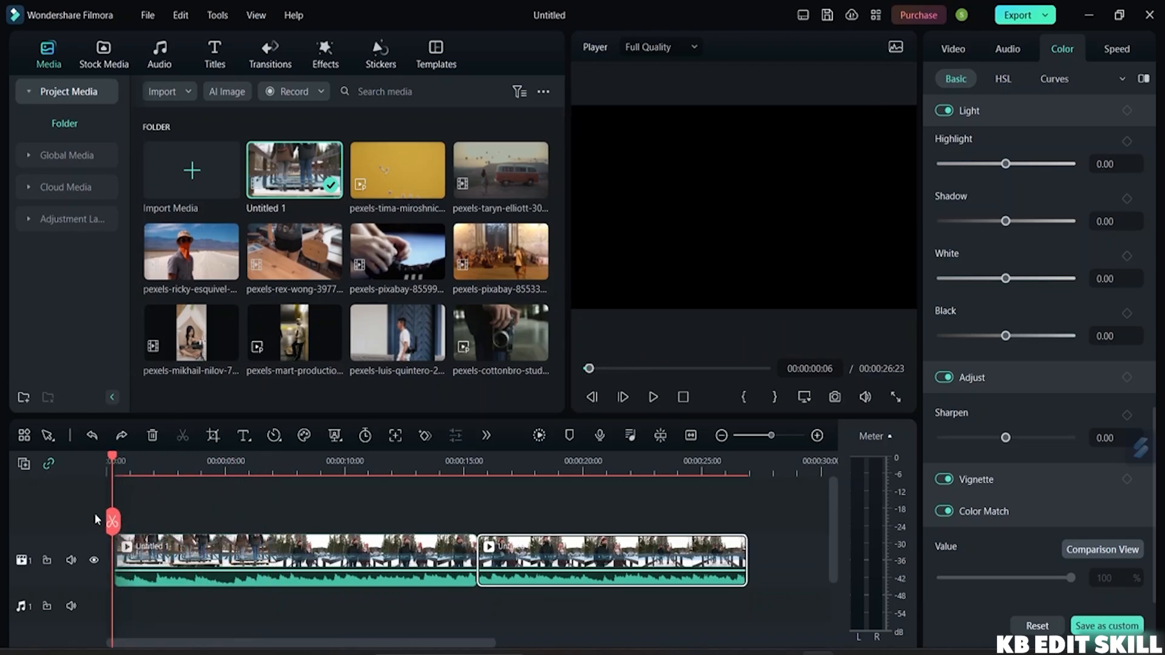
pyautogui.click(53, 443)
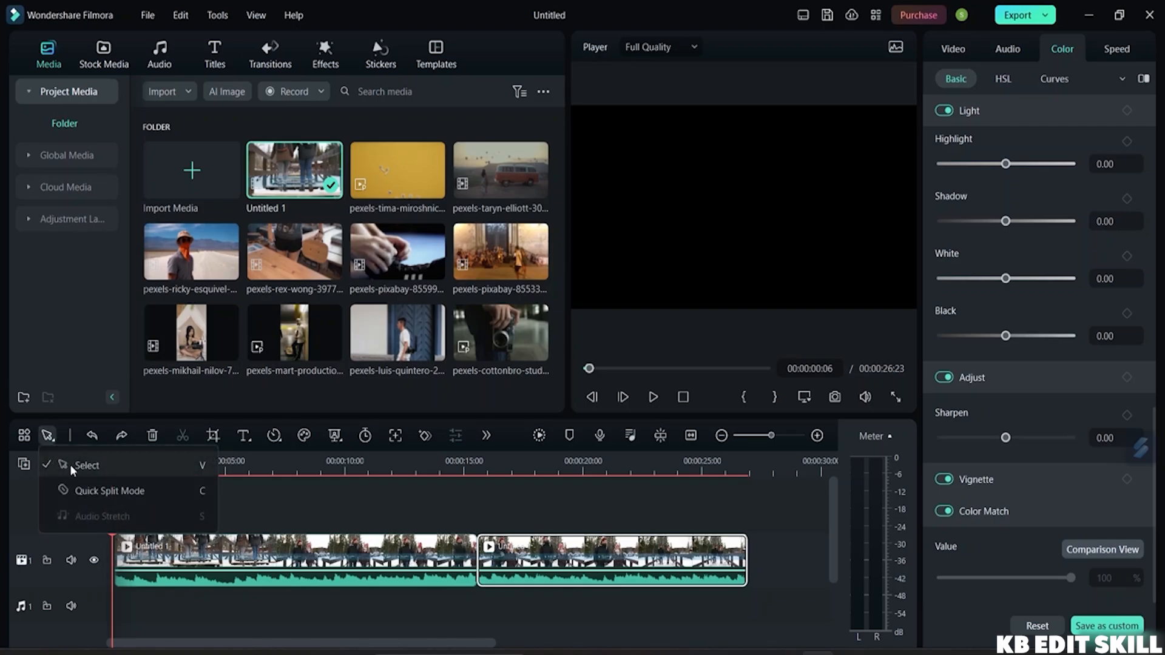
pyautogui.click(92, 495)
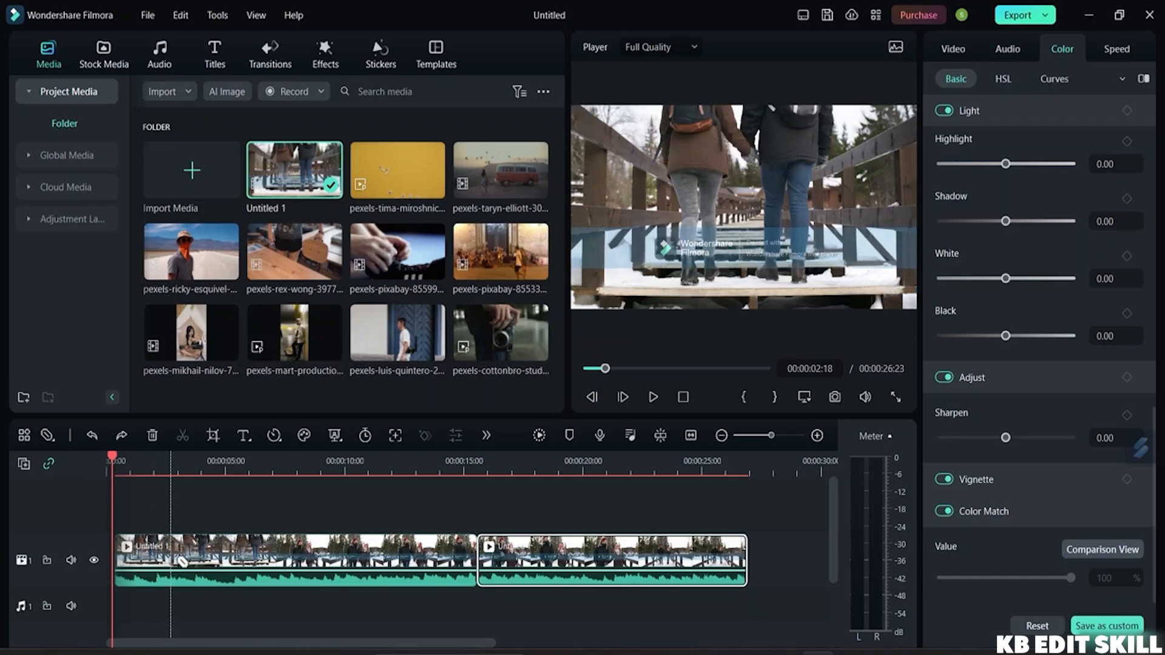
pyautogui.click(174, 562)
pyautogui.click(257, 561)
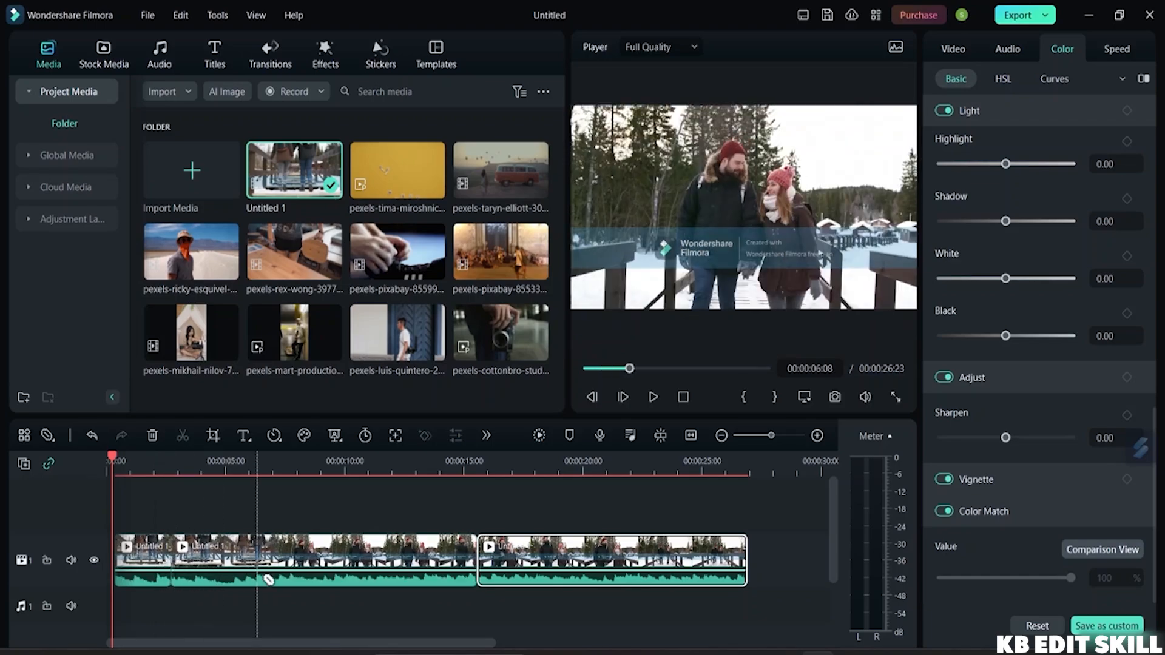
pyautogui.click(369, 581)
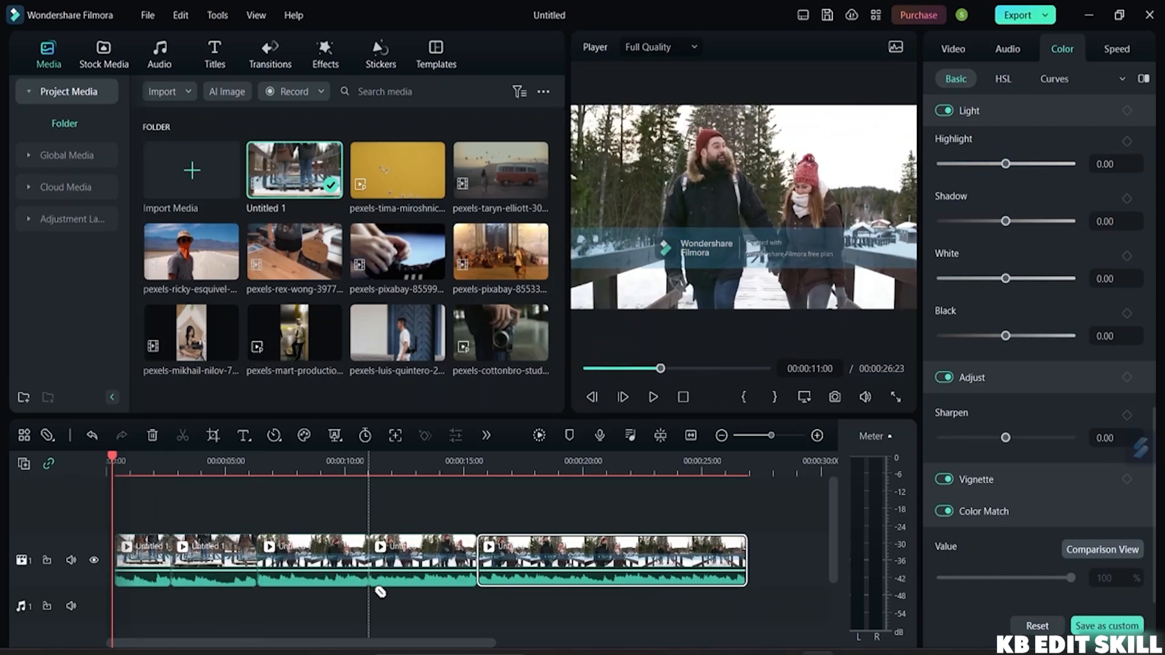
pyautogui.click(590, 576)
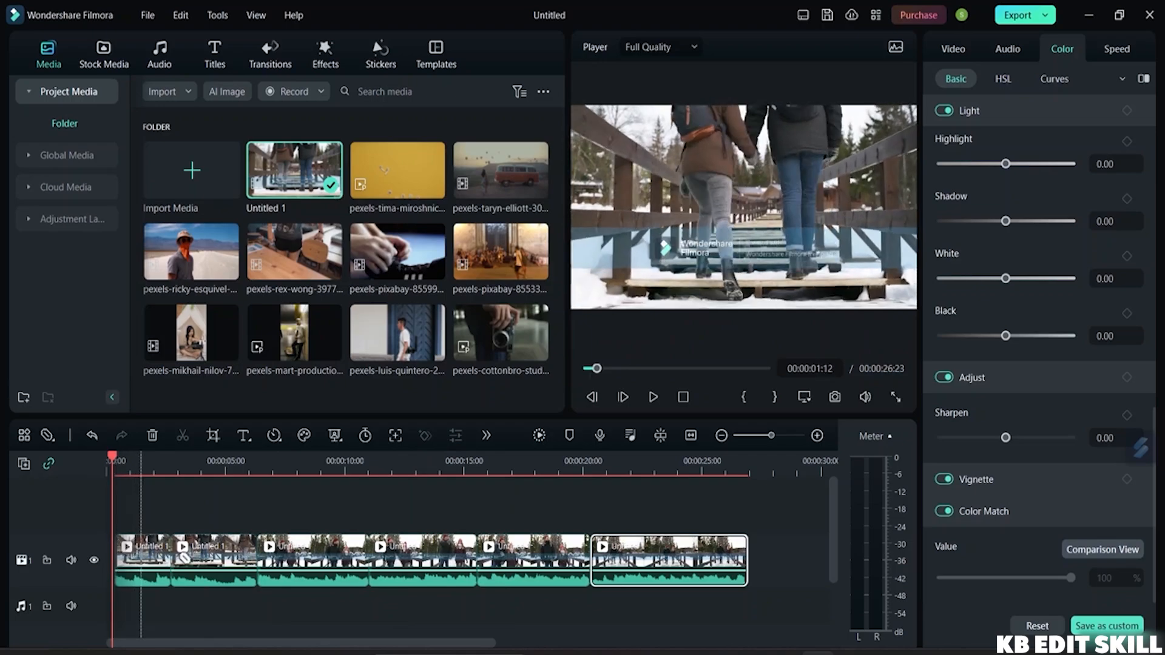
pyautogui.click(517, 586)
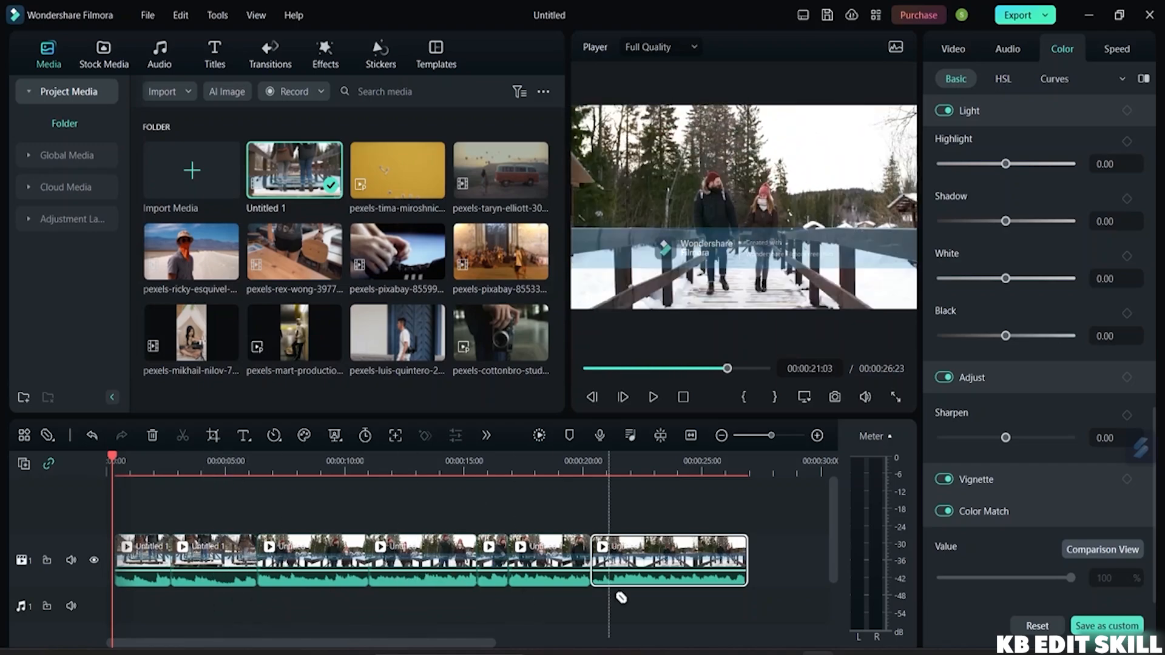
# Switch back to the Select tool and select the segment between 00:00:06:08 and 00:00:11:00
pyautogui.click(47, 435)
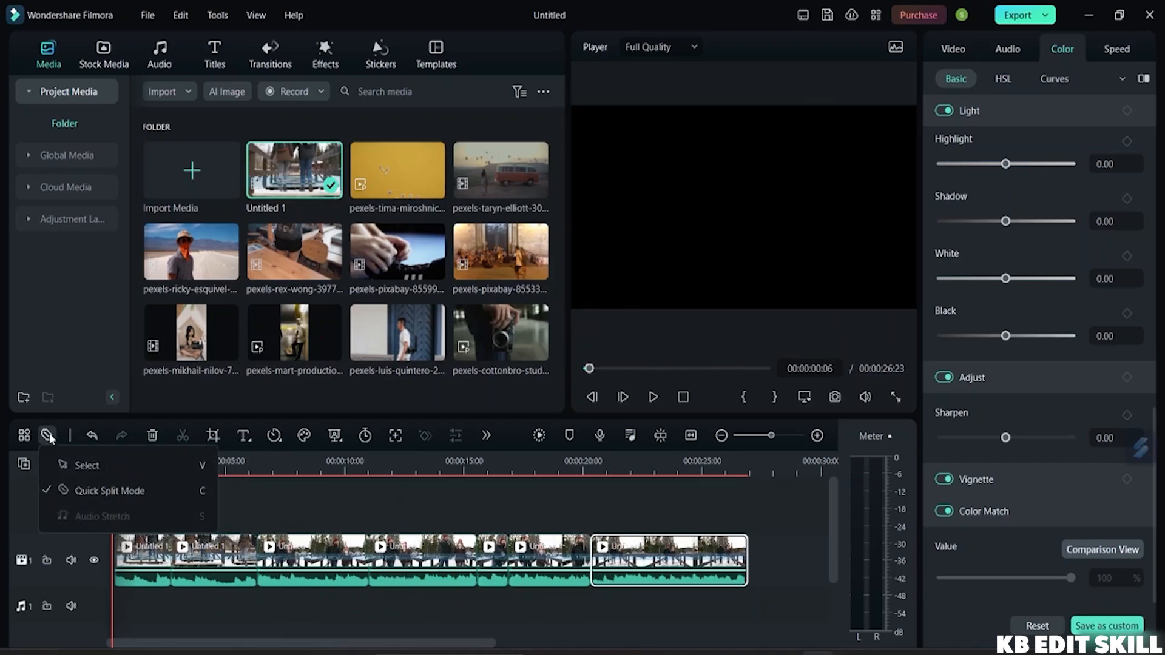
pyautogui.click(73, 465)
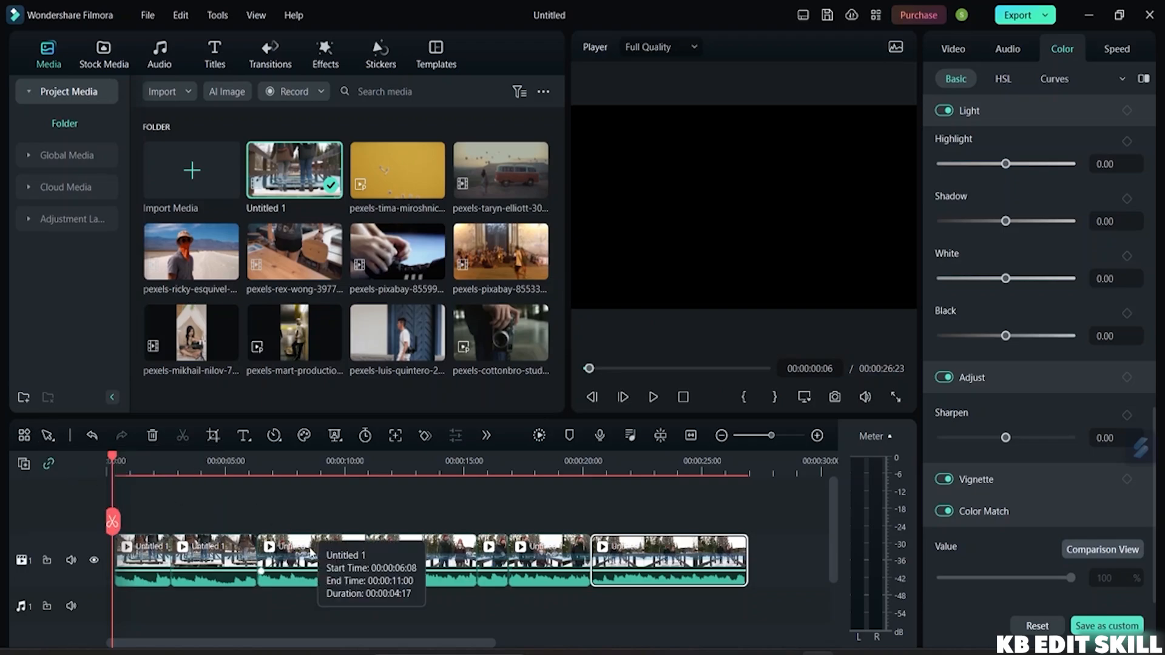
pyautogui.click(311, 552)
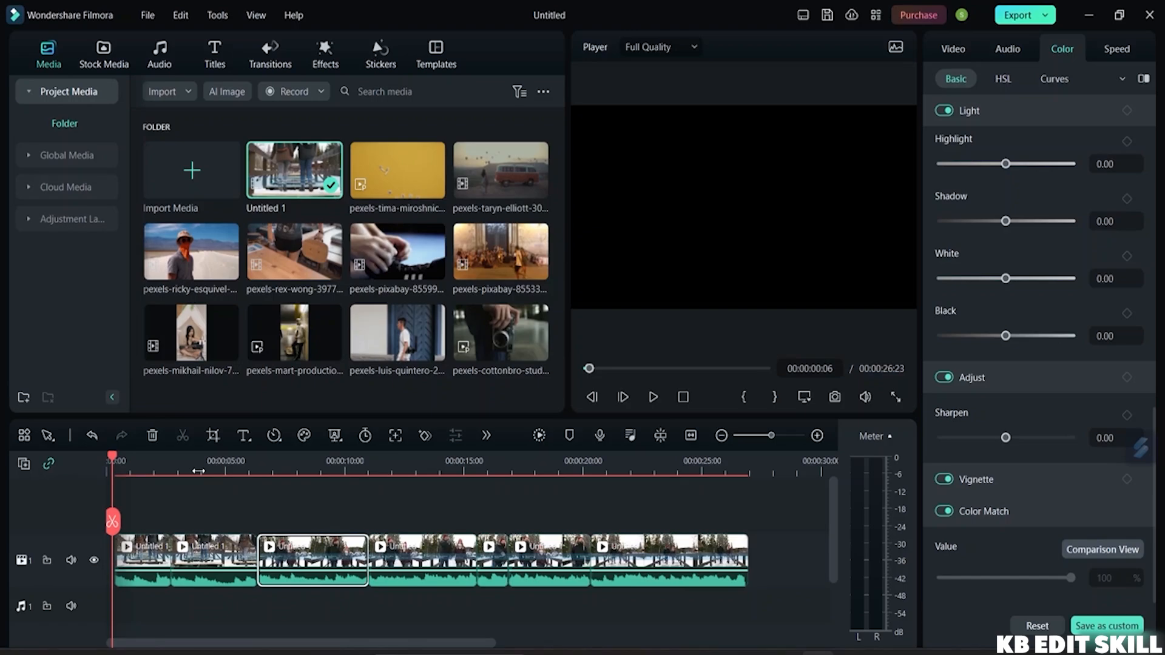
# Select the first segment and play the split video from near the start to 00:00:11:17
pyautogui.click(135, 566)
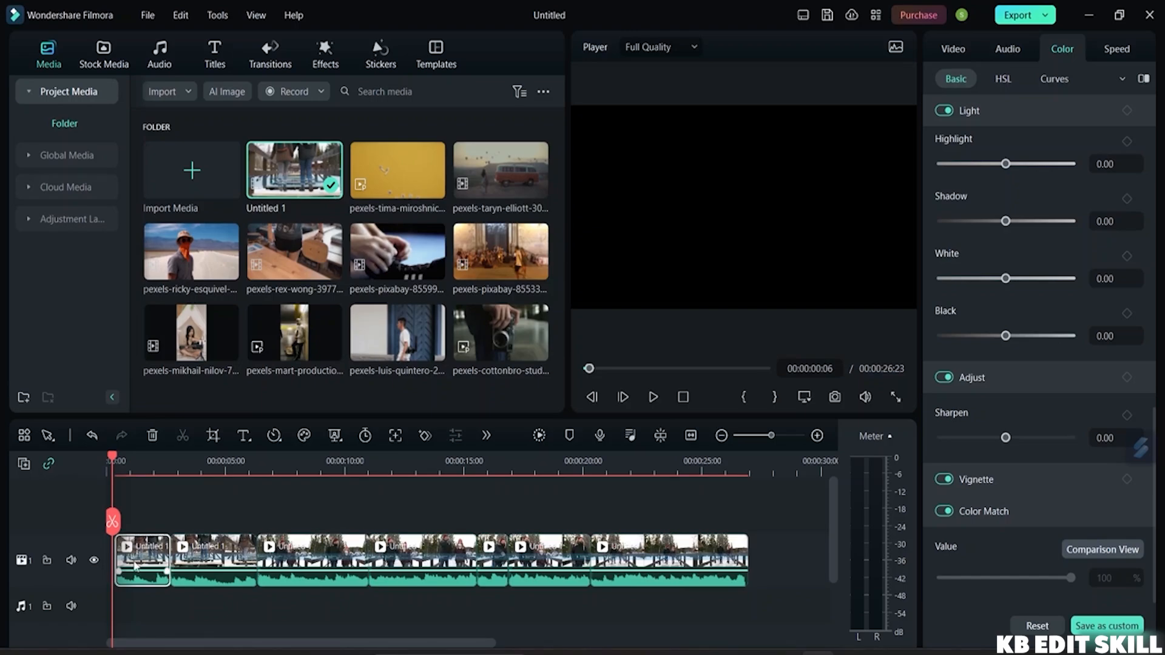
pyautogui.press('space')
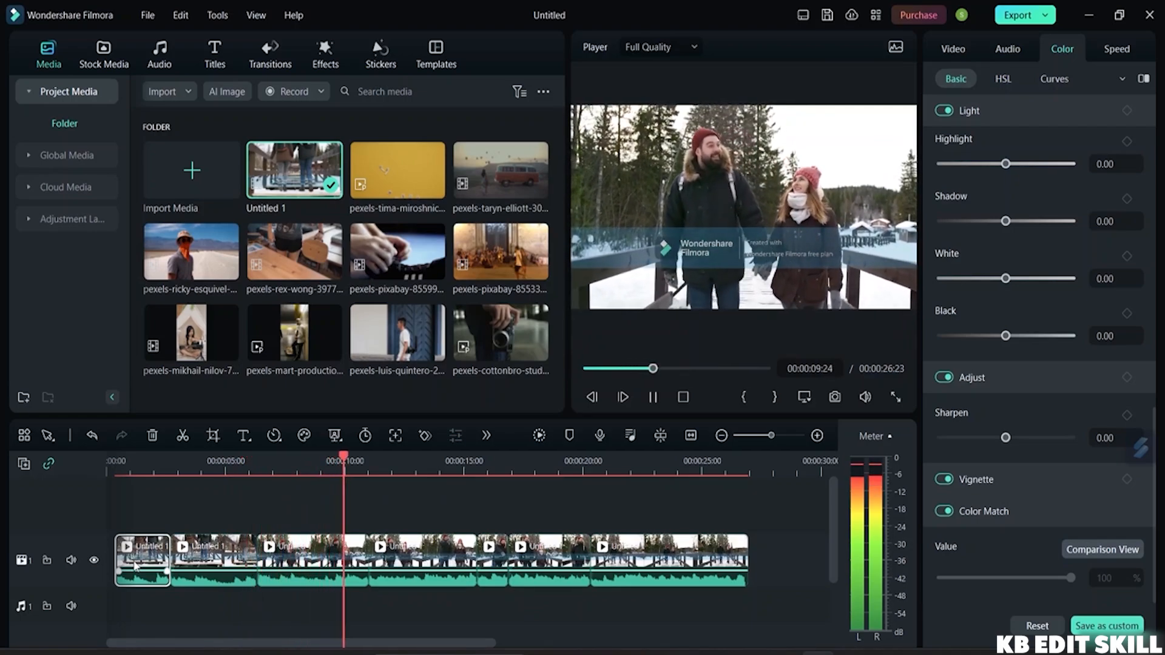
pyautogui.press('space')
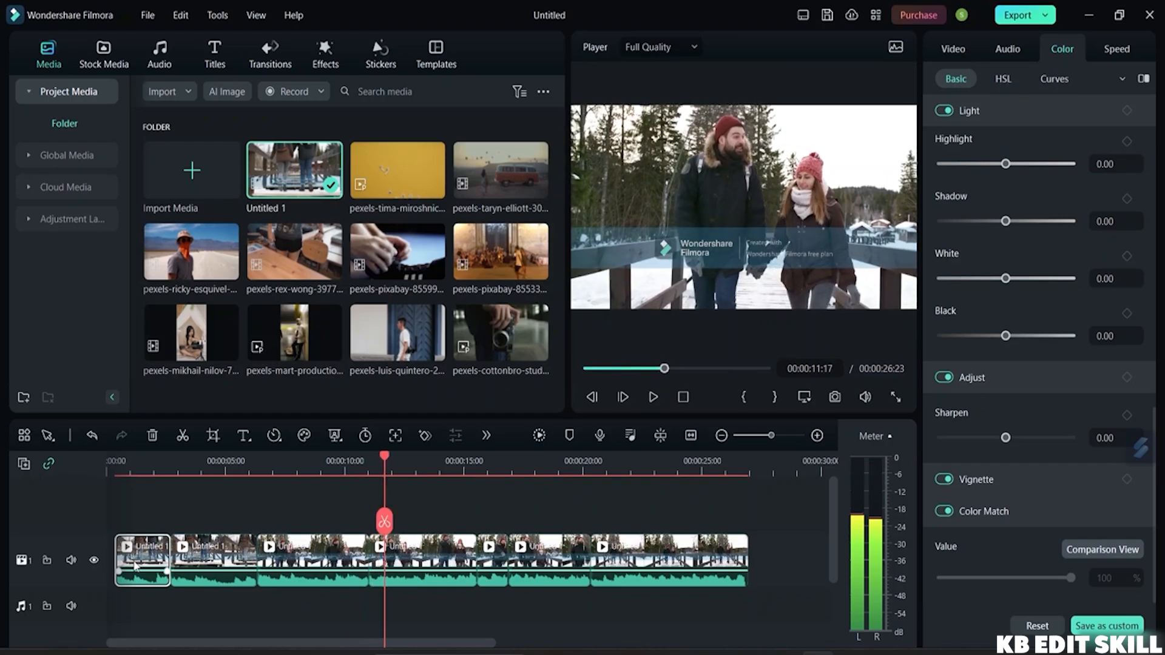
# Cut the second segment out of the timeline and select the first segment
pyautogui.rightClick(214, 565)
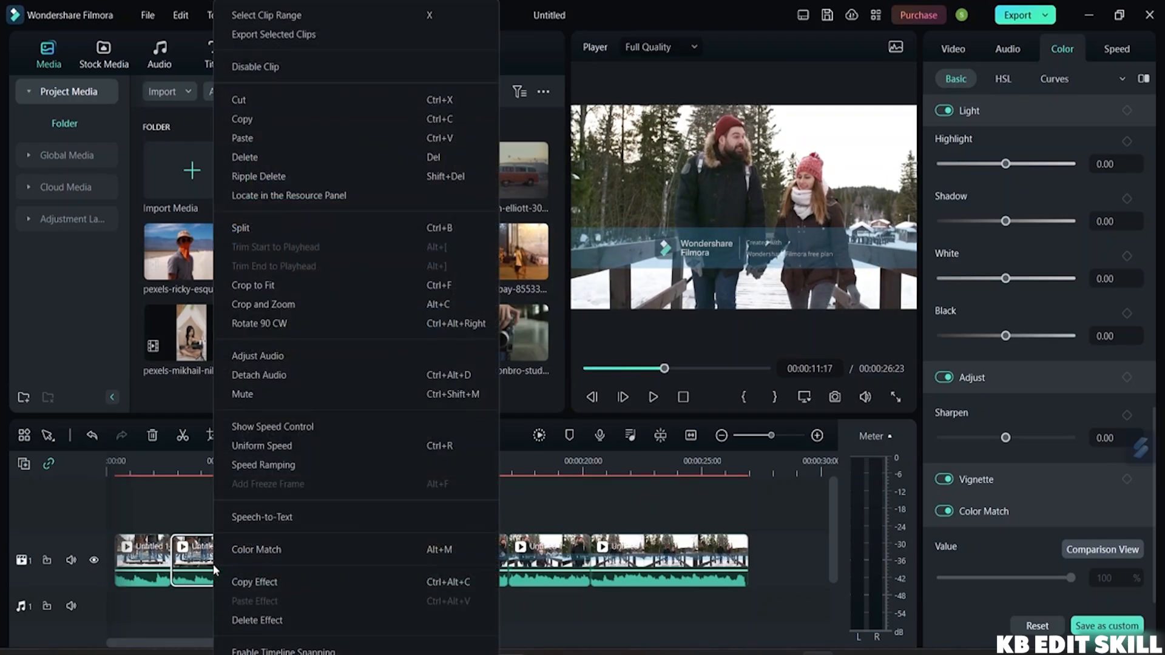
pyautogui.click(260, 100)
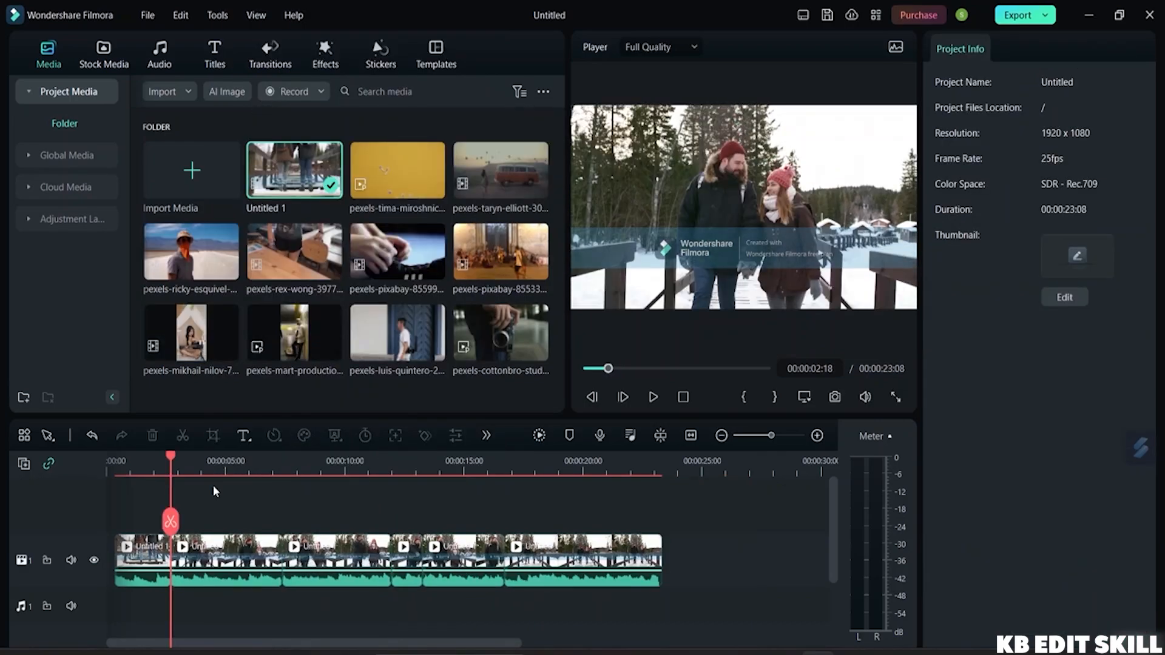
pyautogui.click(118, 558)
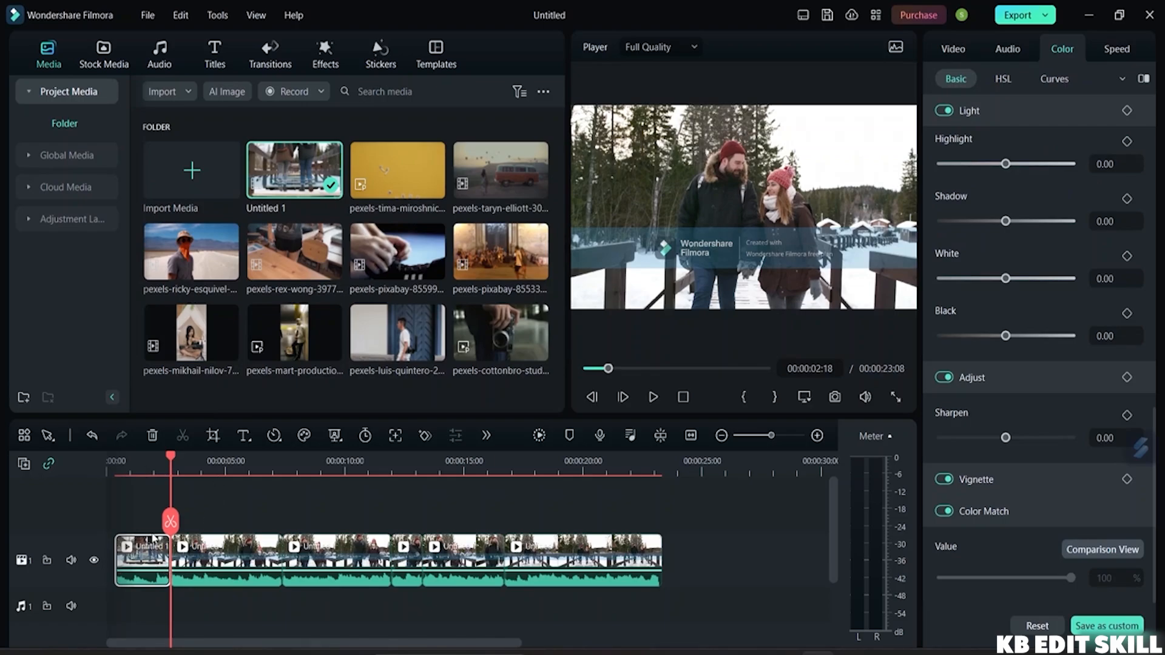
# Return the playhead to about 00:00:00:08 and play the shortened video to check the join after the first segment
pyautogui.moveTo(171, 522); pyautogui.dragTo(111, 516)
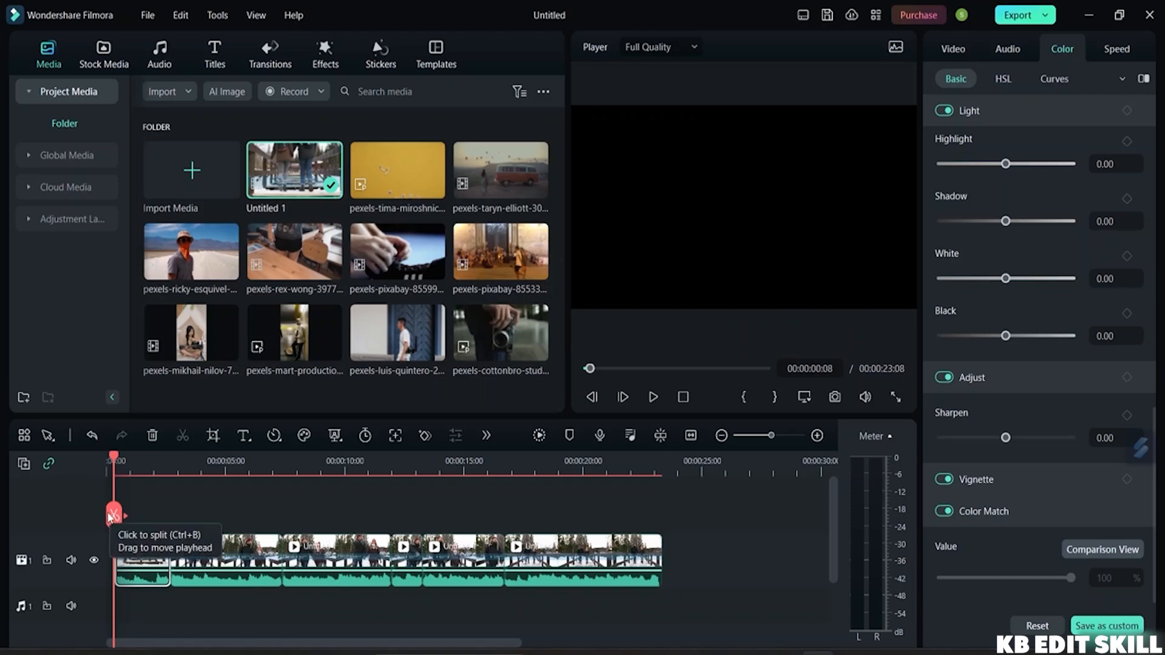
pyautogui.press('space')
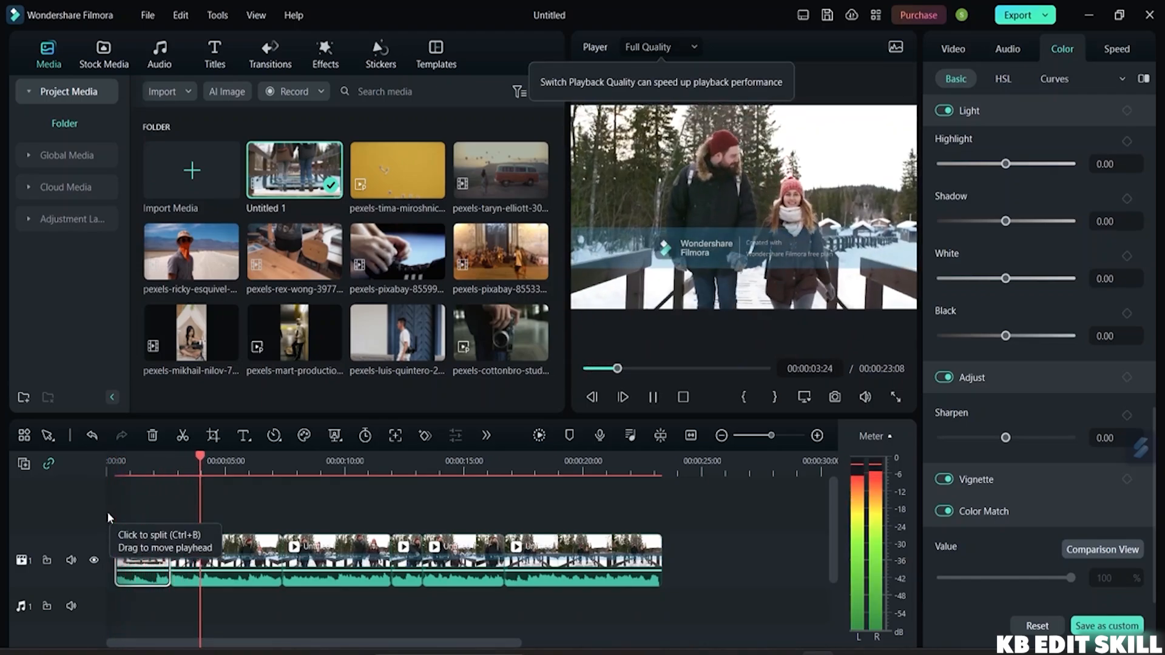
pyautogui.press('space')
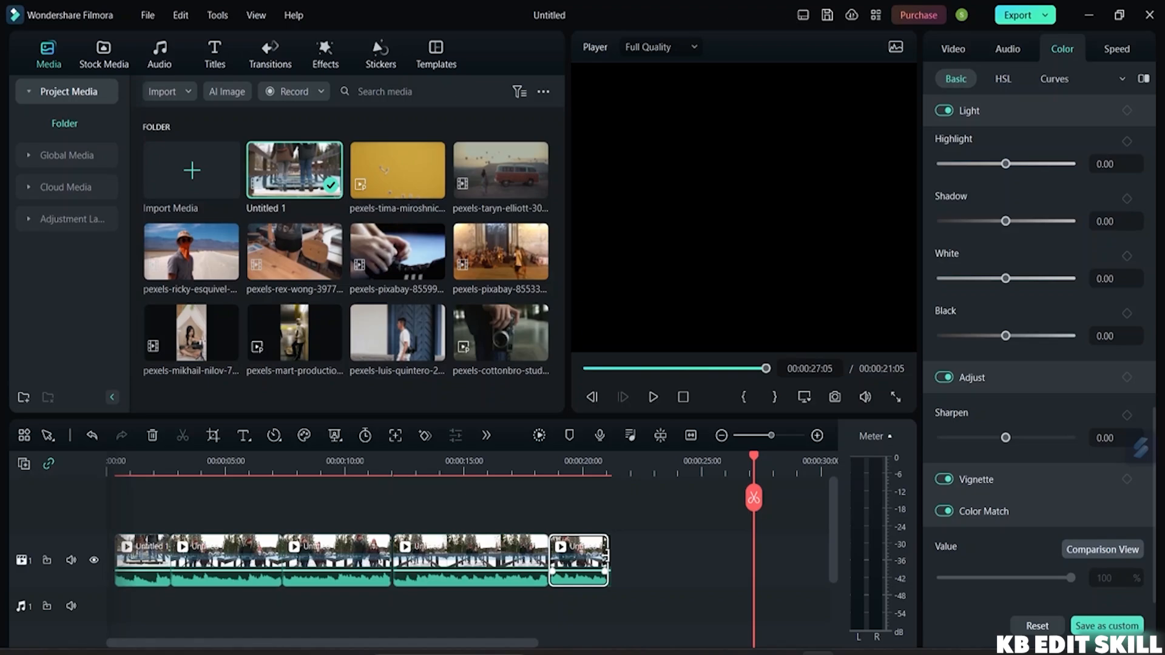
# Extend the end of the last segment to about 26 seconds on the timeline
pyautogui.moveTo(604, 549); pyautogui.dragTo(719, 563)
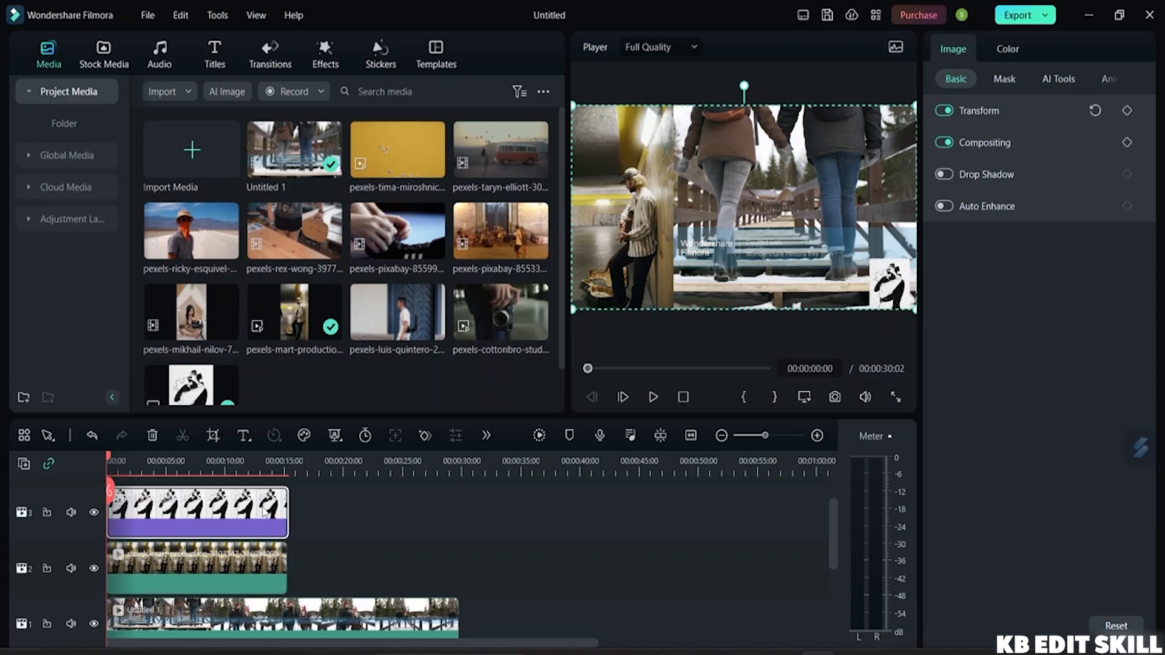
# Examine the stacked tracks and match the guitarist video, the couple video and the silhouette image in the preview to their tracks
pyautogui.scroll(-2, 258, 508)
pyautogui.scroll(2, 270, 523)
pyautogui.scroll(-1, 224, 564)
pyautogui.scroll(-3, 218, 583)
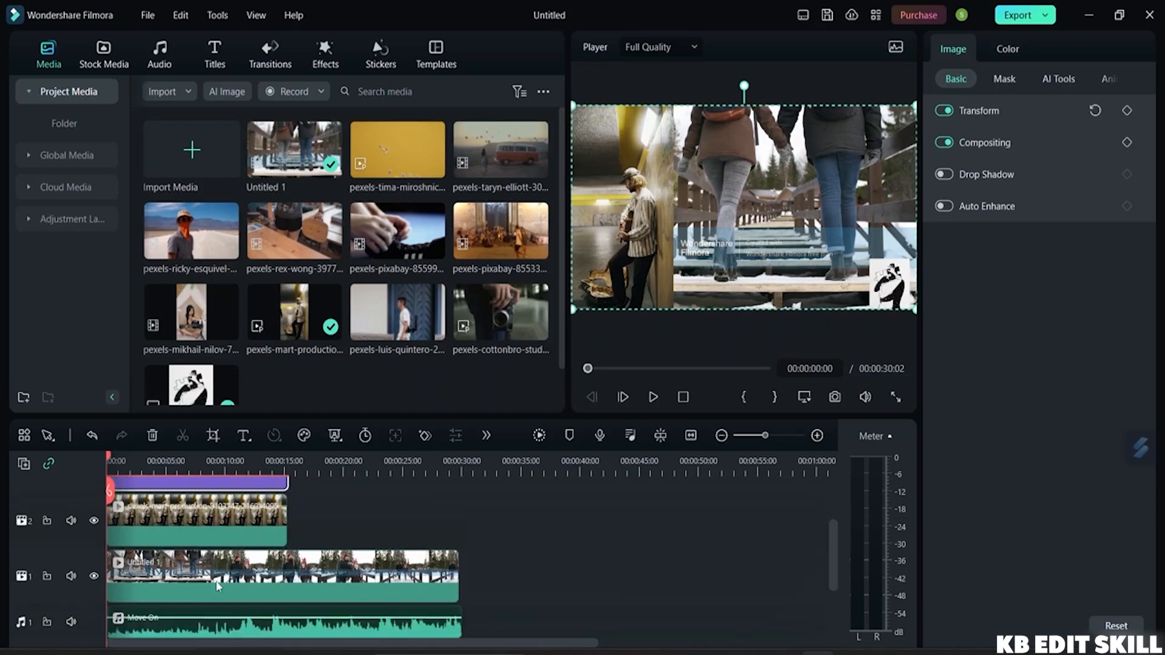
pyautogui.scroll(3, 228, 584)
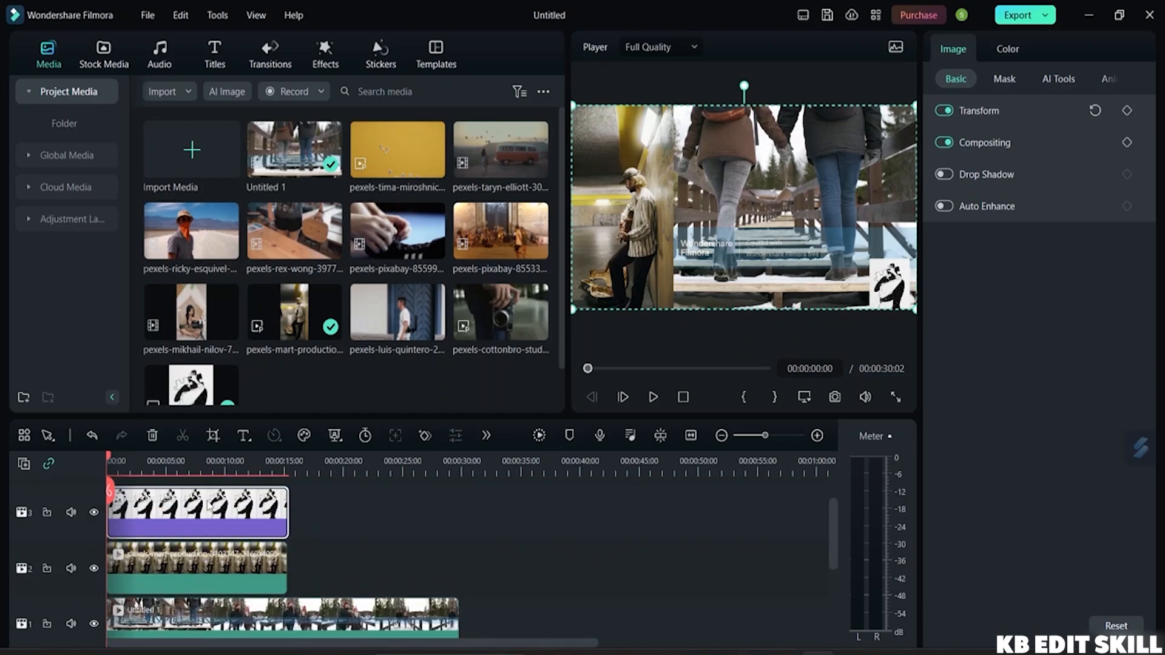
pyautogui.click(638, 222)
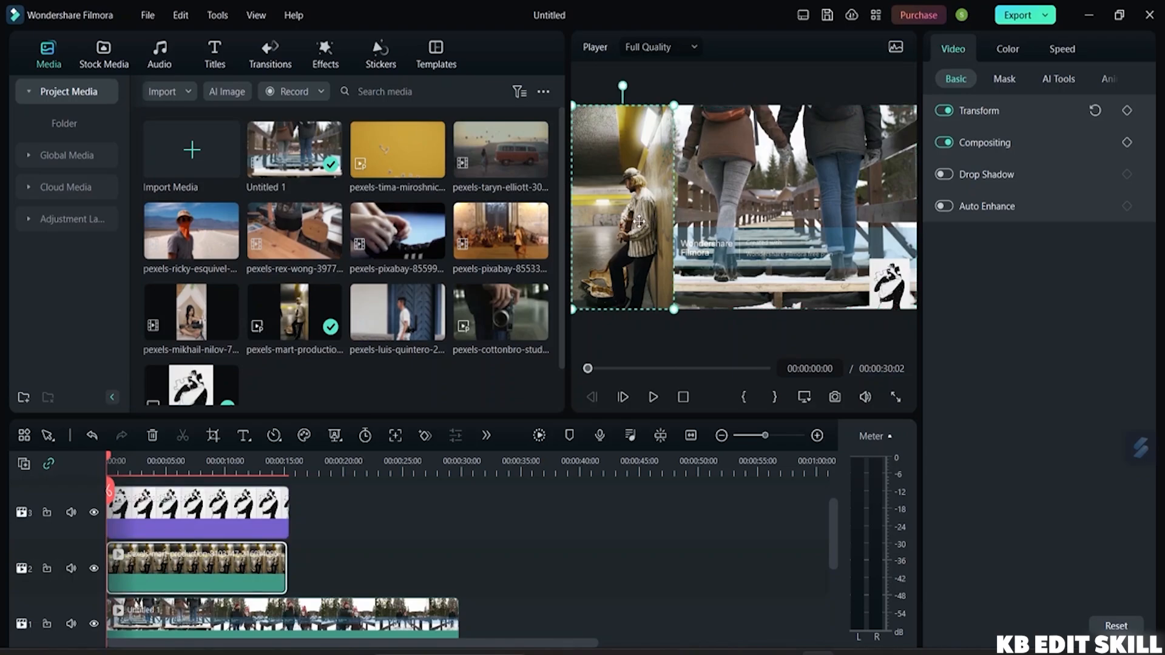
pyautogui.click(770, 183)
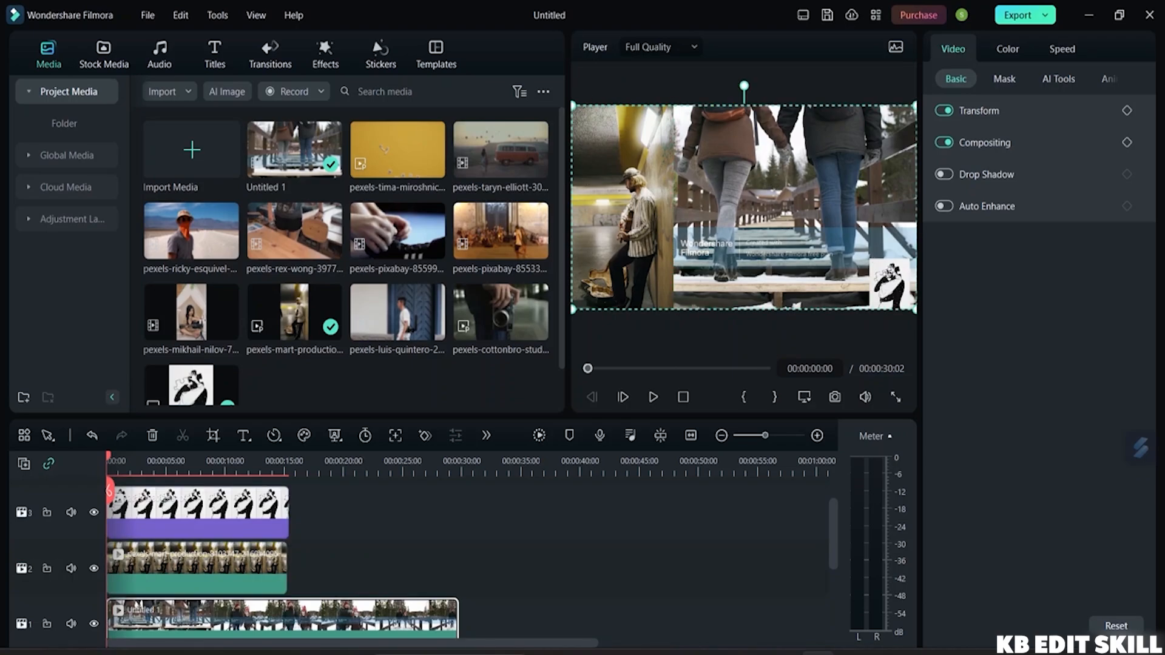
pyautogui.click(888, 274)
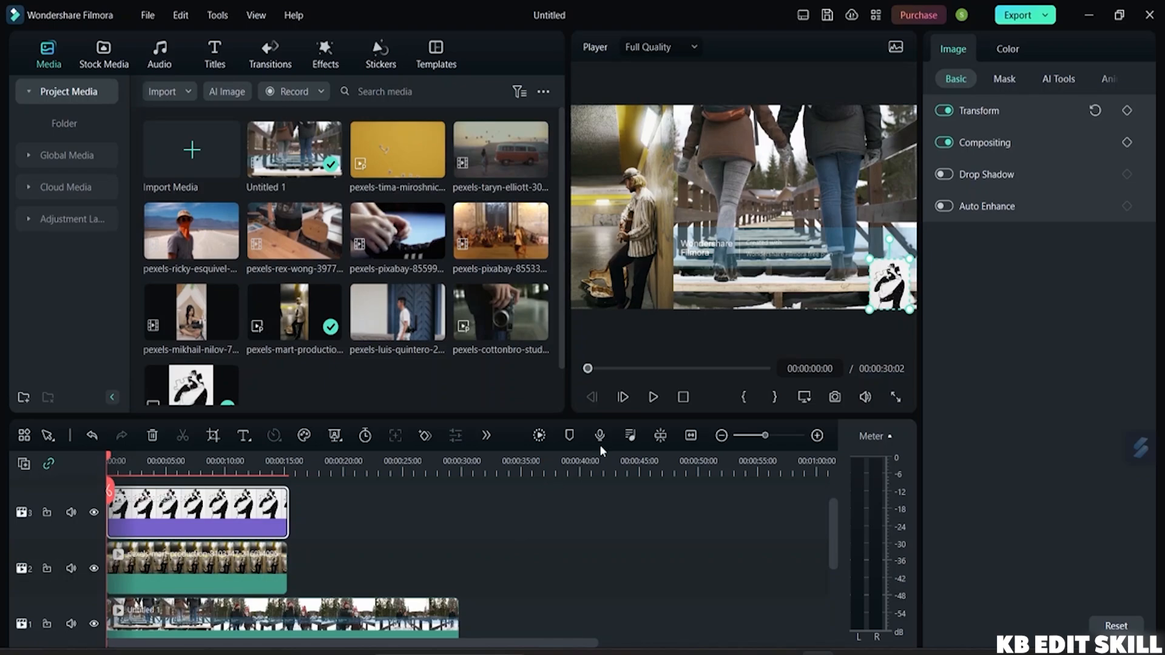
# Play the layered composition to 00:00:05:24 and return the playhead to the start
pyautogui.click(652, 398)
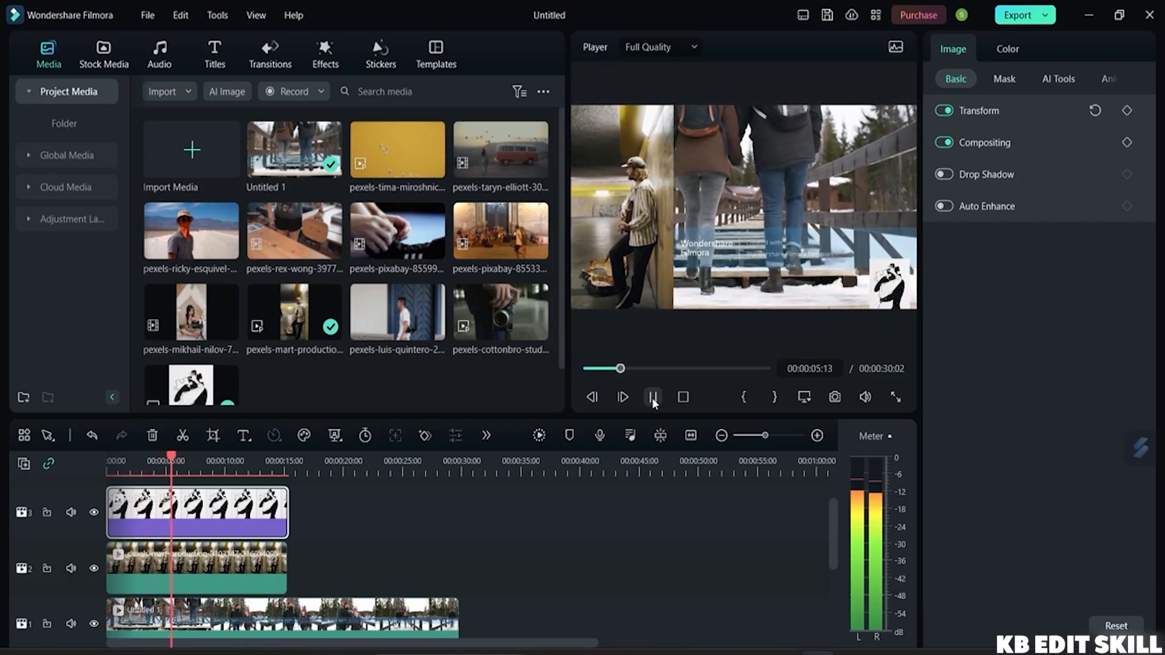
pyautogui.click(653, 398)
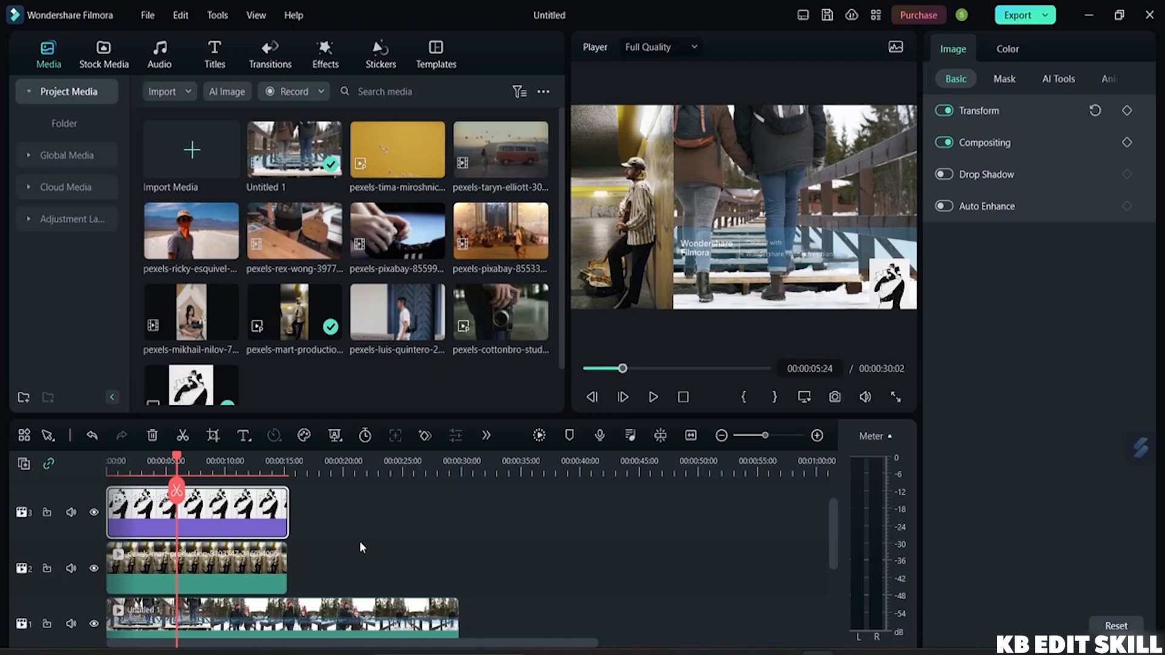
pyautogui.moveTo(175, 489); pyautogui.dragTo(108, 489)
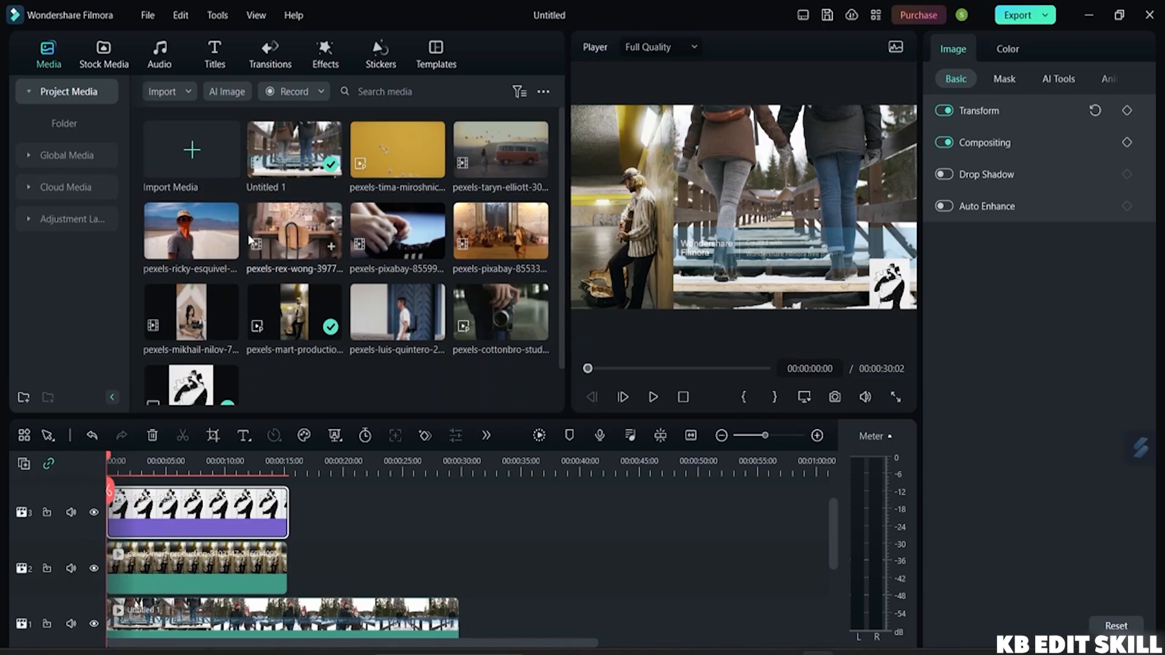
# View the Pexels stock videos and the stock media favorites, and return to the project media
pyautogui.click(104, 57)
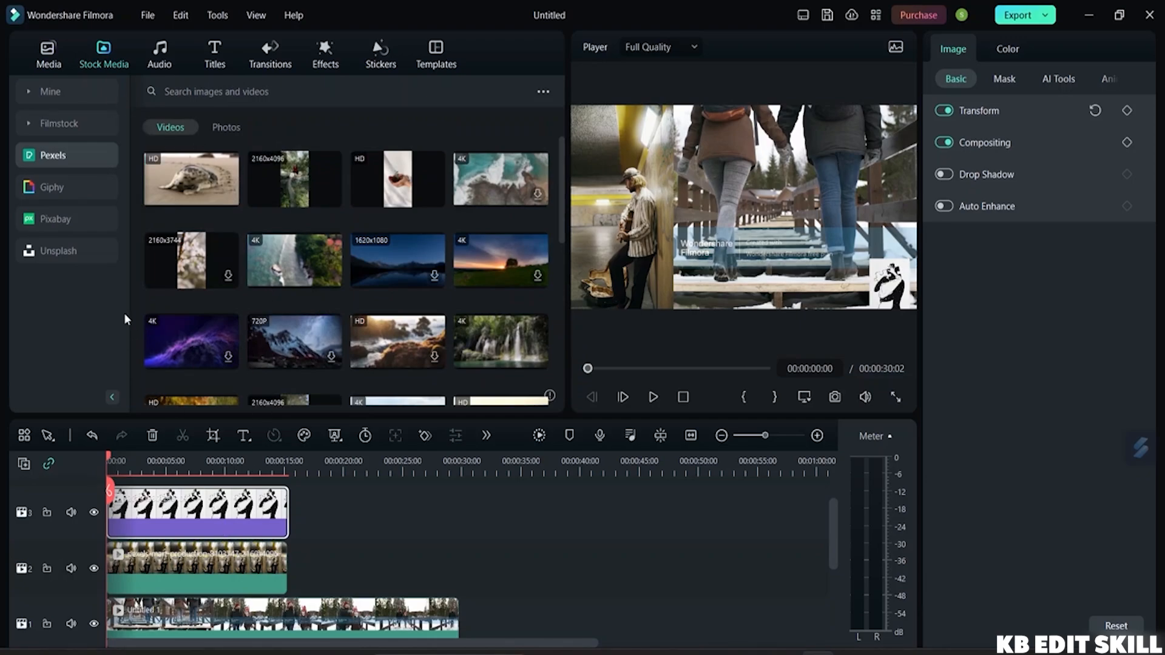
pyautogui.click(72, 93)
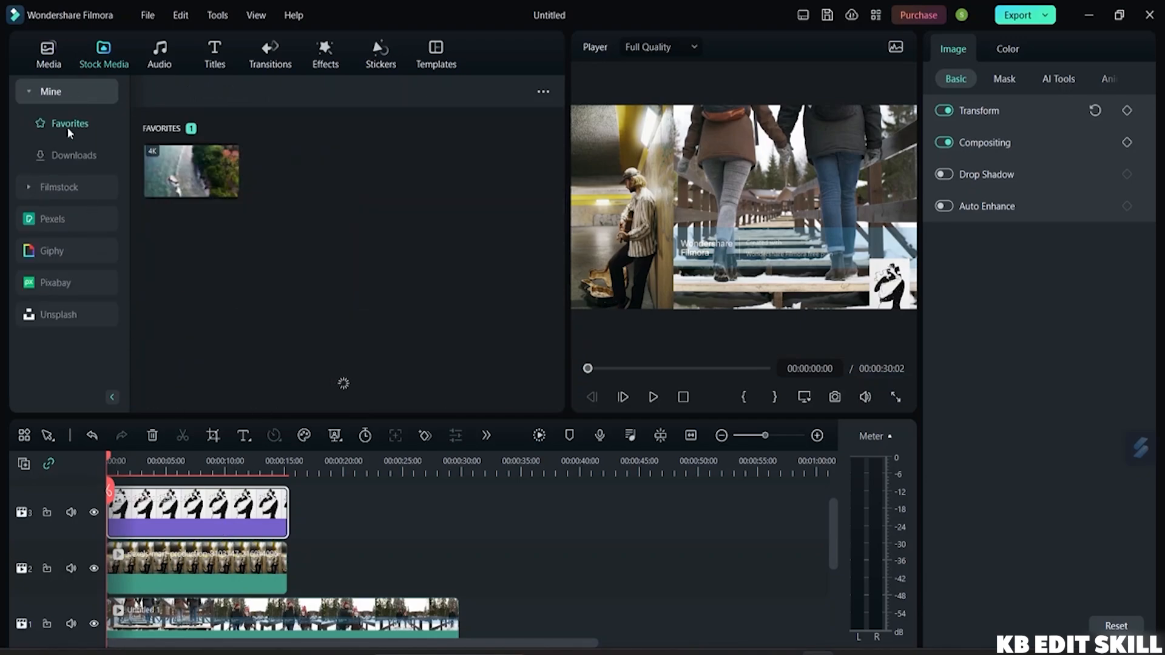
pyautogui.click(73, 92)
pyautogui.click(53, 63)
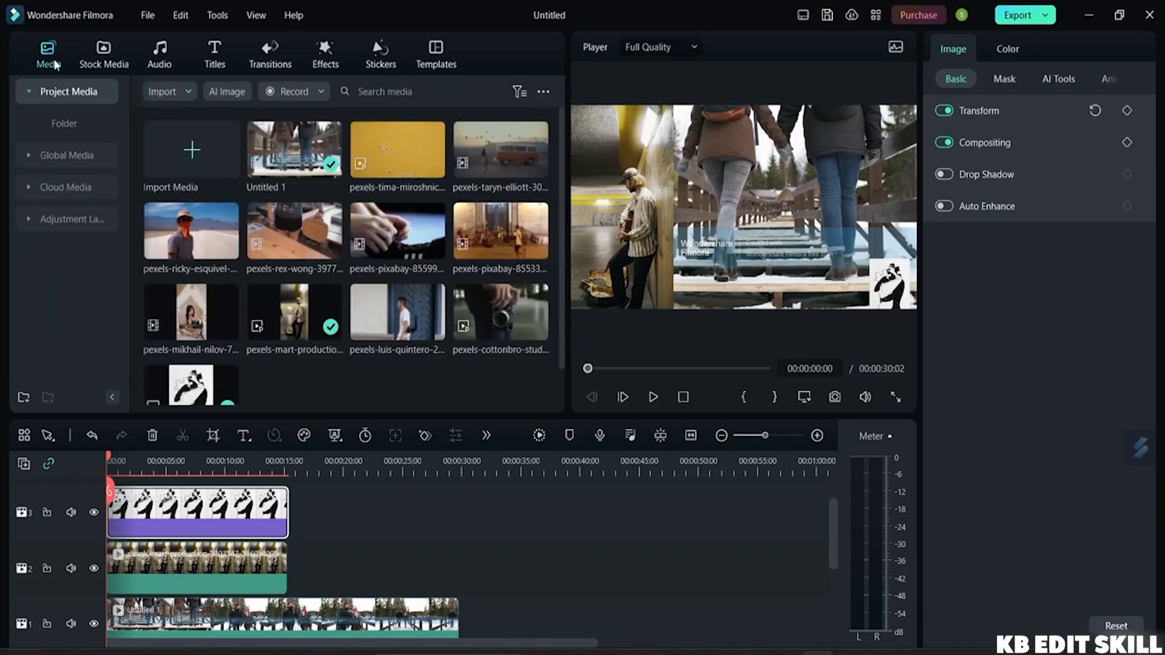
# Look through the title and effect libraries and browse the trending music list
pyautogui.click(213, 63)
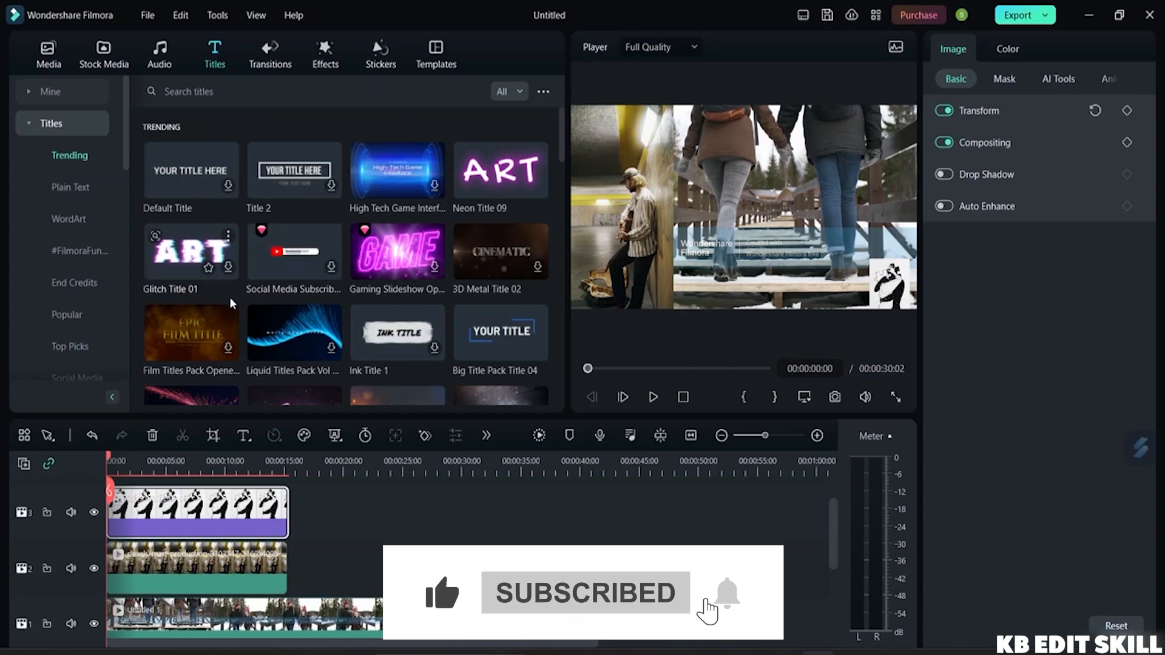
pyautogui.click(322, 59)
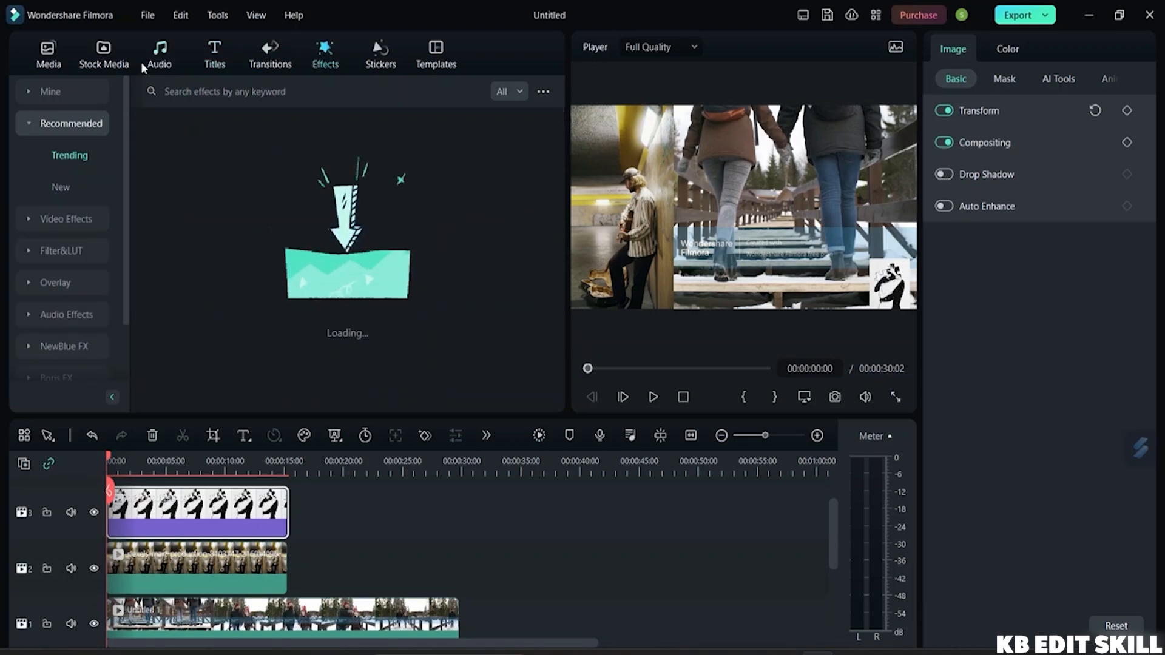
pyautogui.click(160, 54)
pyautogui.moveTo(225, 136)
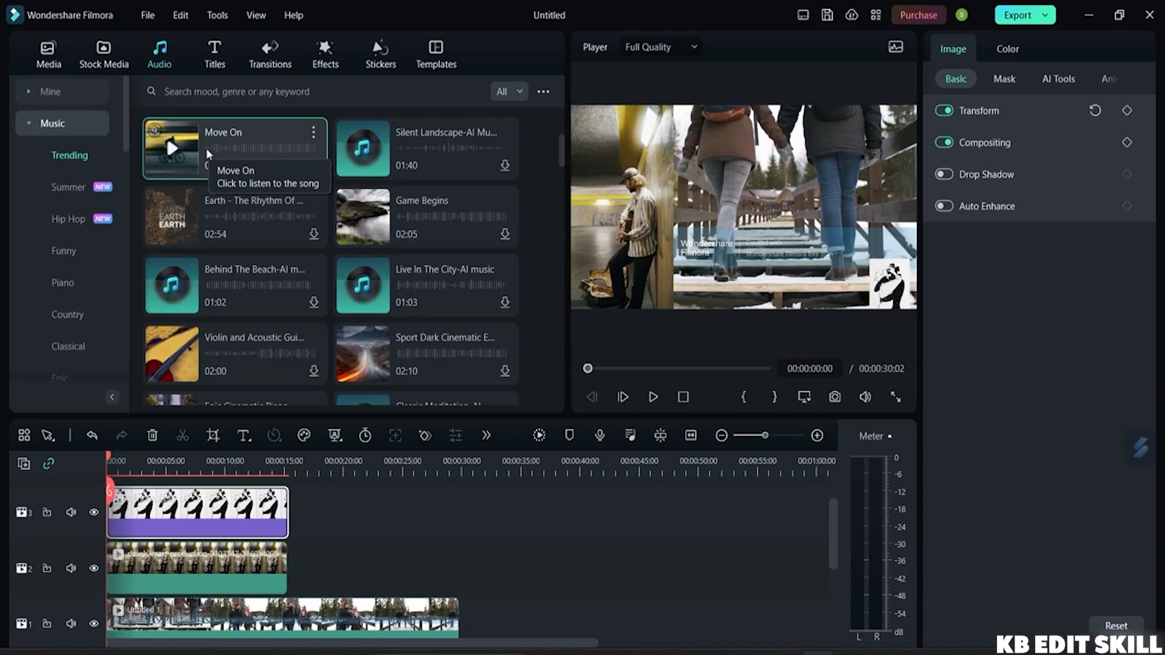
pyautogui.scroll(-10, 243, 182)
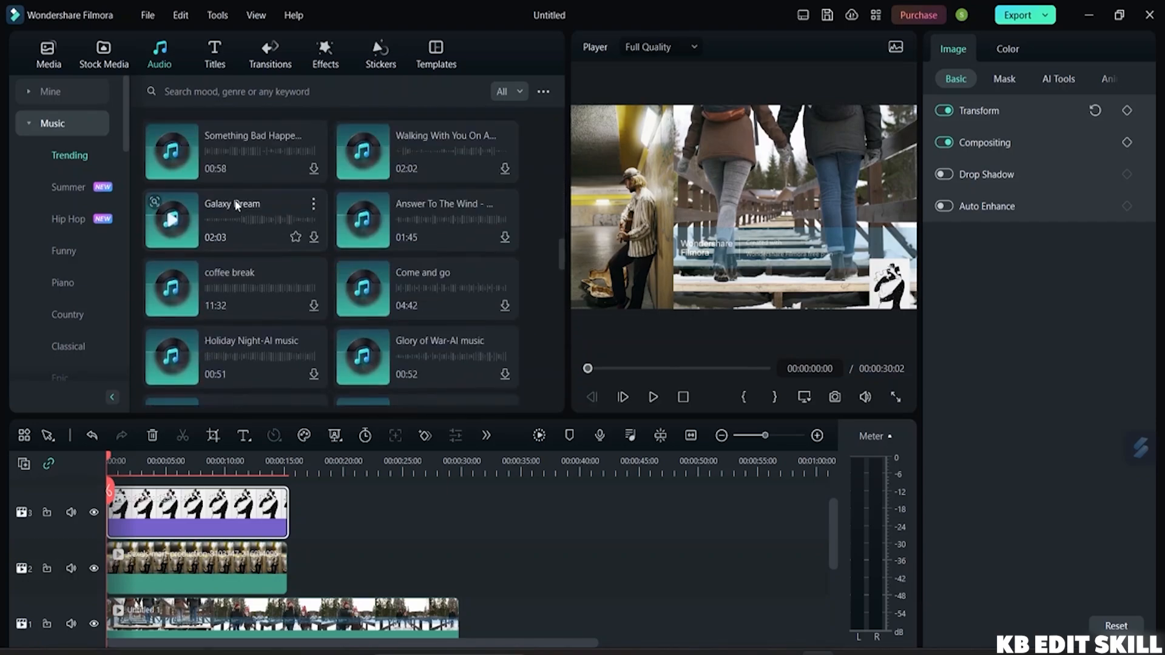
pyautogui.scroll(-5, 243, 218)
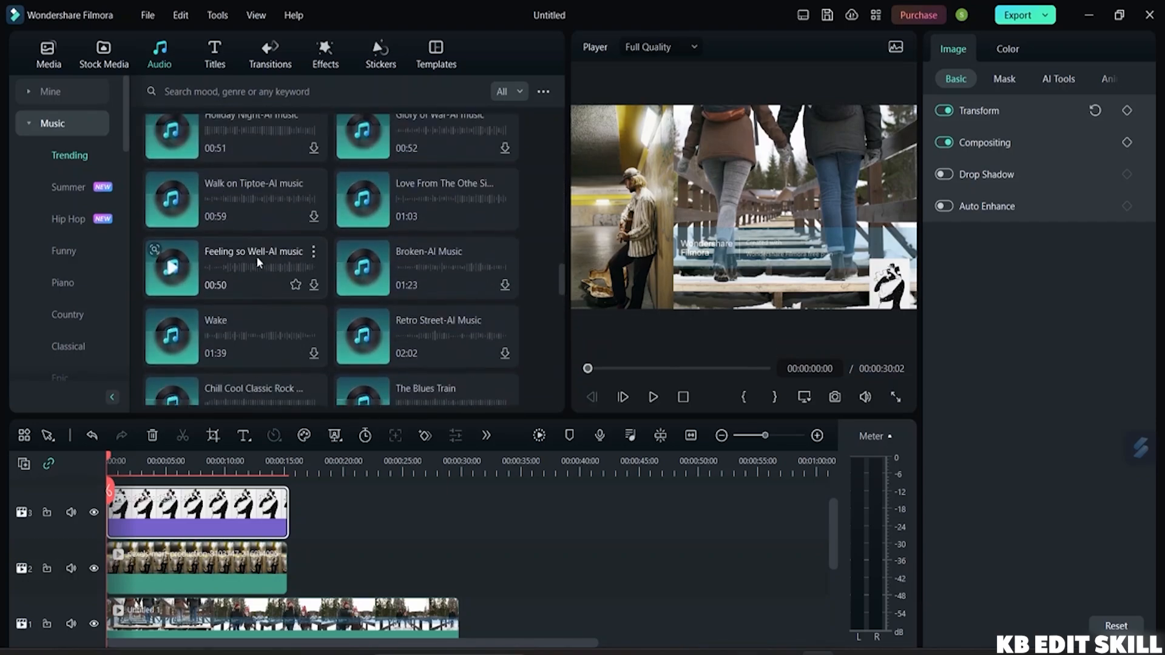
pyautogui.scroll(-2, 257, 257)
pyautogui.scroll(15, 257, 257)
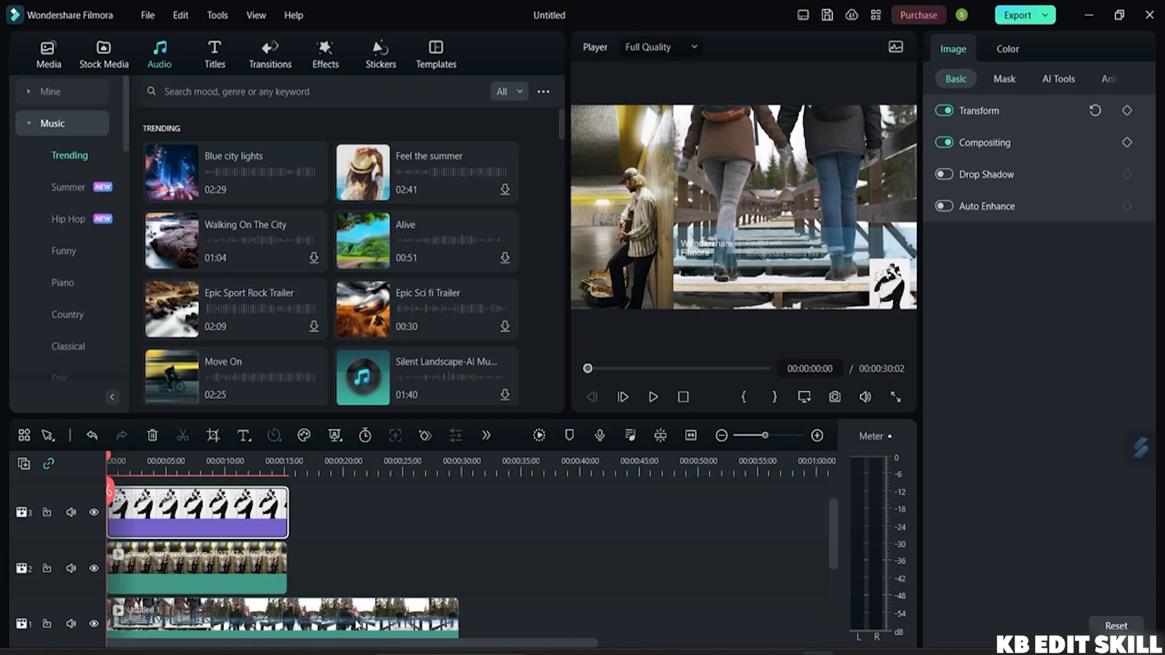
# Select the guitarist video, the silhouette image and the couple video in turn in the preview to locate their timeline clips
pyautogui.scroll(-1, 362, 612)
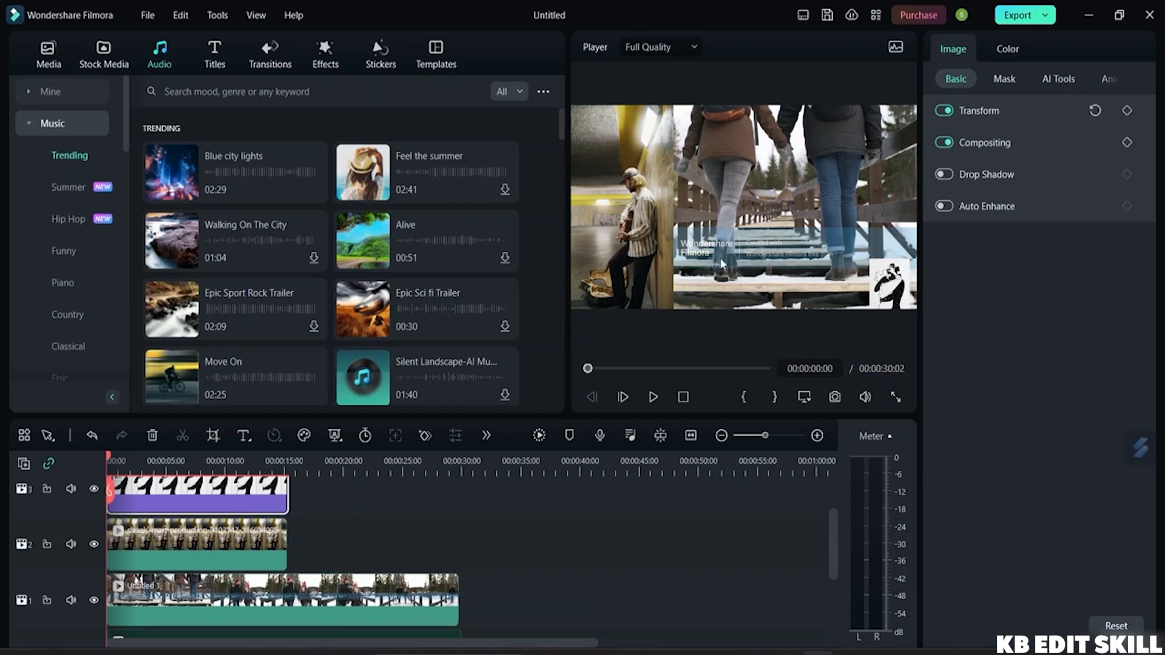
pyautogui.click(632, 254)
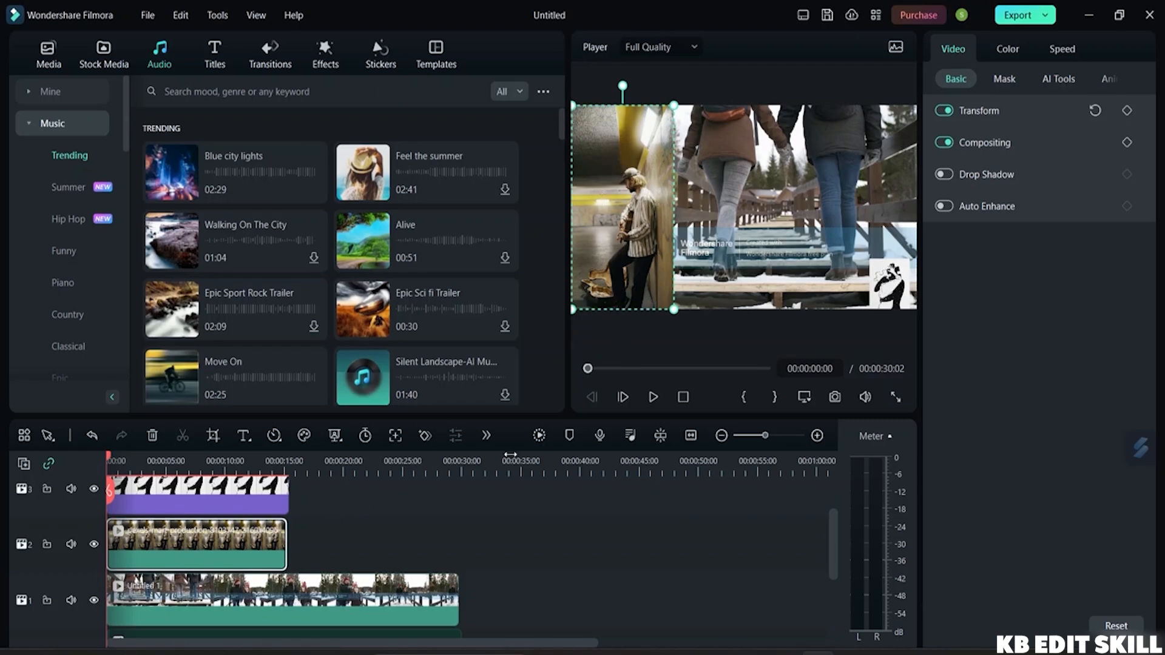
pyautogui.click(896, 292)
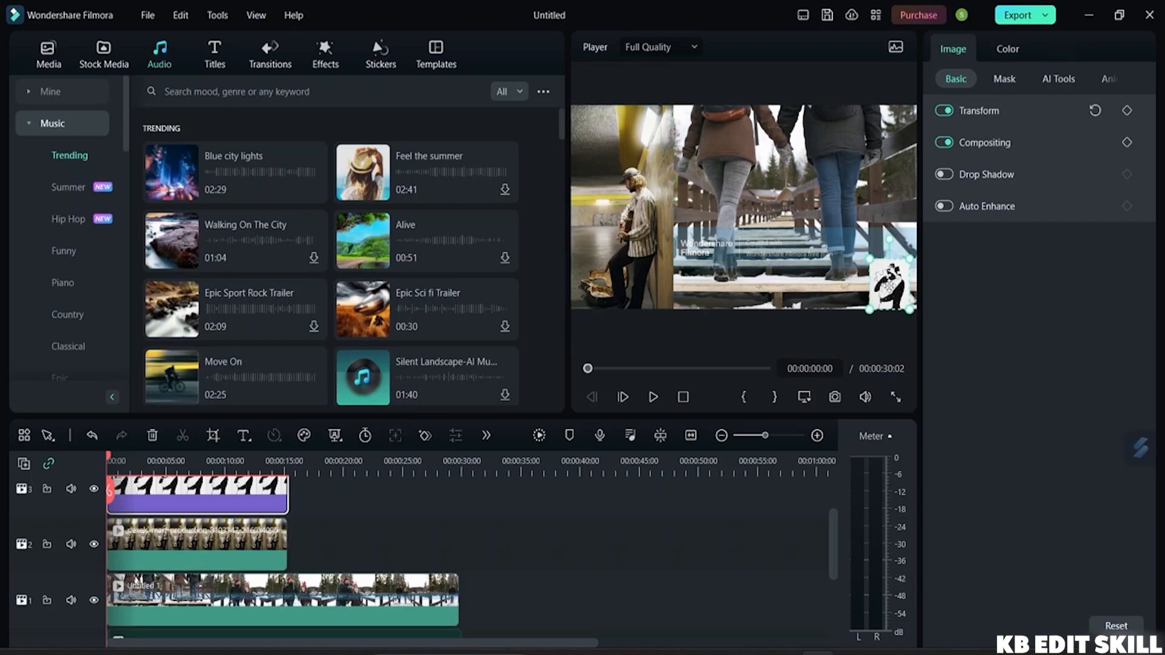
pyautogui.scroll(3, 413, 539)
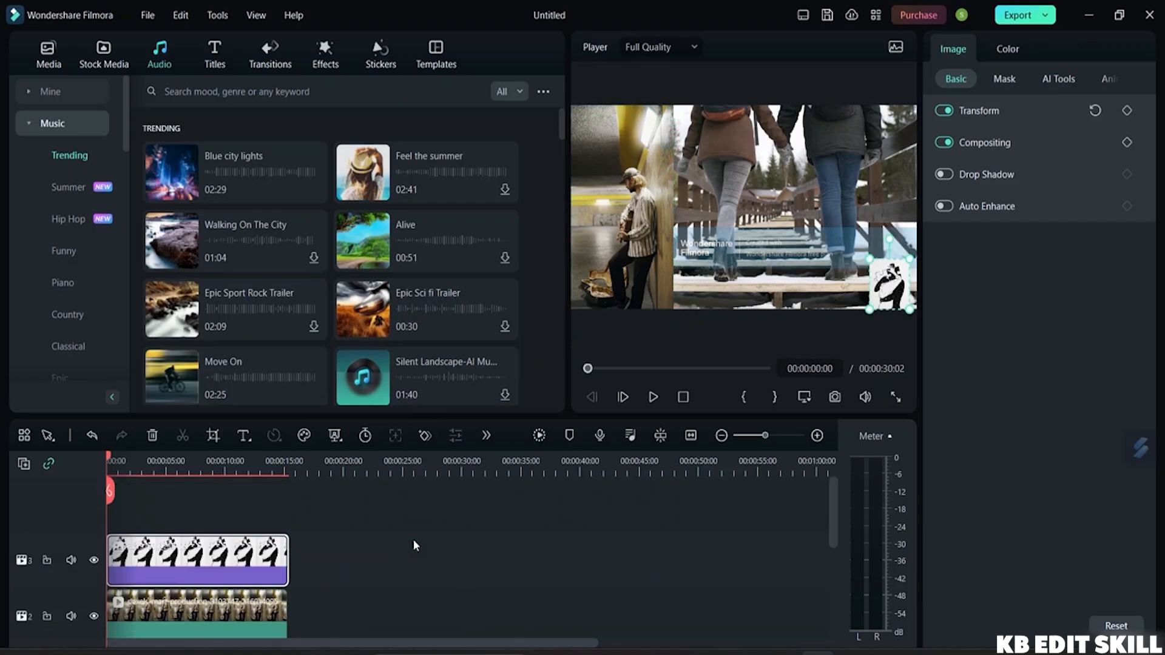
pyautogui.scroll(-2, 413, 540)
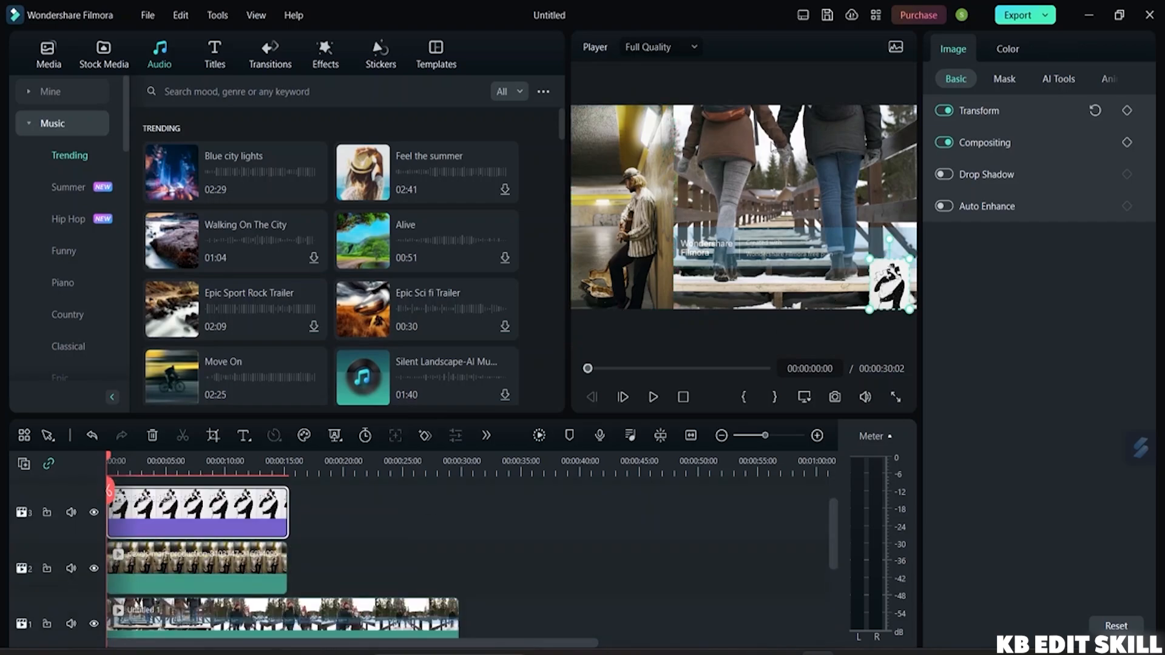
pyautogui.click(767, 155)
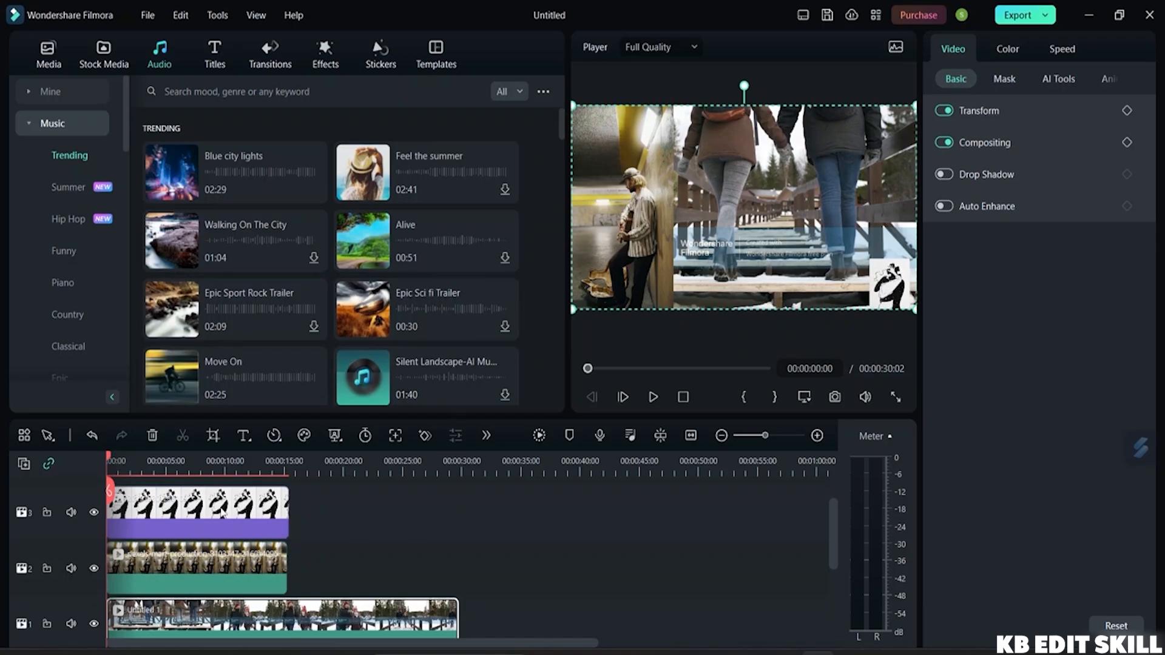
# Move the guitarist clip along video track 2 past the couple video, so that it ends at 00:00:49:23
pyautogui.moveTo(222, 513)
pyautogui.mouseDown()
pyautogui.moveTo(493, 513)
pyautogui.moveTo(231, 513)
pyautogui.mouseUp()
pyautogui.scroll(-2, 400, 512)
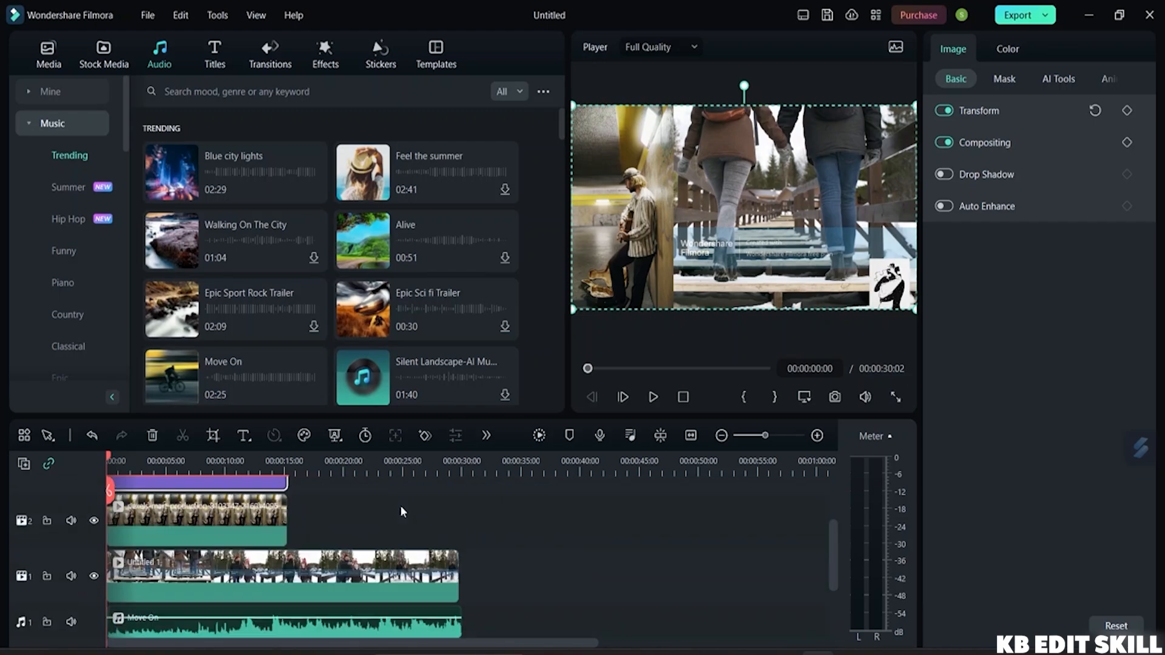
pyautogui.click(262, 516)
pyautogui.moveTo(654, 531); pyautogui.dragTo(679, 531)
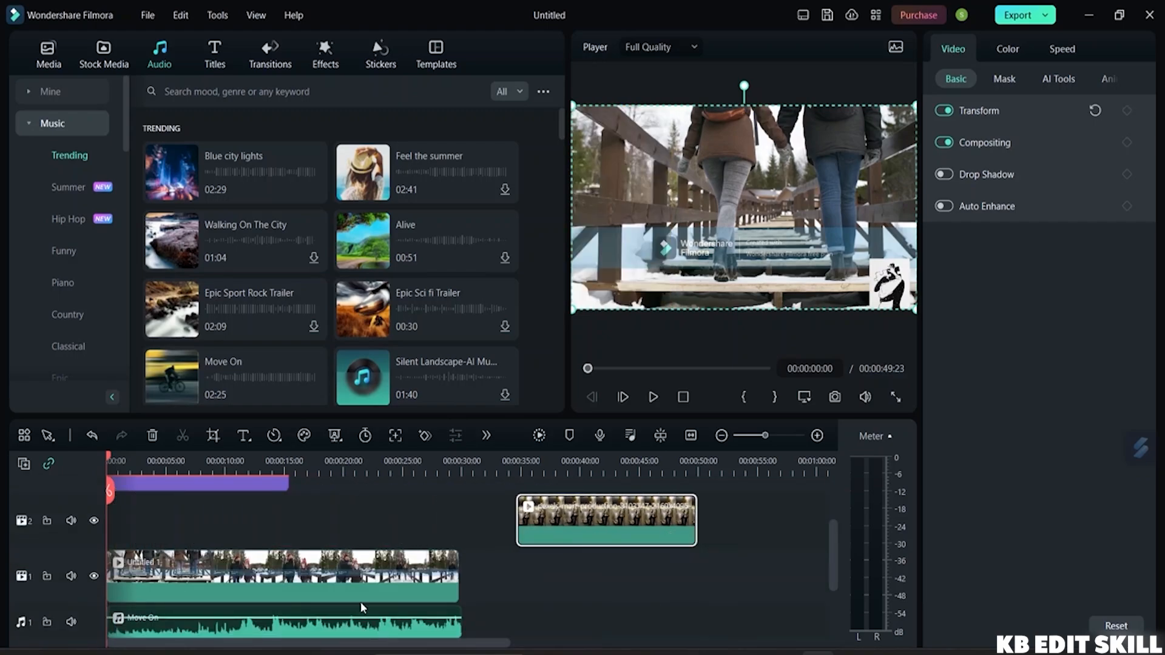
# Move the couple video to video track 2 and the guitarist clip to the start of track 1, and play the timeline to 00:00:13:14
pyautogui.moveTo(230, 572); pyautogui.dragTo(227, 514)
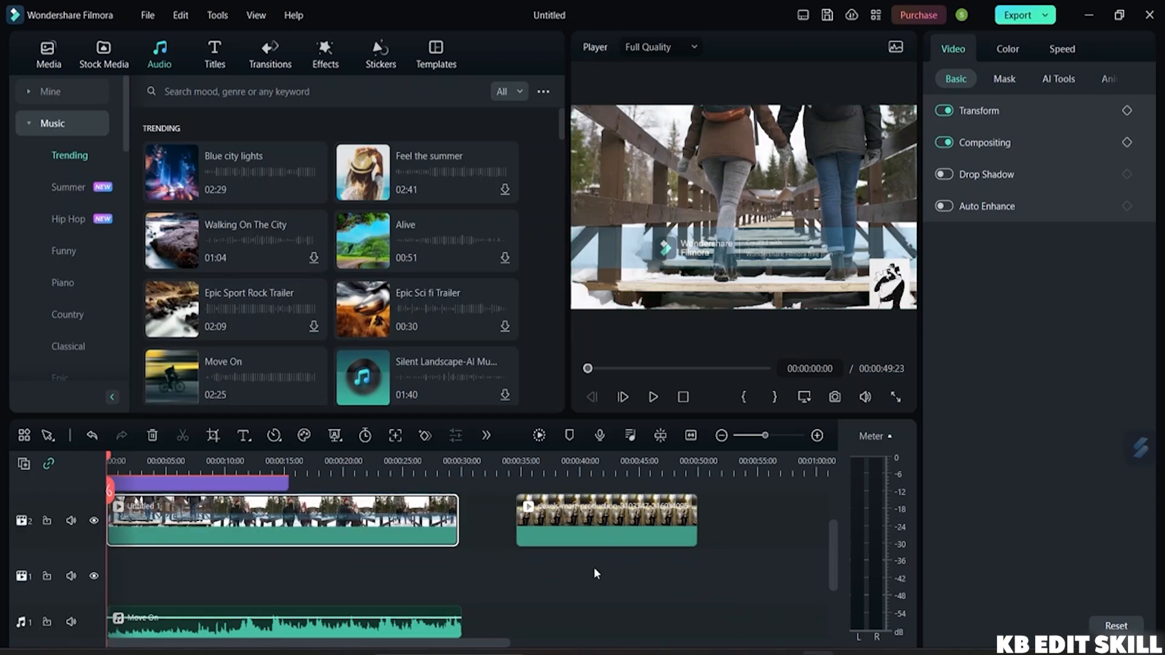
pyautogui.moveTo(551, 512); pyautogui.dragTo(142, 560)
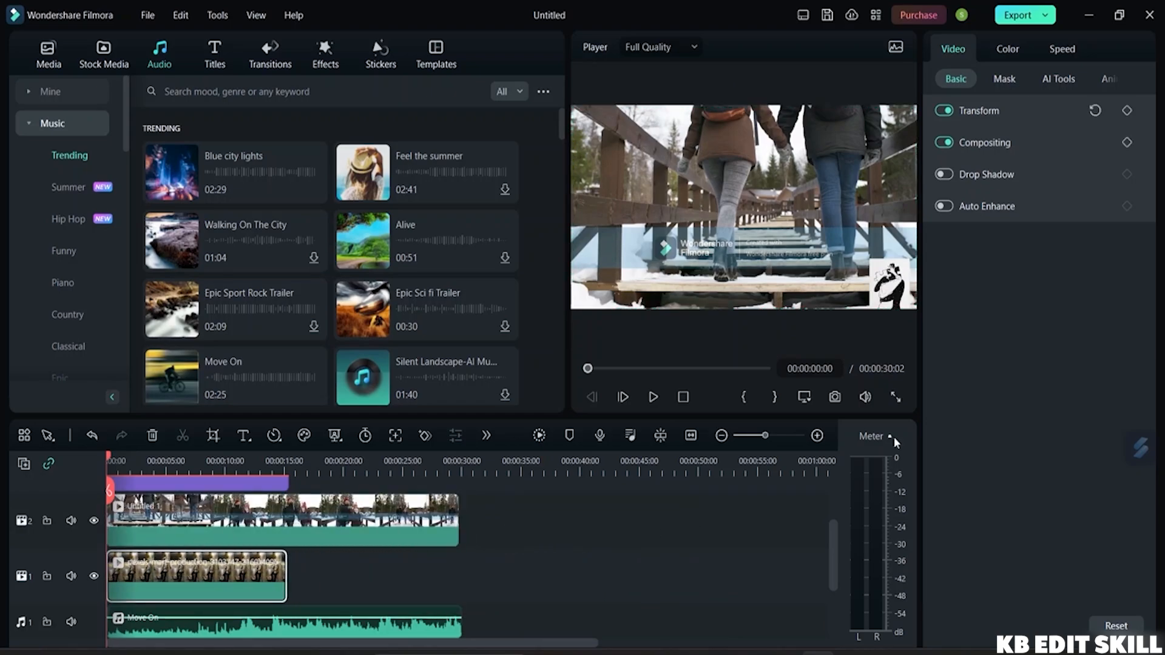
pyautogui.click(646, 396)
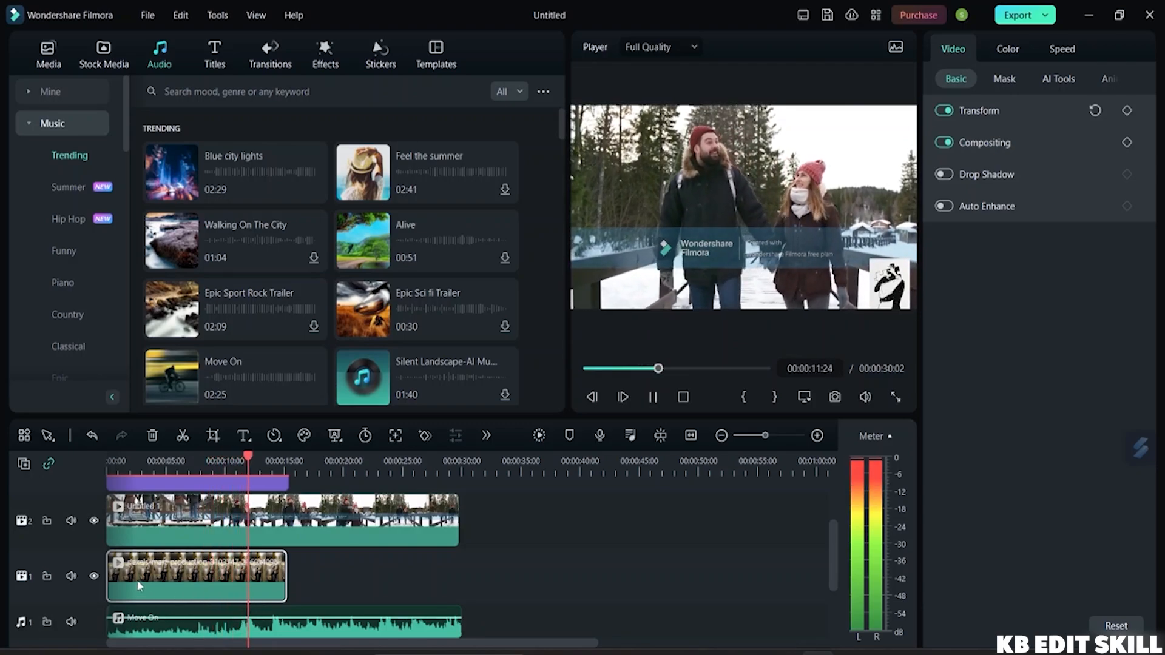
pyautogui.press('space')
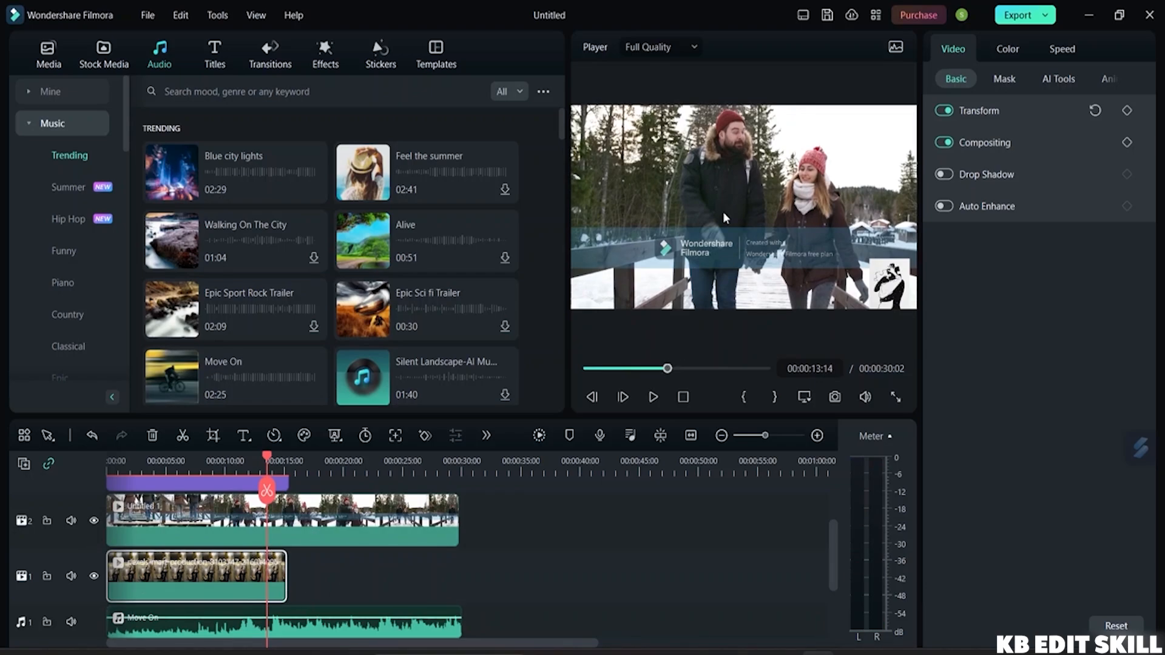
# Shrink the couple video to about half the frame width in the preview and move it up to partly cover the guitarist
pyautogui.click(703, 202)
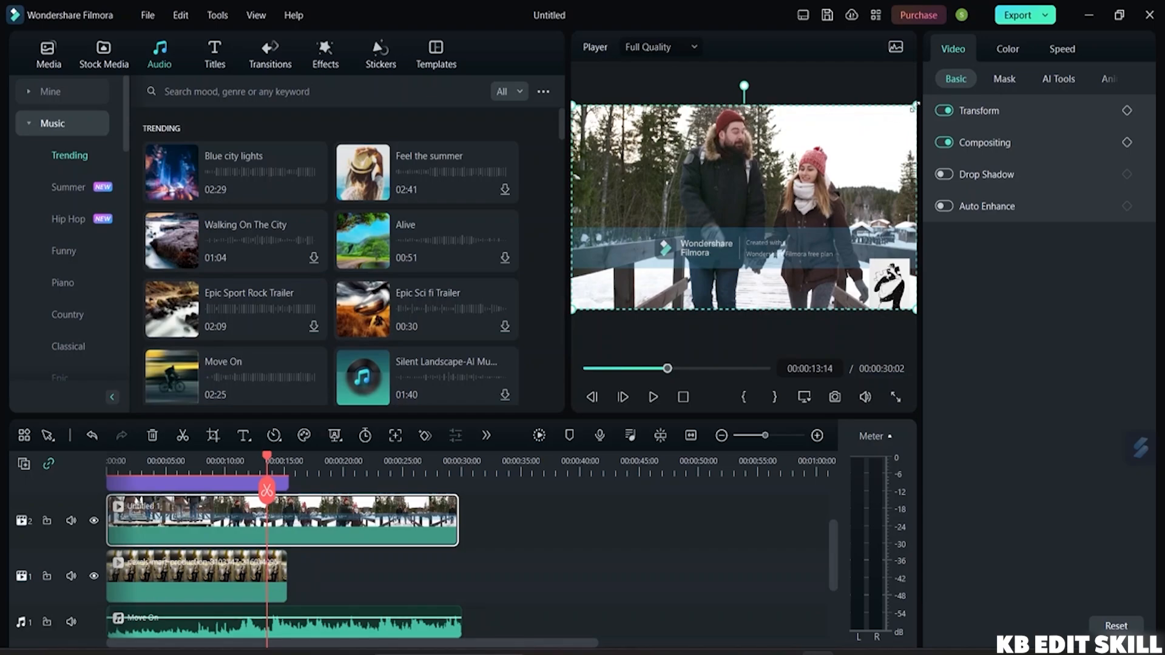
pyautogui.moveTo(914, 105); pyautogui.dragTo(752, 202)
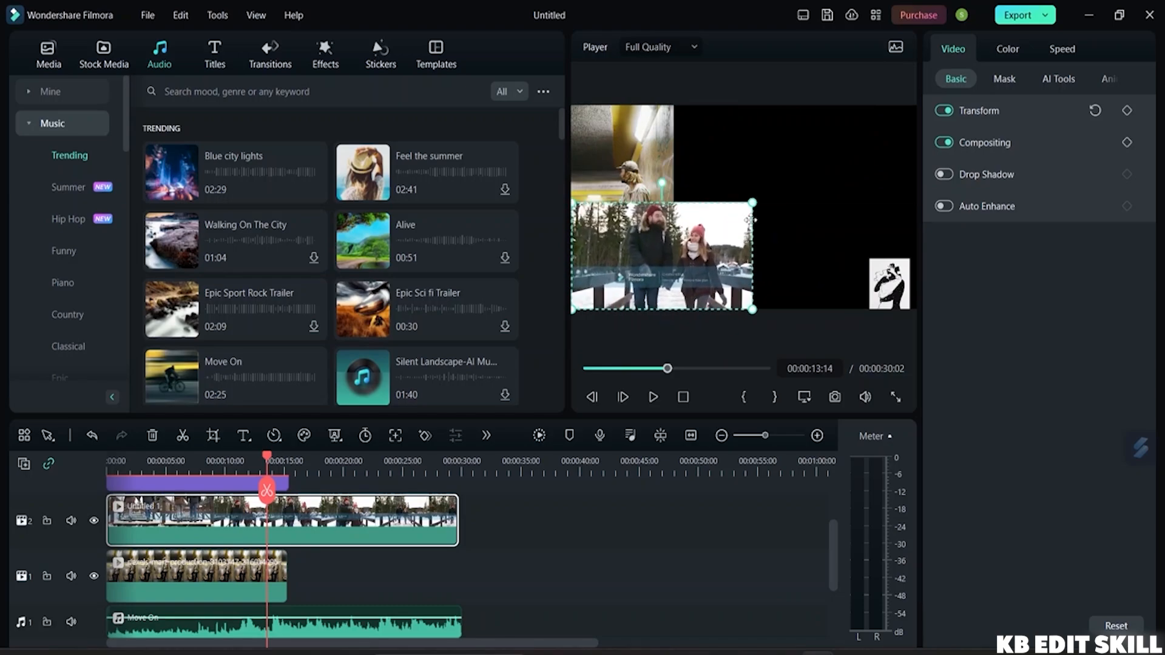
pyautogui.moveTo(662, 240); pyautogui.dragTo(681, 181)
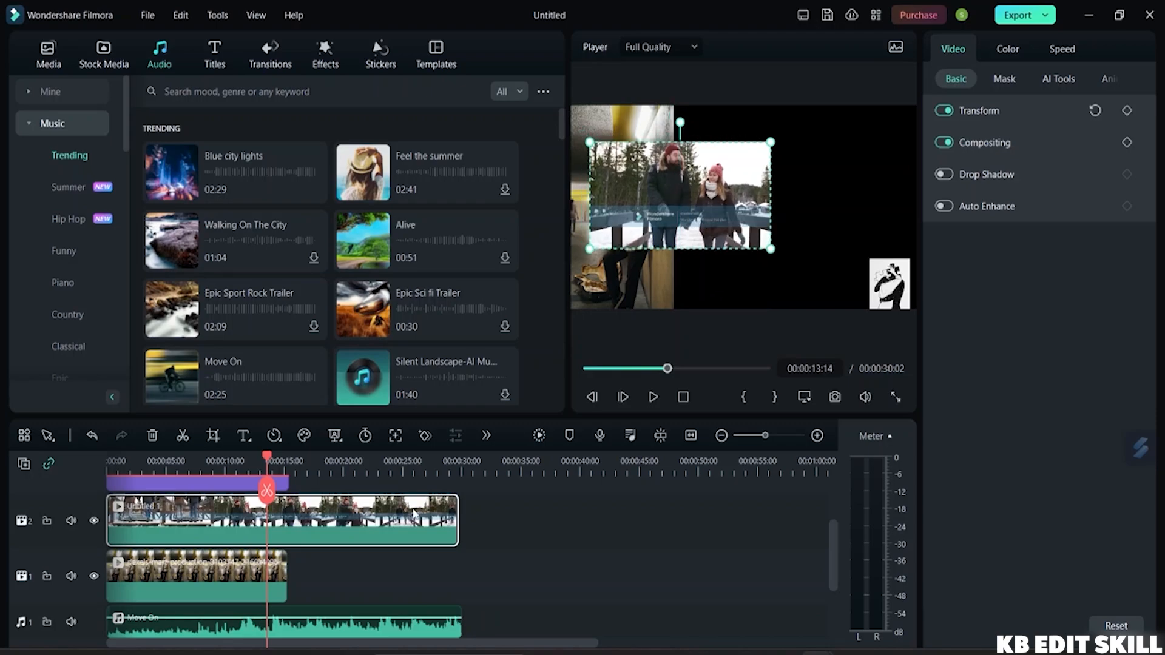
# Swap the two clips' tracks, placing the guitarist clip at the start of video track 2 and the couple video at the start of track 1
pyautogui.moveTo(302, 516); pyautogui.dragTo(534, 516)
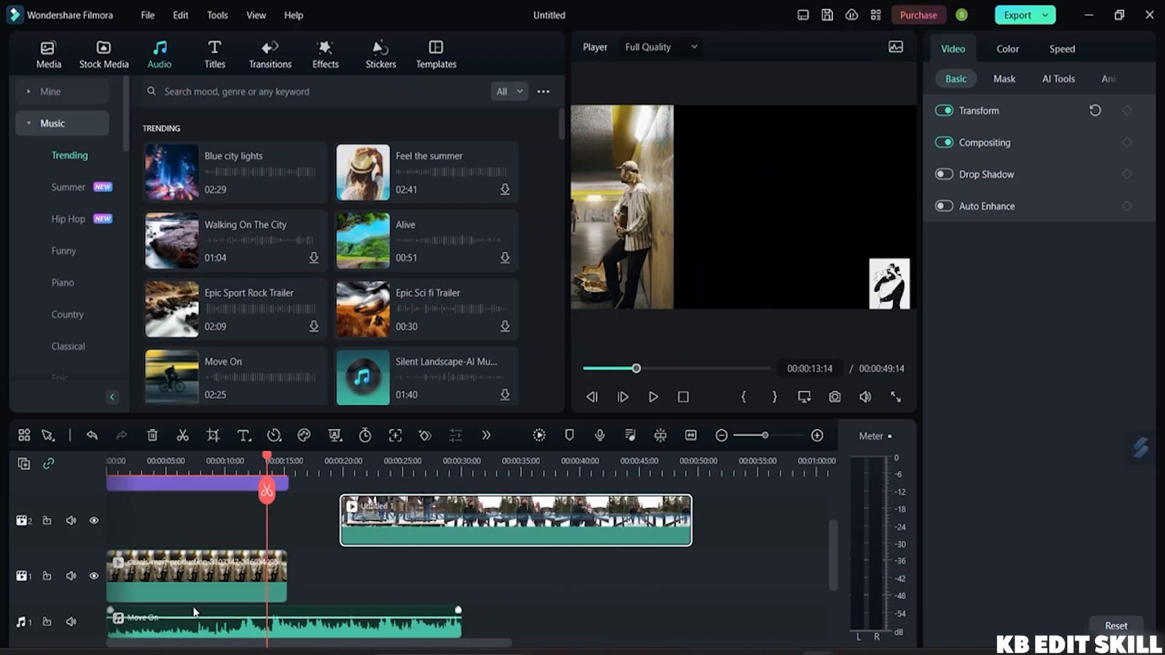
pyautogui.click(202, 587)
pyautogui.moveTo(202, 588); pyautogui.dragTo(200, 526)
pyautogui.moveTo(432, 531); pyautogui.dragTo(193, 573)
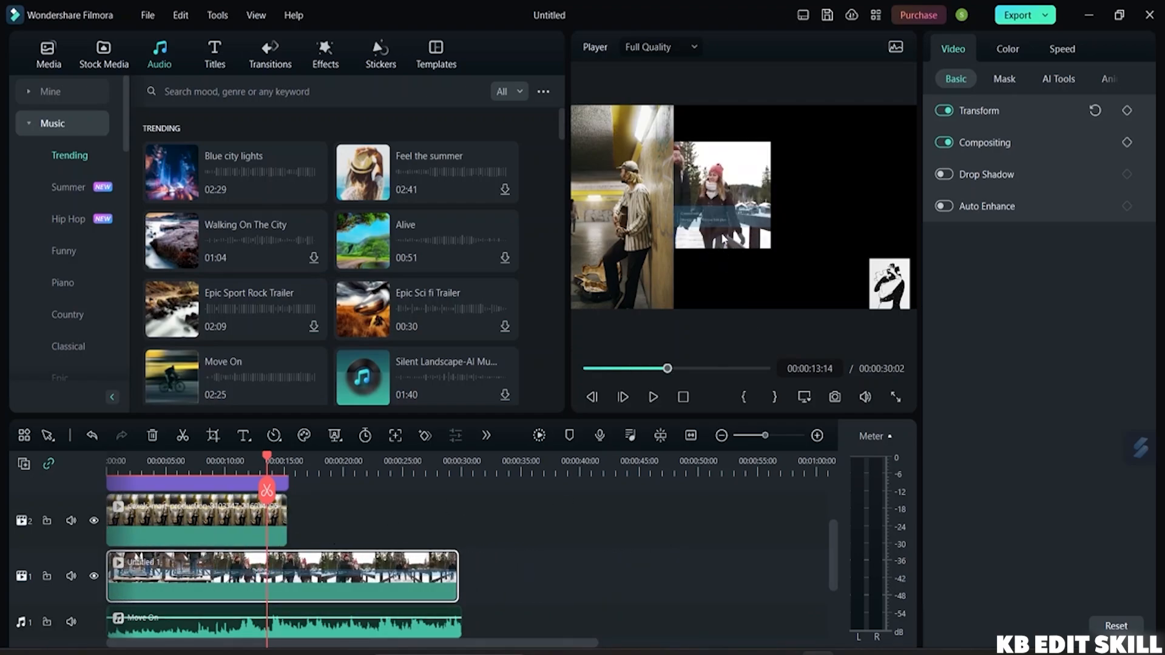
# Enlarge the couple video behind the guitarist and reposition it so that it nearly fills the preview frame
pyautogui.click(722, 238)
pyautogui.moveTo(771, 248); pyautogui.dragTo(909, 331)
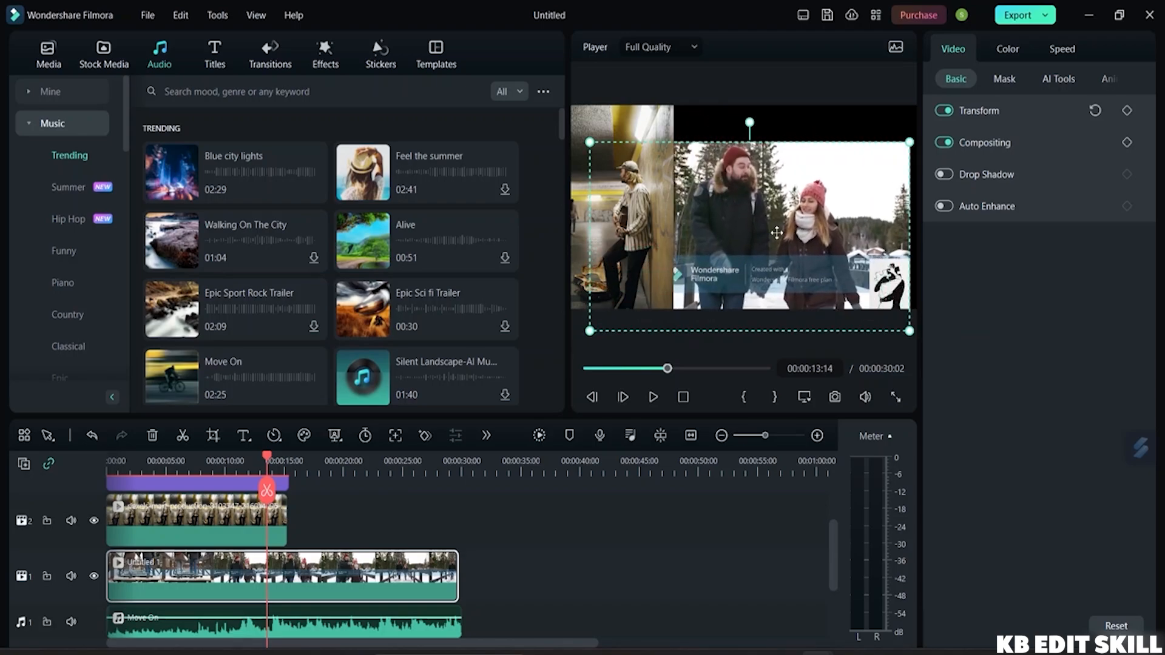
pyautogui.moveTo(777, 232); pyautogui.dragTo(782, 174)
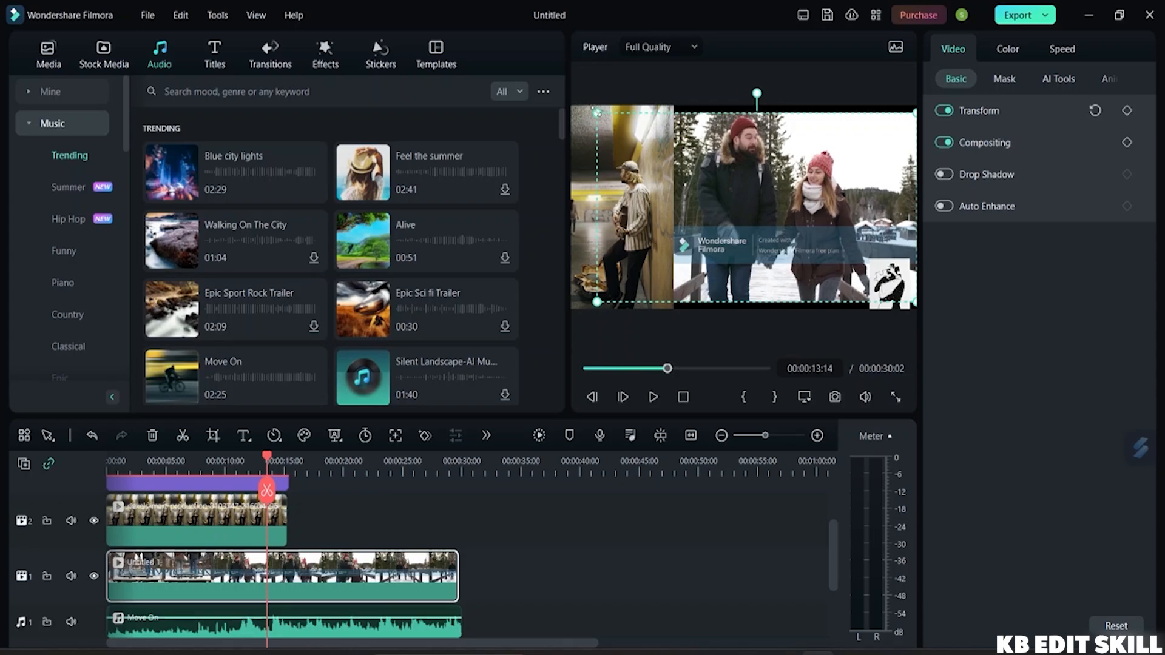
pyautogui.moveTo(597, 112); pyautogui.dragTo(577, 135)
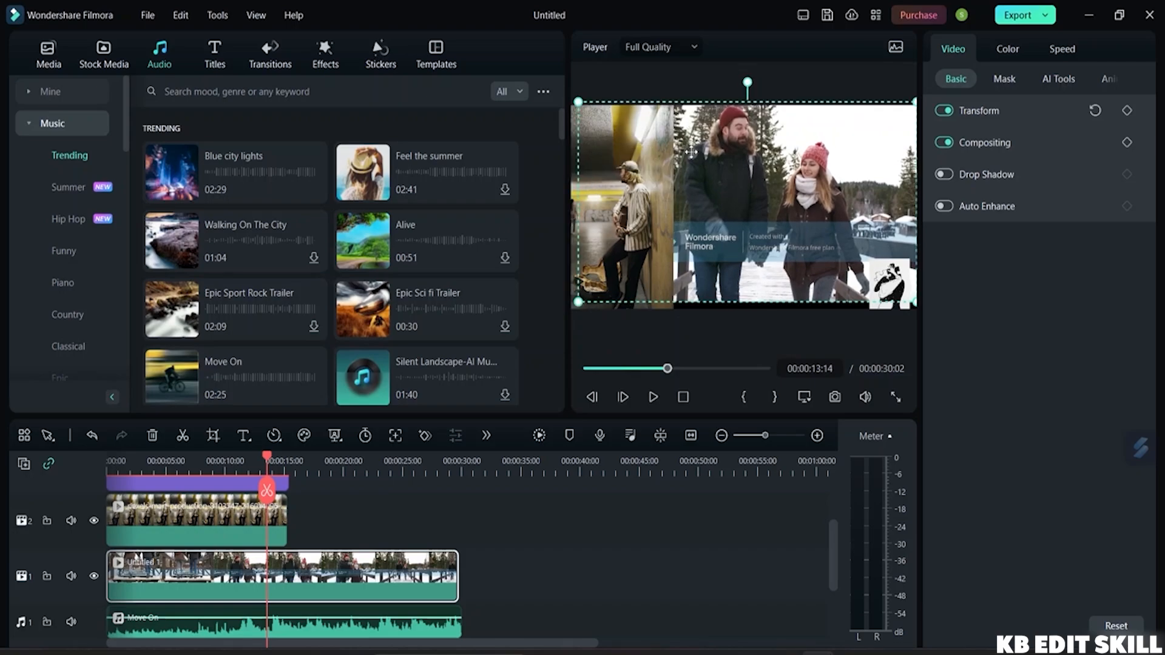
pyautogui.moveTo(728, 167); pyautogui.dragTo(736, 172)
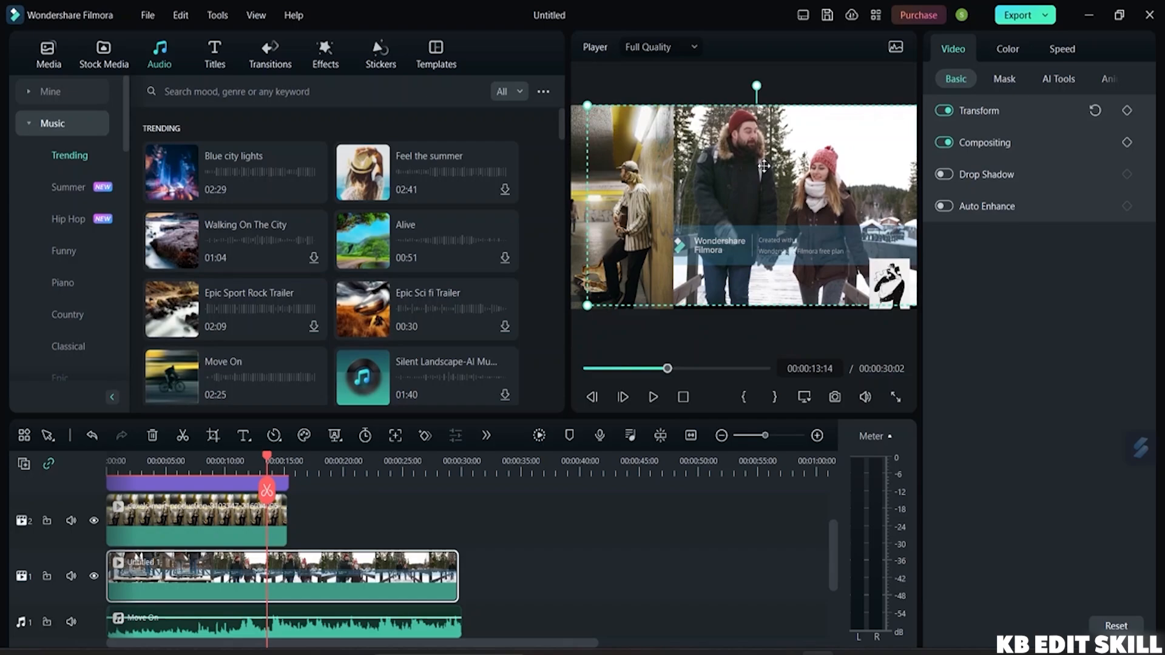
# Play the layered clips to 00:00:17:24 and return the playhead to the start of the timeline
pyautogui.click(650, 398)
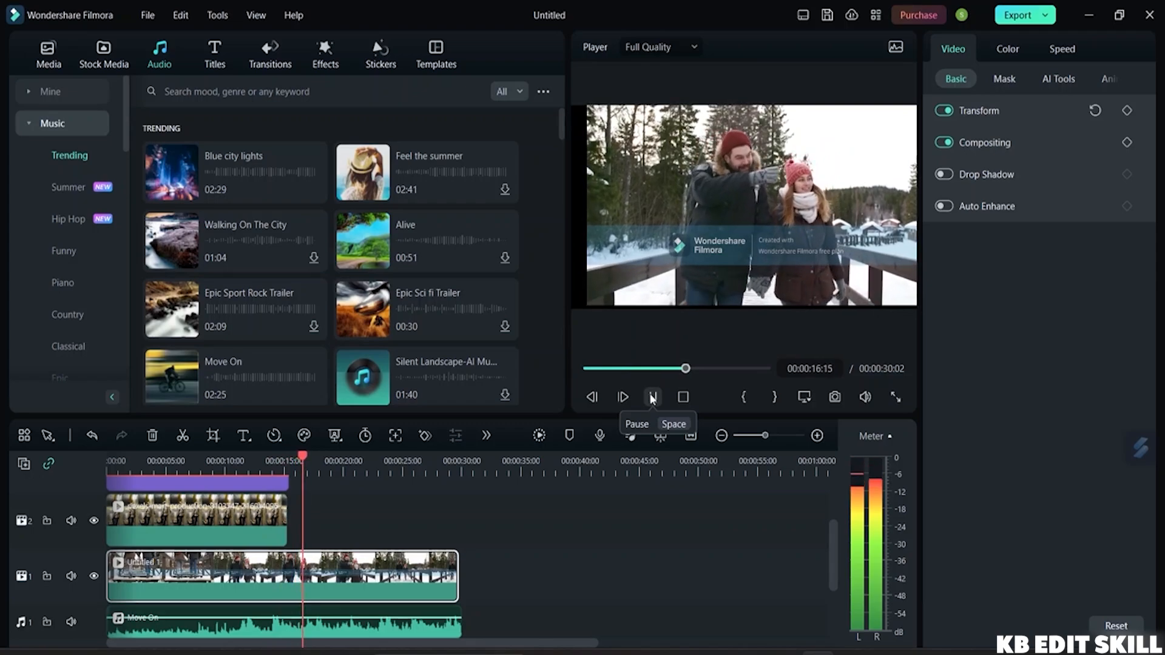
pyautogui.click(651, 398)
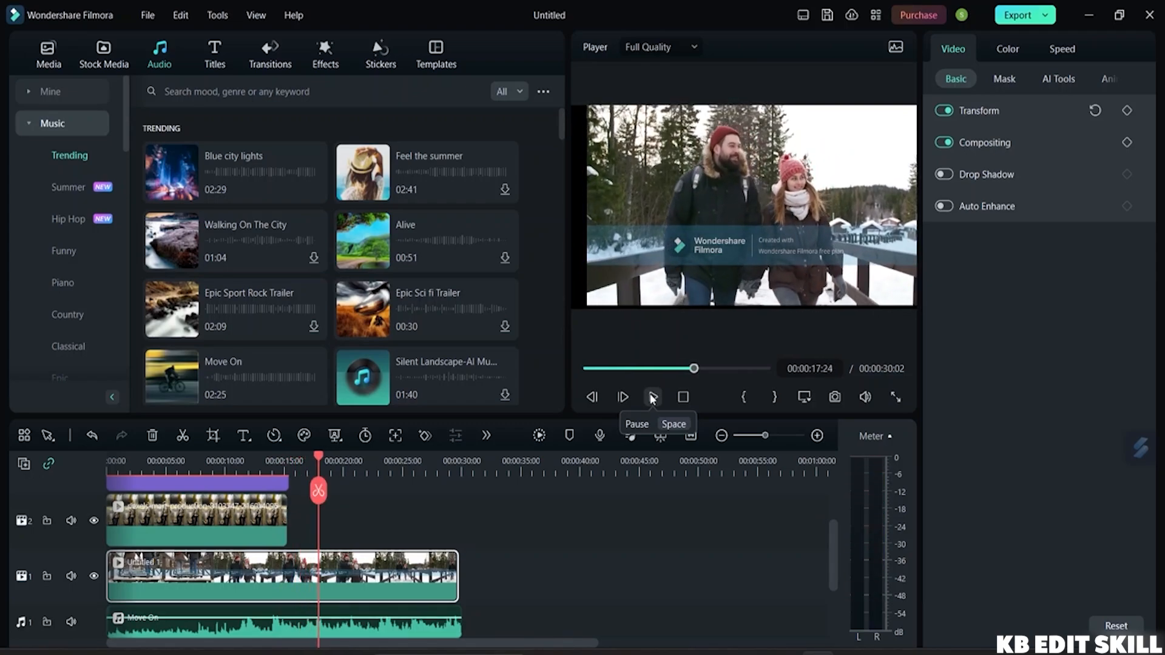
pyautogui.moveTo(308, 497); pyautogui.dragTo(107, 491)
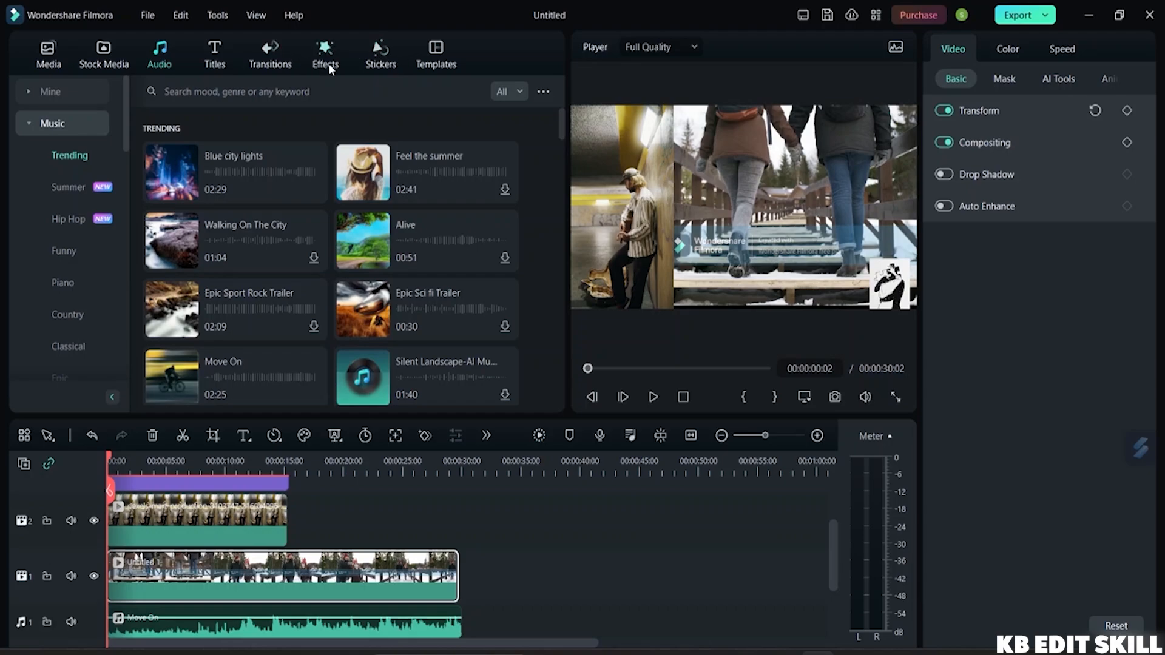
# Preview the Big Title Pack Title 04 title, add it to video track 4 and align it with the start of the timeline
pyautogui.click(218, 53)
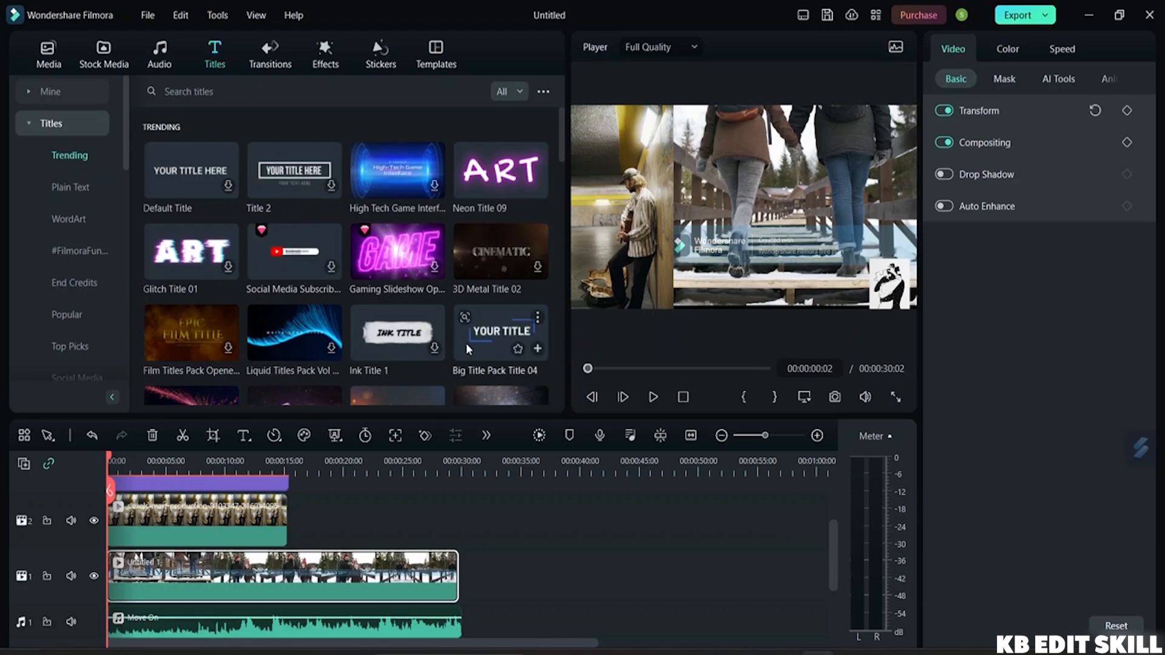
pyautogui.click(495, 328)
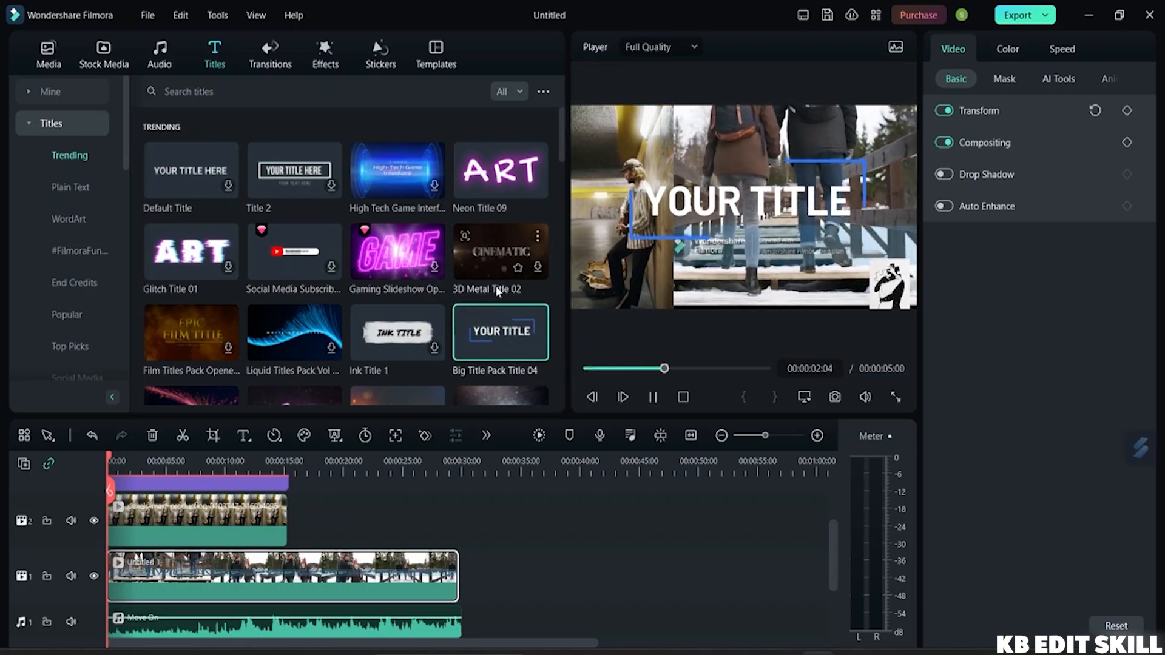
pyautogui.moveTo(491, 326); pyautogui.dragTo(123, 496)
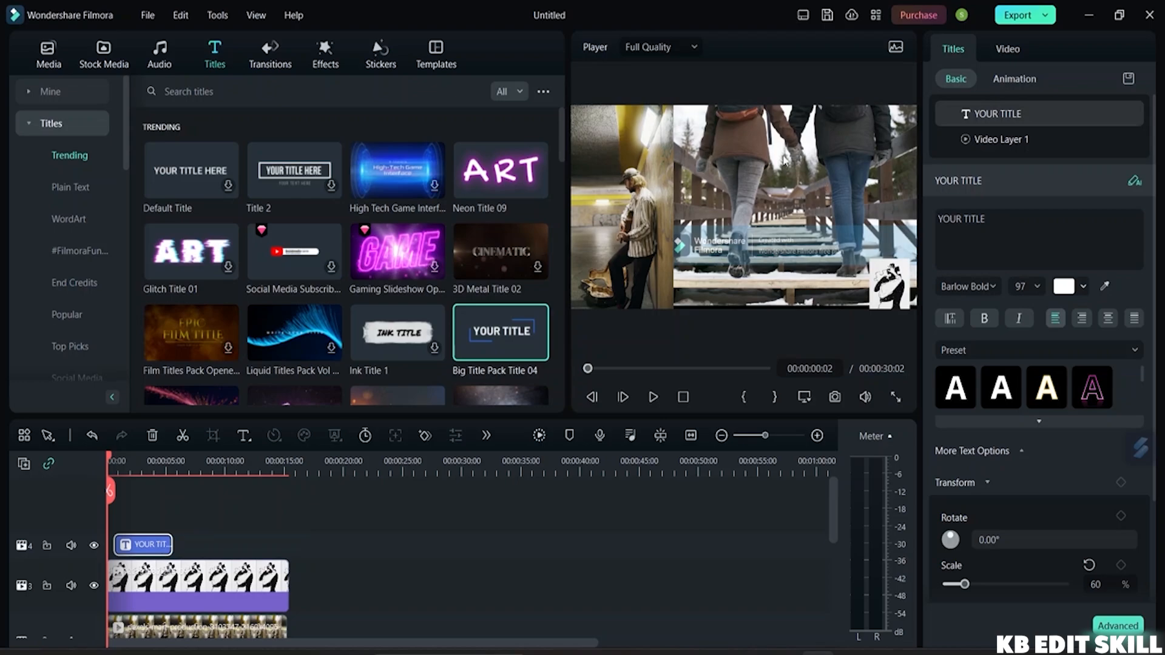
pyautogui.click(758, 209)
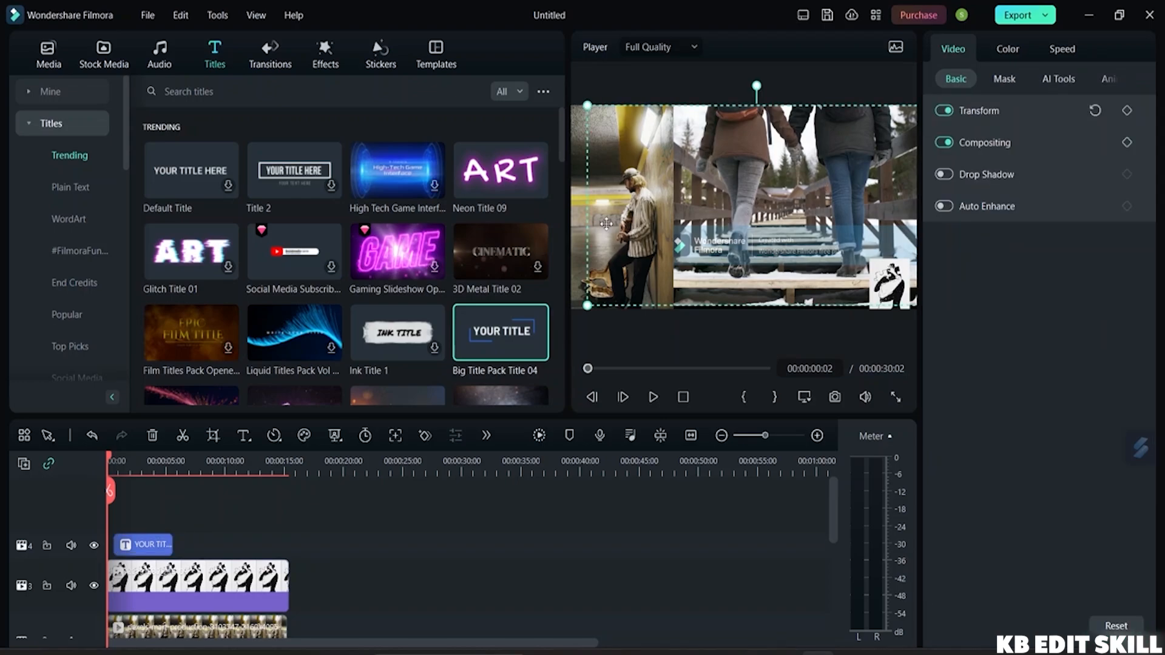
pyautogui.rightClick(726, 159)
pyautogui.moveTo(755, 139); pyautogui.dragTo(747, 113)
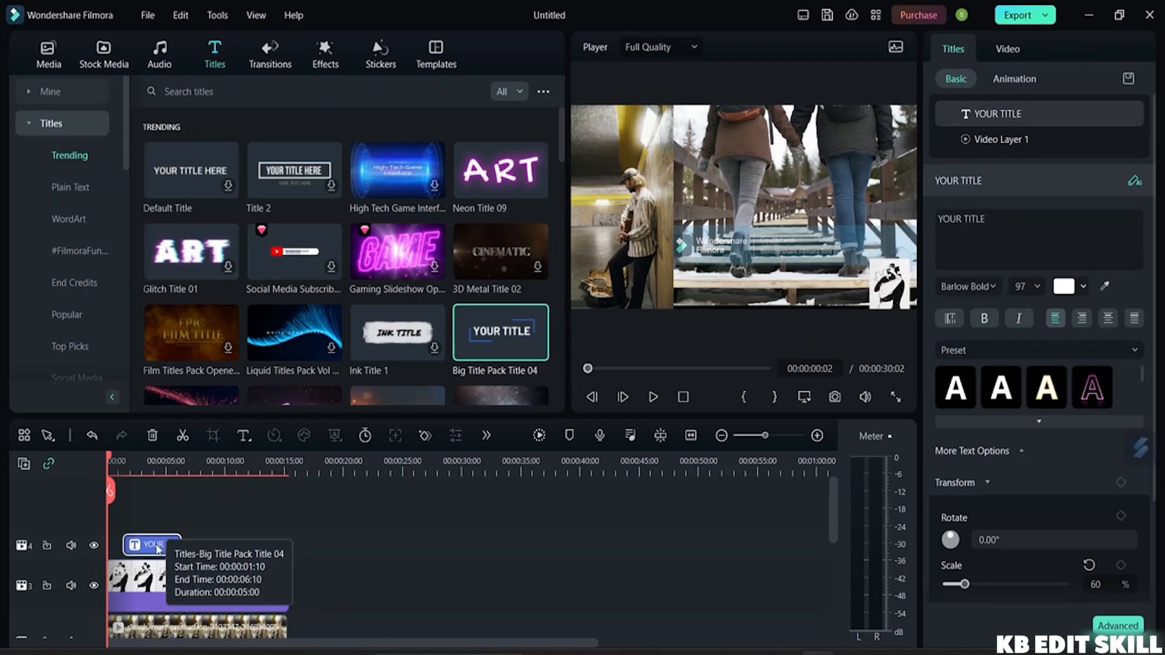
pyautogui.moveTo(157, 549)
pyautogui.mouseDown()
pyautogui.moveTo(151, 567)
pyautogui.moveTo(141, 546)
pyautogui.mouseUp()
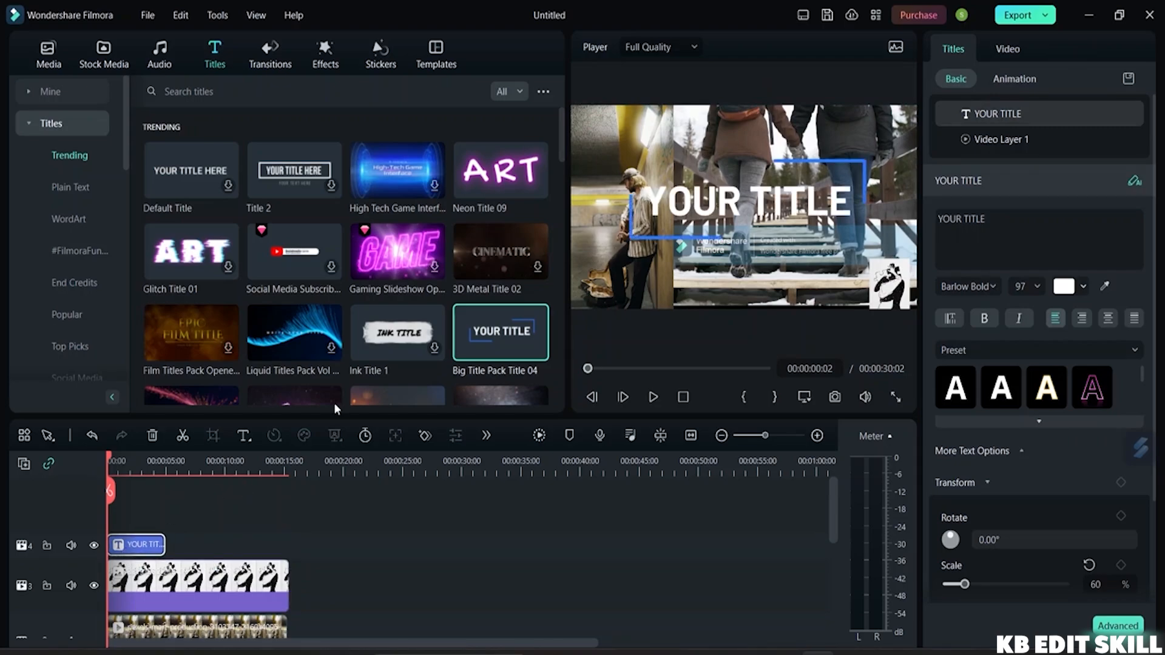
# Add a default "Text Here" text clip on video track 5 at the playhead, above the title clip
pyautogui.click(678, 202)
pyautogui.click(244, 434)
pyautogui.click(276, 462)
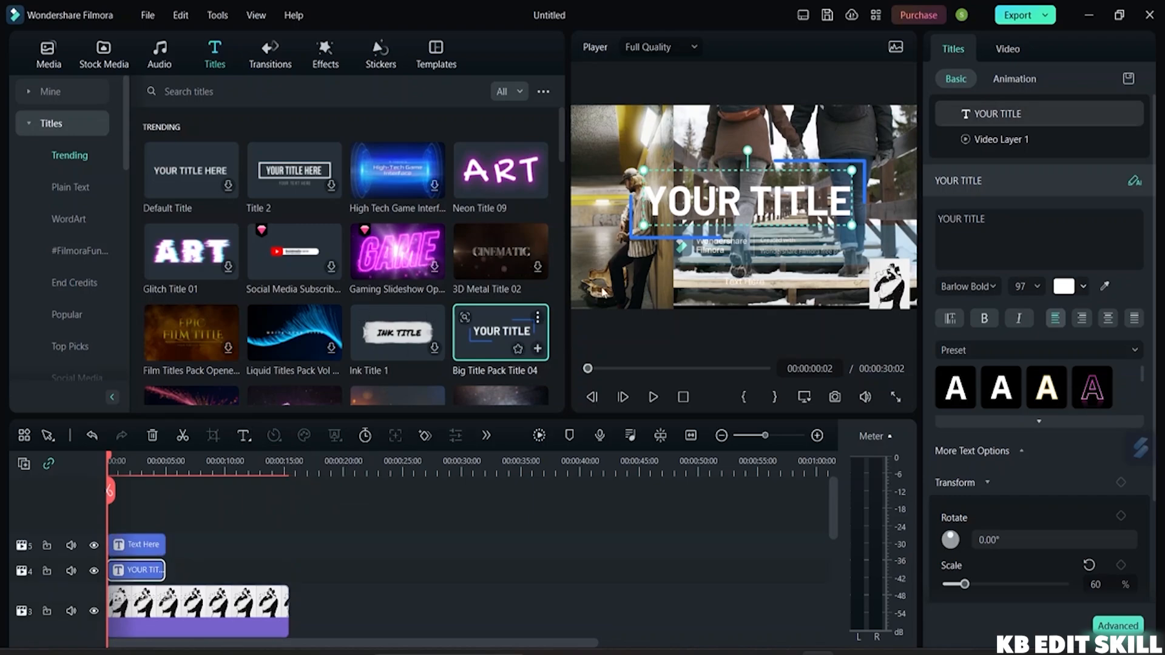
# Edit the title's text directly in the preview so that it reads "YOwUR TITLE"
pyautogui.doubleClick(696, 198)
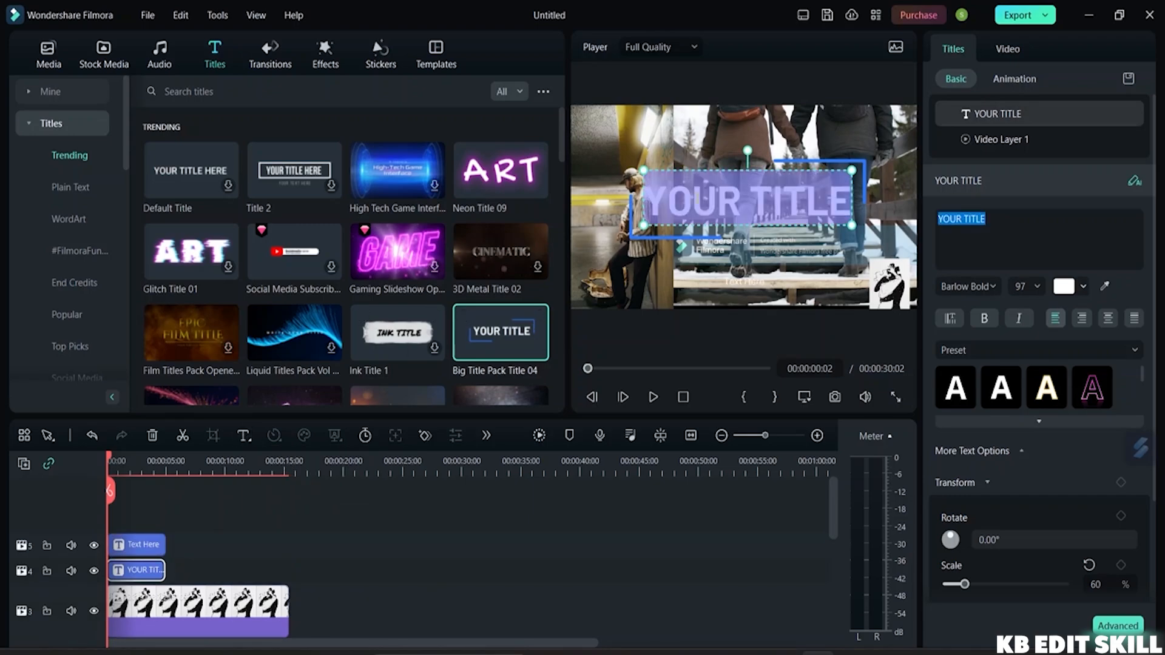
pyautogui.click(698, 197)
pyautogui.write('wd')
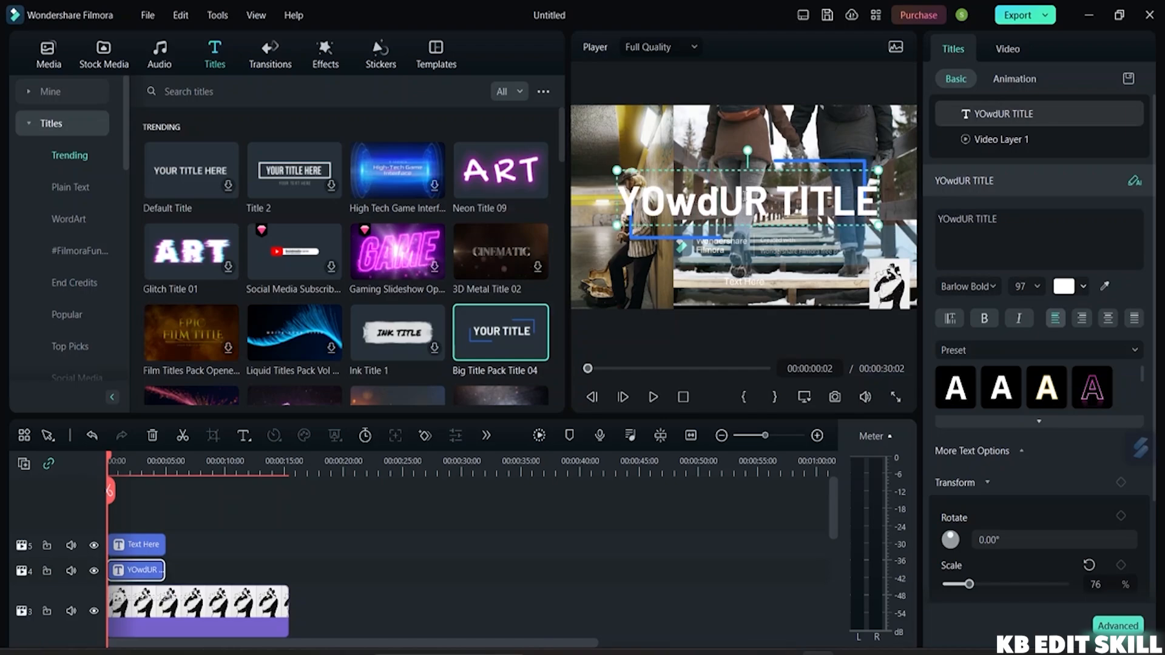
pyautogui.press('BackSpace')
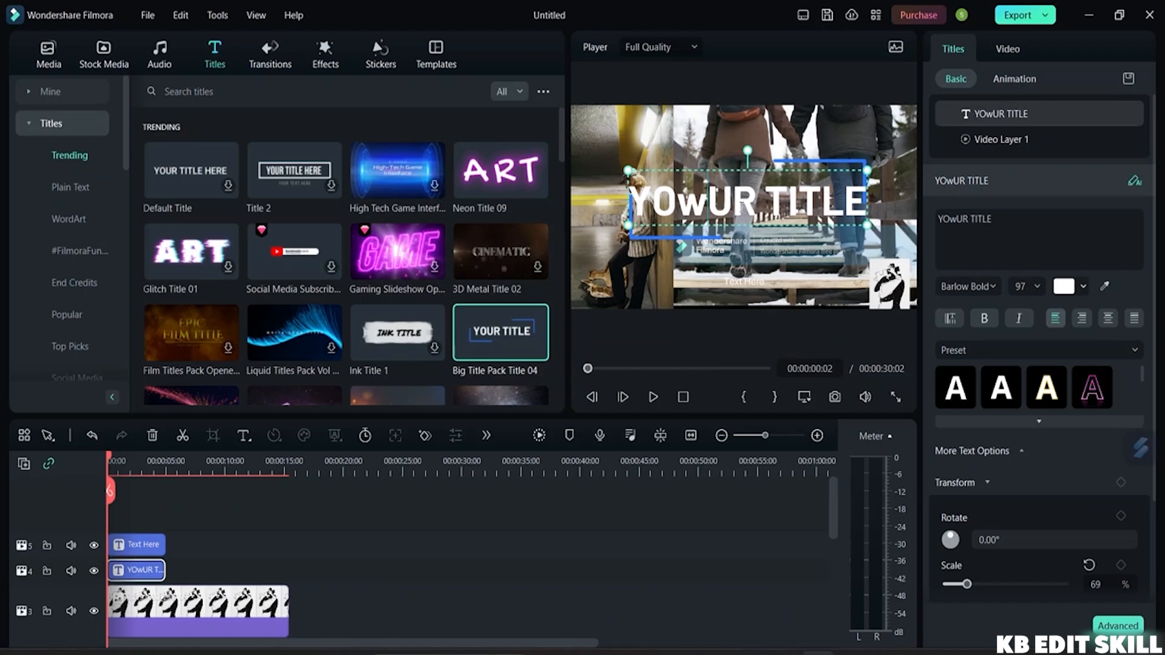
pyautogui.rightClick(743, 206)
pyautogui.click(706, 206)
# Delete the "Text Here" clip from video track 5 and the "YOwUR TITLE" clip from video track 4
pyautogui.click(138, 554)
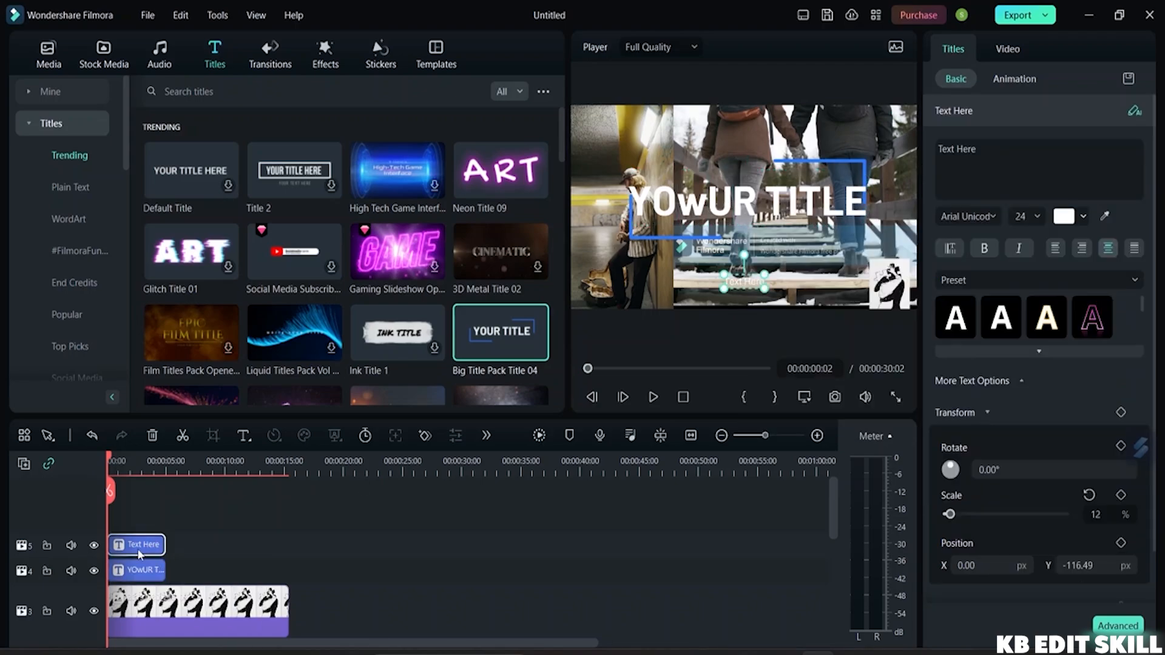
pyautogui.rightClick(139, 554)
pyautogui.click(231, 179)
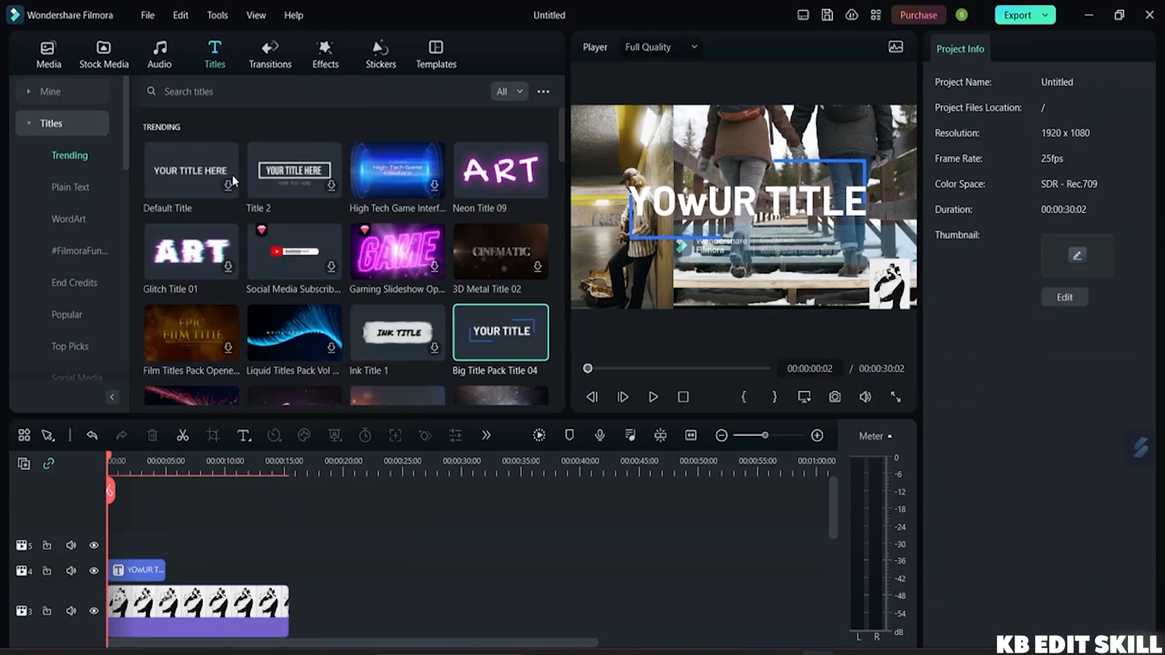
pyautogui.click(137, 570)
pyautogui.rightClick(137, 570)
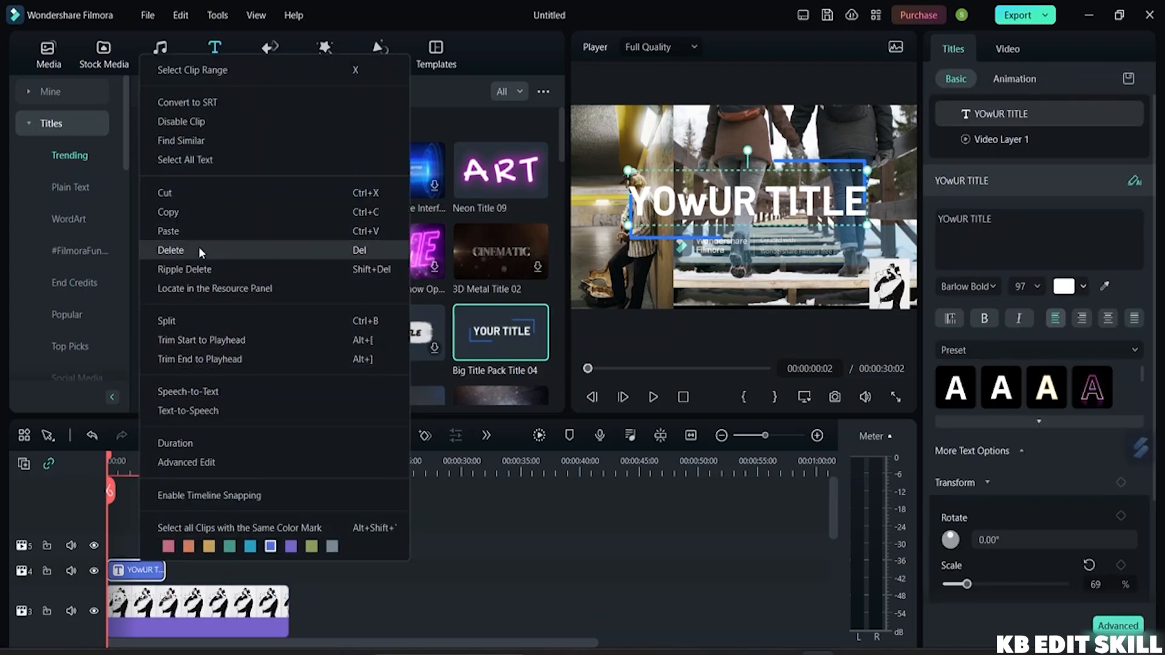
pyautogui.click(233, 186)
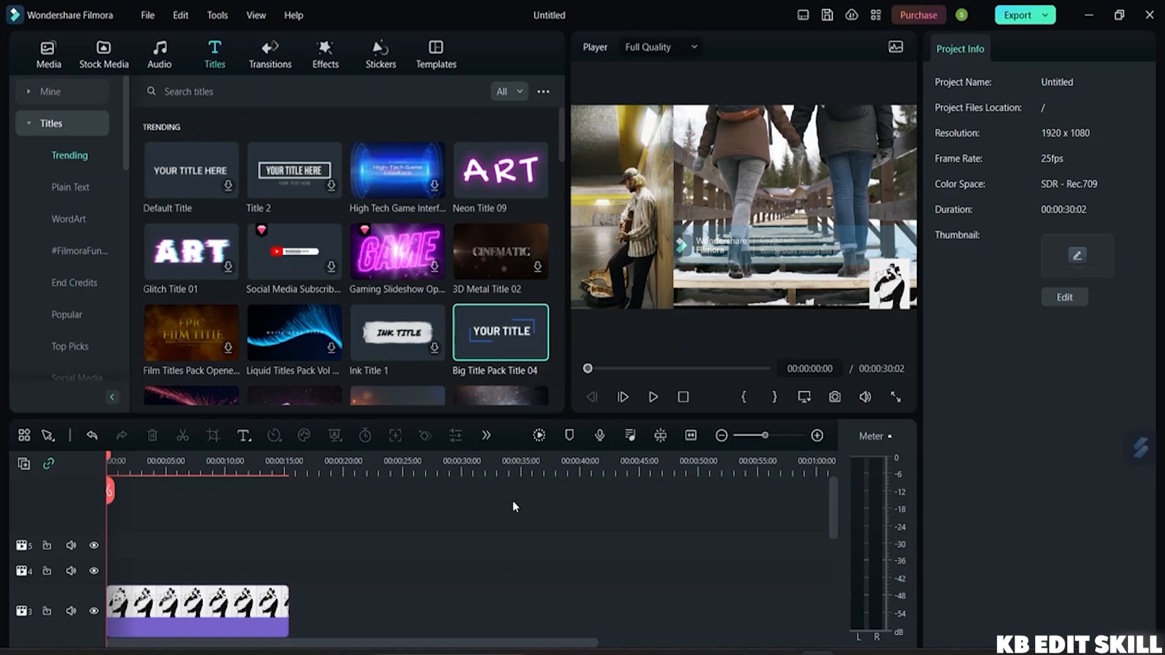
pyautogui.scroll(-3, 231, 544)
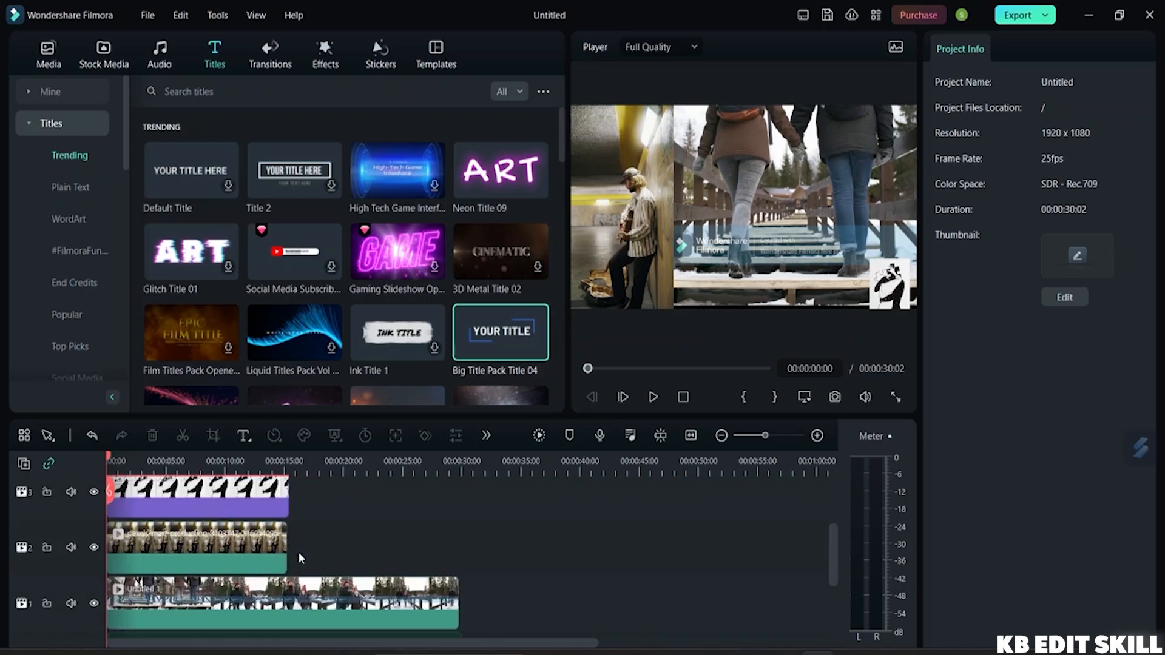
pyautogui.scroll(-2, 160, 592)
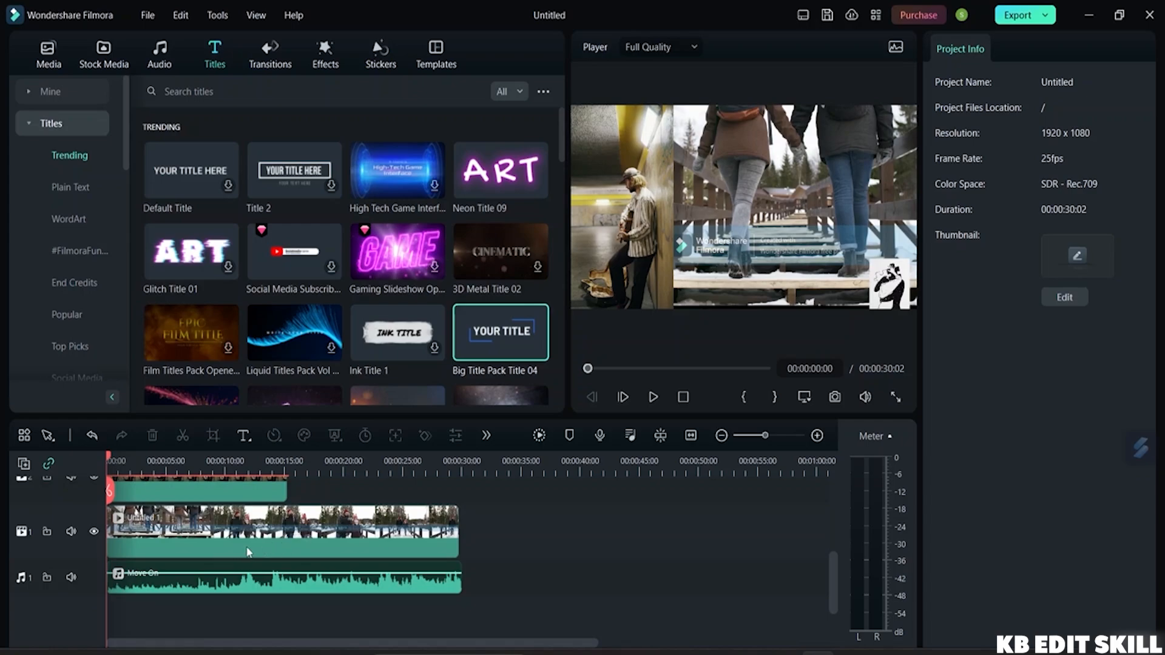
pyautogui.scroll(3, 247, 552)
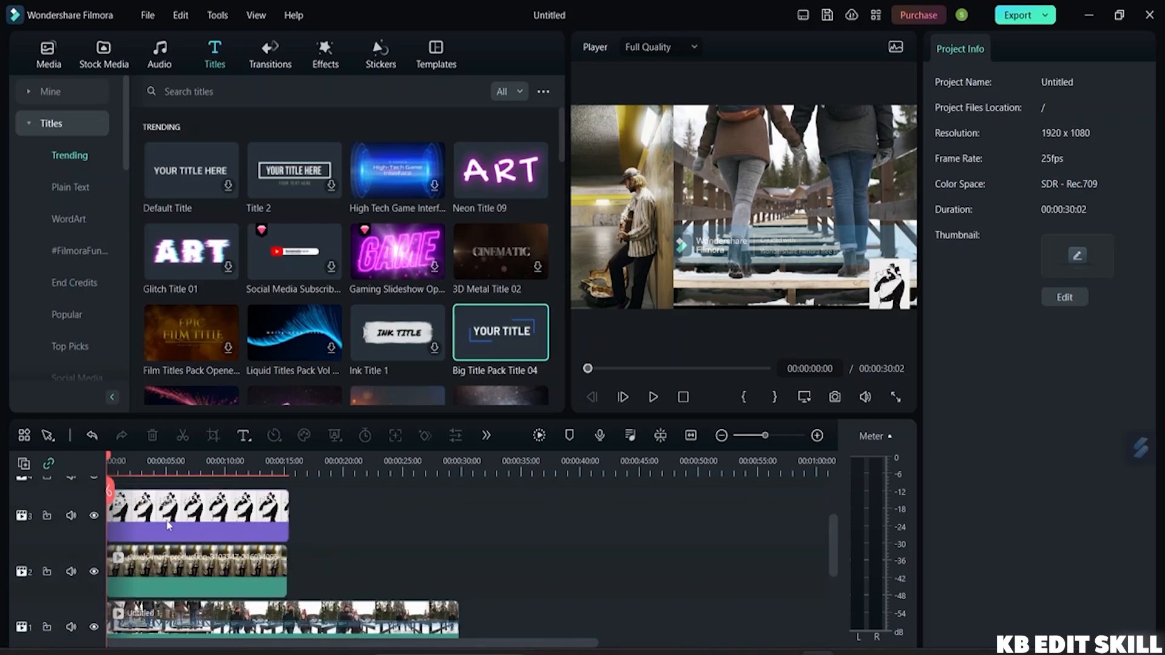
pyautogui.scroll(-1, 261, 545)
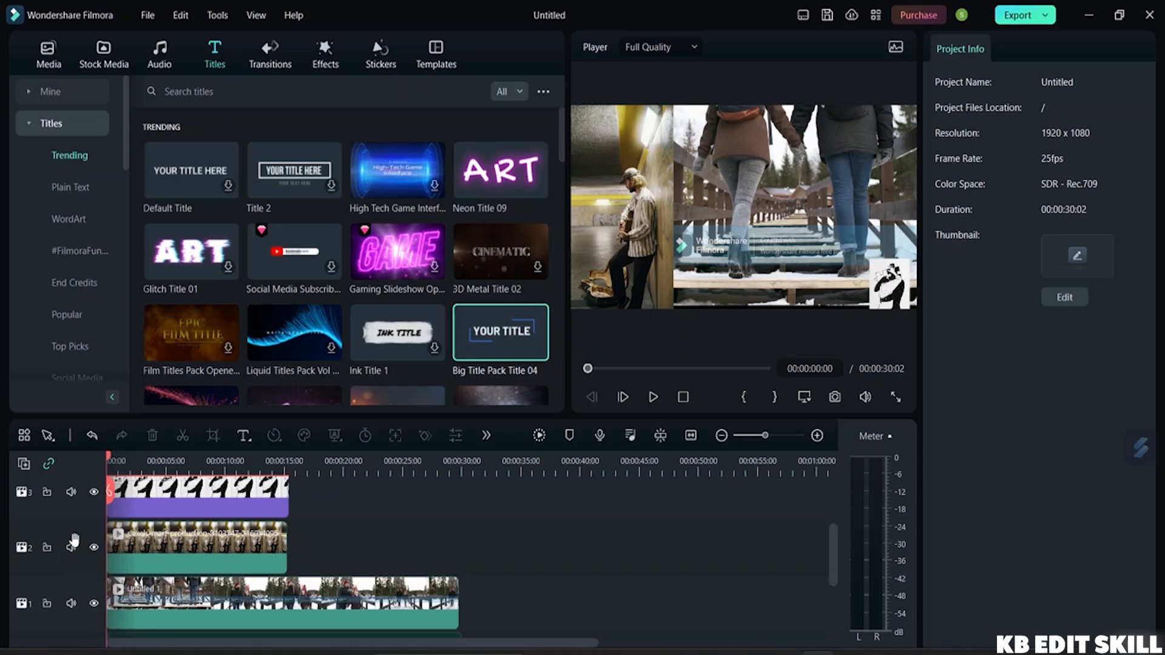
pyautogui.scroll(1, 73, 538)
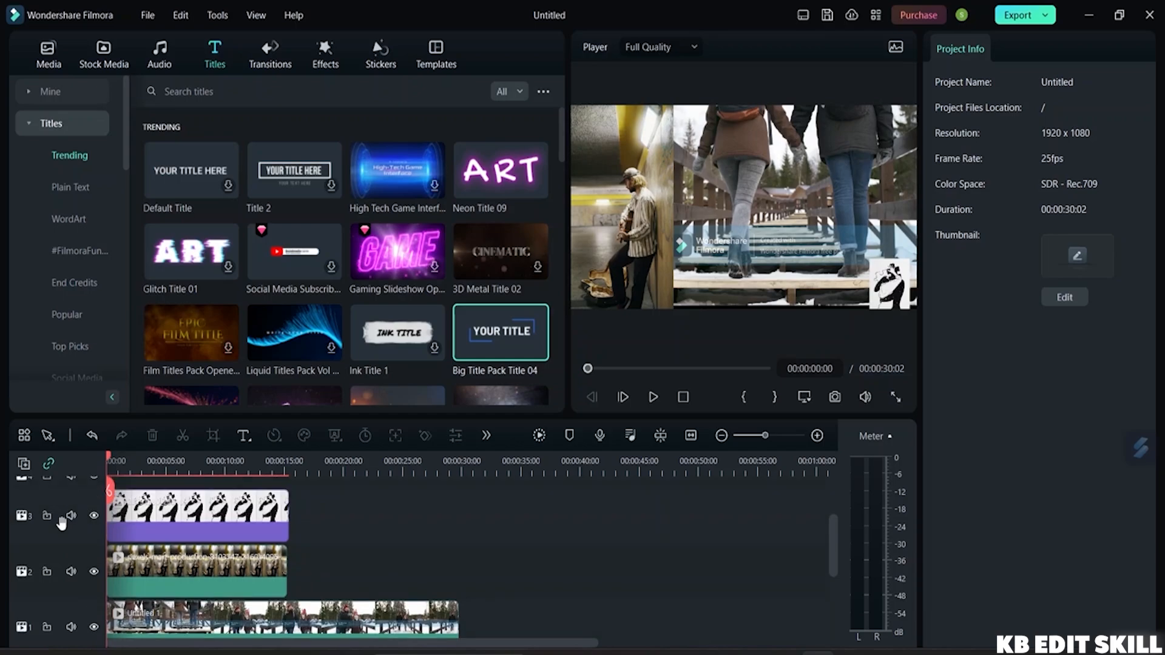
# Expand the Transform settings for the clip on video track 1 and select the guitarist clip on video track 2
pyautogui.scroll(2, 117, 539)
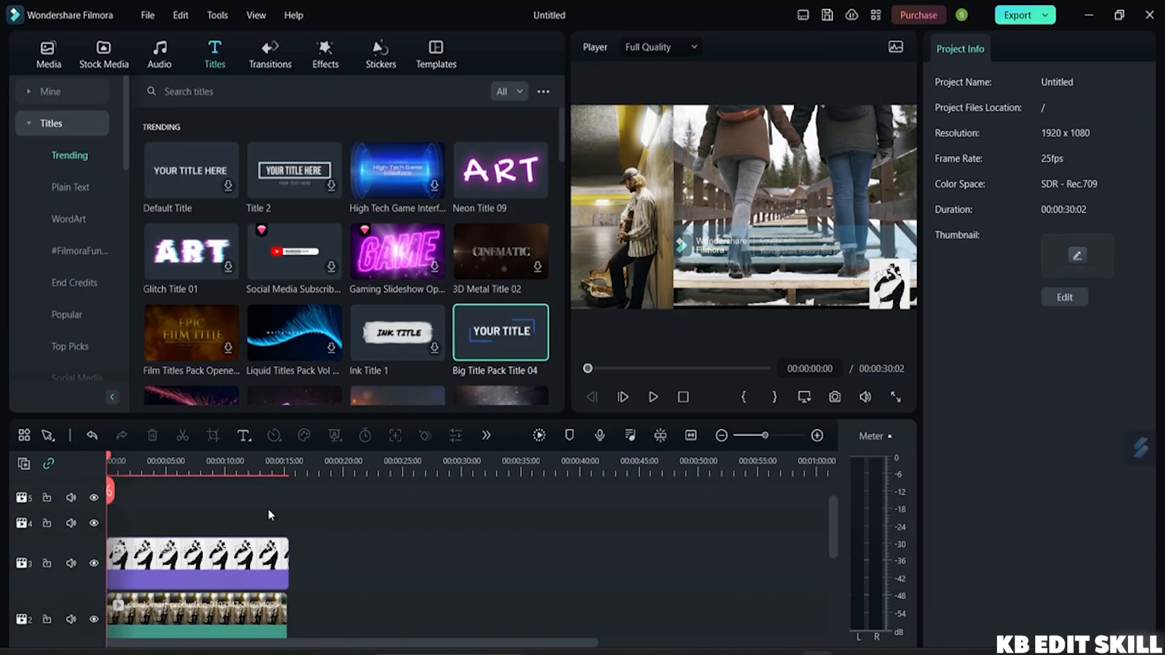
pyautogui.scroll(-5, 237, 585)
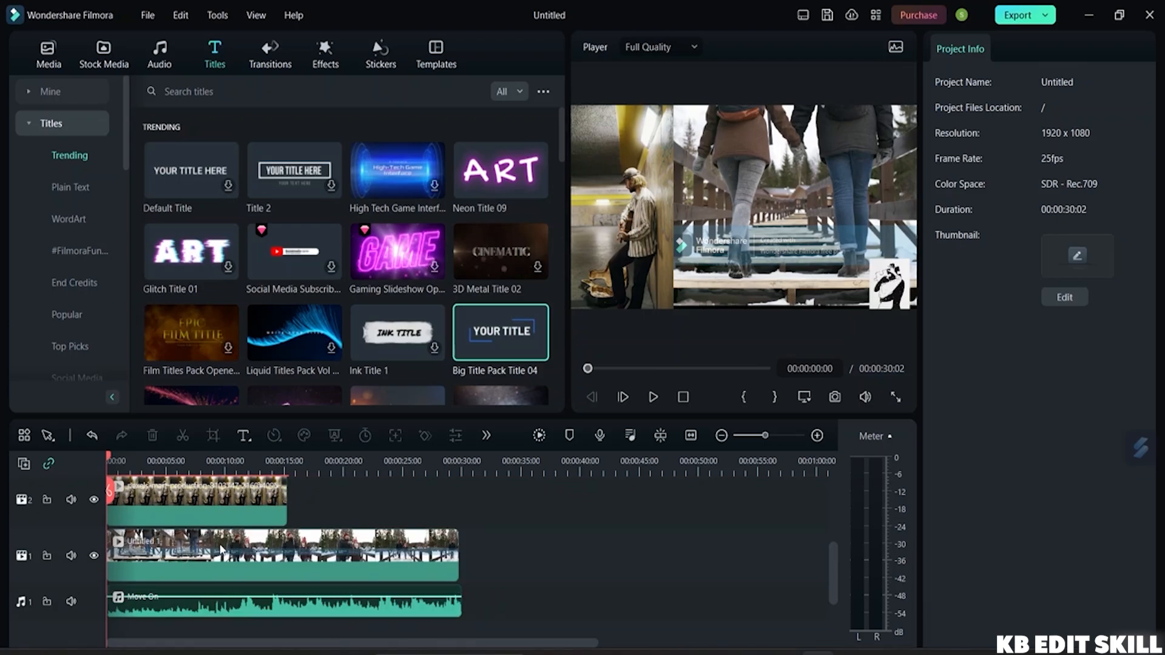
pyautogui.click(221, 549)
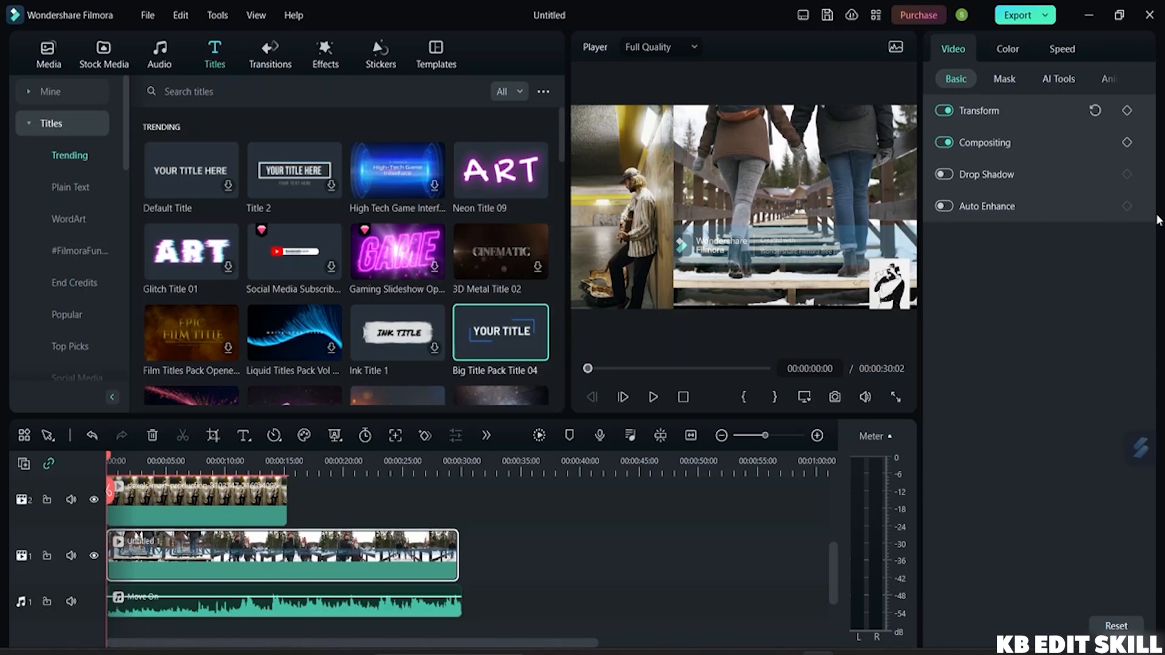
pyautogui.click(1009, 110)
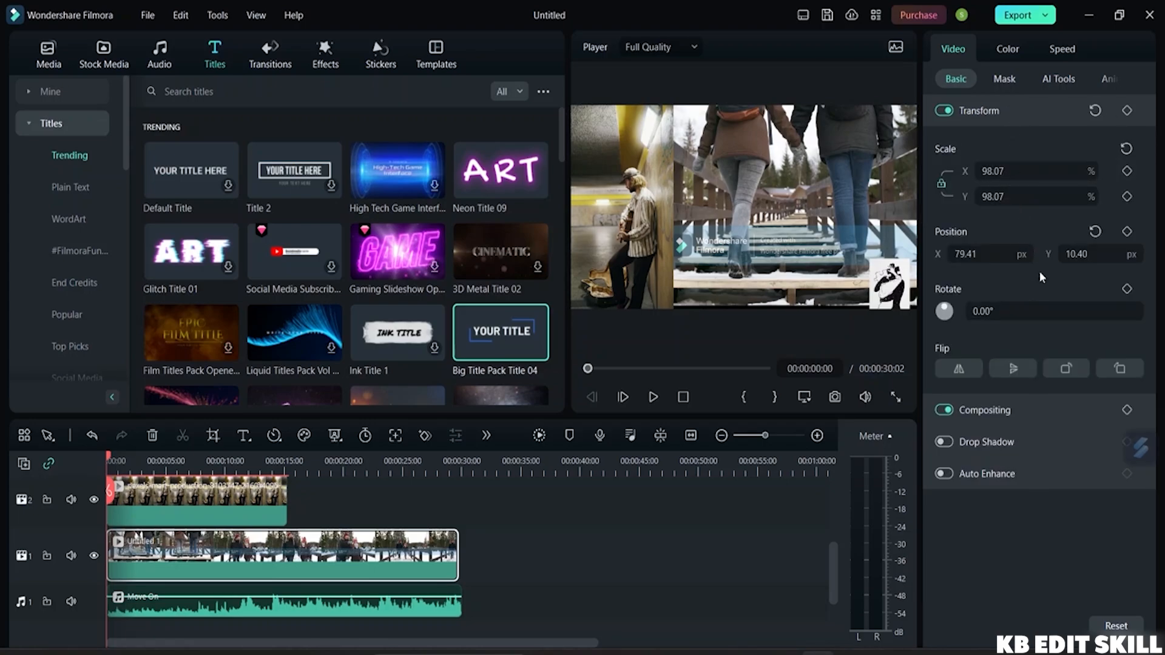
pyautogui.click(237, 509)
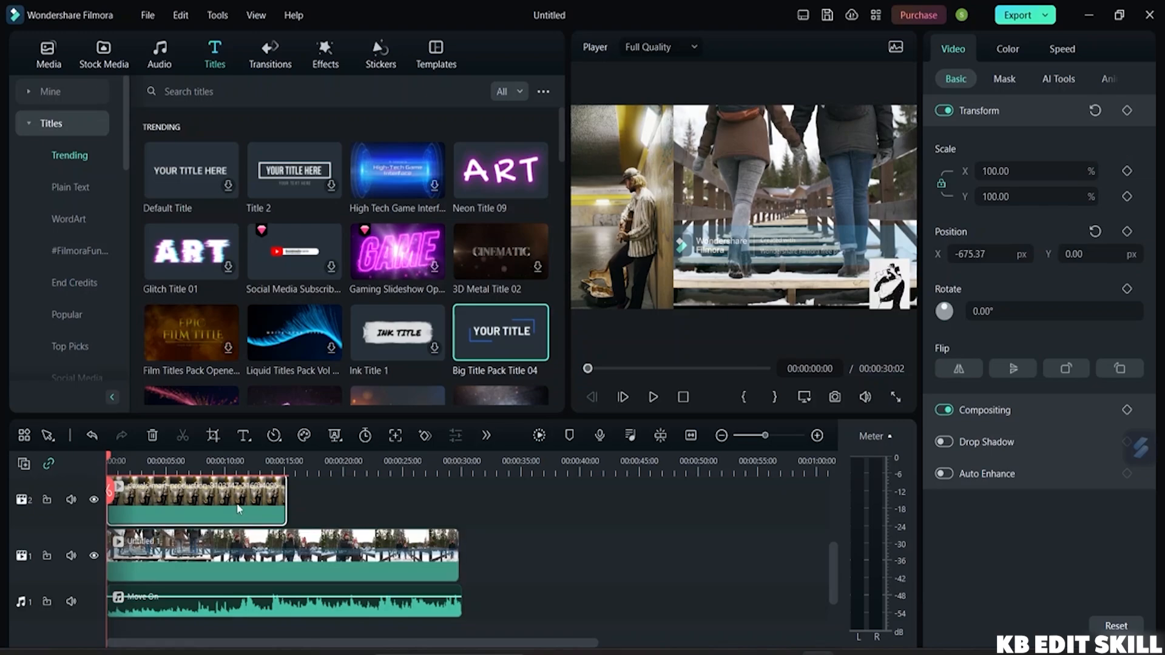
pyautogui.scroll(2, 253, 532)
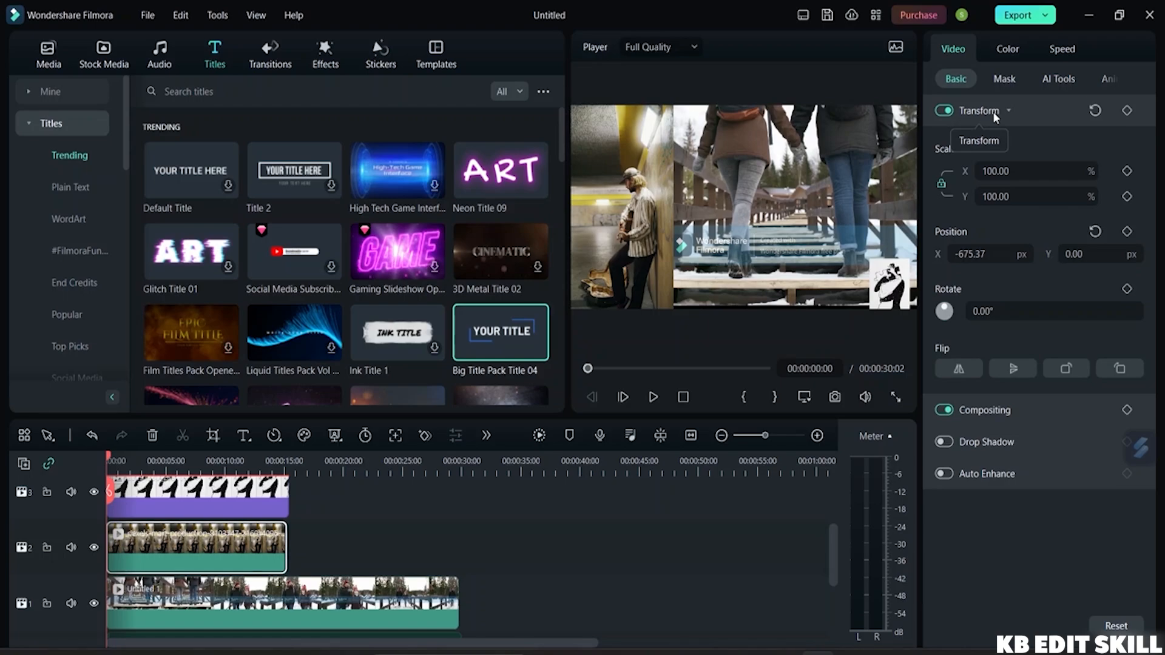
# Try locked X and Y scale values of 101% and 102% on the guitarist clip, and reset its scale
pyautogui.click(1018, 176)
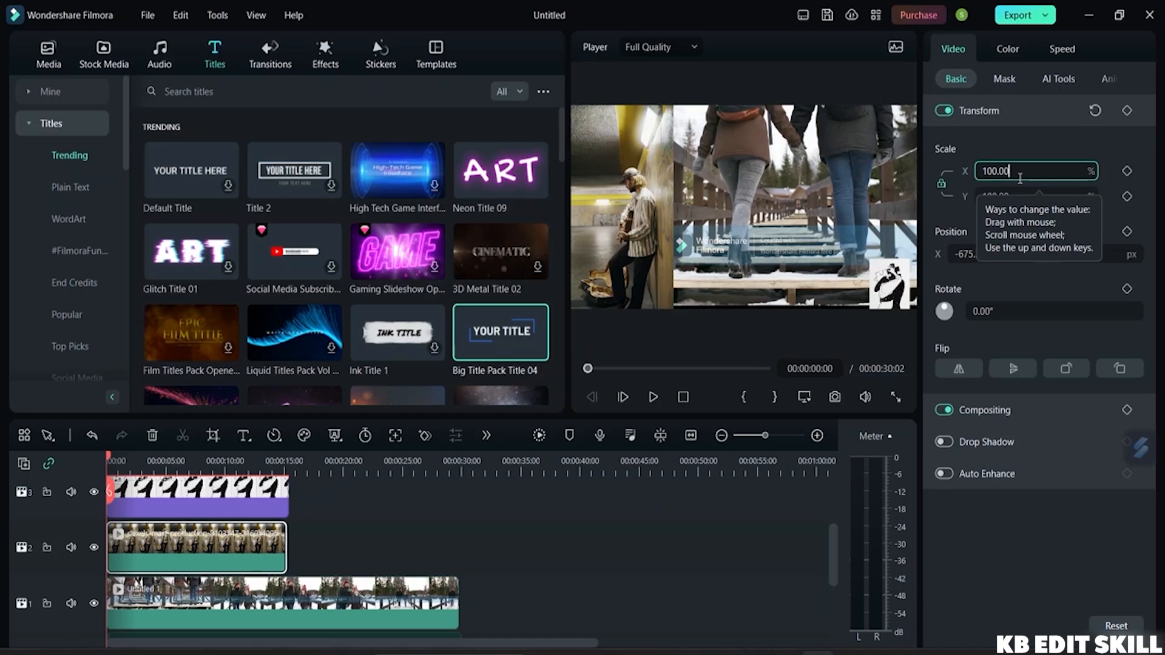
pyautogui.scroll(1, 1020, 178)
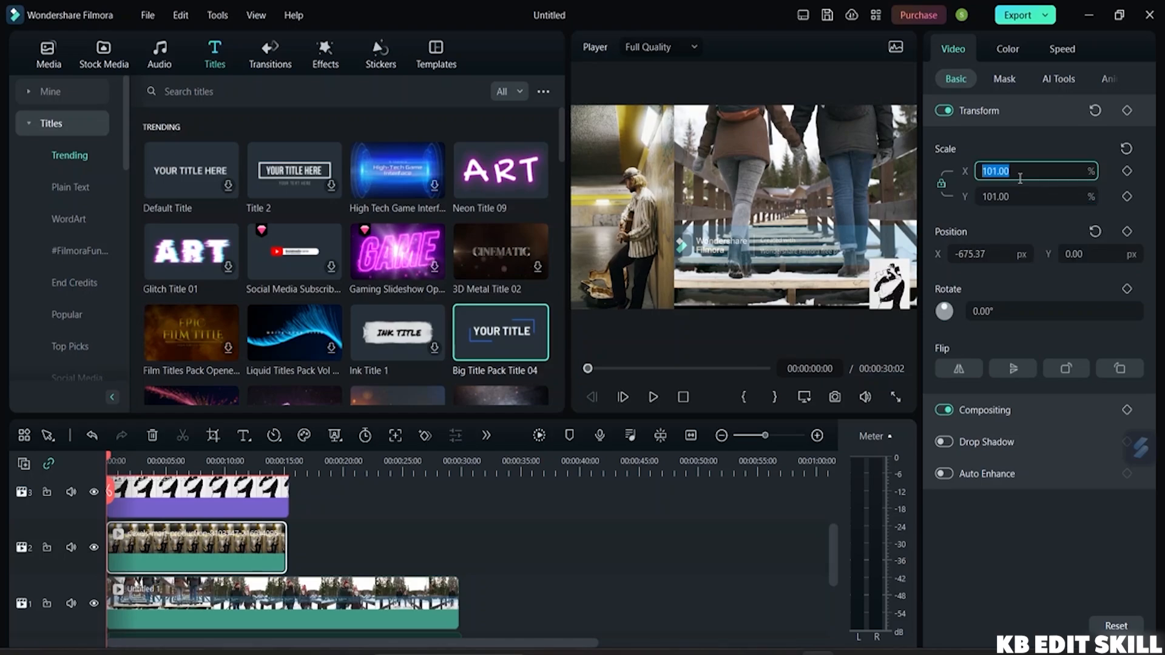
pyautogui.scroll(5, 1020, 178)
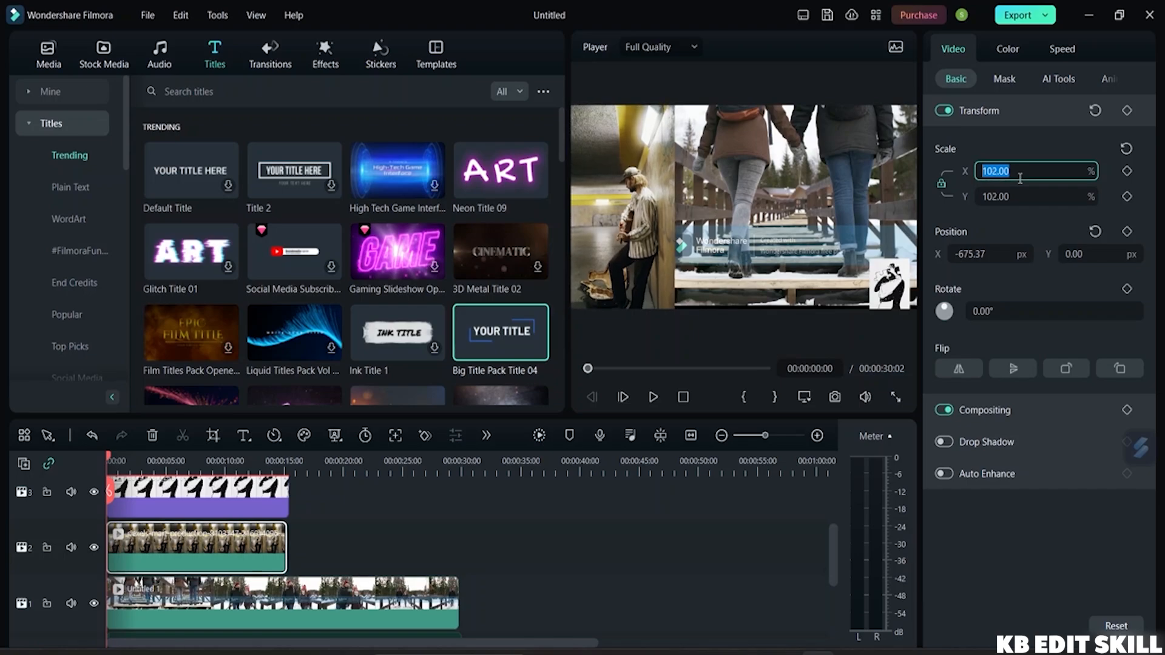
pyautogui.scroll(-6, 1020, 178)
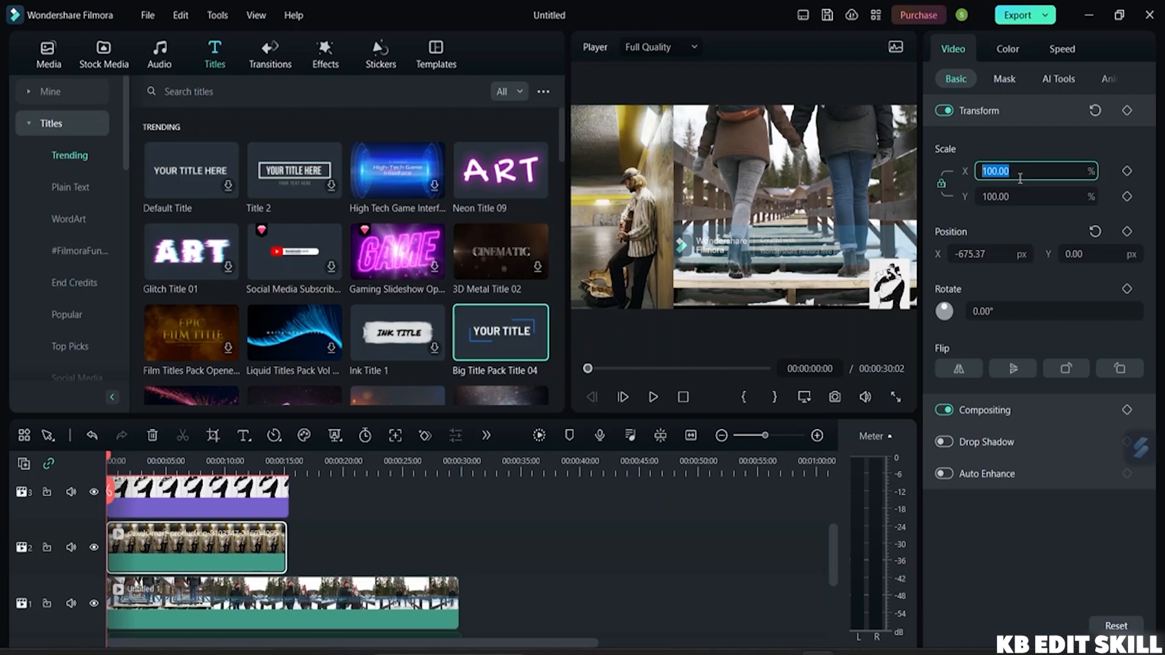
pyautogui.scroll(1, 1020, 179)
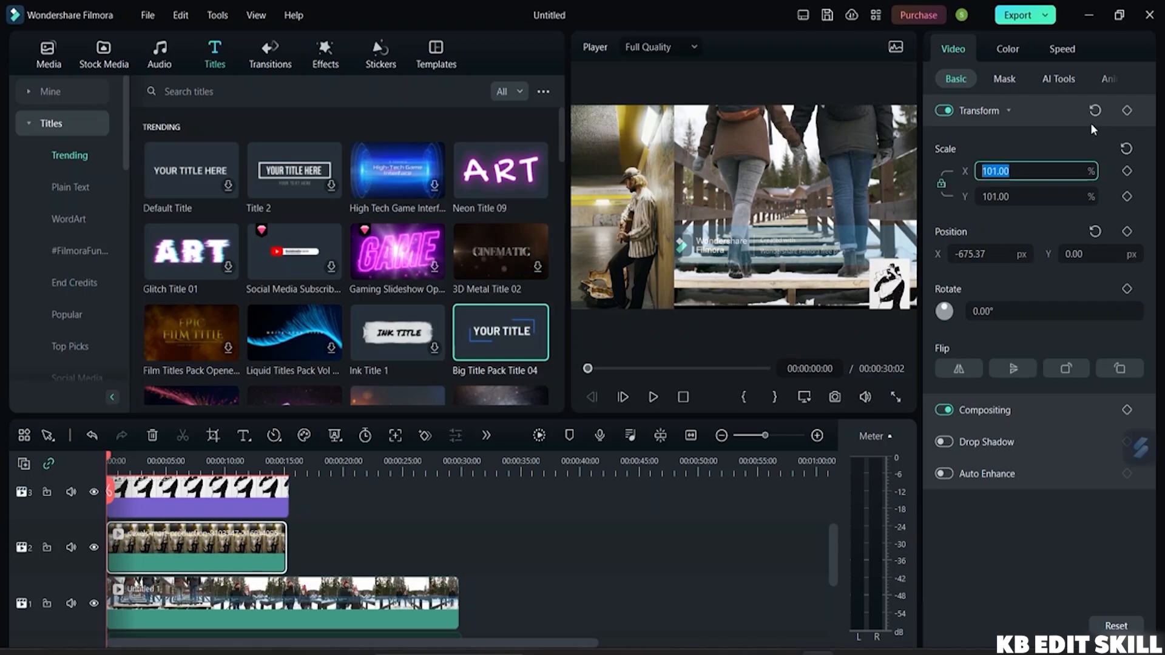
pyautogui.press('BackSpace')
pyautogui.write('0')
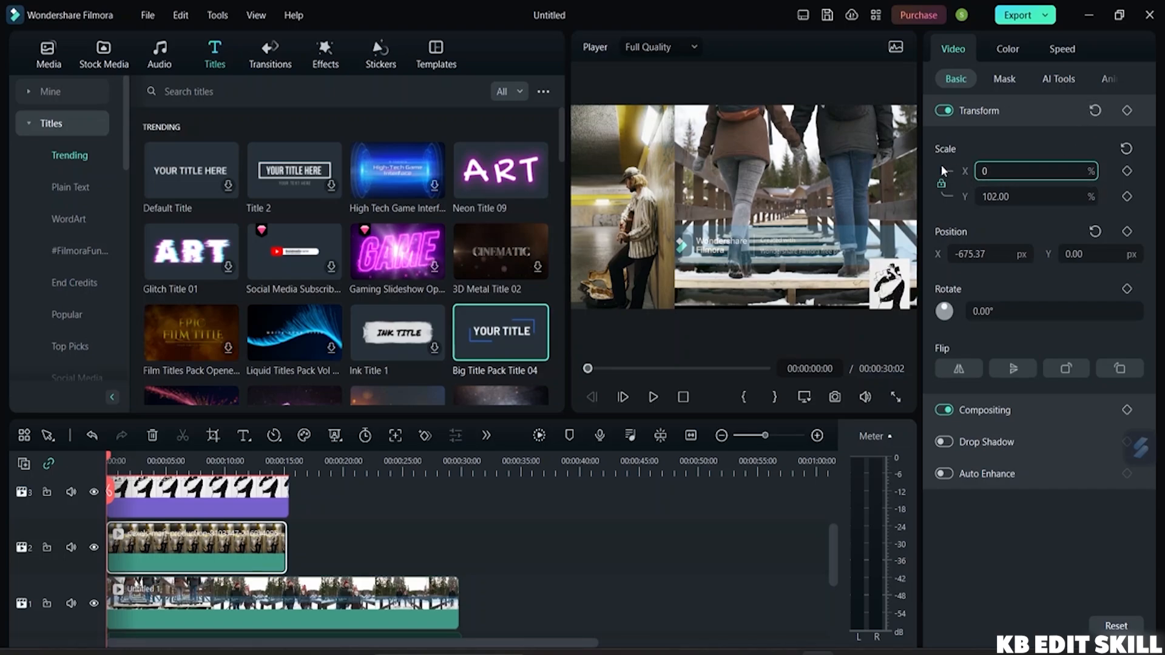
pyautogui.click(1126, 149)
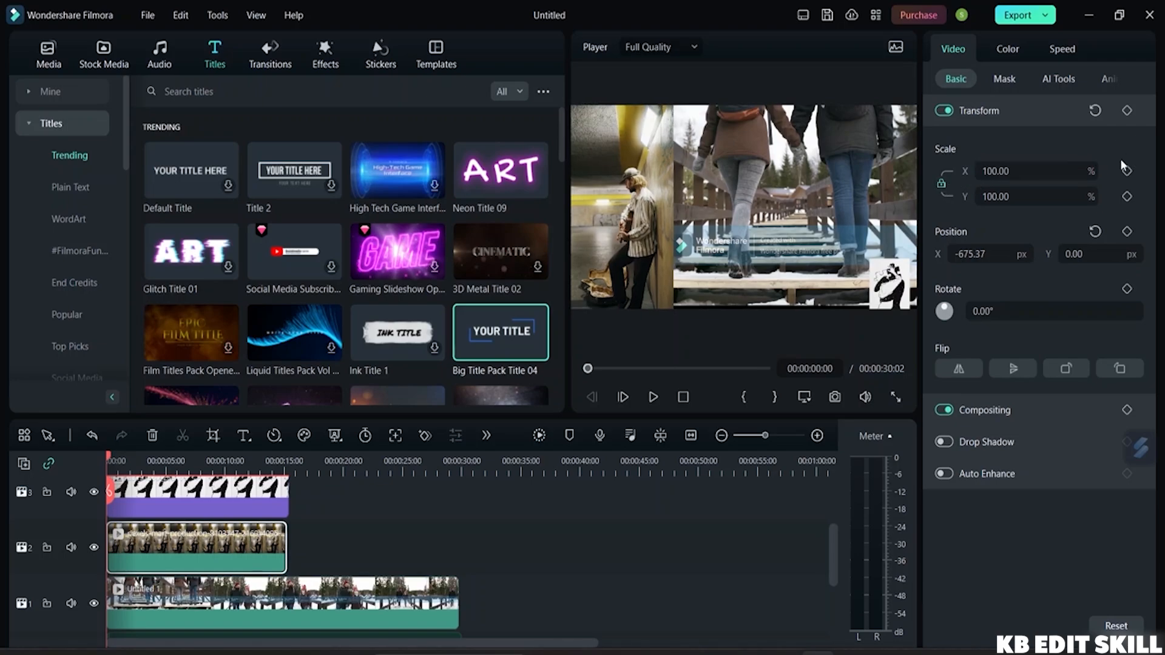
# Unlock the guitarist clip's scale proportions and increase only its X scale to 112%
pyautogui.click(941, 185)
pyautogui.click(1023, 170)
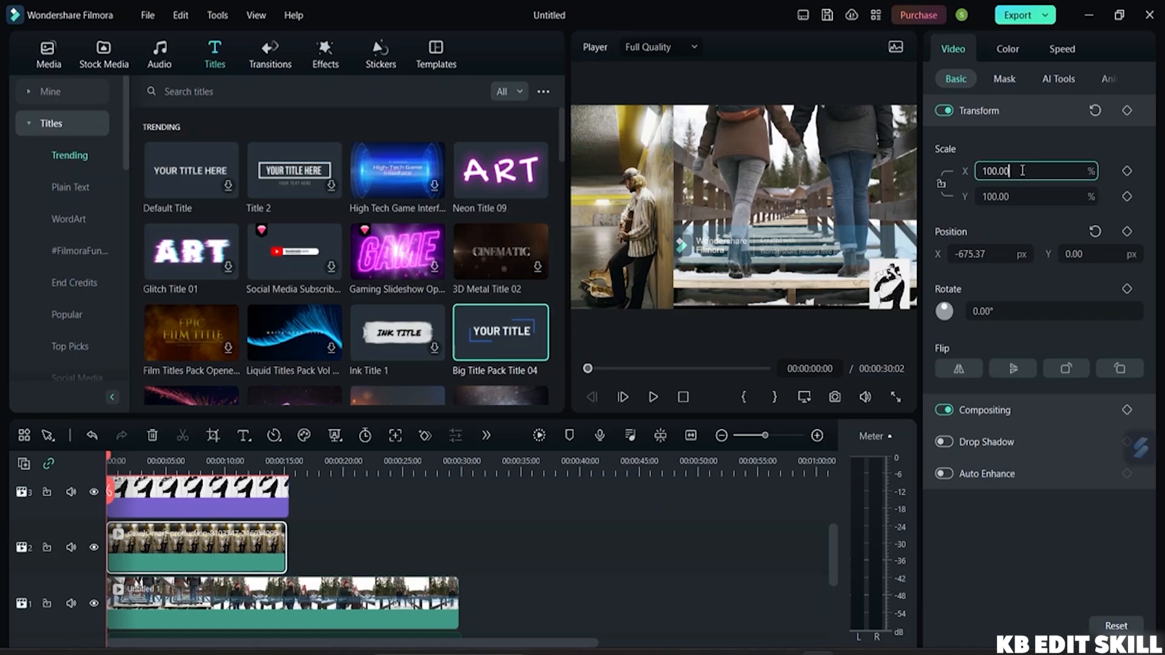
pyautogui.press('Up')
pyautogui.press('Up')
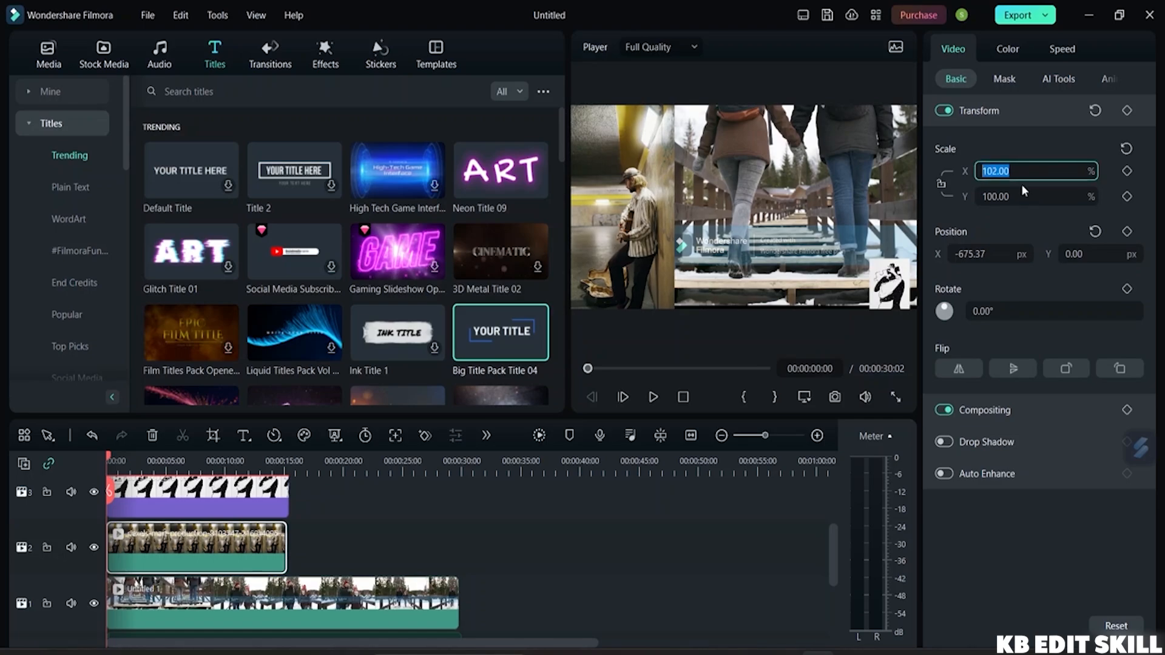
pyautogui.press('Up')
pyautogui.press('Up')
pyautogui.press('Up')
pyautogui.press('Up')
pyautogui.press('Up')
pyautogui.press('Up')
pyautogui.press('Up')
pyautogui.press('Up')
pyautogui.press('Up')
pyautogui.press('Up')
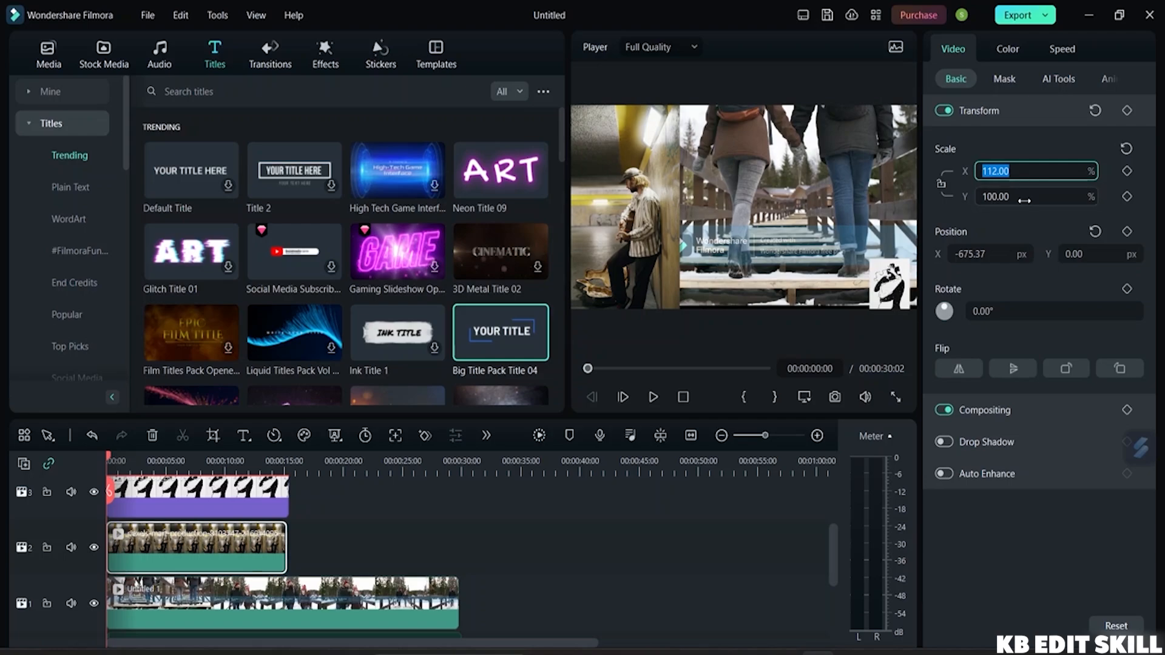
# Try different Y scale values on the guitarist clip, up to 110% and down to 87%, ending at 93%
pyautogui.click(1025, 199)
pyautogui.press('Up')
pyautogui.press('Up')
pyautogui.press('Up')
pyautogui.press('Up')
pyautogui.press('Up')
pyautogui.press('Up')
pyautogui.press('Up')
pyautogui.press('Up')
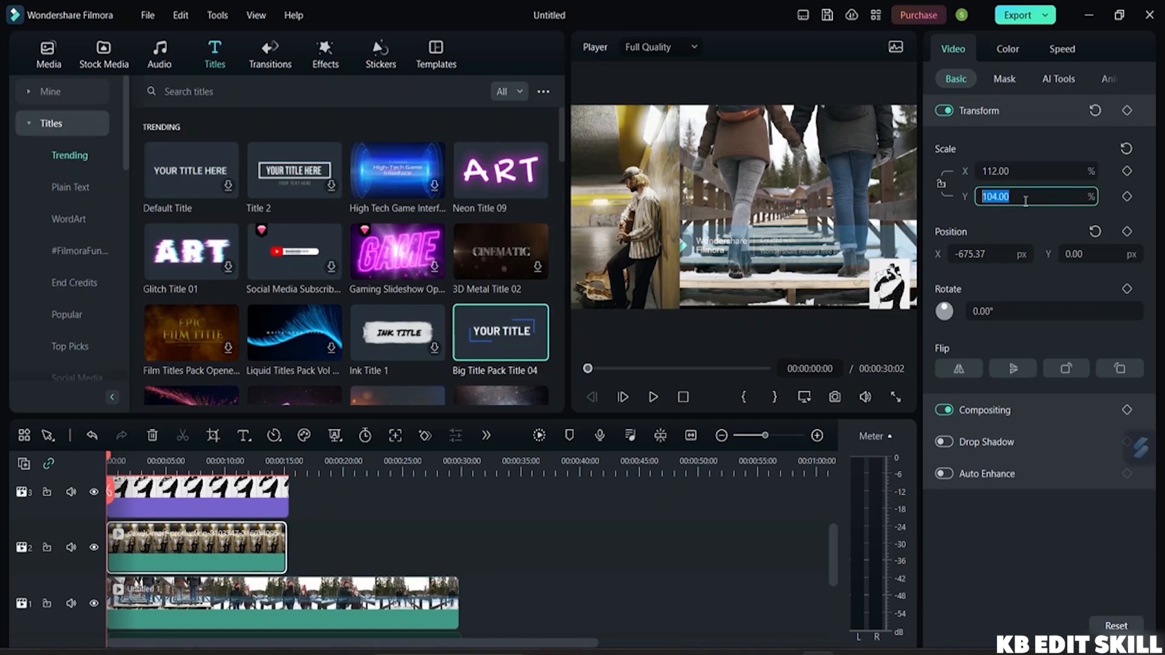
pyautogui.press('Up')
pyautogui.press('Up')
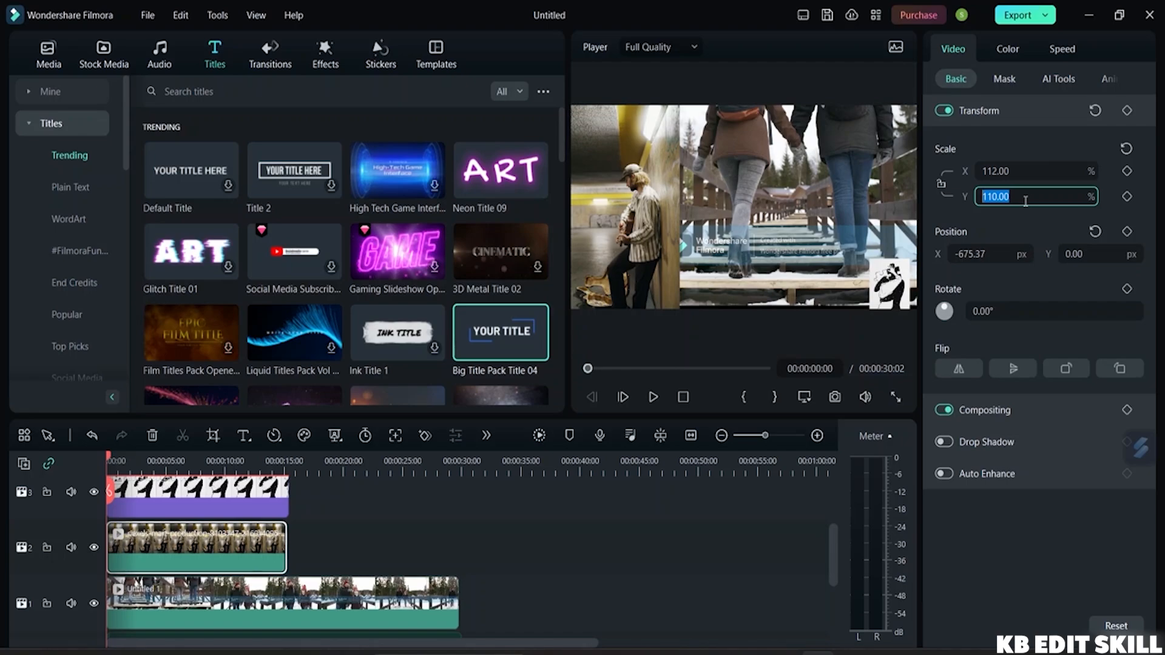
pyautogui.press('Down')
pyautogui.press('Down')
pyautogui.press('Down')
pyautogui.press('Down')
pyautogui.press('Down')
pyautogui.press('Down')
pyautogui.press('Down')
pyautogui.press('Down')
pyautogui.press('Down')
pyautogui.press('Down')
pyautogui.press('Down')
pyautogui.press('Down')
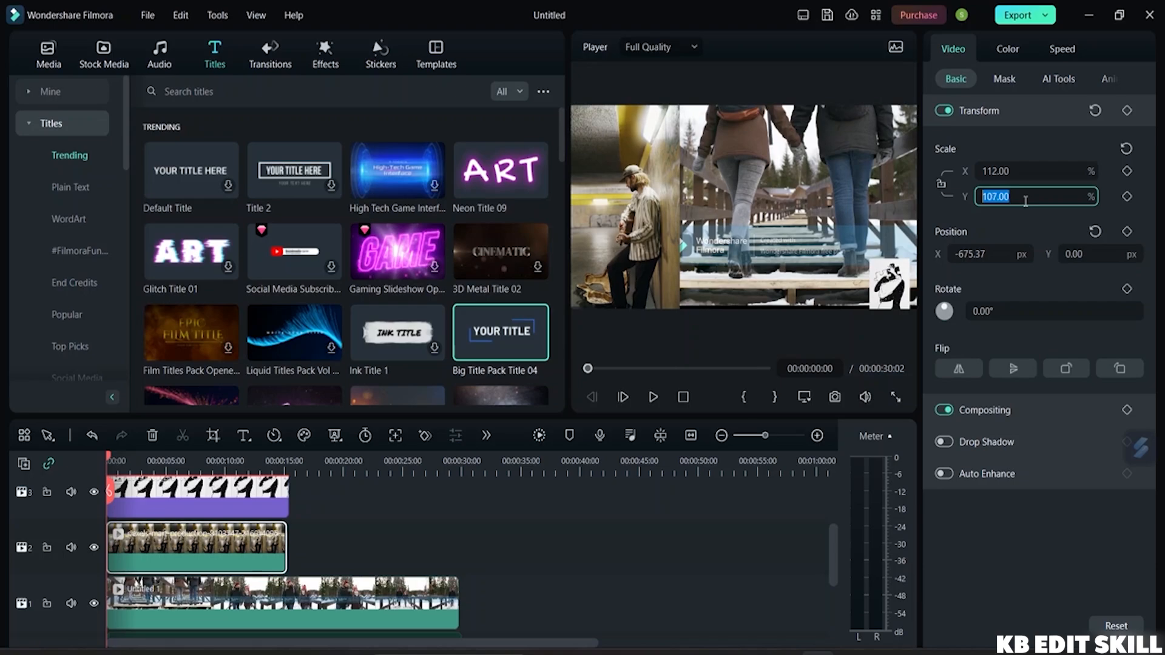
pyautogui.press('Down')
pyautogui.press('Down')
pyautogui.press('Down')
pyautogui.press('Down')
pyautogui.press('Down')
pyautogui.press('Down')
pyautogui.press('Down')
pyautogui.press('Down')
pyautogui.press('Down')
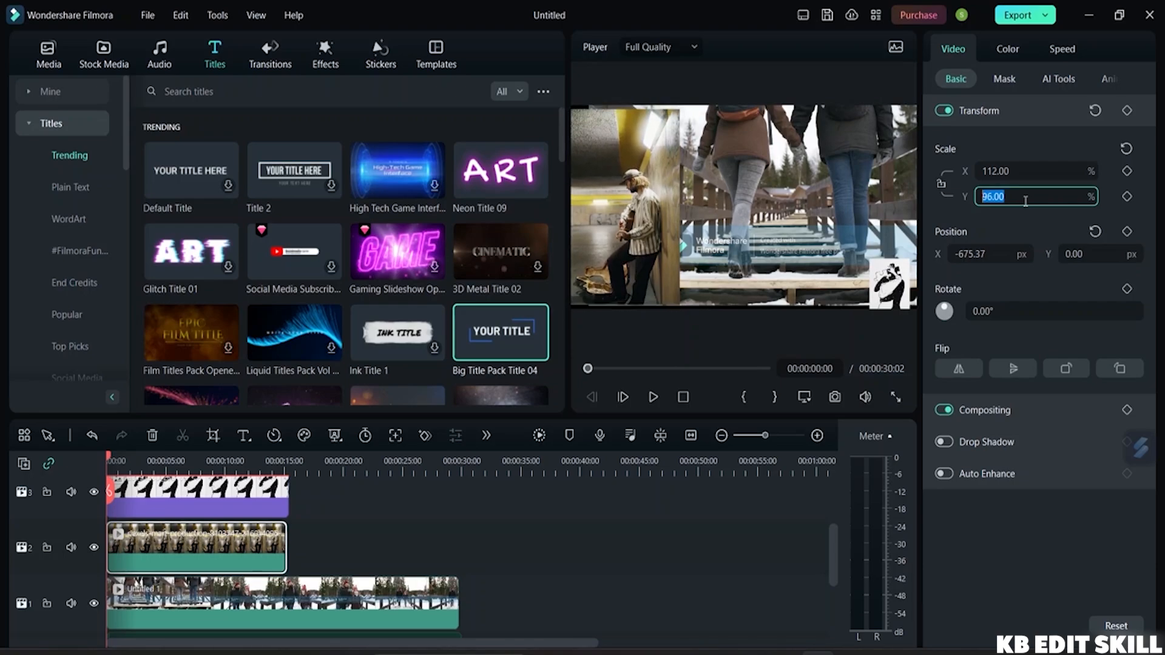
pyautogui.press('Down')
pyautogui.press('Down')
pyautogui.press('Down')
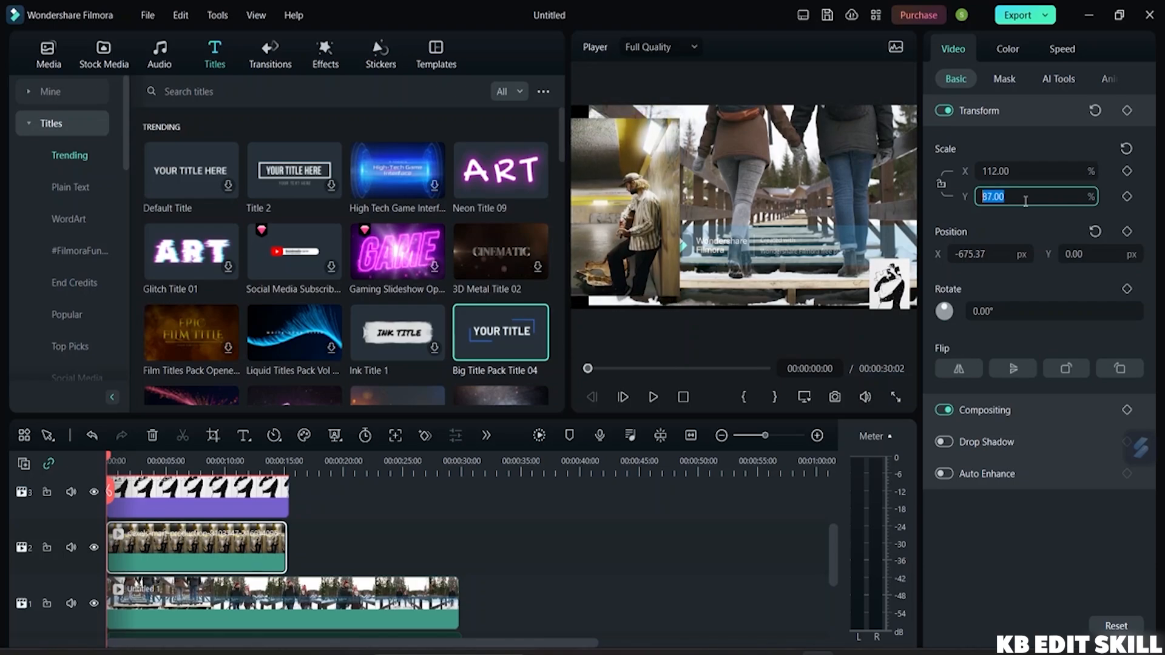
pyautogui.press('Up')
pyautogui.press('Up')
pyautogui.press('Up')
pyautogui.press('Up')
pyautogui.press('Up')
pyautogui.press('Up')
pyautogui.press('Up')
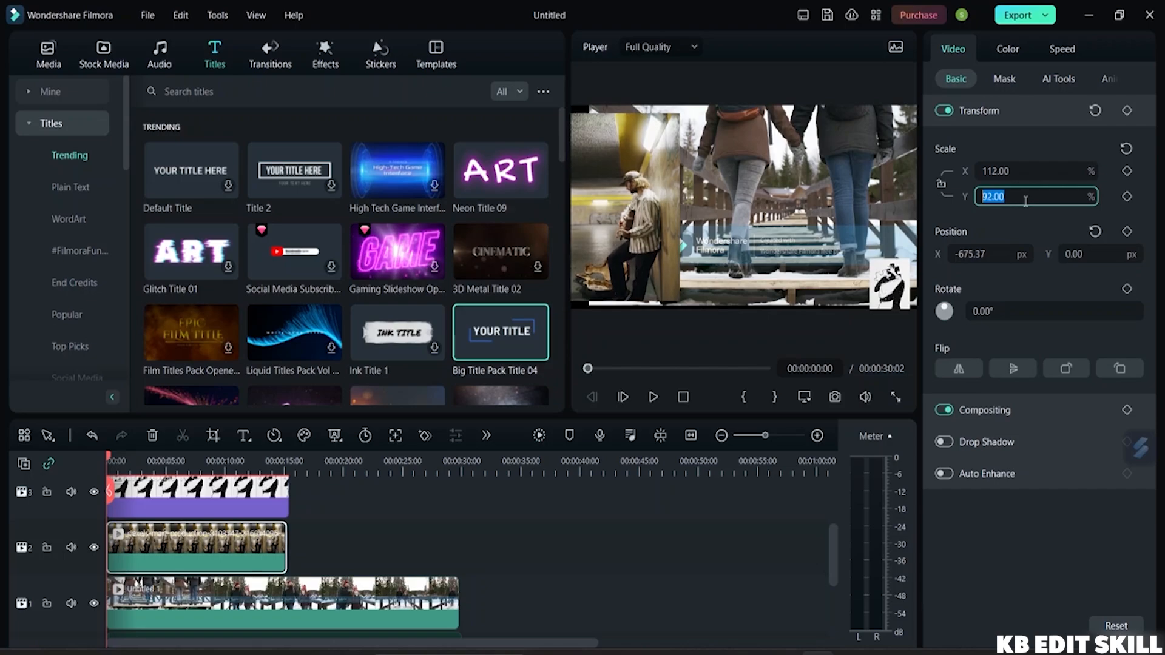
# Relock the X and Y scale proportions and reset the guitarist clip's scale
pyautogui.click(942, 185)
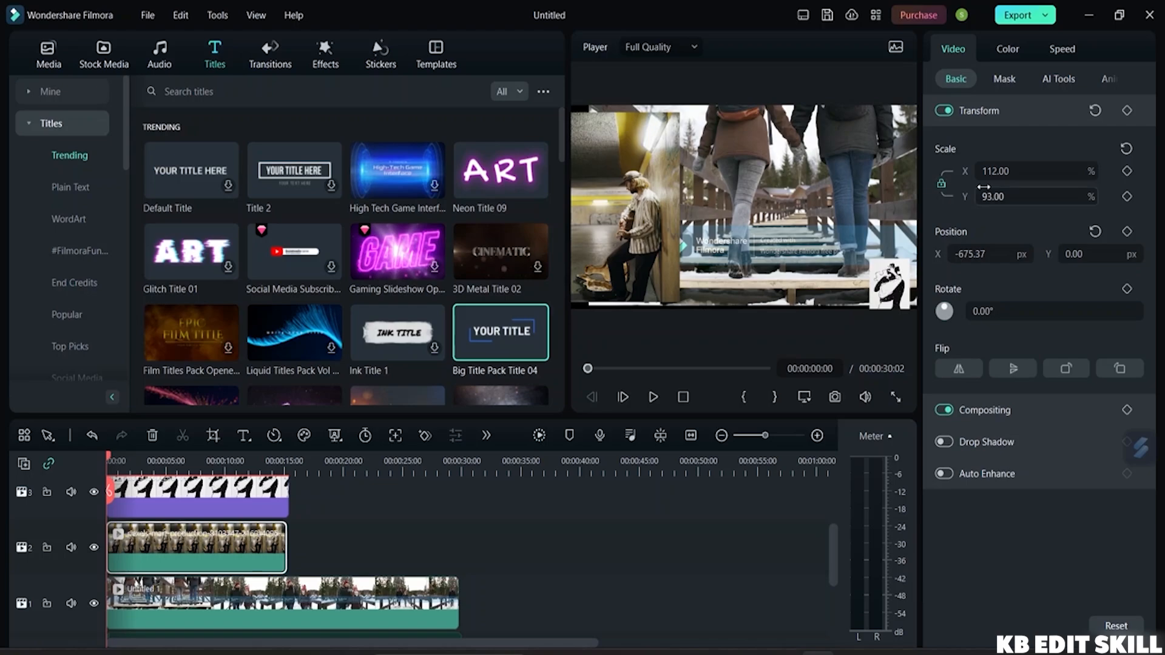
pyautogui.click(1125, 148)
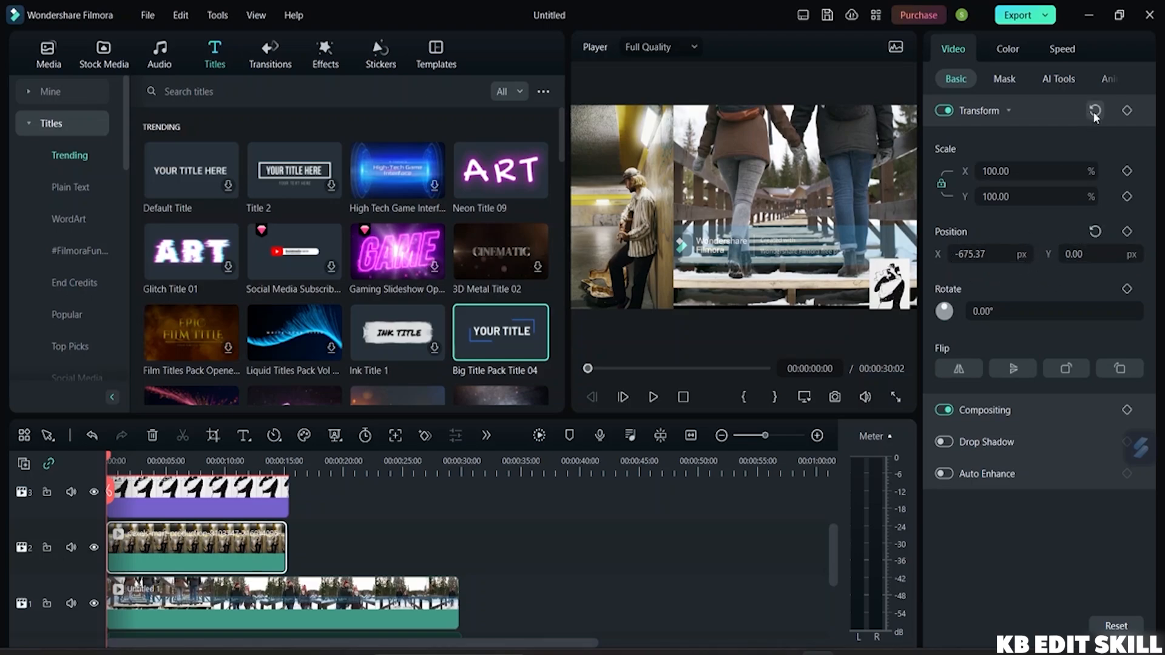
# Shift the guitarist clip's position to X -643.37 px and Y 35 px
pyautogui.click(988, 254)
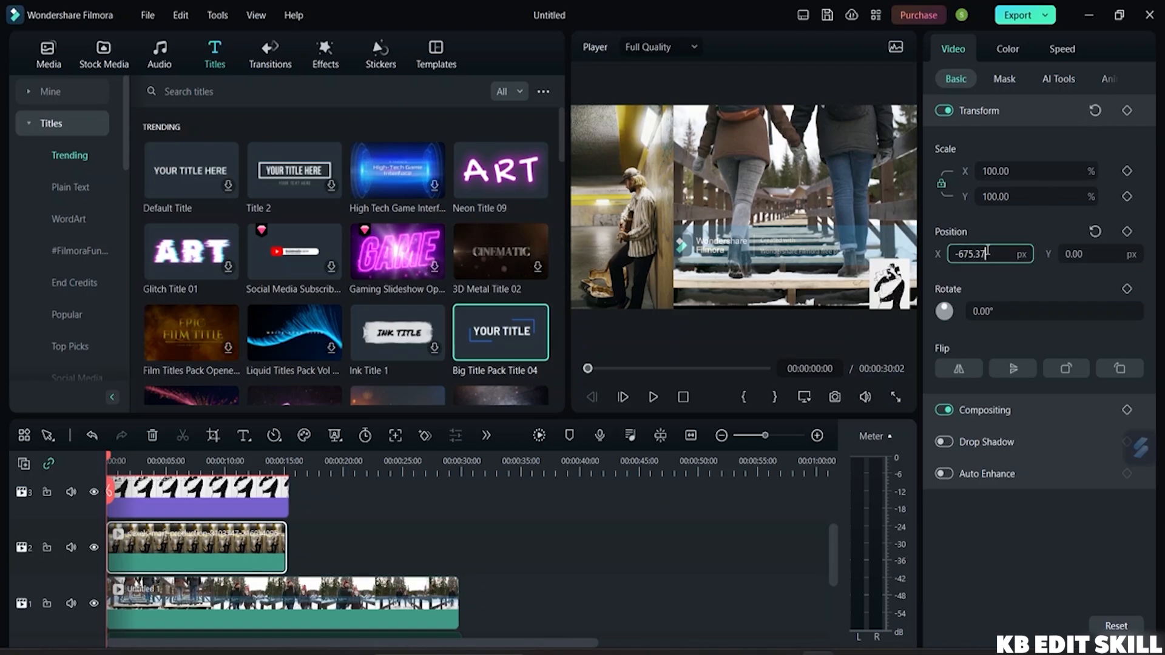
pyautogui.scroll(5, 988, 250)
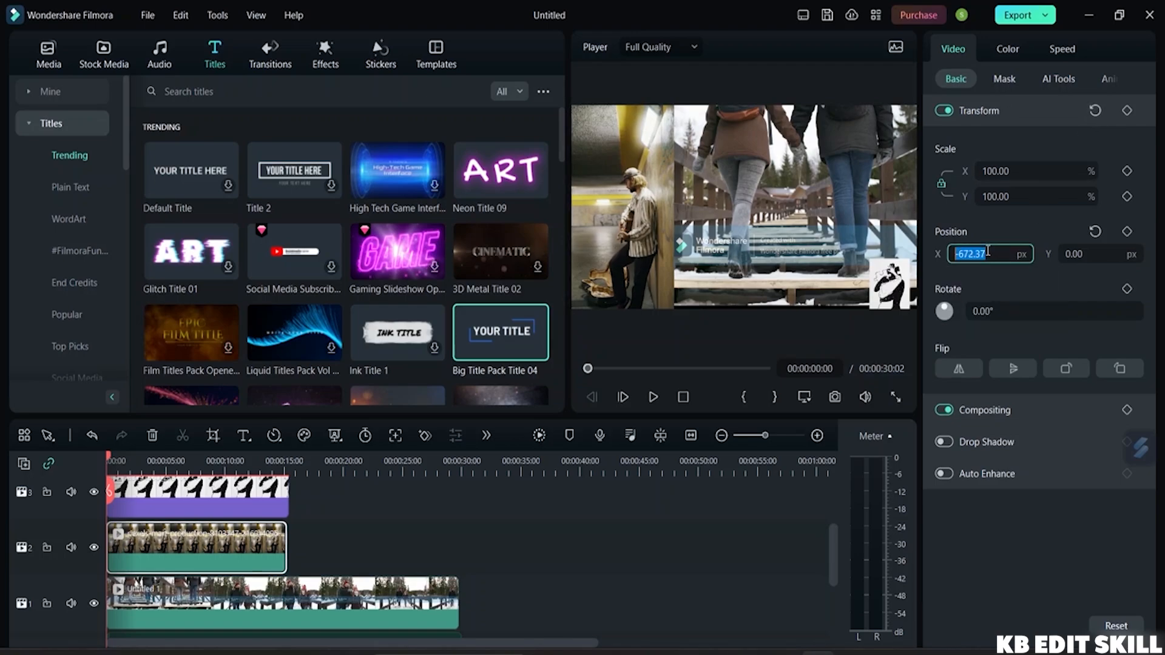
pyautogui.scroll(12, 988, 250)
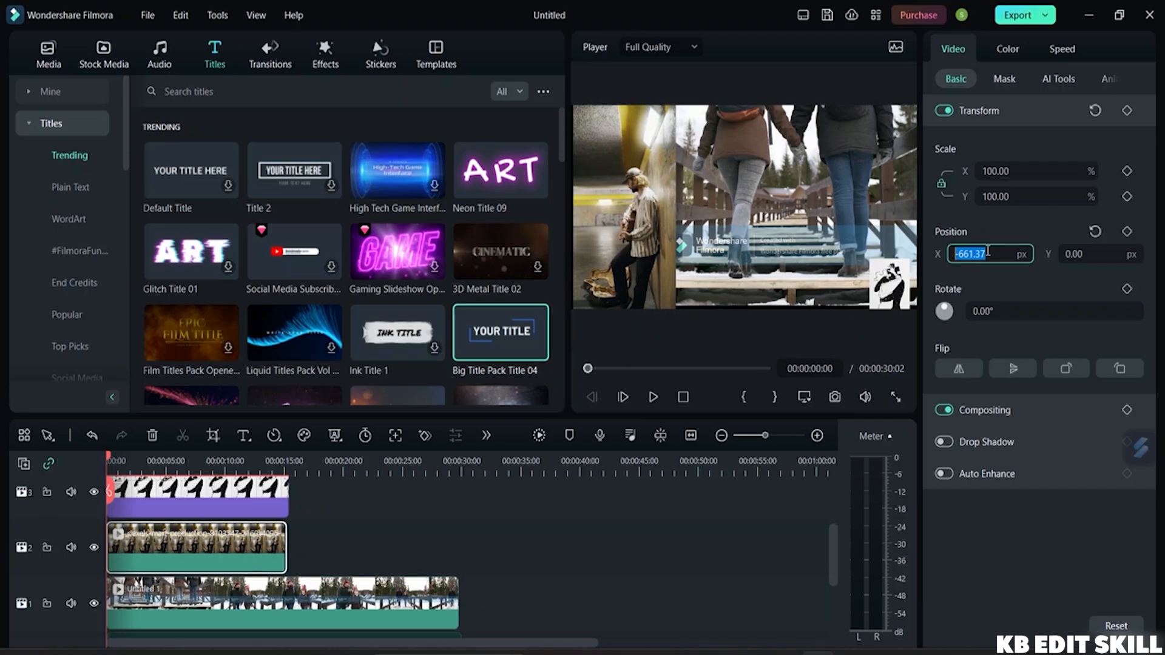
pyautogui.scroll(12, 987, 251)
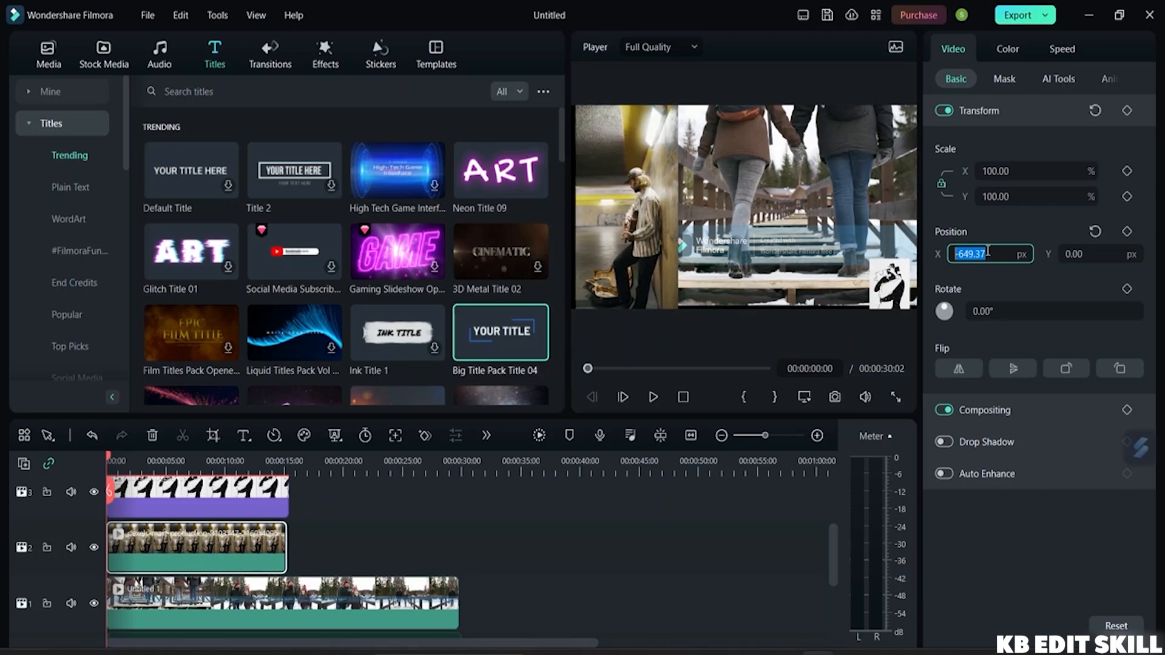
pyautogui.scroll(3, 987, 251)
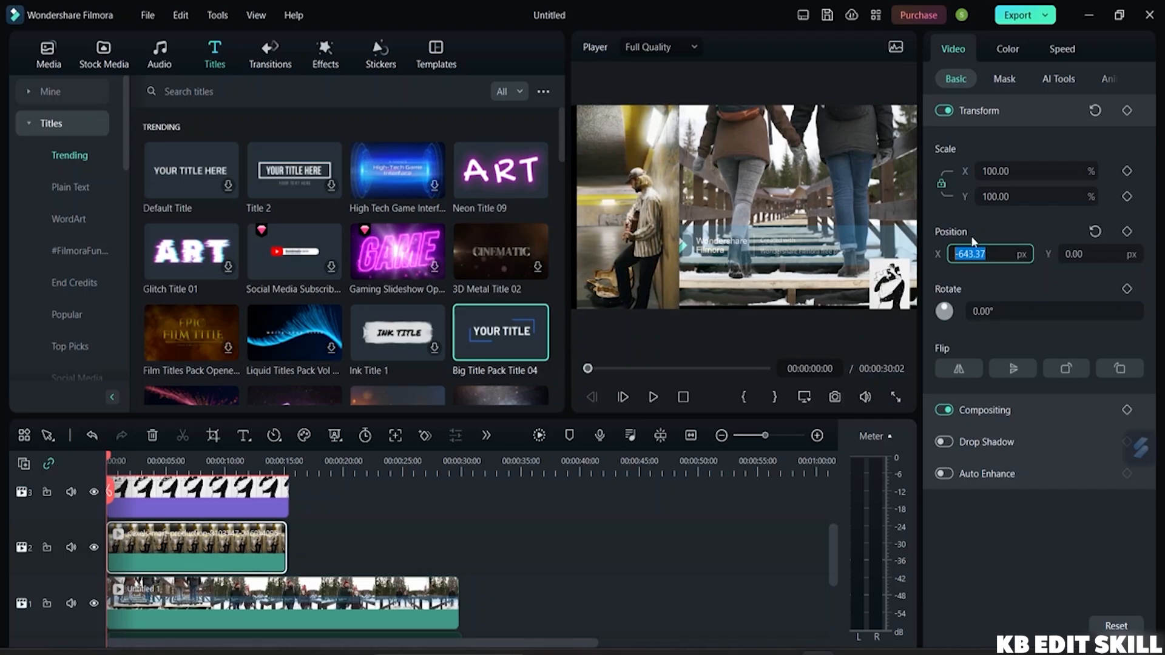
pyautogui.click(1093, 255)
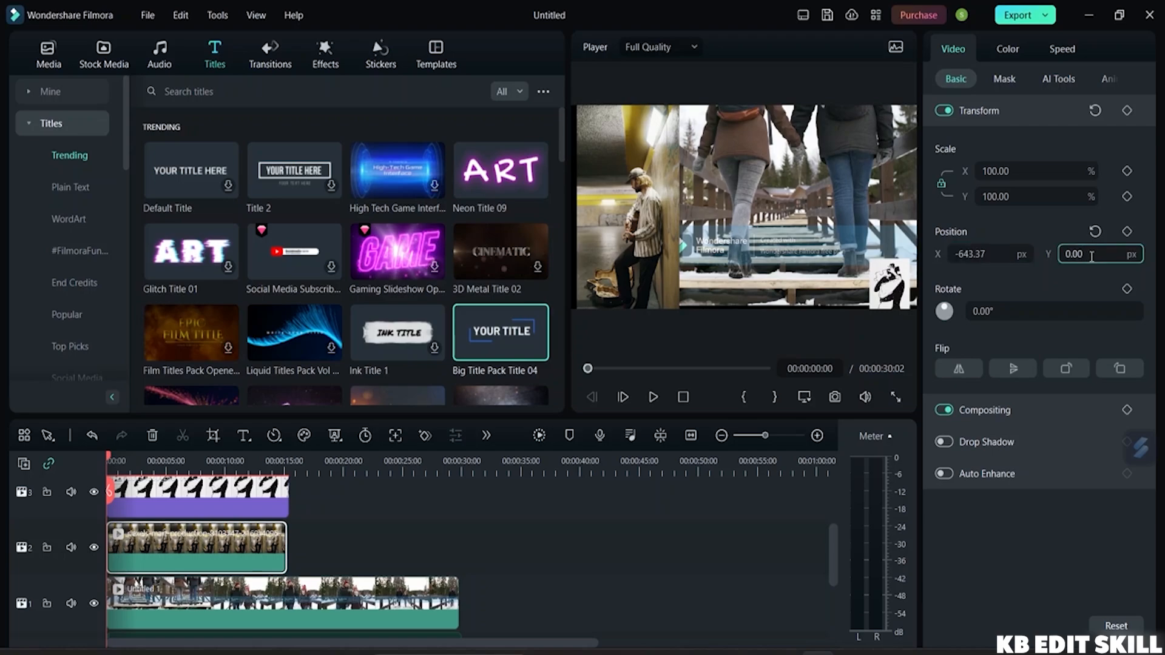
pyautogui.scroll(5, 1092, 256)
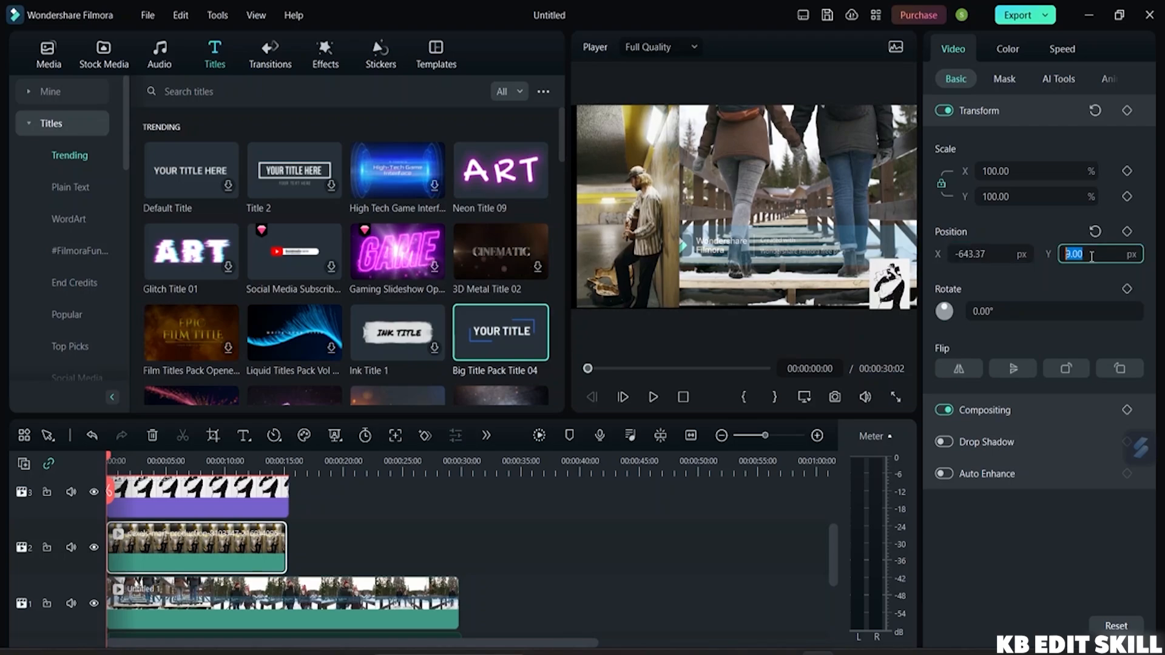
pyautogui.scroll(13, 1091, 256)
pyautogui.scroll(6, 1091, 256)
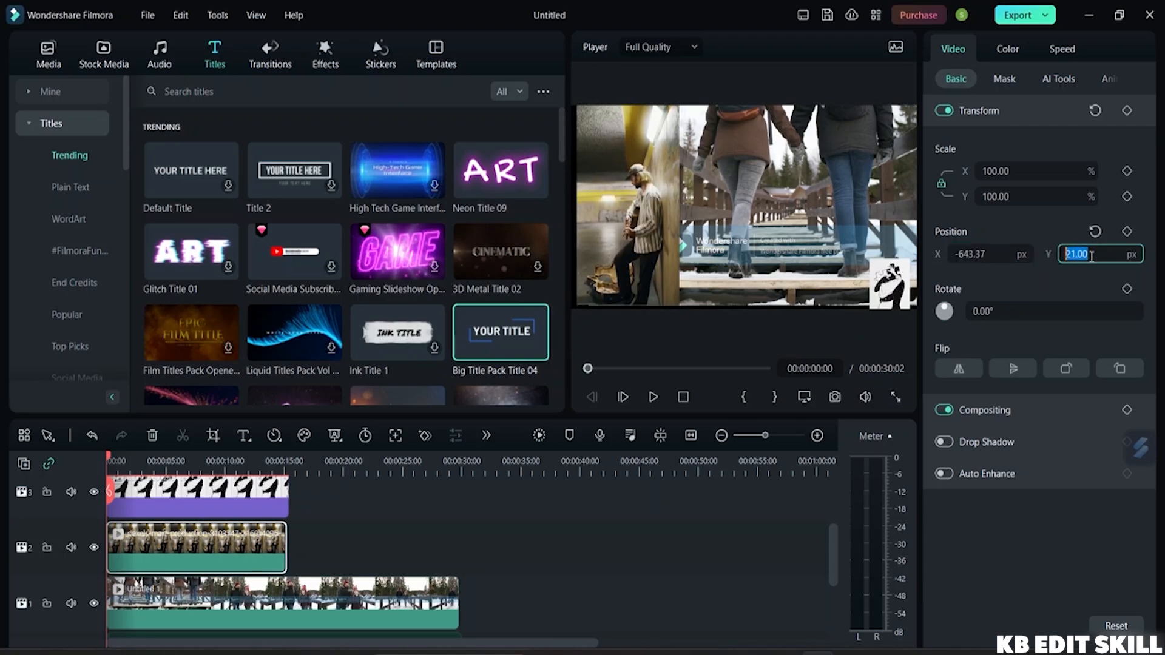
pyautogui.scroll(10, 1091, 256)
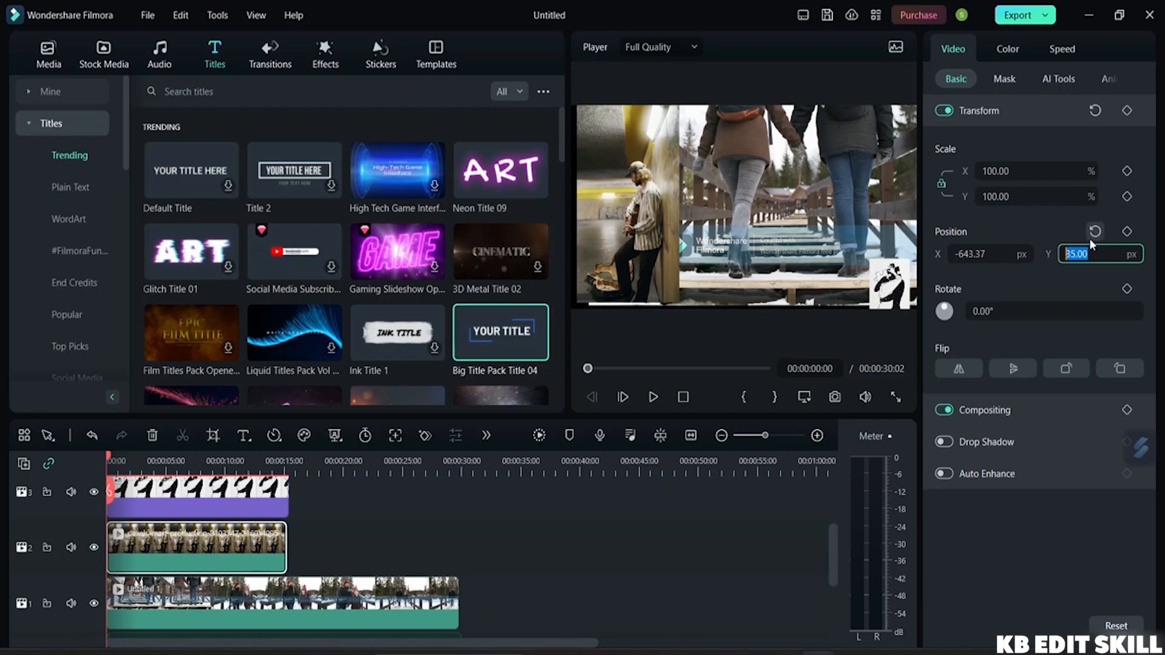
# Reset the guitarist clip's position and move it left in the preview to about X -577 px, Y 0 px
pyautogui.click(1092, 234)
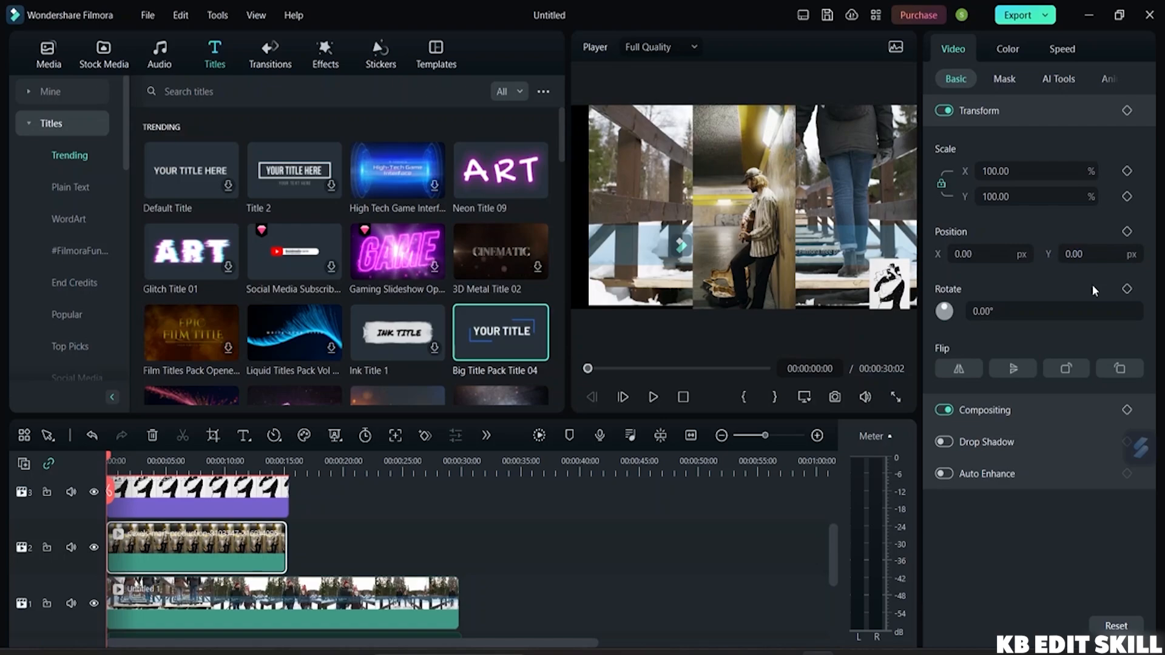
pyautogui.click(756, 255)
pyautogui.moveTo(763, 140); pyautogui.dragTo(660, 140)
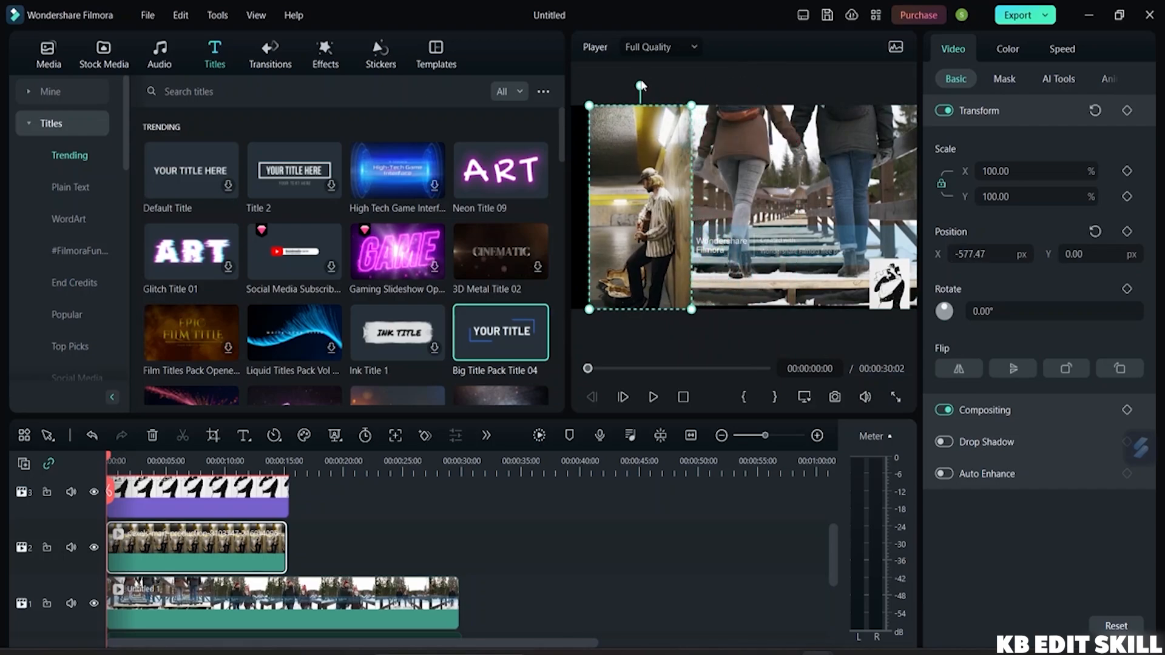
# Try the rotation handle on the guitarist clip and flip the clip horizontally and vertically
pyautogui.moveTo(641, 85)
pyautogui.mouseDown()
pyautogui.moveTo(684, 100)
pyautogui.moveTo(623, 92)
pyautogui.moveTo(643, 91)
pyautogui.mouseUp()
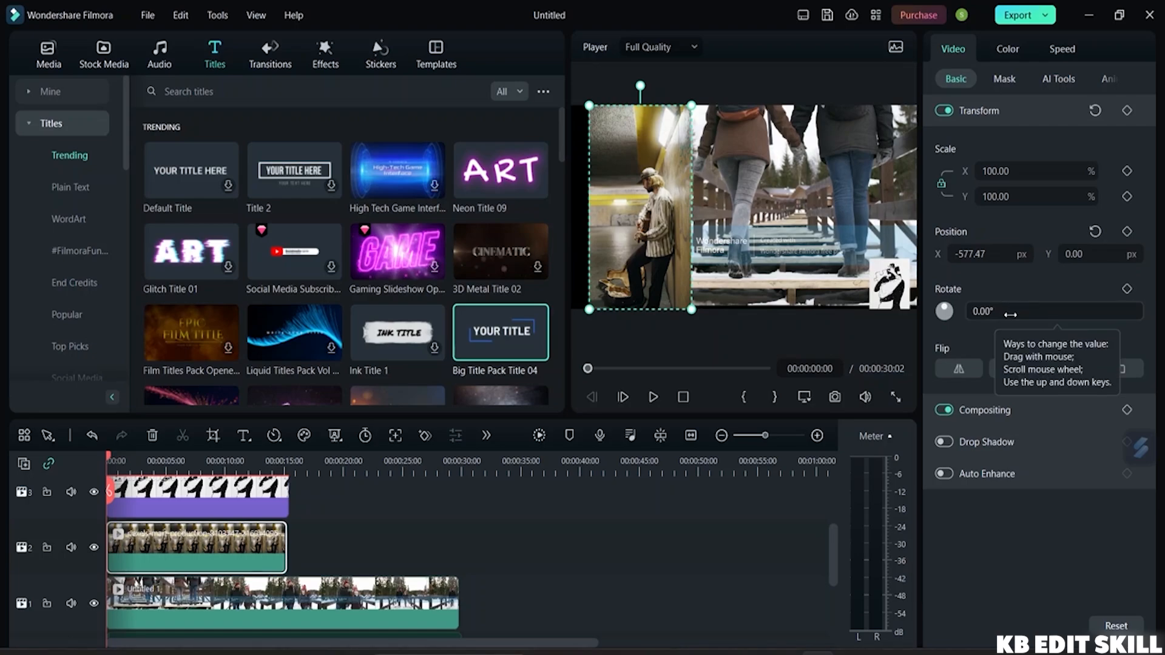
pyautogui.click(957, 372)
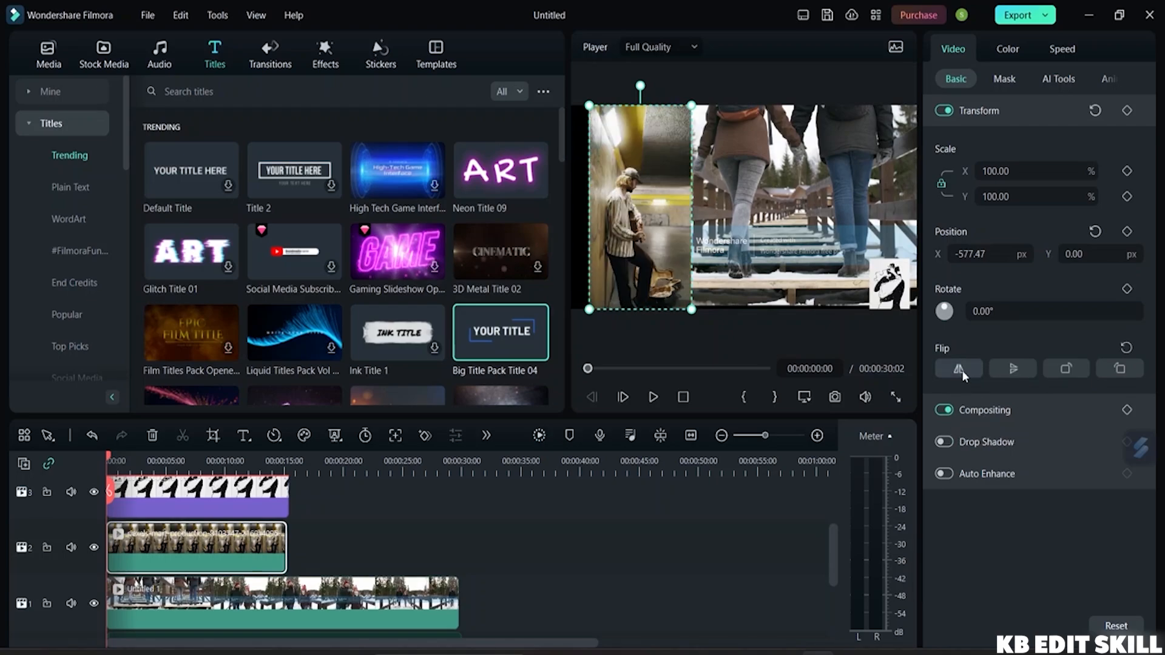
pyautogui.click(962, 370)
pyautogui.click(962, 370)
pyautogui.click(1013, 370)
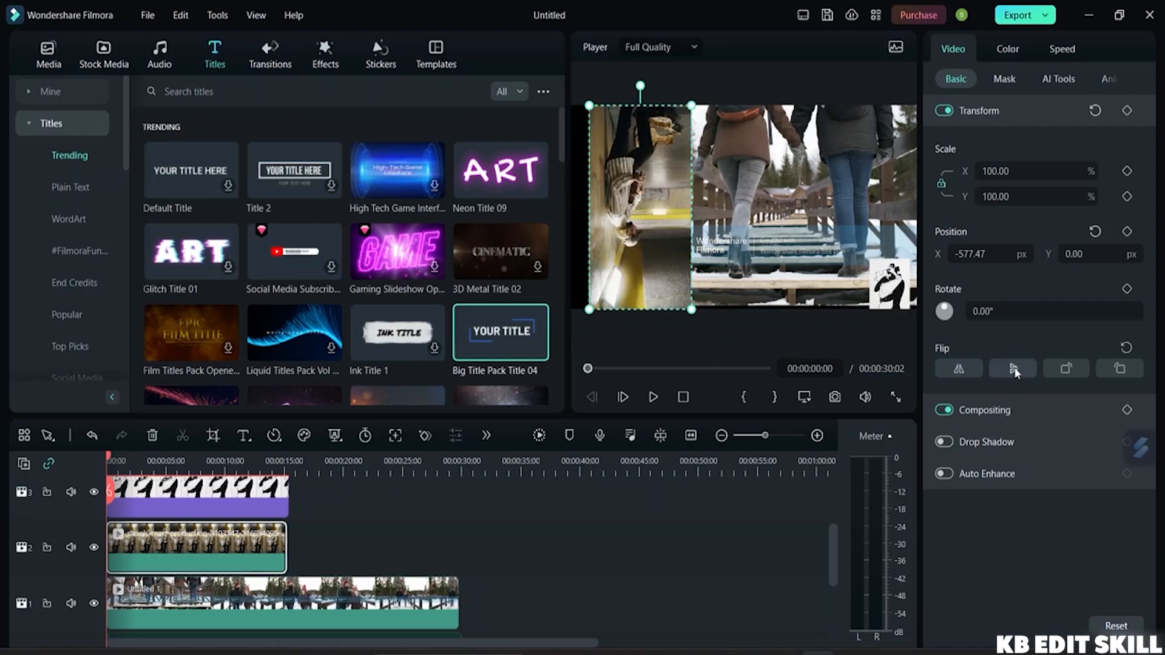
pyautogui.click(1013, 370)
pyautogui.click(1014, 370)
pyautogui.click(1014, 370)
# Rotate the guitarist clip in 90° turns to -270°, try flipping it, and reset all its Transform settings
pyautogui.click(1052, 374)
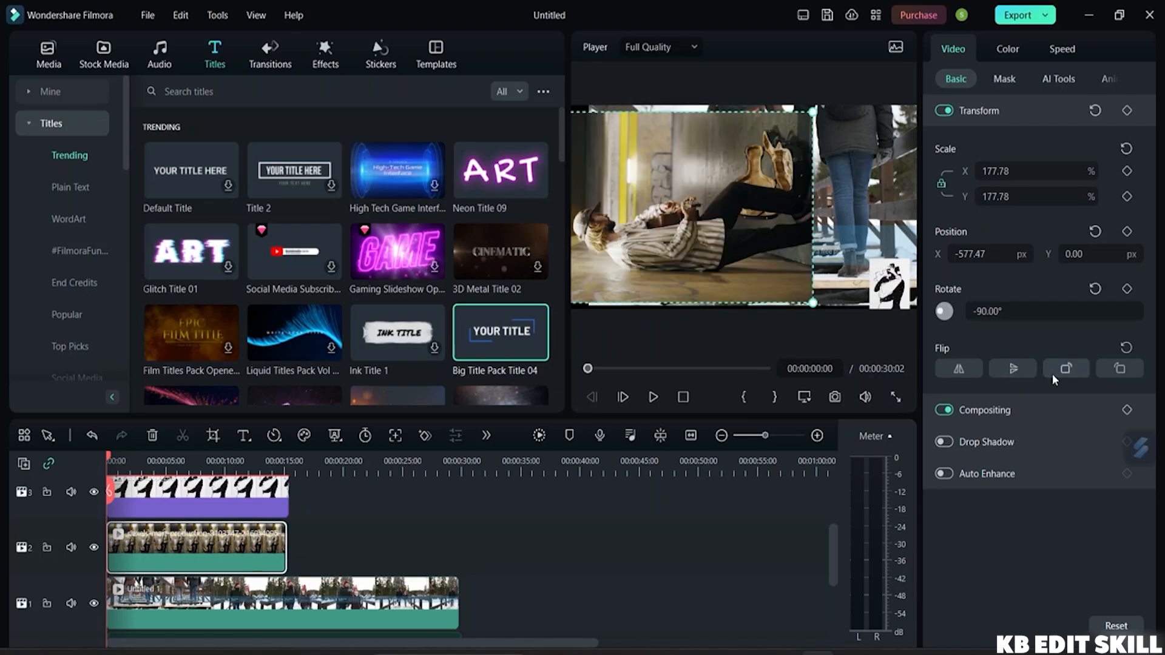
pyautogui.click(1054, 373)
pyautogui.click(1055, 372)
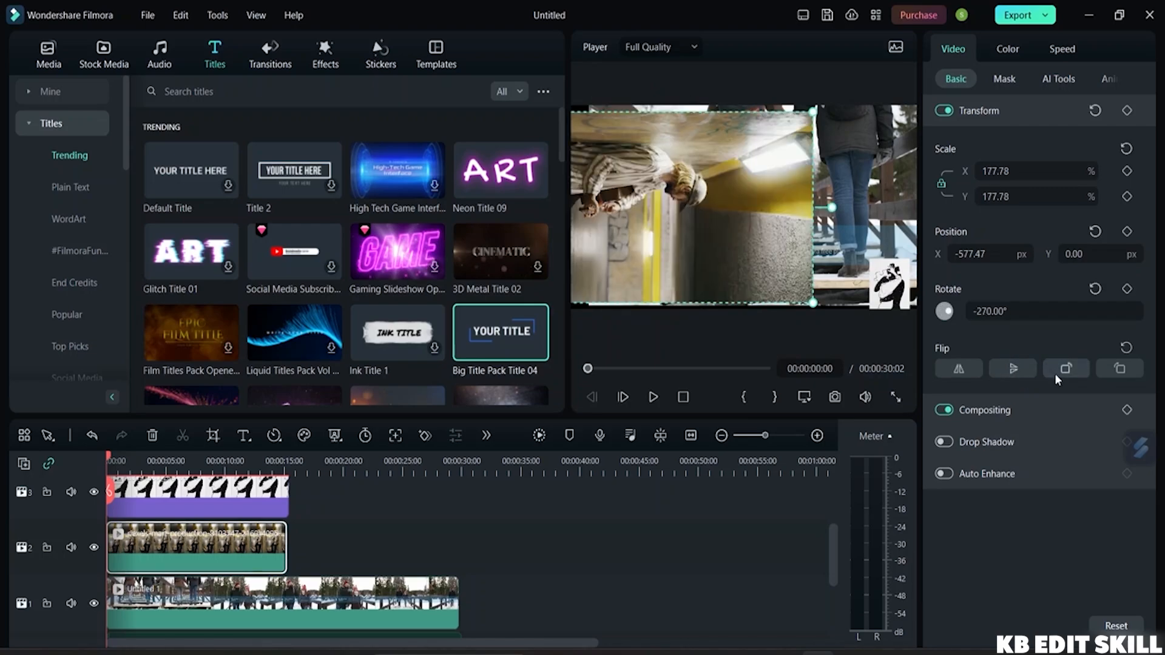
pyautogui.click(1120, 349)
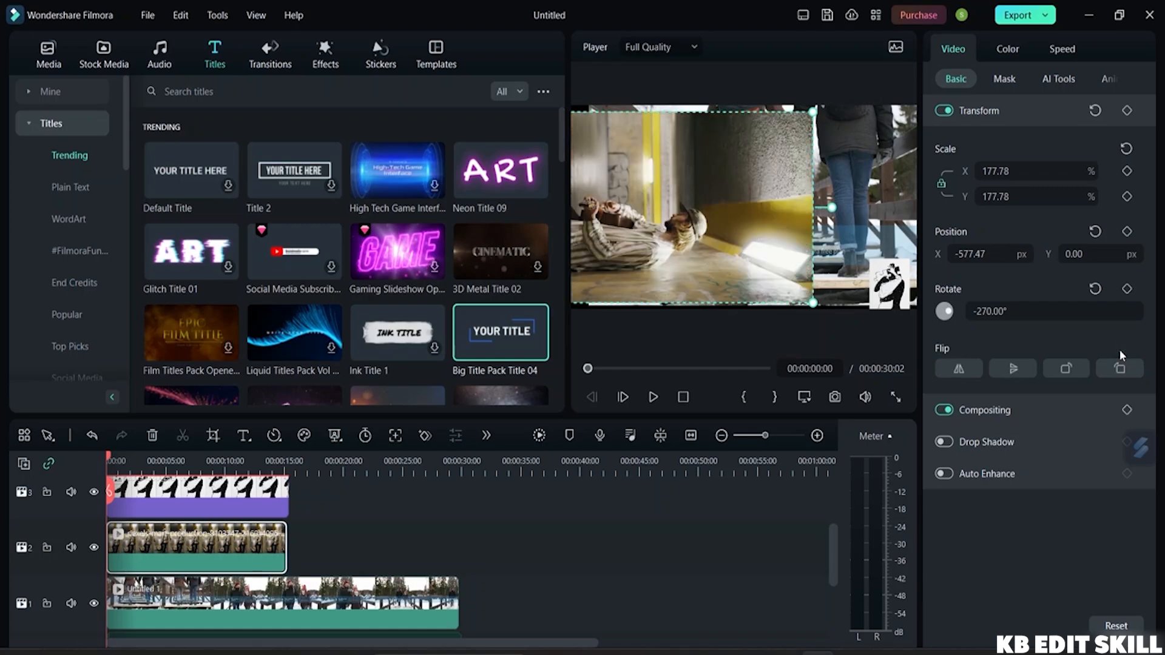
pyautogui.click(953, 370)
pyautogui.click(954, 370)
pyautogui.click(1090, 113)
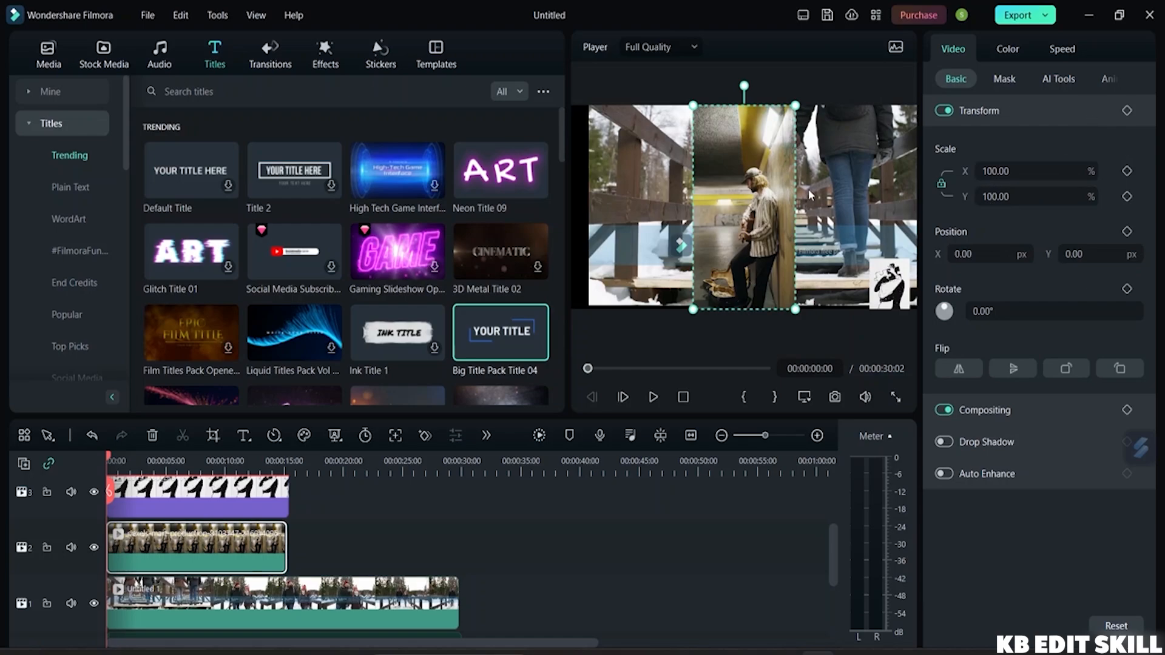
# Move the guitarist clip to about X -638 px and the couple's clip beside it to about X 19 px
pyautogui.moveTo(756, 182); pyautogui.dragTo(641, 182)
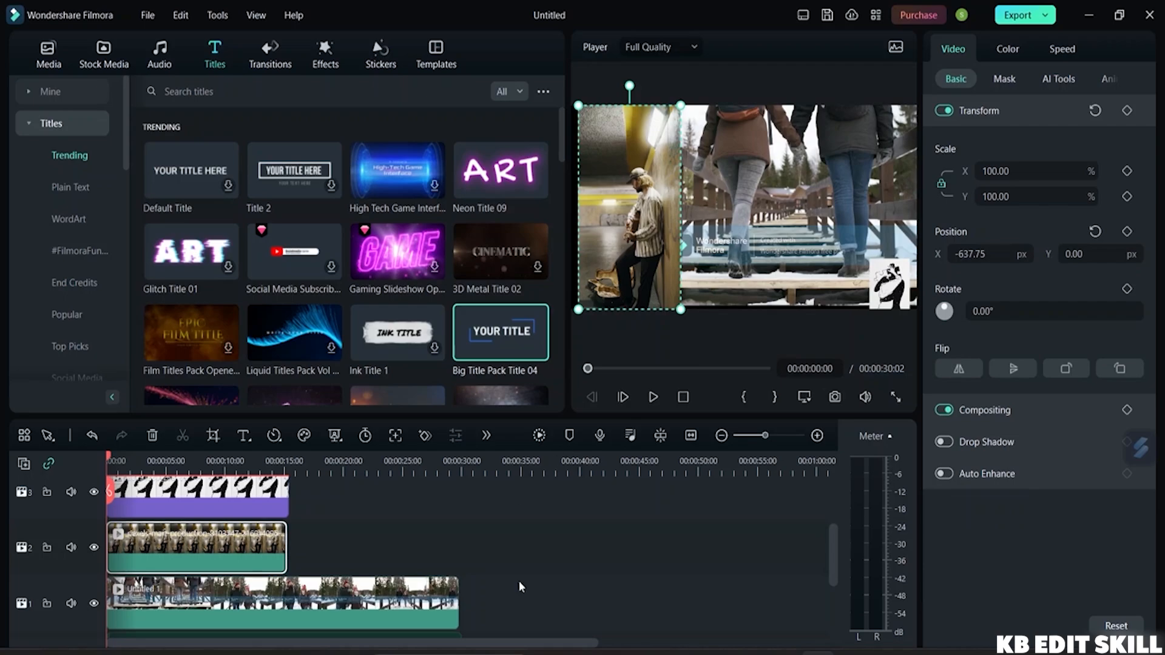
pyautogui.click(732, 161)
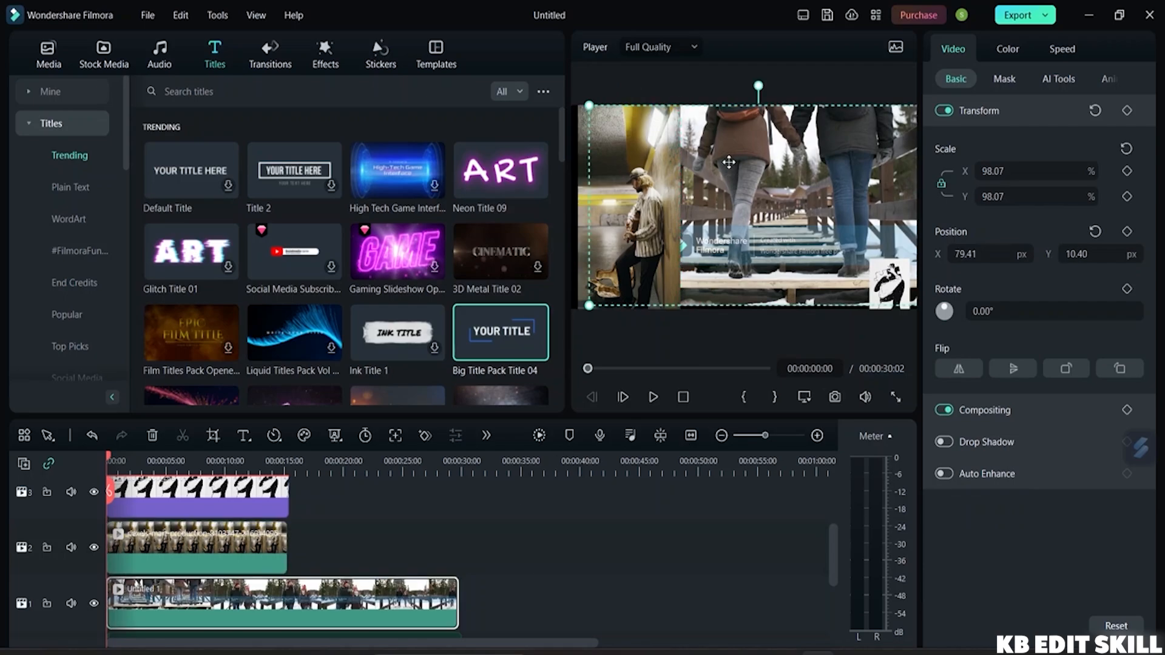
pyautogui.moveTo(729, 161); pyautogui.dragTo(719, 165)
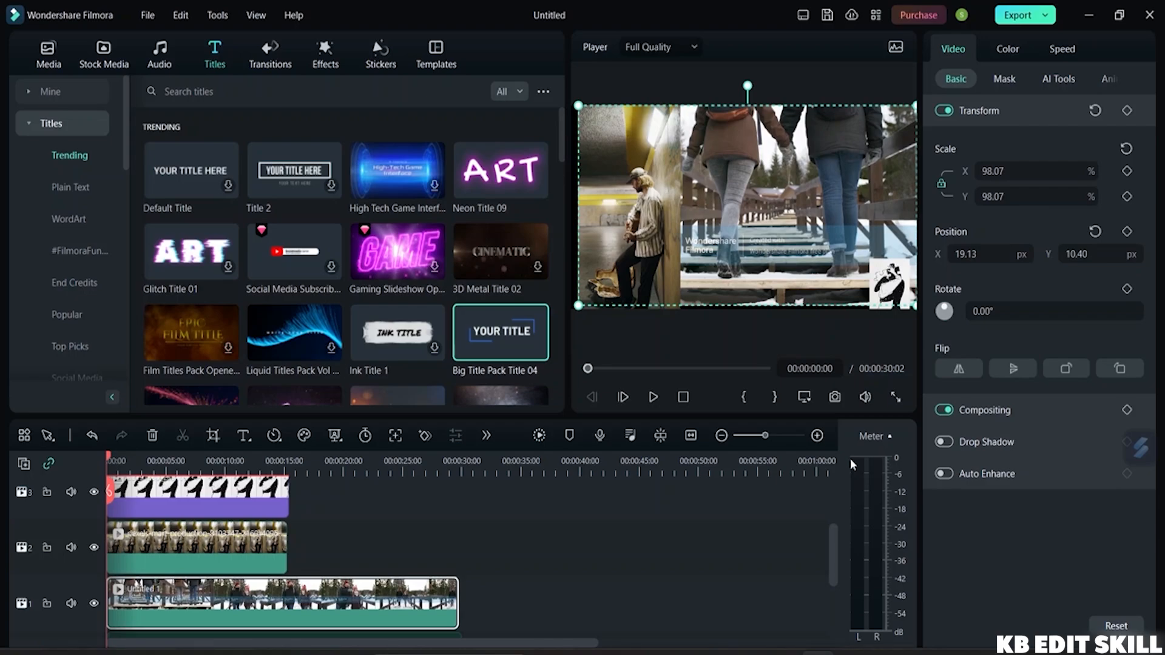
# Browse the trending stickers and preview the Element 14 subscribe sticker
pyautogui.click(56, 59)
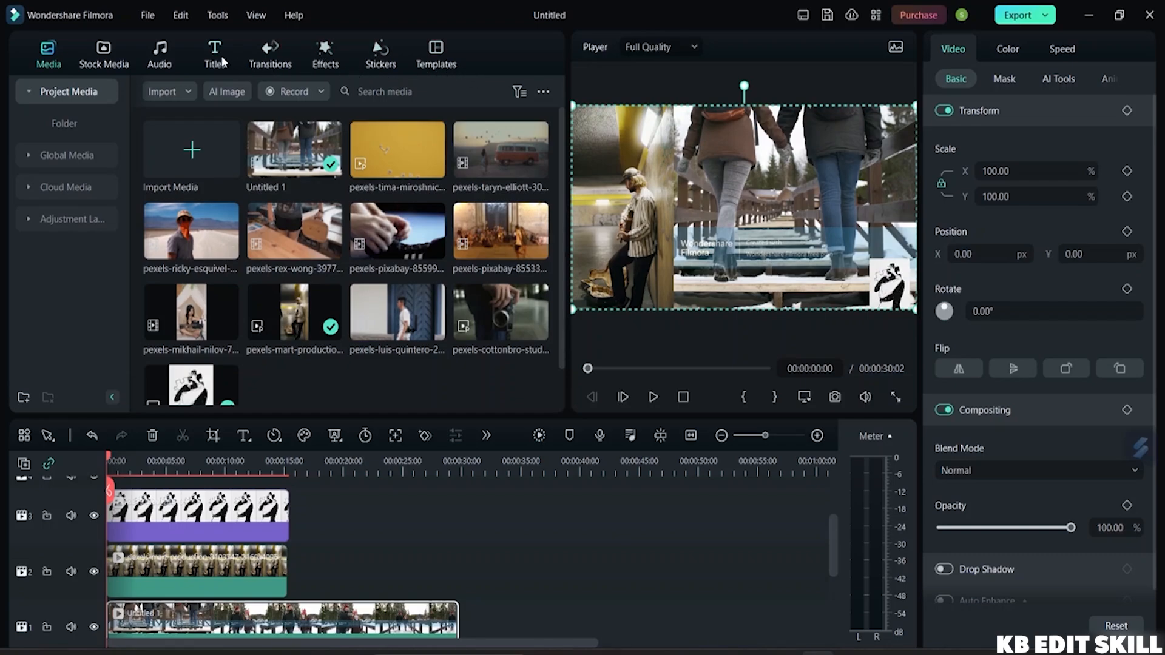
pyautogui.click(380, 53)
pyautogui.scroll(-5, 330, 223)
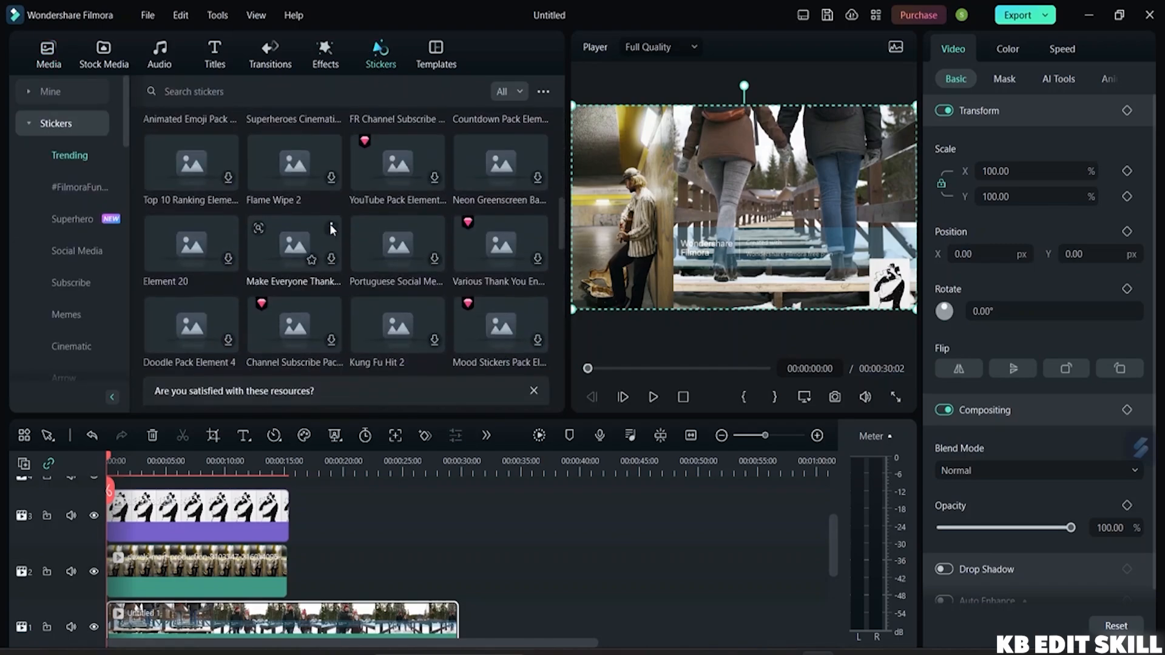
pyautogui.scroll(5, 329, 225)
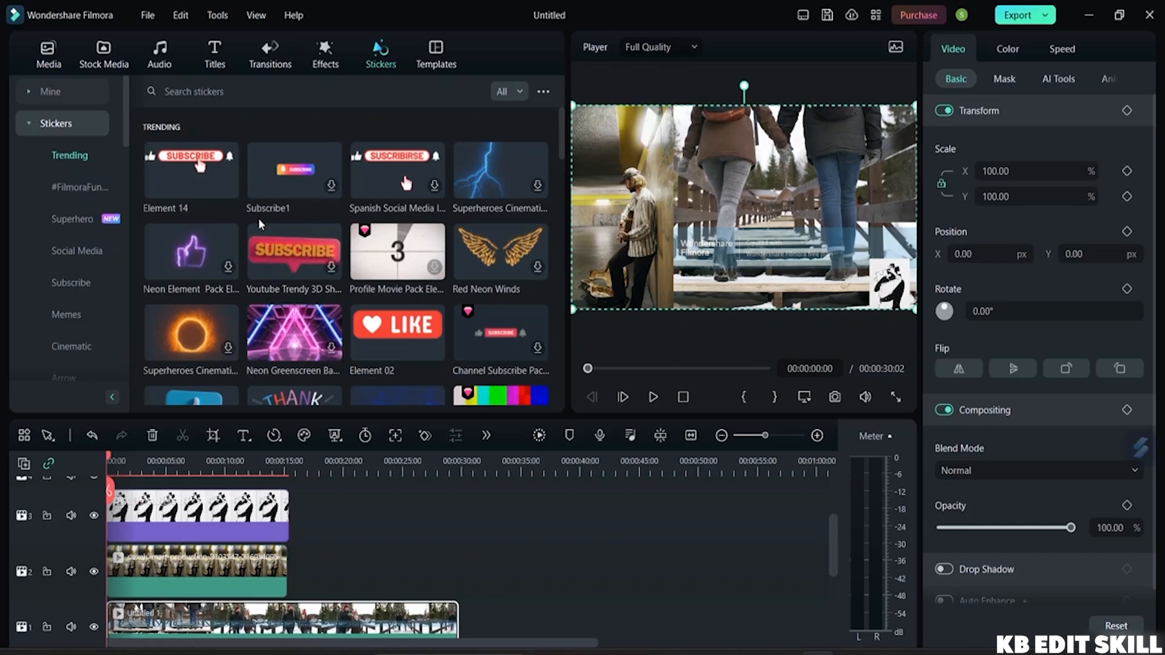
pyautogui.click(194, 176)
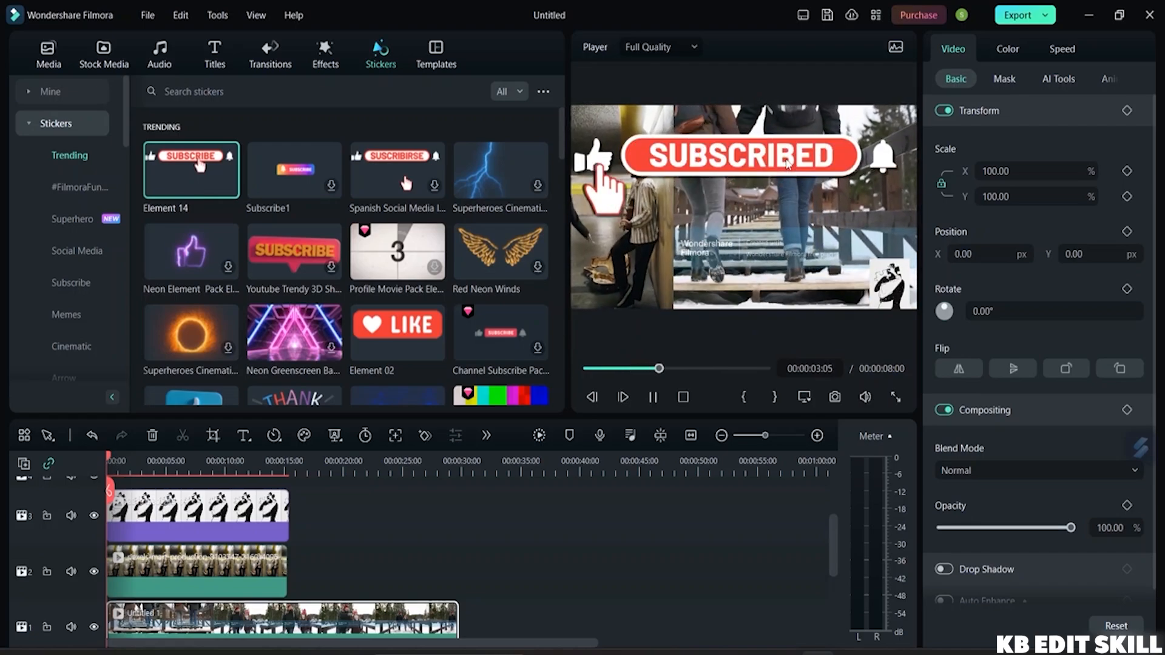
pyautogui.click(741, 173)
pyautogui.press('space')
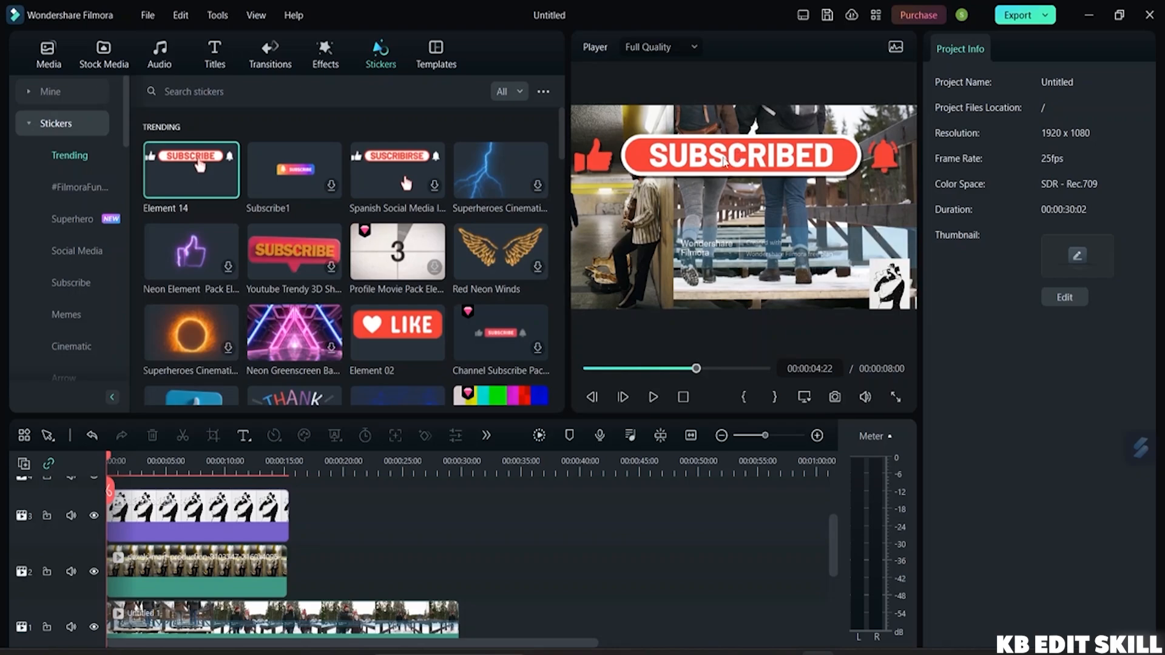
# Add the Element 14 sticker at the start of track 4 and play it over the video
pyautogui.moveTo(205, 182); pyautogui.dragTo(140, 545)
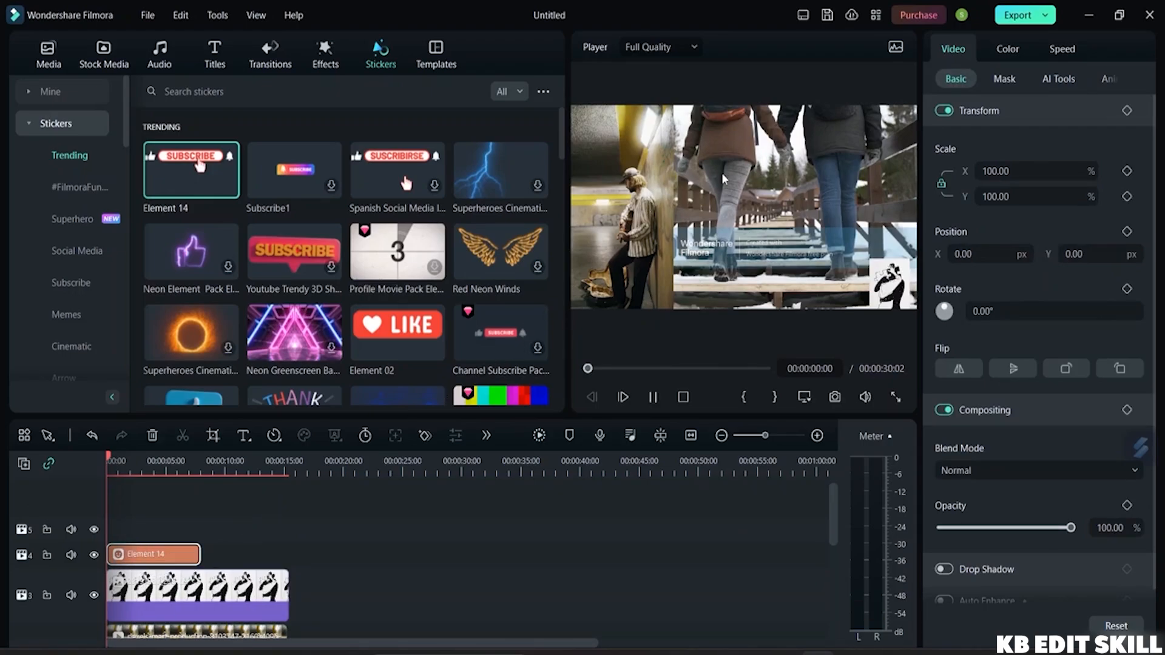
pyautogui.press('space')
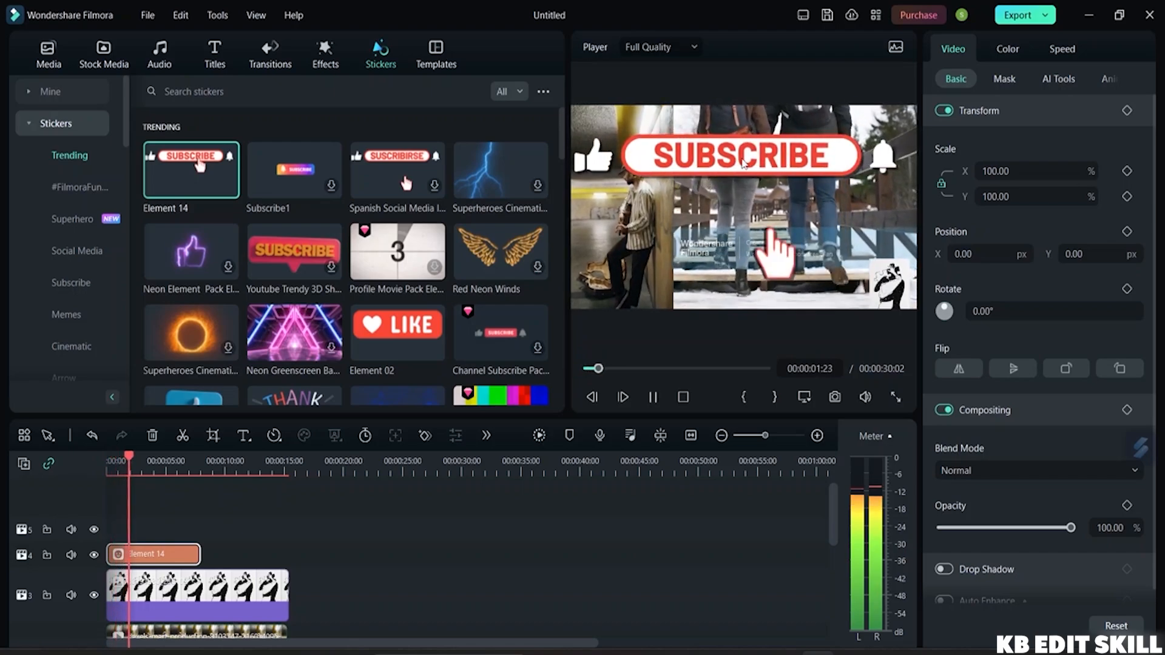
pyautogui.press('space')
# Scale the subscribe sticker down to about 45% and move it to the frame's upper-right corner
pyautogui.click(735, 156)
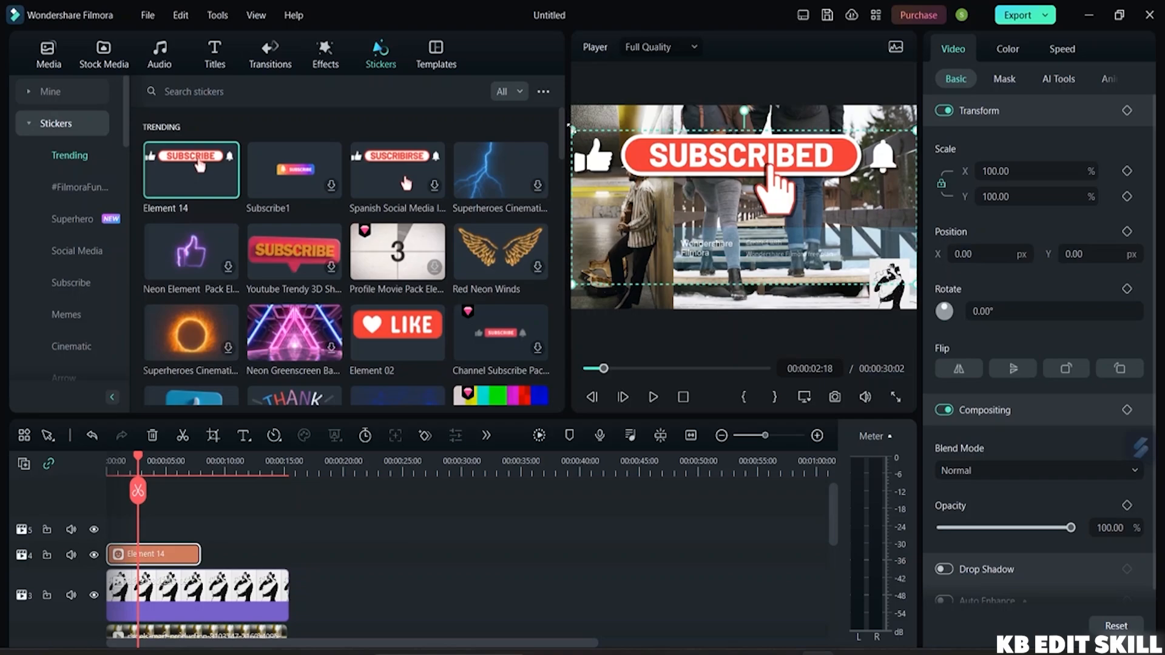
pyautogui.moveTo(571, 129); pyautogui.dragTo(632, 158)
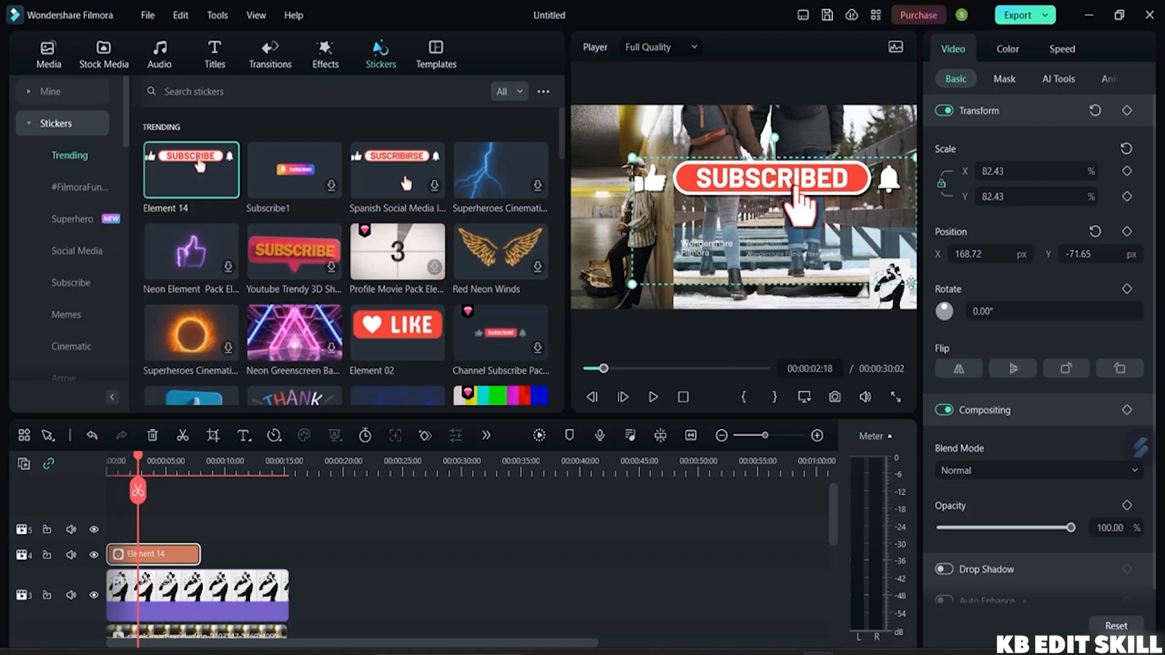
pyautogui.moveTo(910, 283); pyautogui.dragTo(787, 226)
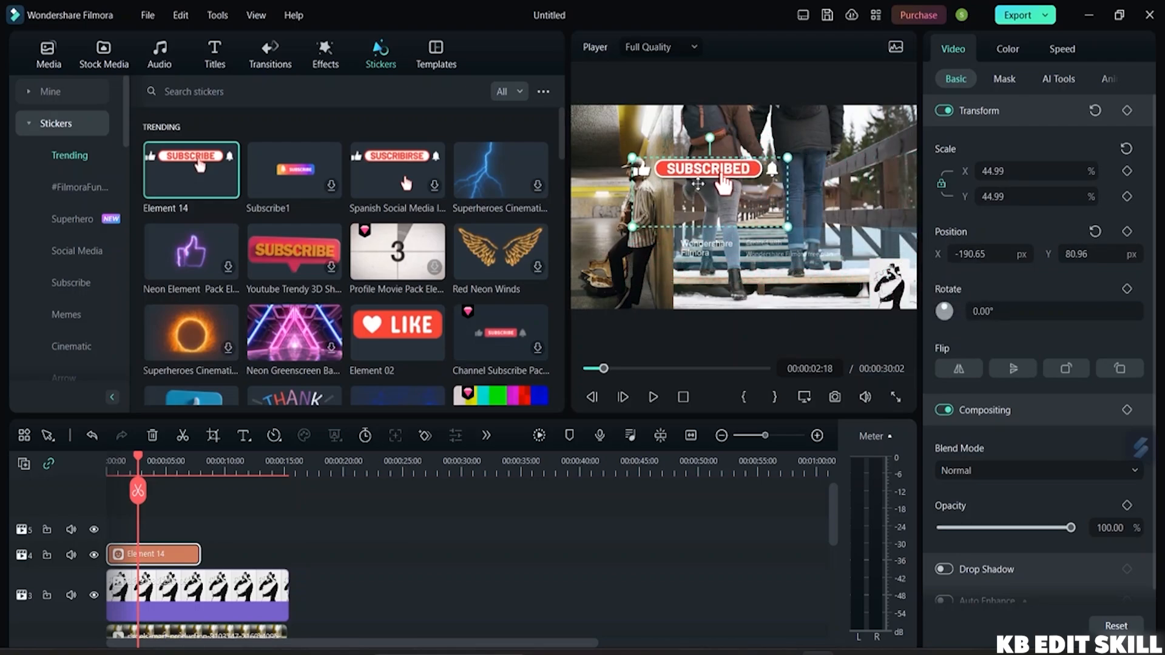
pyautogui.moveTo(698, 184); pyautogui.dragTo(837, 129)
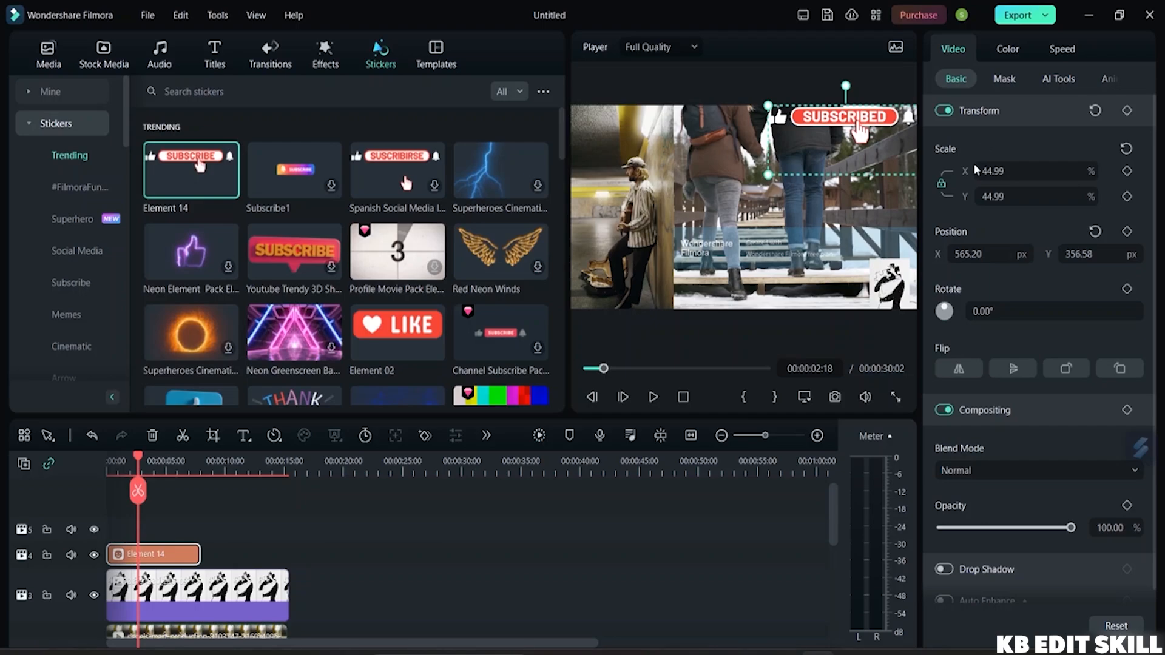
# Unlock the sticker's scale proportions, shift it to about X 376 px, and stretch its Y scale to about 52%
pyautogui.click(941, 183)
pyautogui.moveTo(854, 150); pyautogui.dragTo(822, 148)
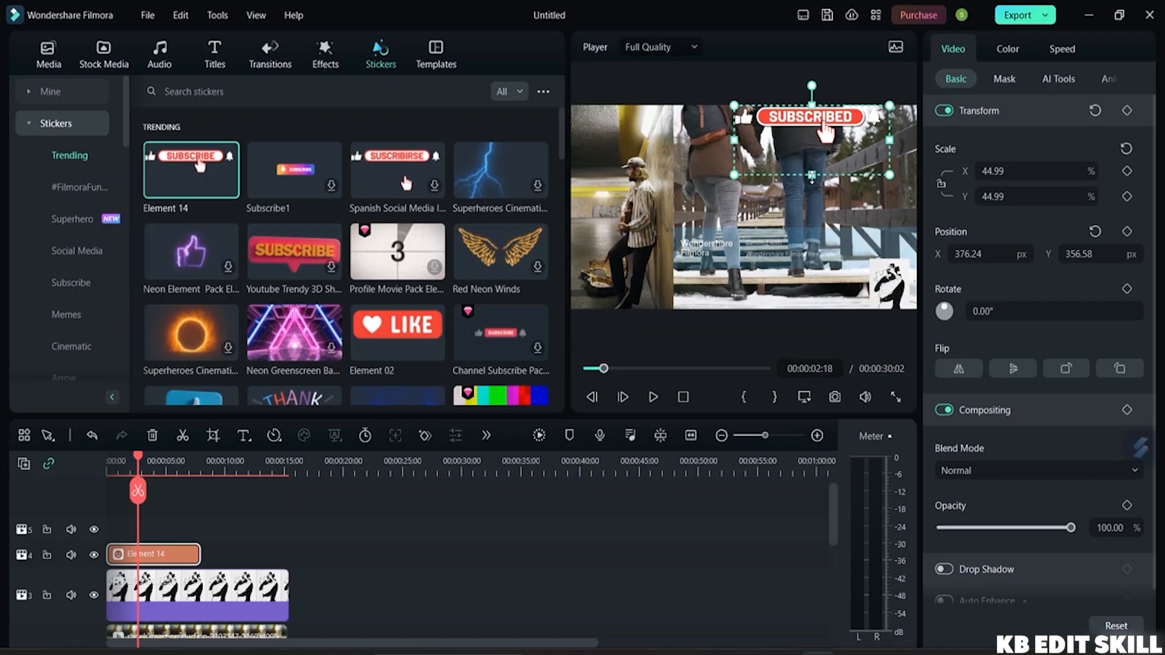
pyautogui.moveTo(812, 176)
pyautogui.mouseDown()
pyautogui.moveTo(815, 310)
pyautogui.moveTo(810, 127)
pyautogui.moveTo(821, 188)
pyautogui.mouseUp()
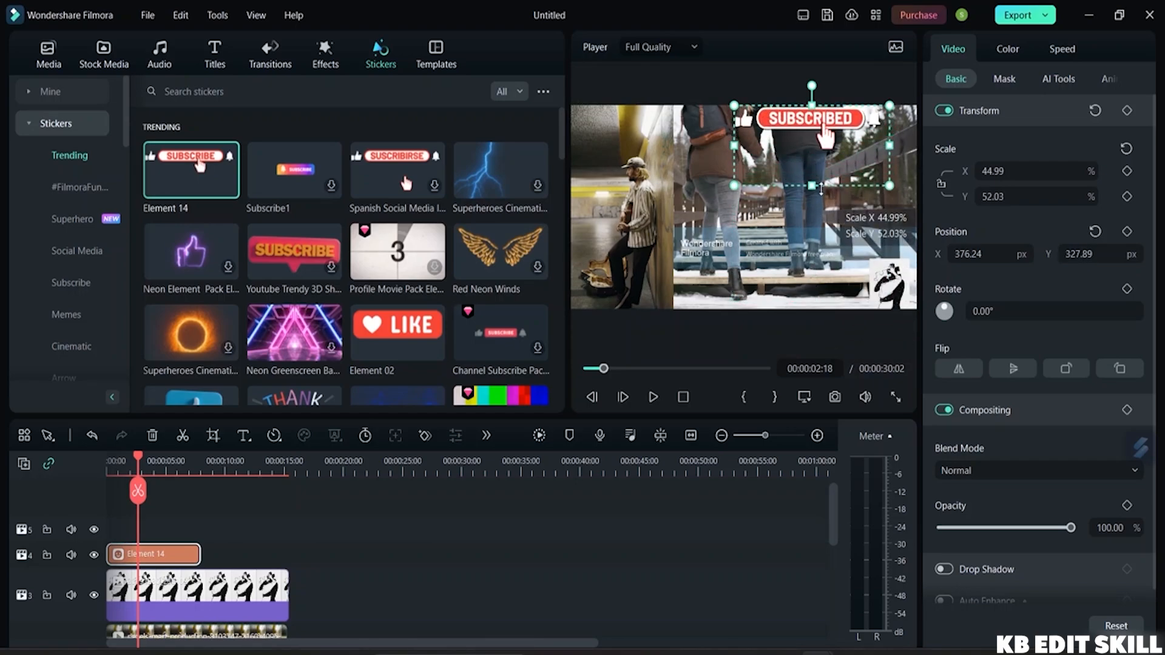
# Unlock the guitarist clip's scale proportions and widen its X scale to about 105%
pyautogui.click(637, 193)
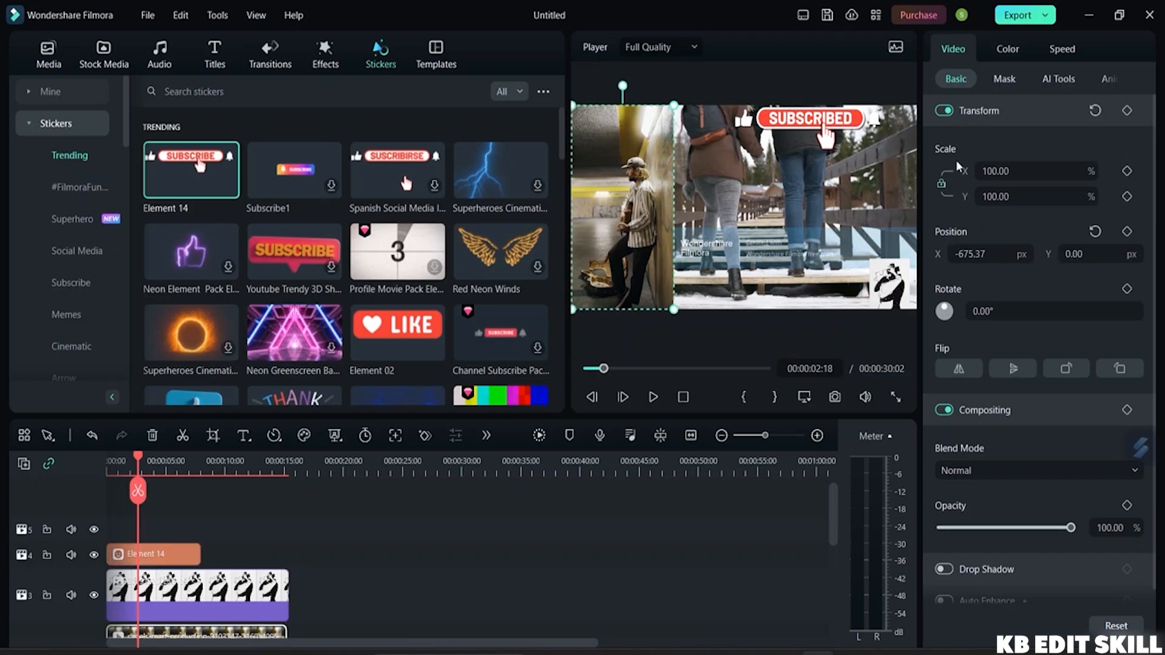
pyautogui.click(940, 187)
pyautogui.moveTo(674, 207)
pyautogui.mouseDown()
pyautogui.moveTo(770, 216)
pyautogui.moveTo(679, 207)
pyautogui.mouseUp()
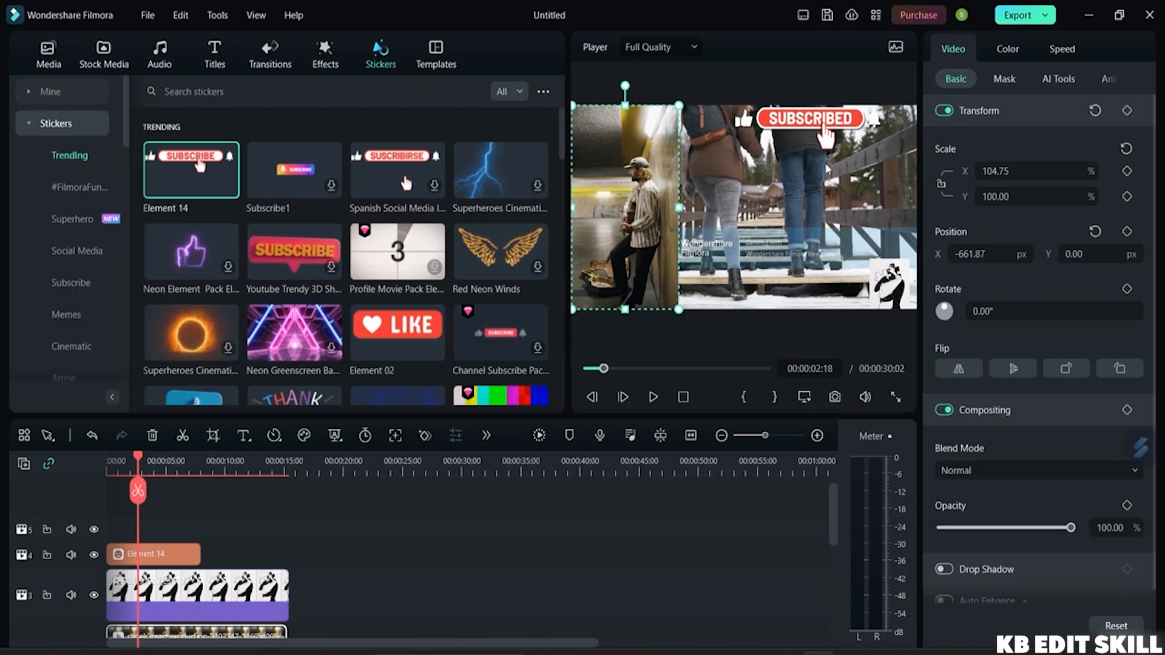
# Relock the sticker's scale proportions and move it to the bottom of the frame at about X 170 px, Y -580 px
pyautogui.click(822, 127)
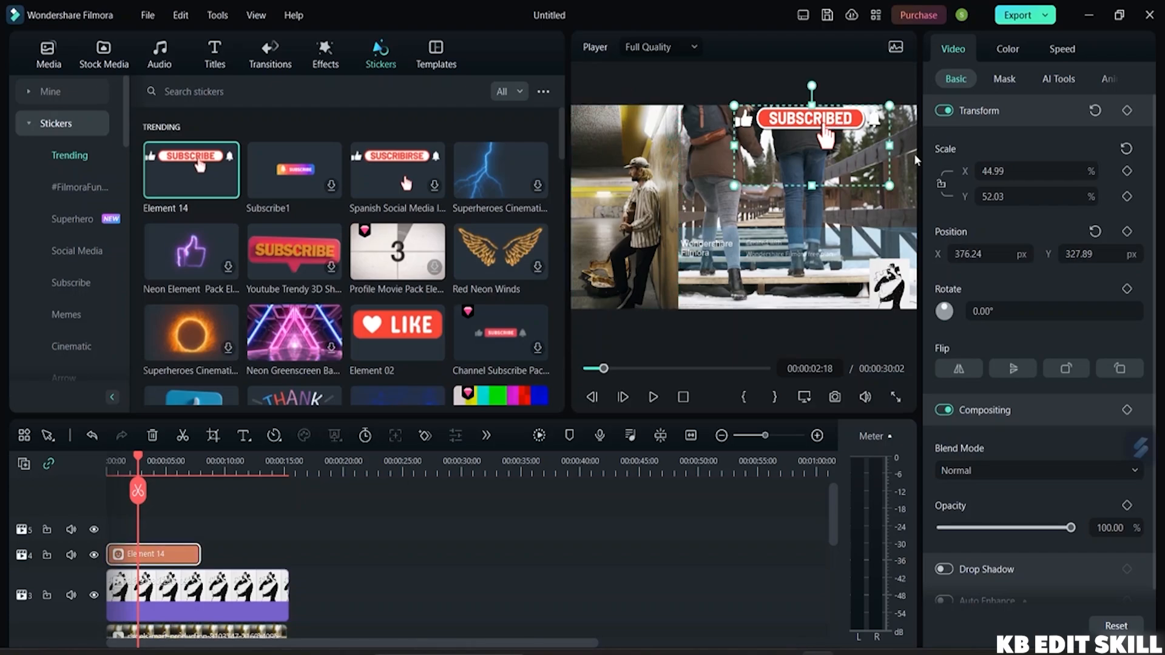
pyautogui.click(940, 184)
pyautogui.click(625, 347)
pyautogui.click(719, 223)
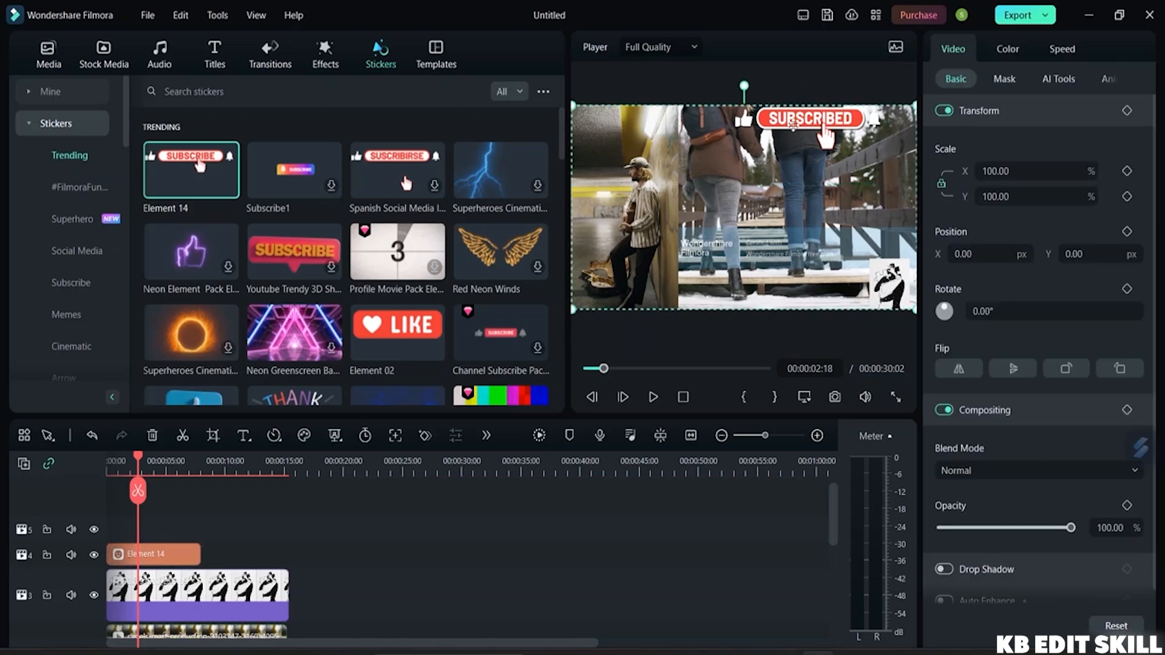
pyautogui.moveTo(825, 134)
pyautogui.mouseDown()
pyautogui.moveTo(859, 132)
pyautogui.moveTo(833, 118)
pyautogui.mouseUp()
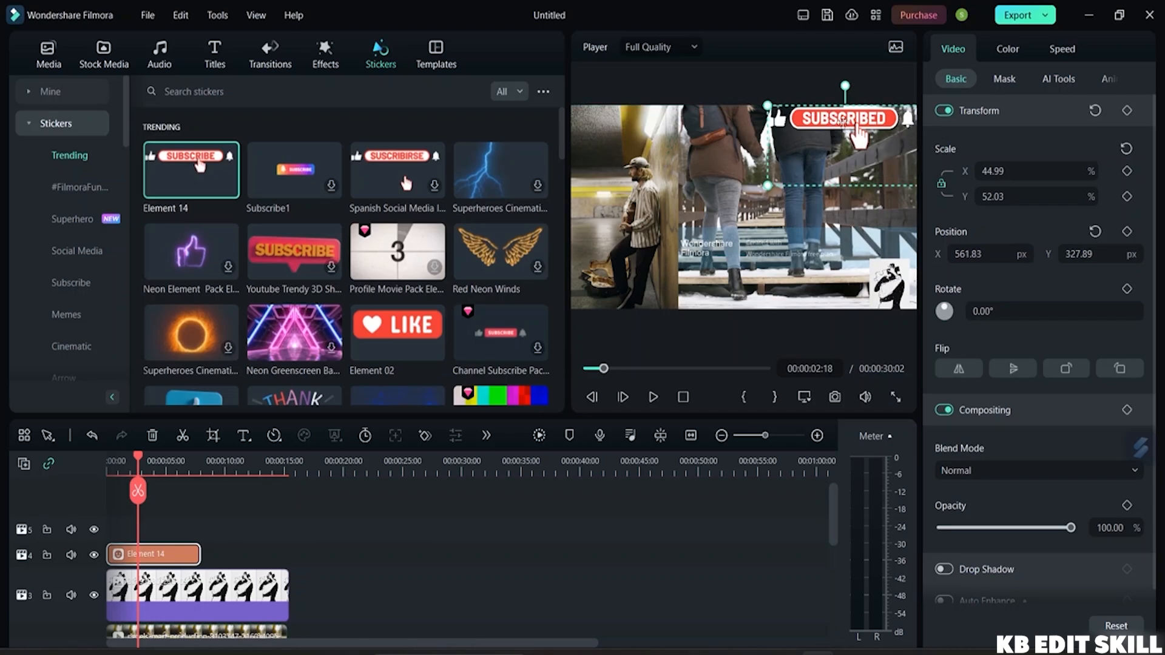
pyautogui.moveTo(842, 119); pyautogui.dragTo(774, 292)
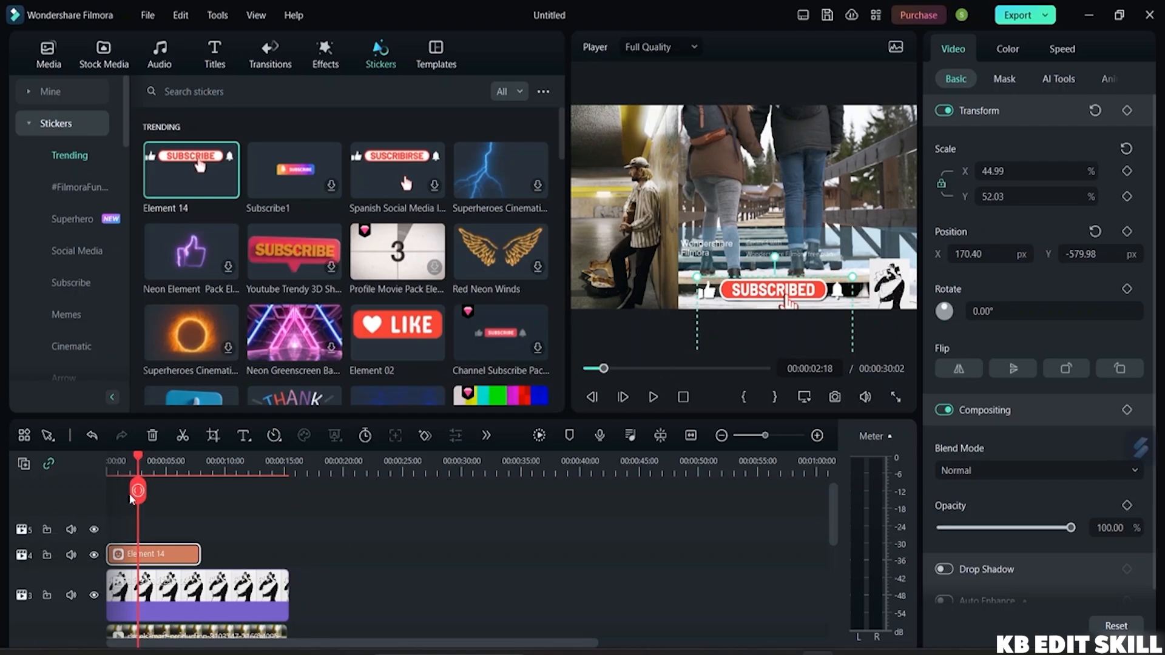
# Play the composition from the start to about 9 seconds to check the sticker animation
pyautogui.moveTo(145, 498); pyautogui.dragTo(108, 491)
pyautogui.click(653, 399)
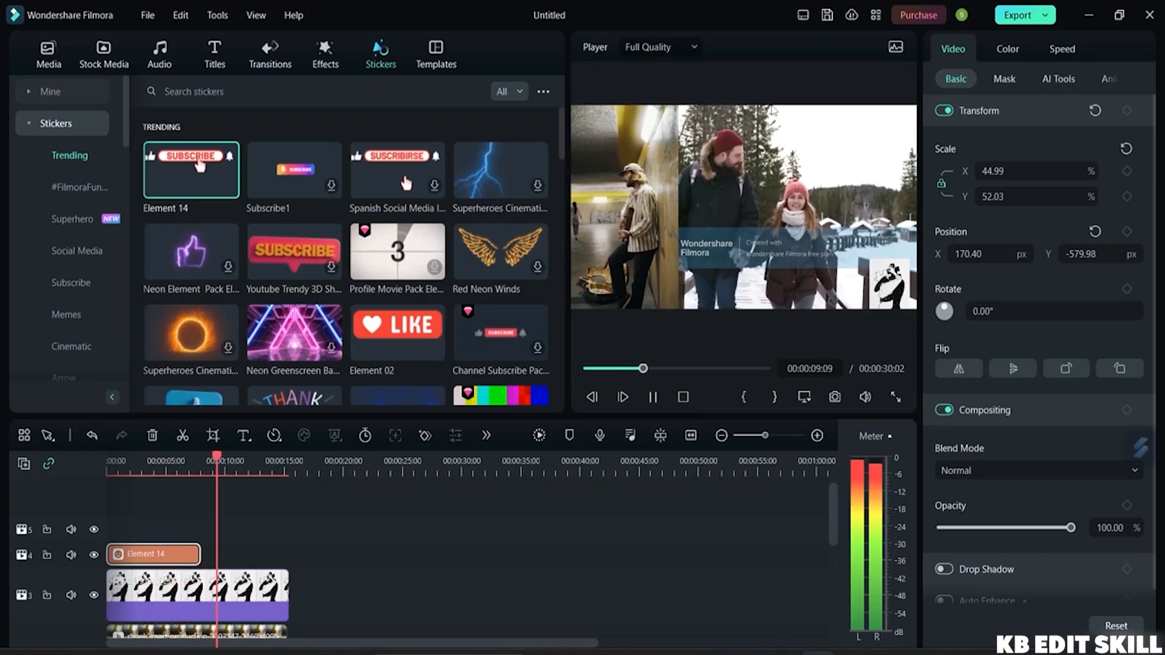
pyautogui.press('space')
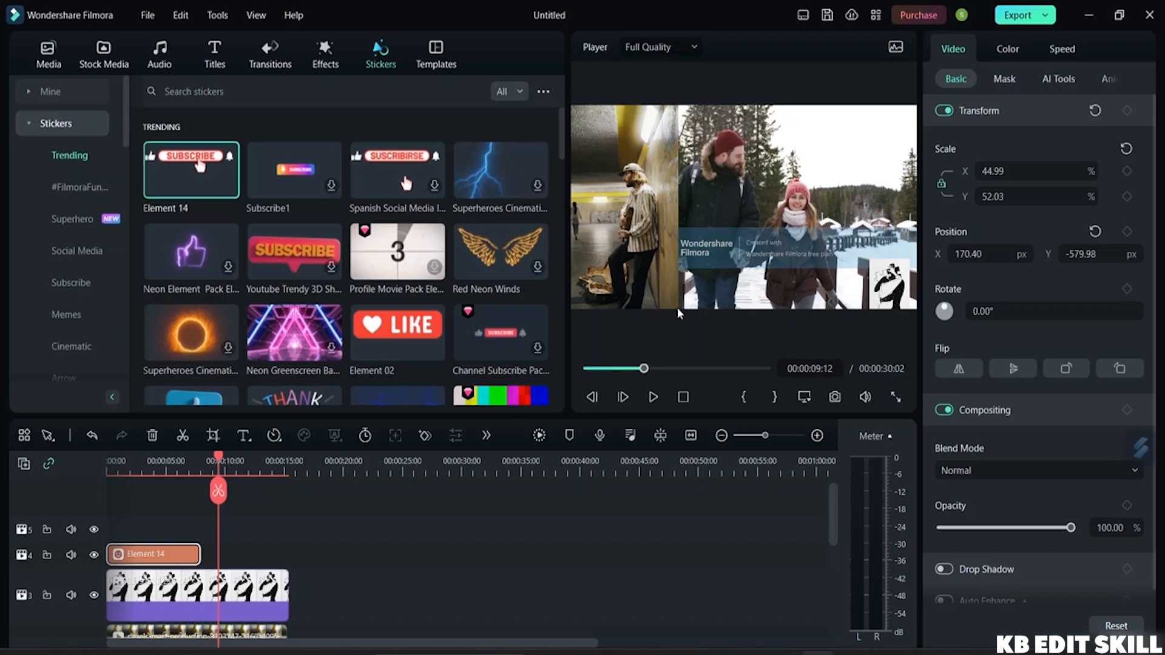
# Examine the properties of the Move On audio clip, the Untitled 1 video and the guitarist clip in turn
pyautogui.scroll(-5, 319, 573)
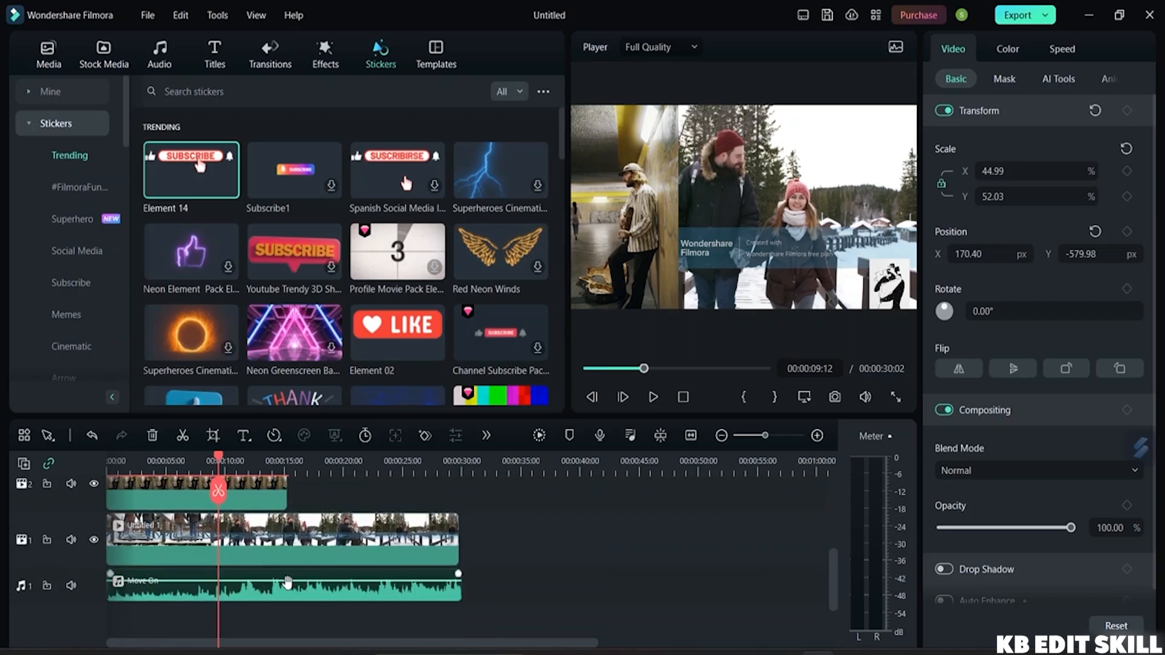
pyautogui.click(282, 598)
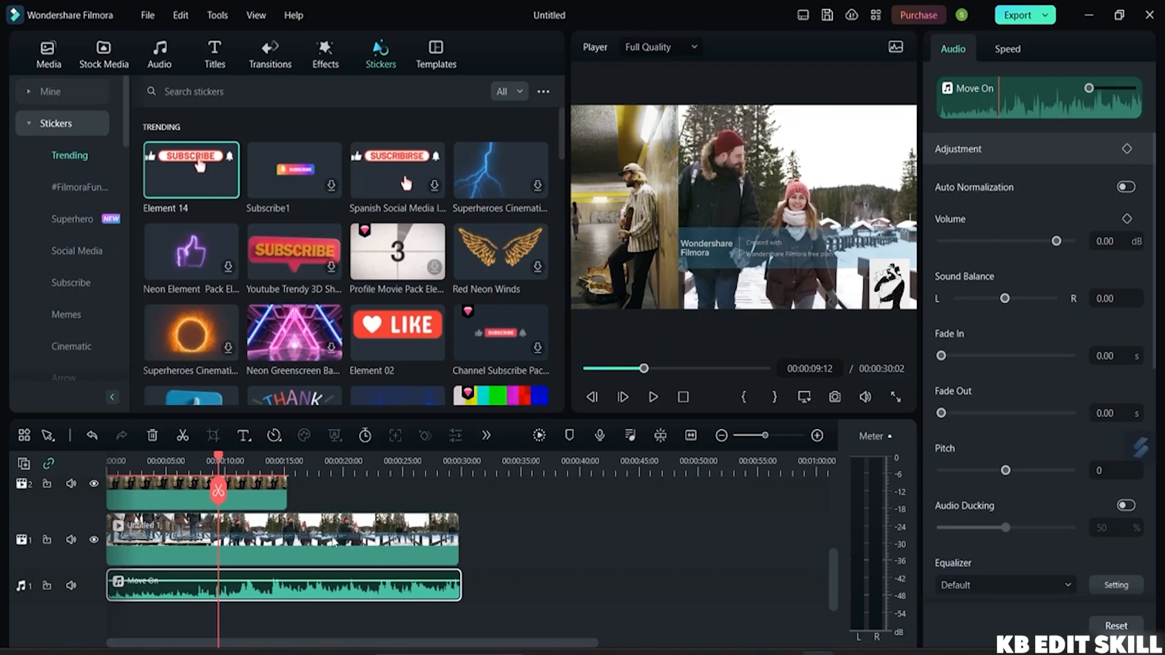
pyautogui.click(323, 534)
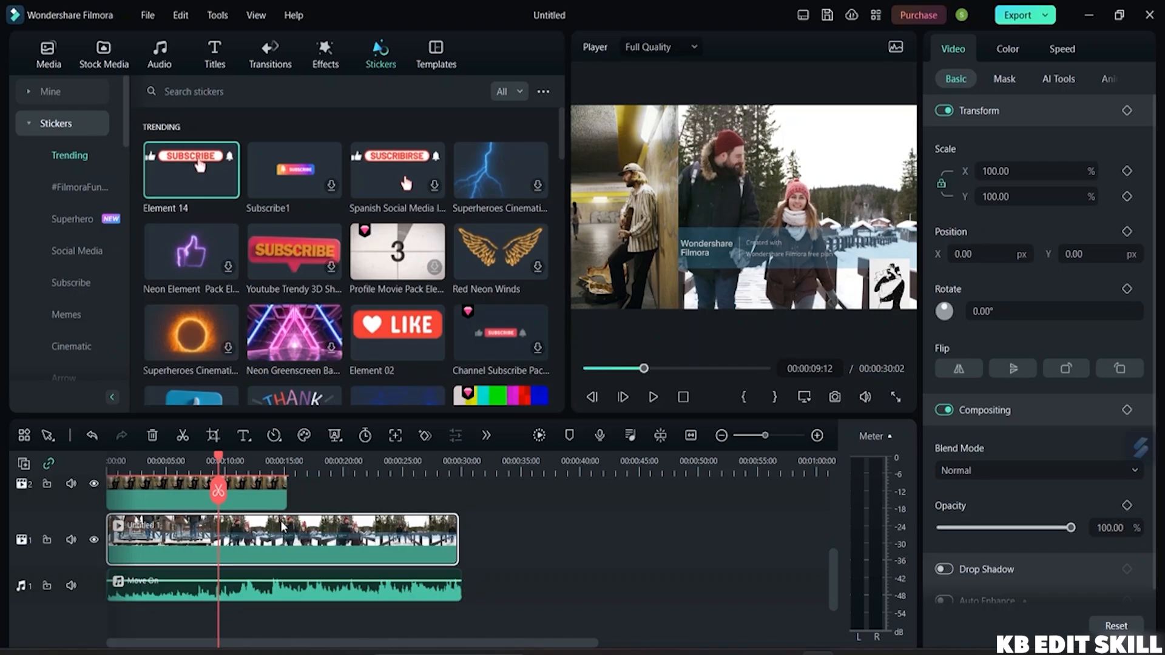
pyautogui.click(251, 499)
pyautogui.scroll(2, 279, 534)
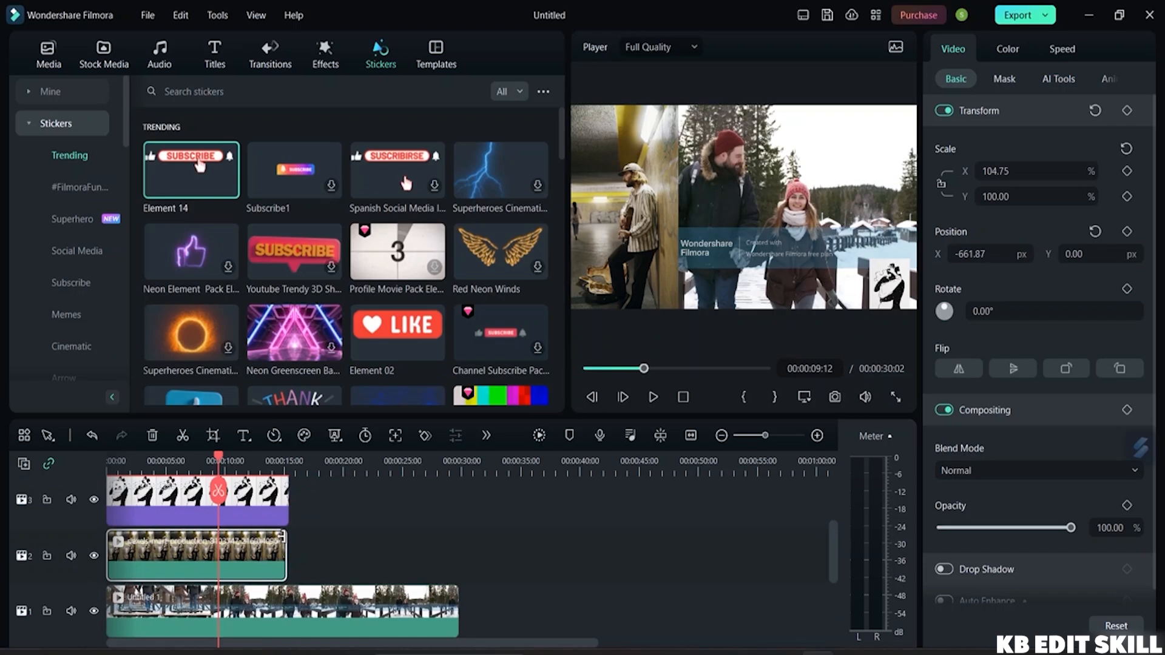
# Look over the composition's stacked tracks and return the playhead to the start
pyautogui.scroll(-1, 267, 579)
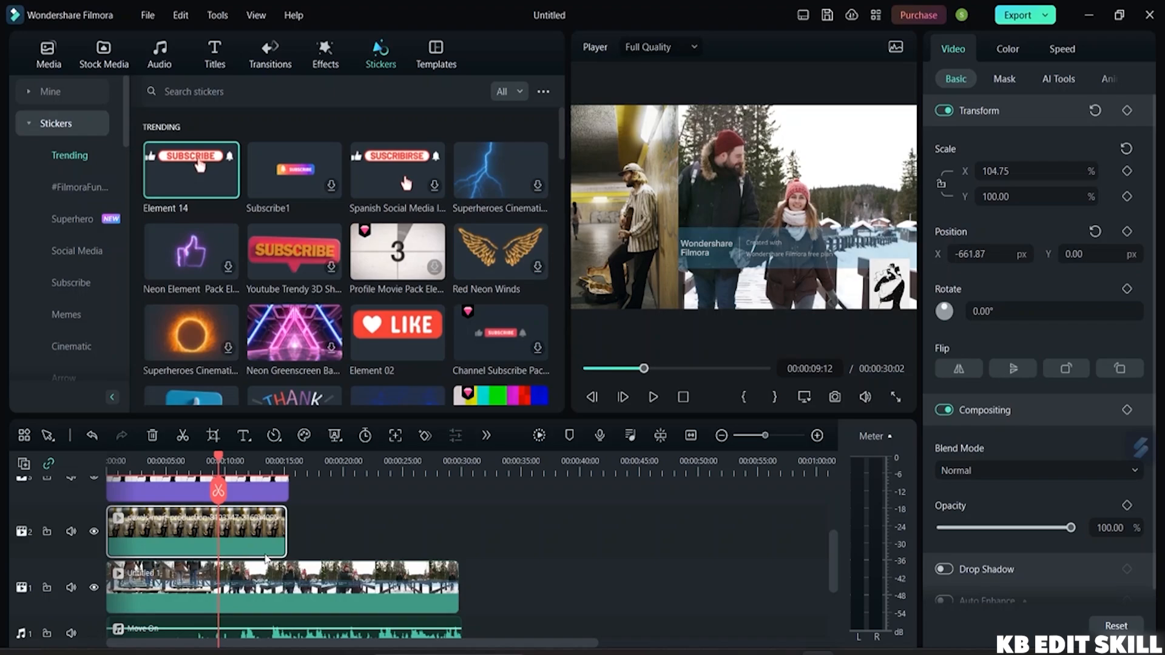
pyautogui.scroll(2, 248, 532)
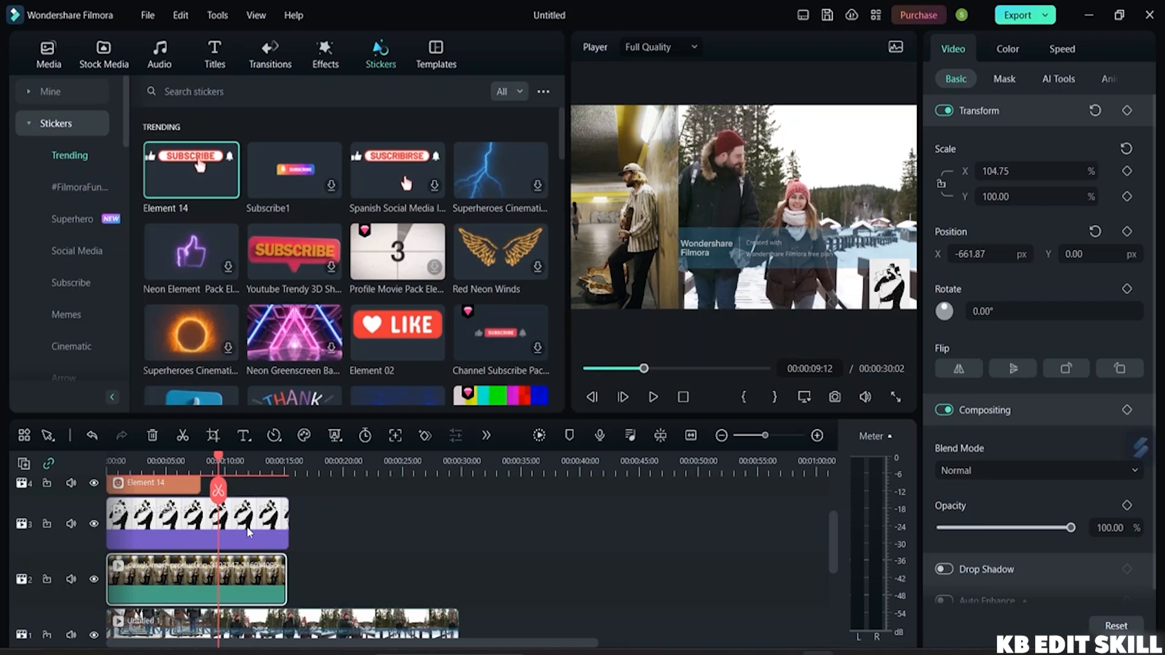
pyautogui.scroll(2, 250, 531)
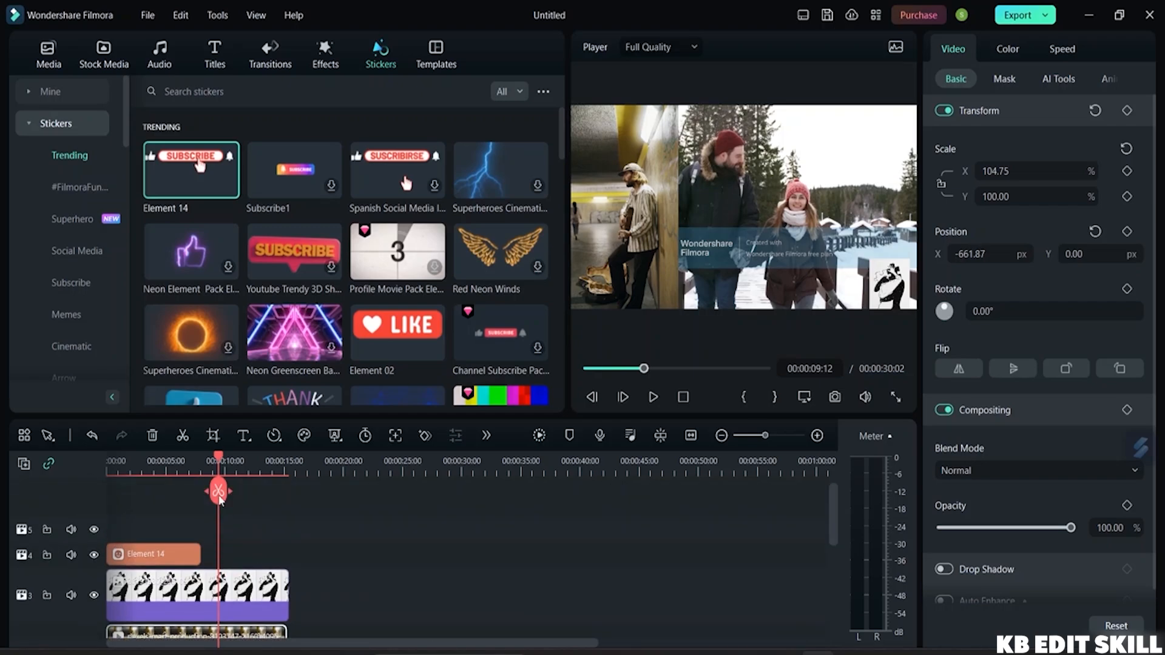
pyautogui.moveTo(218, 494); pyautogui.dragTo(108, 495)
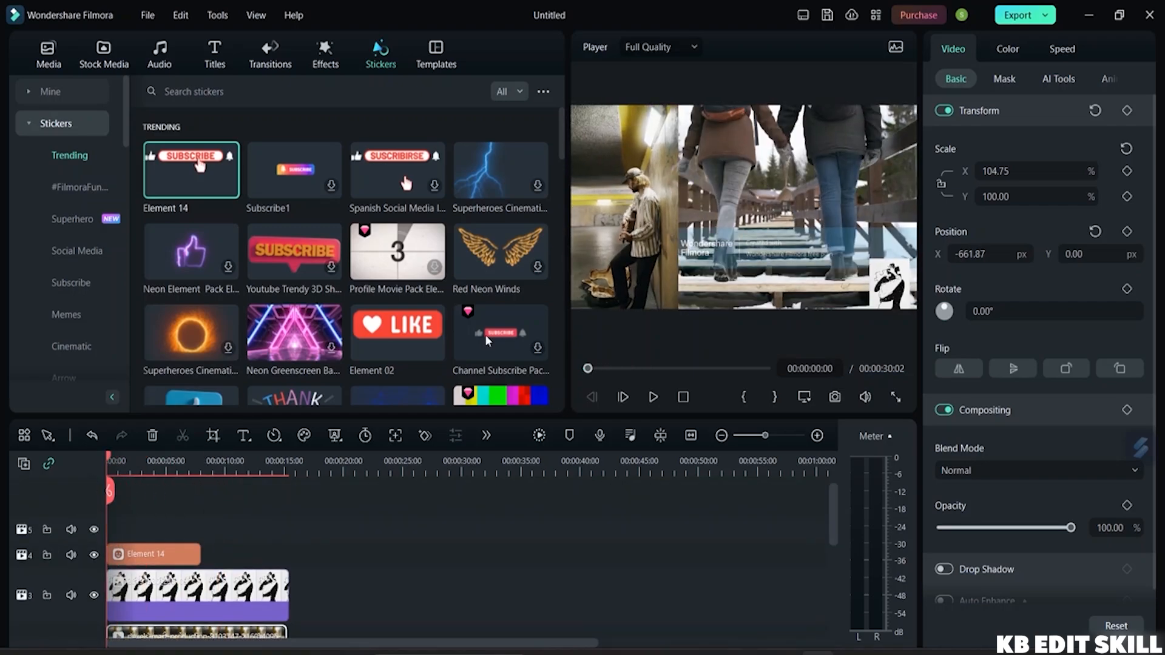
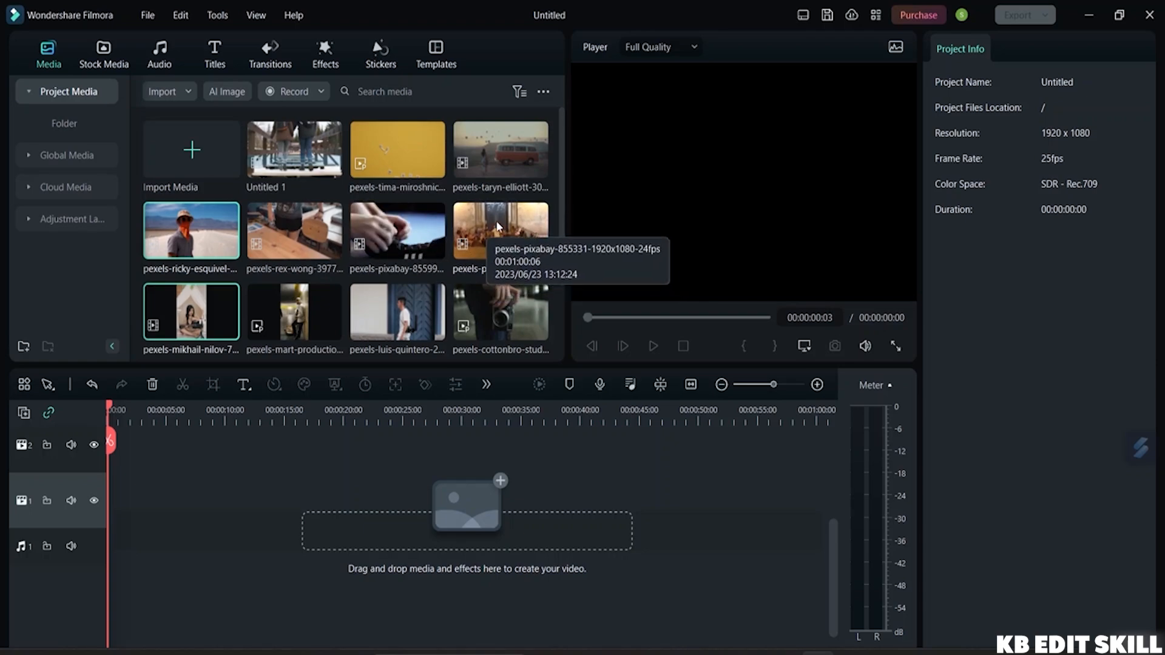
# Place the pexels-pixabay-855331 street dance video at the start of video track 1 and fit the whole clip in the timeline
pyautogui.moveTo(491, 227); pyautogui.dragTo(244, 512)
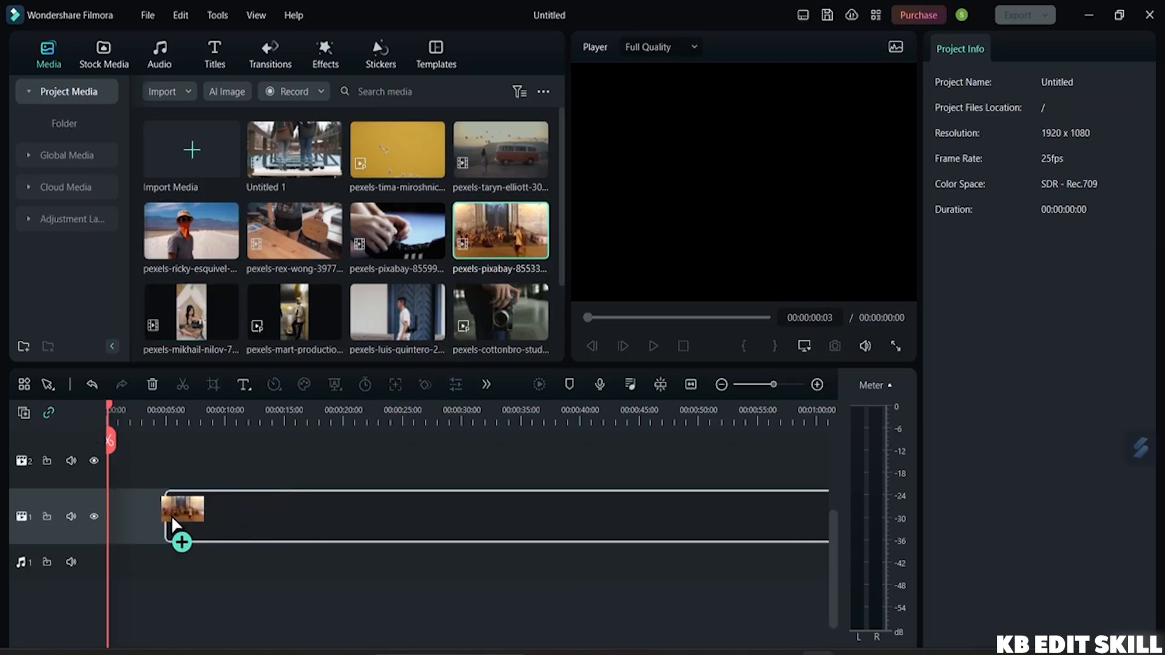
pyautogui.moveTo(171, 515); pyautogui.dragTo(118, 522)
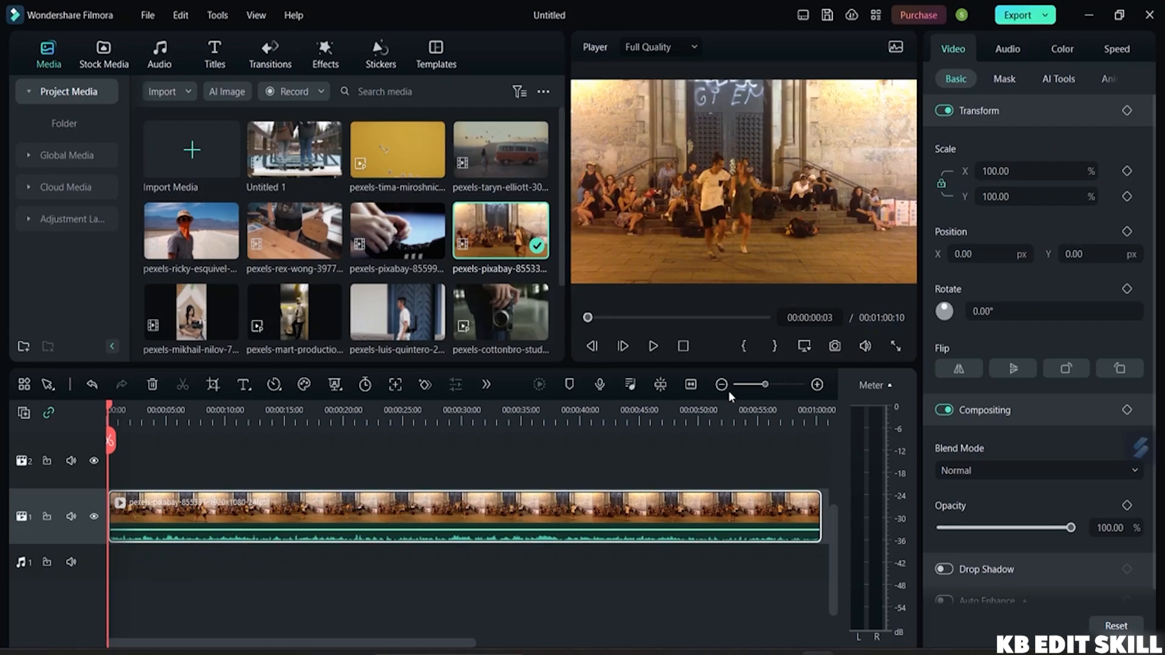
pyautogui.click(688, 385)
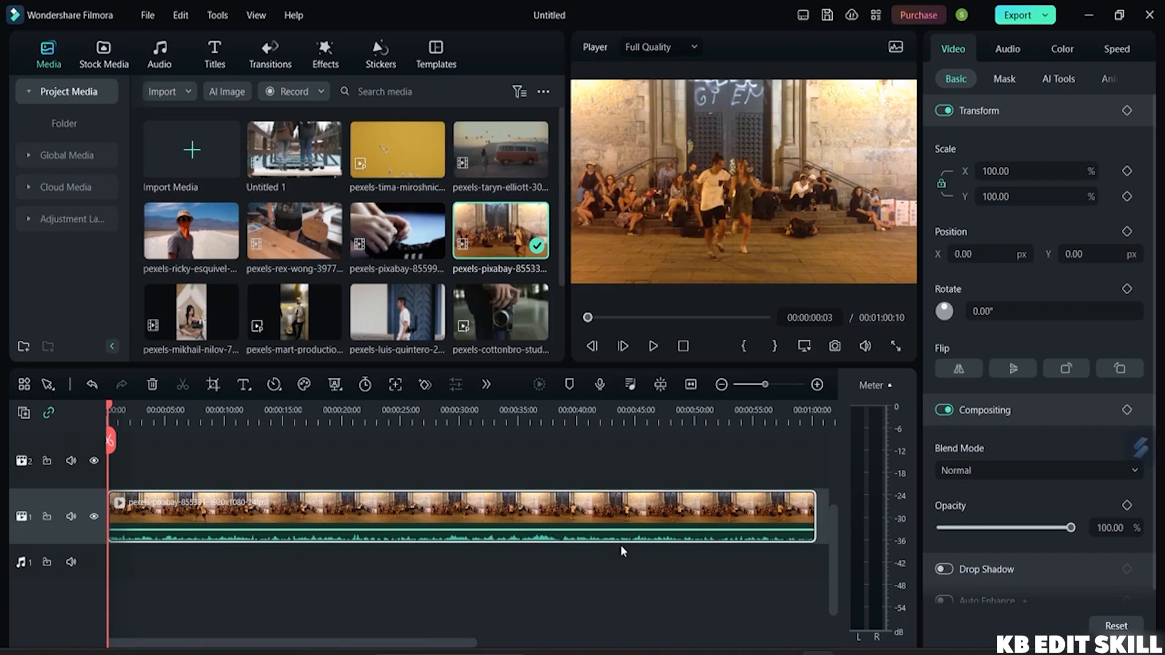
# Raise the dance clip's volume to 12 dB on its timeline waveform, and lower it to -4.20 dB
pyautogui.click(658, 529)
pyautogui.moveTo(659, 531); pyautogui.dragTo(656, 517)
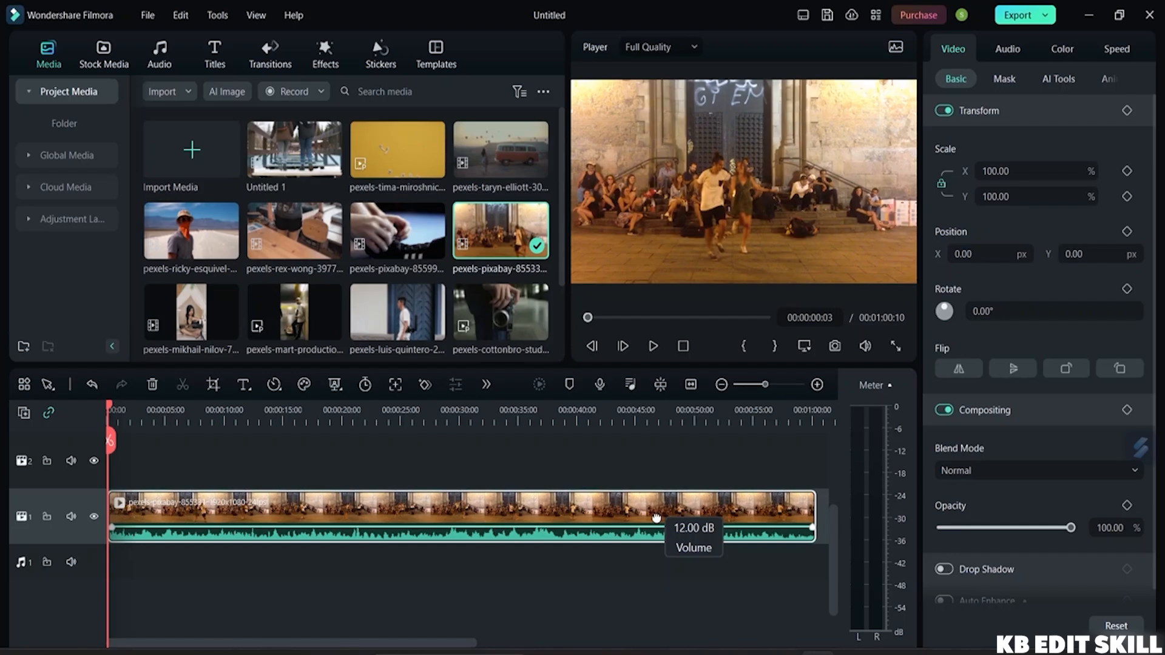
pyautogui.moveTo(656, 518)
pyautogui.mouseDown()
pyautogui.moveTo(654, 543)
pyautogui.moveTo(651, 532)
pyautogui.mouseUp()
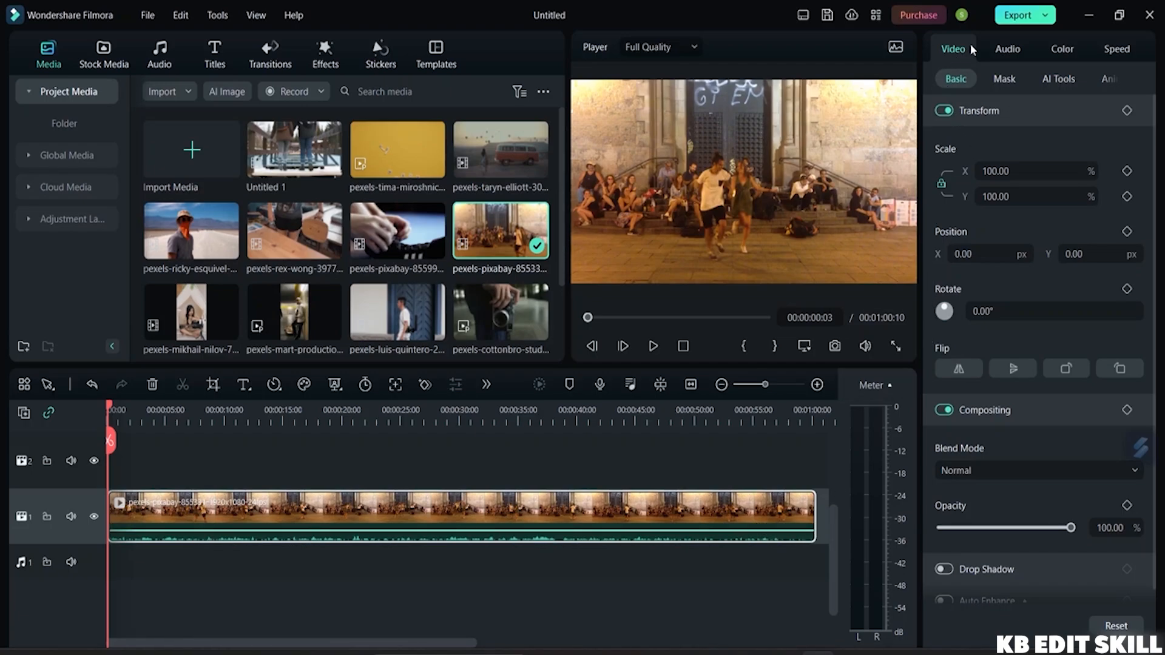
# Raise the clip's volume to 12 dB in its audio properties, and bring it down to -5.03 dB
pyautogui.click(1006, 50)
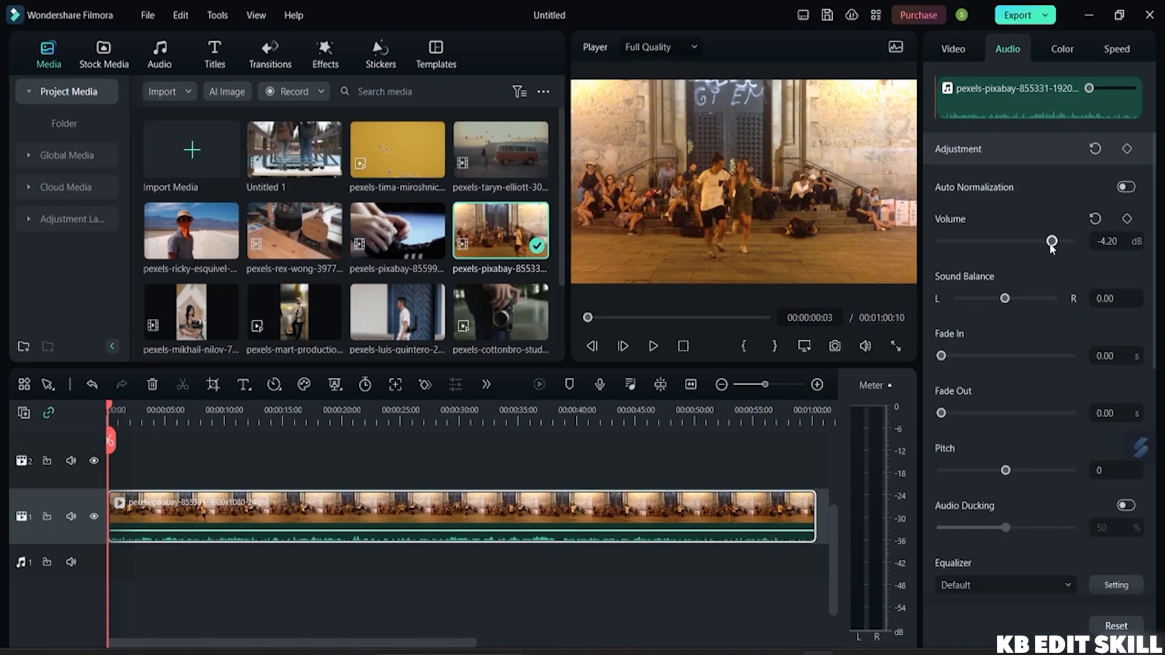
pyautogui.moveTo(1052, 244); pyautogui.dragTo(1074, 244)
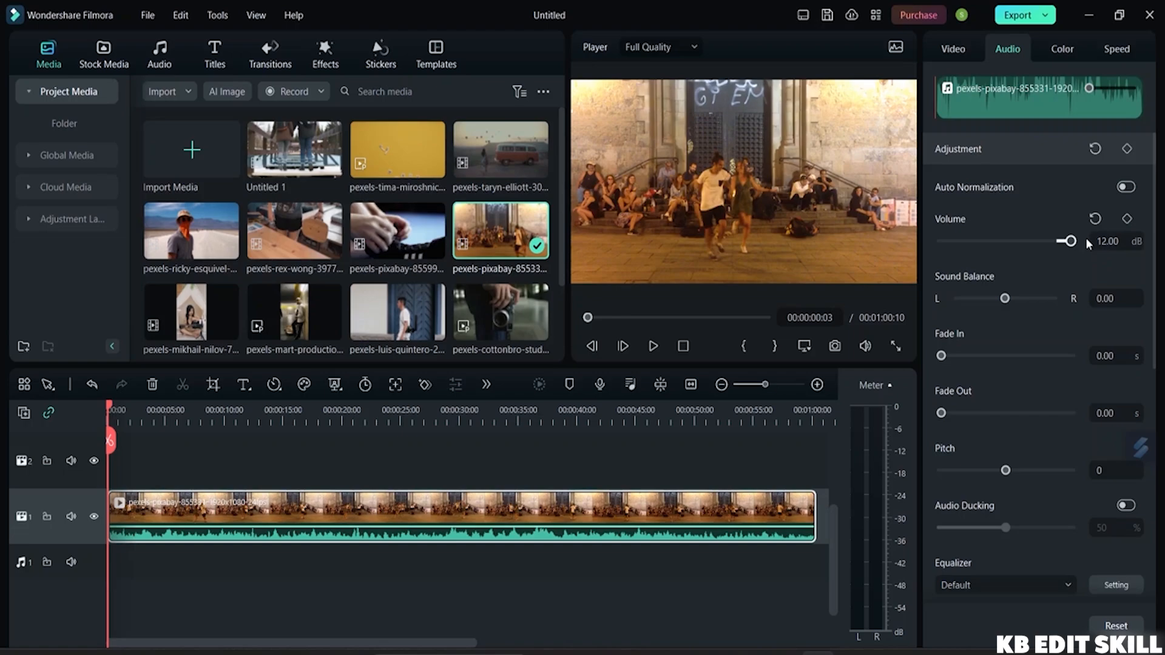
pyautogui.moveTo(1070, 241); pyautogui.dragTo(1051, 243)
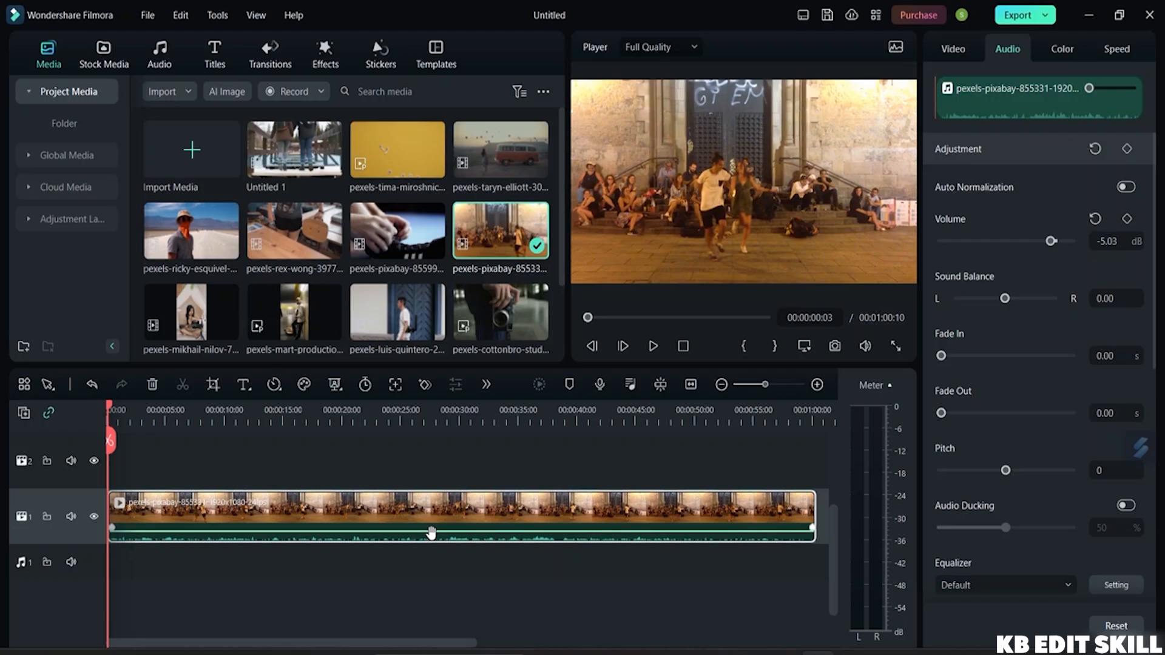
# Mute video track 1 and add the downloaded music "Until The End" at the start of audio track 1
pyautogui.click(71, 516)
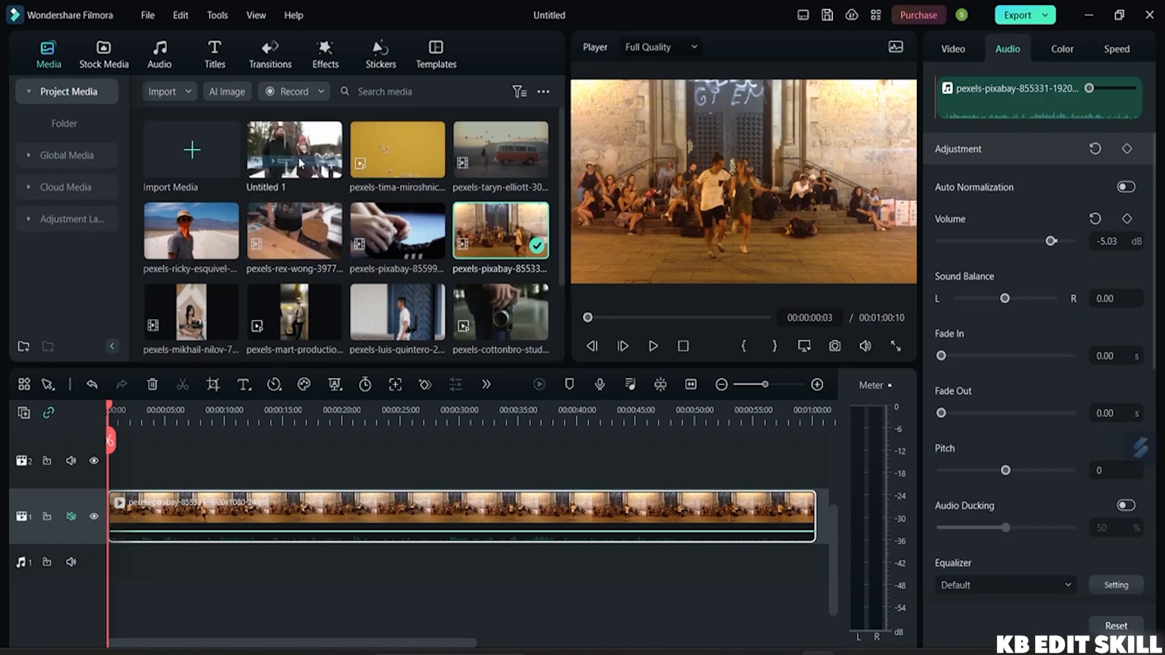
pyautogui.click(168, 56)
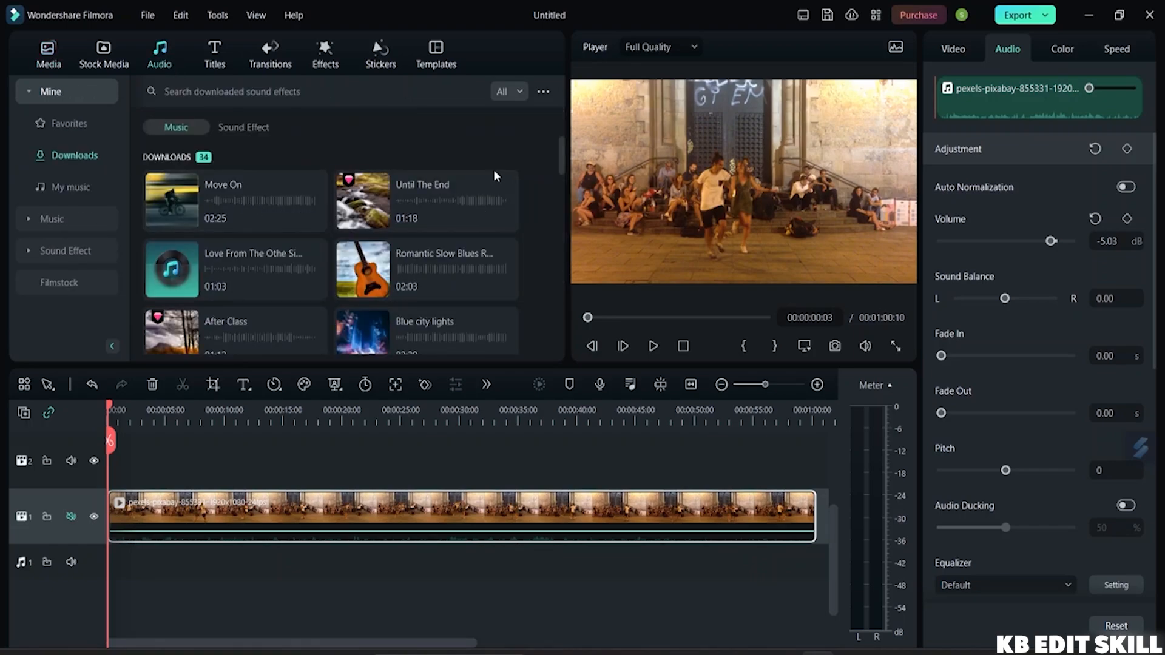
pyautogui.moveTo(428, 197); pyautogui.dragTo(118, 559)
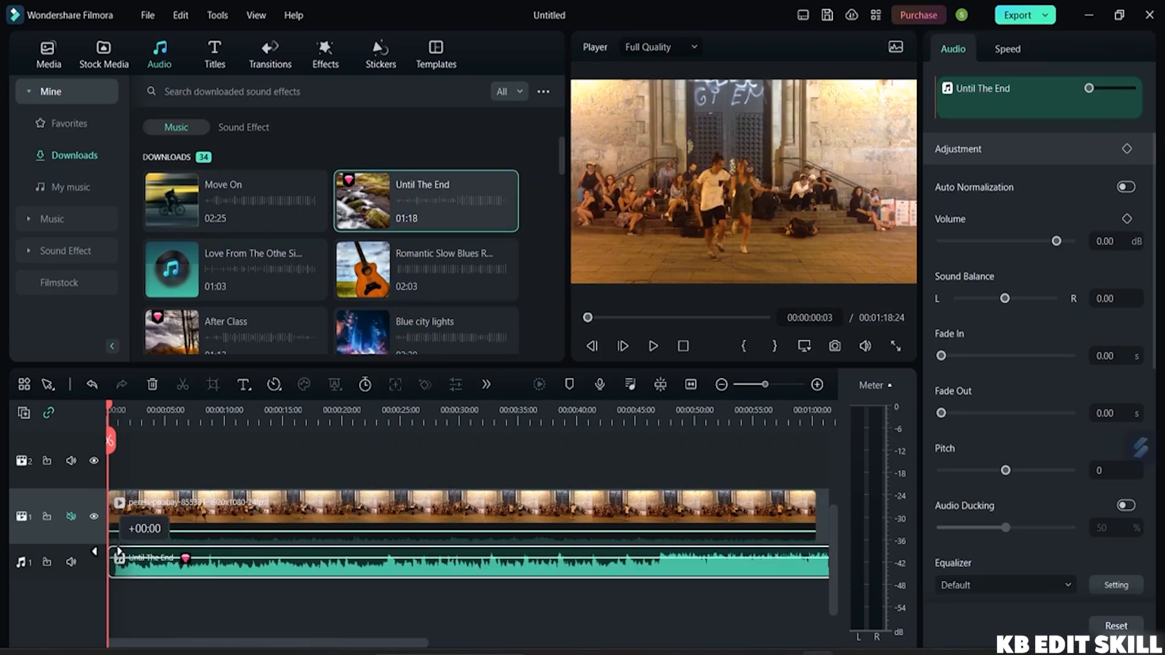
pyautogui.click(689, 384)
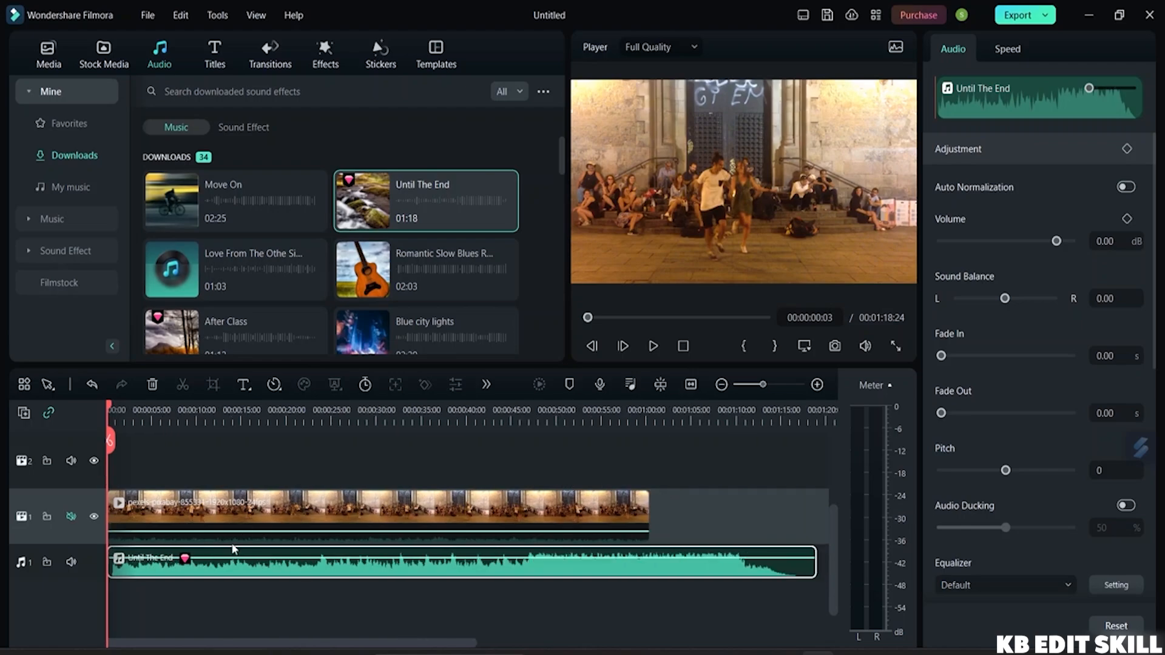
# Play back the muted video with the music, and cut "Until The End" from the audio track
pyautogui.click(652, 347)
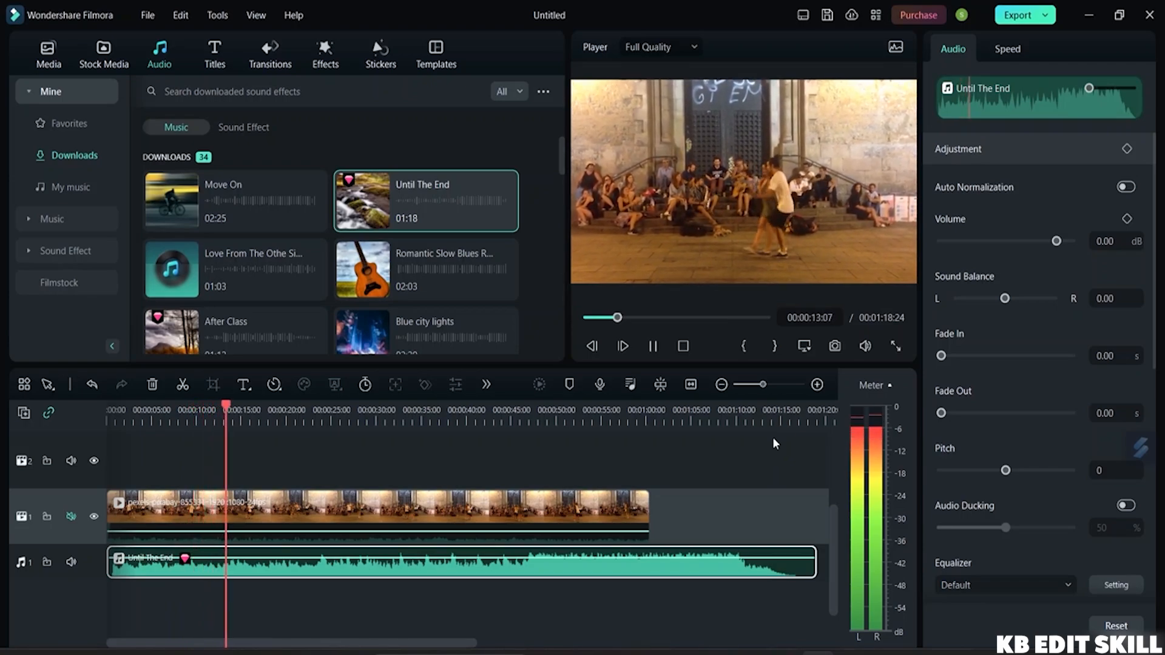
pyautogui.press('space')
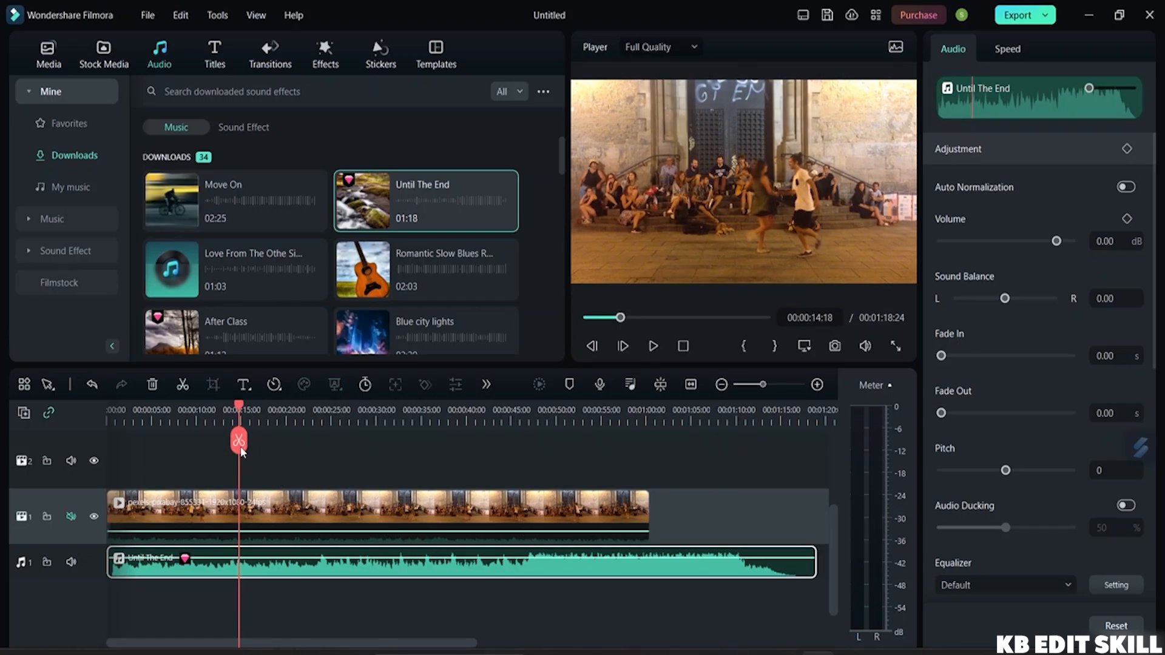
pyautogui.moveTo(241, 452); pyautogui.dragTo(106, 434)
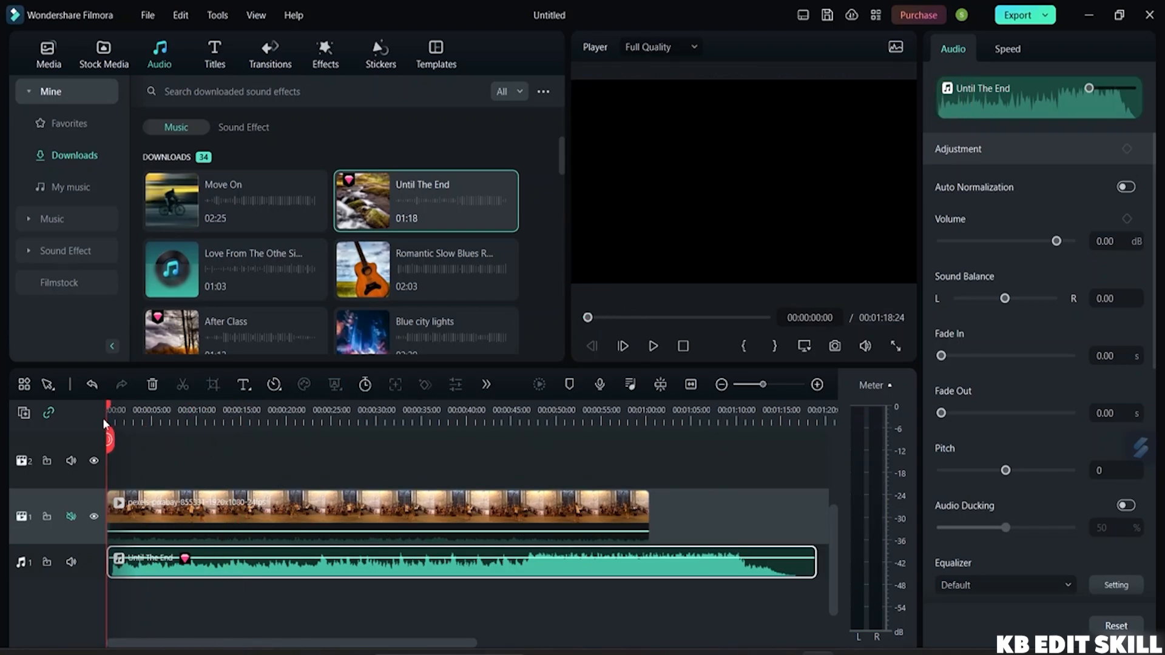
pyautogui.rightClick(282, 556)
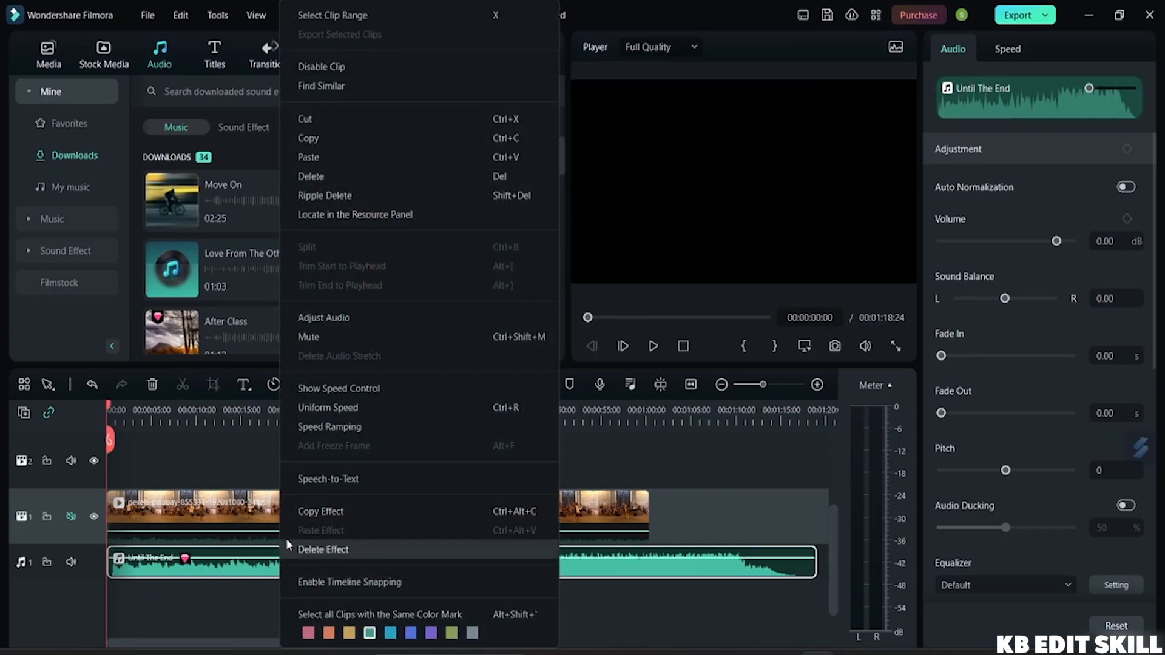
pyautogui.click(344, 122)
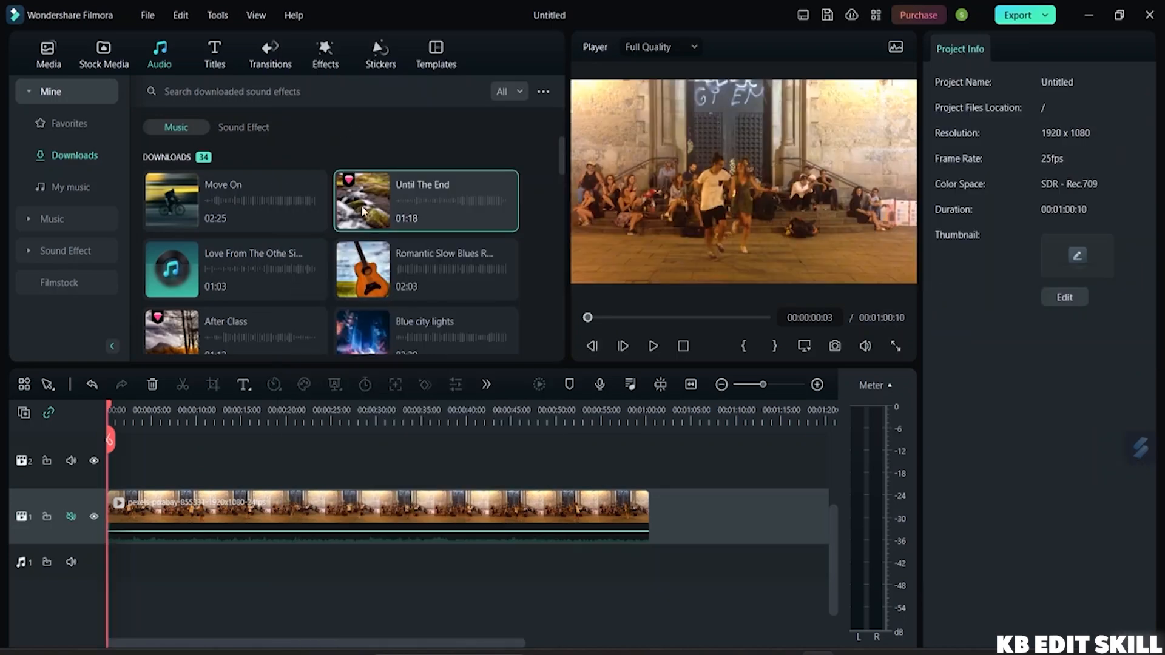
# Play back the dance clip with video track 1 muted, and pause the playback
pyautogui.click(366, 520)
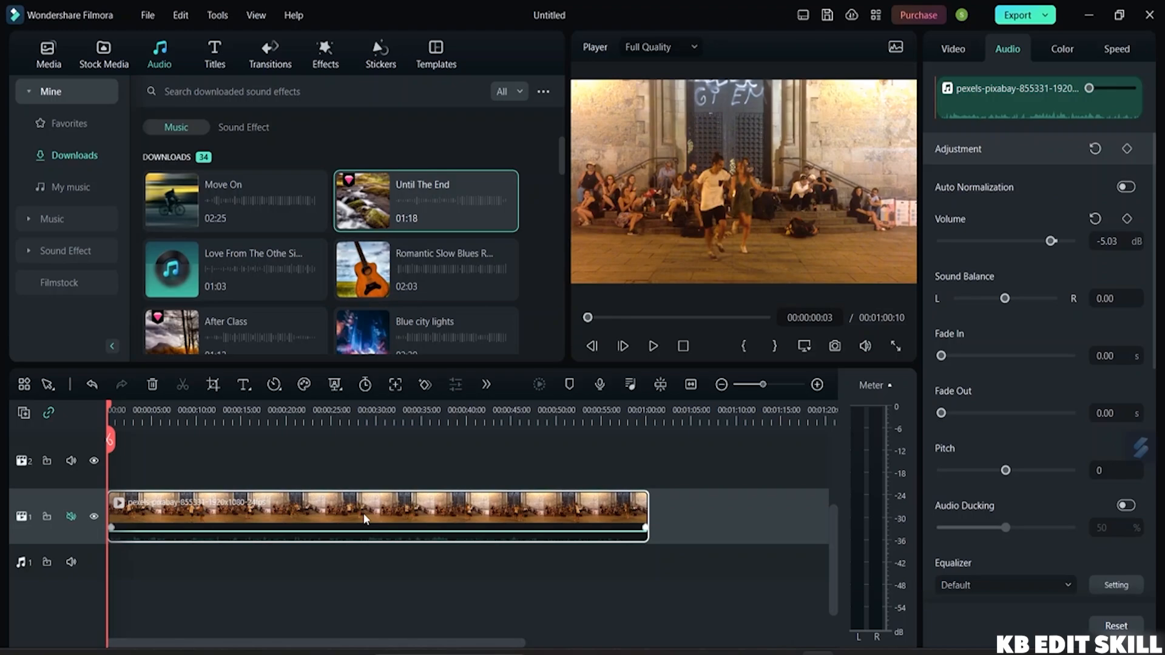
pyautogui.press('space')
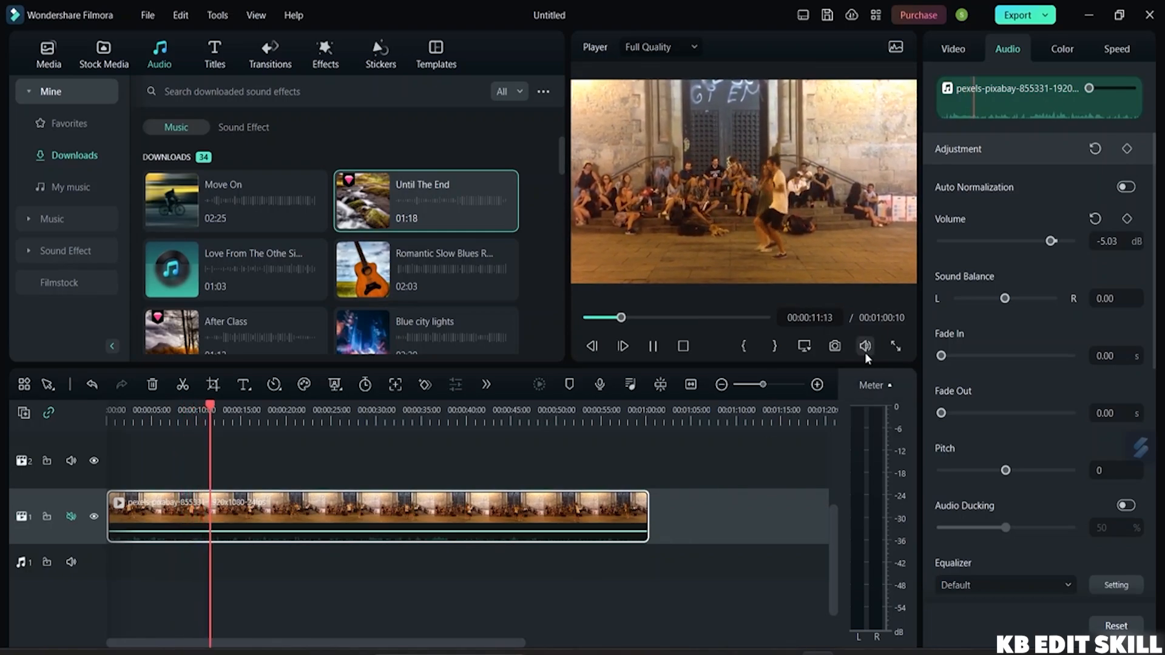
pyautogui.moveTo(865, 352)
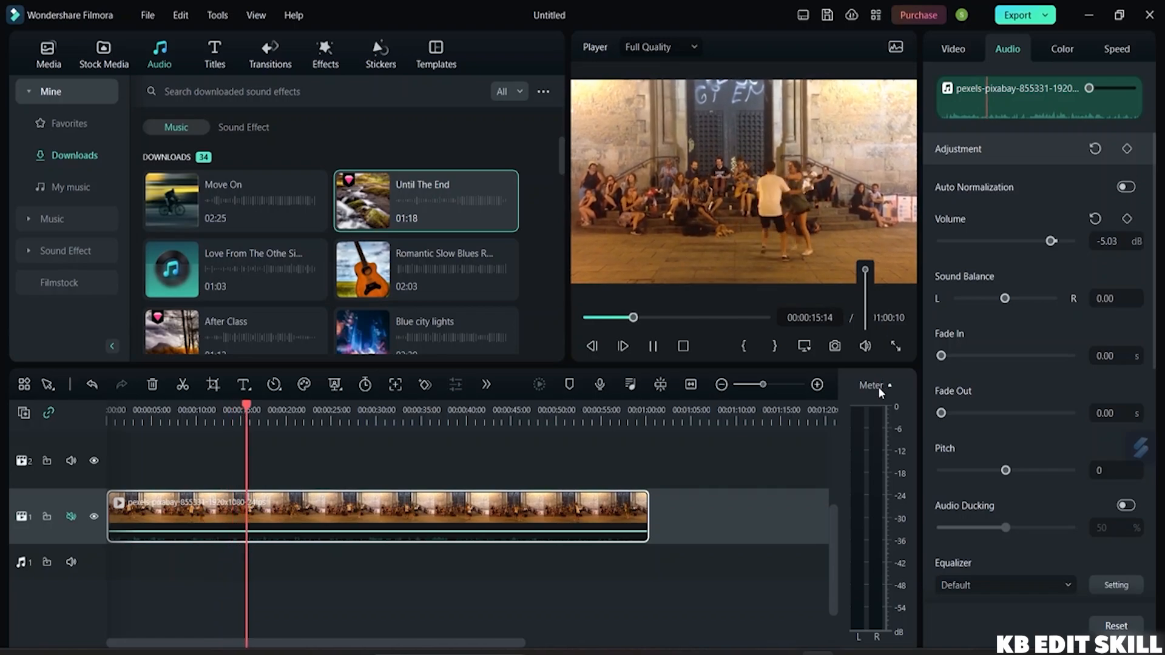
pyautogui.press('space')
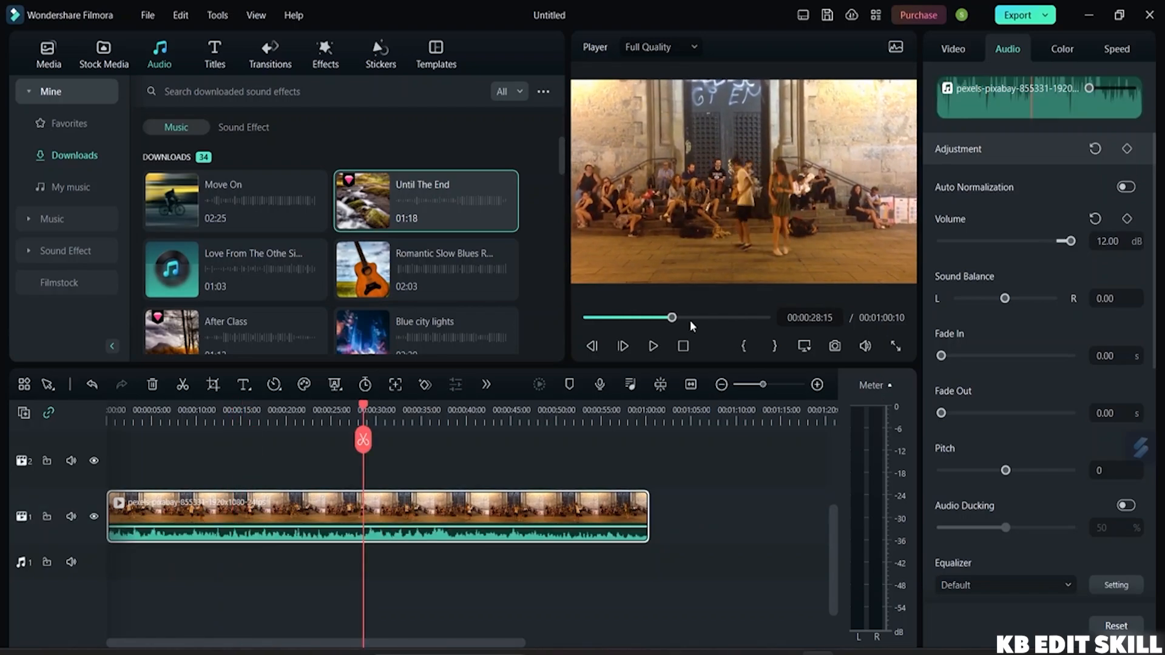
# Play back the clip with its original audio at 12 dB, and return the playhead to the start
pyautogui.press('space')
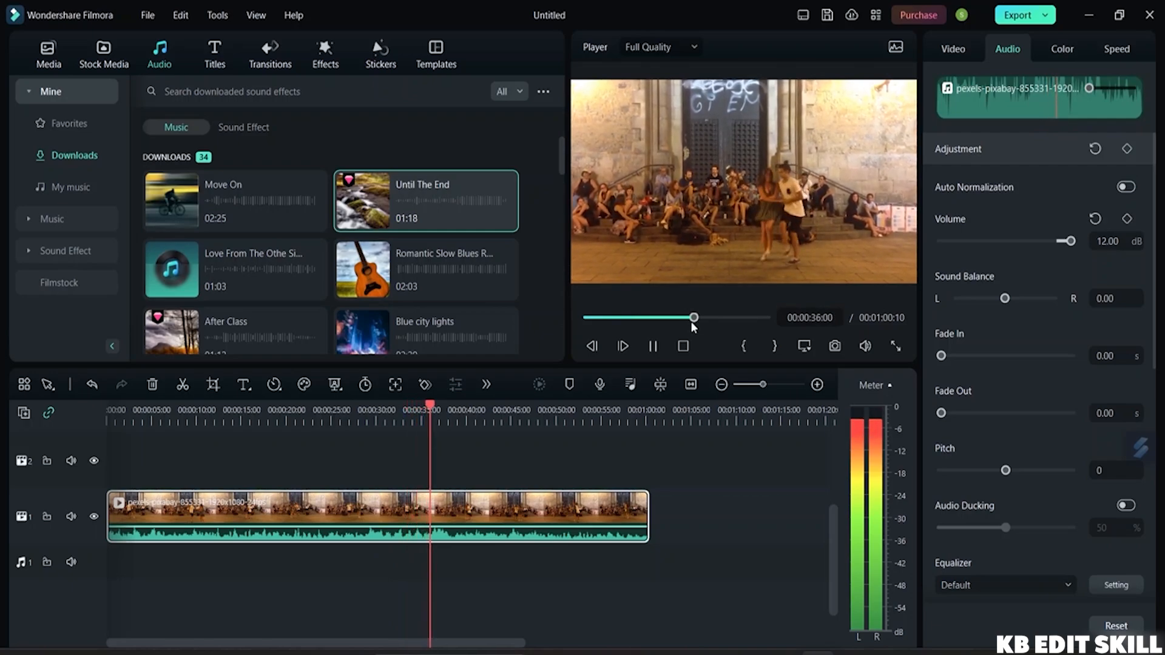
pyautogui.press('space')
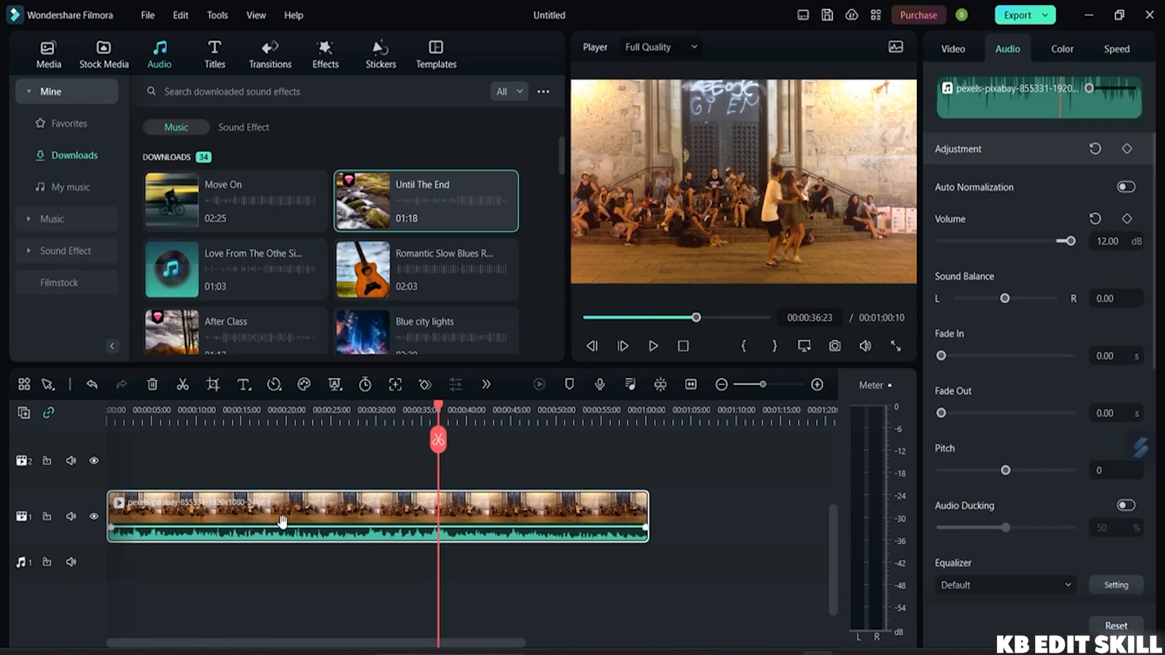
pyautogui.moveTo(439, 441); pyautogui.dragTo(81, 448)
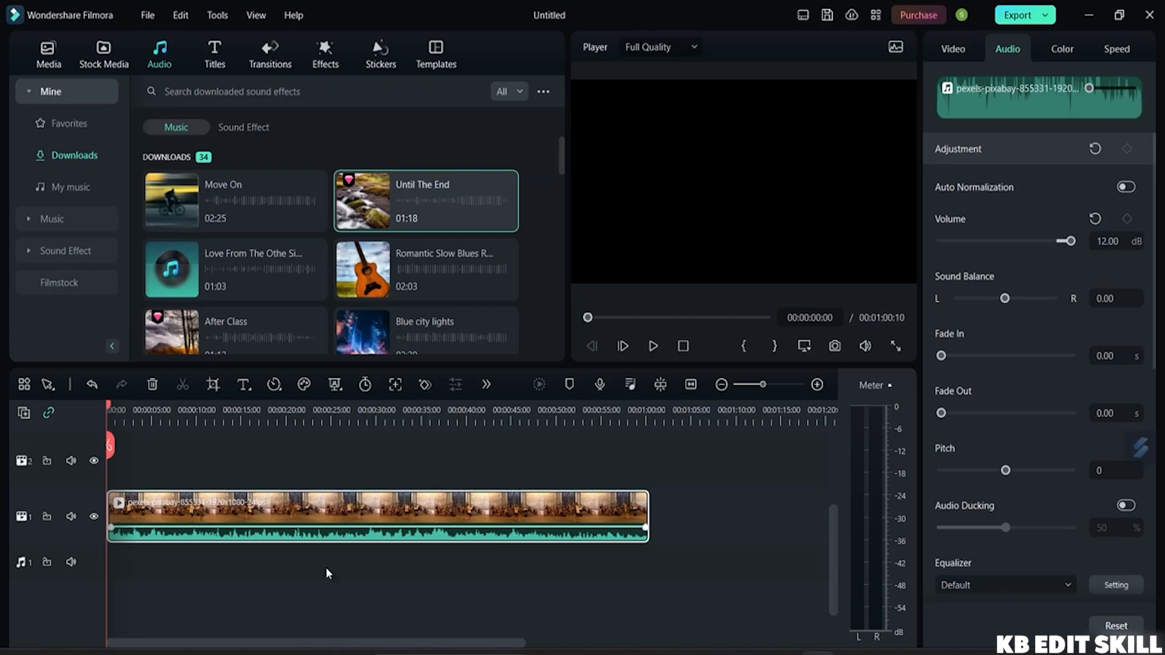
# Detach the dance clip's audio from the video onto audio track 1
pyautogui.rightClick(342, 523)
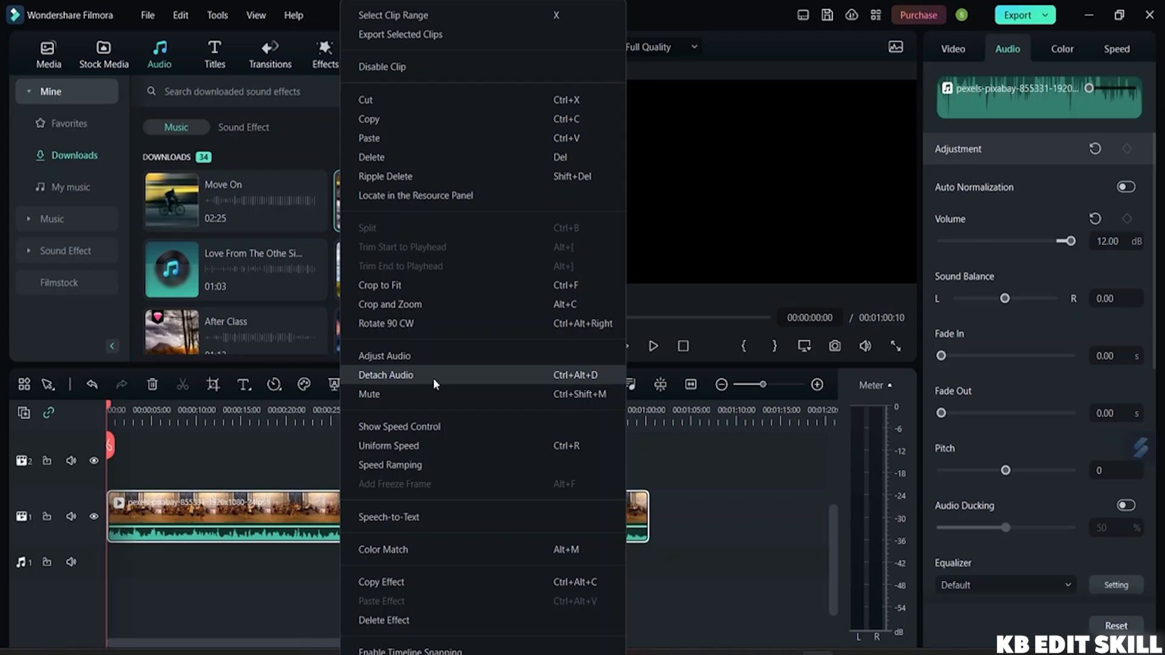
pyautogui.click(433, 377)
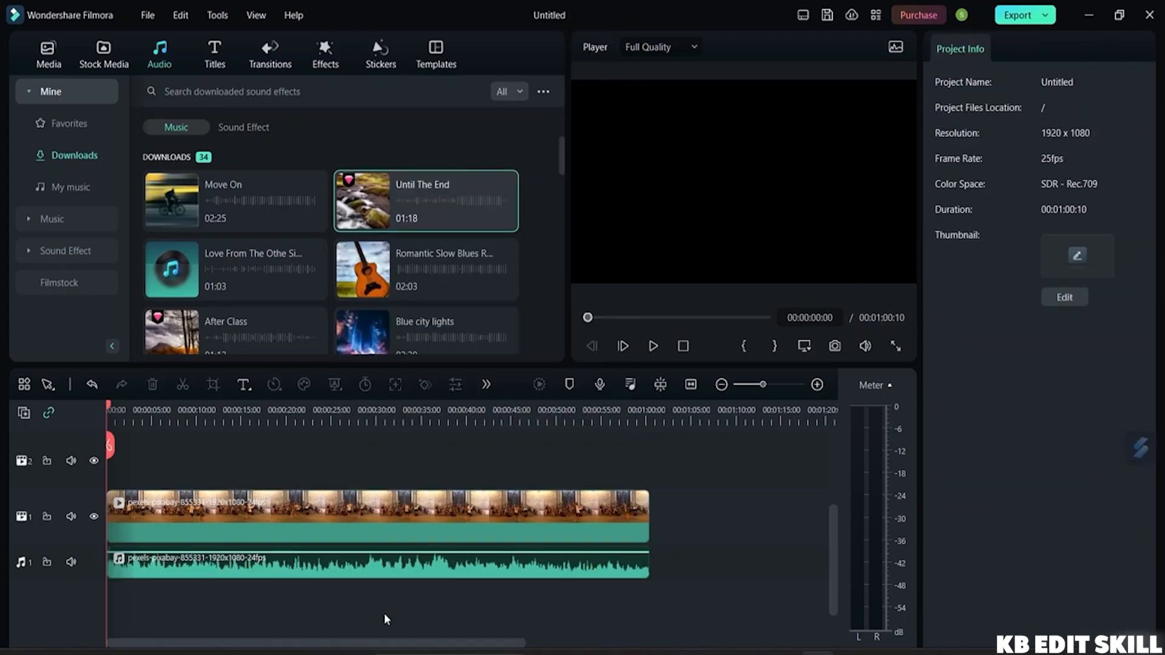
pyautogui.click(401, 571)
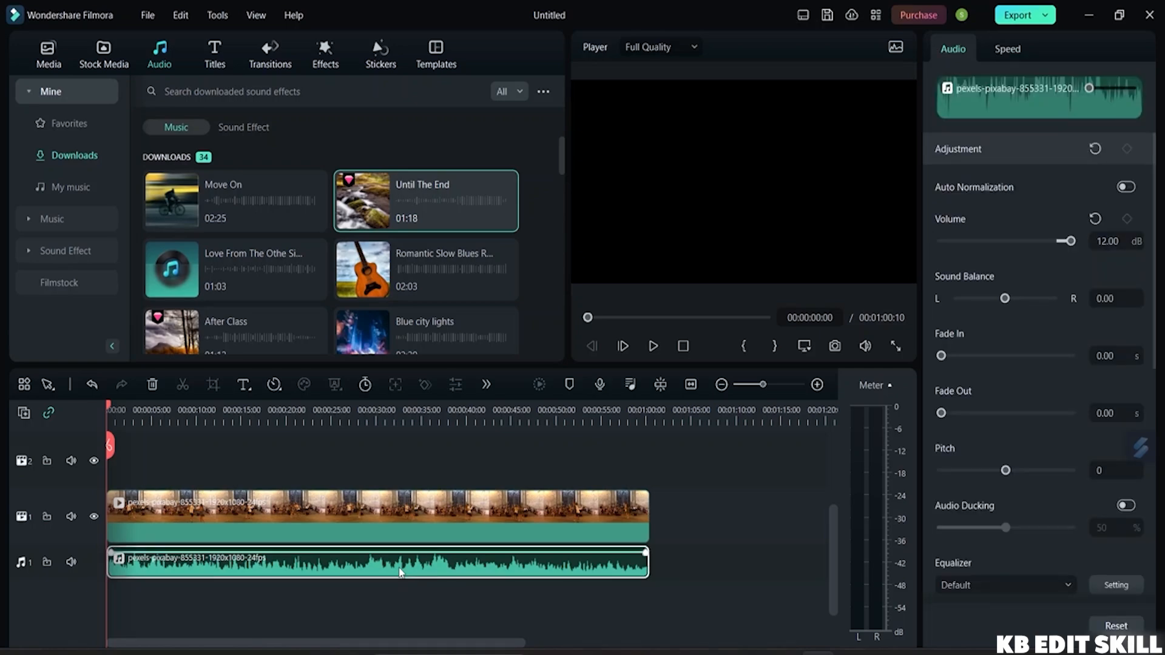
pyautogui.click(313, 529)
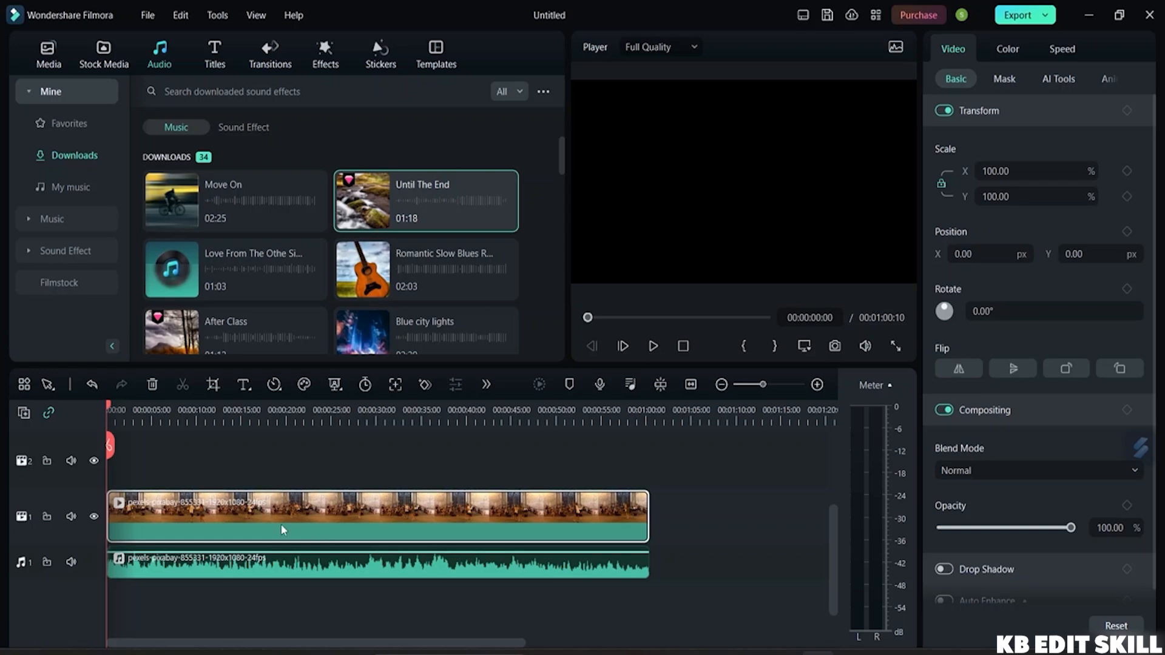
# Mute audio track 1 and play back the video at several points along its length
pyautogui.click(70, 563)
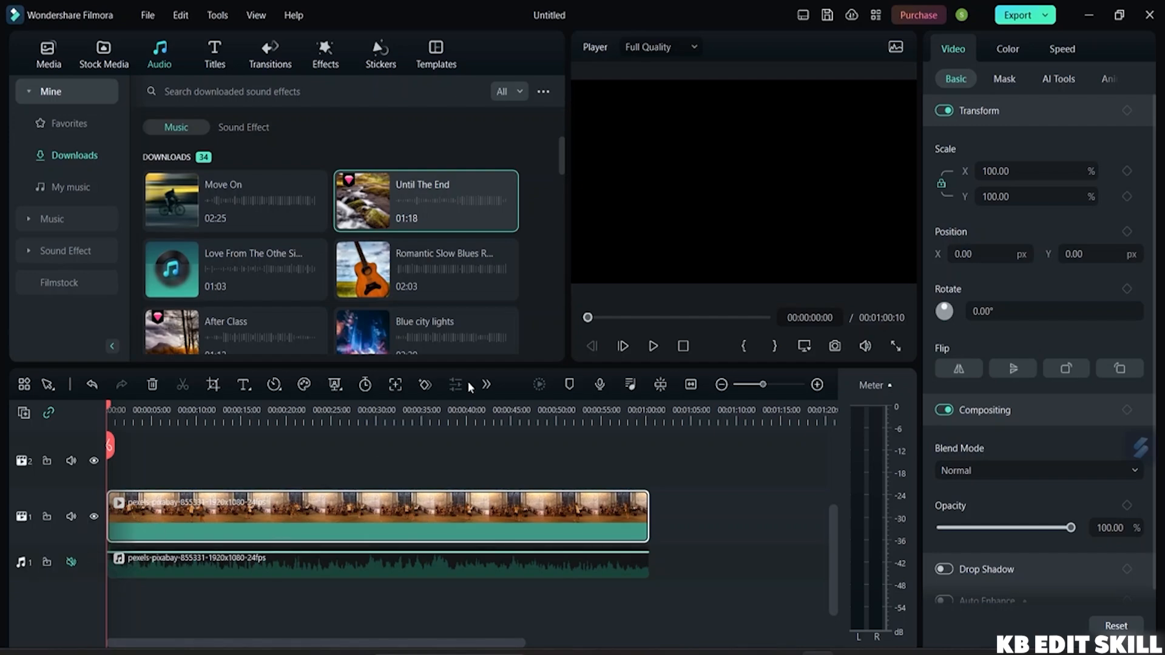
pyautogui.click(653, 345)
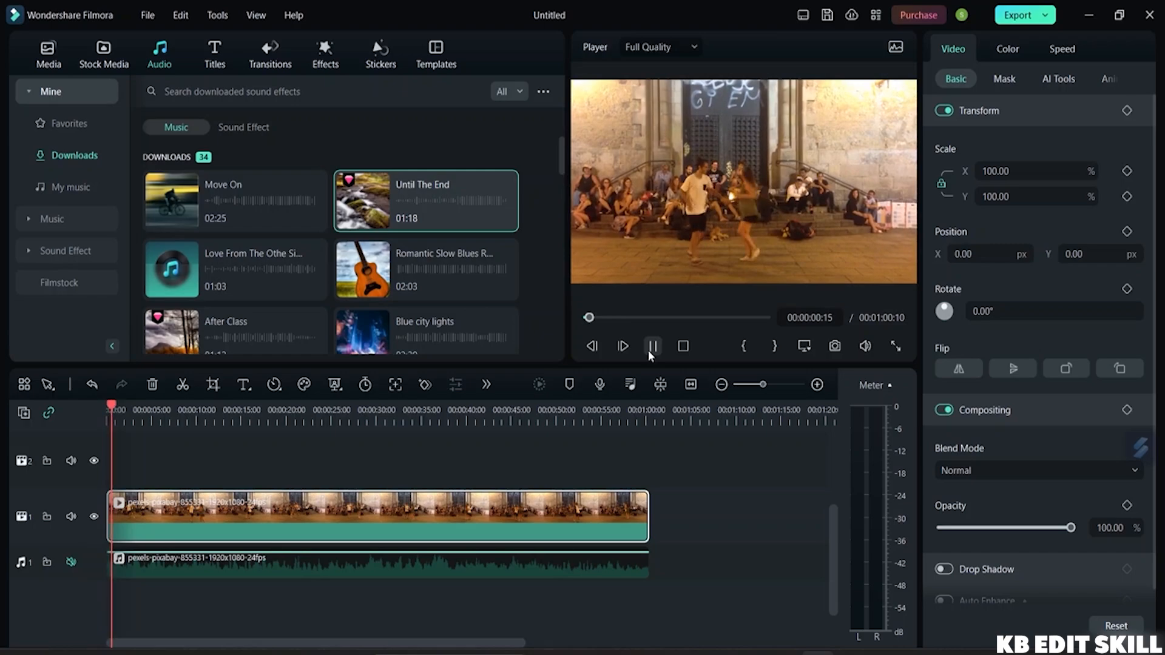
pyautogui.click(657, 316)
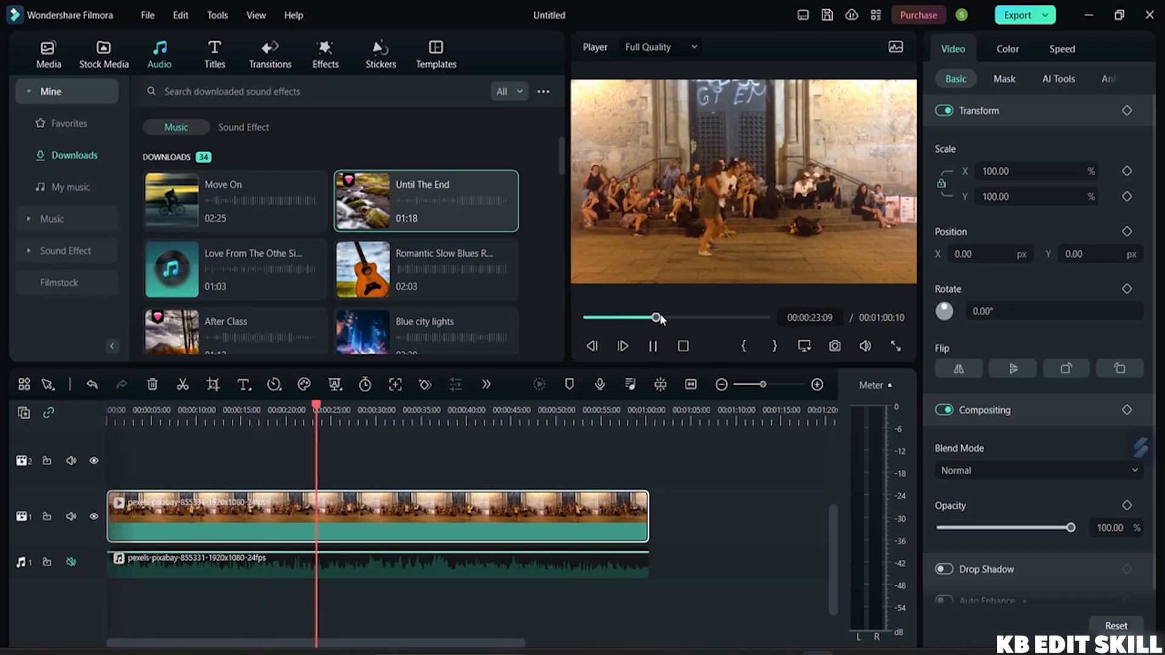
pyautogui.click(683, 318)
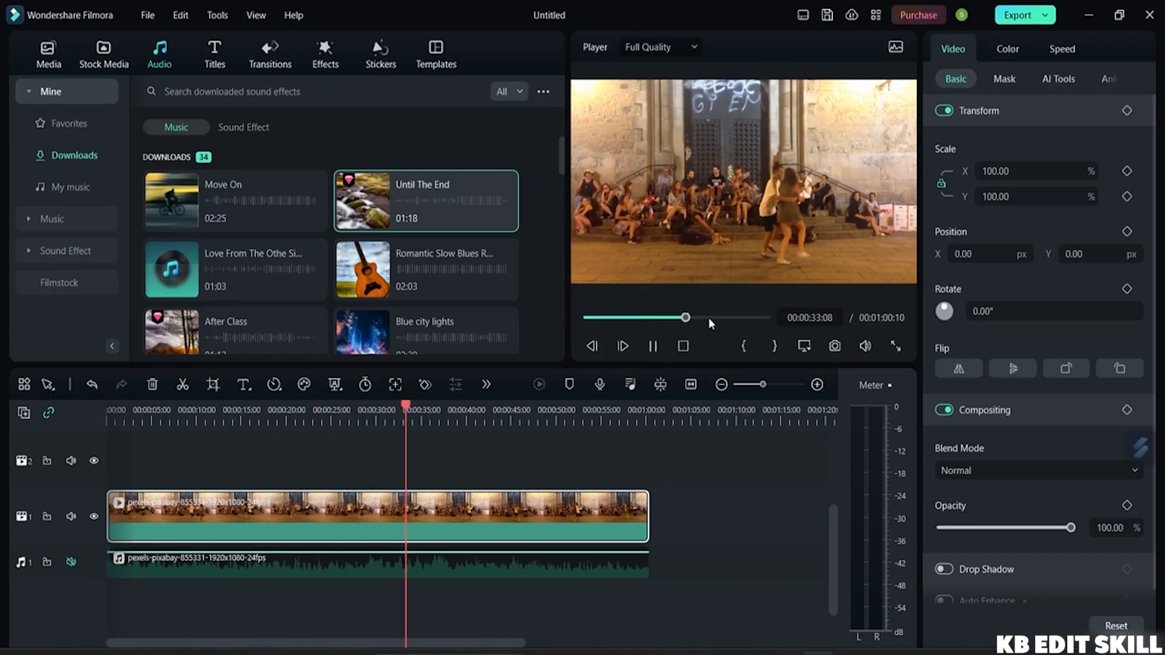
pyautogui.click(708, 318)
# Cut the detached original audio from audio track 1
pyautogui.rightClick(329, 559)
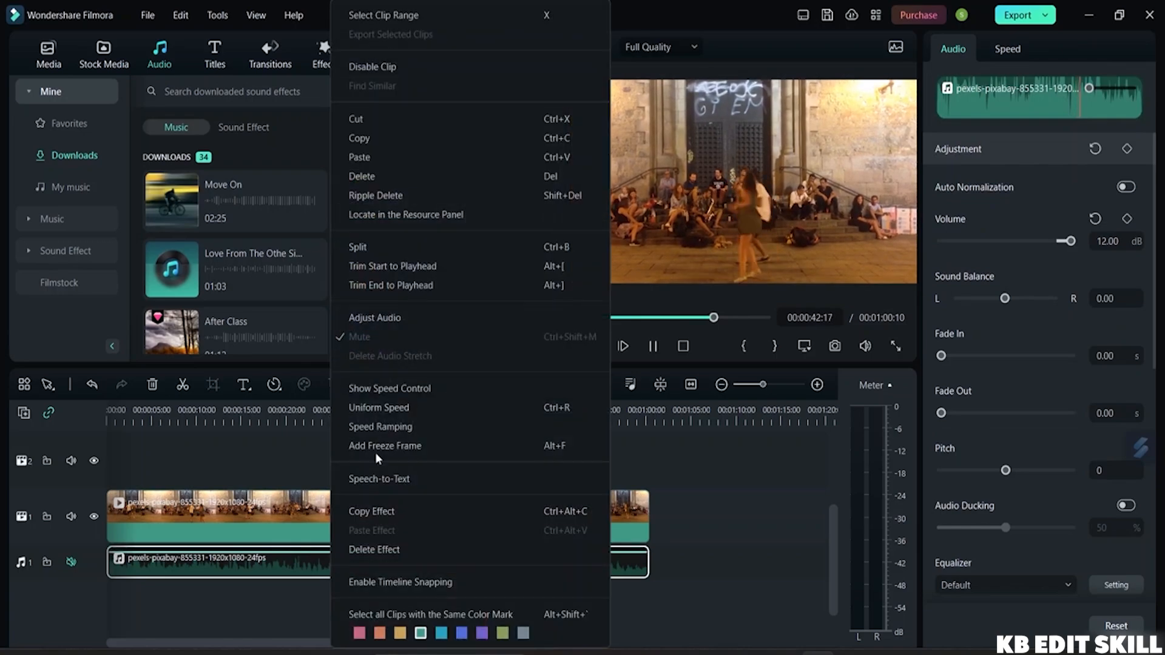
pyautogui.click(402, 118)
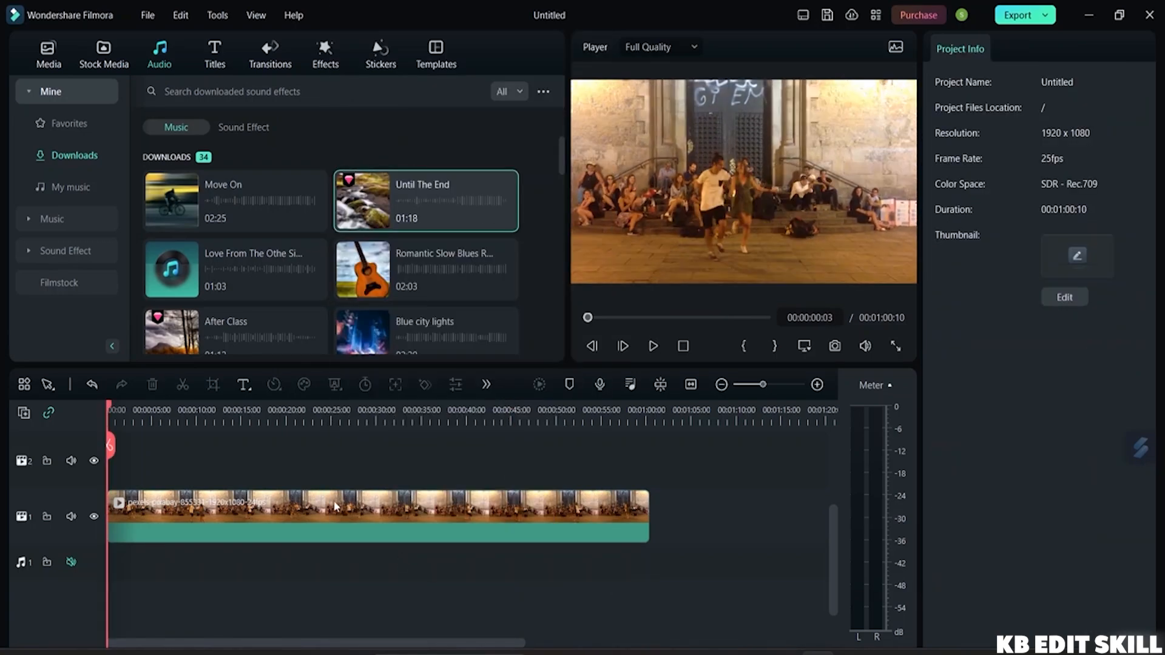
pyautogui.click(334, 507)
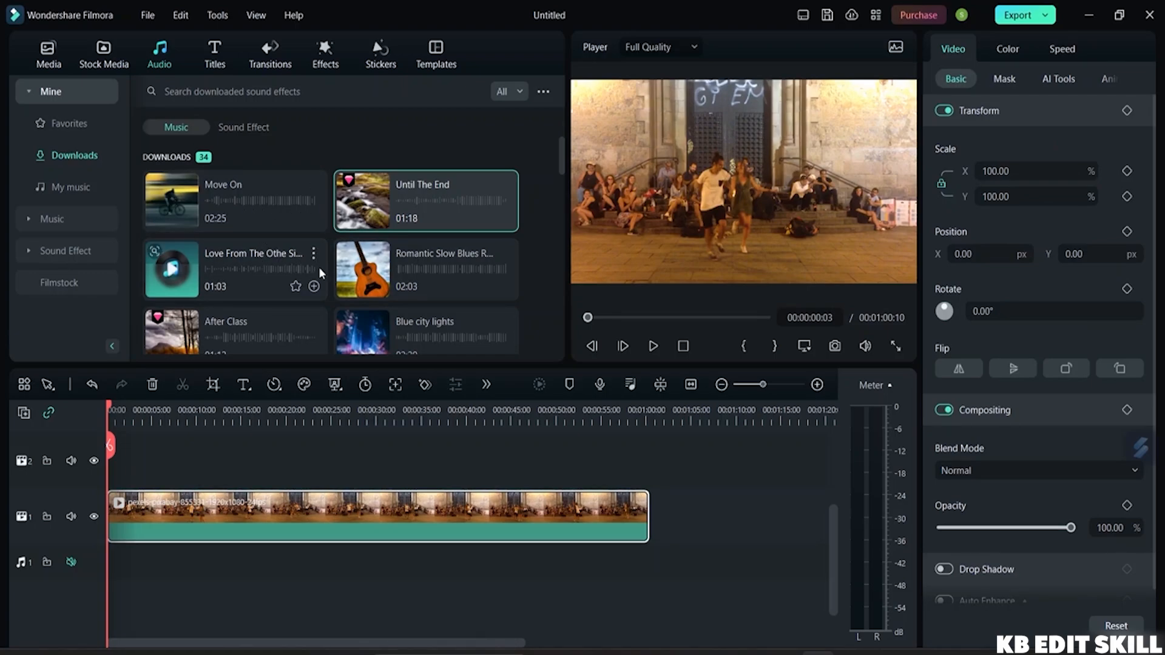
# Preview the music "Love From The Othe Side-AI music" and place it at the start of audio track 1
pyautogui.click(267, 268)
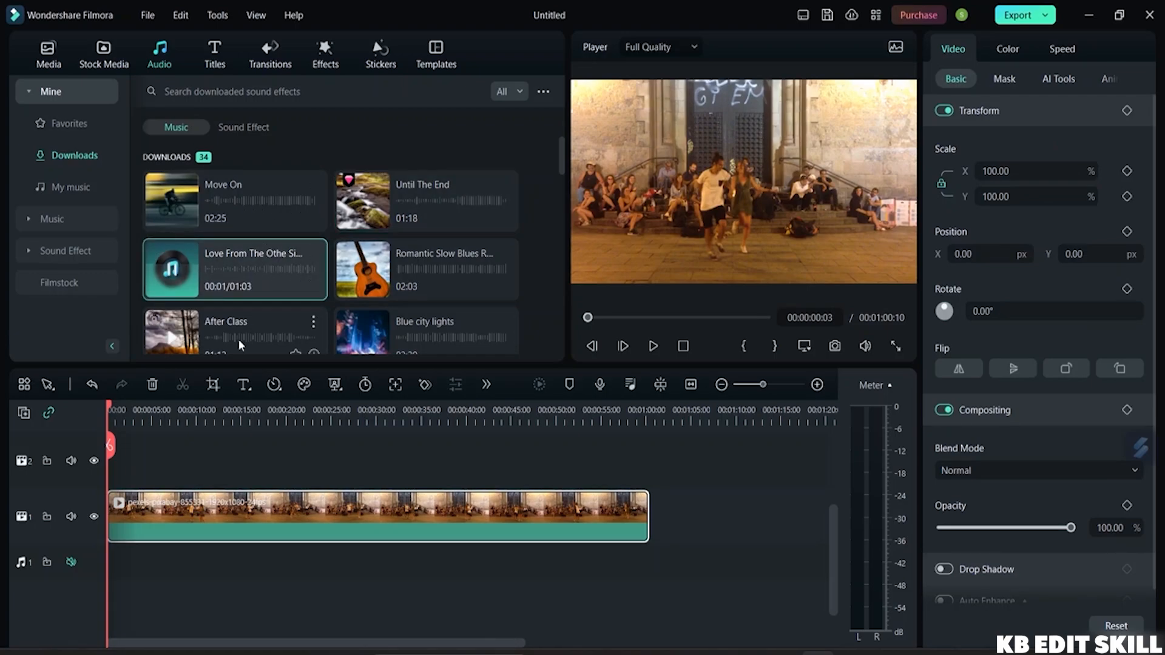
pyautogui.moveTo(230, 271); pyautogui.dragTo(113, 575)
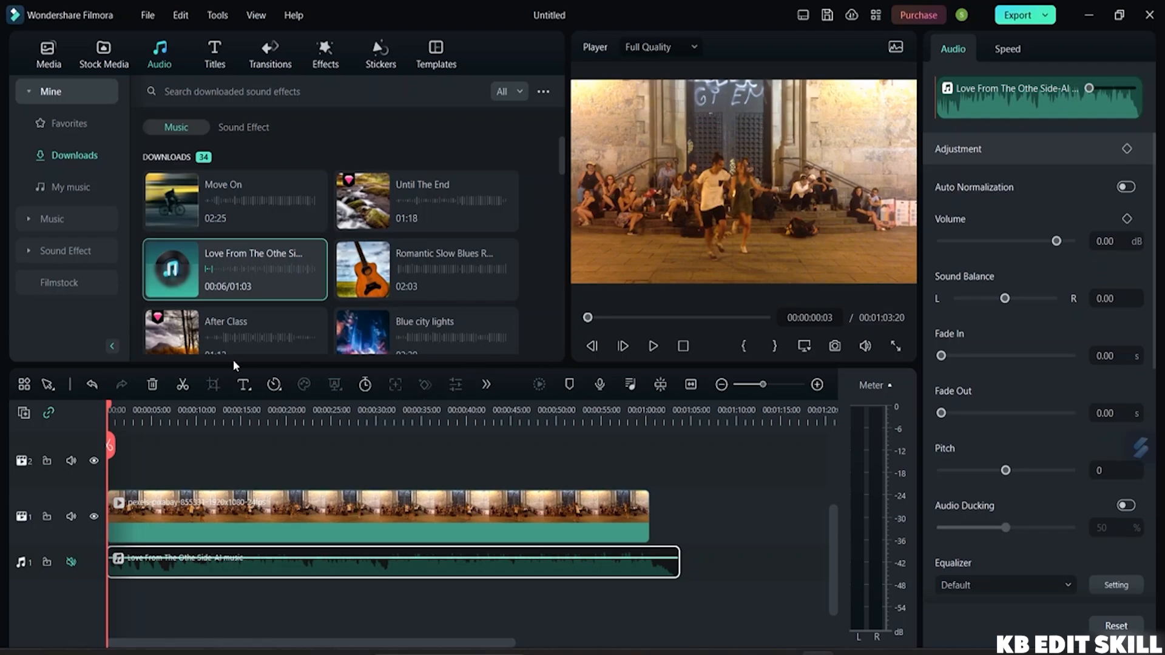
pyautogui.click(124, 526)
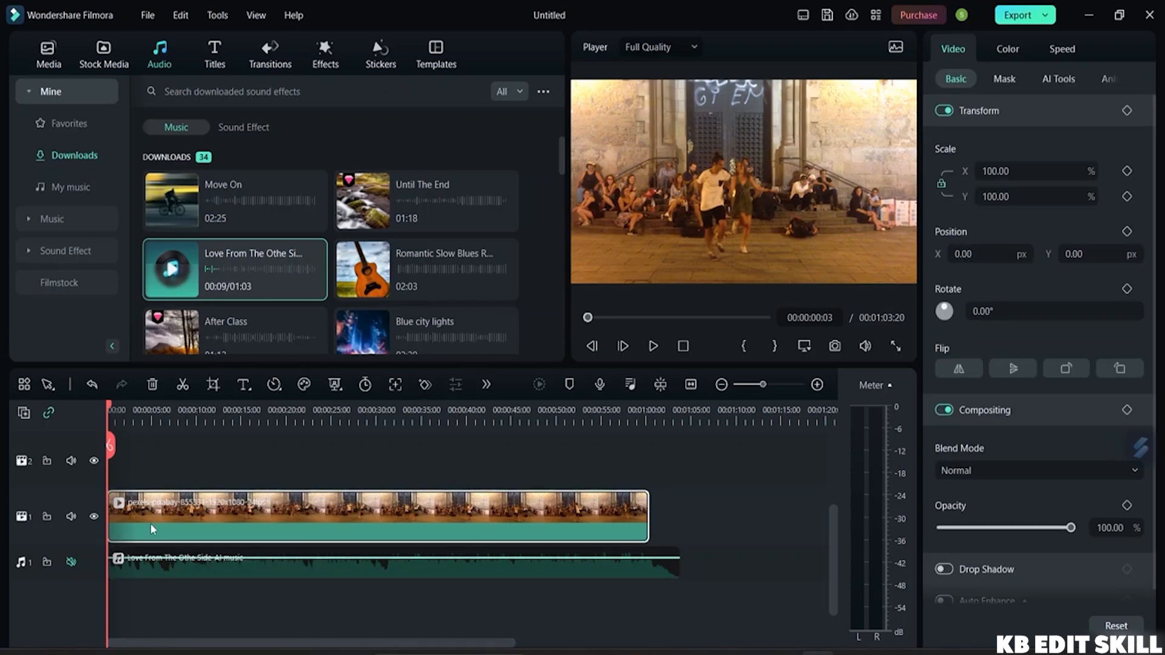
# Unmute audio track 1 and play back the dance video with the new music
pyautogui.click(652, 347)
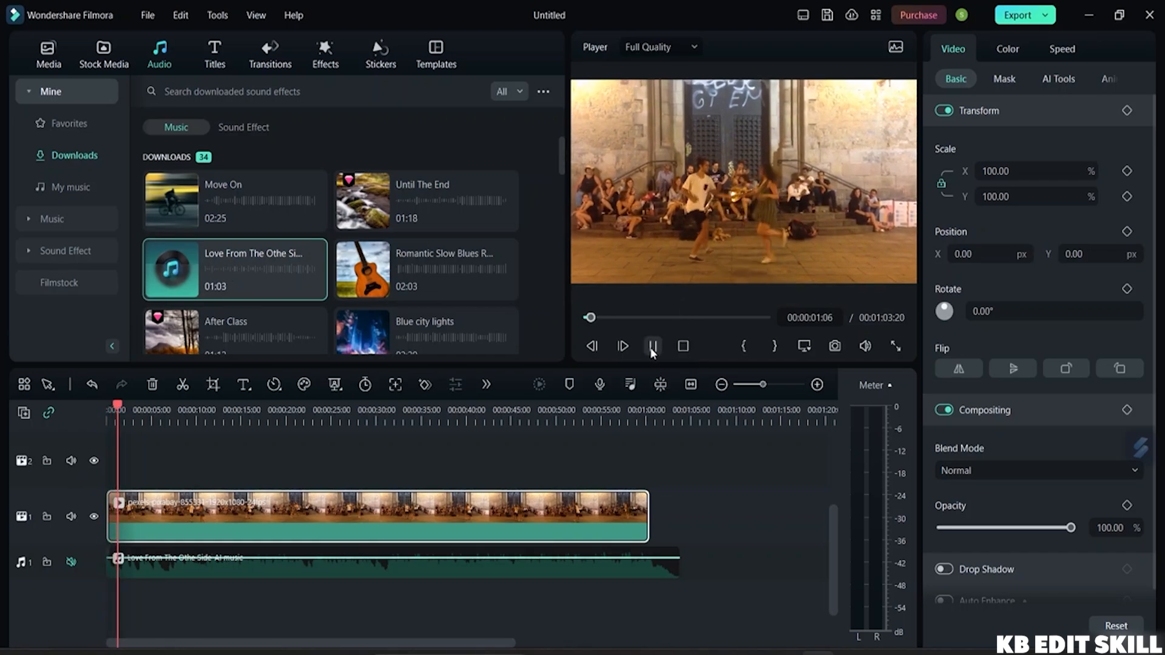
pyautogui.click(69, 563)
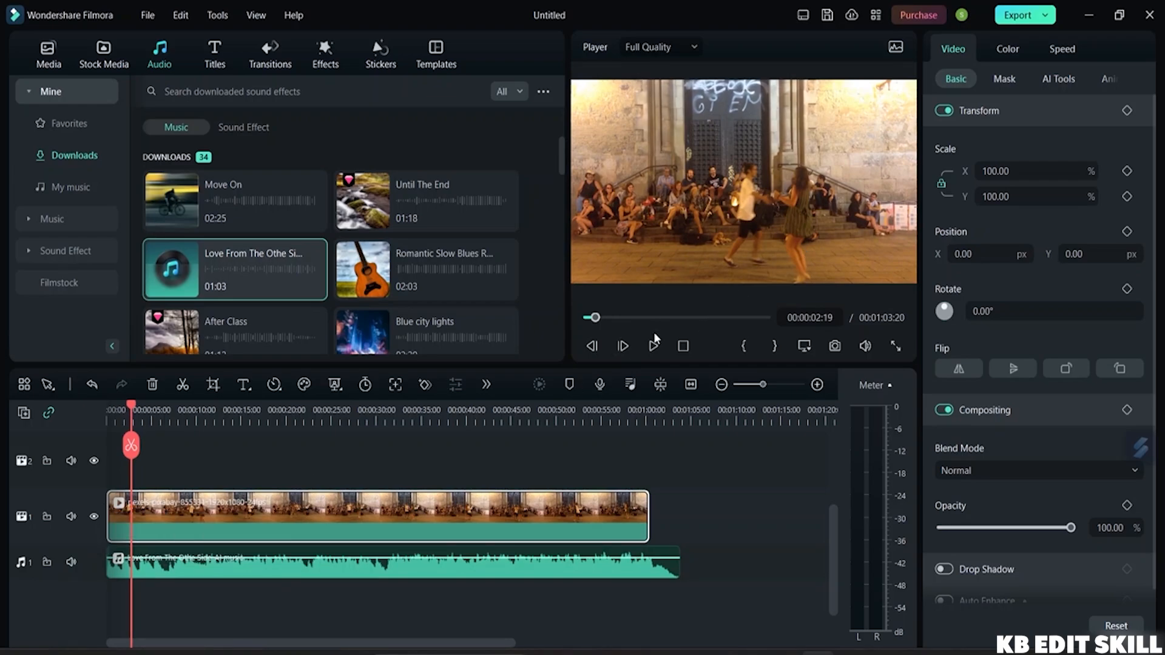
pyautogui.click(651, 347)
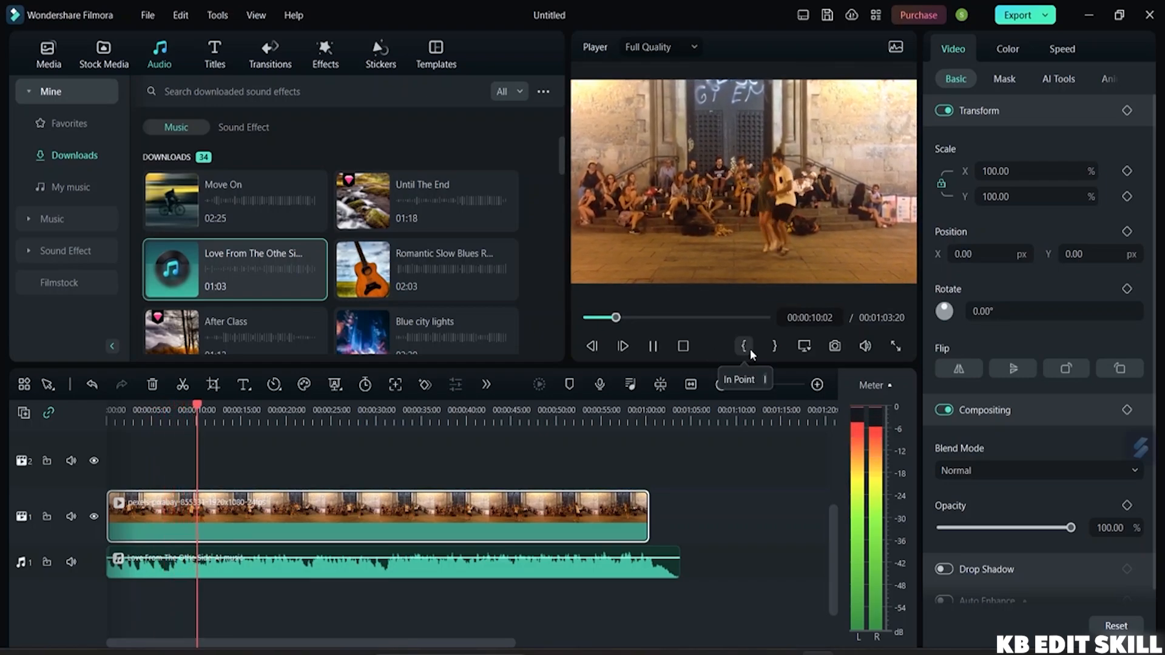
pyautogui.press('space')
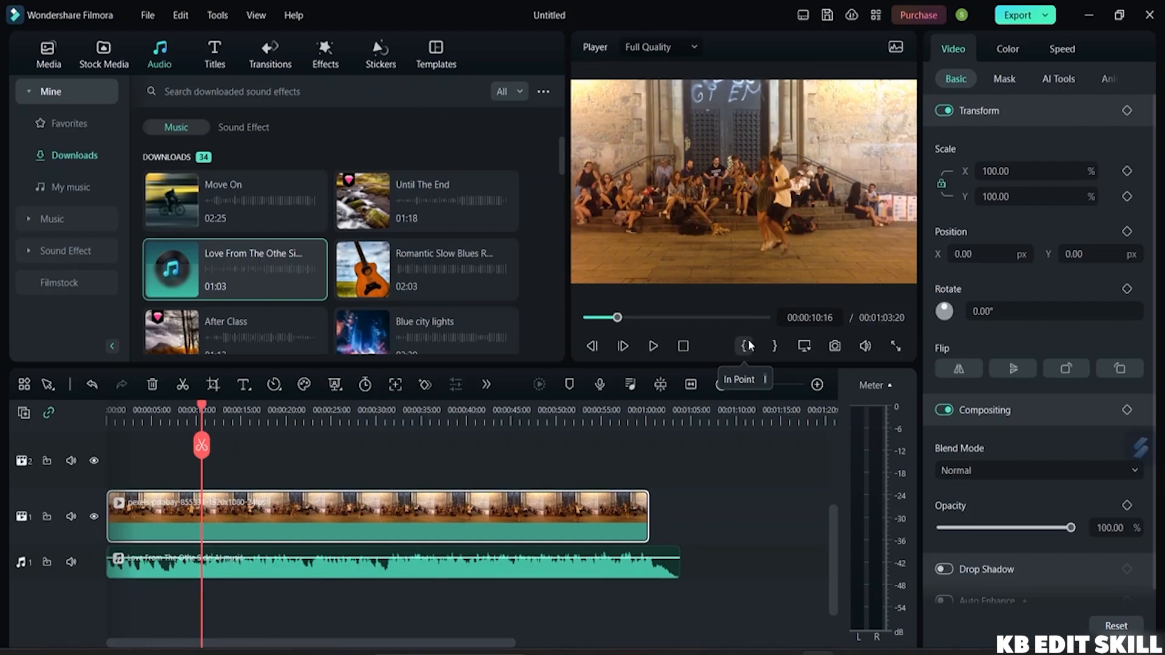
pyautogui.click(748, 345)
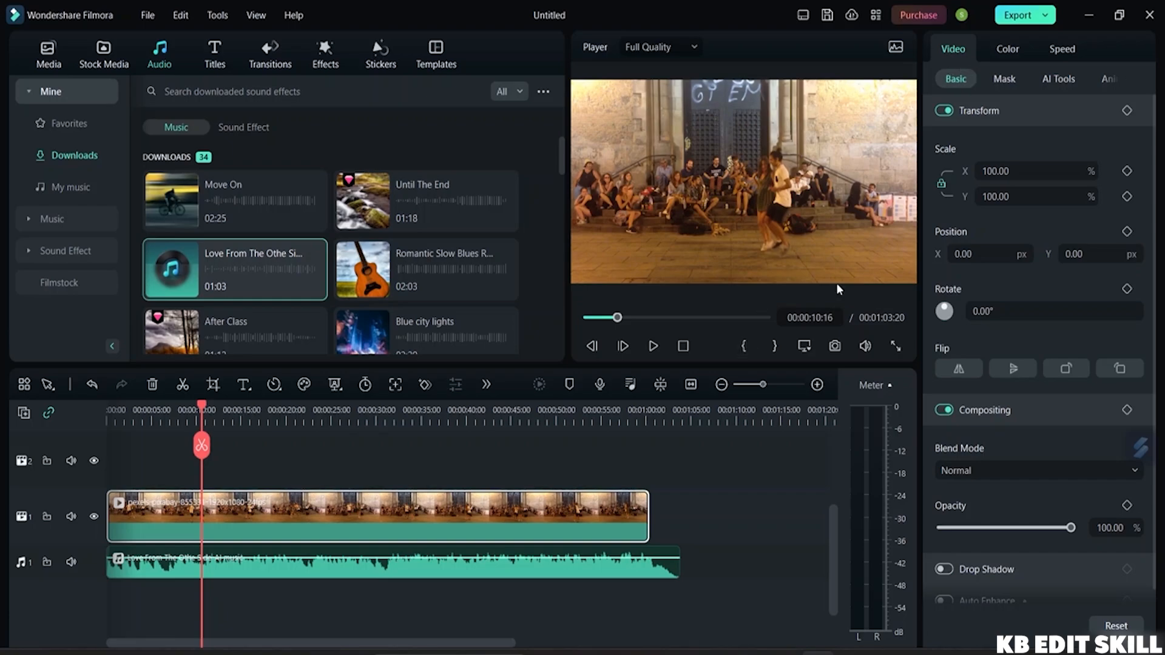
# Return the playhead to the start of the timeline and select the dance video clip
pyautogui.click(388, 575)
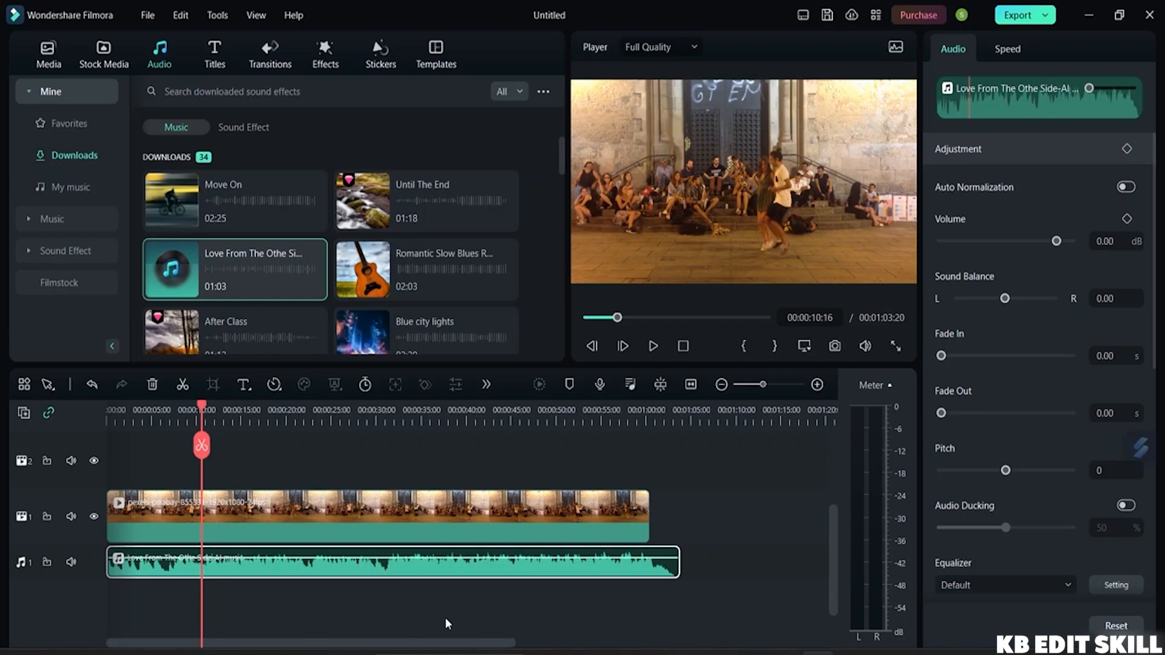
pyautogui.moveTo(204, 457); pyautogui.dragTo(76, 463)
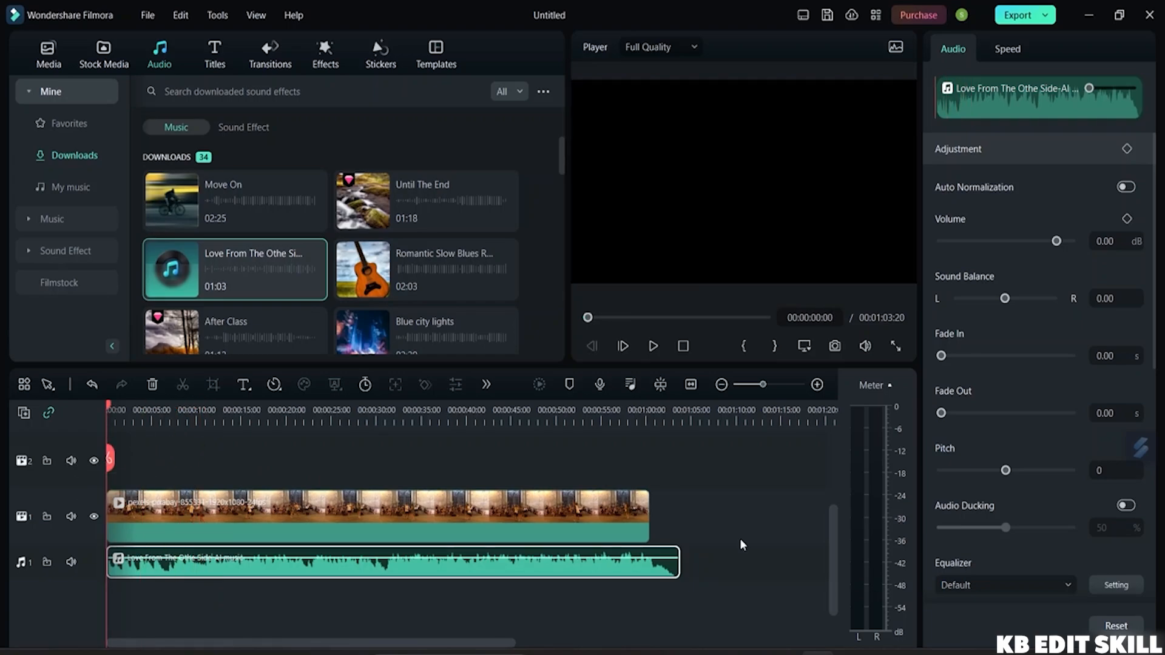
pyautogui.click(441, 508)
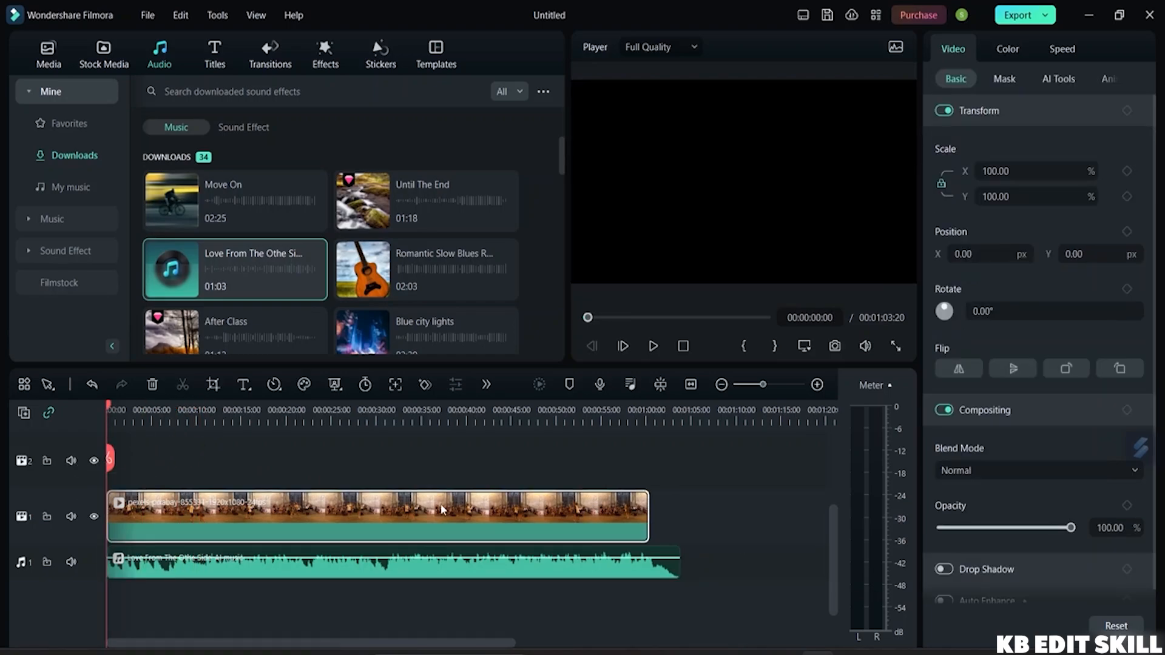
pyautogui.rightClick(441, 507)
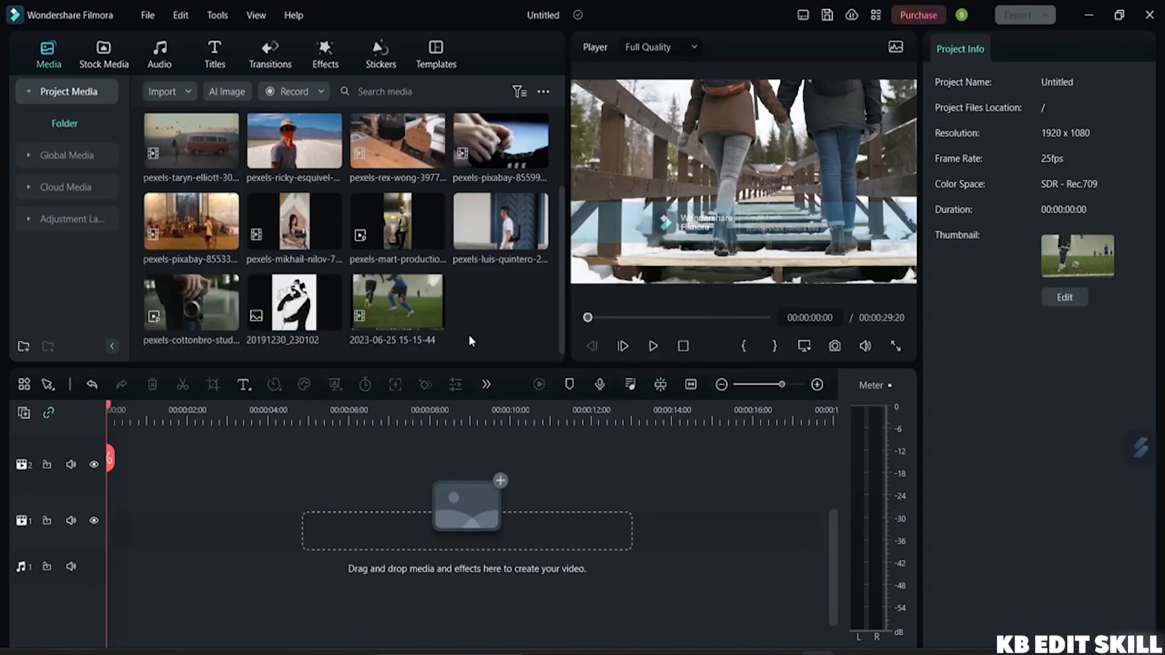
pyautogui.click(403, 308)
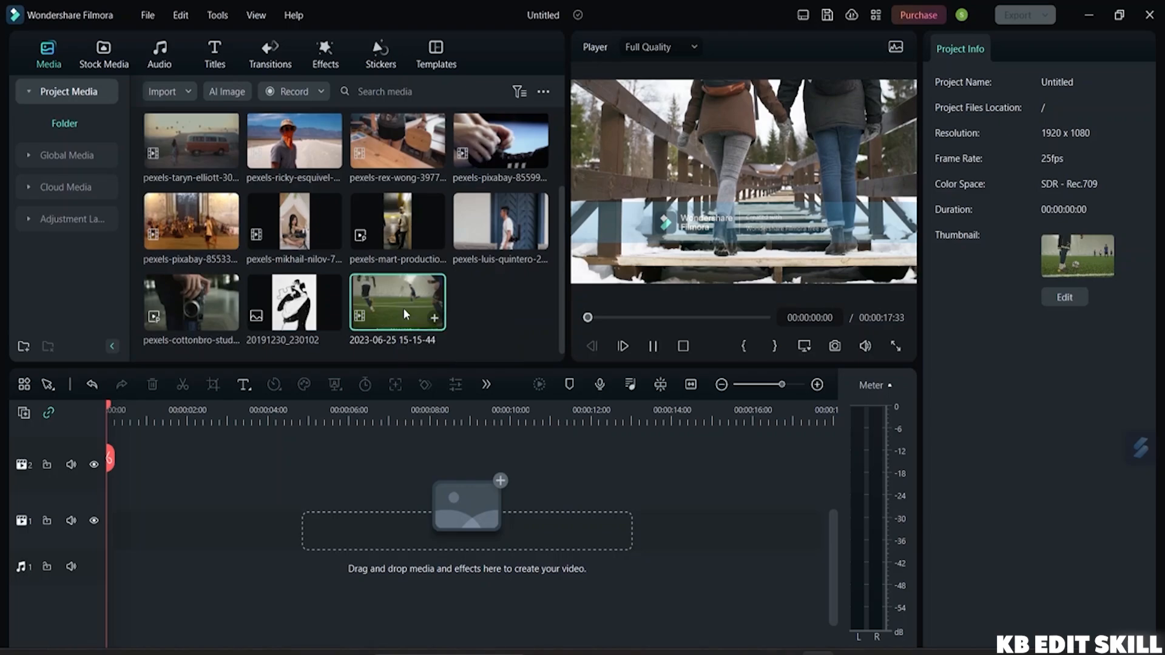
pyautogui.moveTo(402, 308); pyautogui.dragTo(104, 521)
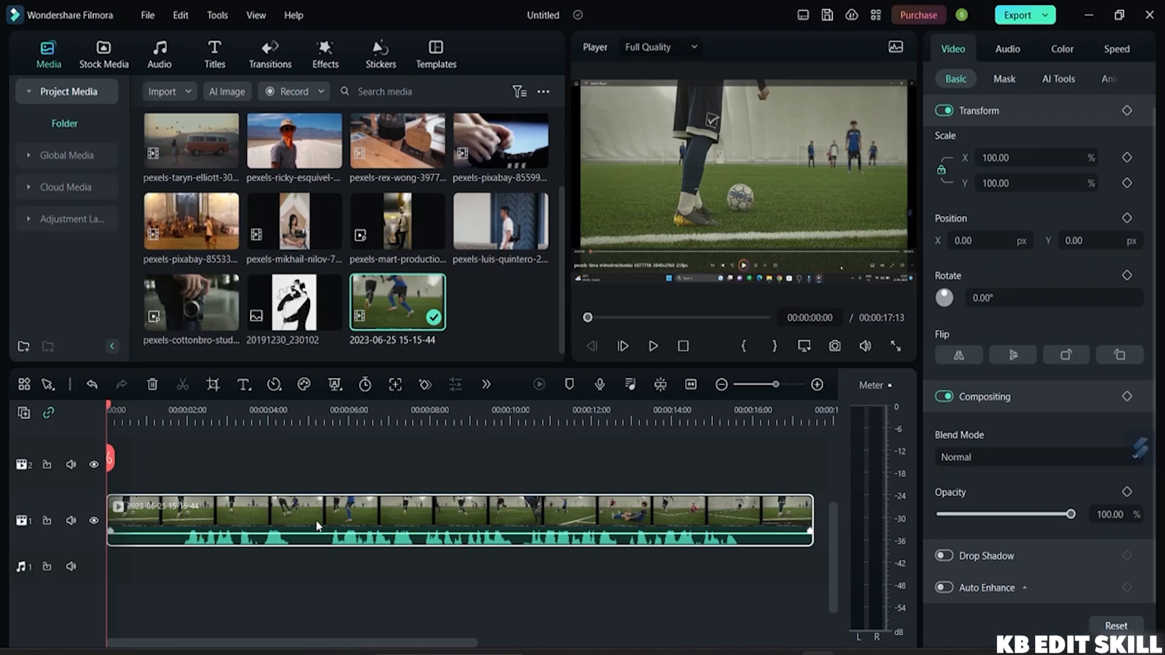
pyautogui.press('space')
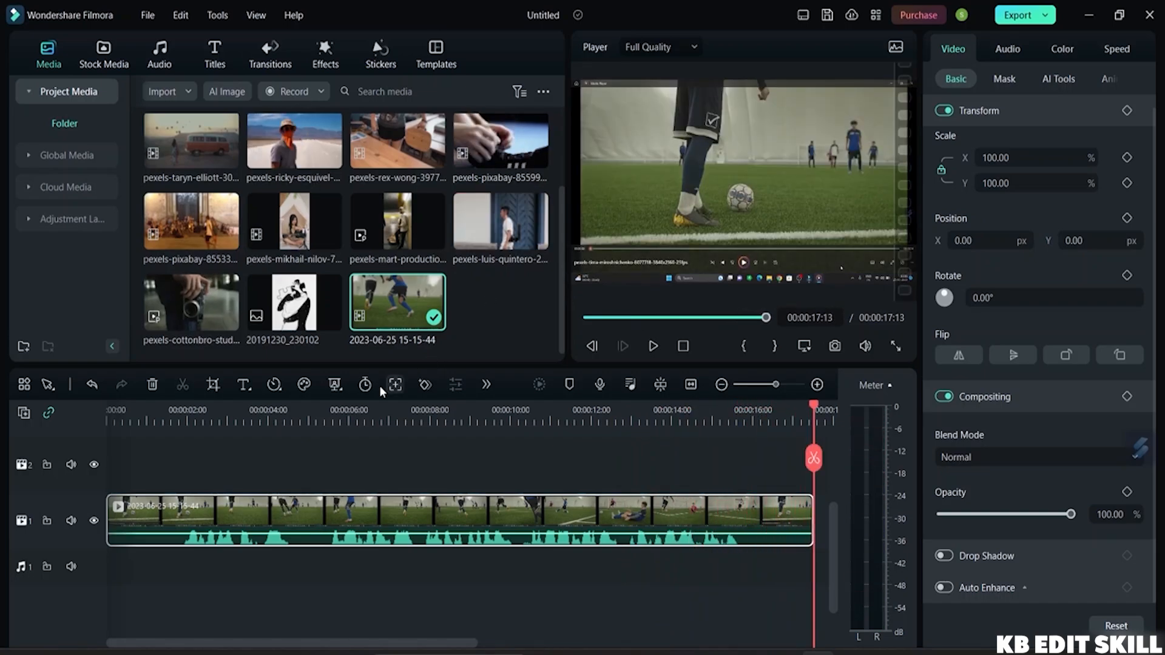
# Place the project's "Recording" audio file at the start of audio track 1 beneath the football clip
pyautogui.scroll(3, 371, 230)
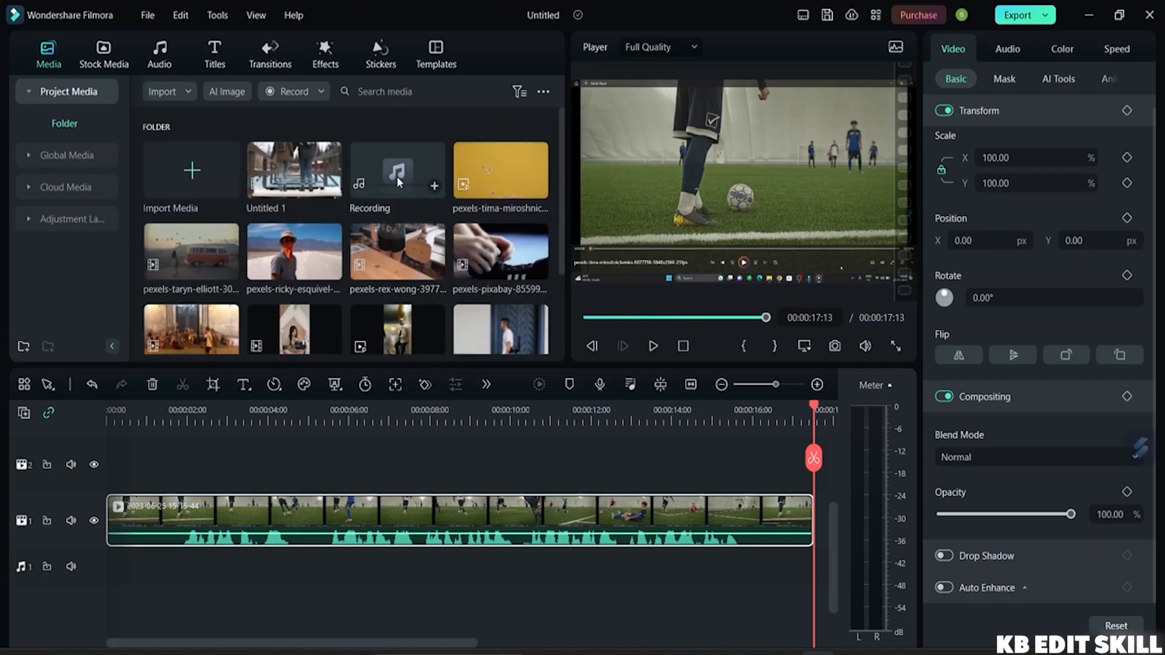
pyautogui.click(397, 176)
pyautogui.moveTo(395, 174); pyautogui.dragTo(117, 569)
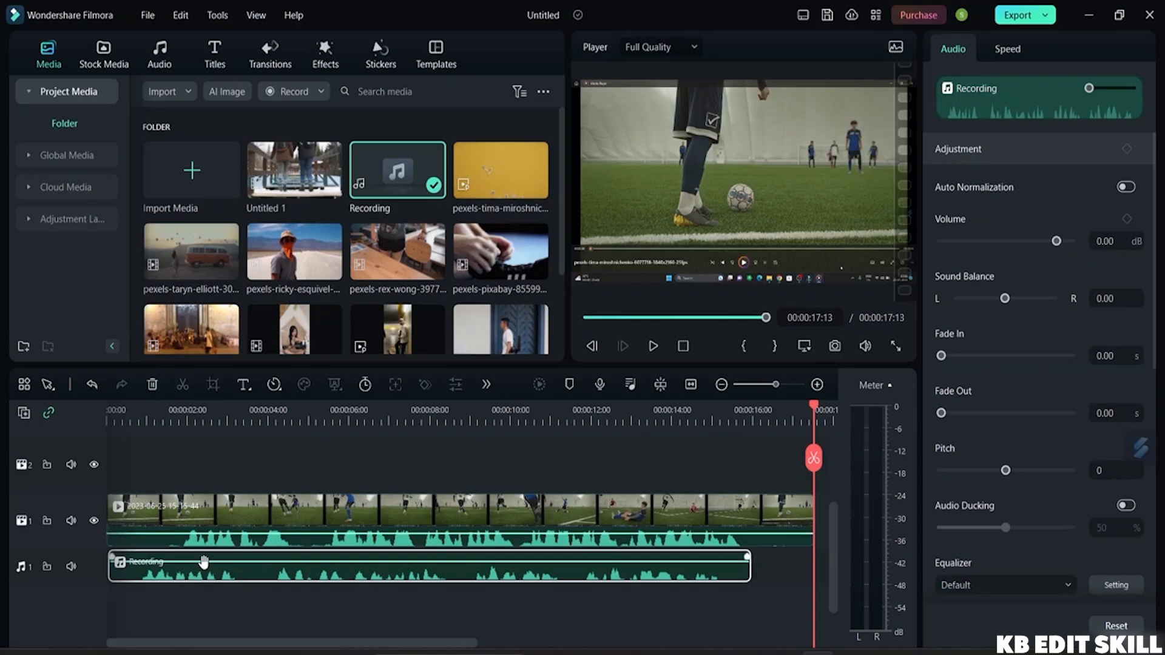
# Raise the volume of both the recording and the football clip's own audio to 12 dB
pyautogui.moveTo(205, 565); pyautogui.dragTo(207, 556)
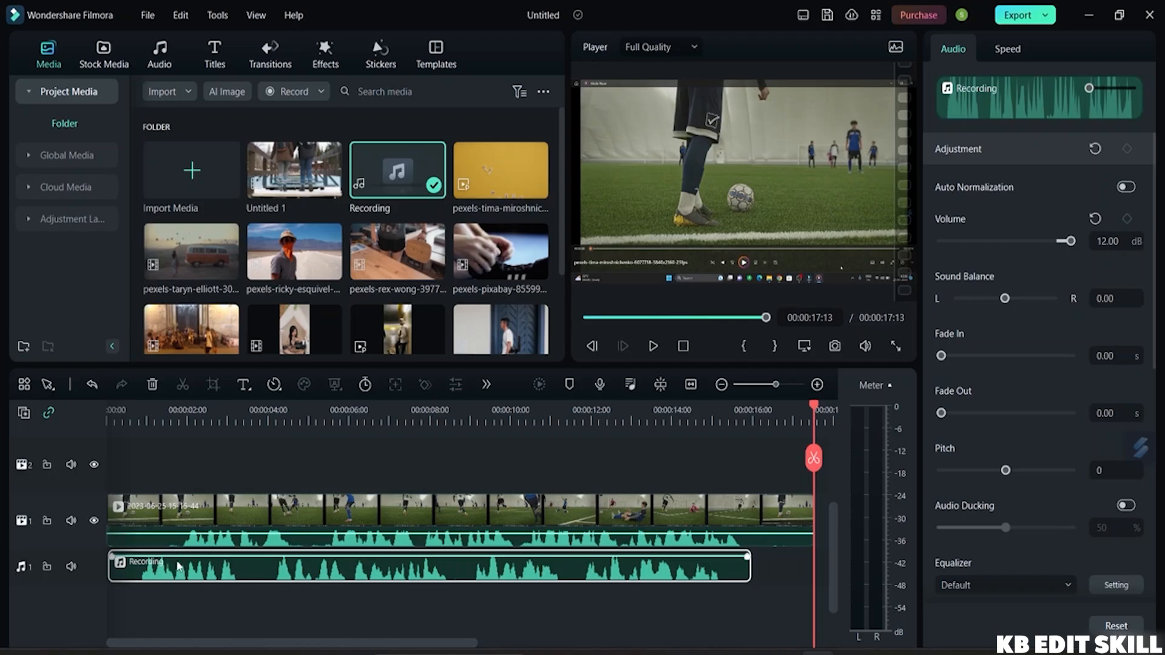
pyautogui.moveTo(298, 536); pyautogui.dragTo(306, 526)
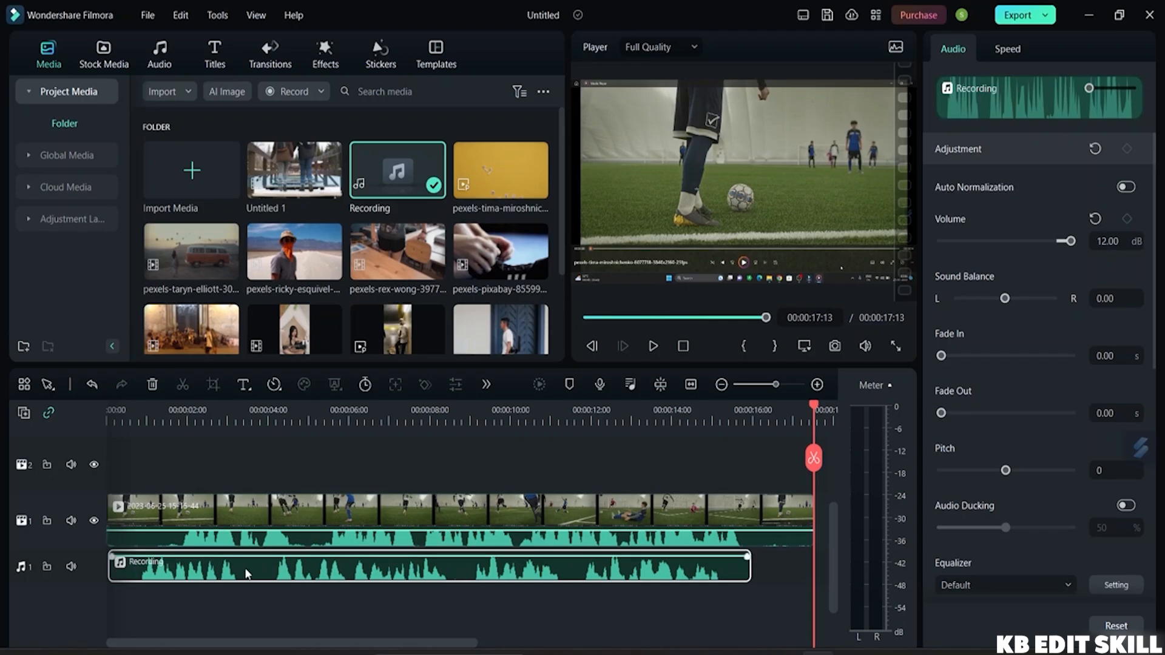
# Shift the recording about one second later to match the football clip's waveform and play both from the start
pyautogui.moveTo(247, 574); pyautogui.dragTo(289, 570)
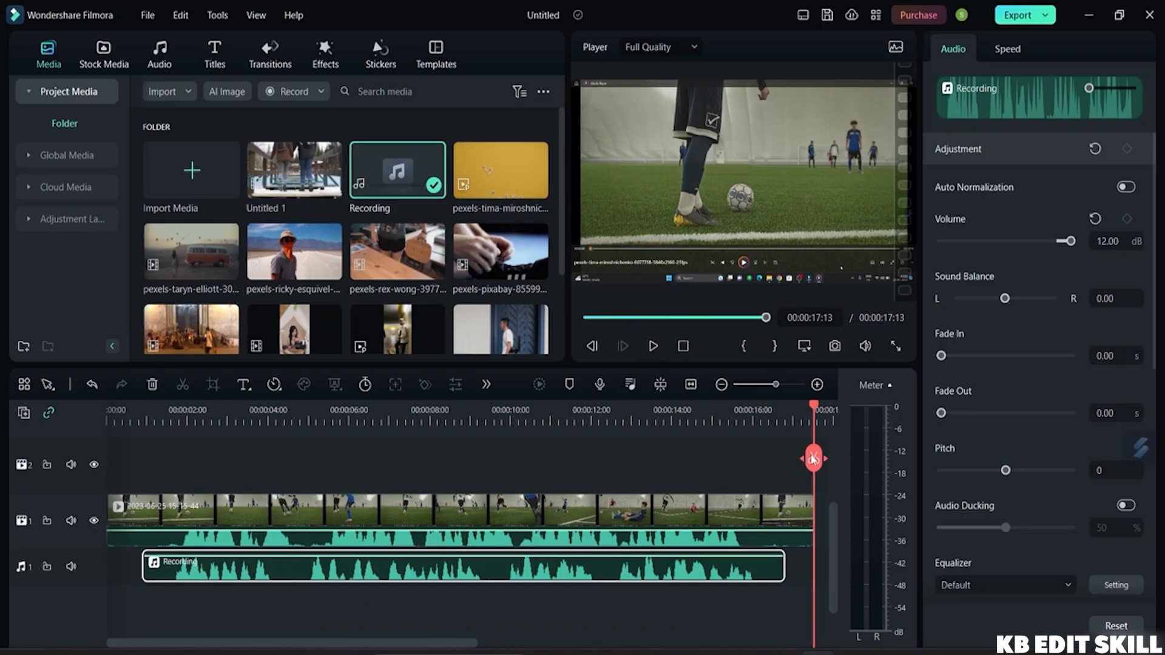
pyautogui.moveTo(813, 459); pyautogui.dragTo(89, 489)
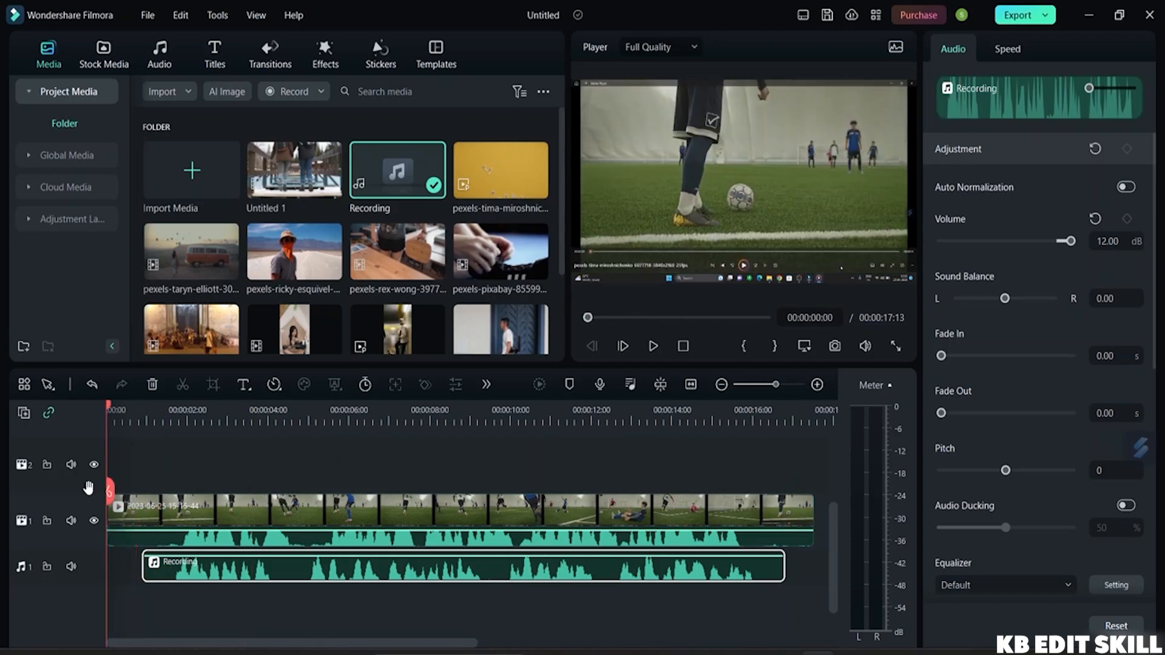
pyautogui.click(653, 346)
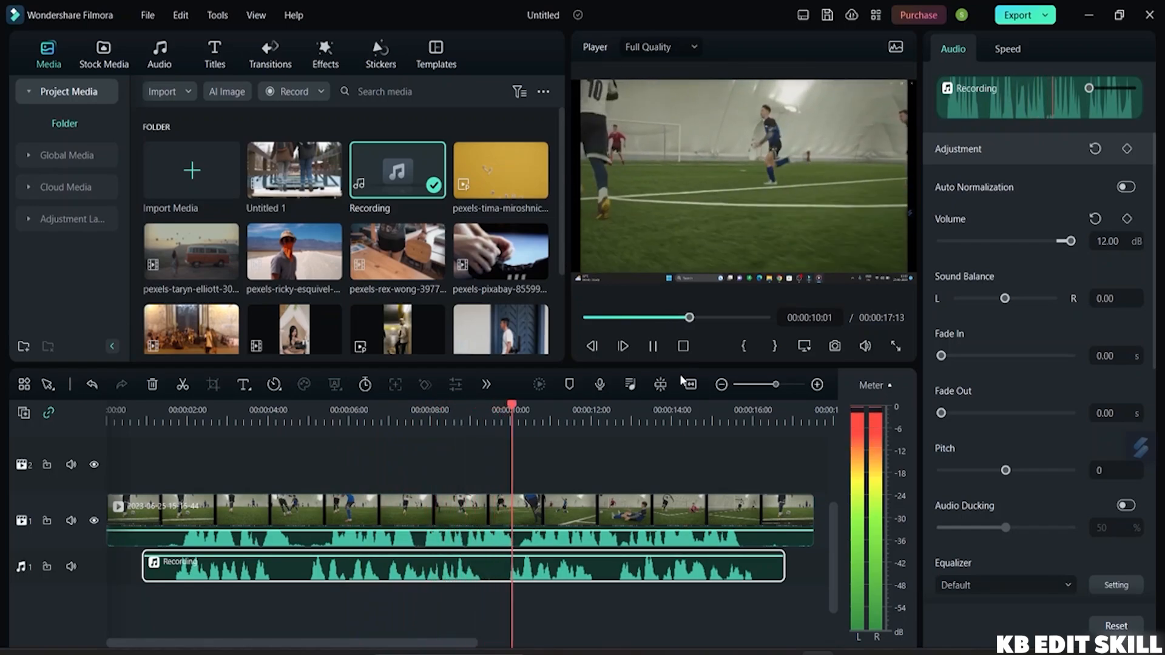
pyautogui.press('space')
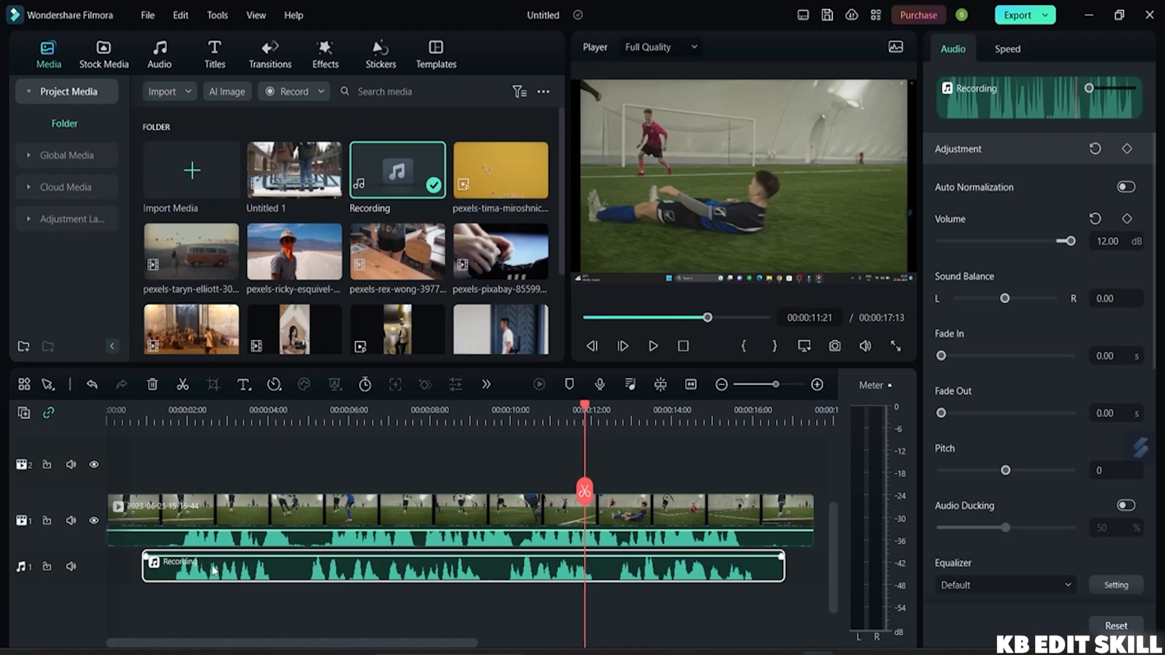
# Detach the football clip's original audio from the video onto audio track 2
pyautogui.click(182, 543)
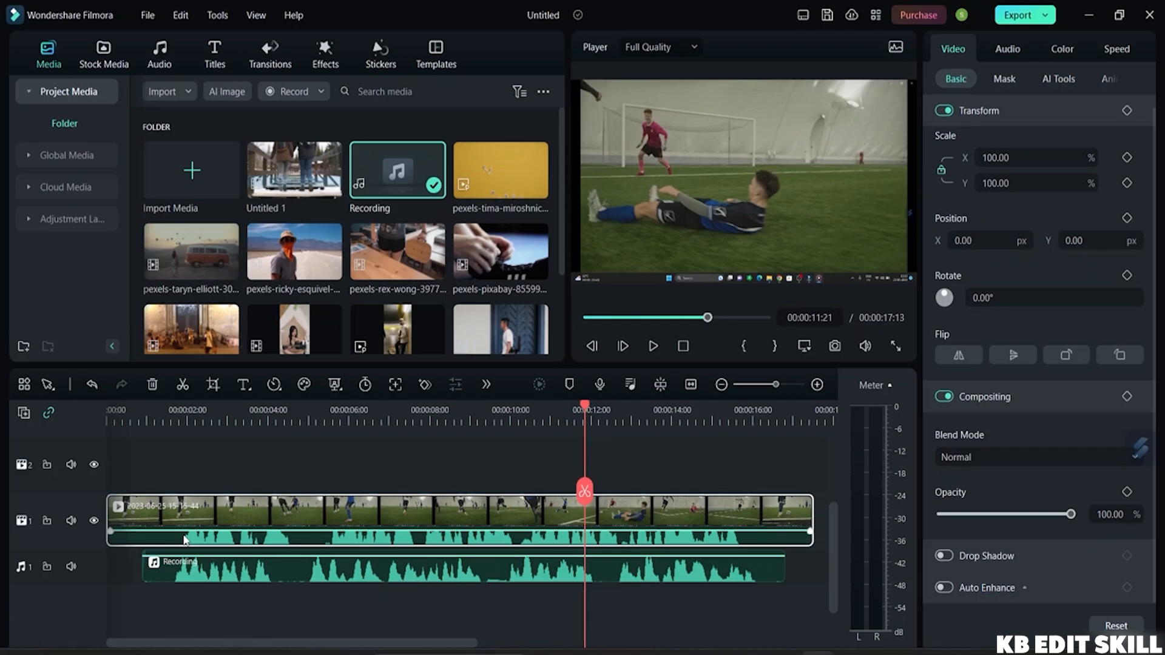
pyautogui.rightClick(185, 539)
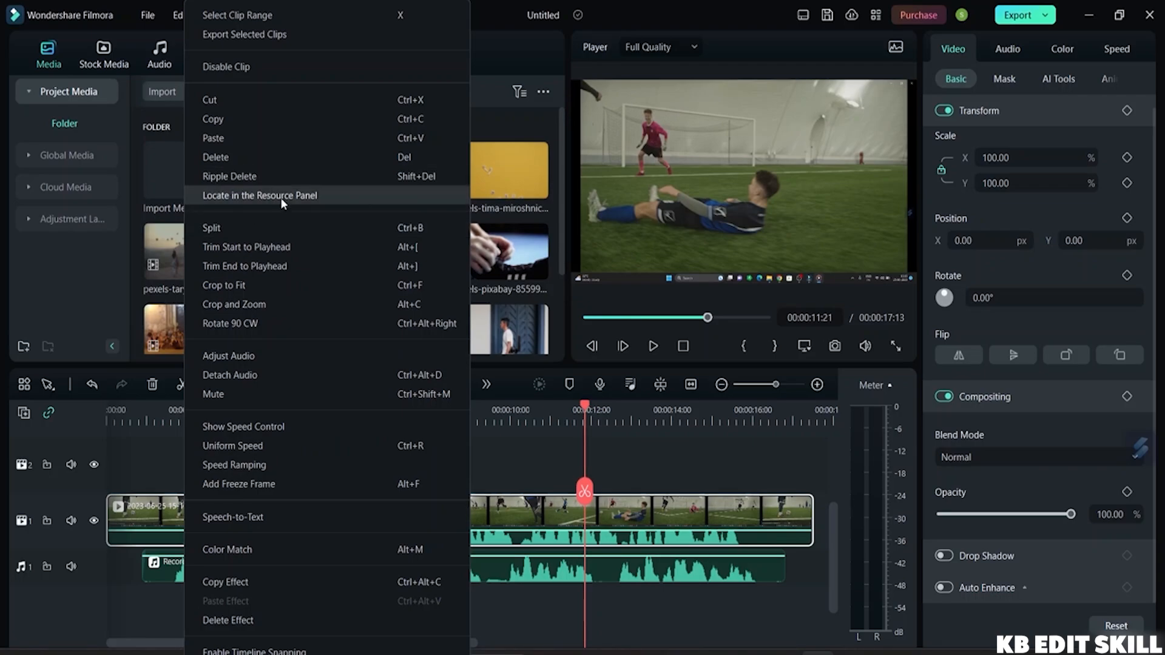
pyautogui.click(295, 378)
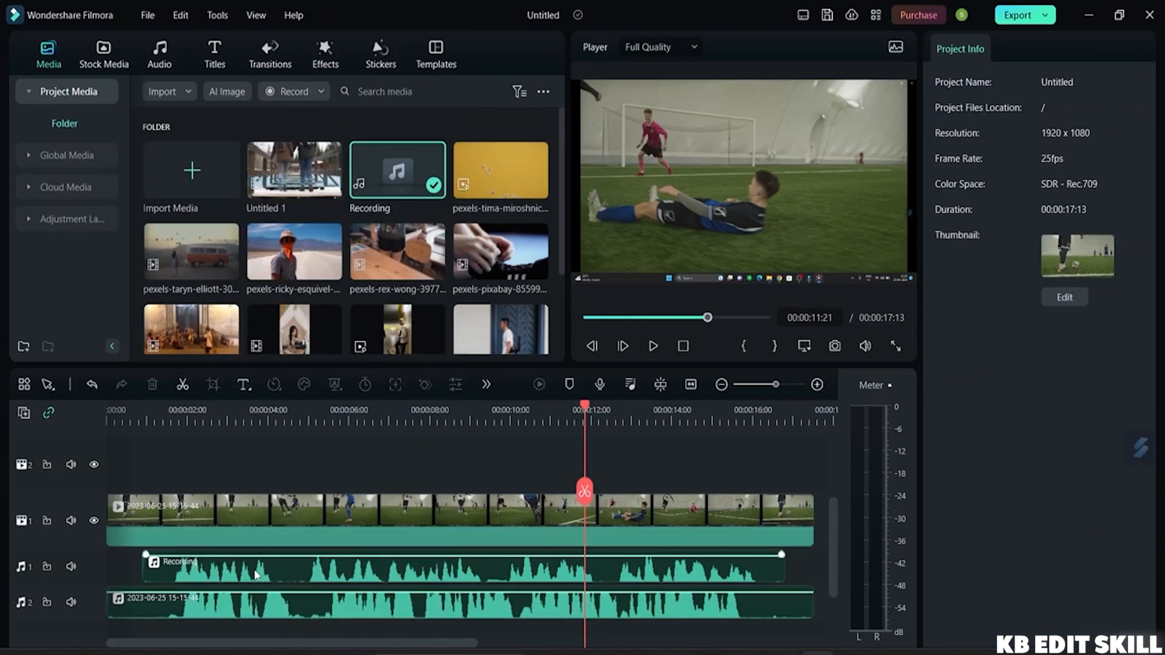
# Cut the detached football audio from audio track 2 and play the video with only the recording
pyautogui.click(254, 616)
pyautogui.rightClick(235, 609)
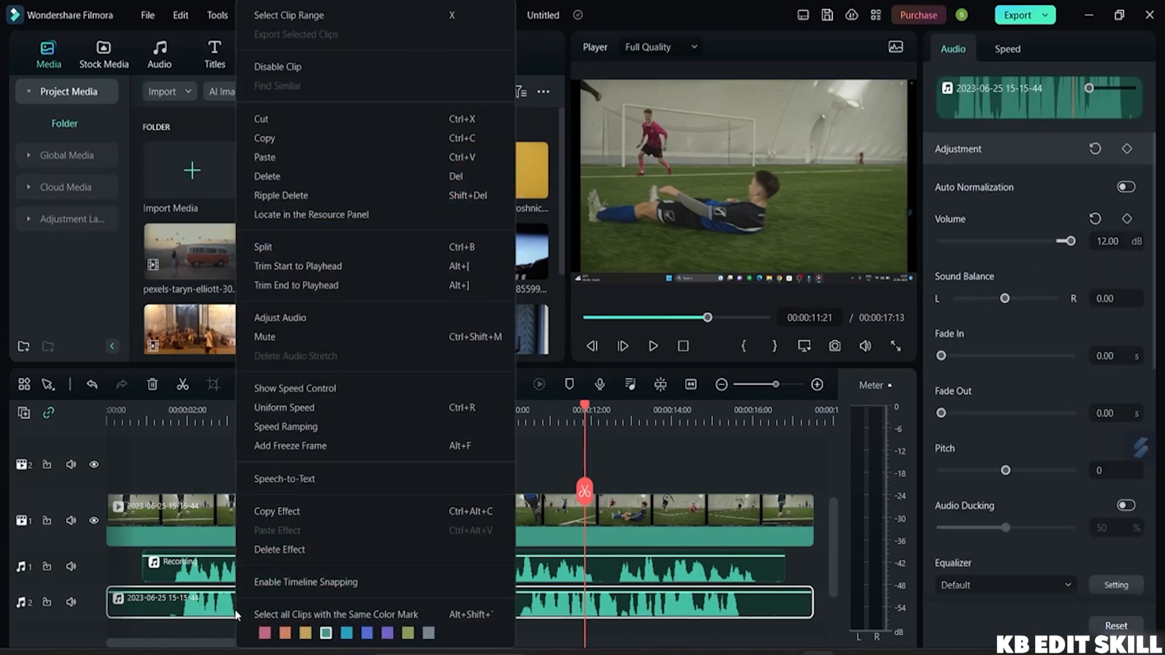
pyautogui.click(306, 115)
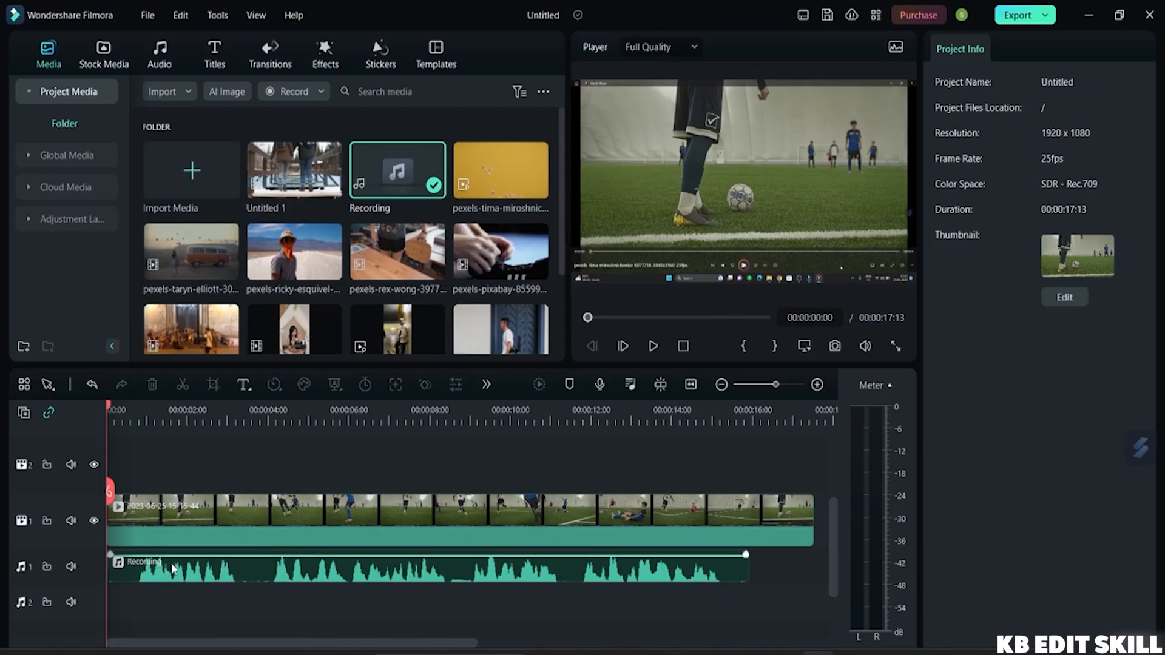
pyautogui.press('space')
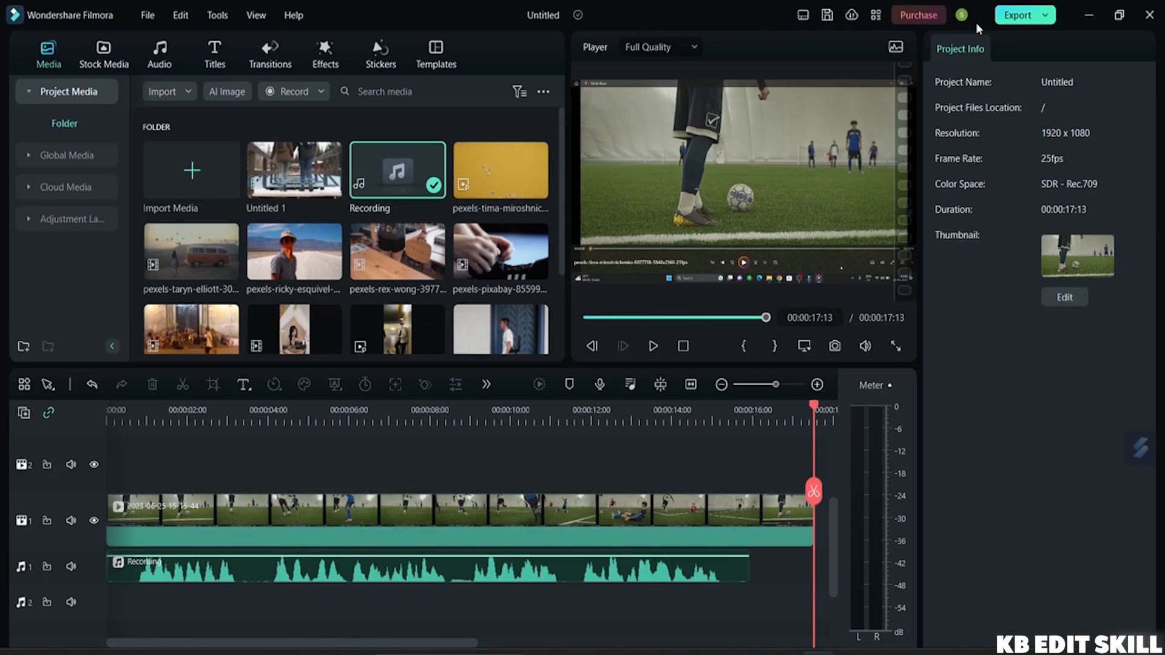
# Review the local export settings and the watermark and purchase options offered on export, and close them without exporting
pyautogui.click(1047, 15)
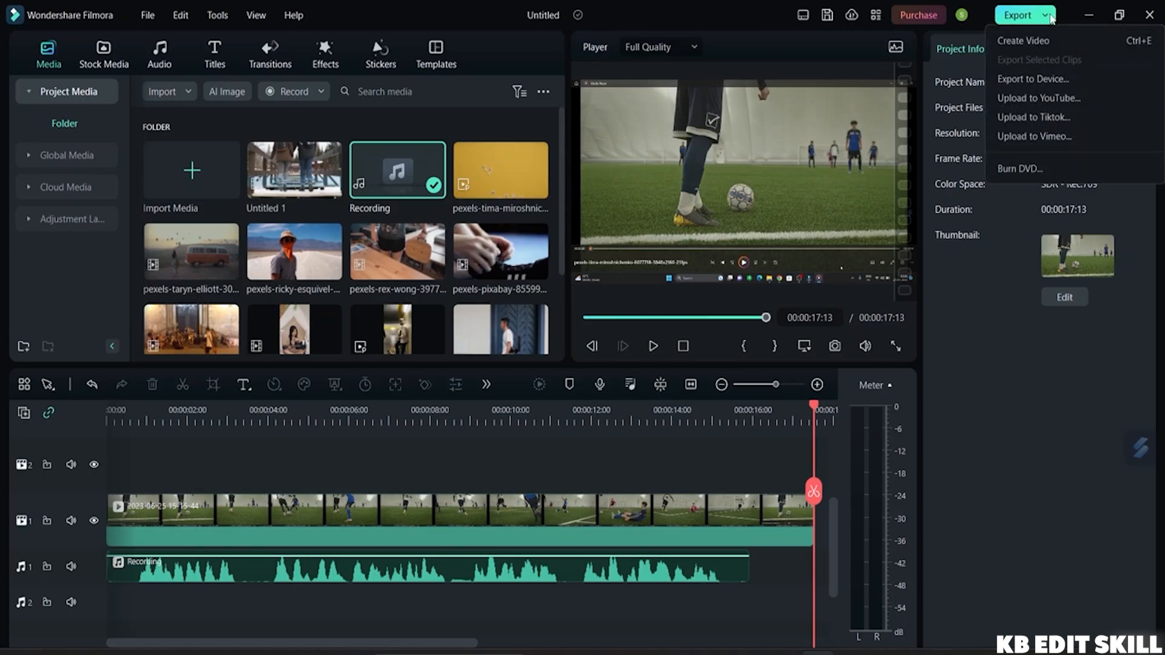
pyautogui.click(1030, 17)
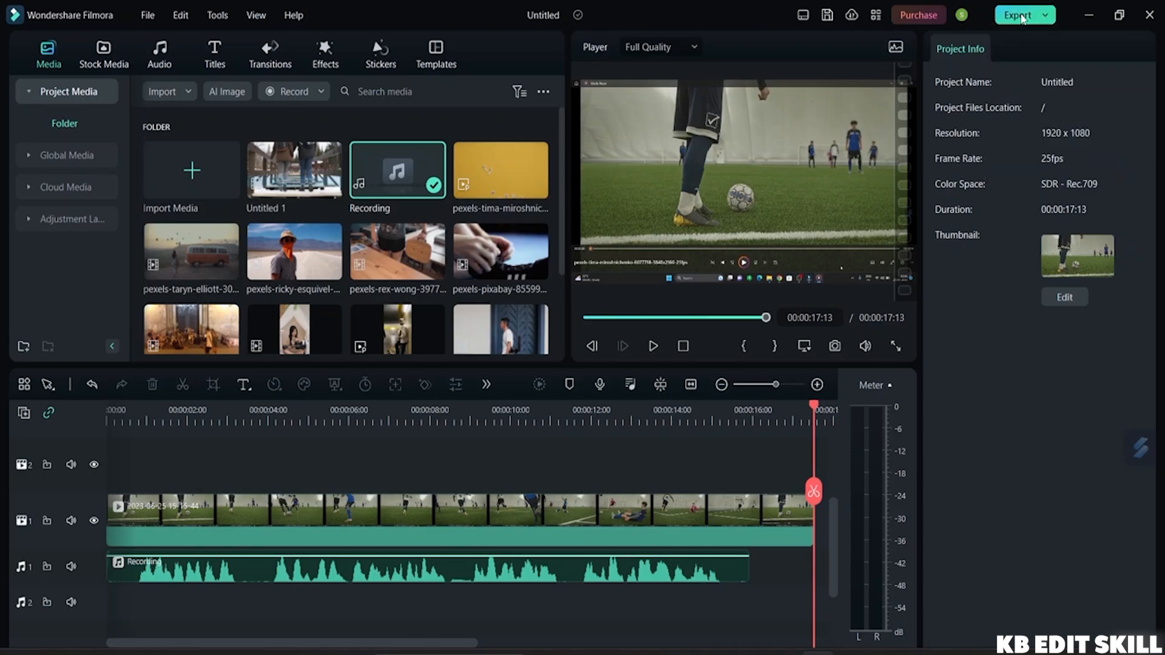
pyautogui.click(1022, 18)
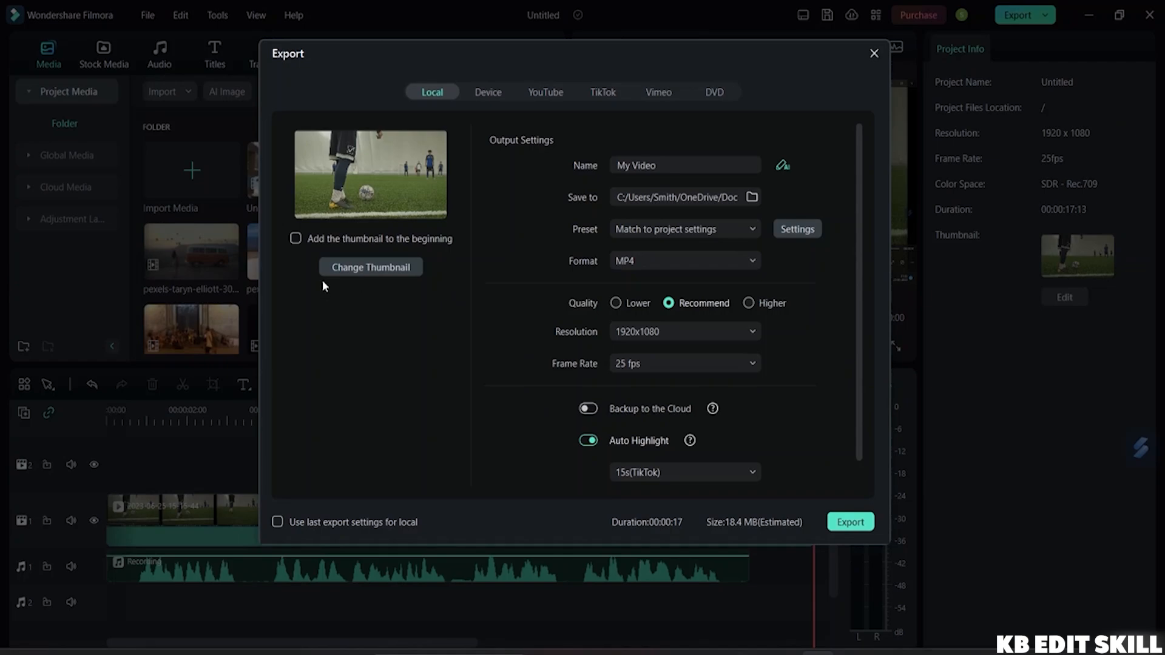
pyautogui.moveTo(356, 216)
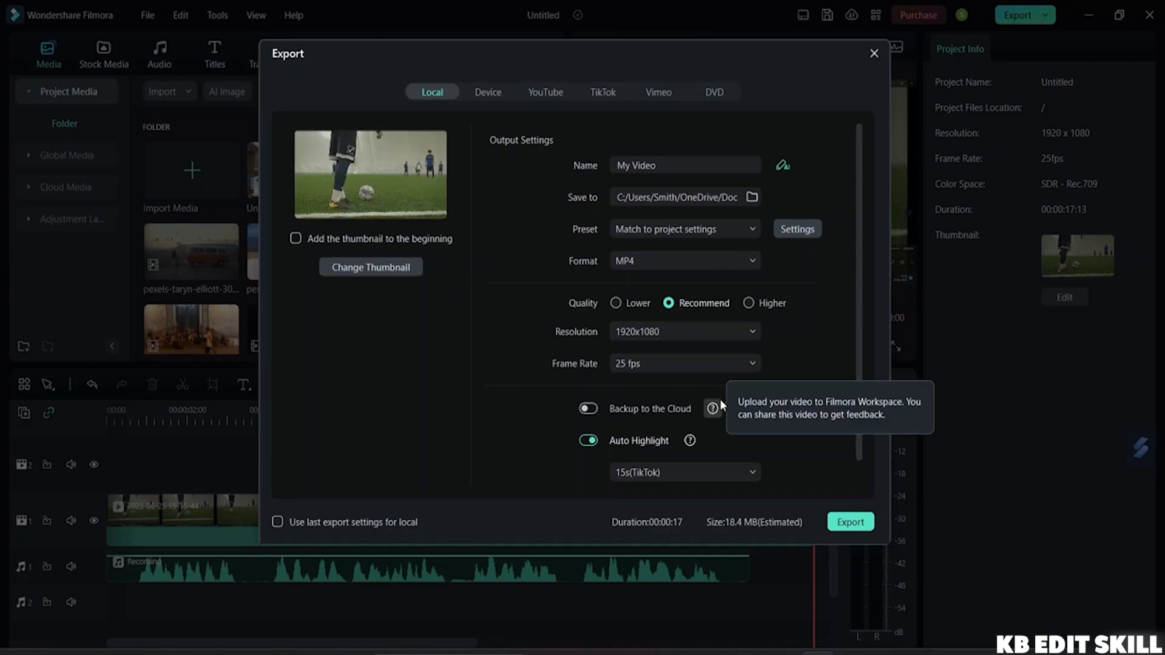
pyautogui.scroll(-1, 719, 409)
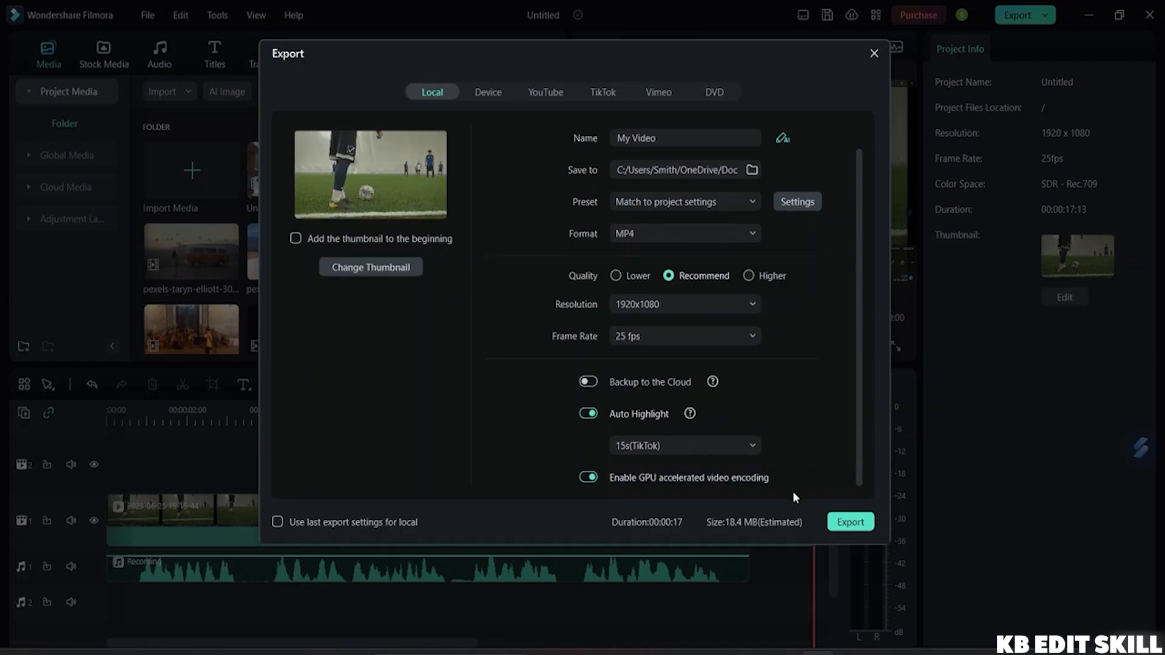
pyautogui.click(848, 522)
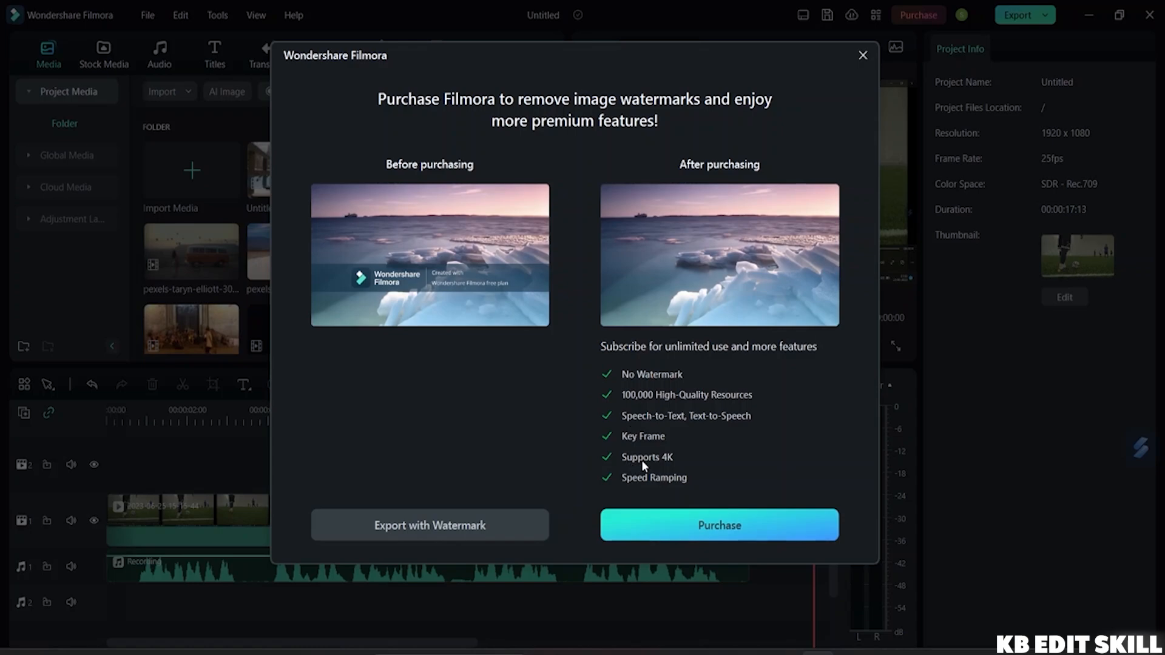
pyautogui.click(863, 56)
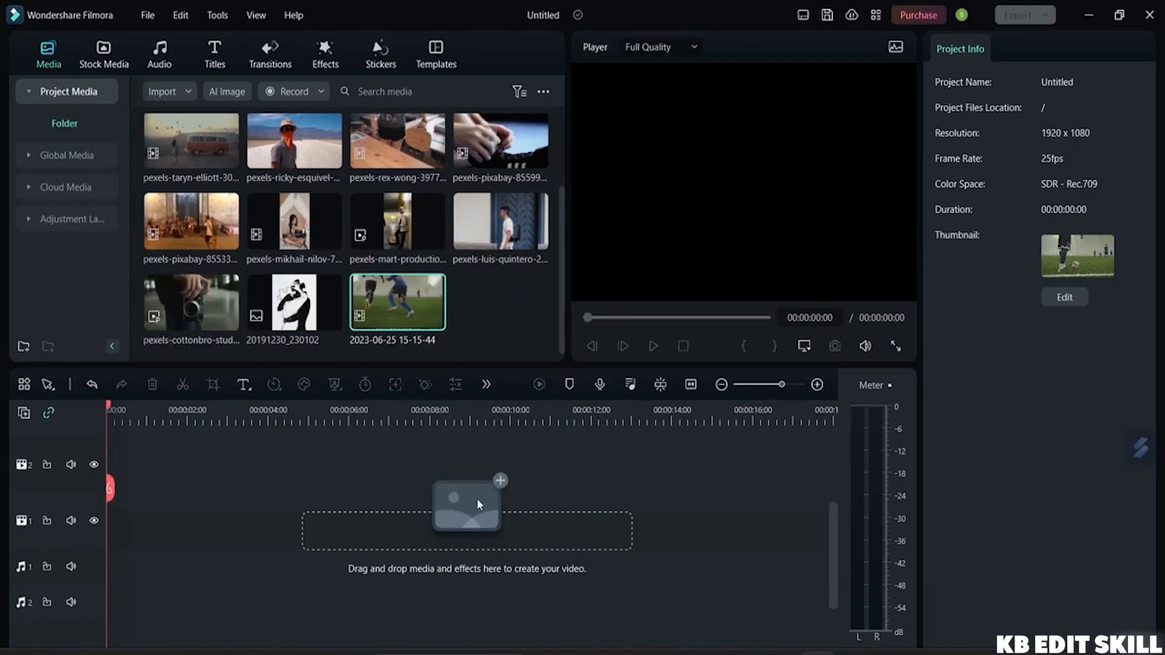
pyautogui.moveTo(397, 314)
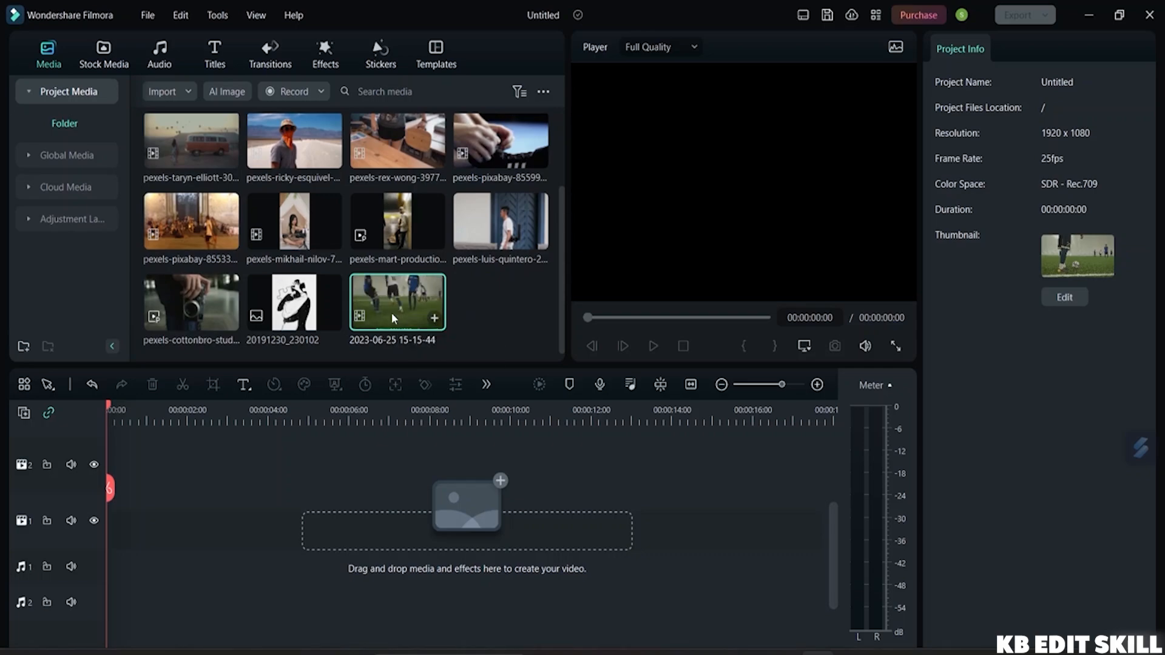
pyautogui.moveTo(398, 312); pyautogui.dragTo(237, 526)
pyautogui.moveTo(144, 527); pyautogui.dragTo(101, 533)
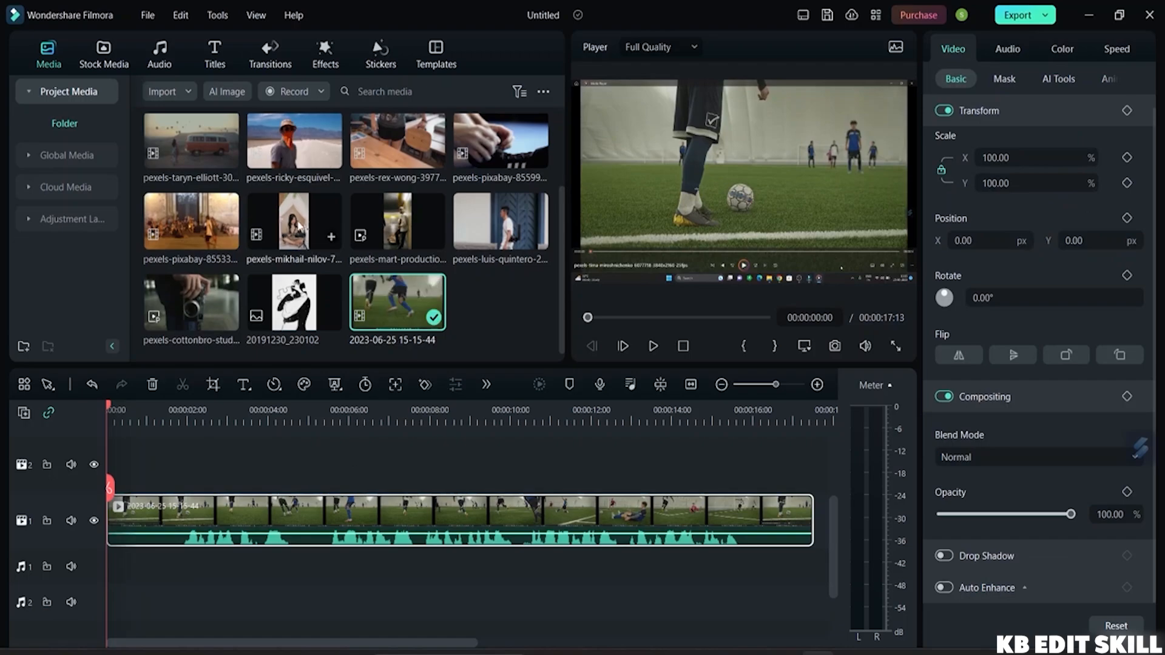
# Add the Recording to audio track 1 near the start, beneath the football clip, and raise its volume to 12 dB
pyautogui.scroll(2, 380, 206)
pyautogui.moveTo(391, 173); pyautogui.dragTo(136, 573)
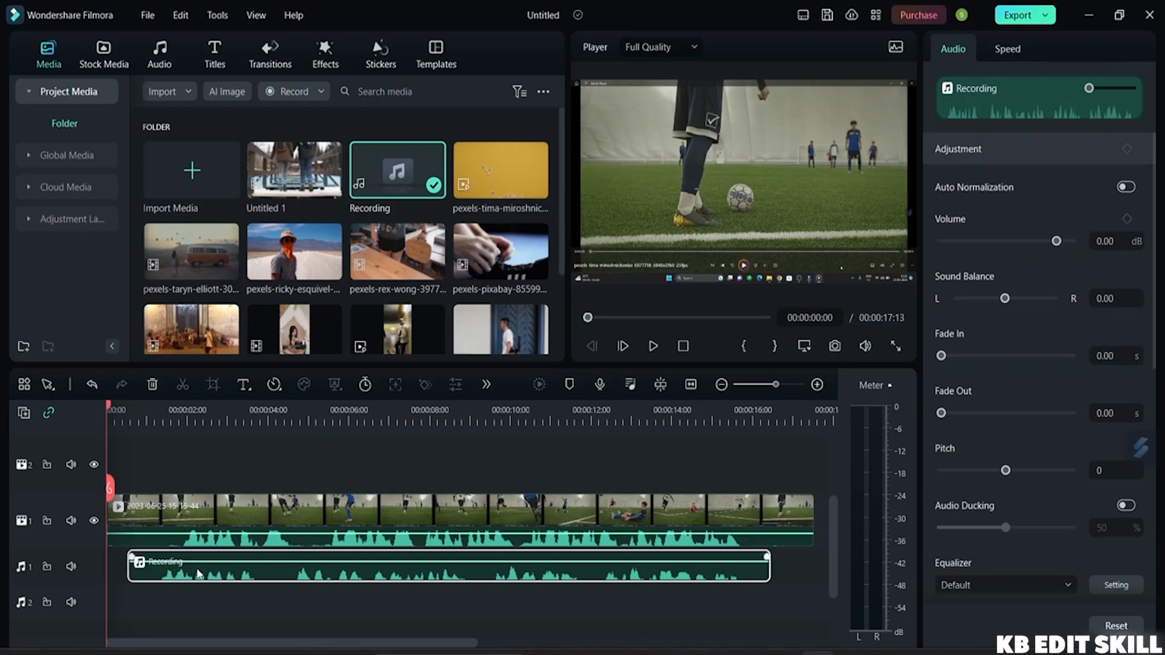
pyautogui.moveTo(236, 562); pyautogui.dragTo(236, 531)
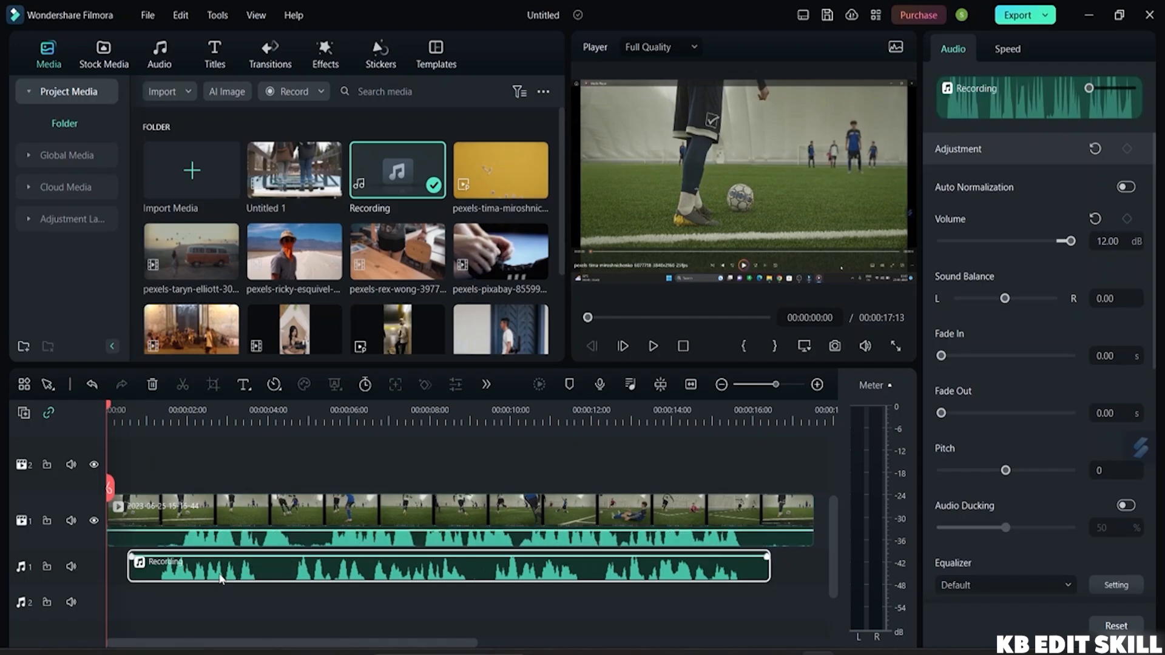
pyautogui.moveTo(227, 575); pyautogui.dragTo(227, 574)
# Check the Auto Synchronization option for the football clip and the recording selected together, without applying it
pyautogui.moveTo(231, 597); pyautogui.dragTo(201, 485)
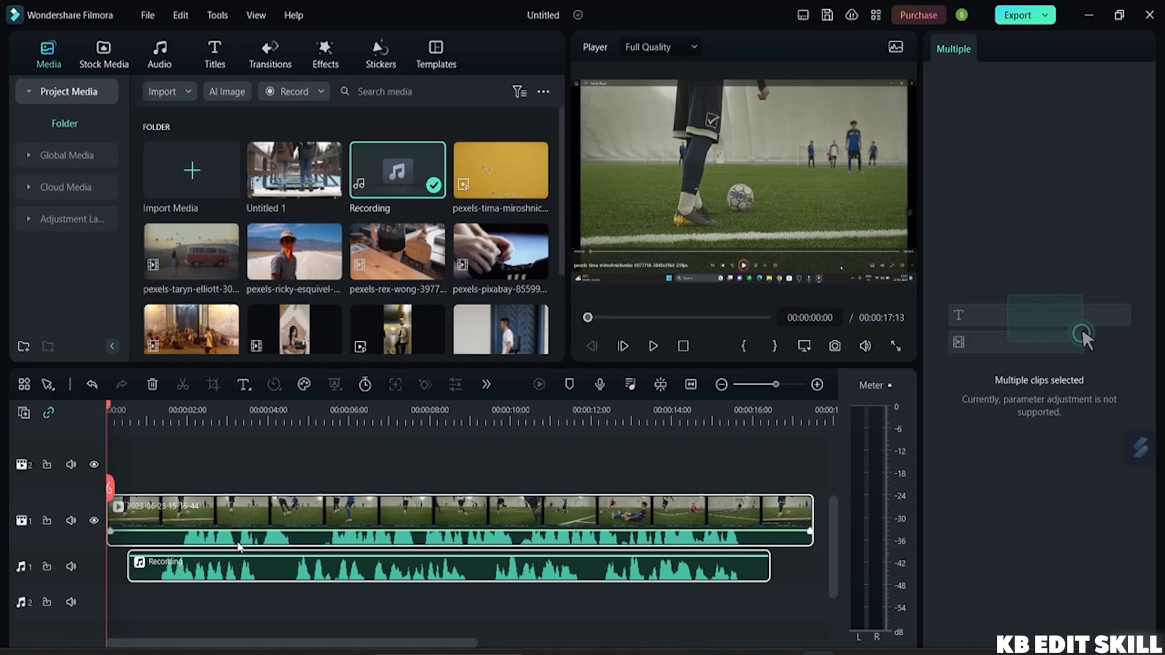
pyautogui.rightClick(238, 546)
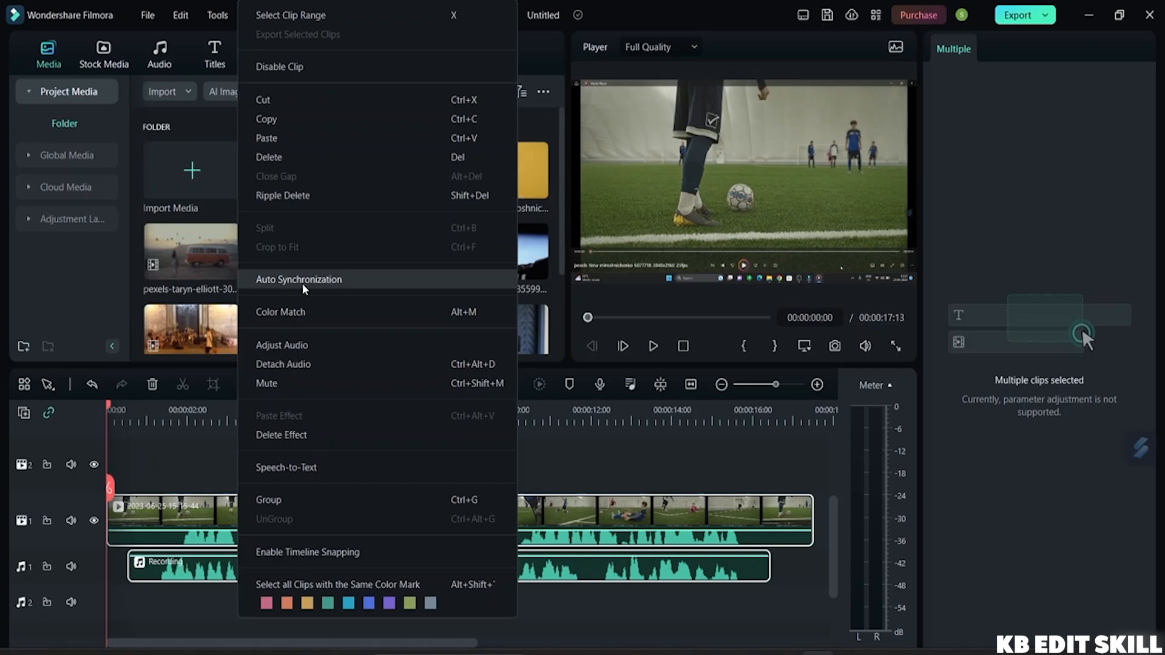
pyautogui.click(182, 621)
# Detach the football clip's audio onto audio track 2 and cut the detached audio from the timeline
pyautogui.click(220, 545)
pyautogui.rightClick(220, 545)
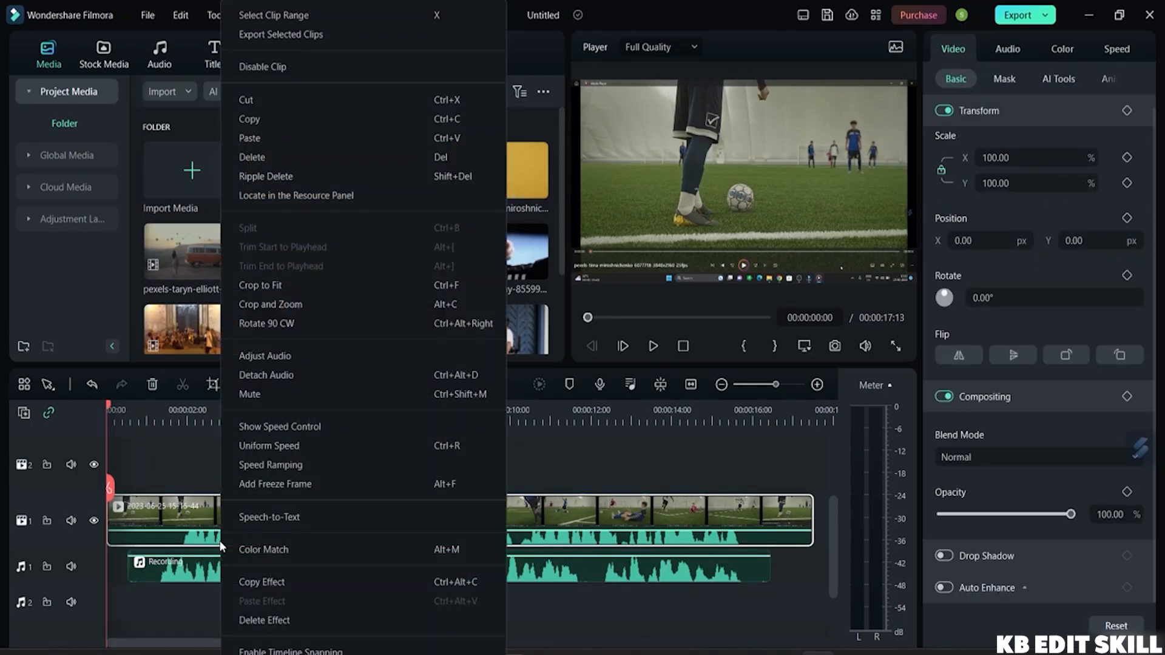
pyautogui.click(286, 381)
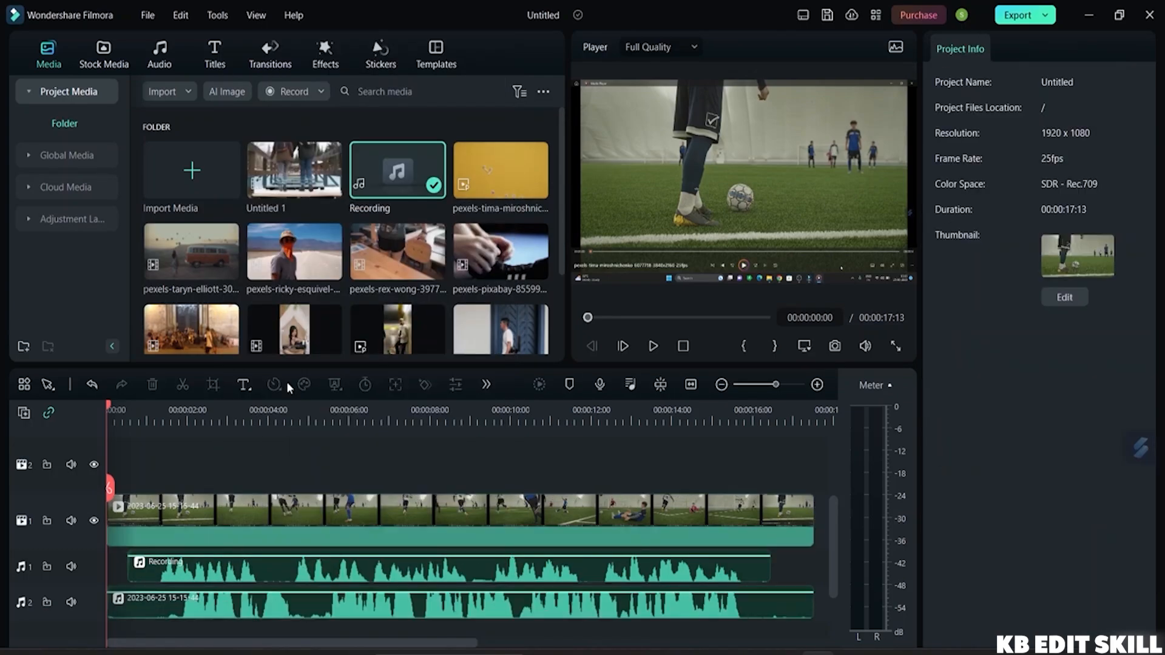
pyautogui.click(199, 608)
pyautogui.rightClick(198, 608)
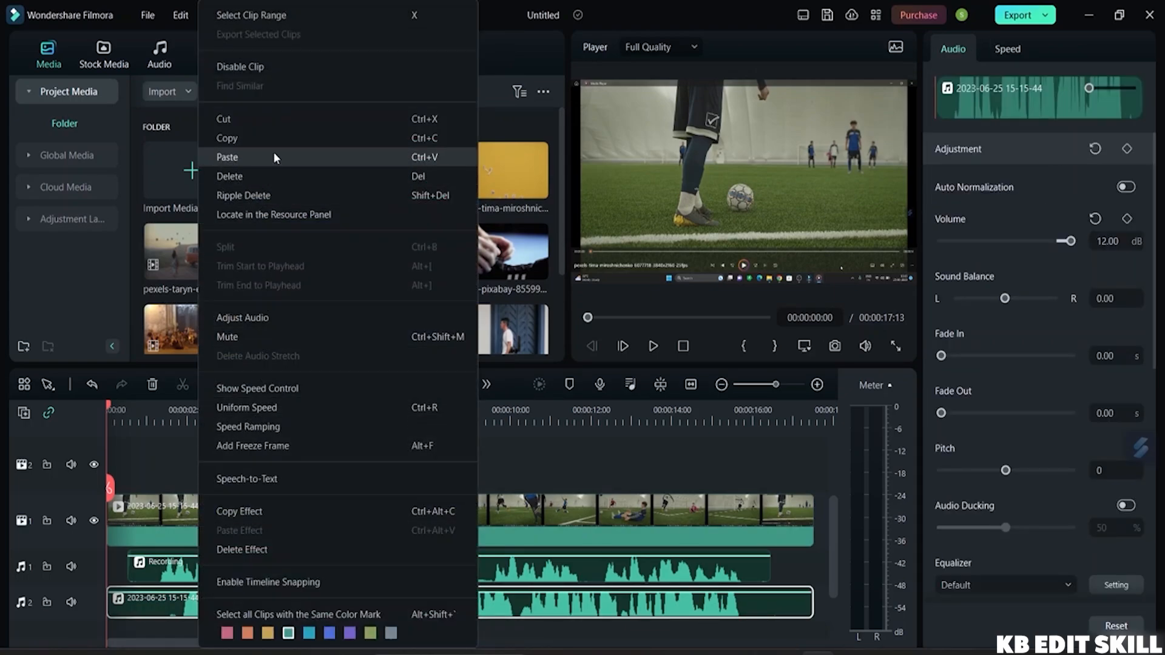
pyautogui.click(288, 121)
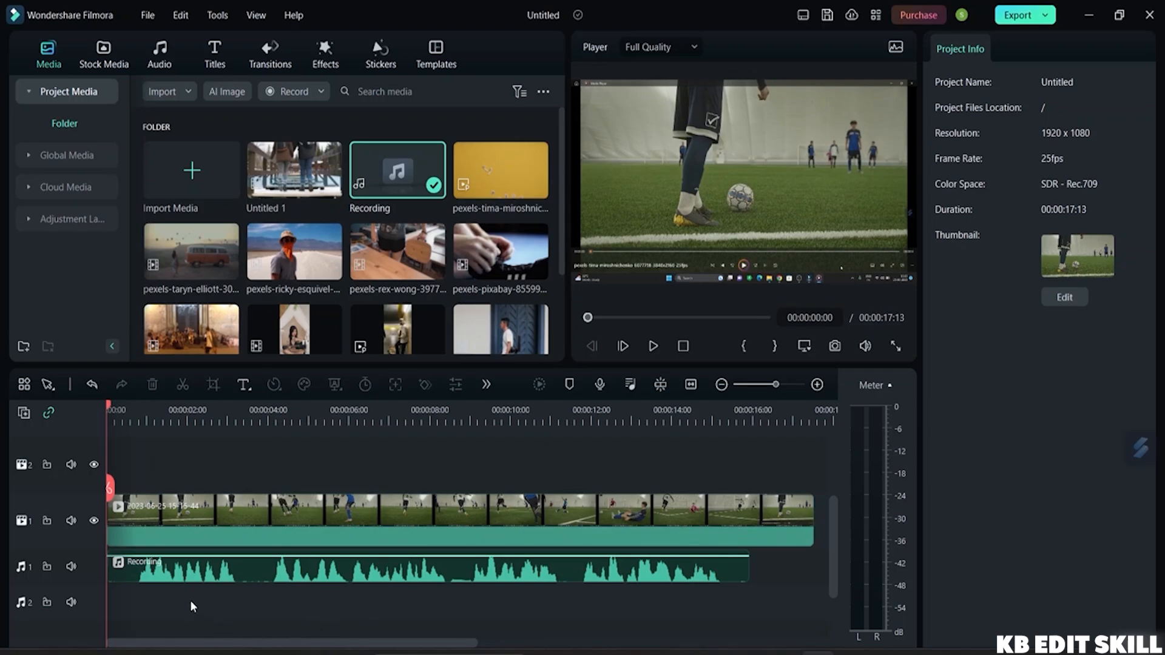
# Play the opening seconds of the football clip with only the recording as its sound, and pause playback
pyautogui.moveTo(187, 604); pyautogui.dragTo(127, 471)
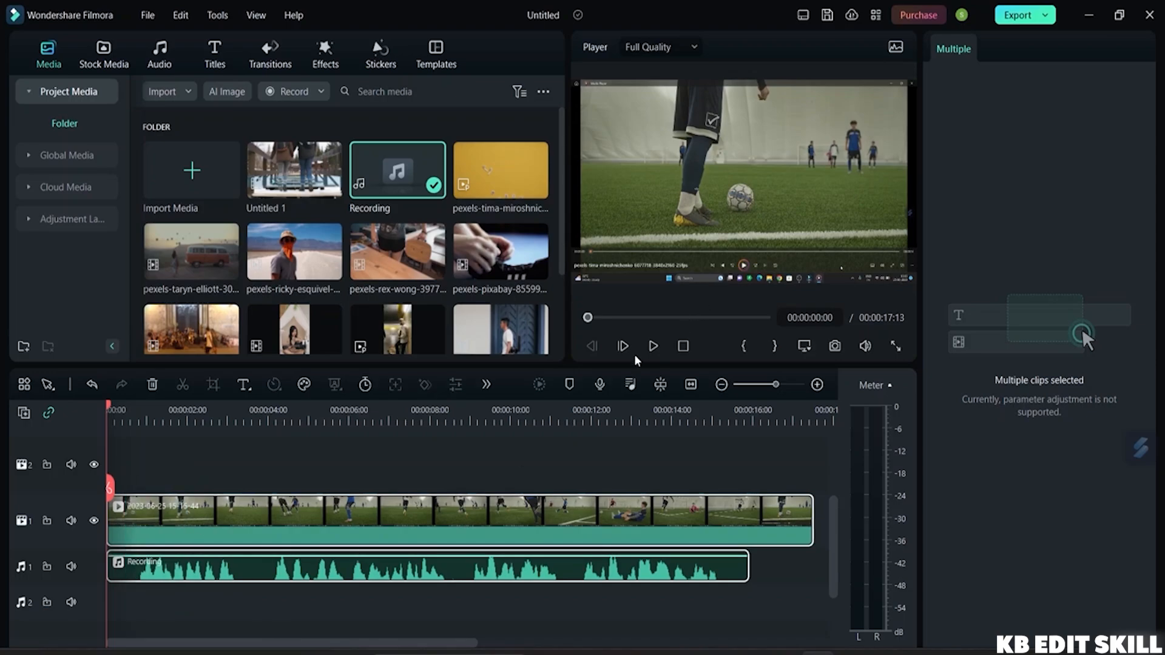
pyautogui.click(652, 347)
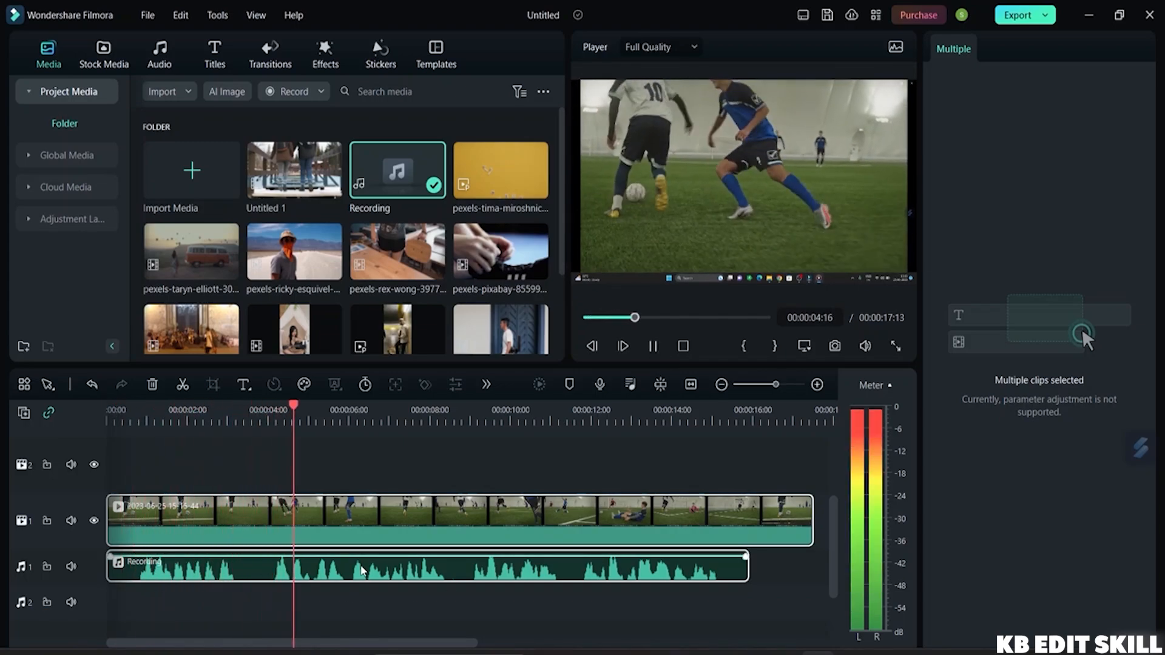
pyautogui.press('space')
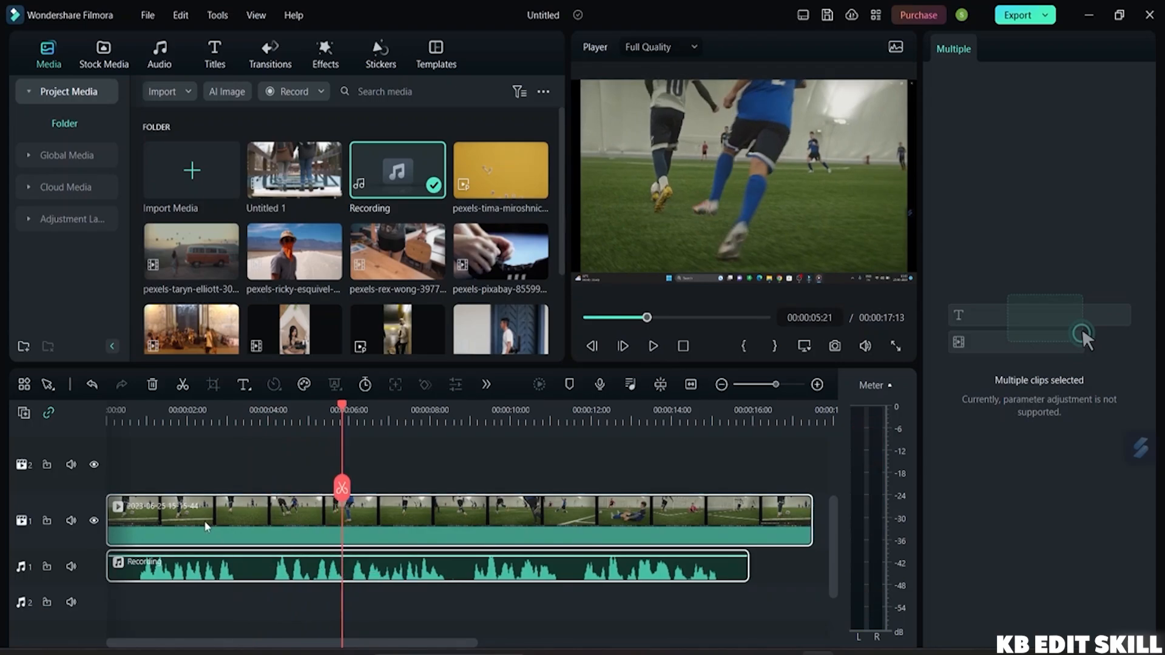
# Shift the football clip to start about 0.8 s into the timeline against the recording, and play the two together
pyautogui.moveTo(209, 523); pyautogui.dragTo(253, 517)
pyautogui.click(418, 464)
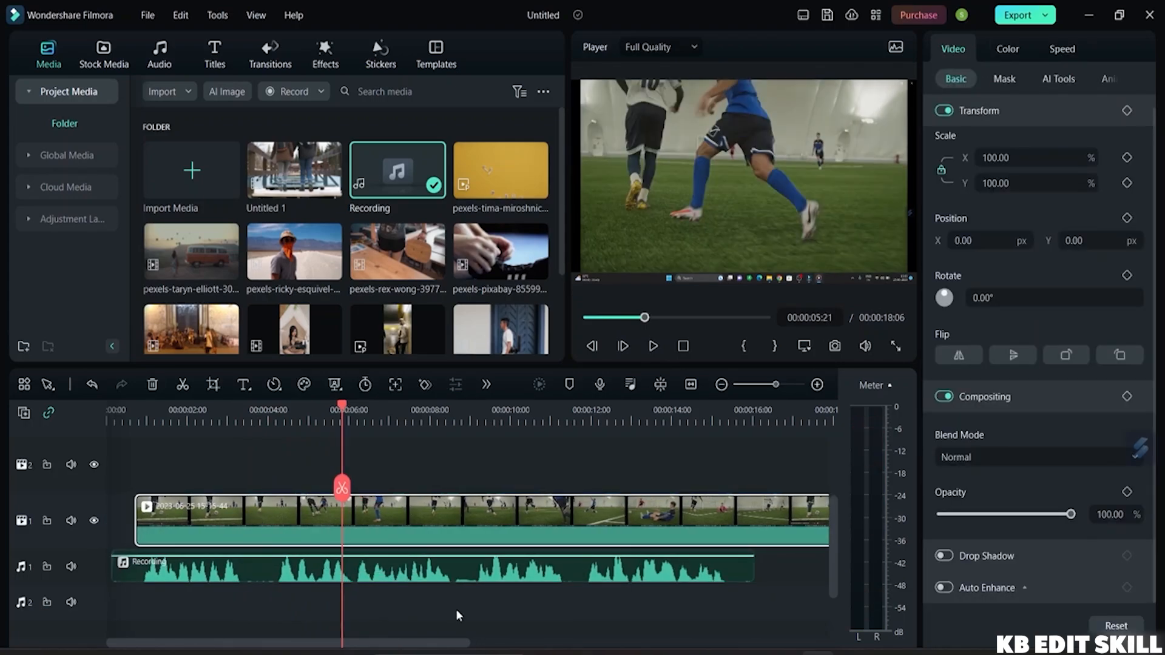
pyautogui.click(652, 346)
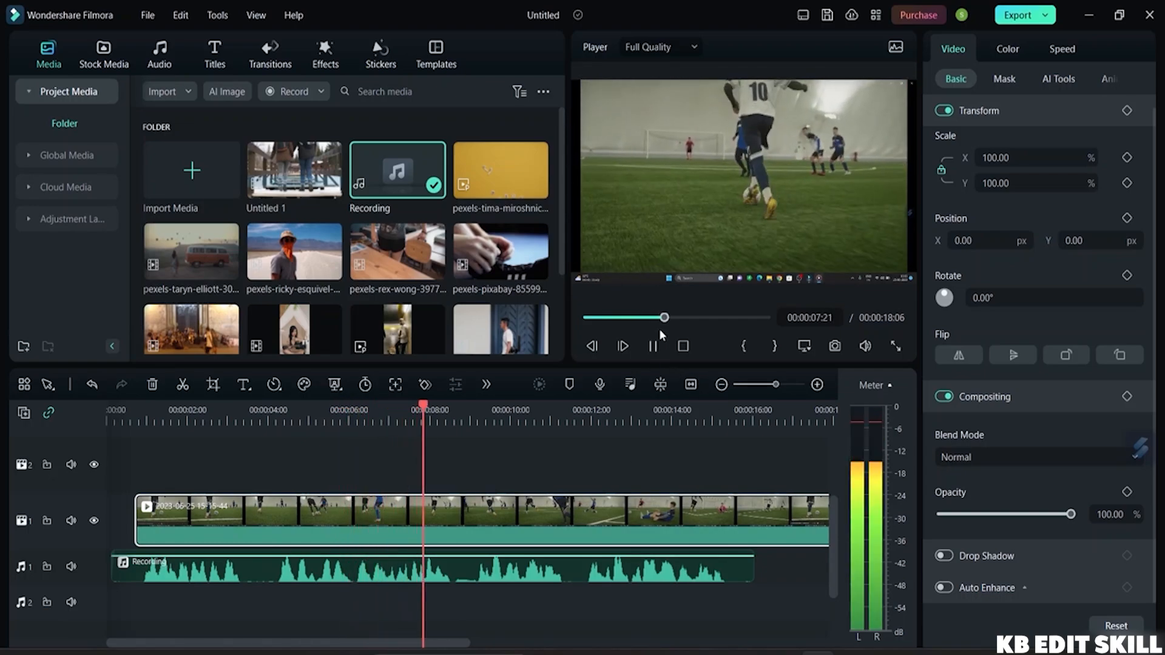
pyautogui.moveTo(351, 515); pyautogui.dragTo(367, 513)
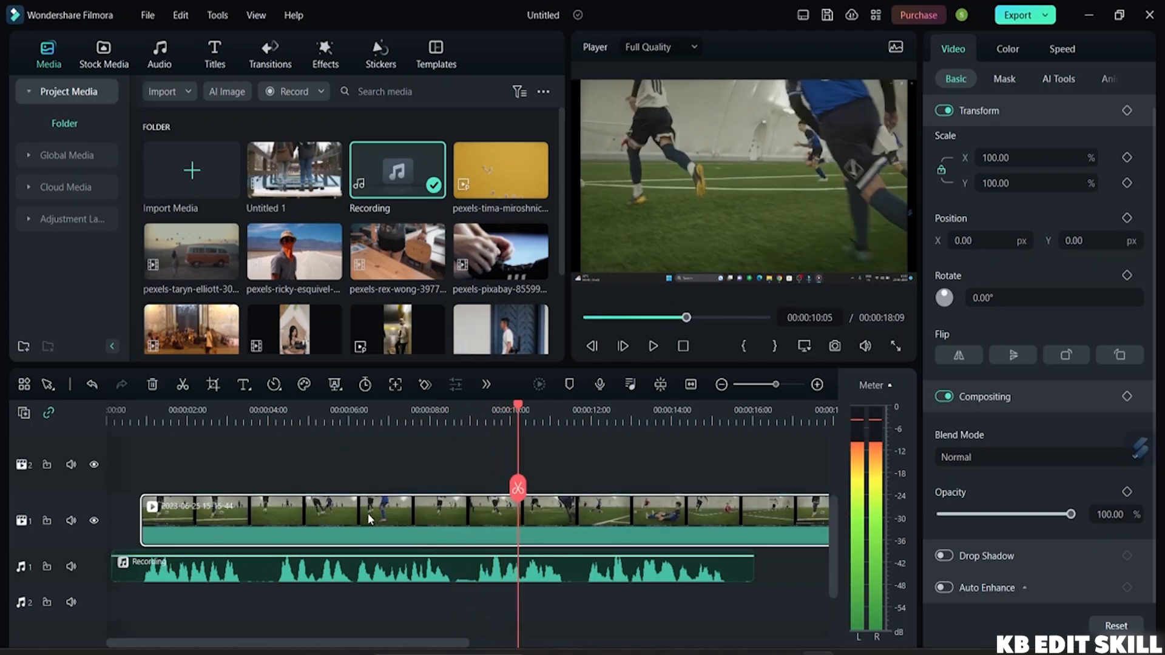
pyautogui.click(653, 346)
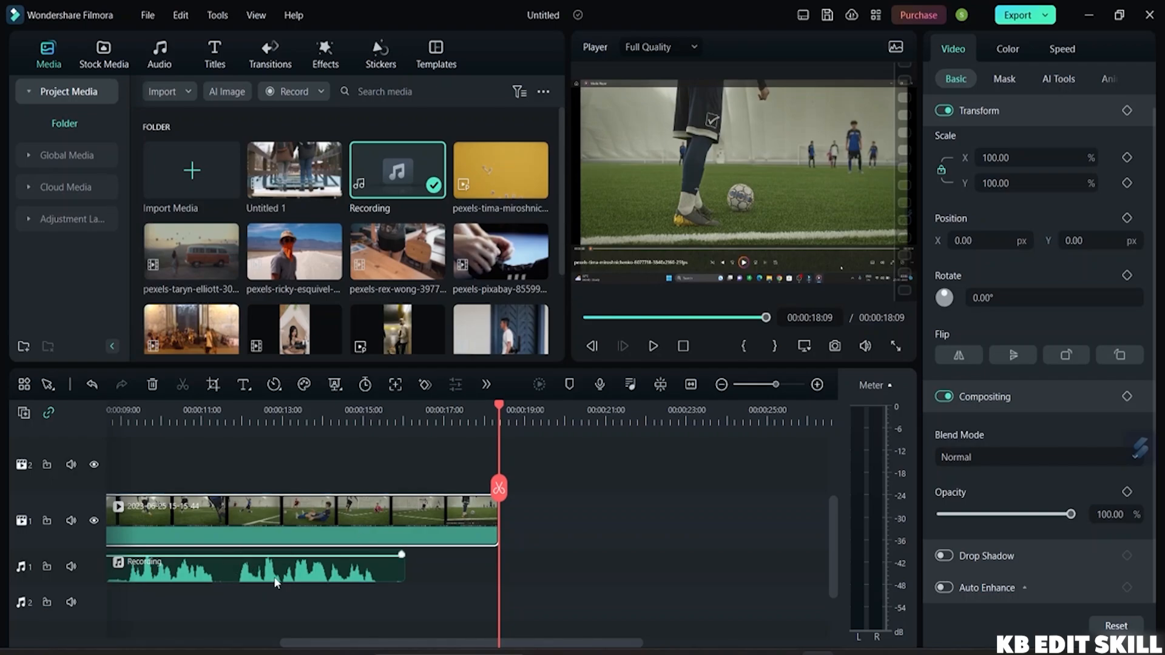
# Group the football clip on video track 1 with the recording on audio track 1
pyautogui.moveTo(186, 606); pyautogui.dragTo(165, 490)
pyautogui.rightClick(196, 532)
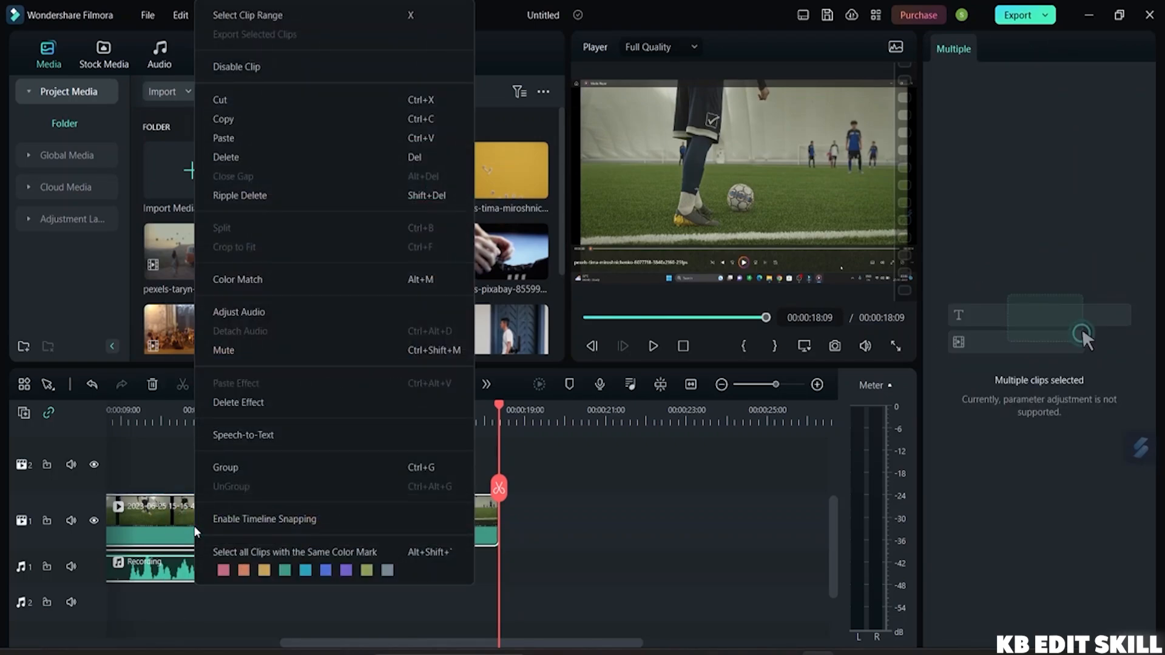
pyautogui.click(229, 467)
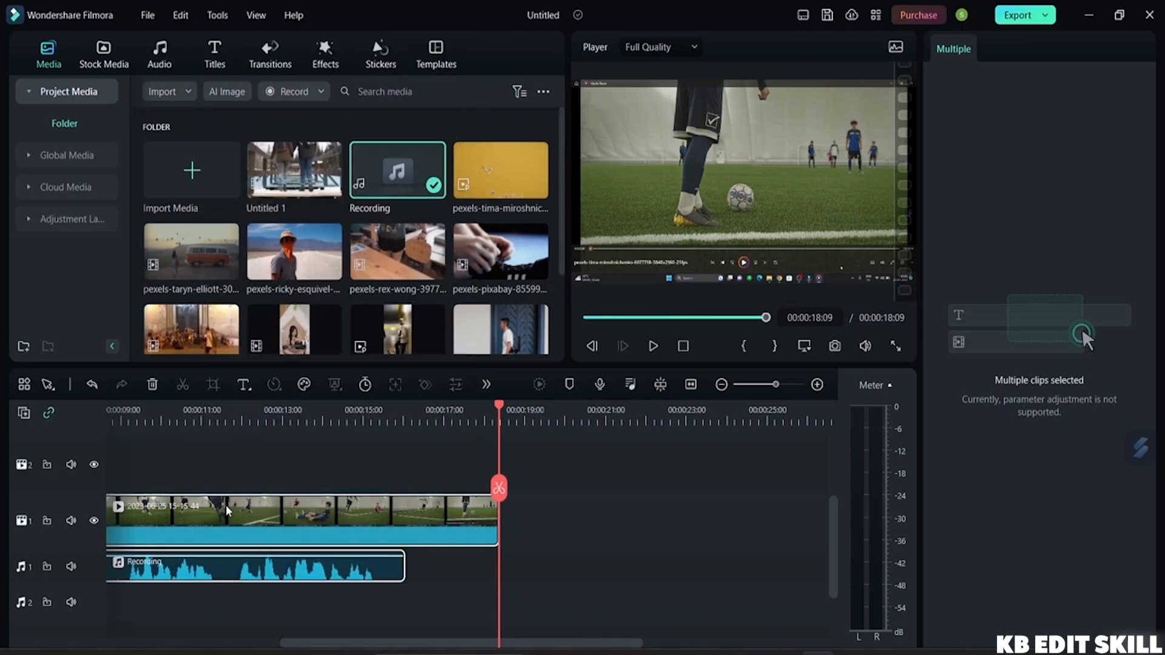
# Move the grouped clips further along the timeline and back to its start, and play part of the result
pyautogui.moveTo(212, 516); pyautogui.dragTo(273, 555)
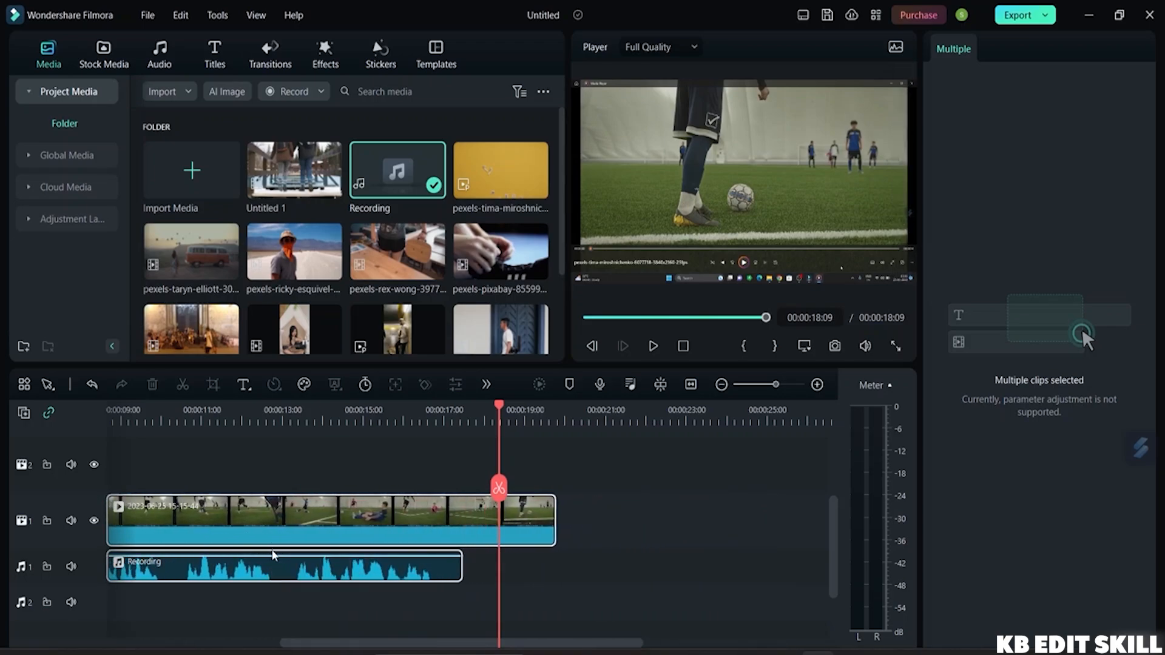
pyautogui.click(691, 384)
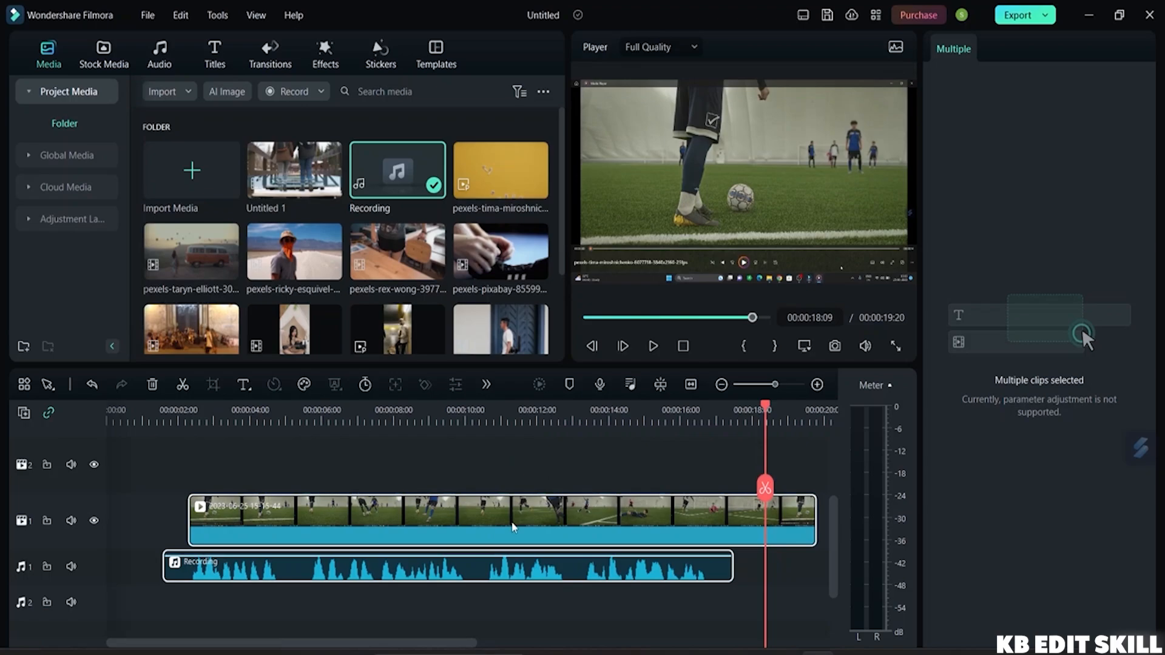
pyautogui.moveTo(486, 507); pyautogui.dragTo(399, 507)
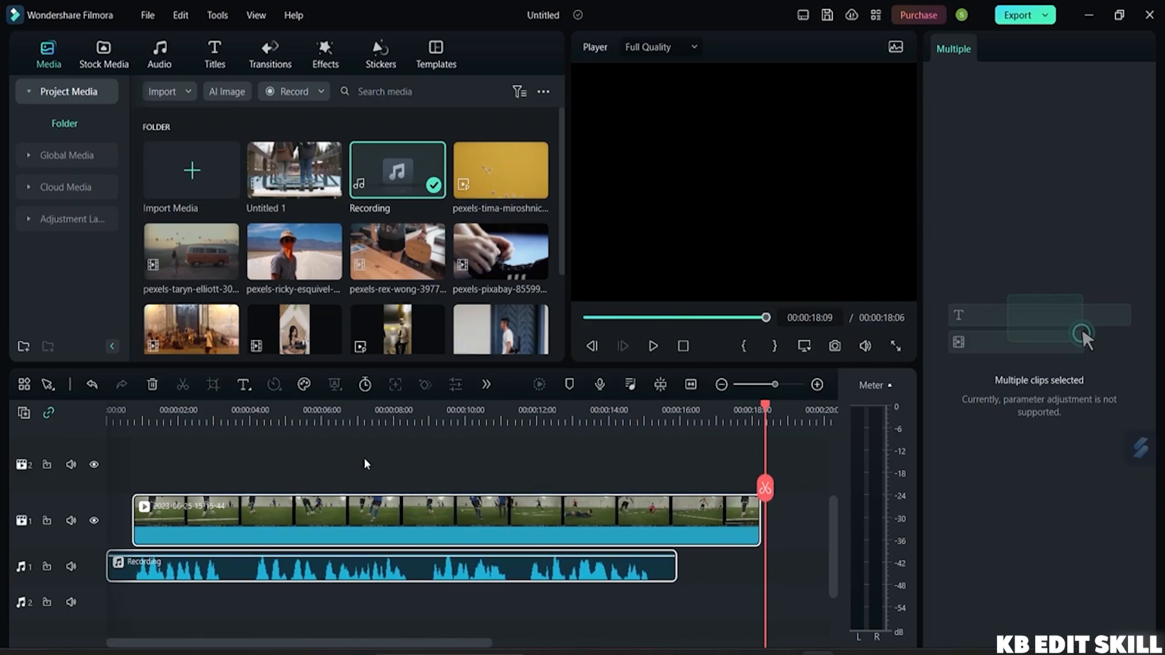
pyautogui.click(653, 350)
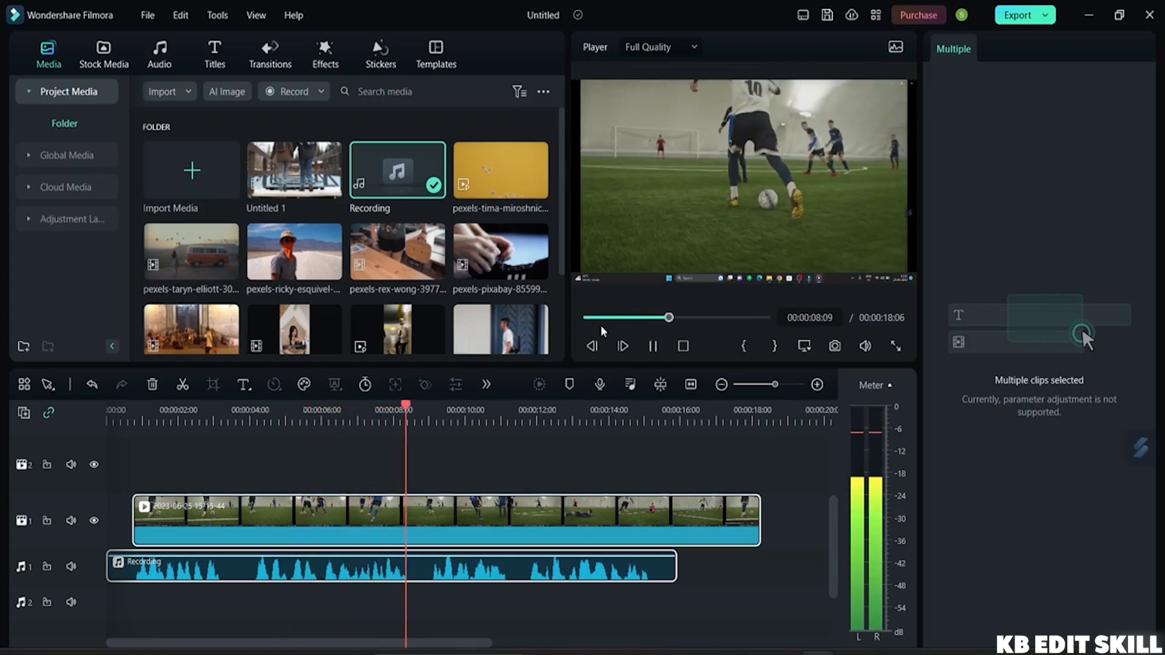
pyautogui.press('space')
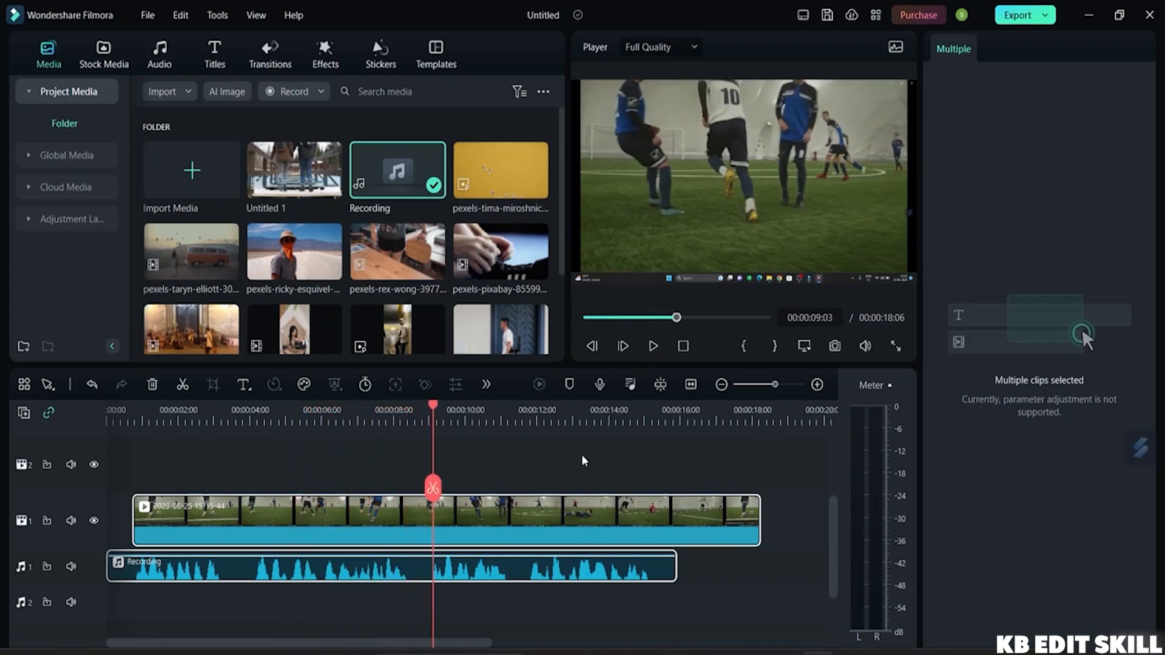
# Ungroup the football clip and the recording, and move each of them to the start of the timeline
pyautogui.rightClick(306, 554)
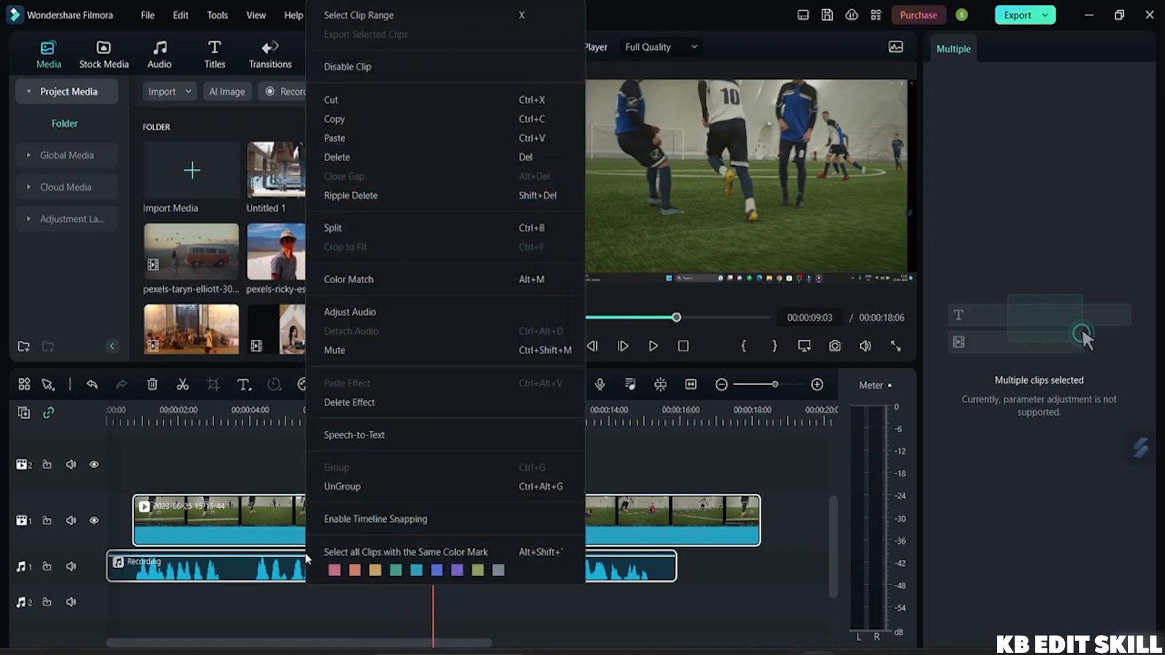
pyautogui.click(344, 486)
pyautogui.moveTo(255, 563); pyautogui.dragTo(305, 554)
pyautogui.click(275, 468)
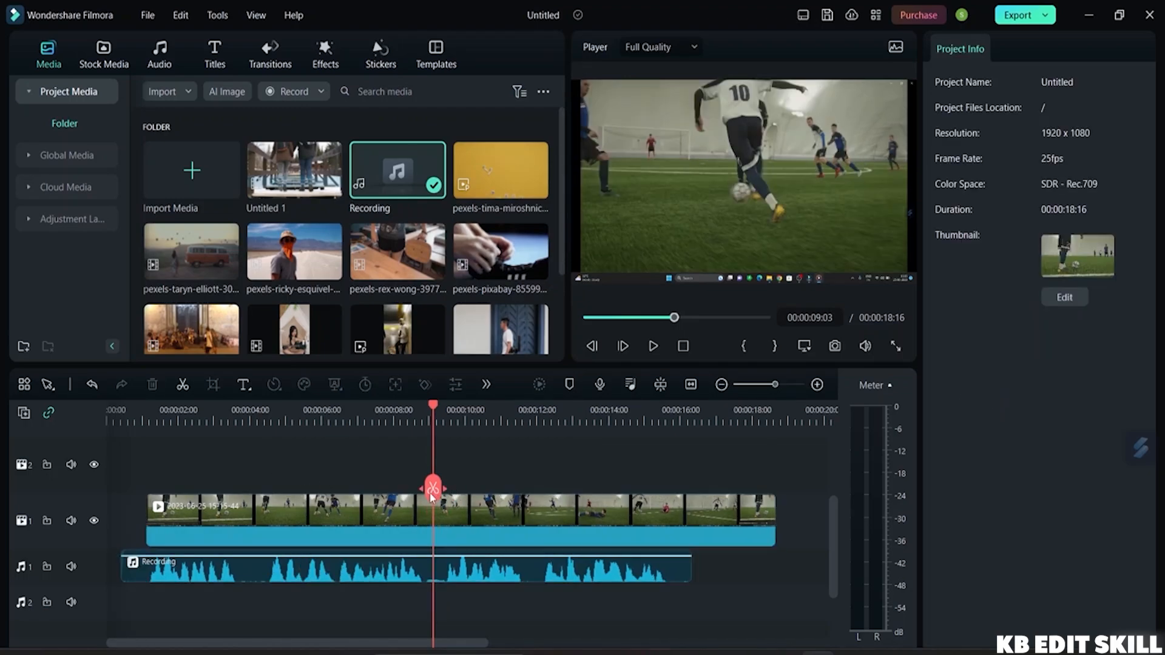
pyautogui.moveTo(430, 497); pyautogui.dragTo(24, 491)
pyautogui.moveTo(234, 528); pyautogui.dragTo(165, 527)
pyautogui.moveTo(206, 574)
pyautogui.mouseDown()
pyautogui.moveTo(183, 579)
pyautogui.moveTo(191, 586)
pyautogui.mouseUp()
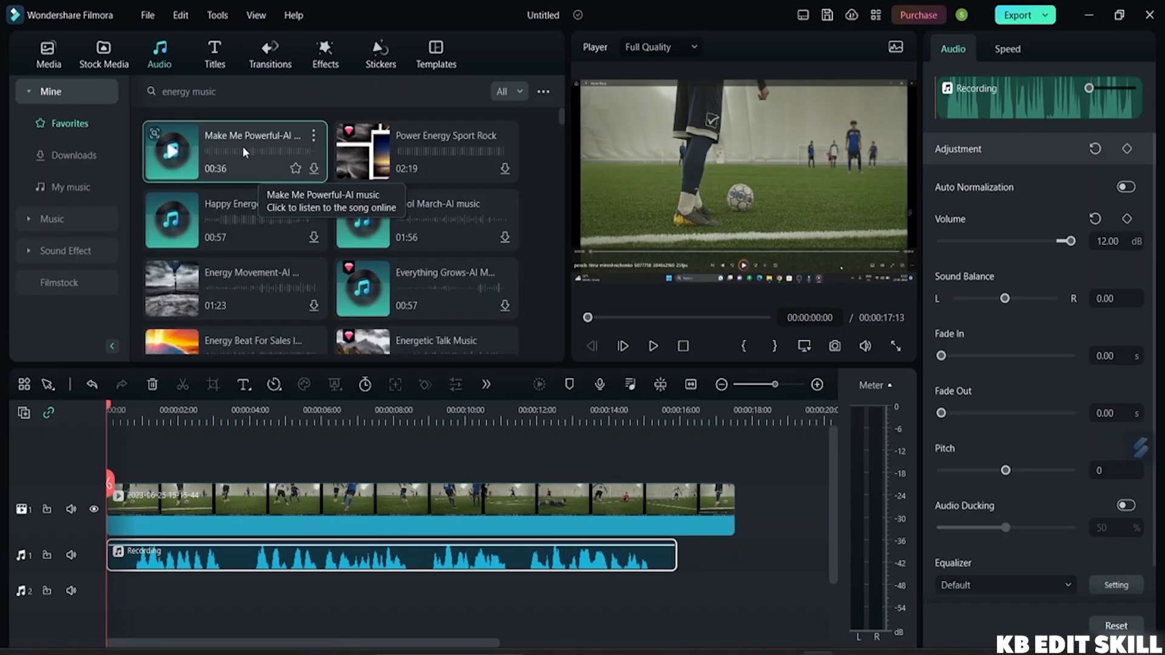
# Add "Make Me Powerful-AI music" to audio track 2 and trim it to the football clip's end at 00:00:17:13
pyautogui.moveTo(242, 145); pyautogui.dragTo(119, 608)
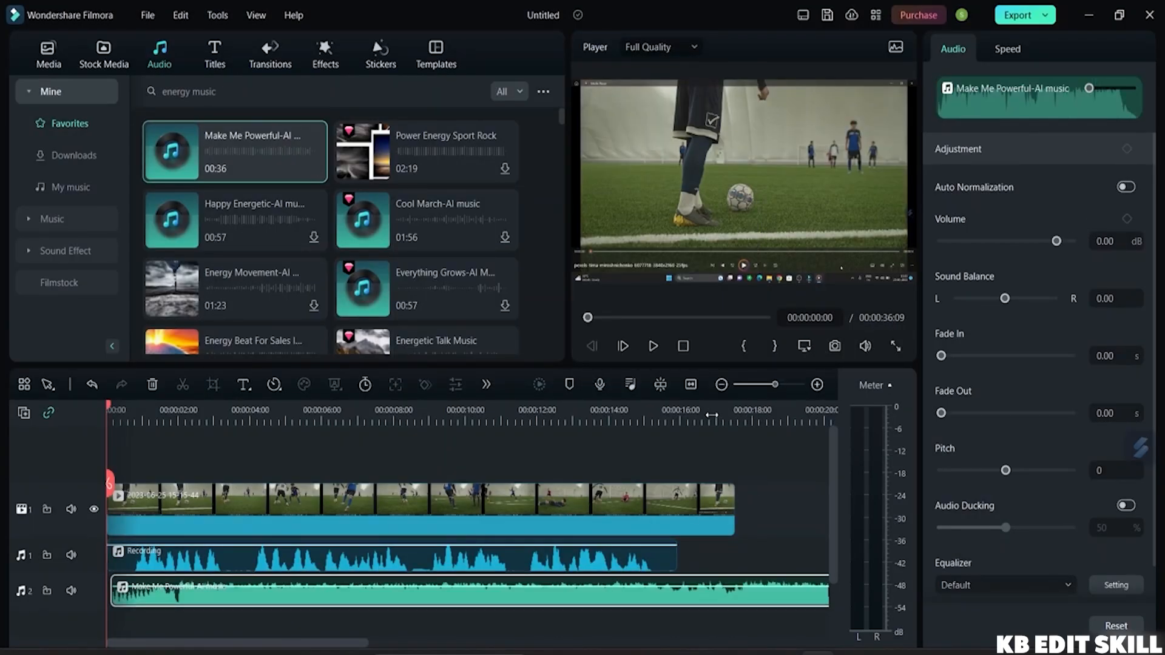
pyautogui.click(692, 384)
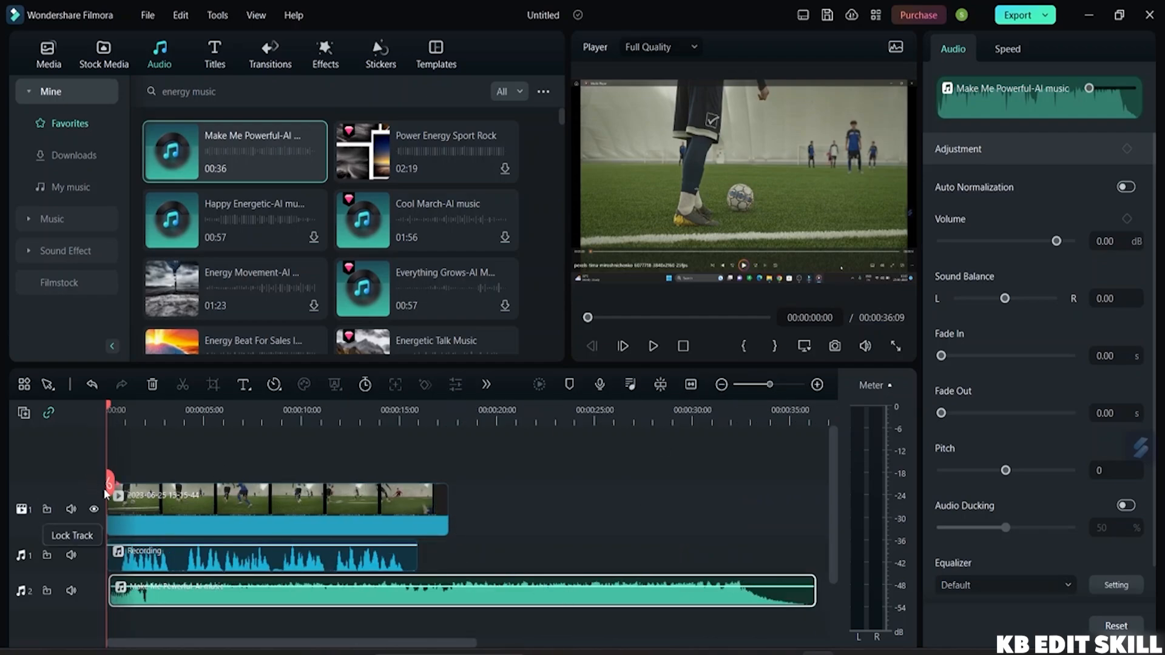
pyautogui.moveTo(104, 489); pyautogui.dragTo(448, 516)
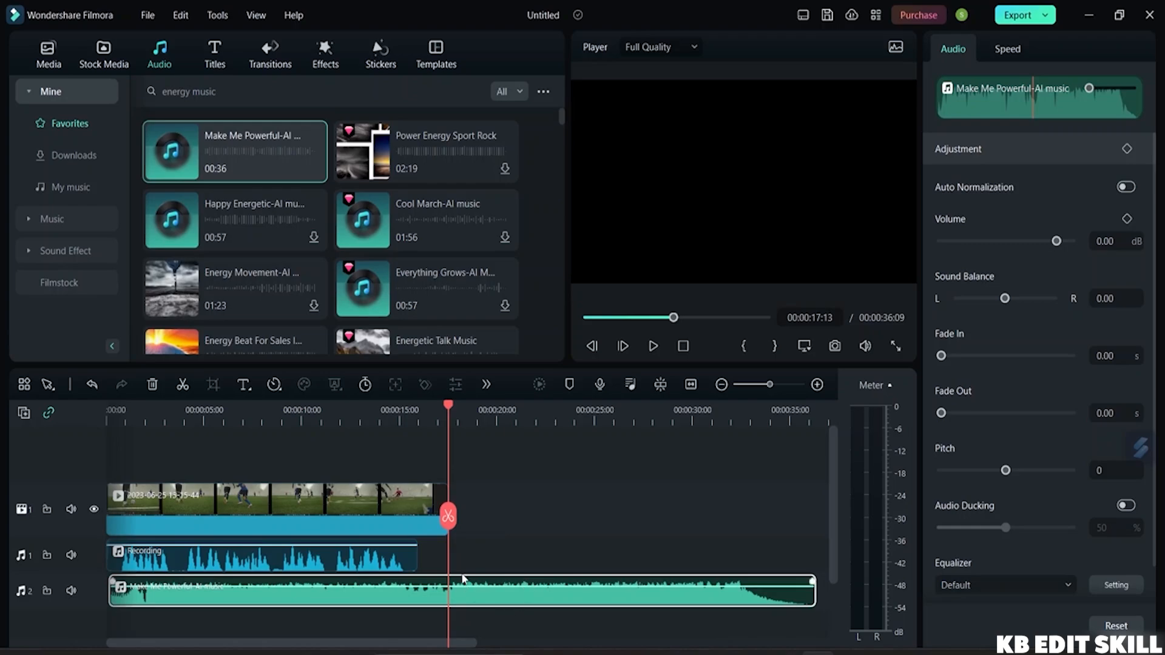
pyautogui.click(449, 516)
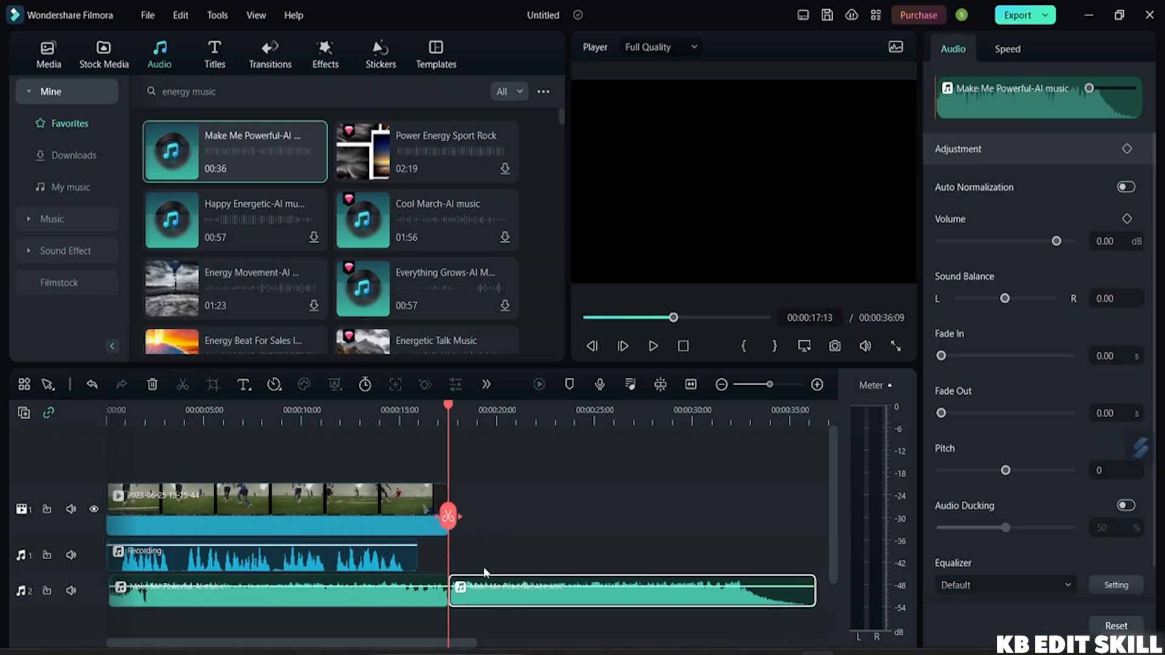
pyautogui.rightClick(530, 595)
pyautogui.click(566, 119)
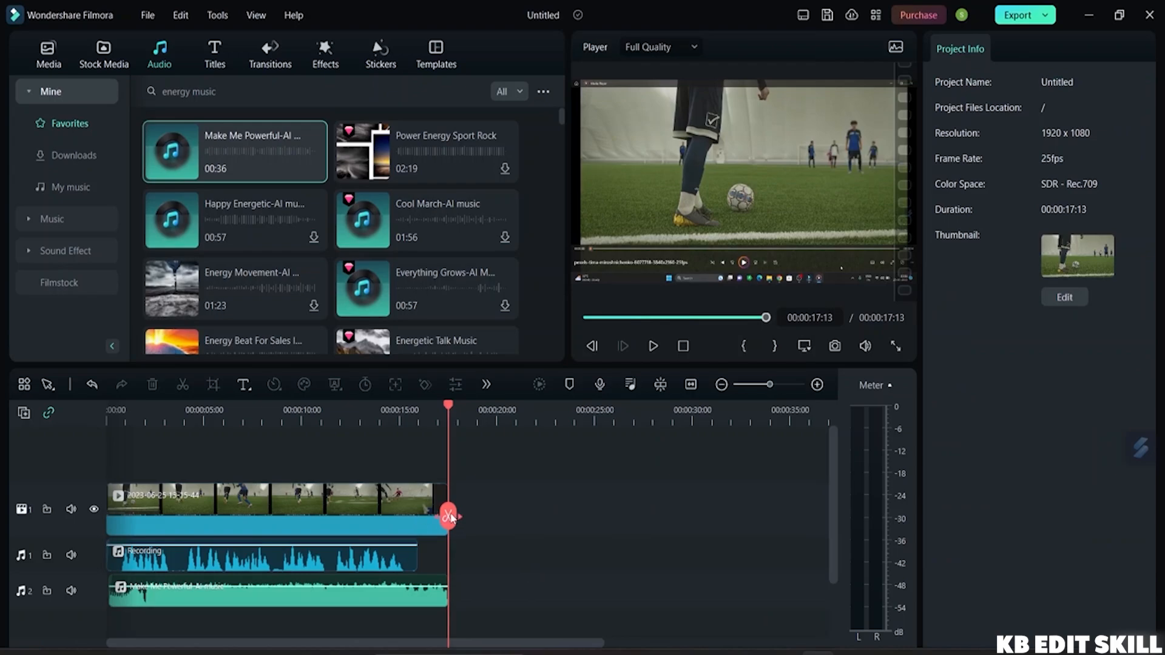
# Return the playhead to the start and review the audio adjustment settings of the music and the recording
pyautogui.moveTo(451, 517); pyautogui.dragTo(78, 535)
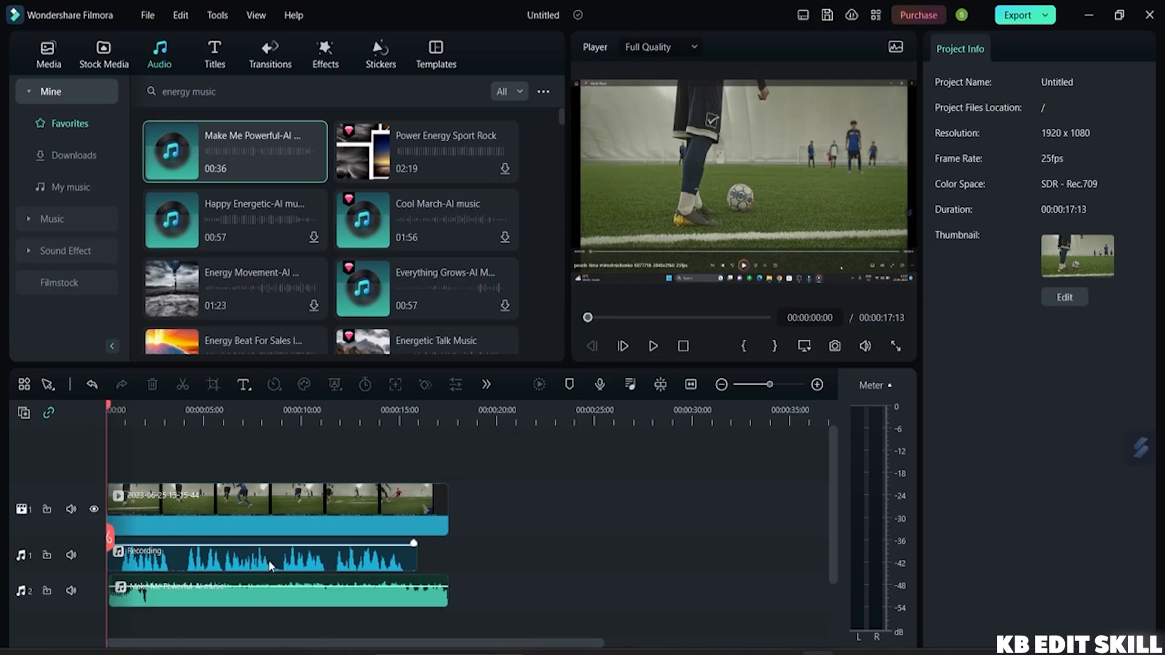
pyautogui.click(208, 601)
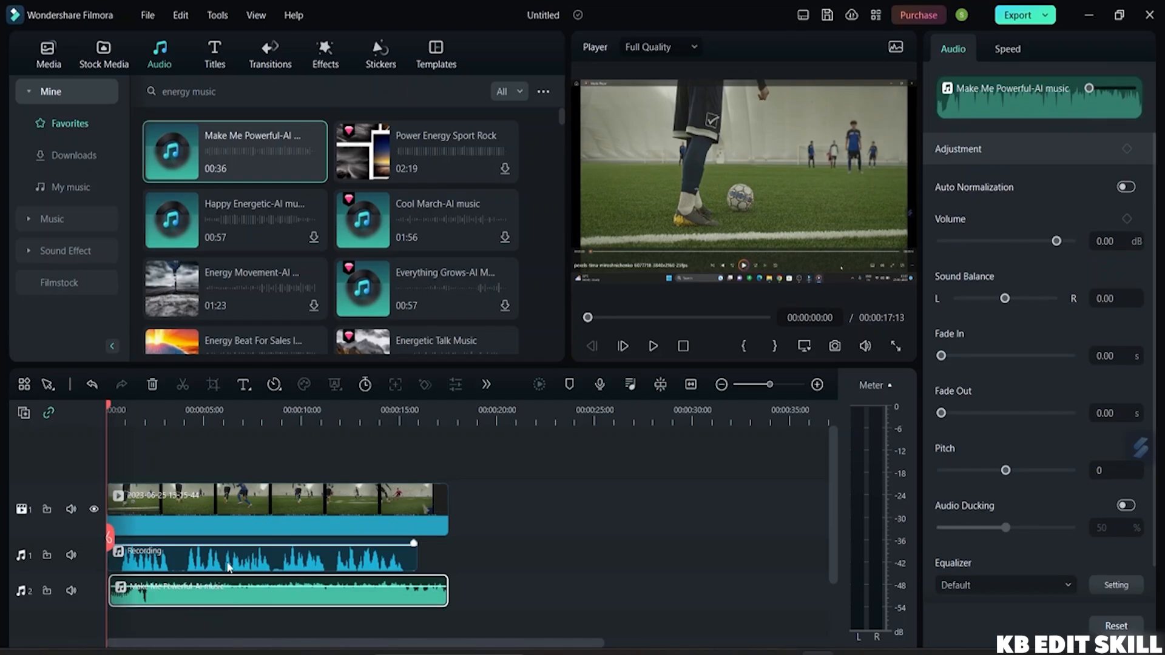
pyautogui.click(229, 567)
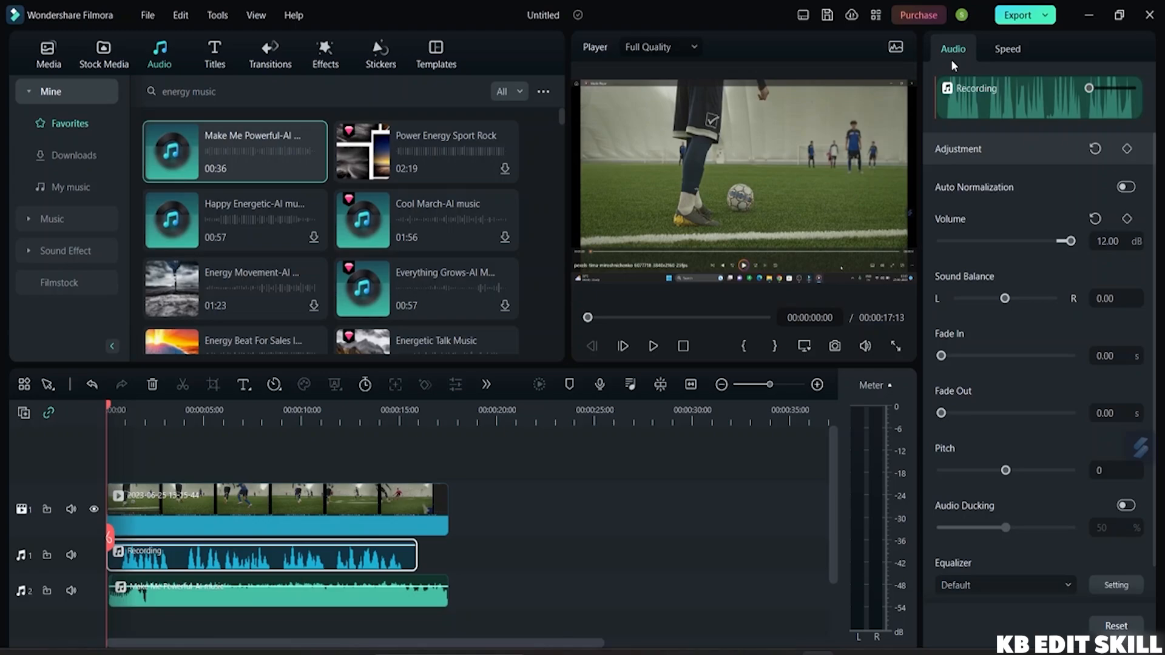
pyautogui.click(983, 151)
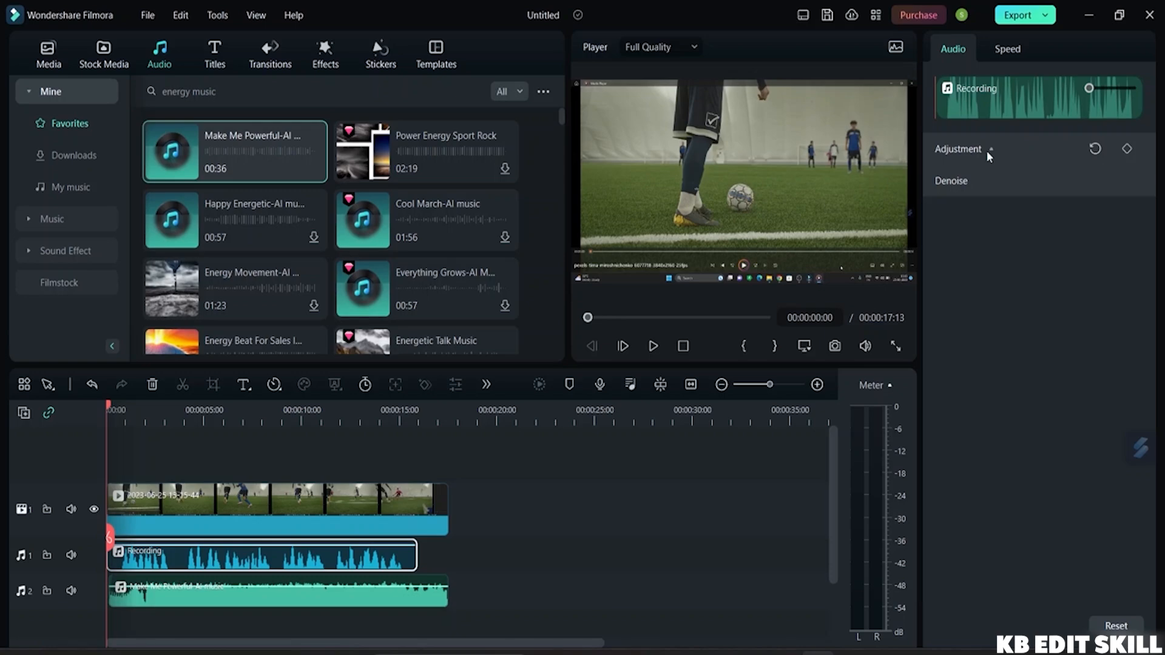
pyautogui.click(989, 149)
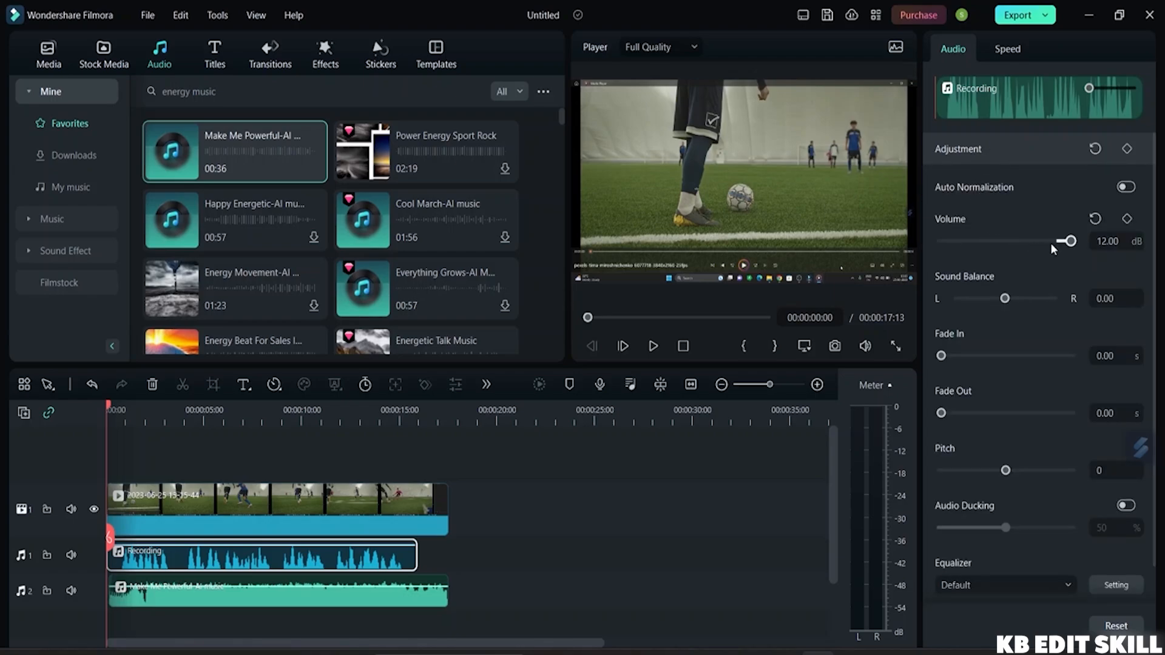
# Lower the recording's volume to -9.61 dB and try auto normalization on it
pyautogui.moveTo(1069, 242); pyautogui.dragTo(1045, 240)
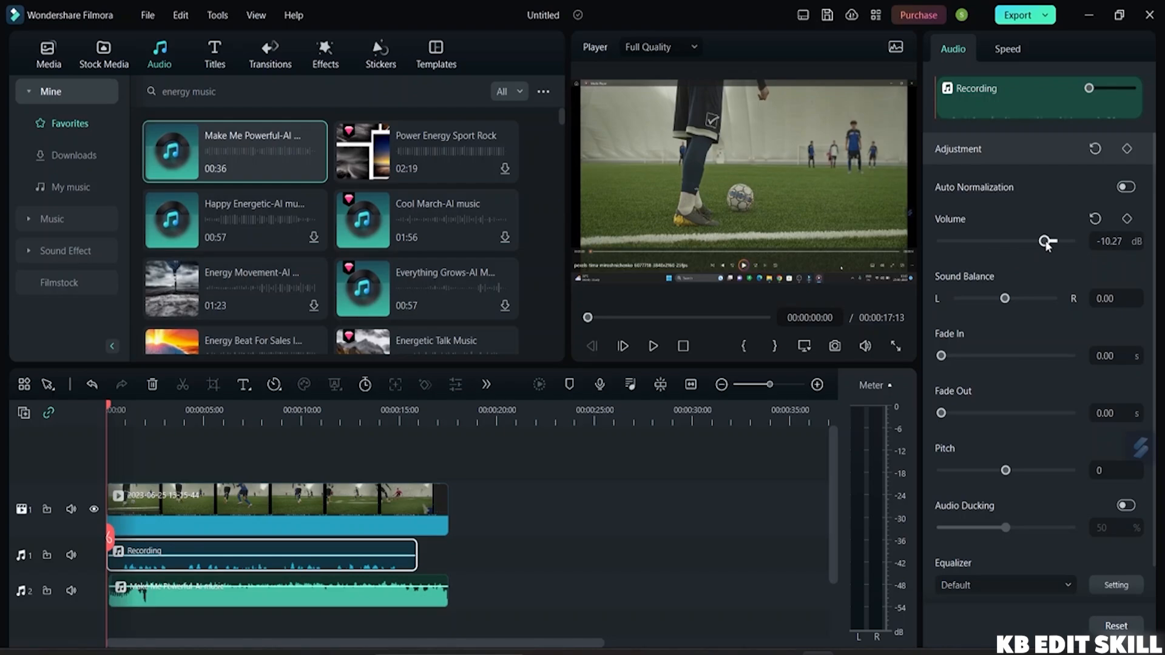
pyautogui.moveTo(1045, 240); pyautogui.dragTo(1045, 240)
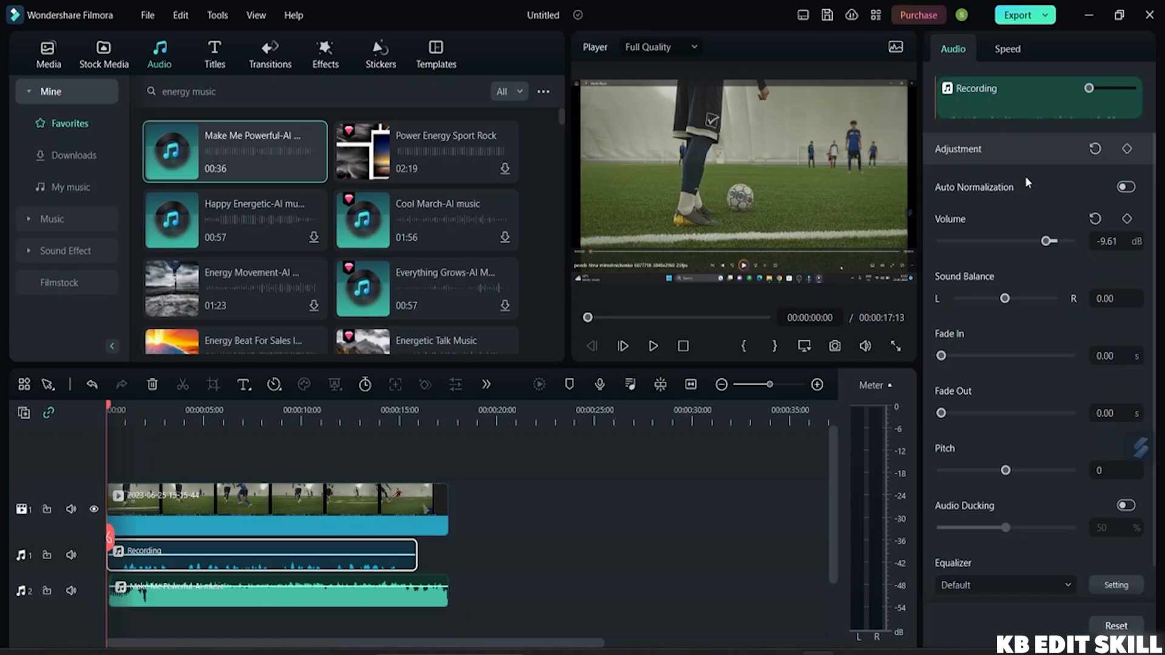
pyautogui.click(1128, 189)
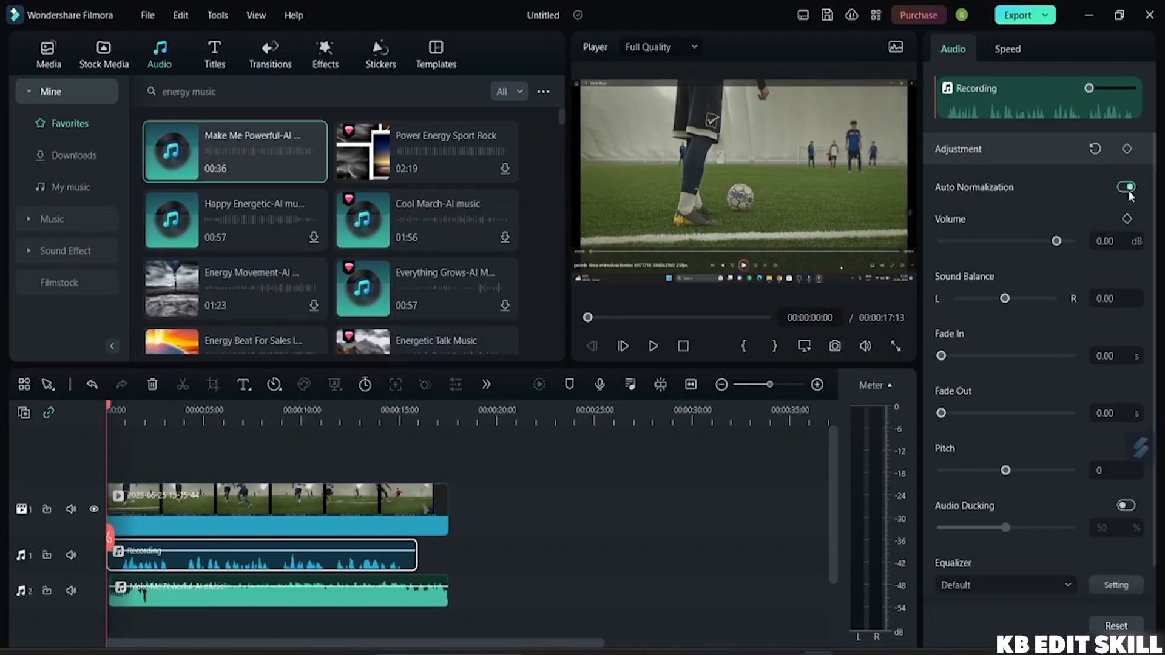
pyautogui.click(1124, 189)
# Set the recording's volume to -8.30 dB and shift its sound balance left and right, ending at -0.80
pyautogui.moveTo(1056, 241); pyautogui.dragTo(1048, 241)
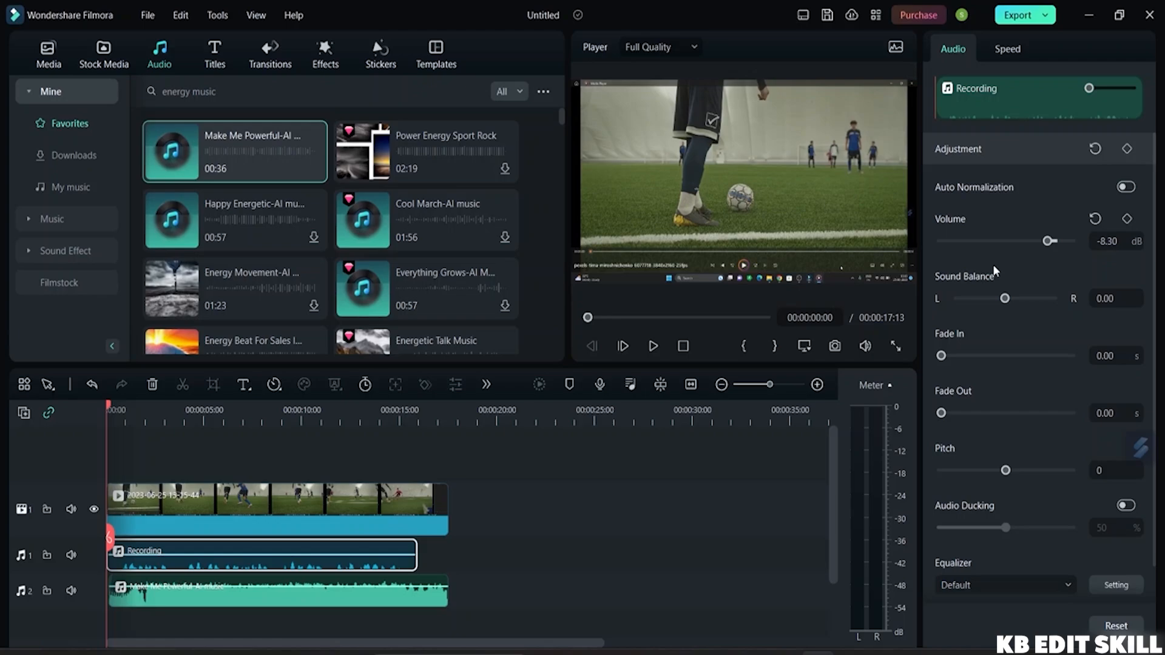
pyautogui.moveTo(1005, 299); pyautogui.dragTo(964, 308)
pyautogui.moveTo(961, 300); pyautogui.dragTo(1063, 303)
pyautogui.moveTo(1039, 303); pyautogui.dragTo(1004, 310)
# Move the music clip on audio track 2 to the start of the timeline and play the first few seconds
pyautogui.click(333, 602)
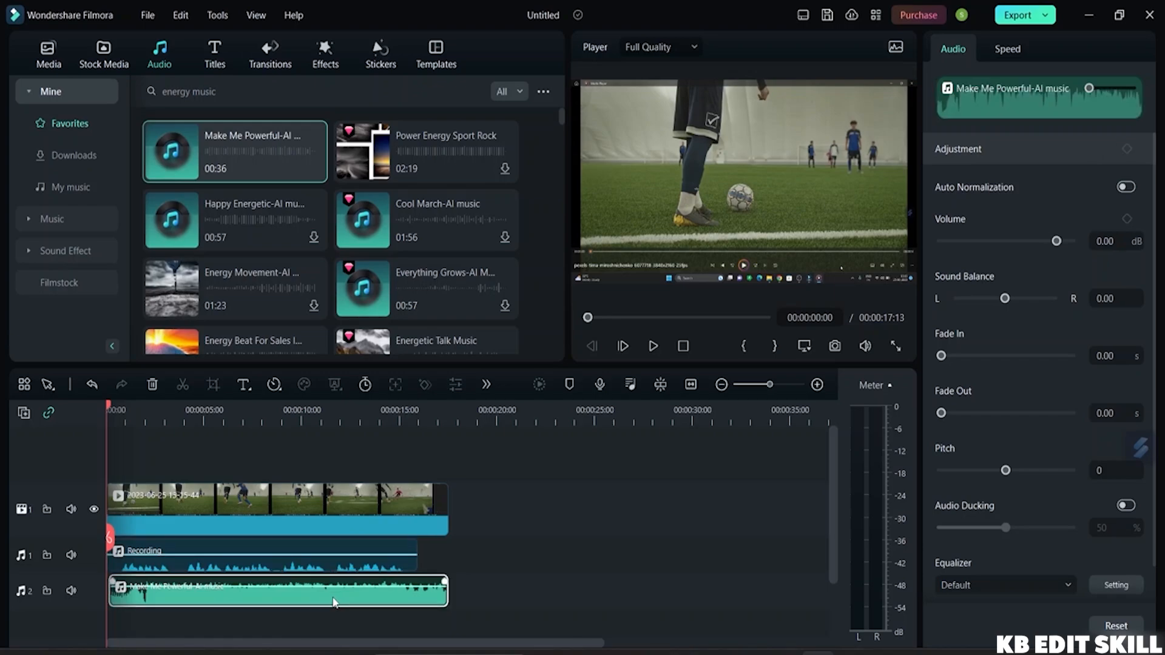
pyautogui.moveTo(333, 602); pyautogui.dragTo(322, 610)
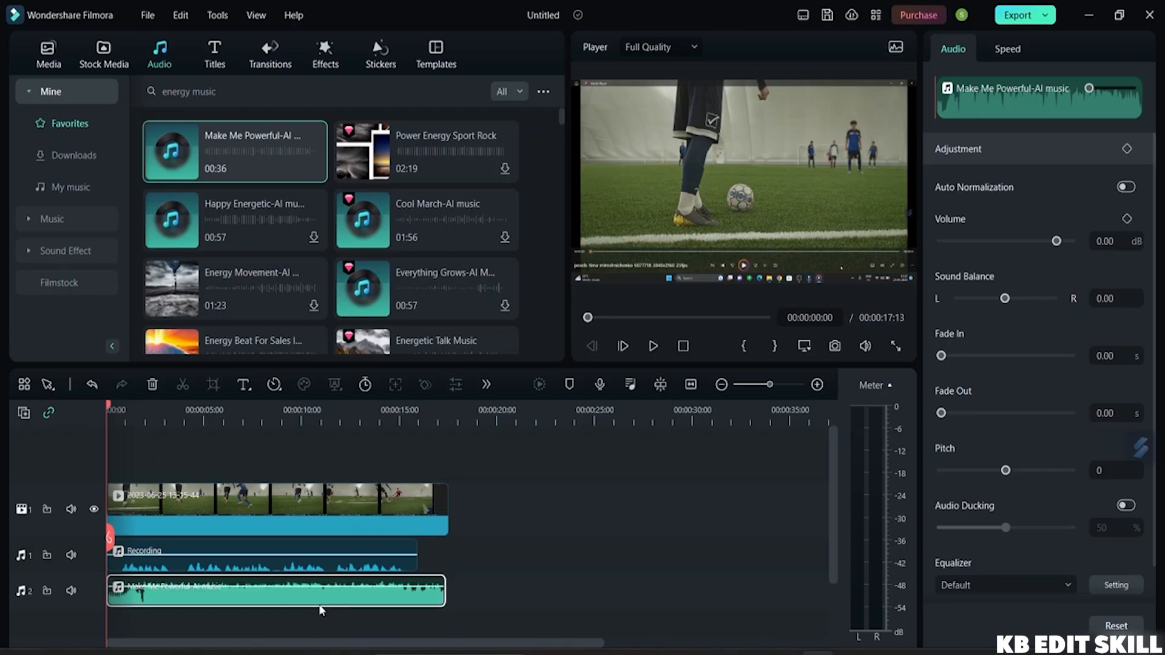
pyautogui.press('space')
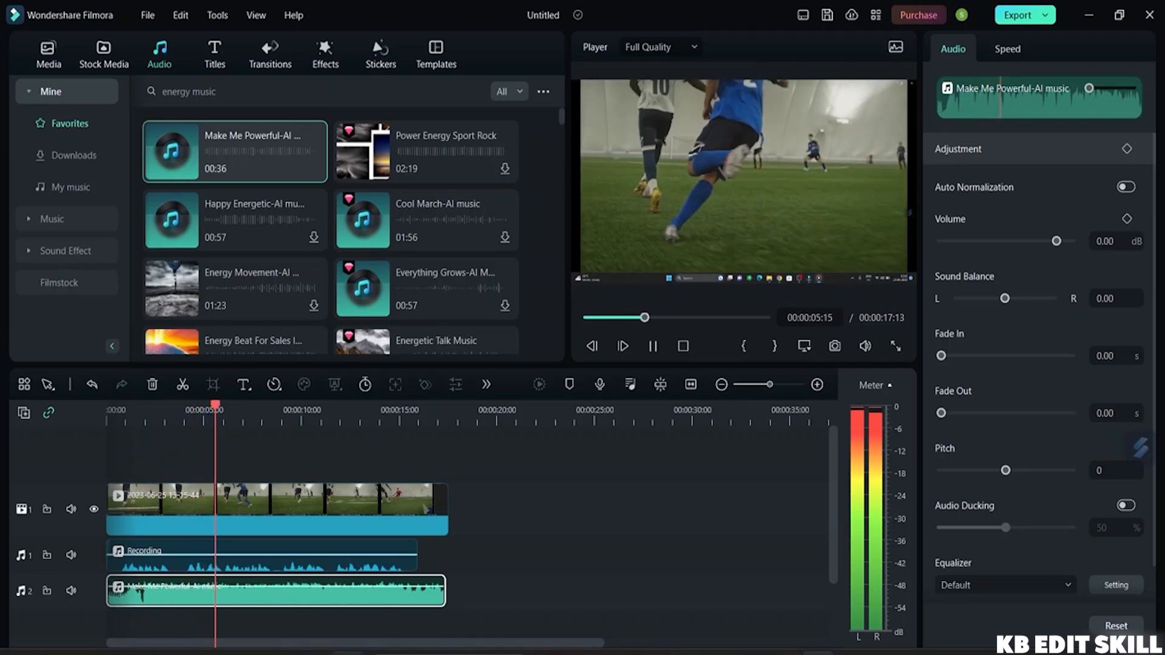
pyautogui.press('space')
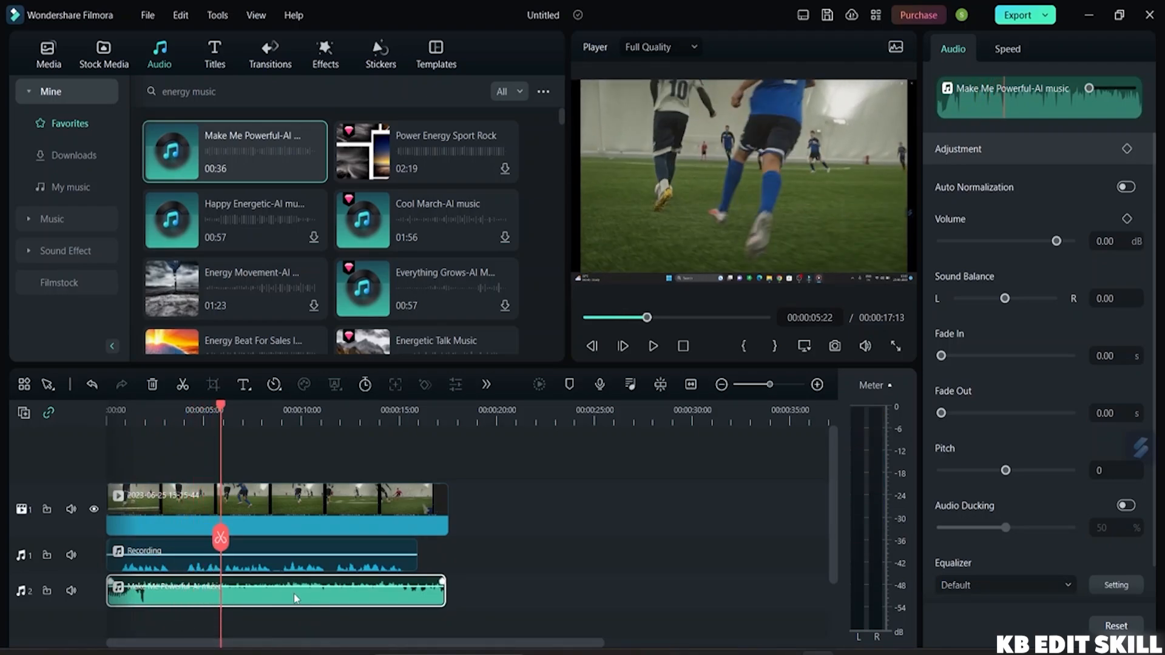
# Lower the music's volume to -25.50 dB, set the recording's to -3.19 dB, and play the mix from the start
pyautogui.moveTo(291, 582); pyautogui.dragTo(291, 597)
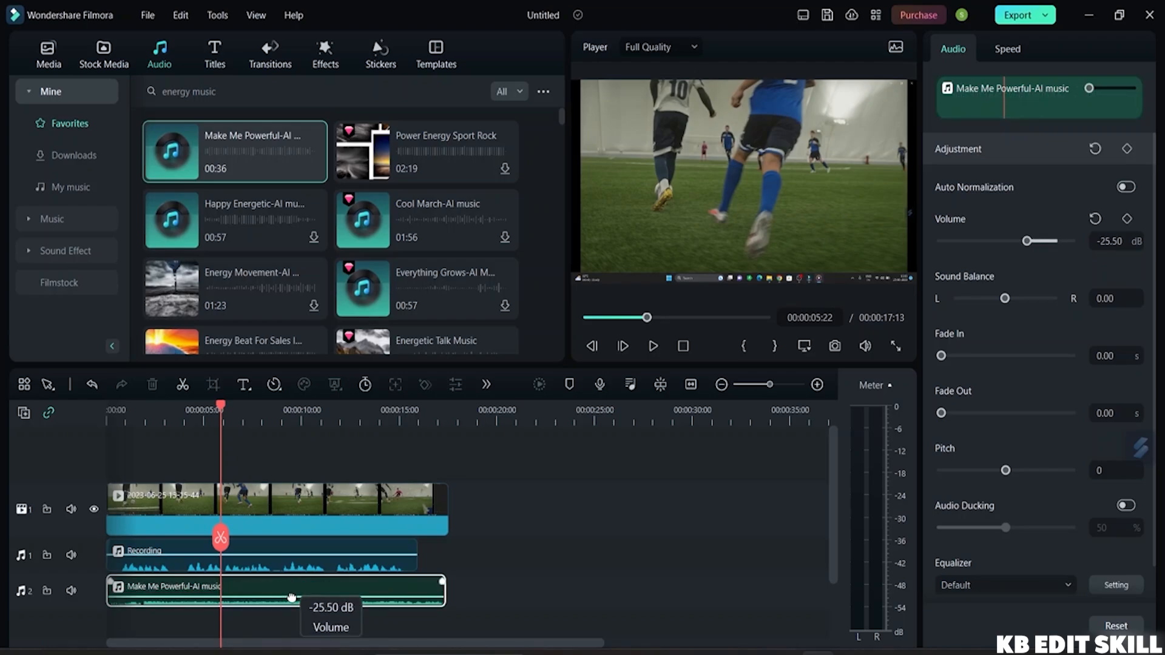
pyautogui.moveTo(220, 538); pyautogui.dragTo(91, 526)
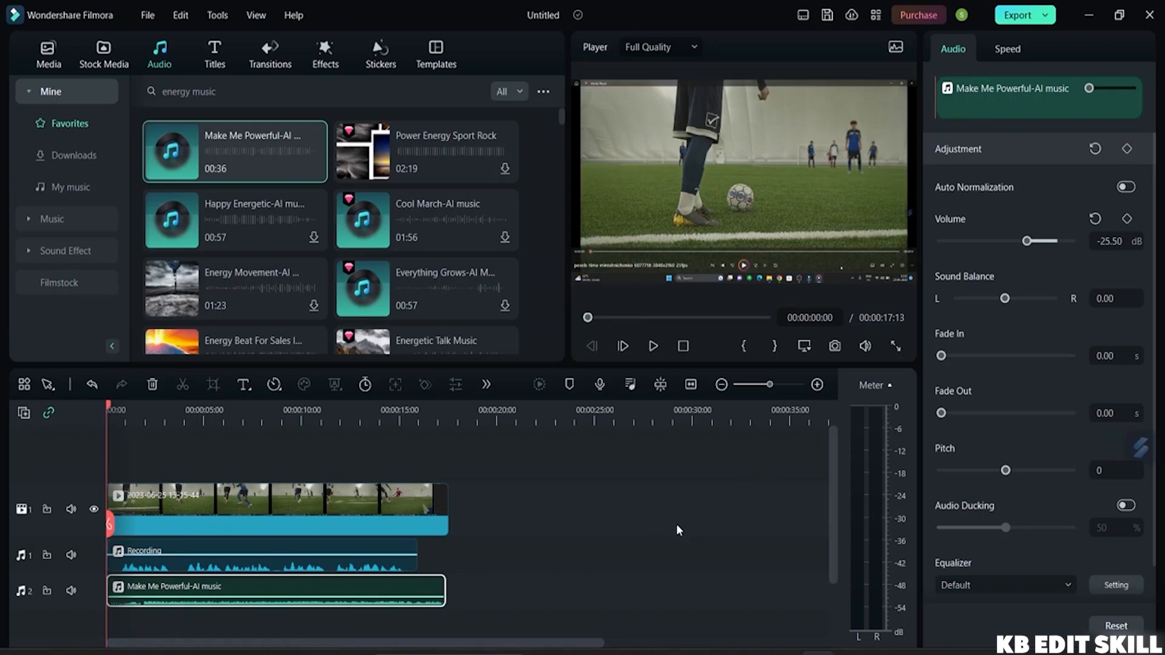
pyautogui.moveTo(408, 546); pyautogui.dragTo(407, 552)
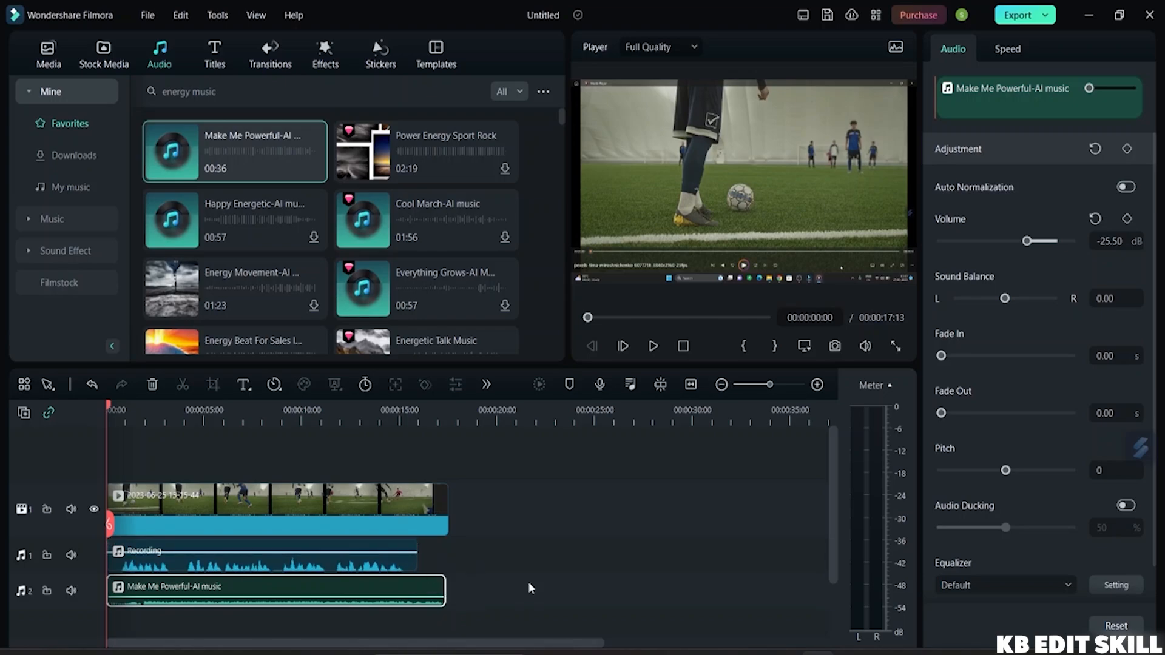
pyautogui.click(651, 347)
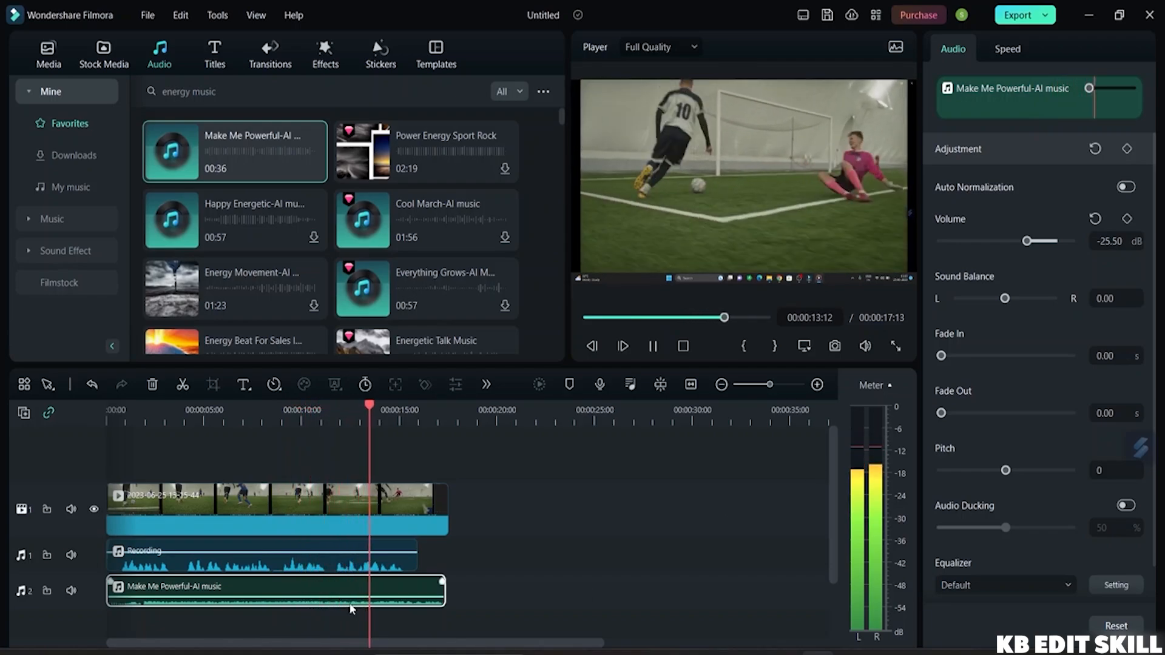
# Set the music clip's volume to -9.94 dB and its fade-in to 4.17 s
pyautogui.moveTo(338, 601)
pyautogui.mouseDown()
pyautogui.moveTo(340, 586)
pyautogui.moveTo(342, 596)
pyautogui.mouseUp()
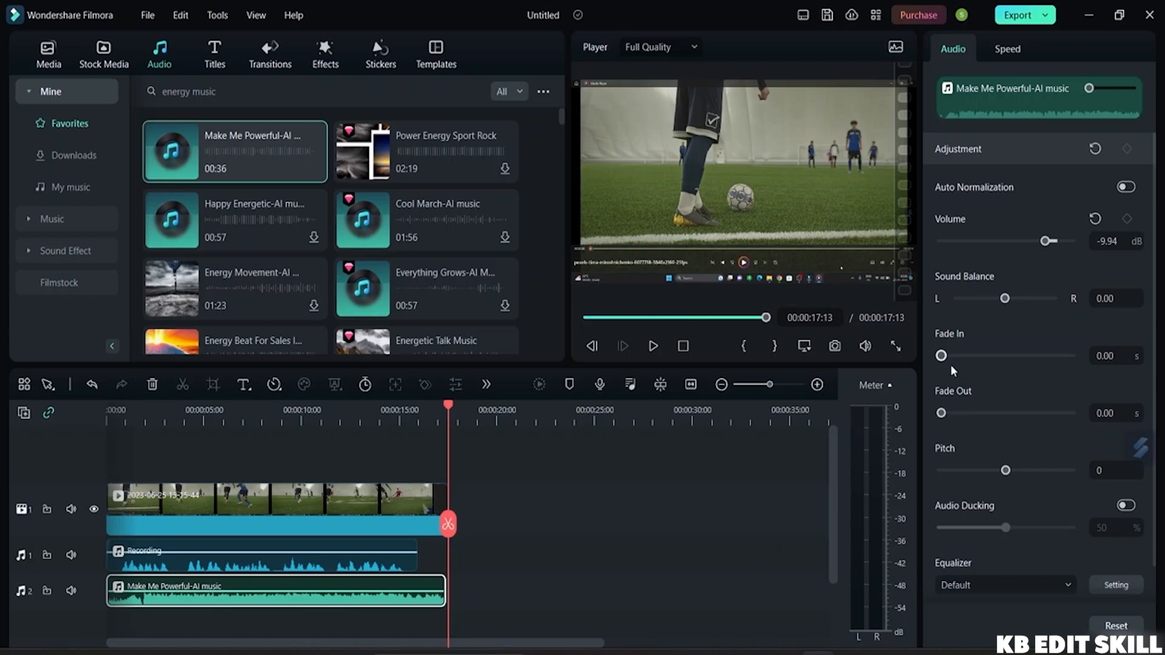
pyautogui.click(267, 568)
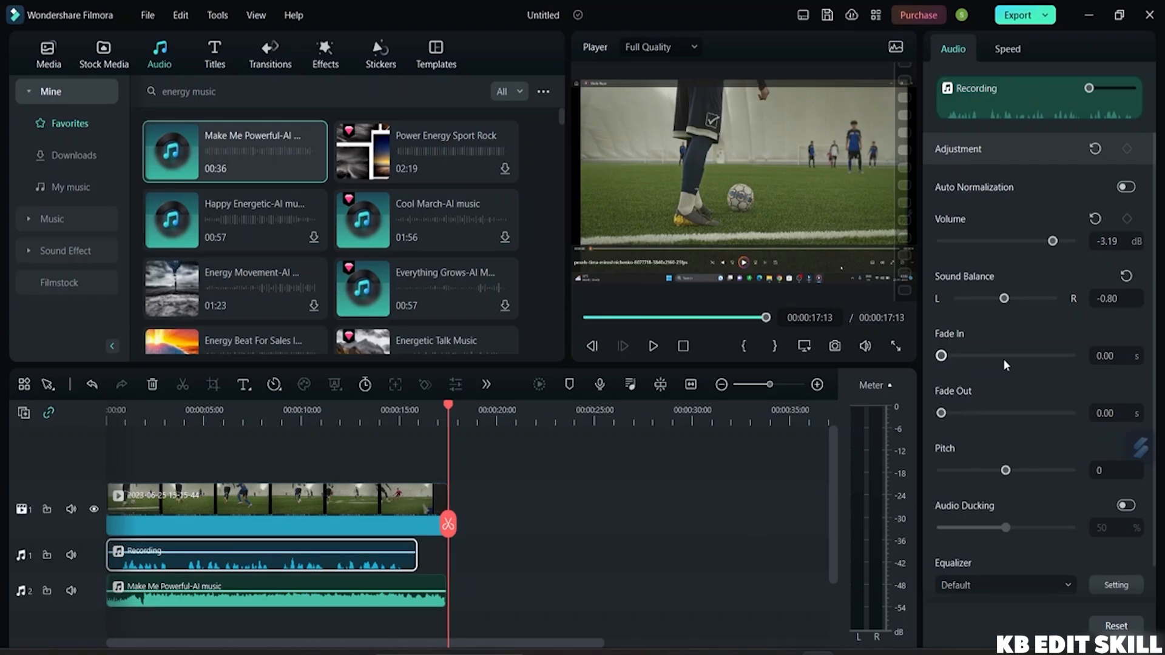
pyautogui.click(296, 604)
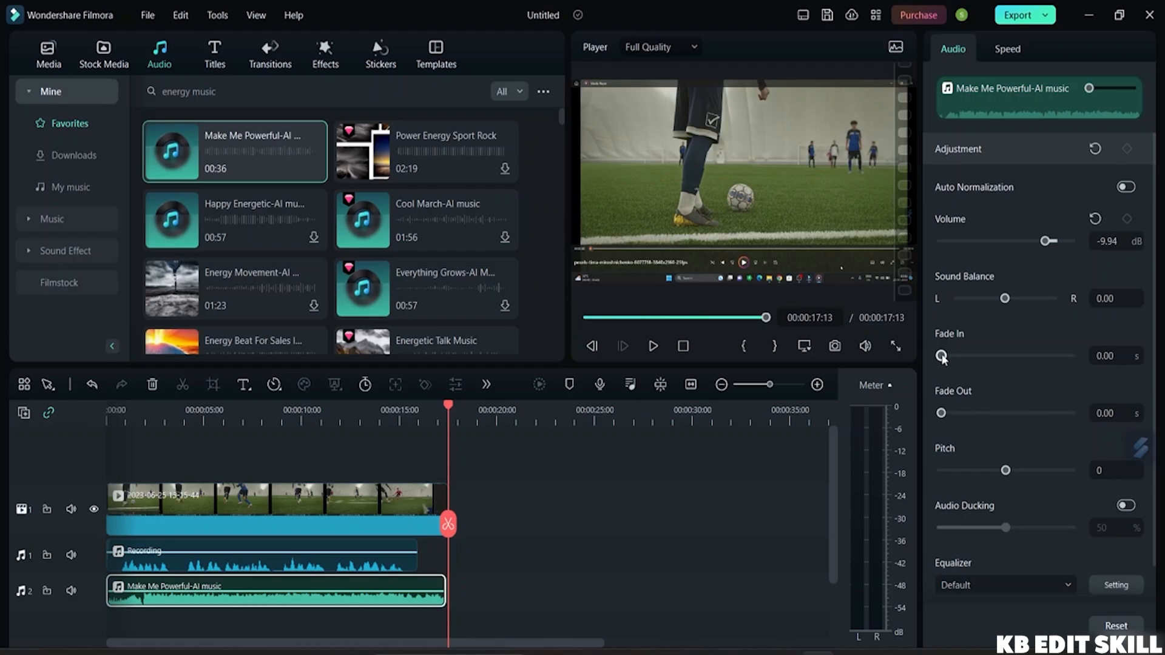
pyautogui.moveTo(942, 358); pyautogui.dragTo(973, 360)
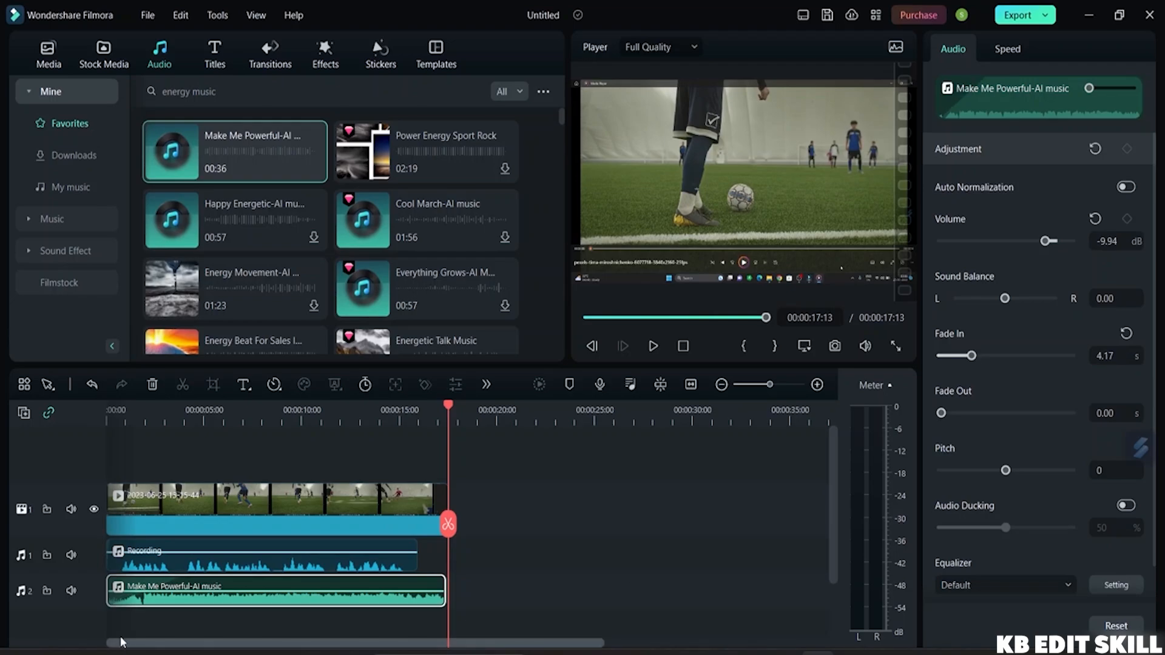
pyautogui.moveTo(184, 578)
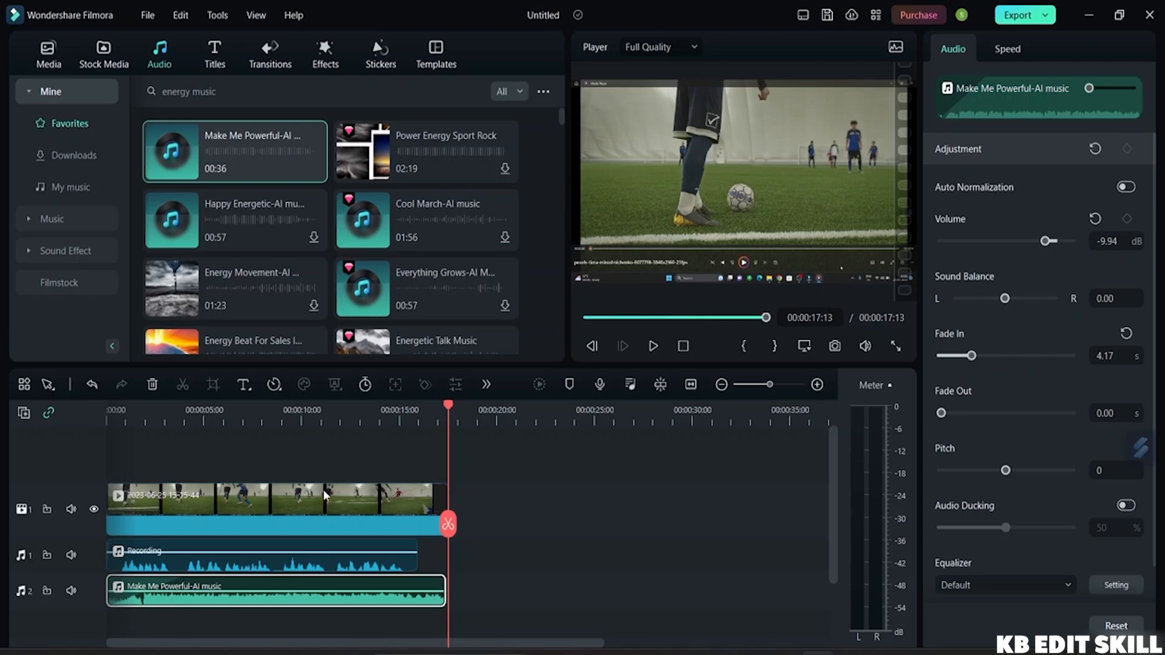
# Play the mix from near its beginning and set the music clip's fade-out to 8.65 s
pyautogui.click(602, 318)
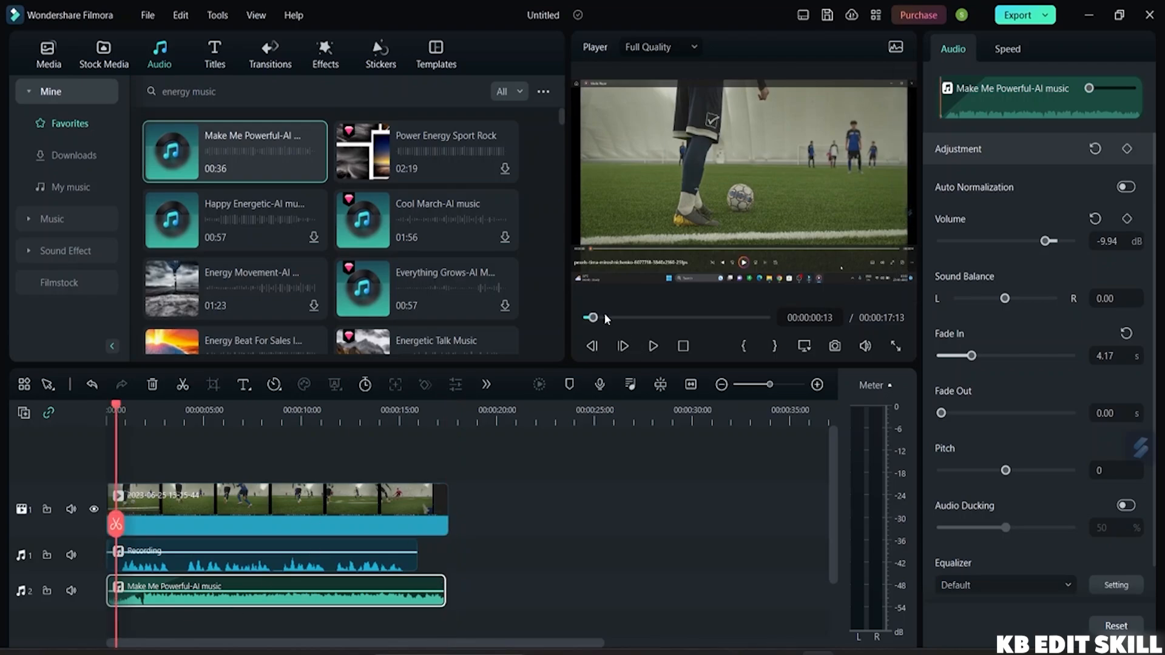
pyautogui.press('space')
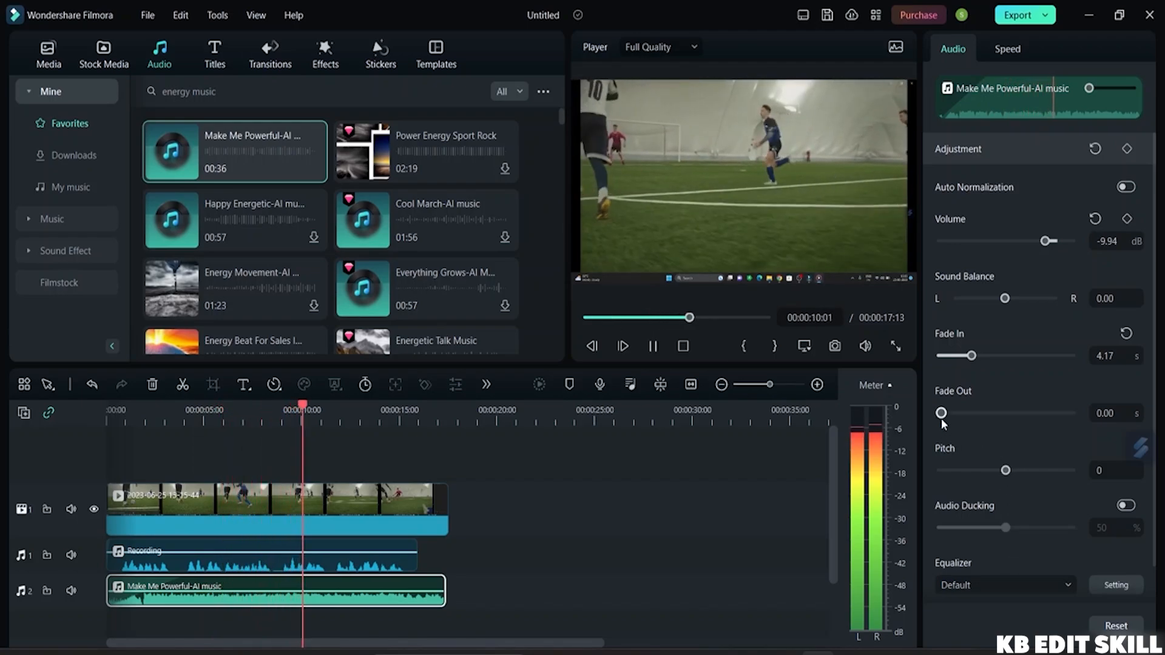
pyautogui.moveTo(942, 420); pyautogui.dragTo(1005, 419)
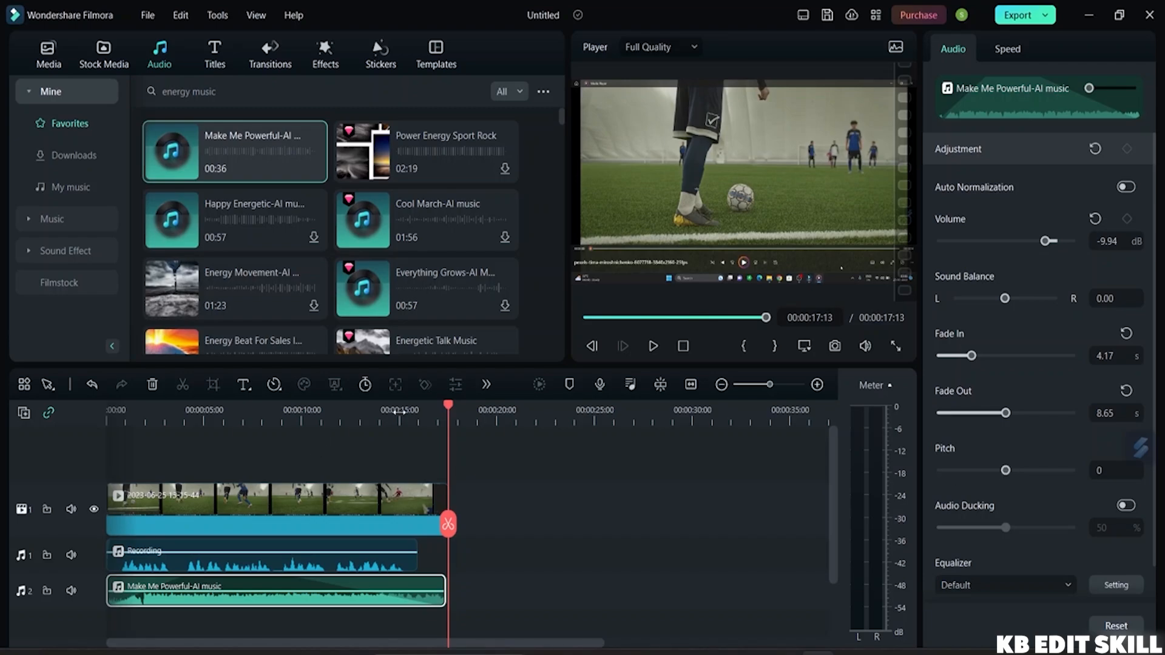
# Enable audio ducking on the music clip at 73% and play the result from the start of the timeline
pyautogui.moveTo(448, 525); pyautogui.dragTo(108, 514)
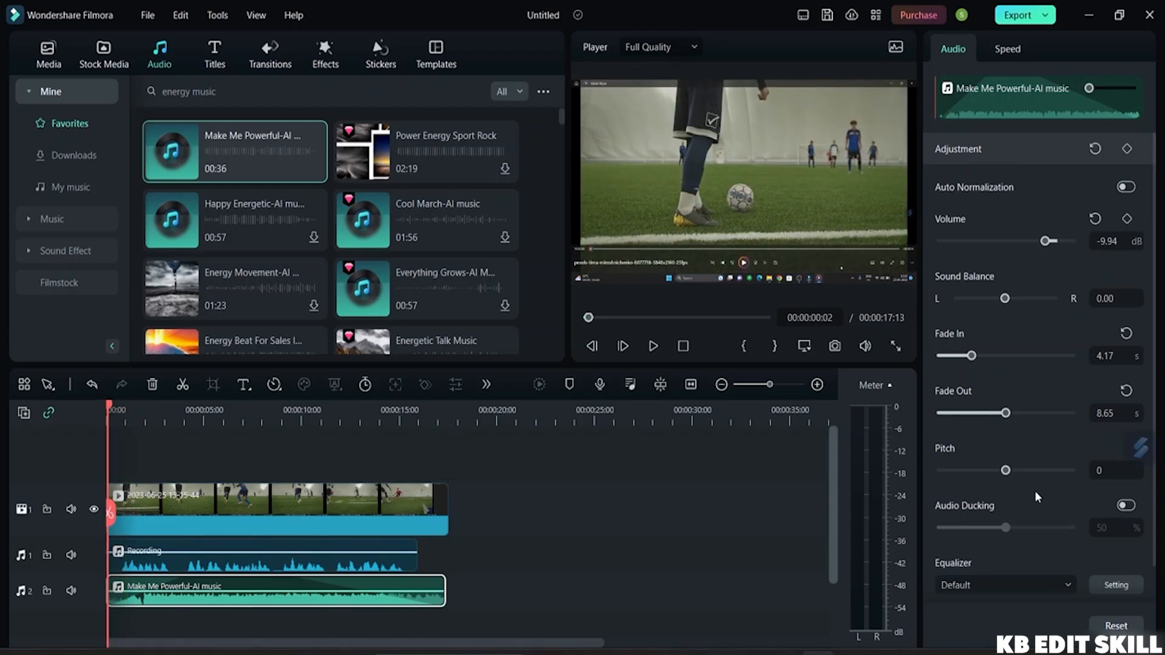
pyautogui.click(1126, 506)
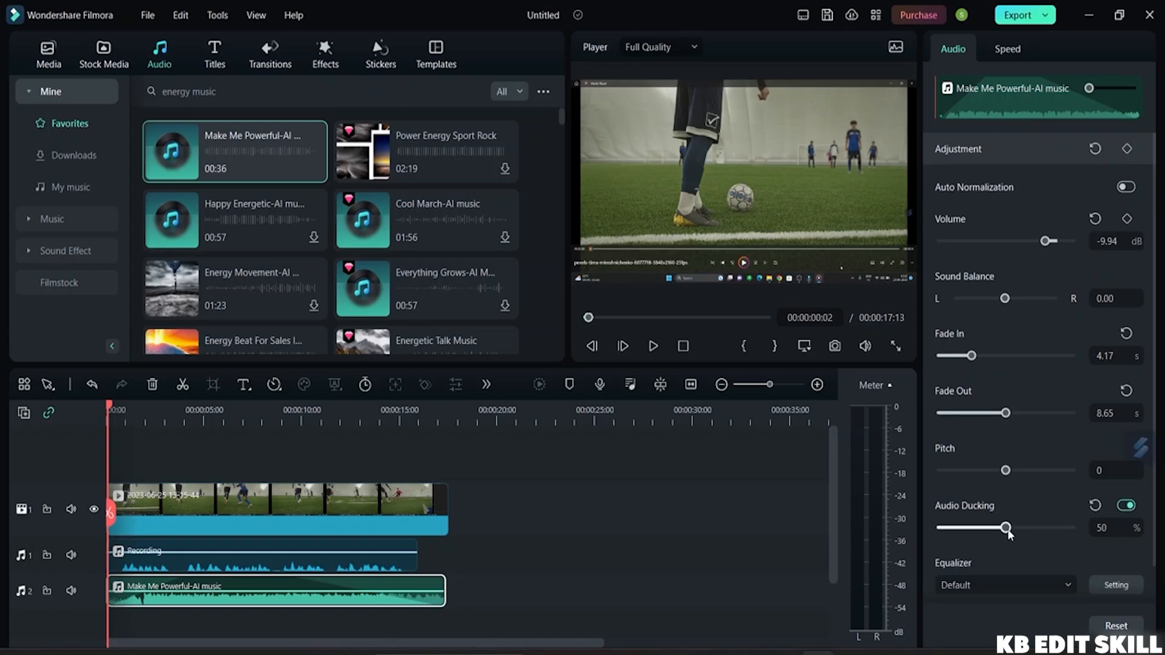
pyautogui.moveTo(1007, 532); pyautogui.dragTo(1037, 531)
pyautogui.press('space')
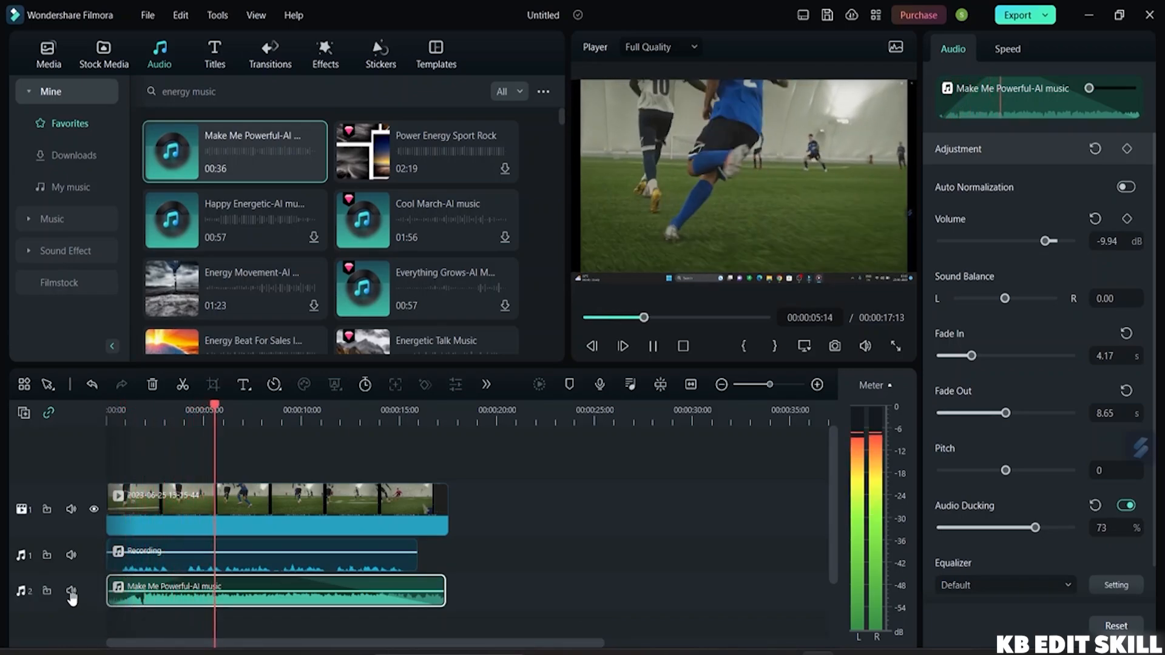
pyautogui.press('space')
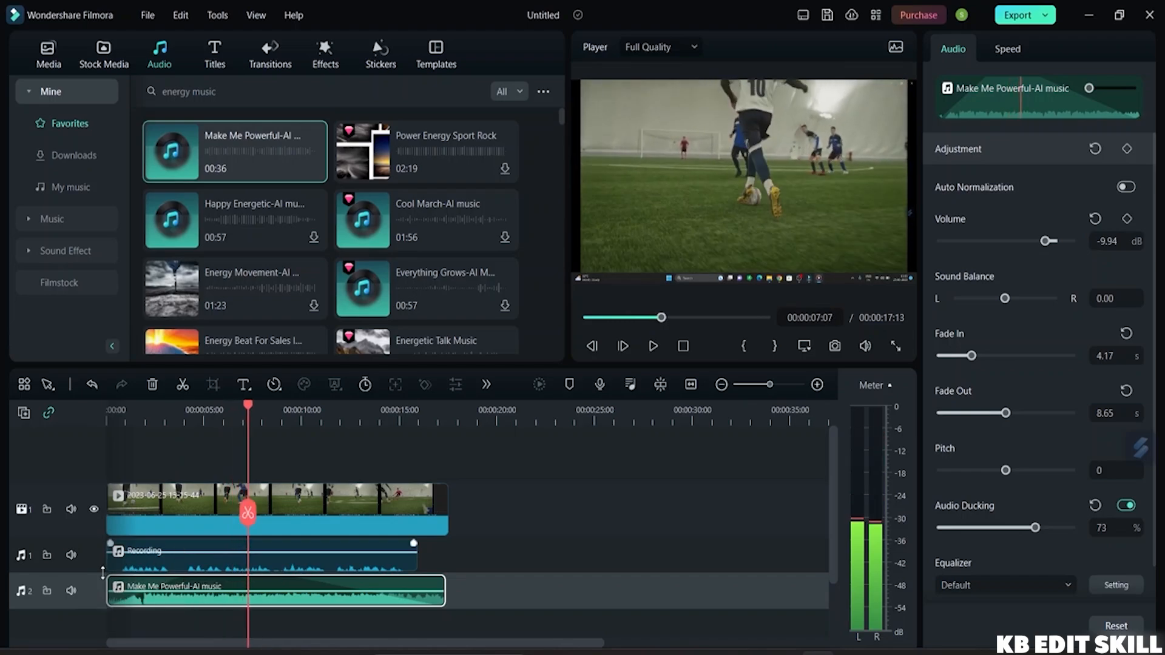
# Mute audio track 2 and raise the recording's volume during playback
pyautogui.click(70, 592)
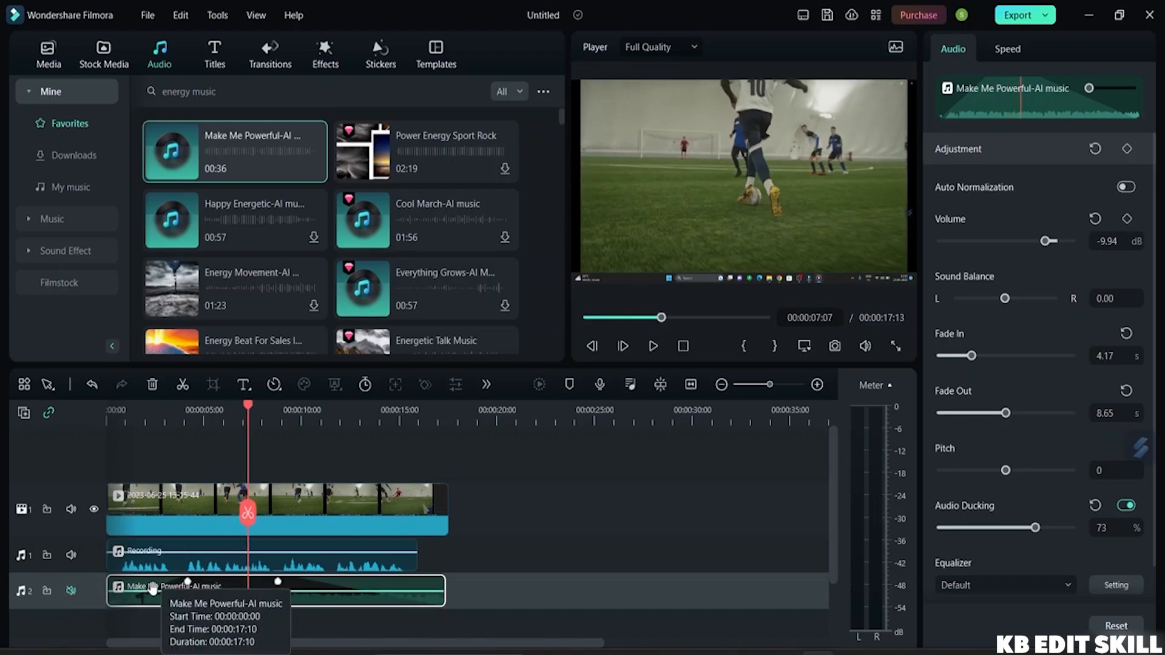
pyautogui.press('space')
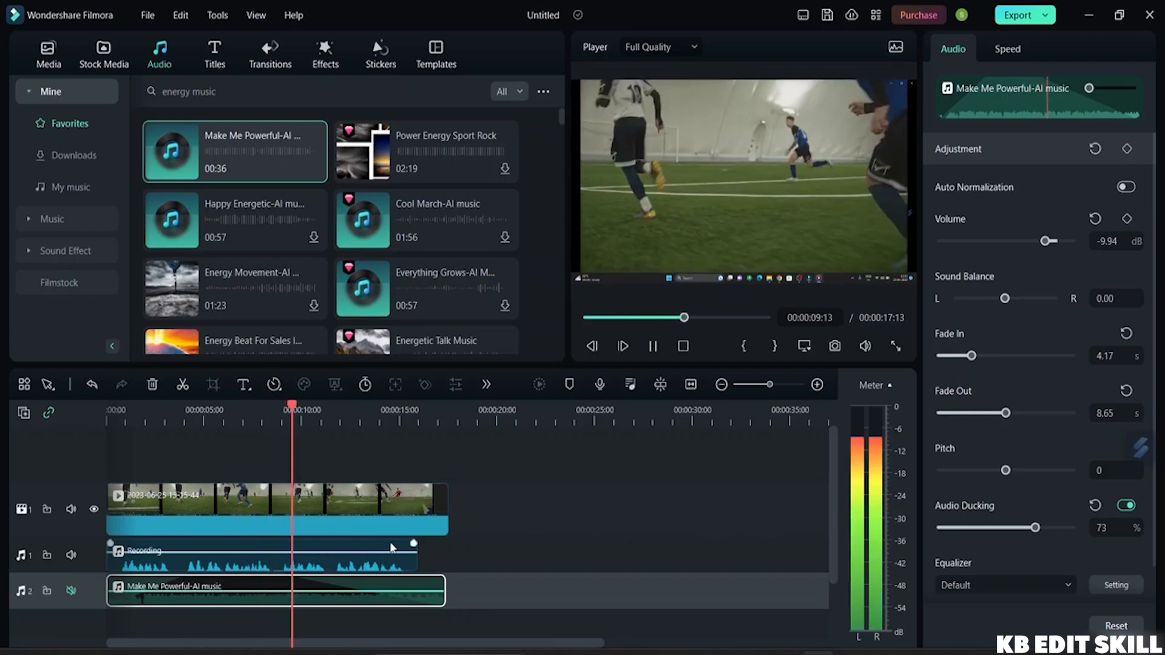
pyautogui.moveTo(389, 551); pyautogui.dragTo(393, 542)
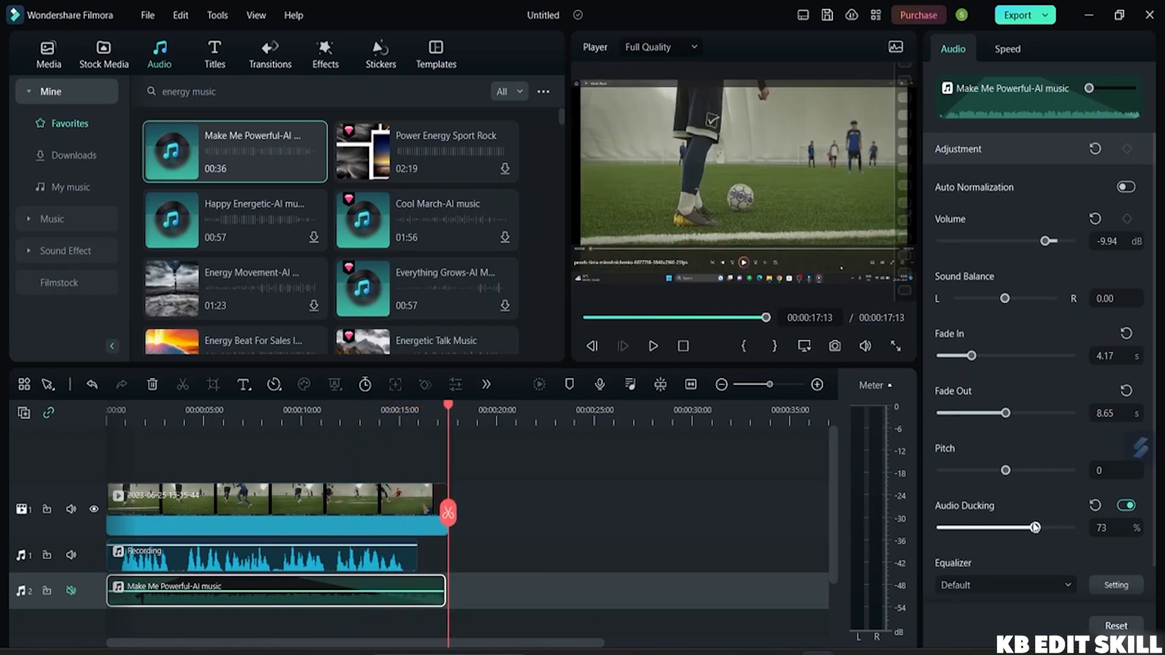
# Reduce the music's audio ducking to 17% and raise its pitch to 8 while replaying the project
pyautogui.moveTo(1035, 527); pyautogui.dragTo(962, 534)
pyautogui.click(652, 346)
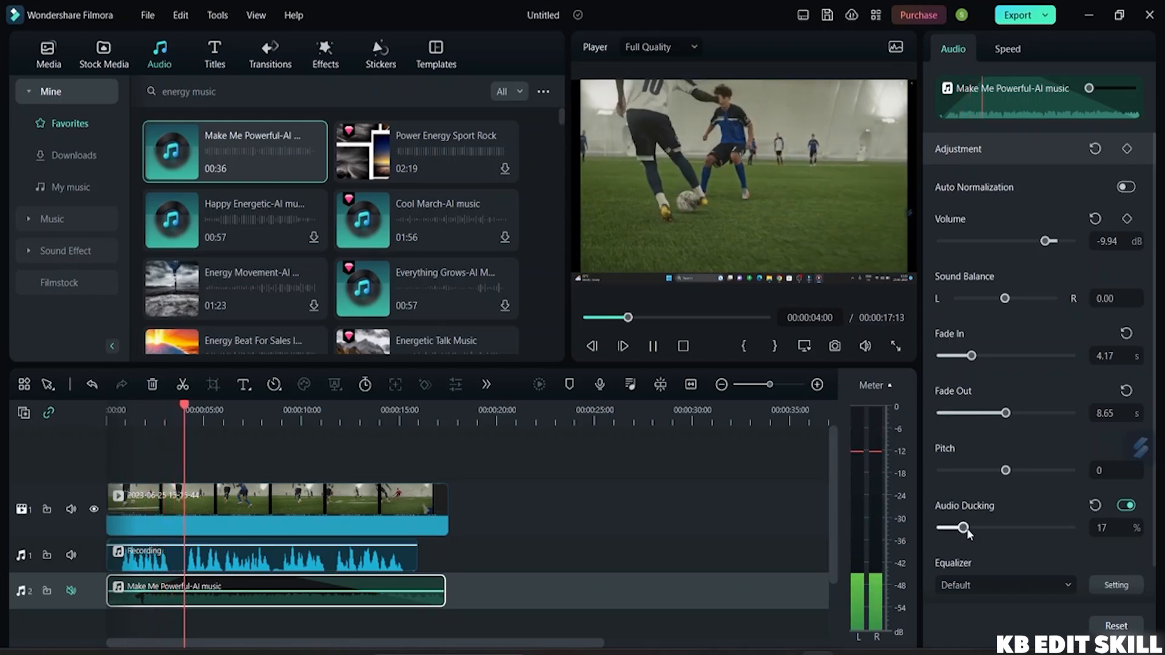
pyautogui.moveTo(1005, 472); pyautogui.dragTo(1044, 475)
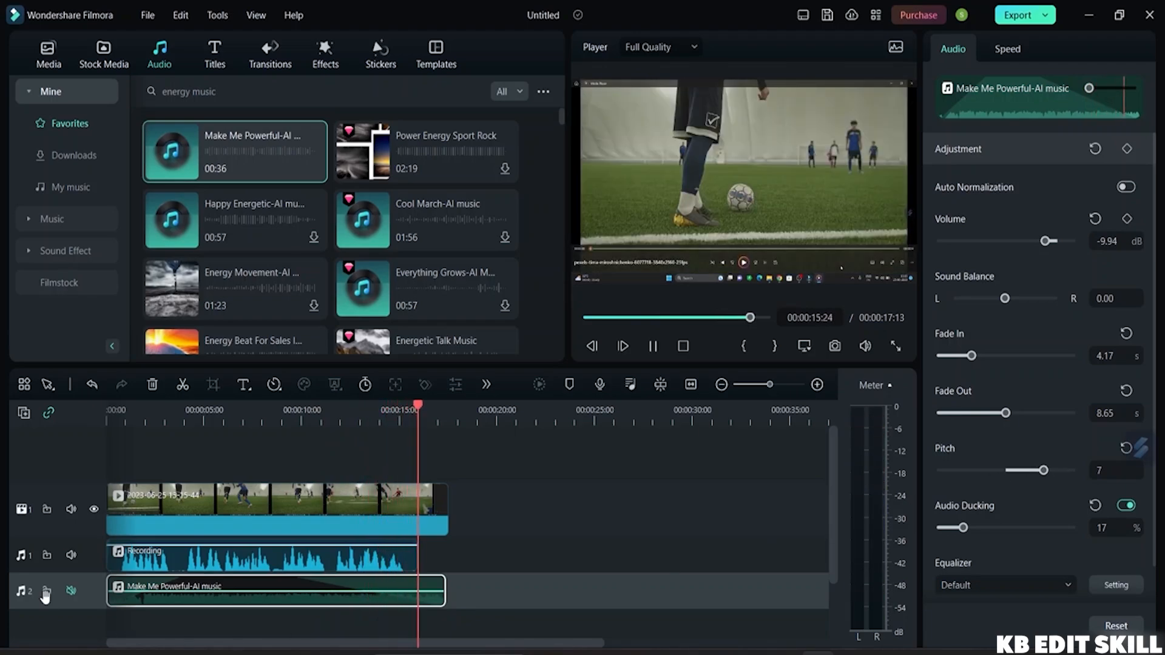
pyautogui.click(1048, 471)
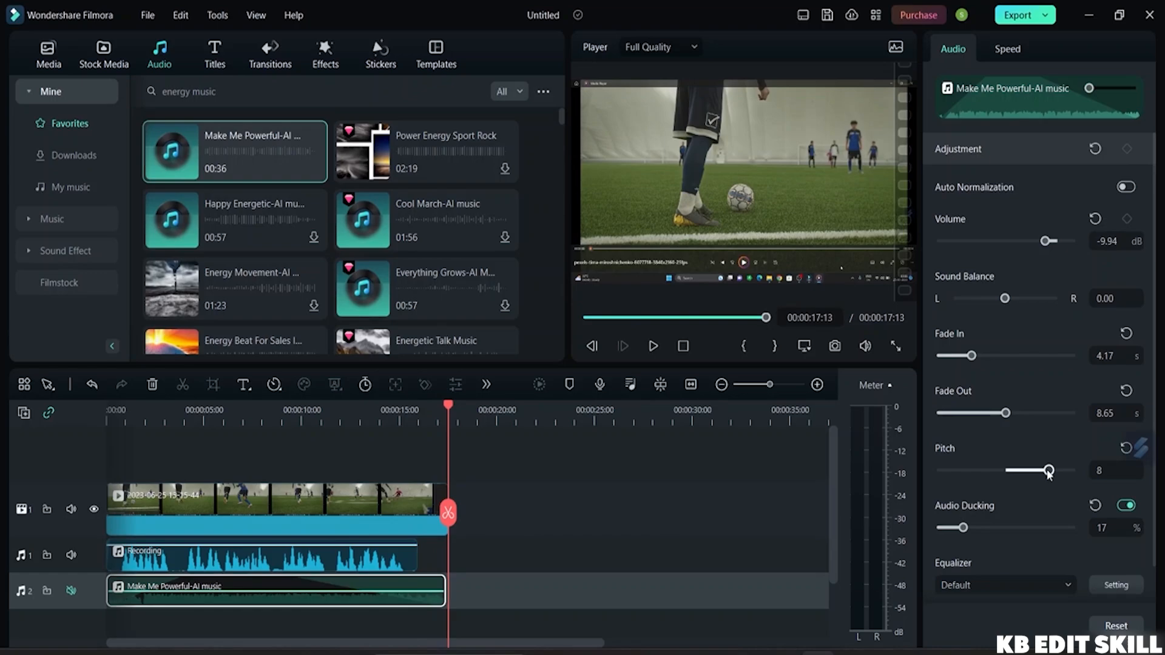
# Turn off the music's audio ducking and set its pitch to 7, trying -9 and -12 first during playback
pyautogui.click(1125, 505)
pyautogui.moveTo(1022, 477); pyautogui.dragTo(957, 477)
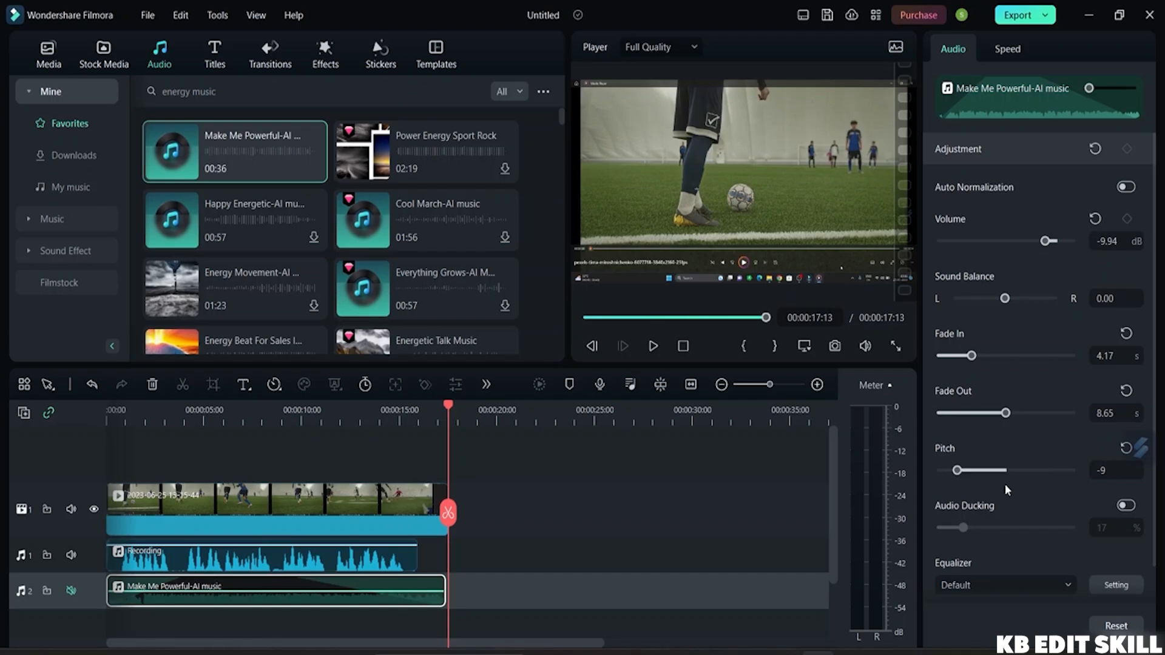
pyautogui.click(589, 317)
pyautogui.press('space')
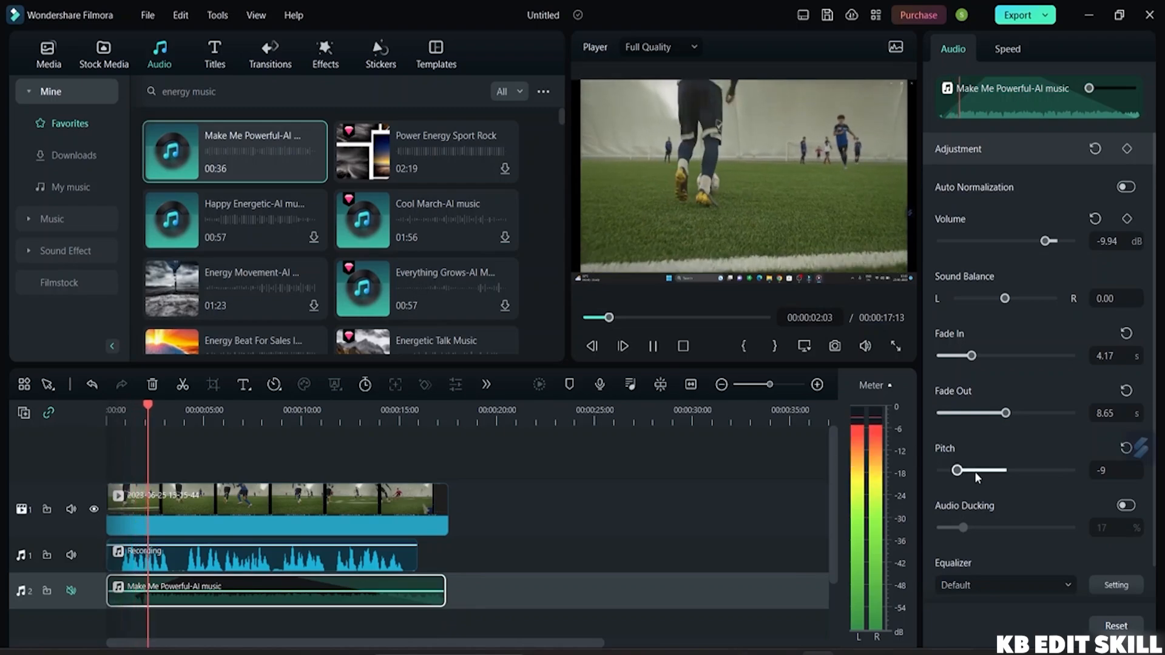
pyautogui.moveTo(957, 470); pyautogui.dragTo(941, 470)
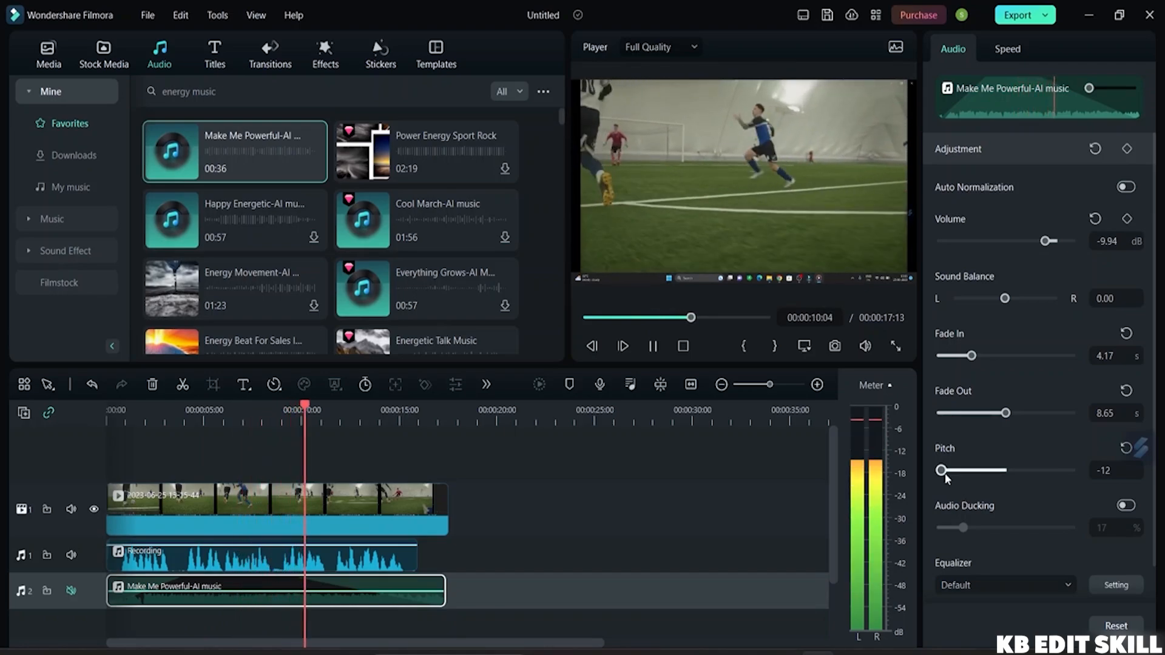
pyautogui.moveTo(944, 478); pyautogui.dragTo(1042, 477)
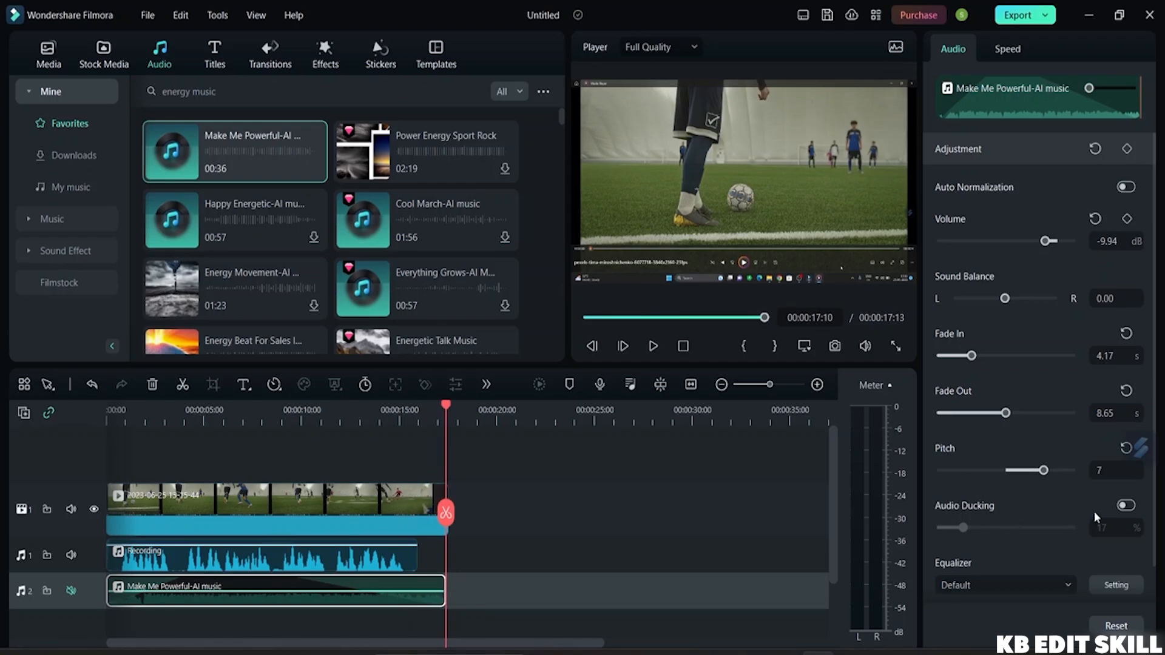
# Try a higher audio ducking level on the music clip and reset the ducking setting
pyautogui.click(1125, 505)
pyautogui.moveTo(964, 528); pyautogui.dragTo(991, 527)
pyautogui.click(1096, 504)
# Browse the music clip's equalizer presets, set it to Custom, and view the custom frequency bands without changing them
pyautogui.click(1004, 584)
pyautogui.scroll(-2, 994, 425)
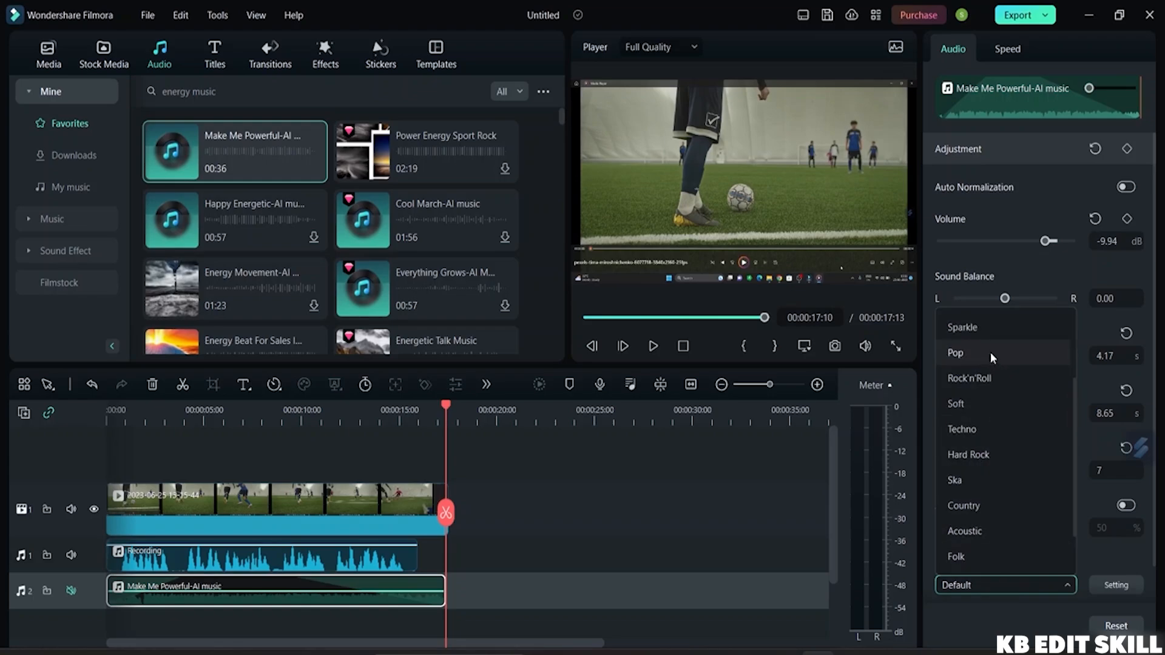
pyautogui.scroll(-1, 990, 352)
pyautogui.scroll(3, 984, 409)
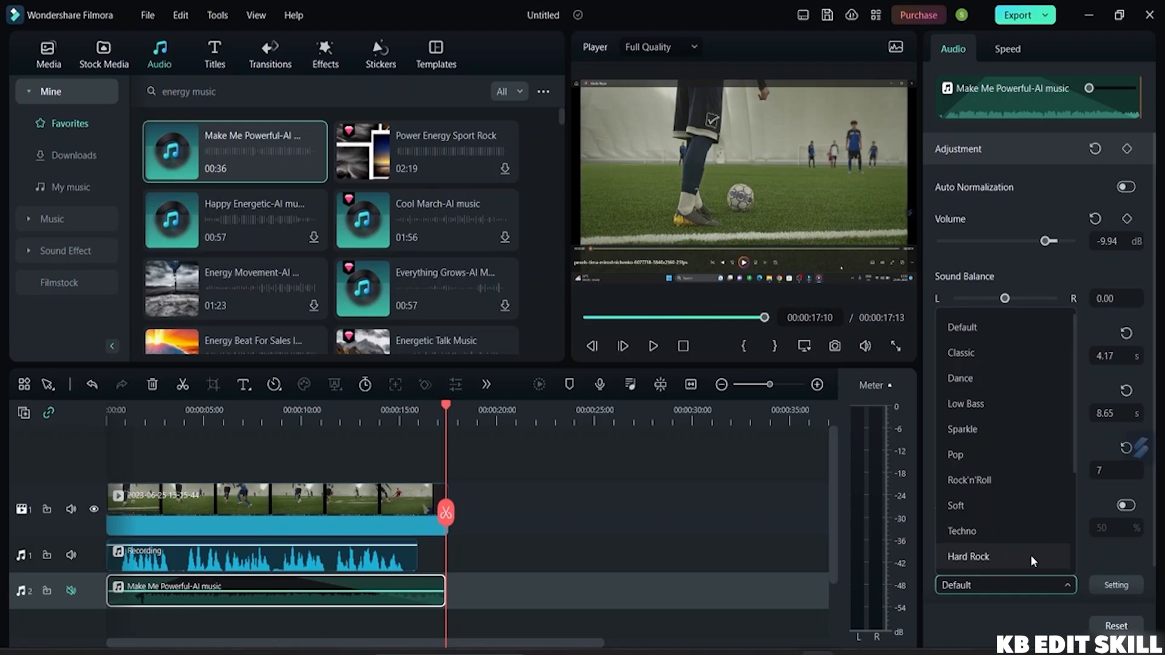
pyautogui.scroll(-2, 1031, 555)
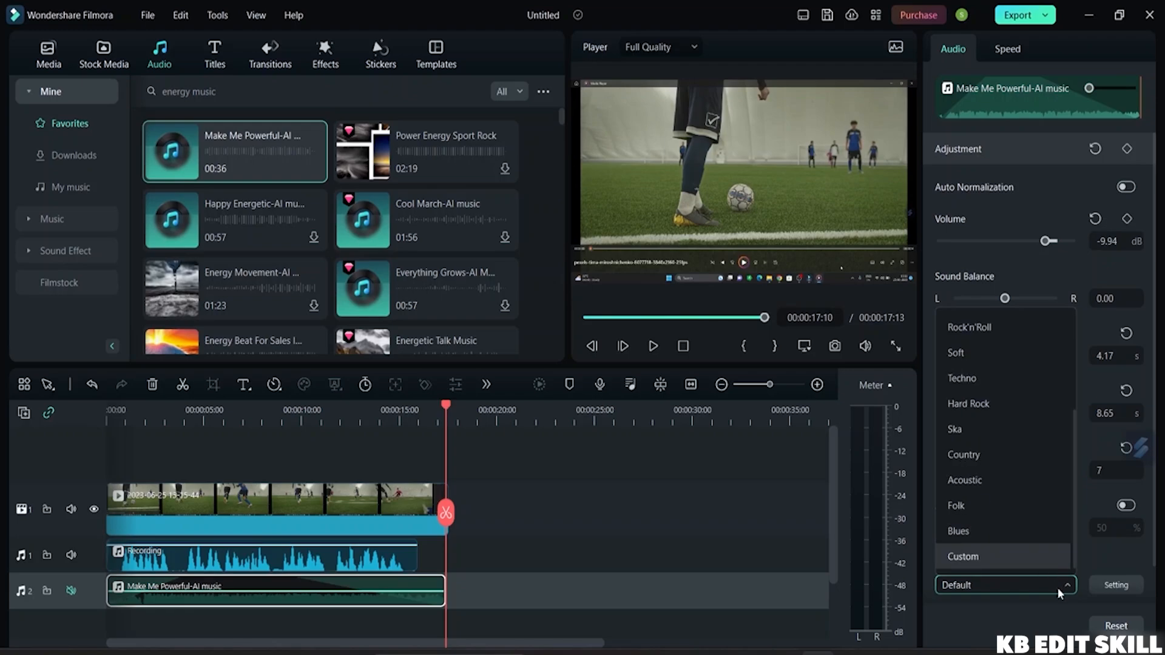
pyautogui.click(1040, 560)
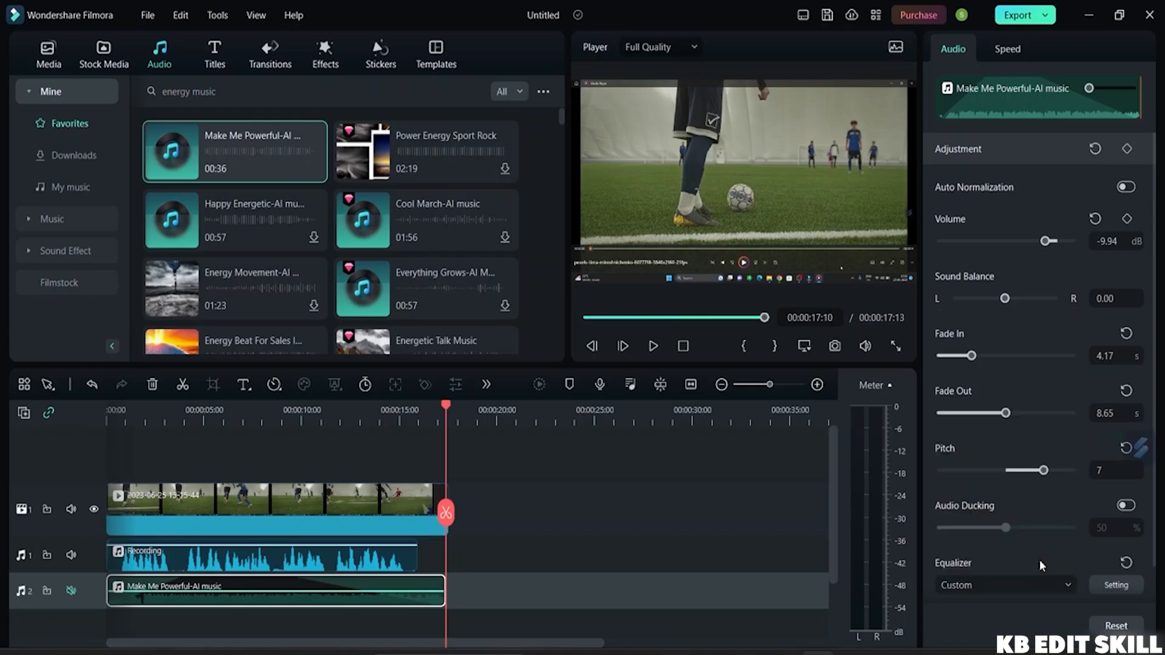
pyautogui.click(1103, 584)
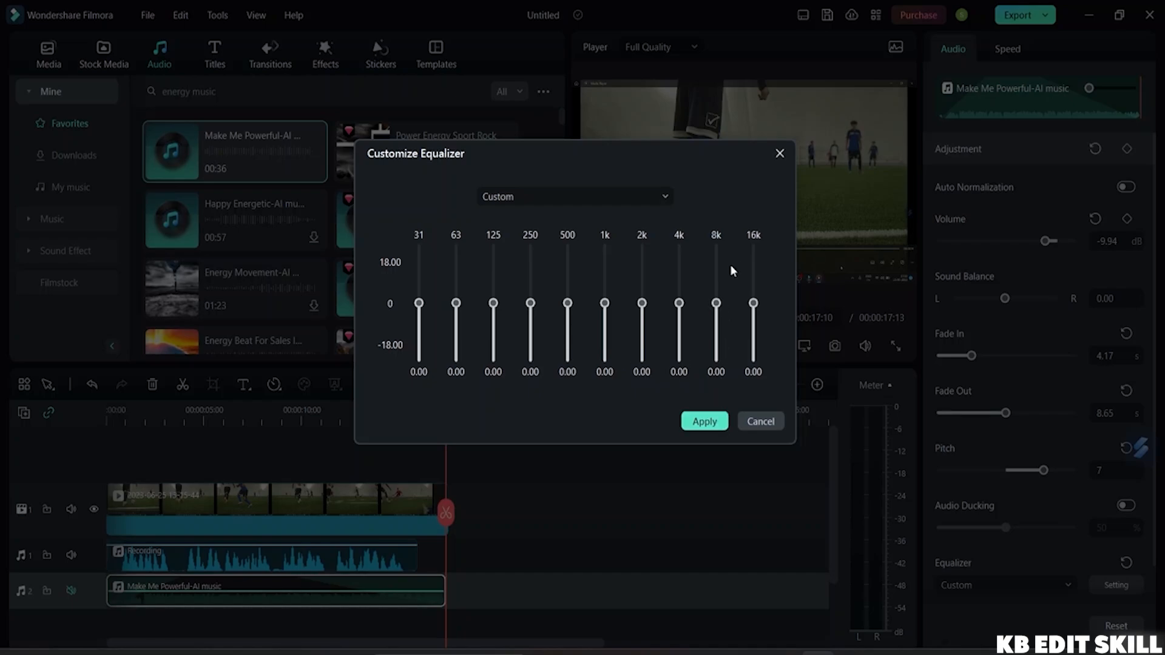
pyautogui.click(779, 154)
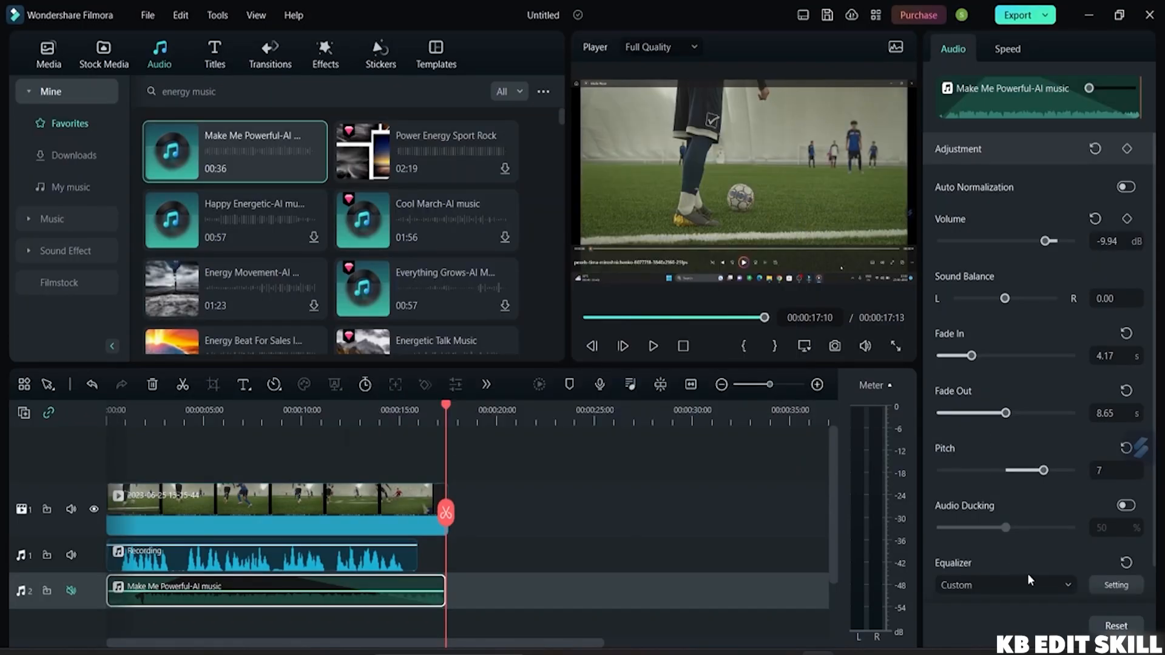
# Set the music clip's equalizer to Default and reset all of its audio adjustments
pyautogui.scroll(-1, 1041, 498)
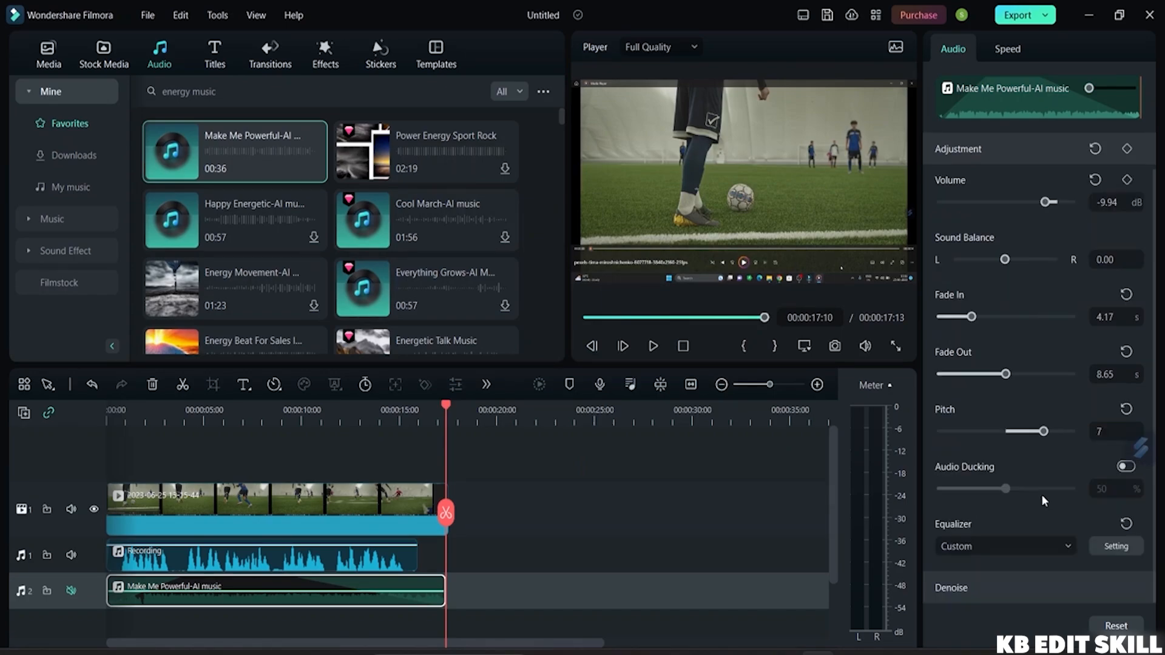
pyautogui.scroll(1, 1039, 494)
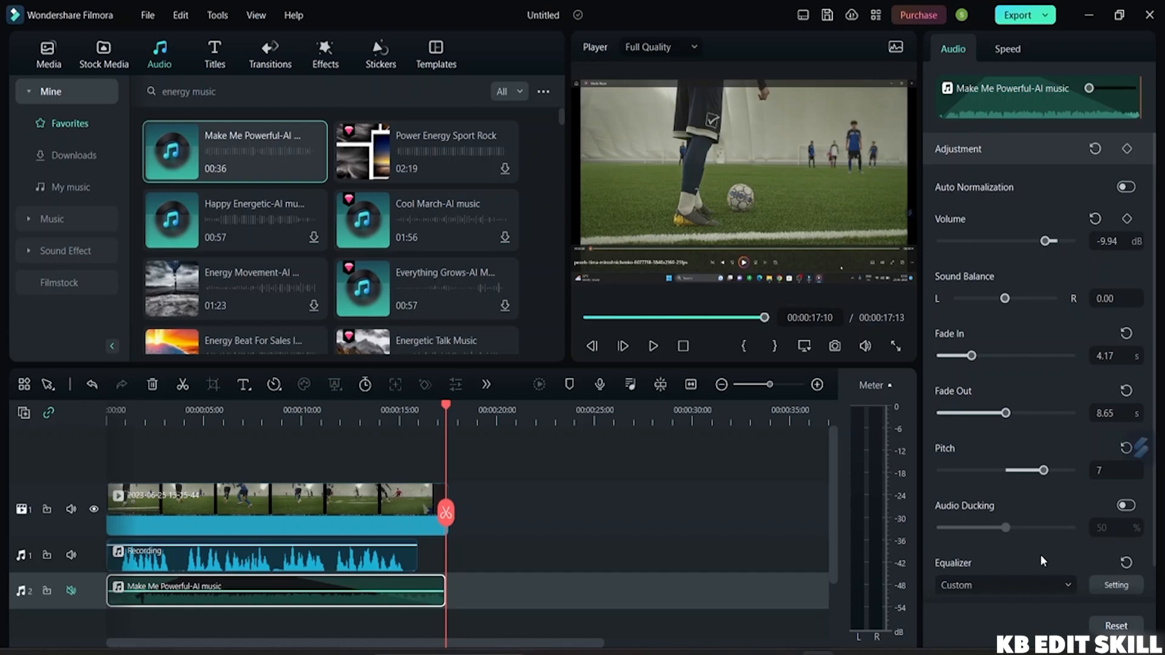
pyautogui.click(1065, 582)
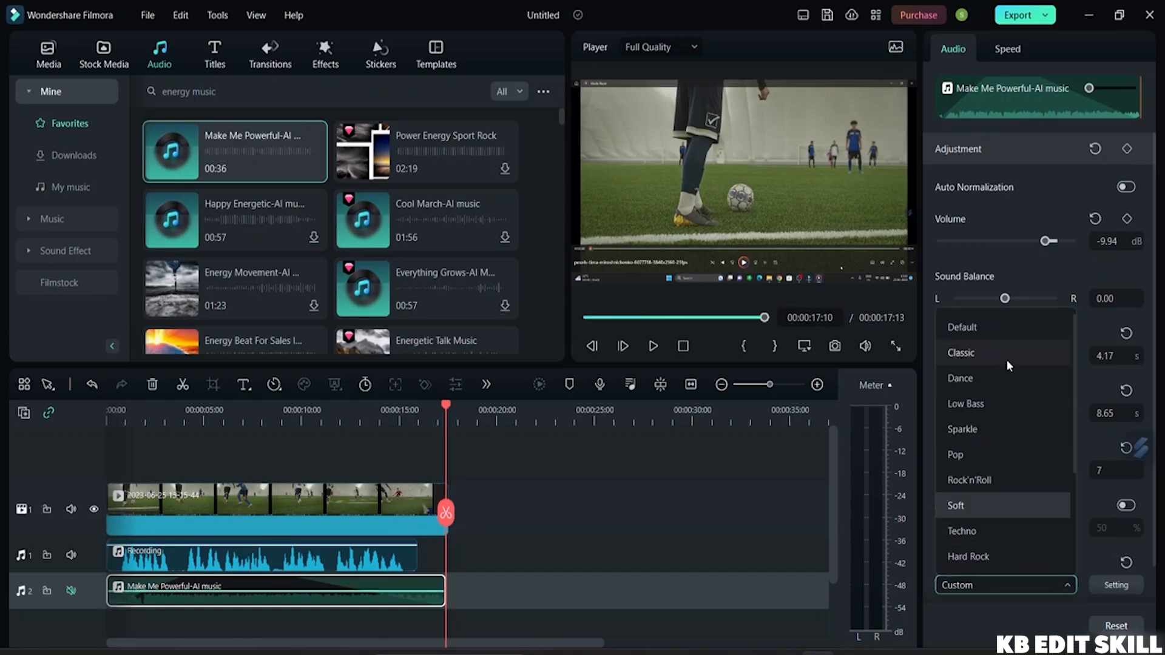
pyautogui.click(979, 325)
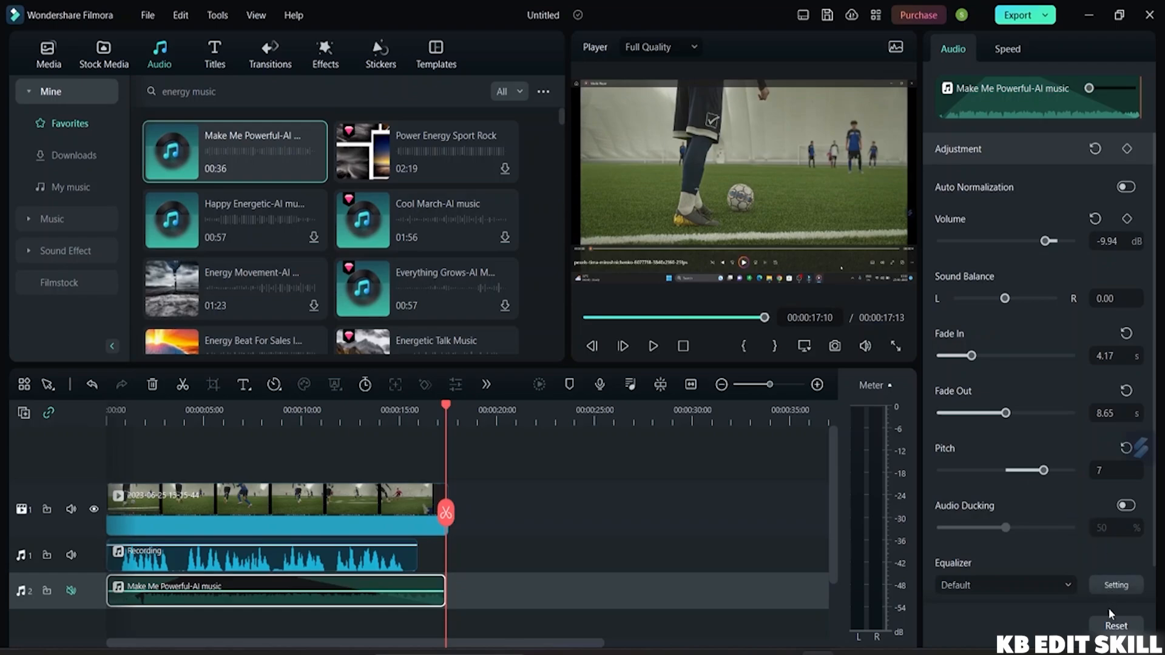
pyautogui.click(1115, 625)
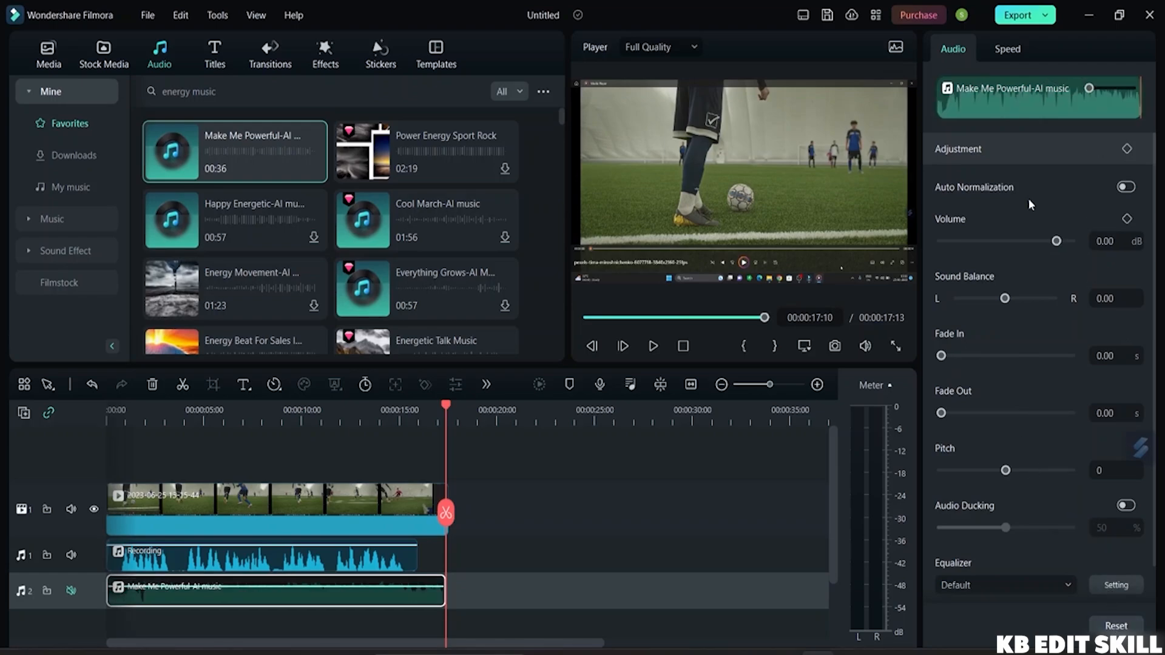
# Collapse the music clip's adjustments, expand its denoise options, and briefly try AI Speech Enhancement
pyautogui.click(985, 159)
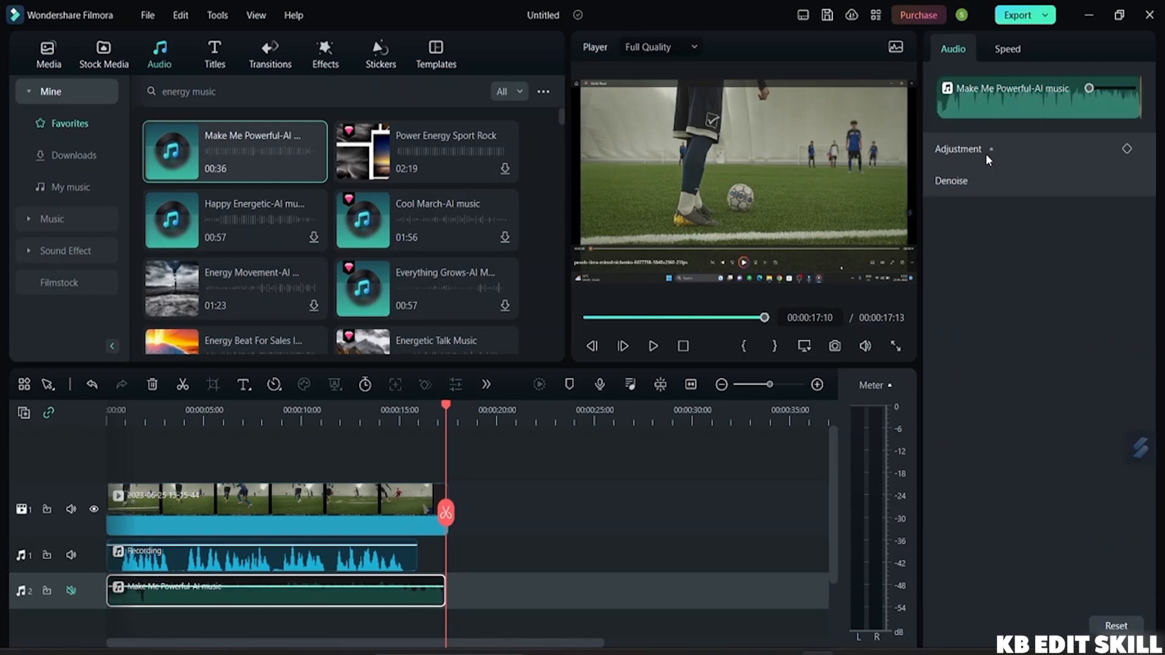
pyautogui.click(967, 180)
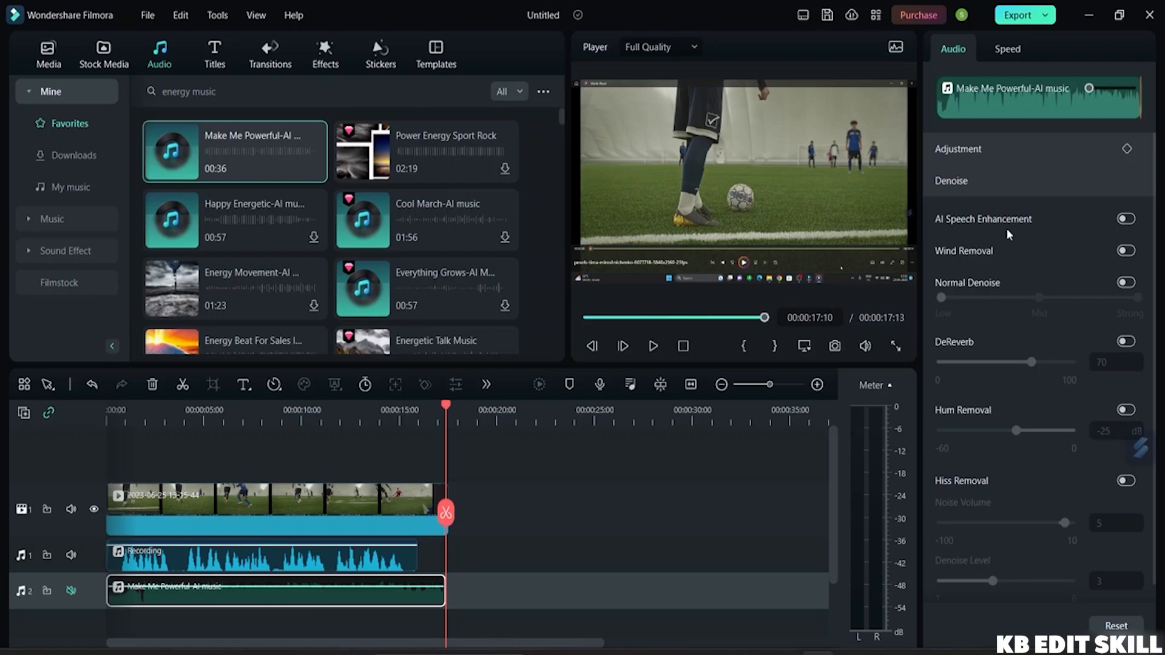
pyautogui.click(1129, 220)
pyautogui.click(1129, 220)
# Unmute audio track 2 and enable Normal Denoise at the Mid level on the recording clip
pyautogui.click(349, 569)
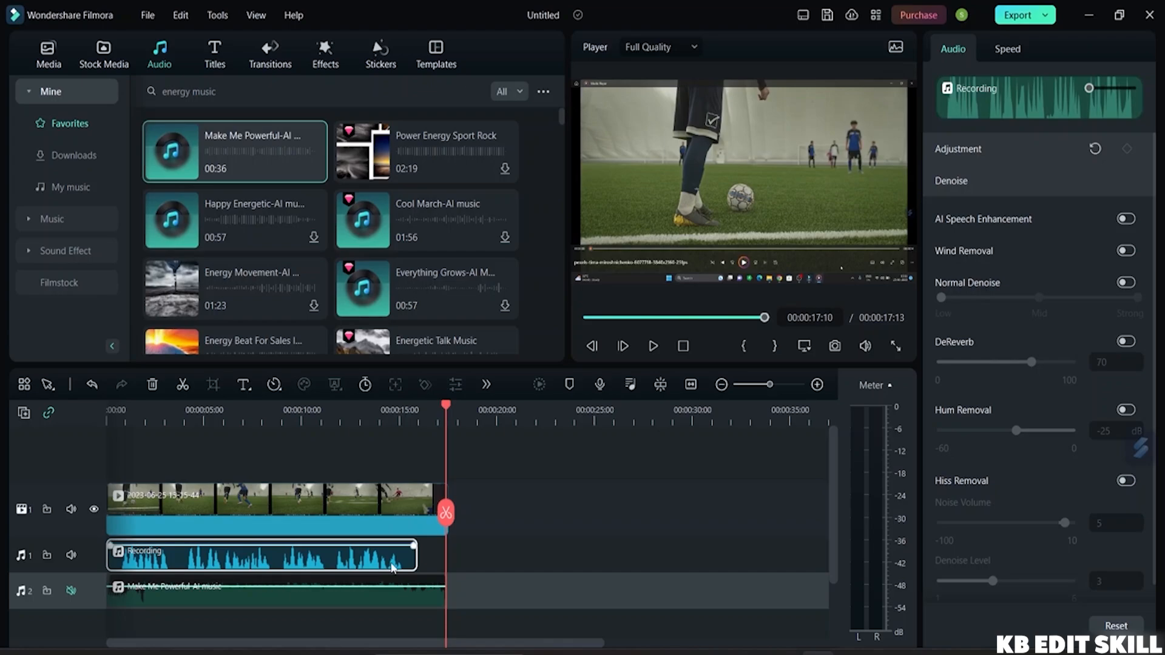
pyautogui.click(71, 591)
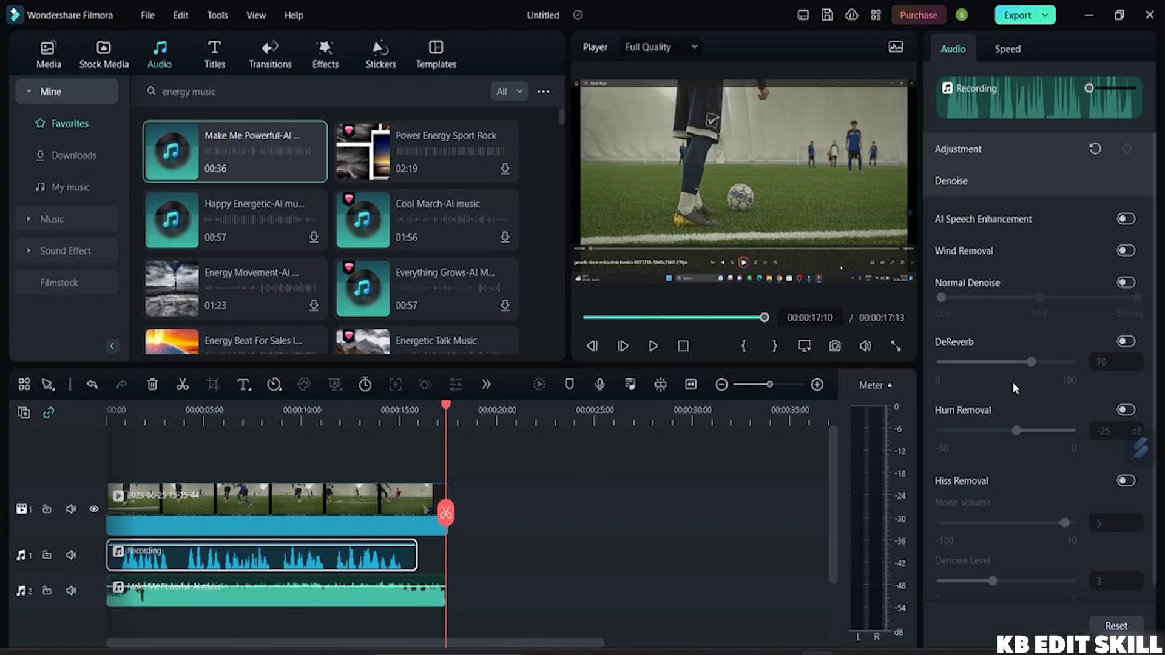
pyautogui.click(1126, 282)
pyautogui.click(1037, 298)
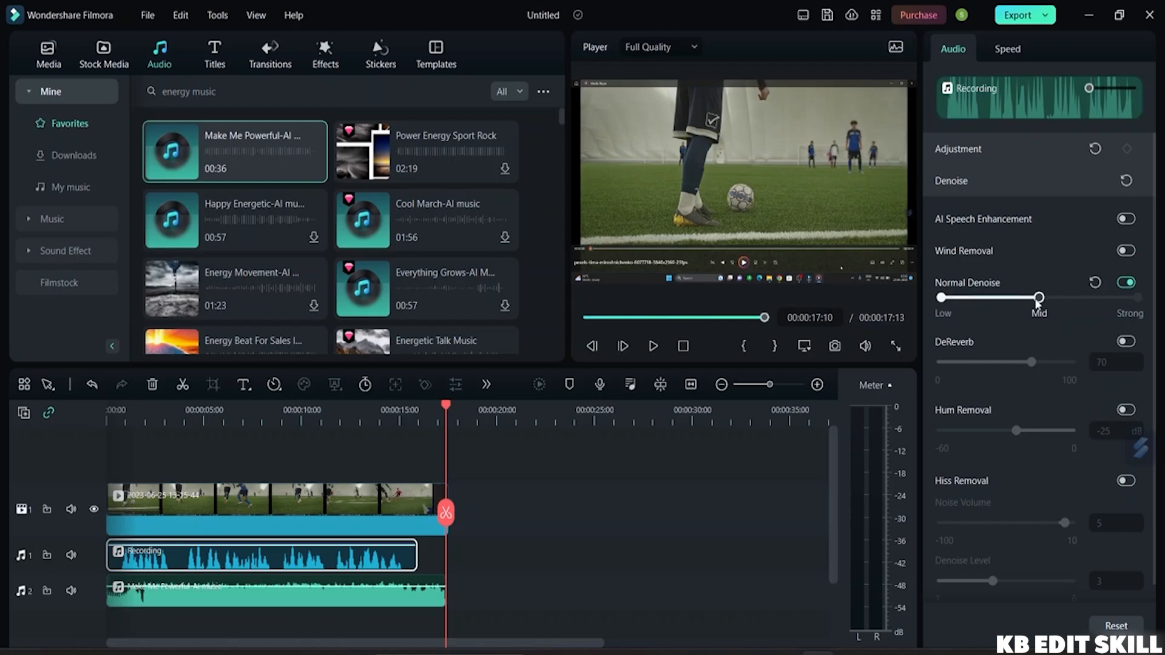
# Play the project from the start and lower the music clip's volume line on the timeline
pyautogui.click(137, 501)
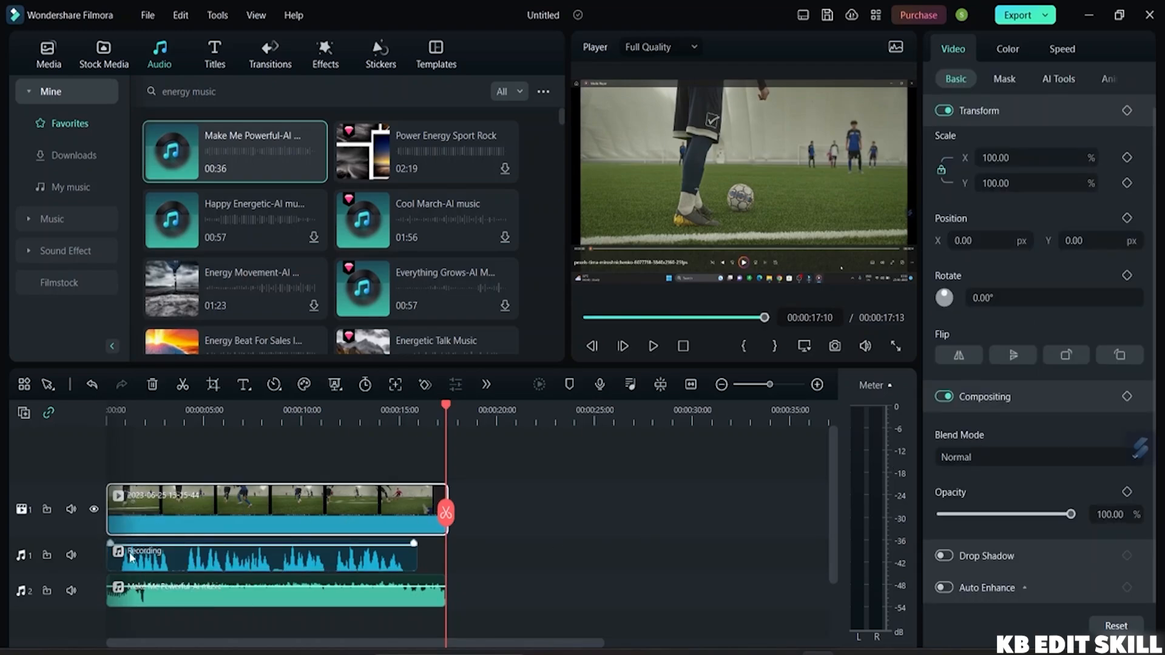
pyautogui.press('space')
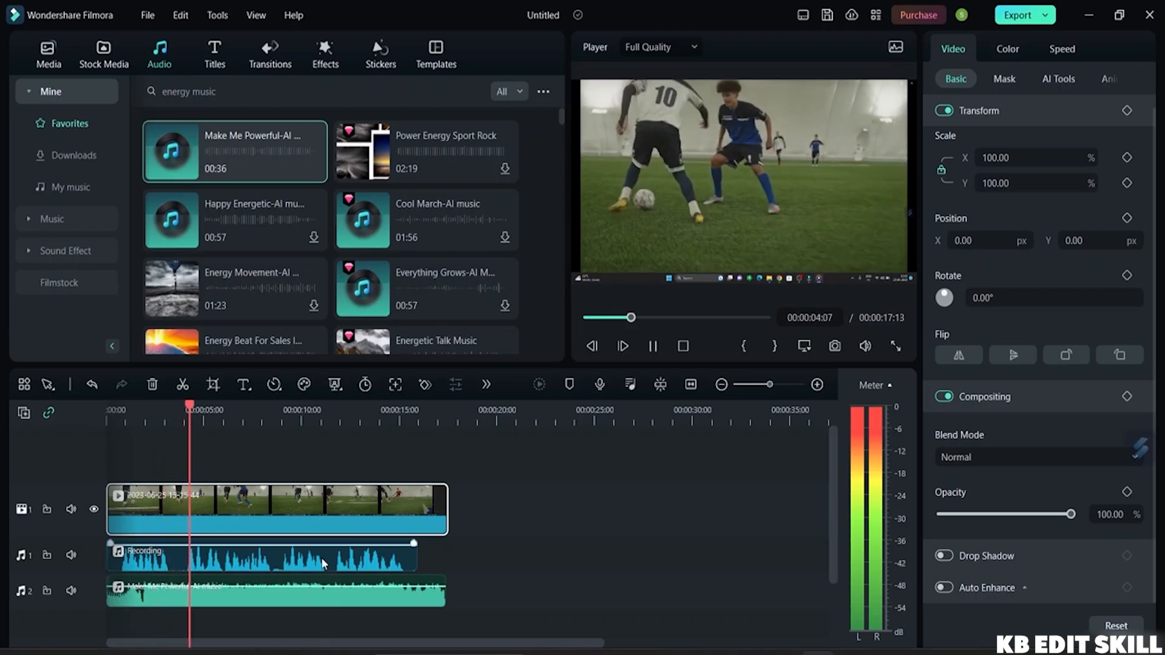
pyautogui.moveTo(335, 586)
pyautogui.mouseDown()
pyautogui.moveTo(335, 609)
pyautogui.moveTo(333, 593)
pyautogui.mouseUp()
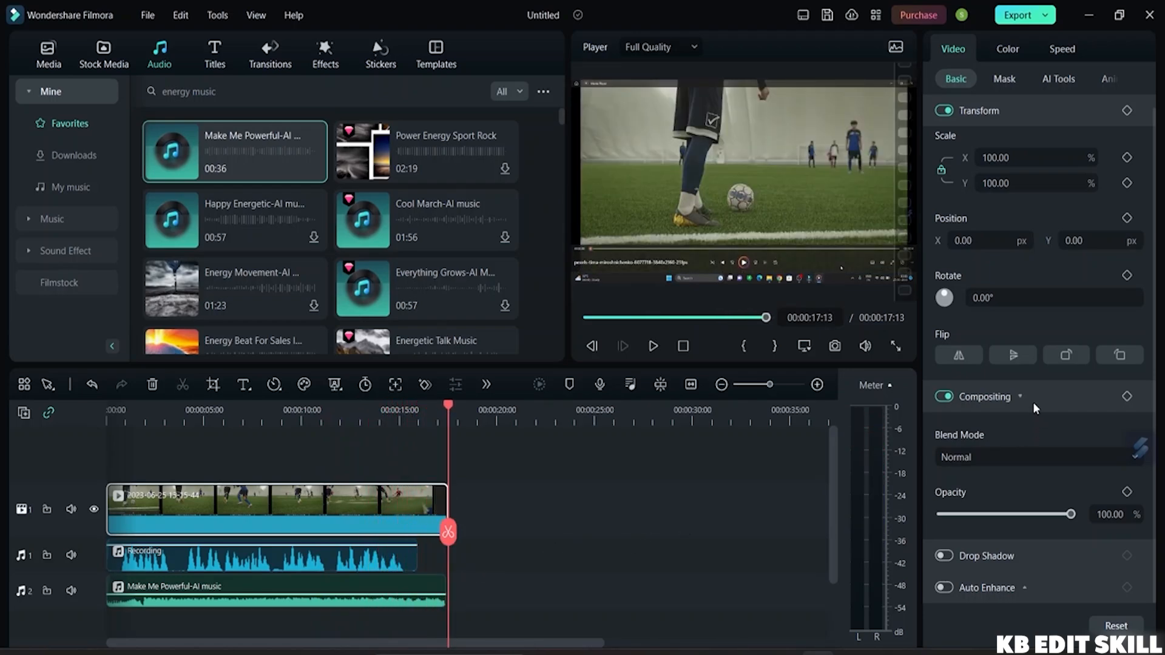
# Review the recording's denoise settings, the timeline tracks, and the energy music results in the audio library
pyautogui.click(271, 569)
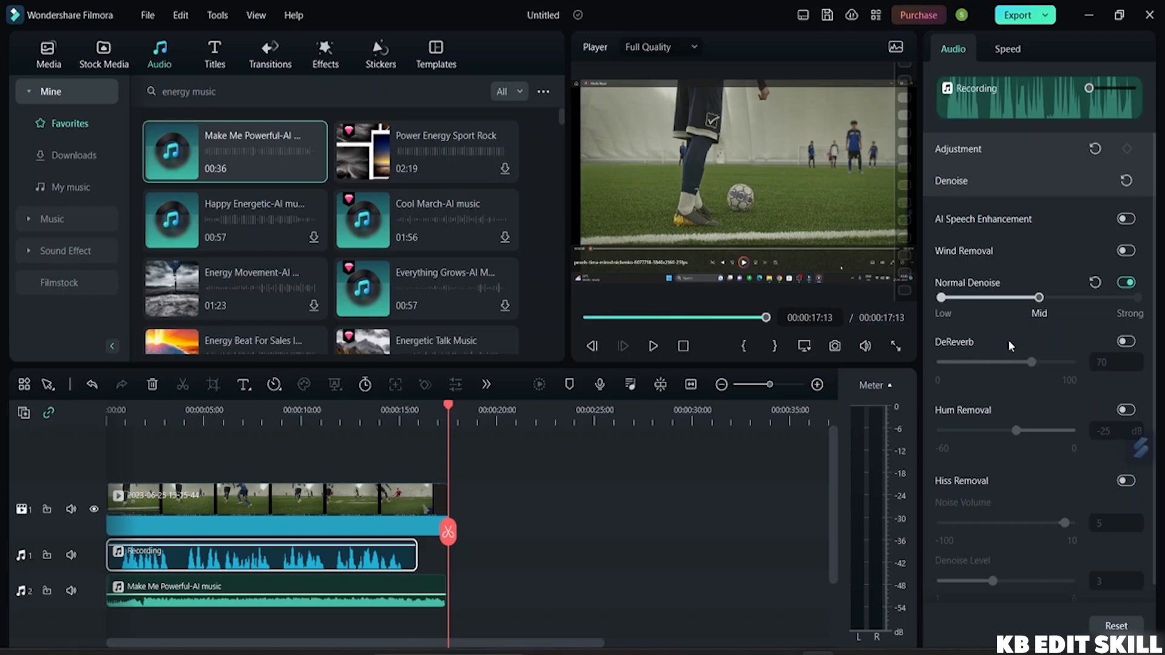
pyautogui.click(959, 181)
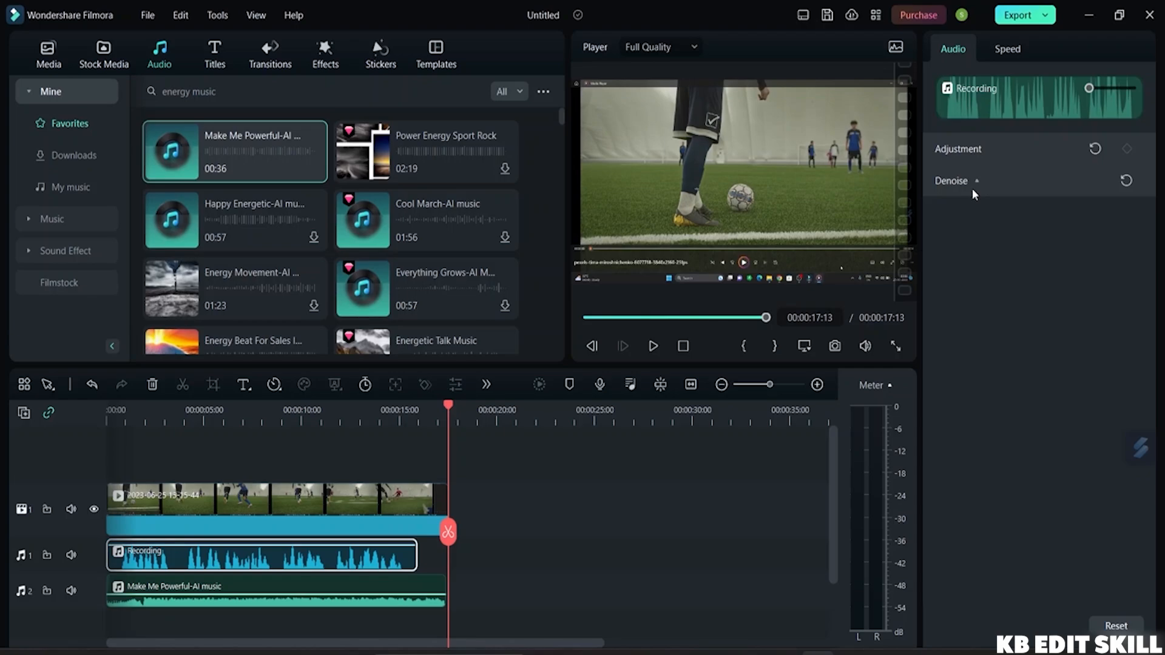
pyautogui.scroll(-1, 321, 593)
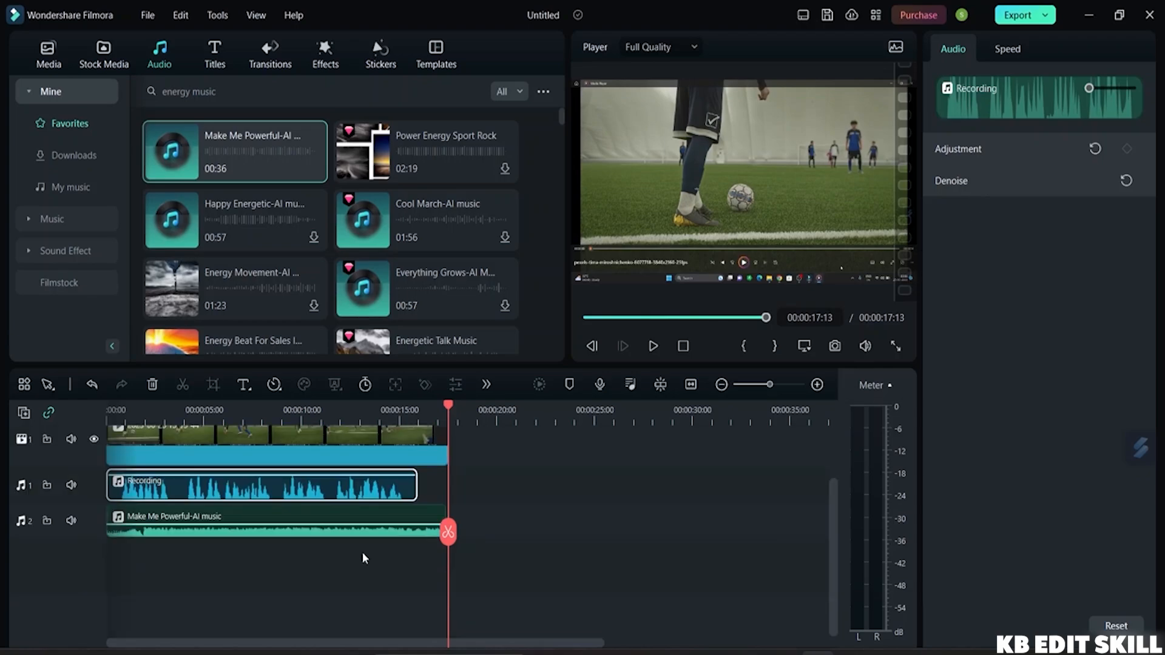
pyautogui.scroll(1, 364, 555)
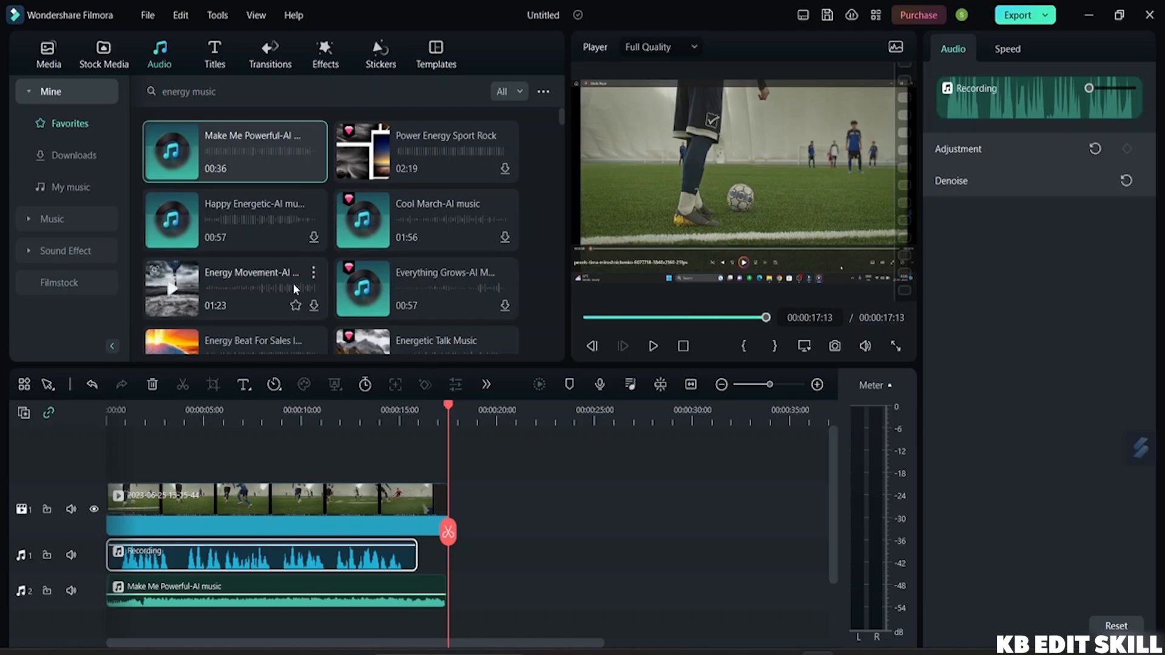
pyautogui.scroll(-5, 293, 285)
pyautogui.scroll(5, 324, 310)
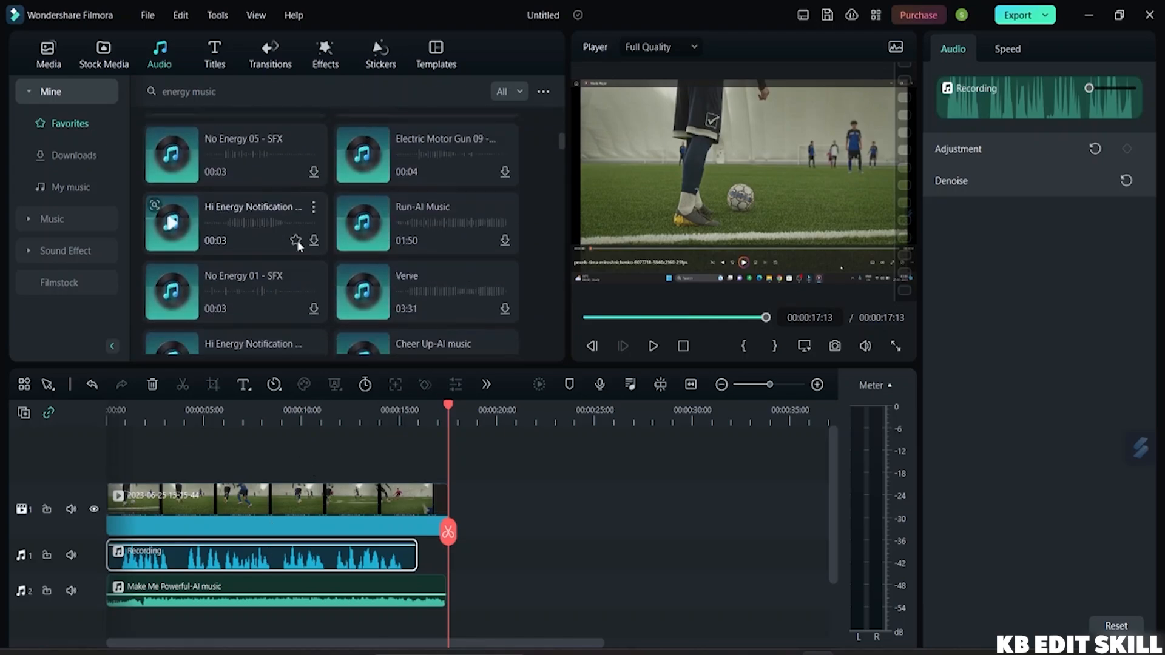
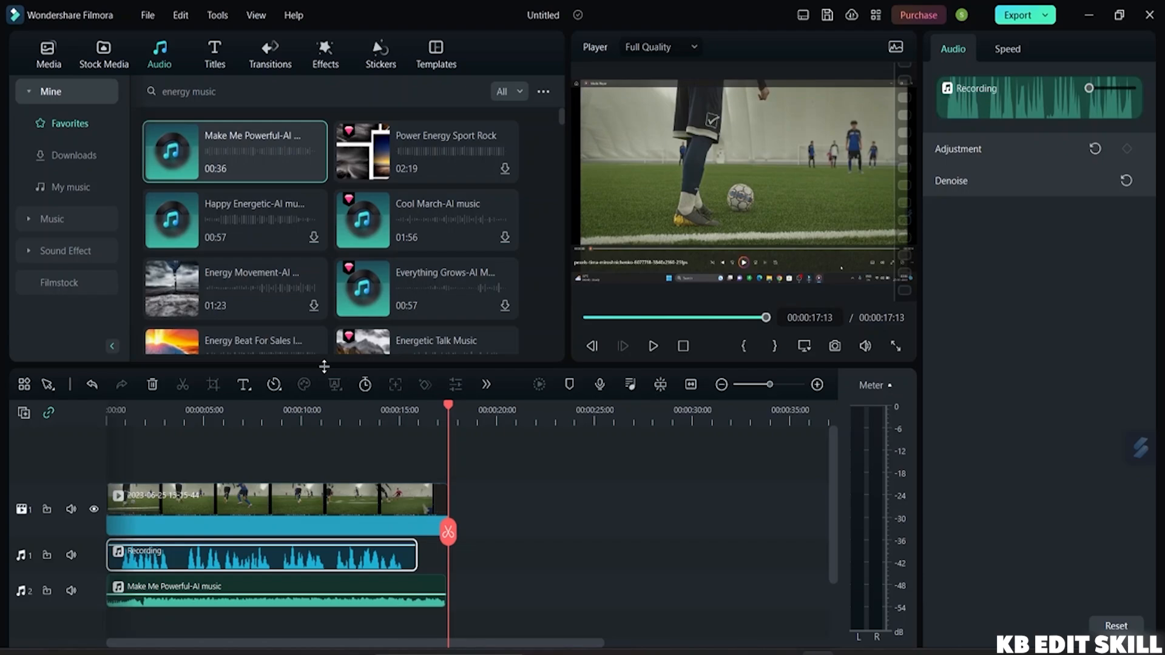
# Try to adjust the audio of the video, recording and music clips together
pyautogui.scroll(-2, 257, 537)
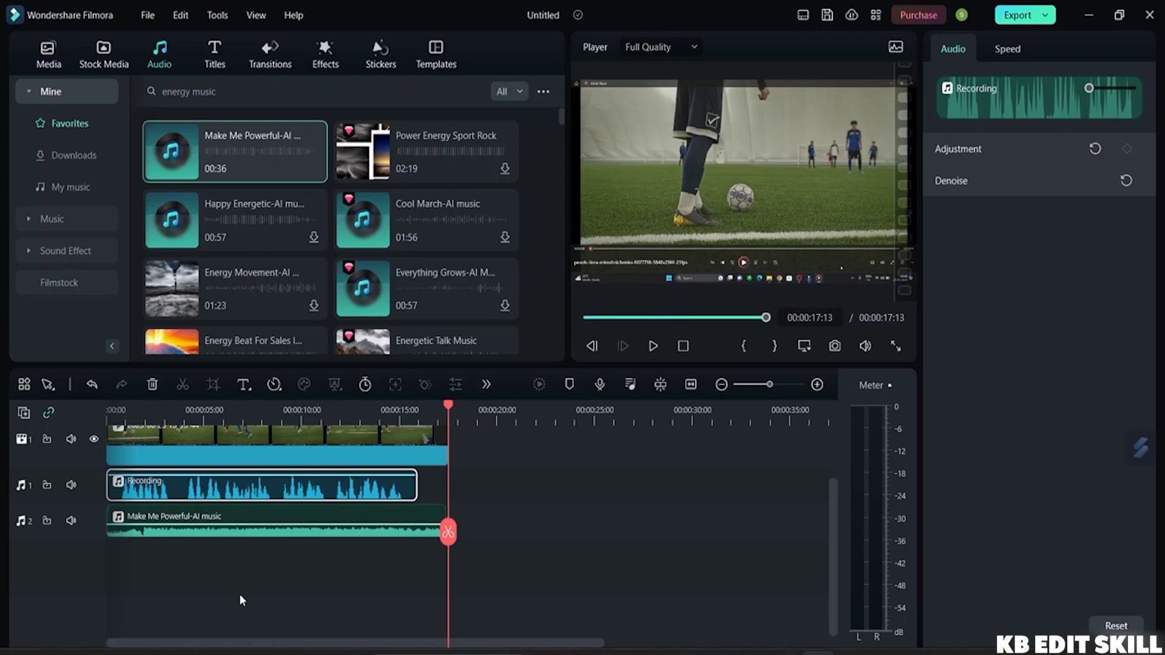
pyautogui.scroll(2, 239, 595)
pyautogui.moveTo(208, 630); pyautogui.dragTo(182, 486)
pyautogui.rightClick(225, 549)
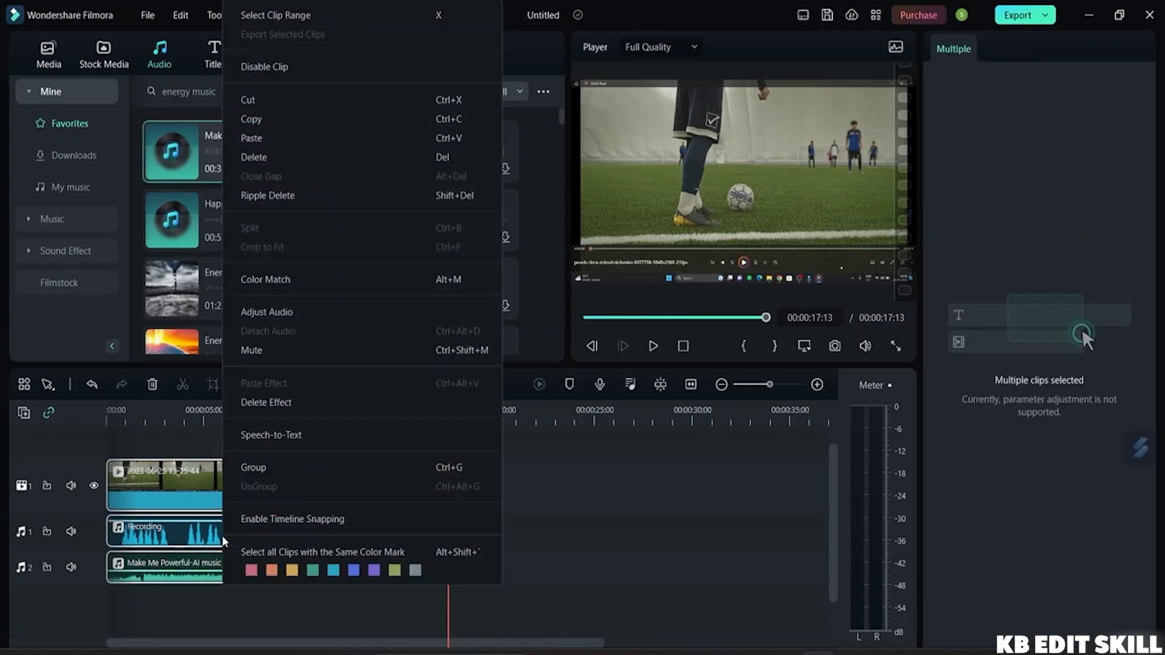
pyautogui.click(280, 314)
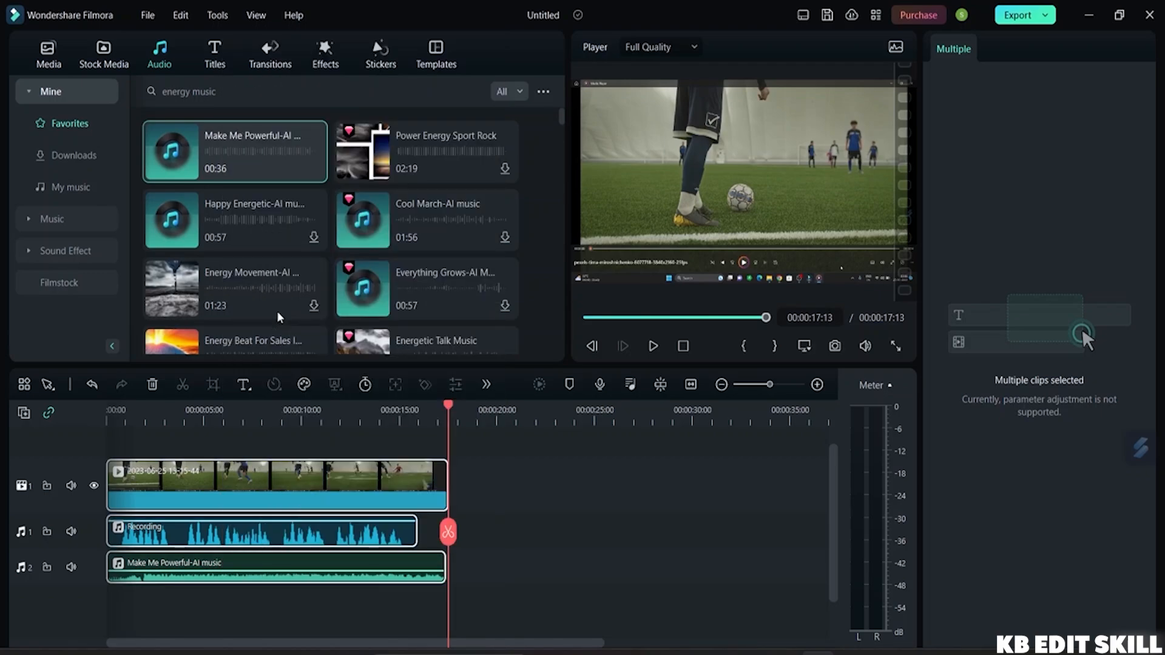
# Select only the recording and music clips and bring up their shared audio adjustments
pyautogui.moveTo(259, 609); pyautogui.dragTo(200, 523)
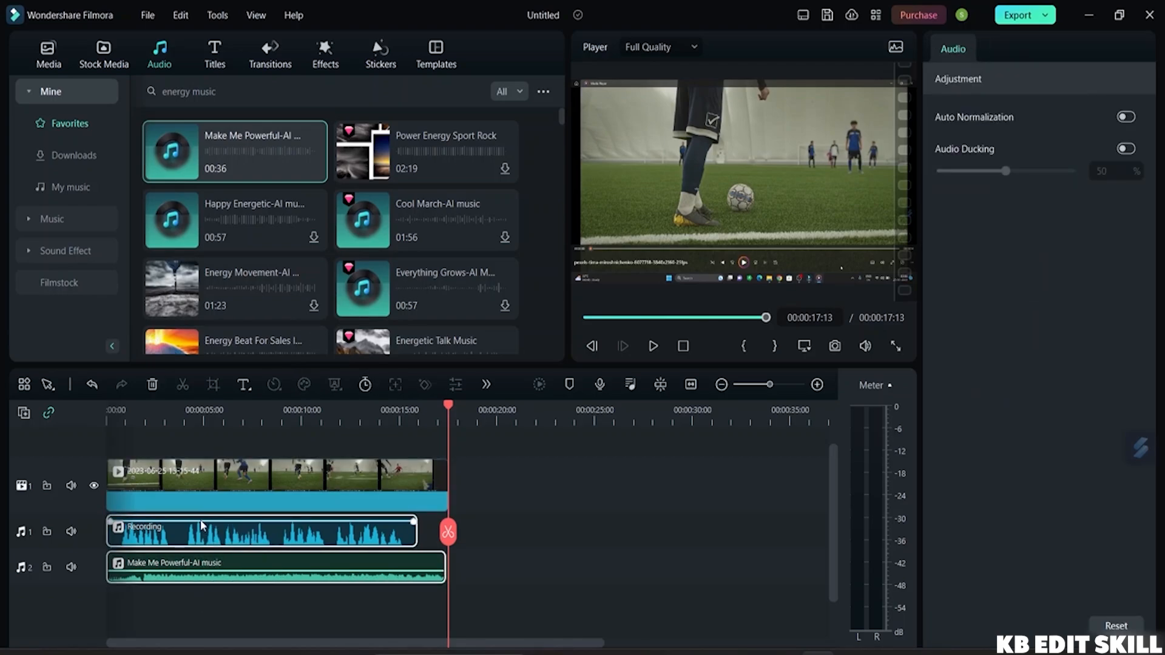
pyautogui.rightClick(202, 524)
pyautogui.click(294, 308)
pyautogui.scroll(-1, 184, 596)
pyautogui.scroll(2, 290, 580)
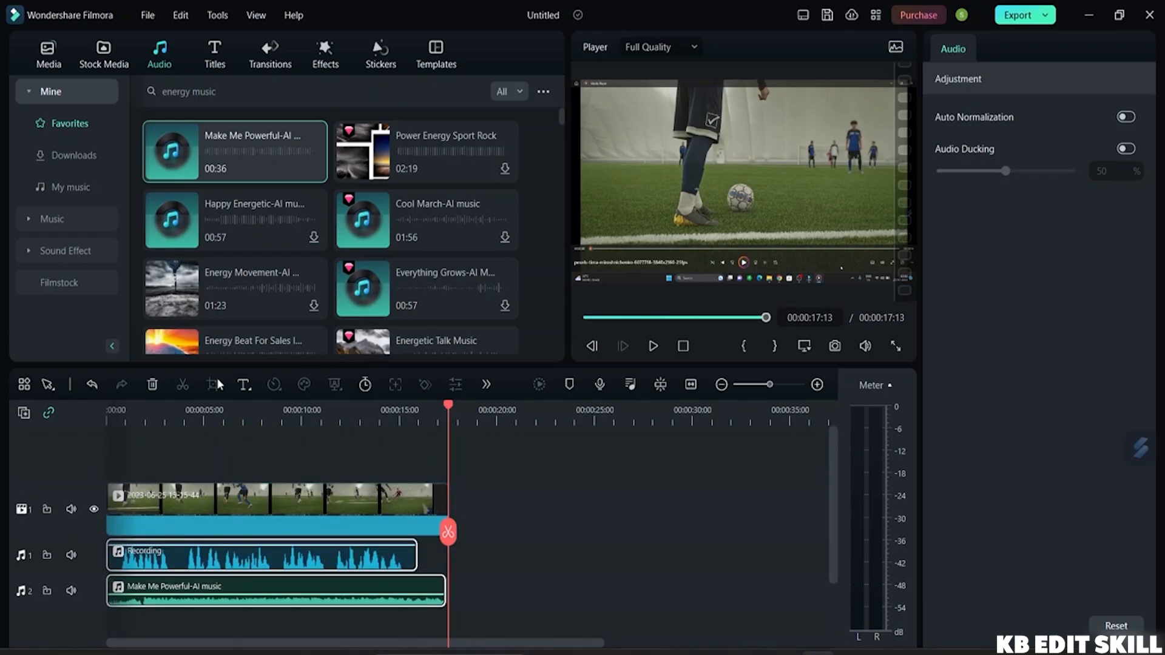
# In the Audio Mixer, set Audio 1 to 1.15 dB and Audio 2 to -2.55 dB, trying -11.42 dB first during playback, and apply
pyautogui.click(632, 385)
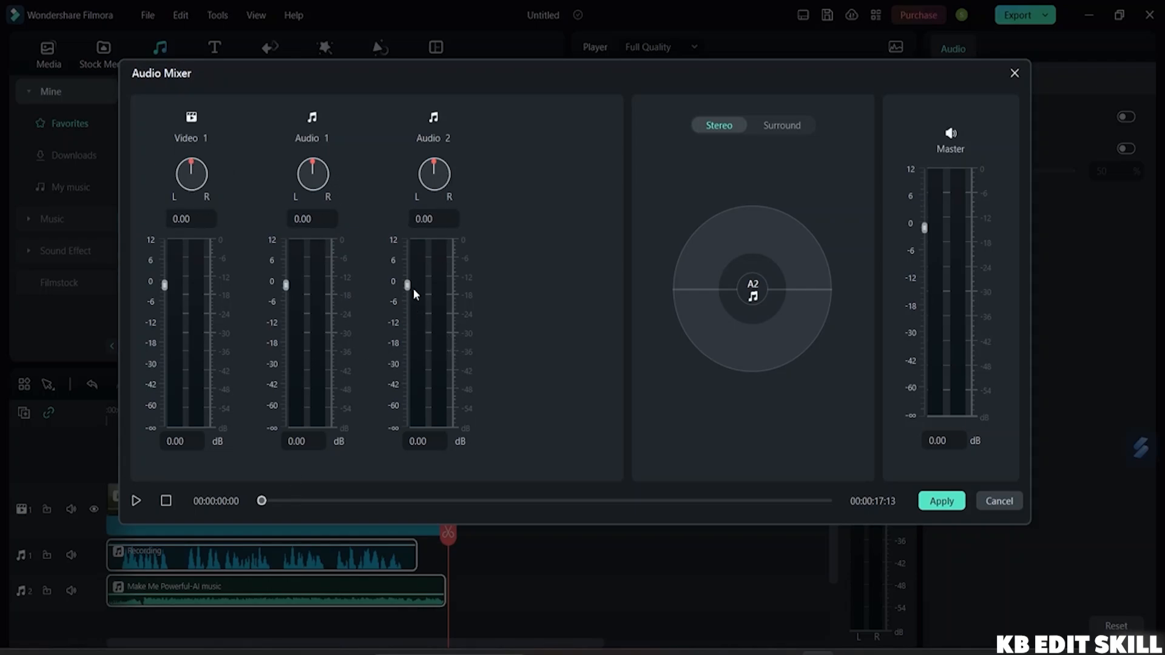
pyautogui.moveTo(406, 286); pyautogui.dragTo(417, 321)
pyautogui.moveTo(286, 286); pyautogui.dragTo(286, 282)
pyautogui.click(140, 503)
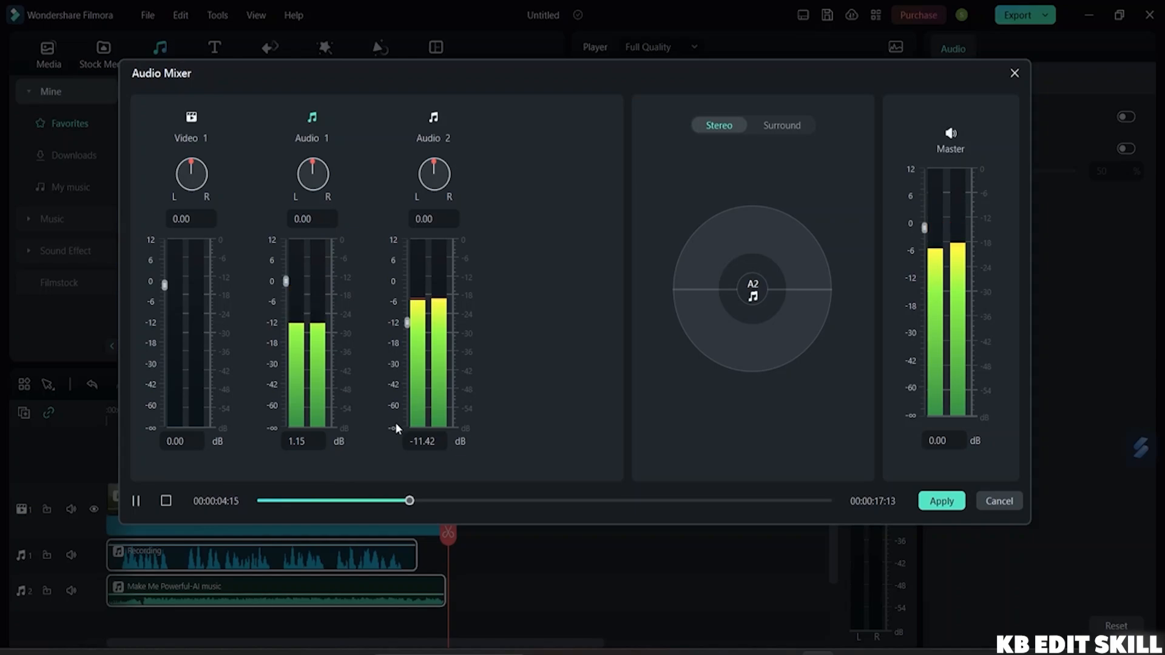
pyautogui.moveTo(409, 328); pyautogui.dragTo(395, 293)
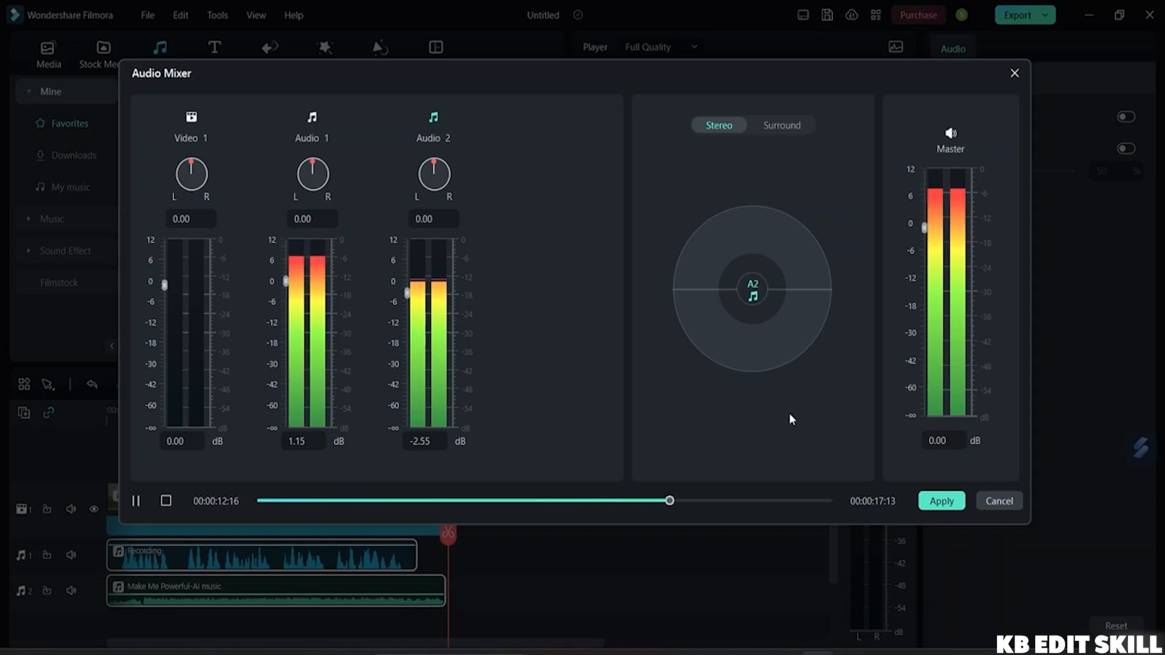
pyautogui.click(942, 501)
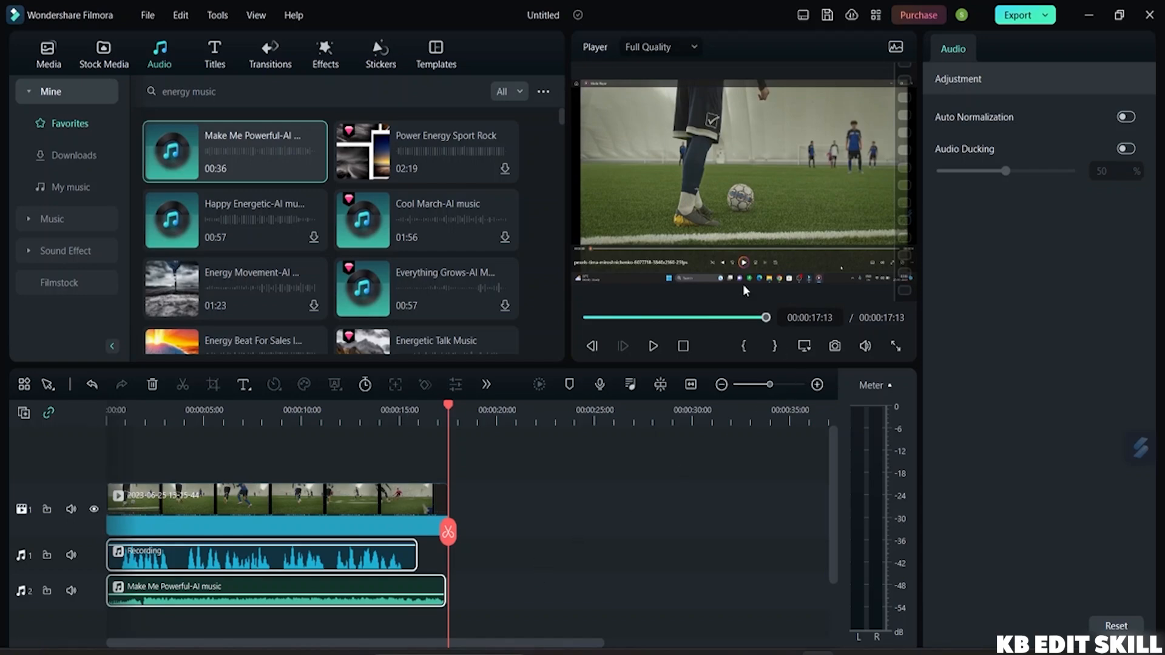
# Open the export settings and set an early frame of the player standing beside the ball as the video's thumbnail
pyautogui.click(1025, 15)
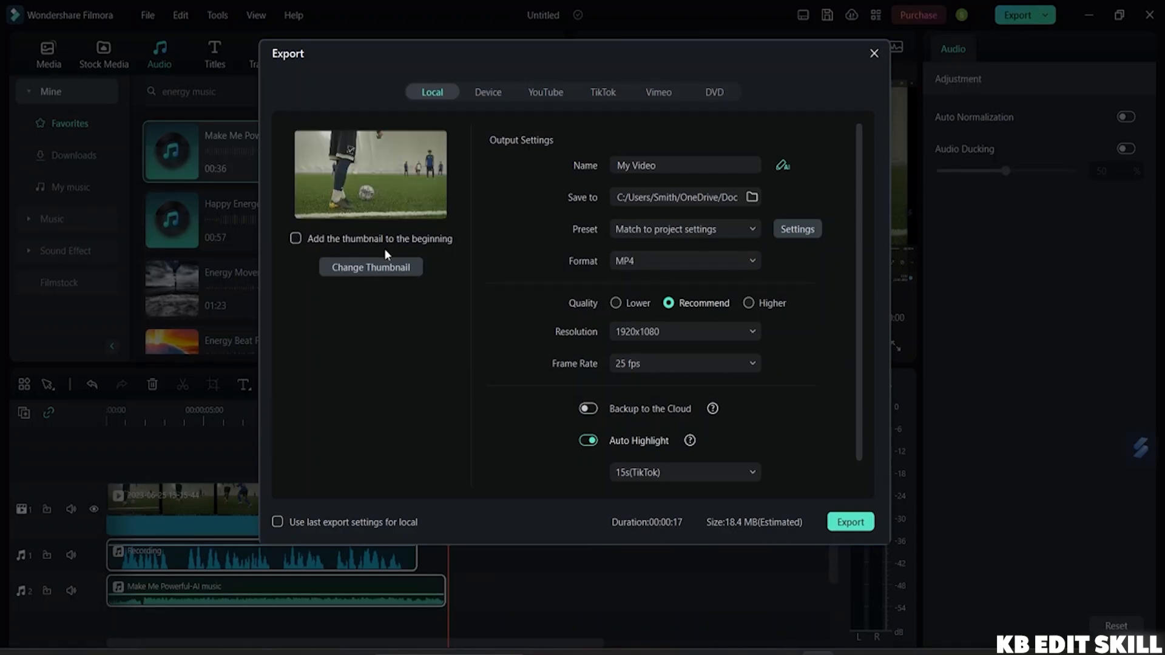
pyautogui.click(377, 270)
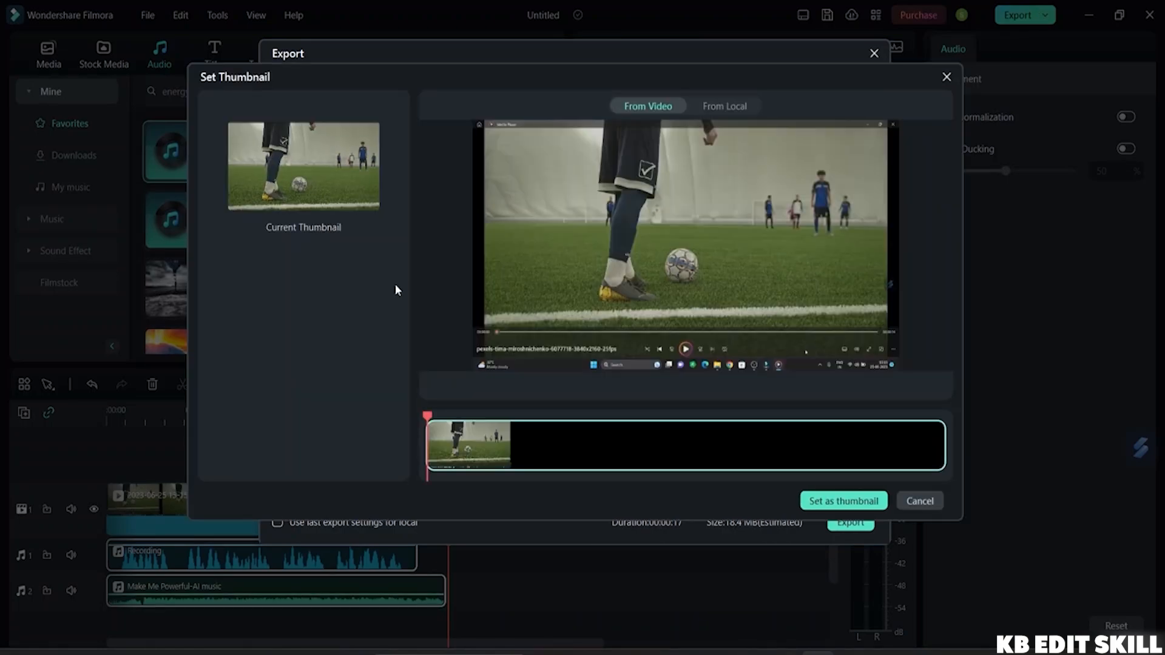
pyautogui.moveTo(468, 456); pyautogui.dragTo(506, 462)
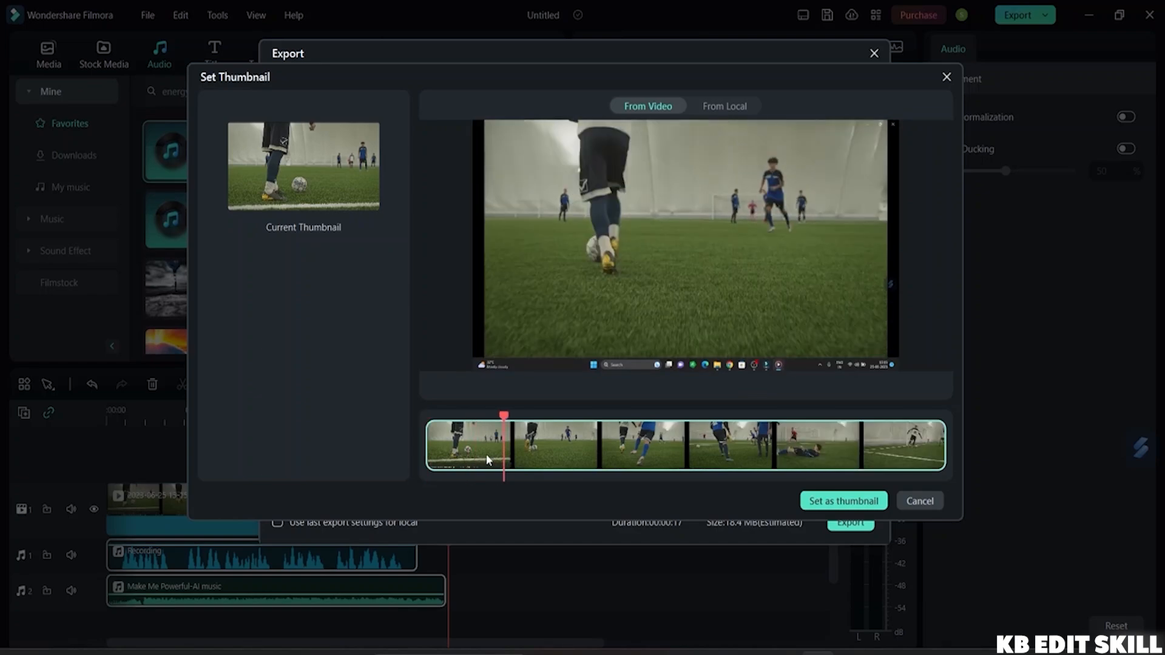
pyautogui.click(486, 454)
pyautogui.click(466, 446)
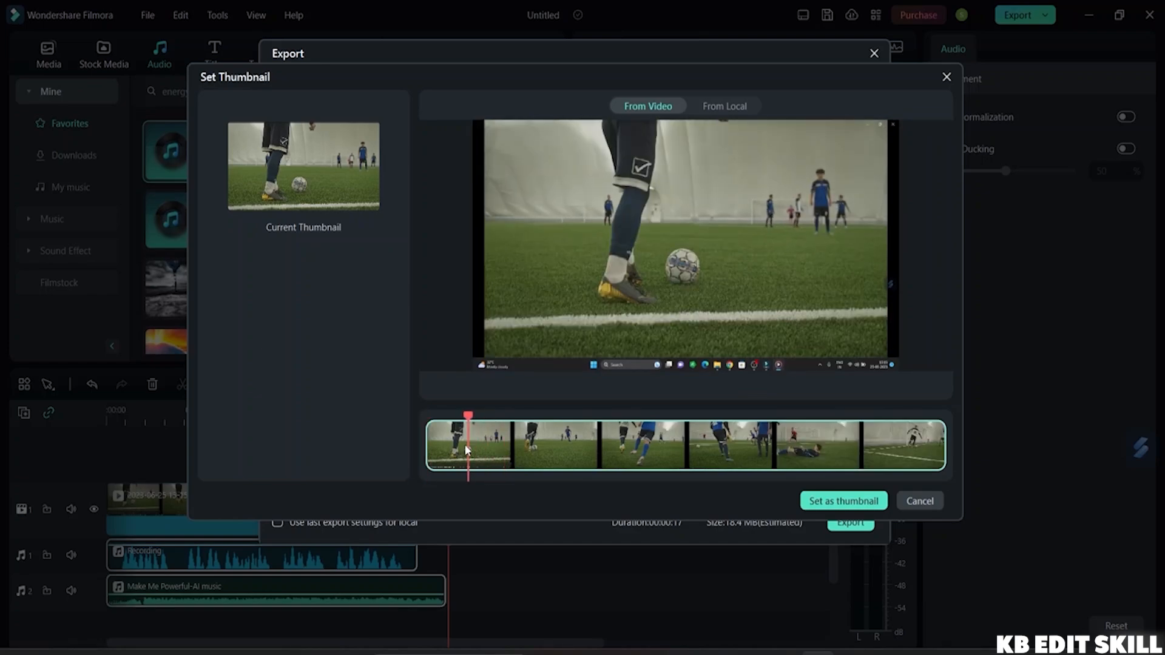
pyautogui.click(852, 506)
# Keep MP4 as the export format and name the output file My filmora video
pyautogui.scroll(-1, 693, 398)
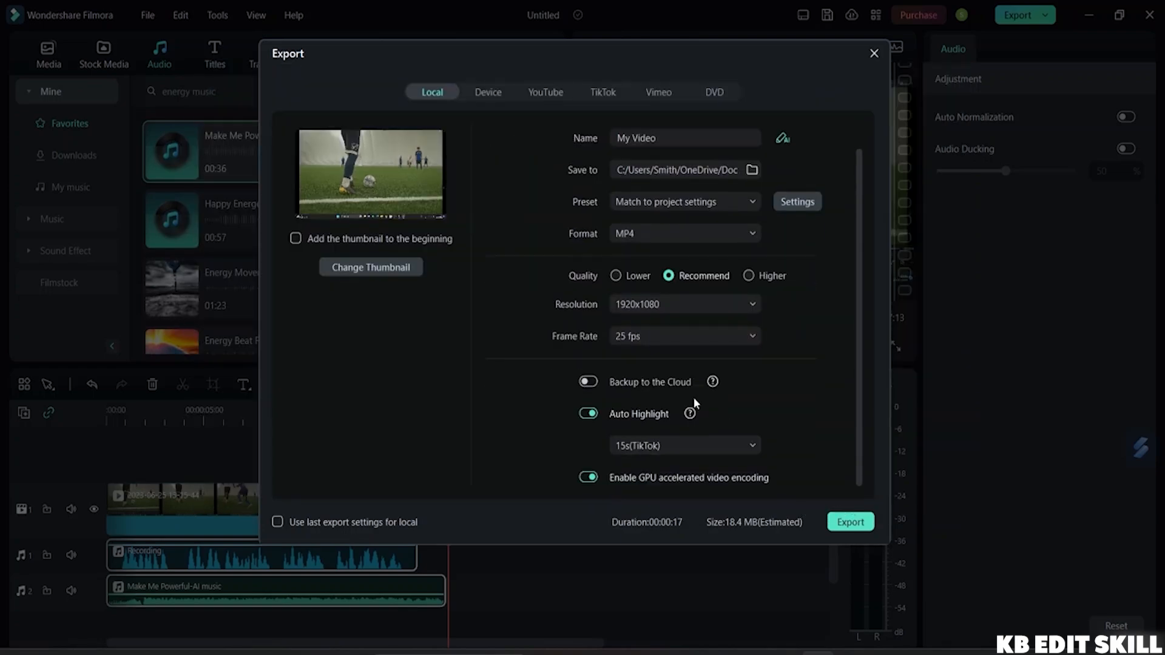
pyautogui.scroll(1, 690, 415)
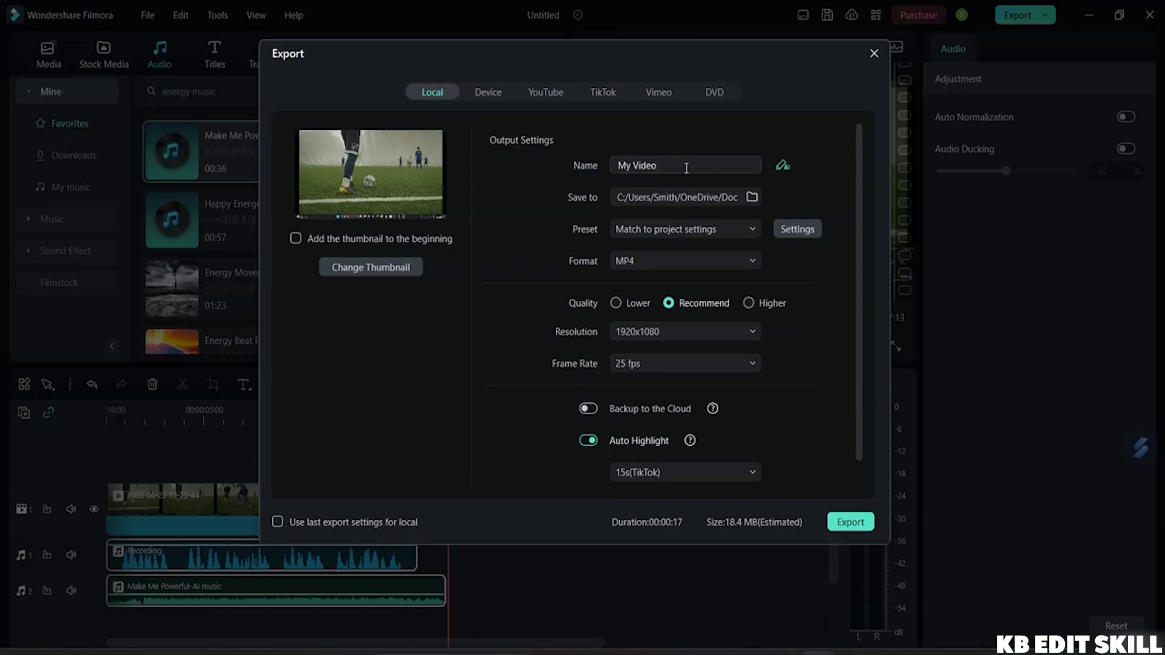
pyautogui.click(752, 265)
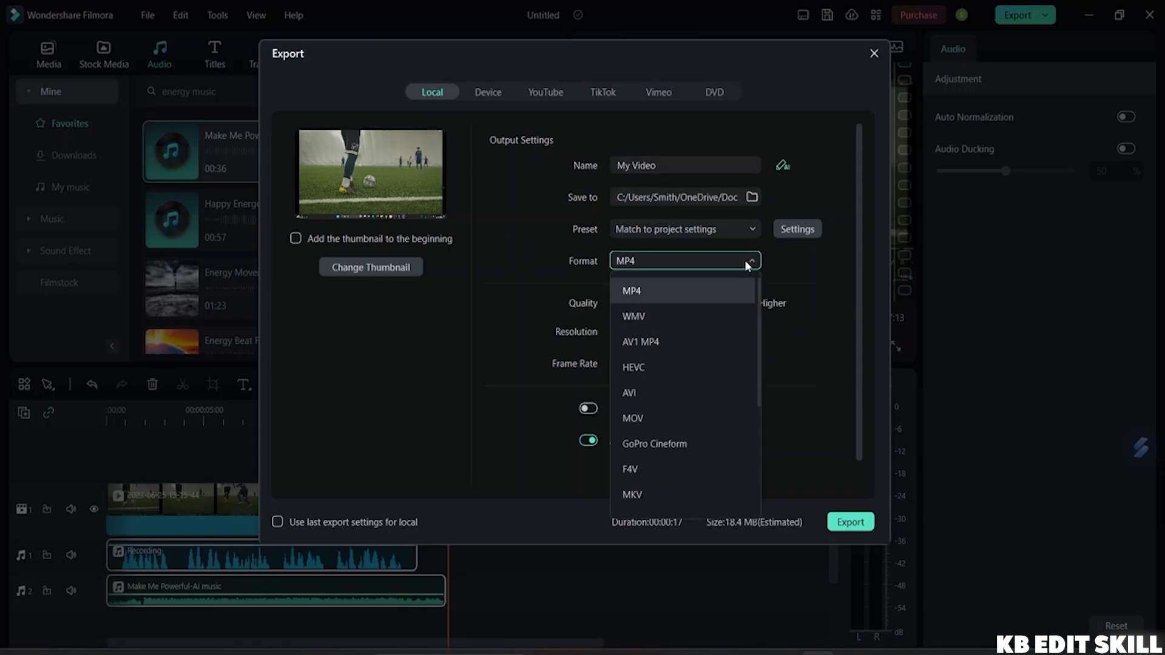
pyautogui.click(744, 260)
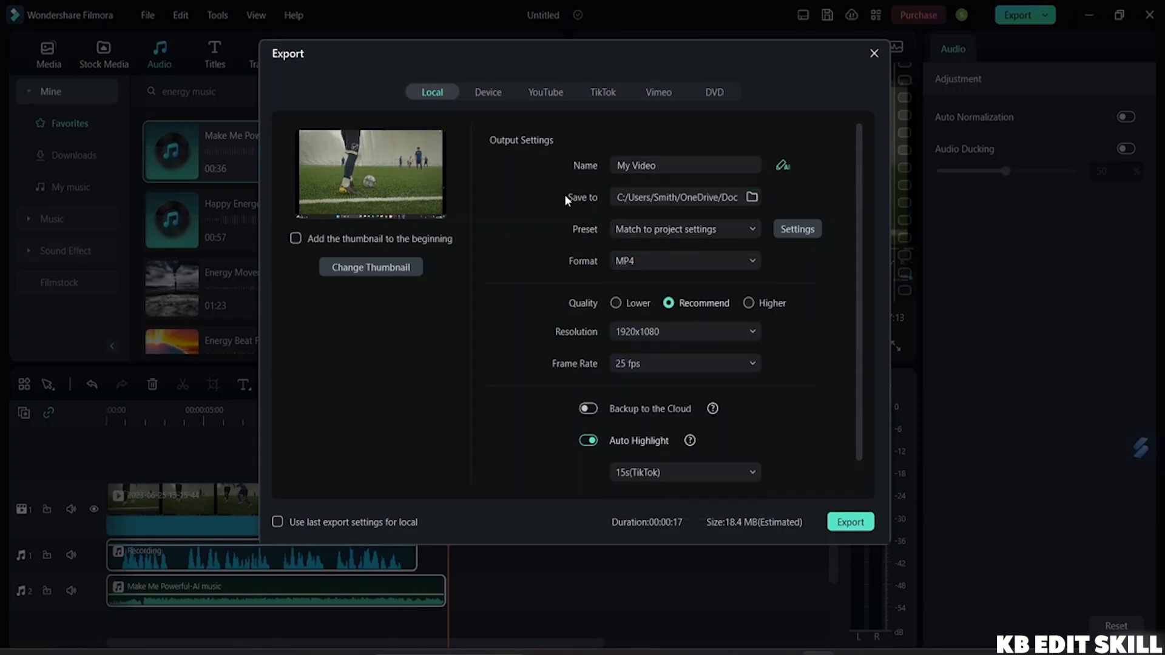
pyautogui.click(665, 166)
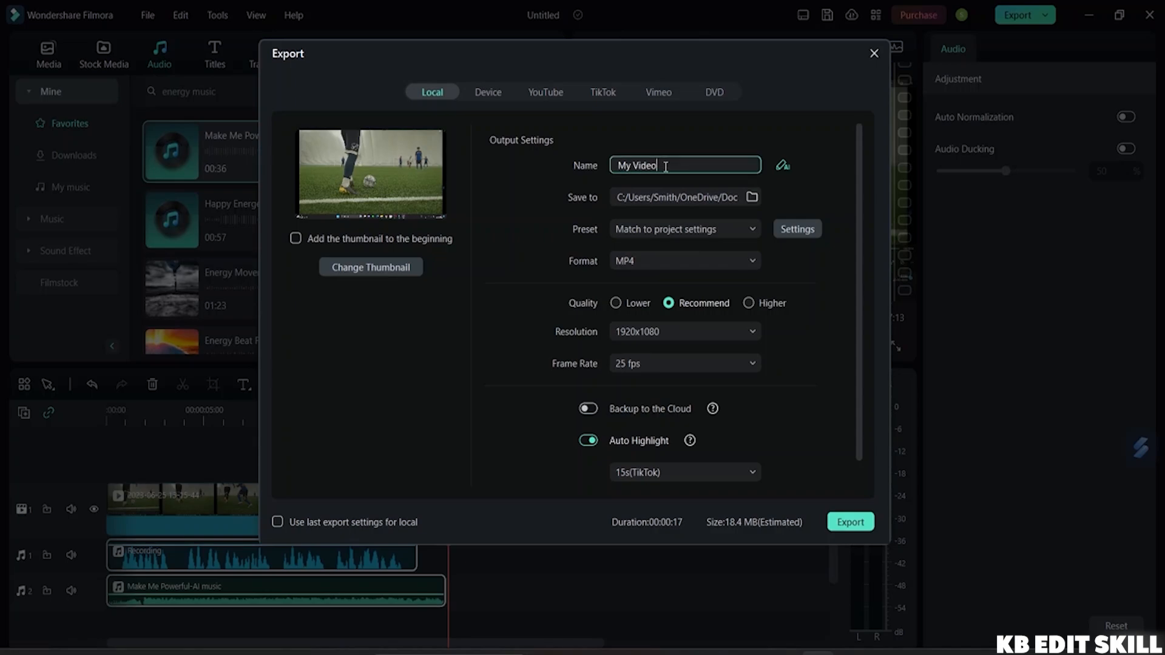
pyautogui.press('BackSpace')
pyautogui.press('BackSpace')
pyautogui.press('BackSpace')
pyautogui.press('BackSpace')
pyautogui.press('BackSpace')
pyautogui.write('filmora video')
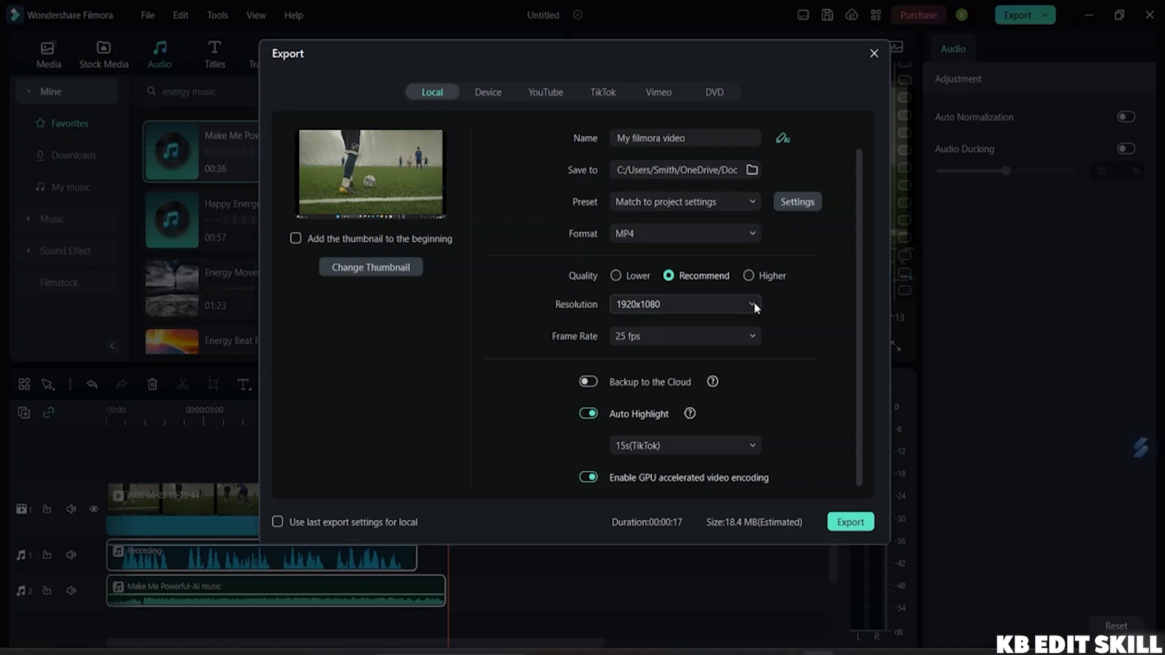
# Keep the resolution and frame rate settings and export the video locally with the watermark
pyautogui.click(739, 332)
pyautogui.click(744, 334)
pyautogui.click(850, 522)
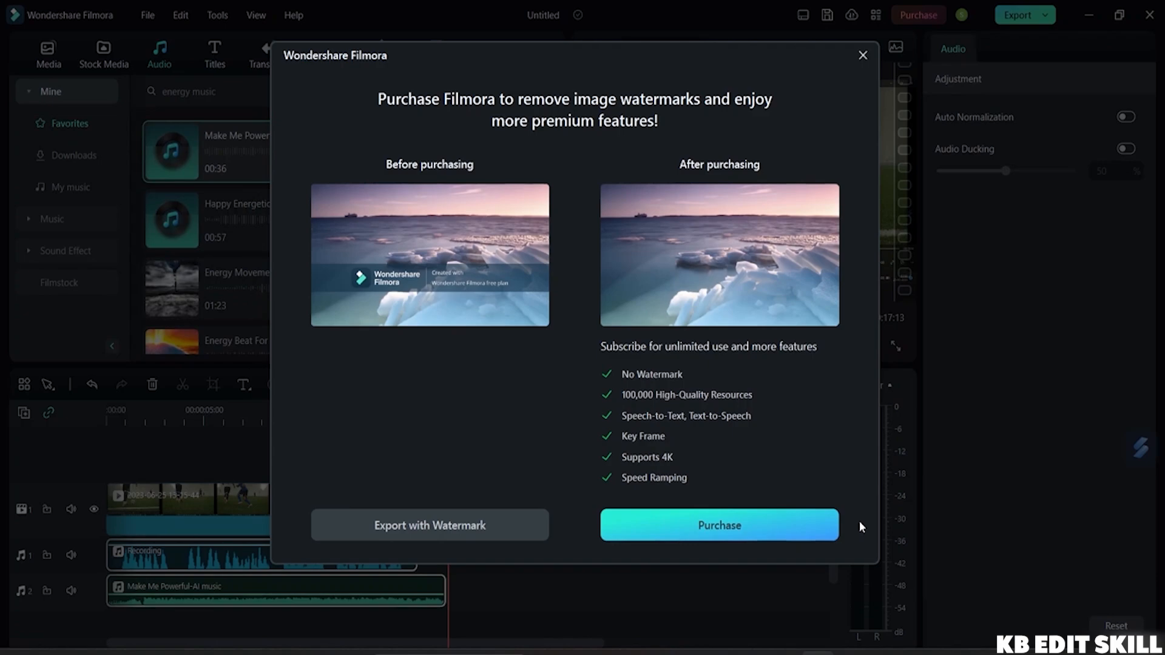
pyautogui.click(443, 531)
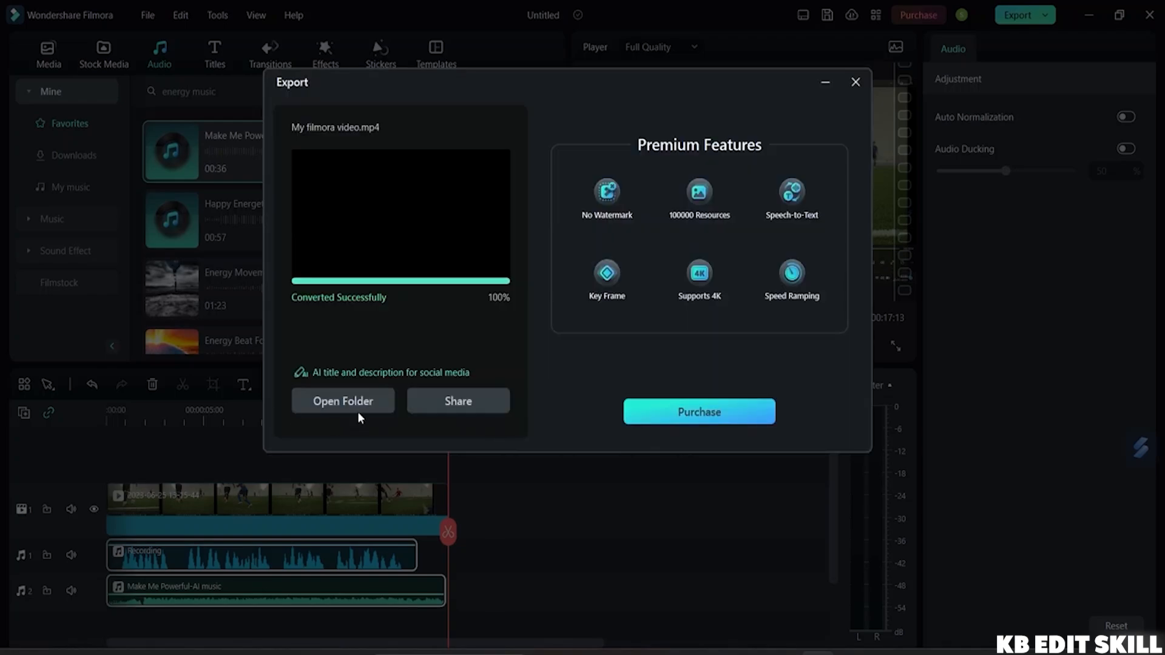
# Open the output folder, play the exported My filmora video in Media Player, pause it and close the player
pyautogui.click(359, 412)
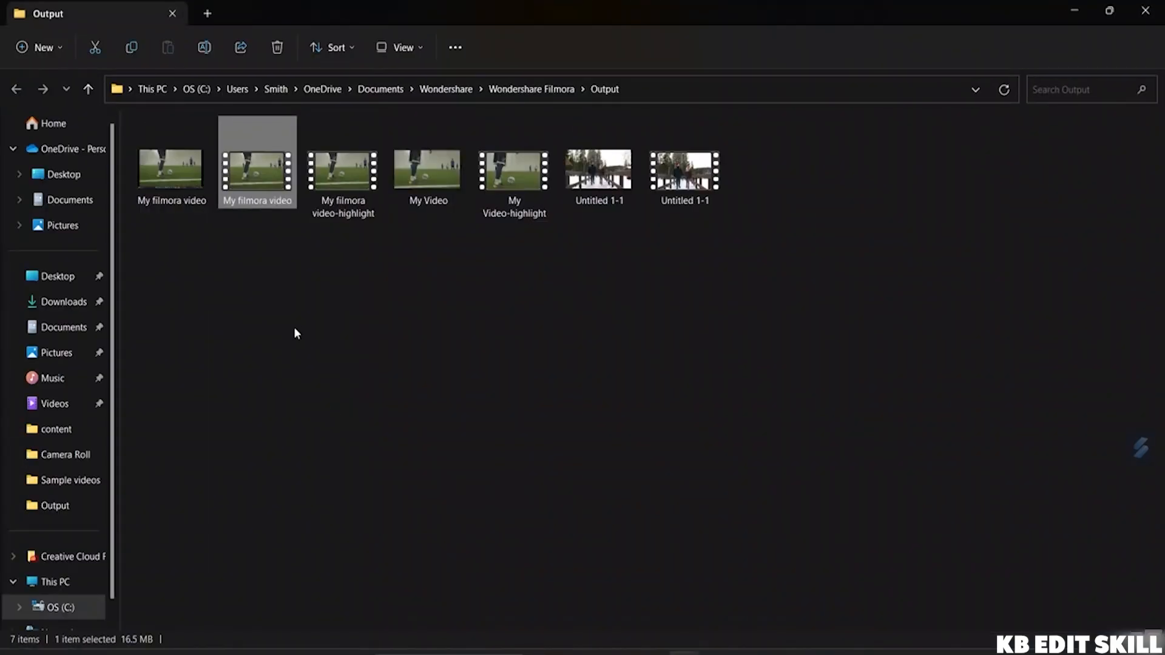
pyautogui.doubleClick(267, 173)
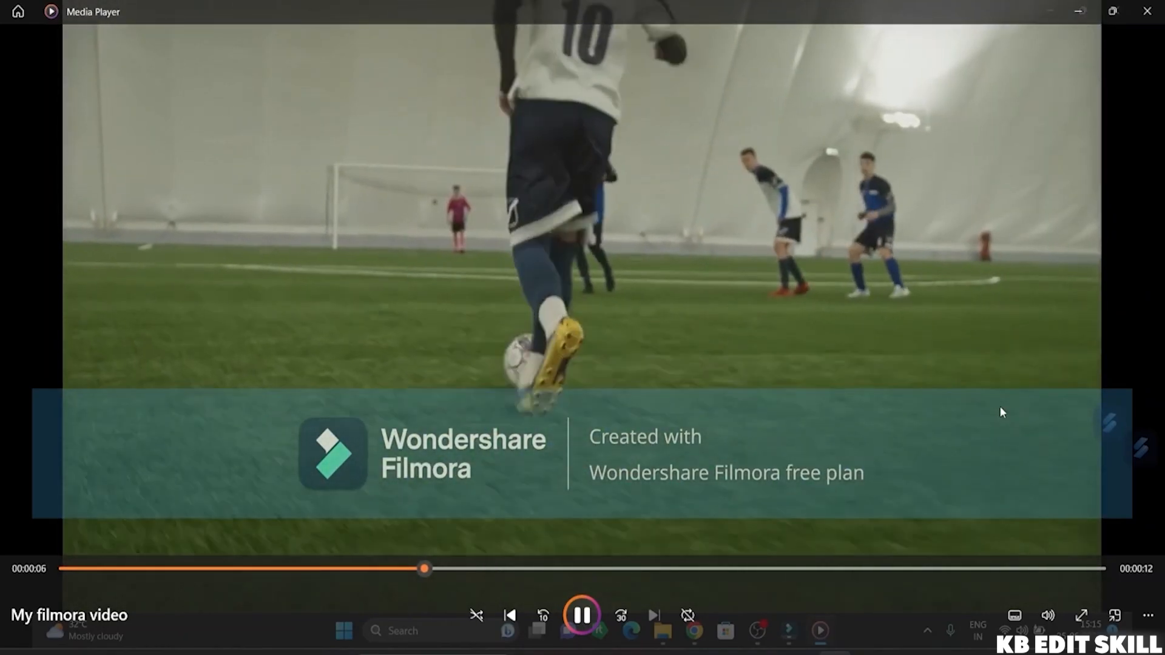
pyautogui.click(581, 604)
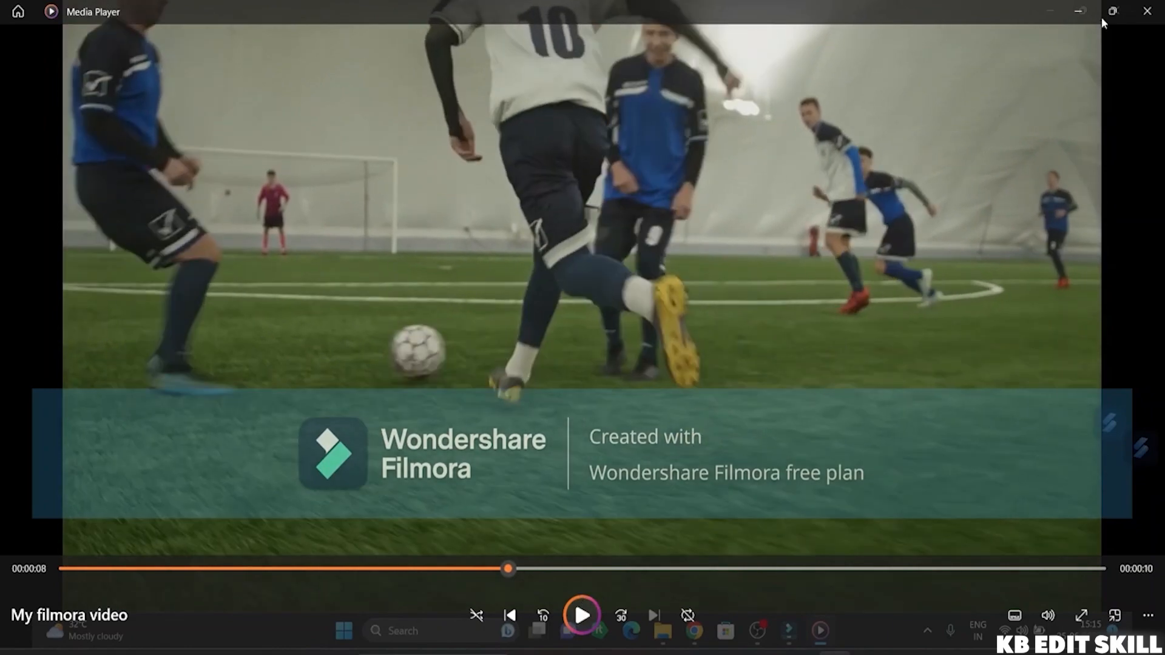
pyautogui.click(1146, 11)
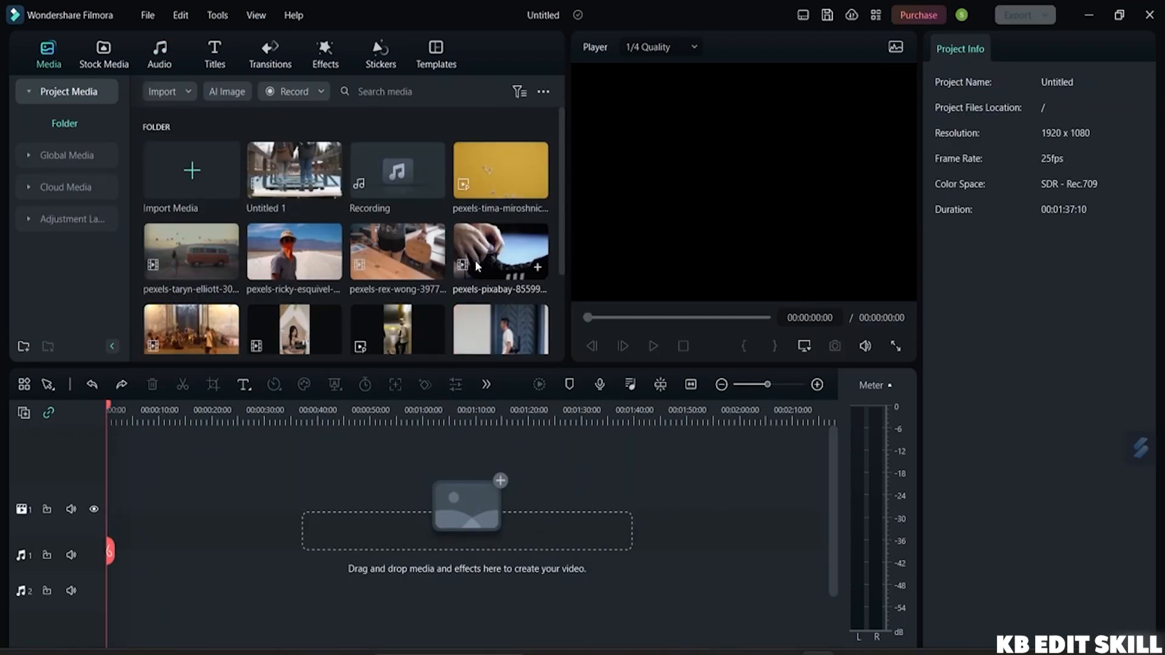
# Find the avenue-815297_640 image in the project media, preview it and place it on video track 1
pyautogui.scroll(-1, 440, 242)
pyautogui.scroll(-3, 440, 236)
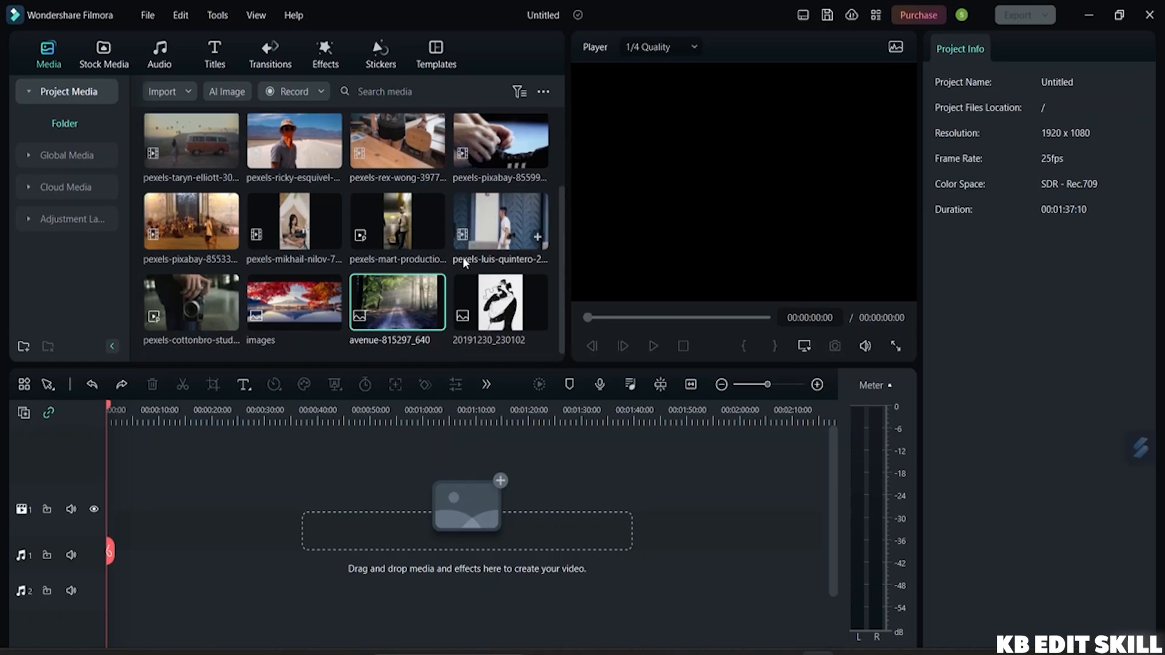
pyautogui.click(428, 323)
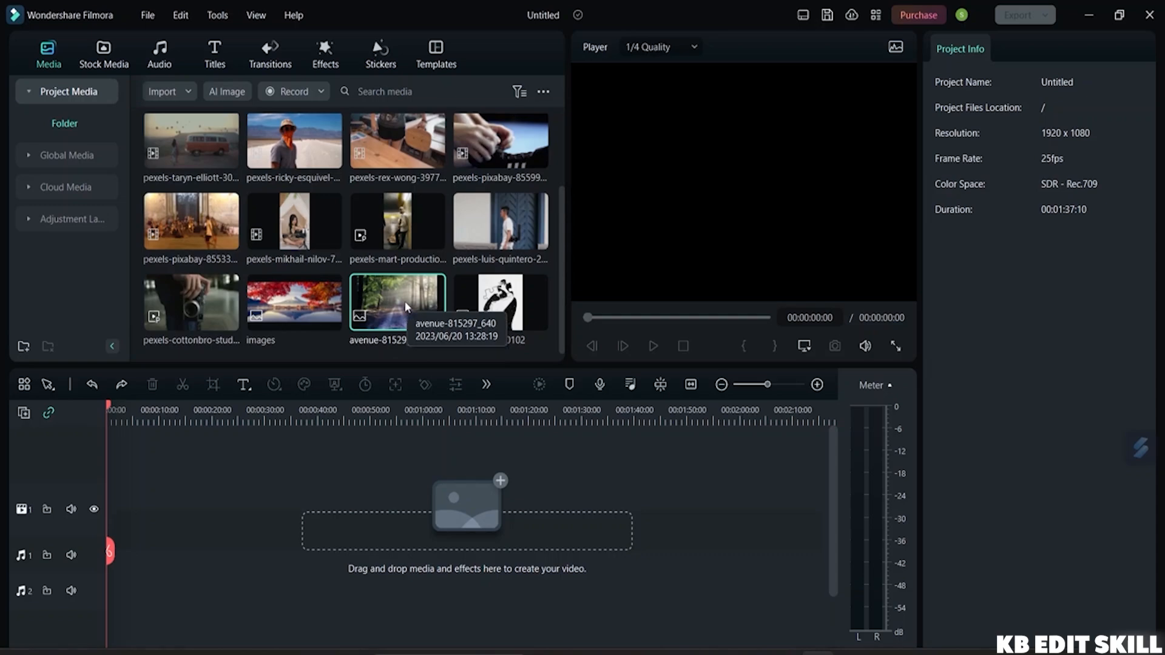
pyautogui.doubleClick(398, 312)
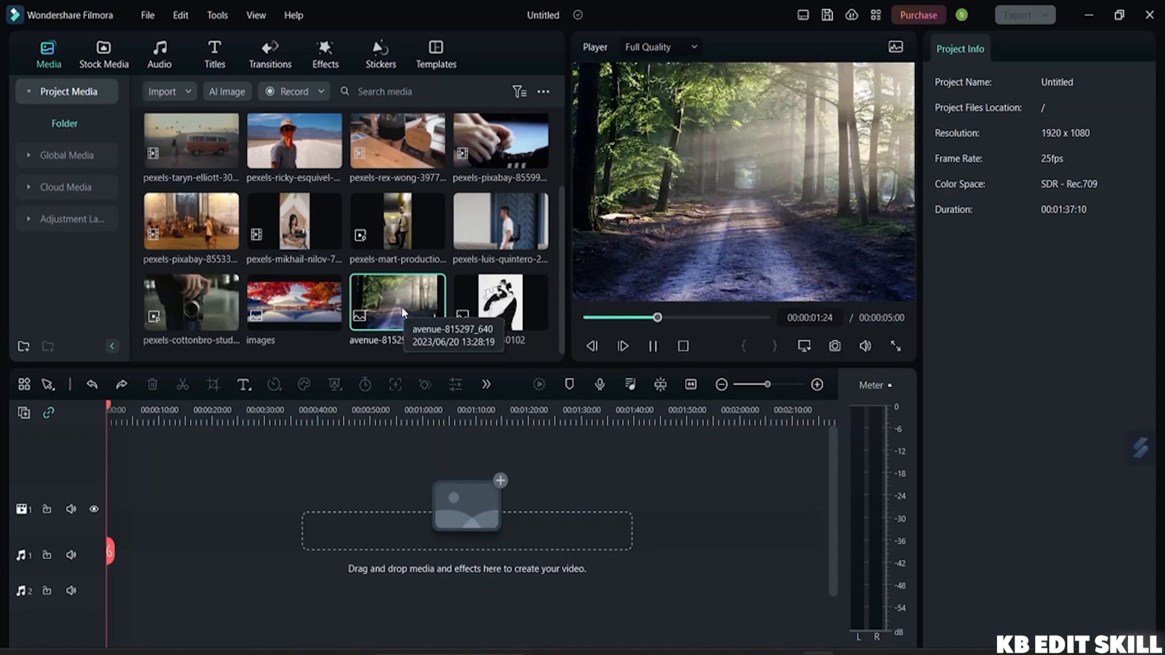
pyautogui.moveTo(384, 307); pyautogui.dragTo(570, 538)
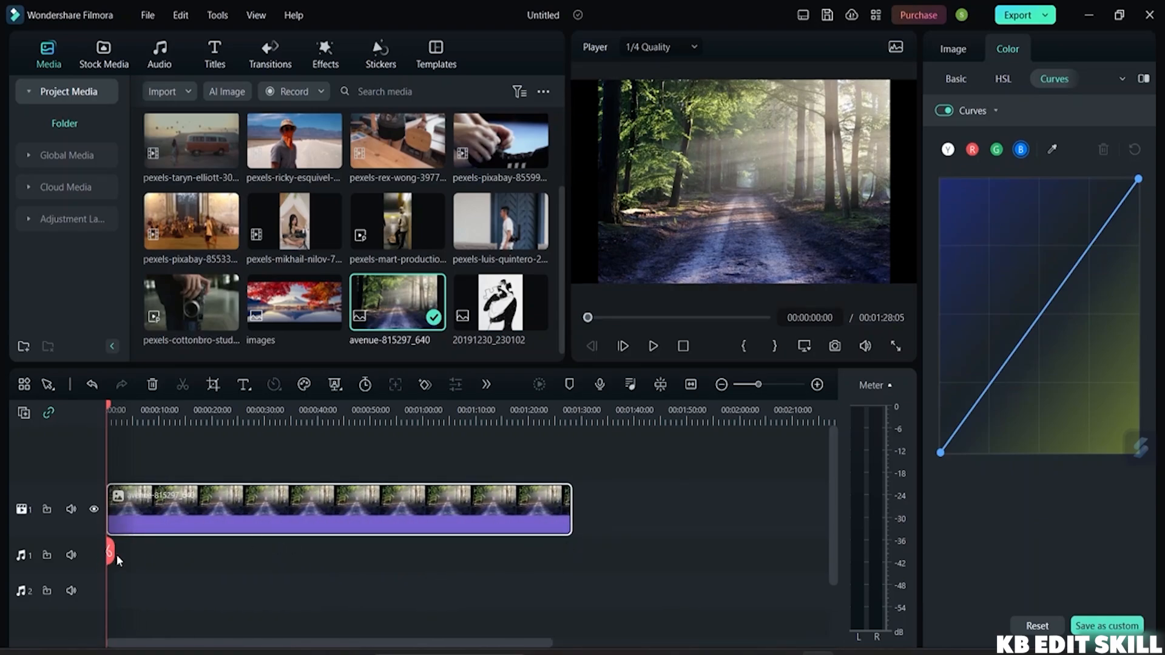
# Split the avenue image clip at 00:00:40:02 and select its first segment
pyautogui.moveTo(110, 552); pyautogui.dragTo(323, 570)
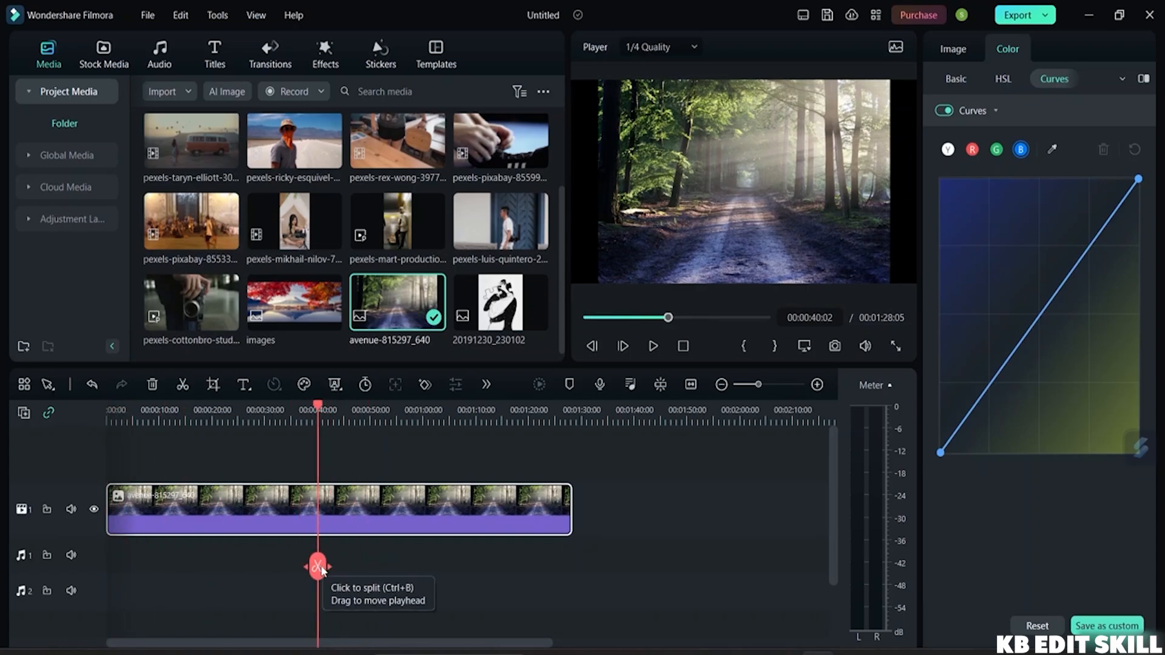
pyautogui.click(322, 570)
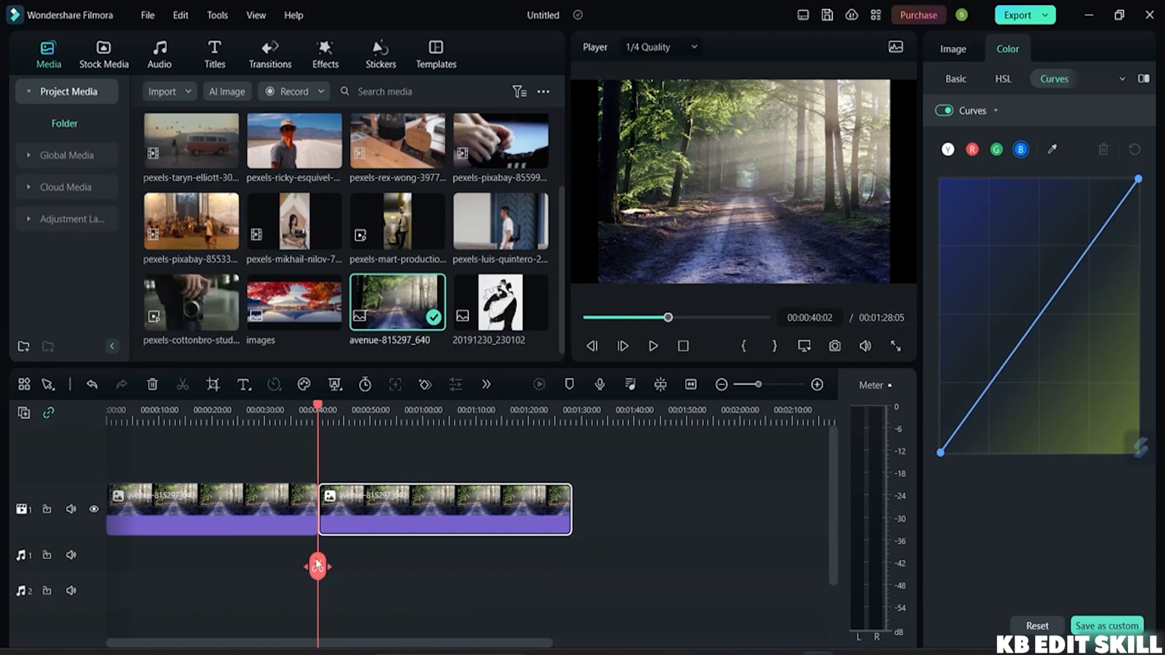
pyautogui.click(246, 527)
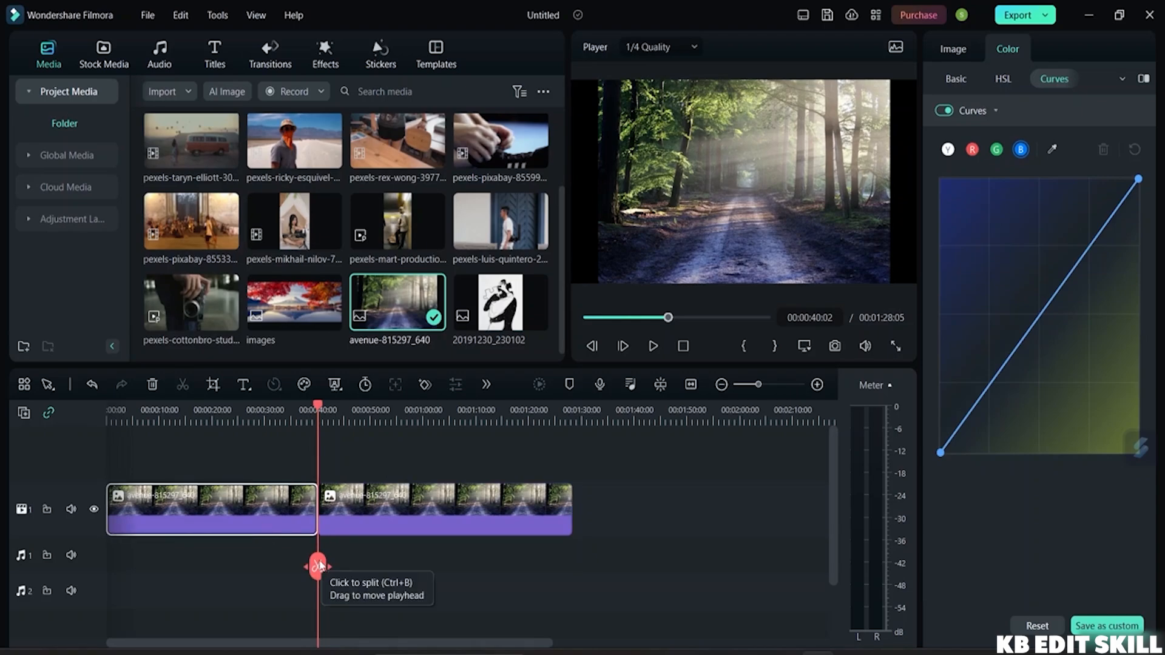
# Move the playhead to 00:00:49:00 and select the second segment of the avenue clip for color editing
pyautogui.moveTo(320, 565); pyautogui.dragTo(364, 570)
pyautogui.click(389, 514)
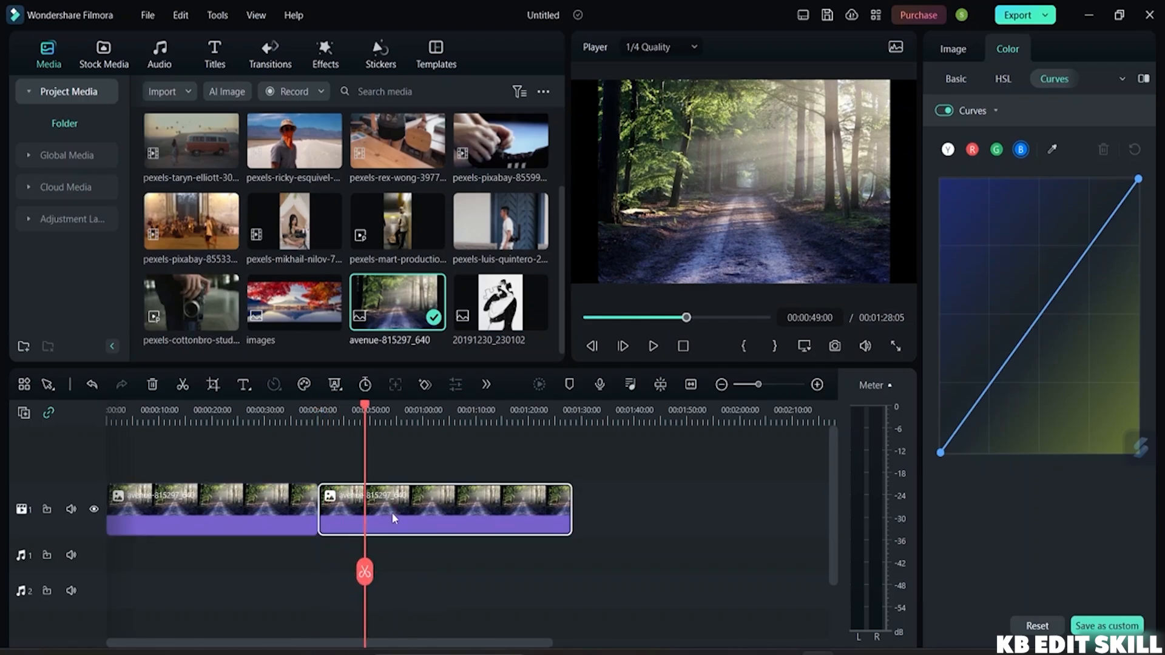
pyautogui.click(235, 515)
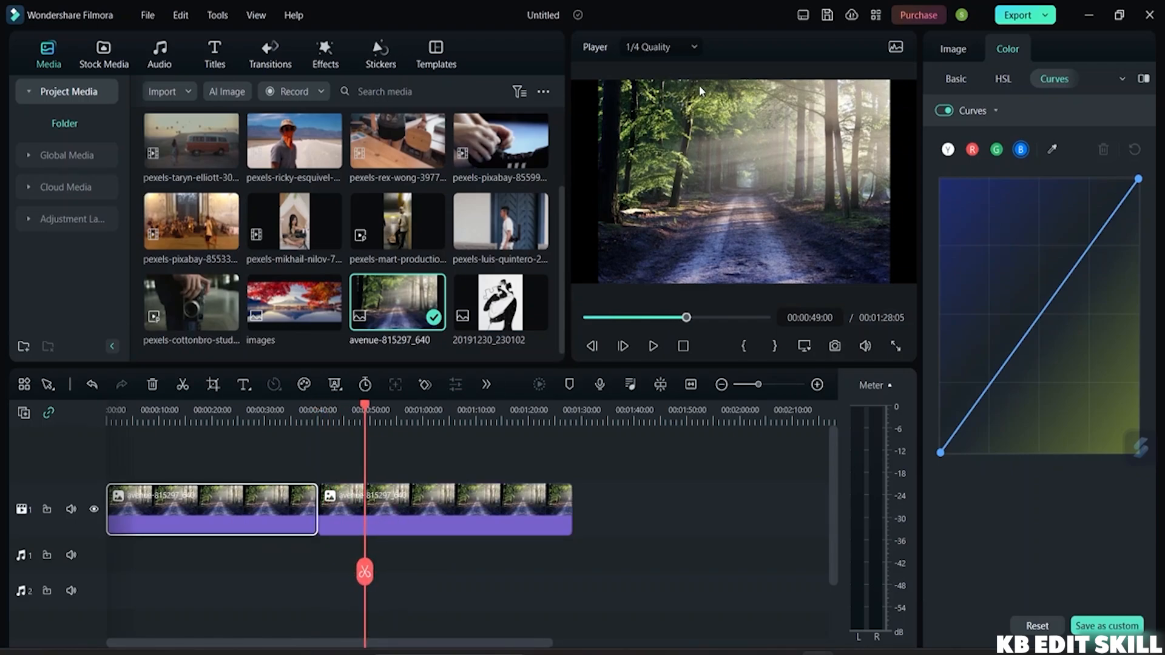
pyautogui.click(427, 507)
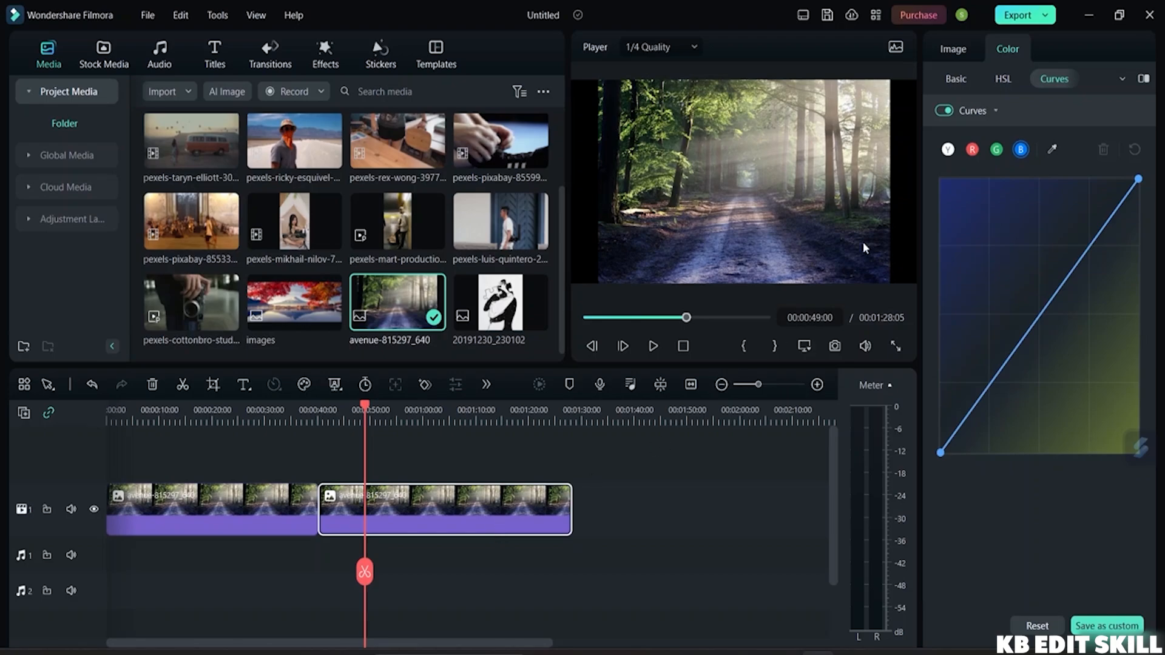
# Show the second segment's basic color settings, collapse the Light and Vignette groups, and expand the presets
pyautogui.click(955, 79)
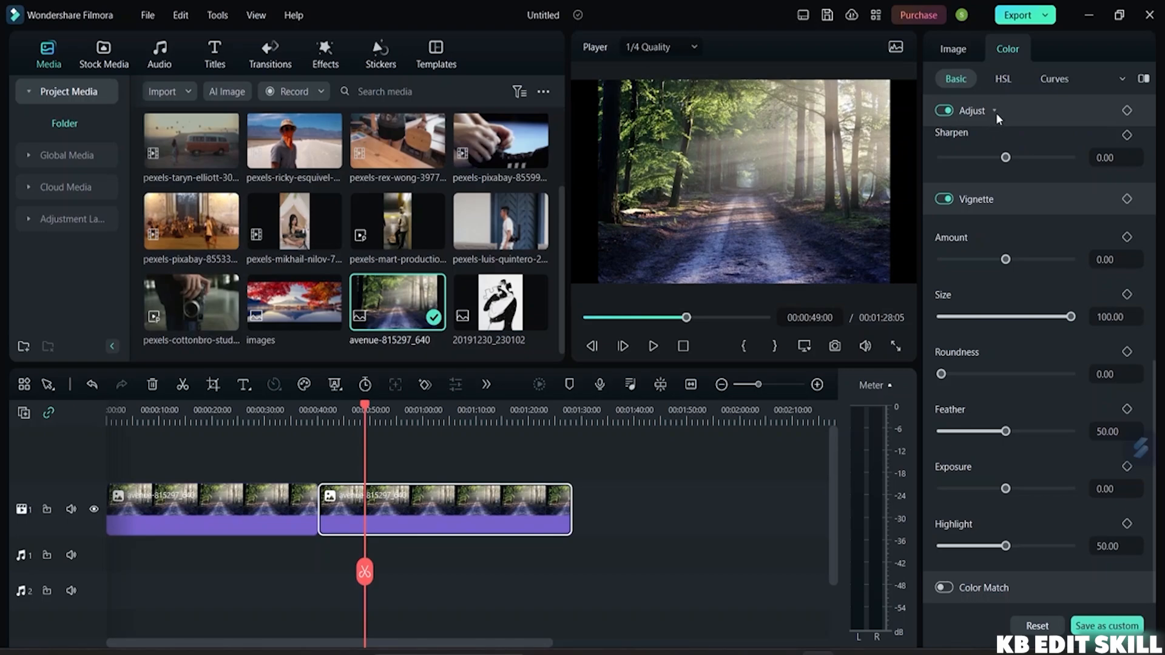
pyautogui.scroll(5, 995, 113)
pyautogui.scroll(5, 996, 133)
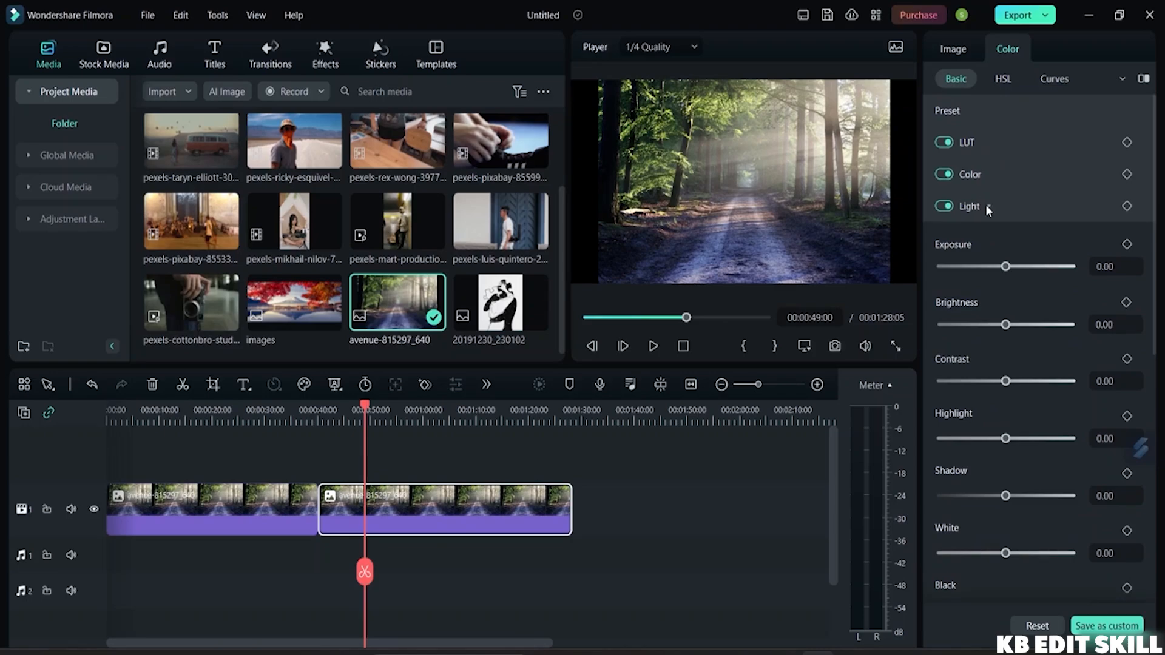
pyautogui.click(986, 206)
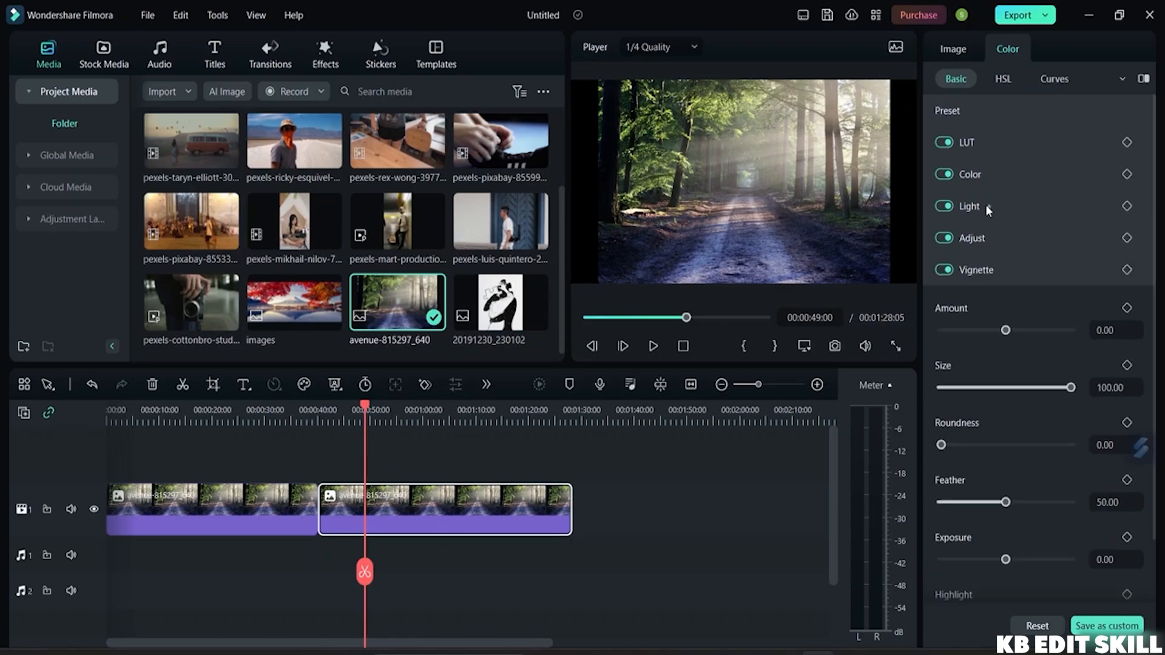
pyautogui.click(1005, 271)
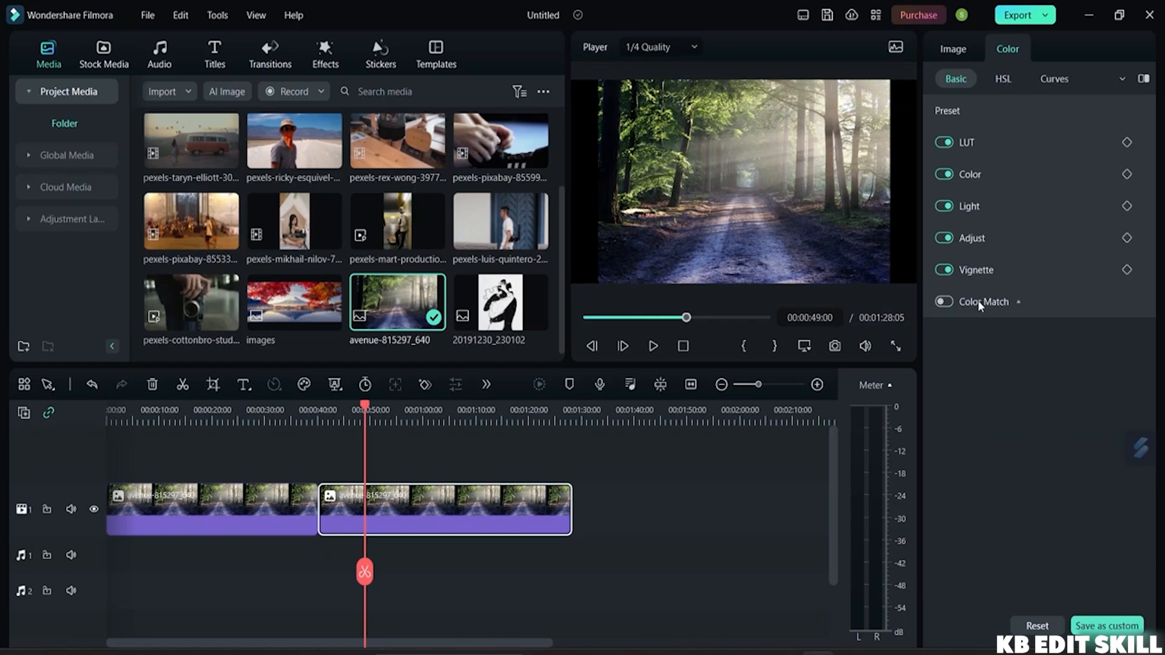
pyautogui.click(965, 111)
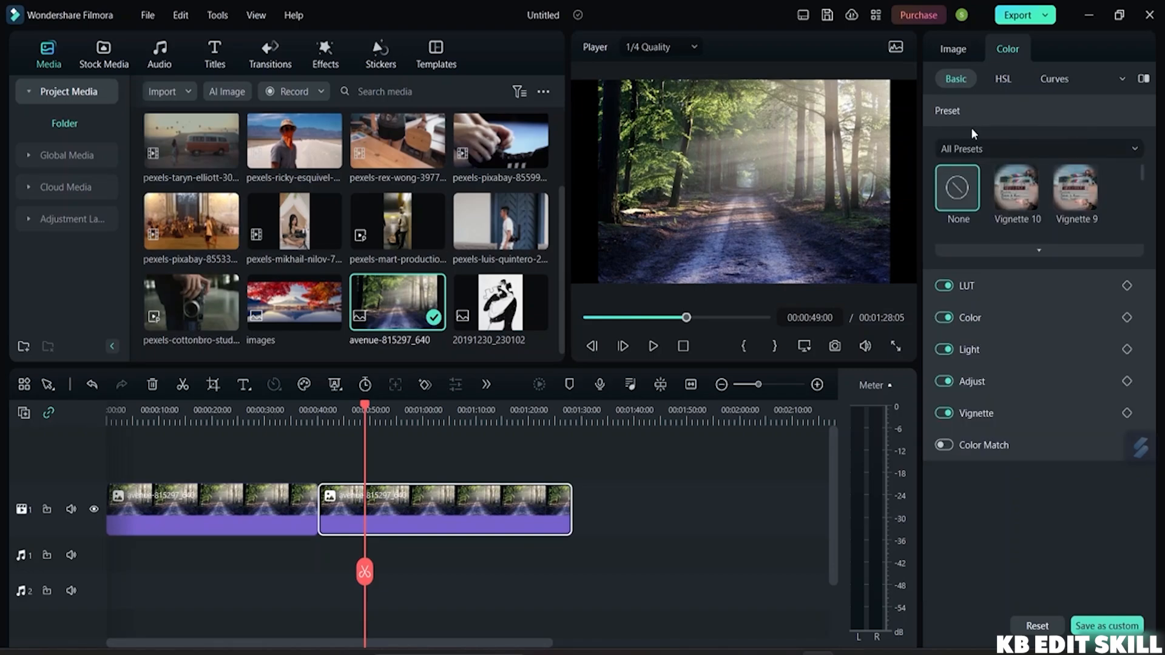
# Try the Vignette 10 and Vignette 9 presets on the second segment
pyautogui.click(1022, 199)
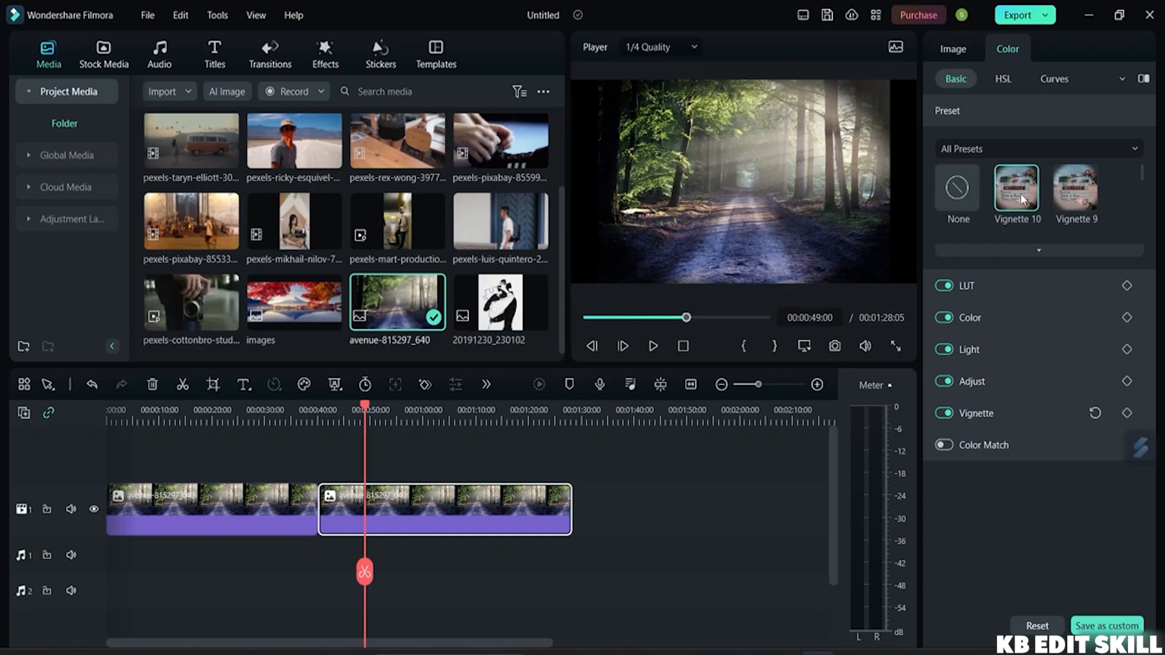
pyautogui.click(1086, 193)
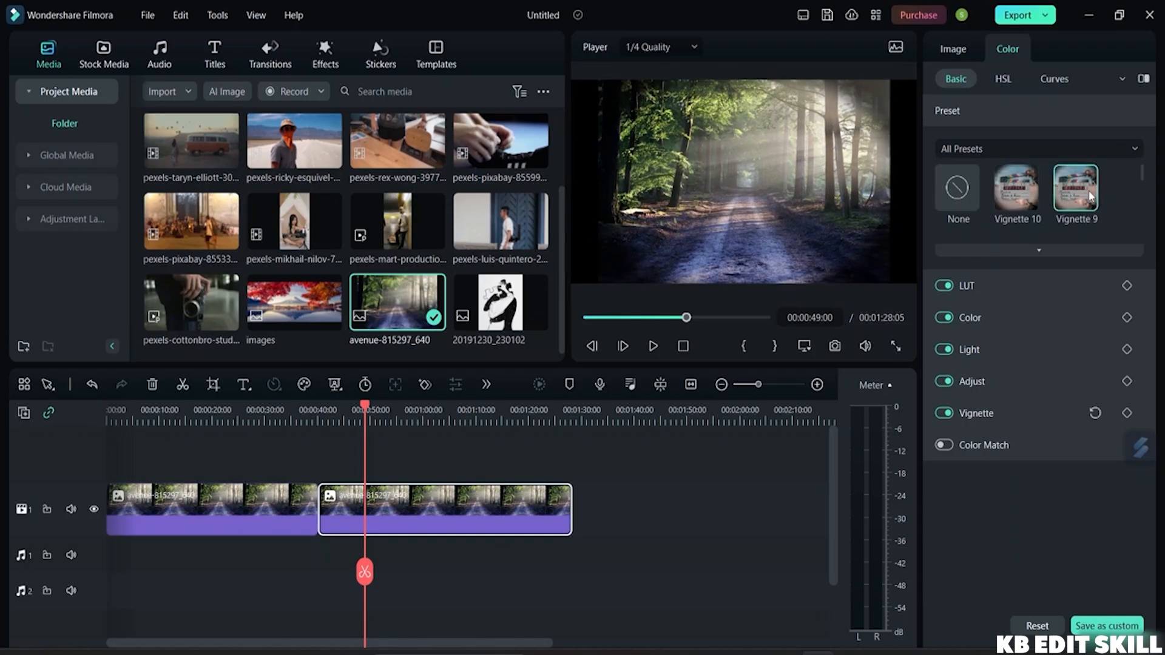
# Expand the preset gallery with All Presets shown and apply the Cool Max preset to the second segment
pyautogui.click(1035, 250)
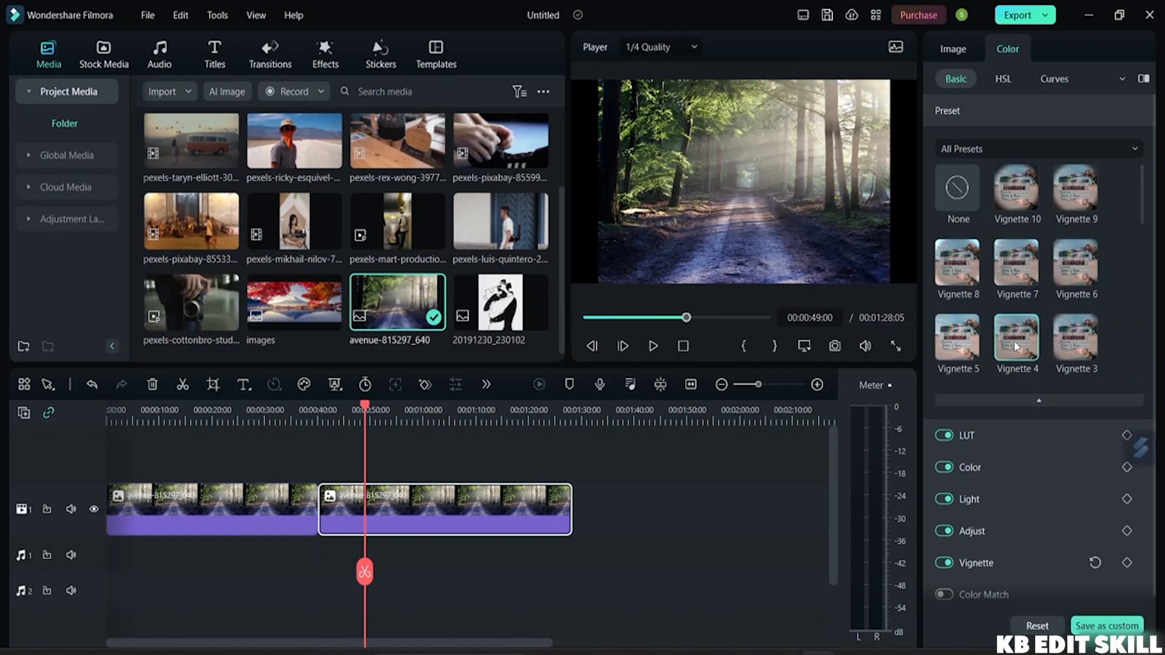
pyautogui.click(1134, 149)
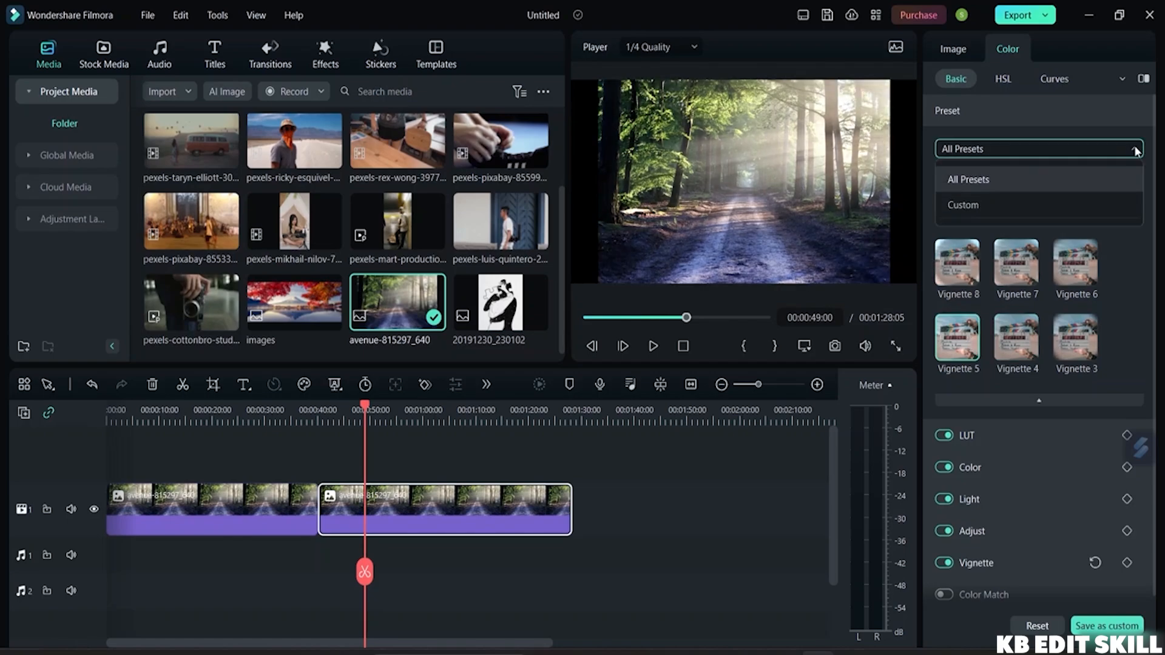
pyautogui.click(1095, 173)
pyautogui.scroll(-5, 1105, 241)
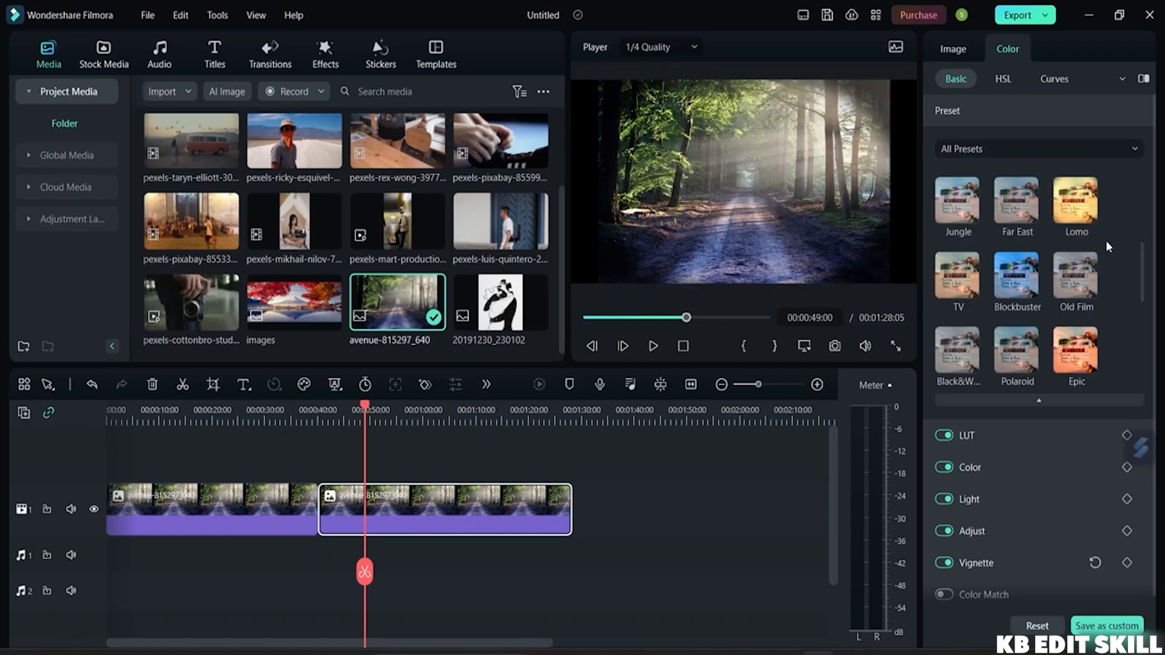
pyautogui.click(1018, 270)
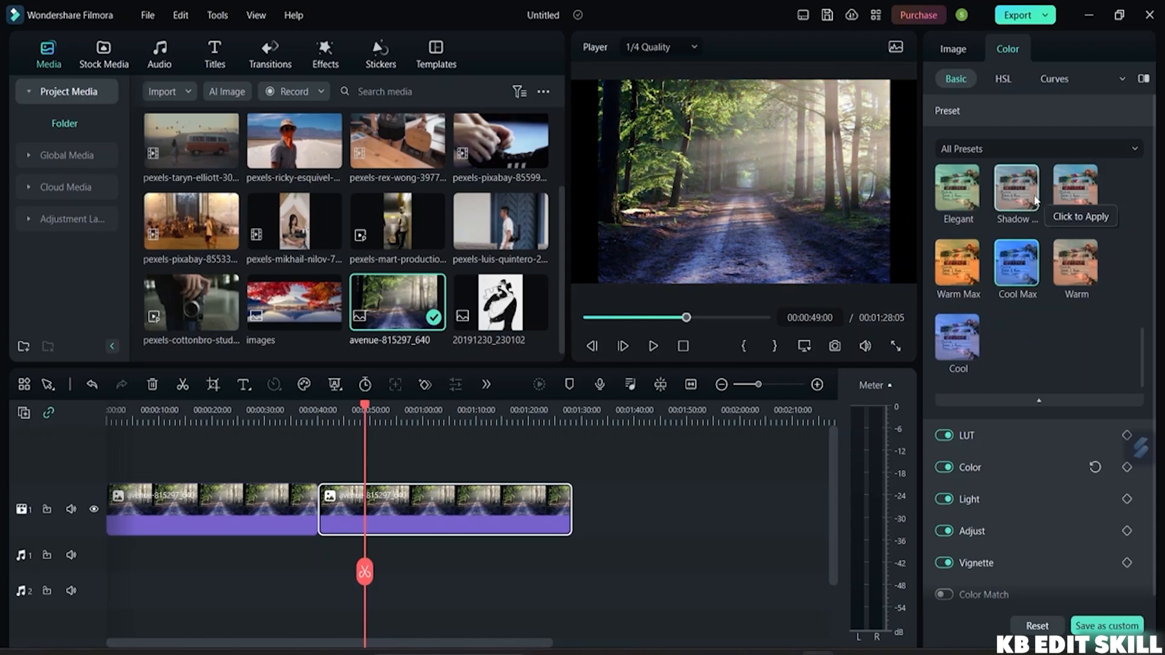
# Look at the Custom preset category and return to All Presets
pyautogui.scroll(5, 976, 244)
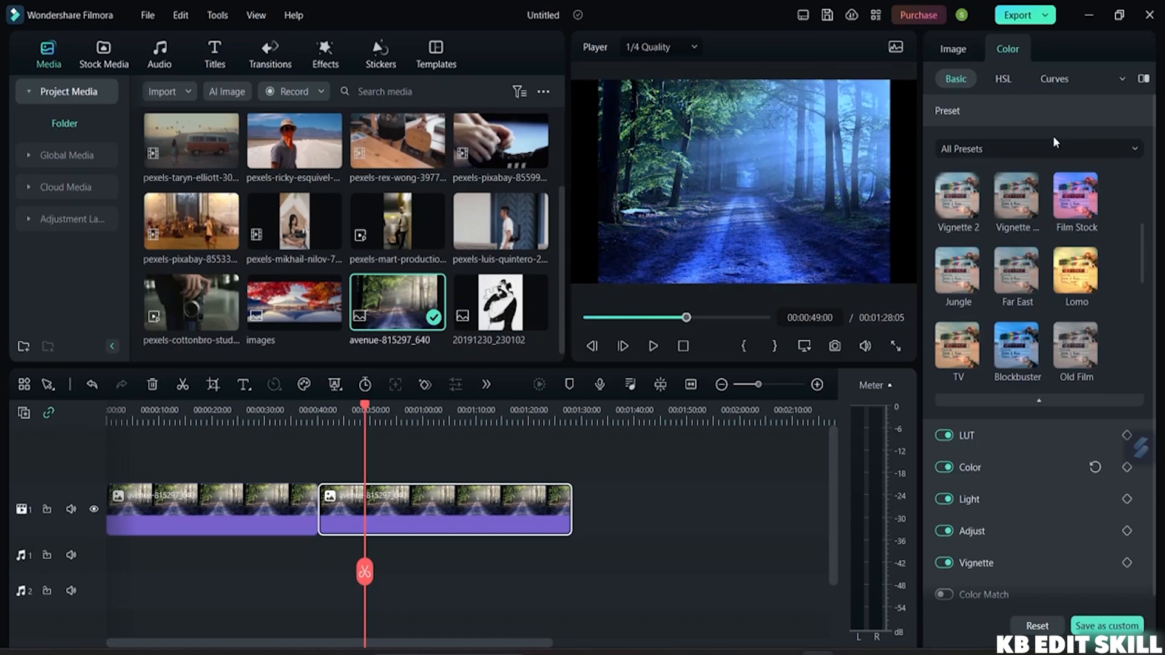
pyautogui.click(1073, 148)
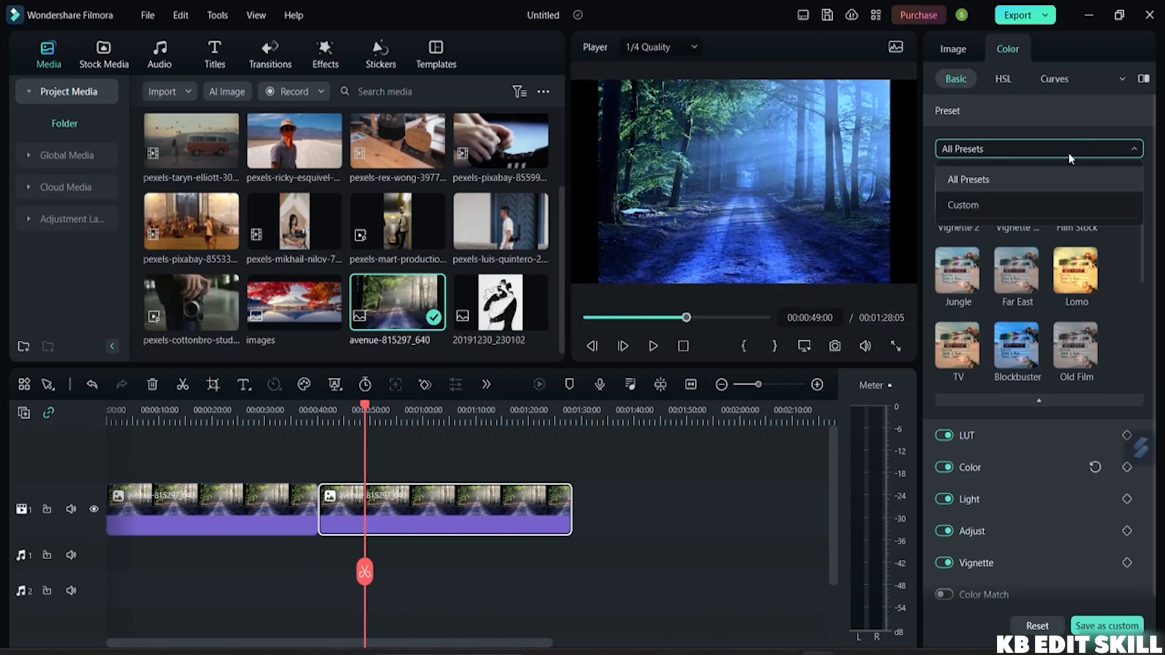
pyautogui.click(1035, 209)
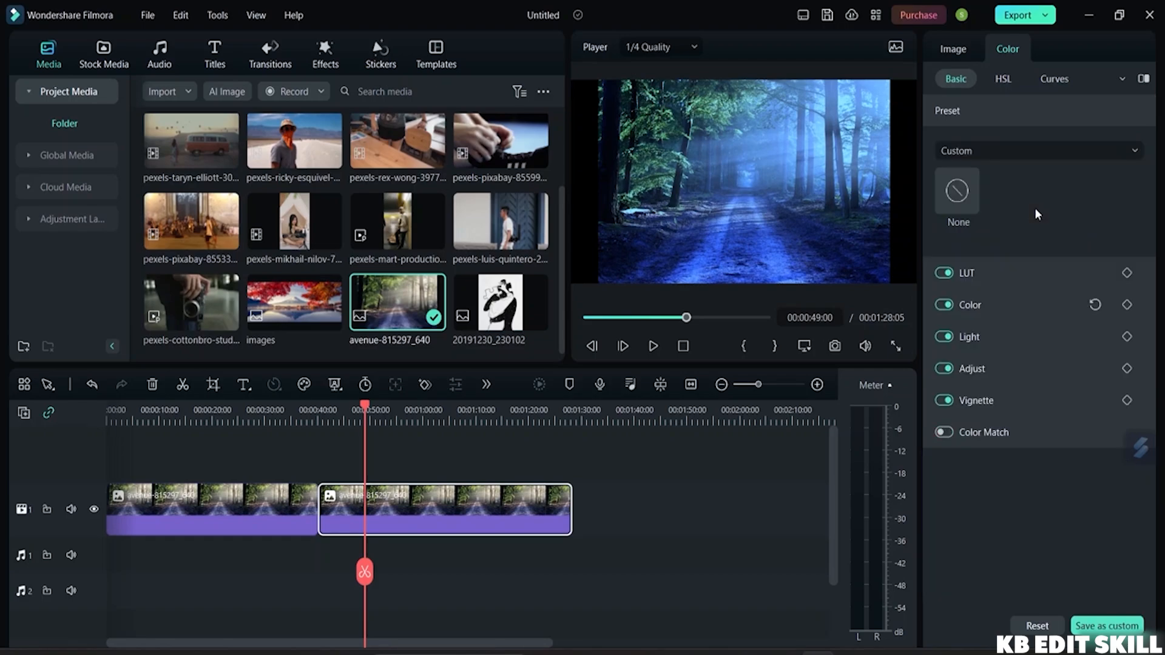
pyautogui.click(1116, 149)
pyautogui.click(1050, 191)
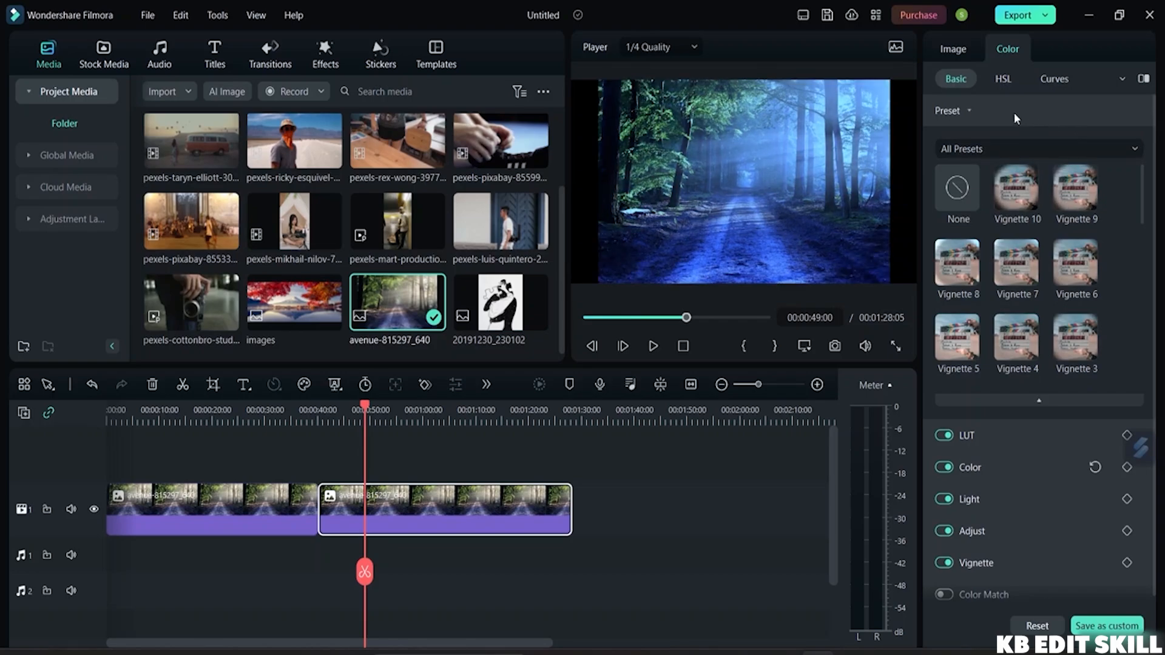
# Collapse the presets, expand the LUT settings and check the available LUTs
pyautogui.click(980, 110)
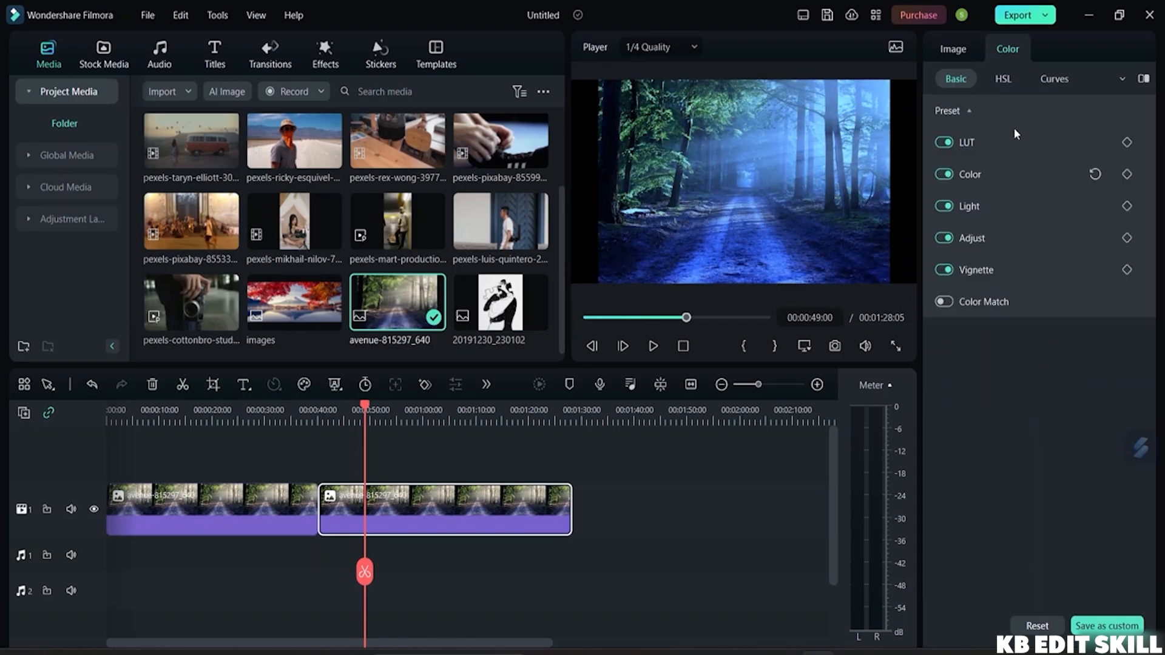
pyautogui.click(984, 142)
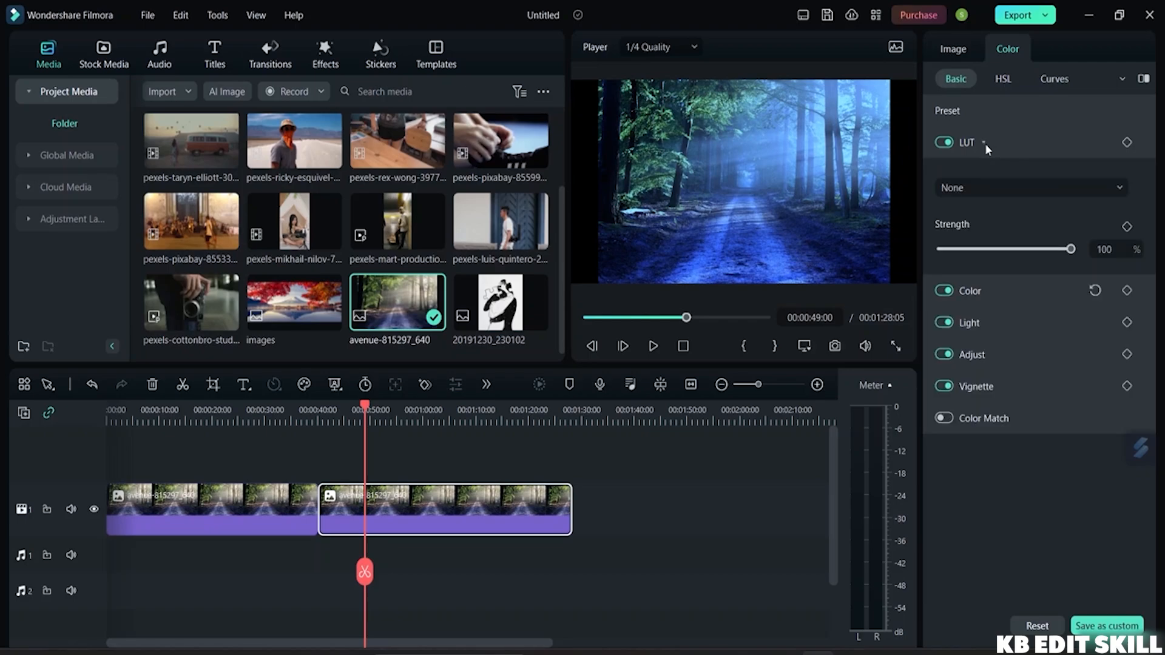
pyautogui.click(1024, 188)
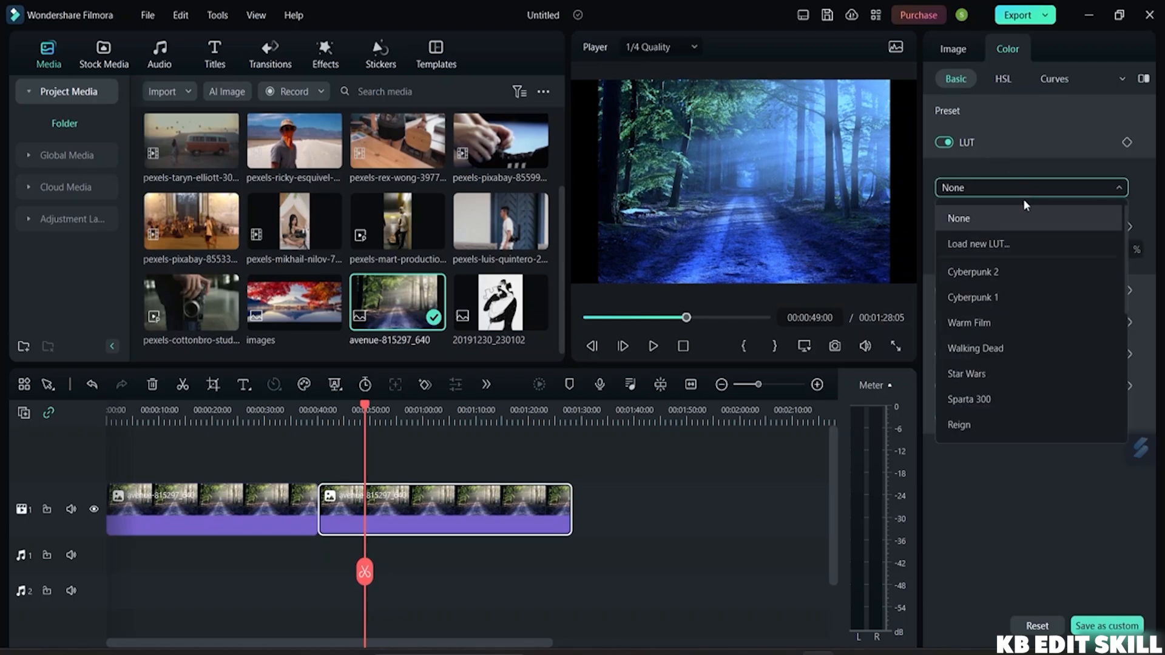
pyautogui.click(1106, 177)
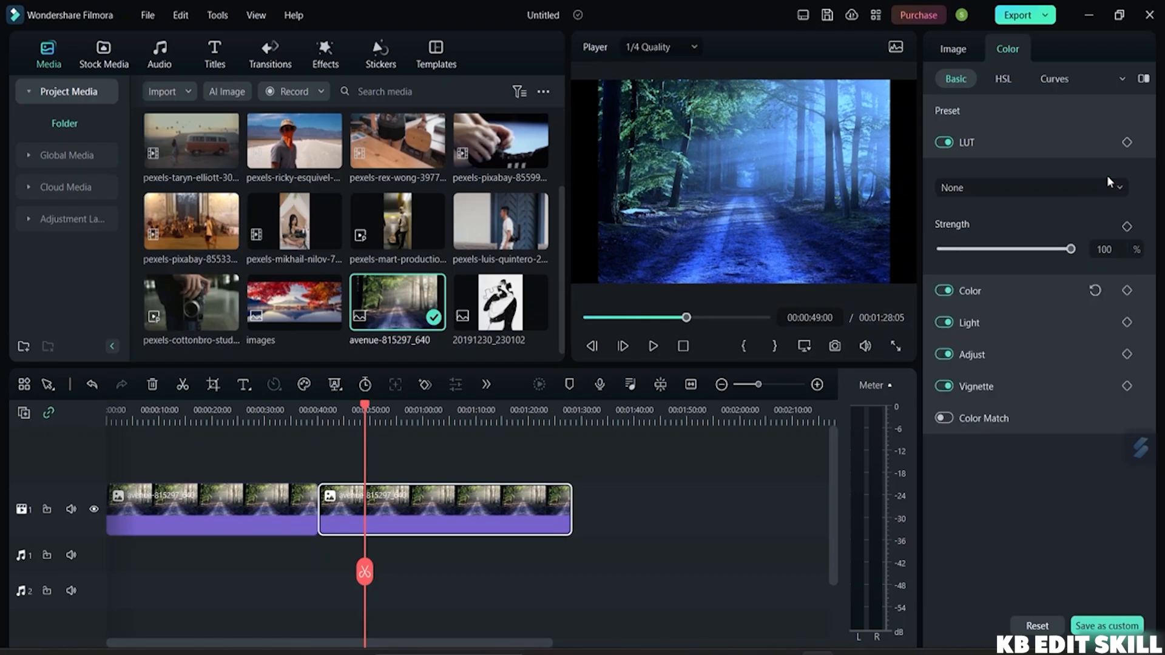
# Try the Cyberpunk 2, Cyberpunk 1 and B&W Film LUTs on the segment and go back to Cyberpunk 2
pyautogui.click(1103, 187)
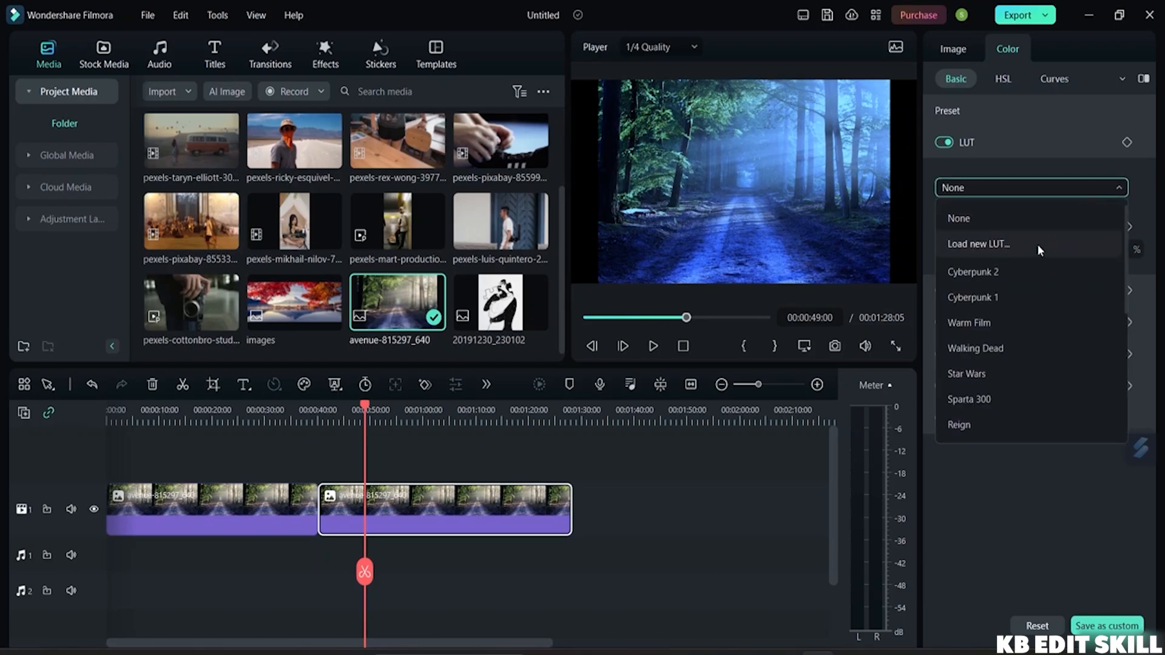
pyautogui.click(987, 272)
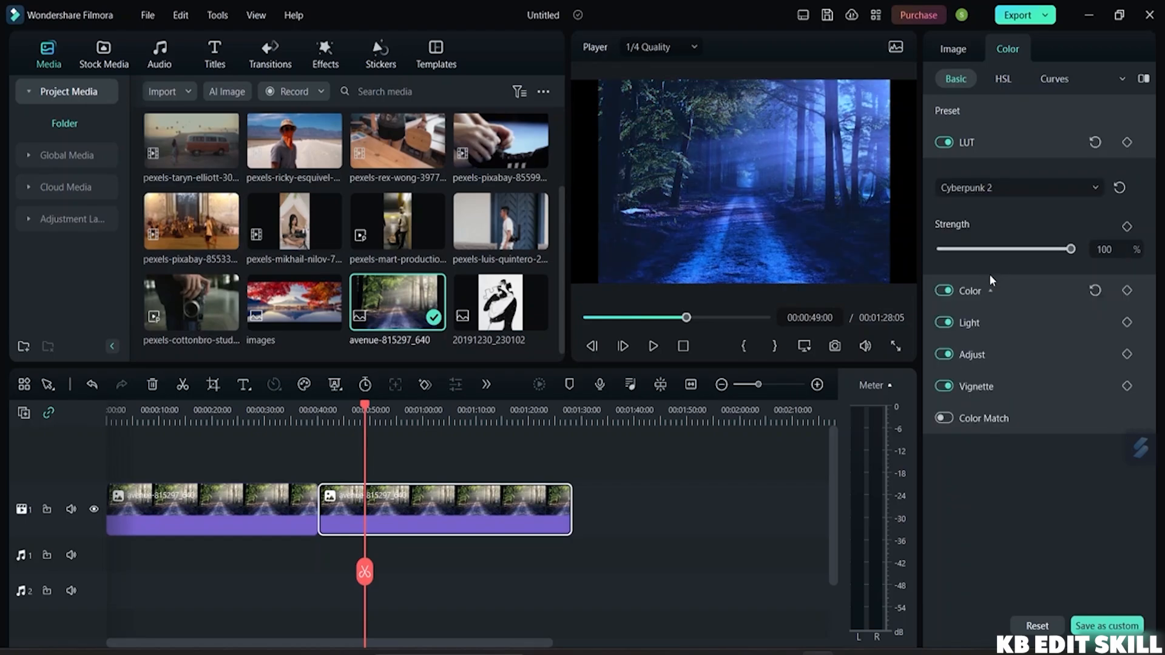
pyautogui.click(1031, 186)
pyautogui.click(1011, 295)
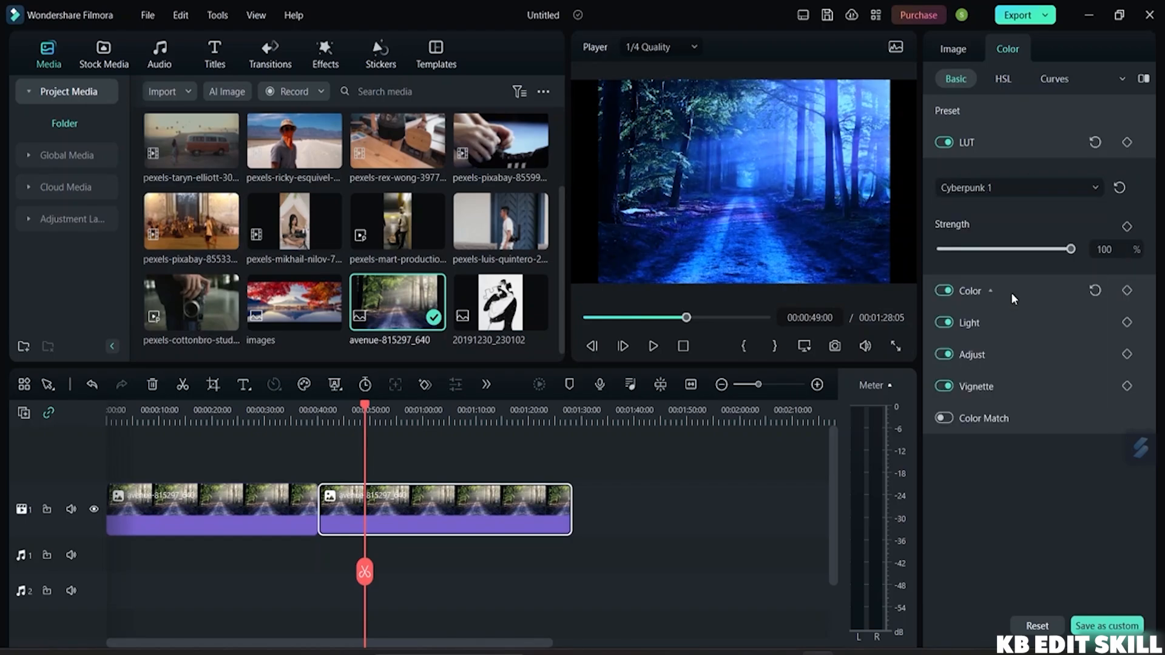
pyautogui.click(1086, 189)
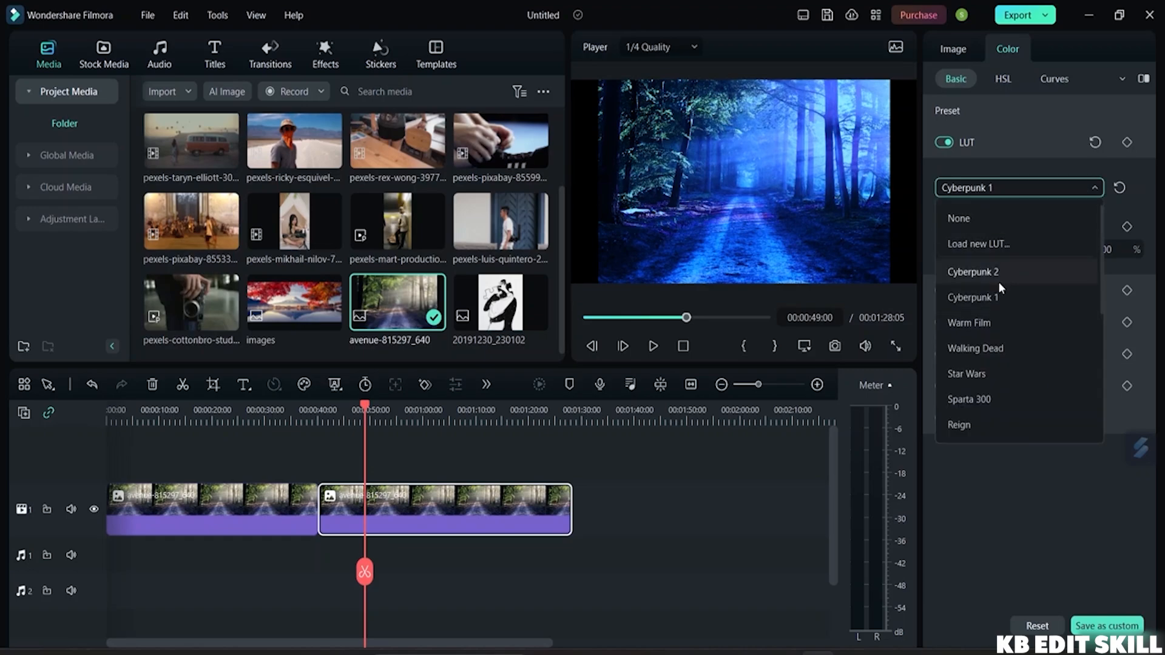
pyautogui.scroll(-5, 1001, 279)
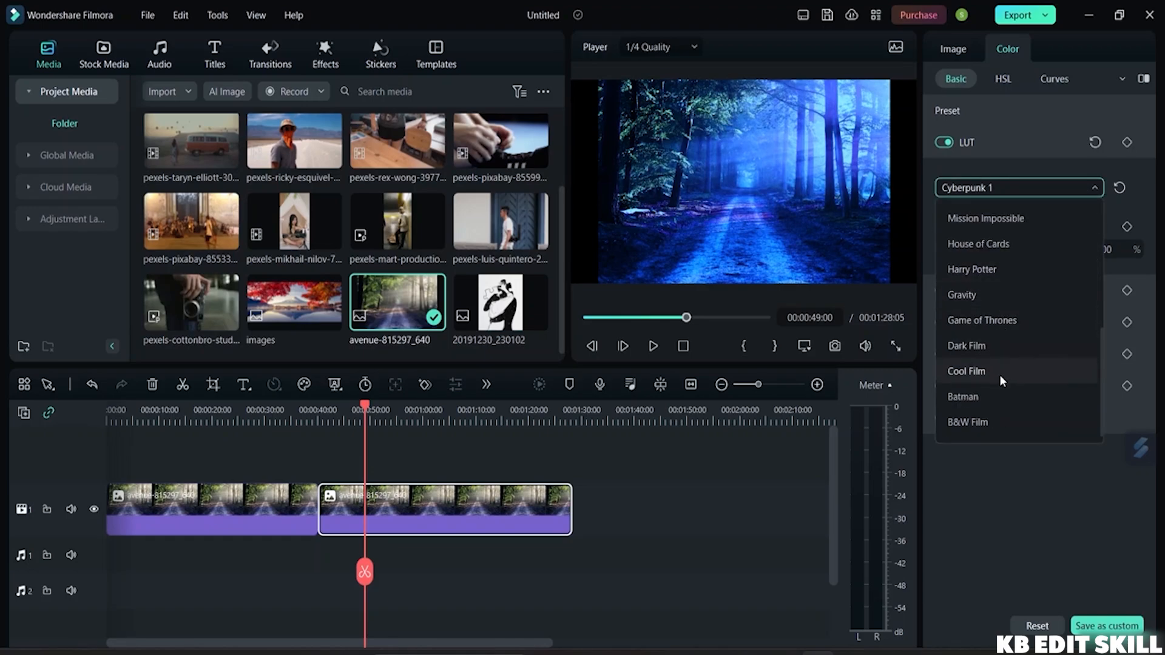
pyautogui.click(978, 422)
pyautogui.click(1041, 185)
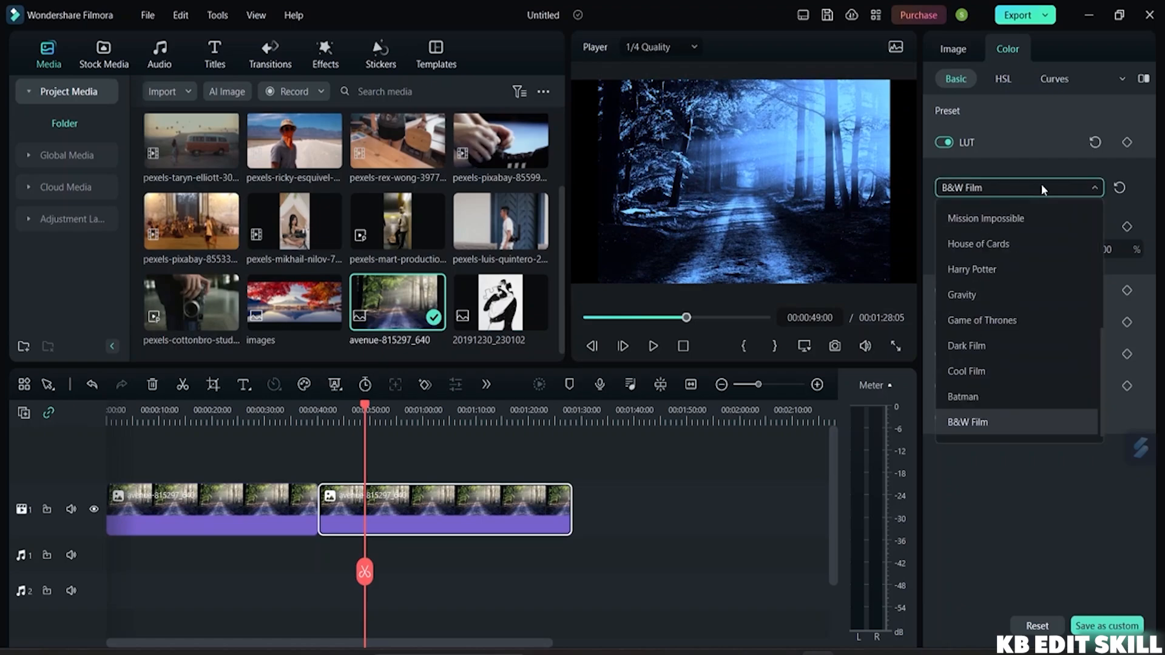
pyautogui.scroll(5, 993, 278)
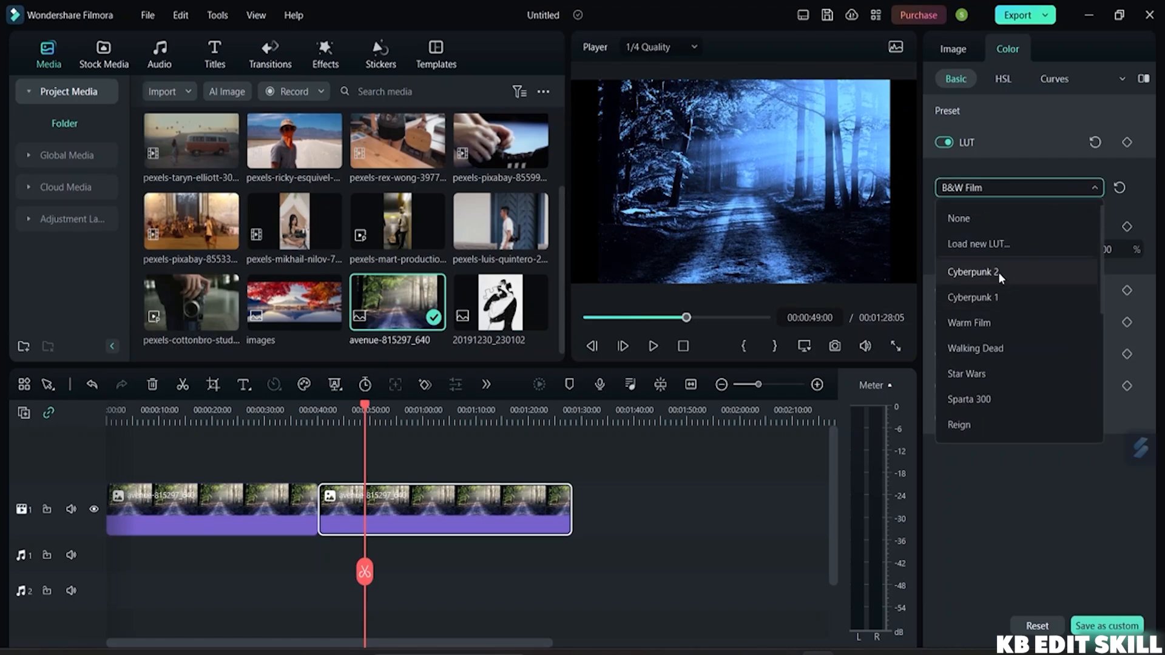
pyautogui.click(998, 272)
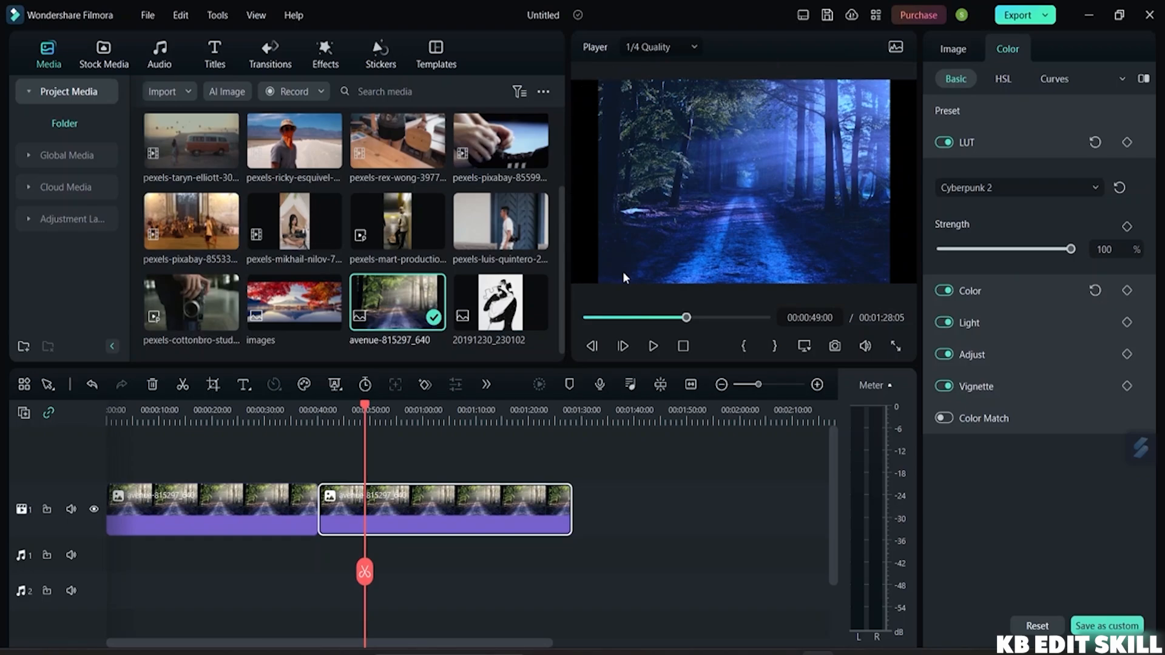
# Apply the Walking Dead LUT at 100% strength and collapse the LUT settings
pyautogui.click(1057, 184)
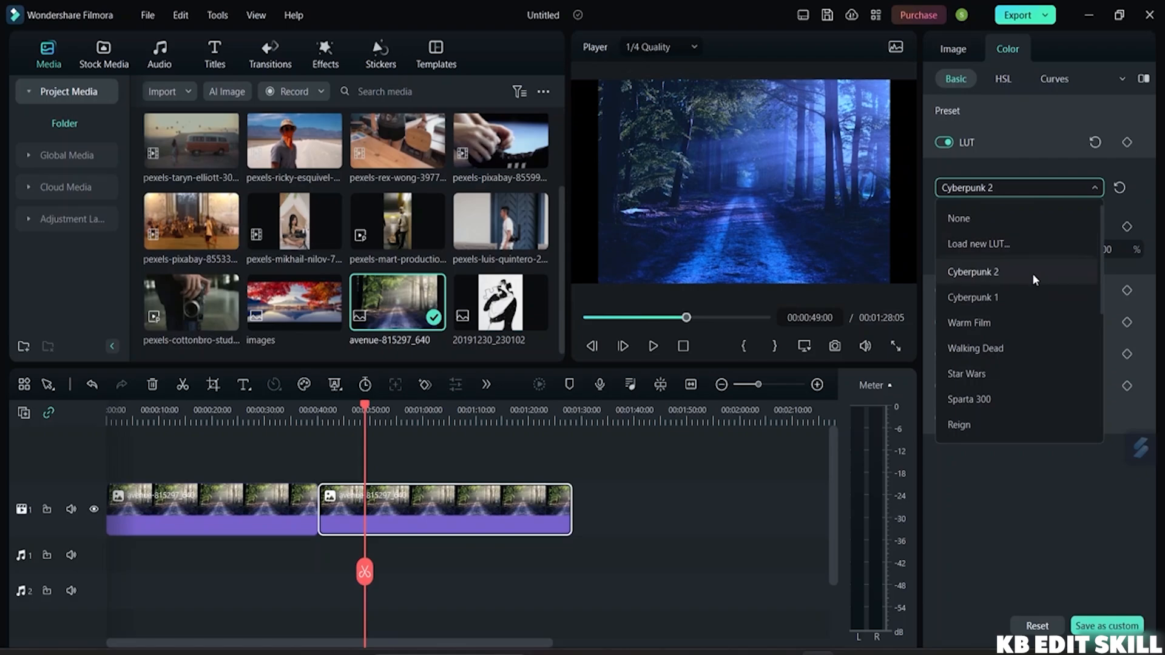
pyautogui.click(990, 349)
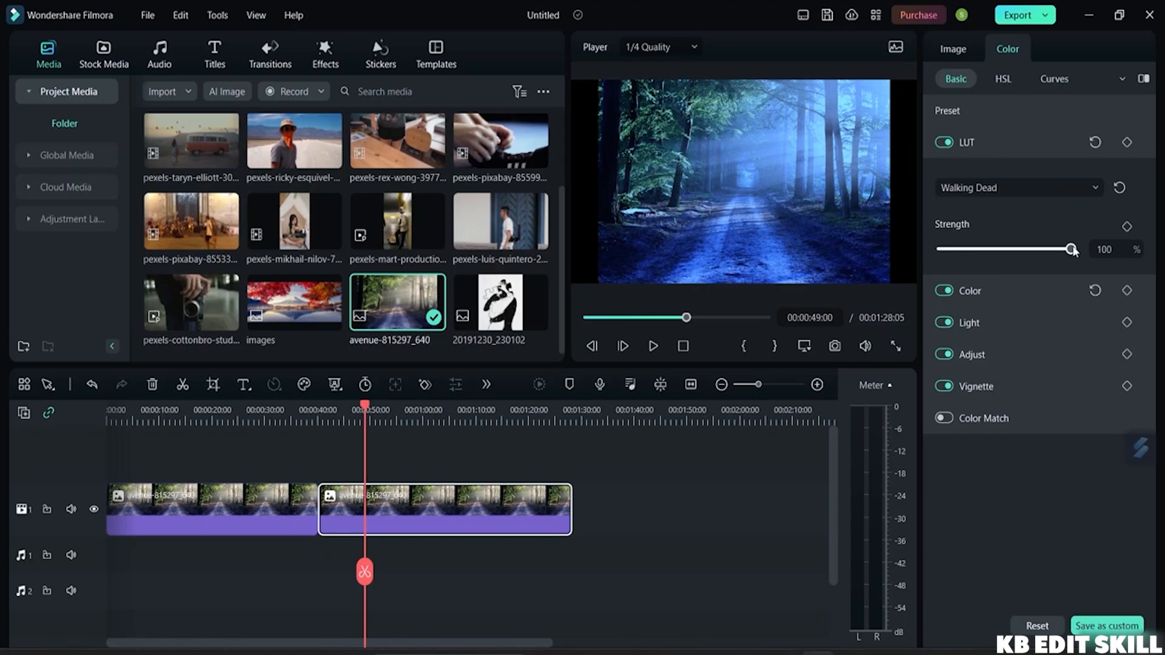
pyautogui.moveTo(1070, 251)
pyautogui.mouseDown()
pyautogui.moveTo(974, 251)
pyautogui.moveTo(1072, 255)
pyautogui.mouseUp()
pyautogui.click(981, 140)
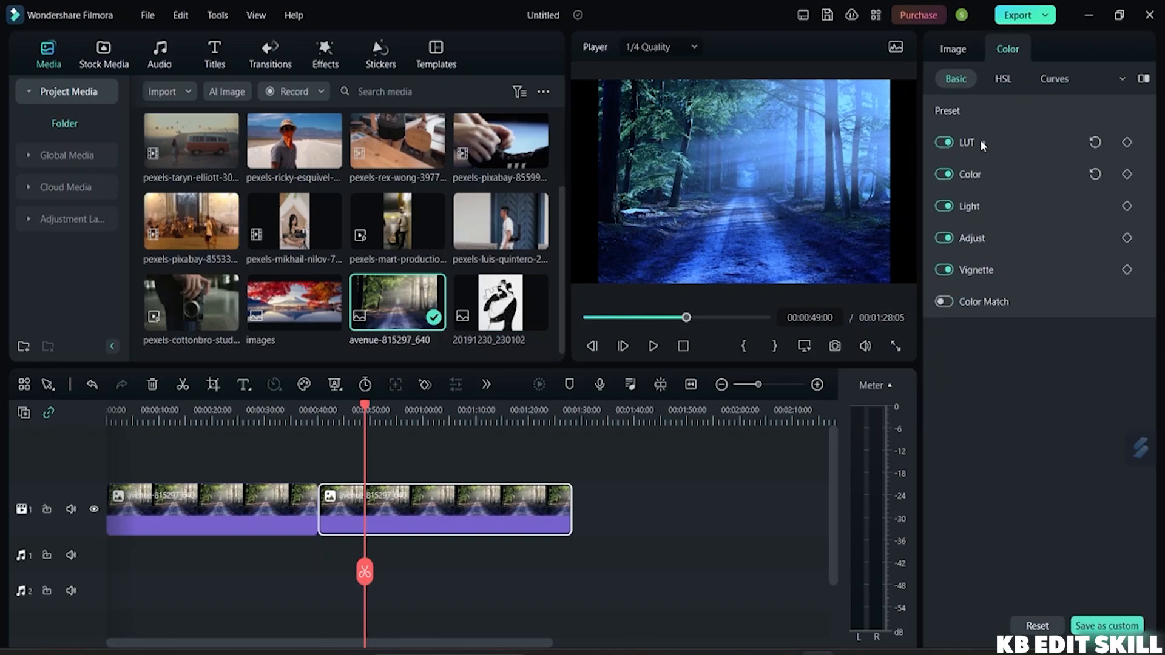
# Expand the Color settings and set the temperature to about -46.20 and the tint to about -8.77
pyautogui.click(988, 177)
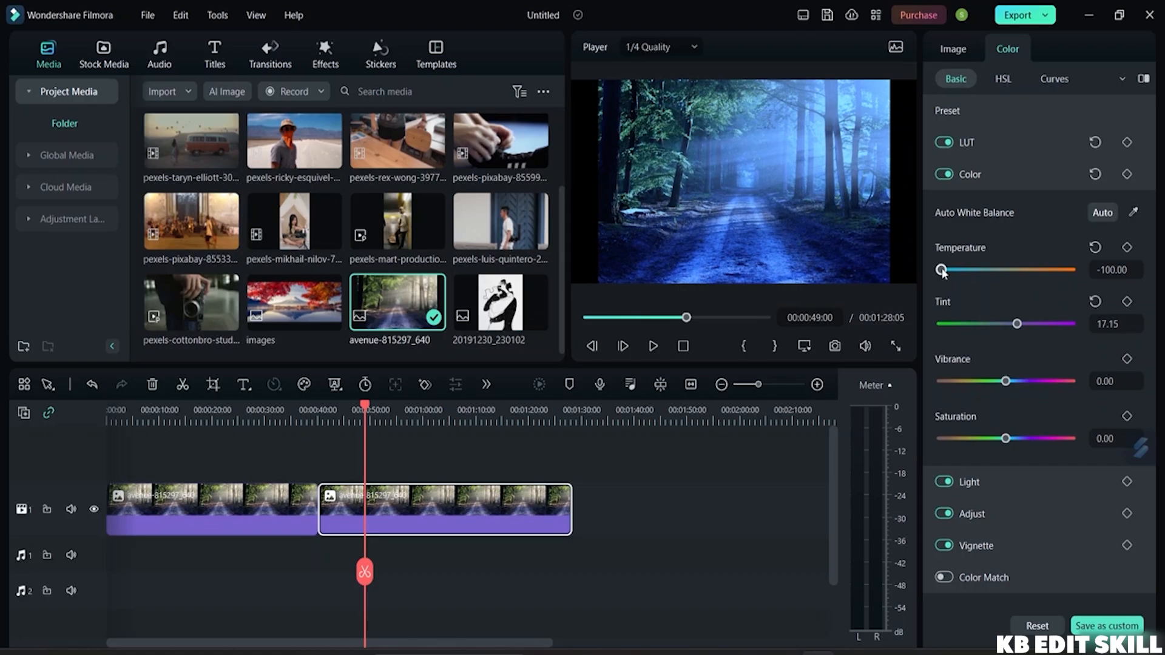
pyautogui.moveTo(942, 271); pyautogui.dragTo(977, 278)
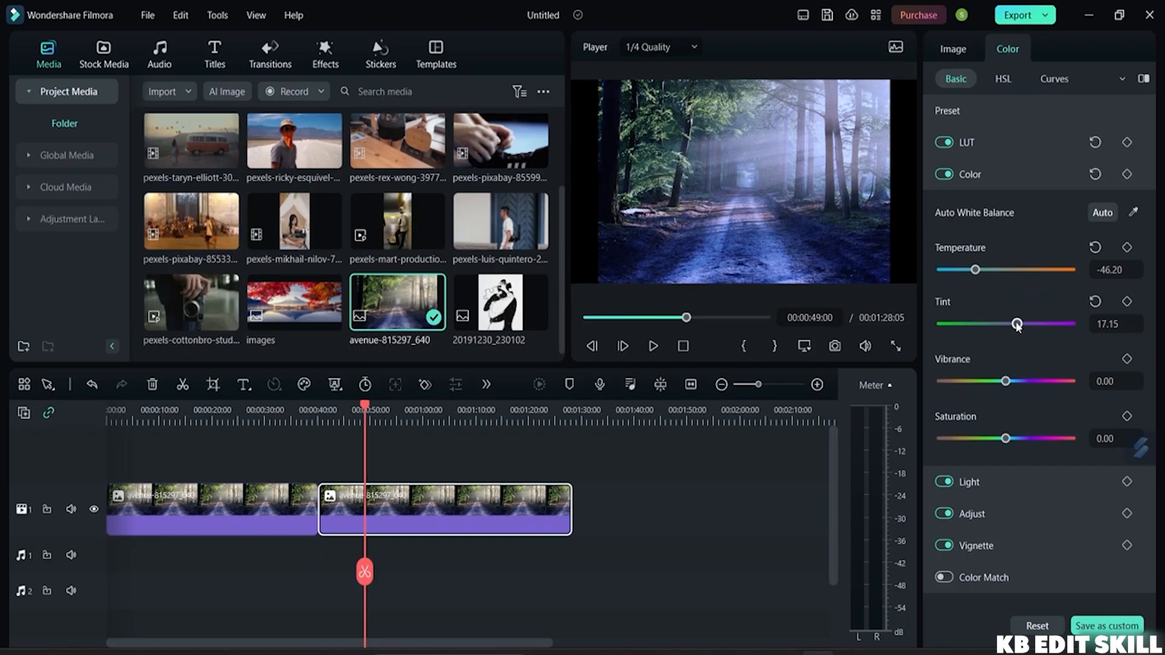
pyautogui.moveTo(1017, 325)
pyautogui.mouseDown()
pyautogui.moveTo(910, 326)
pyautogui.moveTo(1021, 331)
pyautogui.moveTo(975, 327)
pyautogui.moveTo(1003, 331)
pyautogui.mouseUp()
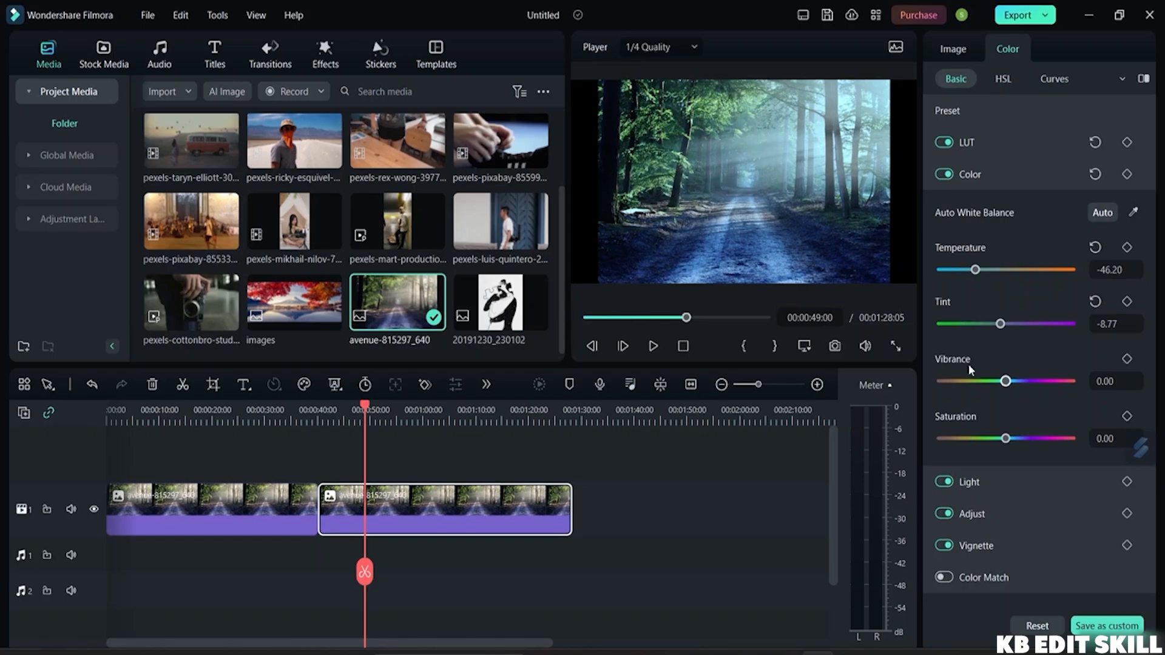
# Set the tint to about -7.60, the vibrance to about 19.30 and the saturation to about 47.37
pyautogui.moveTo(1006, 382); pyautogui.dragTo(1050, 388)
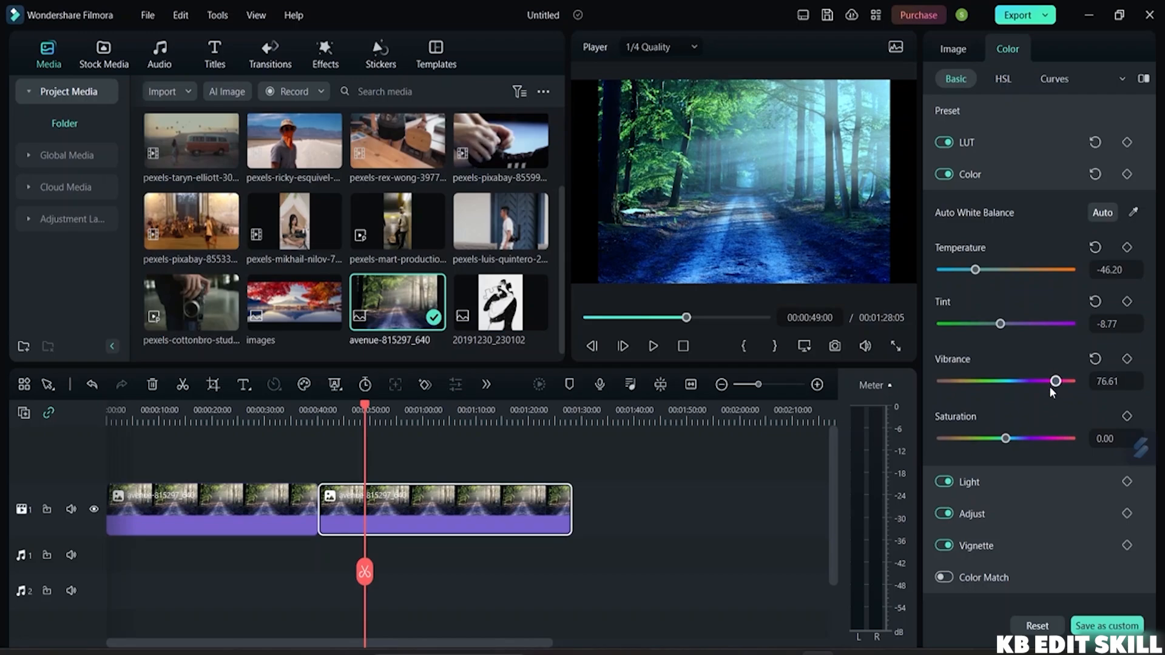
pyautogui.moveTo(1002, 328); pyautogui.dragTo(1001, 352)
pyautogui.moveTo(1055, 382); pyautogui.dragTo(923, 400)
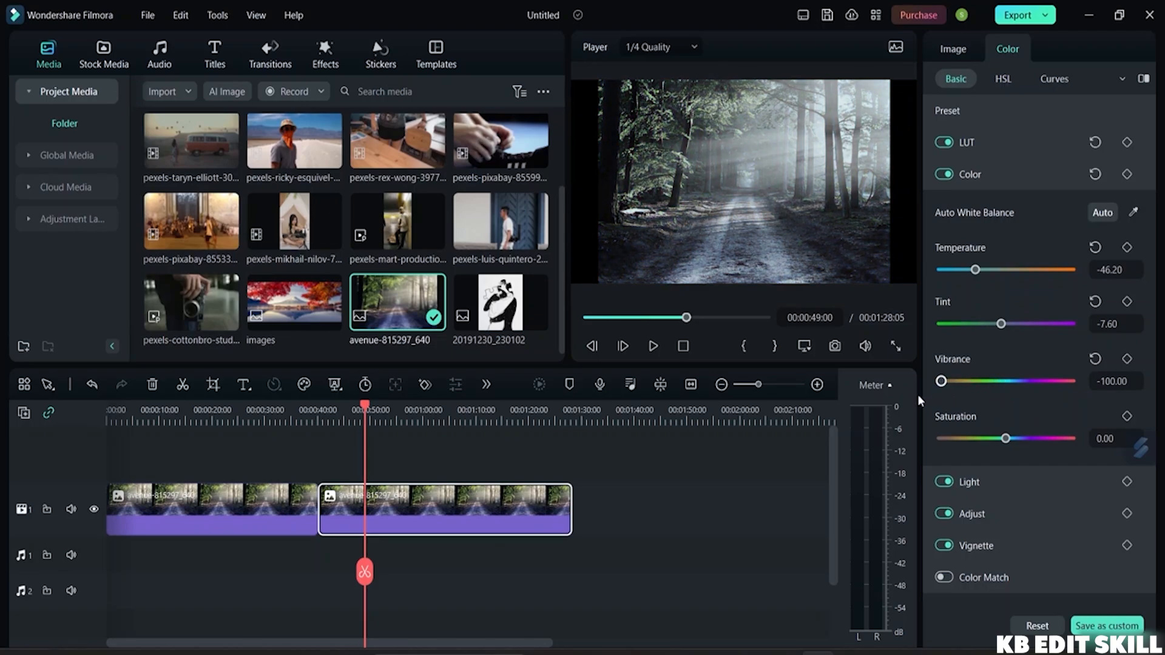
pyautogui.moveTo(917, 395); pyautogui.dragTo(1019, 393)
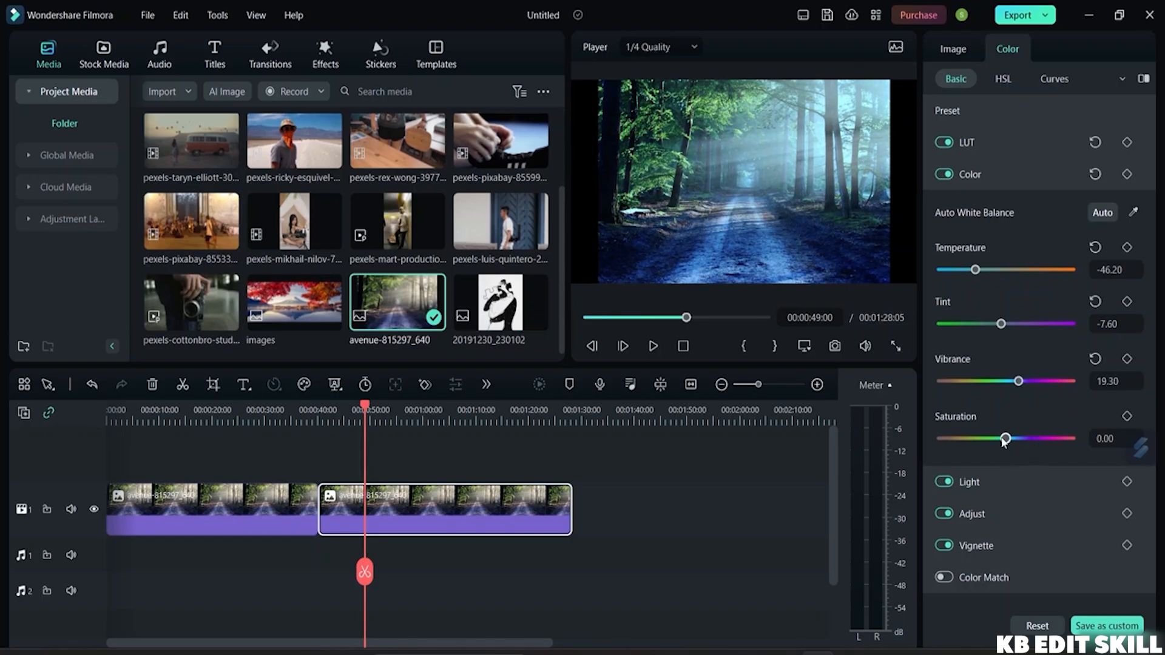
pyautogui.moveTo(1004, 441); pyautogui.dragTo(1036, 445)
# Apply auto white balance, try sampling a white point from the forest preview, and reapply auto white balance
pyautogui.click(1099, 216)
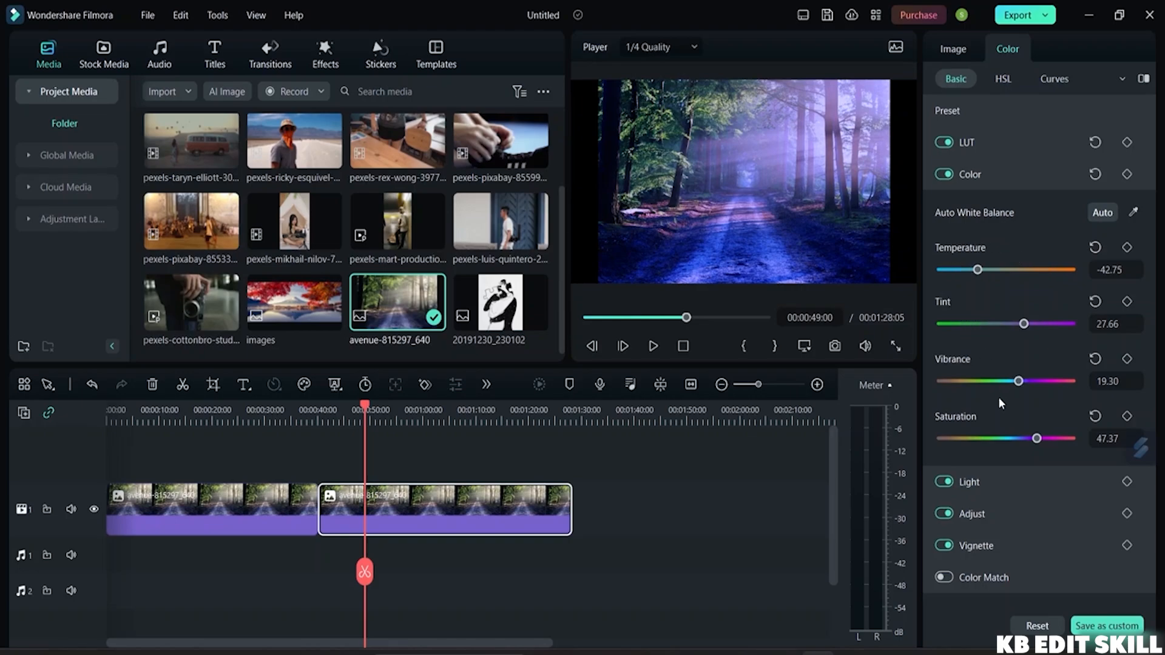
pyautogui.click(1131, 213)
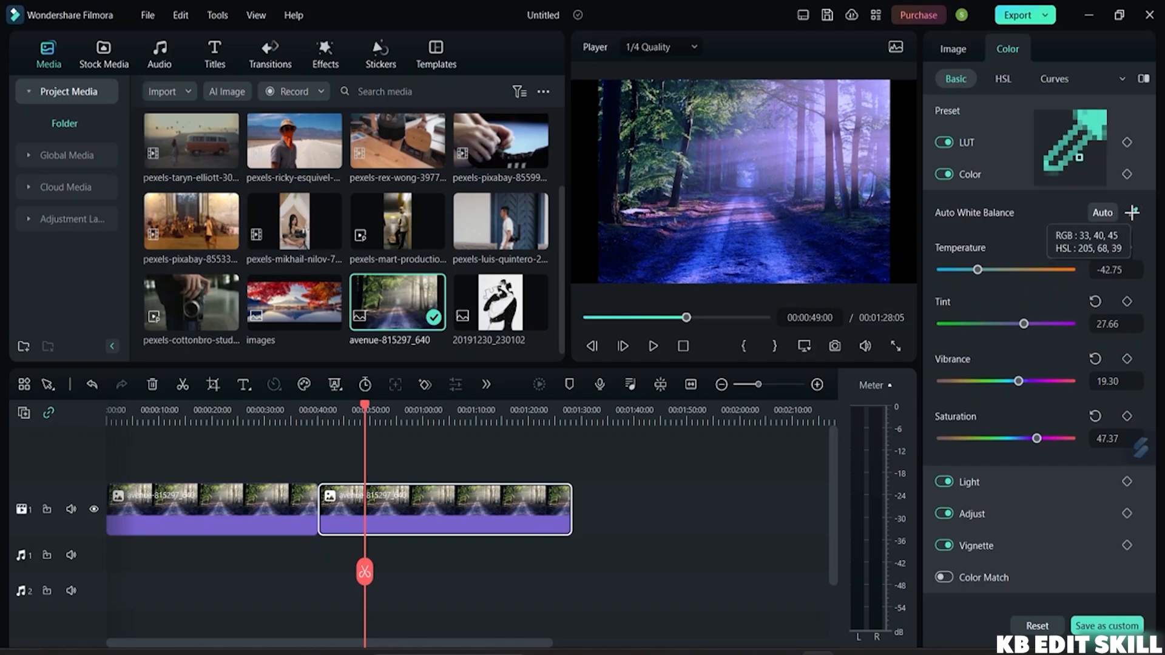
pyautogui.click(832, 126)
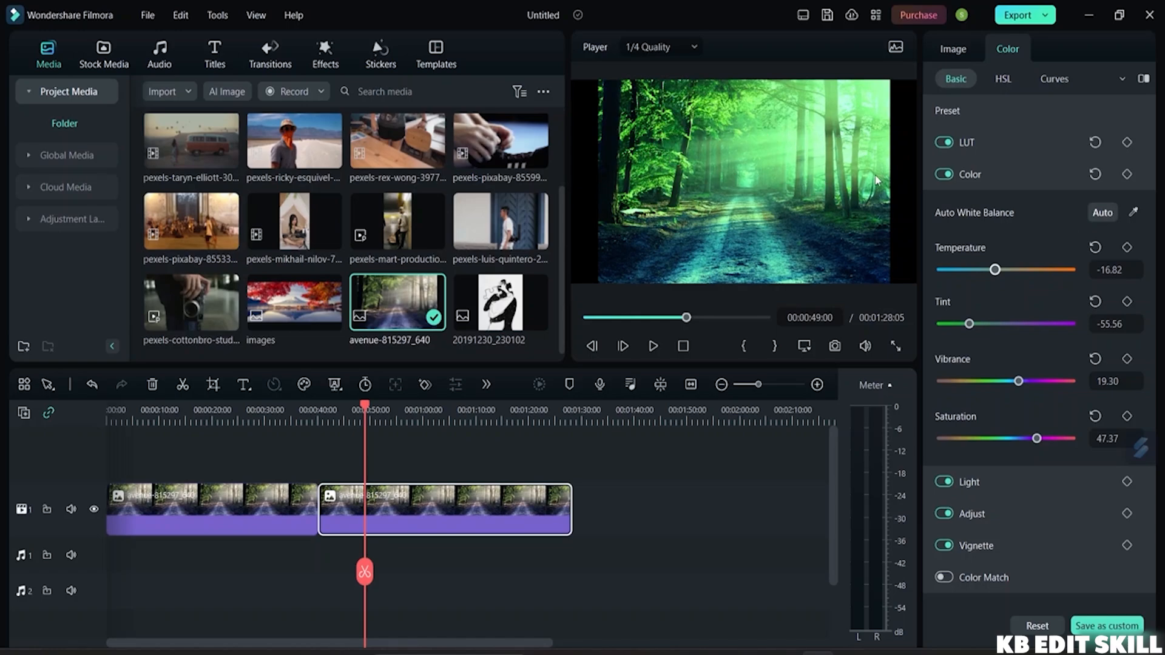
pyautogui.click(1104, 216)
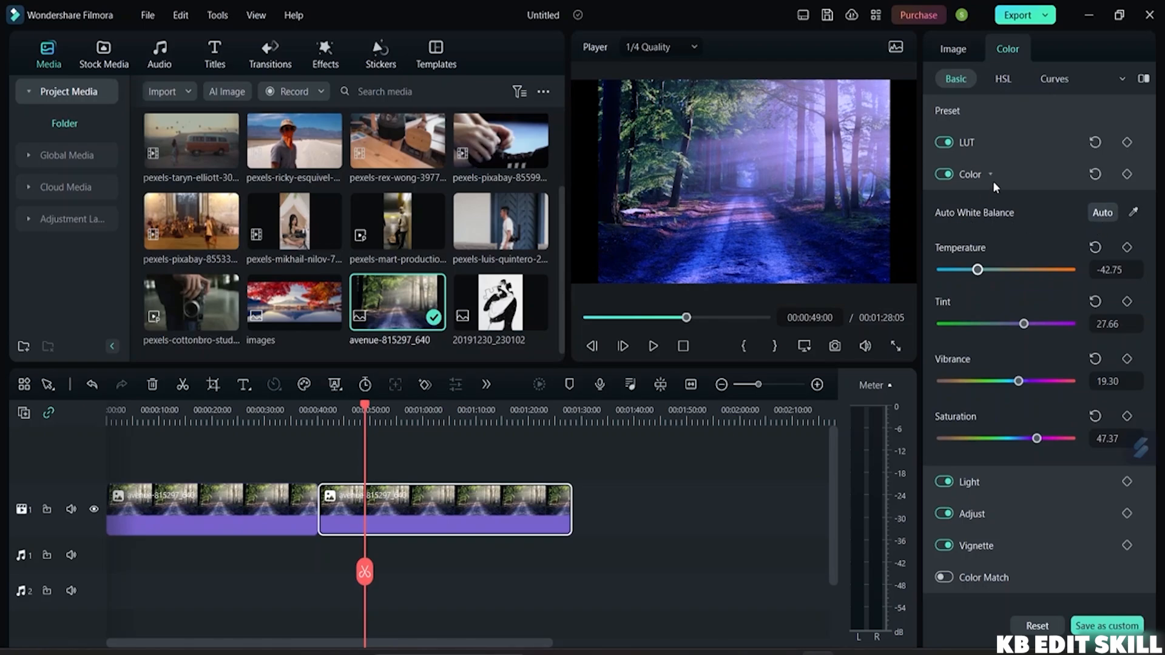
# Switch from the Color to the Light settings and set exposure to about 28.65 and brightness to about -8.88
pyautogui.click(991, 174)
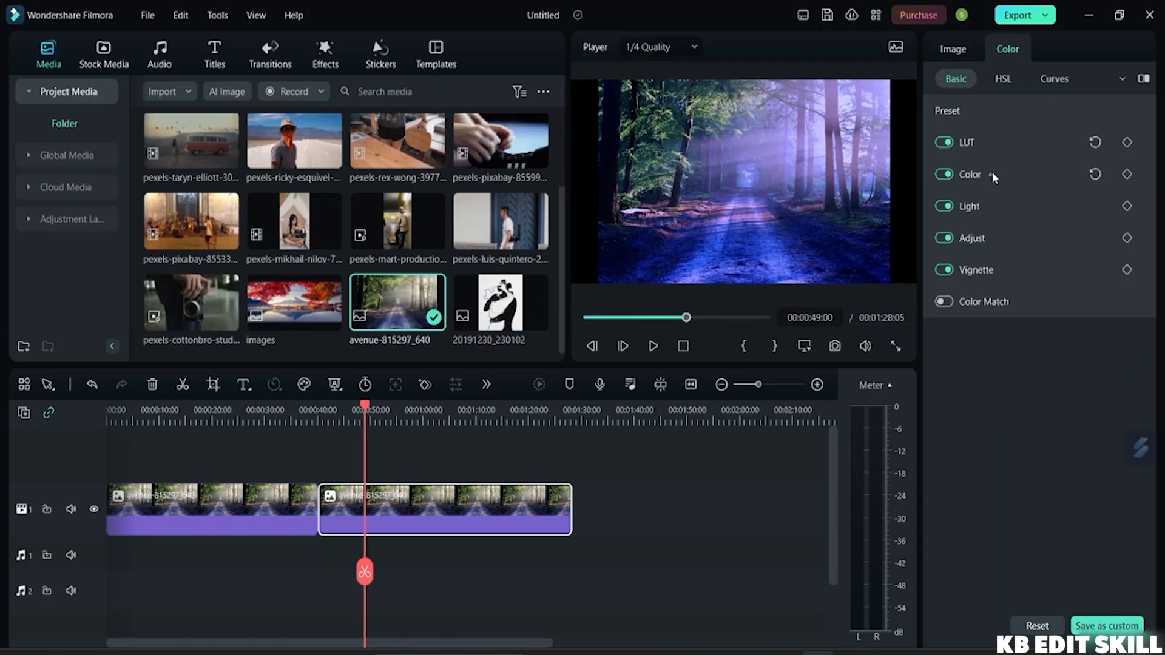
pyautogui.click(988, 206)
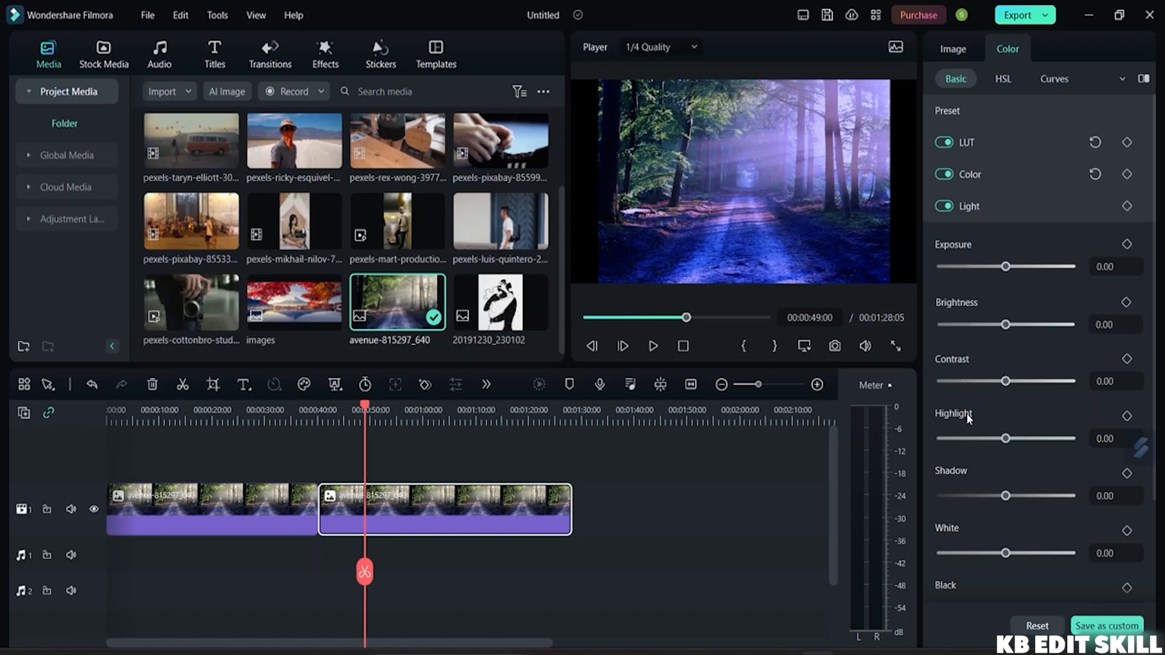
pyautogui.scroll(-1, 967, 413)
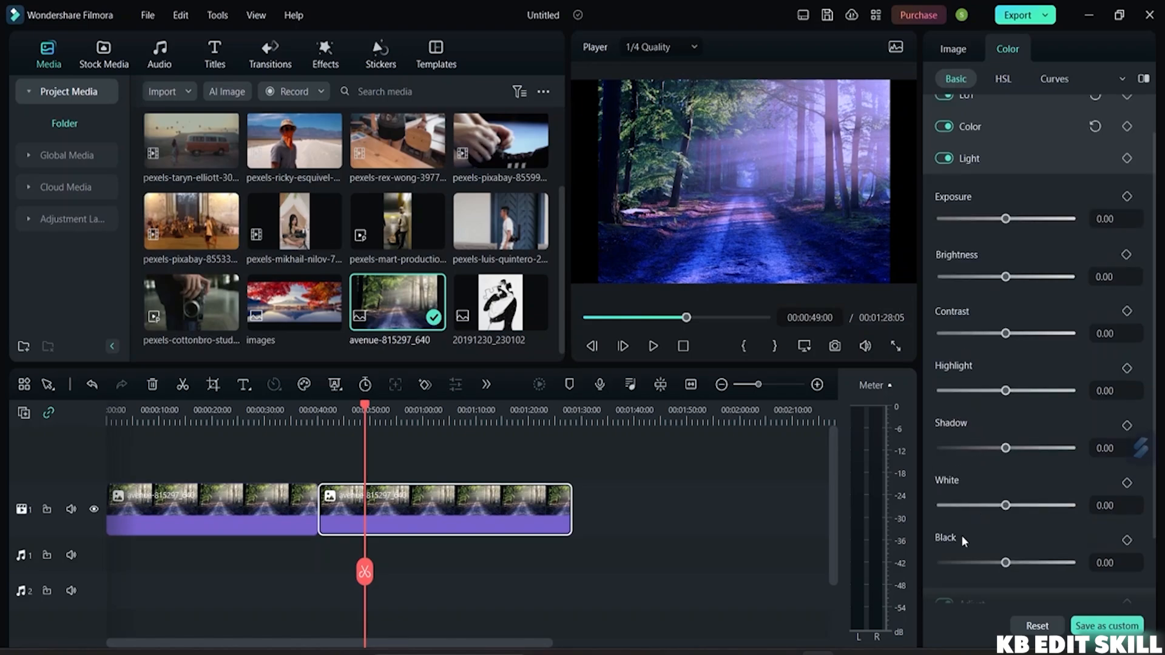
pyautogui.scroll(1, 991, 282)
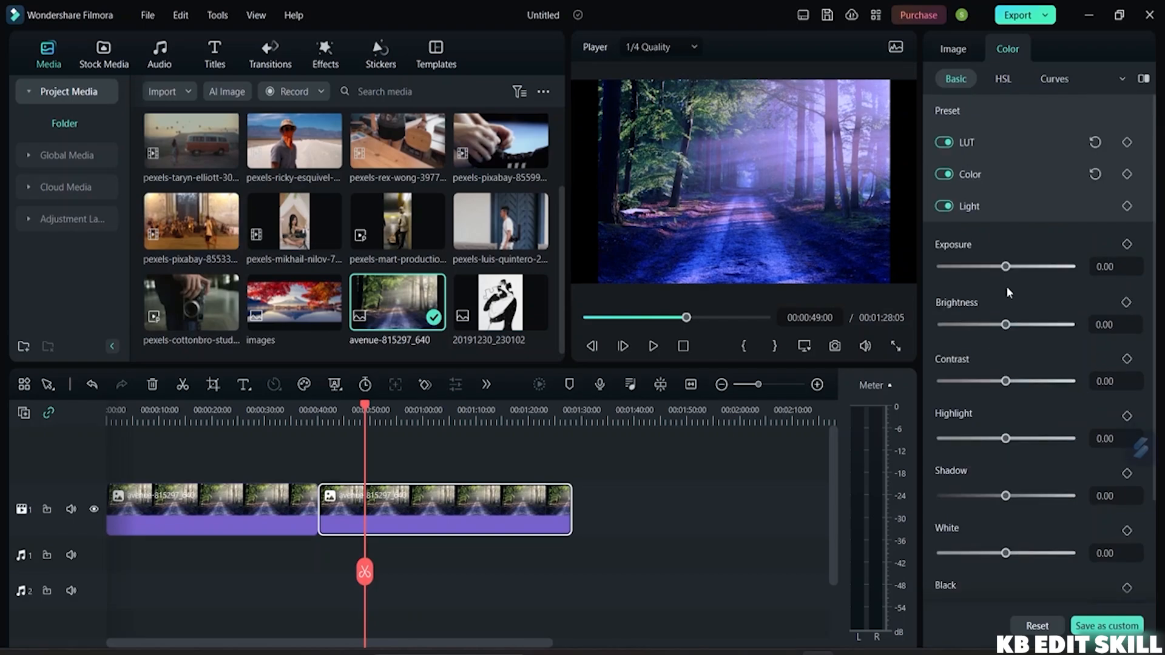
pyautogui.moveTo(1005, 266); pyautogui.dragTo(1022, 298)
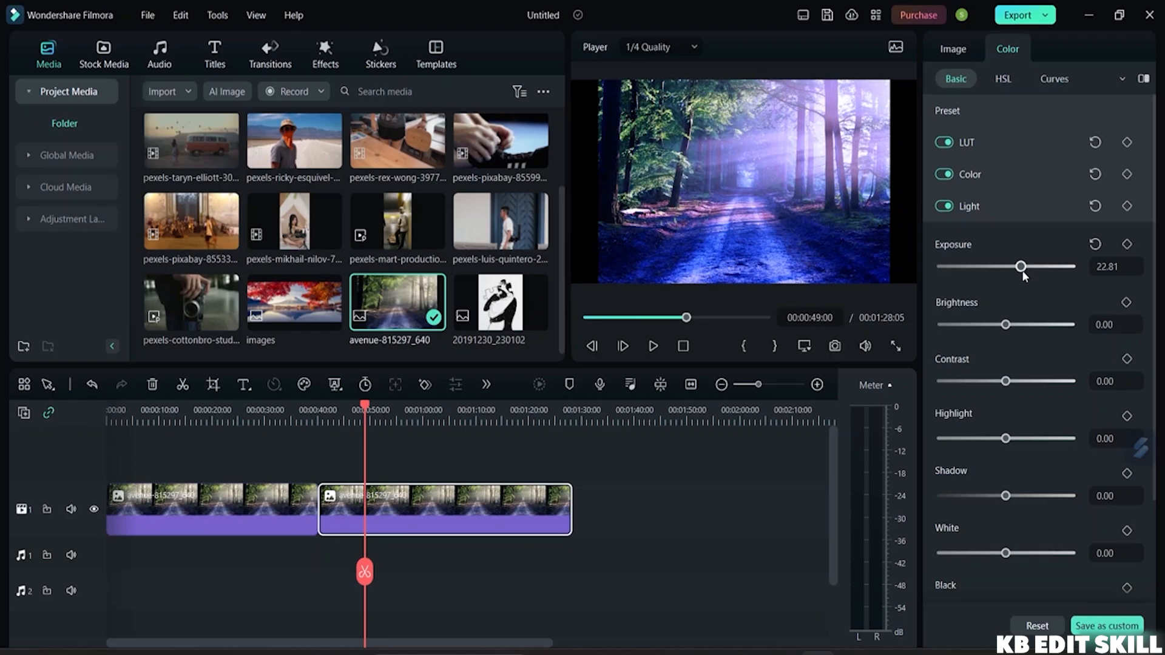
pyautogui.moveTo(1023, 273)
pyautogui.mouseDown()
pyautogui.moveTo(1054, 283)
pyautogui.moveTo(934, 298)
pyautogui.moveTo(960, 271)
pyautogui.moveTo(1025, 279)
pyautogui.mouseUp()
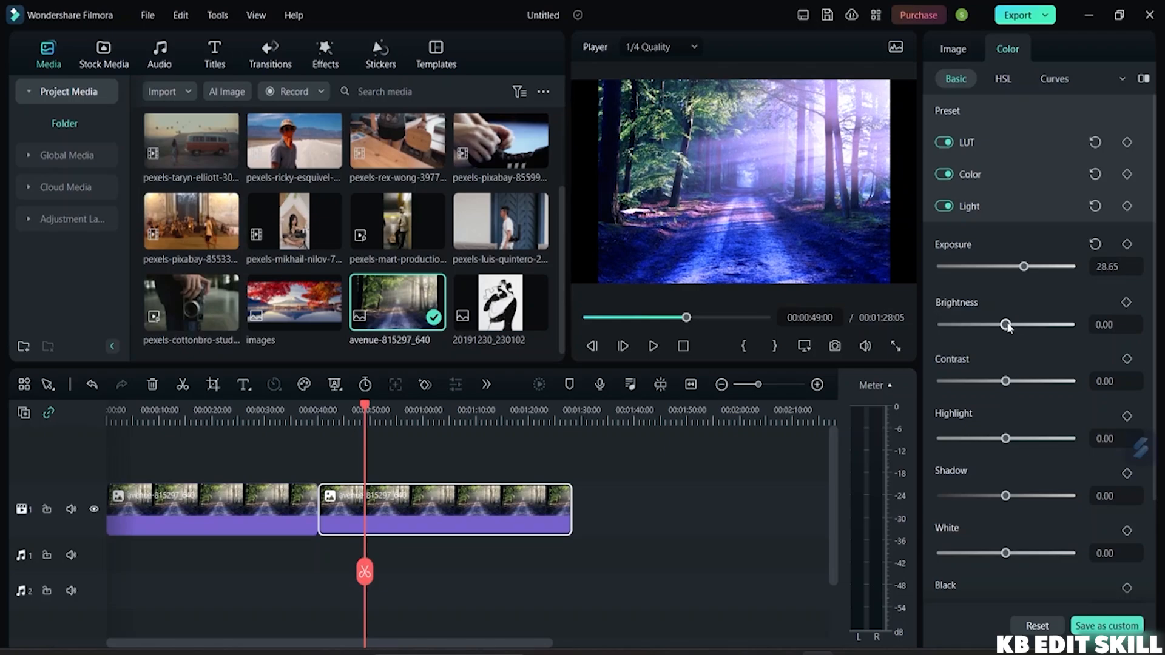
pyautogui.moveTo(1007, 327); pyautogui.dragTo(1066, 337)
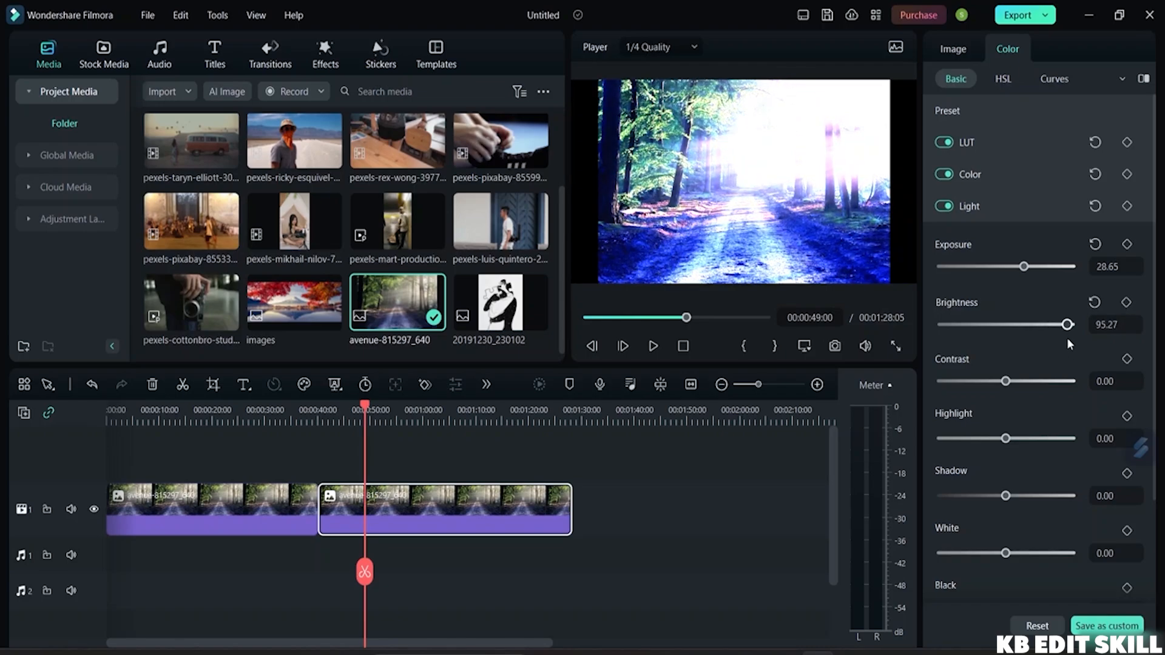
pyautogui.moveTo(1067, 337); pyautogui.dragTo(1000, 340)
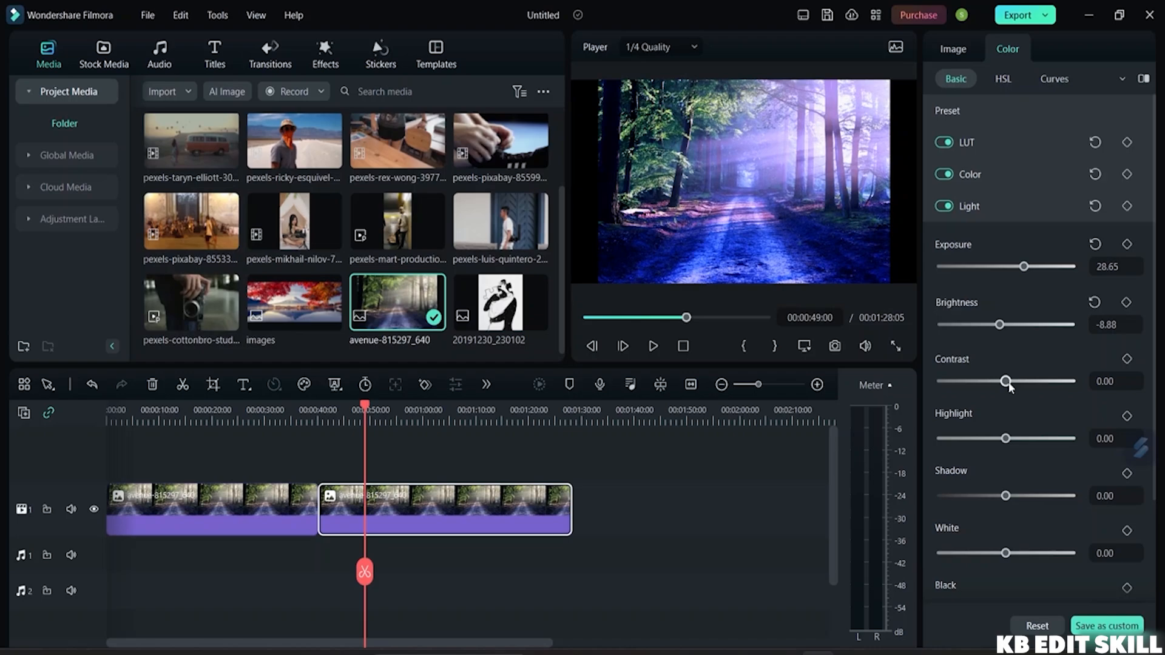
# Set the Light contrast to about -25.15, the highlight to about 25.15 and the shadow to -100
pyautogui.moveTo(1009, 387); pyautogui.dragTo(959, 421)
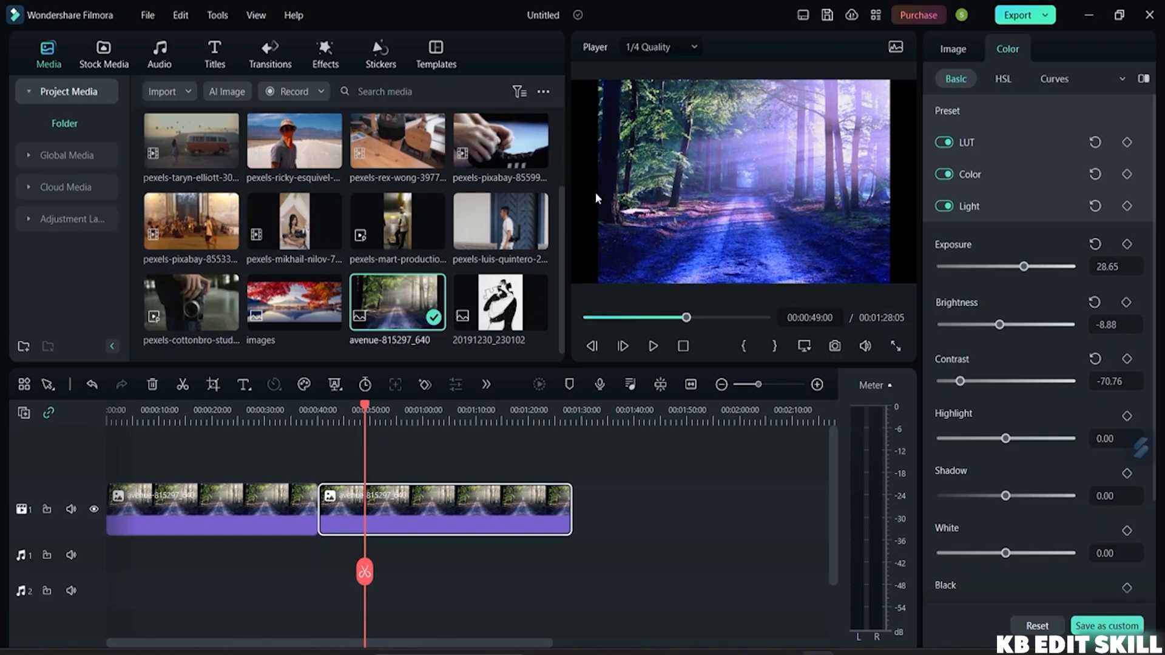
pyautogui.moveTo(963, 383); pyautogui.dragTo(990, 394)
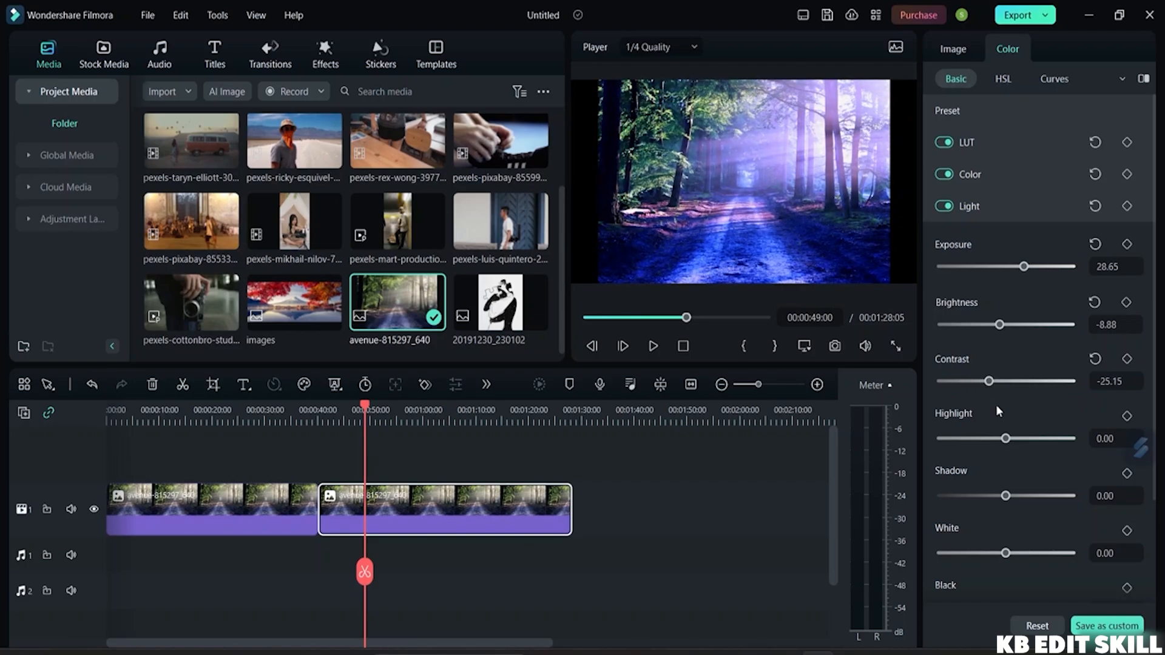
pyautogui.moveTo(1005, 438)
pyautogui.mouseDown()
pyautogui.moveTo(1070, 443)
pyautogui.moveTo(992, 448)
pyautogui.moveTo(1022, 445)
pyautogui.mouseUp()
pyautogui.moveTo(1004, 499); pyautogui.dragTo(935, 501)
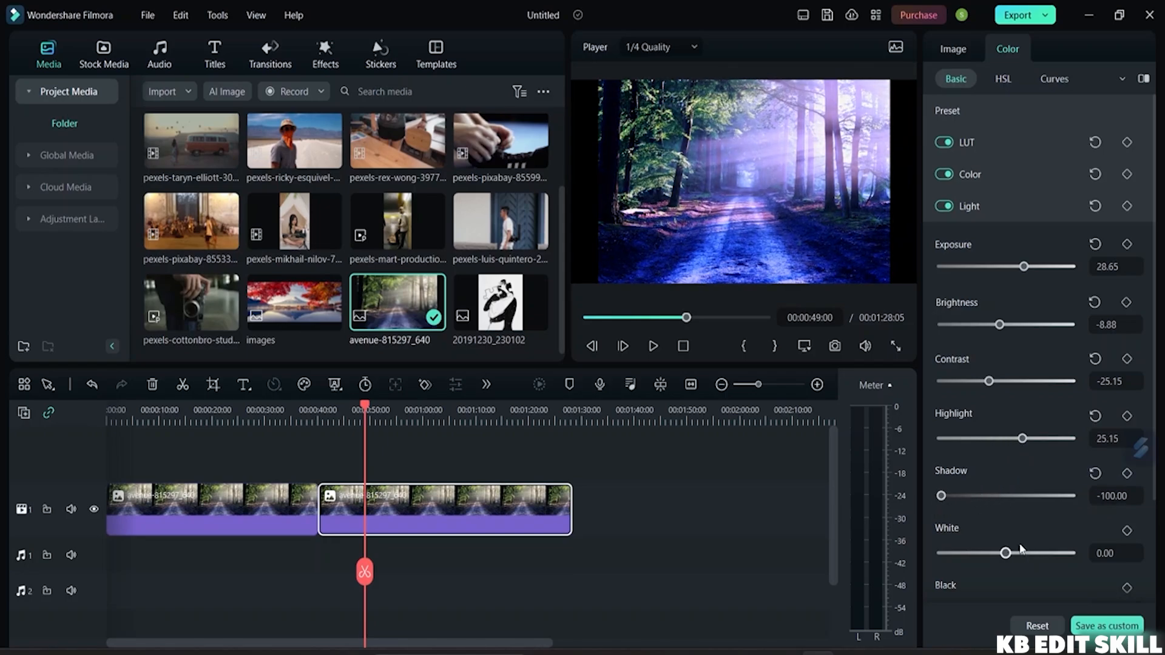
# Set the white level to about -18.13 and the black level to about -11.11, and collapse the Light settings
pyautogui.moveTo(1006, 553)
pyautogui.mouseDown()
pyautogui.moveTo(1080, 561)
pyautogui.moveTo(968, 559)
pyautogui.moveTo(993, 558)
pyautogui.mouseUp()
pyautogui.scroll(-2, 1046, 488)
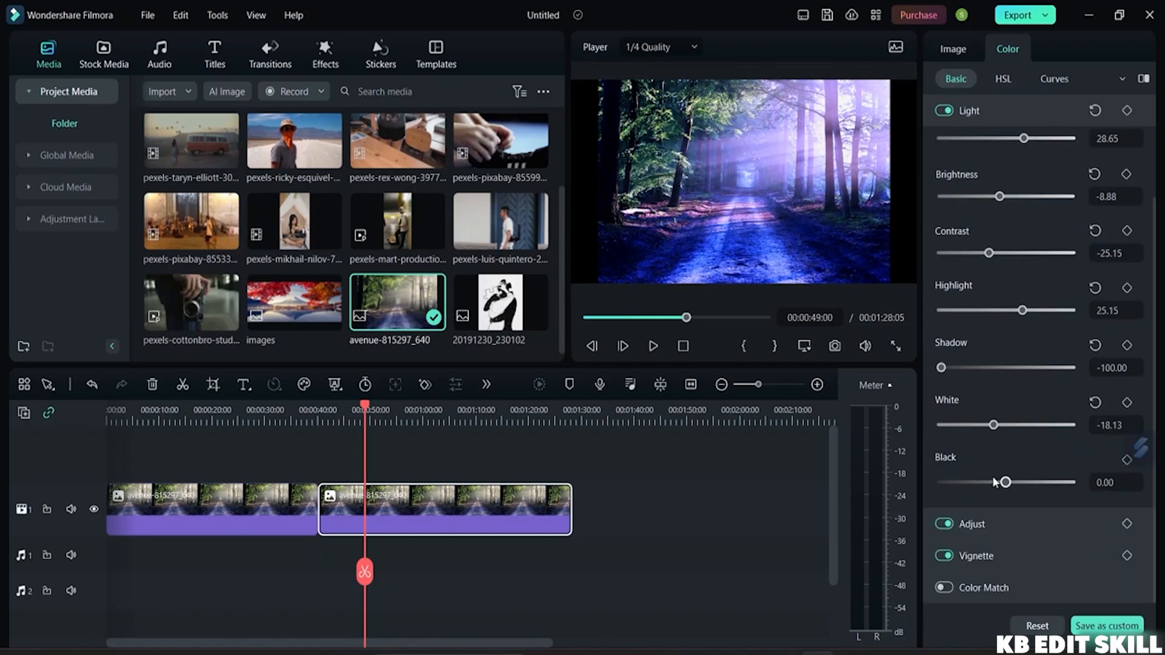
pyautogui.moveTo(1007, 487)
pyautogui.mouseDown()
pyautogui.moveTo(932, 498)
pyautogui.moveTo(1000, 498)
pyautogui.mouseUp()
pyautogui.scroll(2, 1019, 182)
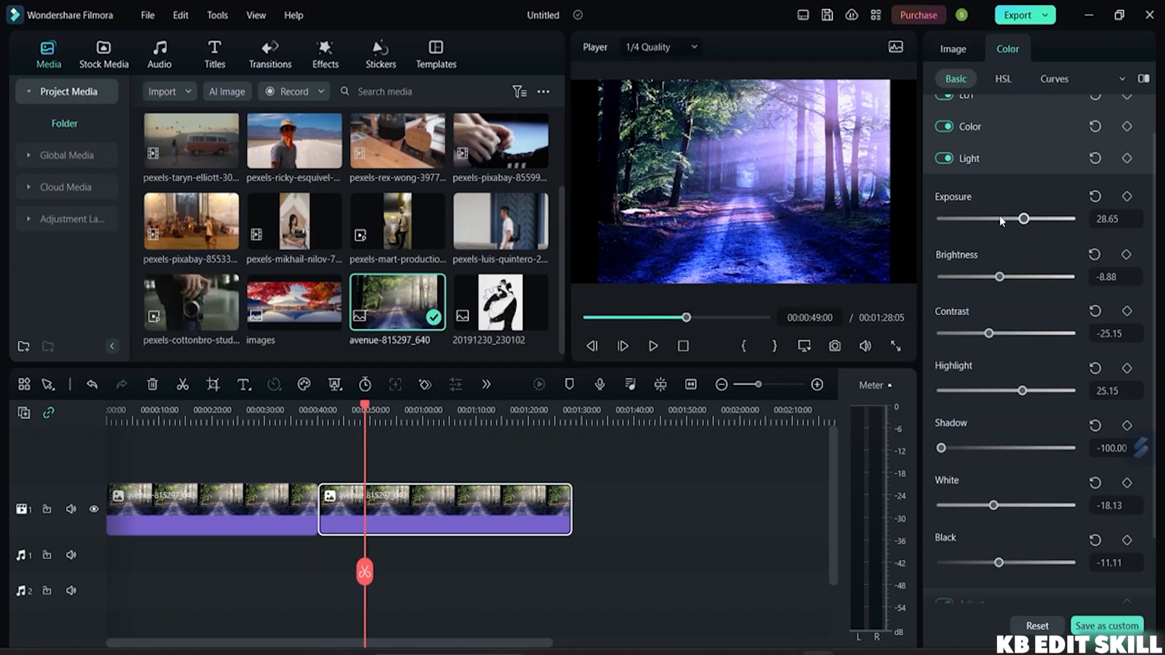
pyautogui.click(988, 158)
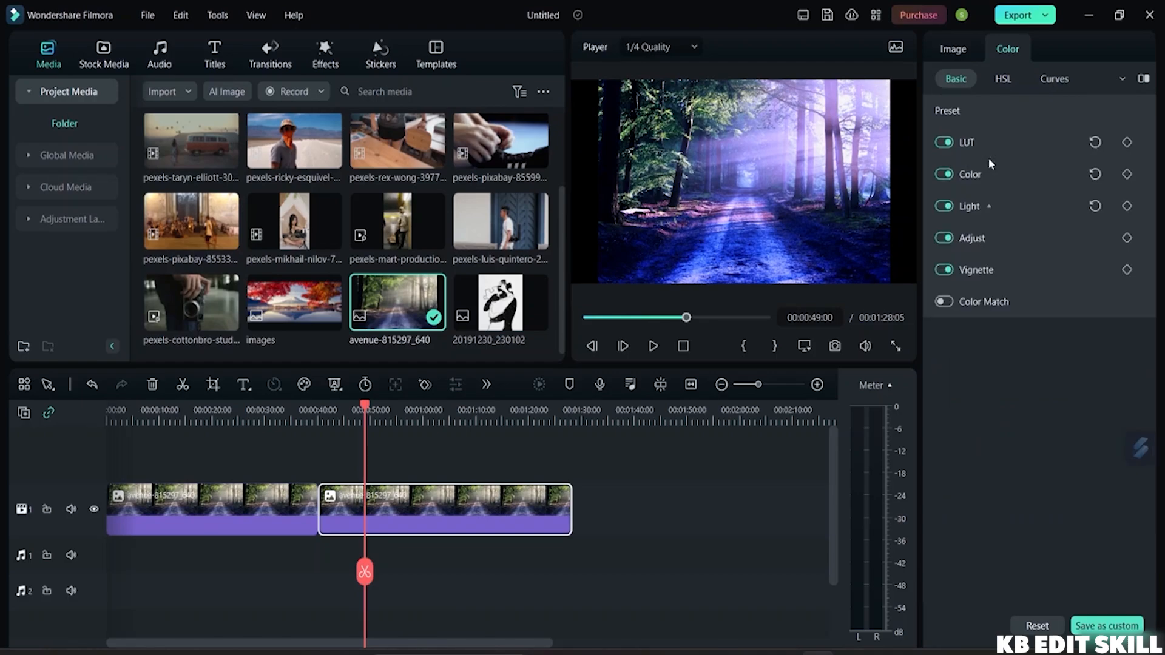
# Try sharpening the clip up to about 78.95, then reset the Sharpen value and collapse the Adjust settings
pyautogui.click(992, 237)
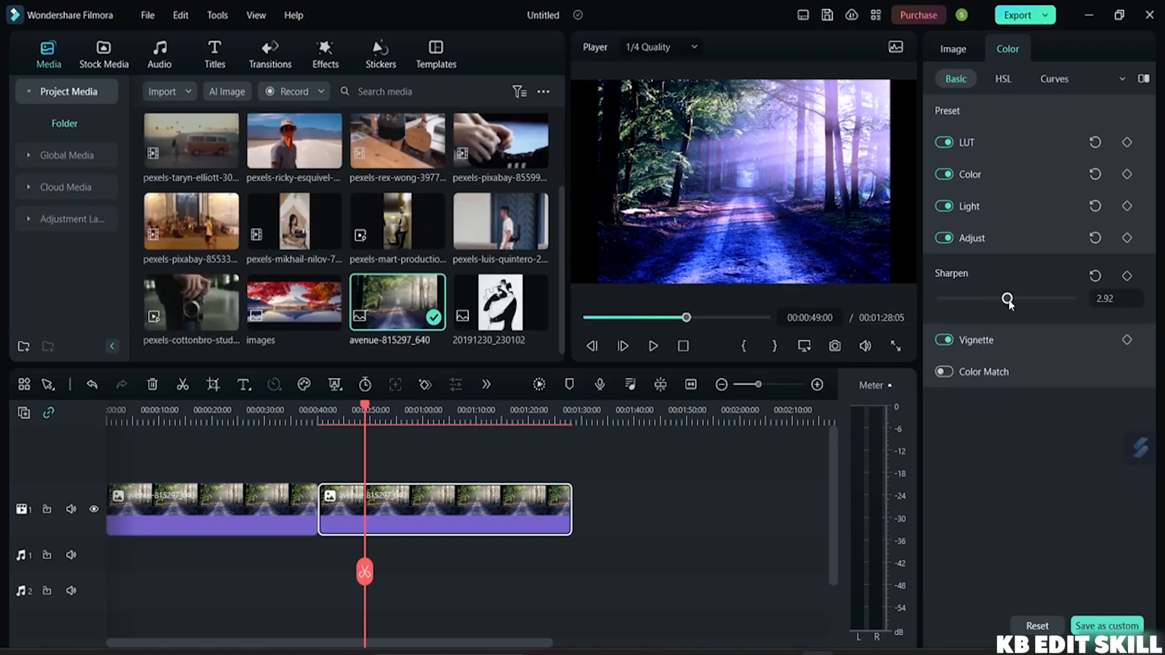
pyautogui.moveTo(1006, 301); pyautogui.dragTo(1058, 307)
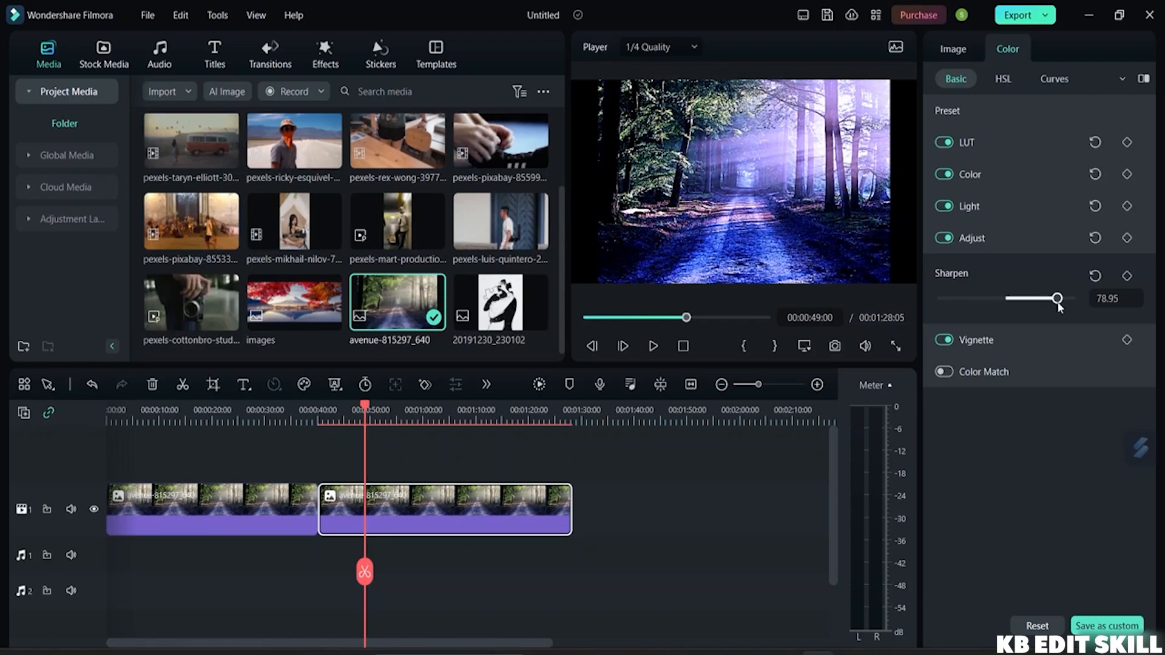
pyautogui.moveTo(1058, 308); pyautogui.dragTo(1056, 306)
pyautogui.moveTo(1056, 305); pyautogui.dragTo(1006, 295)
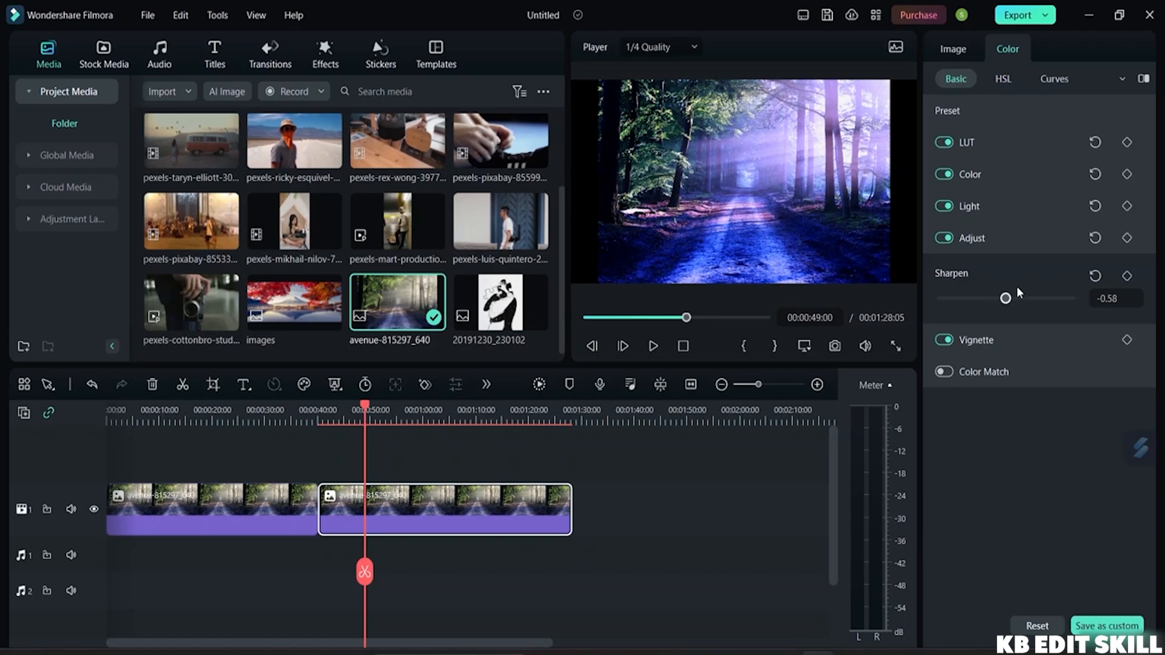
pyautogui.click(1095, 277)
pyautogui.click(984, 242)
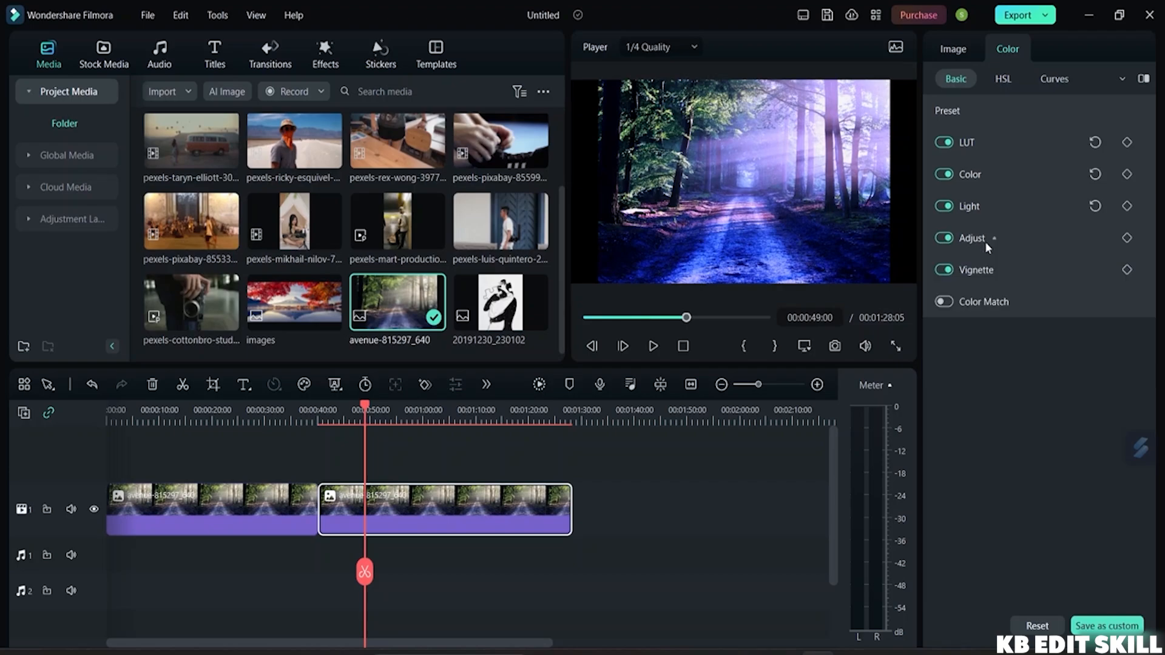
# Expand the Vignette settings, test an amount of -100 and set the vignette amount to about 20.47
pyautogui.click(1003, 269)
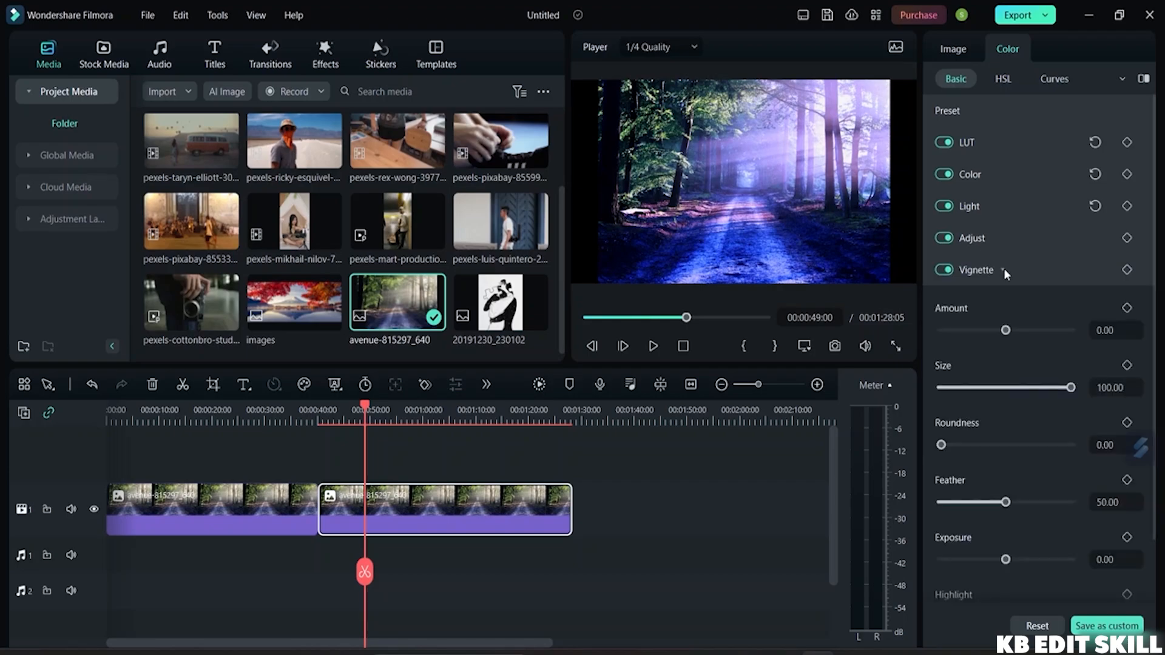
pyautogui.scroll(-2, 1041, 362)
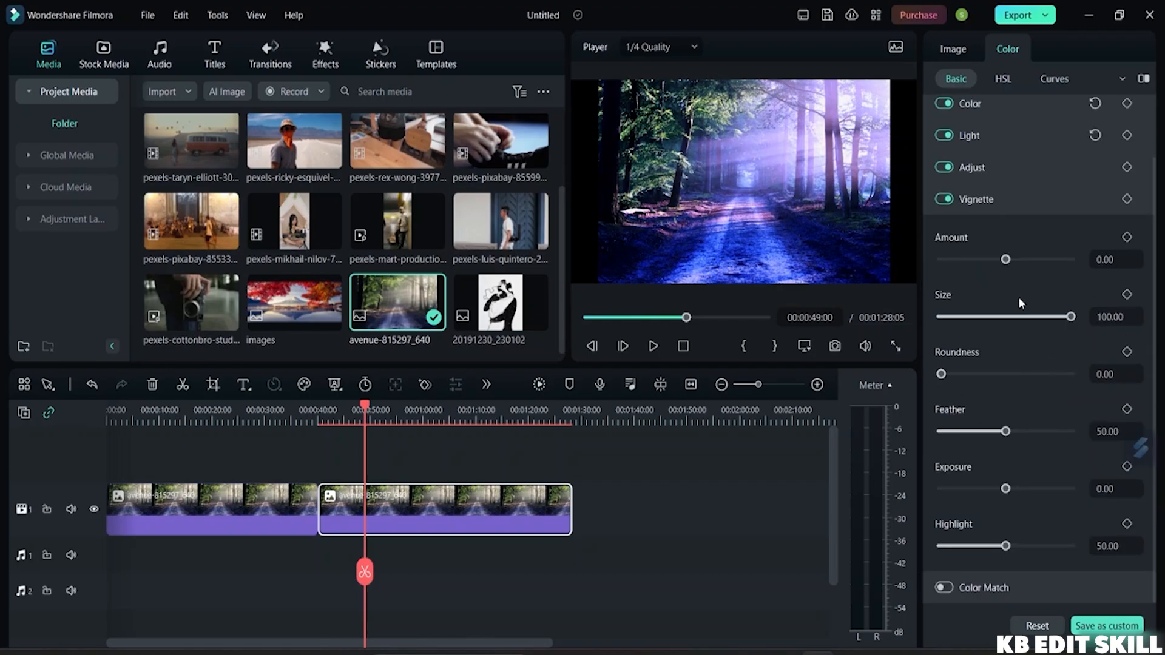
pyautogui.moveTo(1005, 259); pyautogui.dragTo(930, 254)
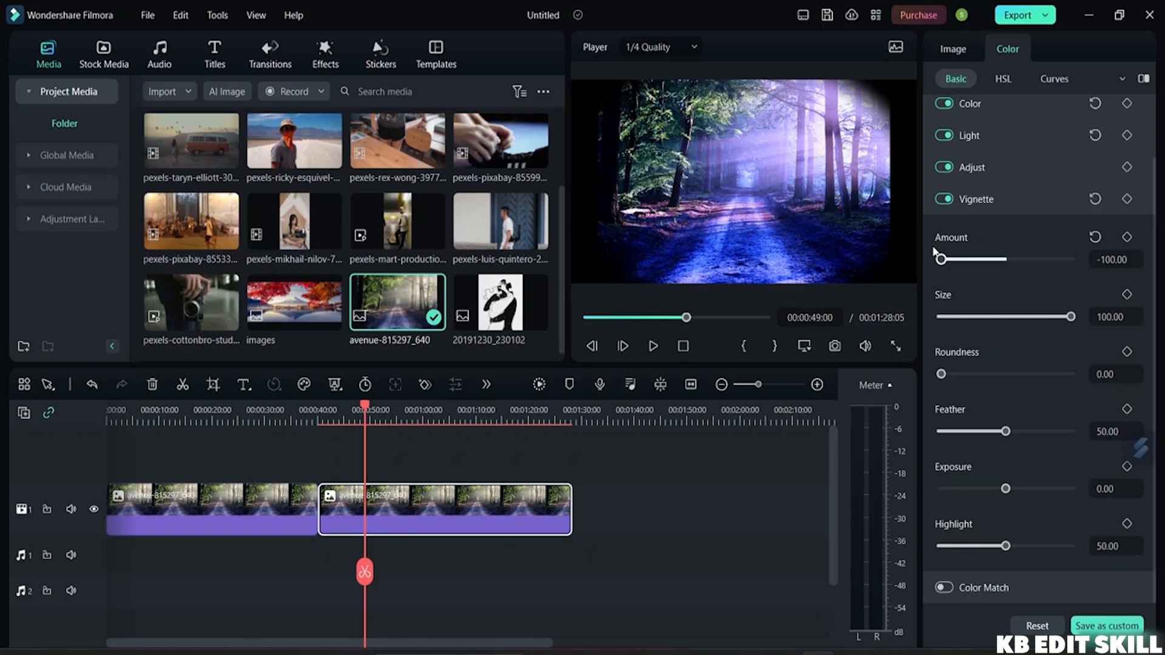
pyautogui.moveTo(941, 259)
pyautogui.mouseDown()
pyautogui.moveTo(976, 264)
pyautogui.moveTo(932, 260)
pyautogui.mouseUp()
pyautogui.moveTo(940, 260); pyautogui.dragTo(1019, 274)
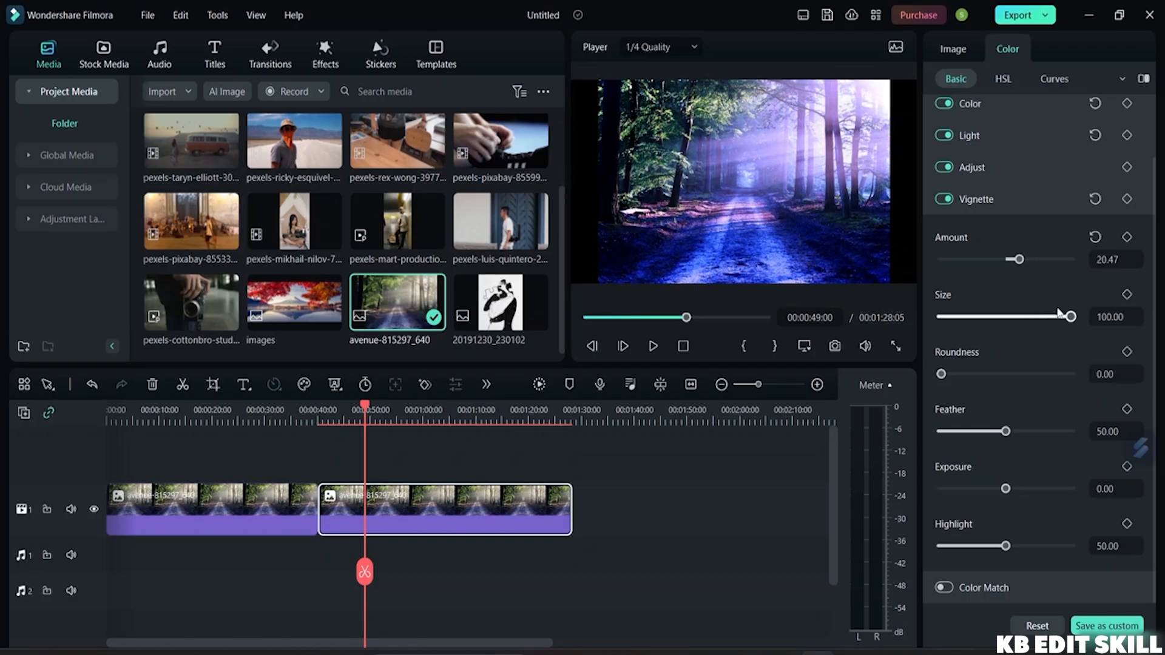
# Set the vignette size to about 7.60 and its roundness to about 71.35
pyautogui.moveTo(1070, 316); pyautogui.dragTo(940, 329)
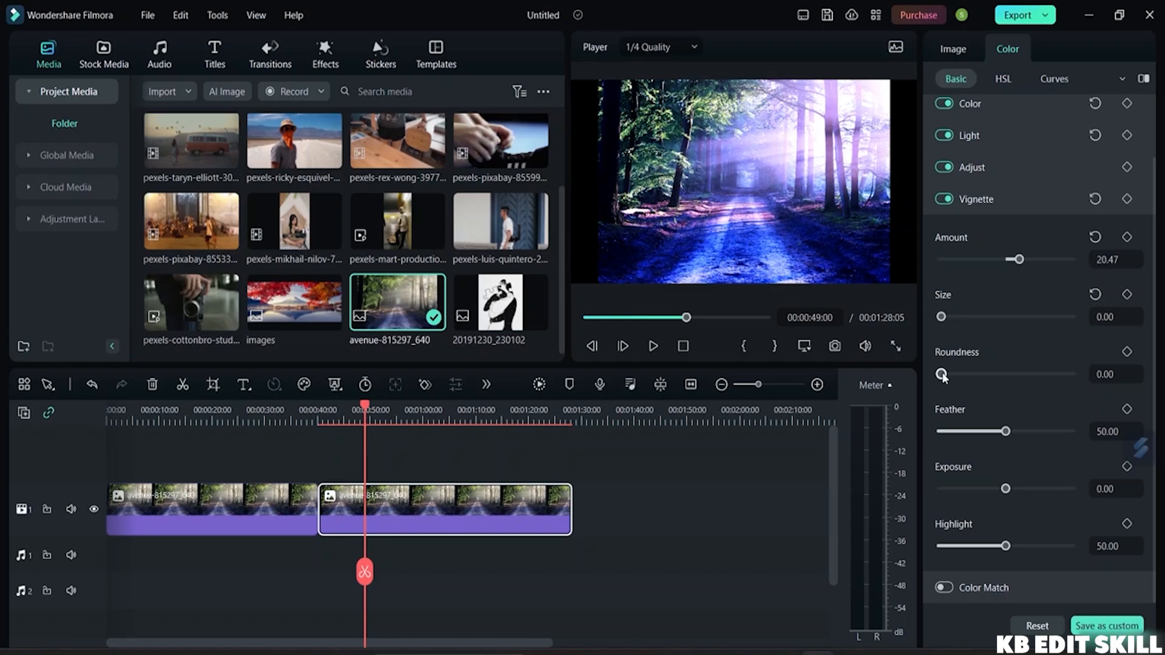
pyautogui.moveTo(941, 374); pyautogui.dragTo(1038, 395)
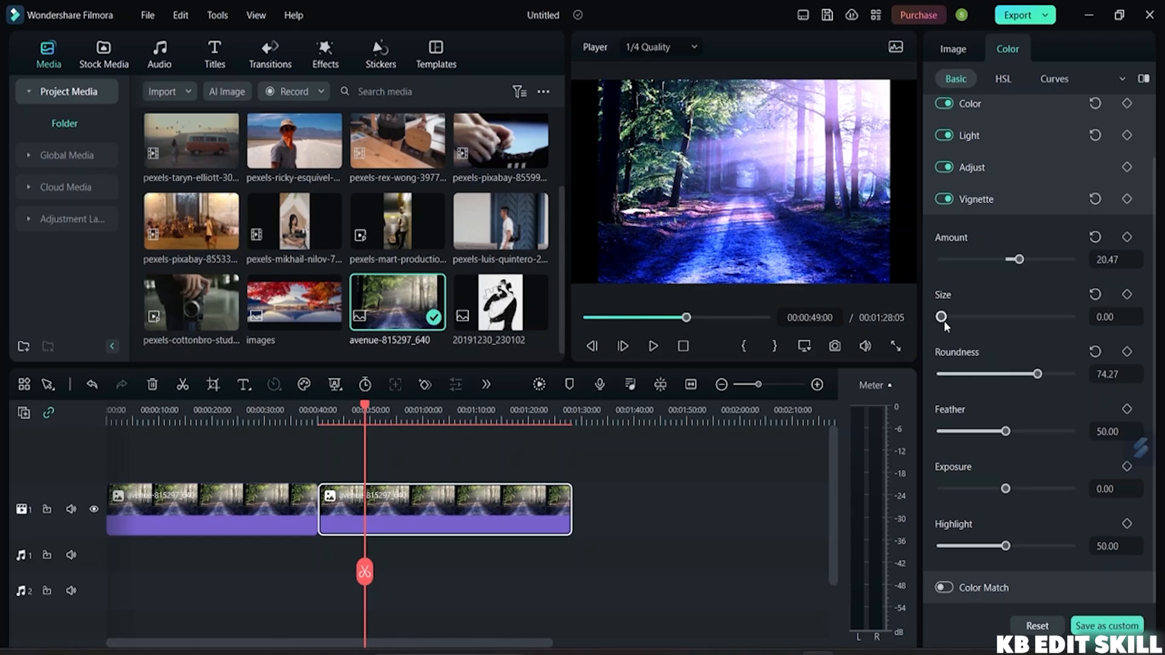
pyautogui.moveTo(942, 317); pyautogui.dragTo(988, 325)
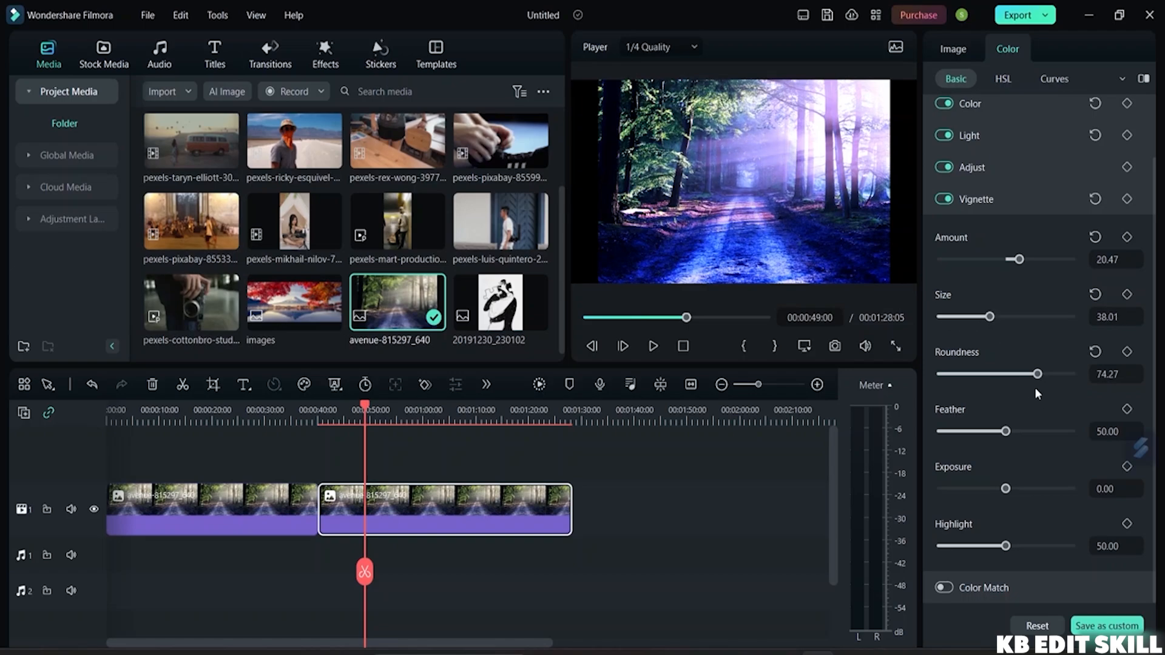
pyautogui.moveTo(1038, 376)
pyautogui.mouseDown()
pyautogui.moveTo(941, 374)
pyautogui.moveTo(1054, 378)
pyautogui.moveTo(945, 375)
pyautogui.moveTo(1033, 374)
pyautogui.mouseUp()
pyautogui.moveTo(989, 317); pyautogui.dragTo(950, 318)
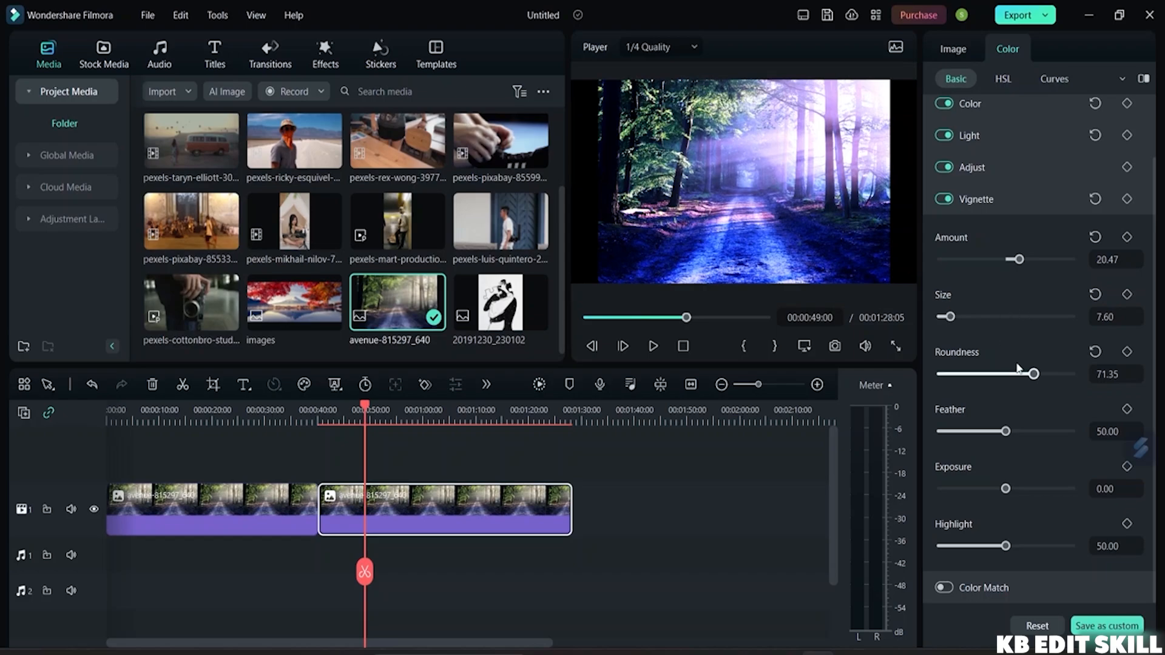
# Test a higher vignette feather and settle it at about 14.62
pyautogui.moveTo(1007, 432); pyautogui.dragTo(1062, 432)
pyautogui.hotkey('ctrl', 'z')
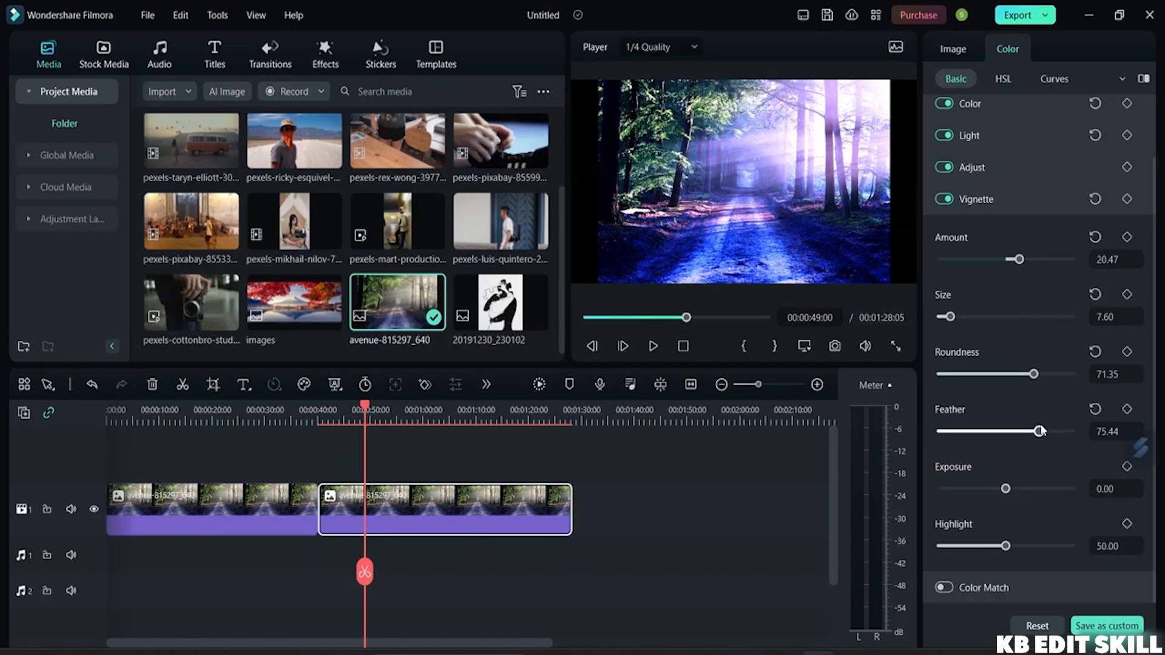
pyautogui.moveTo(1038, 431); pyautogui.dragTo(959, 432)
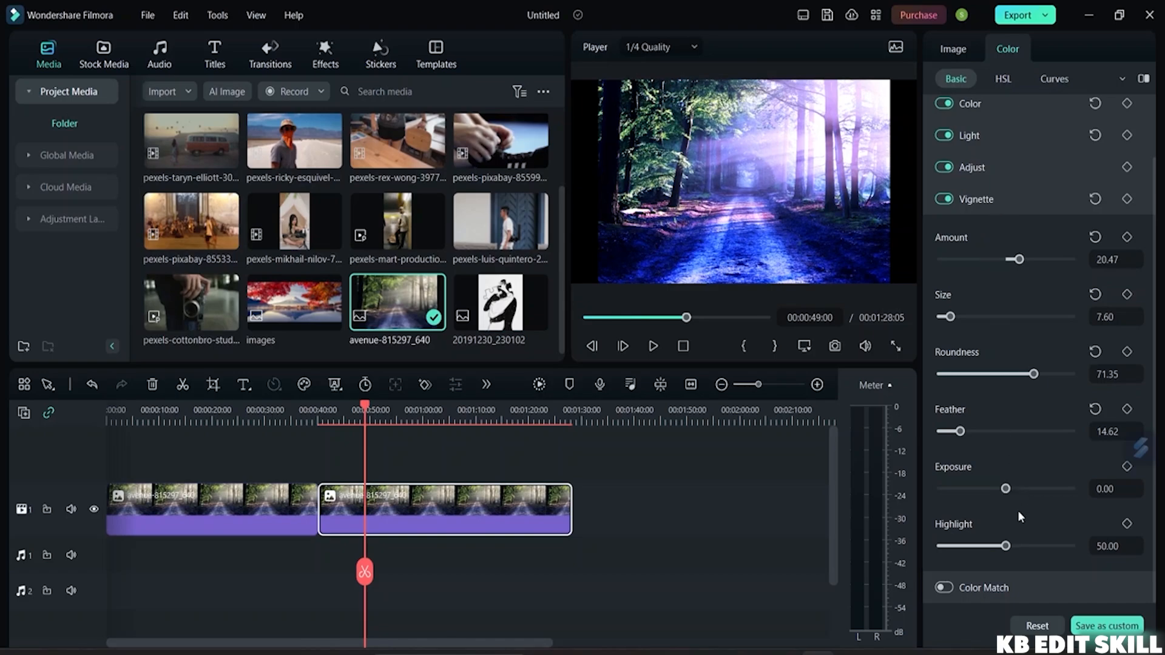
# Test the vignette exposure at -100 and 100, set it to about 1.75 and the vignette highlight to about 77.78
pyautogui.click(1005, 488)
pyautogui.moveTo(1006, 488); pyautogui.dragTo(939, 488)
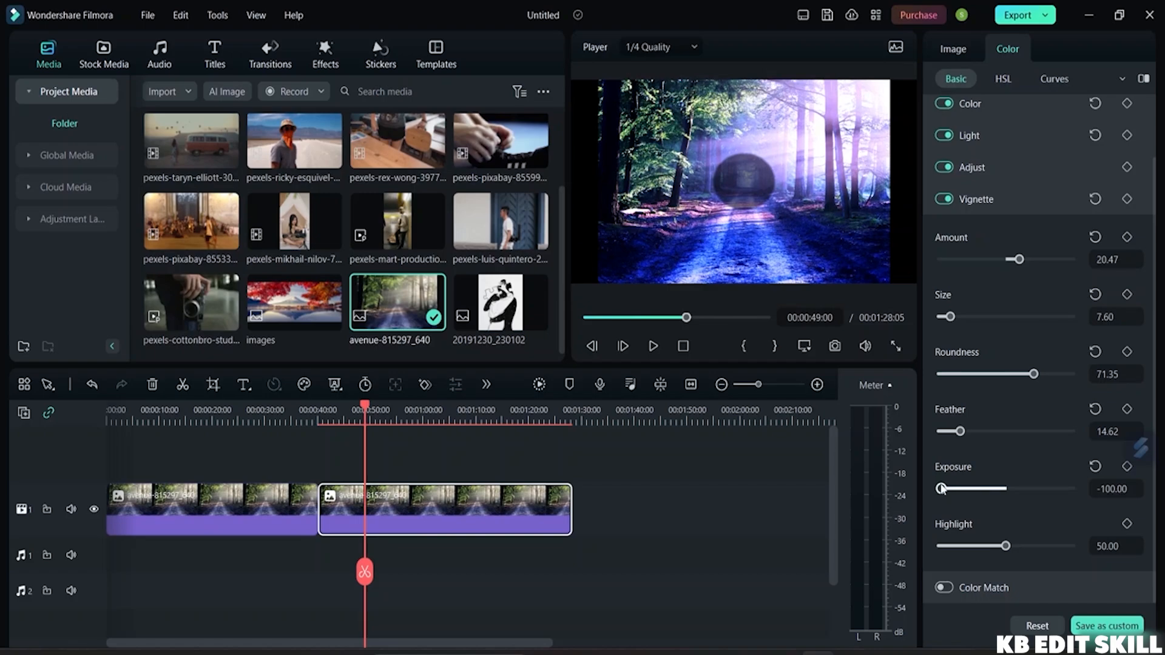
pyautogui.moveTo(941, 489); pyautogui.dragTo(1073, 490)
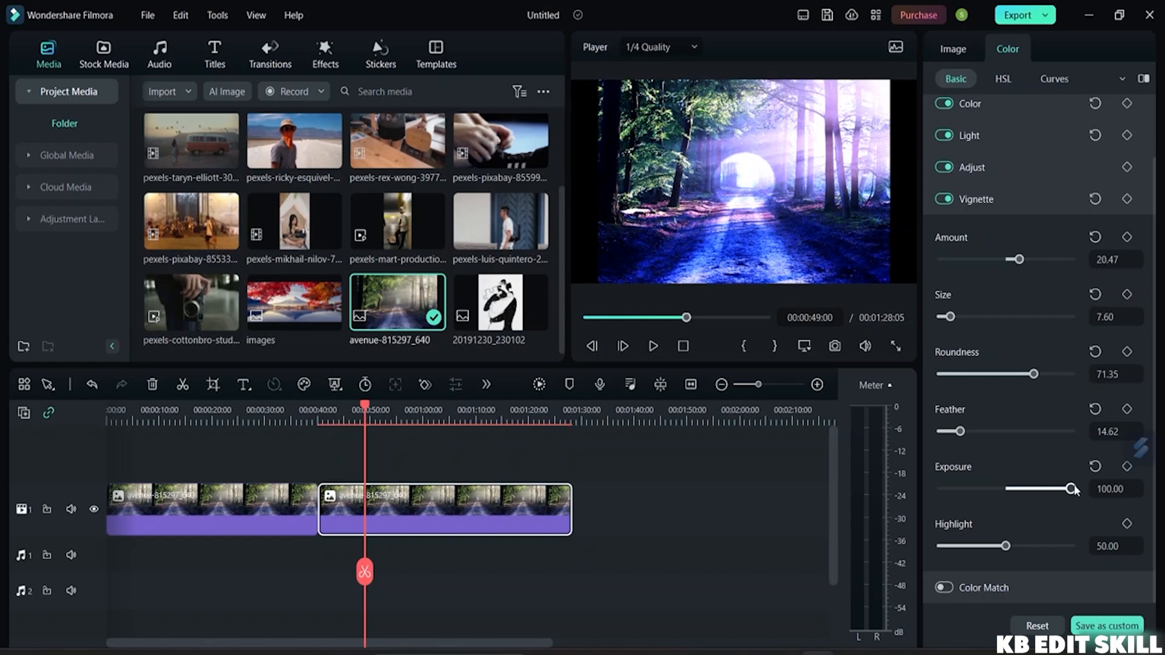
pyautogui.moveTo(1074, 490); pyautogui.dragTo(1008, 492)
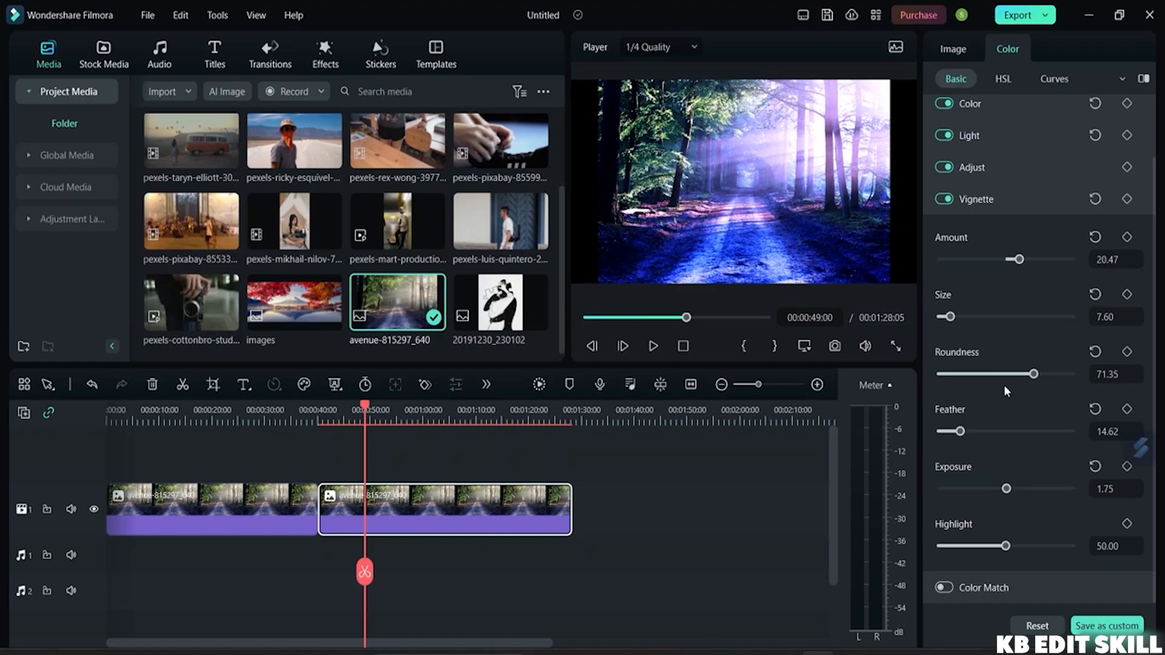
pyautogui.moveTo(1005, 546); pyautogui.dragTo(1043, 550)
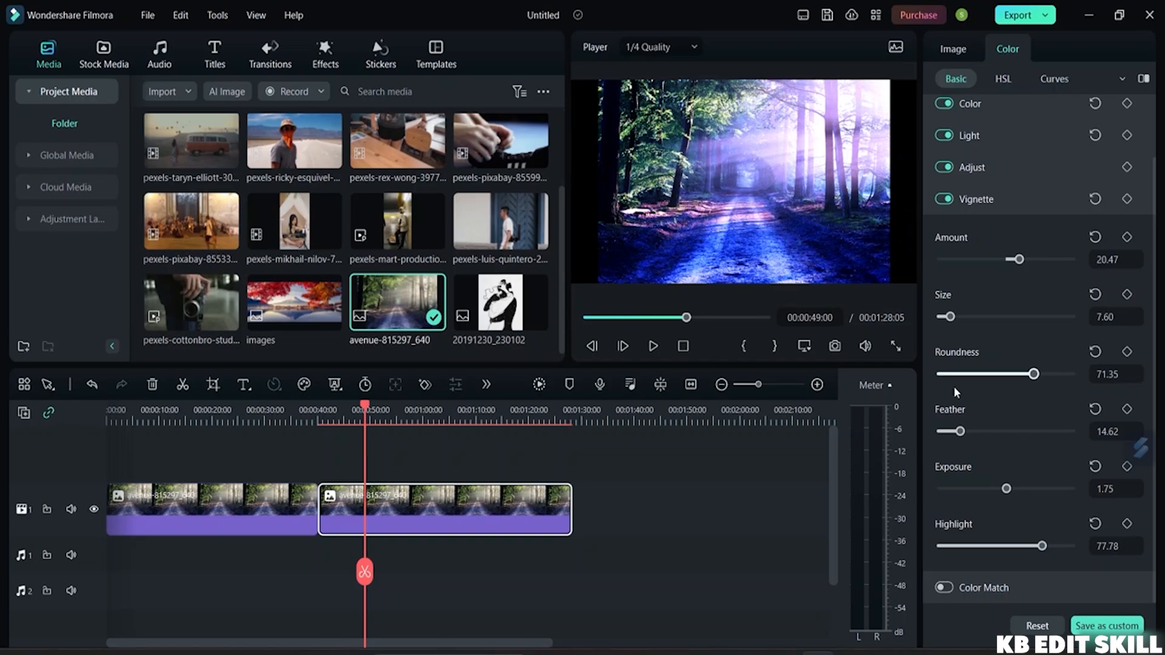
pyautogui.click(994, 199)
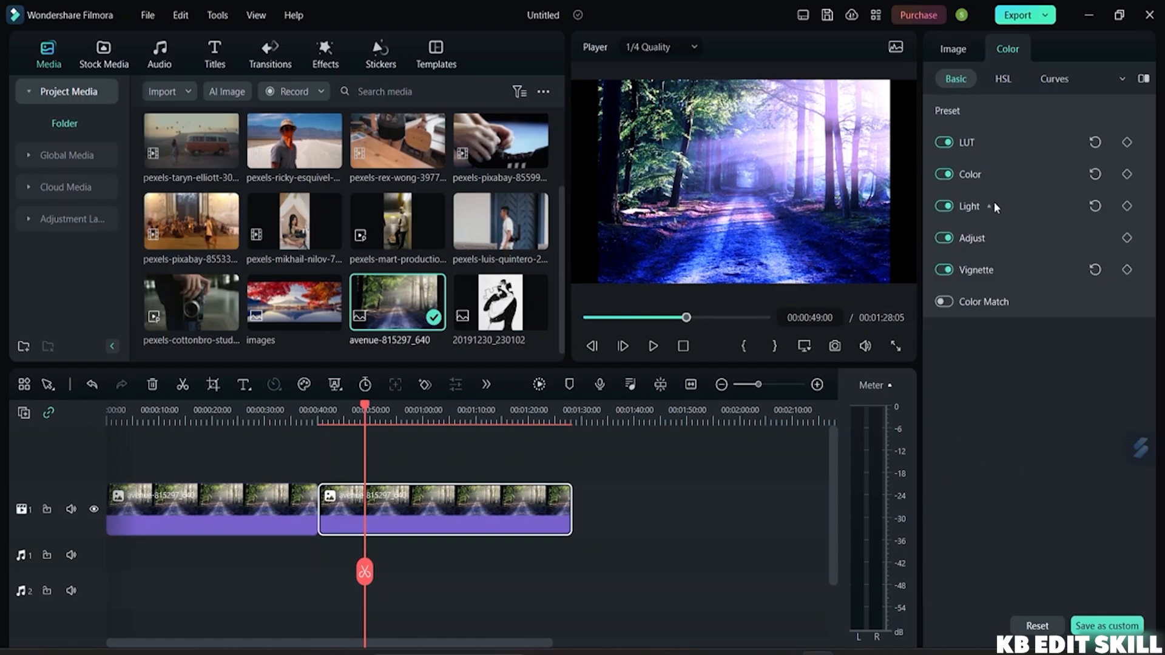
# Expand the Color Match settings and enable Color Match for the selected clip
pyautogui.click(985, 303)
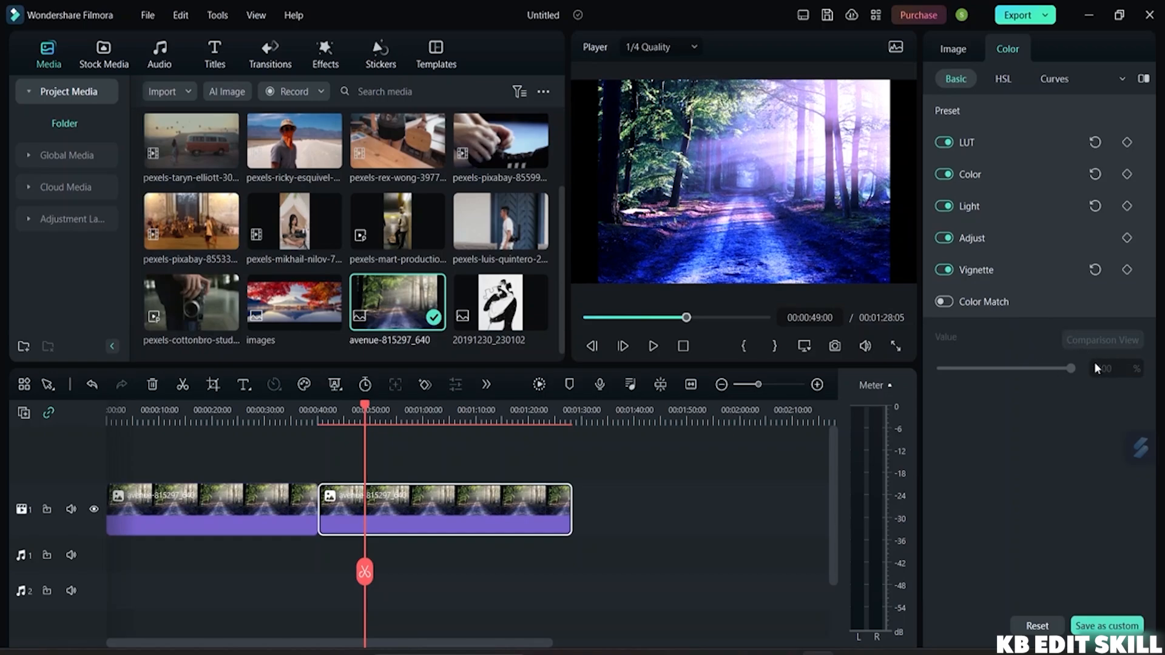
pyautogui.click(944, 302)
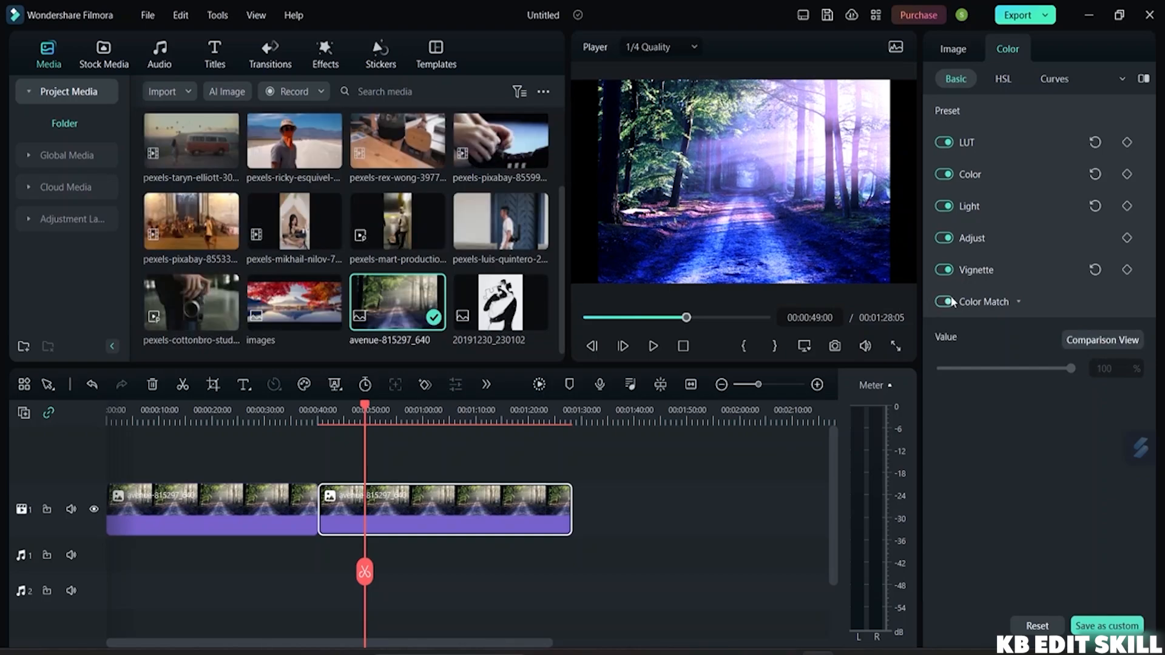
# Open the Color Match comparison view, scrub through several reference frames, settle at 00:00:23:15 and close the comparison
pyautogui.click(1078, 339)
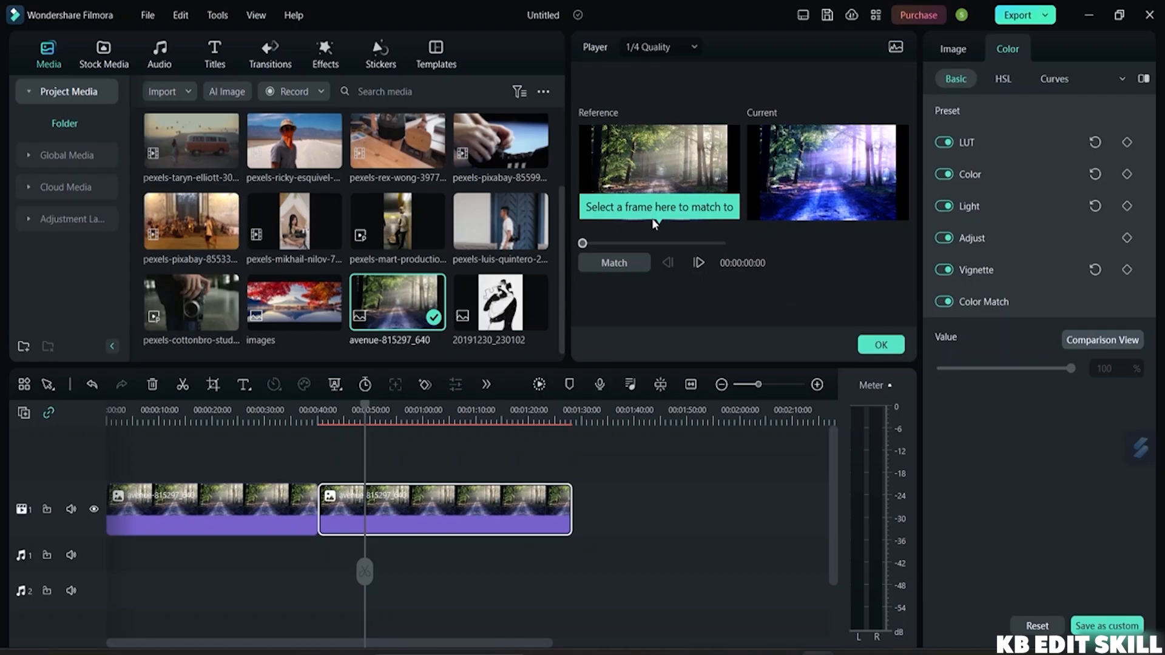
pyautogui.moveTo(583, 244); pyautogui.dragTo(632, 247)
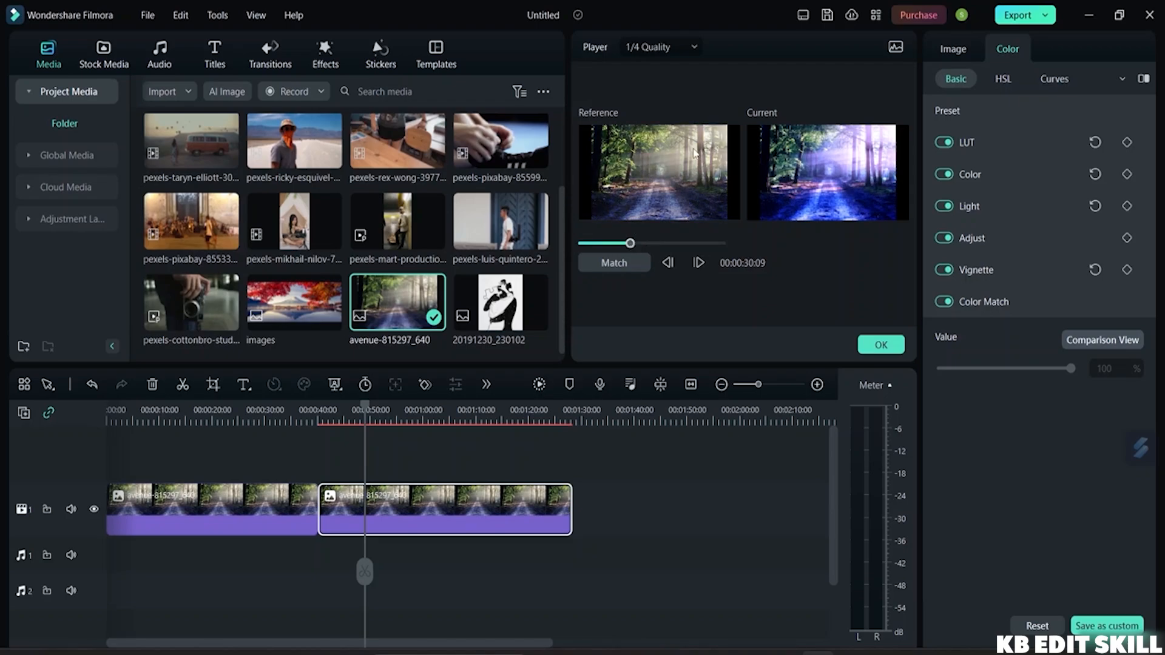
pyautogui.click(607, 244)
pyautogui.click(589, 244)
pyautogui.click(626, 244)
pyautogui.moveTo(637, 244); pyautogui.dragTo(667, 244)
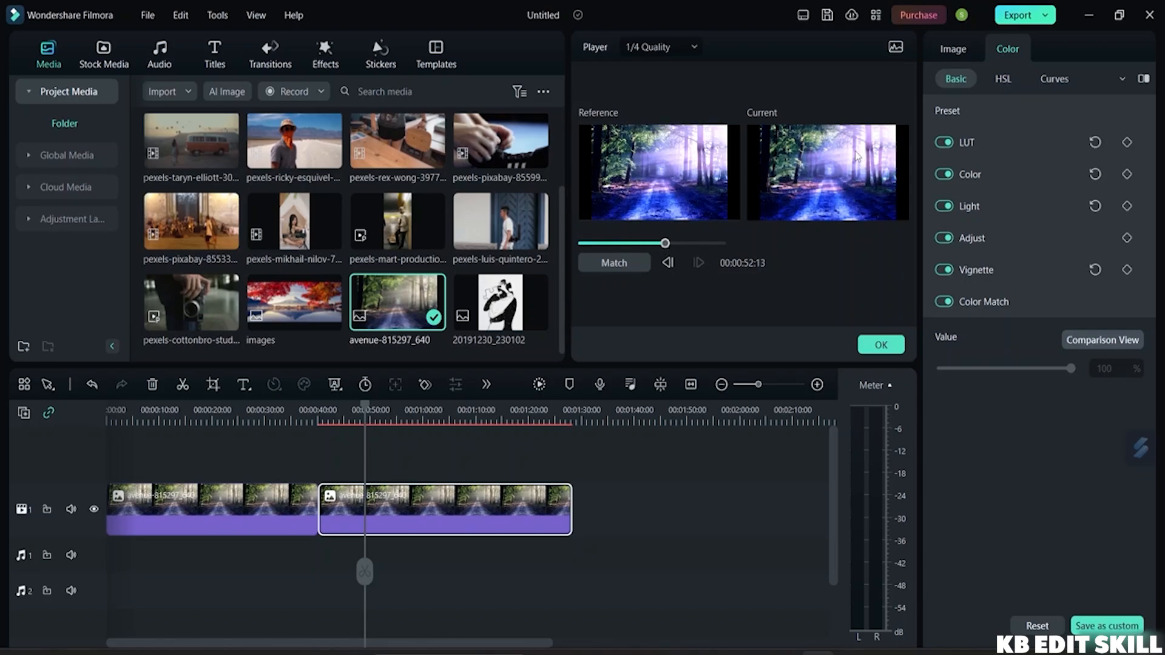
pyautogui.click(620, 244)
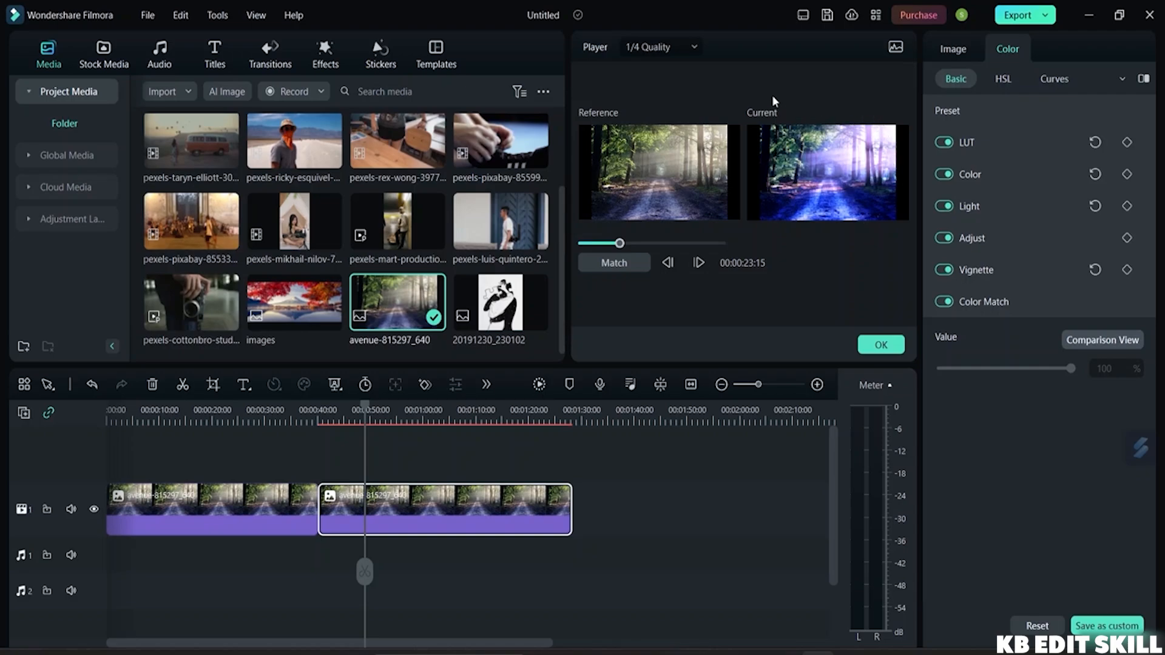
pyautogui.click(878, 344)
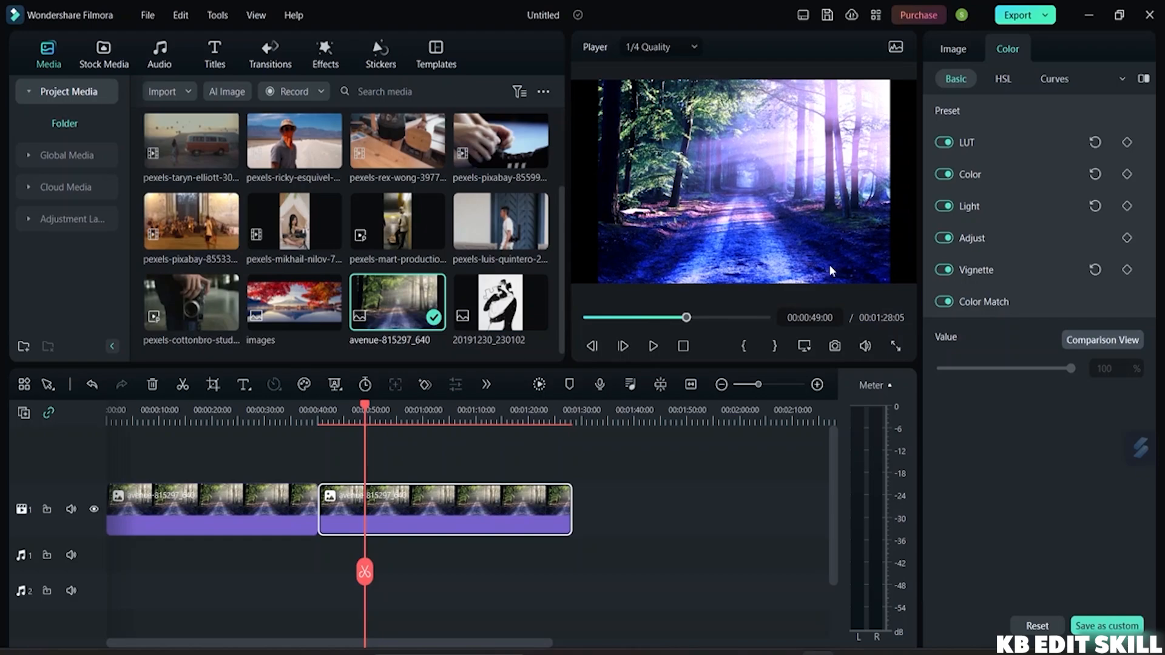
# Move the forest image in the preview to about X -31.67, Y 66.66 and scale it to about 104.84%
pyautogui.click(739, 239)
pyautogui.moveTo(739, 239)
pyautogui.mouseDown()
pyautogui.moveTo(725, 223)
pyautogui.moveTo(745, 217)
pyautogui.mouseUp()
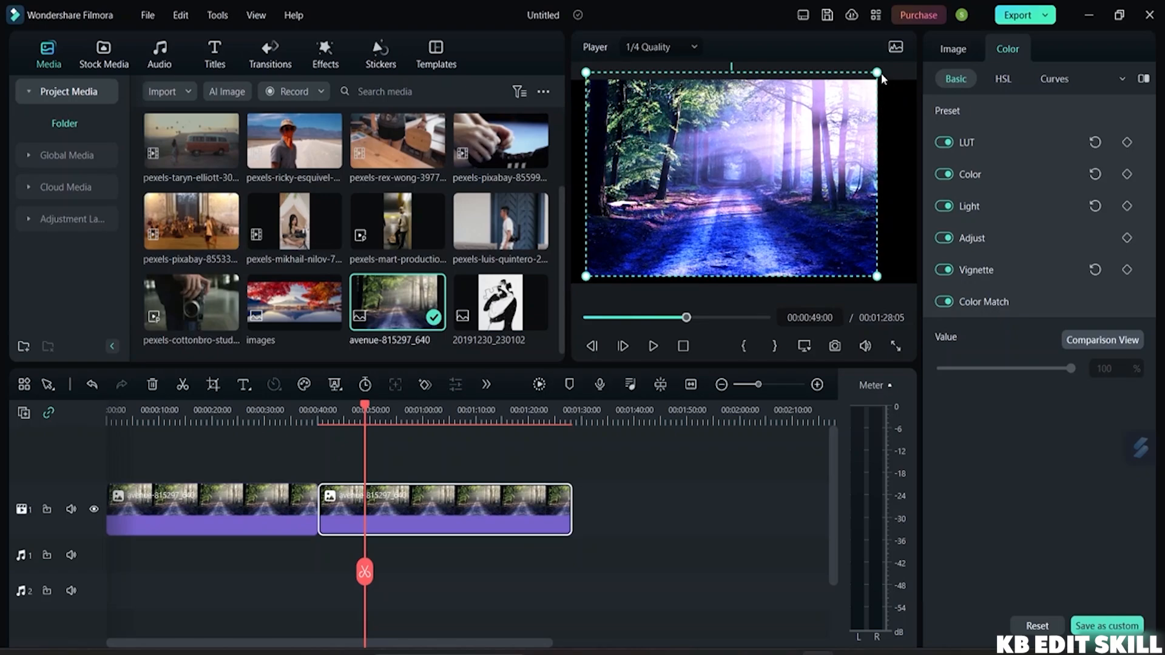
pyautogui.moveTo(882, 77); pyautogui.dragTo(887, 73)
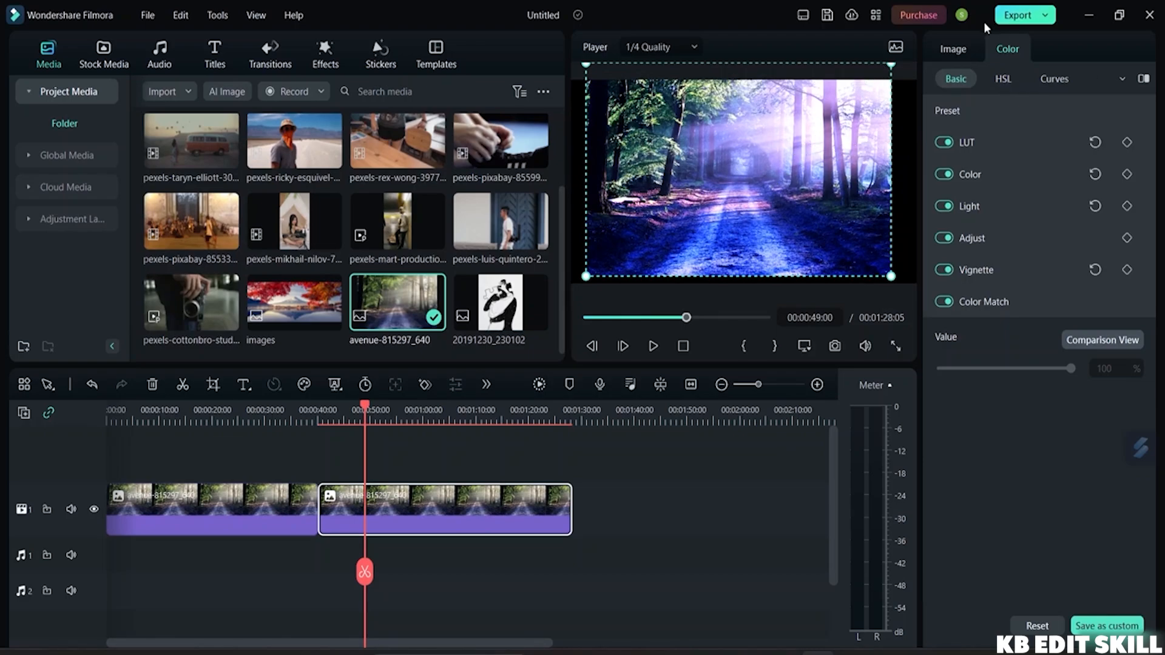
pyautogui.click(951, 51)
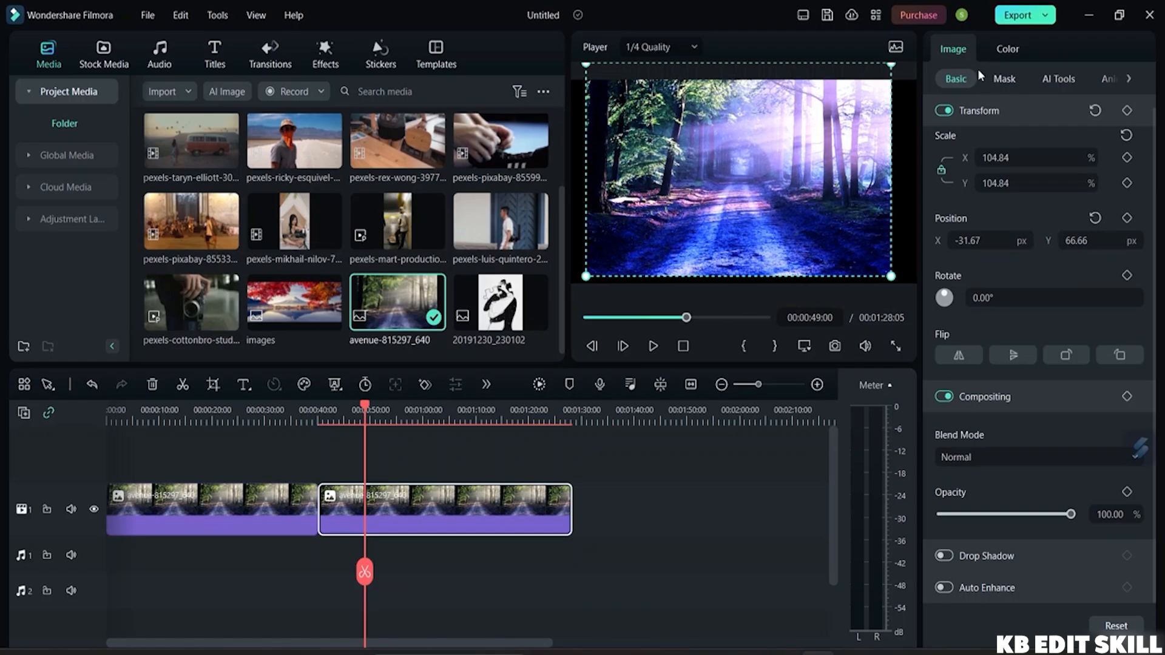
pyautogui.click(1006, 48)
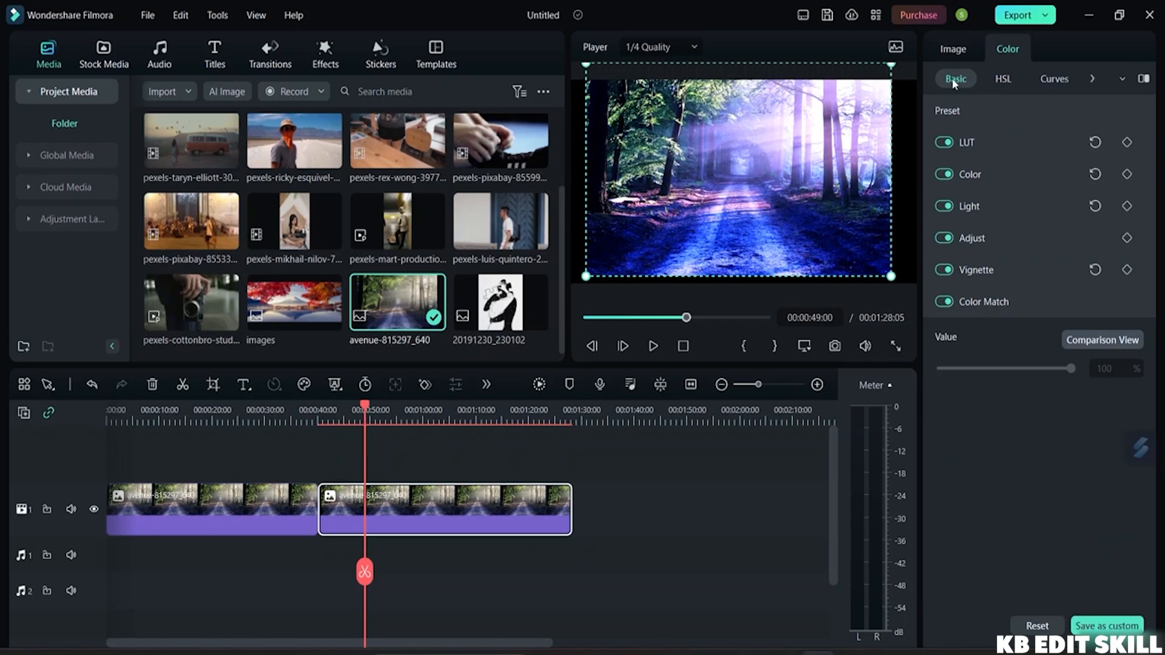
# Test the red HSL hue at about -56.73, settle it at about 50.88, and set the red saturation to about 48.54
pyautogui.click(1003, 78)
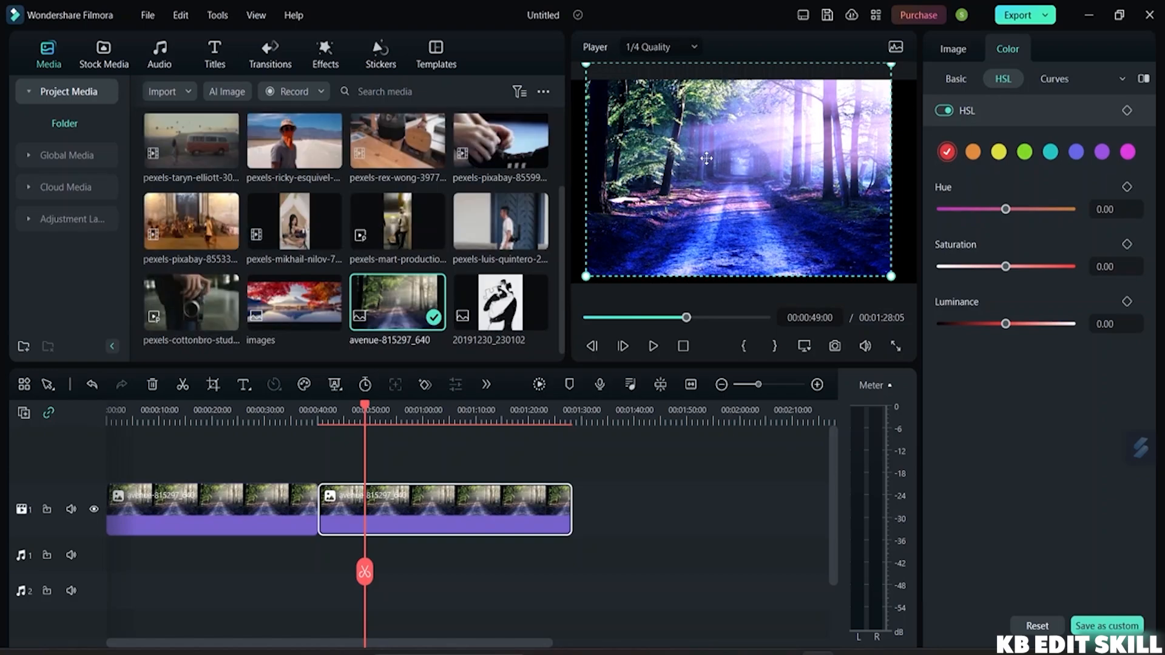
pyautogui.moveTo(1006, 209); pyautogui.dragTo(969, 193)
pyautogui.moveTo(1002, 267); pyautogui.dragTo(1037, 275)
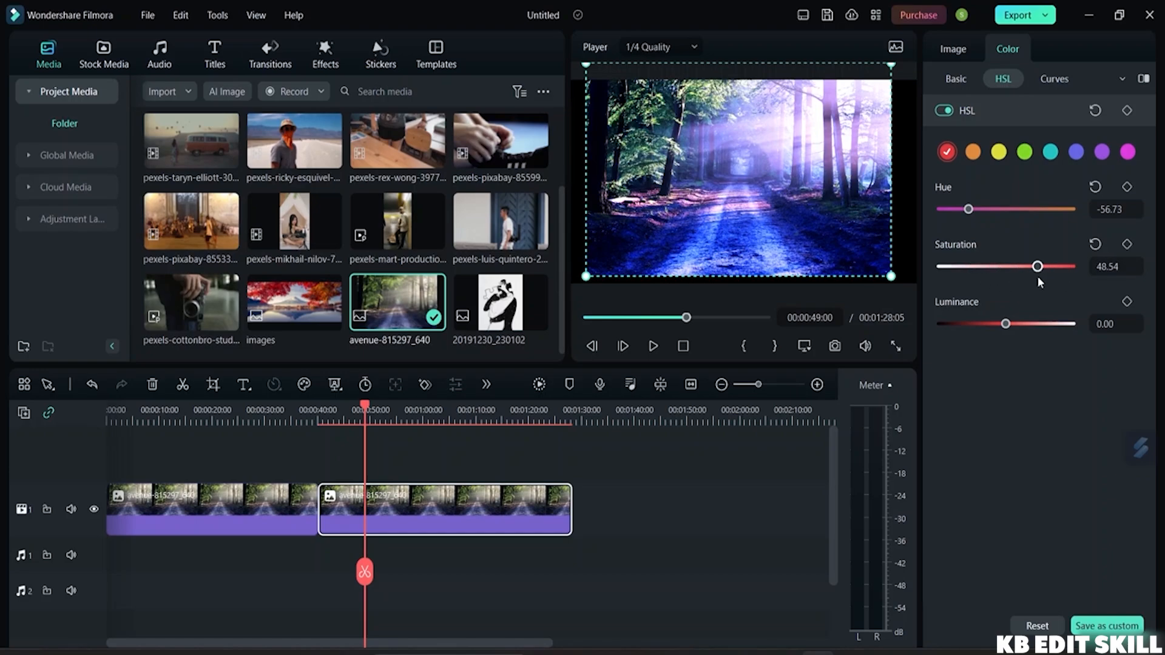
pyautogui.click(907, 189)
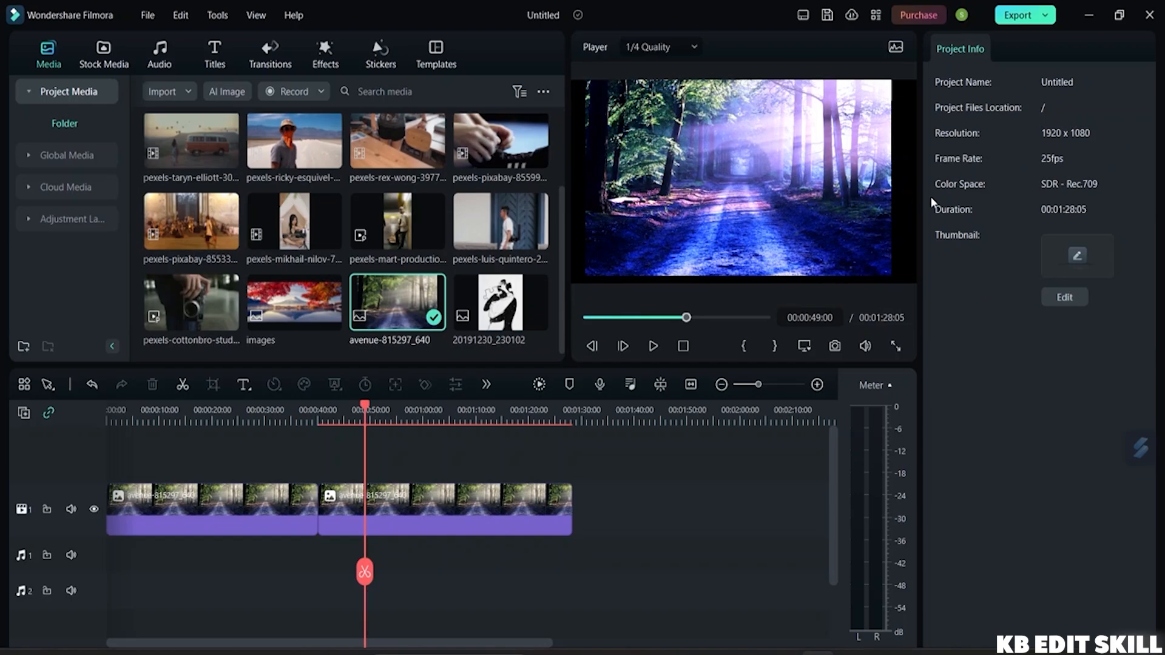
pyautogui.click(415, 519)
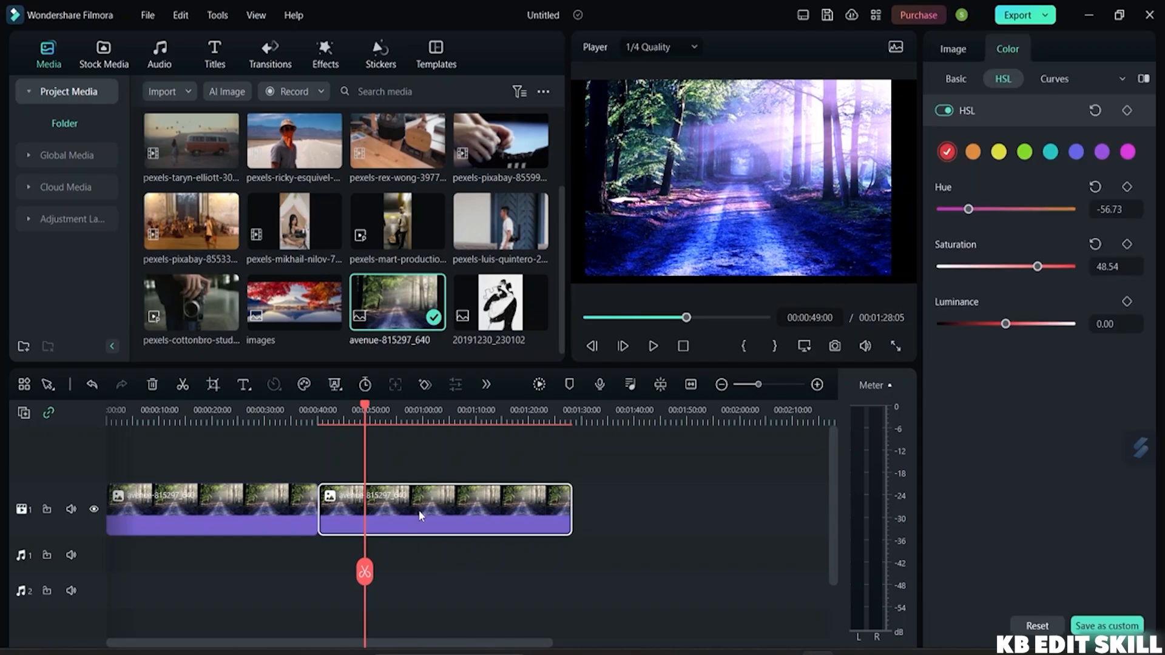
pyautogui.click(1007, 208)
pyautogui.click(1039, 208)
# Turn off Color Match for the forest clip and nudge its image slightly in the preview
pyautogui.click(959, 78)
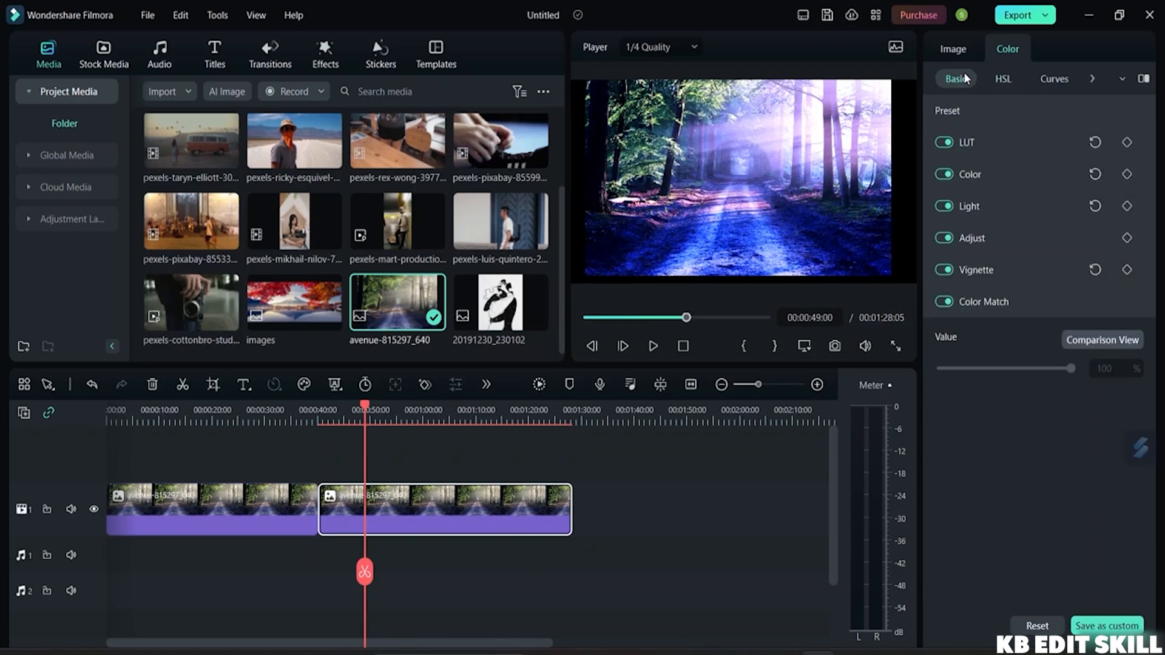
pyautogui.click(944, 301)
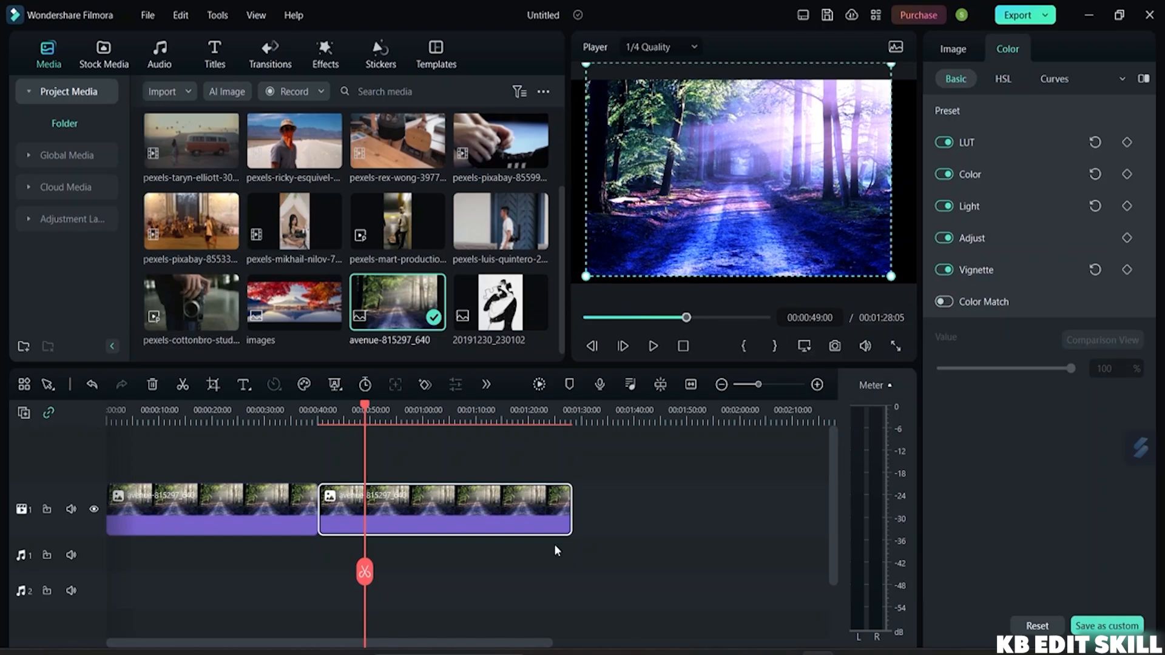
pyautogui.moveTo(689, 175)
pyautogui.mouseDown()
pyautogui.moveTo(525, 428)
pyautogui.moveTo(655, 324)
pyautogui.moveTo(725, 157)
pyautogui.moveTo(702, 180)
pyautogui.mouseUp()
# Set the red HSL luminance to -100 and saturation to about 28.65, and shift the green hue strongly toward yellow
pyautogui.click(1002, 79)
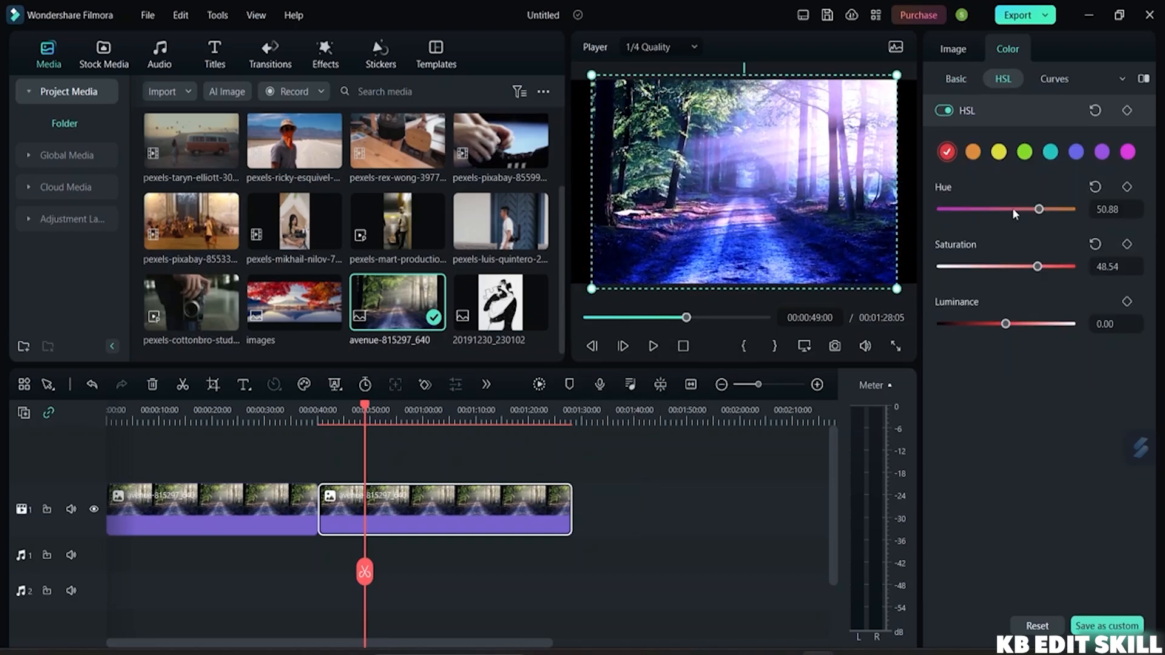
pyautogui.moveTo(1004, 323); pyautogui.dragTo(941, 325)
pyautogui.moveTo(1037, 266)
pyautogui.mouseDown()
pyautogui.moveTo(933, 268)
pyautogui.moveTo(1024, 266)
pyautogui.mouseUp()
pyautogui.click(973, 155)
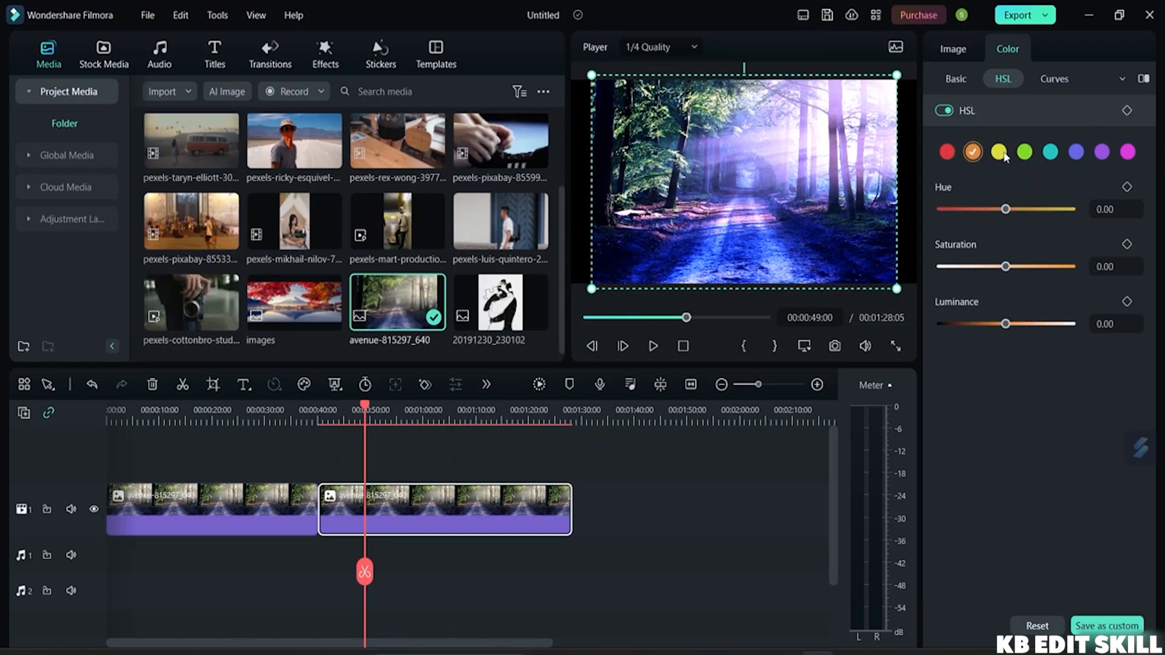
pyautogui.click(947, 153)
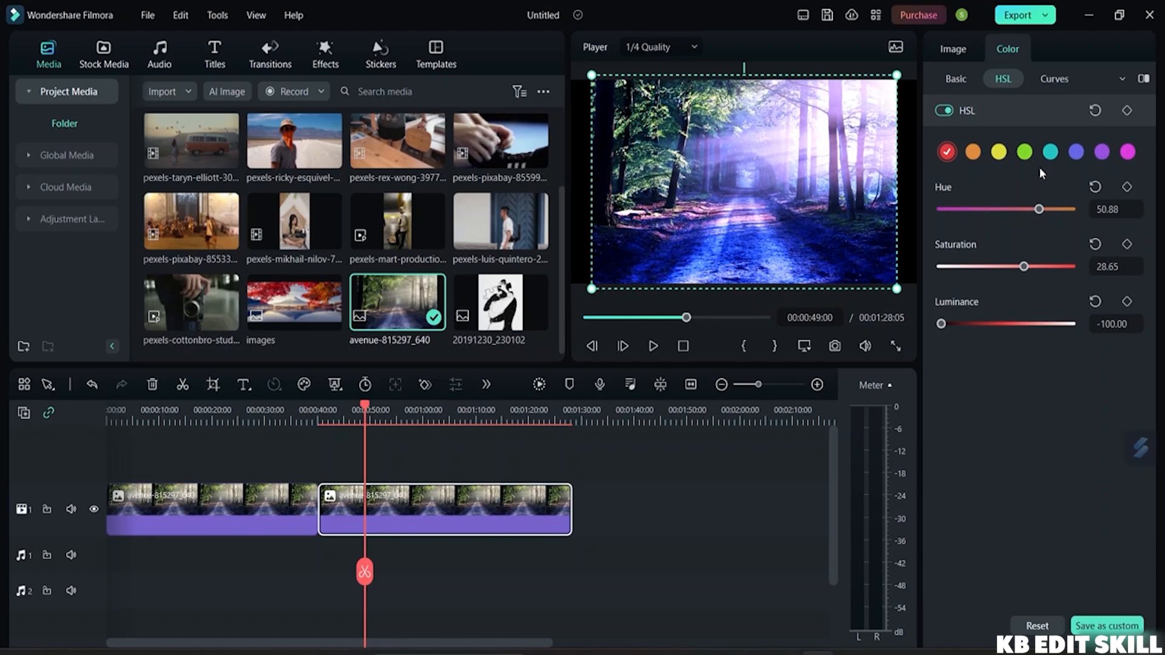
pyautogui.click(1024, 152)
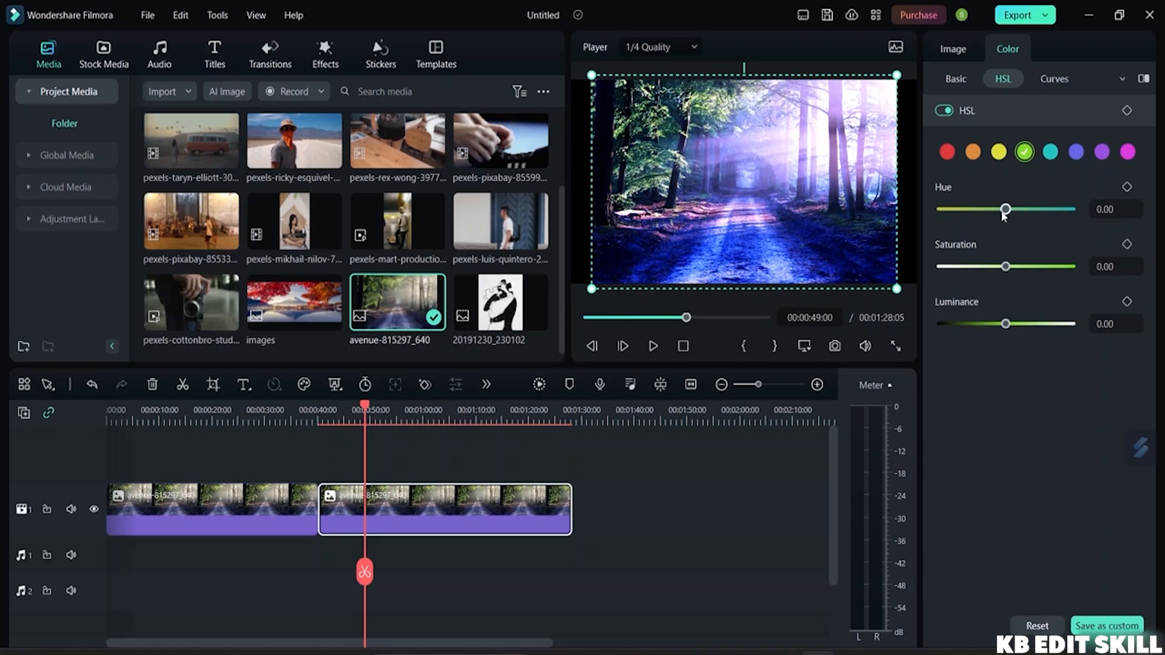
pyautogui.moveTo(1002, 212); pyautogui.dragTo(947, 211)
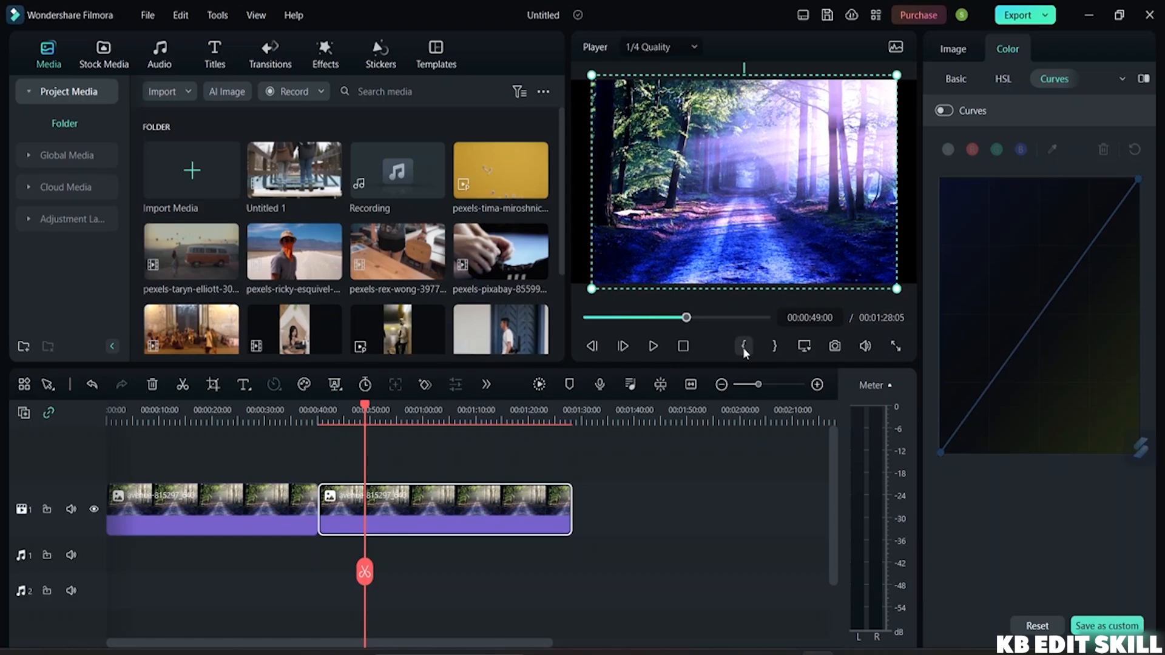
# Add the desert video with the man in a hat to a new track above the forest clips
pyautogui.scroll(-2, 288, 267)
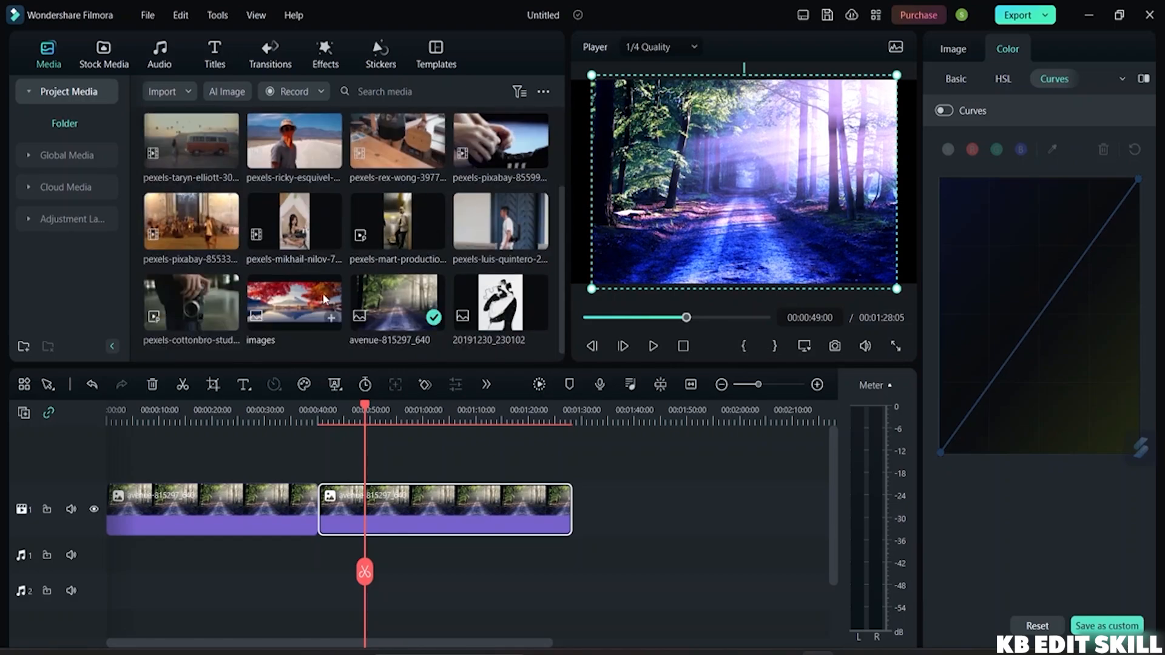
pyautogui.scroll(2, 375, 259)
pyautogui.doubleClick(293, 257)
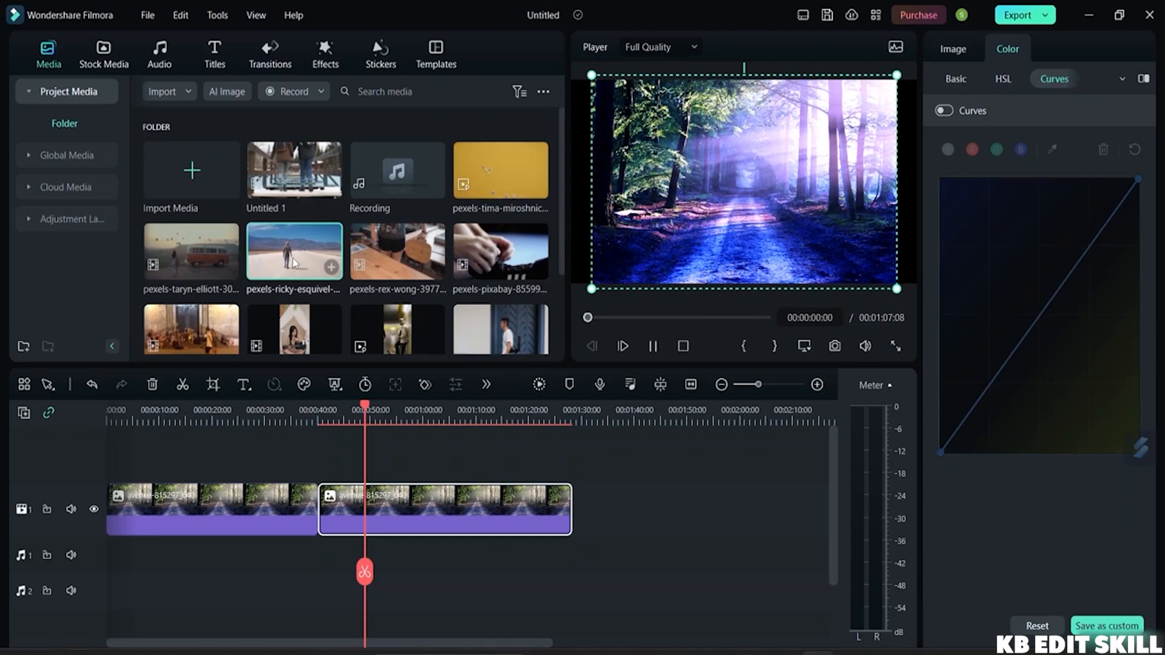
pyautogui.moveTo(292, 257); pyautogui.dragTo(148, 476)
# Remove both forest image clips from the timeline
pyautogui.click(157, 562)
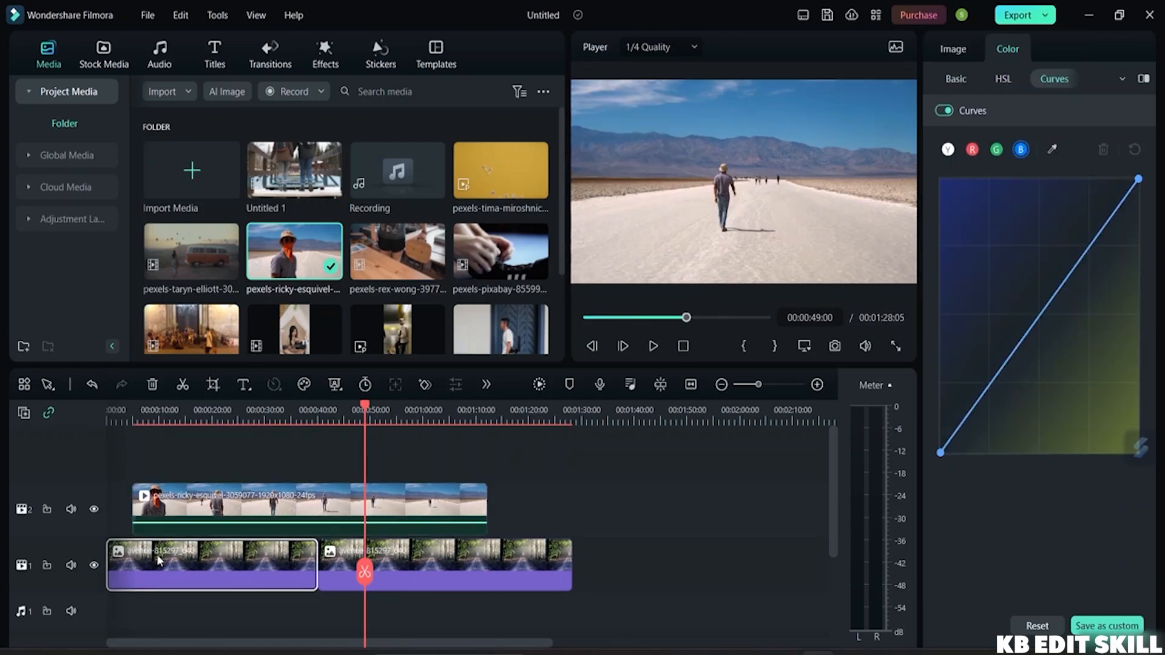
pyautogui.rightClick(156, 562)
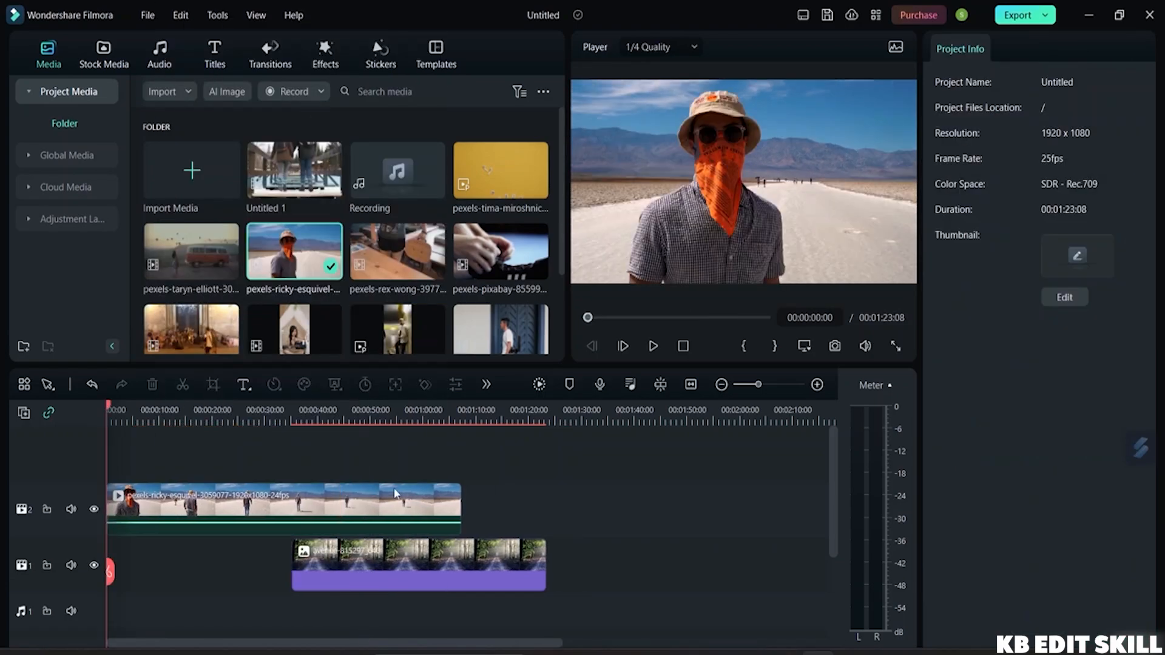
pyautogui.rightClick(402, 566)
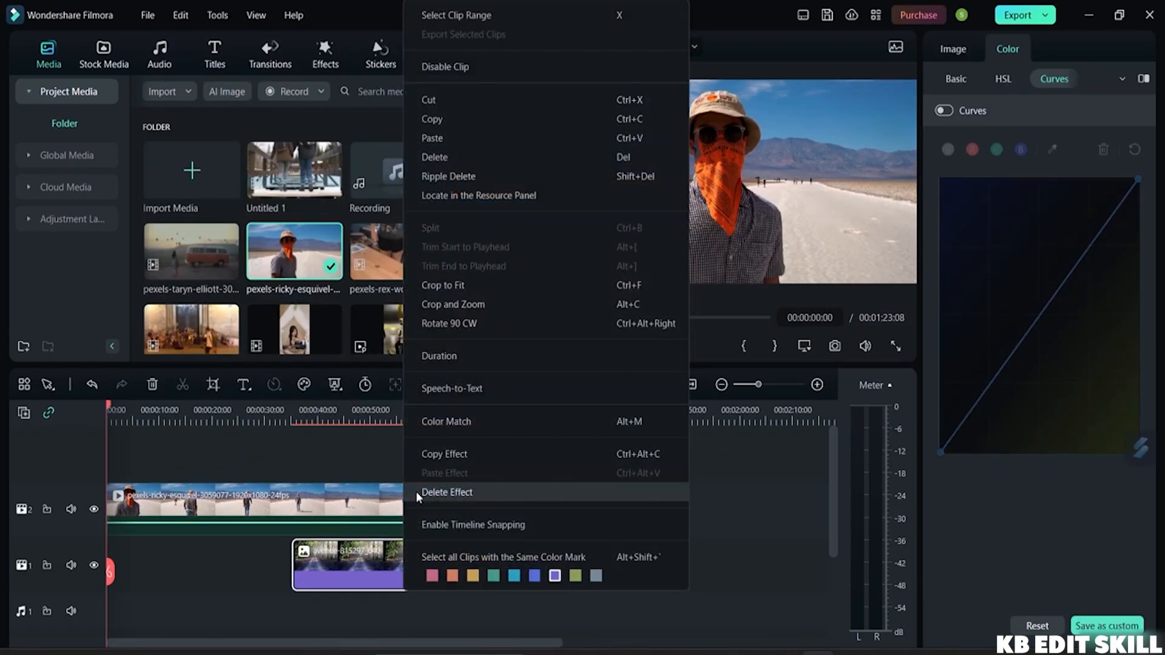
pyautogui.click(479, 103)
# Apply the Cyberpunk 2 LUT to the desert video clip
pyautogui.click(206, 526)
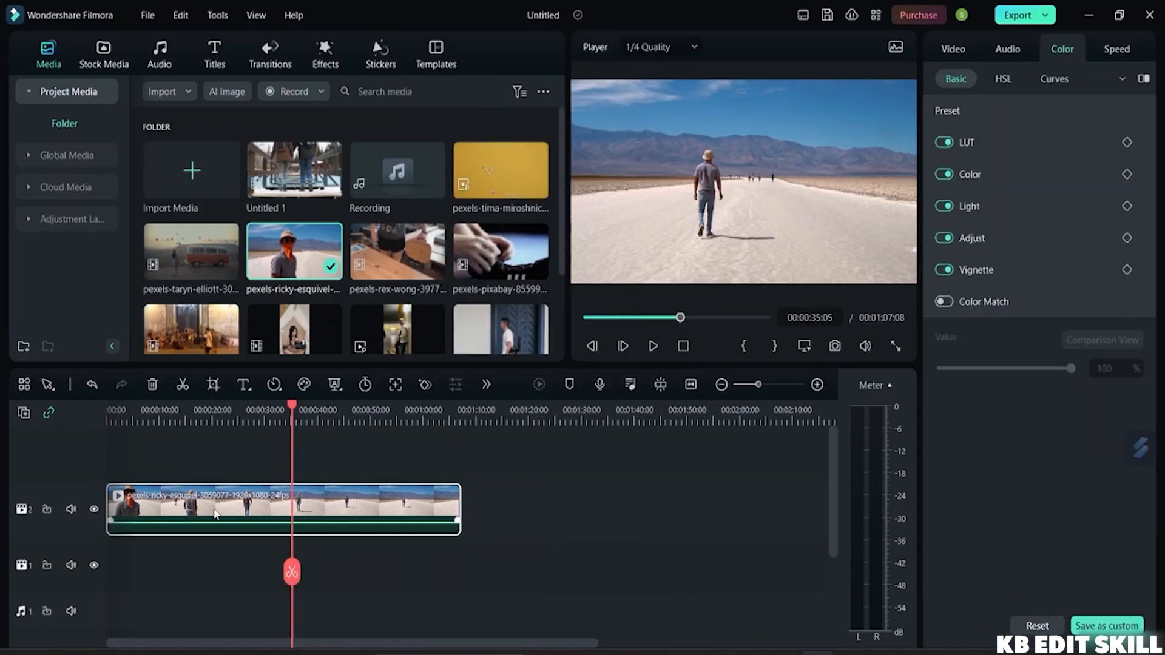
pyautogui.click(985, 141)
pyautogui.click(1116, 185)
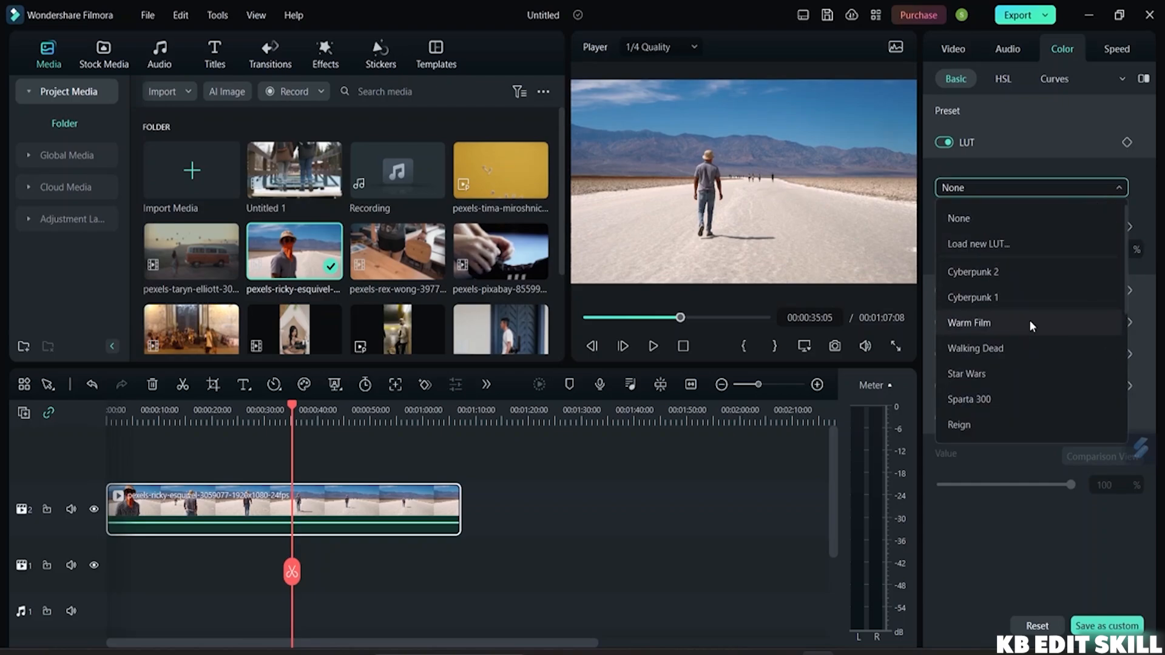
pyautogui.click(1023, 276)
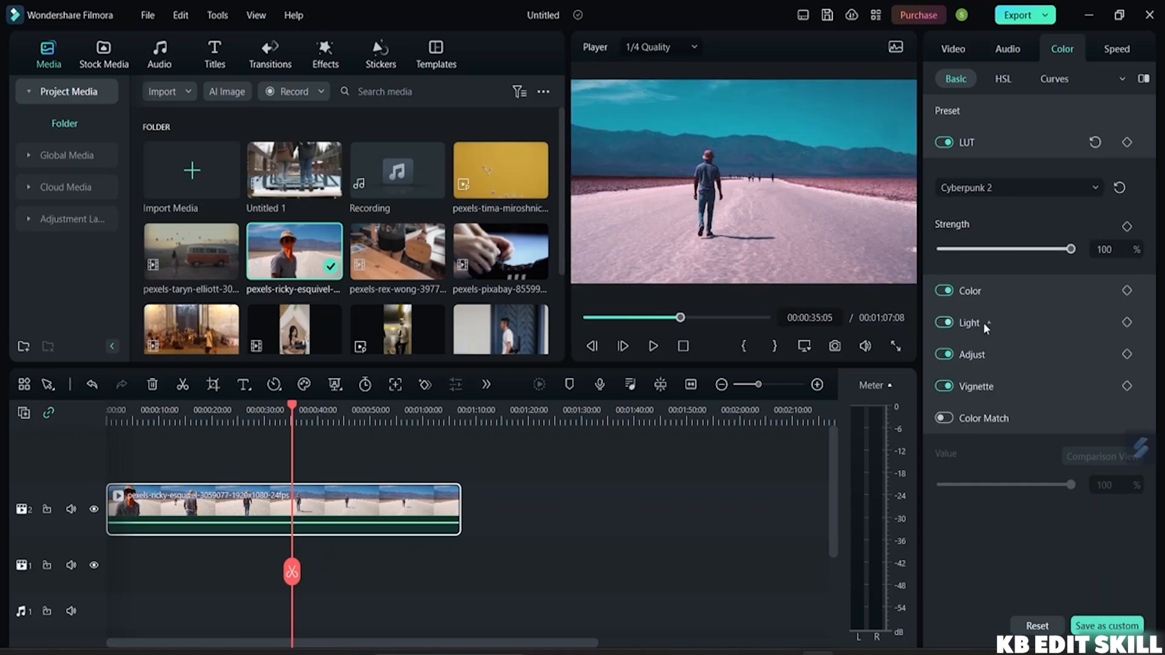
# Set the desert clip's green HSL hue to about 56.73, saturation to about 27.49 and luminance to about 61.40
pyautogui.click(1004, 80)
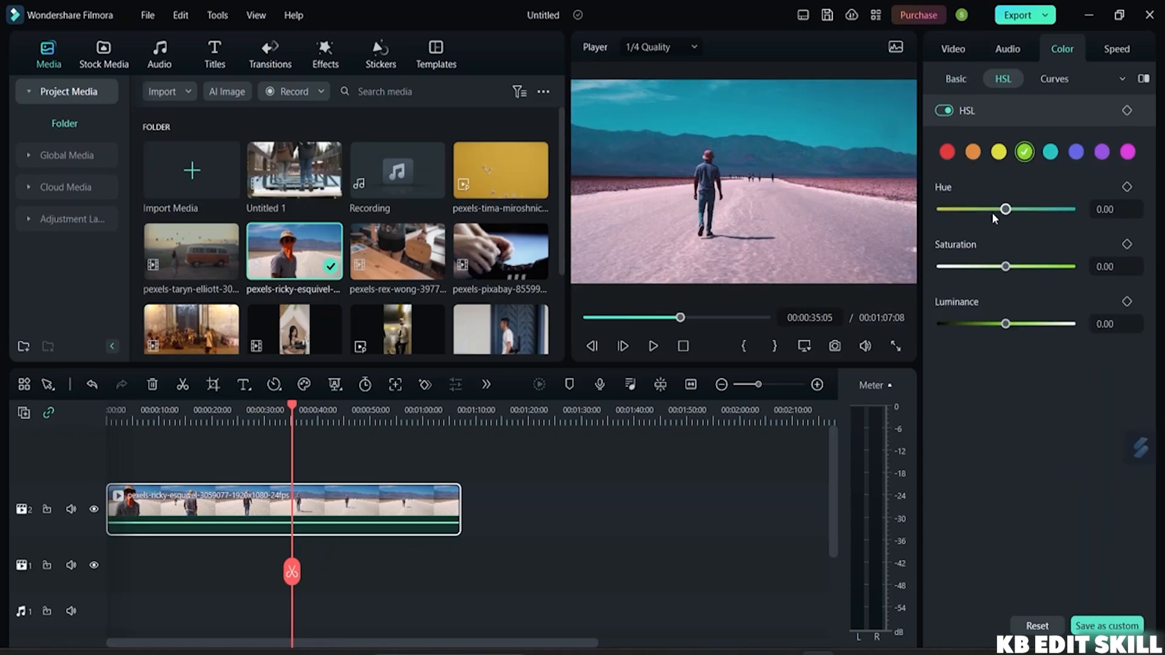
pyautogui.moveTo(1005, 210); pyautogui.dragTo(1045, 211)
pyautogui.moveTo(1005, 266)
pyautogui.mouseDown()
pyautogui.moveTo(937, 268)
pyautogui.moveTo(1024, 267)
pyautogui.mouseUp()
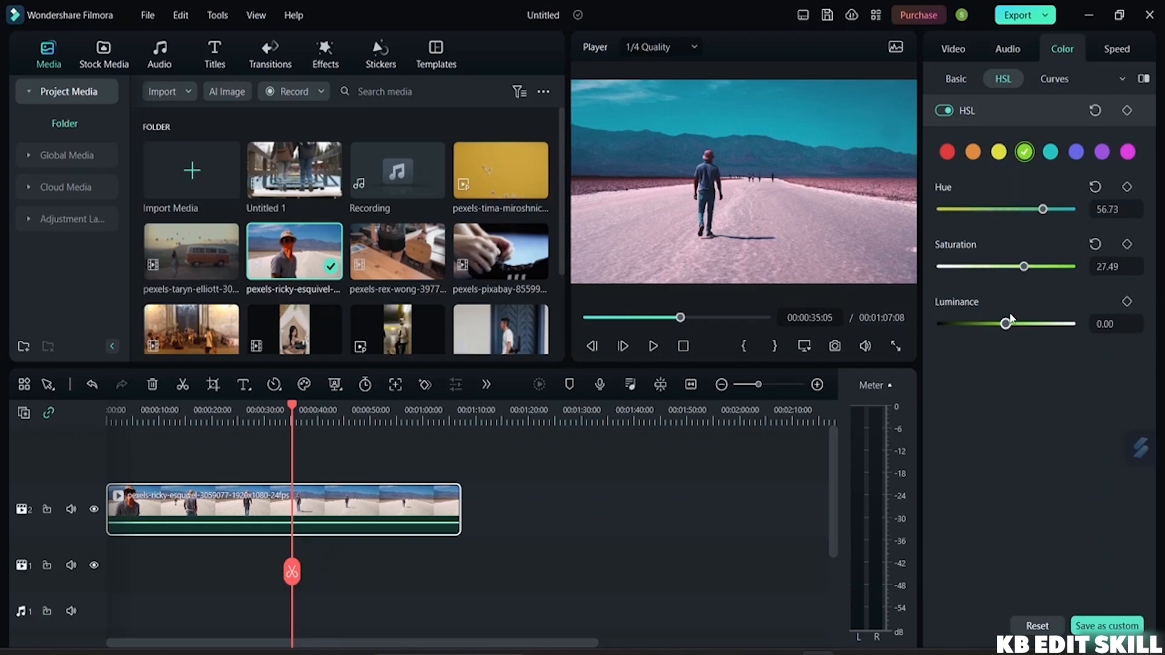
pyautogui.moveTo(1005, 323); pyautogui.dragTo(1044, 321)
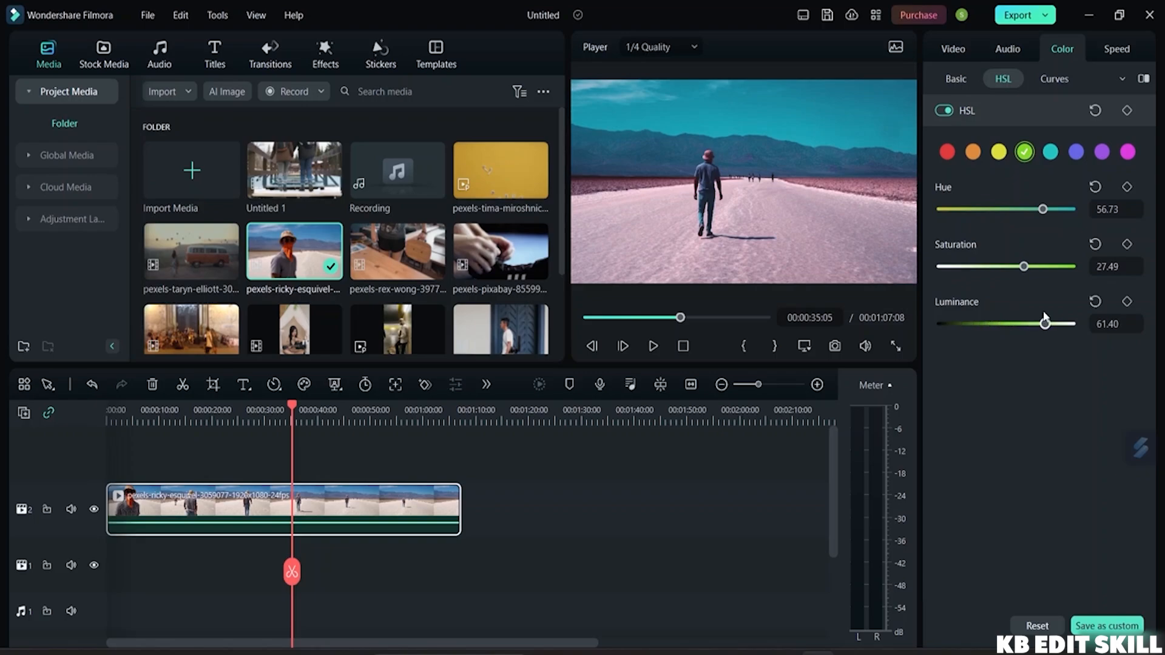
# Adjust the desert clip's color curves, placing a low point on the green curve and a mid point on the blue curve
pyautogui.click(1058, 79)
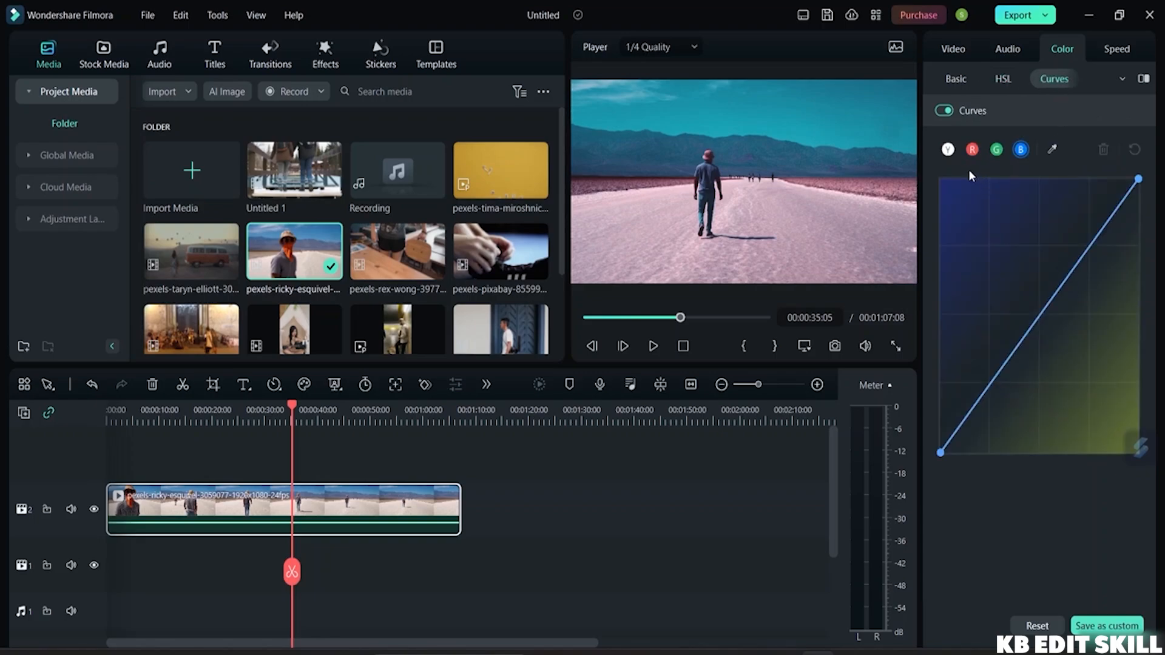
pyautogui.click(972, 150)
pyautogui.moveTo(1049, 325); pyautogui.dragTo(984, 395)
pyautogui.click(996, 149)
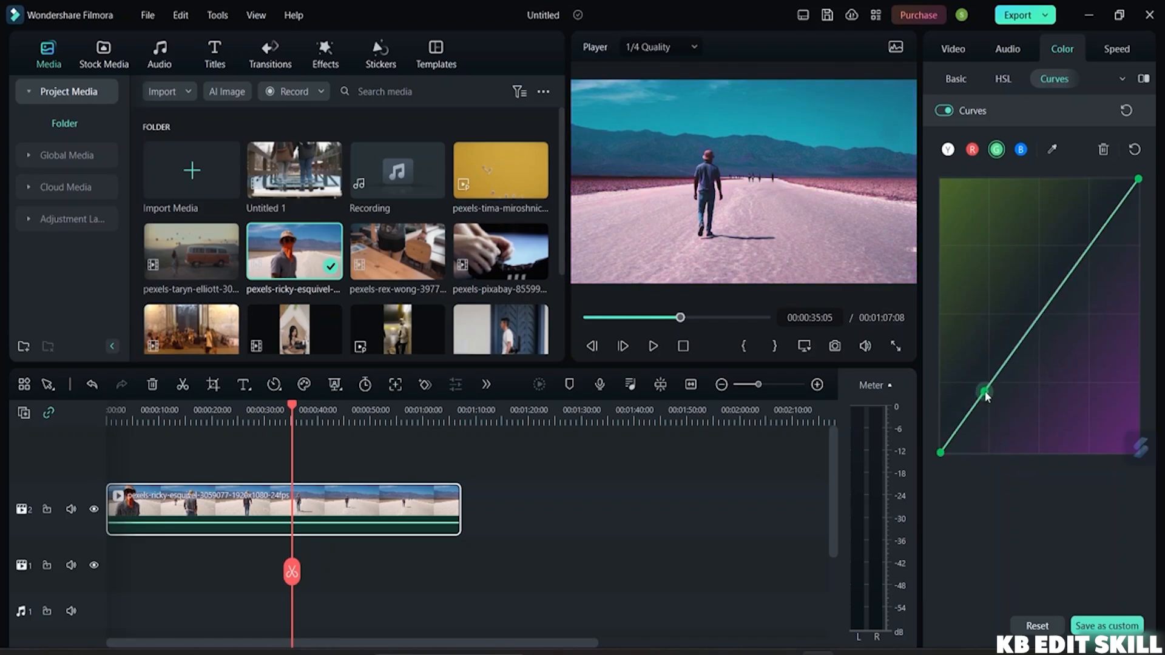
pyautogui.click(1021, 151)
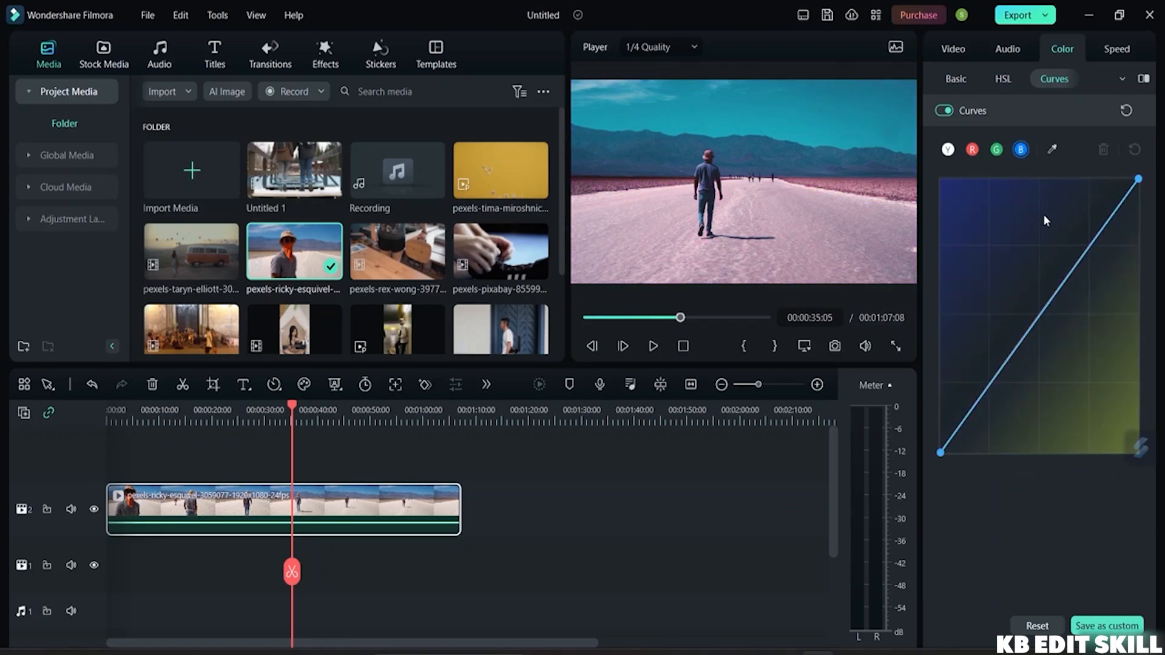
pyautogui.moveTo(1058, 292); pyautogui.dragTo(1033, 326)
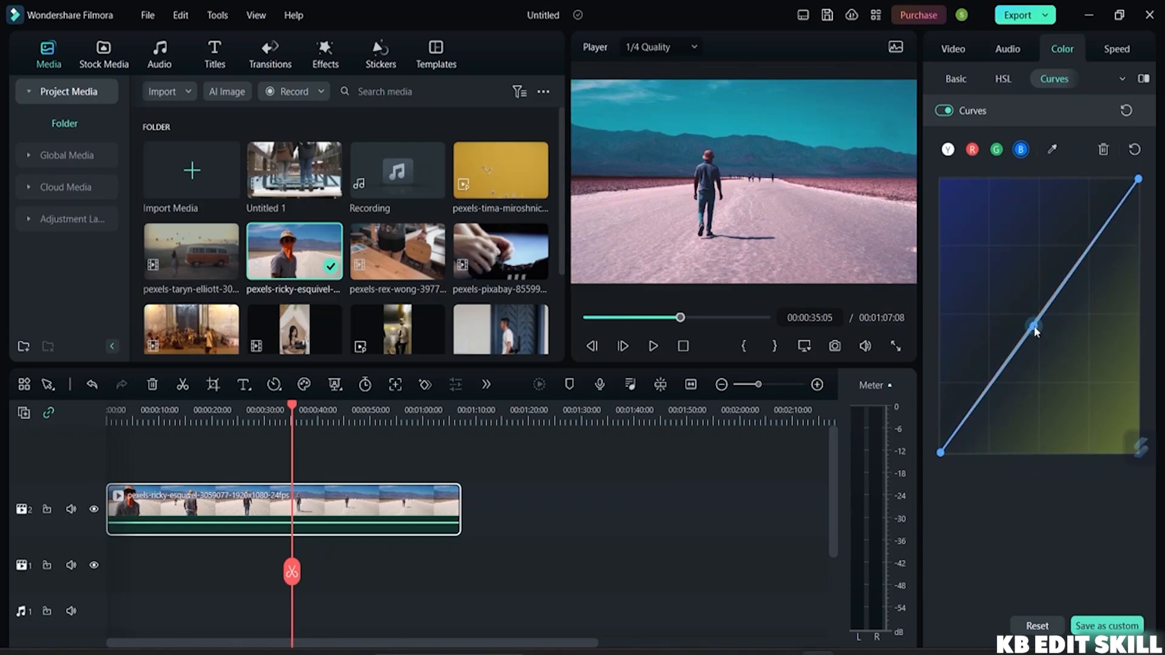
# Sample the teal sky in the preview to add a point to the blue curve and reset that curve
pyautogui.click(1052, 149)
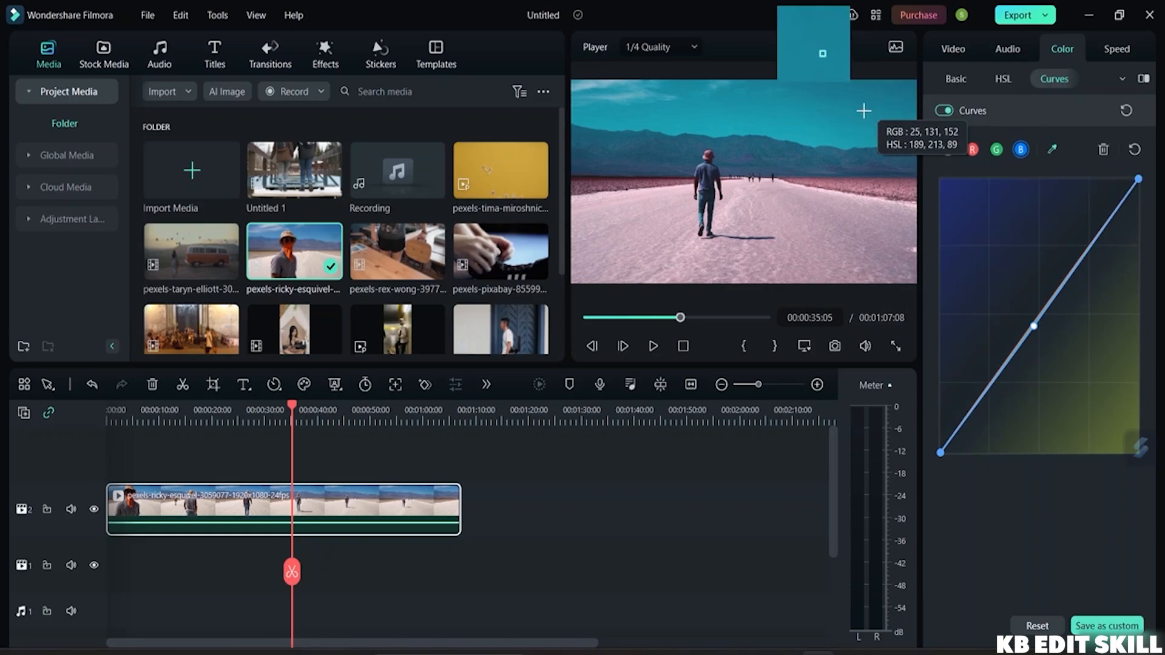
pyautogui.click(842, 117)
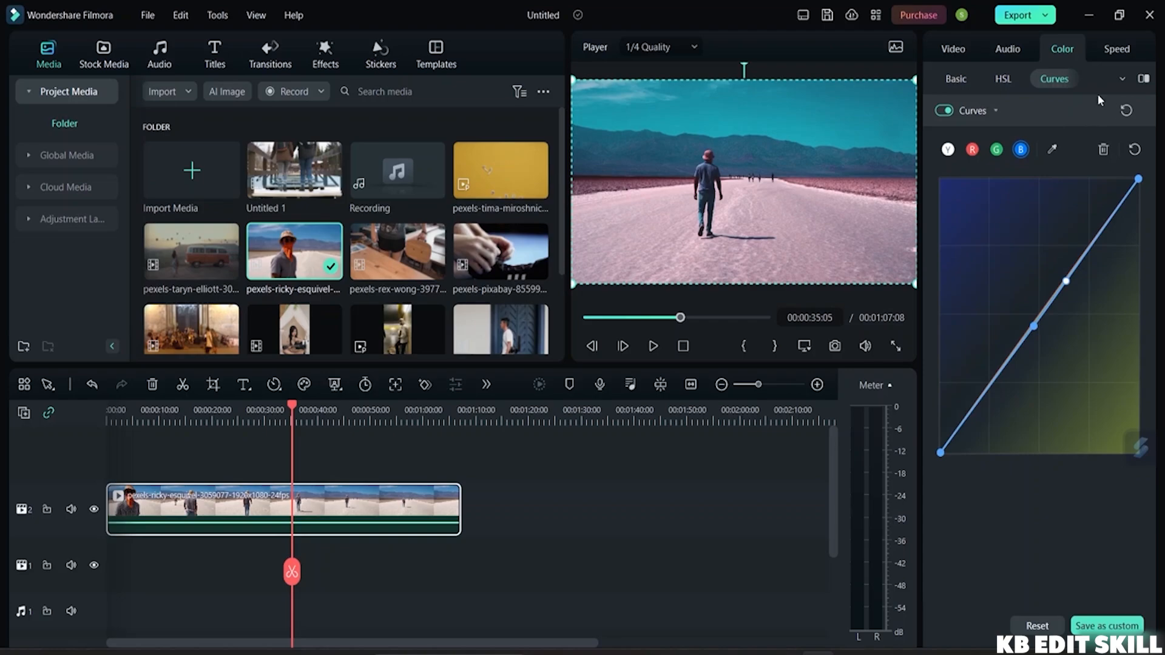
pyautogui.click(1133, 151)
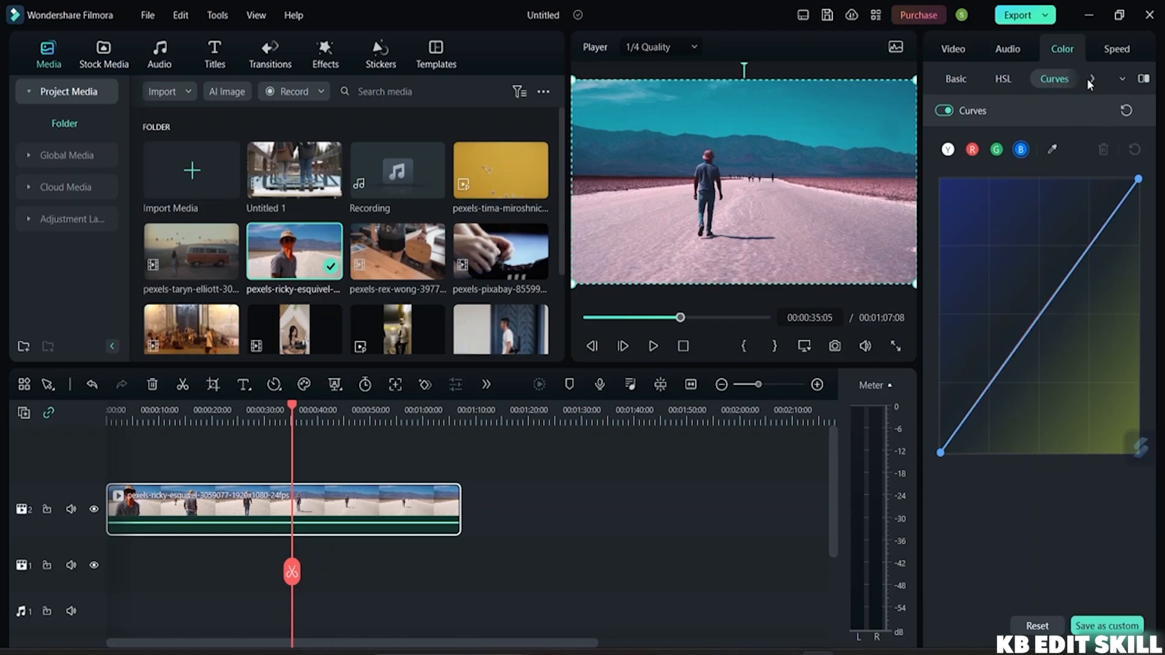
# Adjust the desert clip's Color Wheels by raising the brightness of the highlights and shadows and slightly lowering the midtones
pyautogui.click(1089, 79)
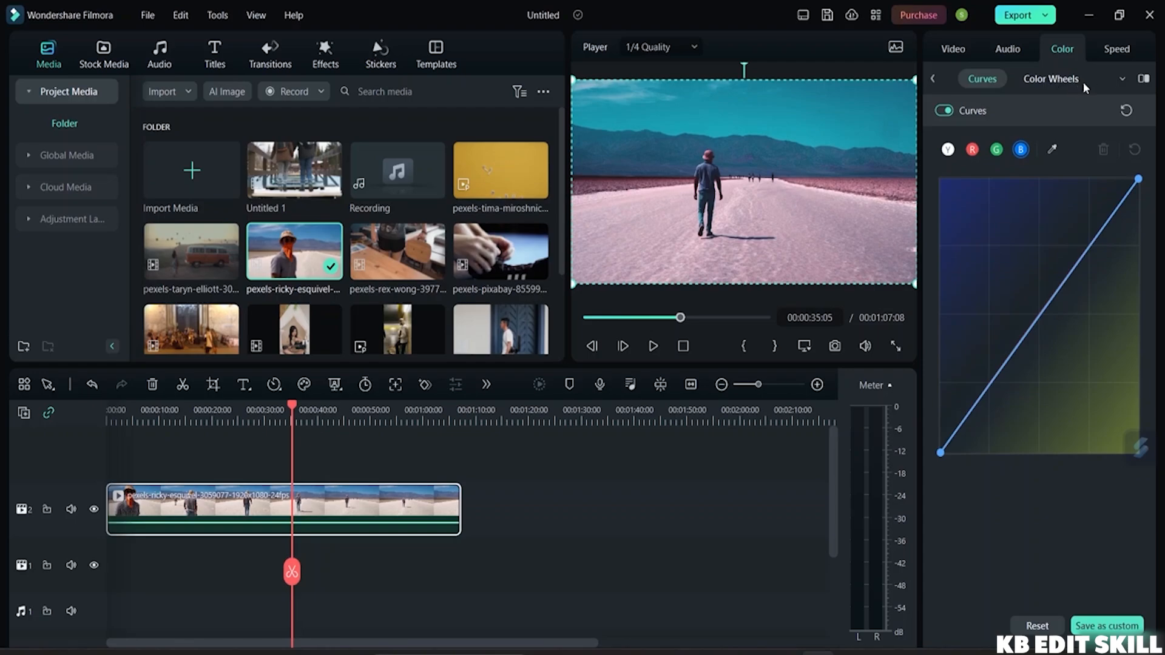
pyautogui.click(1056, 79)
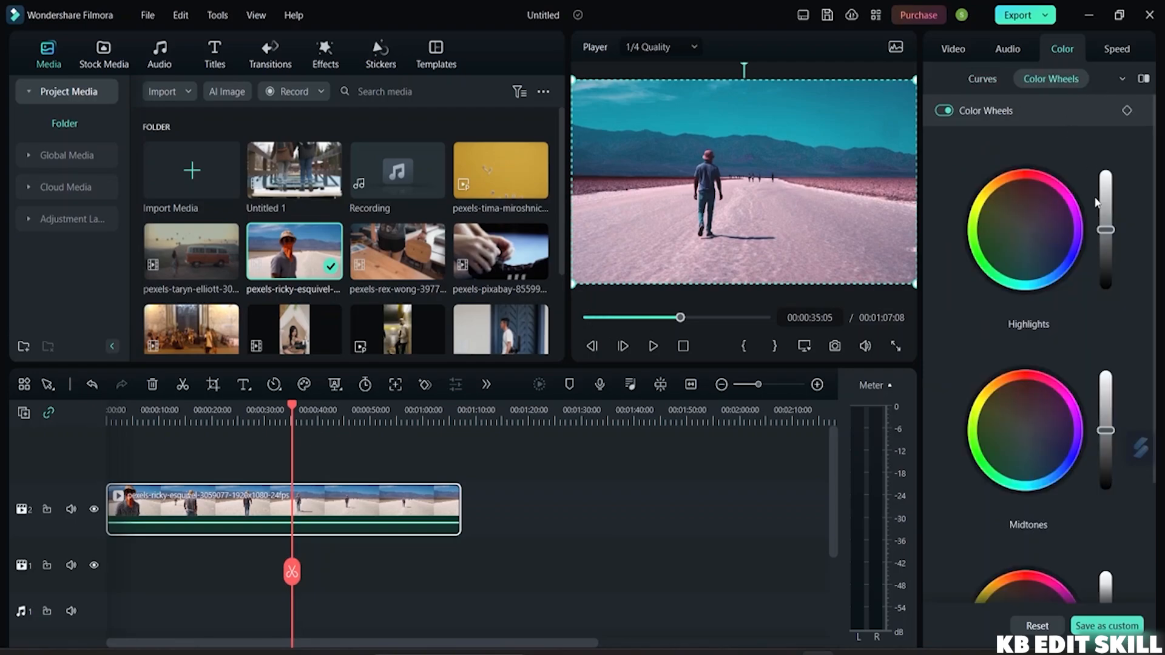
pyautogui.moveTo(1105, 230)
pyautogui.mouseDown()
pyautogui.moveTo(1105, 192)
pyautogui.moveTo(1122, 300)
pyautogui.moveTo(1104, 229)
pyautogui.mouseUp()
pyautogui.scroll(-3, 1087, 367)
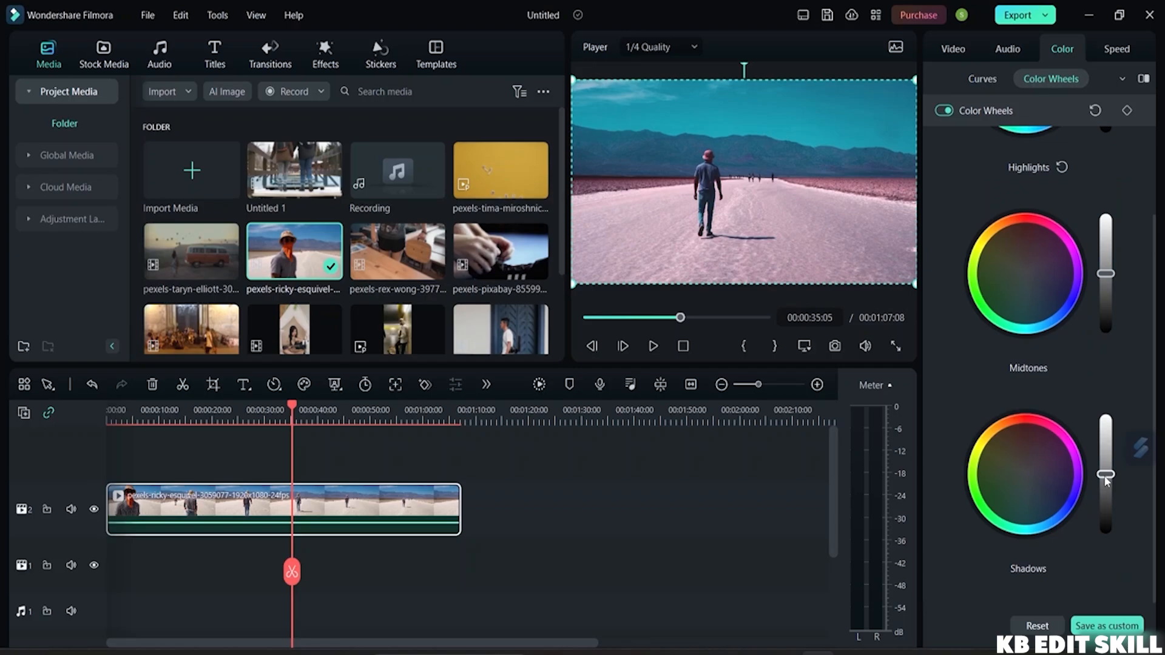
pyautogui.moveTo(1105, 481); pyautogui.dragTo(1105, 454)
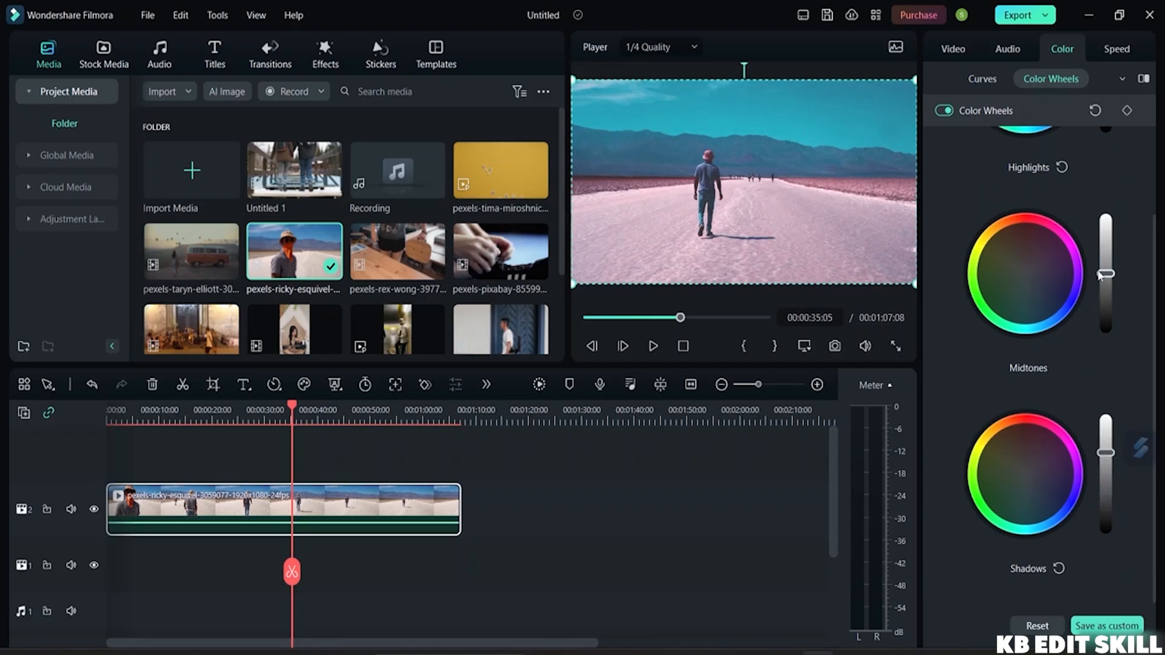
pyautogui.moveTo(1106, 274)
pyautogui.mouseDown()
pyautogui.moveTo(1106, 307)
pyautogui.moveTo(1106, 285)
pyautogui.mouseUp()
pyautogui.scroll(2, 1104, 216)
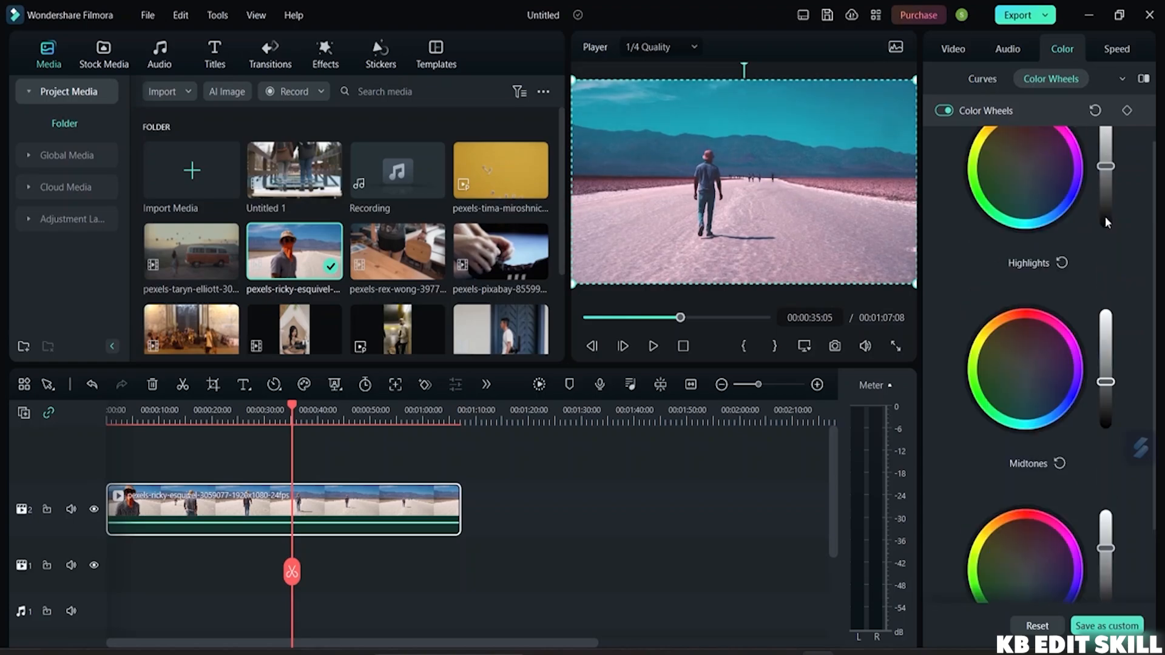
pyautogui.moveTo(1105, 165)
pyautogui.mouseDown()
pyautogui.moveTo(1114, 214)
pyautogui.moveTo(1099, 150)
pyautogui.mouseUp()
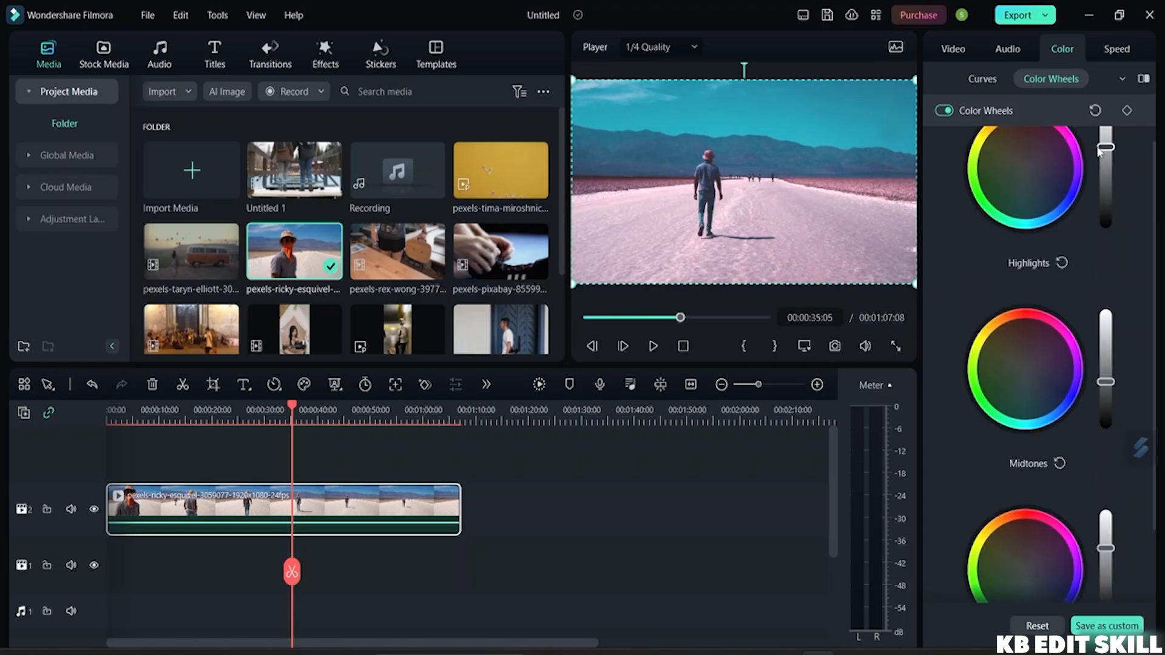
pyautogui.scroll(1, 1072, 277)
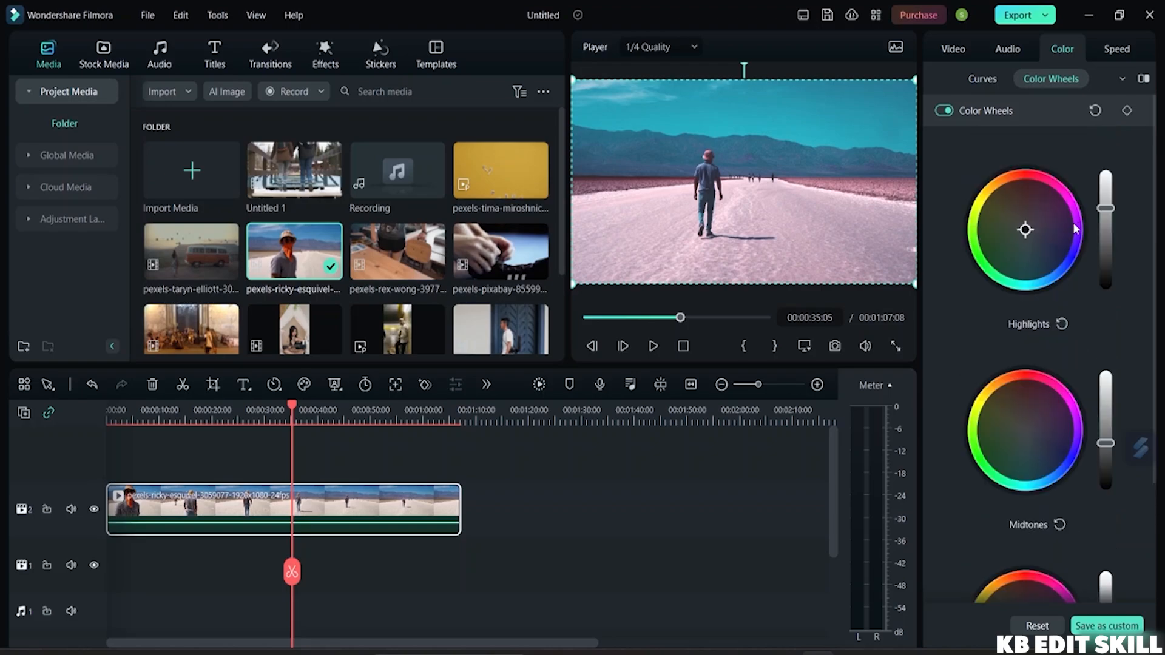
# Open the before-and-after comparison options listing side-by-side and split views
pyautogui.click(1117, 79)
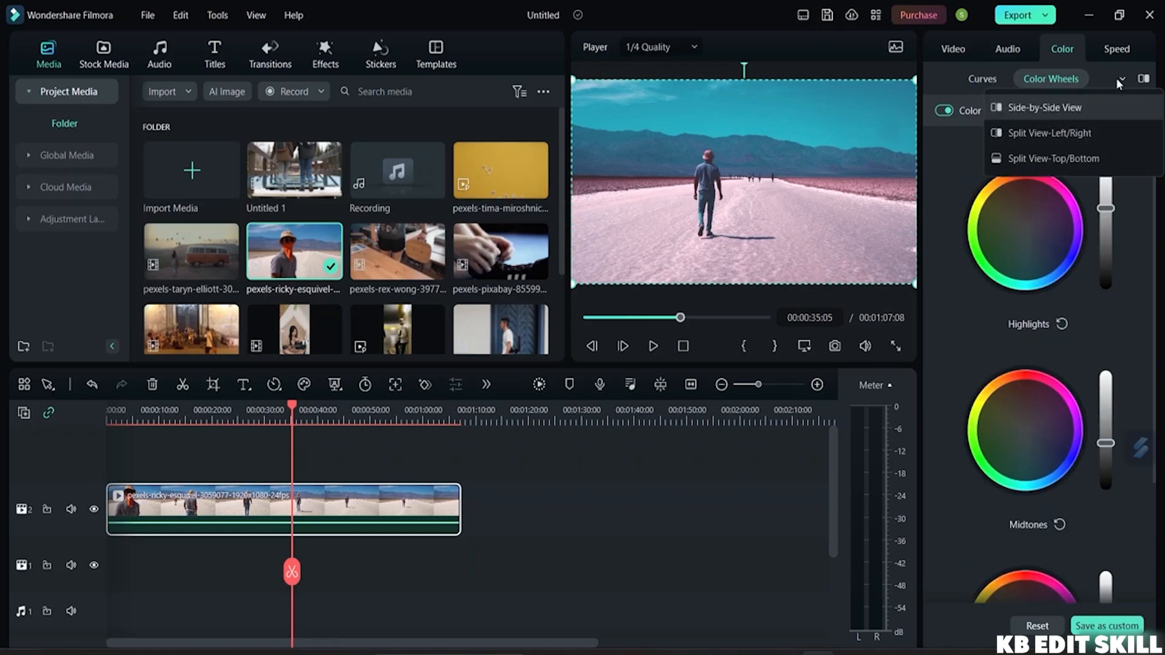
pyautogui.click(1117, 79)
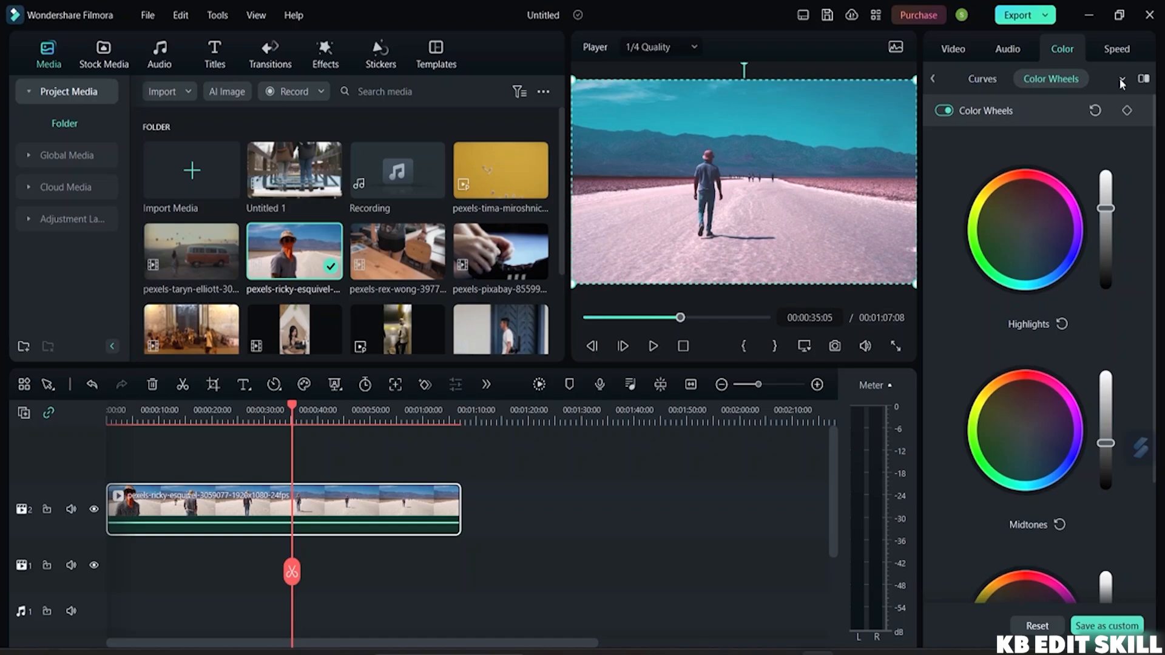
pyautogui.click(1118, 79)
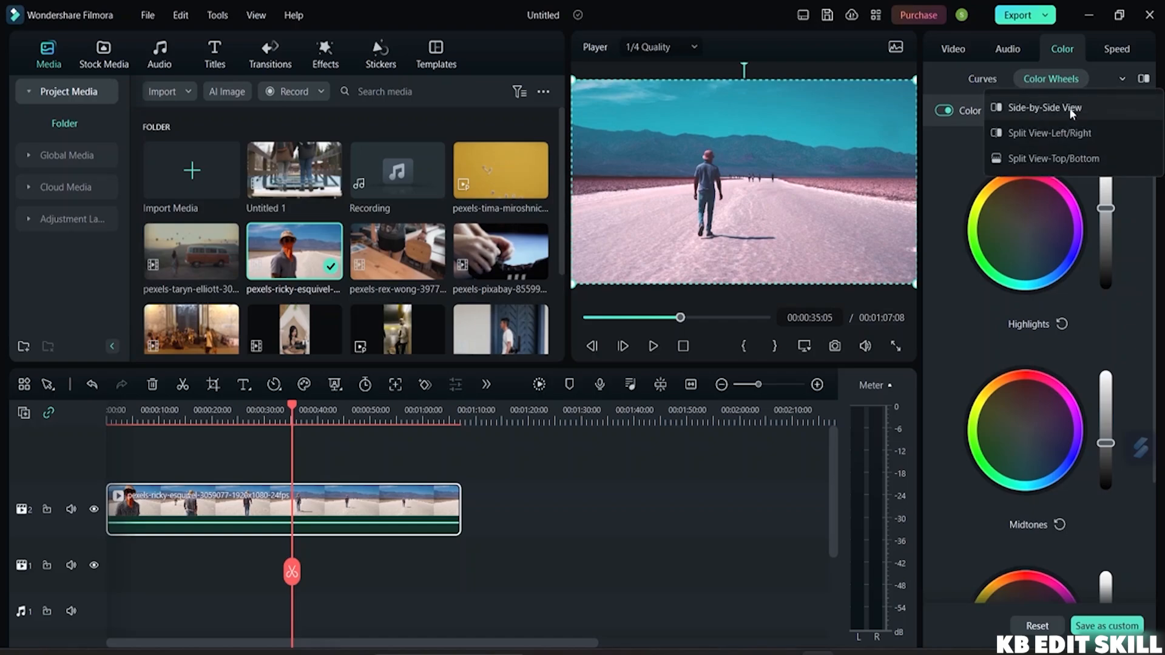
# Compare the color-graded desert clip with its original in Side-by-Side View and return to the normal preview
pyautogui.click(1016, 109)
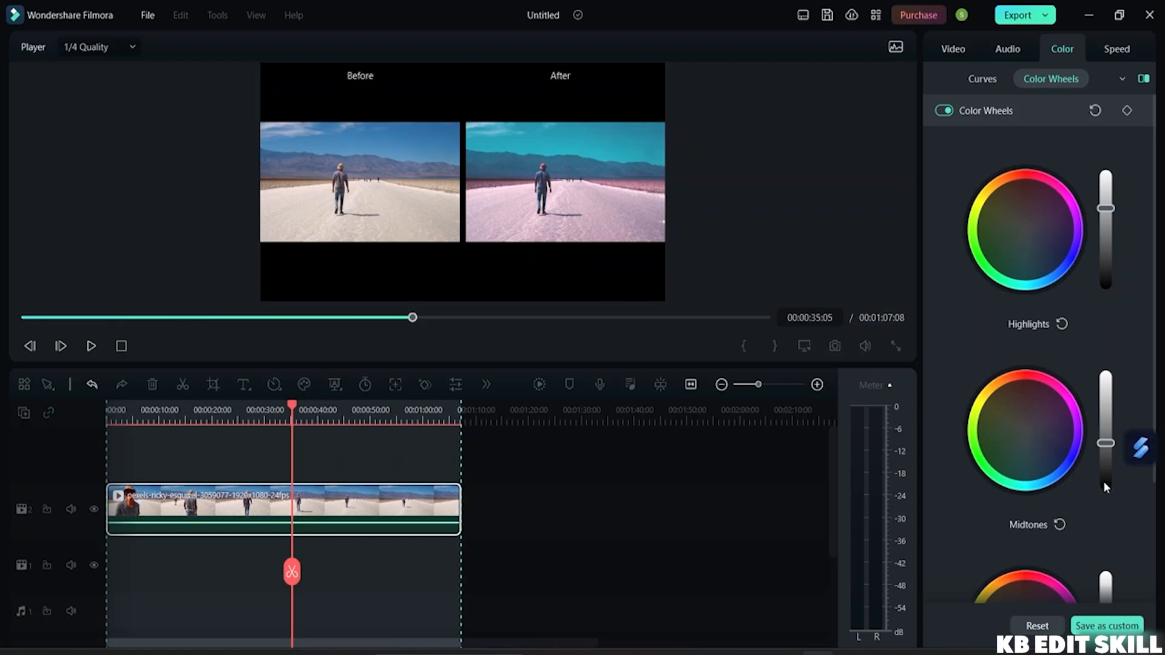
pyautogui.click(1144, 80)
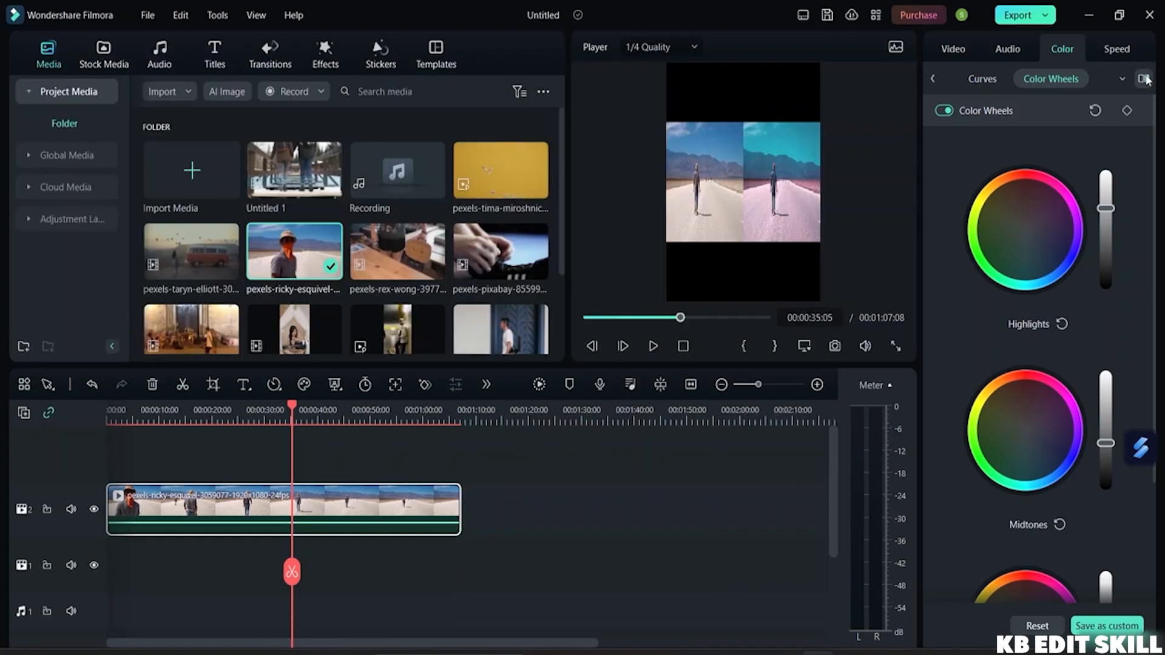
pyautogui.click(1143, 79)
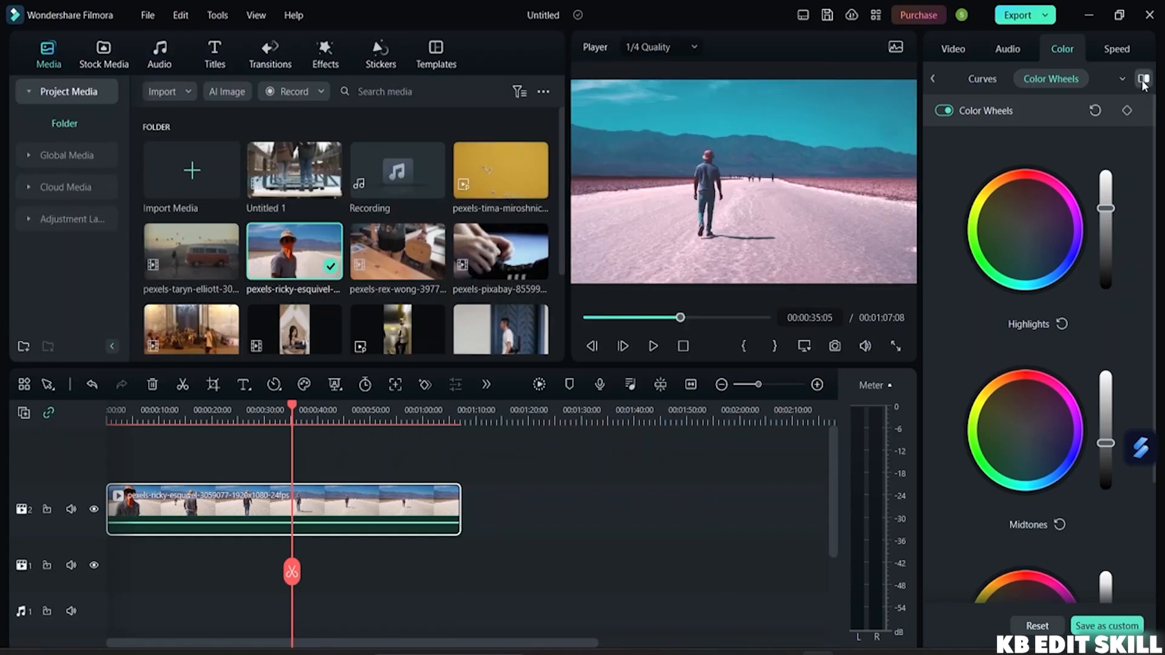
pyautogui.click(1143, 79)
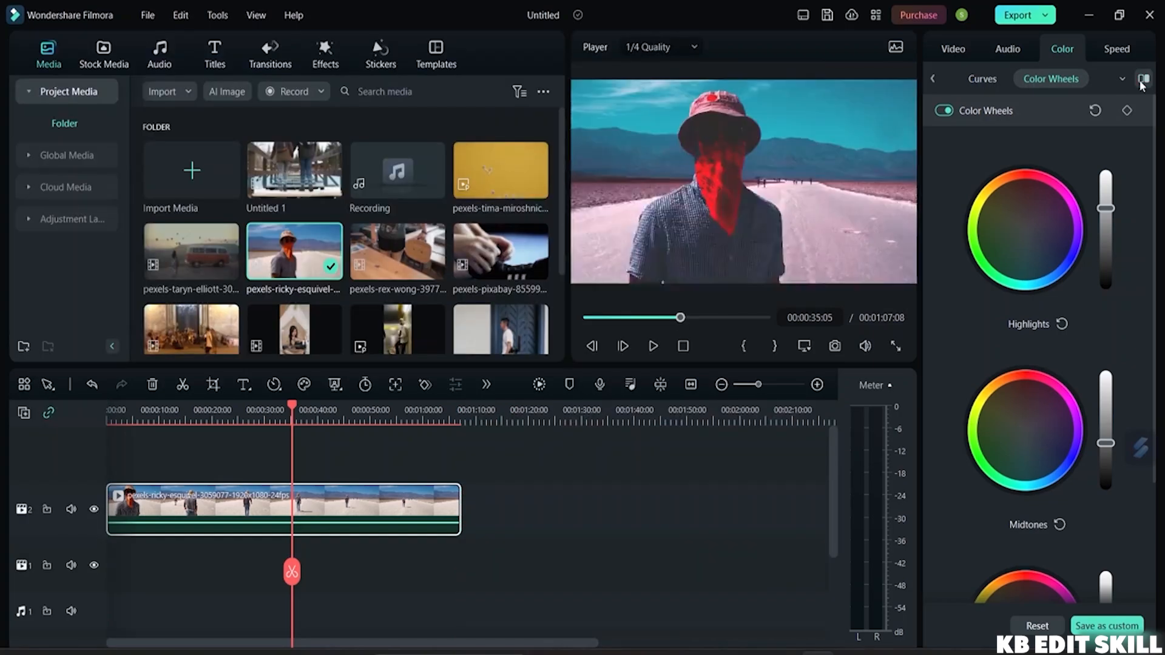
# Compare the original and graded footage in Split View-Left/Right and in Split View-Top/Bottom
pyautogui.click(1122, 80)
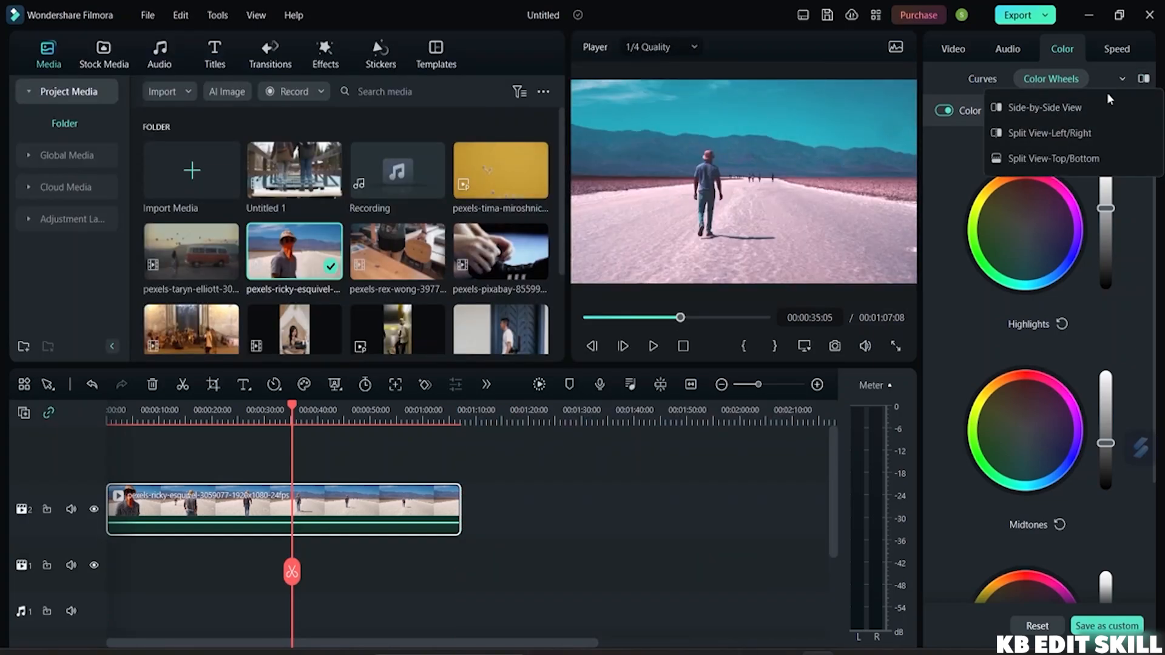
pyautogui.click(1083, 132)
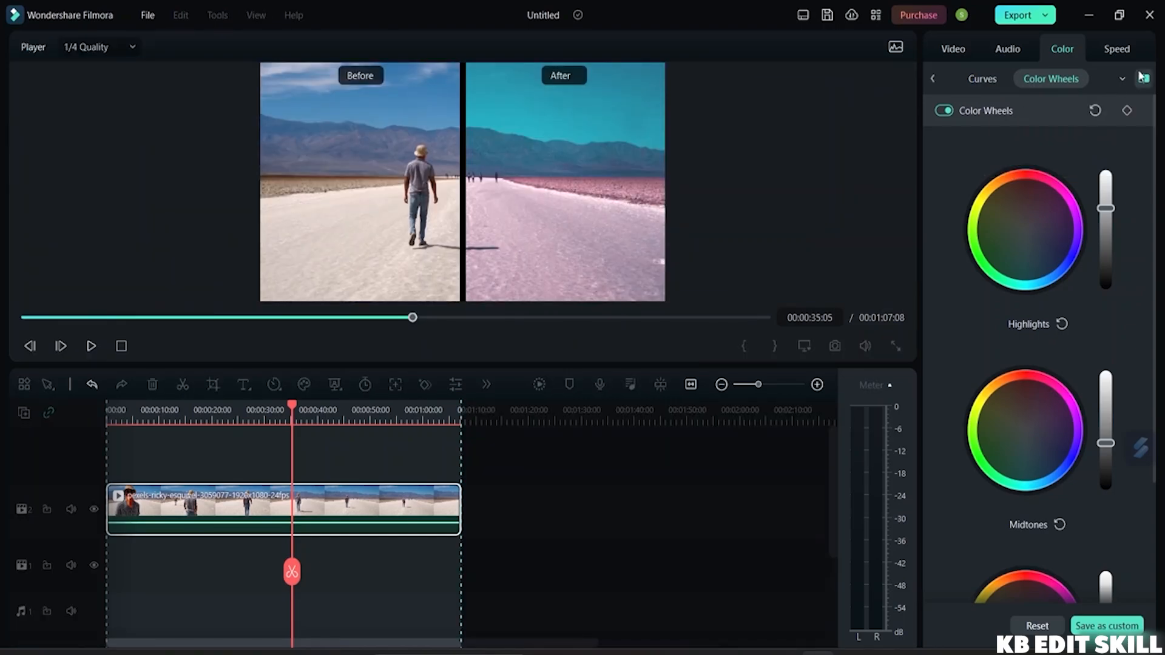
pyautogui.click(1122, 78)
pyautogui.click(1088, 154)
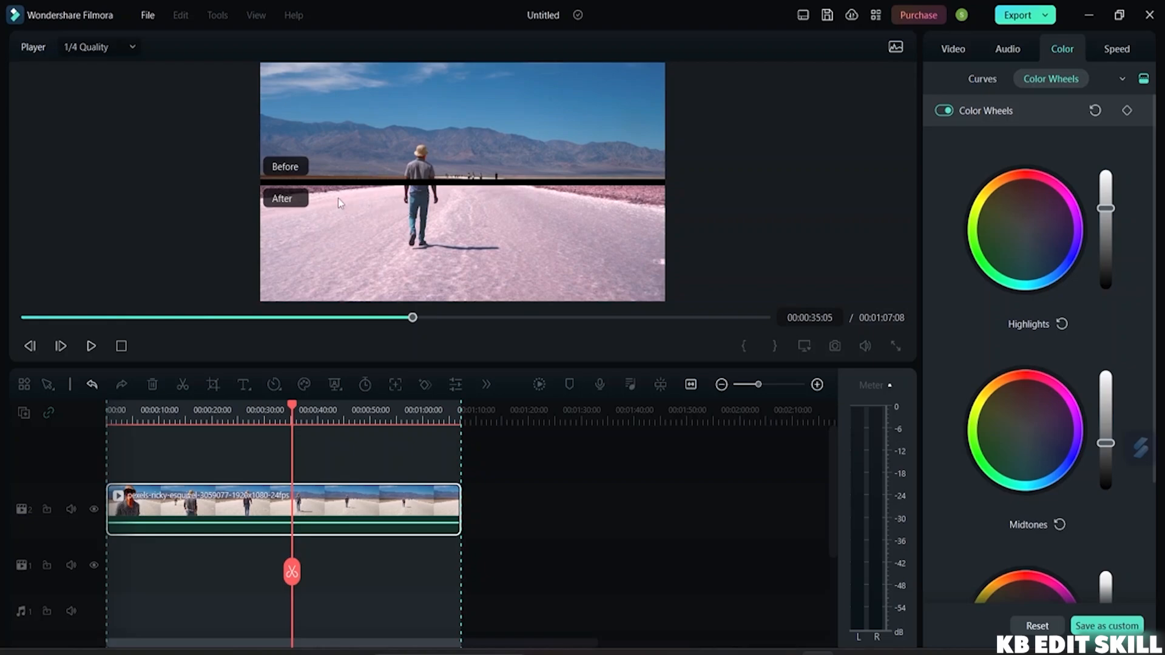
# Return the before/after comparison to Side-by-Side View
pyautogui.click(1124, 78)
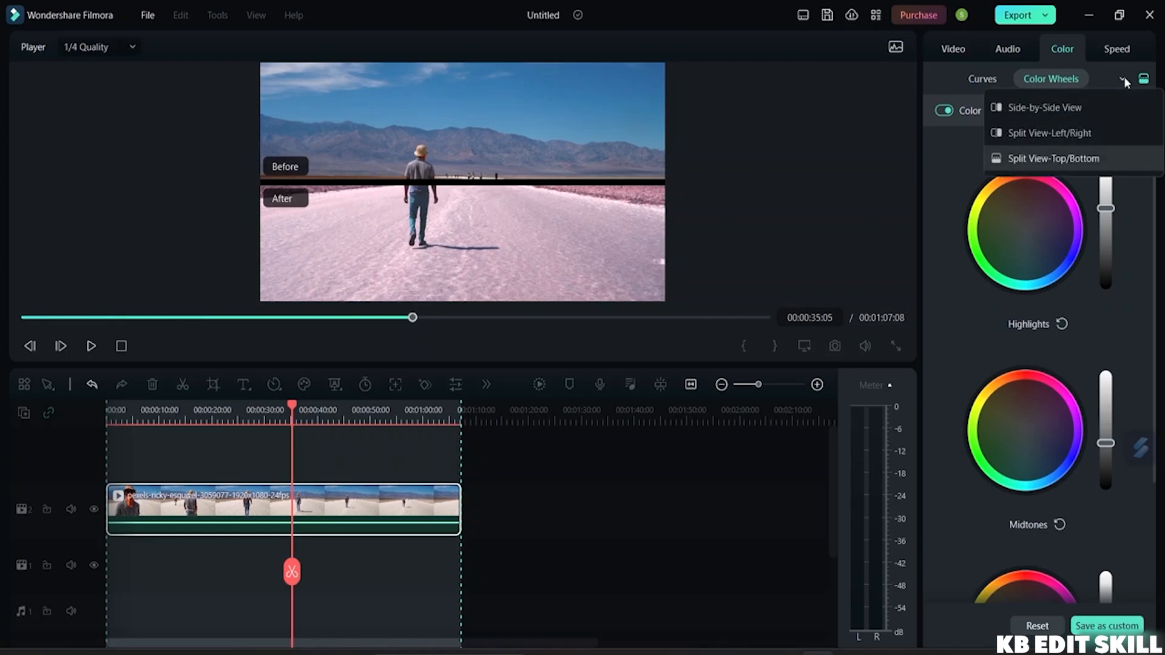
pyautogui.click(1079, 103)
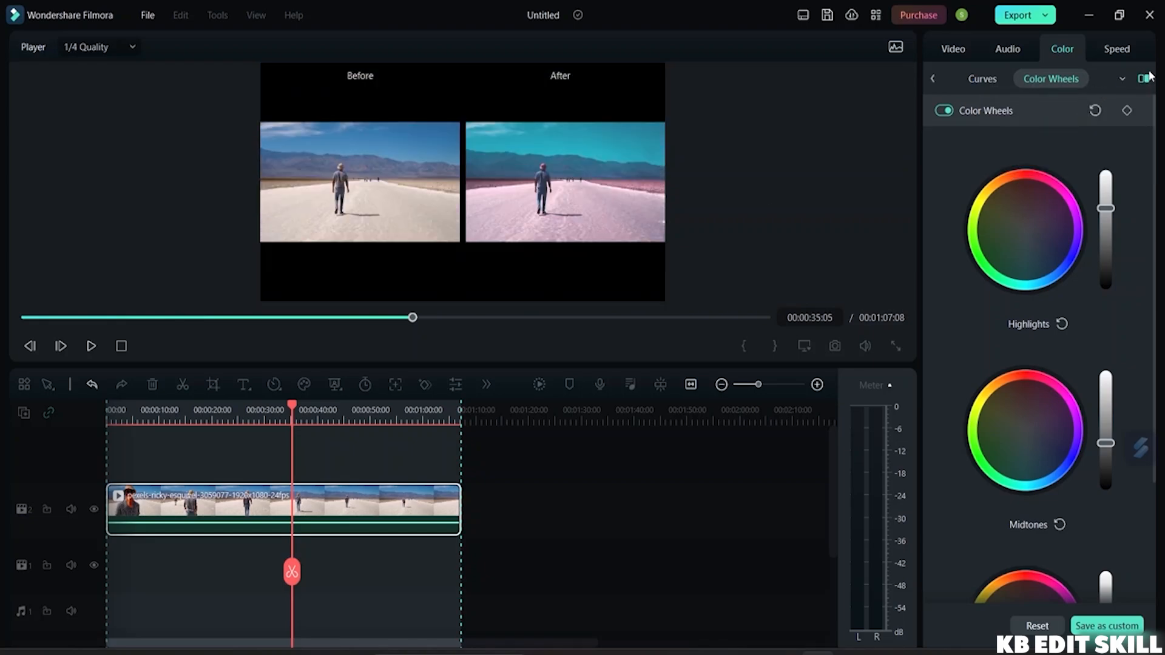
pyautogui.click(1122, 79)
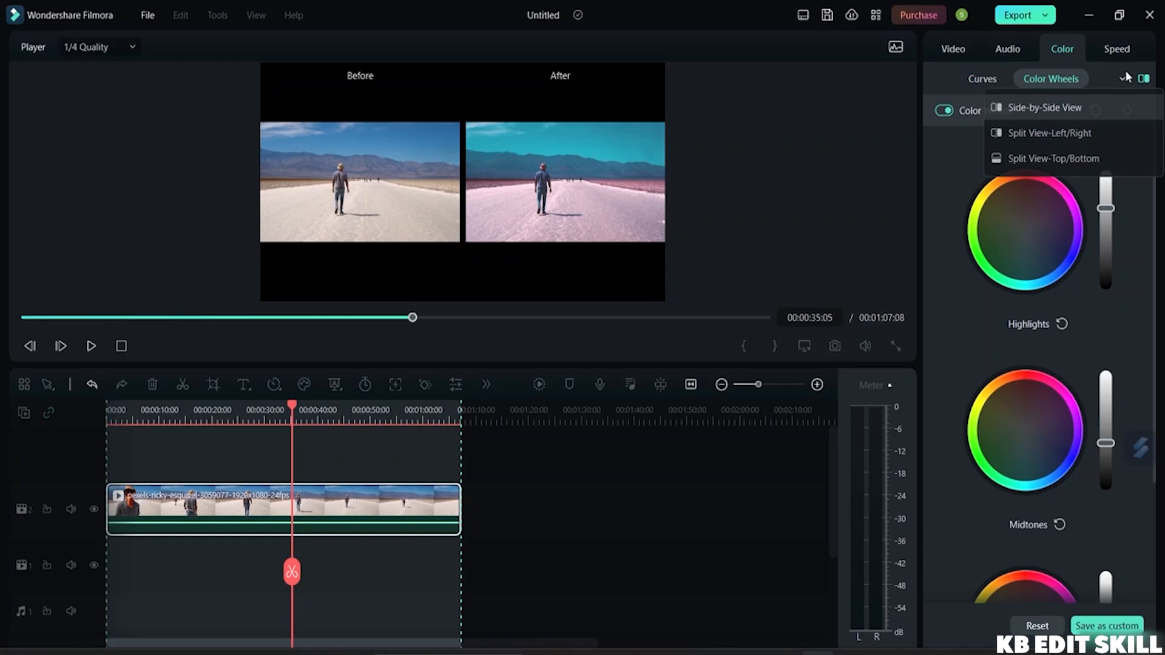
# View the clip's Curves color settings and its Basic color settings
pyautogui.click(986, 79)
pyautogui.click(933, 77)
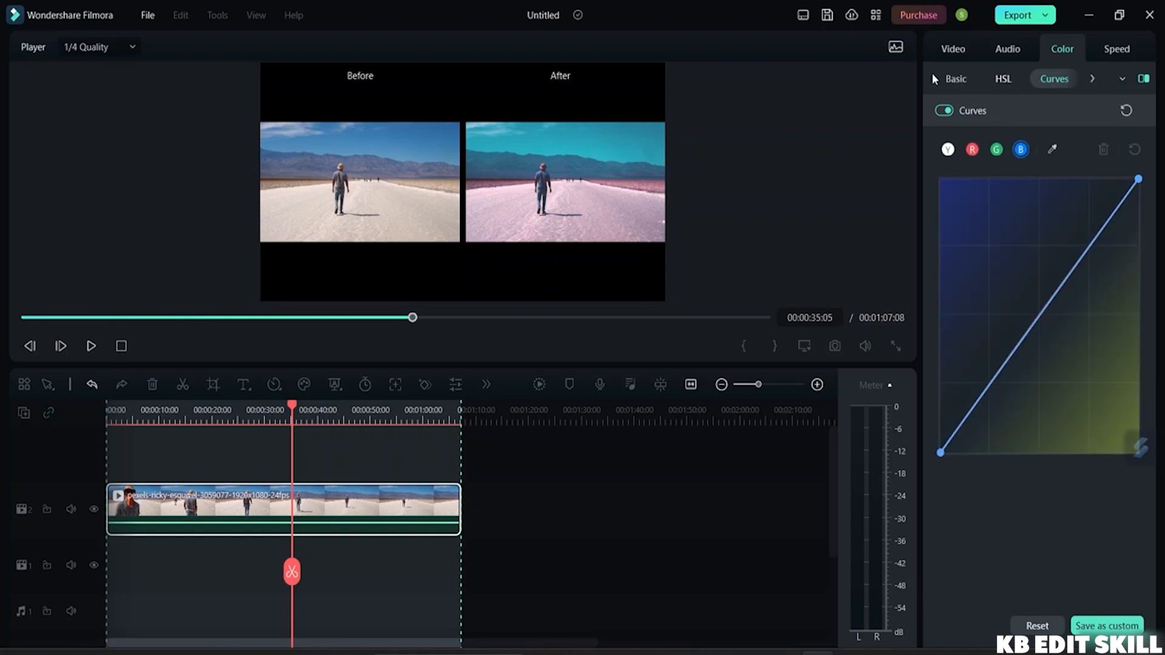
pyautogui.click(958, 79)
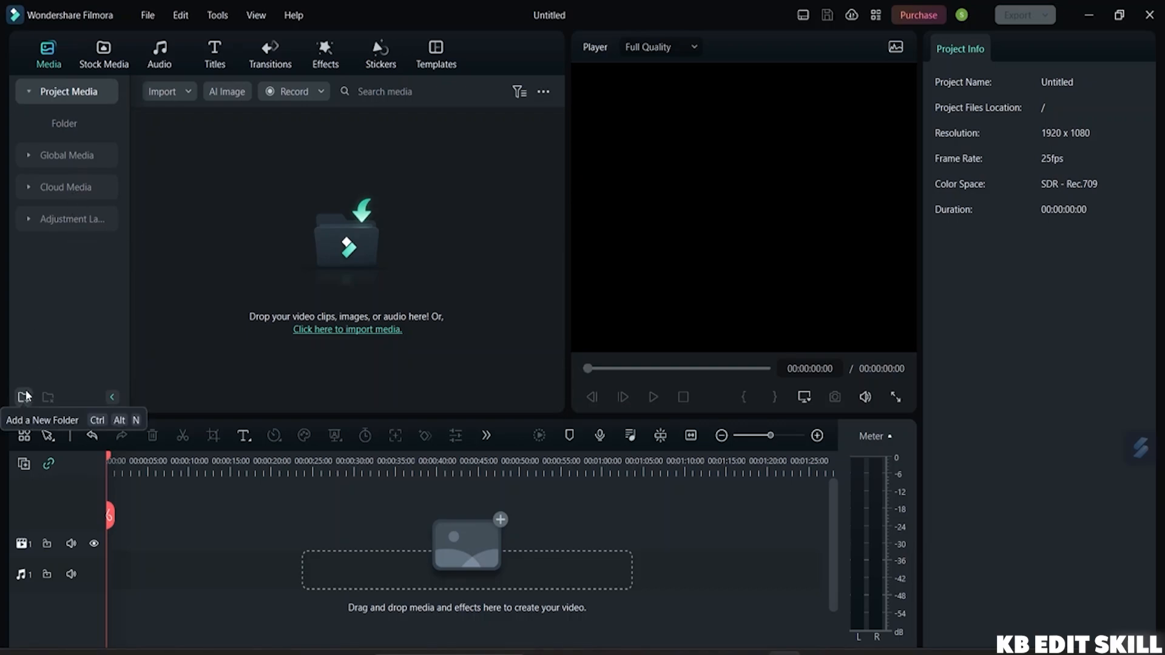
# Browse the Pexels stock videos
pyautogui.click(110, 57)
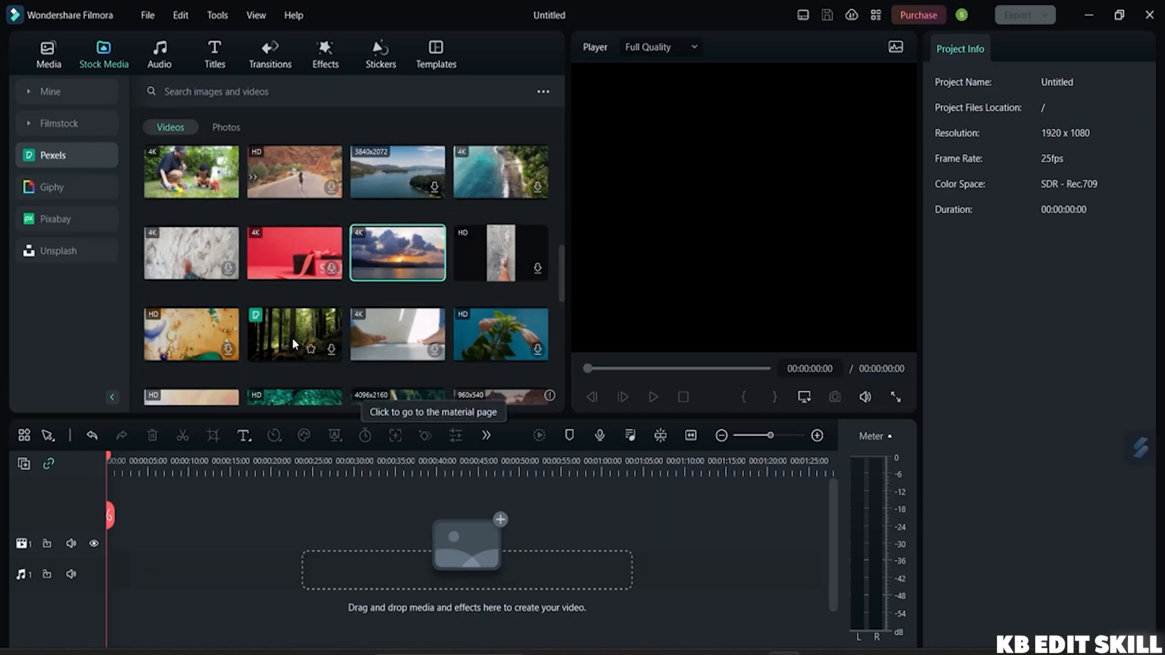
pyautogui.scroll(1, 260, 254)
pyautogui.scroll(2, 234, 200)
pyautogui.scroll(-2, 234, 201)
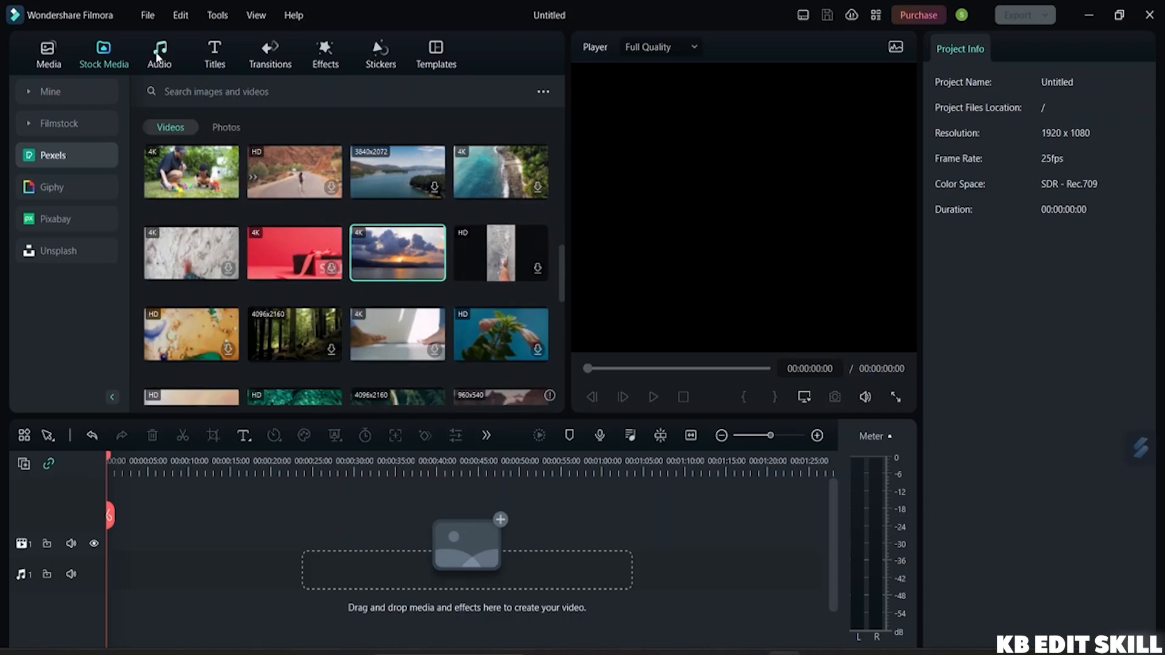
# Download the trending music track Walking On The City and look through the music categories
pyautogui.click(159, 54)
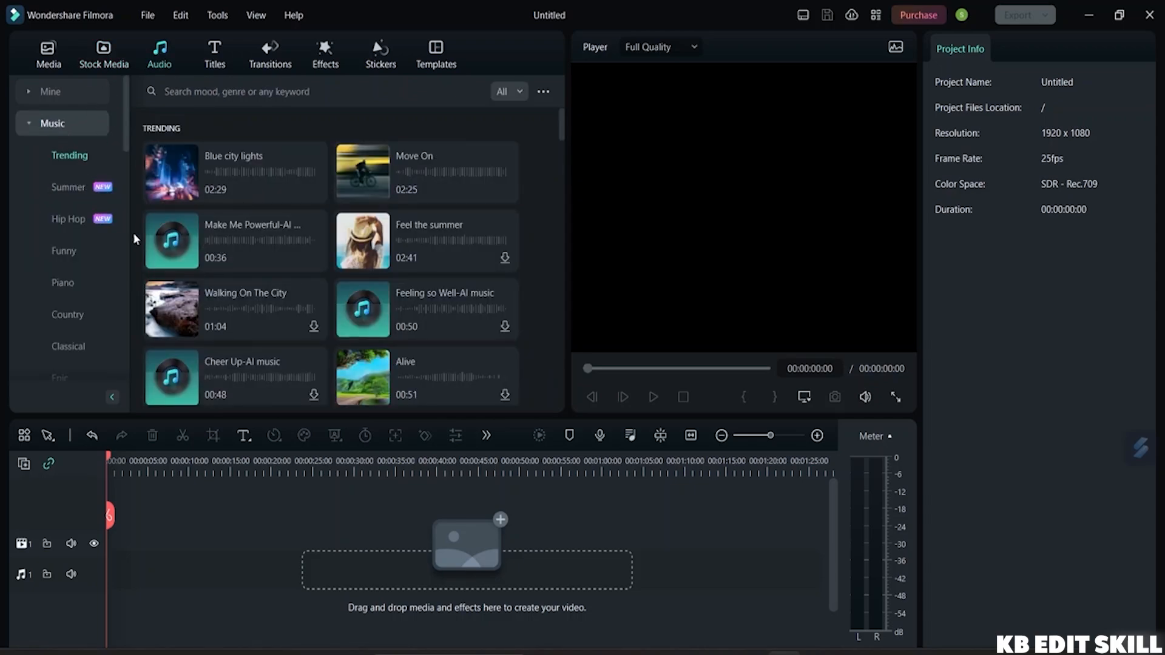
pyautogui.click(314, 325)
pyautogui.scroll(-3, 92, 267)
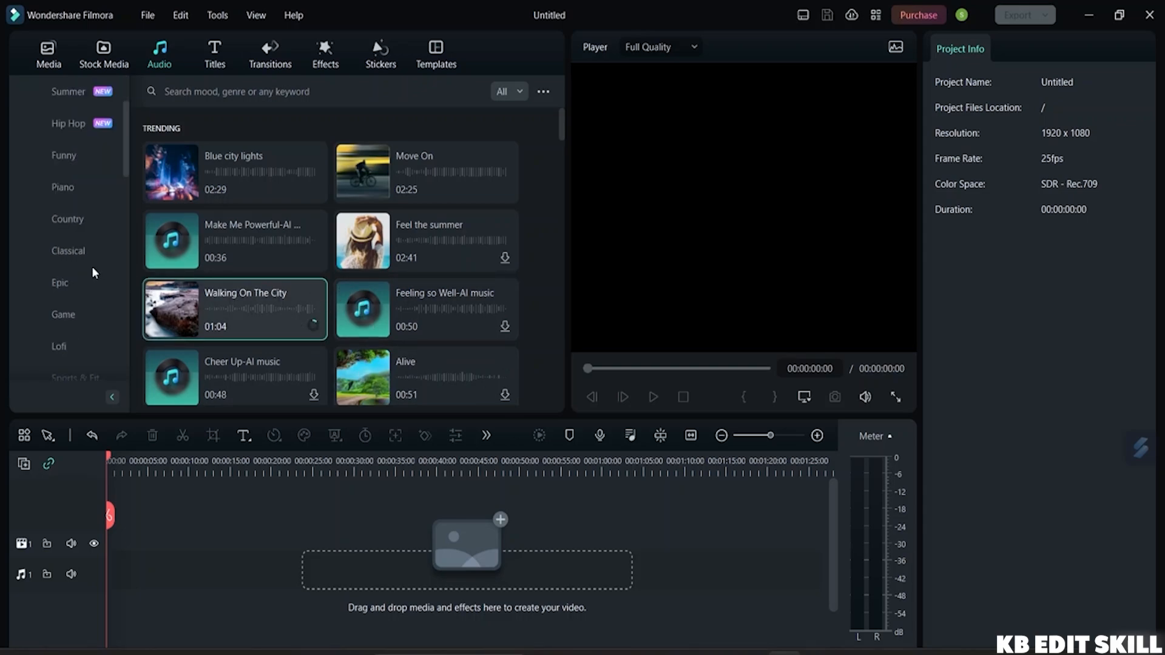
pyautogui.scroll(-5, 87, 265)
pyautogui.scroll(10, 87, 265)
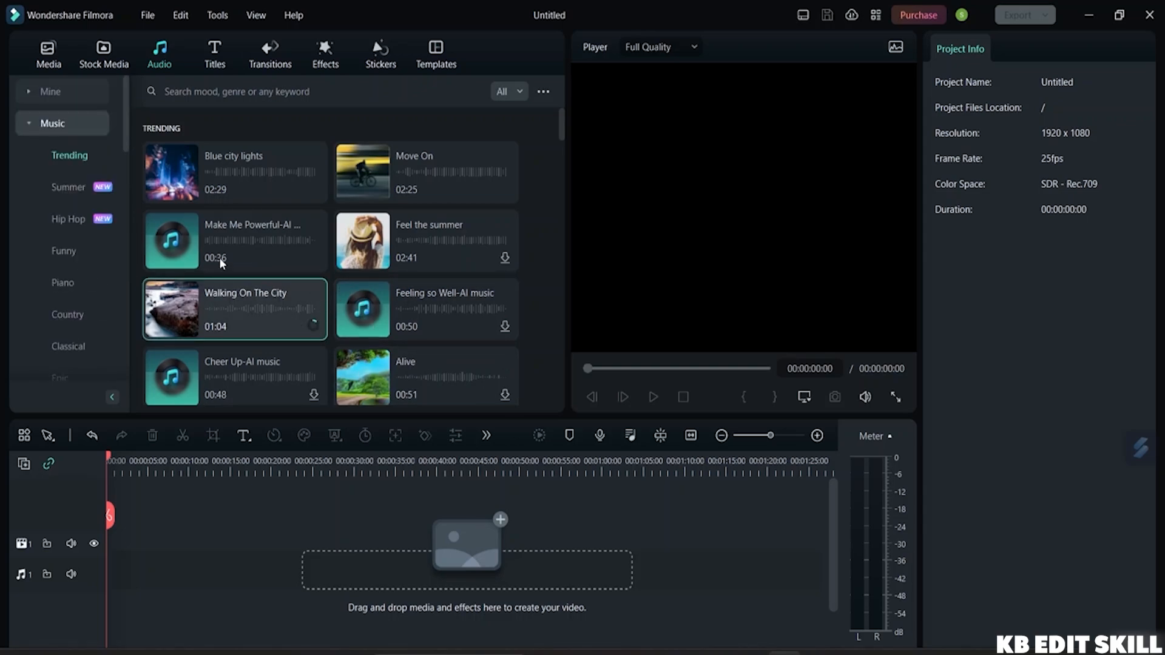
# Browse the available tracks in the Trending and Summer music categories
pyautogui.scroll(-10, 286, 282)
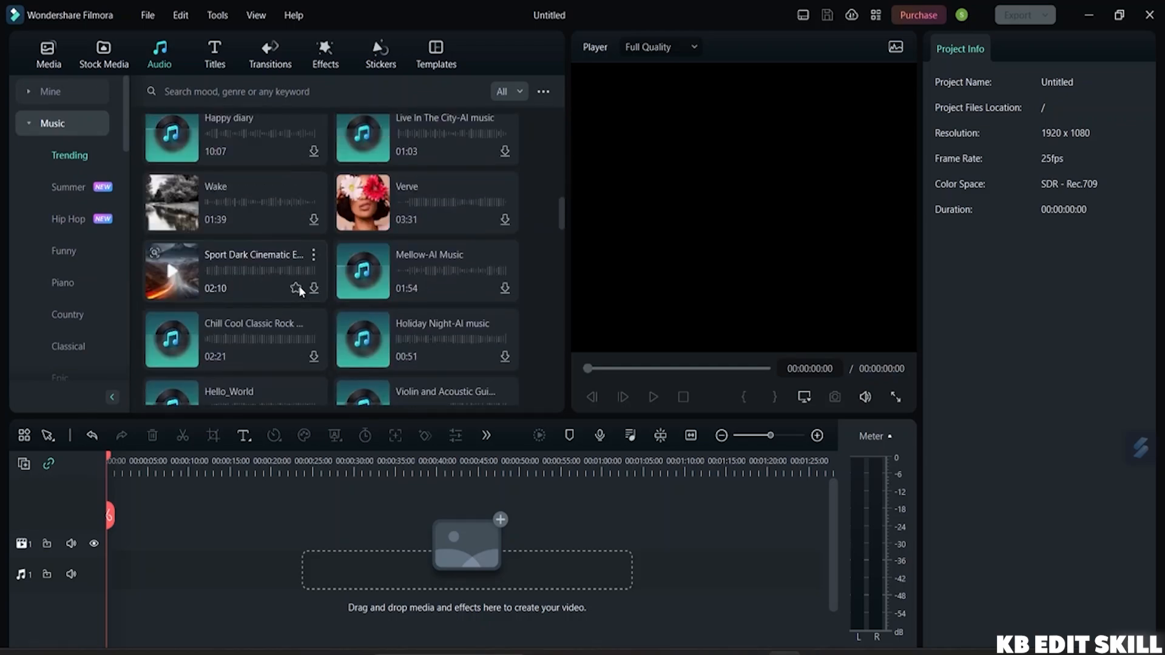
pyautogui.scroll(-8, 298, 285)
pyautogui.scroll(-4, 297, 285)
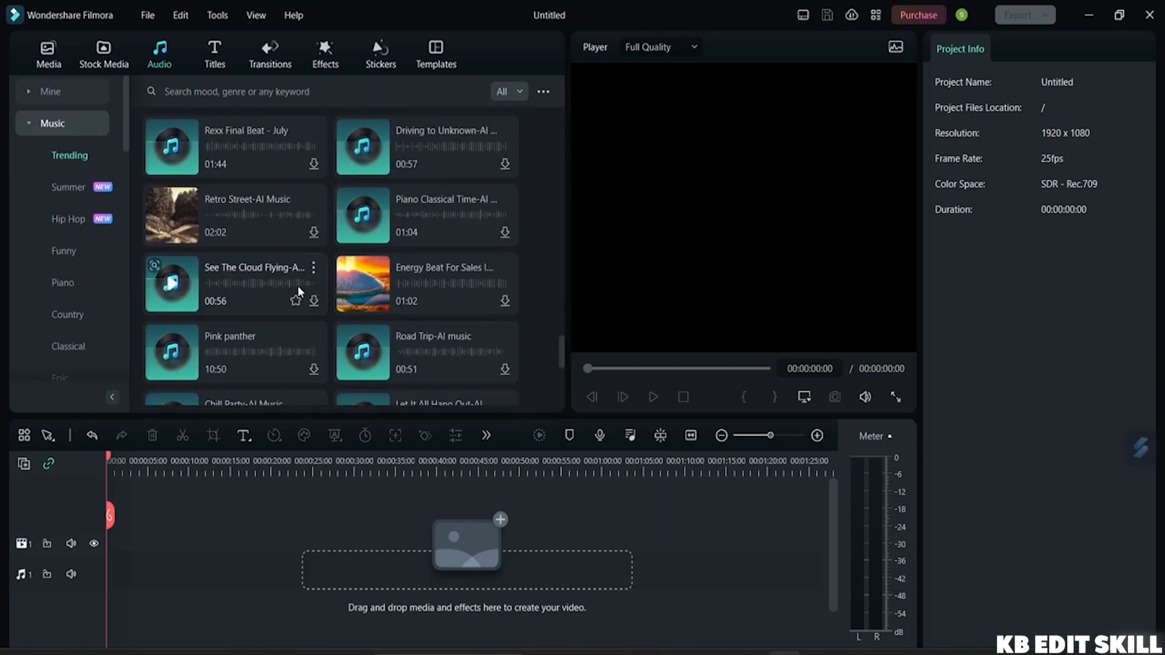
pyautogui.click(44, 181)
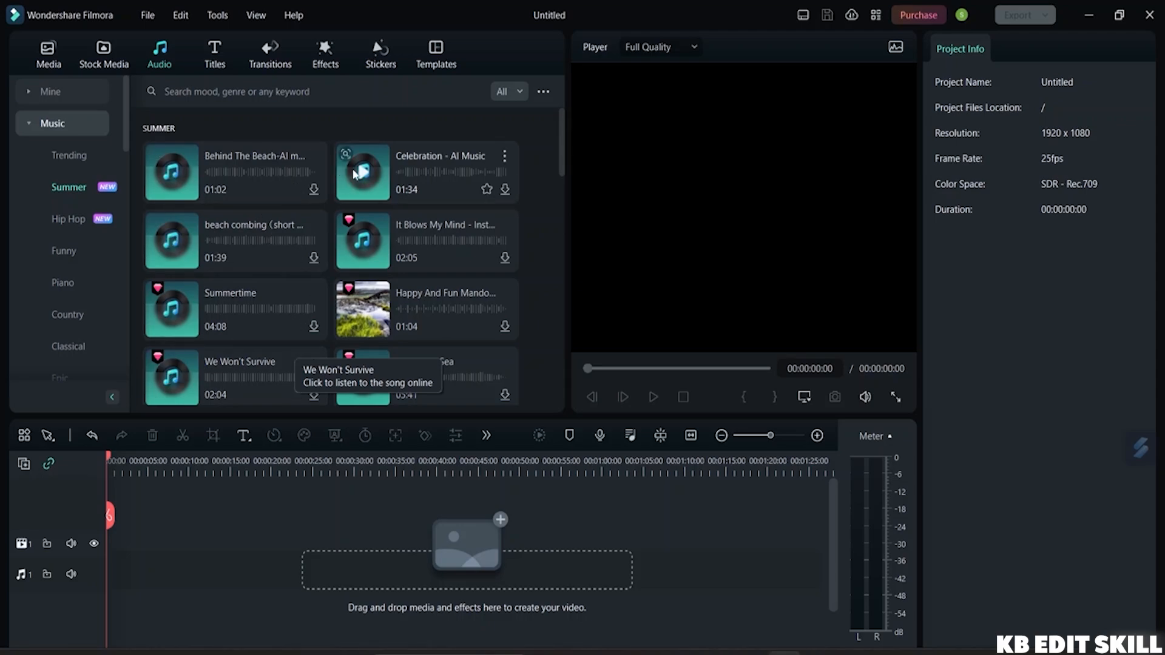
pyautogui.scroll(-10, 279, 286)
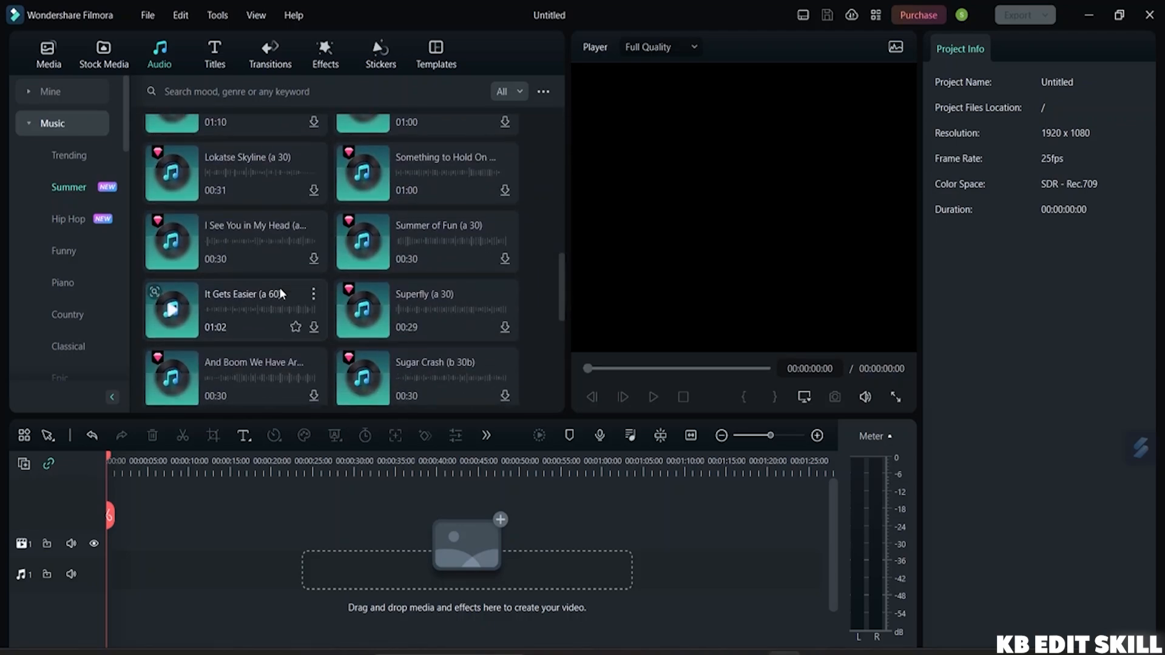
pyautogui.scroll(-5, 280, 289)
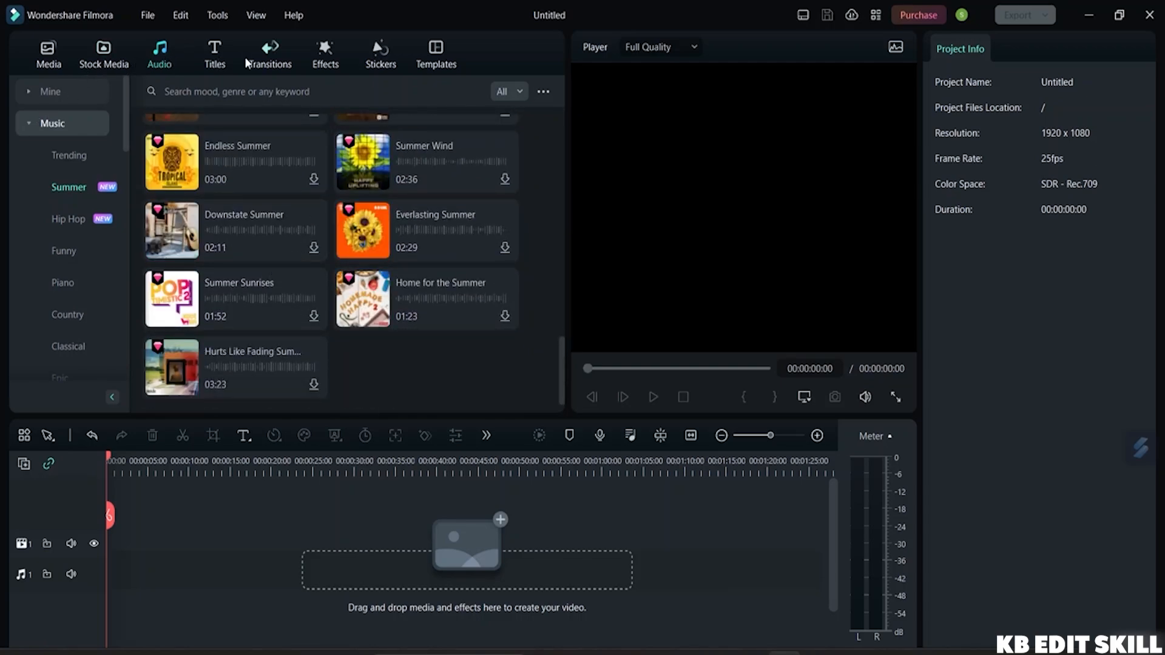
# Add the 4K aerial coastline video from the Pexels stock to video track 1 and play its first seconds
pyautogui.click(220, 63)
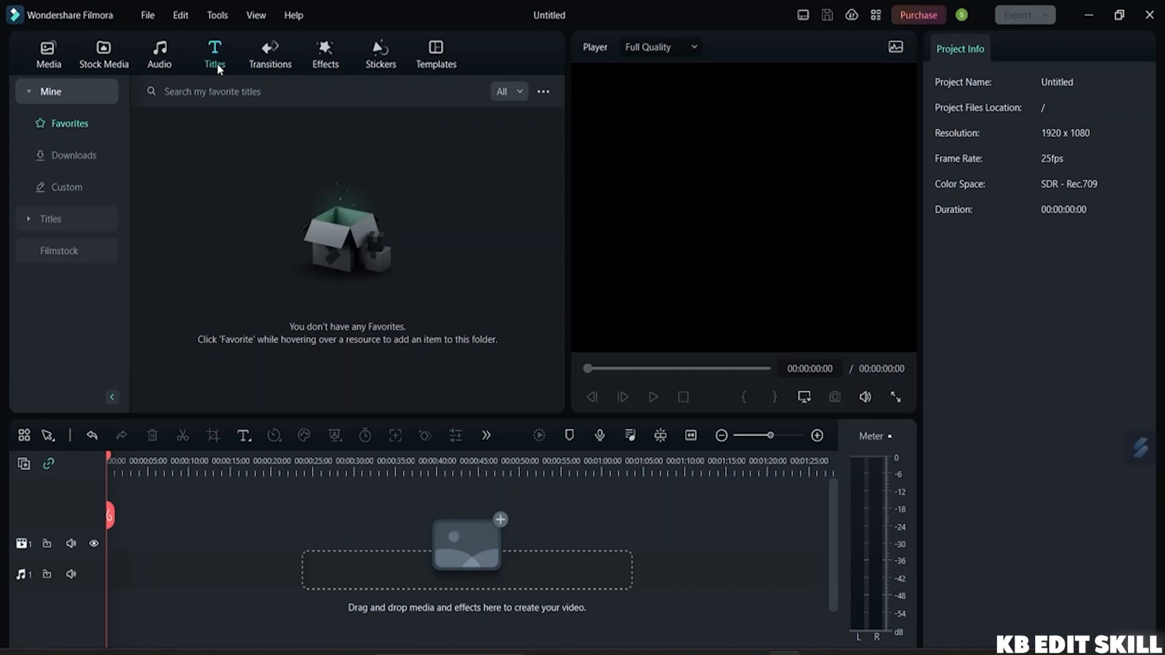
pyautogui.click(47, 63)
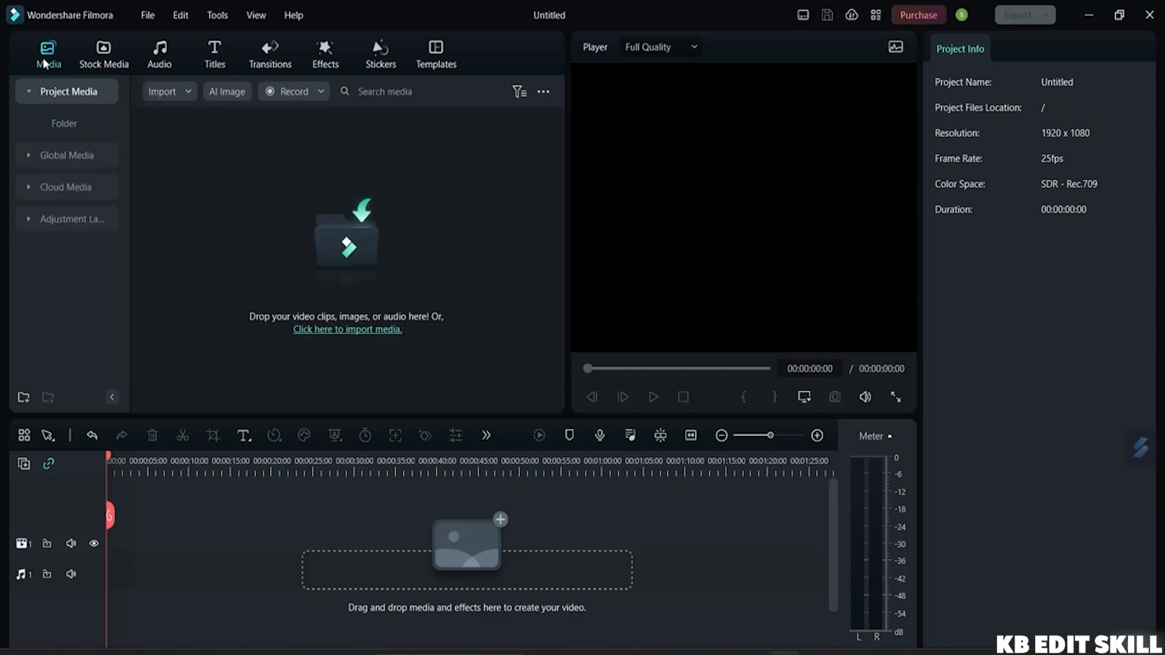
pyautogui.click(104, 58)
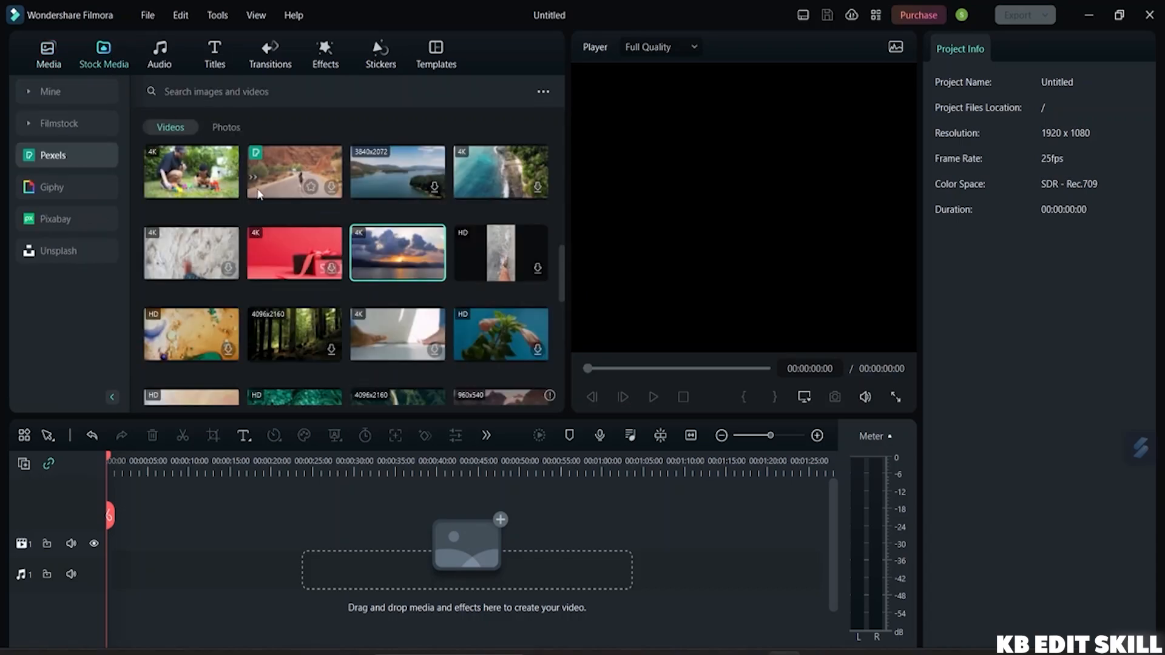
pyautogui.scroll(10, 242, 170)
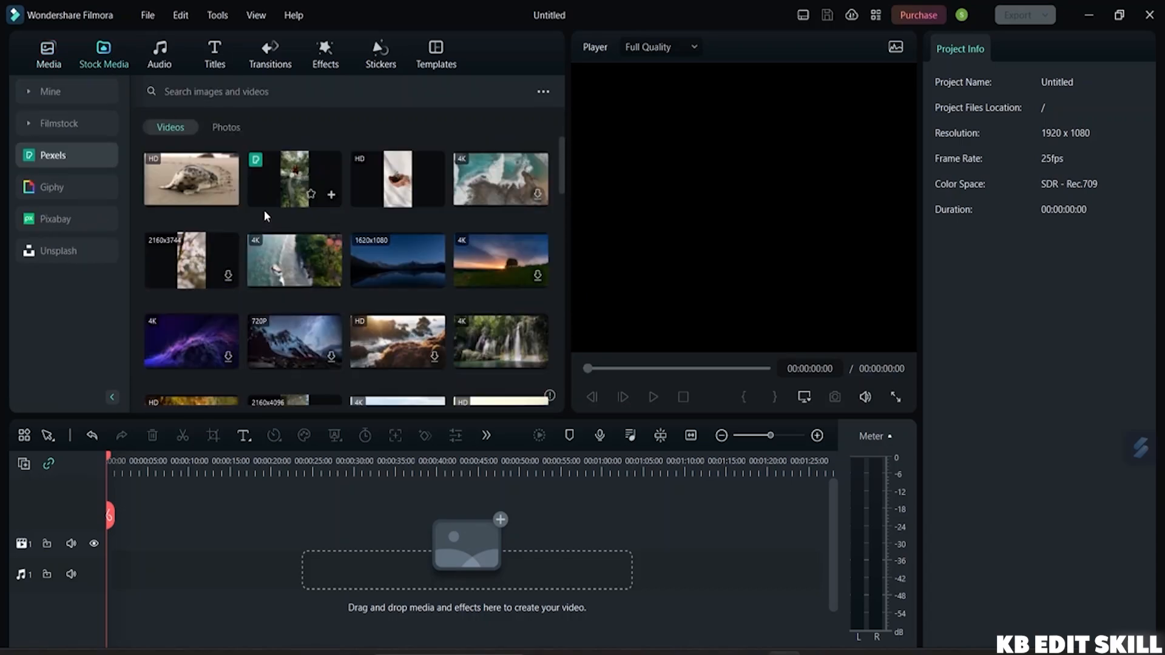
pyautogui.click(288, 269)
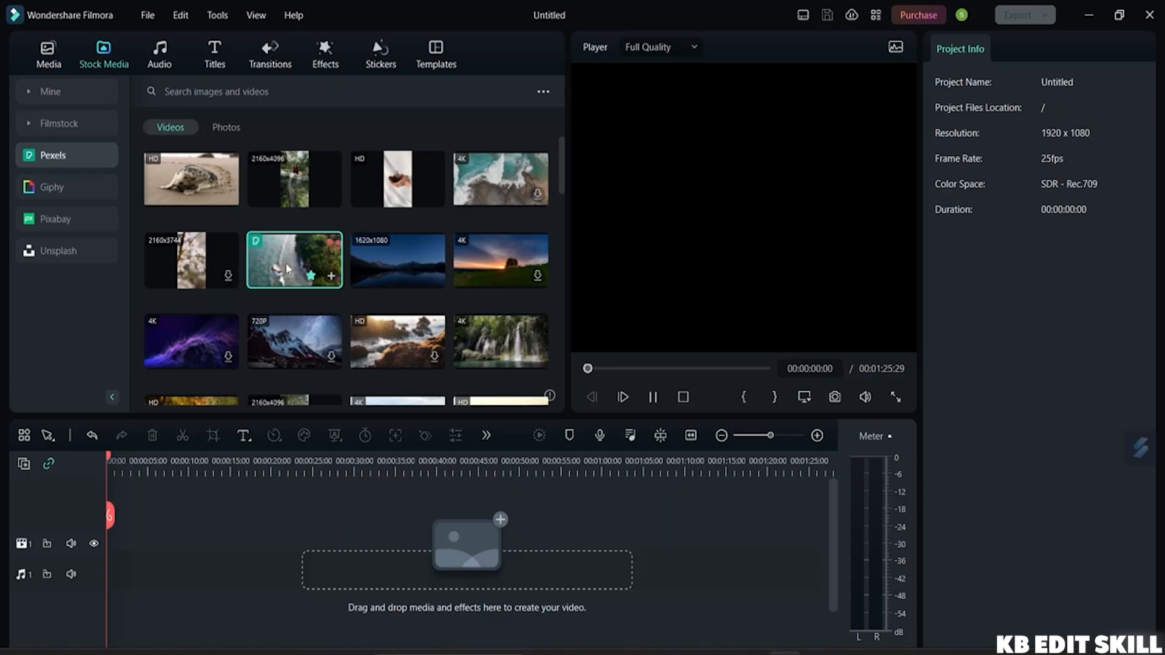
pyautogui.moveTo(287, 269); pyautogui.dragTo(173, 540)
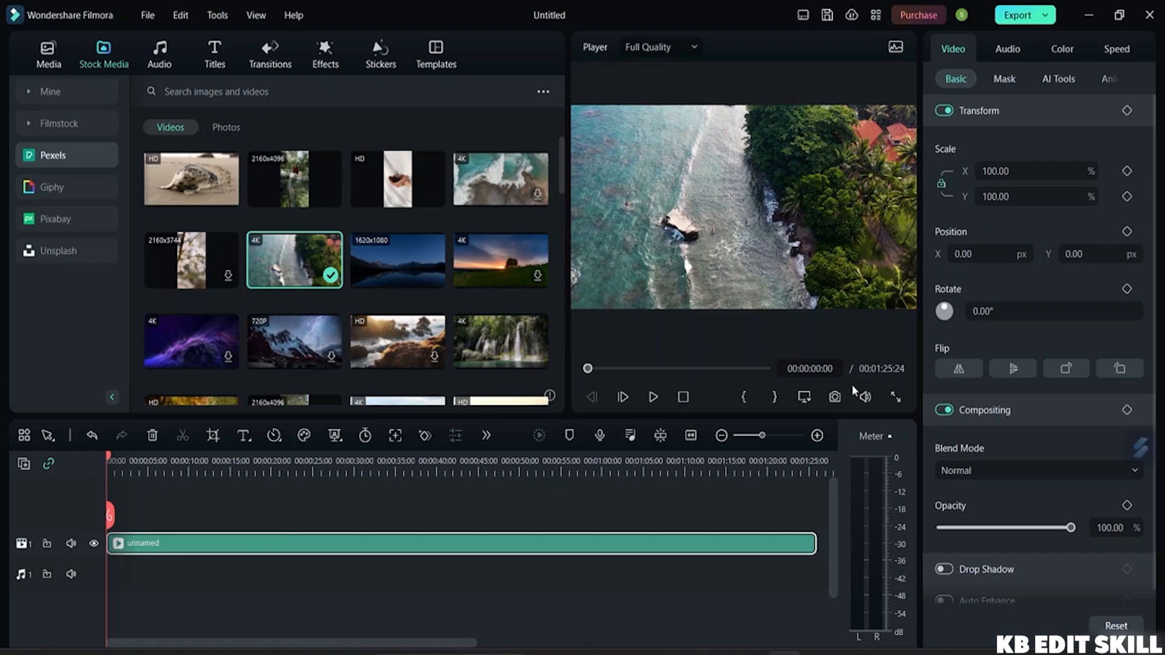
pyautogui.click(653, 397)
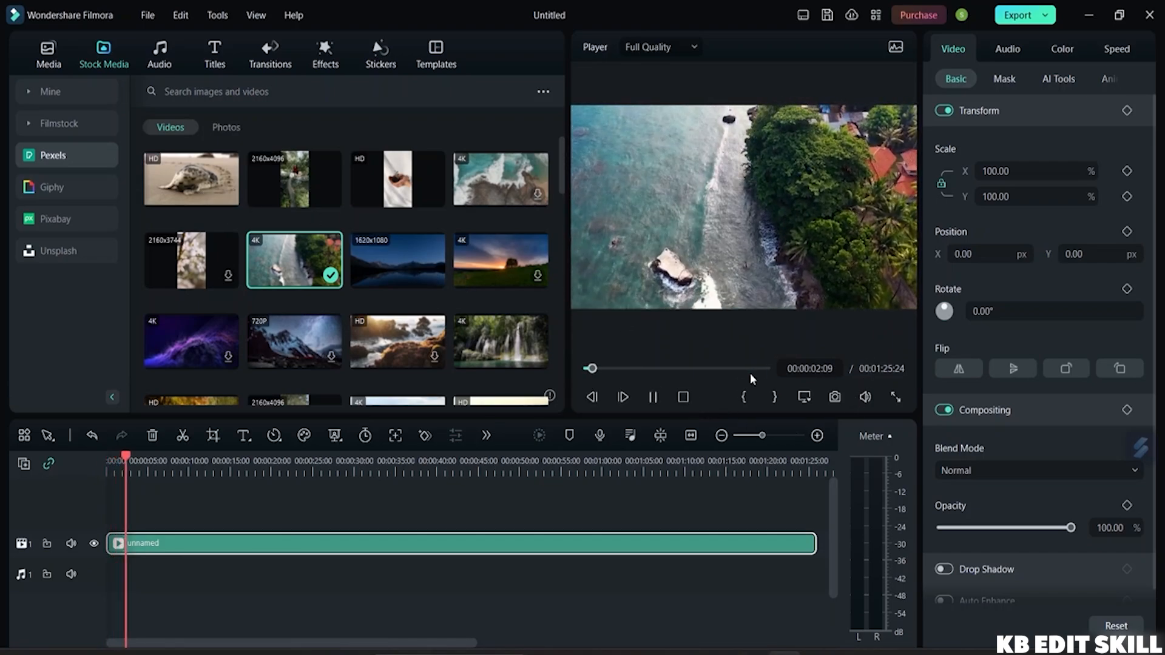
pyautogui.click(653, 397)
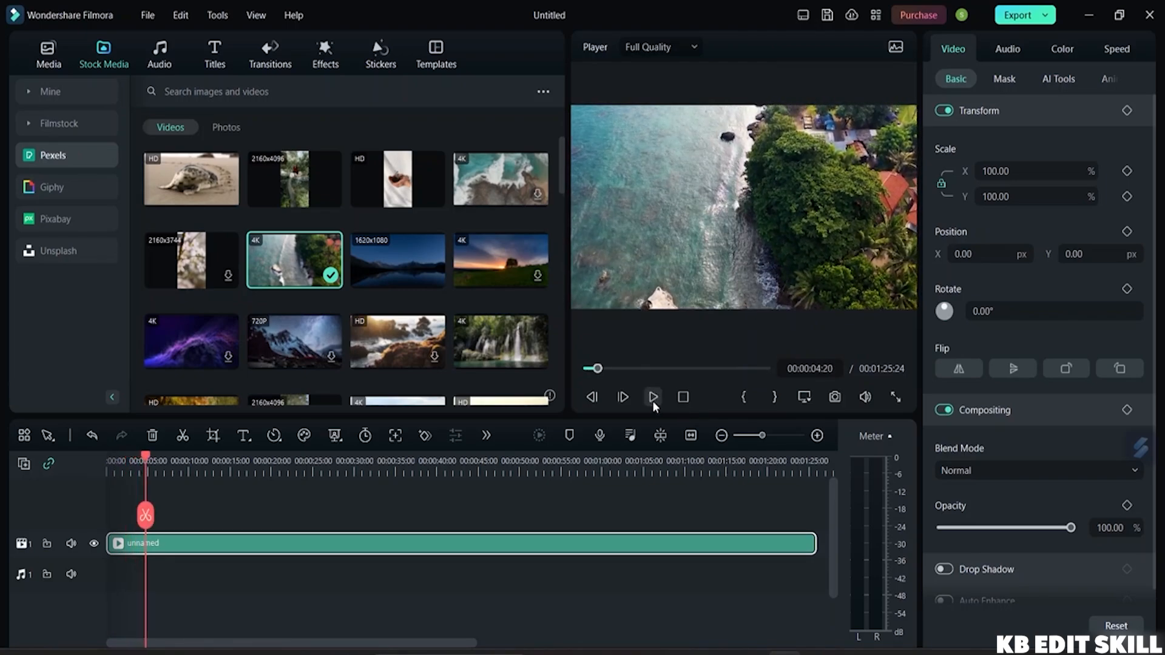
# Preview the downloaded Gradient Promo Lower title over the coastline footage and pause at about five seconds
pyautogui.click(217, 56)
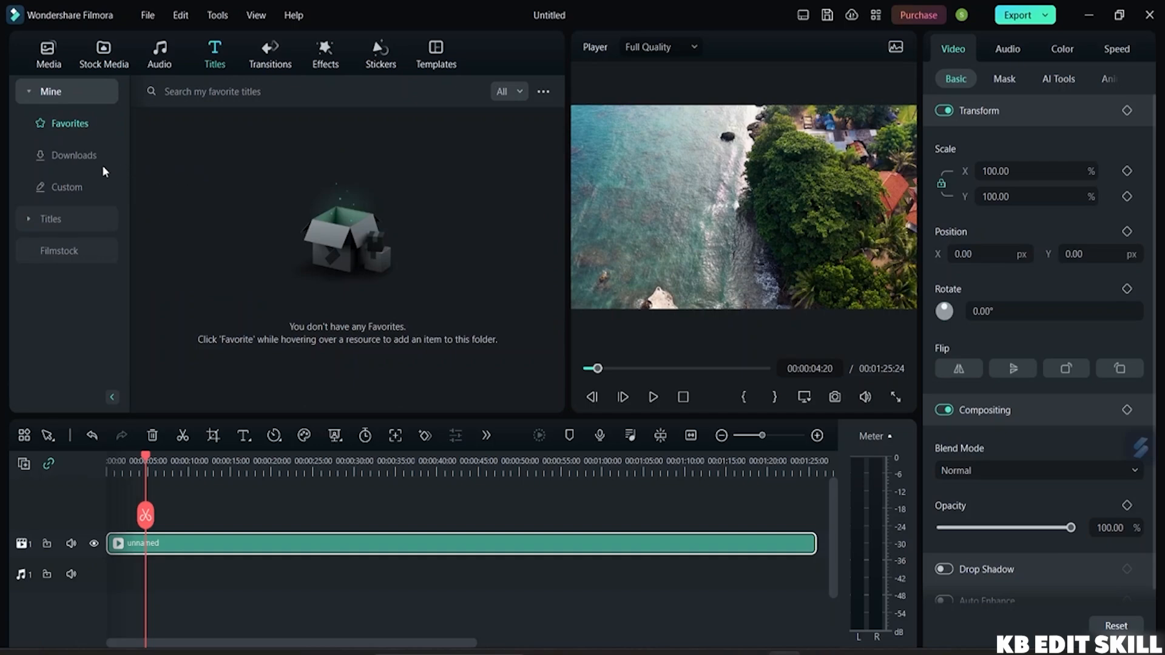
pyautogui.click(82, 158)
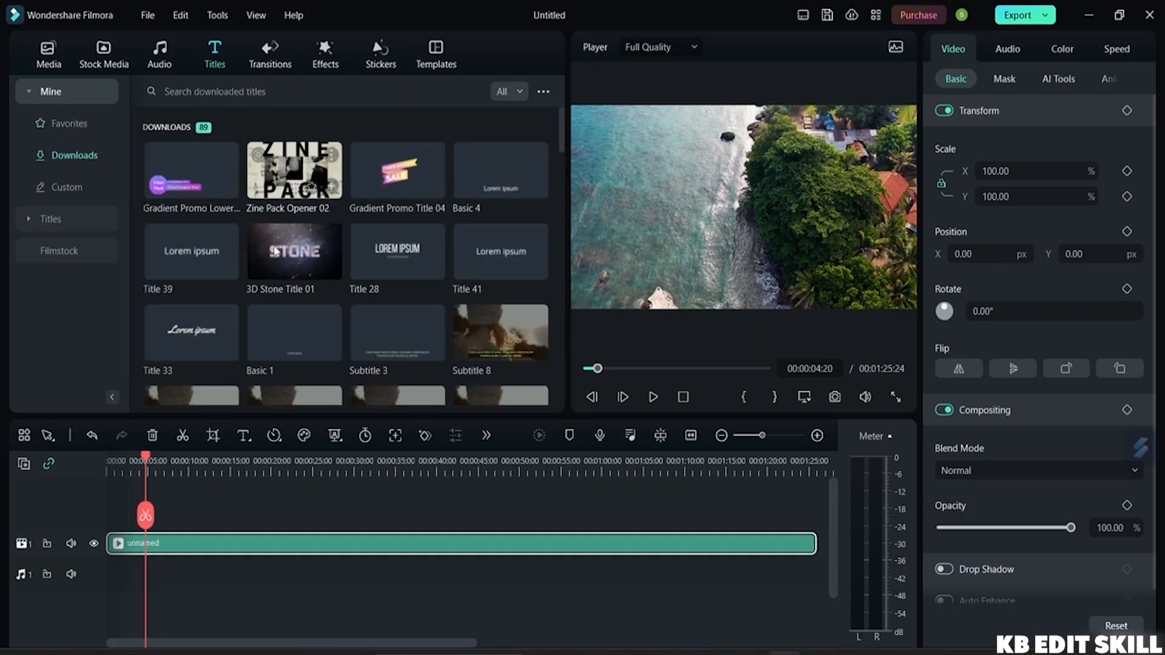
pyautogui.click(174, 193)
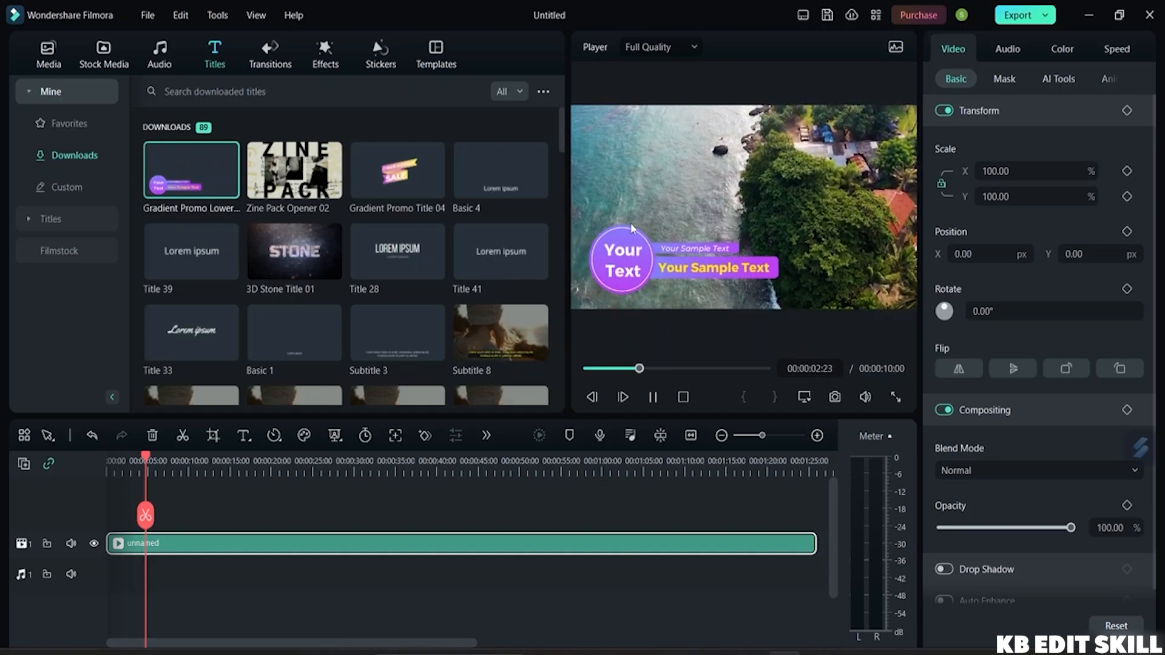
pyautogui.click(652, 397)
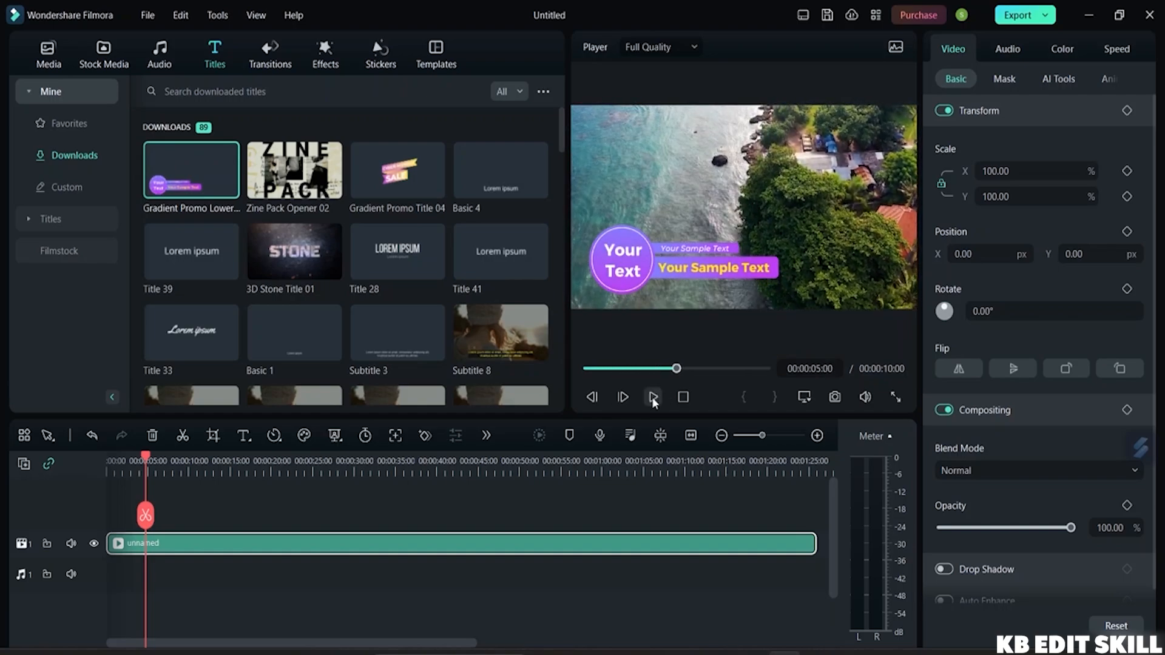
pyautogui.click(628, 273)
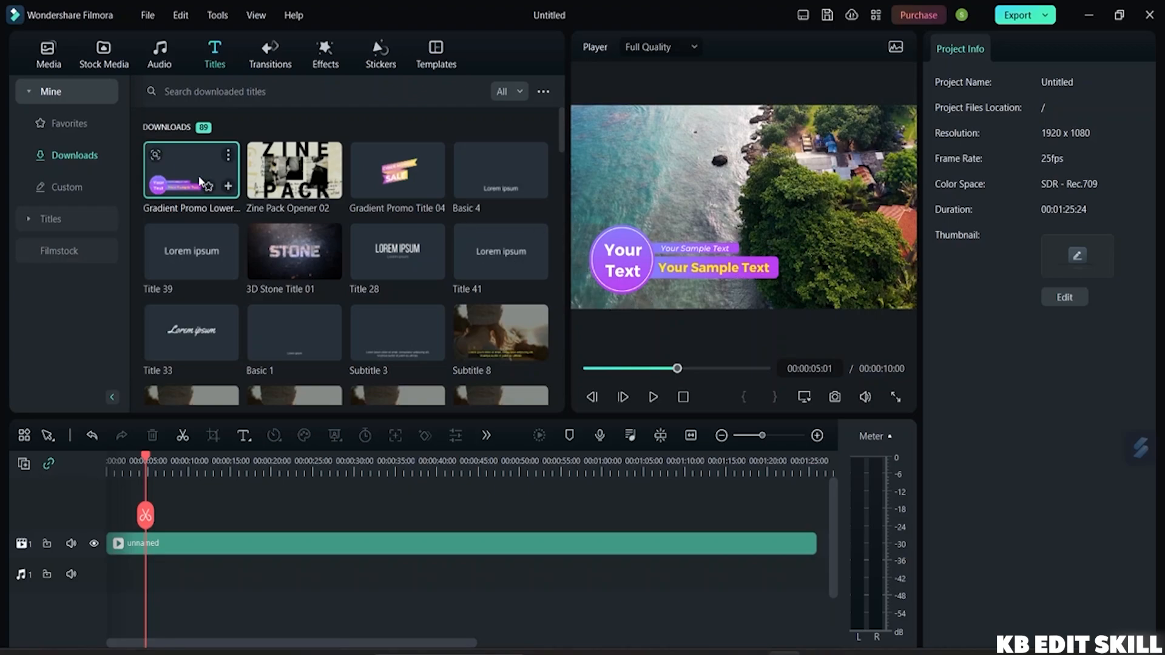
# Place the Gradient Promo Lower title at the start of video track 2 and select each of its three text layers in turn
pyautogui.moveTo(190, 180); pyautogui.dragTo(113, 526)
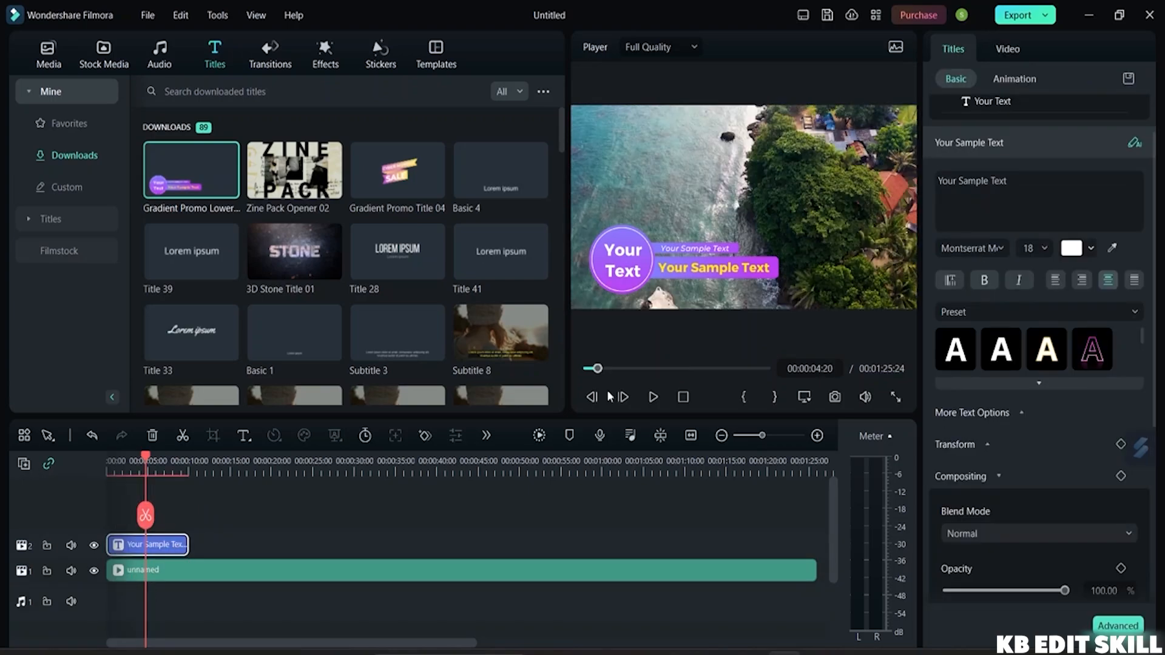
pyautogui.click(636, 274)
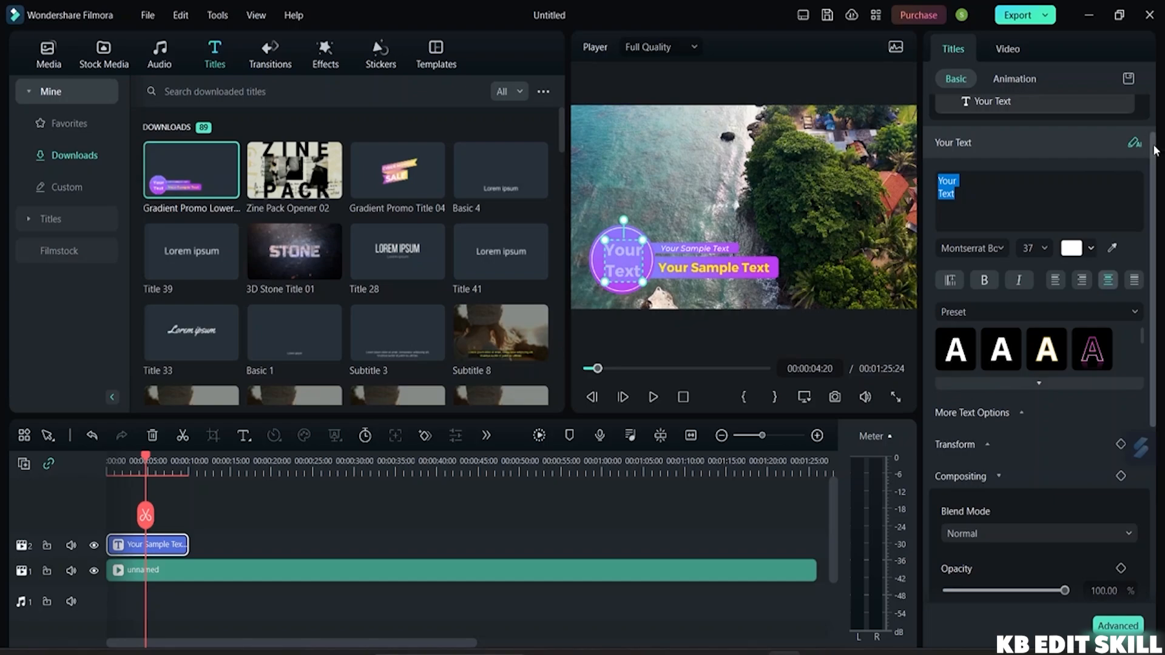
pyautogui.scroll(3, 1129, 140)
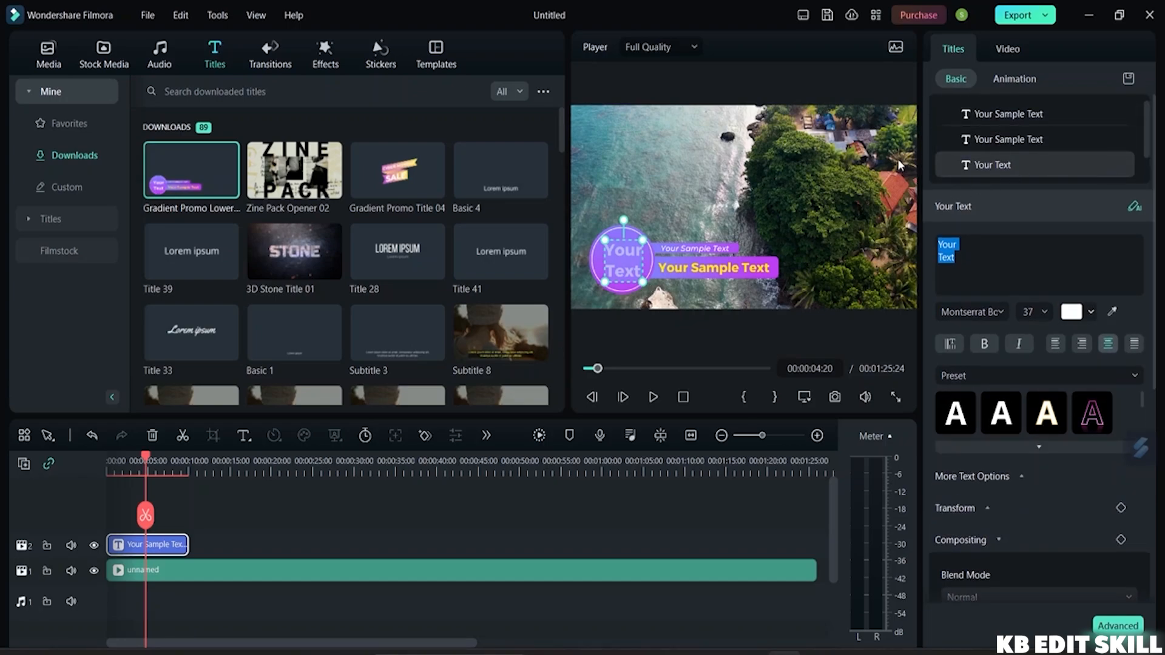
pyautogui.click(986, 140)
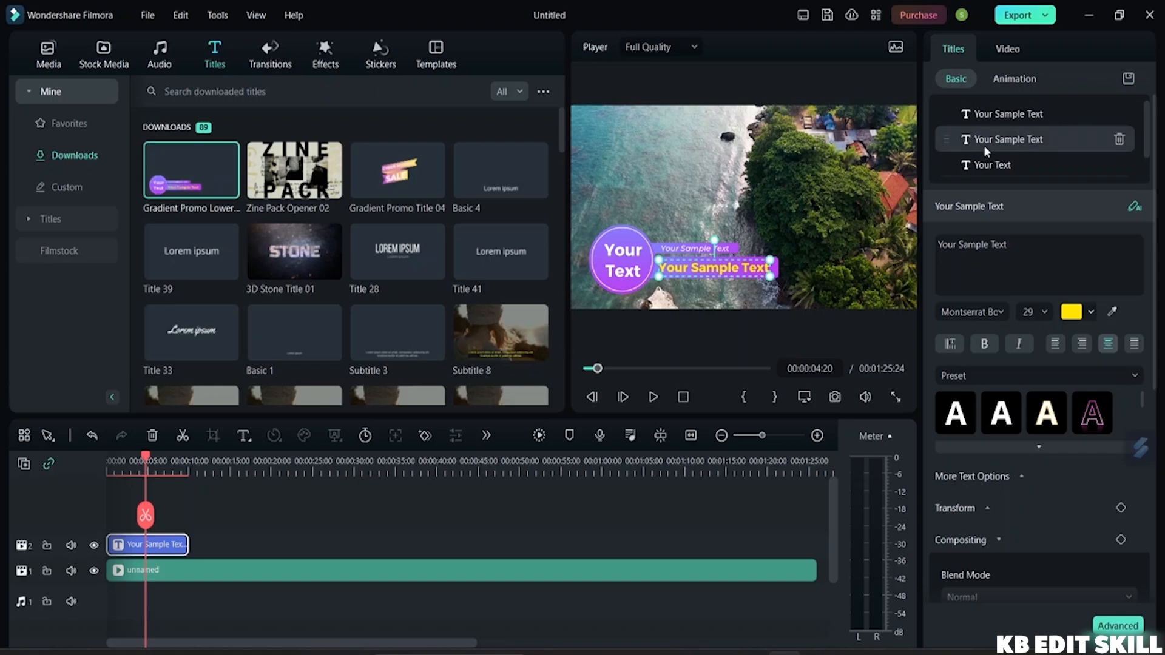
pyautogui.click(1016, 115)
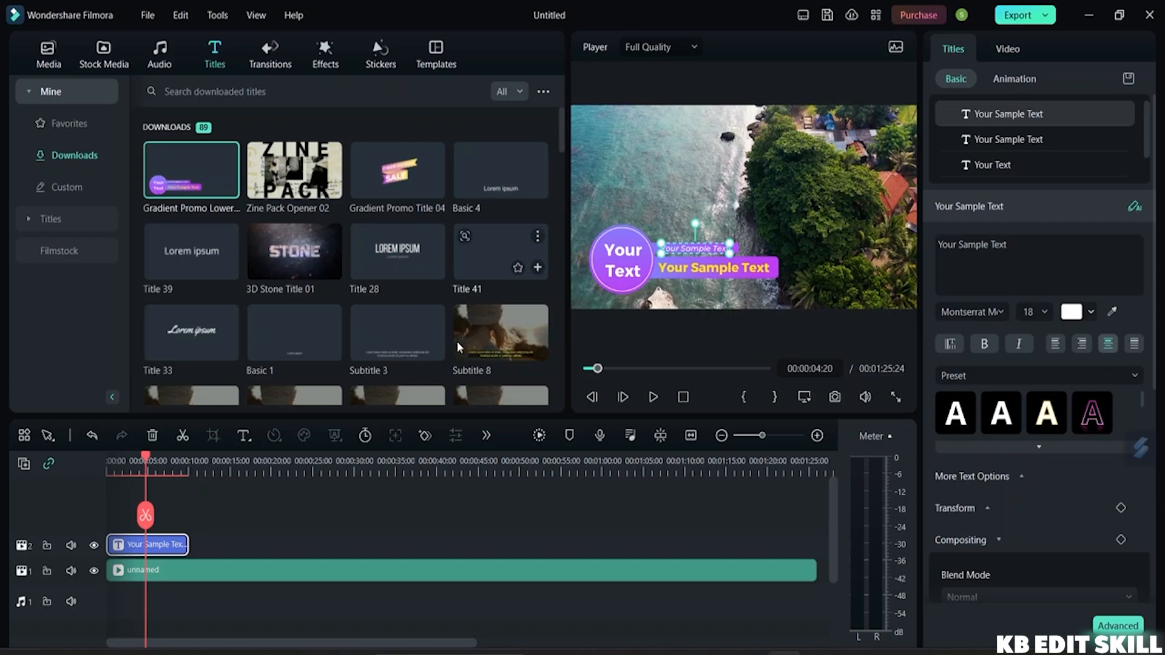
# Add the downloaded Title 33 to video track 2 at about 18 seconds and trim its end to about 28 seconds
pyautogui.scroll(-5, 315, 276)
pyautogui.scroll(5, 302, 268)
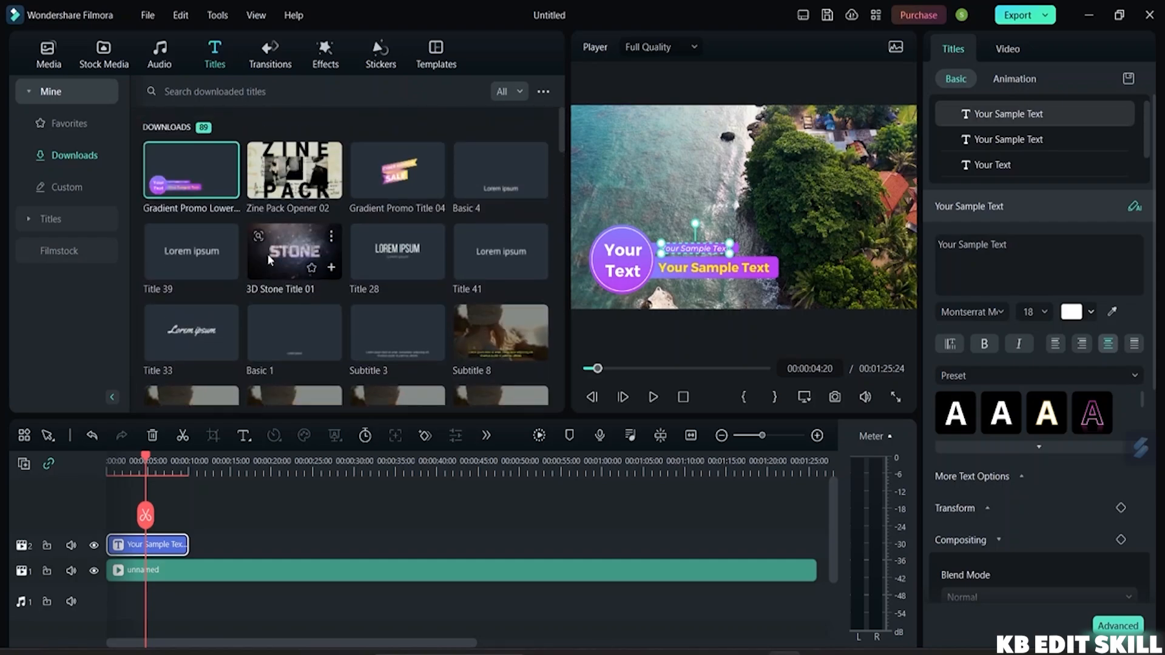
pyautogui.click(202, 322)
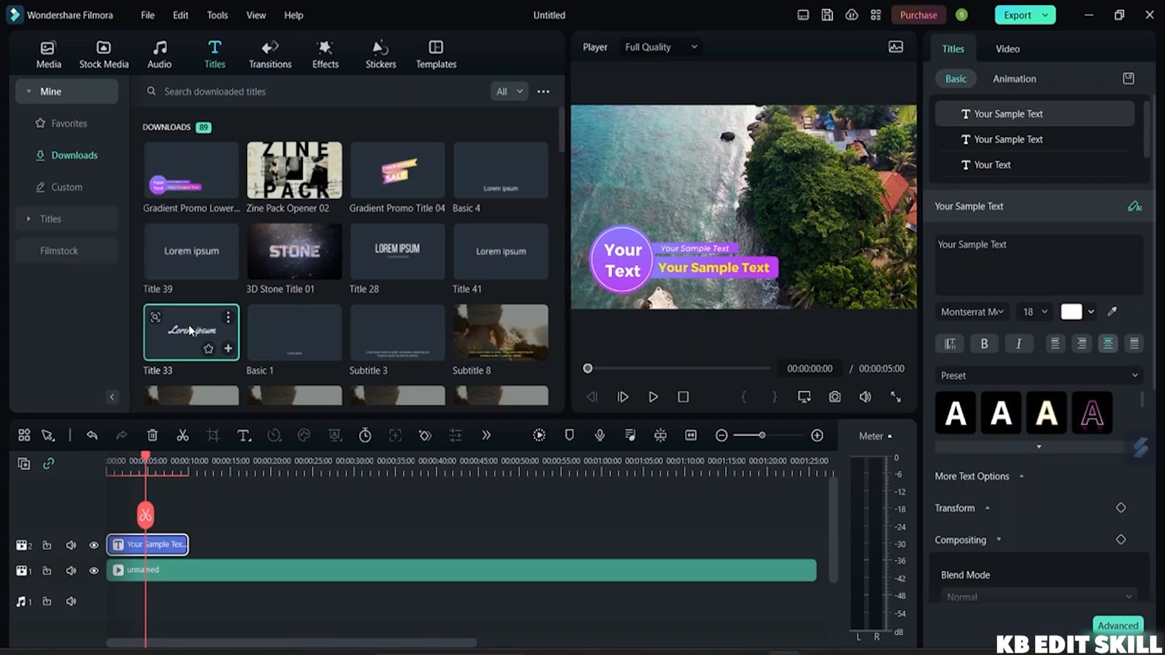
pyautogui.moveTo(189, 327); pyautogui.dragTo(379, 557)
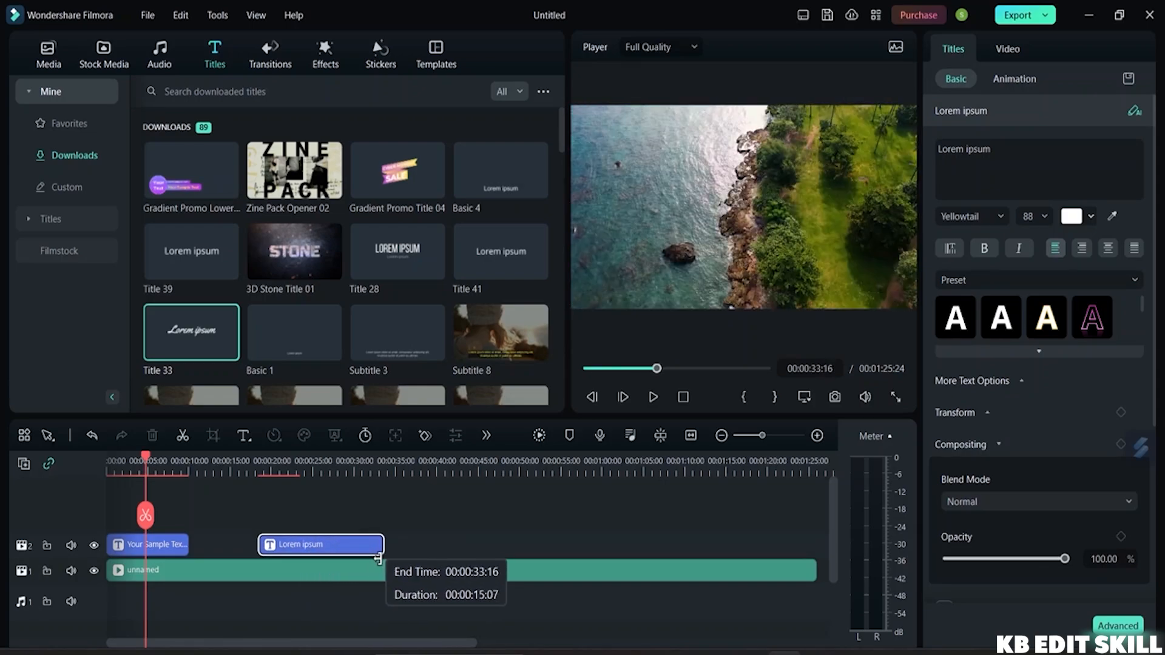
pyautogui.moveTo(378, 558); pyautogui.dragTo(334, 555)
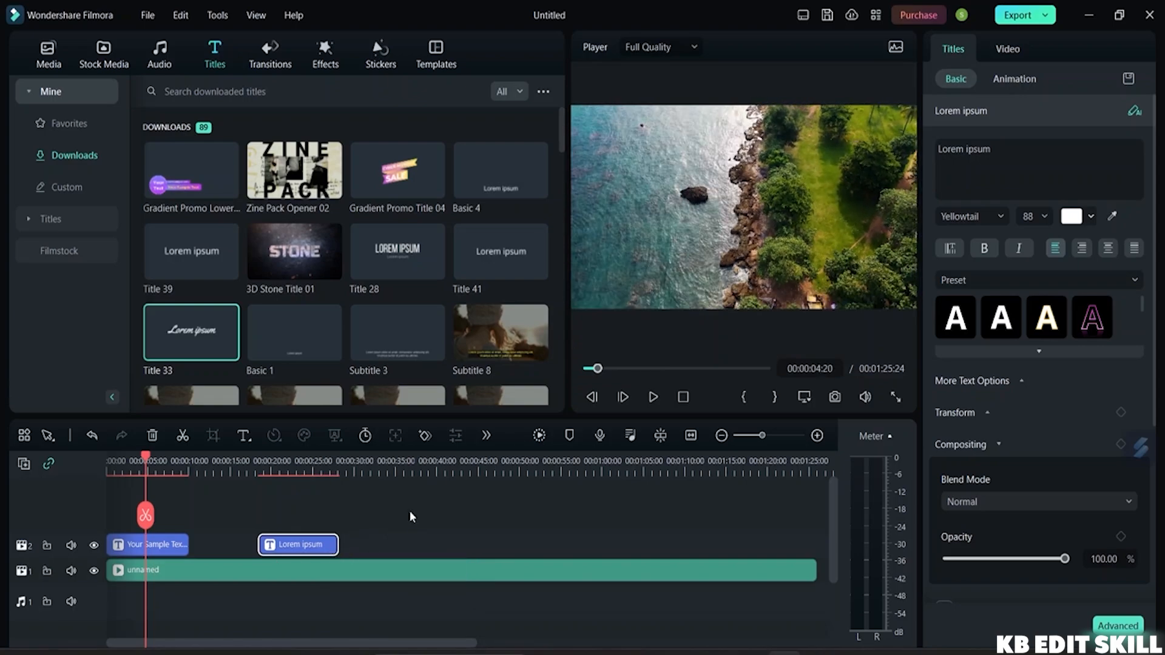
# Return the playhead to the start and inspect the text settings of both titles on the timeline
pyautogui.moveTo(598, 369); pyautogui.dragTo(574, 365)
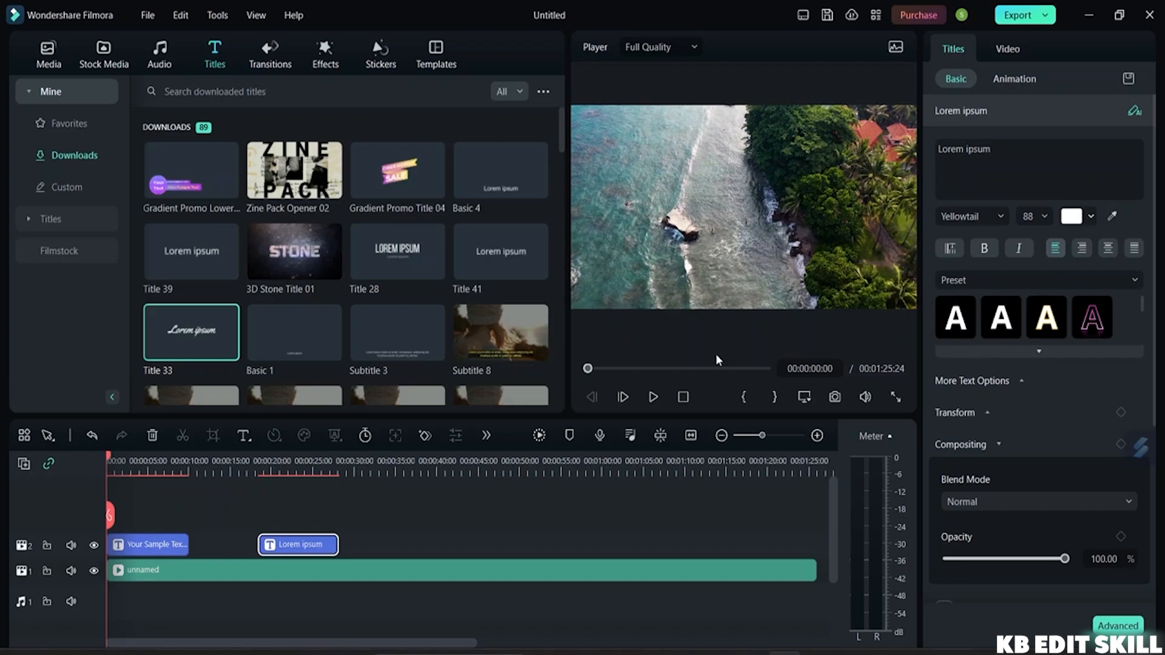
pyautogui.click(166, 544)
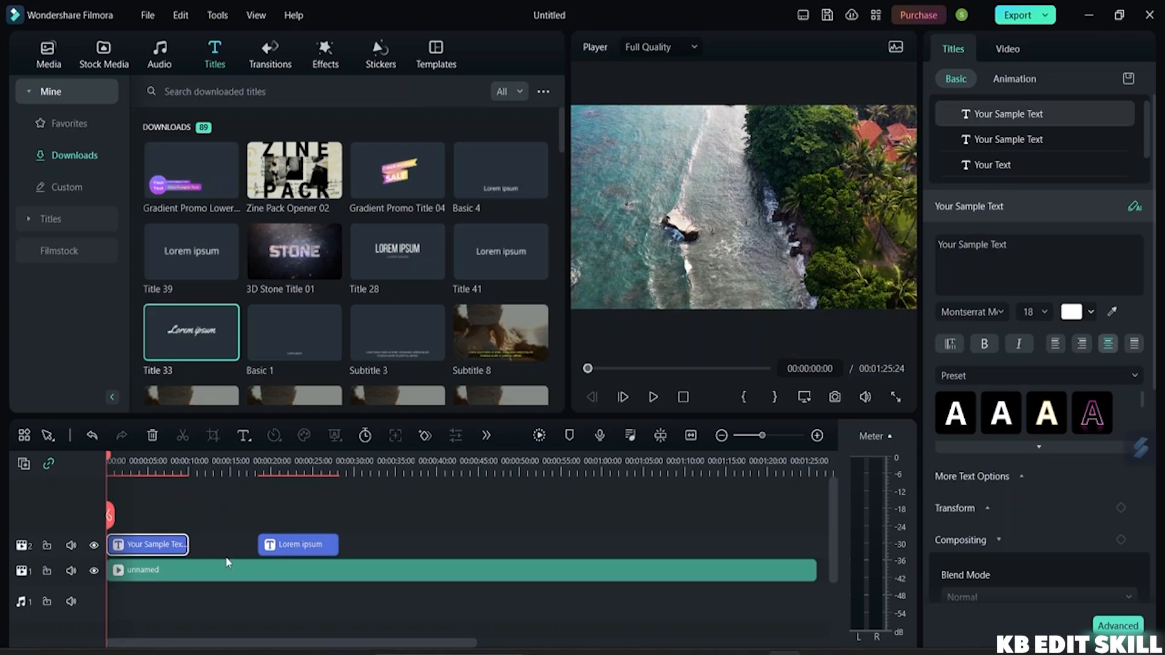
pyautogui.click(305, 548)
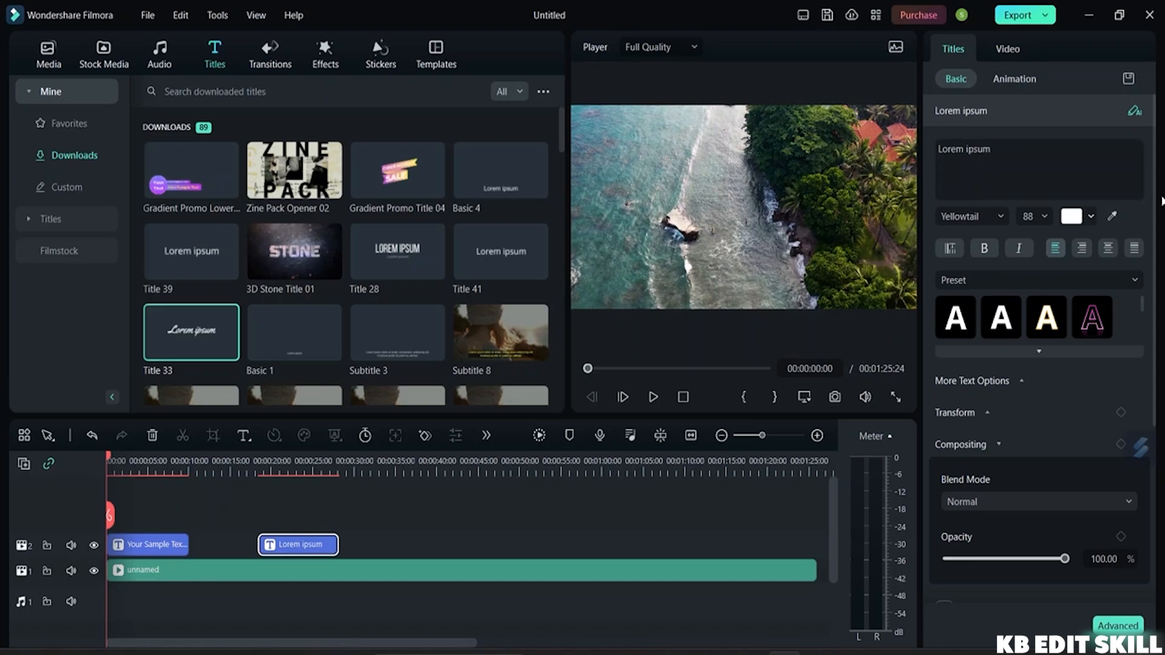
pyautogui.click(995, 146)
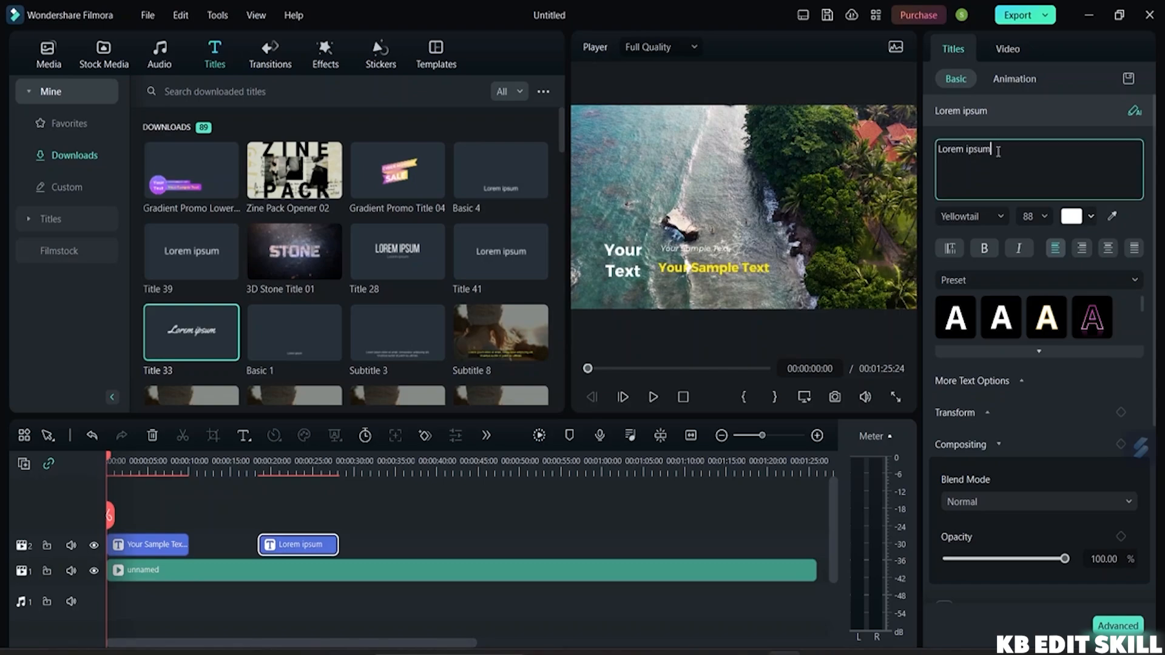
# Open the Lorem ipsum title for editing in the preview and shrink its text to size 74
pyautogui.click(300, 548)
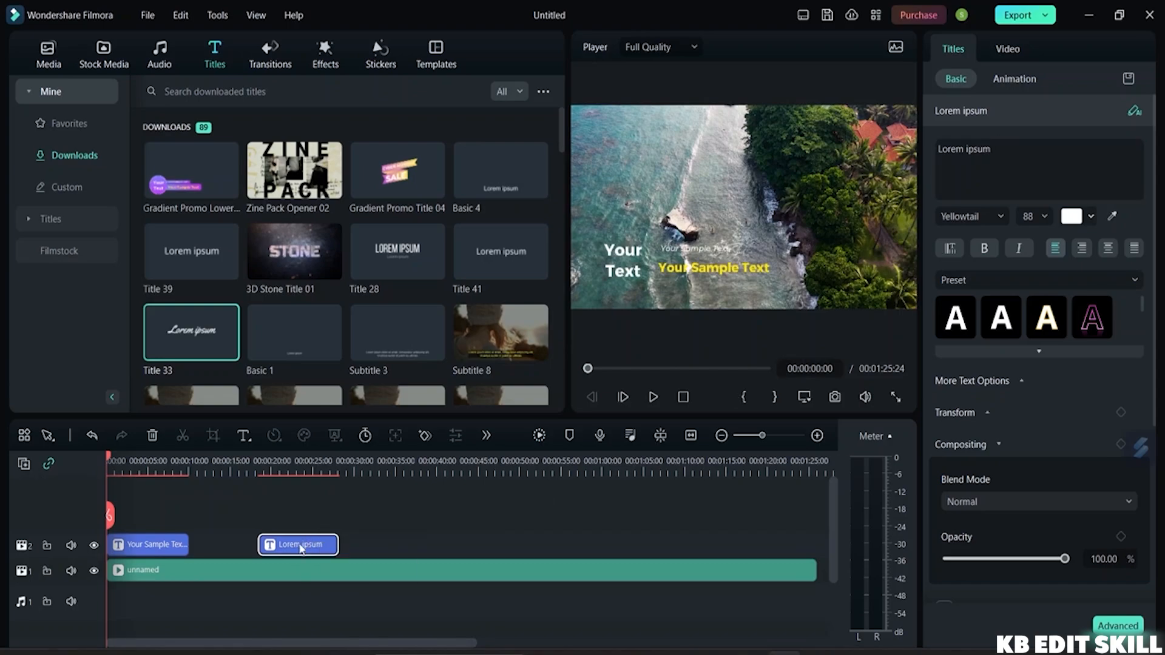
pyautogui.doubleClick(301, 549)
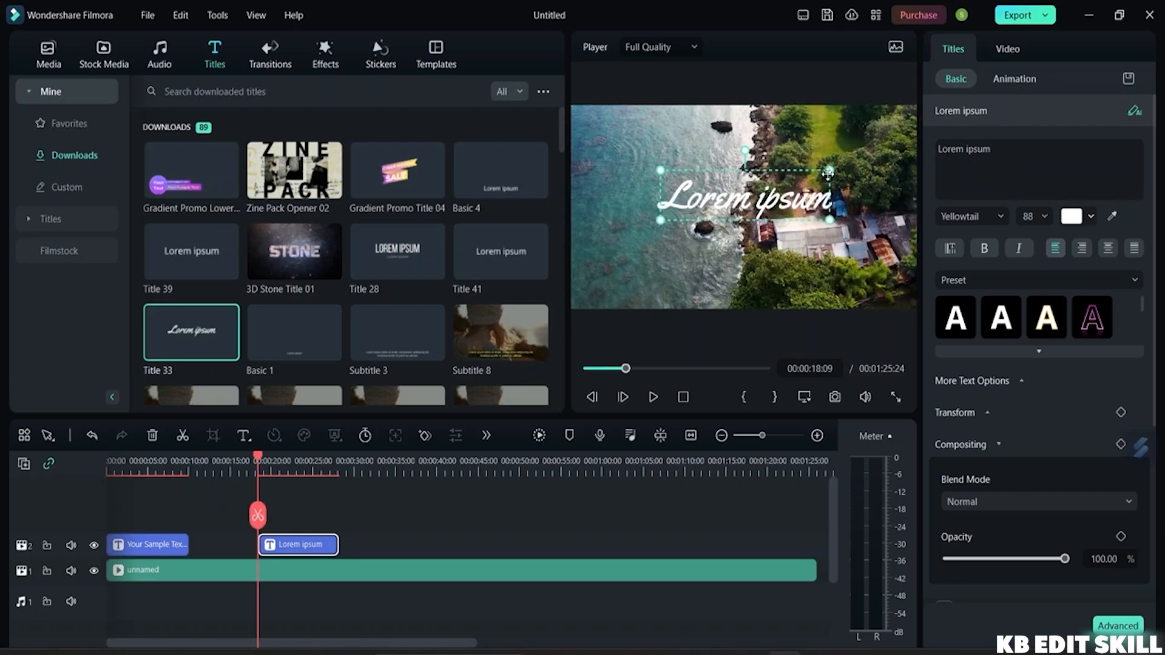
pyautogui.moveTo(831, 169); pyautogui.dragTo(779, 179)
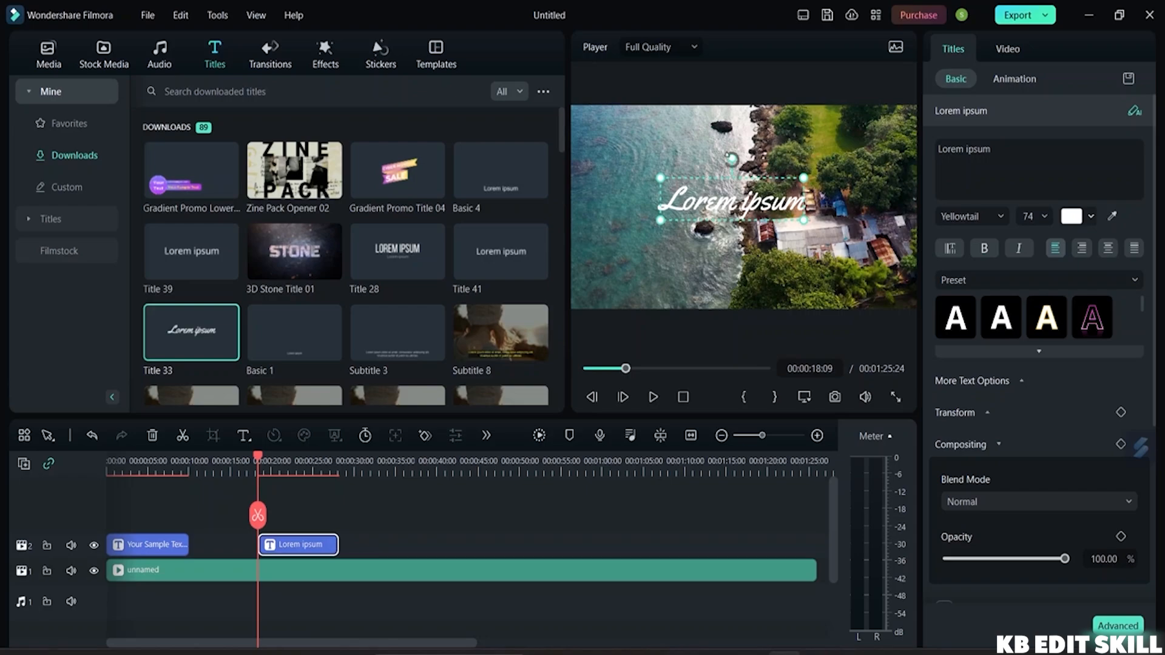
pyautogui.moveTo(732, 157)
pyautogui.mouseDown()
pyautogui.moveTo(756, 163)
pyautogui.moveTo(733, 156)
pyautogui.mouseUp()
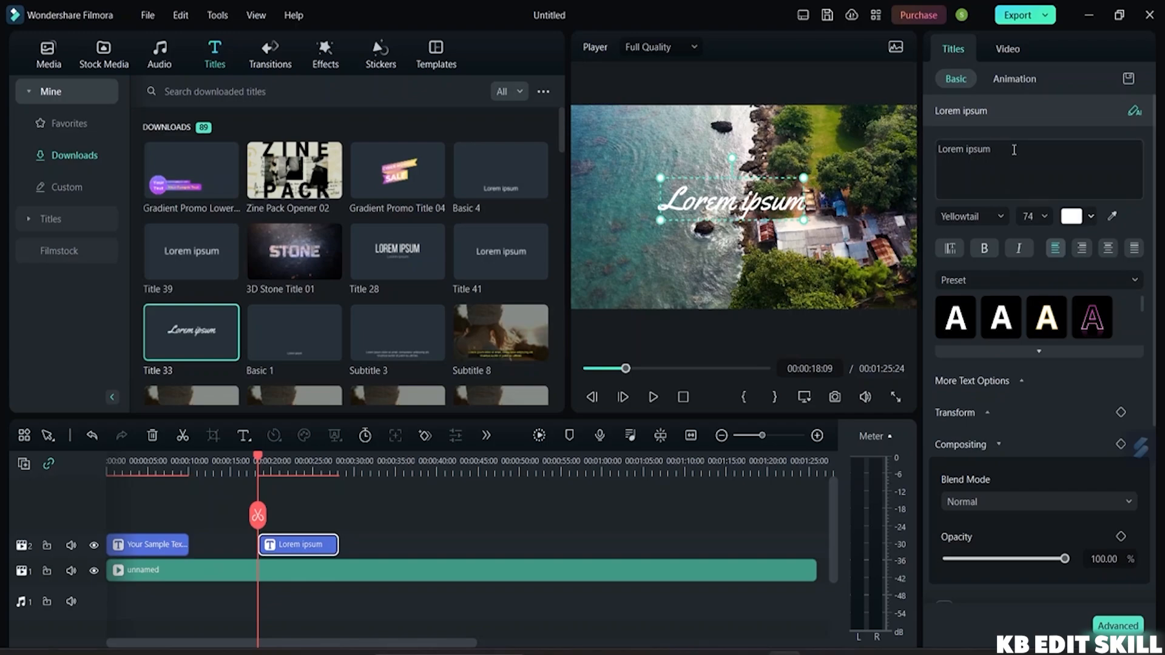
# Replace the Lorem ipsum title text with "A SUNNY DAY IN MALDIVES"
pyautogui.moveTo(1001, 149); pyautogui.dragTo(933, 149)
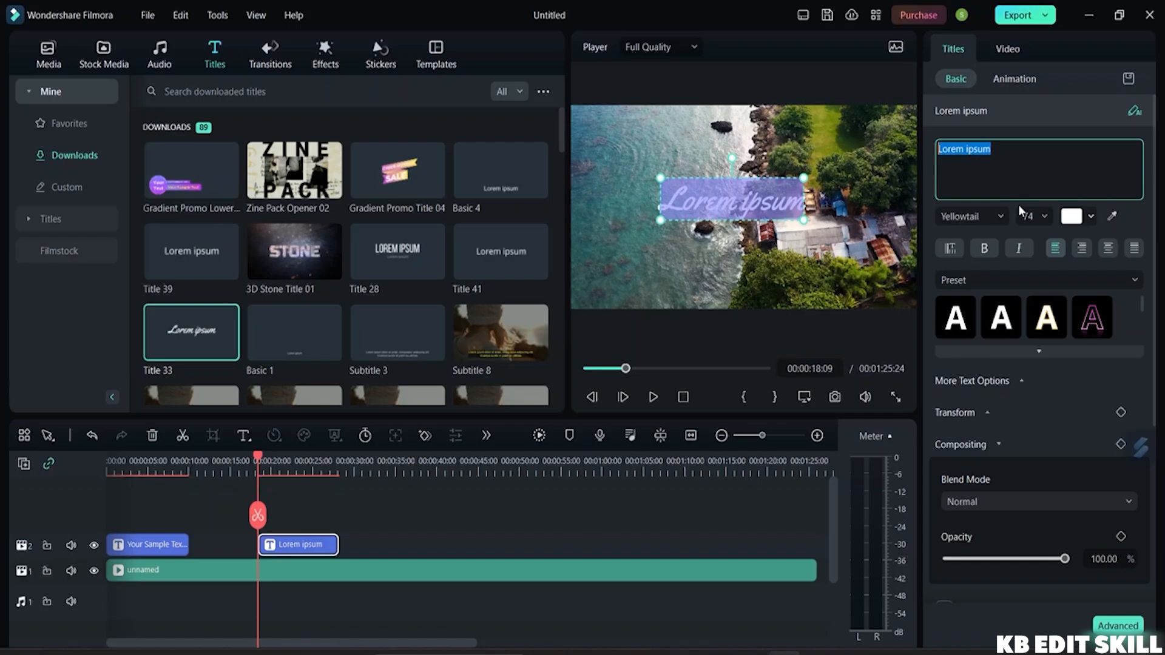
pyautogui.write('A')
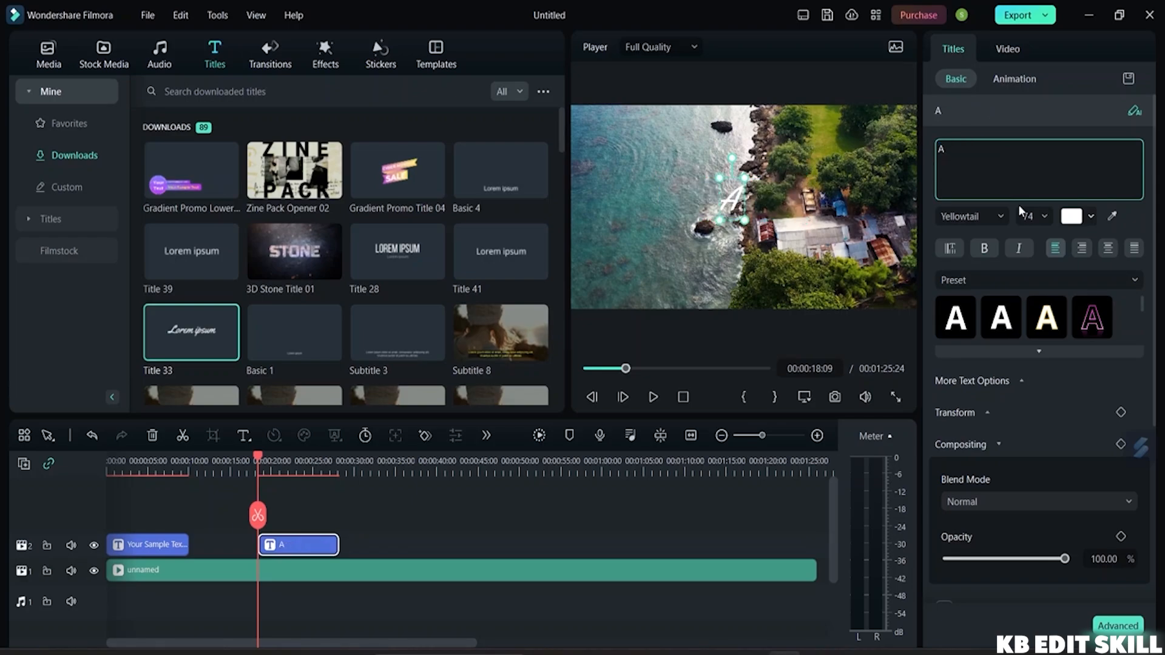
pyautogui.write(' SU')
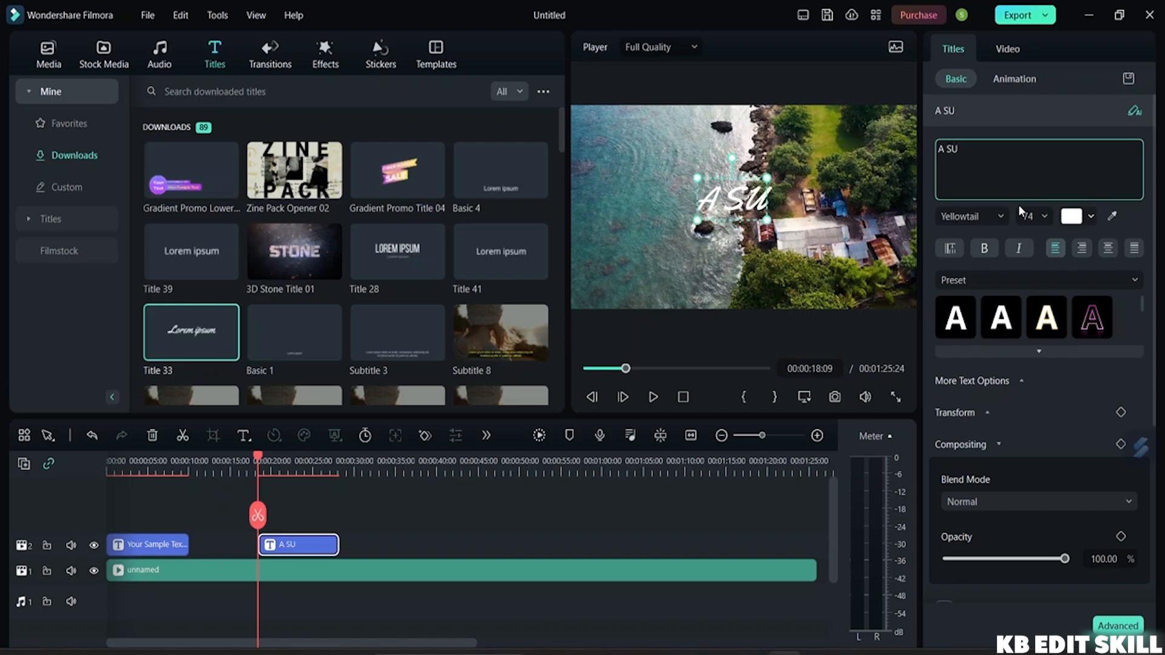
pyautogui.write('NNY')
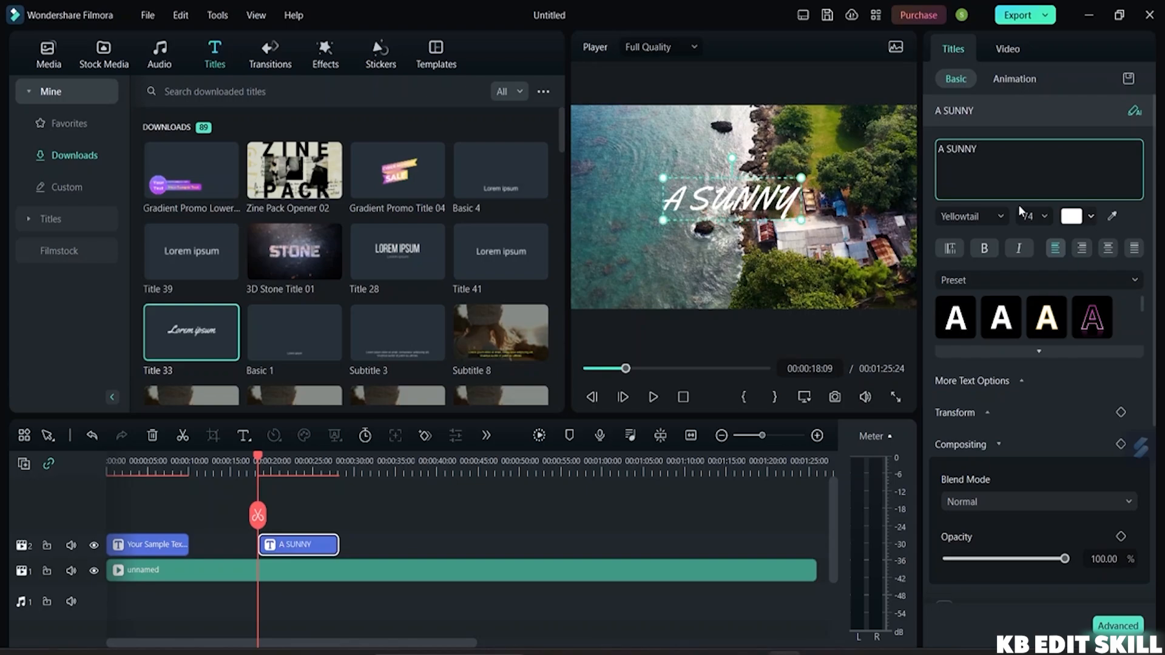
pyautogui.write(' DAY')
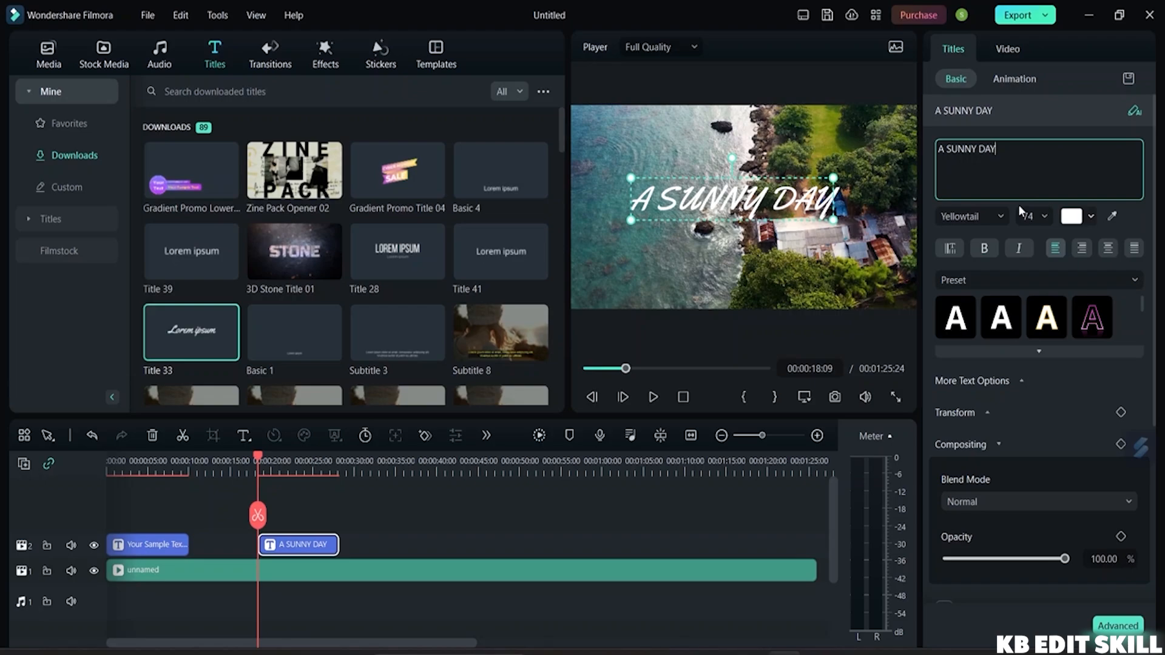
pyautogui.write('IN')
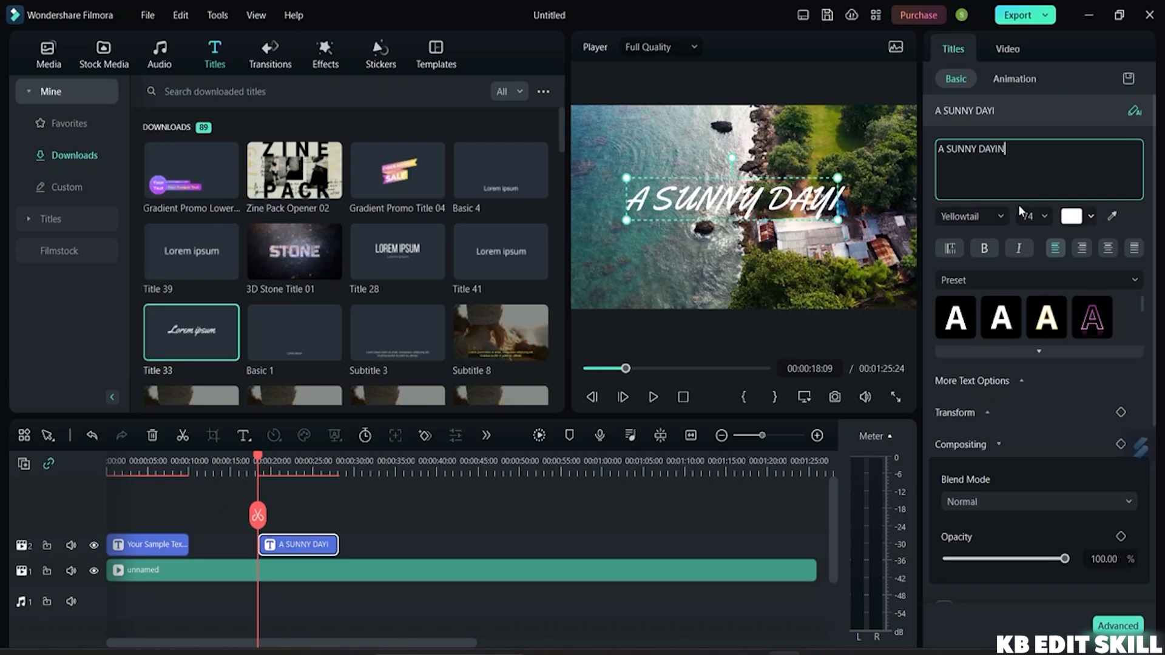
pyautogui.press('BackSpace')
pyautogui.press('BackSpace')
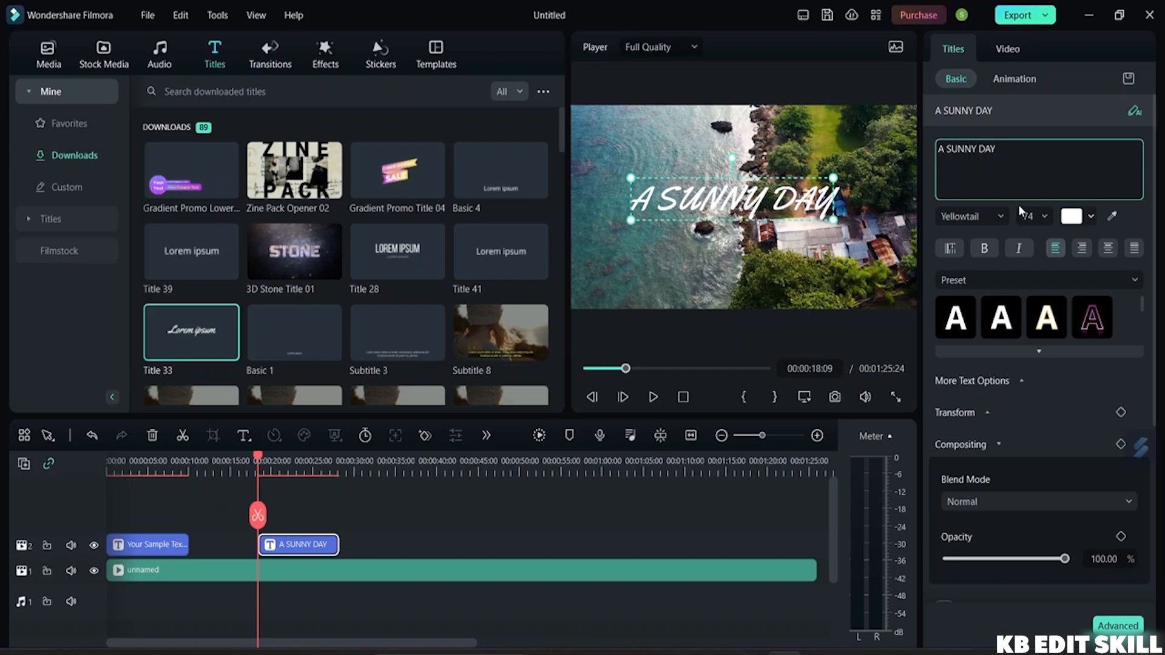
pyautogui.write('IN')
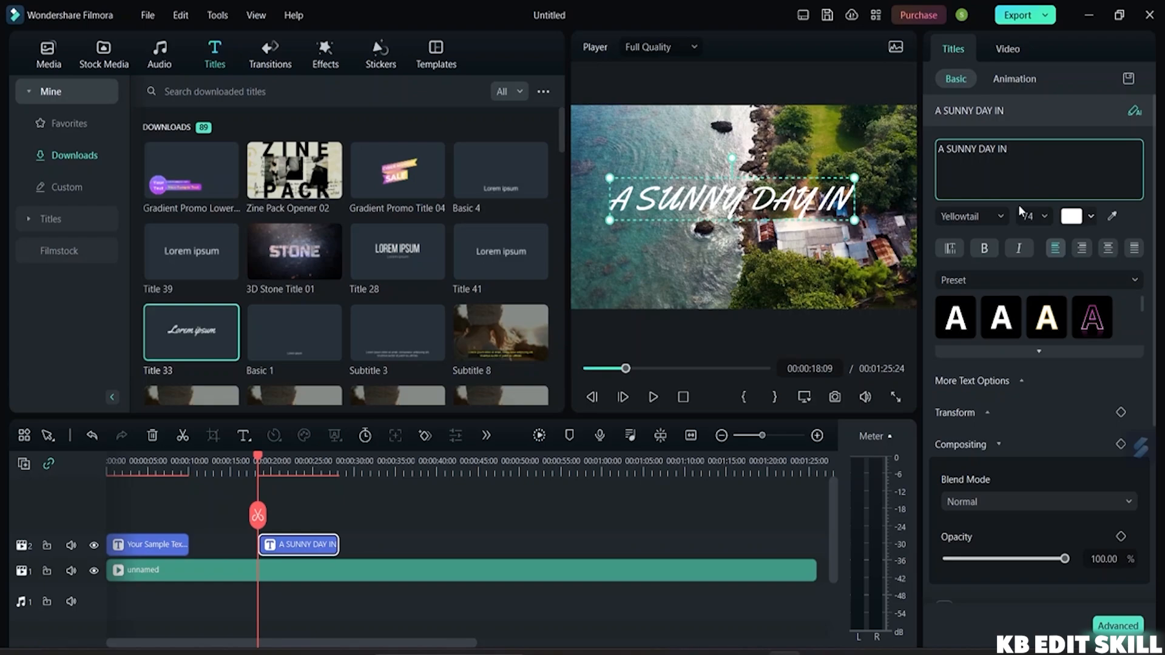
pyautogui.write('C')
pyautogui.press('BackSpace')
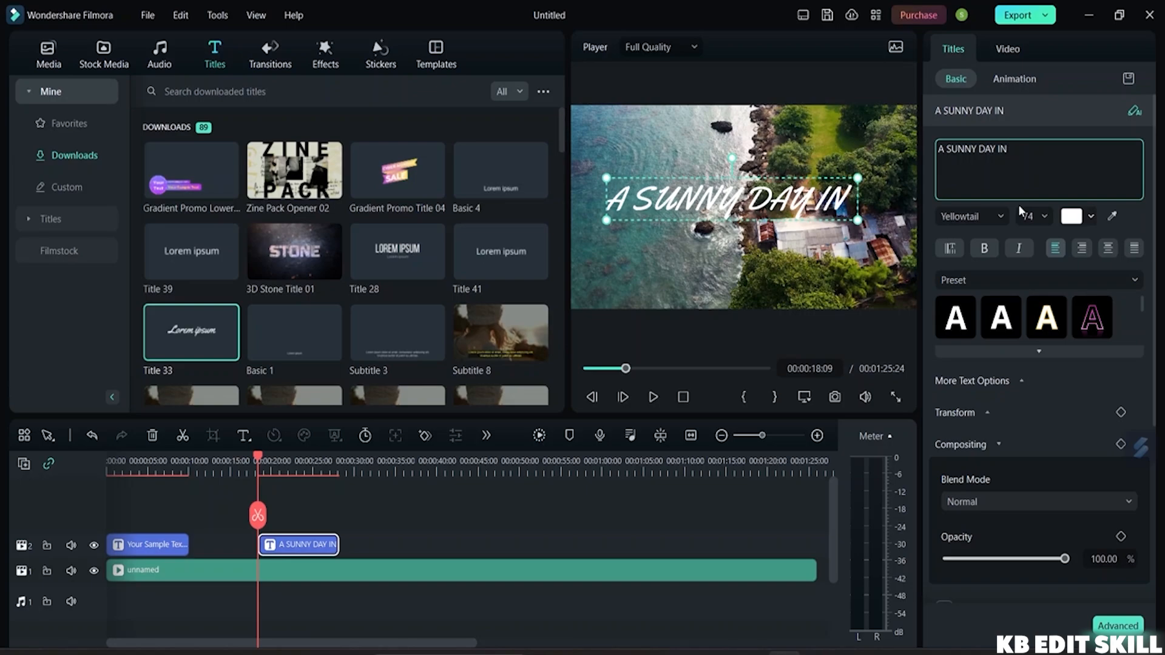
pyautogui.write('MA')
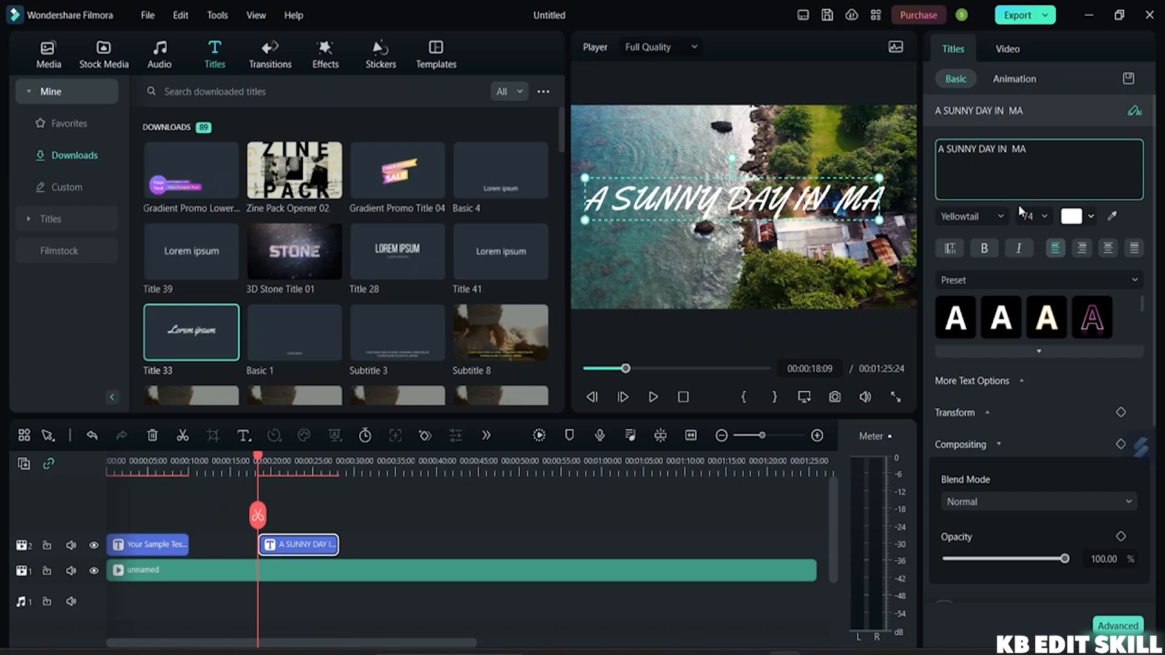
pyautogui.write('L')
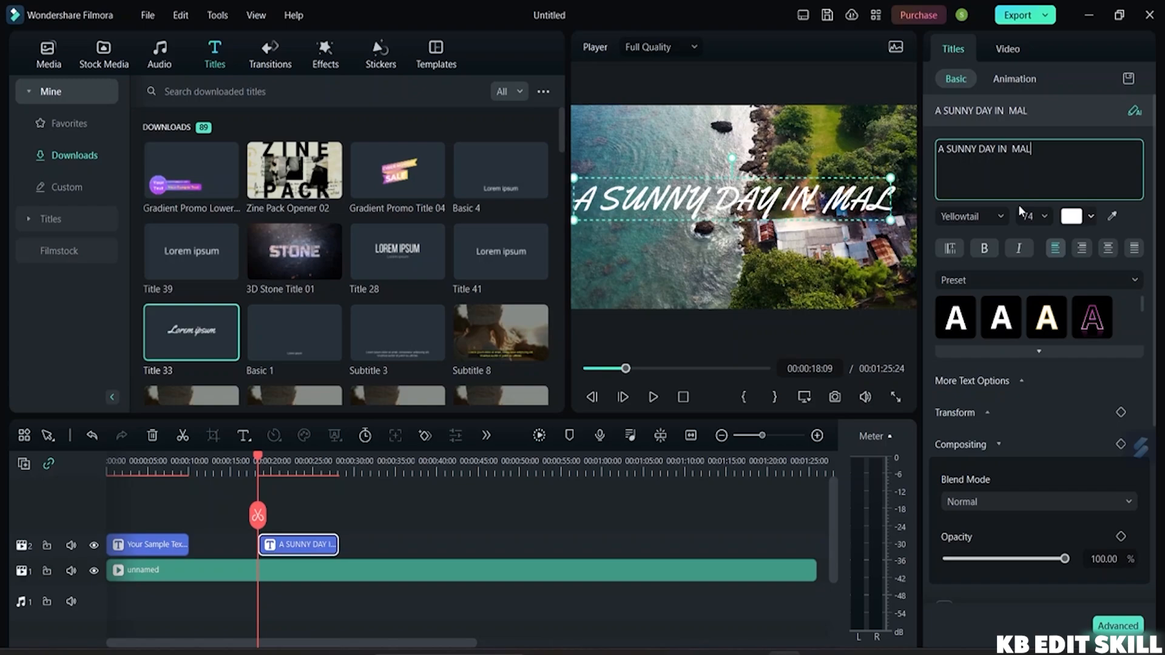
pyautogui.write('DI')
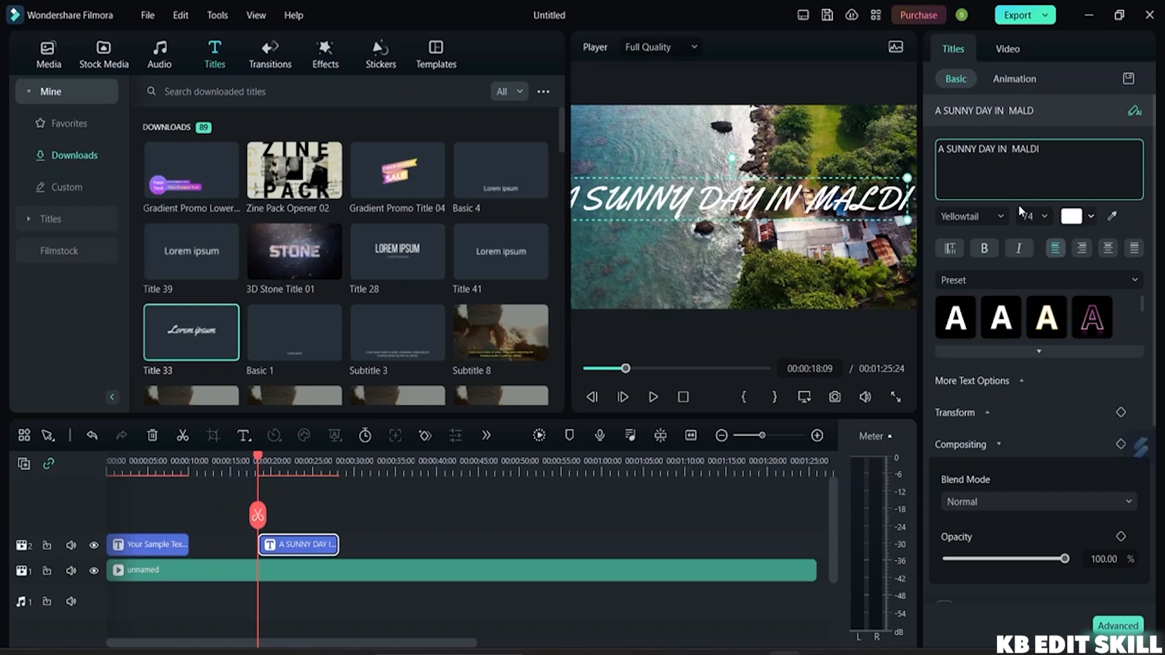
pyautogui.write('VES')
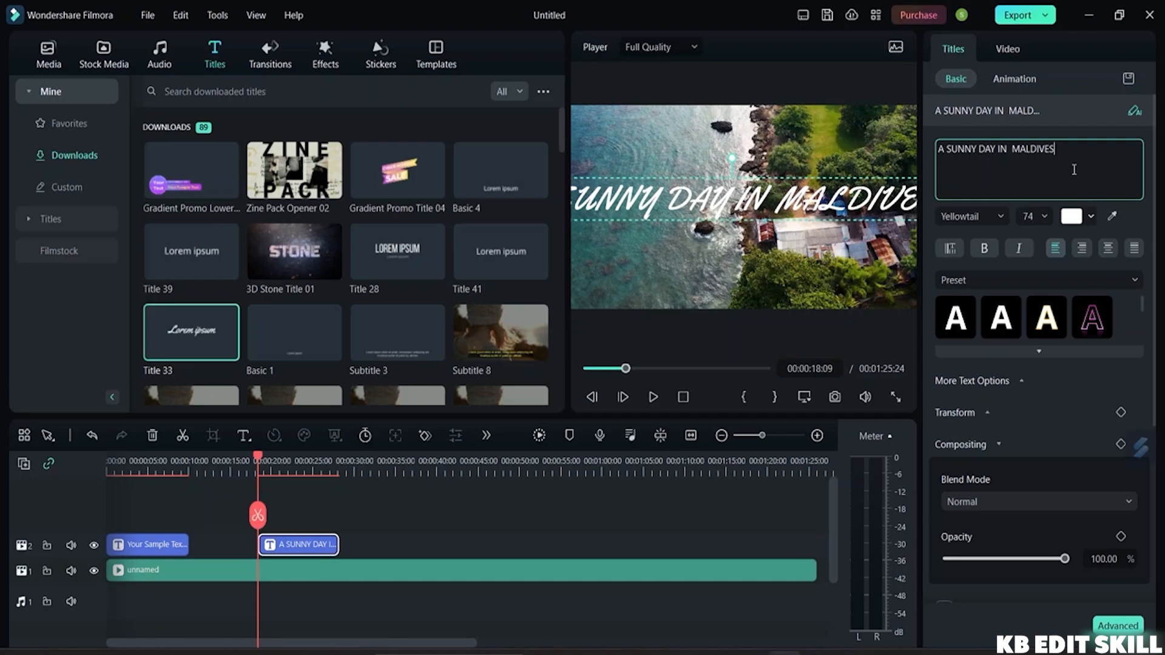
# Cut "N MALDIVES" from the selected title and retype the N so its first line reads "A SUNNY DAY IN"
pyautogui.moveTo(1056, 149); pyautogui.dragTo(927, 149)
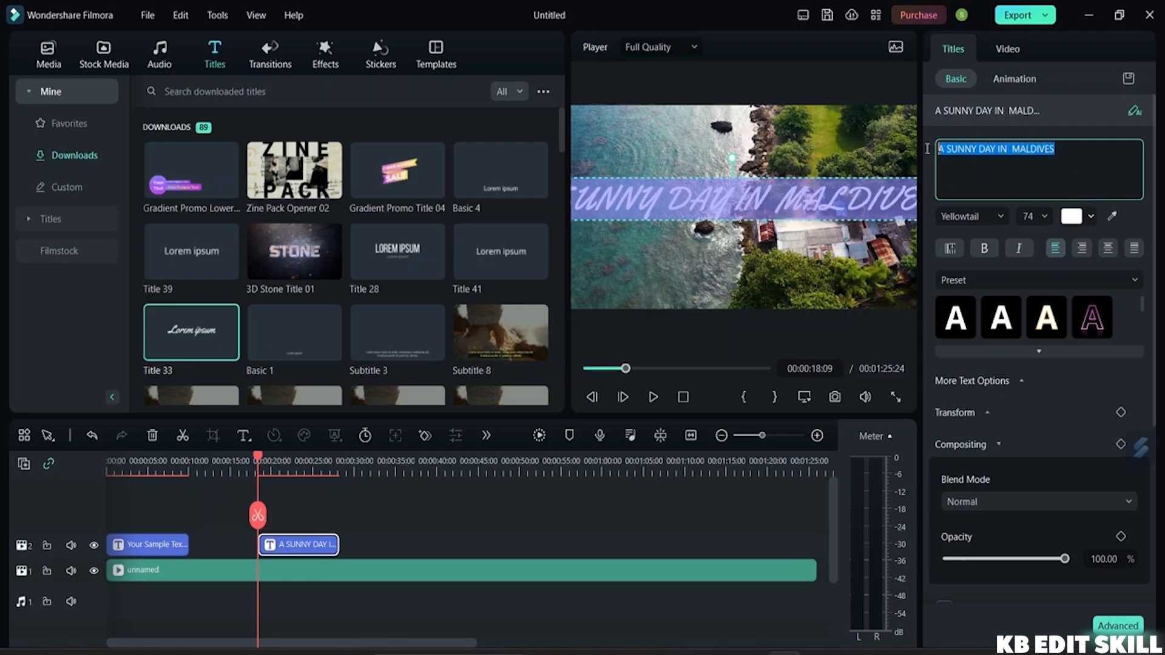
pyautogui.click(1009, 149)
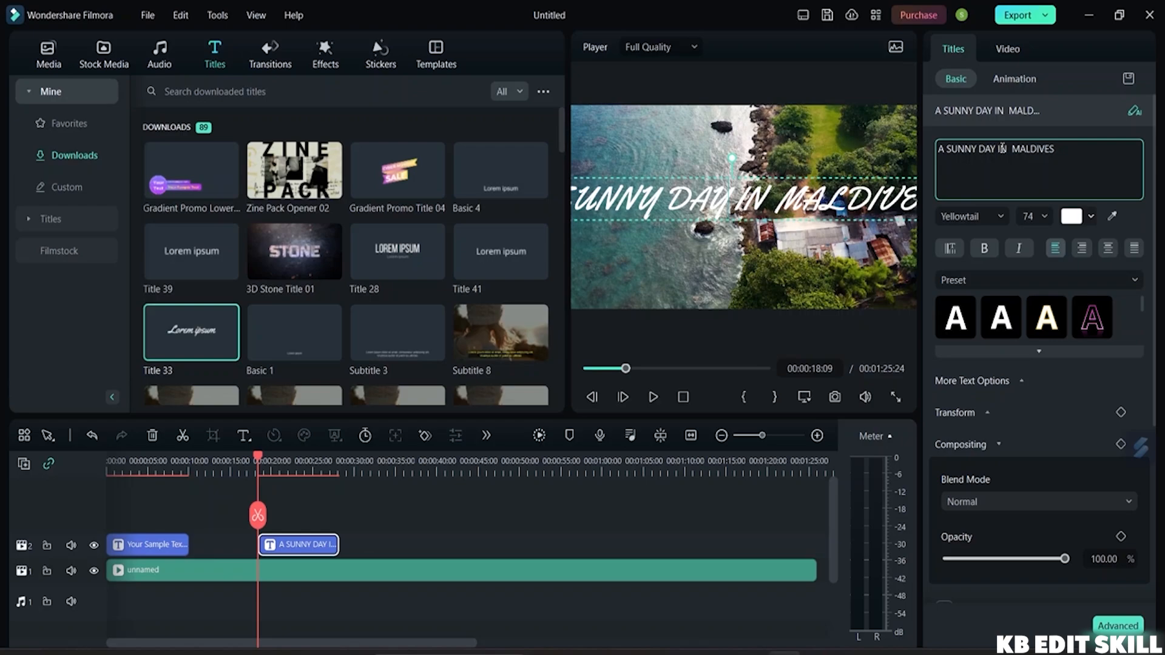
pyautogui.moveTo(999, 148); pyautogui.dragTo(1058, 148)
pyautogui.hotkey('ctrl', 'c')
pyautogui.rightClick(1029, 152)
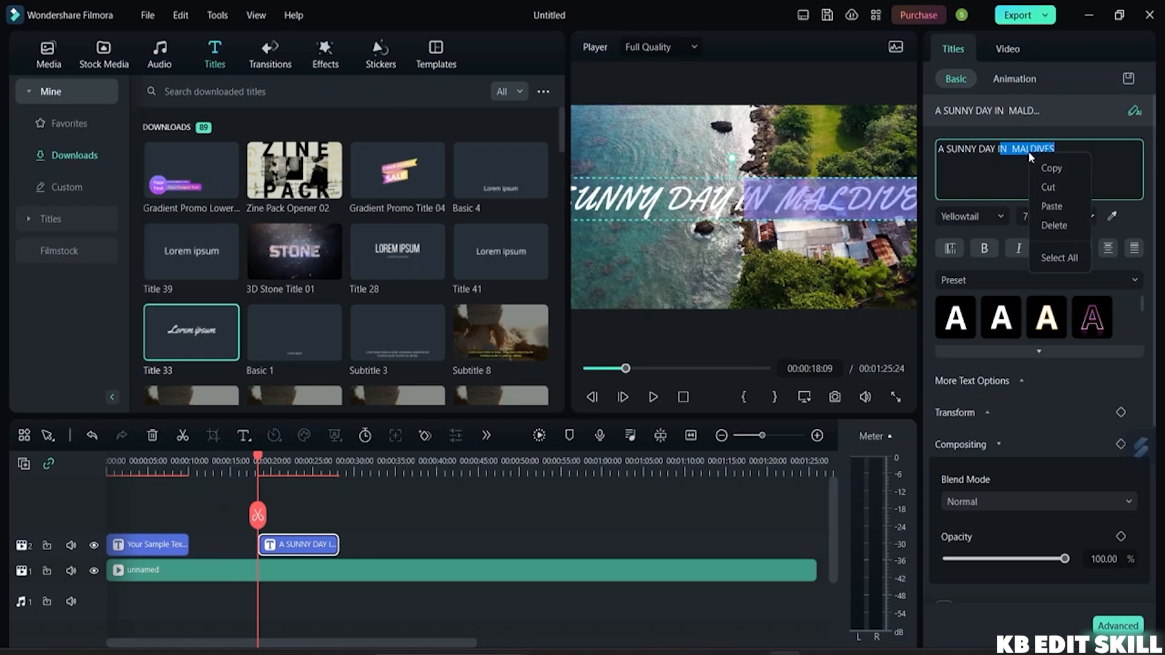
pyautogui.click(1054, 178)
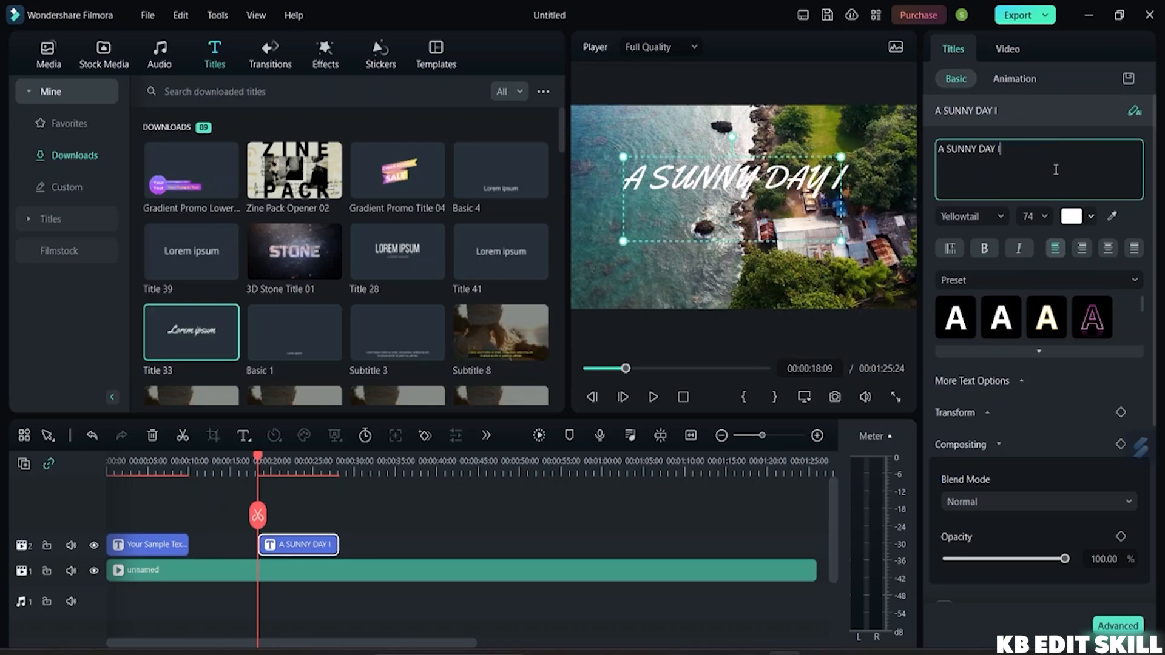
pyautogui.write('n')
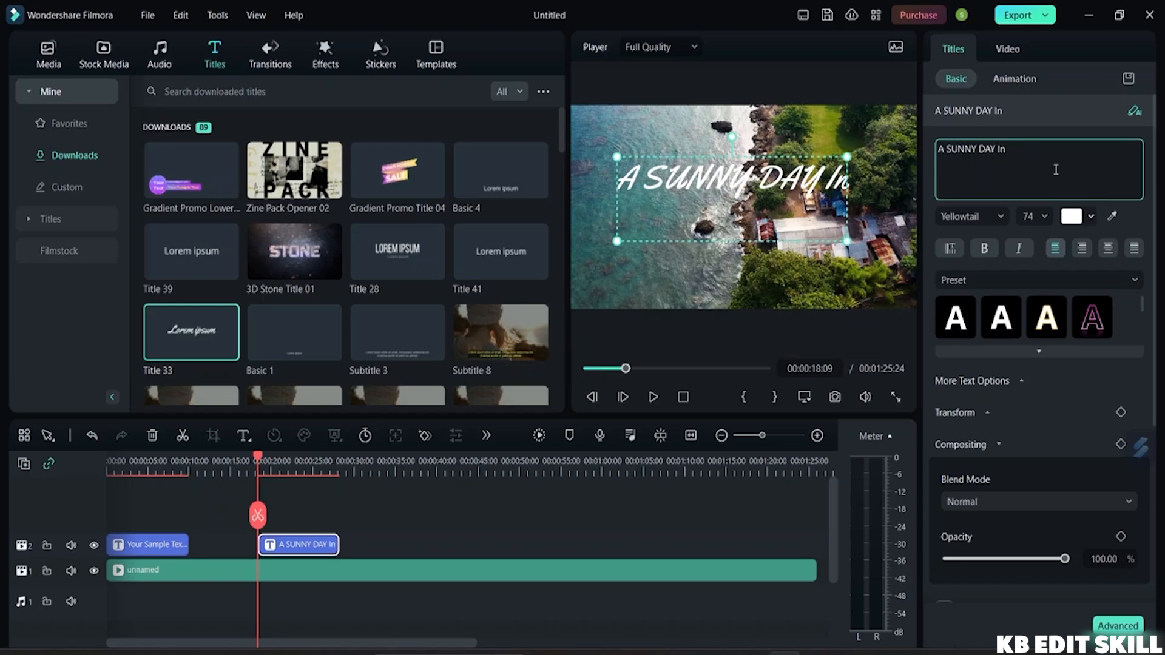
pyautogui.press('BackSpace')
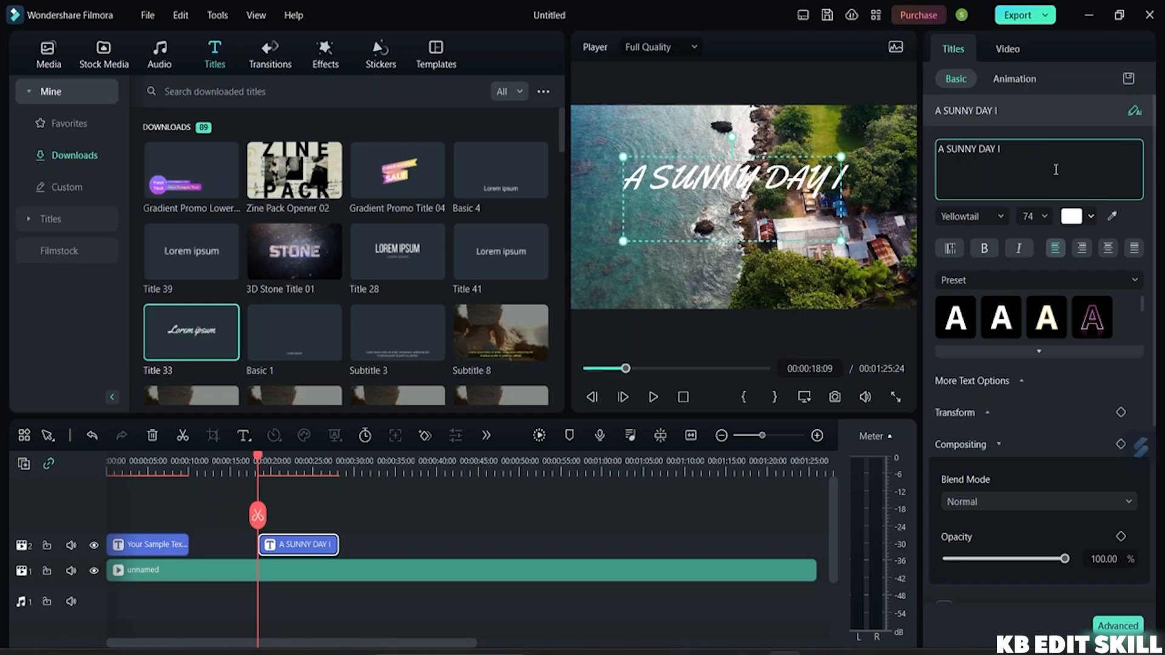
pyautogui.write('N')
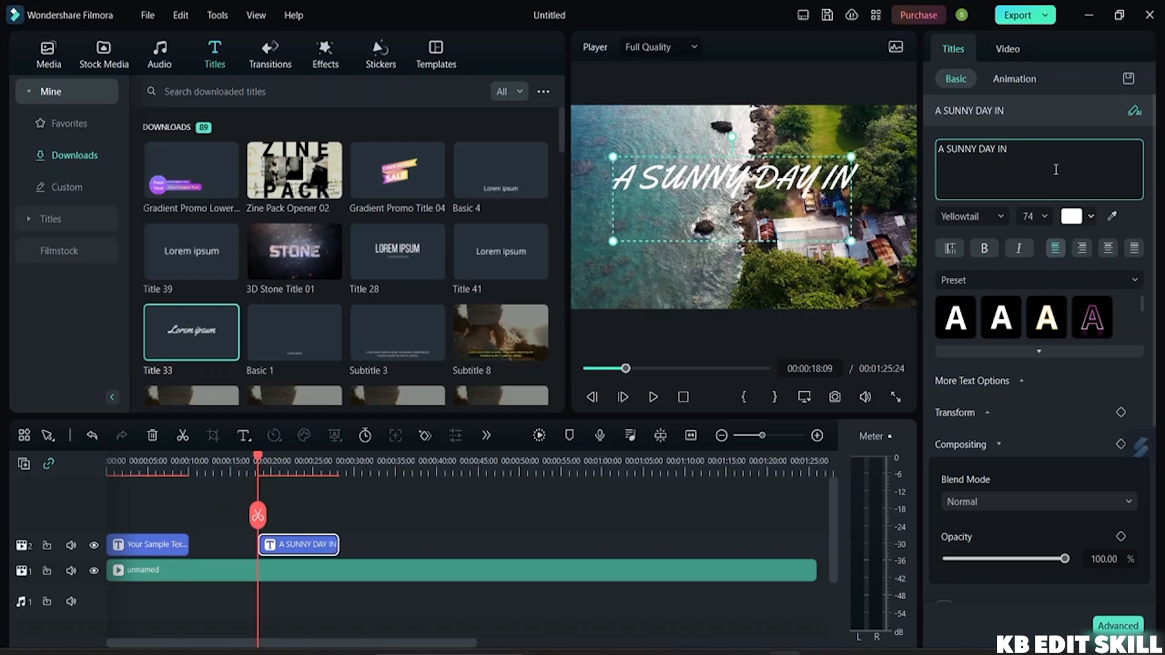
# Paste the cut text on a second line of the title and delete its stray N to leave "MALDIVES"
pyautogui.rightClick(957, 169)
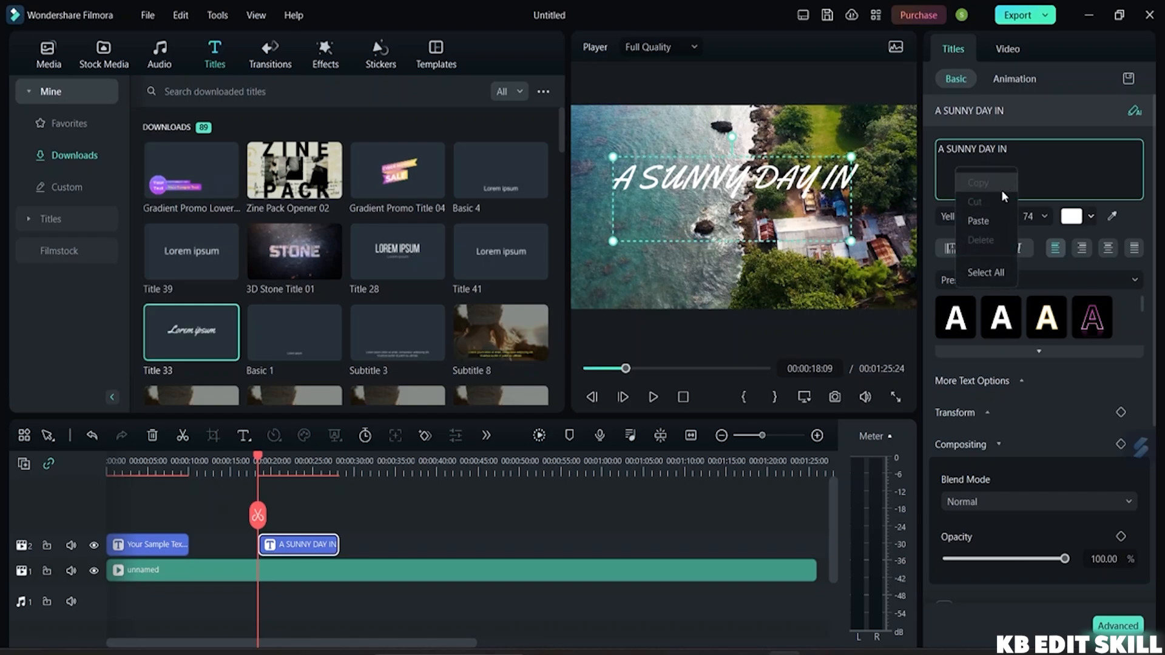
pyautogui.click(987, 224)
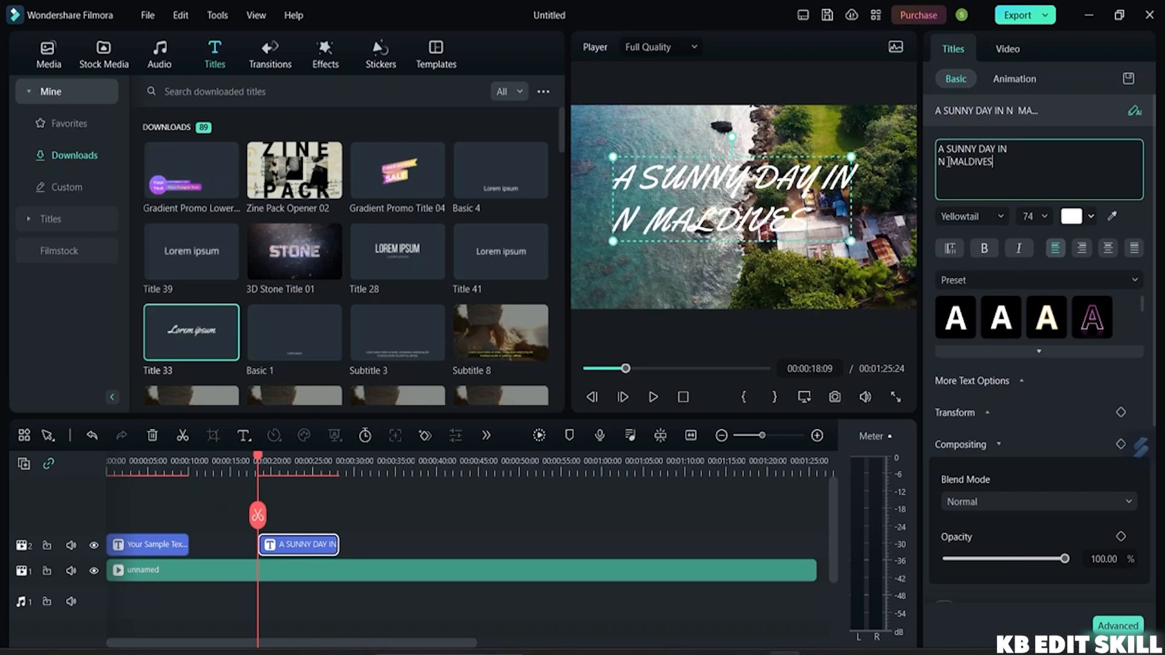
pyautogui.press('BackSpace')
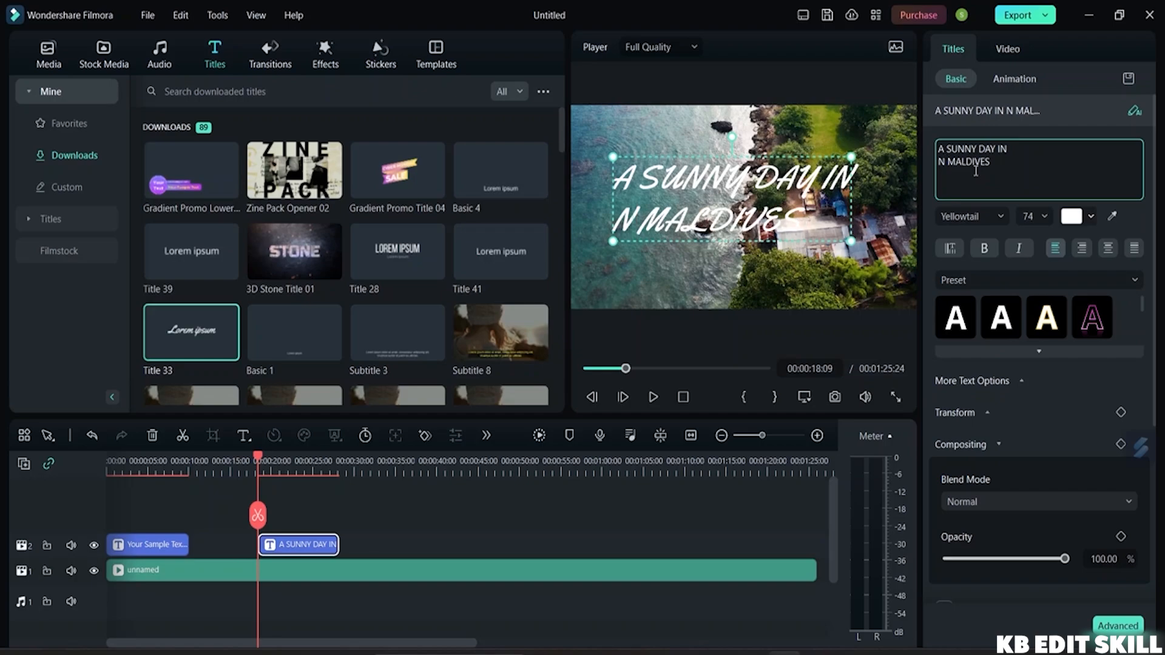
pyautogui.press('Delete')
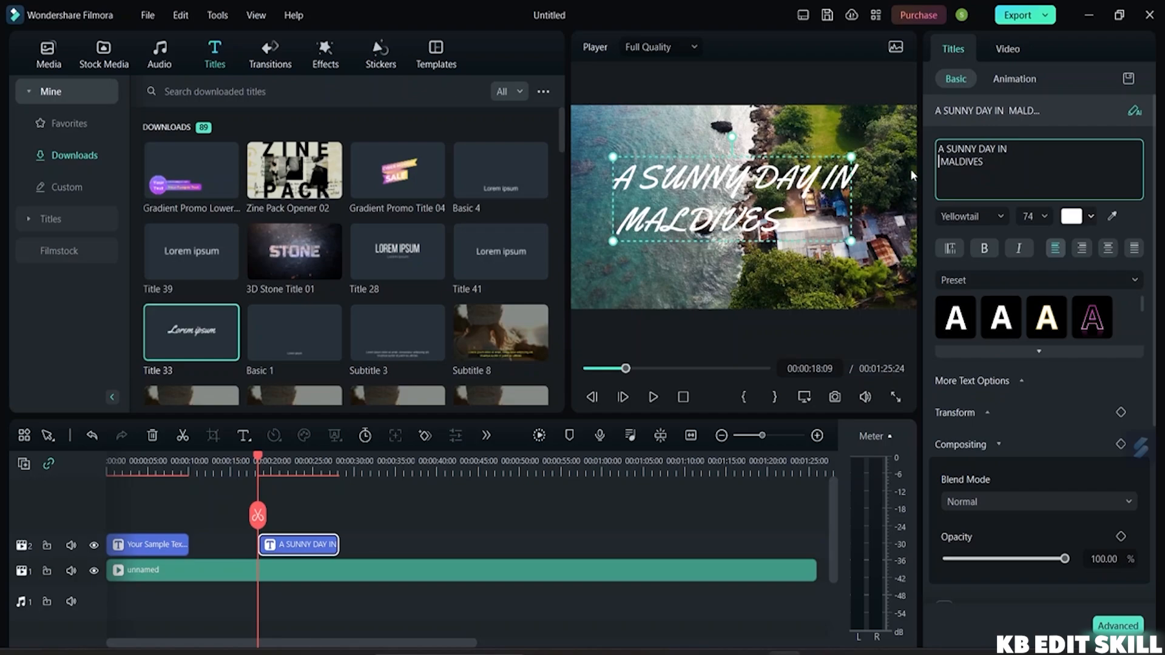
# Try right, center and left alignment on the "MALDIVES" line, finishing with it centered under the first line
pyautogui.moveTo(982, 162); pyautogui.dragTo(933, 162)
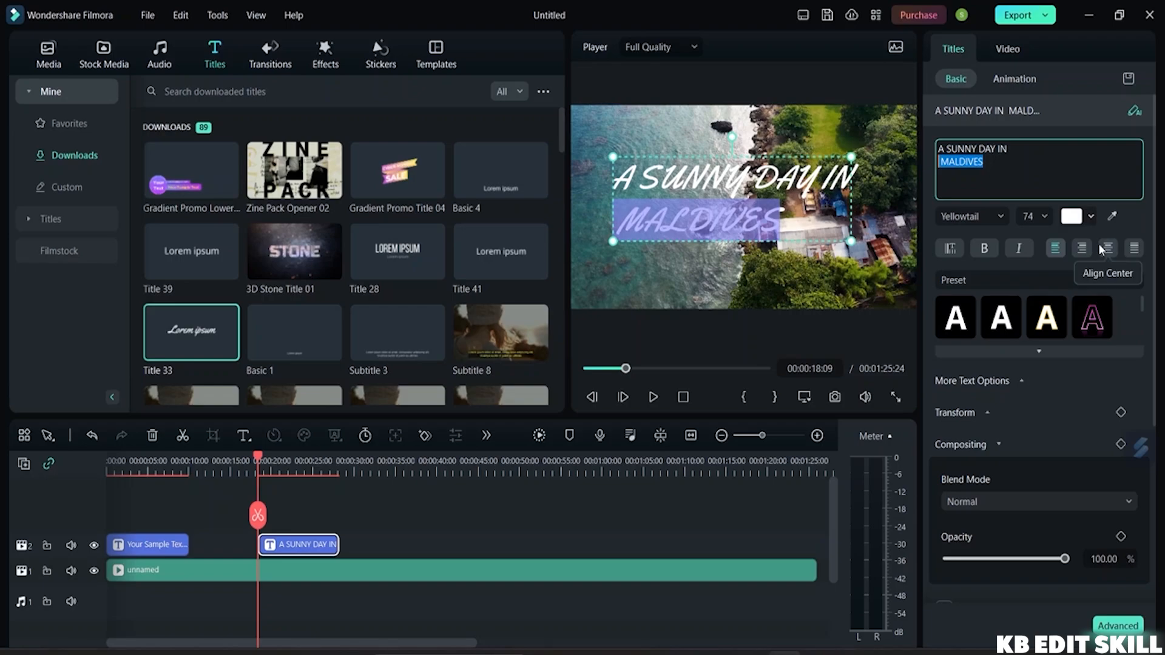
pyautogui.click(1079, 249)
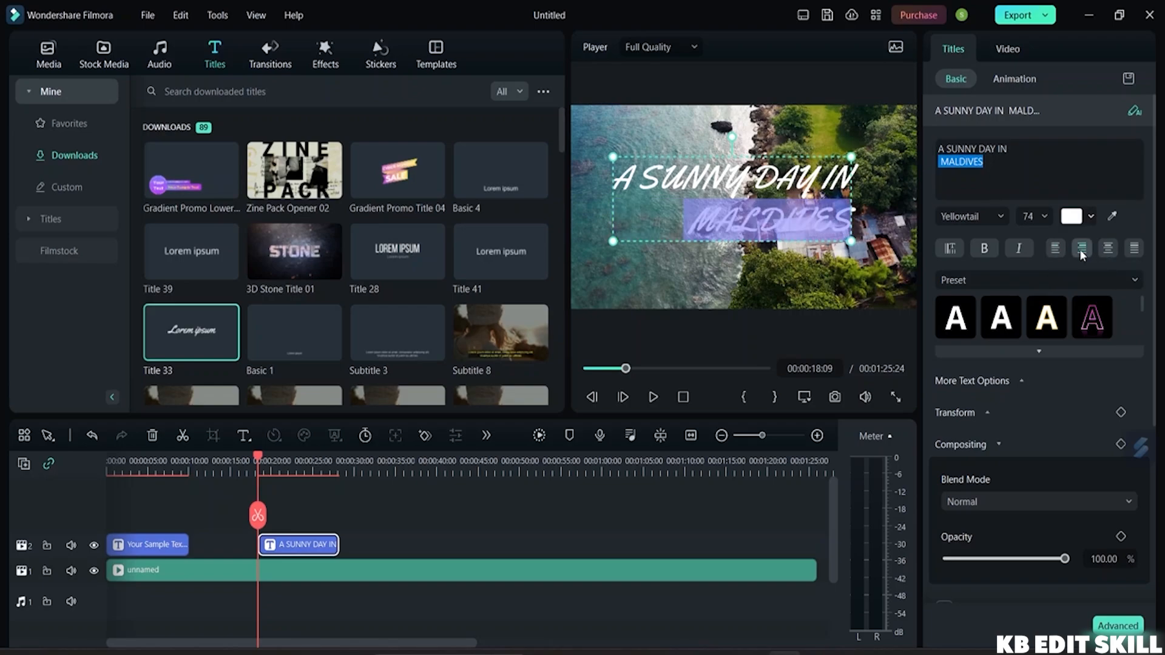
pyautogui.click(1105, 249)
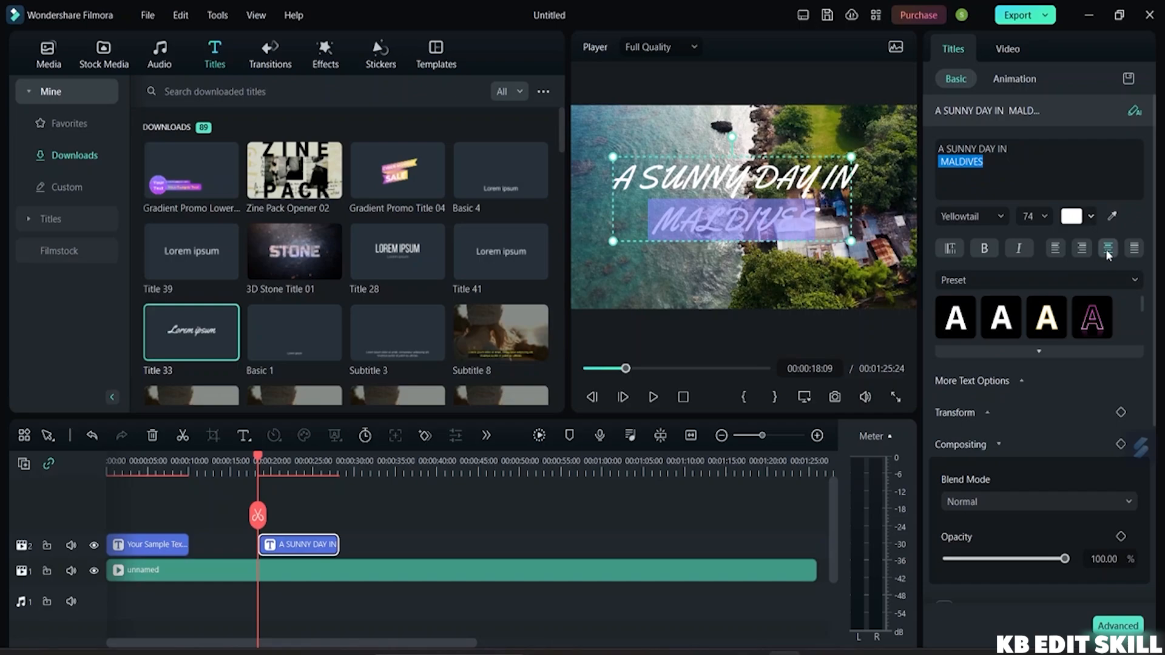
pyautogui.click(1061, 249)
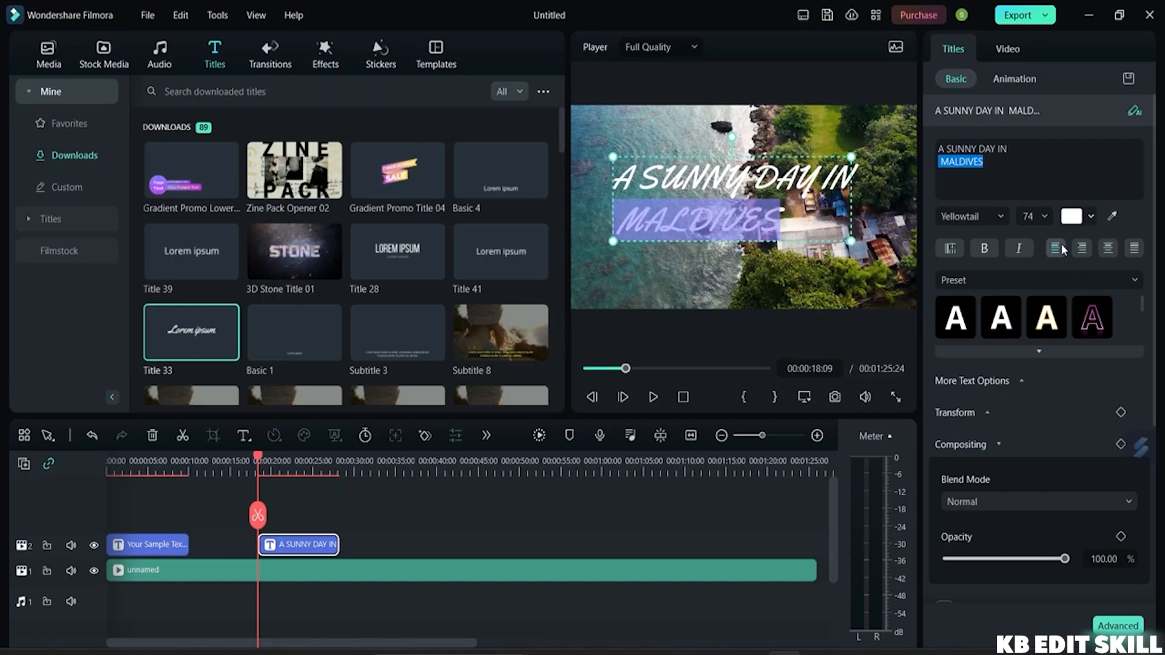
pyautogui.click(1106, 249)
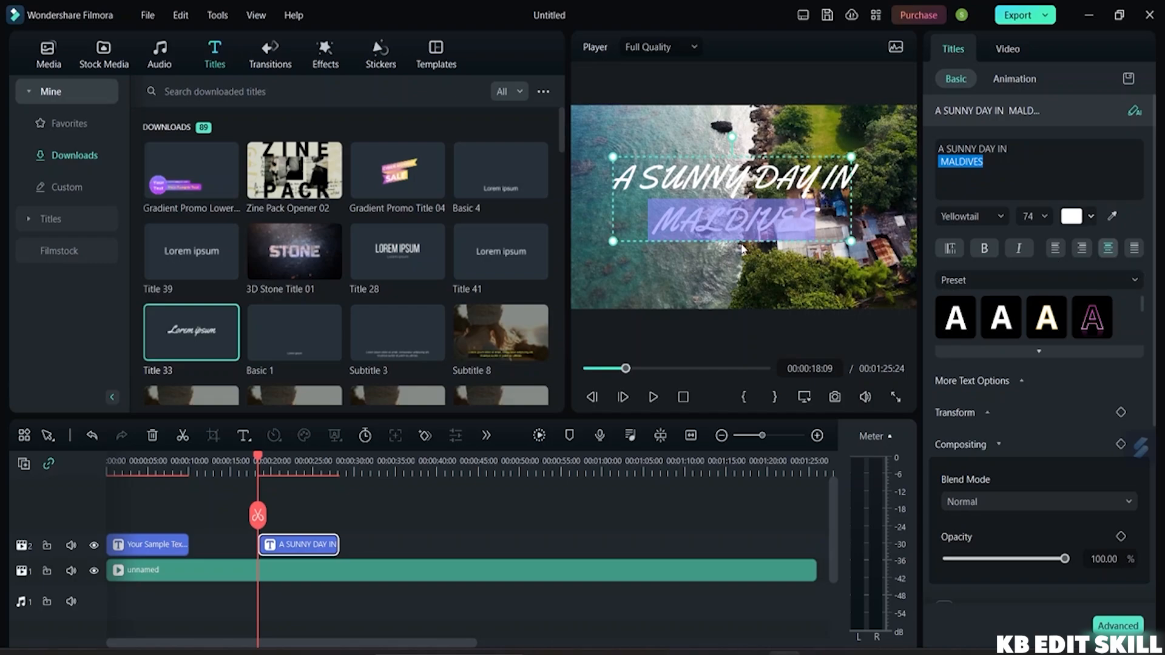
pyautogui.click(848, 228)
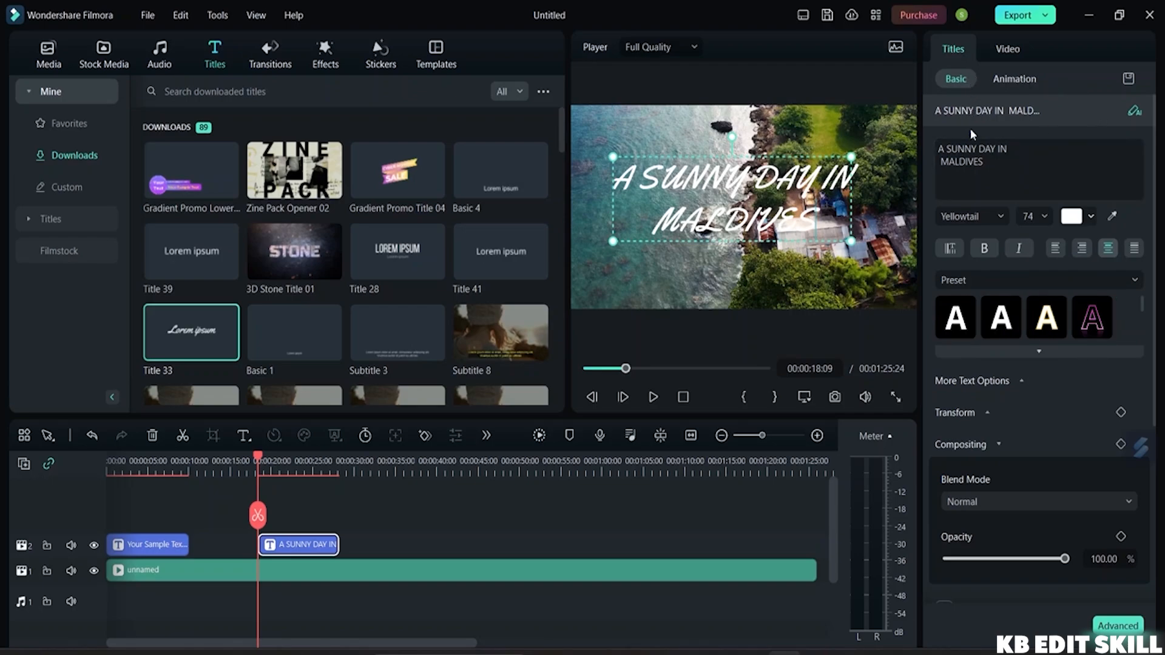
# Preview the title in vertical text orientation and switch it back to horizontal
pyautogui.click(949, 249)
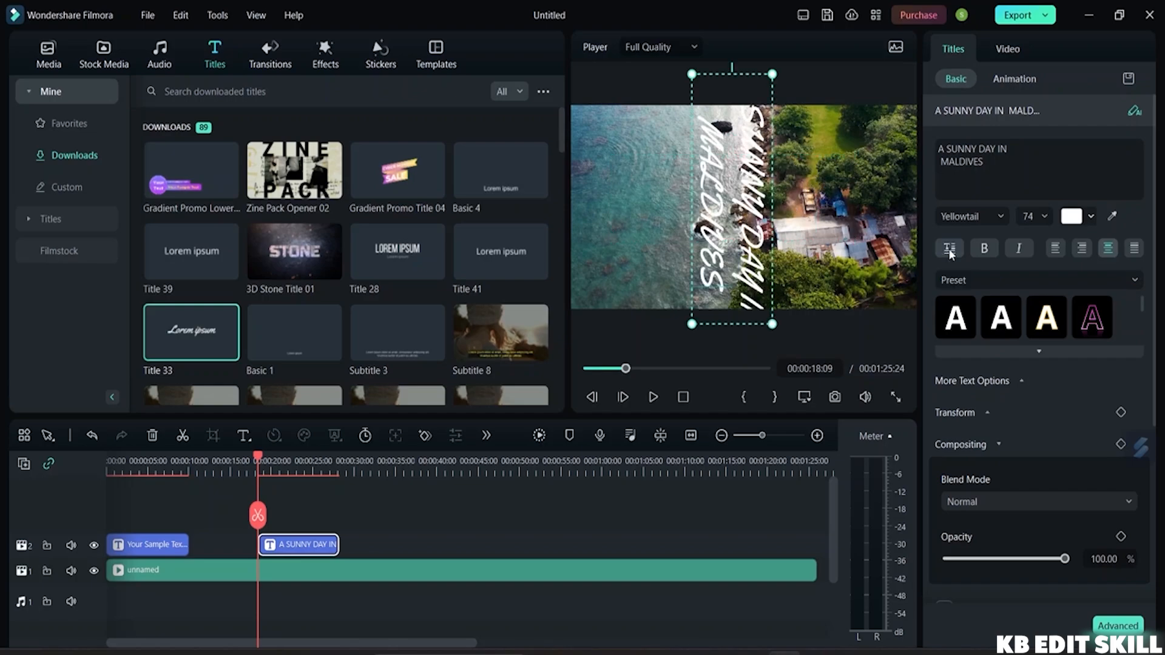
pyautogui.click(950, 250)
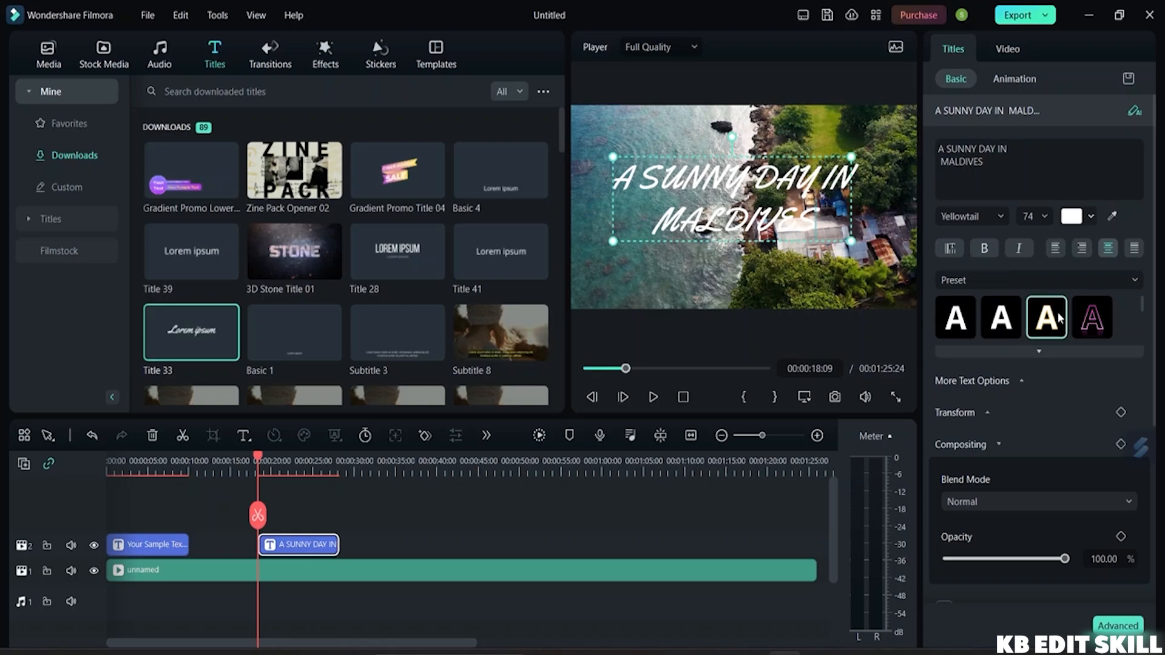
# Expand the text presets and try several on the title, ending with the white letters with a black outline
pyautogui.click(1121, 280)
pyautogui.click(1086, 306)
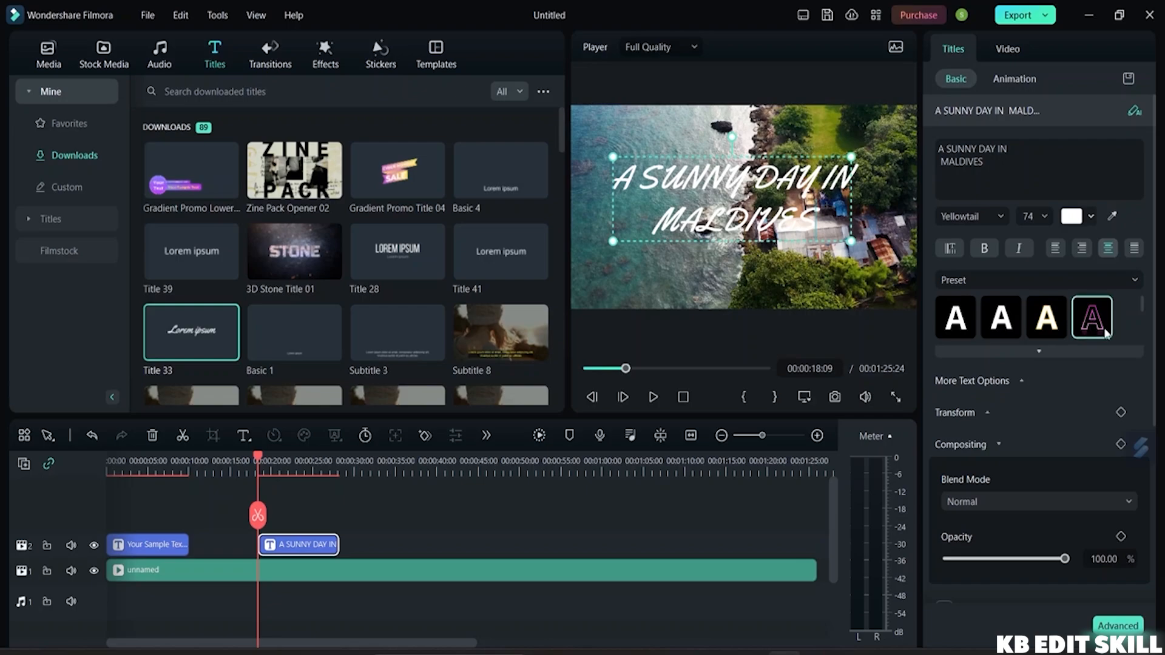
pyautogui.click(1058, 352)
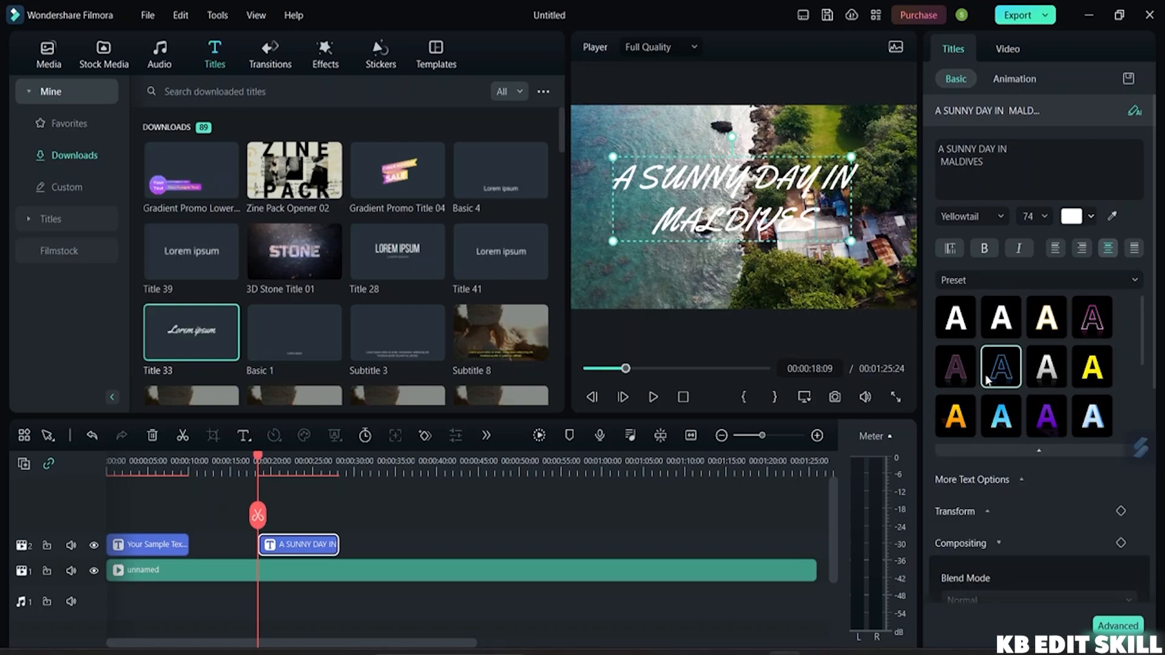
pyautogui.click(1005, 329)
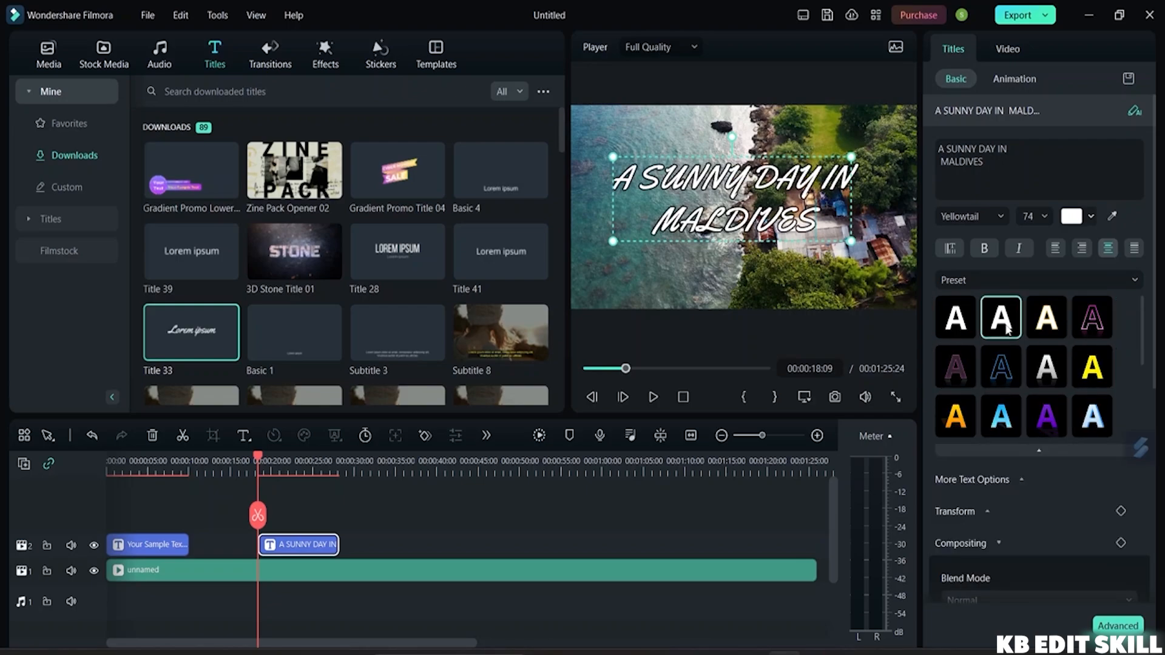
pyautogui.click(1049, 326)
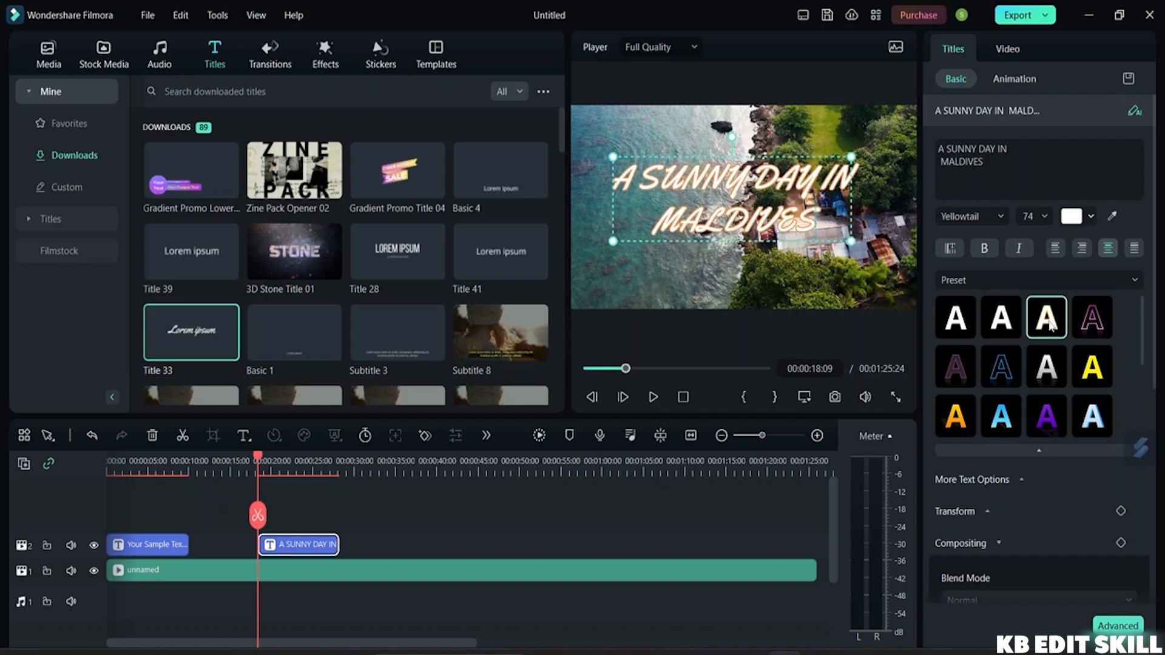
pyautogui.click(1001, 367)
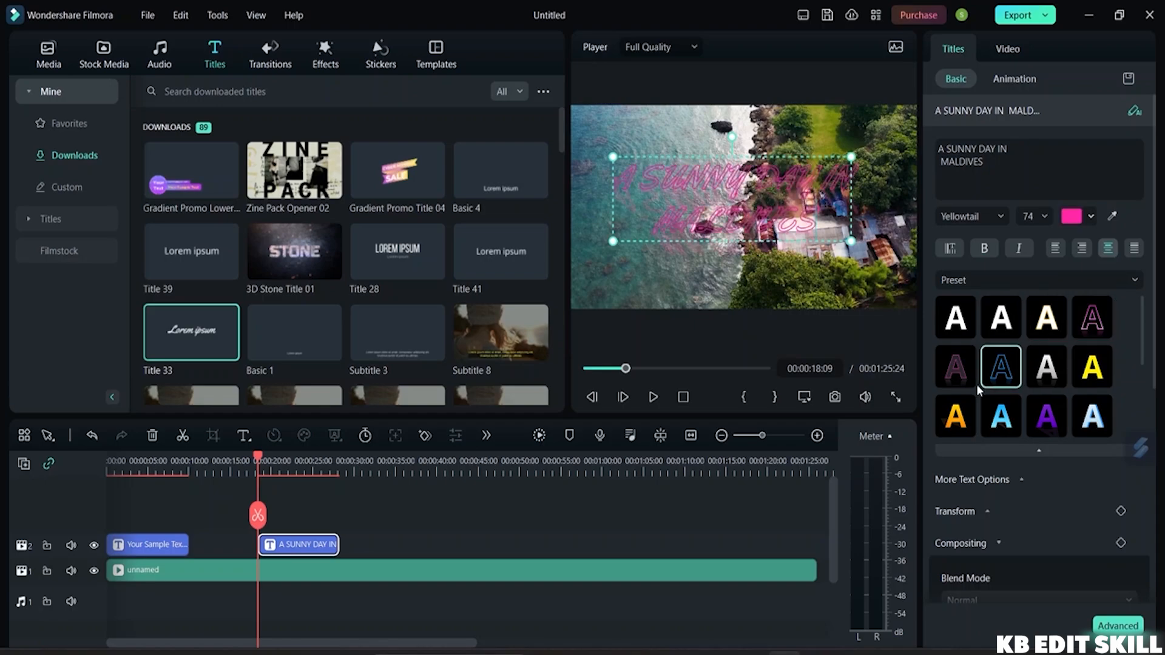
pyautogui.click(1020, 335)
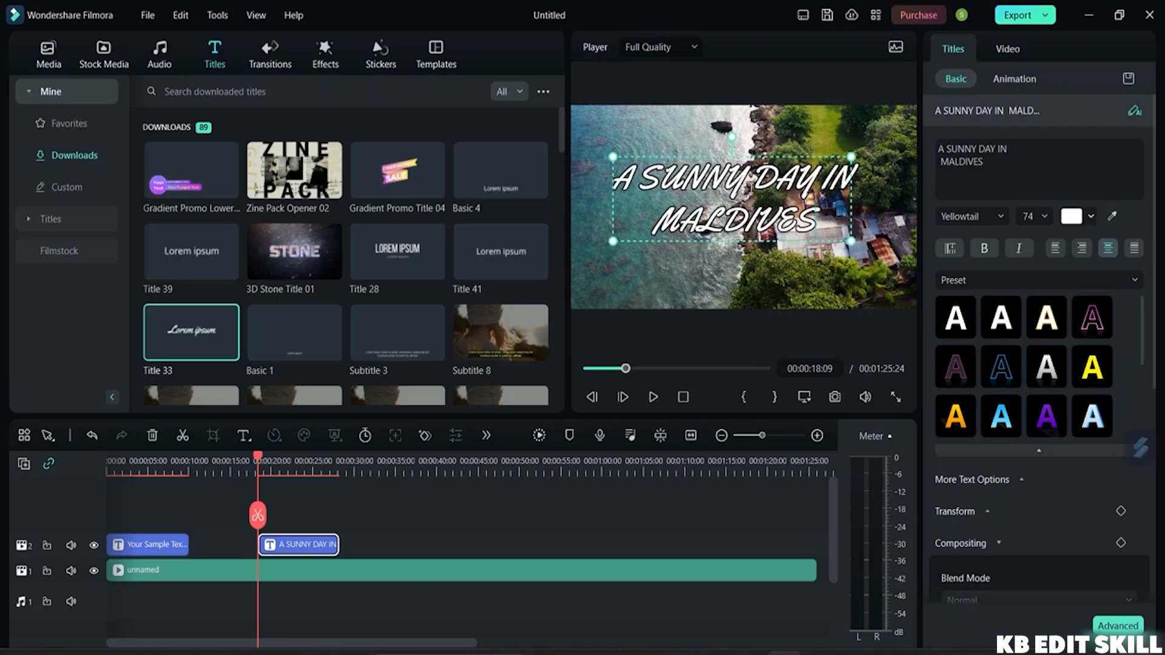
# Switch the text styles to WordArt and apply the third blue outlined style of the first row to the title
pyautogui.click(1140, 283)
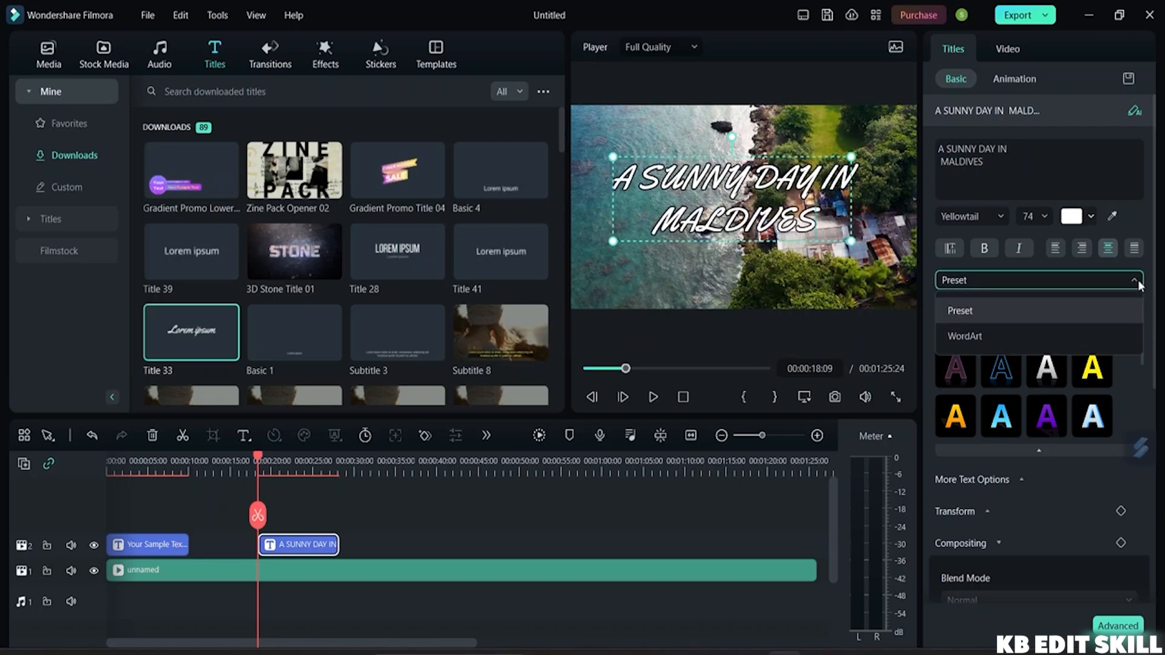
pyautogui.click(1090, 334)
pyautogui.click(1001, 333)
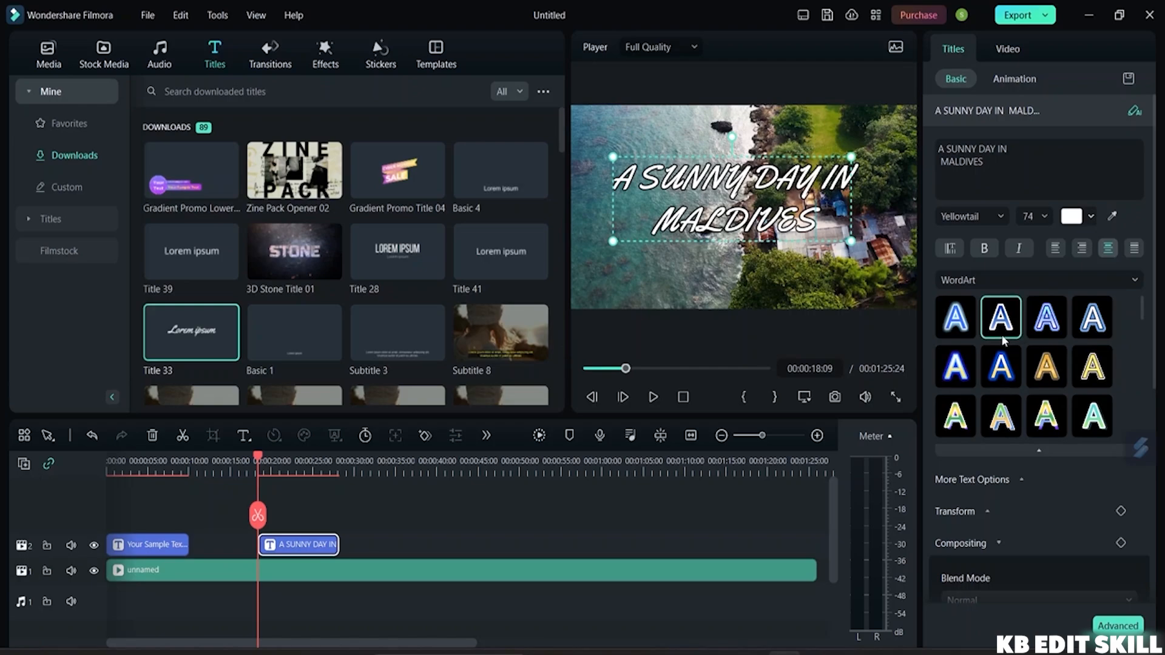
pyautogui.click(1034, 333)
pyautogui.click(1089, 321)
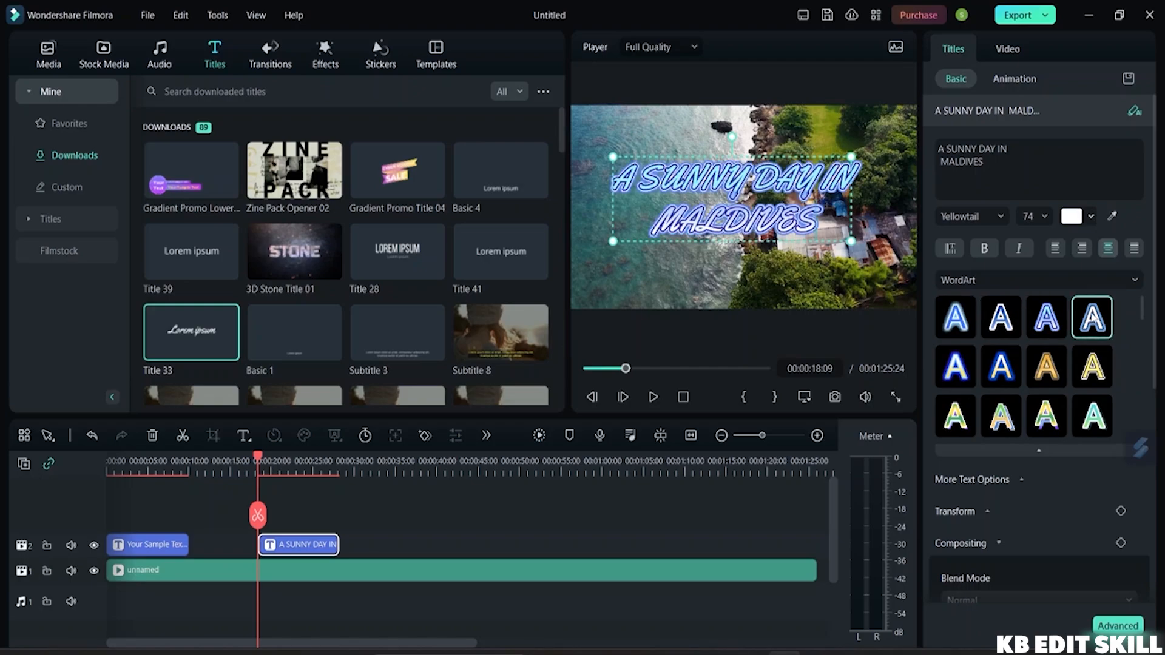
pyautogui.click(1053, 324)
pyautogui.click(867, 196)
pyautogui.click(814, 204)
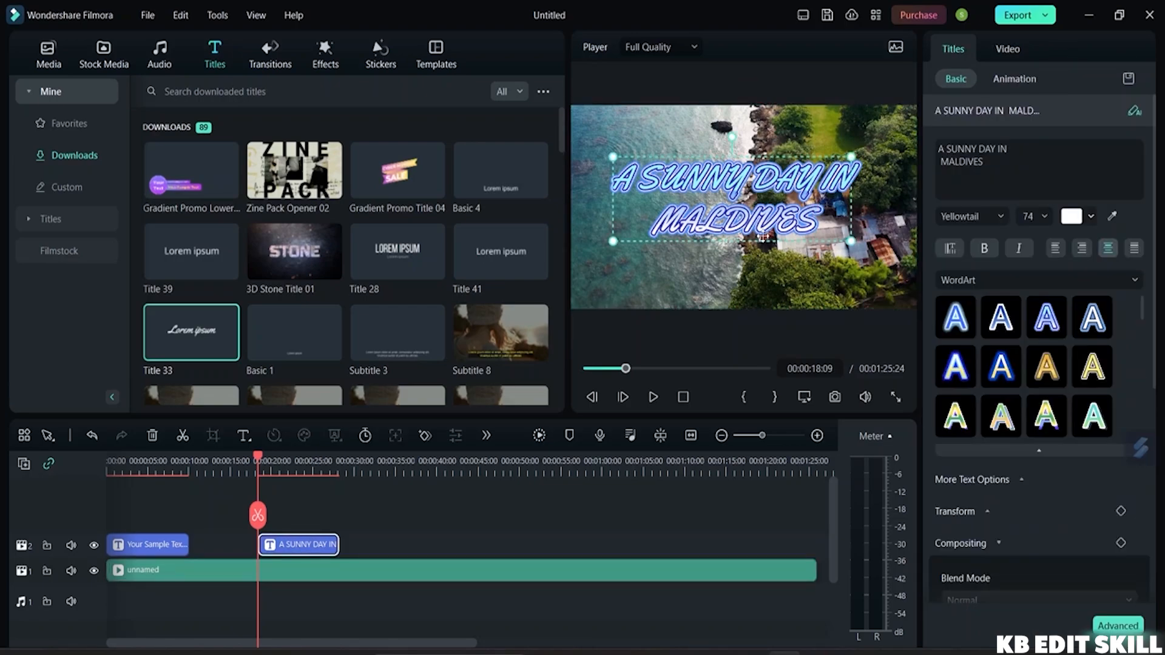
# Shrink the title to text size 65 in the preview and place it slightly above the center of the frame
pyautogui.moveTo(763, 236); pyautogui.dragTo(779, 159)
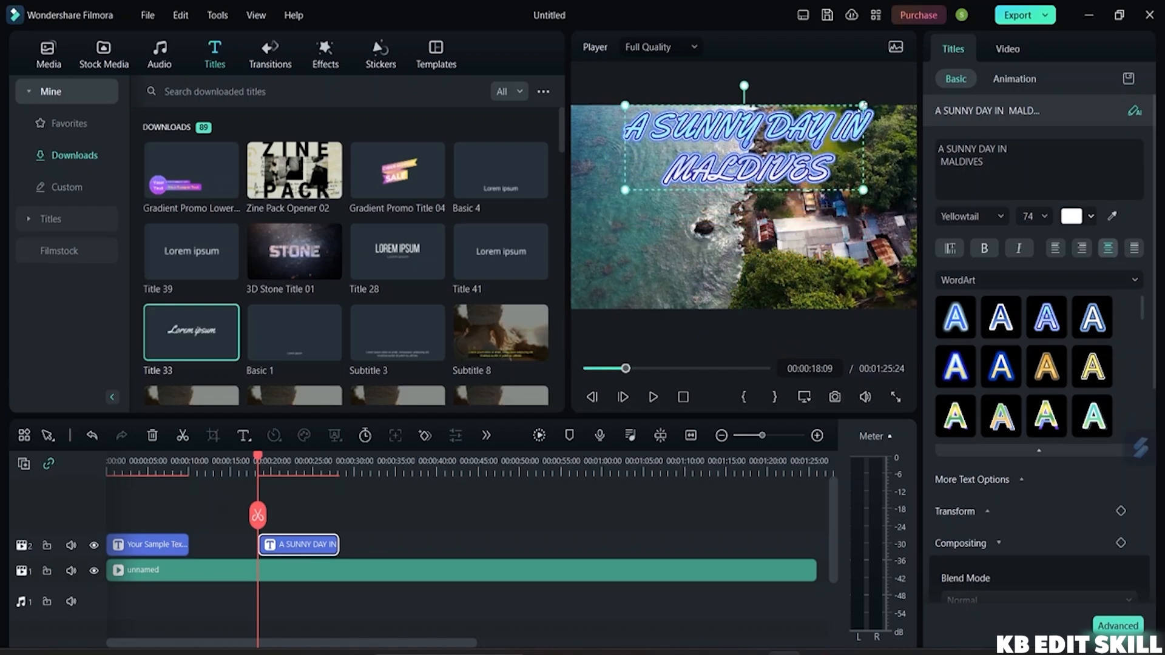
pyautogui.moveTo(862, 105); pyautogui.dragTo(835, 115)
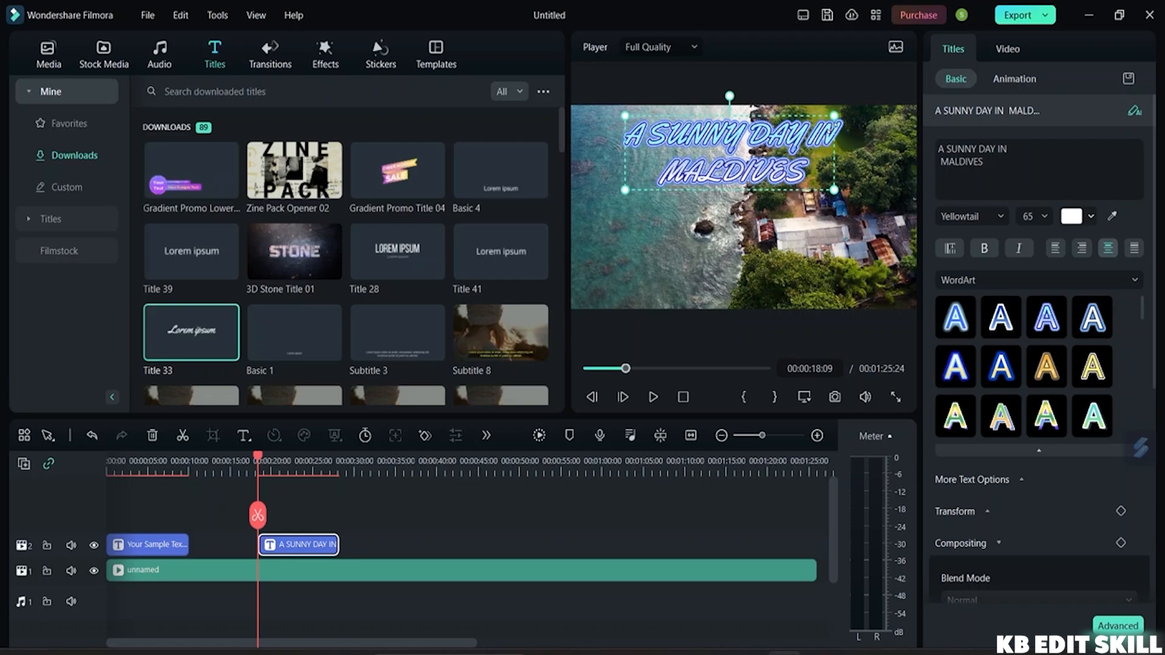
pyautogui.moveTo(735, 155)
pyautogui.mouseDown()
pyautogui.moveTo(788, 145)
pyautogui.moveTo(757, 151)
pyautogui.moveTo(751, 206)
pyautogui.moveTo(745, 168)
pyautogui.mouseUp()
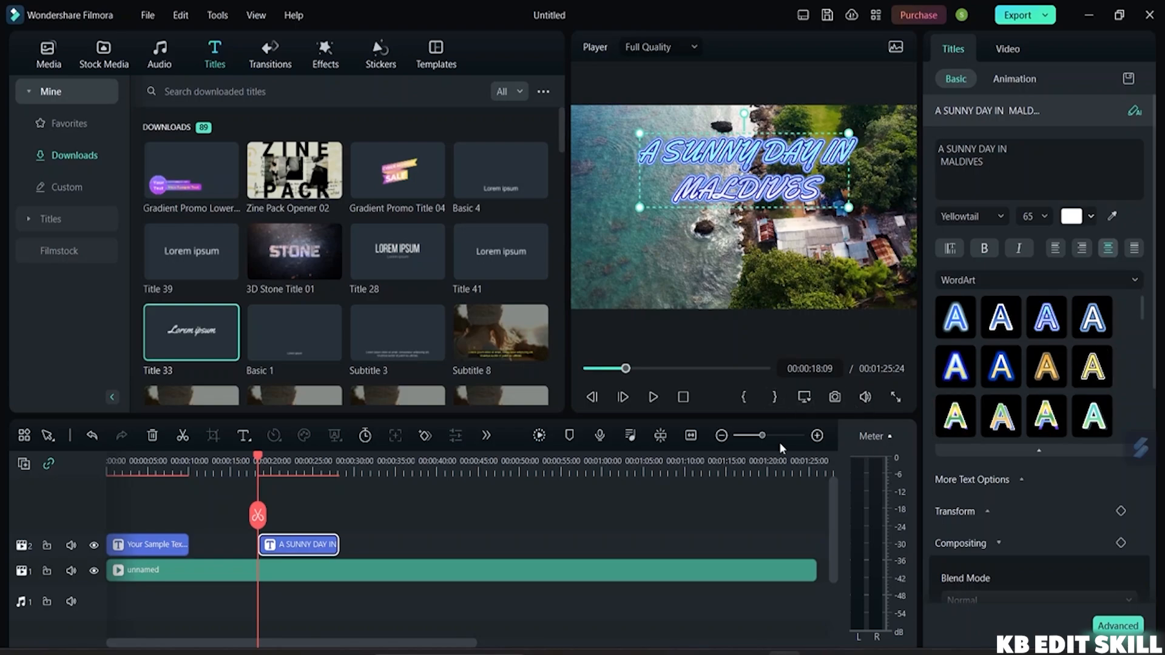
# Collapse the WordArt style gallery and set the title's text size to 68
pyautogui.scroll(-2, 1031, 503)
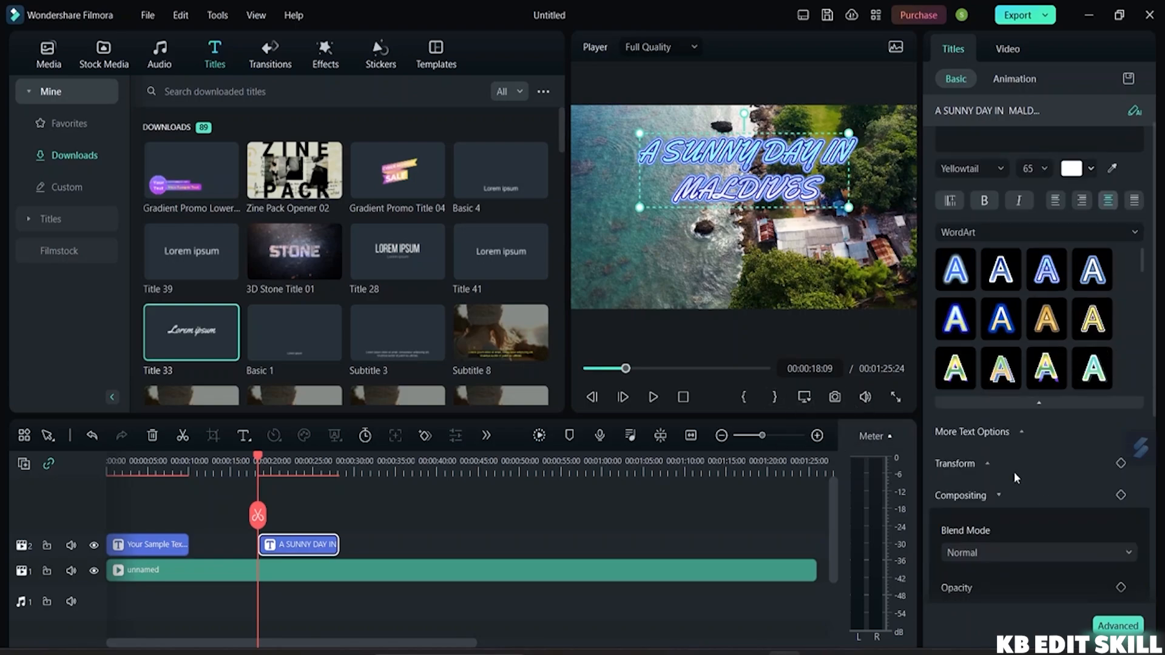
pyautogui.click(1053, 402)
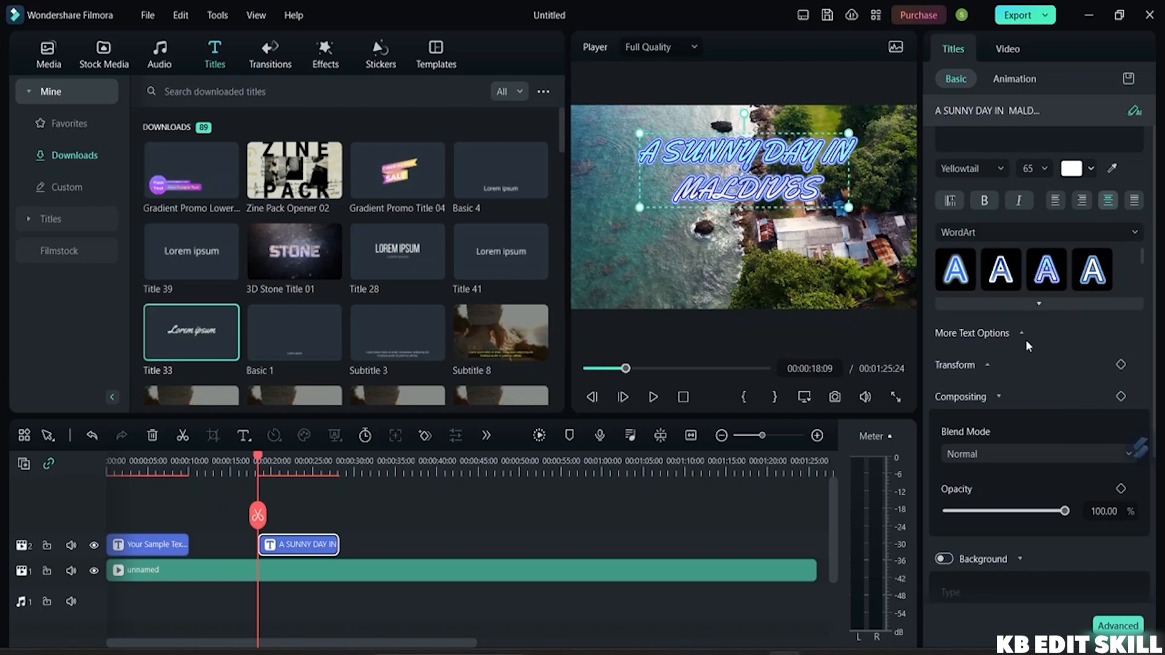
pyautogui.scroll(5, 1032, 217)
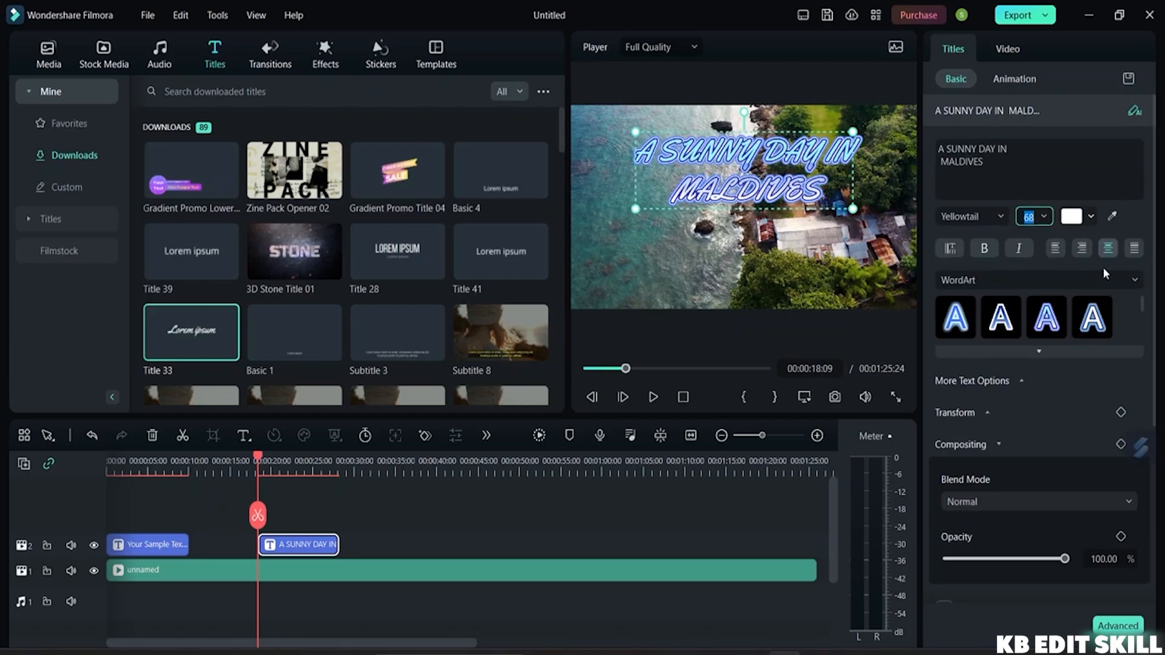
# Toggle italic on and off for the title and make its text bold
pyautogui.click(1018, 249)
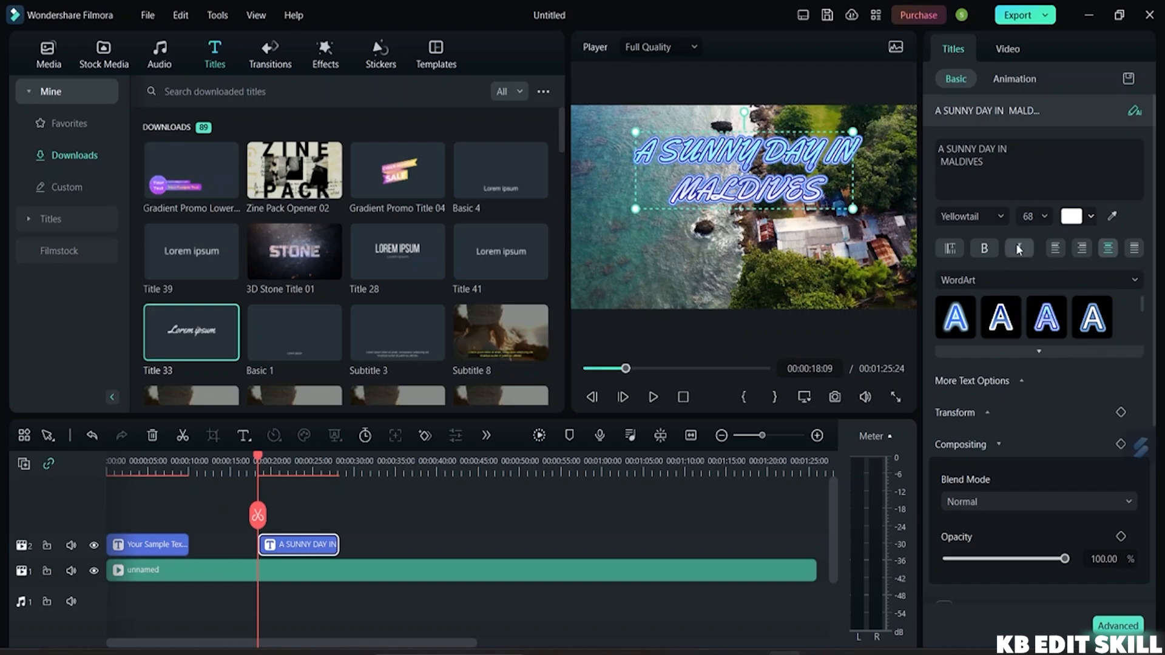
pyautogui.click(1017, 248)
pyautogui.click(987, 249)
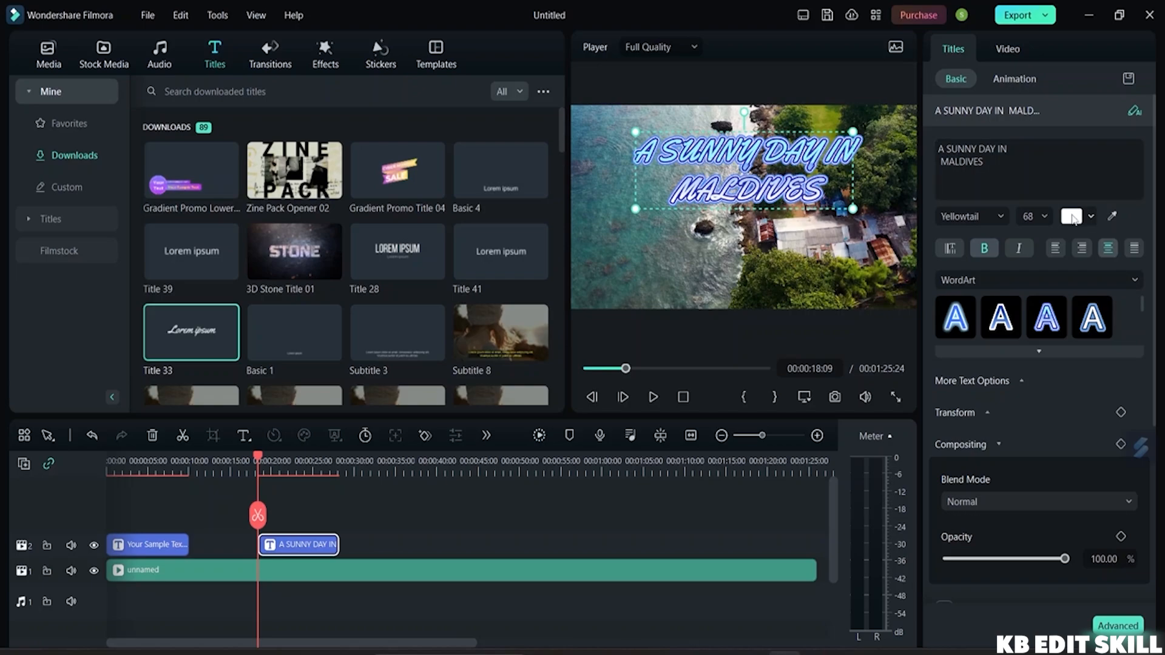
# Change the title's text color from the palette, trying a darker magenta and settling on the lighter pinkish purple
pyautogui.click(1091, 217)
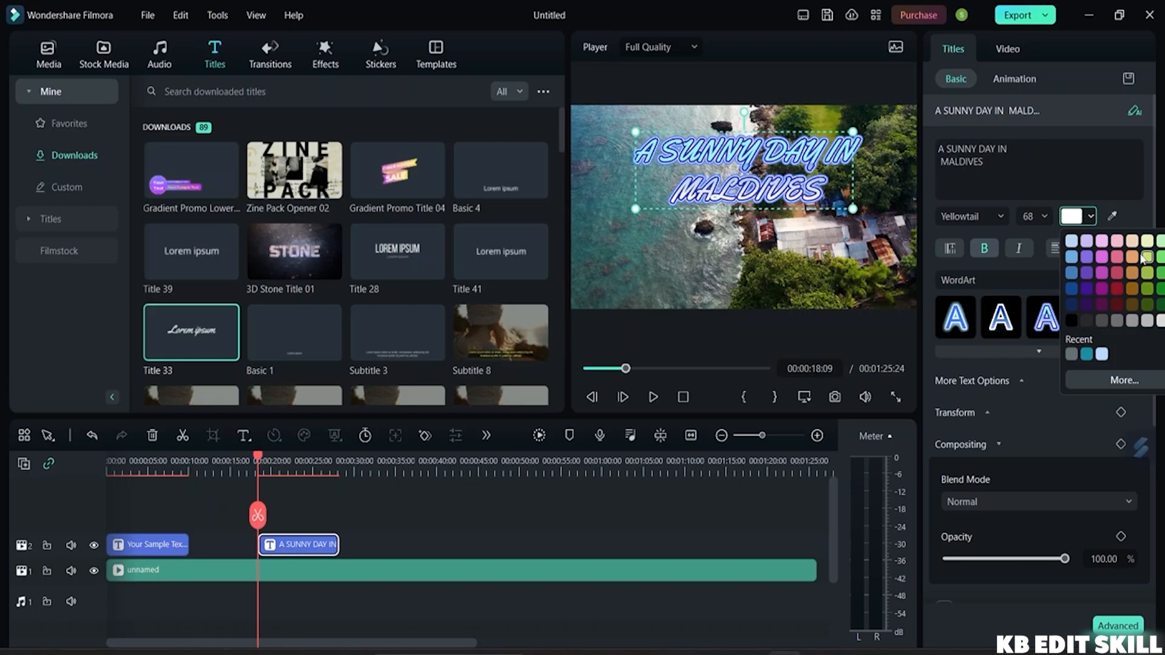
pyautogui.click(1099, 276)
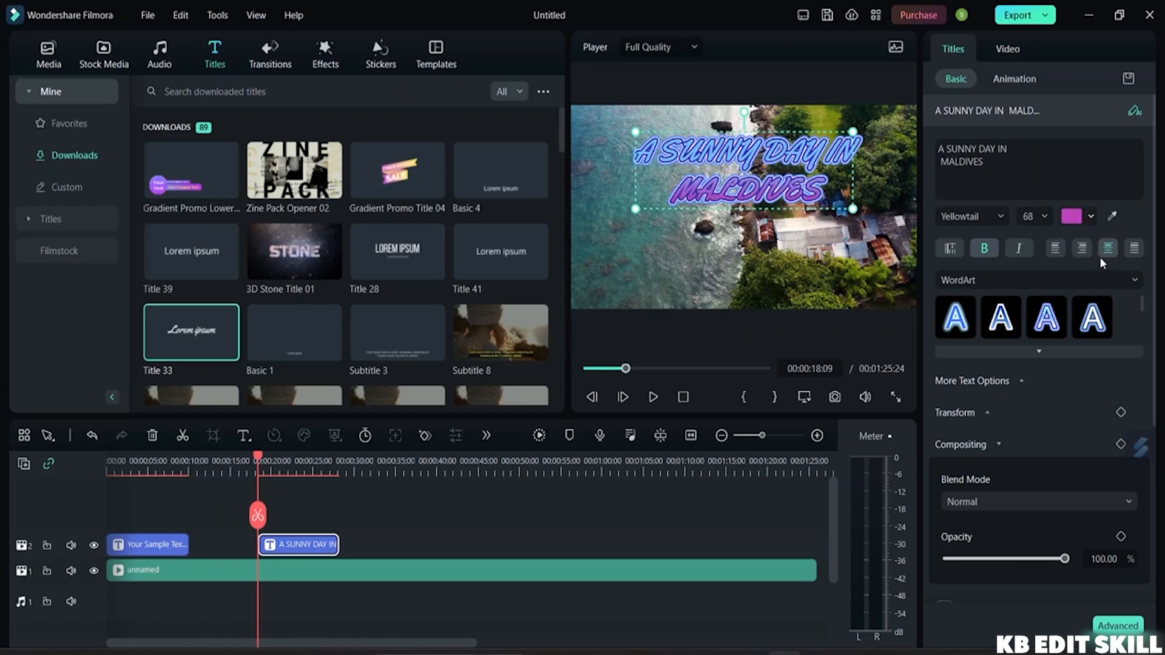
pyautogui.click(1083, 215)
pyautogui.click(1102, 256)
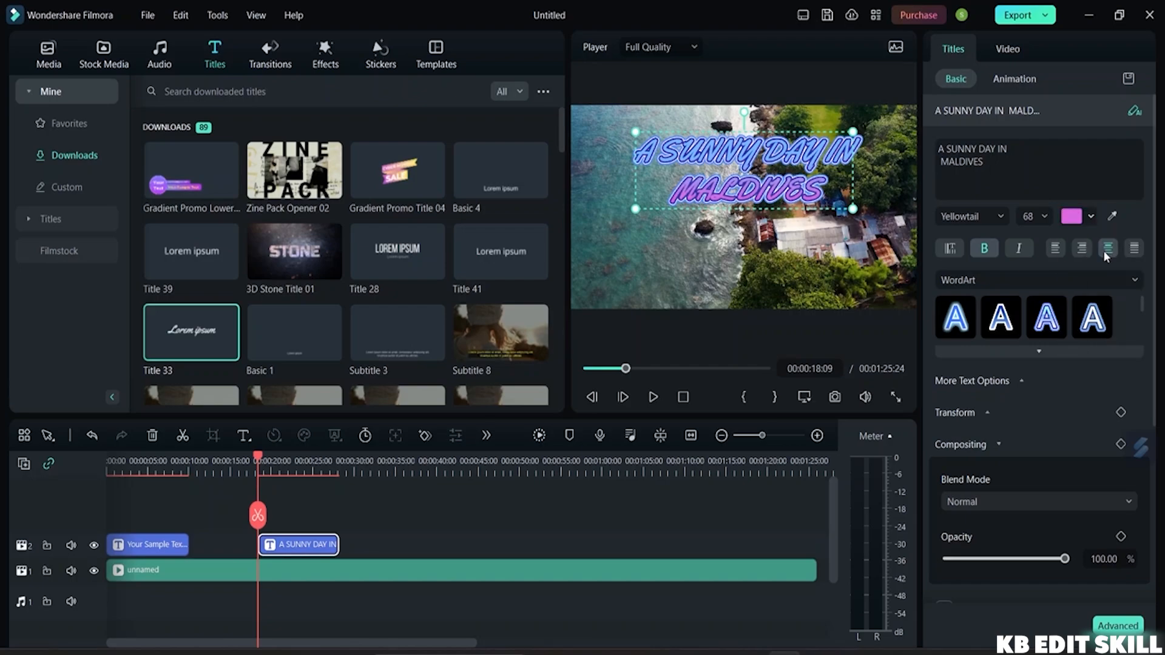
# Keep the title at text size 68 and change its font to Ultra
pyautogui.click(1045, 215)
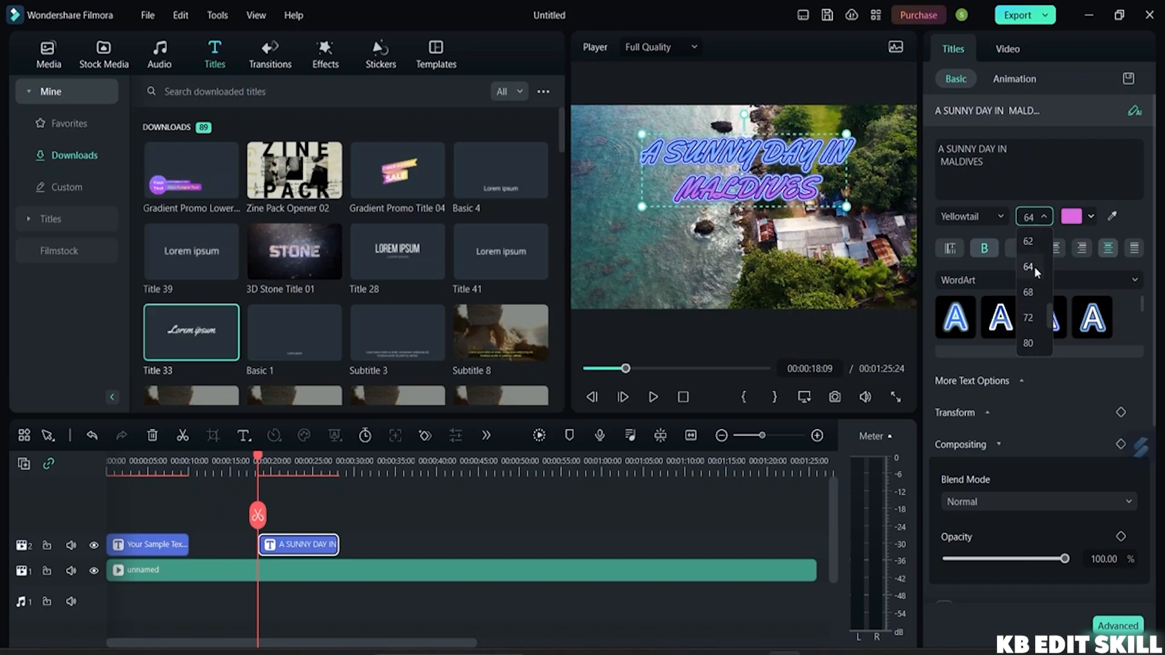
pyautogui.click(1037, 286)
pyautogui.click(999, 216)
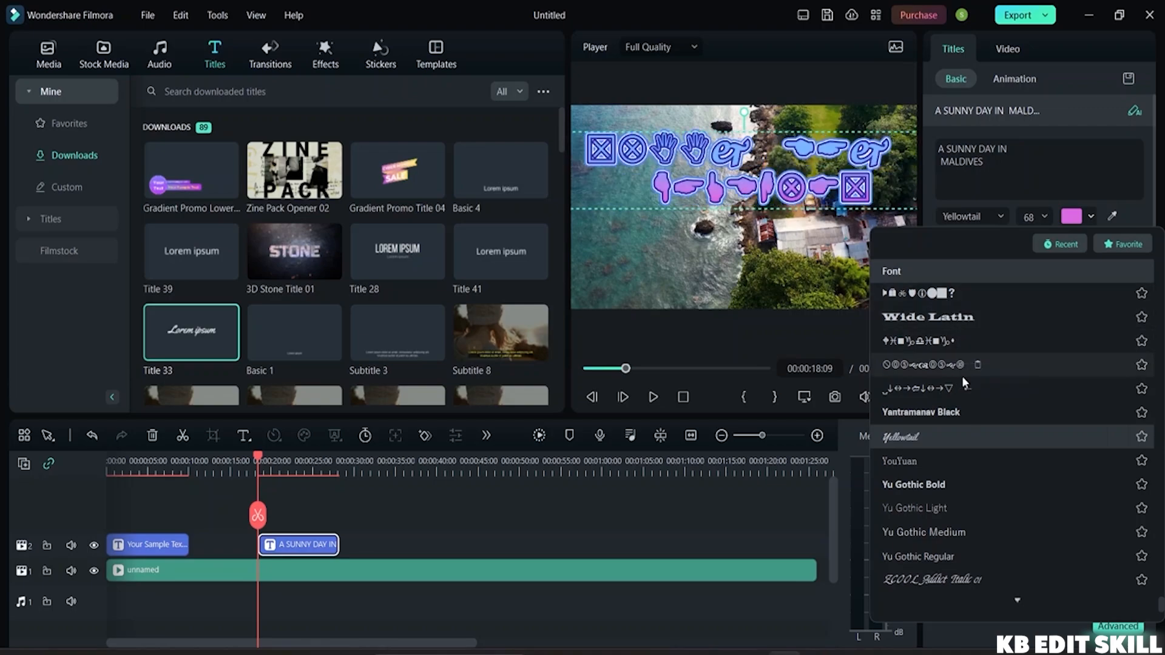
pyautogui.scroll(4, 963, 388)
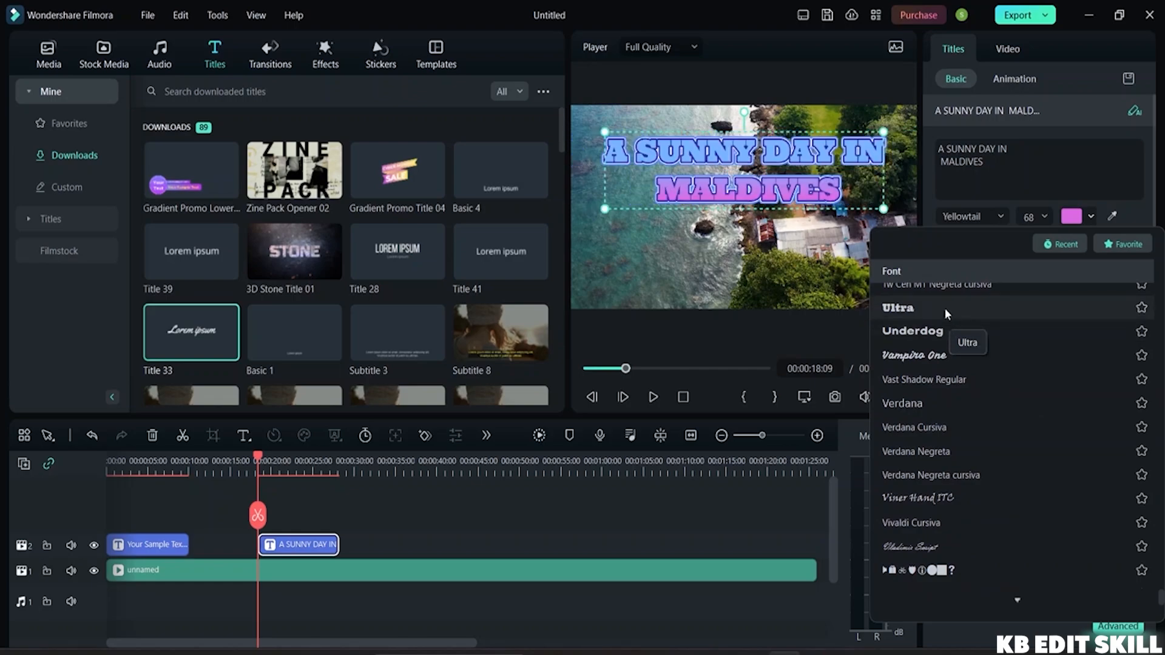
pyautogui.click(947, 313)
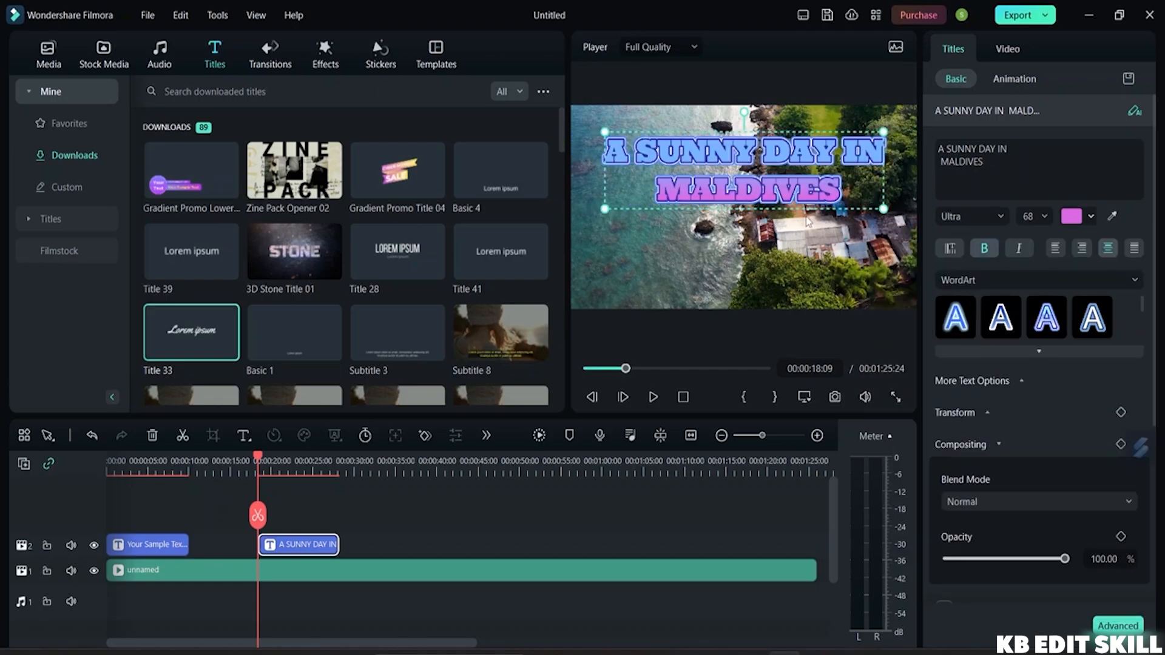
# Shrink the title to text size 60 at the upper left of the frame and check the additional text options
pyautogui.moveTo(883, 209); pyautogui.dragTo(853, 200)
pyautogui.moveTo(738, 184); pyautogui.dragTo(710, 141)
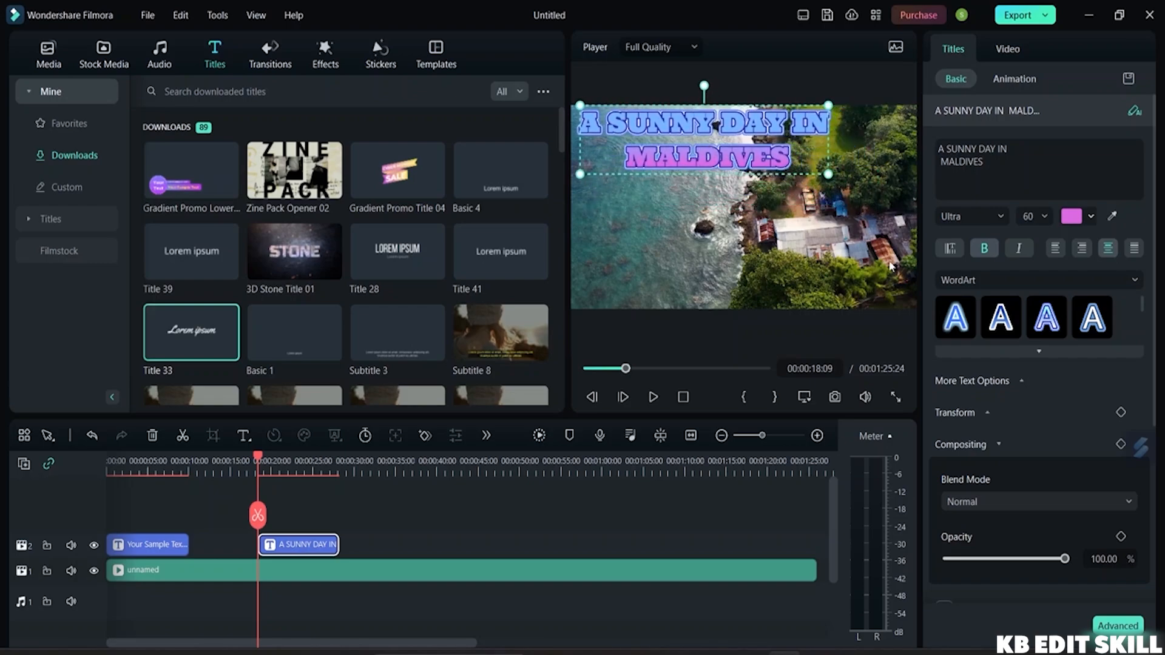
pyautogui.click(1017, 378)
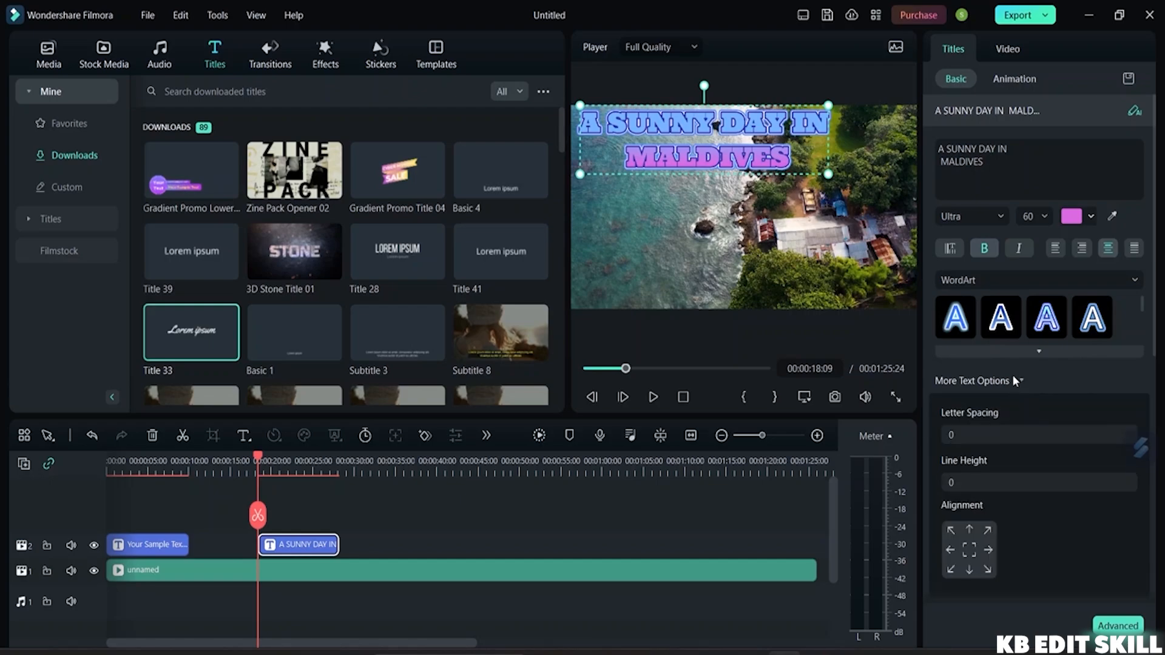
pyautogui.click(1013, 380)
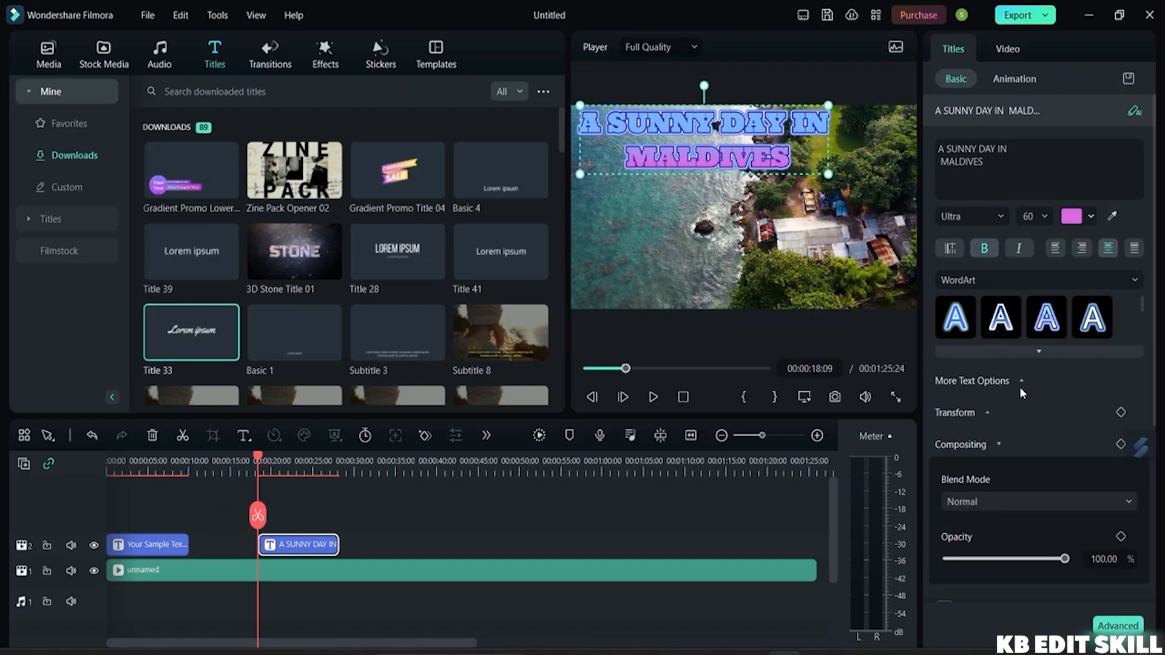
# Try rotating the title up to 10° in its transform settings and return the rotation to 0°
pyautogui.click(986, 413)
pyautogui.scroll(-3, 996, 425)
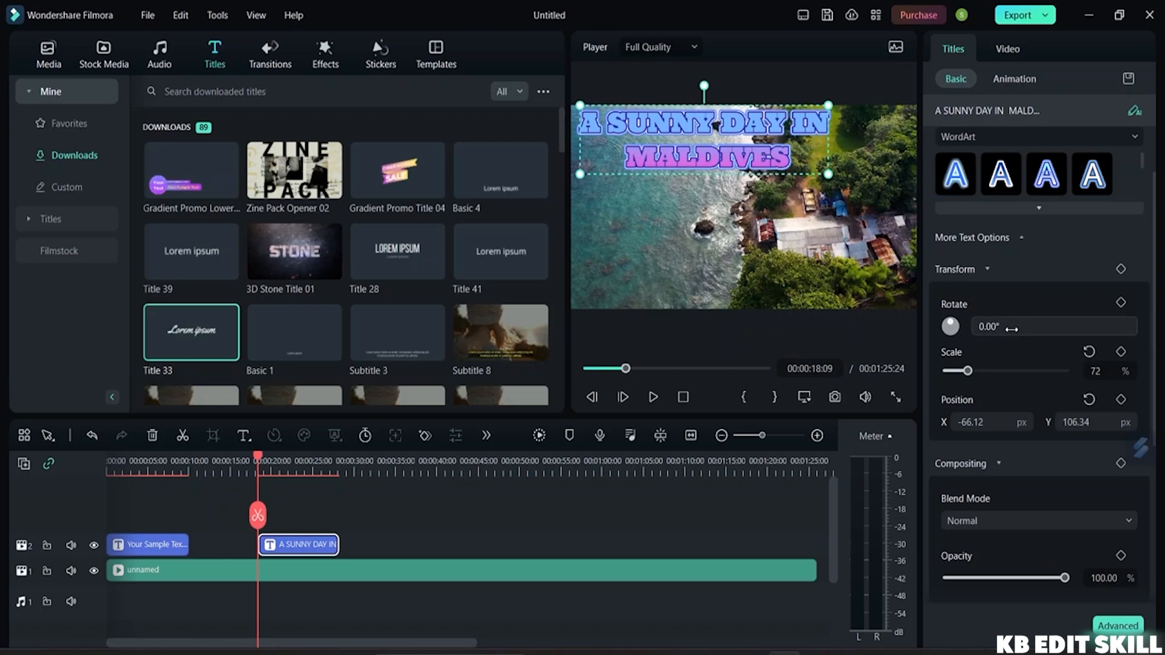
pyautogui.click(989, 327)
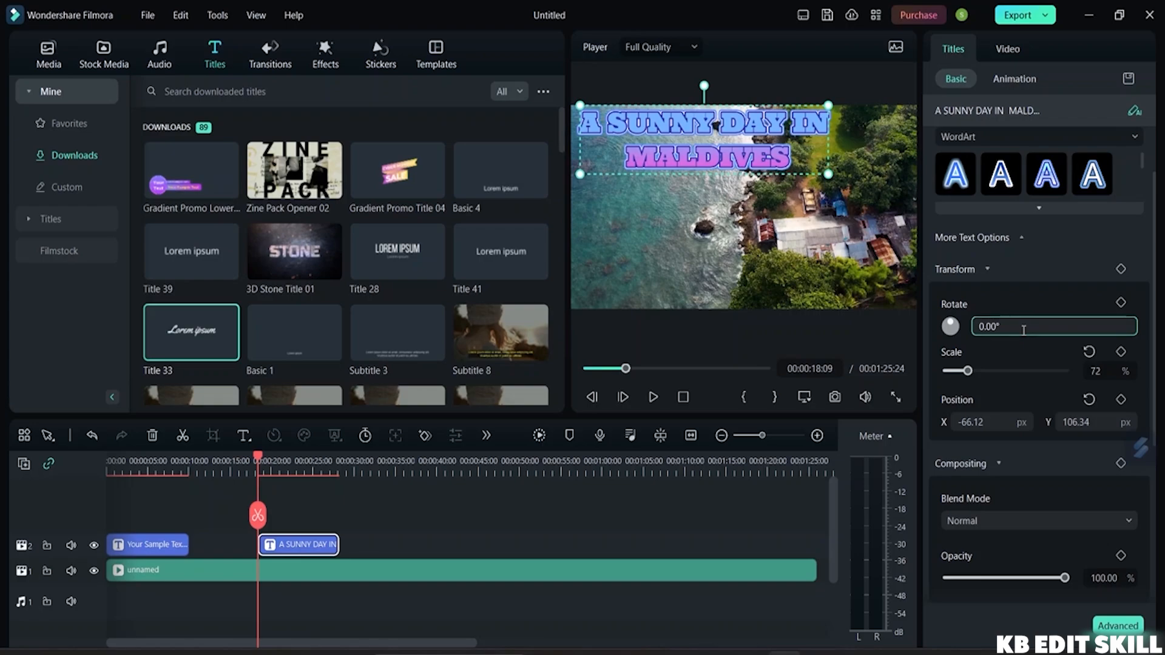
pyautogui.scroll(2, 1023, 330)
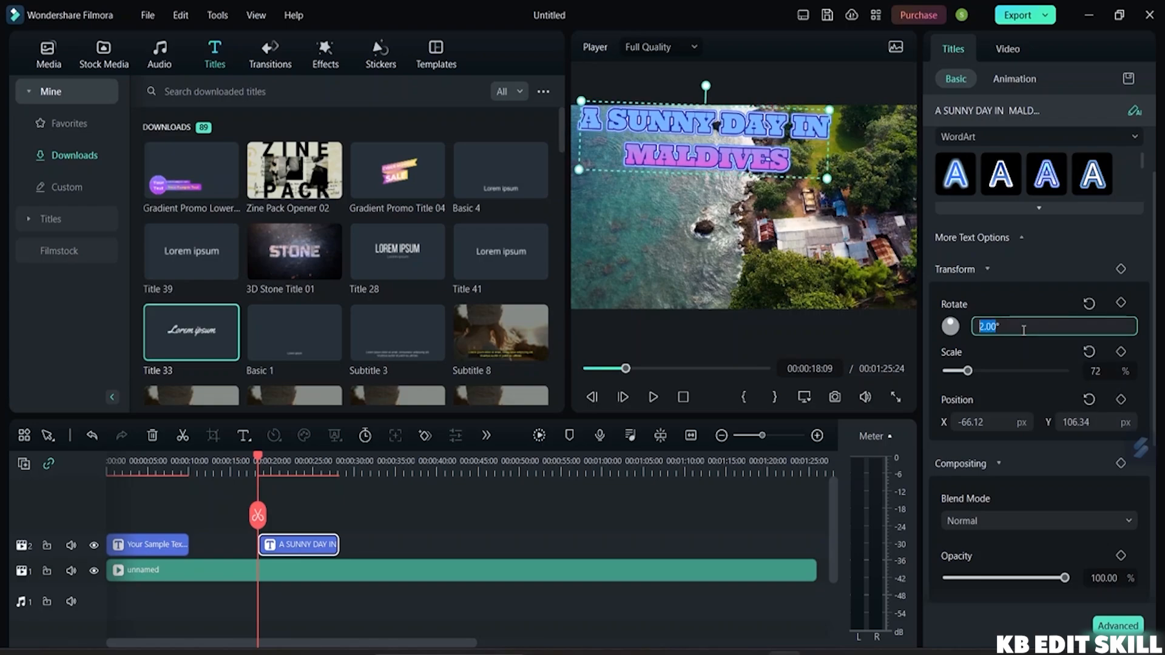
pyautogui.scroll(3, 1024, 330)
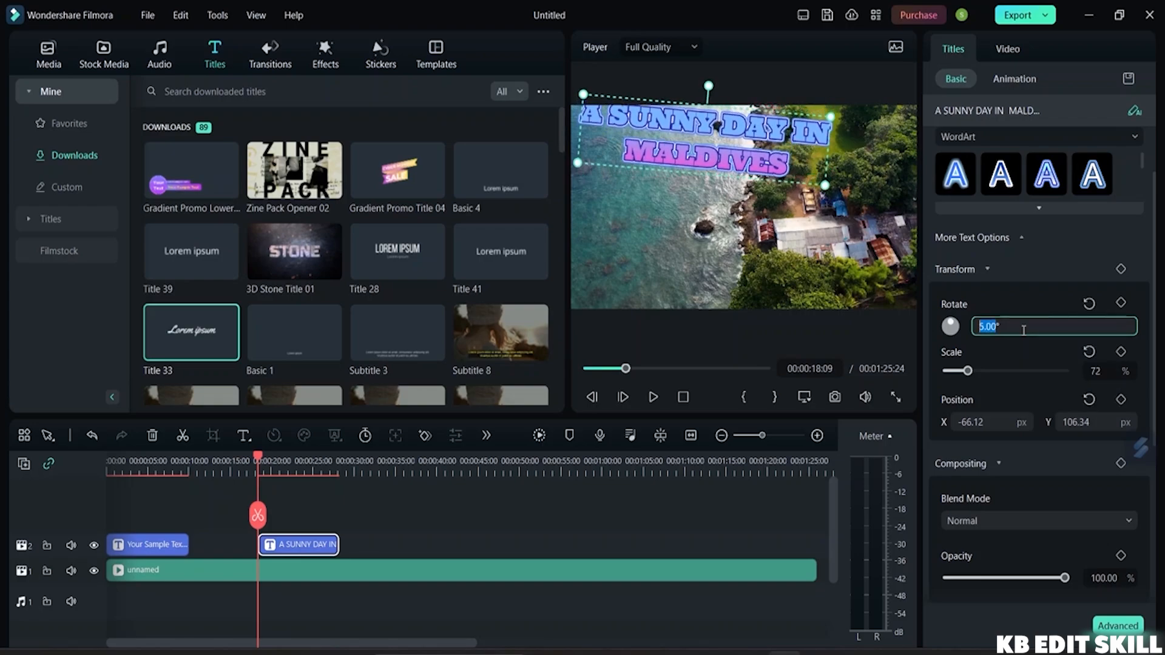
pyautogui.scroll(5, 1024, 330)
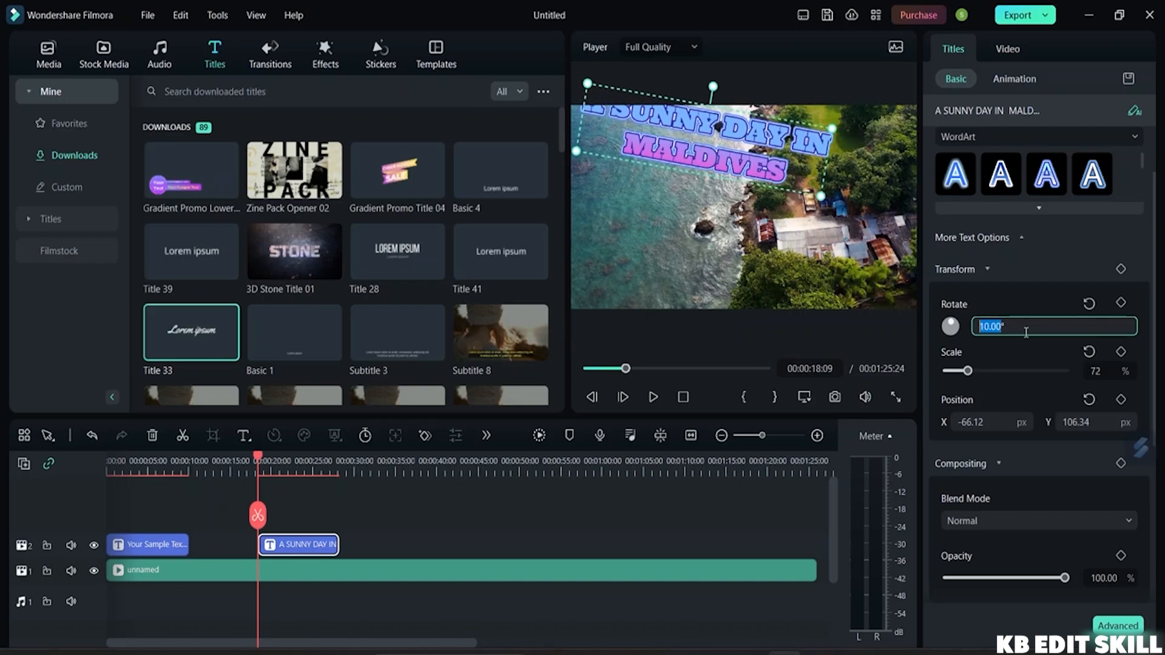
pyautogui.scroll(-2, 1025, 332)
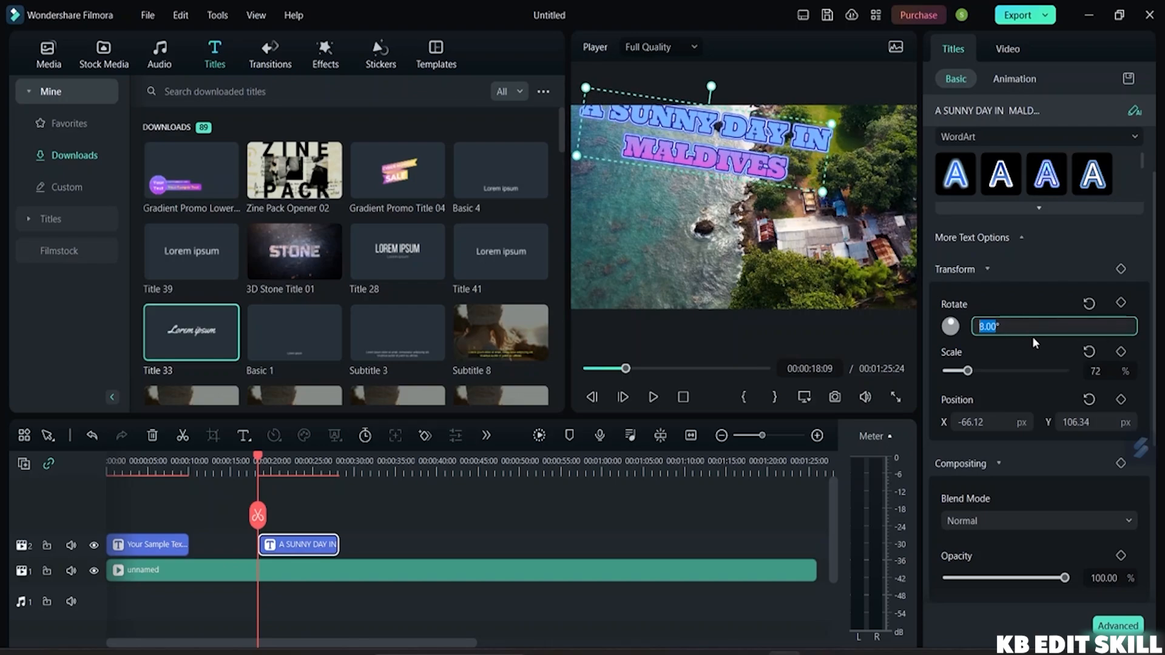
pyautogui.scroll(-8, 1032, 336)
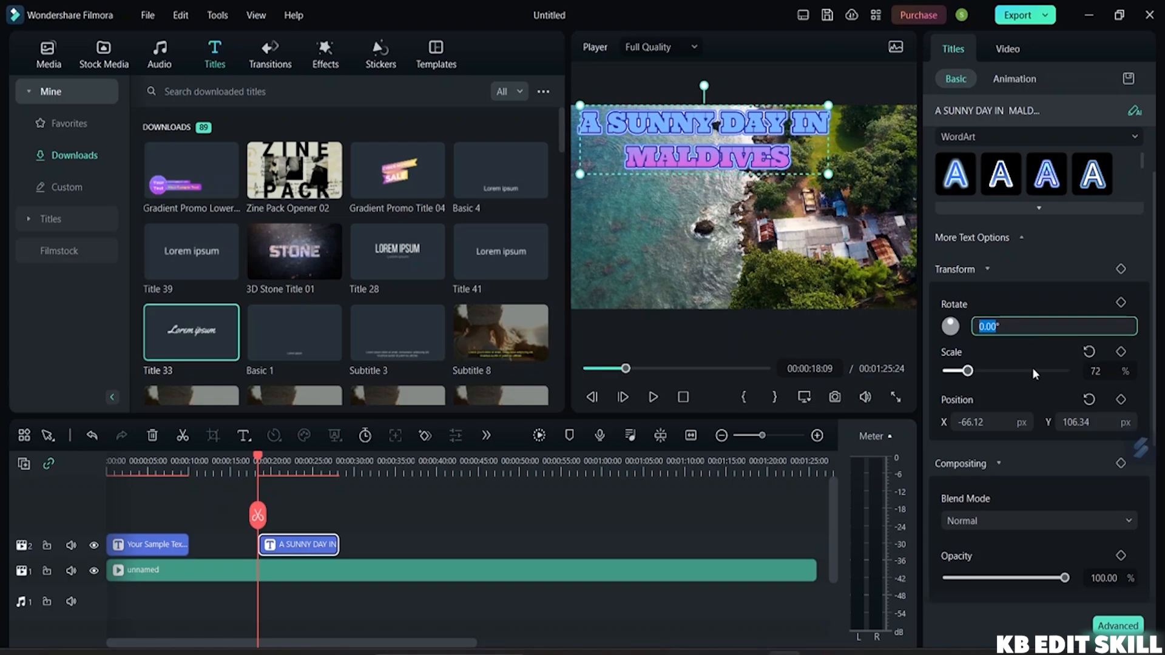
# Reset the title's scale, resize it to 89% and center it near the frame's upper edge at X 0, Y 93.44 px
pyautogui.click(1017, 387)
pyautogui.moveTo(969, 374)
pyautogui.mouseDown()
pyautogui.moveTo(998, 374)
pyautogui.moveTo(948, 374)
pyautogui.moveTo(965, 371)
pyautogui.mouseUp()
pyautogui.click(1089, 353)
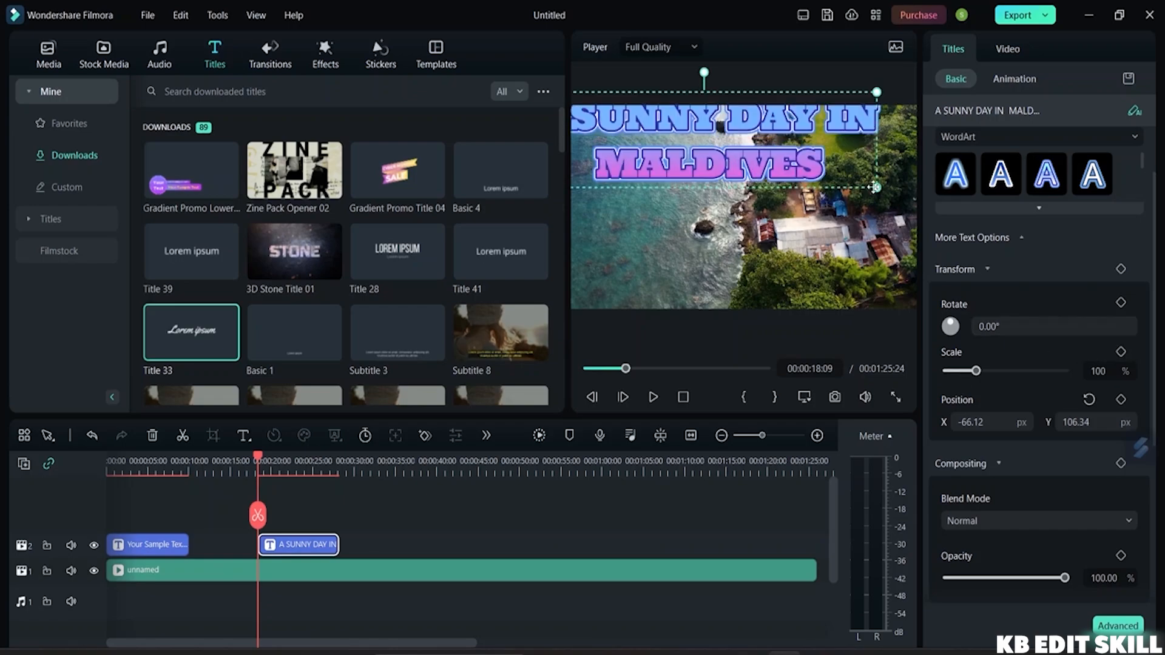
pyautogui.moveTo(877, 188); pyautogui.dragTo(839, 177)
pyautogui.moveTo(751, 149); pyautogui.dragTo(802, 157)
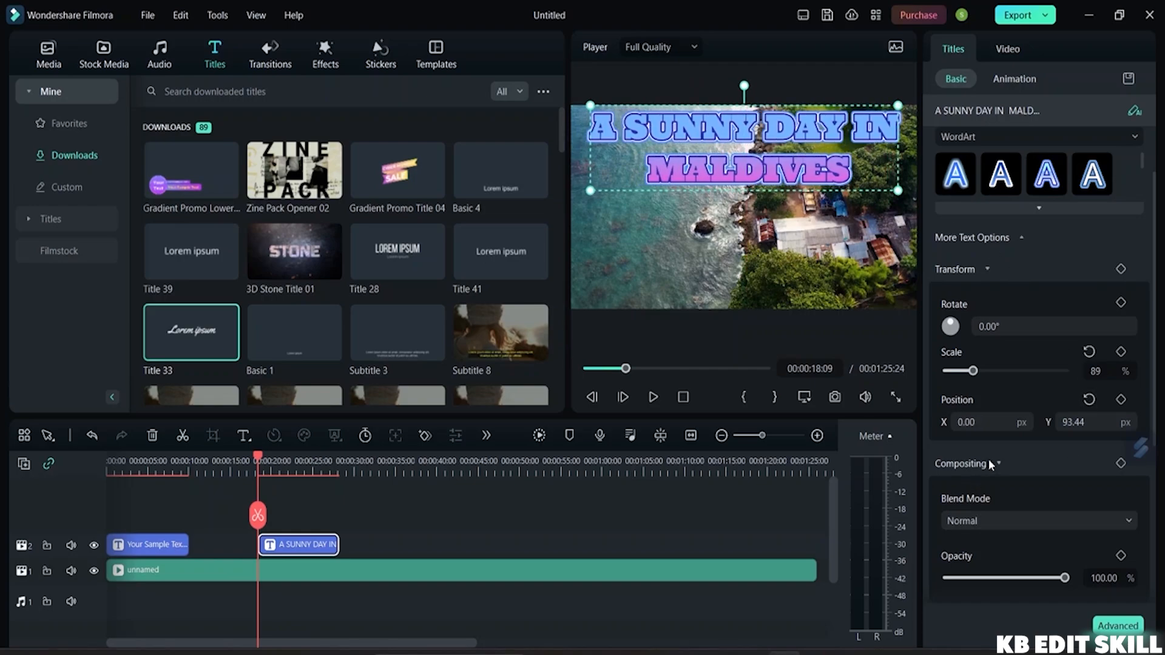
pyautogui.click(982, 268)
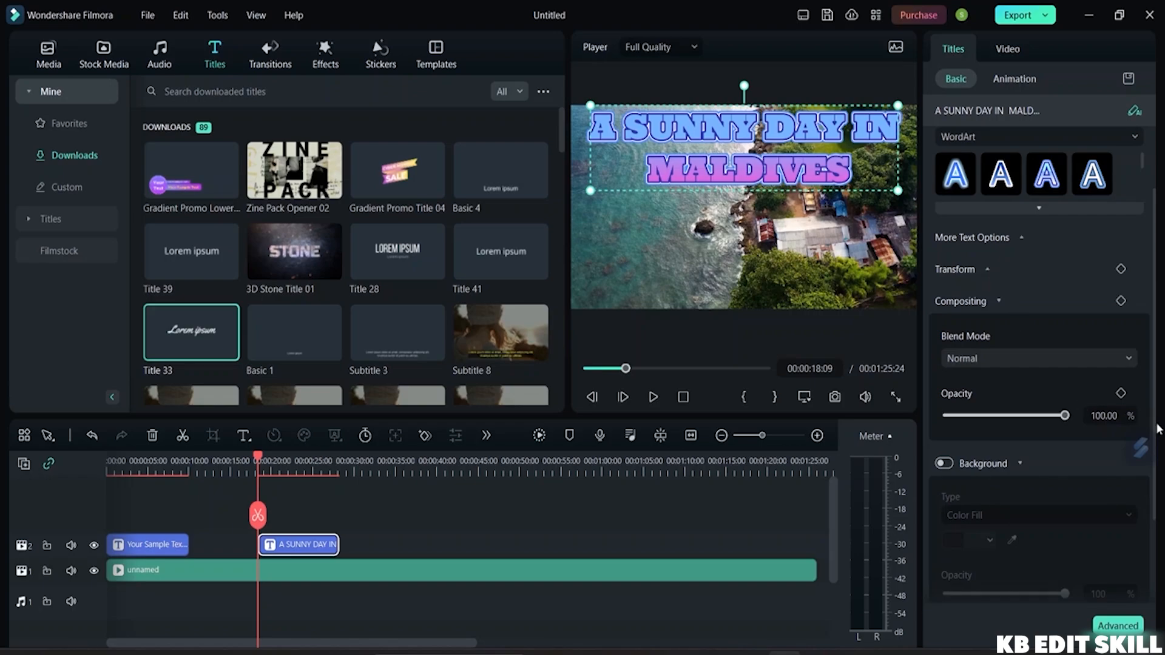
# Set the title's blend mode to Lighten and its compositing opacity to 83.23%
pyautogui.click(1120, 357)
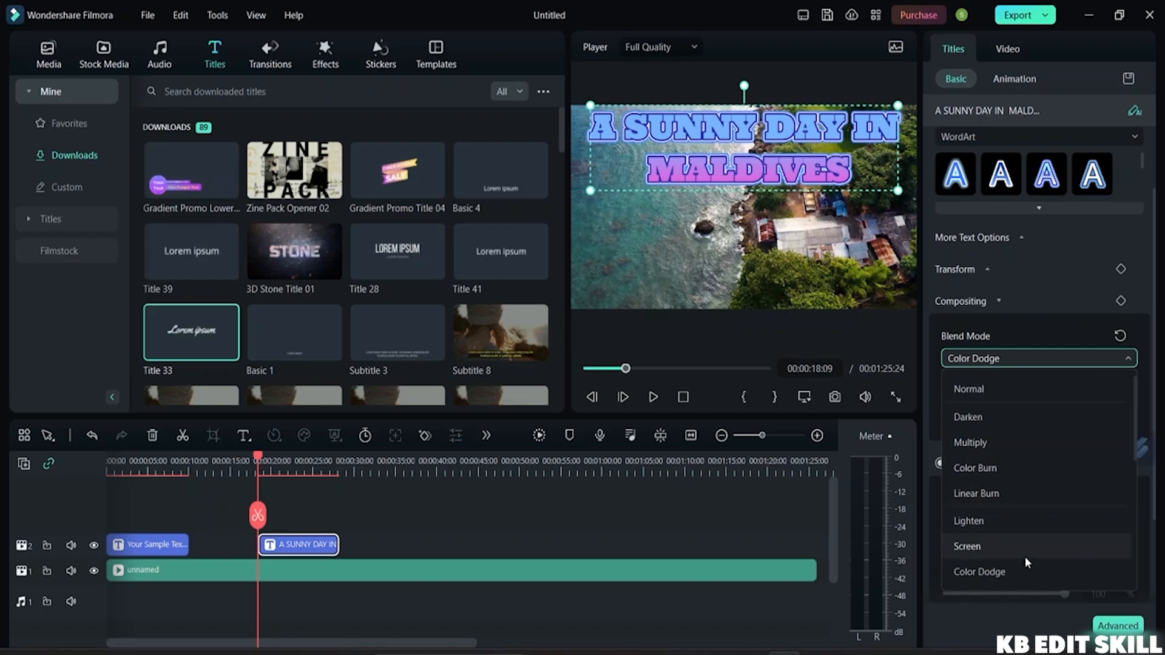
pyautogui.click(985, 521)
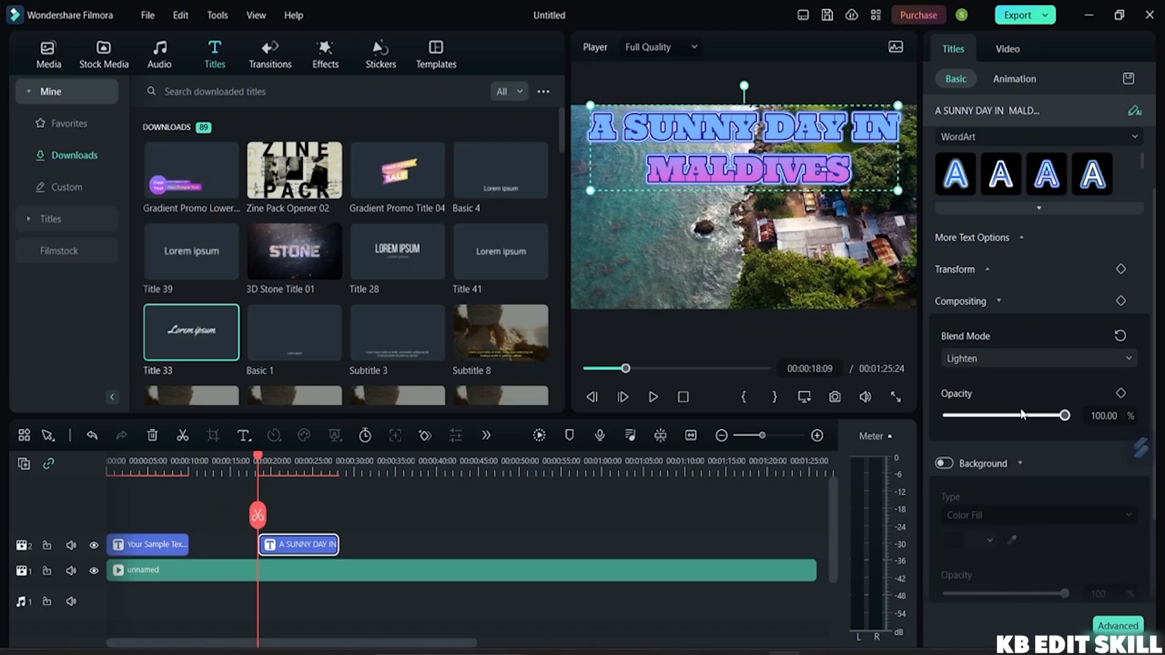
pyautogui.moveTo(1063, 415); pyautogui.dragTo(1044, 433)
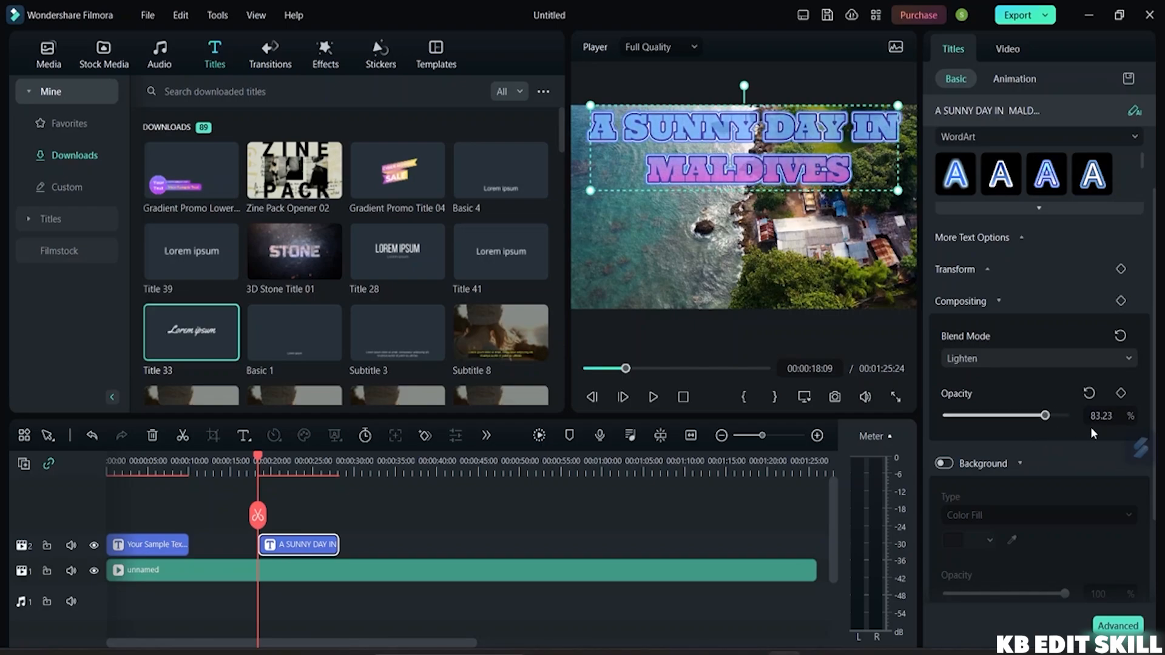
pyautogui.scroll(3, 1052, 456)
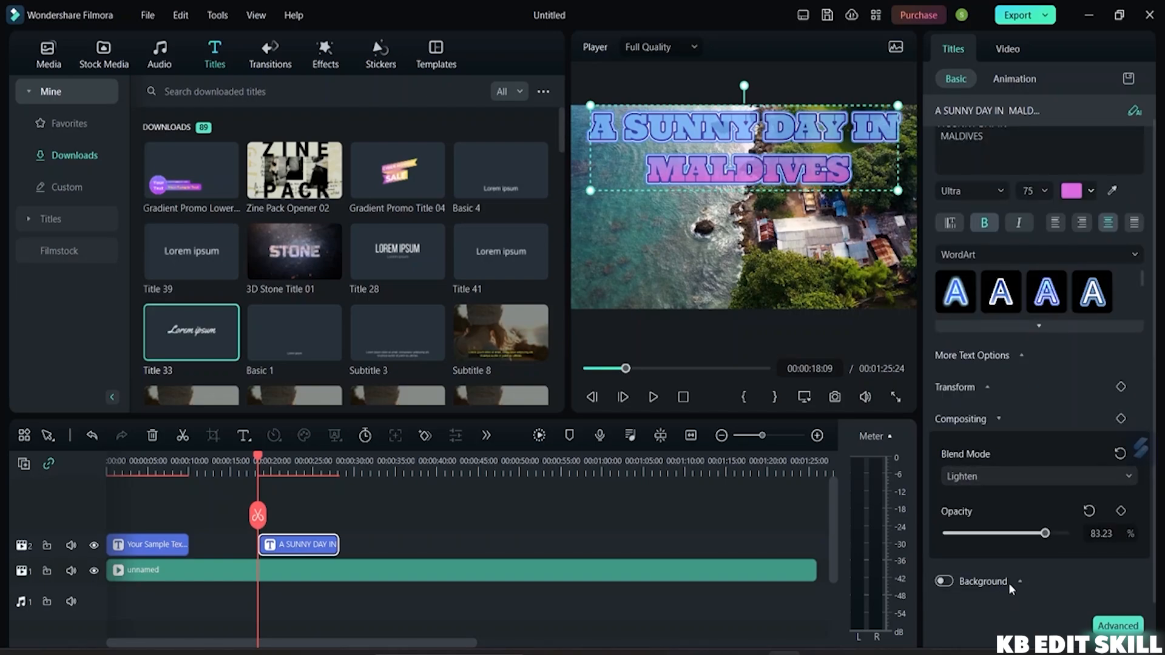
pyautogui.click(994, 420)
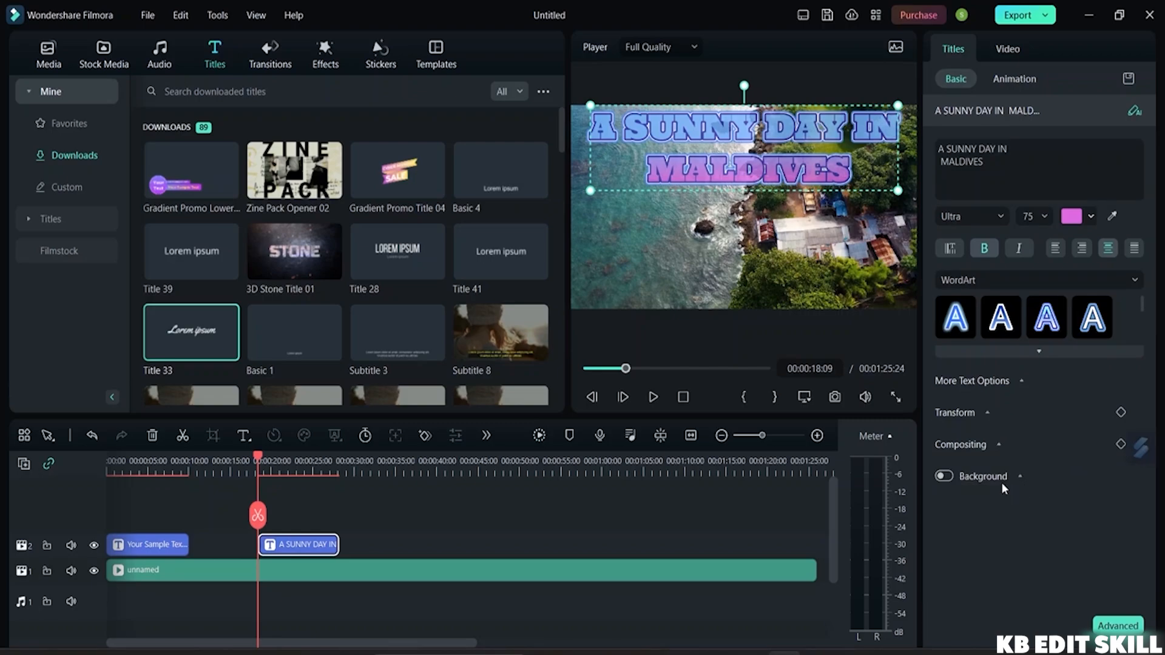
# Enable the title's background with the Color Fill type, checking the color palette but keeping black
pyautogui.click(1015, 476)
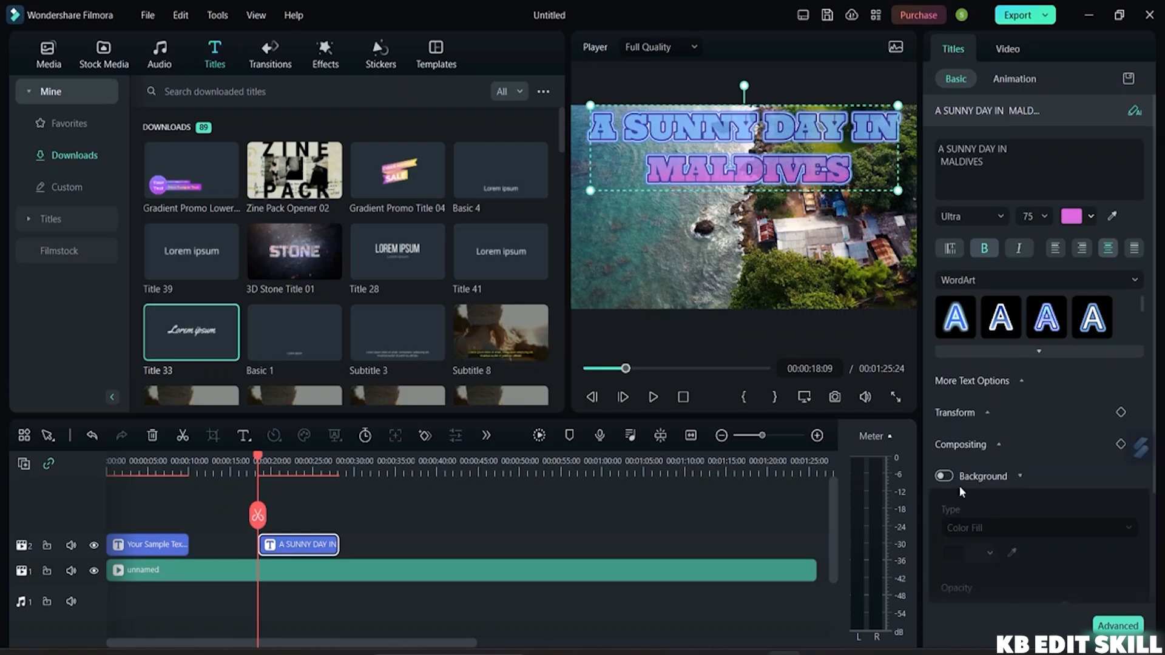
pyautogui.click(944, 477)
pyautogui.click(1099, 527)
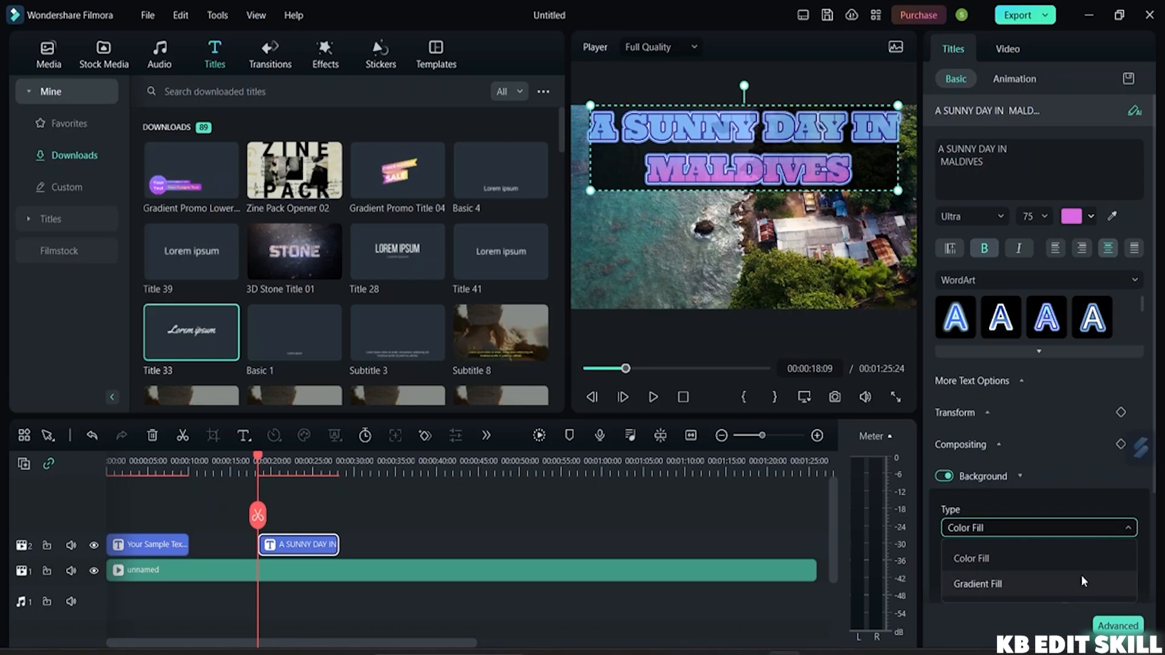
pyautogui.click(995, 558)
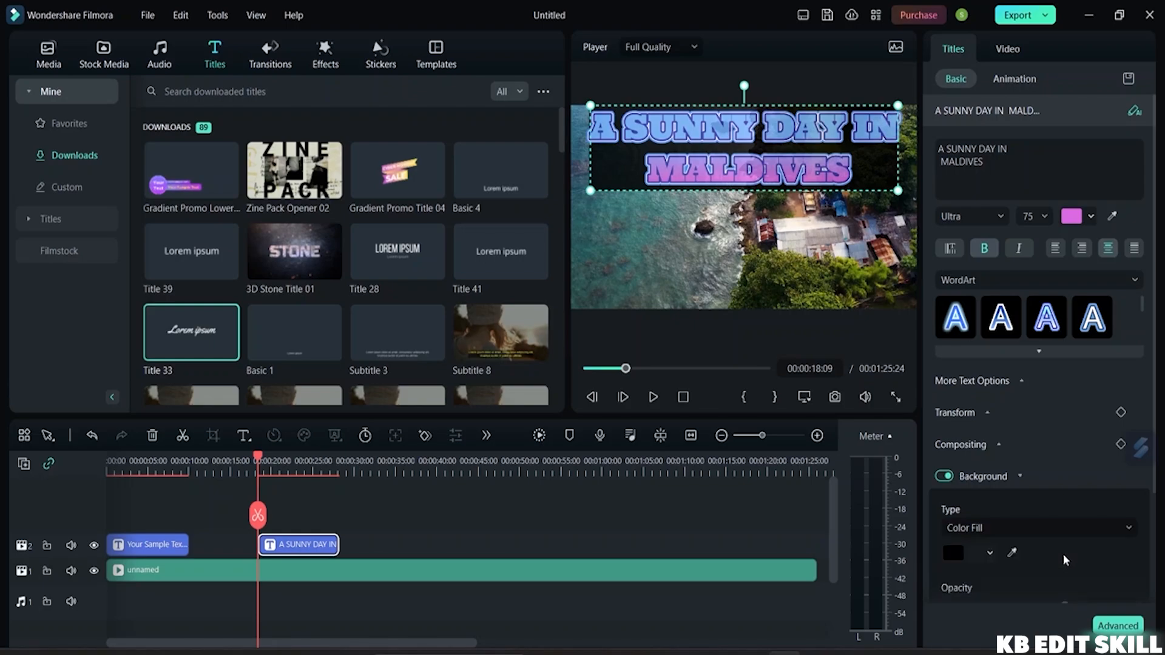
pyautogui.click(989, 553)
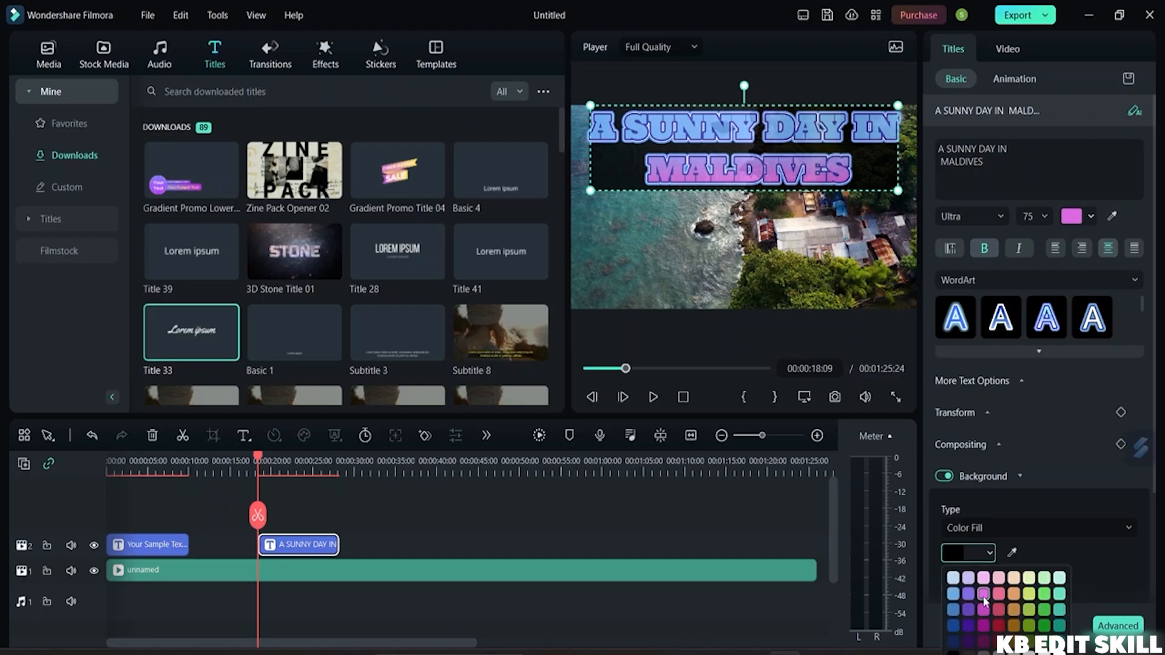
pyautogui.click(1098, 556)
# Try the title background's opacity at 27% and 100%, and set it to 12%
pyautogui.scroll(-3, 960, 595)
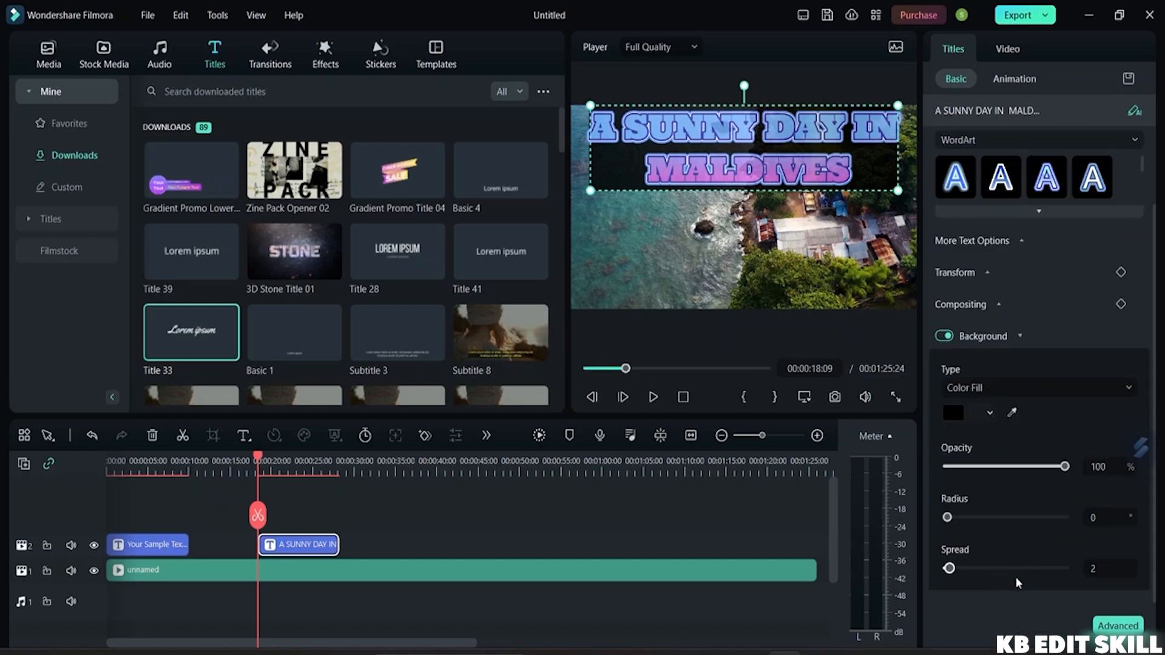
pyautogui.moveTo(1061, 473); pyautogui.dragTo(981, 471)
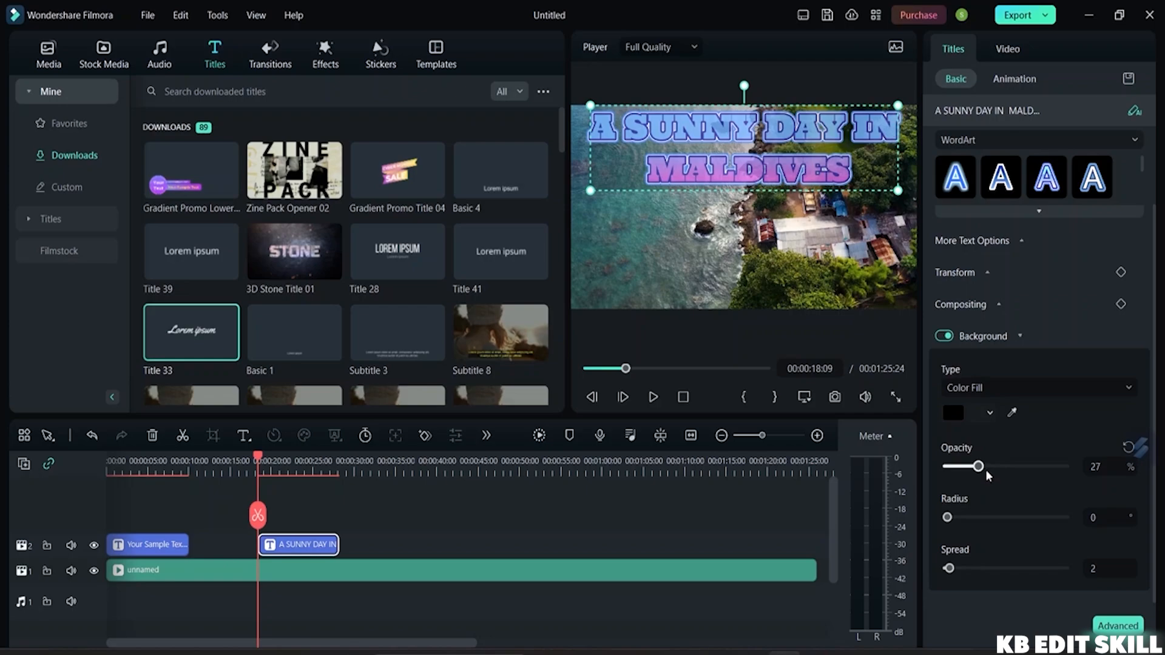
pyautogui.moveTo(978, 466); pyautogui.dragTo(1068, 466)
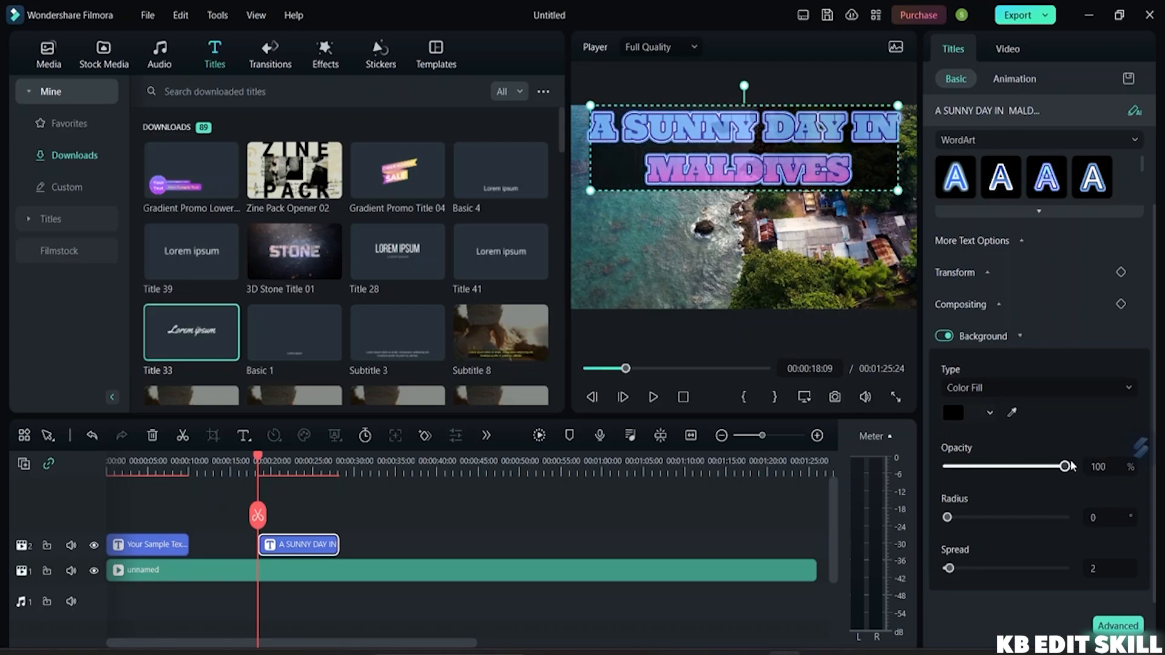
pyautogui.moveTo(1070, 464); pyautogui.dragTo(963, 468)
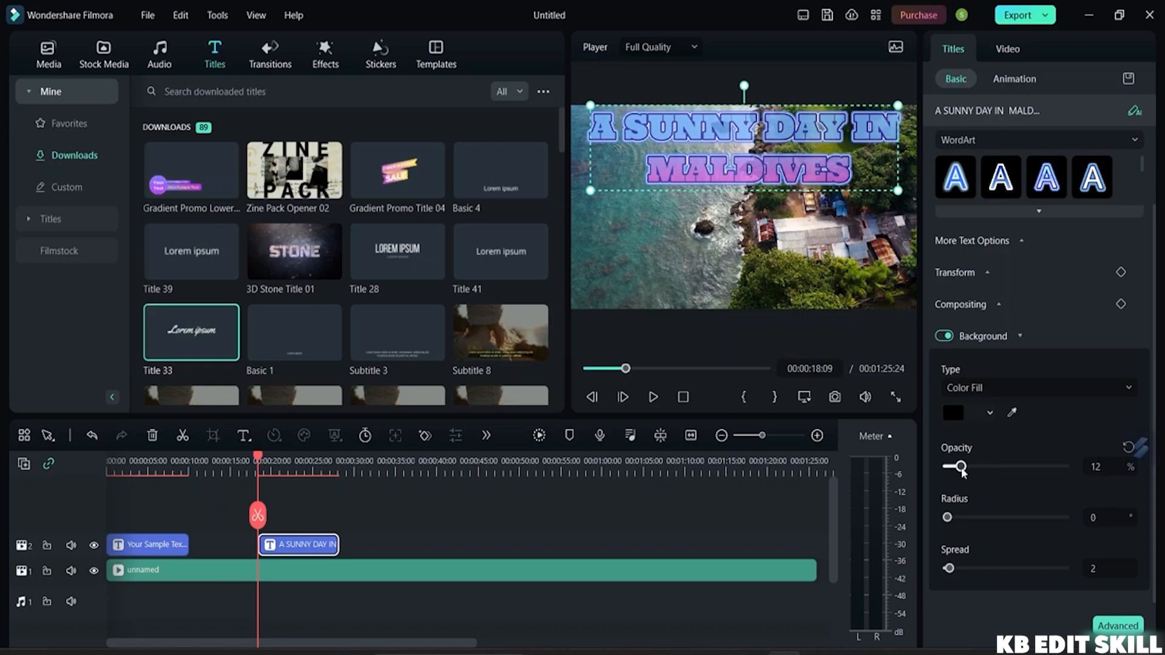
# Set the title background's radius to 46 and its spread to 0, and collapse the background settings
pyautogui.moveTo(948, 516); pyautogui.dragTo(1007, 518)
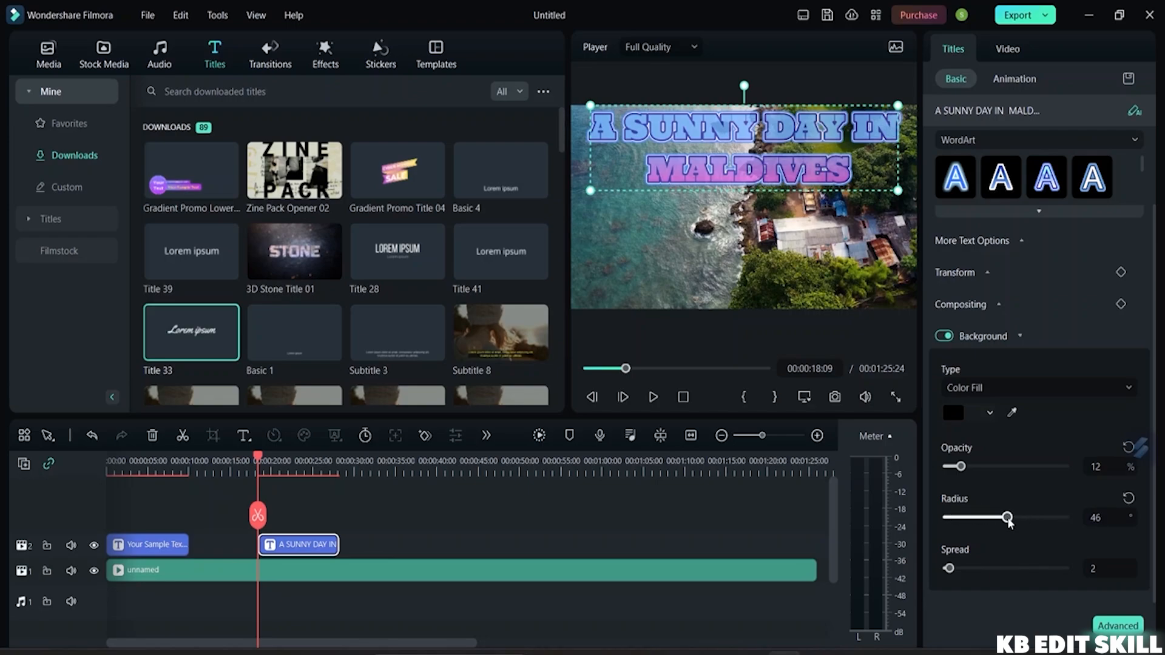
pyautogui.moveTo(948, 568); pyautogui.dragTo(910, 575)
pyautogui.scroll(1, 1063, 311)
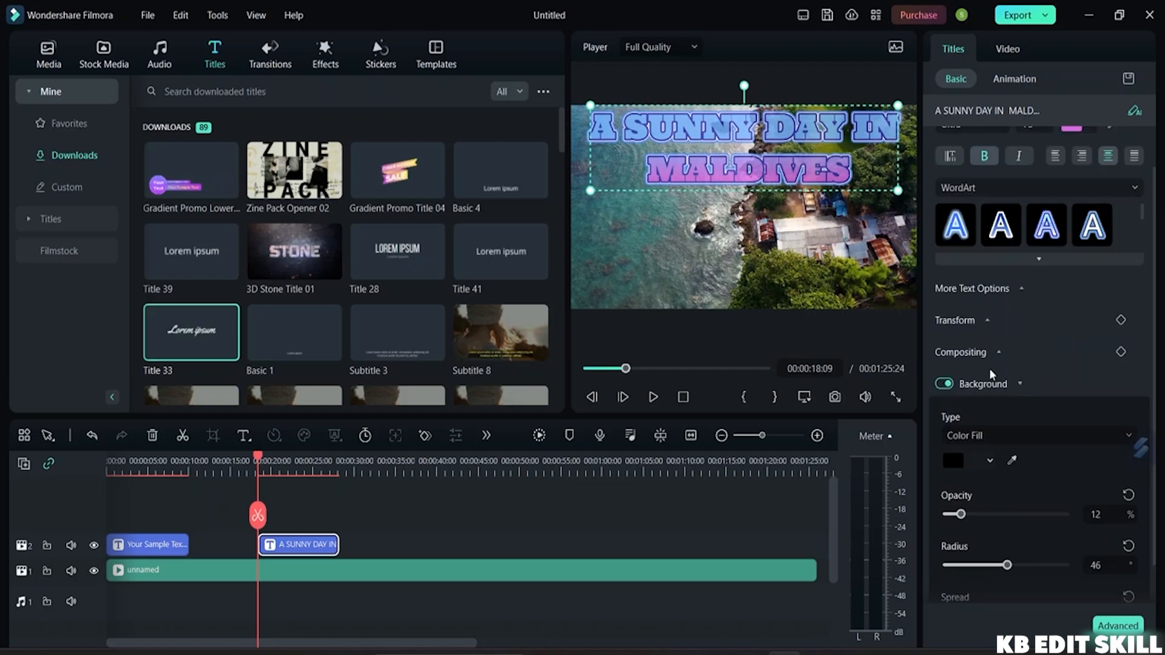
pyautogui.click(1000, 352)
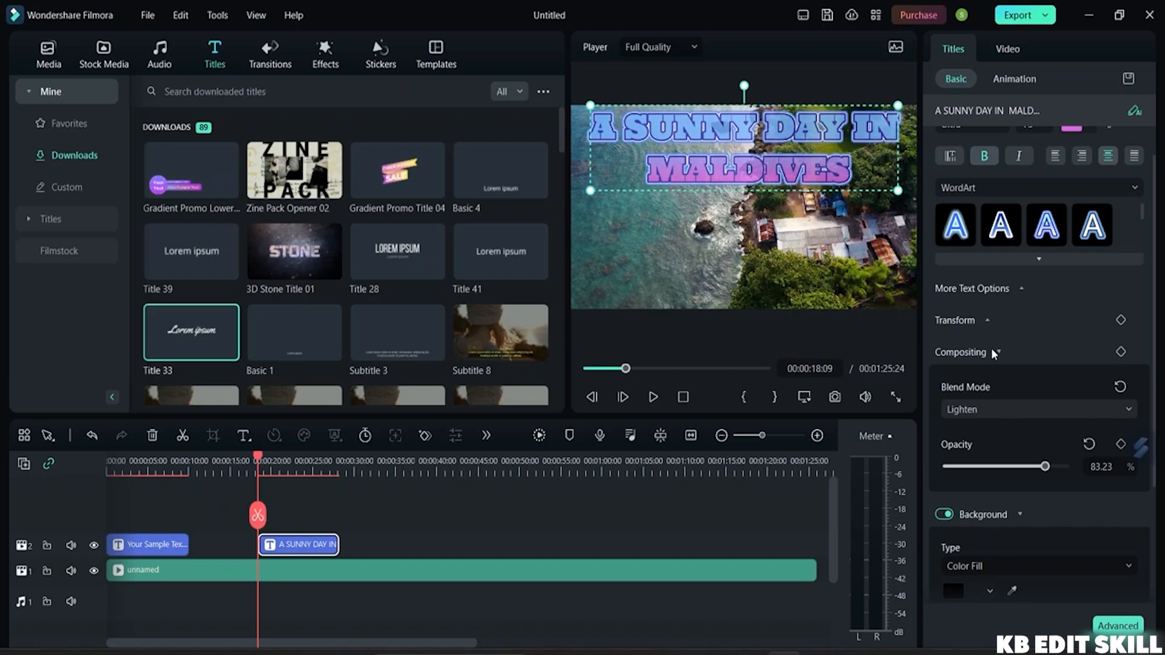
pyautogui.click(996, 352)
pyautogui.click(1014, 387)
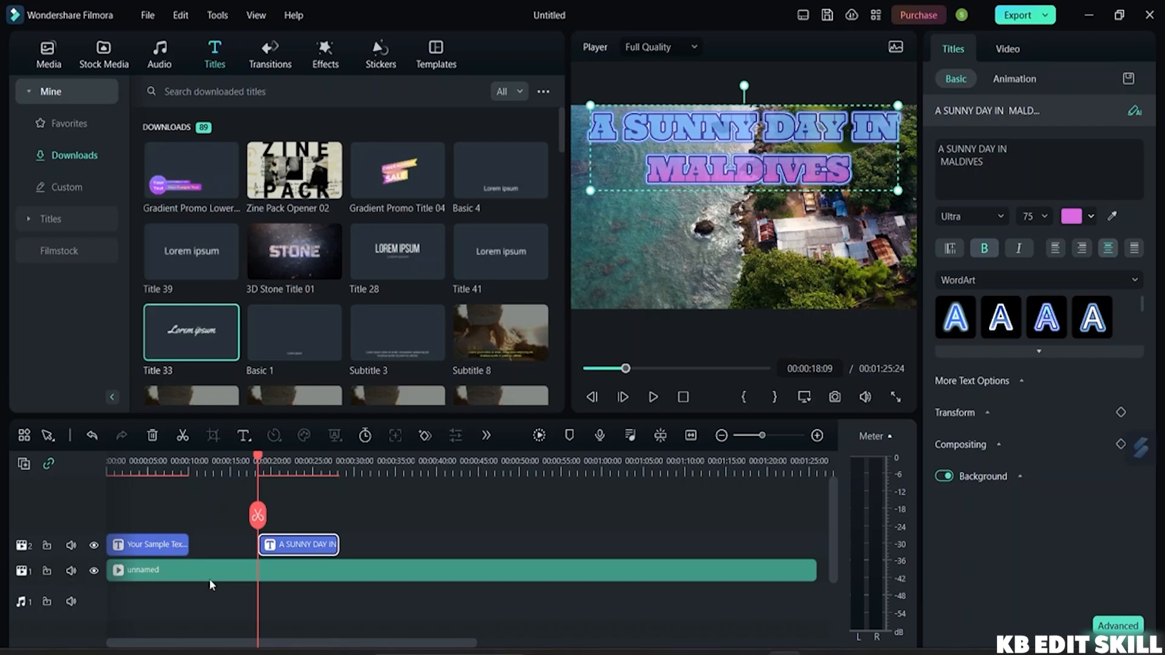
# Cut the sample-text title from the timeline and move the A SUNNY DAY IN MALDIVES title to the start of its track
pyautogui.click(151, 548)
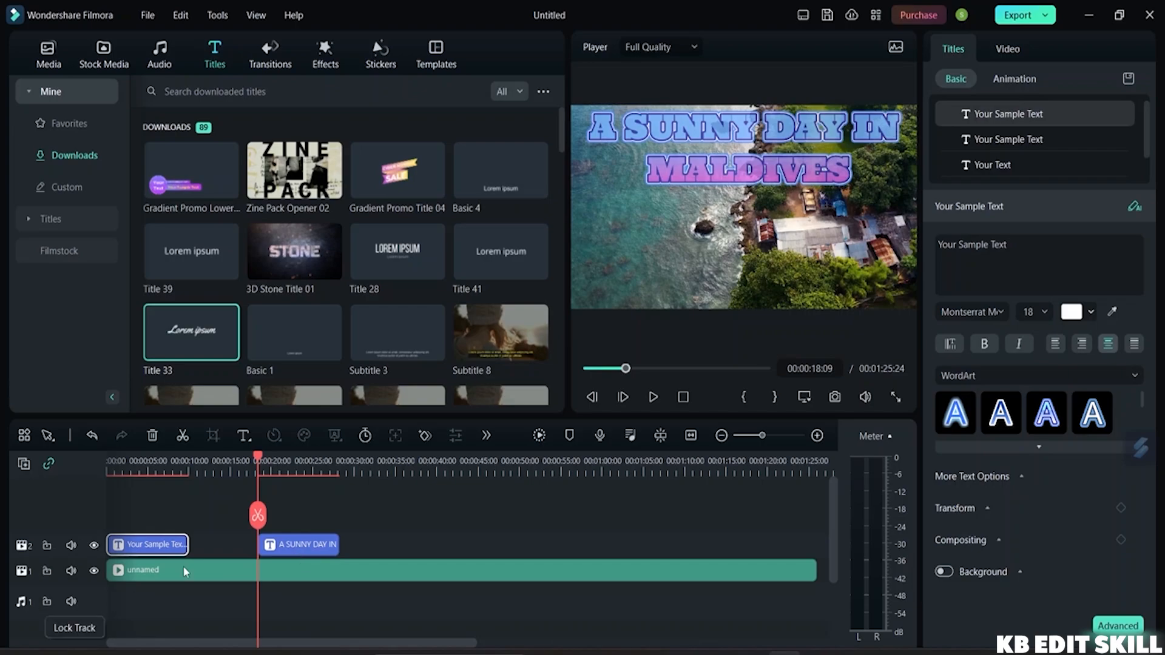
pyautogui.rightClick(157, 546)
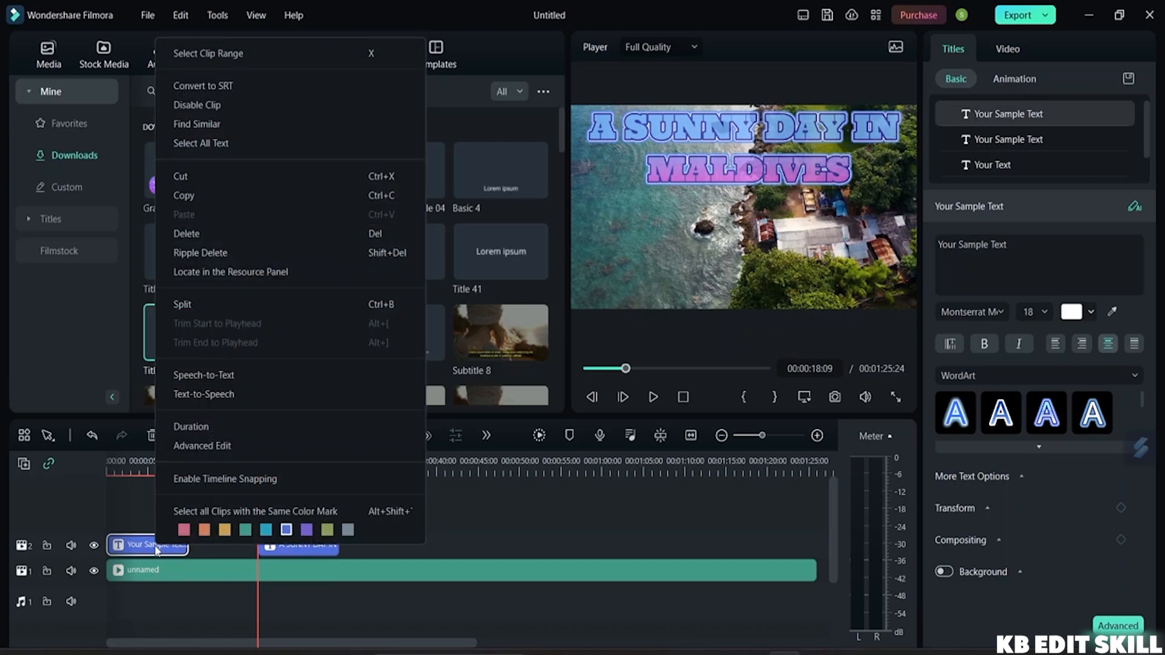
pyautogui.click(214, 177)
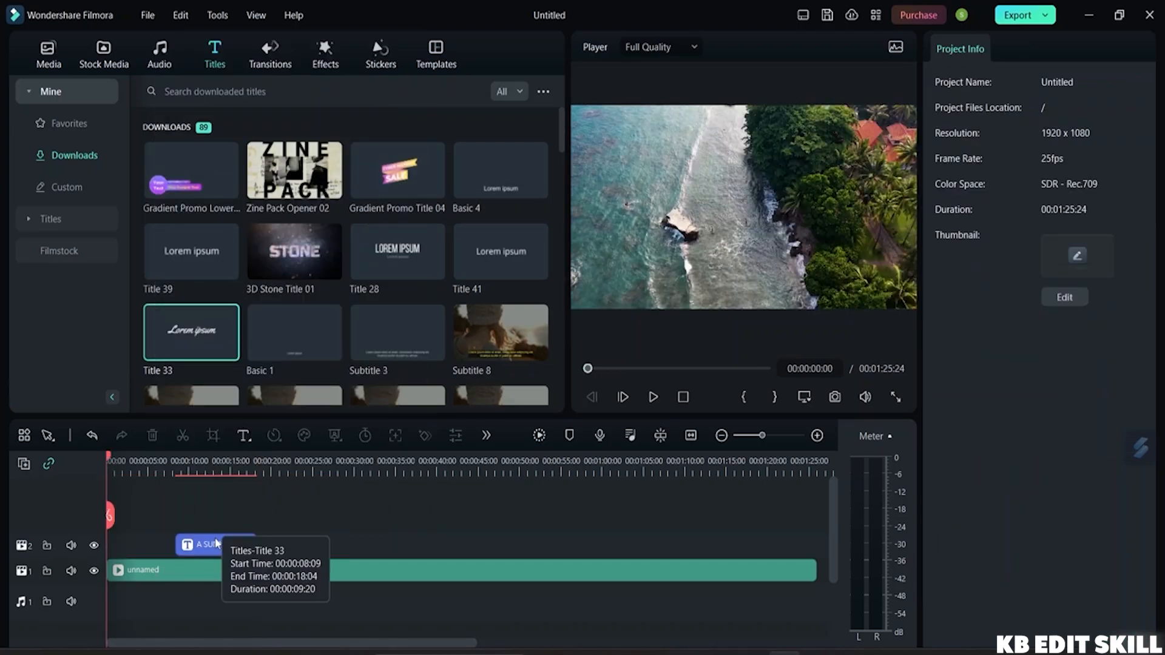
pyautogui.moveTo(215, 541); pyautogui.dragTo(96, 545)
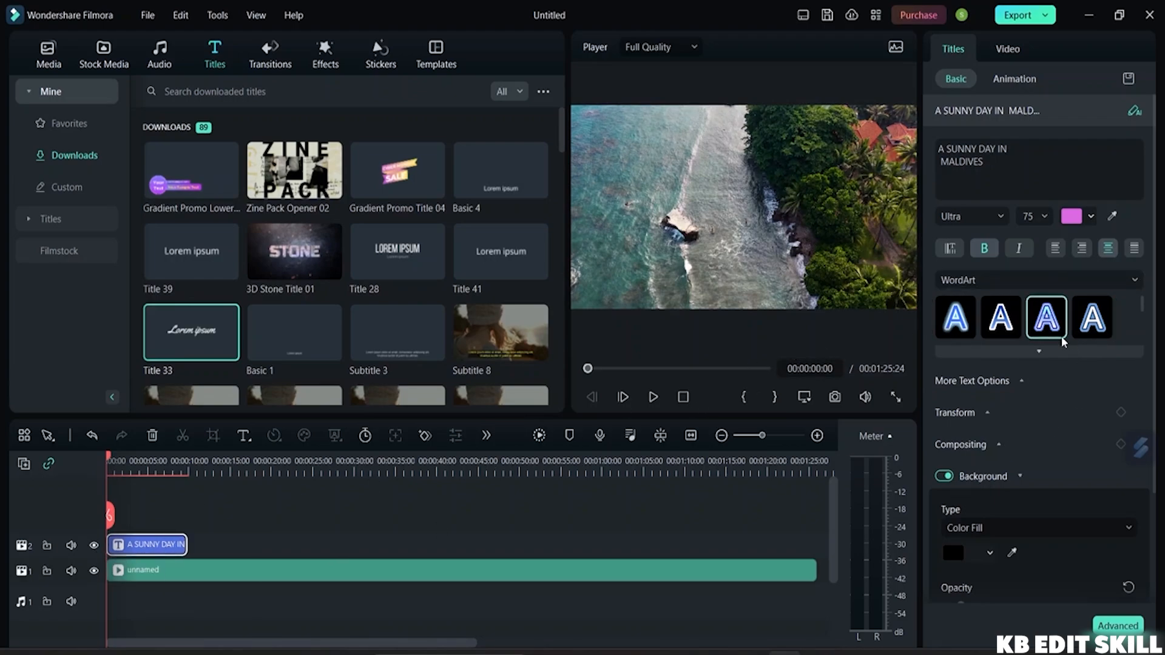
# Collapse the title's background settings and expand its letter spacing, line height and alignment options
pyautogui.scroll(-2, 1047, 373)
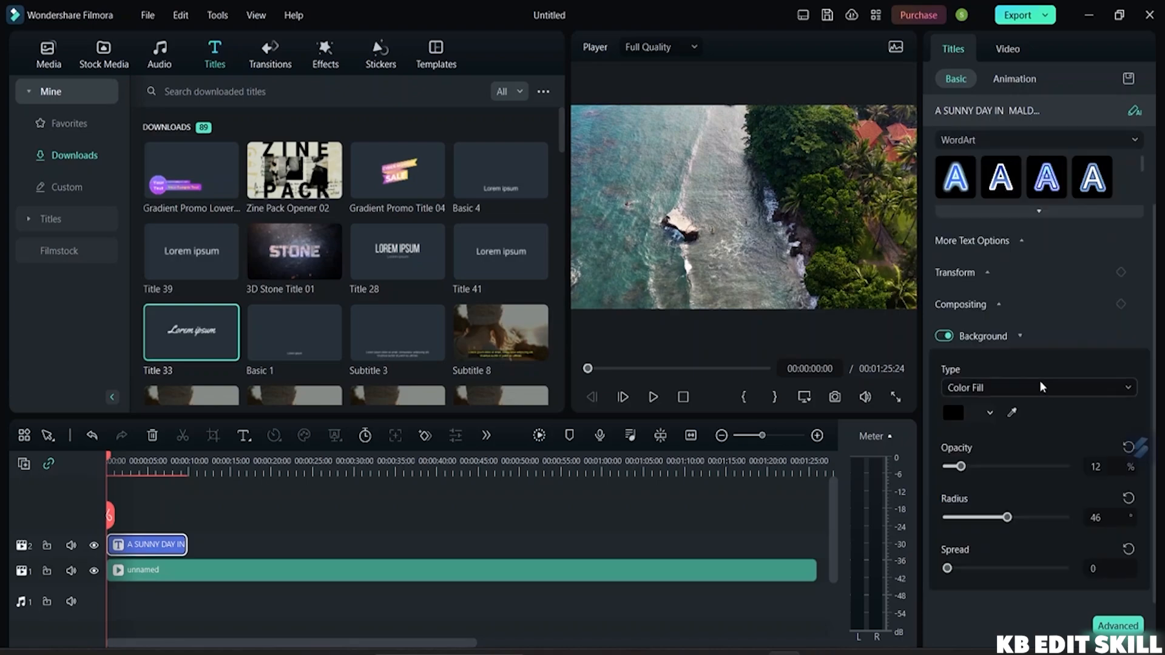
pyautogui.scroll(2, 968, 297)
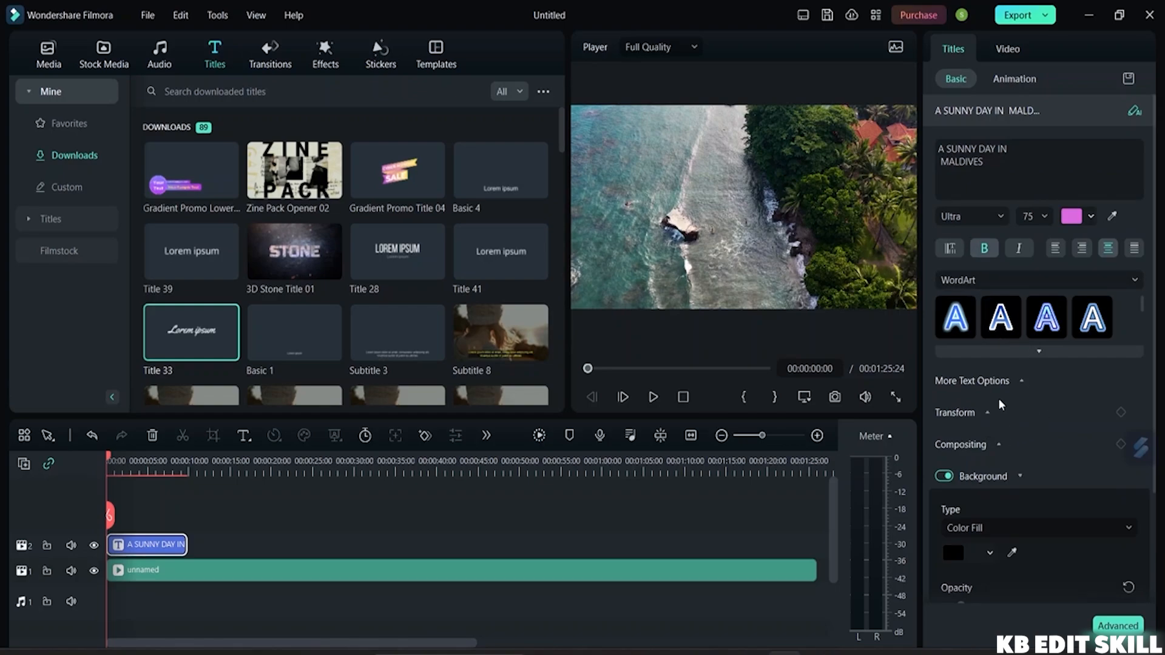
pyautogui.click(986, 412)
pyautogui.click(988, 413)
pyautogui.click(1010, 477)
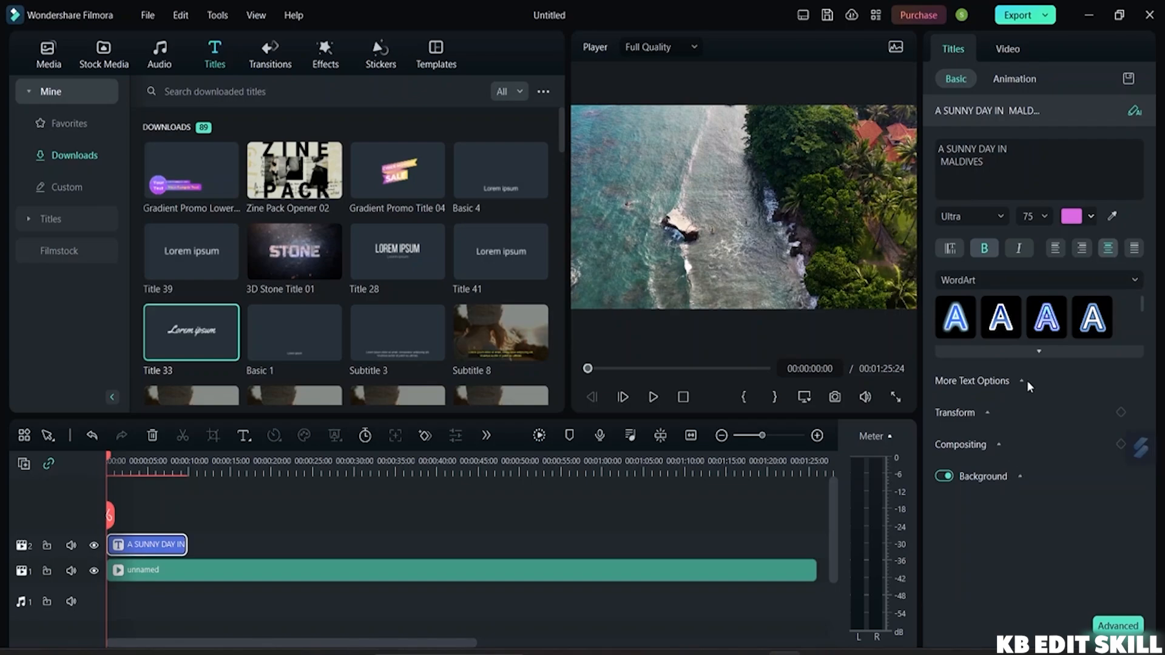
pyautogui.click(1008, 379)
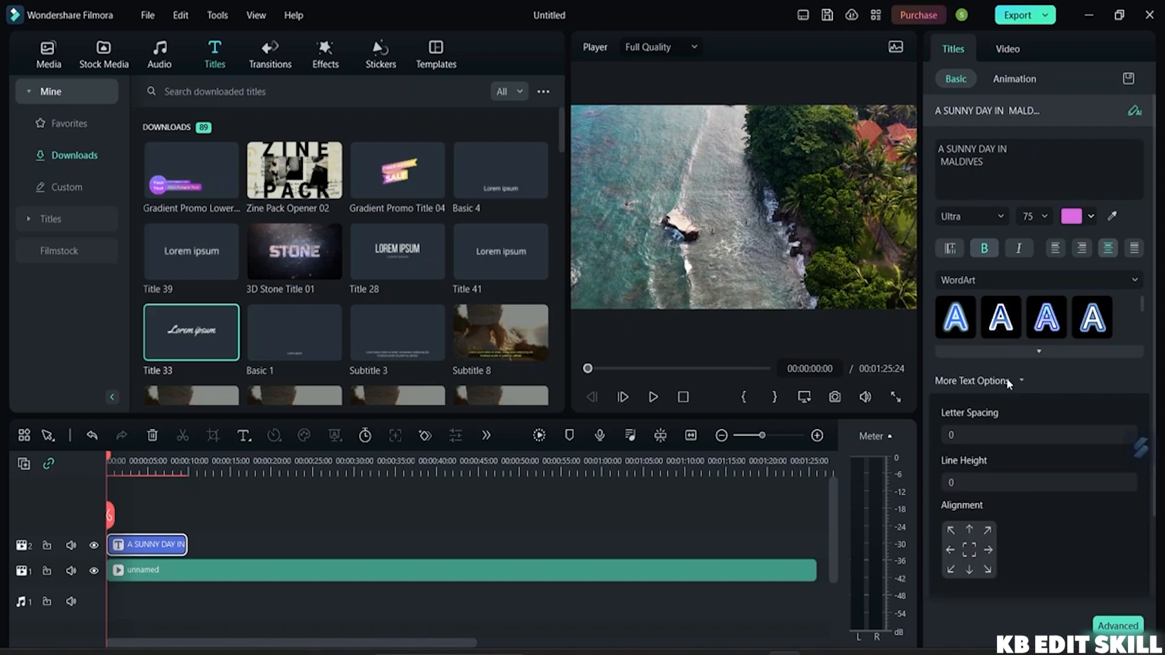
pyautogui.click(971, 435)
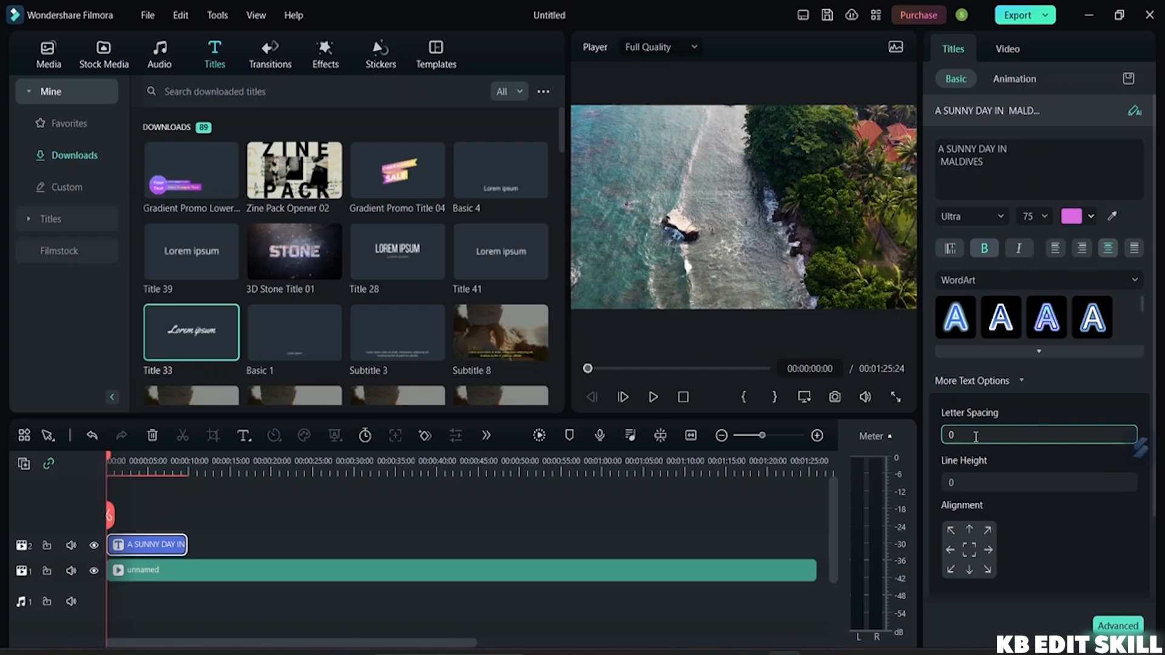
# Play the video to 00:00:05:03 and select the whole title text in the preview
pyautogui.click(654, 402)
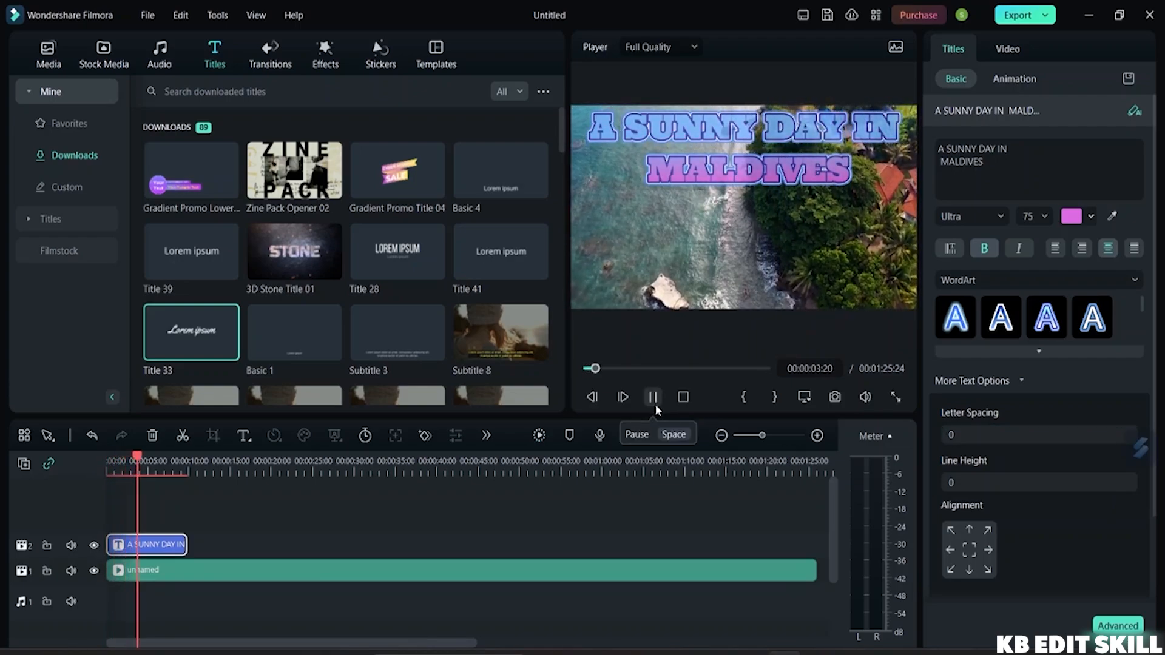
pyautogui.click(655, 405)
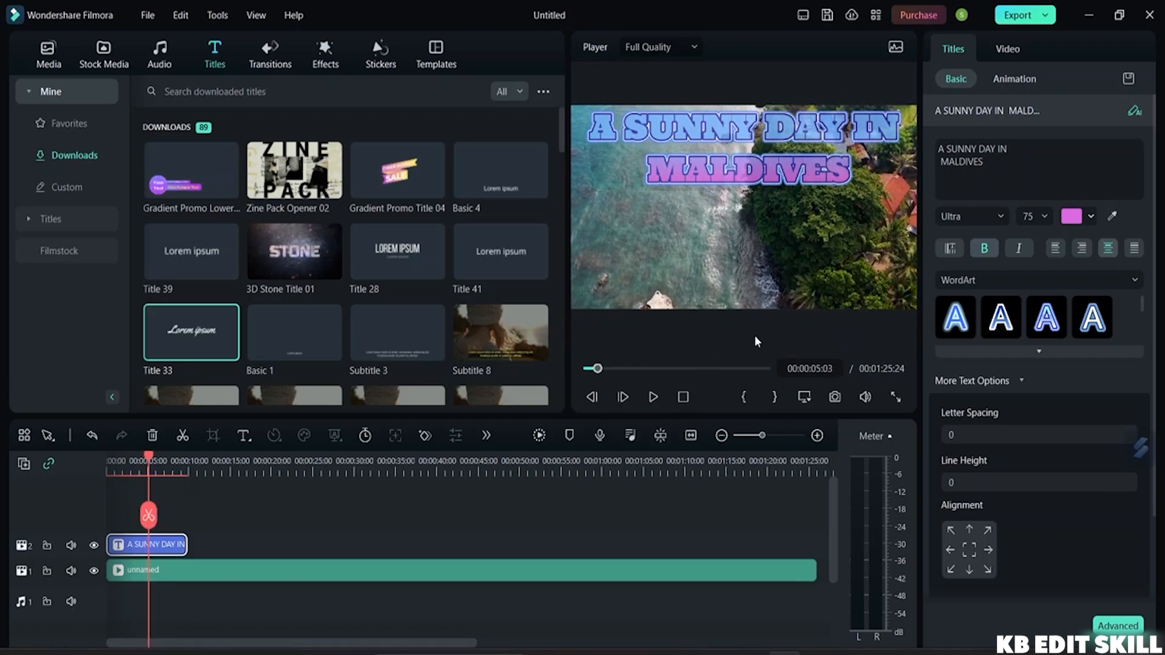
pyautogui.click(755, 143)
pyautogui.click(755, 143)
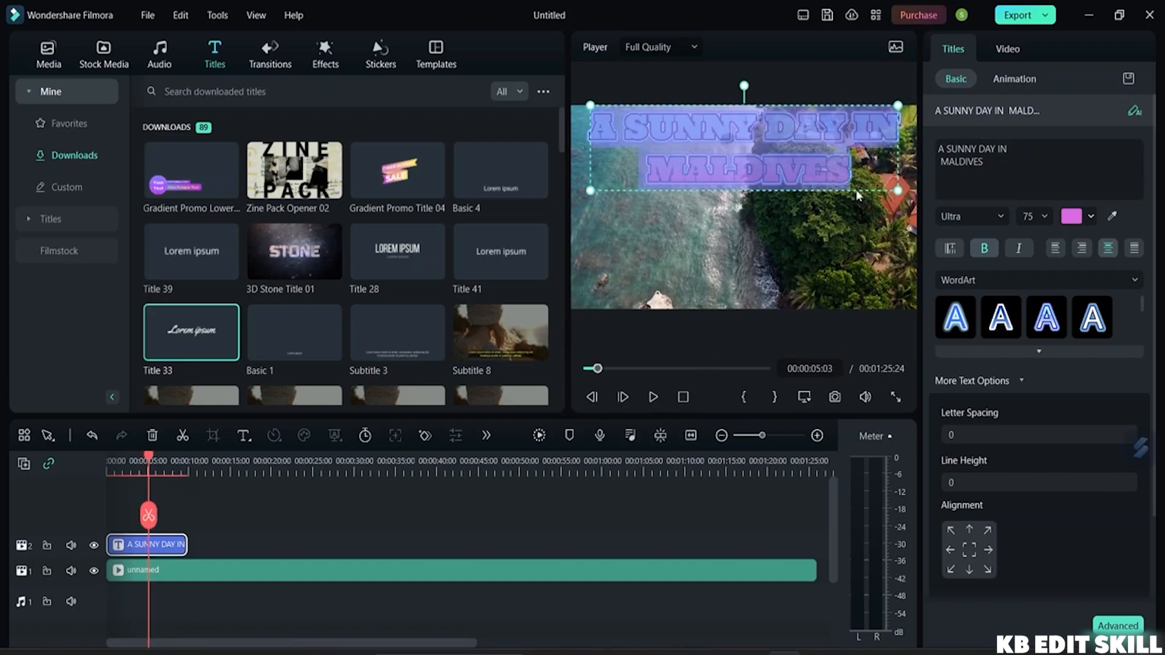
# Try letter spacings of 6 and 10 on the title text, and return the spacing to 0
pyautogui.click(969, 433)
pyautogui.scroll(5, 969, 433)
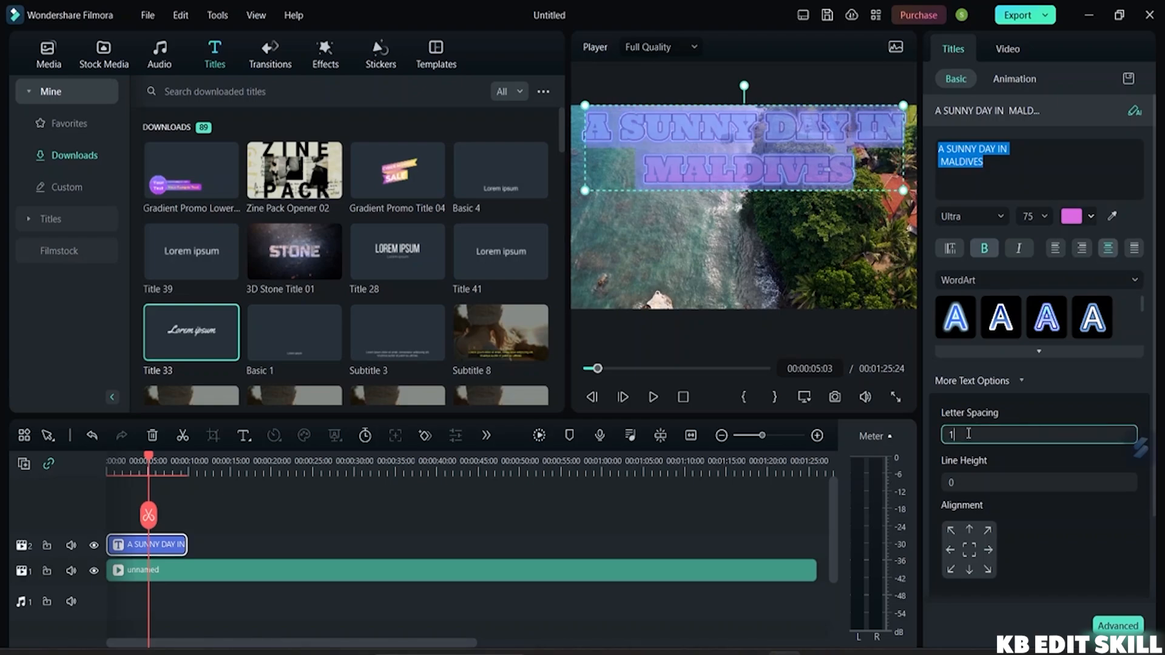
pyautogui.scroll(1, 968, 433)
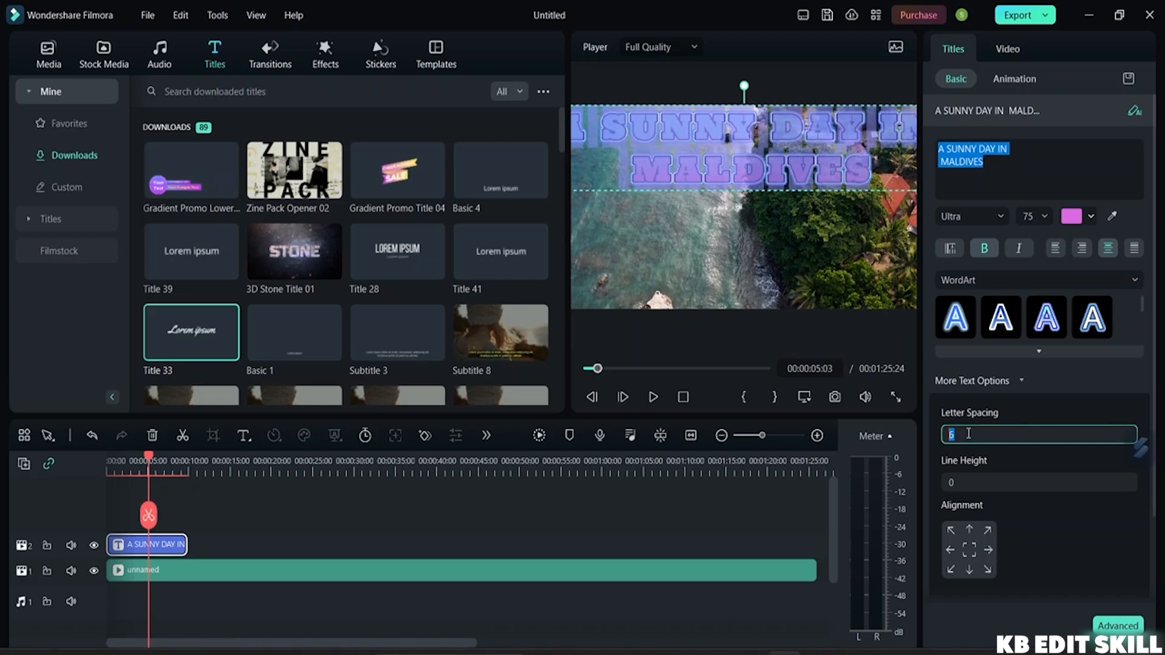
pyautogui.scroll(3, 969, 434)
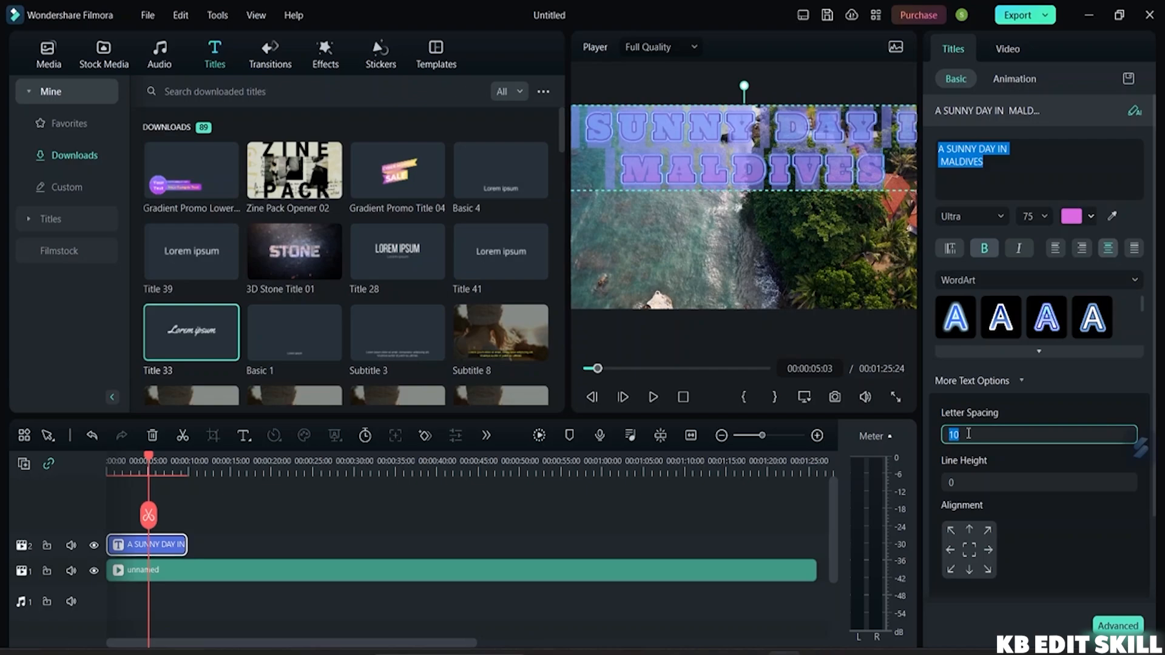
pyautogui.scroll(-10, 969, 433)
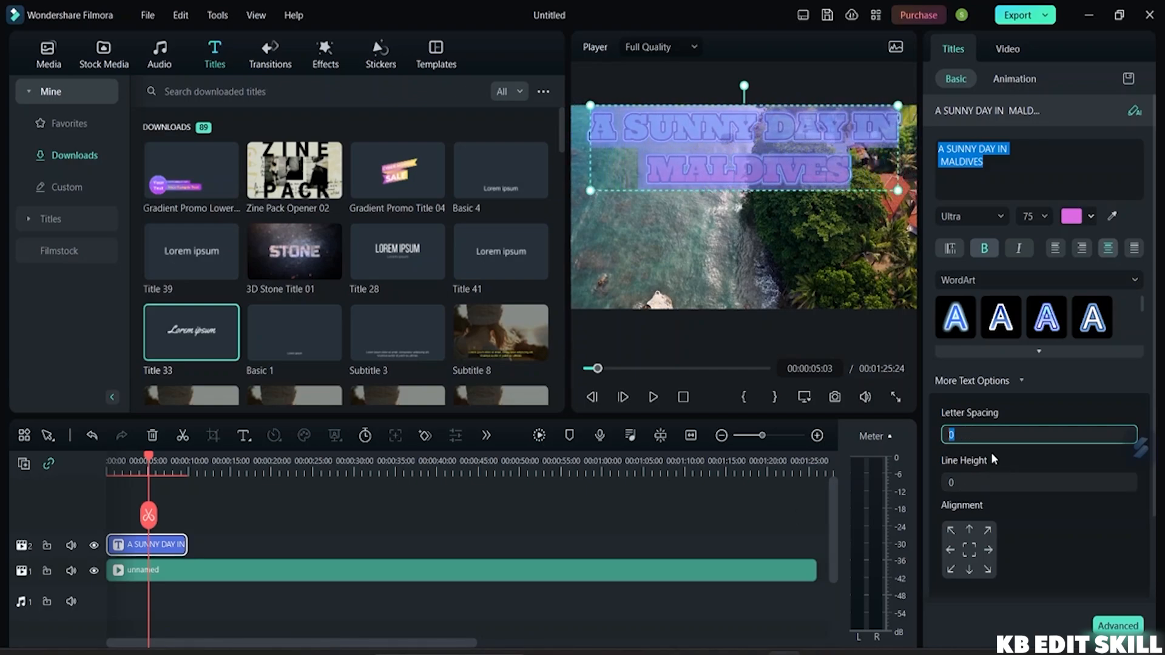
# Try line heights of 13 and 21 on the title text, and set the line height to 12
pyautogui.click(970, 479)
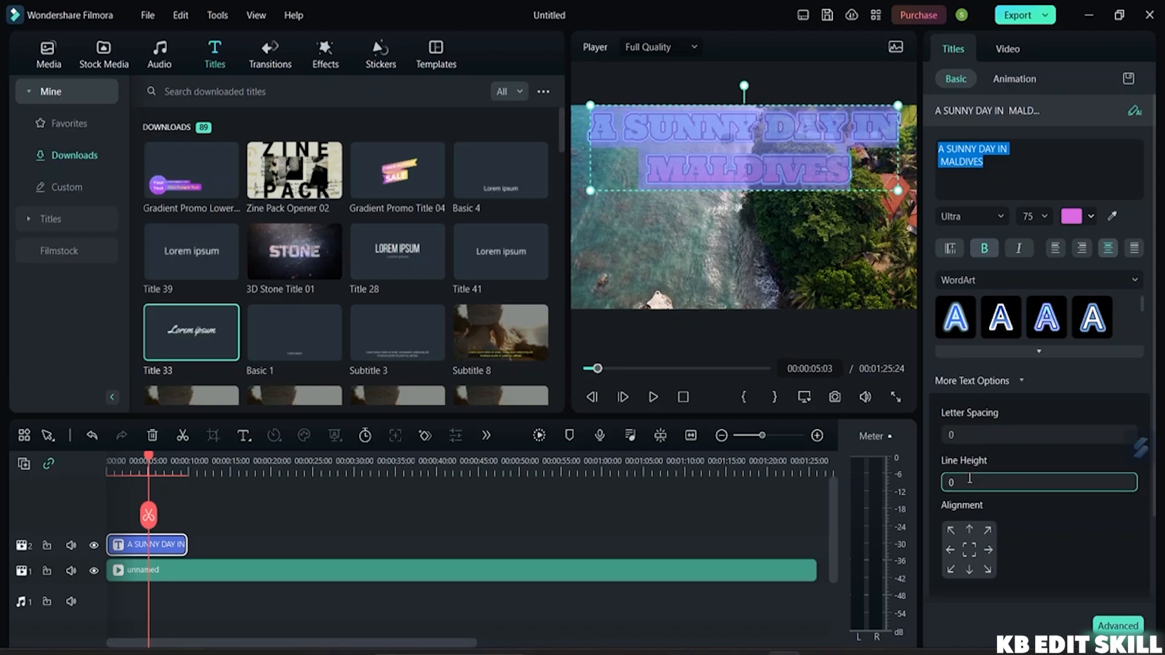
pyautogui.scroll(11, 969, 479)
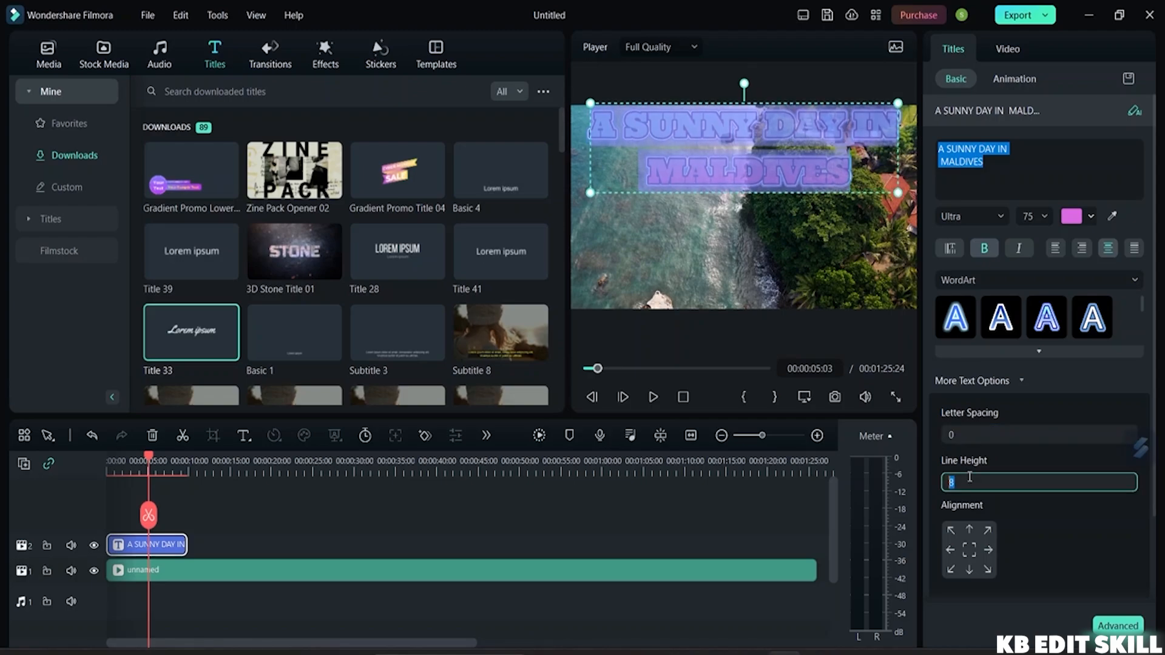
pyautogui.scroll(2, 970, 478)
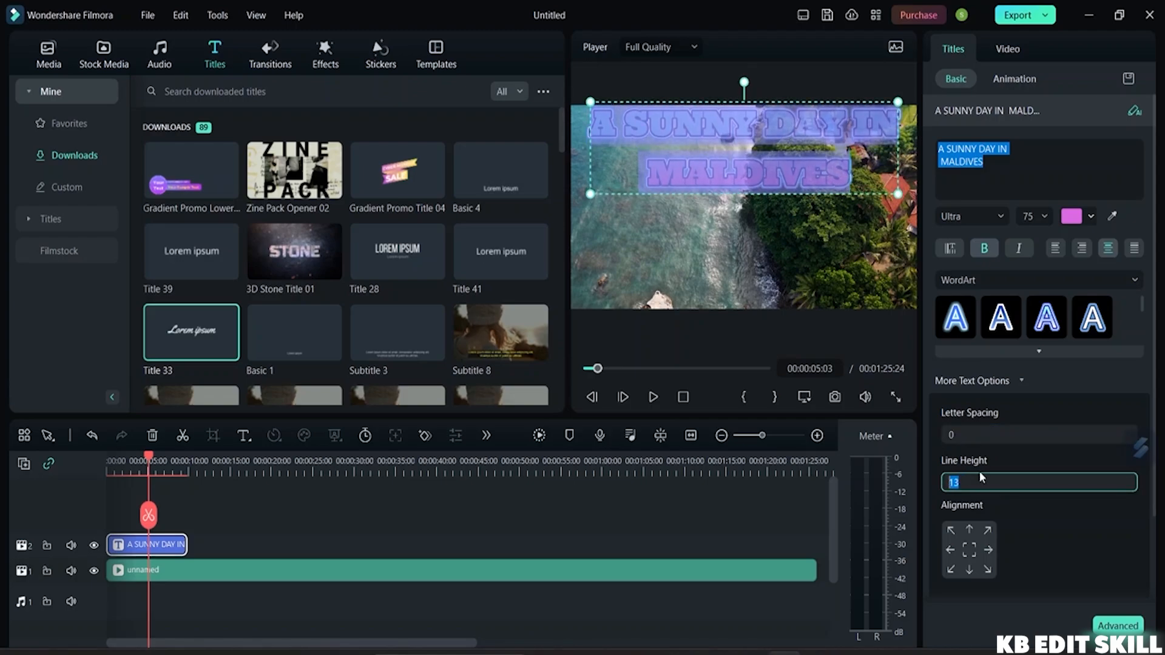
pyautogui.scroll(8, 980, 478)
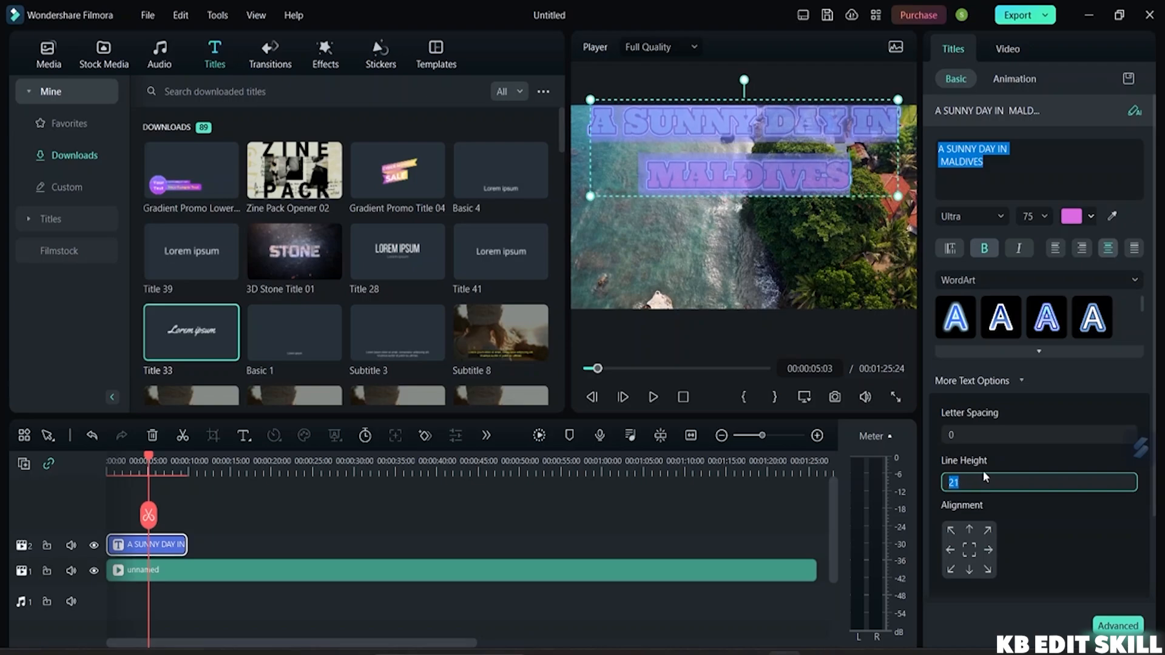
pyautogui.scroll(-7, 984, 470)
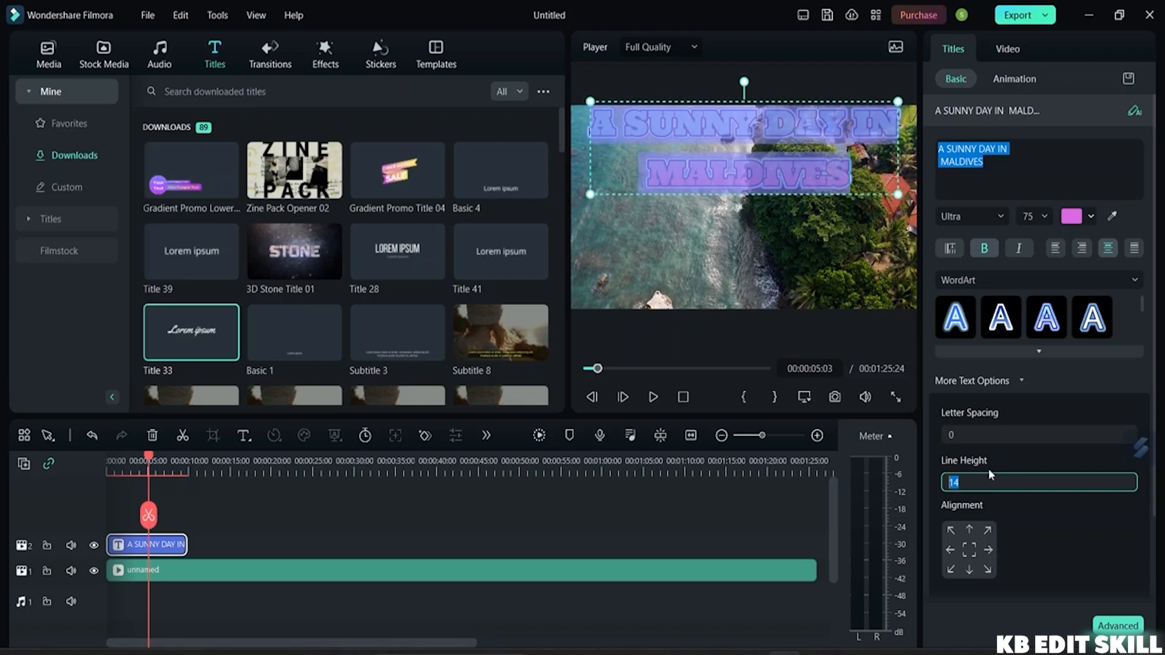
pyautogui.scroll(-1, 988, 474)
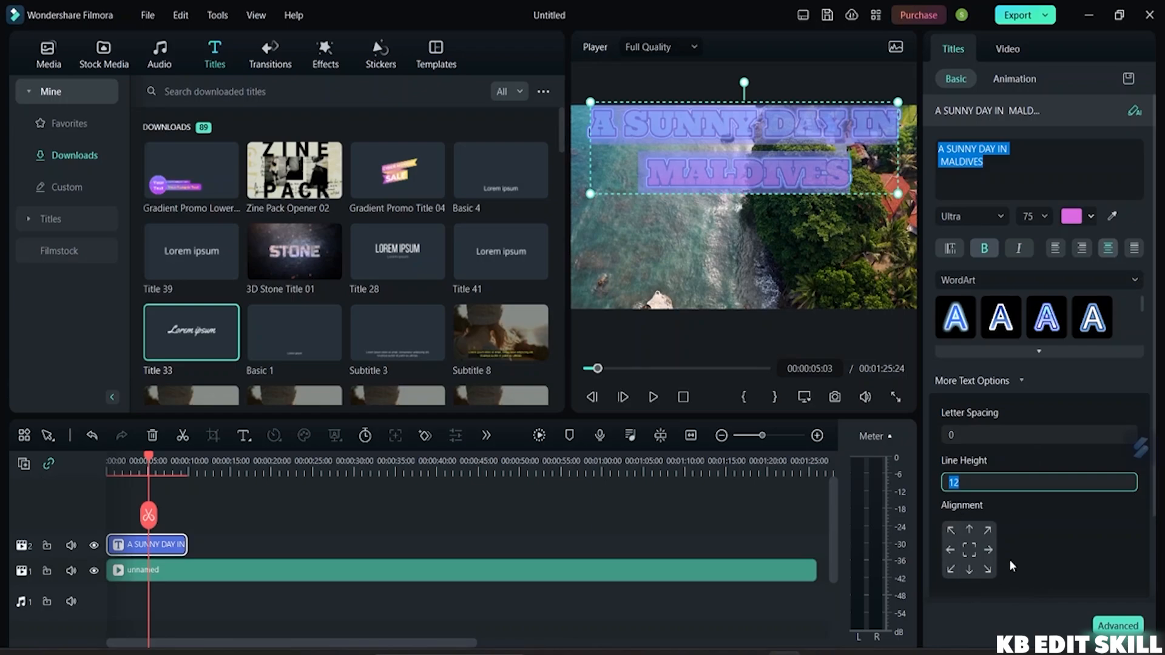
# Try aligning the title to the frame's corners, sides, lower edge and center, and align it to the upper edge, centered
pyautogui.click(969, 531)
pyautogui.click(987, 532)
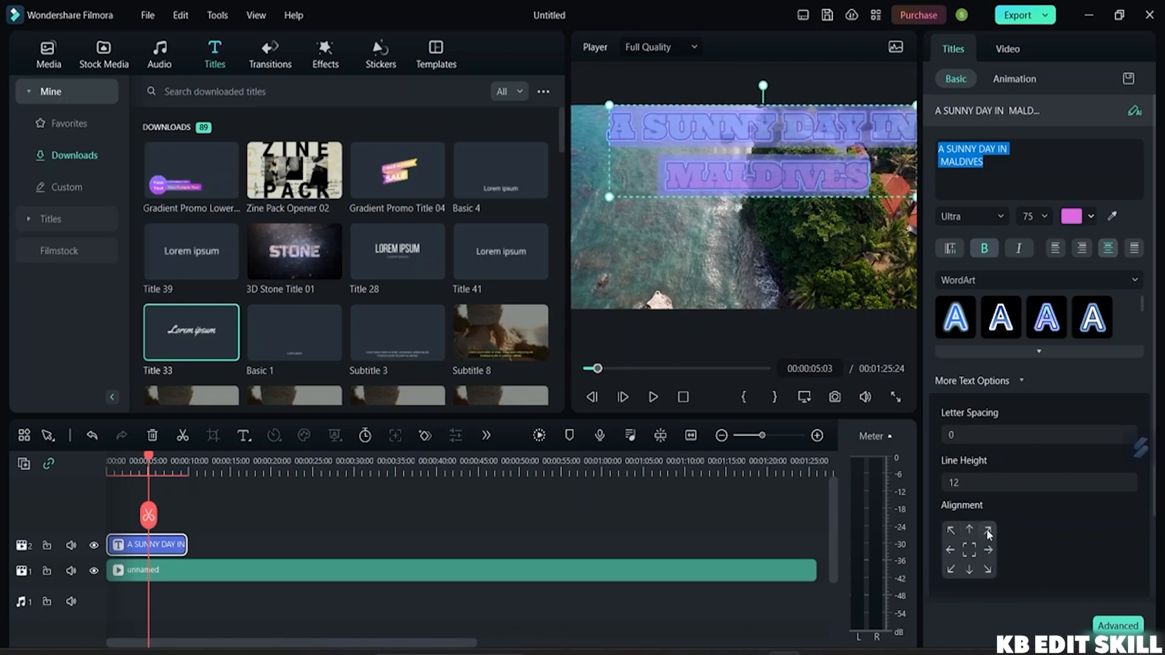
pyautogui.click(951, 531)
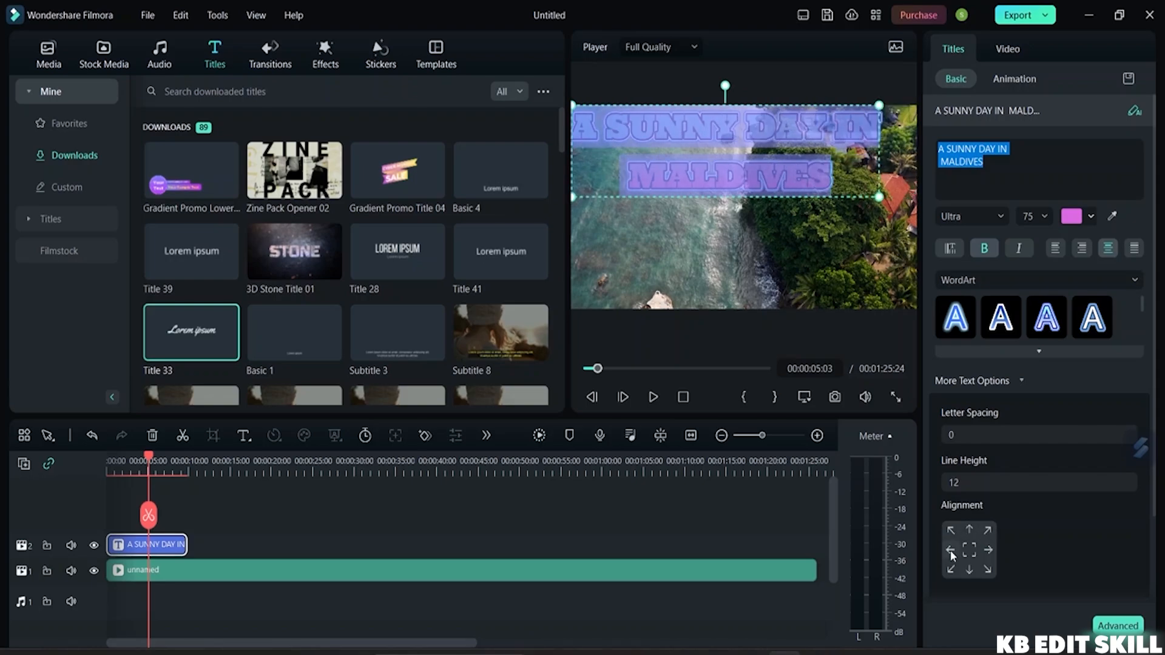
pyautogui.click(950, 551)
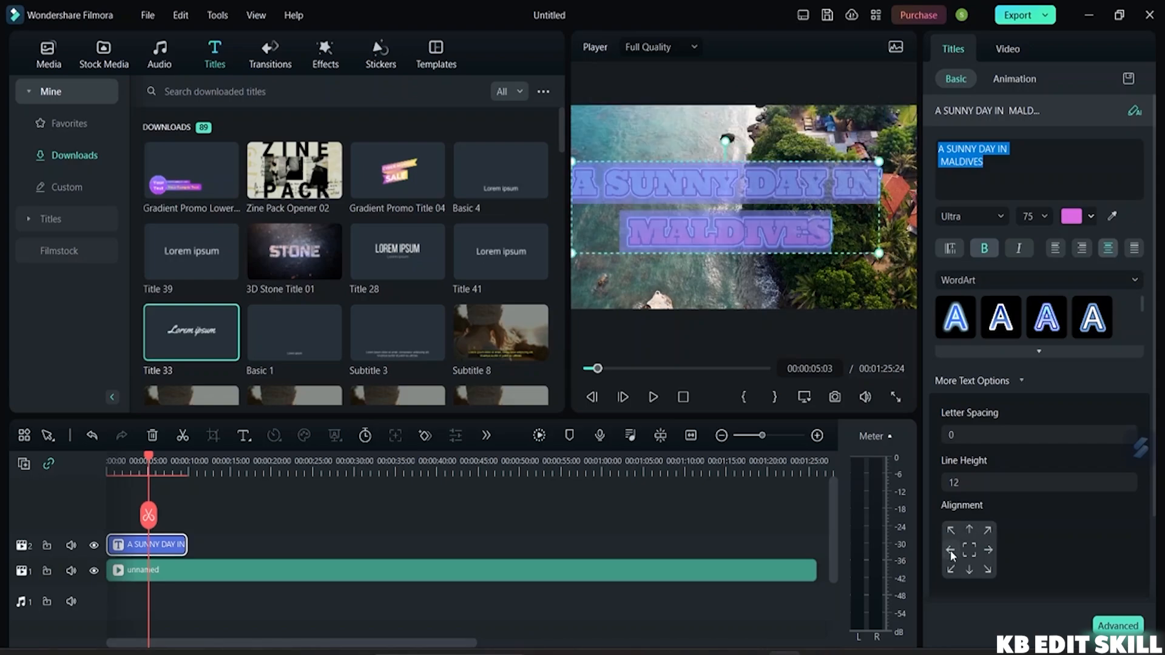
pyautogui.click(988, 550)
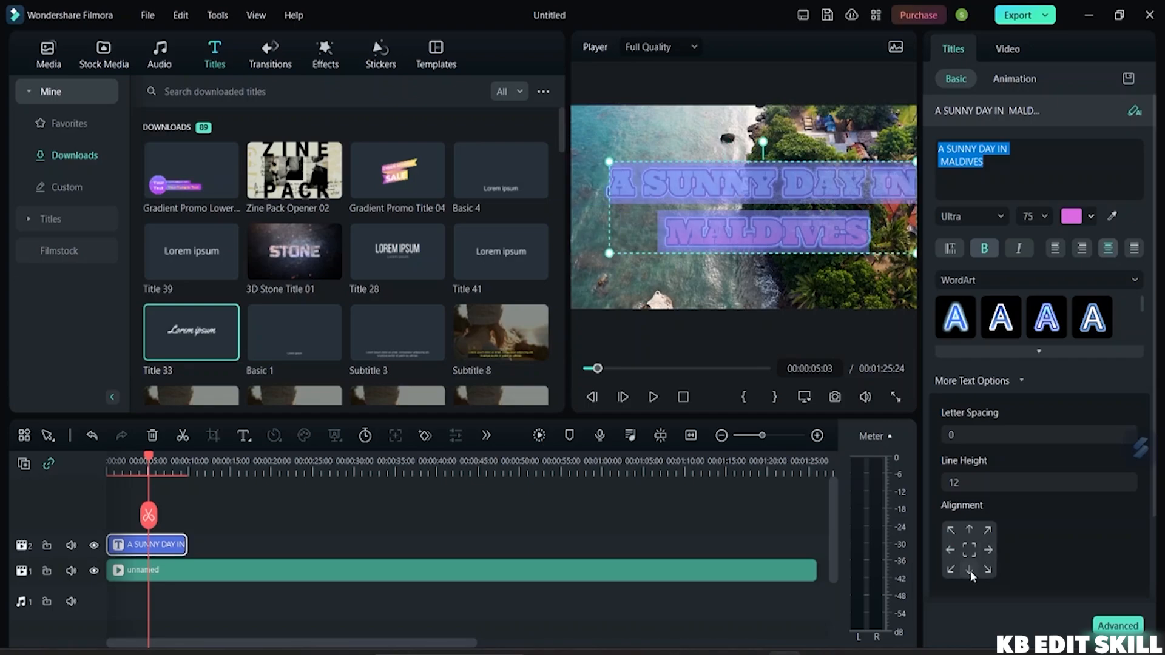
pyautogui.click(969, 569)
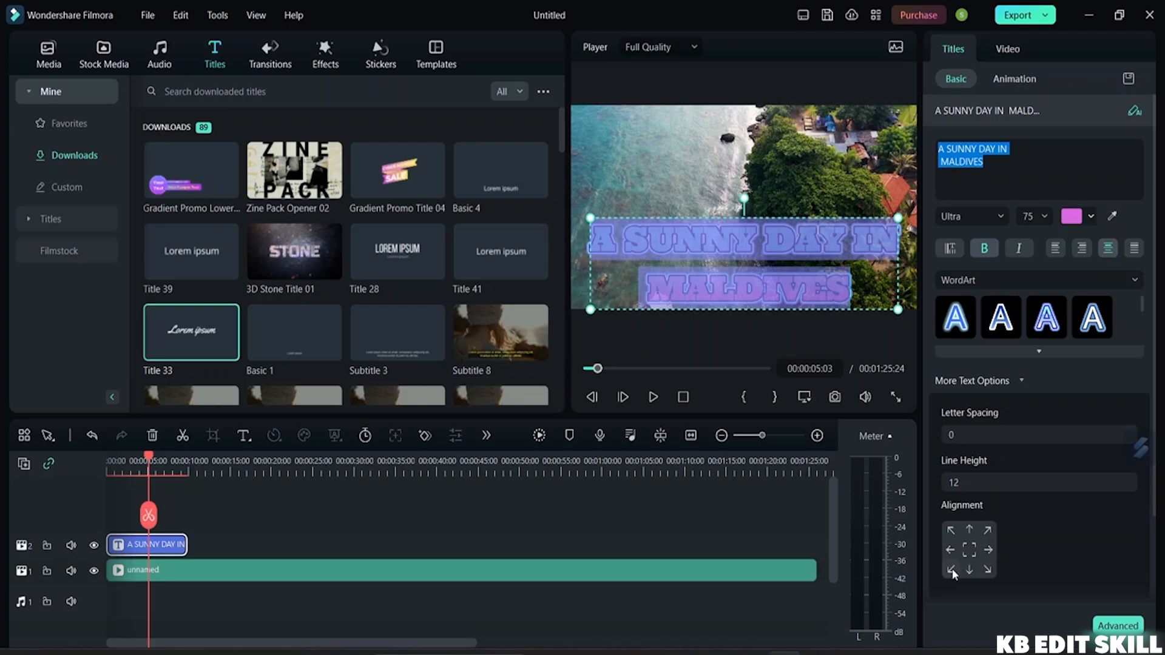
pyautogui.click(952, 569)
pyautogui.click(986, 570)
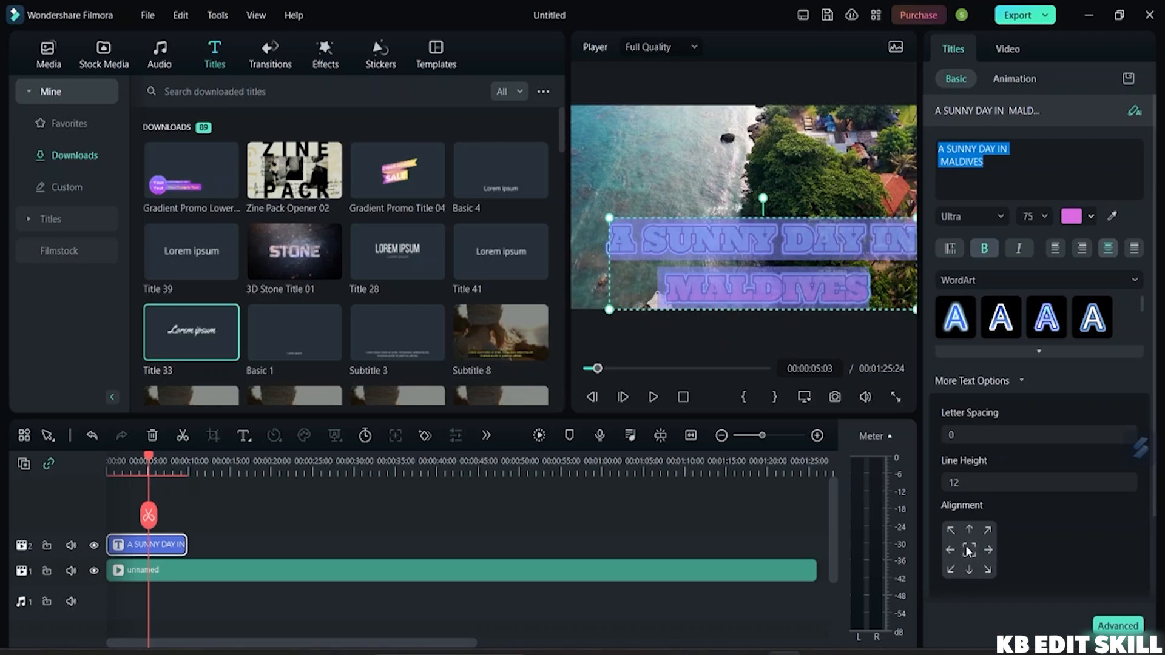
pyautogui.click(971, 549)
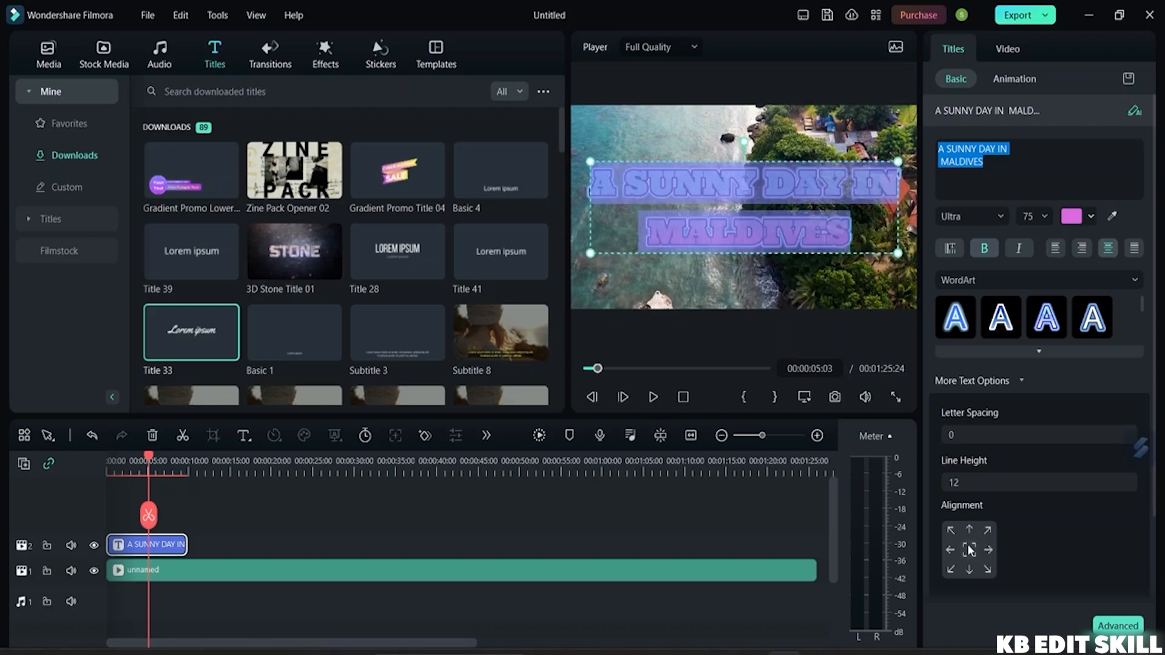
pyautogui.click(970, 529)
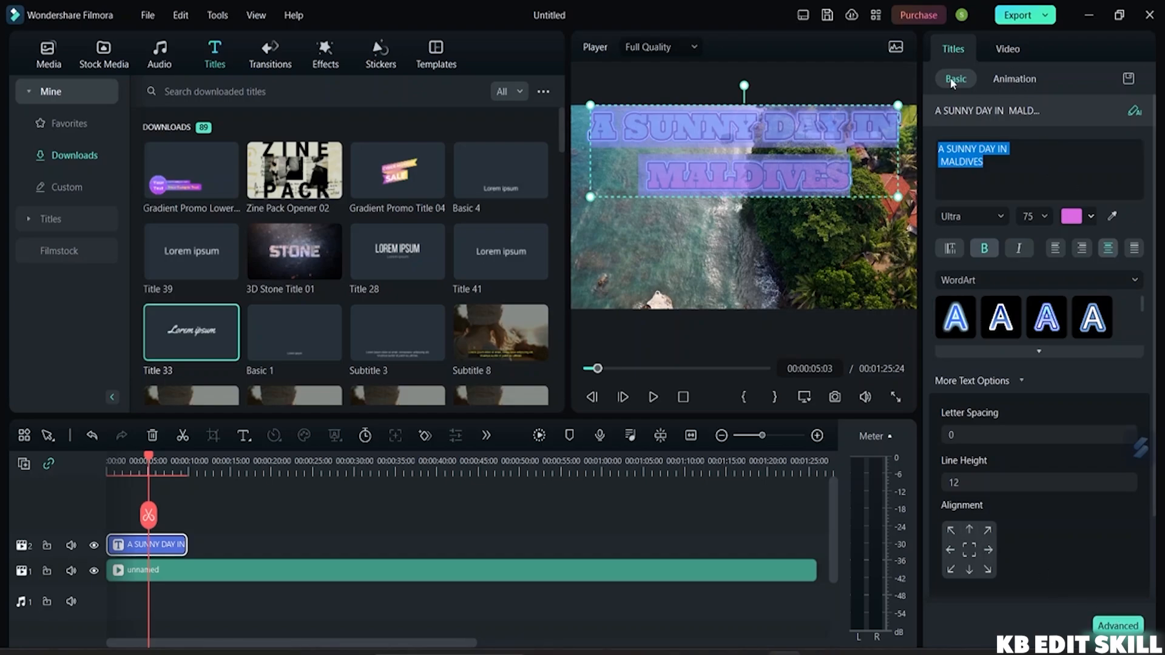
# Try the first two "Typewrit…" presets, "Jump fro…" and "Single-w…" as the title's entrance animation
pyautogui.click(1008, 80)
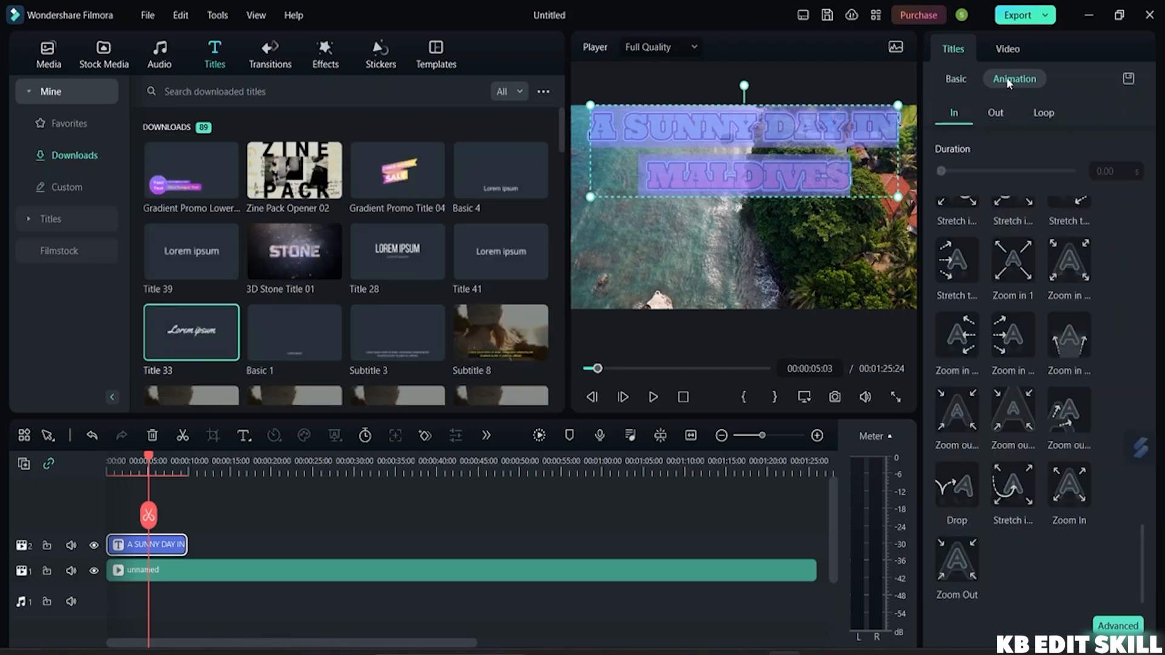
pyautogui.scroll(15, 1036, 326)
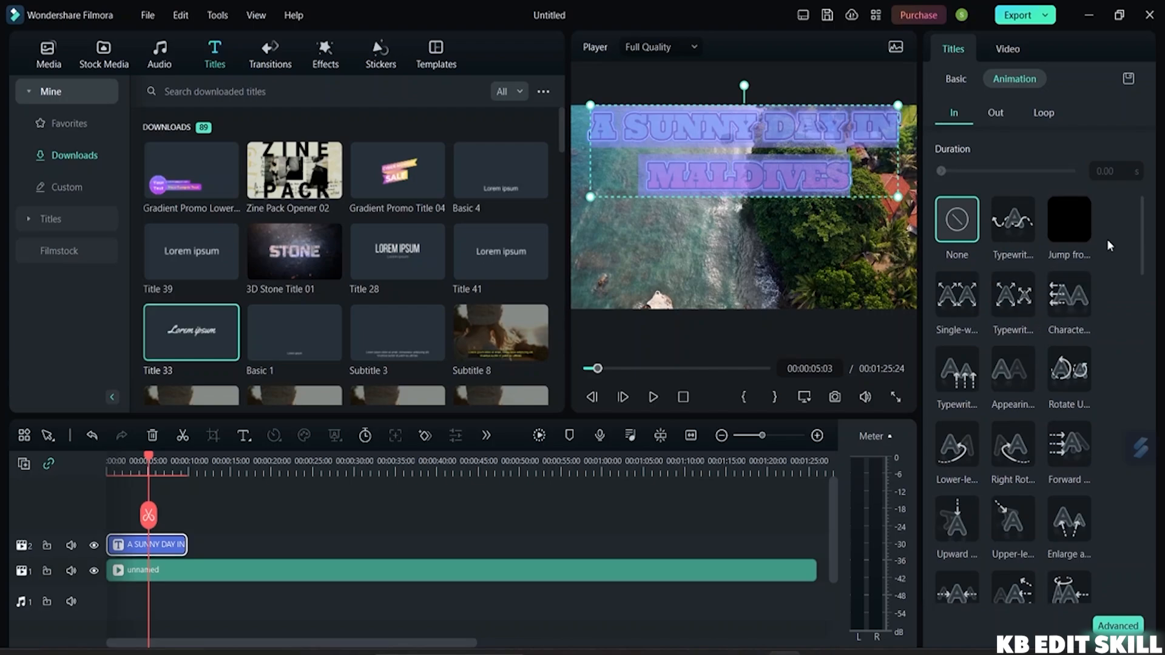
pyautogui.click(1030, 230)
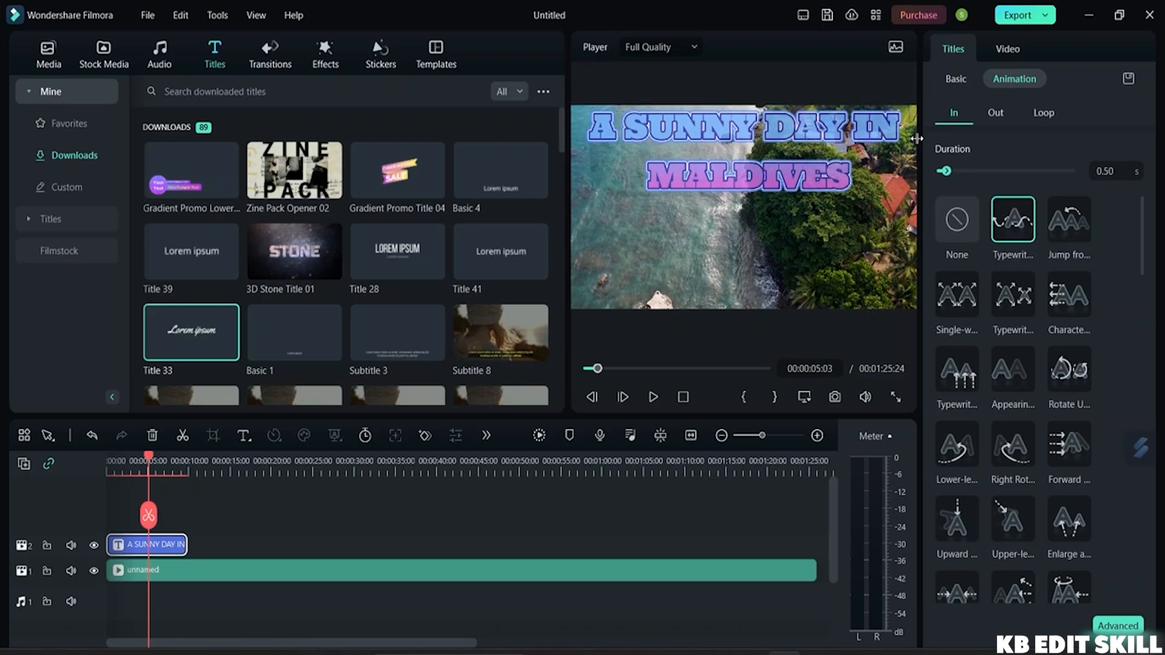
pyautogui.click(1068, 227)
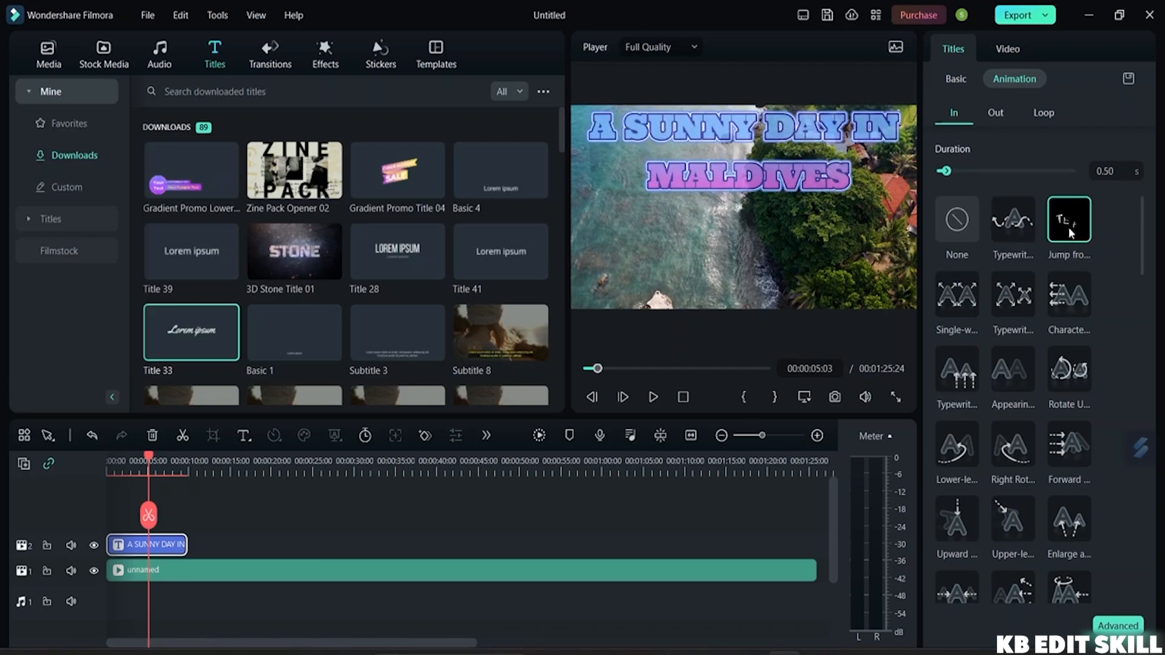
pyautogui.click(948, 303)
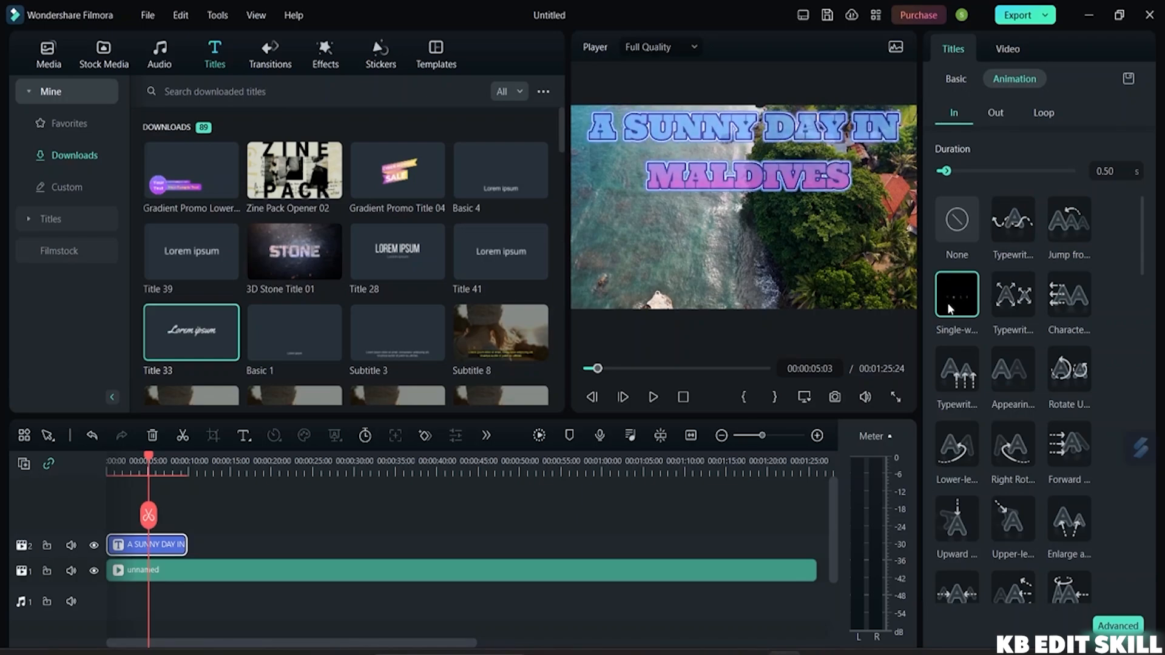
pyautogui.click(1003, 303)
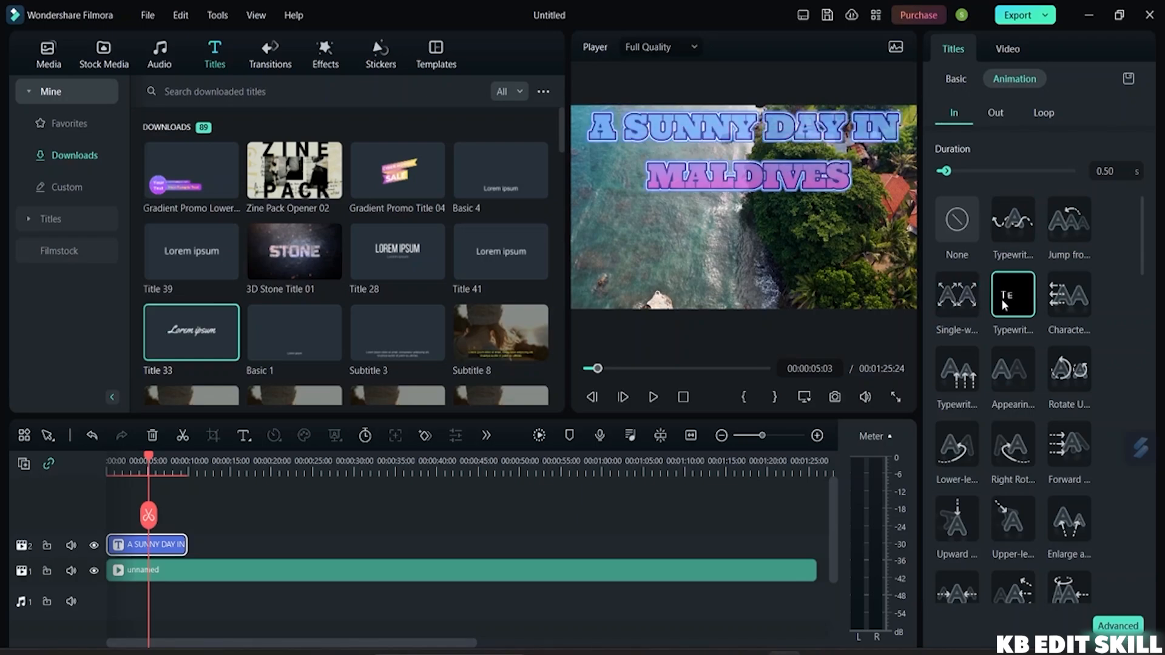
# Try the "Rotate U…" entrance animation on the title and play the title clip from the beginning
pyautogui.click(1065, 381)
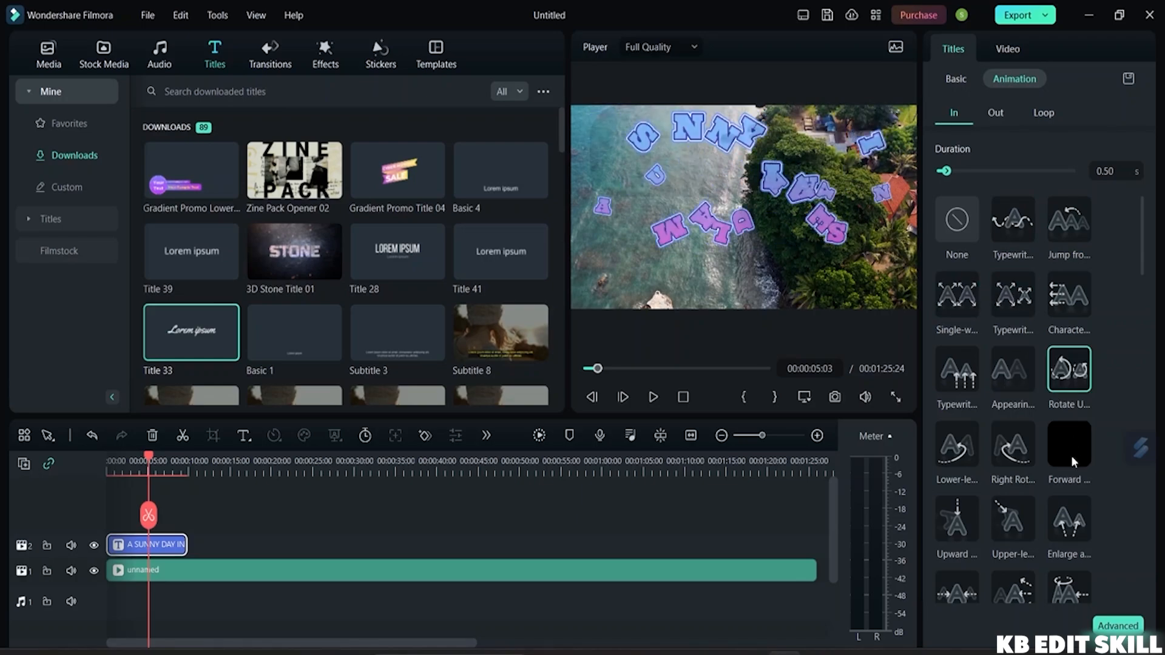
pyautogui.click(1076, 371)
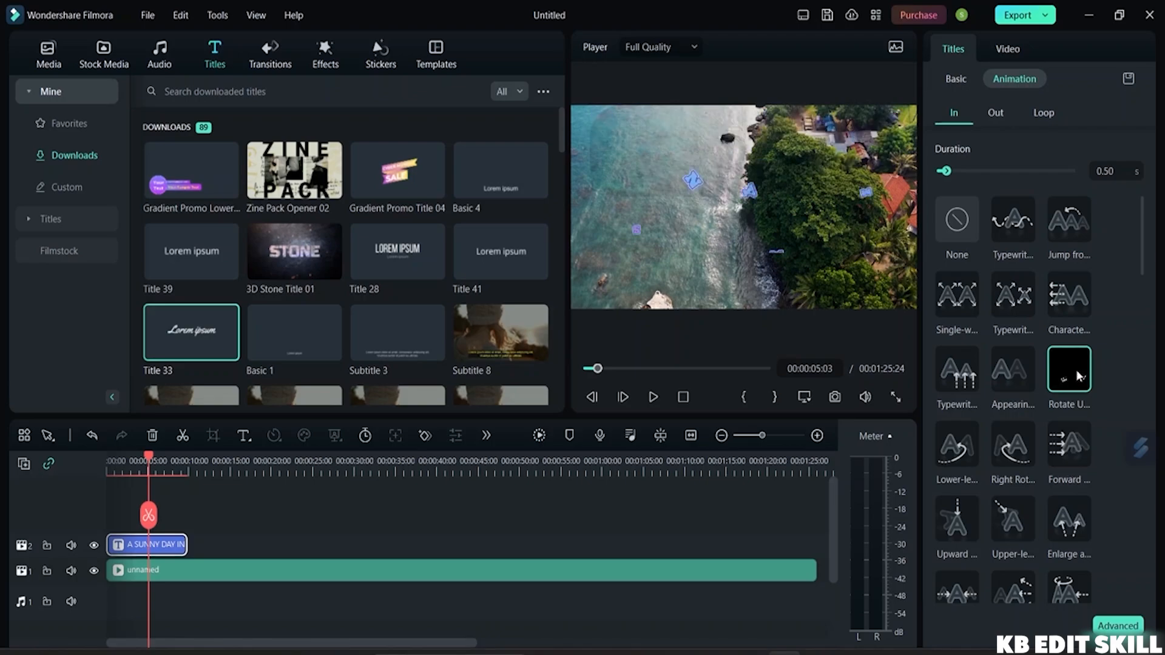
pyautogui.click(1075, 358)
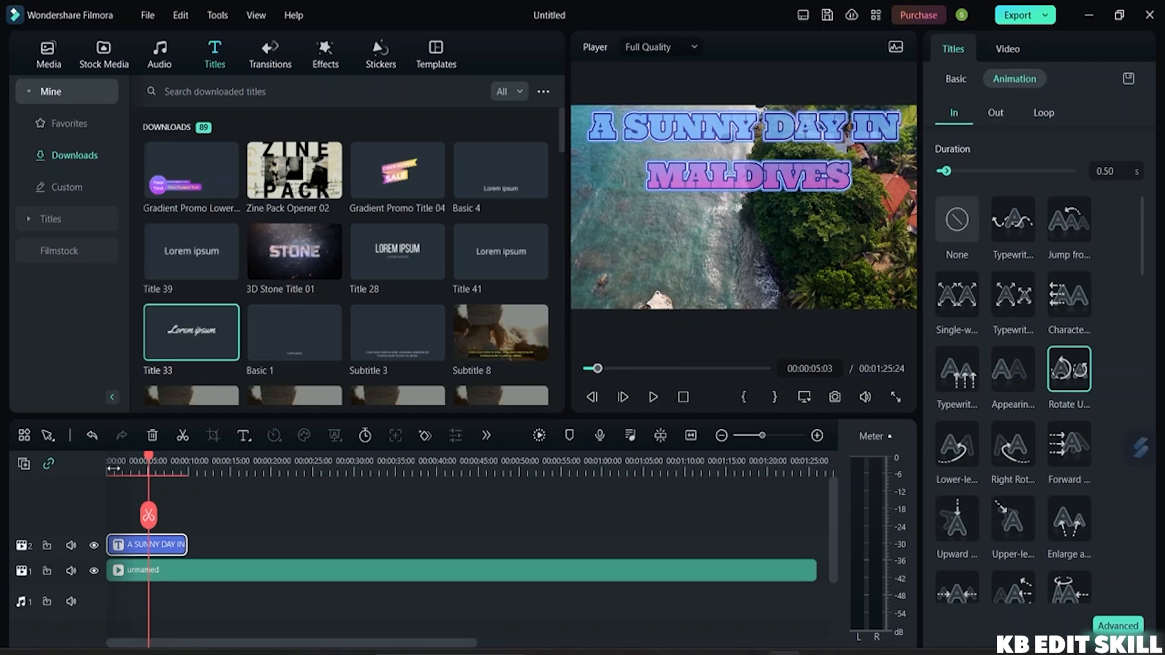
pyautogui.moveTo(148, 486); pyautogui.dragTo(108, 475)
pyautogui.moveTo(151, 461); pyautogui.dragTo(105, 450)
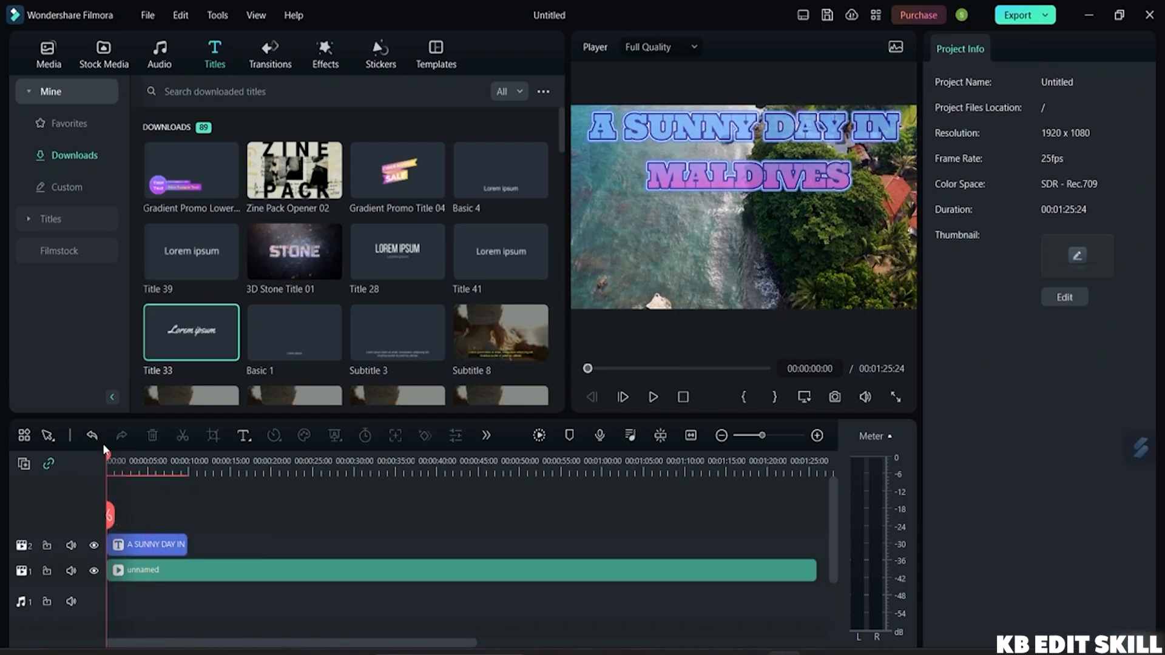
pyautogui.click(172, 545)
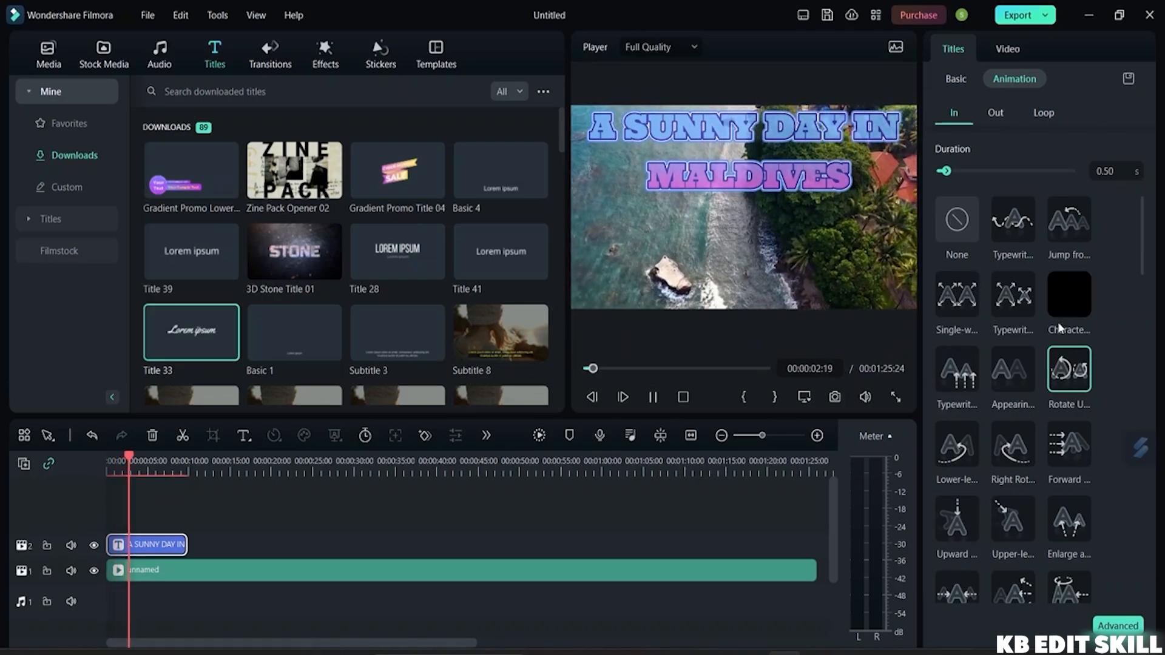
# Try the "Characte…" and "Lower-le…" entrance animations on the title, playing it from the start, and look through the remaining presets
pyautogui.click(1051, 301)
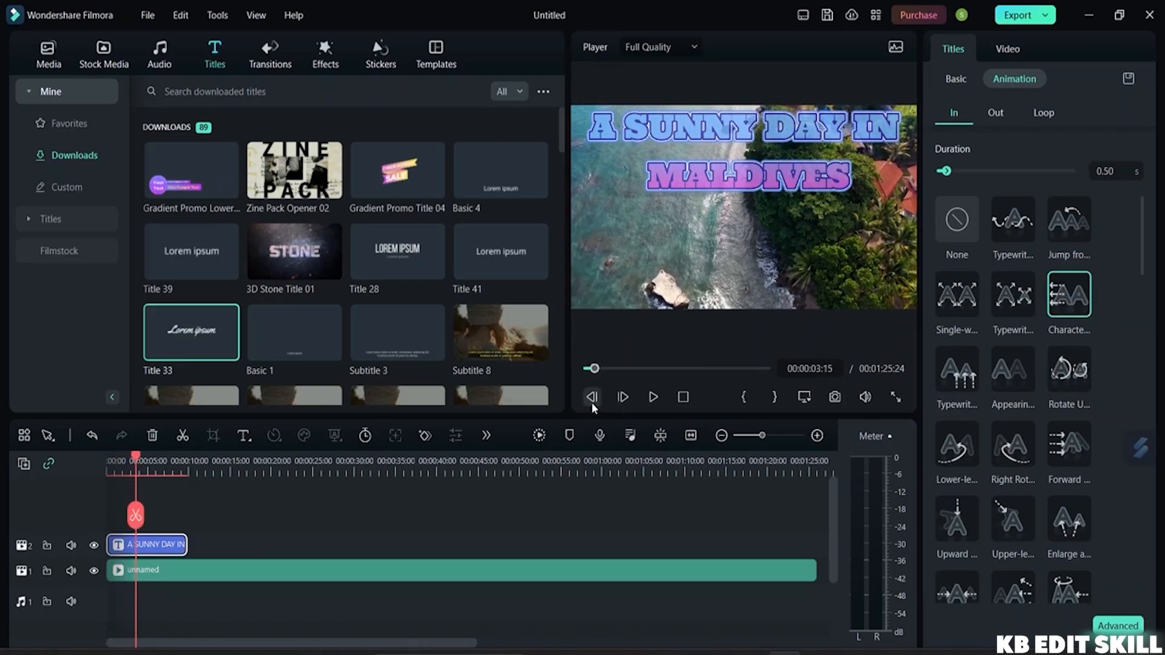
pyautogui.moveTo(594, 371); pyautogui.dragTo(586, 369)
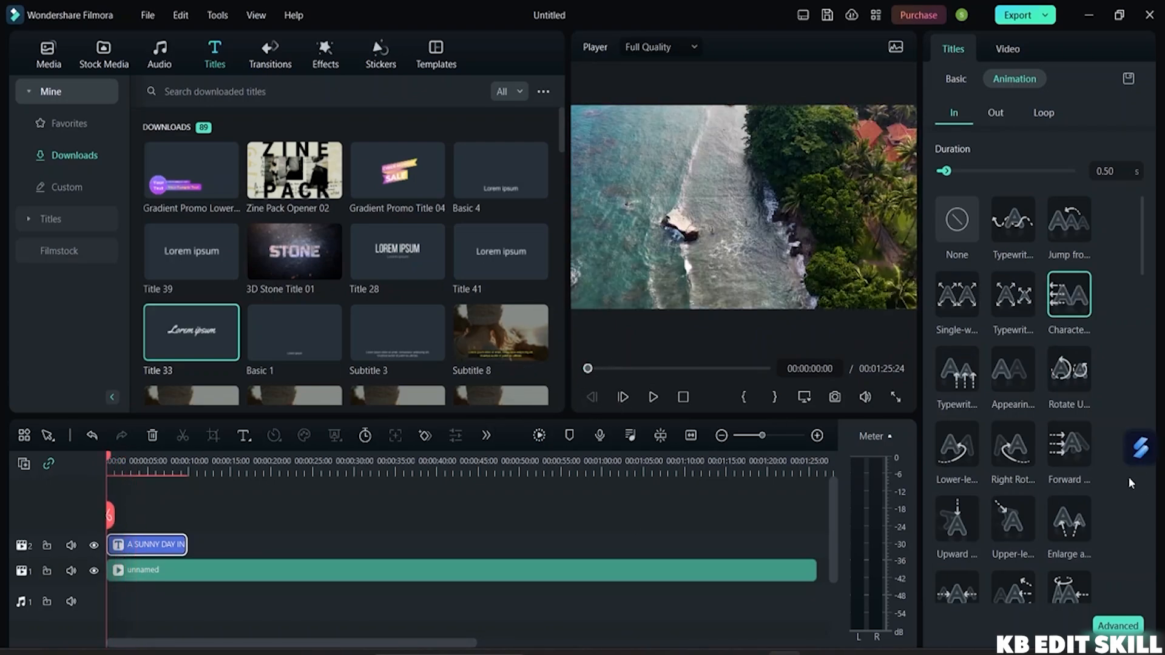
pyautogui.click(960, 453)
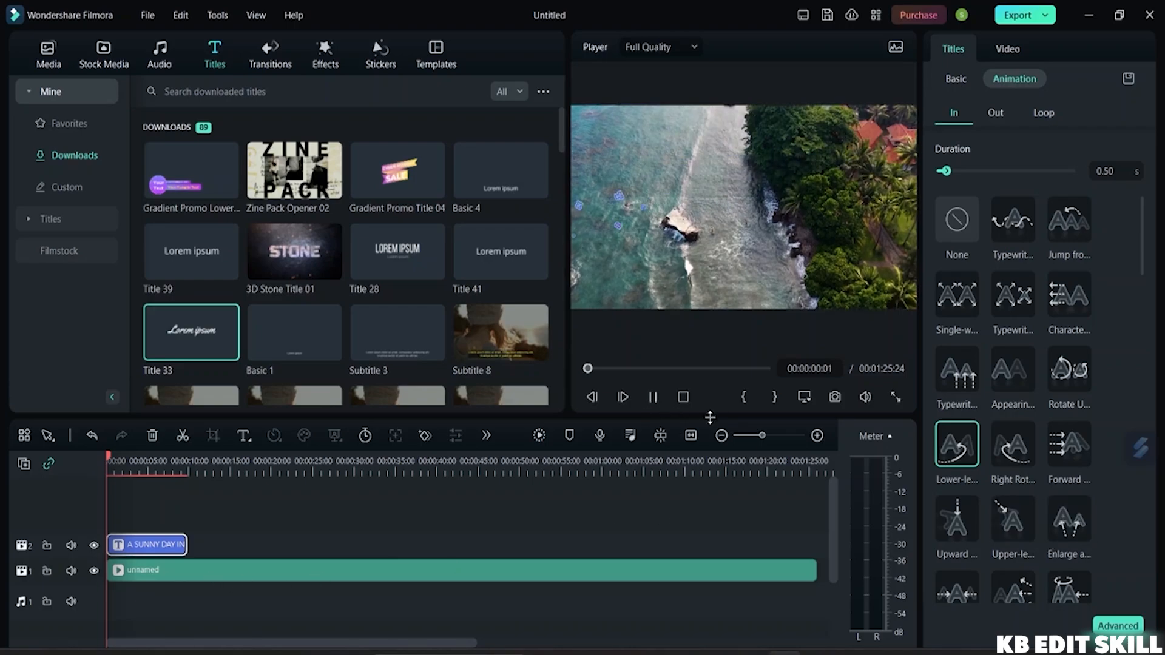
pyautogui.scroll(-3, 1021, 450)
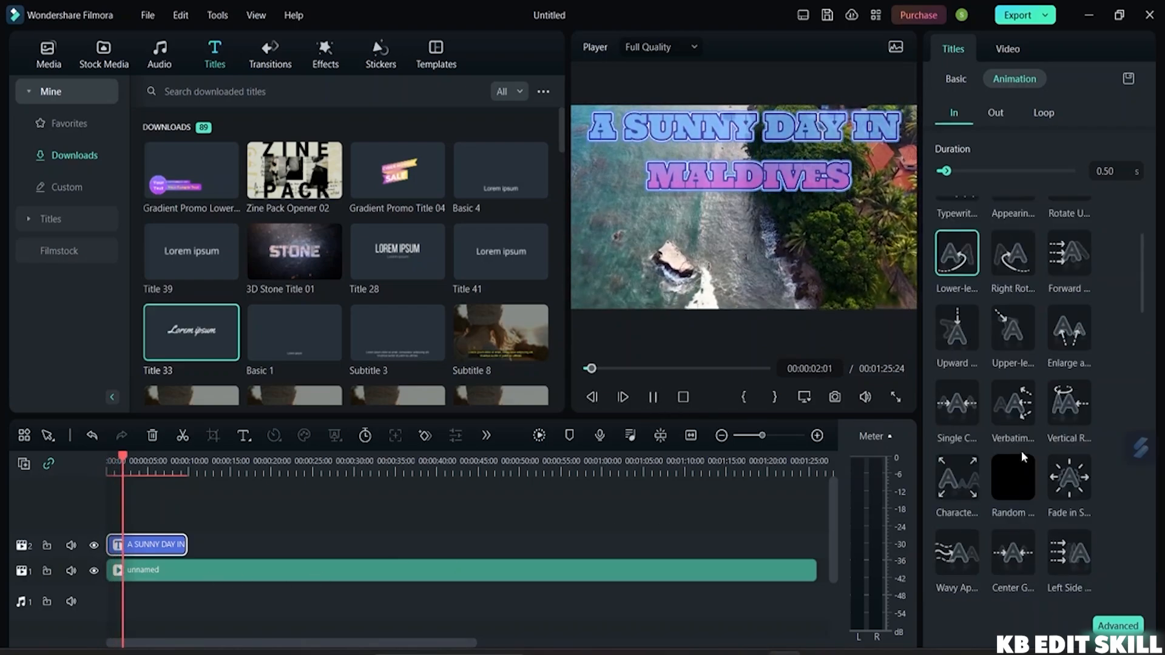
pyautogui.scroll(-10, 1019, 452)
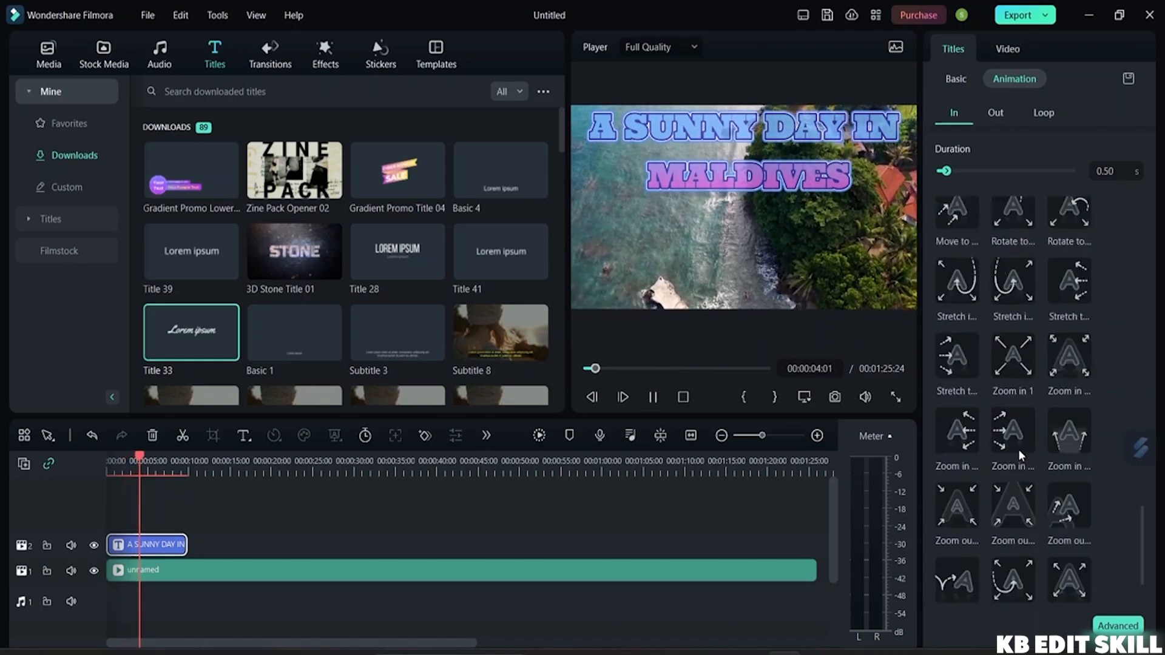
pyautogui.scroll(10, 1021, 455)
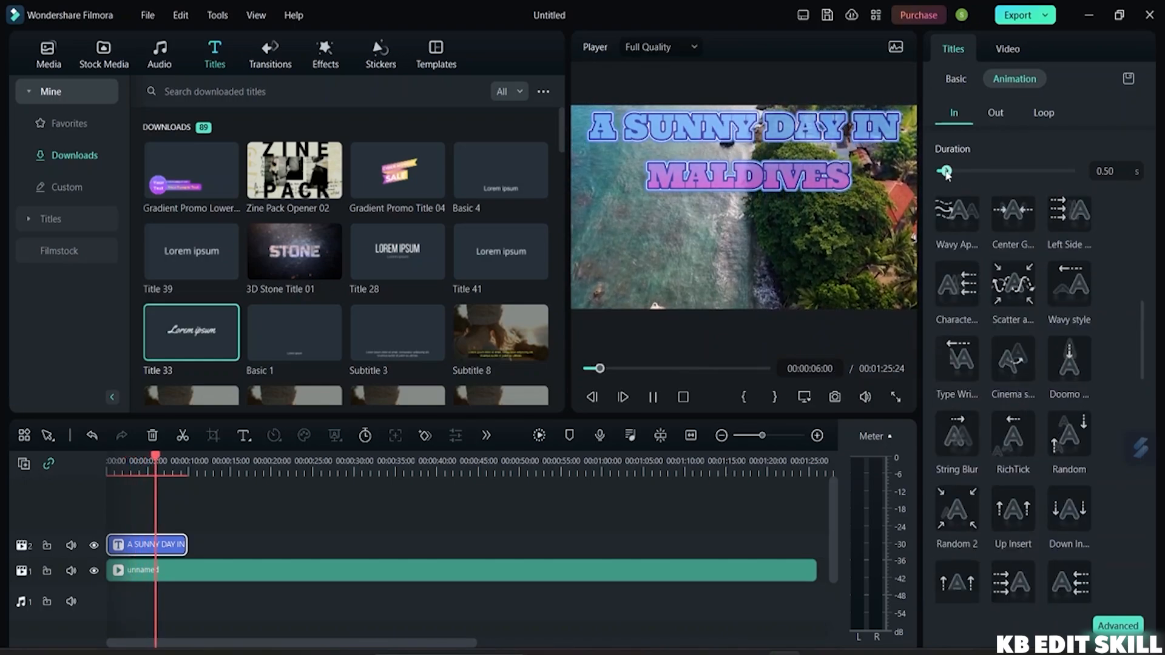
# Try an entrance animation duration of 9.80 s, set it to 3.22 s, preview the title's opening and return the playhead to the start
pyautogui.moveTo(946, 173); pyautogui.dragTo(1076, 173)
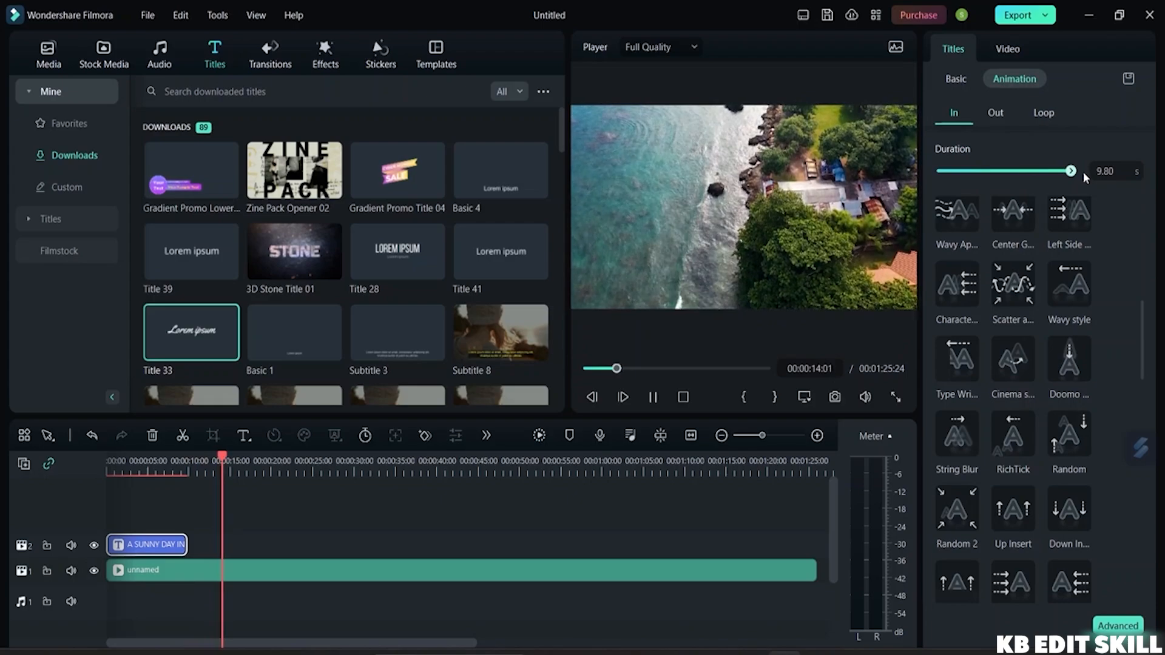
pyautogui.moveTo(1083, 172); pyautogui.dragTo(982, 182)
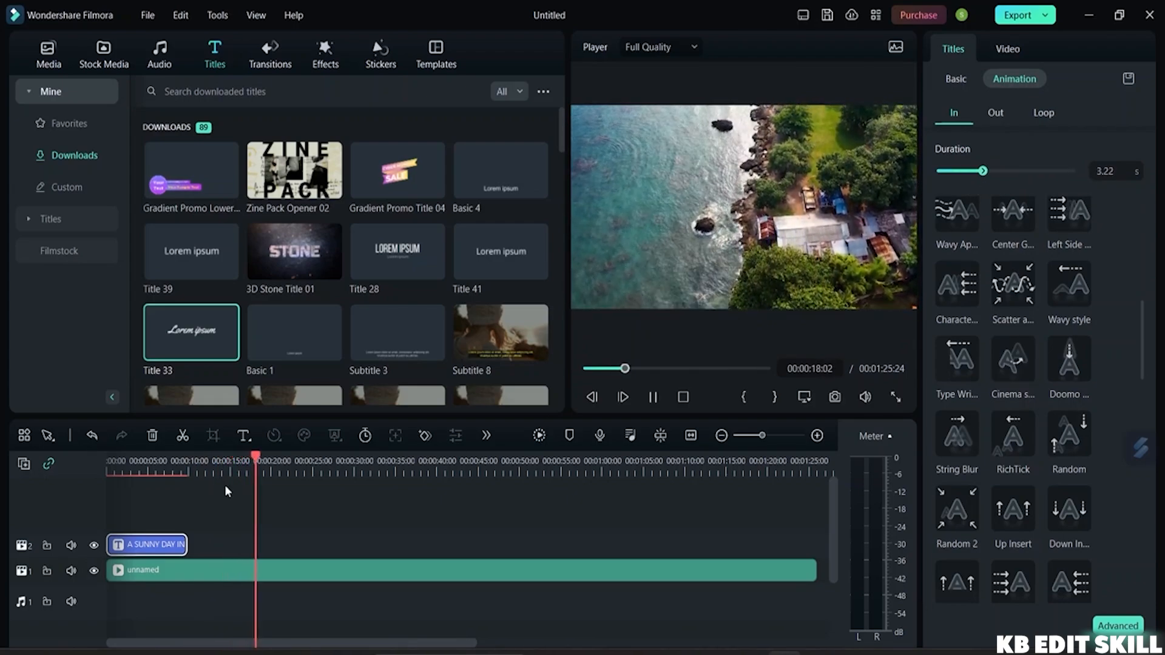
pyautogui.moveTo(263, 459); pyautogui.dragTo(103, 425)
pyautogui.click(653, 398)
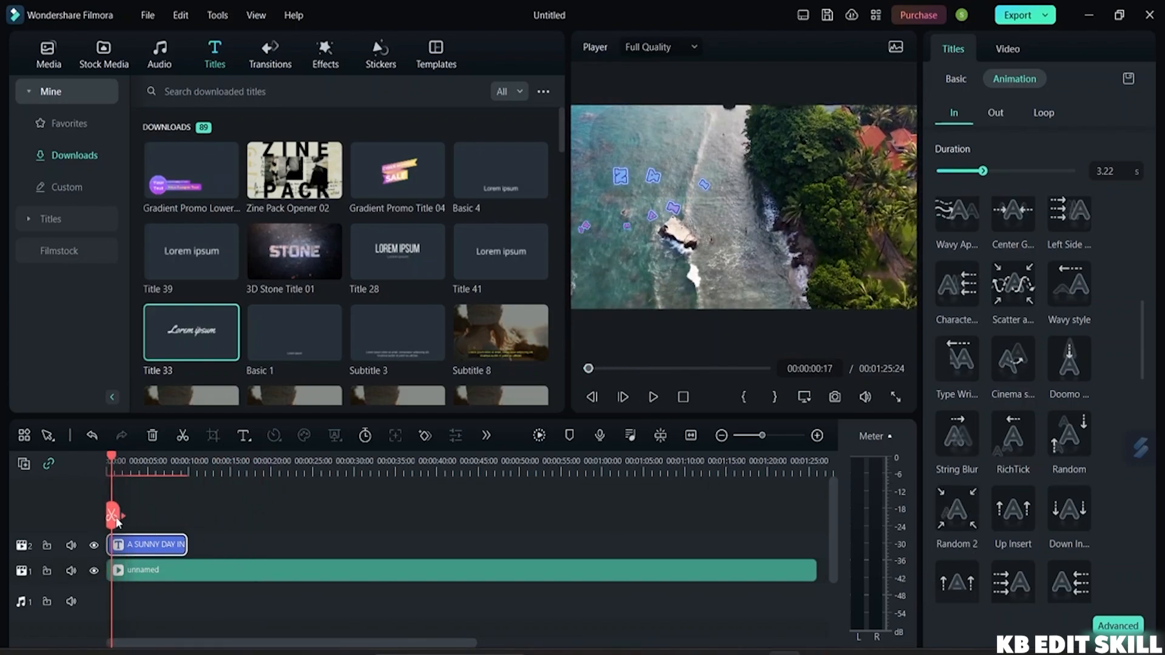
pyautogui.moveTo(116, 522); pyautogui.dragTo(106, 520)
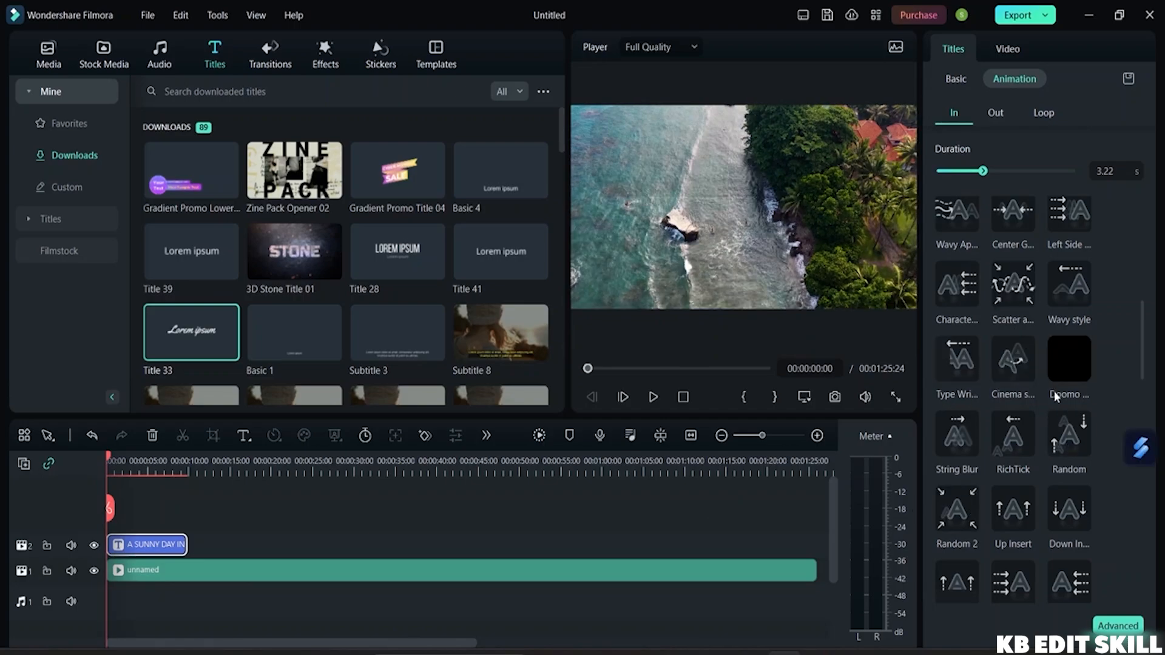
# Apply the "Wavy Ap…" entrance animation to the title and play it from the start
pyautogui.scroll(5, 1056, 397)
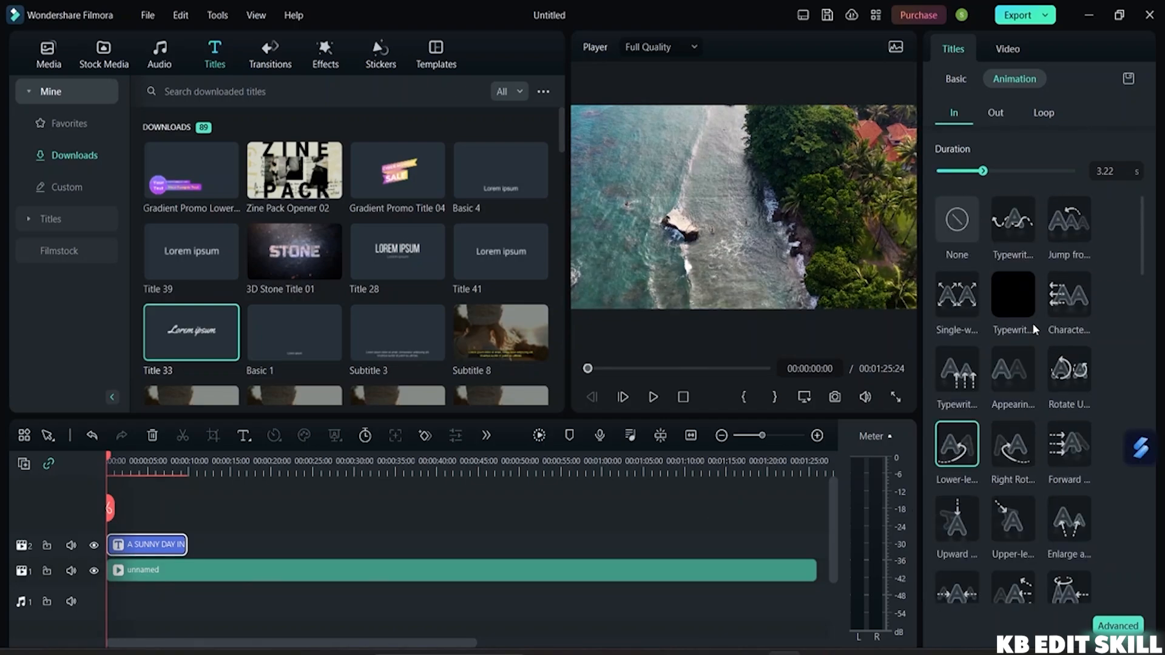
pyautogui.scroll(-5, 1056, 485)
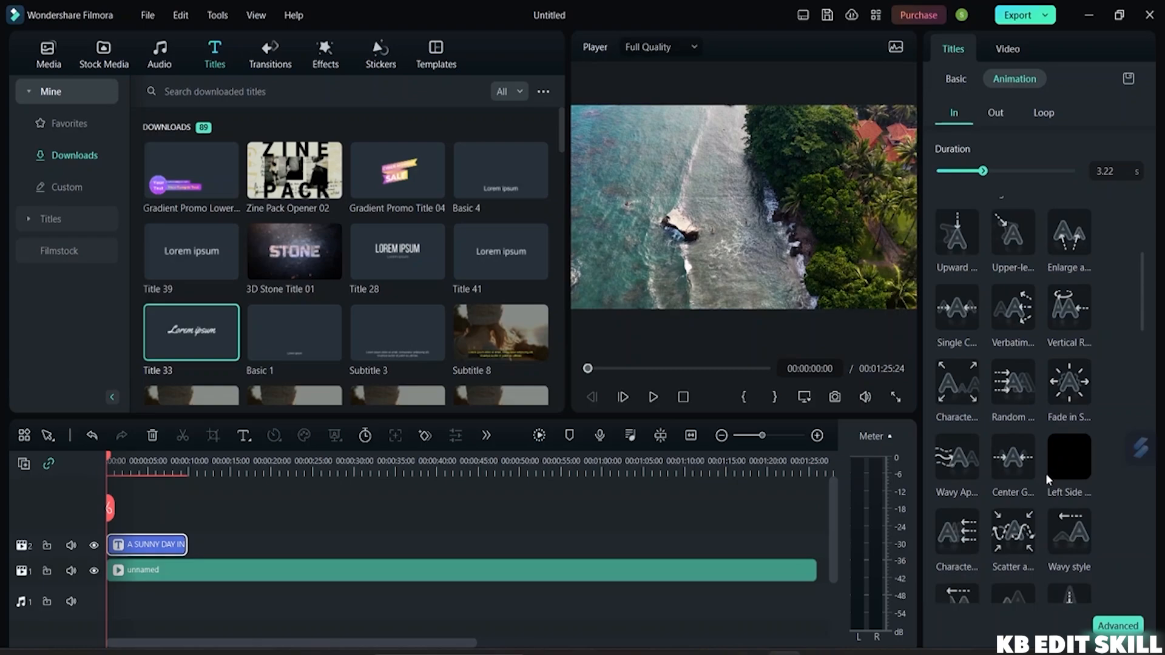
pyautogui.click(964, 465)
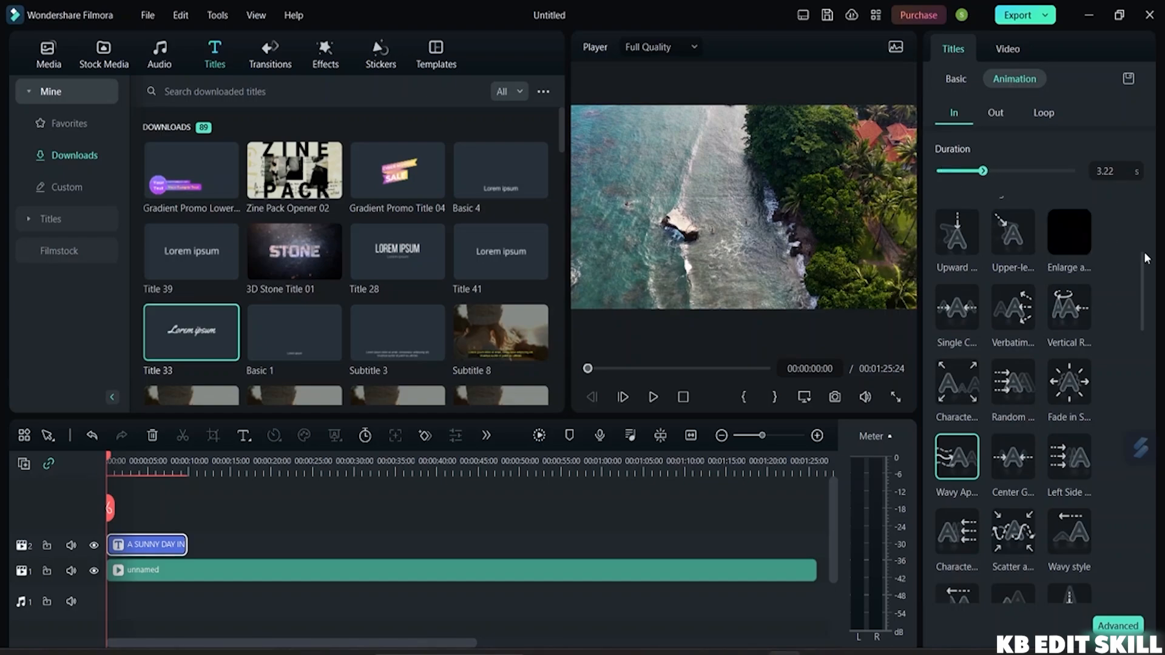
pyautogui.click(654, 398)
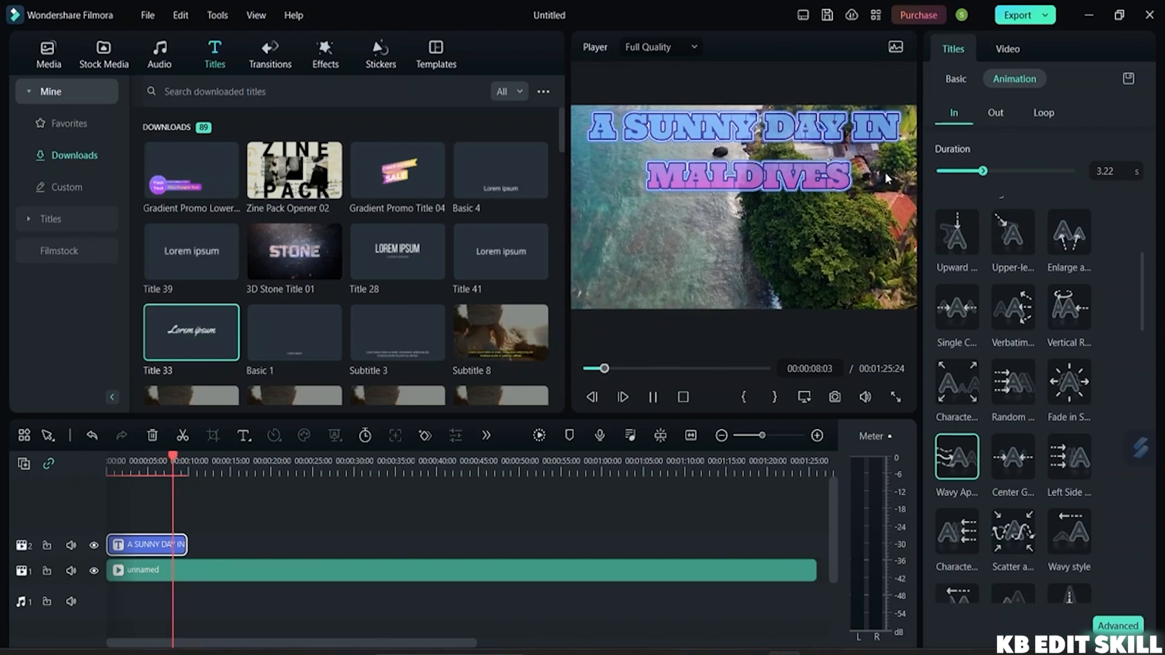
# Look over the exit and loop animation presets and try the "Rotate in…" loop animation on the title
pyautogui.click(994, 114)
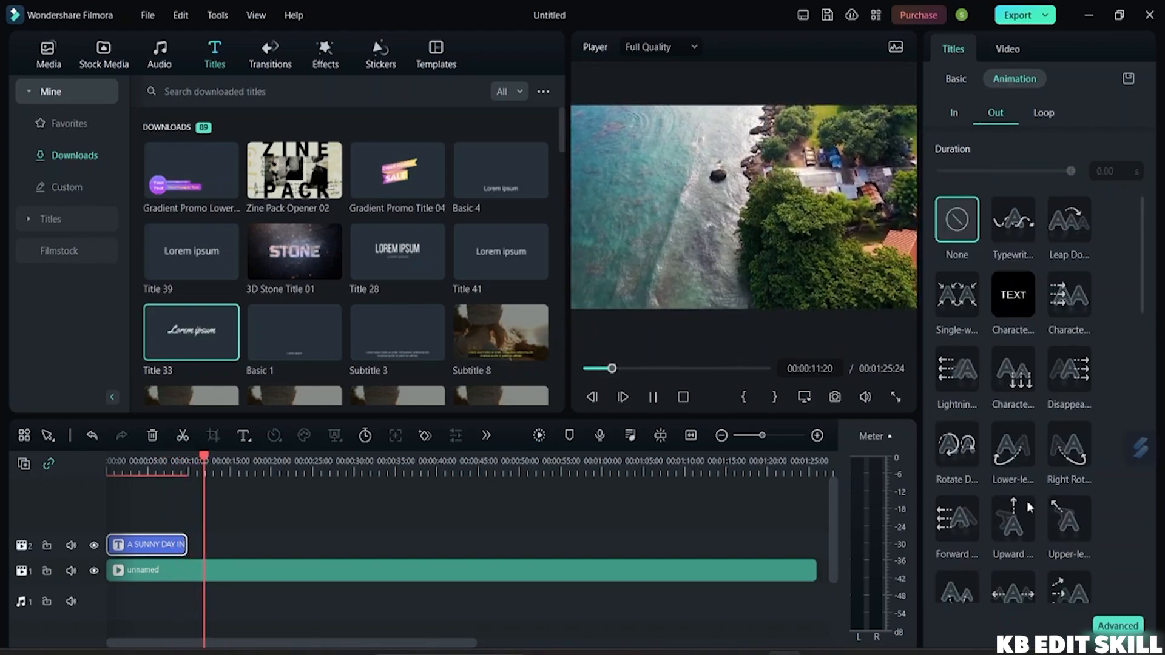
pyautogui.click(1043, 113)
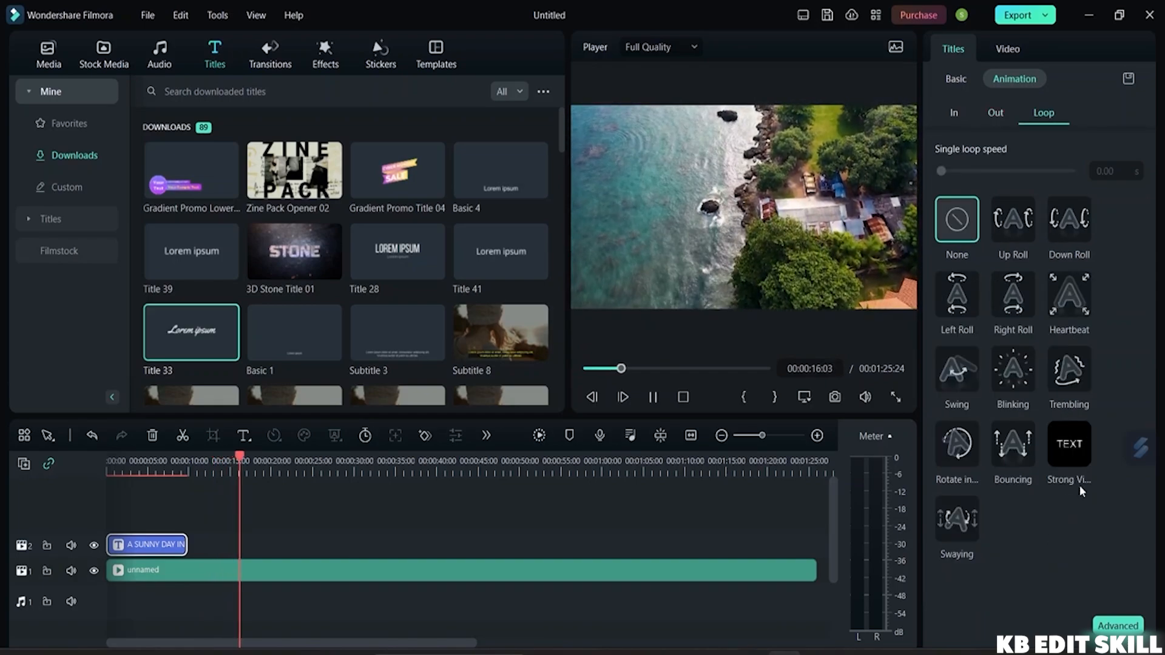
pyautogui.click(957, 444)
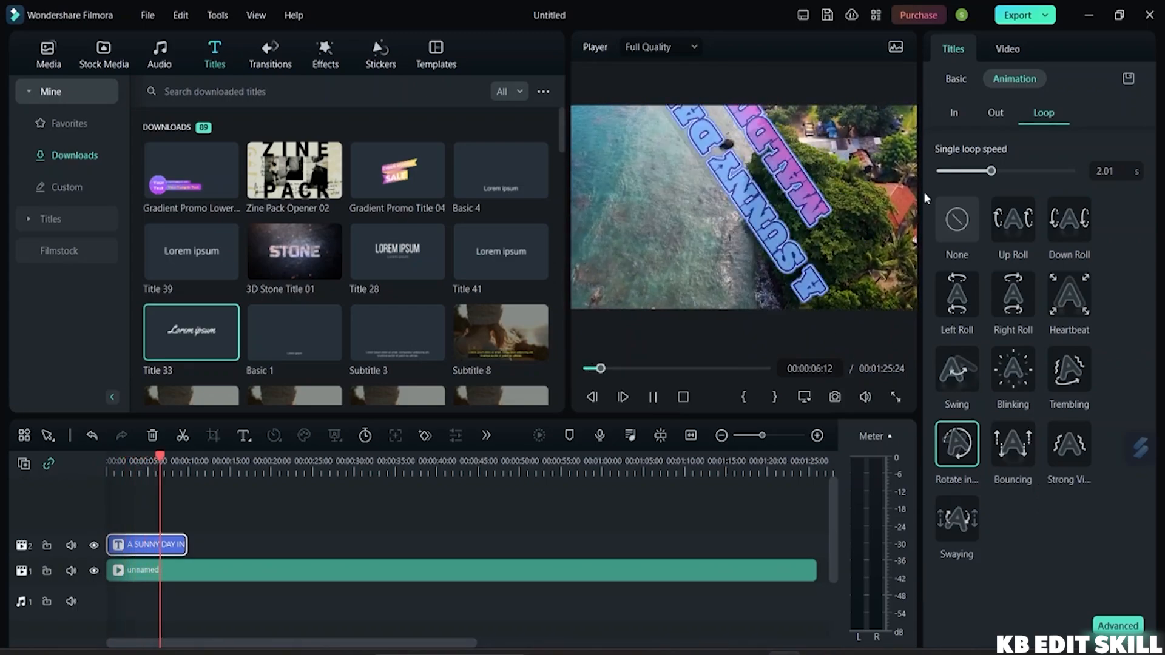
# Apply the "Characte…" exit animation with downward arrows to the title and play the video from the start
pyautogui.click(995, 114)
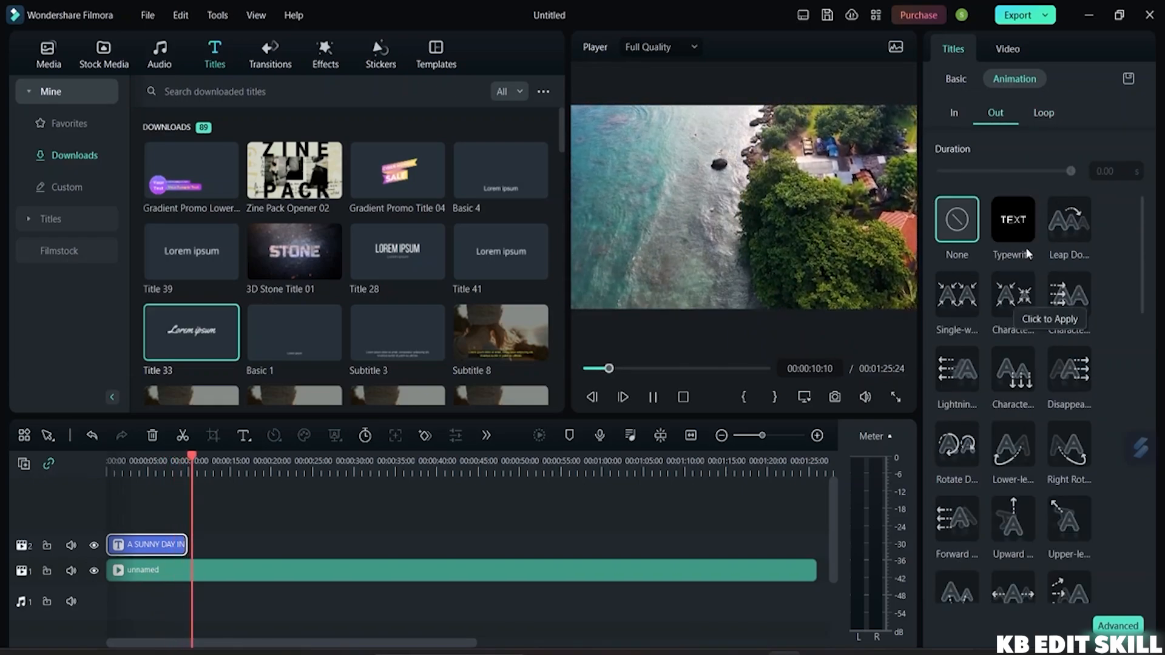
pyautogui.click(1019, 378)
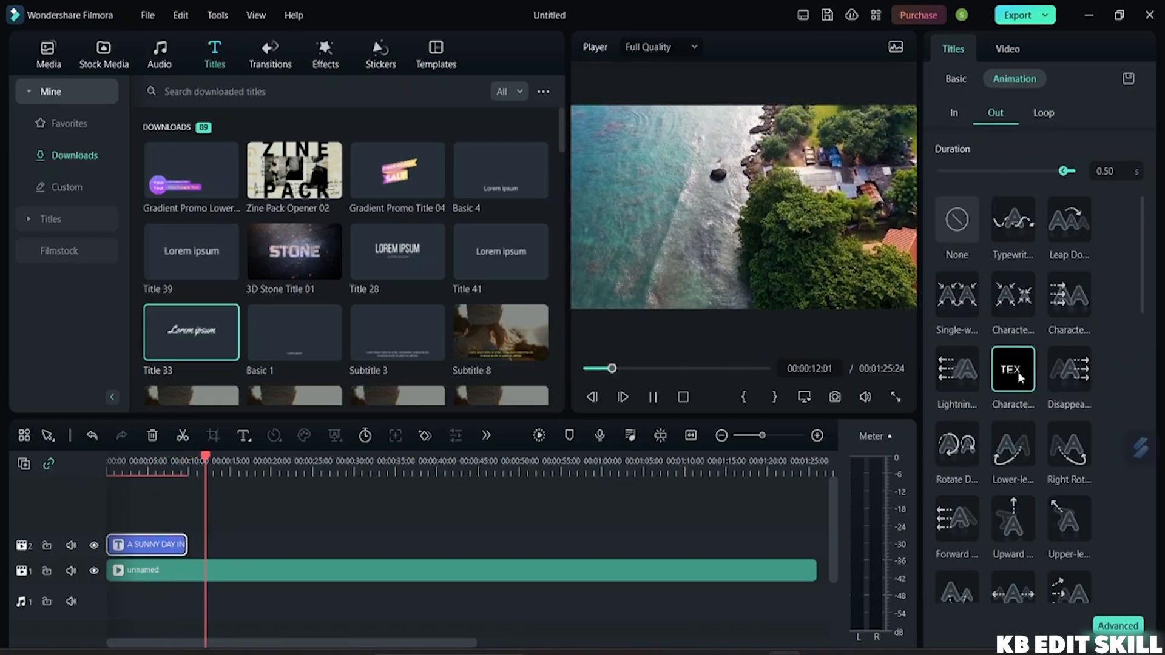
pyautogui.click(379, 493)
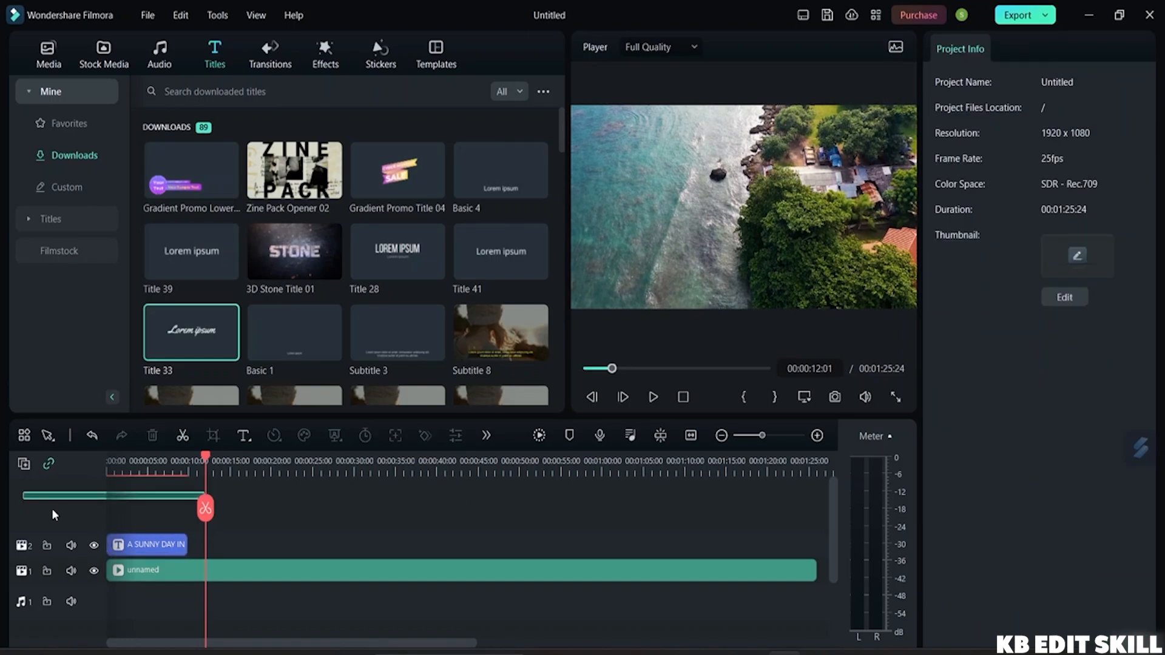
pyautogui.moveTo(205, 509); pyautogui.dragTo(25, 497)
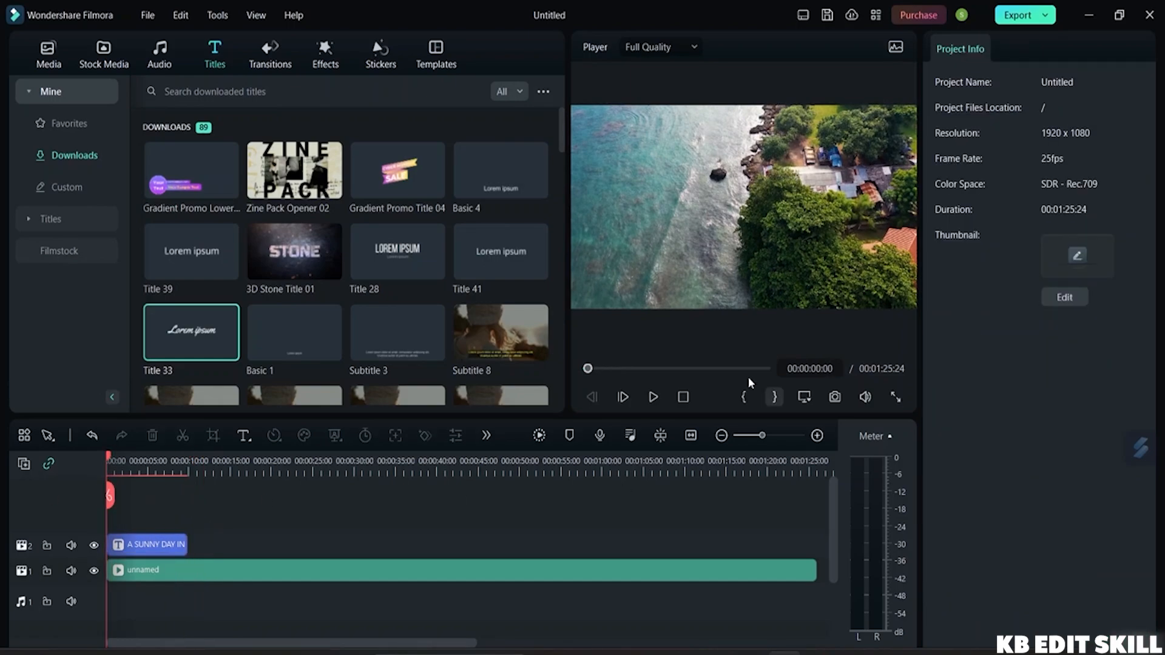
pyautogui.click(653, 397)
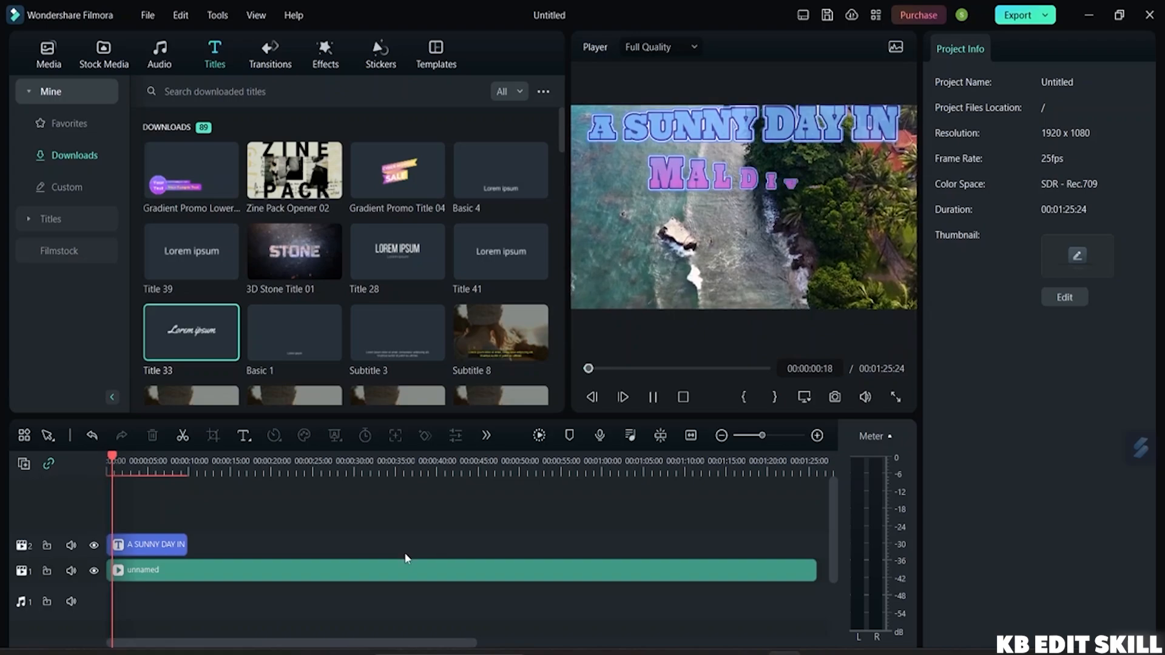
# Open the advanced text editor for the "A SUNNY DAY IN MALDIVES" title, try adding a Quick Text box and delete it
pyautogui.click(164, 544)
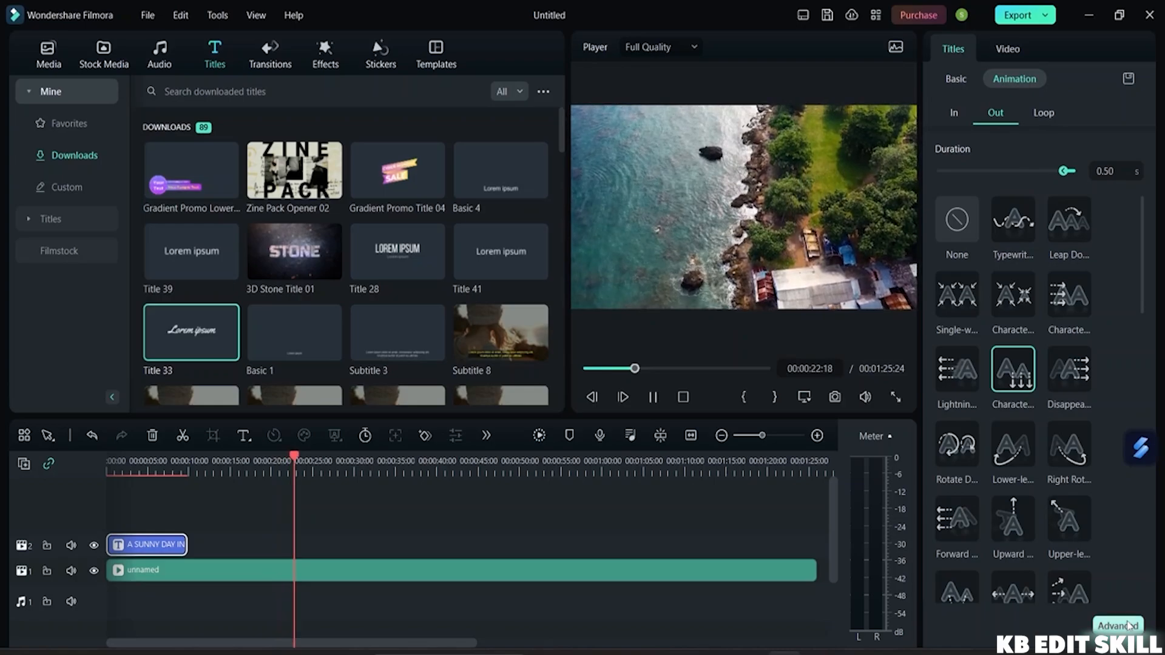
pyautogui.click(1129, 626)
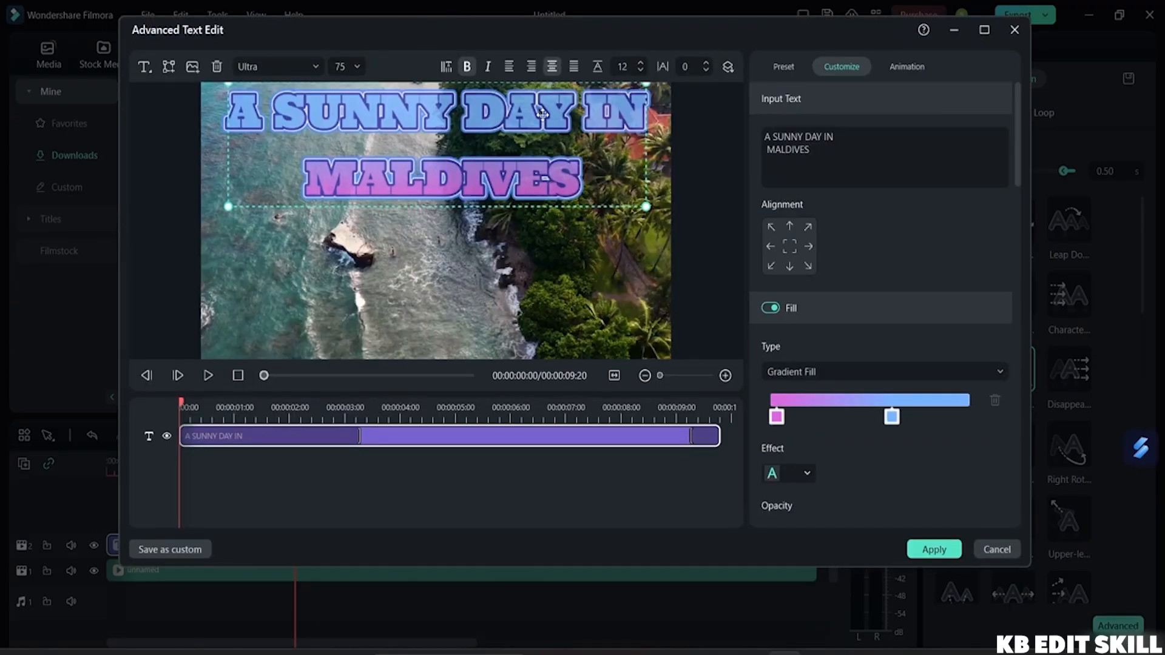
pyautogui.click(147, 70)
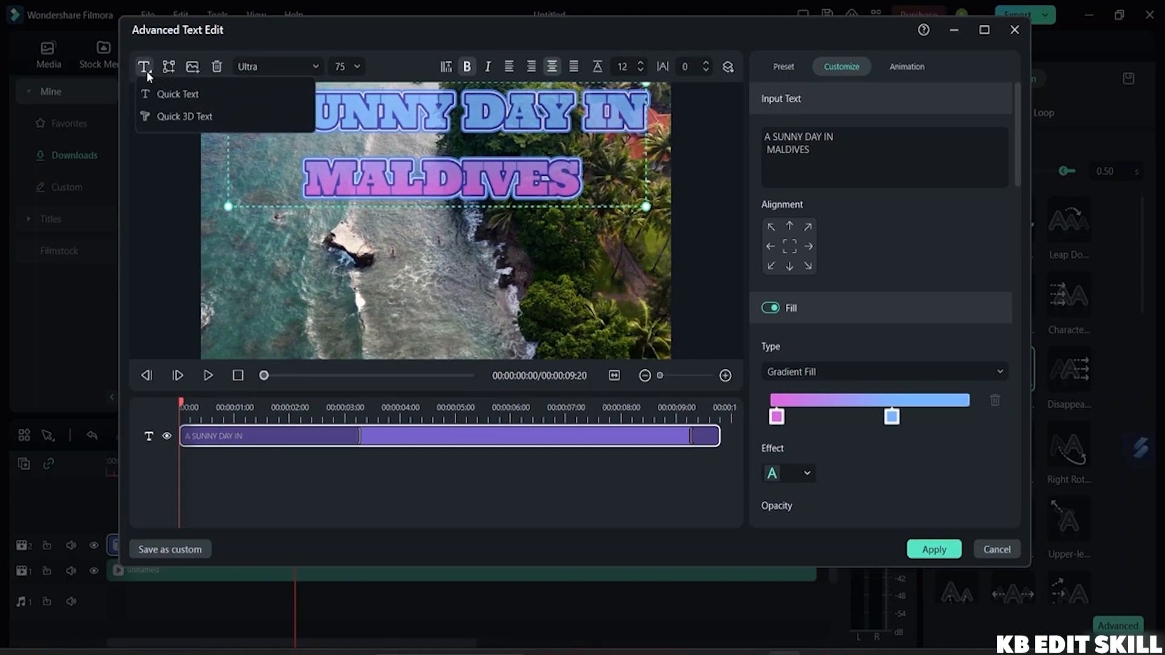
pyautogui.click(179, 101)
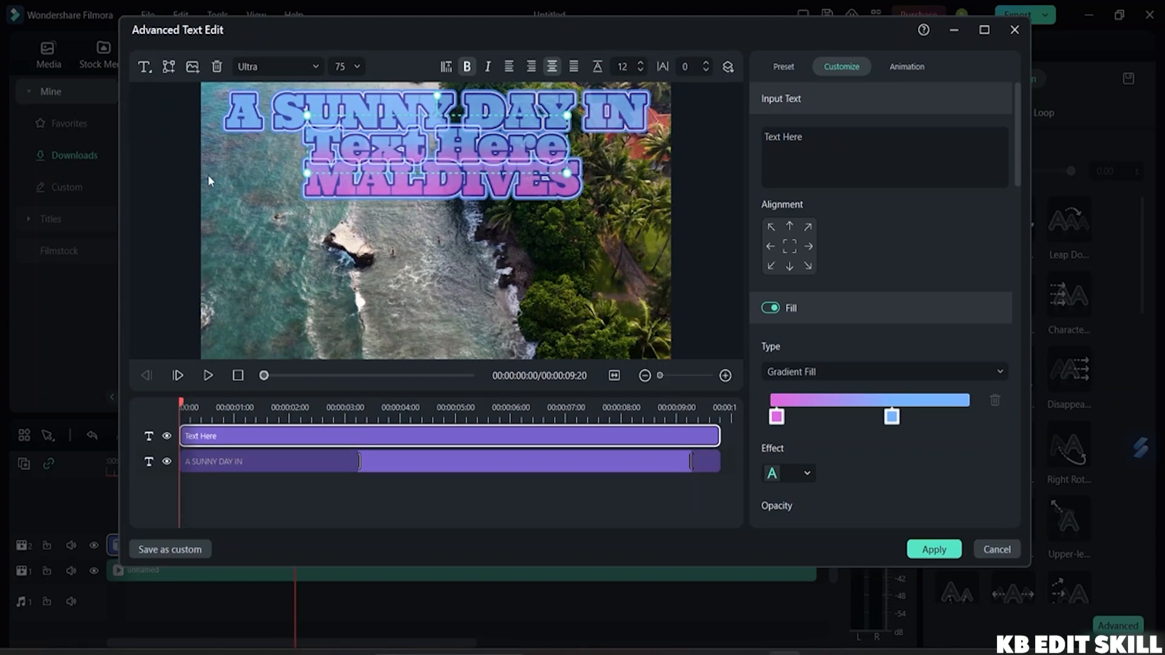
pyautogui.press('Delete')
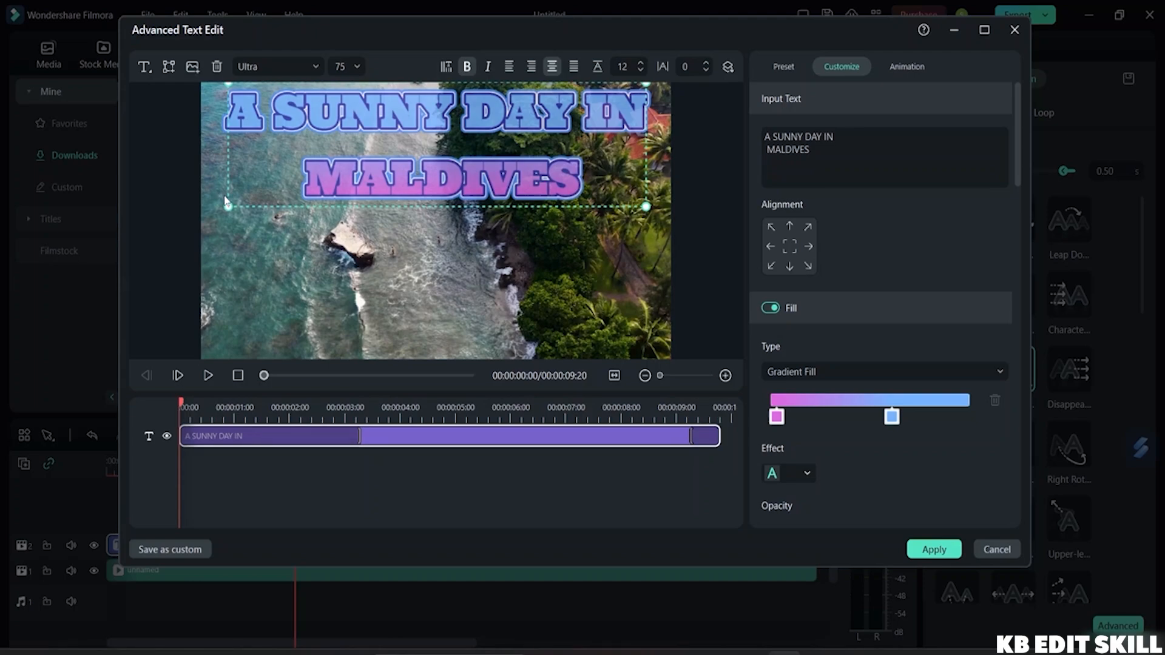
# Try a round speech-bubble shape at the frame's lower-left area, delete it, and open the image file picker and dismiss it
pyautogui.click(170, 70)
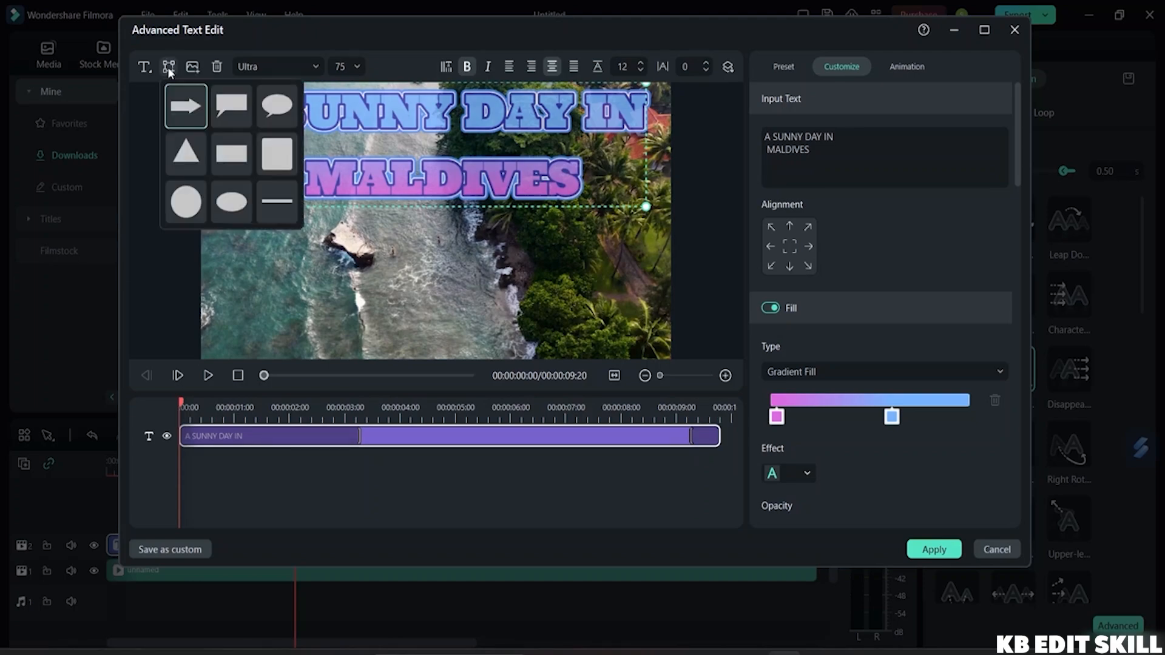
pyautogui.click(276, 106)
pyautogui.moveTo(421, 215); pyautogui.dragTo(285, 298)
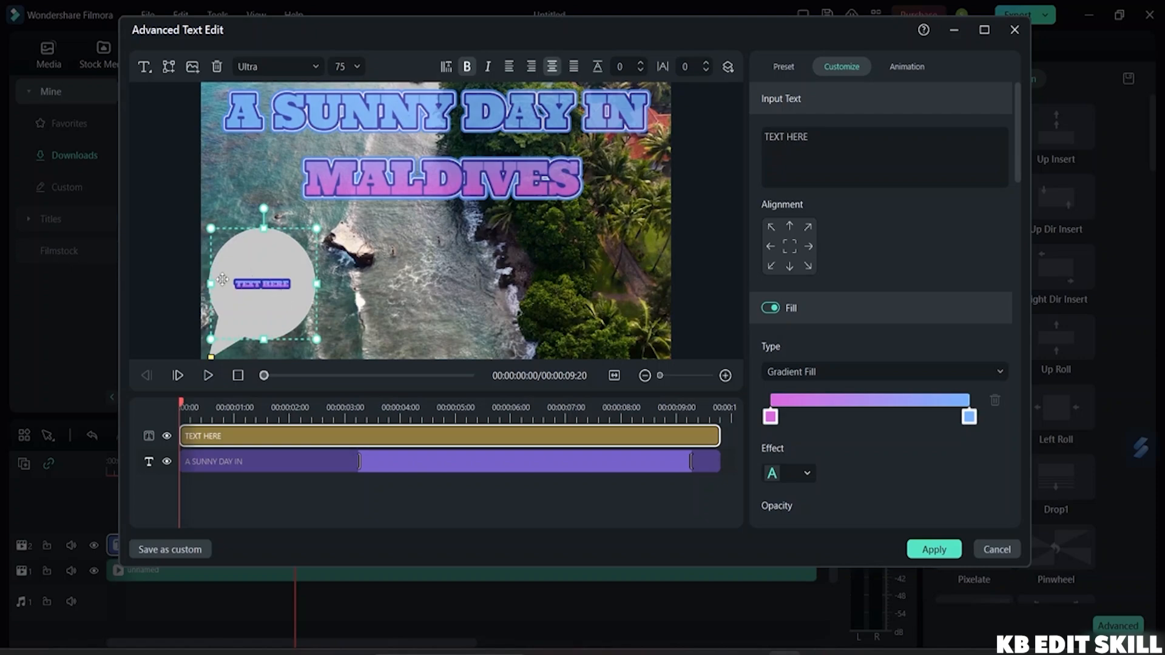
pyautogui.click(220, 68)
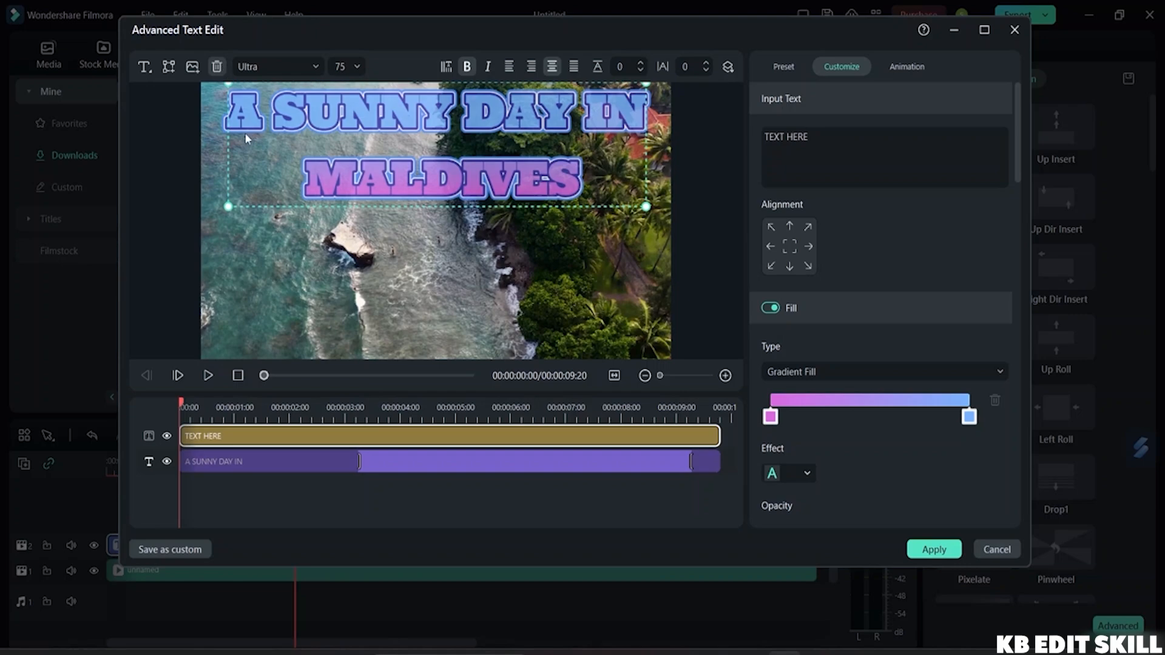
pyautogui.click(193, 67)
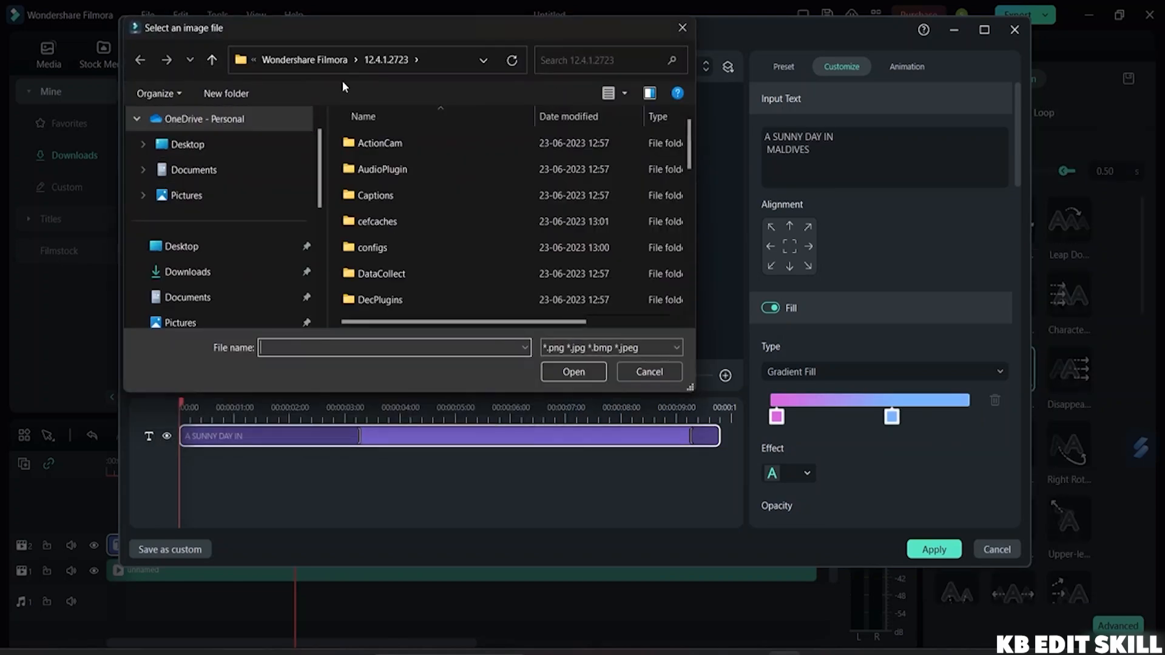
pyautogui.click(676, 33)
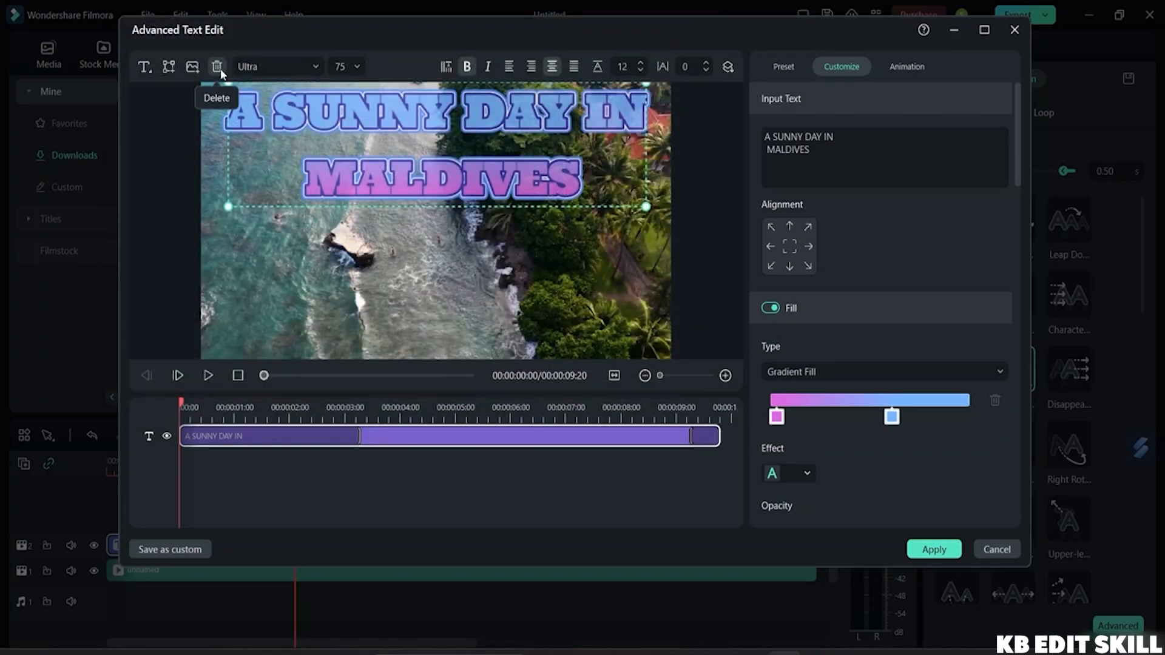
# Look over the title's font and size options and try vertical text orientation before restoring horizontal text
pyautogui.click(314, 68)
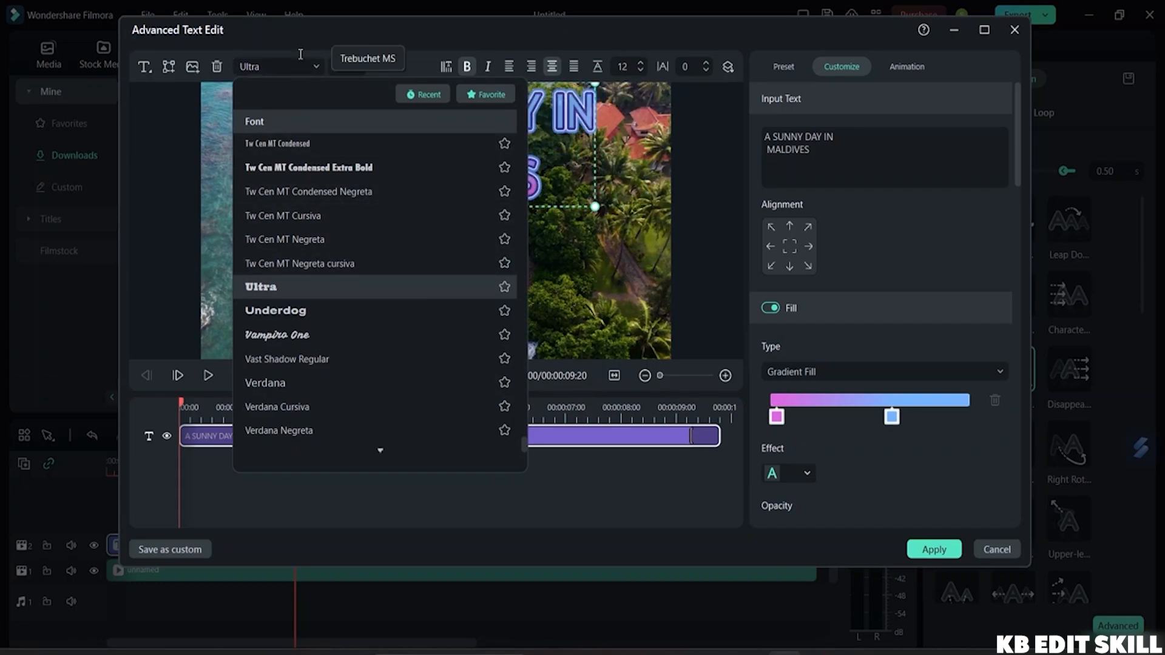
pyautogui.click(360, 65)
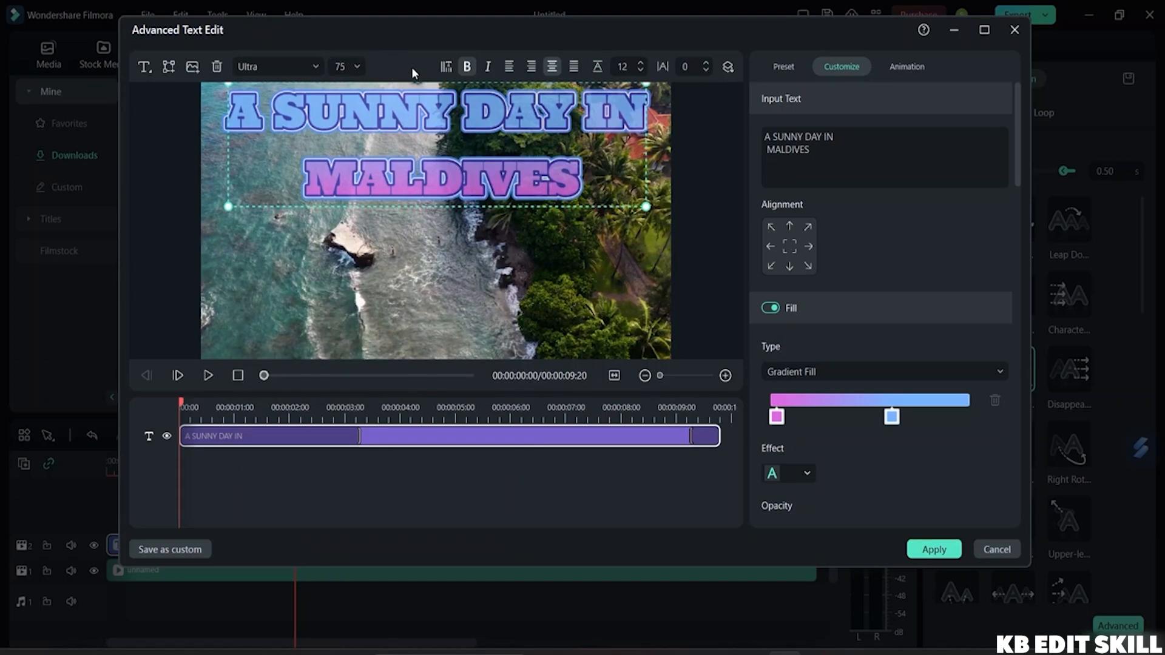
pyautogui.click(446, 66)
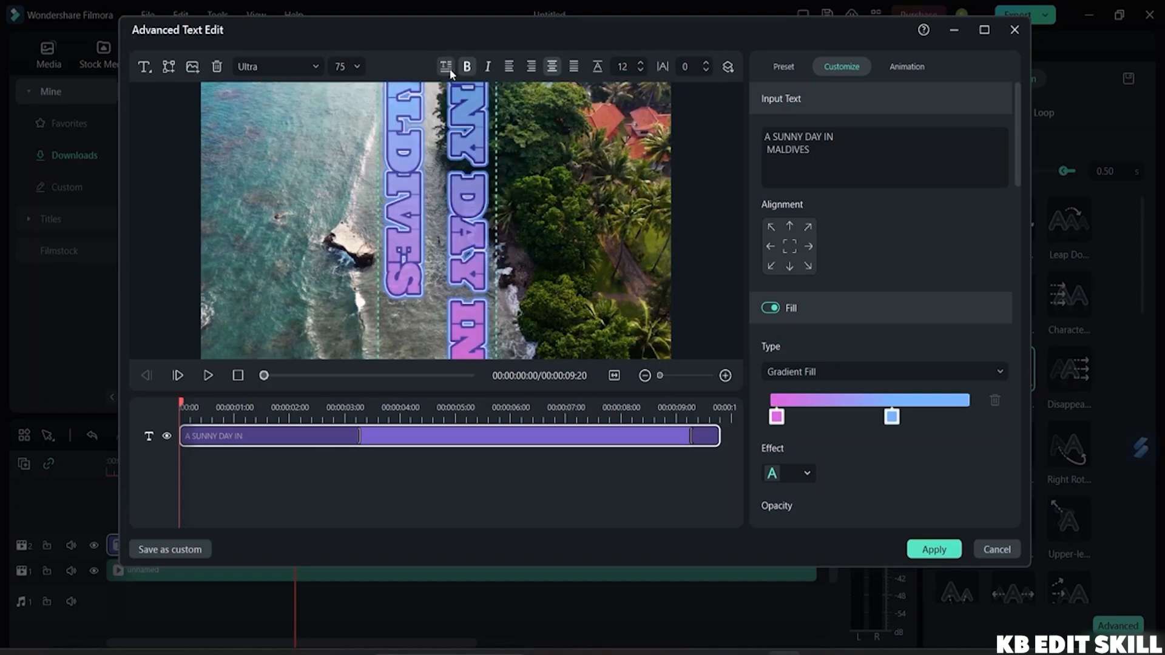
pyautogui.click(449, 69)
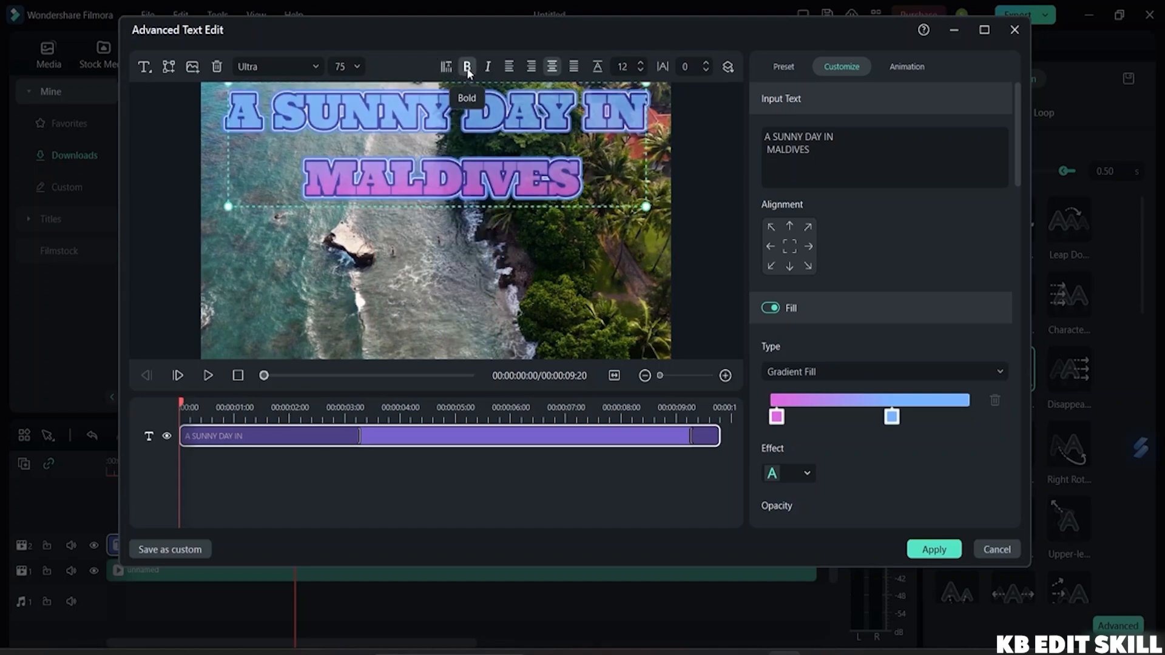
# Try italic styling on the title and send its text layer backward
pyautogui.click(487, 67)
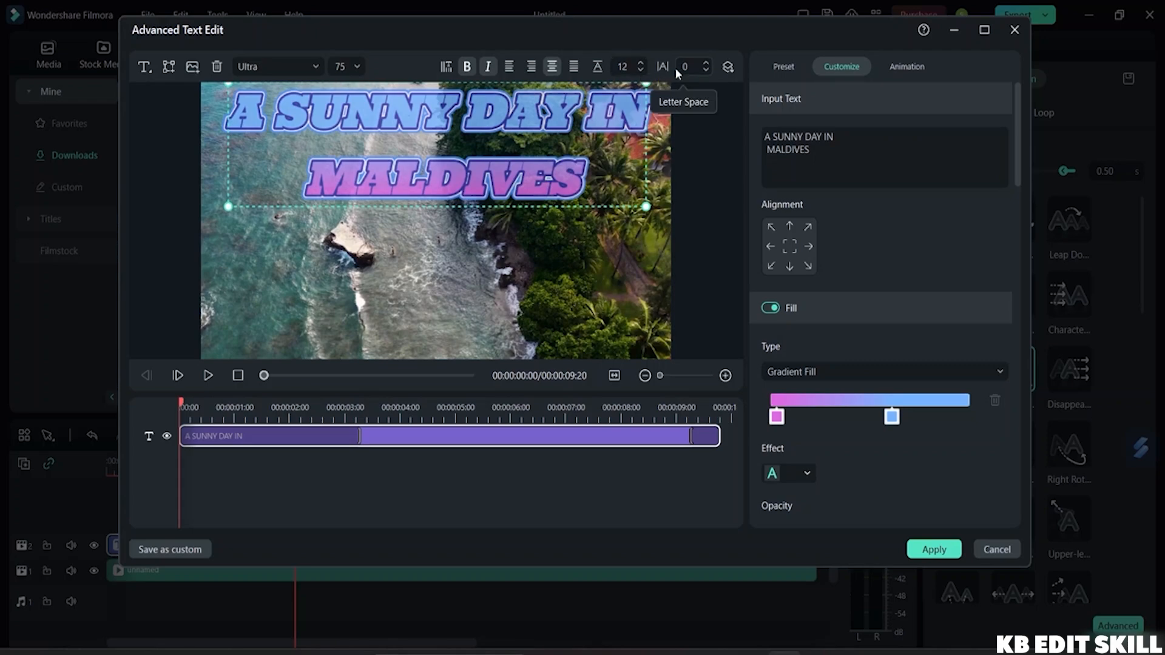
pyautogui.click(729, 67)
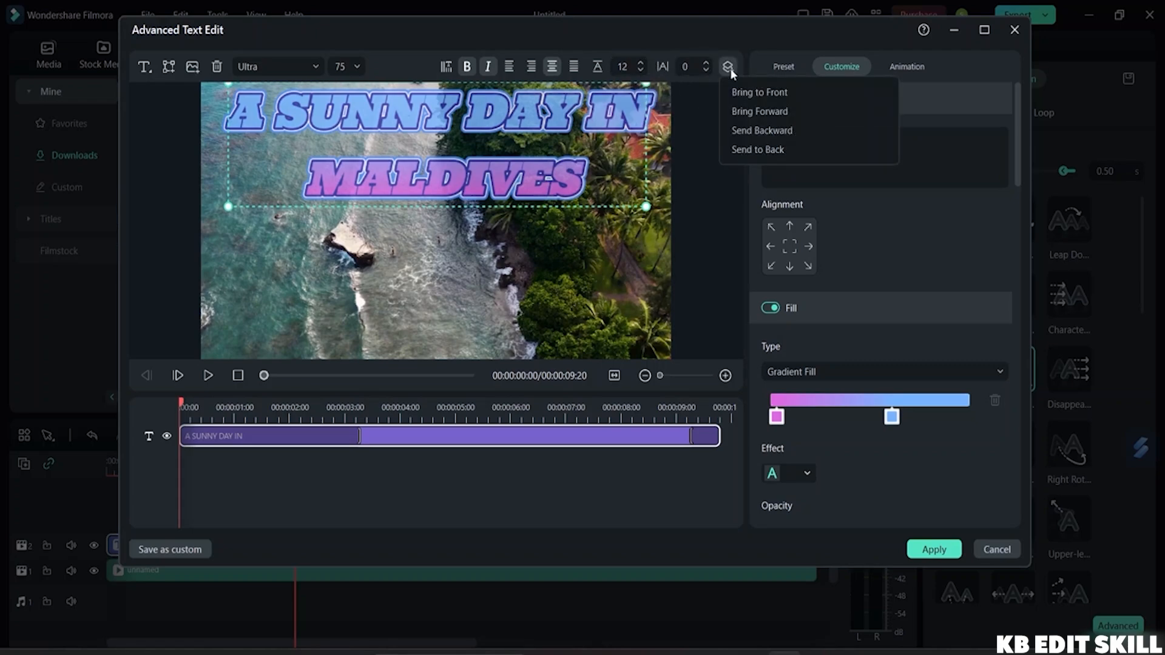
pyautogui.click(740, 131)
# Look over the title's fill, outline, shadow and background settings, preview its opening and return the editor's playhead to the start
pyautogui.scroll(-5, 814, 288)
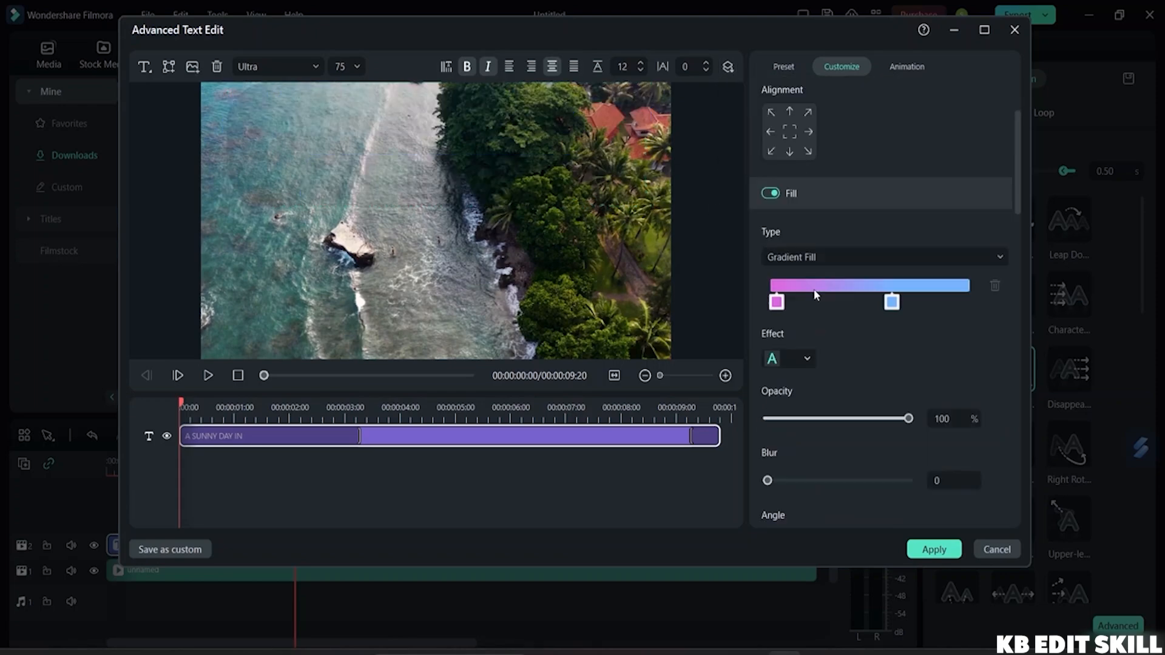
pyautogui.scroll(-1, 812, 289)
pyautogui.scroll(3, 807, 327)
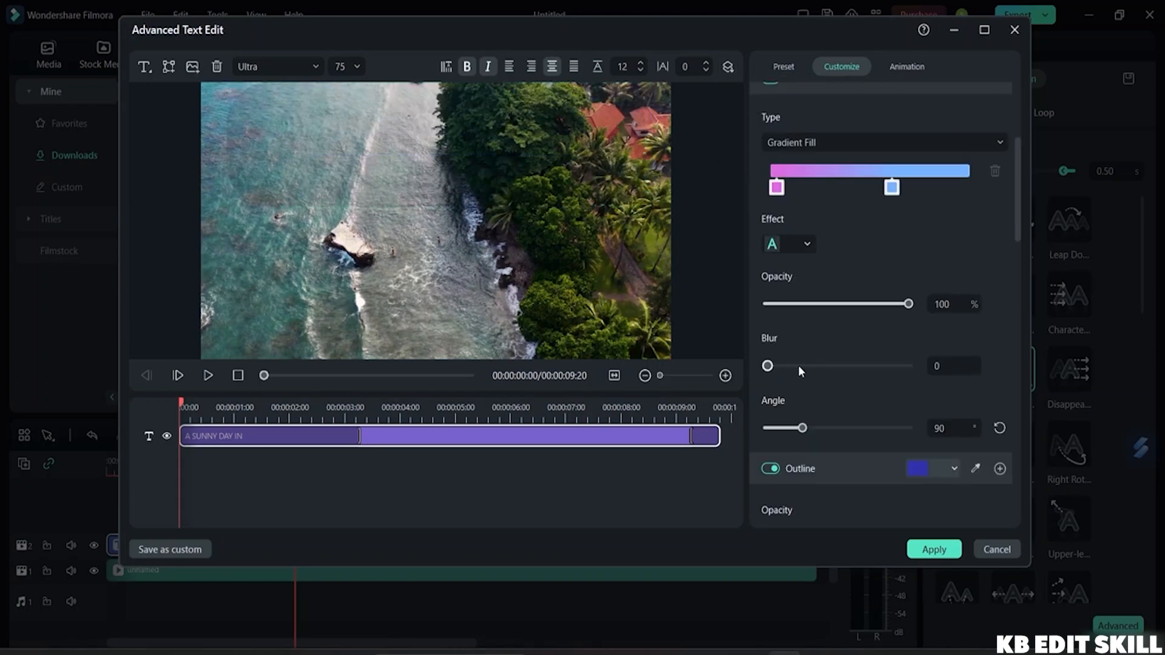
pyautogui.scroll(1, 787, 268)
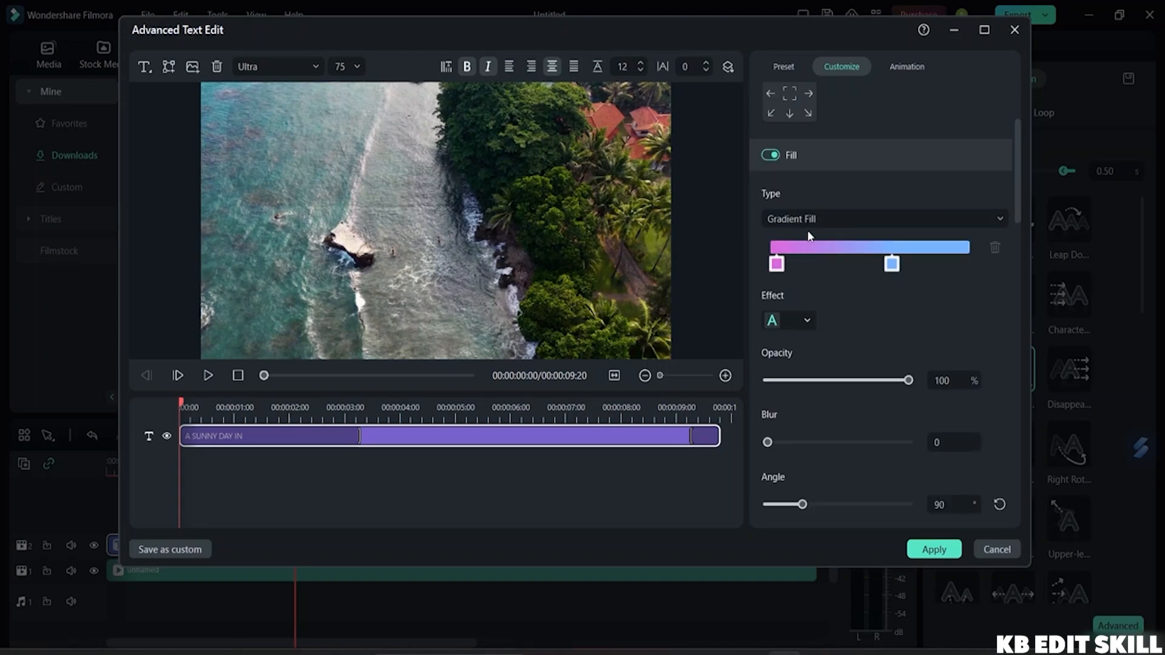
pyautogui.scroll(-6, 802, 344)
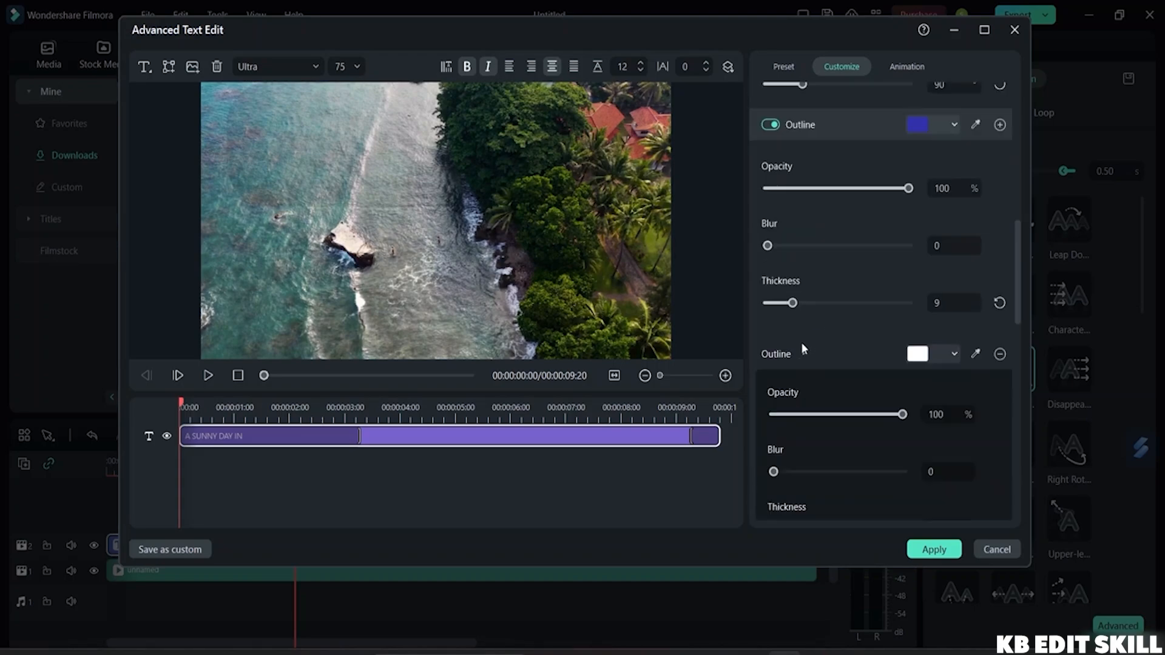
pyautogui.scroll(-5, 802, 348)
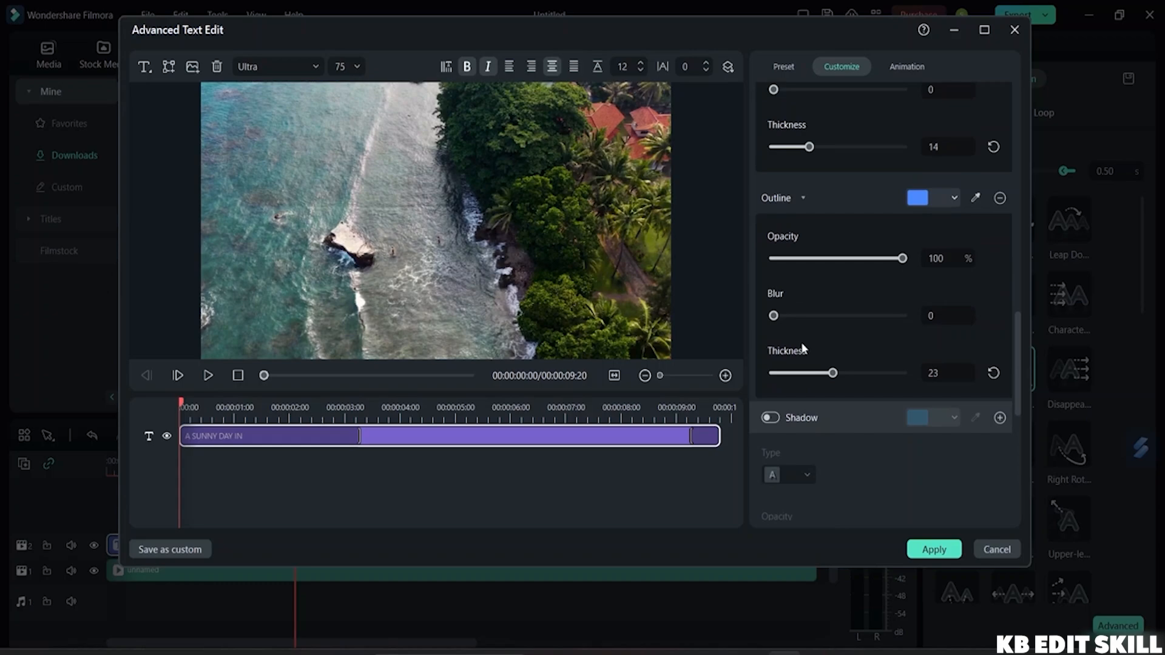
pyautogui.scroll(-4, 801, 347)
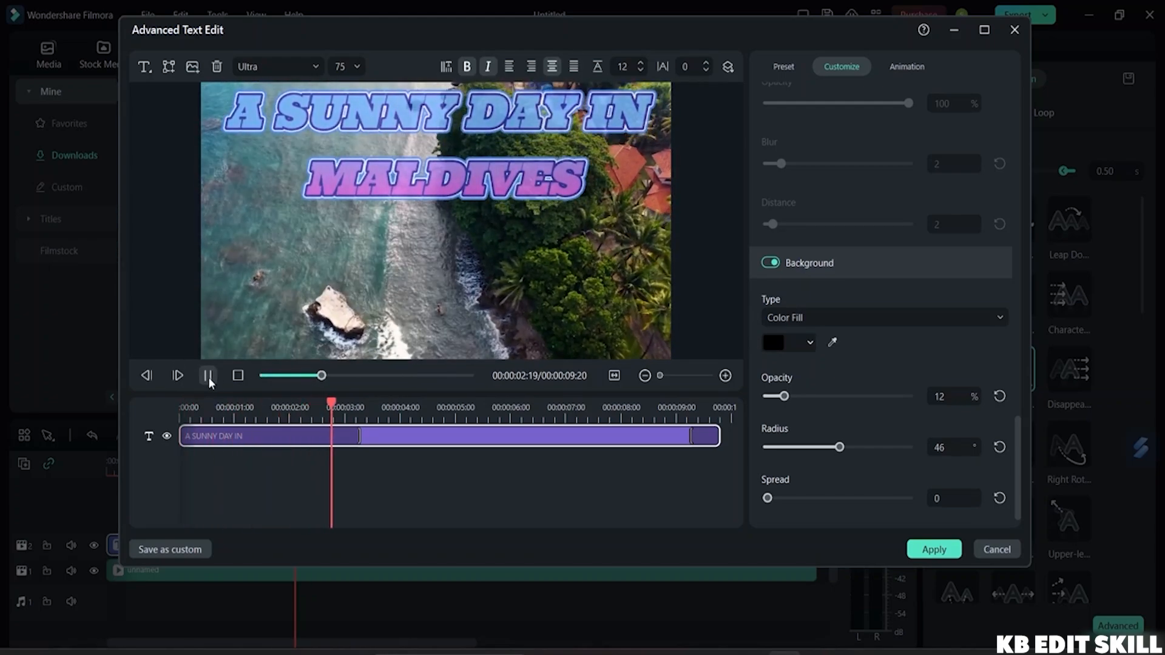
pyautogui.click(208, 376)
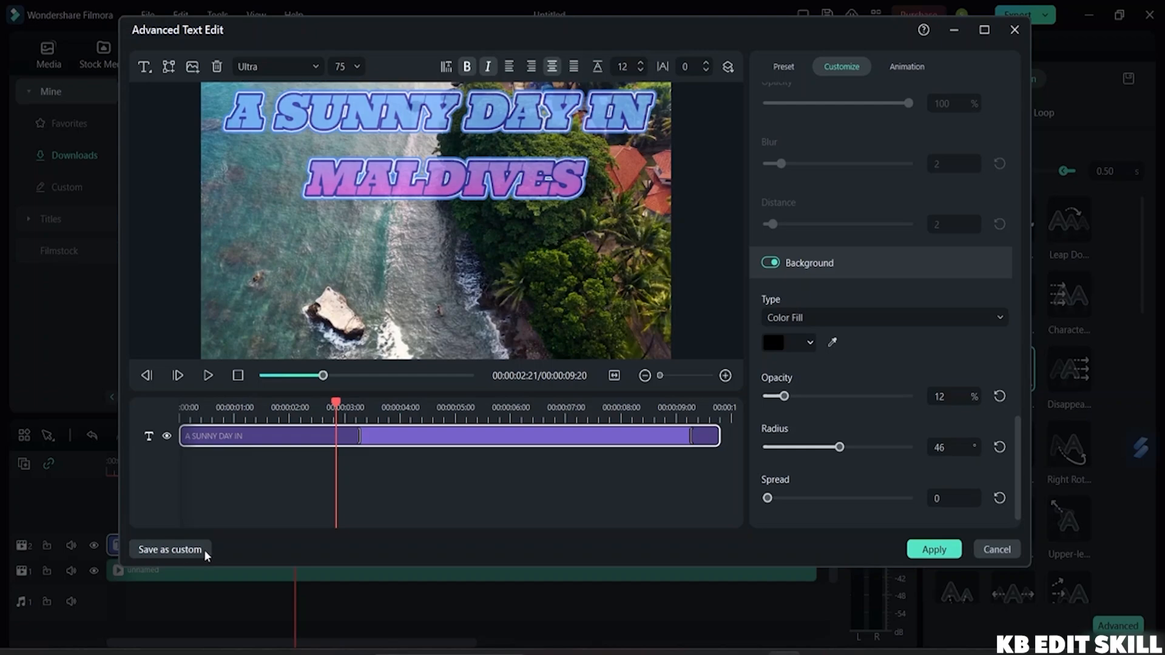
pyautogui.moveTo(336, 403); pyautogui.dragTo(168, 421)
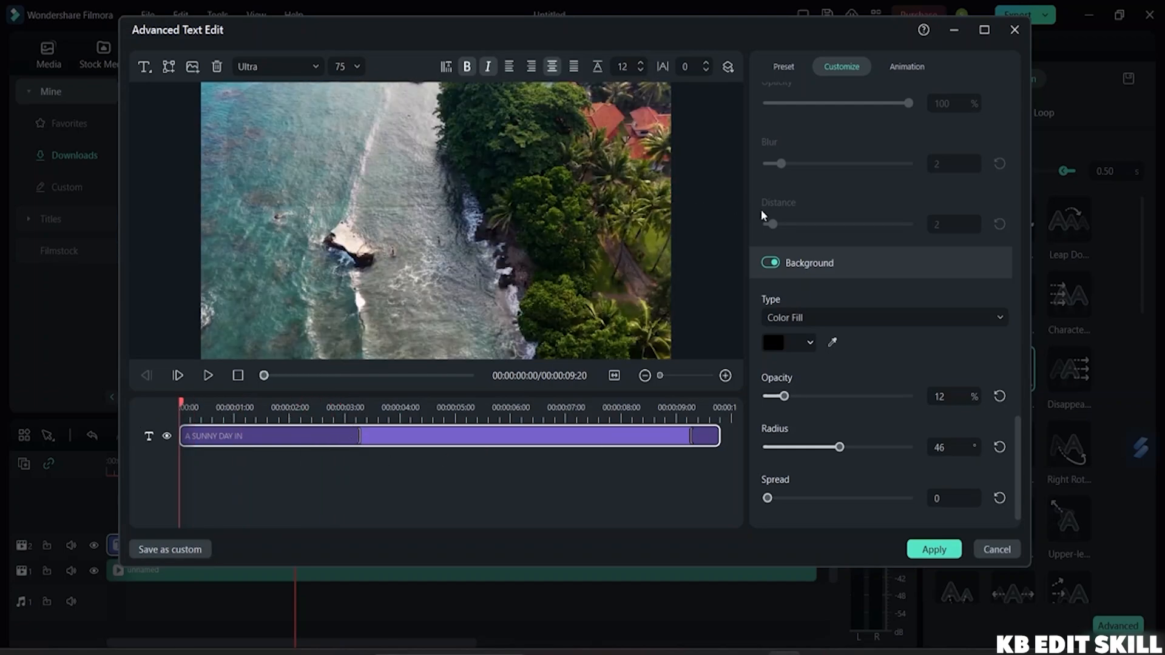
# Look over the entrance animation presets in the advanced text editor and close the editor without saving the changes
pyautogui.click(907, 64)
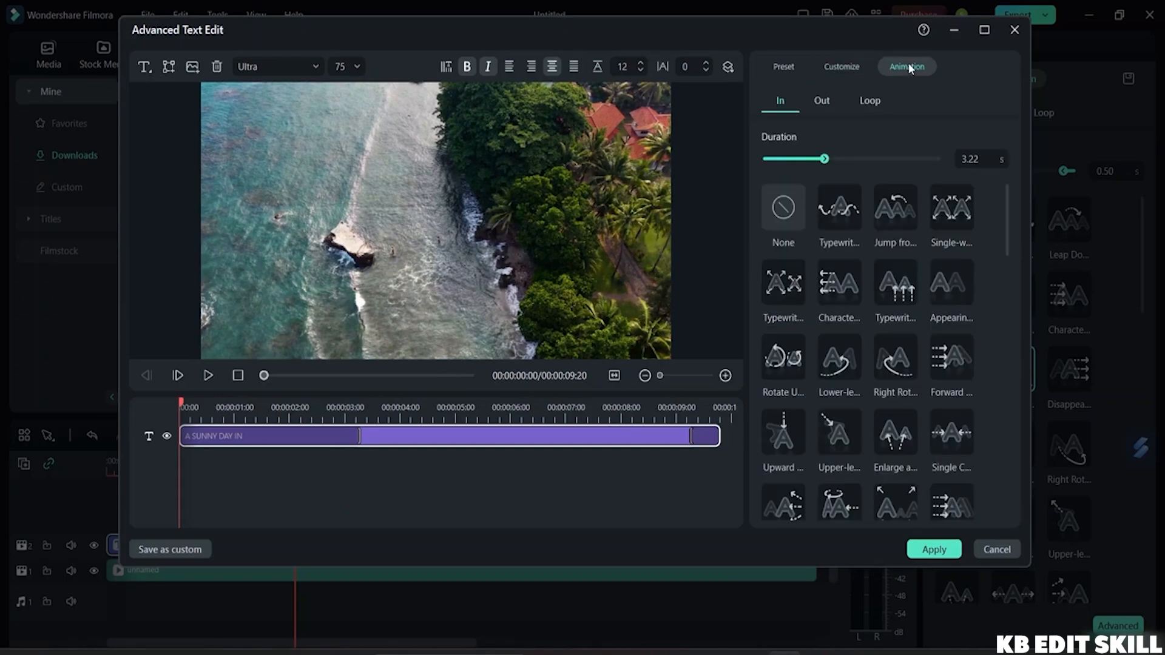
pyautogui.scroll(-10, 835, 256)
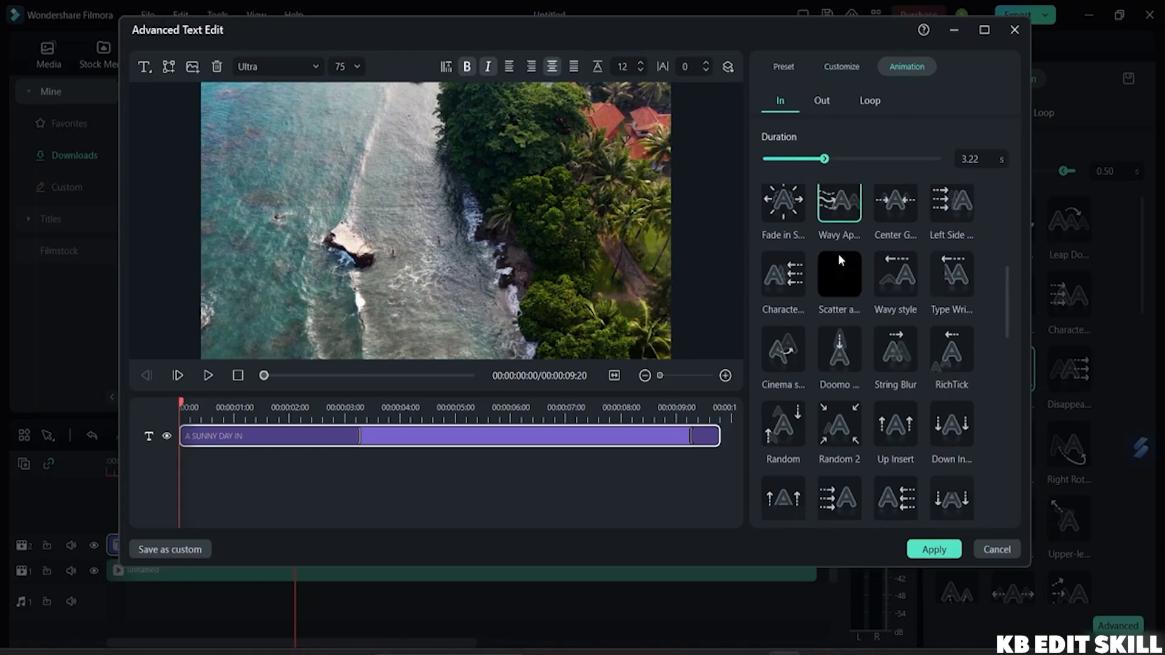
pyautogui.scroll(10, 840, 258)
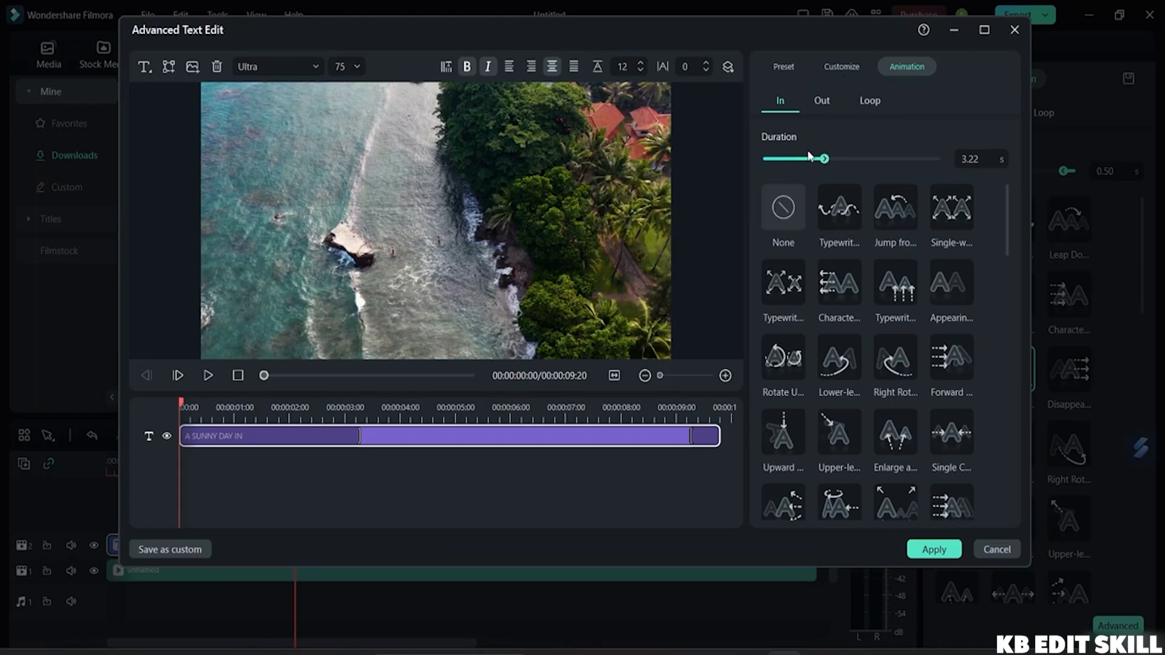
pyautogui.click(1013, 31)
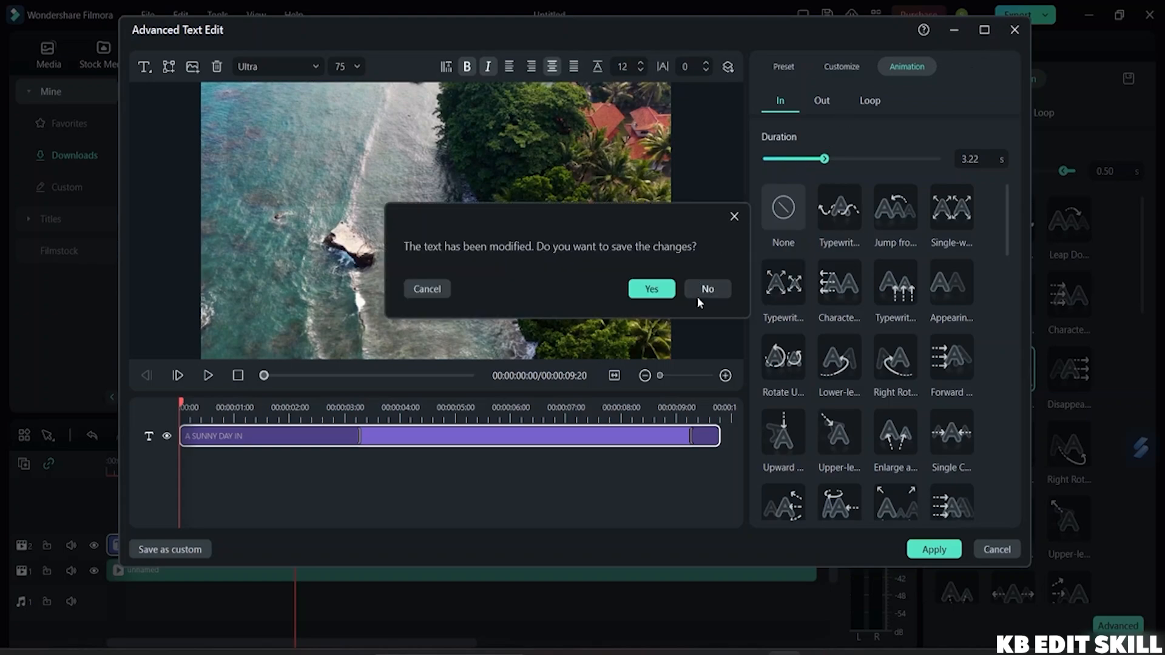
pyautogui.click(734, 216)
pyautogui.click(1010, 38)
pyautogui.click(706, 289)
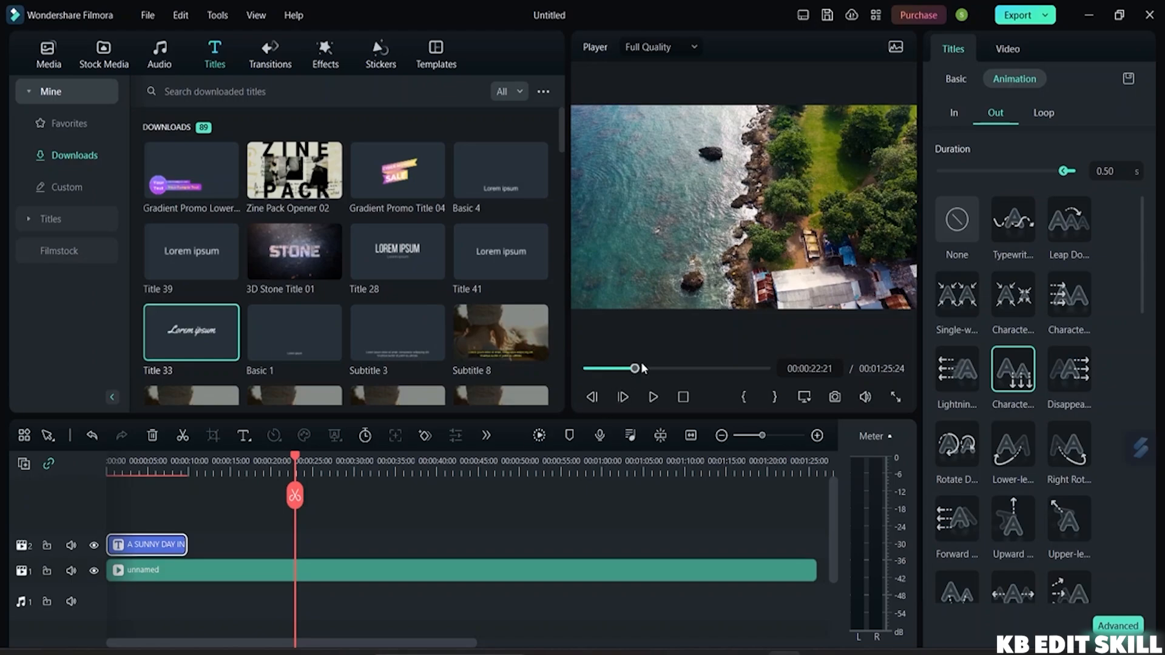
# Return the playhead to the project start and browse the Trending, Plain Text, WordArt and #FilmoraFunCollage title categories
pyautogui.moveTo(634, 368); pyautogui.dragTo(586, 368)
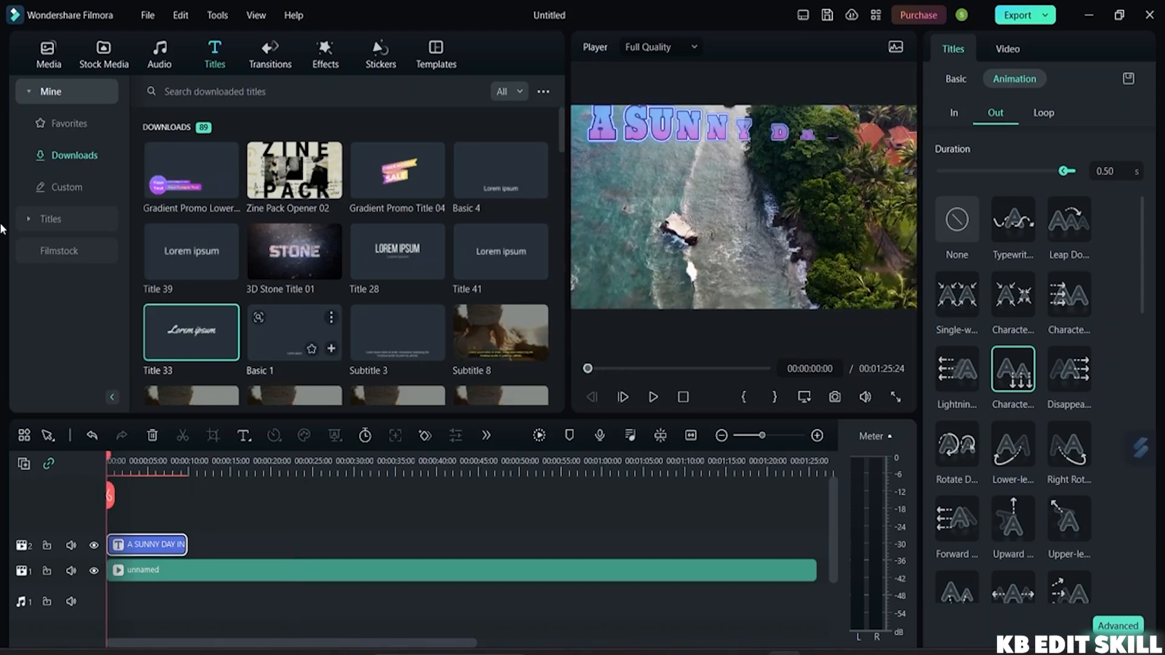
pyautogui.click(77, 221)
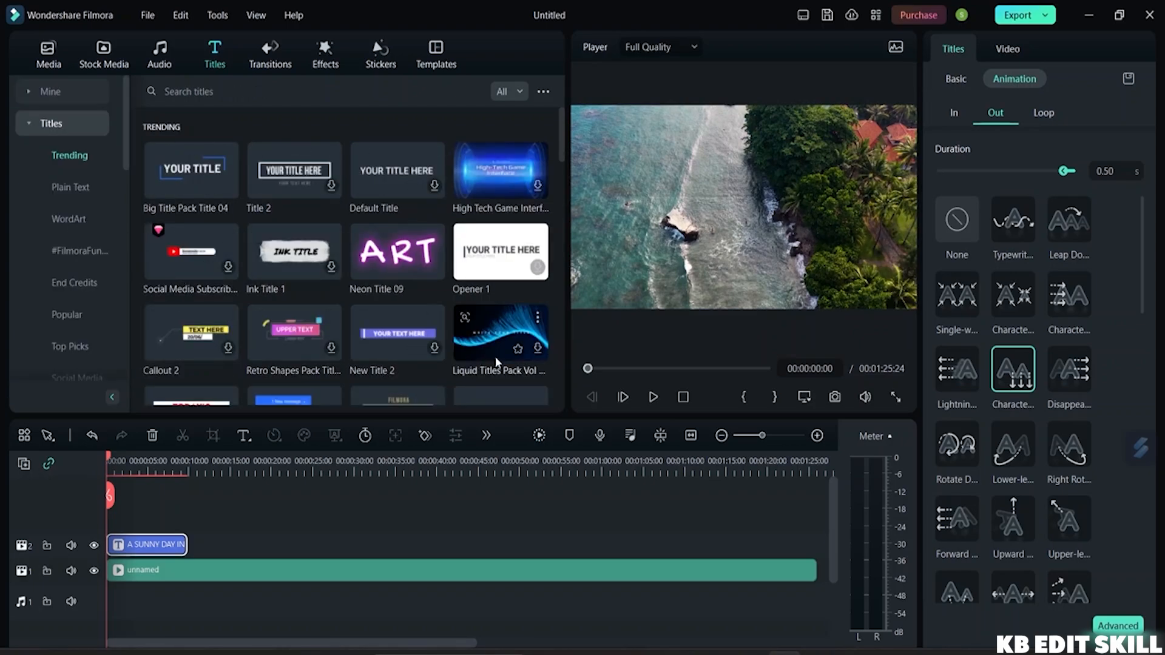
pyautogui.scroll(-5, 459, 282)
pyautogui.scroll(5, 459, 282)
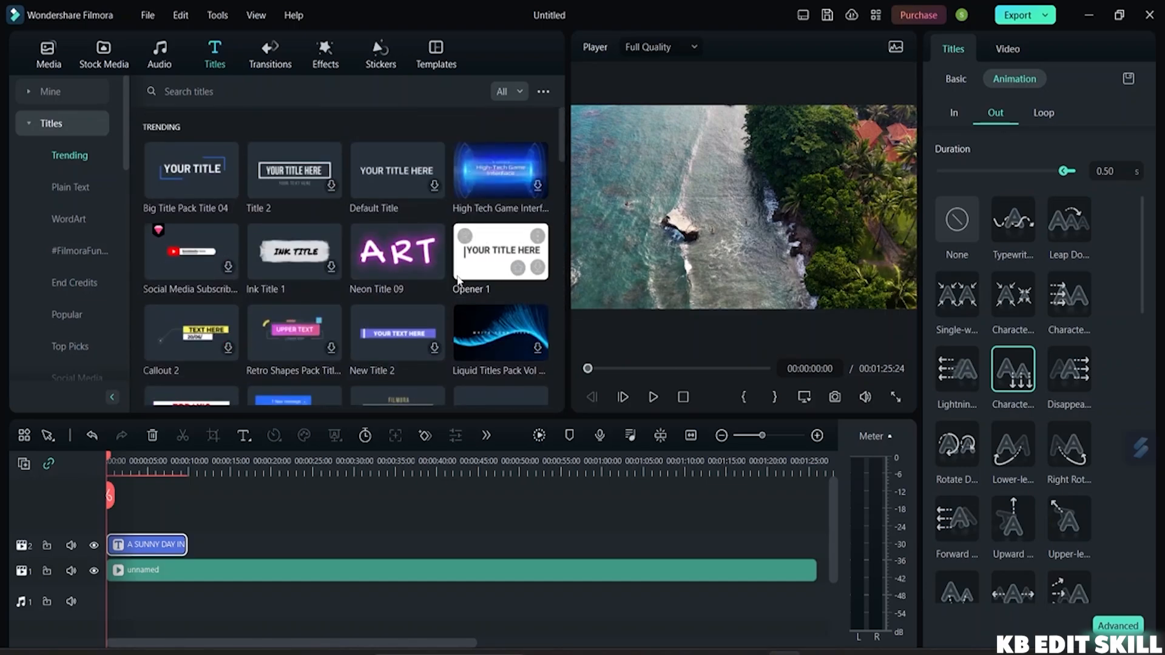
pyautogui.click(73, 193)
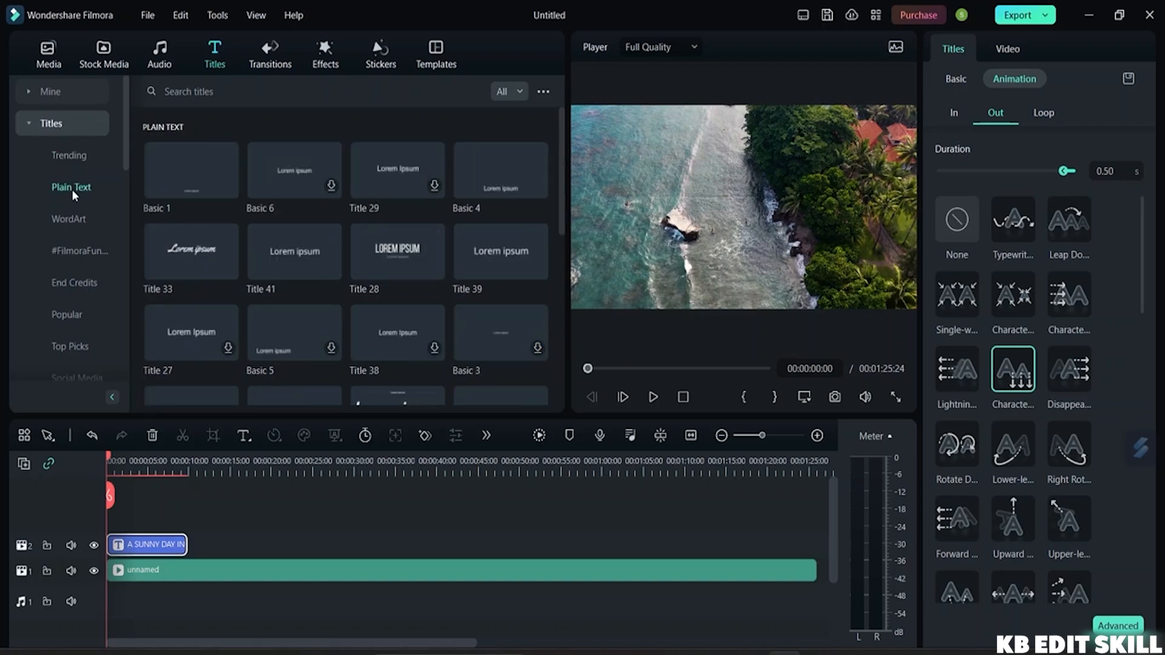
pyautogui.click(84, 221)
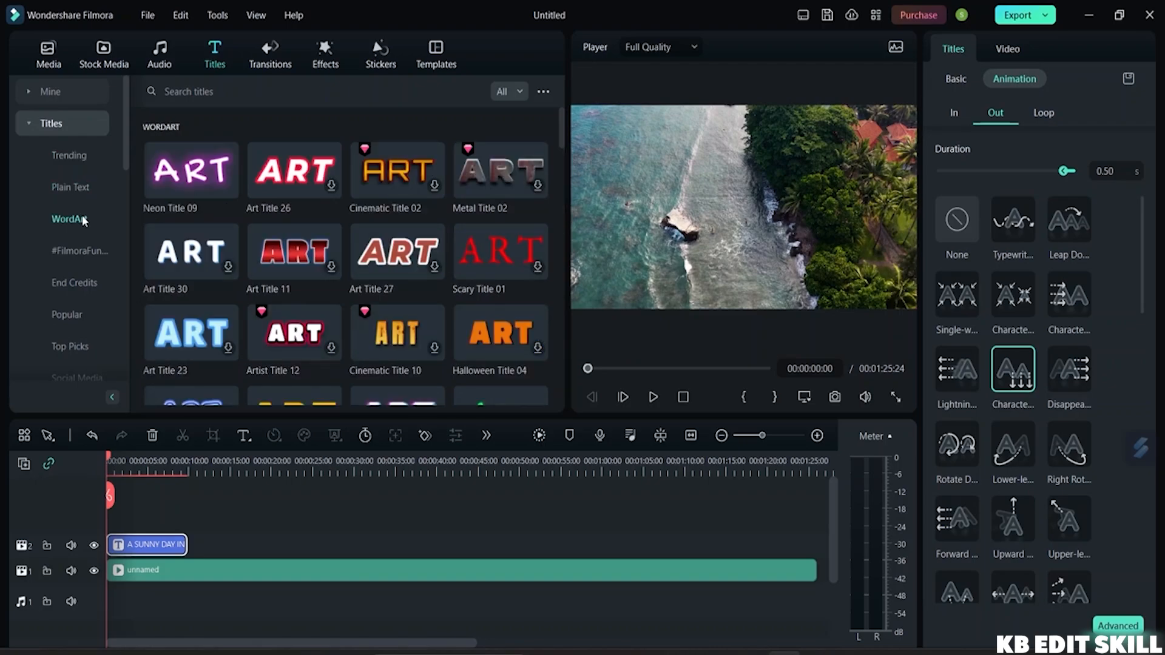
pyautogui.click(86, 261)
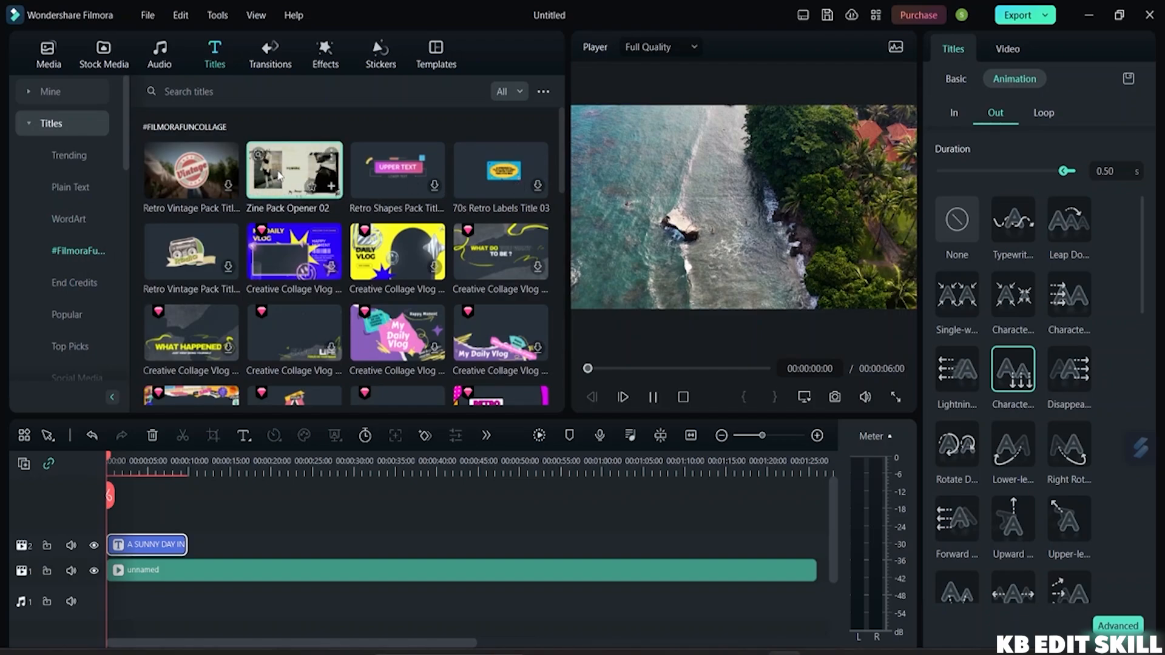
# Preview the Zine Pack Opener 02 title in the player and select the first Retro Vintage Pack title
pyautogui.click(279, 175)
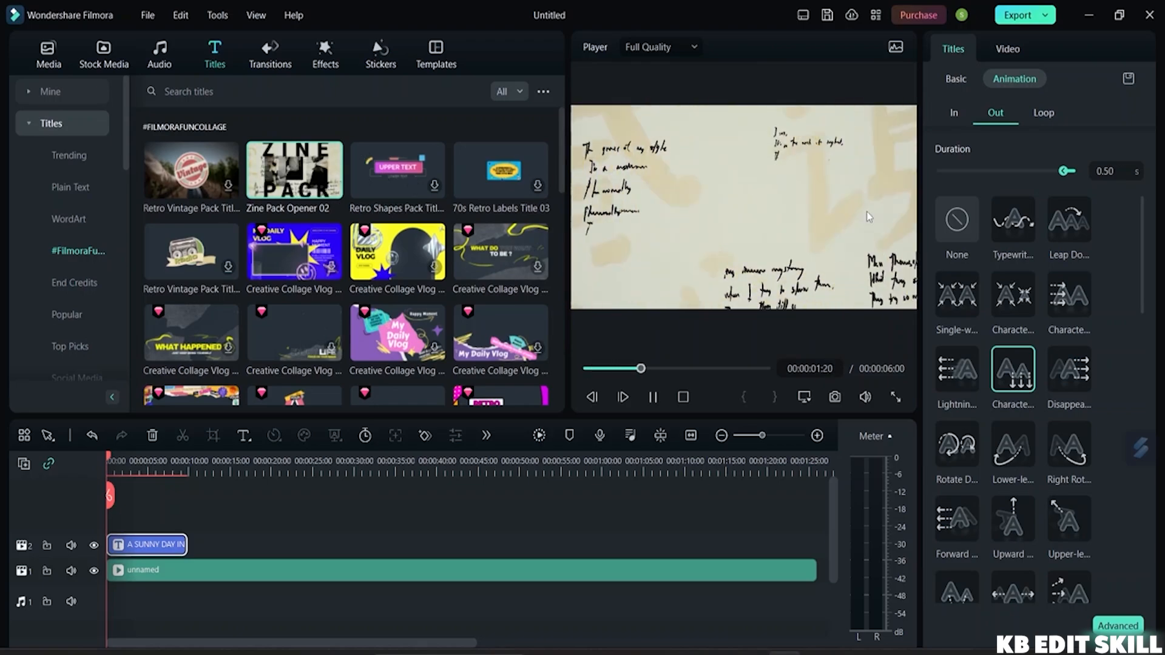
pyautogui.click(707, 237)
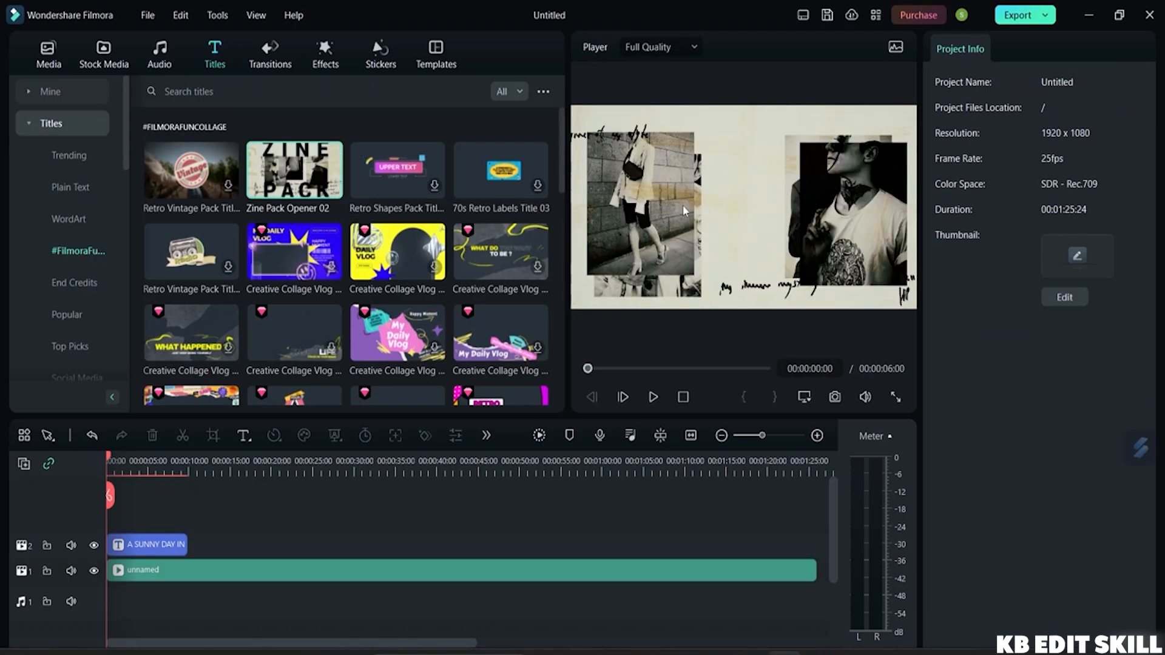
pyautogui.click(184, 180)
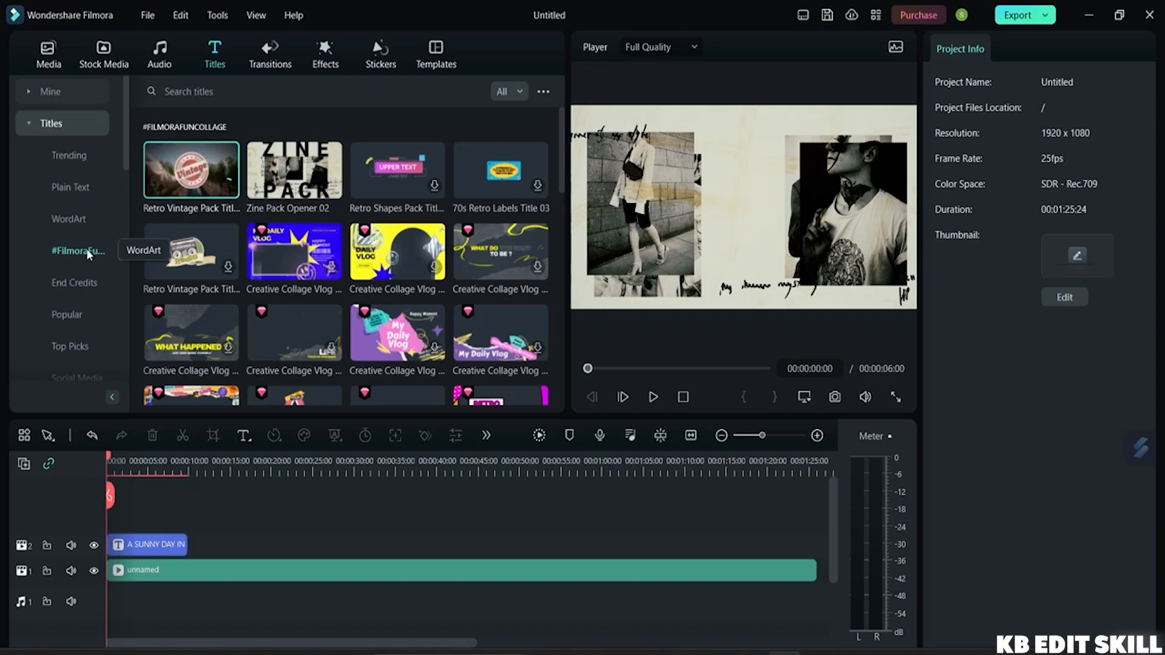
# Browse the 3D Titles category and the remaining title categories, returning to Plain Text and WordArt
pyautogui.scroll(-5, 91, 285)
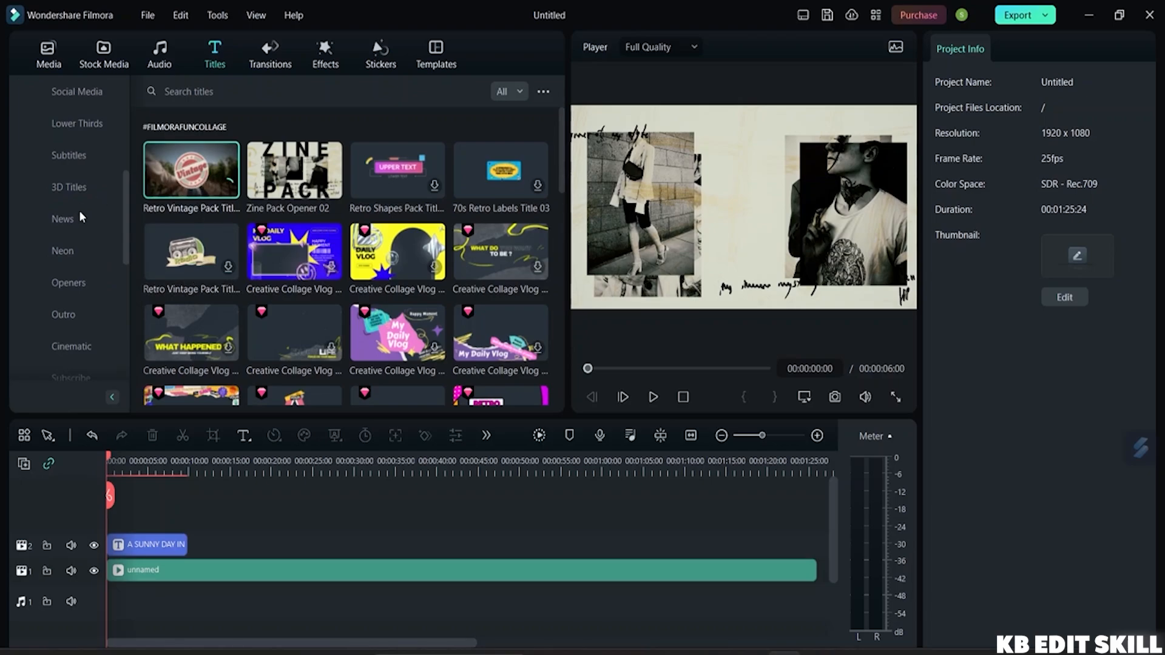
pyautogui.click(63, 219)
pyautogui.click(75, 189)
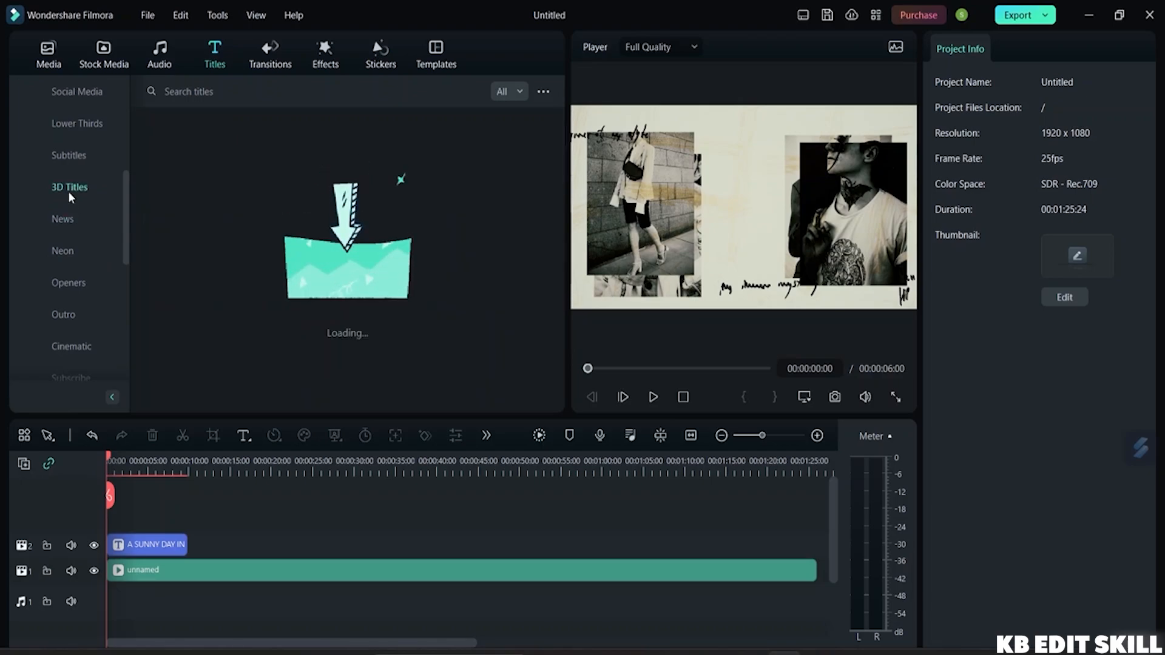
pyautogui.scroll(-5, 82, 206)
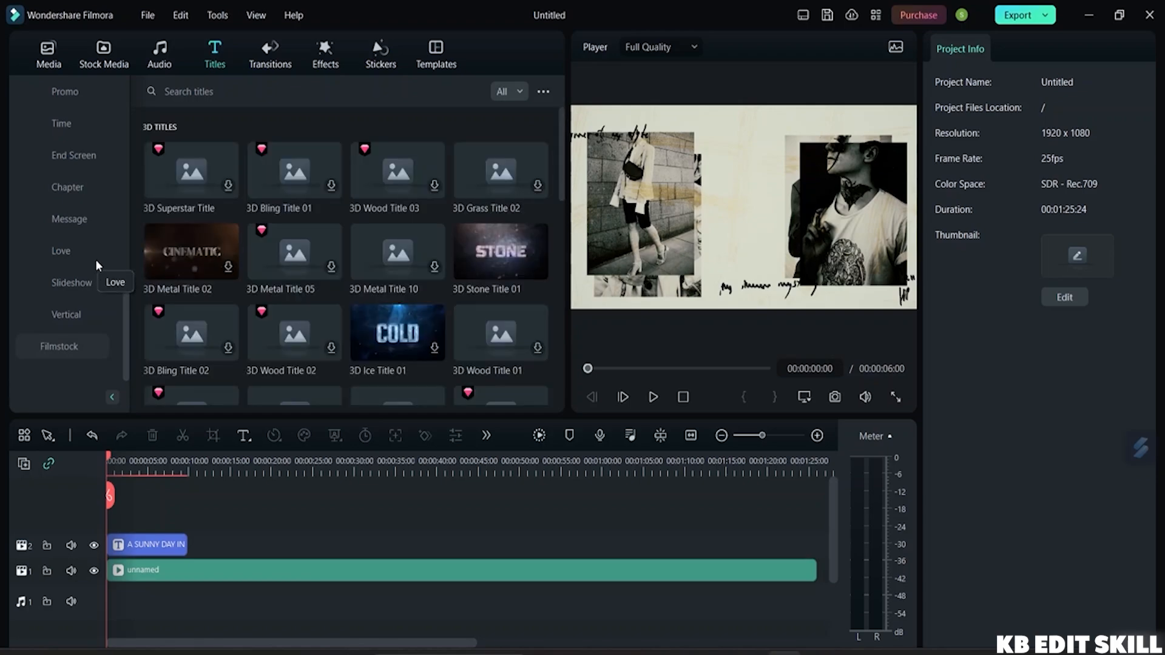
pyautogui.scroll(8, 66, 237)
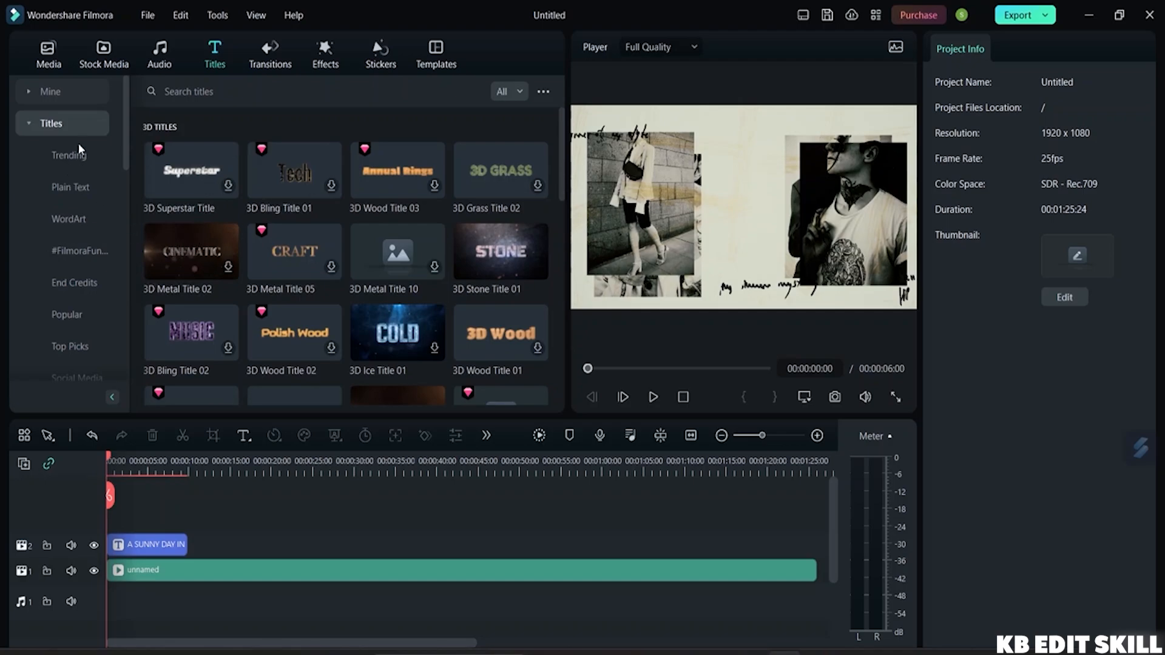
pyautogui.click(72, 164)
pyautogui.click(85, 192)
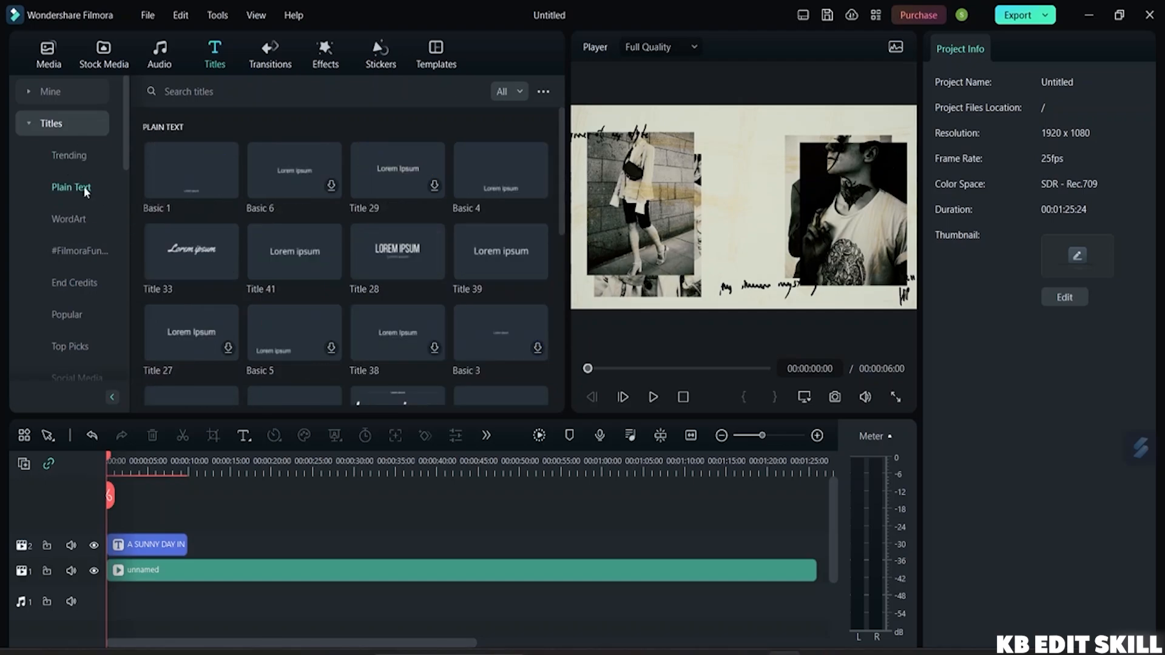
pyautogui.click(71, 220)
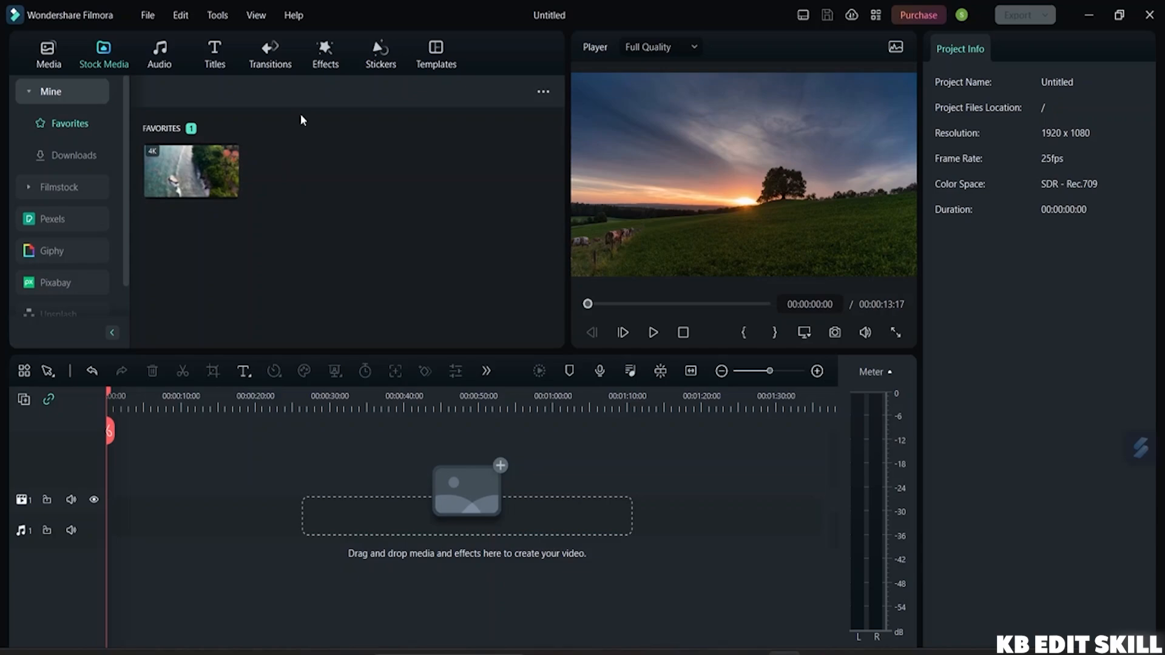
# Open the title library's Slideshow category and look through its Retro Fashion and Business Annual Report designs
pyautogui.click(214, 56)
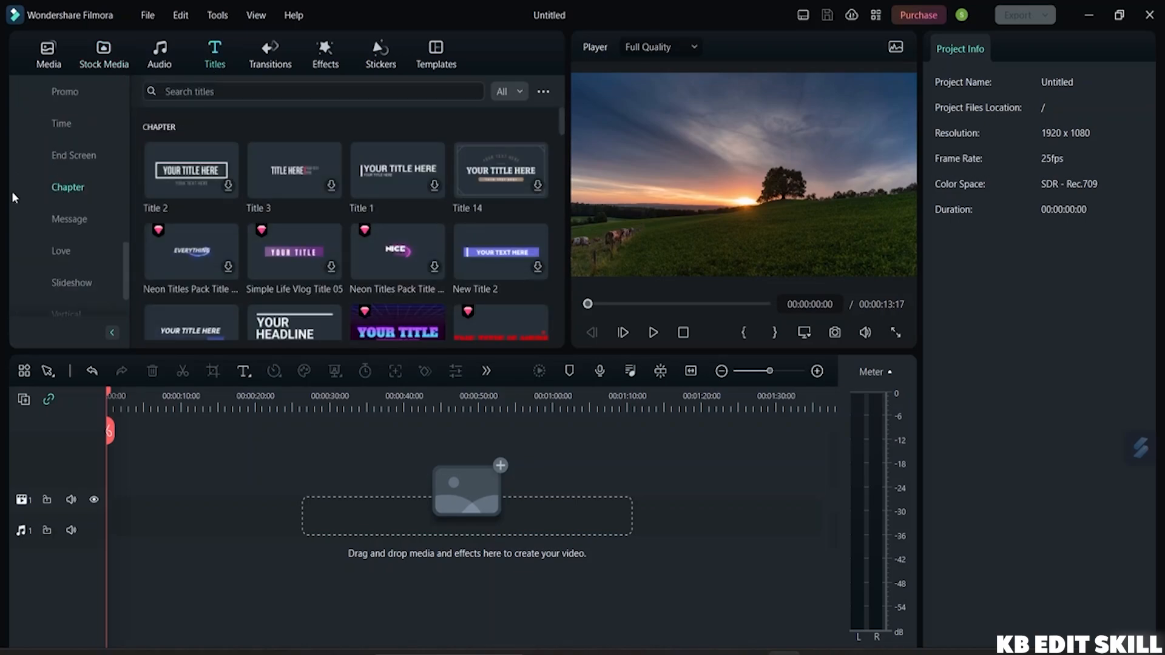
pyautogui.scroll(-2, 94, 222)
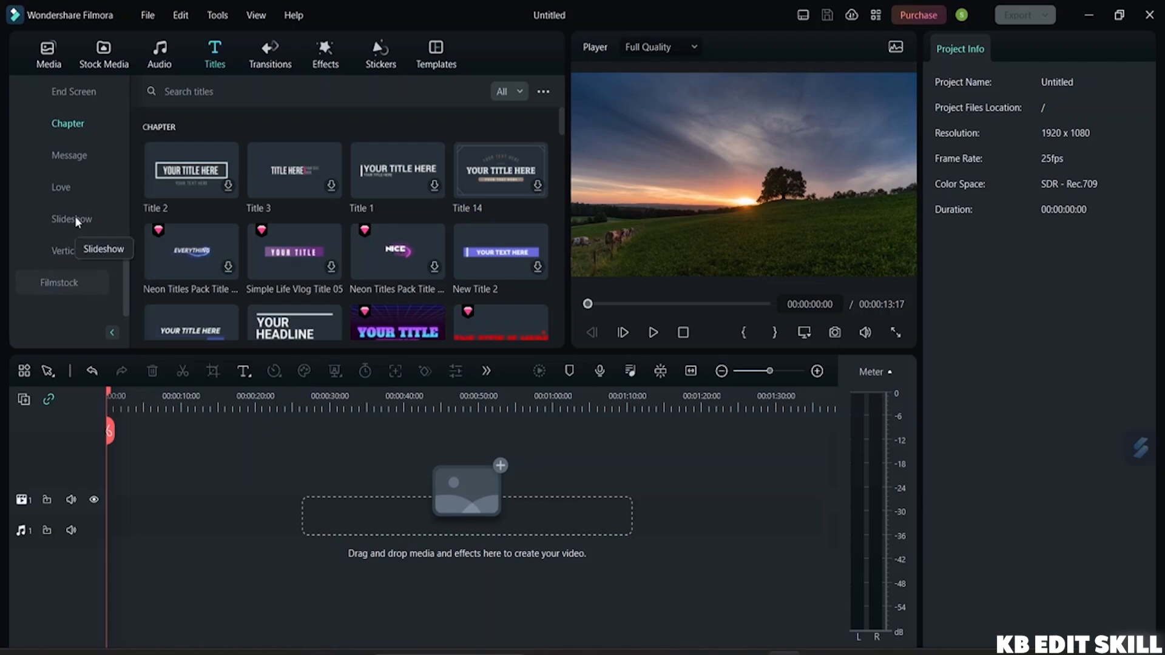
pyautogui.click(75, 218)
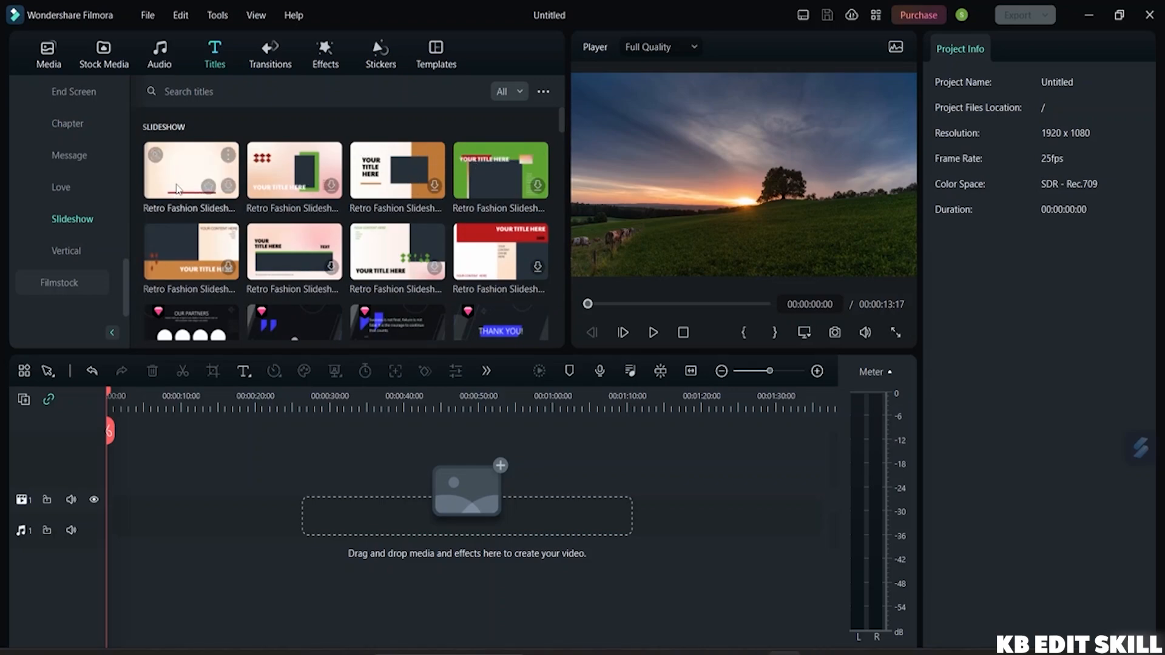
pyautogui.scroll(-5, 189, 182)
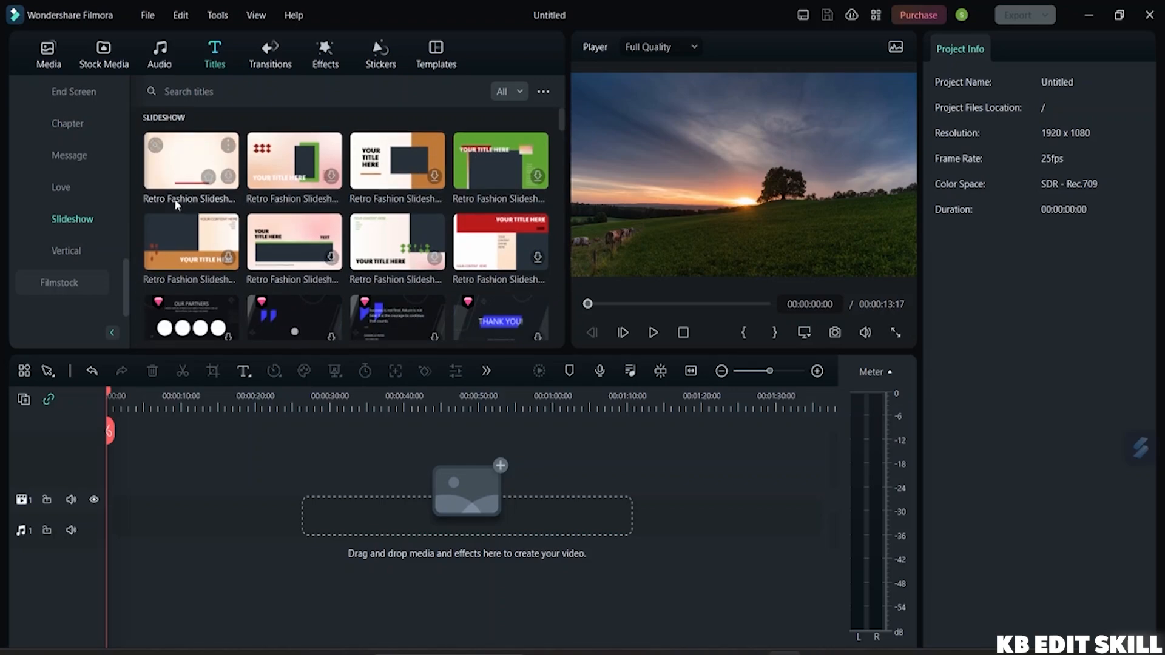
pyautogui.scroll(5, 200, 250)
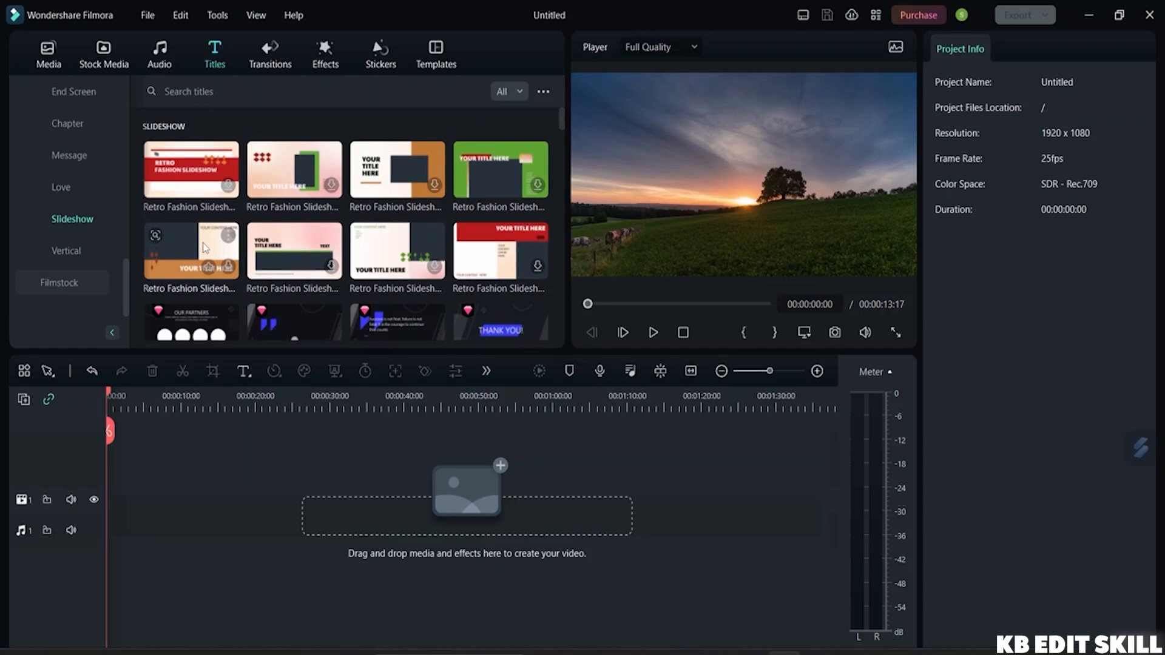
pyautogui.scroll(-3, 200, 250)
pyautogui.scroll(-5, 186, 212)
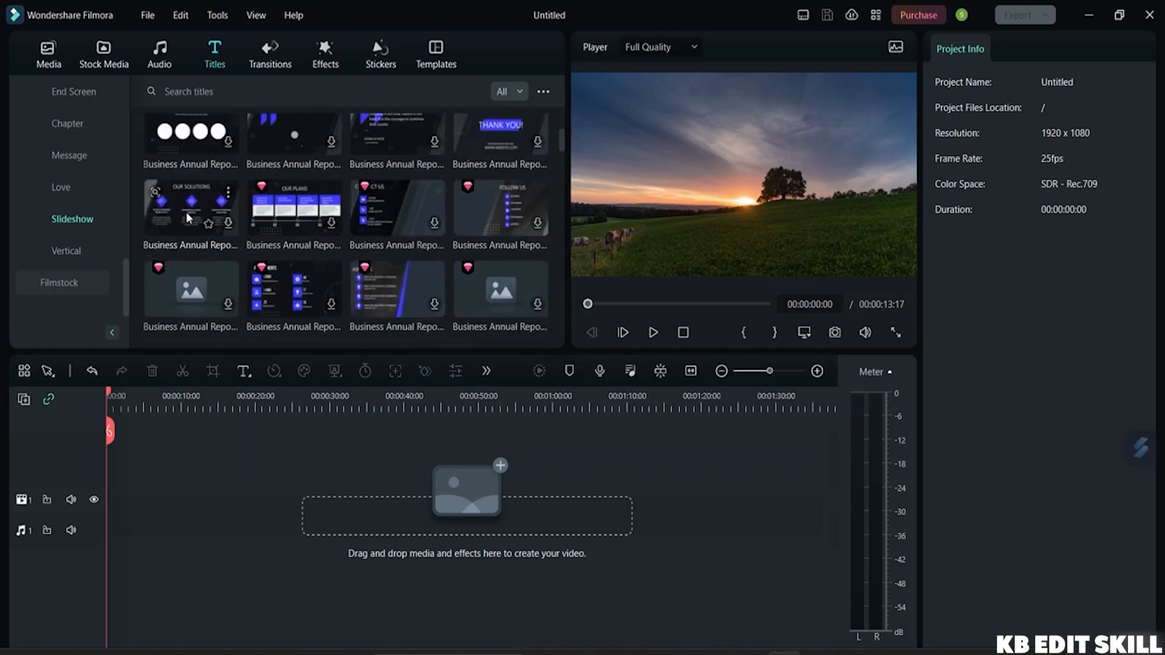
pyautogui.scroll(10, 213, 242)
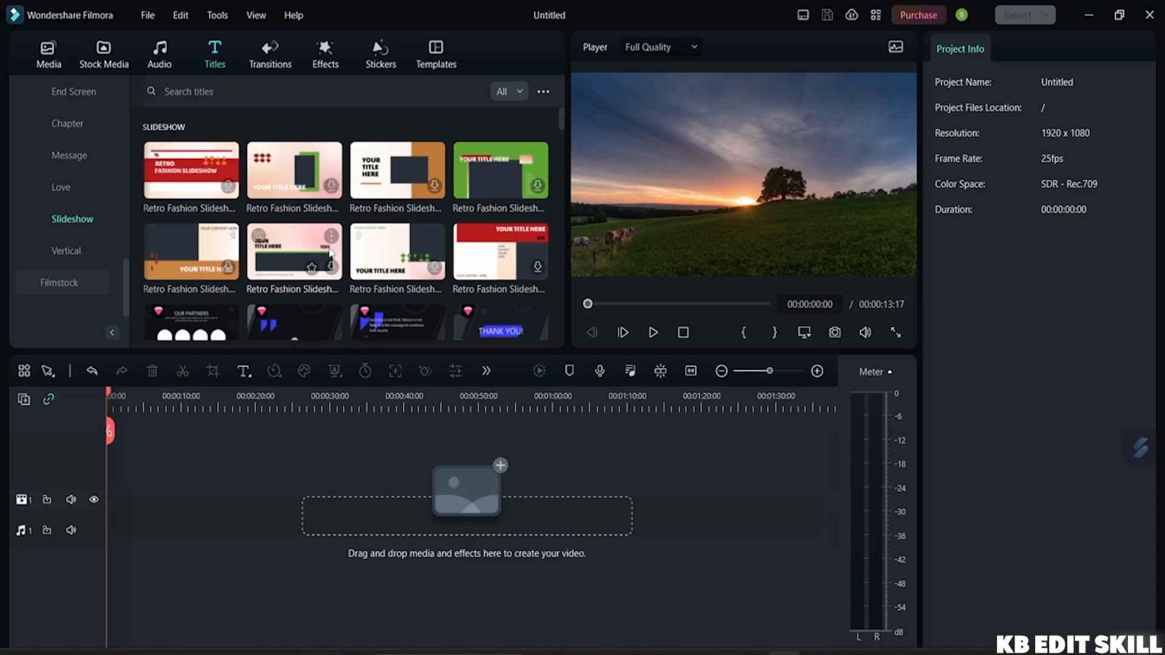
# Browse the Love, Message and Chapter title designs and look through the full list of title categories
pyautogui.click(82, 183)
pyautogui.click(79, 156)
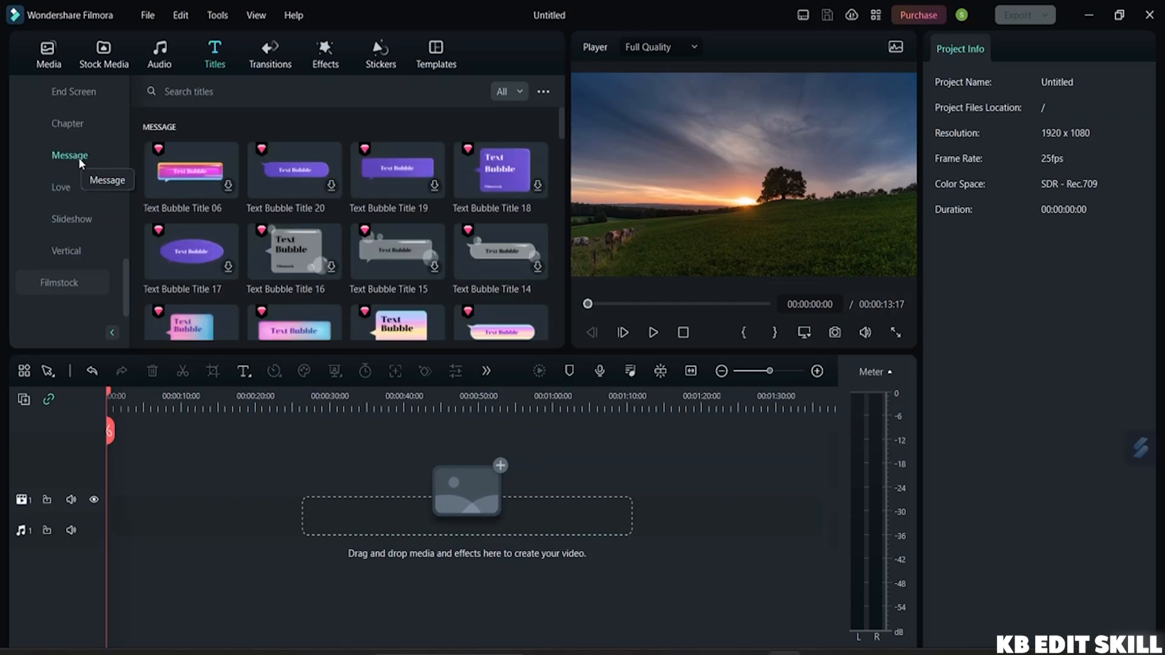
pyautogui.click(79, 126)
pyautogui.scroll(3, 79, 126)
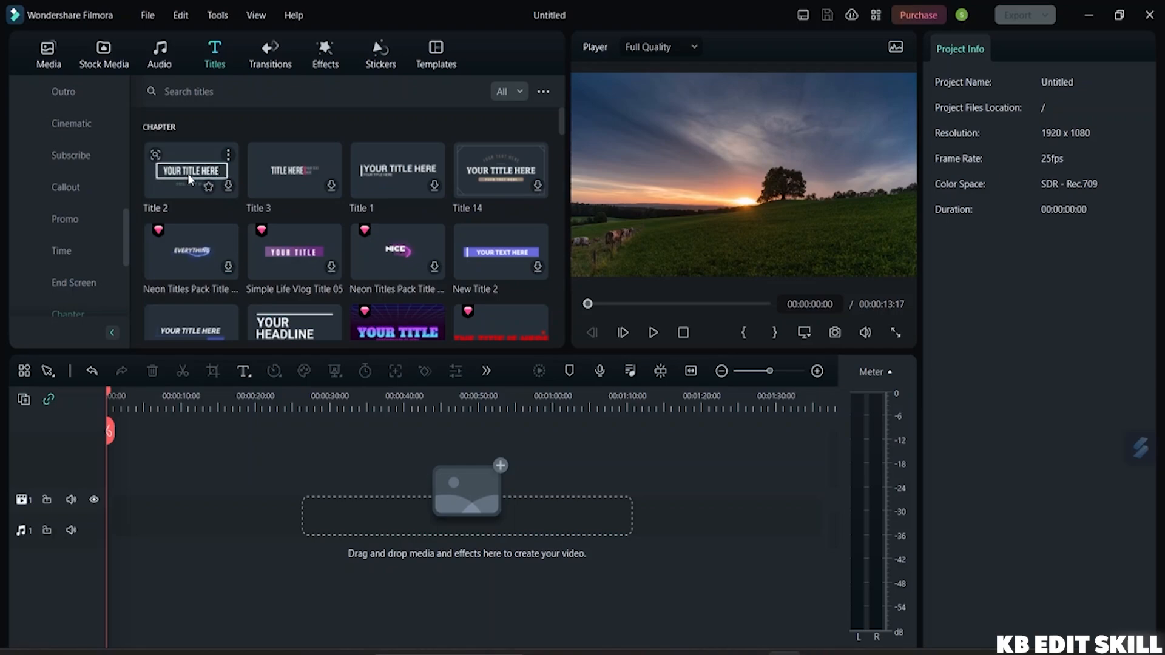
pyautogui.scroll(3, 71, 140)
pyautogui.scroll(5, 71, 140)
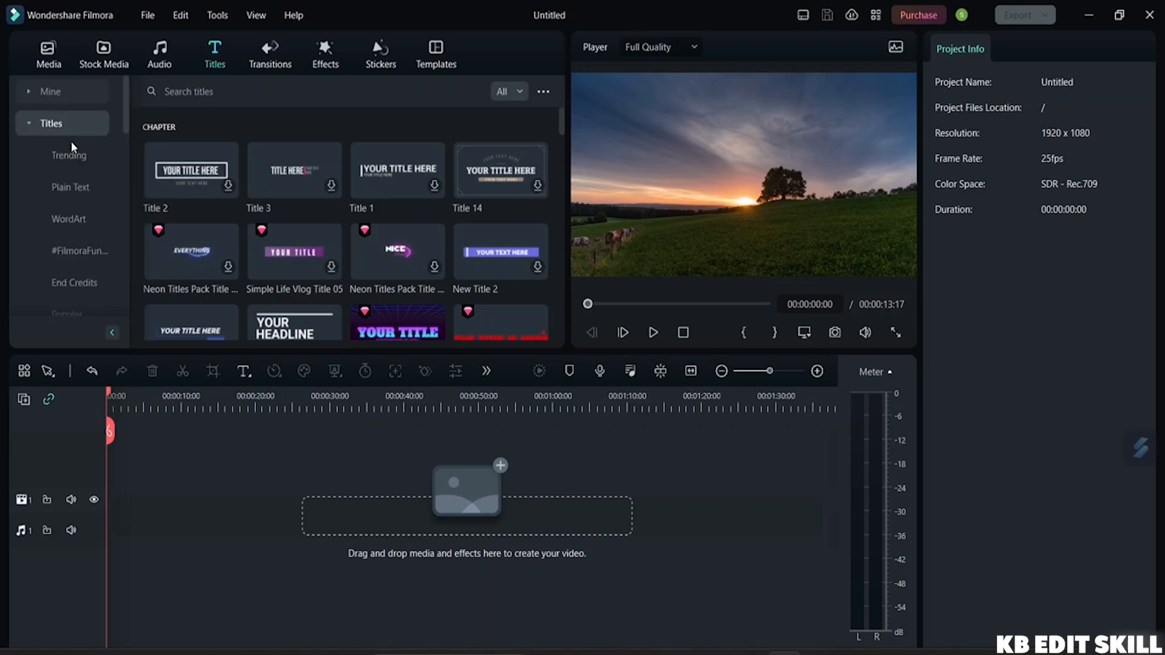
pyautogui.scroll(-5, 86, 182)
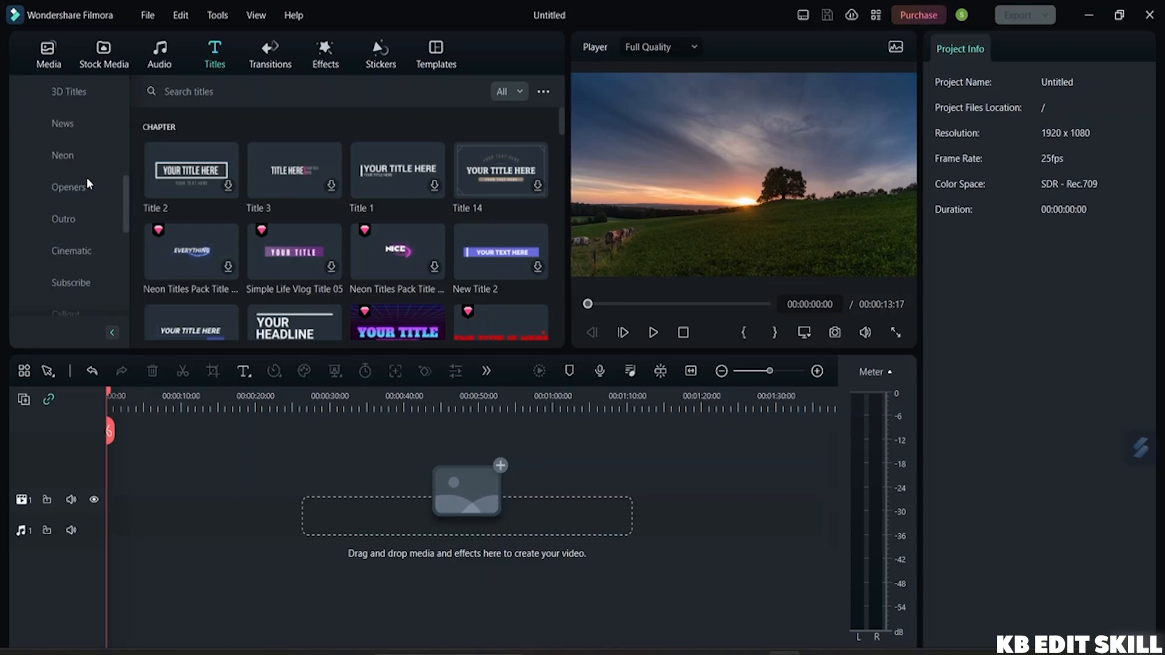
pyautogui.scroll(-3, 87, 183)
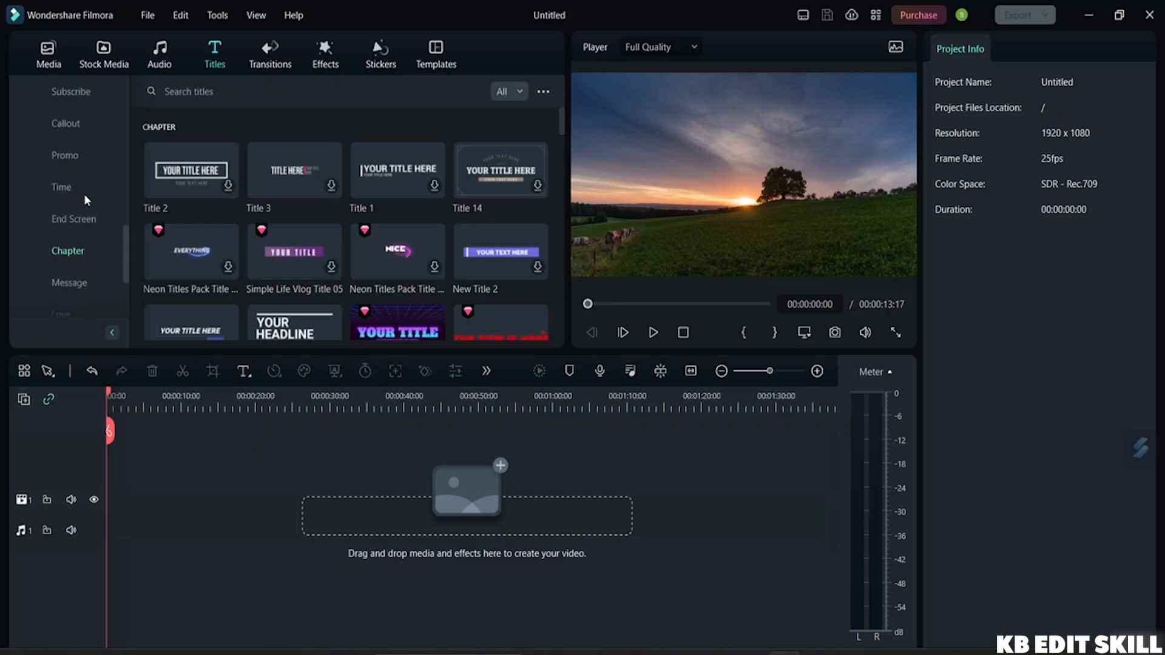
# Look through the End Screen title templates and return to the beginning of the title category list
pyautogui.click(84, 224)
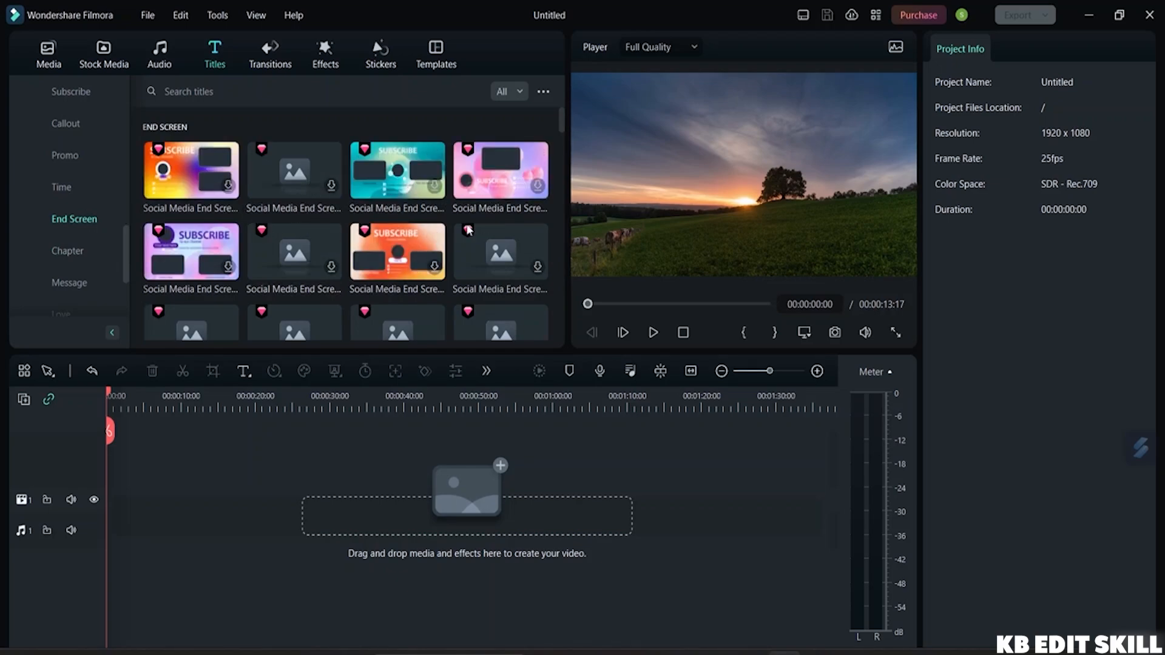
pyautogui.scroll(-5, 405, 264)
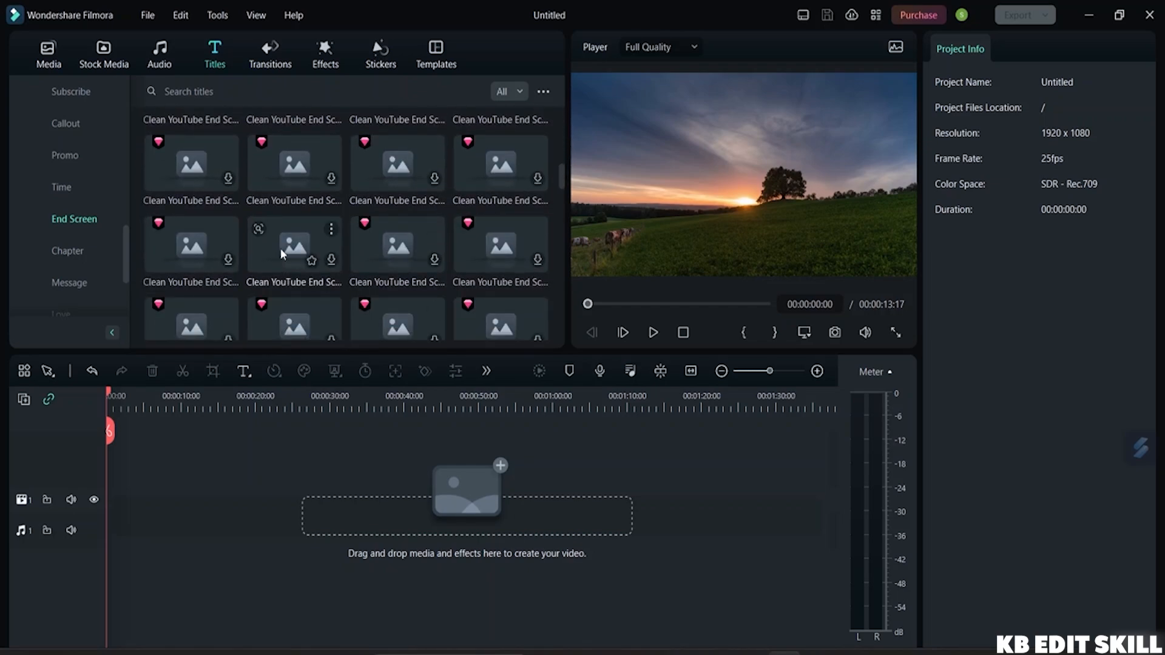
pyautogui.scroll(5, 358, 163)
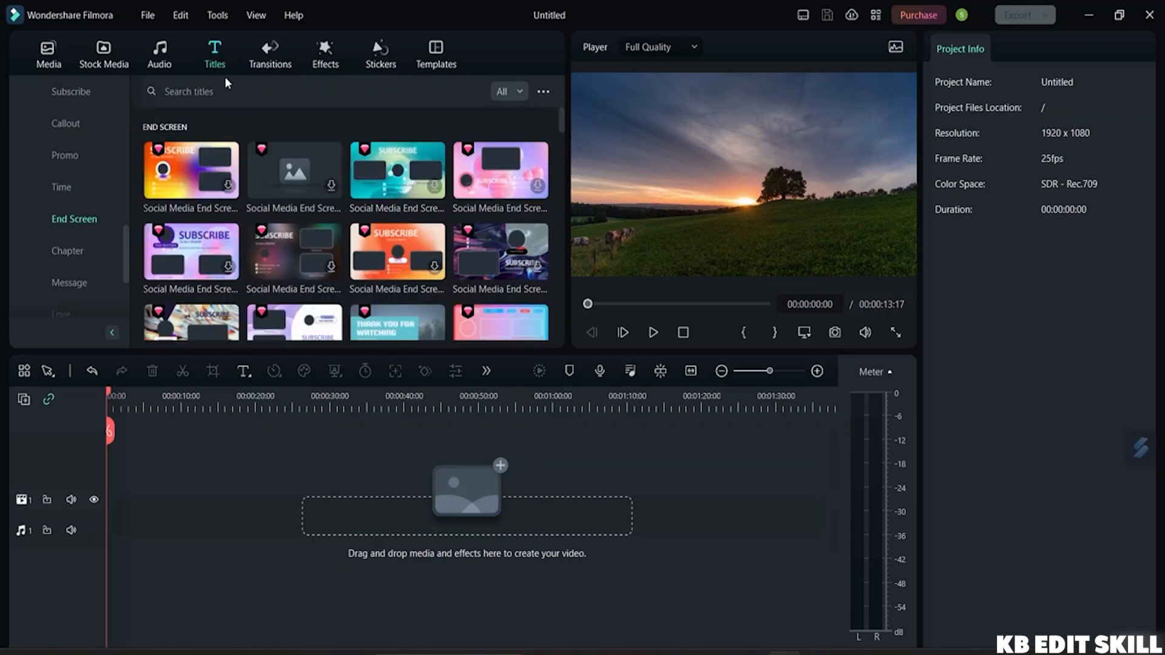
pyautogui.scroll(5, 67, 197)
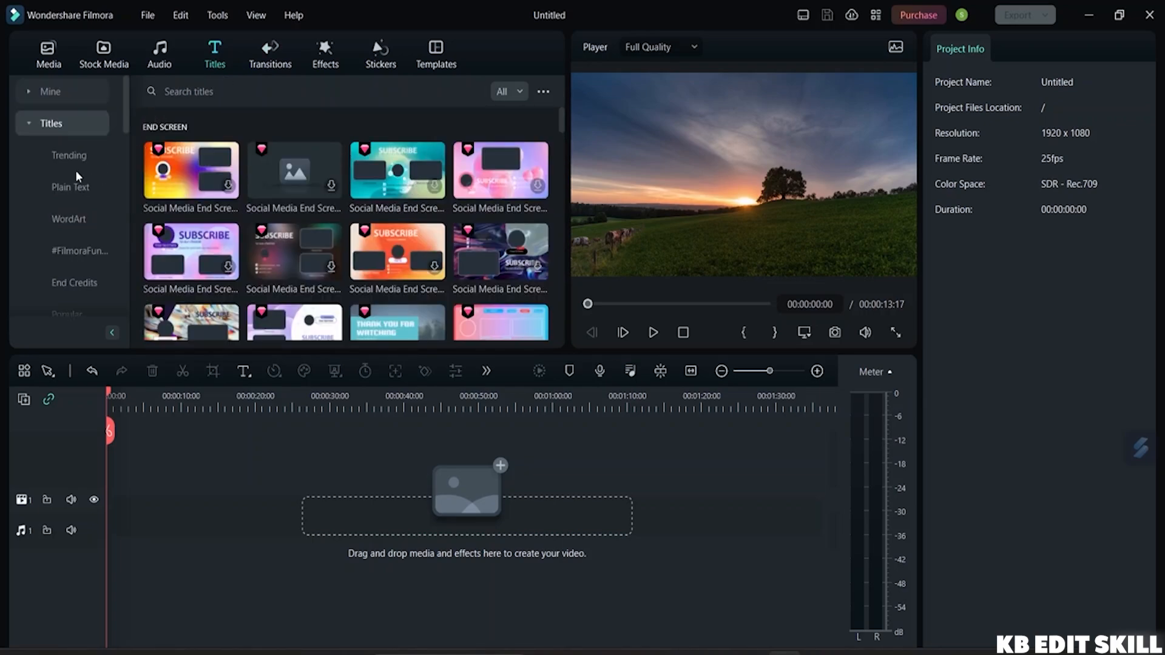
# Glance at the trending transitions and add the downloaded sunset clip with the lone tree to the start of the first video track
pyautogui.click(271, 60)
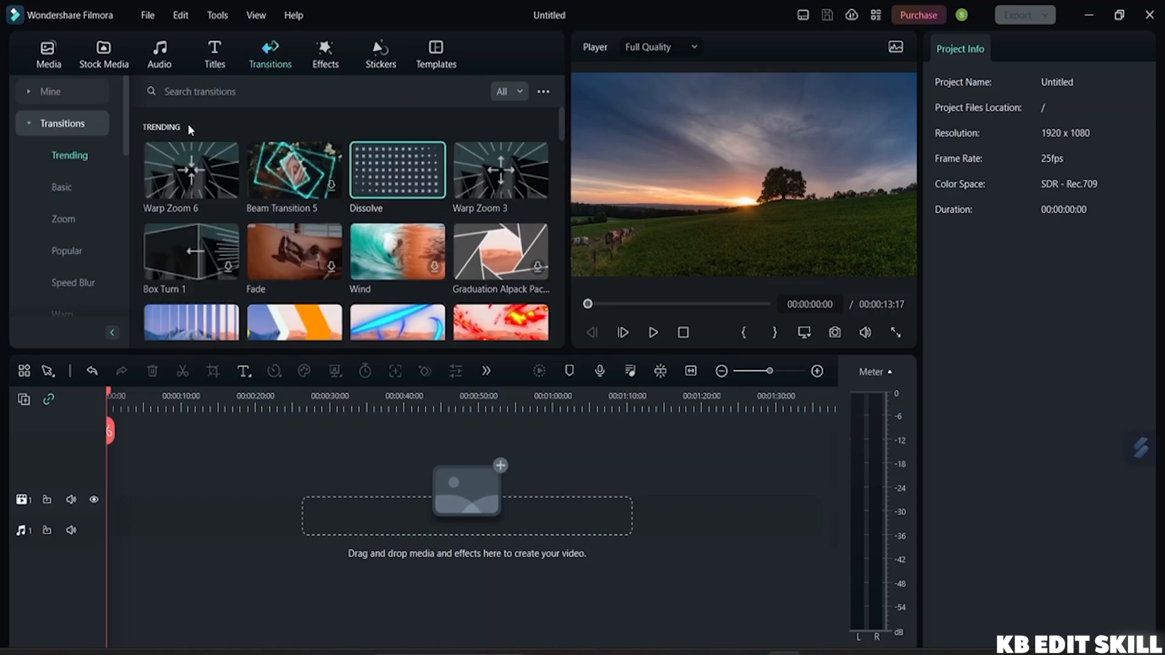
pyautogui.click(106, 57)
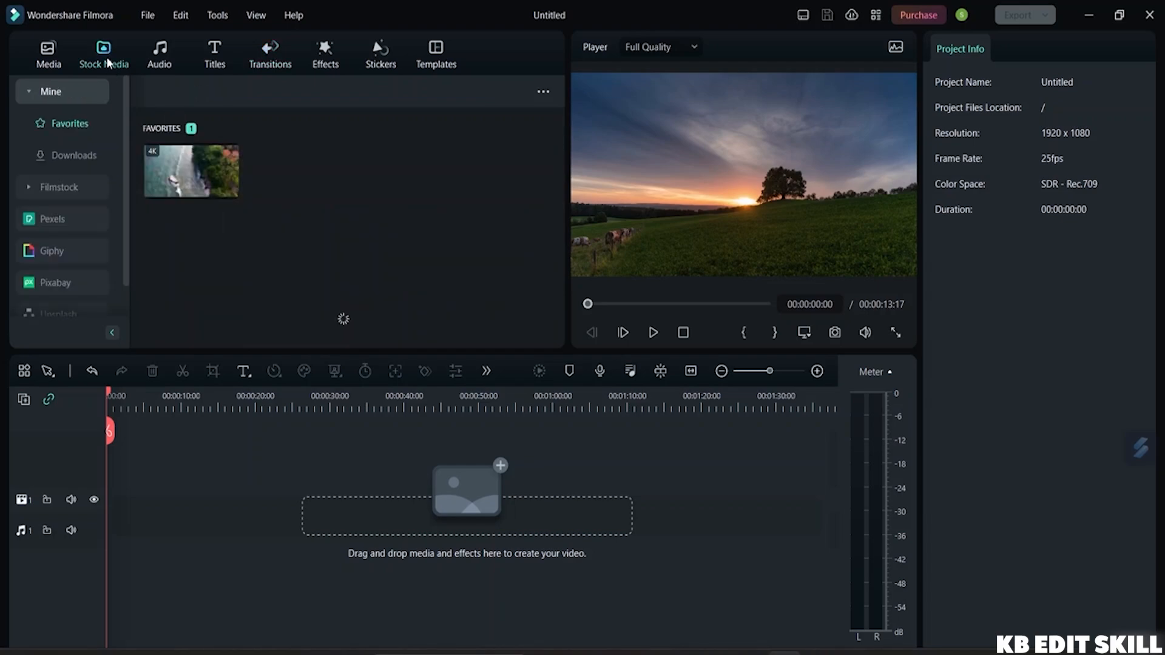
pyautogui.click(83, 157)
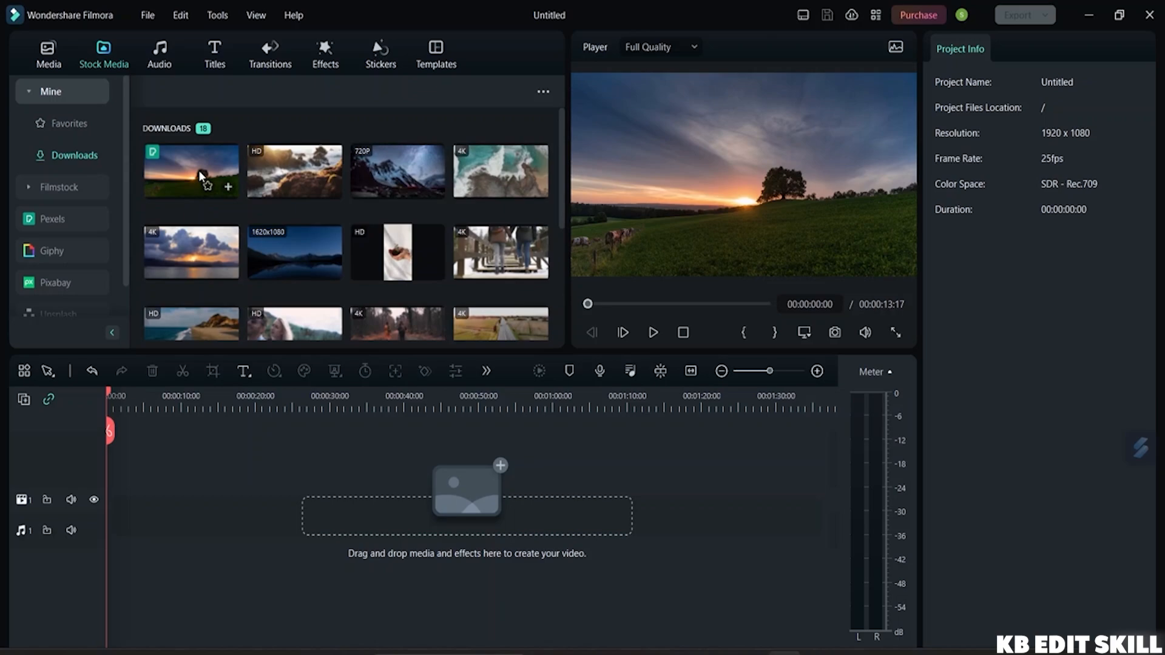
pyautogui.moveTo(203, 173); pyautogui.dragTo(116, 523)
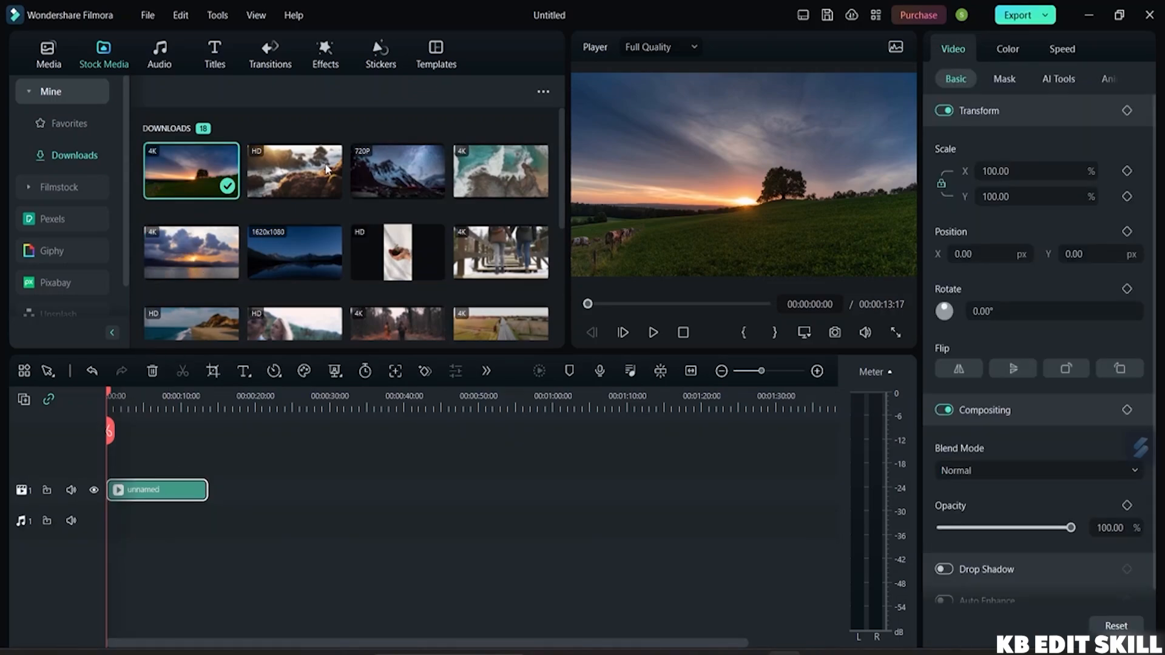
# Add the downloaded rocky coast, snowy mountain and aerial surf clips one after another behind the sunset clip on the first video track
pyautogui.moveTo(293, 172); pyautogui.dragTo(214, 498)
pyautogui.moveTo(403, 170); pyautogui.dragTo(276, 512)
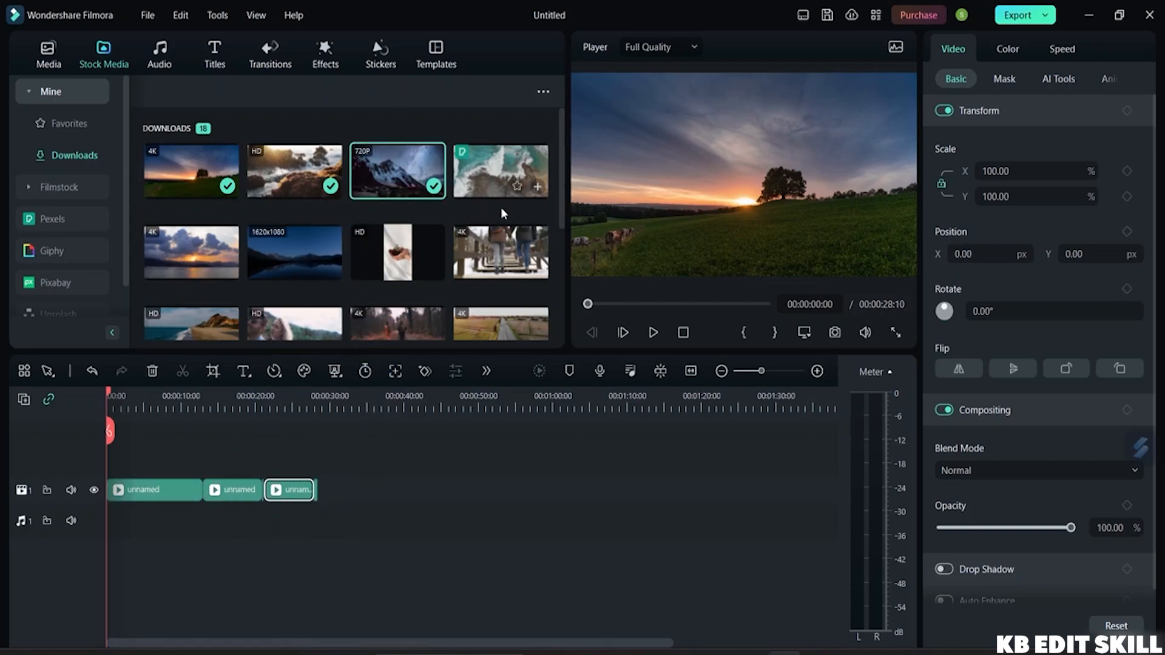
pyautogui.moveTo(483, 172); pyautogui.dragTo(326, 495)
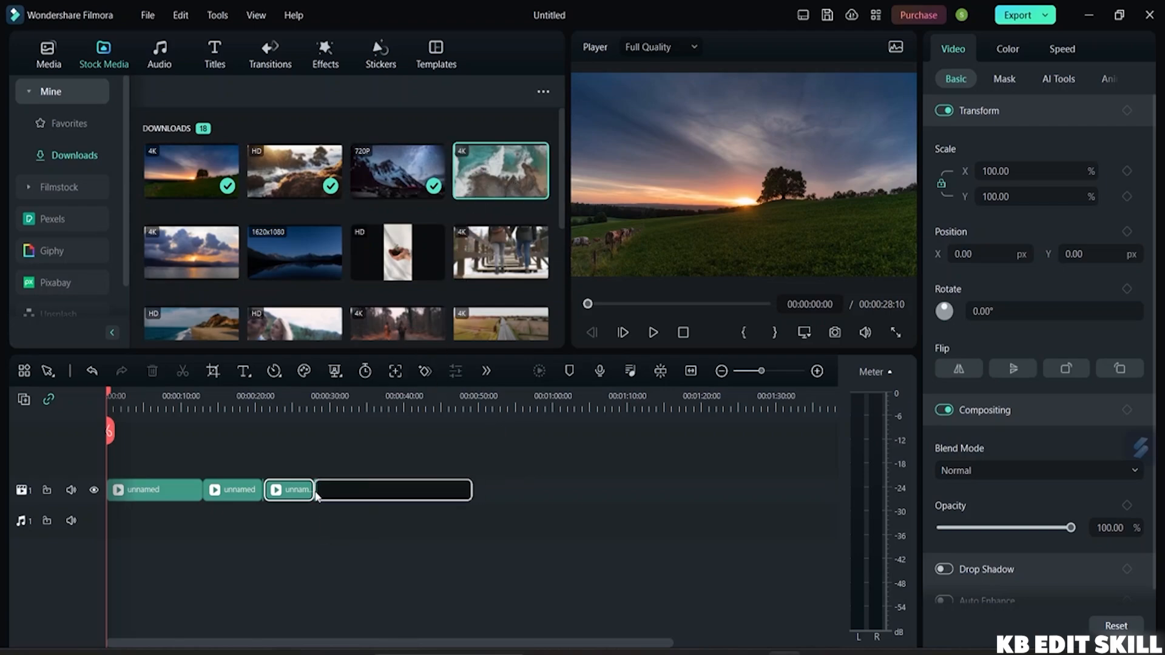
pyautogui.click(266, 488)
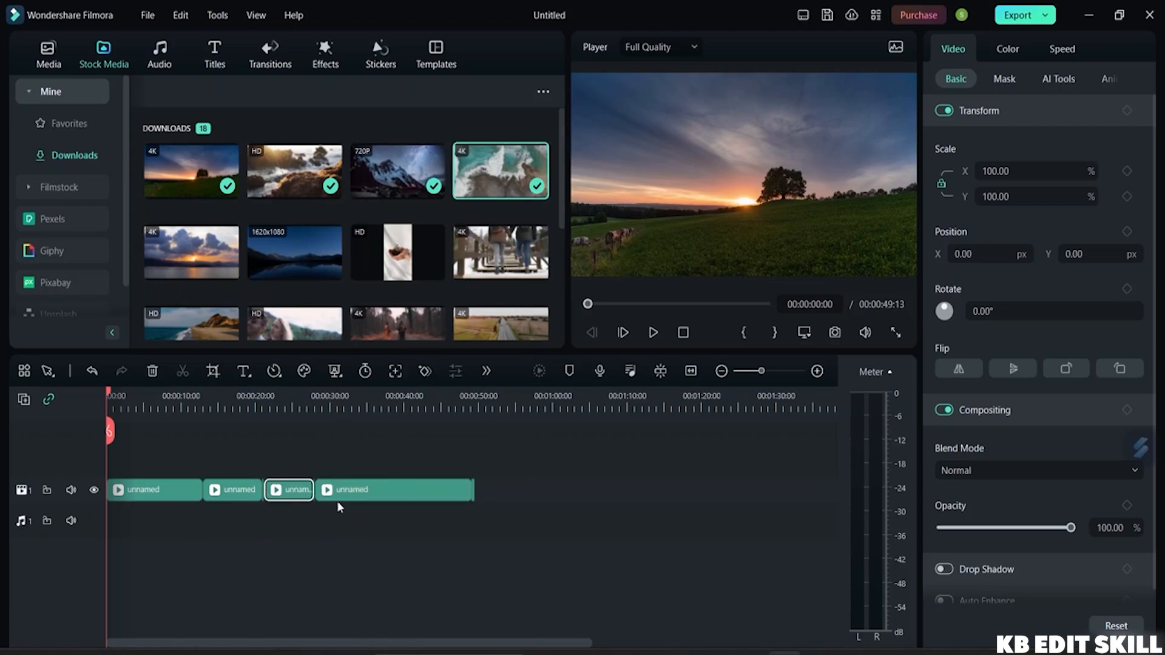
pyautogui.click(372, 495)
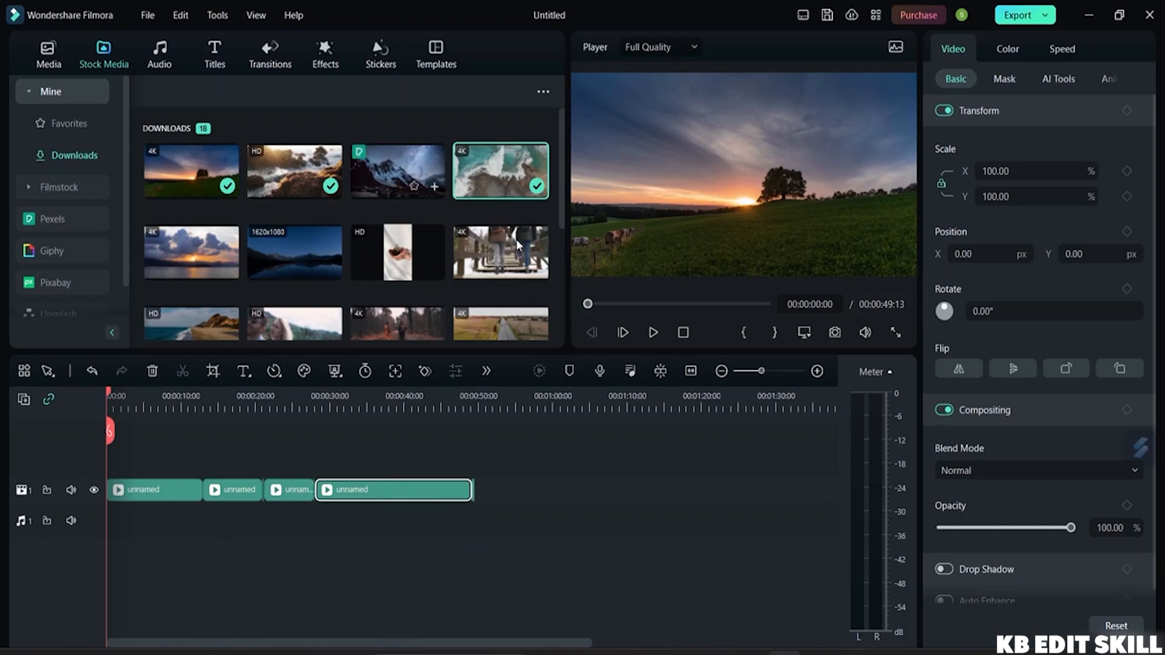
# Add the downloaded dark blue lake clip to the end of the first video track
pyautogui.moveTo(331, 270)
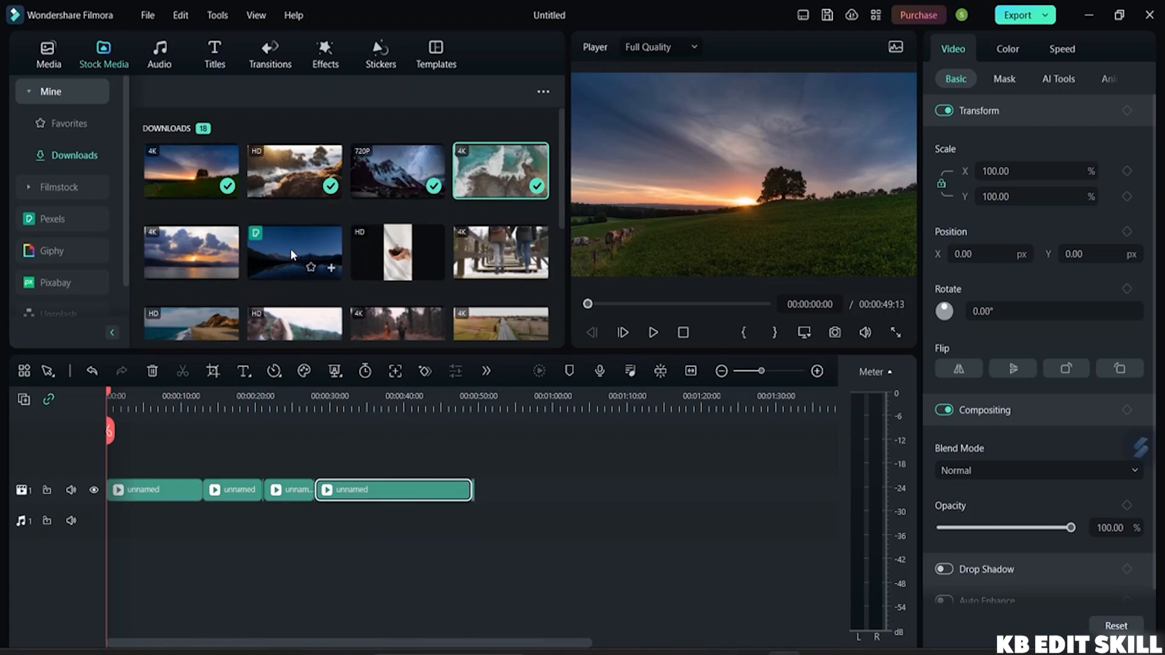
pyautogui.scroll(-2, 291, 243)
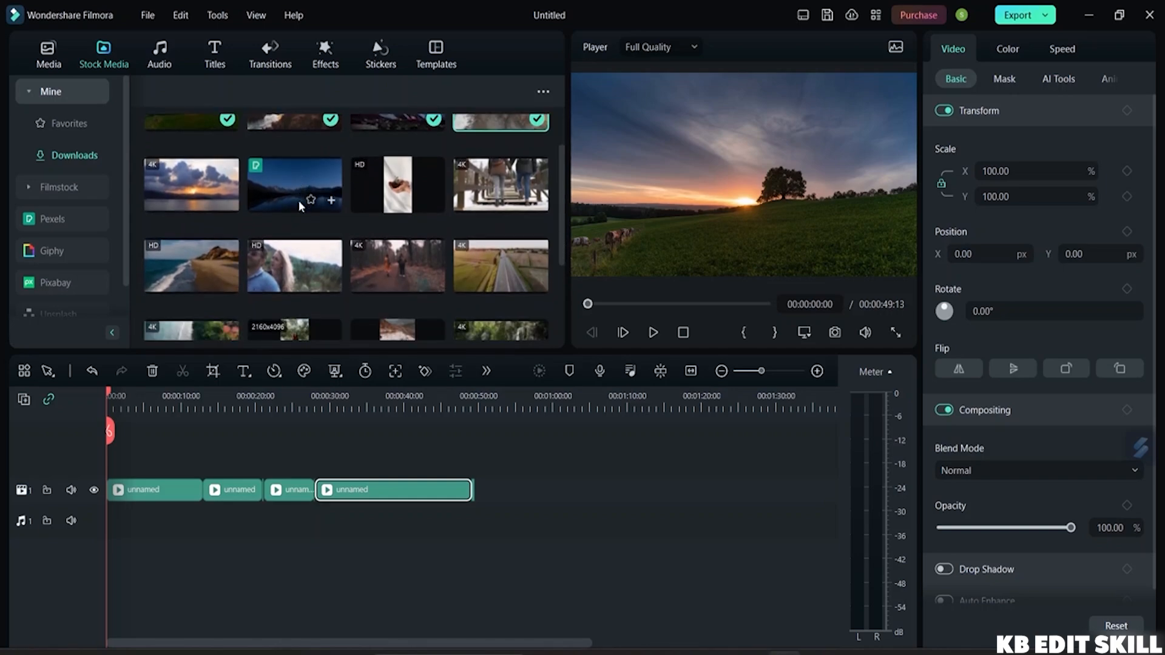
pyautogui.click(299, 200)
pyautogui.scroll(1, 291, 165)
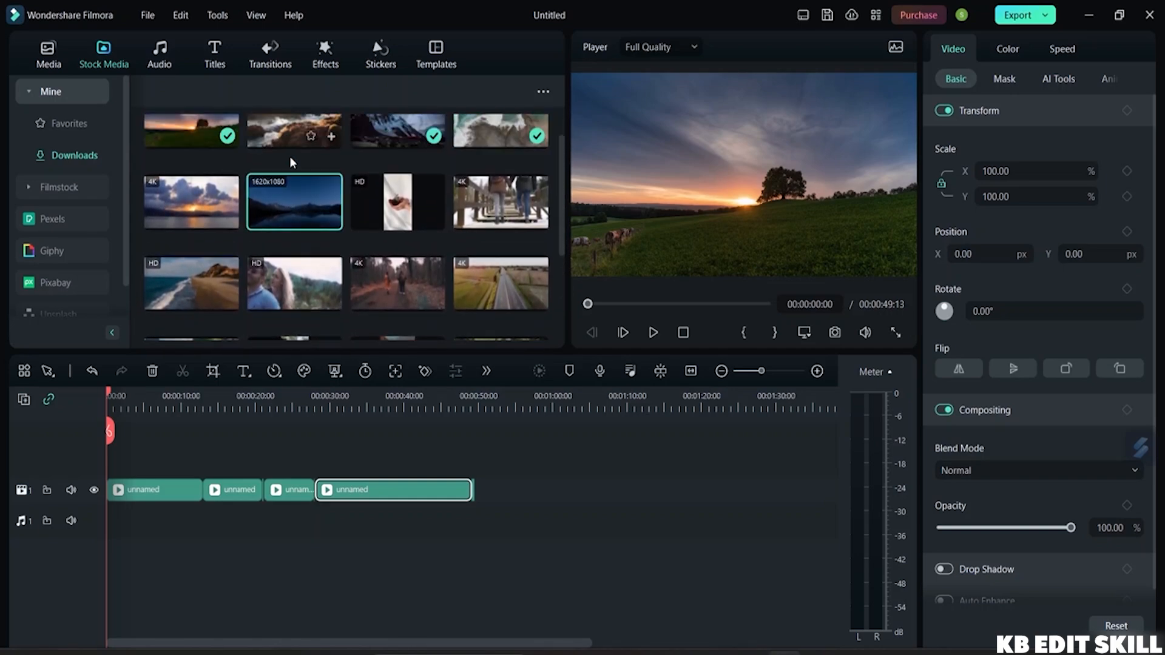
pyautogui.scroll(2, 290, 155)
pyautogui.moveTo(295, 249); pyautogui.dragTo(484, 491)
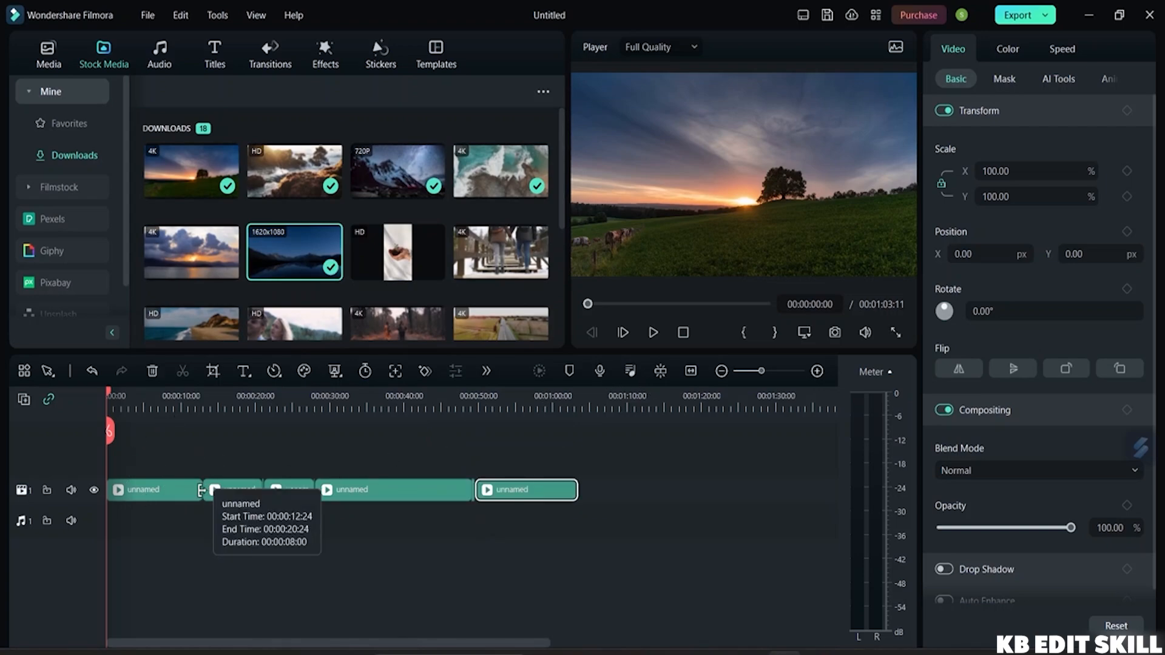
# Trim the end of the first clip to about 7.5 seconds and the fourth to about 9 seconds, closing the gap before the last clip
pyautogui.moveTo(201, 490); pyautogui.dragTo(162, 490)
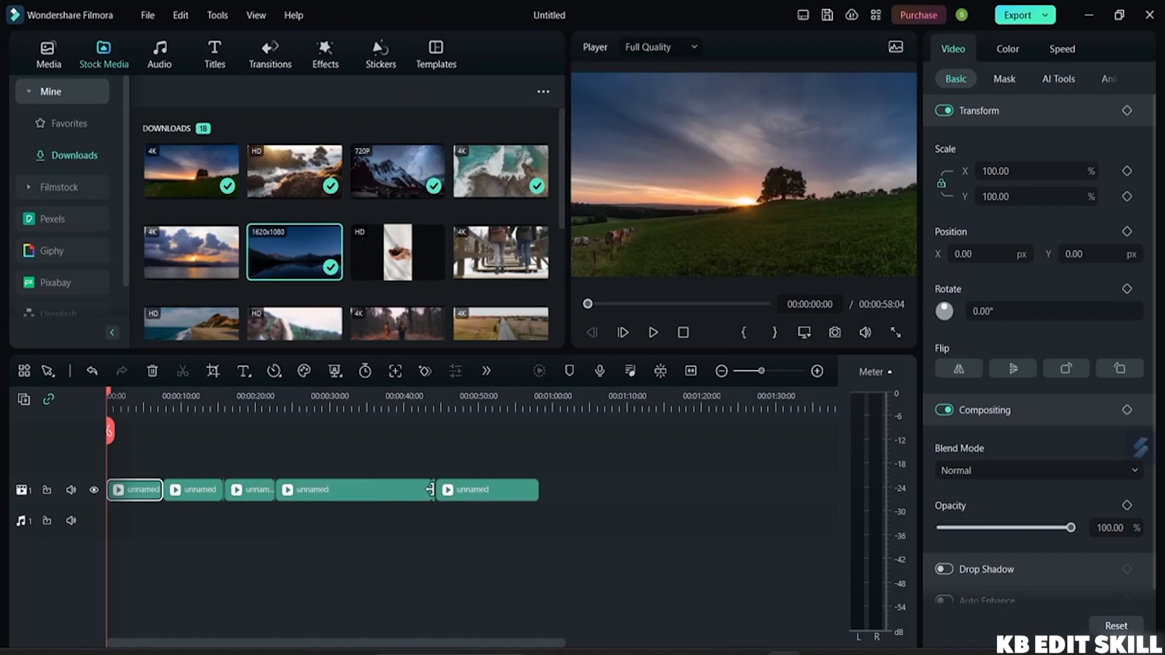
pyautogui.moveTo(433, 492); pyautogui.dragTo(340, 494)
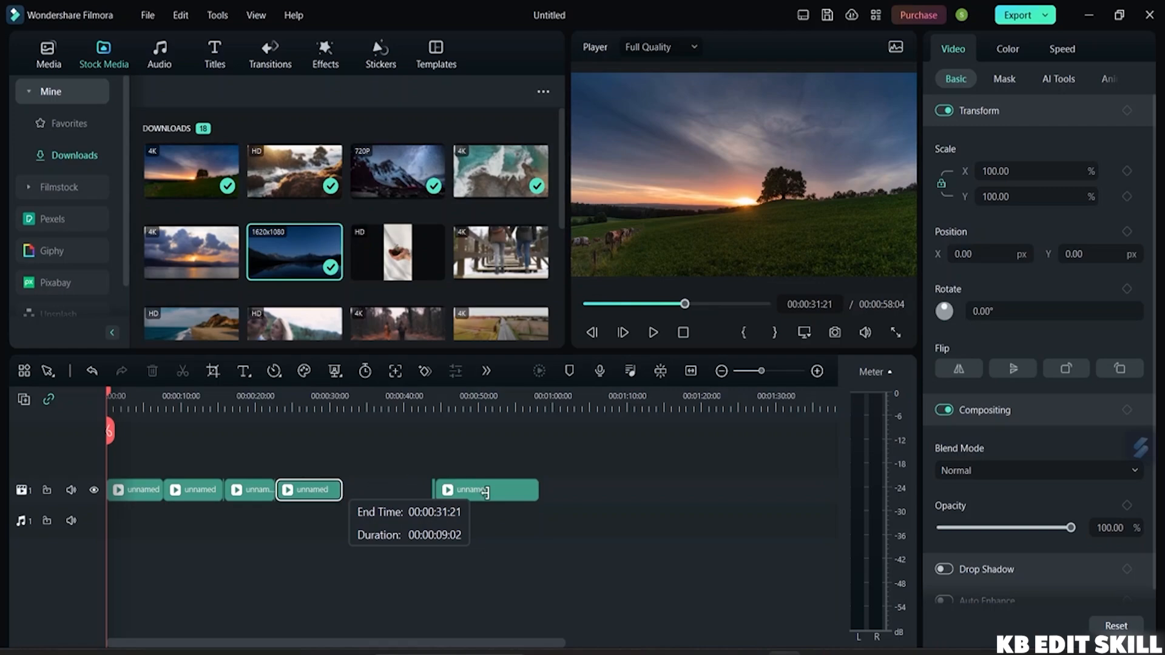
pyautogui.click(348, 489)
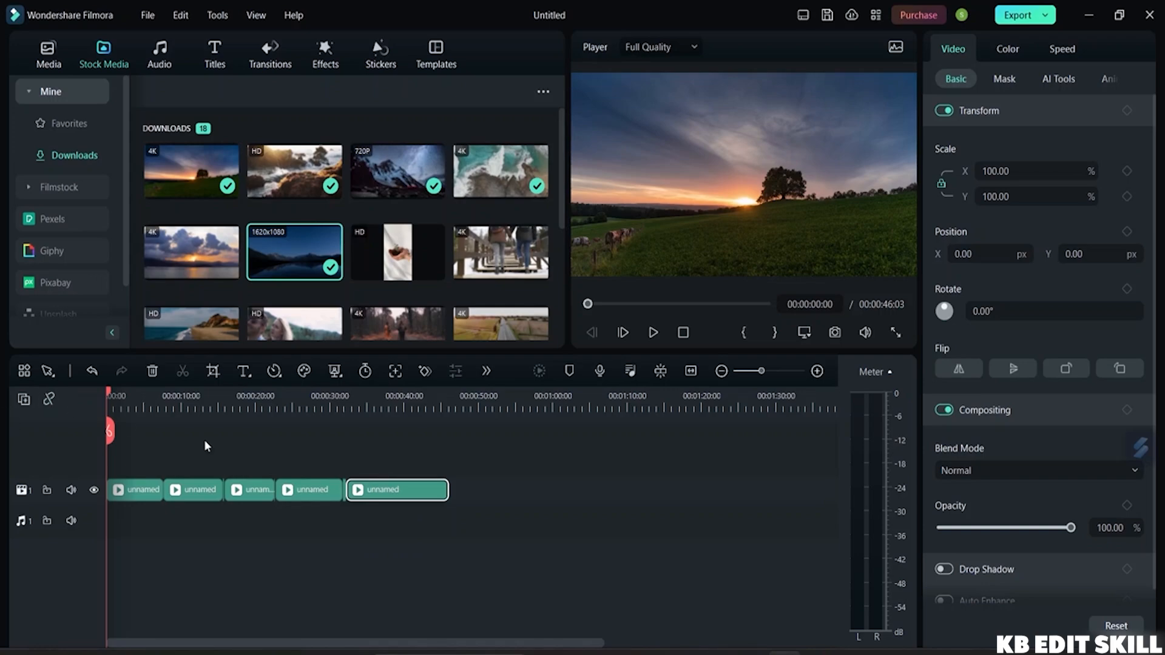
# Move the last three clips apart along the video track to leave gaps between them
pyautogui.moveTo(391, 494); pyautogui.dragTo(461, 492)
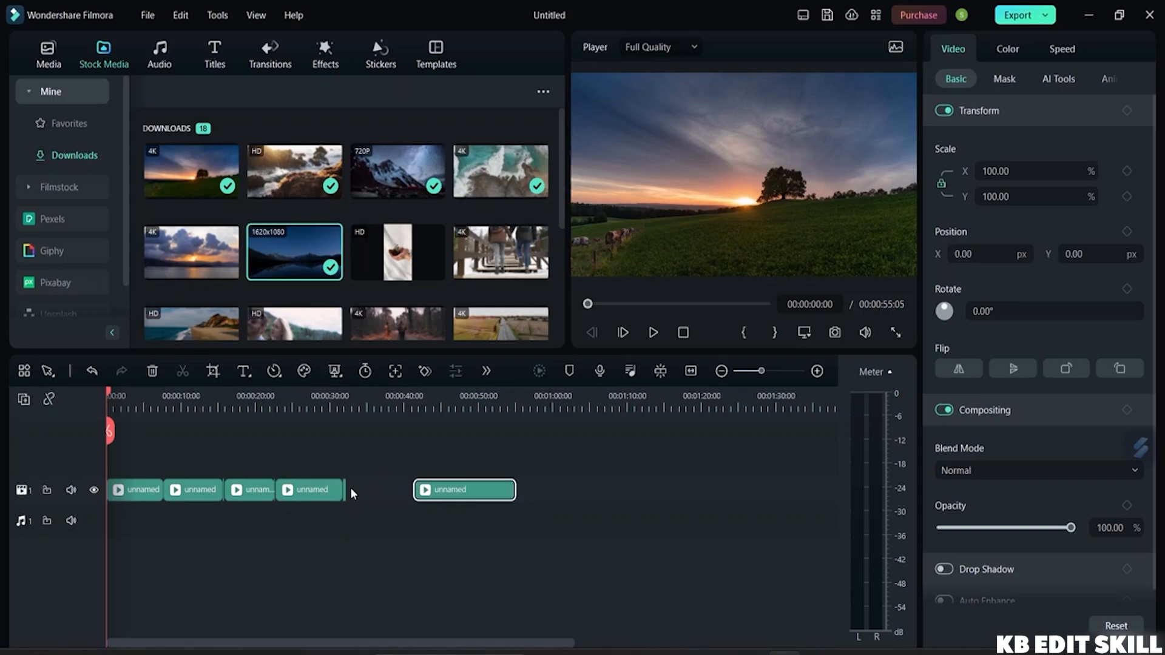
pyautogui.moveTo(329, 490); pyautogui.dragTo(335, 500)
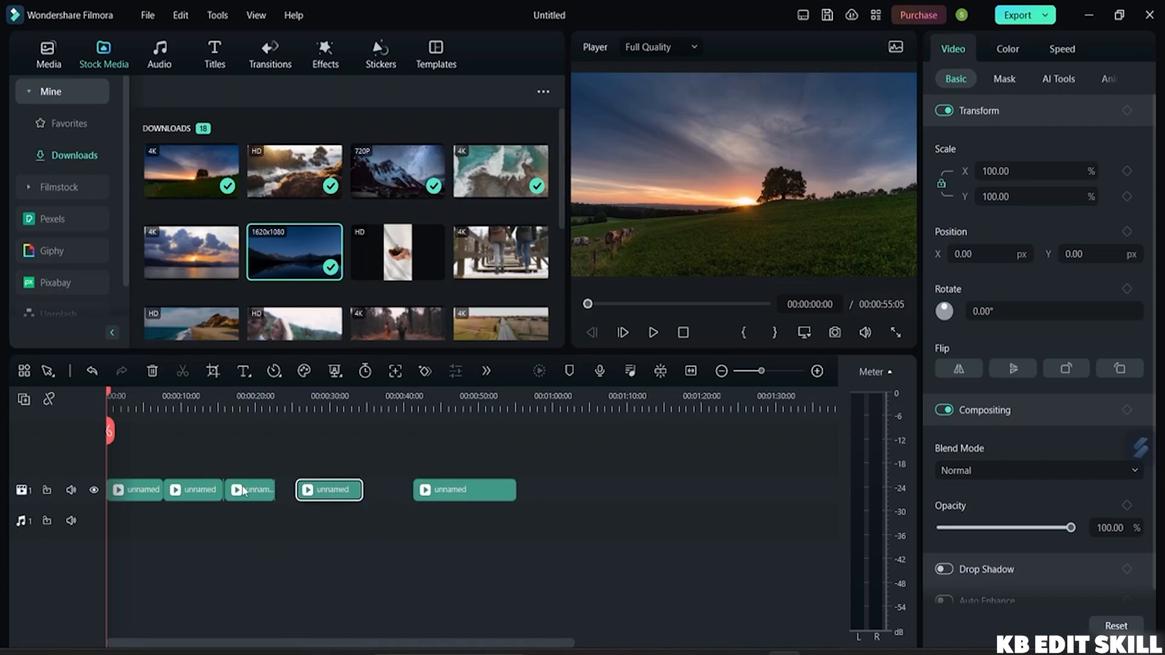
pyautogui.moveTo(246, 493)
pyautogui.mouseDown()
pyautogui.moveTo(276, 492)
pyautogui.moveTo(257, 491)
pyautogui.mouseUp()
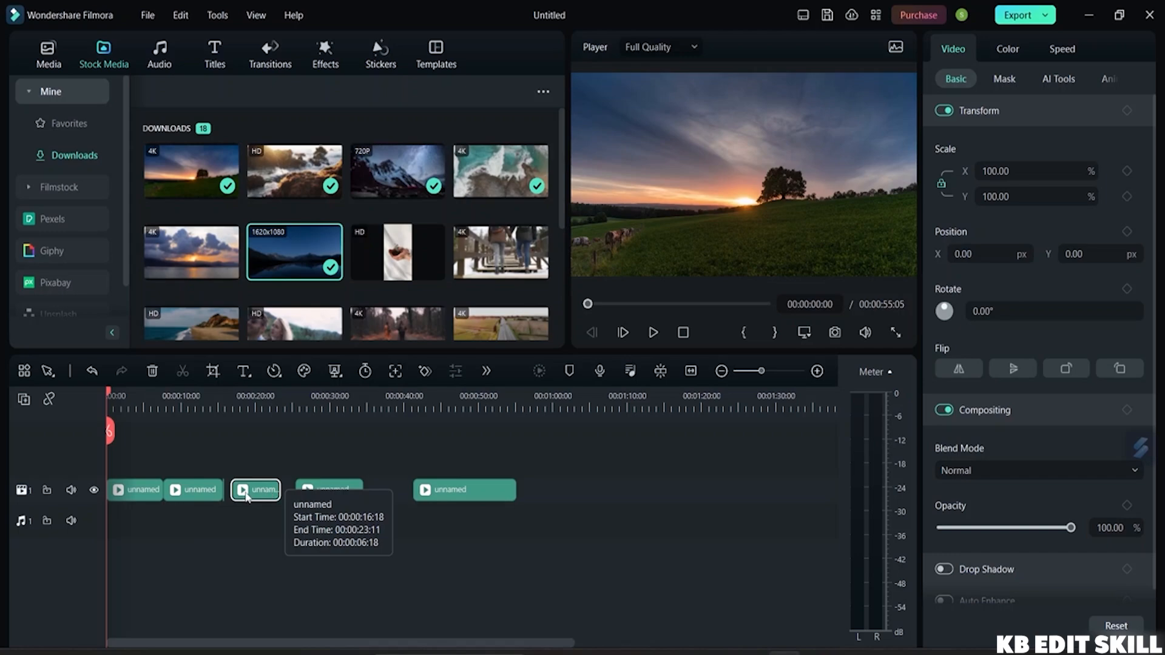
# Turn auto ripple on and move the last three clips back together so all five clips sit end to end
pyautogui.click(48, 398)
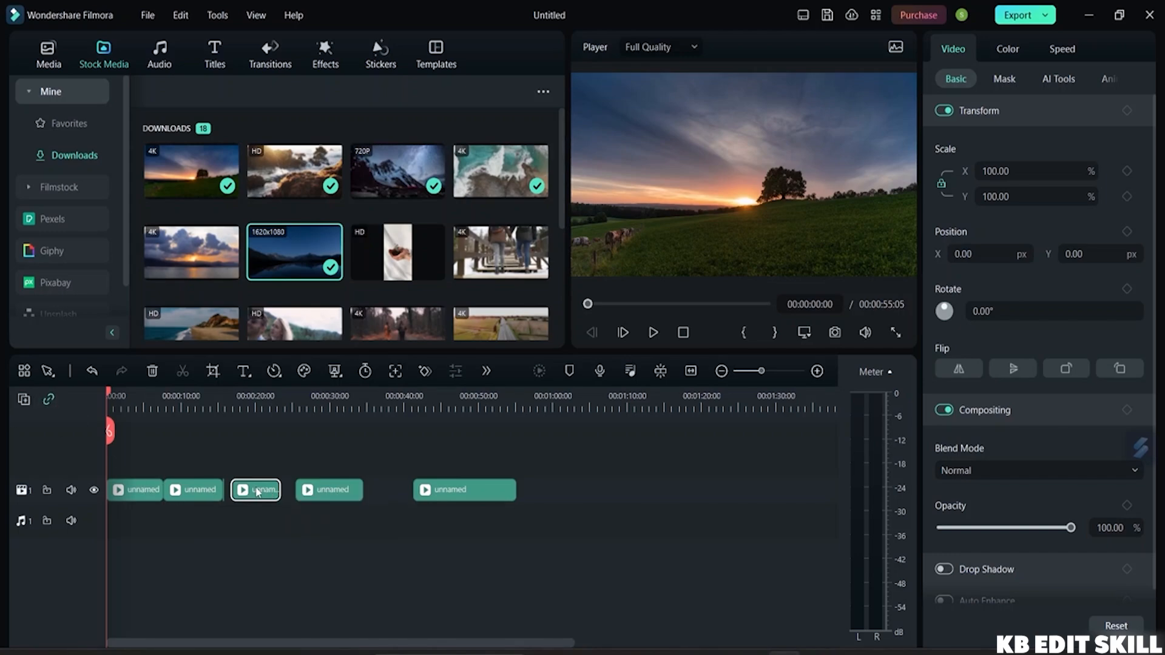
pyautogui.moveTo(257, 492); pyautogui.dragTo(236, 490)
pyautogui.moveTo(321, 490); pyautogui.dragTo(301, 490)
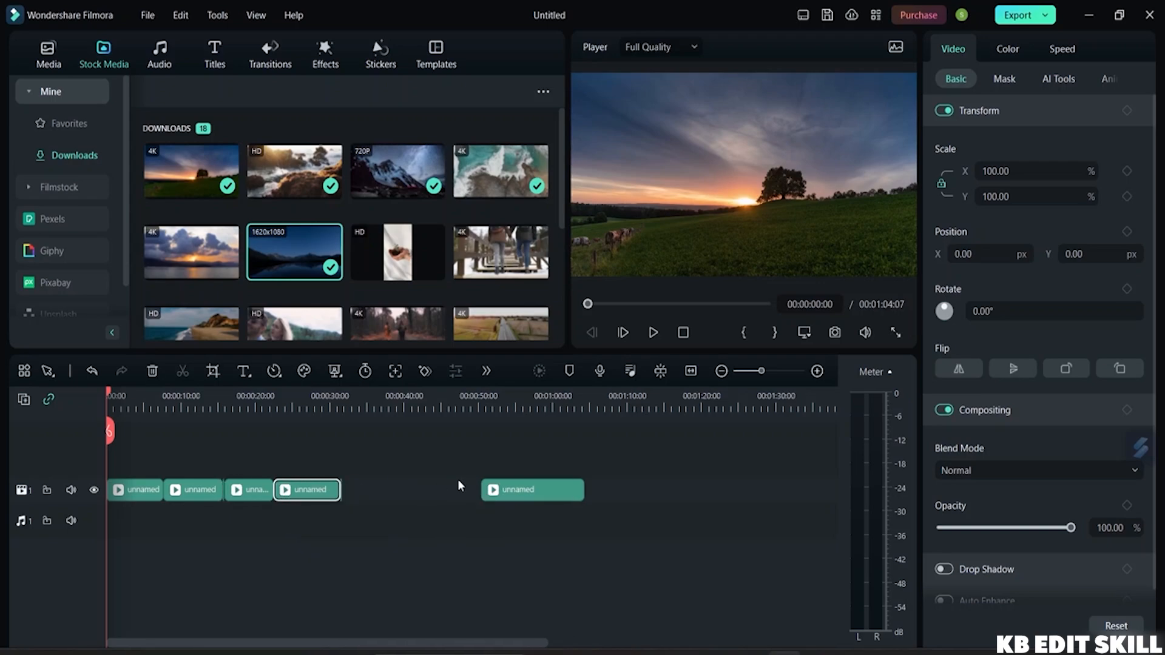
pyautogui.moveTo(514, 490); pyautogui.dragTo(374, 498)
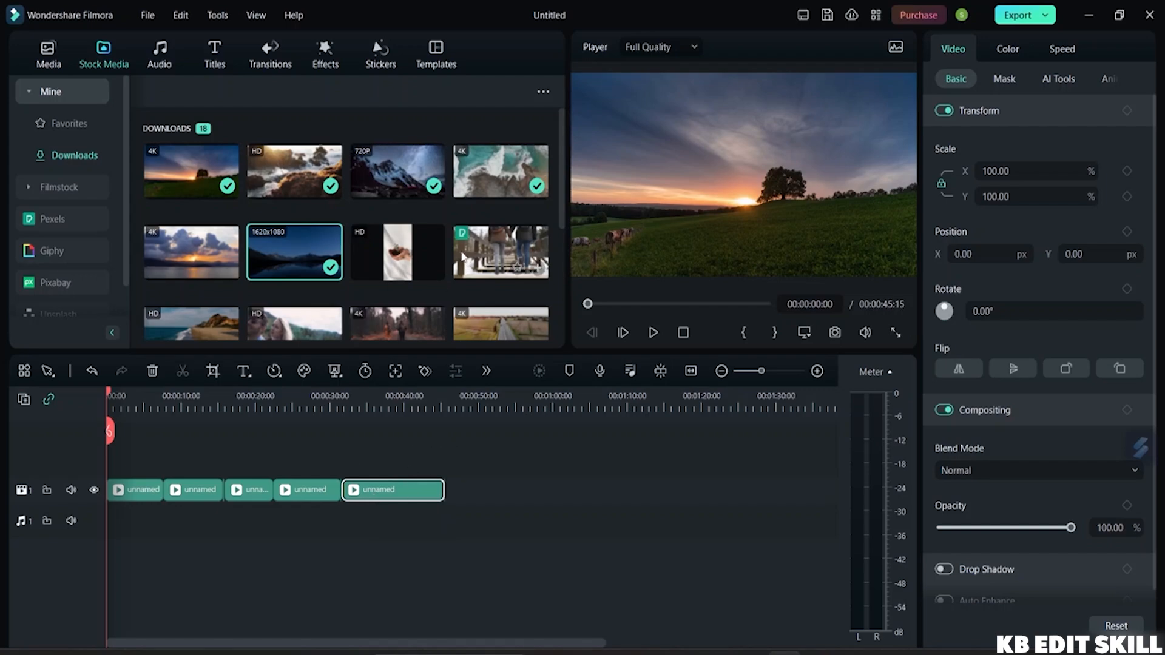
# Open the transition library and look through the downloaded transitions
pyautogui.click(273, 63)
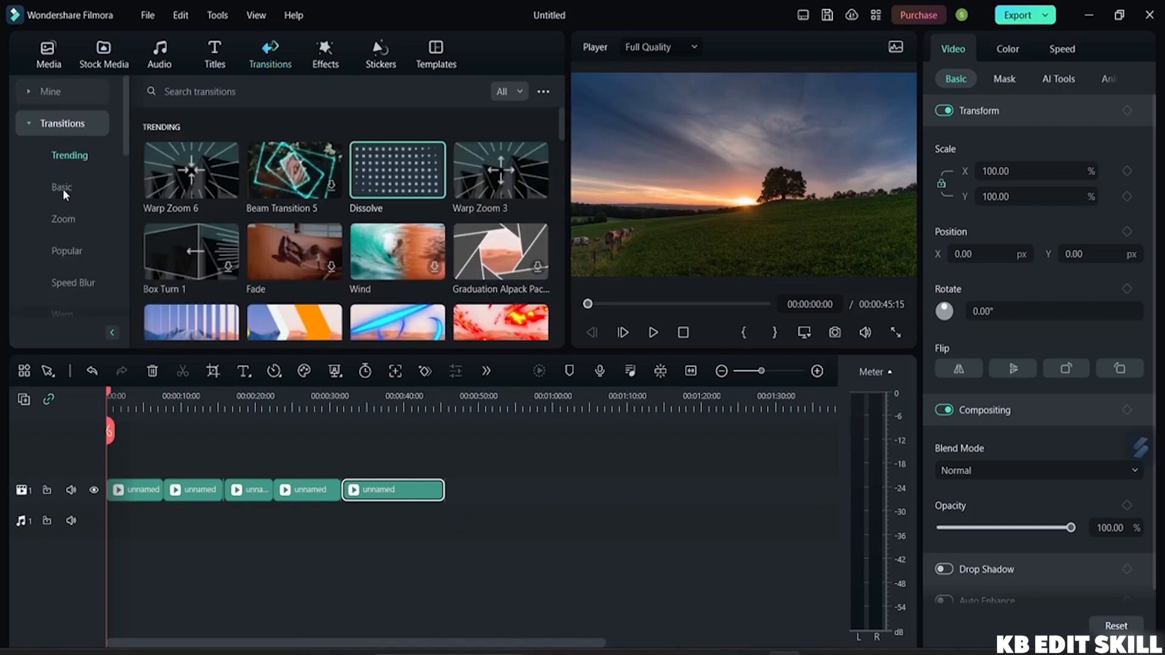
pyautogui.click(66, 99)
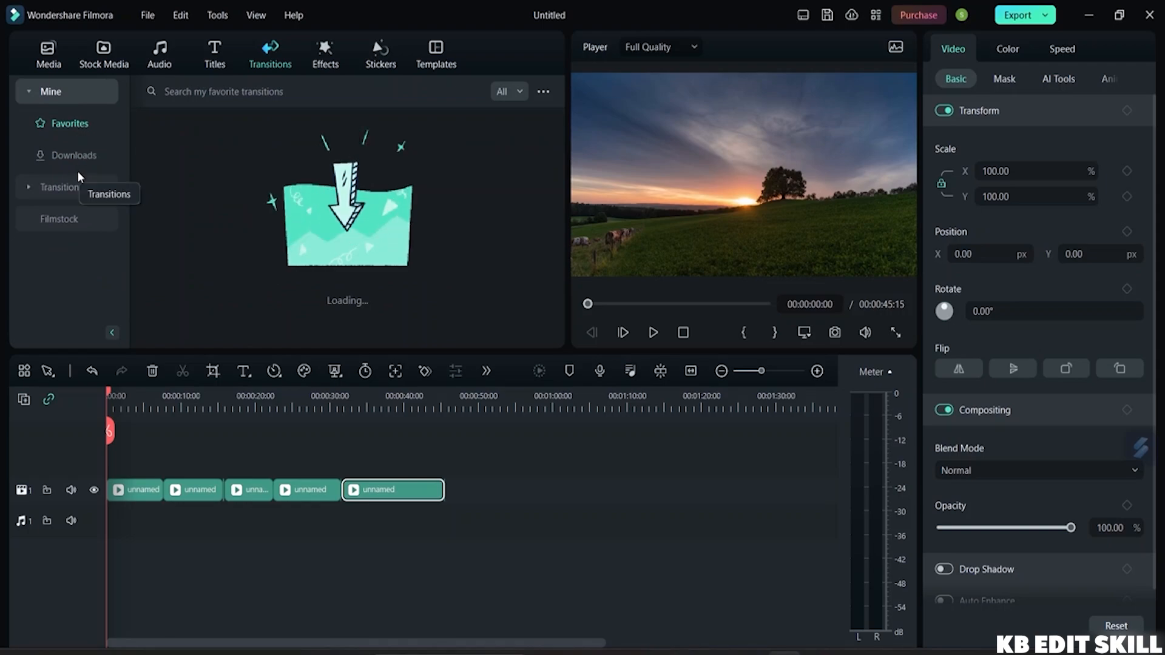
pyautogui.click(78, 154)
pyautogui.scroll(-10, 312, 195)
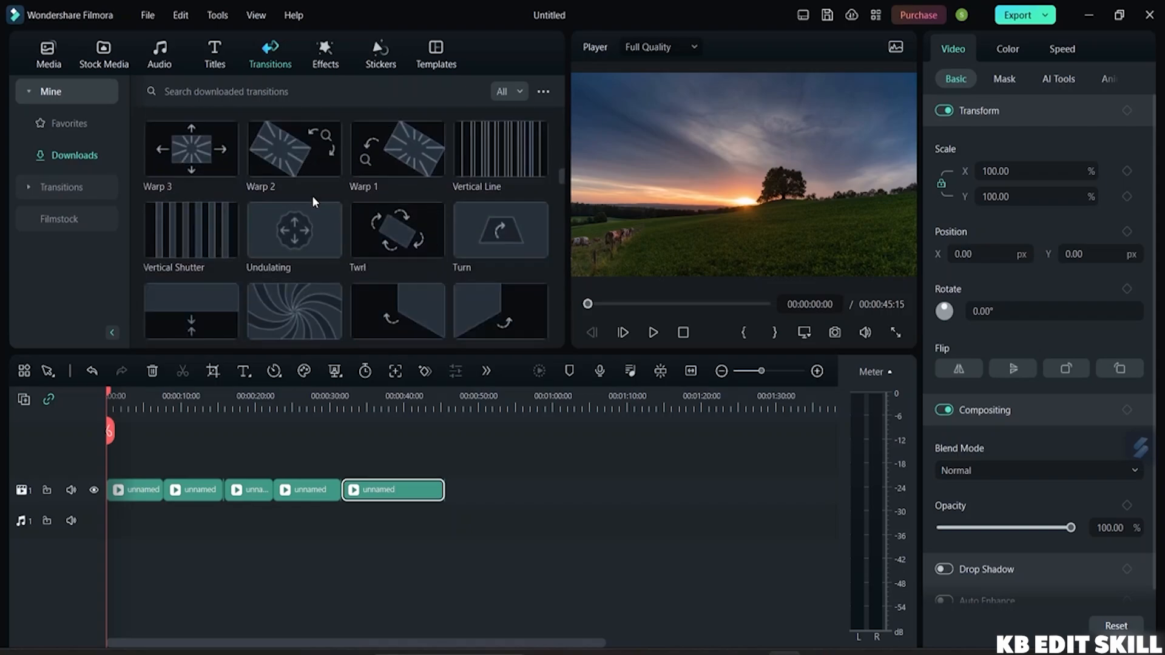
pyautogui.scroll(-5, 312, 196)
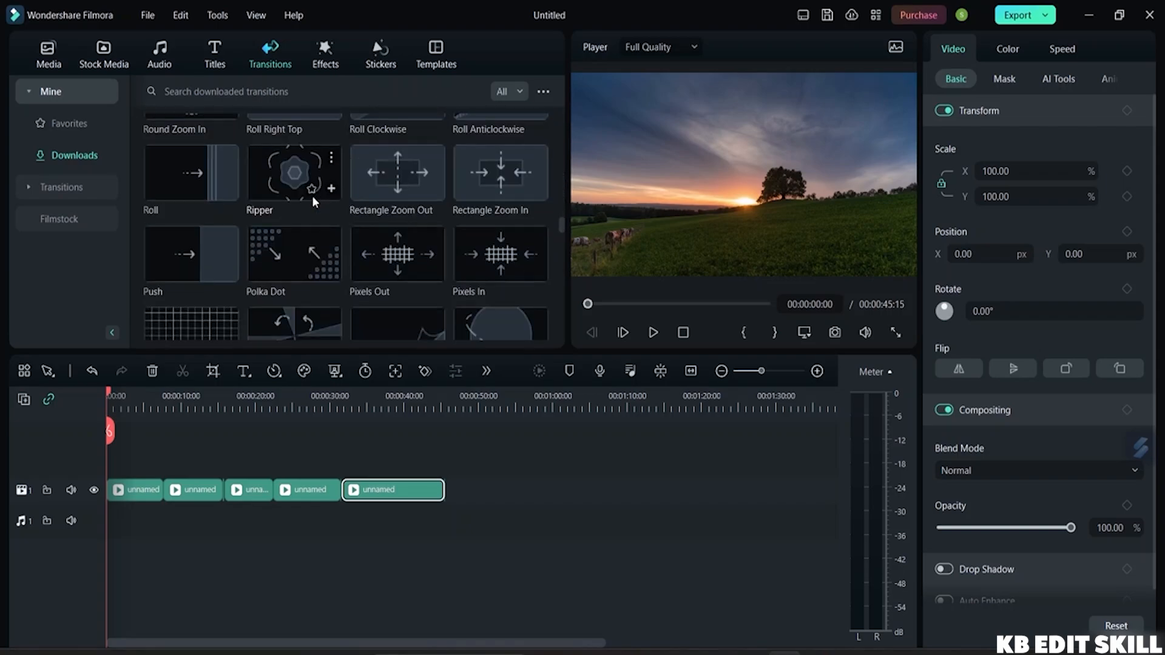
pyautogui.scroll(3, 312, 196)
pyautogui.scroll(12, 310, 189)
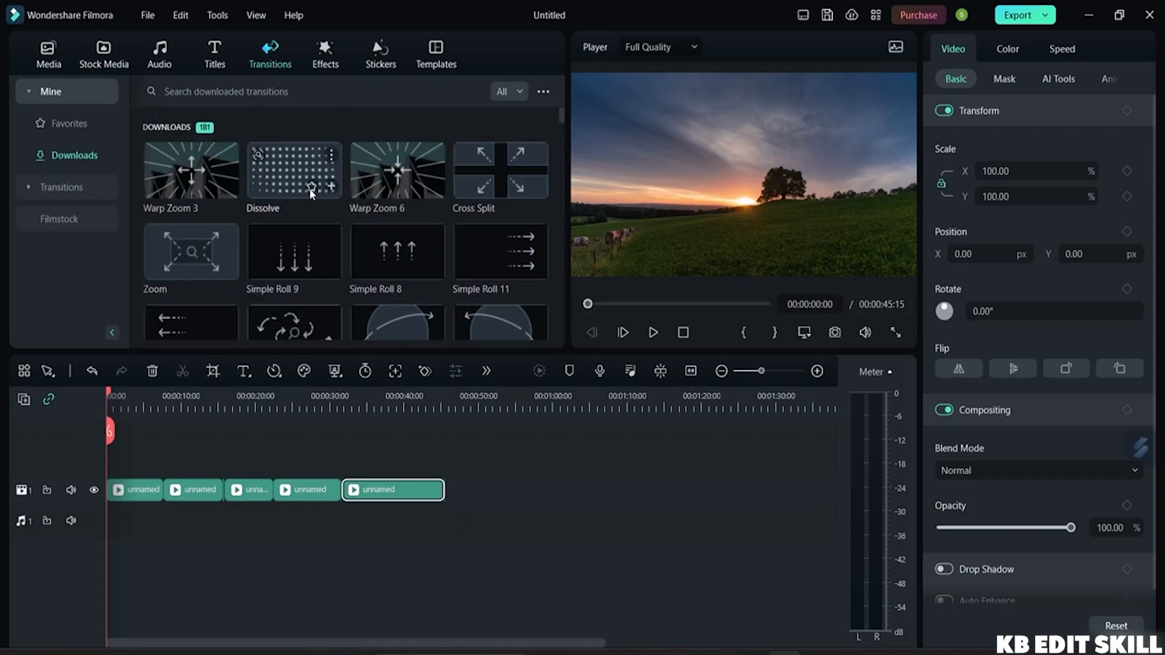
# Look through the list of transition categories and the Filmstock source, and return to the Trending transitions
pyautogui.click(56, 185)
pyautogui.scroll(-5, 58, 181)
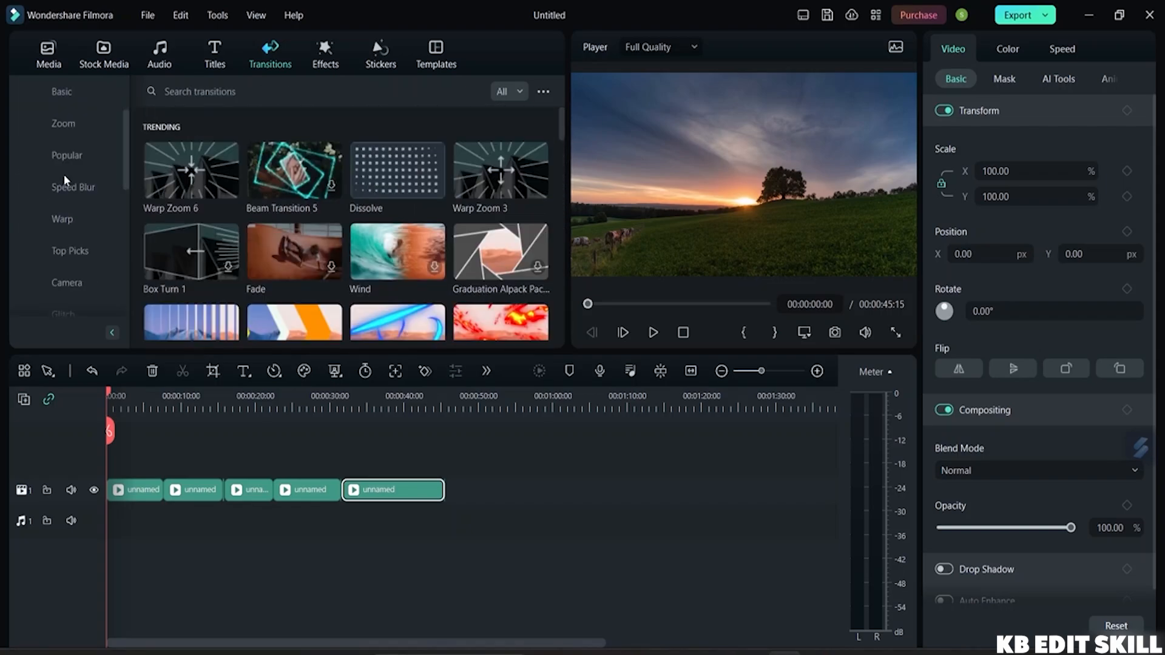
pyautogui.scroll(-2, 64, 179)
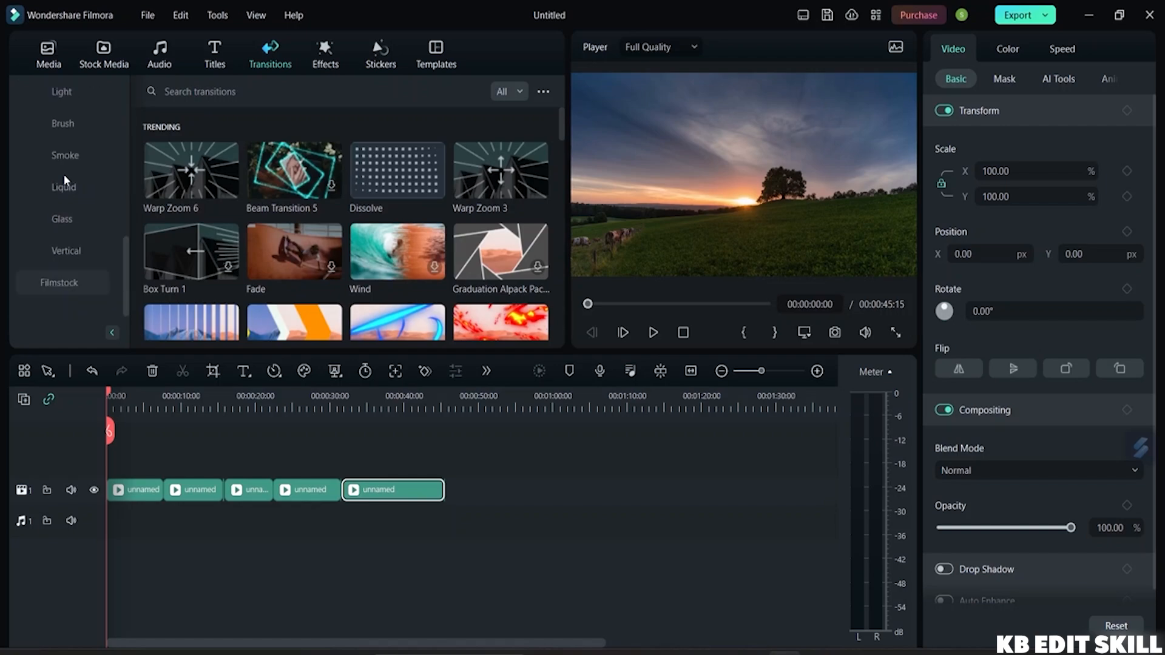
pyautogui.click(68, 288)
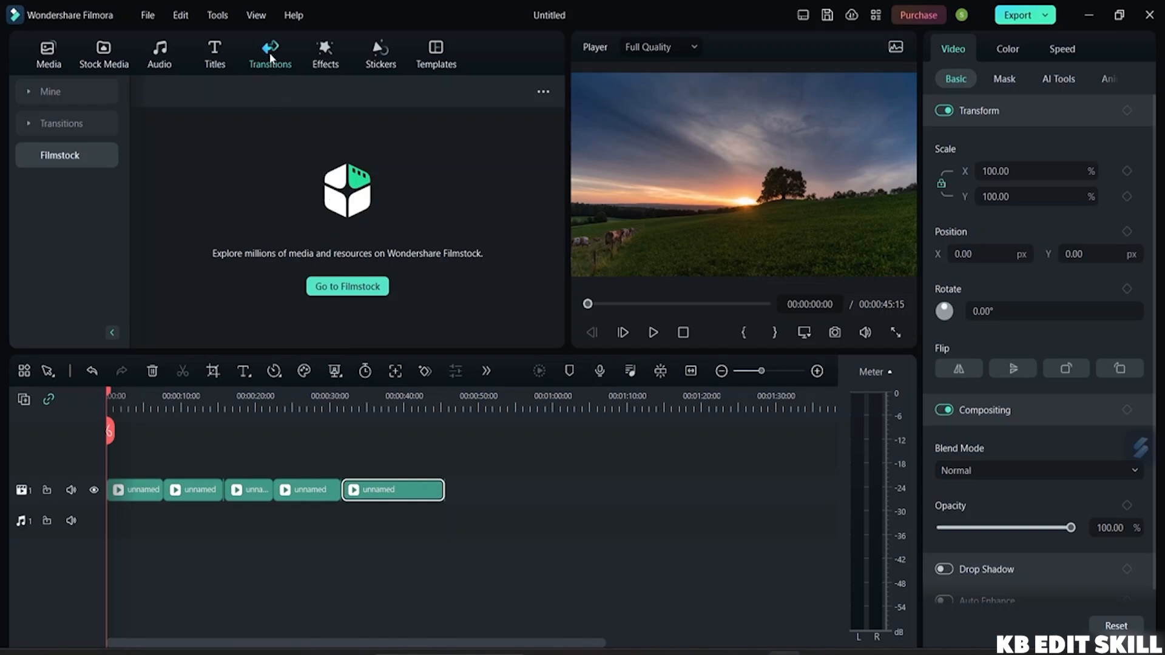
pyautogui.click(65, 125)
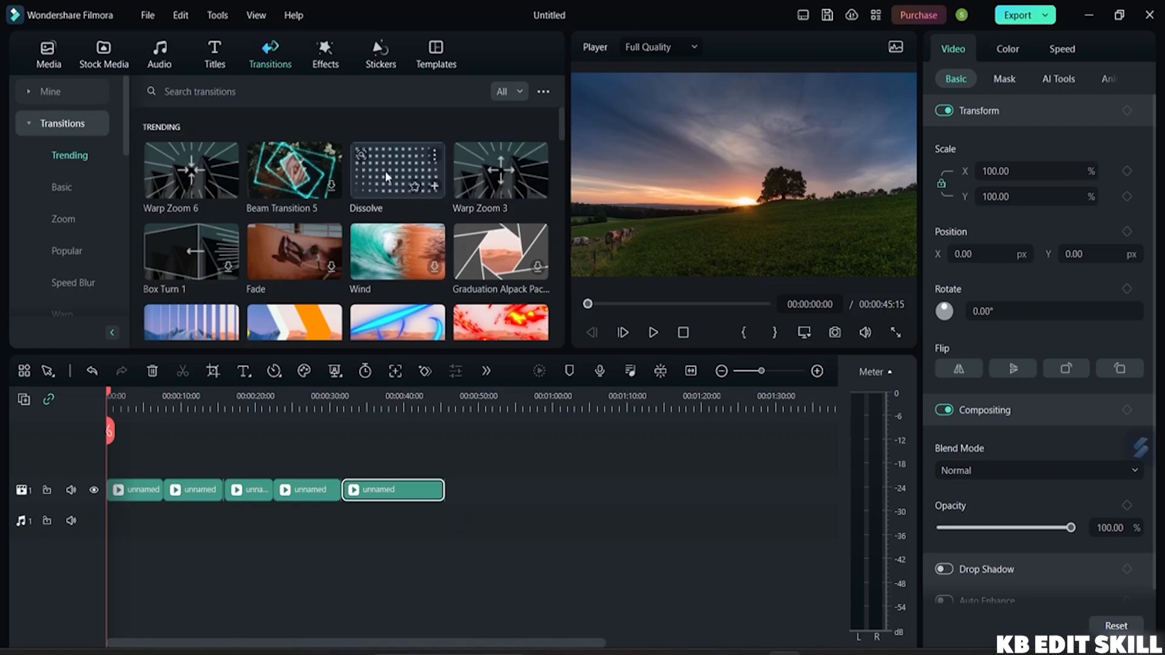
# Preview the Warp Zoom 3 transition and place it on the cut between the first and second clips
pyautogui.click(482, 175)
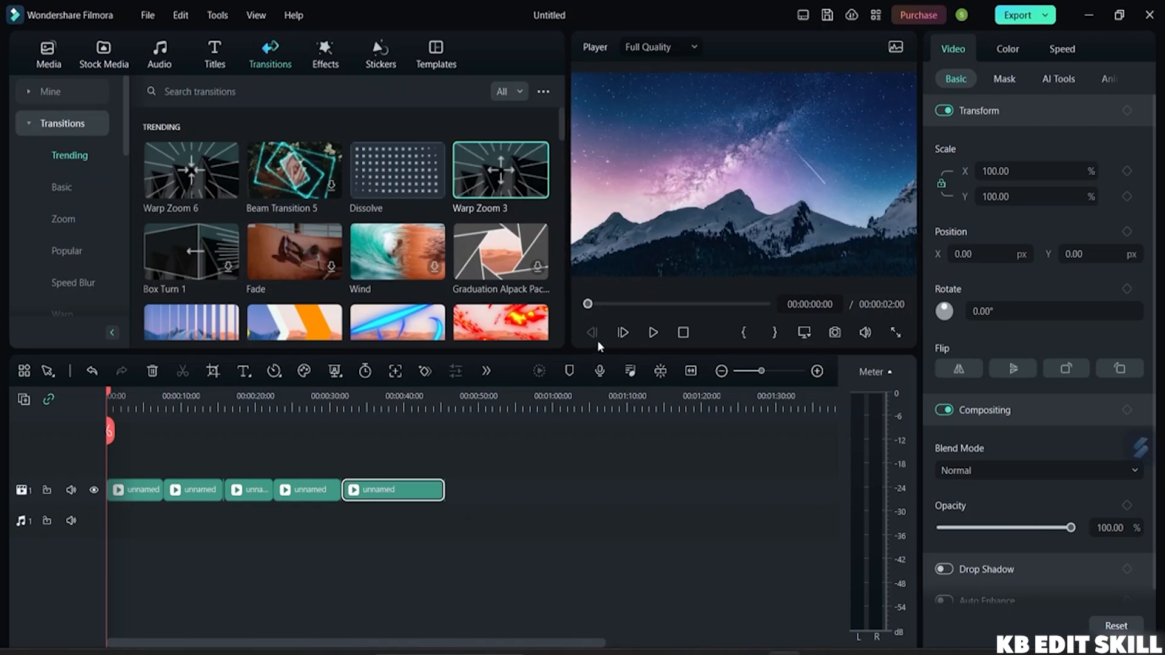
pyautogui.click(652, 333)
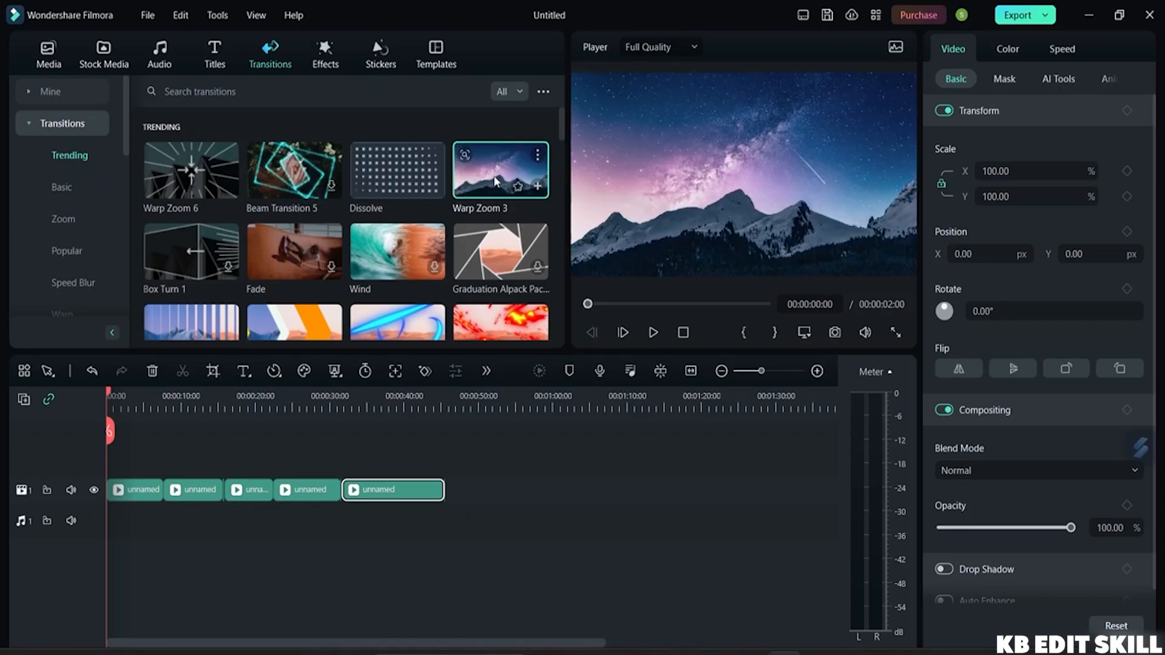
pyautogui.moveTo(494, 181); pyautogui.dragTo(327, 399)
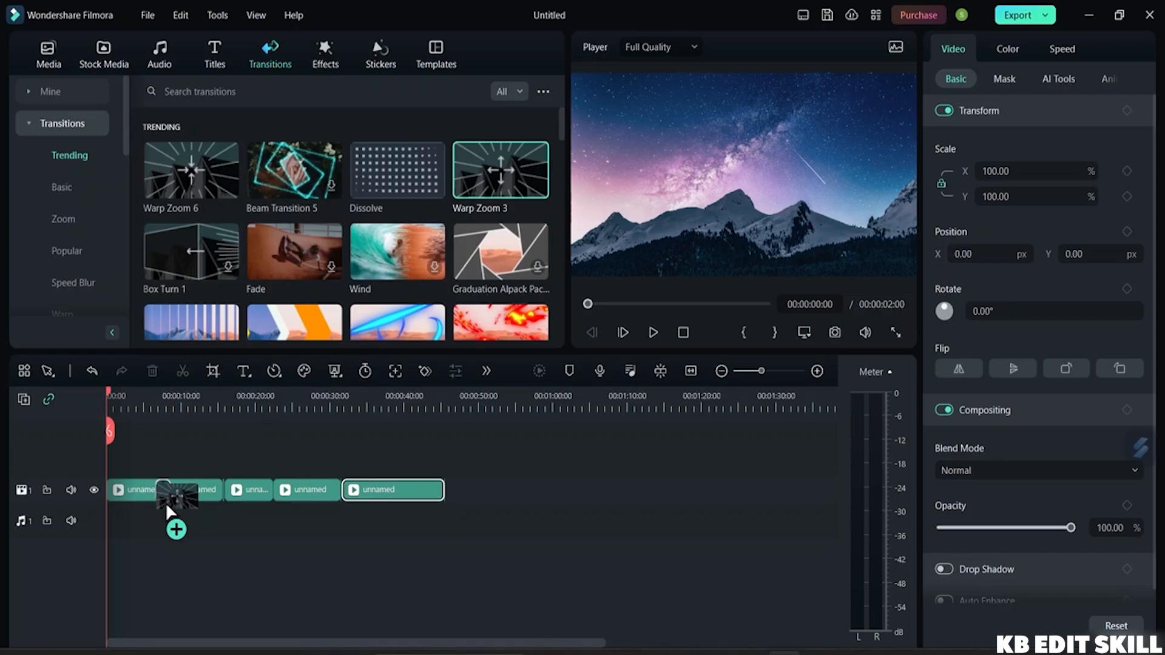
pyautogui.moveTo(167, 505)
pyautogui.mouseDown()
pyautogui.moveTo(131, 499)
pyautogui.moveTo(156, 499)
pyautogui.mouseUp()
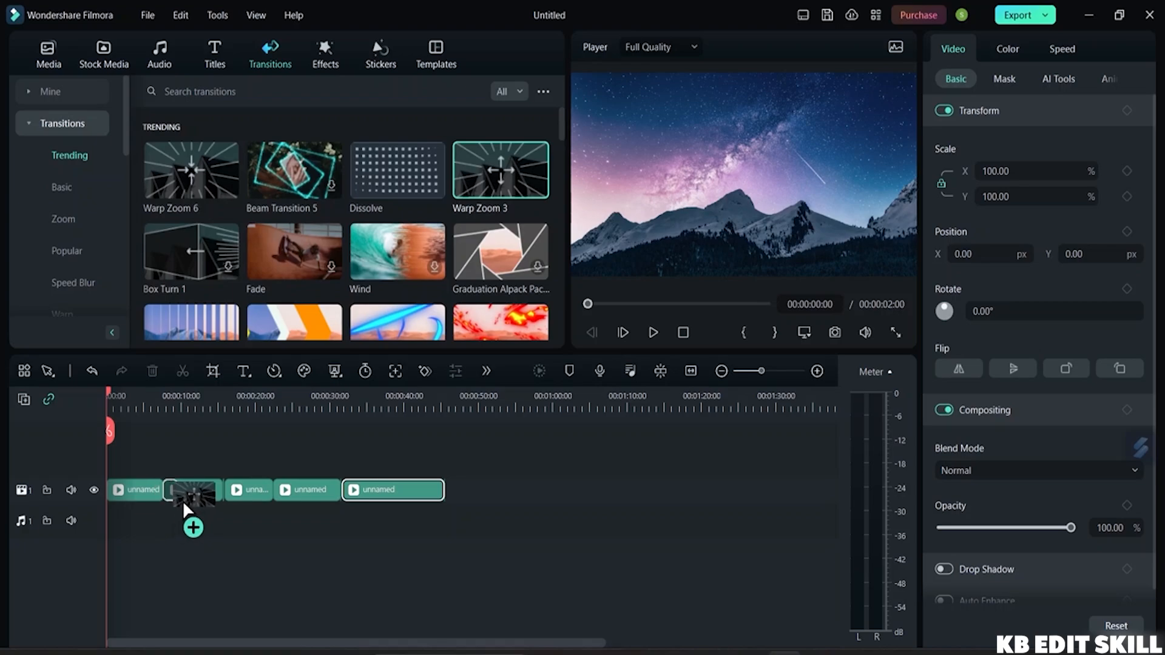
pyautogui.moveTo(184, 504); pyautogui.dragTo(166, 501)
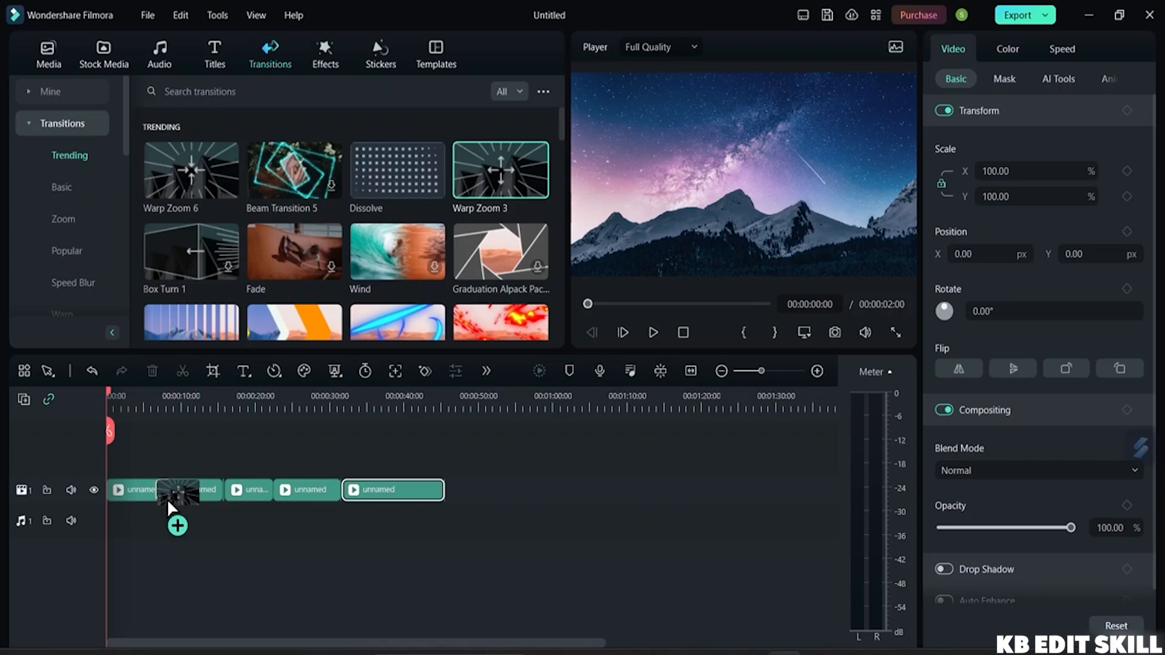
pyautogui.moveTo(166, 499); pyautogui.dragTo(167, 499)
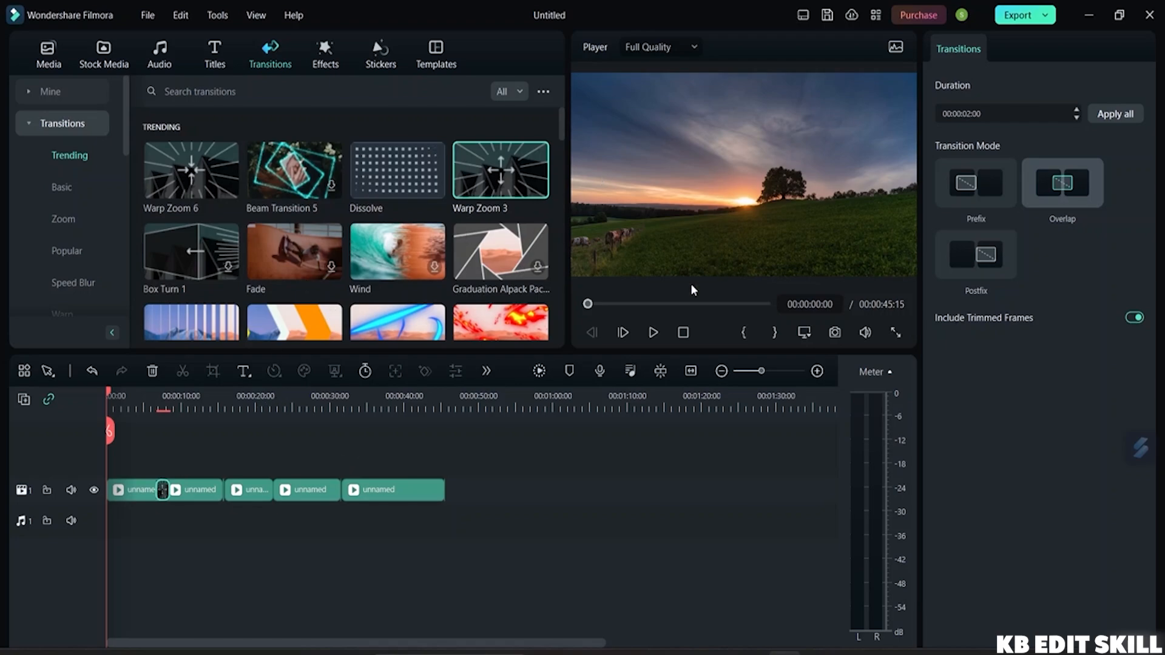
# Play the timeline through the new transition, then return the playhead to about 4 seconds, ahead of the transition
pyautogui.click(653, 333)
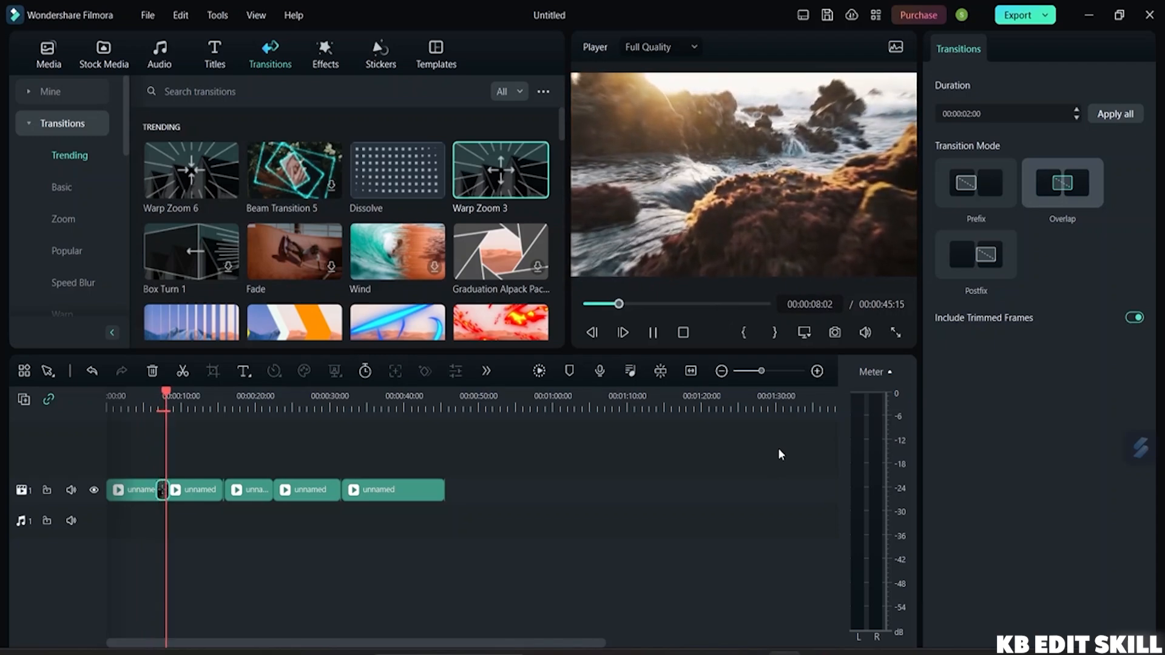
pyautogui.click(653, 332)
pyautogui.moveTo(629, 305); pyautogui.dragTo(604, 322)
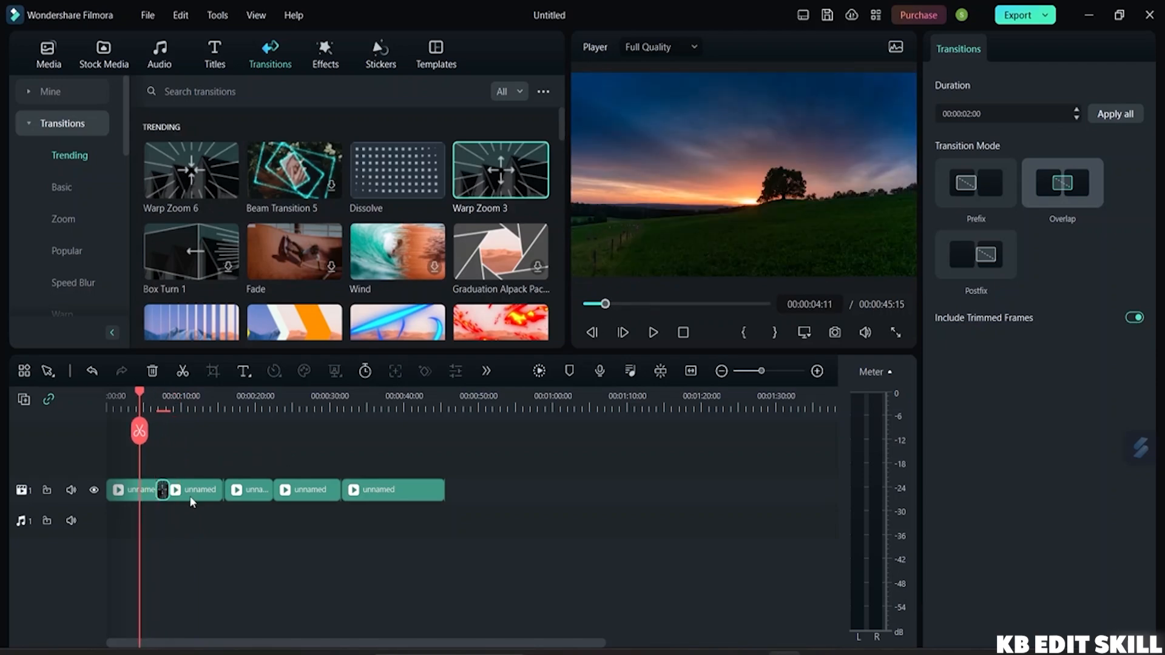
# Cut the Warp Zoom 3 transition from between the first and second clips and move the playhead back to about 1 second
pyautogui.rightClick(162, 490)
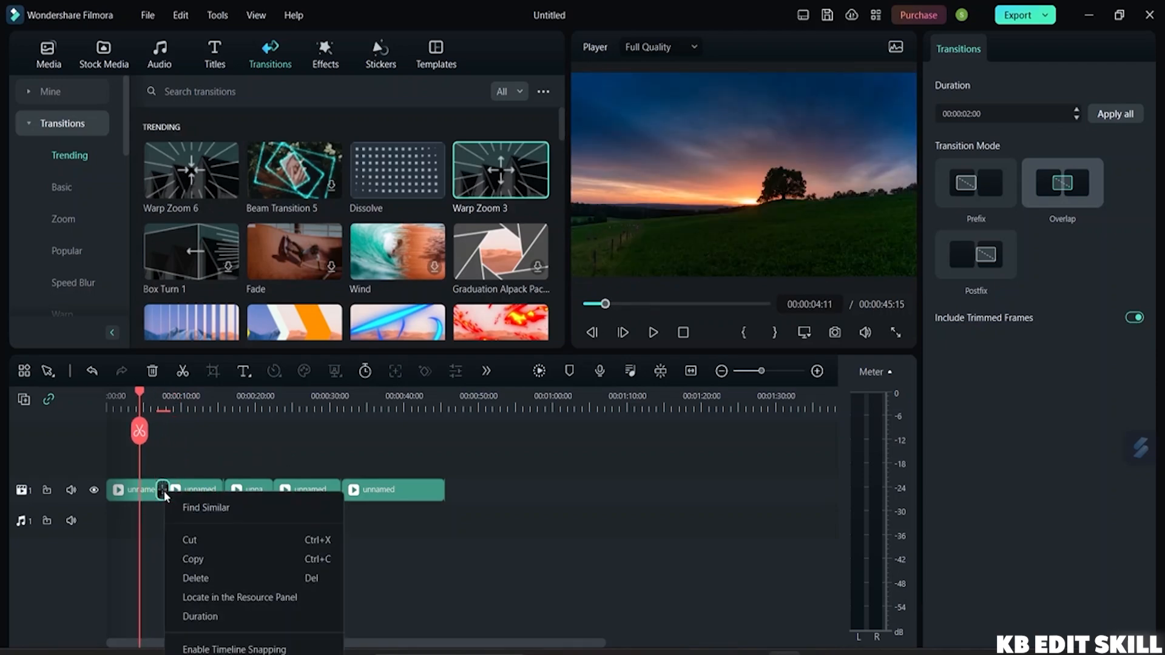
pyautogui.click(216, 537)
pyautogui.moveTo(141, 442); pyautogui.dragTo(116, 432)
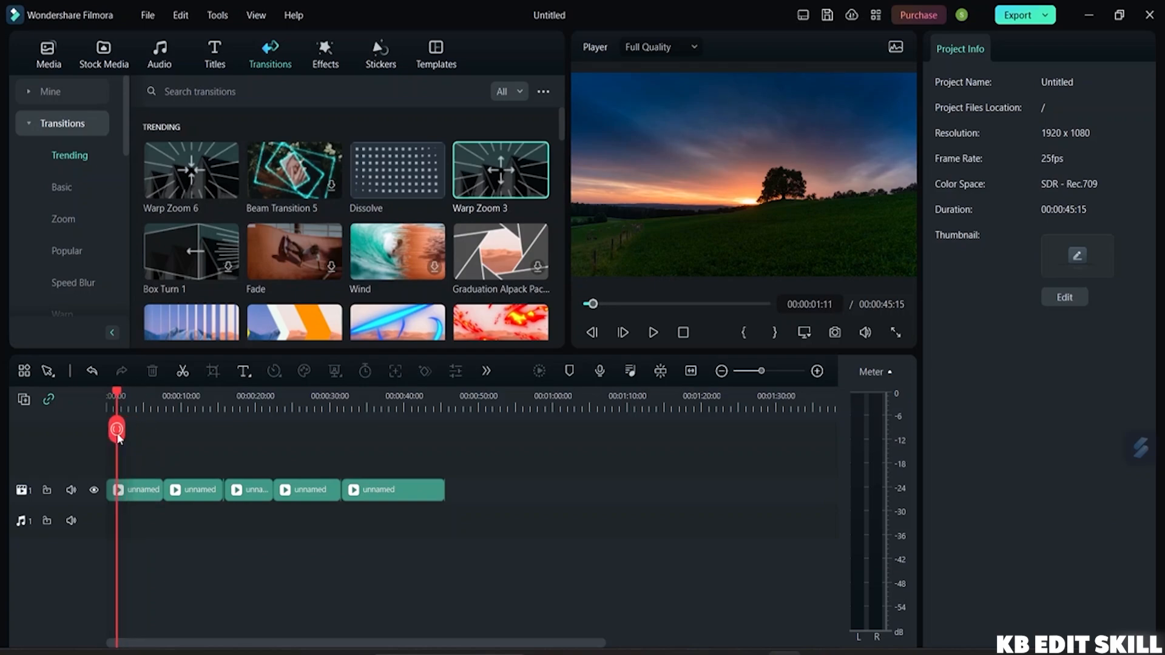
# Open the audio library and look through the Summer and Trending music, the favorites and the downloaded tracks
pyautogui.click(151, 46)
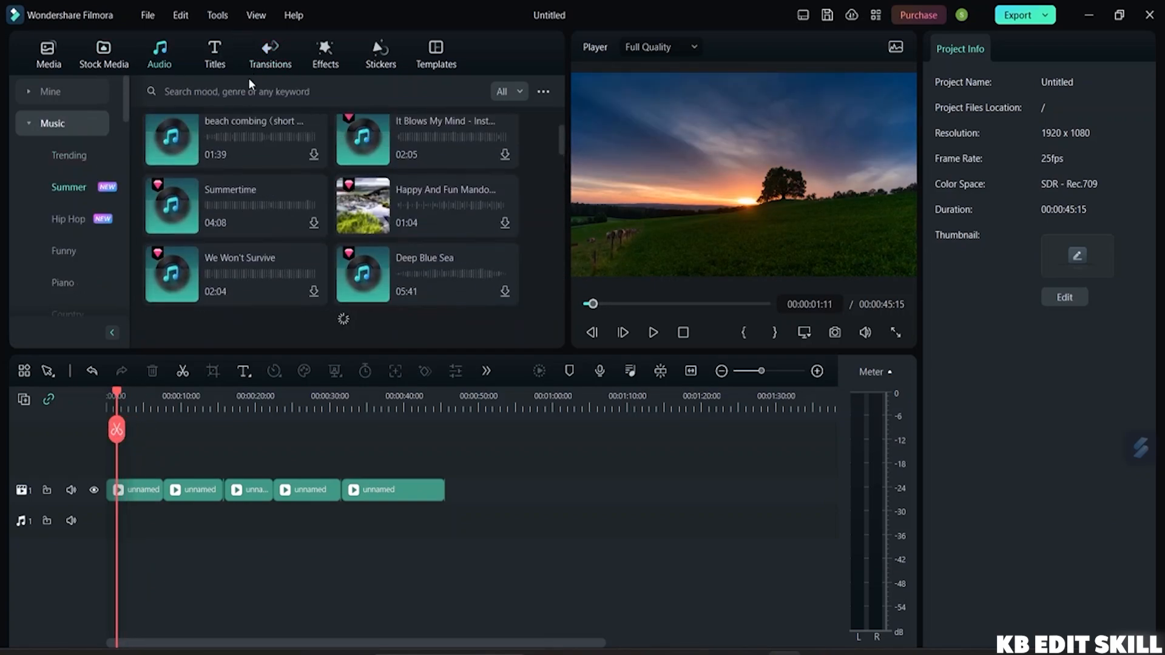
pyautogui.scroll(2, 279, 278)
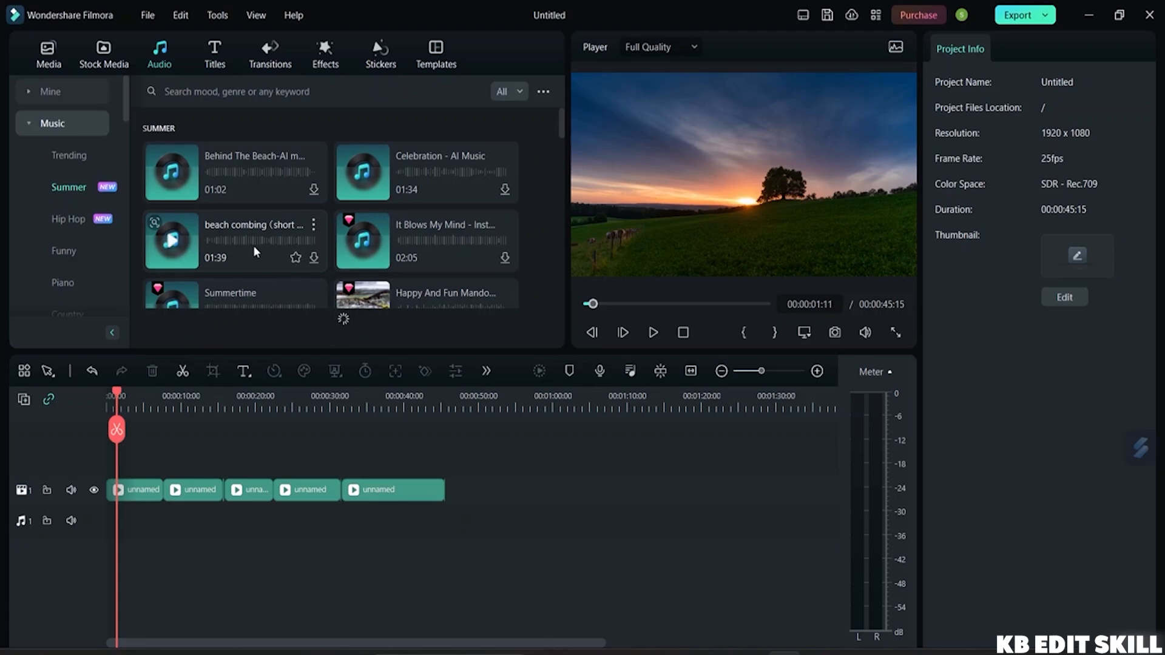
pyautogui.click(59, 155)
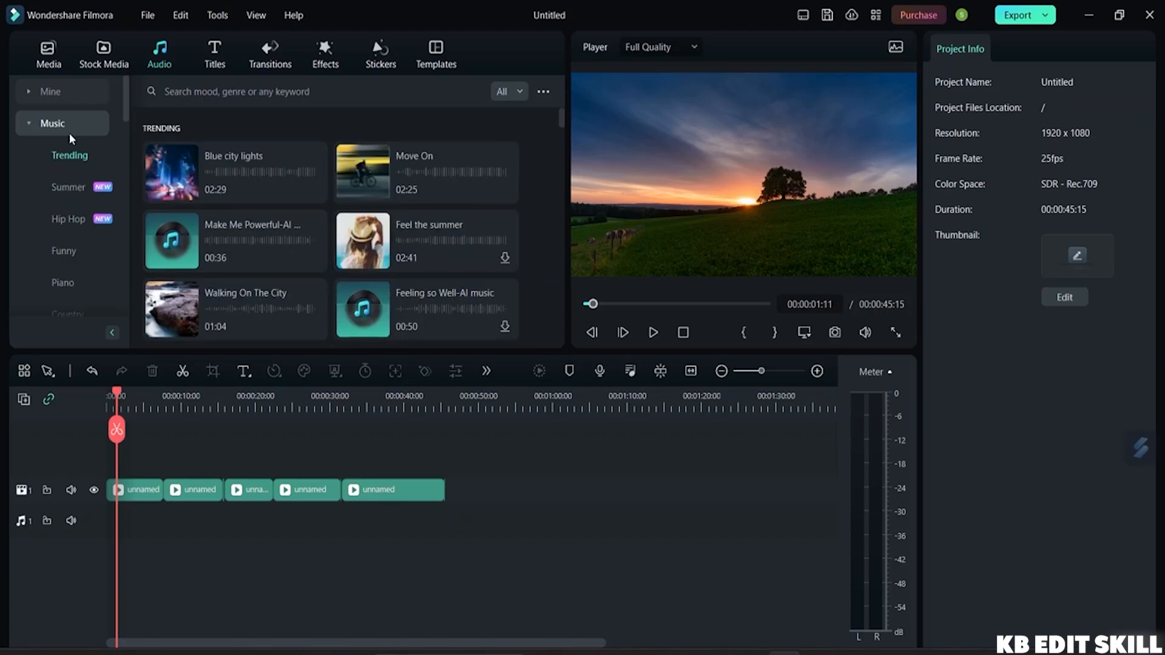
pyautogui.click(66, 93)
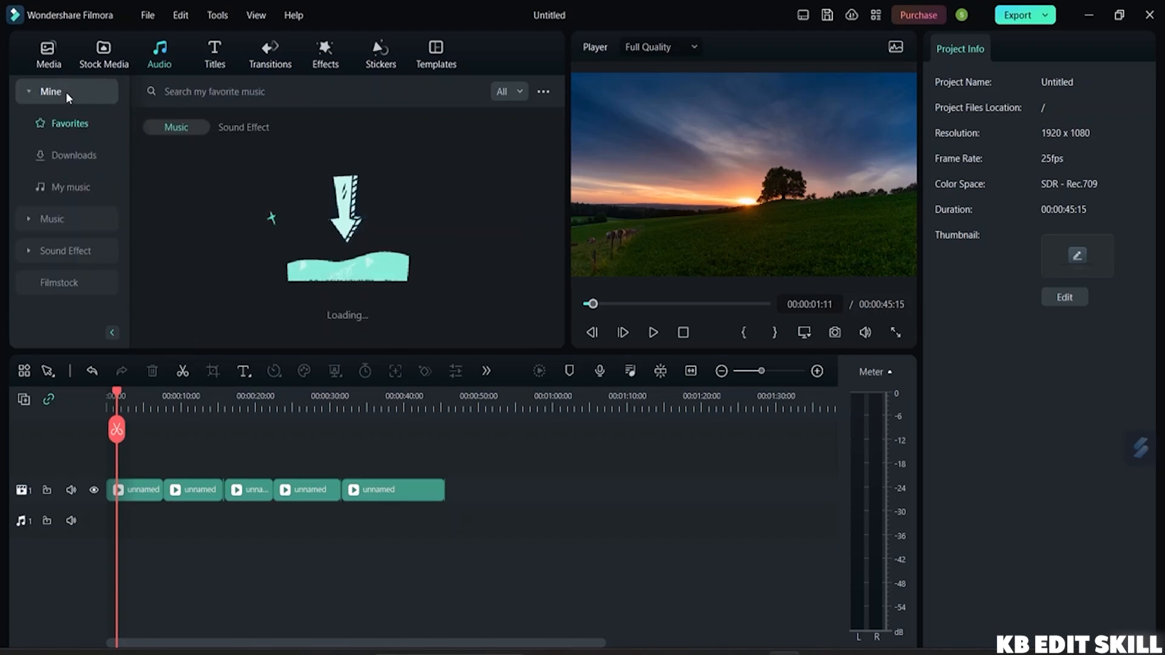
pyautogui.click(71, 153)
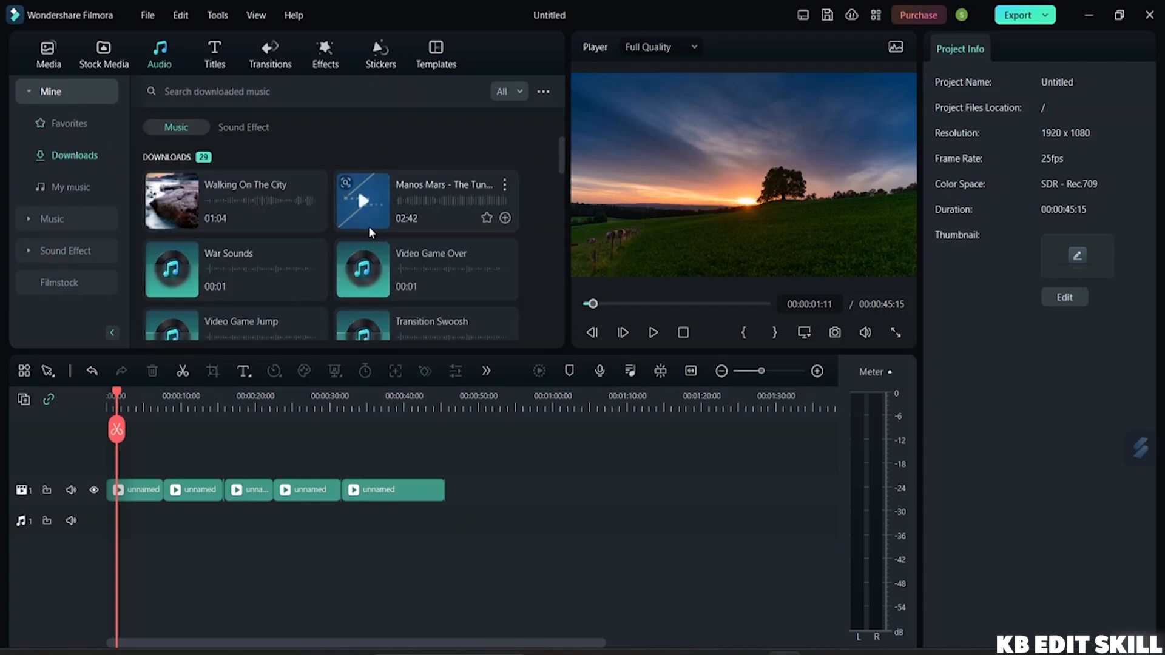
pyautogui.scroll(-5, 369, 227)
pyautogui.scroll(2, 407, 229)
pyautogui.scroll(-2, 403, 223)
pyautogui.scroll(-3, 404, 225)
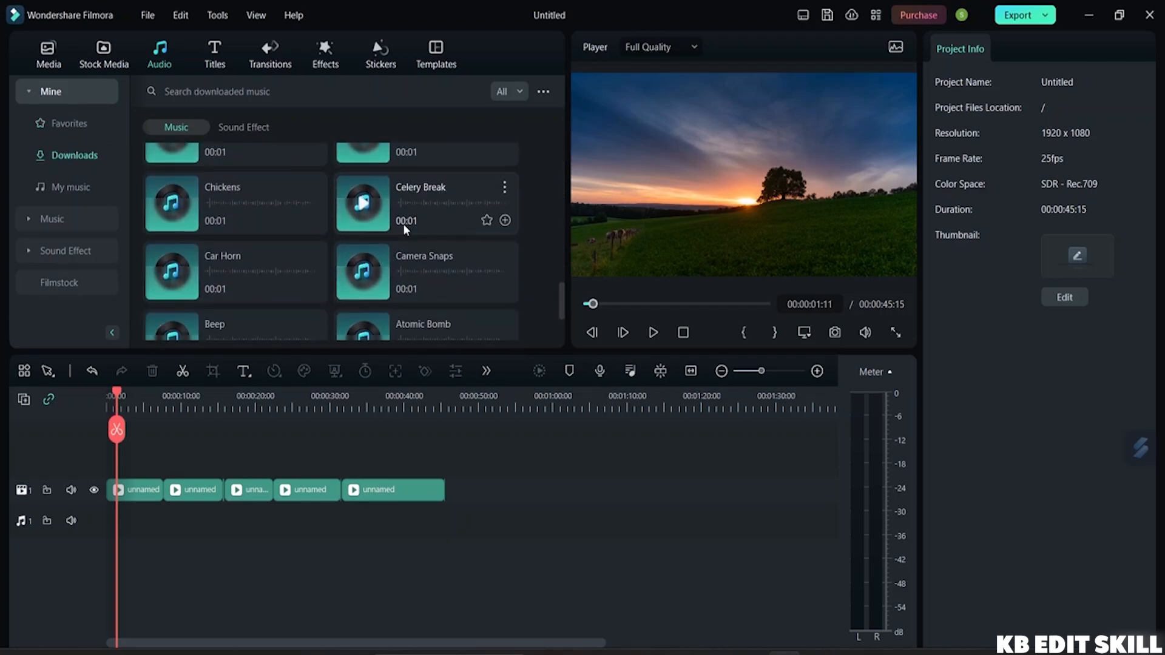
pyautogui.scroll(10, 326, 224)
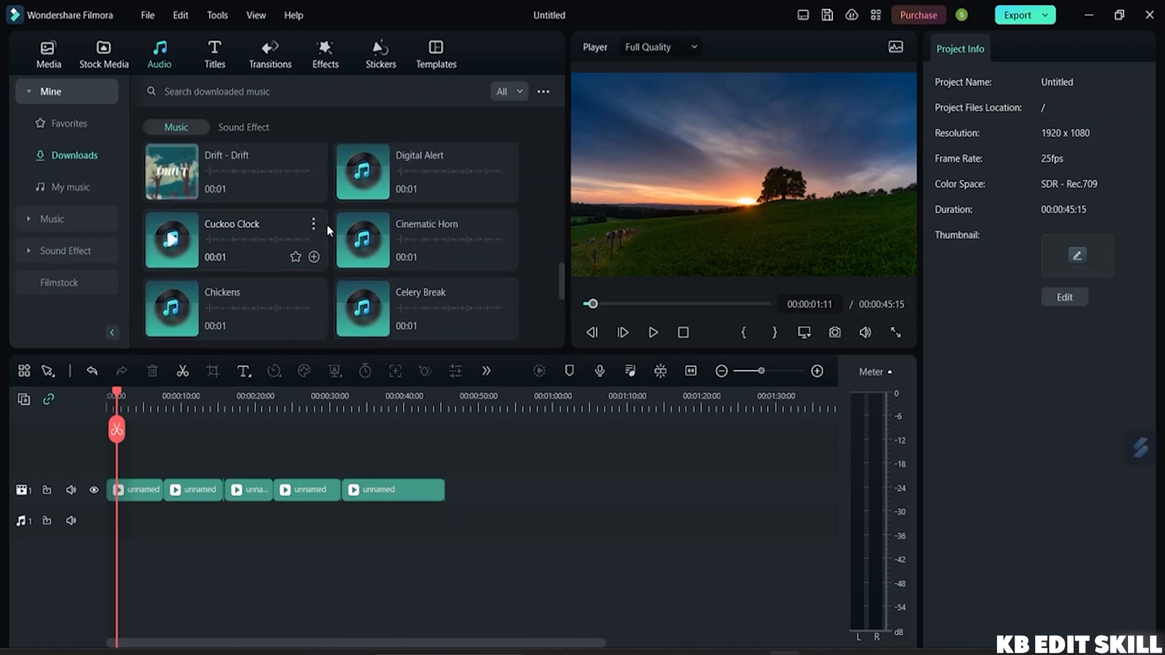
pyautogui.scroll(5, 326, 225)
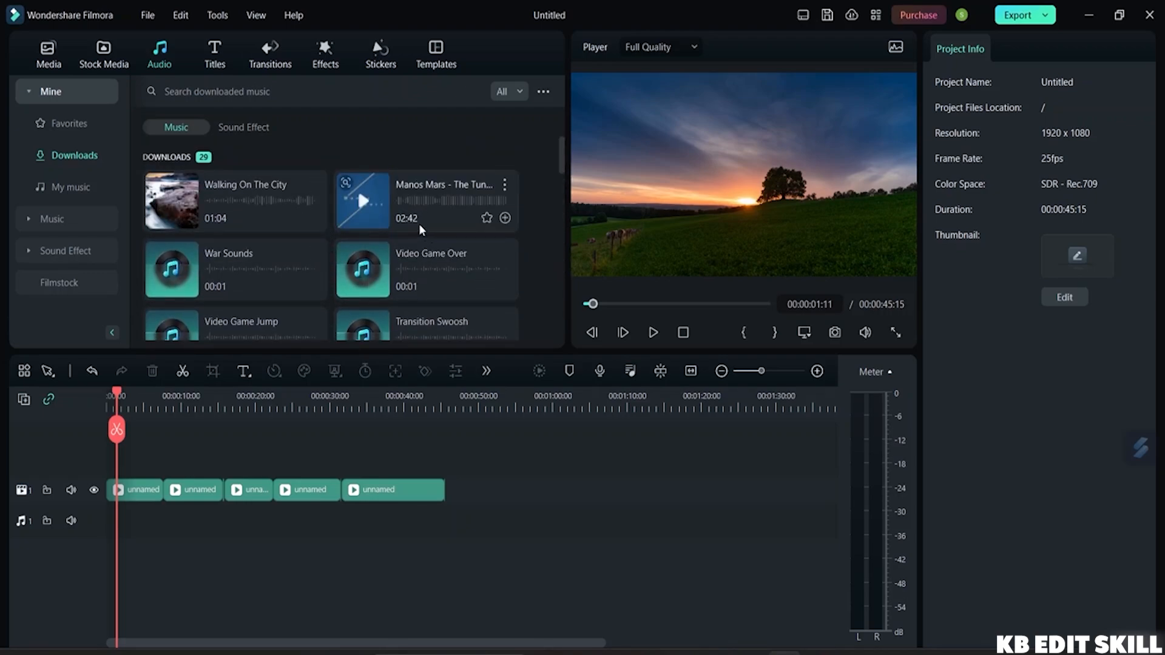
# Preview the downloaded track Manos Mars - The Tunning, place it at the start of audio track 1 and return the playhead to the start
pyautogui.click(401, 206)
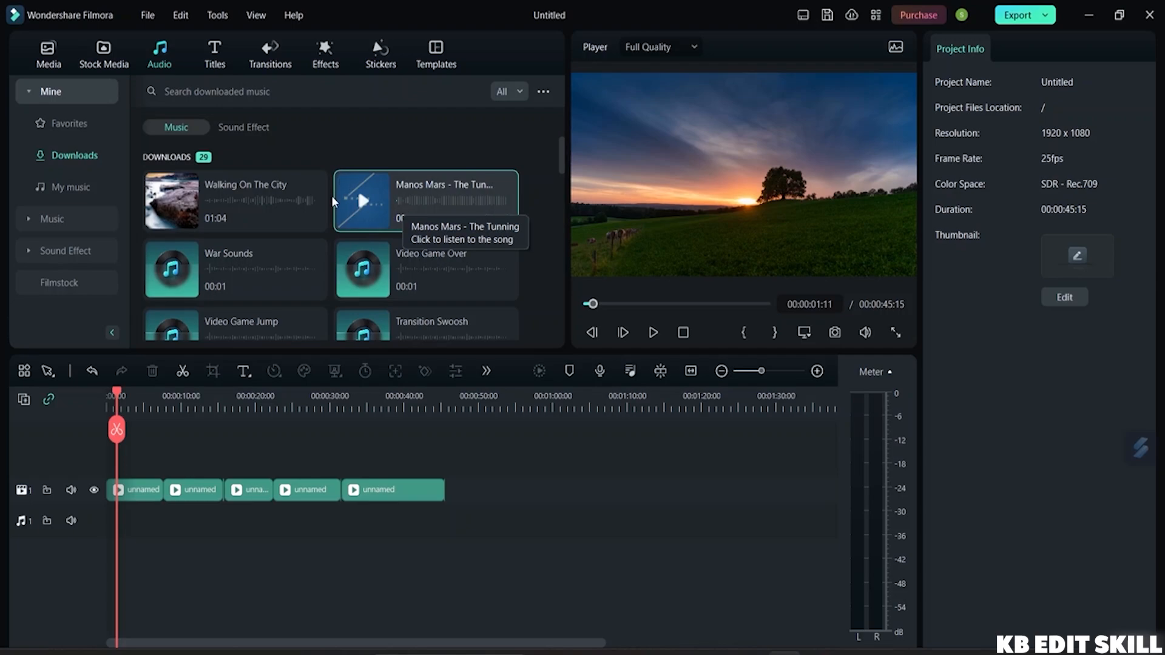
pyautogui.moveTo(377, 193); pyautogui.dragTo(114, 534)
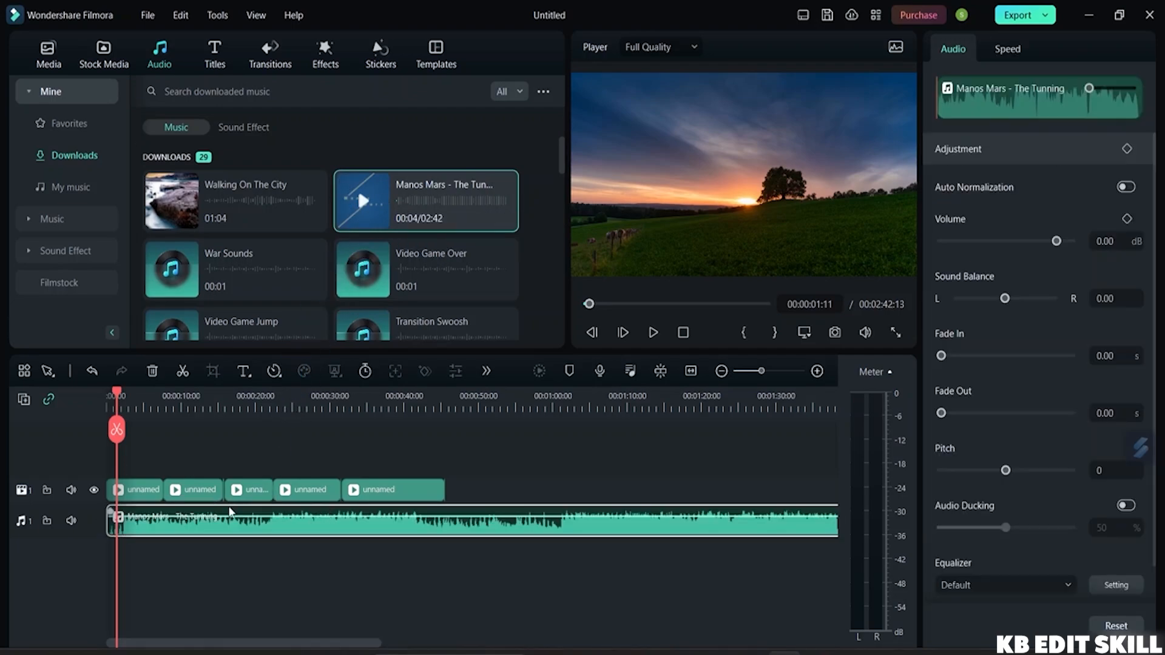
pyautogui.moveTo(121, 437); pyautogui.dragTo(93, 439)
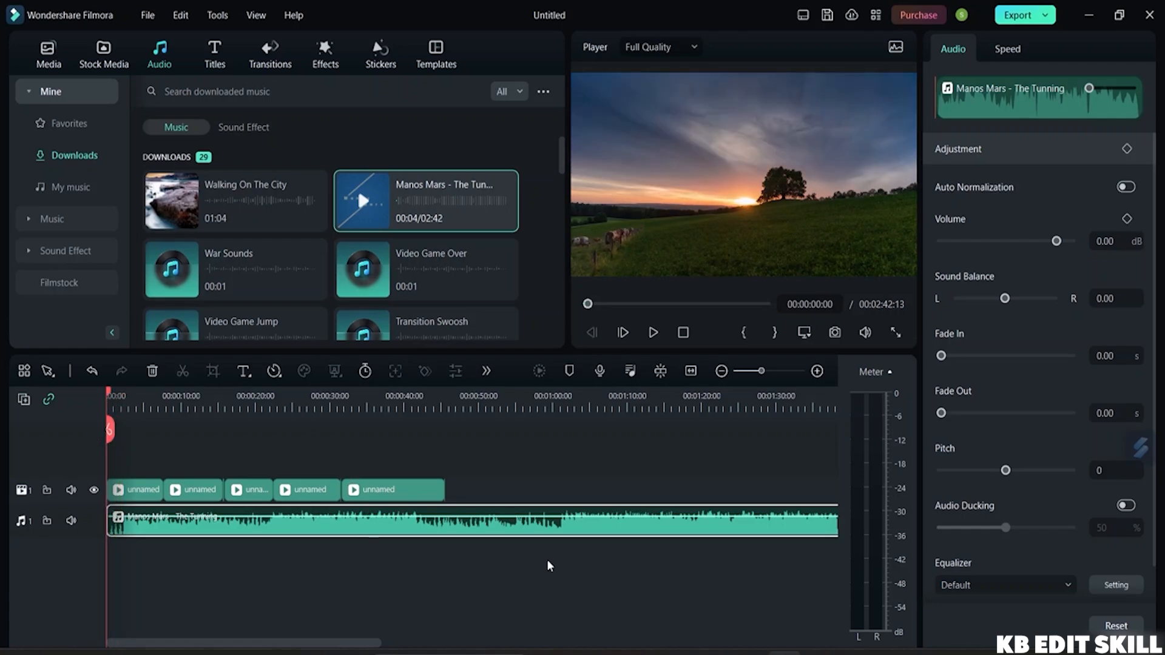
# Split the music at 00:00:45:20, at the end of the last video clip, and cut the remaining part after it
pyautogui.click(690, 371)
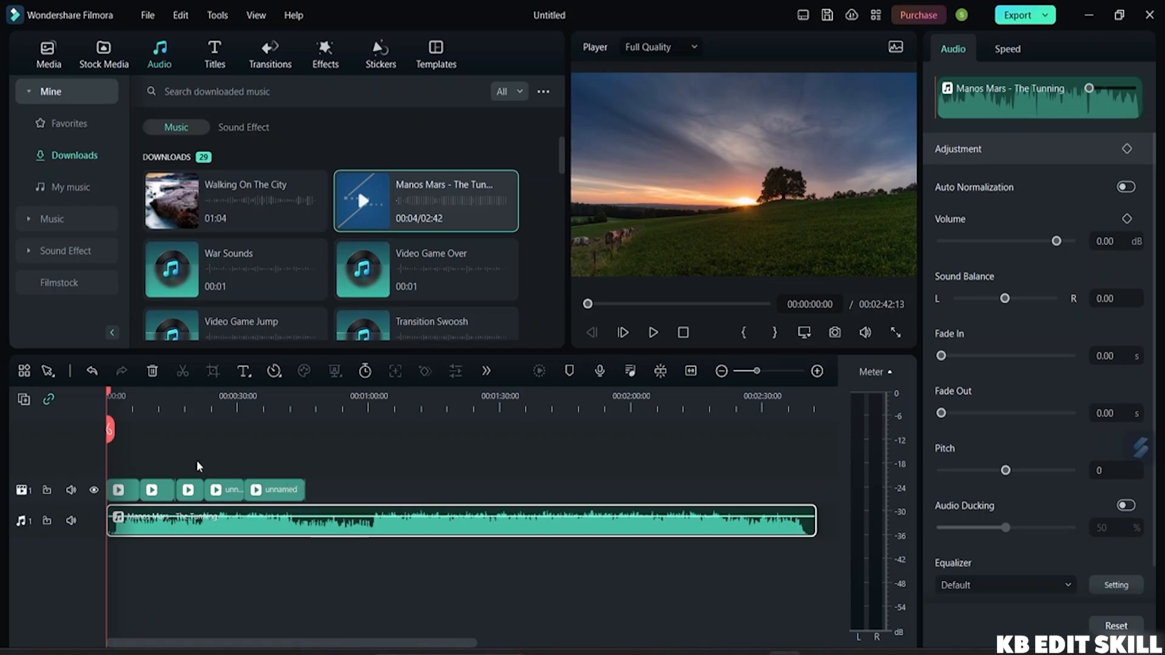
pyautogui.moveTo(111, 445); pyautogui.dragTo(308, 461)
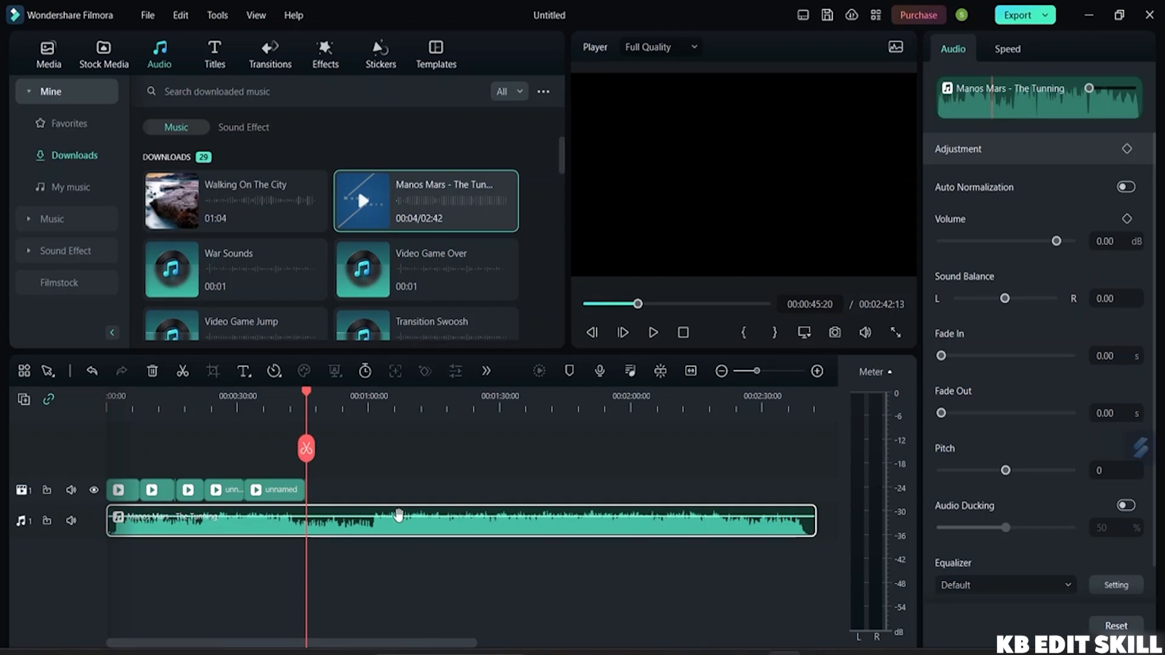
pyautogui.click(306, 448)
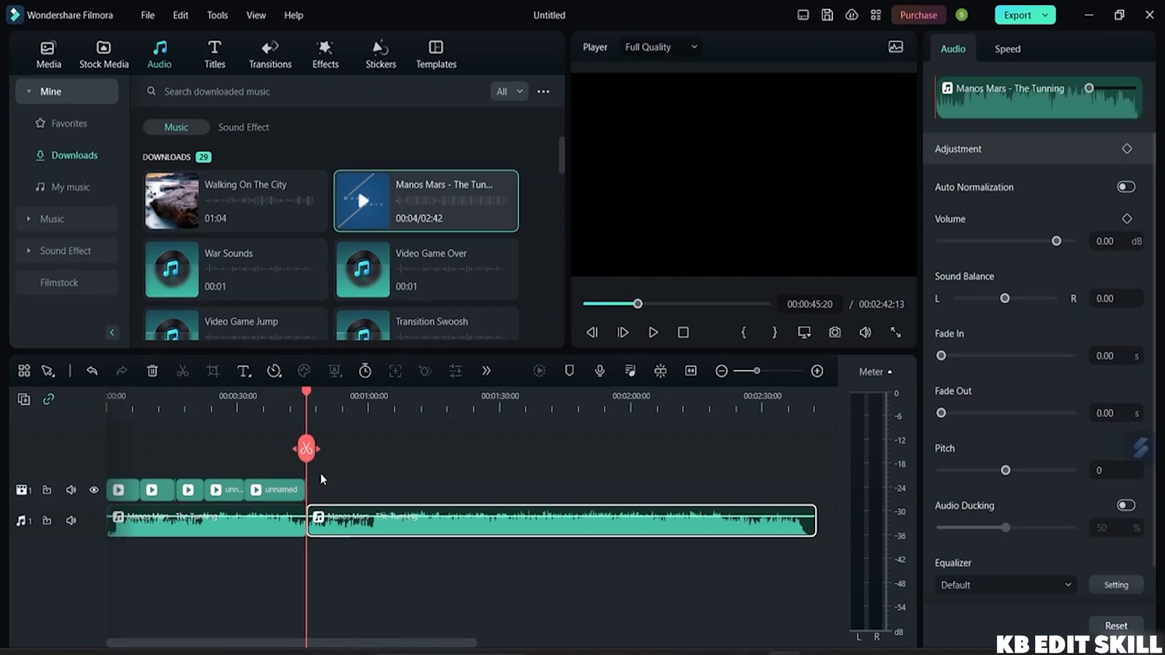
pyautogui.rightClick(485, 531)
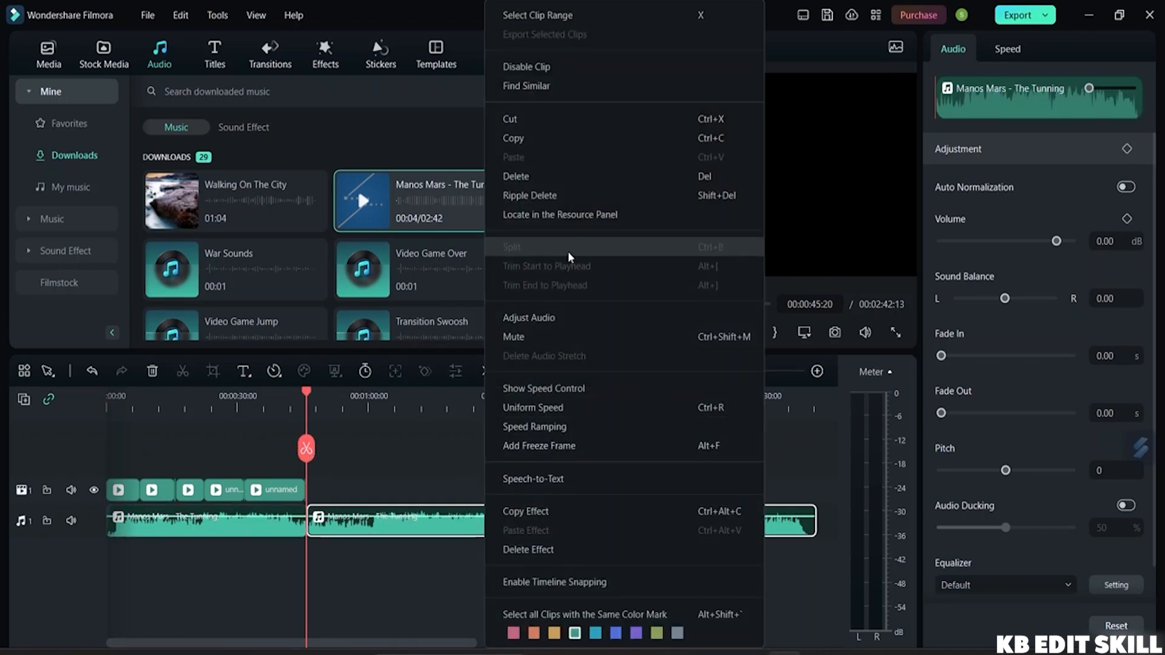
pyautogui.click(588, 119)
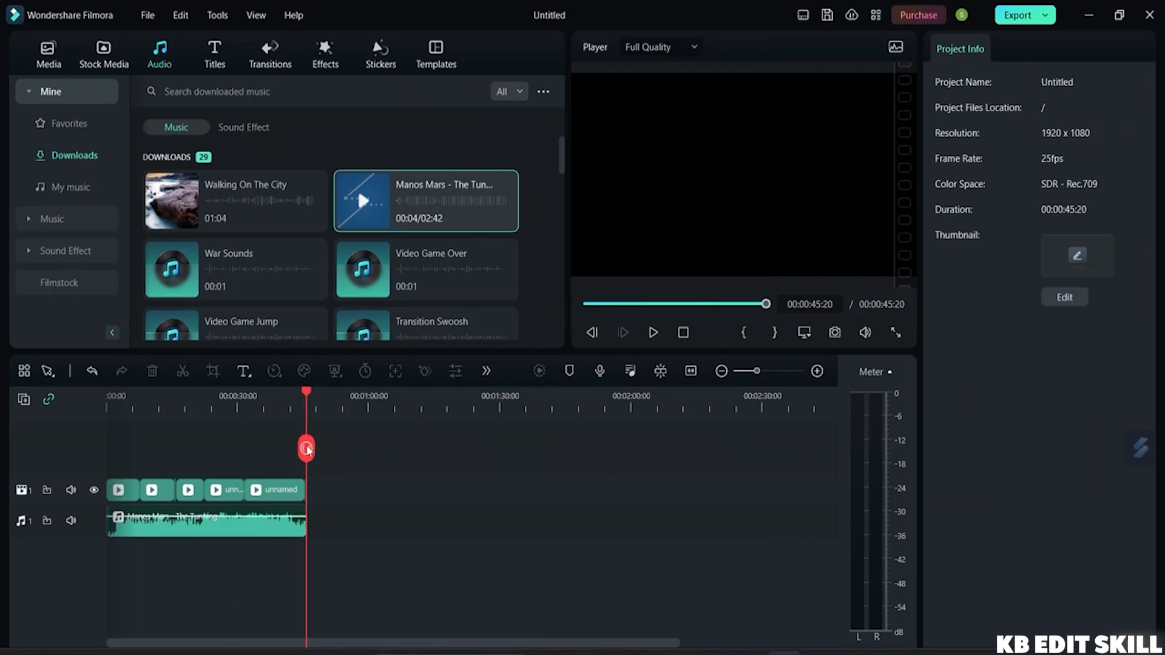
# Return the playhead to the start, fit the whole timeline in view and play the clips with the music
pyautogui.moveTo(305, 452); pyautogui.dragTo(110, 462)
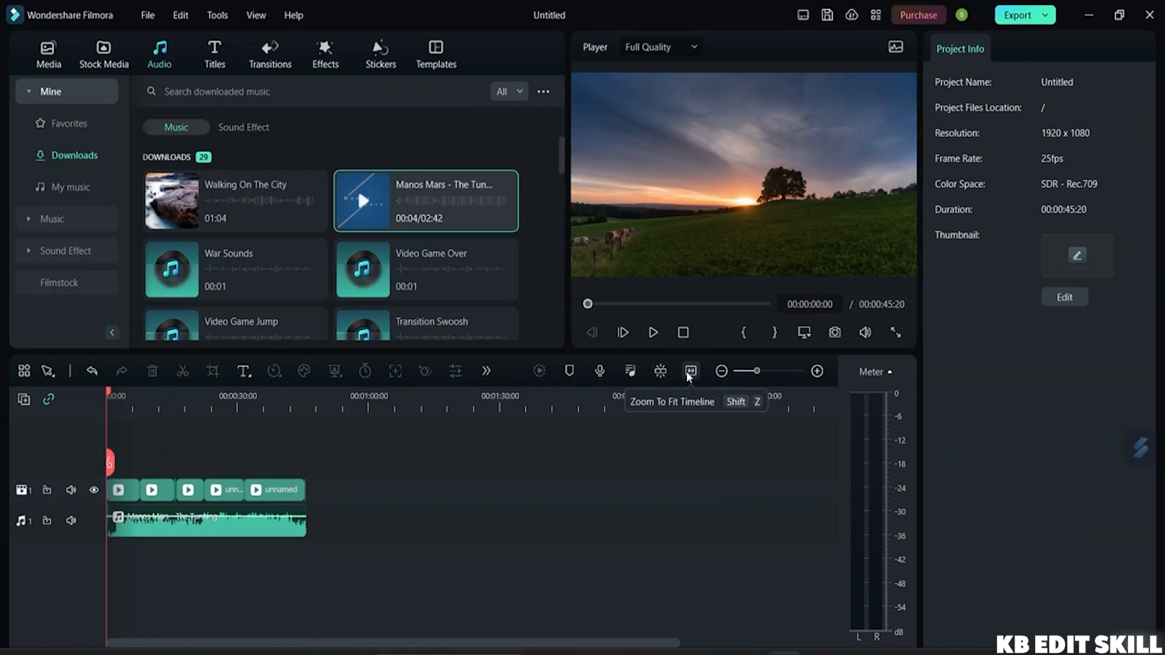
pyautogui.click(689, 373)
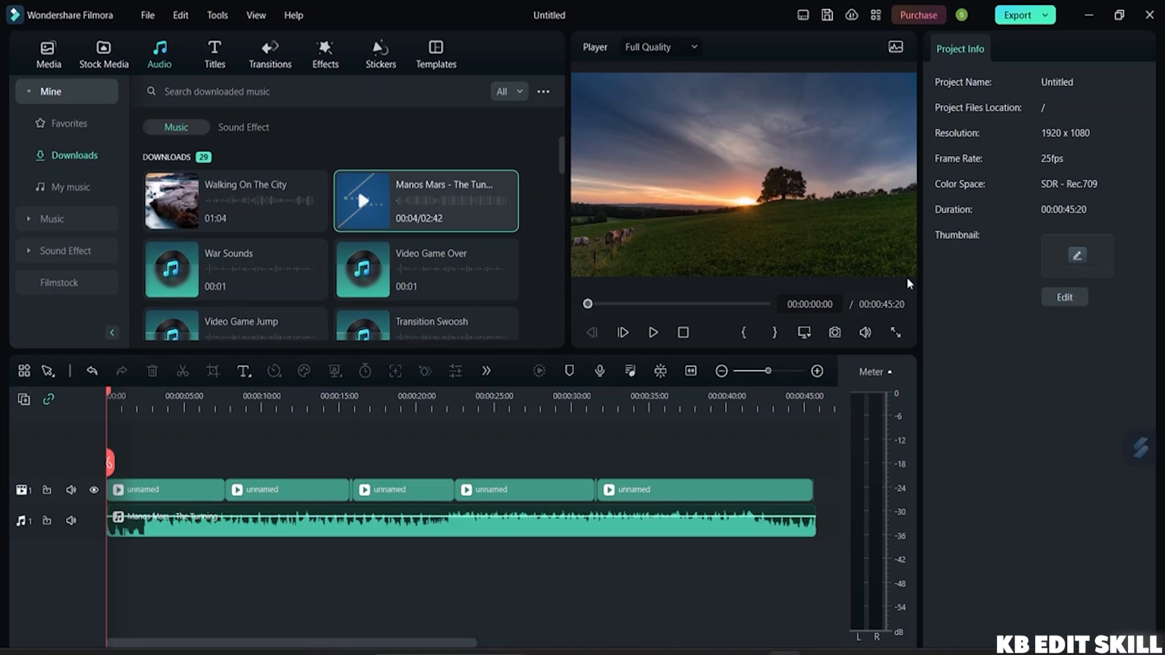
pyautogui.click(652, 333)
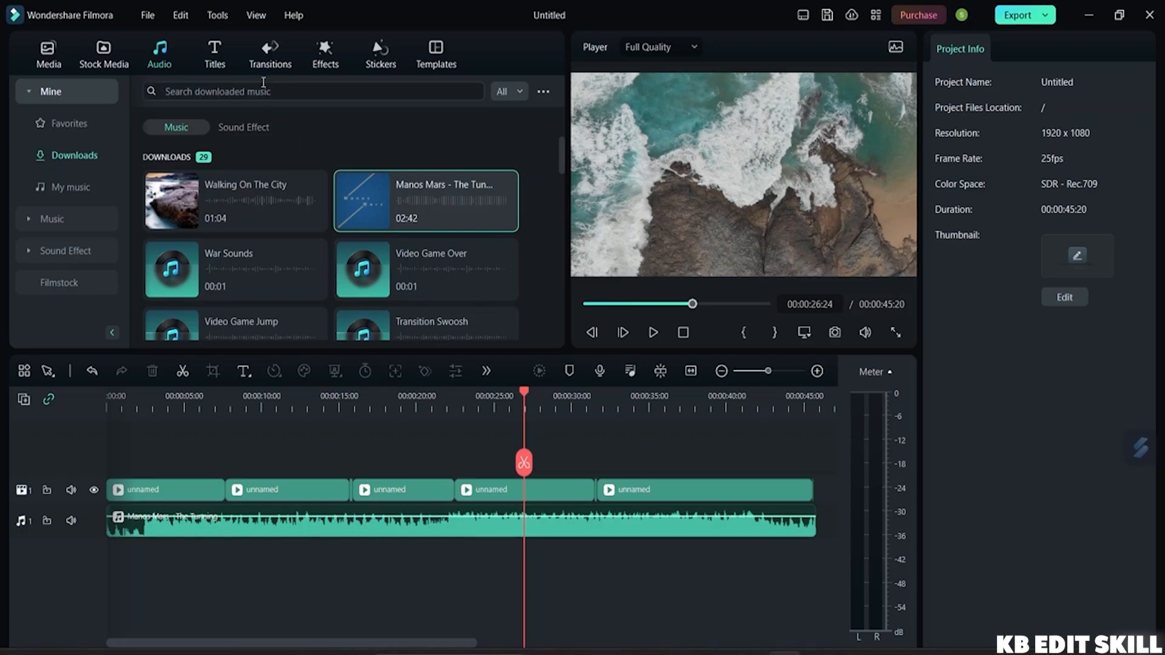
# Add the Dissolve transition between the first and second clips on the video track
pyautogui.click(274, 55)
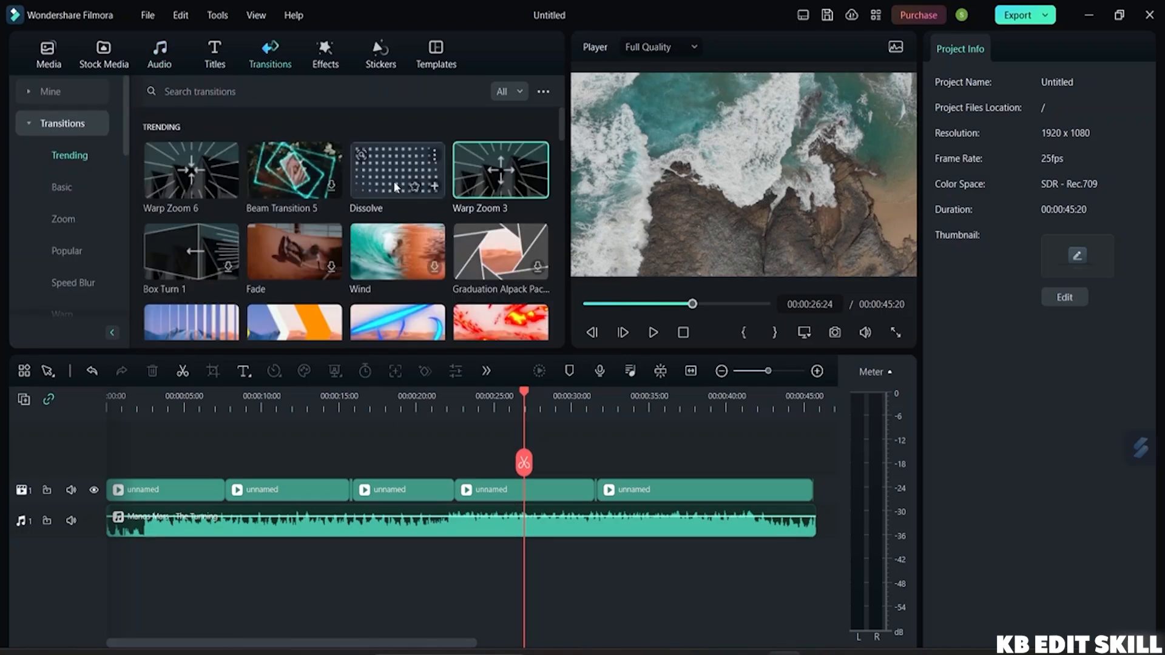
pyautogui.moveTo(393, 181)
pyautogui.mouseDown()
pyautogui.moveTo(379, 242)
pyautogui.moveTo(221, 467)
pyautogui.moveTo(227, 494)
pyautogui.mouseUp()
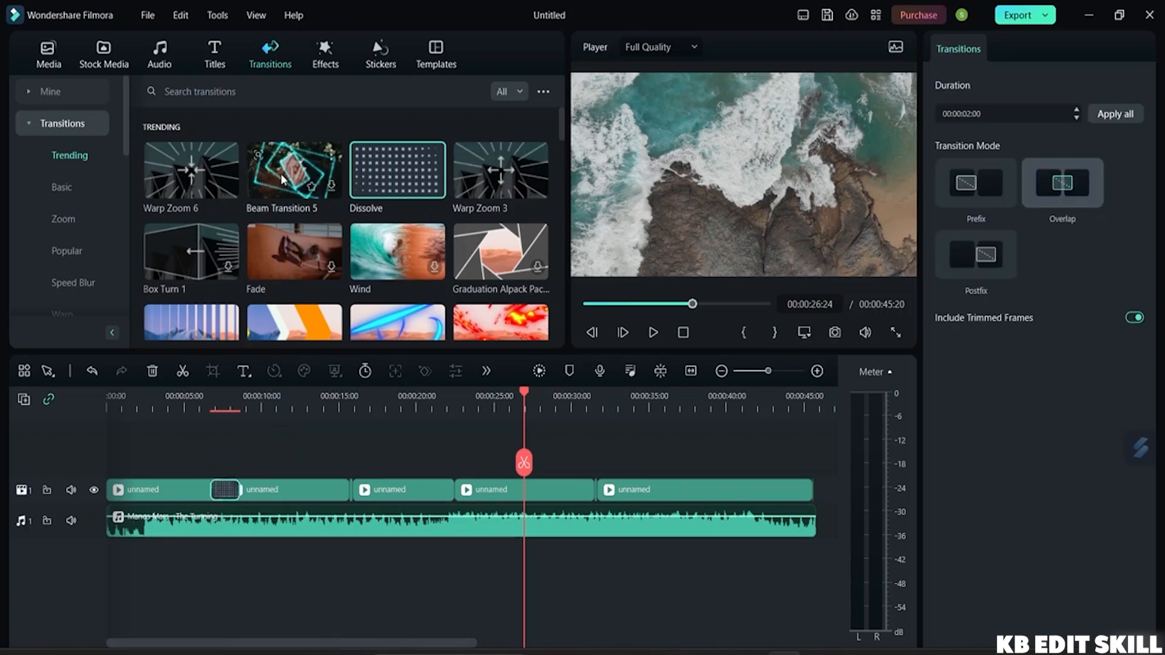
# Try the Warp Zoom 6 transition between the second and third clips and remove it from the timeline
pyautogui.click(192, 182)
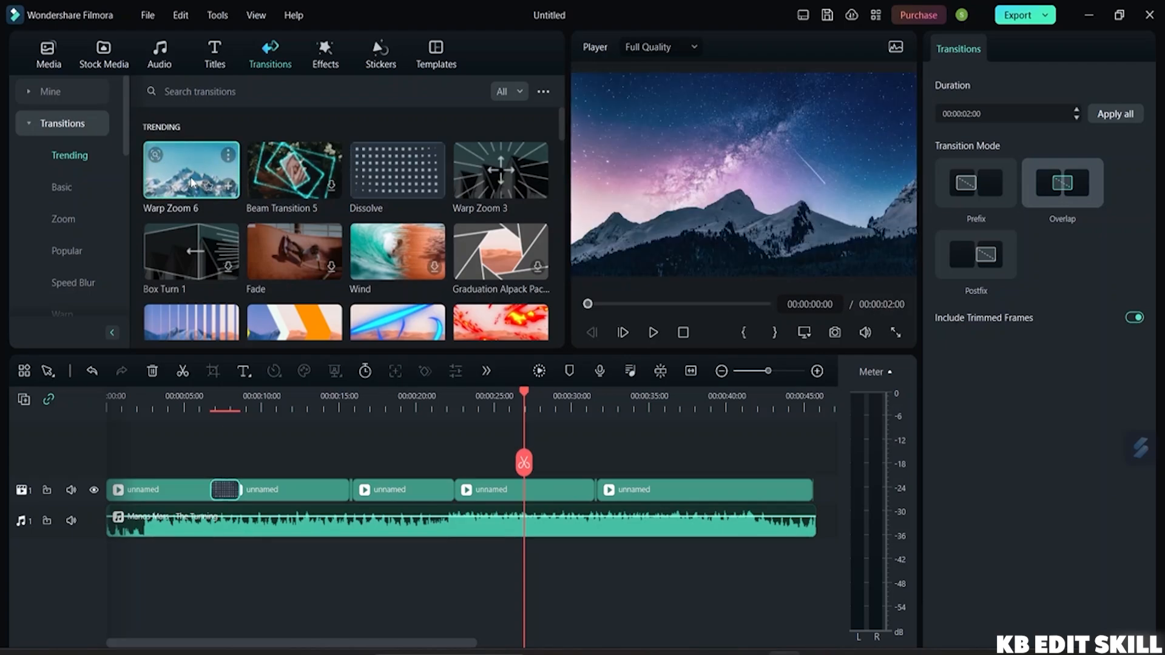
pyautogui.moveTo(191, 182); pyautogui.dragTo(347, 499)
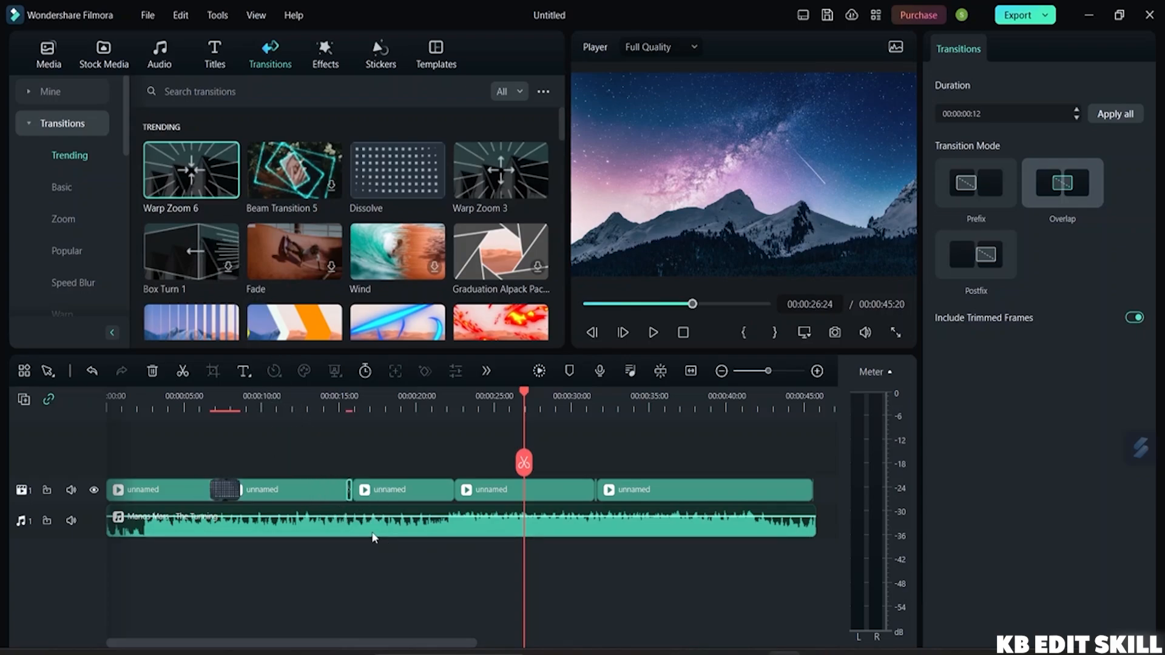
pyautogui.rightClick(349, 492)
pyautogui.click(349, 487)
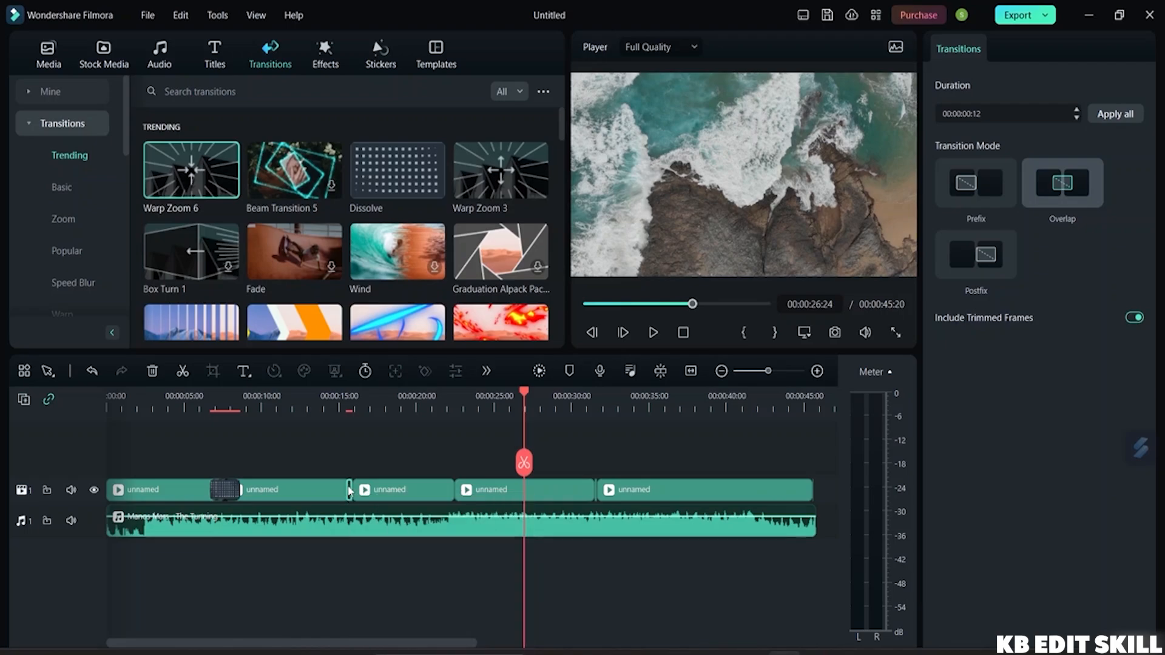
pyautogui.rightClick(348, 487)
pyautogui.click(378, 537)
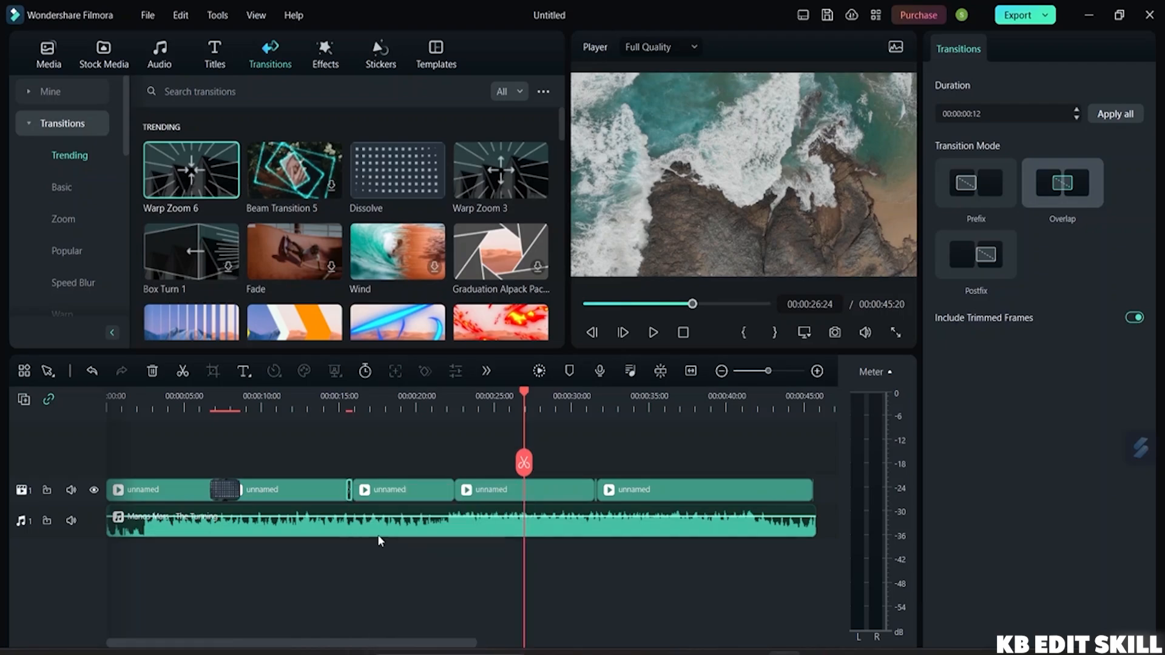
pyautogui.click(355, 490)
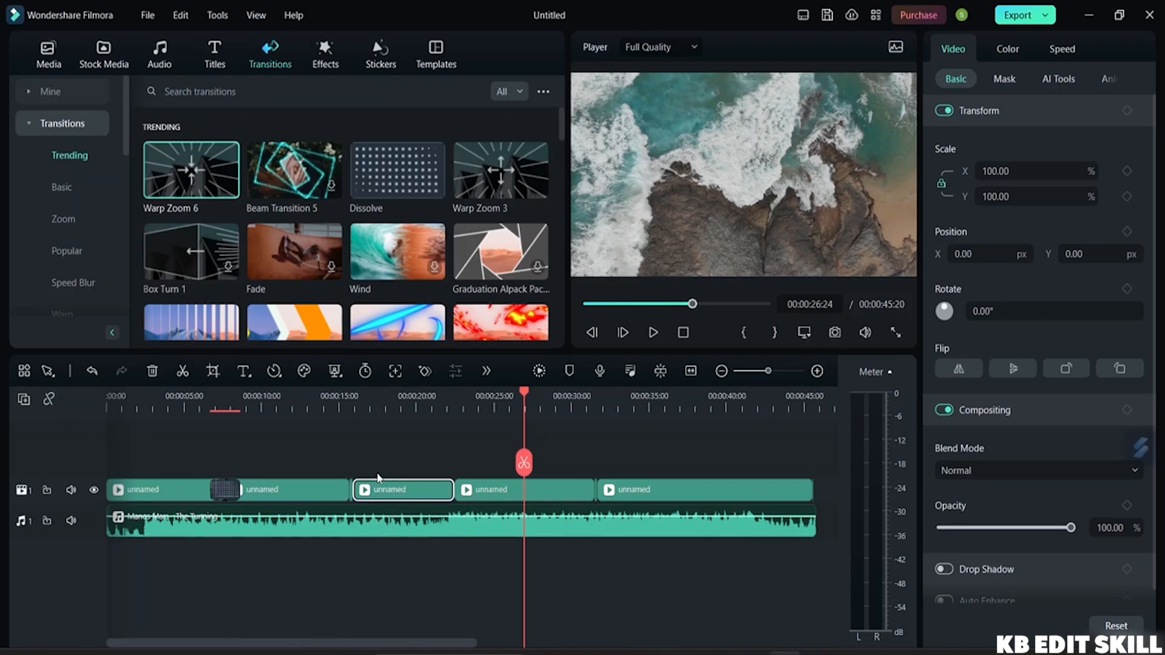
# Cut the leftover sliver after the second clip, moving the third and fourth clips to expose it and close the gap
pyautogui.moveTo(381, 496); pyautogui.dragTo(416, 496)
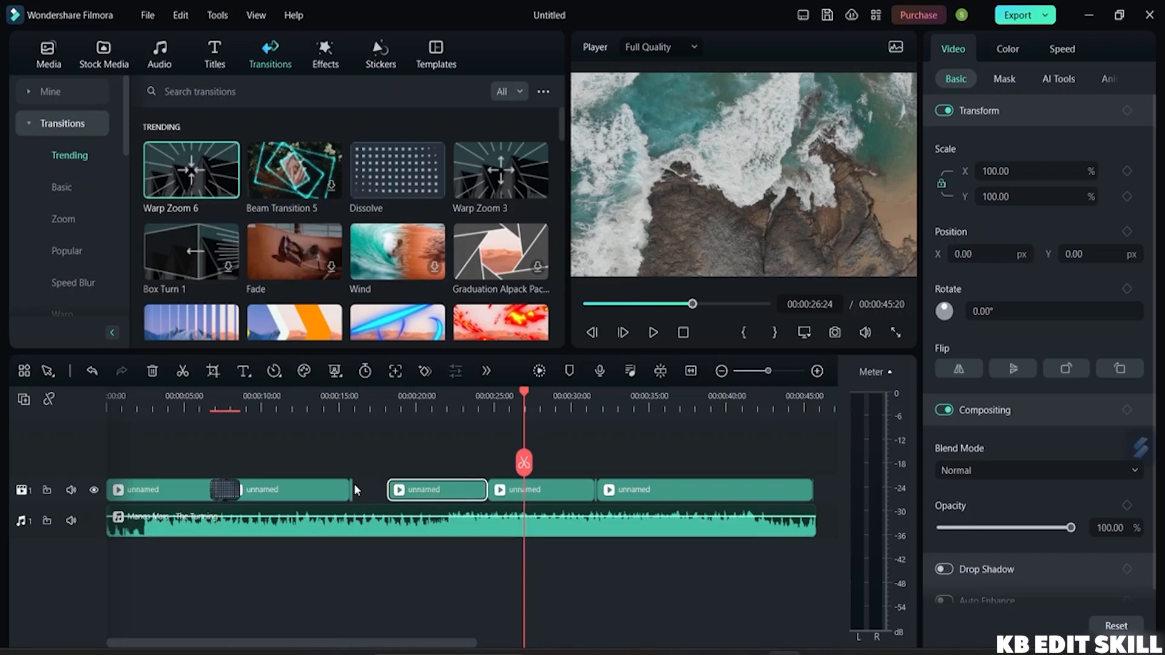
pyautogui.click(352, 488)
pyautogui.rightClick(352, 485)
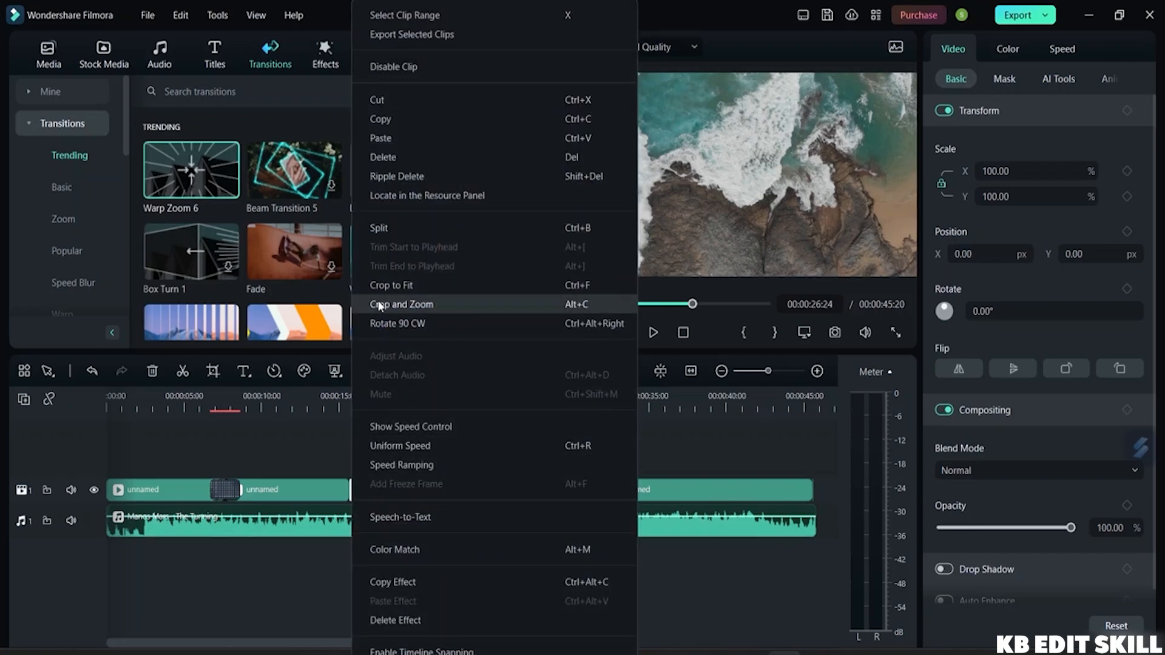
pyautogui.click(393, 100)
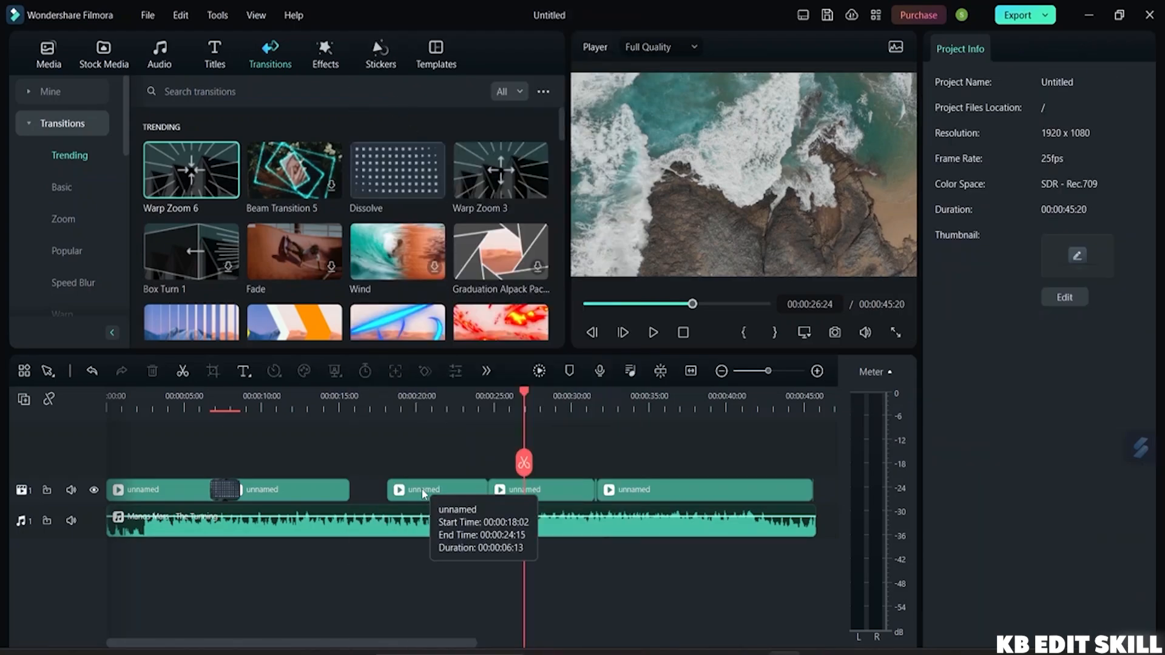
pyautogui.moveTo(415, 489); pyautogui.dragTo(377, 492)
pyautogui.moveTo(497, 491); pyautogui.dragTo(464, 501)
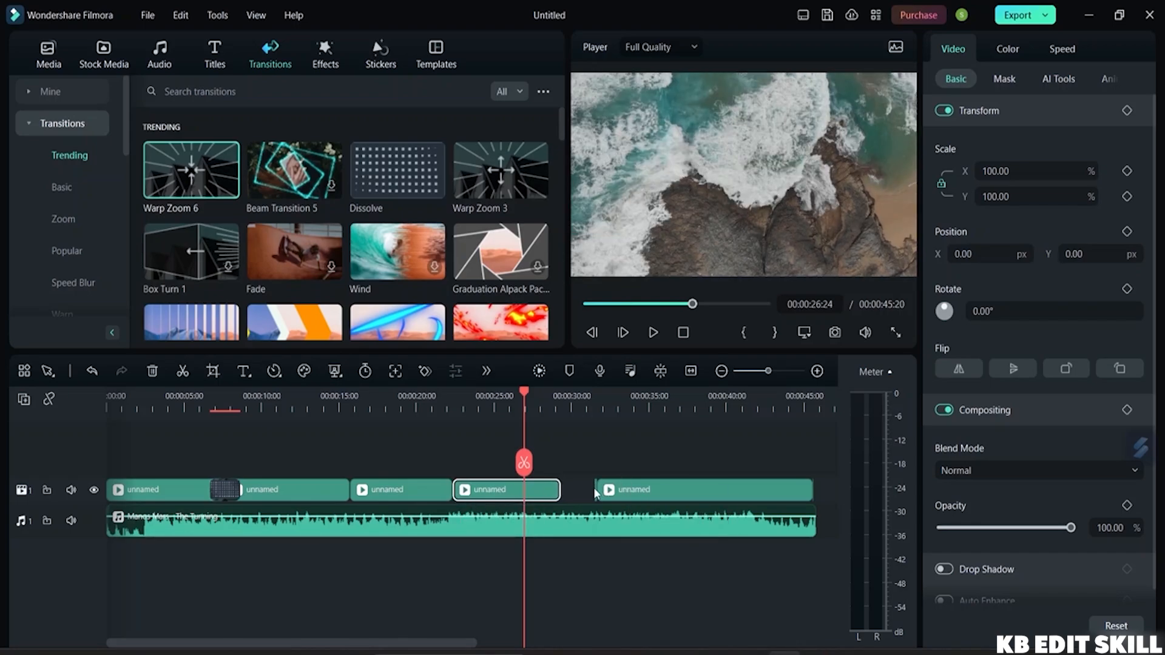
# Cut the last video clip and the tiny leftover fragment before it from the timeline
pyautogui.click(595, 490)
pyautogui.rightClick(599, 493)
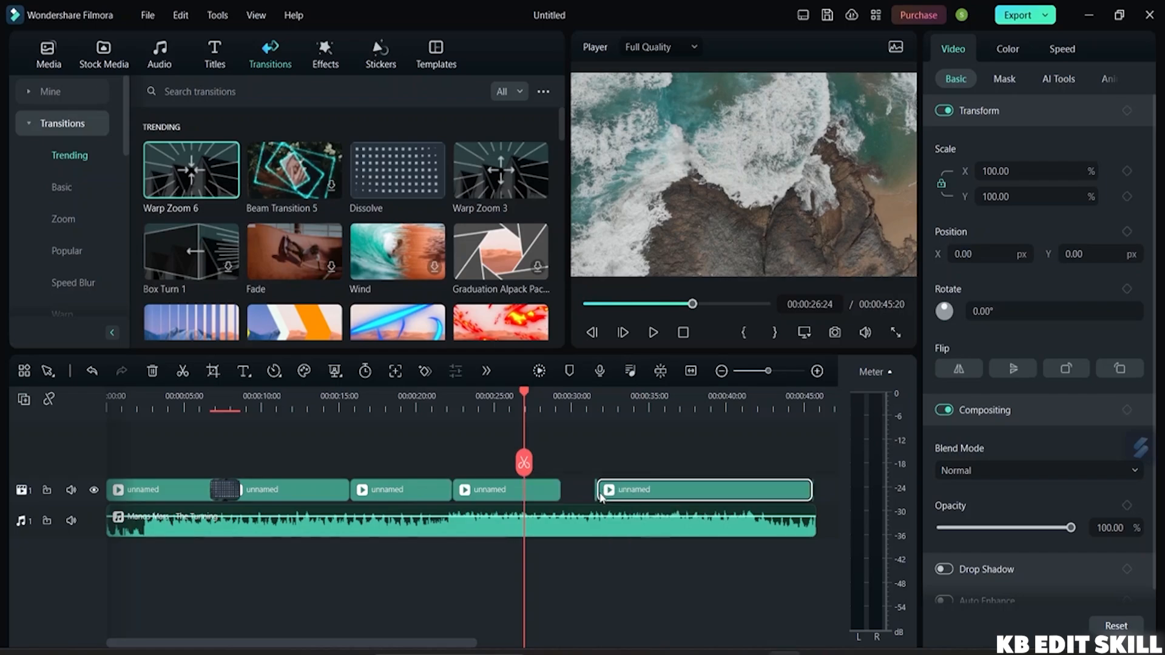
pyautogui.click(626, 99)
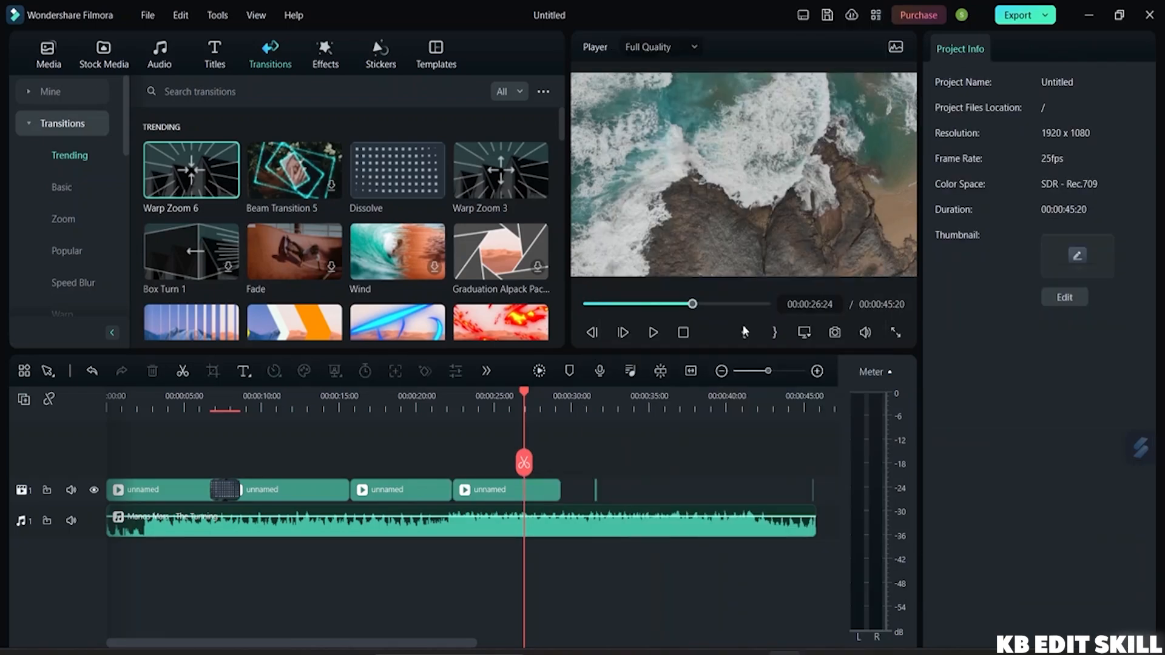
pyautogui.click(596, 492)
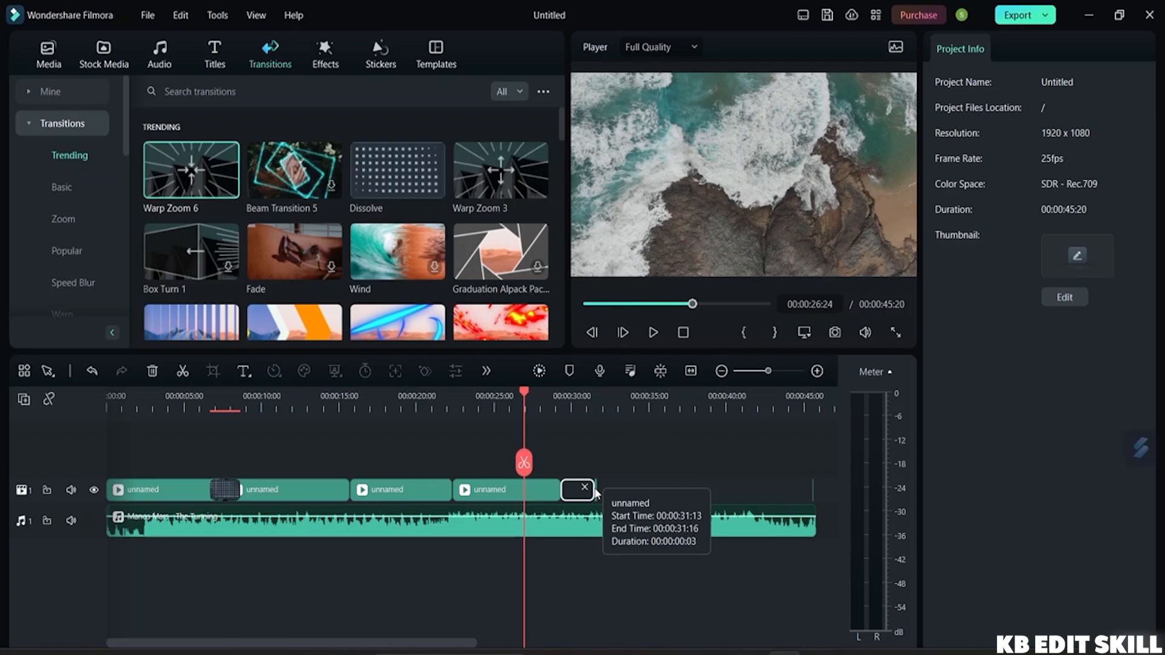
pyautogui.rightClick(595, 491)
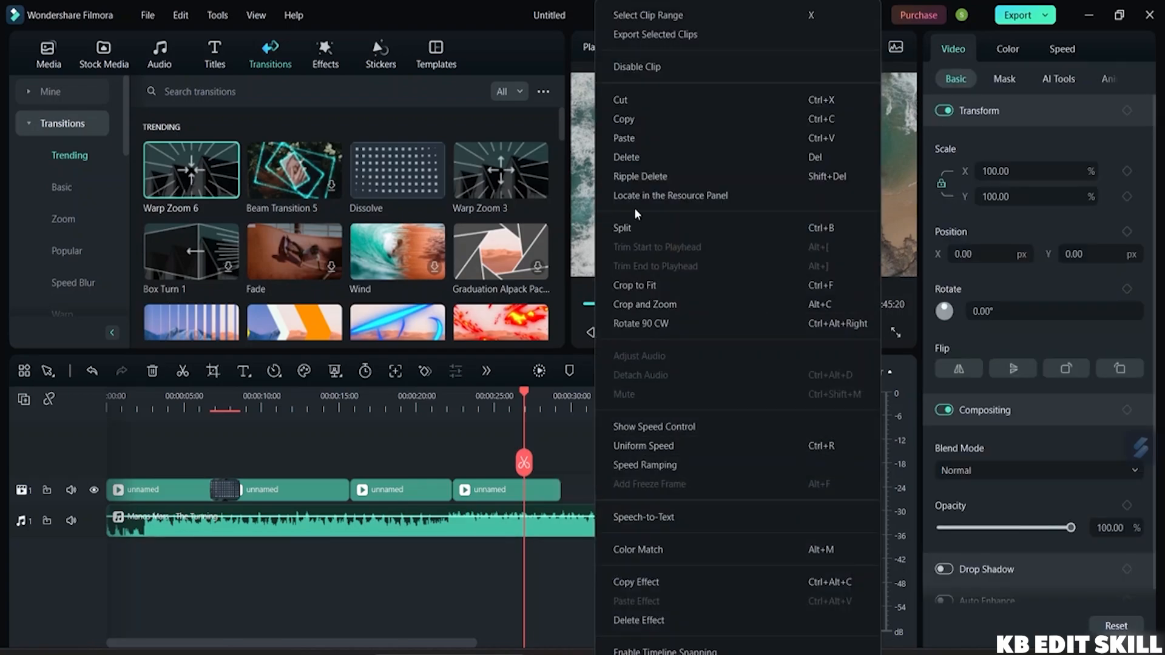
pyautogui.click(637, 97)
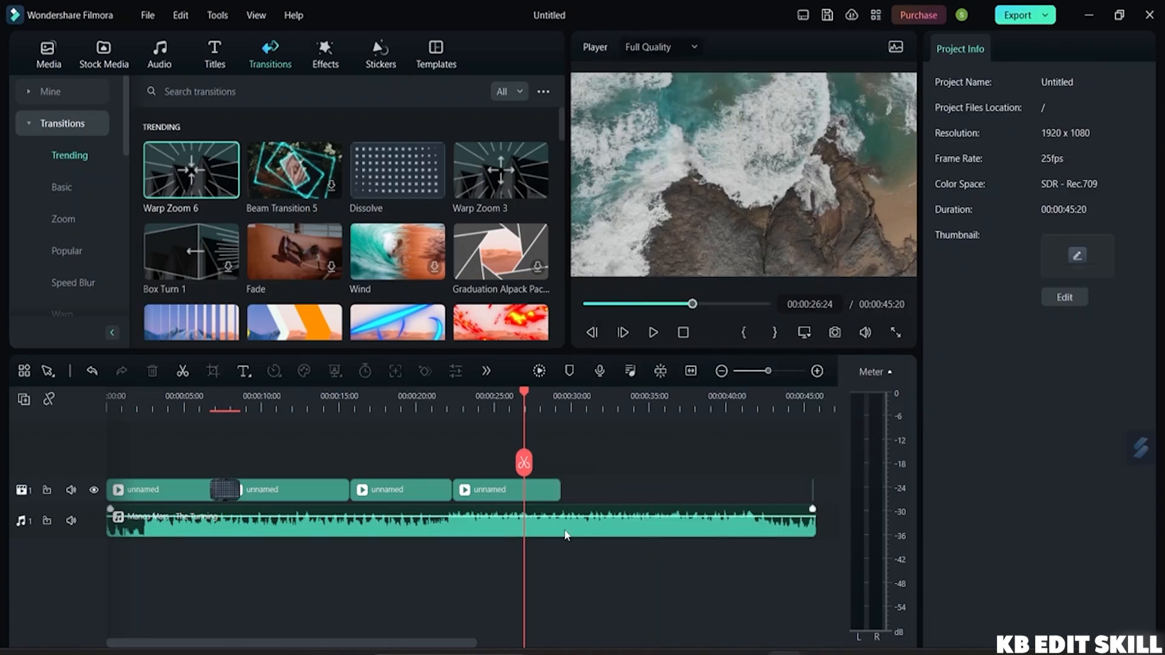
# Place the downloaded stock clip of a cloudy sunset over water directly after the fourth clip on the video track
pyautogui.click(104, 56)
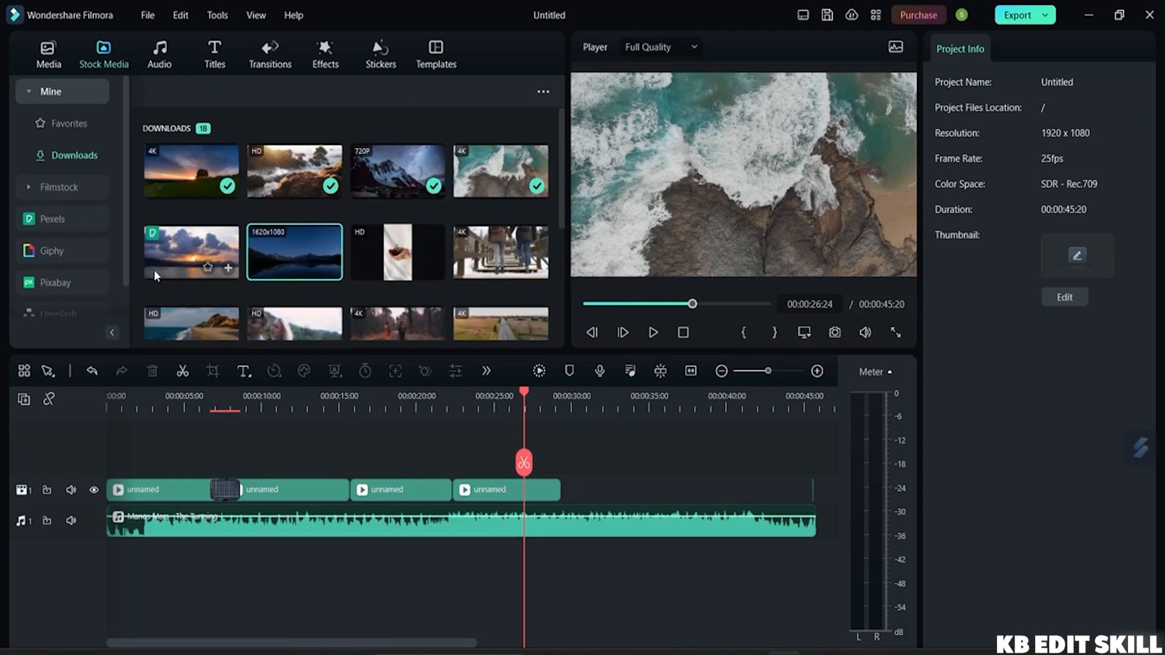
pyautogui.moveTo(182, 256); pyautogui.dragTo(579, 519)
pyautogui.moveTo(574, 507); pyautogui.dragTo(571, 504)
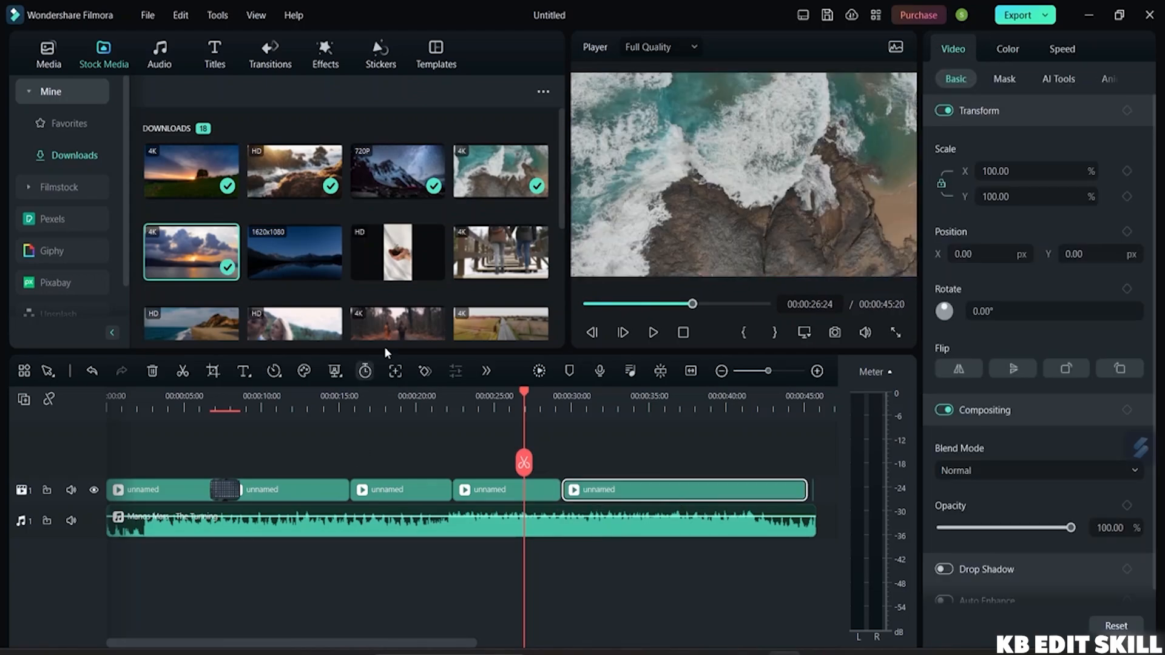
# Add the Dissolve transition from the downloaded transitions to the start of the third clip
pyautogui.click(290, 47)
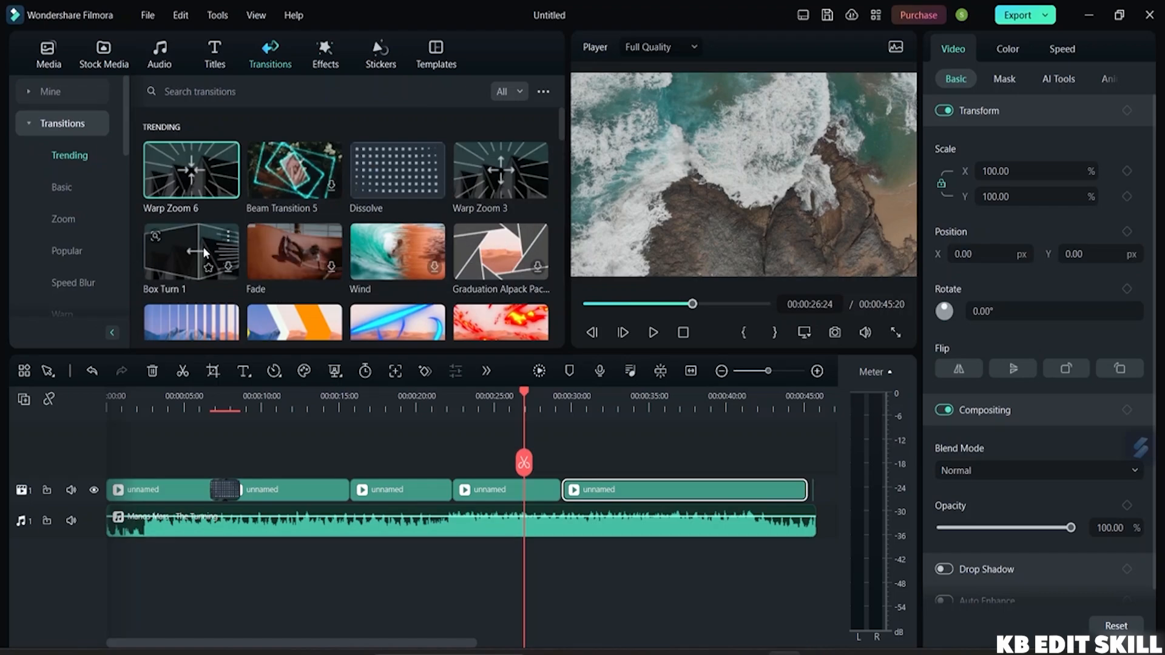
pyautogui.click(201, 246)
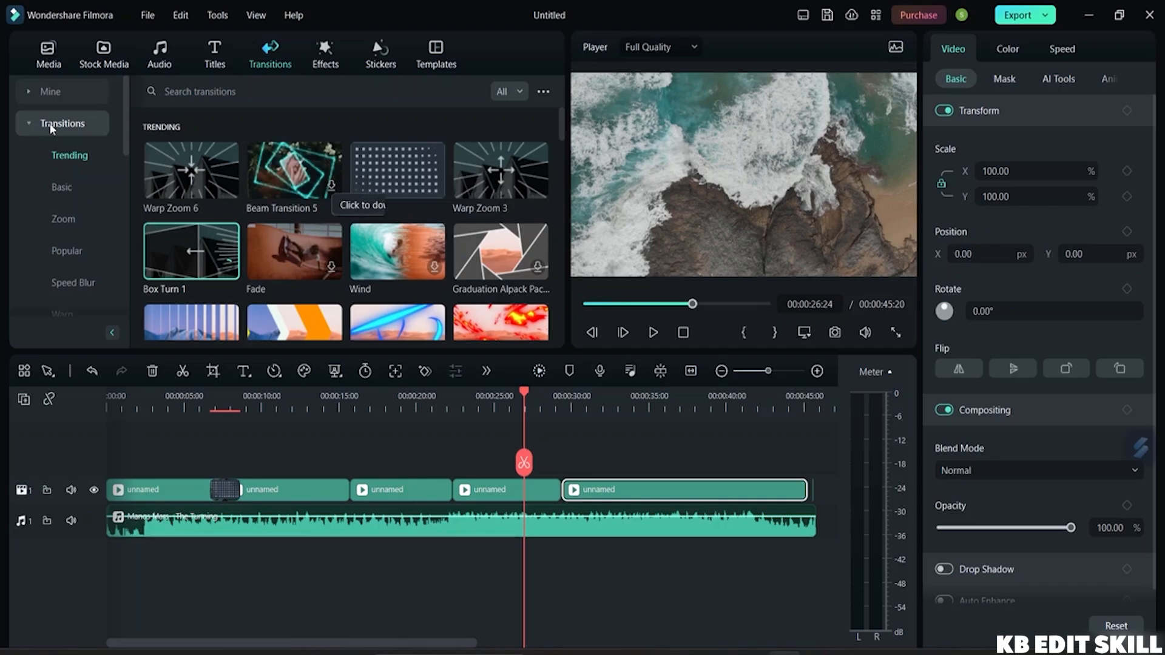
pyautogui.click(61, 98)
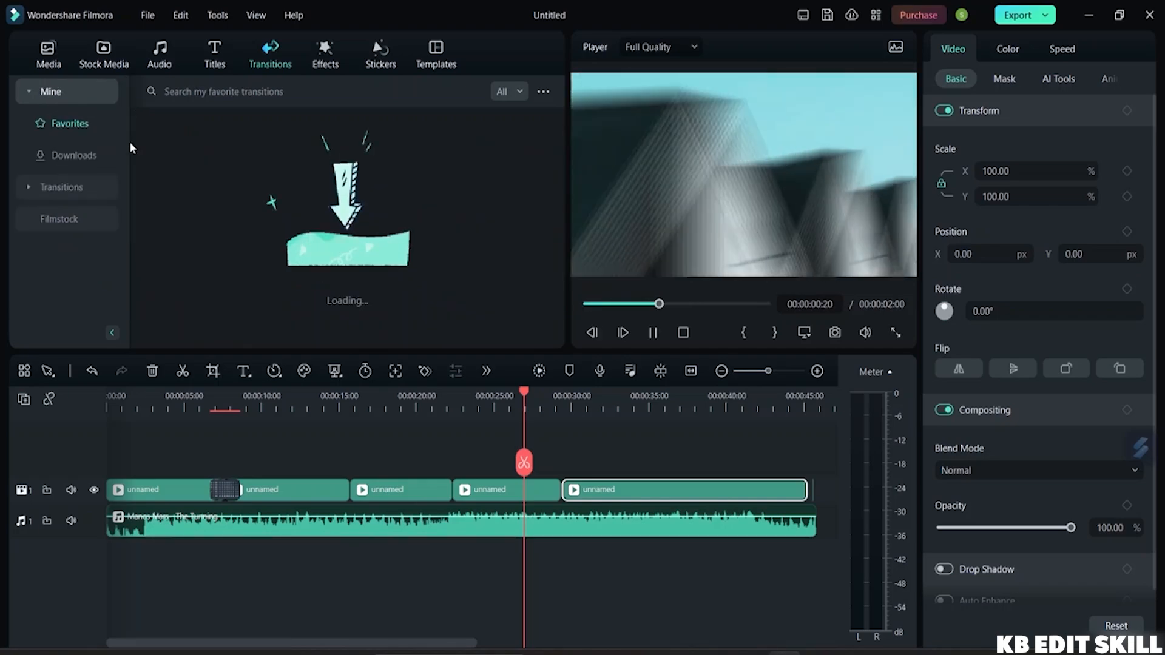
pyautogui.click(97, 156)
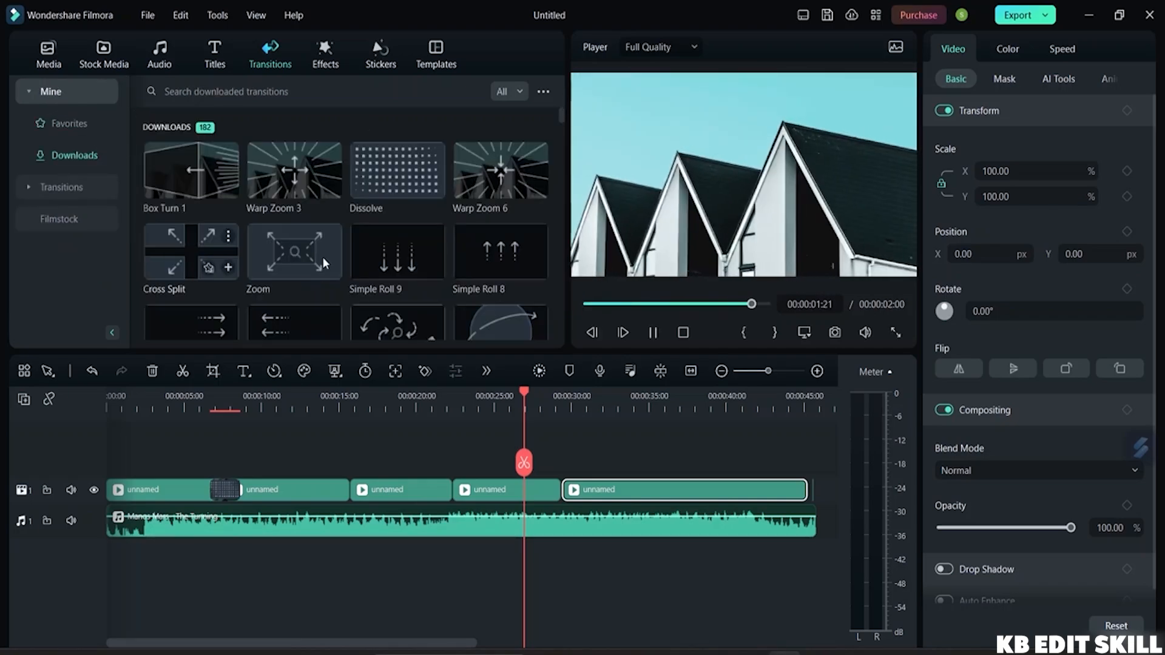
pyautogui.click(378, 180)
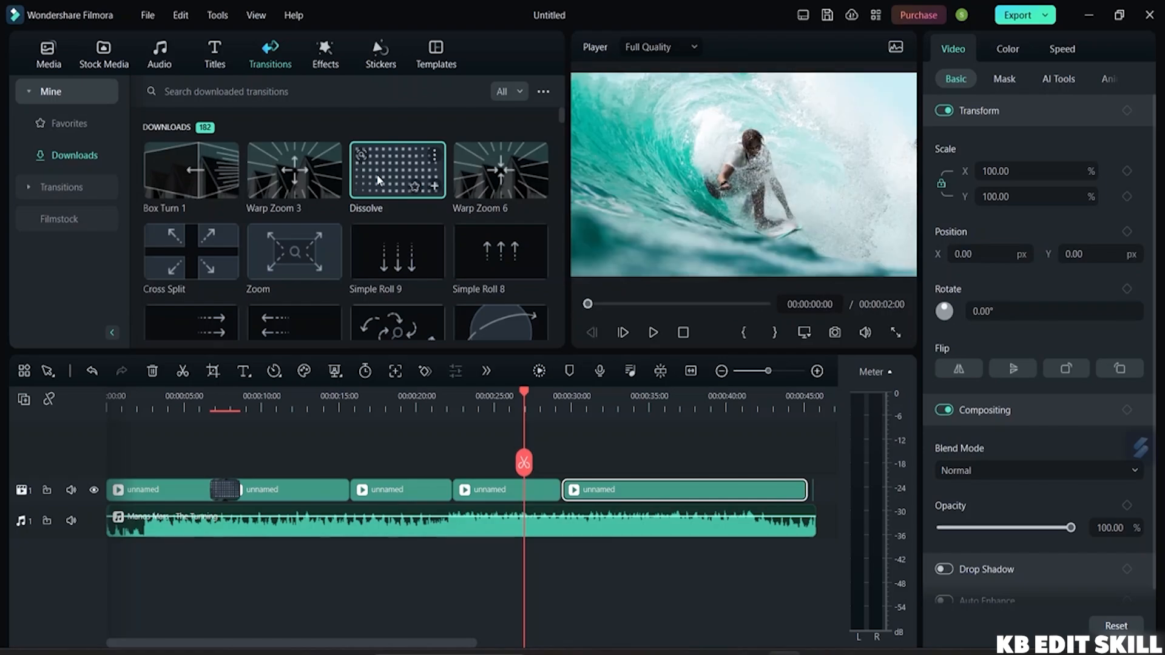
pyautogui.moveTo(378, 180); pyautogui.dragTo(374, 503)
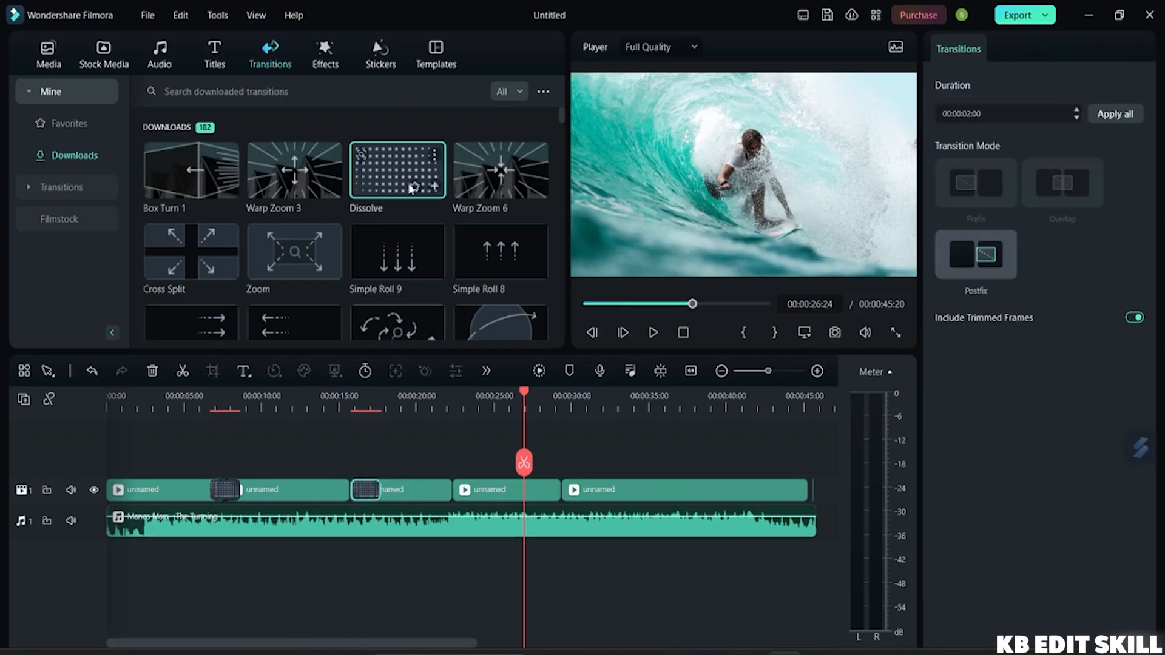
# Add Warp Zoom 6 to the end of the fourth clip and Dissolve to the end of the third clip
pyautogui.moveTo(502, 179); pyautogui.dragTo(566, 500)
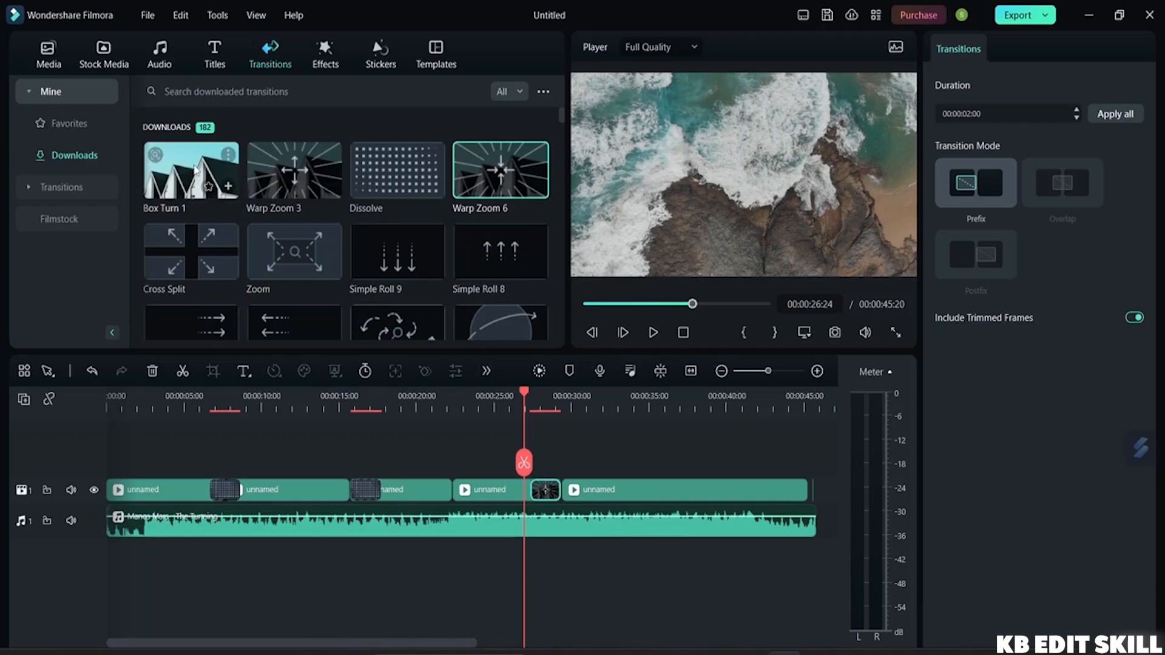
pyautogui.moveTo(194, 170)
pyautogui.mouseDown()
pyautogui.moveTo(341, 497)
pyautogui.moveTo(402, 515)
pyautogui.moveTo(467, 504)
pyautogui.moveTo(281, 263)
pyautogui.moveTo(192, 194)
pyautogui.moveTo(194, 208)
pyautogui.moveTo(171, 172)
pyautogui.mouseUp()
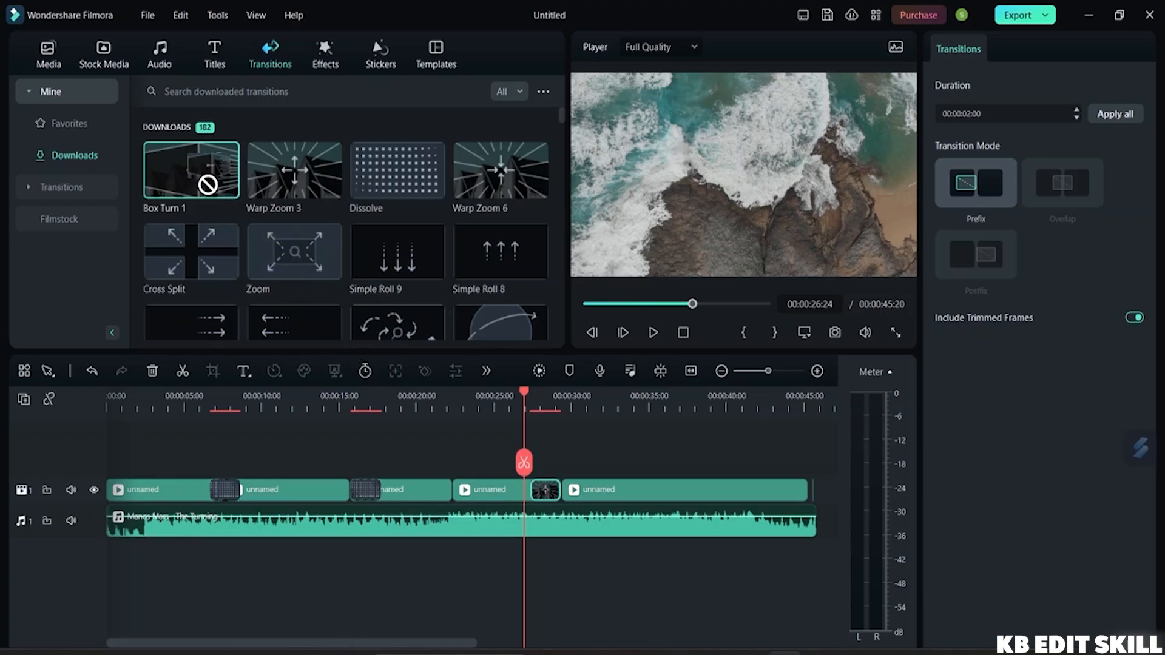
pyautogui.click(391, 180)
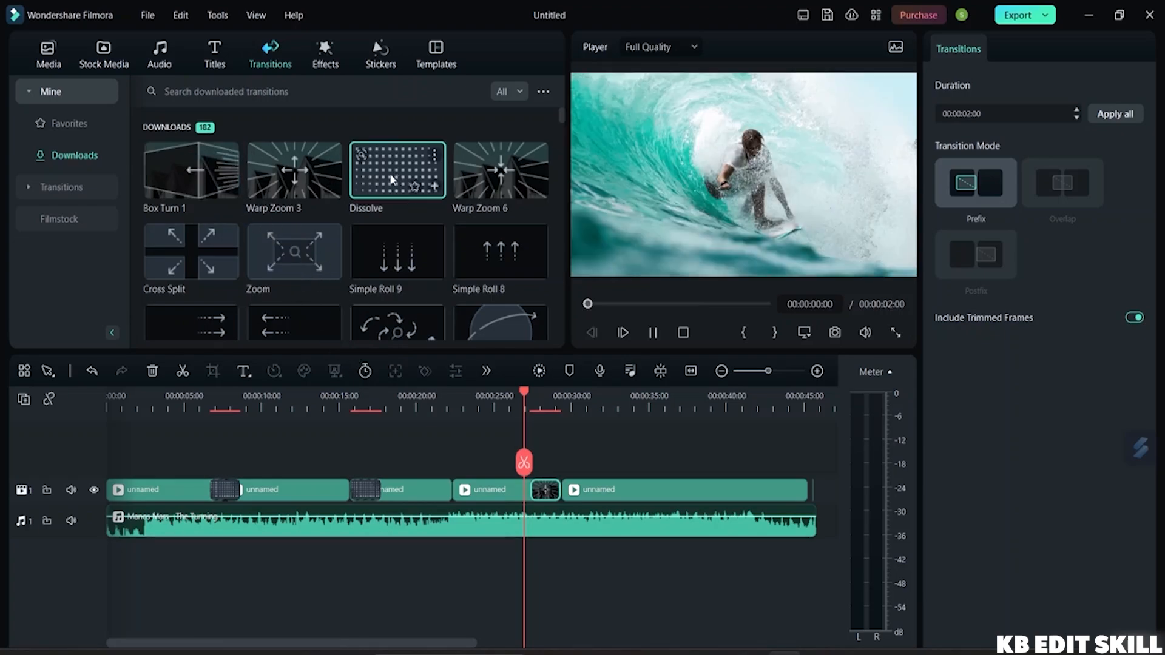
pyautogui.scroll(-8, 391, 179)
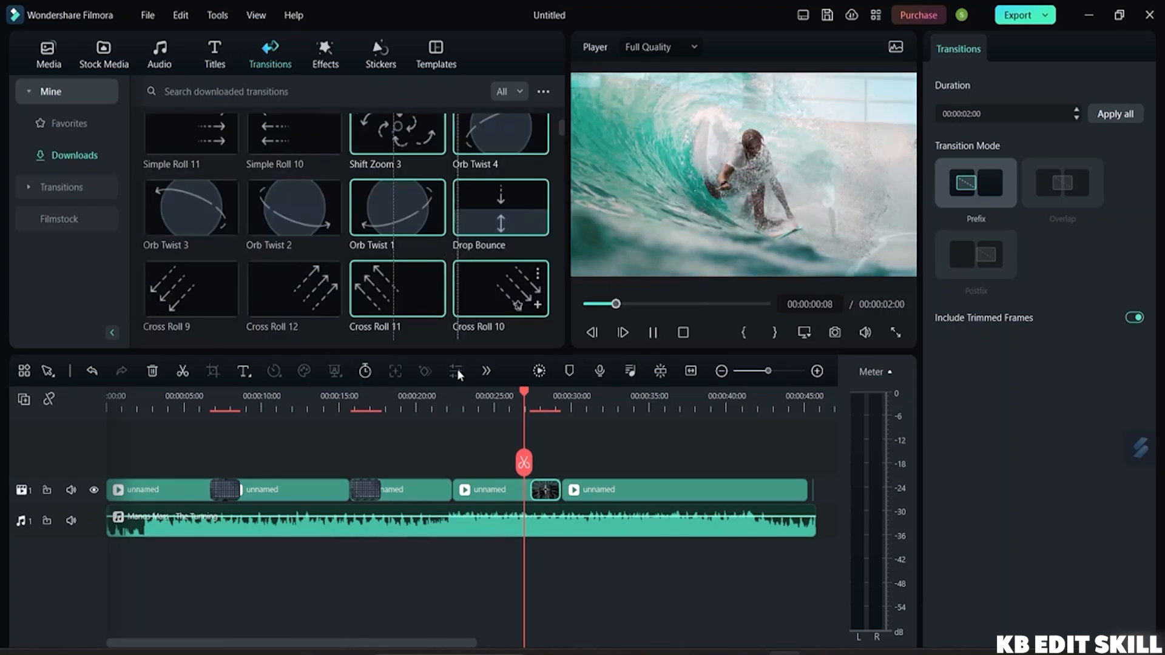
pyautogui.scroll(5, 394, 143)
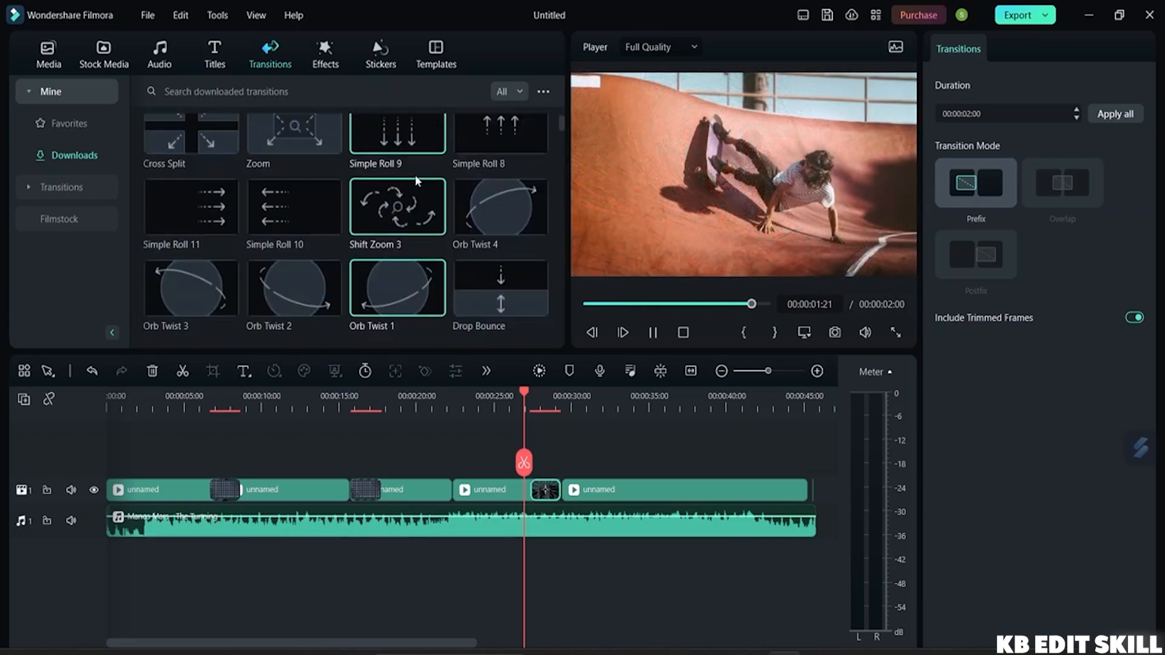
pyautogui.scroll(3, 415, 175)
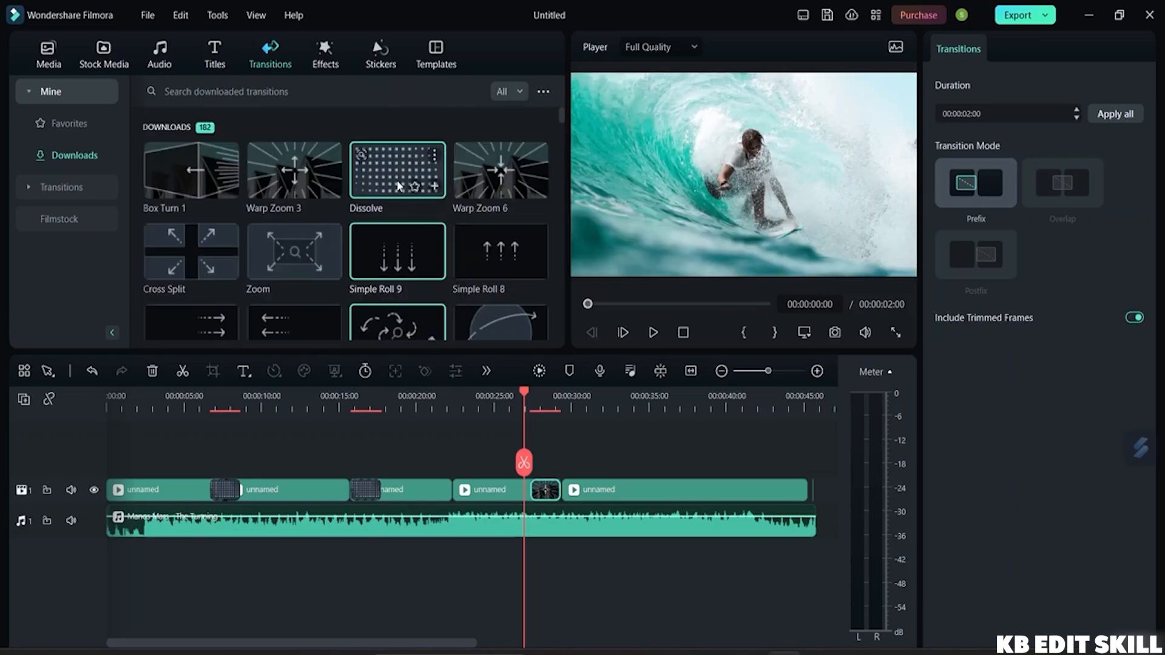
pyautogui.moveTo(393, 175); pyautogui.dragTo(451, 497)
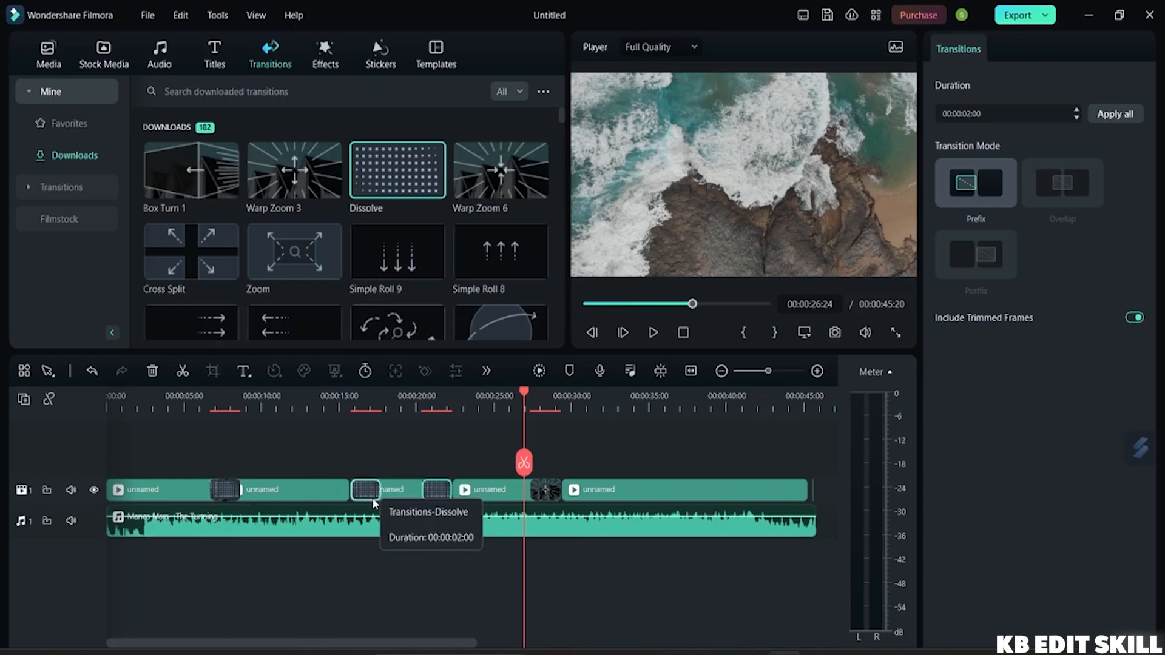
# Move the Warp Zoom 6 transition to the start of the last clip and the adjacent Dissolve to the start of the fourth clip
pyautogui.click(546, 493)
pyautogui.moveTo(545, 495); pyautogui.dragTo(593, 495)
pyautogui.moveTo(439, 494); pyautogui.dragTo(468, 495)
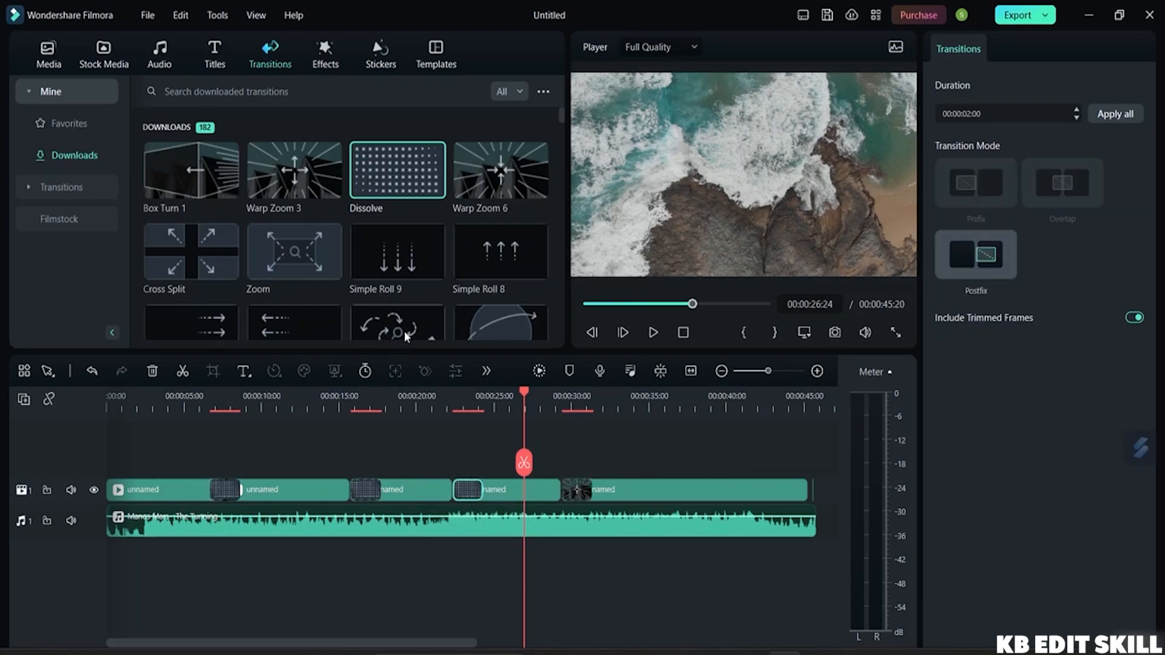
# Review the edit from the start of the timeline and at 00:00:36:04 in the last clip
pyautogui.moveTo(528, 474); pyautogui.dragTo(109, 506)
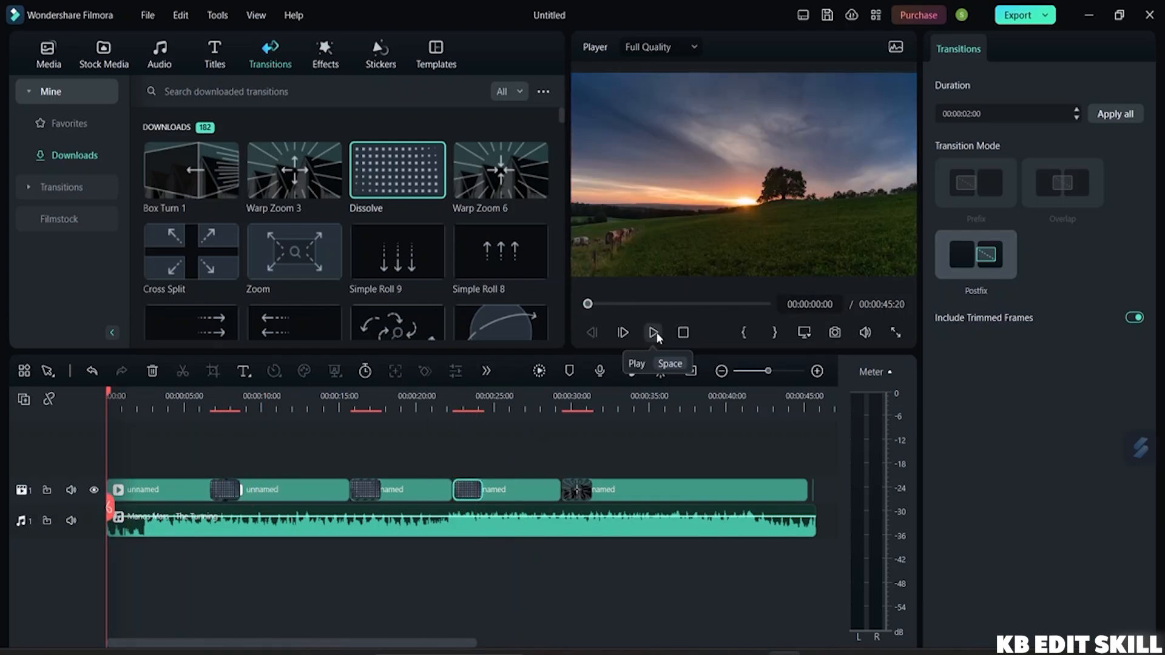
pyautogui.click(666, 401)
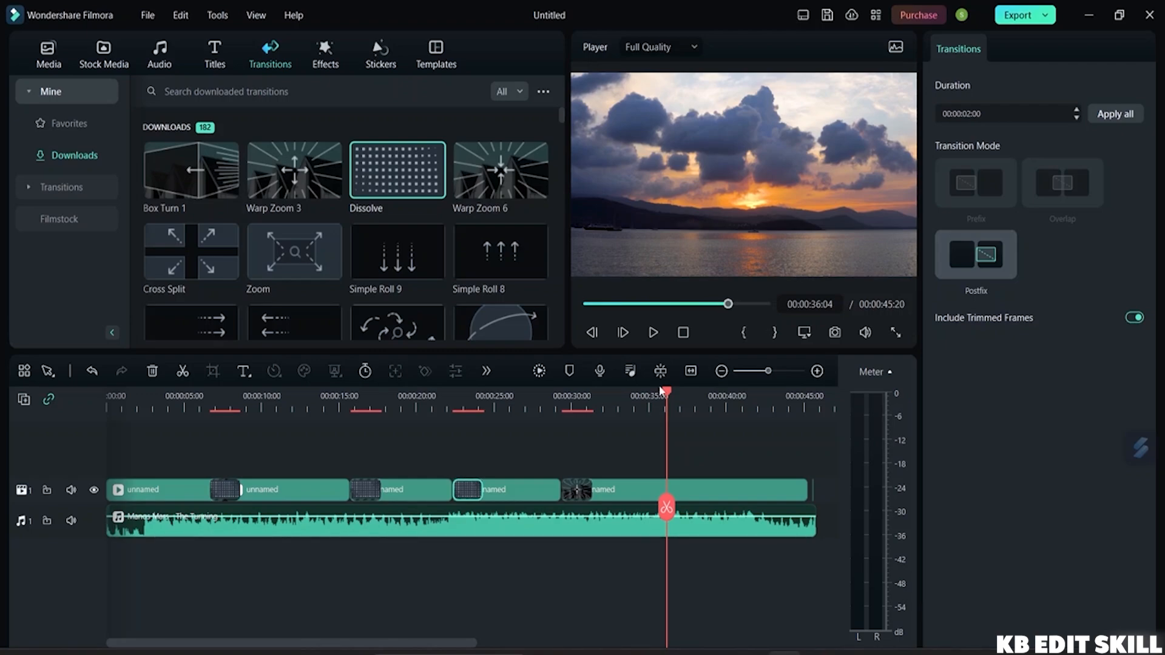
# Shift the last video clip later on its track so that it starts at about 31 seconds
pyautogui.click(630, 497)
pyautogui.moveTo(629, 496); pyautogui.dragTo(654, 497)
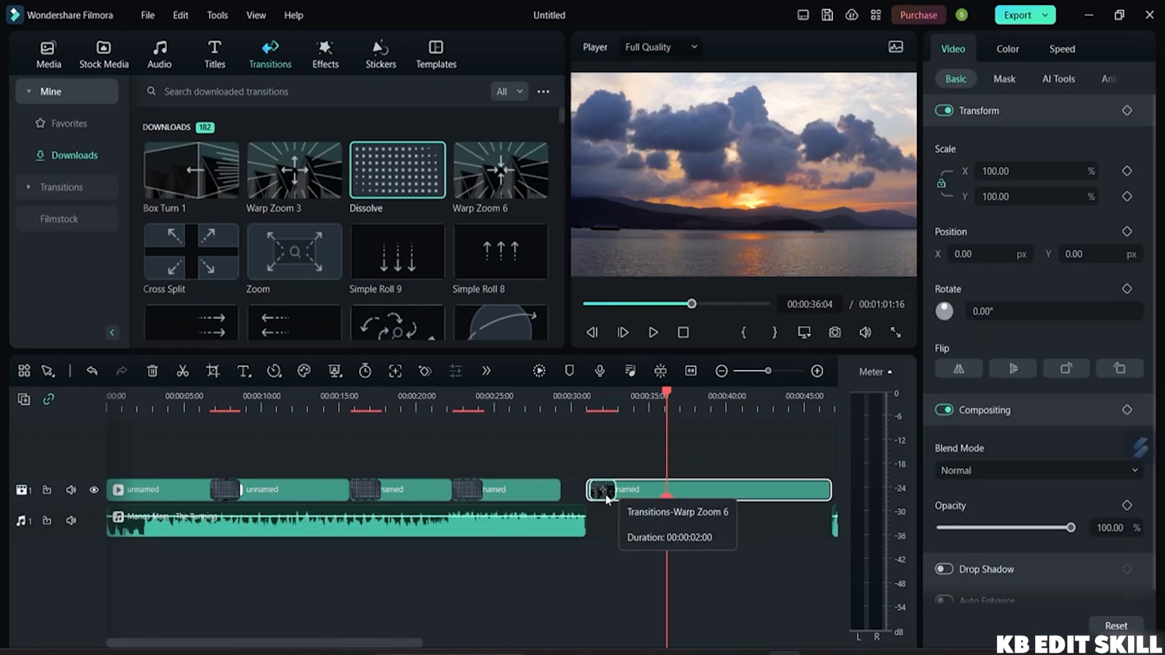
# Close the gap before the last clip and set Warp Zoom 6 between the first two clips to Overlap mode
pyautogui.click(596, 491)
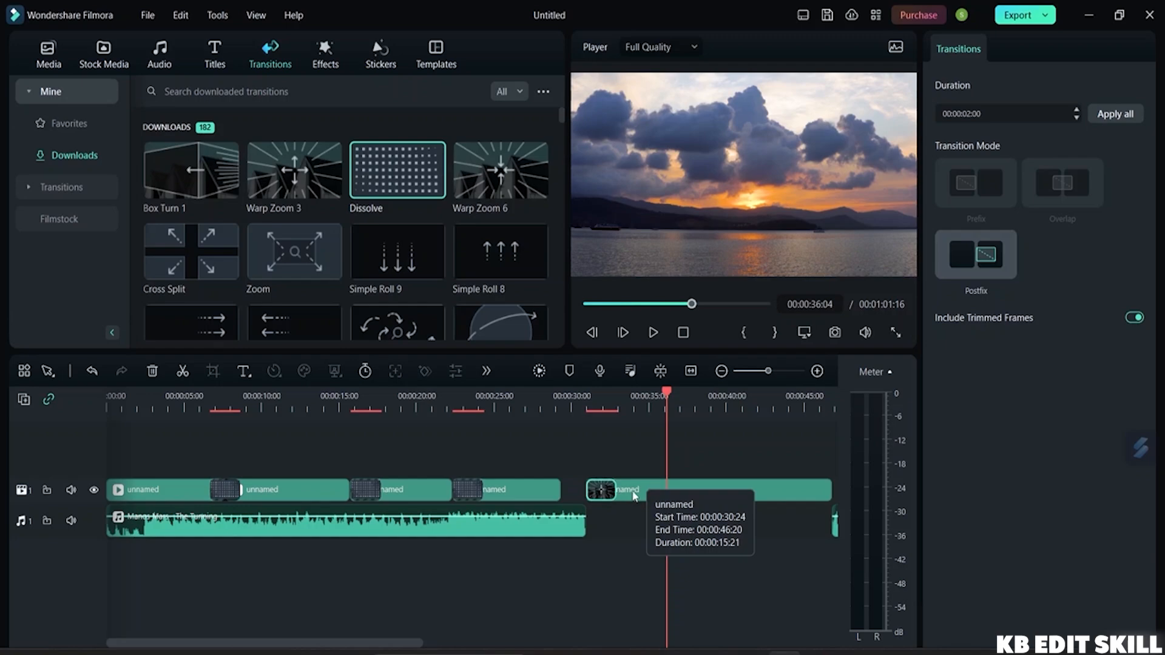
pyautogui.moveTo(628, 495); pyautogui.dragTo(595, 494)
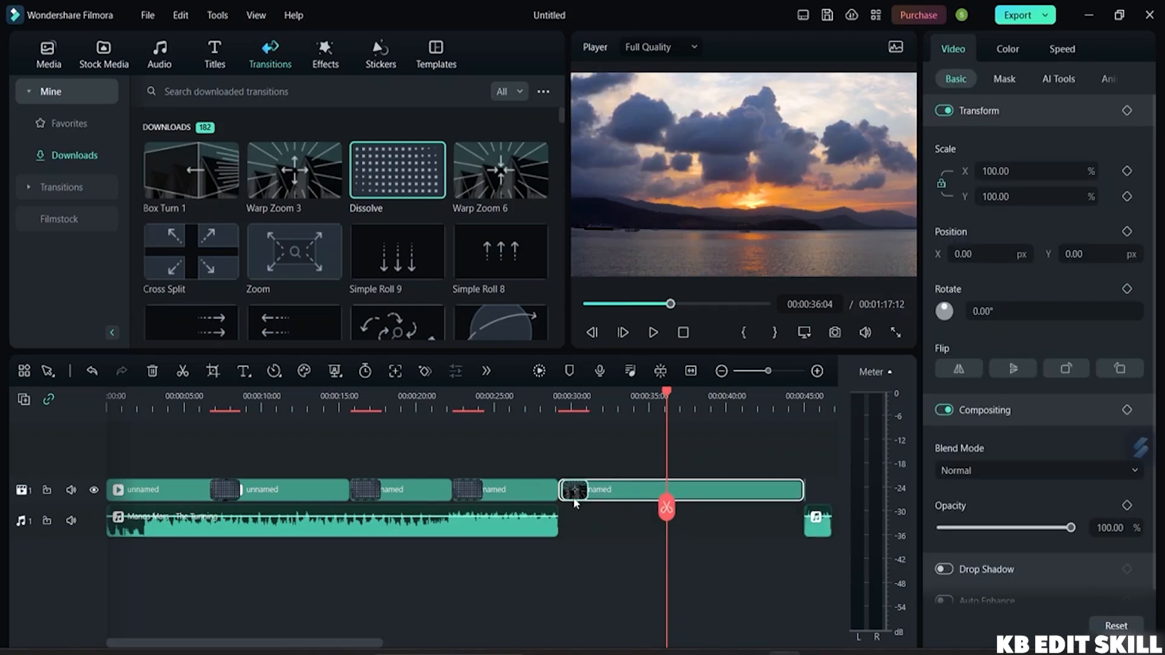
pyautogui.click(573, 490)
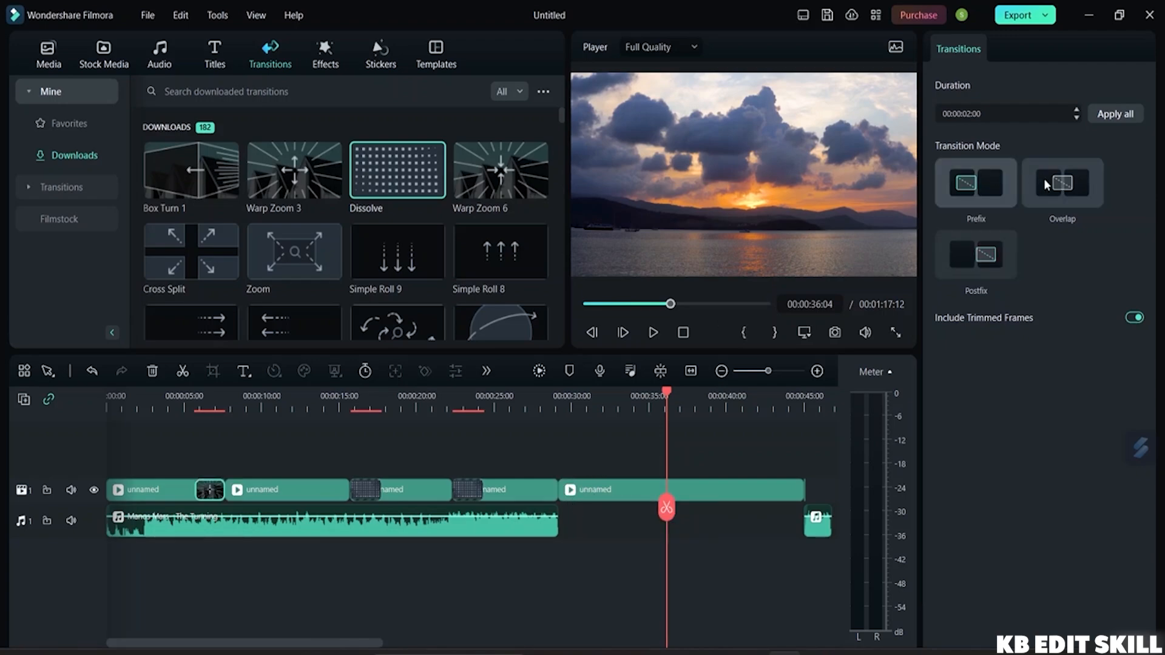
pyautogui.click(1064, 188)
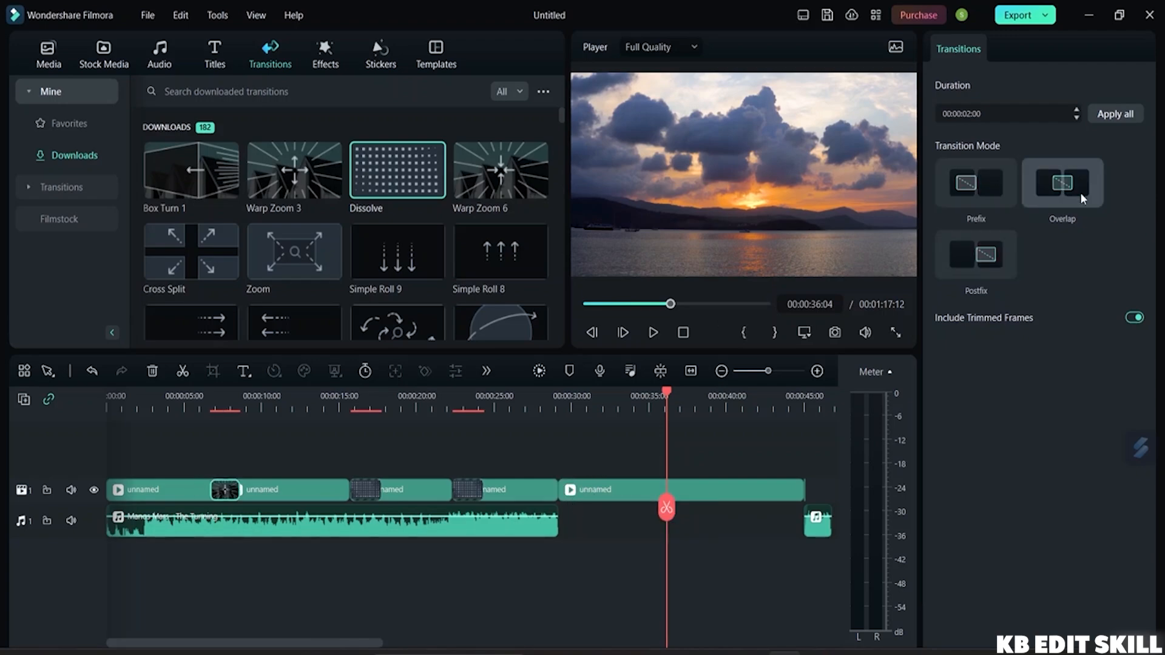
# Check the transition modes of the Dissolves at the third and second cuts and of Warp Zoom 6 at the first cut
pyautogui.click(460, 491)
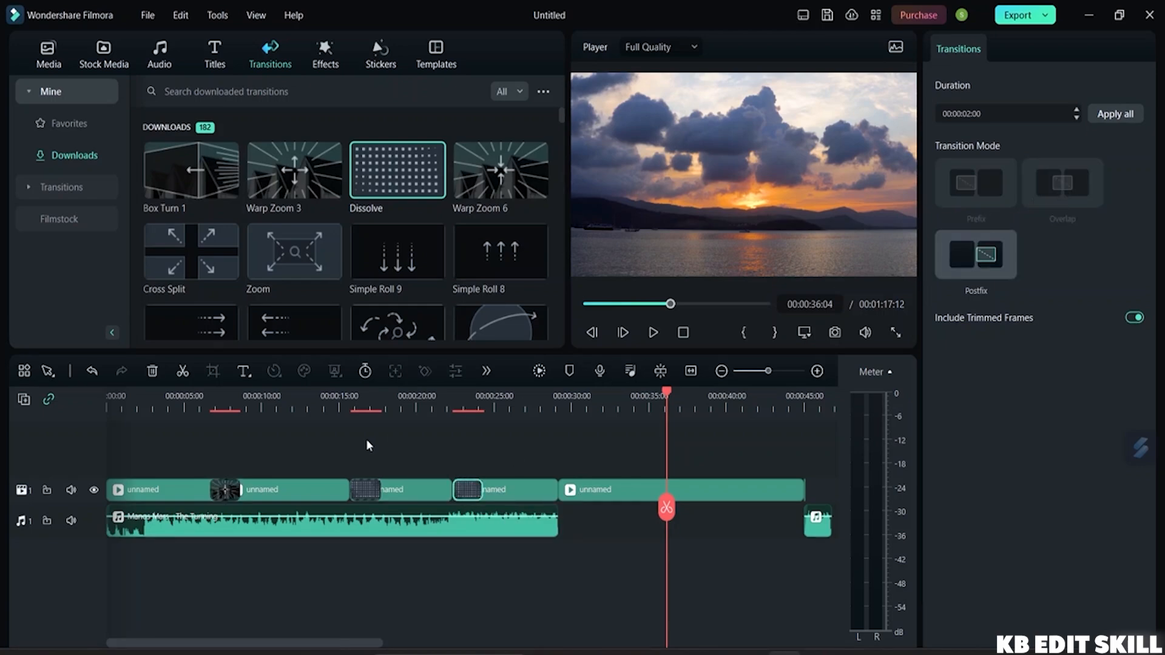
pyautogui.click(366, 491)
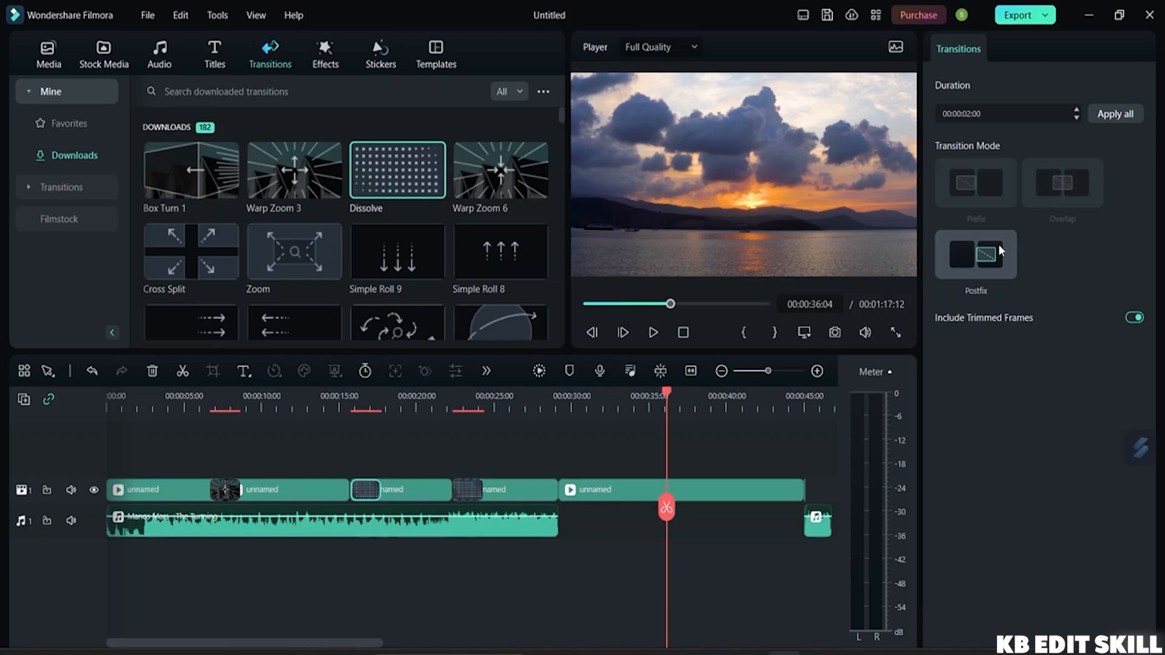
pyautogui.click(225, 490)
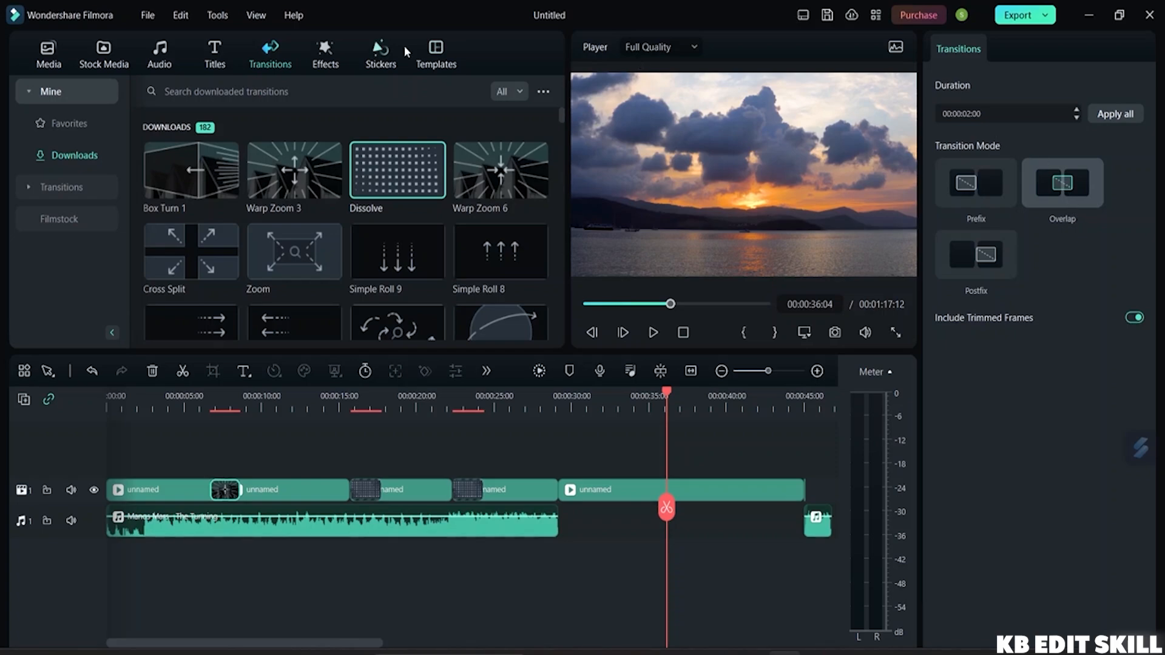
pyautogui.moveTo(290, 173)
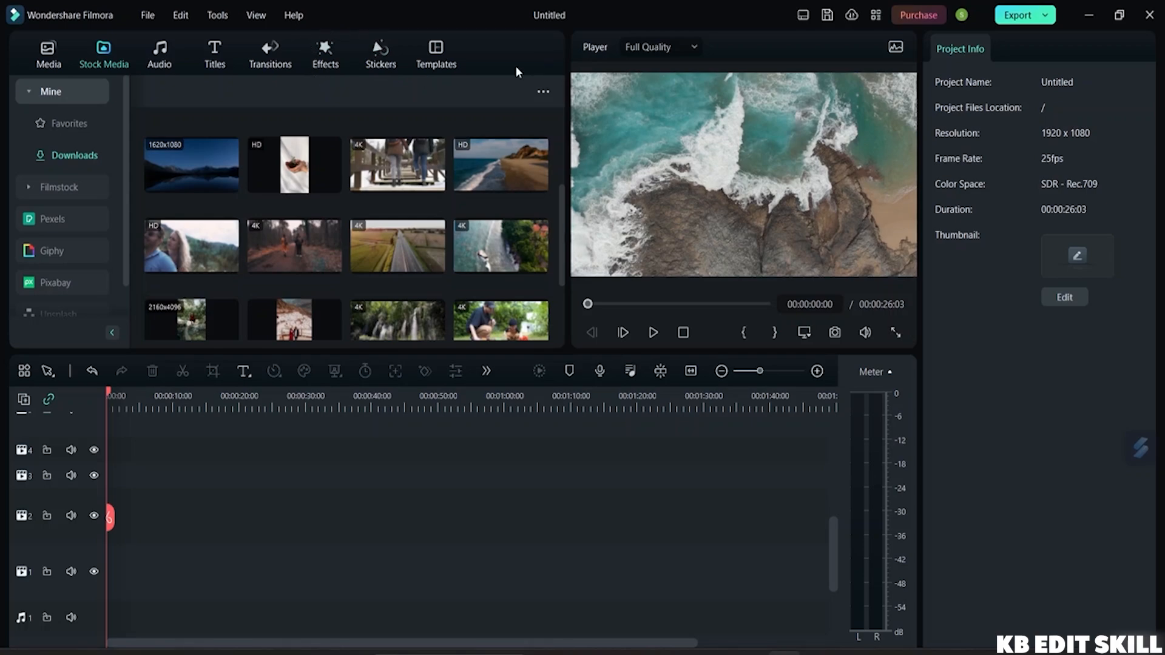
# Place the downloaded 1620x1080 night lake video at the beginning of video track 1
pyautogui.click(340, 68)
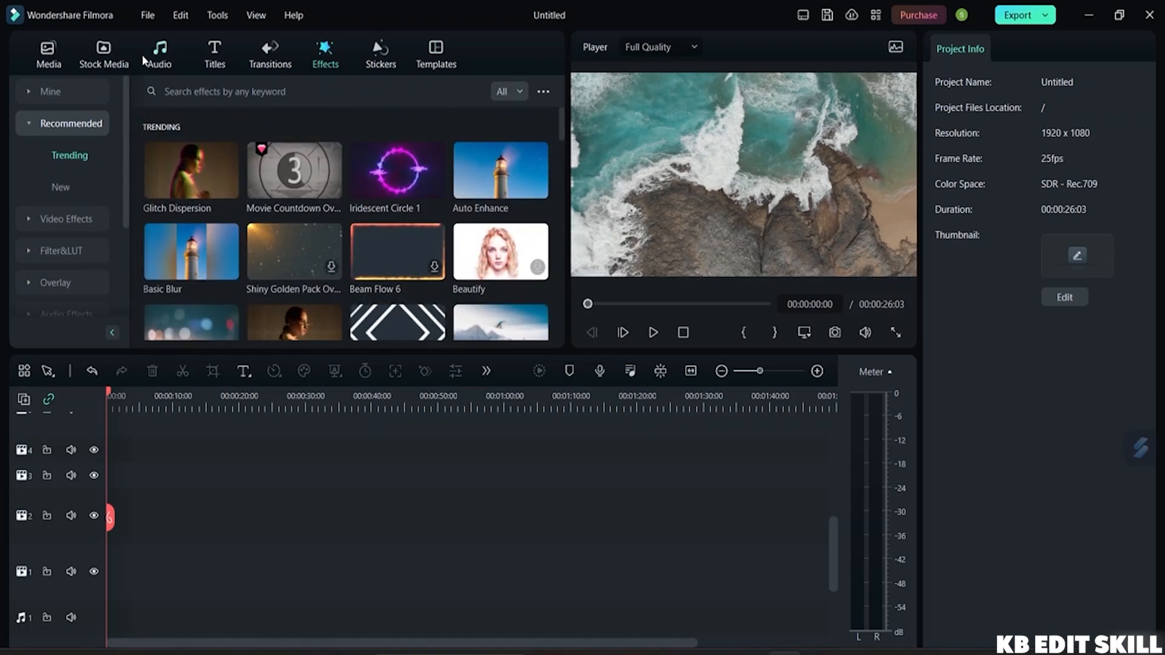
pyautogui.click(104, 56)
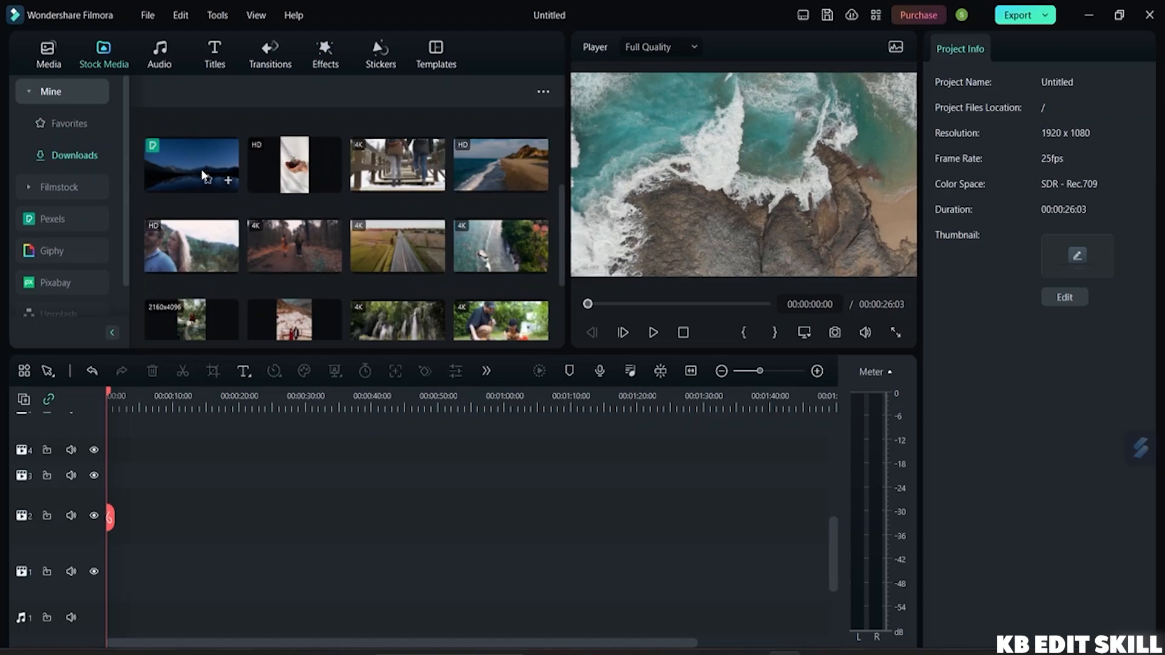
pyautogui.moveTo(190, 159); pyautogui.dragTo(122, 555)
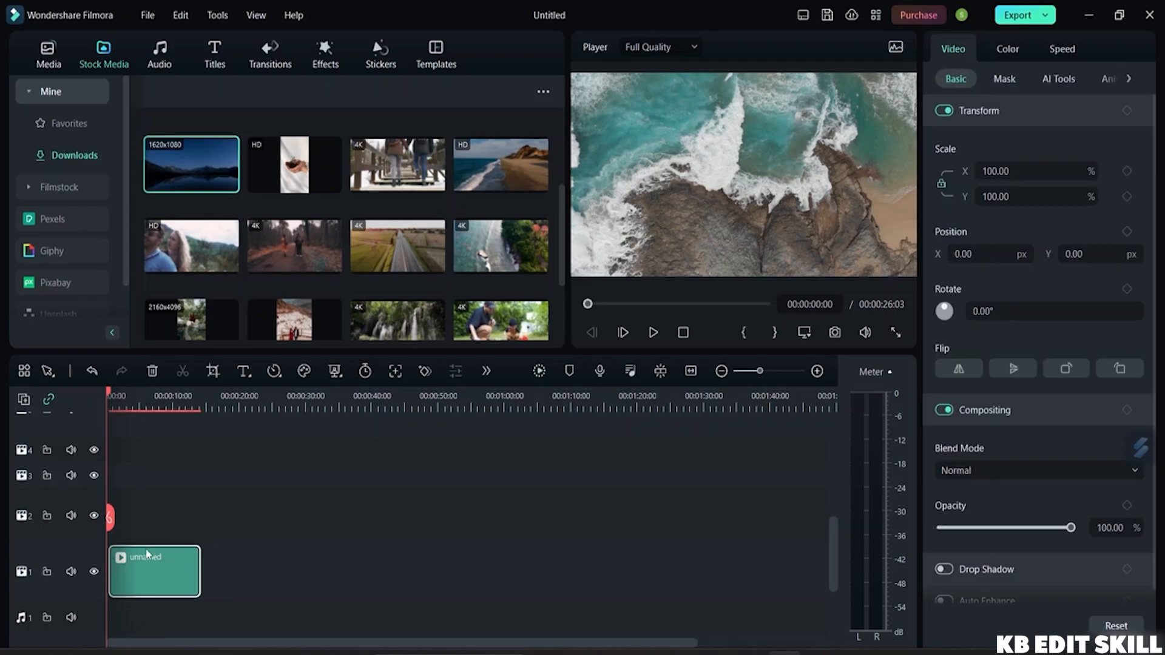
pyautogui.click(27, 406)
pyautogui.click(91, 496)
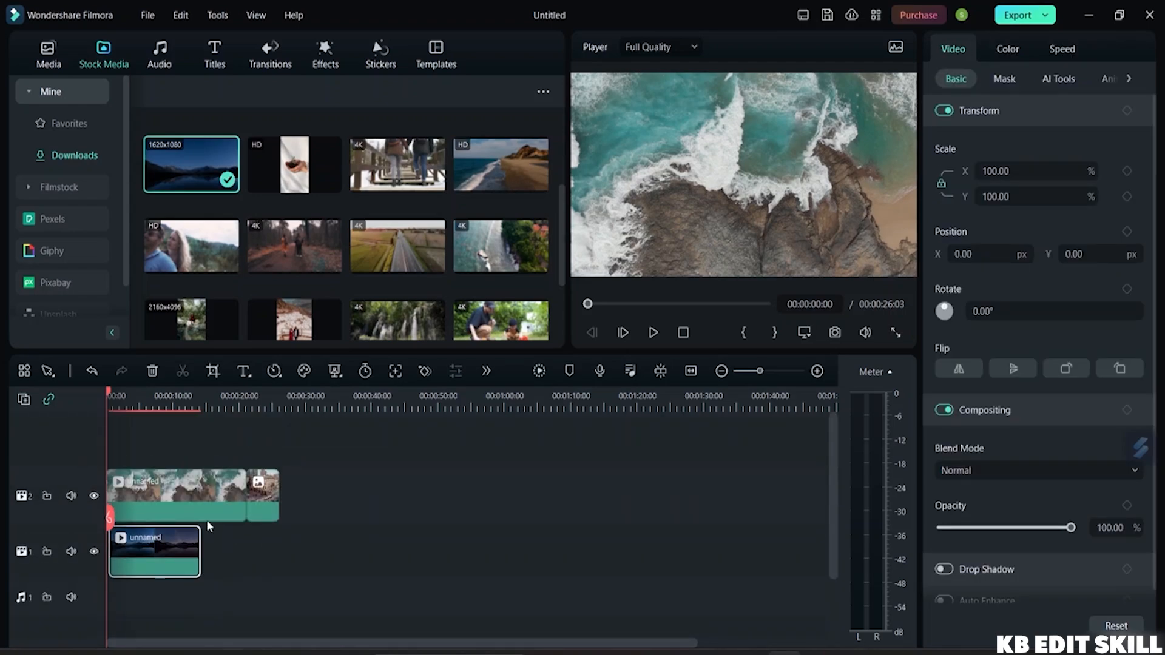
# Delete the image and the ocean shore video from video track 2
pyautogui.click(271, 497)
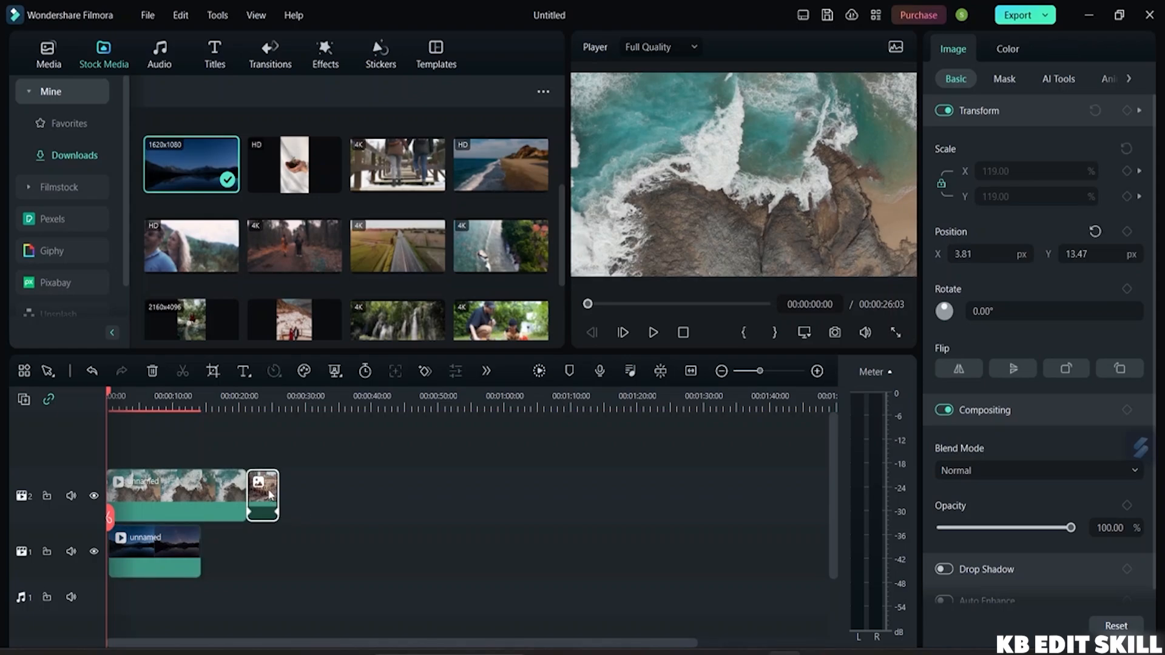
pyautogui.click(151, 377)
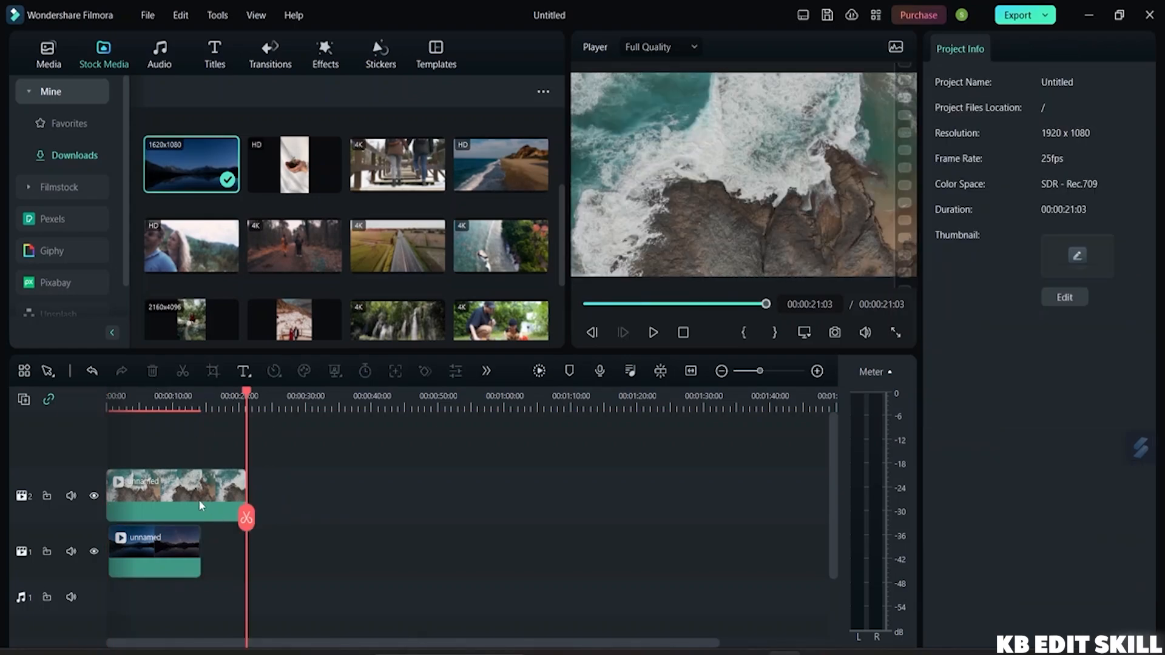
pyautogui.click(174, 498)
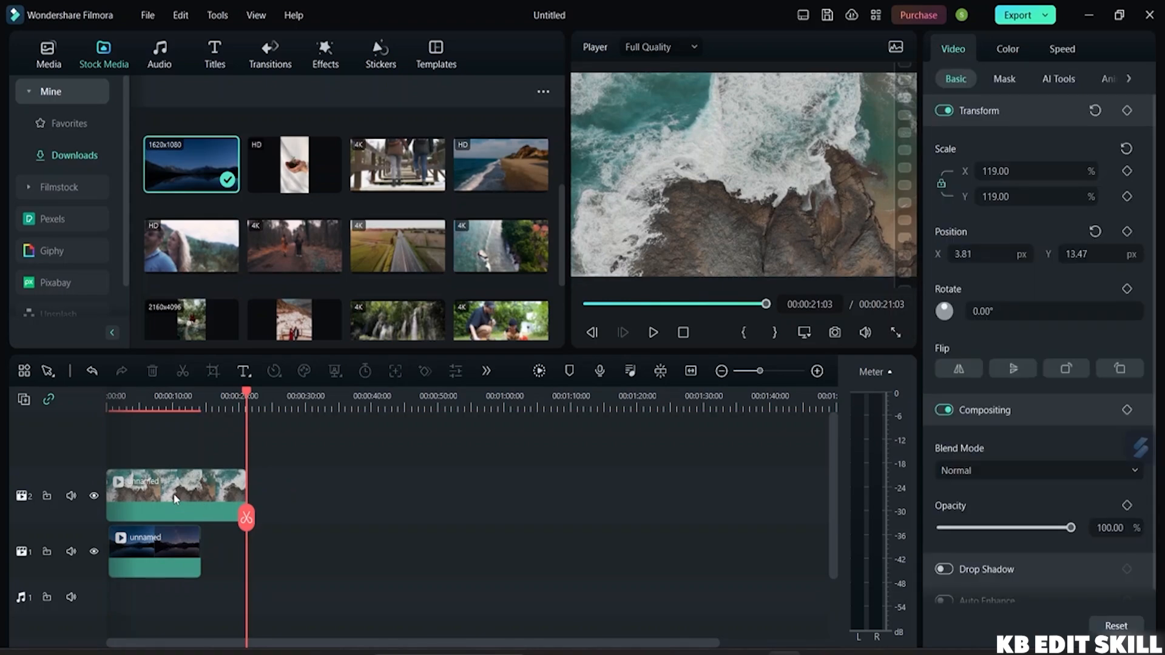
pyautogui.click(152, 371)
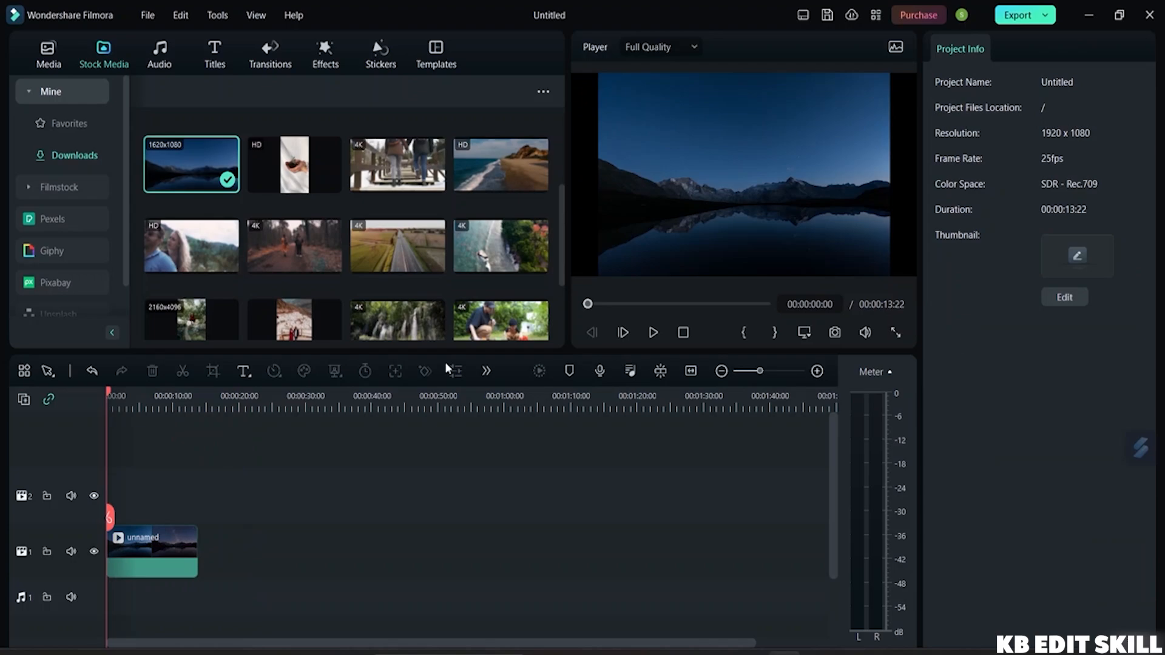
# Preview the trending effects Iridescent Circle 1, Movie Countdown, Glitch Dispersion, Auto Enhance and Beam Flow 6 on the night lake clip
pyautogui.click(325, 53)
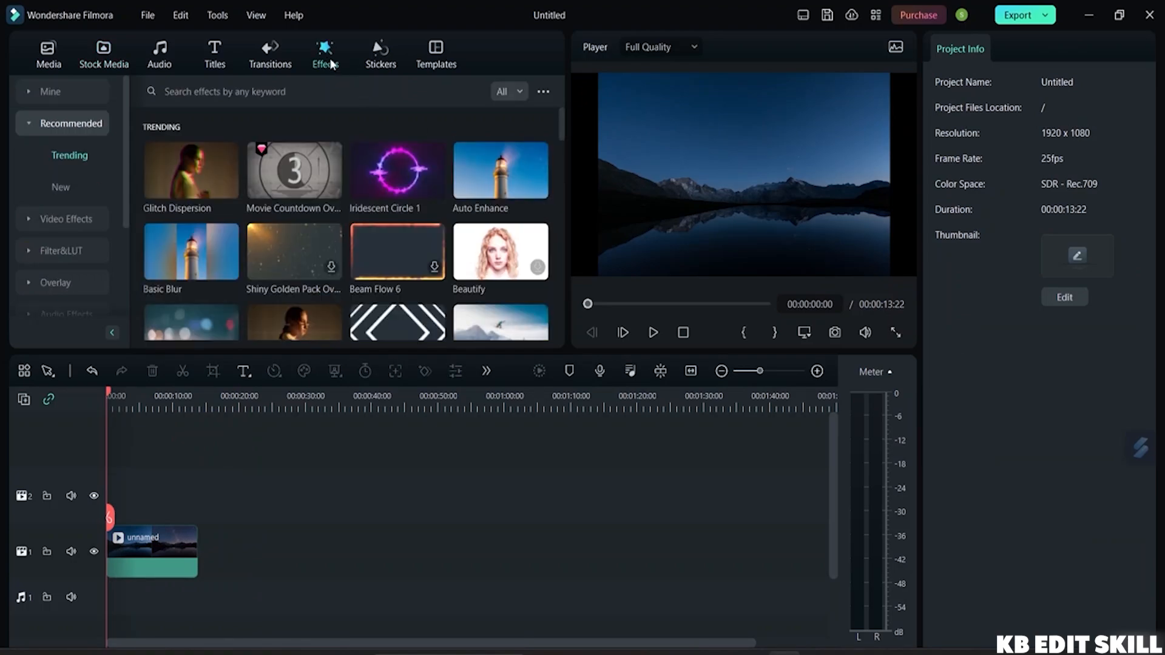
pyautogui.click(397, 176)
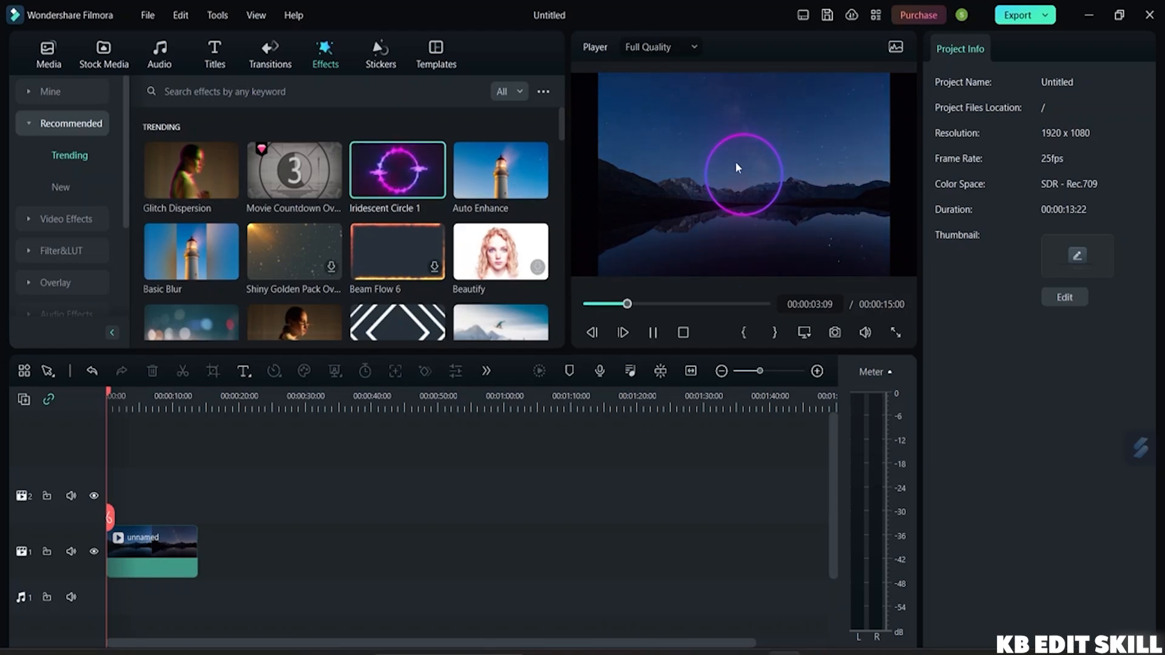
pyautogui.click(651, 337)
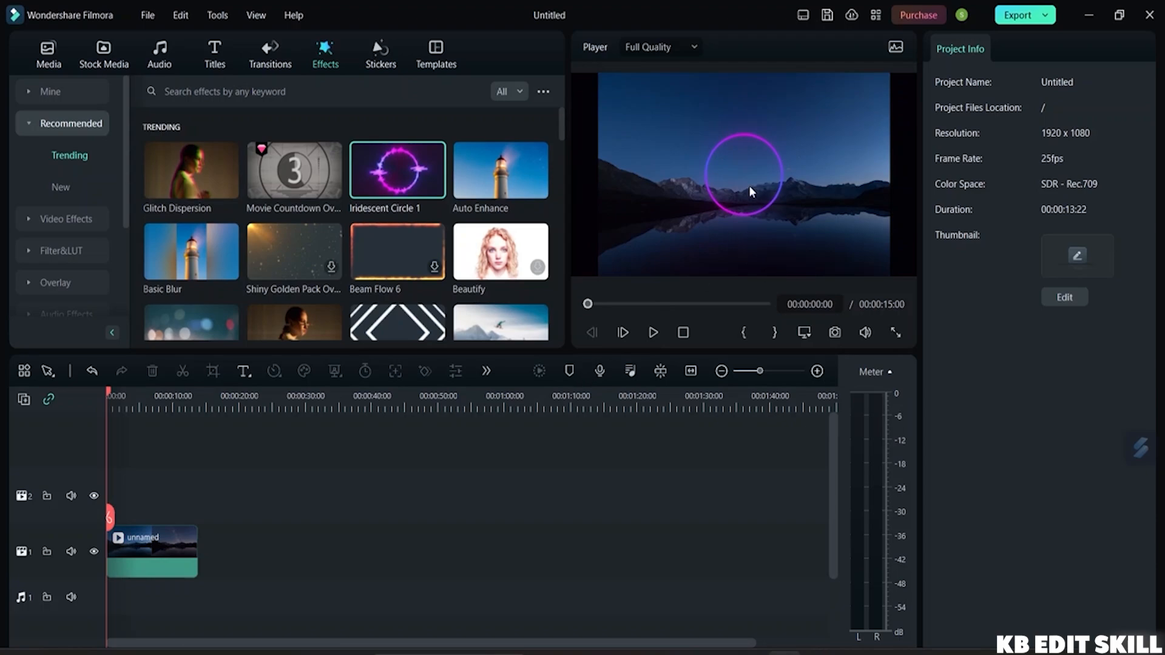
pyautogui.press('space')
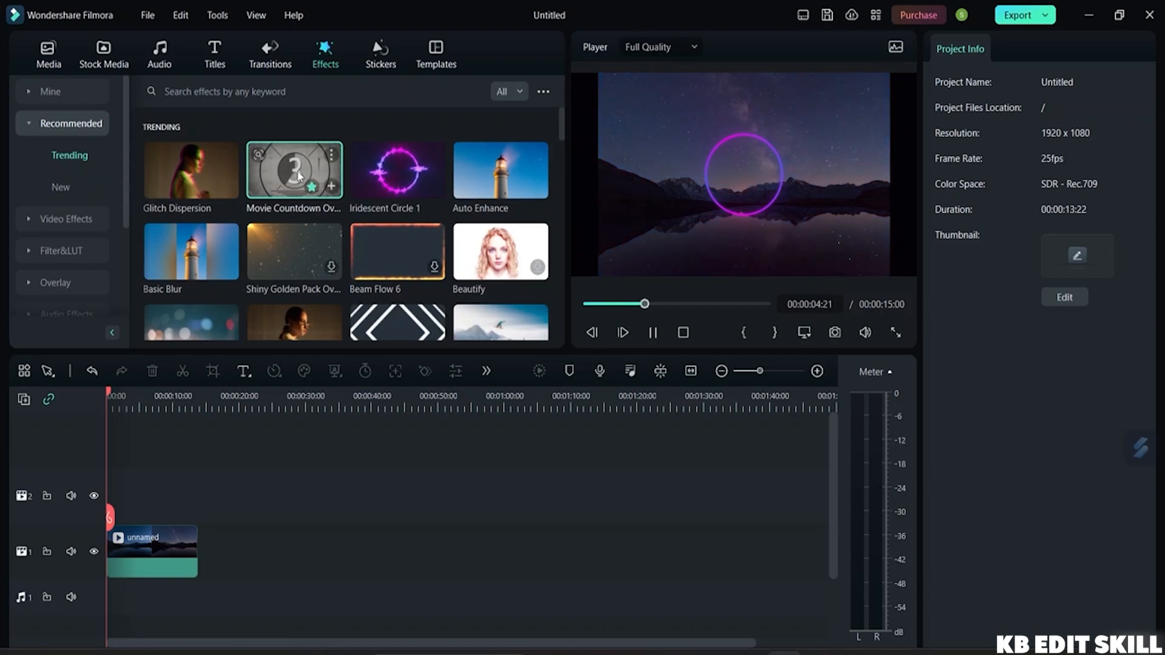
pyautogui.press('space')
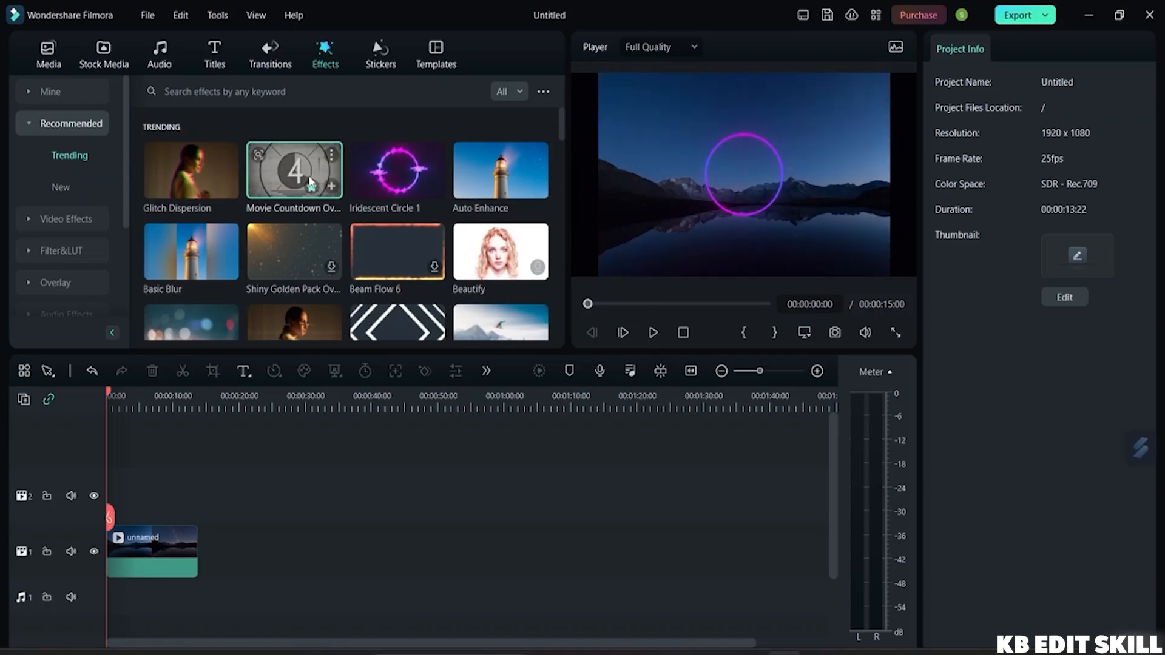
pyautogui.click(182, 186)
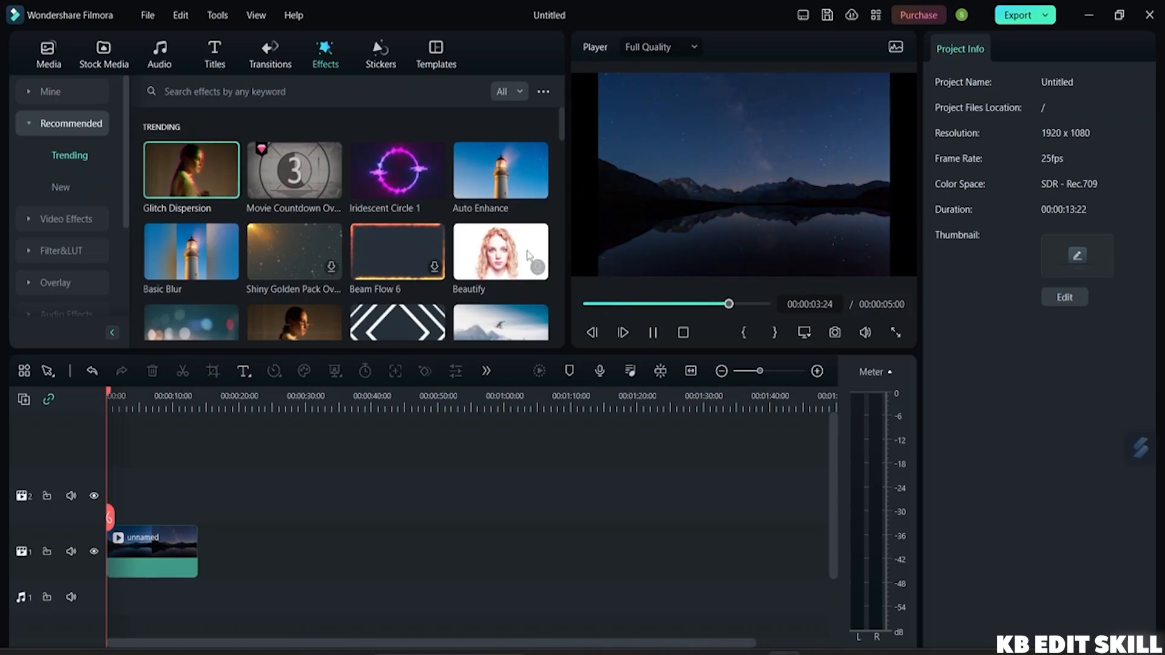
pyautogui.click(472, 184)
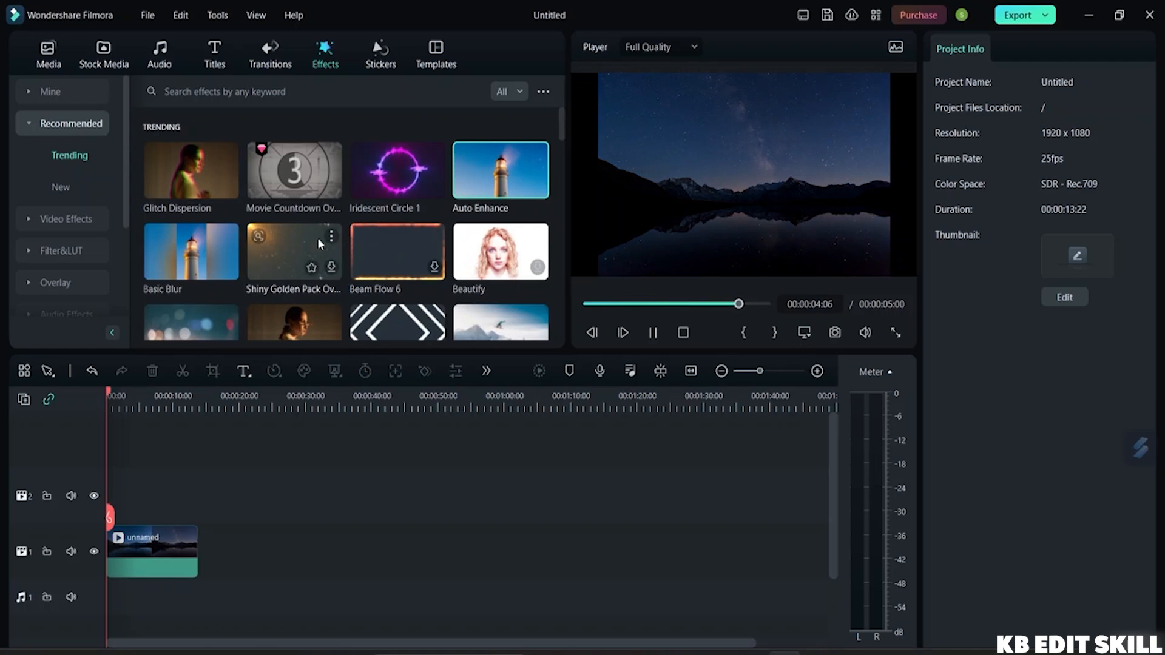
pyautogui.click(375, 247)
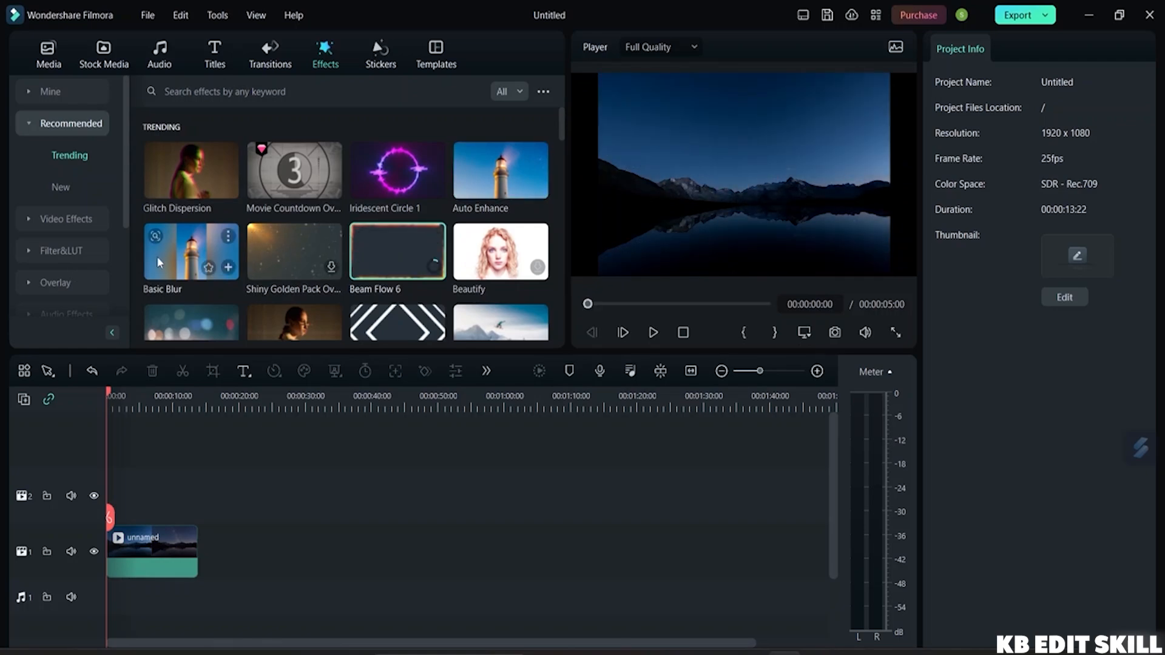
pyautogui.click(397, 173)
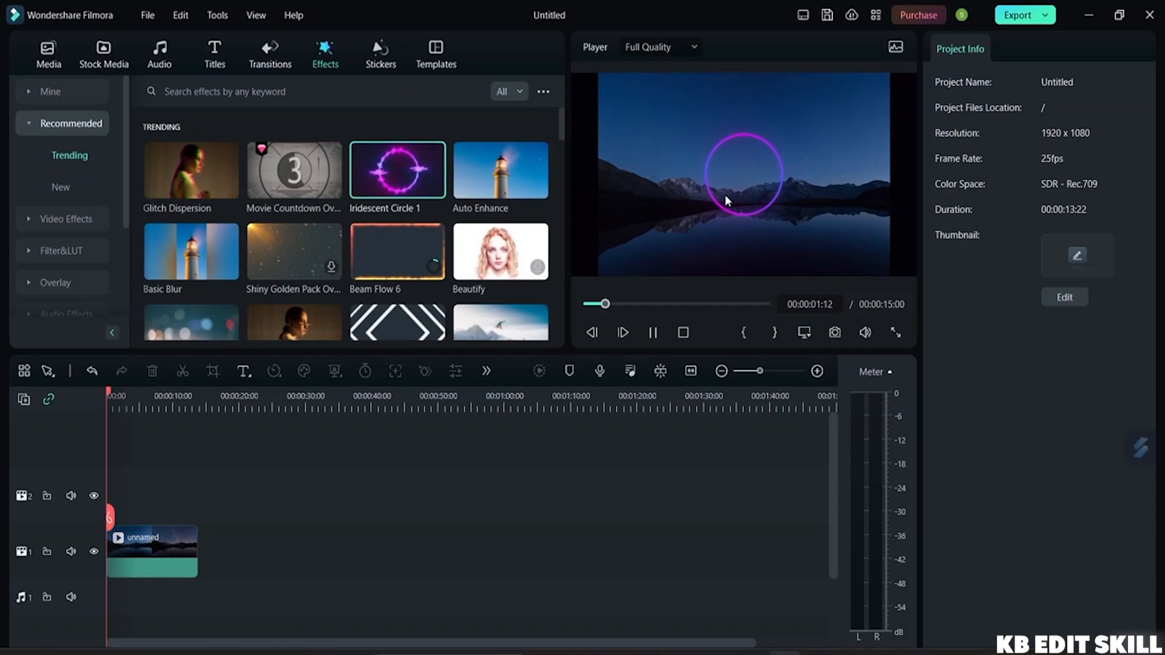
# Add Iridescent Circle 1 to video track 2 above the clip's start, with radius 1.70, Position X 35.67 and Position Y 50.88
pyautogui.moveTo(386, 160); pyautogui.dragTo(125, 495)
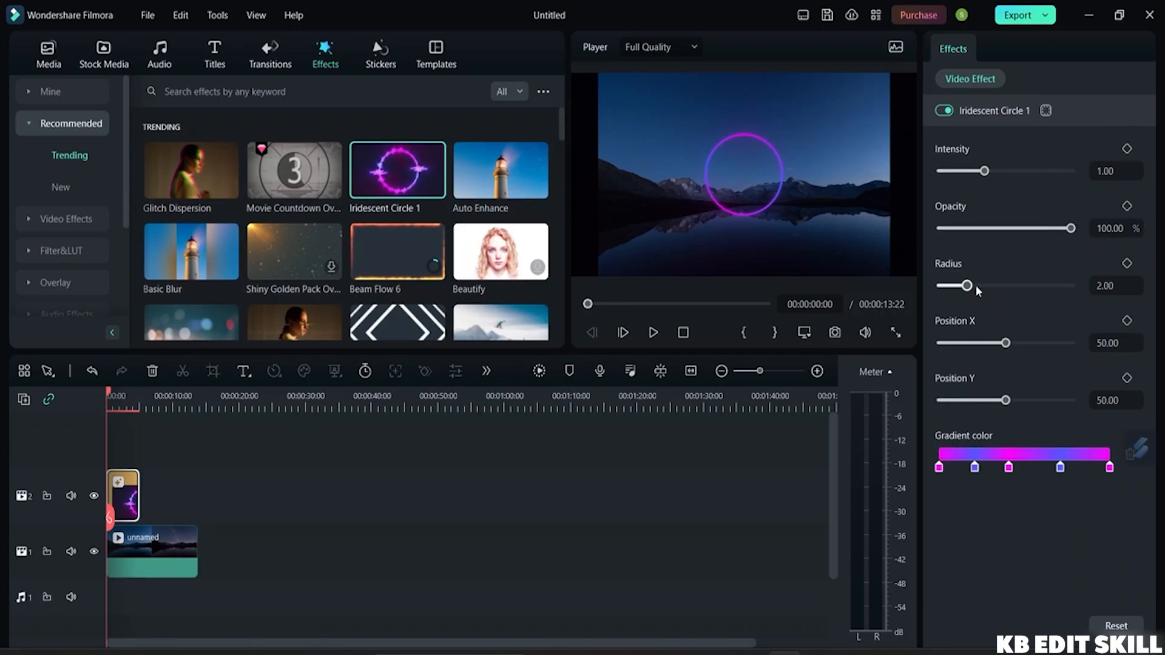
pyautogui.moveTo(968, 286)
pyautogui.mouseDown()
pyautogui.moveTo(1018, 285)
pyautogui.moveTo(963, 289)
pyautogui.mouseUp()
pyautogui.moveTo(1005, 343)
pyautogui.mouseDown()
pyautogui.moveTo(1032, 346)
pyautogui.moveTo(986, 347)
pyautogui.mouseUp()
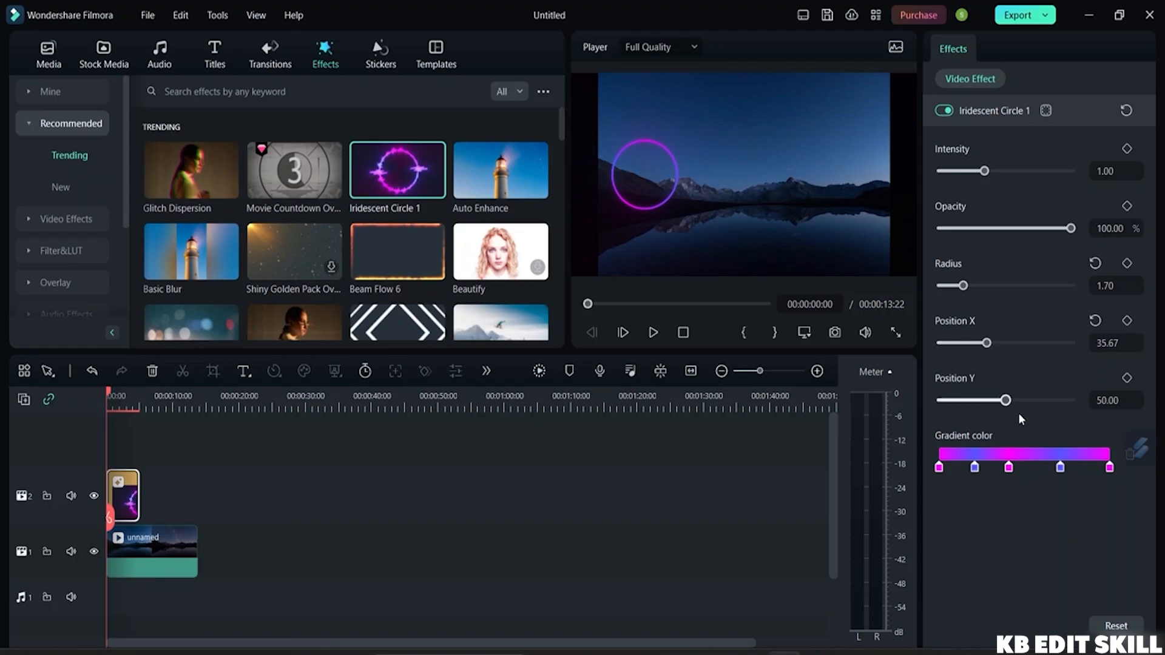
pyautogui.moveTo(1005, 400)
pyautogui.mouseDown()
pyautogui.moveTo(969, 400)
pyautogui.moveTo(1042, 400)
pyautogui.moveTo(1008, 401)
pyautogui.mouseUp()
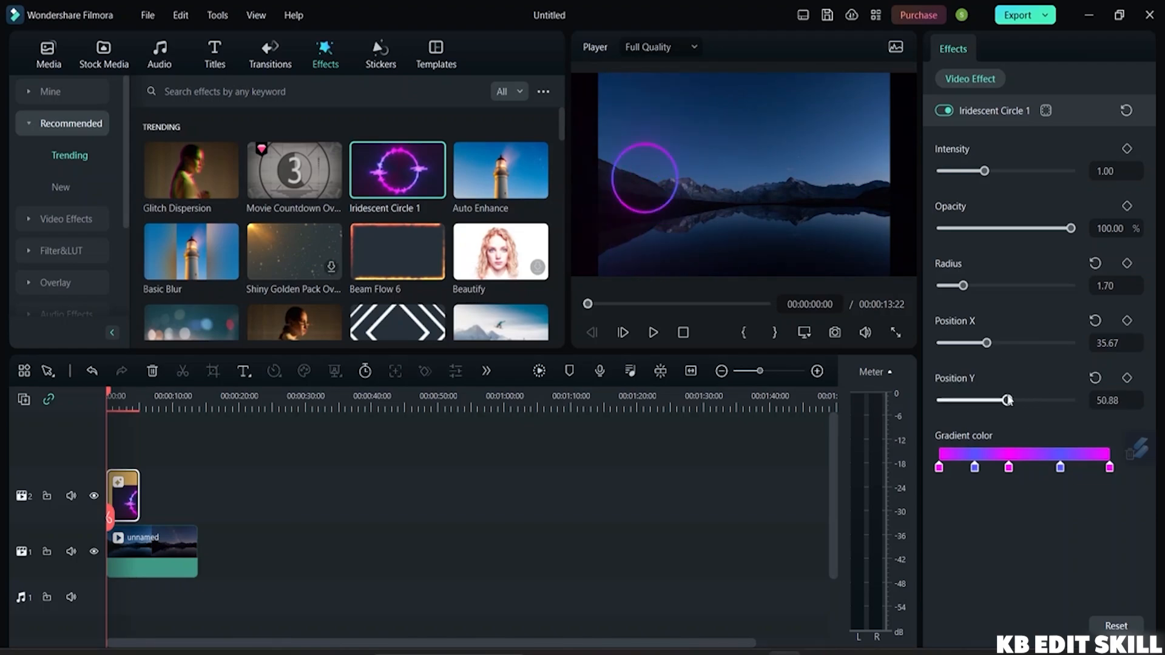
# Add two colour stops to the second half of the circle's gradient and shift the middle magenta stop slightly towards the start
pyautogui.click(1068, 466)
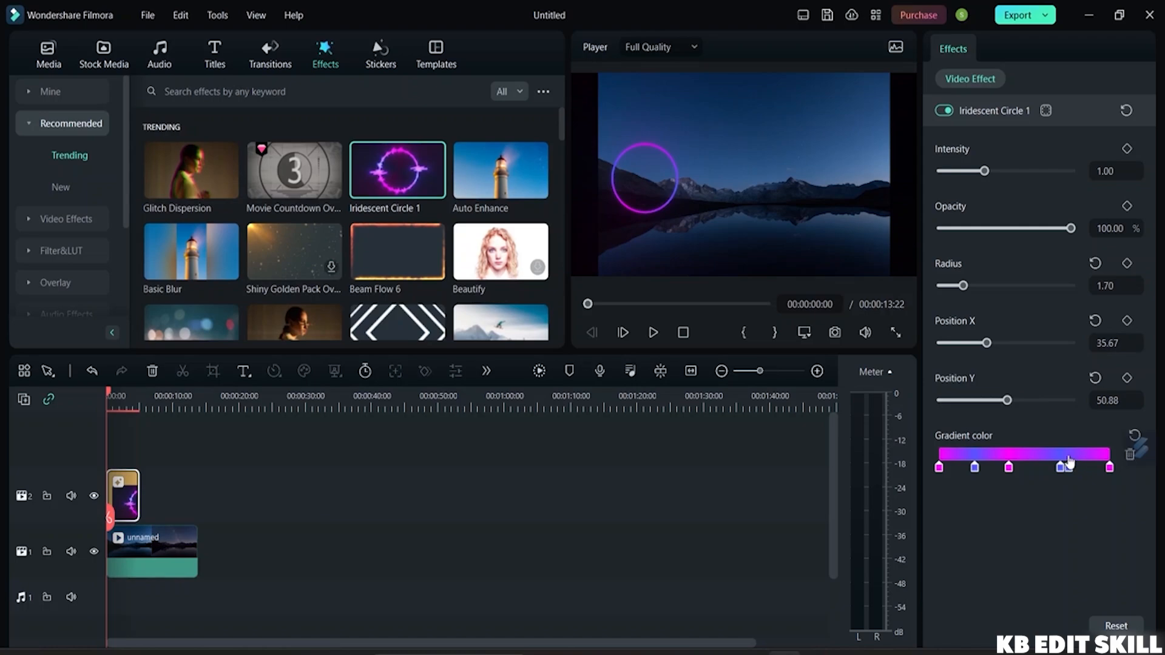
pyautogui.click(1034, 465)
pyautogui.moveTo(1009, 468); pyautogui.dragTo(999, 489)
# Set the Iridescent Circle 1 effect's intensity to 0.81 and its opacity to 64.33%
pyautogui.moveTo(987, 172)
pyautogui.mouseDown()
pyautogui.moveTo(1039, 170)
pyautogui.moveTo(978, 175)
pyautogui.mouseUp()
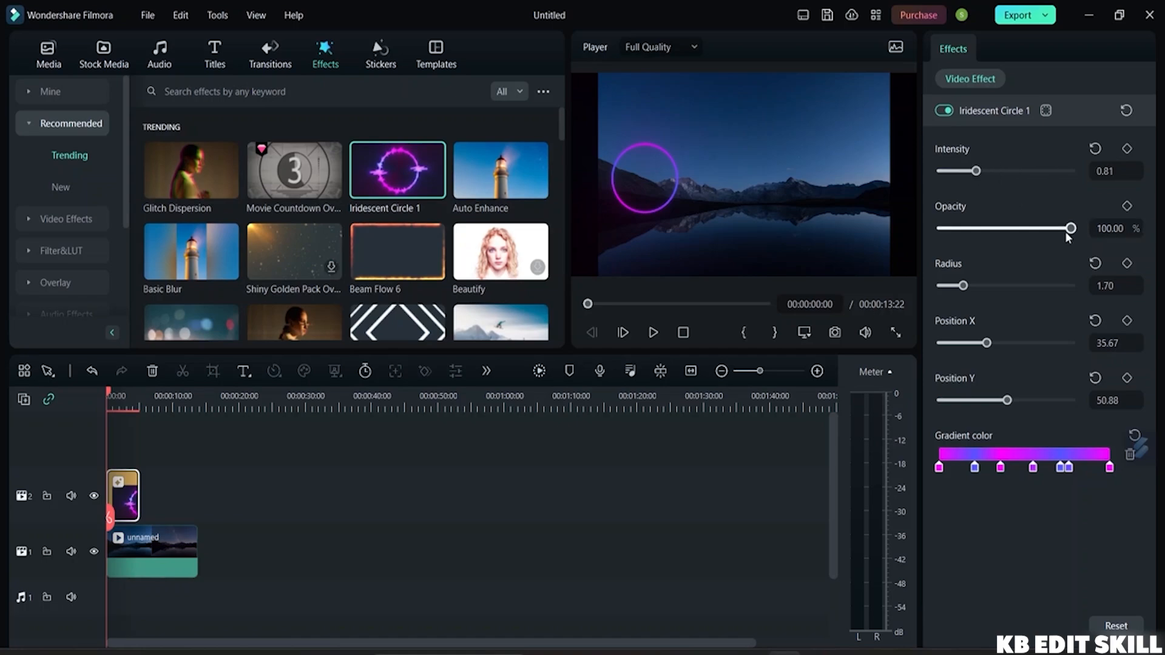
pyautogui.moveTo(1064, 229); pyautogui.dragTo(953, 240)
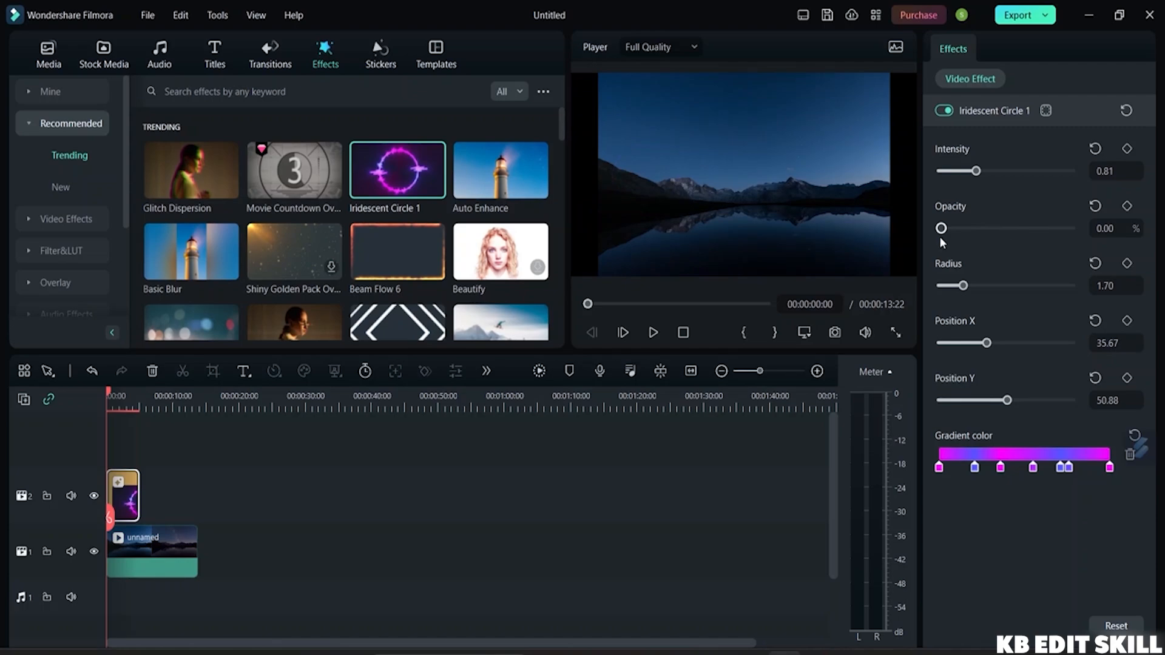
pyautogui.moveTo(940, 238); pyautogui.dragTo(1024, 234)
# Try to select the circle directly in the preview, and reselect the Iridescent Circle 1 effect on the timeline
pyautogui.click(649, 179)
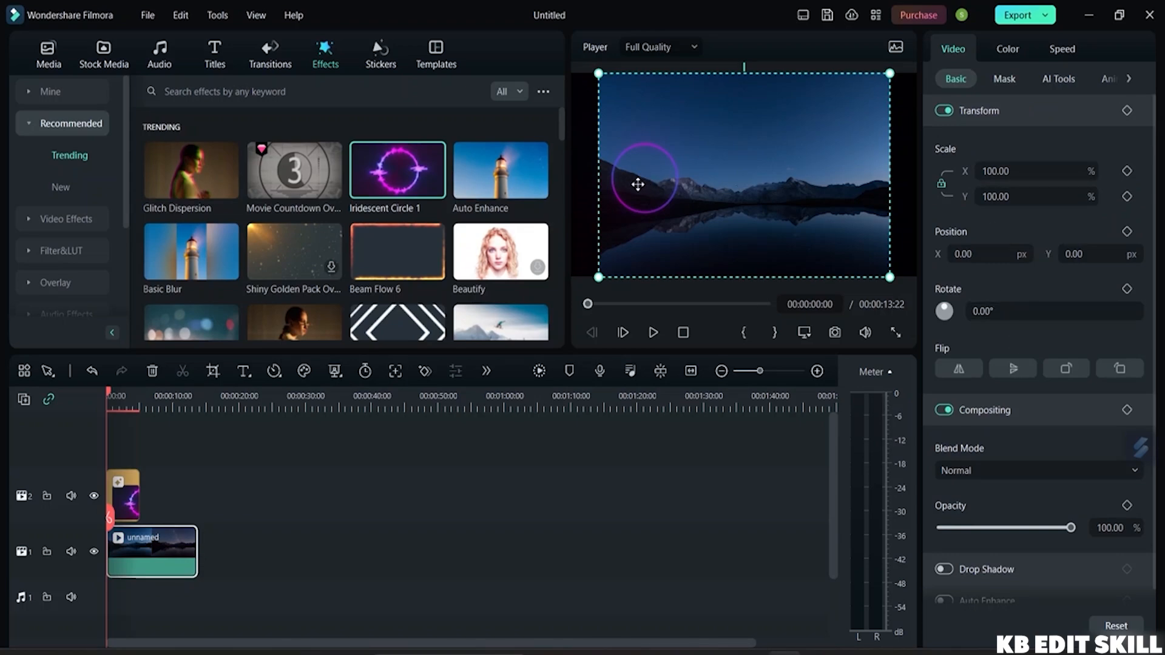
pyautogui.click(134, 482)
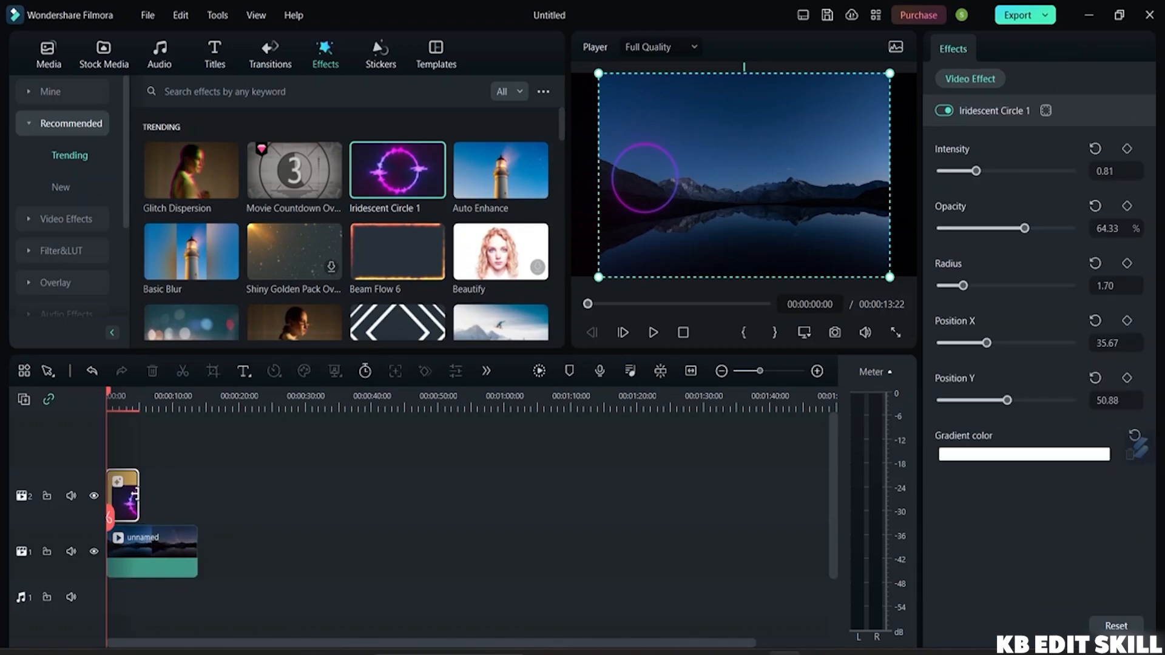
pyautogui.click(677, 184)
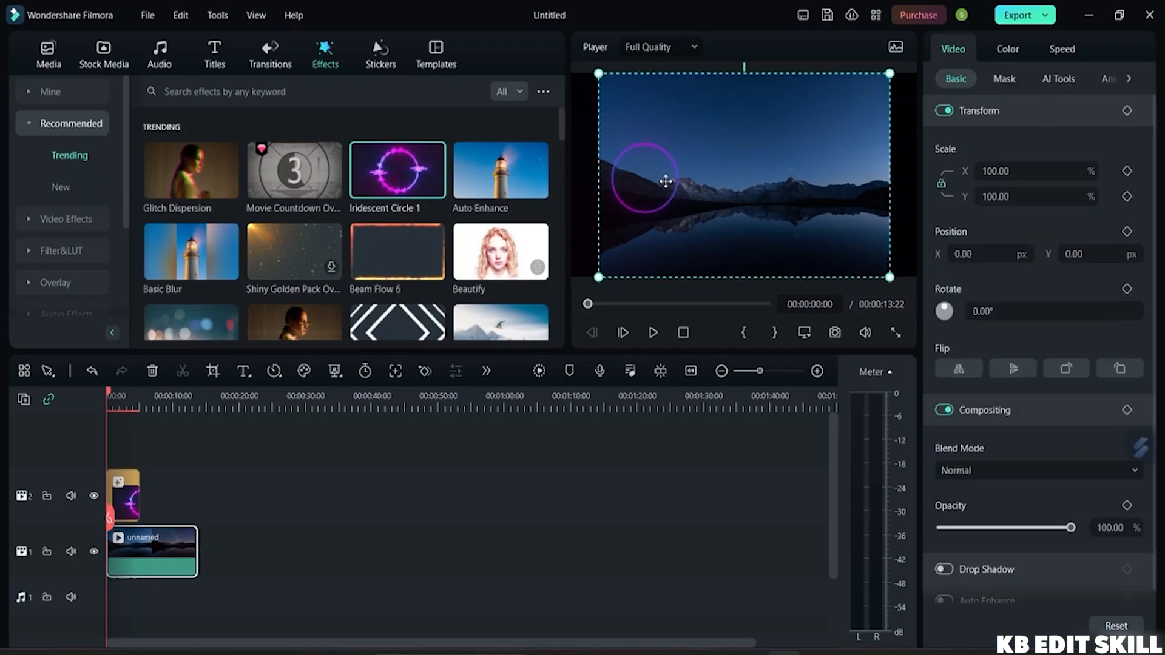
pyautogui.click(134, 498)
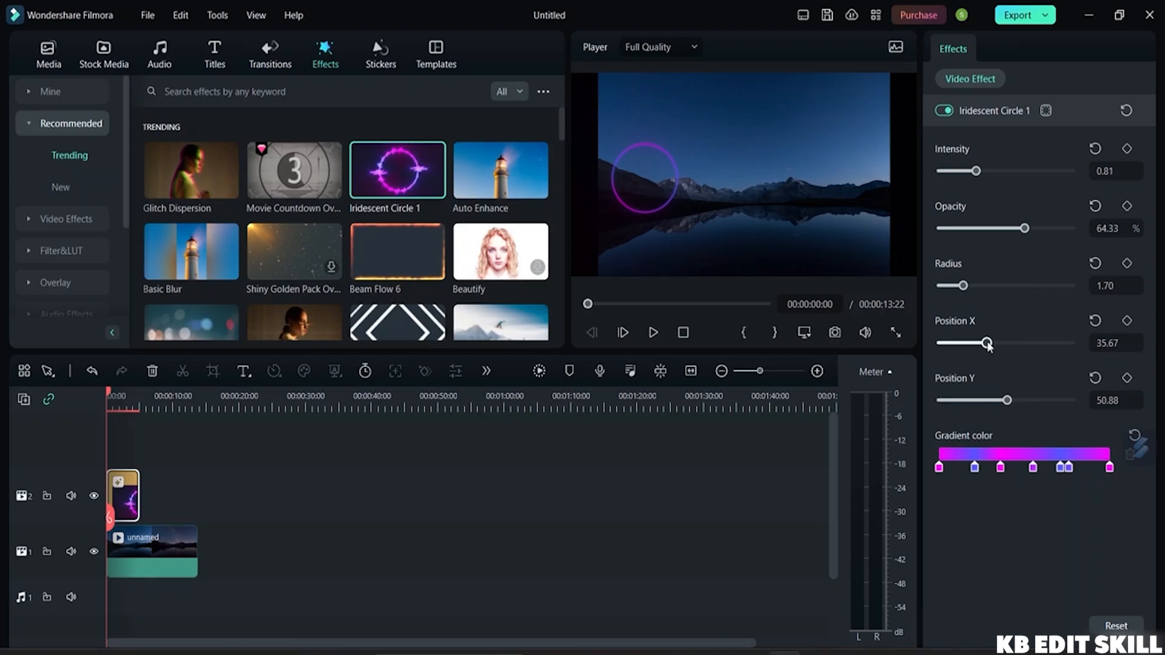
# Set the Iridescent Circle 1 effect's Position X to 49.71
pyautogui.moveTo(987, 344); pyautogui.dragTo(1005, 344)
# Look through the trending effects and the Particle overlays in the effects library
pyautogui.moveTo(291, 158)
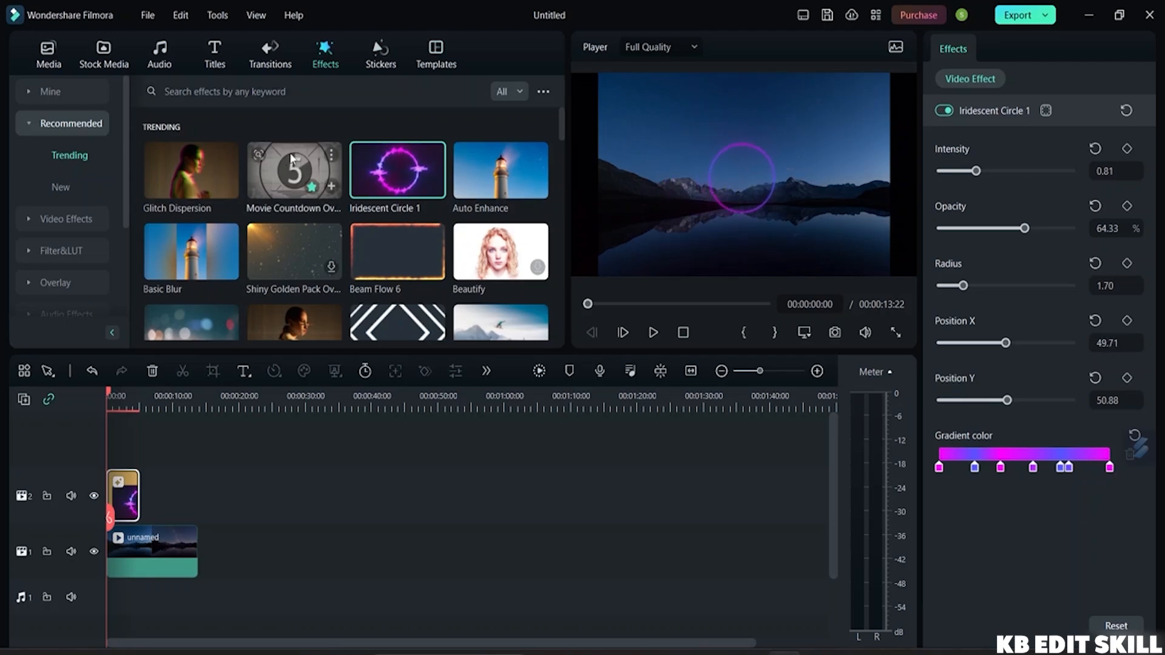
pyautogui.scroll(-5, 291, 159)
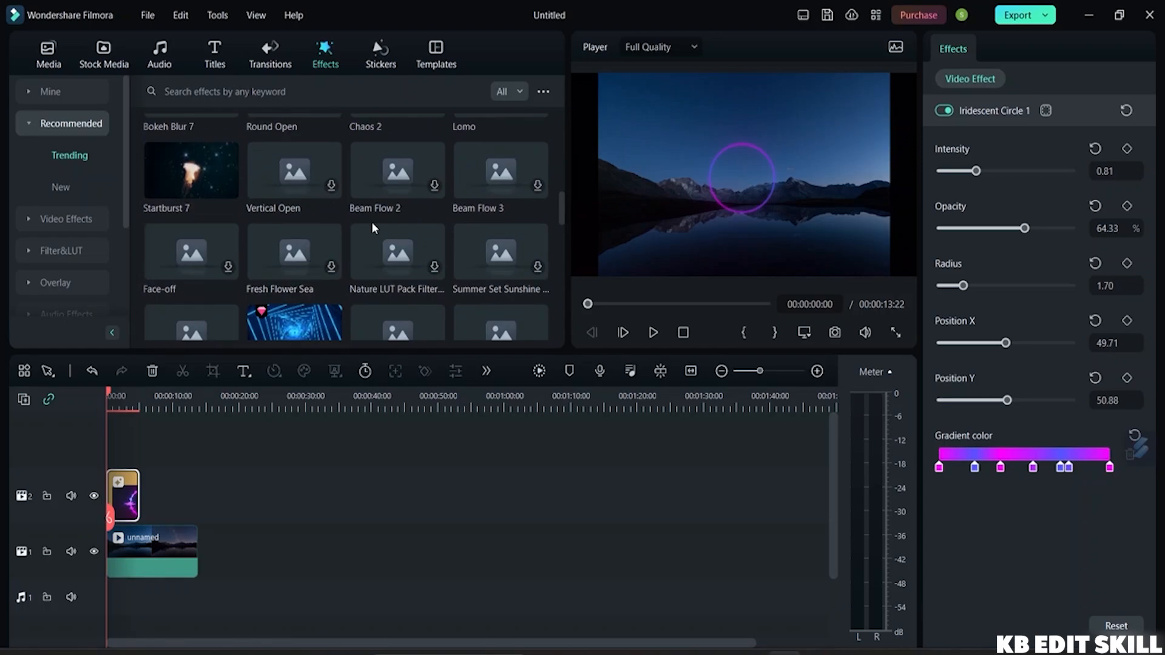
pyautogui.scroll(3, 372, 209)
pyautogui.scroll(2, 373, 209)
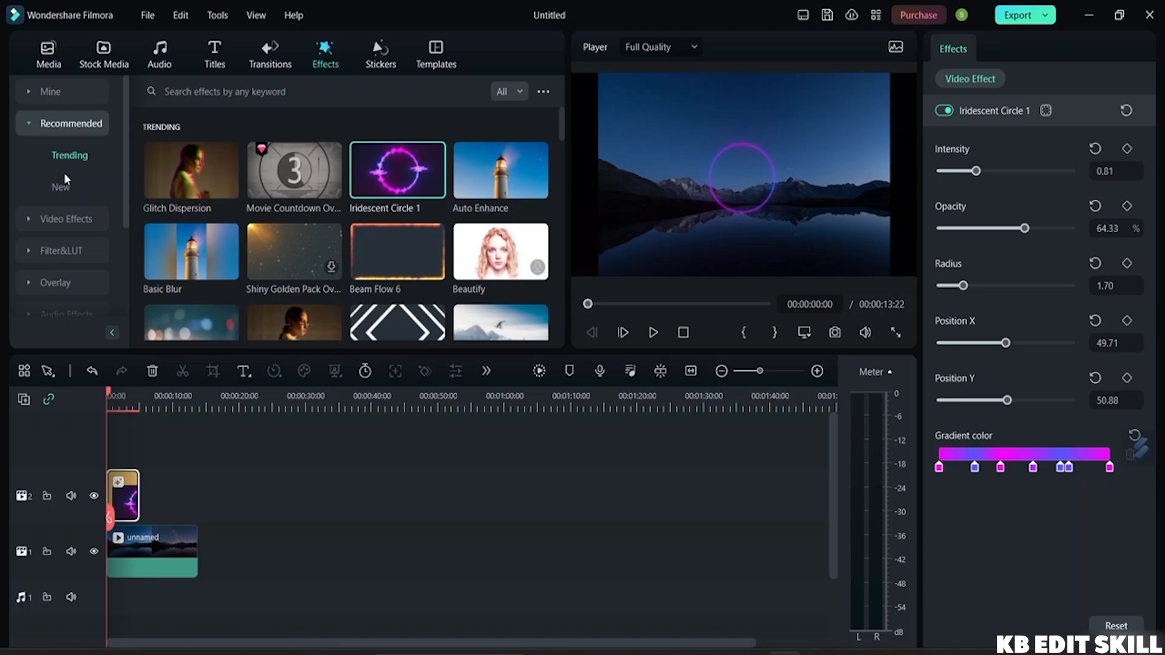
pyautogui.scroll(-3, 64, 176)
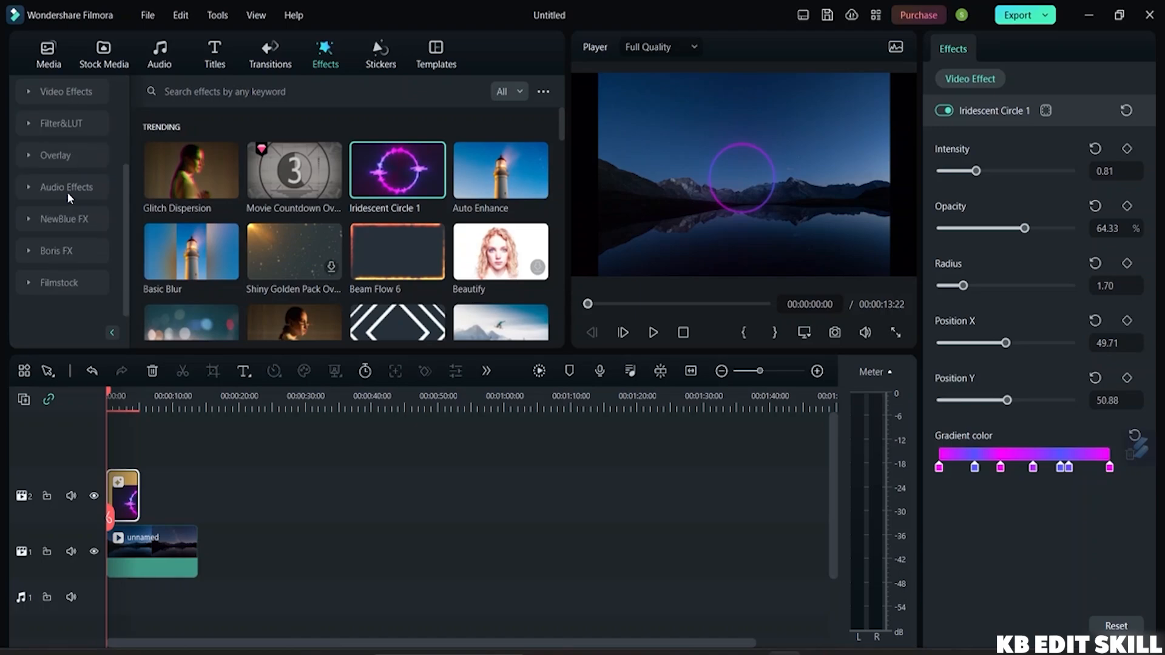
pyautogui.click(73, 155)
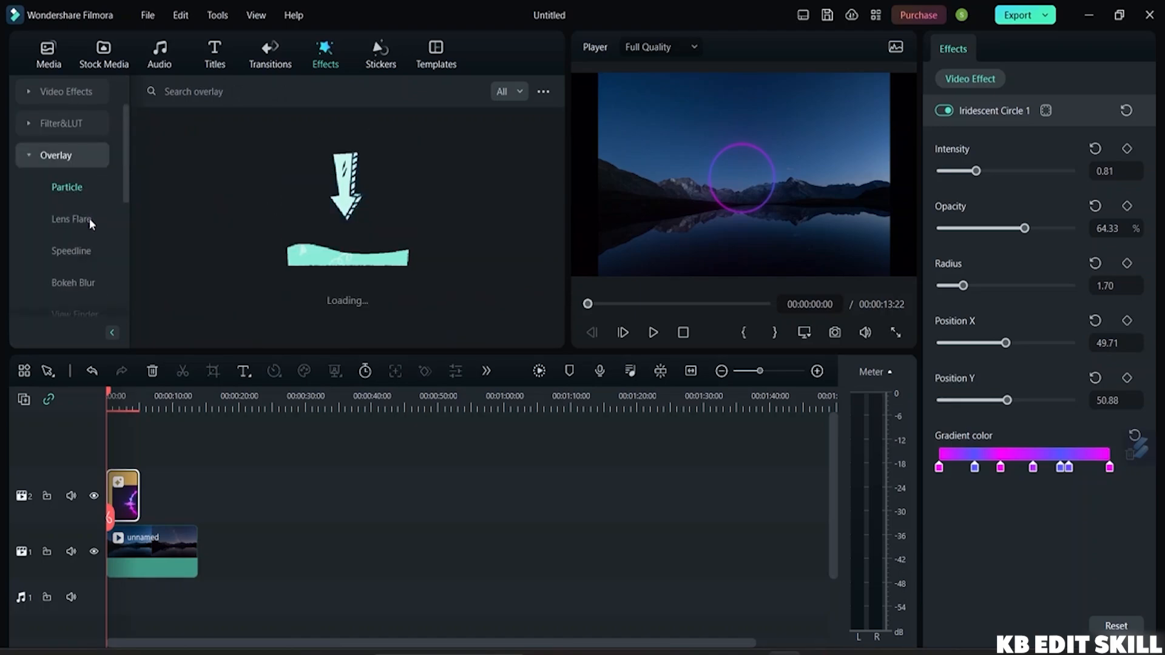
pyautogui.scroll(-5, 90, 218)
pyautogui.scroll(8, 87, 219)
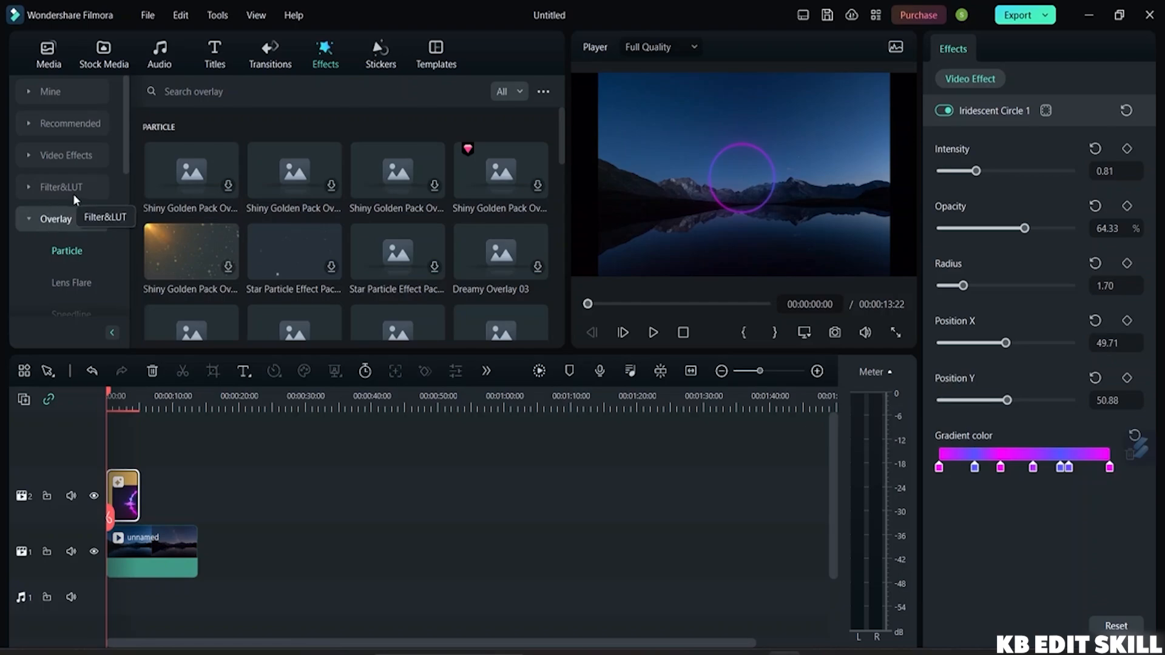
# Browse the AI Portrait video effects and preview Human Segmentation and Human Border
pyautogui.click(71, 154)
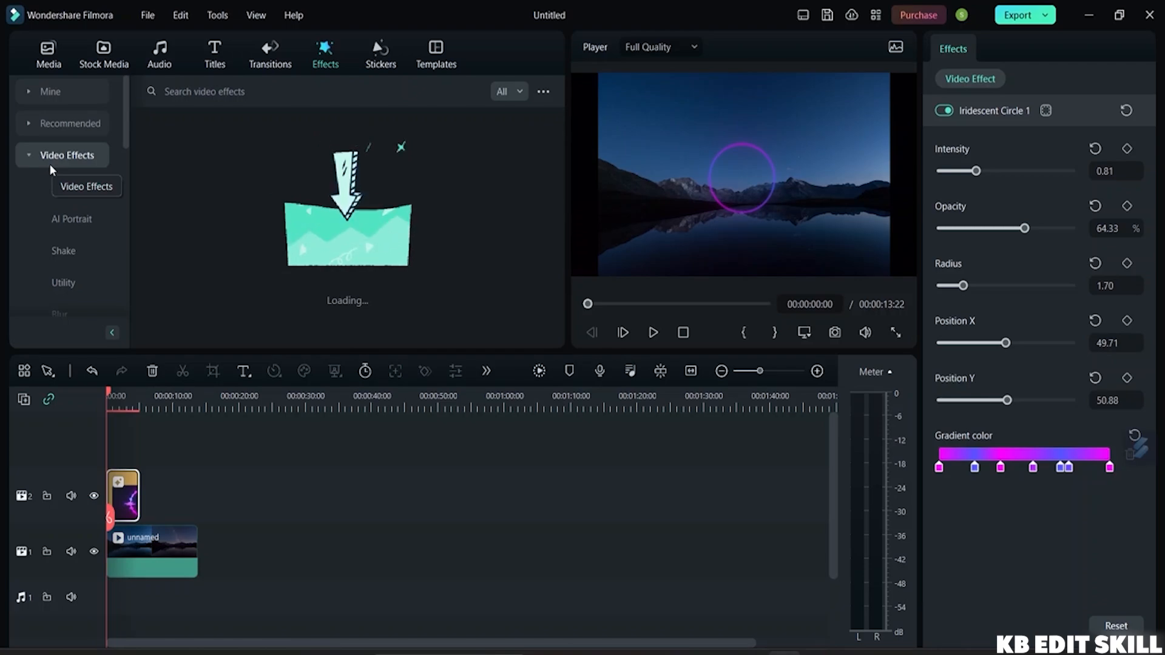
pyautogui.click(78, 222)
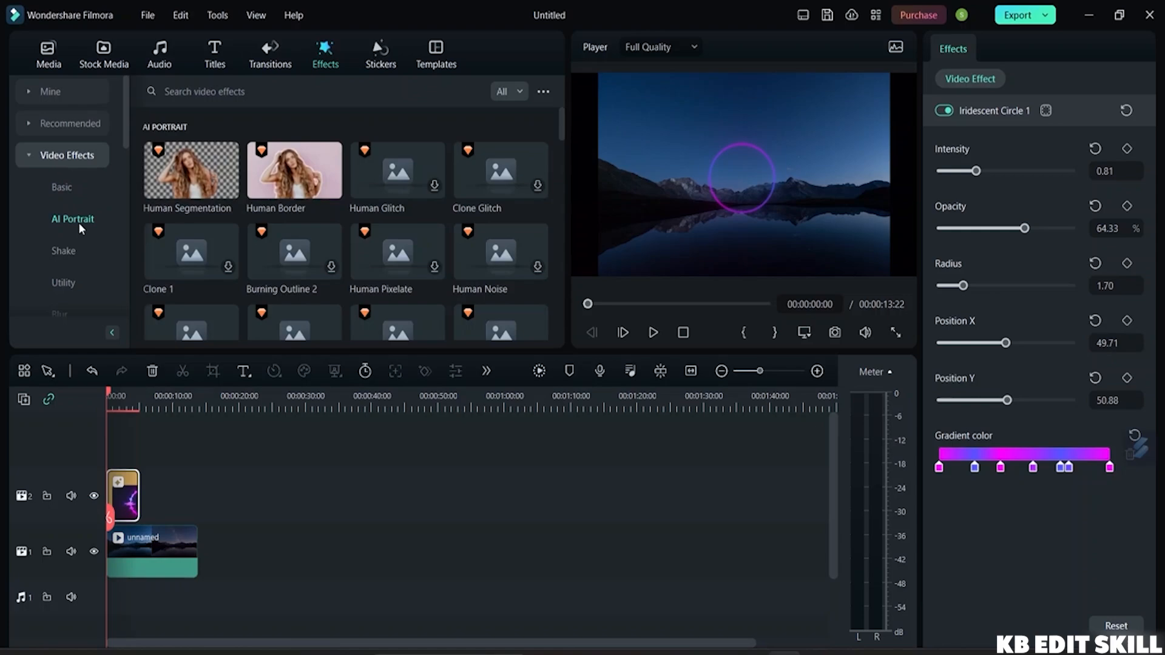
pyautogui.click(187, 178)
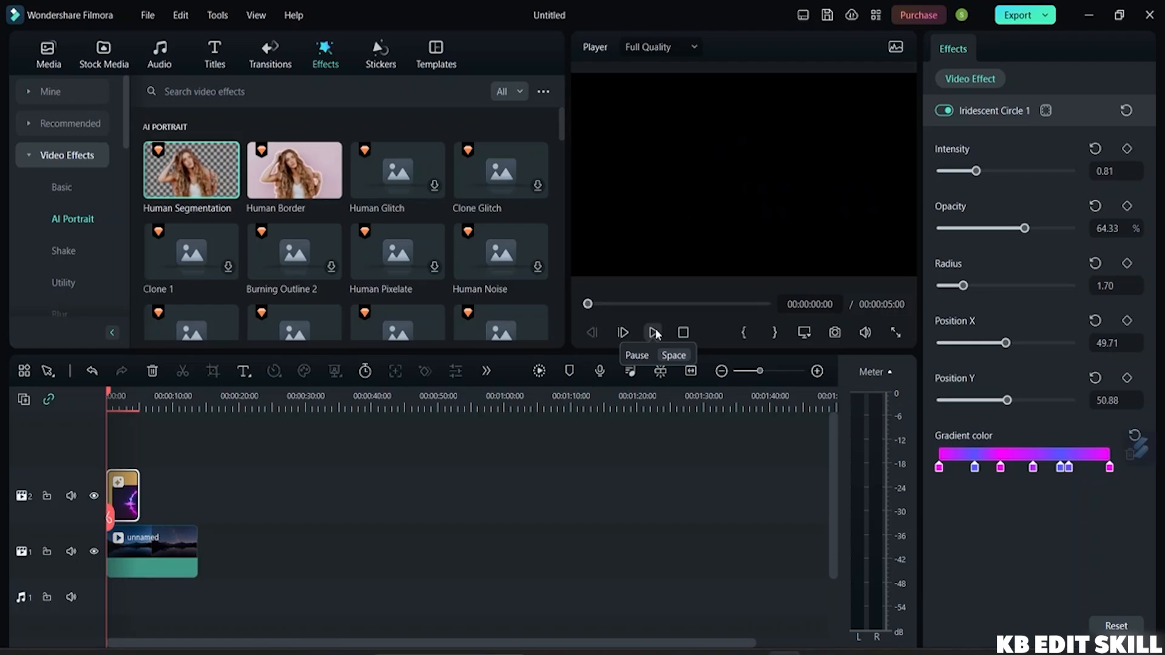
pyautogui.click(282, 187)
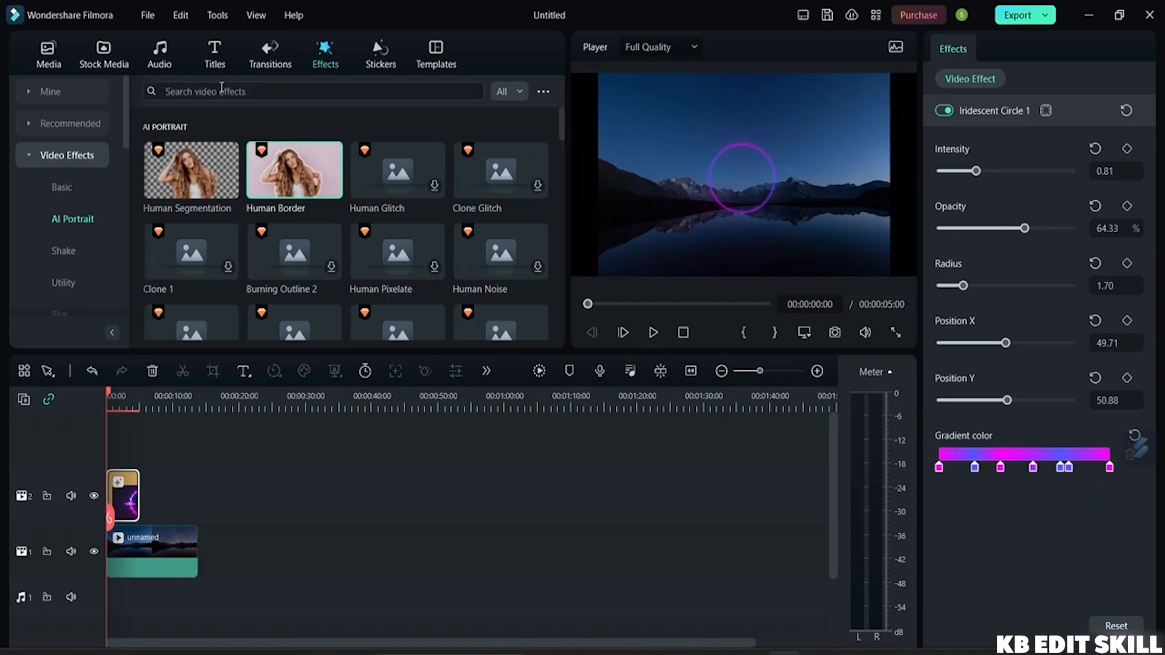
pyautogui.scroll(-5, 43, 234)
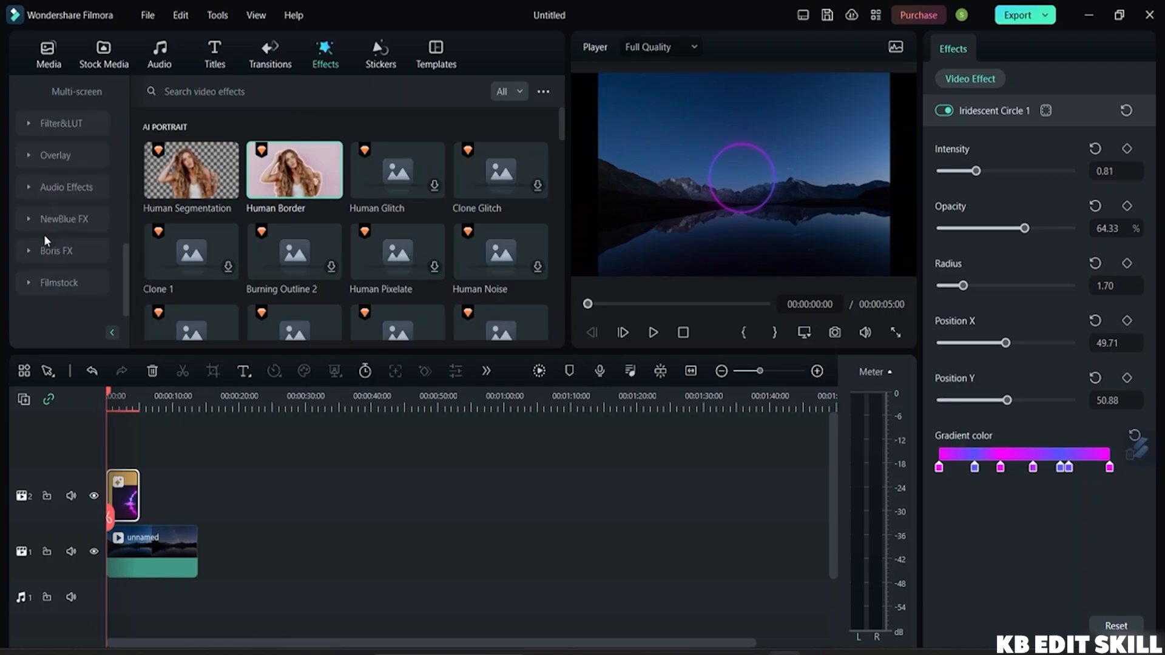
pyautogui.scroll(5, 60, 224)
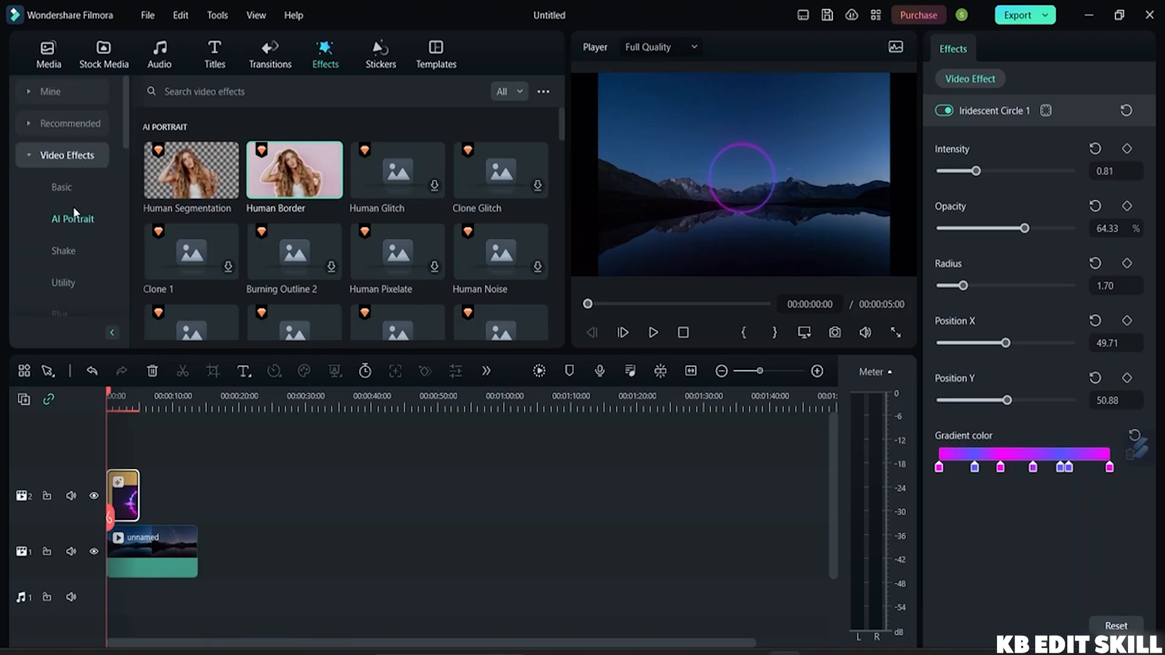
# Add the Spin Open effect from the trending effects to video track 3 at the start of the timeline
pyautogui.click(74, 123)
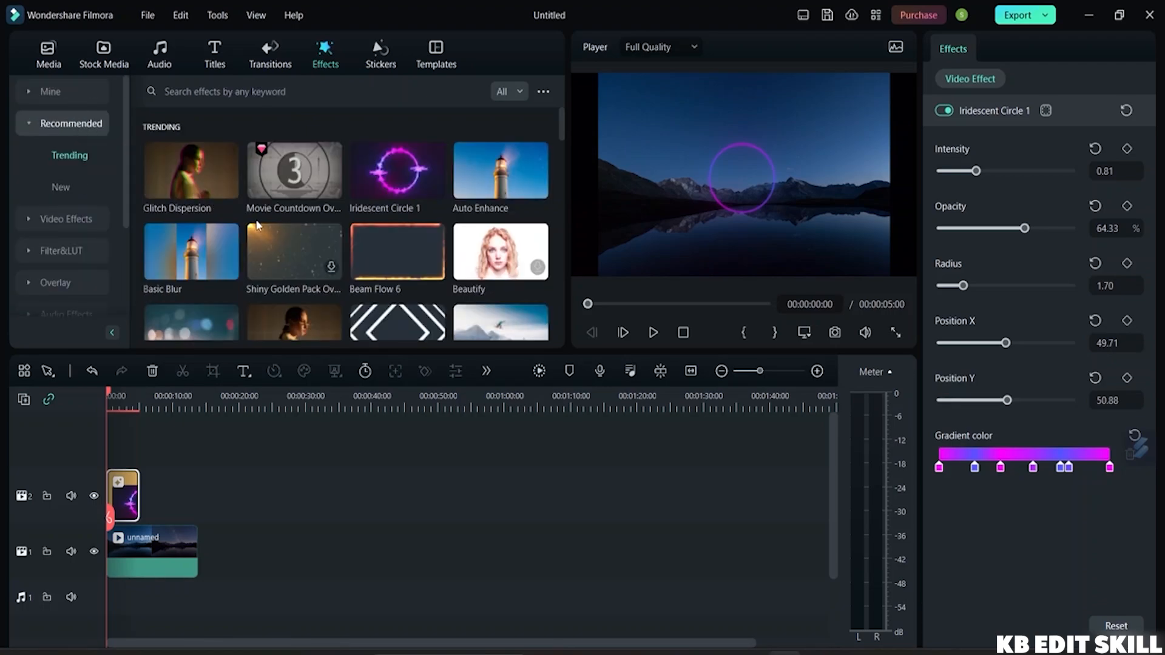
pyautogui.scroll(-4, 256, 226)
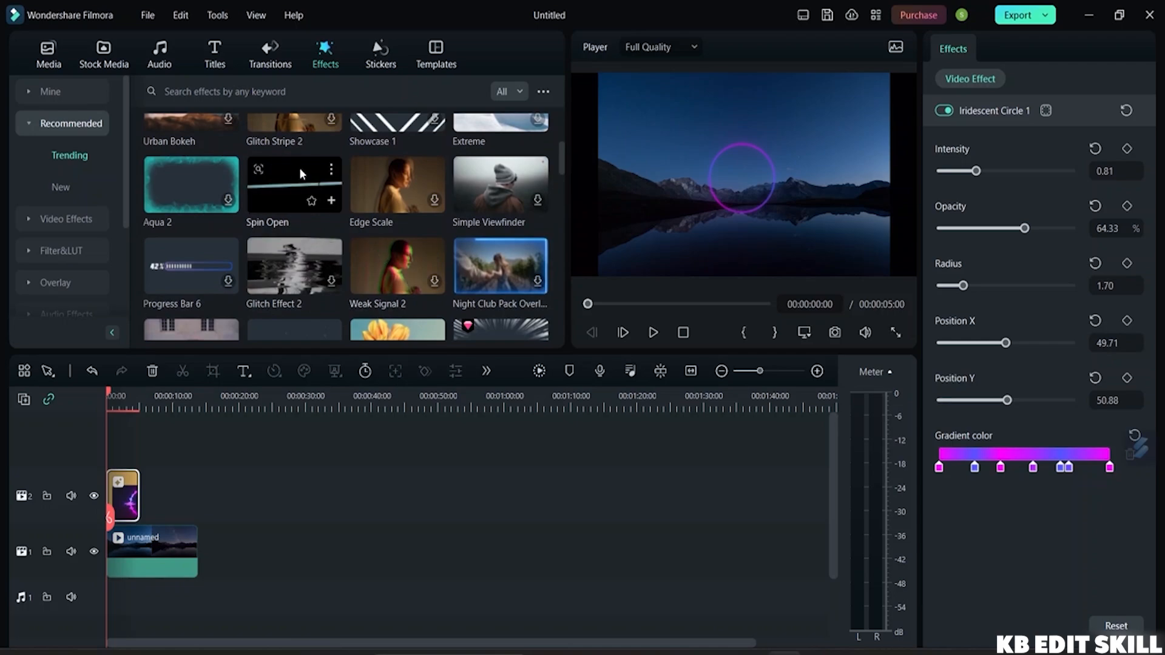
pyautogui.click(288, 193)
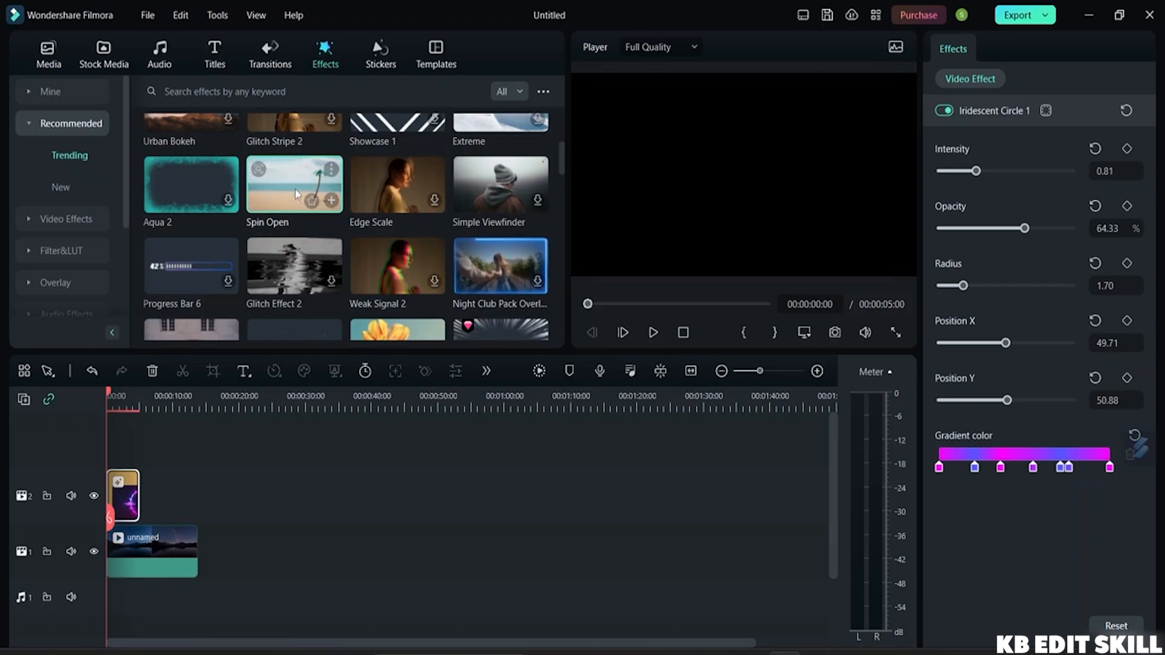
pyautogui.moveTo(295, 189); pyautogui.dragTo(114, 450)
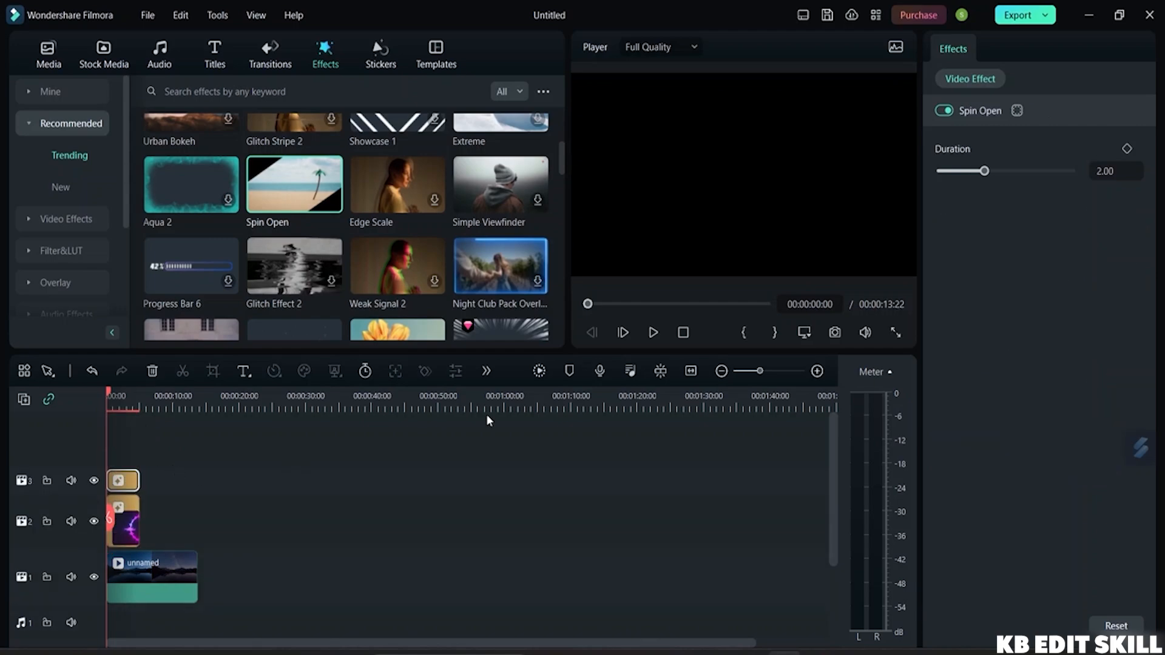
# Play the project and check the settings of the Spin Open and Iridescent Circle 1 effects on the timeline
pyautogui.click(652, 333)
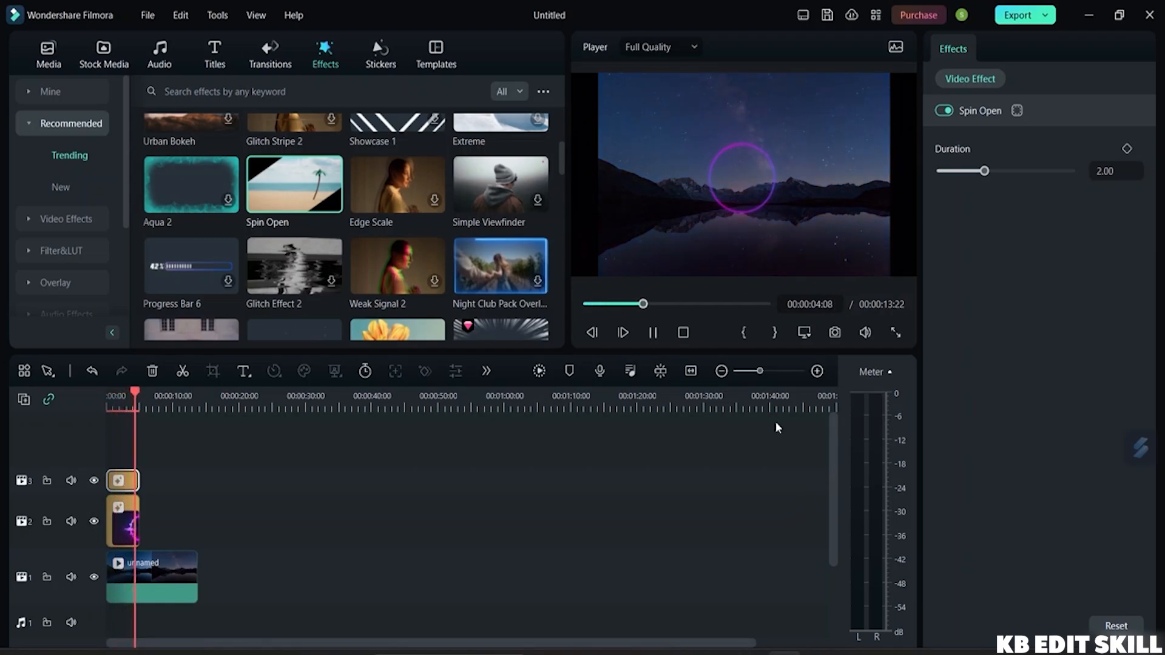
pyautogui.click(130, 531)
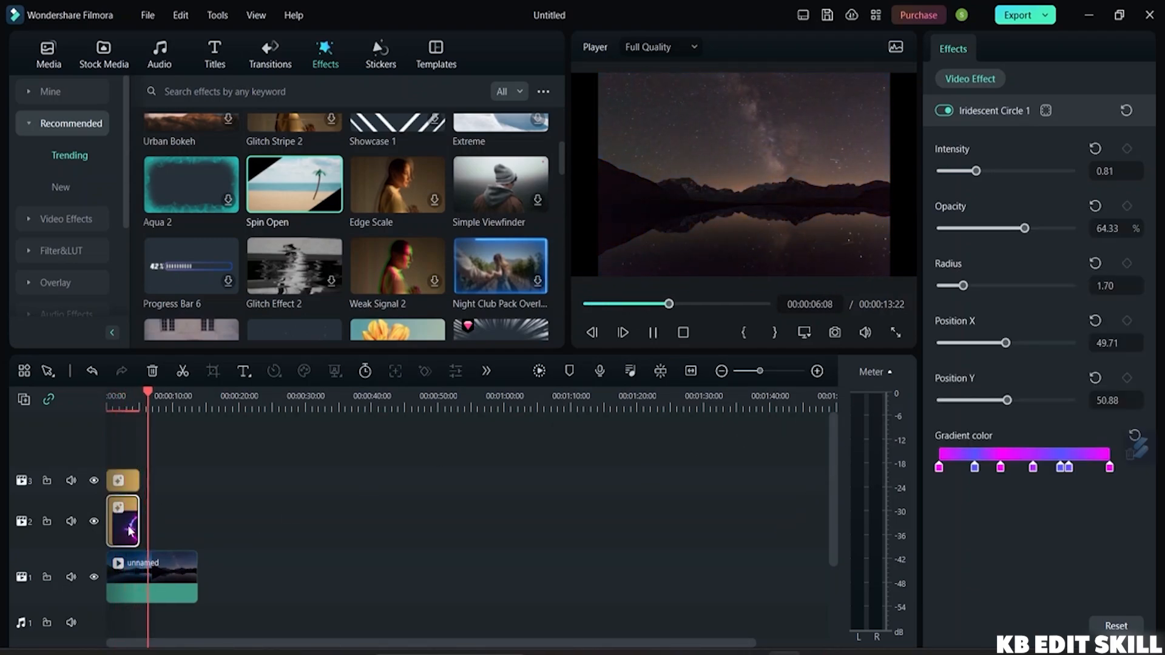
pyautogui.click(133, 493)
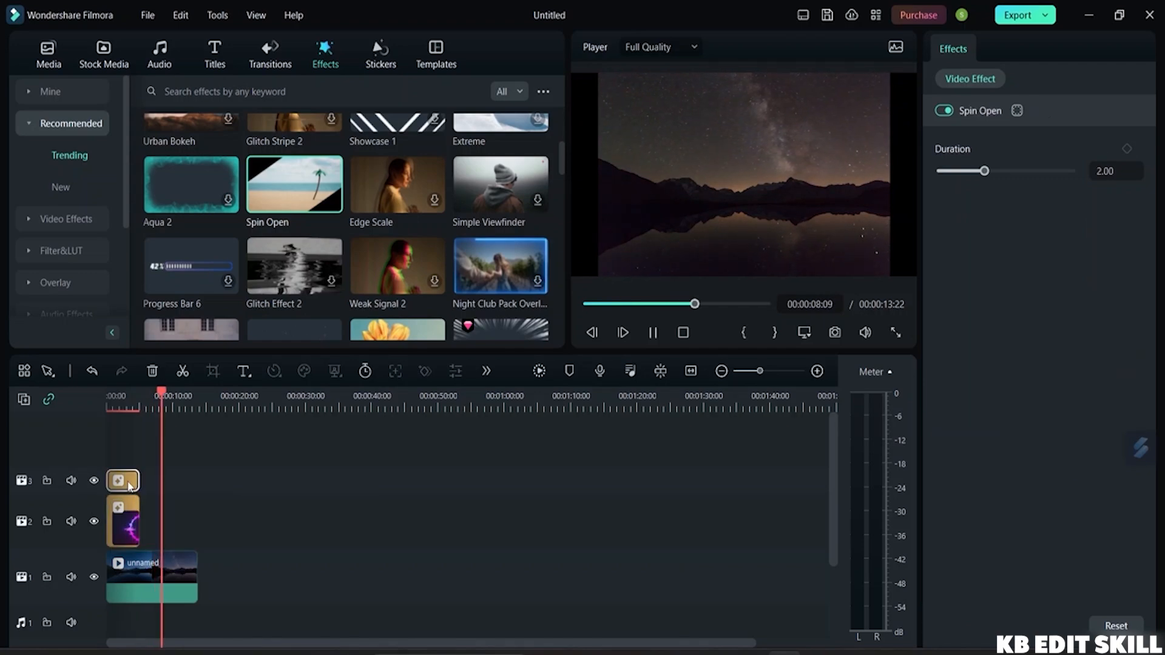
pyautogui.click(131, 519)
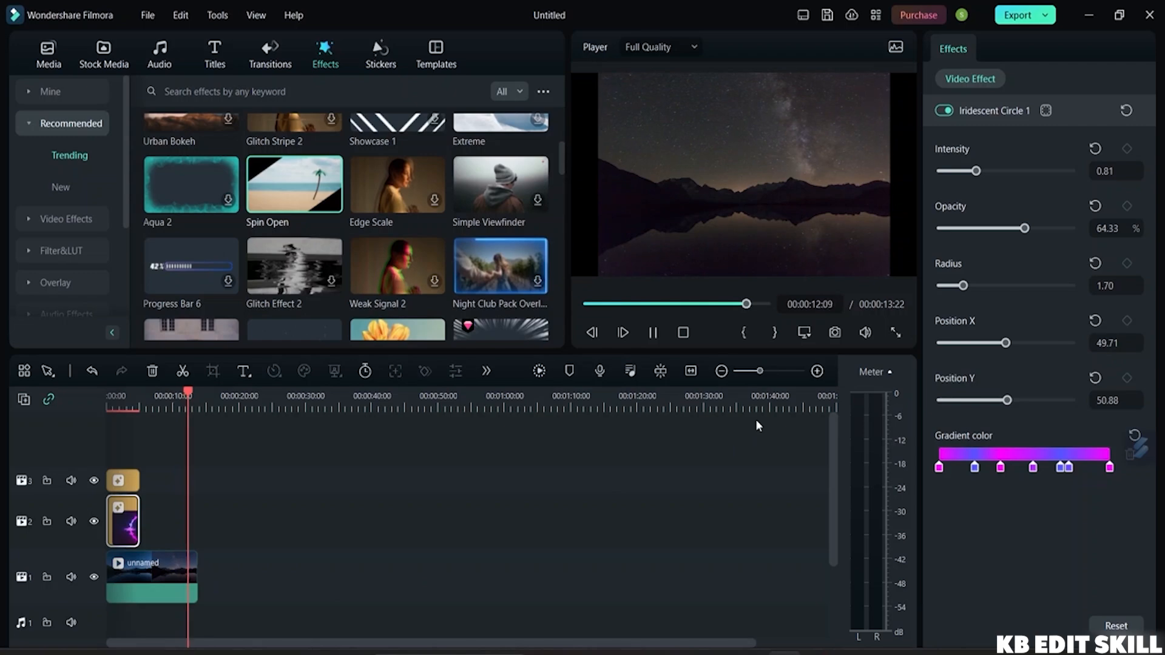
# Add the Diamond Energy sticker from the downloaded stickers to video track 2, shortly after the Iridescent Circle 1 effect
pyautogui.click(383, 58)
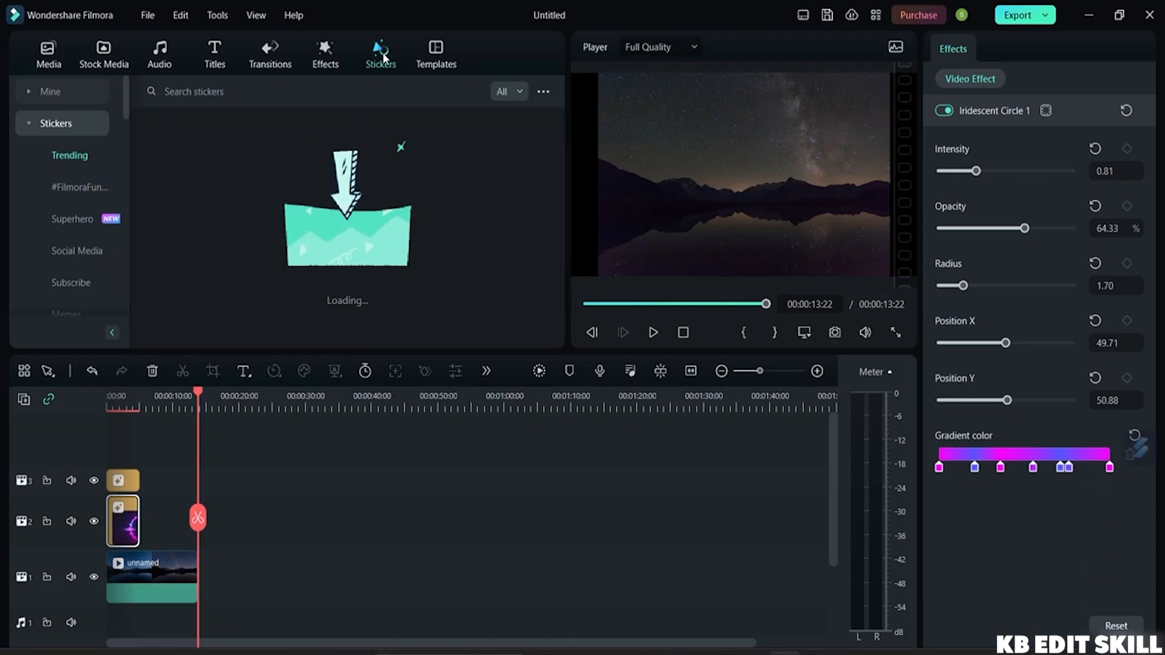
pyautogui.click(82, 92)
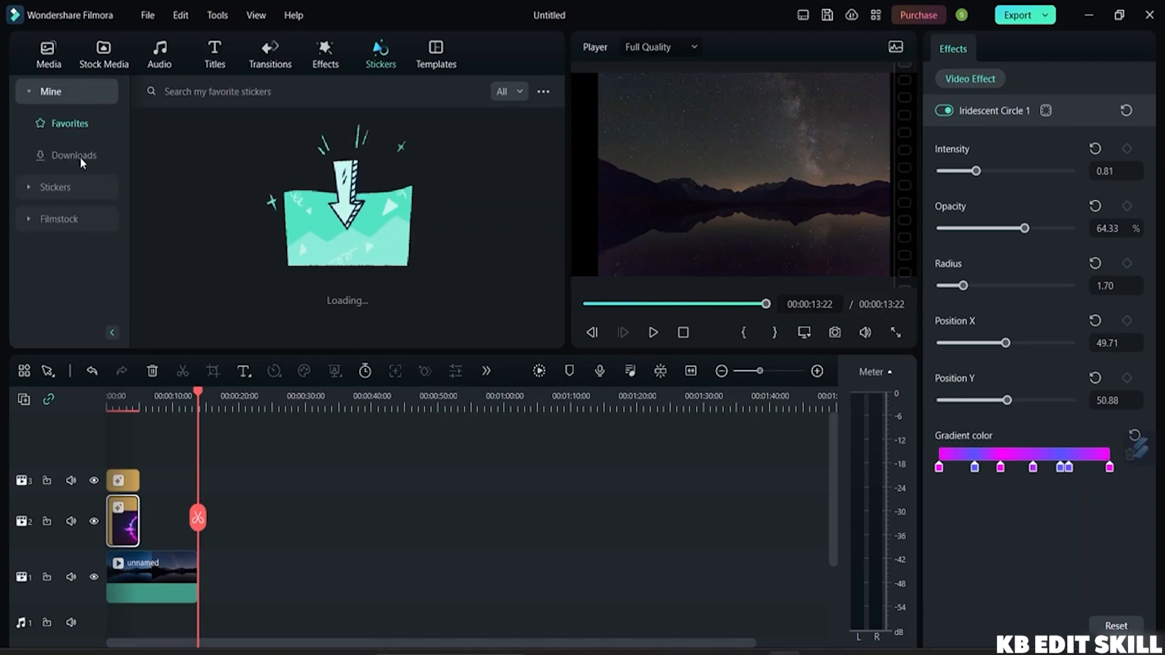
pyautogui.click(80, 156)
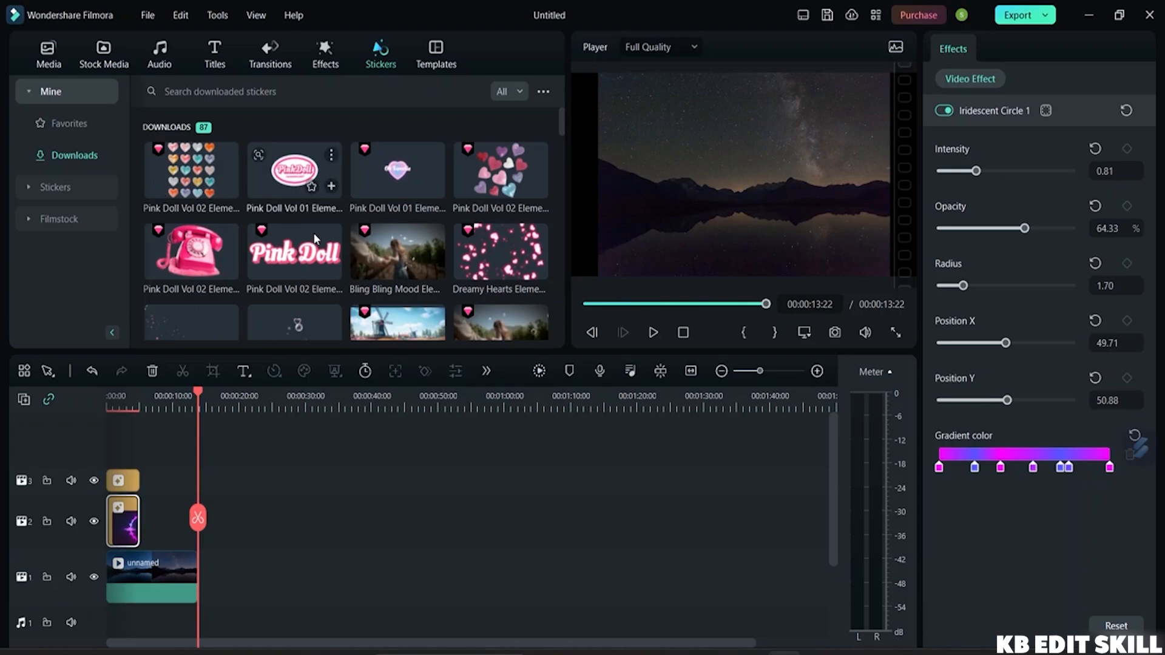
pyautogui.scroll(-10, 349, 271)
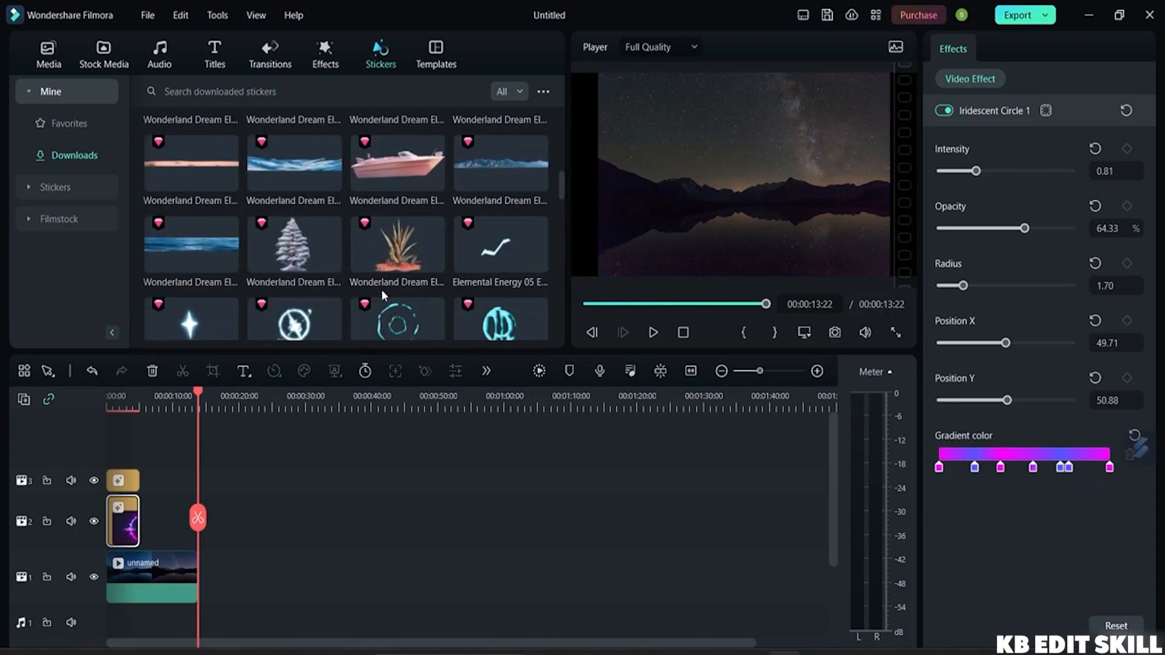
pyautogui.scroll(-5, 503, 251)
pyautogui.click(499, 261)
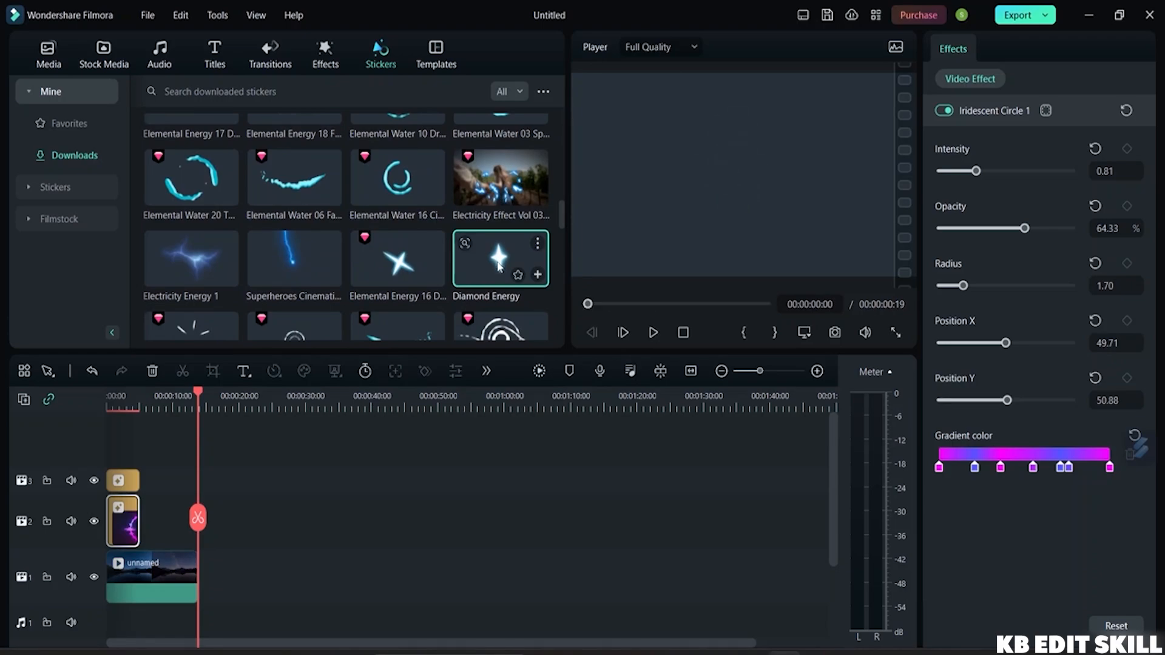
pyautogui.moveTo(499, 265); pyautogui.dragTo(164, 530)
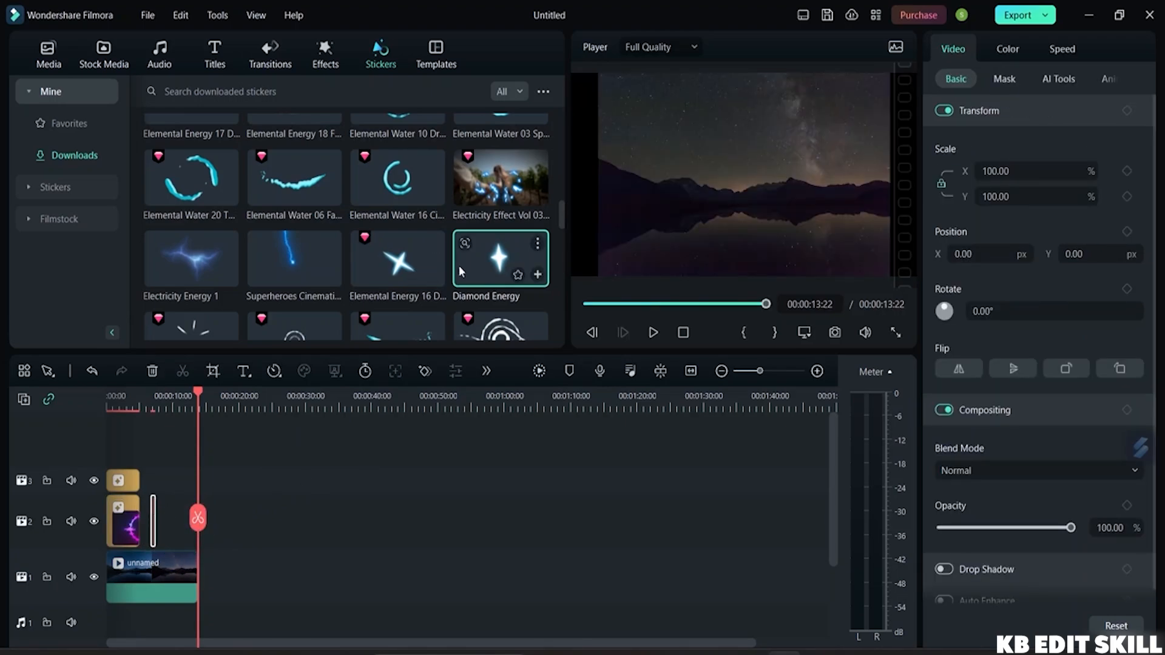
# Play the project from the start and shift the Diamond Energy sticker slightly later on video track 2
pyautogui.moveTo(757, 307); pyautogui.dragTo(564, 311)
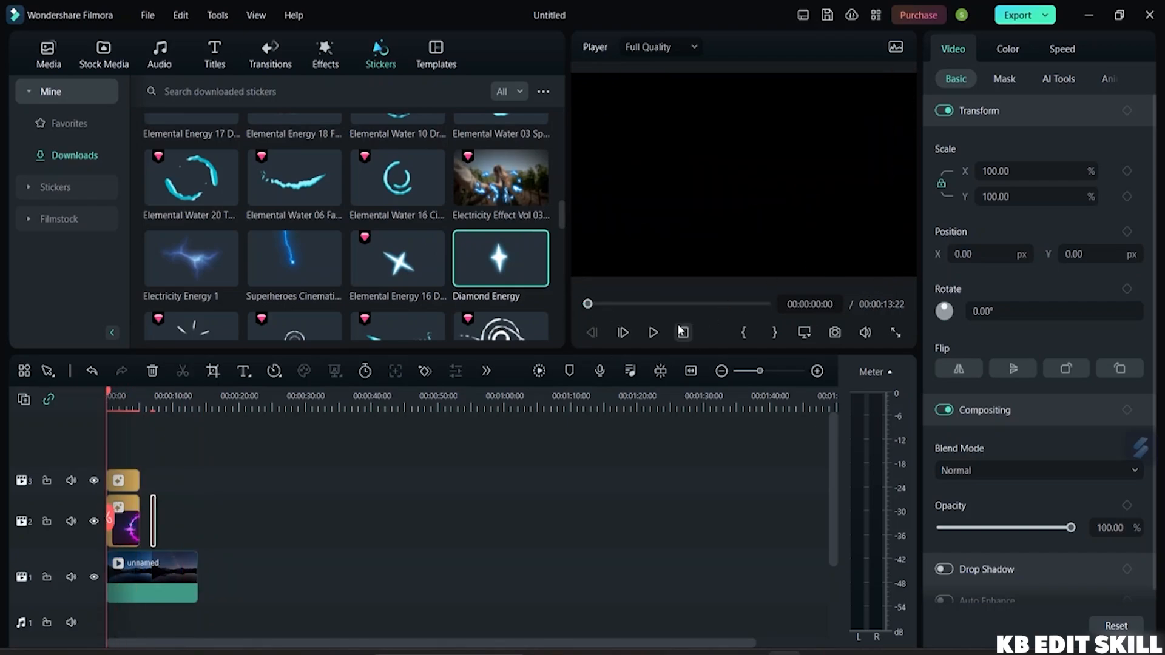
pyautogui.click(653, 333)
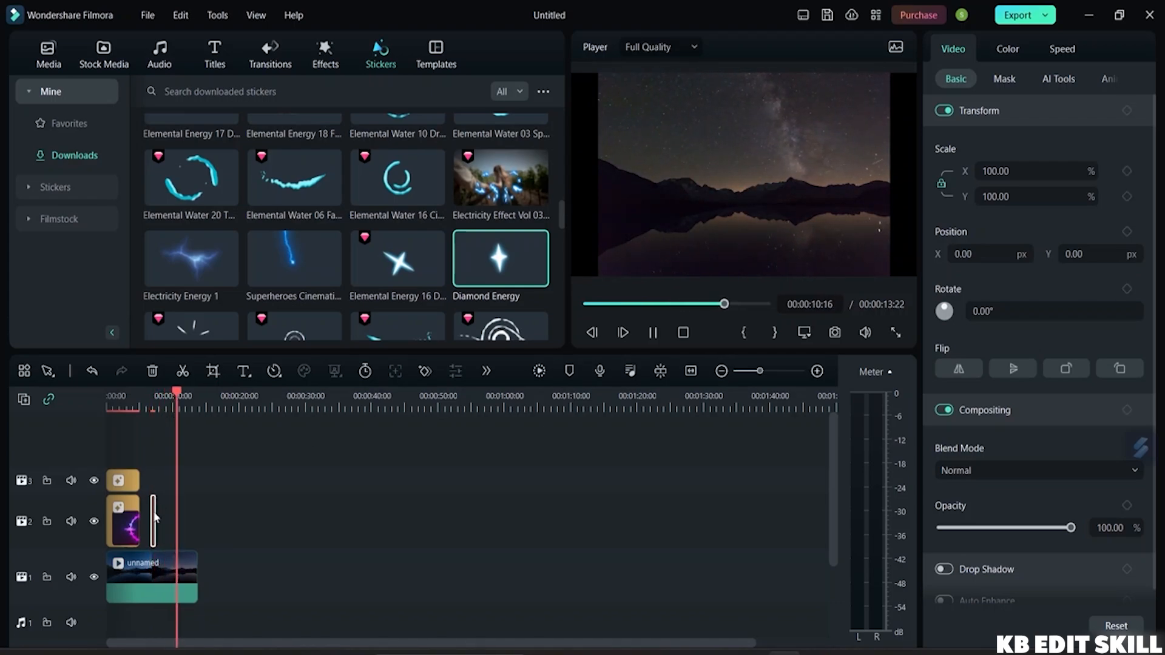
pyautogui.moveTo(151, 528)
pyautogui.mouseDown()
pyautogui.moveTo(183, 528)
pyautogui.moveTo(169, 524)
pyautogui.mouseUp()
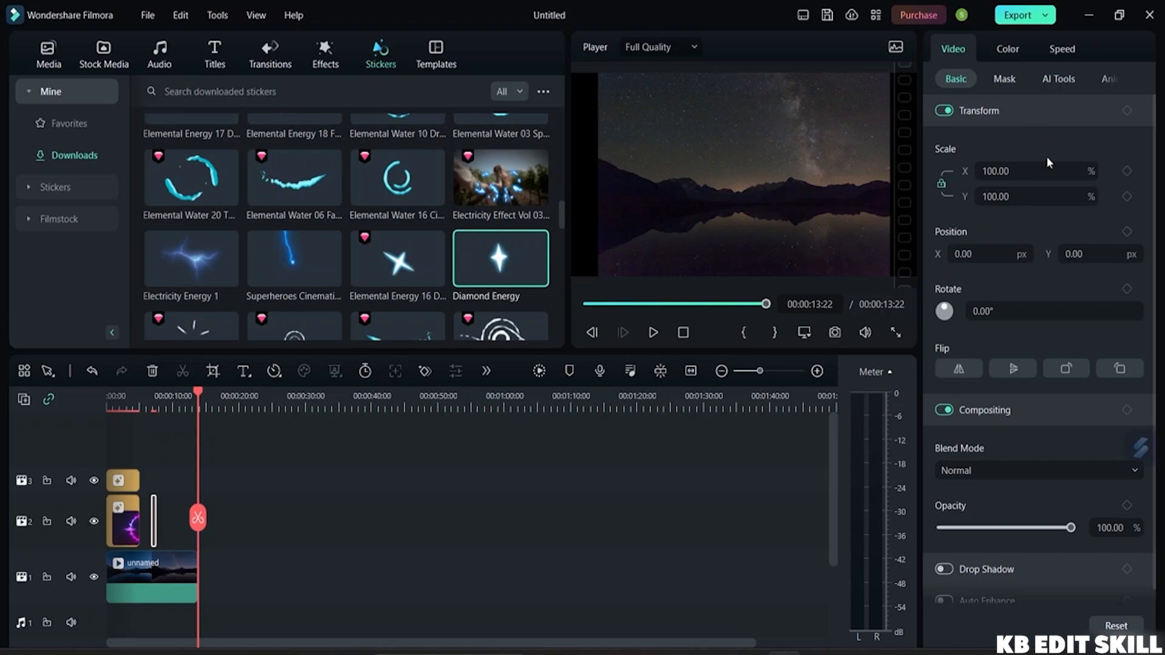
pyautogui.scroll(-1, 1077, 247)
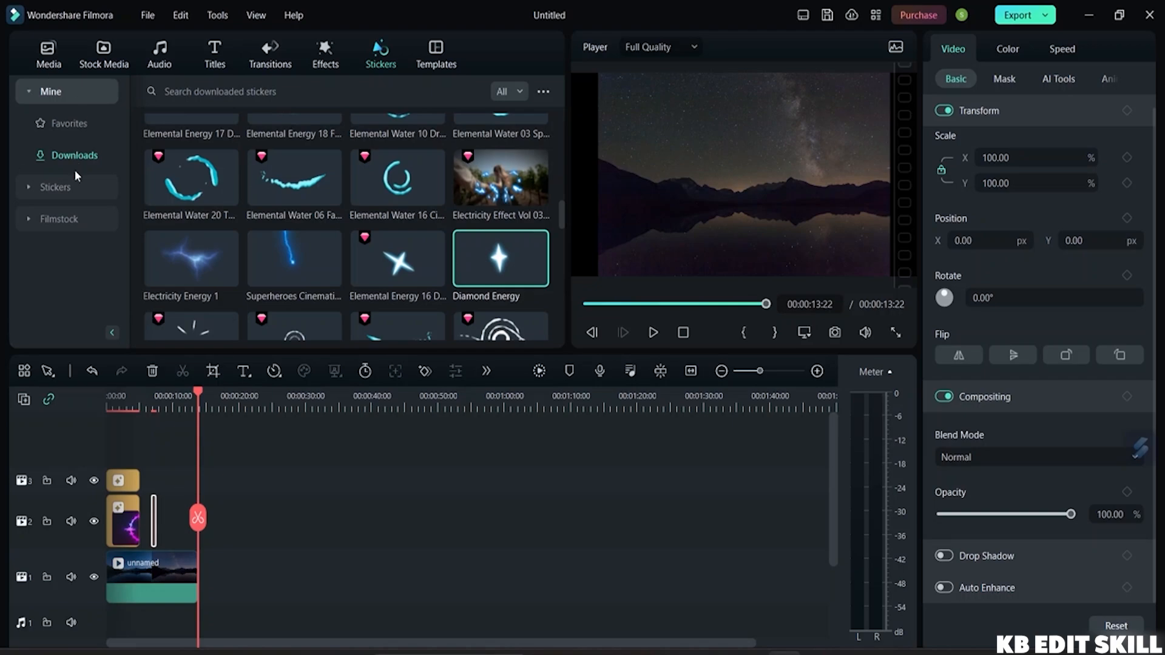
# Download the blue lightning Superheroes sticker from the trending stickers and look through the rest of that category
pyautogui.click(68, 188)
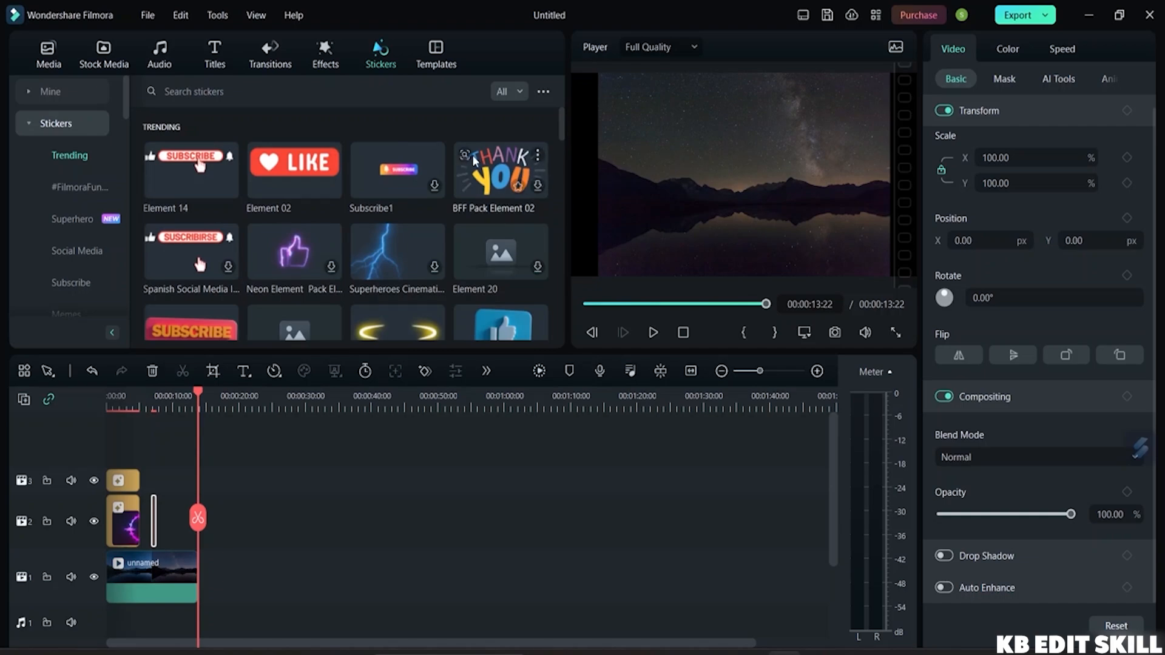
pyautogui.click(388, 258)
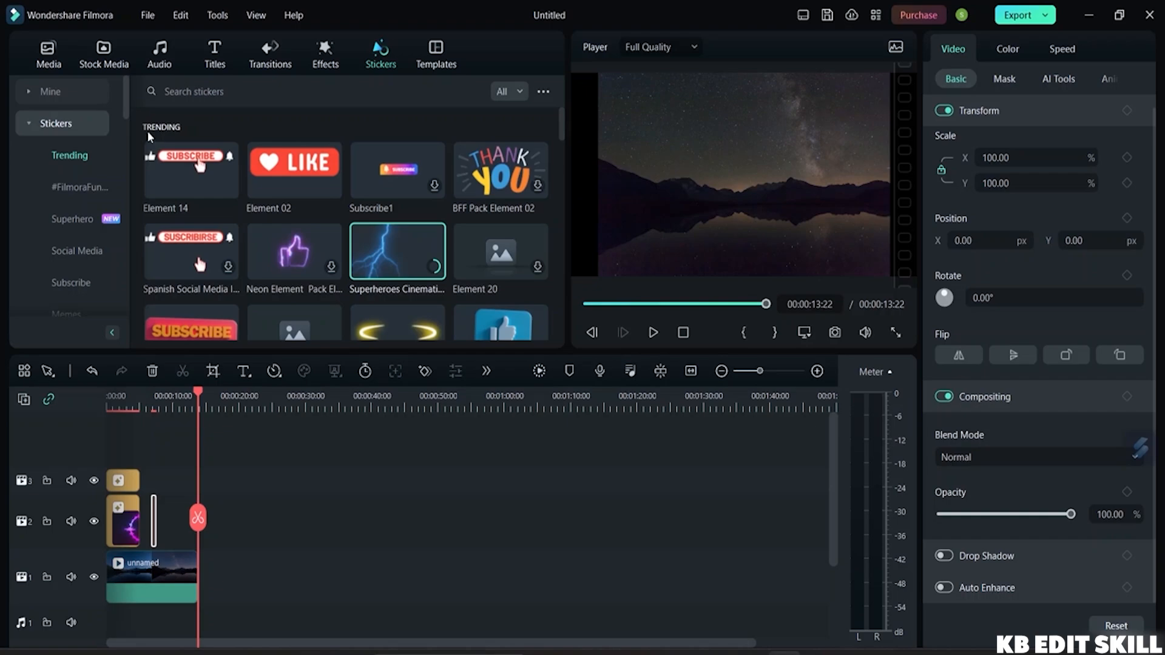
pyautogui.scroll(-3, 208, 197)
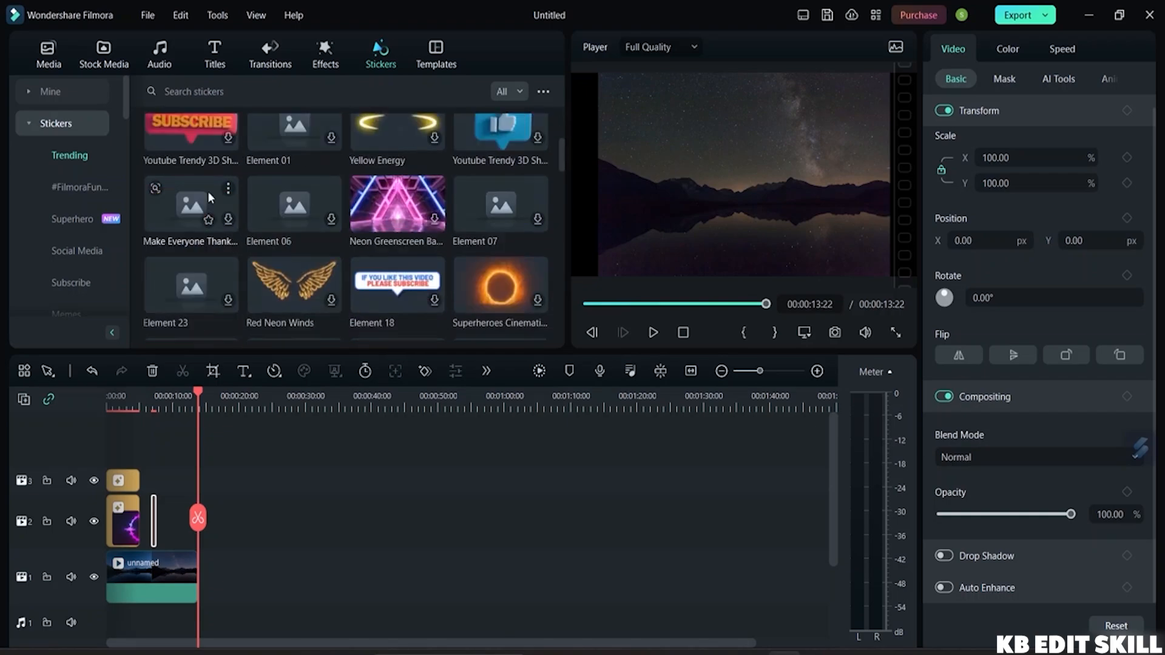
pyautogui.scroll(-2, 213, 218)
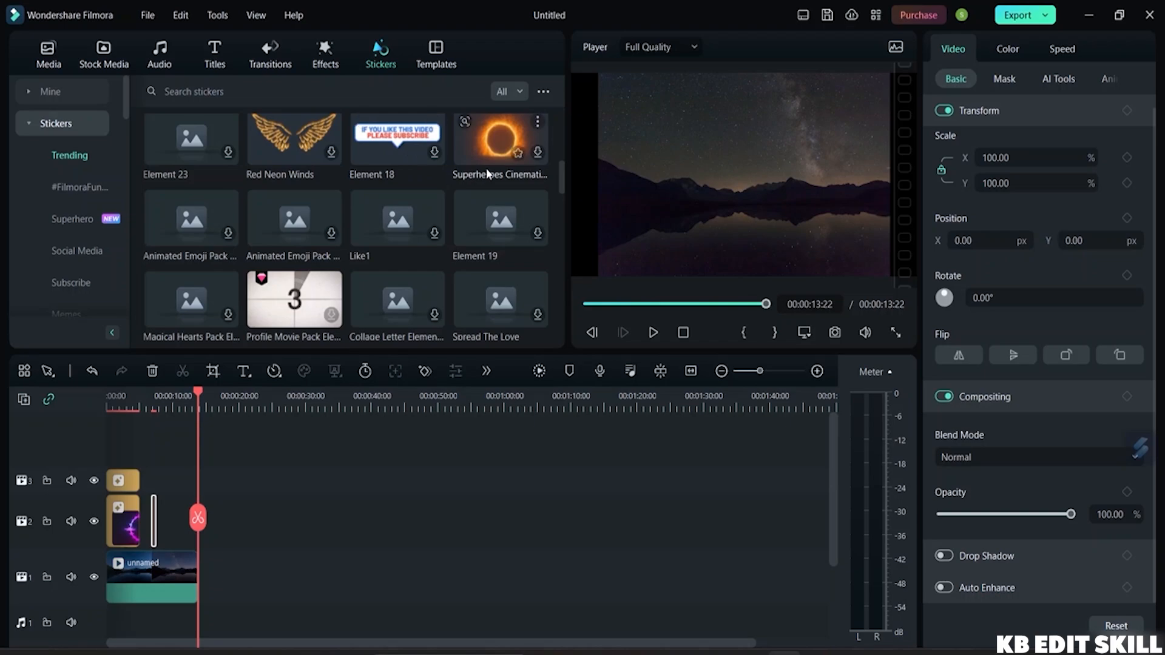
pyautogui.scroll(2, 291, 173)
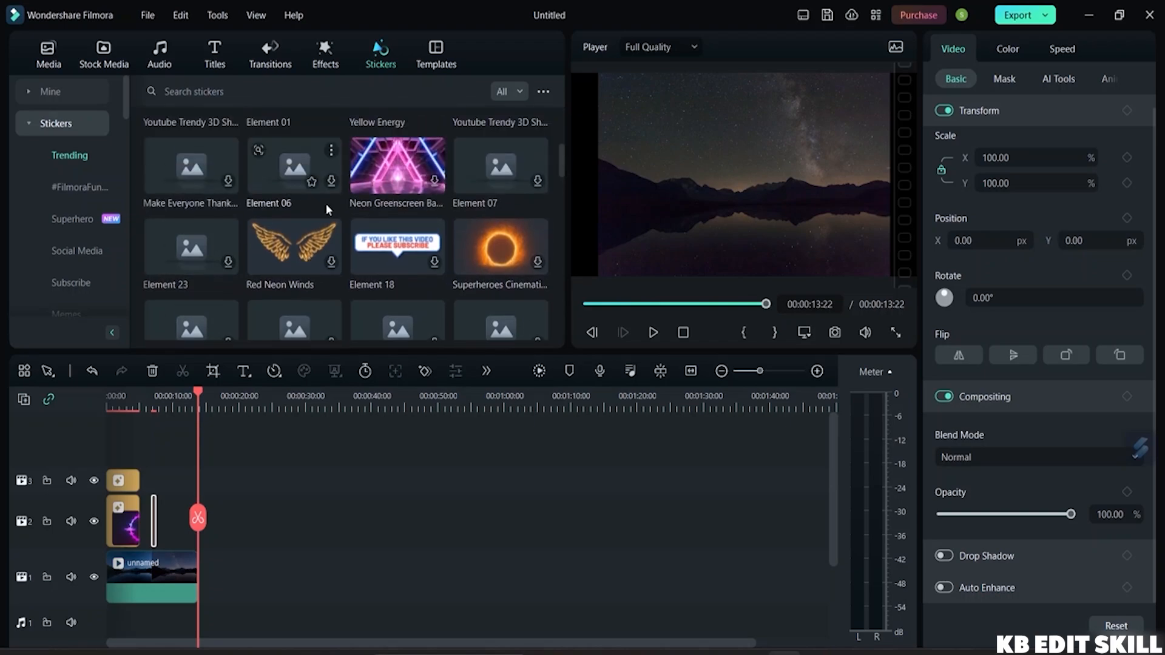
# Look through the Superhero stickers and the Trending stickers
pyautogui.scroll(-2, 278, 179)
pyautogui.click(63, 217)
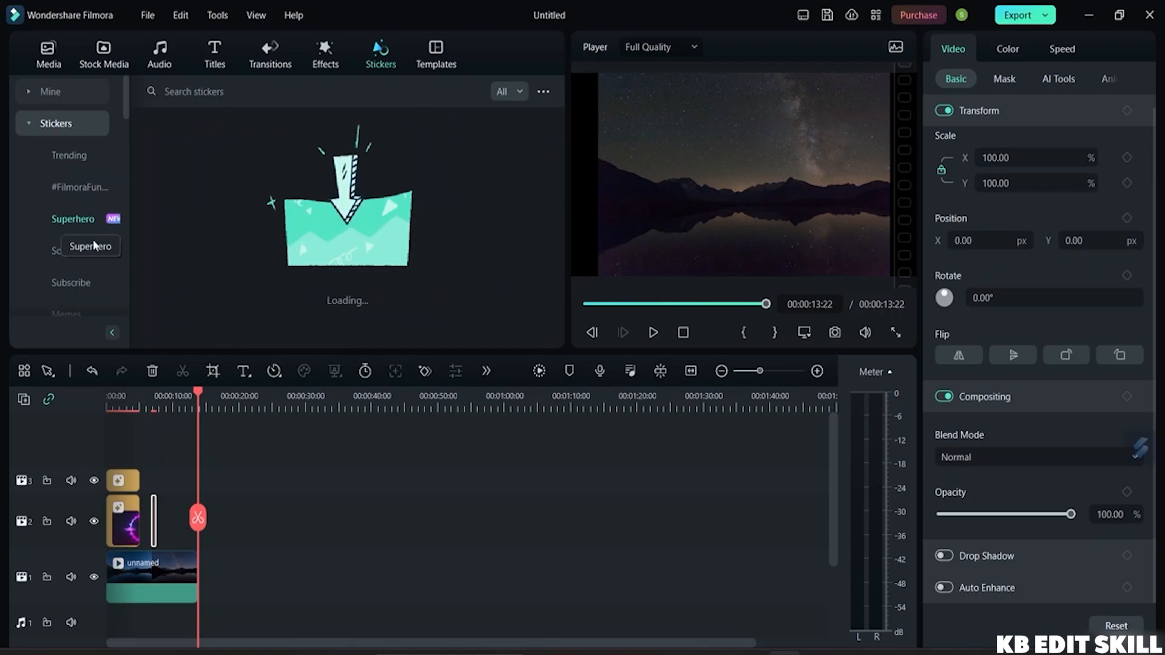
pyautogui.scroll(-2, 139, 488)
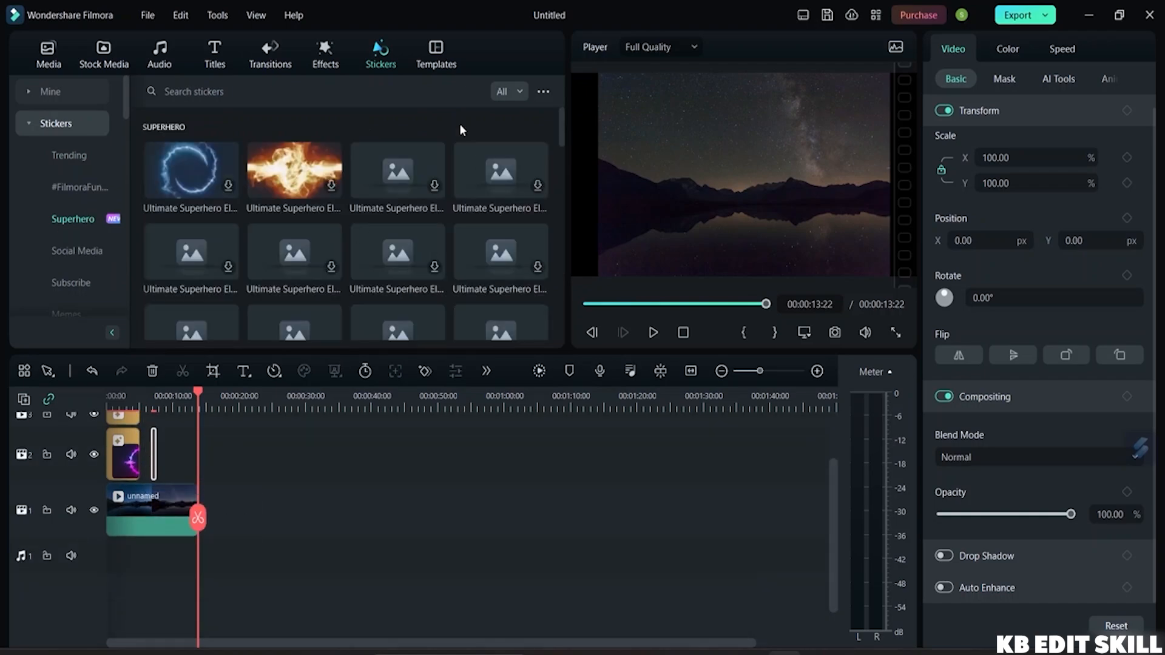
pyautogui.scroll(-5, 421, 218)
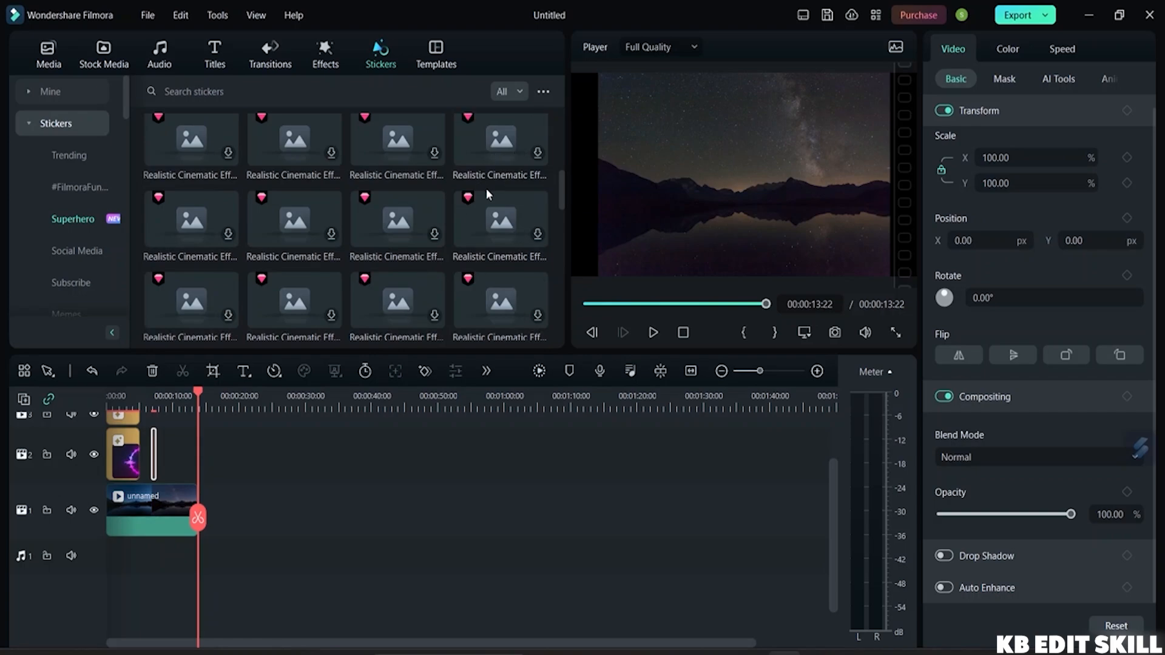
pyautogui.scroll(5, 438, 208)
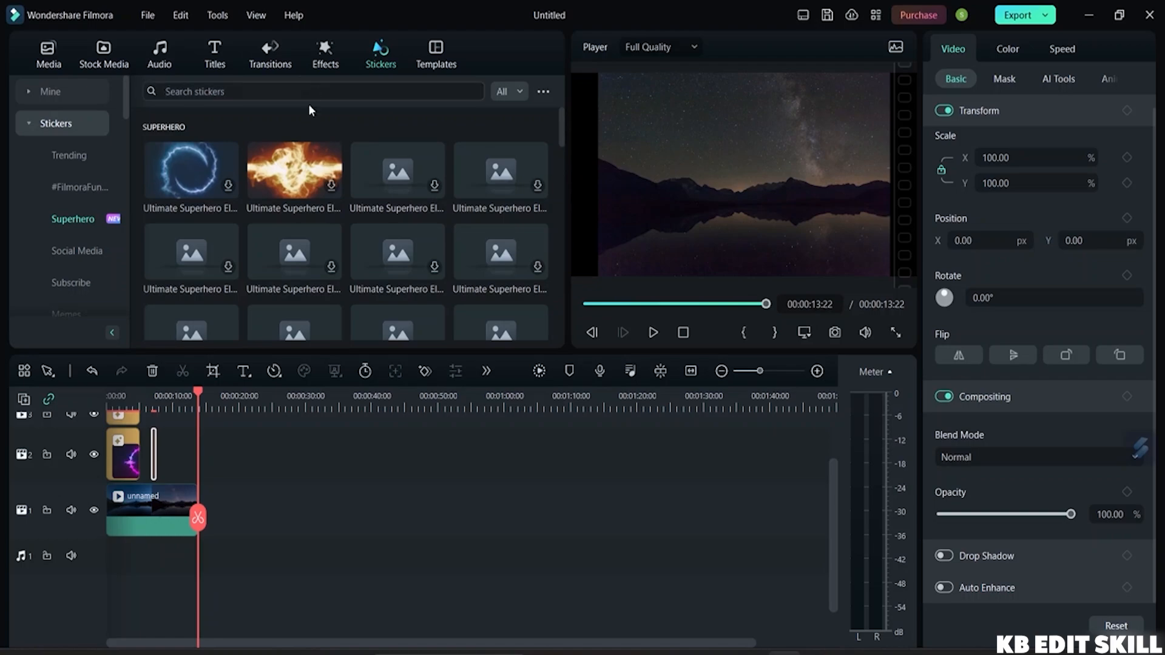
pyautogui.click(82, 154)
pyautogui.scroll(-6, 348, 224)
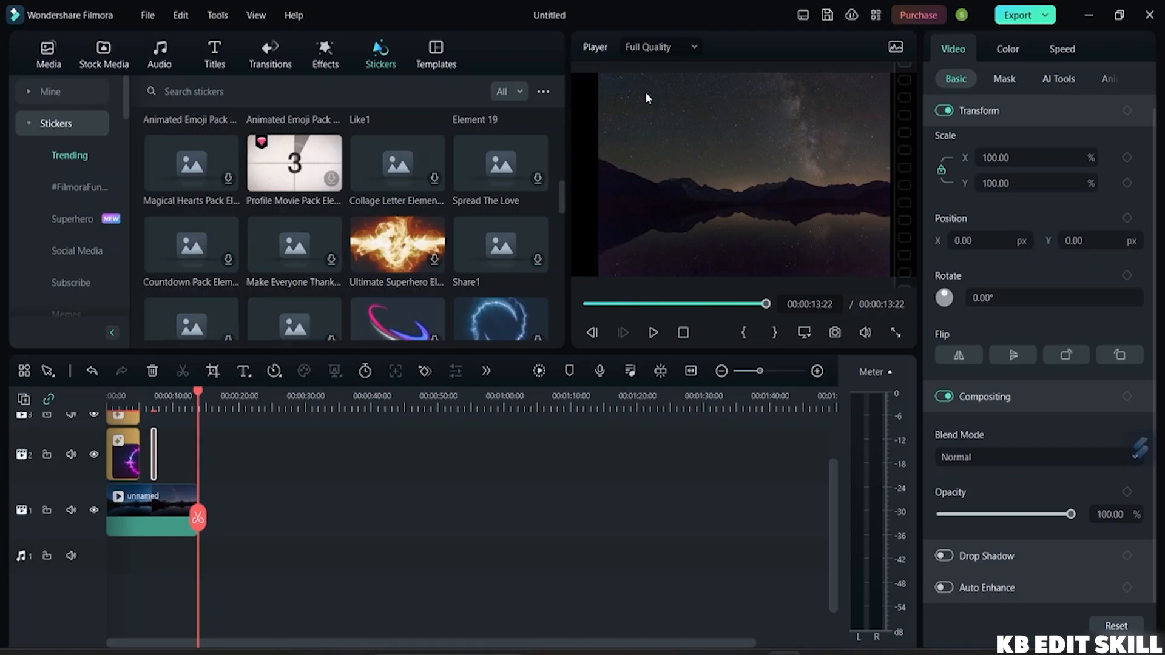
# Look through the downloaded templates and check the settings of the Spin Open effect on video track 3
pyautogui.click(447, 66)
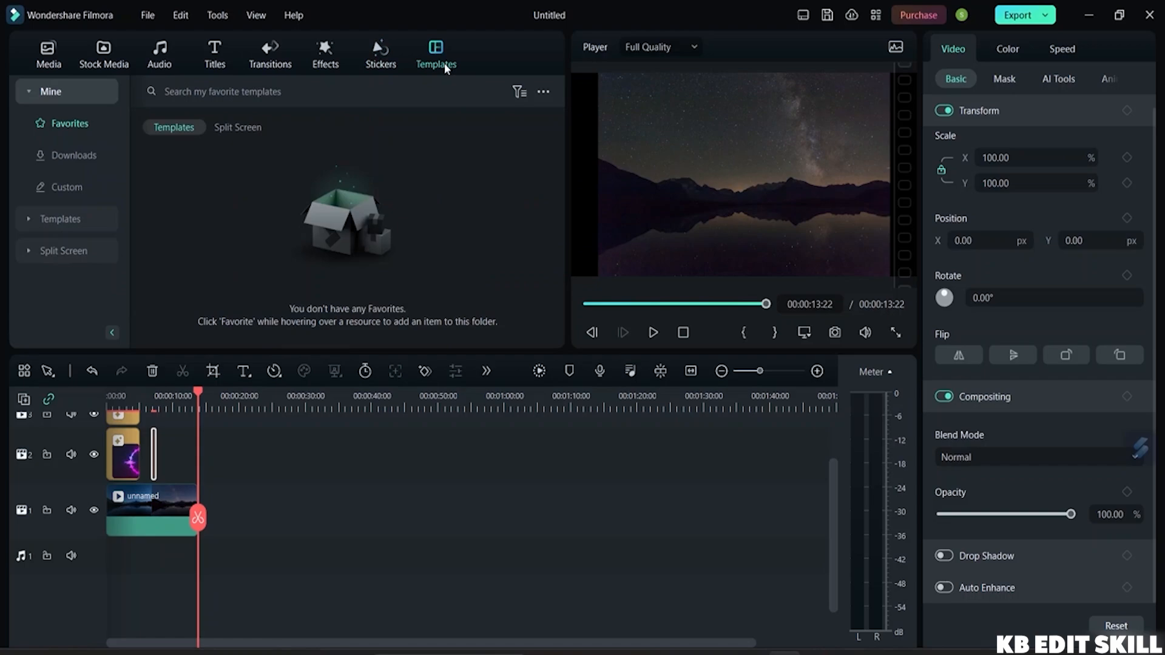
pyautogui.click(100, 159)
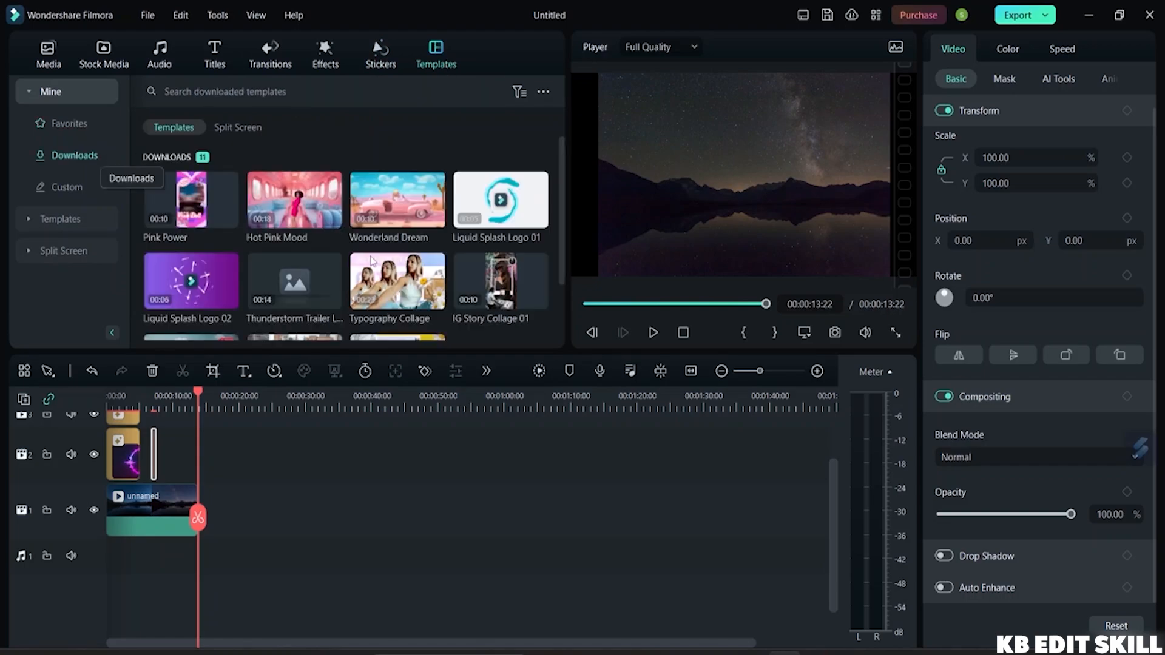
pyautogui.scroll(2, 349, 439)
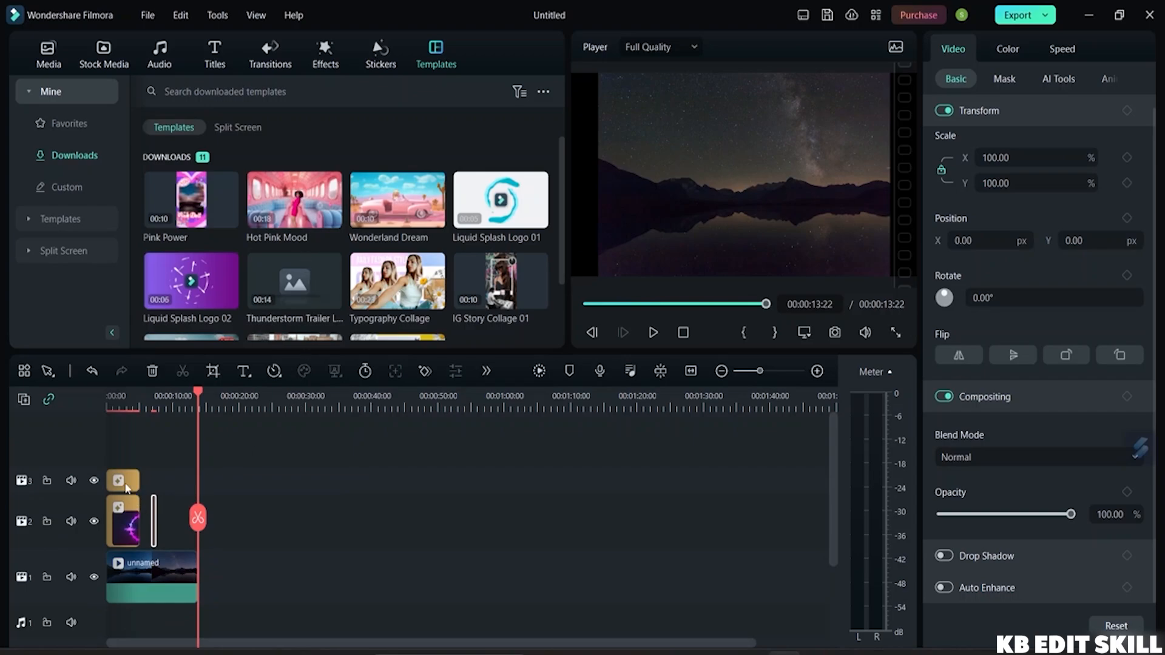
pyautogui.click(124, 483)
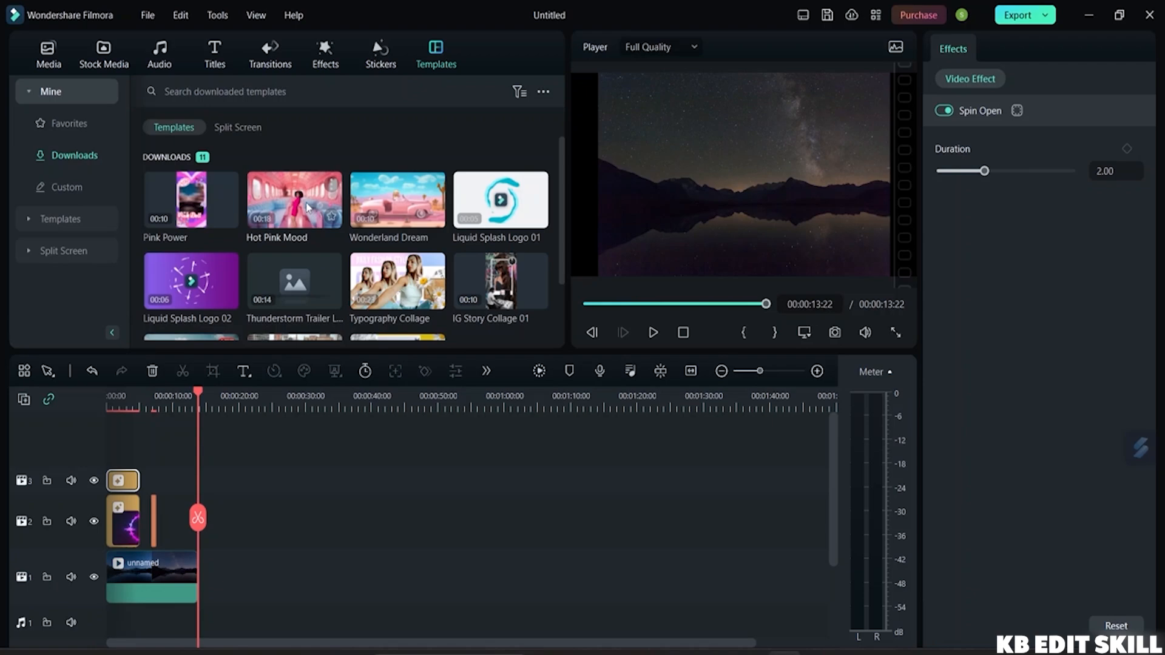
pyautogui.scroll(-1, 356, 235)
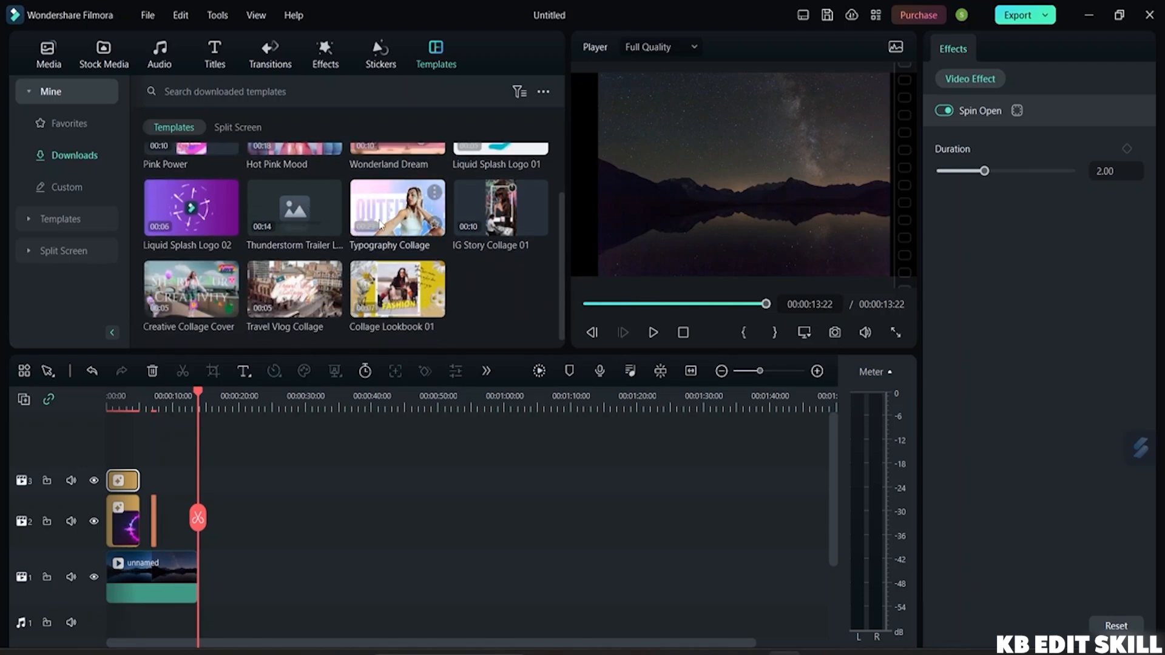
pyautogui.scroll(1, 380, 224)
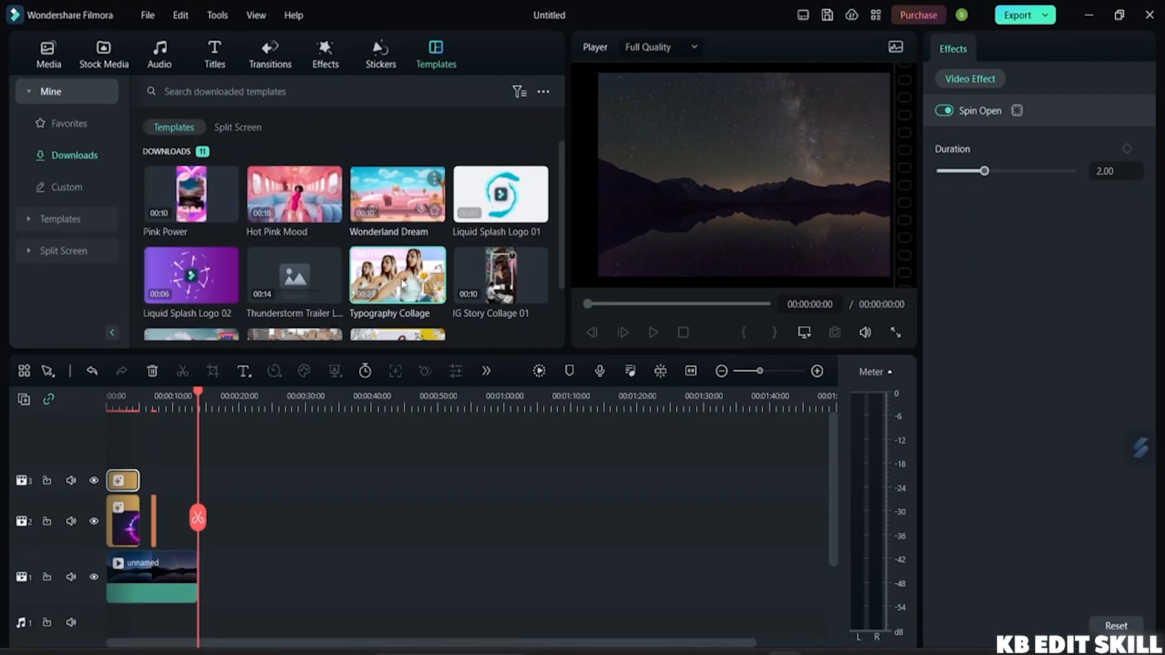
# Preview the Typography Collage template and add it to the start of the timeline, on the tracks above the Spin Open effect
pyautogui.click(394, 288)
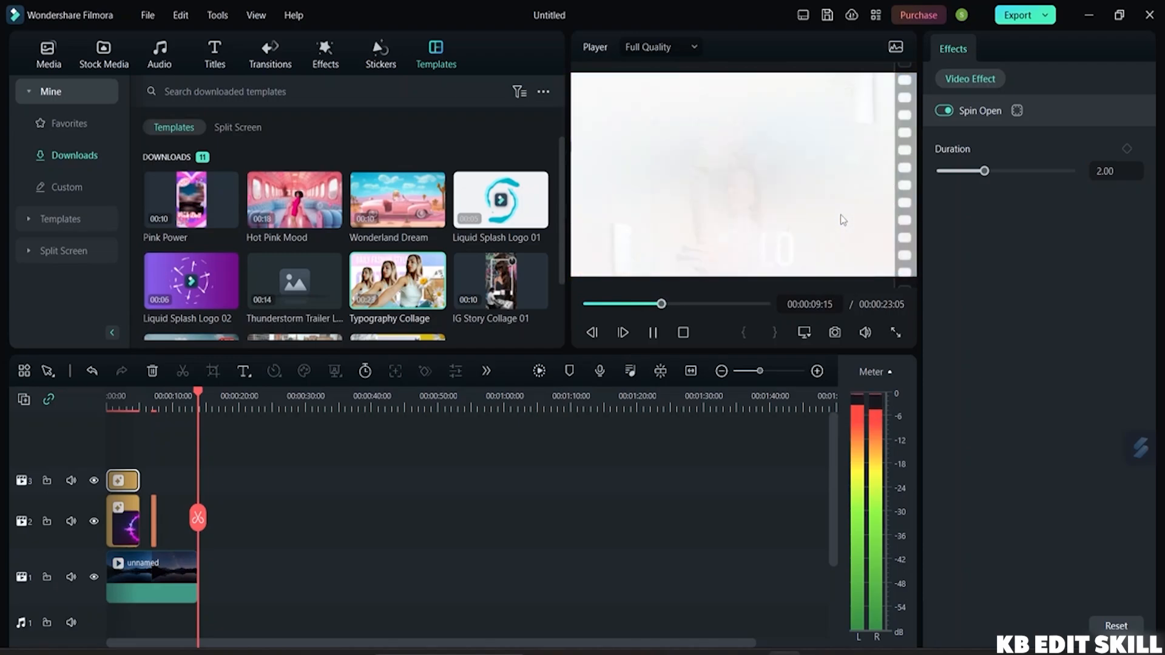
pyautogui.click(652, 333)
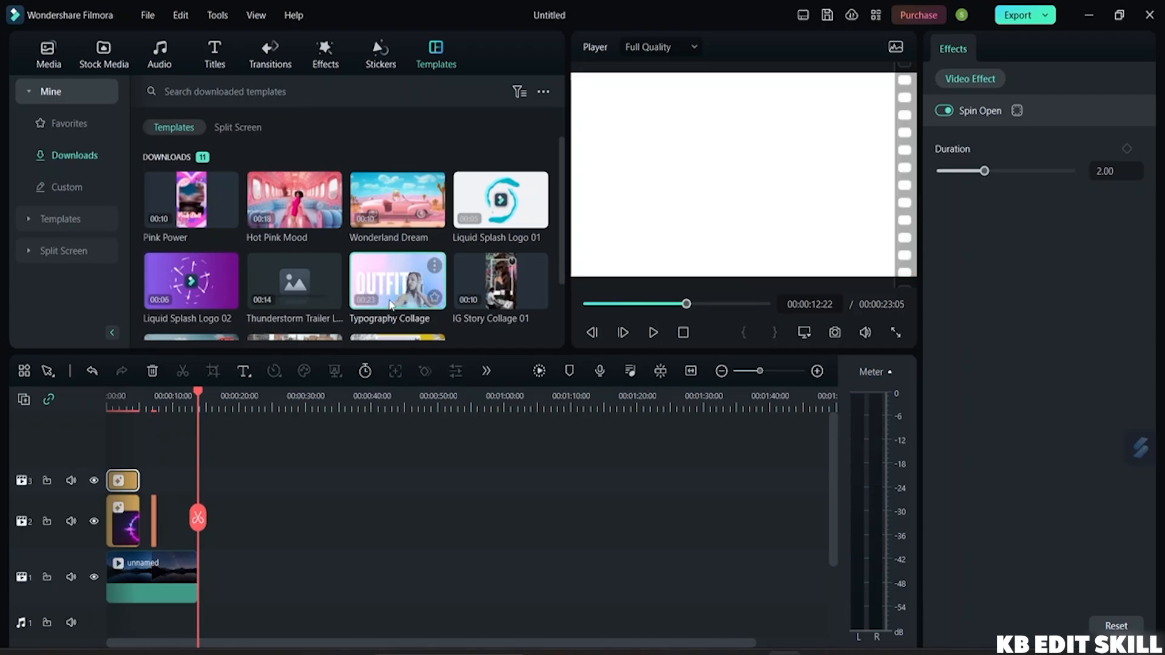
pyautogui.moveTo(390, 304); pyautogui.dragTo(125, 474)
pyautogui.scroll(-5, 225, 525)
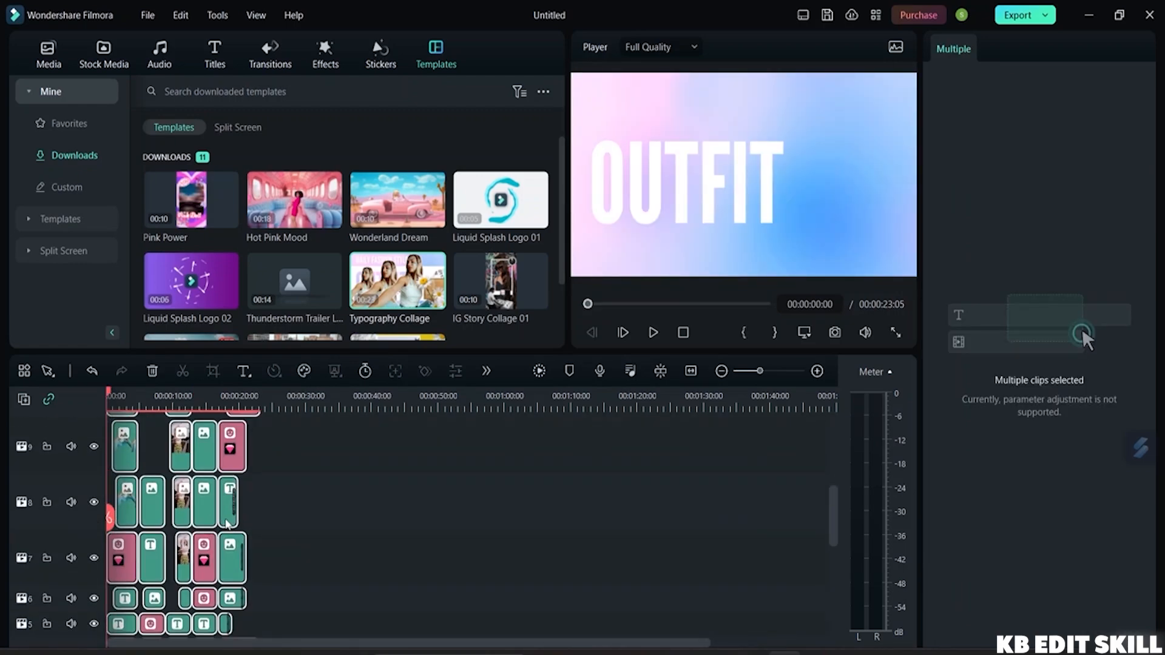
pyautogui.scroll(2, 232, 531)
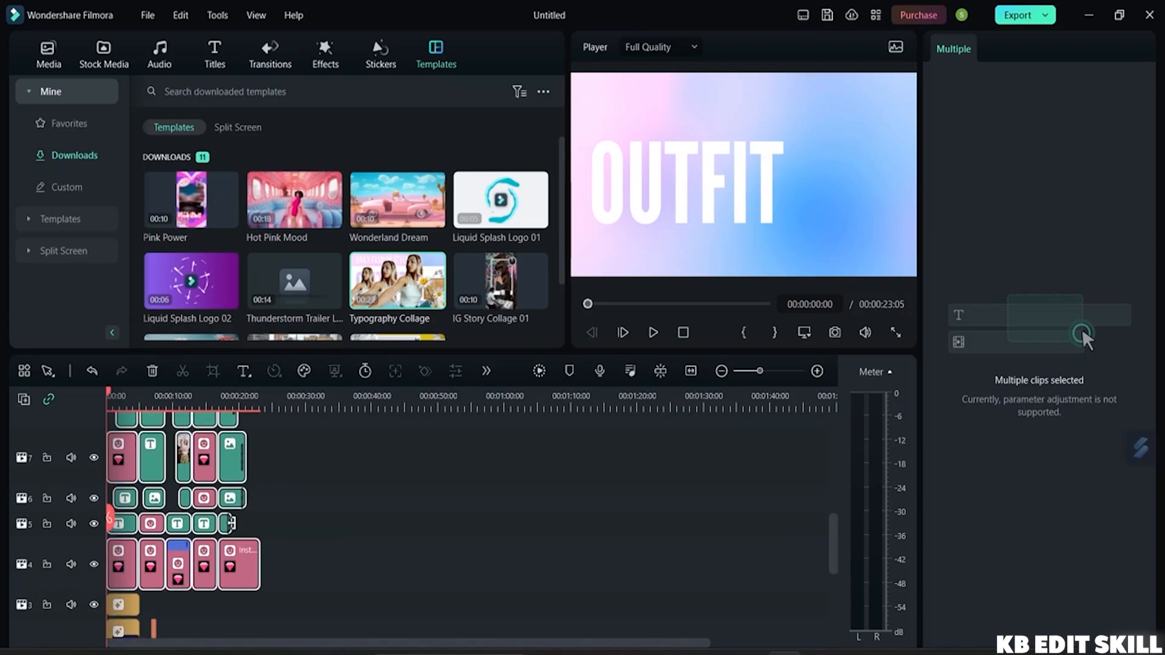
# Inspect the template's background clips on video track 4, the opening layer in the preview and the SUMMER 2023 title on track 5
pyautogui.click(180, 566)
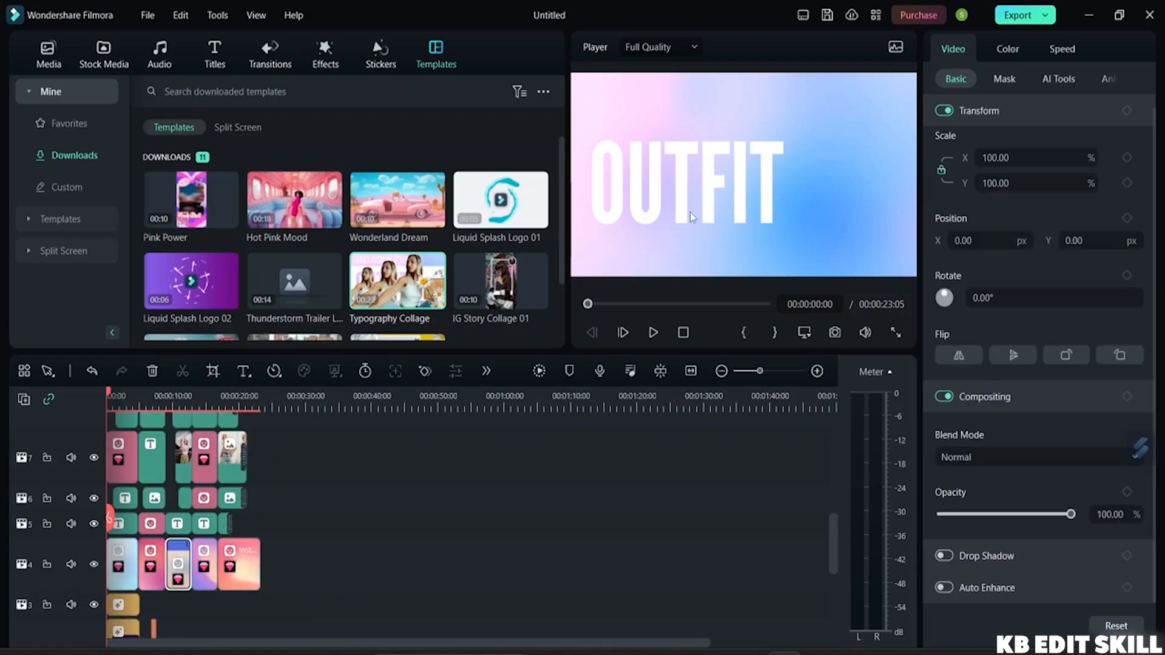
pyautogui.click(689, 191)
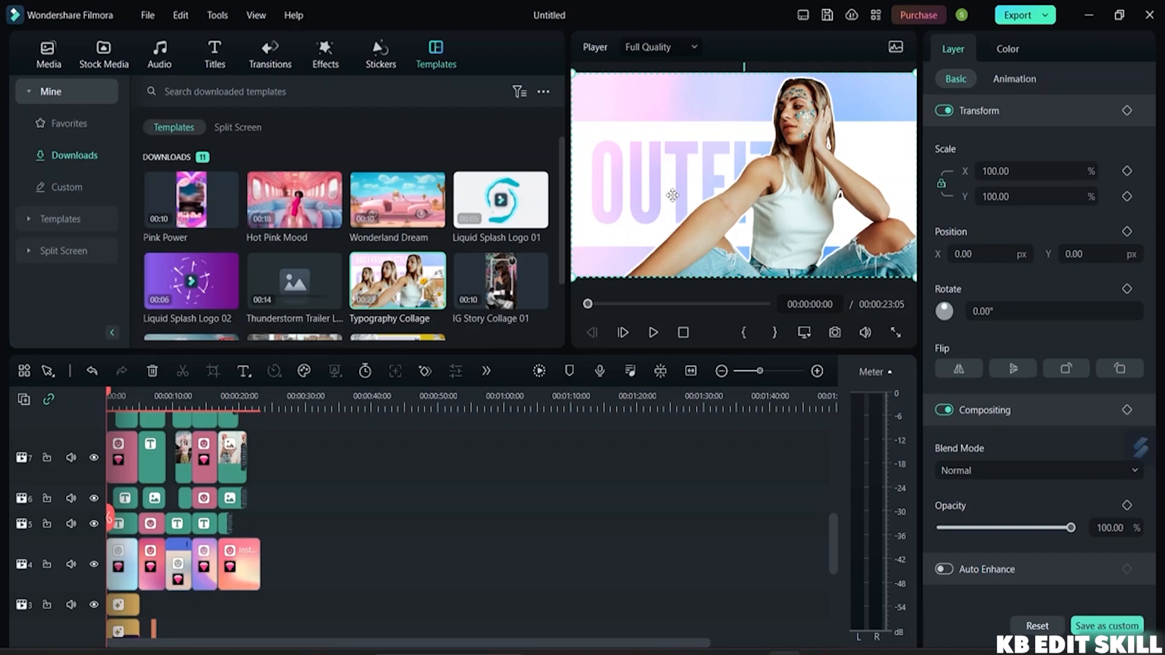
pyautogui.scroll(-2, 237, 570)
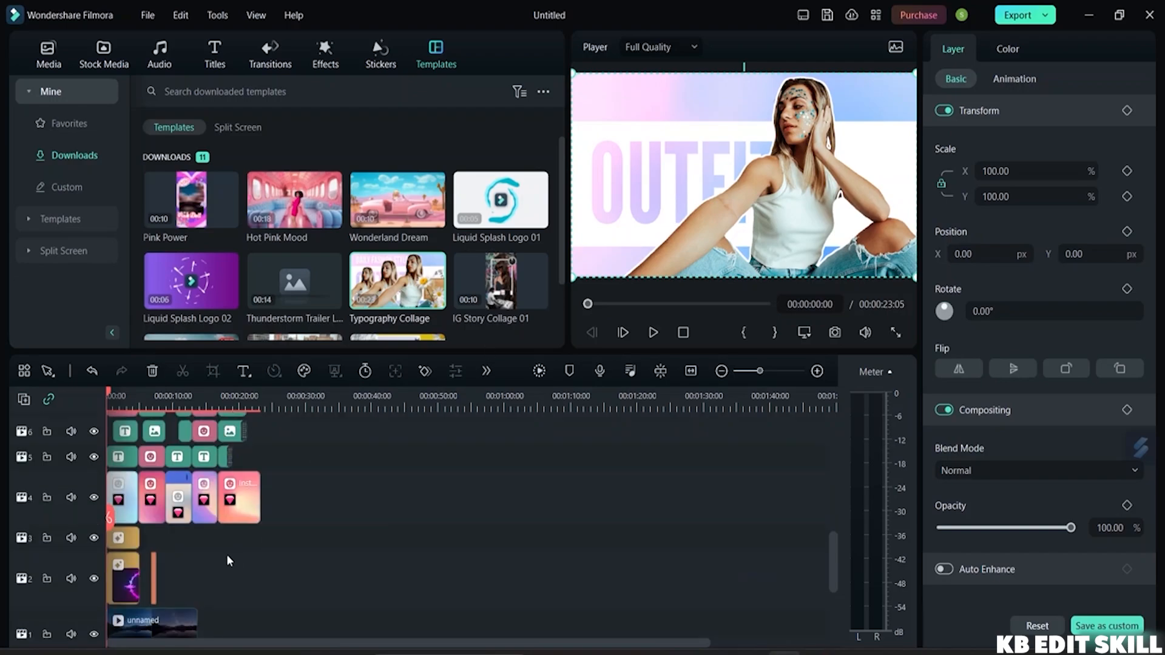
pyautogui.click(153, 507)
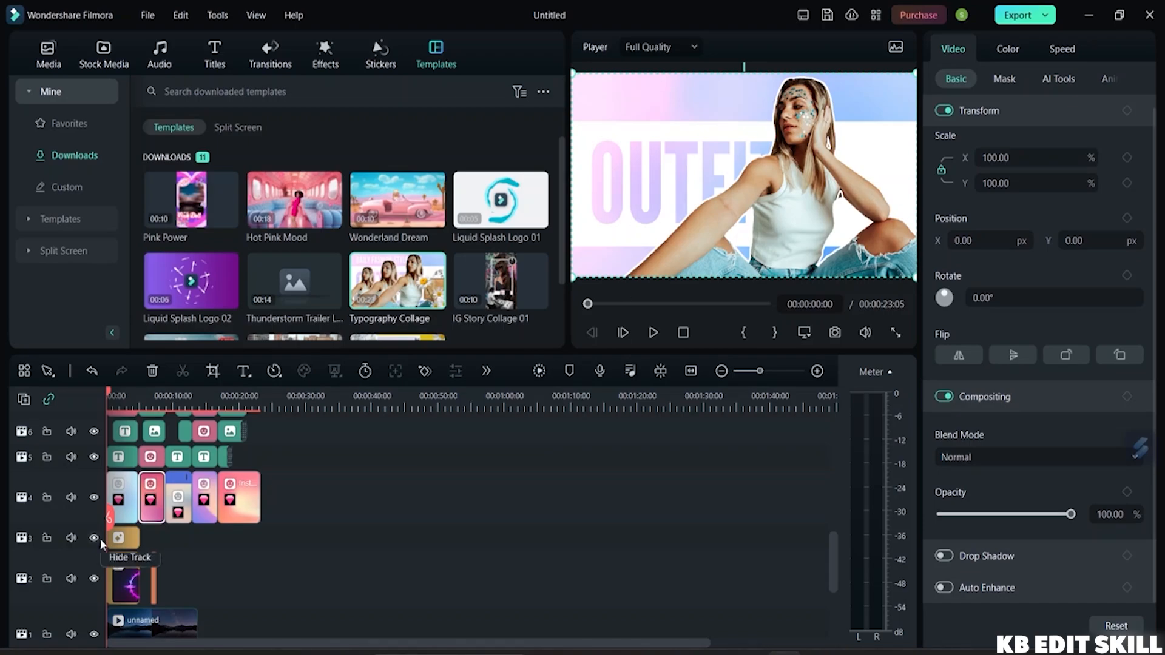
pyautogui.click(124, 505)
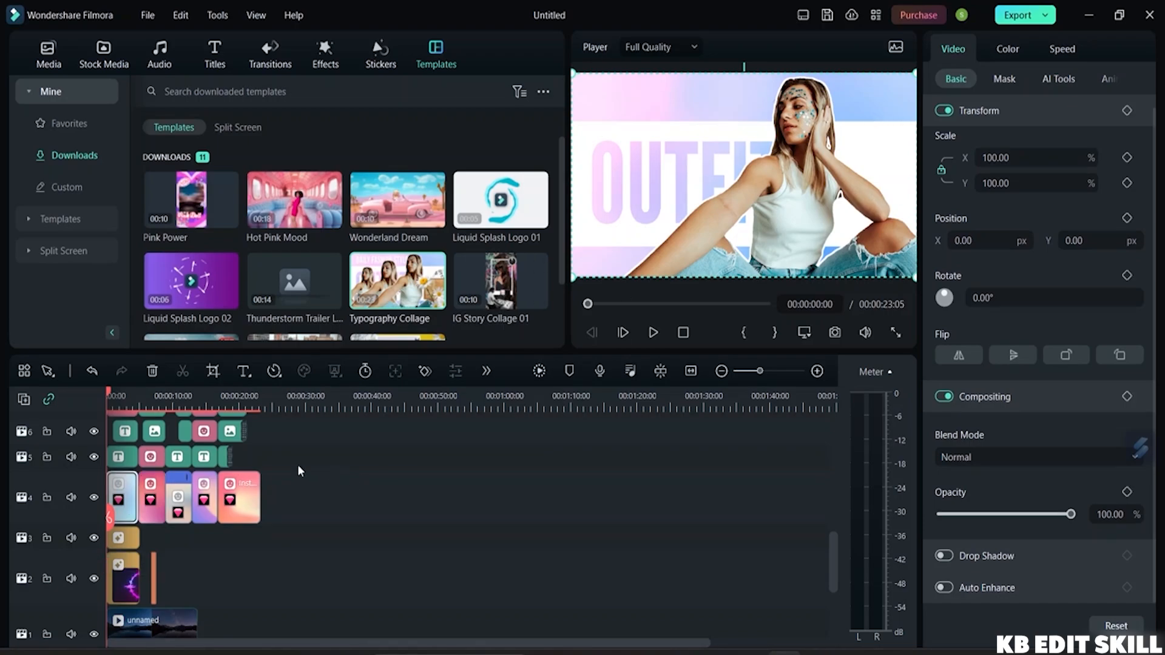
pyautogui.click(205, 458)
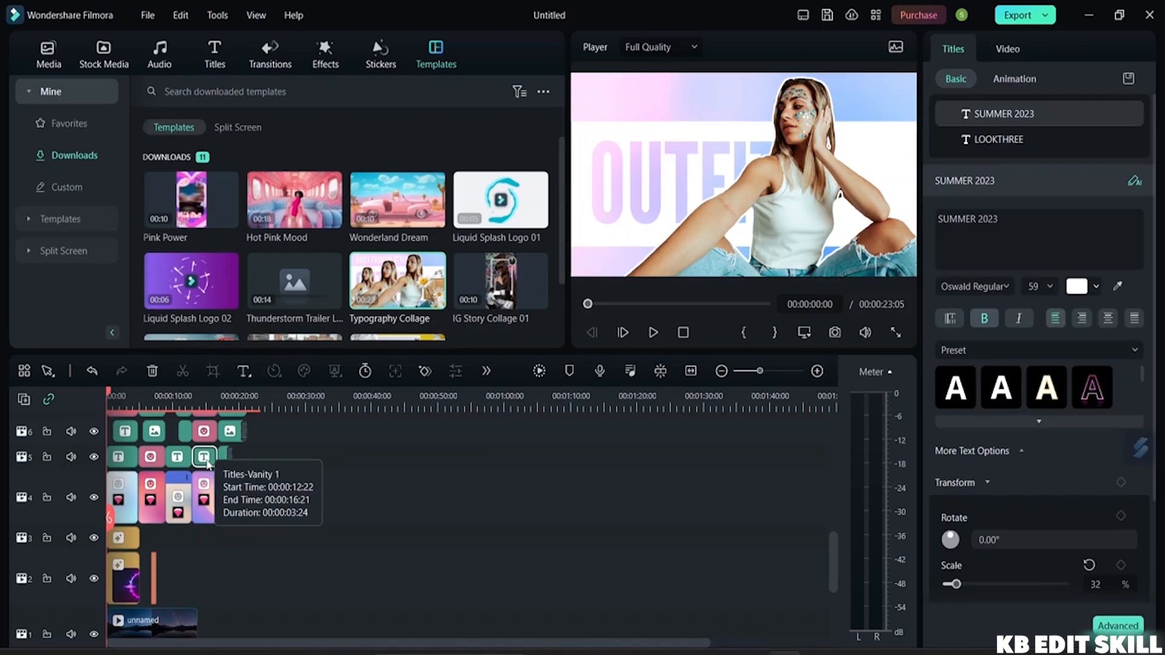
# Shrink the full-frame layer over the opening OUTFIT scene to about 77% scale, anchored at the frame's lower-right corner
pyautogui.click(710, 176)
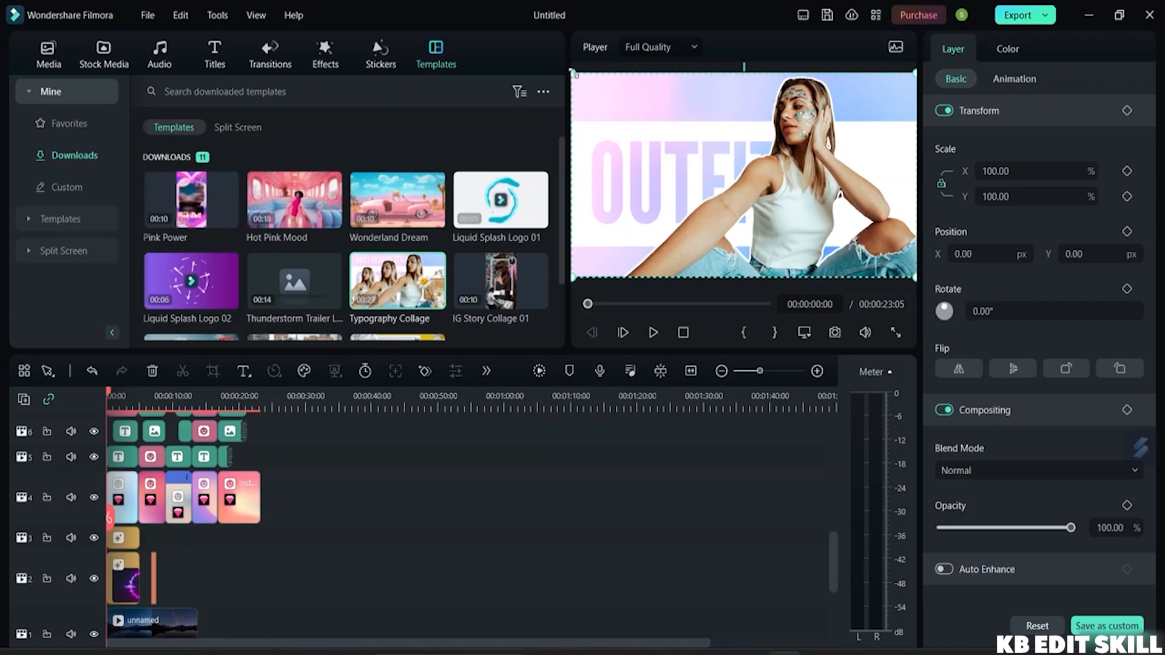
pyautogui.moveTo(590, 92); pyautogui.dragTo(667, 130)
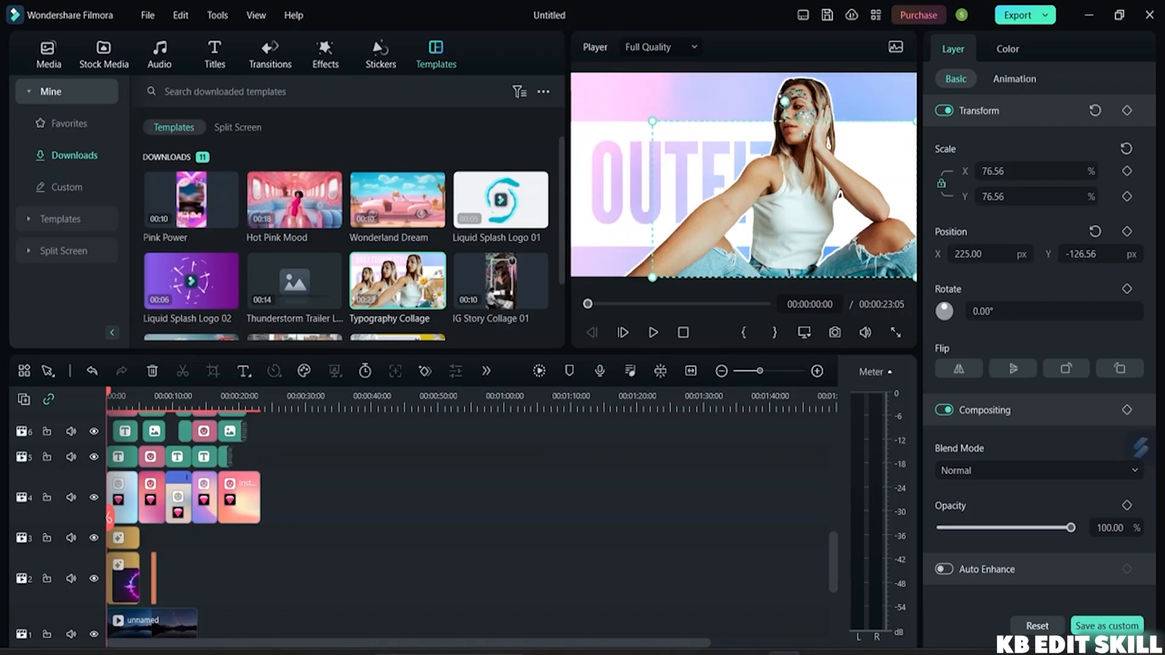
pyautogui.moveTo(772, 99); pyautogui.dragTo(754, 103)
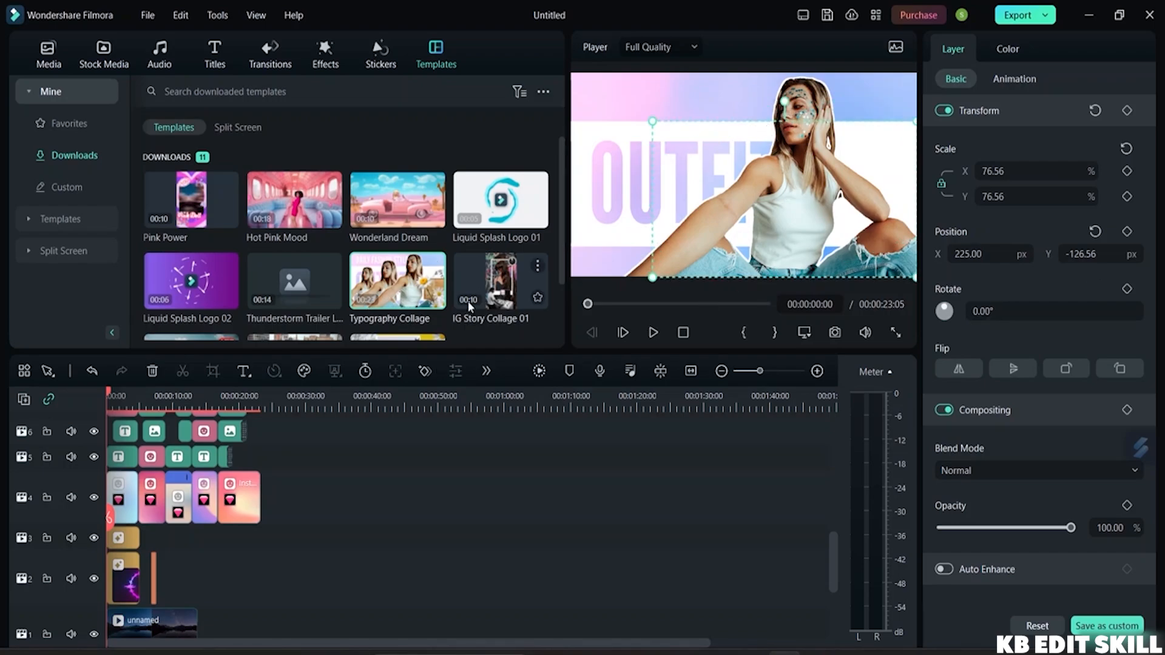
# Preview the Wonderland Dream template, then inspect the LOOKTWO scene at about 9 seconds through its track 9 image and full-frame layer
pyautogui.click(397, 220)
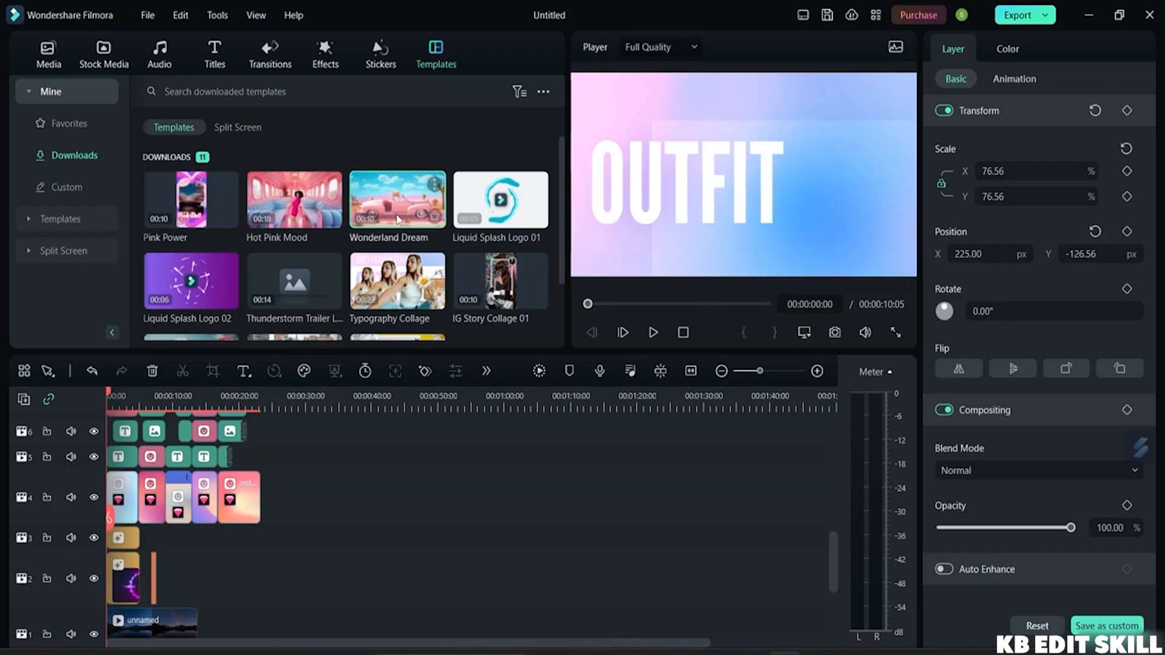
pyautogui.press('space')
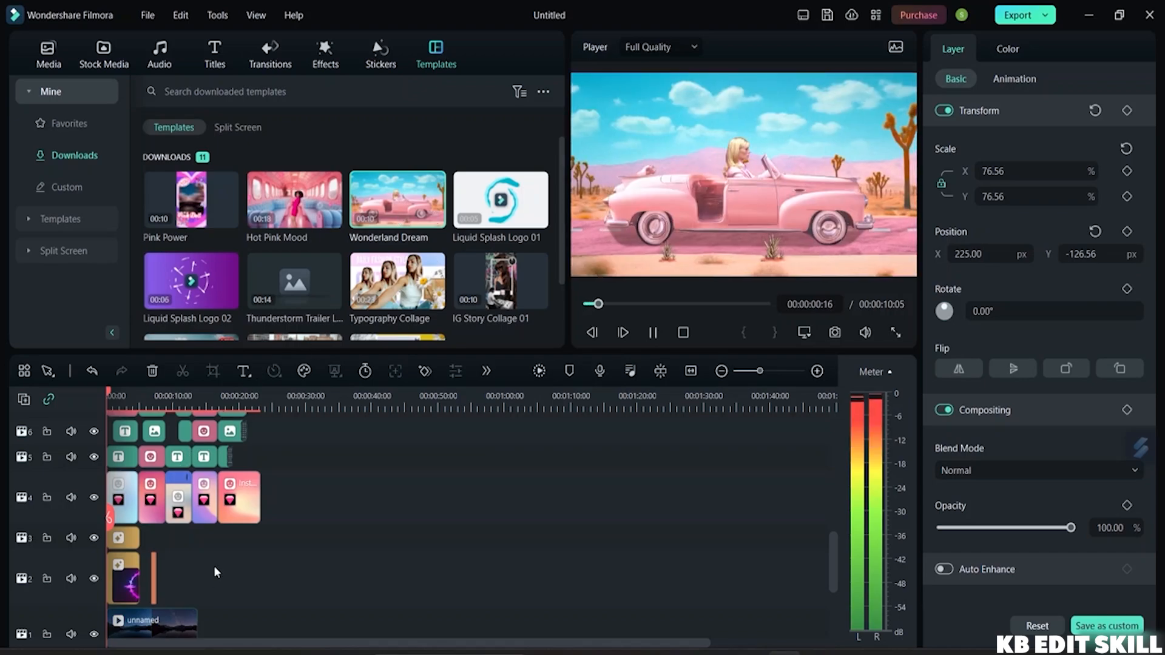
pyautogui.scroll(5, 248, 530)
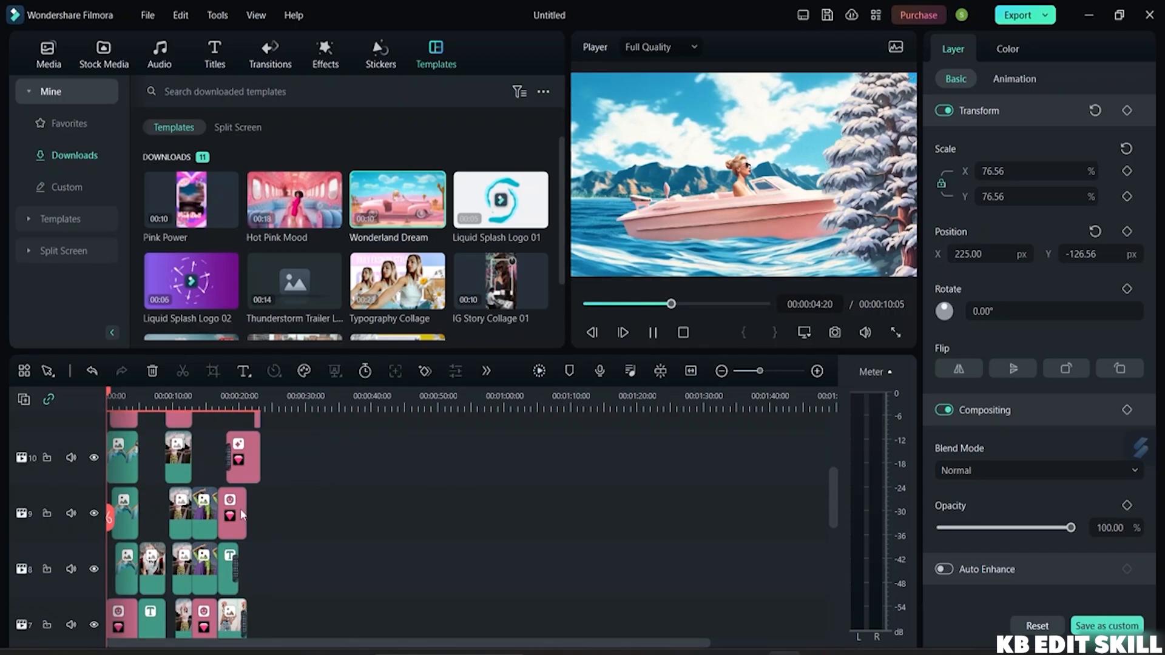
pyautogui.click(184, 519)
pyautogui.doubleClick(186, 523)
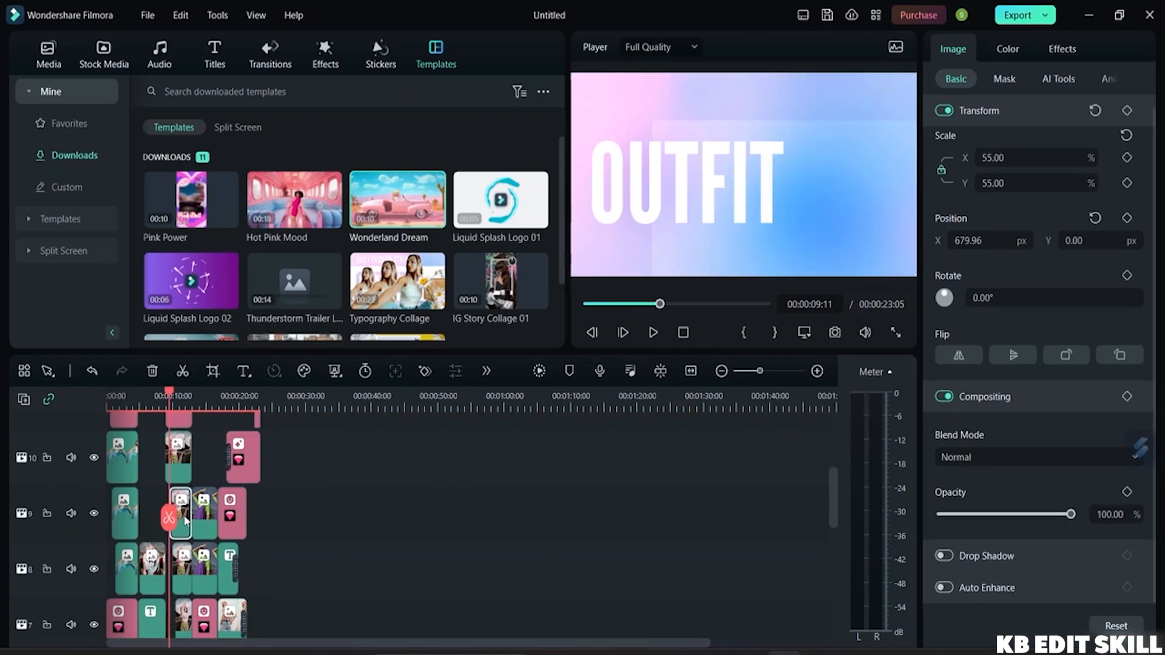
pyautogui.click(740, 202)
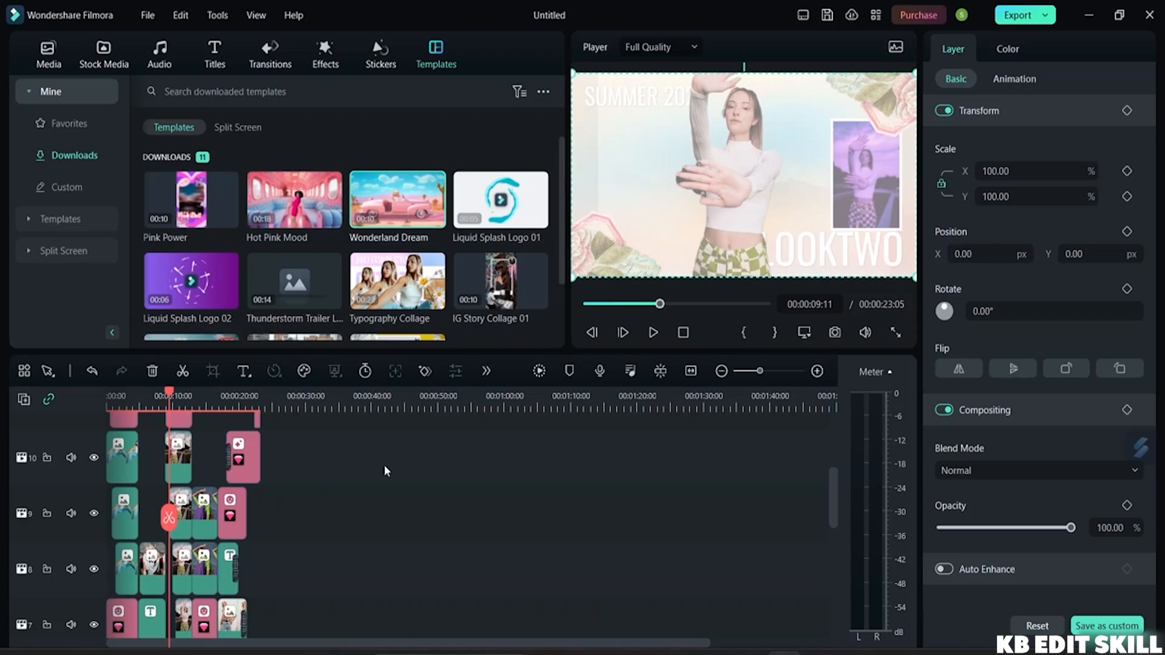
# Select all the Typography Collage template clips on video tracks 4 to 14 and cut them from the timeline
pyautogui.scroll(4, 309, 484)
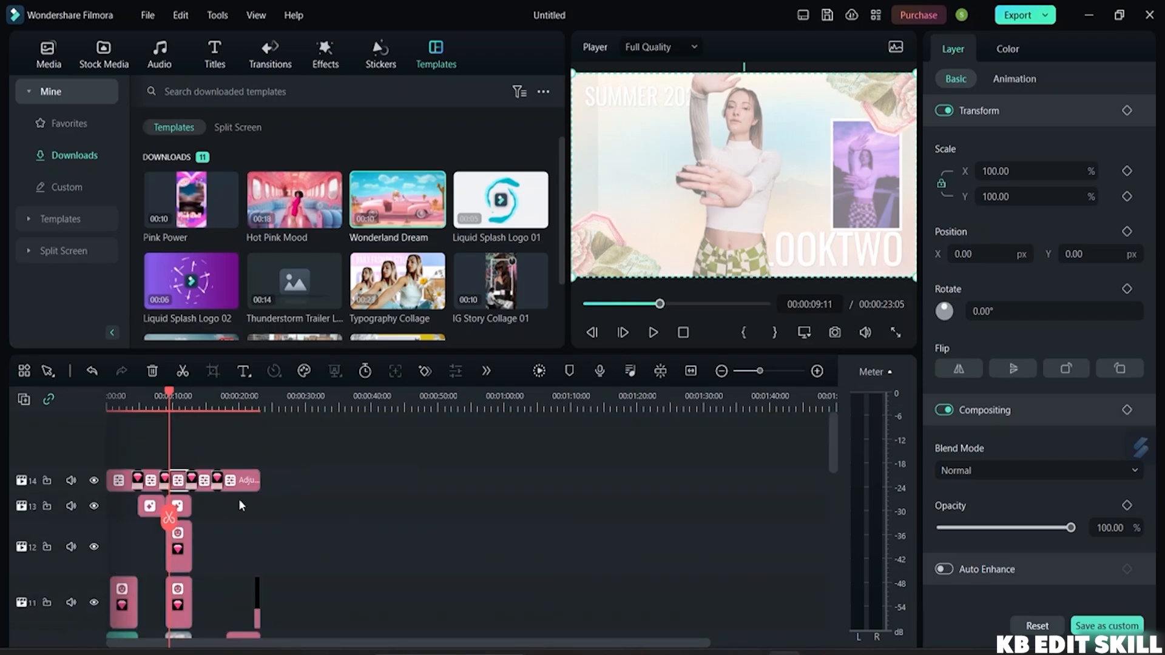
pyautogui.scroll(-10, 241, 506)
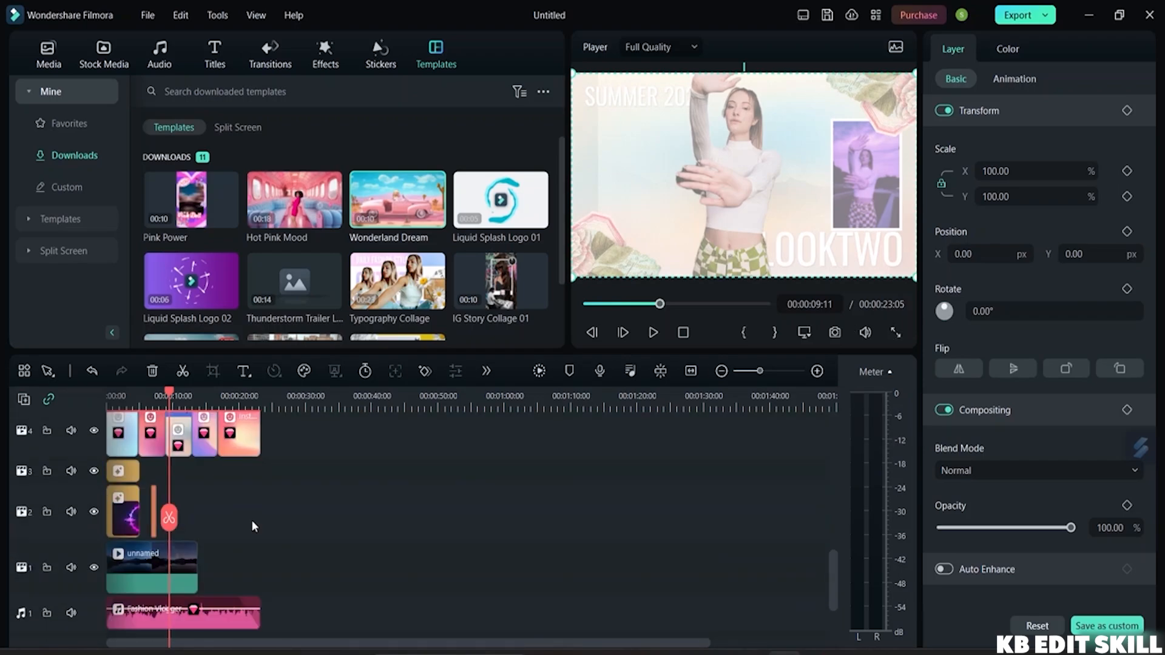
pyautogui.scroll(-2, 251, 519)
pyautogui.scroll(6, 246, 510)
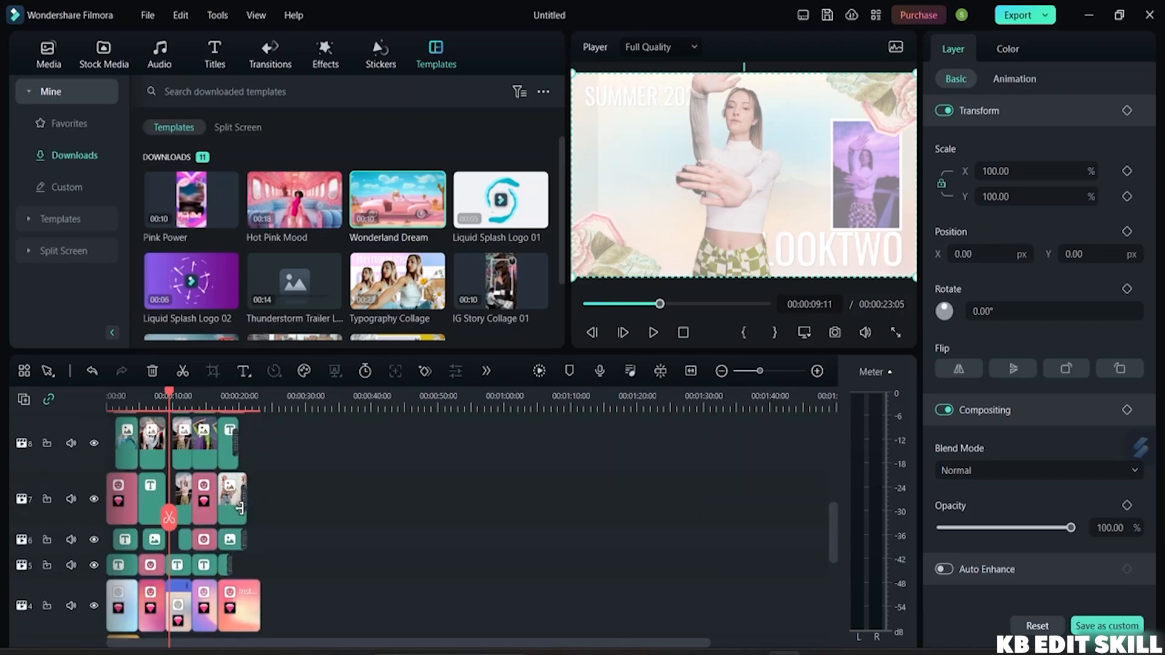
pyautogui.scroll(6, 262, 505)
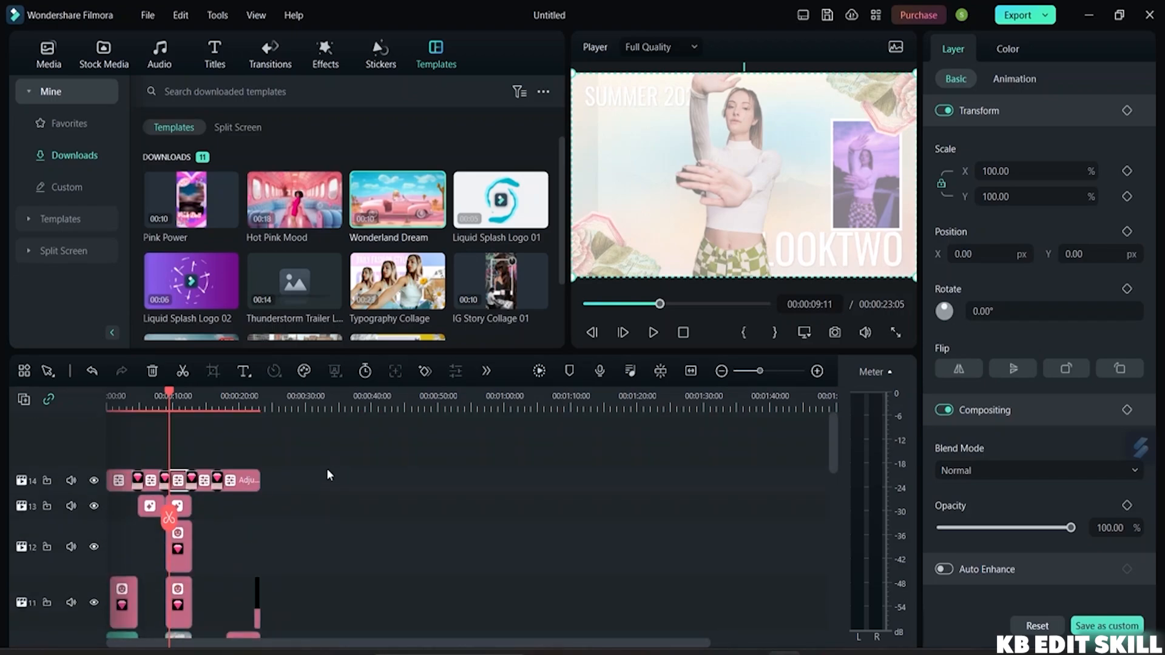
pyautogui.moveTo(333, 479); pyautogui.dragTo(107, 527)
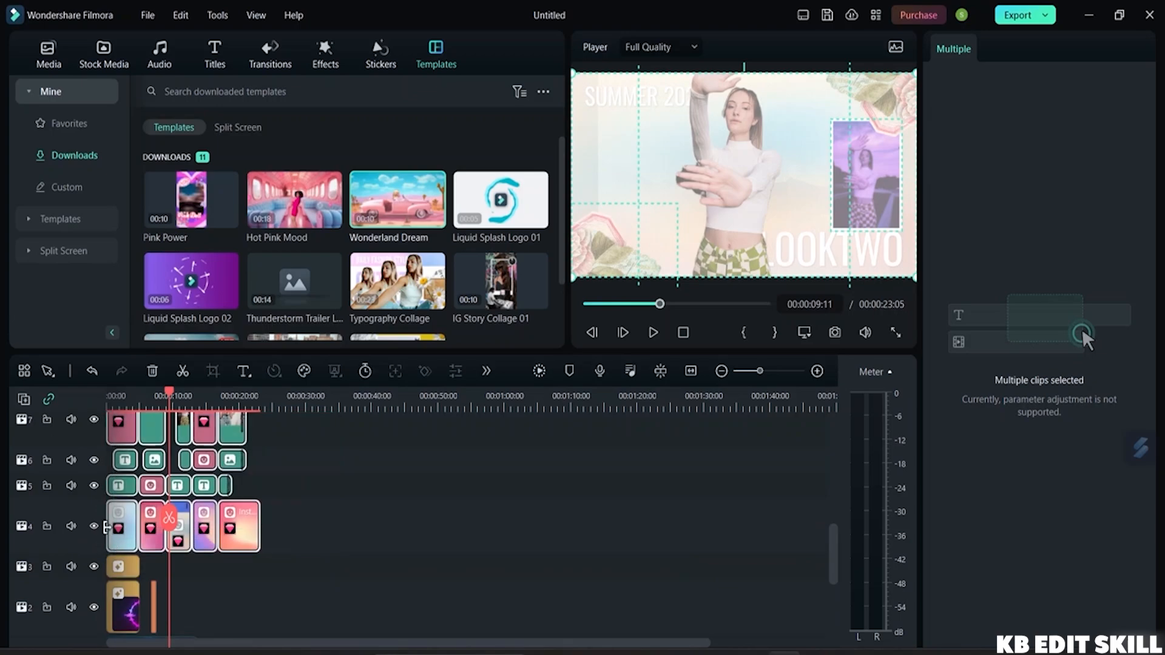
pyautogui.rightClick(172, 523)
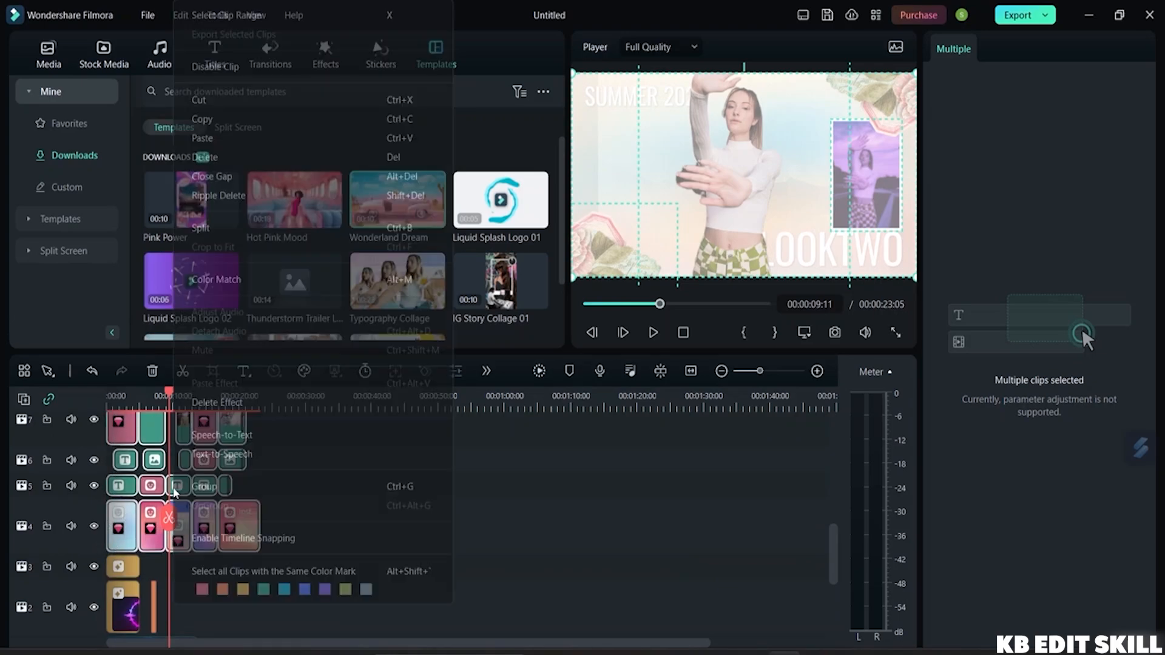
pyautogui.click(255, 106)
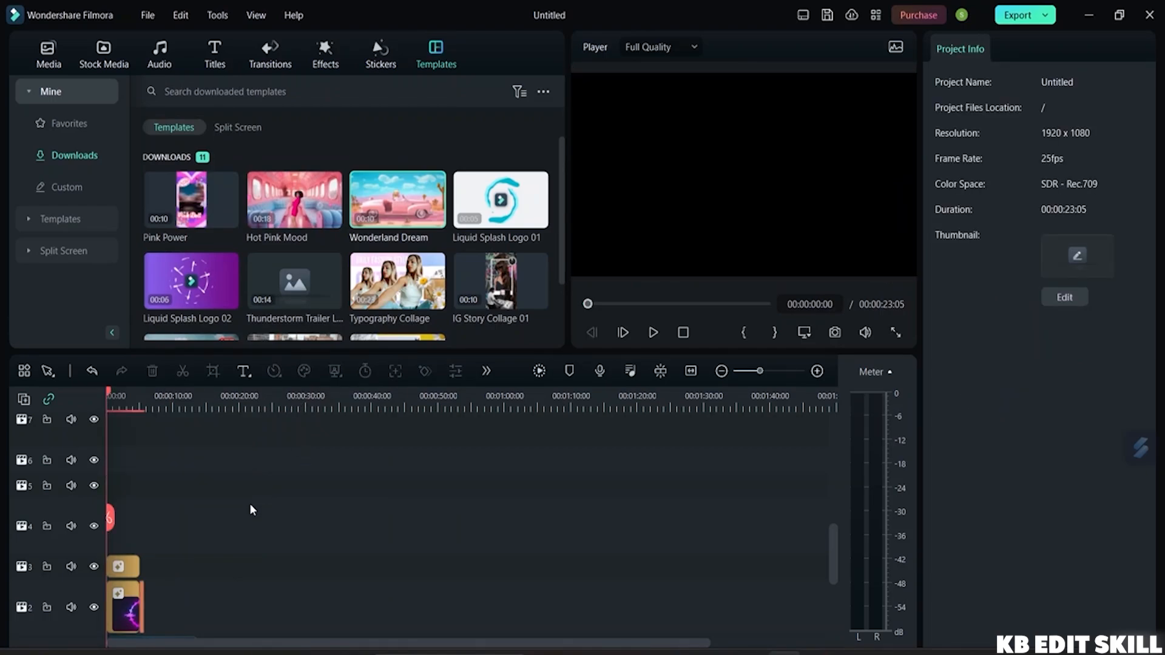
# Inspect the Spin Open effect on video track 3 and play the remaining timeline from the start
pyautogui.scroll(-2, 249, 503)
pyautogui.click(124, 501)
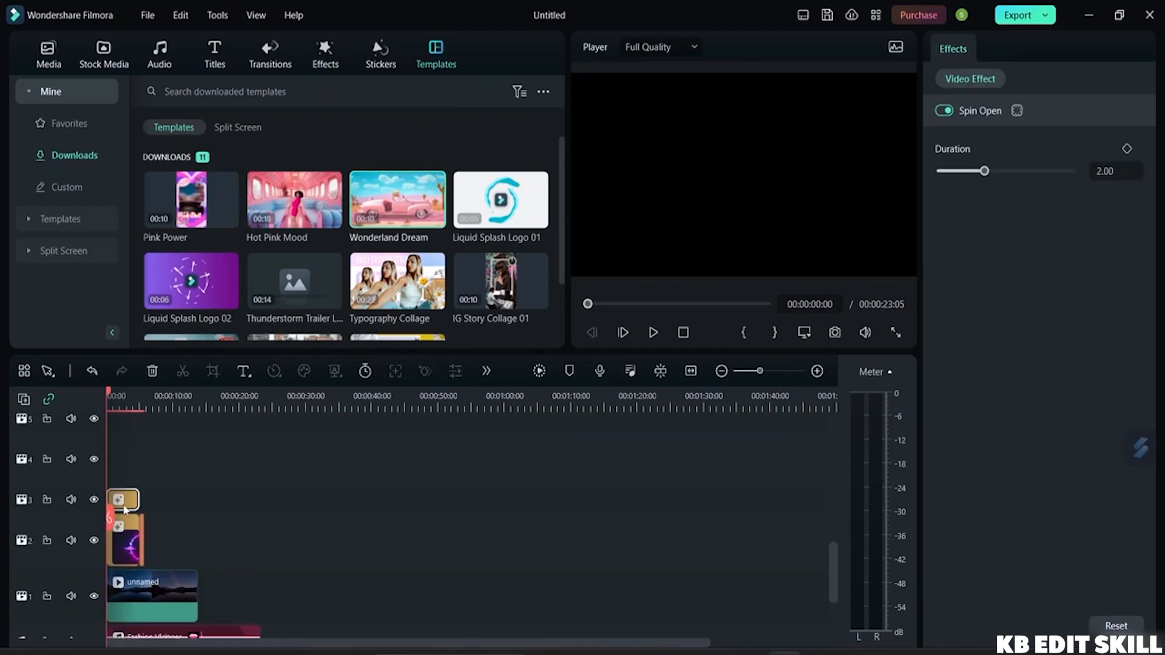
pyautogui.click(654, 333)
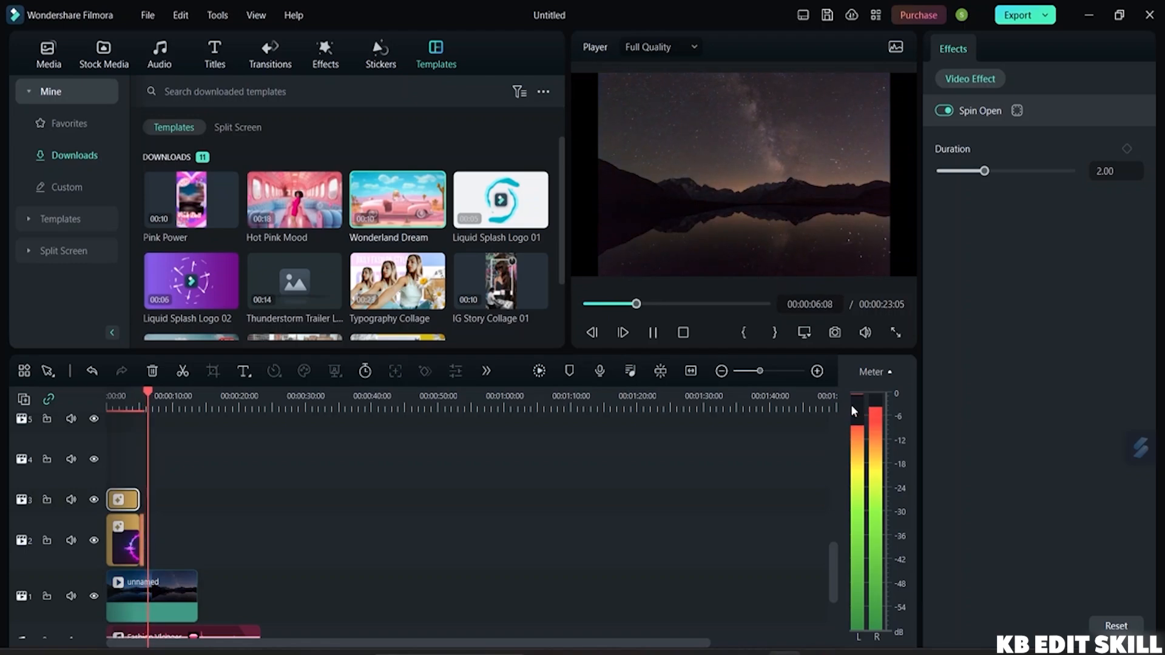
pyautogui.scroll(-3, 531, 519)
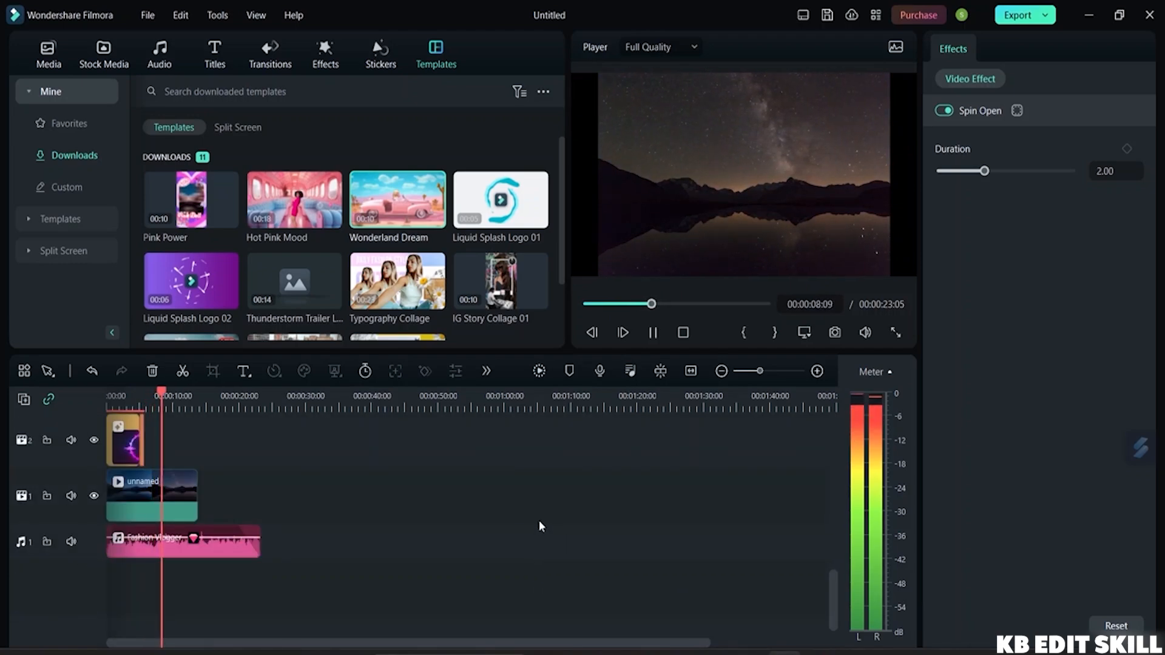
pyautogui.scroll(3, 470, 529)
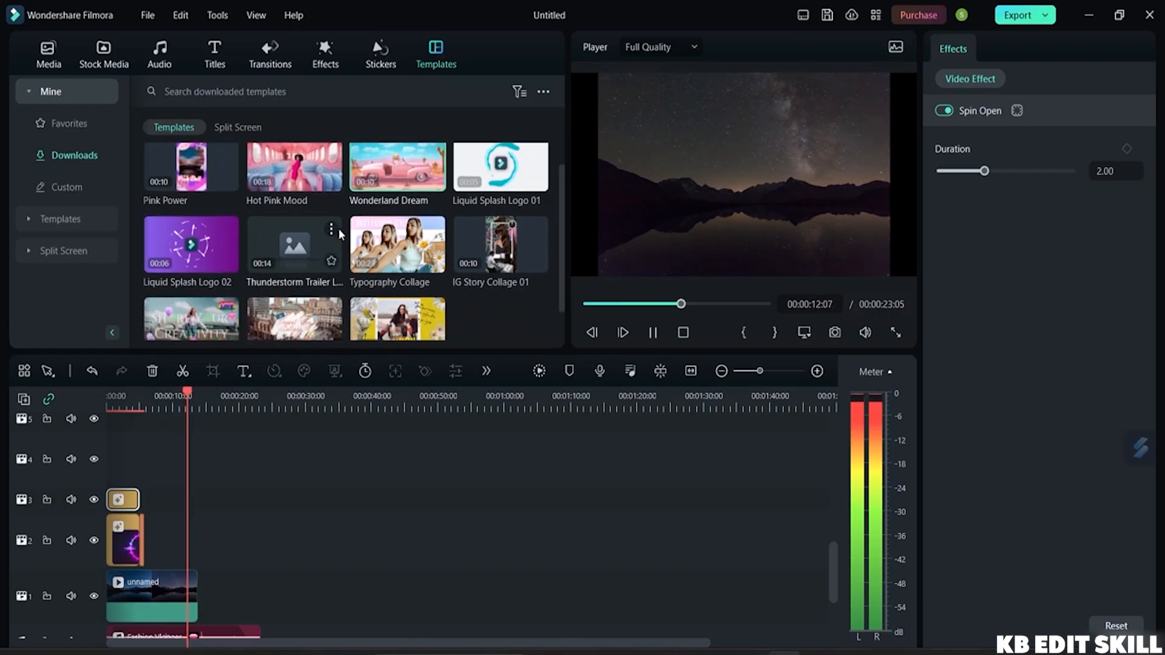
# Preview the downloaded Travel Vlog Collage template and add it to the start of the timeline, from video track 4 upward
pyautogui.scroll(-2, 342, 229)
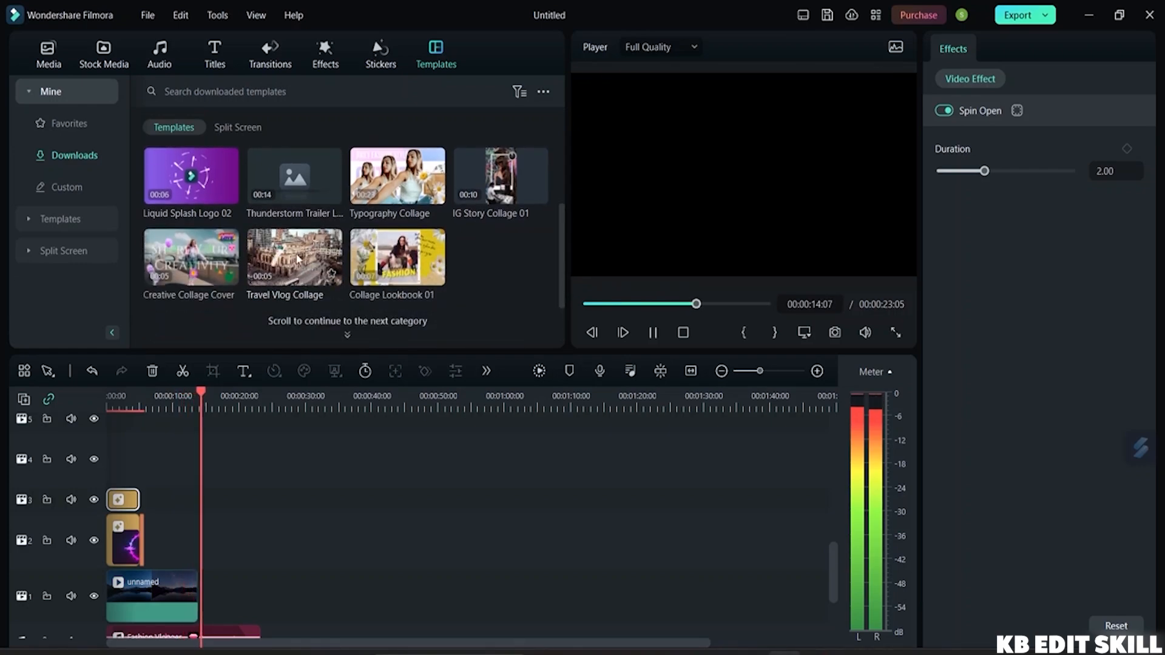
pyautogui.click(310, 249)
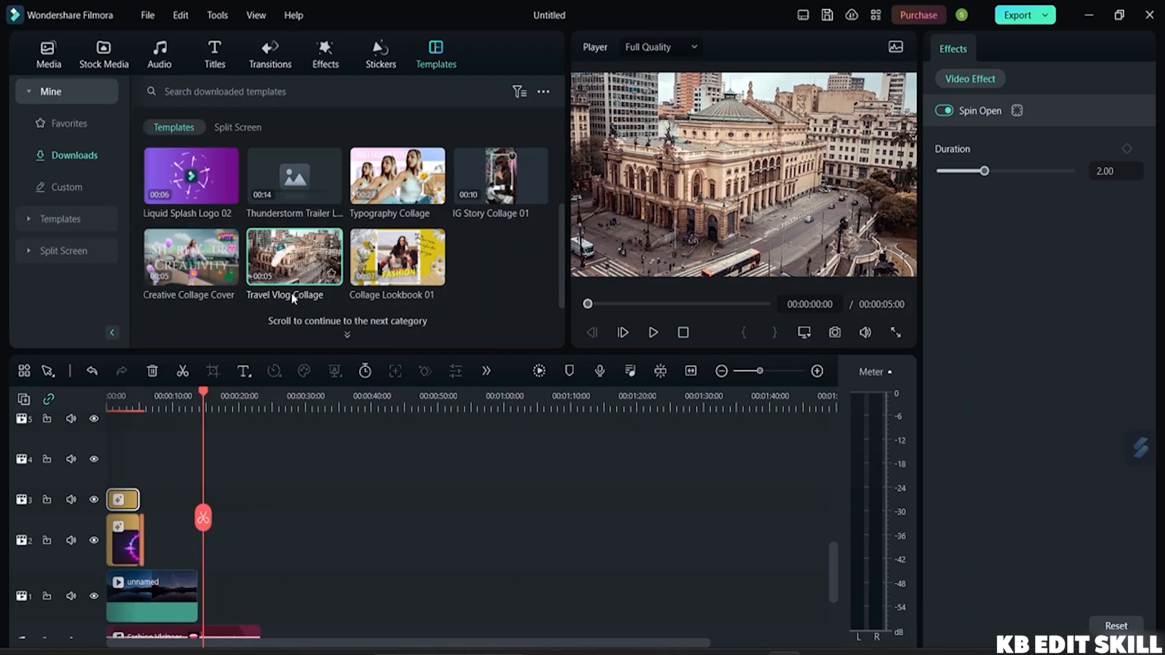
pyautogui.moveTo(292, 297); pyautogui.dragTo(102, 459)
pyautogui.scroll(3, 190, 496)
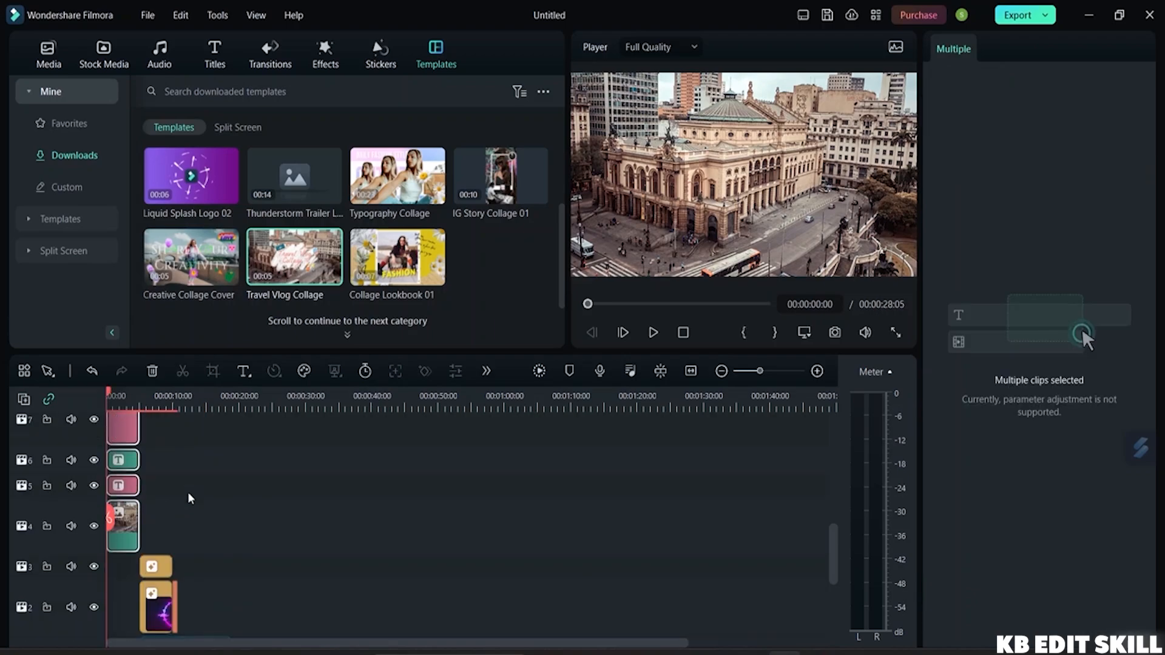
# Review the Travel Vlog Collage layers on the timeline and play the video from the start to about 11 seconds
pyautogui.scroll(2, 174, 498)
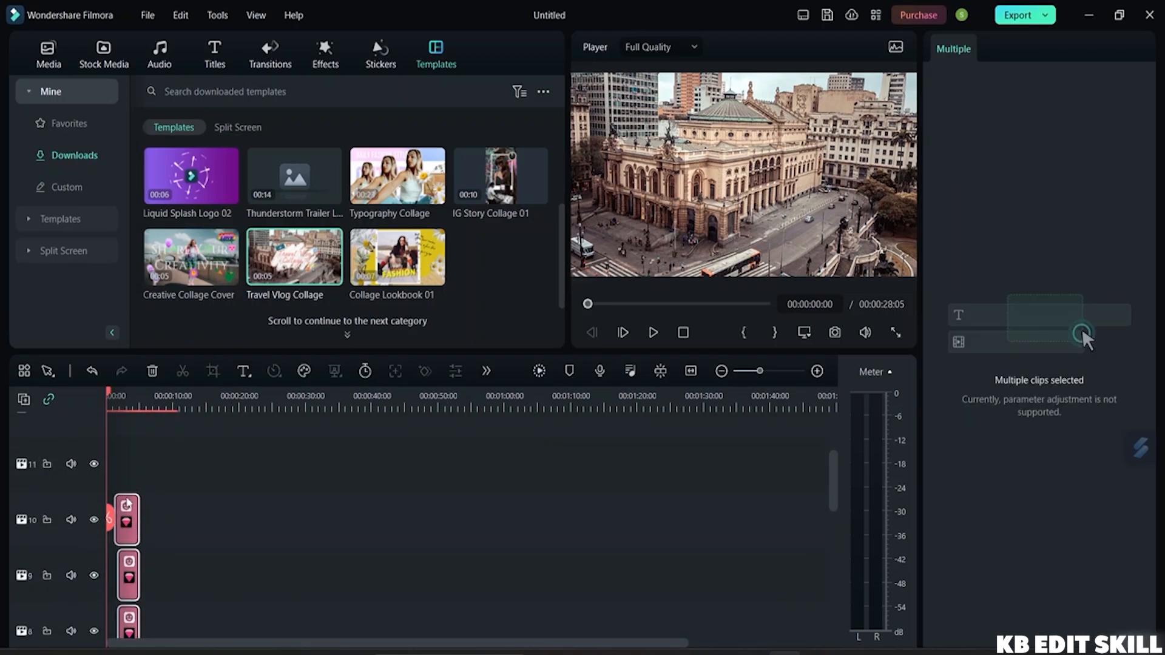
pyautogui.scroll(-1, 278, 448)
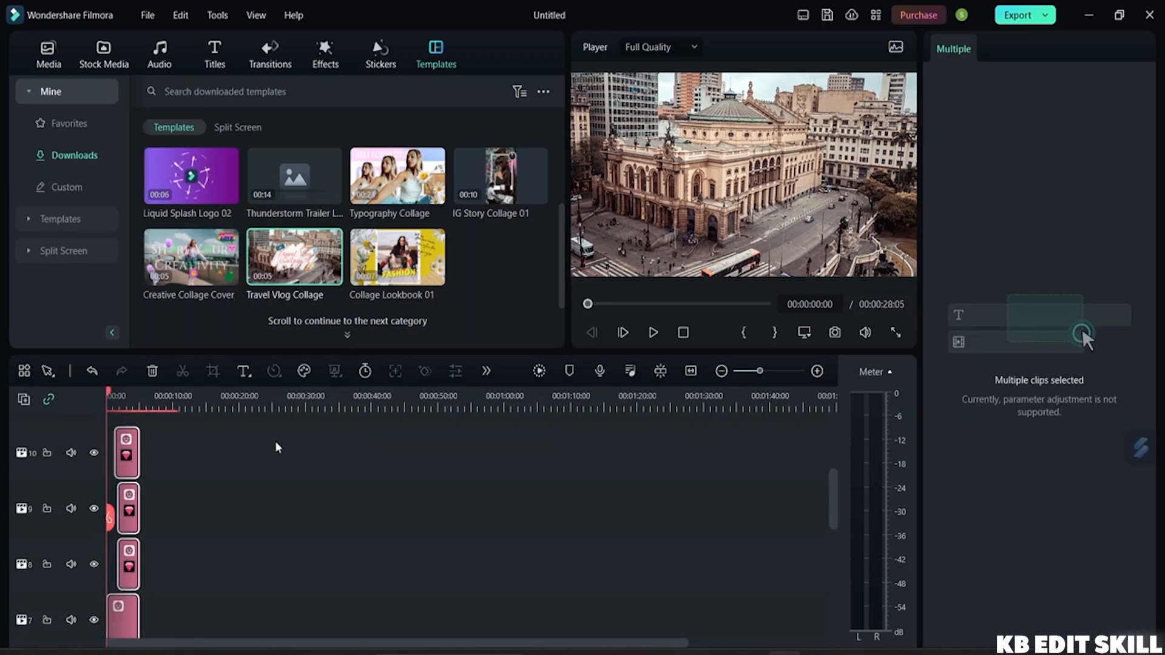
pyautogui.click(653, 332)
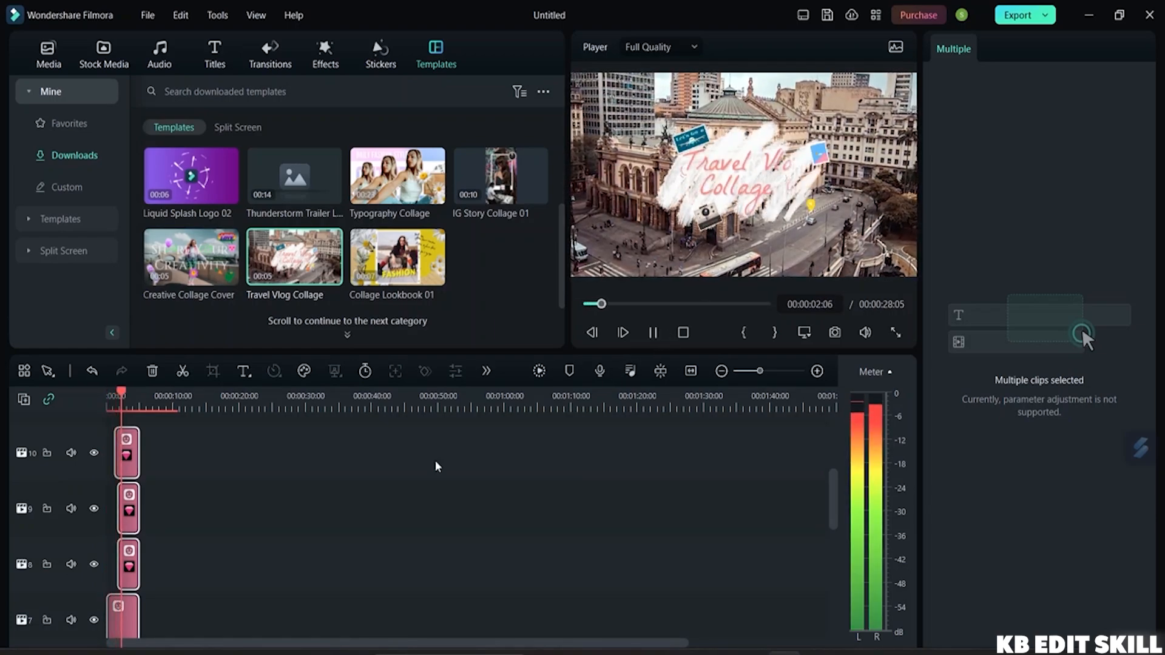
pyautogui.scroll(-5, 398, 471)
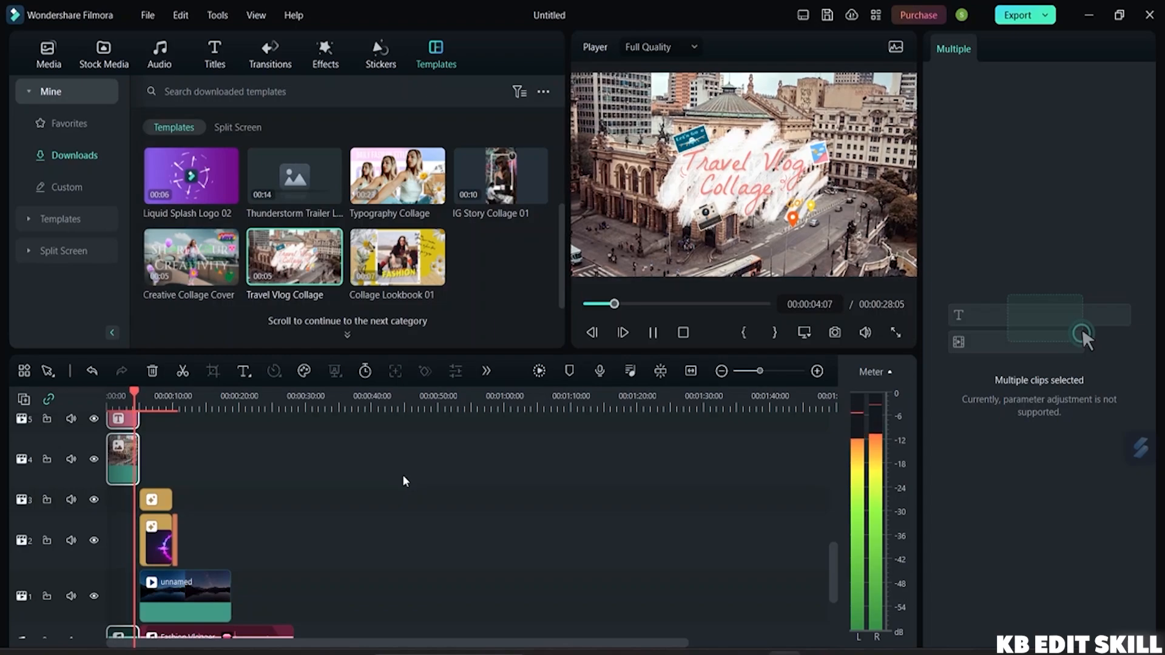
pyautogui.scroll(2, 413, 489)
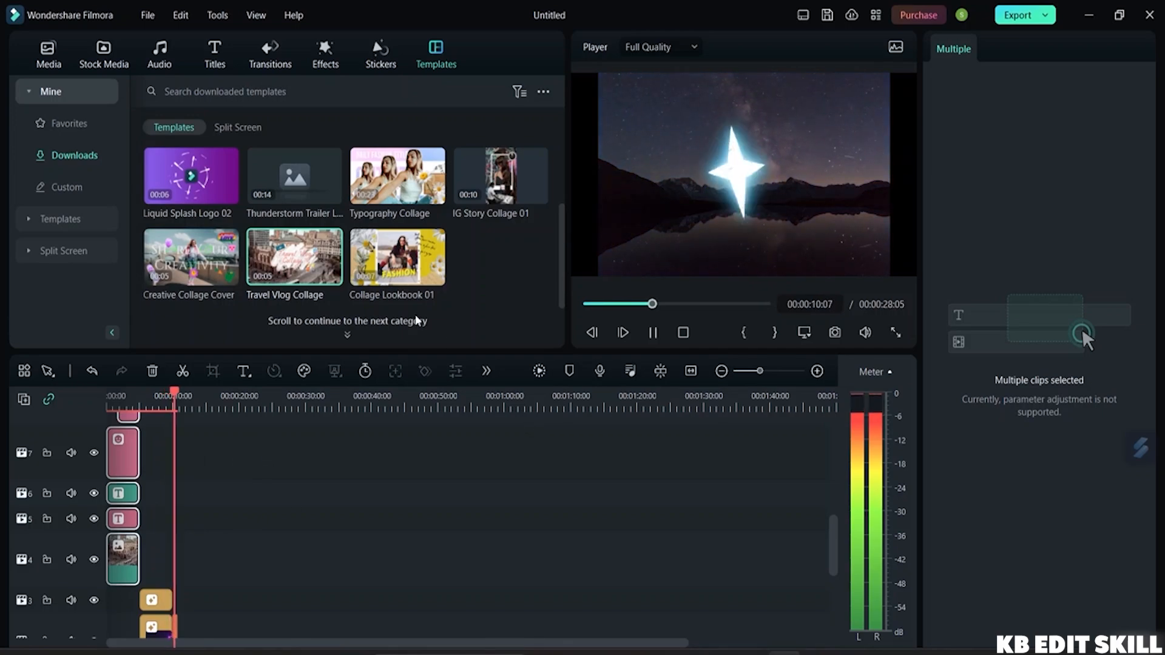
pyautogui.press('space')
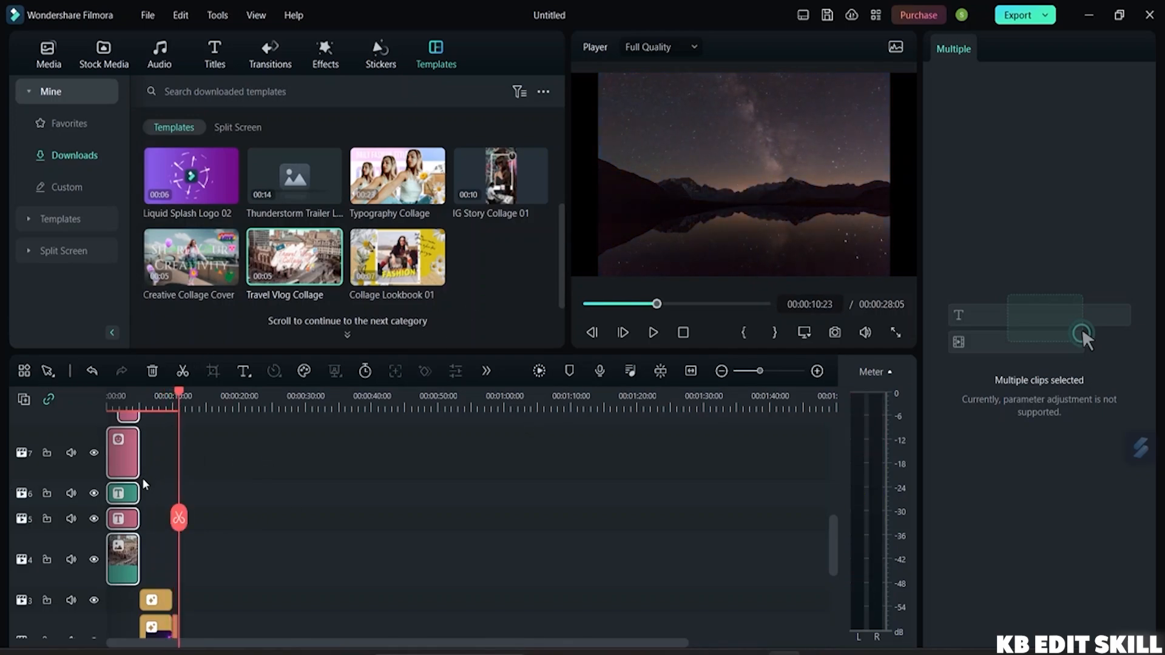
# Delete the Travel Vlog Collage template's background city photo from video track 4
pyautogui.scroll(1, 126, 508)
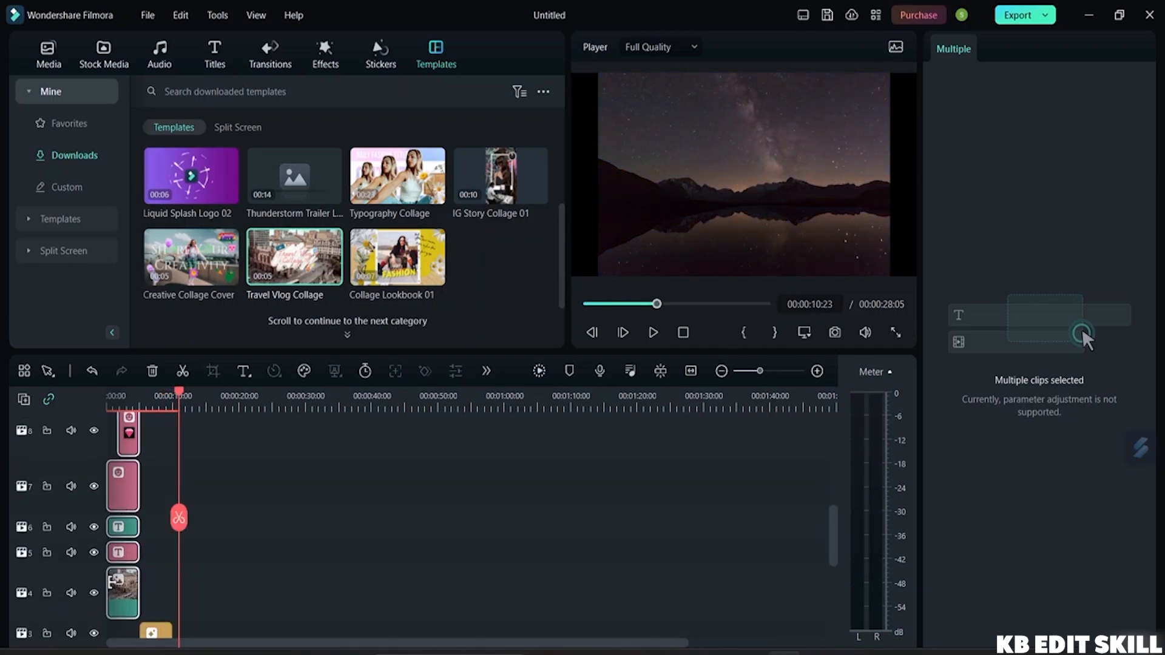
pyautogui.scroll(1, 124, 596)
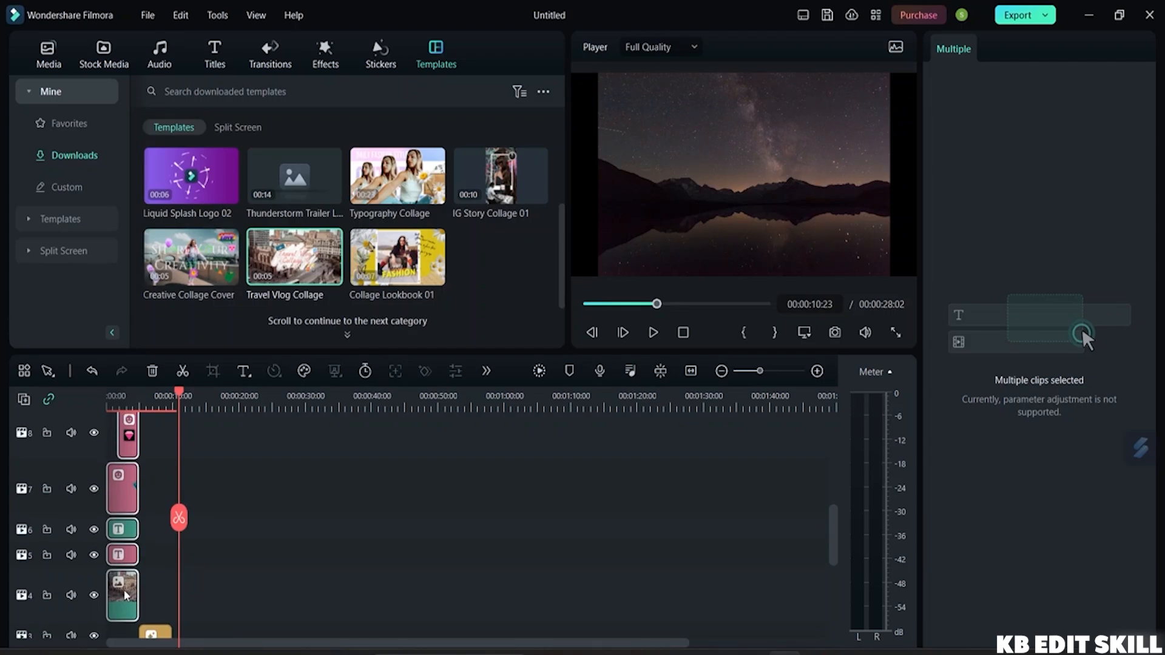
pyautogui.scroll(2, 122, 590)
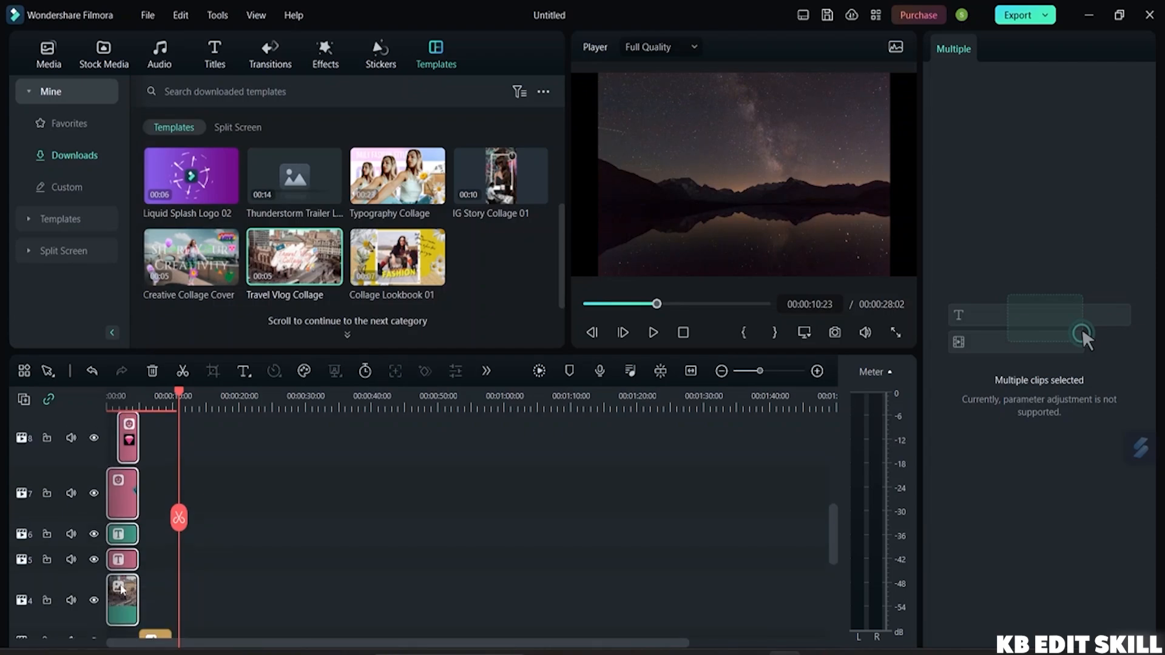
pyautogui.scroll(-5, 153, 475)
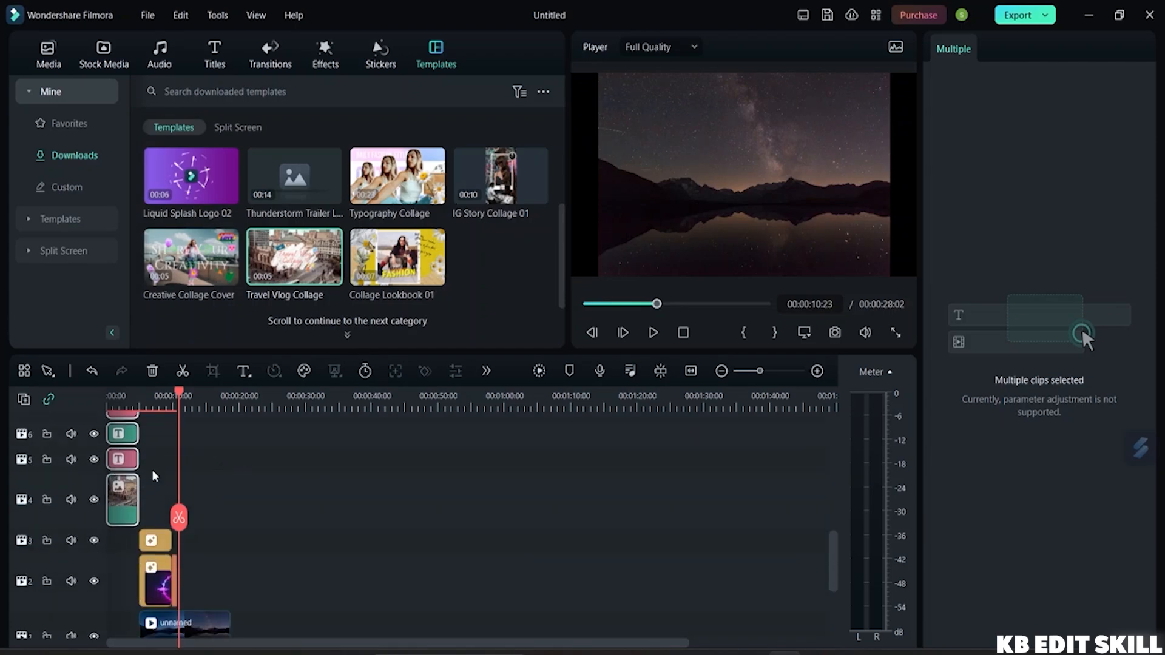
pyautogui.click(122, 498)
pyautogui.click(153, 372)
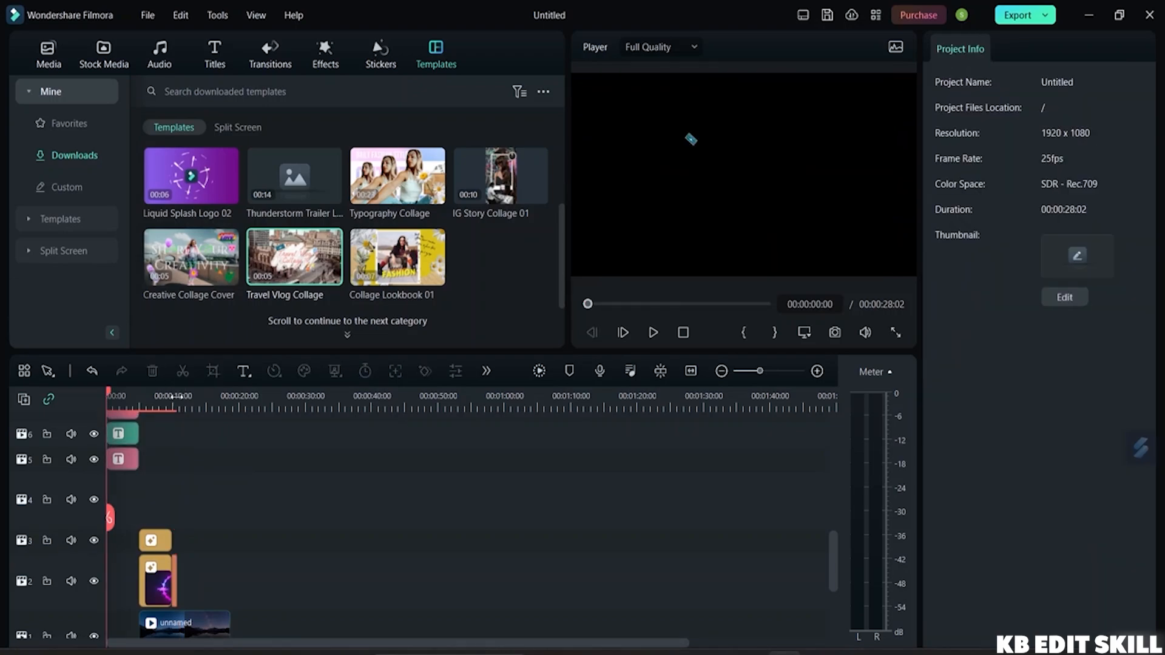
# Move the template's two title clips to about 12 seconds, the lower one on track 4 and the Travel Vlog Collage text on track 5
pyautogui.moveTo(144, 465); pyautogui.dragTo(222, 502)
pyautogui.moveTo(122, 441); pyautogui.dragTo(195, 483)
pyautogui.scroll(1, 171, 452)
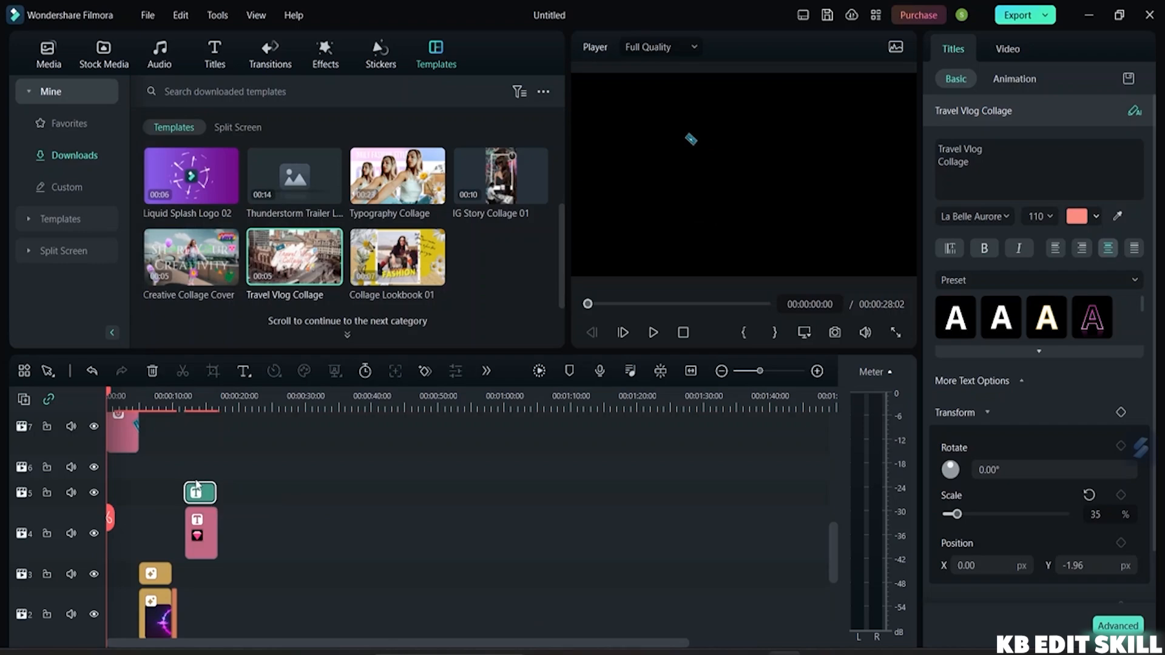
# Move the template's three sticker clips above the titles at about 12 seconds, onto video tracks 6, 7 and 8
pyautogui.scroll(3, 127, 445)
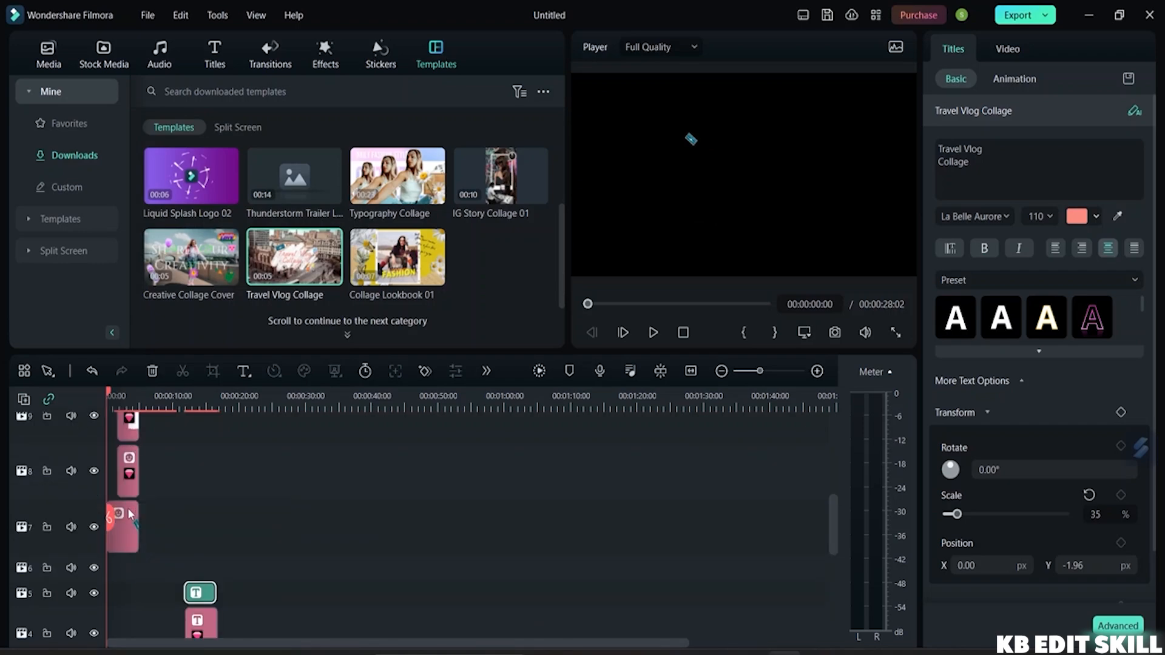
pyautogui.click(129, 523)
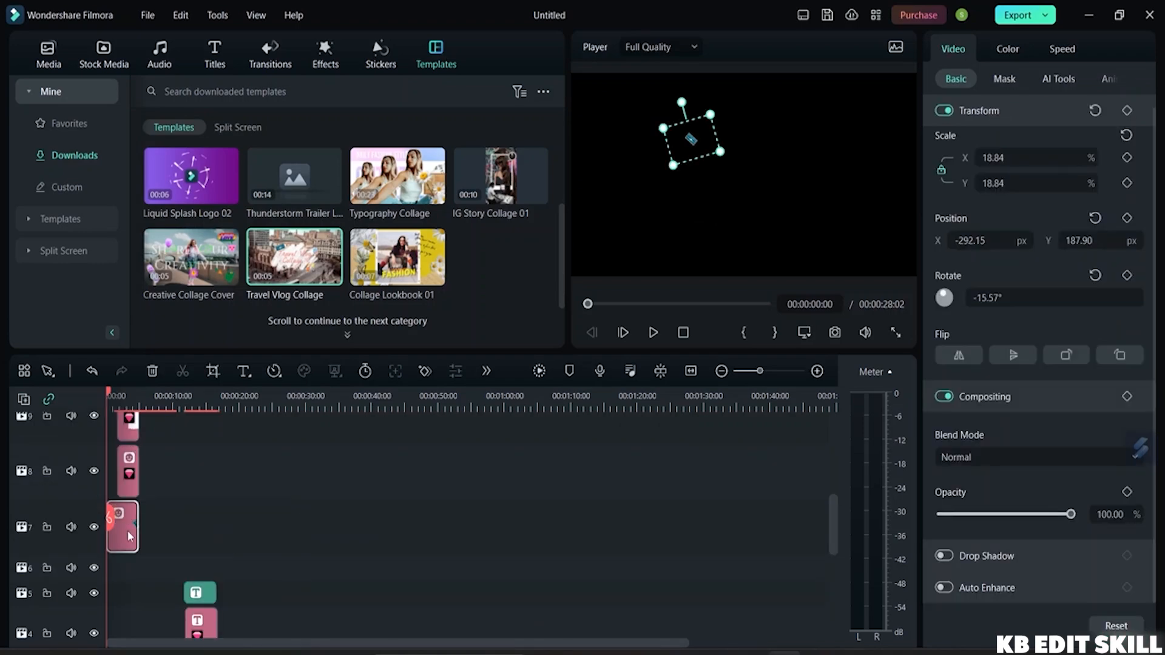
pyautogui.moveTo(128, 536); pyautogui.dragTo(215, 567)
pyautogui.moveTo(131, 472); pyautogui.dragTo(211, 525)
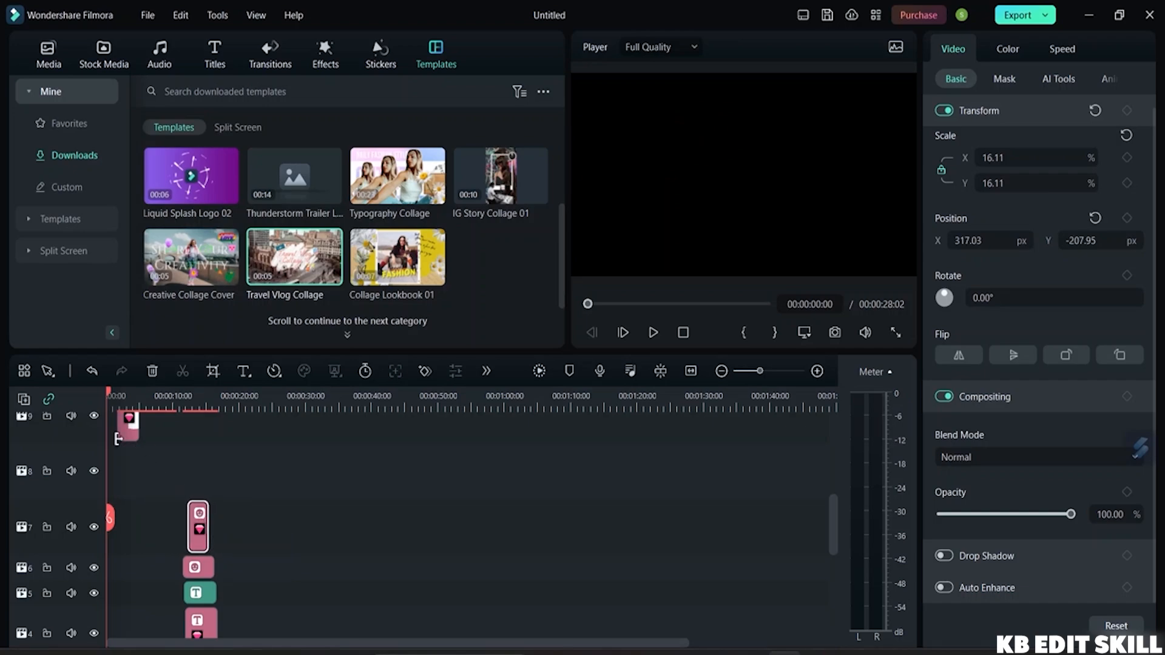
pyautogui.moveTo(129, 443); pyautogui.dragTo(204, 487)
# Play the timeline past the relocated Travel Vlog Collage layers and inspect the track 7 sticker and the track 5 title
pyautogui.scroll(-8, 252, 486)
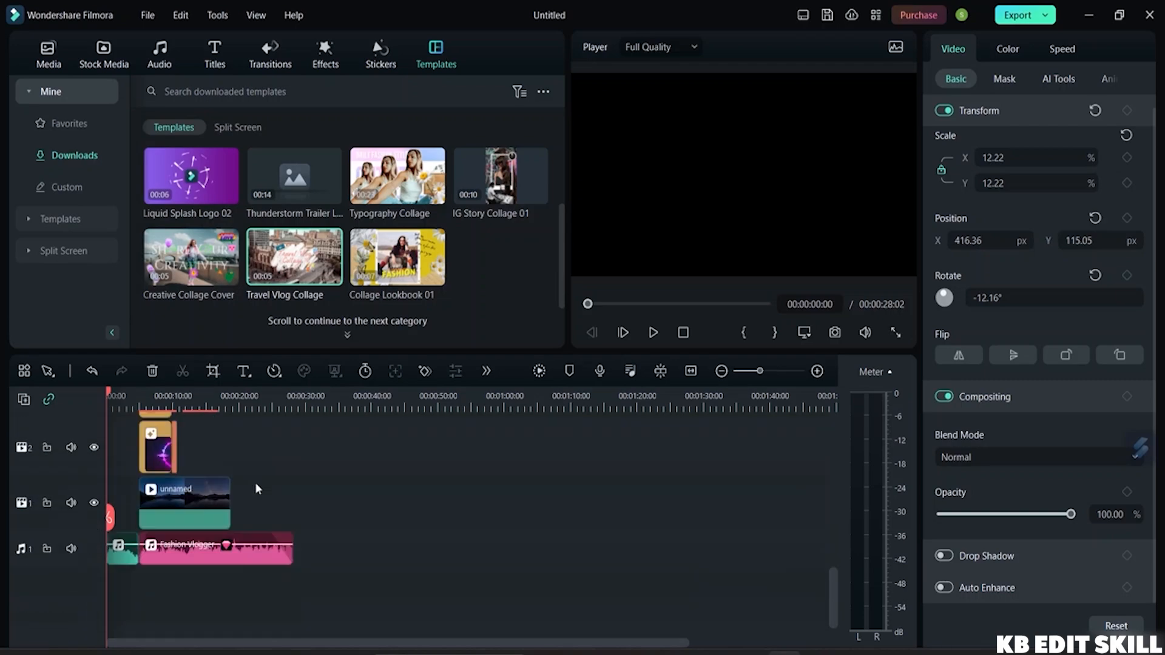
pyautogui.click(653, 333)
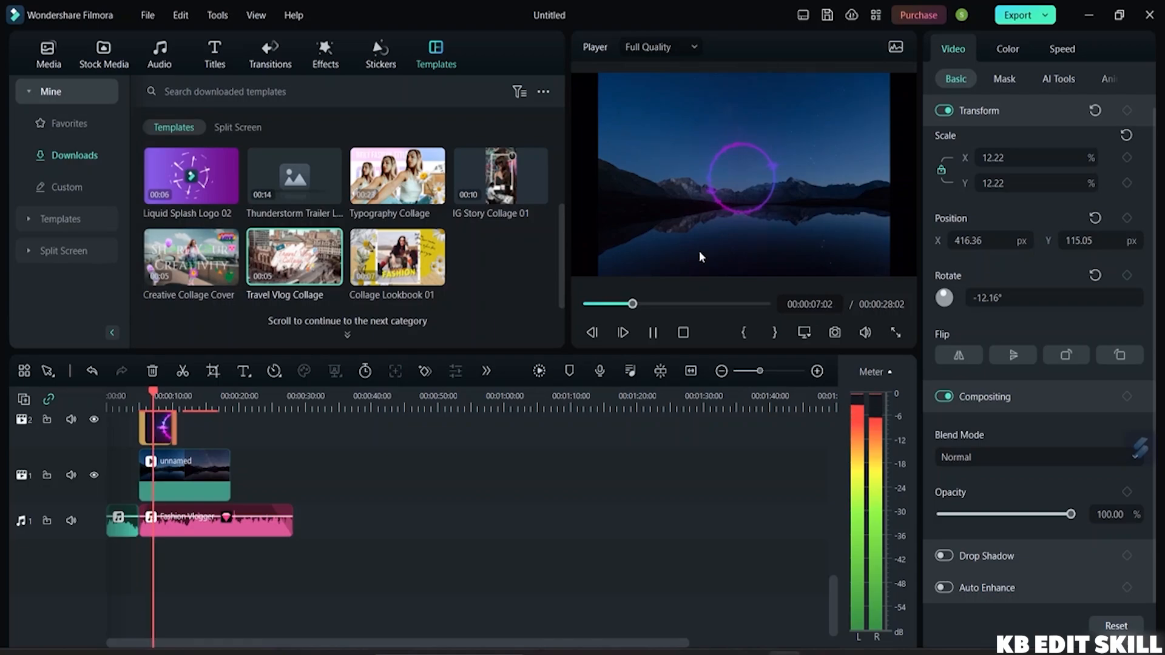
pyautogui.scroll(5, 341, 553)
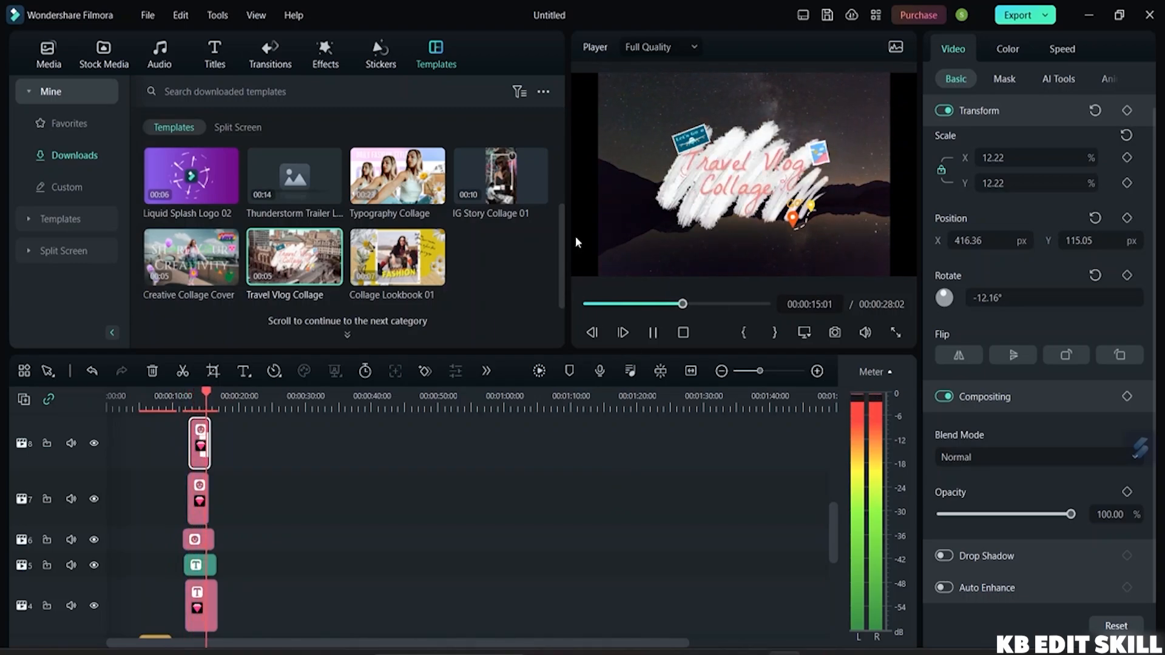
pyautogui.click(205, 507)
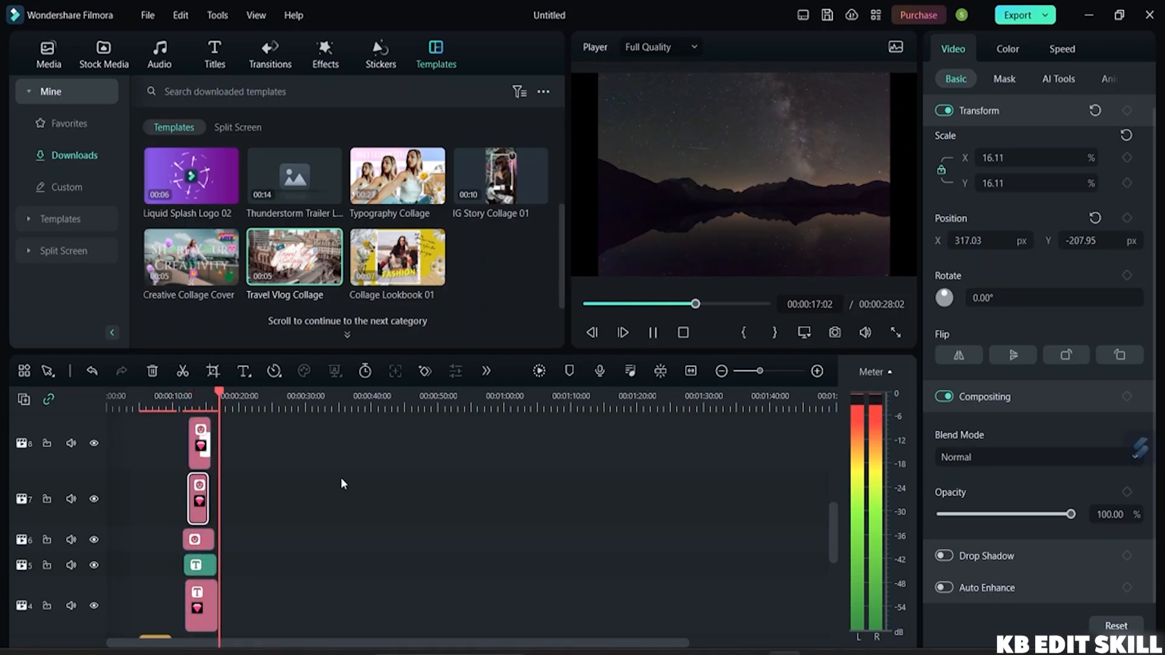
pyautogui.press('space')
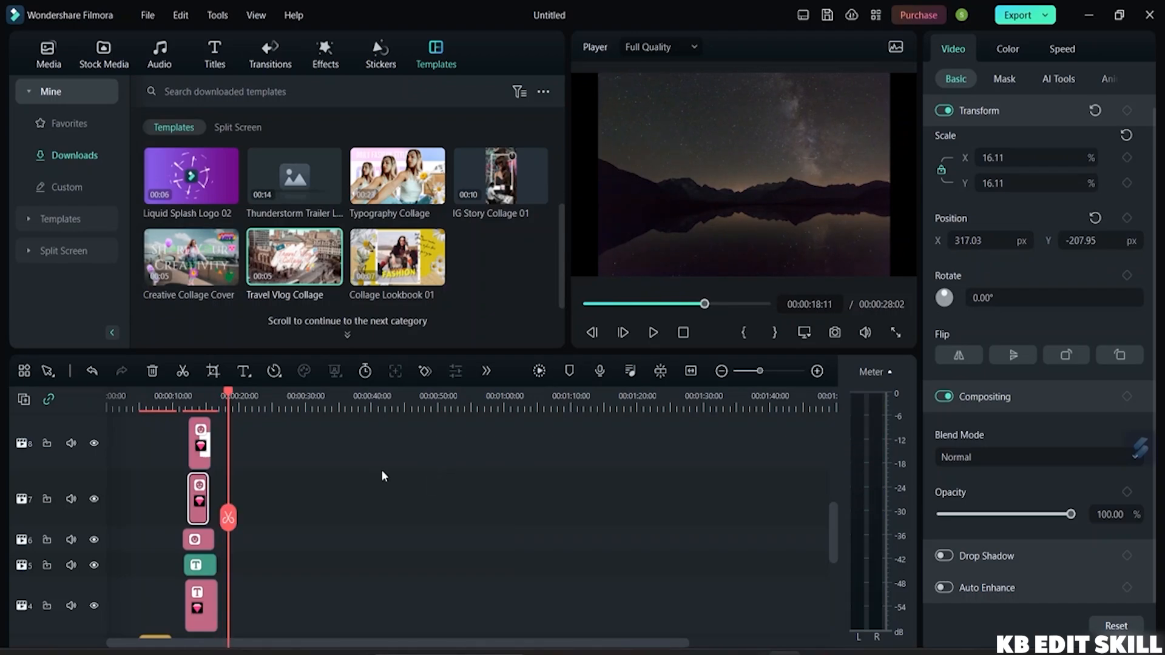
pyautogui.click(205, 568)
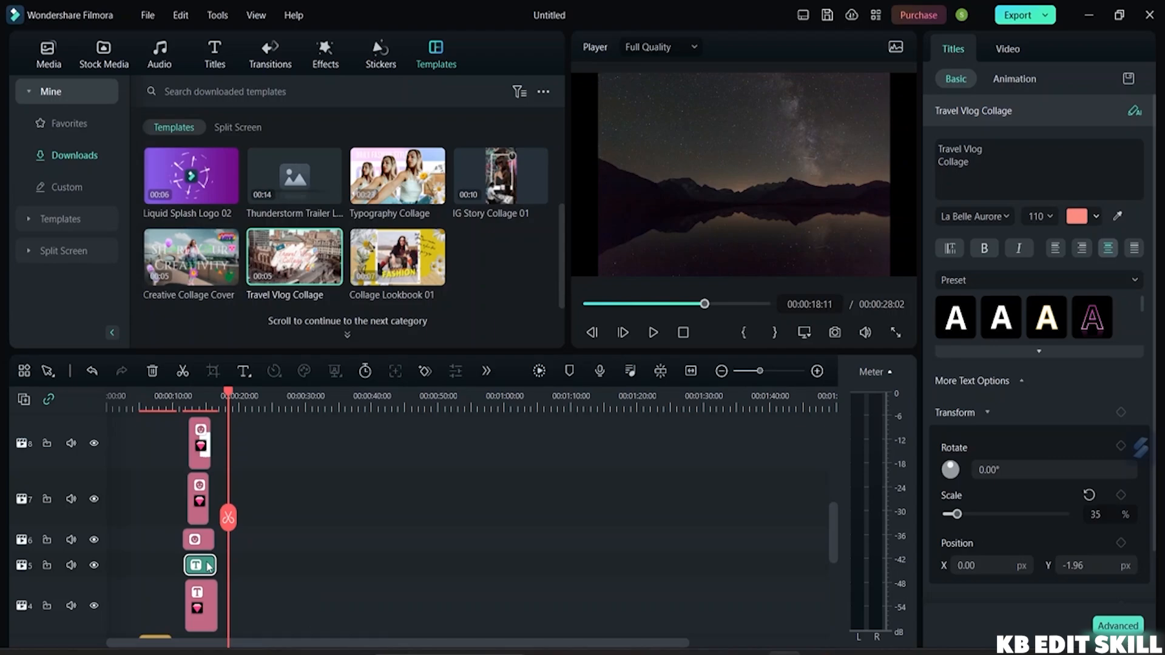
# Open the Travel Vlog Collage title on track 5 for editing and select all of its text
pyautogui.doubleClick(206, 566)
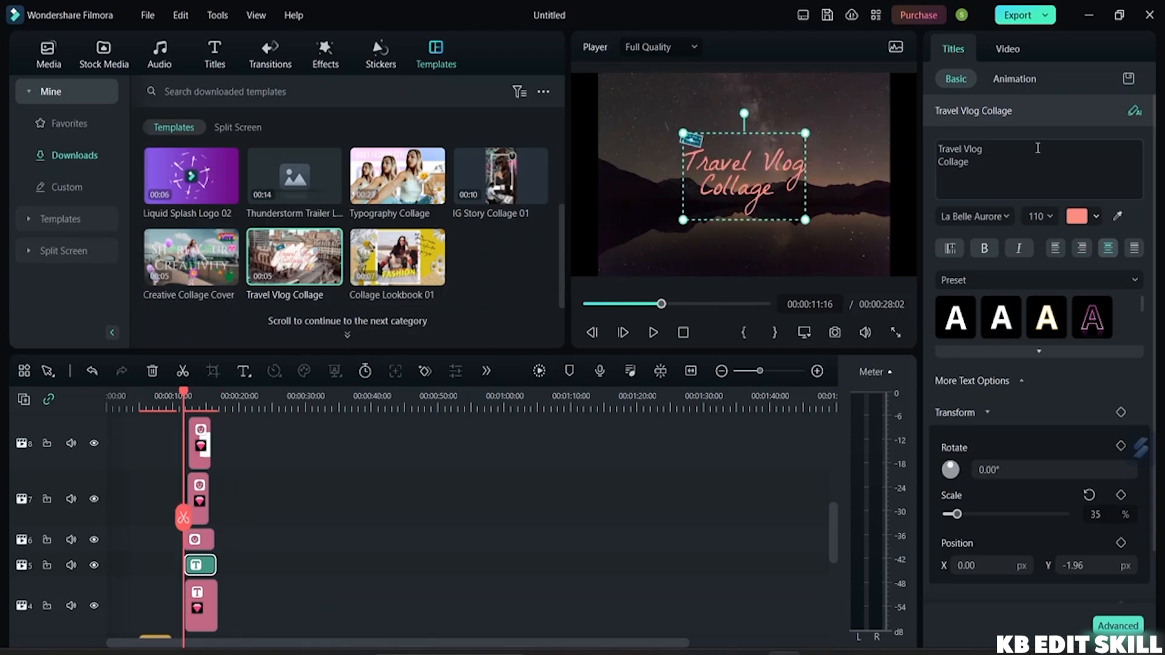
pyautogui.moveTo(993, 159); pyautogui.dragTo(919, 122)
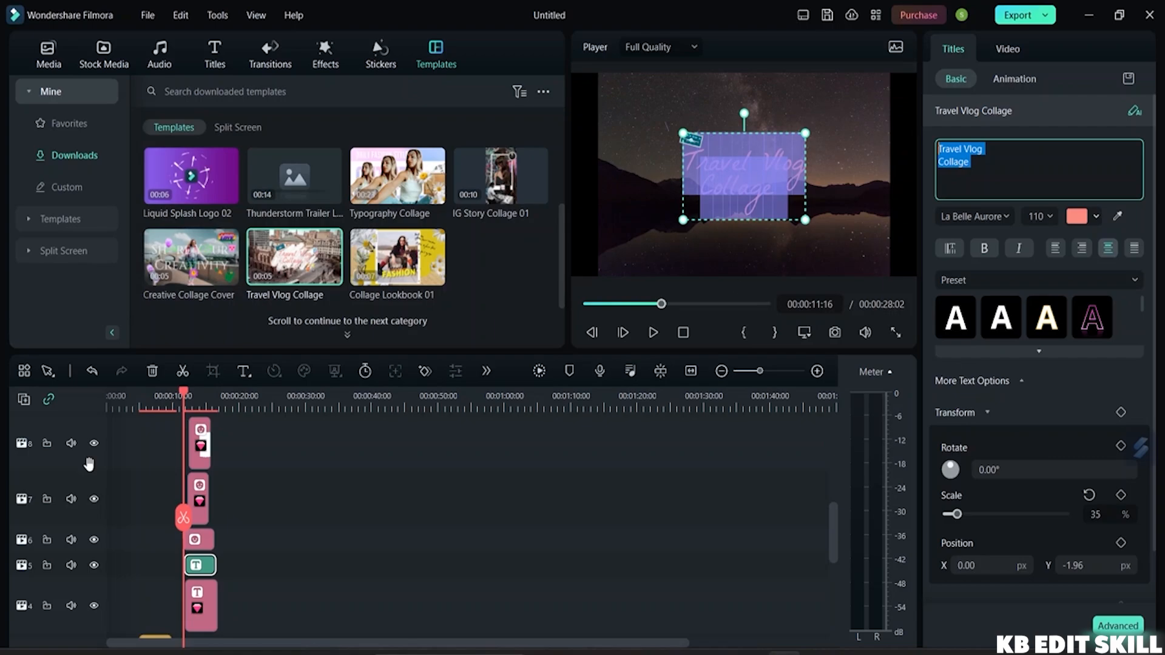
pyautogui.scroll(-2, 206, 513)
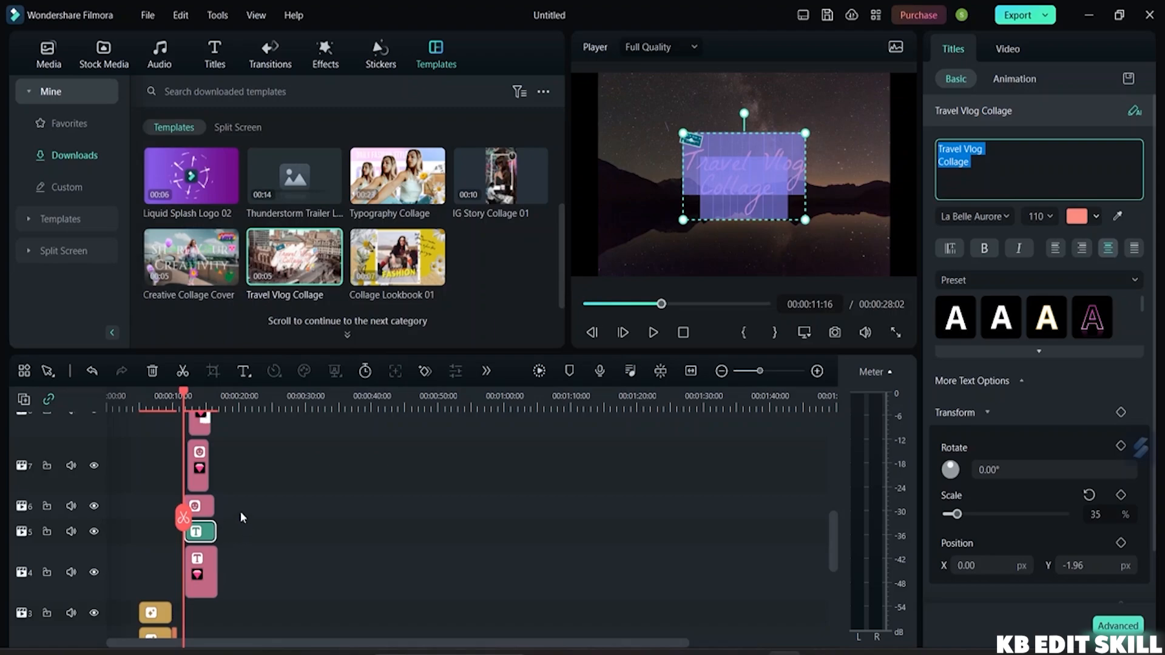
pyautogui.scroll(6, 207, 479)
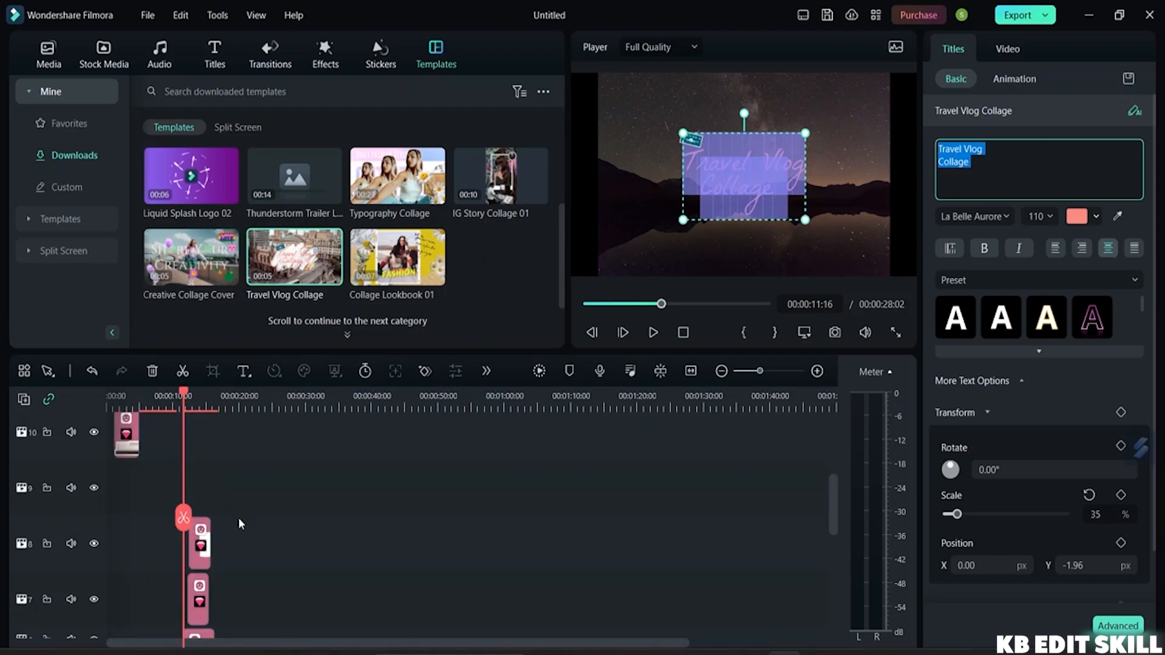
# Cut the template's remaining sticker clip from the start of video track 10
pyautogui.click(118, 549)
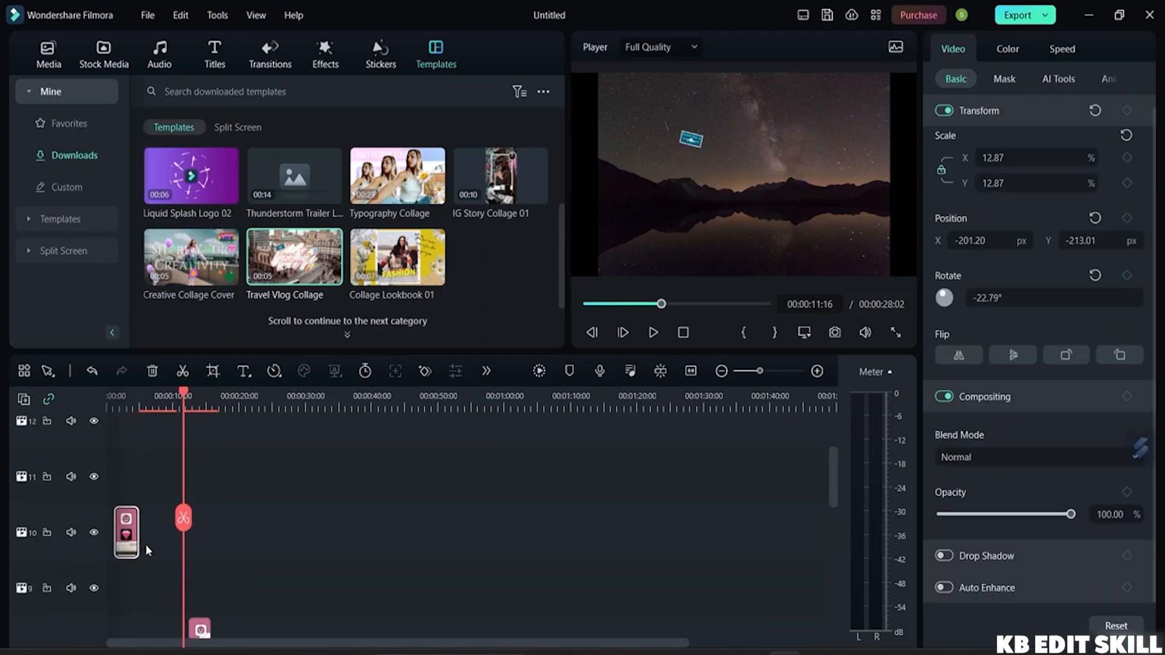
pyautogui.rightClick(132, 540)
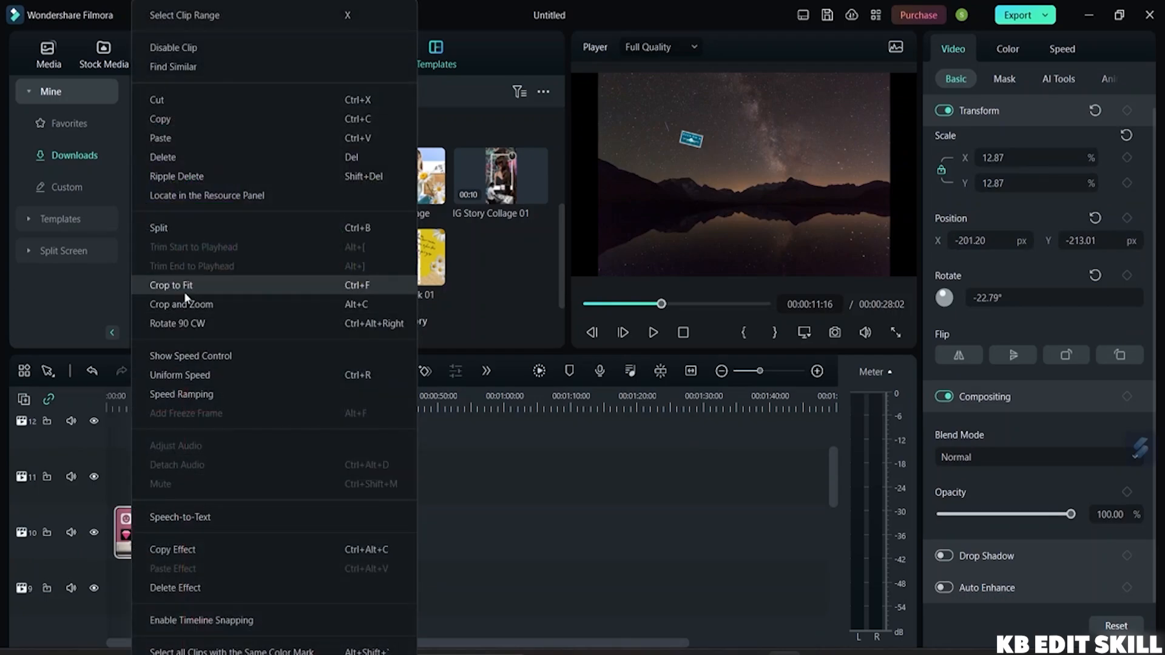
pyautogui.click(184, 99)
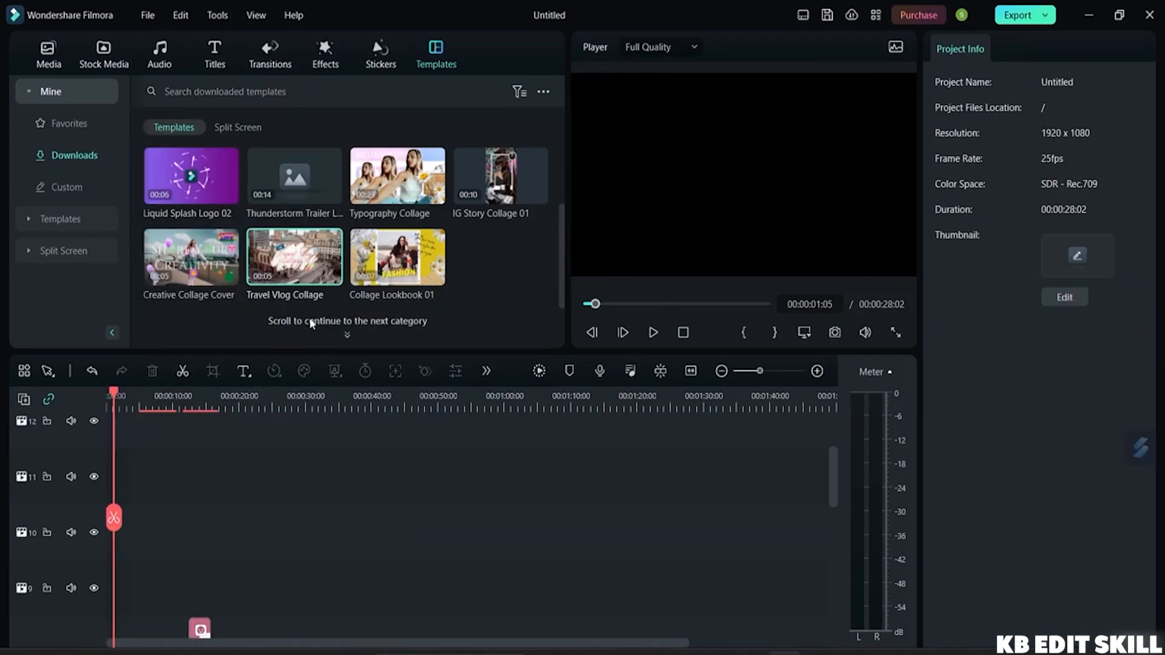
pyautogui.scroll(-8, 210, 491)
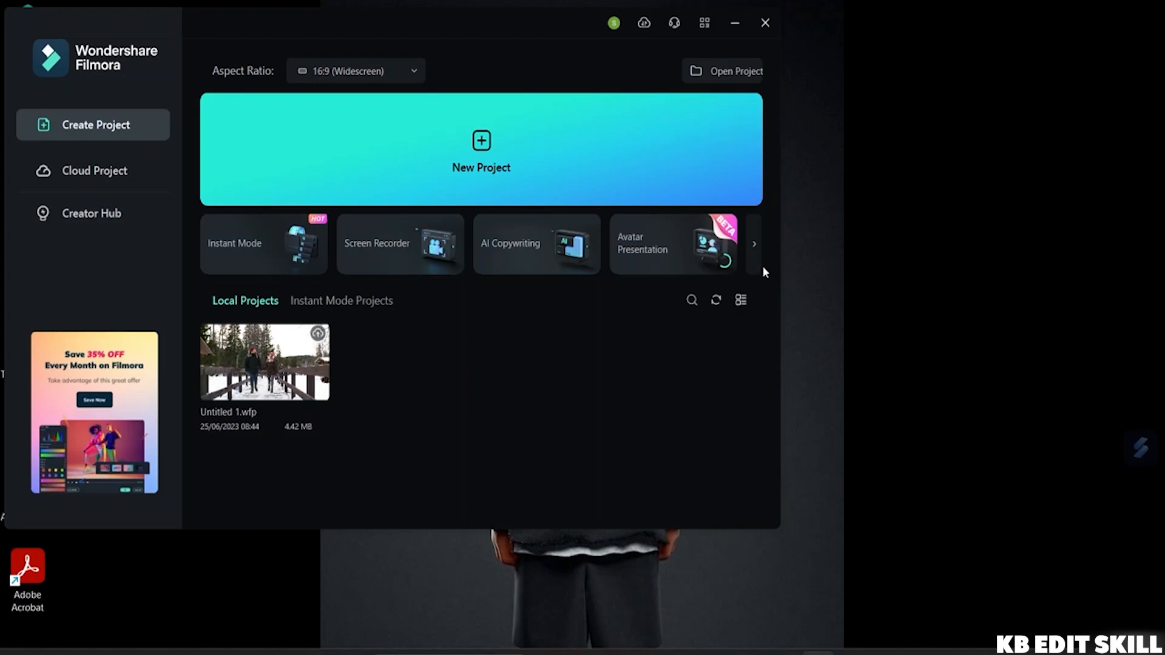
# Look through the start screen's creation tools and open Instant Mode
pyautogui.click(751, 245)
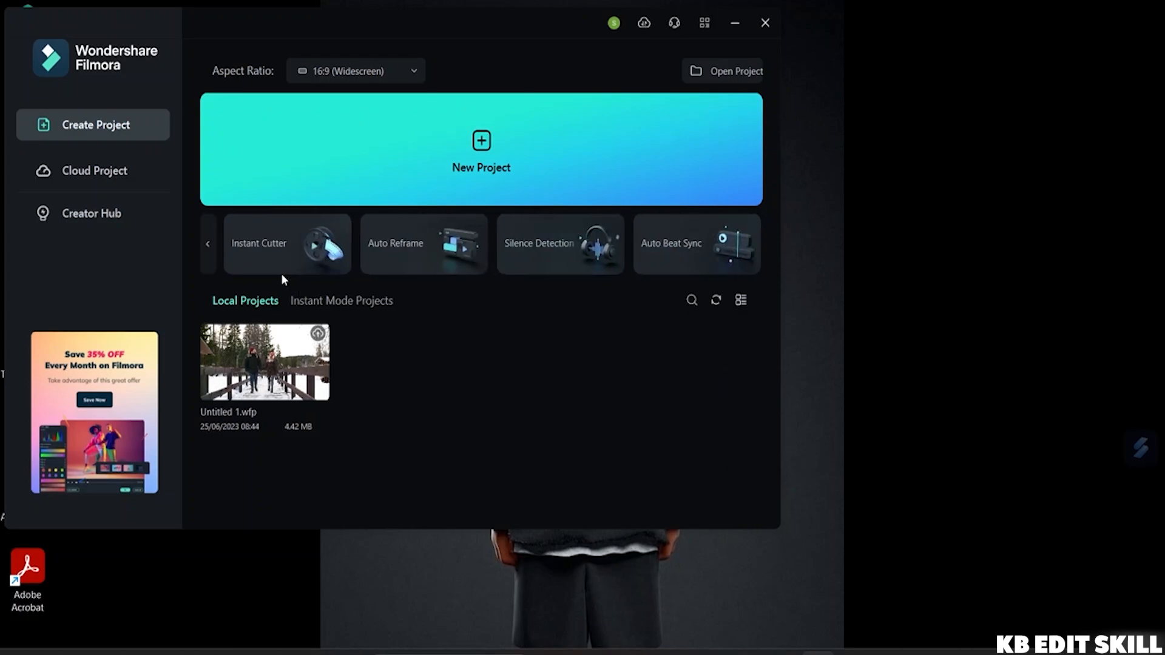
pyautogui.click(210, 260)
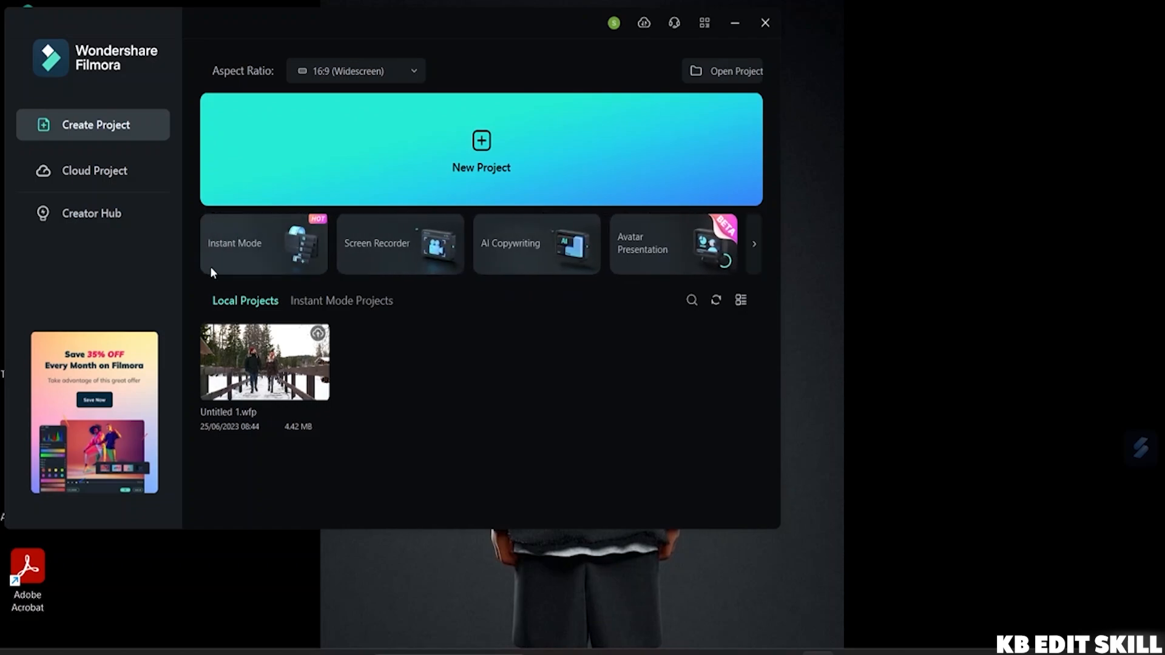
pyautogui.click(264, 245)
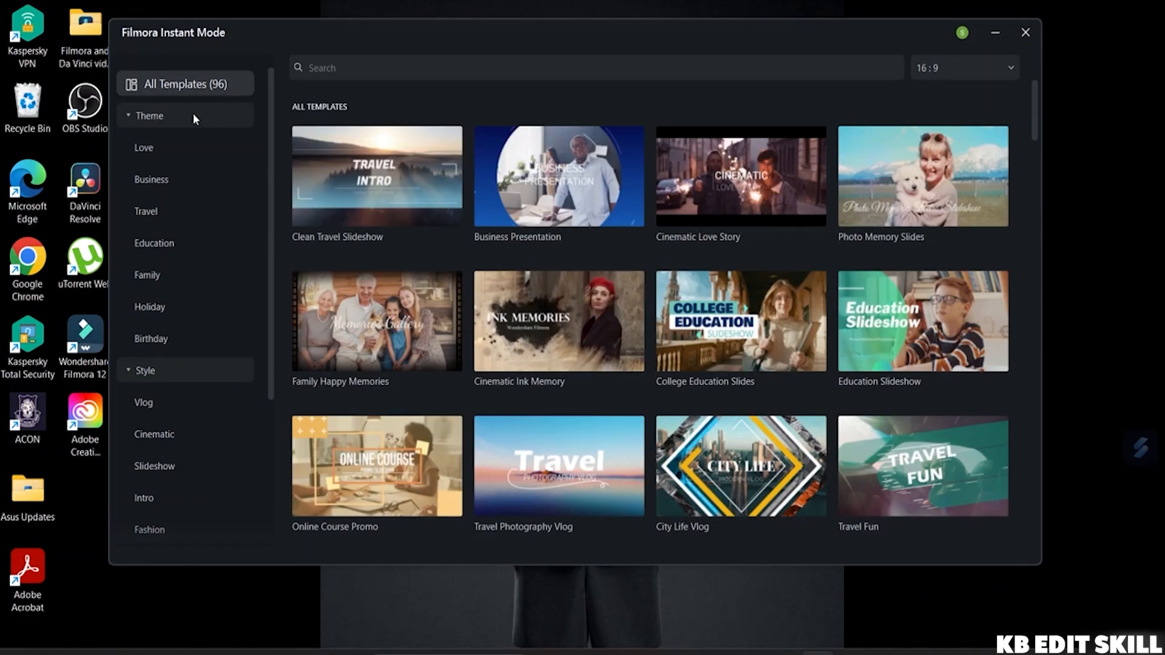
# Browse the Theme, Style and Mood categories, view the Birthday templates, and return to all templates
pyautogui.scroll(-3, 162, 142)
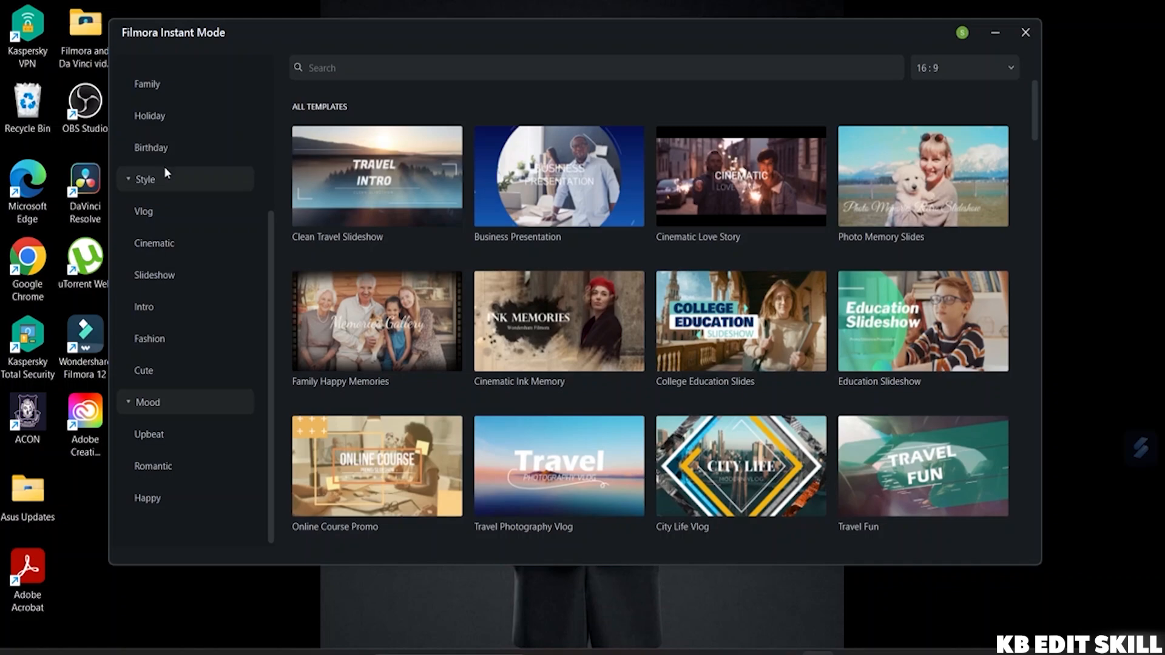
pyautogui.click(156, 402)
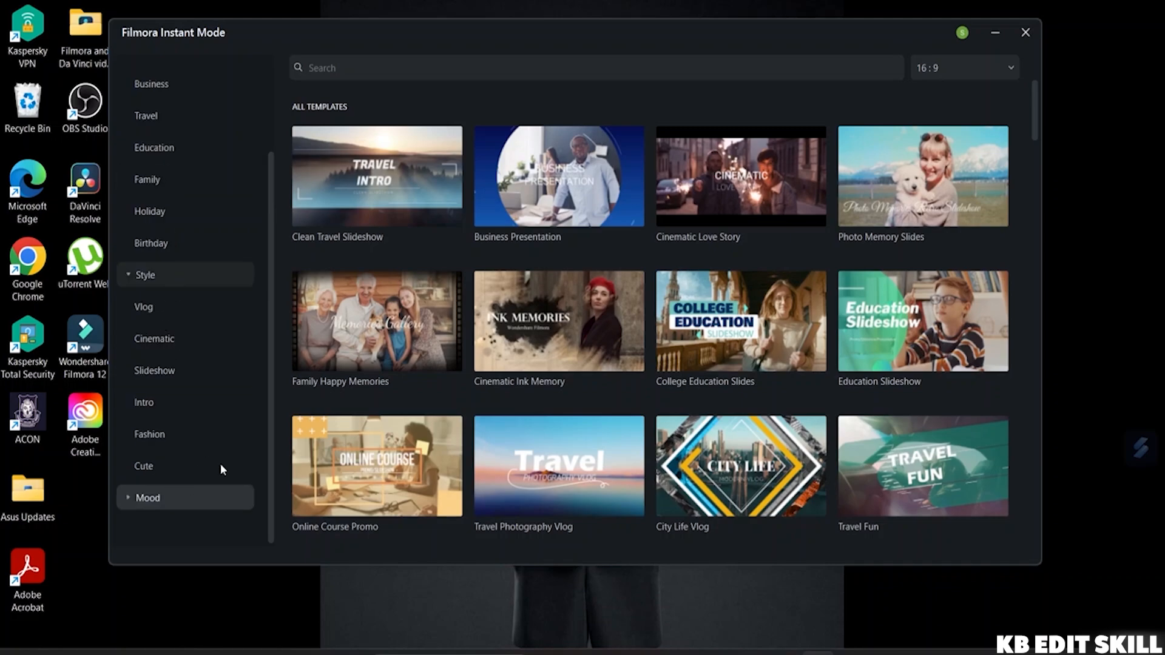
pyautogui.click(168, 275)
pyautogui.click(159, 340)
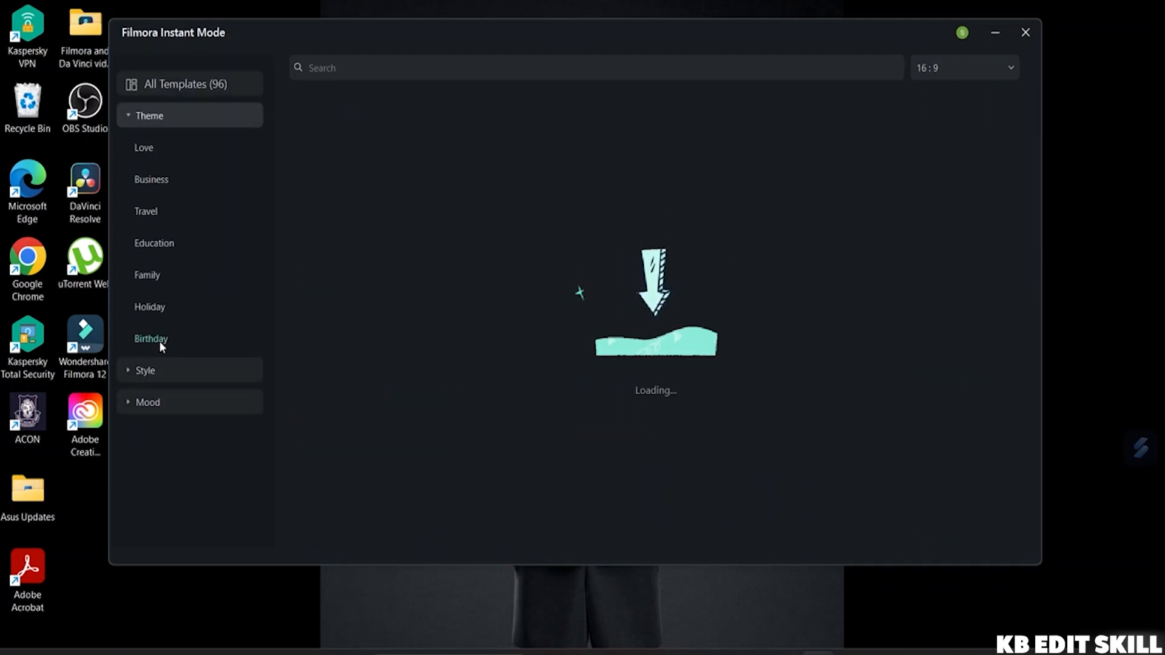
pyautogui.moveTo(346, 217)
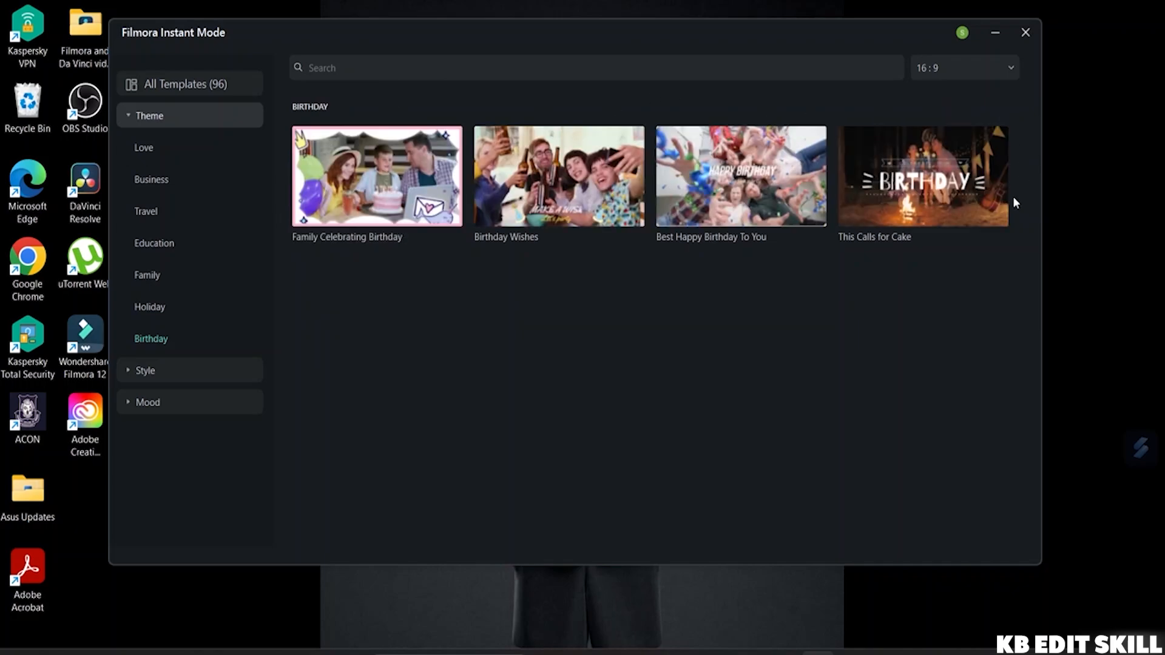
pyautogui.click(202, 83)
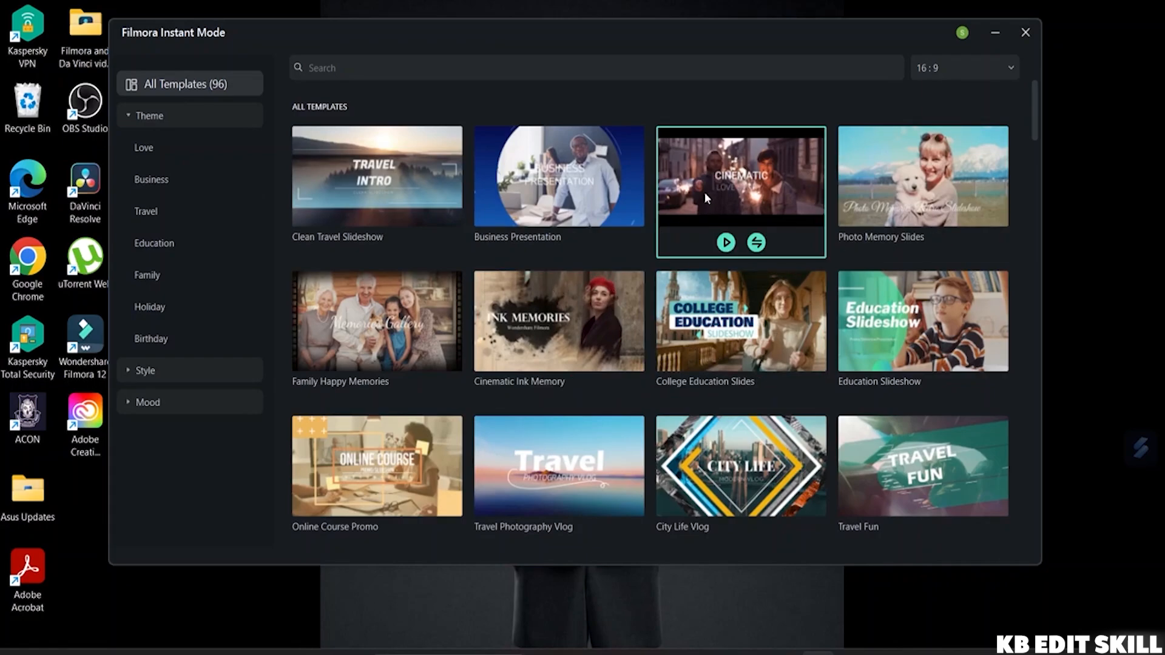
# Preview the Cinematic Love Story template and choose it for the Instant Mode video
pyautogui.click(726, 243)
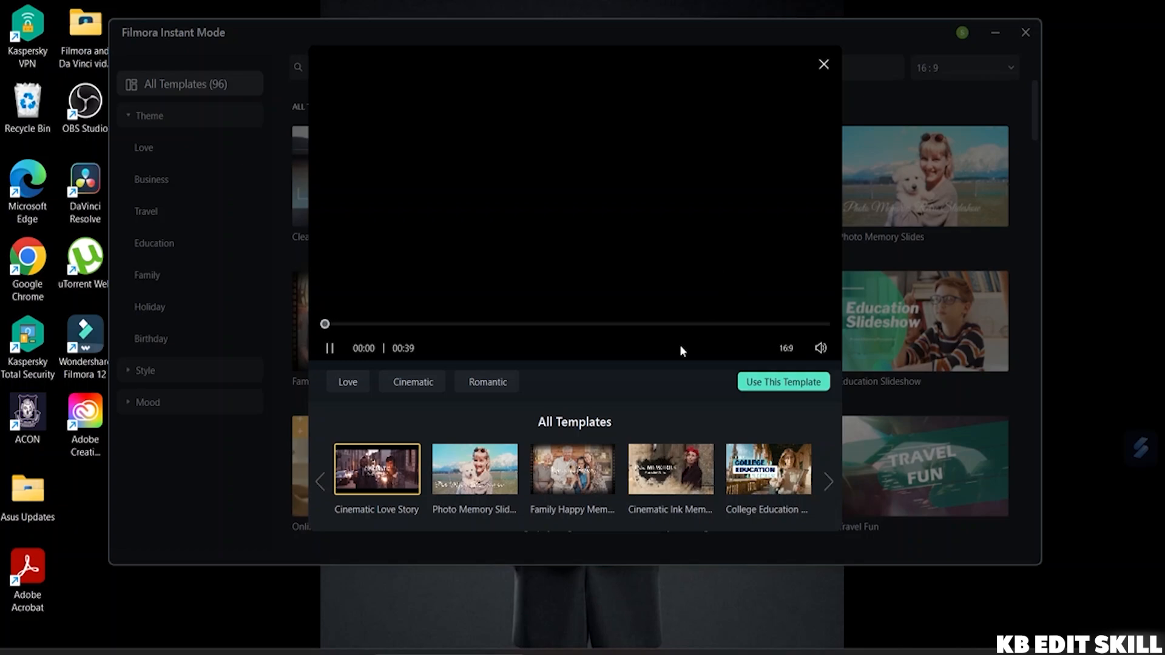
pyautogui.click(330, 348)
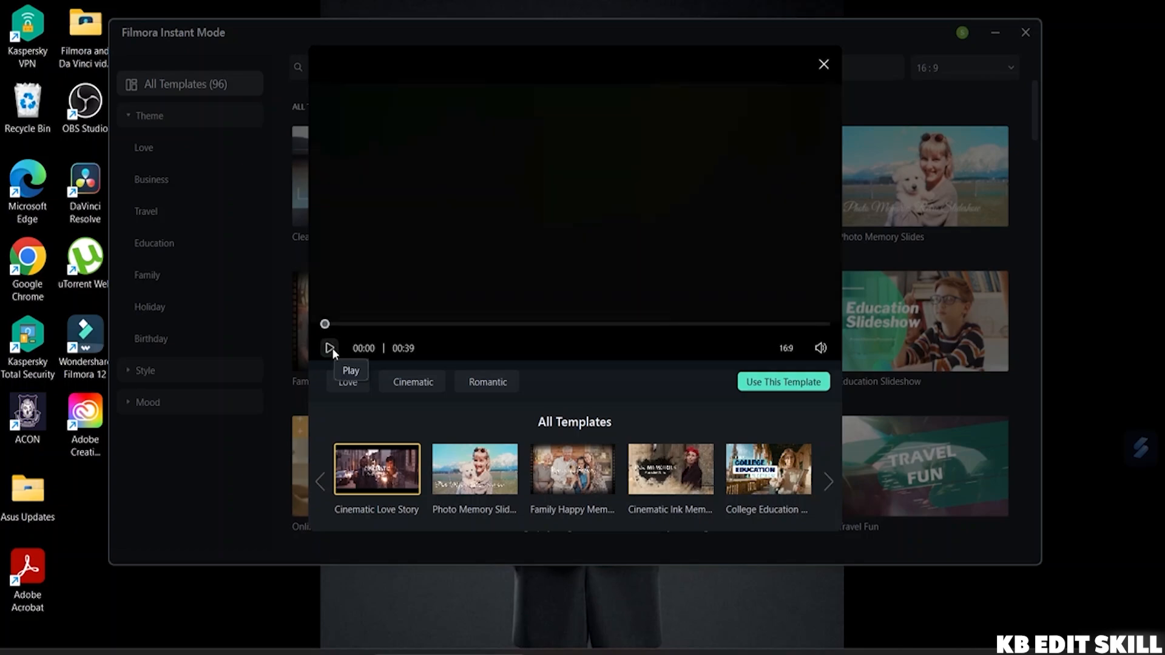
pyautogui.click(329, 348)
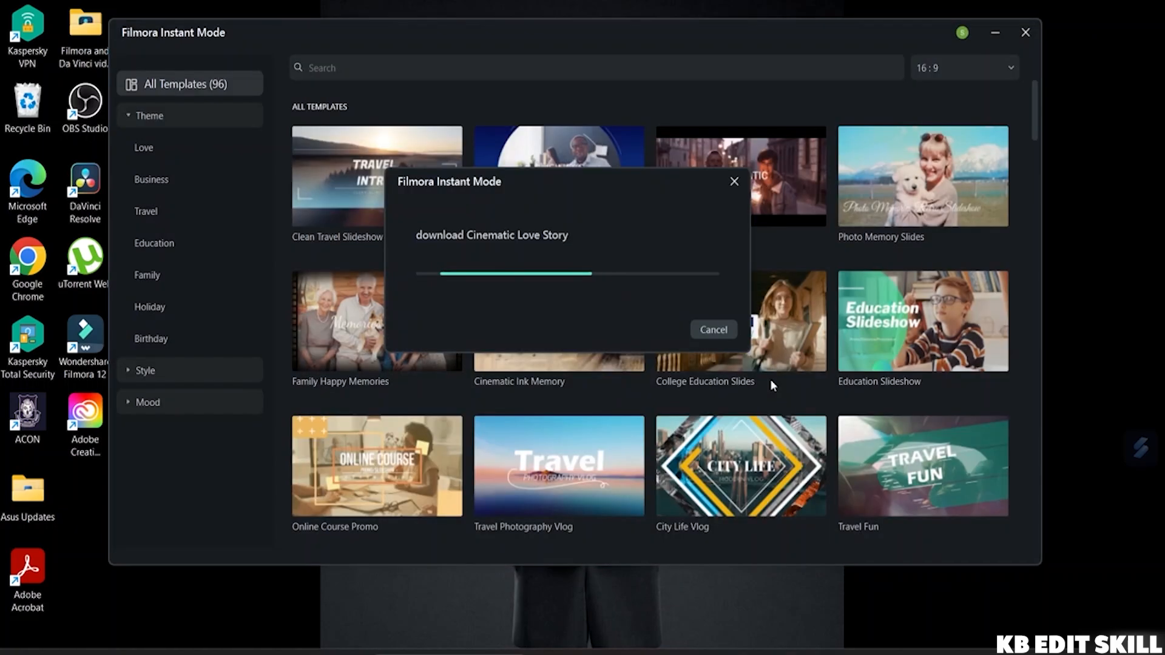
pyautogui.click(771, 384)
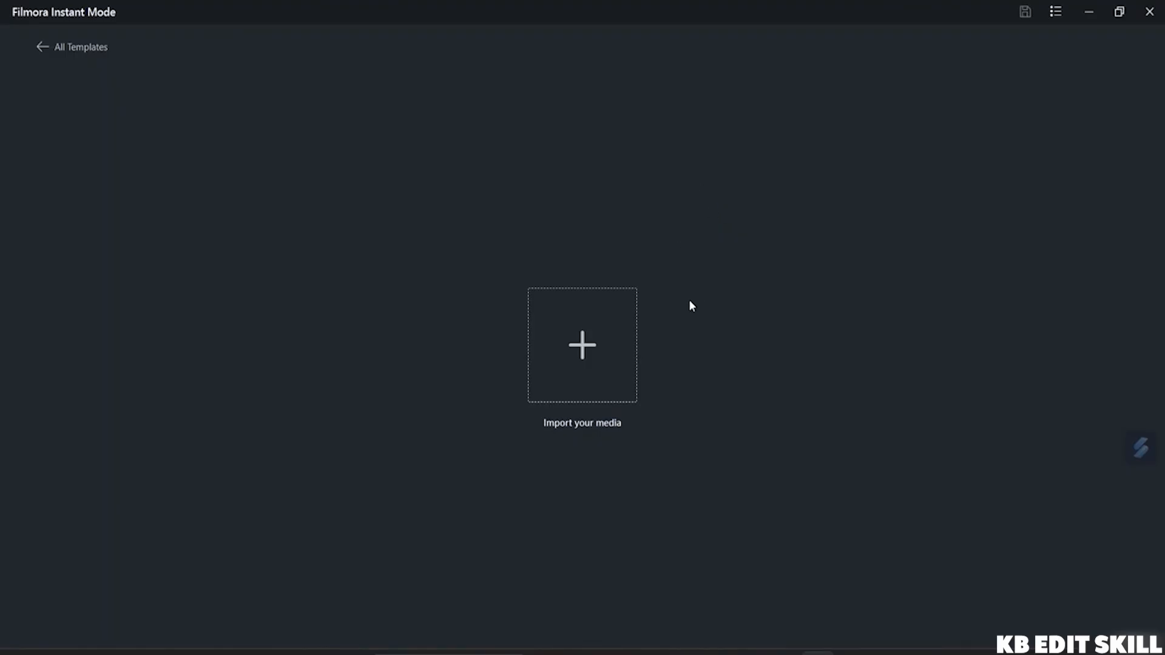
# Import the three Pexels videos numbered 8103747, 855992 and 3059077 from the Sample videos folder
pyautogui.click(588, 349)
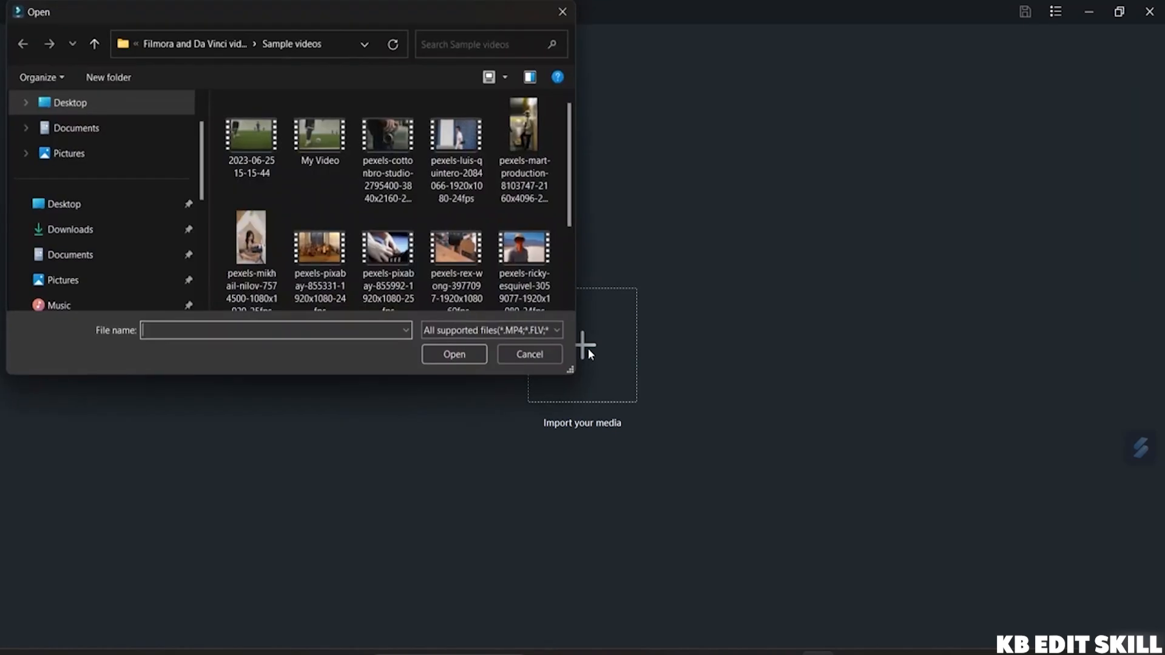
pyautogui.scroll(-5, 444, 232)
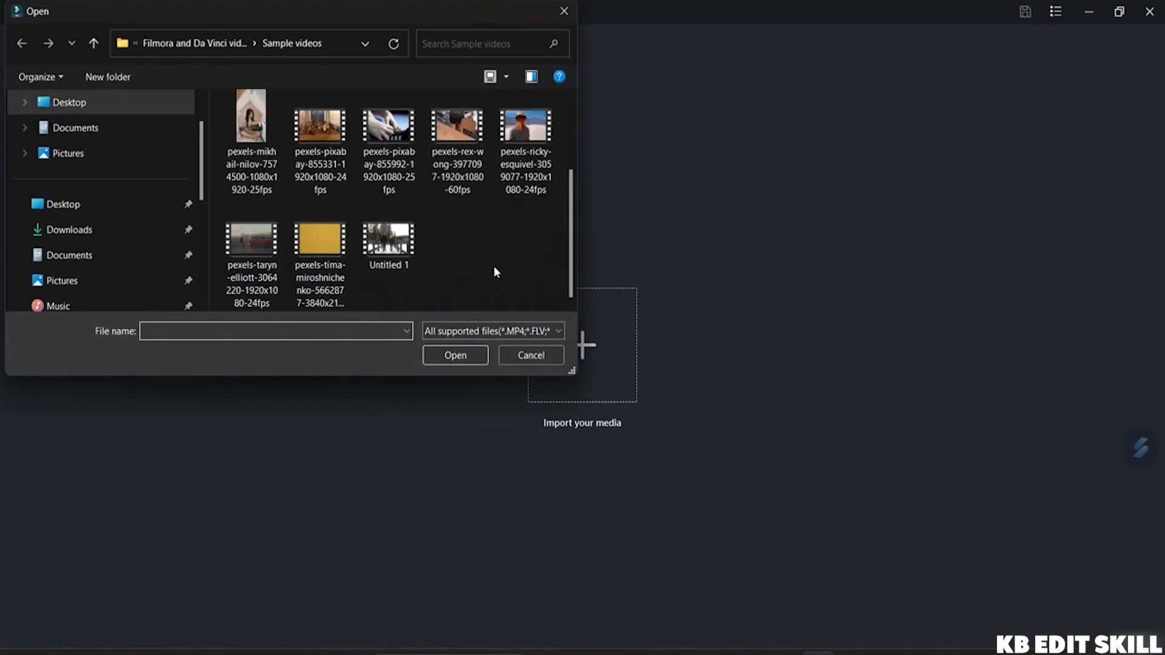
pyautogui.scroll(2, 490, 264)
pyautogui.scroll(-2, 490, 265)
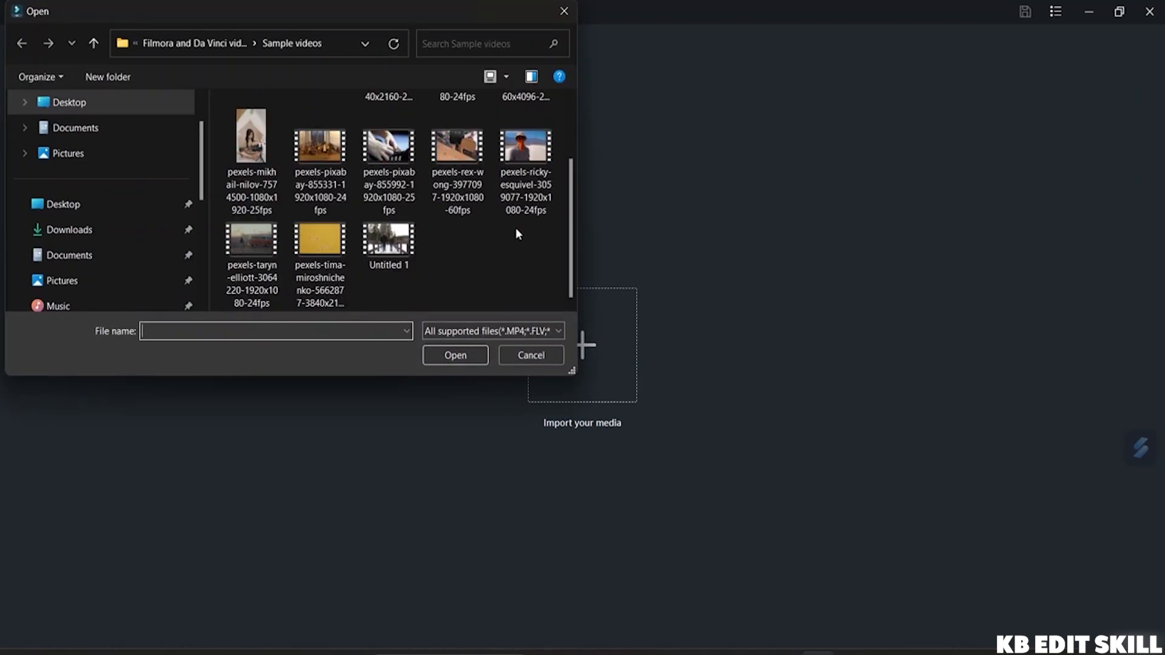
pyautogui.click(527, 191)
pyautogui.keyDown('ctrl'); pyautogui.click(400, 165); pyautogui.keyUp('ctrl')
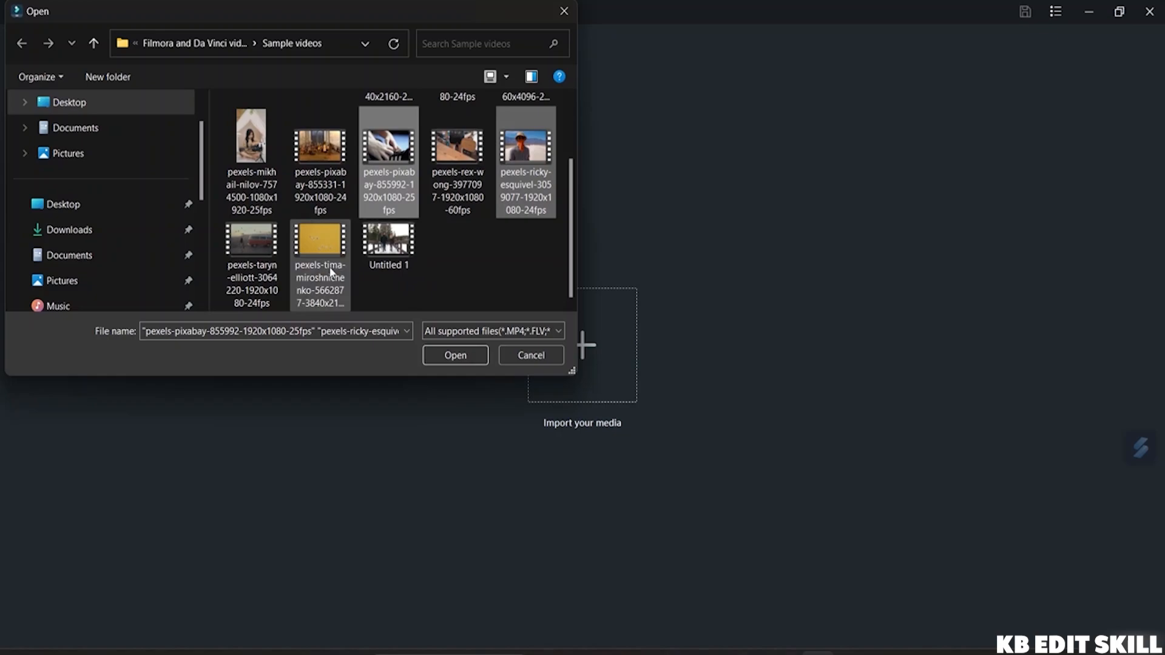
pyautogui.keyDown('ctrl'); pyautogui.scroll(1, 330, 271); pyautogui.keyUp('ctrl')
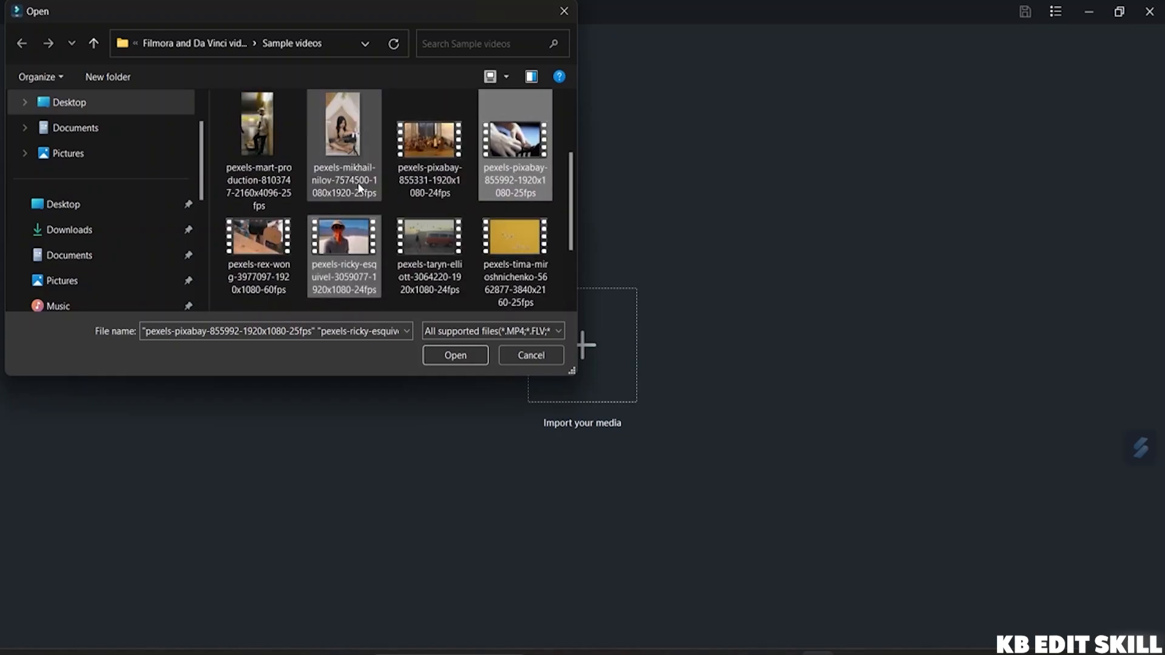
pyautogui.keyDown('ctrl'); pyautogui.click(272, 177); pyautogui.keyUp('ctrl')
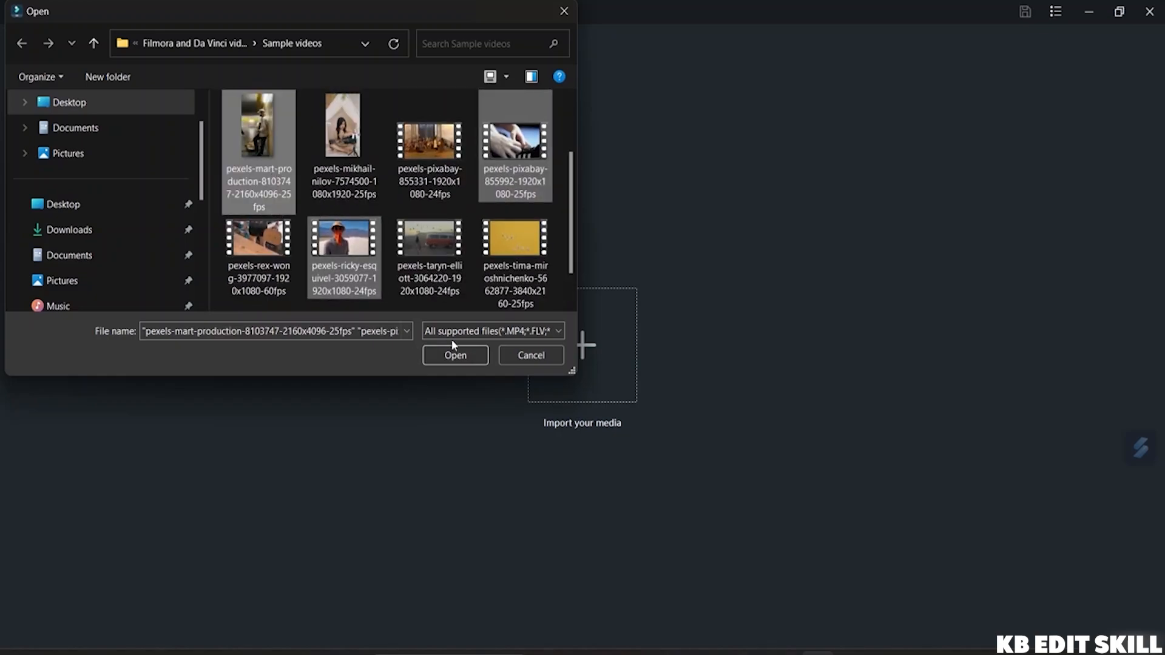
pyautogui.click(453, 358)
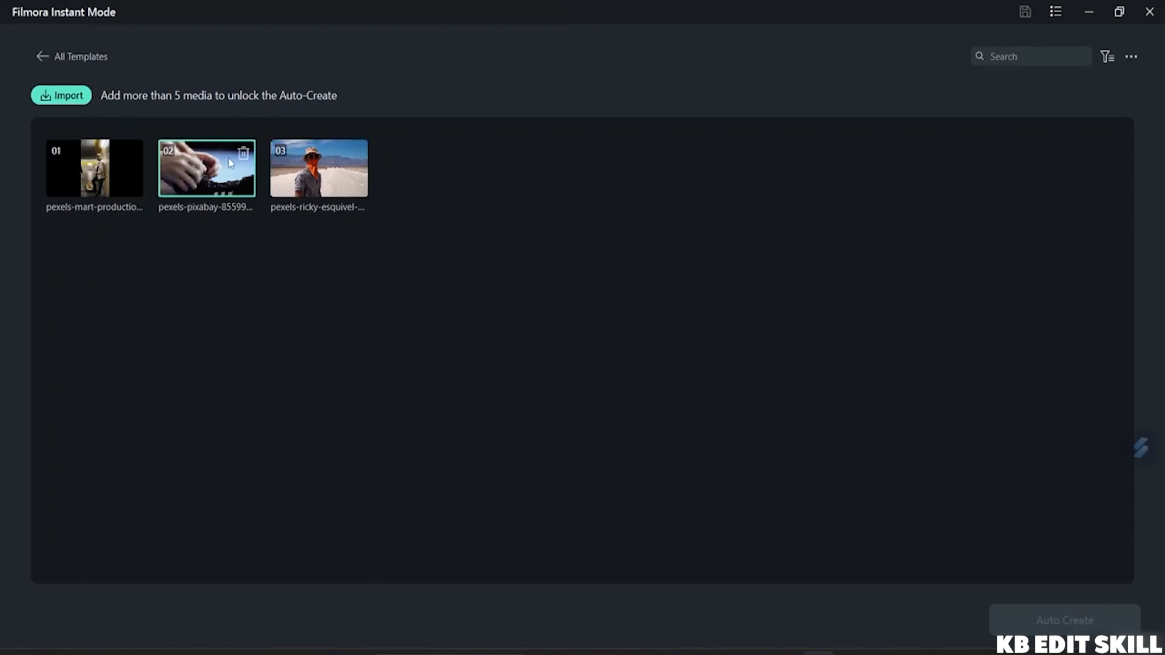
# Import five more Pexels videos from Sample videos: 2795400, 2084066, 7574500, 855331 and 5662877
pyautogui.click(76, 106)
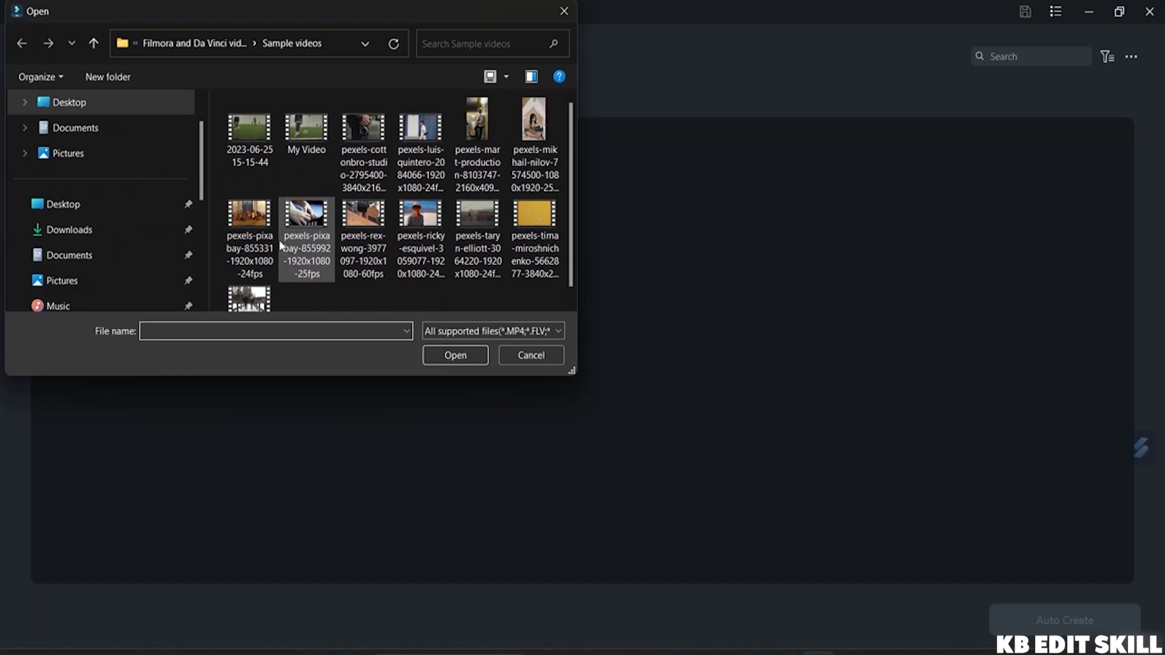
pyautogui.click(249, 240)
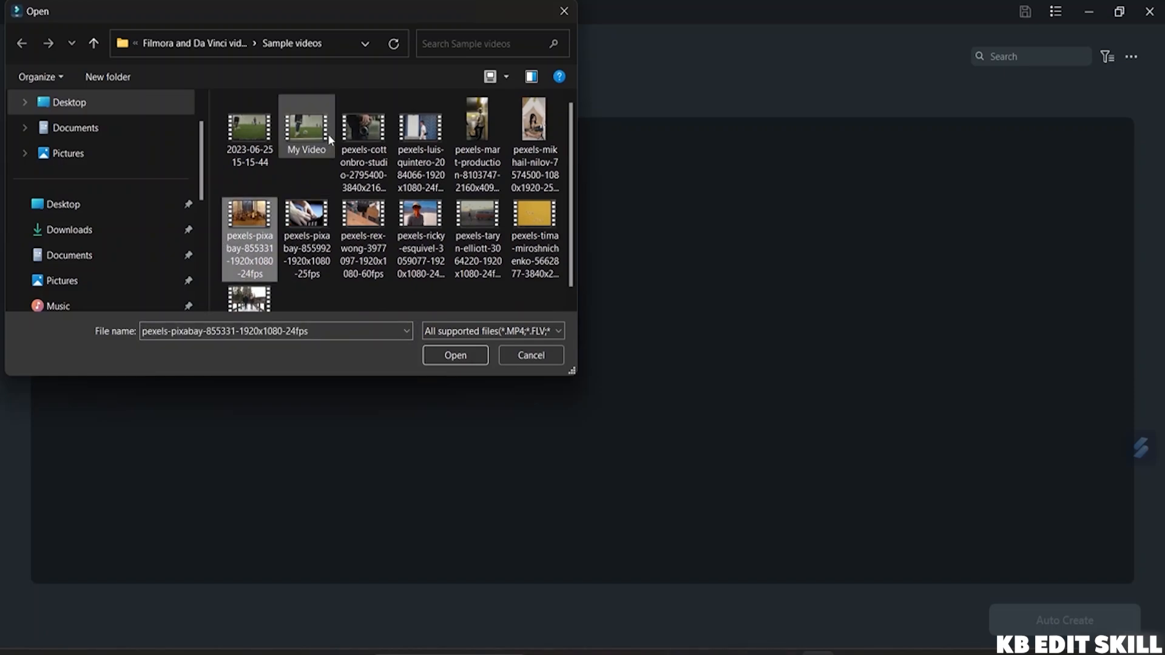
pyautogui.keyDown('ctrl'); pyautogui.click(355, 156); pyautogui.keyUp('ctrl')
pyautogui.keyDown('ctrl'); pyautogui.click(418, 143); pyautogui.keyUp('ctrl')
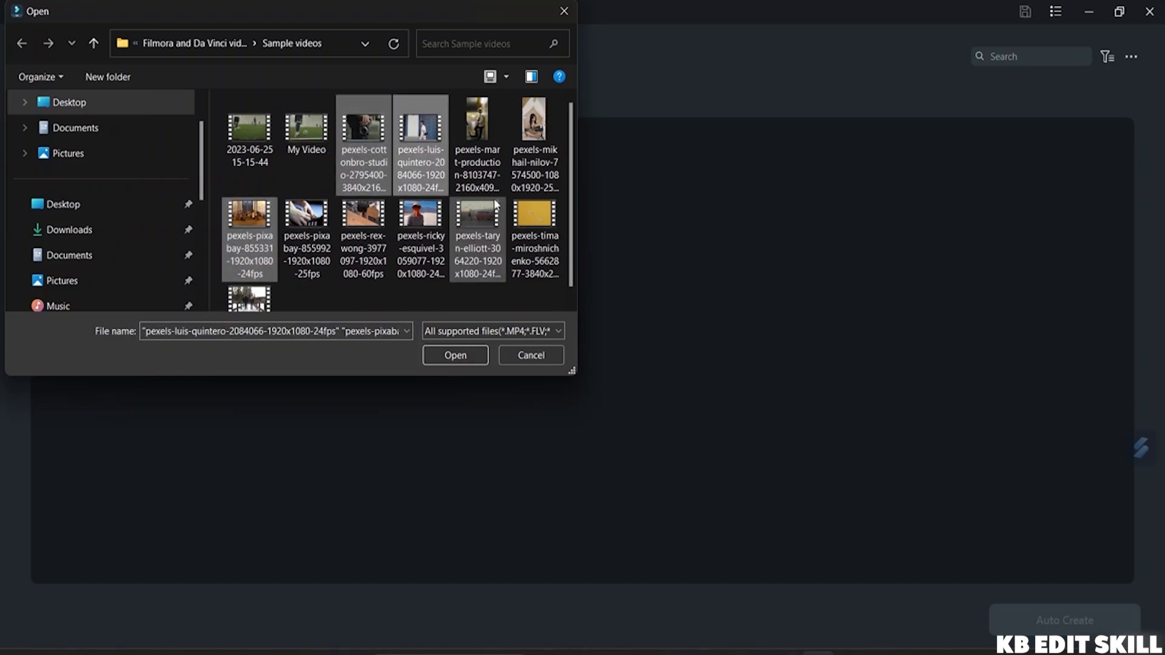
pyautogui.keyDown('ctrl'); pyautogui.click(537, 158); pyautogui.keyUp('ctrl')
pyautogui.keyDown('ctrl'); pyautogui.click(533, 258); pyautogui.keyUp('ctrl')
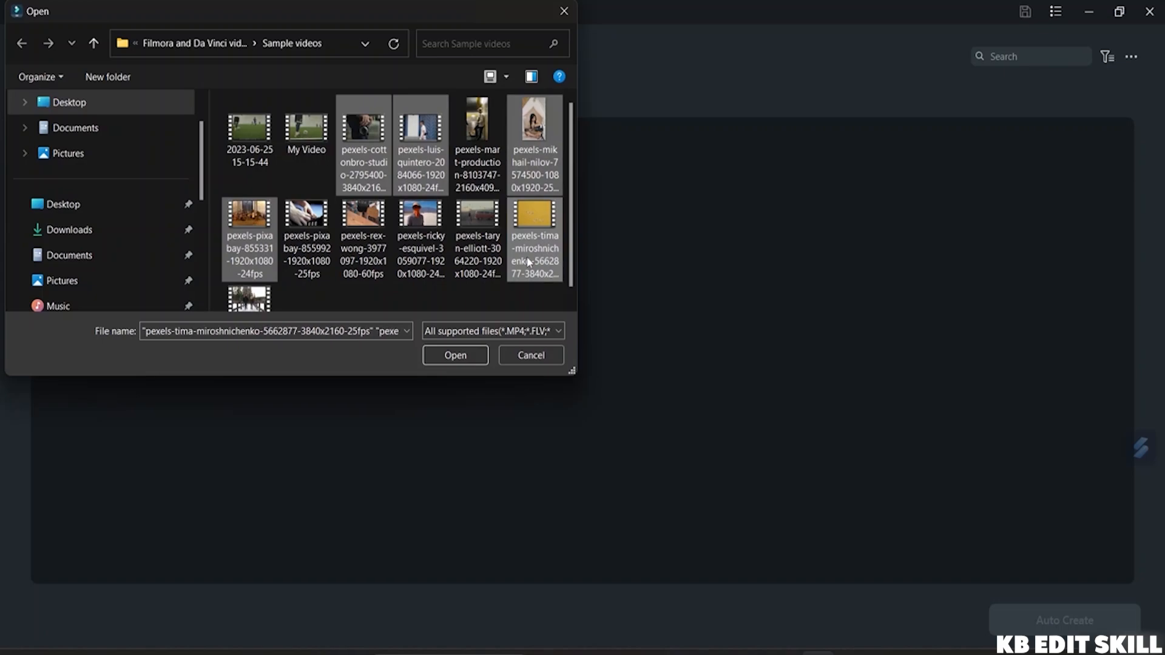
pyautogui.click(455, 355)
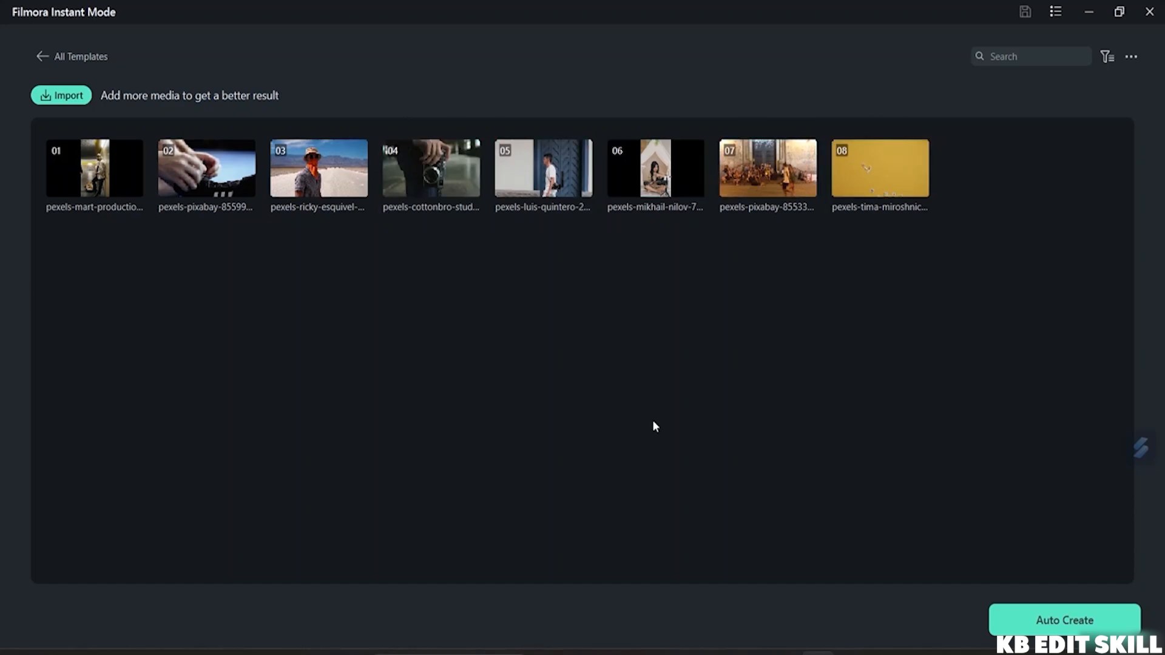
# Auto-create the Cinematic Love Story video from the imported clips and dismiss the layer panel and storyboard tips
pyautogui.click(1050, 622)
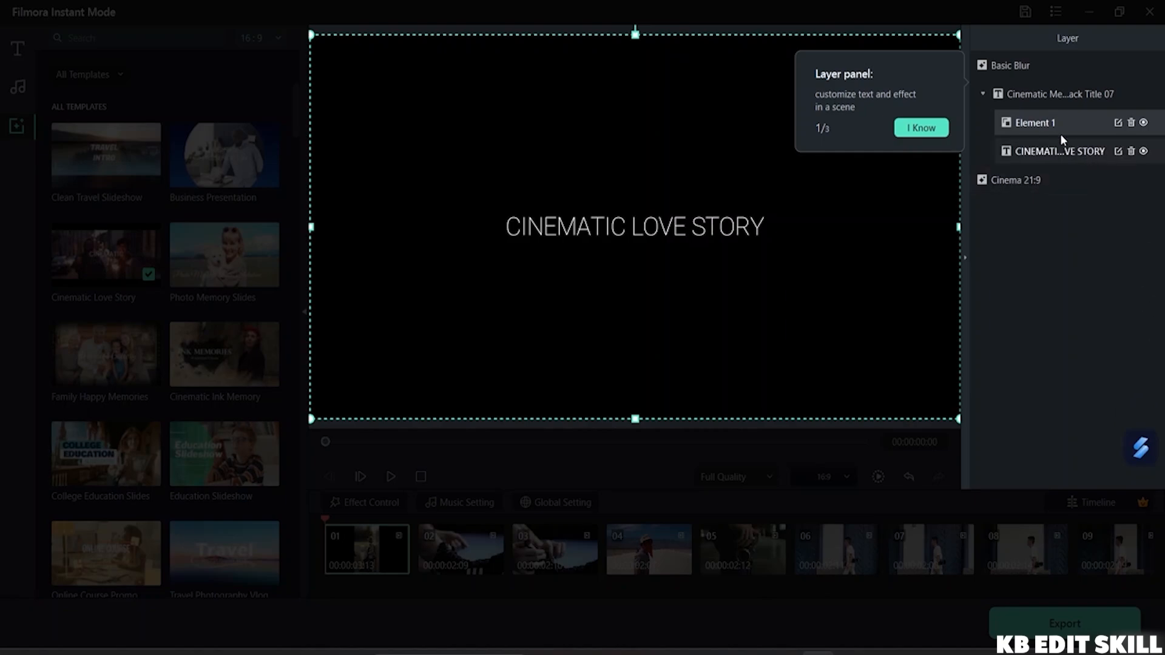
pyautogui.click(921, 128)
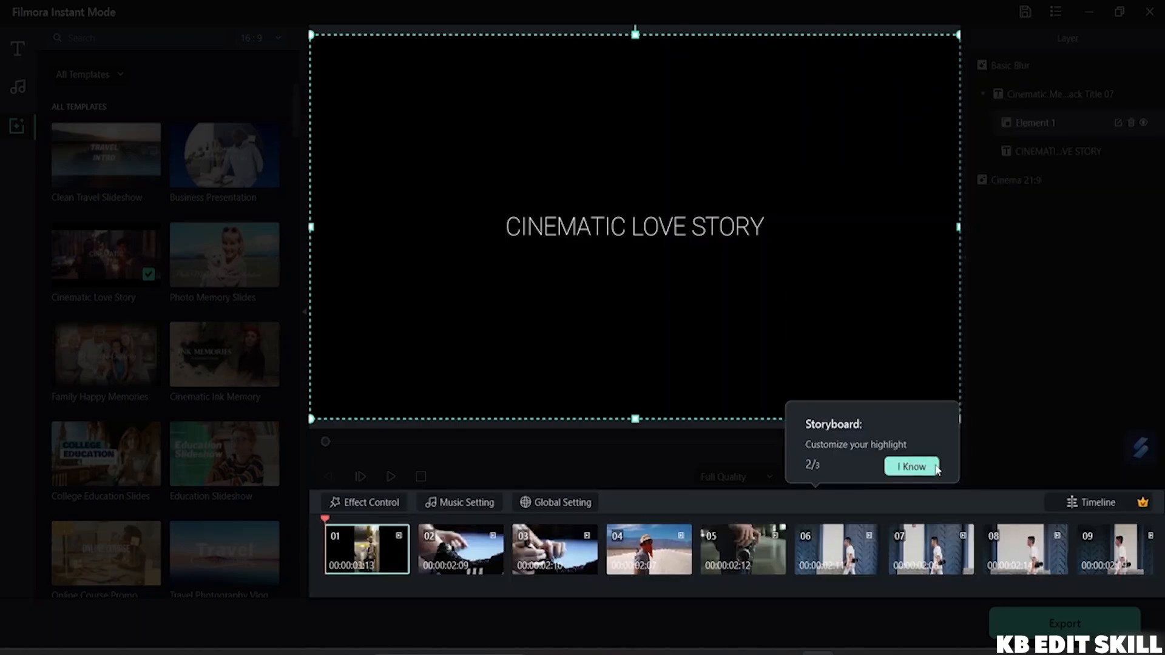
pyautogui.click(909, 463)
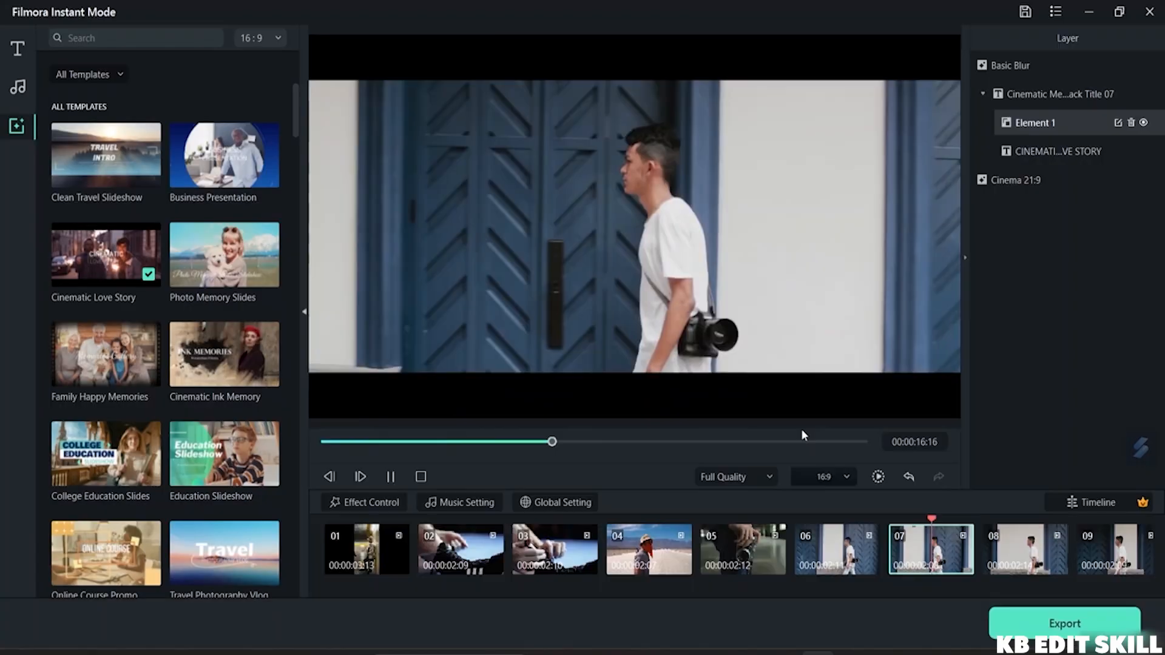
# Pause the video preview and look through the category options of the music library
pyautogui.press('space')
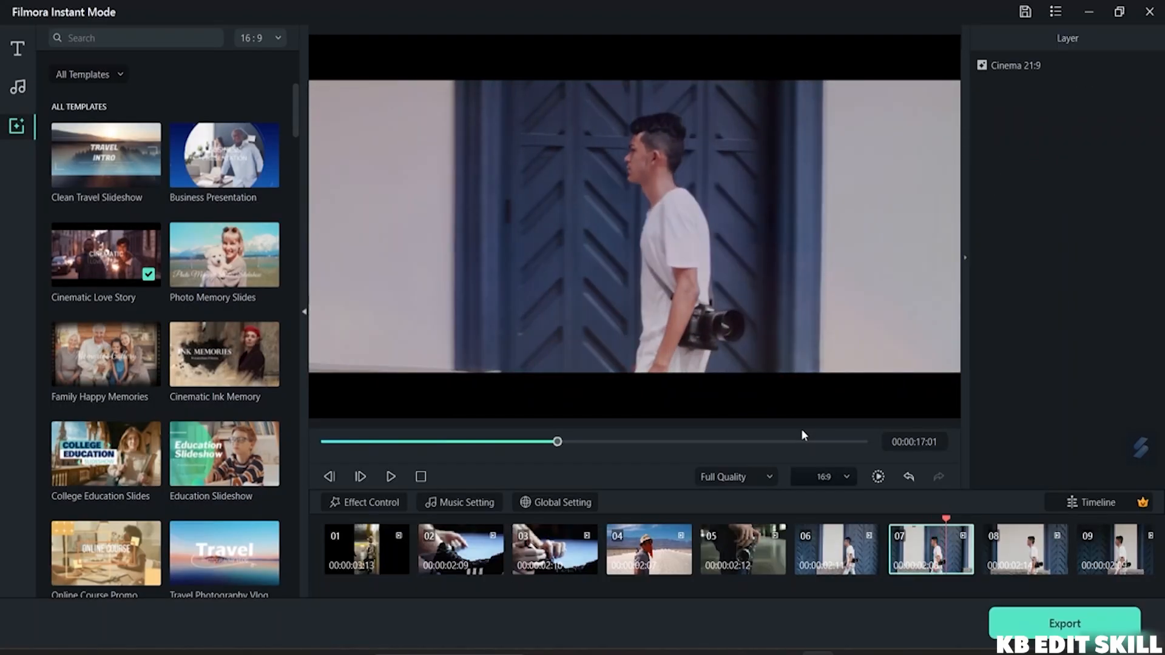
pyautogui.click(24, 87)
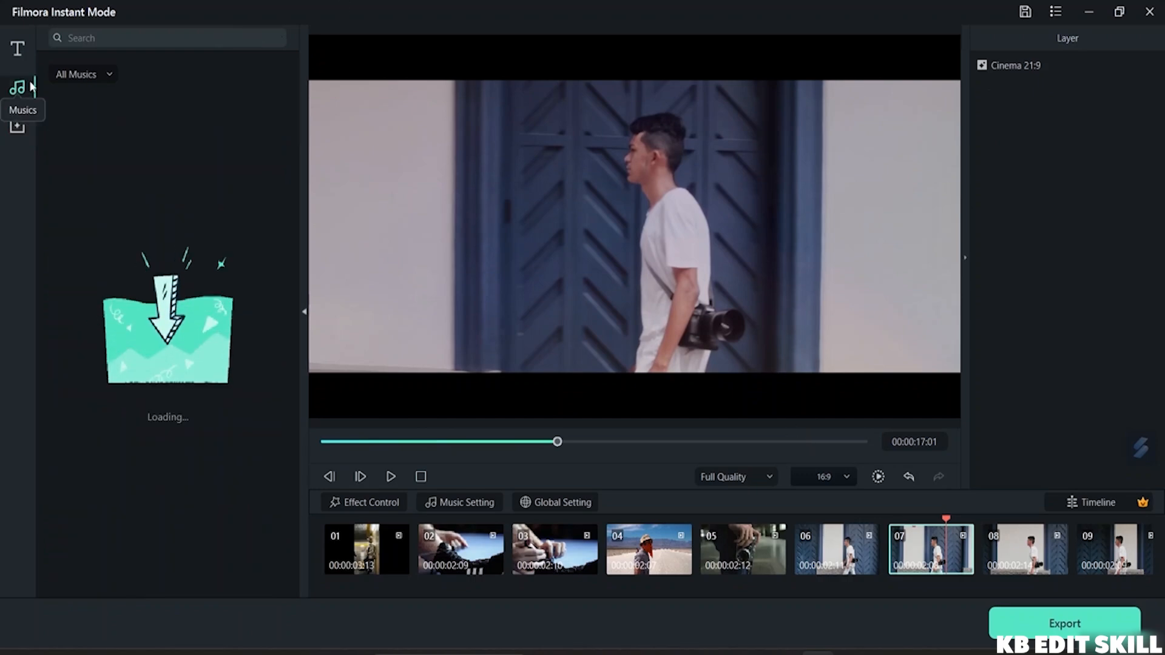
pyautogui.click(72, 75)
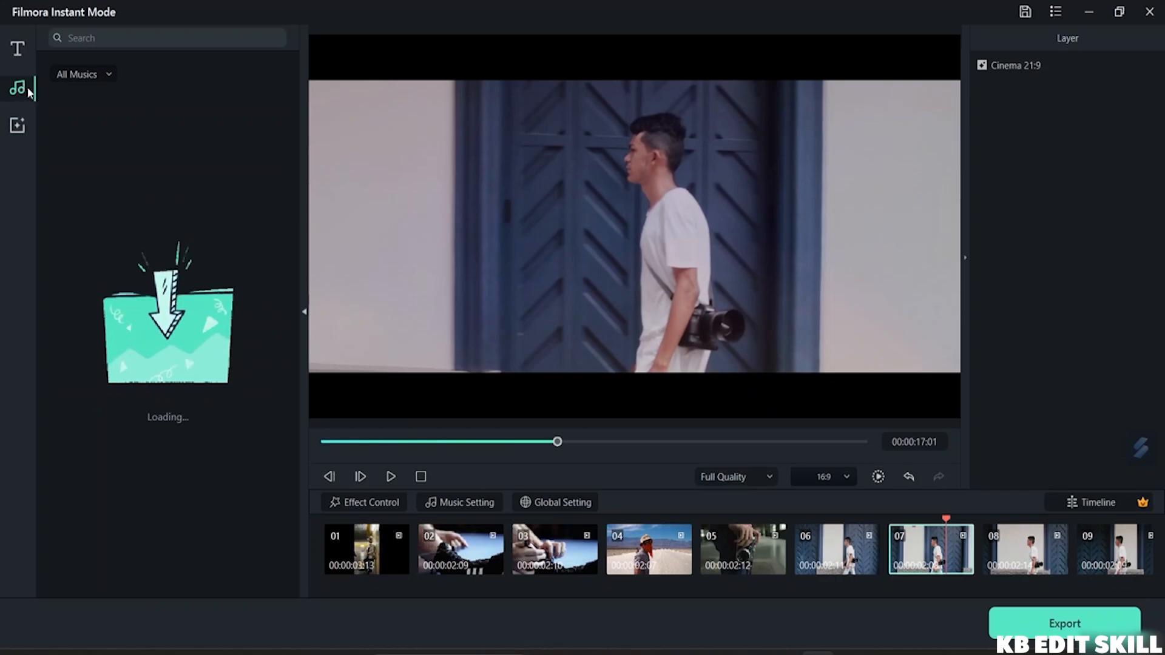
pyautogui.click(91, 75)
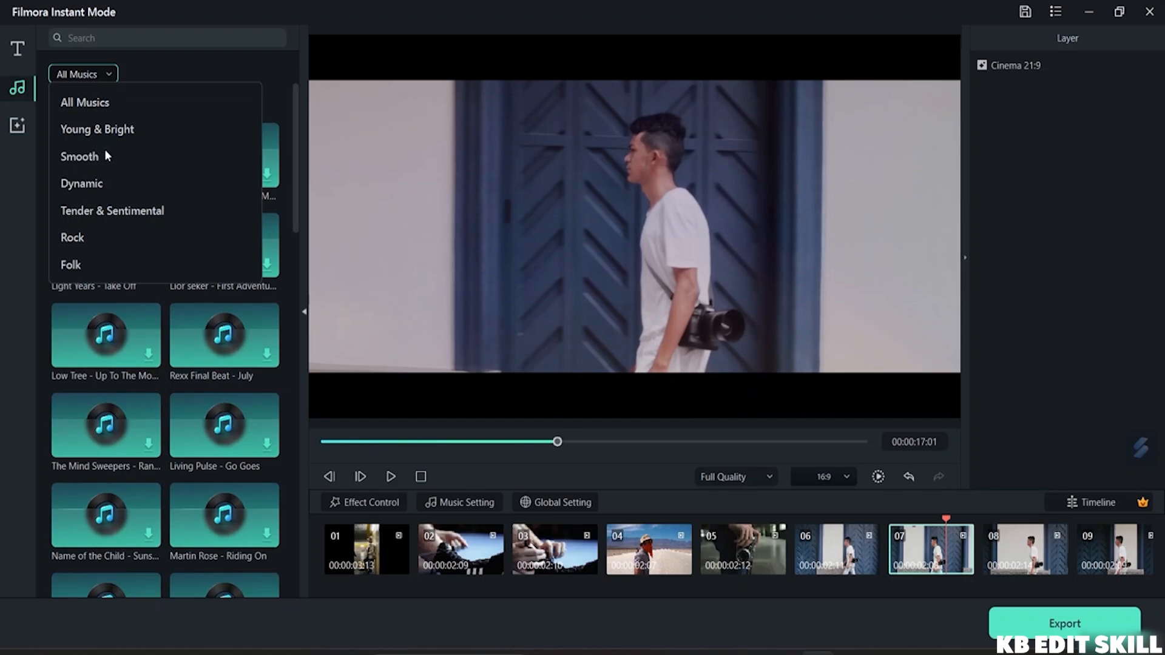
pyautogui.click(85, 103)
pyautogui.click(93, 75)
# Browse the title library and examine its category options
pyautogui.click(33, 57)
pyautogui.click(20, 51)
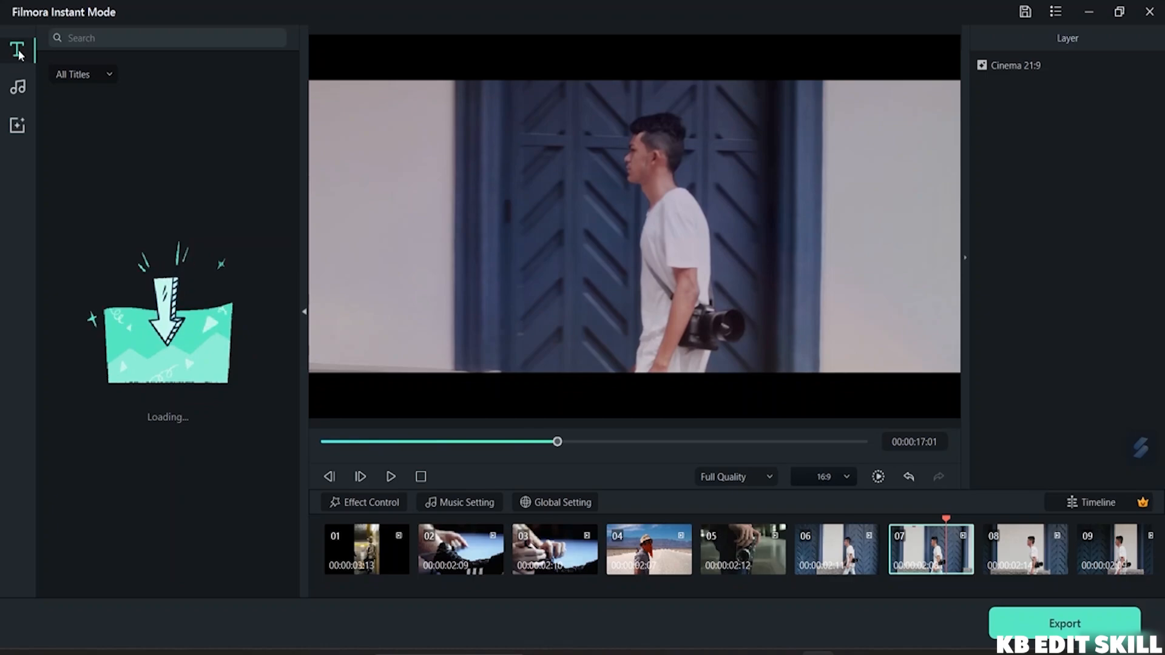
pyautogui.click(83, 74)
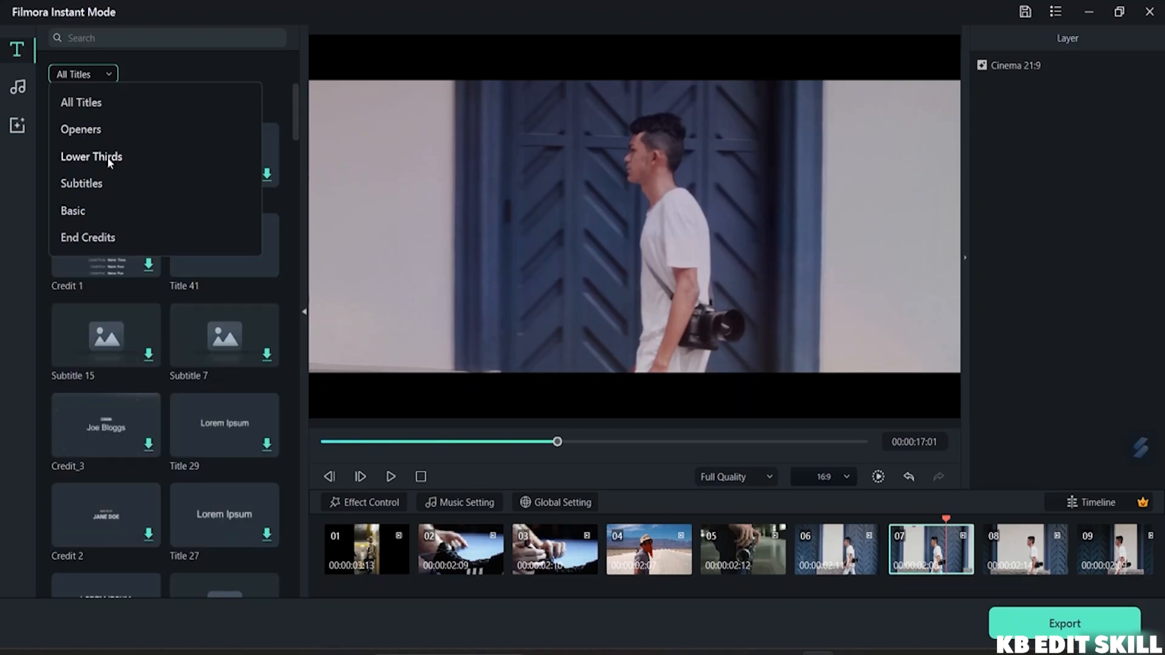
pyautogui.click(336, 184)
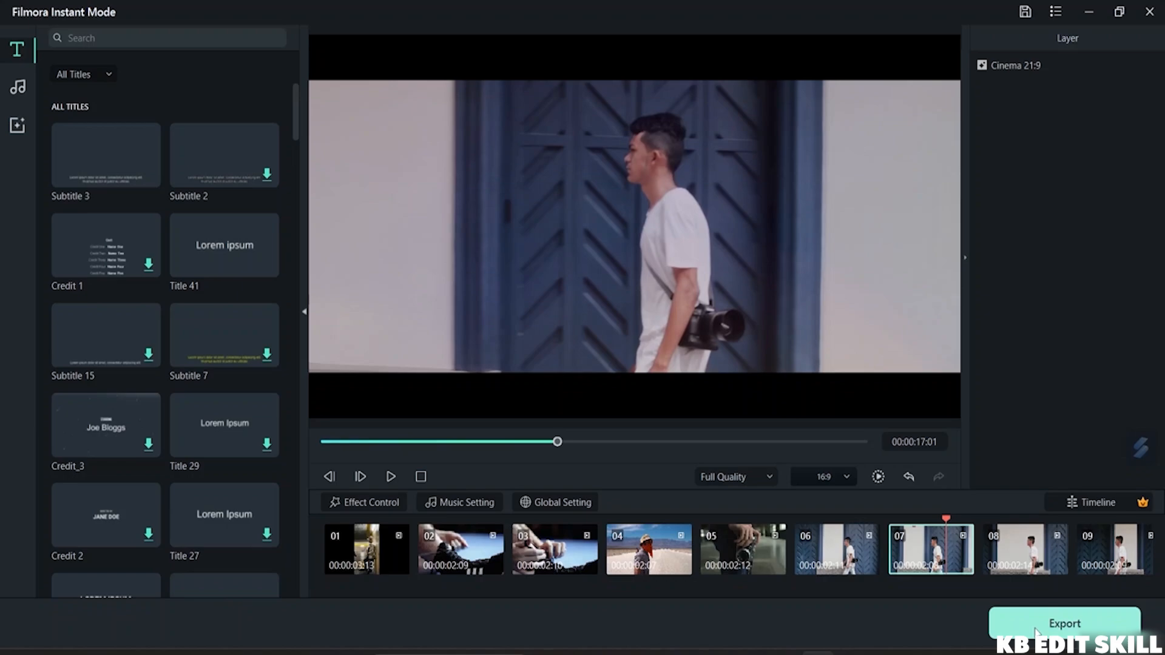
pyautogui.moveTo(978, 584)
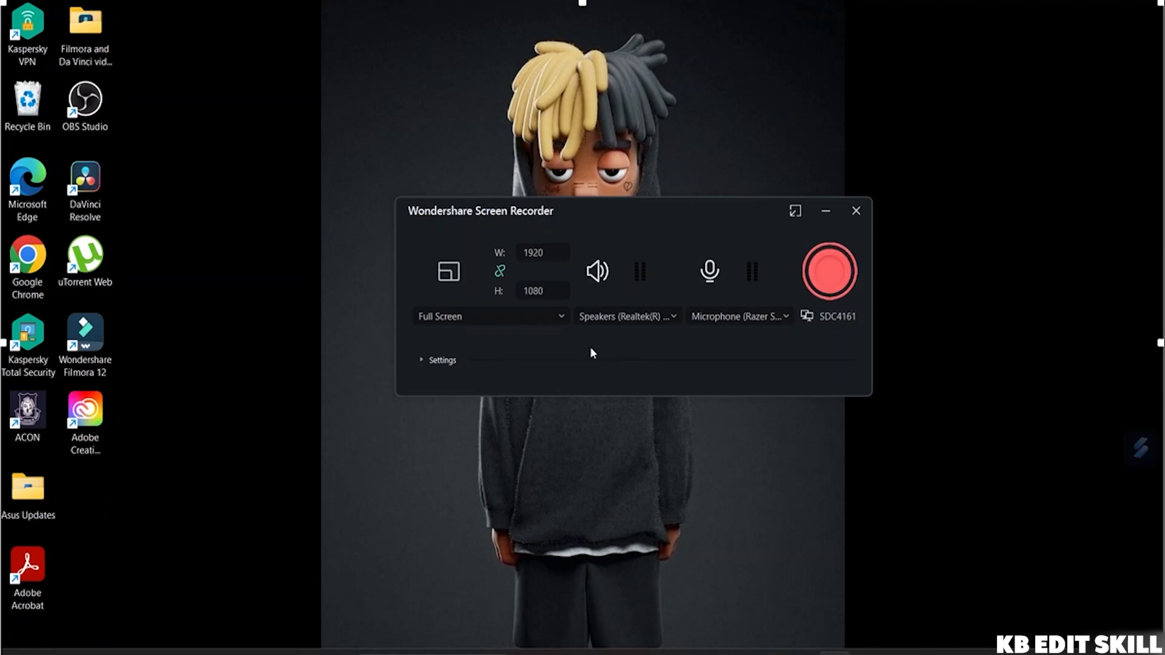
# Check the capture area, speaker and microphone choices available in the Wondershare Screen Recorder
pyautogui.click(551, 317)
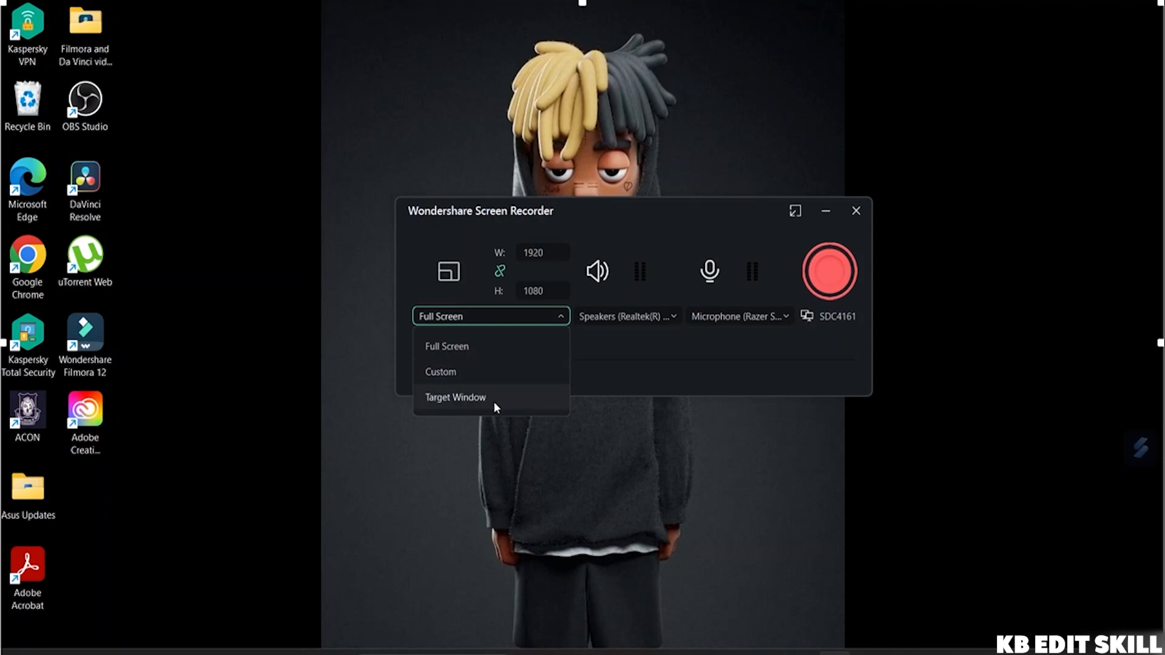
pyautogui.click(548, 318)
pyautogui.click(665, 321)
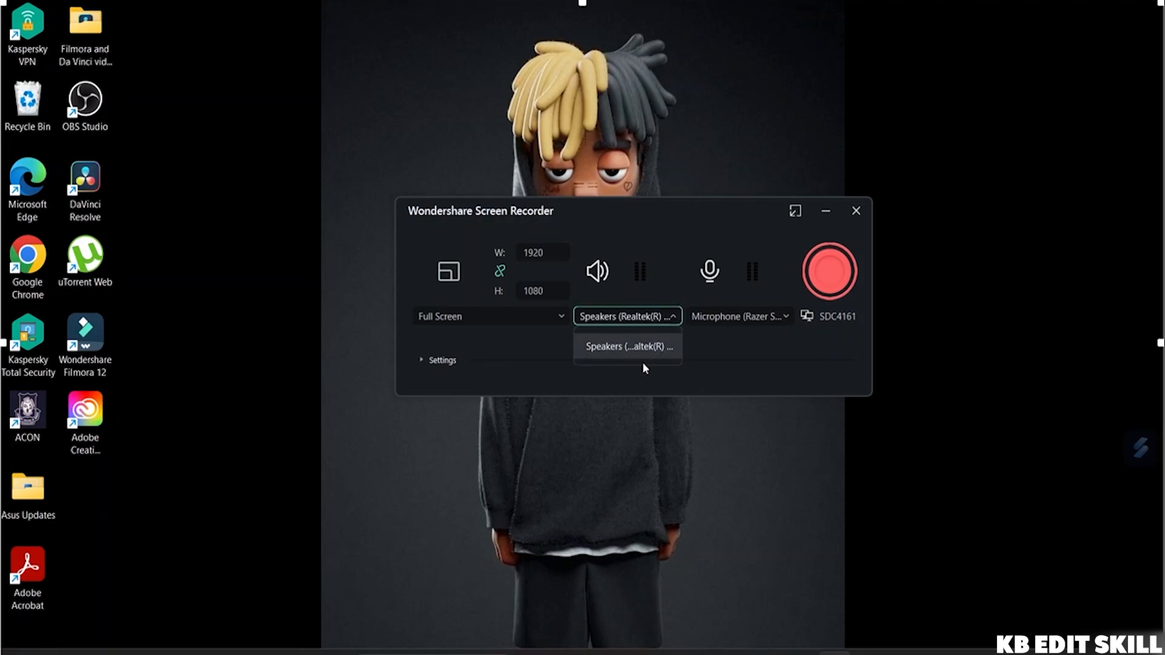
pyautogui.click(677, 313)
pyautogui.click(747, 316)
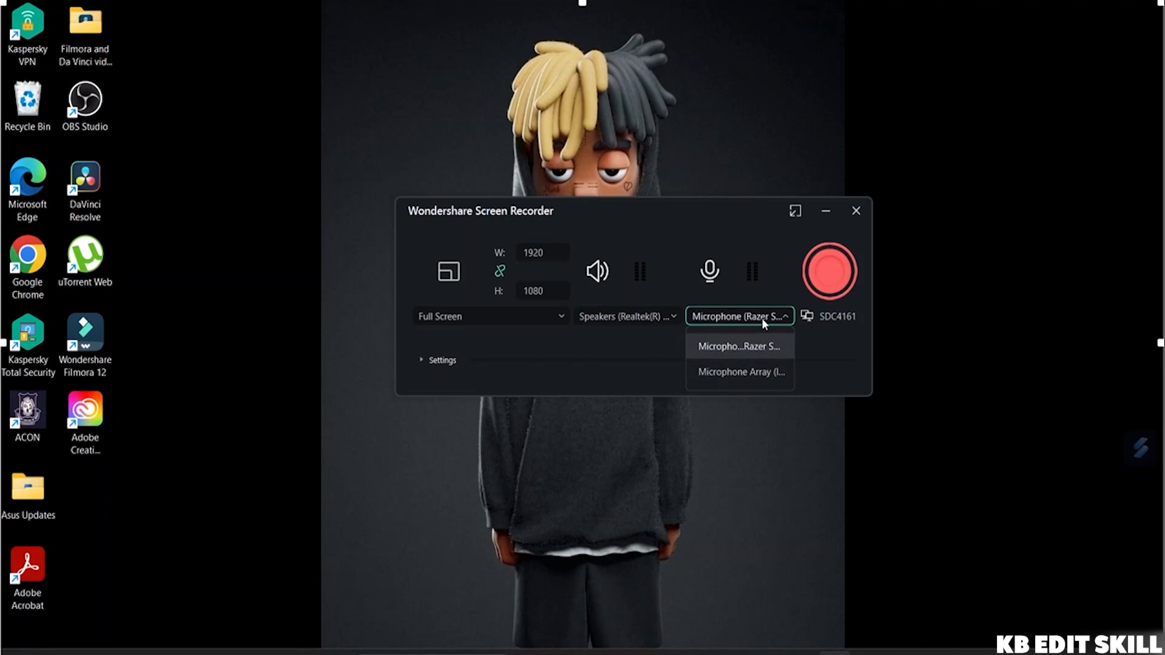
pyautogui.click(762, 318)
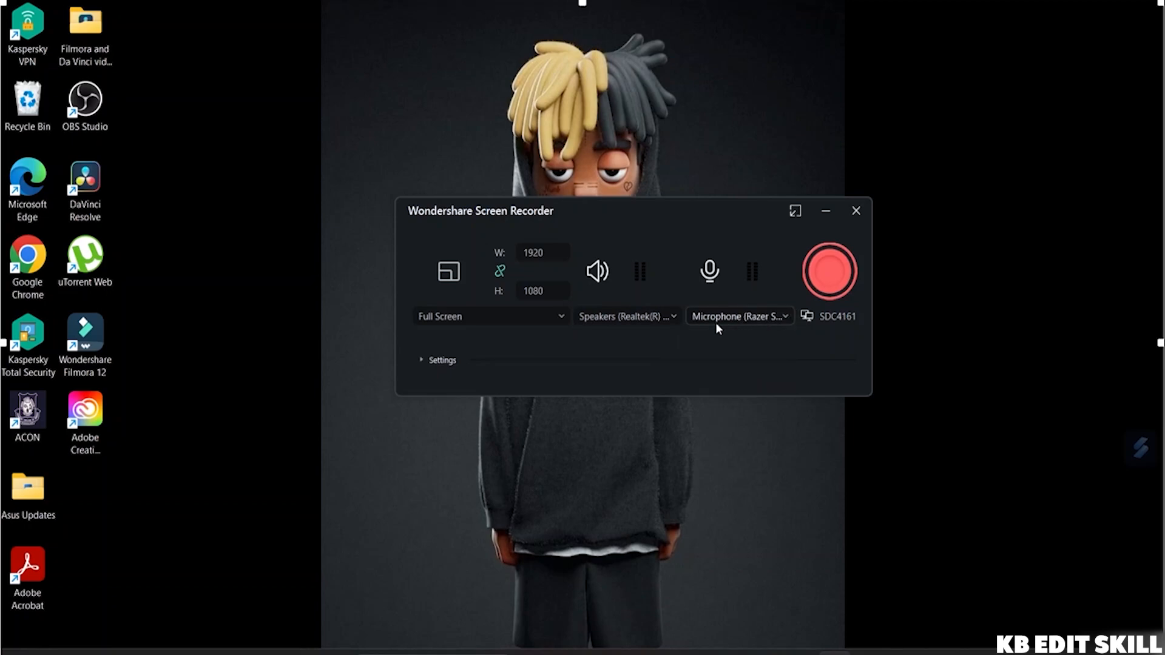
# Expand and review the screen recorder's advanced settings, then close the recorder and the empty project window
pyautogui.click(435, 362)
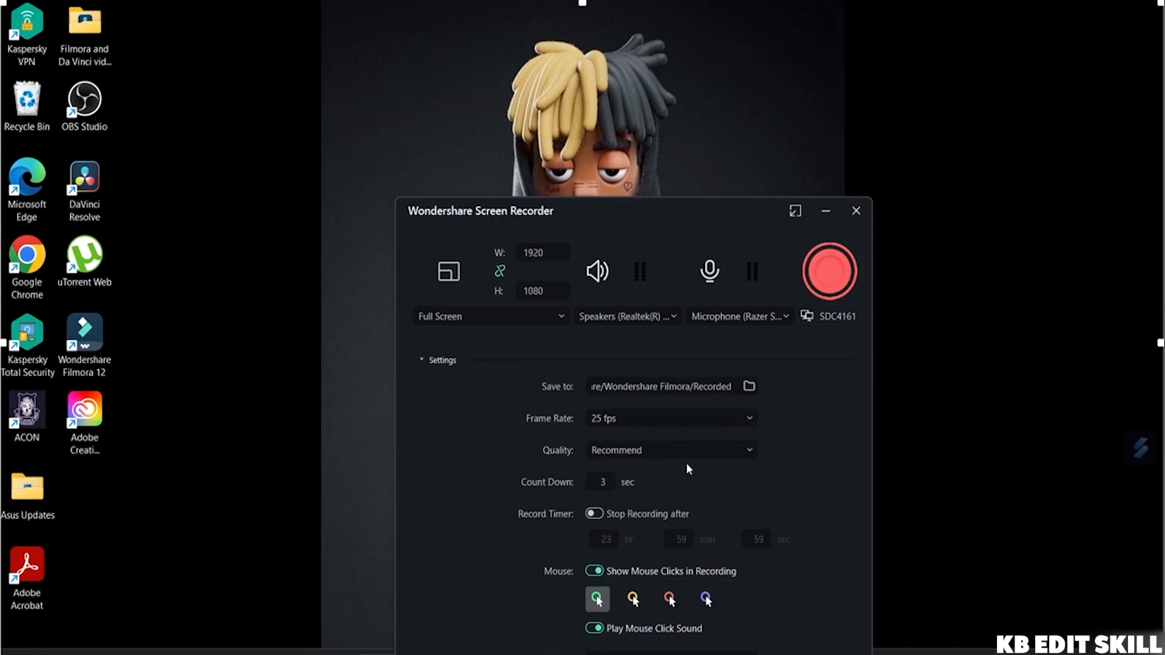
pyautogui.click(748, 450)
pyautogui.click(748, 450)
pyautogui.moveTo(669, 221); pyautogui.dragTo(668, 82)
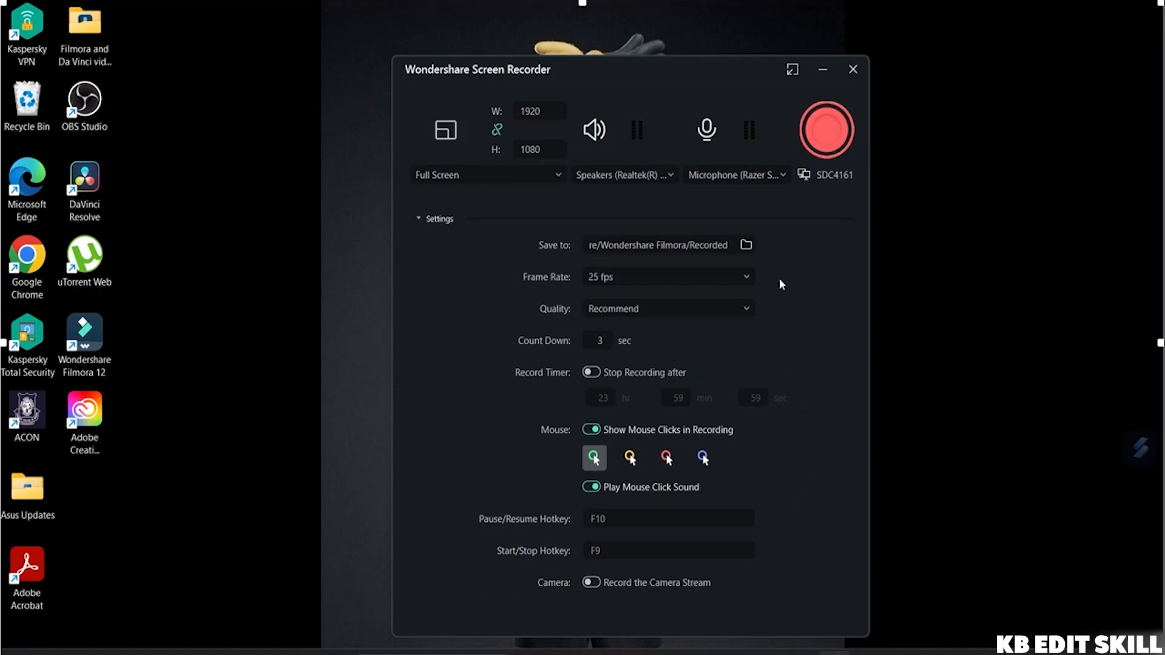
pyautogui.click(852, 71)
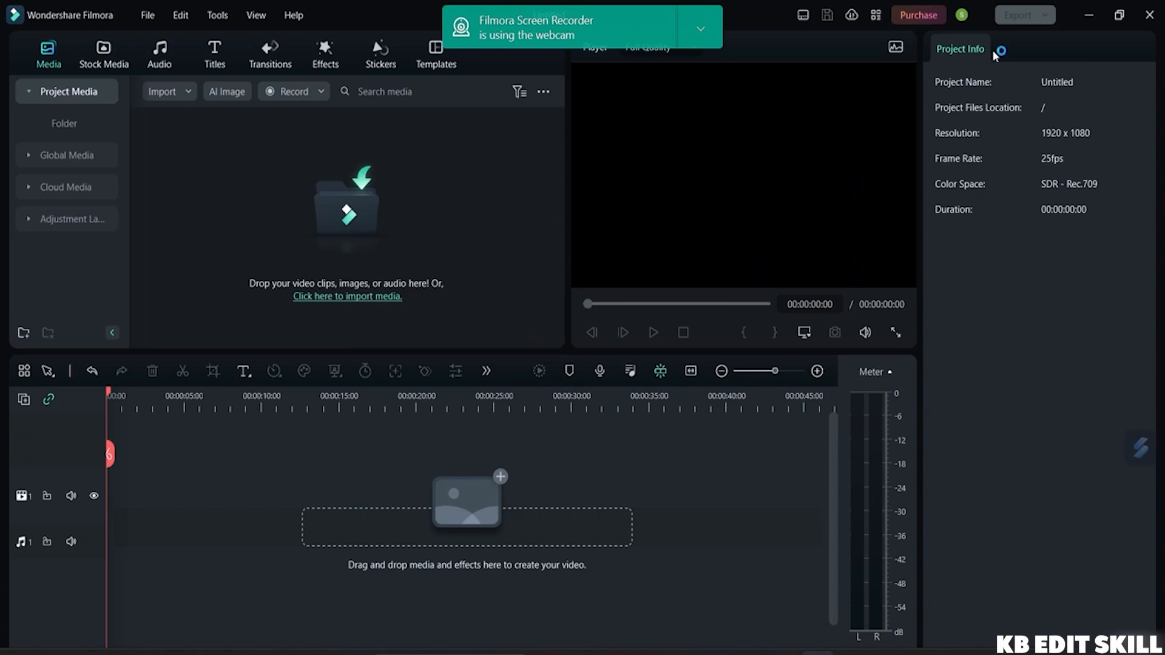
pyautogui.click(1156, 16)
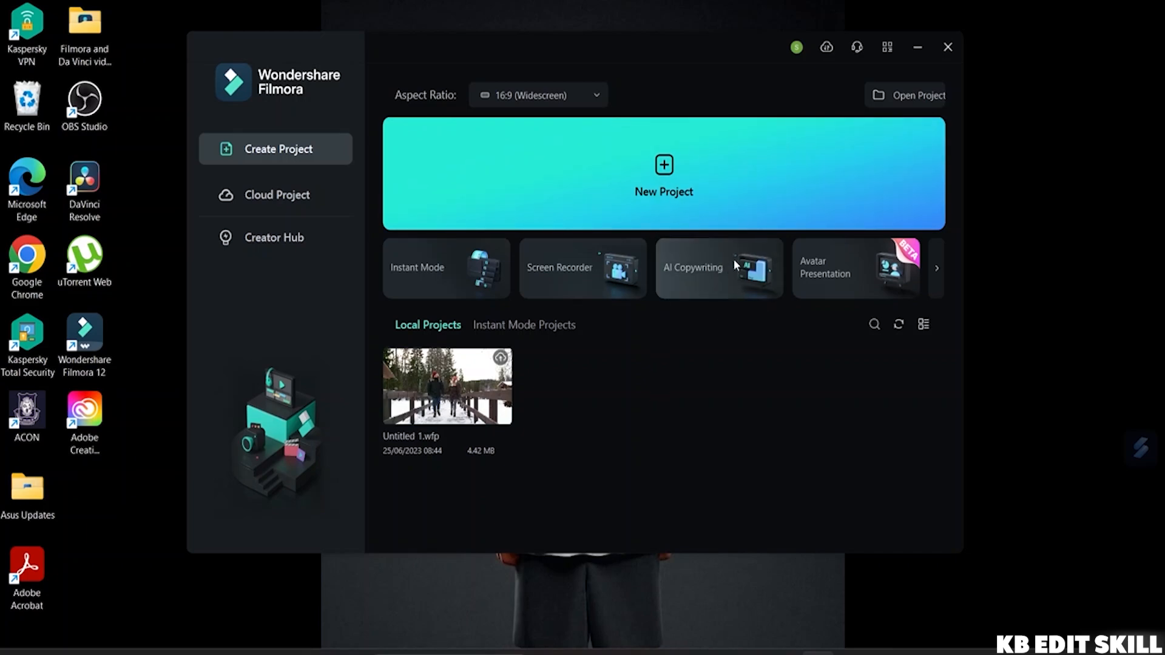
# Open AI Copywriting and choose Youtube Video Ideas as the kind of text to write
pyautogui.click(703, 264)
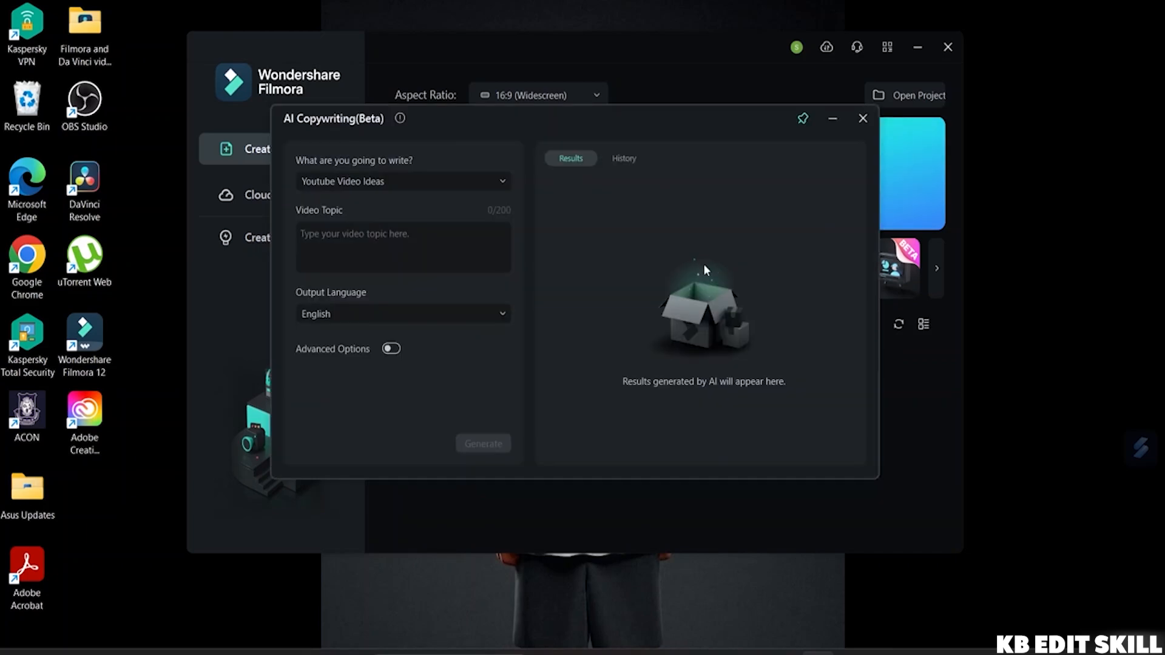
pyautogui.click(498, 181)
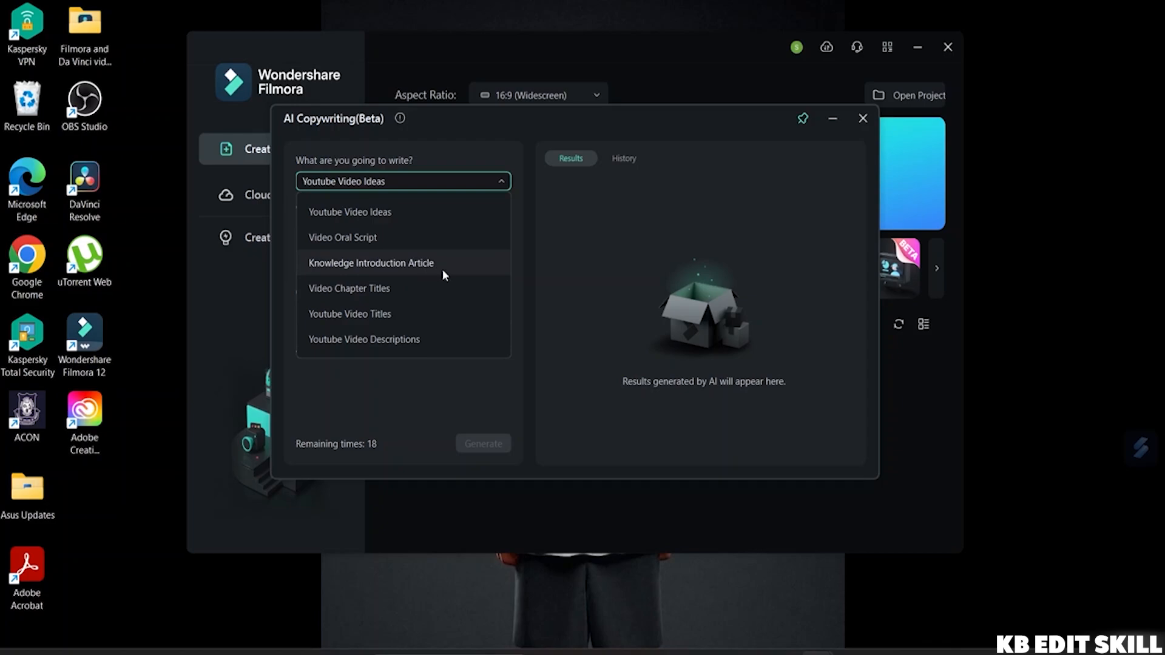
pyautogui.click(431, 211)
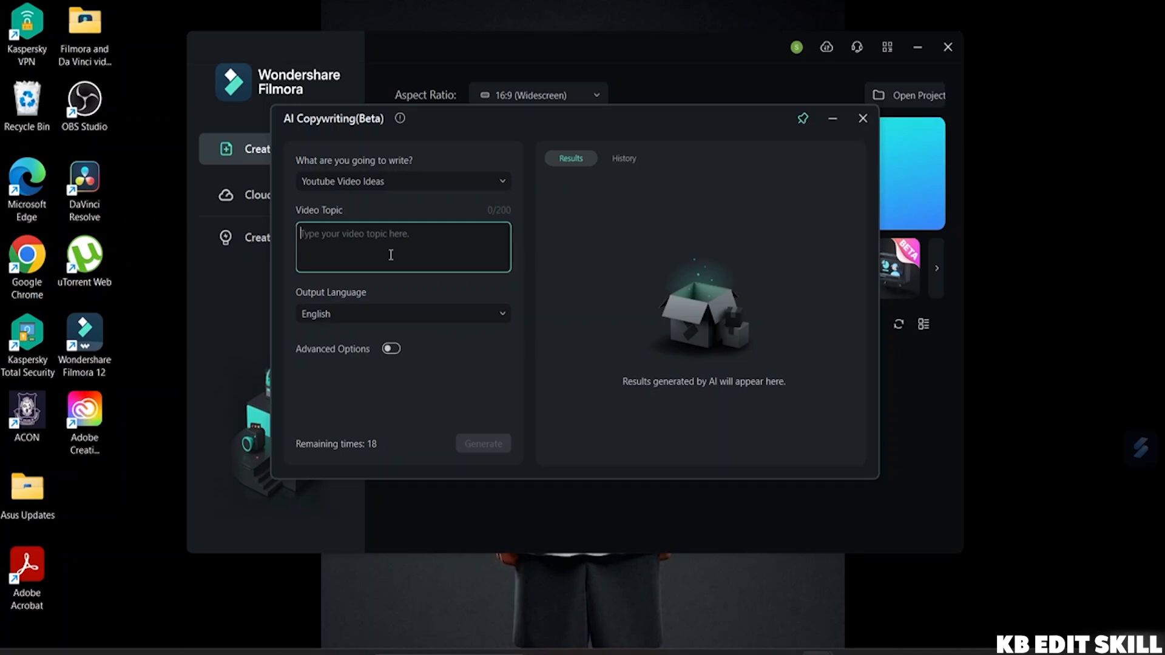
pyautogui.write('F')
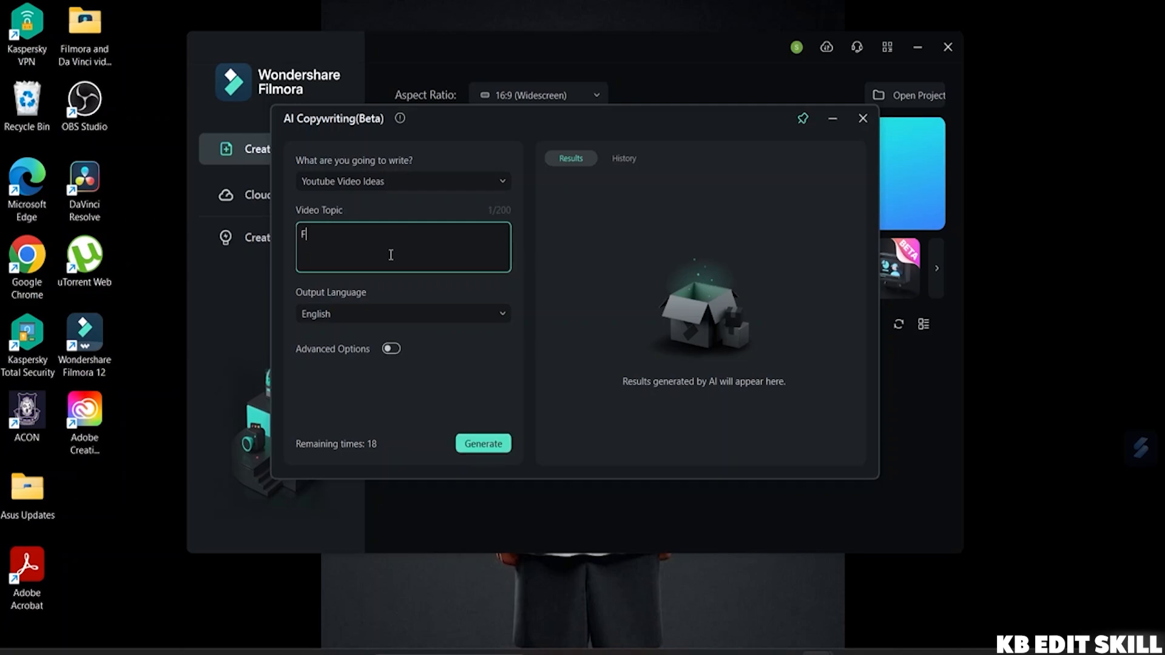
pyautogui.write('ootballl')
pyautogui.press('BackSpace')
pyautogui.press('BackSpace')
pyautogui.press('BackSpace')
pyautogui.press('BackSpace')
pyautogui.press('BackSpace')
pyautogui.press('BackSpace')
pyautogui.press('BackSpace')
pyautogui.press('BackSpace')
pyautogui.press('BackSpace')
# Enter "world cup 2022" as the video topic and check the output languages, keeping English
pyautogui.write('world cup 2022')
pyautogui.click(477, 311)
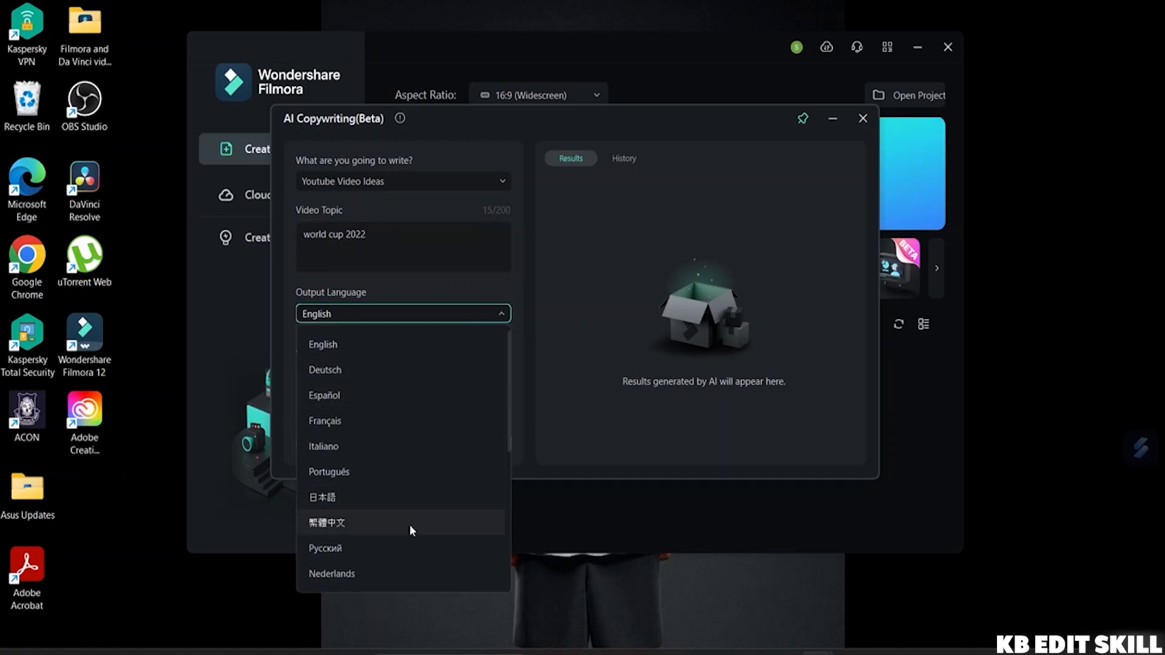
pyautogui.scroll(-5, 392, 495)
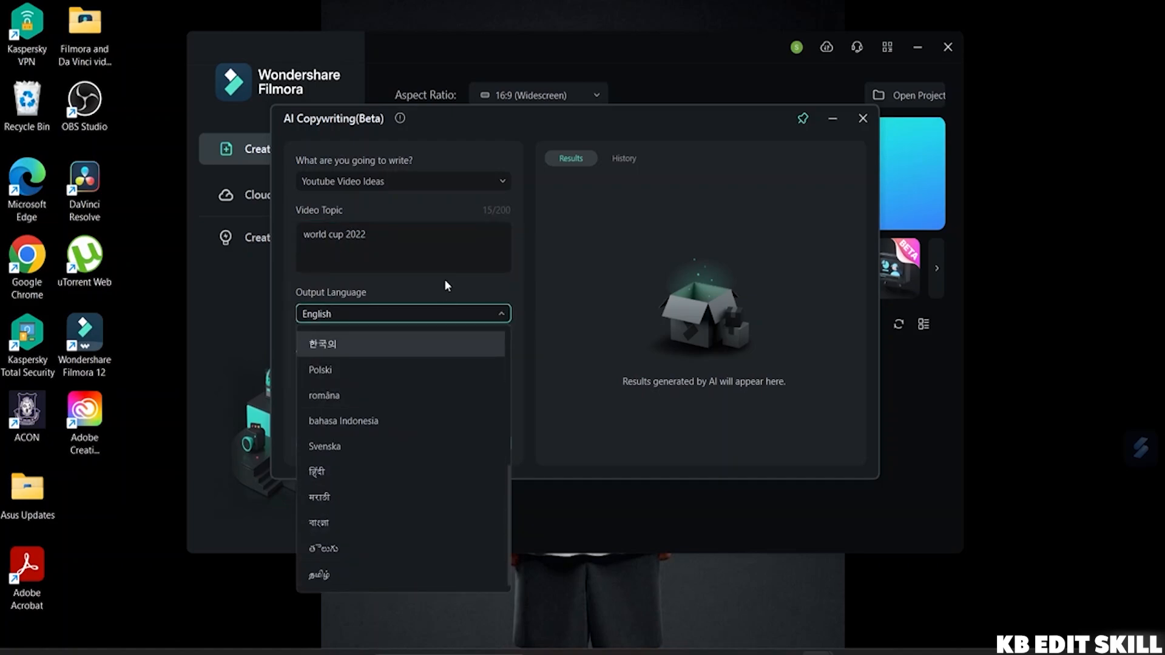
pyautogui.click(446, 314)
# Extend the topic to "world cup 2022 football", generate video ideas and close AI Copywriting after reviewing them
pyautogui.click(387, 237)
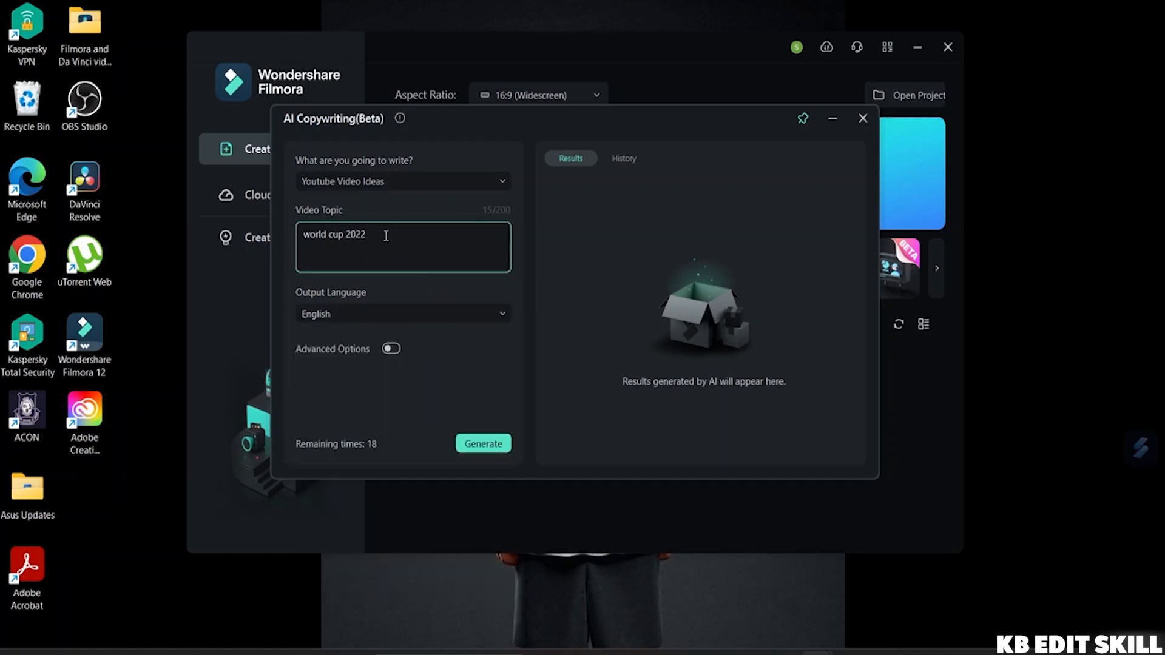
pyautogui.write('football')
pyautogui.click(481, 449)
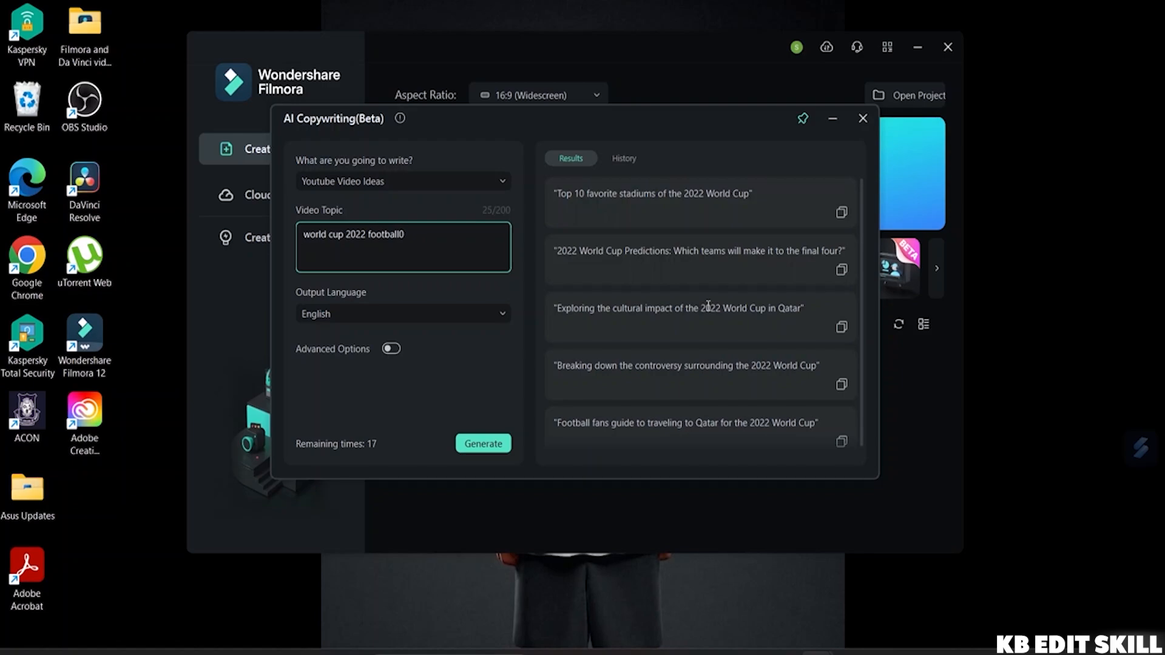
pyautogui.press('BackSpace')
pyautogui.scroll(-1, 666, 294)
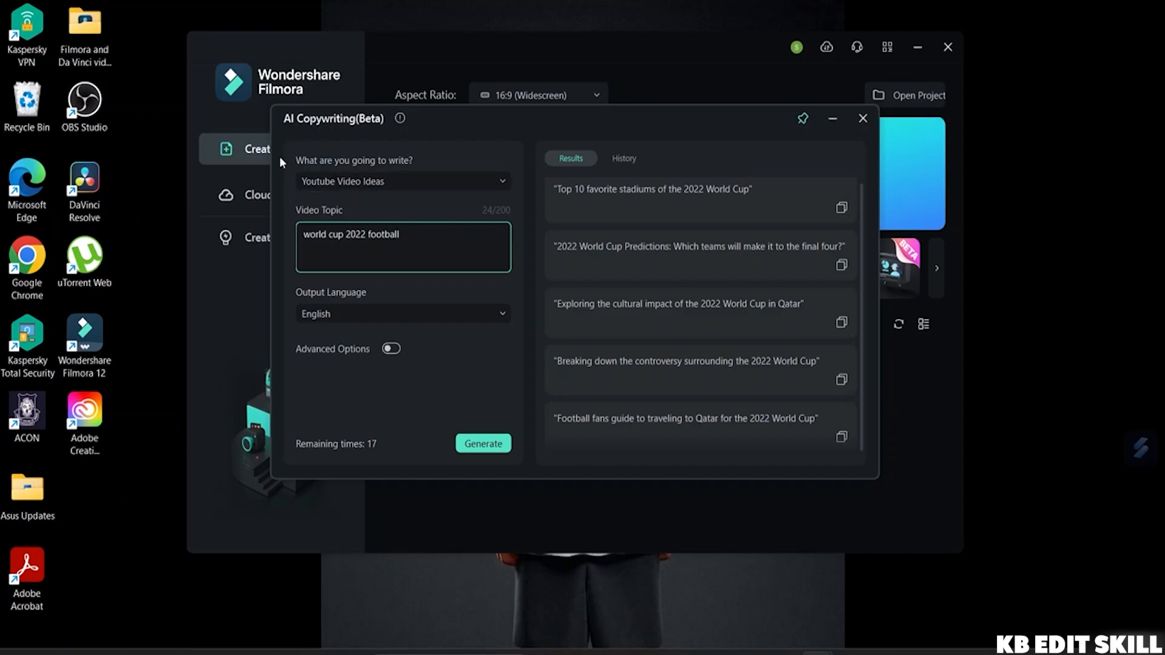
pyautogui.click(863, 119)
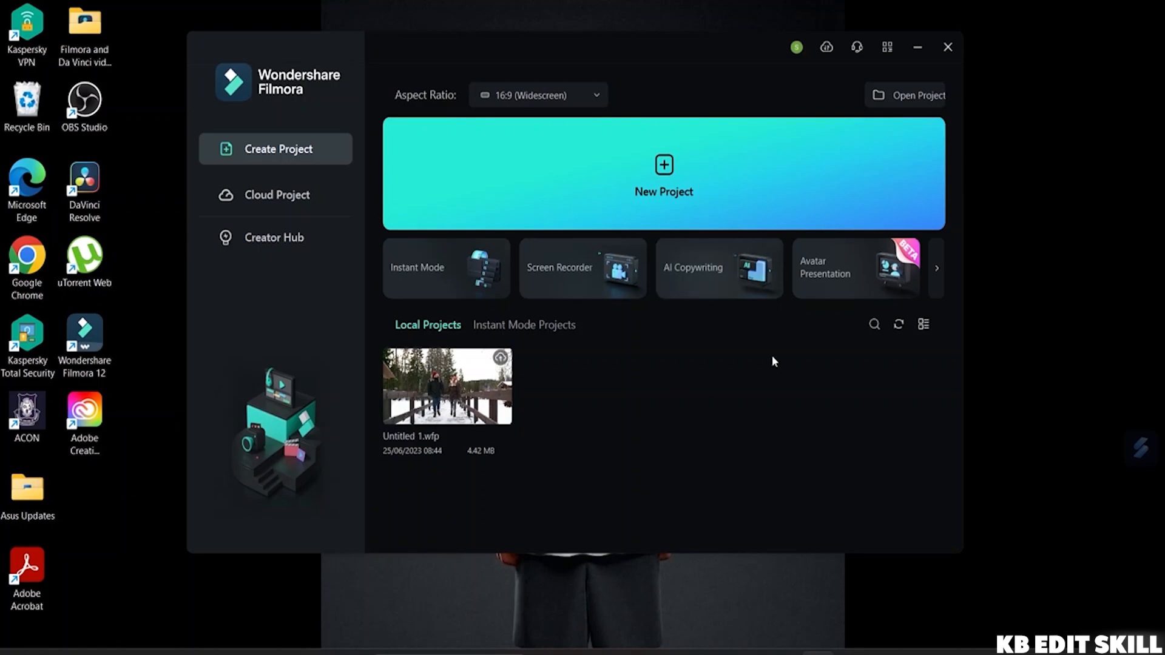
# Open the Instant Cutter and load the Pexels video numbered 3059077 from the Sample videos folder for trimming
pyautogui.click(934, 271)
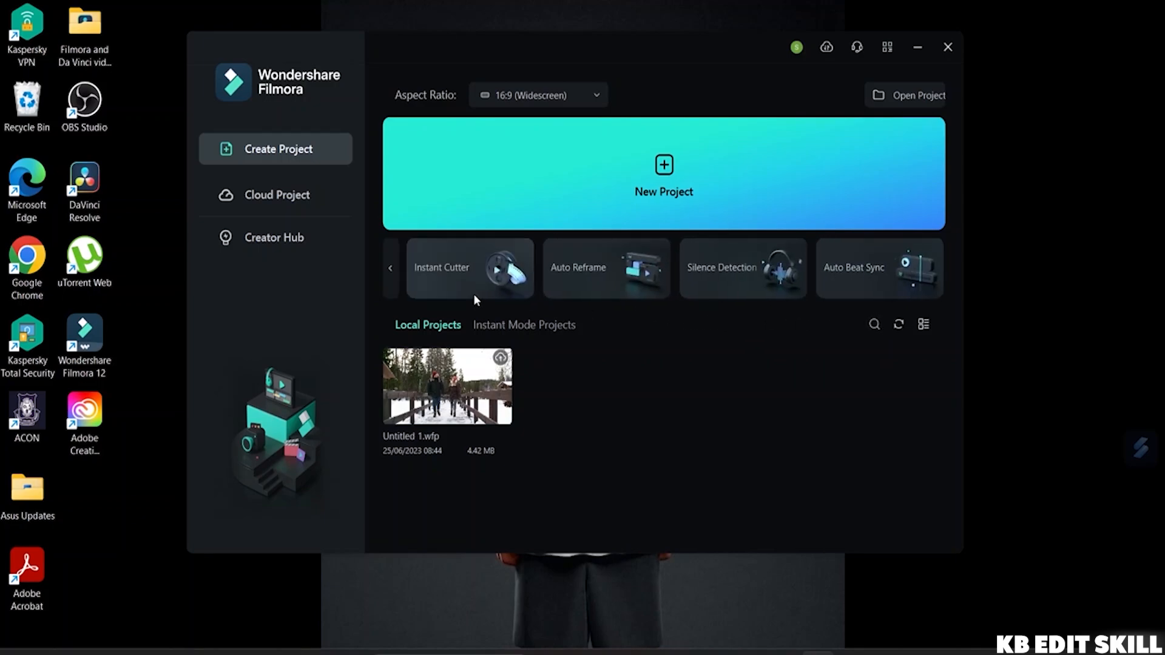
pyautogui.click(449, 277)
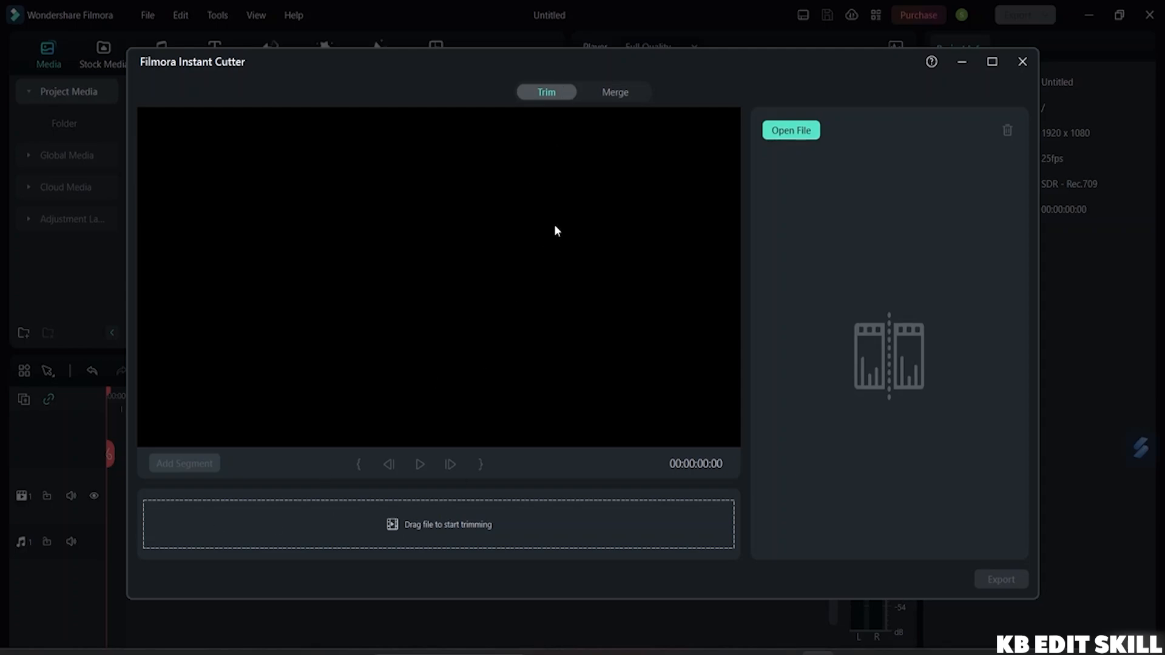
pyautogui.click(806, 133)
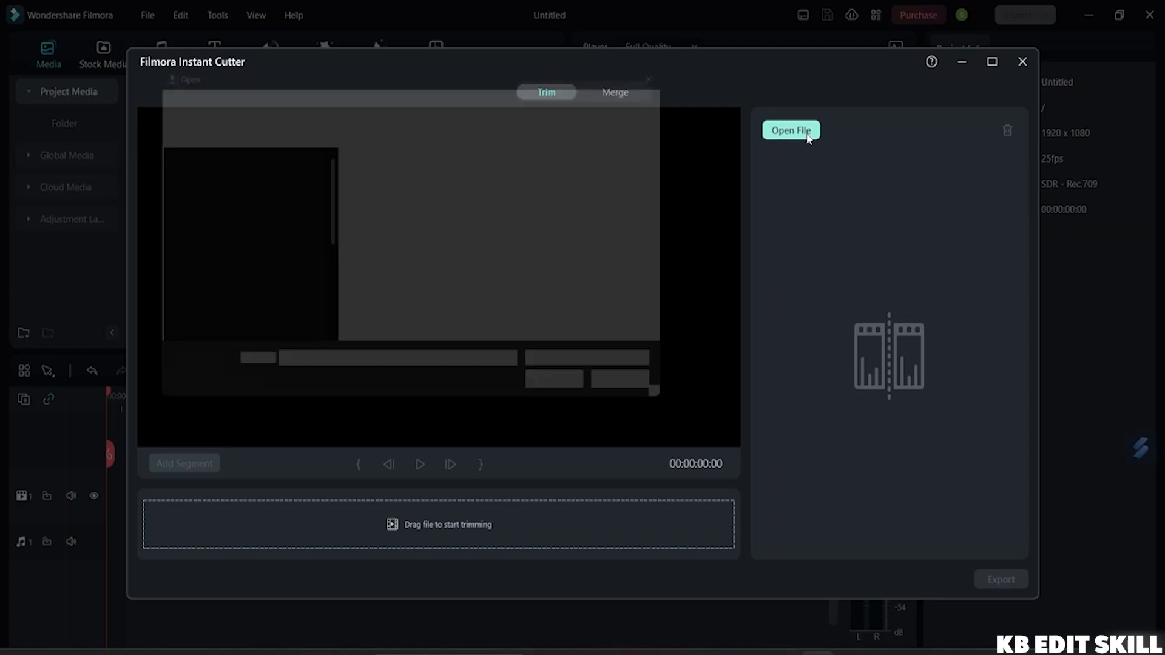
pyautogui.scroll(-3, 247, 286)
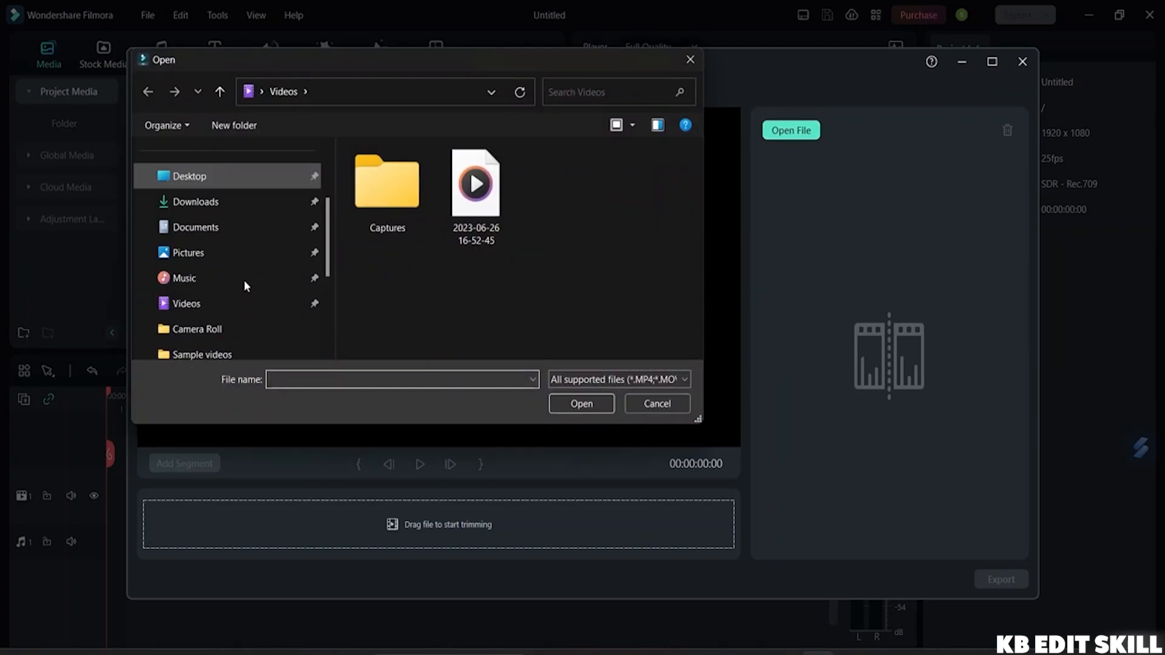
pyautogui.click(235, 352)
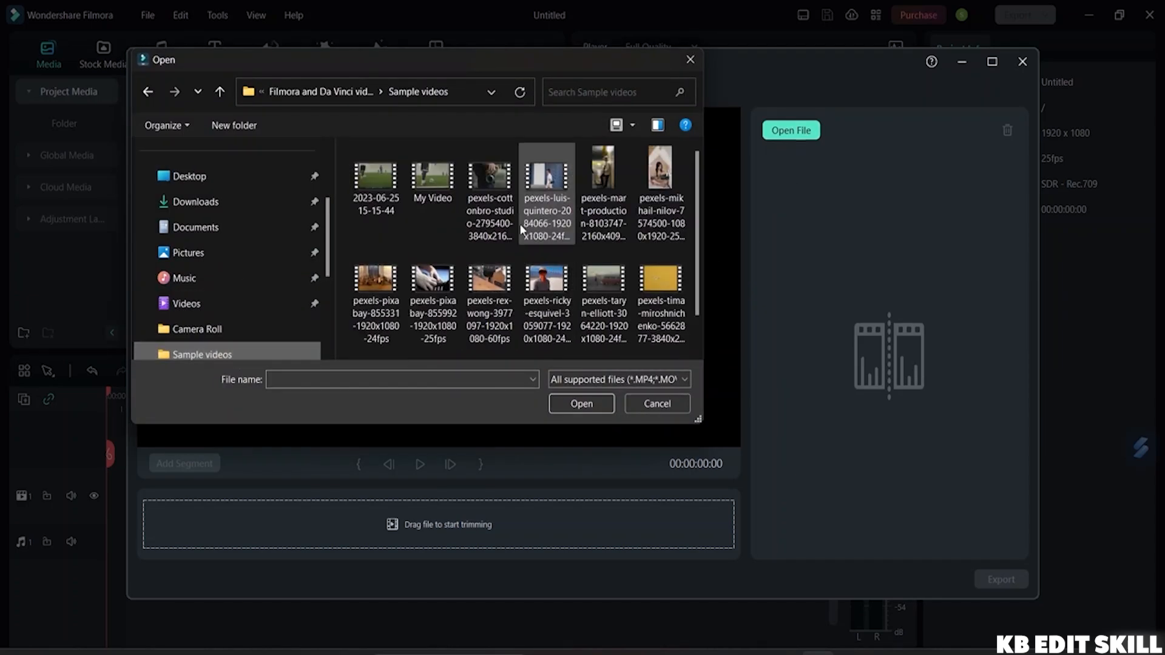
pyautogui.click(543, 309)
pyautogui.click(577, 403)
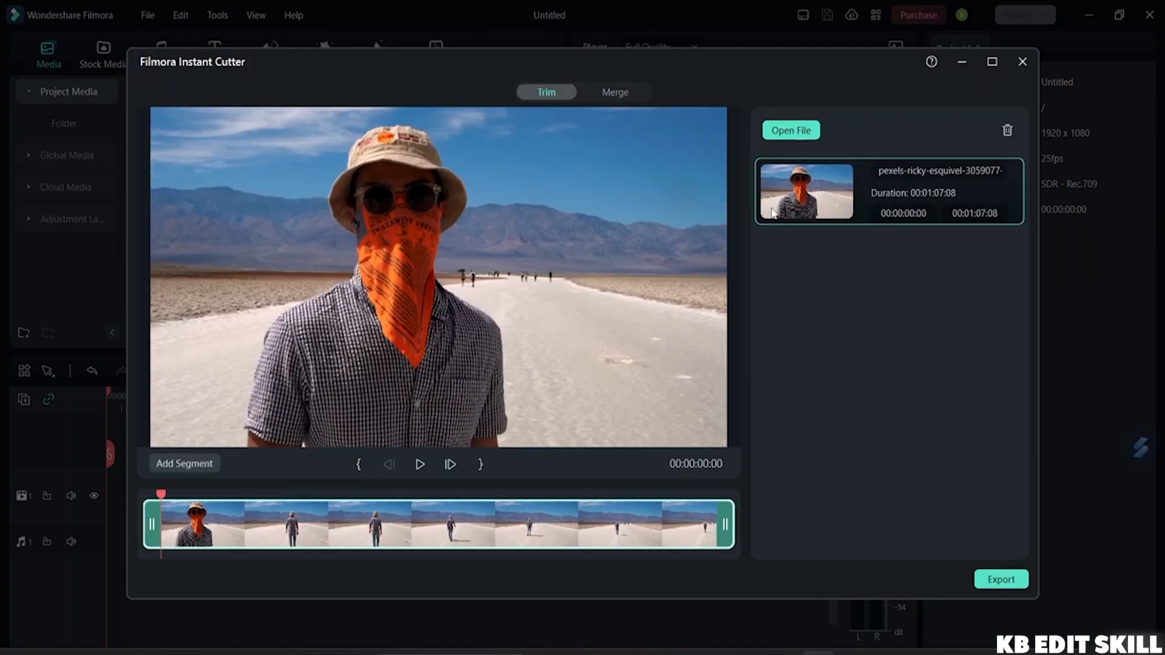
# Trim the desert clip to run from 00:00:20:10 to 00:00:46:20, then switch the Instant Cutter to Merge mode
pyautogui.moveTo(152, 524); pyautogui.dragTo(316, 548)
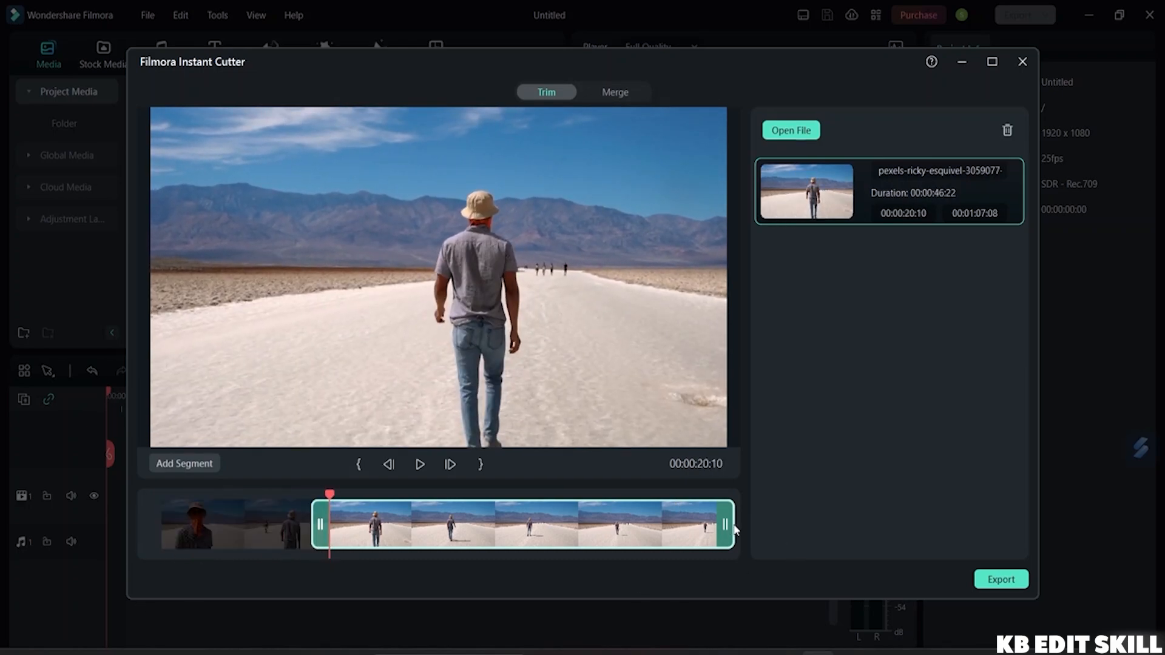
pyautogui.moveTo(736, 529); pyautogui.dragTo(564, 529)
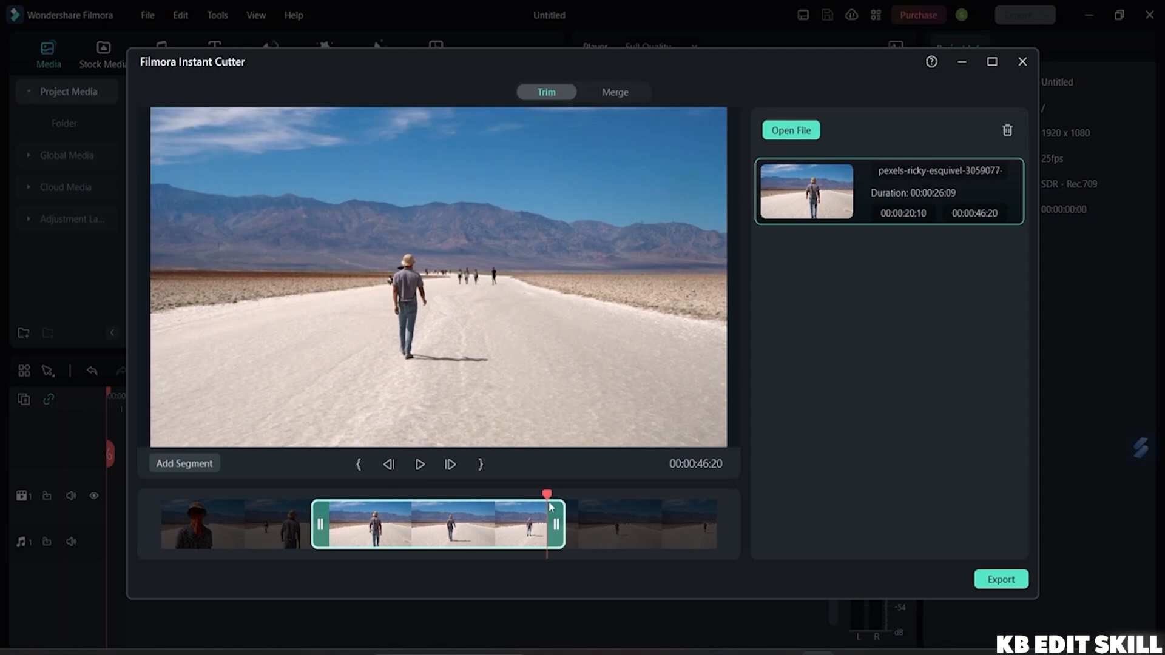
pyautogui.click(614, 91)
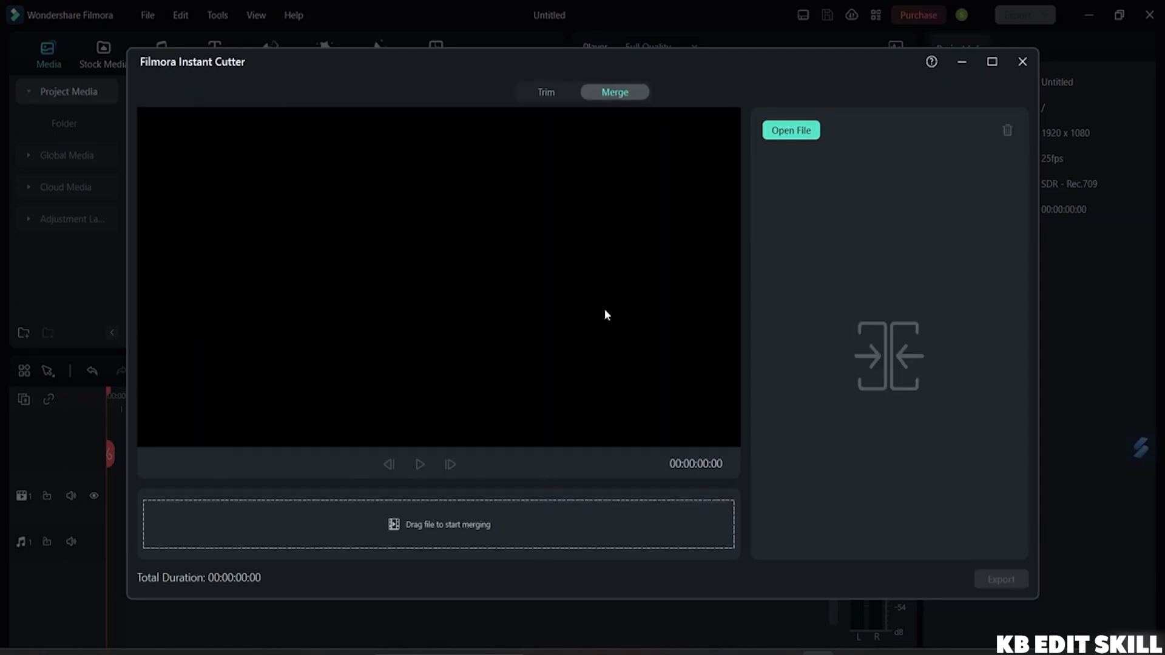
# Try to load the Pexels clips numbered 3977097, 3059077 and 855992 together into the Instant Cutter for merging
pyautogui.click(782, 136)
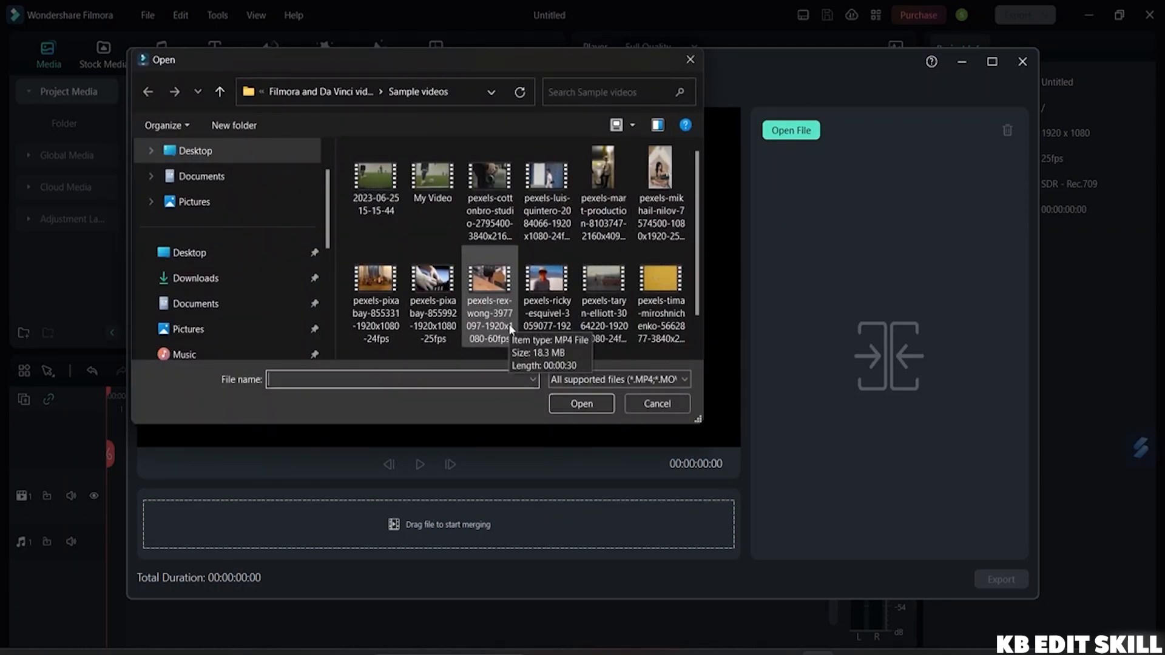
pyautogui.click(485, 293)
pyautogui.keyDown('ctrl'); pyautogui.click(539, 285); pyautogui.keyUp('ctrl')
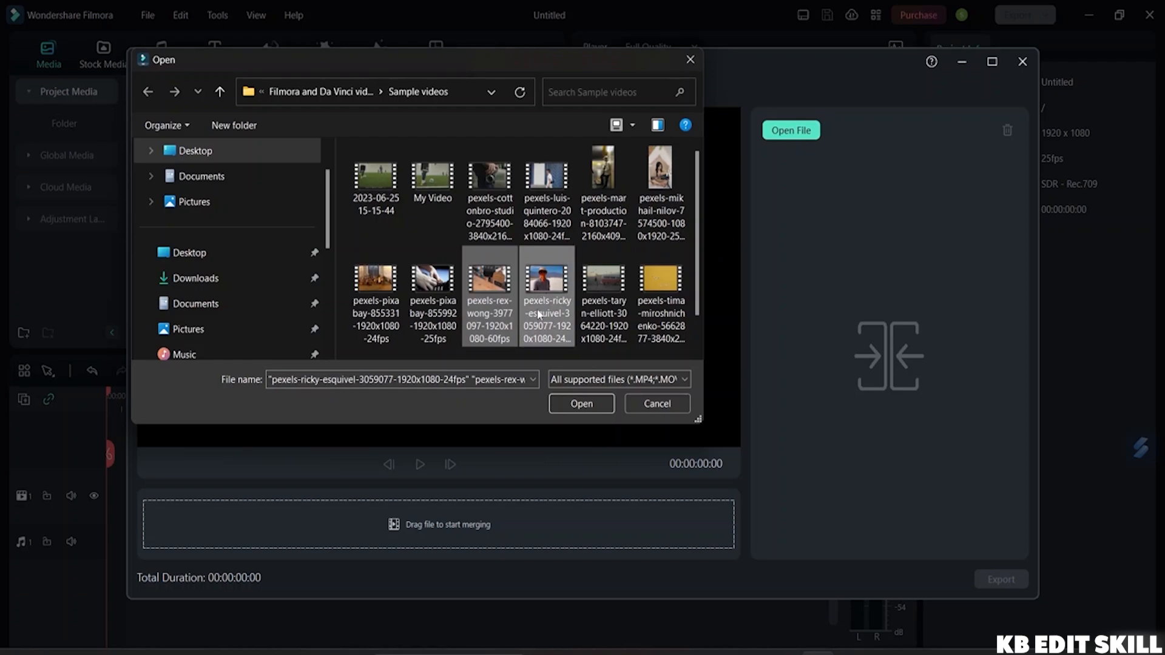
pyautogui.keyDown('ctrl'); pyautogui.click(449, 298); pyautogui.keyUp('ctrl')
pyautogui.click(580, 404)
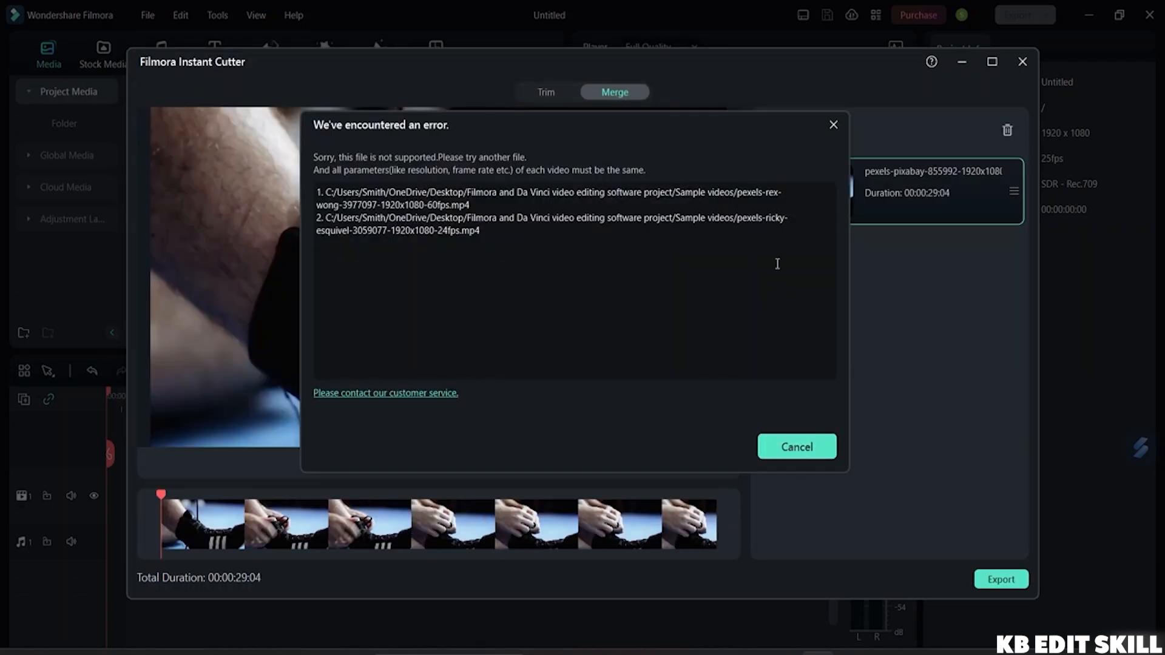
pyautogui.click(797, 447)
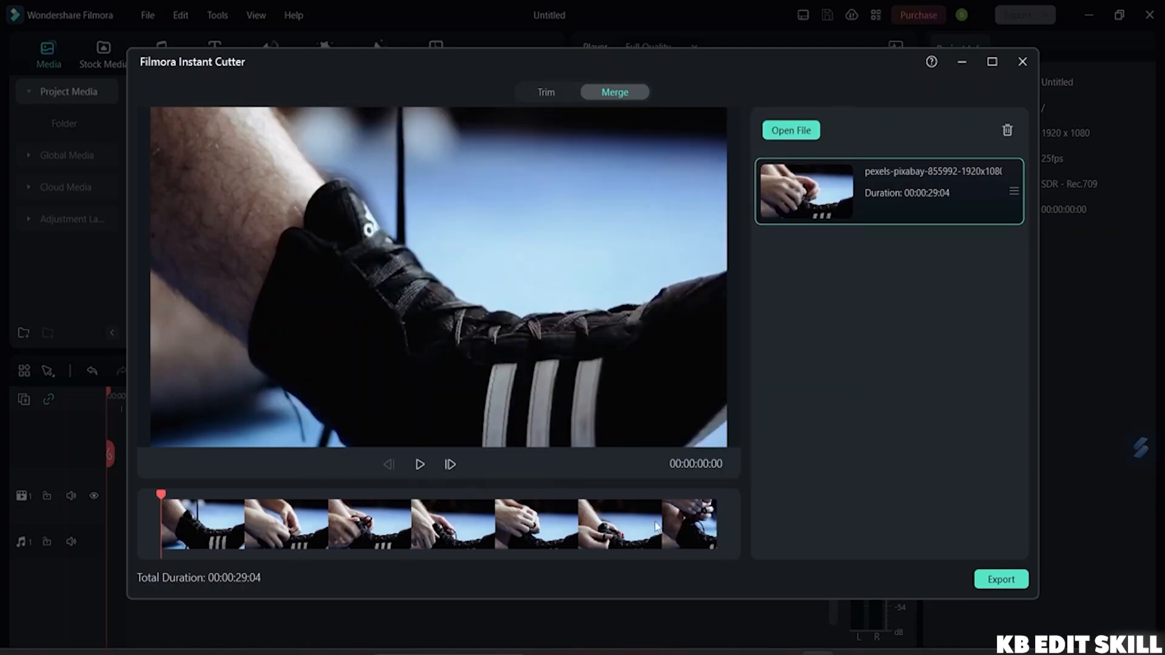
pyautogui.moveTo(489, 539); pyautogui.dragTo(742, 519)
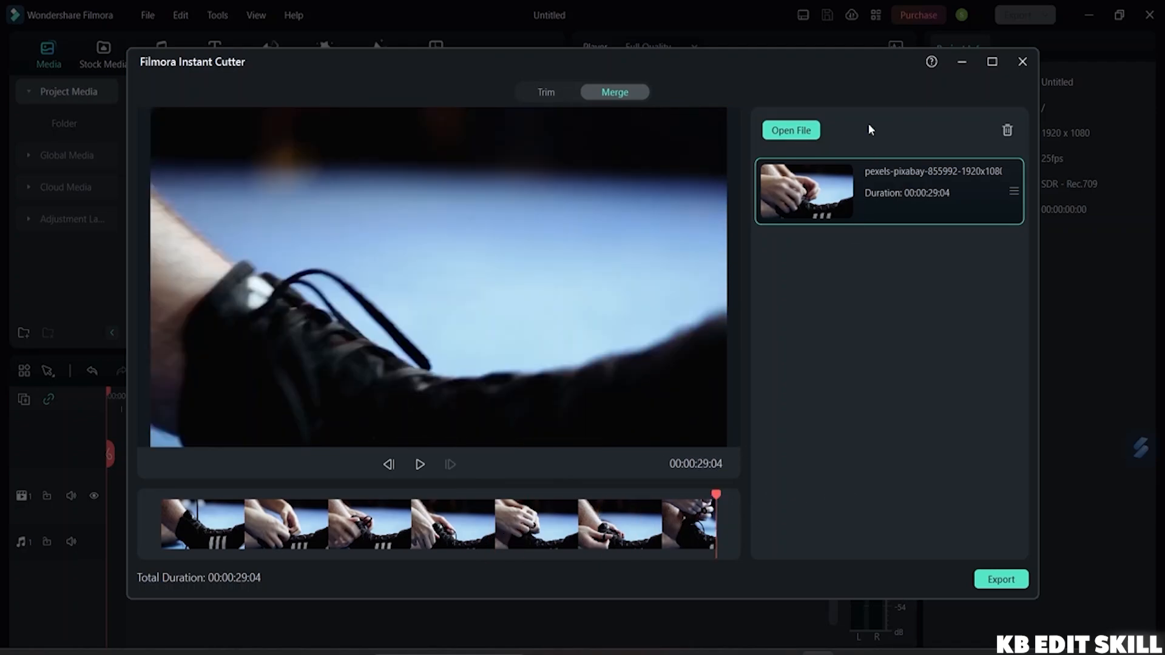
# Try to add the 3840x2160 25fps Pexels clip numbered 2795400 to the merge list
pyautogui.click(788, 129)
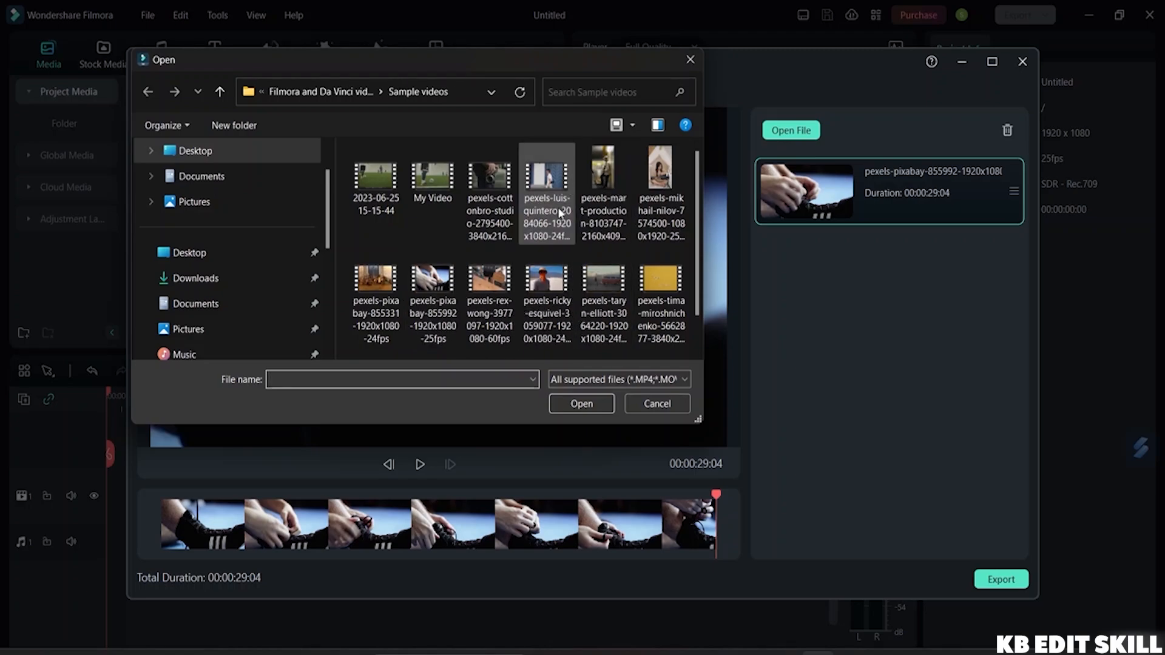
pyautogui.click(490, 214)
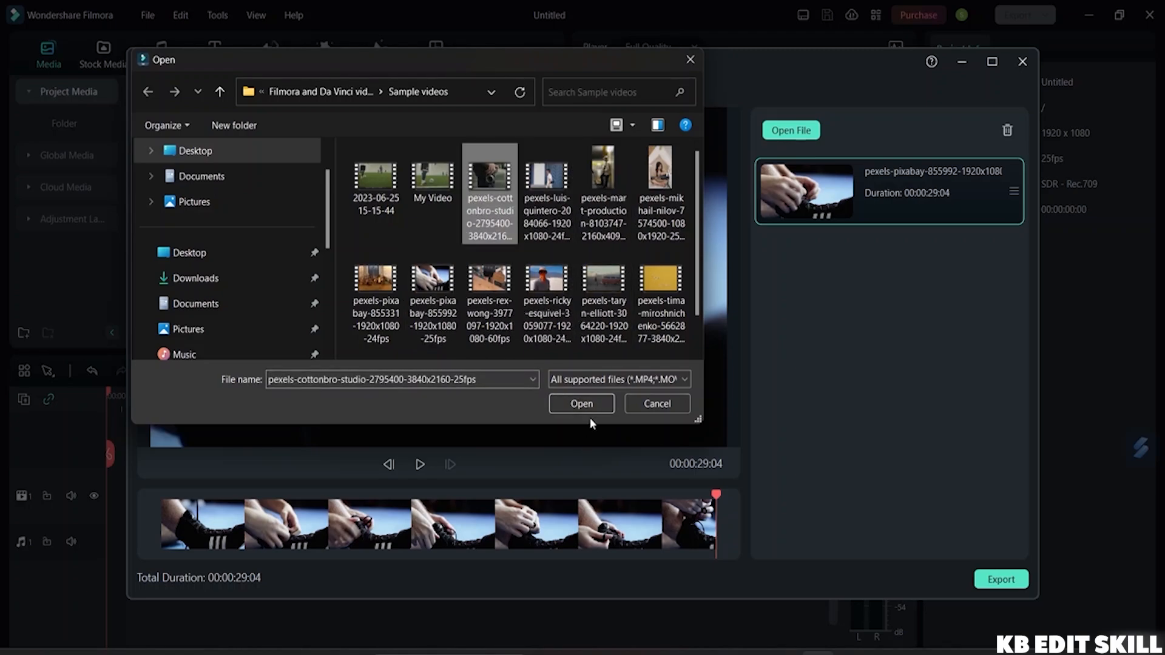
pyautogui.click(578, 400)
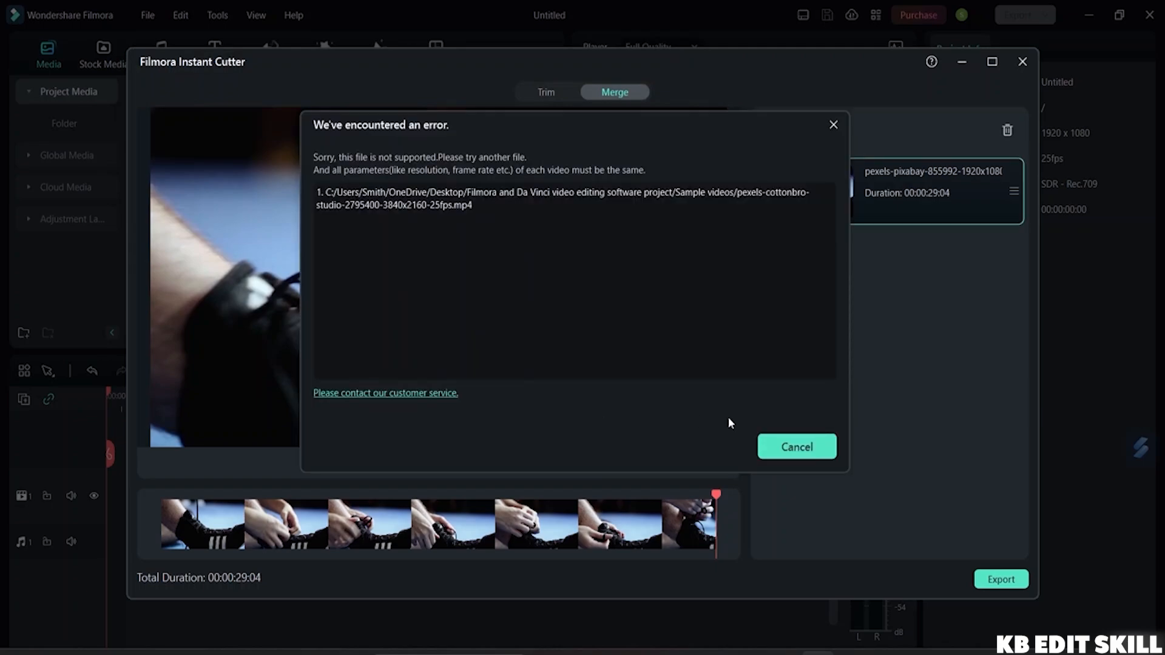
pyautogui.click(793, 444)
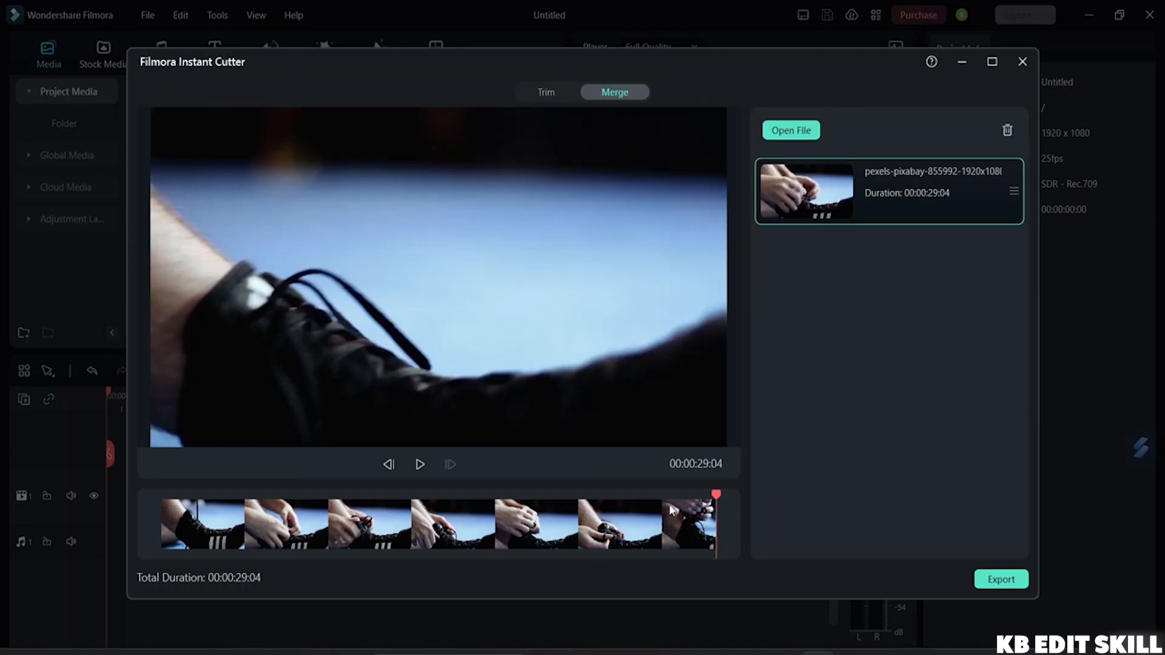
pyautogui.moveTo(367, 527); pyautogui.dragTo(777, 503)
# Try to add the 3840x2160 25fps Pexels clip numbered 5662877 to the merge list
pyautogui.click(800, 134)
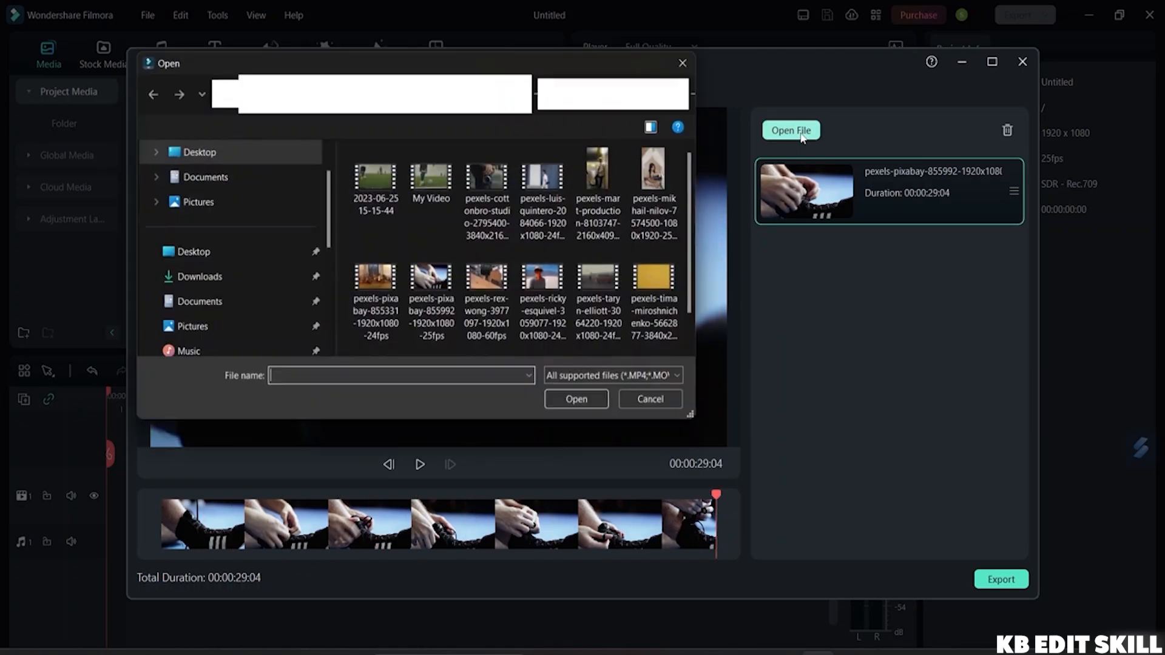
pyautogui.scroll(-1, 520, 289)
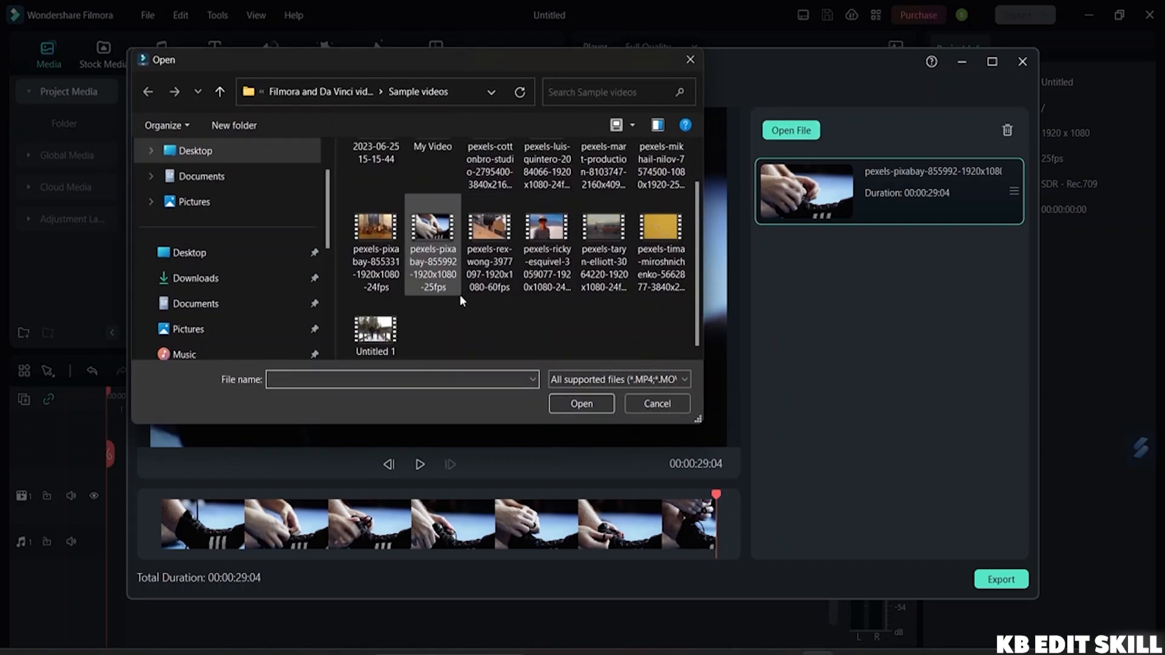
pyautogui.click(645, 261)
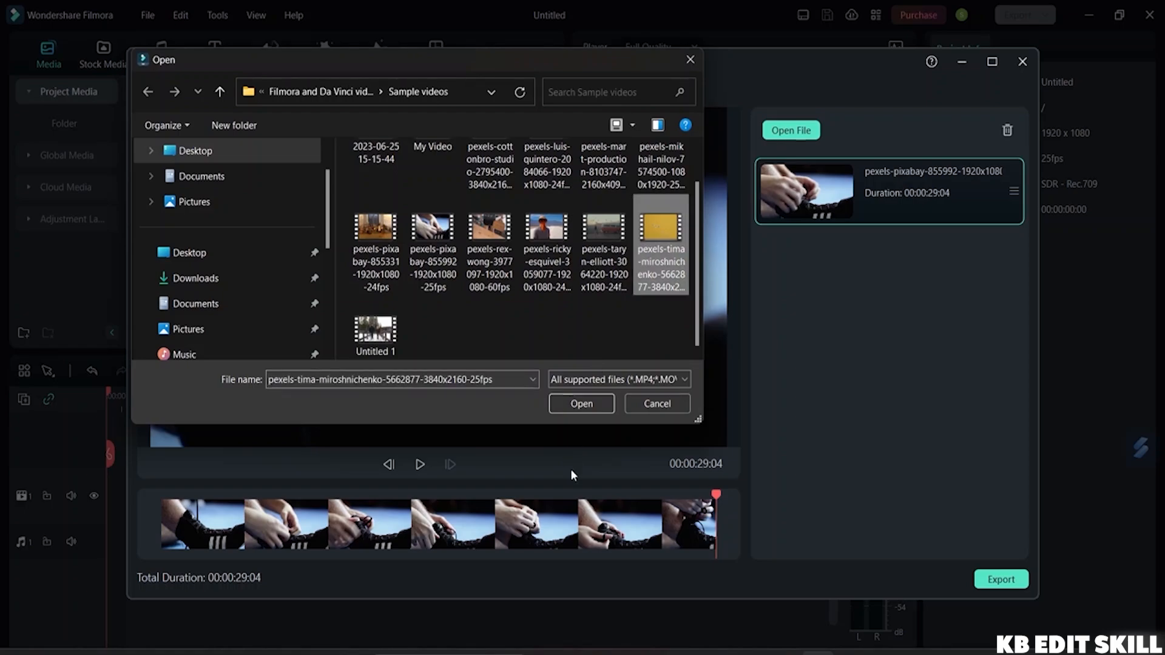
pyautogui.click(581, 403)
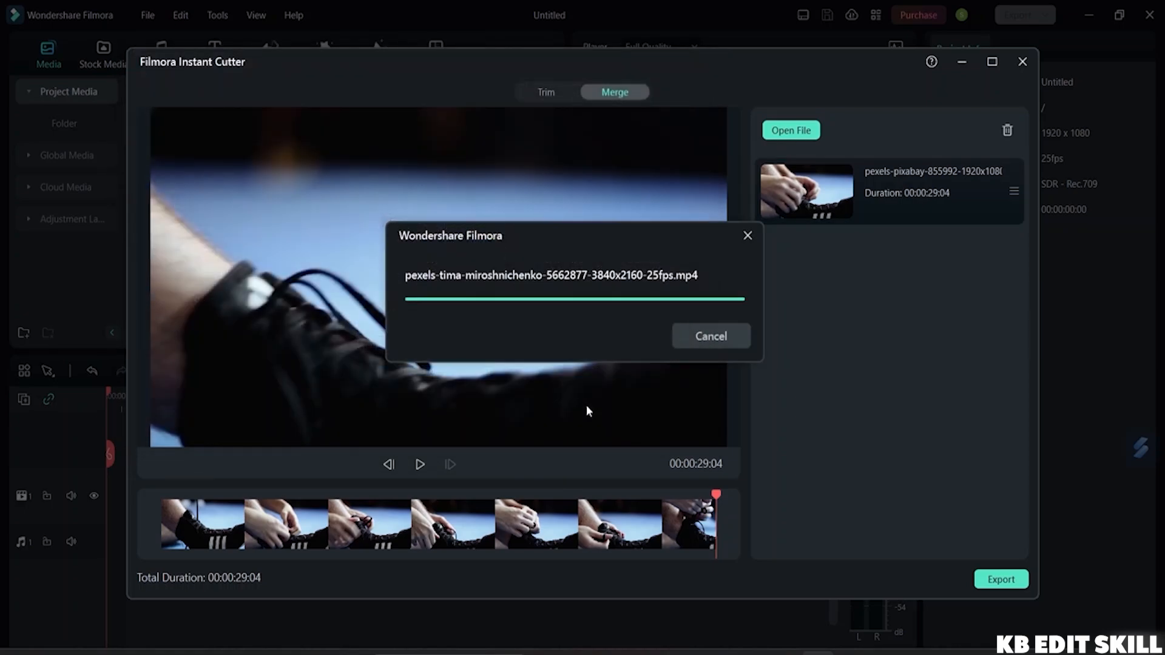
pyautogui.click(807, 455)
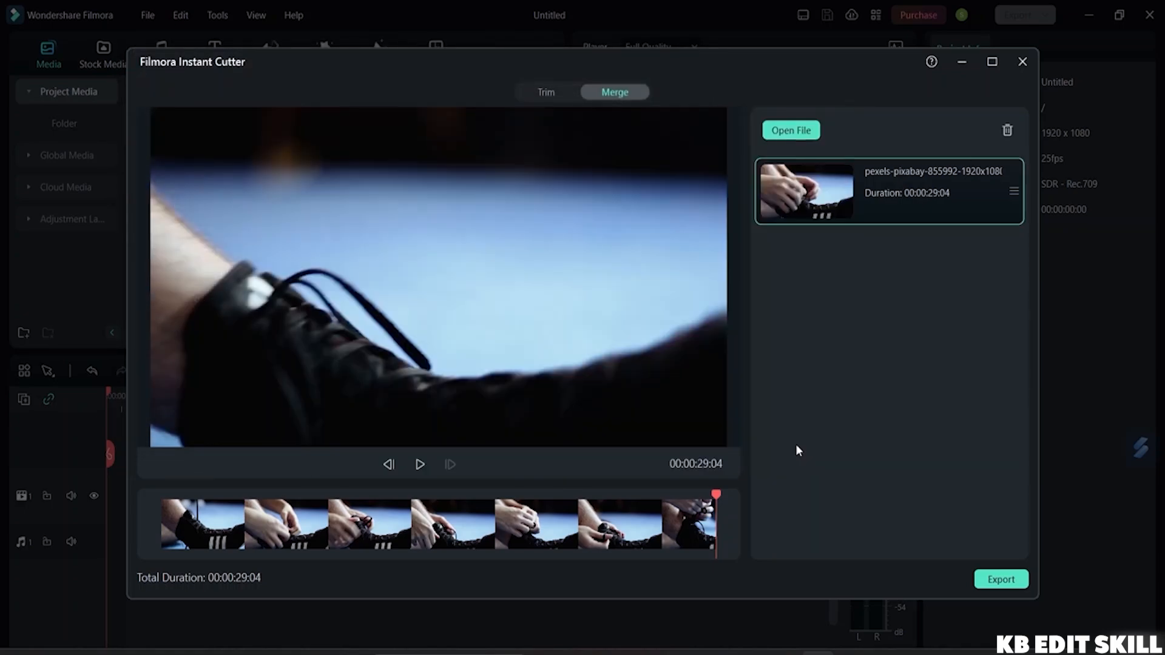
# Clear the merge list, return to Trim mode and close both the Instant Cutter and the empty project
pyautogui.click(1005, 133)
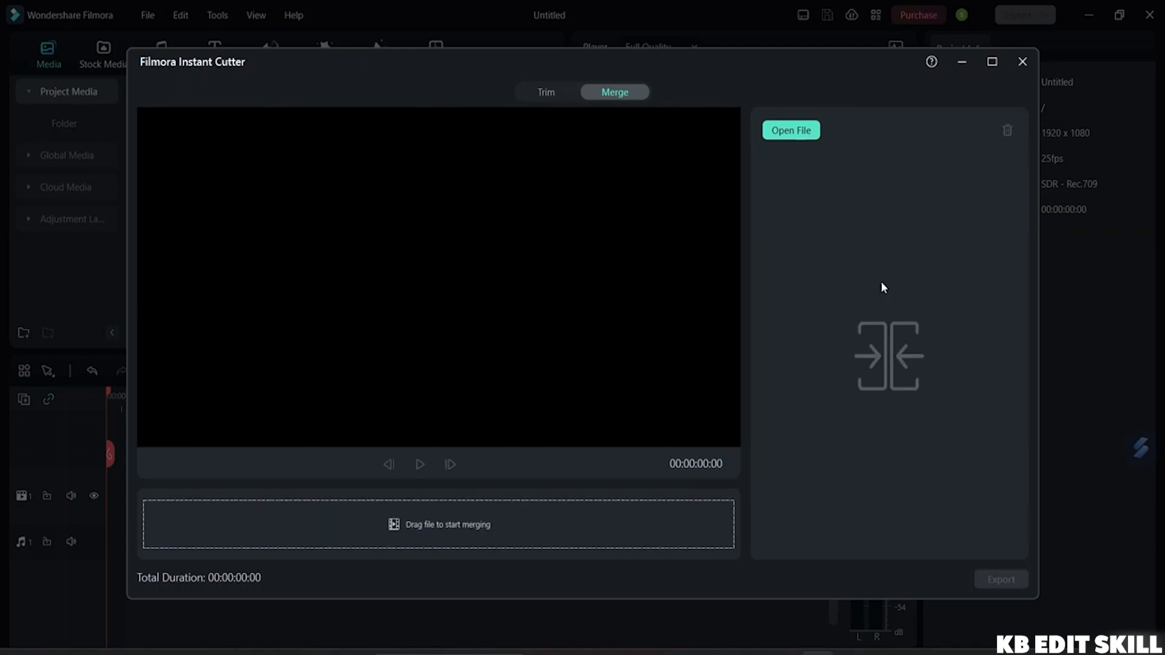
pyautogui.click(547, 93)
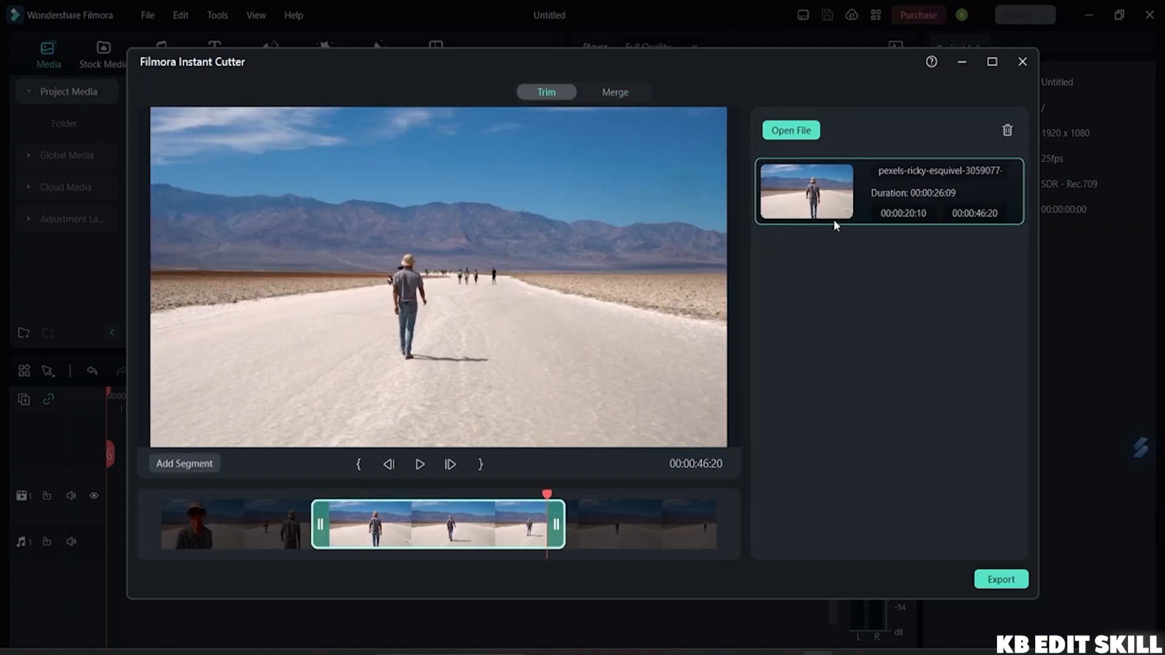
pyautogui.click(1022, 62)
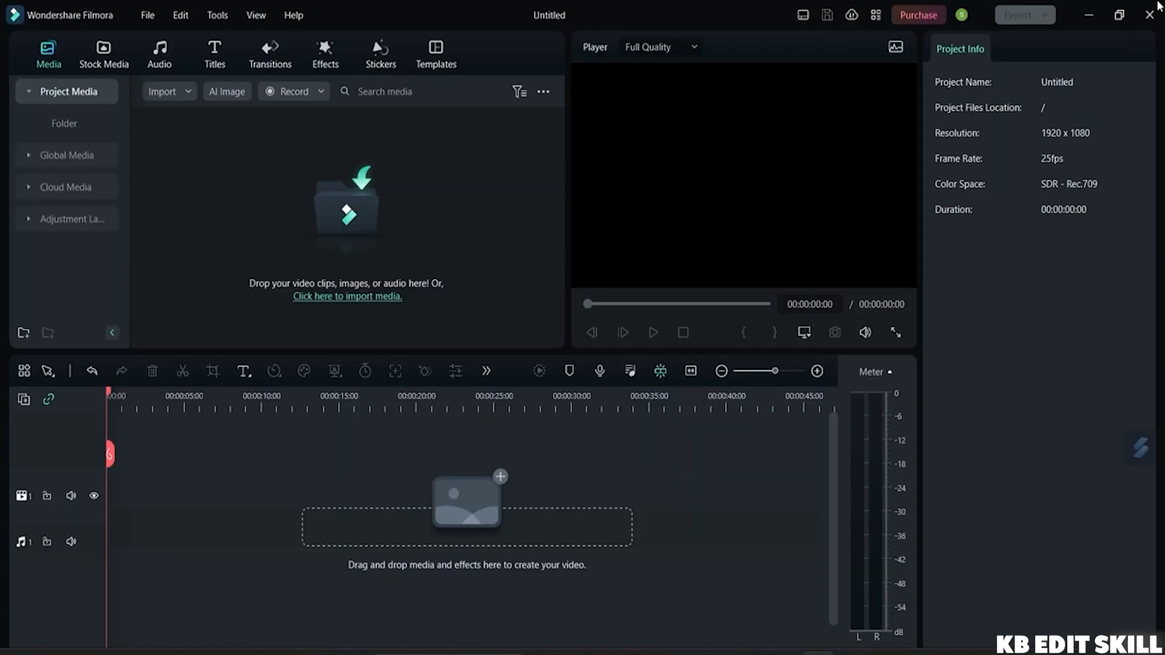
pyautogui.click(1149, 14)
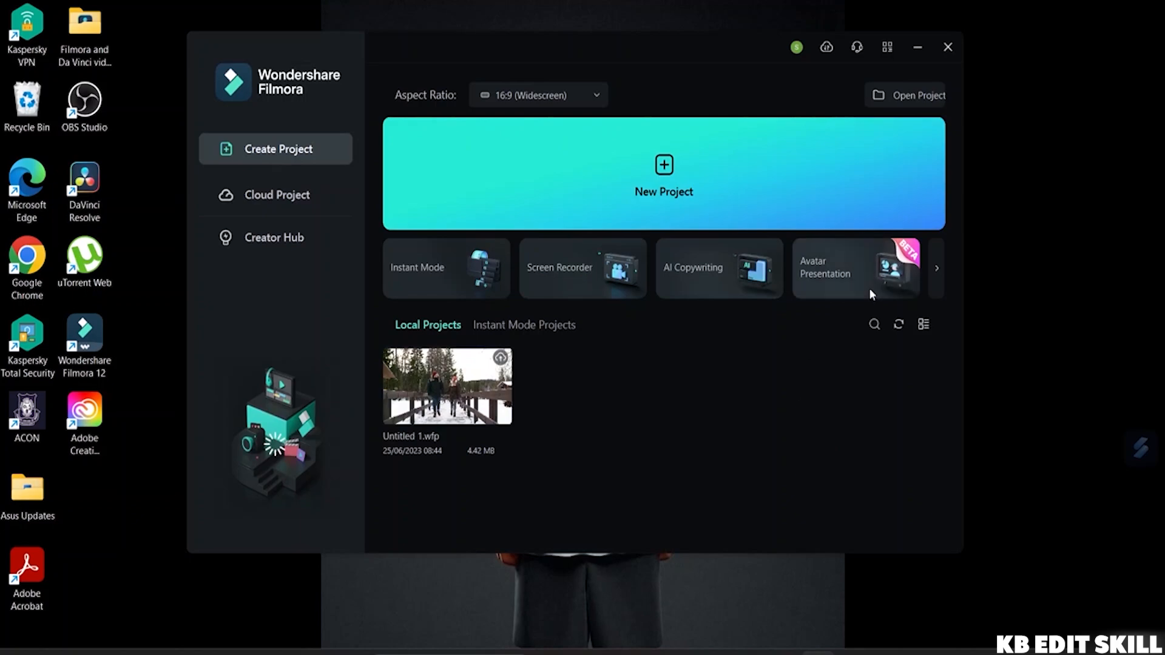
# Open Auto Reframe from the start screen and import the Pexels video numbered 3059077 from the Sample videos folder
pyautogui.click(938, 269)
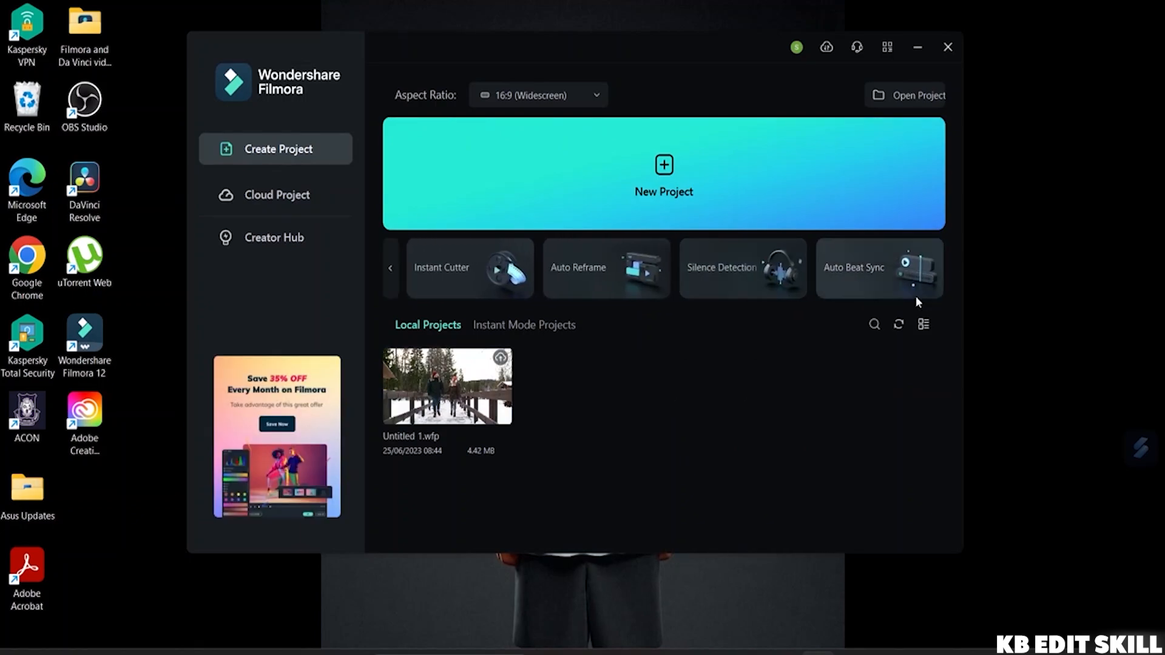
pyautogui.click(606, 275)
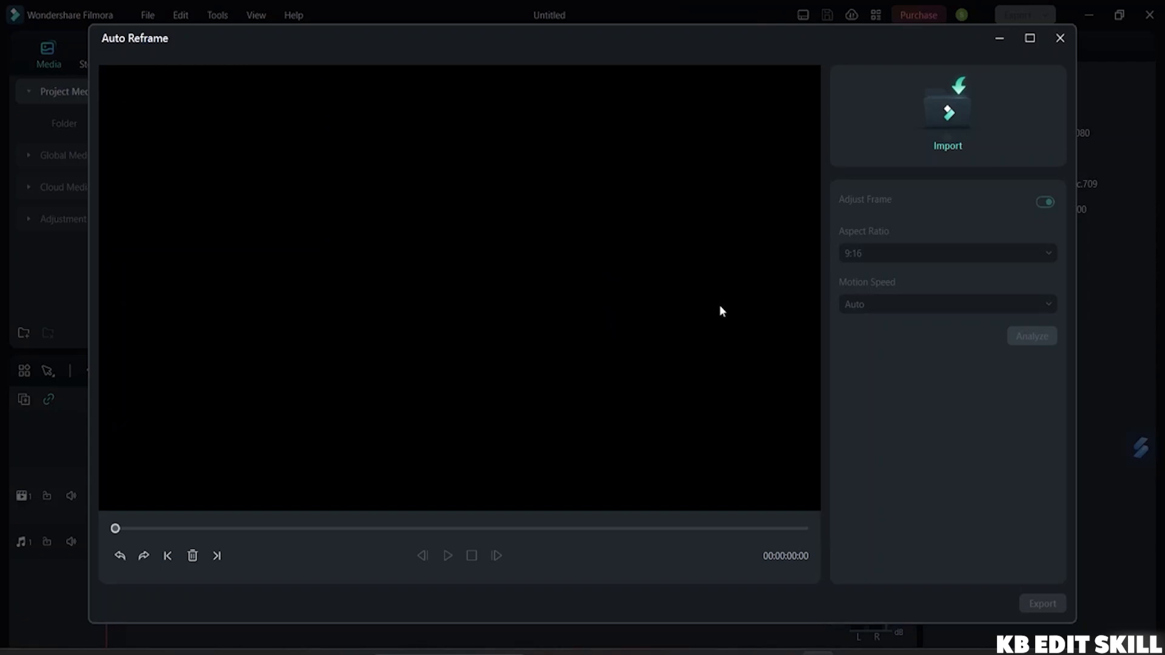
pyautogui.click(948, 115)
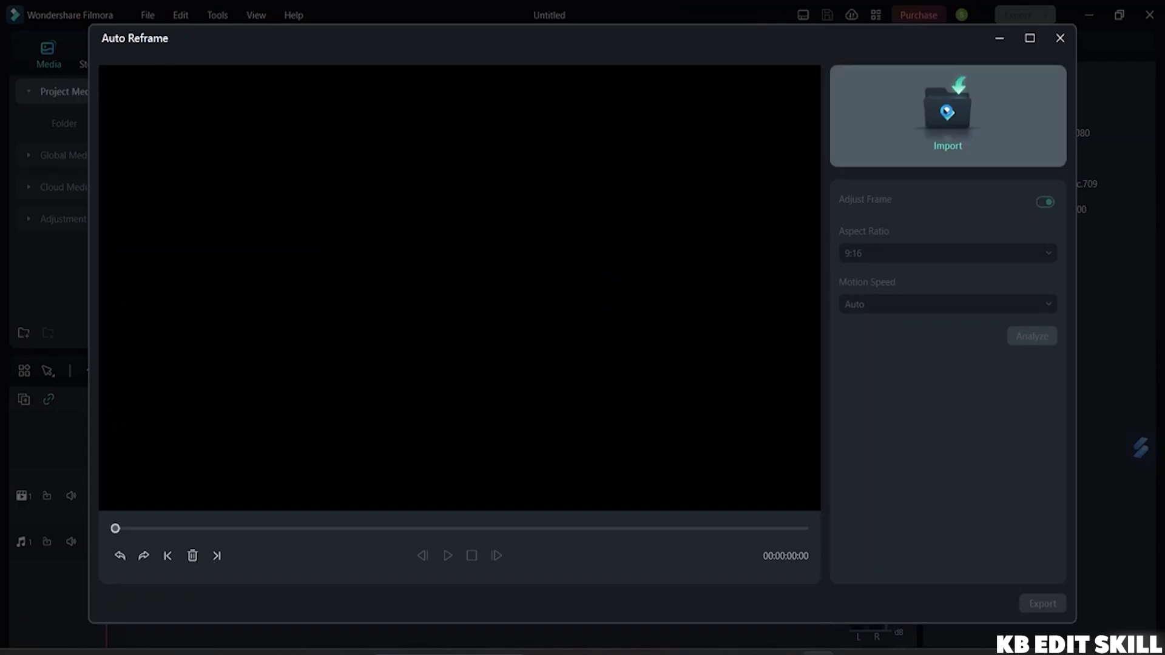
pyautogui.click(514, 255)
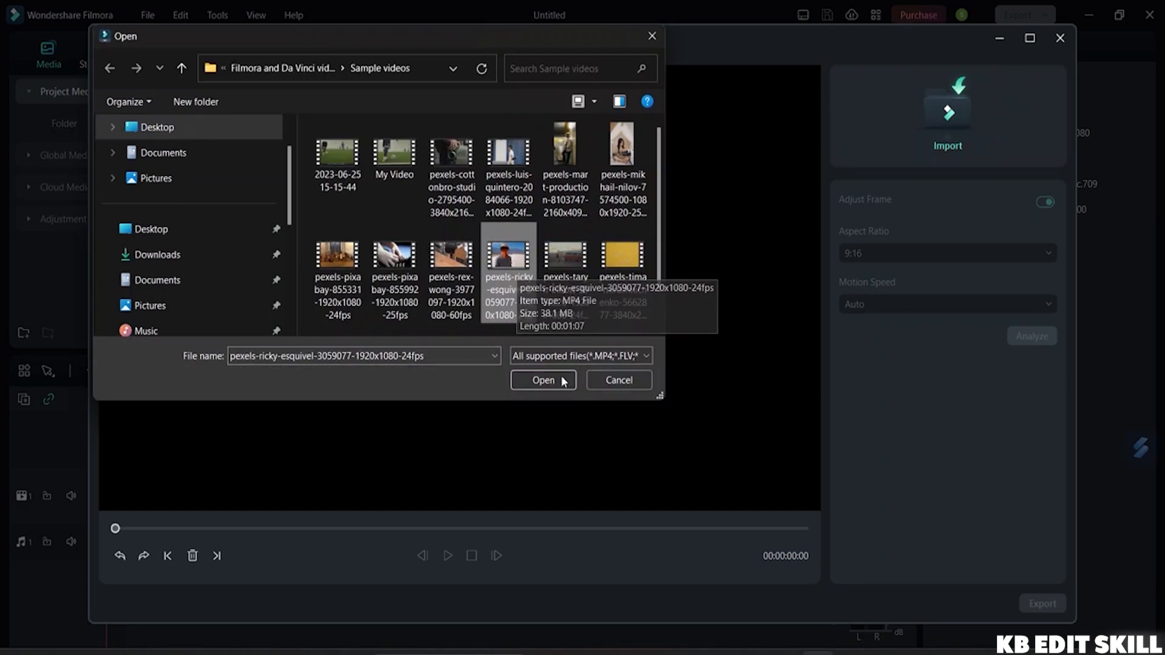
pyautogui.click(535, 380)
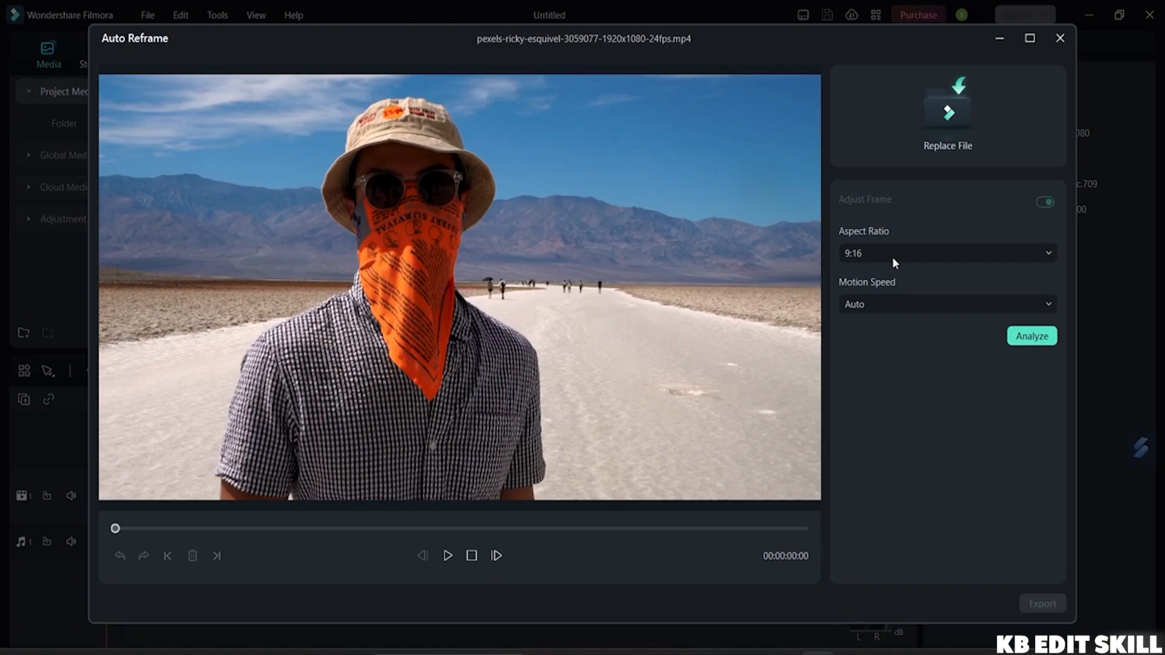
# Keep the aspect ratio at 9:16 and motion speed at Auto, preview the desert clip and analyze it for reframing
pyautogui.click(987, 260)
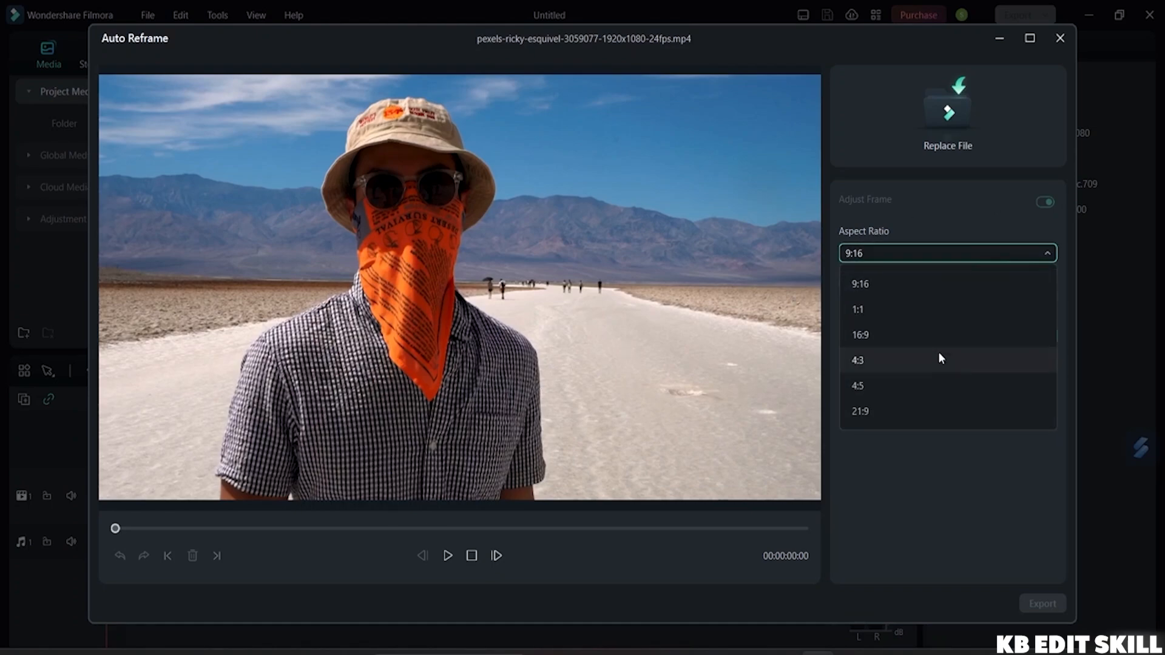
pyautogui.click(925, 283)
pyautogui.click(997, 300)
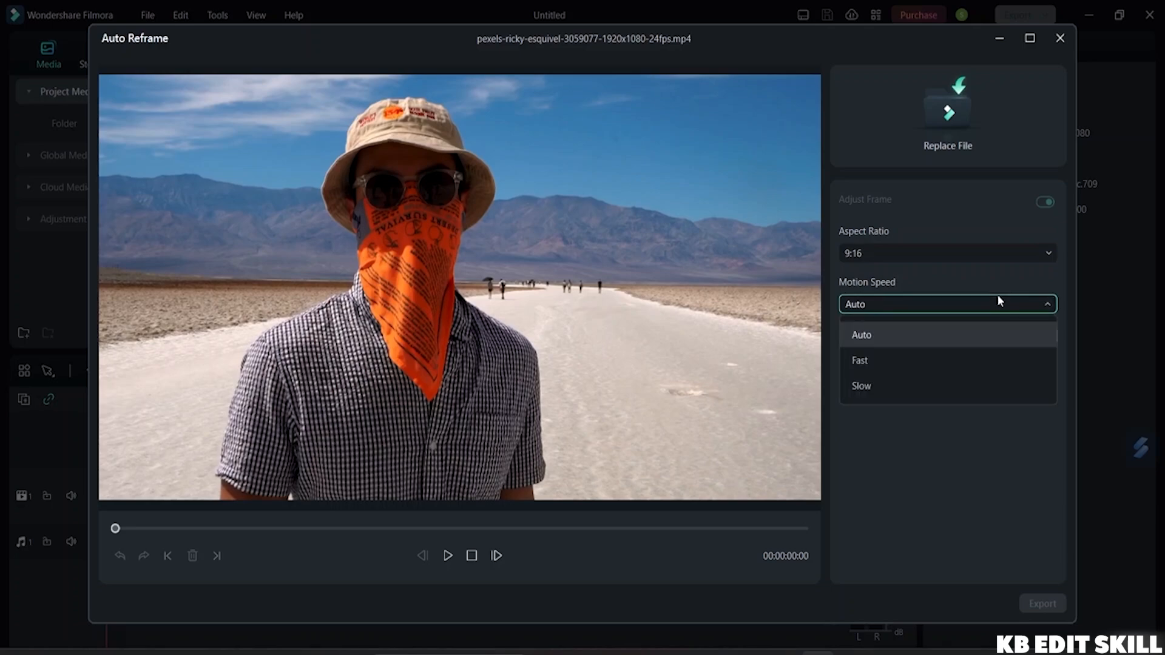
pyautogui.click(965, 337)
pyautogui.click(447, 556)
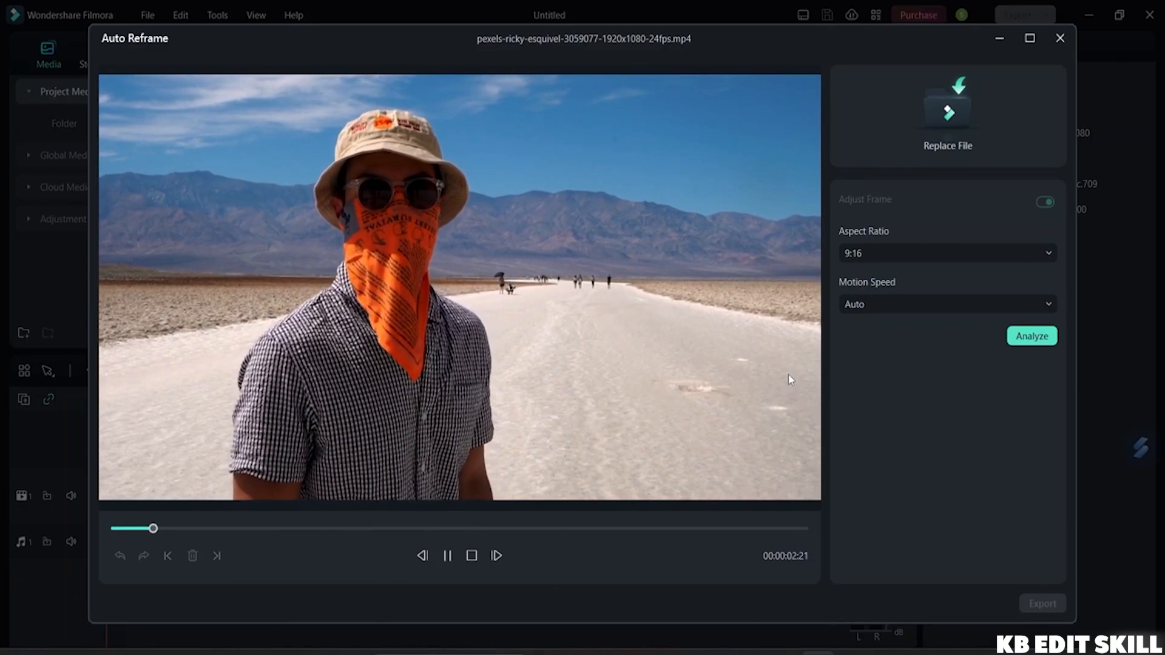
pyautogui.click(1034, 338)
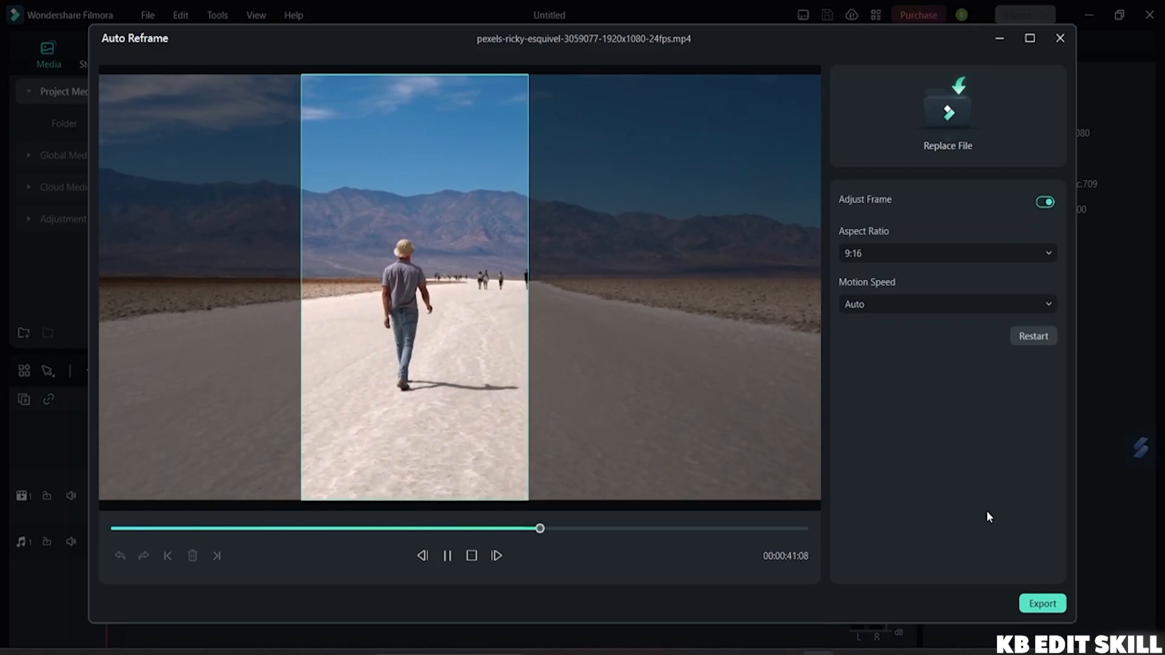
# Check the other aspect ratio options, then pause the reframed preview and step through its frames backward and forward
pyautogui.click(1005, 252)
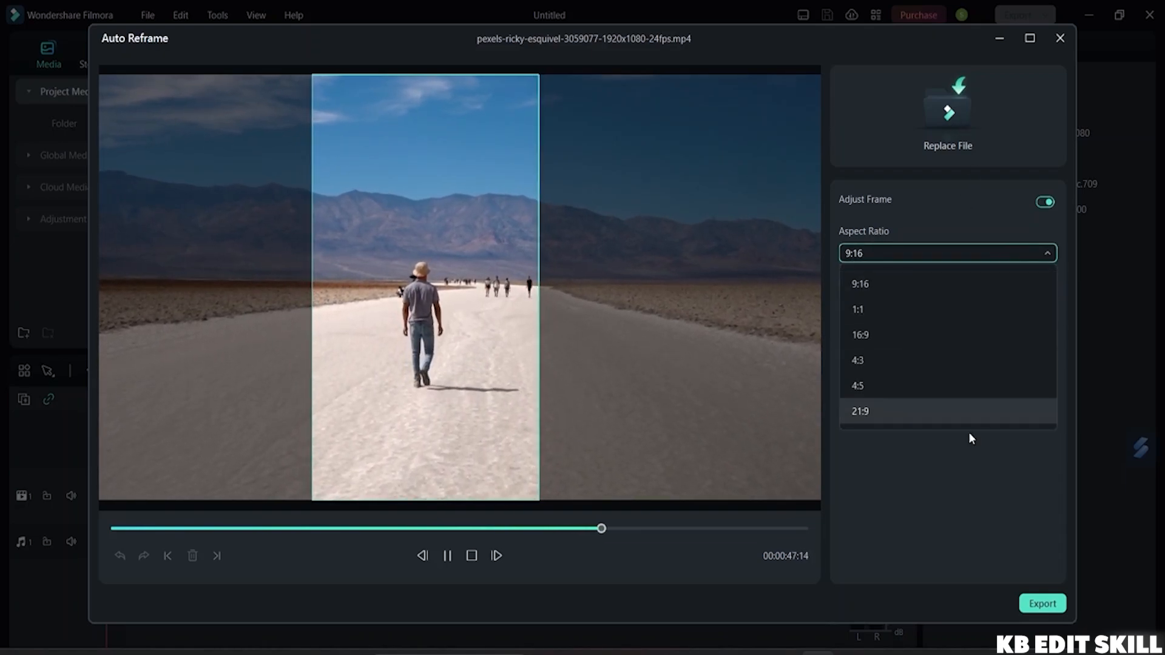
pyautogui.click(925, 507)
pyautogui.click(448, 555)
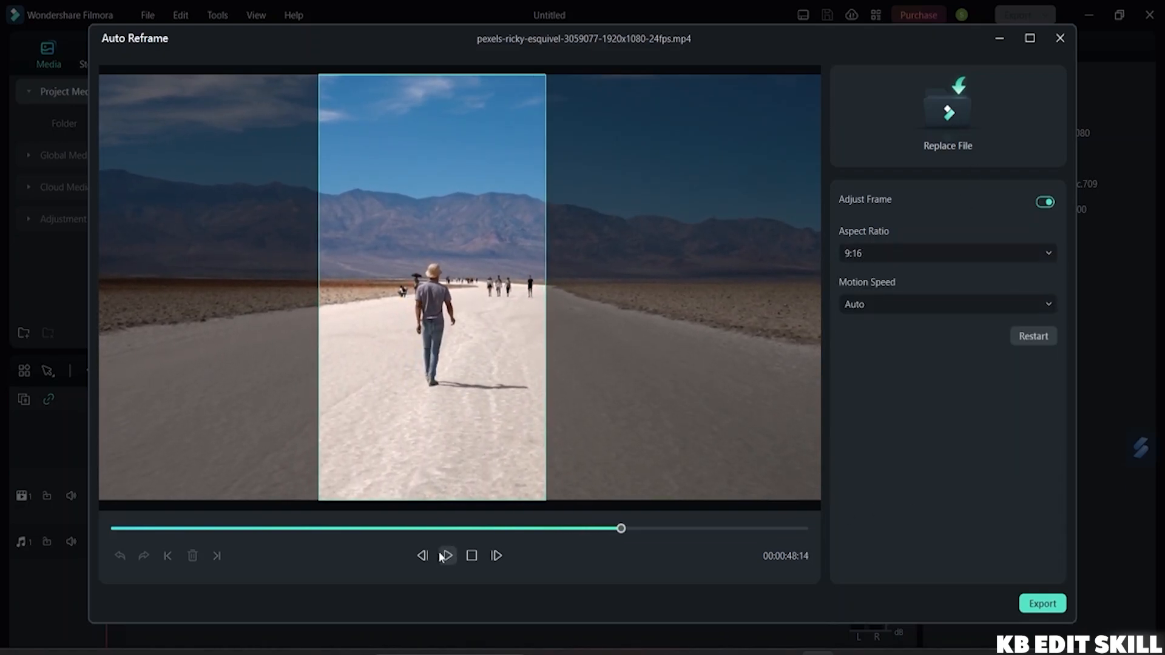
pyautogui.click(423, 555)
pyautogui.click(422, 556)
pyautogui.click(422, 556)
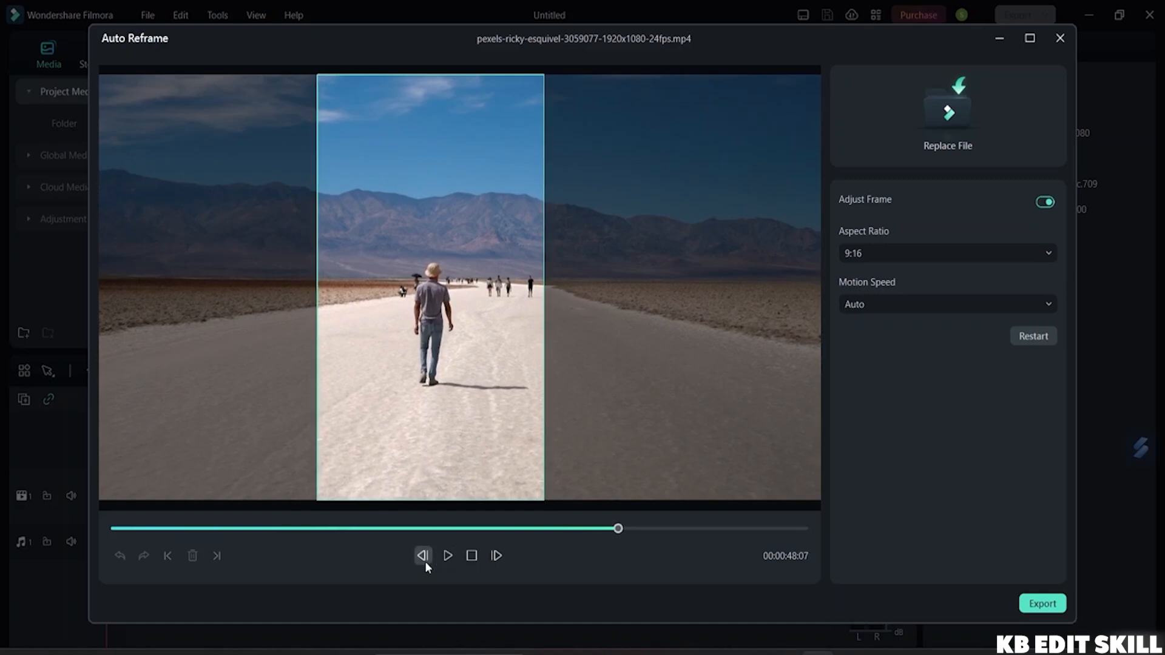
pyautogui.click(423, 556)
pyautogui.click(497, 555)
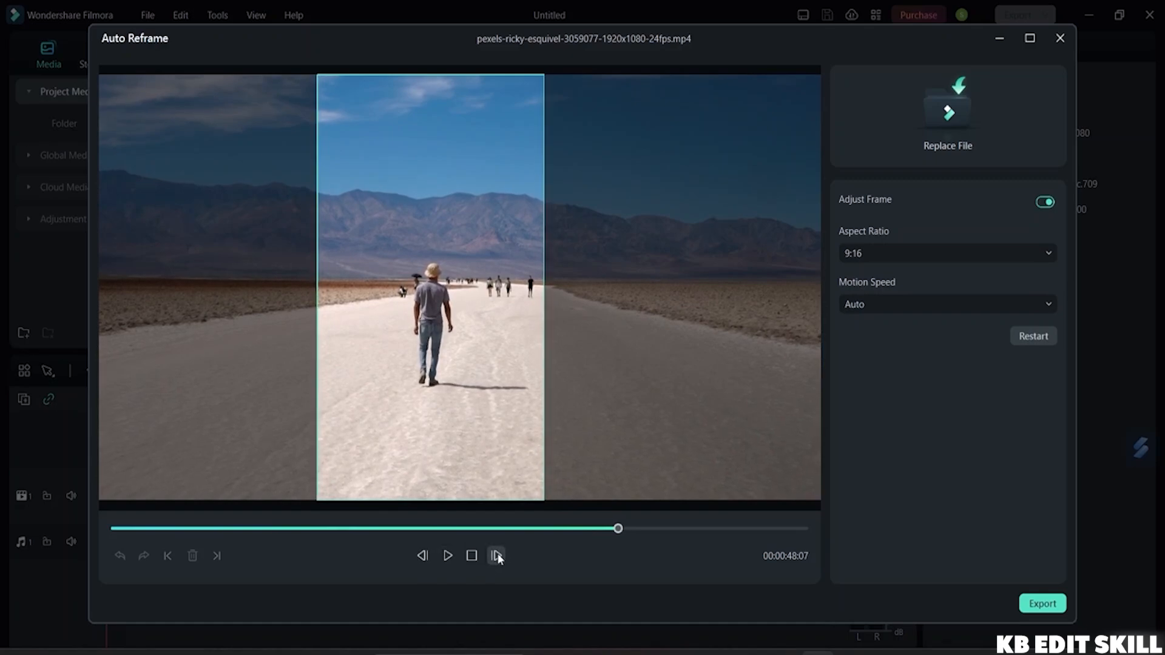
pyautogui.click(497, 555)
pyautogui.click(496, 555)
pyautogui.click(497, 555)
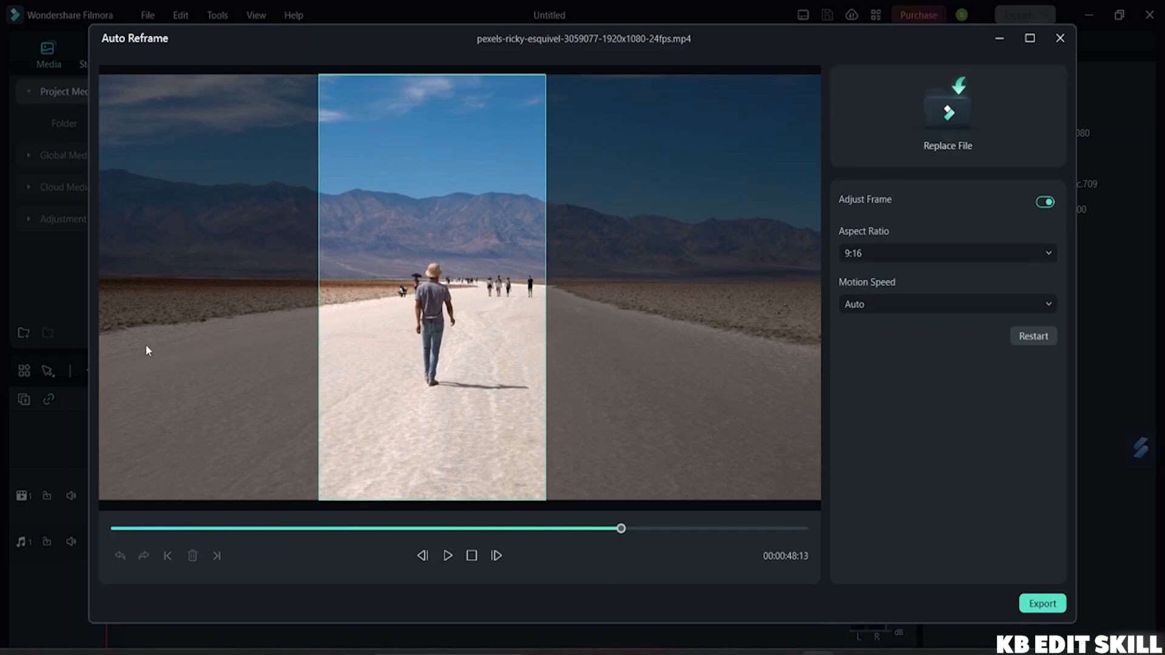
# Close Auto Reframe without exporting, leave the empty project and show the remaining quick tools on the start screen
pyautogui.click(1061, 38)
pyautogui.click(663, 329)
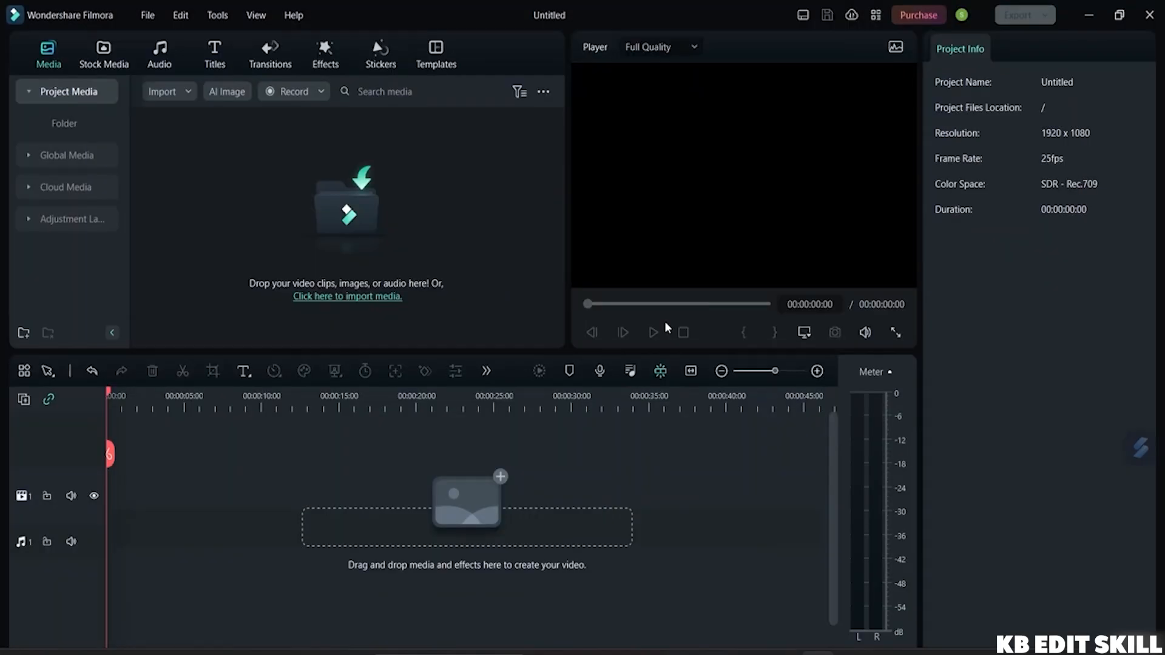
pyautogui.click(1149, 14)
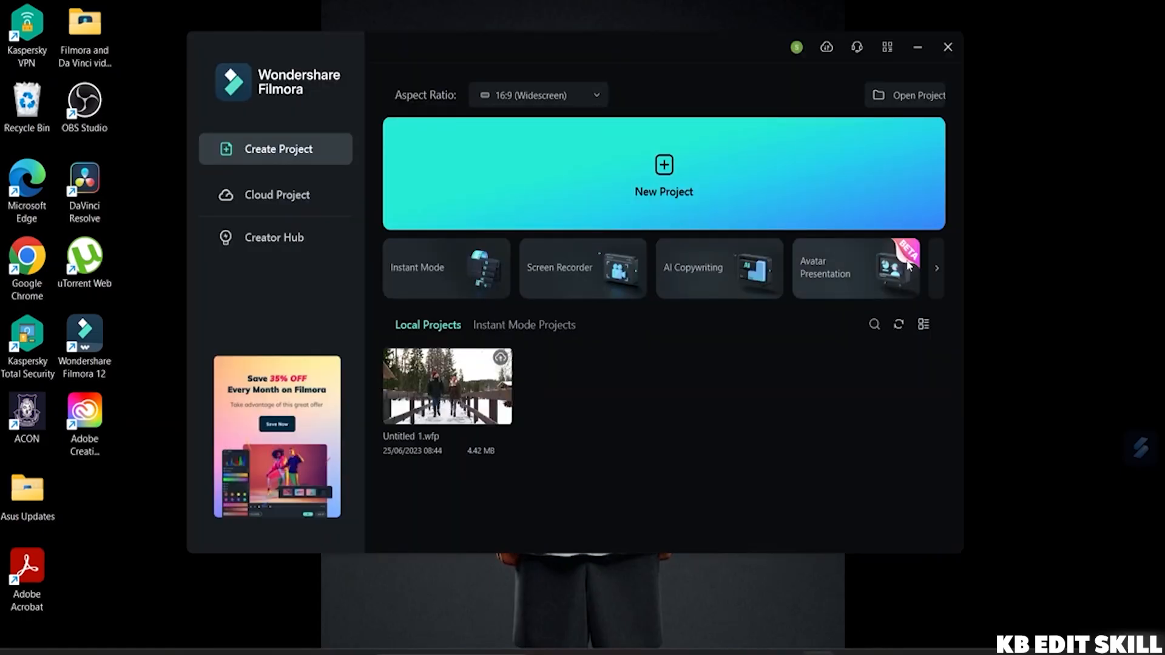
pyautogui.click(932, 265)
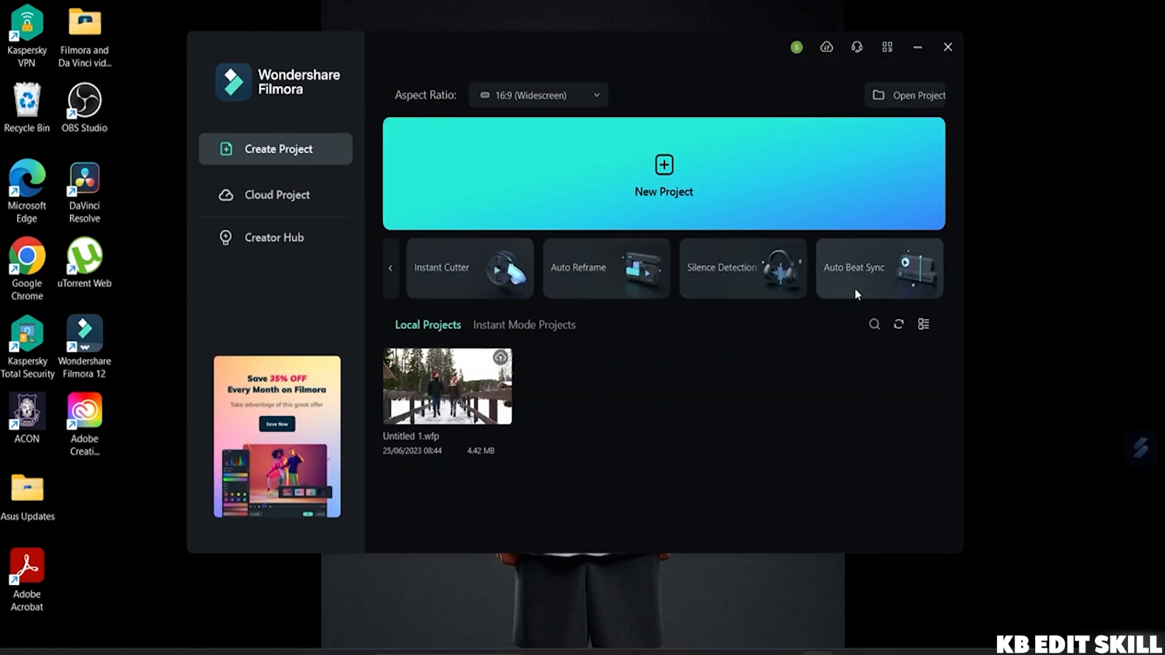
# Run Silence Detection on My Video from the Sample videos folder with the default settings and export the result to the timeline
pyautogui.click(730, 267)
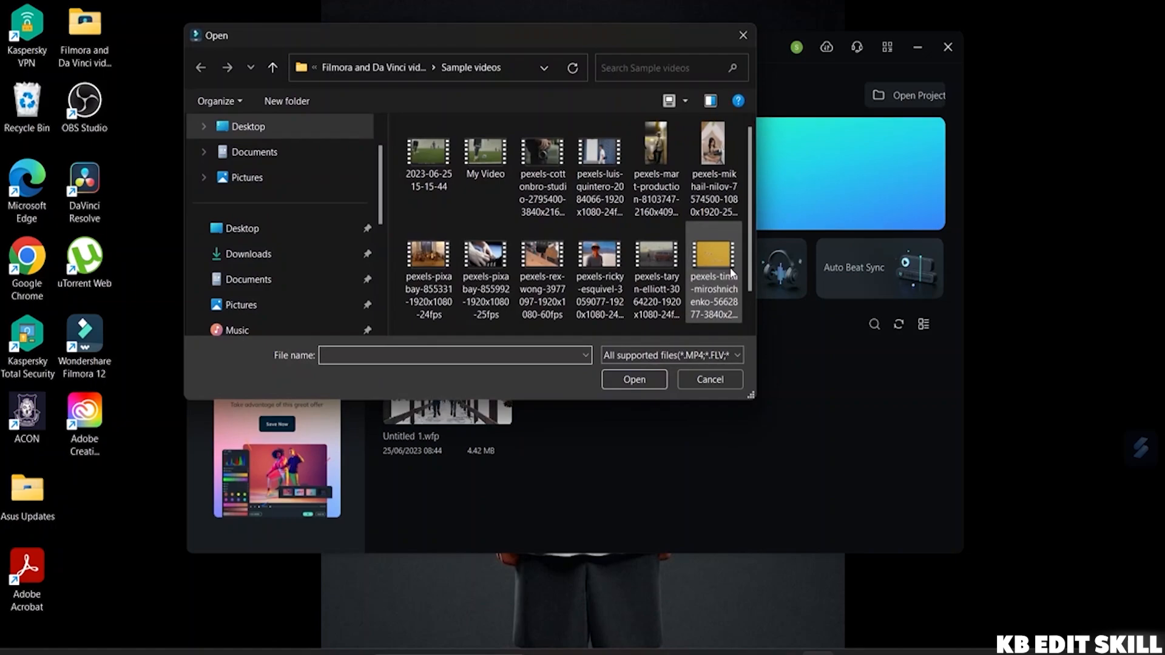
pyautogui.scroll(-1, 562, 246)
pyautogui.scroll(1, 563, 247)
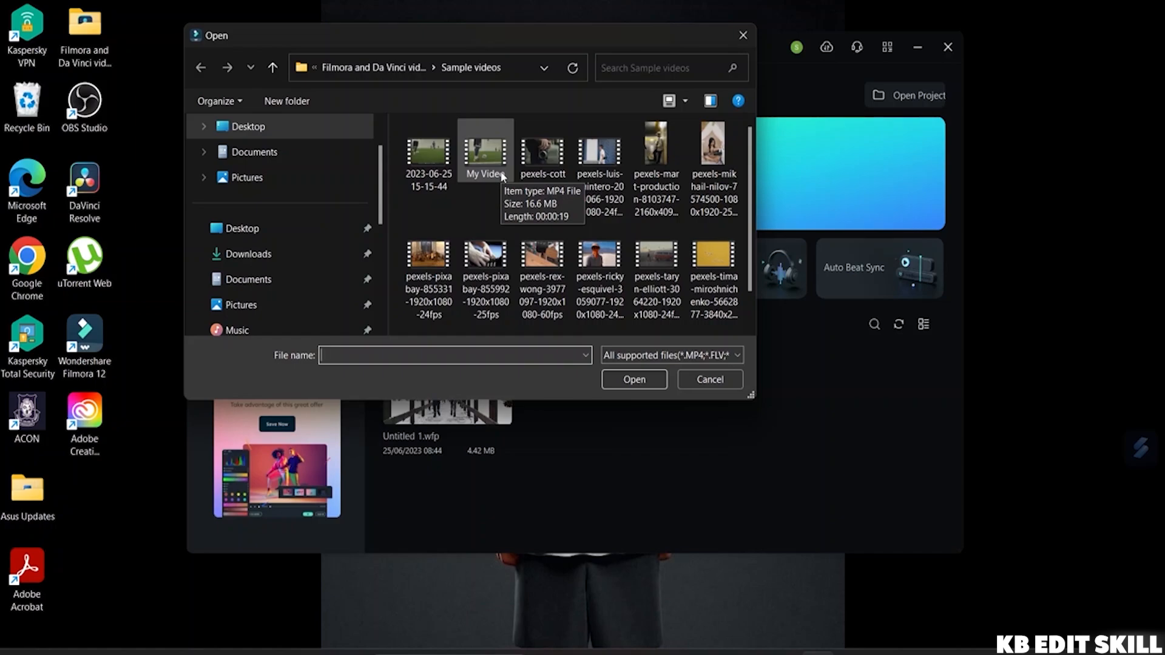
pyautogui.doubleClick(483, 175)
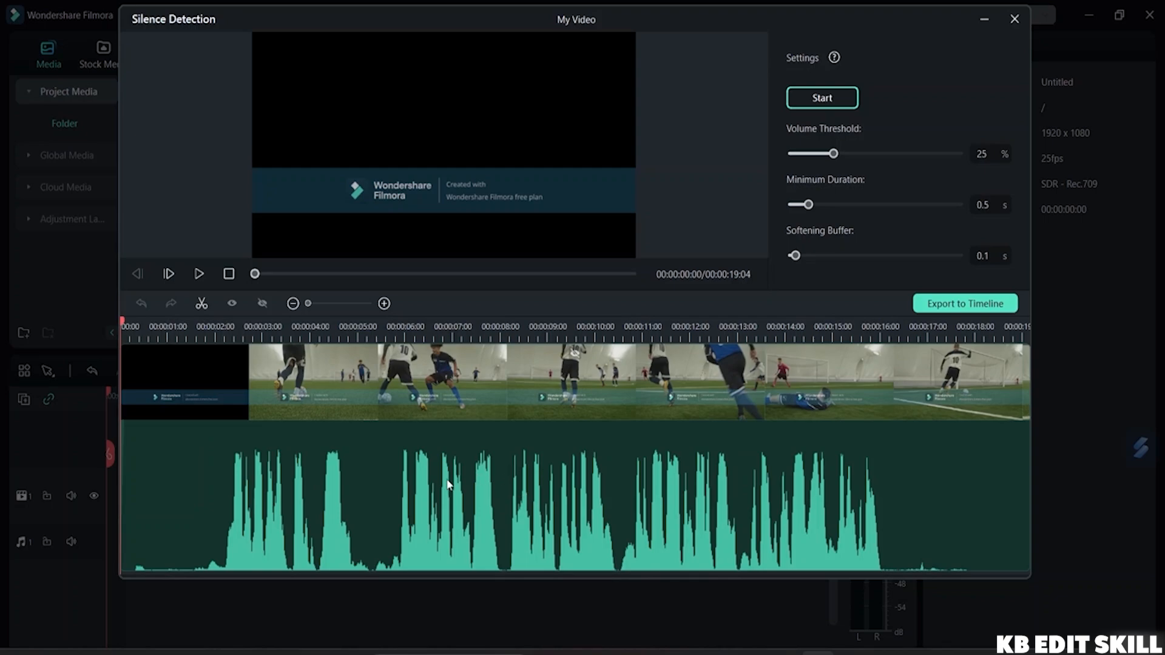
pyautogui.click(844, 99)
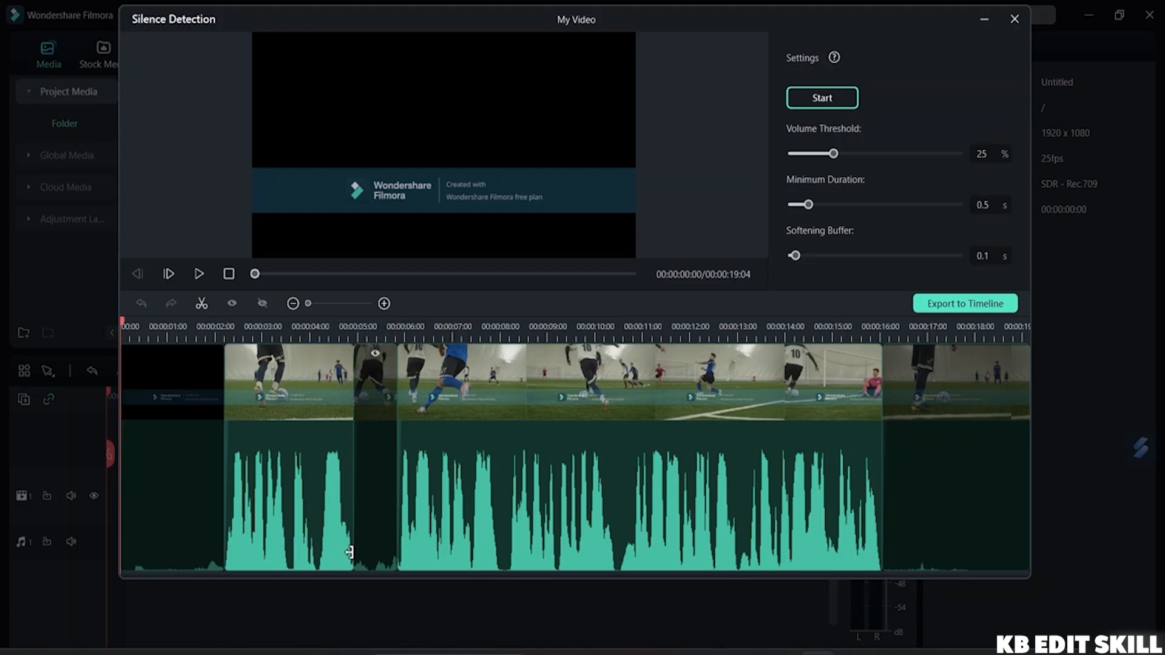
pyautogui.click(939, 304)
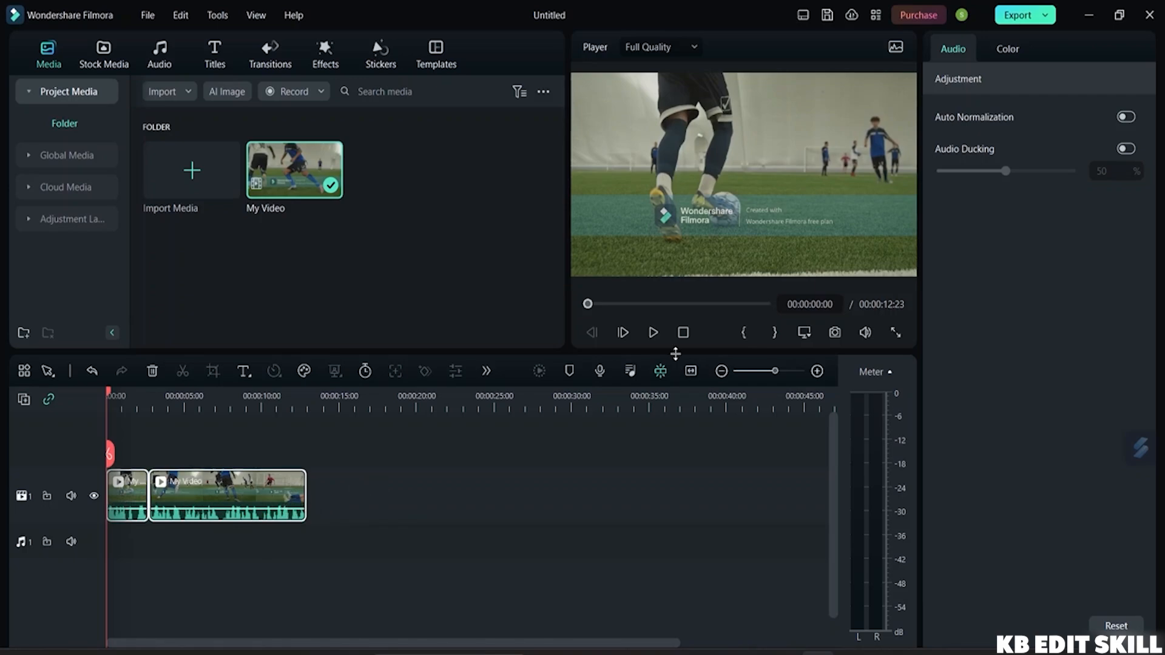
# Play the silence-trimmed My Video clips on the timeline, and close the project without saving
pyautogui.click(653, 341)
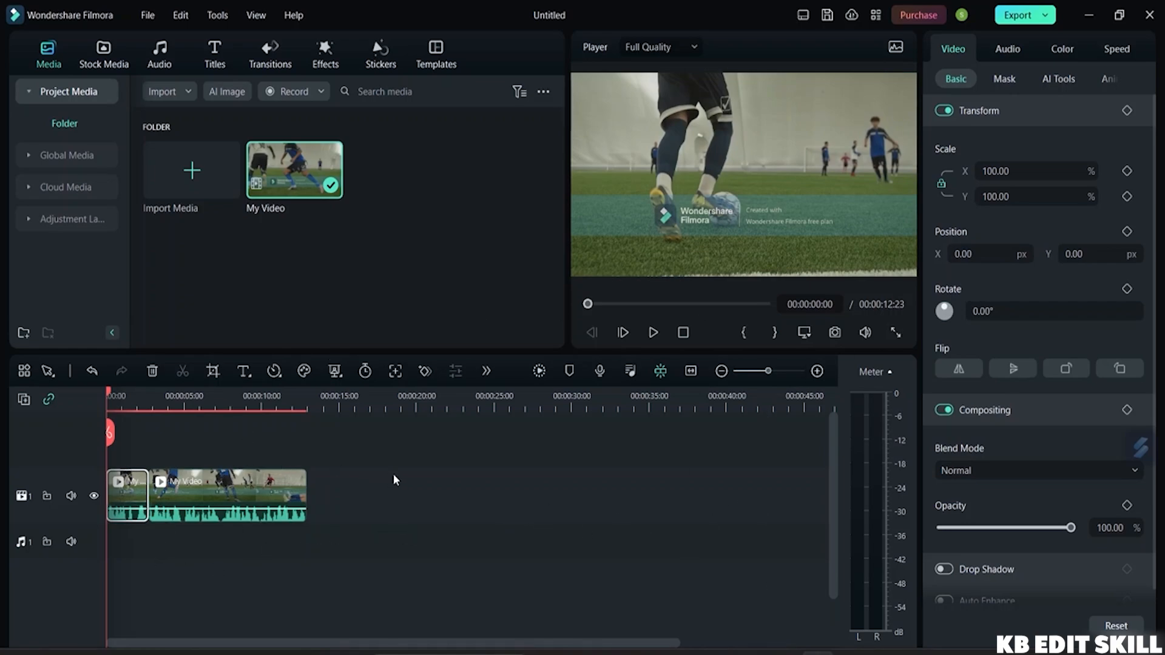
pyautogui.click(1149, 15)
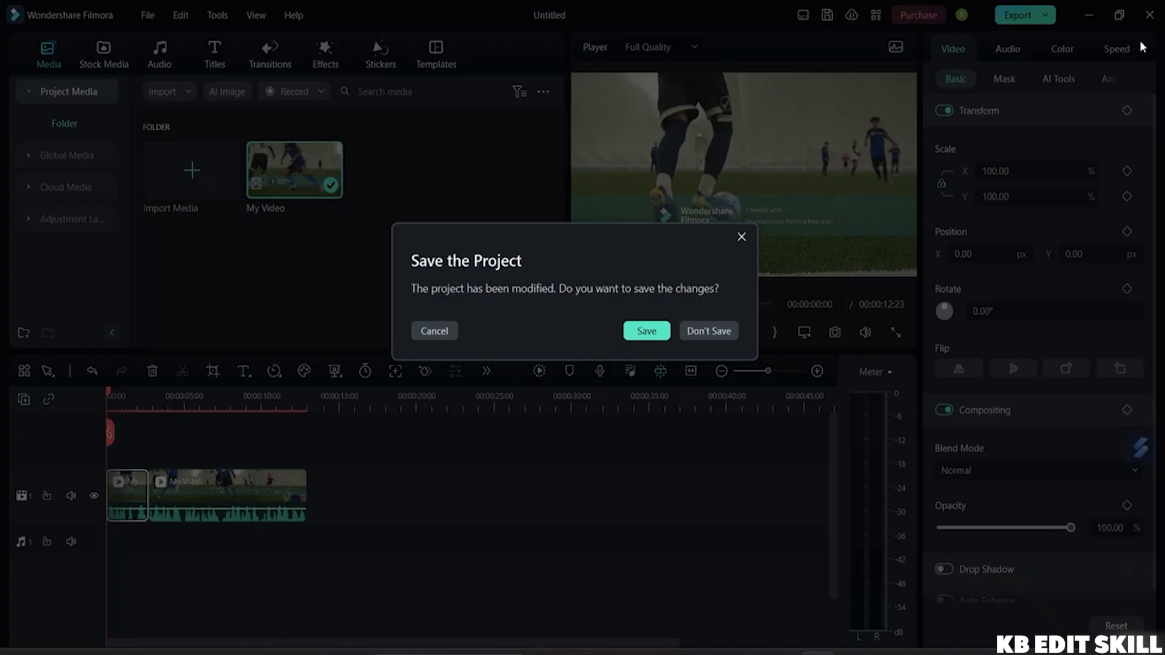
pyautogui.click(705, 331)
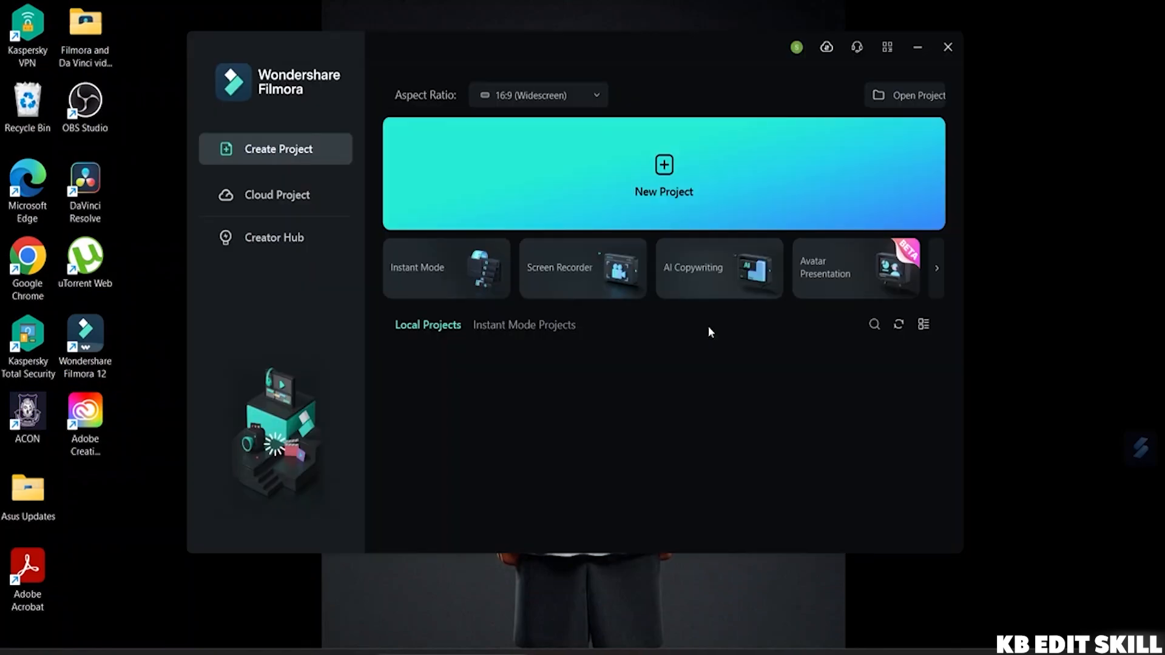
pyautogui.click(935, 271)
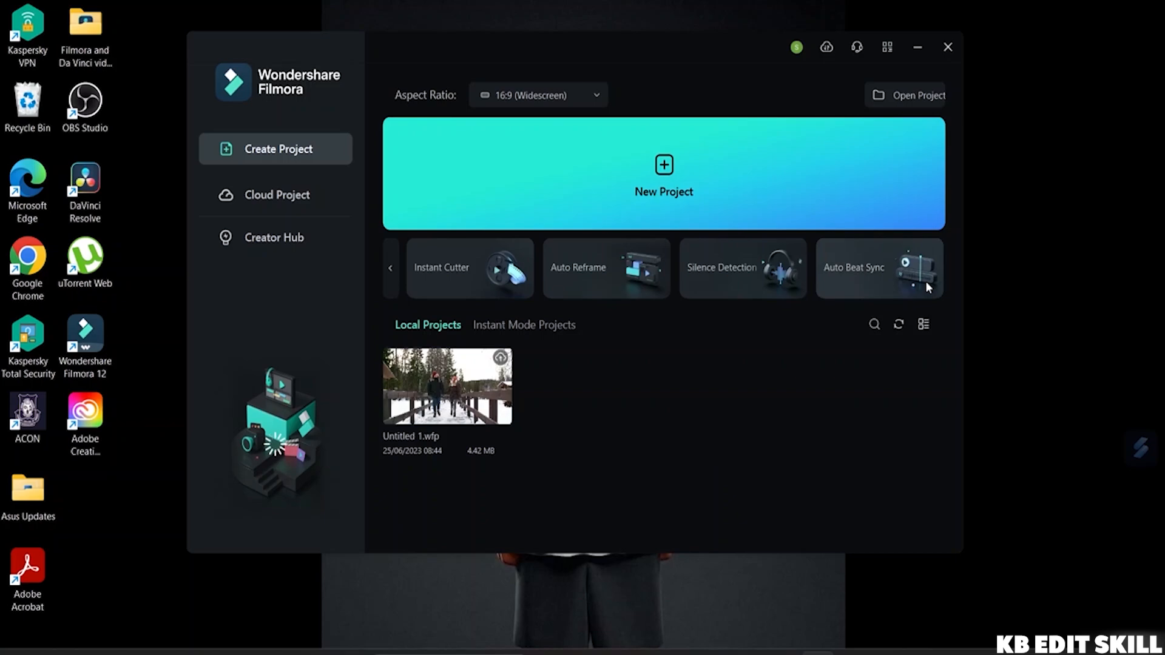
pyautogui.hotkey('alt', 'F4')
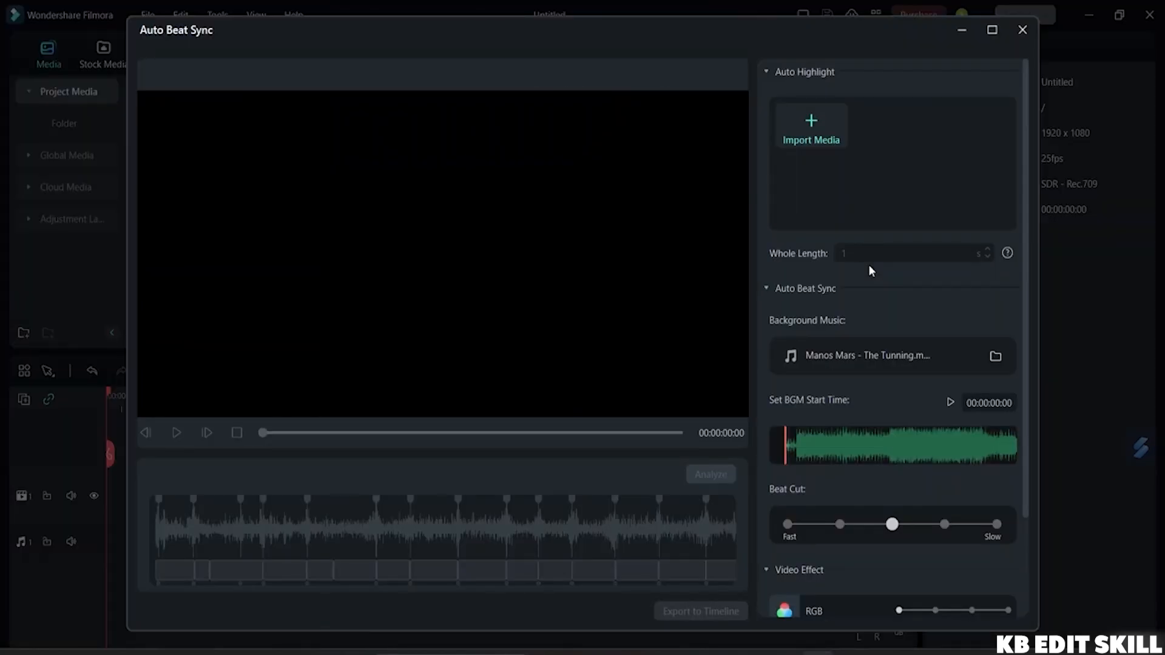
pyautogui.click(824, 130)
pyautogui.scroll(-1, 537, 206)
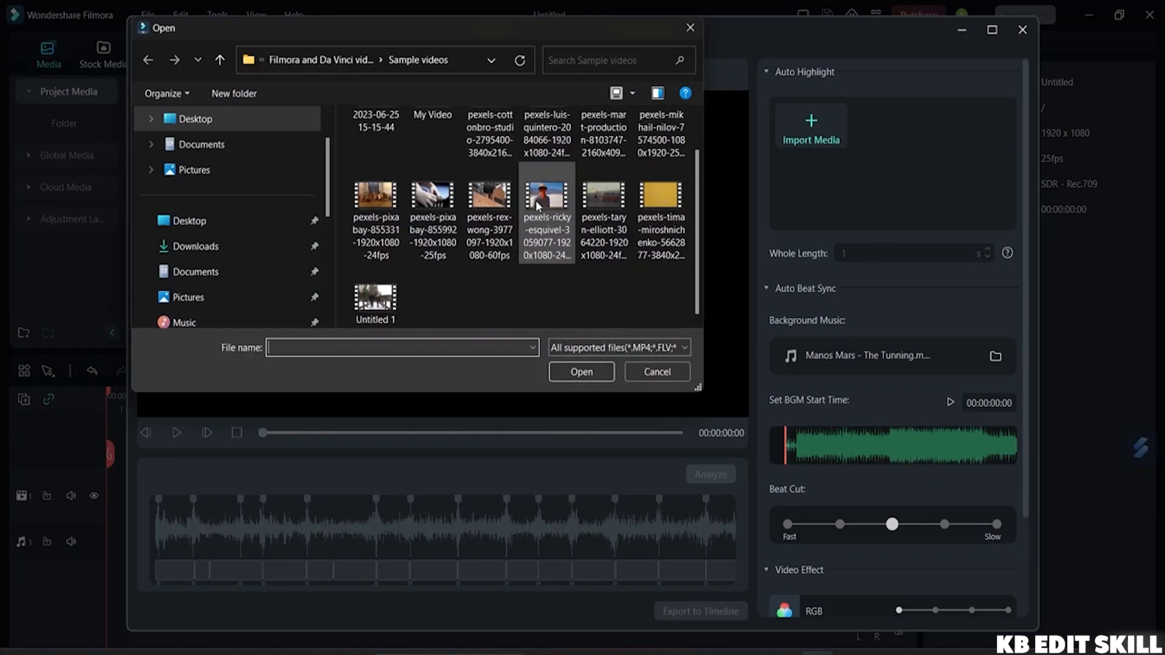
pyautogui.click(456, 211)
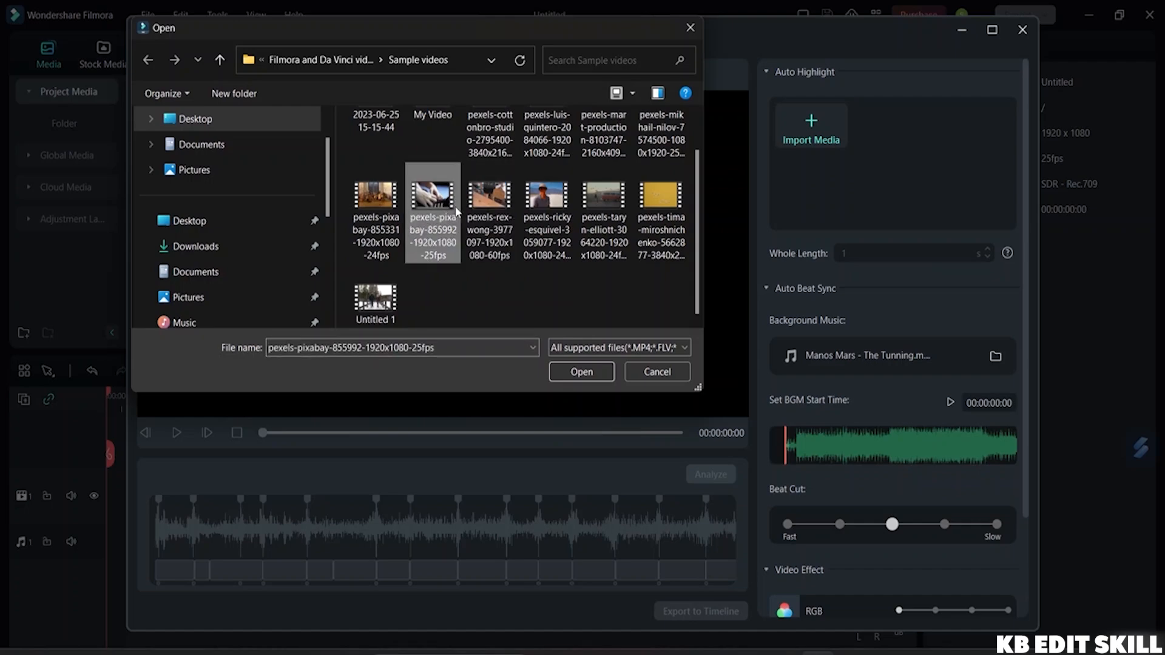
pyautogui.click(580, 373)
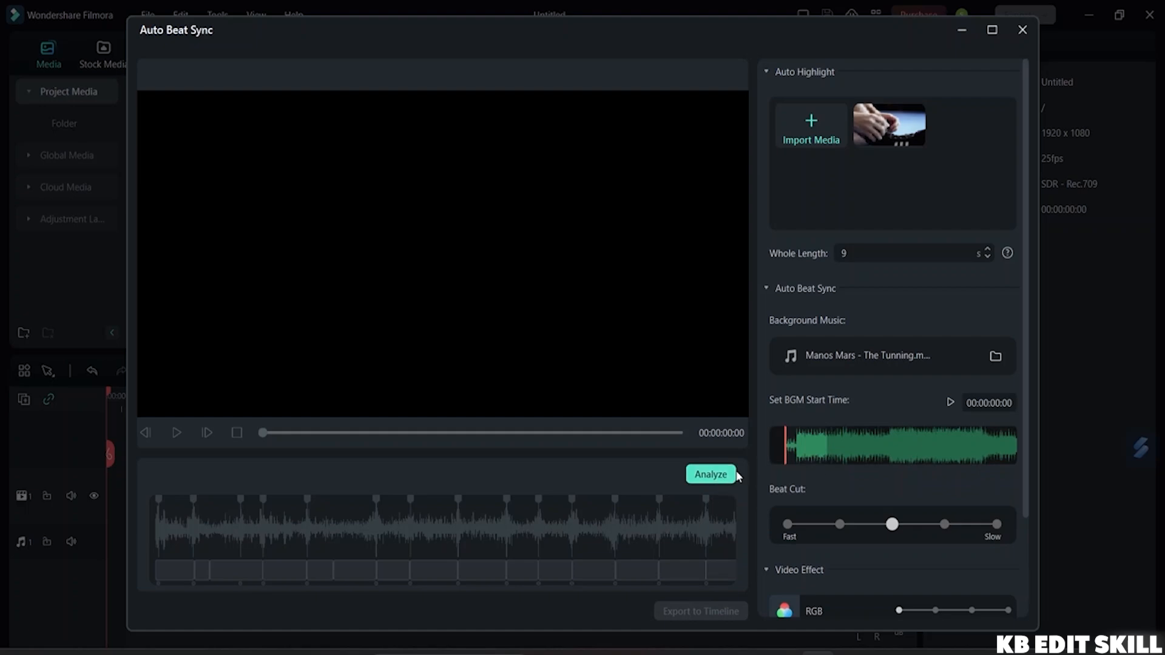
pyautogui.click(713, 475)
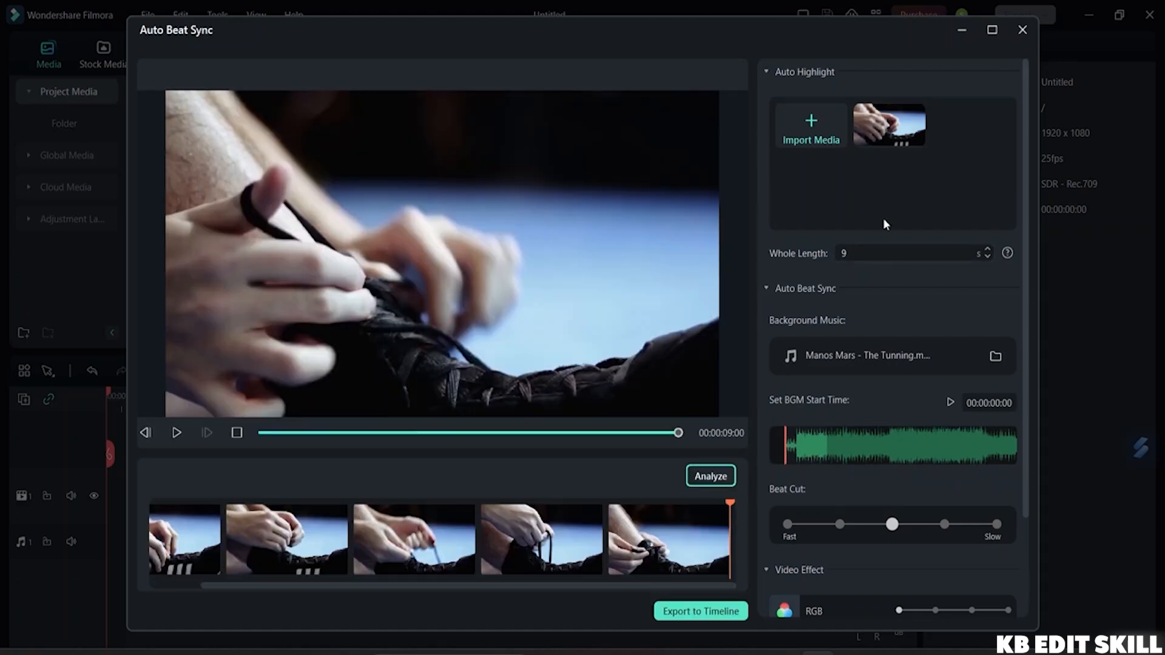
# Adjust the whole length of the highlight and set the background music start time to 00:00:30:00
pyautogui.click(986, 249)
pyautogui.click(987, 249)
pyautogui.click(987, 249)
pyautogui.click(987, 249)
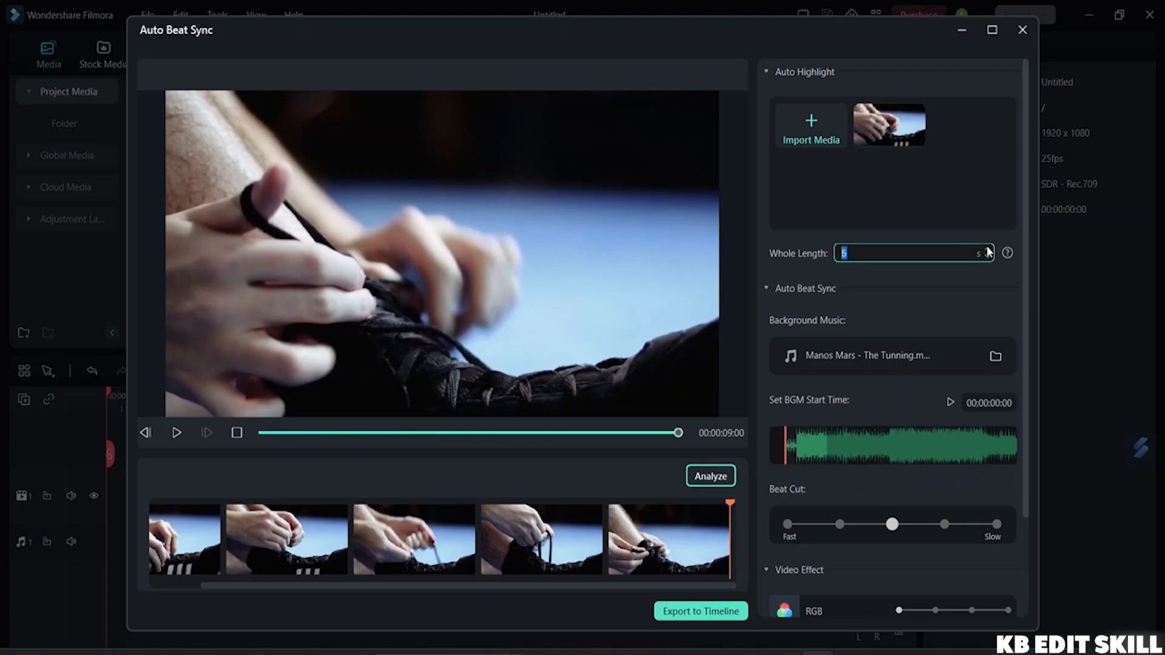
pyautogui.click(987, 249)
pyautogui.click(987, 248)
pyautogui.click(987, 249)
pyautogui.click(987, 249)
pyautogui.click(987, 249)
pyautogui.click(987, 249)
pyautogui.click(802, 448)
pyautogui.scroll(-3, 812, 486)
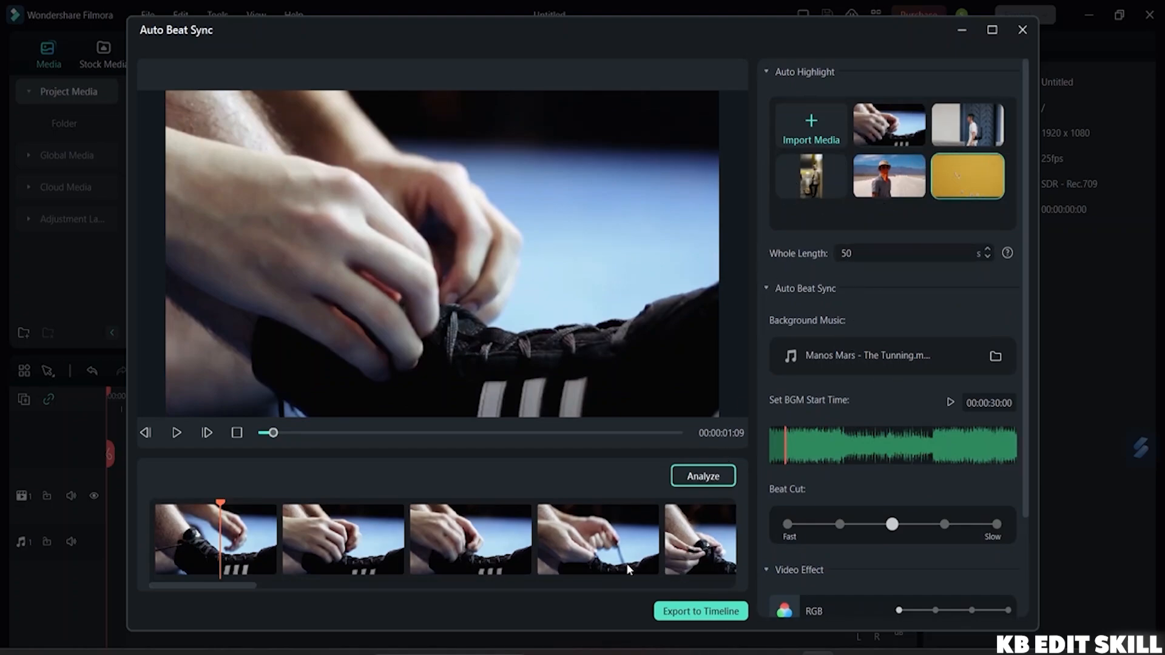
# Preview different parts of the beat-synced video, and exit Auto Beat Sync without exporting to the timeline
pyautogui.moveTo(221, 505); pyautogui.dragTo(373, 527)
pyautogui.press('space')
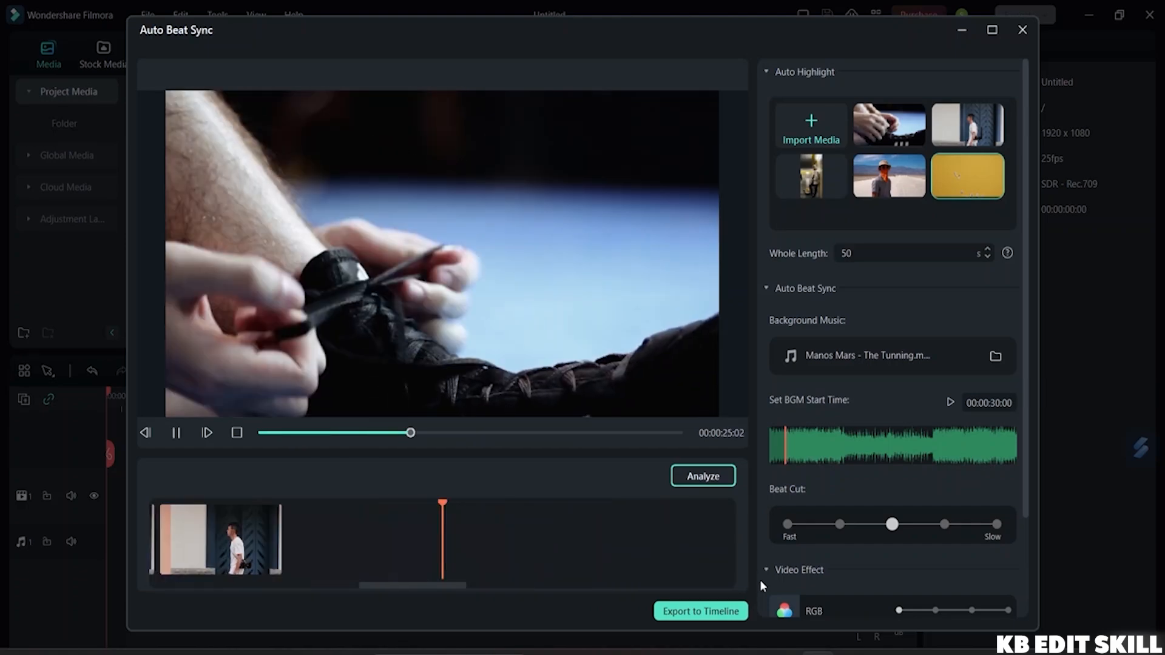
pyautogui.moveTo(377, 568); pyautogui.dragTo(565, 568)
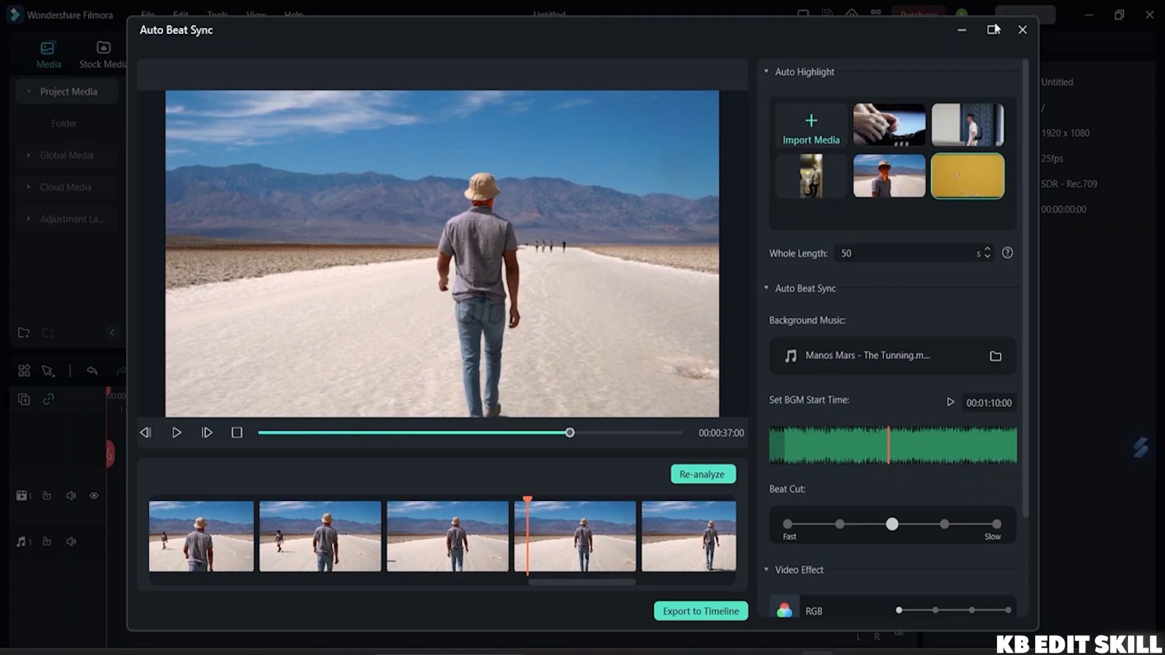
pyautogui.click(1019, 31)
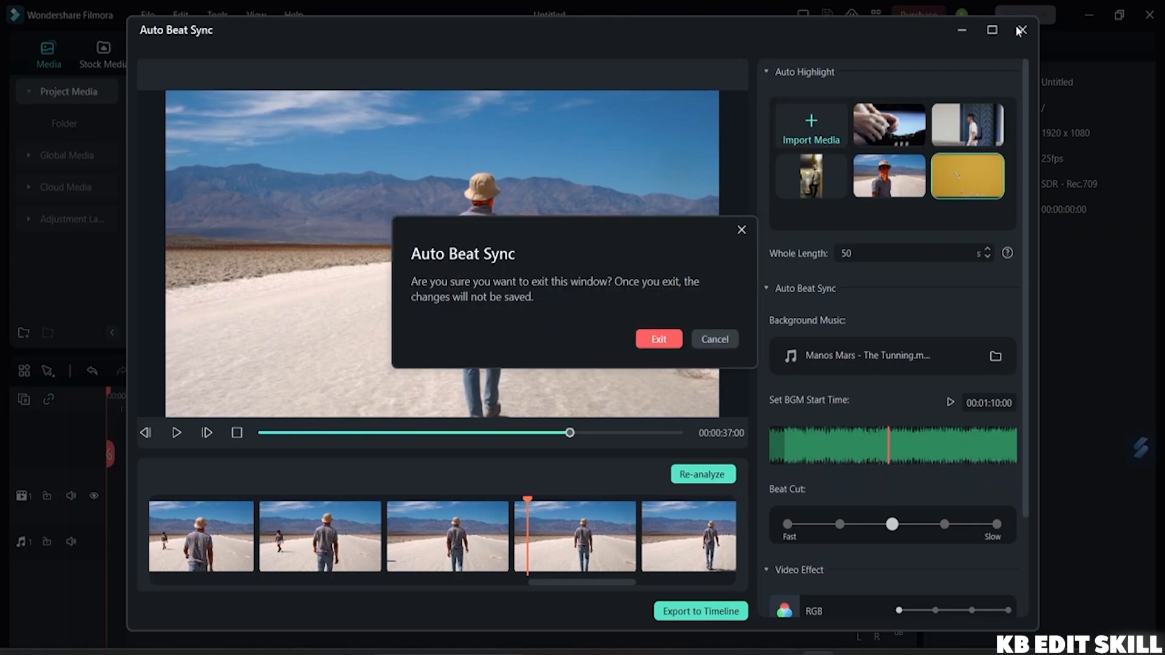
pyautogui.click(655, 340)
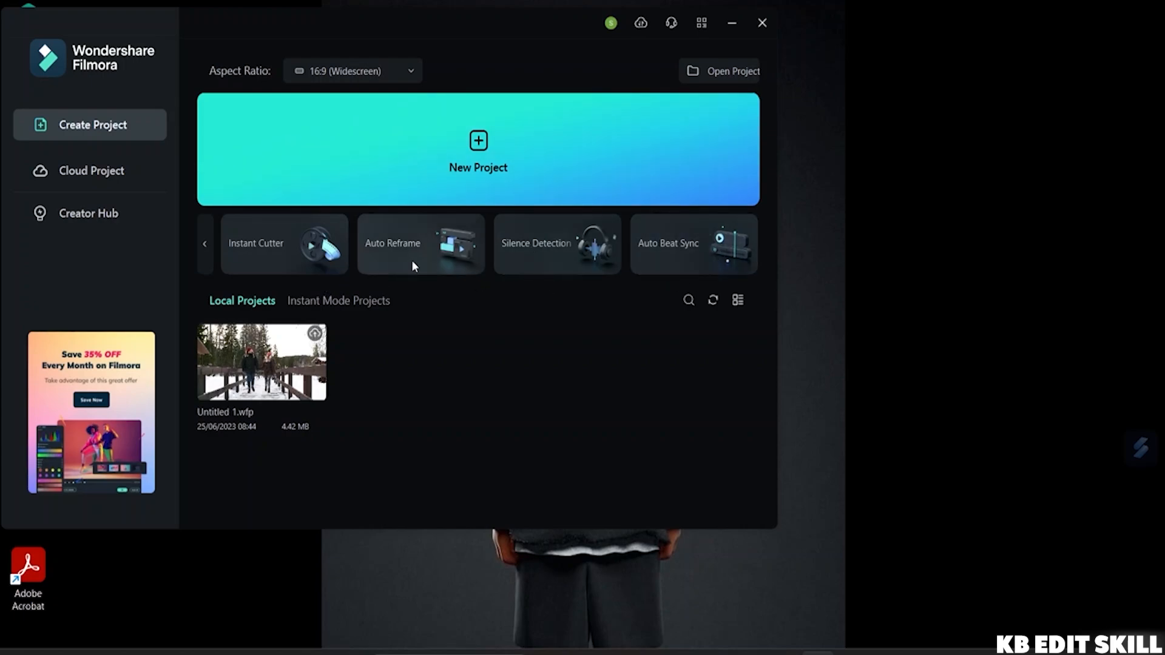
pyautogui.click(203, 246)
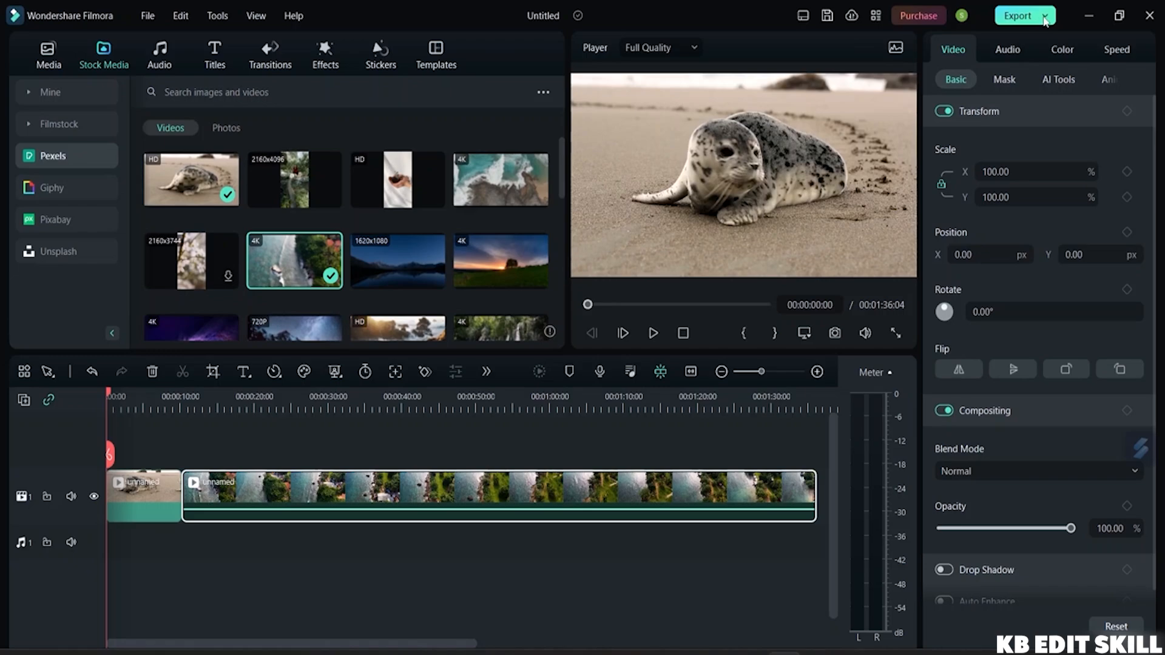
# Review the export destinations for the seal and coastline project, and open the local export settings
pyautogui.click(1045, 19)
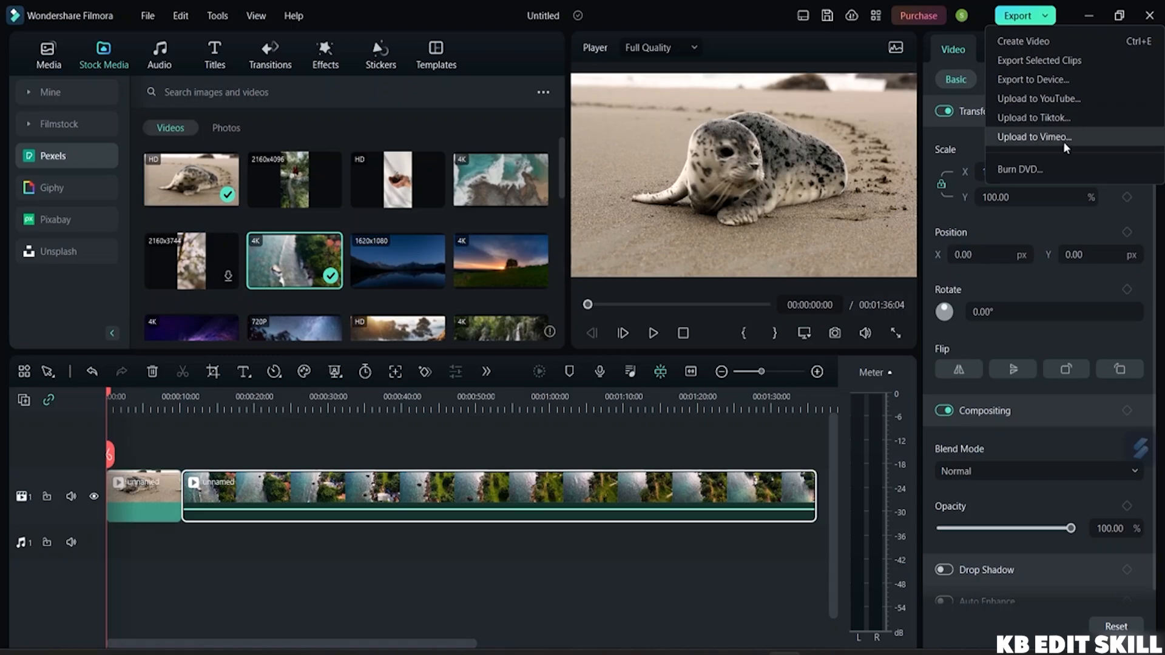
pyautogui.click(1047, 18)
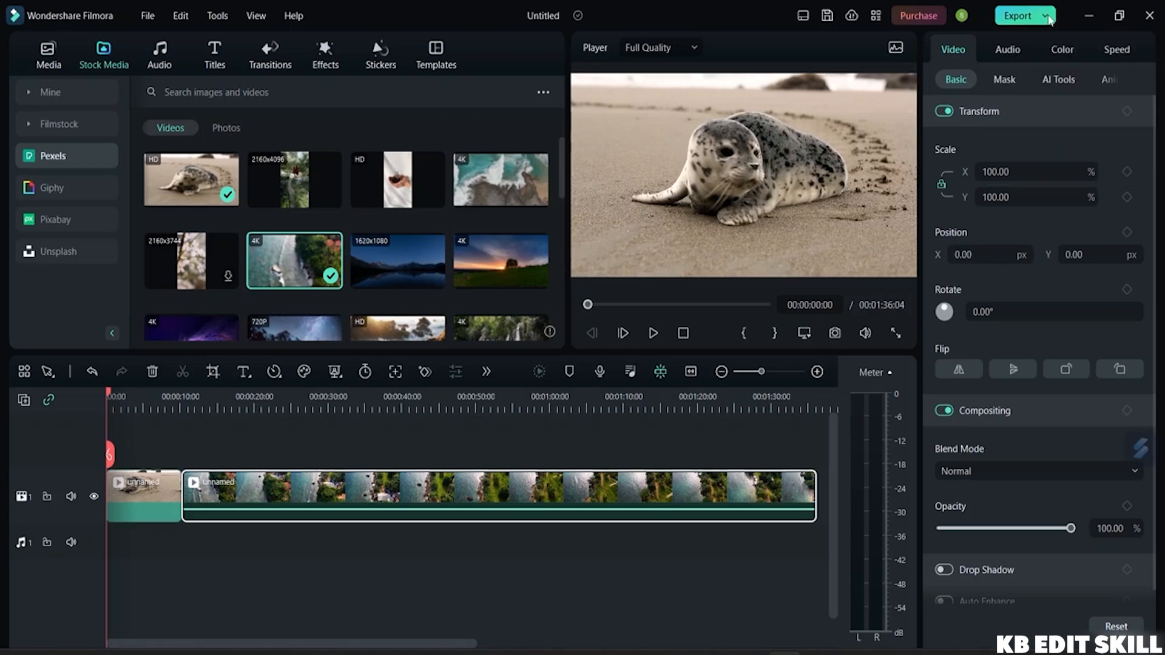
pyautogui.click(1048, 19)
pyautogui.click(1027, 17)
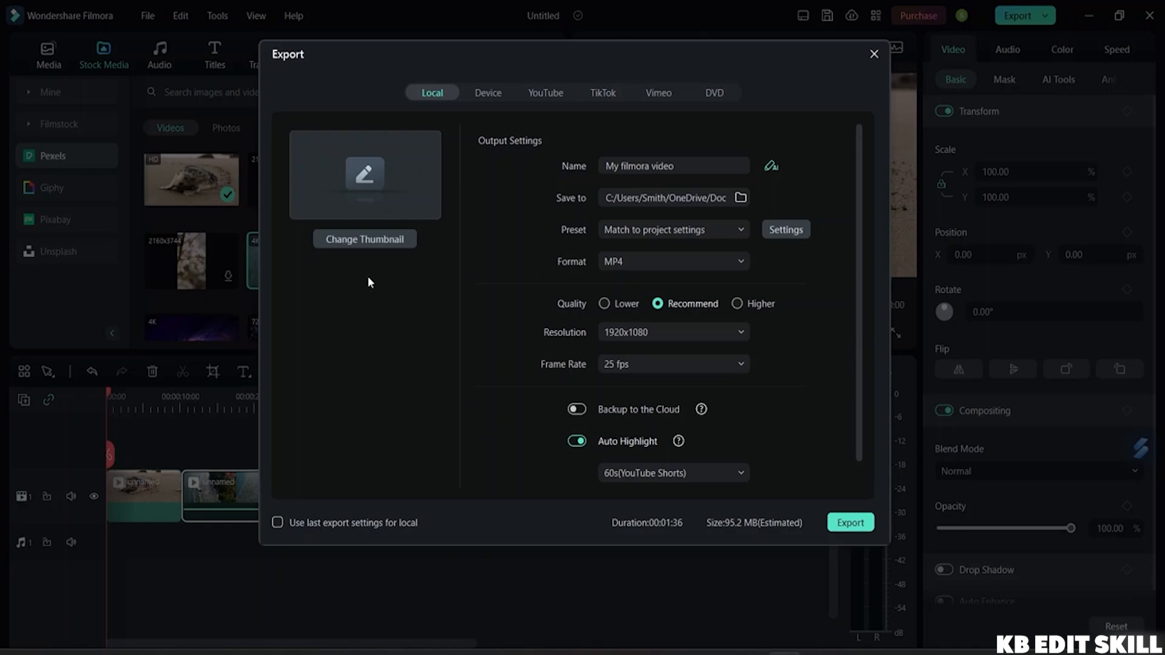
# Look at setting a thumbnail from the video by previewing a coastline frame, and leave without applying it
pyautogui.click(368, 238)
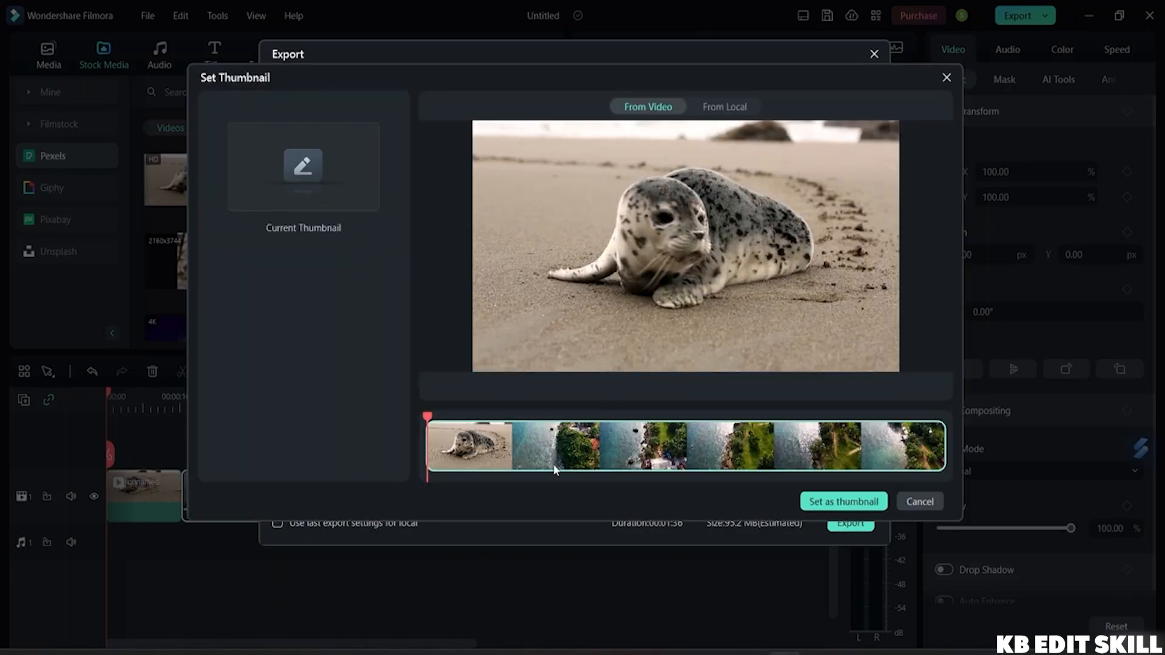
pyautogui.click(487, 445)
pyautogui.click(533, 444)
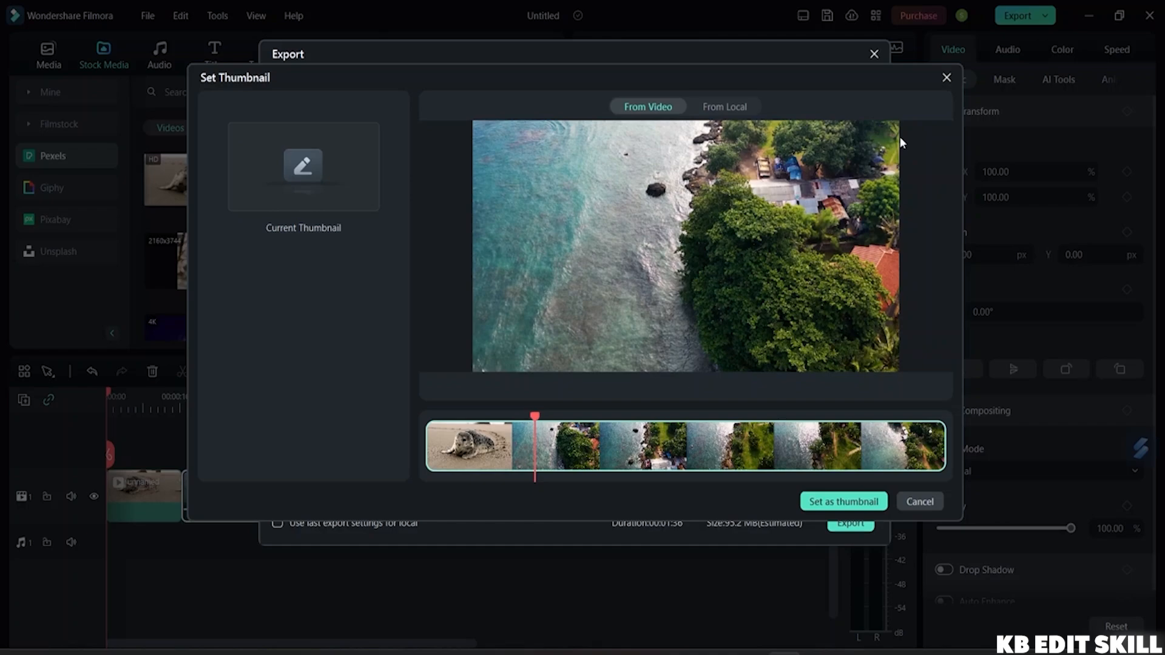
pyautogui.click(946, 77)
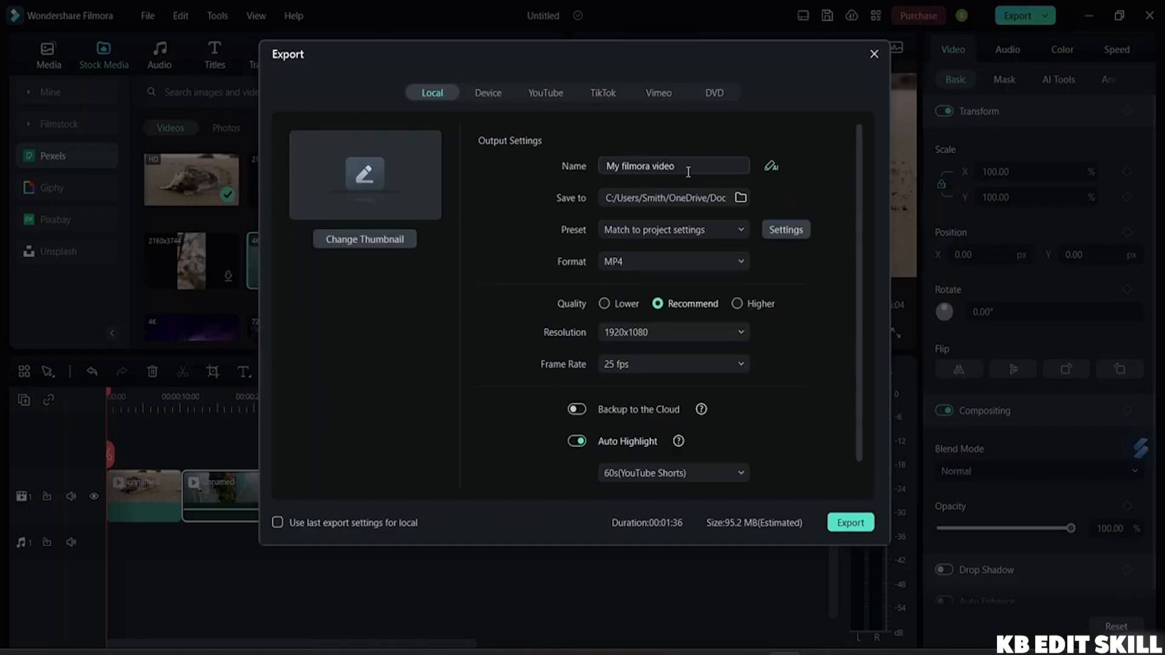
# Look over the local output settings and the save folder selection, keeping the current Output folder
pyautogui.scroll(-1, 662, 215)
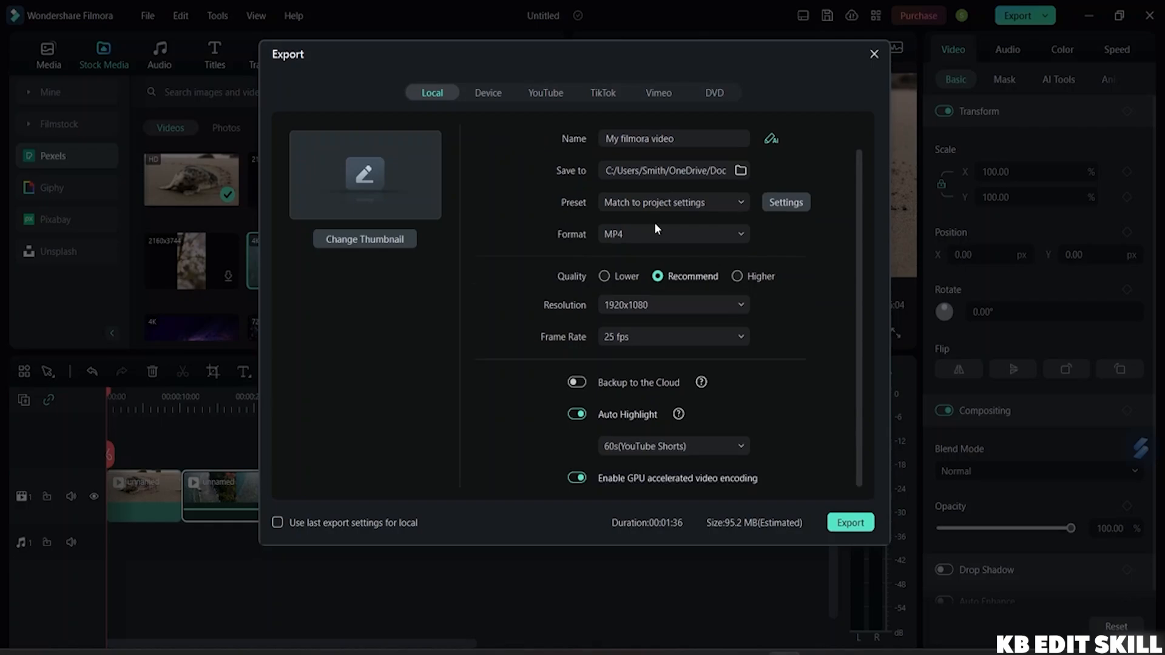
pyautogui.scroll(1, 655, 223)
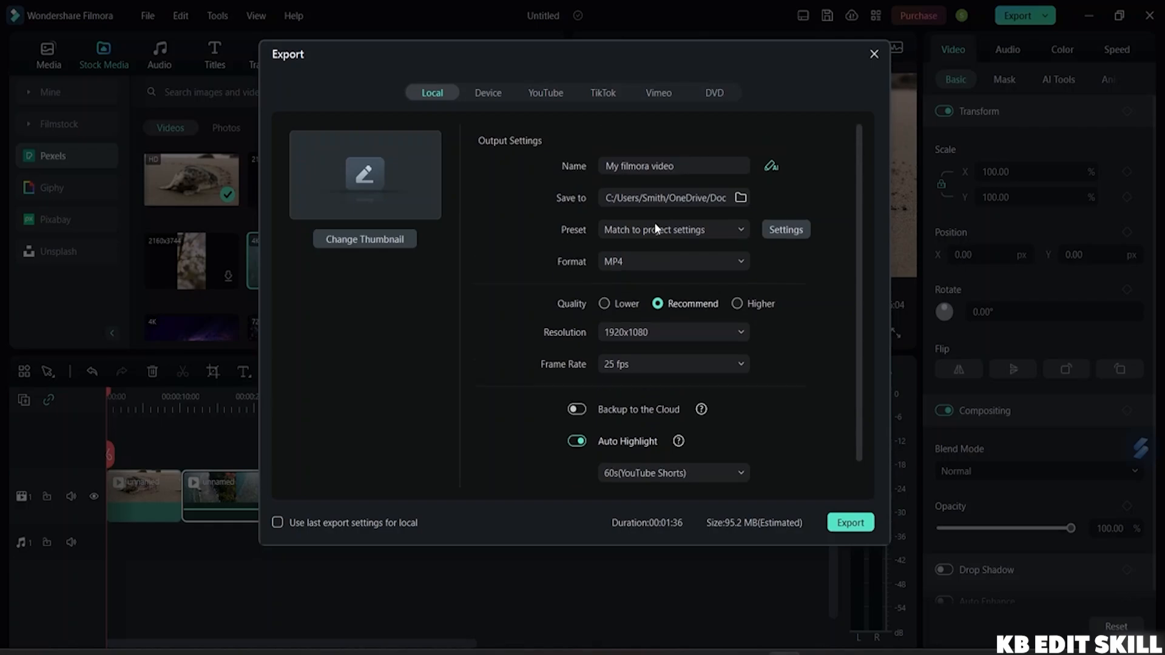
pyautogui.click(740, 196)
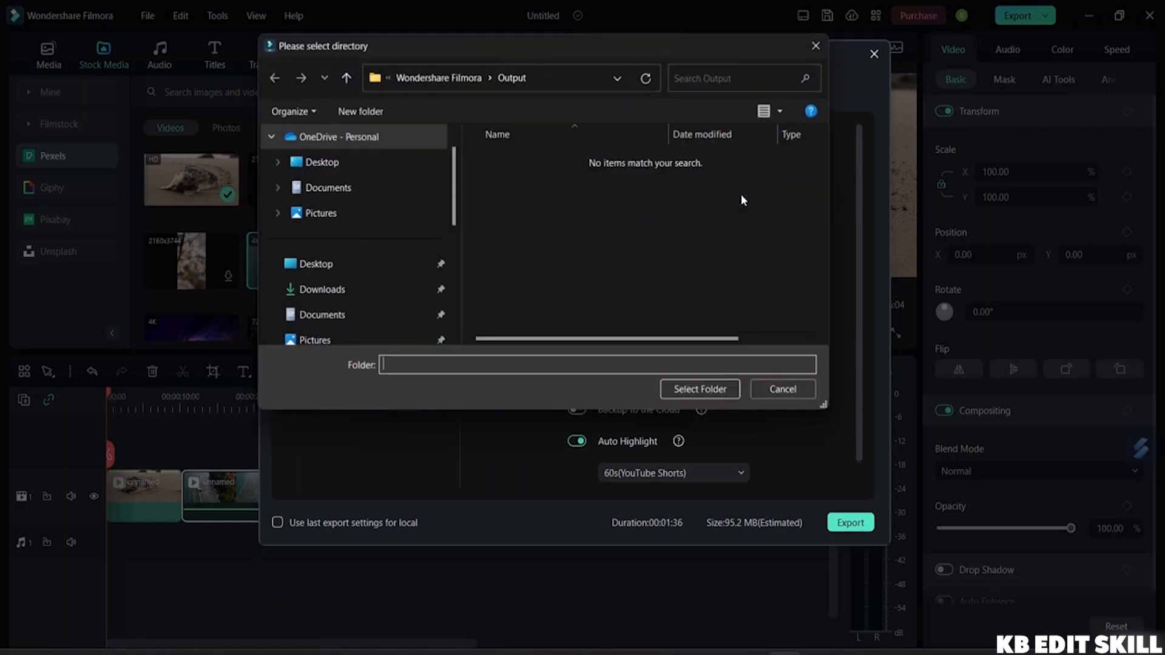
pyautogui.scroll(-1, 355, 248)
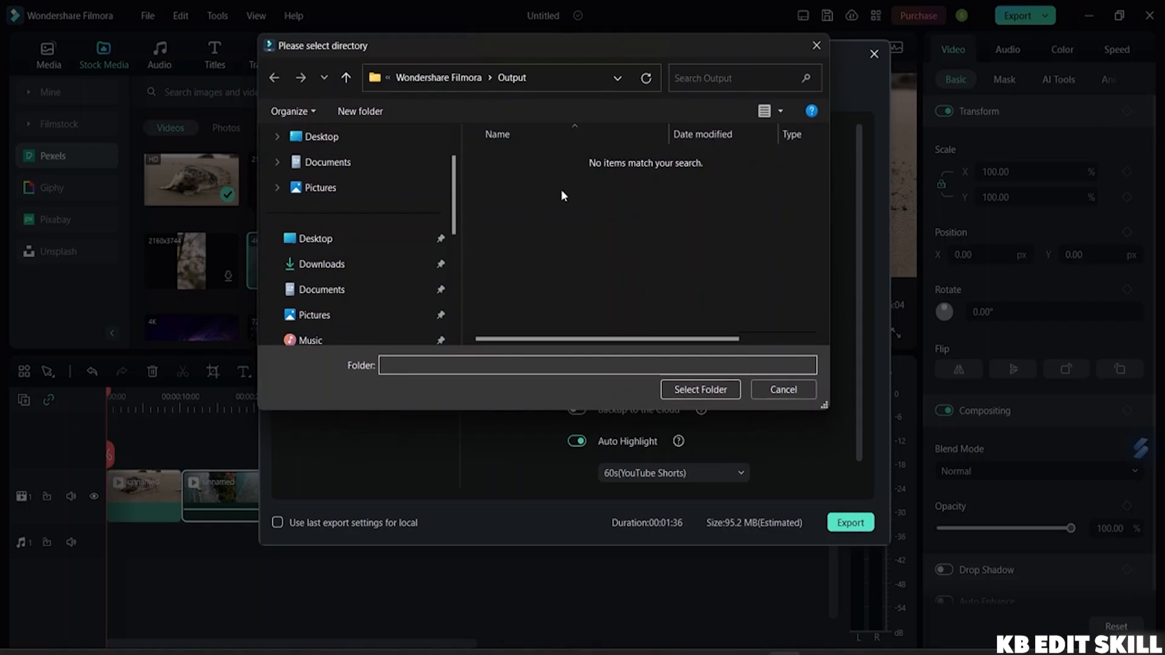
pyautogui.click(821, 55)
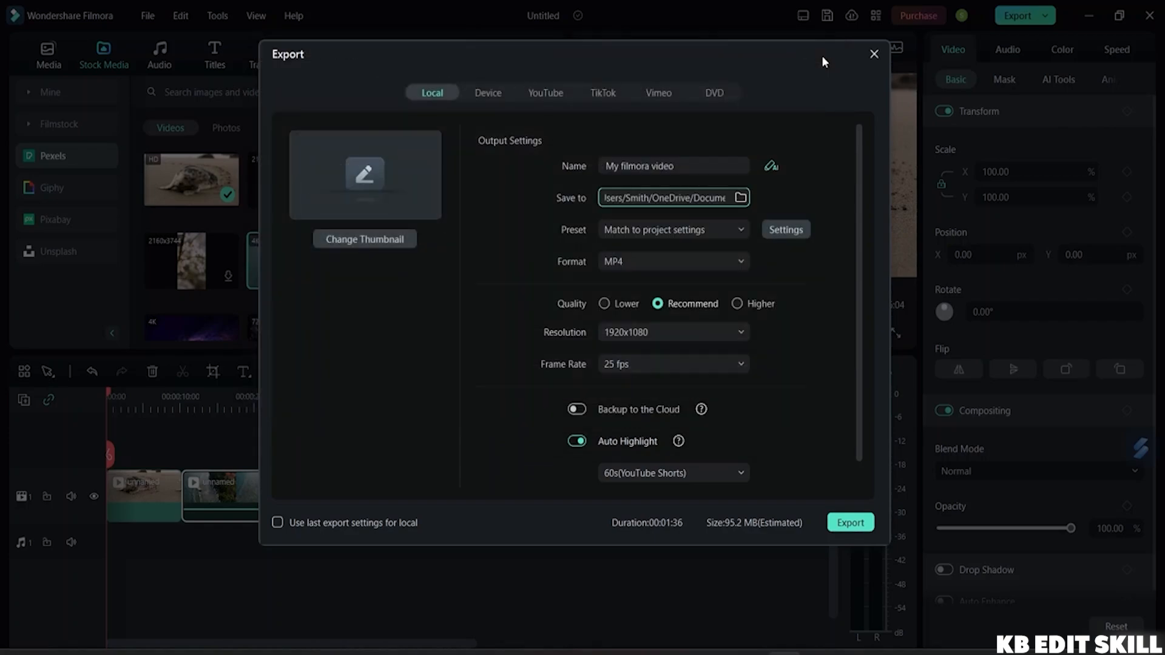
# Look through the preset and format choices for the local export, keeping Match to project settings and MP4
pyautogui.click(738, 229)
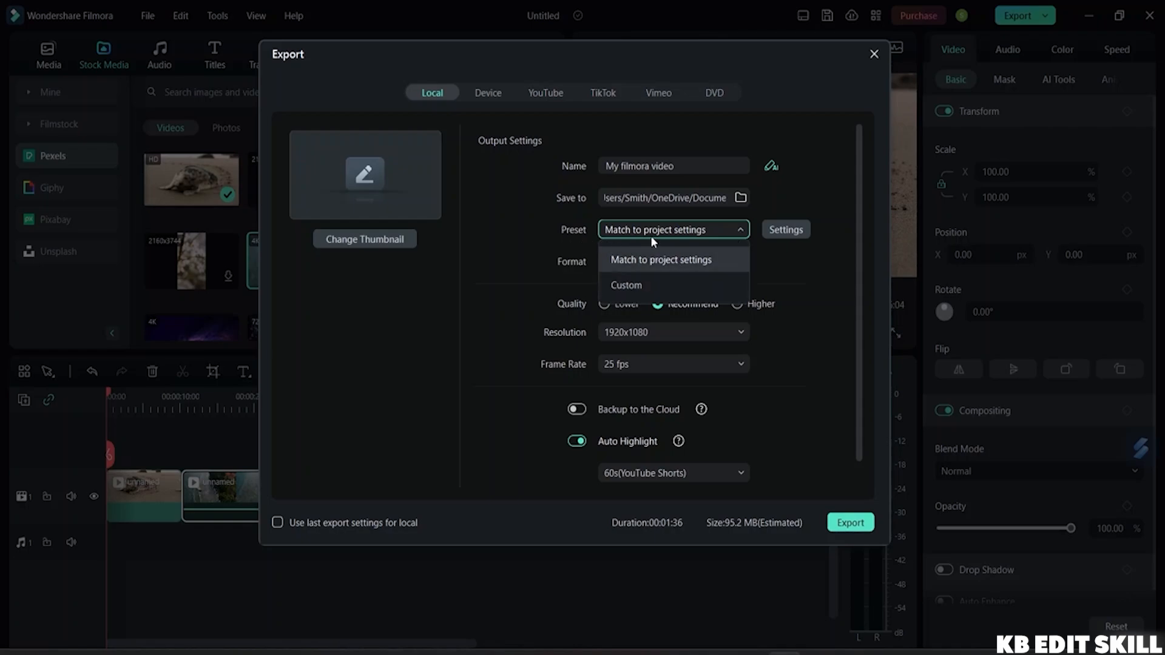
pyautogui.click(740, 230)
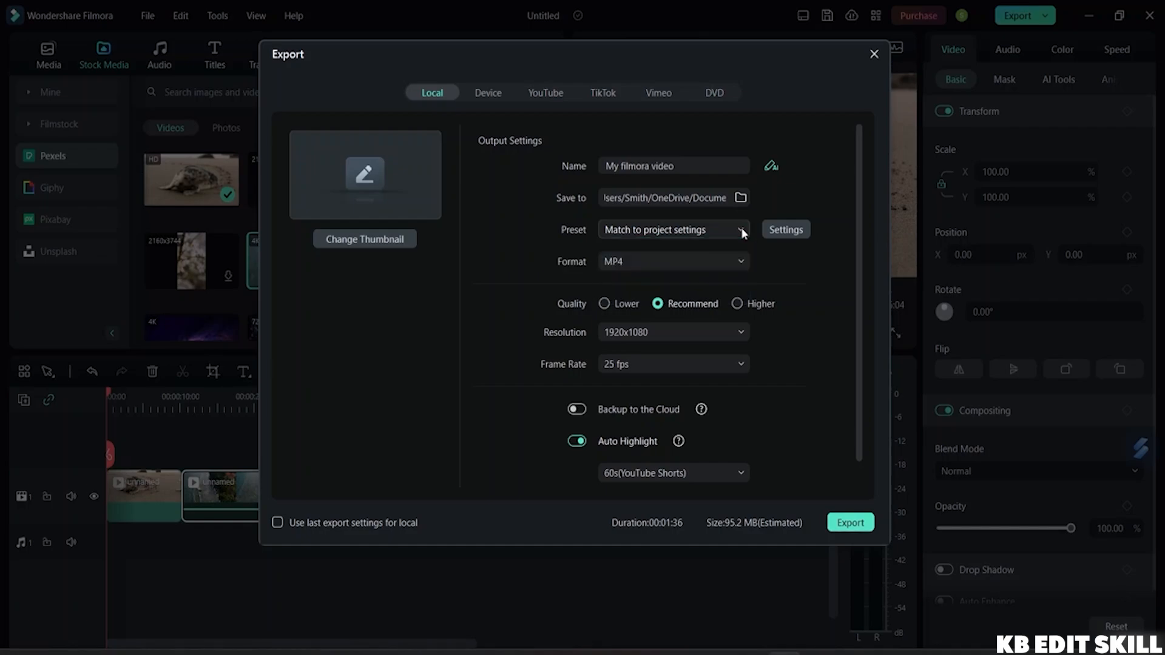
pyautogui.click(632, 264)
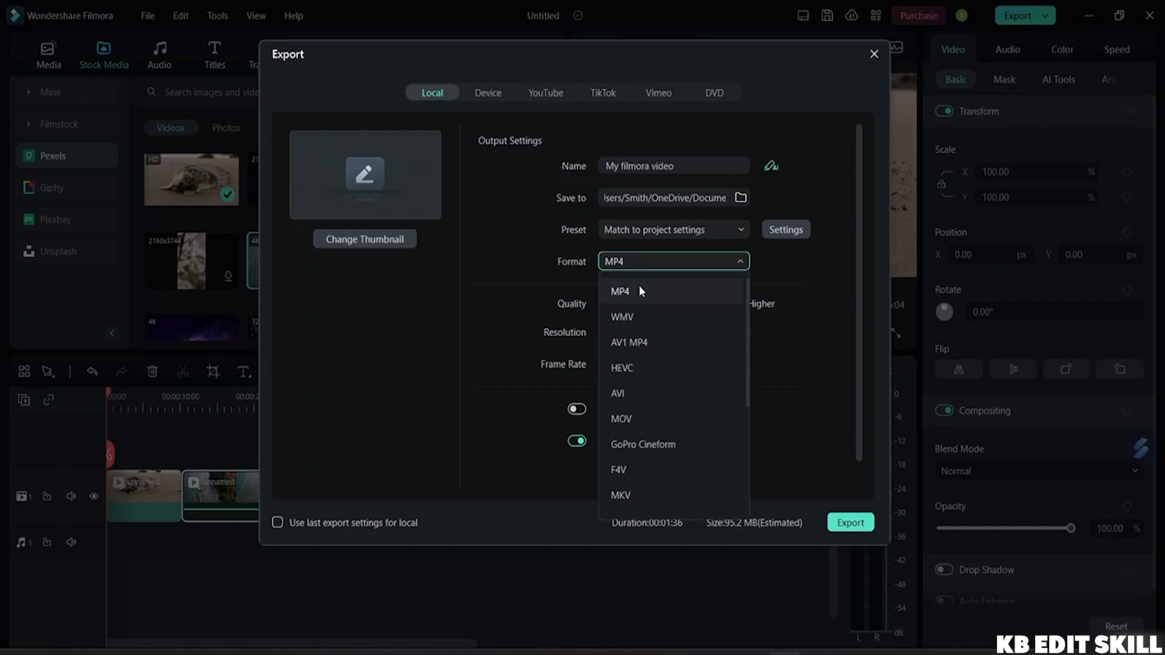
pyautogui.scroll(-3, 641, 304)
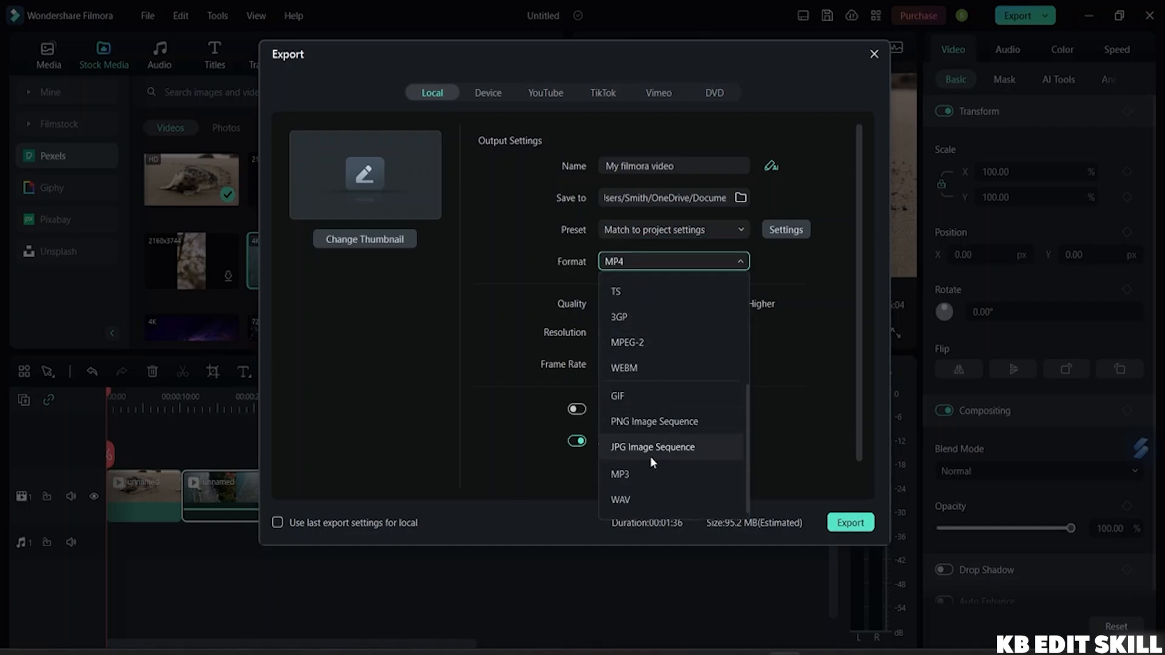
pyautogui.scroll(3, 645, 335)
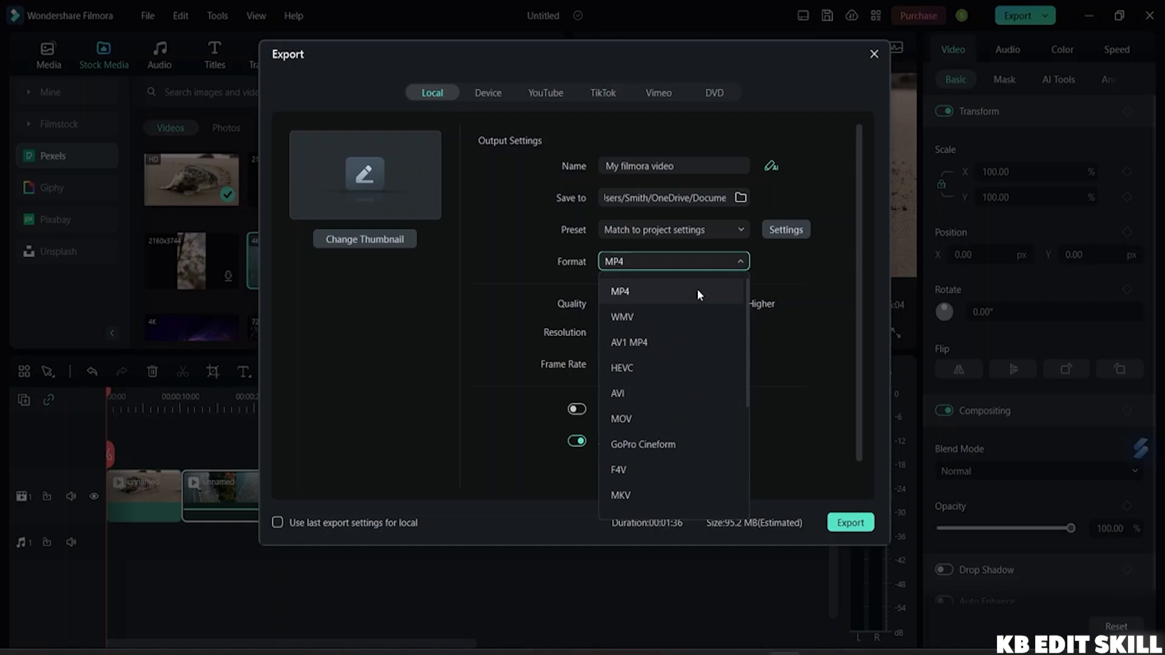
pyautogui.click(723, 257)
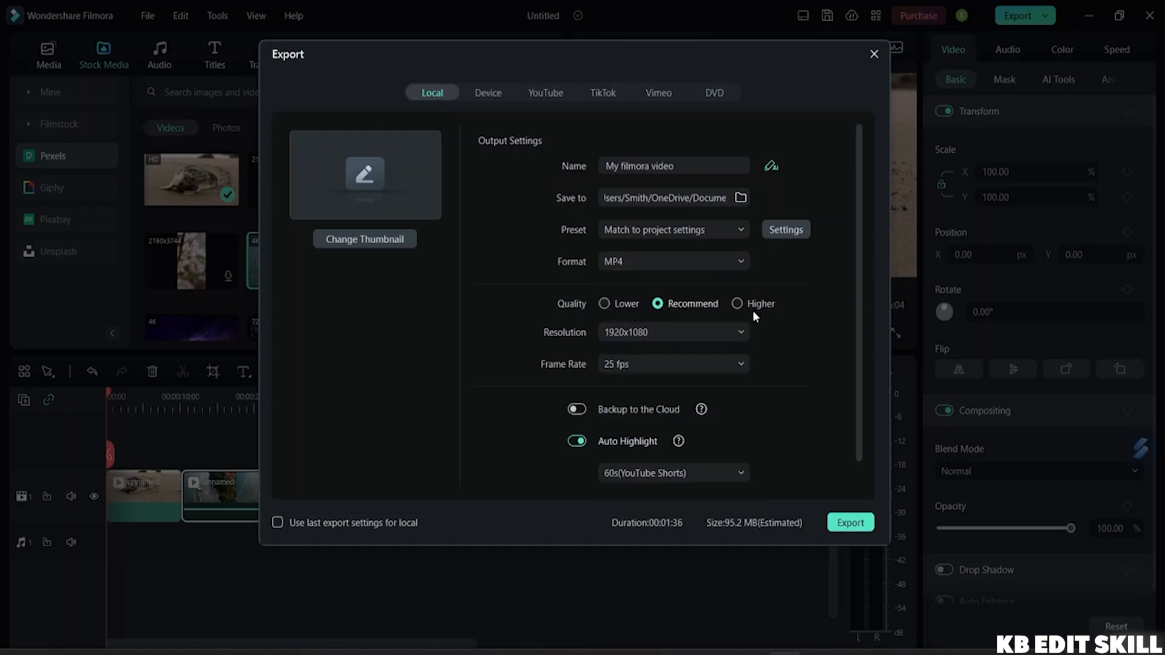
# Export the video locally as a 1920x1080 MP4 at 25 fps with the watermark, and open the folder containing the exported file
pyautogui.scroll(-1, 653, 323)
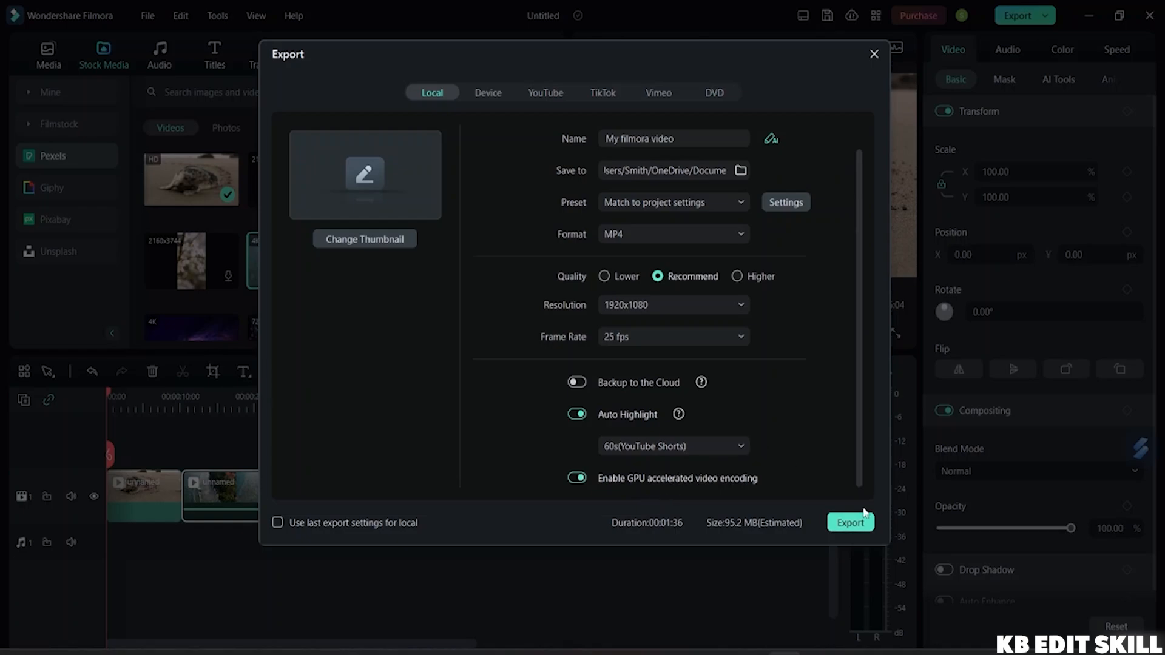
pyautogui.click(849, 523)
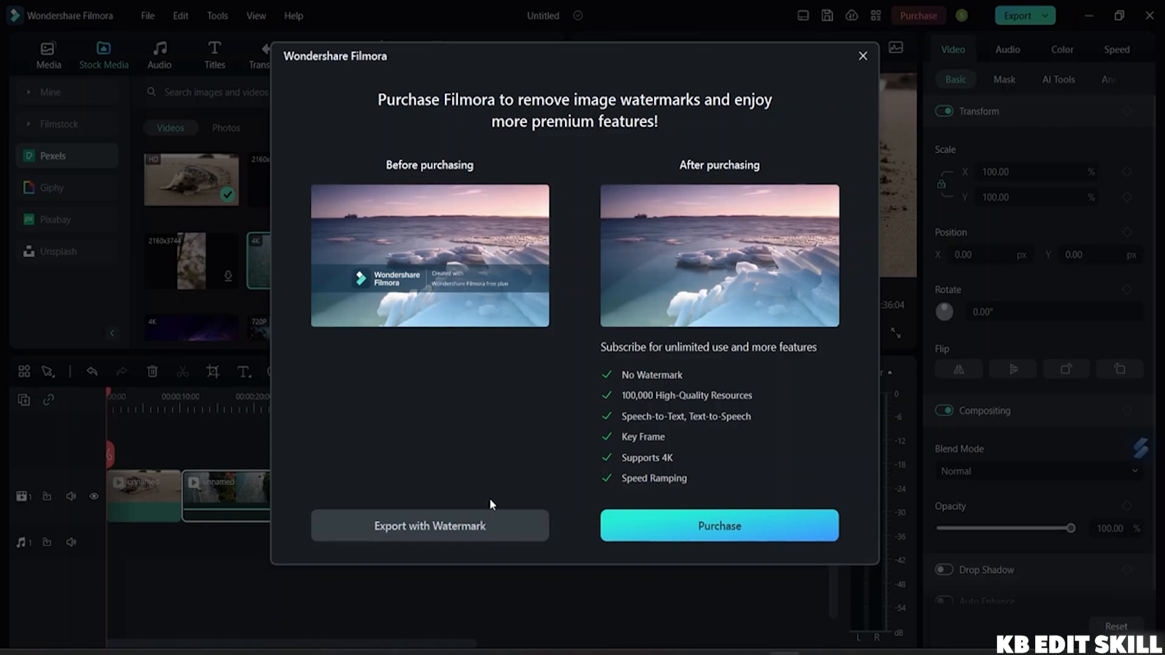
pyautogui.click(462, 525)
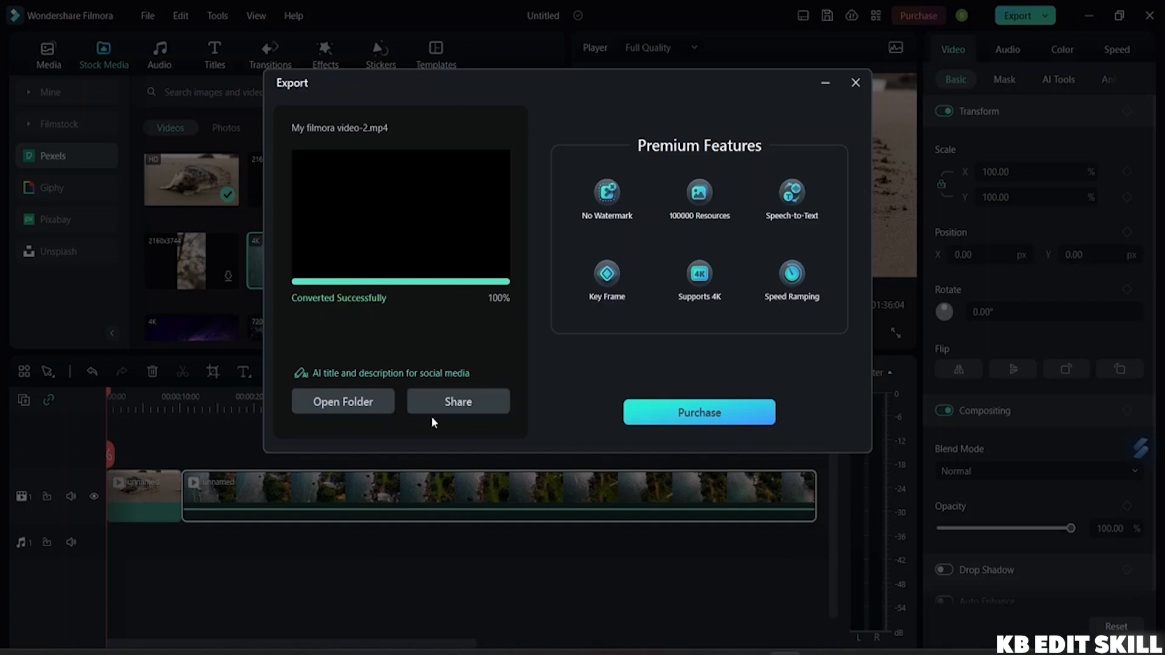
pyautogui.click(346, 411)
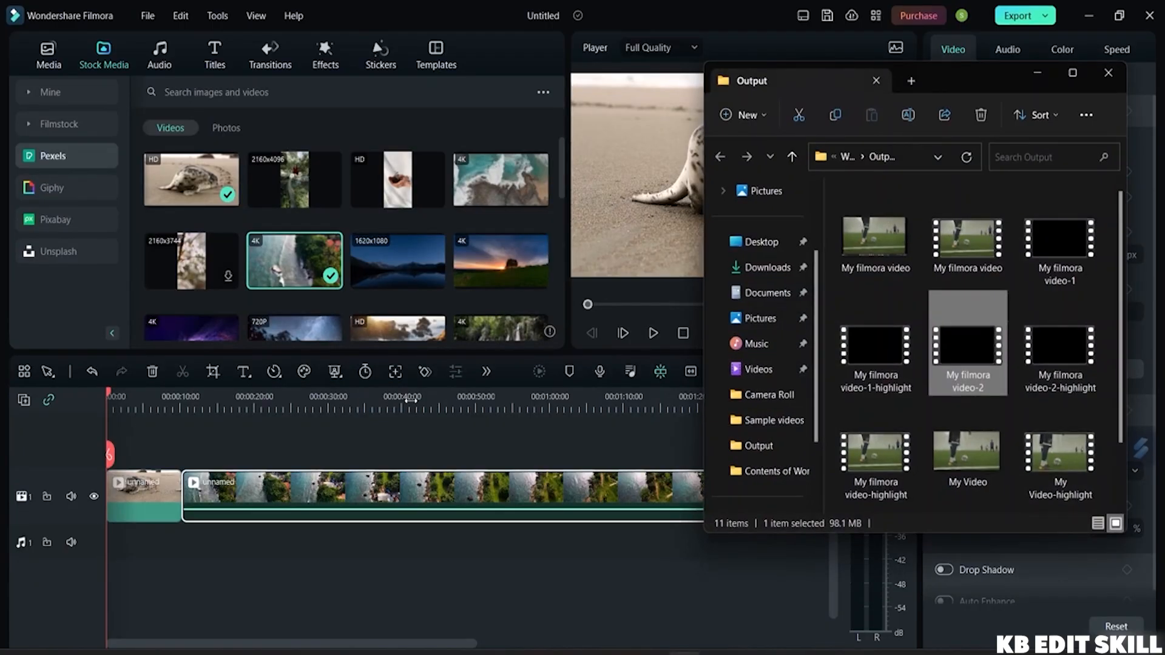
# Play the exported My filmora video-2 in Media Player, skipping ahead through the coastline footage, then close the player and the untitled Filmora project
pyautogui.doubleClick(966, 354)
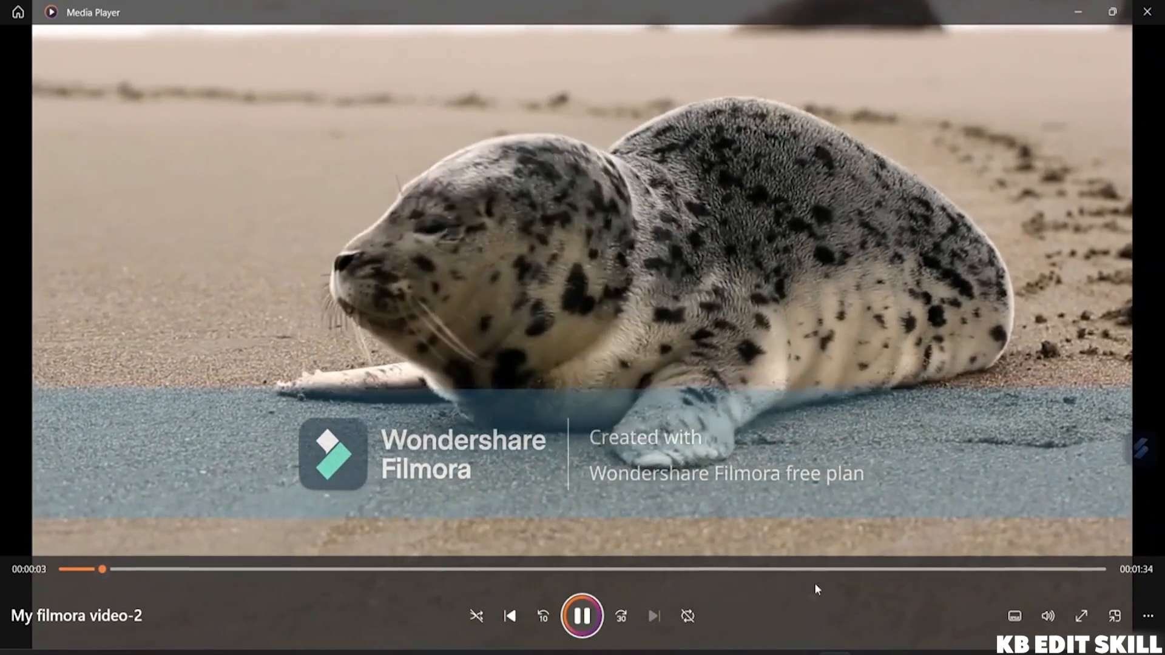
pyautogui.click(471, 569)
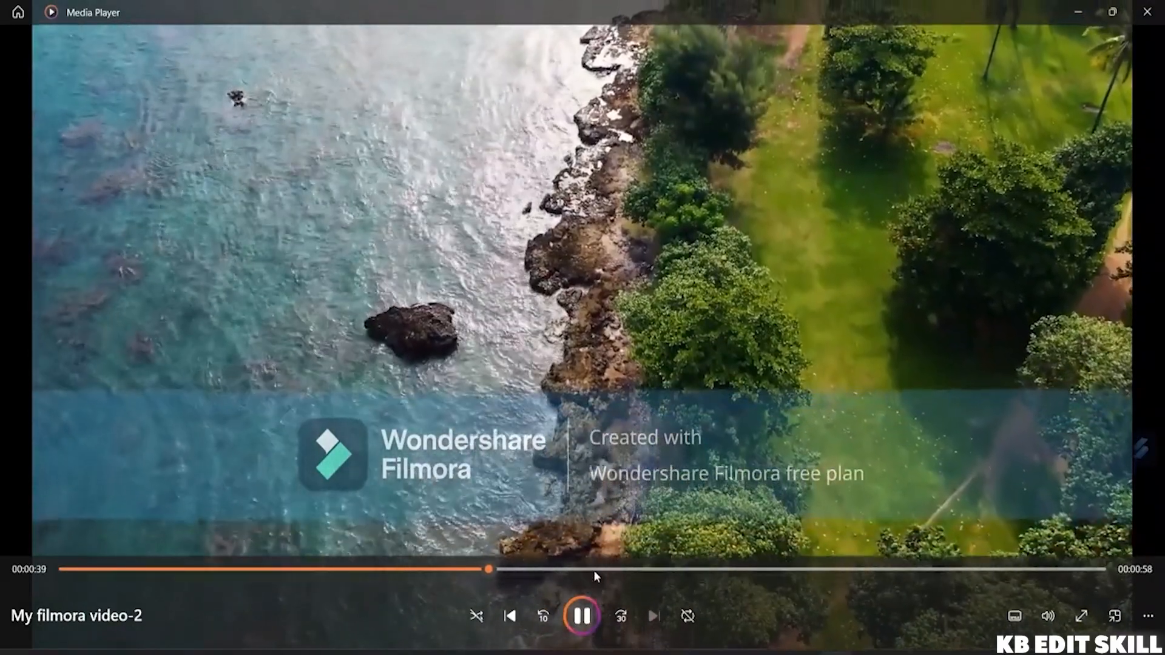
pyautogui.click(593, 571)
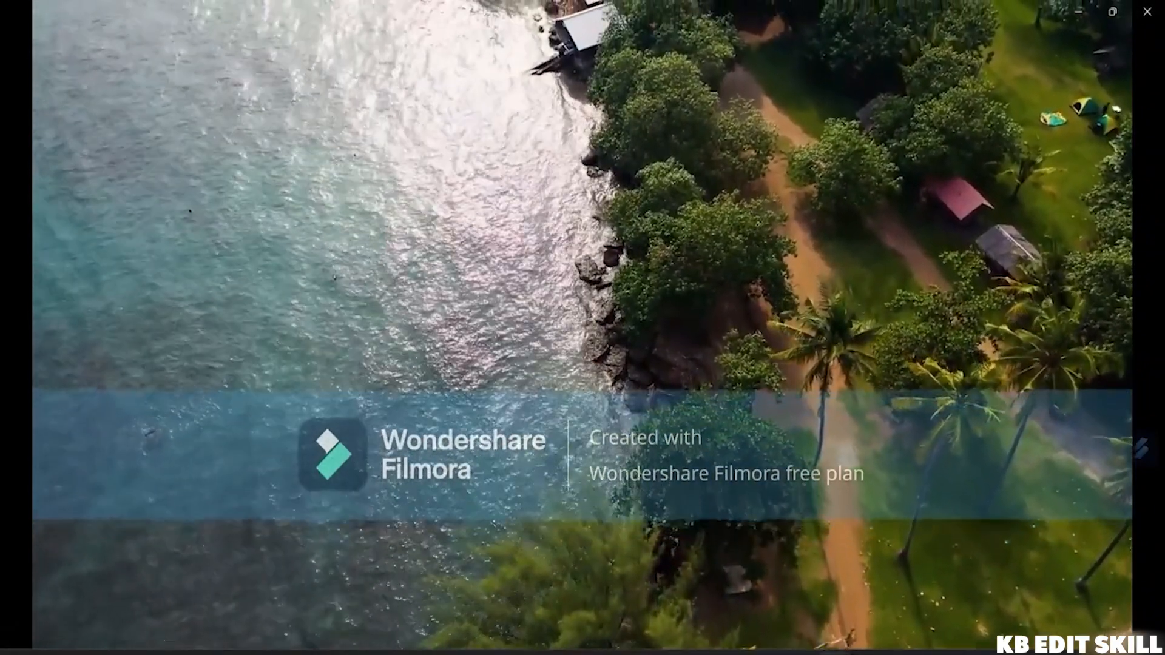
pyautogui.moveTo(500, 187)
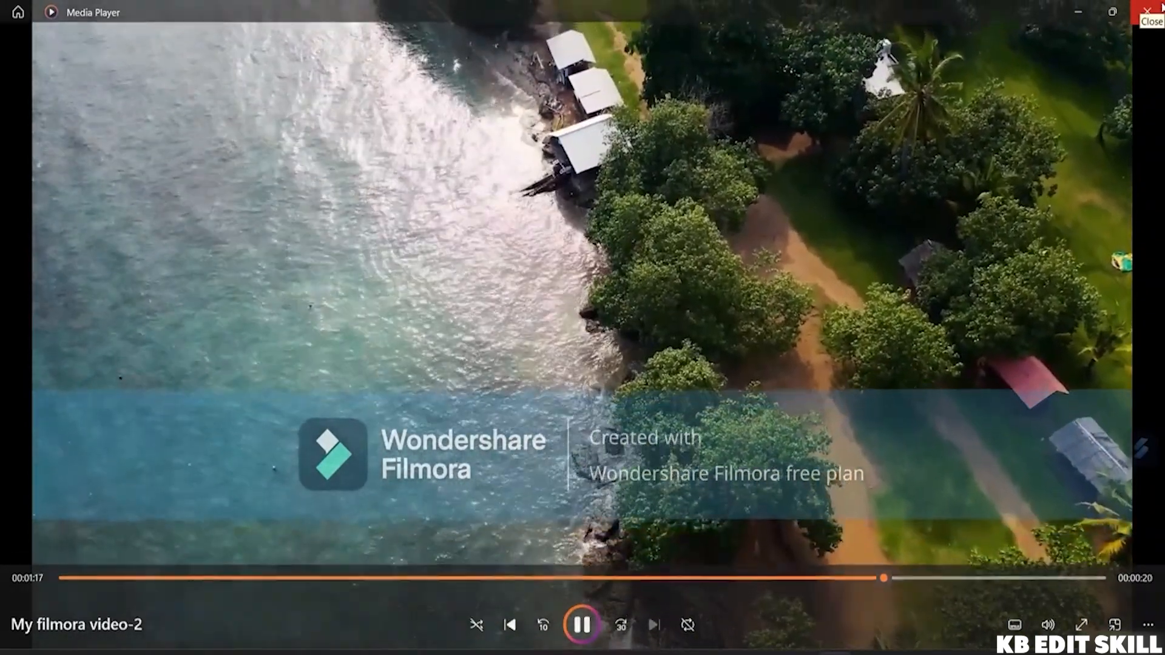
pyautogui.click(1161, 7)
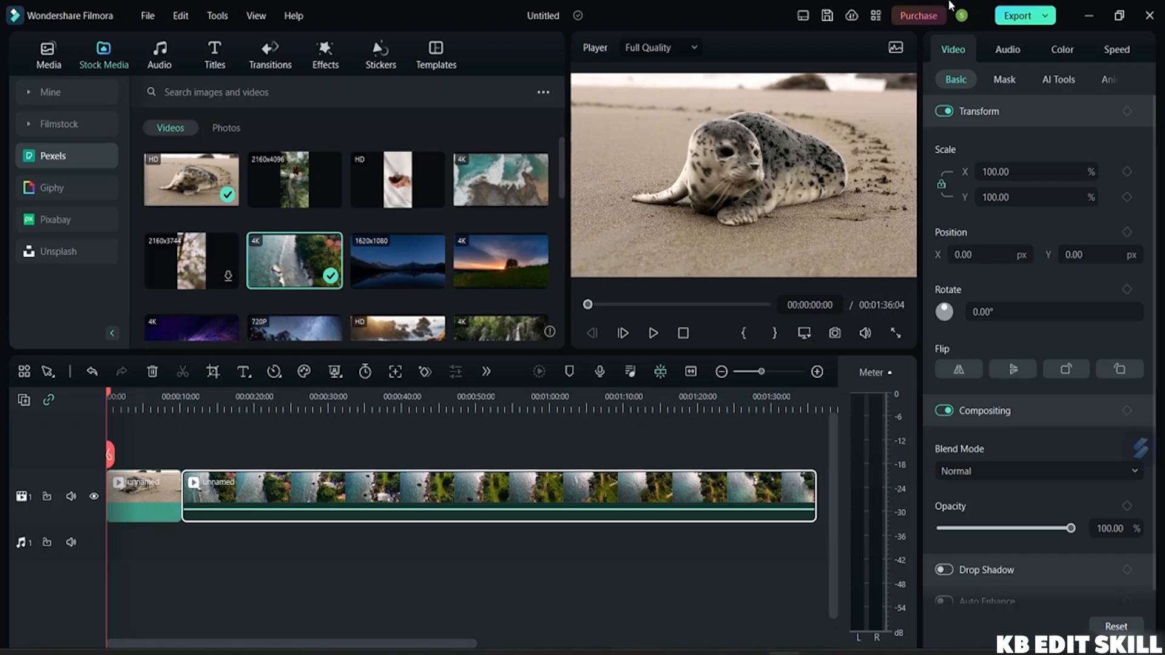
pyautogui.click(1150, 15)
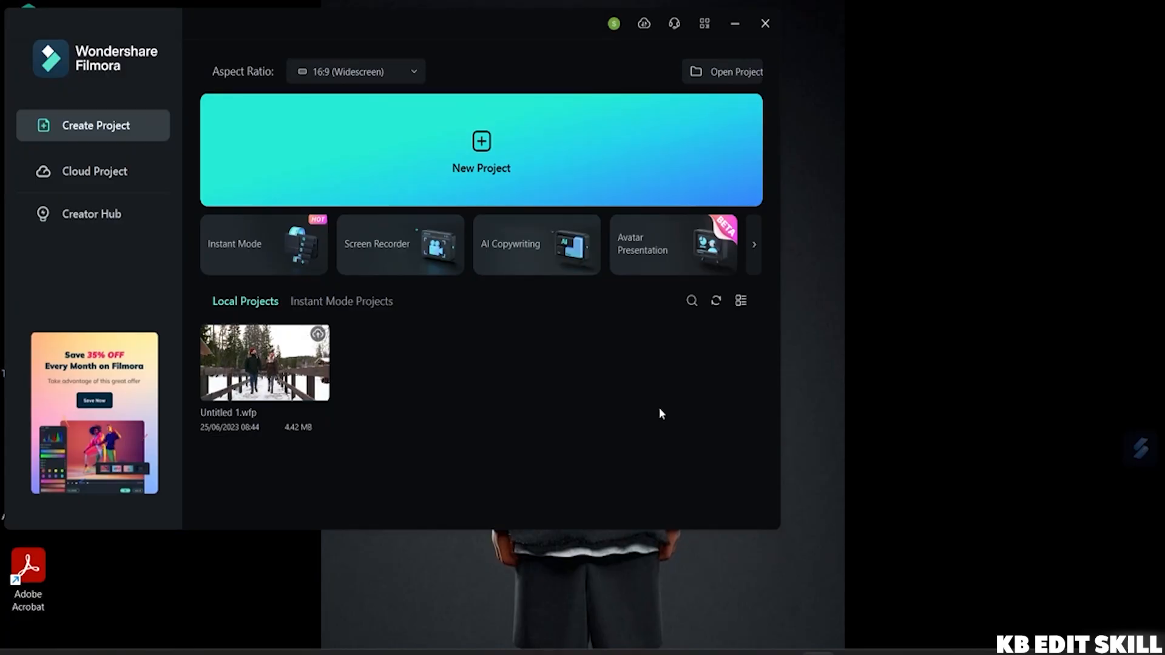